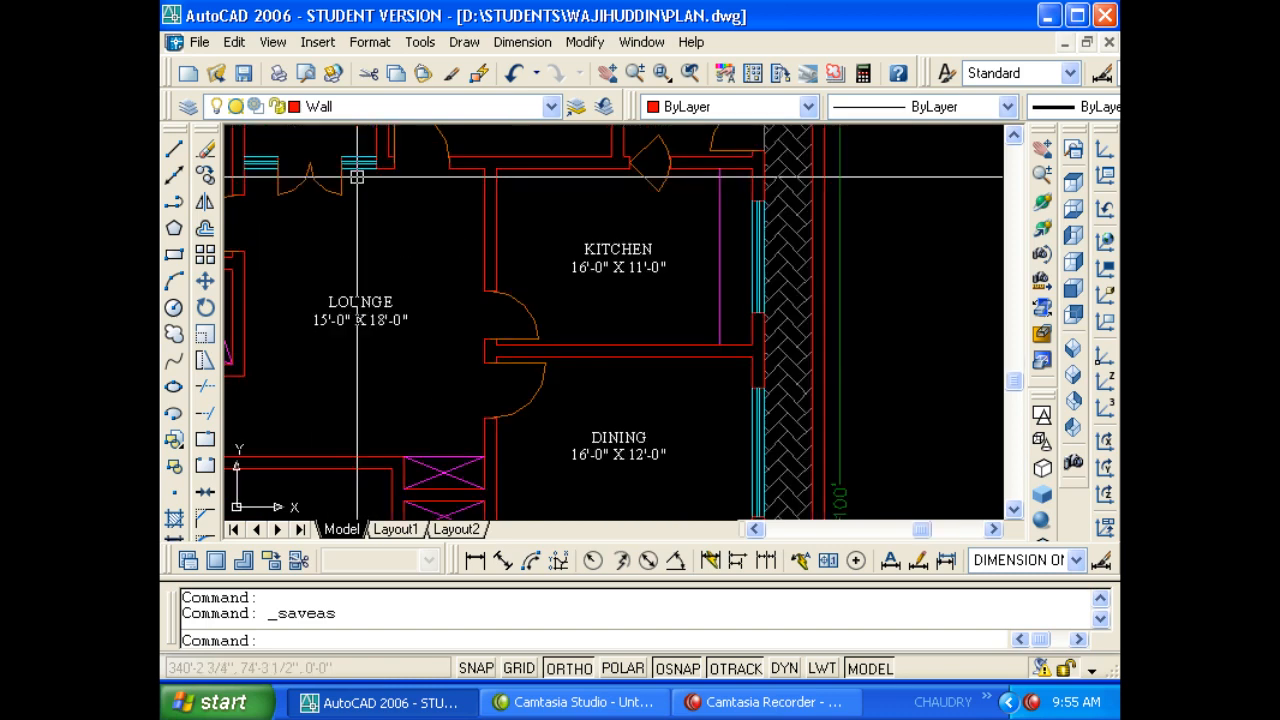
# Examine the existing floor plan around the lounge, dining and drawing rooms and the empty area beside it.
pyautogui.moveTo(430, 439); pyautogui.dragTo(443, 234, button='middle')
pyautogui.scroll(-2, 443, 234)
pyautogui.moveTo(470, 394); pyautogui.dragTo(523, 380, button='middle')
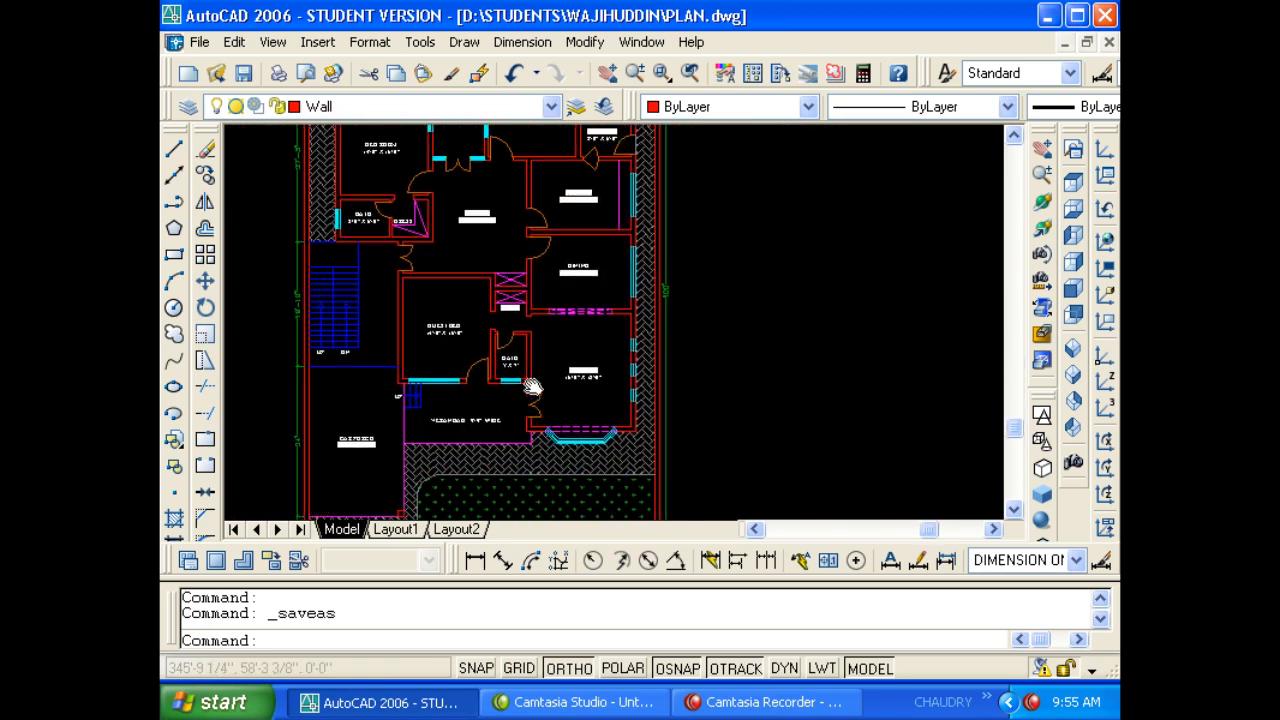
pyautogui.scroll(3, 434, 309)
pyautogui.scroll(-2, 620, 363)
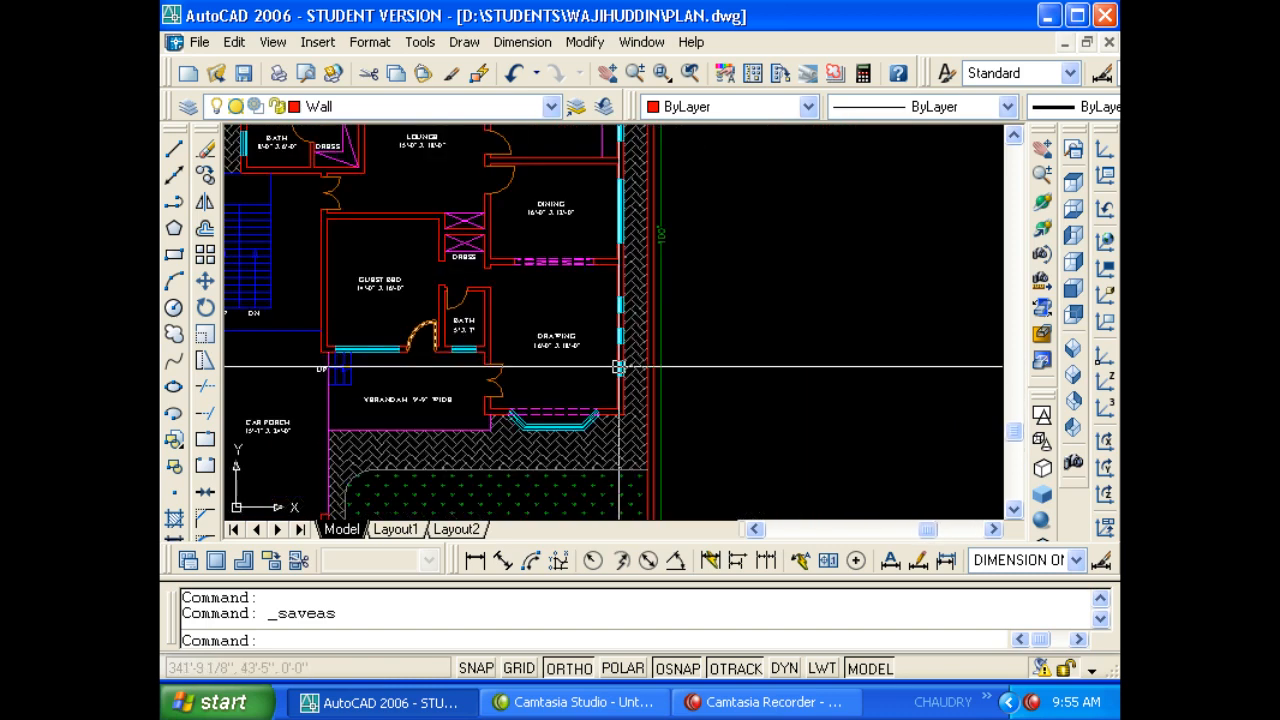
pyautogui.scroll(6, 523, 374)
pyautogui.moveTo(450, 371); pyautogui.dragTo(177, 380, button='middle')
pyautogui.scroll(-4, 434, 371)
pyautogui.press('Escape')
pyautogui.write('l')
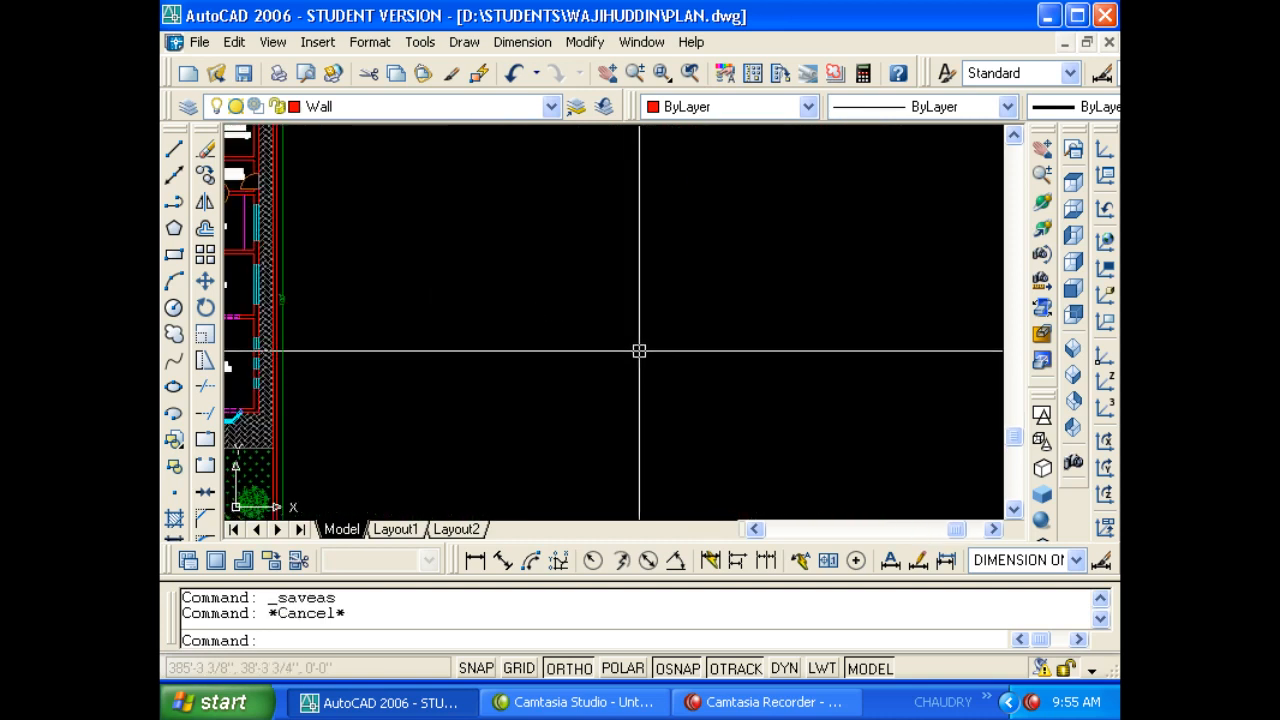
pyautogui.press('Return')
pyautogui.moveTo(771, 349); pyautogui.dragTo(680, 277, button='middle')
pyautogui.click(761, 272)
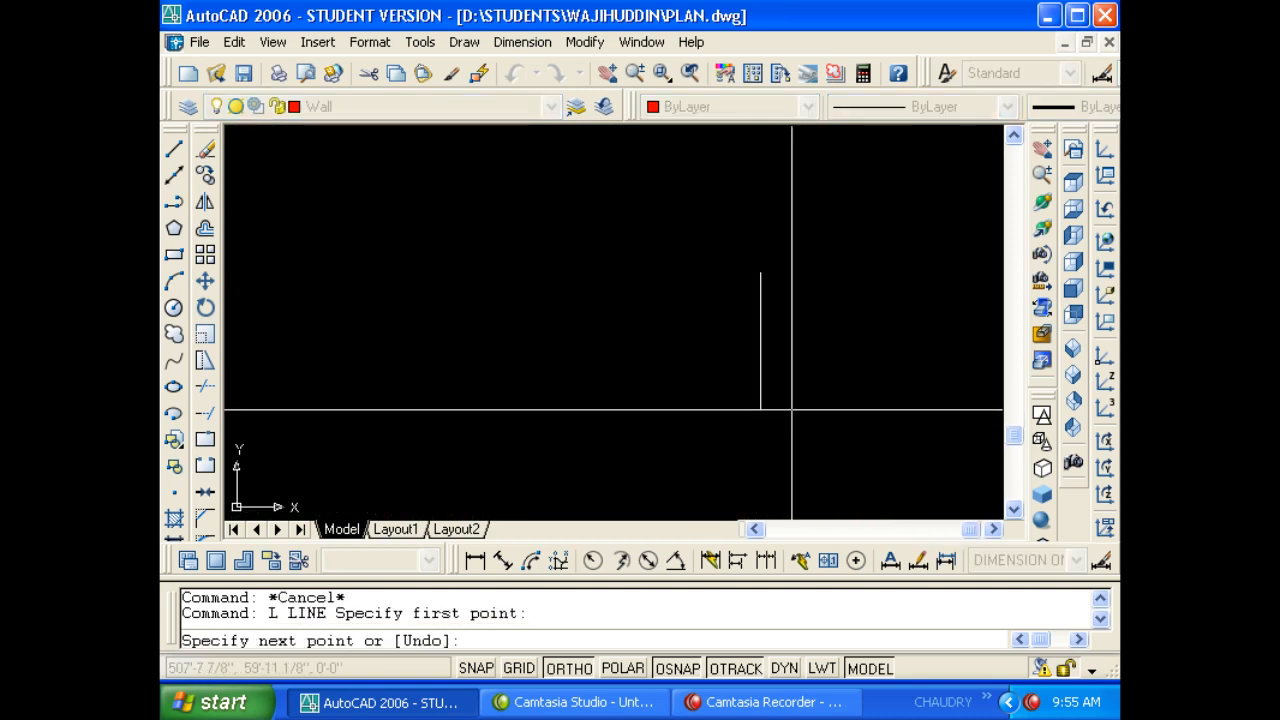
pyautogui.press('Escape')
pyautogui.press('Escape')
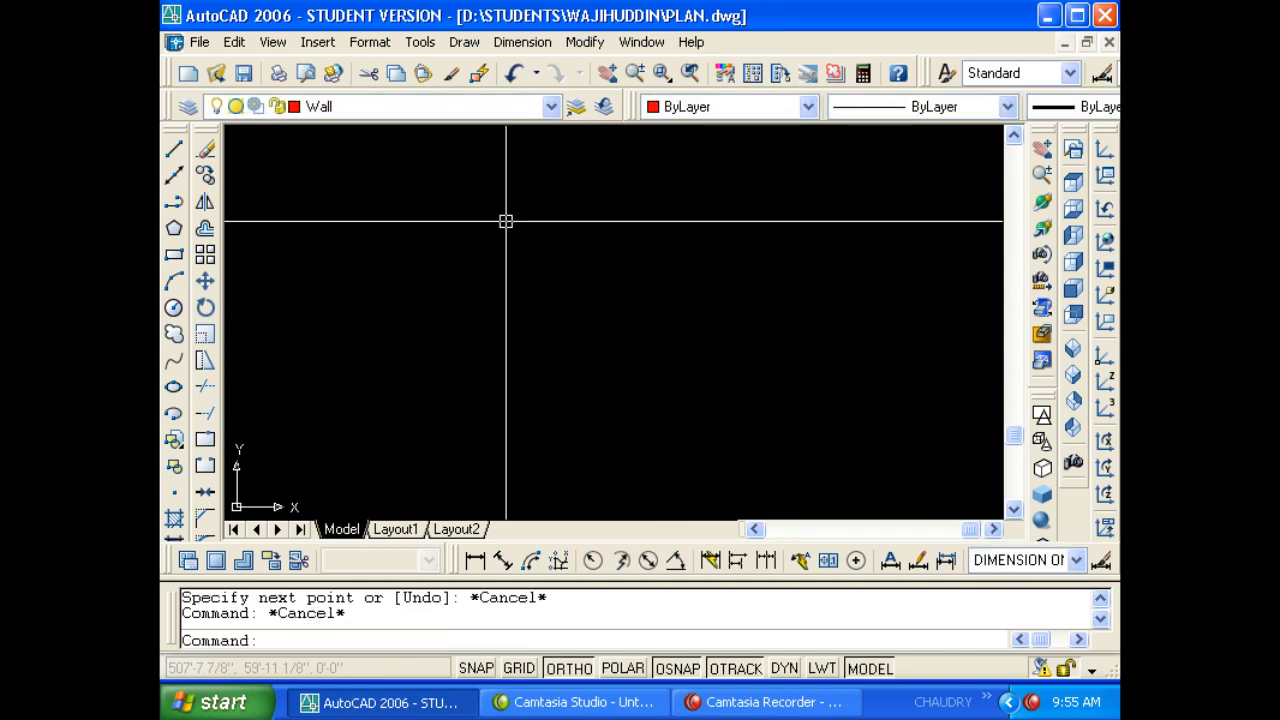
# Review the list of layers defined in the drawing.
pyautogui.click(471, 108)
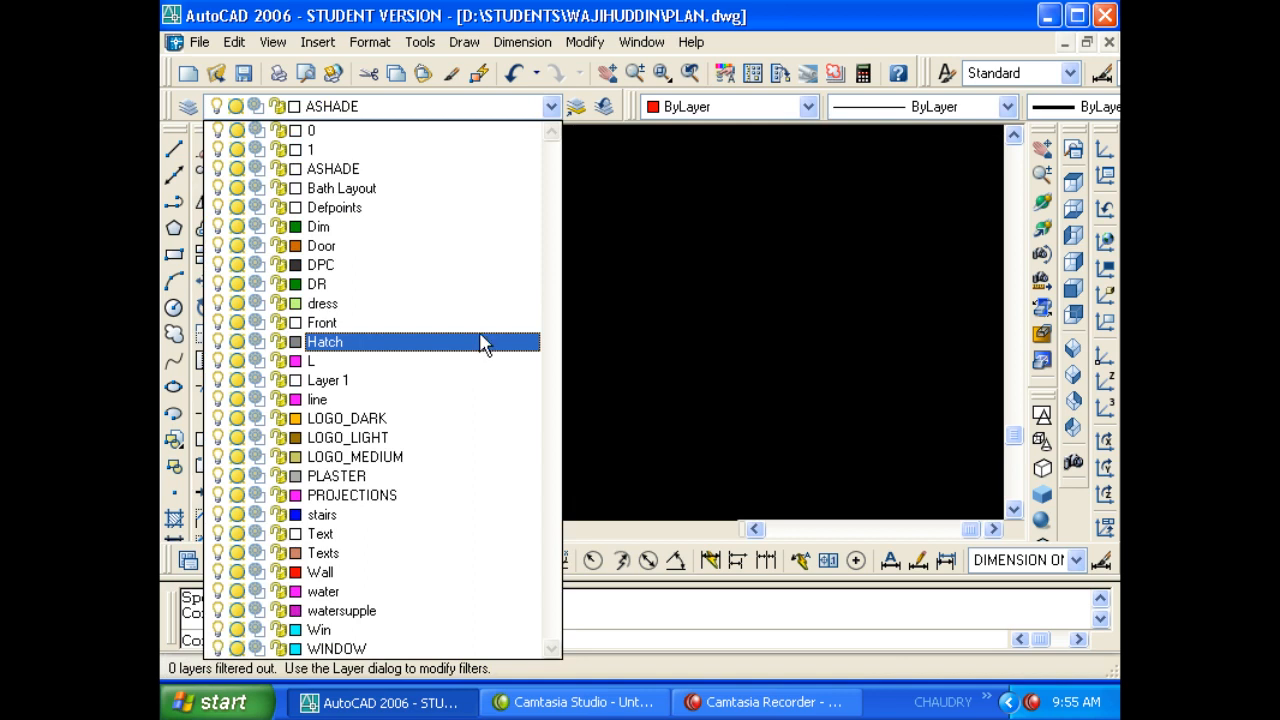
pyautogui.click(569, 275)
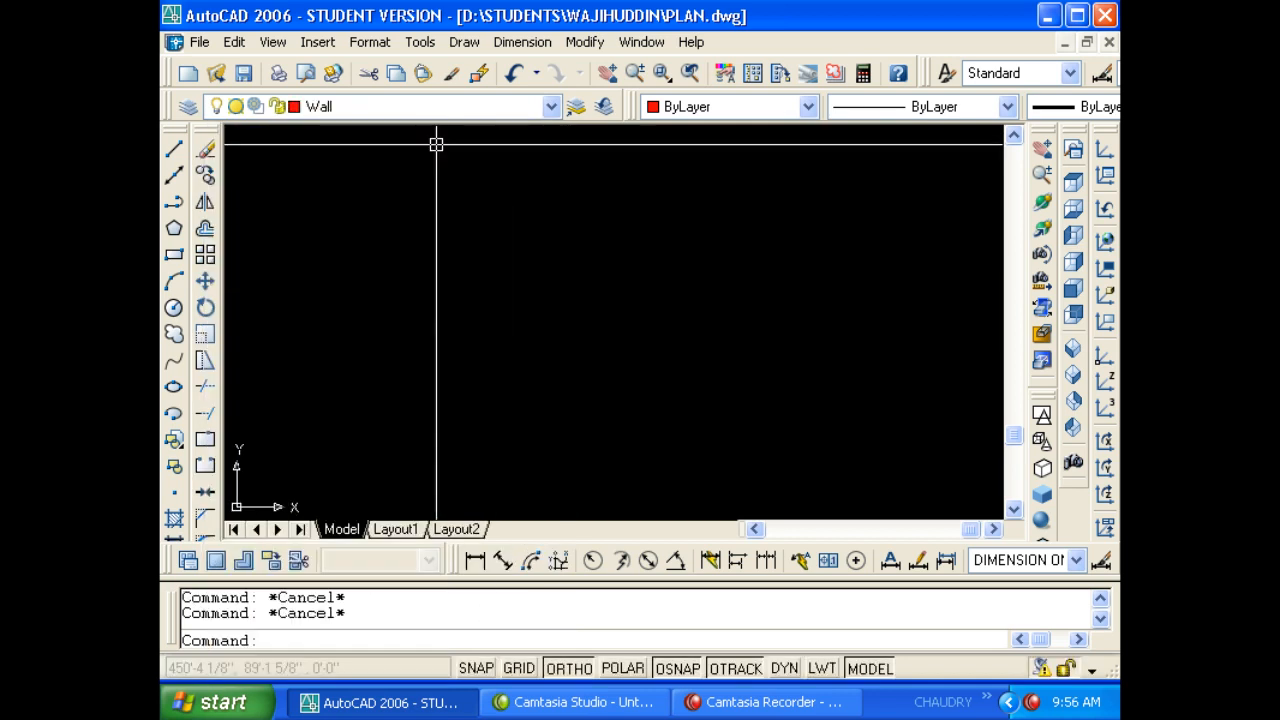
pyautogui.write('LA')
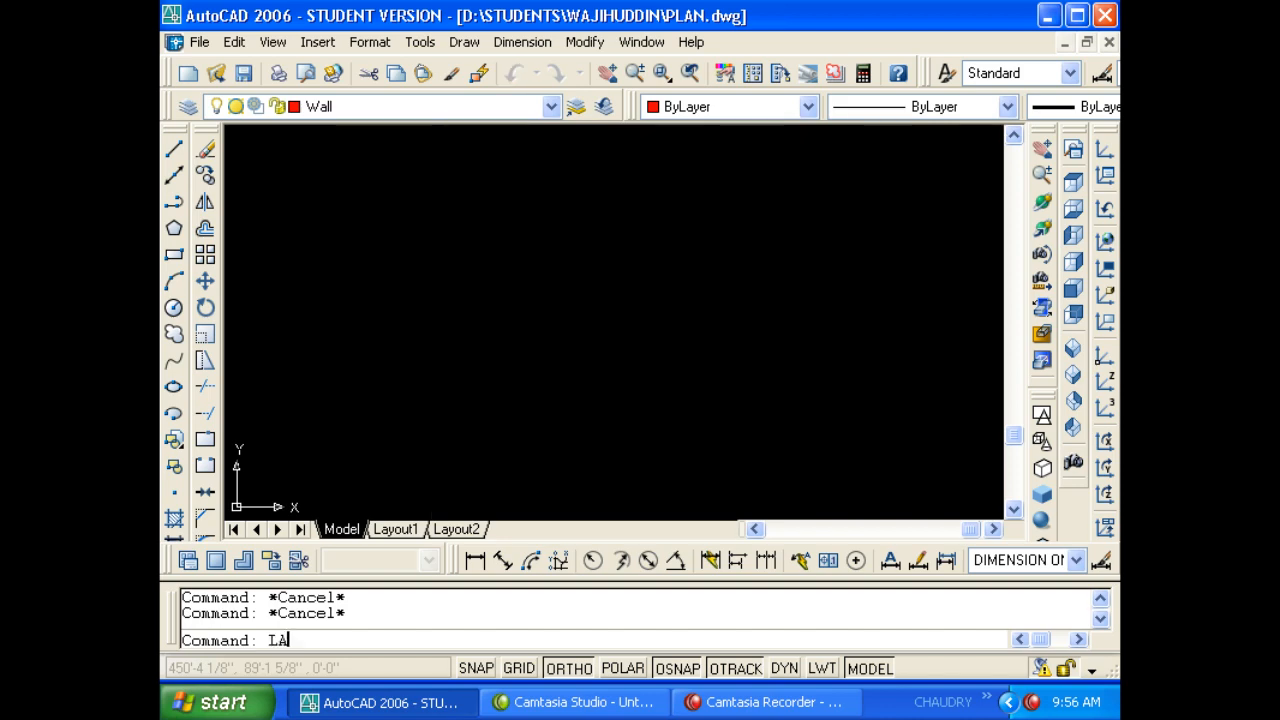
pyautogui.press('Return')
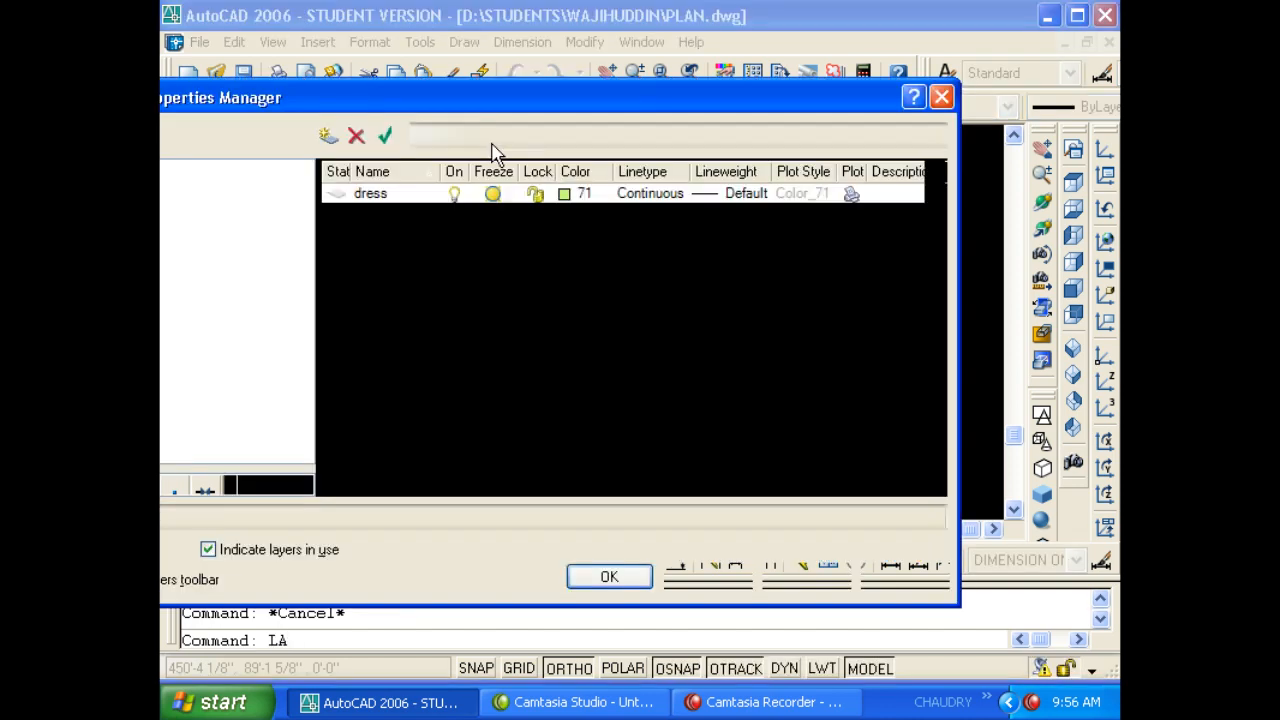
pyautogui.press('Escape')
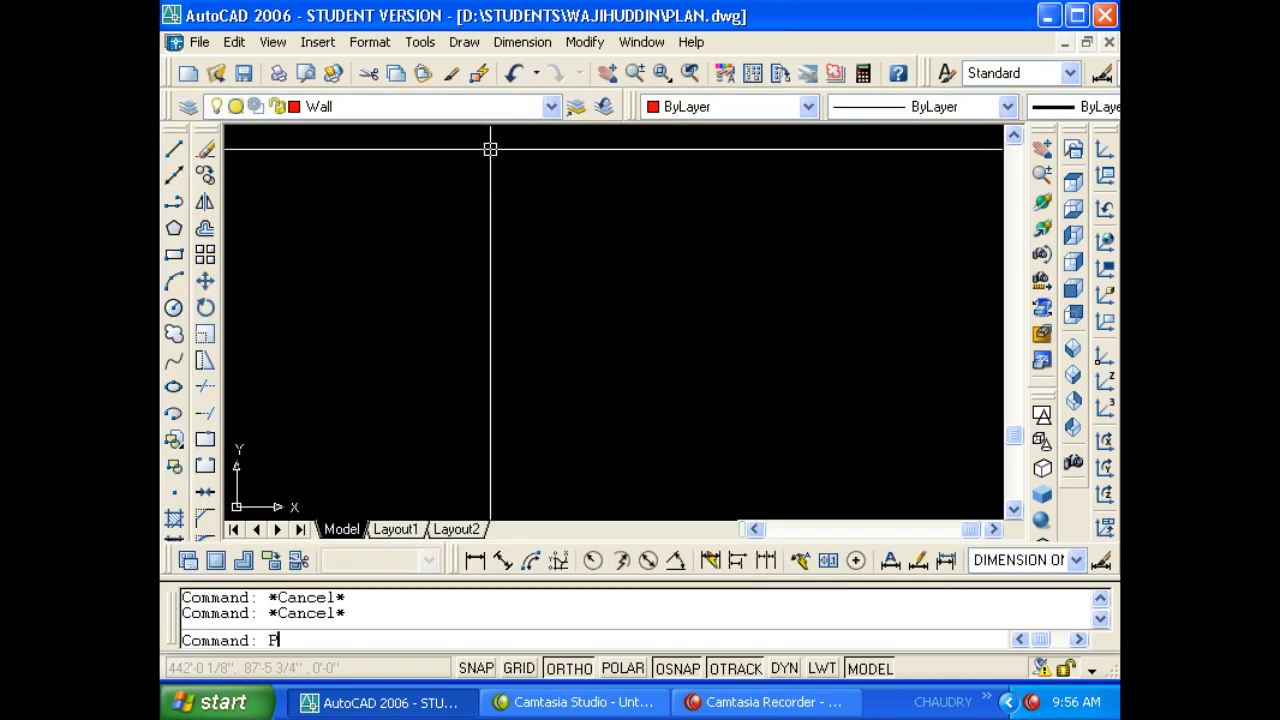
# Purge all unused items from the drawing, repeating the purge to clear remaining unused layers and styles.
pyautogui.write('P')
pyautogui.press('Return')
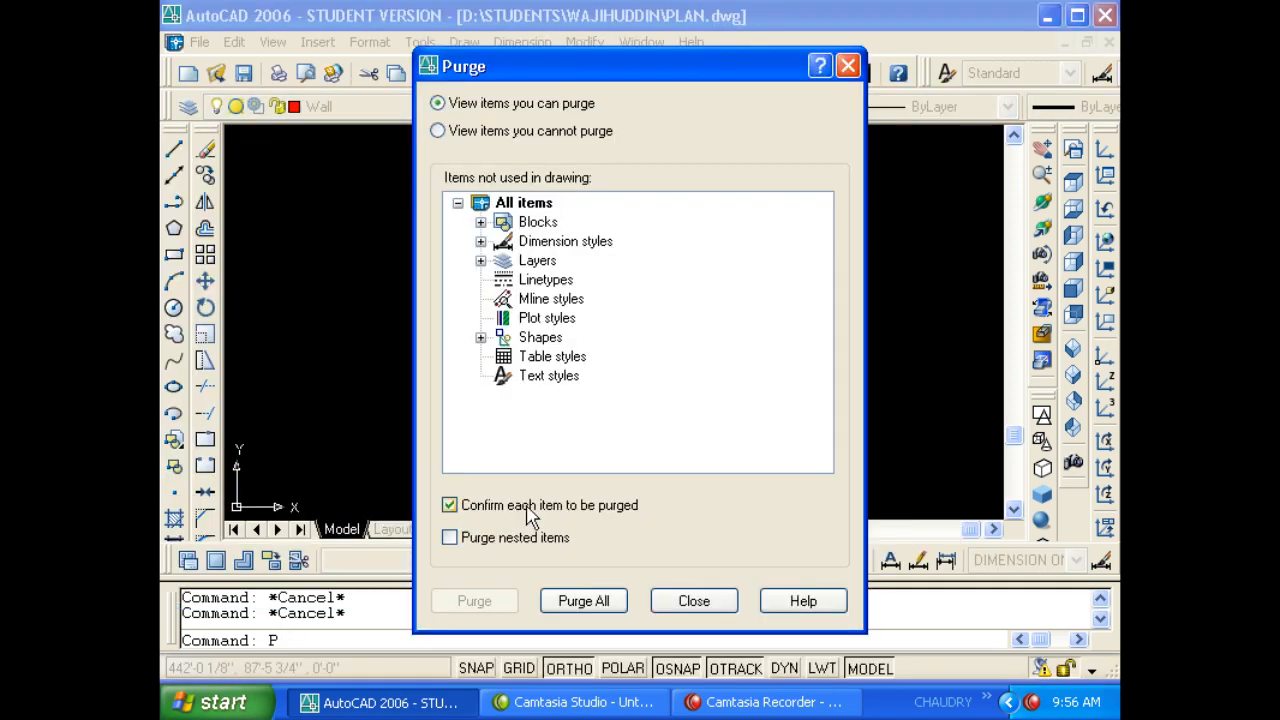
pyautogui.click(600, 600)
pyautogui.click(588, 384)
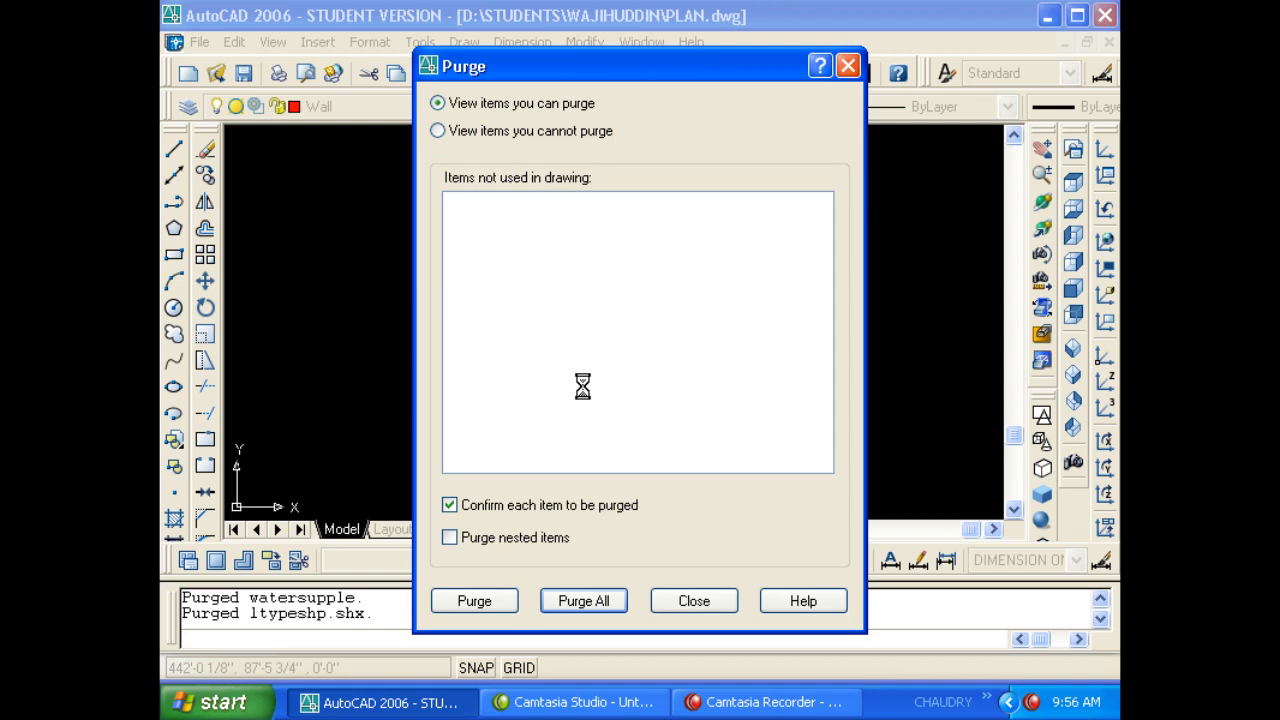
pyautogui.click(583, 601)
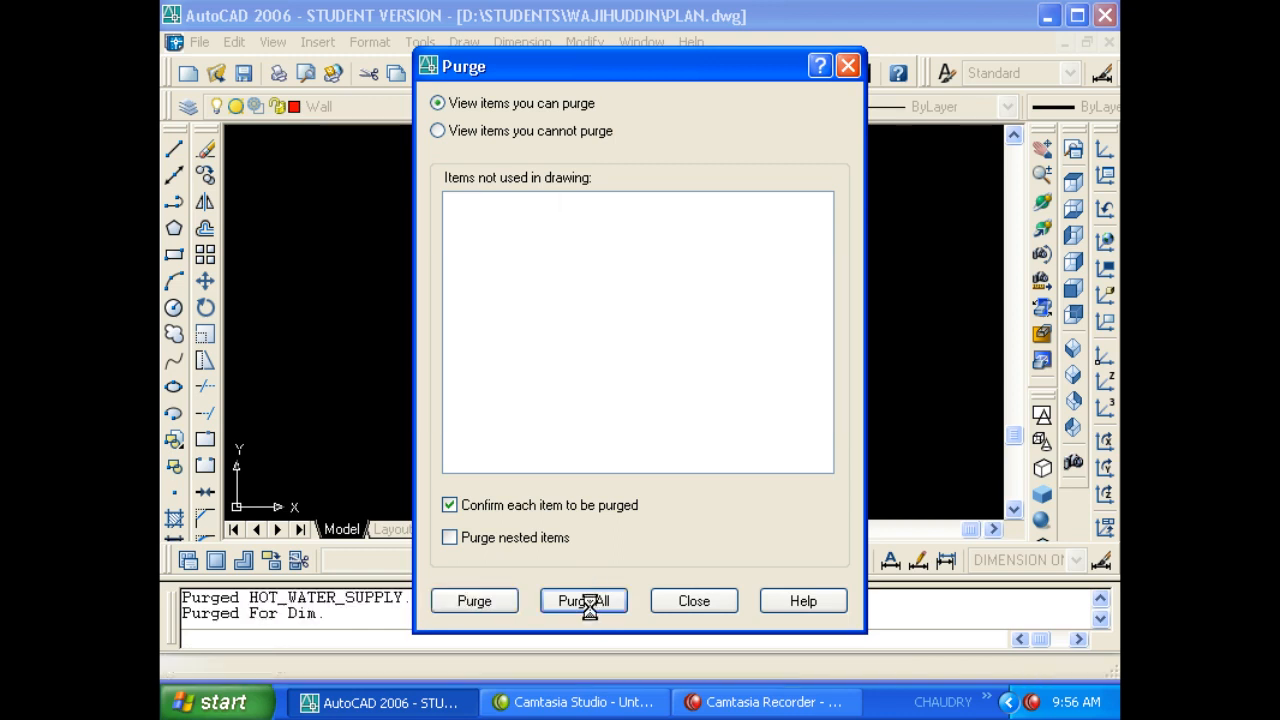
pyautogui.click(590, 604)
pyautogui.click(591, 382)
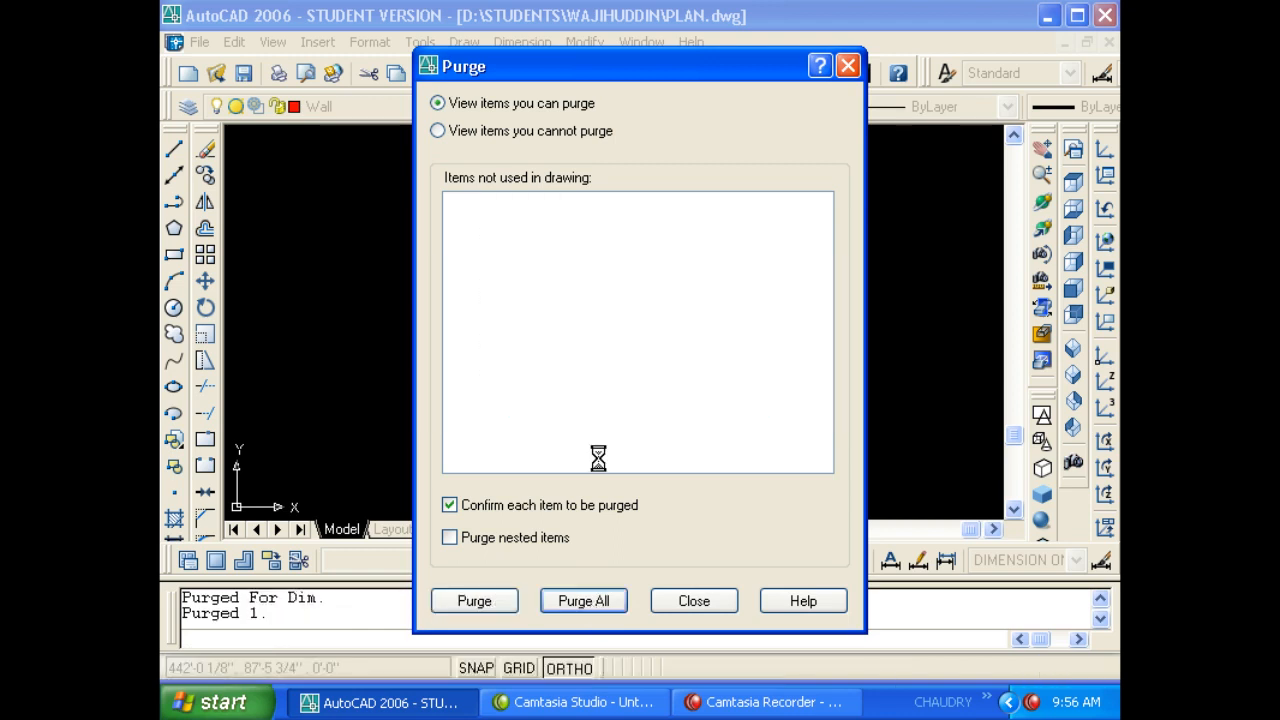
pyautogui.click(690, 601)
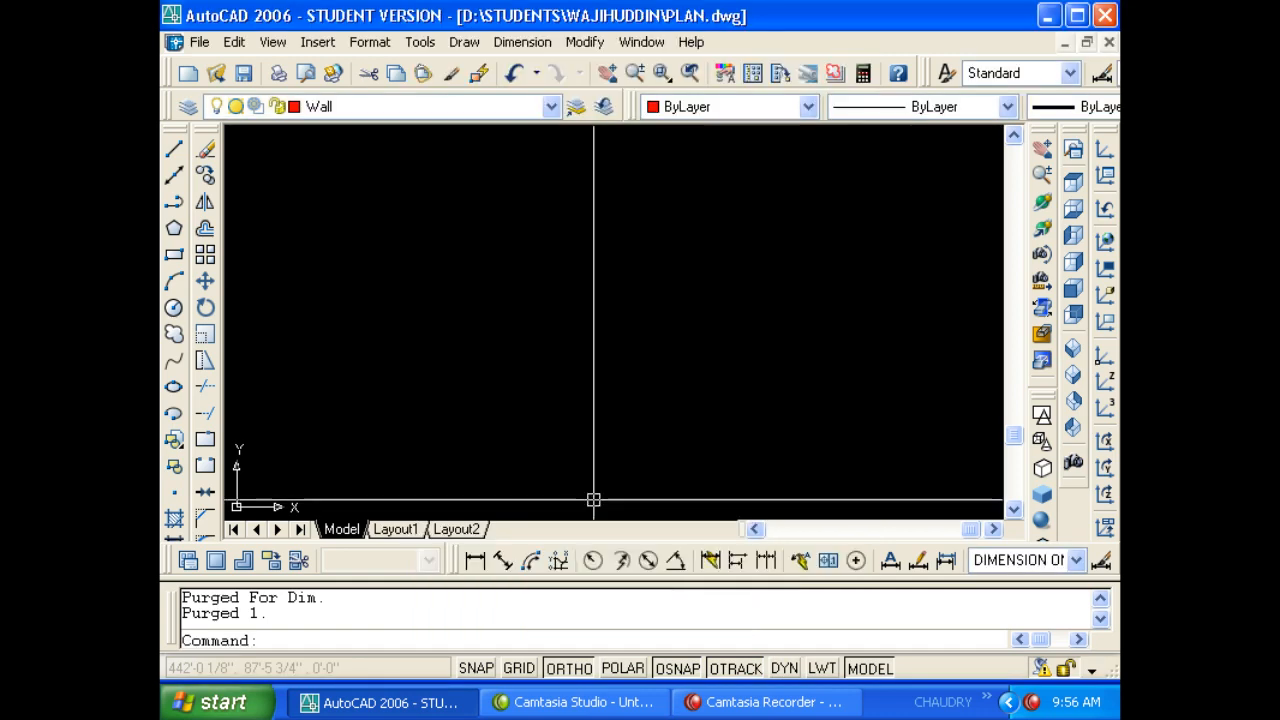
# Review the layers in the layer manager and the colour choices for the Win and line layers.
pyautogui.write('la')
pyautogui.press('Return')
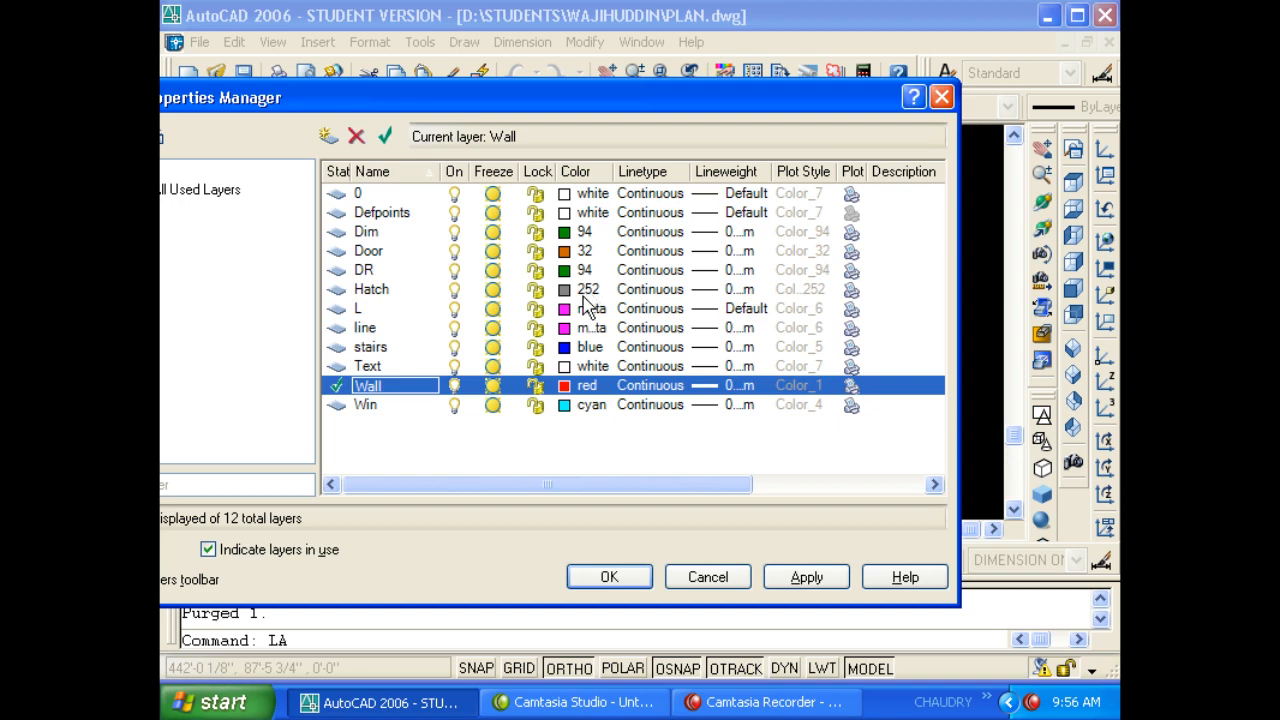
pyautogui.click(565, 405)
pyautogui.click(530, 543)
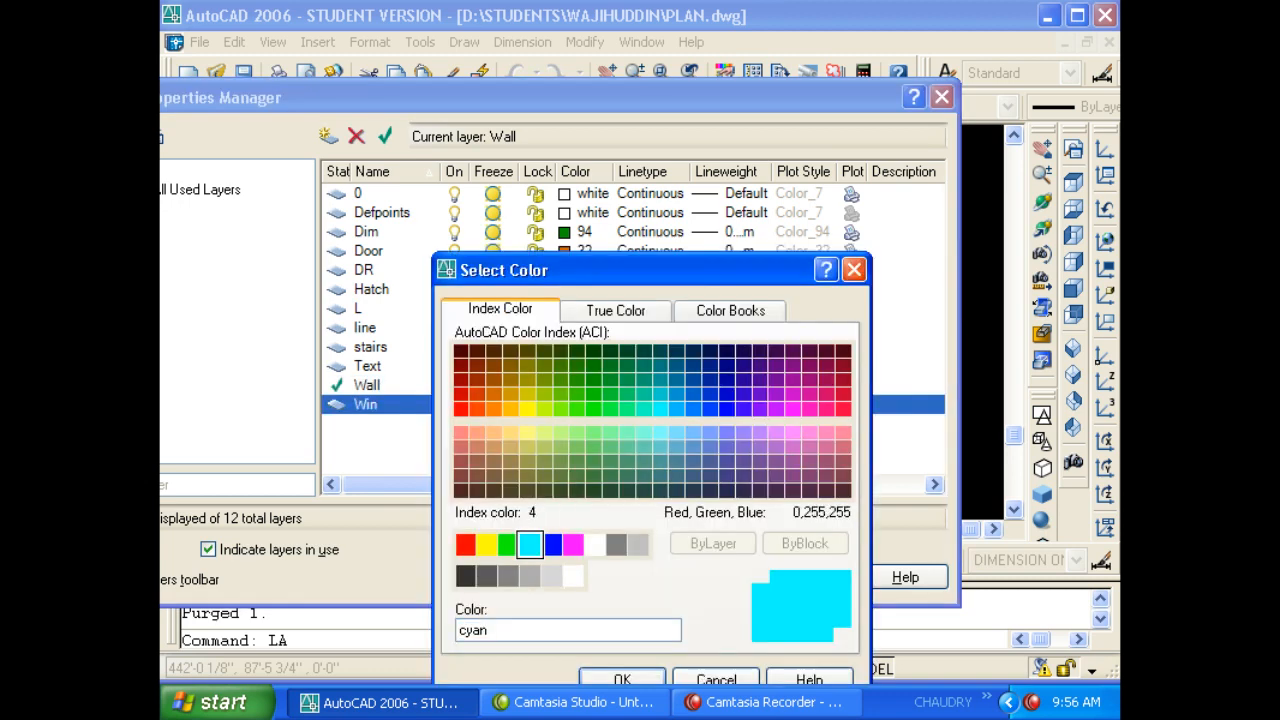
pyautogui.click(465, 544)
pyautogui.press('Escape')
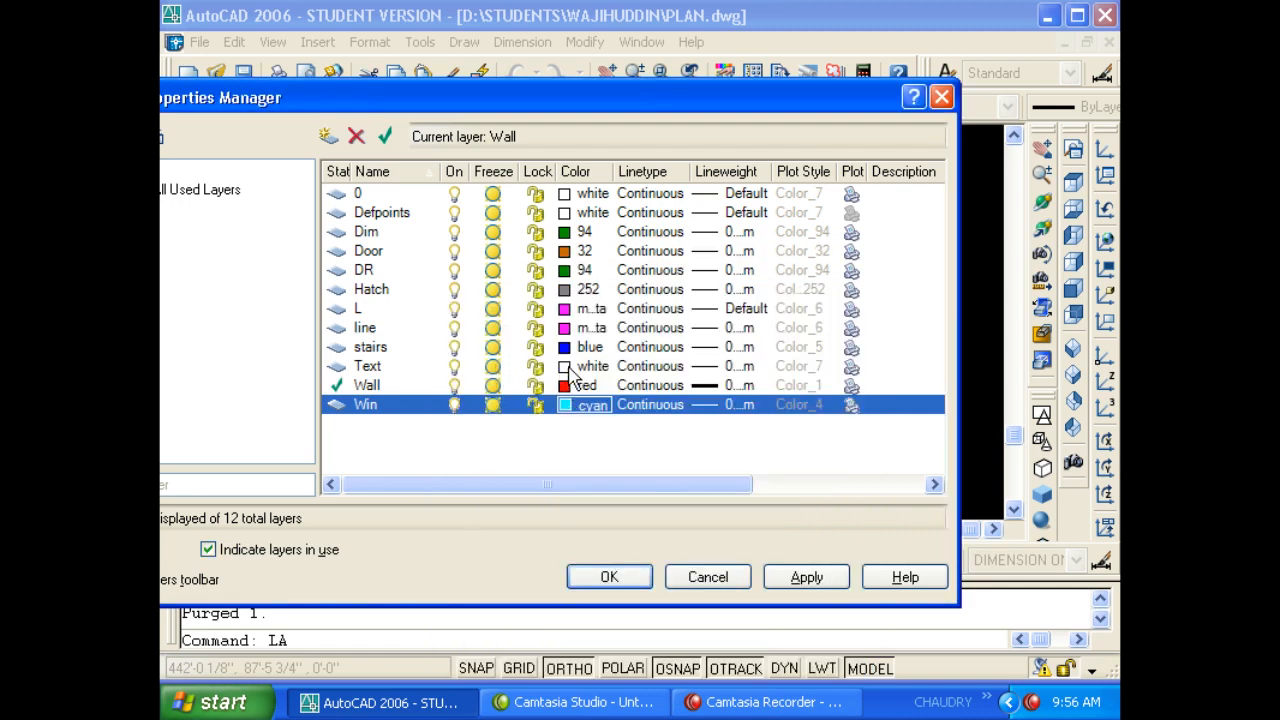
pyautogui.click(395, 330)
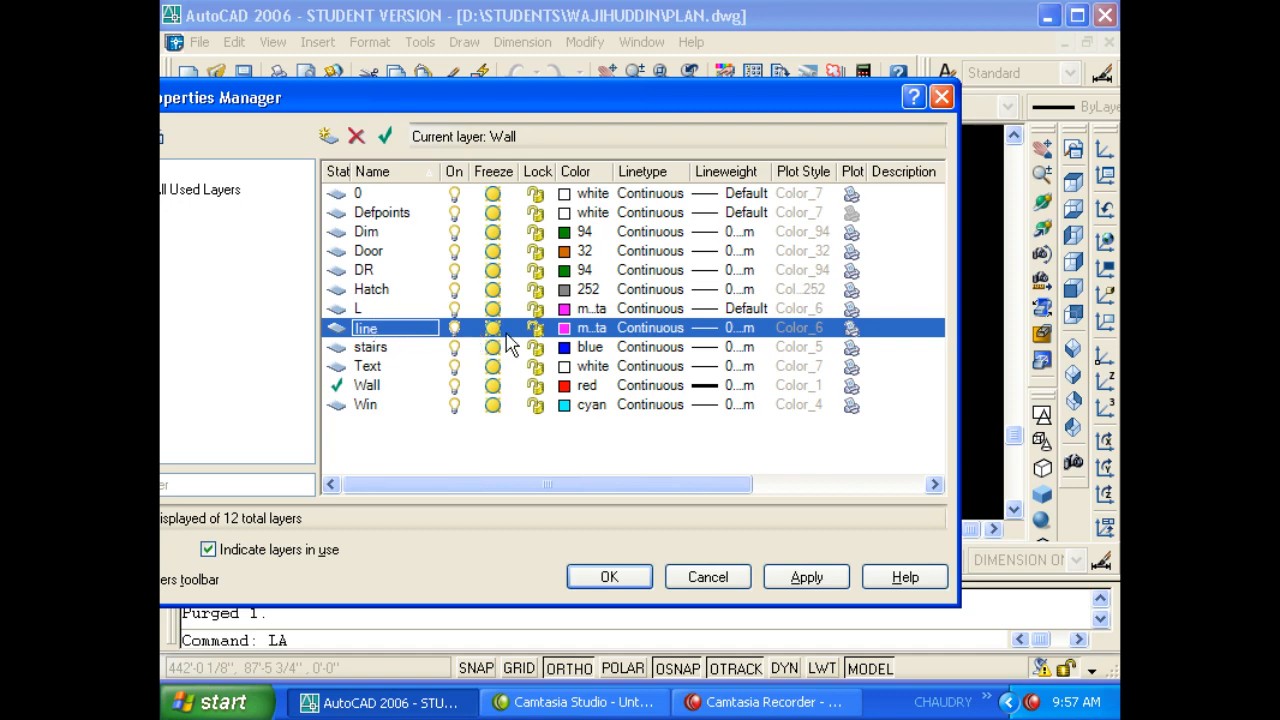
pyautogui.click(575, 328)
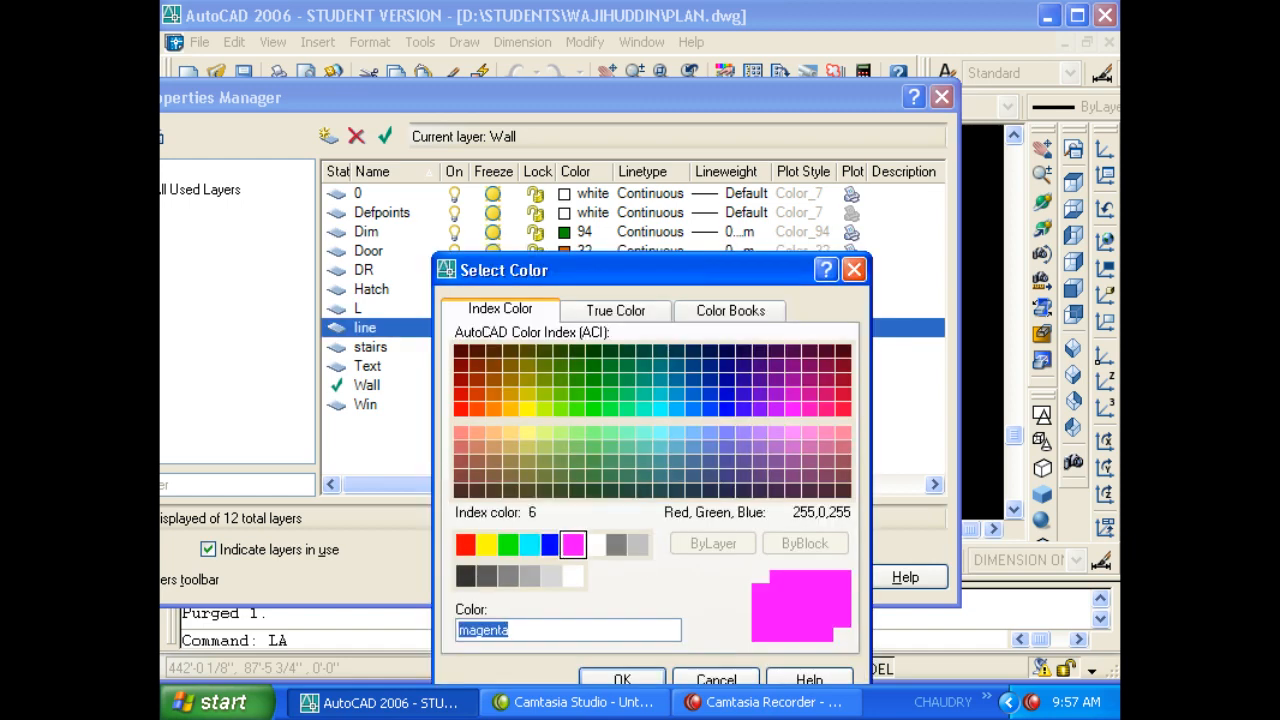
pyautogui.click(573, 544)
pyautogui.doubleClick(573, 544)
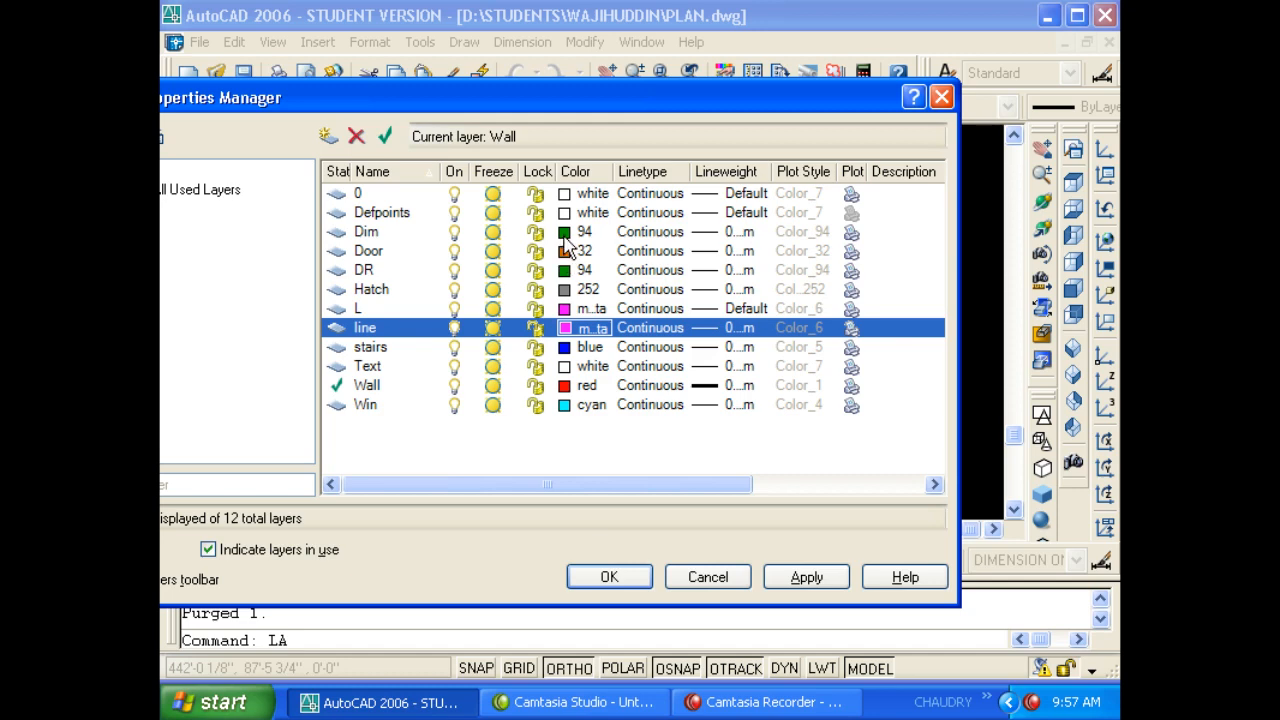
# Try to delete the DR layer.
pyautogui.click(362, 270)
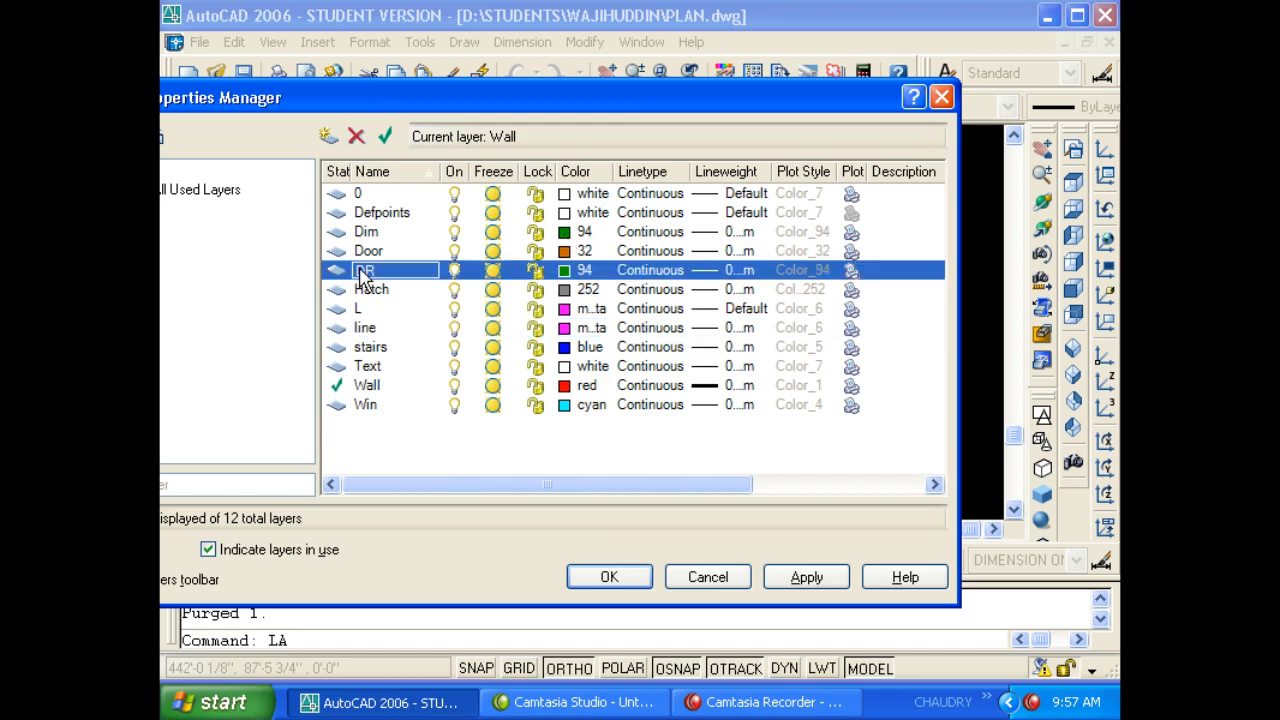
pyautogui.click(356, 136)
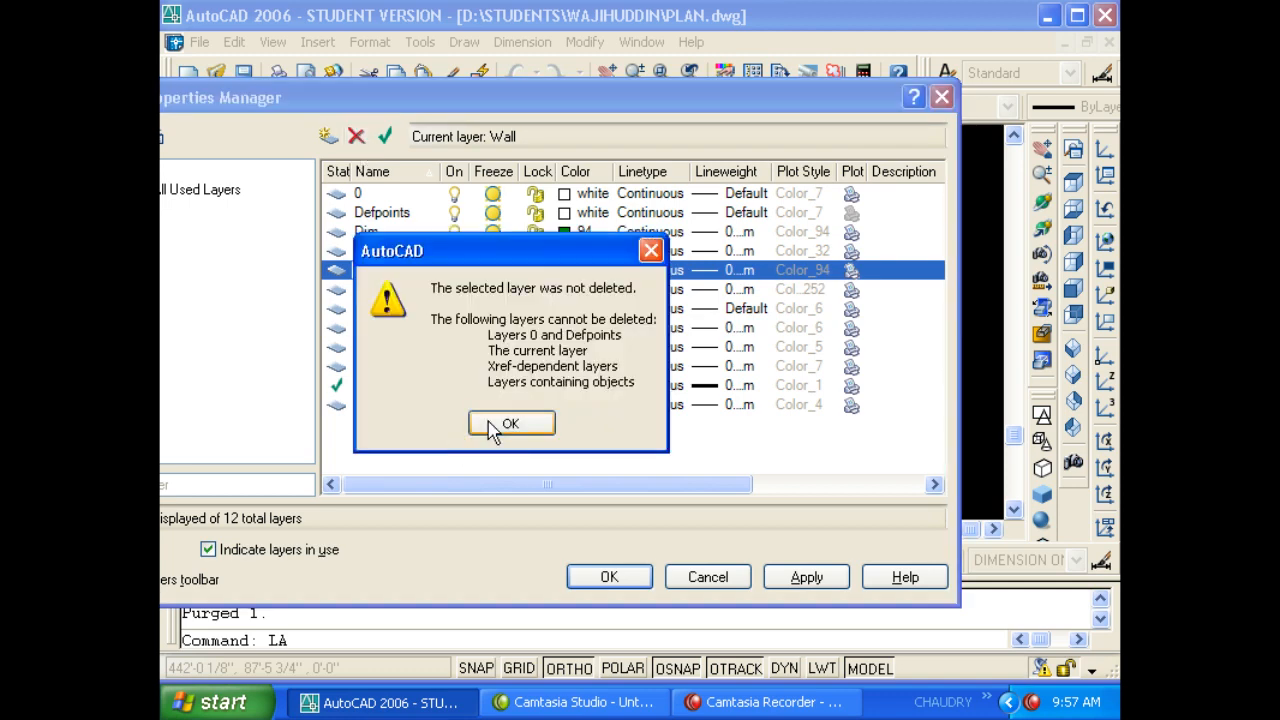
pyautogui.click(493, 426)
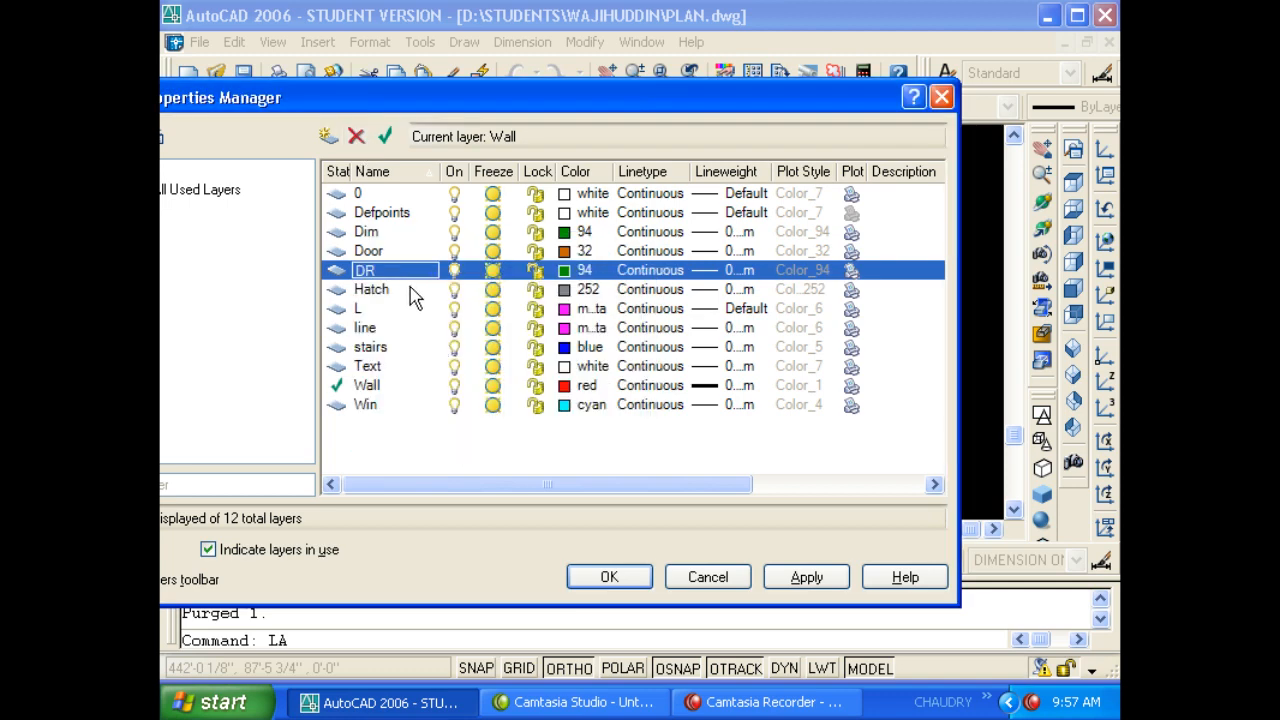
# Look over the L, 0 and Defpoints layers, then close the layer manager.
pyautogui.click(362, 309)
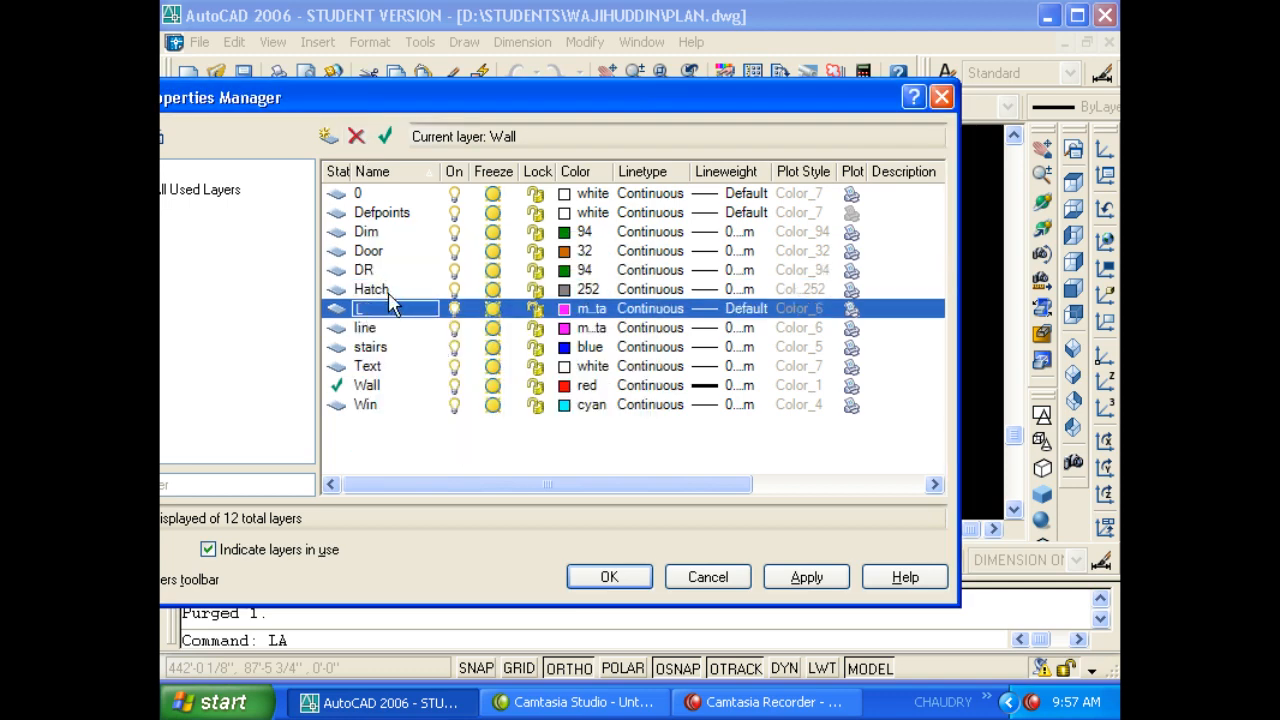
pyautogui.click(362, 213)
pyautogui.click(358, 194)
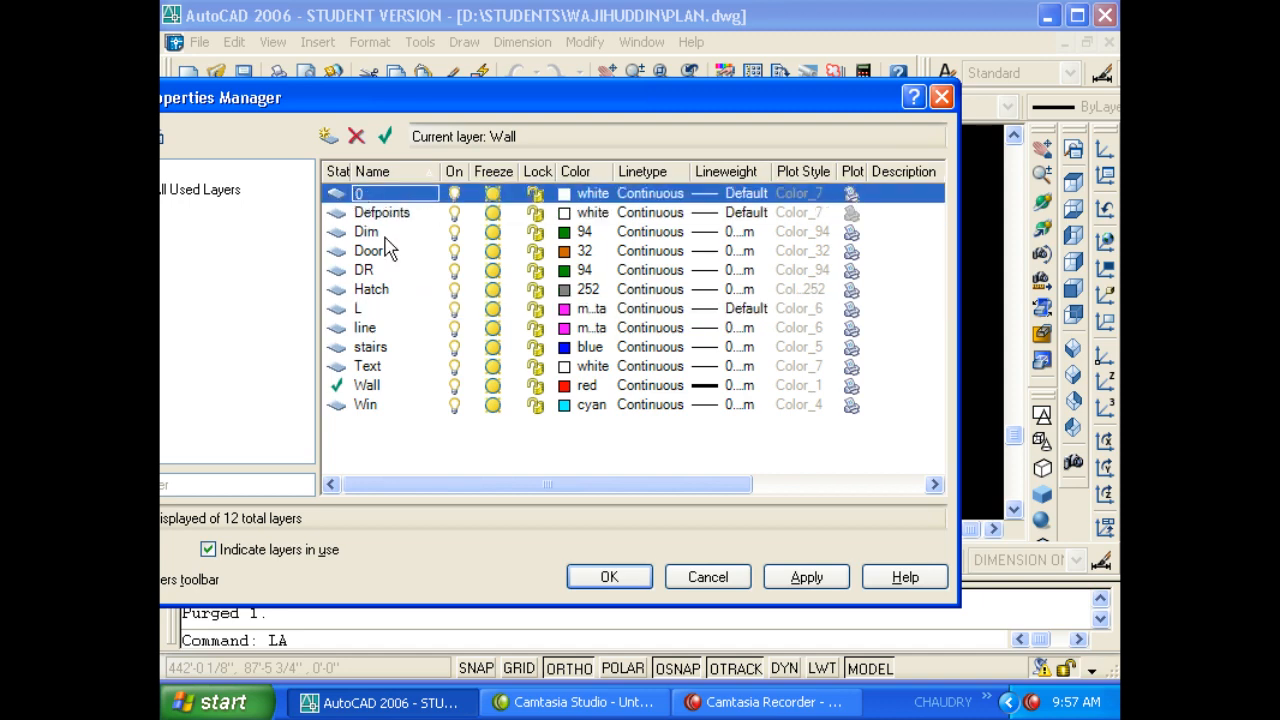
pyautogui.click(366, 310)
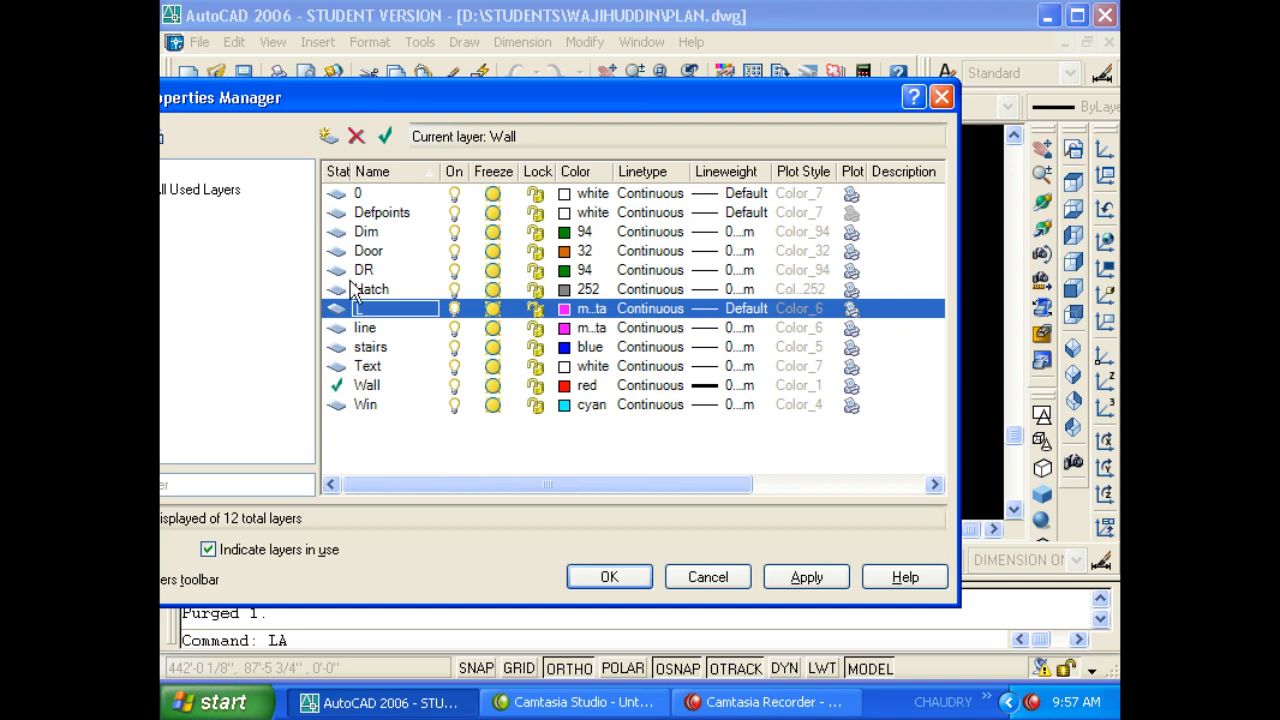
pyautogui.click(381, 196)
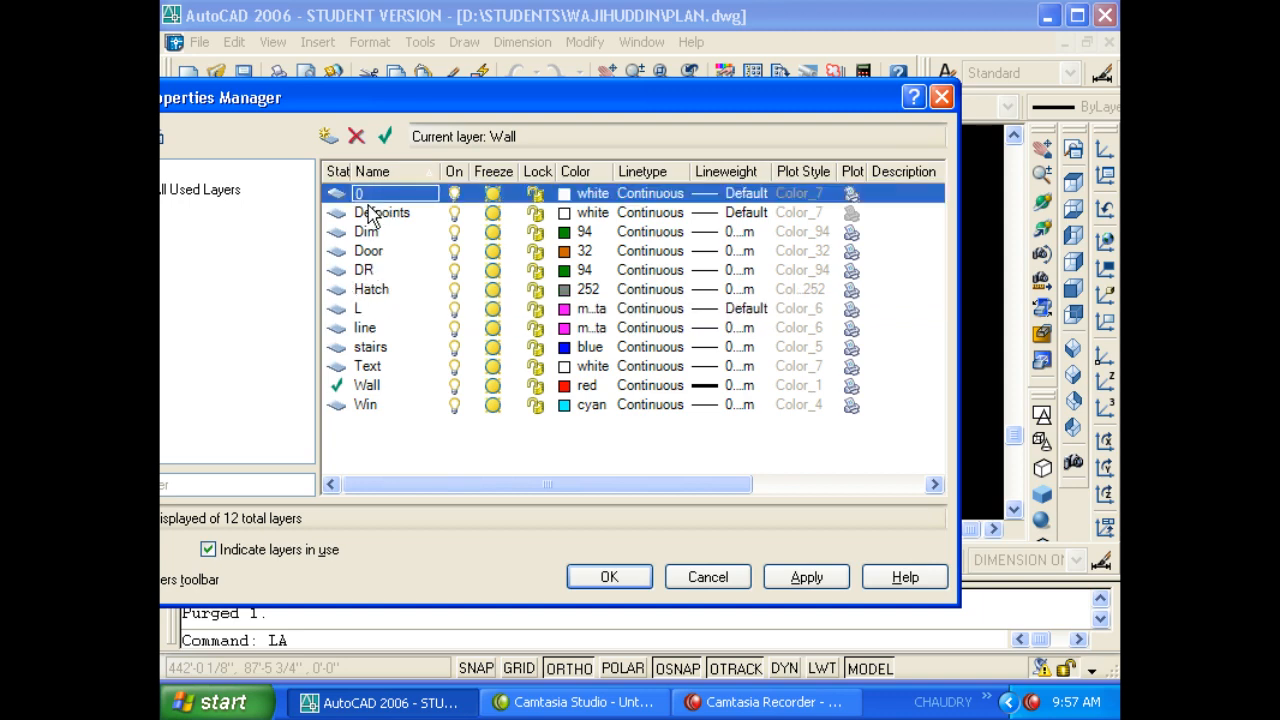
pyautogui.click(367, 211)
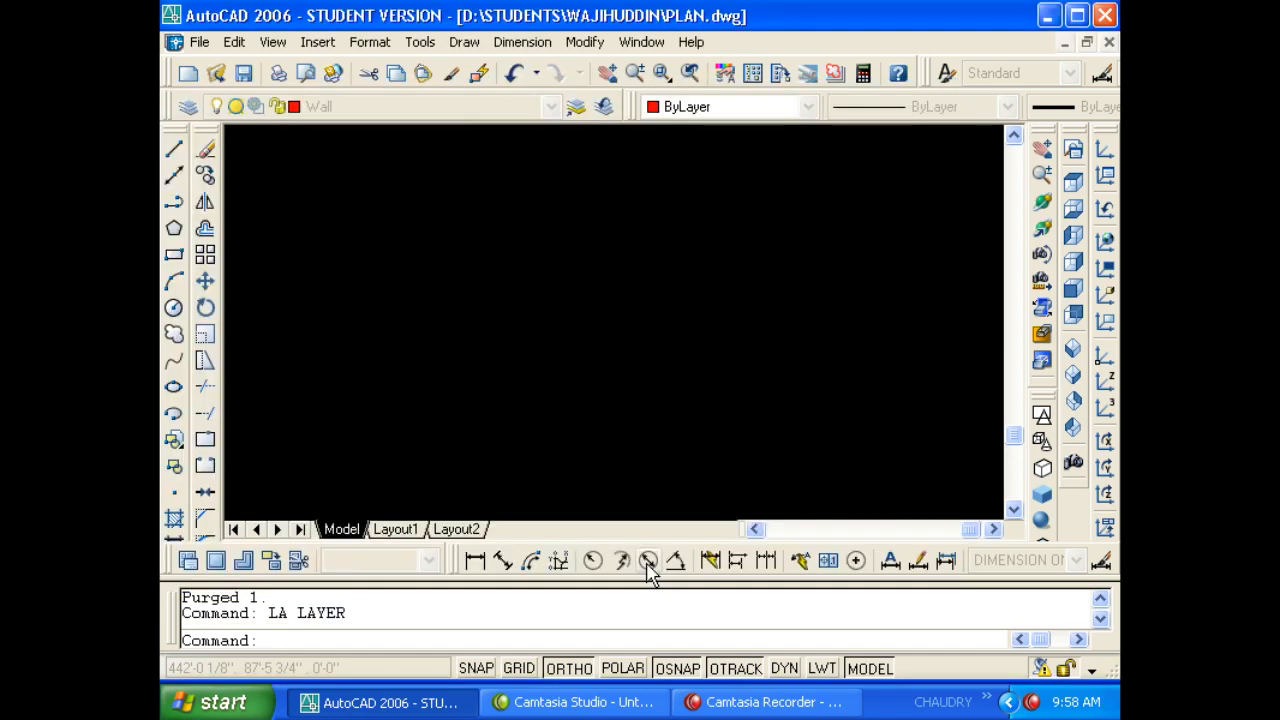
pyautogui.click(648, 576)
pyautogui.doubleClick(543, 300)
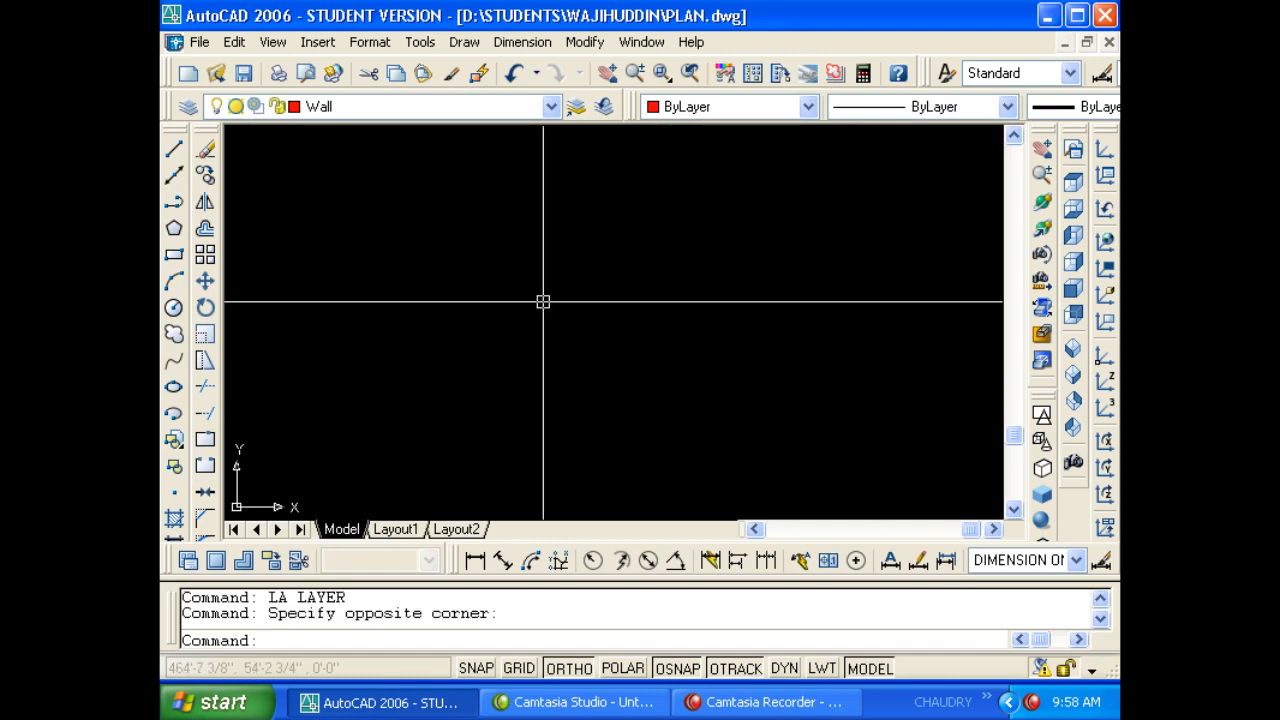
# Examine the drawing room's dimensions in the original plan.
pyautogui.scroll(-5, 591, 386)
pyautogui.moveTo(591, 386); pyautogui.dragTo(580, 343, button='middle')
pyautogui.moveTo(623, 349)
pyautogui.mouseDown(button='middle')
pyautogui.moveTo(480, 349)
pyautogui.moveTo(930, 410)
pyautogui.mouseUp(button='middle')
pyautogui.scroll(5, 502, 354)
pyautogui.scroll(8, 515, 420)
pyautogui.moveTo(648, 354); pyautogui.dragTo(460, 368, button='middle')
pyautogui.scroll(-8, 460, 368)
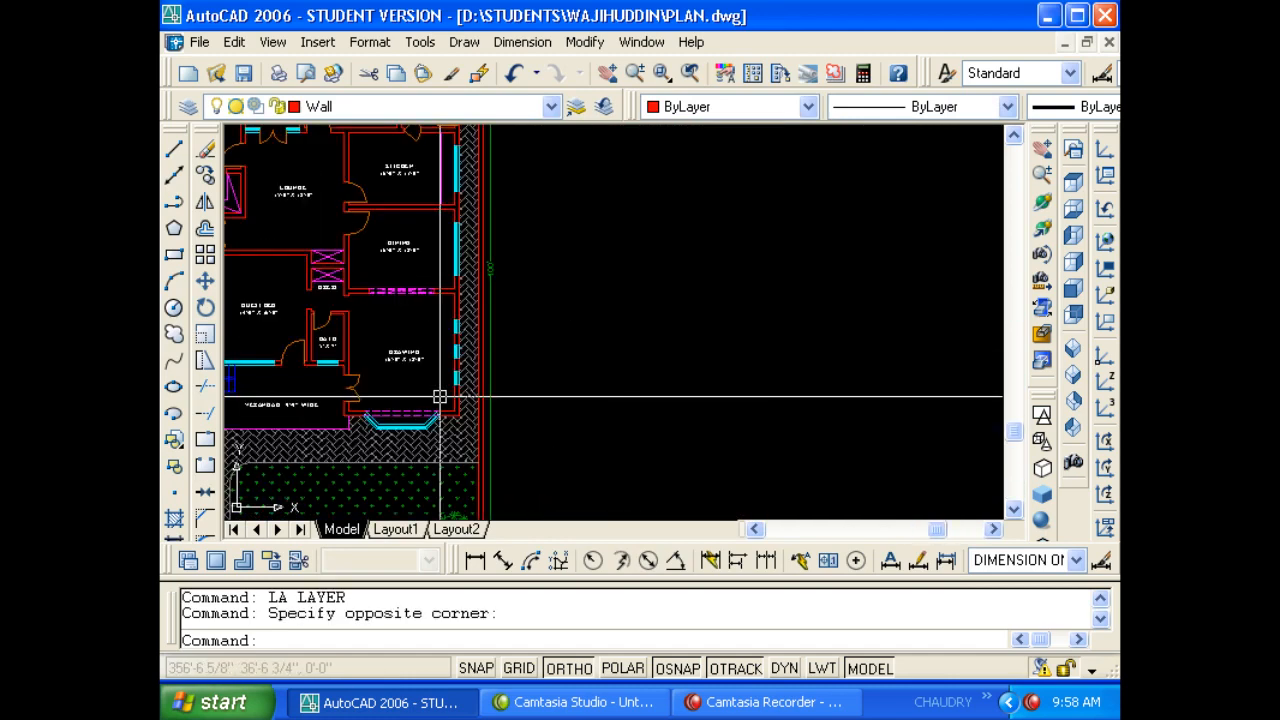
# In the empty area to the right of the plan, draw the room's right wall line 18' down and bottom wall line 16' to the left.
pyautogui.press('Escape')
pyautogui.press('Escape')
pyautogui.write('l')
pyautogui.press('Return')
pyautogui.scroll(3, 580, 410)
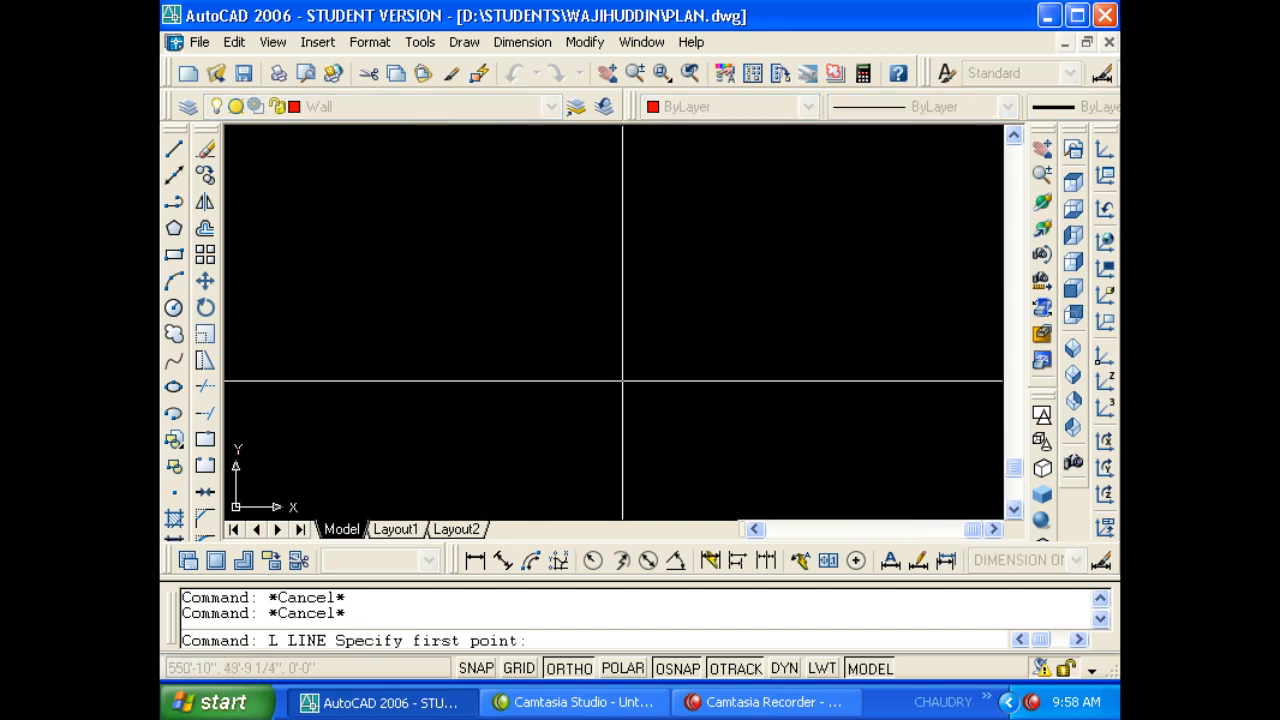
pyautogui.click(675, 410)
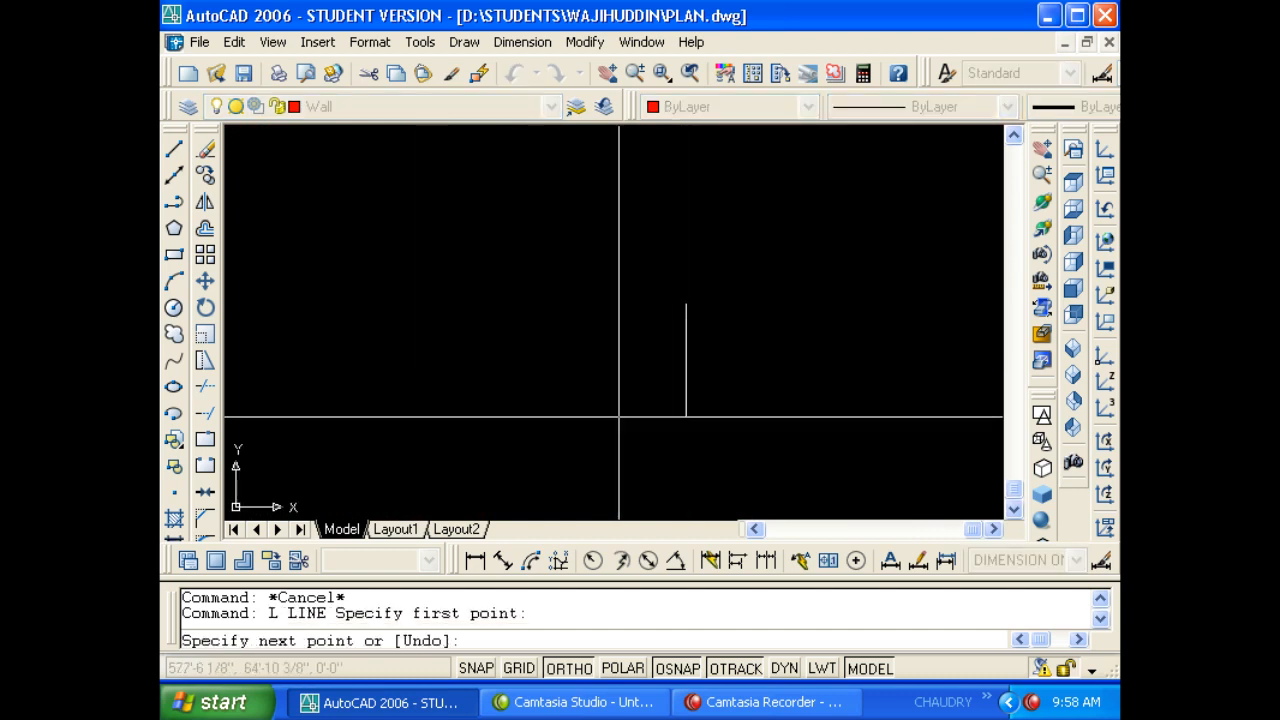
pyautogui.write("18'")
pyautogui.press('Return')
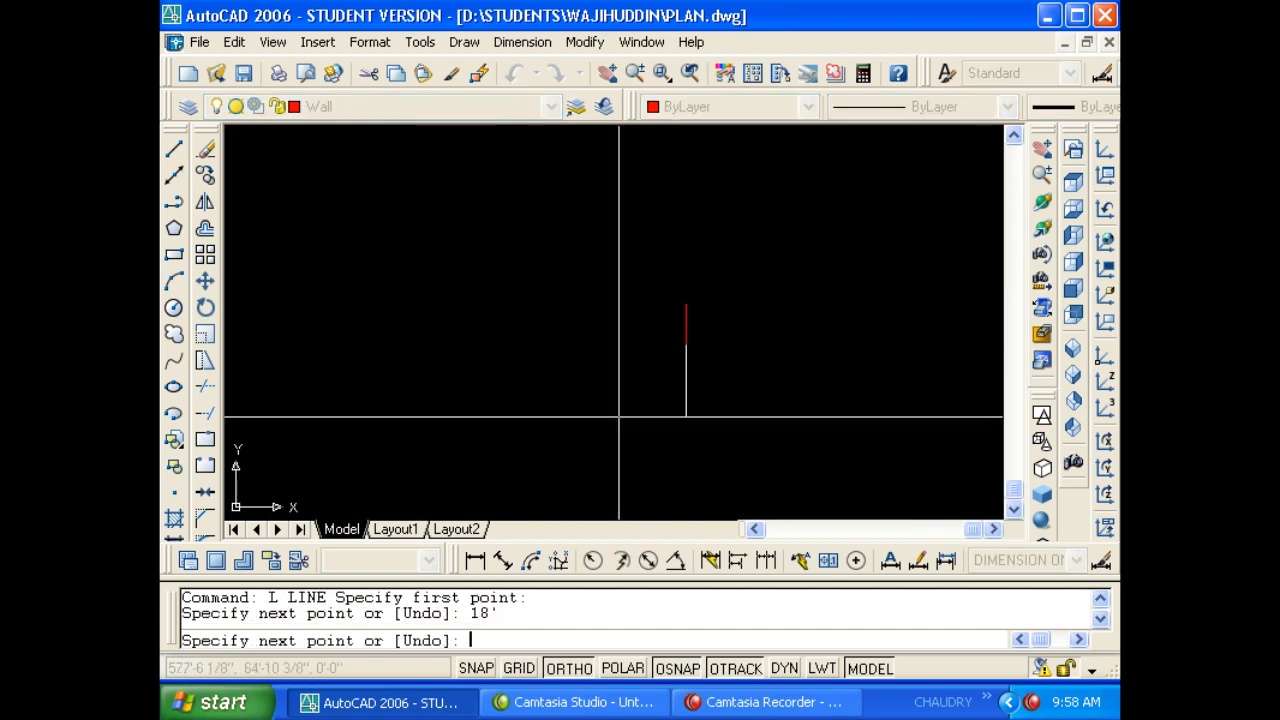
pyautogui.write('16')
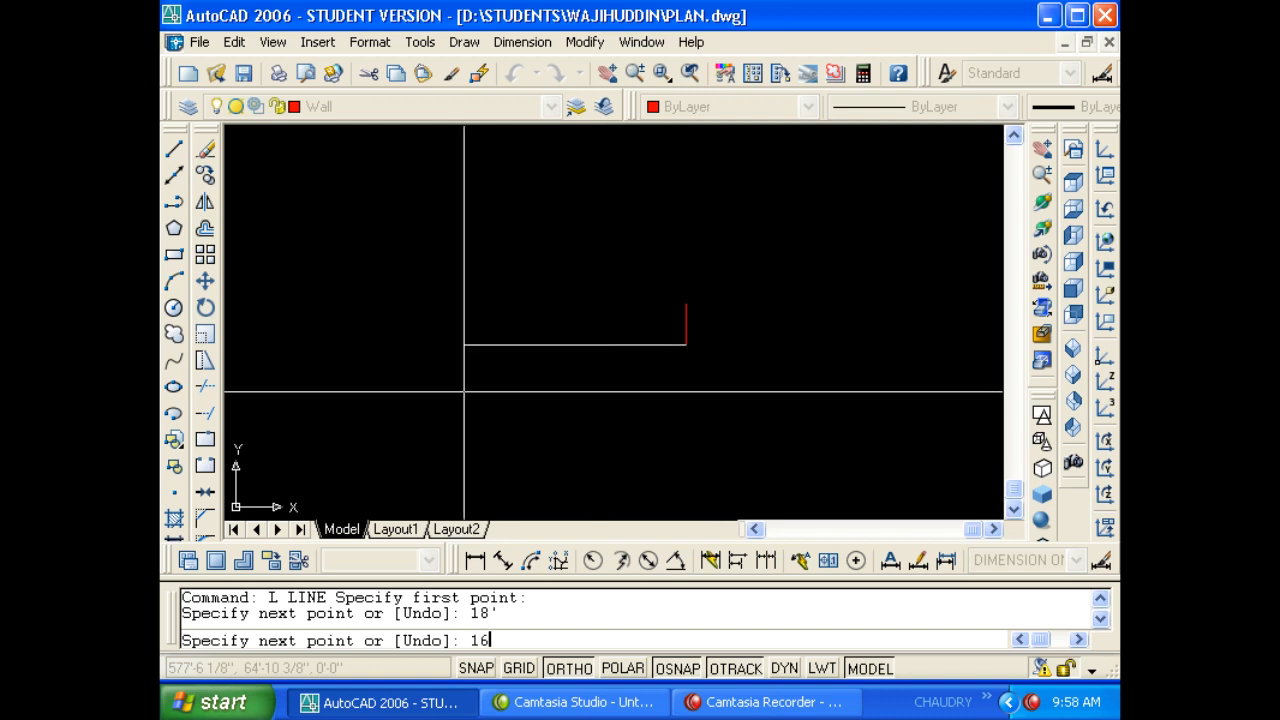
pyautogui.write("'")
pyautogui.press('Return')
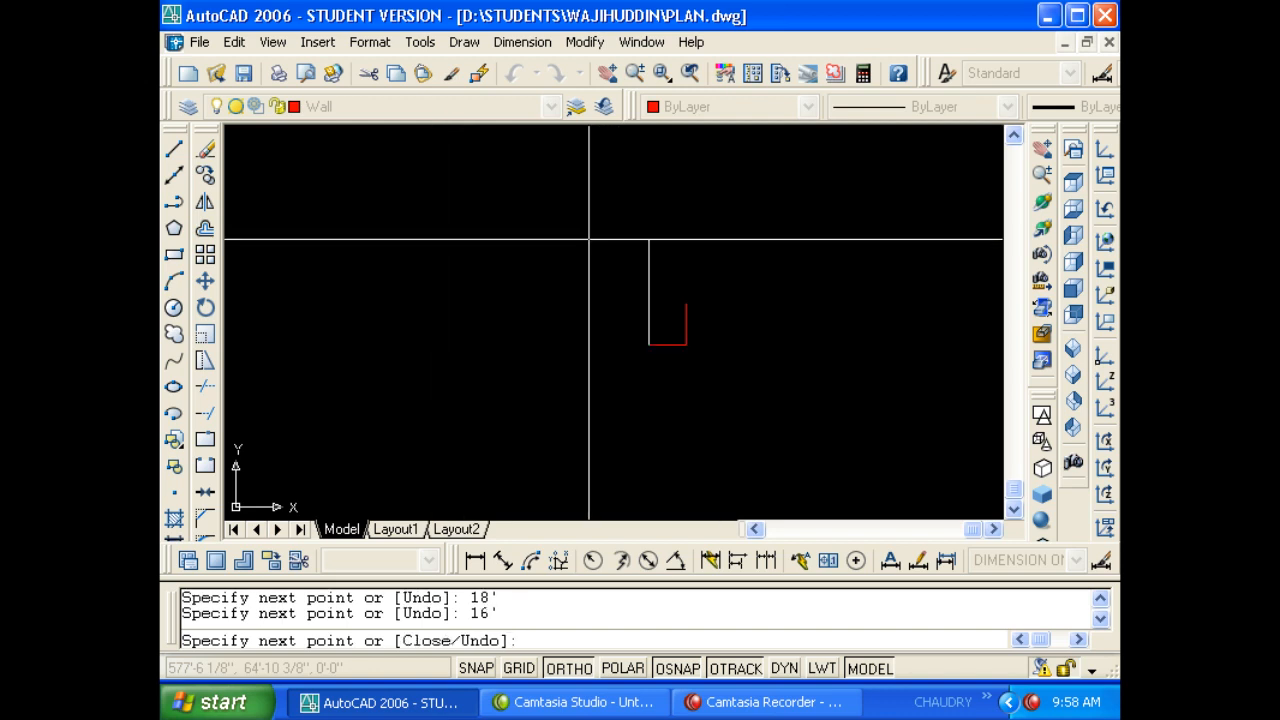
# Draw the left wall line 18' up and close the room outline at its starting corner.
pyautogui.write("18'")
pyautogui.press('Return')
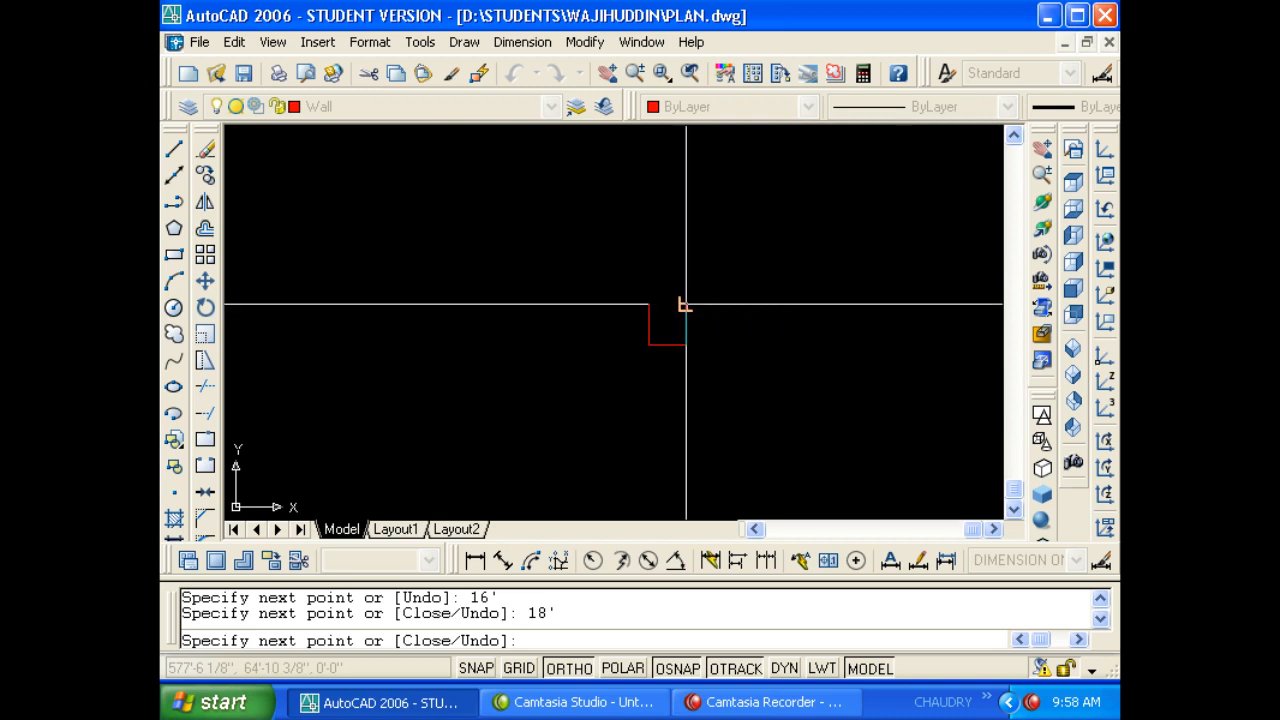
pyautogui.press('Escape')
pyautogui.write('z')
pyautogui.press('Return')
pyautogui.click(628, 290)
pyautogui.click(712, 372)
pyautogui.press('Escape')
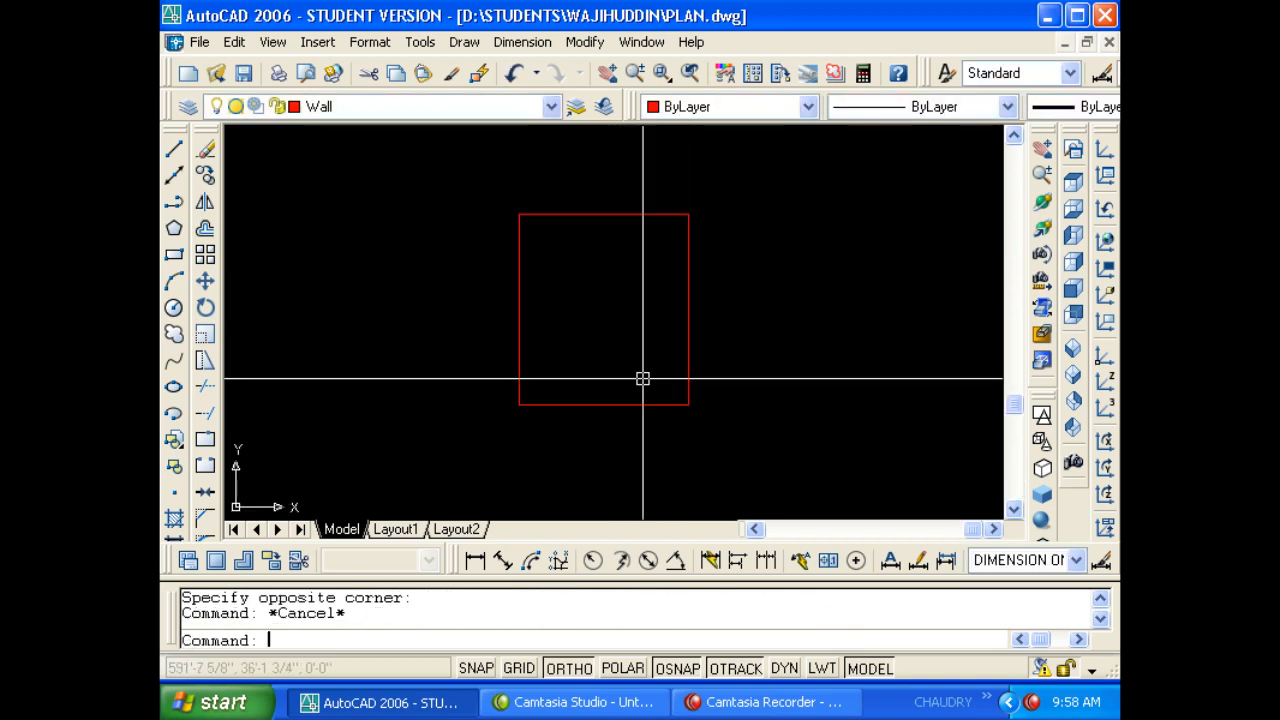
# Offset all four lines of the room outline 9" outward to form the wall thickness.
pyautogui.press('Escape')
pyautogui.write('o')
pyautogui.press('Return')
pyautogui.write('9')
pyautogui.press('Return')
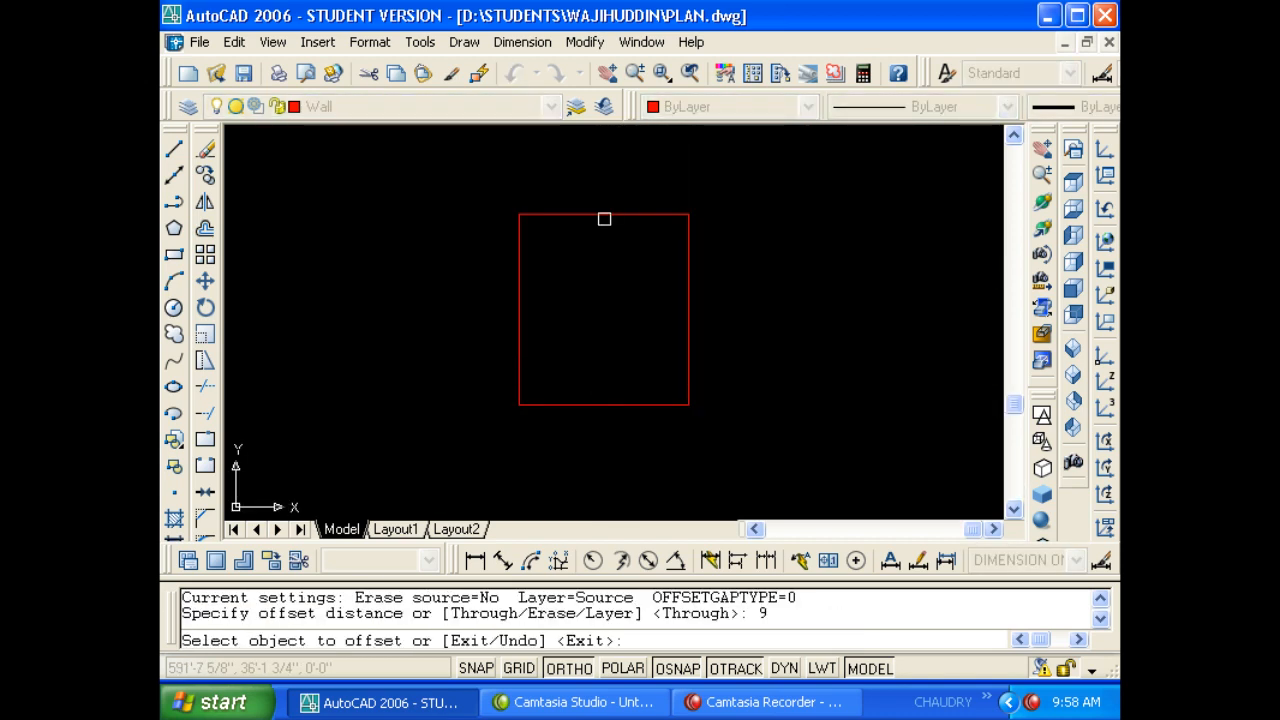
pyautogui.click(604, 218)
pyautogui.click(596, 192)
pyautogui.click(519, 335)
pyautogui.click(510, 349)
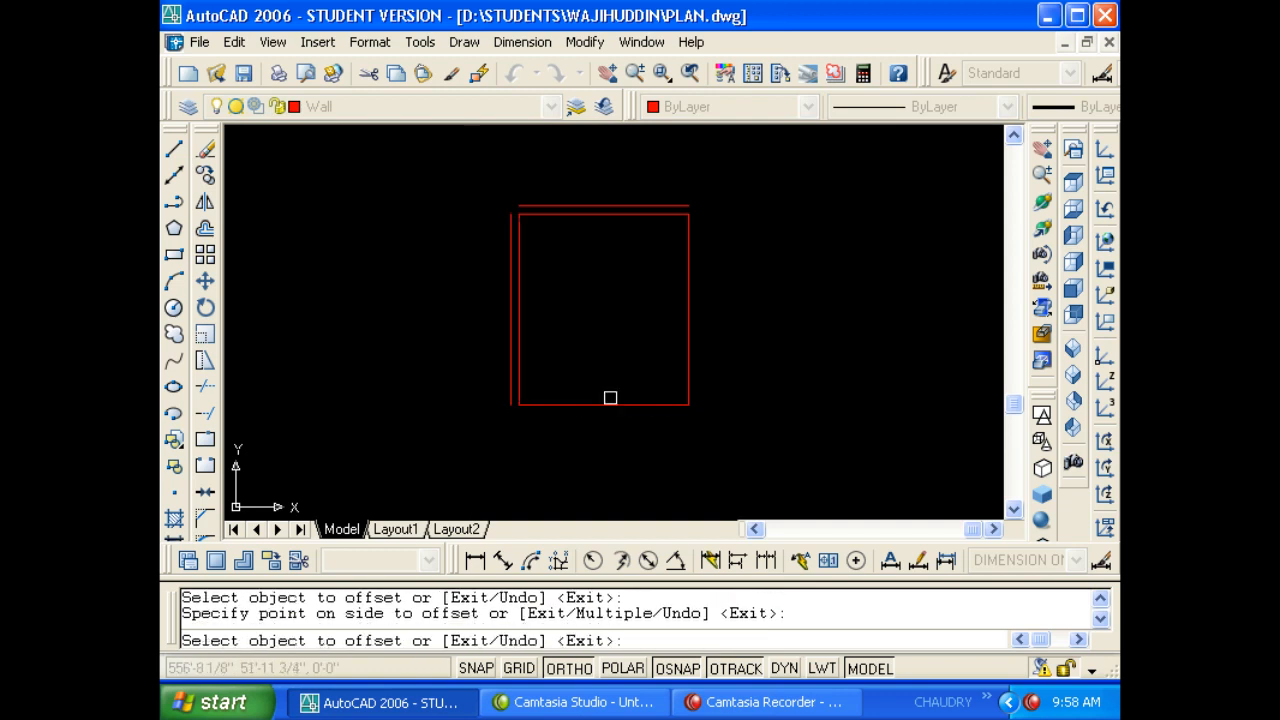
pyautogui.click(610, 404)
pyautogui.click(614, 426)
pyautogui.click(689, 380)
pyautogui.click(732, 368)
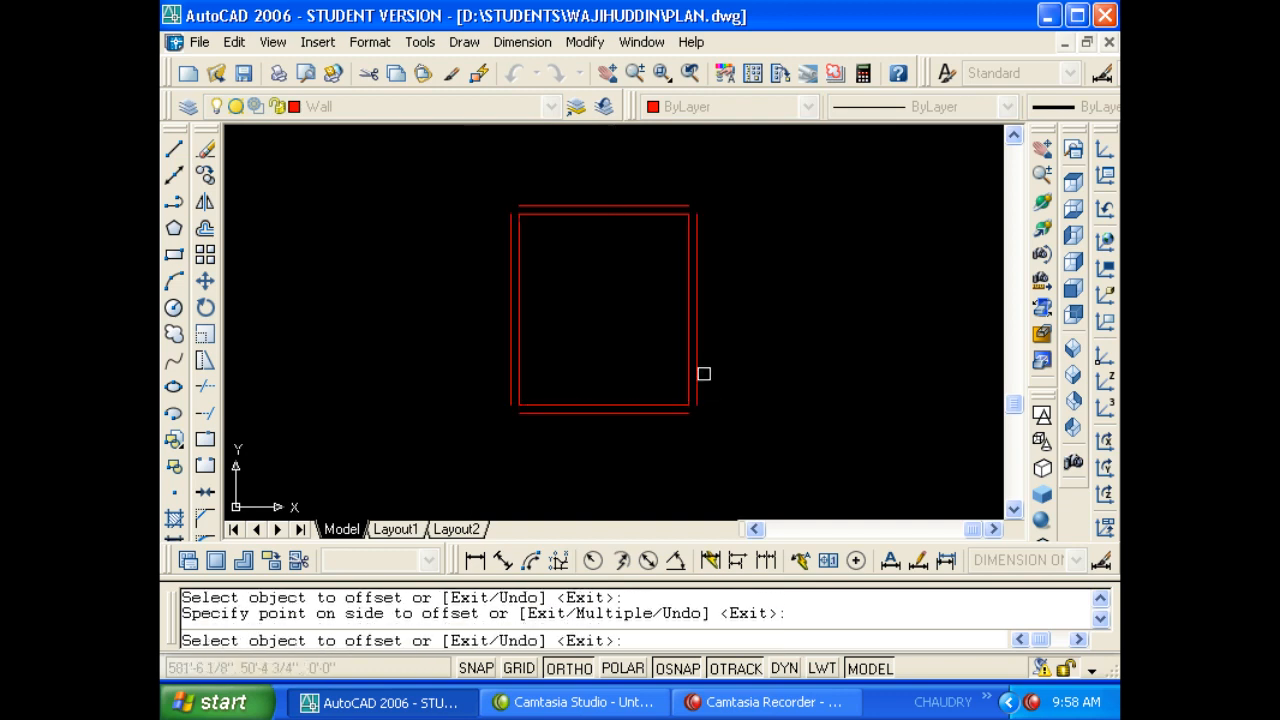
pyautogui.press('Escape')
# Fillet the outer top and right wall lines with radius 0 to make a square corner.
pyautogui.write('f')
pyautogui.press('Return')
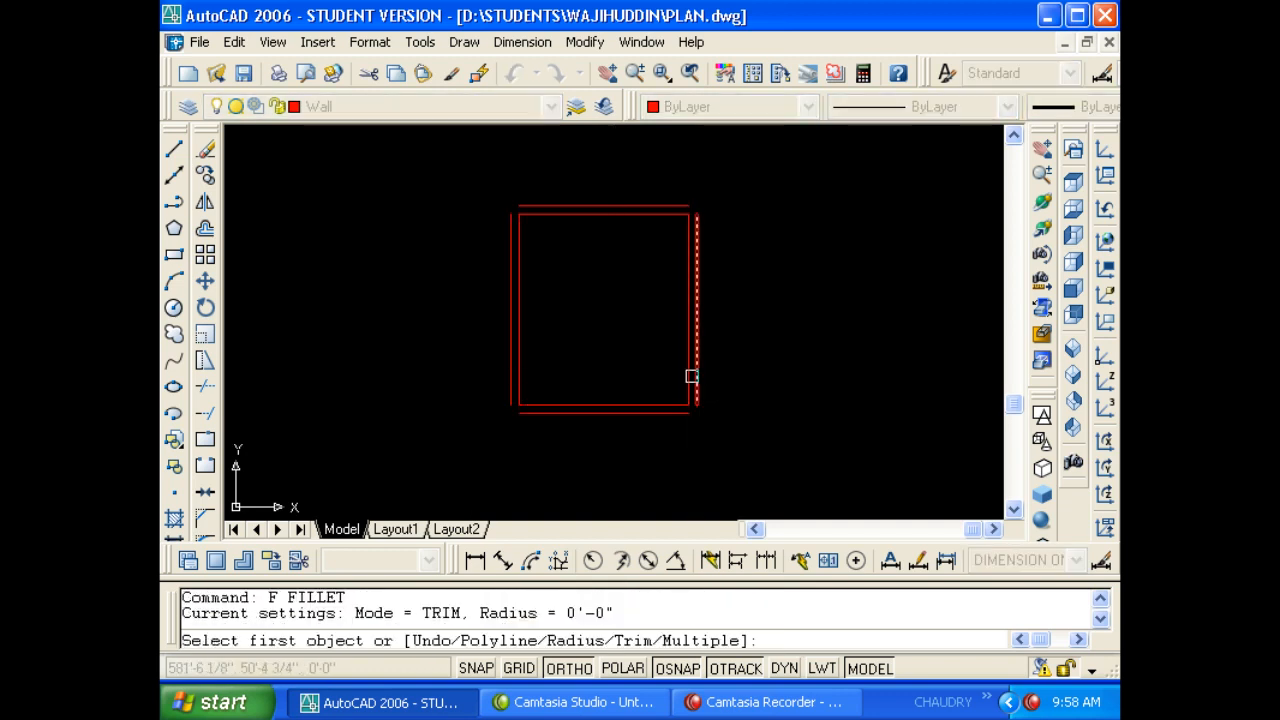
pyautogui.write('r')
pyautogui.press('Return')
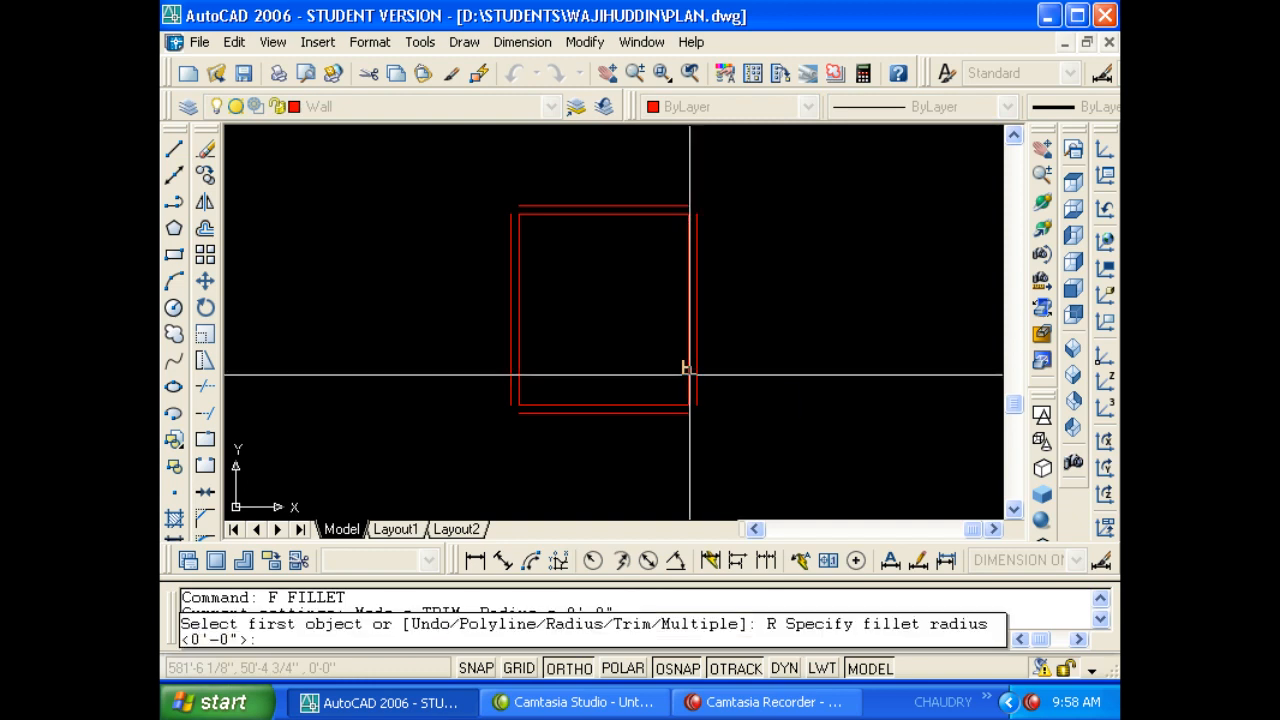
pyautogui.write('0')
pyautogui.press('Return')
pyautogui.scroll(5, 681, 215)
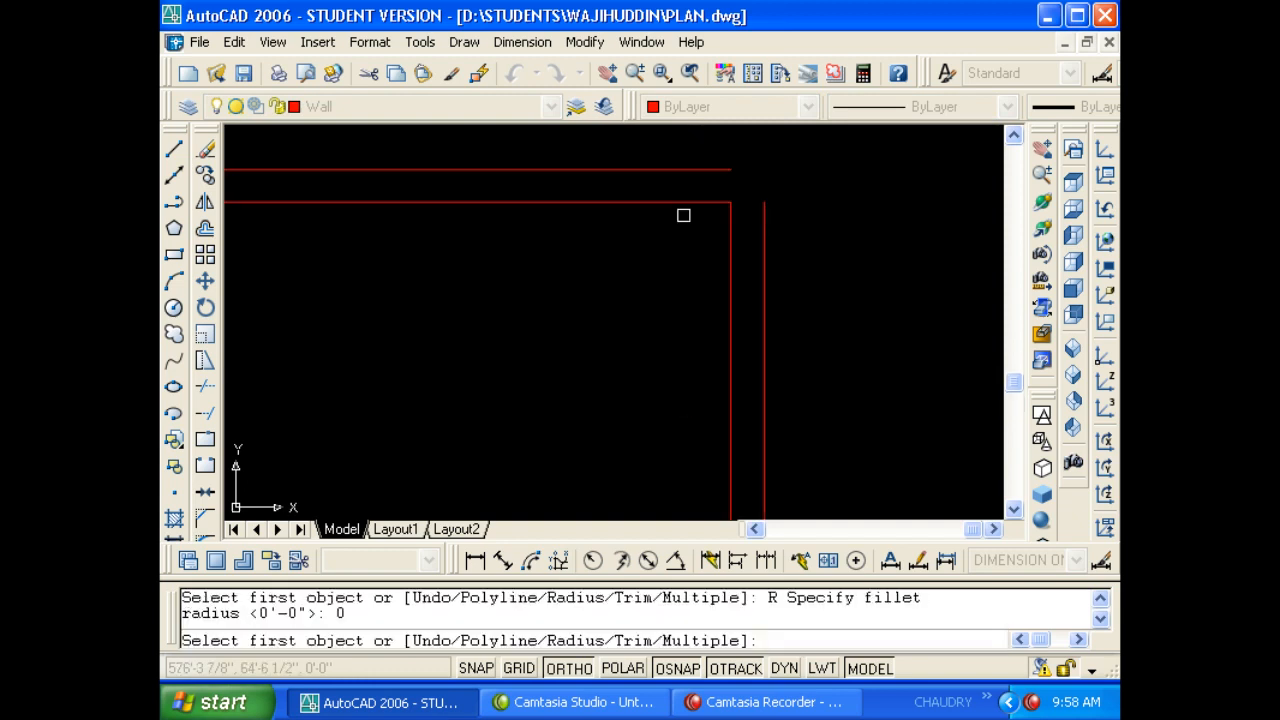
pyautogui.click(701, 167)
pyautogui.click(765, 251)
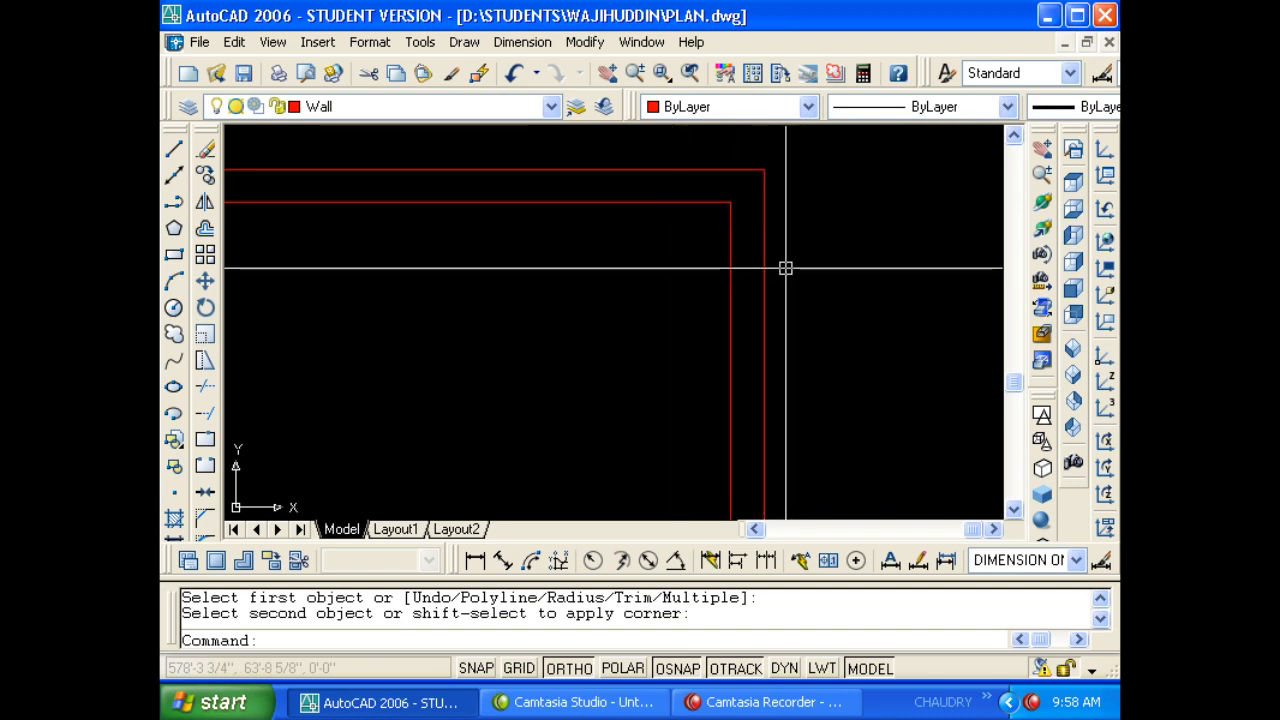
# Try to fillet the upper-left outer corner, and rejoin the inner left and inner top wall lines.
pyautogui.write('f')
pyautogui.press('Return')
pyautogui.scroll(-4, 640, 277)
pyautogui.click(531, 236)
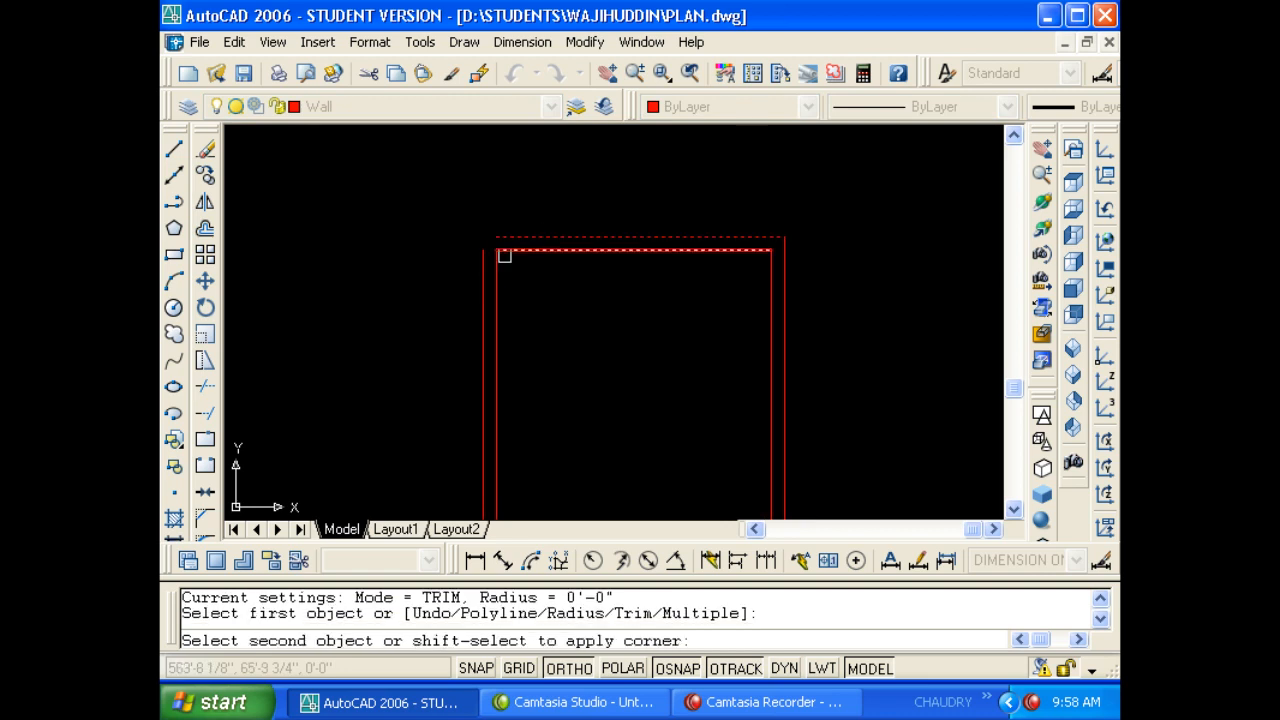
pyautogui.click(490, 282)
pyautogui.press('Return')
pyautogui.moveTo(563, 383); pyautogui.dragTo(527, 404, button='middle')
pyautogui.press('Escape')
pyautogui.press('Return')
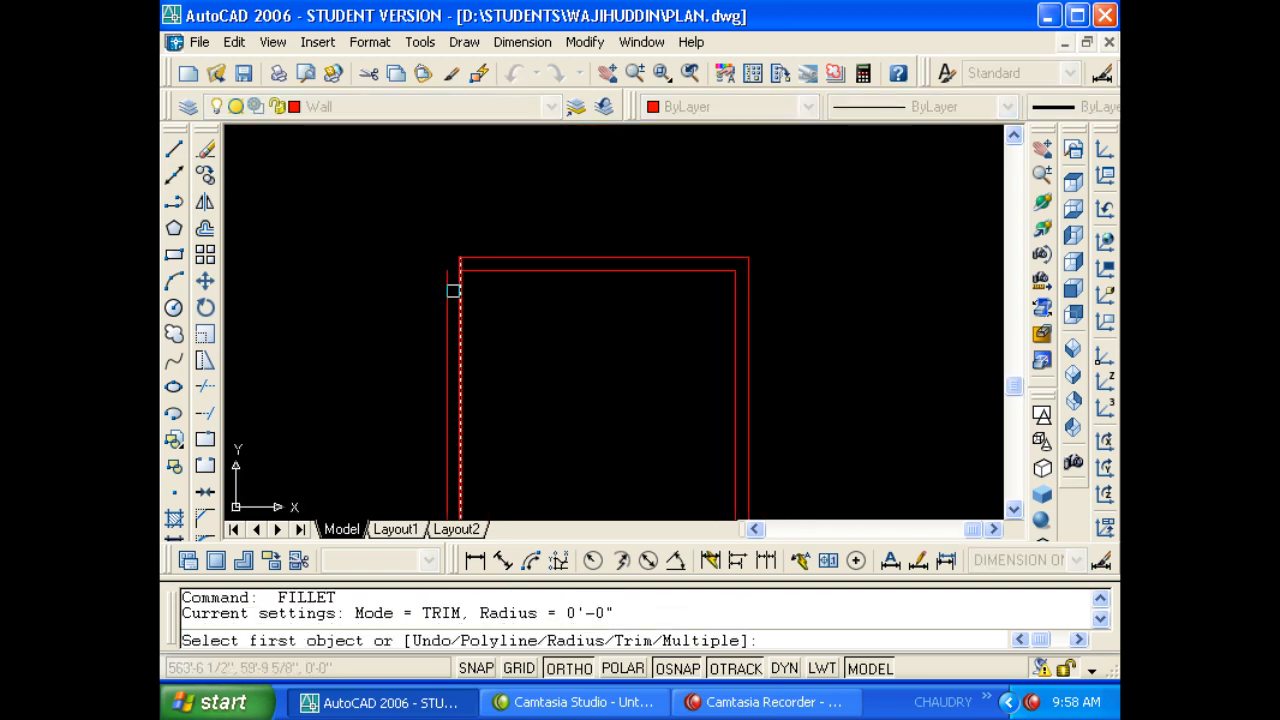
pyautogui.scroll(2, 455, 286)
pyautogui.click(456, 286)
pyautogui.click(503, 261)
pyautogui.press('Escape')
# Fillet the outer left and outer top wall lines into a square corner.
pyautogui.press('Return')
pyautogui.click(444, 285)
pyautogui.click(488, 240)
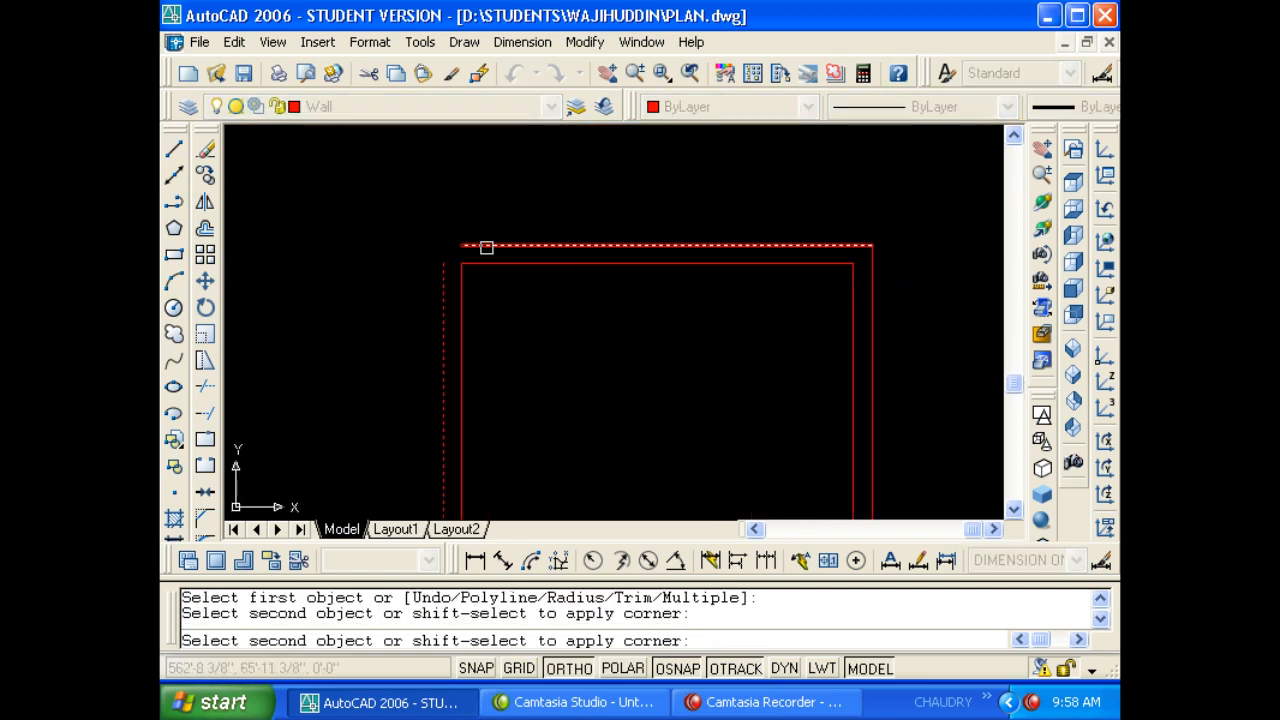
pyautogui.click(486, 247)
# Fillet the outer bottom wall line with the outer left and outer right lines to square both lower corners.
pyautogui.scroll(-4, 488, 240)
pyautogui.scroll(3, 492, 403)
pyautogui.press('Escape')
pyautogui.press('Return')
pyautogui.click(450, 413)
pyautogui.click(476, 439)
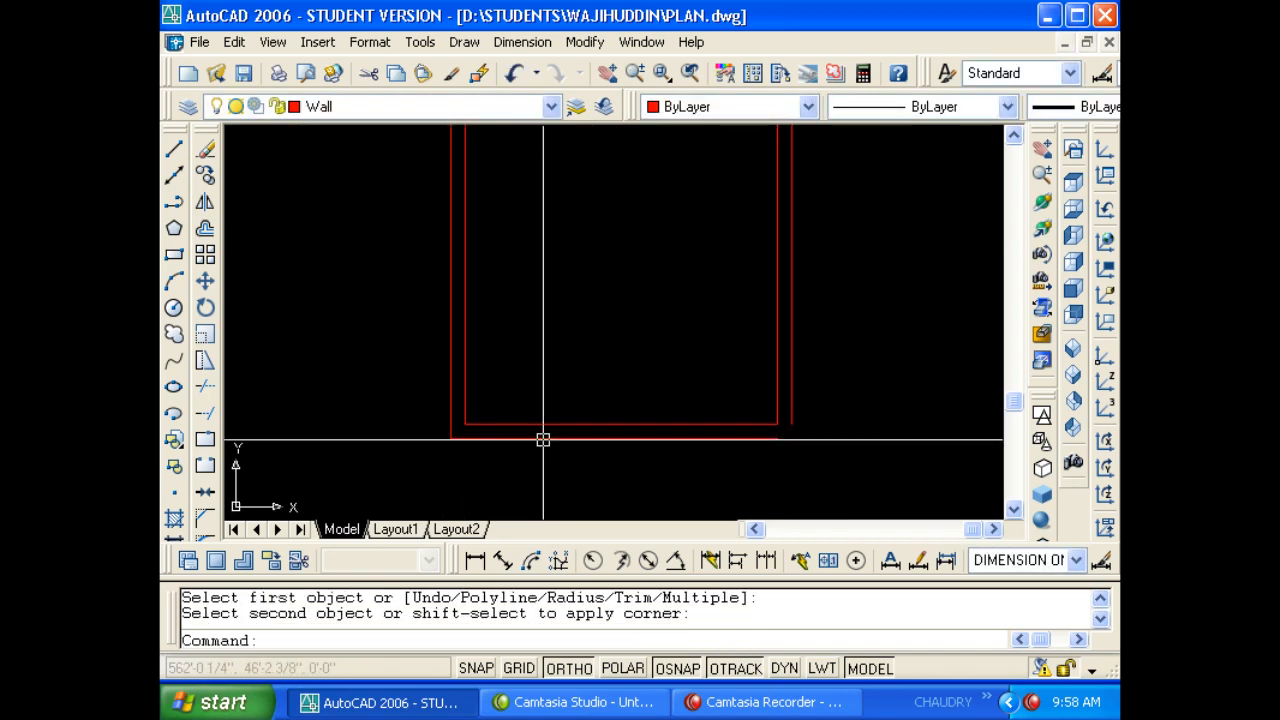
pyautogui.press('Return')
pyautogui.click(543, 439)
pyautogui.click(783, 377)
pyautogui.click(785, 400)
pyautogui.scroll(-4, 783, 400)
pyautogui.press('Escape')
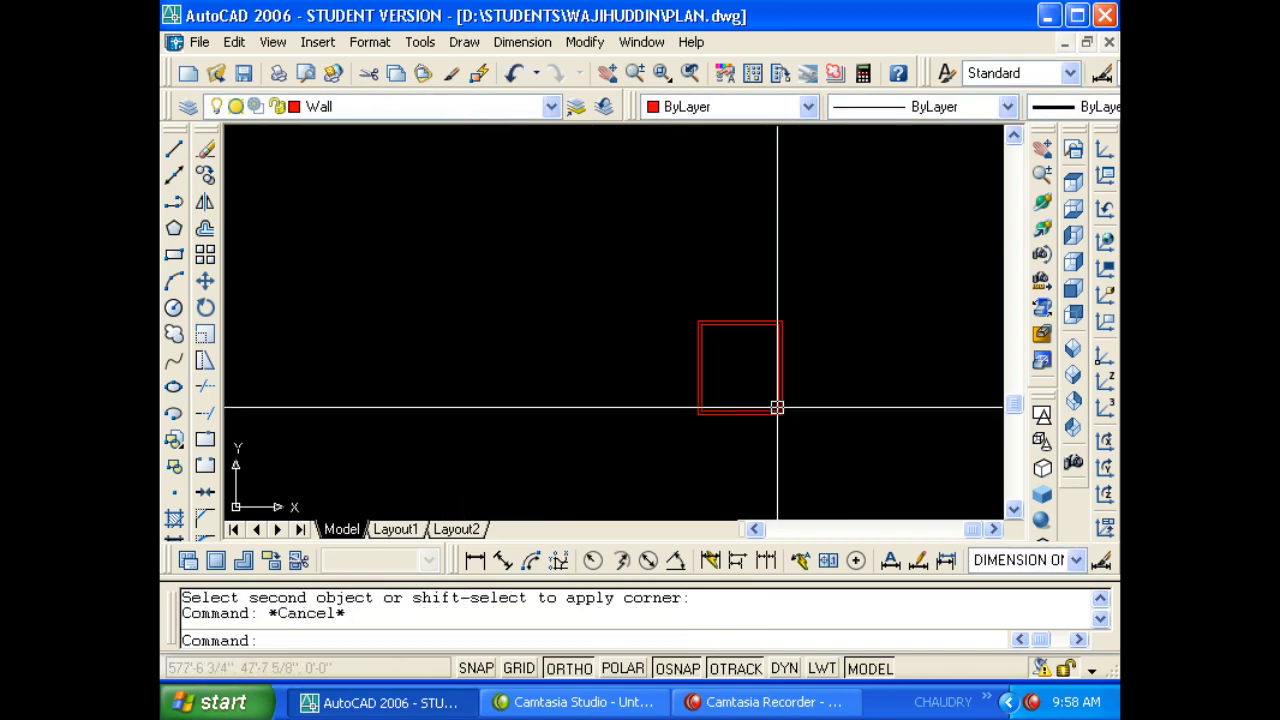
# Examine the dining room's dimensions in the original plan and return to the redrawn room.
pyautogui.scroll(-3, 740, 393)
pyautogui.scroll(3, 526, 414)
pyautogui.moveTo(374, 386); pyautogui.dragTo(411, 399, button='middle')
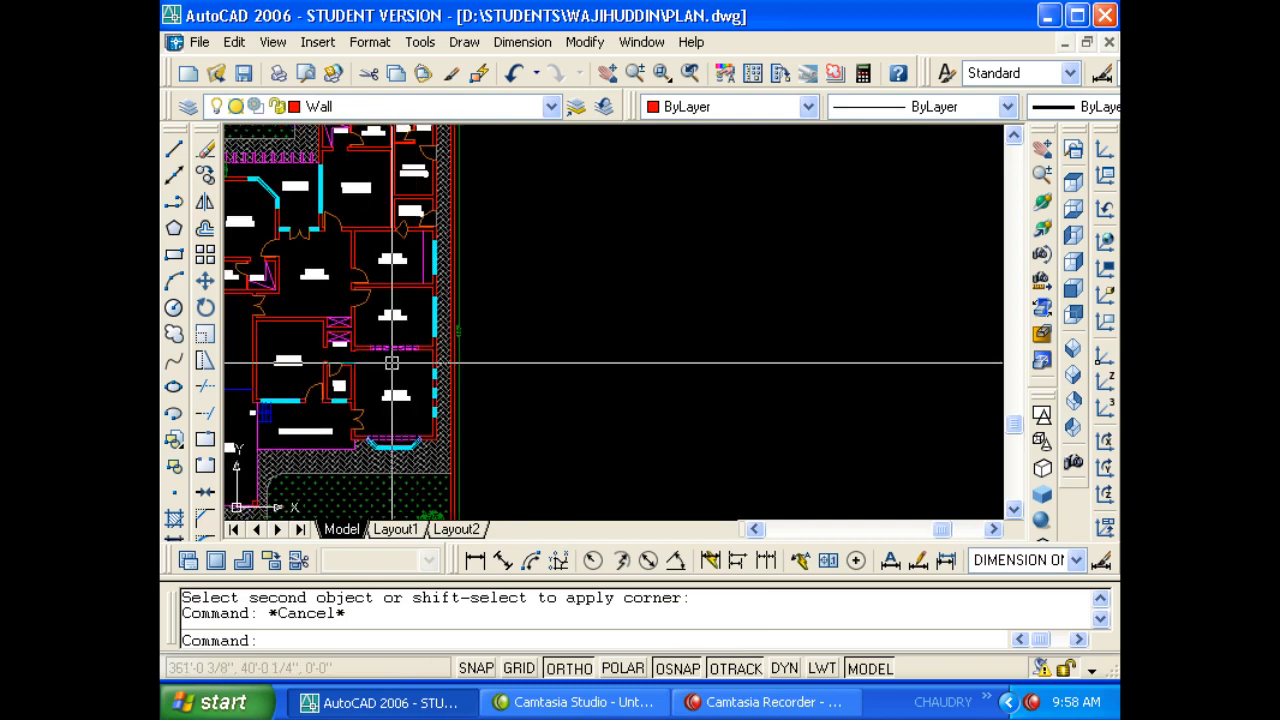
pyautogui.scroll(4, 391, 363)
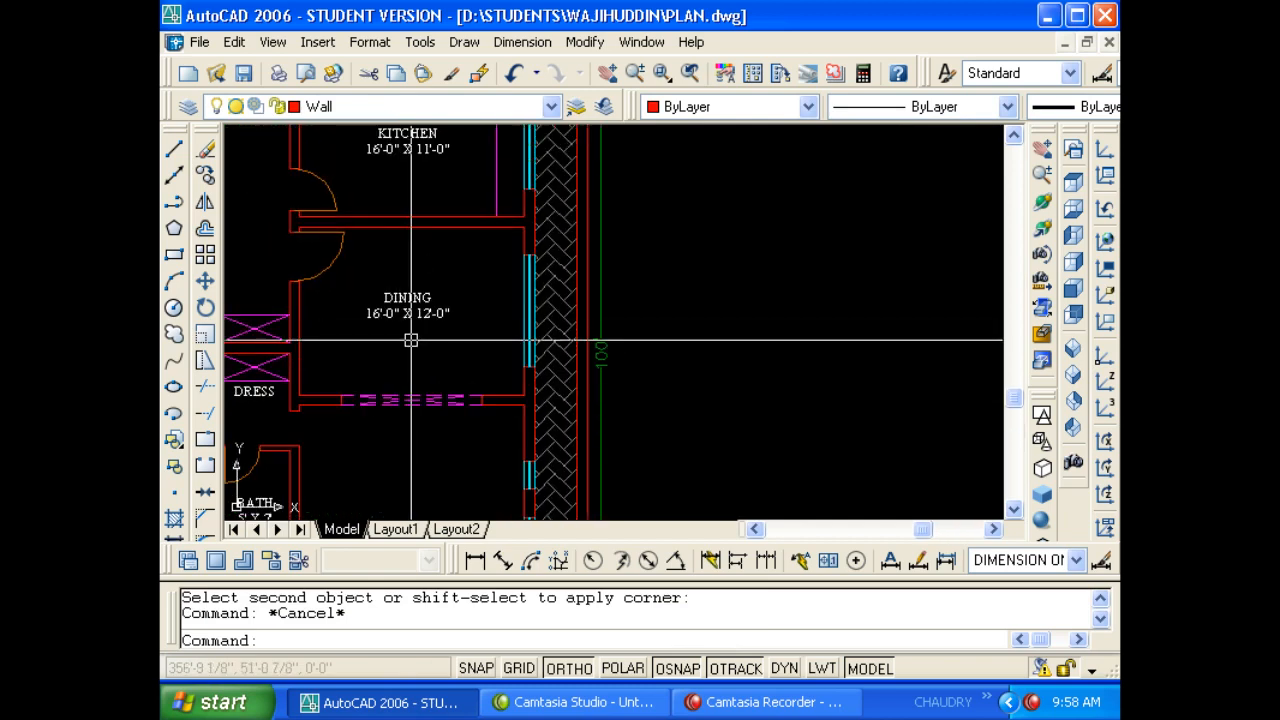
pyautogui.scroll(-6, 411, 340)
pyautogui.scroll(4, 825, 302)
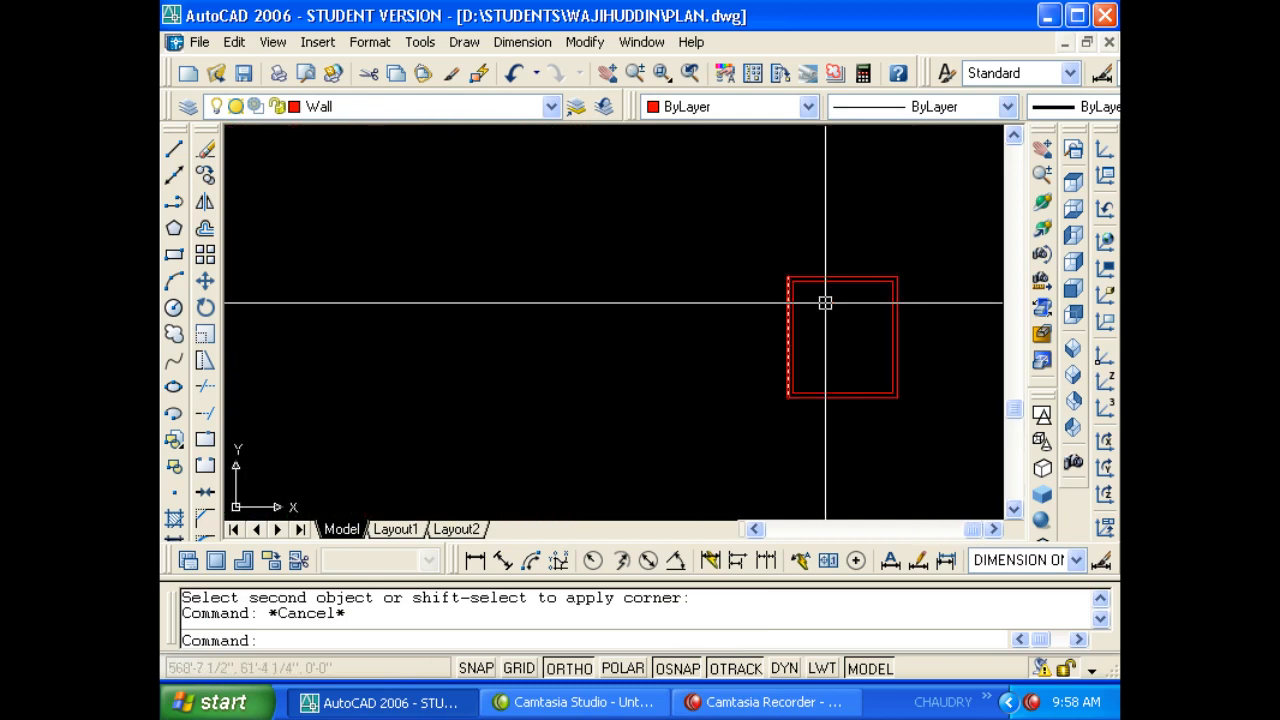
pyautogui.moveTo(903, 306); pyautogui.dragTo(706, 306, button='middle')
pyautogui.press('Escape')
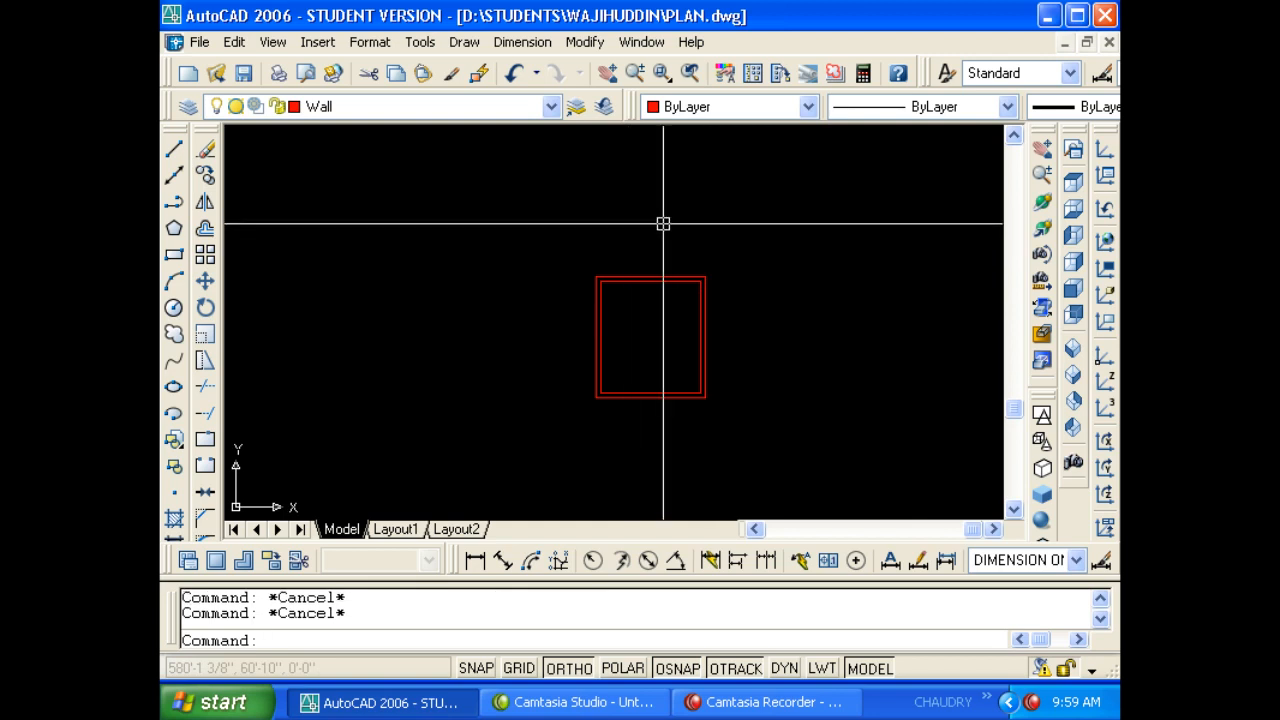
# Offset the redrawn room's outer top wall line 12' upward for the dining room.
pyautogui.write('o')
pyautogui.press('Return')
pyautogui.write('12')
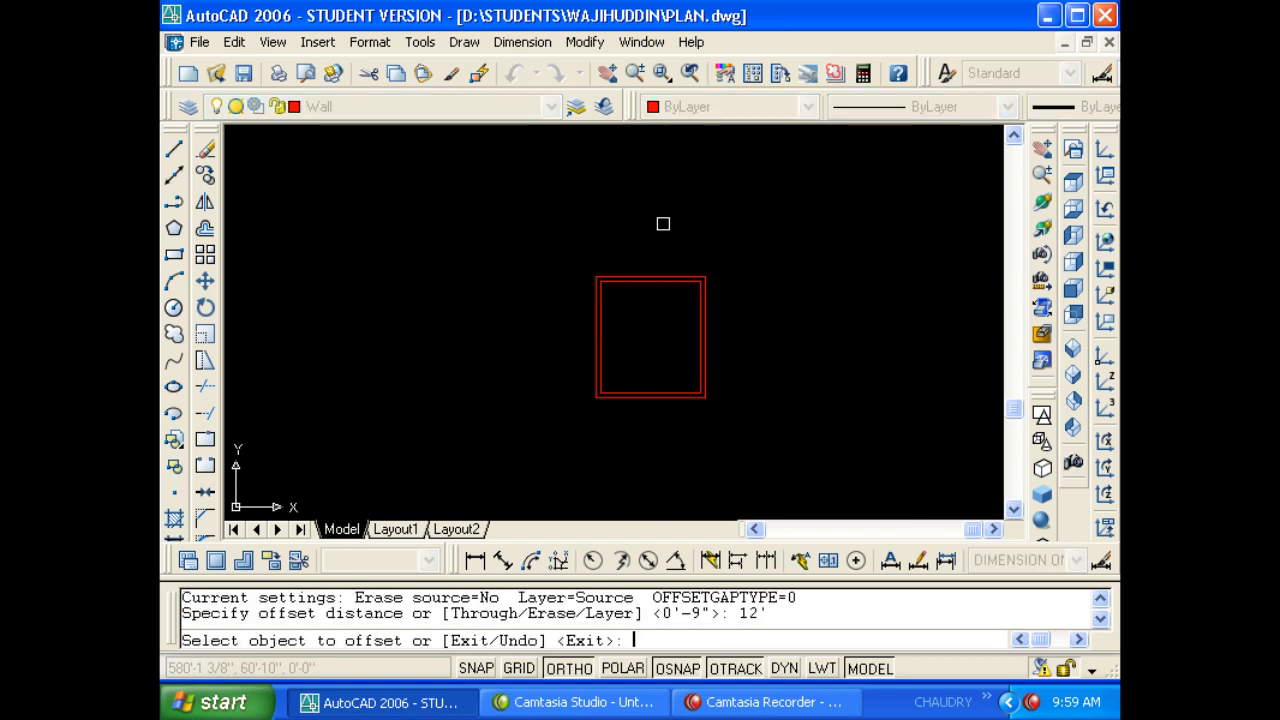
pyautogui.scroll(2, 634, 264)
pyautogui.click(646, 289)
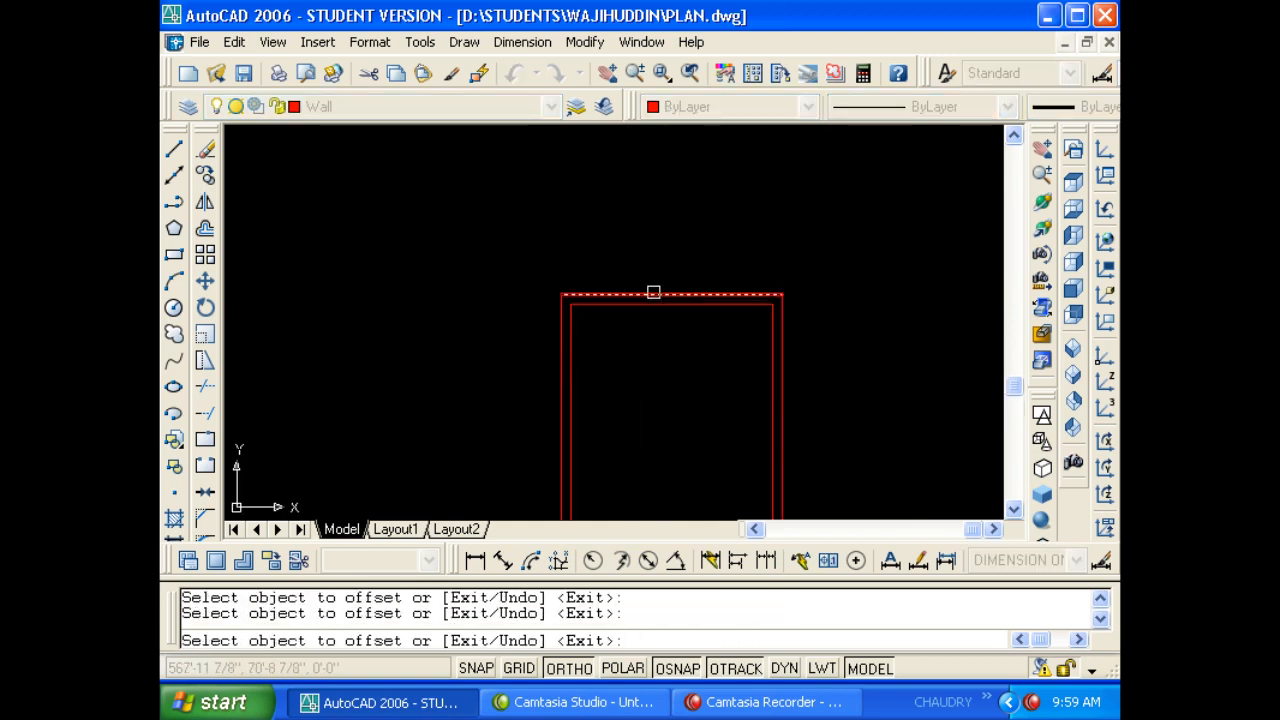
pyautogui.click(653, 292)
pyautogui.click(657, 262)
pyautogui.moveTo(657, 262); pyautogui.dragTo(640, 298, button='middle')
pyautogui.press('Escape')
pyautogui.press('Escape')
pyautogui.write('O')
pyautogui.press('Return')
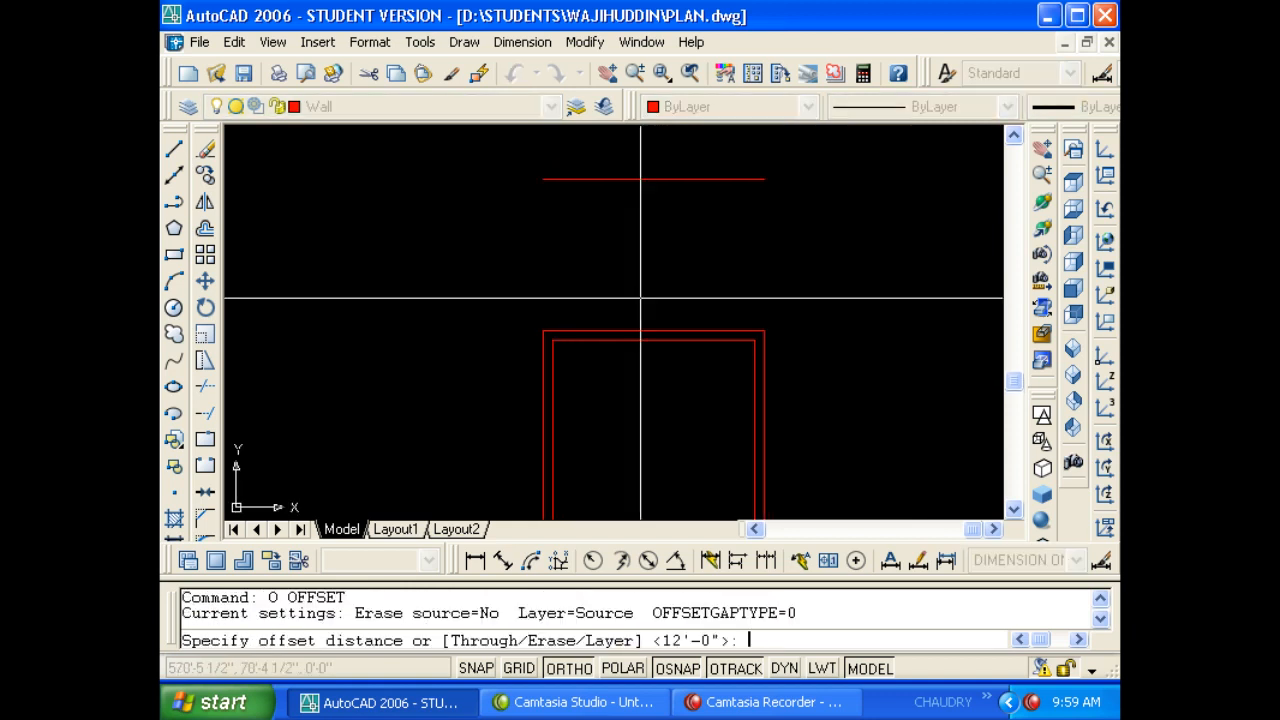
pyautogui.write('98')
pyautogui.press('Escape')
pyautogui.press('Escape')
# Offset the dining room's new top line 9" upward to give the wall its thickness.
pyautogui.write('O')
pyautogui.press('Return')
pyautogui.write('9')
pyautogui.press('Return')
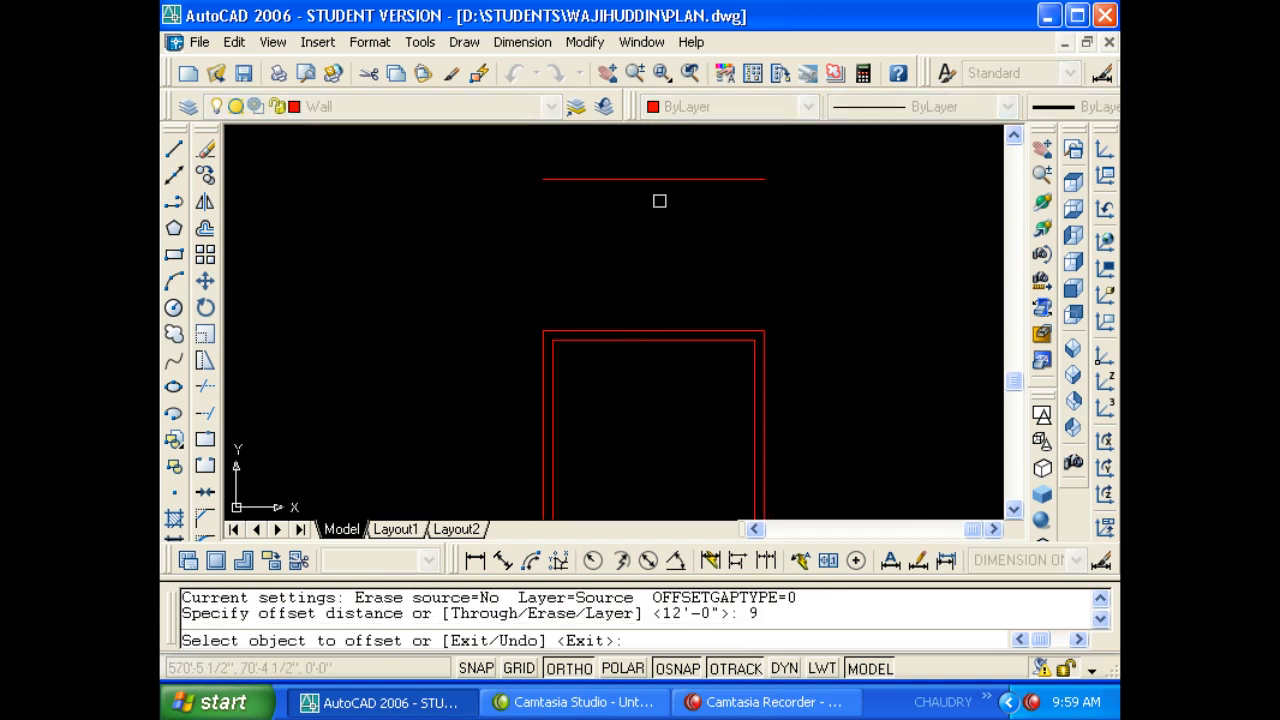
pyautogui.click(660, 179)
pyautogui.click(677, 136)
pyautogui.press('Escape')
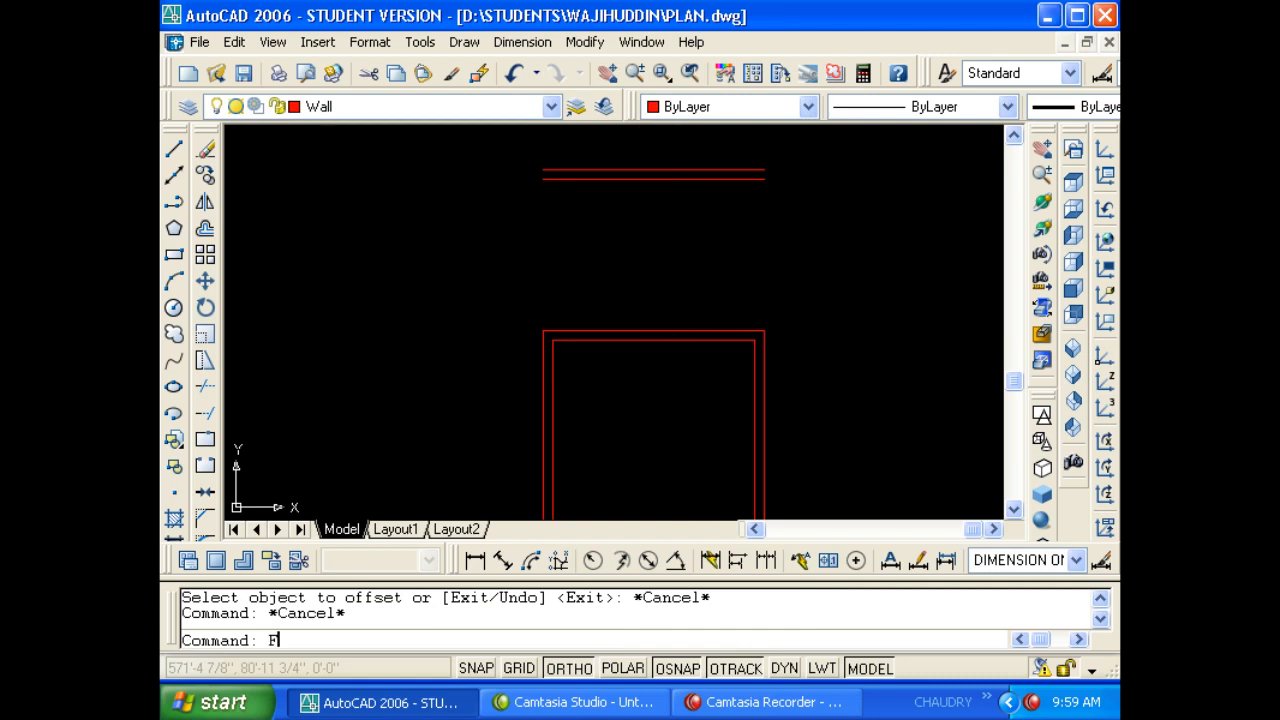
# Fillet the dining room's inner and outer top lines with the matching right wall lines of the room below.
pyautogui.write('F')
pyautogui.press('Return')
pyautogui.click(736, 180)
pyautogui.click(753, 384)
pyautogui.press('Return')
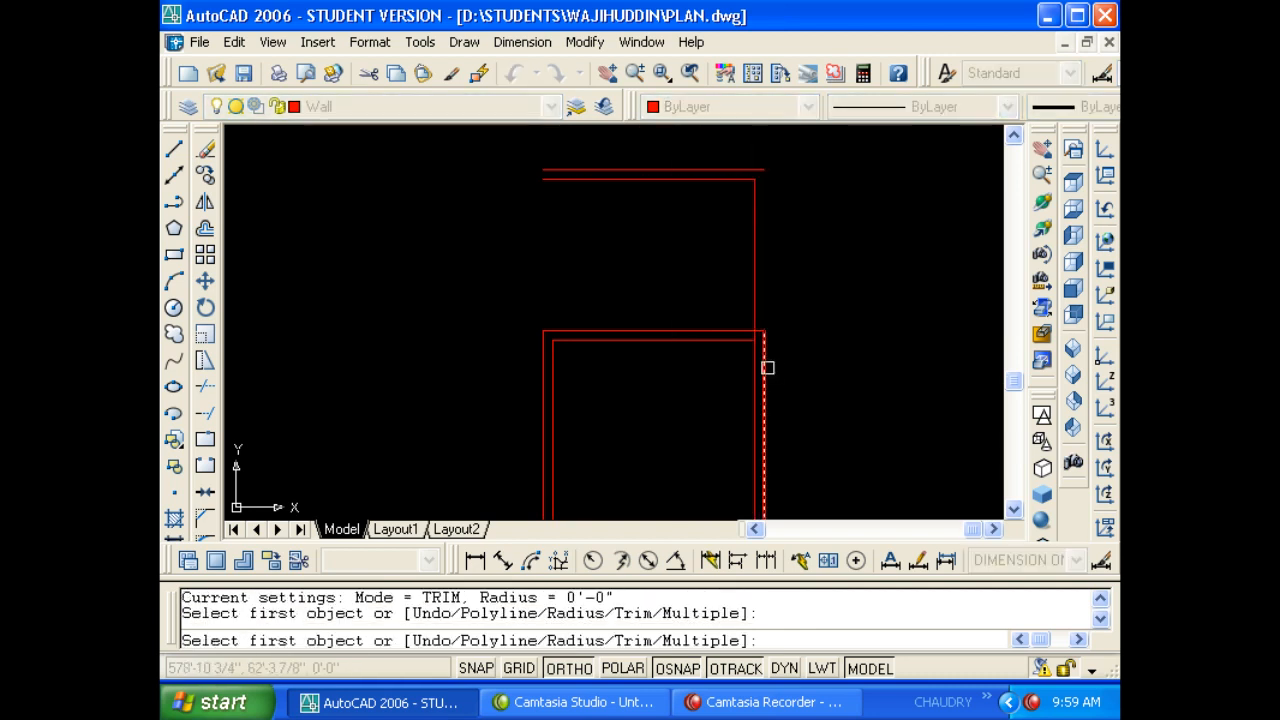
pyautogui.click(724, 178)
pyautogui.click(715, 170)
# Fillet the dining room's inner and outer top lines with the matching left wall lines of the room below.
pyautogui.press('Return')
pyautogui.click(638, 178)
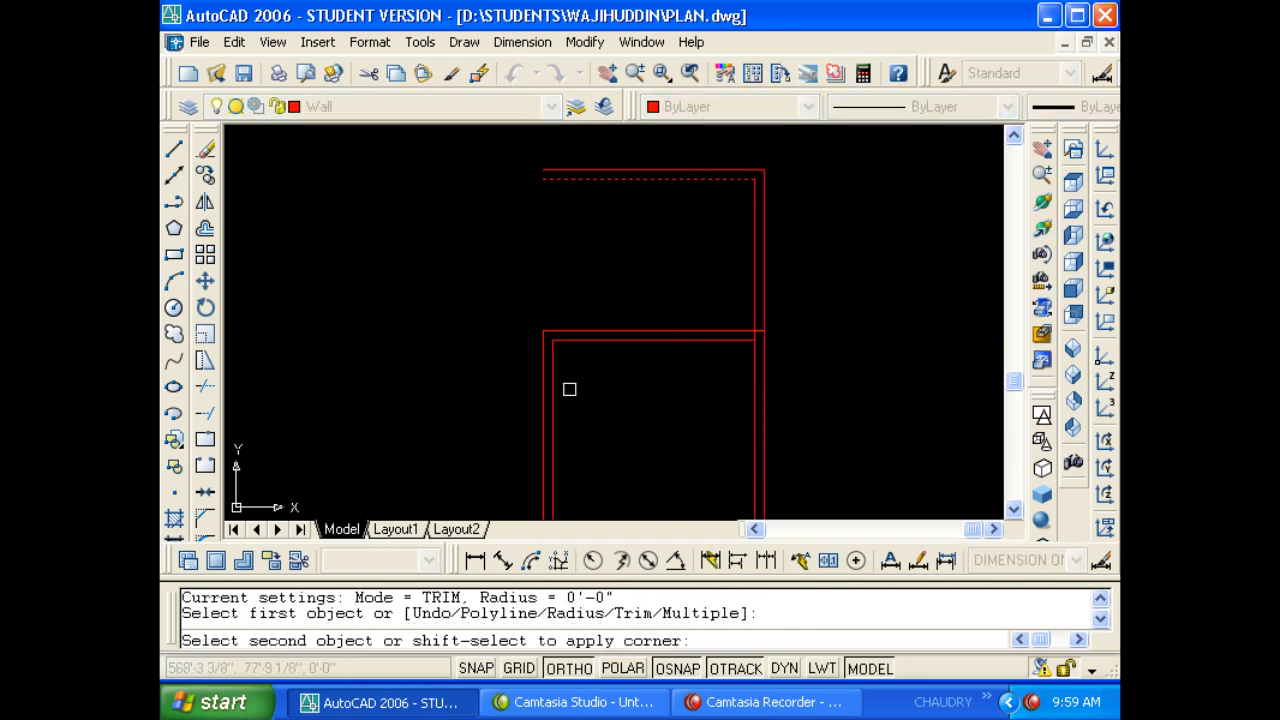
pyautogui.click(554, 395)
pyautogui.press('Return')
pyautogui.click(543, 385)
pyautogui.click(603, 170)
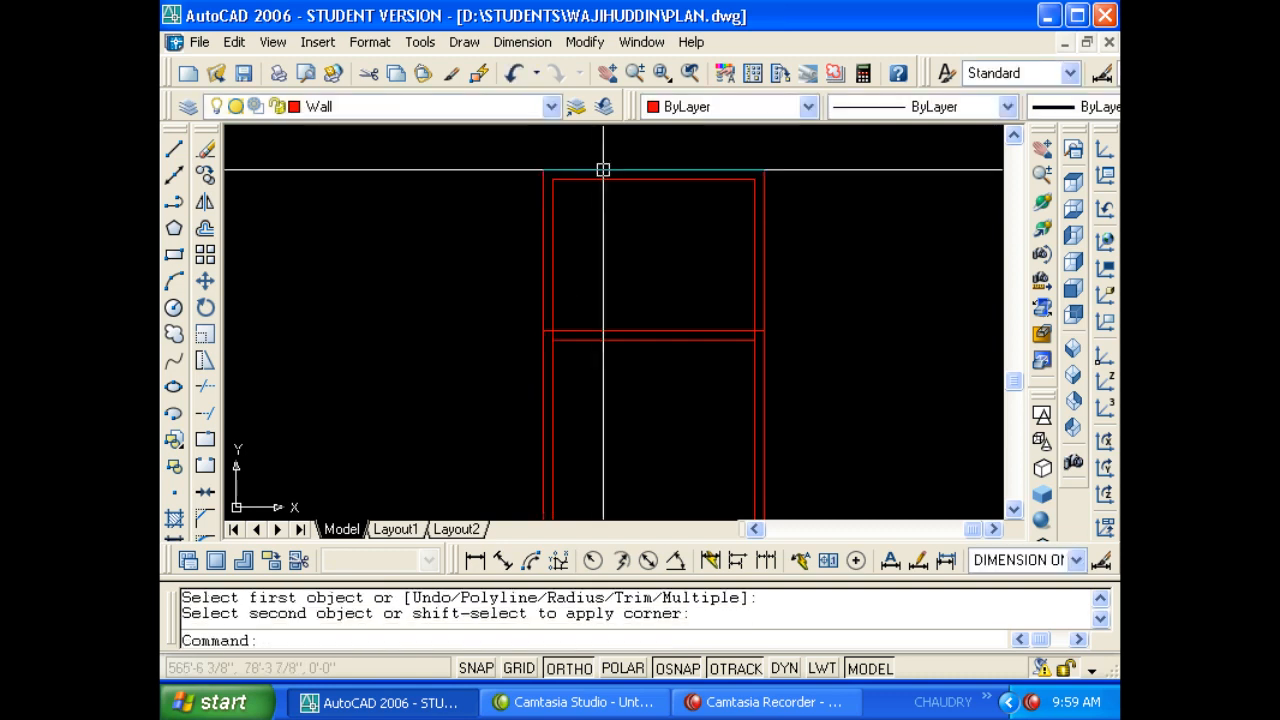
# Trim the overlapping wall lines where the dividing wall meets the left and right side walls.
pyautogui.press('Escape')
pyautogui.press('Escape')
pyautogui.write('TR')
pyautogui.press('Return')
pyautogui.press('Return')
pyautogui.scroll(8, 555, 333)
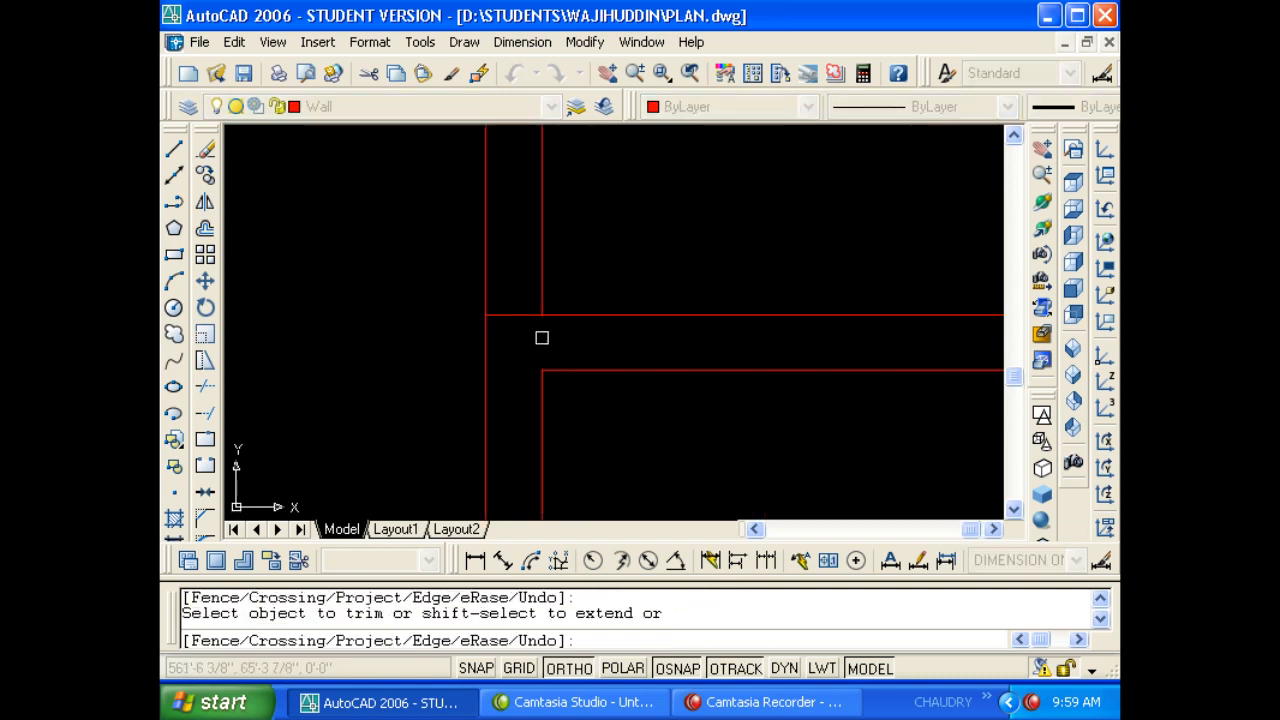
pyautogui.scroll(-8, 491, 334)
pyautogui.scroll(7, 668, 332)
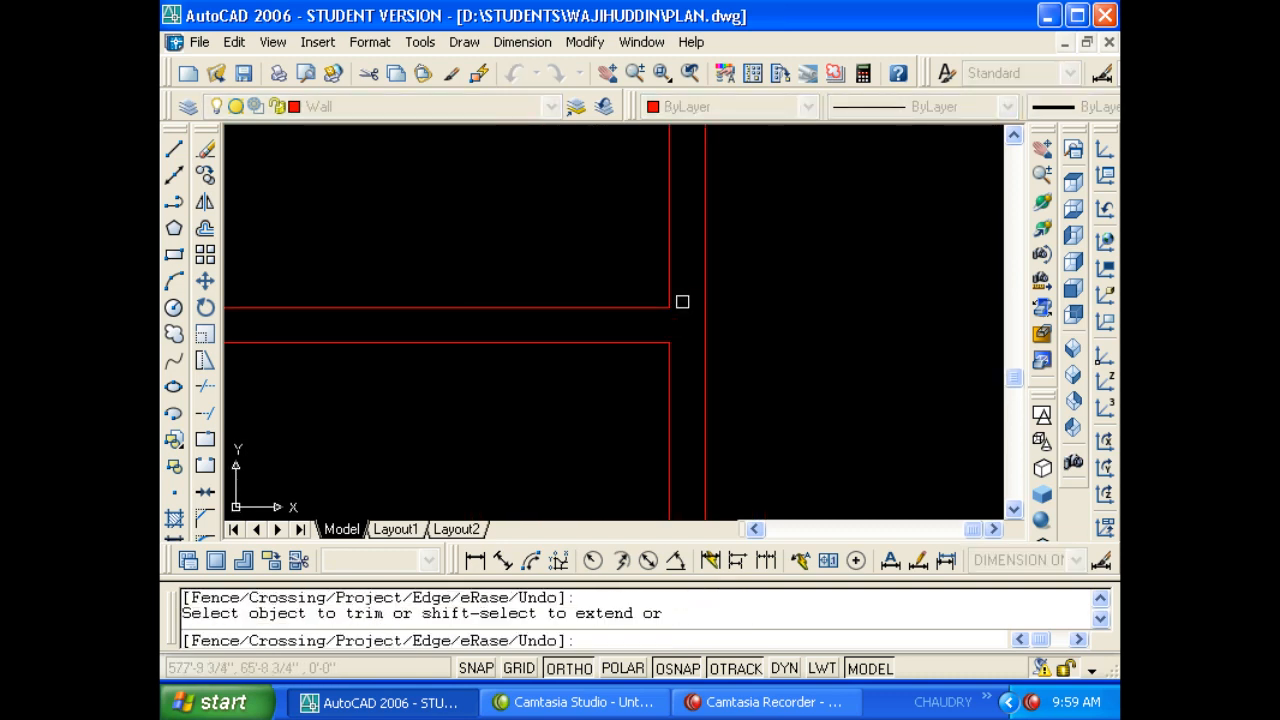
pyautogui.press('Escape')
# Look up the kitchen's labelled size in the original plan and return to the redrawn dining room.
pyautogui.scroll(-8, 600, 329)
pyautogui.scroll(6, 501, 342)
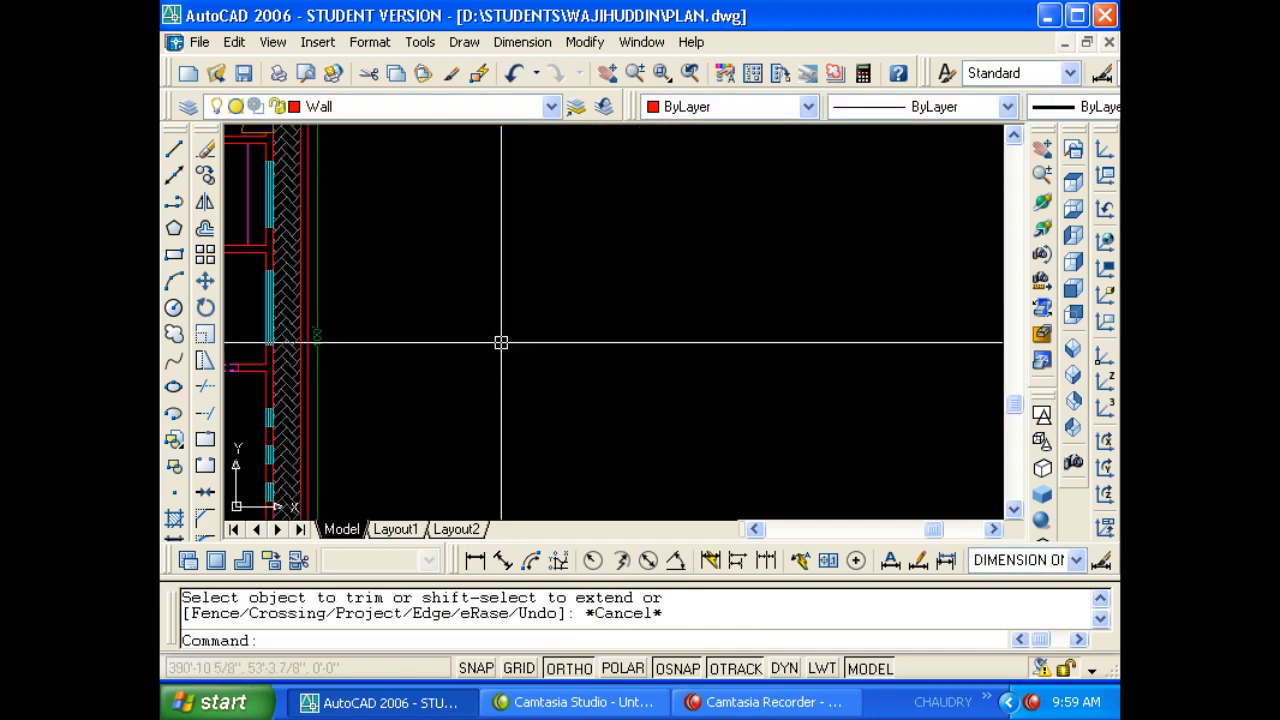
pyautogui.moveTo(501, 342); pyautogui.dragTo(667, 330, button='middle')
pyautogui.moveTo(329, 317); pyautogui.dragTo(386, 414, button='middle')
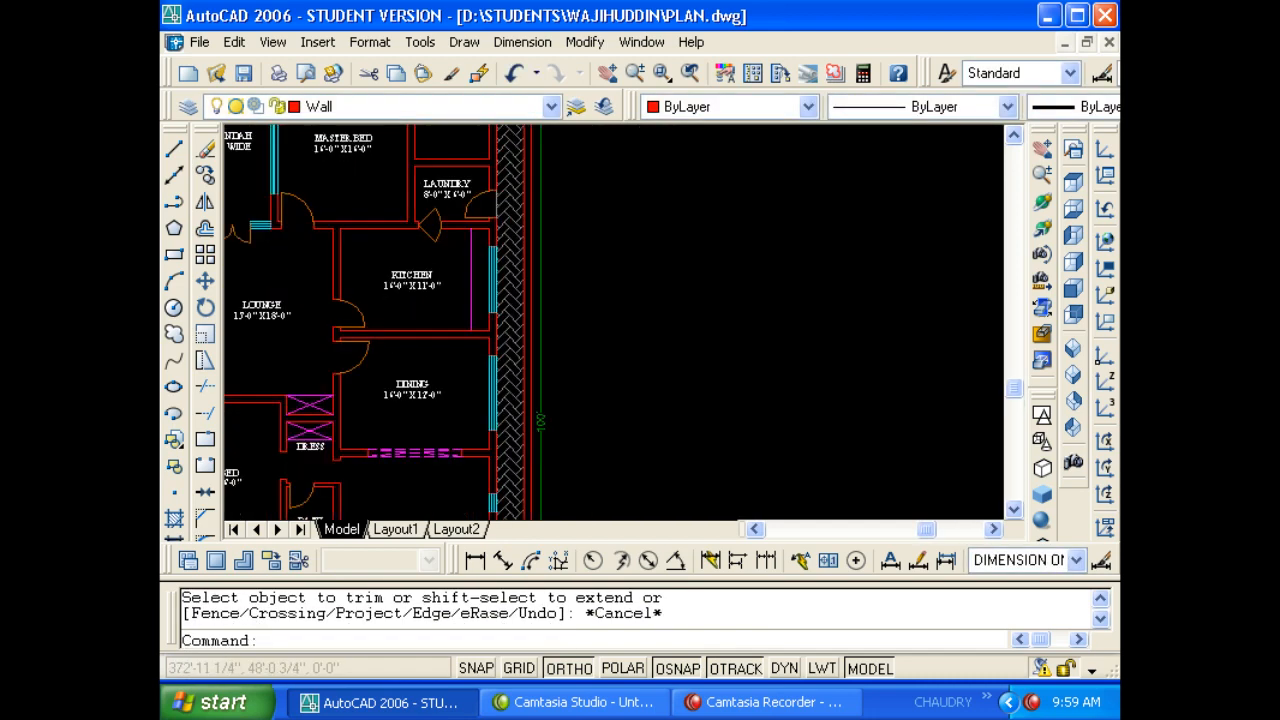
pyautogui.scroll(3, 378, 285)
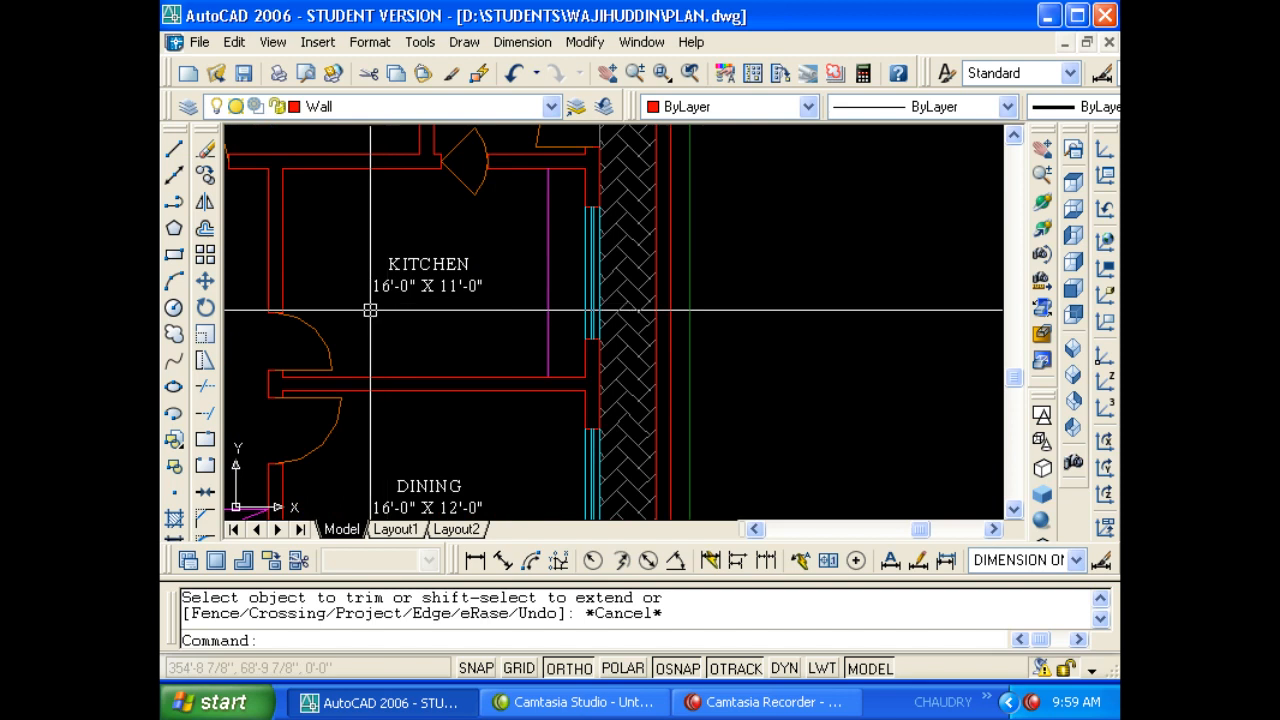
pyautogui.scroll(-8, 349, 269)
pyautogui.scroll(-1, 814, 289)
pyautogui.scroll(7, 708, 294)
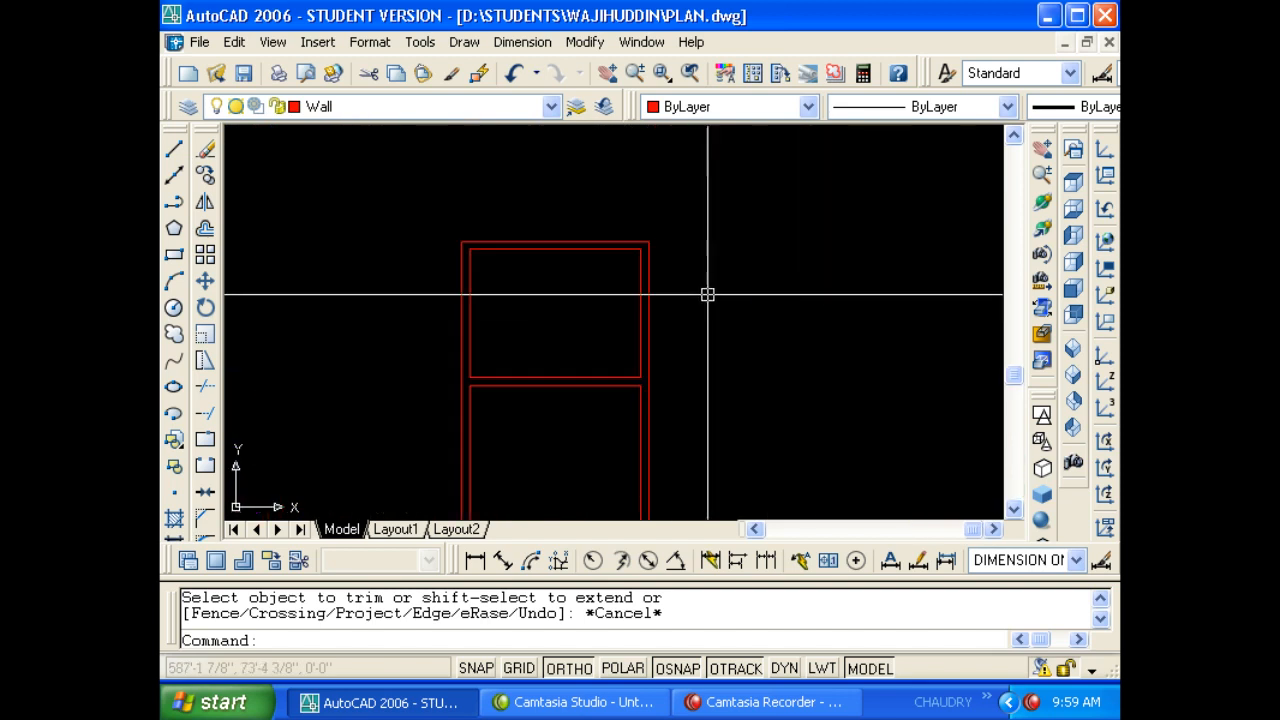
pyautogui.scroll(3, 708, 294)
pyautogui.scroll(-2, 640, 383)
# Offset the dining room's outer top line 11' upward to set the kitchen's depth.
pyautogui.press('Escape')
pyautogui.write('o')
pyautogui.press('Return')
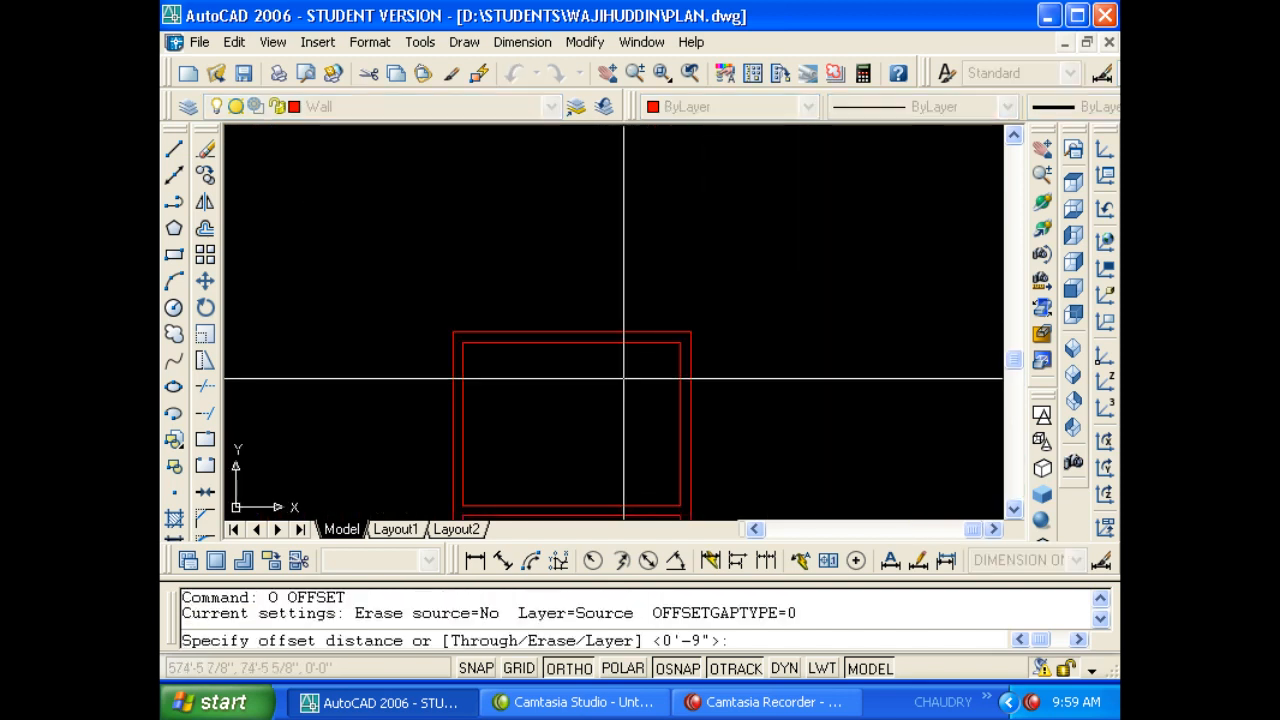
pyautogui.write("11'")
pyautogui.press('Return')
pyautogui.click(621, 340)
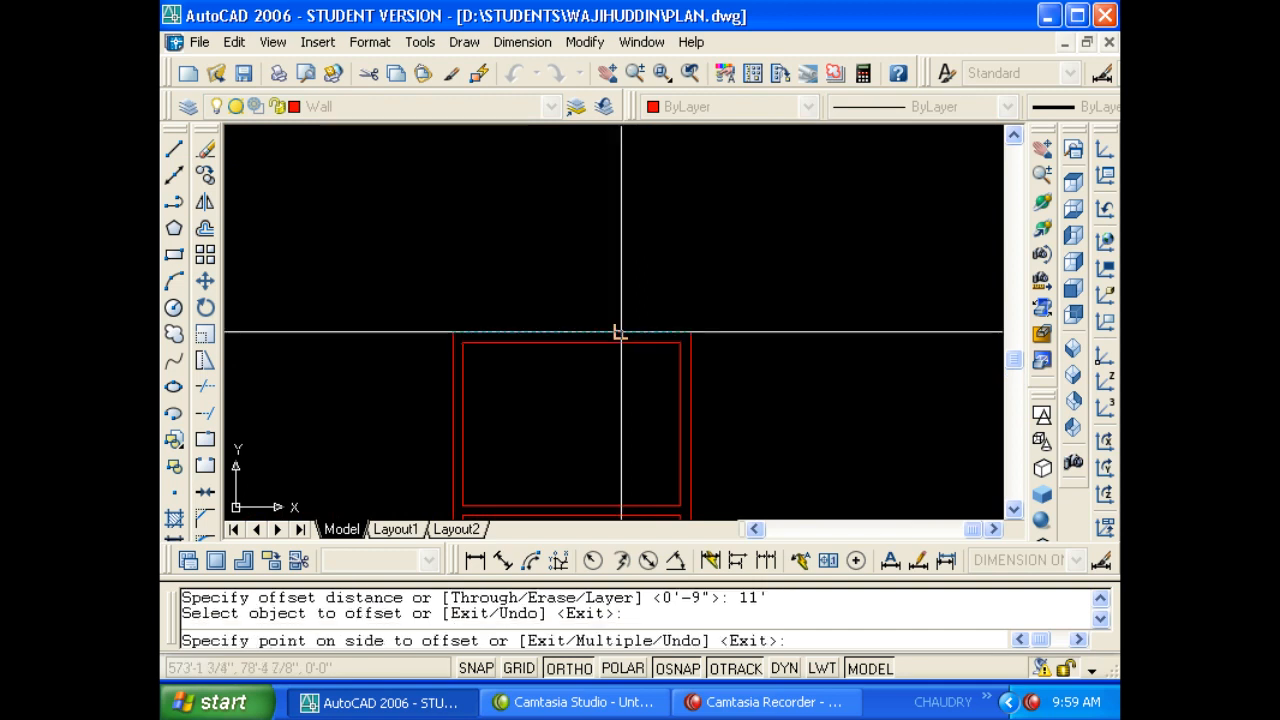
pyautogui.click(633, 300)
pyautogui.press('Escape')
# Offset the kitchen's new top line 9" upward to give the wall its thickness.
pyautogui.write('o')
pyautogui.press('Return')
pyautogui.write('9')
pyautogui.press('Return')
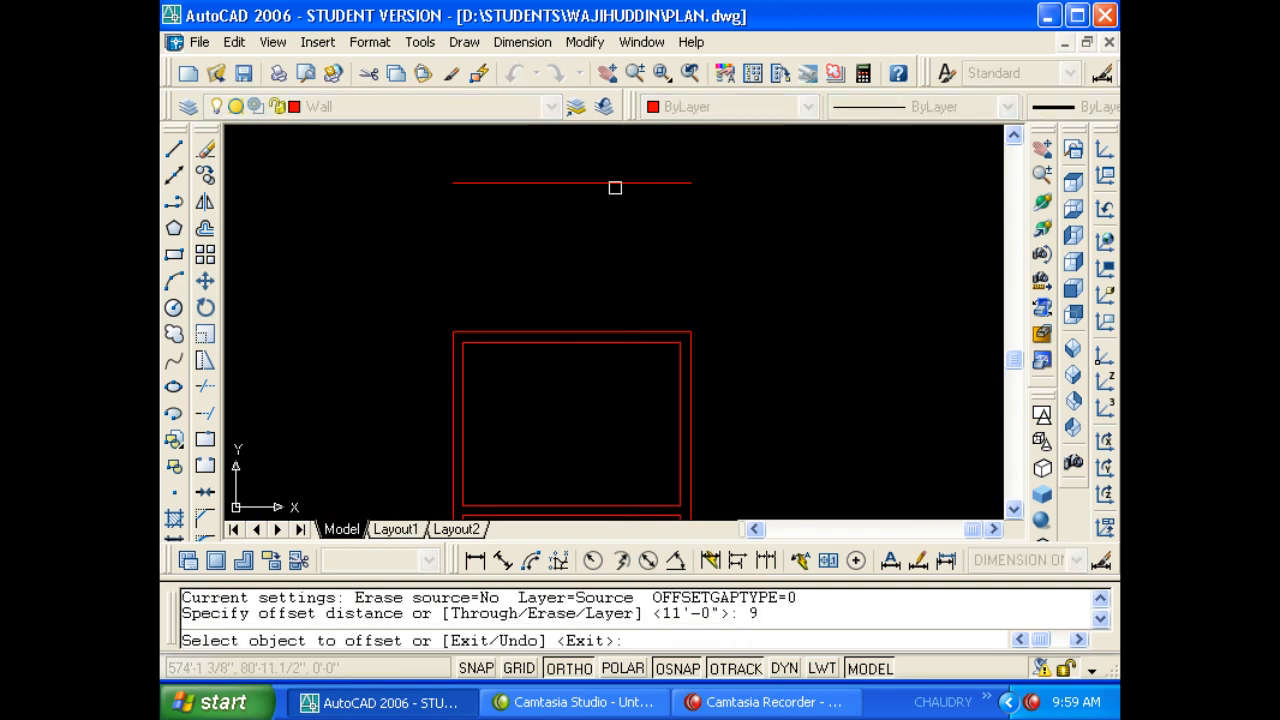
pyautogui.click(618, 183)
pyautogui.click(628, 152)
pyautogui.press('Escape')
pyautogui.press('Escape')
# Fillet the kitchen's inner and outer top lines with the matching right wall lines of the dining room.
pyautogui.write('f')
pyautogui.press('Return')
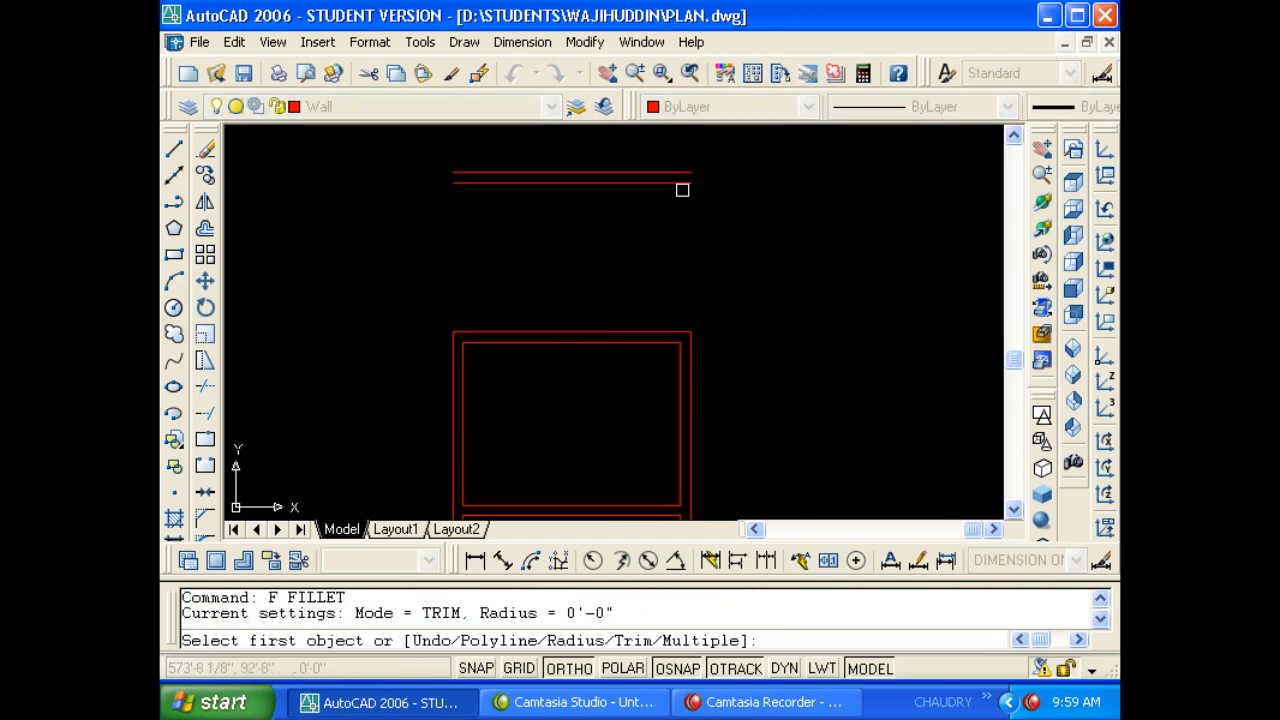
pyautogui.click(680, 184)
pyautogui.click(685, 358)
pyautogui.press('Return')
pyautogui.click(681, 370)
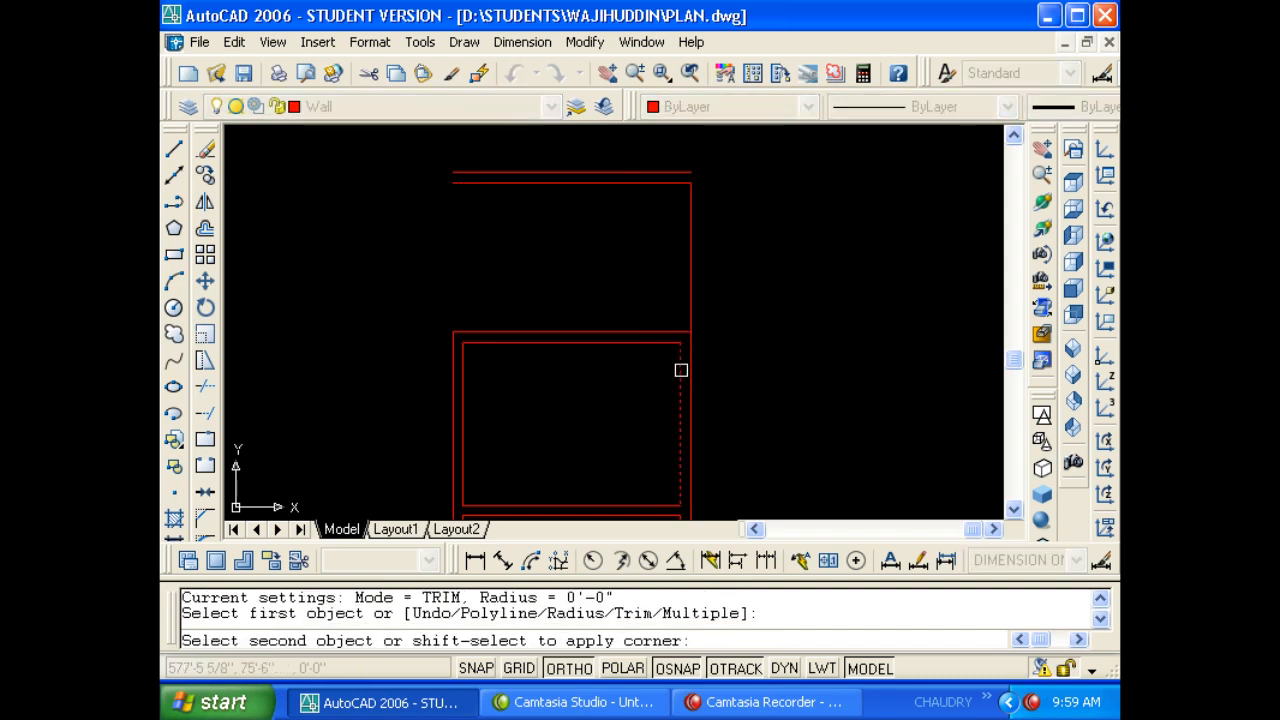
pyautogui.click(636, 183)
pyautogui.press('Return')
pyautogui.click(642, 172)
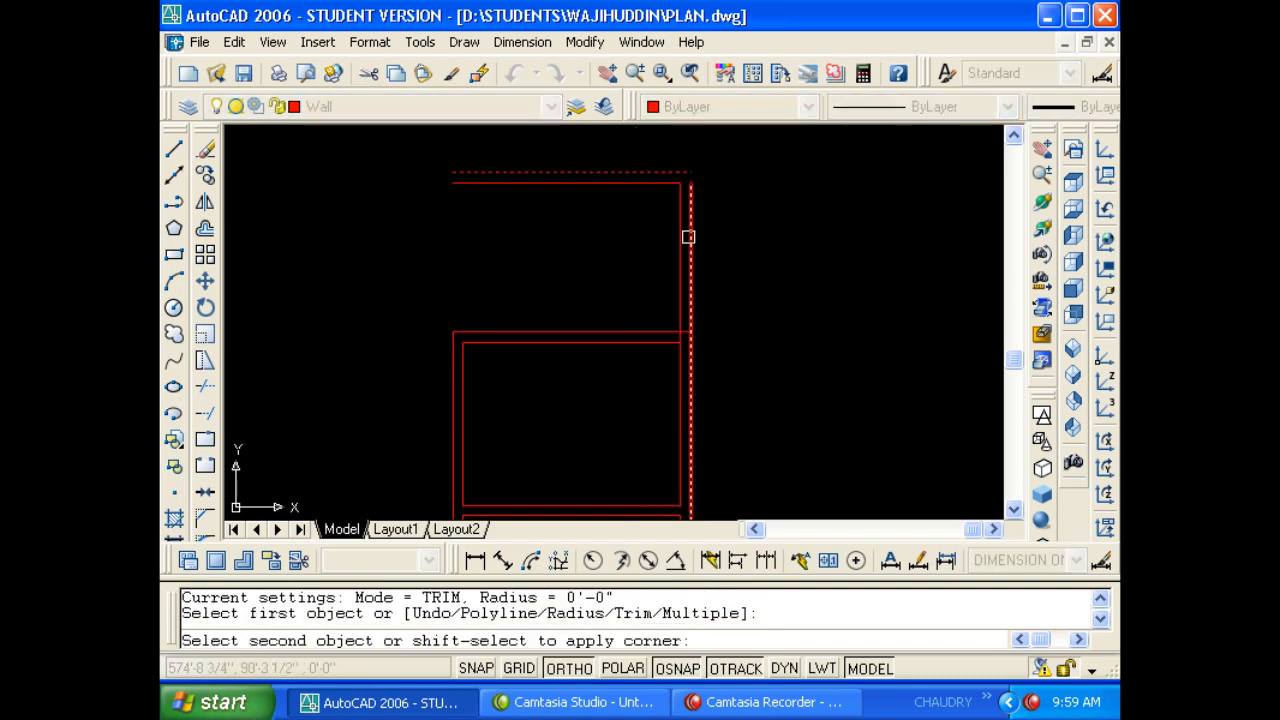
pyautogui.click(688, 237)
# Fillet the kitchen's outer and inner top lines with the matching left wall lines of the dining room.
pyautogui.press('Return')
pyautogui.click(454, 372)
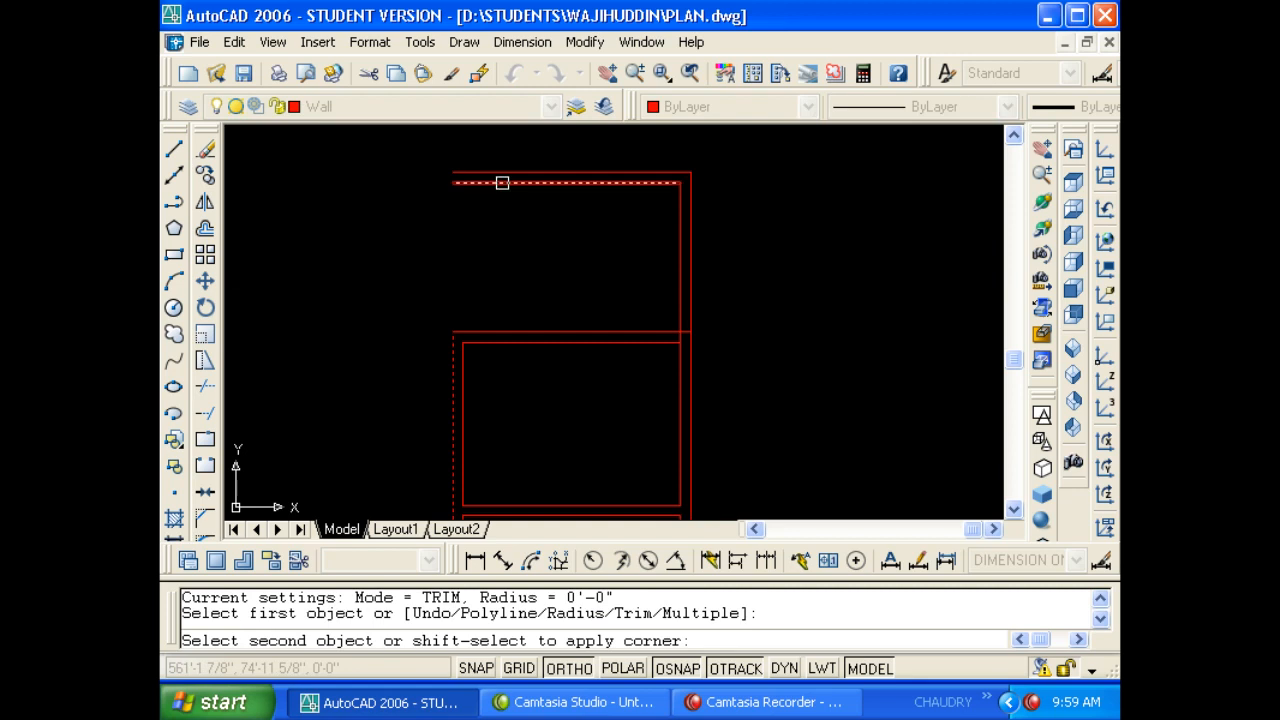
pyautogui.click(505, 173)
pyautogui.press('Return')
pyautogui.click(511, 183)
pyautogui.click(468, 368)
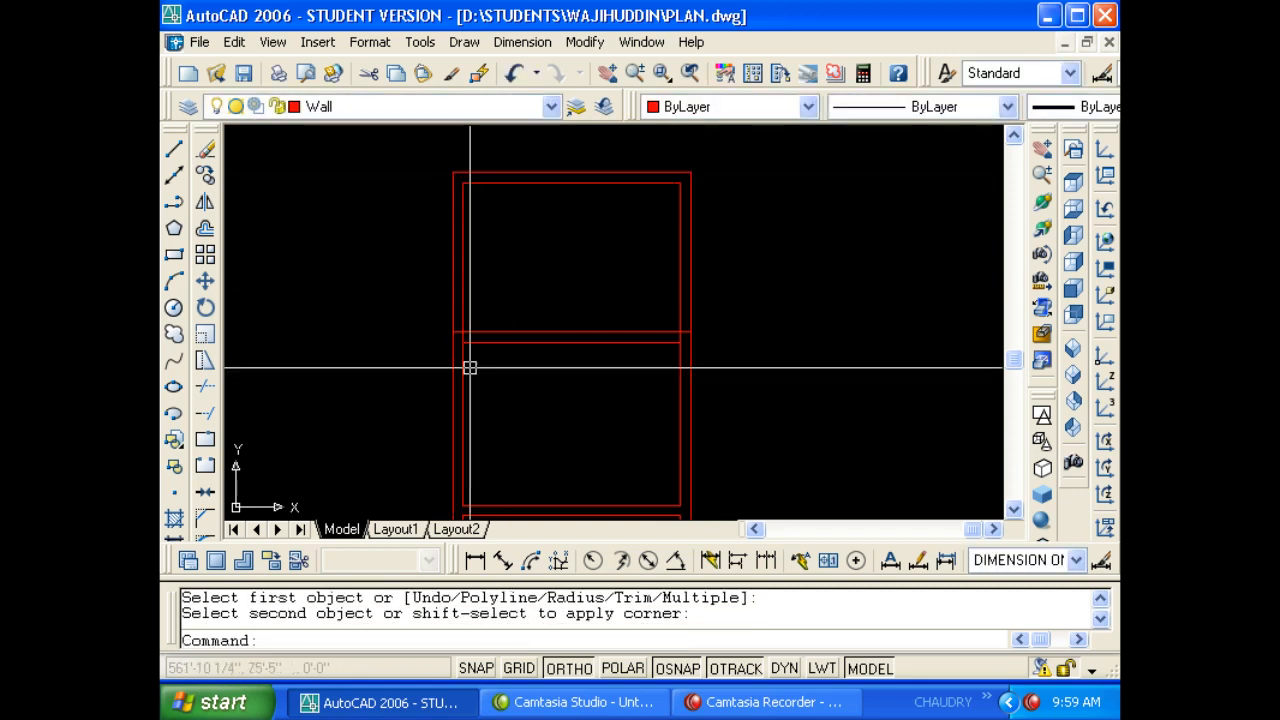
# Trim the overlapping lines where the wall between kitchen and dining room meets the left and right side walls.
pyautogui.press('Escape')
pyautogui.press('Escape')
pyautogui.write('TR')
pyautogui.press('Return')
pyautogui.press('Return')
pyautogui.scroll(3, 468, 357)
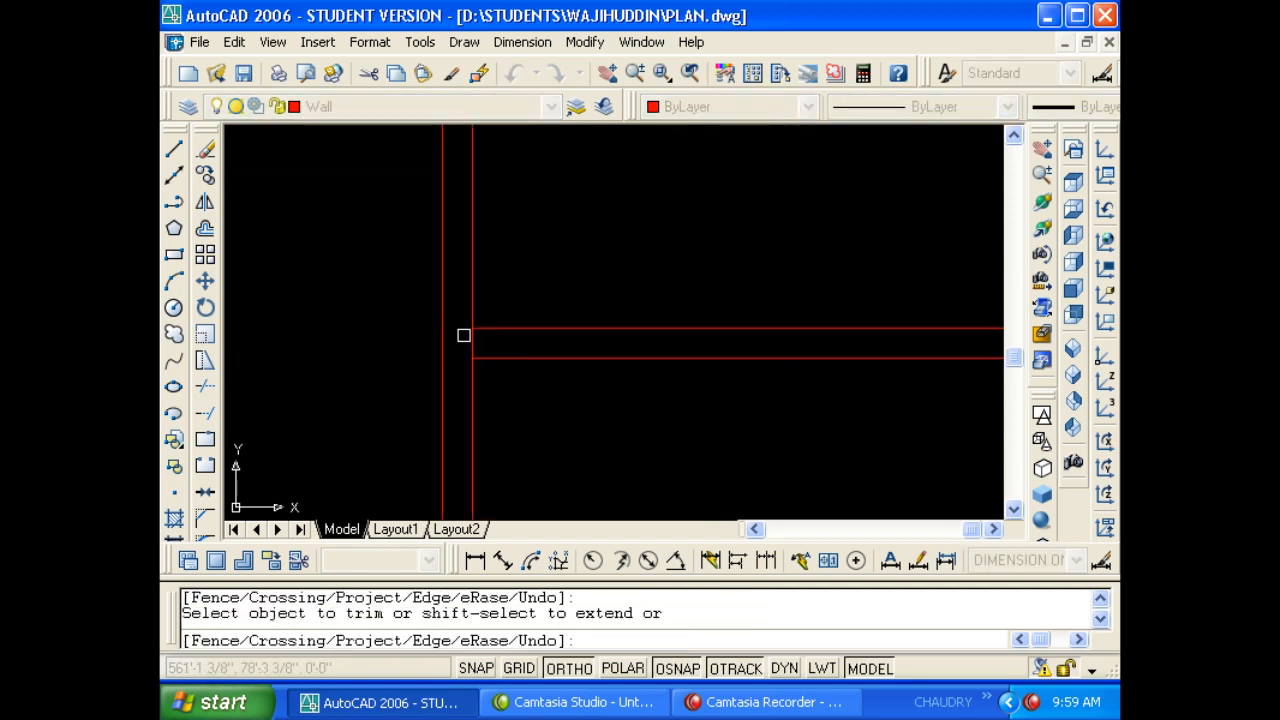
pyautogui.scroll(-3, 460, 337)
pyautogui.scroll(4, 529, 337)
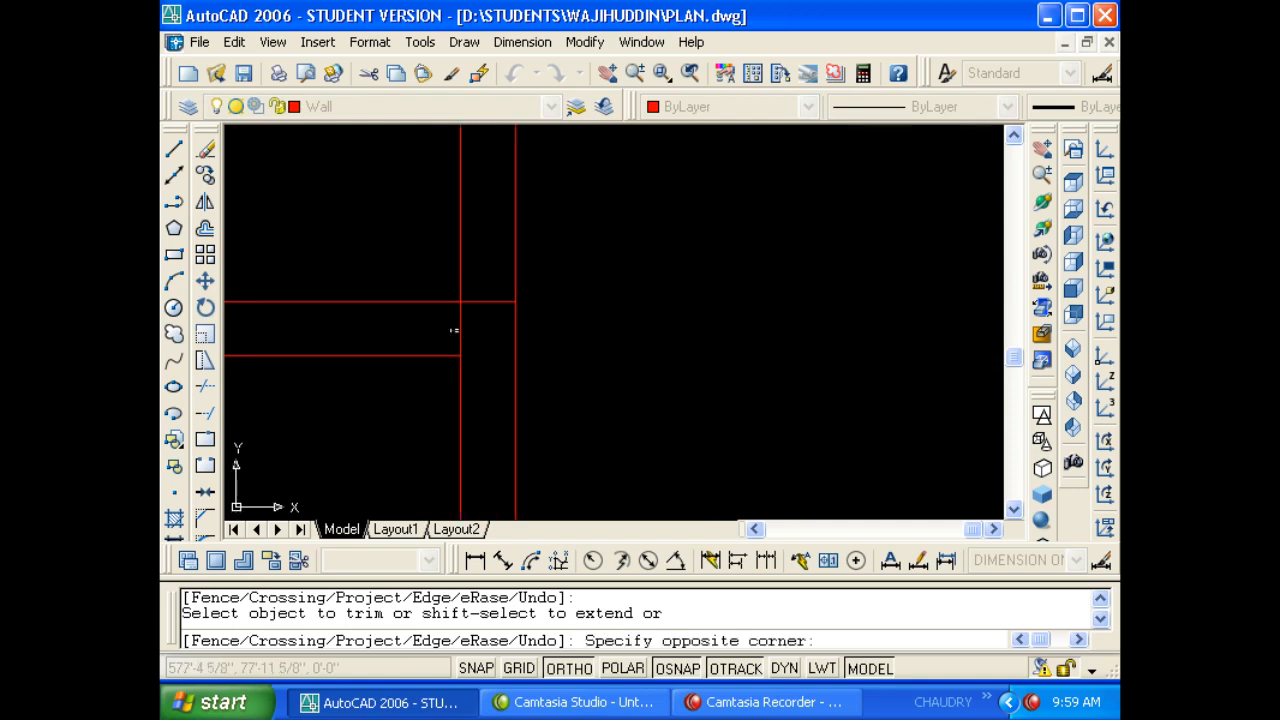
pyautogui.press('Return')
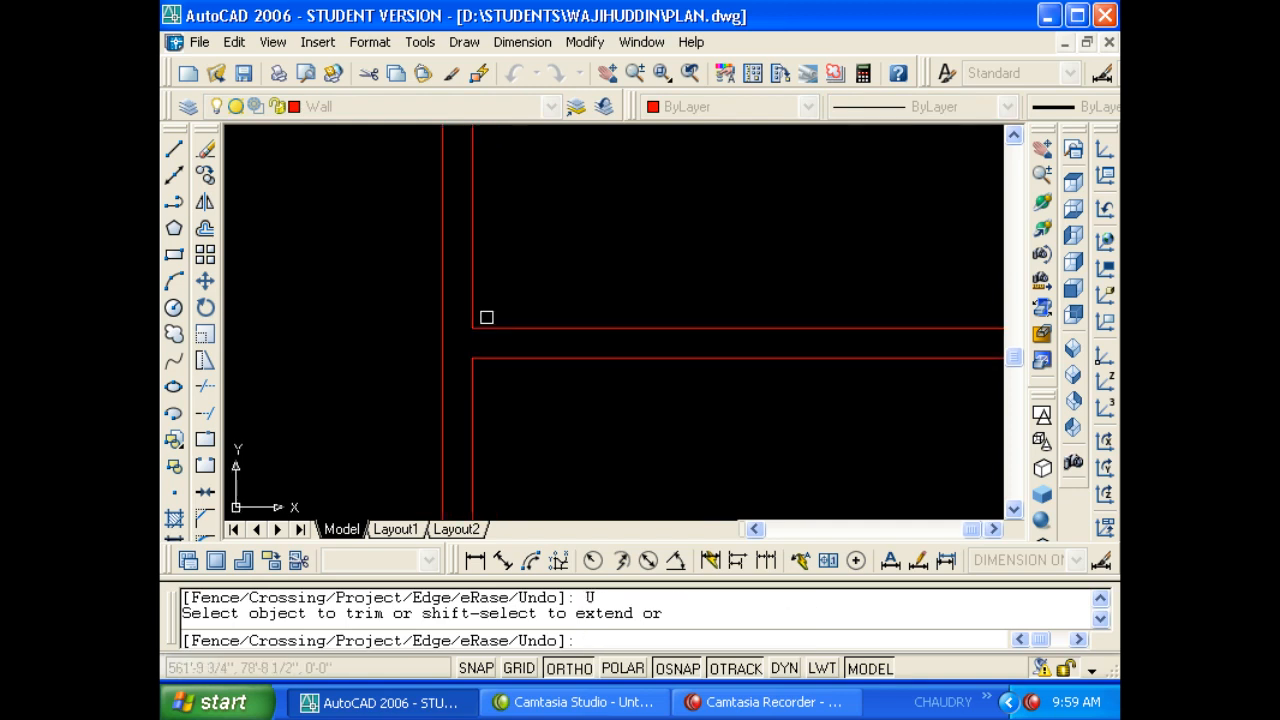
pyautogui.scroll(-3, 505, 342)
pyautogui.moveTo(742, 342); pyautogui.dragTo(678, 338, button='middle')
pyautogui.scroll(5, 678, 338)
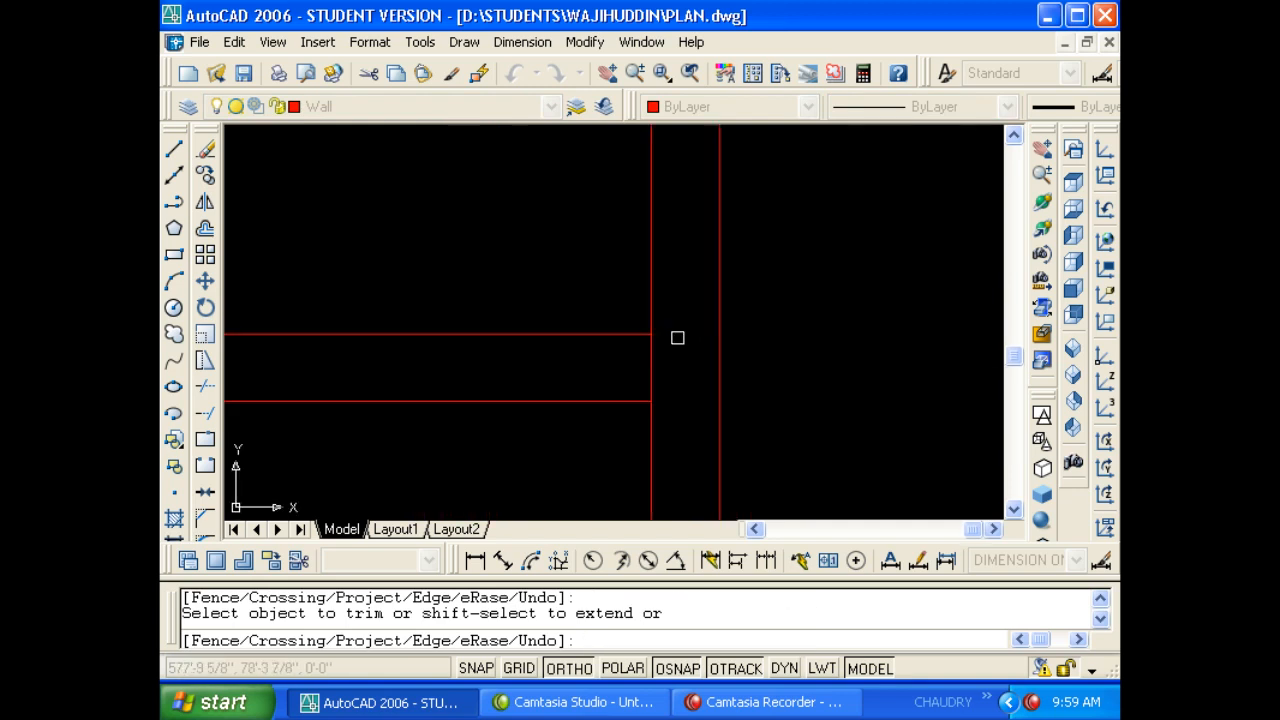
pyautogui.press('Escape')
# Measure the drawing room's outer left wall in the original plan, from the bath's lower wall to the bottom corner, with a linear dimension.
pyautogui.scroll(-8, 640, 360)
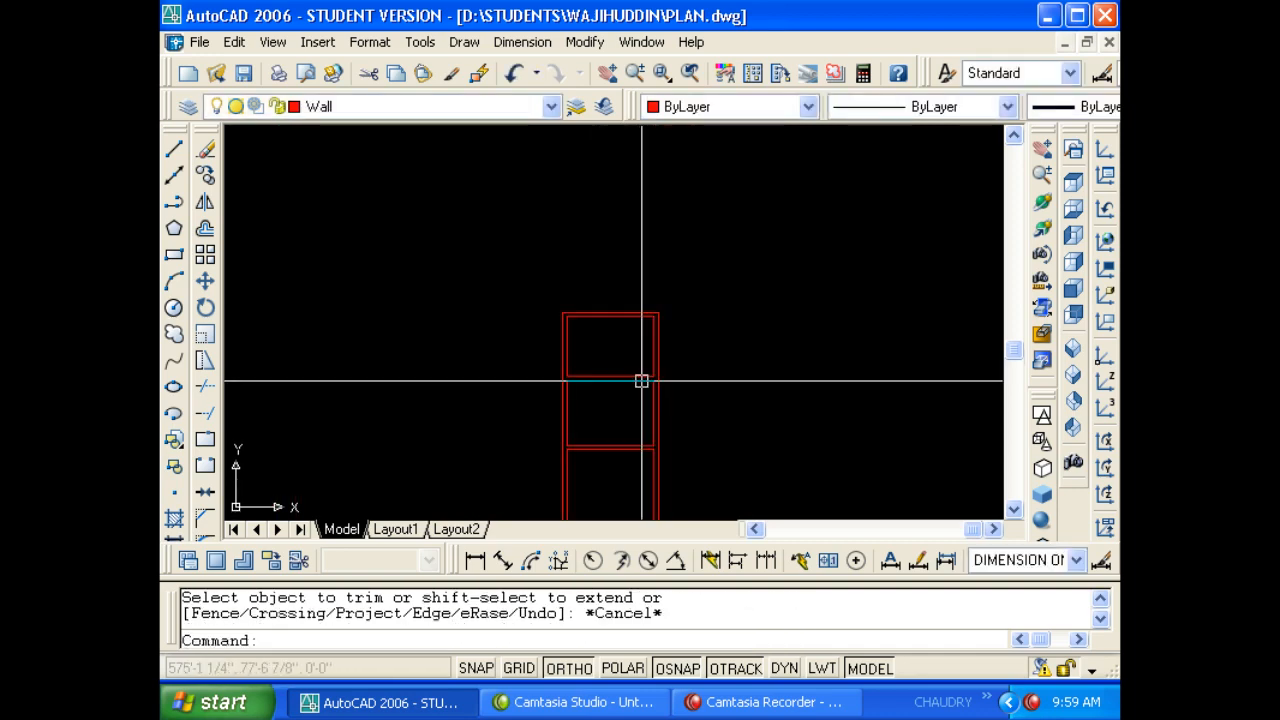
pyautogui.scroll(8, 482, 362)
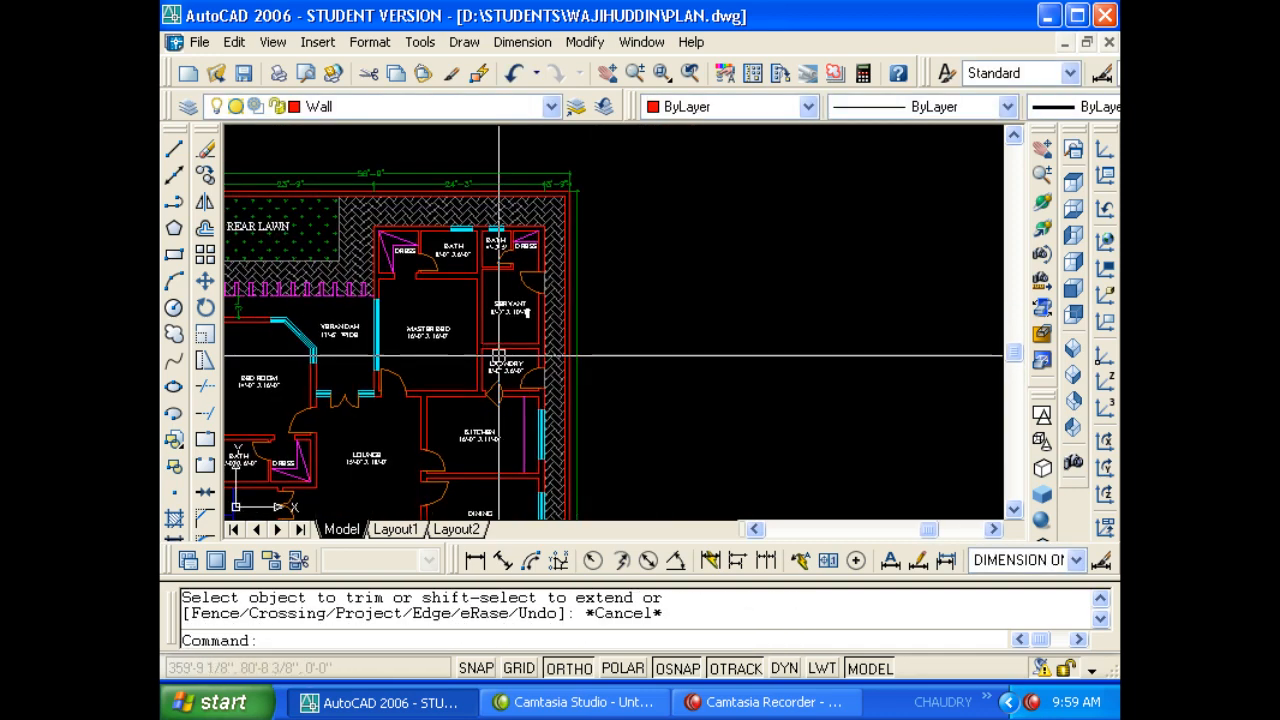
pyautogui.scroll(-2, 518, 318)
pyautogui.moveTo(566, 283); pyautogui.dragTo(654, 78, button='middle')
pyautogui.moveTo(577, 319); pyautogui.dragTo(579, 315, button='middle')
pyautogui.scroll(5, 577, 315)
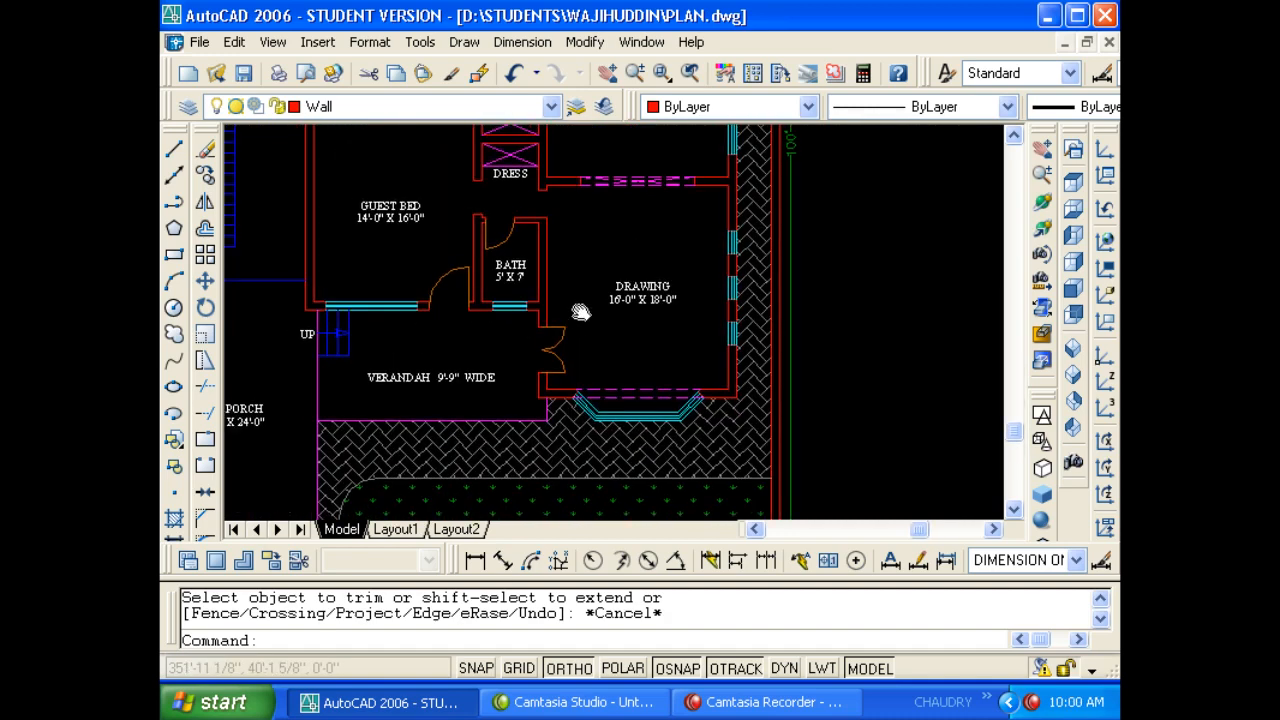
pyautogui.scroll(2, 572, 352)
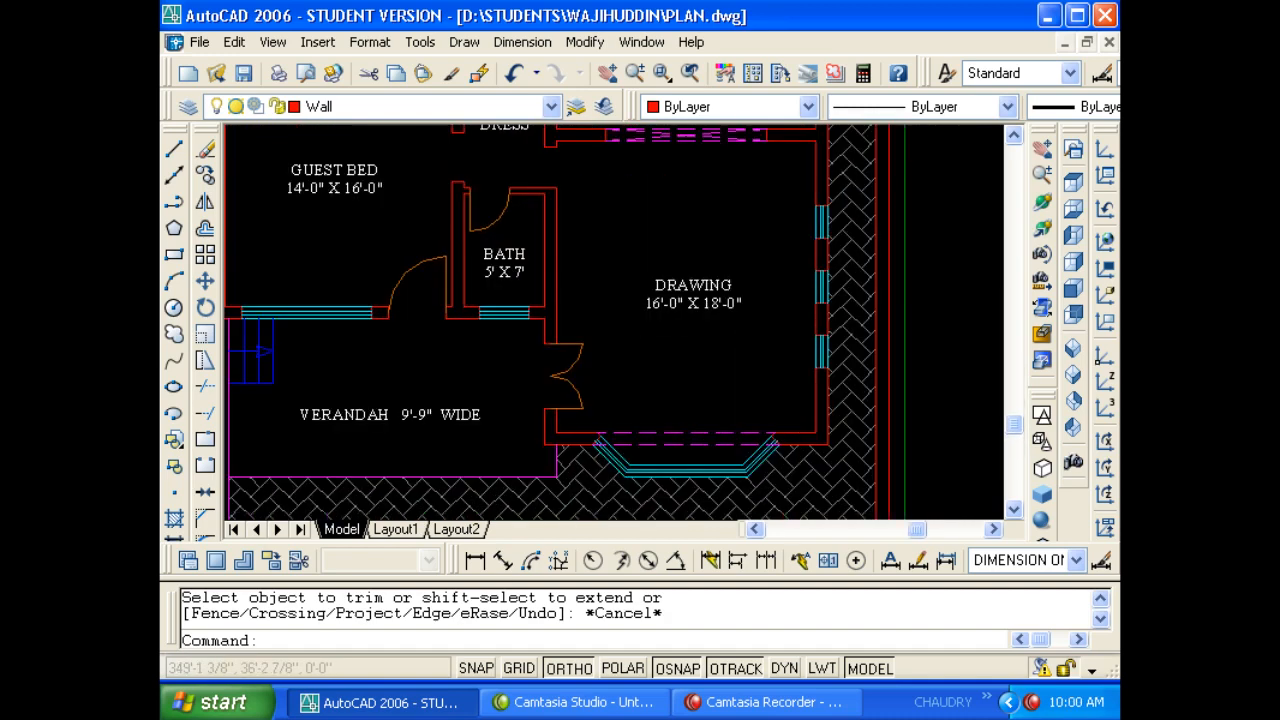
pyautogui.write('LI')
pyautogui.press('Return')
pyautogui.click(555, 330)
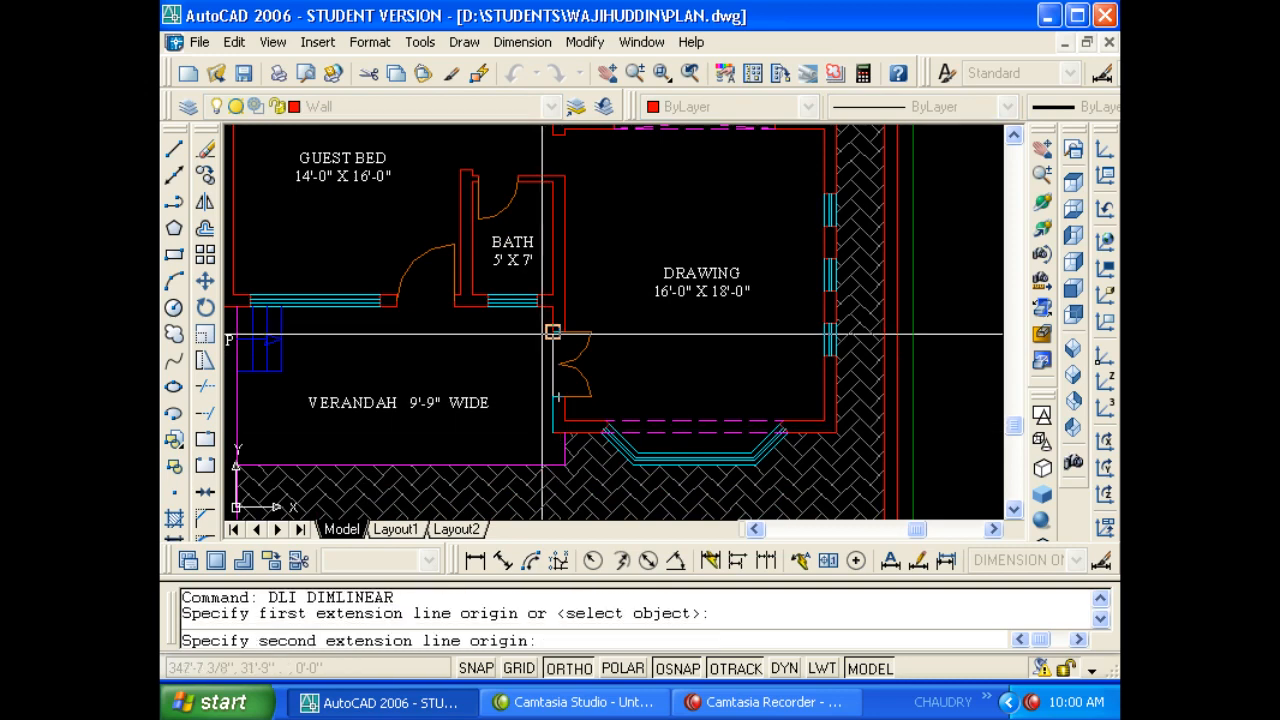
pyautogui.scroll(3, 540, 327)
pyautogui.click(563, 288)
pyautogui.click(543, 314)
pyautogui.moveTo(532, 346); pyautogui.dragTo(525, 227, button='middle')
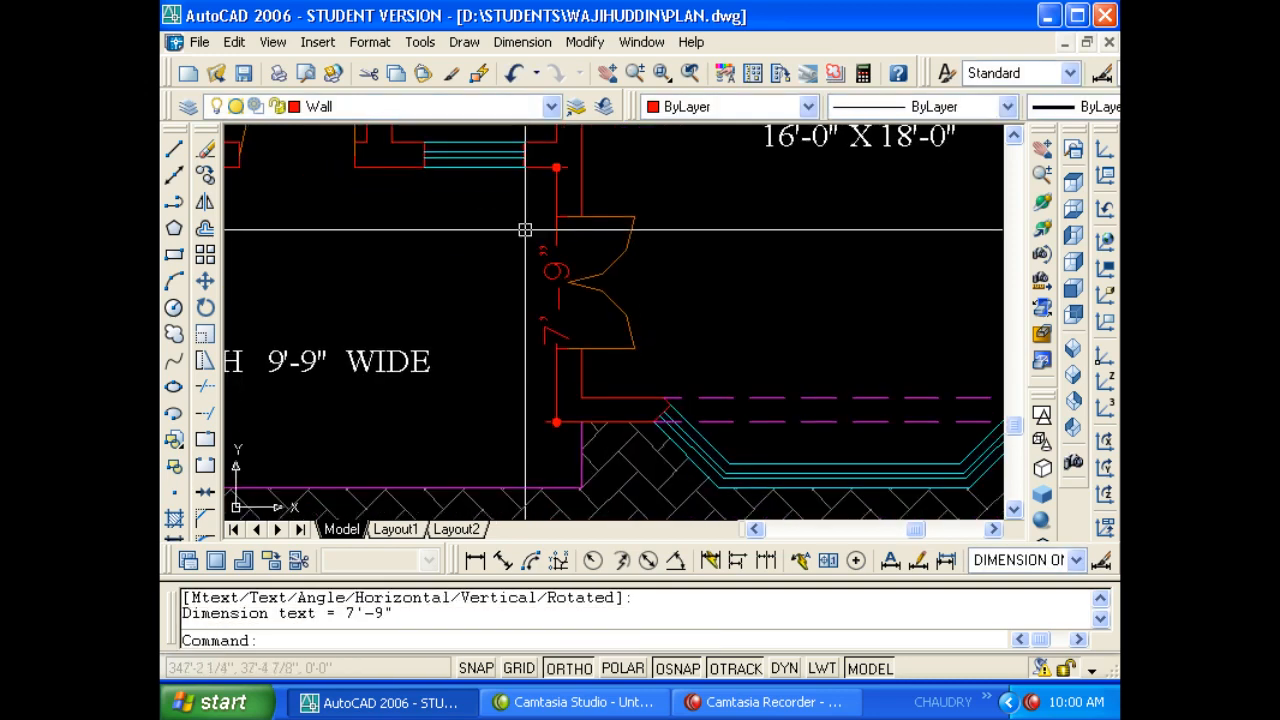
# Erase the temporary linear dimension on the drawing room's left wall.
pyautogui.press('Escape')
pyautogui.click(526, 325)
pyautogui.click(517, 323)
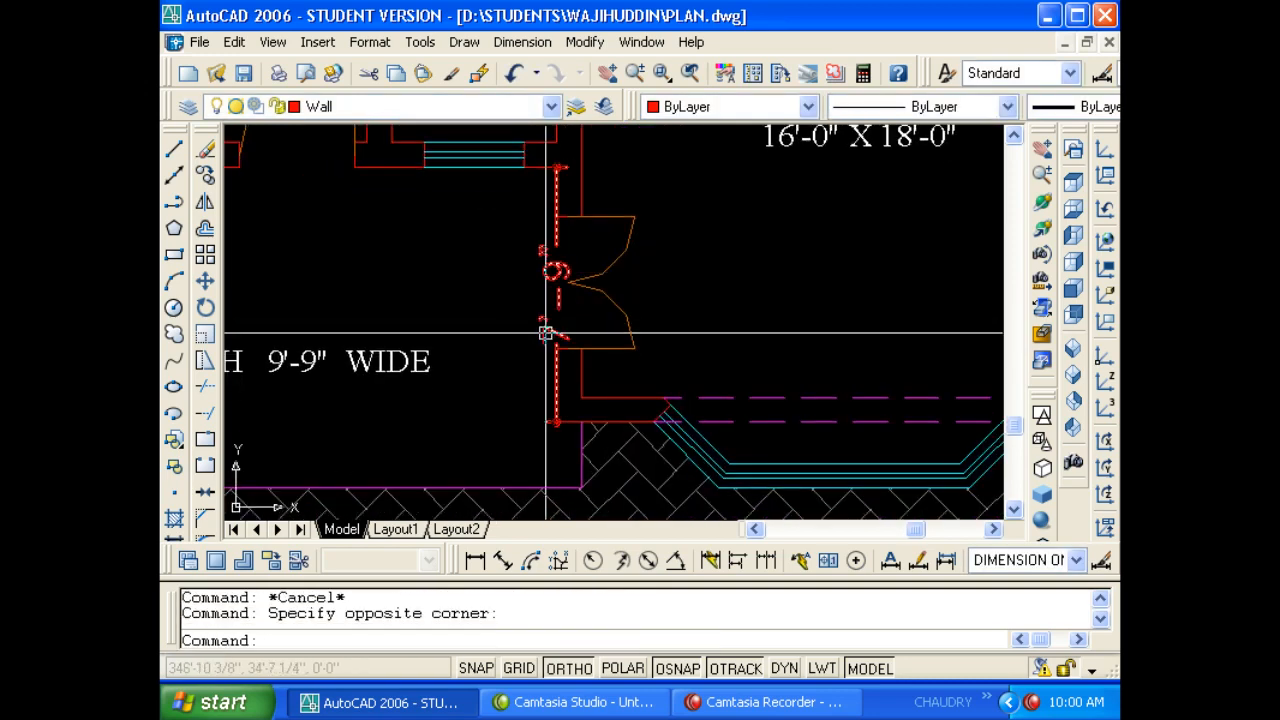
pyautogui.click(543, 334)
pyautogui.write('E')
pyautogui.press('Return')
pyautogui.press('Escape')
# Examine the bath and guest bedroom walls beside the drawing room in the original plan.
pyautogui.scroll(-3, 502, 340)
pyautogui.scroll(4, 494, 334)
pyautogui.scroll(-2, 506, 334)
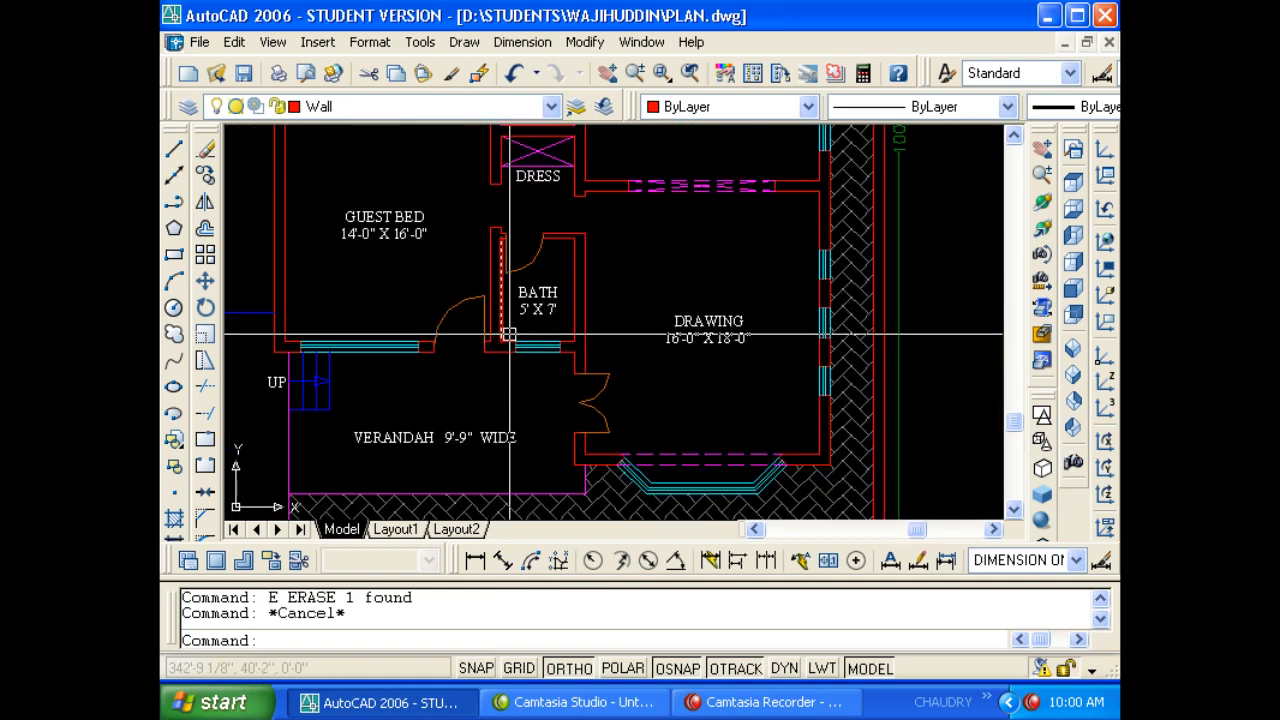
pyautogui.scroll(2, 530, 321)
pyautogui.press('Escape')
pyautogui.scroll(-3, 530, 319)
pyautogui.scroll(1, 576, 337)
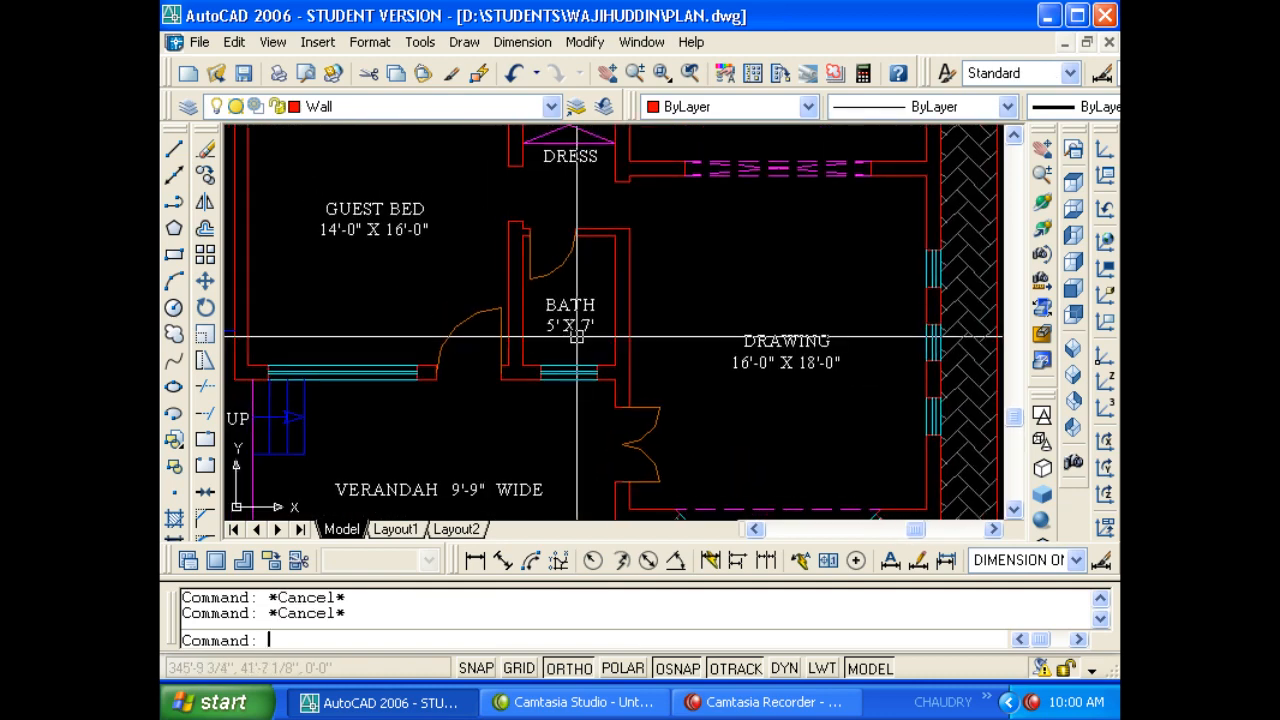
pyautogui.scroll(2, 590, 342)
pyautogui.scroll(-5, 586, 337)
pyautogui.scroll(5, 514, 306)
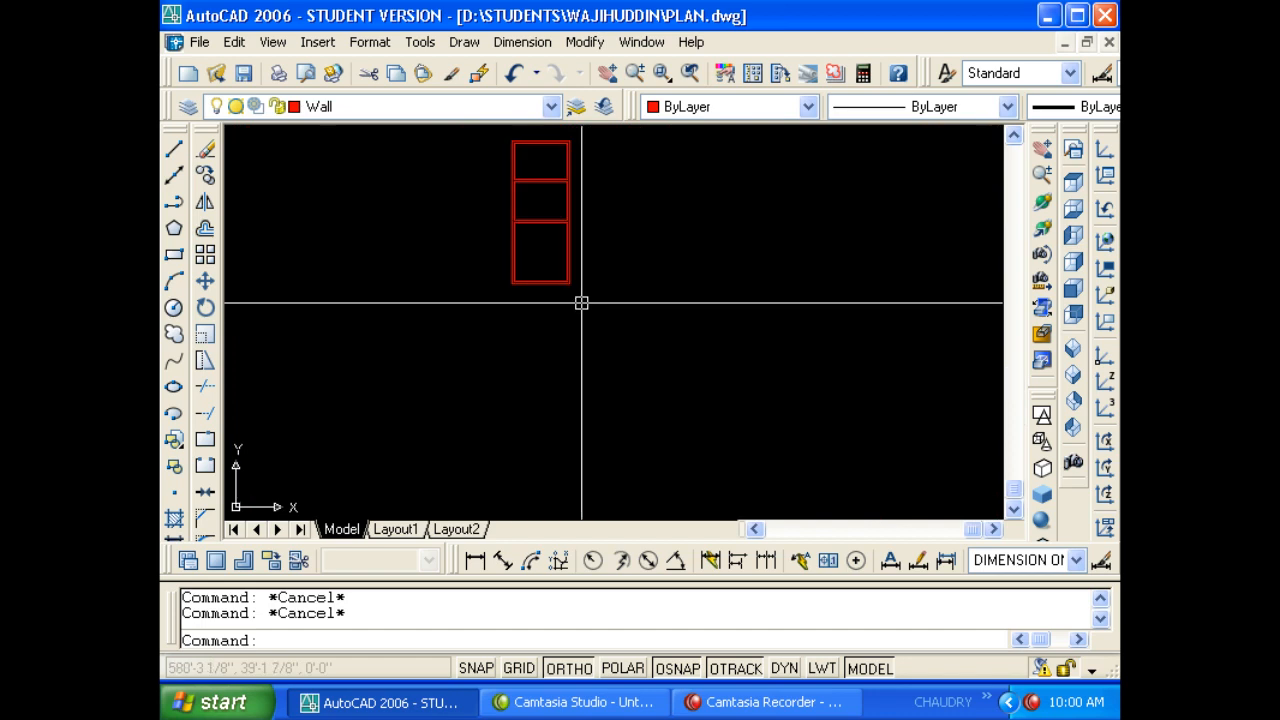
# Offset the redrawn drawing room's outer bottom line 7'9" upward.
pyautogui.write('o')
pyautogui.press('Return')
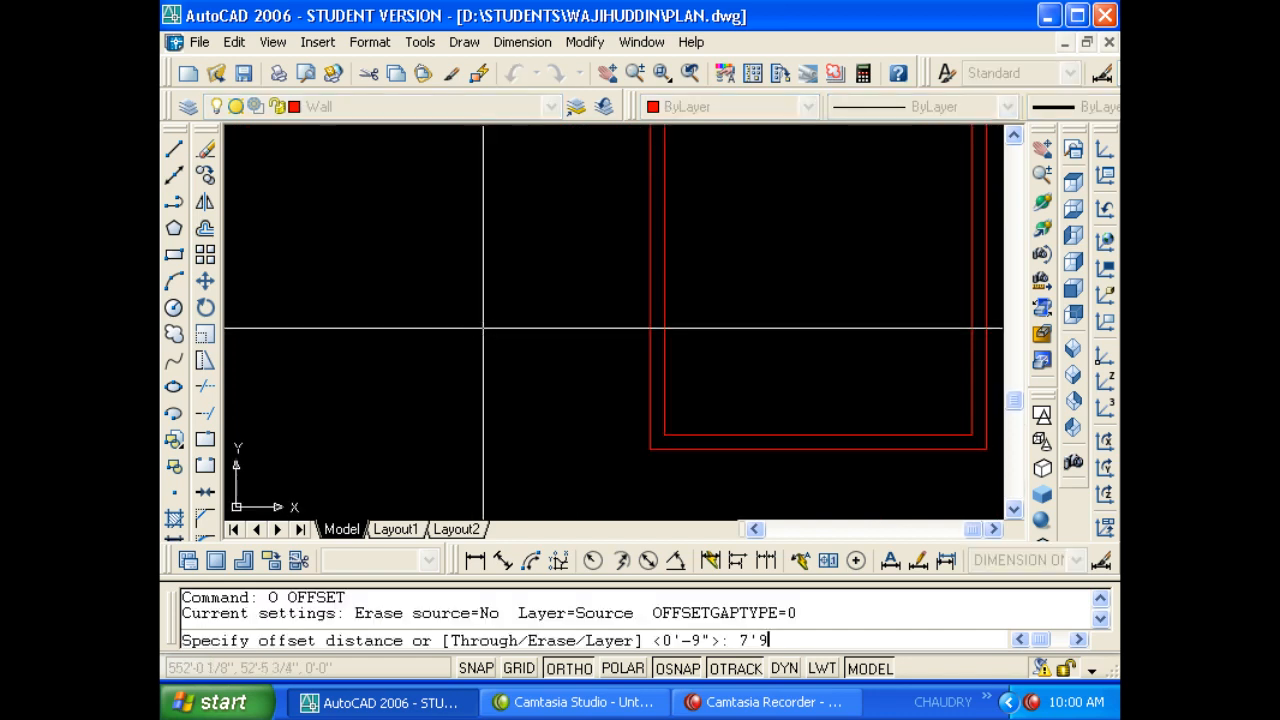
pyautogui.press('Return')
pyautogui.click(674, 449)
pyautogui.click(711, 357)
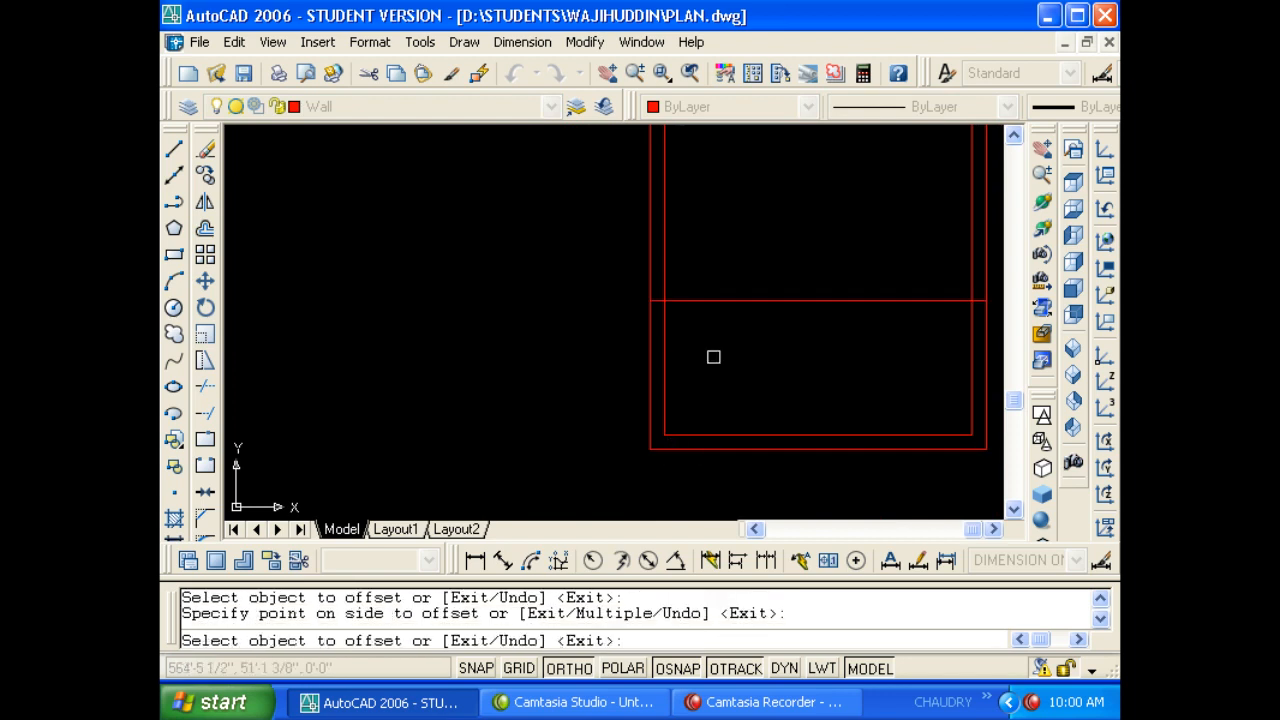
pyautogui.press('Escape')
pyautogui.press('Escape')
# Stretch the left end of the newly offset line horizontally, well beyond the drawing room's left wall.
pyautogui.click(673, 300)
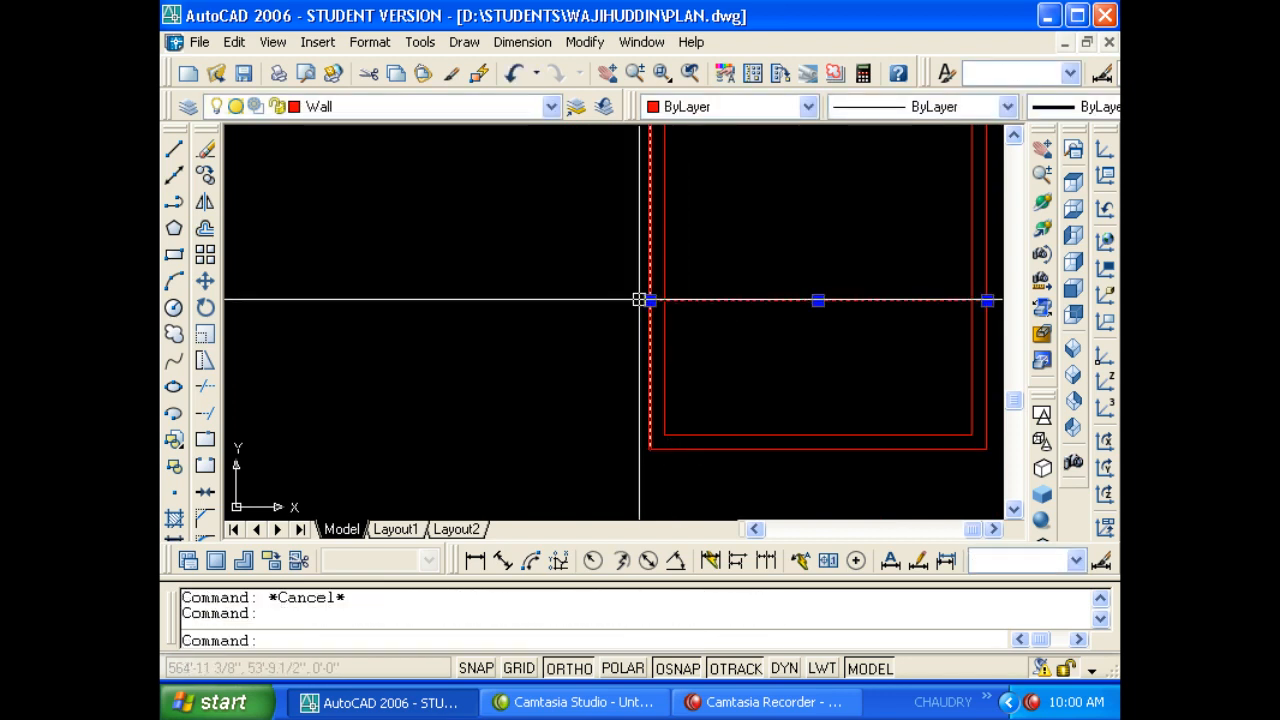
pyautogui.click(650, 300)
pyautogui.click(288, 338)
pyautogui.press('Escape')
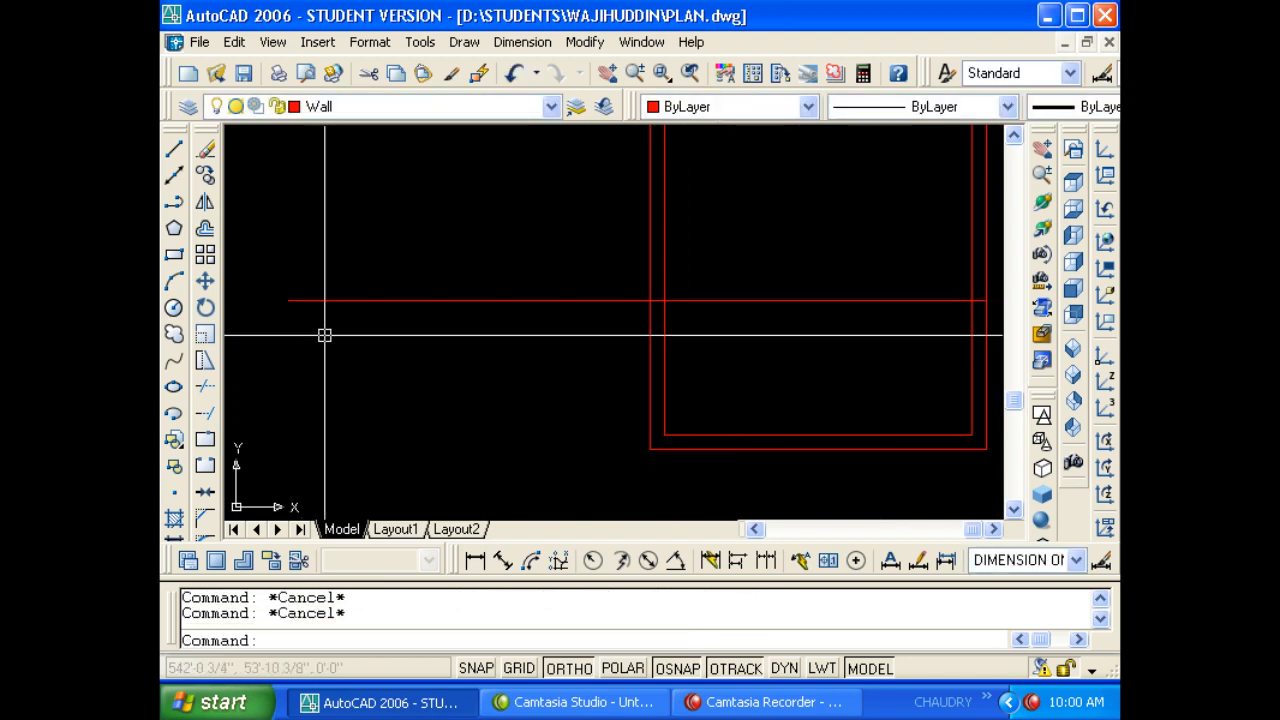
# Offset the stretched horizontal line 9" upward to form the bath's lower wall.
pyautogui.write('o')
pyautogui.press('Return')
pyautogui.write('9')
pyautogui.press('Return')
pyautogui.click(484, 300)
pyautogui.click(491, 251)
pyautogui.press('Escape')
pyautogui.press('Escape')
pyautogui.press('Escape')
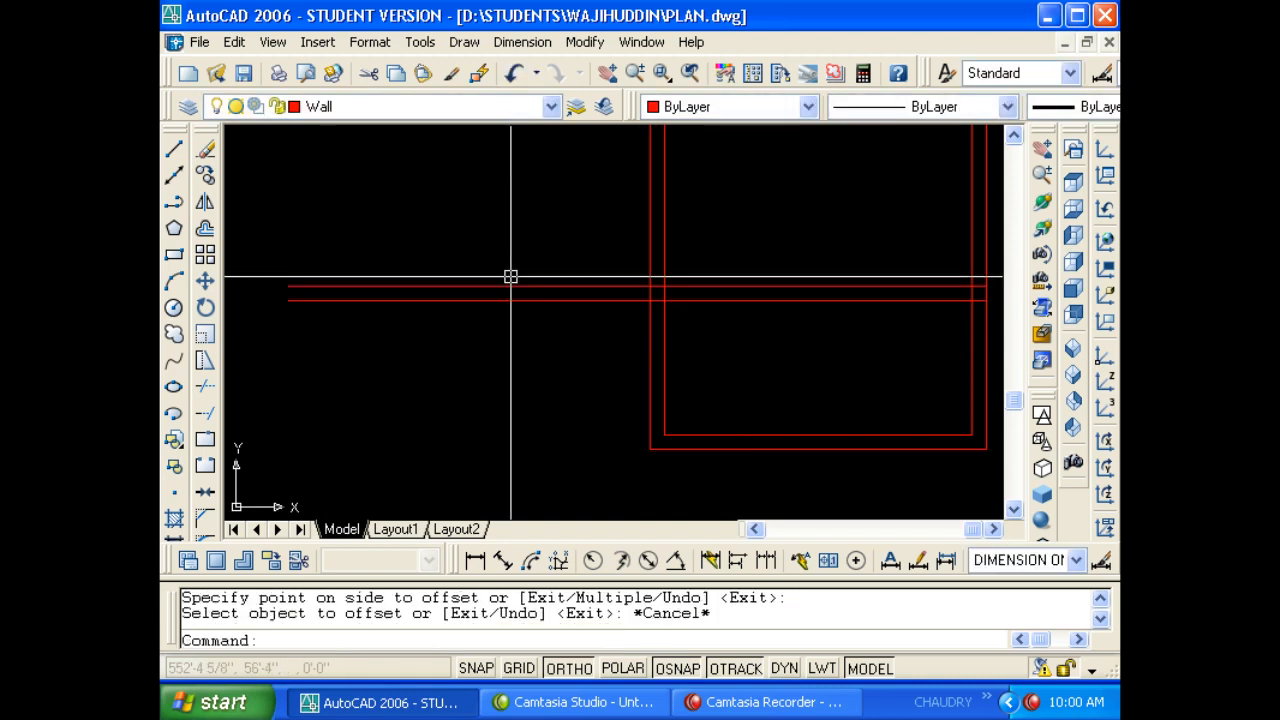
# Trim both horizontal wall lines inside the drawing room, using its outer left wall line as the cutting edge.
pyautogui.write('tr')
pyautogui.press('Return')
pyautogui.click(648, 316)
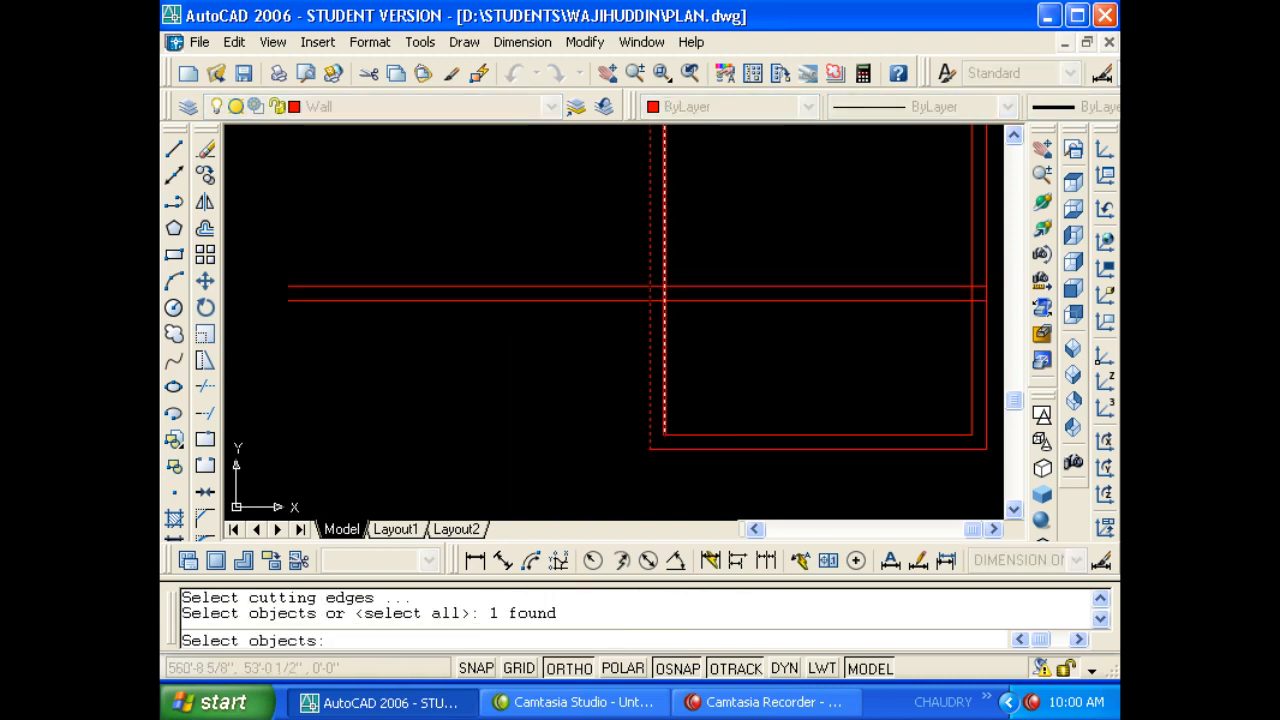
pyautogui.press('Return')
pyautogui.moveTo(760, 318); pyautogui.dragTo(734, 242)
pyautogui.press('Escape')
pyautogui.press('Escape')
# Offset the redrawn drawing room's outer left wall line 5' to the left for the bath's labelled width.
pyautogui.scroll(-8, 714, 289)
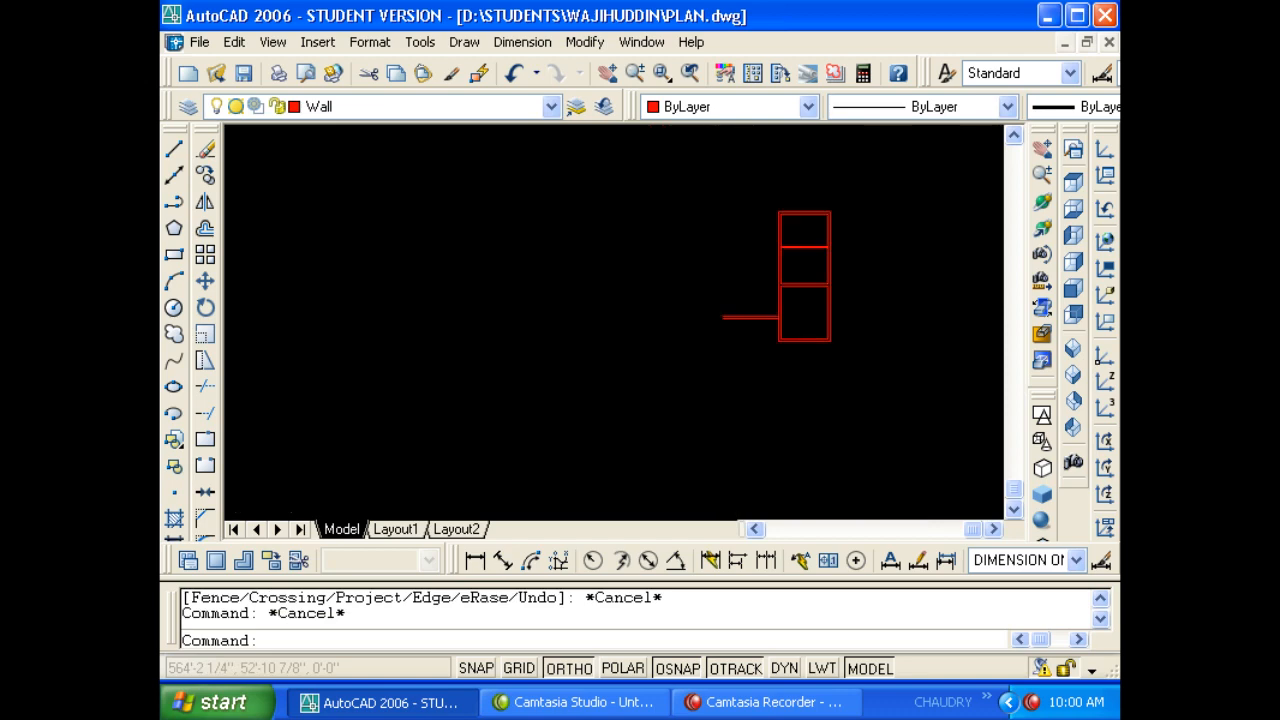
pyautogui.scroll(8, 477, 345)
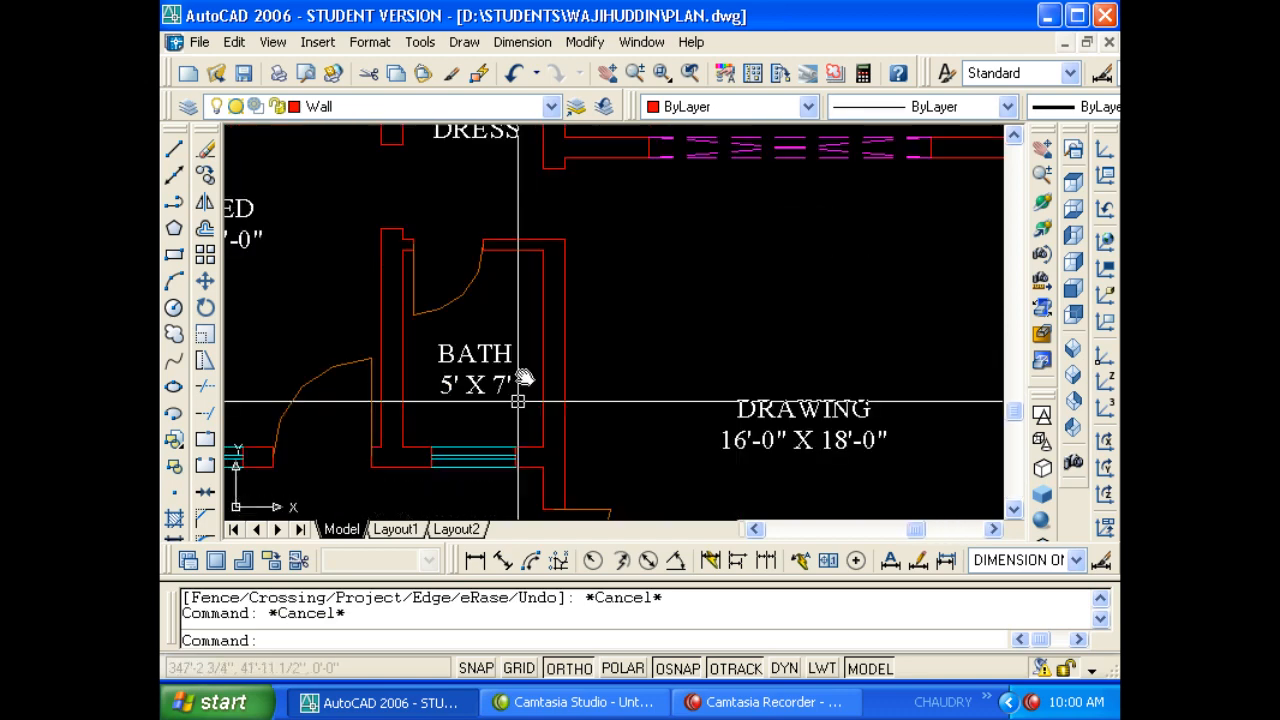
pyautogui.moveTo(517, 400); pyautogui.dragTo(534, 363, button='middle')
pyautogui.press('Escape')
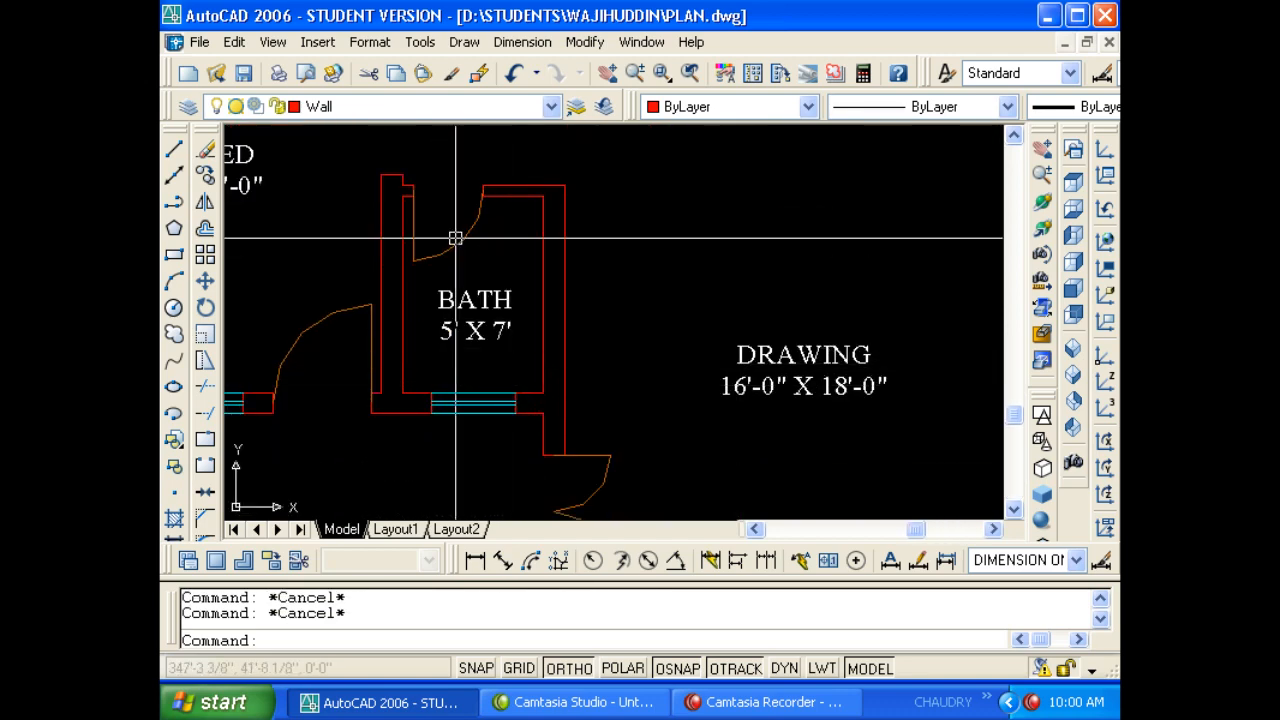
pyautogui.scroll(-10, 543, 323)
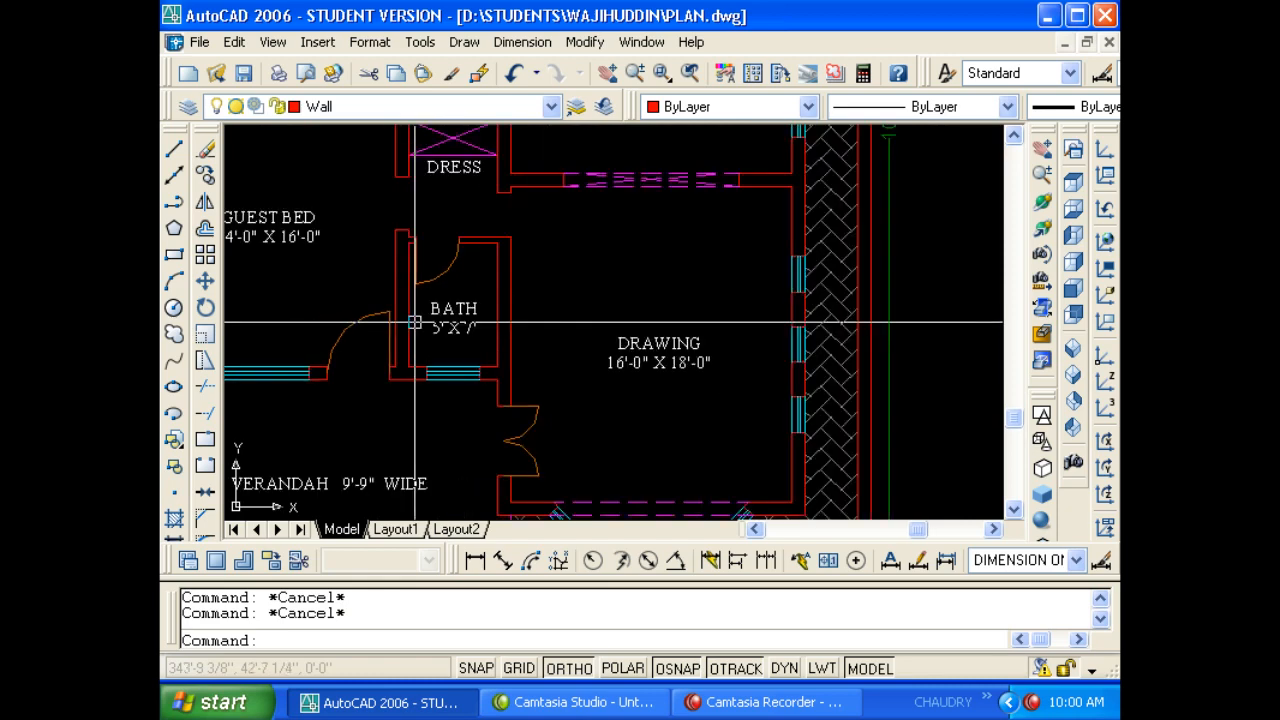
pyautogui.moveTo(763, 333); pyautogui.dragTo(483, 337, button='middle')
pyautogui.scroll(8, 654, 287)
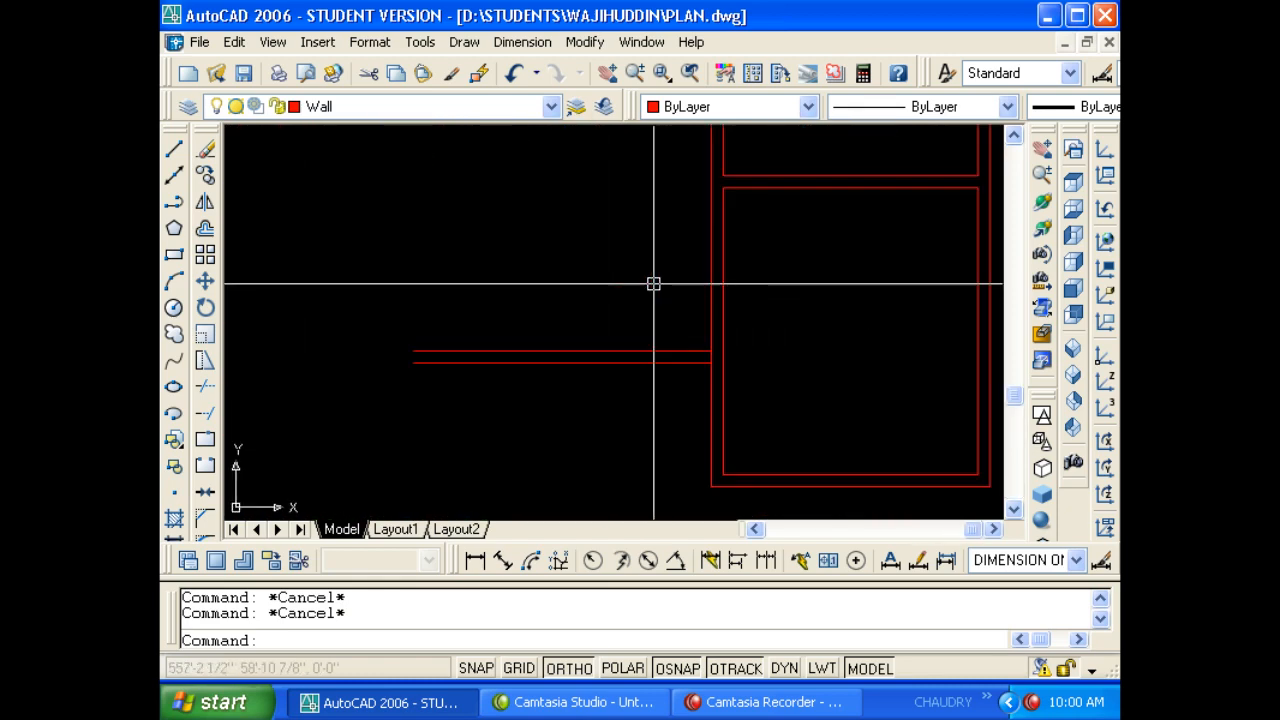
pyautogui.write('O')
pyautogui.press('Return')
pyautogui.write("5'")
pyautogui.press('Return')
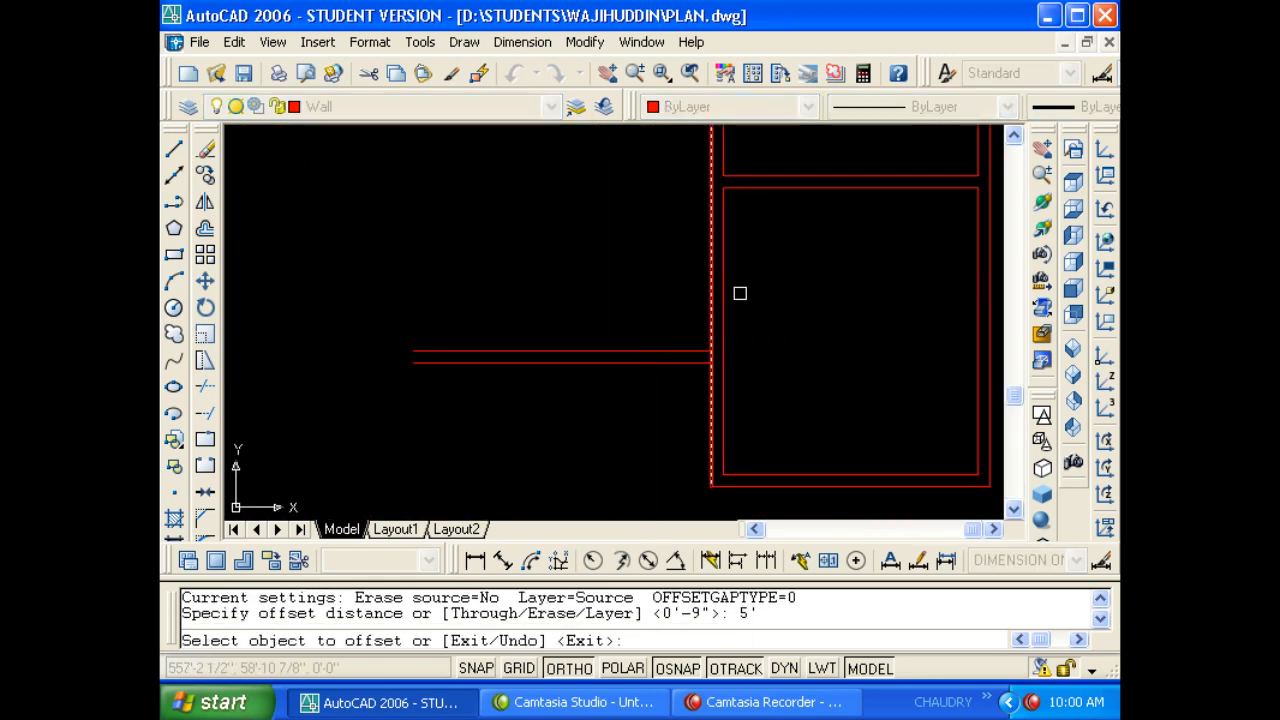
pyautogui.click(711, 320)
pyautogui.click(608, 331)
pyautogui.press('Escape')
pyautogui.press('Escape')
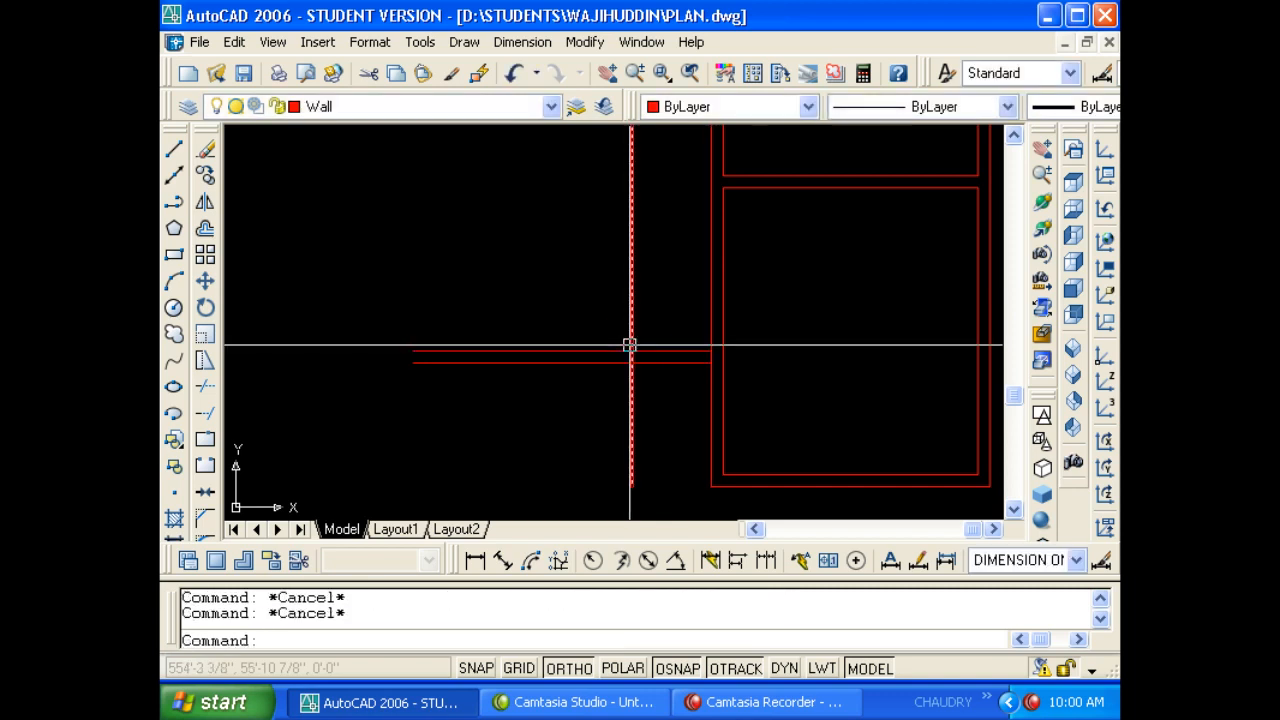
# Trim the vertical lines where they cross the bath's lower wall, and erase the leftover piece of the bath's left line below it.
pyautogui.write('YTR')
pyautogui.press('Escape')
pyautogui.press('Escape')
pyautogui.write('TR')
pyautogui.press('Return')
pyautogui.press('Return')
pyautogui.scroll(2, 716, 351)
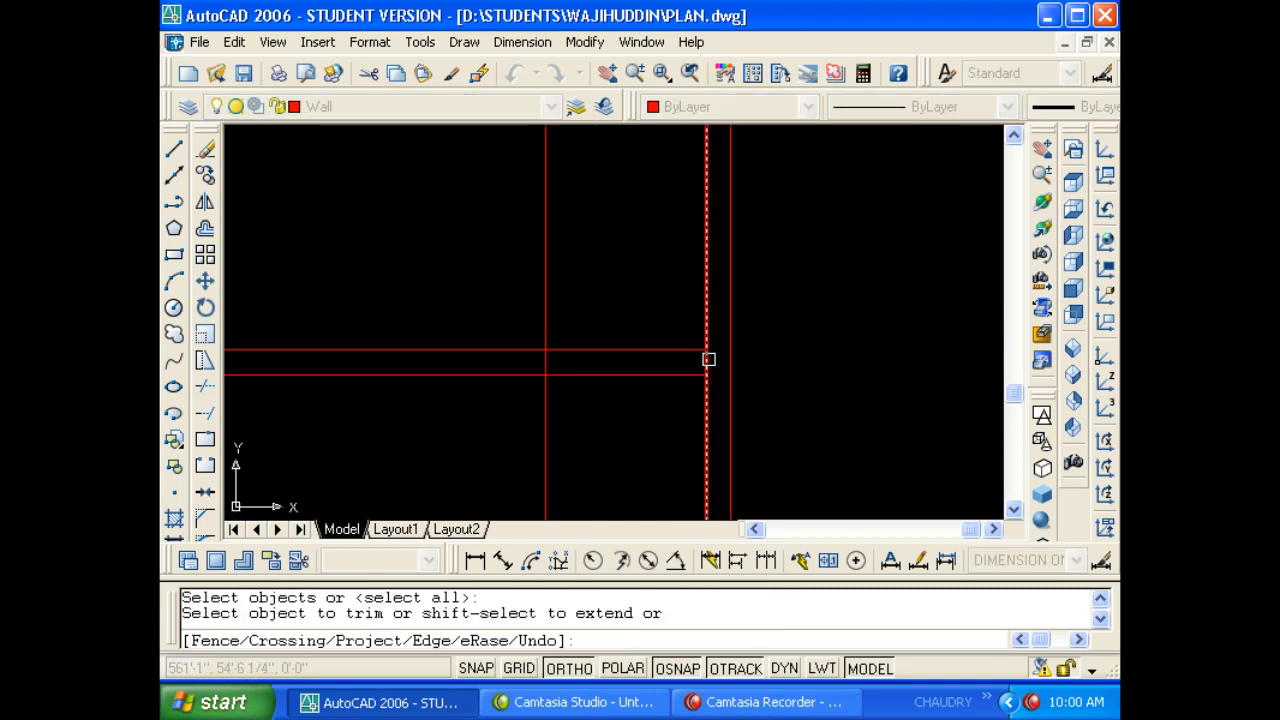
pyautogui.click(708, 359)
pyautogui.press('Return')
pyautogui.press('Return')
pyautogui.press('Return')
pyautogui.press('Escape')
pyautogui.moveTo(553, 392); pyautogui.dragTo(471, 406)
pyautogui.write('e')
pyautogui.press('Return')
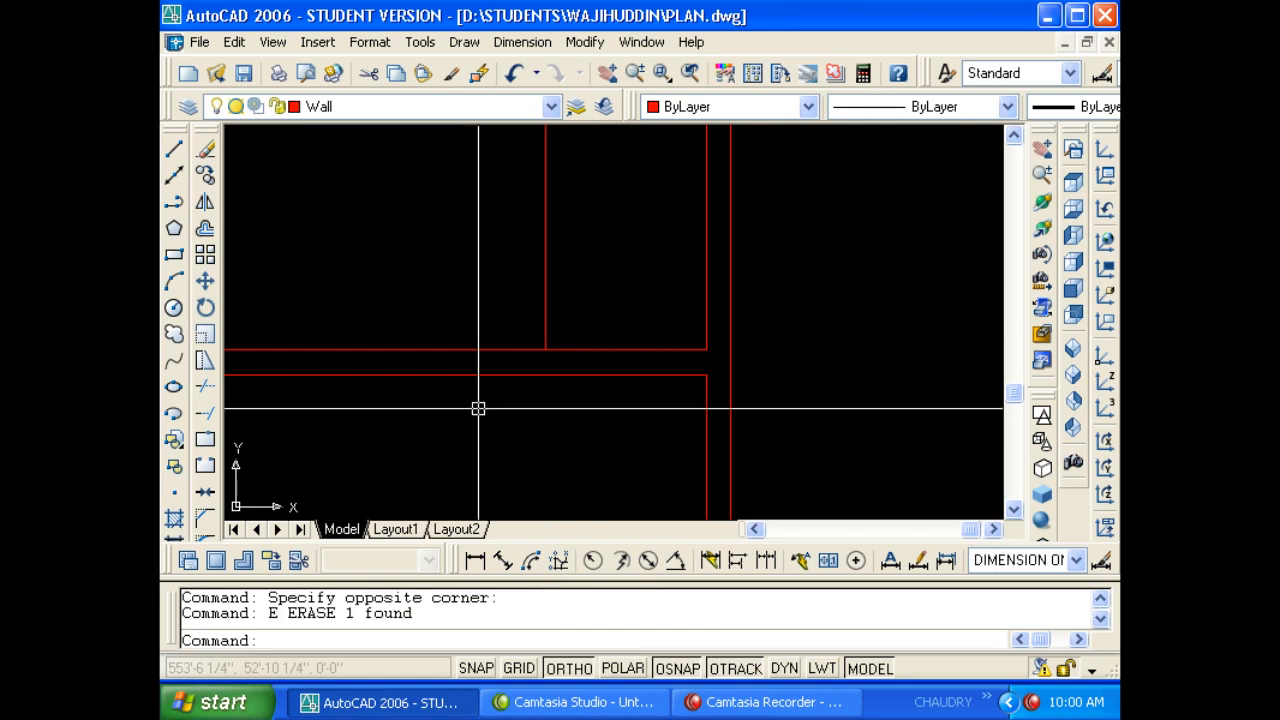
# Offset the bath's left wall line 9" to the left to give the wall its thickness.
pyautogui.write('o')
pyautogui.press('Return')
pyautogui.write('9')
pyautogui.press('Return')
pyautogui.click(543, 317)
pyautogui.click(532, 340)
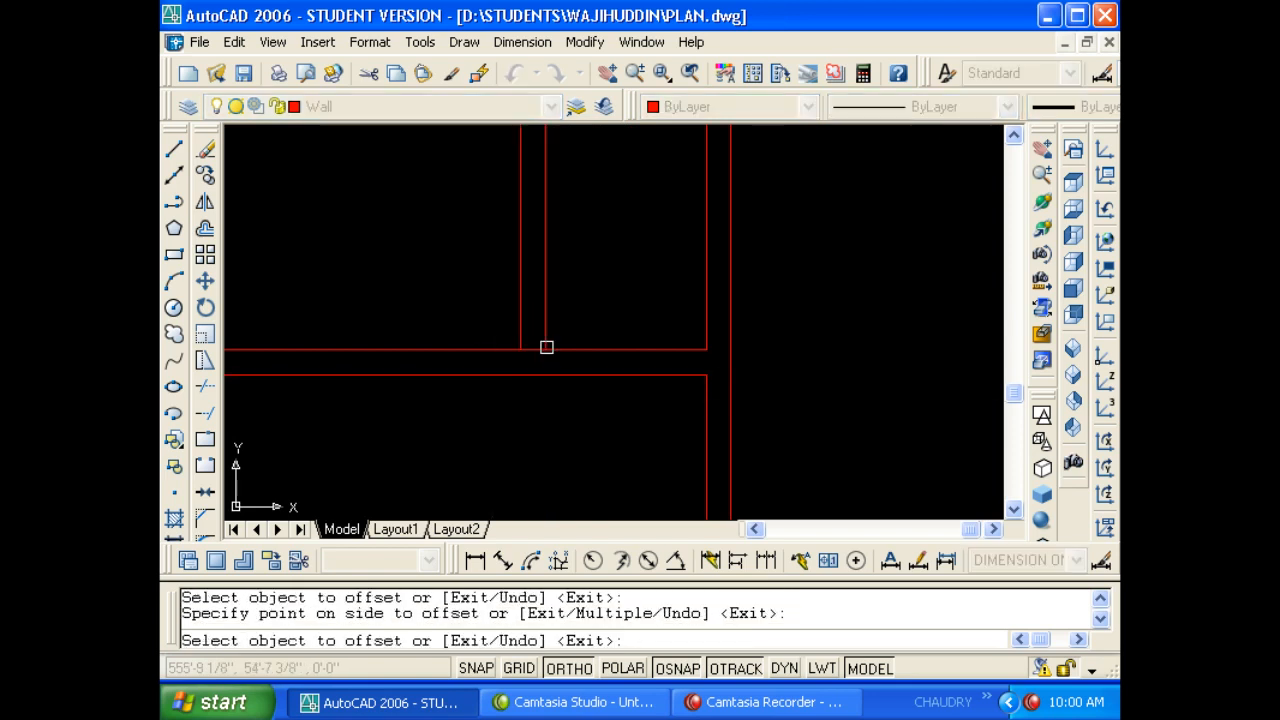
pyautogui.press('Escape')
pyautogui.press('Escape')
# Measure the bath's inner width along its lower wall with a linear dimension.
pyautogui.moveTo(572, 371); pyautogui.dragTo(579, 382, button='middle')
pyautogui.press('Escape')
pyautogui.write('F')
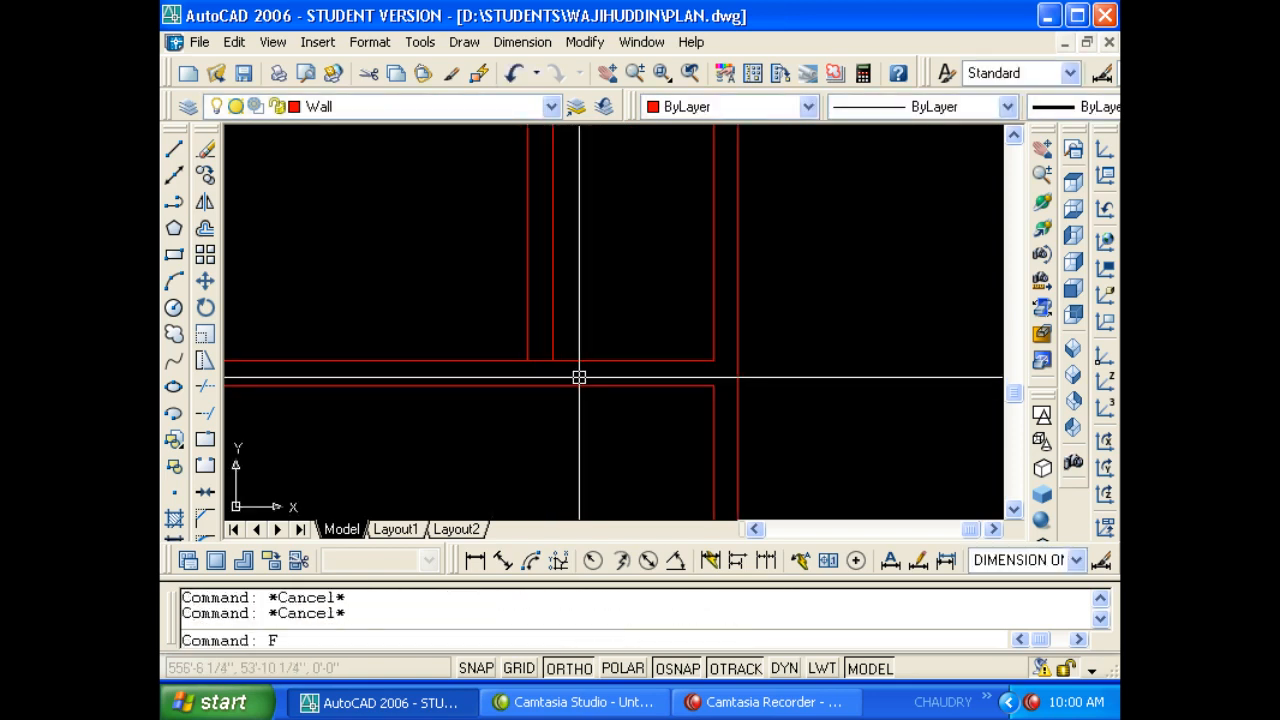
pyautogui.write('DLI')
pyautogui.press('Return')
pyautogui.click(552, 361)
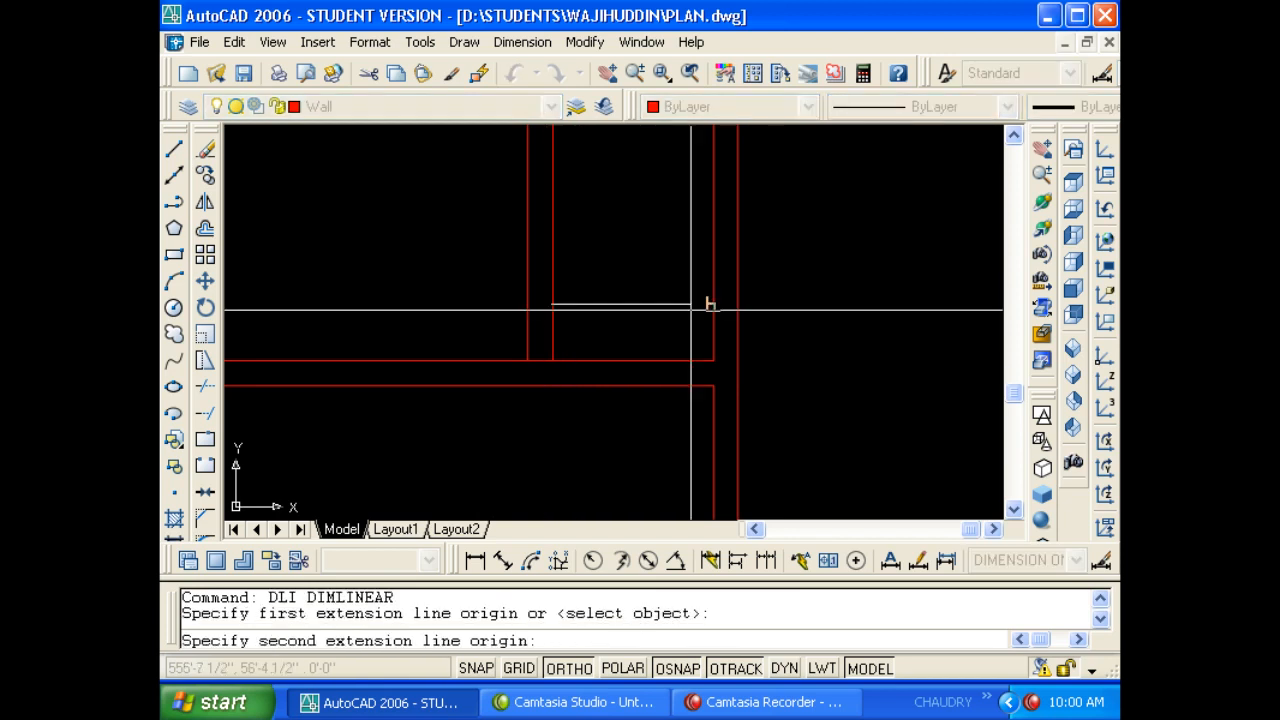
pyautogui.click(713, 361)
pyautogui.click(685, 358)
pyautogui.press('Escape')
pyautogui.click(640, 356)
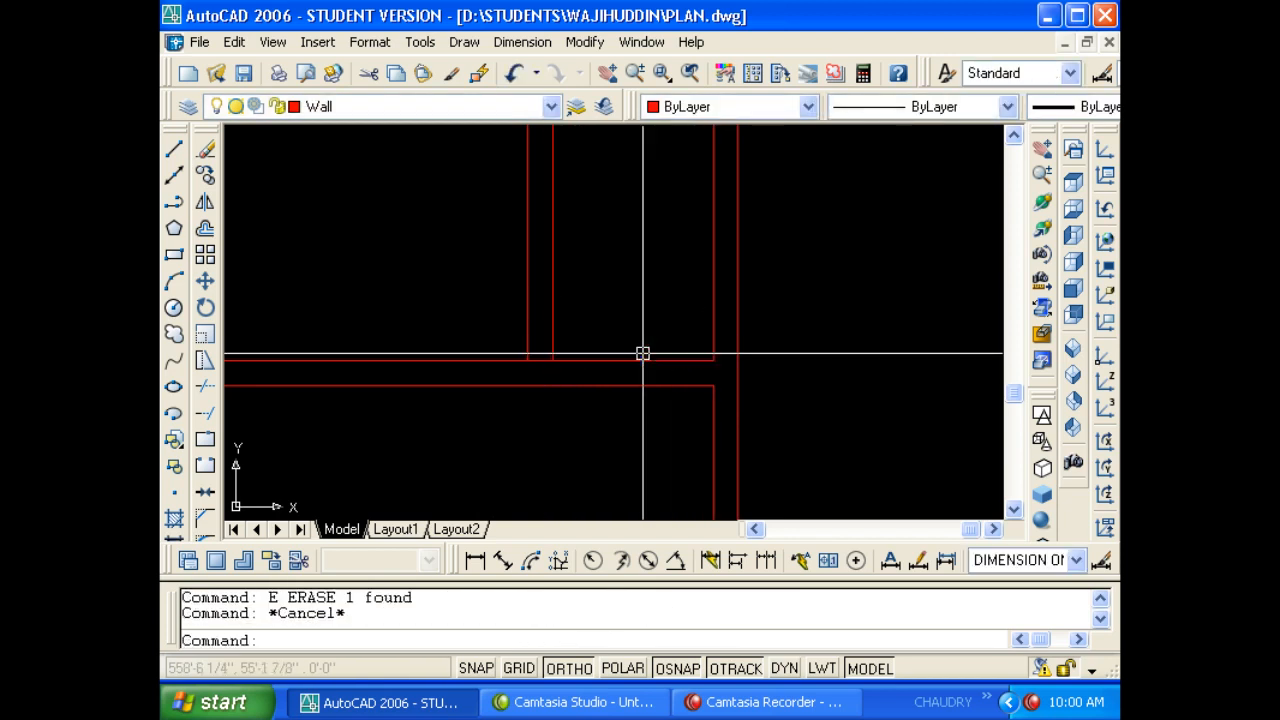
# Try to offset the bath's untrimmed inner bottom wall line by 7'.
pyautogui.write('O')
pyautogui.press('Return')
pyautogui.write('7')
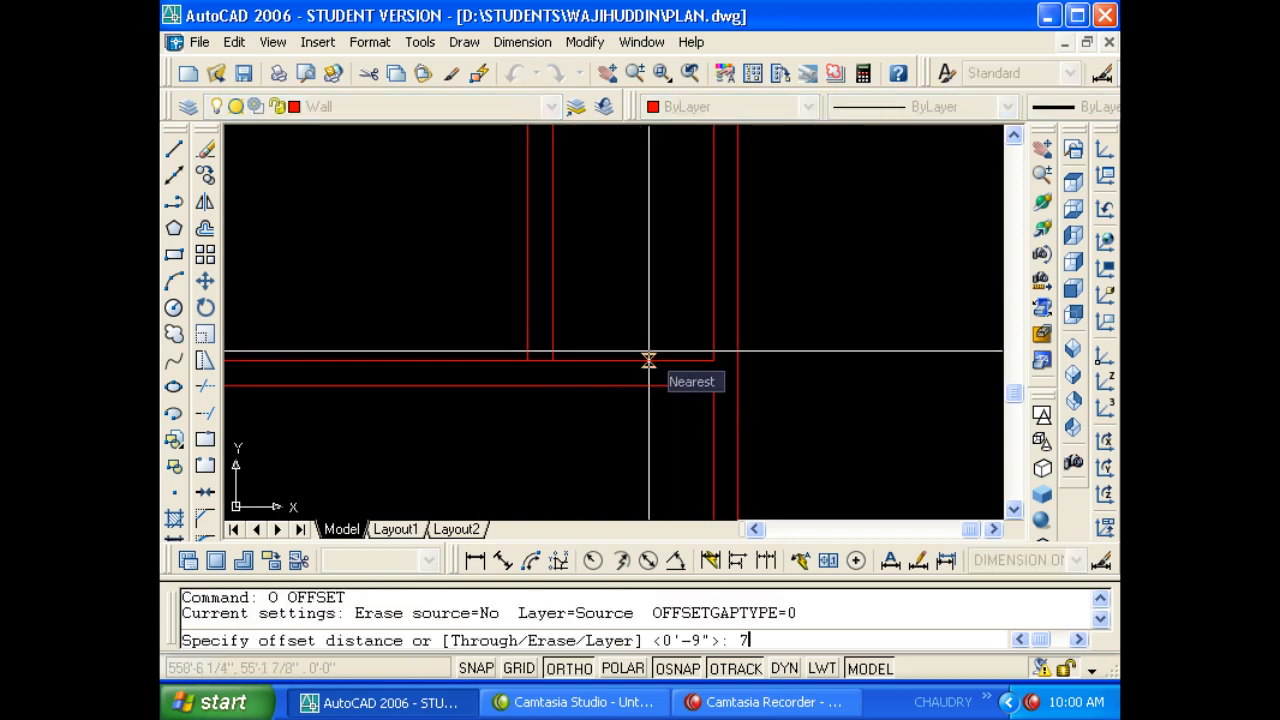
pyautogui.write("'")
pyautogui.press('Return')
pyautogui.click(669, 353)
pyautogui.press('Escape')
pyautogui.press('Escape')
pyautogui.press('Escape')
# Trim the lower wall's upper line between the two lines of the bath's left wall.
pyautogui.scroll(-3, 617, 385)
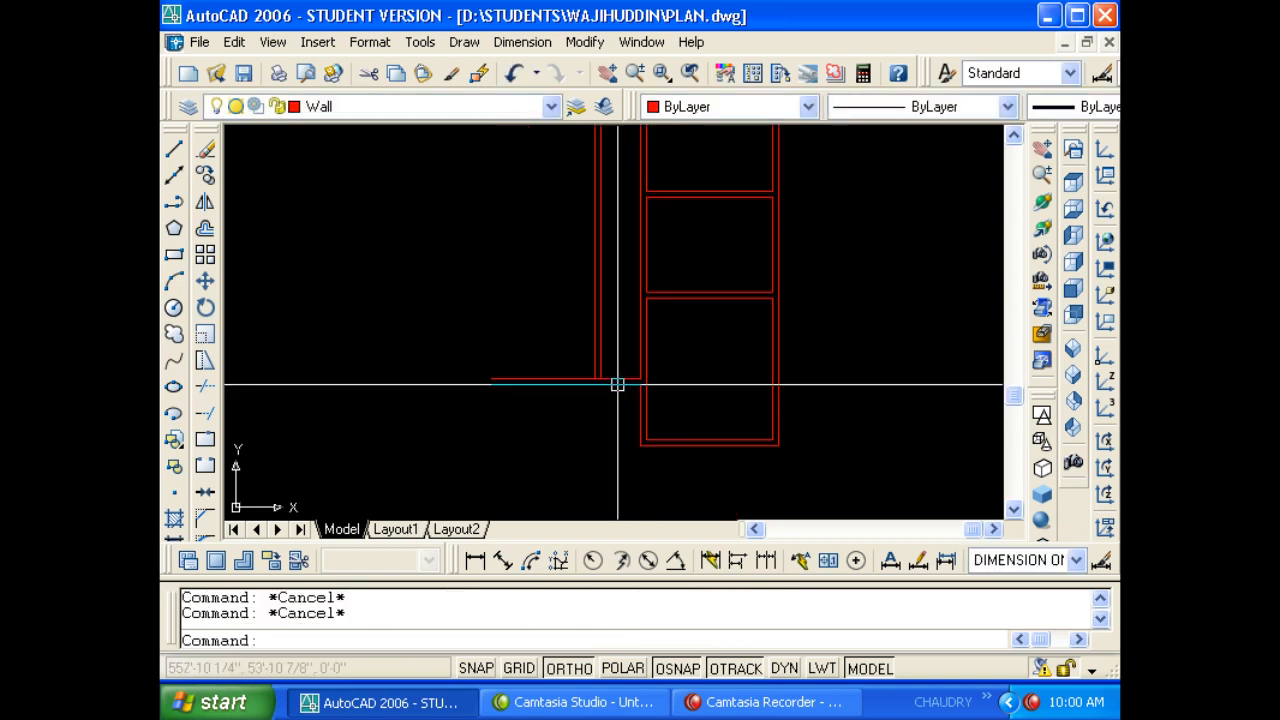
pyautogui.scroll(4, 617, 385)
pyautogui.write('tr')
pyautogui.press('Return')
pyautogui.press('Return')
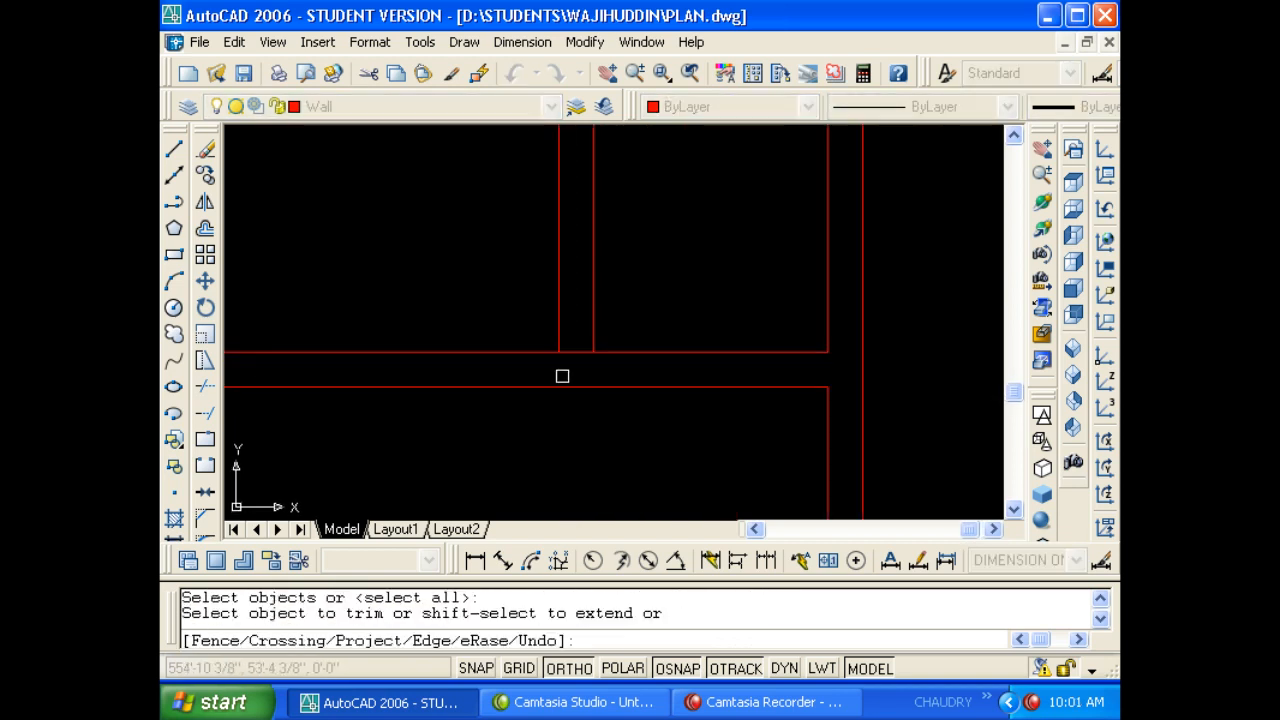
pyautogui.press('Escape')
pyautogui.press('Escape')
# Offset the bath's inner bottom line 7' upward to form the lower face of its top wall.
pyautogui.write('o')
pyautogui.press('Return')
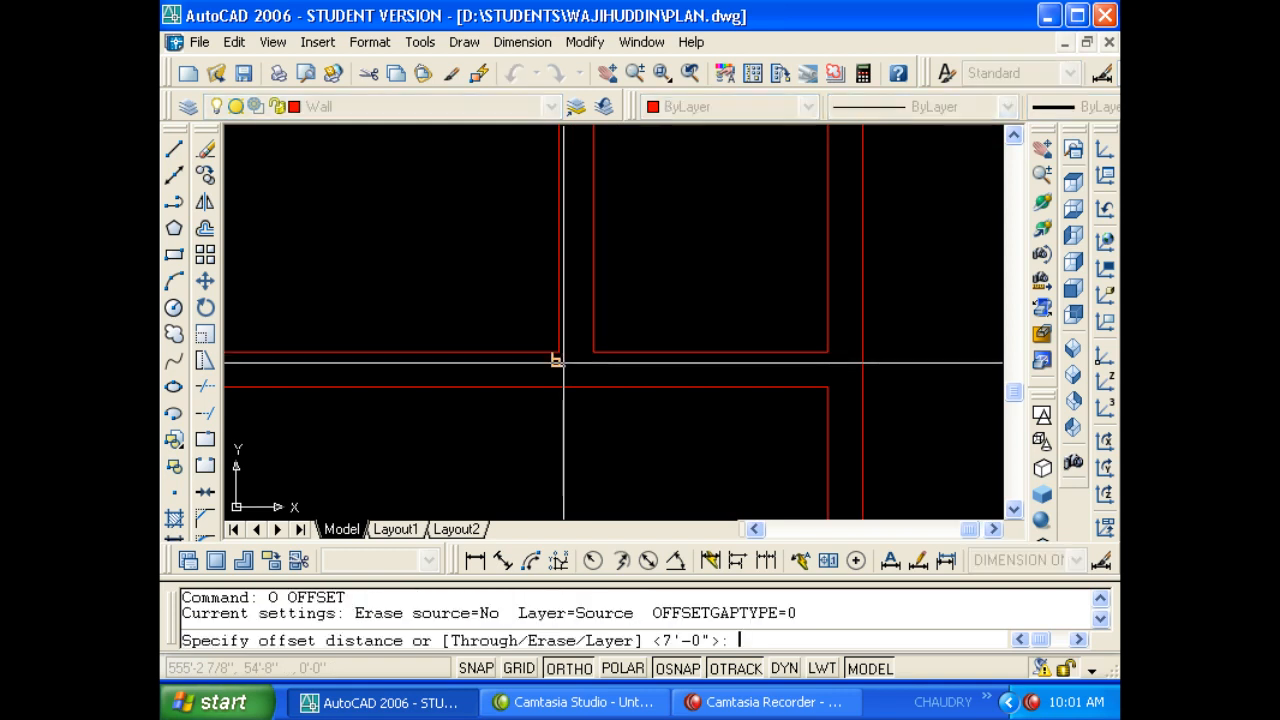
pyautogui.press('Return')
pyautogui.click(688, 351)
pyautogui.click(682, 311)
pyautogui.moveTo(682, 311); pyautogui.dragTo(679, 399, button='middle')
pyautogui.scroll(-1, 544, 462)
pyautogui.press('Escape')
pyautogui.scroll(-3, 583, 386)
pyautogui.scroll(-2, 617, 391)
pyautogui.scroll(6, 751, 374)
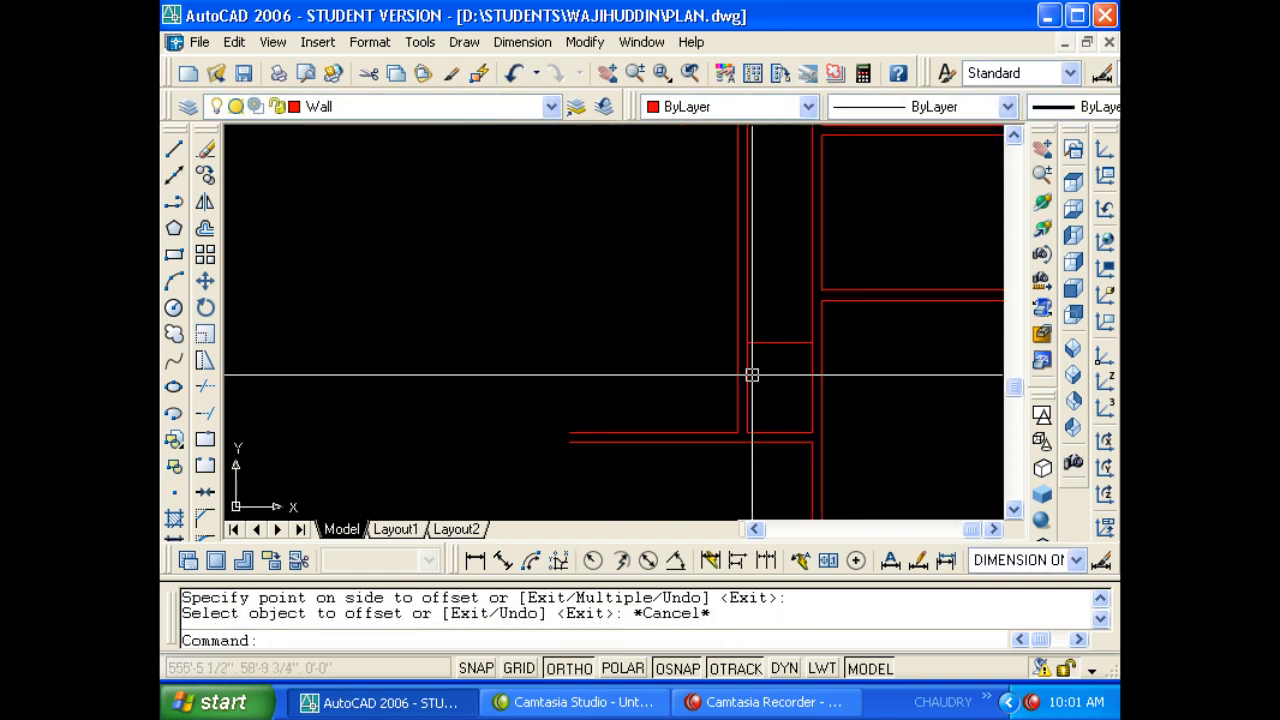
# Offset the bath's top wall line 9" upward.
pyautogui.press('Return')
pyautogui.write('9')
pyautogui.press('Return')
pyautogui.click(720, 349)
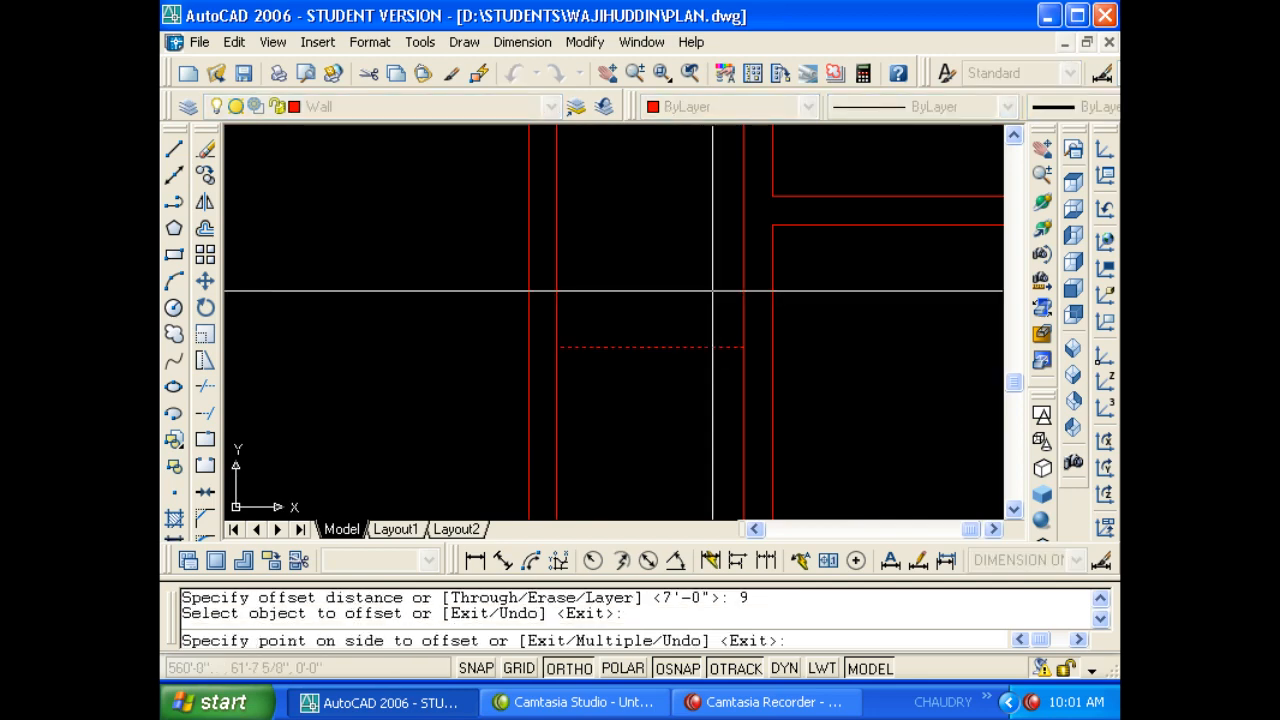
pyautogui.click(711, 289)
pyautogui.press('Escape')
pyautogui.press('Escape')
# Compare the bath's top wall with the original plan and erase the redrawn wall's upper line.
pyautogui.scroll(-5, 706, 330)
pyautogui.moveTo(587, 372); pyautogui.dragTo(768, 362, button='middle')
pyautogui.scroll(-4, 768, 362)
pyautogui.scroll(5, 682, 369)
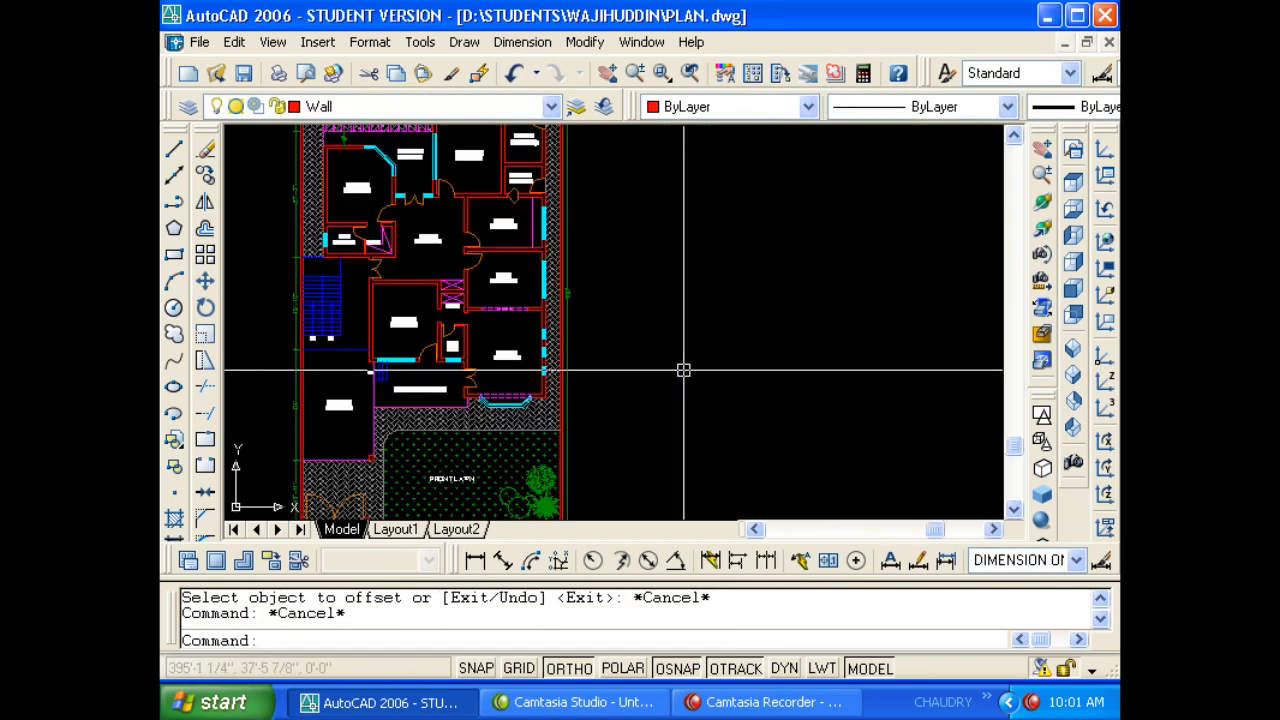
pyautogui.scroll(2, 345, 334)
pyautogui.moveTo(336, 329); pyautogui.dragTo(340, 336, button='middle')
pyautogui.scroll(-6, 316, 345)
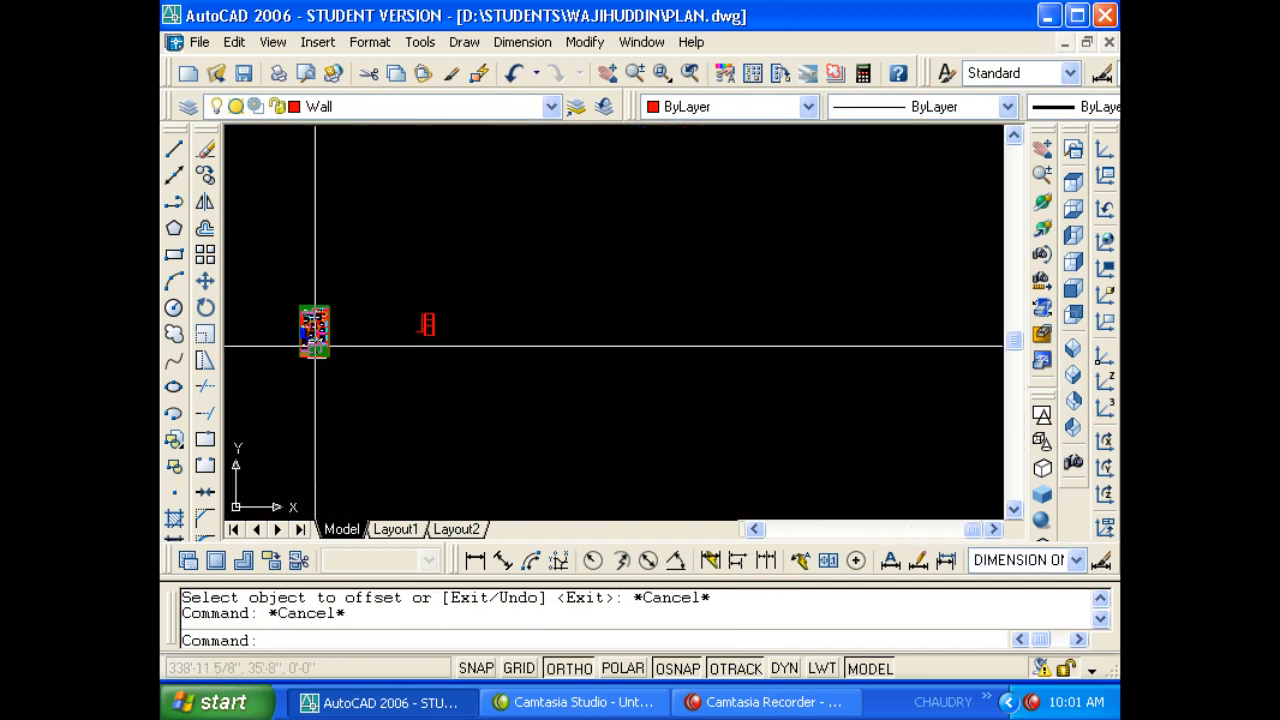
pyautogui.scroll(3, 457, 317)
pyautogui.scroll(5, 309, 354)
pyautogui.click(354, 376)
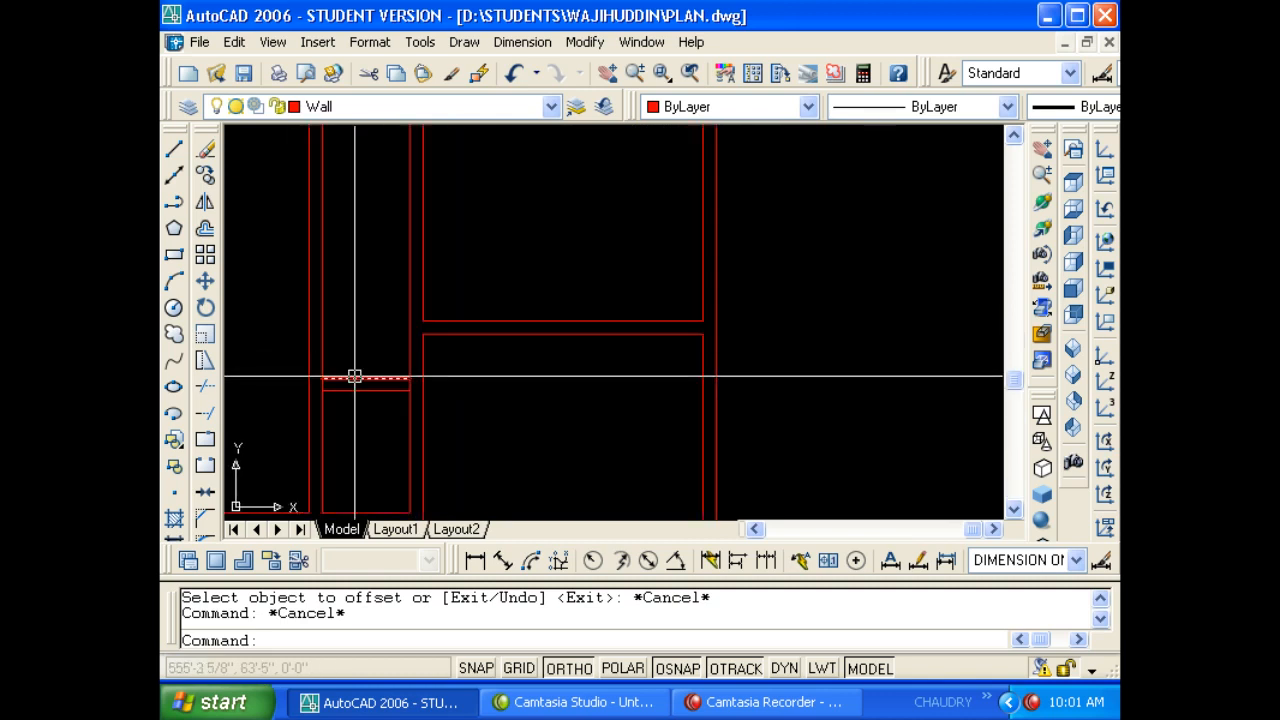
pyautogui.write('e')
pyautogui.press('Return')
pyautogui.press('Escape')
# Offset the bath's remaining top wall line 4.5" upward to form a thin partition wall.
pyautogui.write('o')
pyautogui.press('Return')
pyautogui.write('4.')
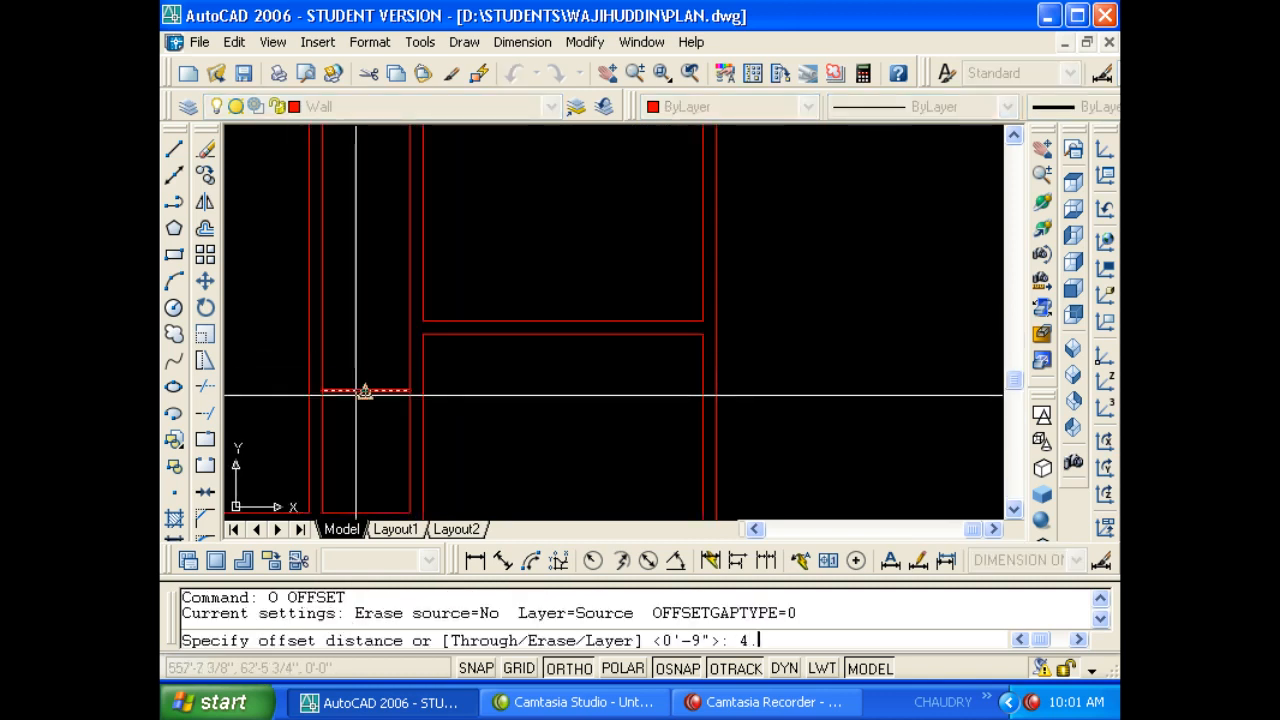
pyautogui.write('5')
pyautogui.press('Return')
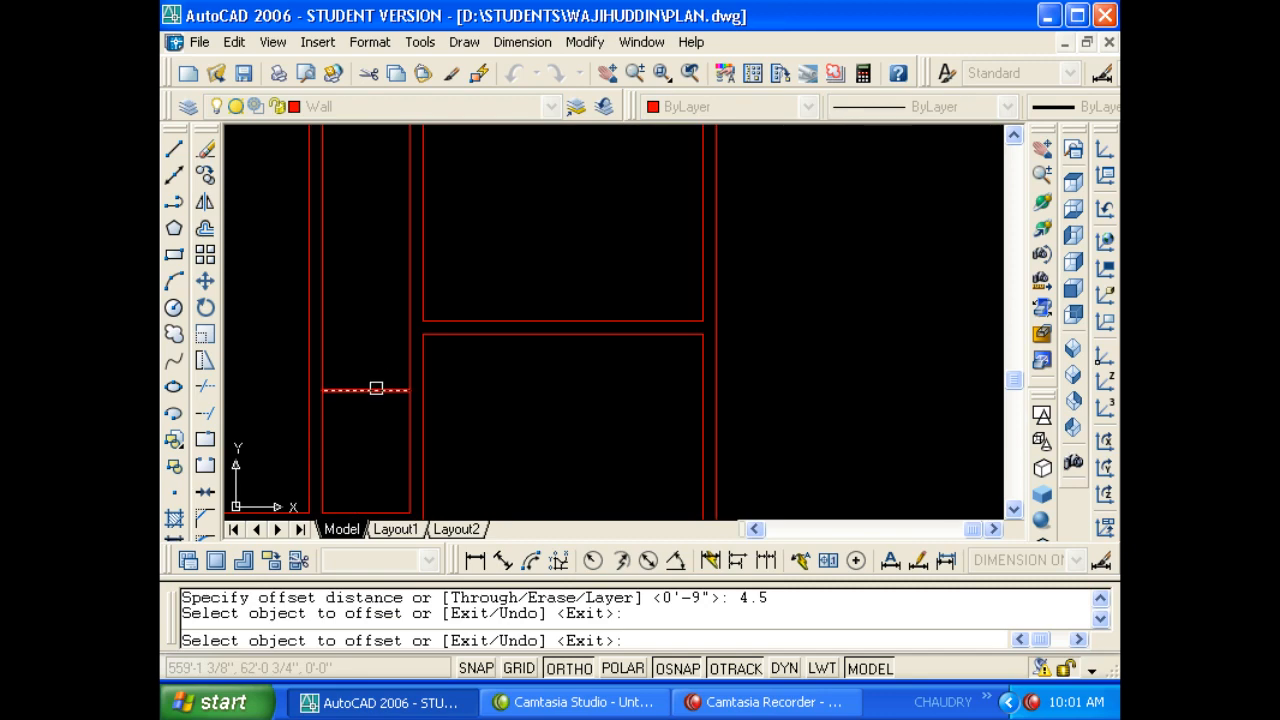
pyautogui.click(376, 388)
pyautogui.click(366, 406)
pyautogui.press('Escape')
pyautogui.scroll(-5, 606, 369)
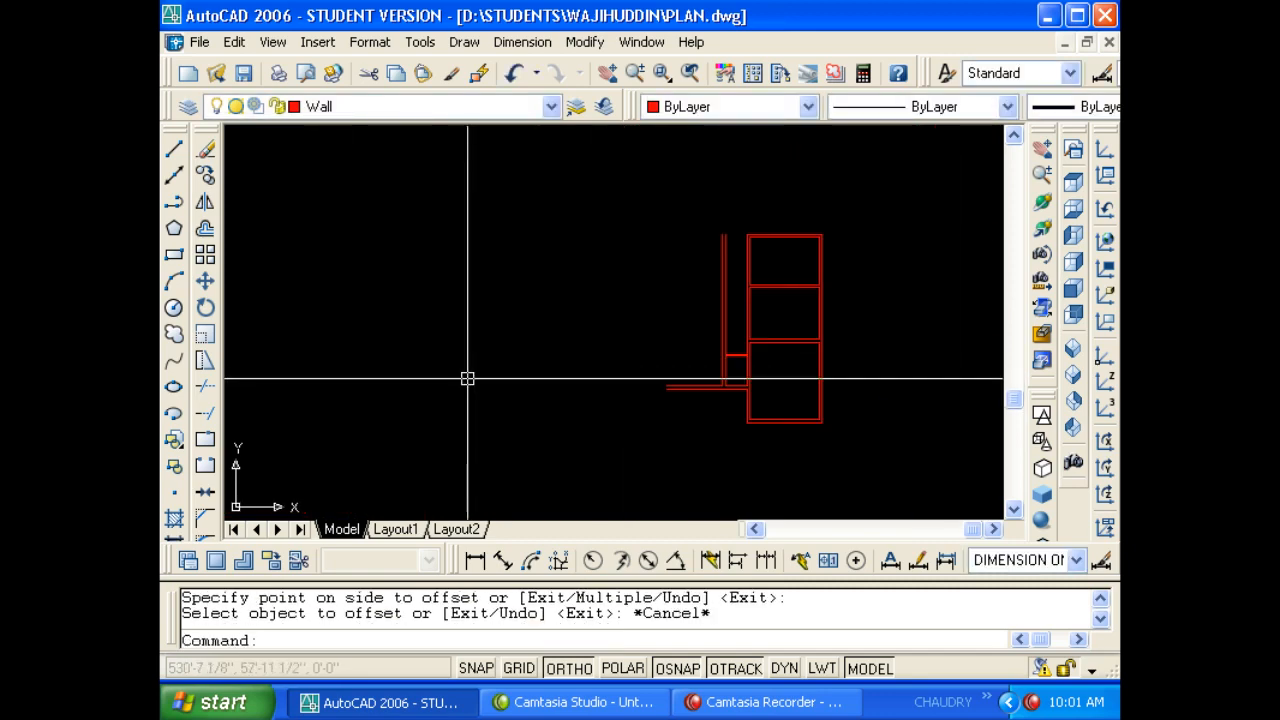
# Offset the outer line of the bath's left wall 14' to the left for the guest bedroom's labelled width.
pyautogui.moveTo(467, 378); pyautogui.dragTo(697, 382, button='middle')
pyautogui.press('Escape')
pyautogui.scroll(-6, 498, 392)
pyautogui.scroll(9, 380, 402)
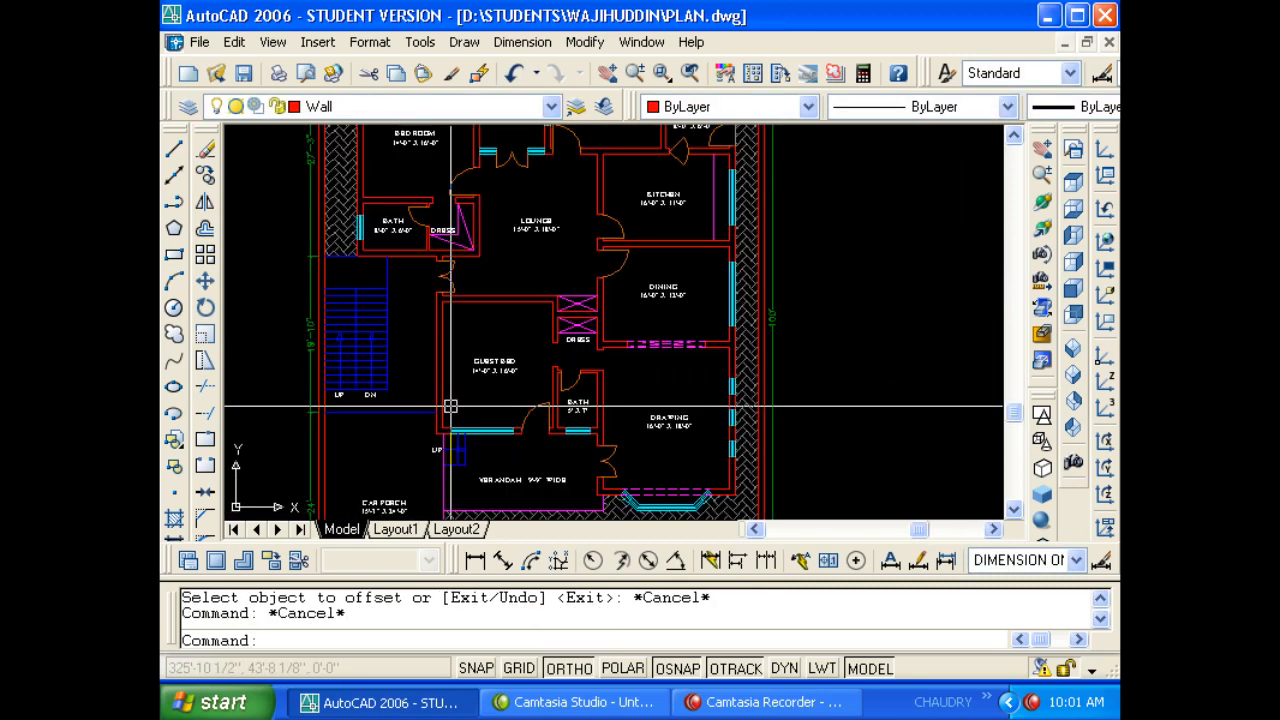
pyautogui.scroll(3, 500, 408)
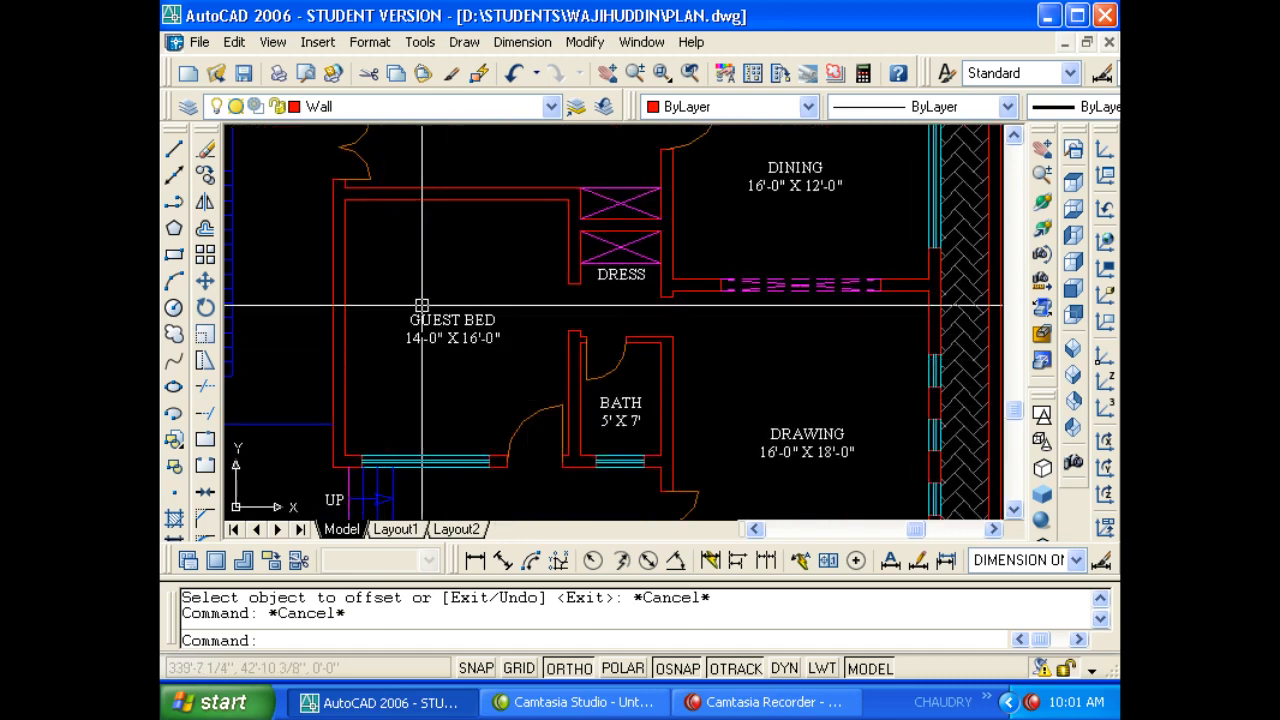
pyautogui.scroll(-10, 480, 295)
pyautogui.scroll(7, 427, 267)
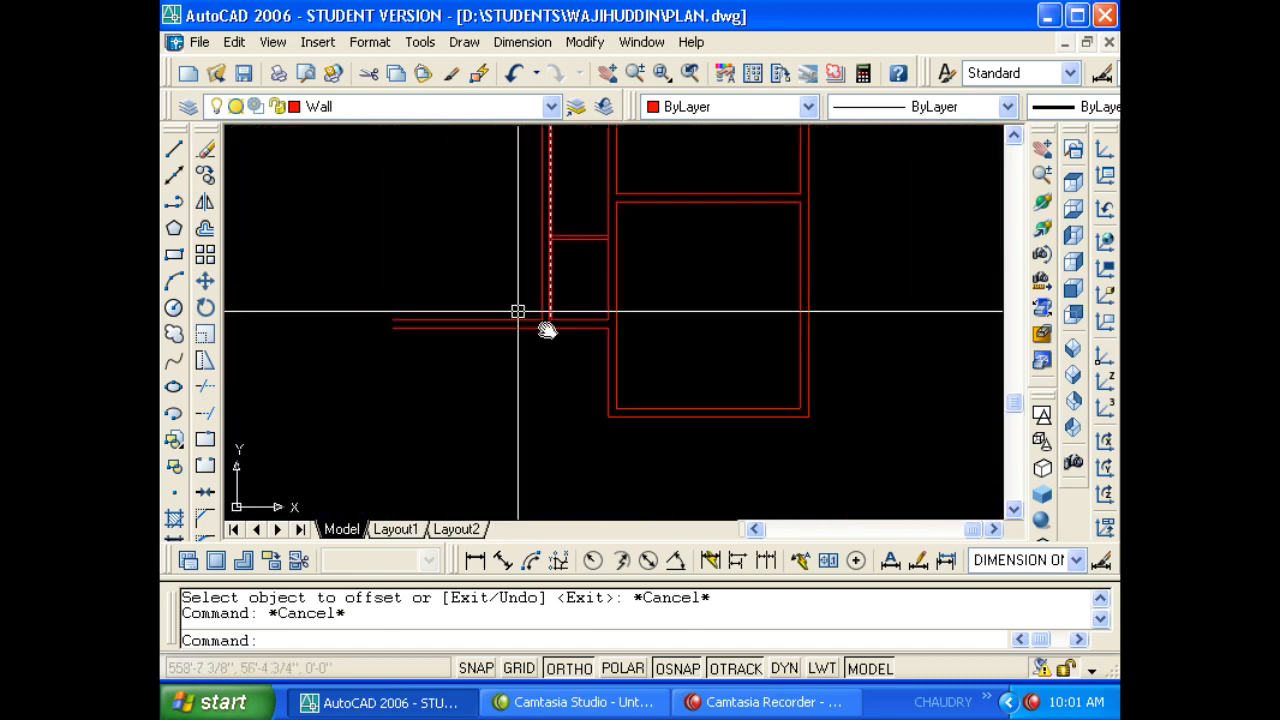
pyautogui.moveTo(517, 309); pyautogui.dragTo(608, 362, button='middle')
pyautogui.press('Escape')
pyautogui.write('o')
pyautogui.press('Return')
pyautogui.write('1')
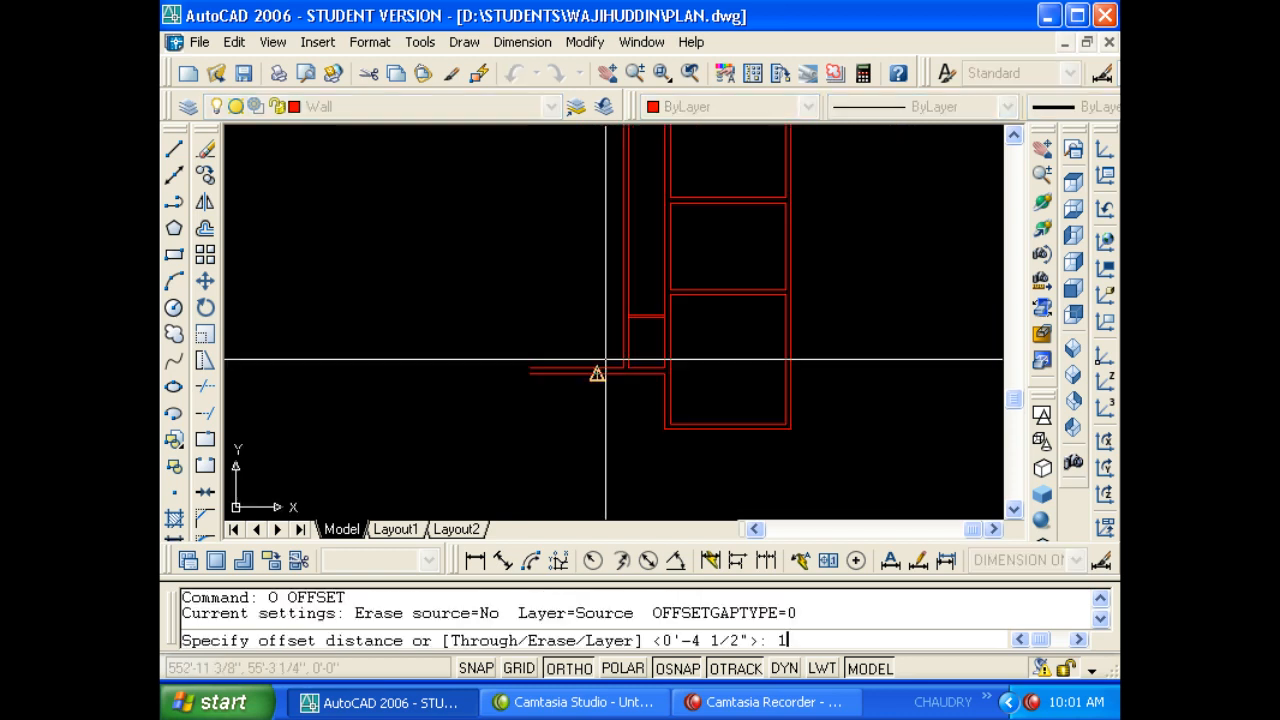
pyautogui.write("4'")
pyautogui.press('Return')
pyautogui.scroll(3, 621, 347)
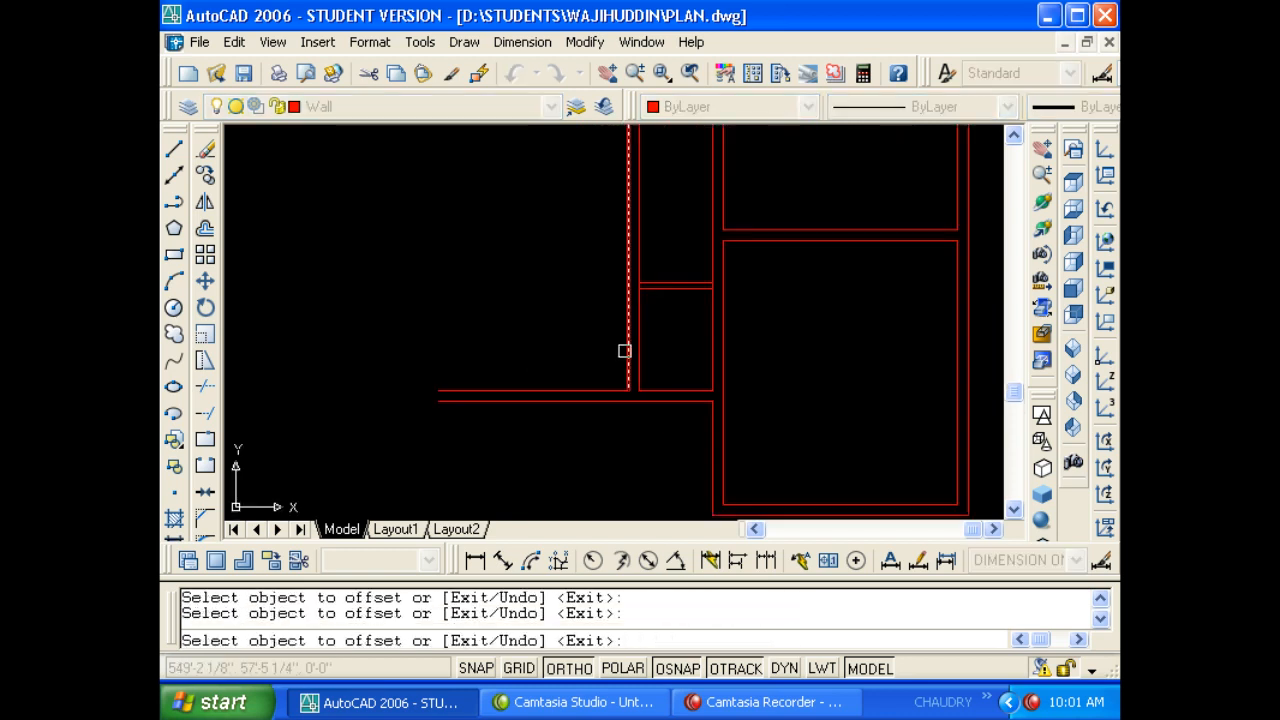
pyautogui.click(543, 357)
pyautogui.press('Escape')
pyautogui.press('Escape')
# Offset the guest bedroom's left wall line 9" outward.
pyautogui.press('Return')
pyautogui.write('9')
pyautogui.press('Return')
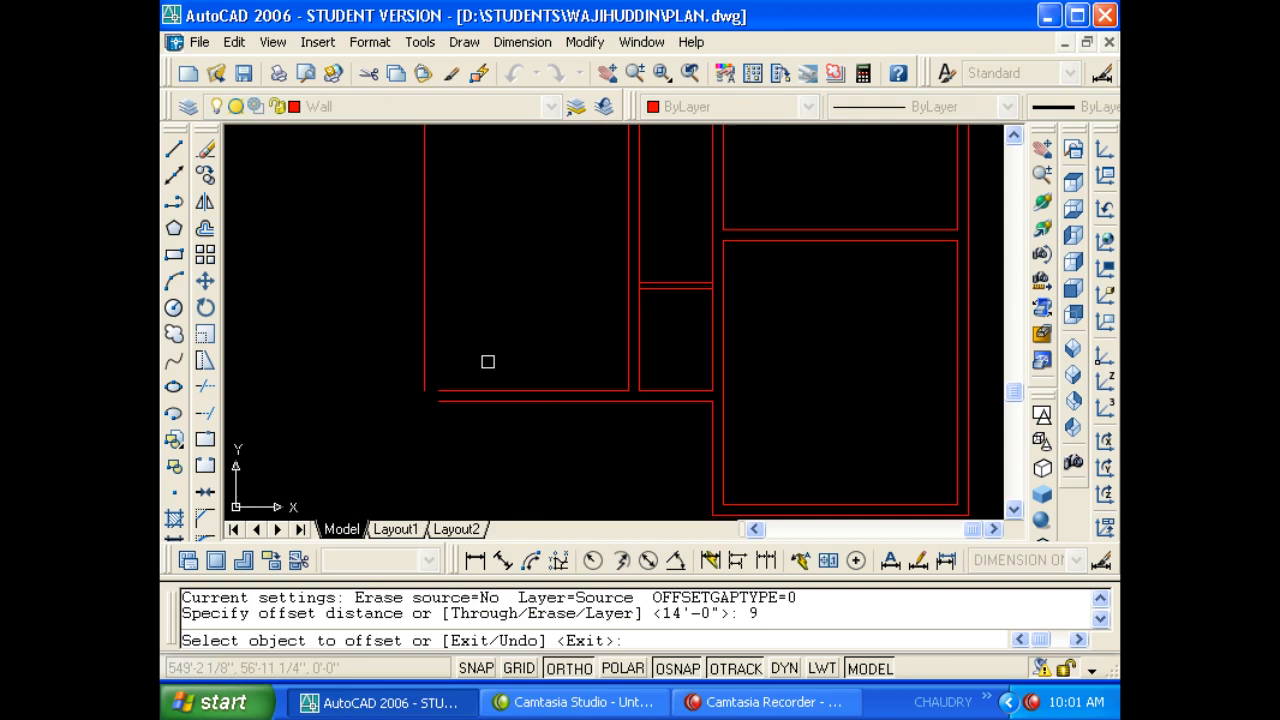
pyautogui.click(425, 351)
pyautogui.click(351, 363)
pyautogui.press('Escape')
# Fillet the inner and outer wall lines at the guest bedroom's lower left corner with zero radius.
pyautogui.write('f')
pyautogui.press('Return')
pyautogui.click(424, 368)
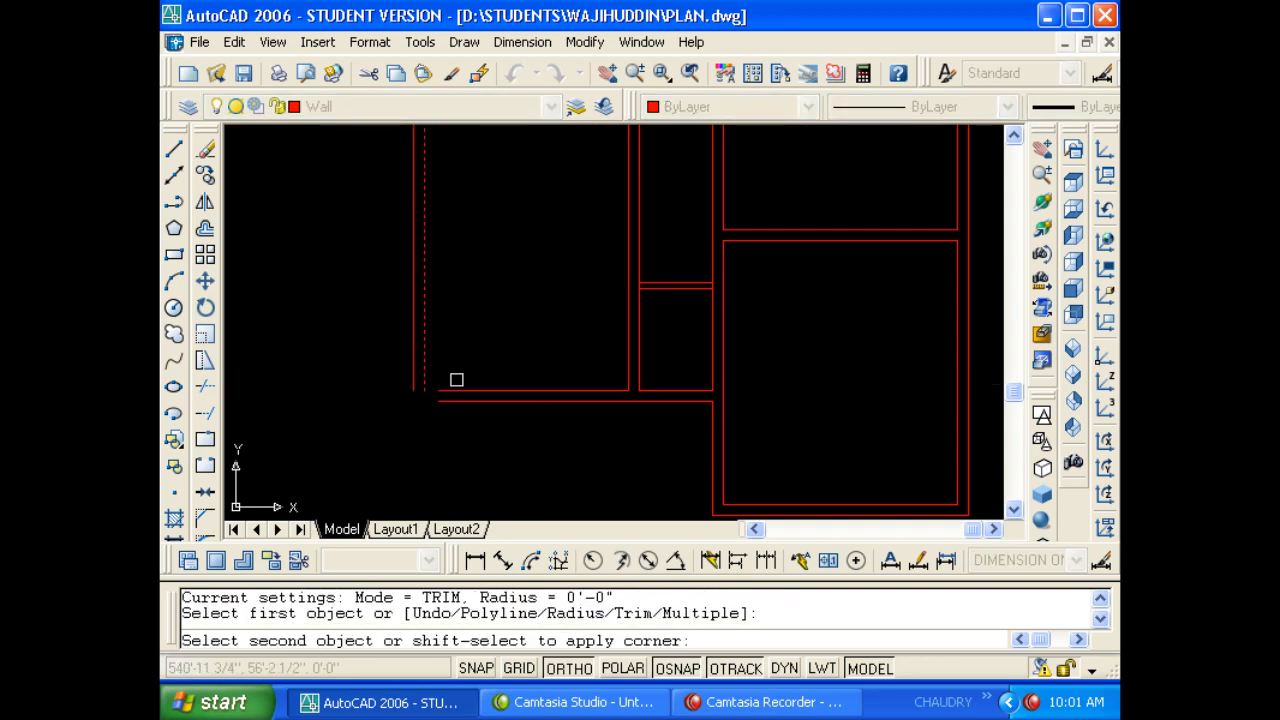
pyautogui.click(456, 390)
pyautogui.press('Return')
pyautogui.click(457, 401)
pyautogui.click(413, 369)
pyautogui.moveTo(449, 369); pyautogui.dragTo(447, 410, button='middle')
pyautogui.press('Escape')
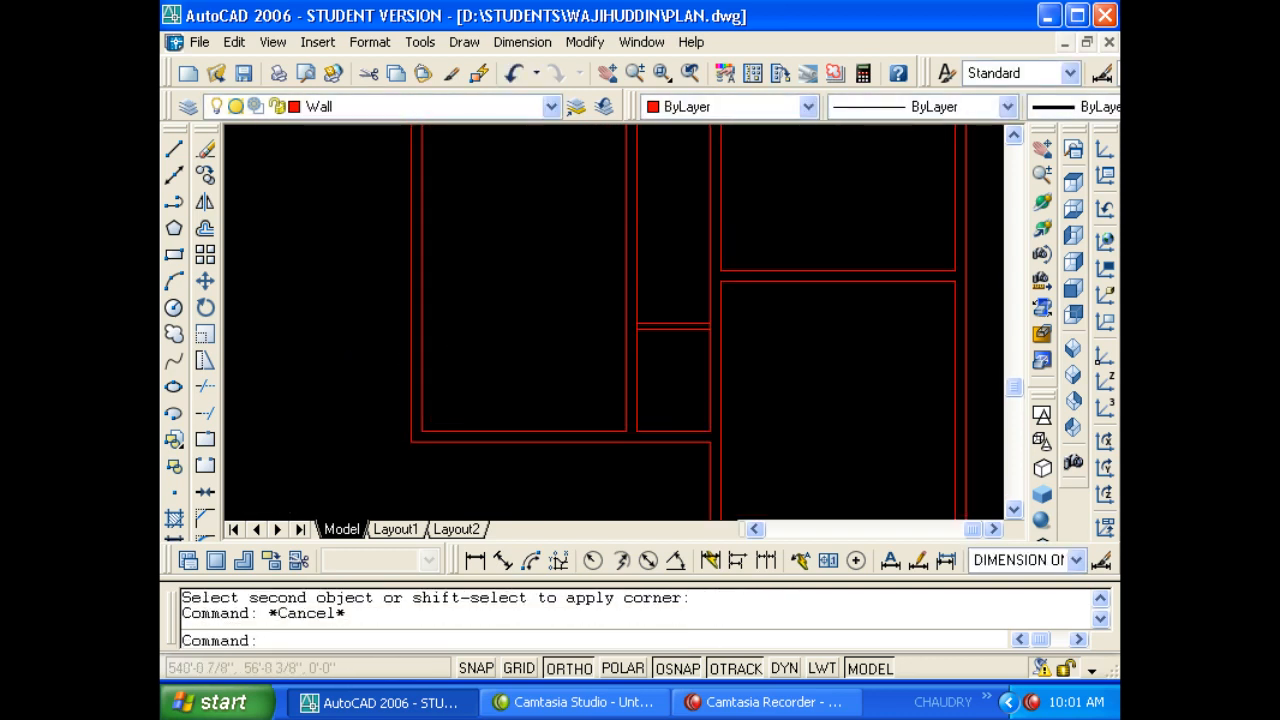
# Offset the guest bedroom's inner bottom wall line 16' upward for the room's labelled length.
pyautogui.press('Escape')
pyautogui.write('O')
pyautogui.press('Return')
pyautogui.write('16')
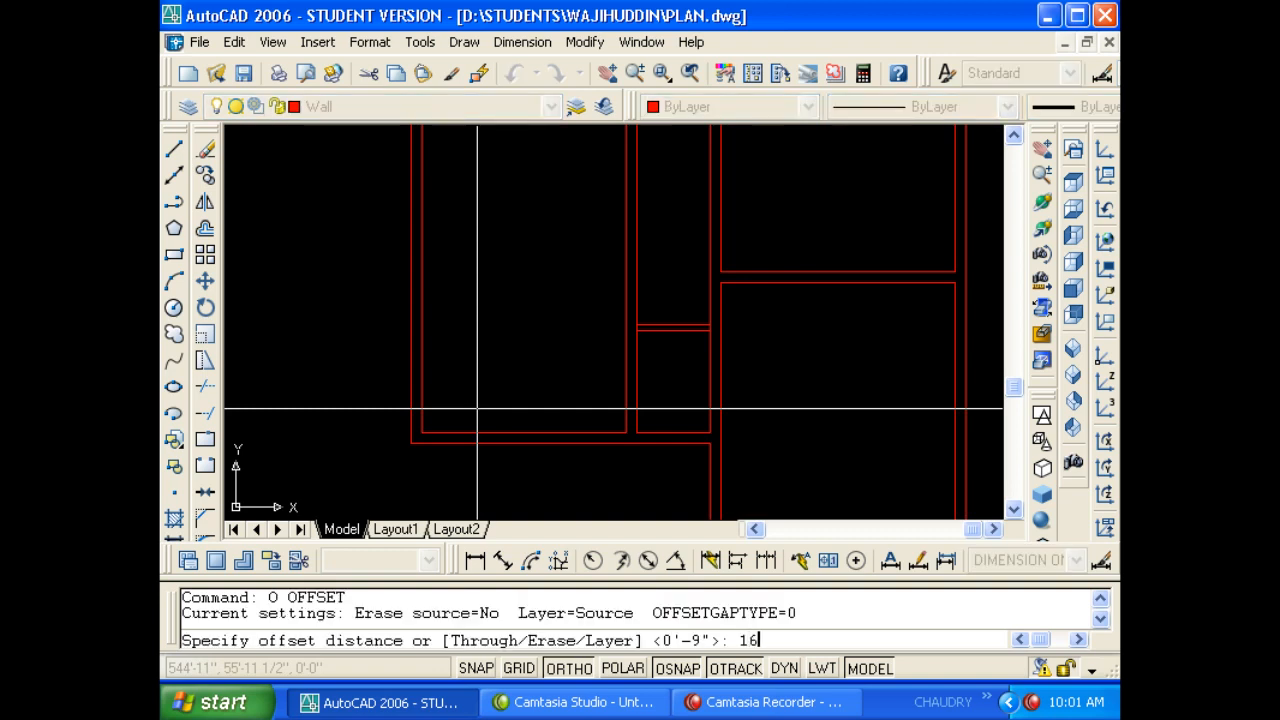
pyautogui.write("'")
pyautogui.press('Return')
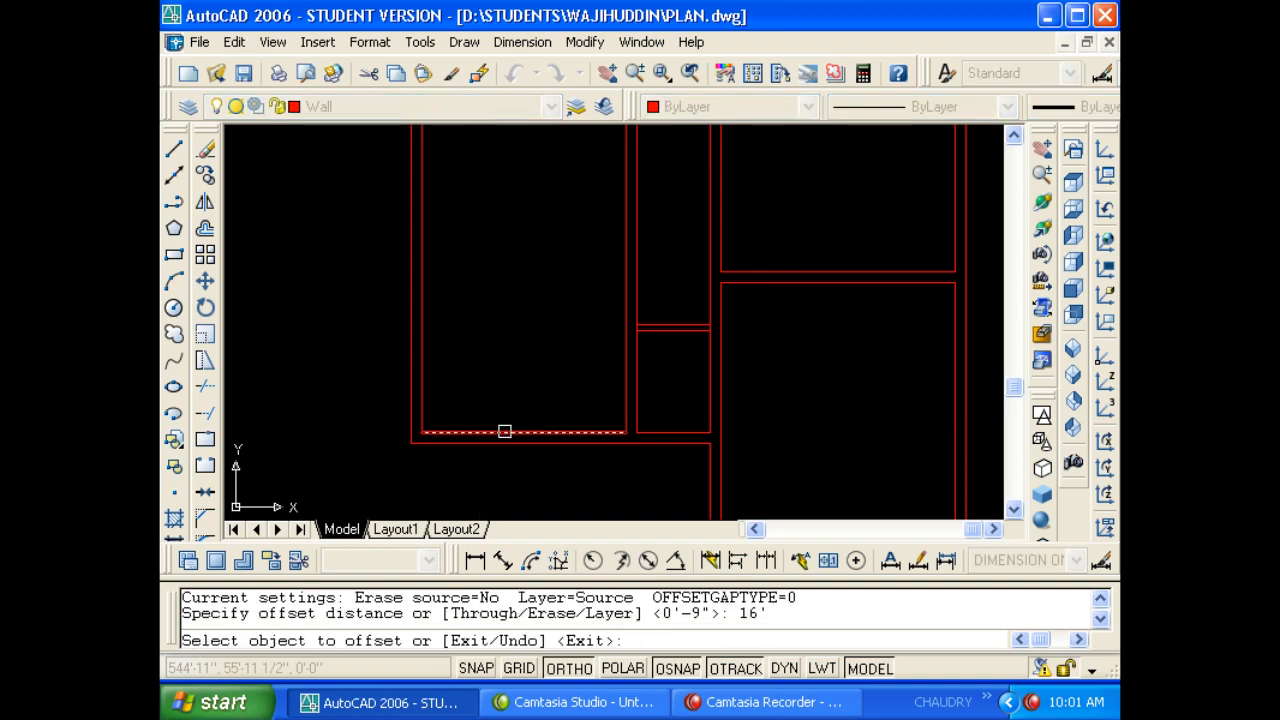
pyautogui.click(505, 431)
pyautogui.click(514, 397)
pyautogui.press('Escape')
# Offset the guest bedroom's new top wall line 9" upward for the wall thickness.
pyautogui.moveTo(514, 400); pyautogui.dragTo(511, 486, button='middle')
pyautogui.write('o')
pyautogui.press('Return')
pyautogui.write('9')
pyautogui.press('Return')
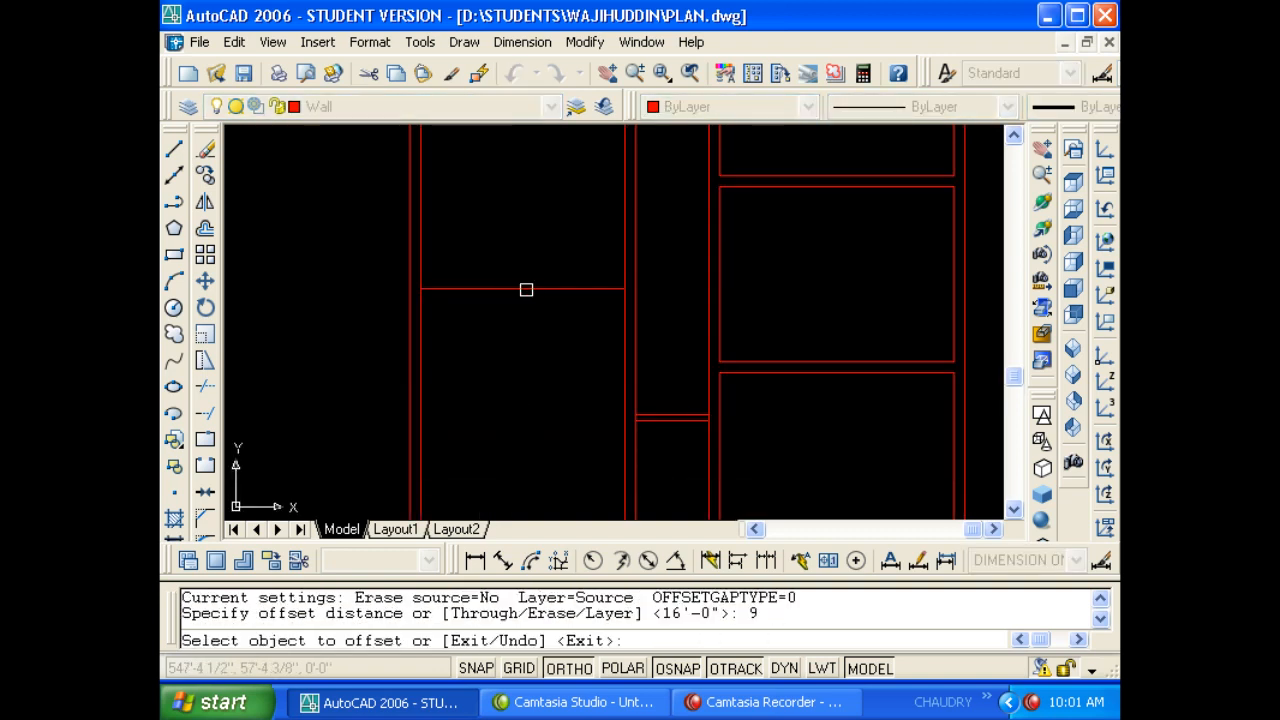
pyautogui.click(526, 290)
pyautogui.click(537, 278)
pyautogui.click(537, 288)
pyautogui.click(541, 275)
pyautogui.press('Escape')
# Fillet the inner and outer wall lines at the guest bedroom's upper right corner with zero radius.
pyautogui.write('f')
pyautogui.press('Return')
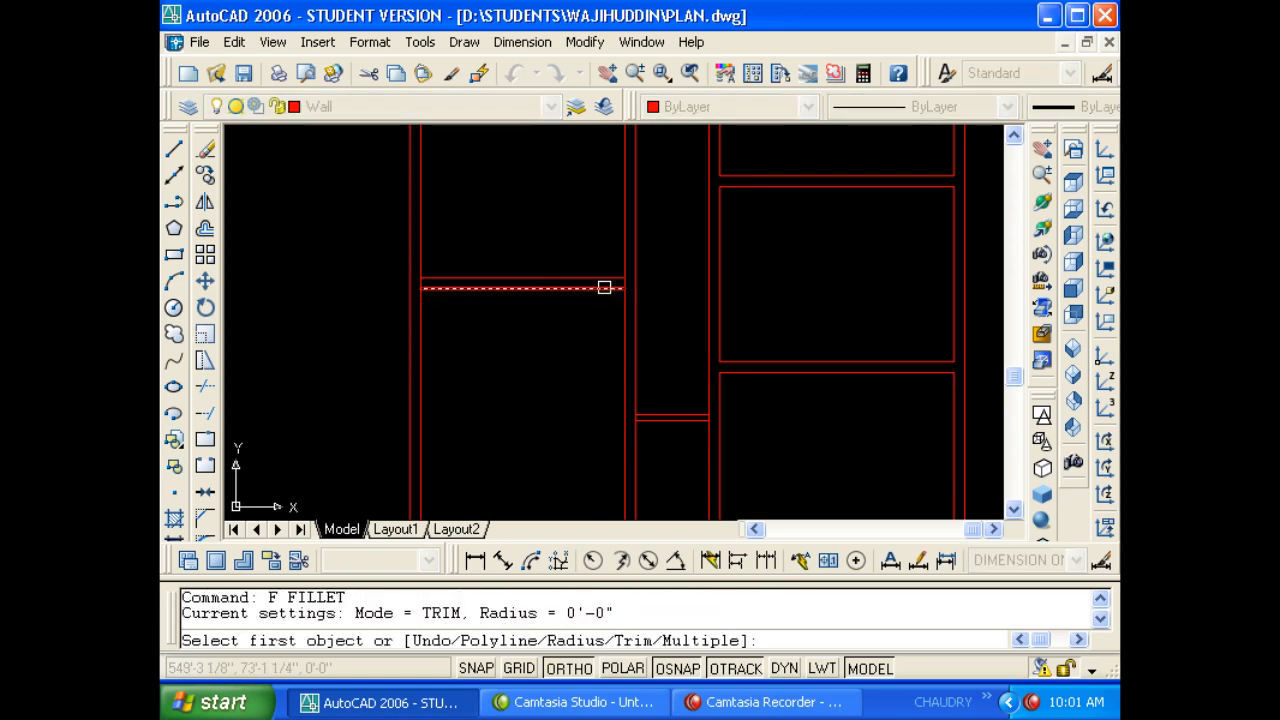
pyautogui.click(604, 288)
pyautogui.click(614, 297)
pyautogui.click(623, 311)
pyautogui.press('Return')
pyautogui.click(602, 277)
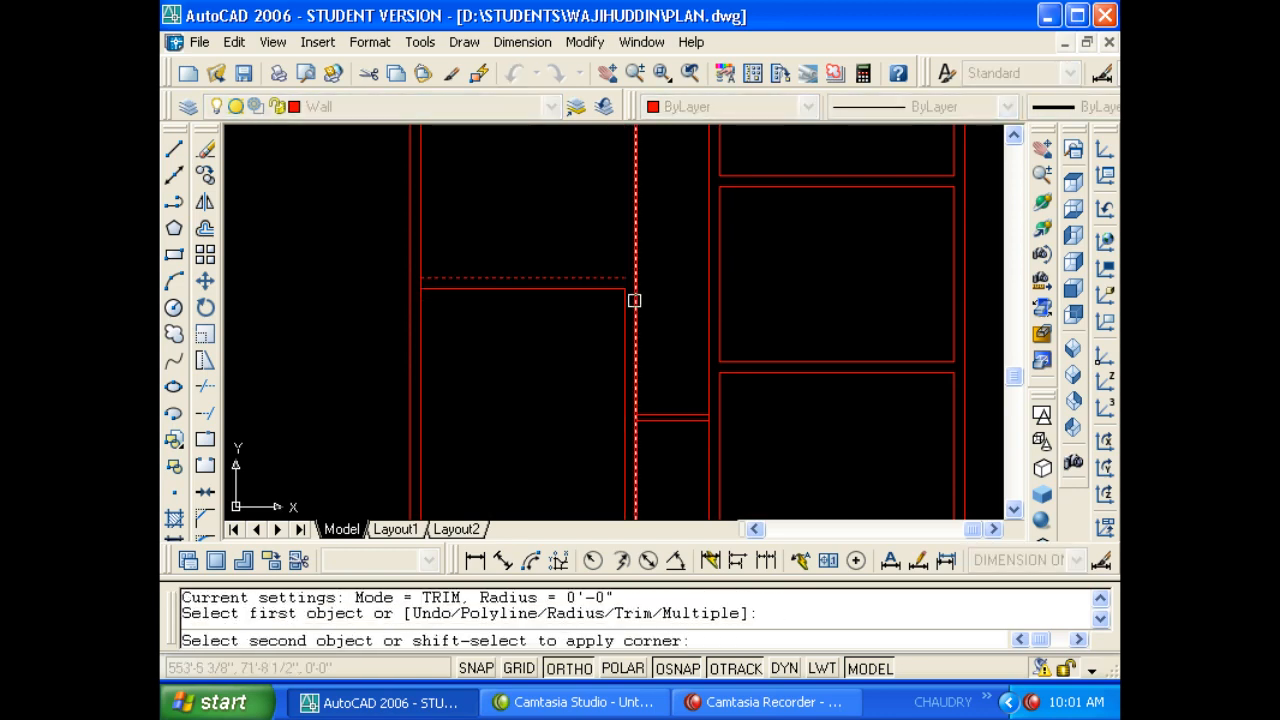
pyautogui.click(633, 300)
# Fillet the inner and outer wall lines at the guest bedroom's upper left corner with zero radius.
pyautogui.press('Return')
pyautogui.click(426, 287)
pyautogui.click(421, 309)
pyautogui.press('Escape')
pyautogui.press('Return')
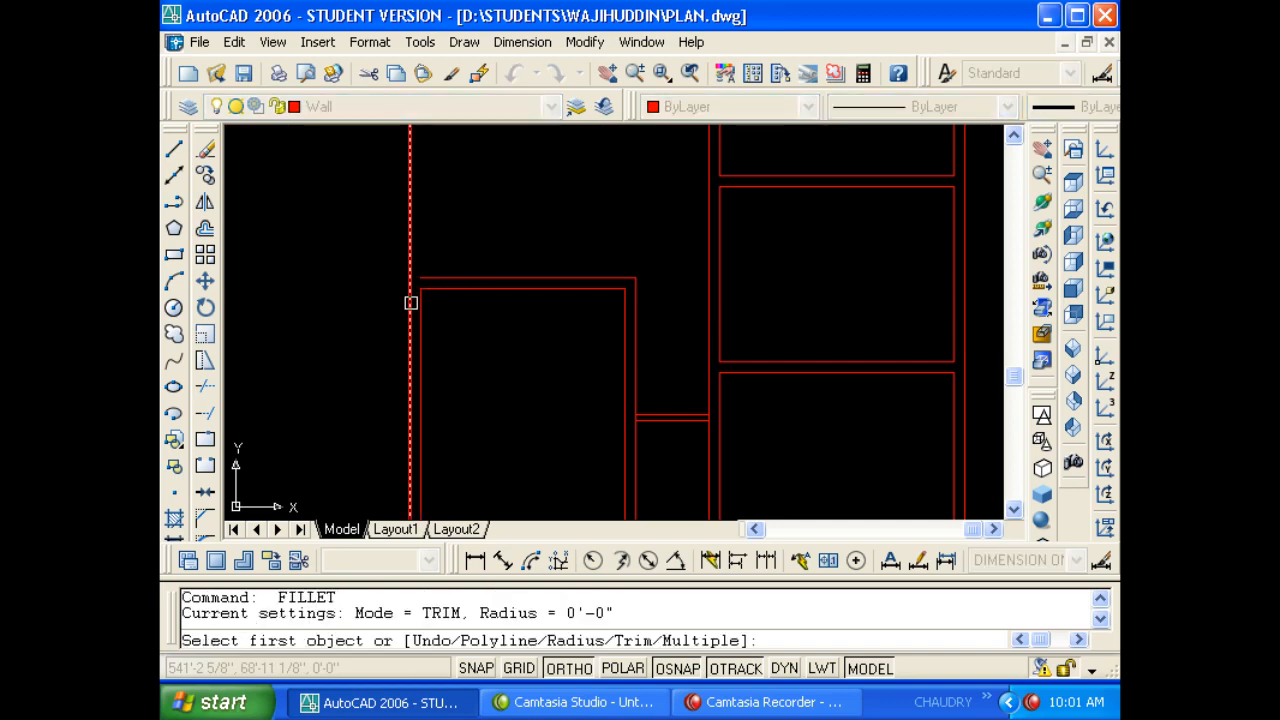
pyautogui.click(411, 300)
pyautogui.click(432, 279)
pyautogui.press('Escape')
# Dimension the opening between the bath's upper right corner and the dress wall end in the original plan.
pyautogui.scroll(-3, 502, 308)
pyautogui.scroll(-5, 634, 354)
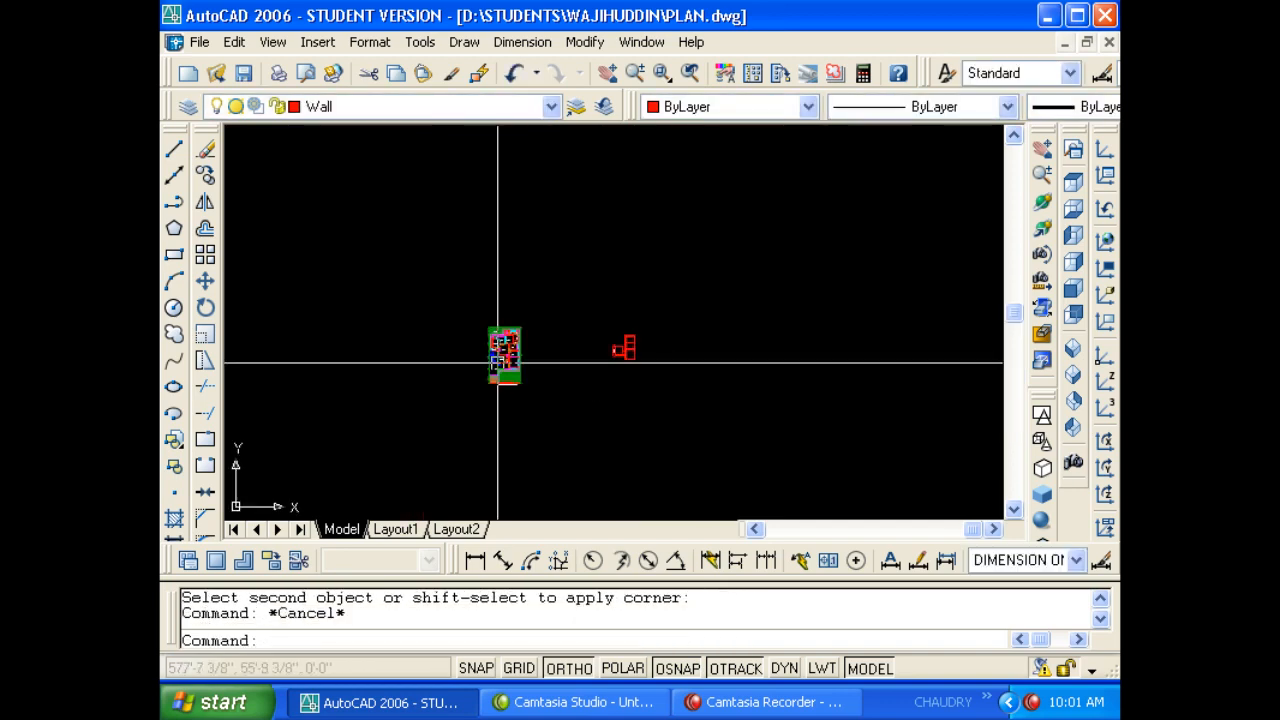
pyautogui.scroll(6, 505, 358)
pyautogui.scroll(5, 490, 373)
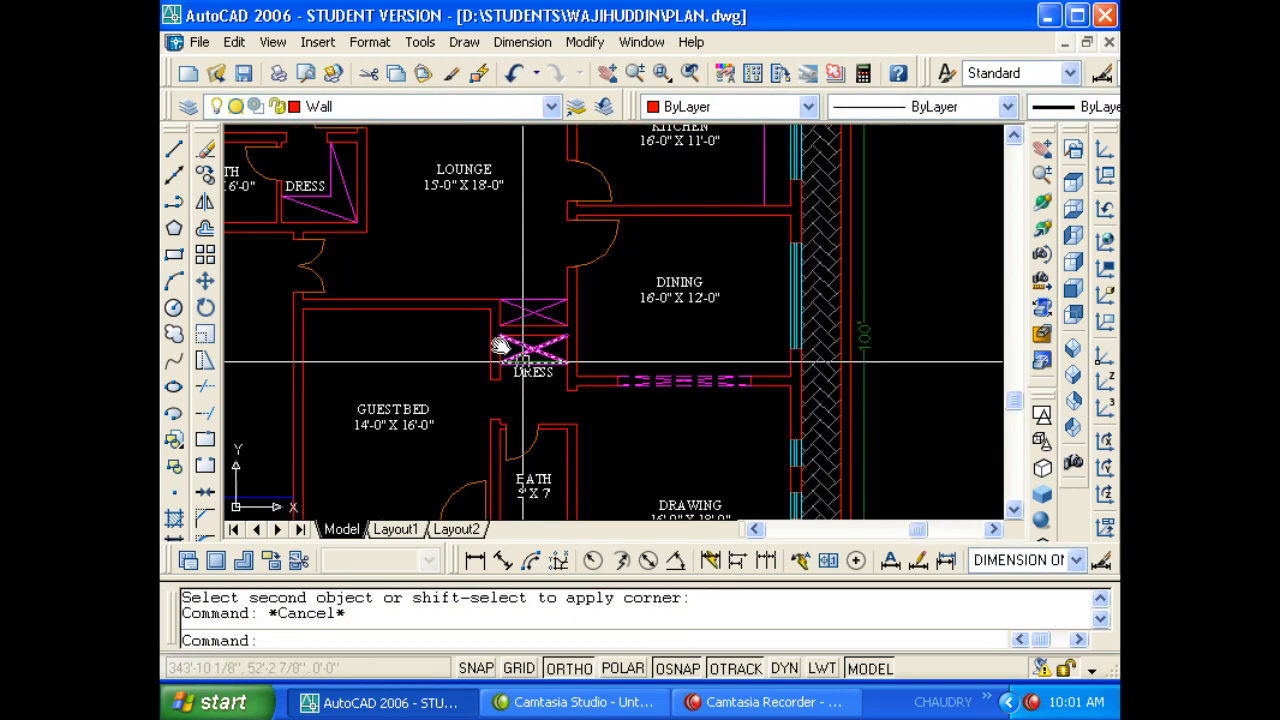
pyautogui.moveTo(549, 407); pyautogui.dragTo(544, 408, button='middle')
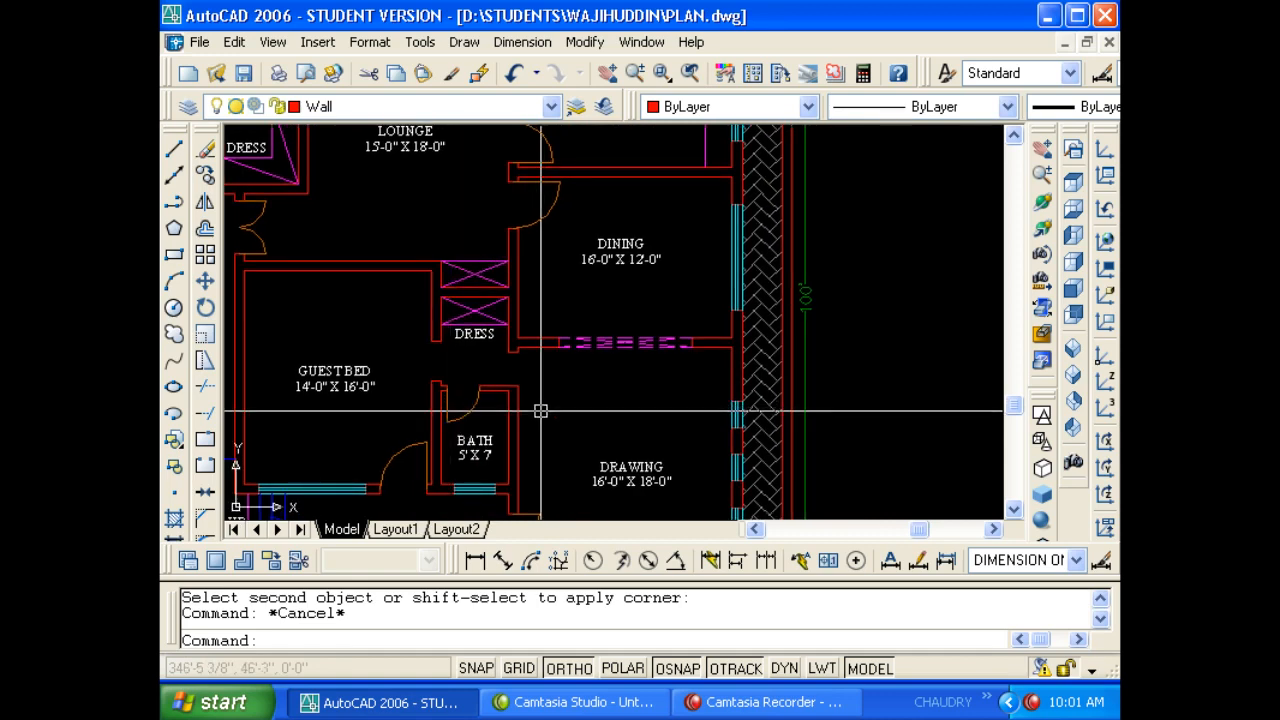
pyautogui.scroll(2, 521, 372)
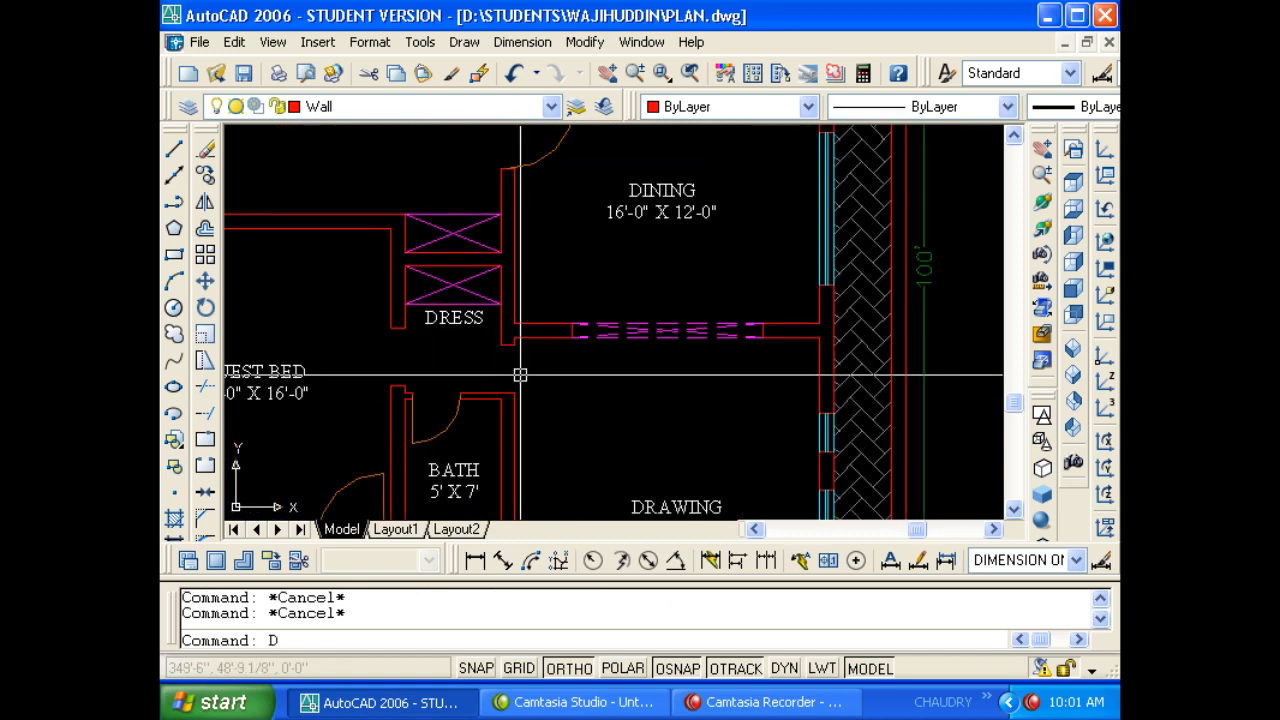
pyautogui.write('LI')
pyautogui.press('Return')
pyautogui.click(514, 392)
pyautogui.click(514, 344)
pyautogui.click(489, 368)
pyautogui.scroll(2, 528, 381)
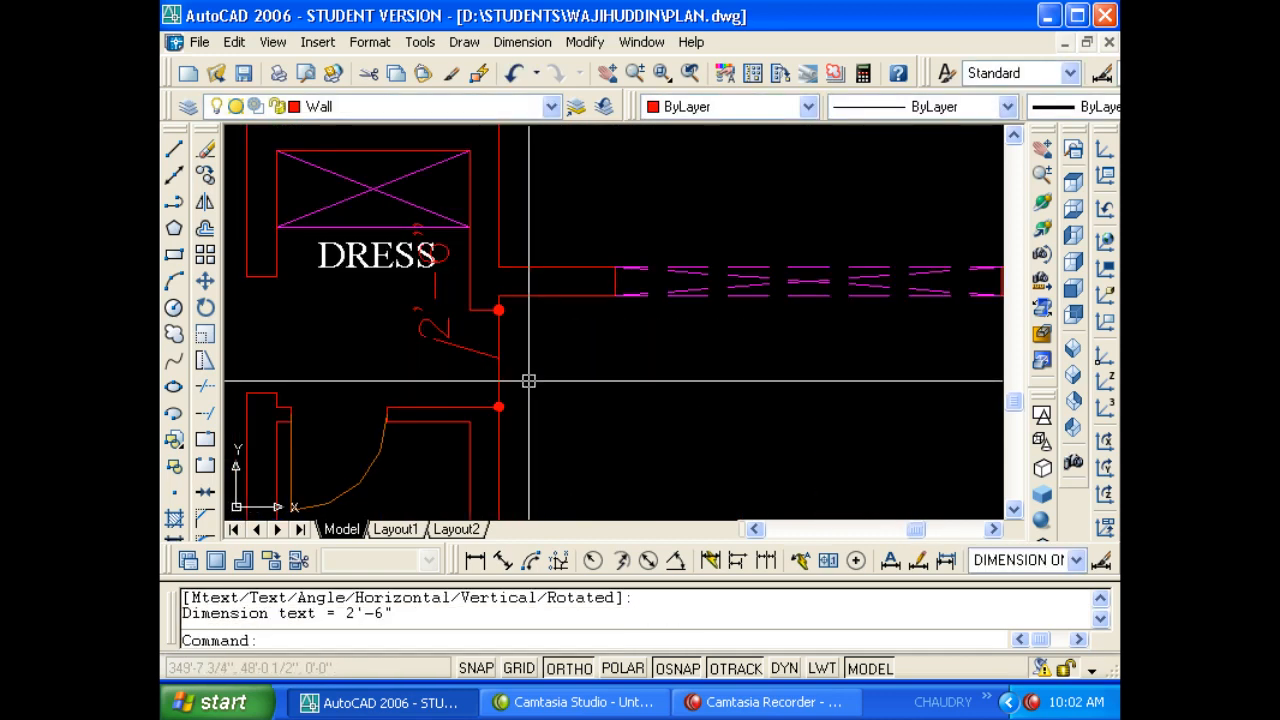
# Move the opening dimension's text downward along the wall beside the dress in the original plan.
pyautogui.press('Escape')
pyautogui.press('Escape')
pyautogui.scroll(2, 528, 381)
pyautogui.scroll(-2, 512, 366)
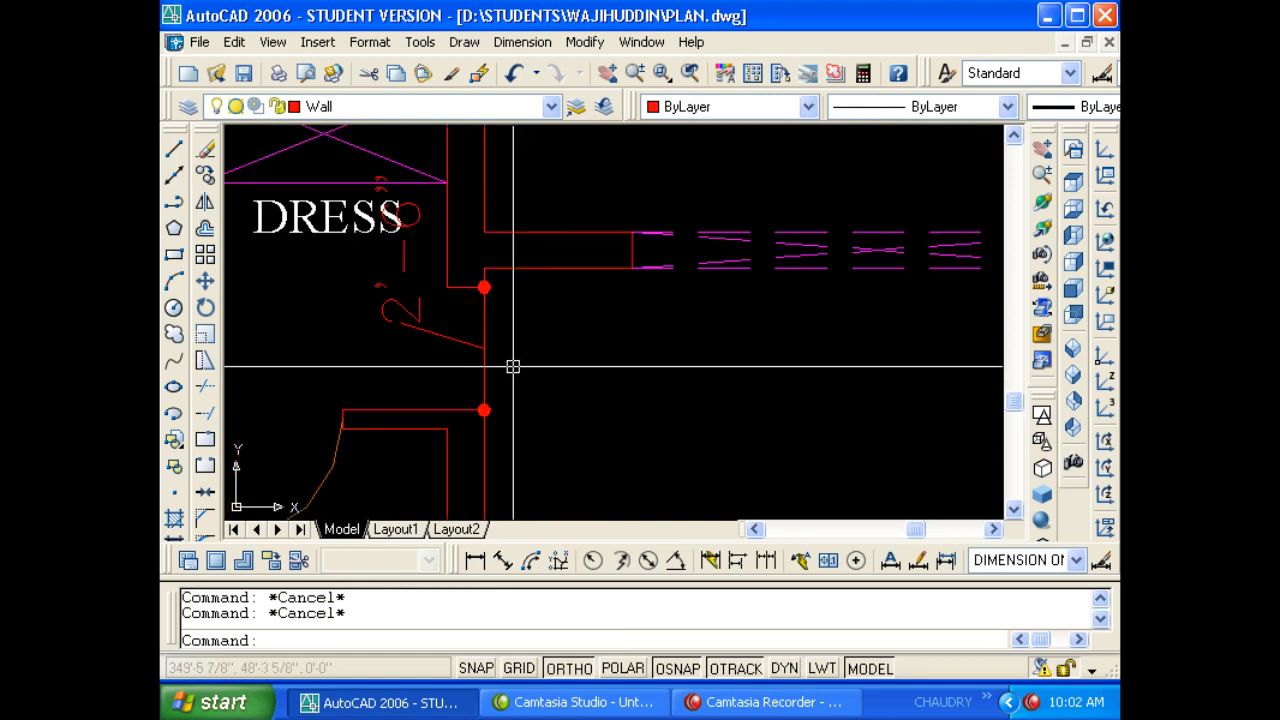
pyautogui.click(406, 288)
pyautogui.click(400, 309)
pyautogui.click(400, 320)
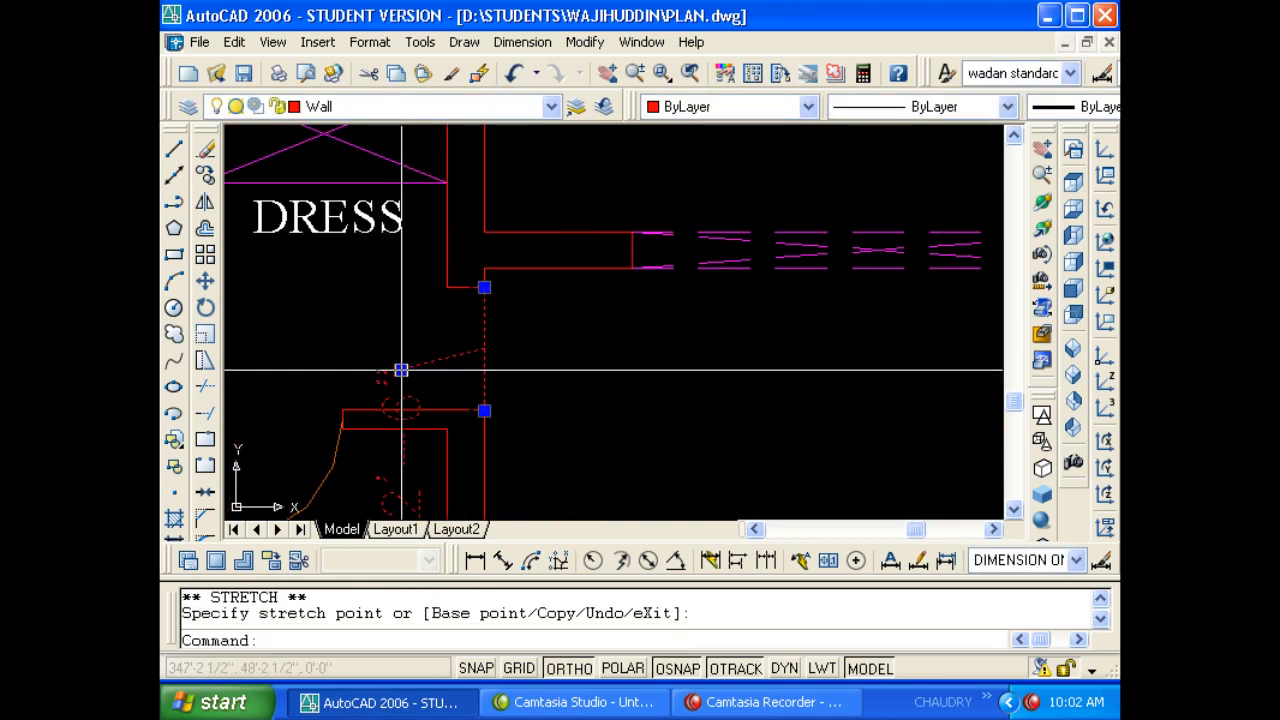
pyautogui.scroll(-2, 443, 290)
pyautogui.press('Escape')
pyautogui.scroll(-1, 506, 303)
pyautogui.press('Escape')
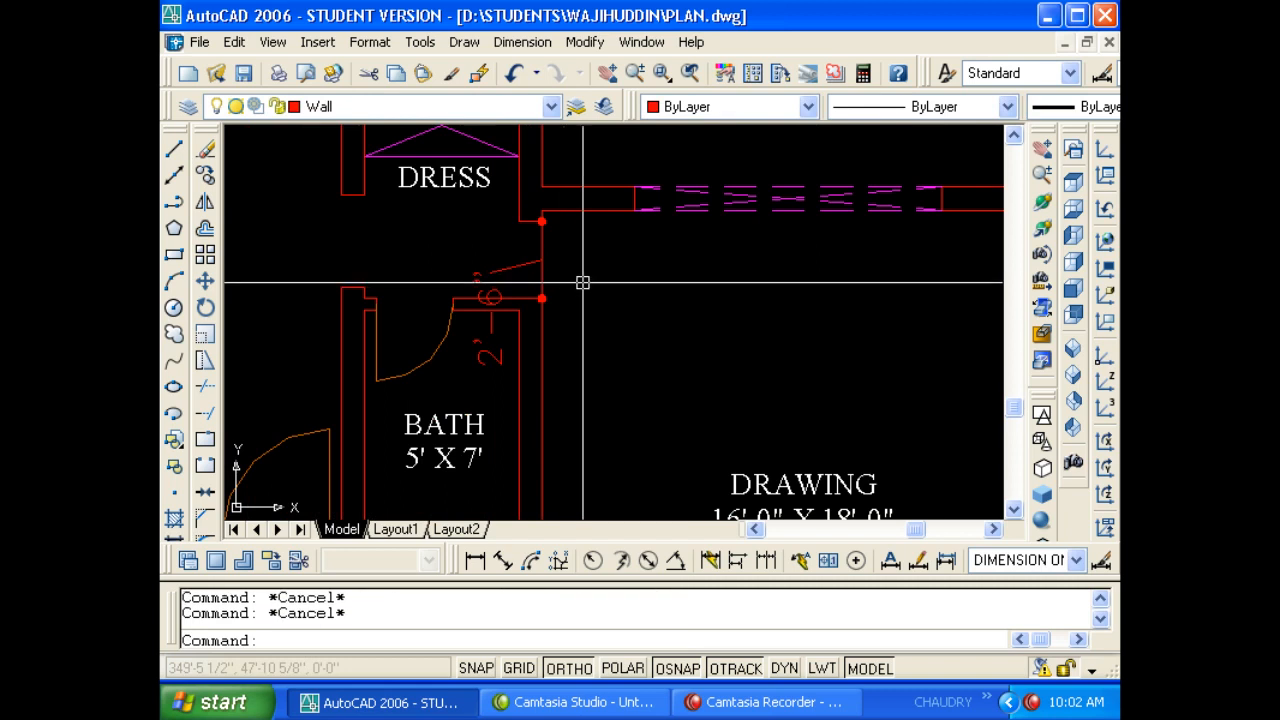
# Erase the opening dimension between the bath and the dress from the original plan.
pyautogui.scroll(-3, 580, 286)
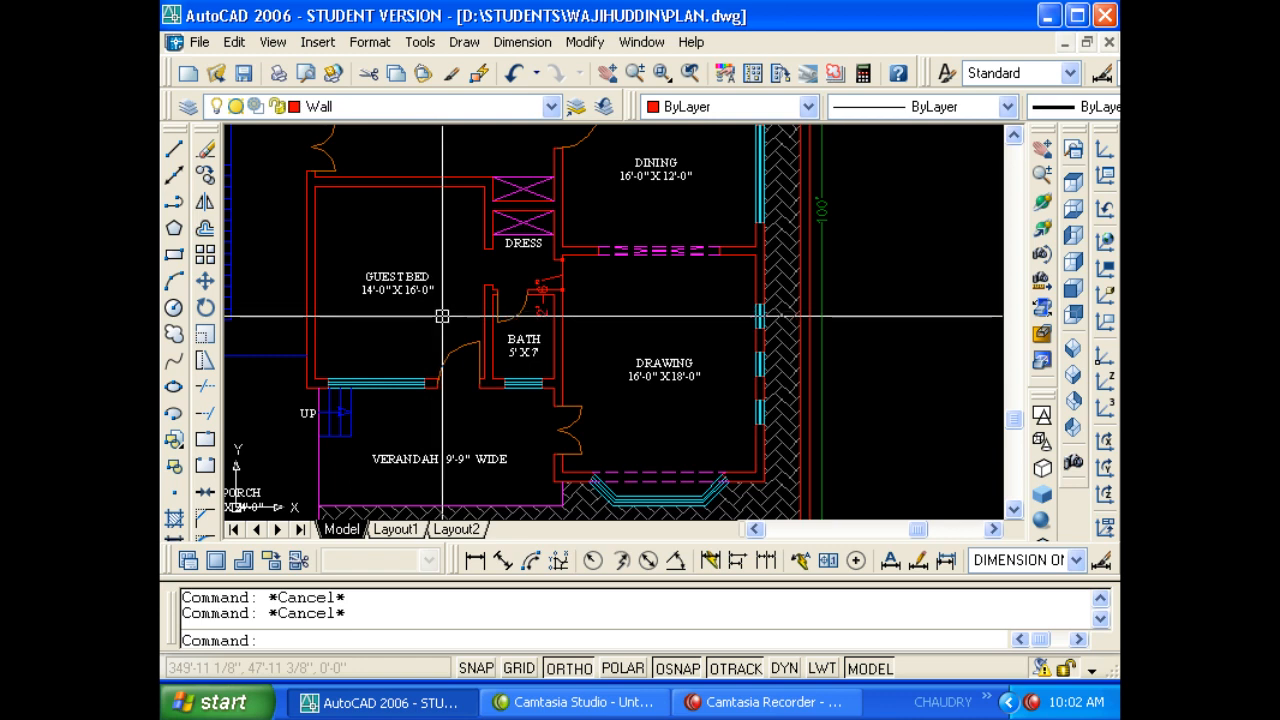
pyautogui.click(557, 330)
pyautogui.write('E')
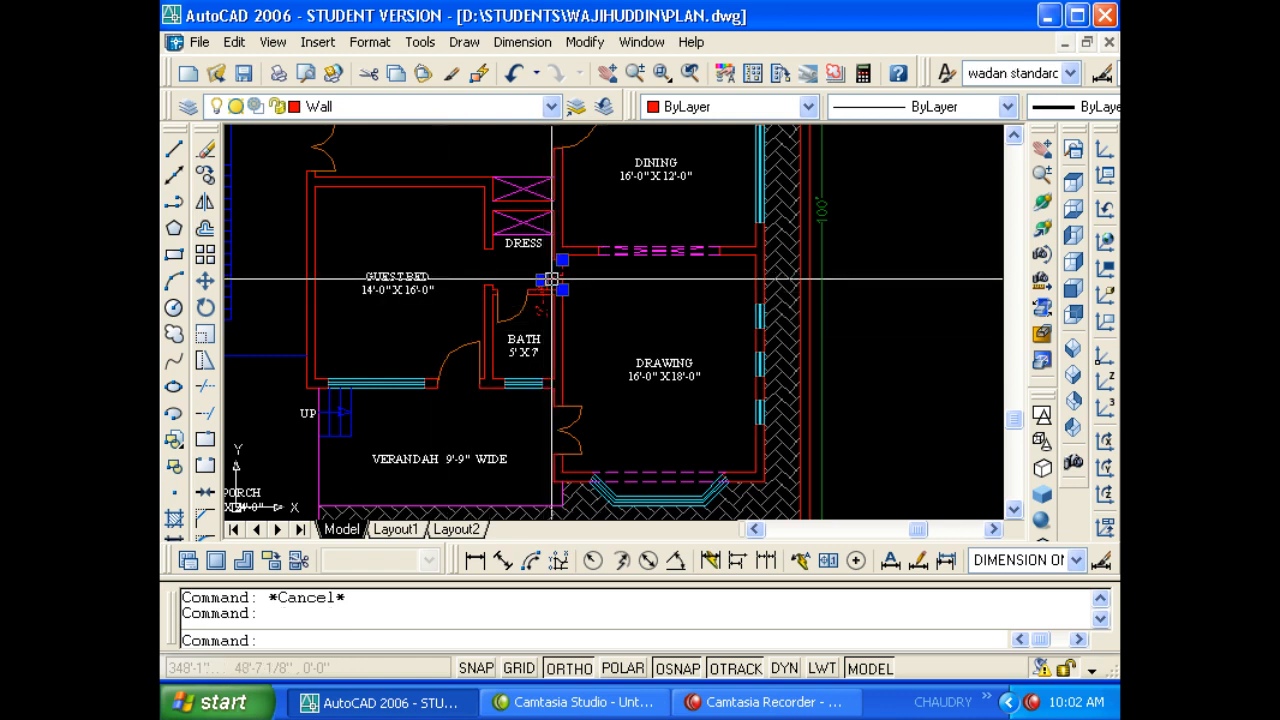
pyautogui.press('Return')
pyautogui.press('Escape')
# Trim the bath's side wall lines between the two thin partition lines in the redrawn plan.
pyautogui.scroll(-5, 394, 326)
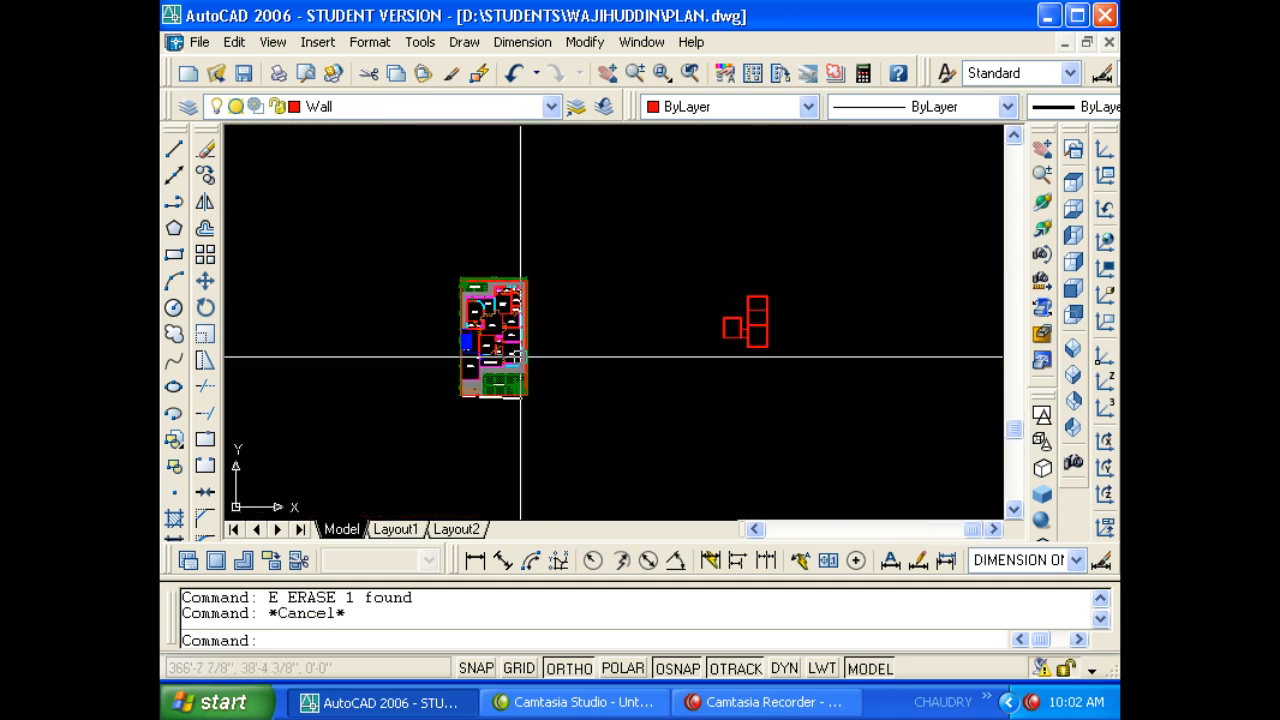
pyautogui.scroll(3, 854, 337)
pyautogui.moveTo(643, 322); pyautogui.dragTo(635, 360, button='middle')
pyautogui.scroll(5, 643, 345)
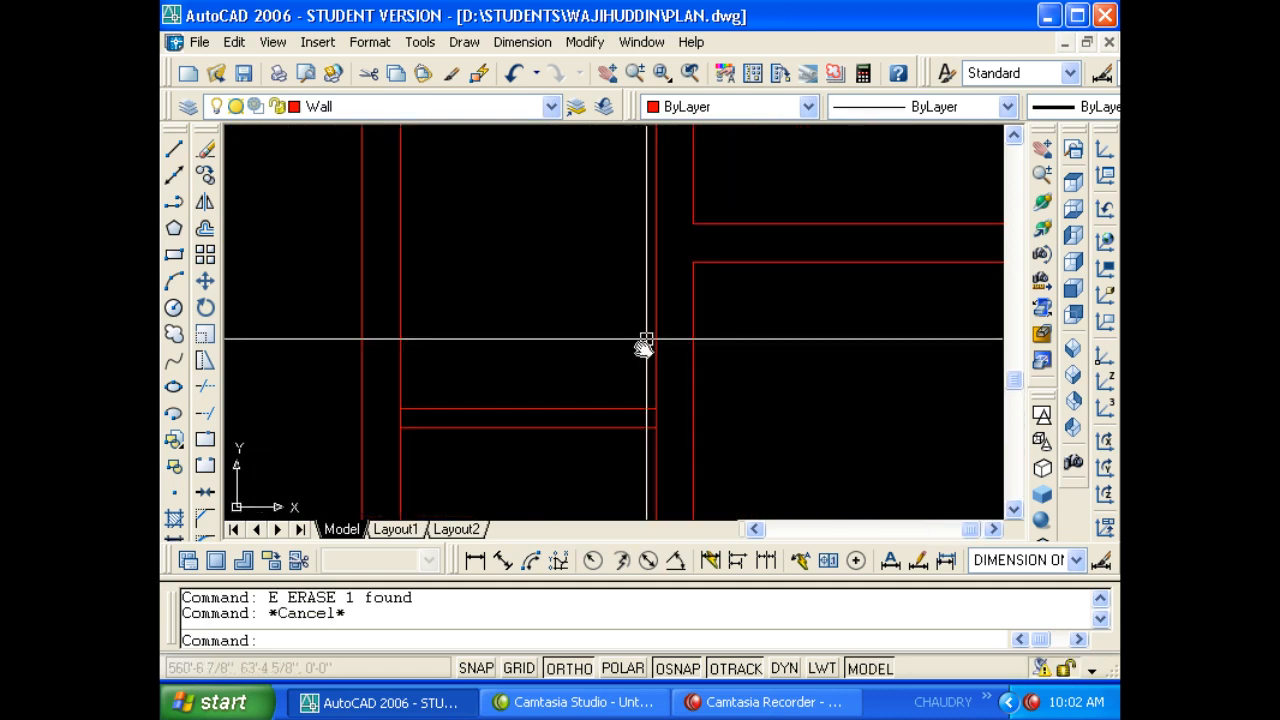
pyautogui.press('Escape')
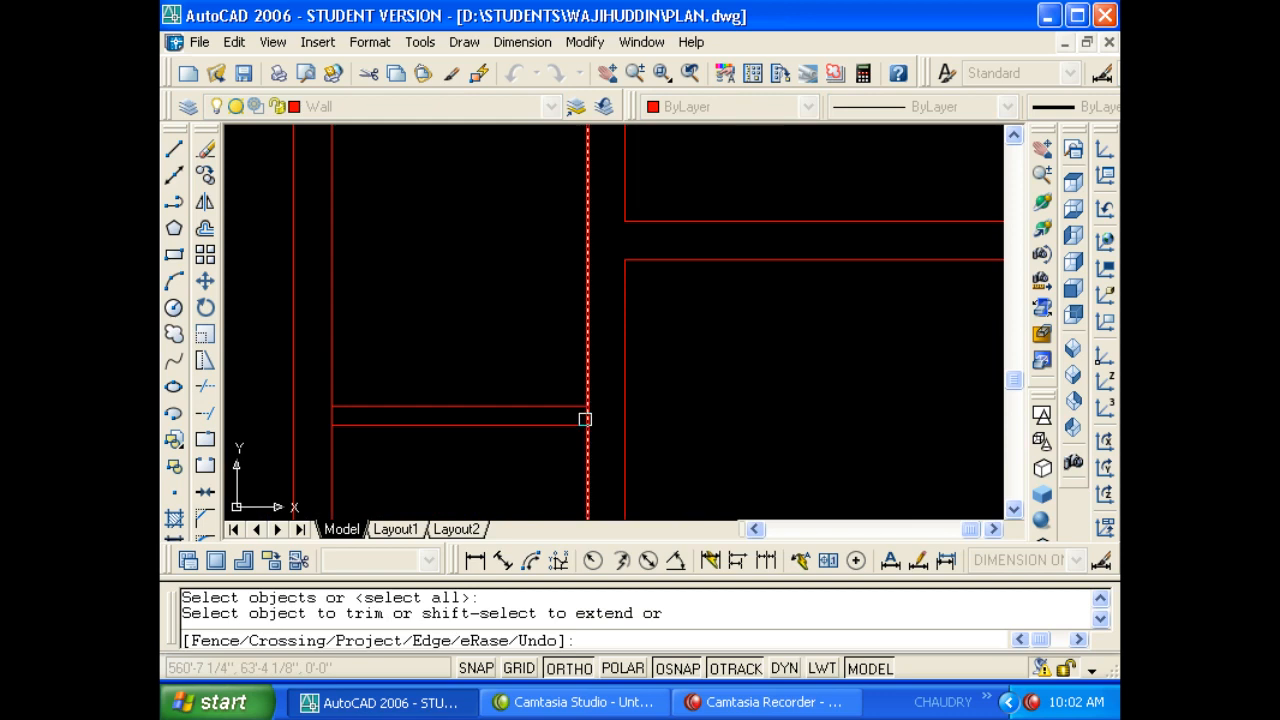
pyautogui.click(587, 418)
pyautogui.click(333, 416)
pyautogui.press('Escape')
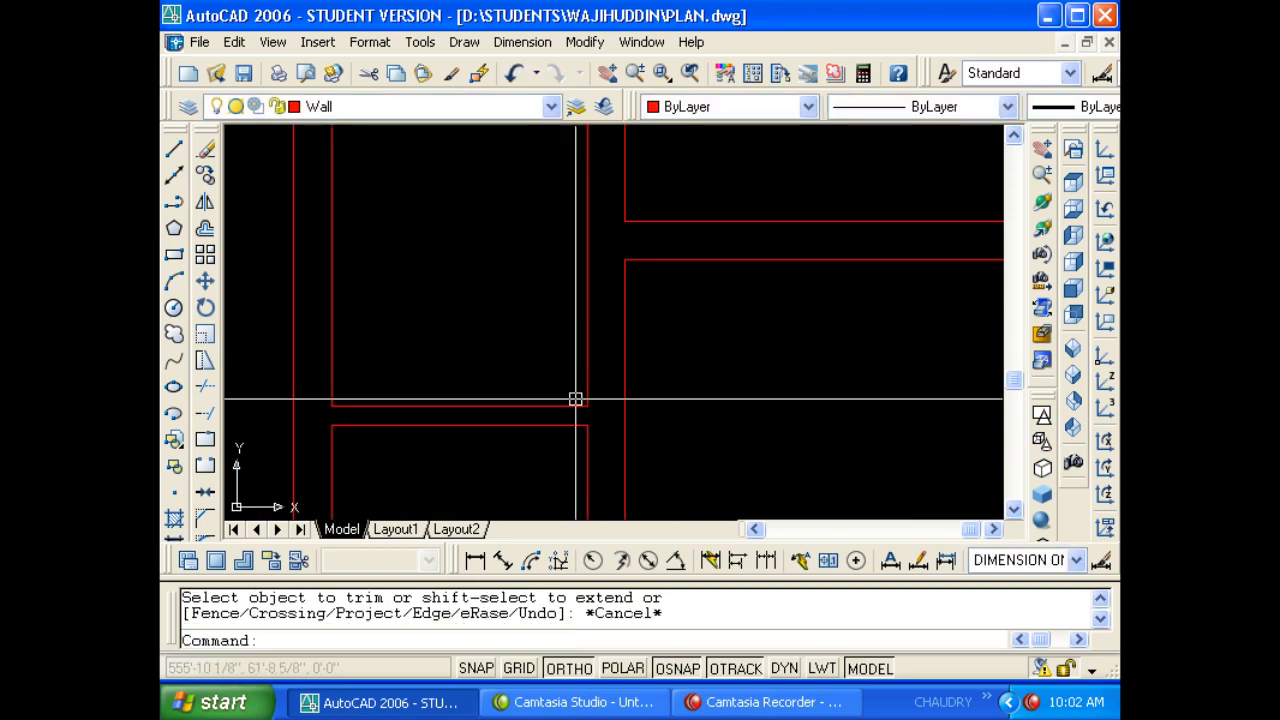
pyautogui.press('Escape')
pyautogui.press('Escape')
pyautogui.write('f')
pyautogui.press('Return')
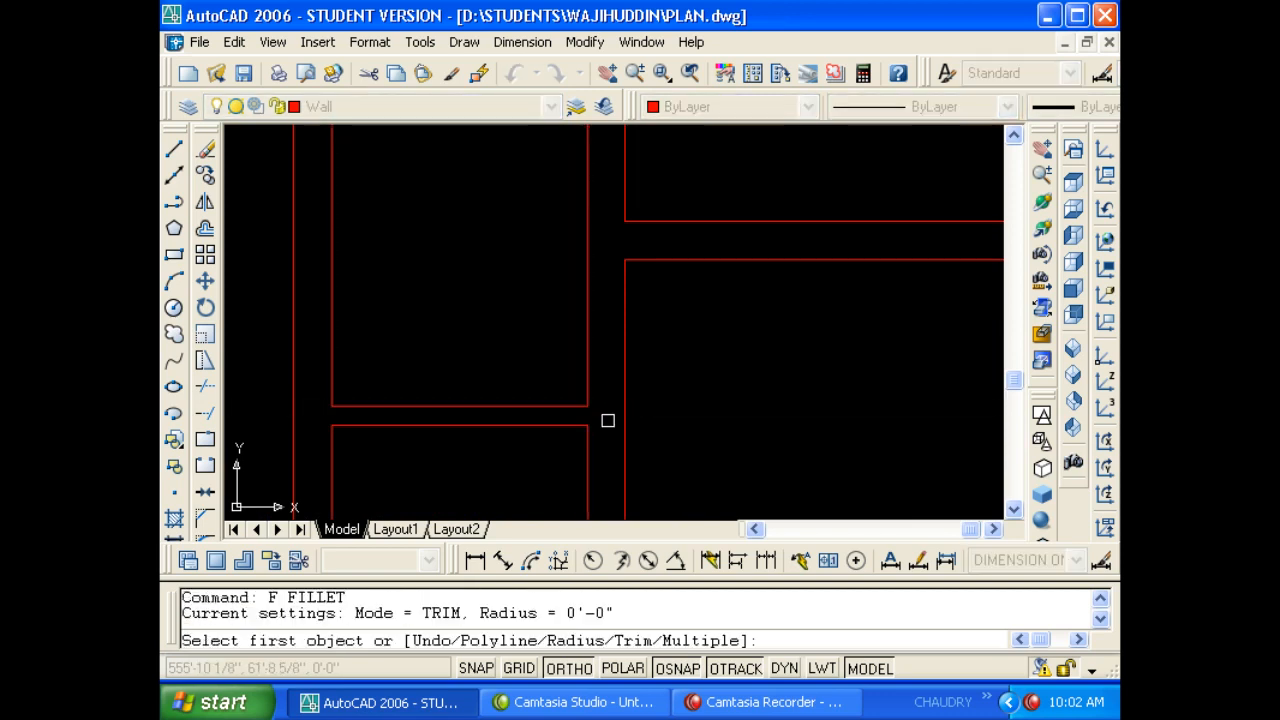
pyautogui.press('Escape')
# Extend the partition's upper line to the right, up to the drawing room's left wall line.
pyautogui.write('ex')
pyautogui.press('Return')
pyautogui.press('Return')
pyautogui.click(576, 407)
pyautogui.press('Escape')
pyautogui.press('Escape')
pyautogui.press('Escape')
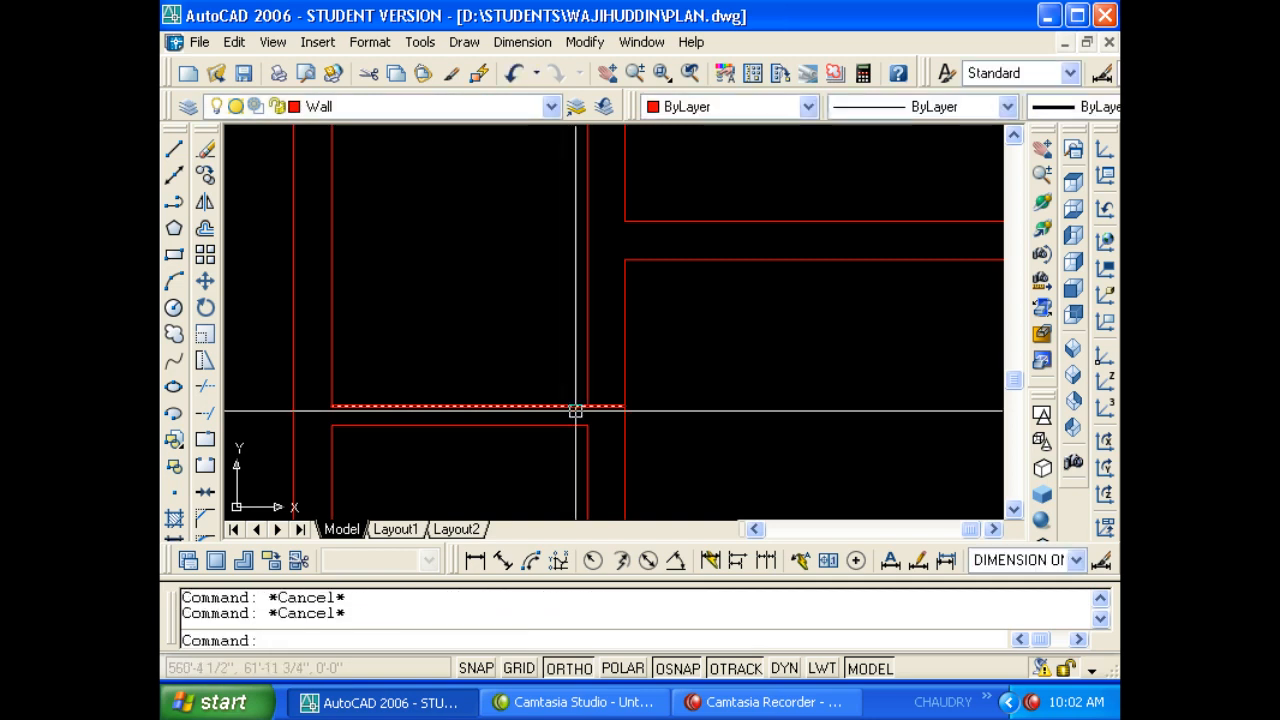
# Offset the partition's extended upper line 2'6" upward to mark the opening above the bath.
pyautogui.write('o')
pyautogui.press('Return')
pyautogui.write("2'6")
pyautogui.press('Return')
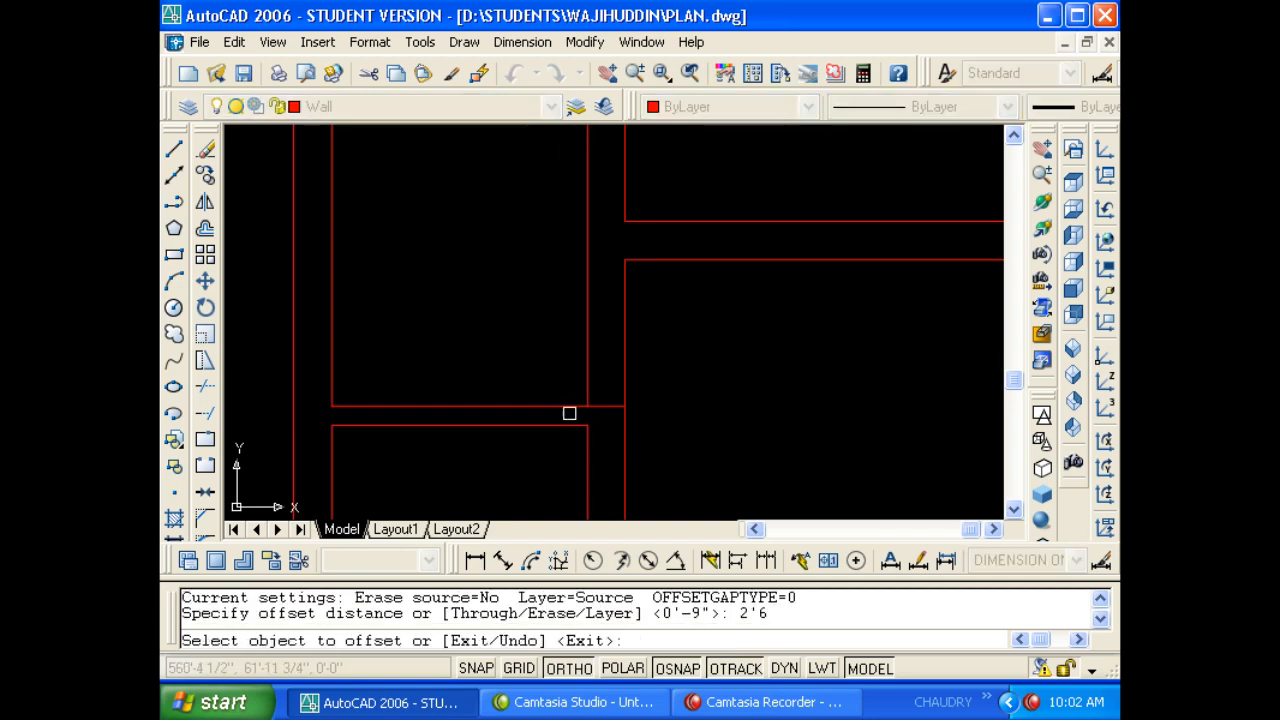
pyautogui.click(551, 405)
pyautogui.click(551, 363)
pyautogui.press('Escape')
pyautogui.press('Escape')
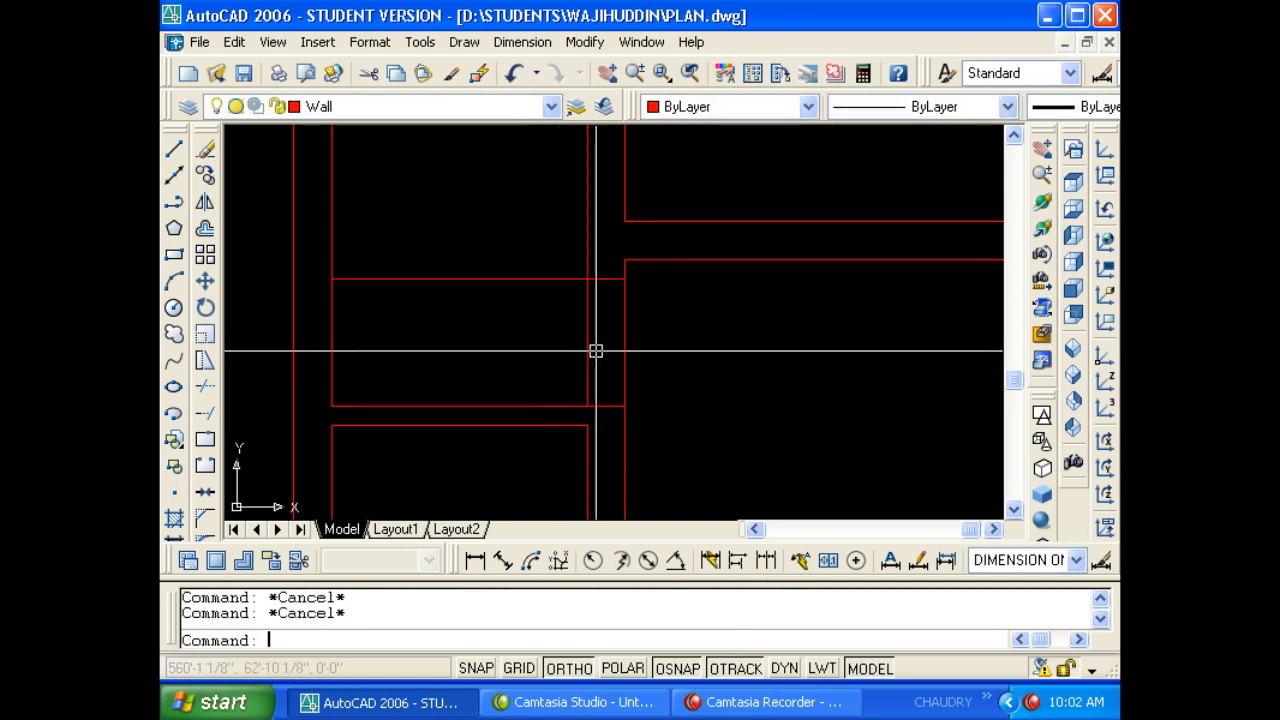
# Trim both lines of the wall between the dress and drawing room to cut the 2'6" opening.
pyautogui.write('tr')
pyautogui.press('Return')
pyautogui.press('Return')
pyautogui.click(680, 349)
pyautogui.click(654, 349)
pyautogui.click(678, 358)
pyautogui.click(531, 326)
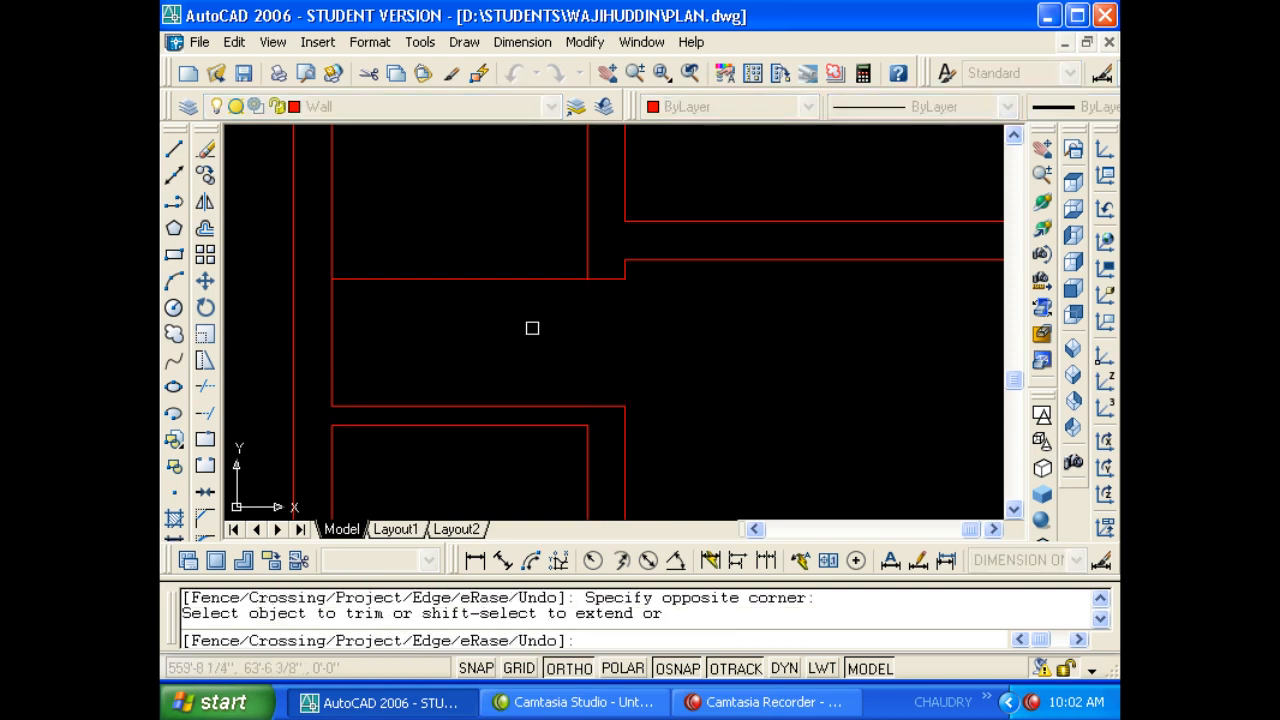
pyautogui.press('Escape')
pyautogui.press('Escape')
# Trim the opening's upper line across the dress area, leaving only the short cap on the wall end.
pyautogui.scroll(2, 557, 331)
pyautogui.write('tr')
pyautogui.press('Return')
pyautogui.press('Return')
pyautogui.click(549, 322)
pyautogui.click(555, 250)
pyautogui.press('Escape')
pyautogui.scroll(-2, 602, 295)
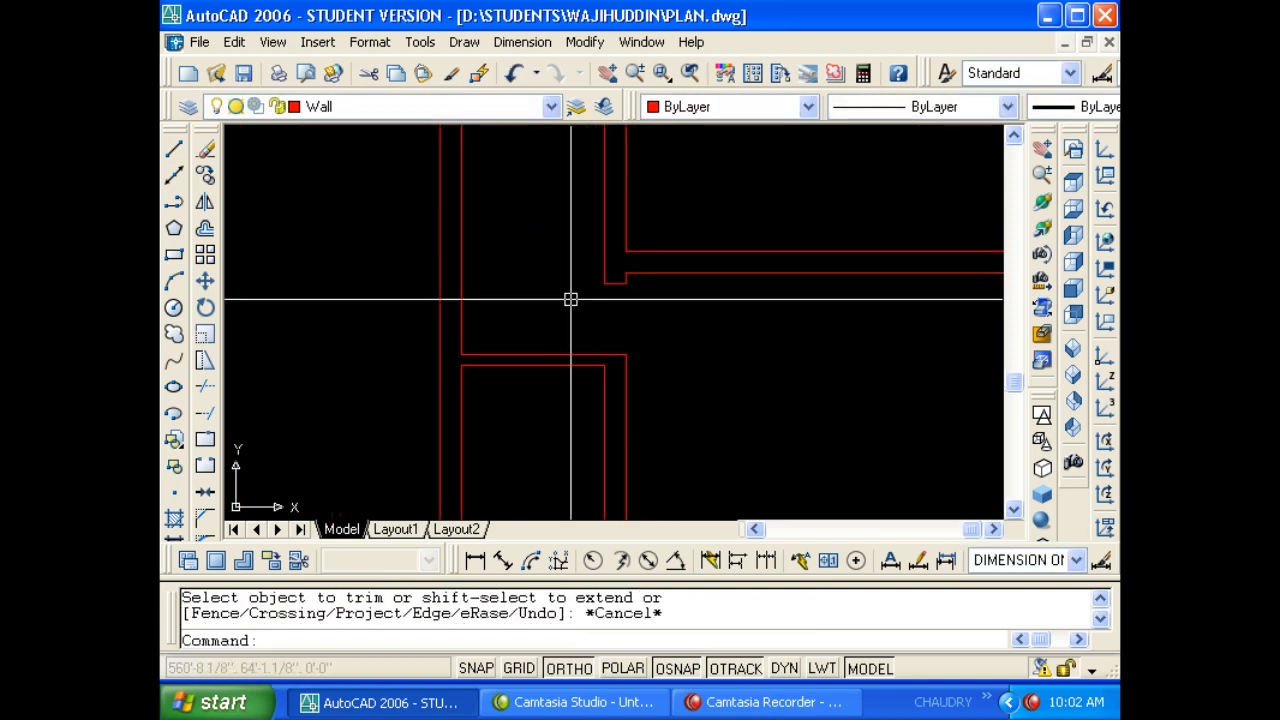
pyautogui.press('Escape')
# Examine the opening and wall ends between the guest bedroom and the dress in the original plan.
pyautogui.moveTo(526, 354); pyautogui.dragTo(600, 372, button='middle')
pyautogui.press('Escape')
pyautogui.scroll(-6, 600, 372)
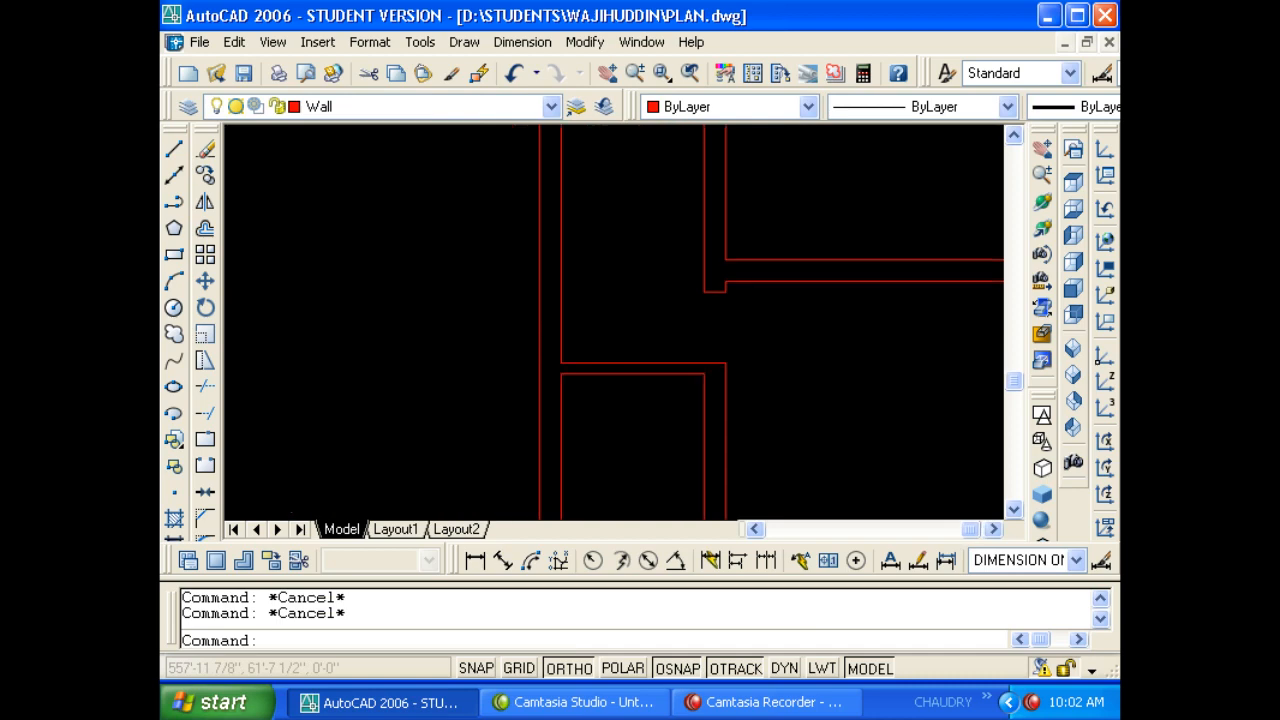
pyautogui.moveTo(311, 397); pyautogui.dragTo(412, 334, button='middle')
pyautogui.scroll(9, 394, 389)
pyautogui.scroll(3, 412, 334)
pyautogui.scroll(-2, 412, 334)
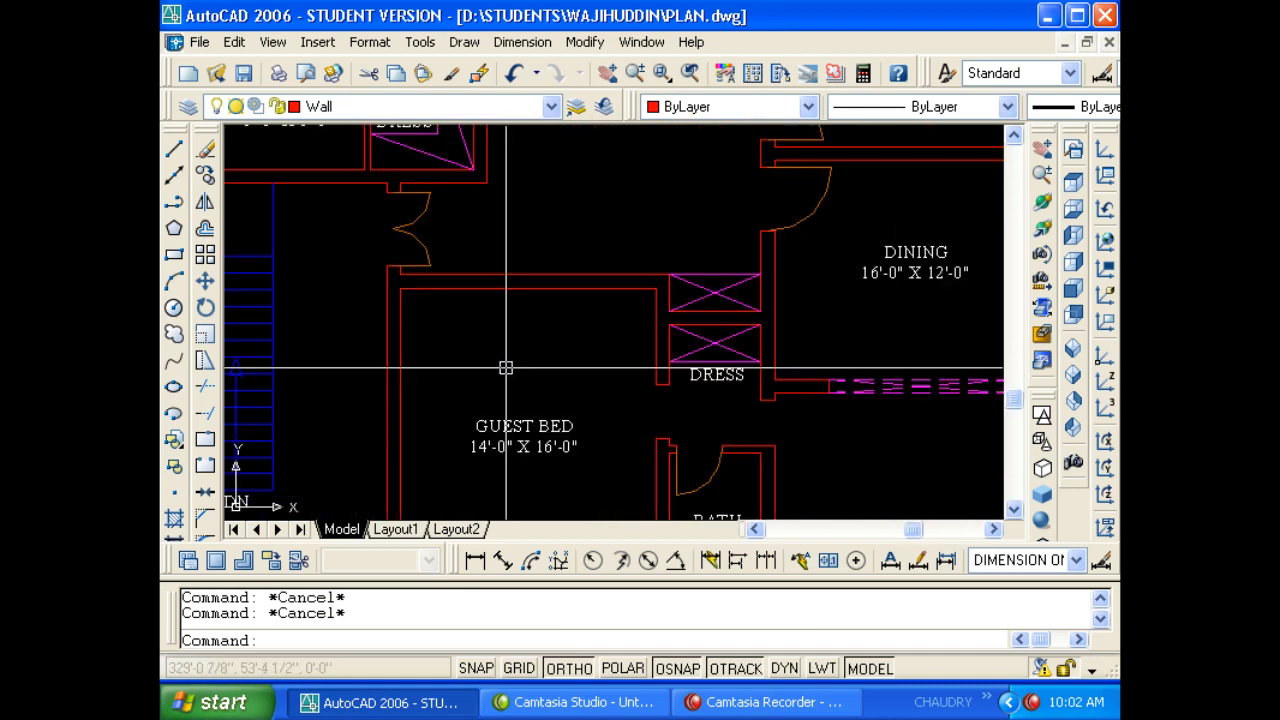
pyautogui.moveTo(689, 464); pyautogui.dragTo(566, 406, button='middle')
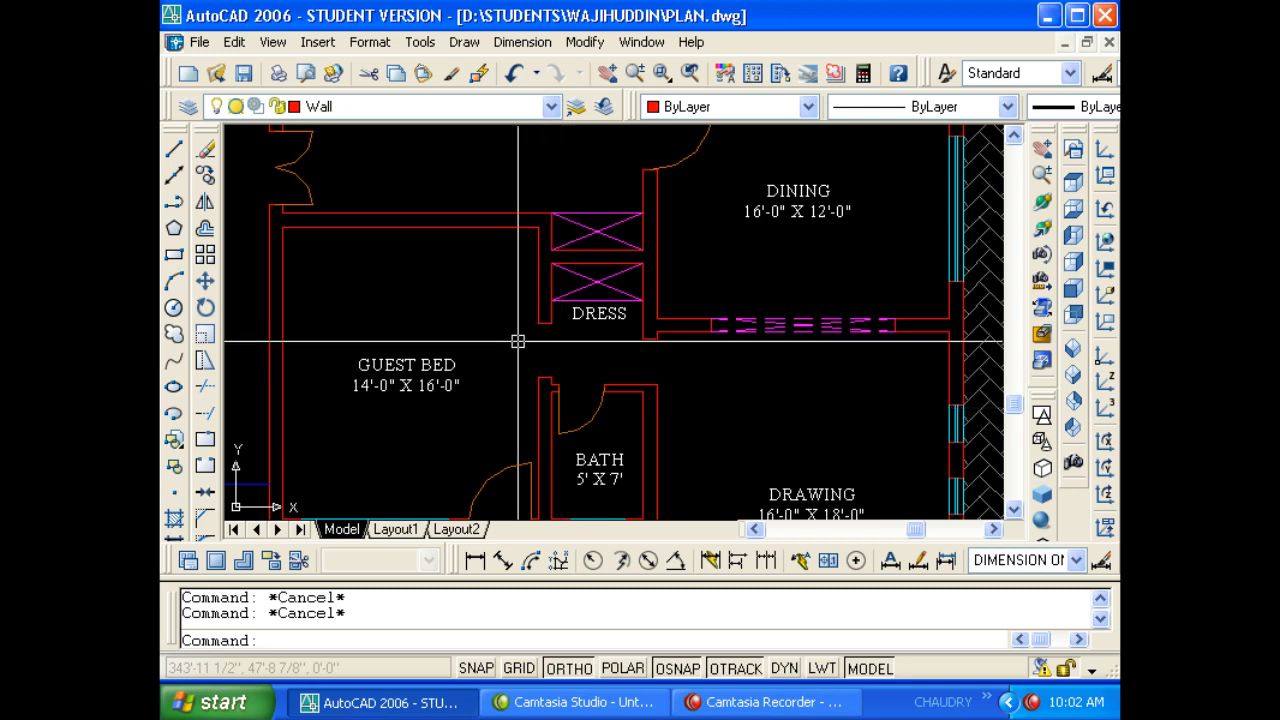
pyautogui.scroll(3, 560, 380)
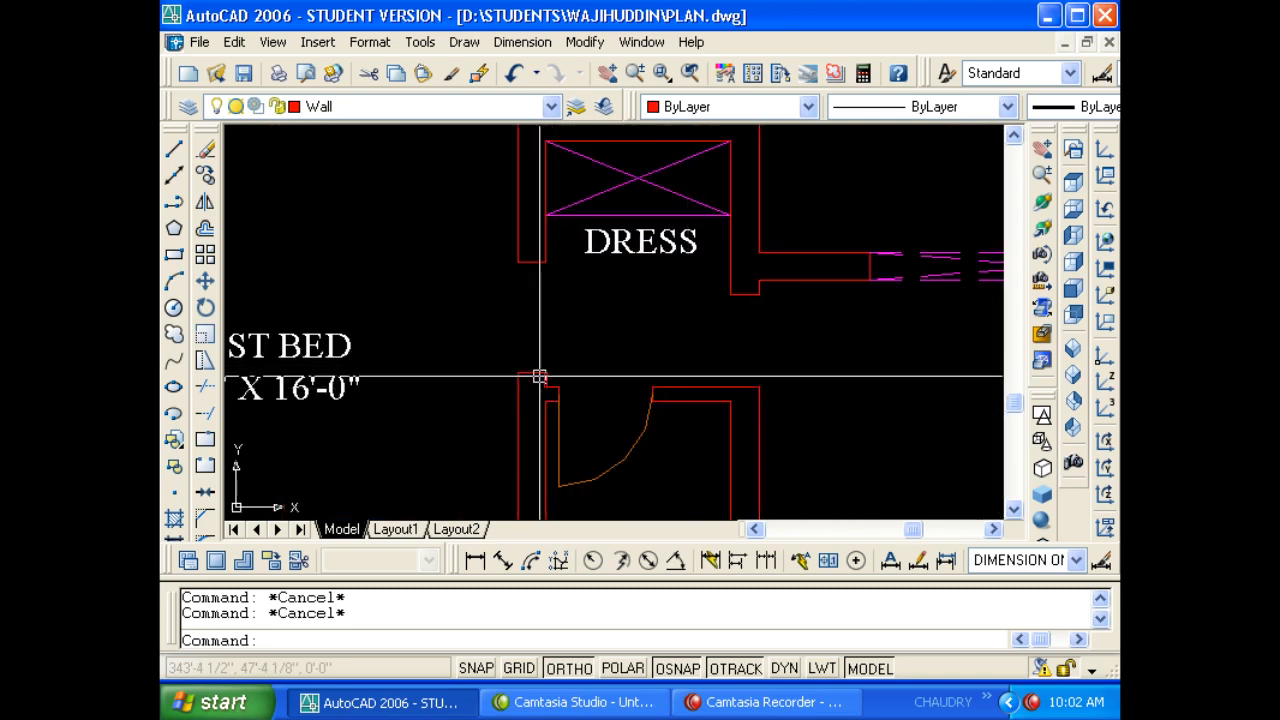
# Offset the bath partition's upper line 4.5" upward in the redrawn plan.
pyautogui.scroll(-10, 548, 370)
pyautogui.scroll(15, 585, 335)
pyautogui.scroll(3, 523, 363)
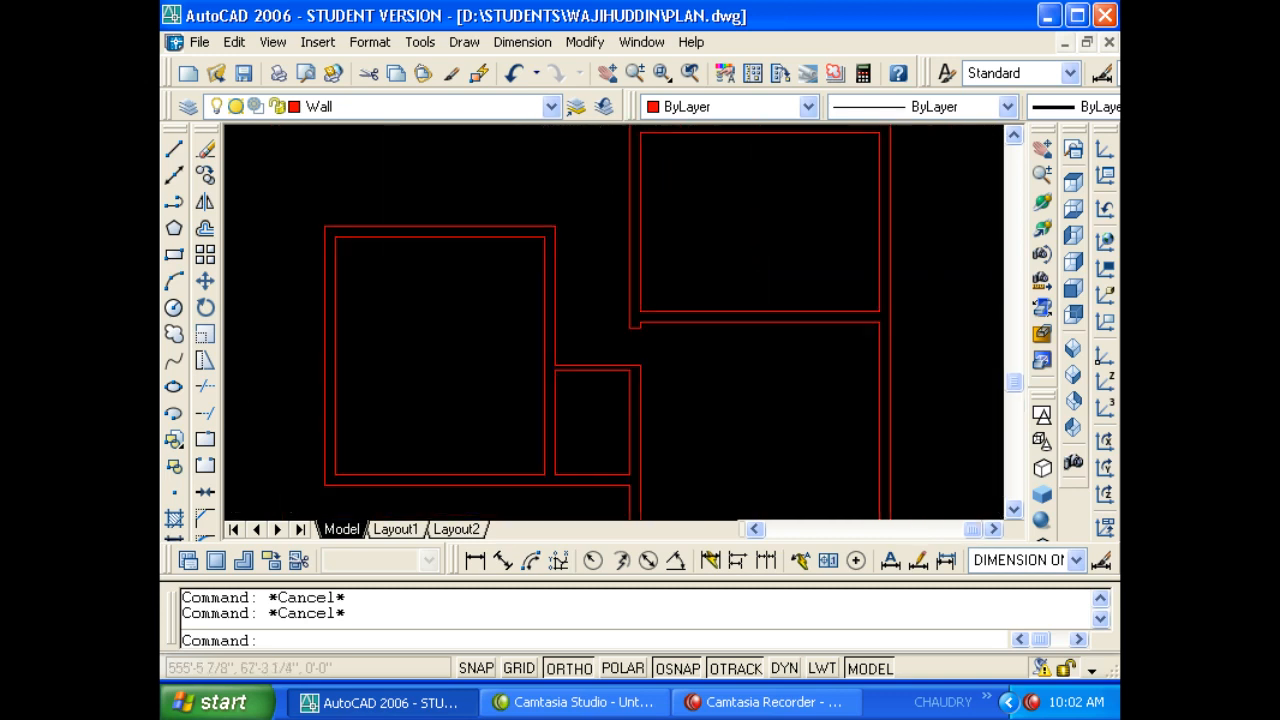
pyautogui.write('o')
pyautogui.press('Return')
pyautogui.write('4')
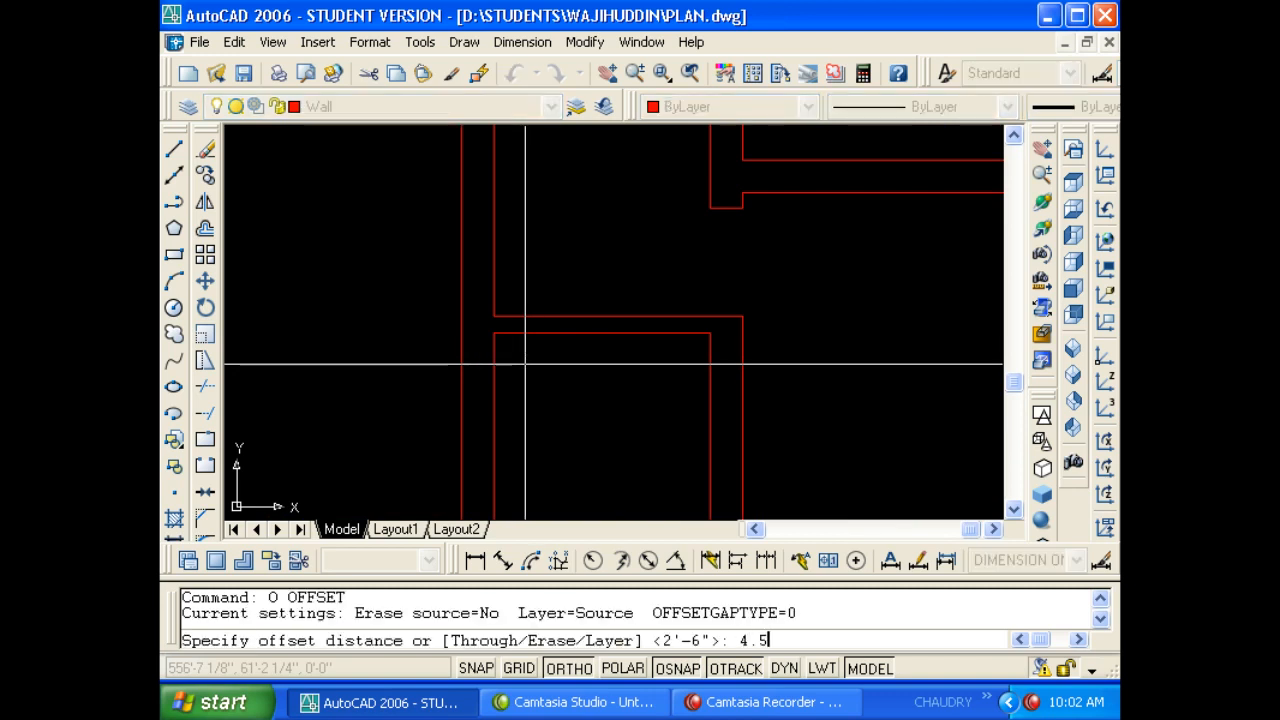
pyautogui.write('.5')
pyautogui.press('Return')
pyautogui.click(520, 316)
pyautogui.click(538, 285)
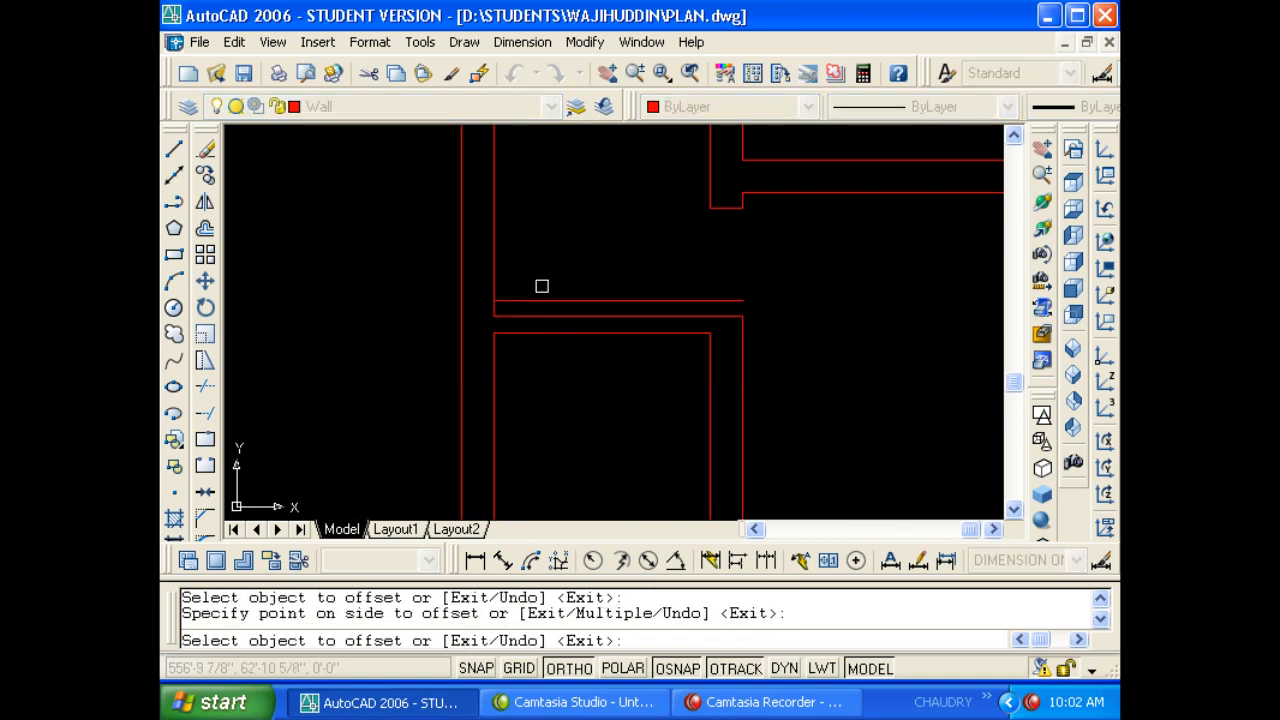
pyautogui.press('Escape')
# Extend the new 4.5" offset line left across the wall to the guest bedroom's inner wall line.
pyautogui.write('EX')
pyautogui.press('Return')
pyautogui.press('Return')
pyautogui.press('Escape')
pyautogui.press('Escape')
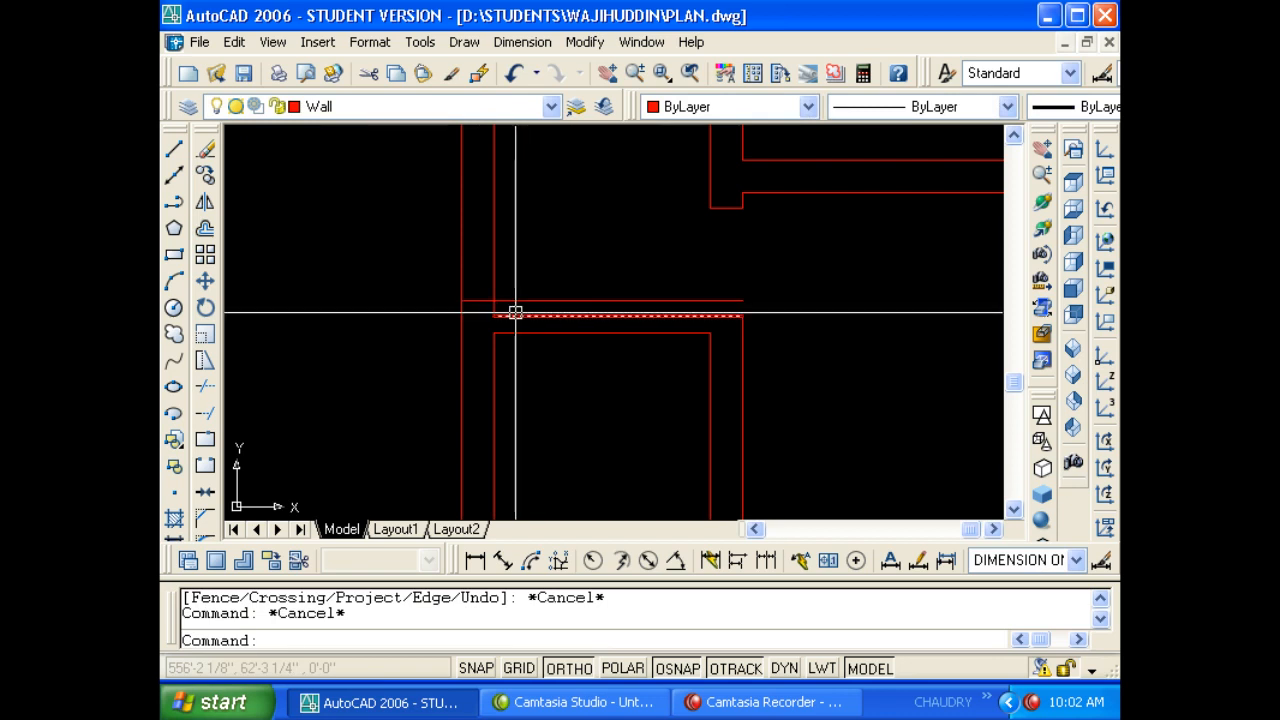
# Trim the offset line across the dress area, leaving only its part within the guest bedroom's right wall.
pyautogui.write('TR')
pyautogui.press('Escape')
pyautogui.write('TR')
pyautogui.press('Return')
pyautogui.press('Return')
pyautogui.click(529, 300)
pyautogui.press('Escape')
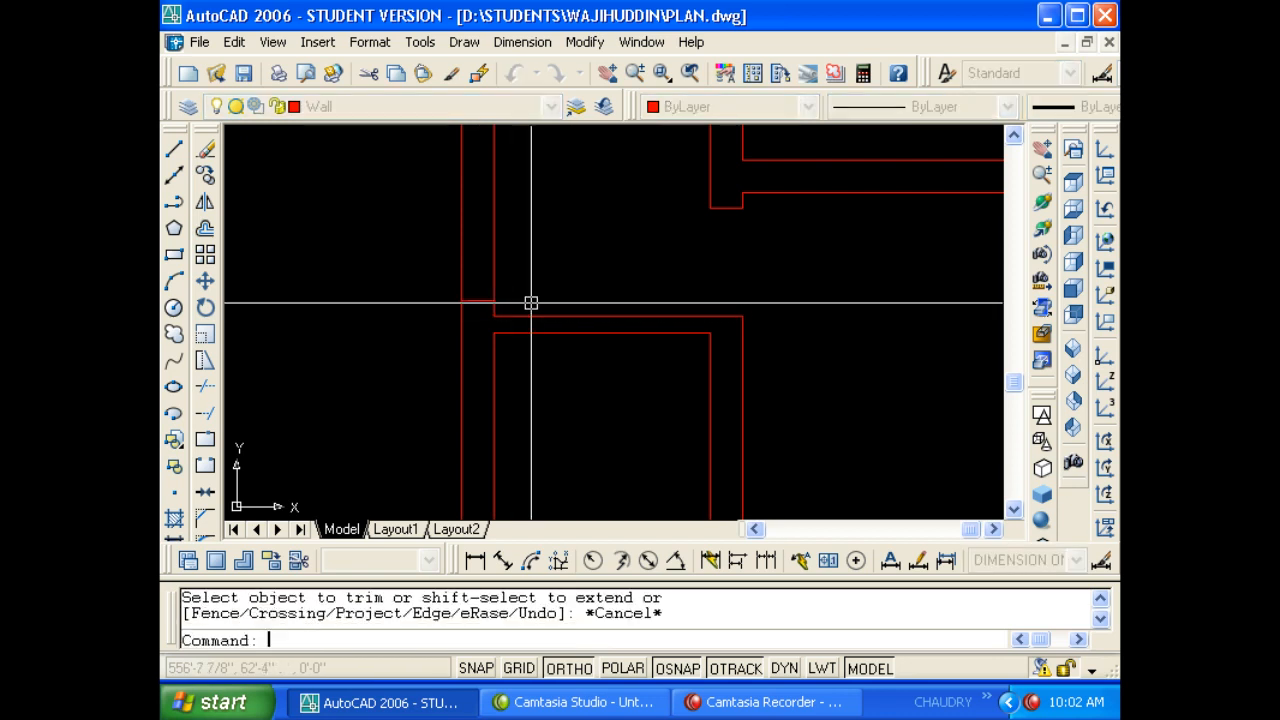
# Offset the short wall-end line in the guest bedroom's right wall 2.5' upward to mark the door opening.
pyautogui.write('o')
pyautogui.press('Return')
pyautogui.write('2.6')
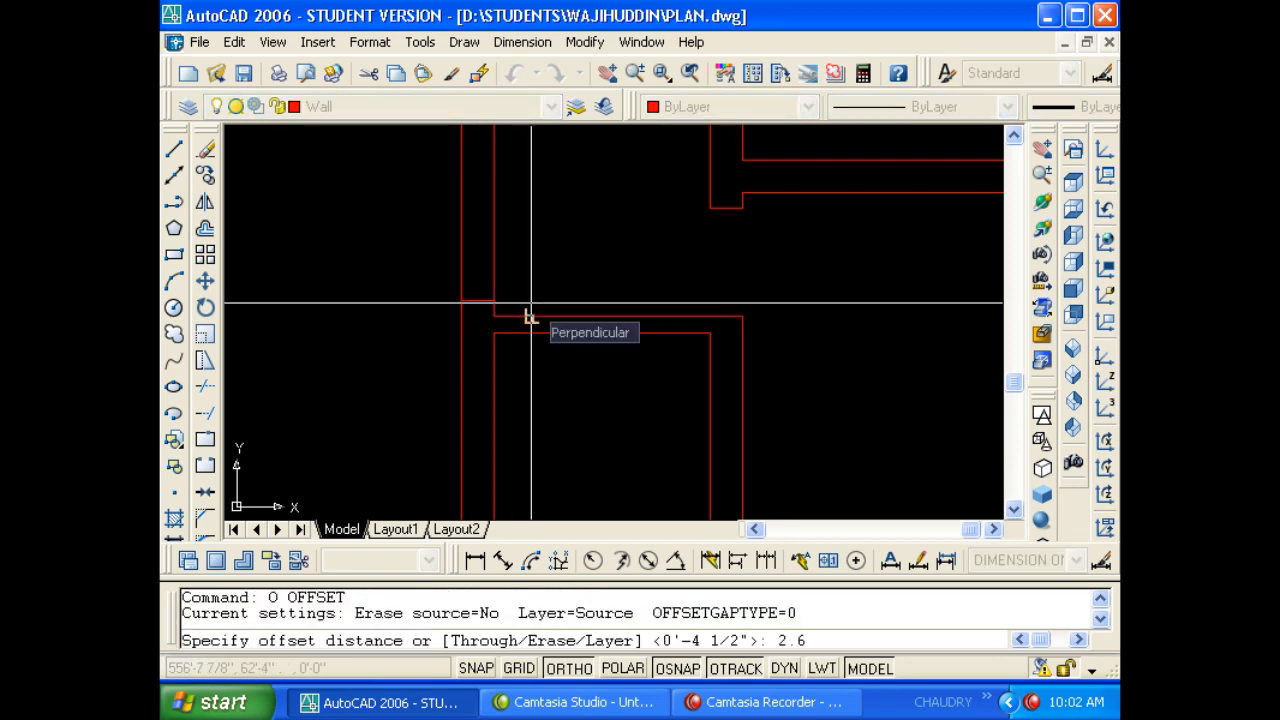
pyautogui.press('Return')
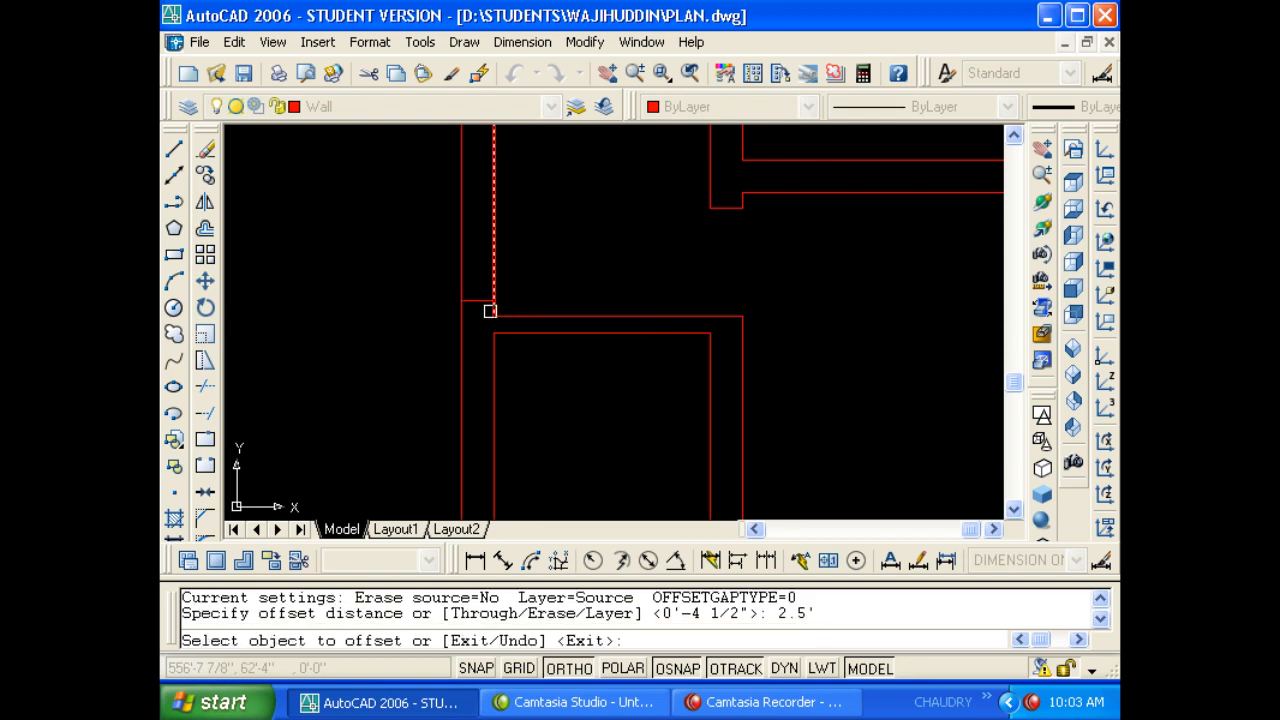
pyautogui.click(474, 298)
pyautogui.click(495, 246)
pyautogui.moveTo(495, 246); pyautogui.dragTo(521, 340, button='middle')
pyautogui.press('Escape')
# Trim the guest bedroom's right wall lines between the two short end lines to open the doorway.
pyautogui.write('TR')
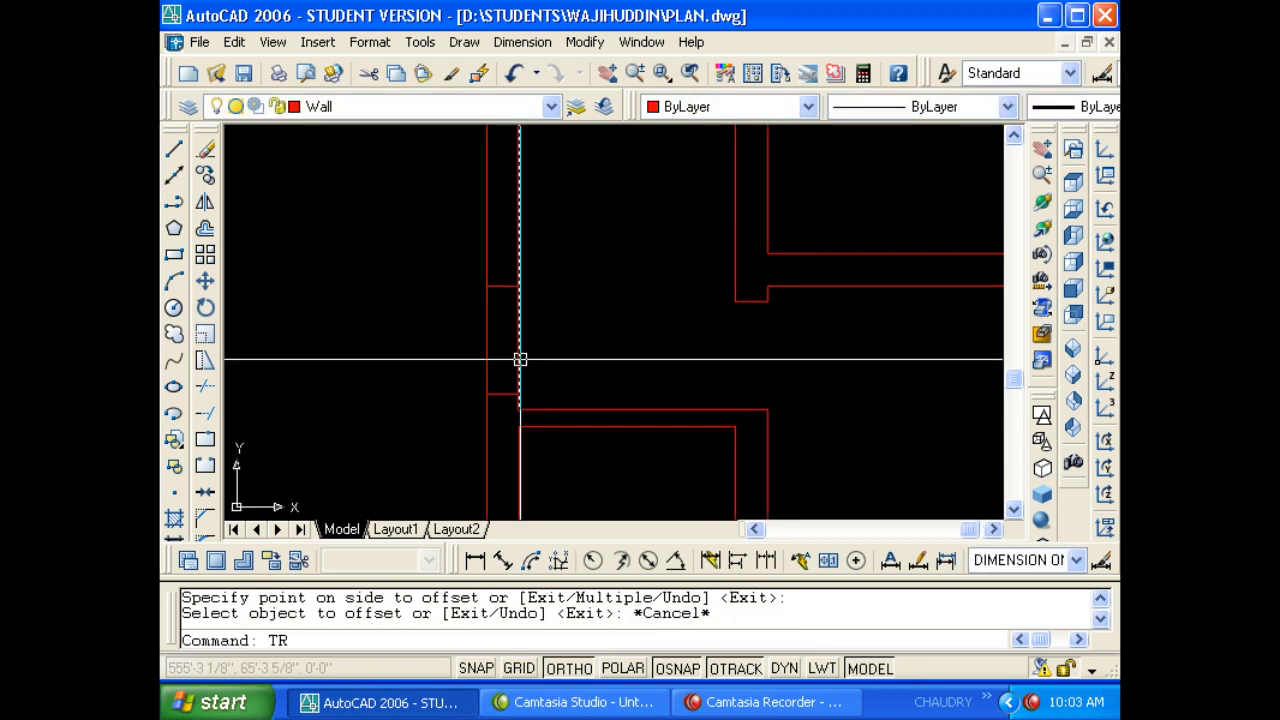
pyautogui.press('Return')
pyautogui.press('Return')
pyautogui.click(546, 358)
pyautogui.click(403, 329)
pyautogui.press('Escape')
pyautogui.scroll(-3, 487, 362)
pyautogui.scroll(4, 487, 362)
pyautogui.press('Escape')
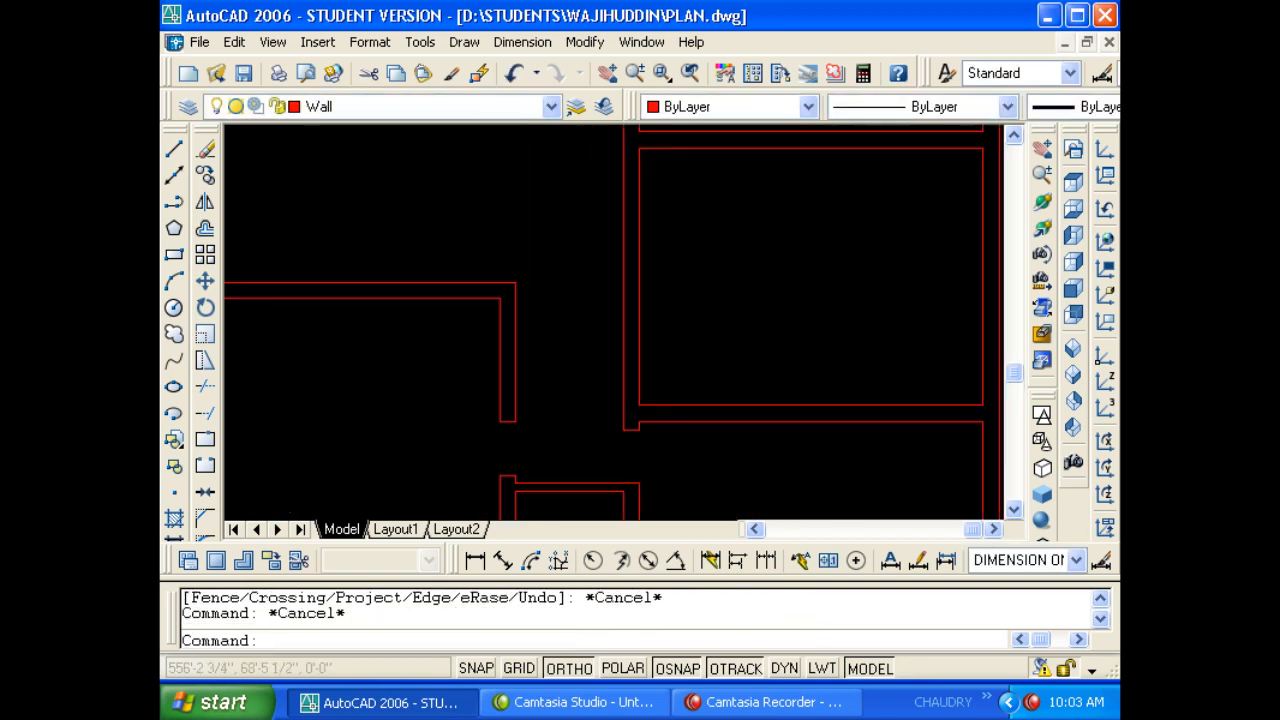
pyautogui.press('Escape')
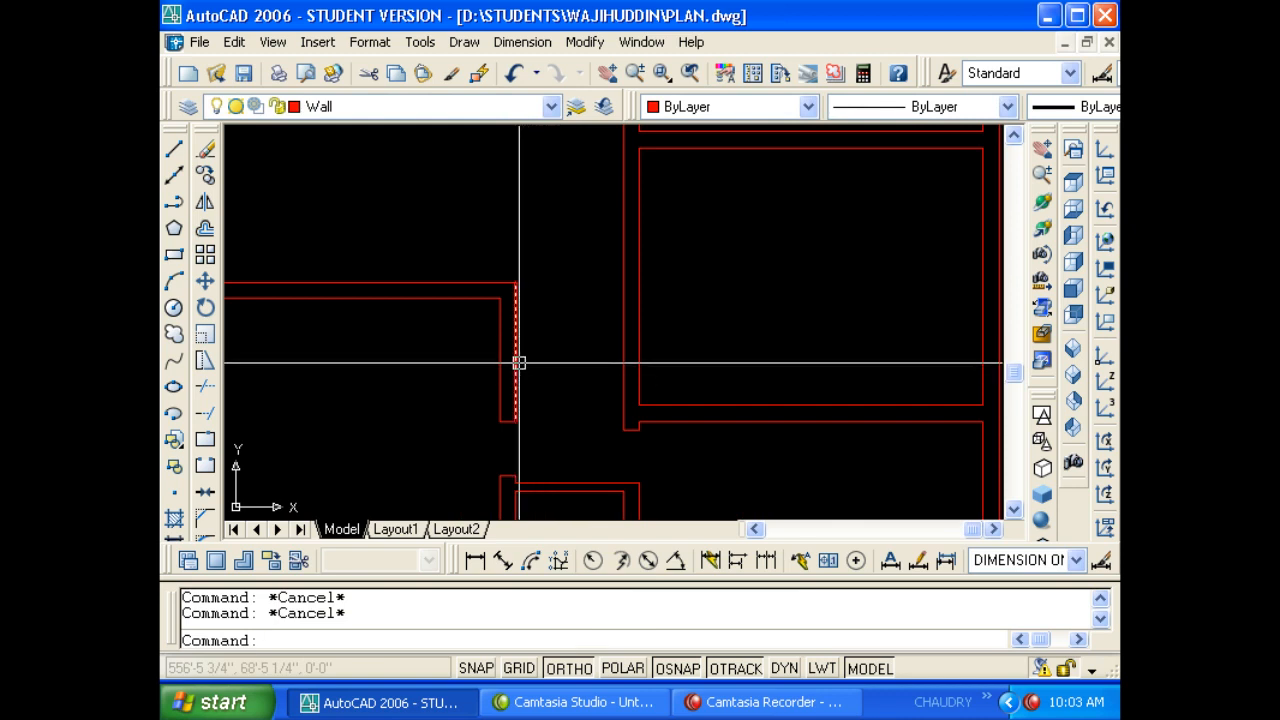
# Draw a line from the guest bedroom's upper outer corner straight across to the opposite dress wall.
pyautogui.write('L')
pyautogui.press('Return')
pyautogui.click(515, 281)
pyautogui.click(623, 281)
pyautogui.press('Escape')
pyautogui.press('Escape')
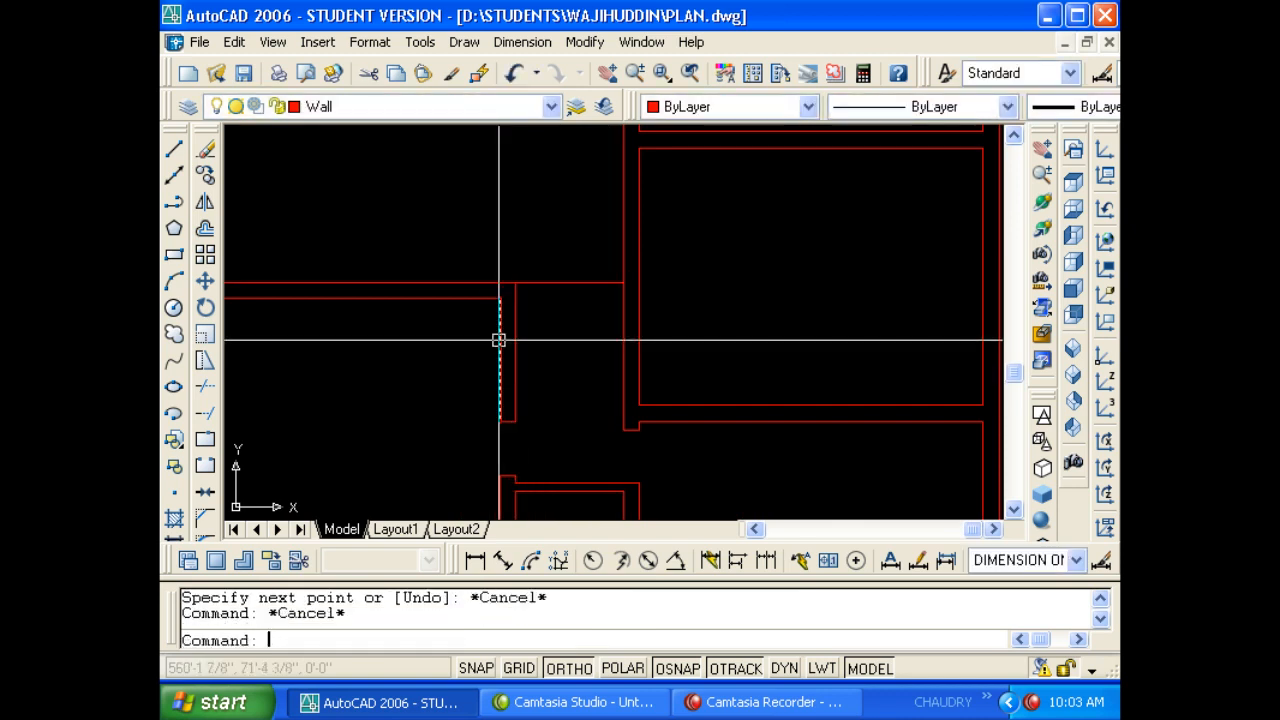
# Offset the dress area's top line 2' downward to form the depth of the upper closet.
pyautogui.write('O')
pyautogui.press('Return')
pyautogui.write('2')
pyautogui.press('Return')
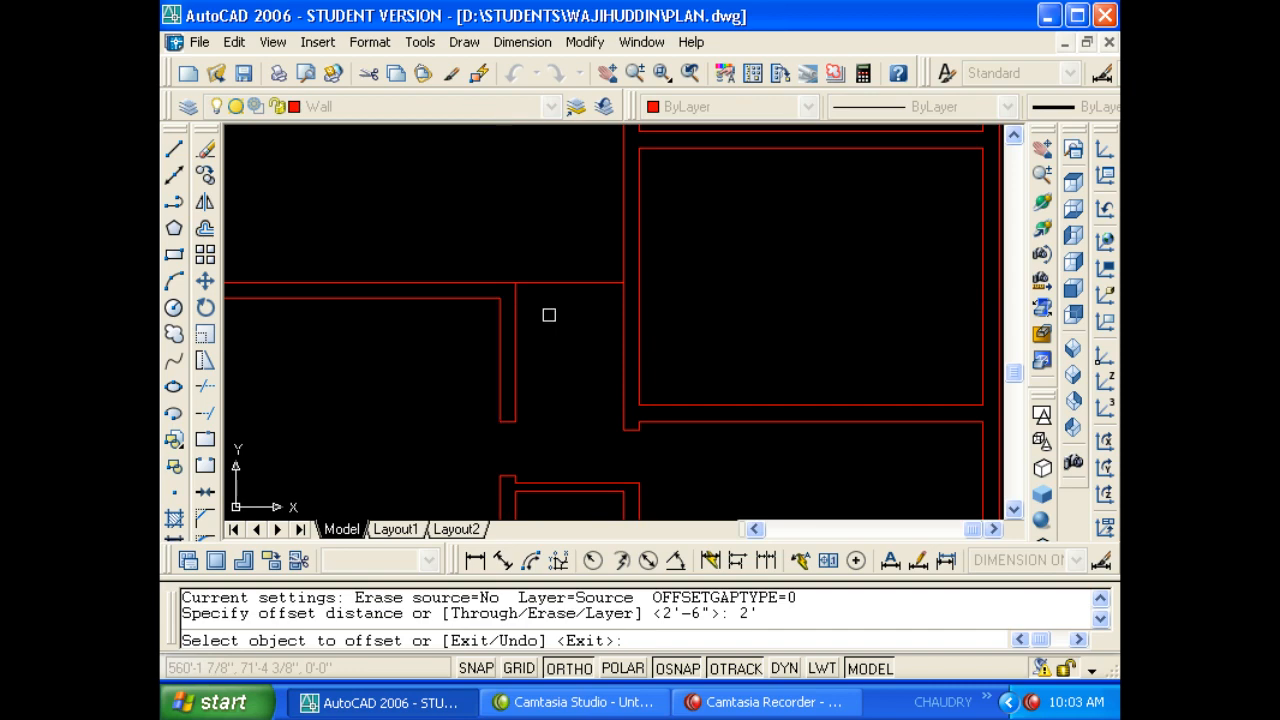
pyautogui.click(550, 283)
pyautogui.click(560, 329)
pyautogui.press('Escape')
pyautogui.write('O')
pyautogui.press('Return')
pyautogui.press('Return')
pyautogui.press('Escape')
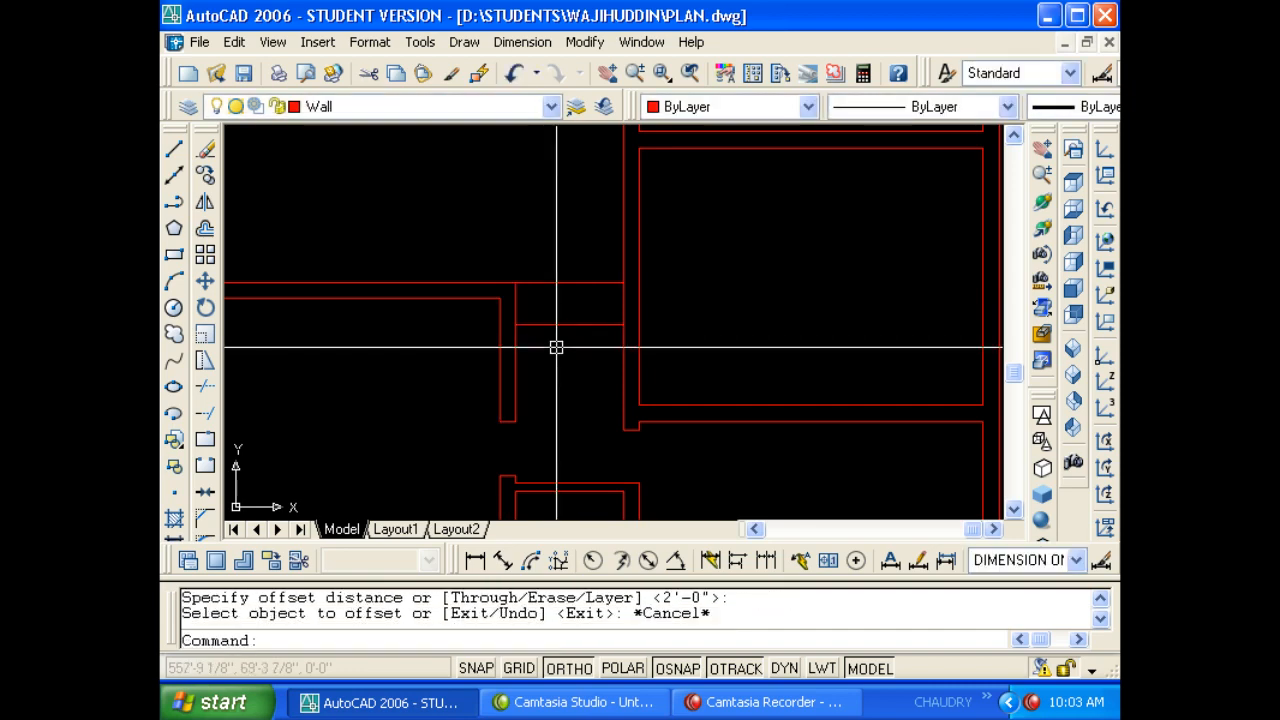
pyautogui.write('O')
pyautogui.press('Return')
pyautogui.press('Escape')
# Offset the upper closet's lower line 9" downward for the partition between the closets.
pyautogui.write('O')
pyautogui.press('Return')
pyautogui.write('9')
pyautogui.press('Return')
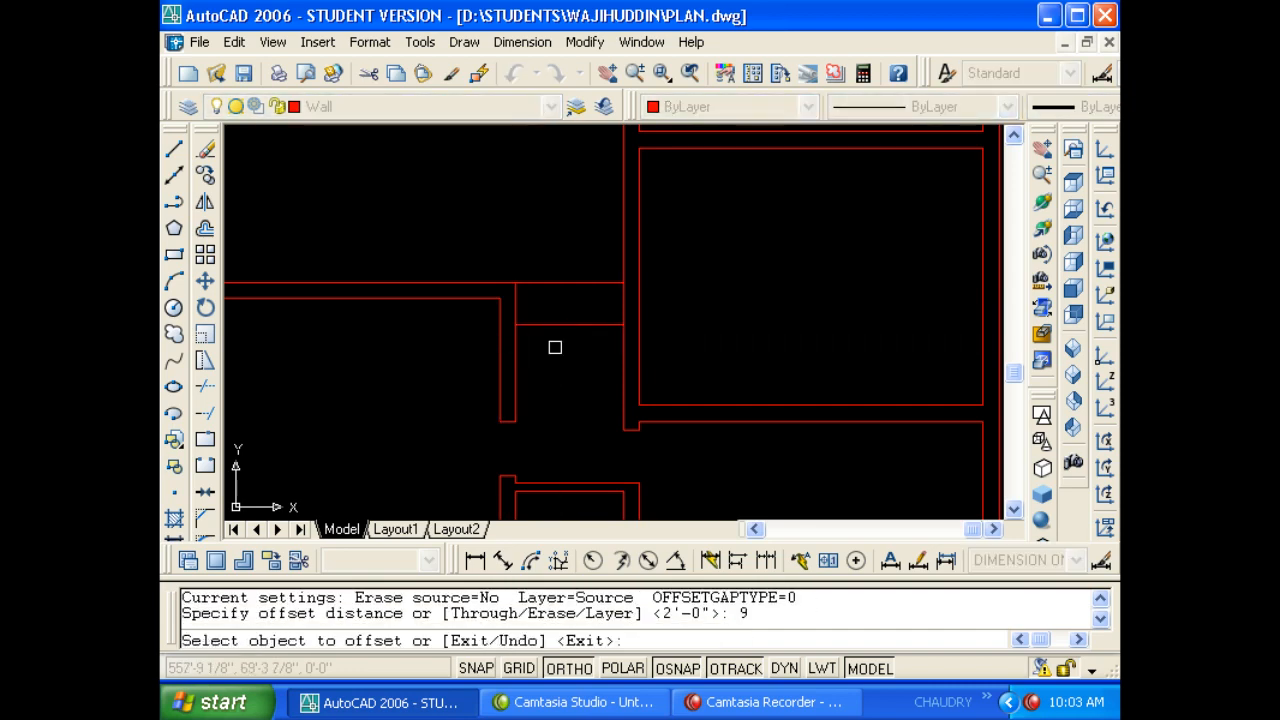
pyautogui.click(556, 325)
pyautogui.click(565, 364)
pyautogui.press('Escape')
pyautogui.press('Escape')
# Offset the partition's lower line 24" downward to form the front of the lower closet.
pyautogui.write('O')
pyautogui.press('Return')
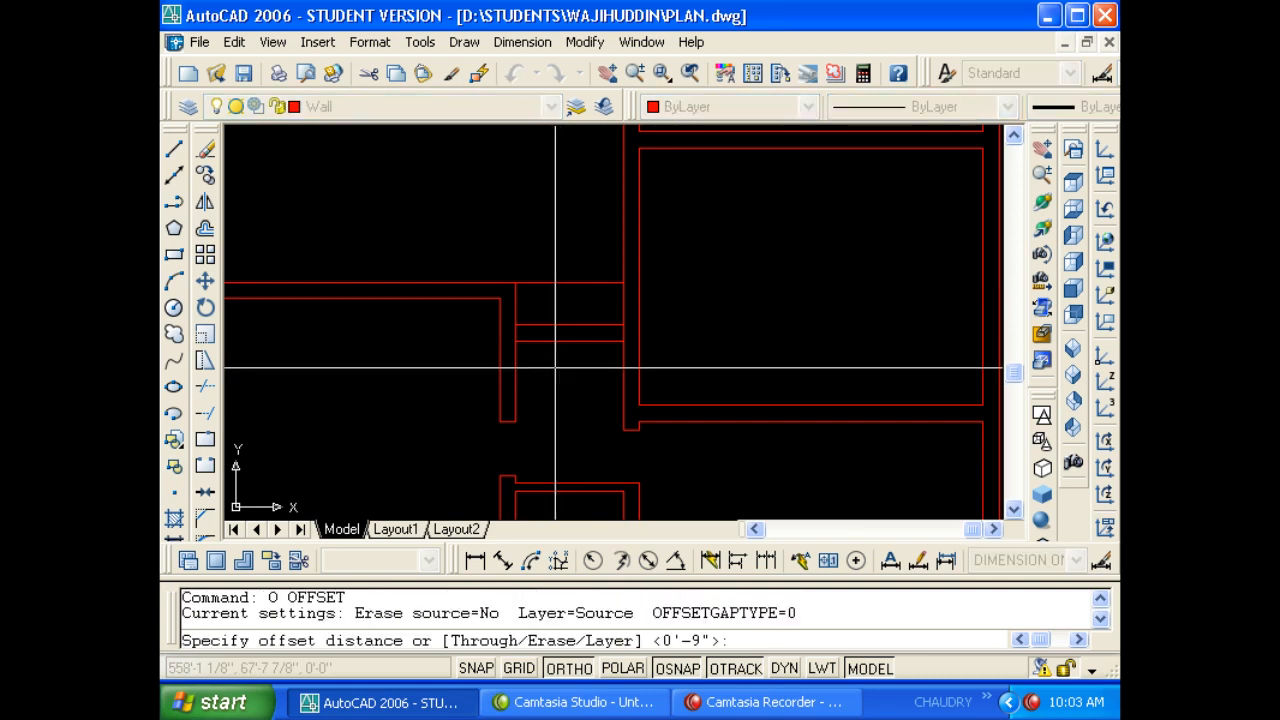
pyautogui.write('24')
pyautogui.press('Return')
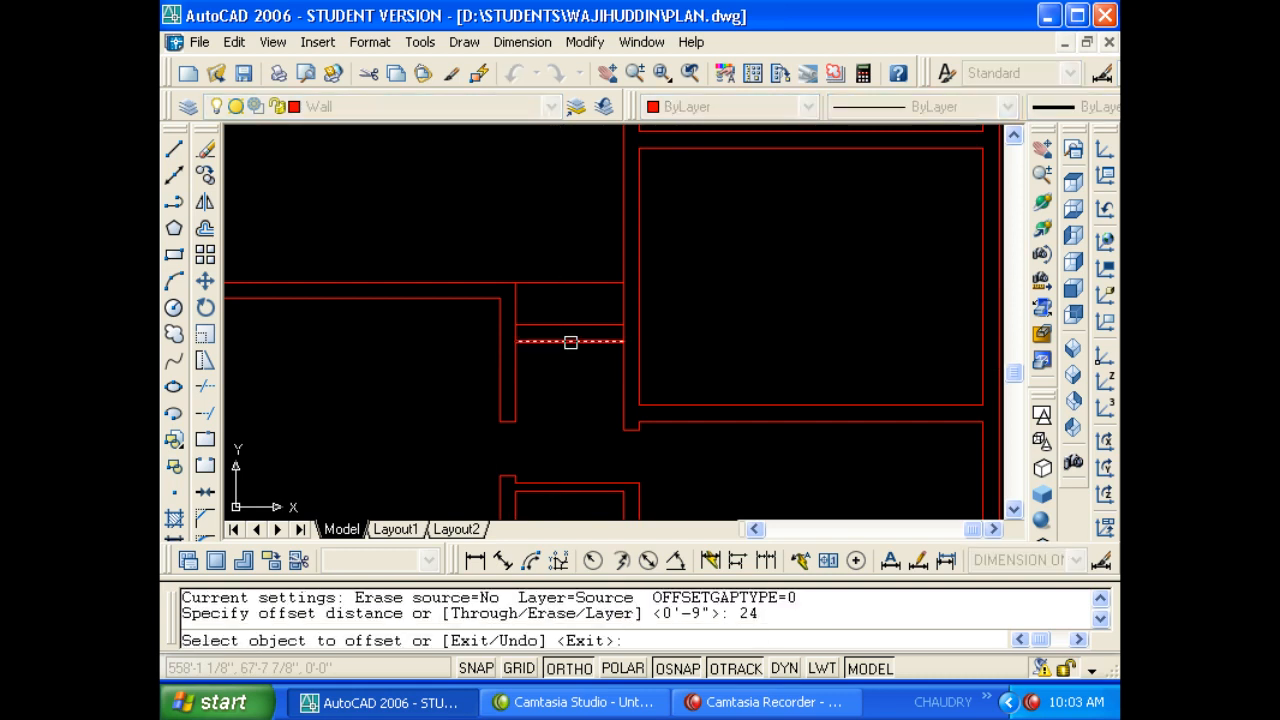
pyautogui.click(571, 340)
pyautogui.click(566, 420)
pyautogui.press('Escape')
pyautogui.press('Escape')
pyautogui.press('Escape')
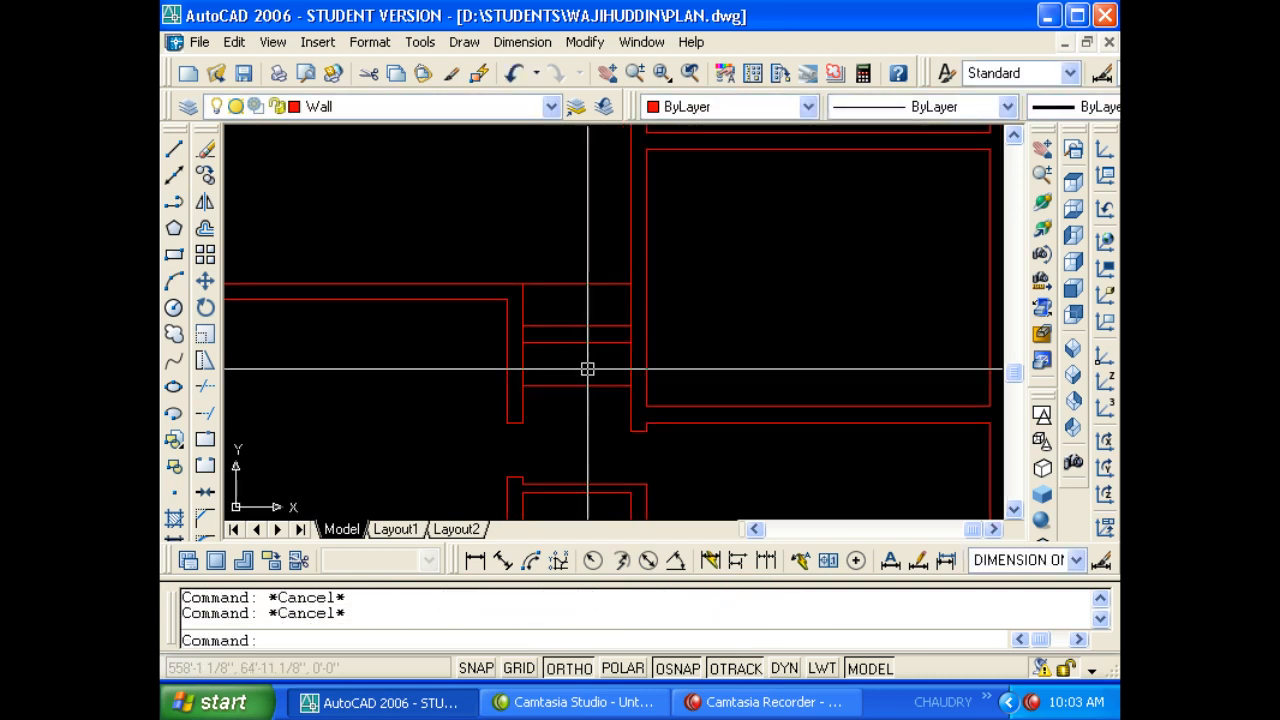
# Draw two crossing diagonals between the corners of the lower closet.
pyautogui.moveTo(562, 225); pyautogui.dragTo(580, 266, button='middle')
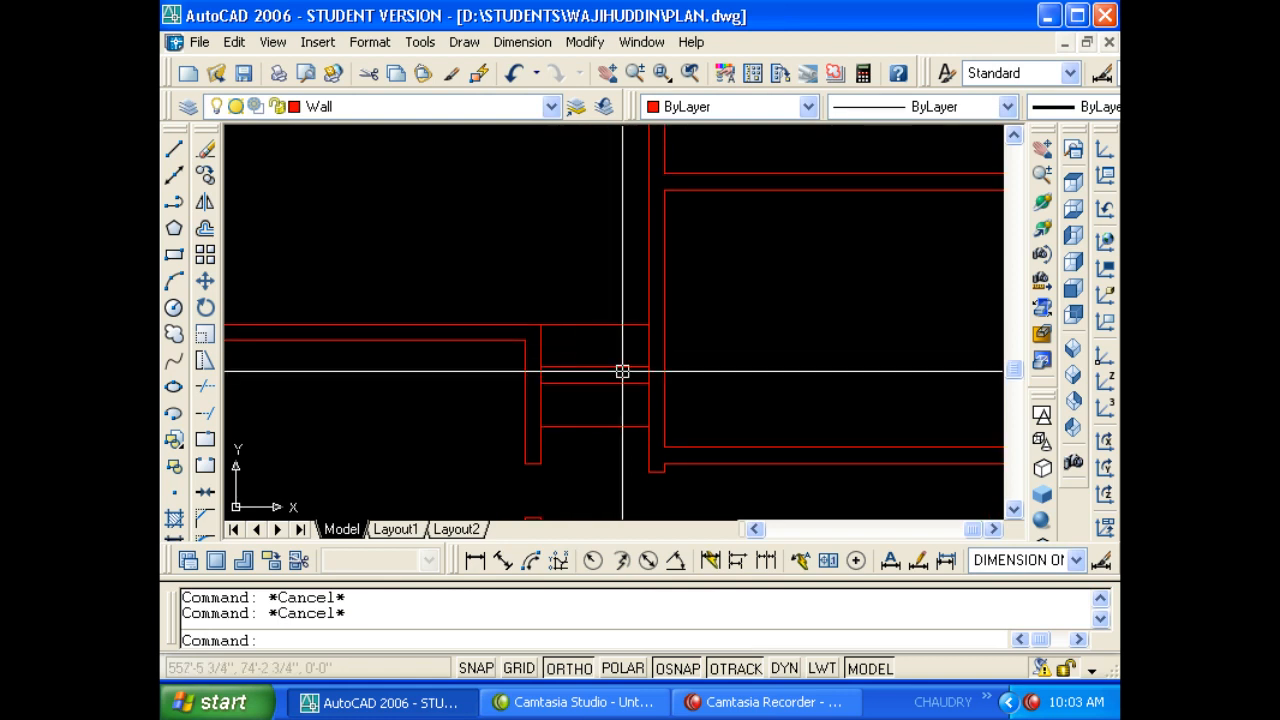
pyautogui.write('l')
pyautogui.press('Return')
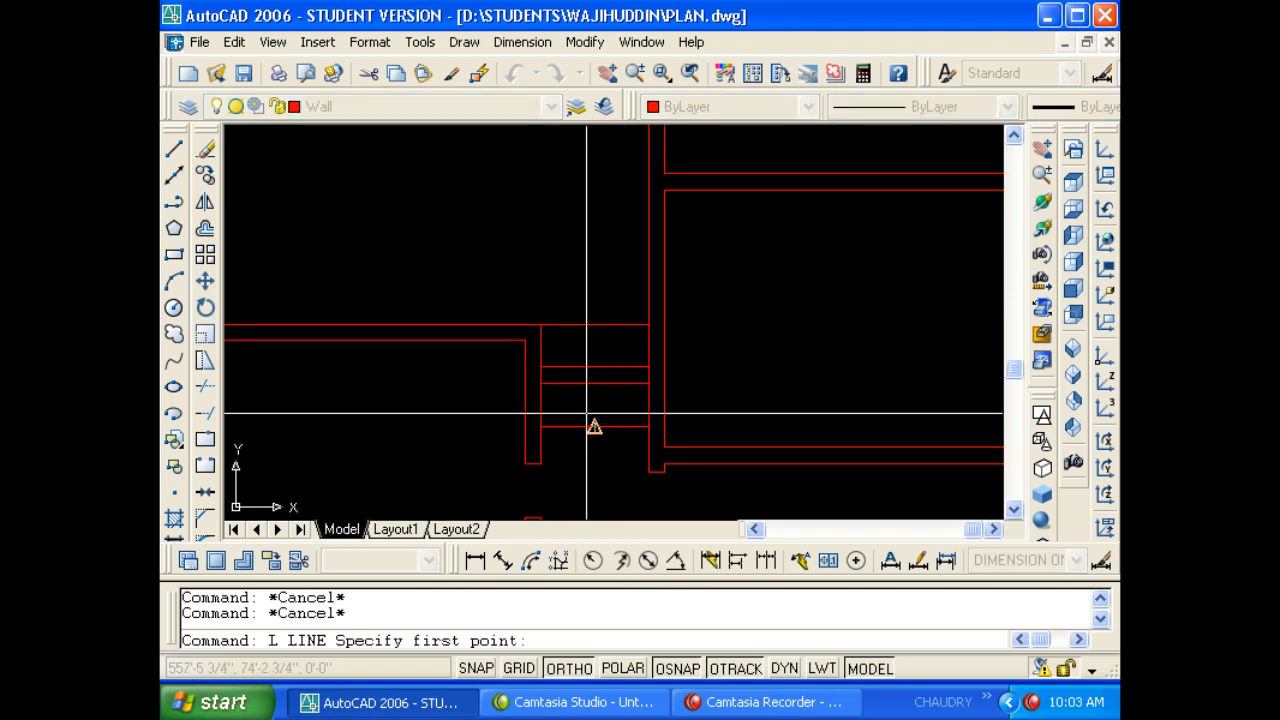
pyautogui.click(540, 383)
pyautogui.click(648, 425)
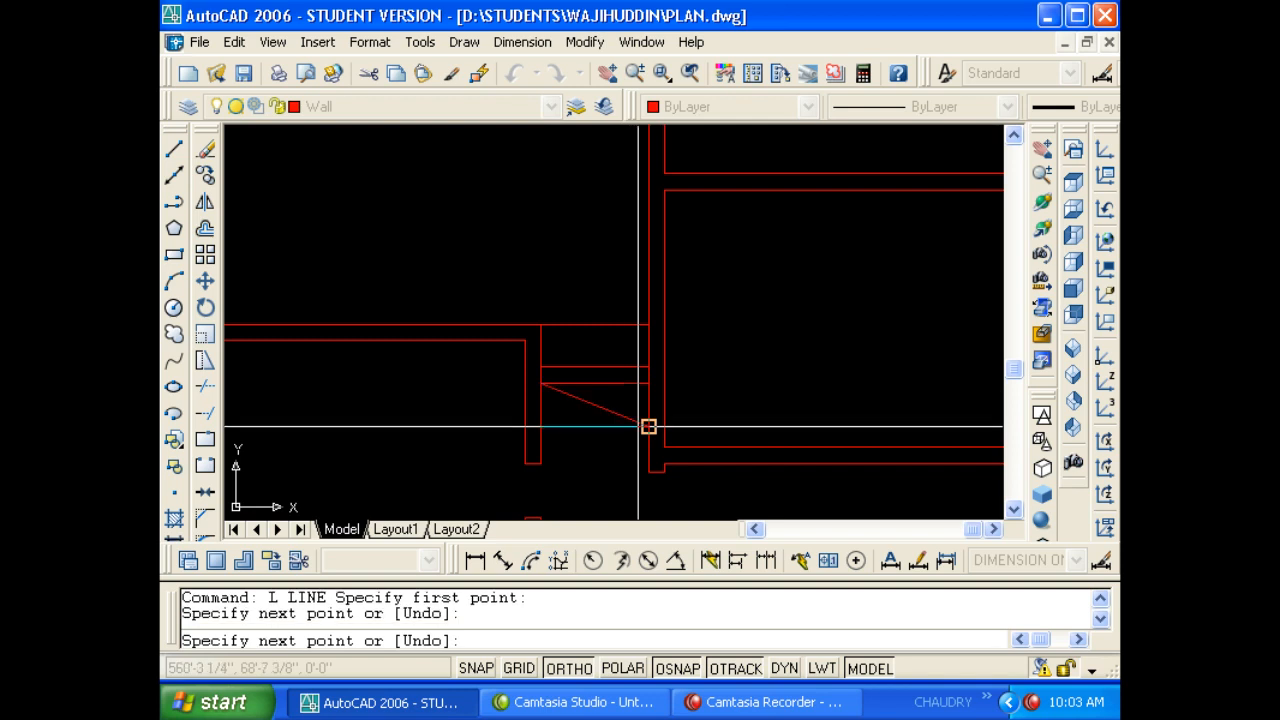
pyautogui.press('Escape')
pyautogui.press('Escape')
pyautogui.press('Return')
pyautogui.click(540, 426)
pyautogui.click(649, 383)
pyautogui.press('Escape')
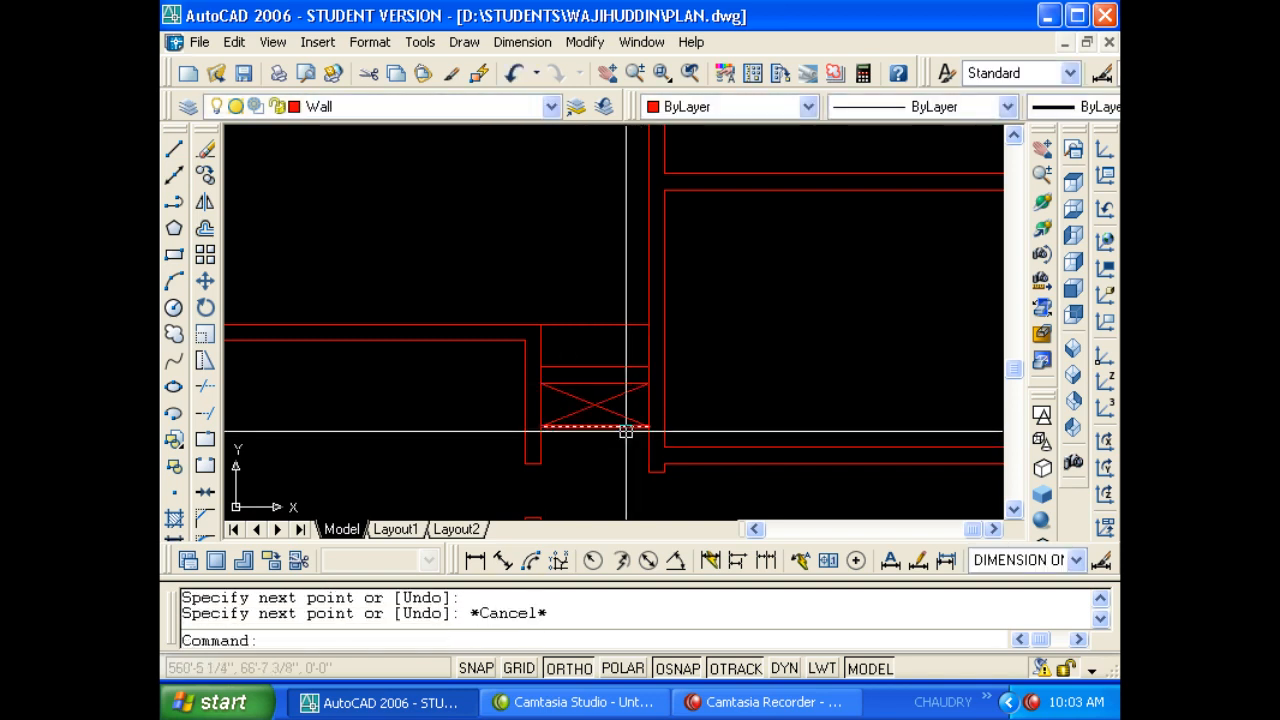
# Move the lower closet's diagonals and front line from the Wall layer to a magenta layer.
pyautogui.click(623, 448)
pyautogui.click(586, 402)
pyautogui.click(340, 106)
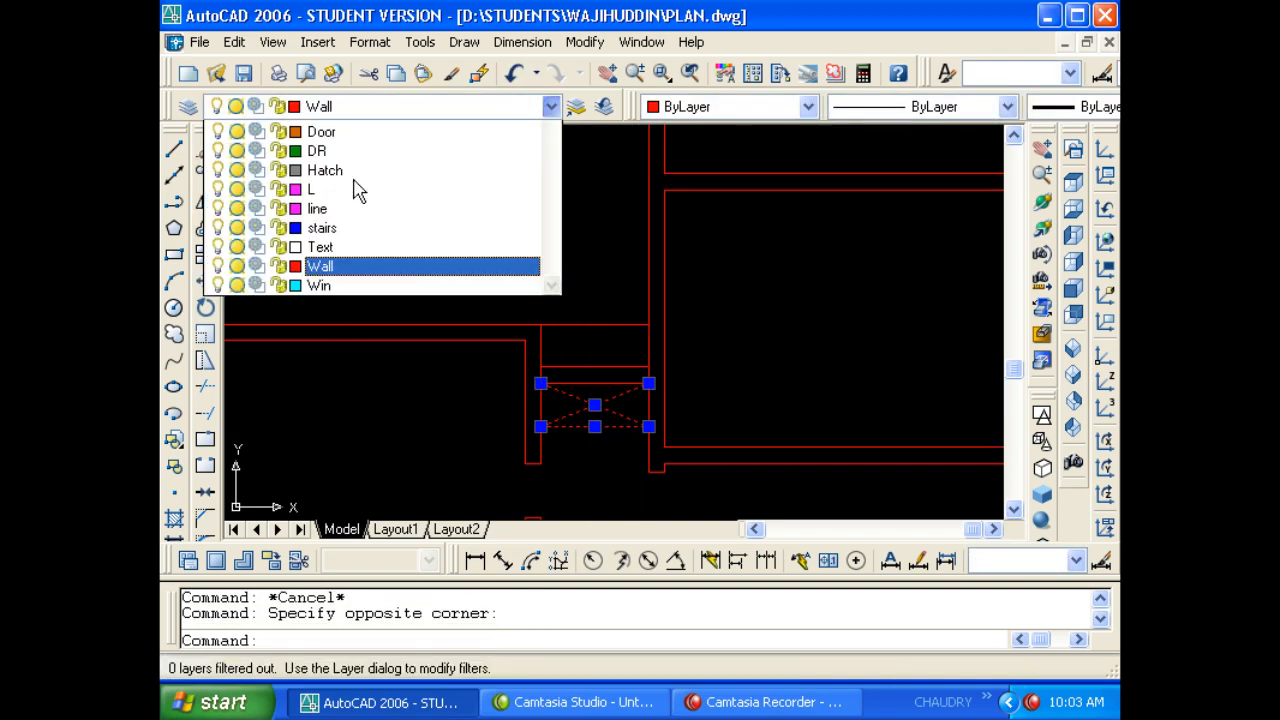
pyautogui.click(357, 264)
pyautogui.press('Escape')
pyautogui.scroll(4, 520, 305)
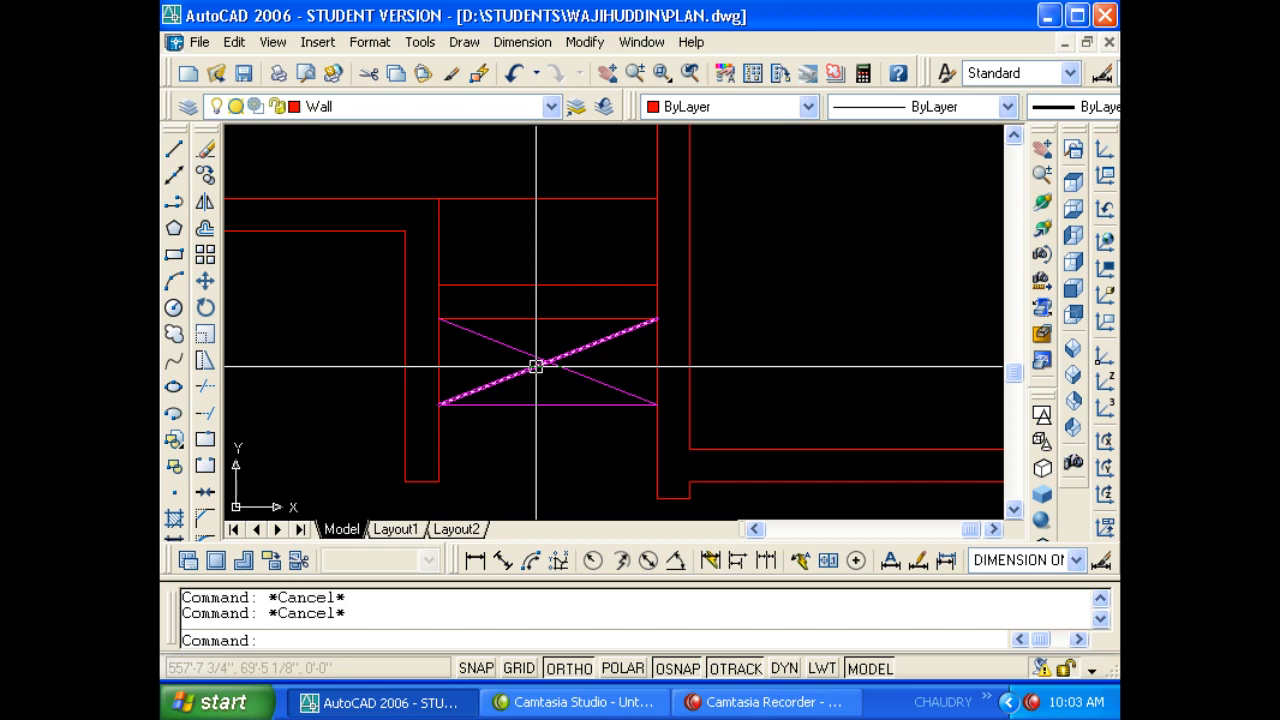
# Review the lineweights in the layer list and the lineweight choices for the Dim layer.
pyautogui.press('Return')
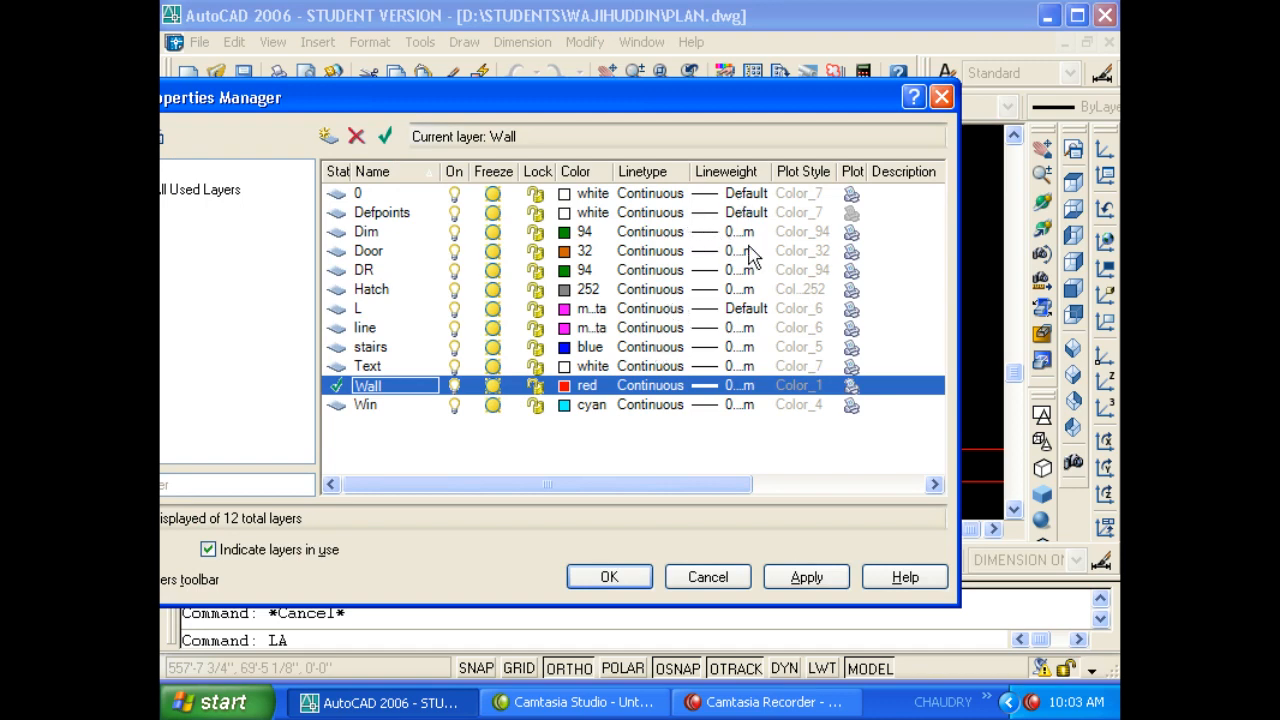
pyautogui.doubleClick(763, 171)
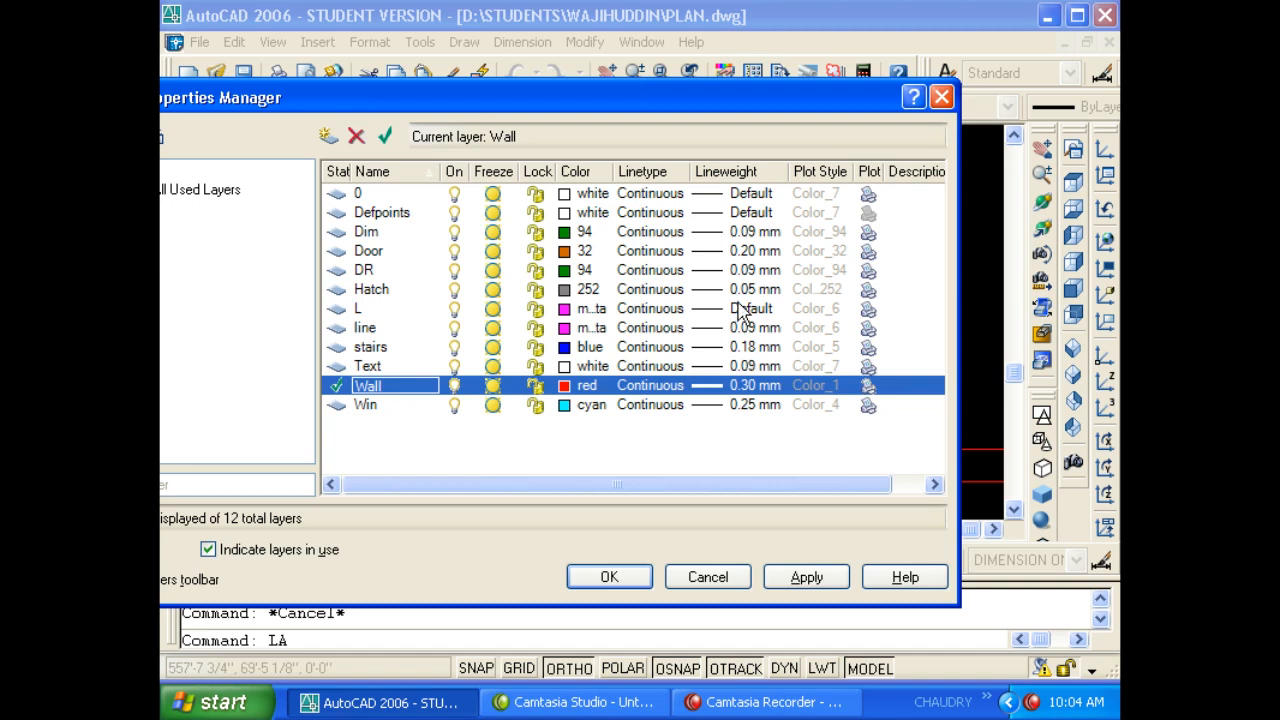
pyautogui.click(743, 233)
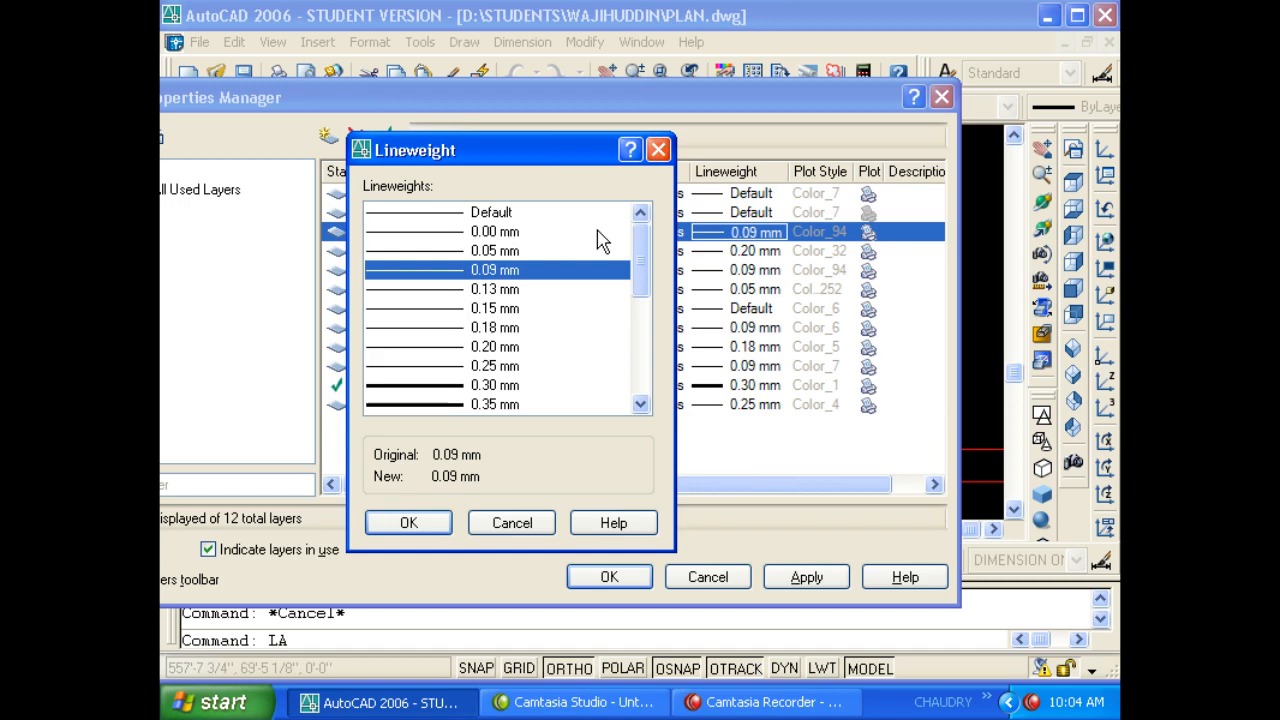
pyautogui.press('Escape')
pyautogui.press('Escape')
pyautogui.press('Escape')
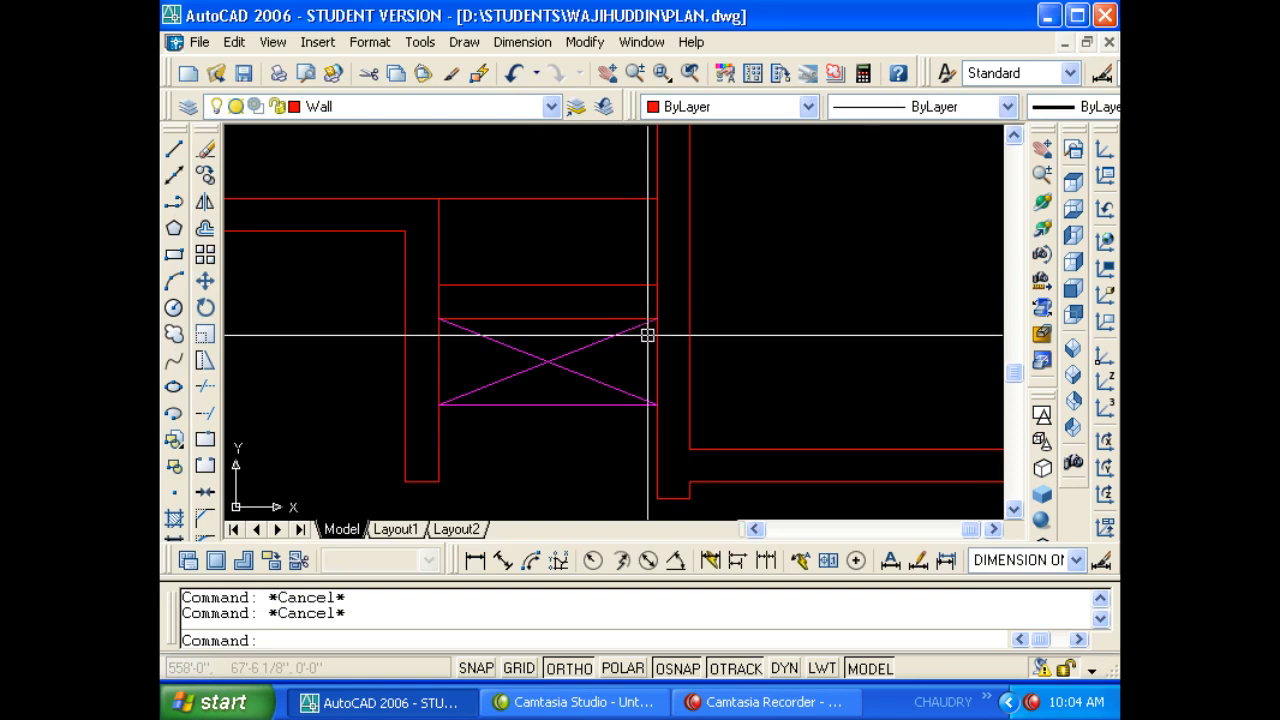
# Draw two crossing diagonals between the corners of the upper closet.
pyautogui.scroll(2, 649, 334)
pyautogui.write('L')
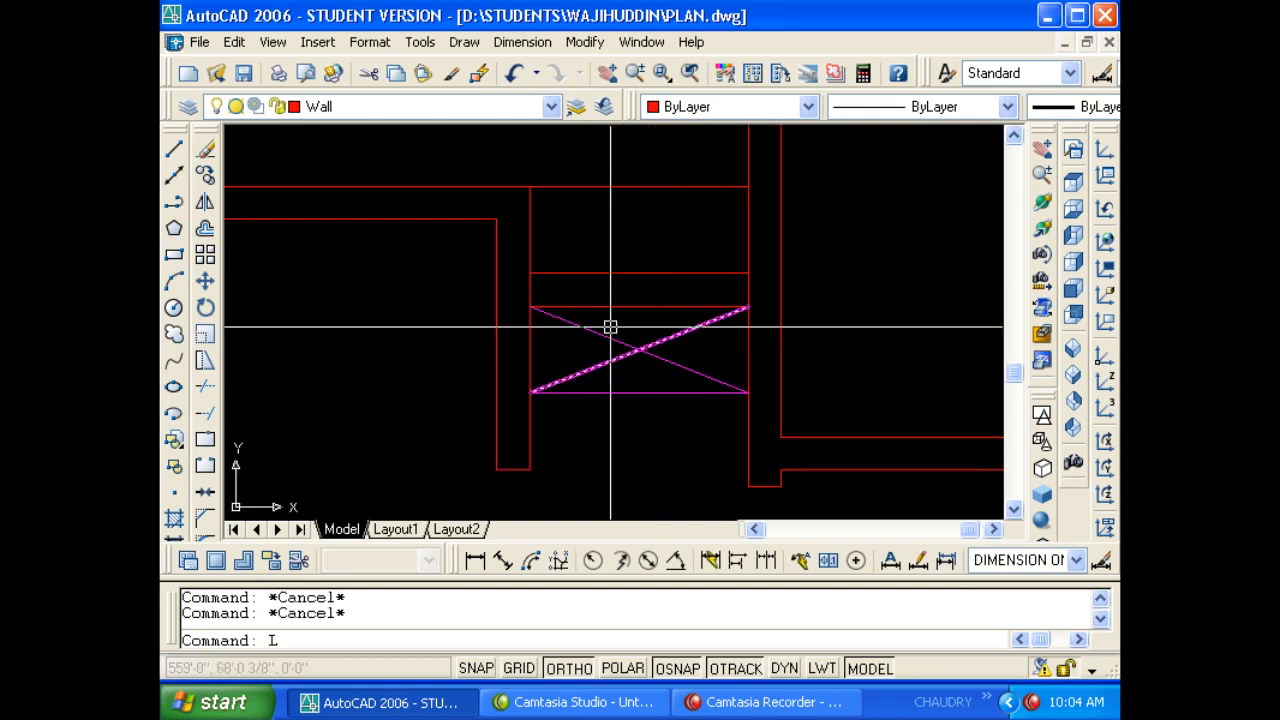
pyautogui.press('Return')
pyautogui.click(530, 272)
pyautogui.click(740, 189)
pyautogui.press('Escape')
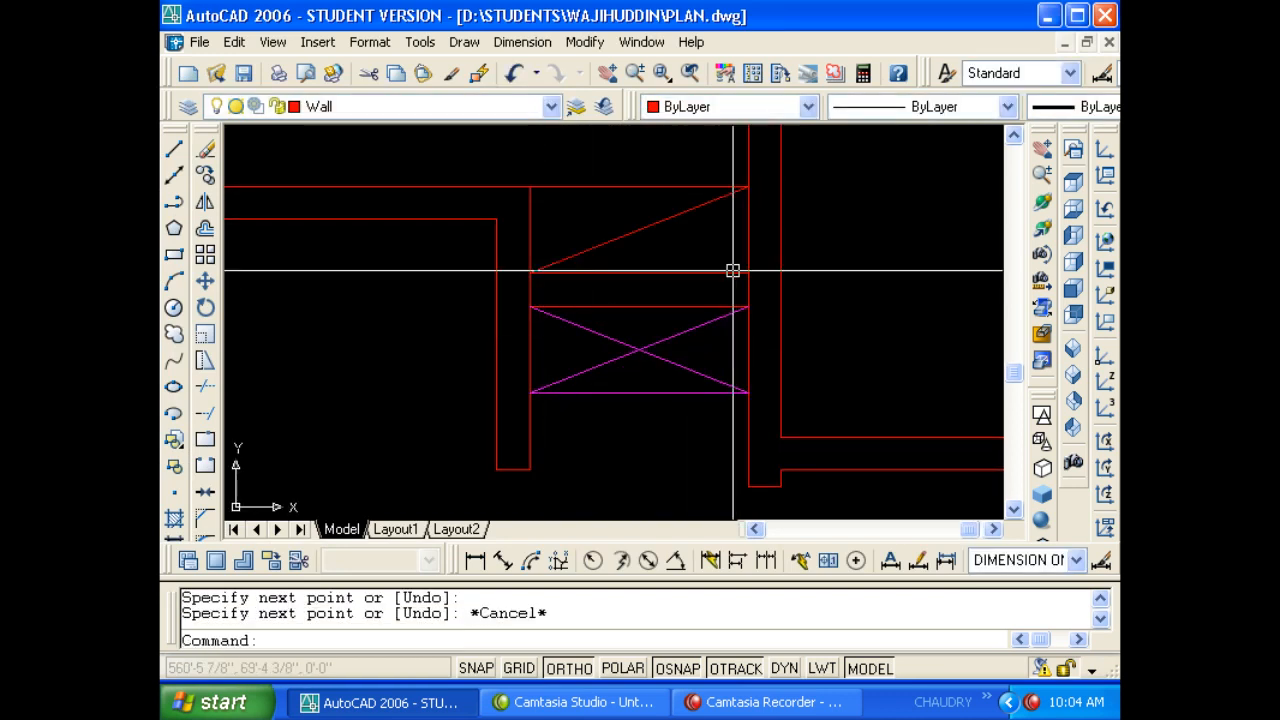
pyautogui.press('Return')
pyautogui.click(740, 270)
pyautogui.click(542, 185)
pyautogui.press('Escape')
# Match the upper closet's diagonals and top line to the properties of the lower closet's magenta diagonal.
pyautogui.write('MA')
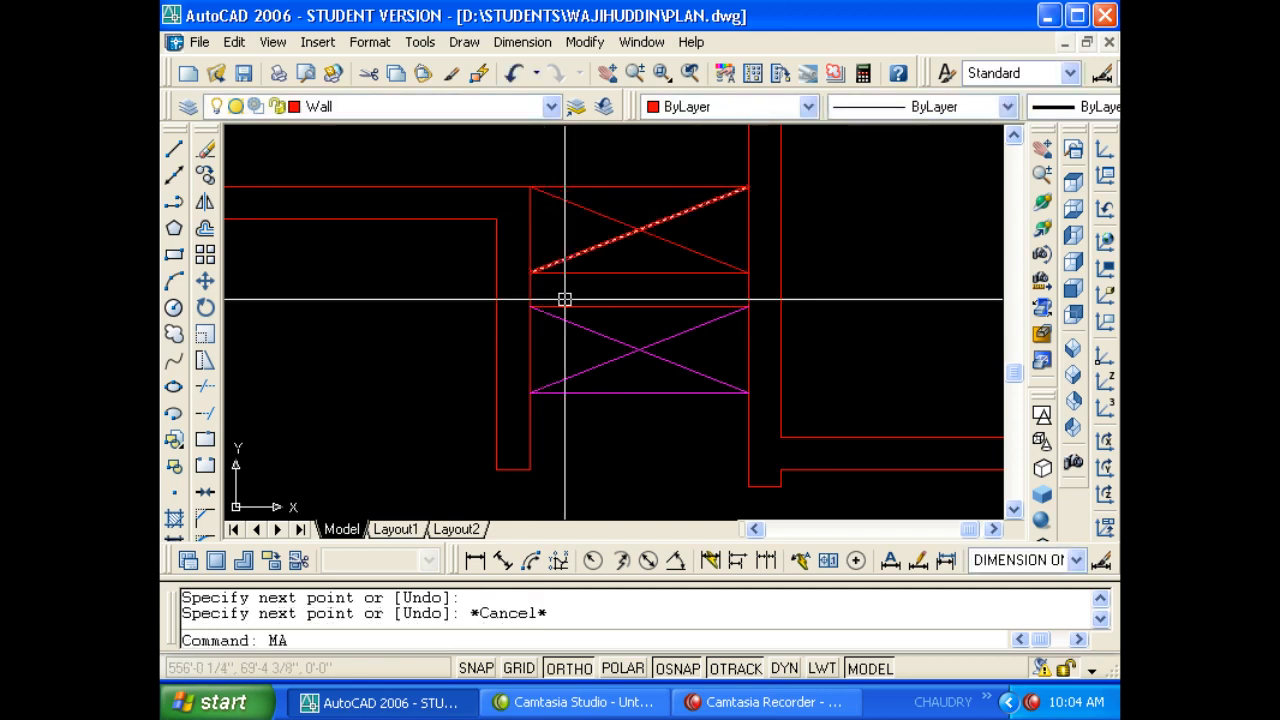
pyautogui.press('Return')
pyautogui.click(606, 336)
pyautogui.click(631, 266)
pyautogui.click(623, 220)
pyautogui.press('Escape')
pyautogui.scroll(-4, 629, 250)
pyautogui.press('Escape')
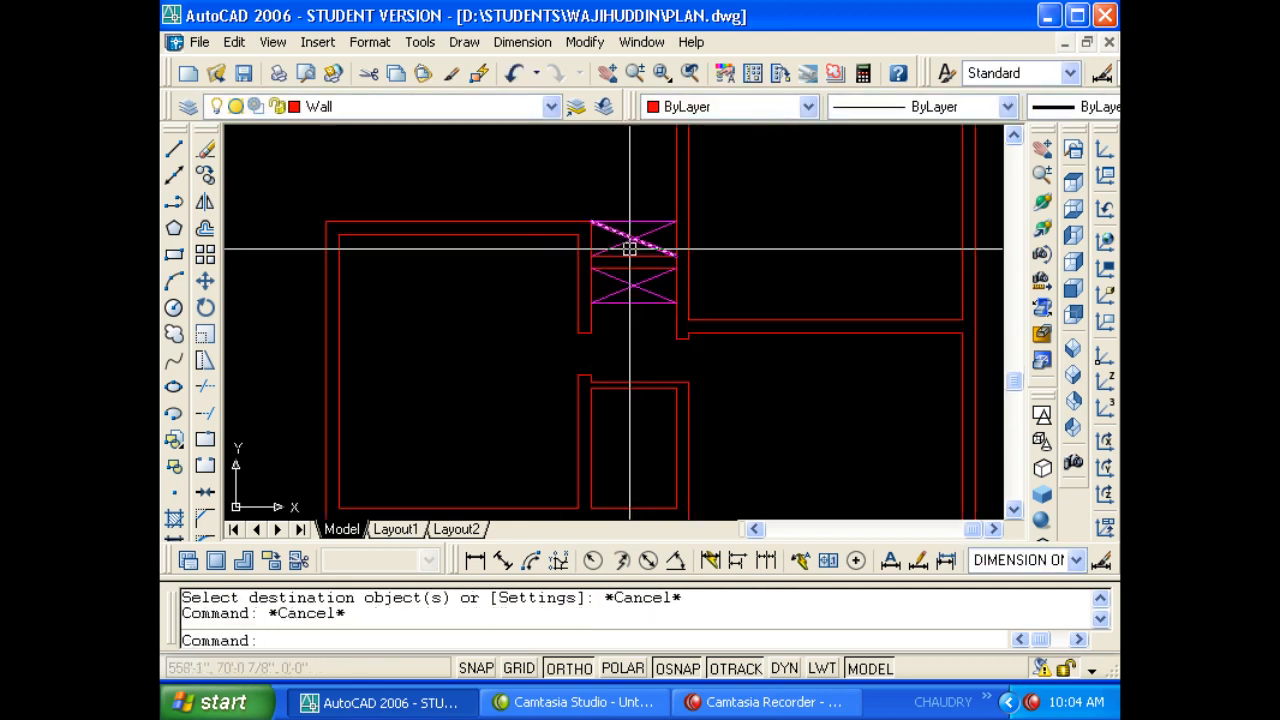
# Trim the wall line segments where the 9" partition between the two closets meets the side walls.
pyautogui.press('Escape')
pyautogui.write('TR')
pyautogui.press('Return')
pyautogui.press('Return')
pyautogui.scroll(6, 663, 259)
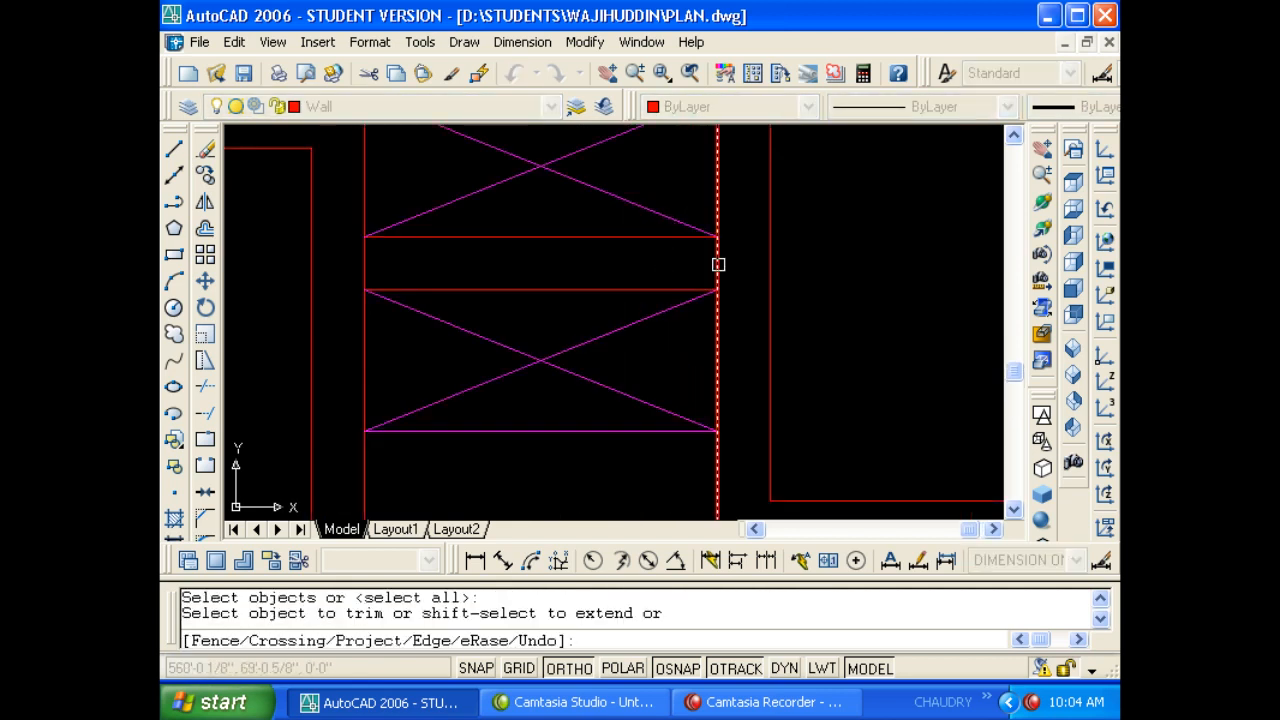
pyautogui.click(709, 270)
pyautogui.scroll(-4, 709, 271)
pyautogui.click(711, 271)
pyautogui.scroll(3, 586, 270)
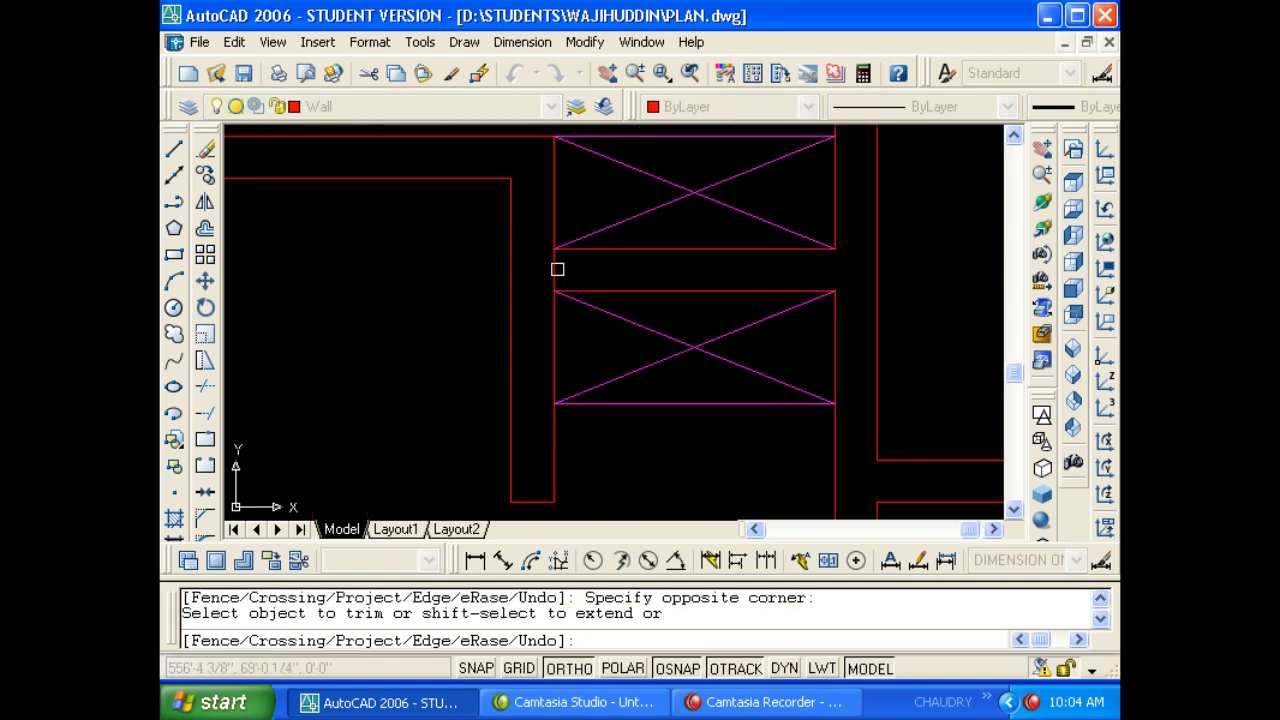
pyautogui.press('Escape')
pyautogui.press('Escape')
# Examine the dress closets, lounge, kitchen and laundry area in the original plan.
pyautogui.scroll(-4, 606, 277)
pyautogui.scroll(-2, 642, 267)
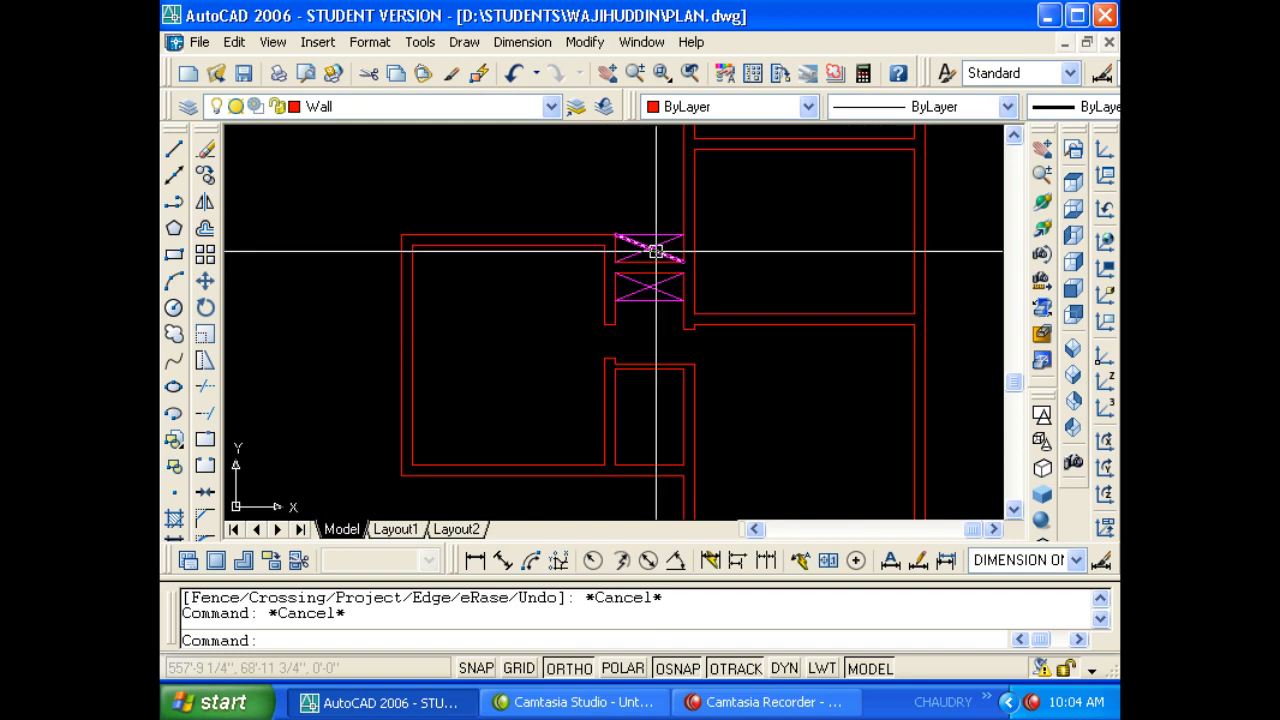
pyautogui.scroll(-5, 595, 195)
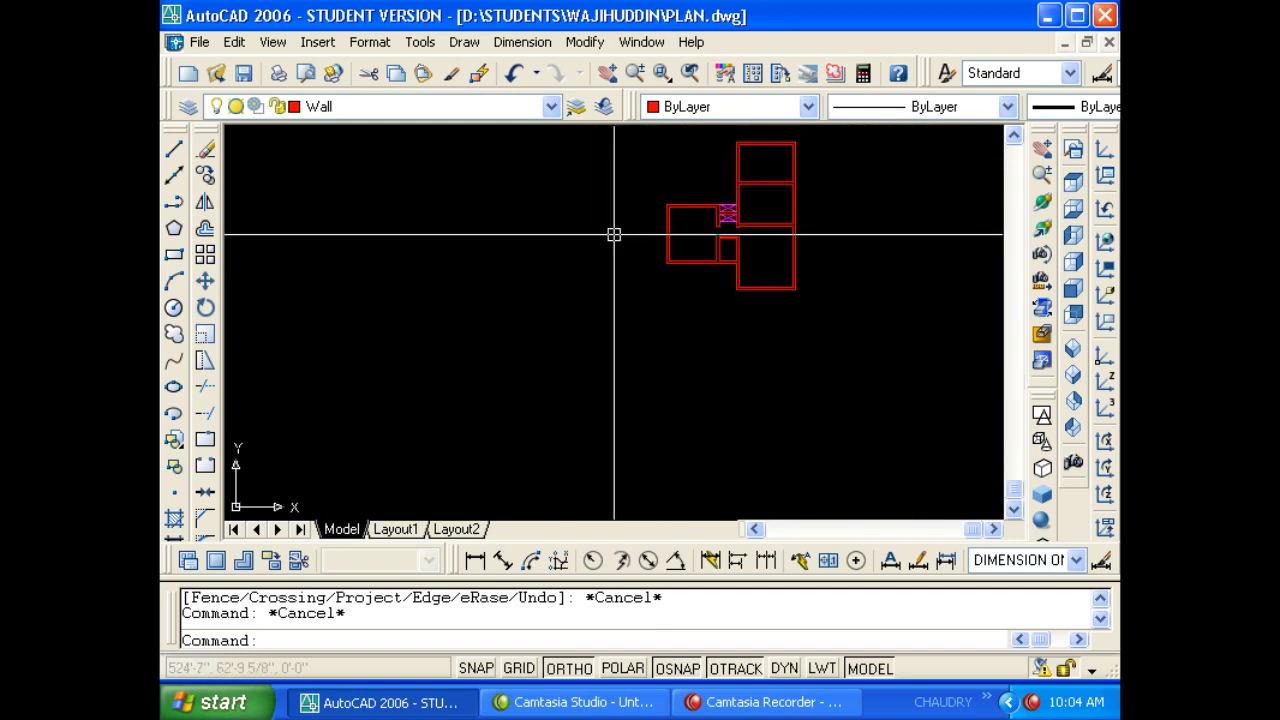
pyautogui.scroll(10, 381, 240)
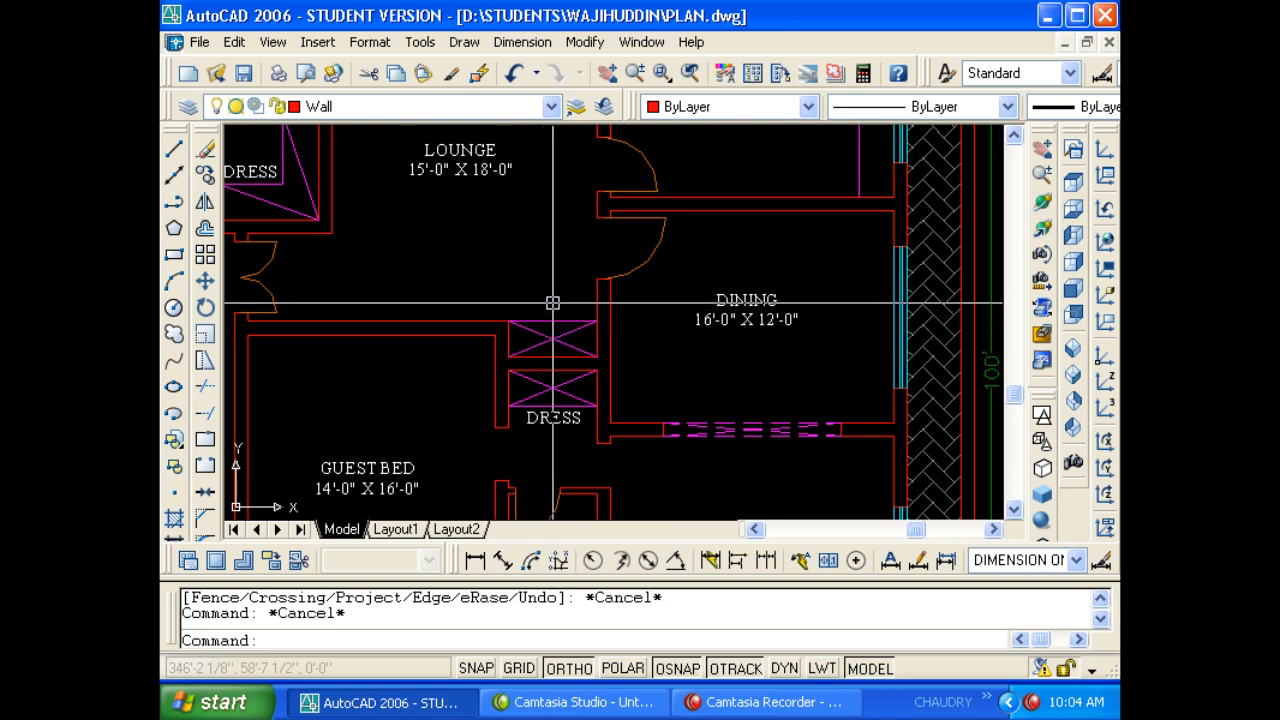
pyautogui.moveTo(553, 300); pyautogui.dragTo(559, 316, button='middle')
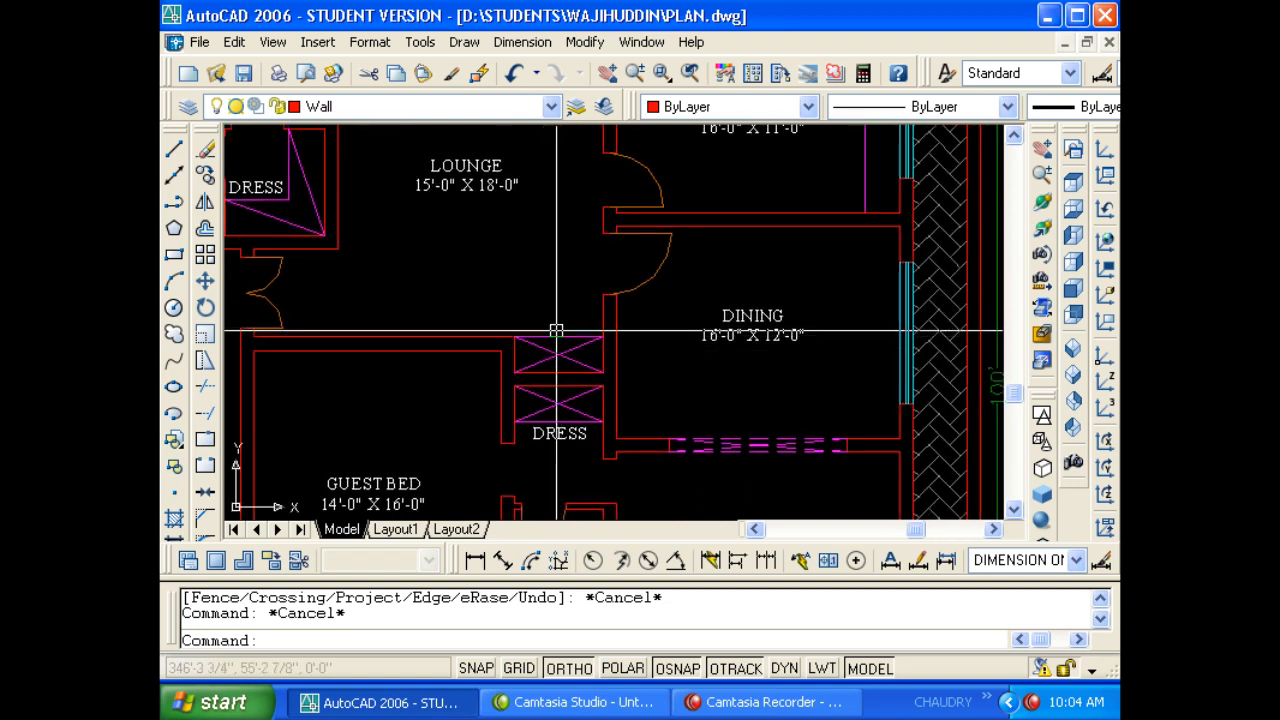
pyautogui.scroll(-2, 465, 360)
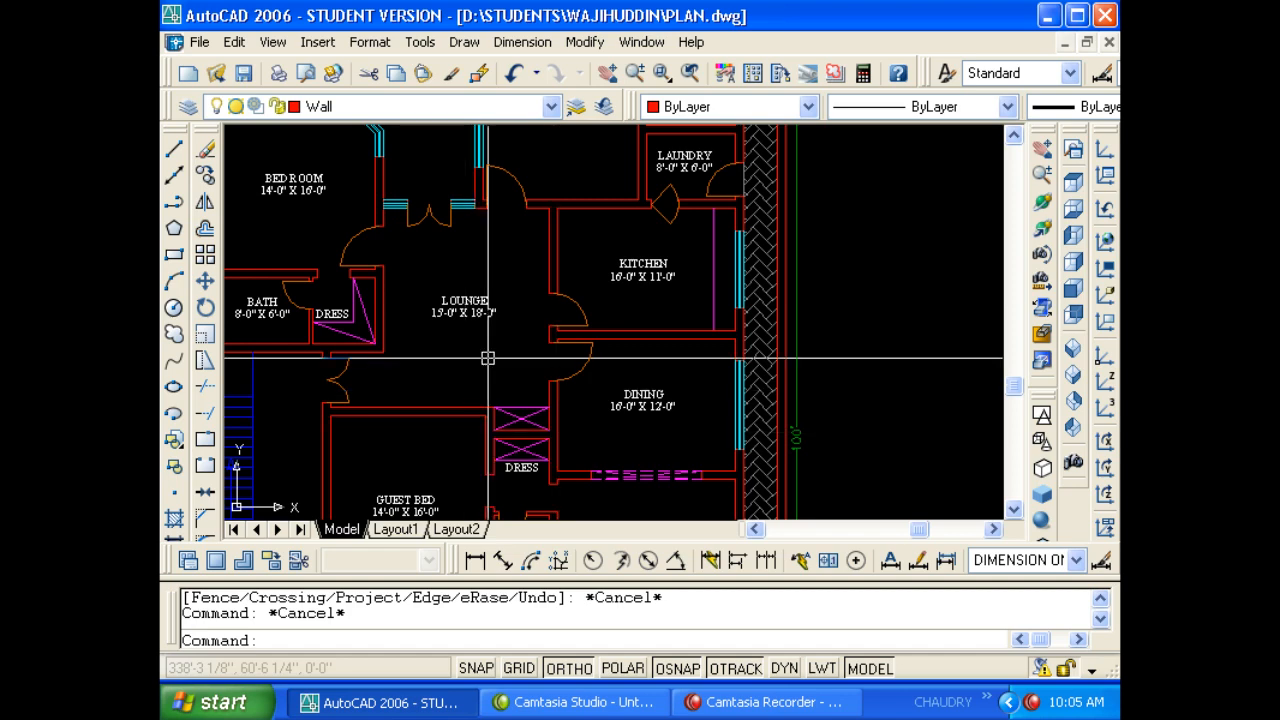
pyautogui.scroll(-5, 470, 357)
pyautogui.scroll(5, 470, 357)
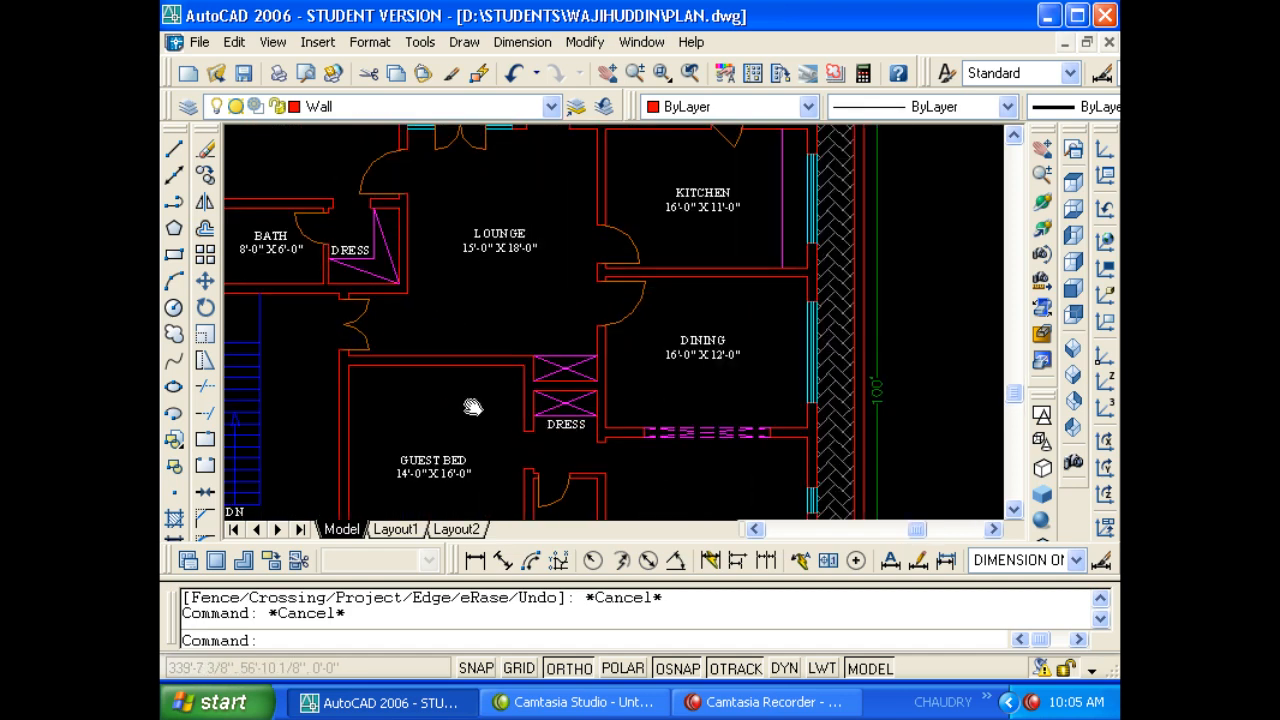
pyautogui.scroll(-5, 520, 402)
pyautogui.scroll(5, 586, 337)
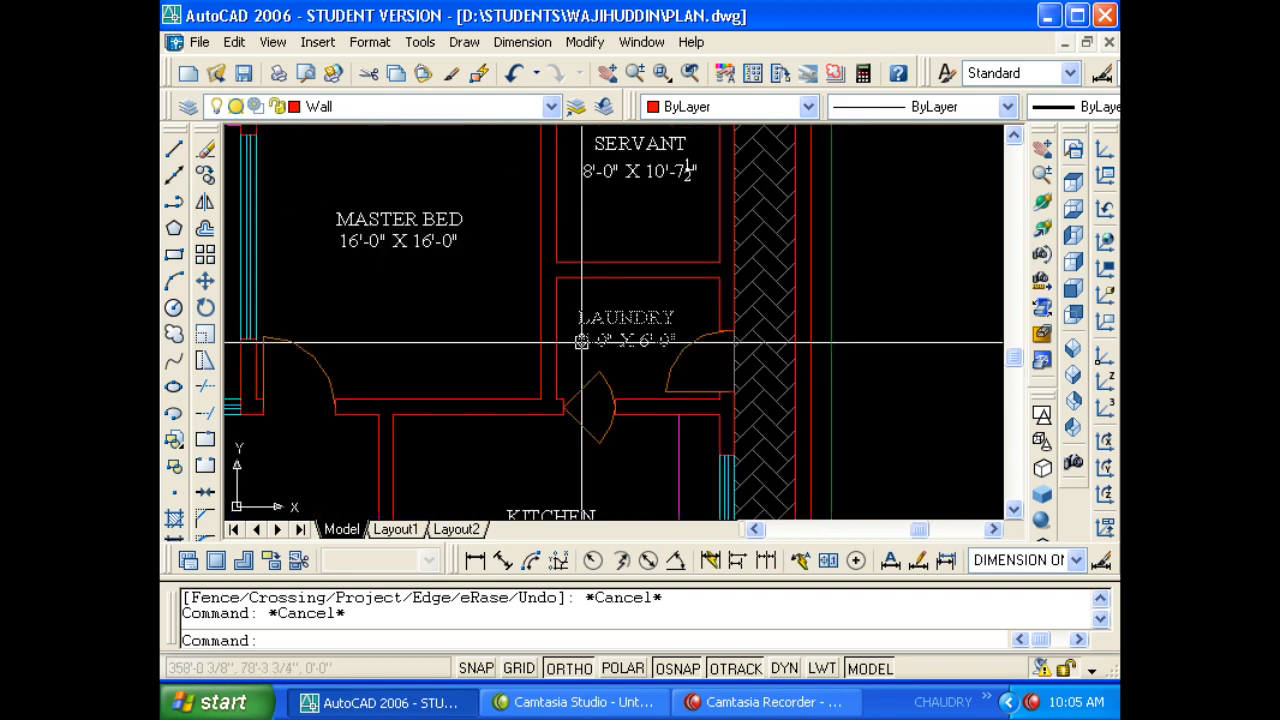
# Measure the laundry's width from the outer wall to the master bedroom wall in the original plan, and erase the temporary dimension.
pyautogui.scroll(-1, 606, 366)
pyautogui.scroll(2, 548, 425)
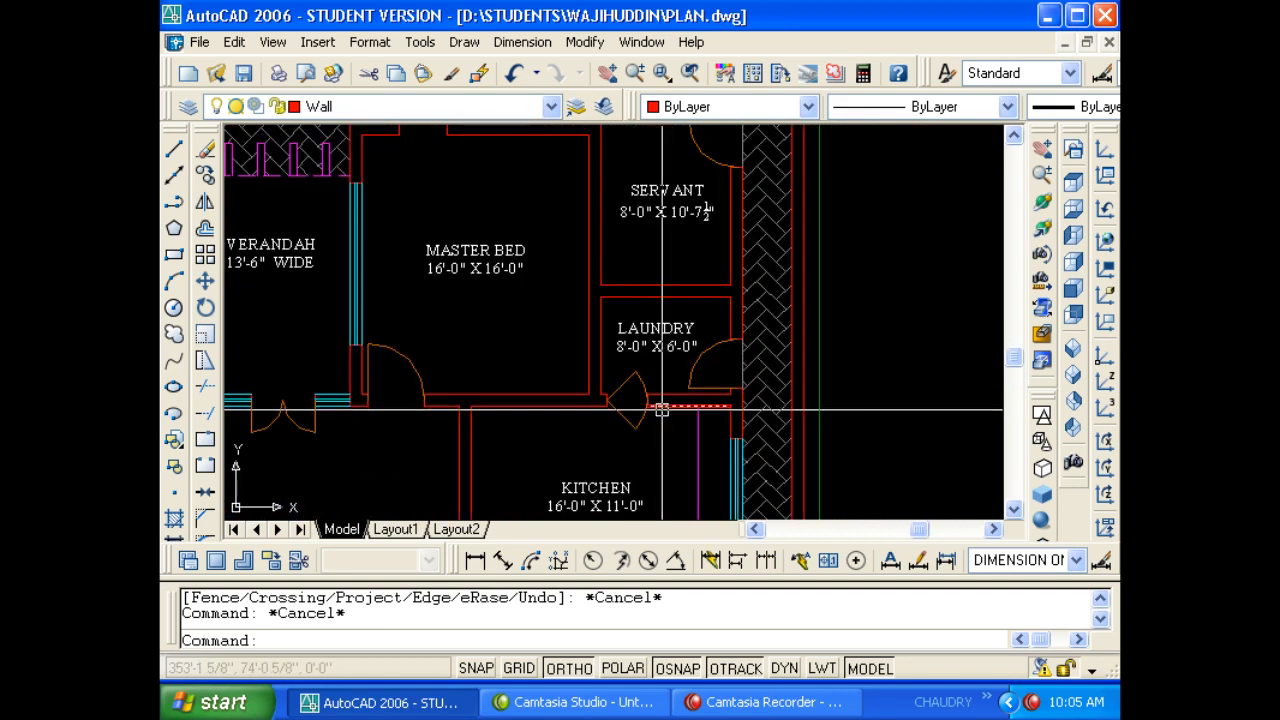
pyautogui.press('Escape')
pyautogui.write('DLI')
pyautogui.press('Return')
pyautogui.scroll(3, 716, 350)
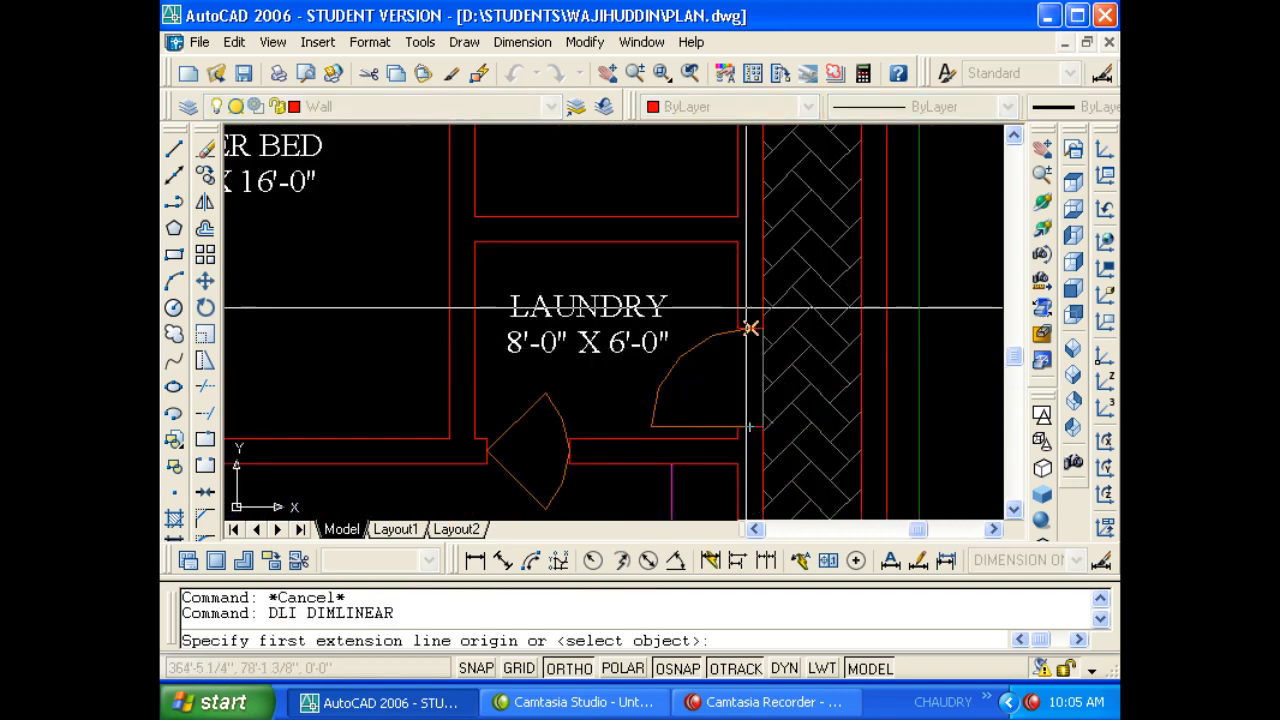
pyautogui.scroll(3, 762, 328)
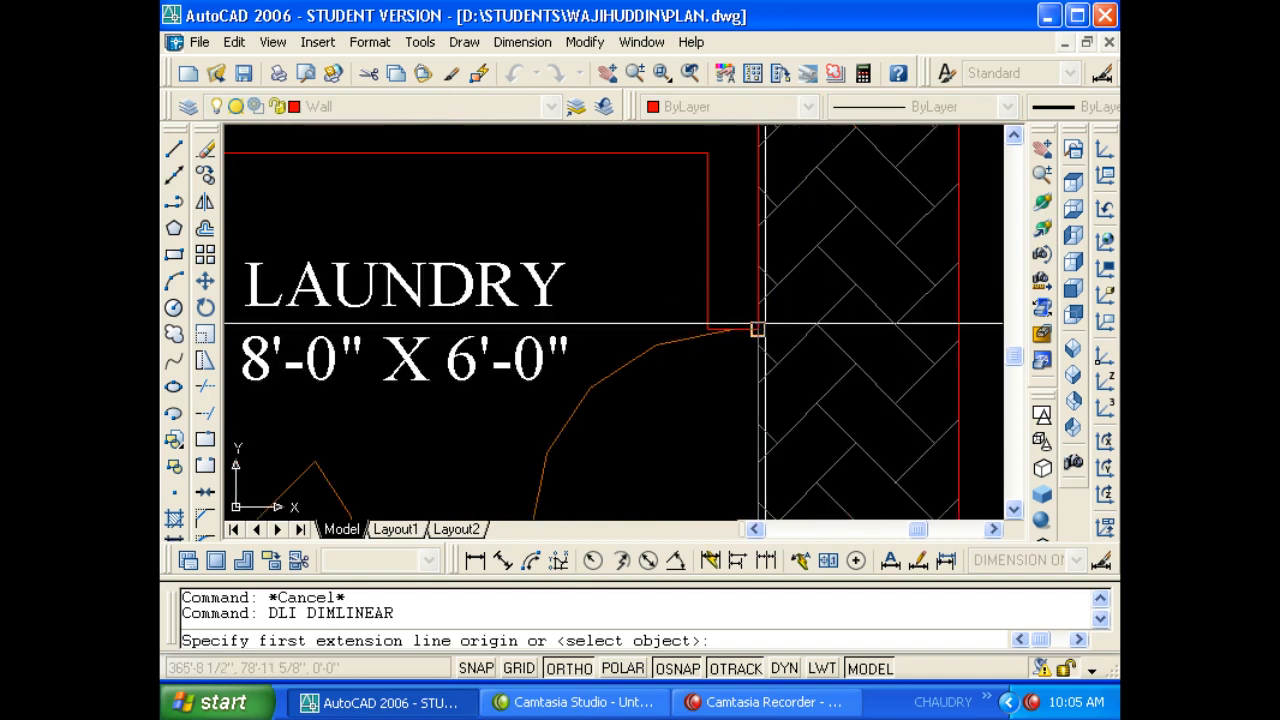
pyautogui.click(837, 331)
pyautogui.scroll(-4, 837, 331)
pyautogui.click(496, 340)
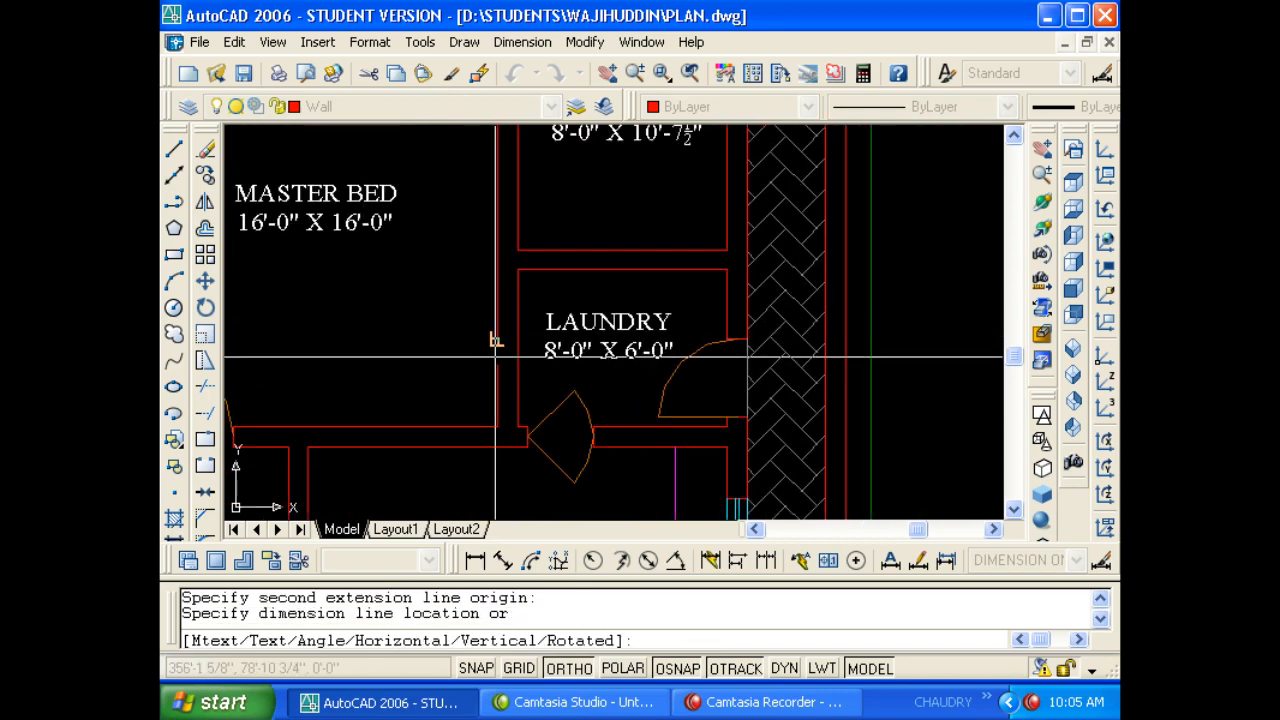
pyautogui.click(535, 366)
pyautogui.press('Escape')
pyautogui.press('Escape')
pyautogui.scroll(2, 536, 373)
pyautogui.click(523, 364)
pyautogui.write('E')
pyautogui.press('Return')
# Offset the outer right wall line of the redrawn kitchen 9'6" inward to locate the laundry's left wall.
pyautogui.scroll(-5, 500, 371)
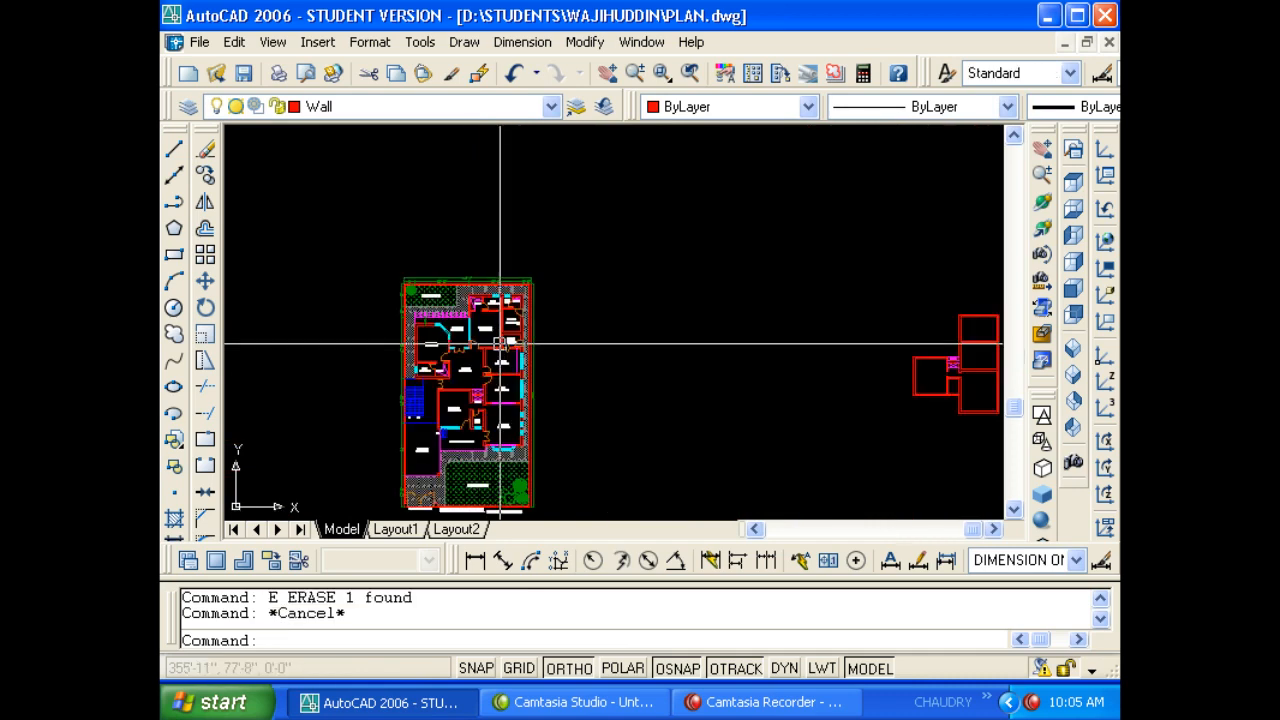
pyautogui.scroll(5, 709, 343)
pyautogui.scroll(2, 632, 335)
pyautogui.moveTo(632, 335); pyautogui.dragTo(630, 448, button='middle')
pyautogui.press('Escape')
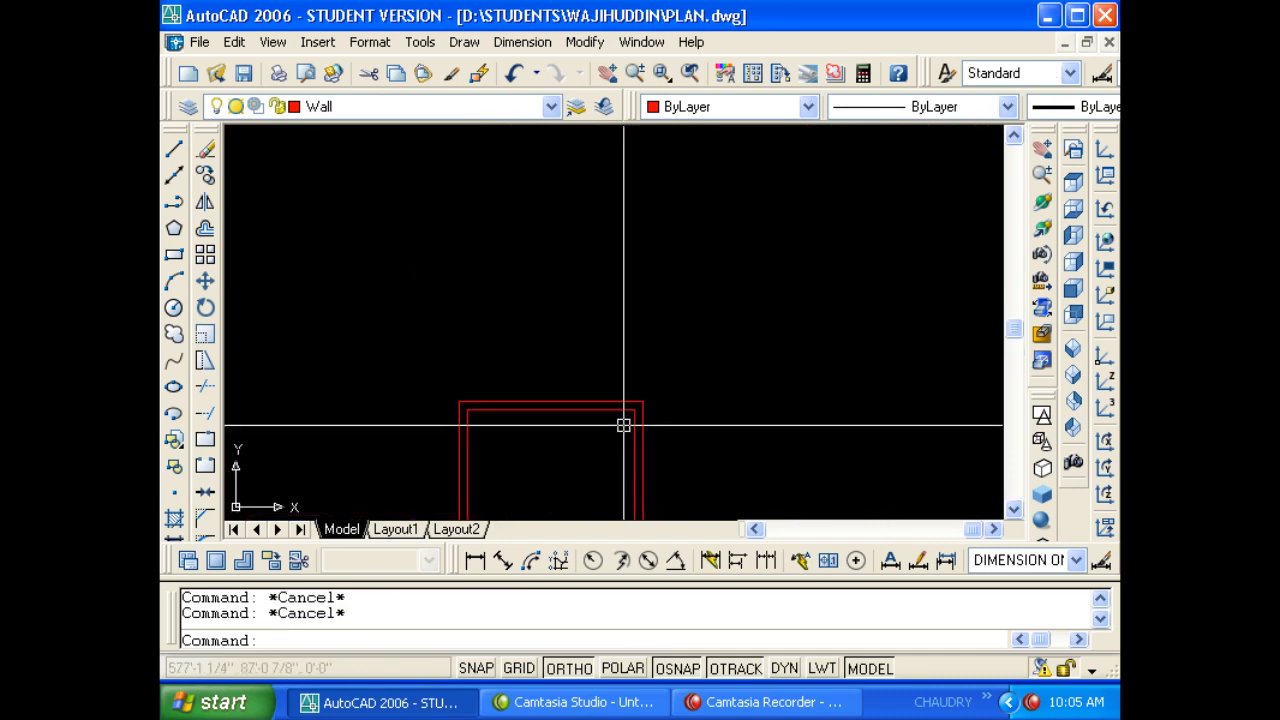
pyautogui.write('O')
pyautogui.press('Return')
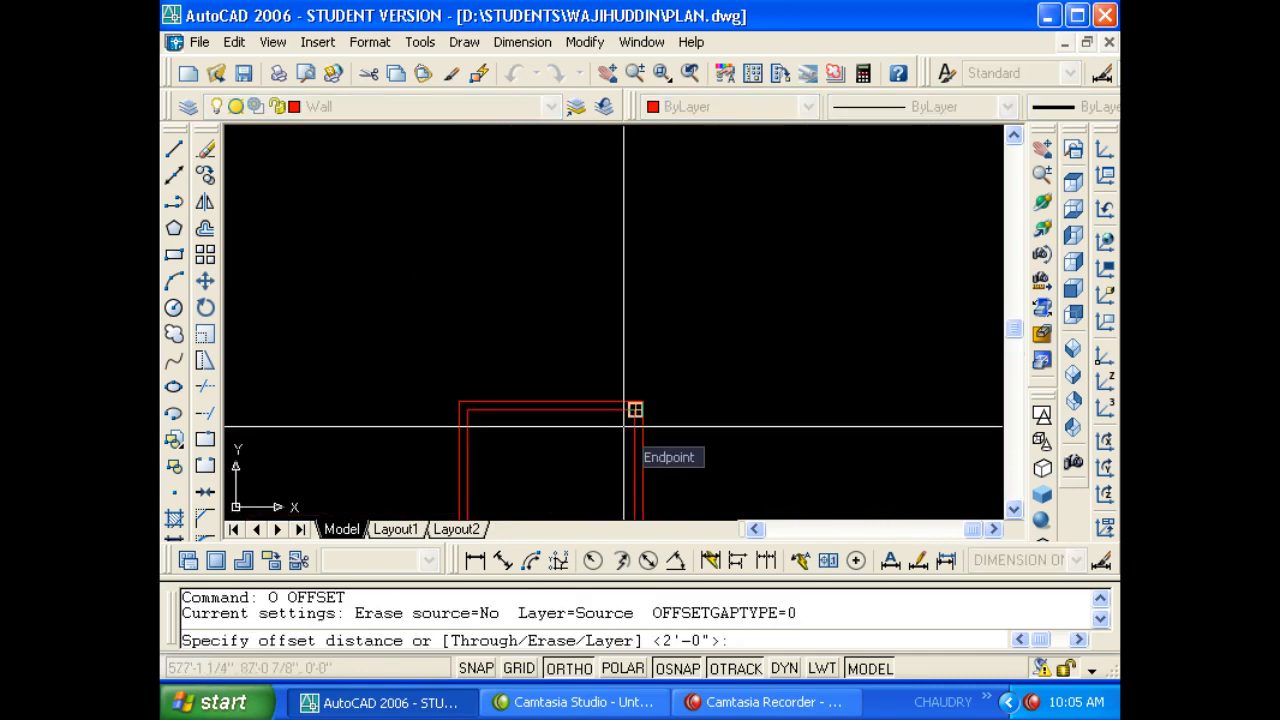
pyautogui.write("9'6")
pyautogui.press('Return')
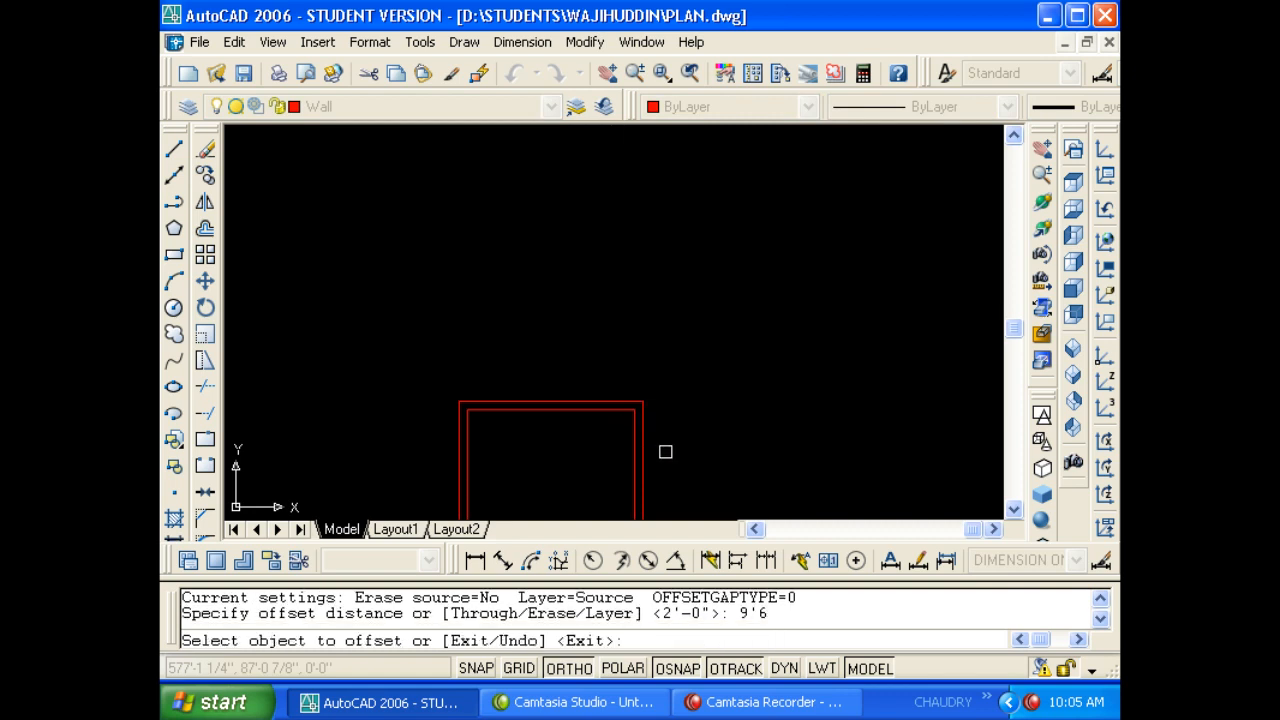
pyautogui.scroll(1, 665, 452)
pyautogui.click(634, 429)
pyautogui.click(600, 432)
pyautogui.press('Escape')
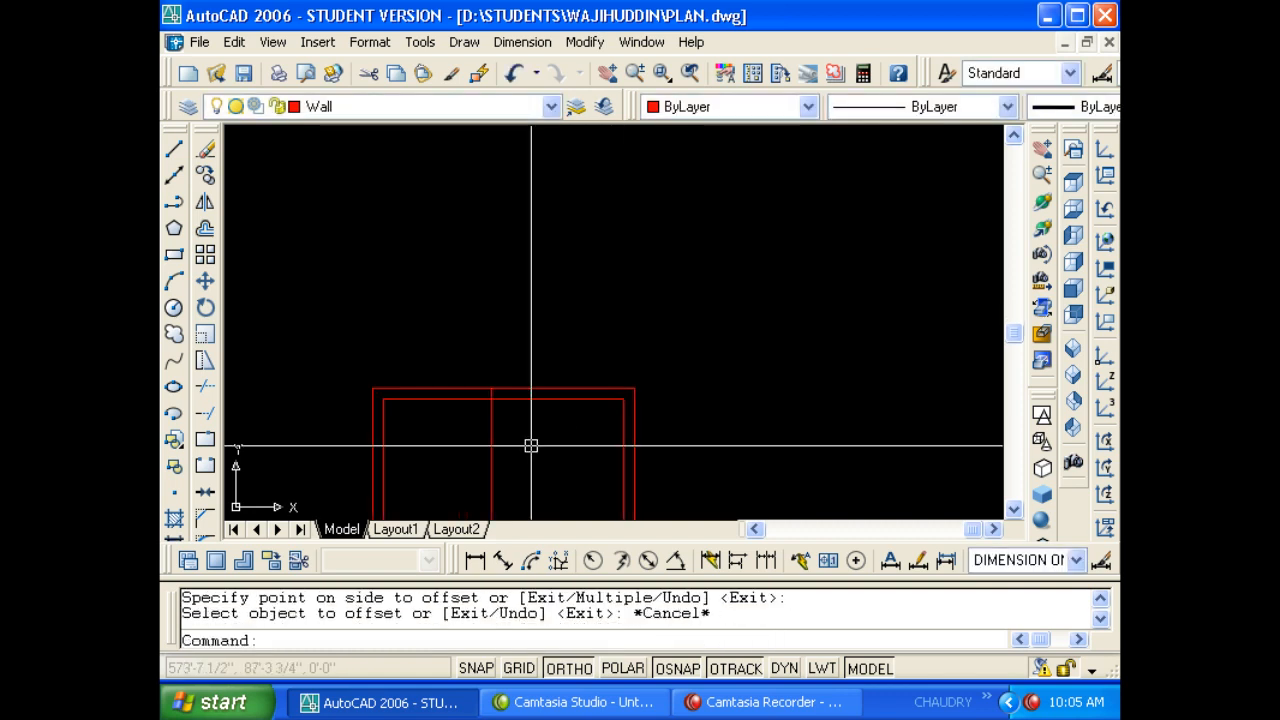
pyautogui.press('Escape')
pyautogui.press('Escape')
# Offset the new vertical wall line 9" to the left to give the wall its thickness.
pyautogui.write('o')
pyautogui.press('Return')
pyautogui.write('9')
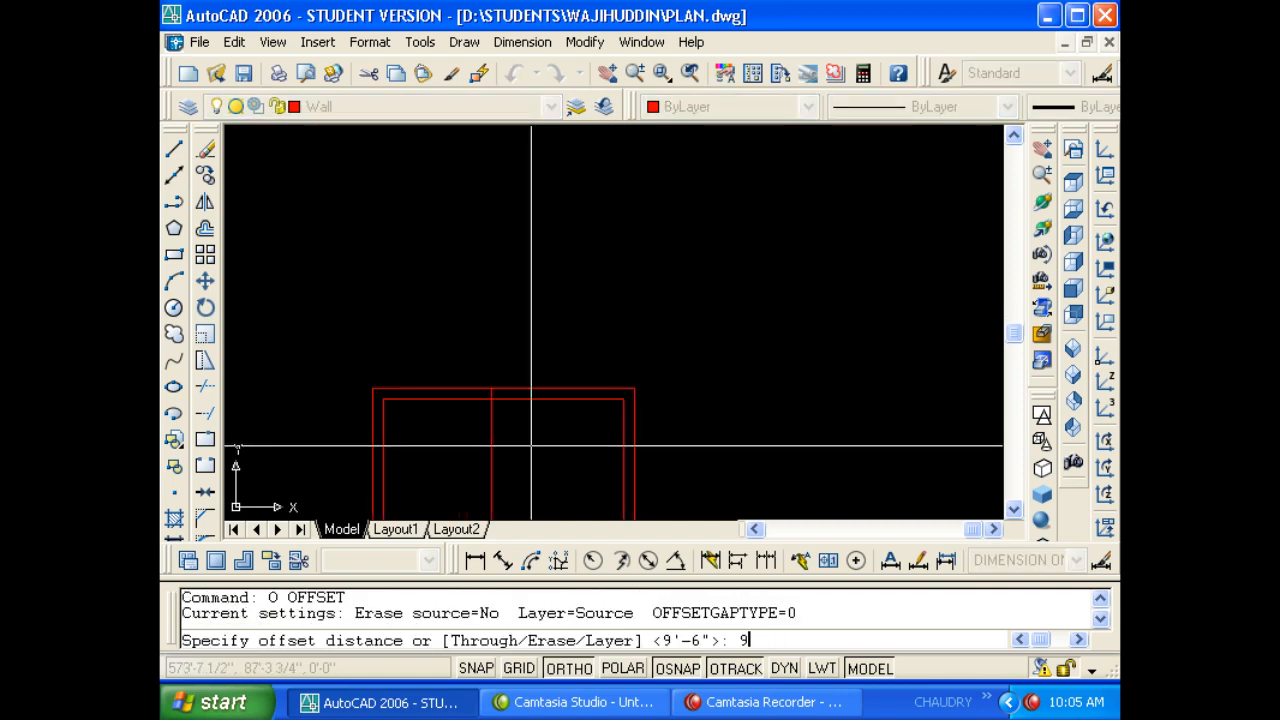
pyautogui.press('Return')
pyautogui.click(484, 437)
pyautogui.click(457, 428)
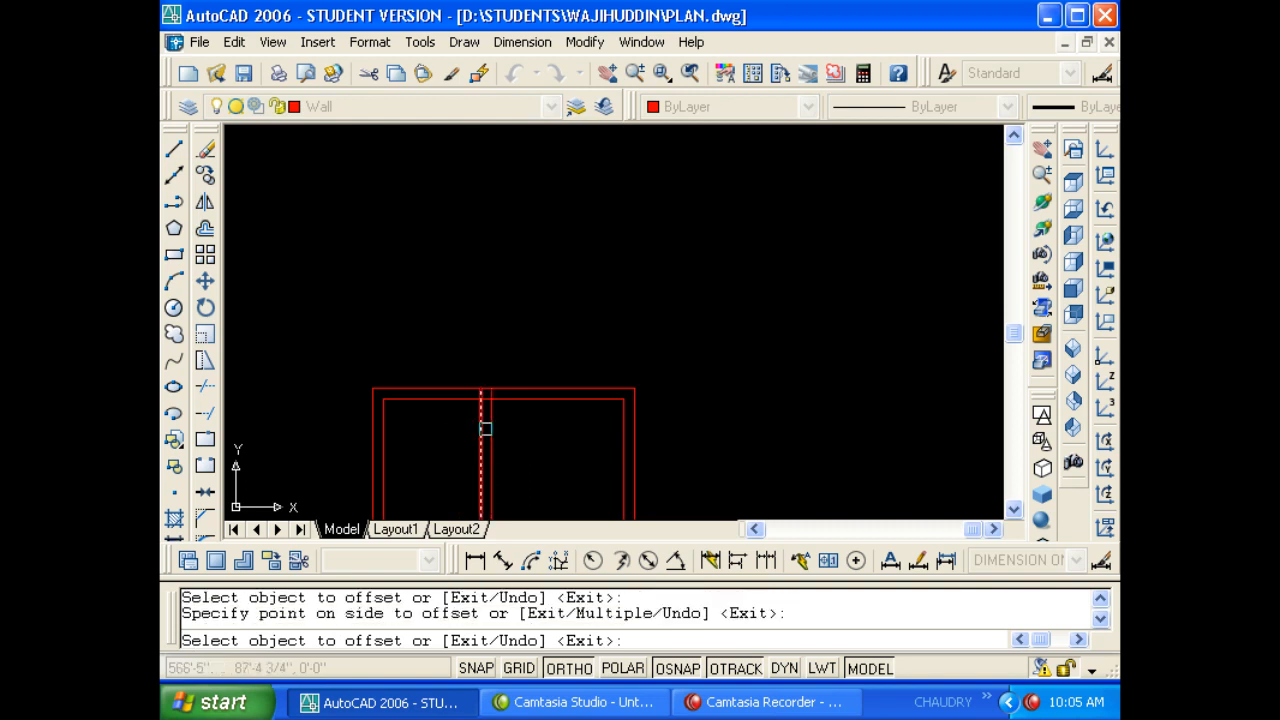
pyautogui.press('Escape')
pyautogui.press('Escape')
# Draw a horizontal helper line a short distance above the kitchen, spanning across both new vertical lines.
pyautogui.write('l')
pyautogui.press('Return')
pyautogui.click(440, 233)
pyautogui.click(595, 233)
pyautogui.press('Escape')
pyautogui.press('Escape')
# Extend the two vertical wall lines up to the horizontal helper line.
pyautogui.write('EX')
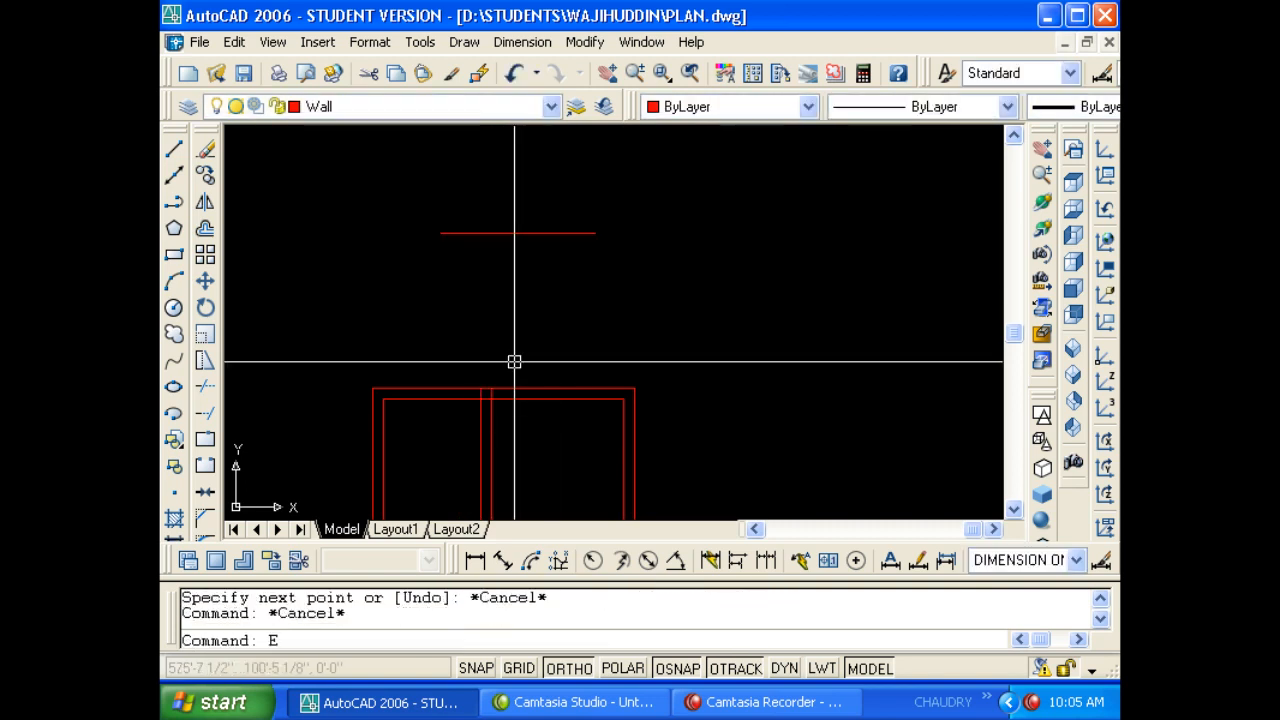
pyautogui.press('Escape')
pyautogui.press('Escape')
pyautogui.write('EX')
pyautogui.press('Return')
pyautogui.press('Return')
pyautogui.click(519, 405)
pyautogui.click(457, 414)
pyautogui.press('Escape')
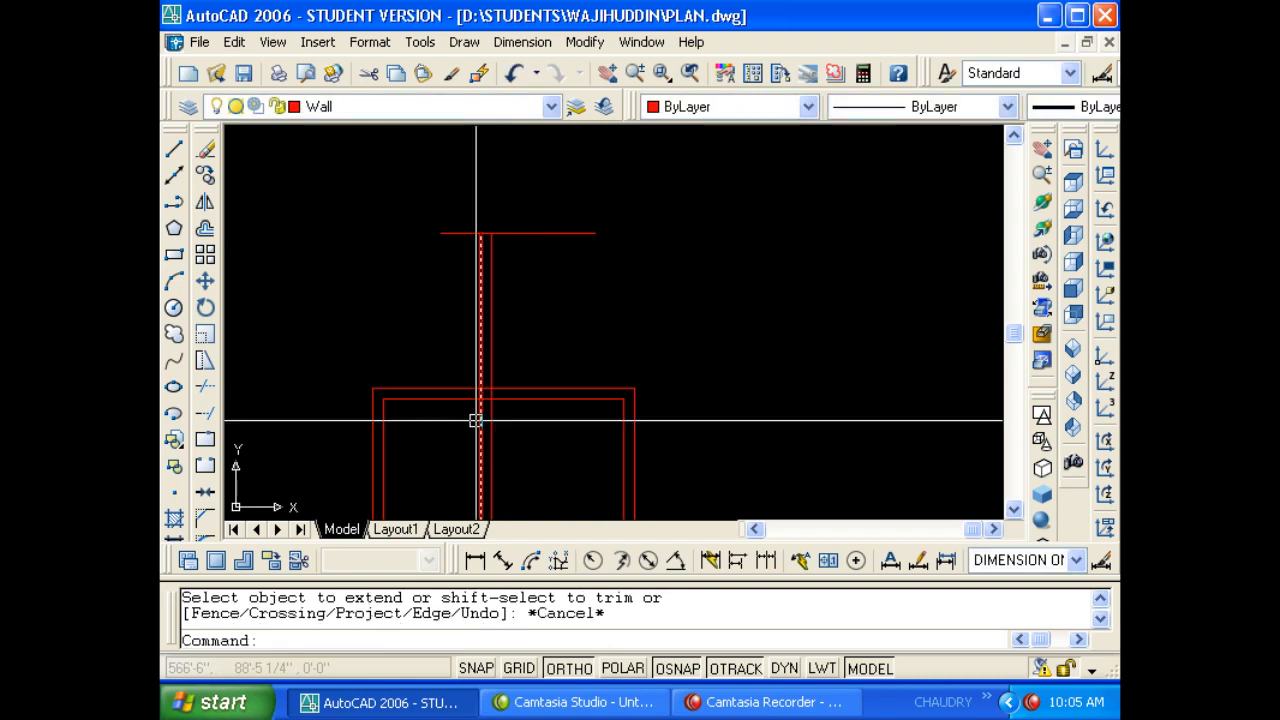
# Trim off the parts of the two vertical wall lines below the kitchen's outer top wall line.
pyautogui.write('TR')
pyautogui.press('Return')
pyautogui.press('Escape')
pyautogui.write('TR')
pyautogui.press('Return')
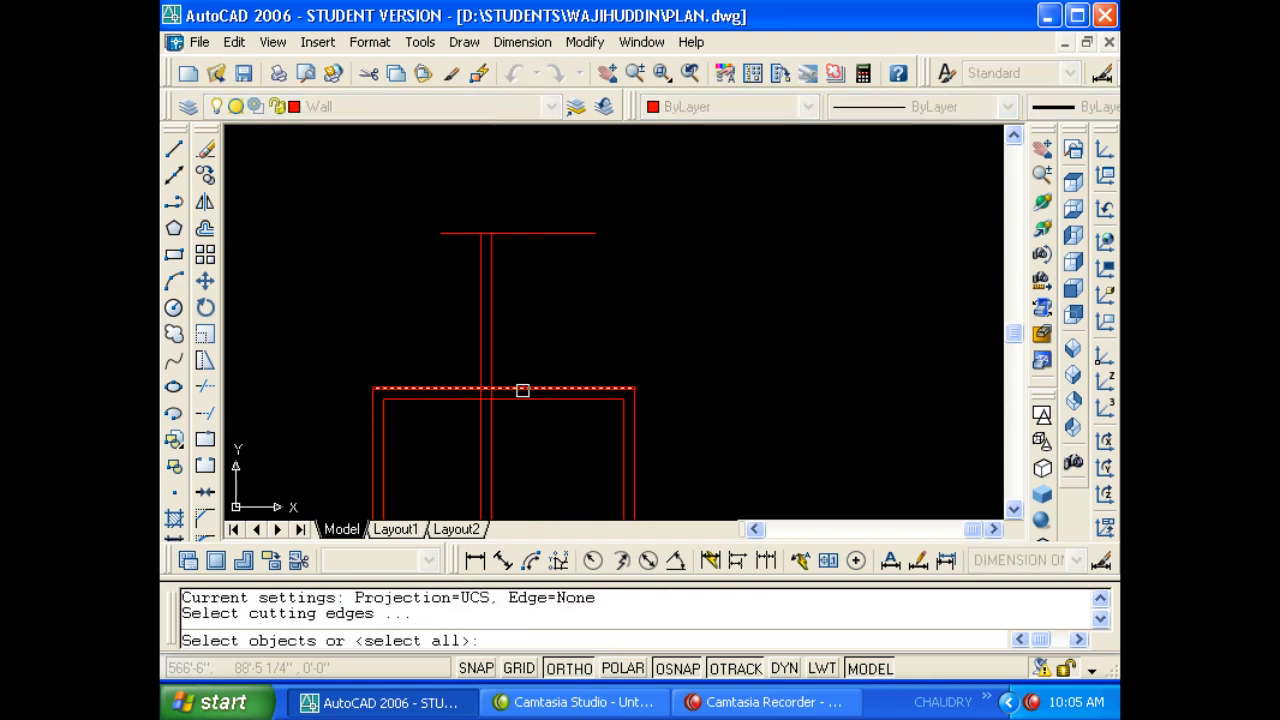
pyautogui.click(520, 388)
pyautogui.press('Return')
pyautogui.click(466, 423)
pyautogui.click(489, 434)
pyautogui.press('Escape')
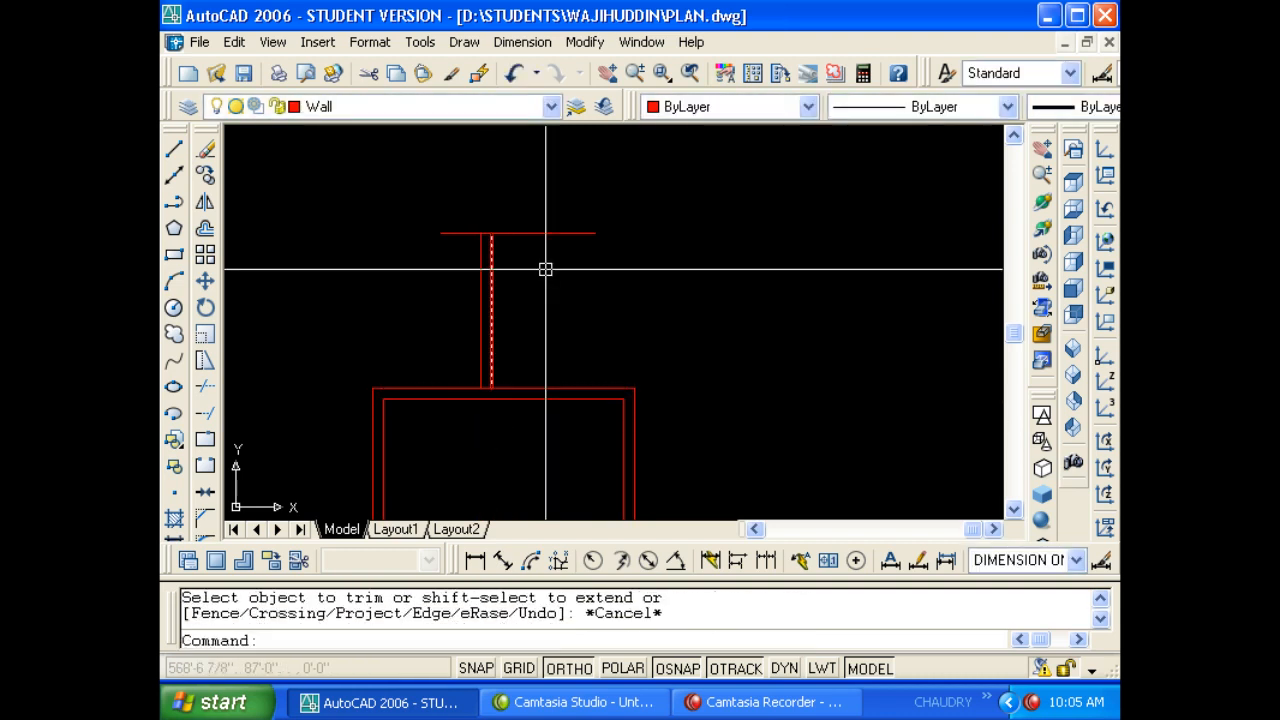
# Erase the horizontal helper line above the vertical wall lines.
pyautogui.click(546, 233)
pyautogui.write('E')
pyautogui.press('space')
pyautogui.press('Escape')
# Trim the segment of the kitchen's outer top wall line between the two vertical wall lines.
pyautogui.scroll(-2, 600, 274)
pyautogui.moveTo(600, 277); pyautogui.dragTo(645, 293, button='middle')
pyautogui.scroll(4, 597, 331)
pyautogui.press('Escape')
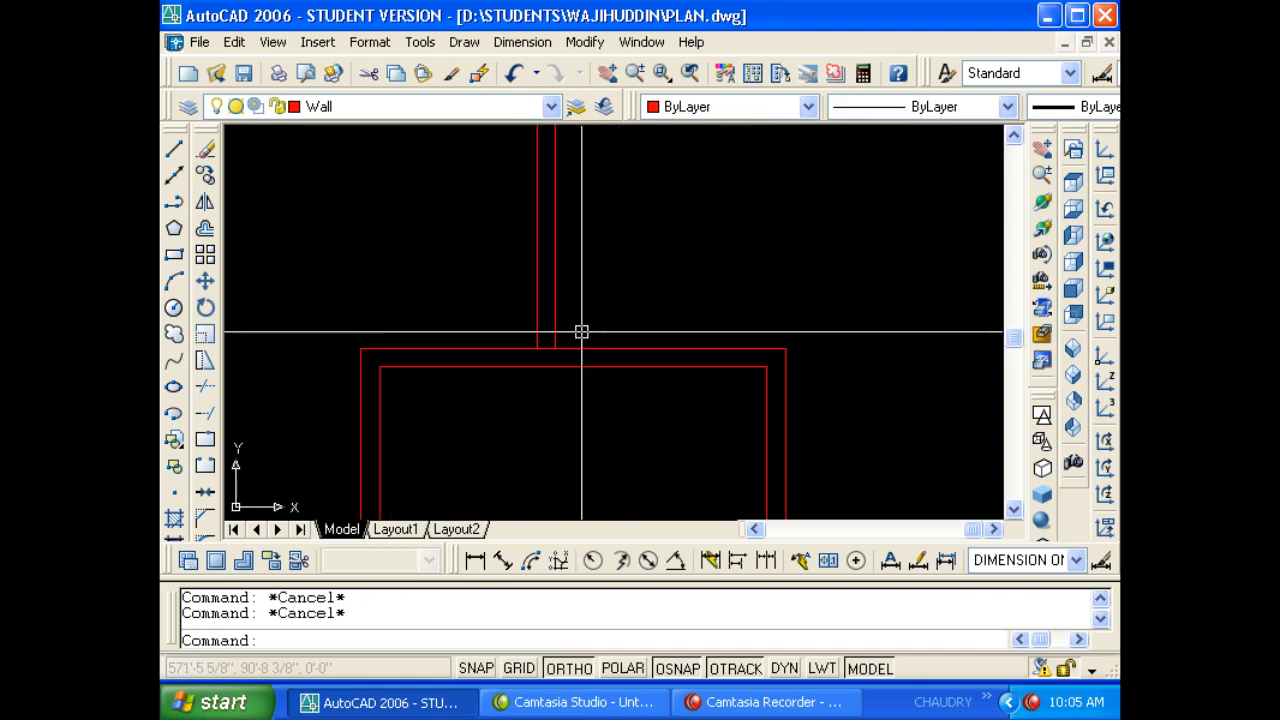
pyautogui.write('TR')
pyautogui.press('Return')
pyautogui.press('Return')
pyautogui.click(546, 349)
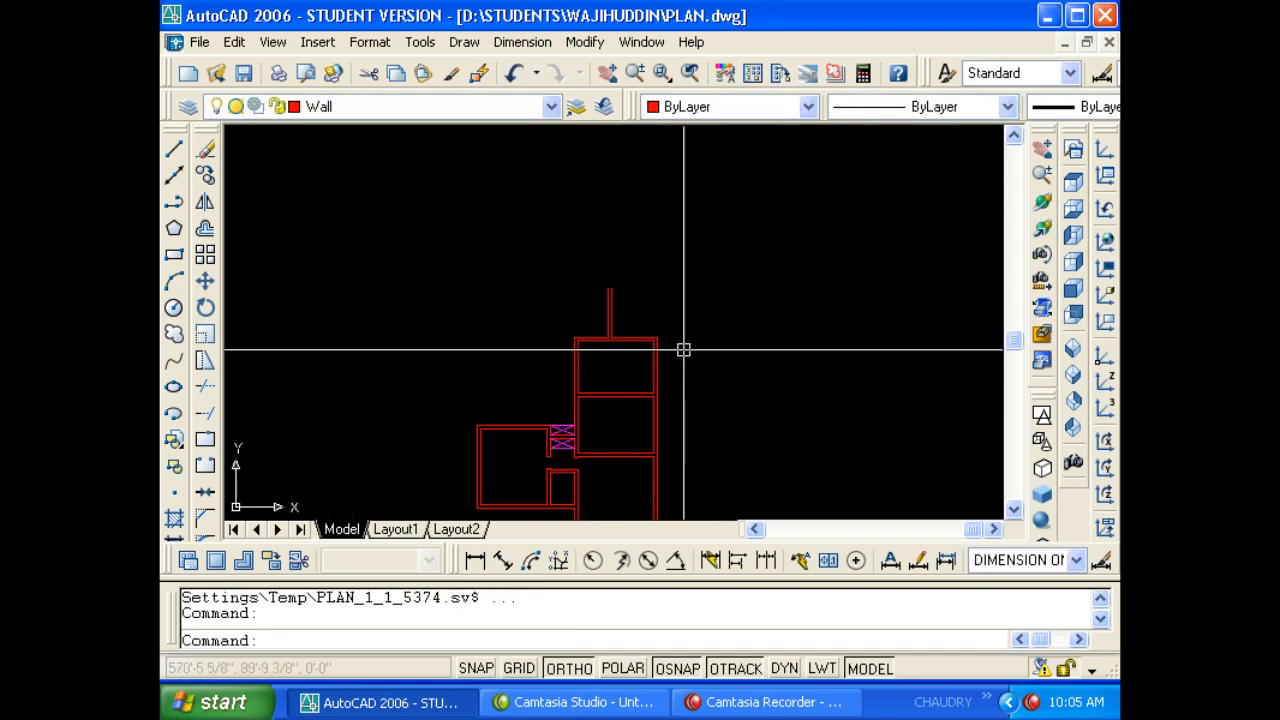
# Examine the laundry's labelled size and walls in the original plan.
pyautogui.scroll(-5, 489, 383)
pyautogui.scroll(6, 517, 357)
pyautogui.scroll(5, 530, 375)
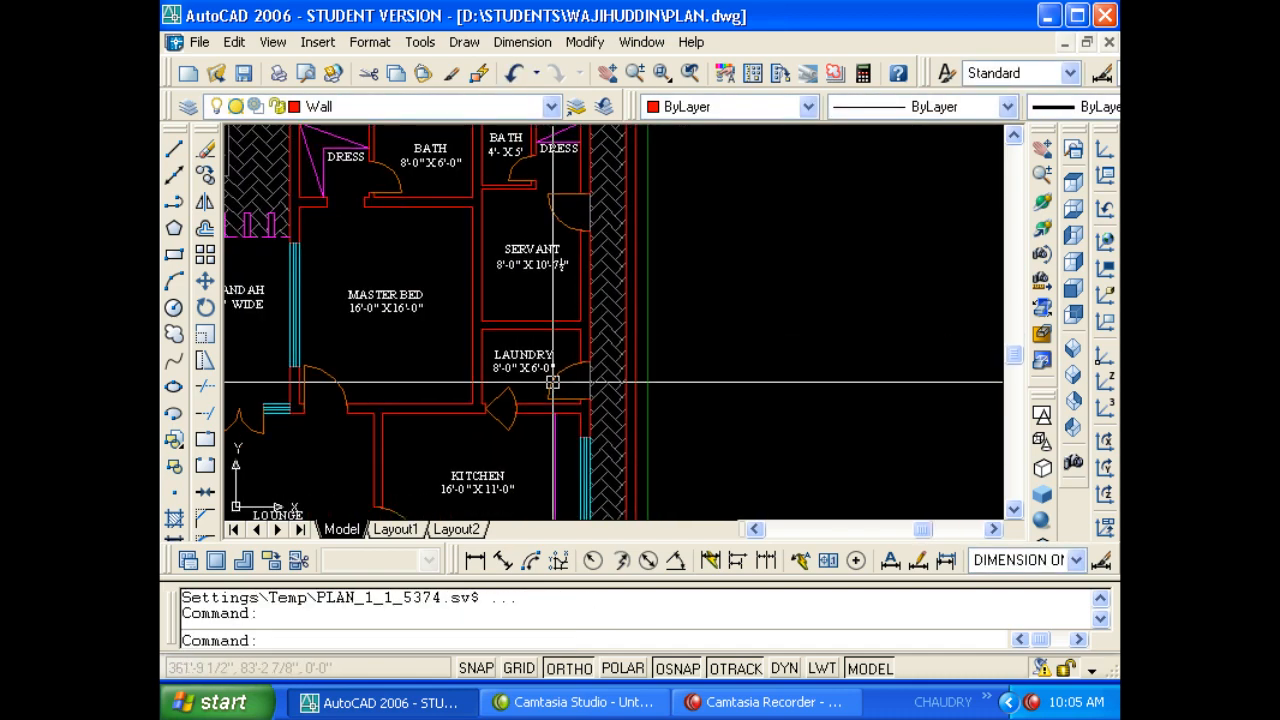
pyautogui.moveTo(492, 336); pyautogui.dragTo(491, 304, button='middle')
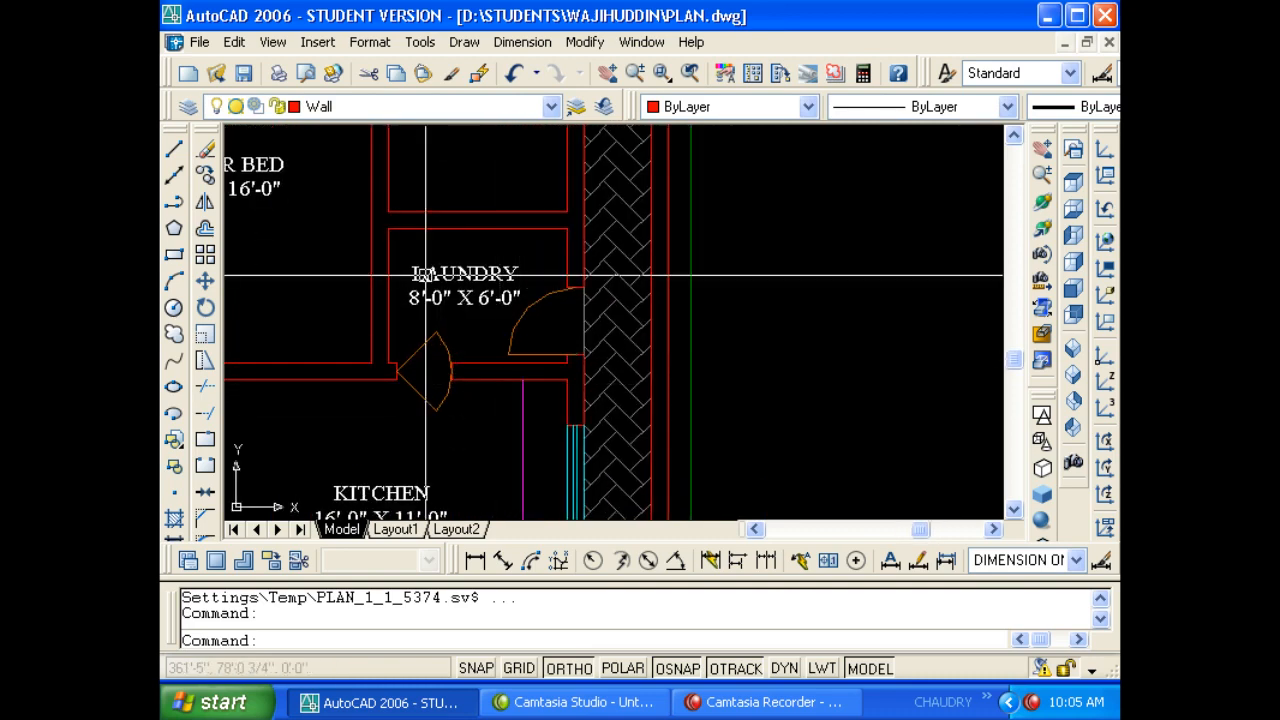
pyautogui.scroll(-2, 298, 259)
pyautogui.scroll(-3, 298, 259)
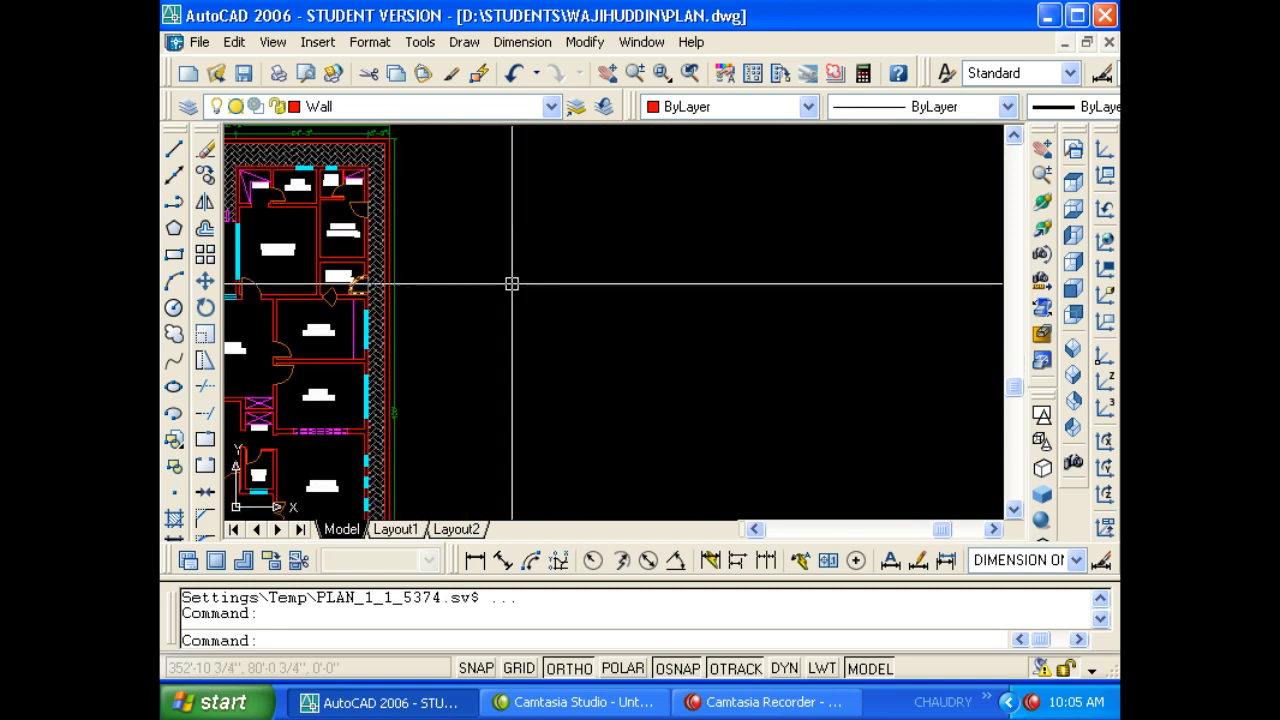
pyautogui.scroll(-1, 511, 283)
pyautogui.moveTo(746, 283); pyautogui.dragTo(589, 294, button='middle')
pyautogui.moveTo(981, 270); pyautogui.dragTo(772, 256, button='middle')
pyautogui.scroll(2, 838, 270)
pyautogui.scroll(4, 706, 283)
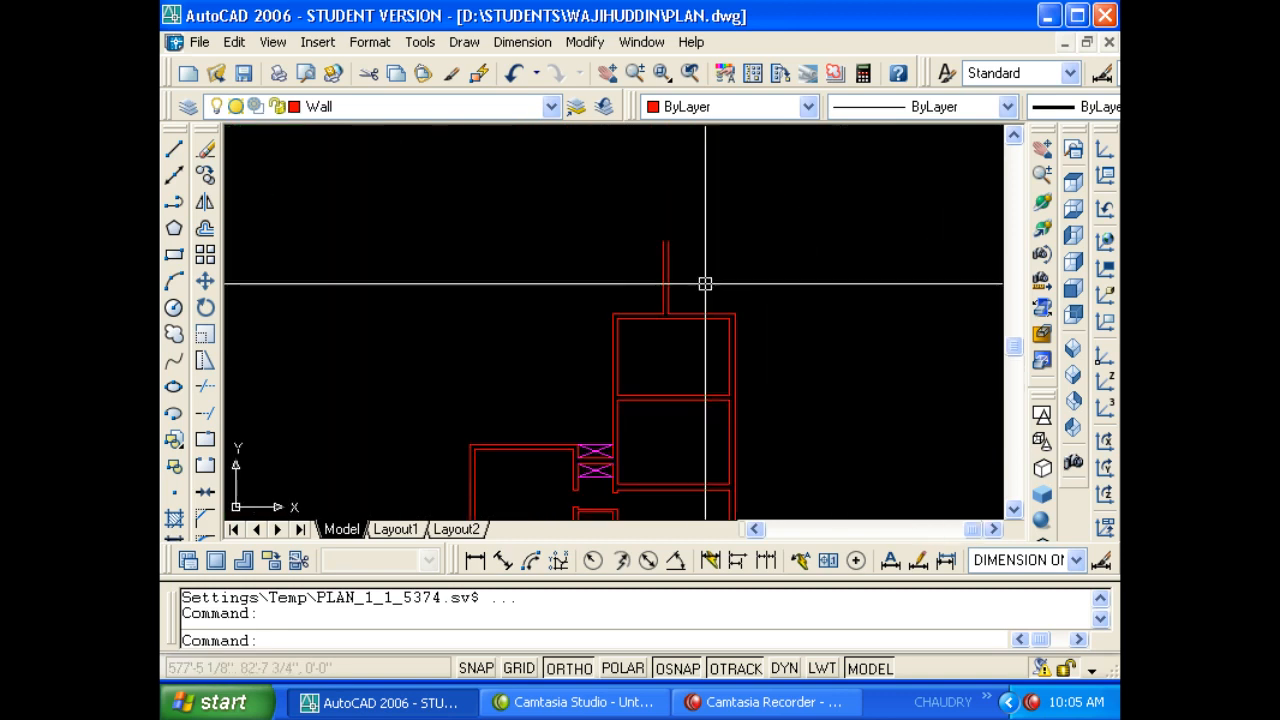
# Offset the kitchen's outer top wall line, on the laundry side, 6' upward.
pyautogui.press('Escape')
pyautogui.press('Escape')
pyautogui.write('O')
pyautogui.press('Return')
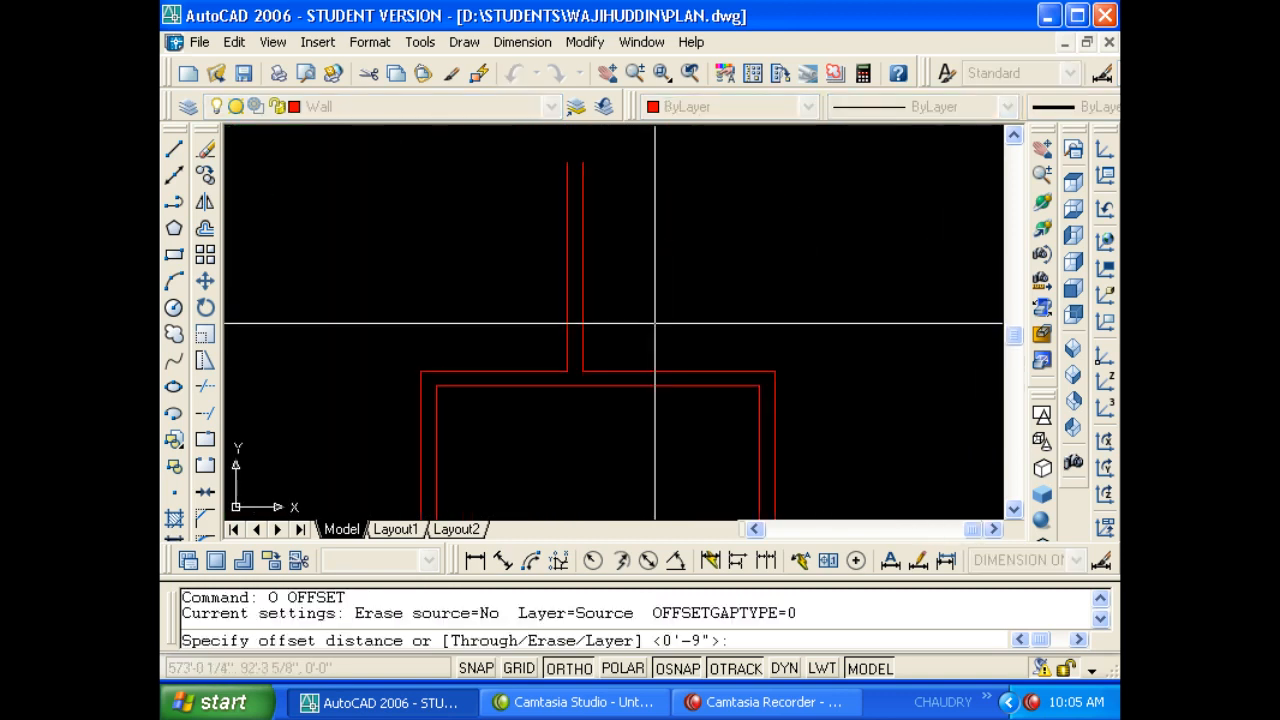
pyautogui.press('Escape')
pyautogui.press('Escape')
pyautogui.press('Return')
pyautogui.write('6')
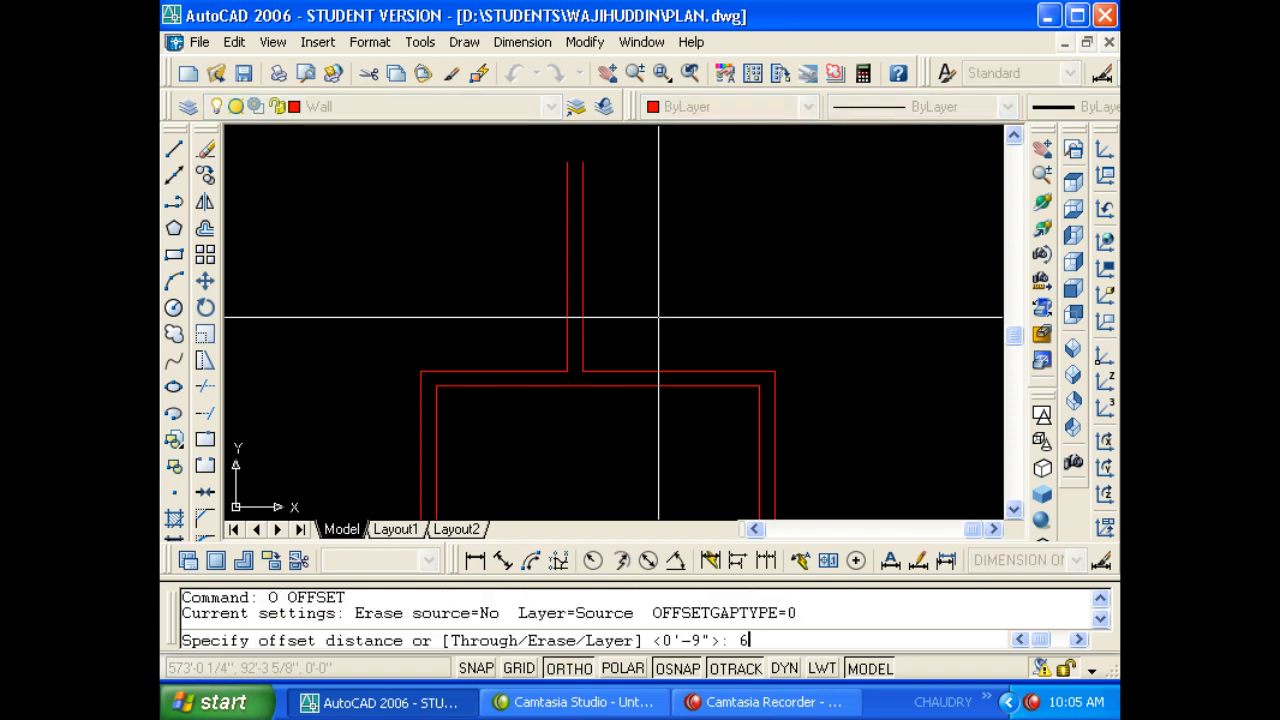
pyautogui.write("'")
pyautogui.press('Return')
pyautogui.click(686, 371)
pyautogui.click(666, 340)
pyautogui.press('Escape')
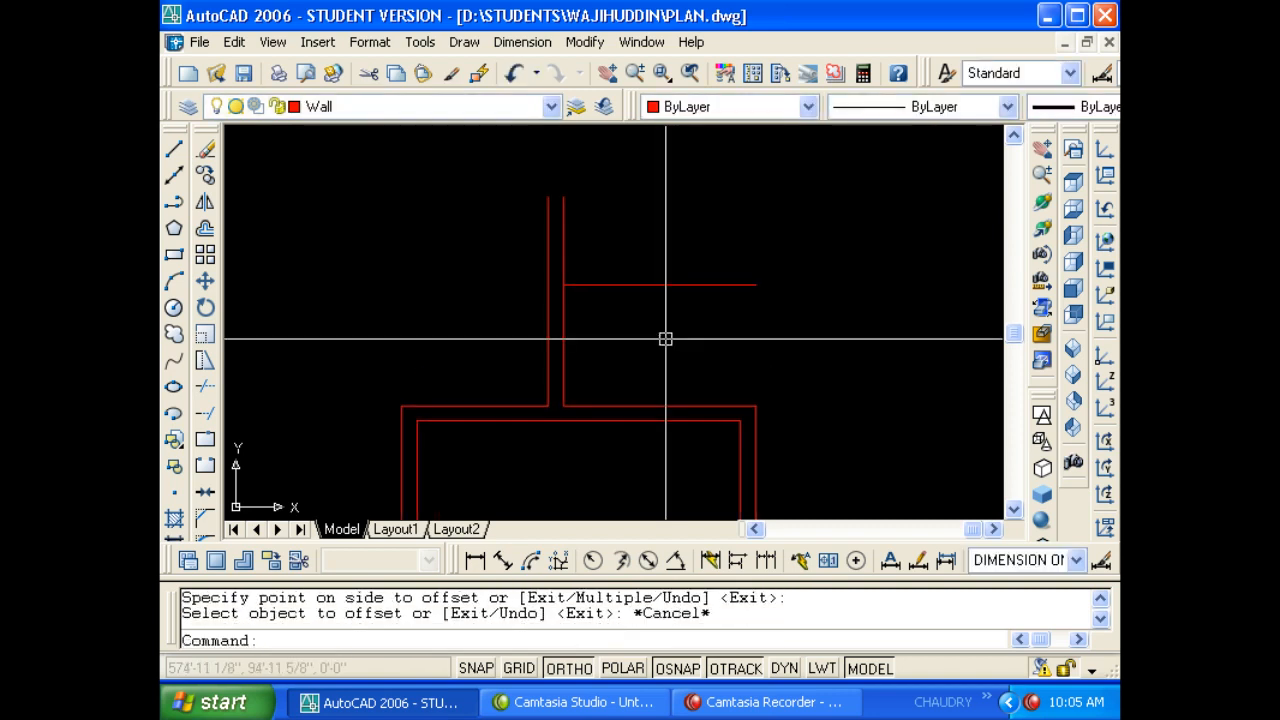
# Offset the laundry's new top wall line 9" upward to form the wall's thickness.
pyautogui.press('Return')
pyautogui.write('9')
pyautogui.press('Return')
pyautogui.click(669, 285)
pyautogui.click(672, 262)
pyautogui.press('Escape')
pyautogui.press('Escape')
pyautogui.press('Escape')
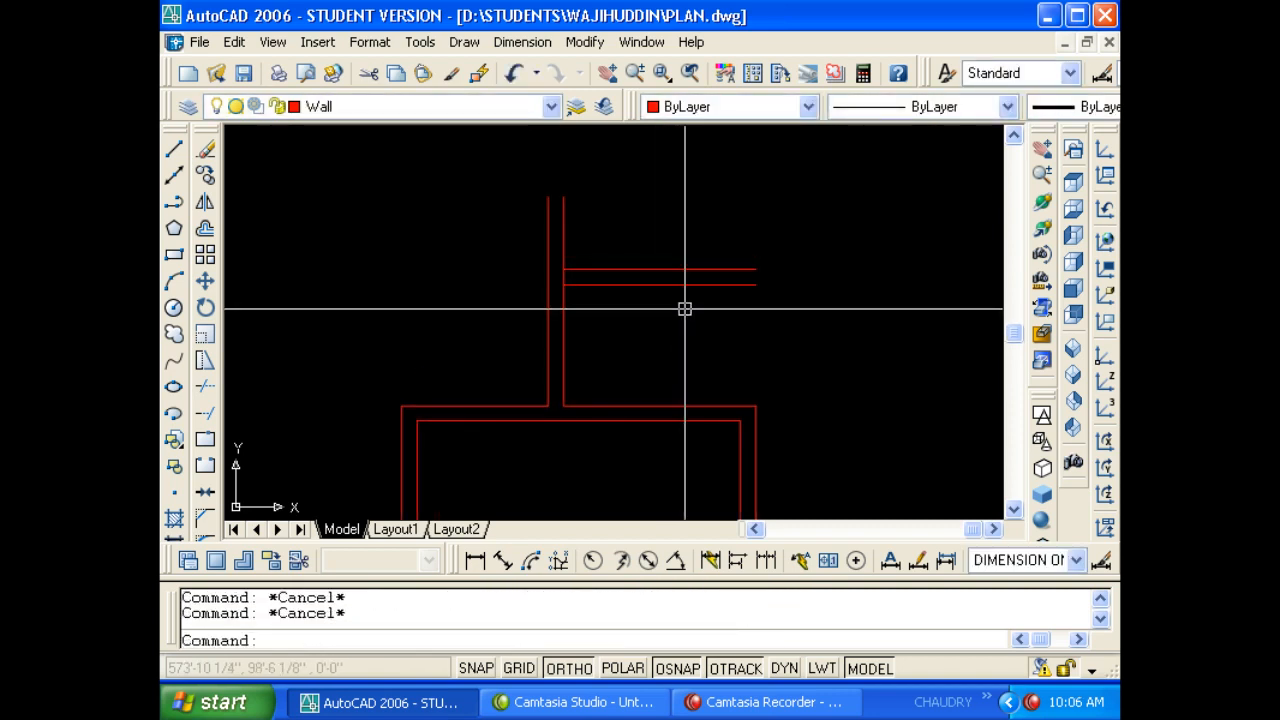
# Fillet the laundry's inner and outer top wall lines with the matching right side wall lines of the kitchen.
pyautogui.write('F')
pyautogui.press('Return')
pyautogui.click(690, 290)
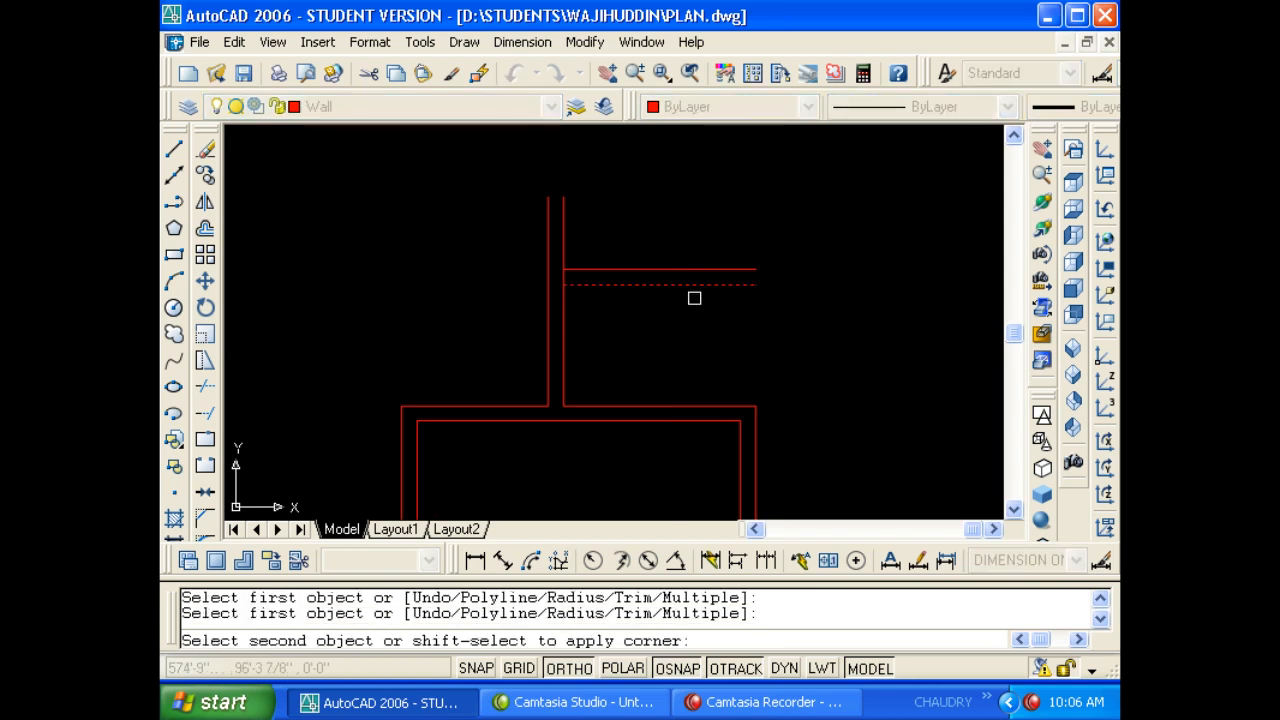
pyautogui.click(740, 442)
pyautogui.press('Return')
pyautogui.click(751, 442)
pyautogui.click(710, 268)
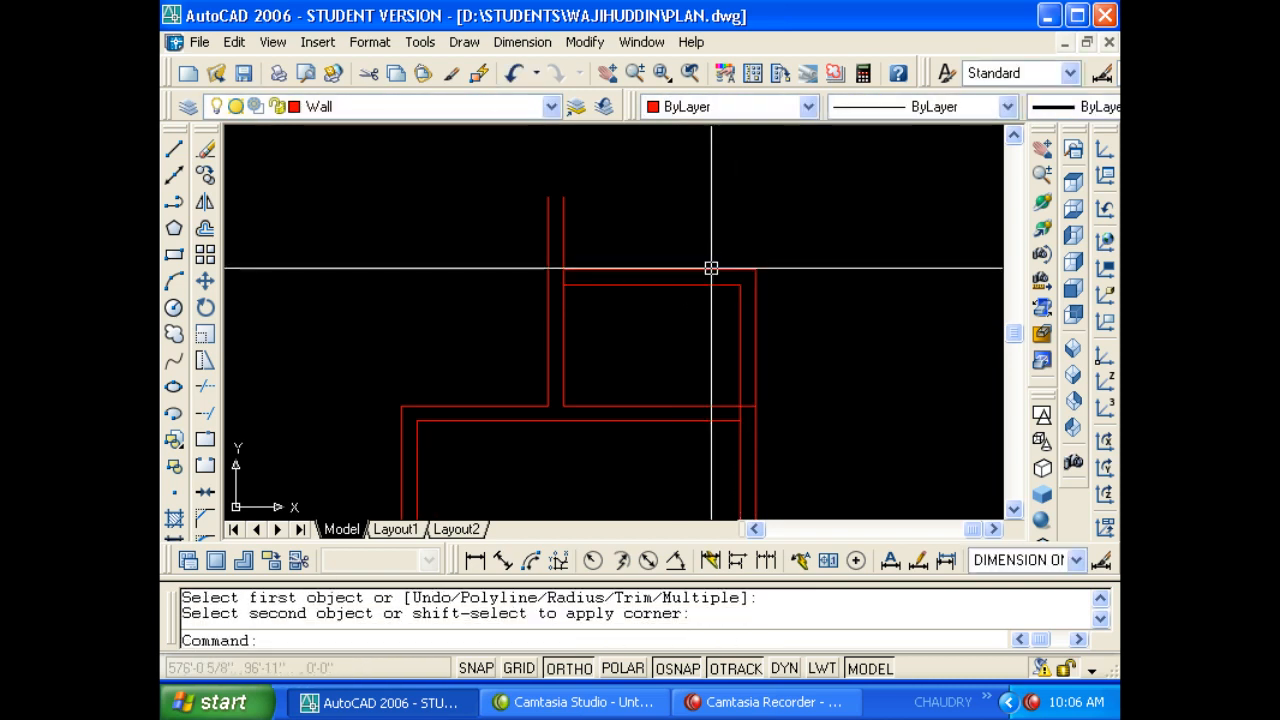
# Trim the overlapping wall lines at the laundry's lower right corner and upper left junction, and save the drawing.
pyautogui.press('Escape')
pyautogui.press('Escape')
pyautogui.write('tr')
pyautogui.press('Return')
pyautogui.press('Return')
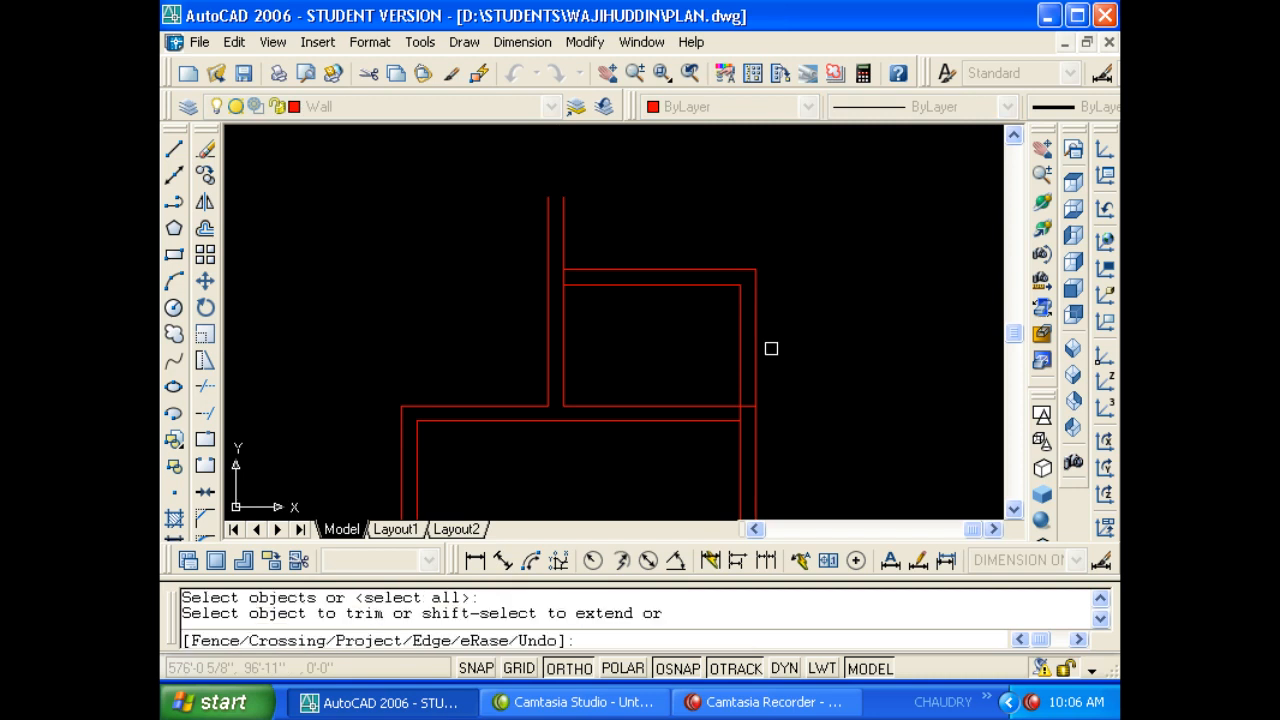
pyautogui.scroll(2, 700, 380)
pyautogui.click(735, 458)
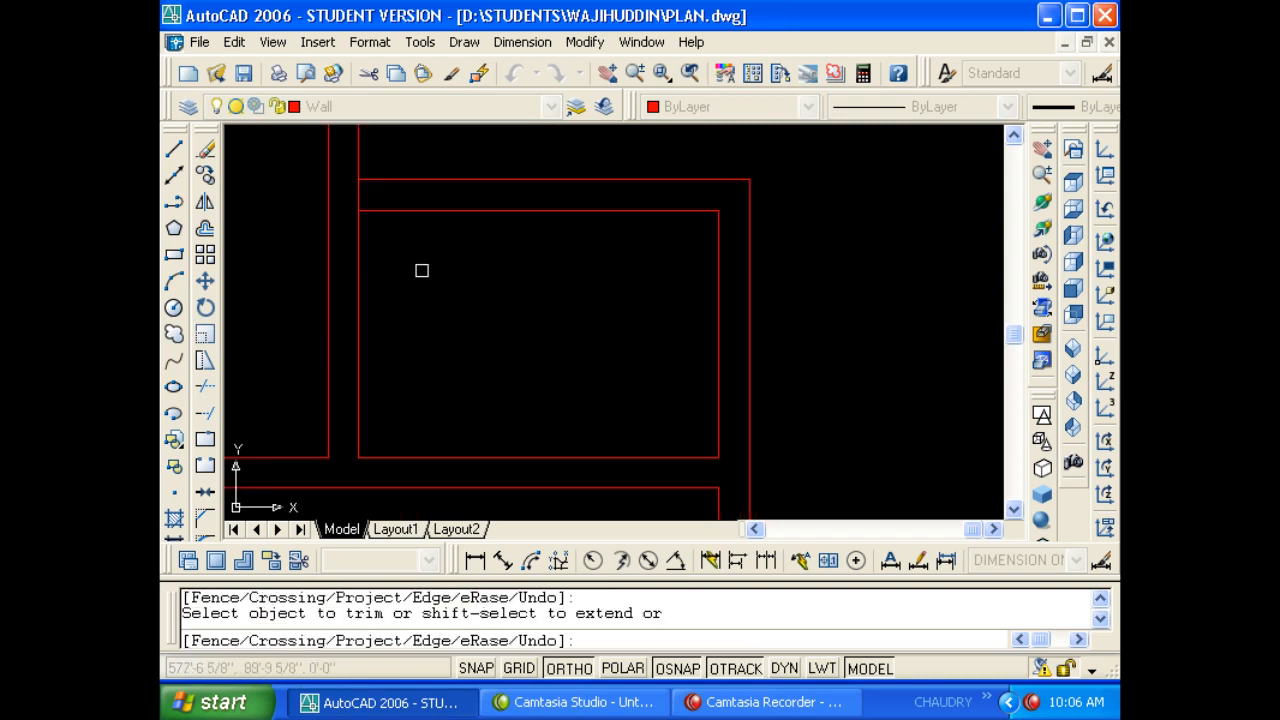
pyautogui.click(352, 197)
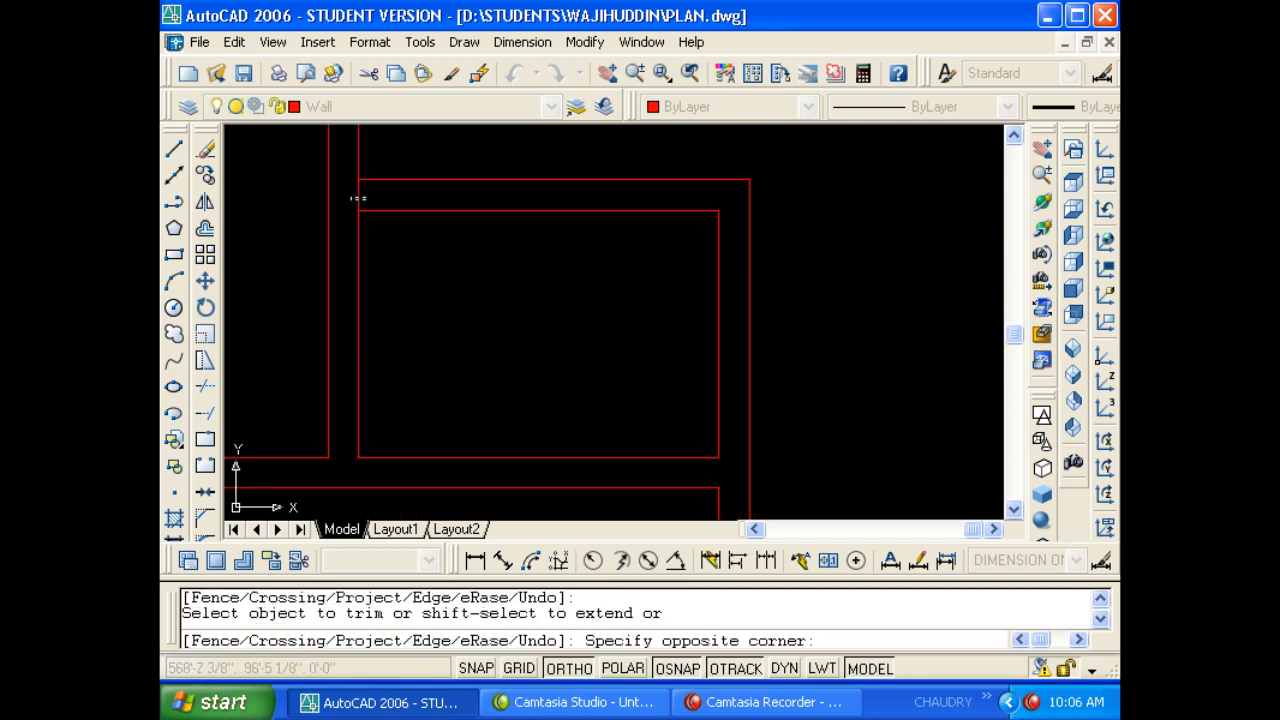
pyautogui.press('Escape')
pyautogui.press('Escape')
pyautogui.hotkey('ctrl', 's')
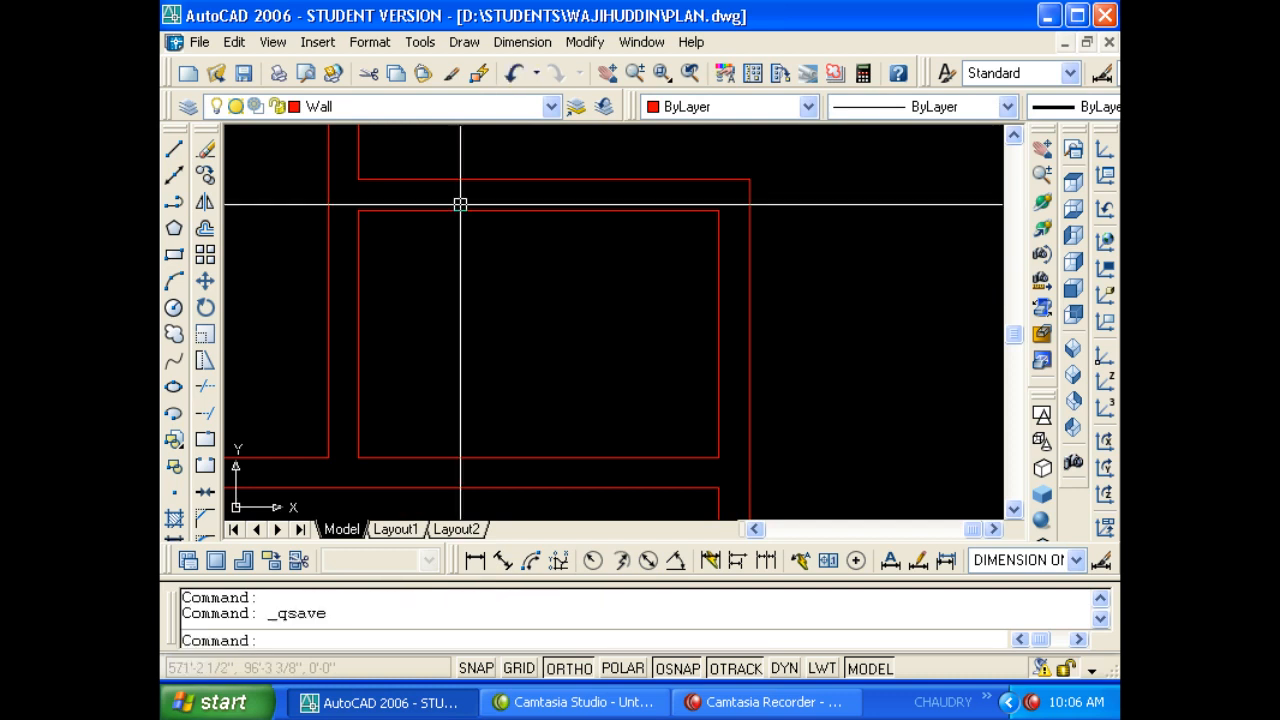
# Examine the servant room and its adjoining bath and dress area in the original plan.
pyautogui.scroll(-2, 510, 235)
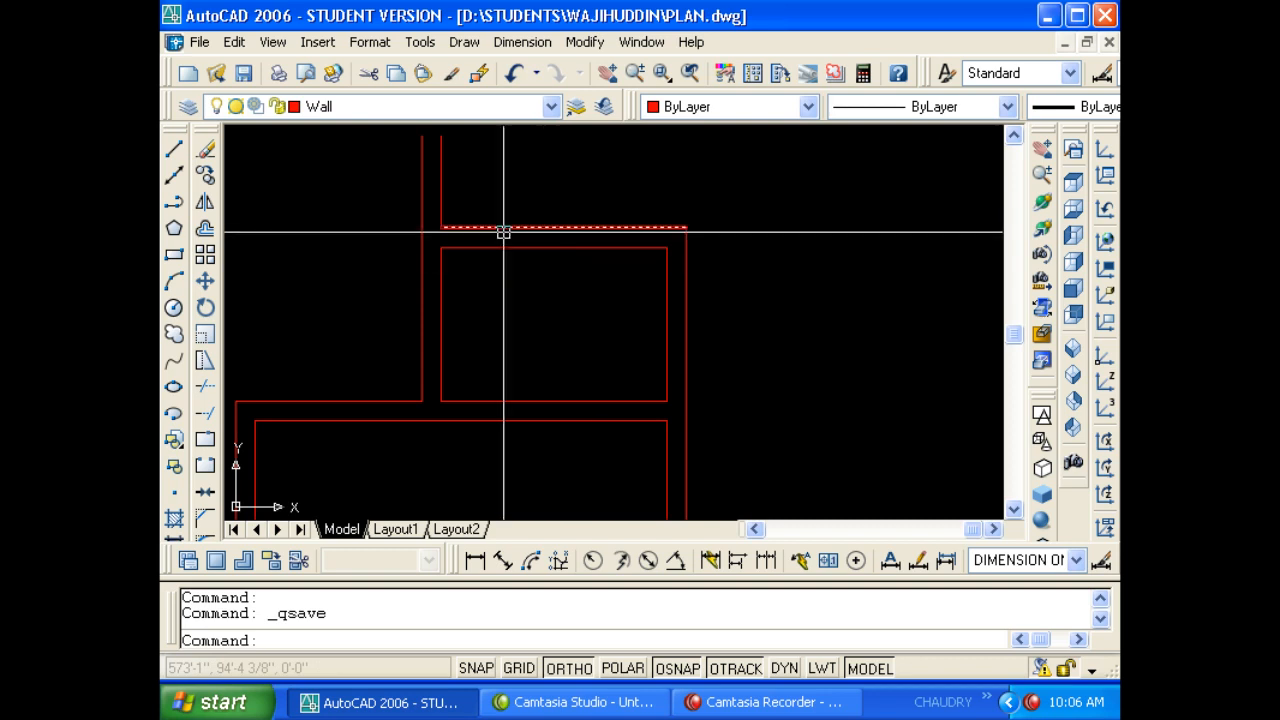
pyautogui.scroll(-5, 589, 229)
pyautogui.scroll(8, 523, 300)
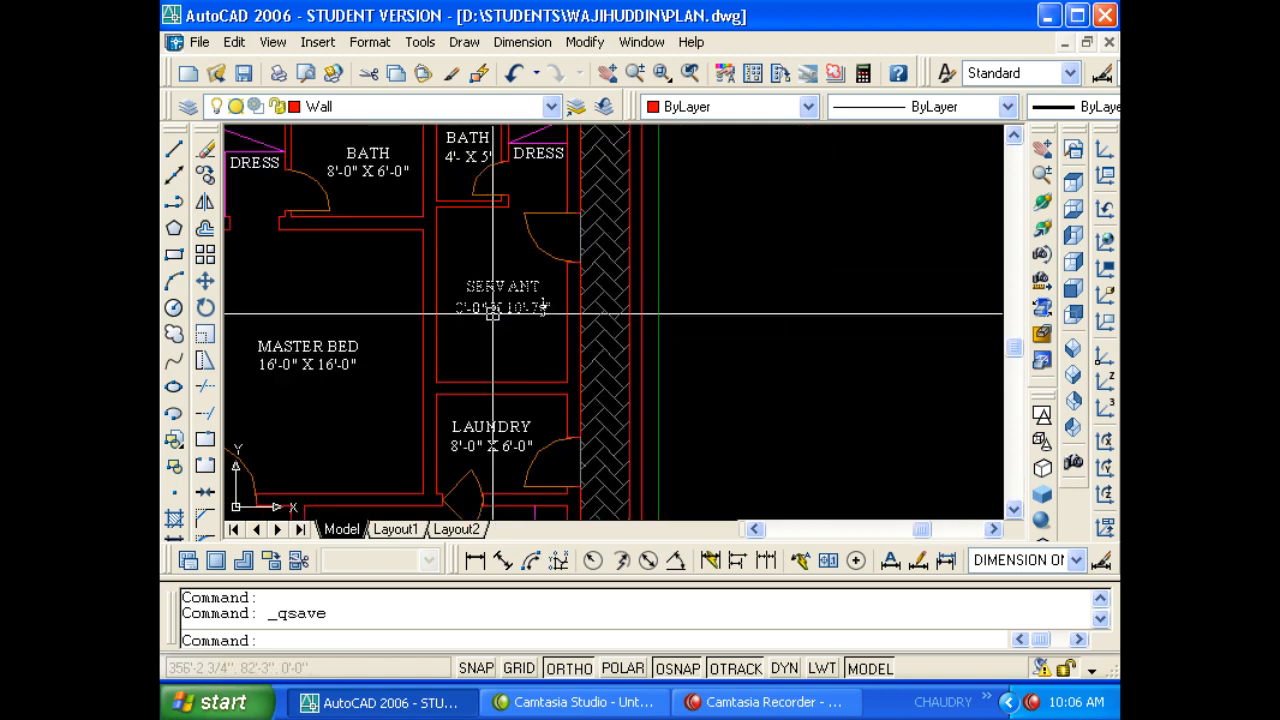
pyautogui.scroll(-2, 492, 313)
pyautogui.scroll(3, 525, 255)
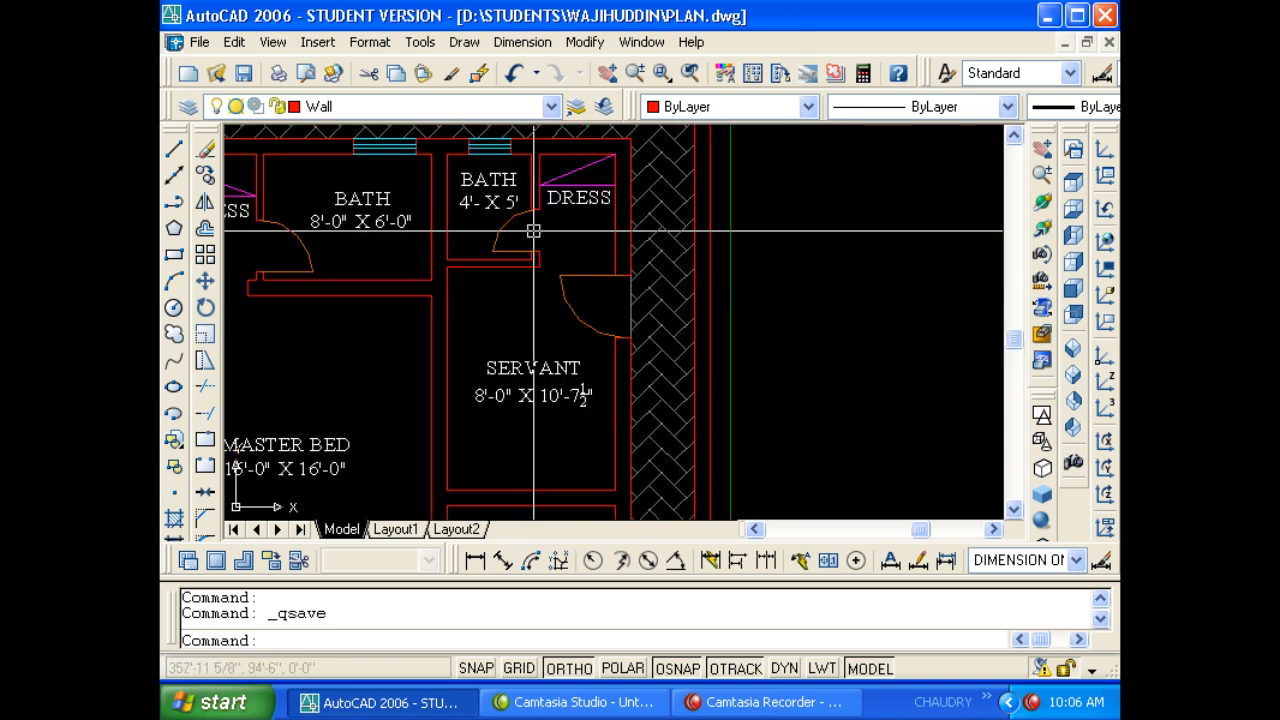
pyautogui.scroll(-2, 495, 235)
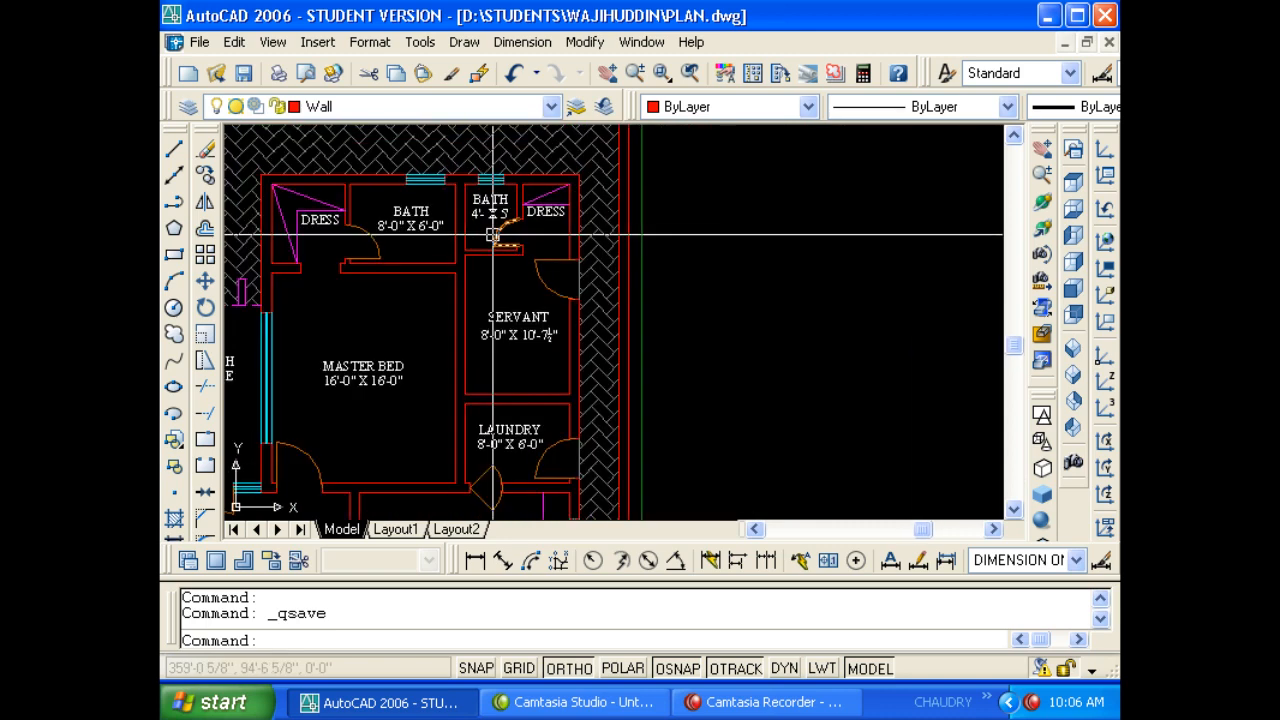
# Examine the master bedroom's size label and its position beside the laundry and kitchen in the original plan.
pyautogui.scroll(2, 517, 285)
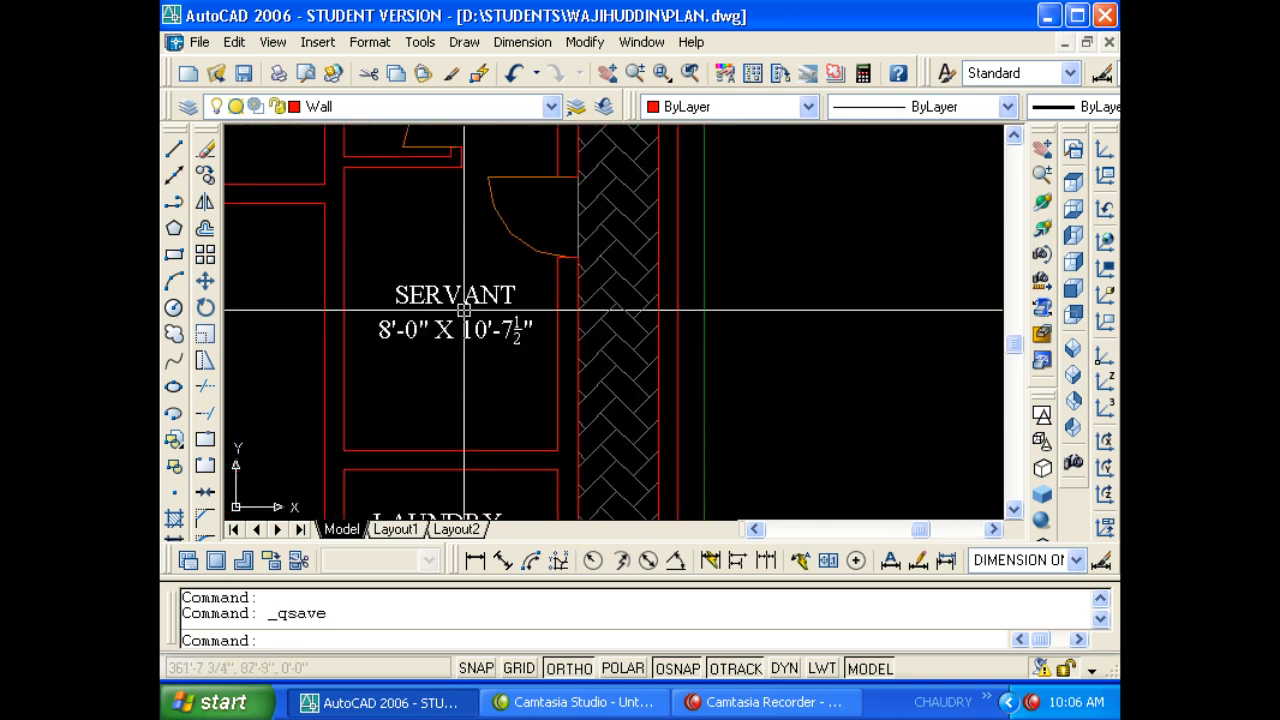
pyautogui.scroll(-5, 480, 295)
pyautogui.scroll(4, 600, 350)
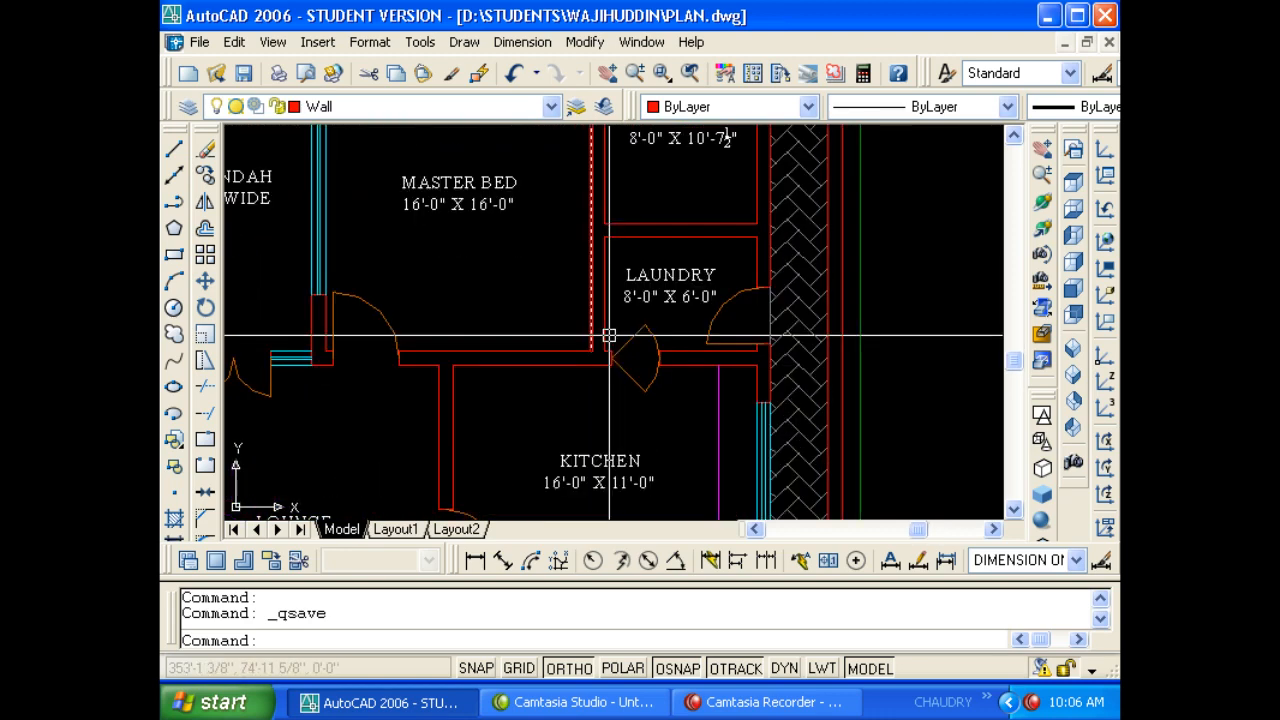
pyautogui.scroll(-4, 697, 315)
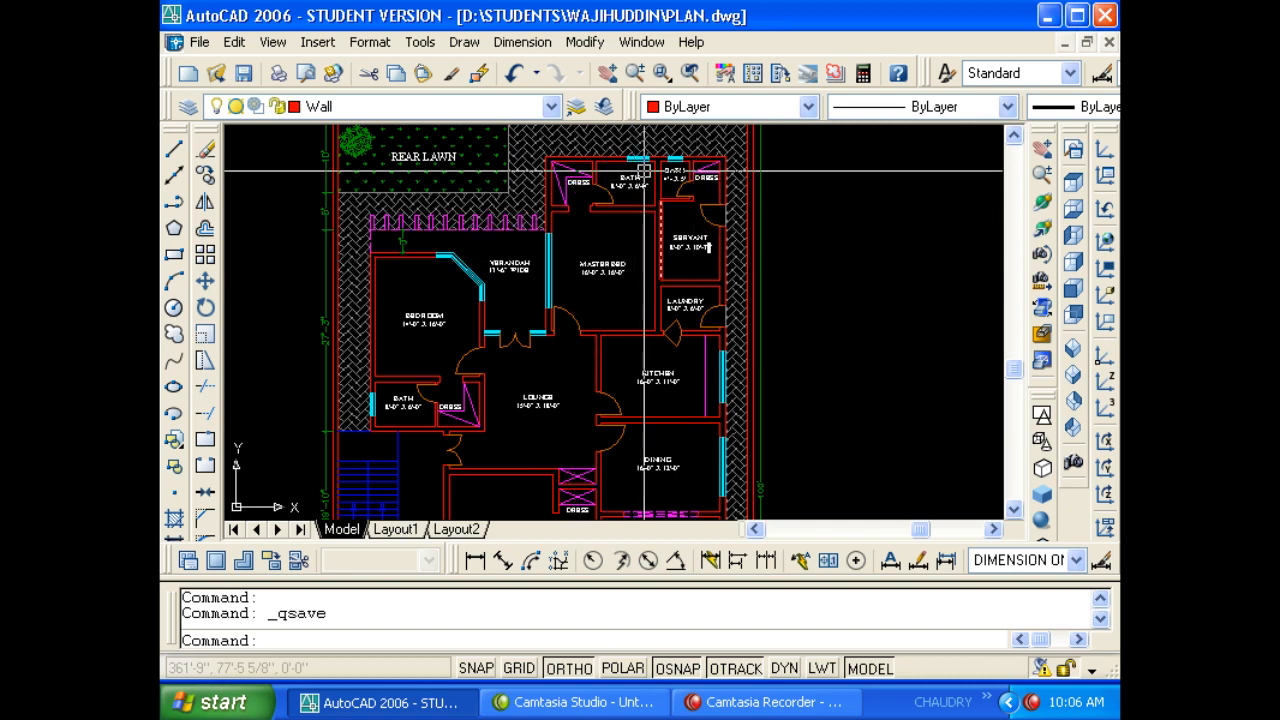
pyautogui.scroll(5, 600, 295)
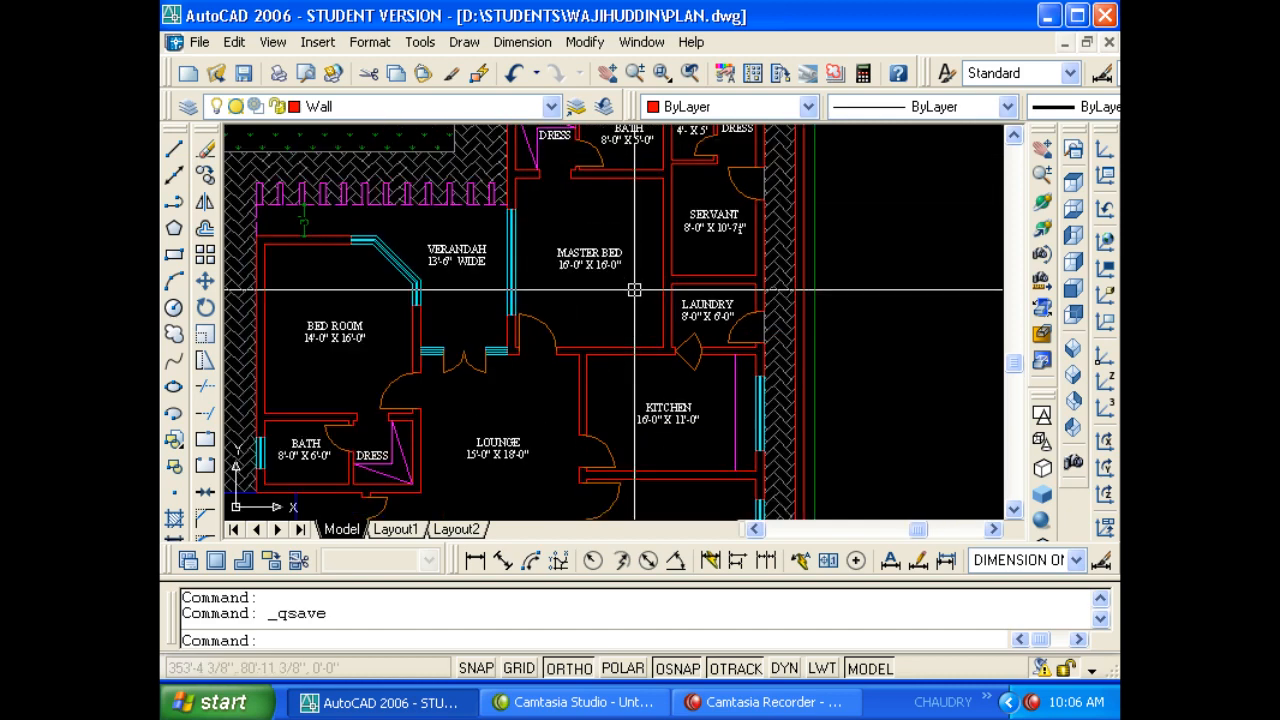
pyautogui.scroll(-8, 590, 311)
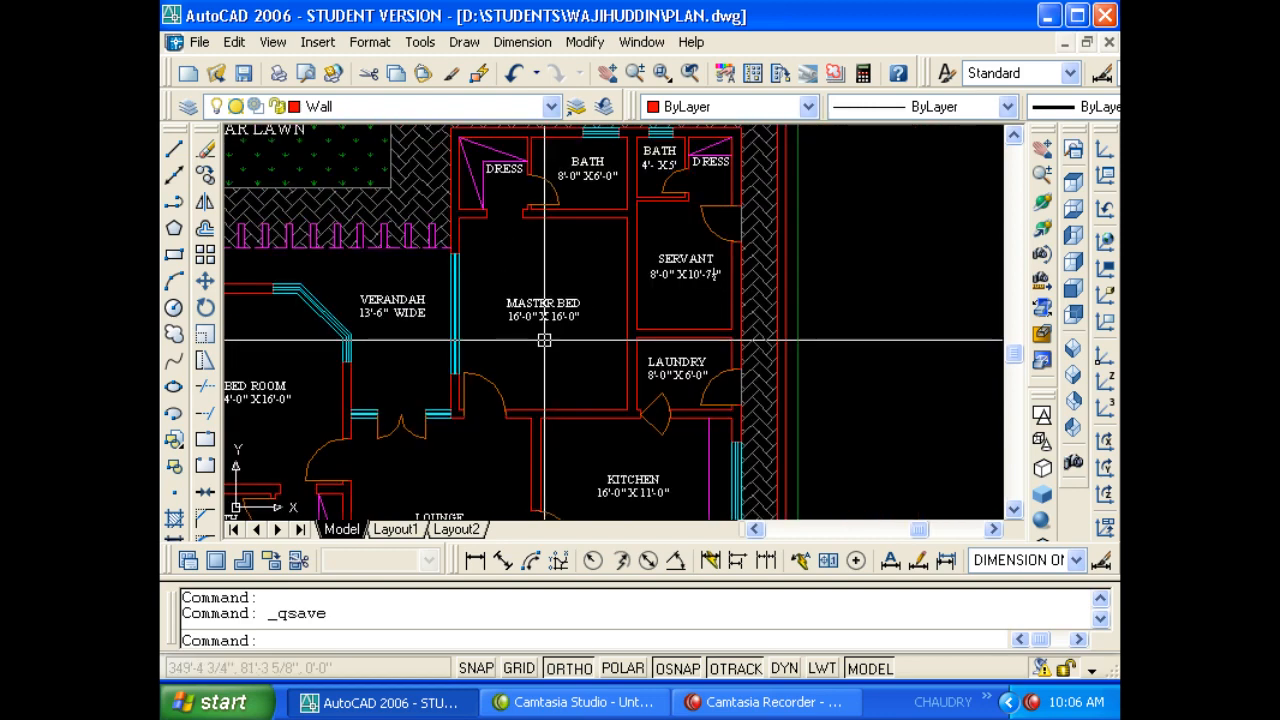
# In the redrawn plan, offset the laundry's outer left wall line 16' to the left to set the master bedroom's width.
pyautogui.scroll(6, 630, 283)
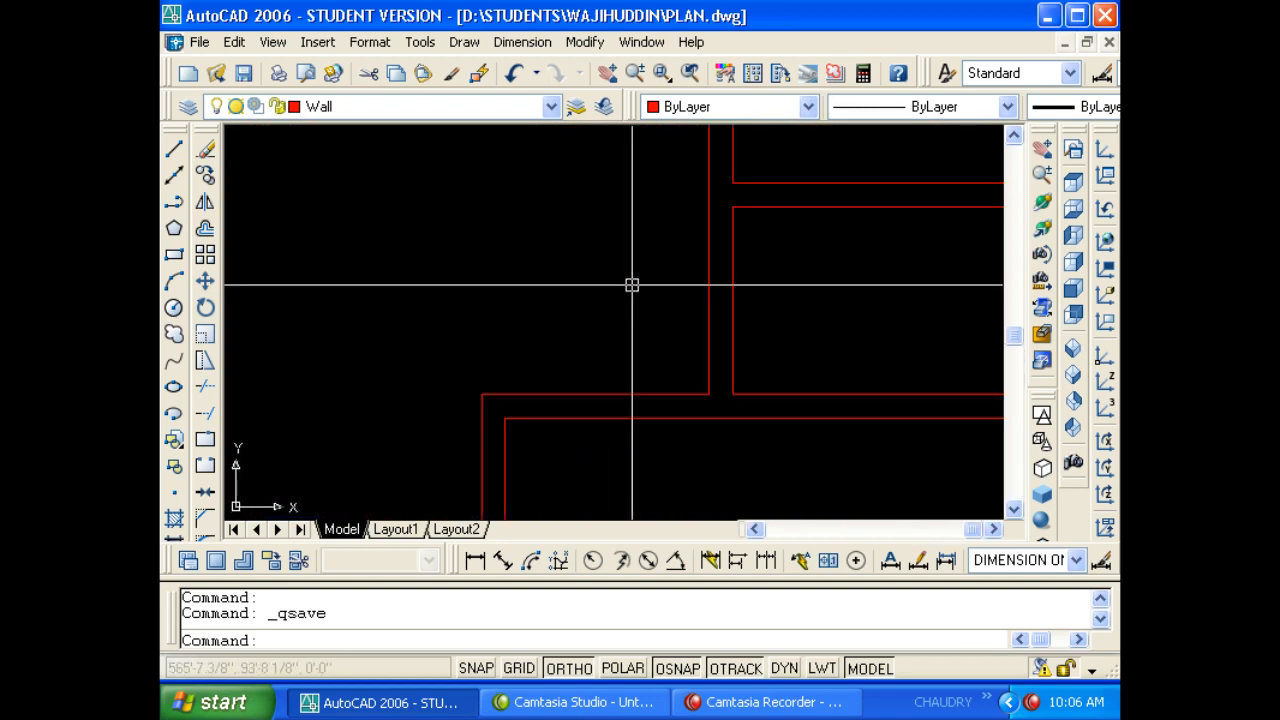
pyautogui.press('Escape')
pyautogui.write('o')
pyautogui.press('Return')
pyautogui.write("16'")
pyautogui.press('Return')
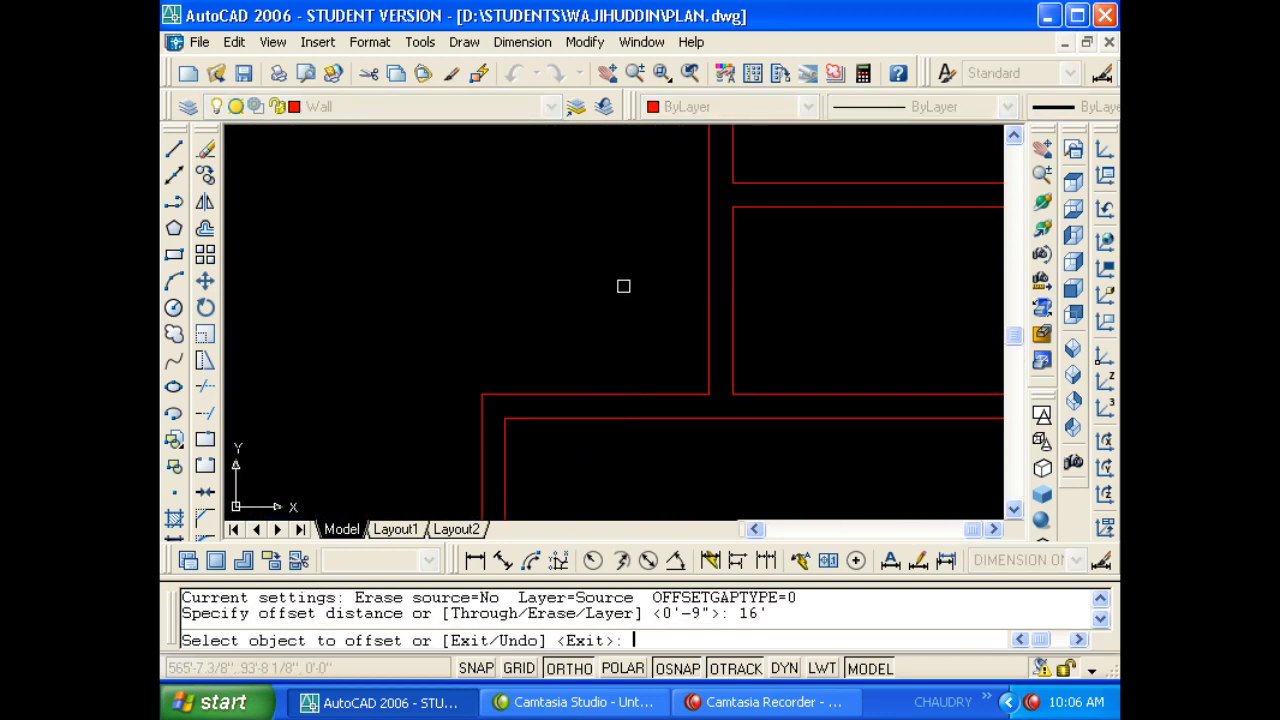
pyautogui.click(709, 291)
pyautogui.click(634, 300)
pyautogui.scroll(-3, 666, 317)
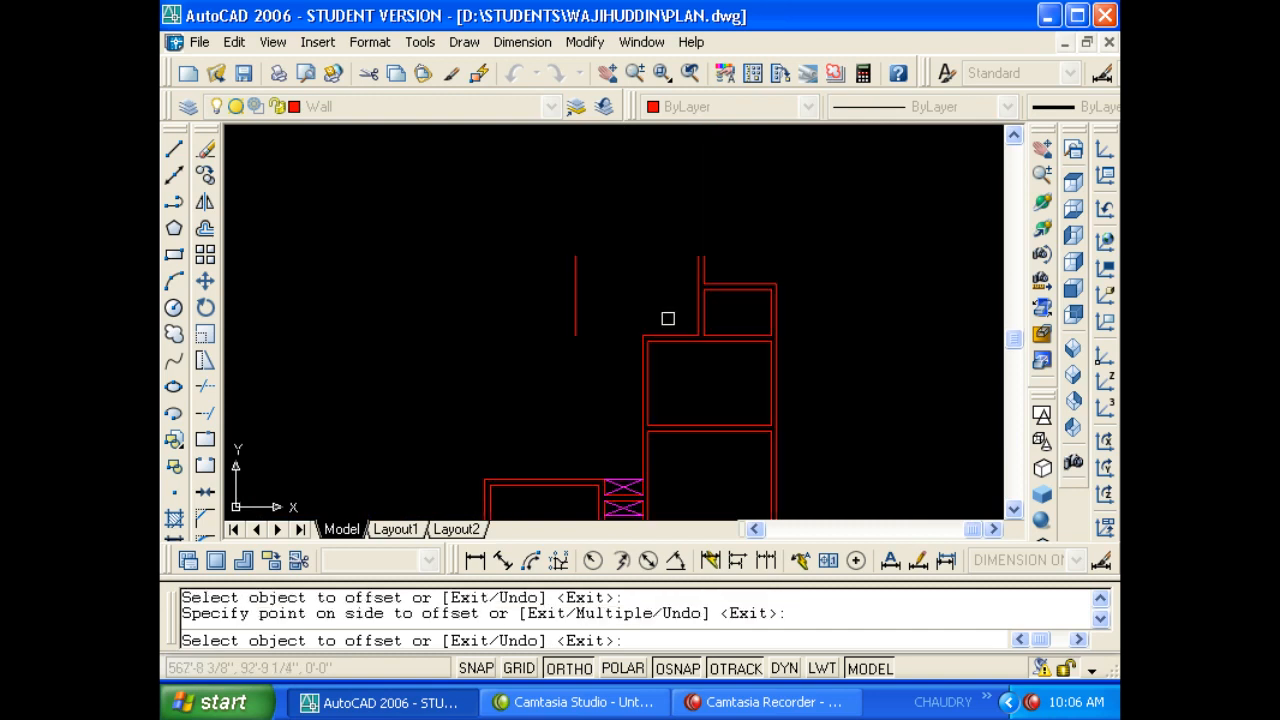
# Offset the master bedroom's new left wall line 9" further left to form the wall's thickness.
pyautogui.press('Escape')
pyautogui.write('o')
pyautogui.press('Return')
pyautogui.write('9')
pyautogui.press('Return')
pyautogui.click(523, 303)
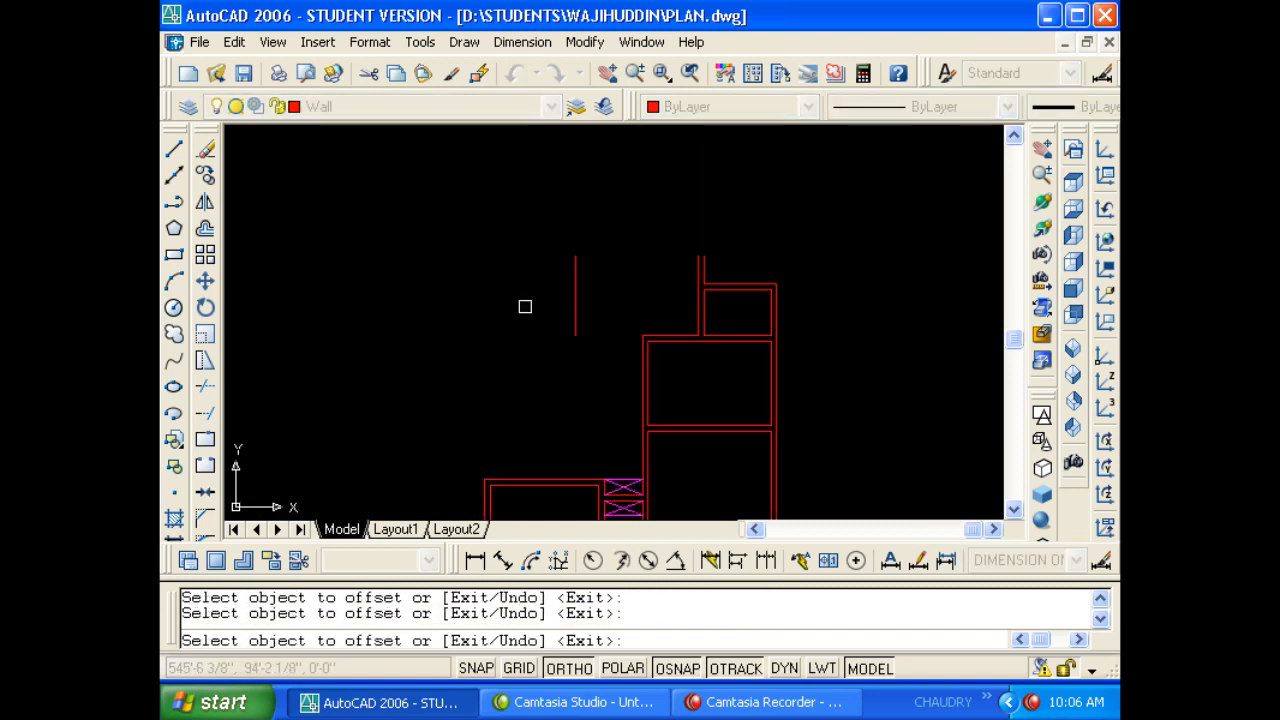
pyautogui.click(575, 305)
pyautogui.click(538, 315)
pyautogui.scroll(2, 545, 316)
# Fillet the master bedroom's inner and outer left wall lines with the matching wall lines along the kitchen's top.
pyautogui.press('Escape')
pyautogui.write('f')
pyautogui.press('Return')
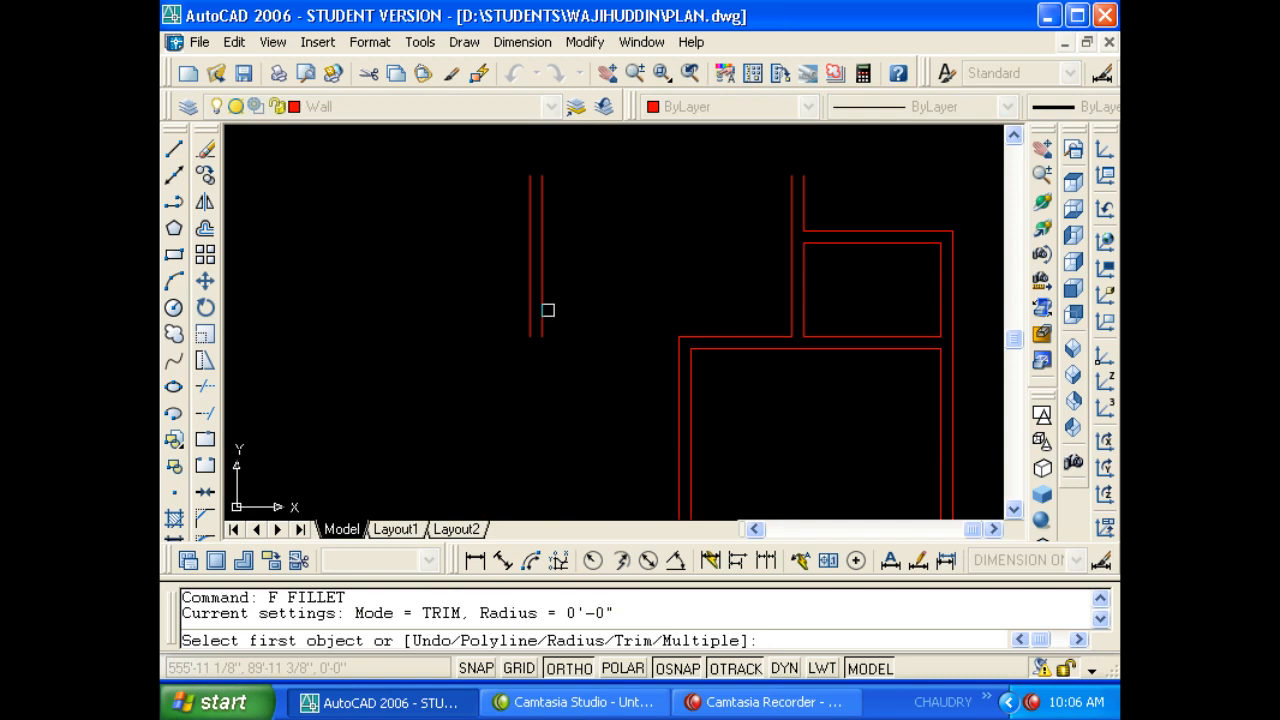
pyautogui.click(706, 349)
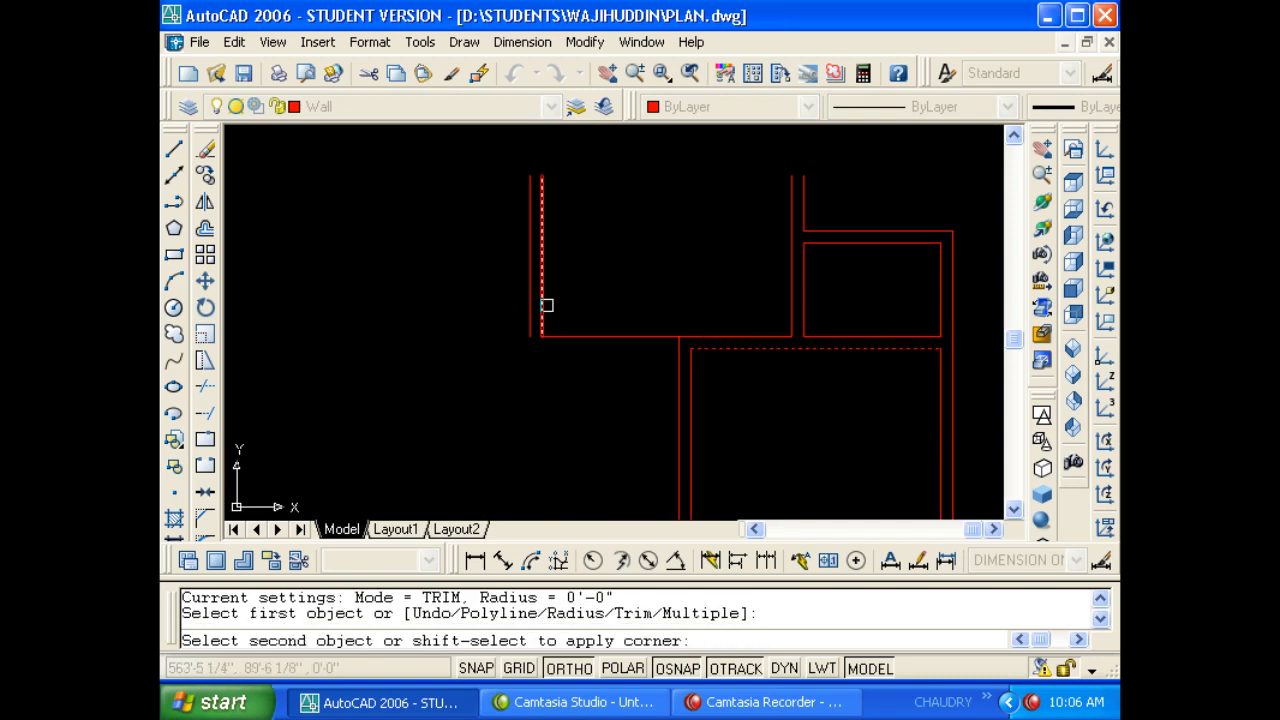
pyautogui.click(531, 305)
pyautogui.press('Escape')
pyautogui.press('Escape')
# Trim the overlapping wall lines where the kitchen's left wall meets the master bedroom's bottom wall.
pyautogui.write('tr')
pyautogui.press('Return')
pyautogui.press('Return')
pyautogui.scroll(2, 705, 352)
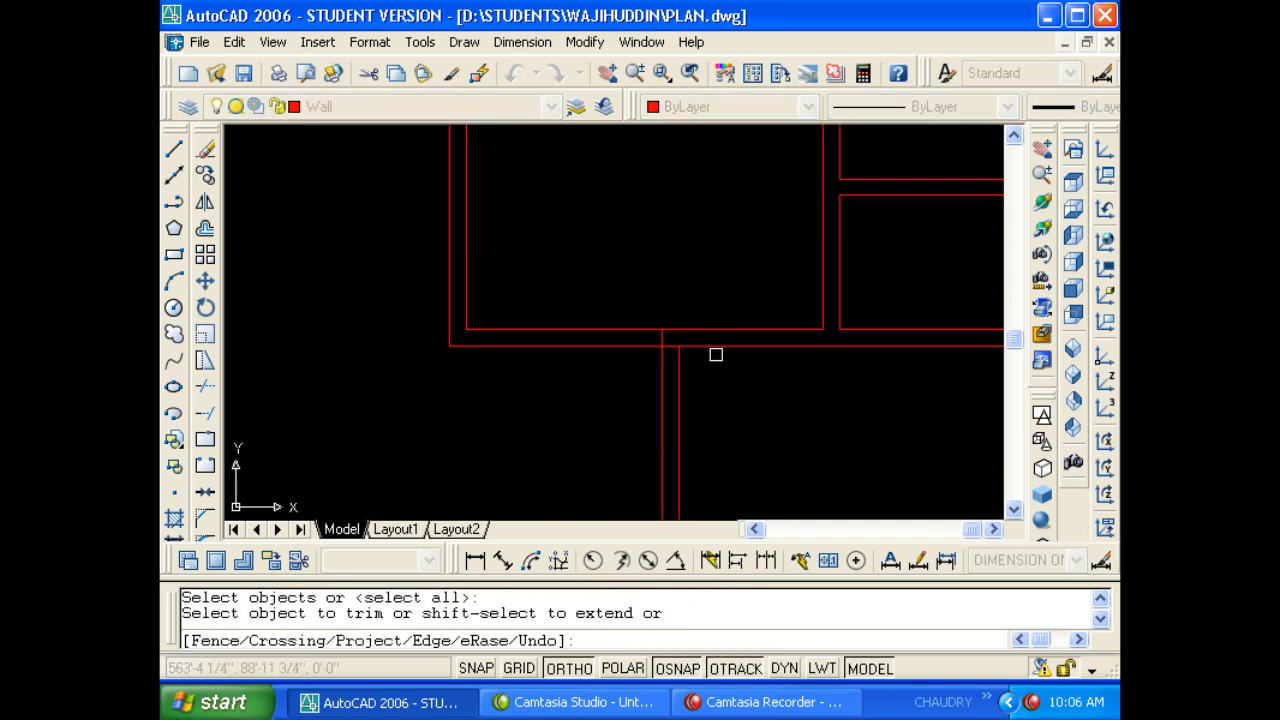
pyautogui.scroll(2, 700, 348)
pyautogui.press('Escape')
pyautogui.press('Escape')
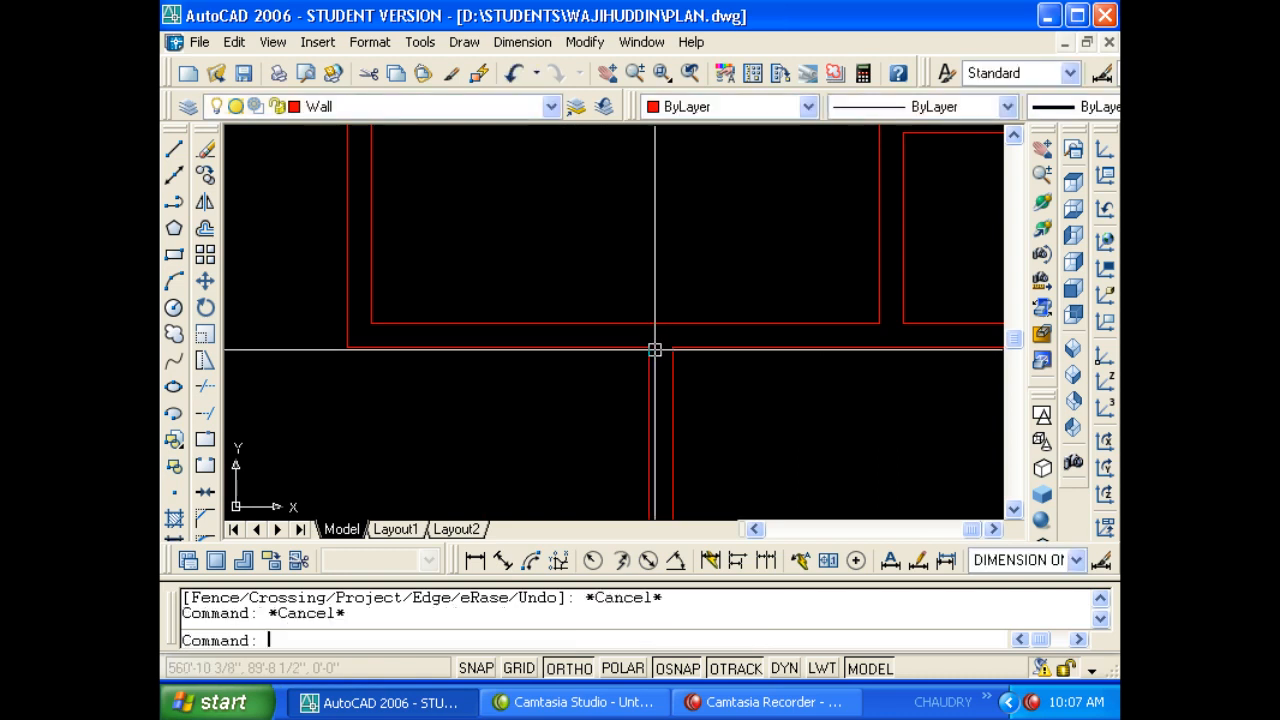
# Offset the master bedroom's inner bottom wall line 16' upward to set the room's depth.
pyautogui.write('o')
pyautogui.press('Return')
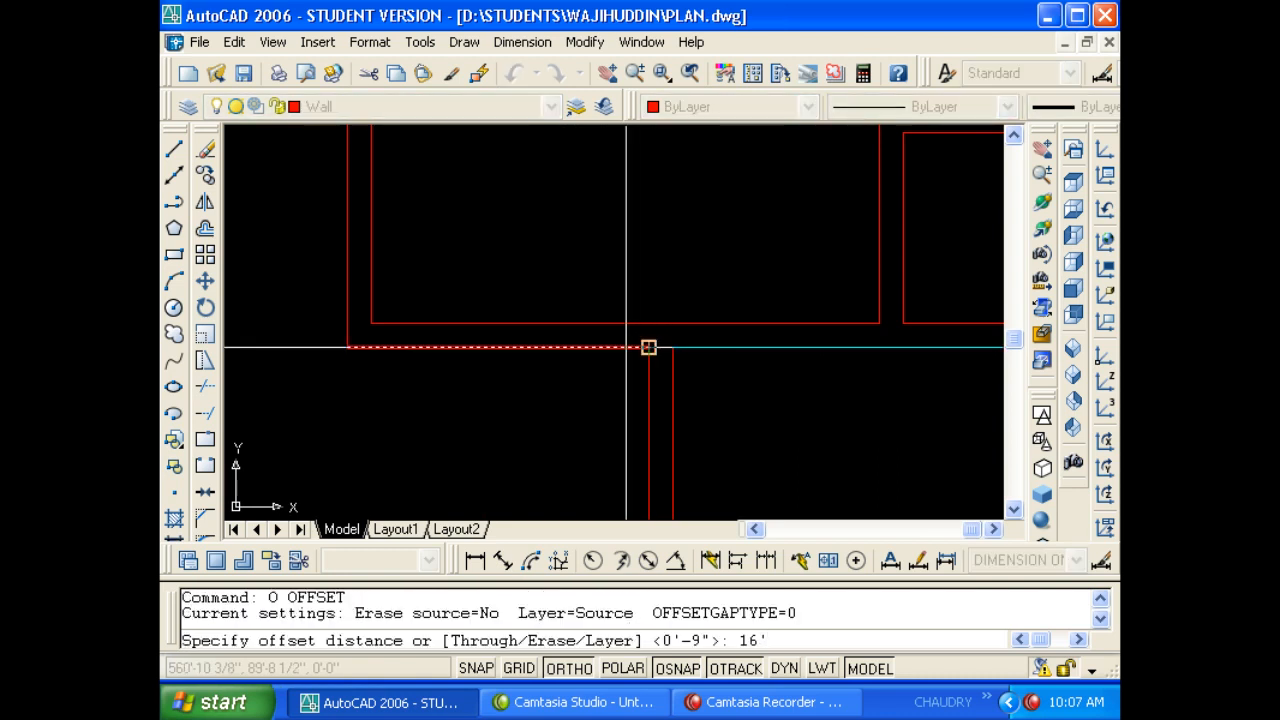
pyautogui.press('Return')
pyautogui.click(629, 340)
pyautogui.click(643, 283)
pyautogui.scroll(-3, 629, 289)
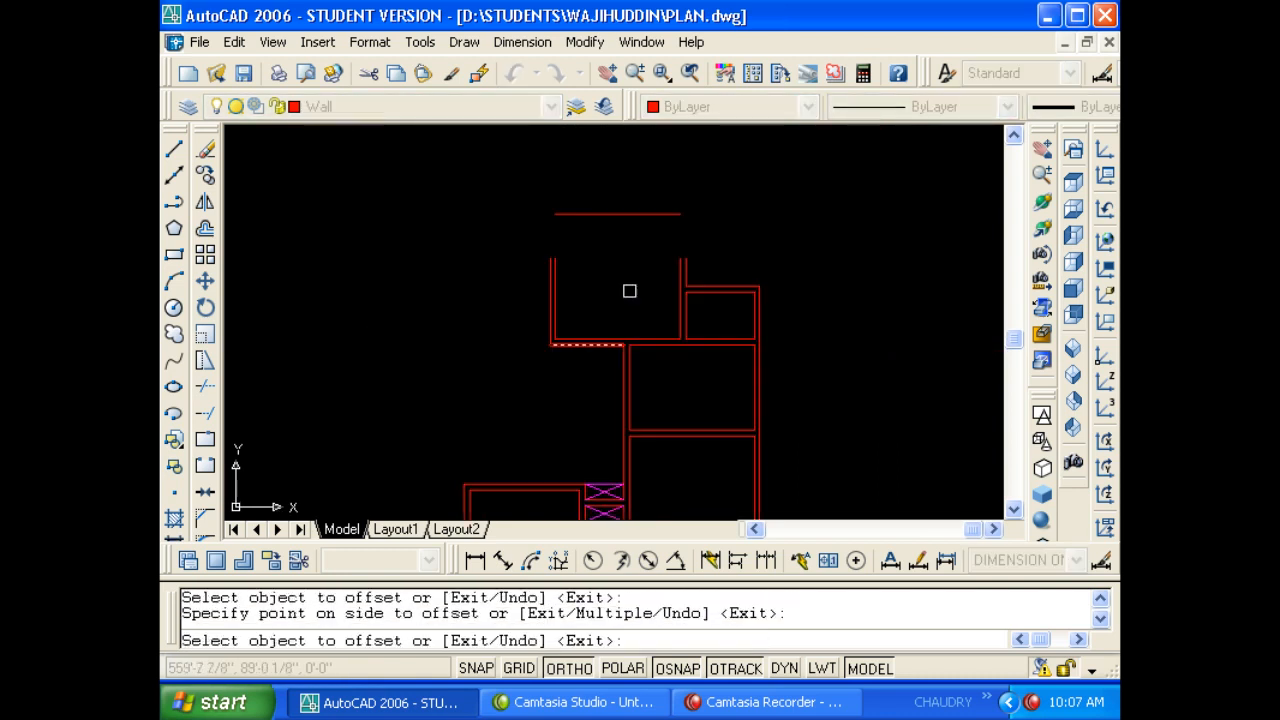
# Offset the master bedroom's new top wall line 9" upward to form the wall's thickness.
pyautogui.press('Escape')
pyautogui.press('Return')
pyautogui.write('9')
pyautogui.press('Return')
pyautogui.click(637, 215)
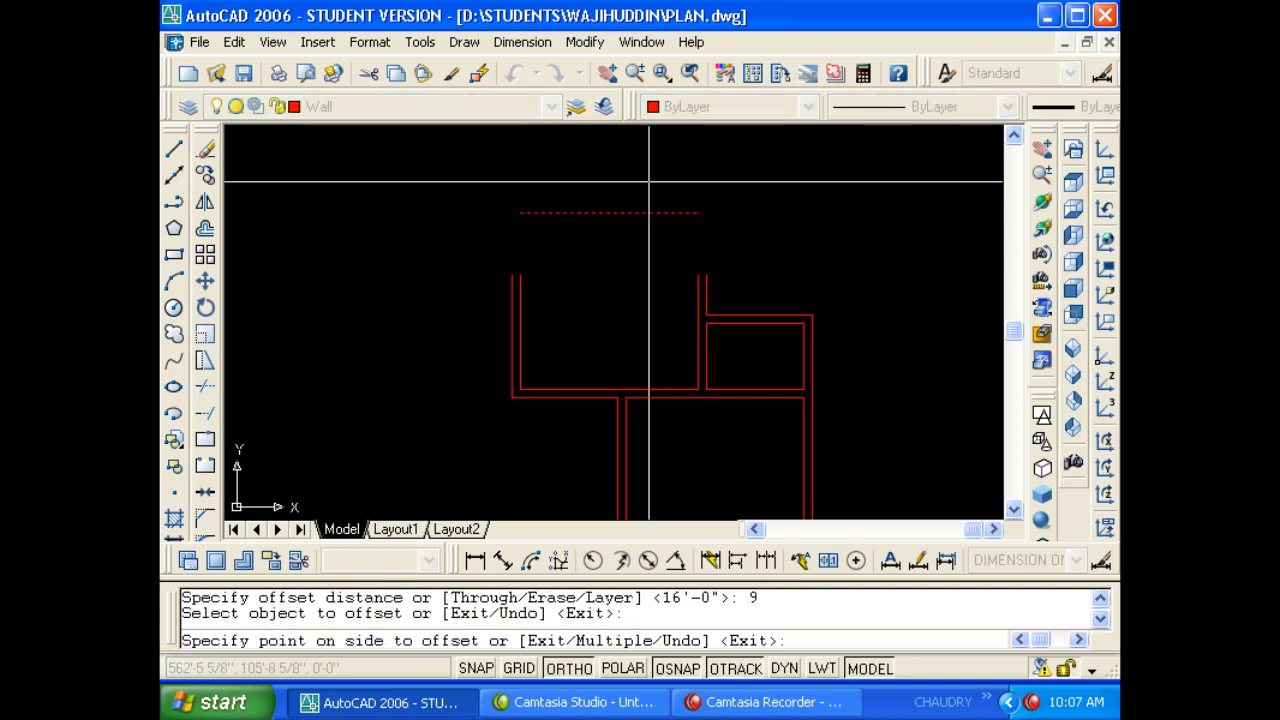
pyautogui.click(649, 180)
# Fillet the master bedroom's inner and outer top wall lines with its matching right wall lines.
pyautogui.press('Escape')
pyautogui.write('f')
pyautogui.click(657, 213)
pyautogui.click(697, 289)
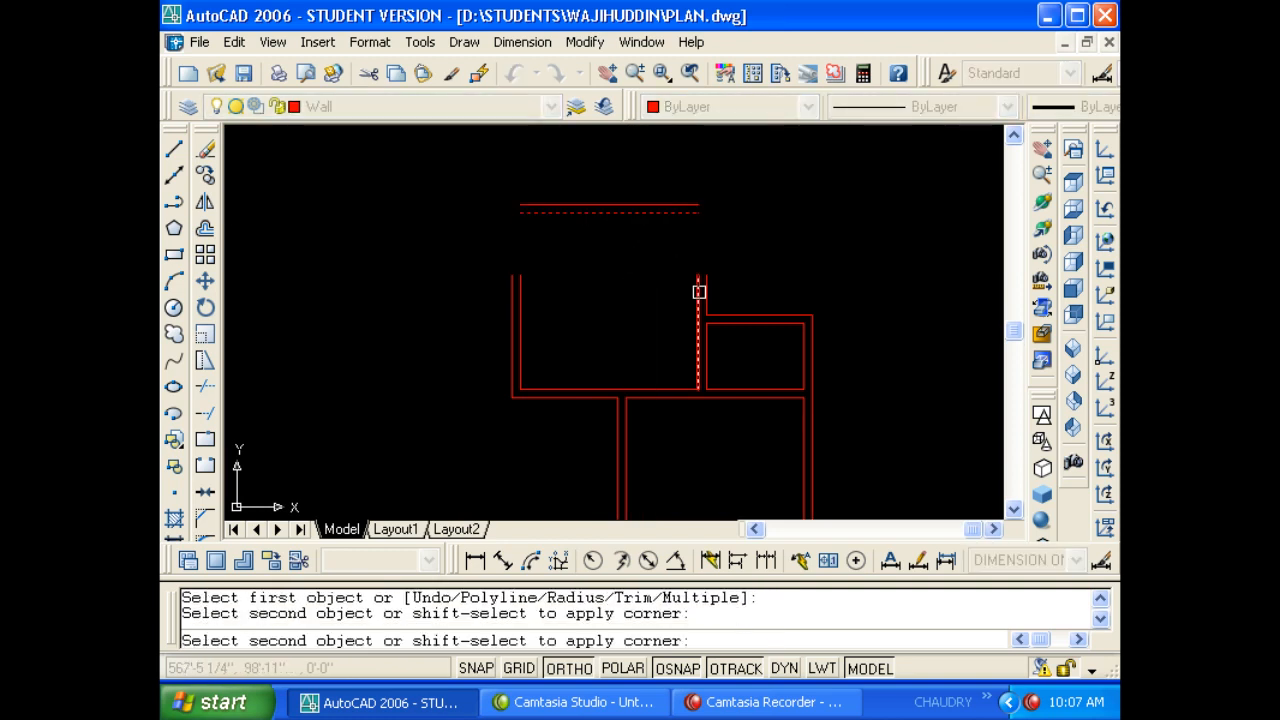
pyautogui.press('Return')
pyautogui.click(707, 289)
pyautogui.click(668, 200)
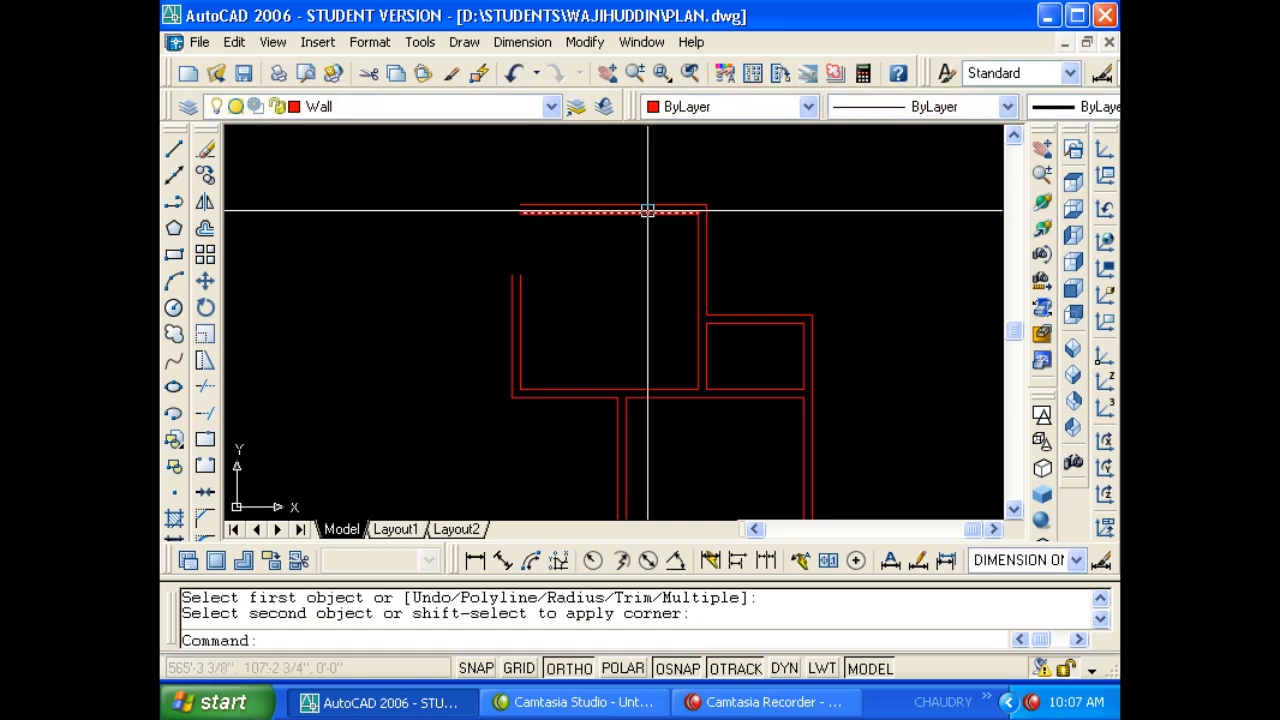
# Fillet the master bedroom's inner and outer top wall lines with its left wall lines, and save the drawing.
pyautogui.press('Return')
pyautogui.click(648, 211)
pyautogui.click(525, 300)
pyautogui.press('Return')
pyautogui.click(515, 294)
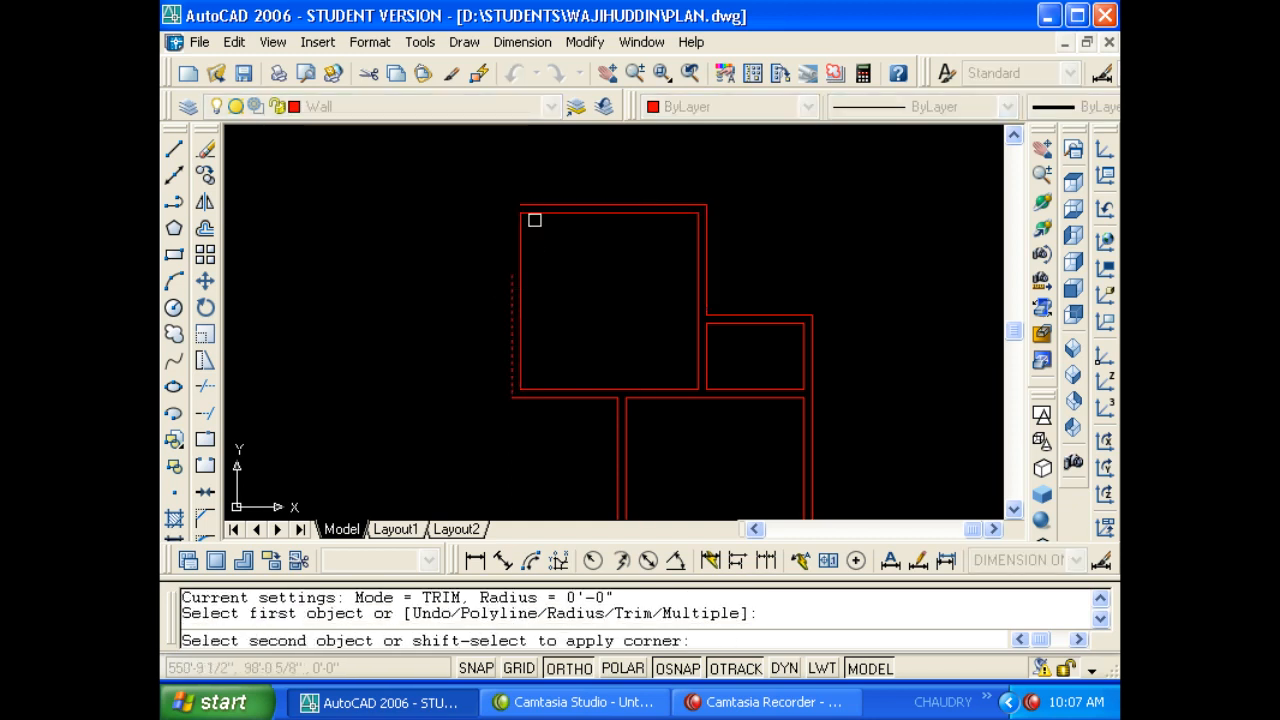
pyautogui.click(545, 206)
pyautogui.press('Escape')
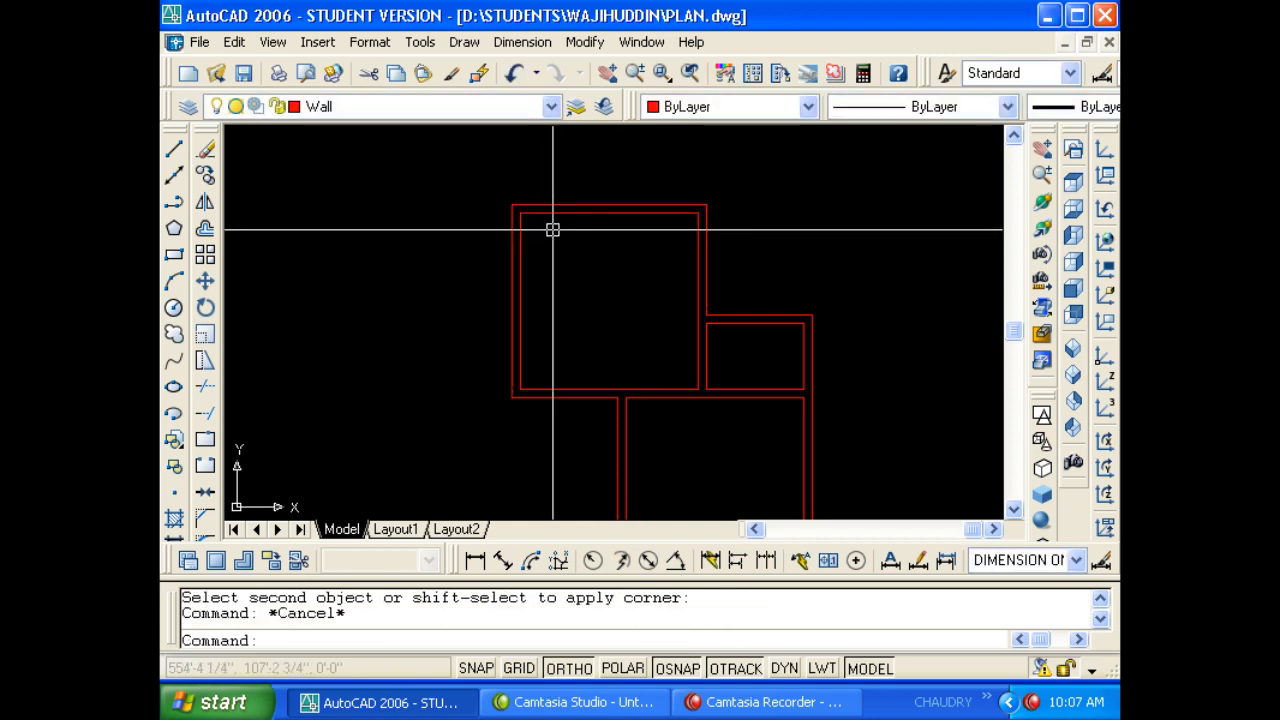
pyautogui.hotkey('ctrl', 's')
pyautogui.press('F6')
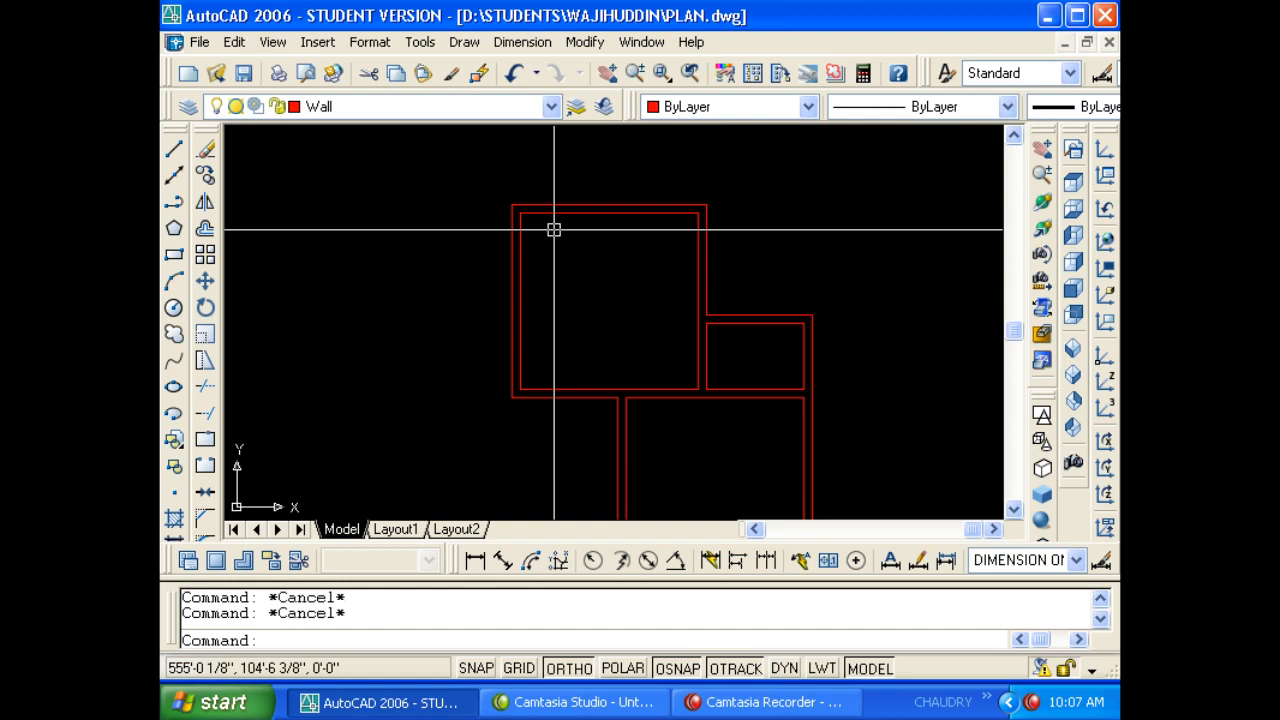
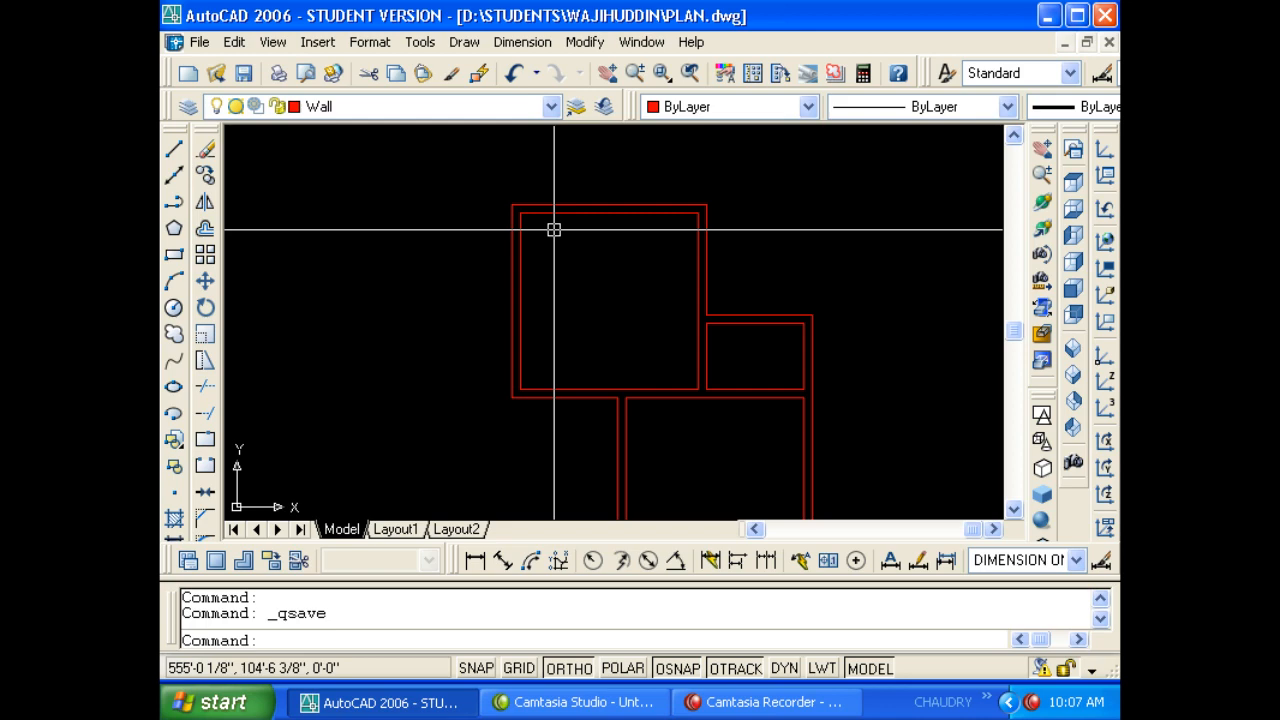
# Check the bath's labelled size in the original plan, and offset the redrawn master bedroom's outer top wall line 6' upward.
pyautogui.scroll(-5, 575, 300)
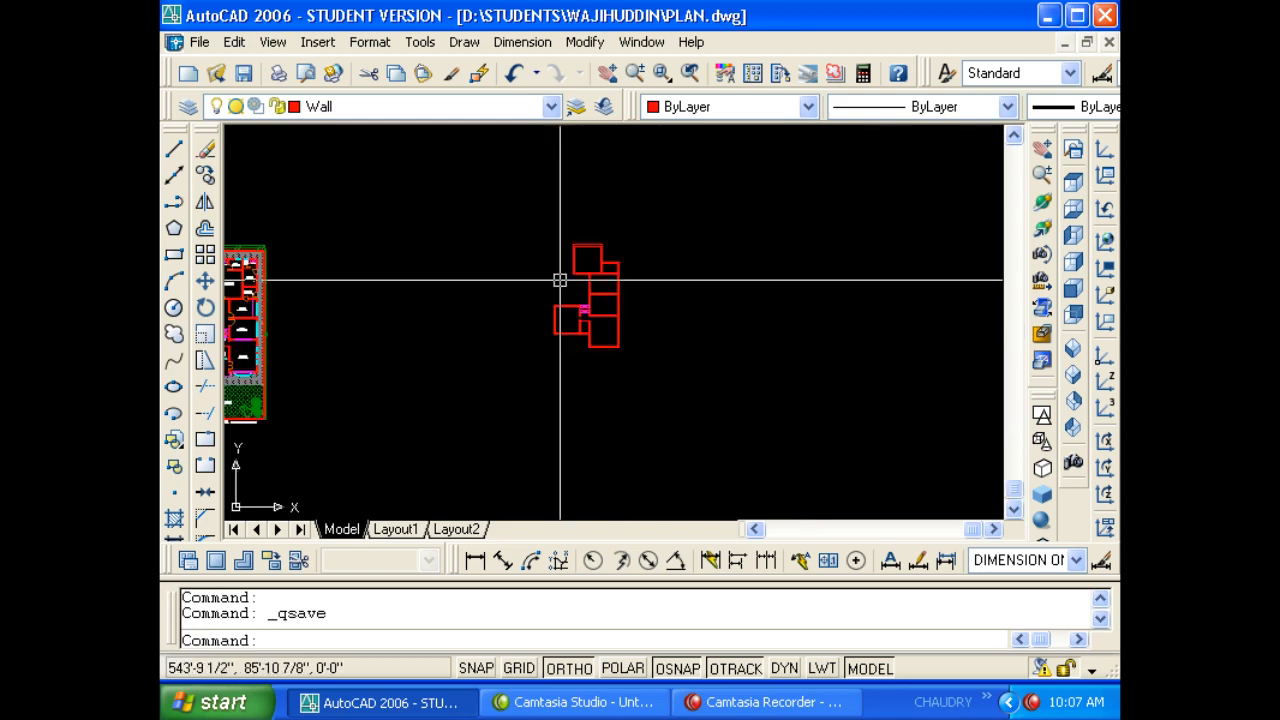
pyautogui.scroll(5, 441, 297)
pyautogui.scroll(-2, 415, 330)
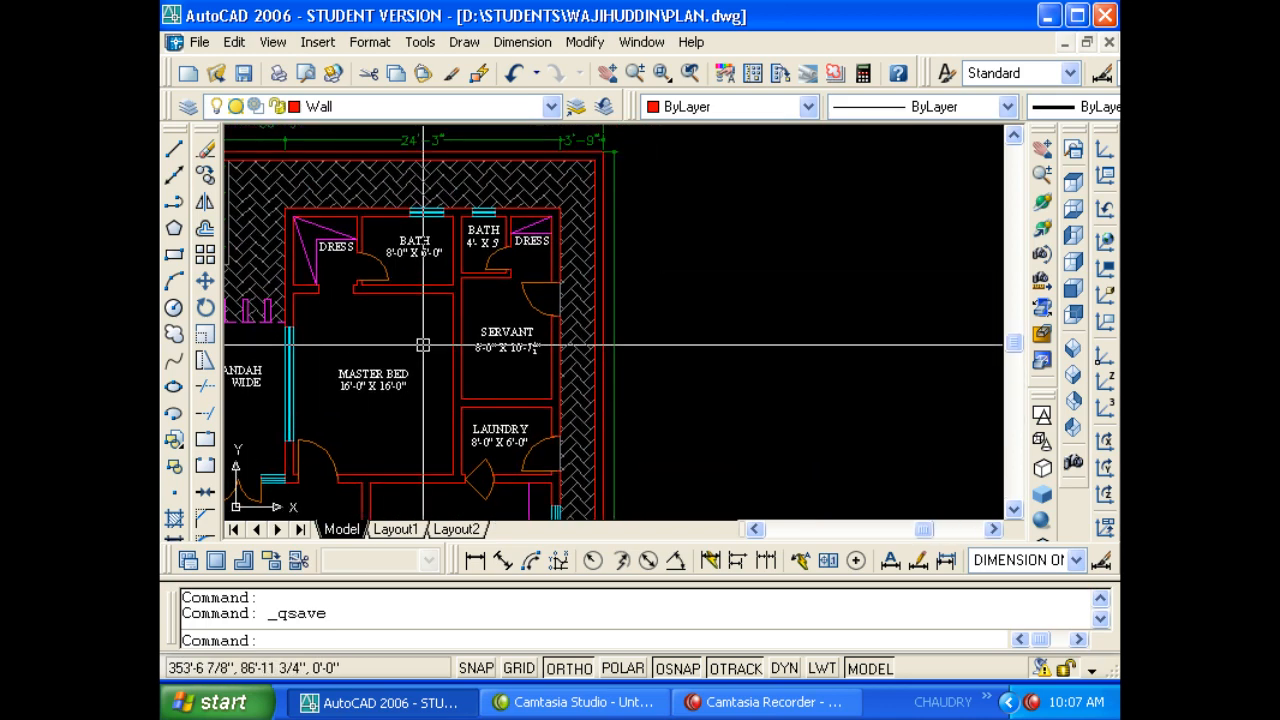
pyautogui.scroll(3, 410, 292)
pyautogui.scroll(-7, 409, 311)
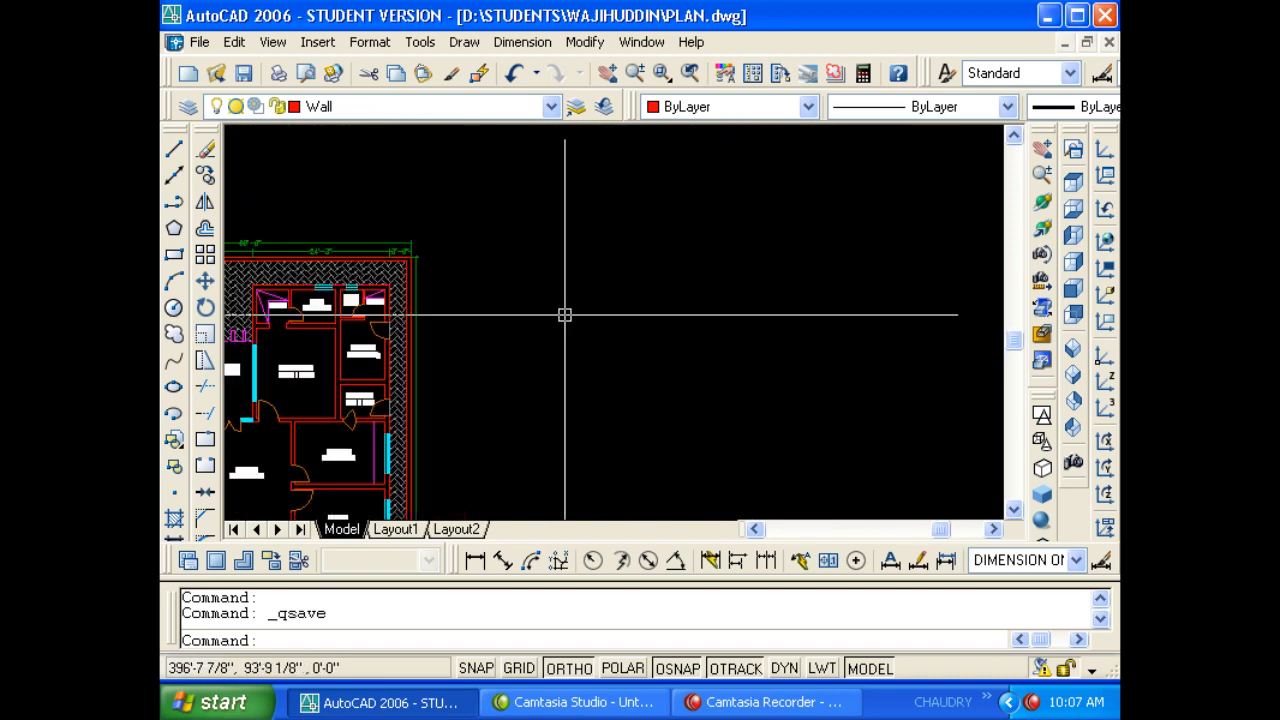
pyautogui.moveTo(905, 327); pyautogui.dragTo(557, 329, button='middle')
pyautogui.scroll(3, 641, 277)
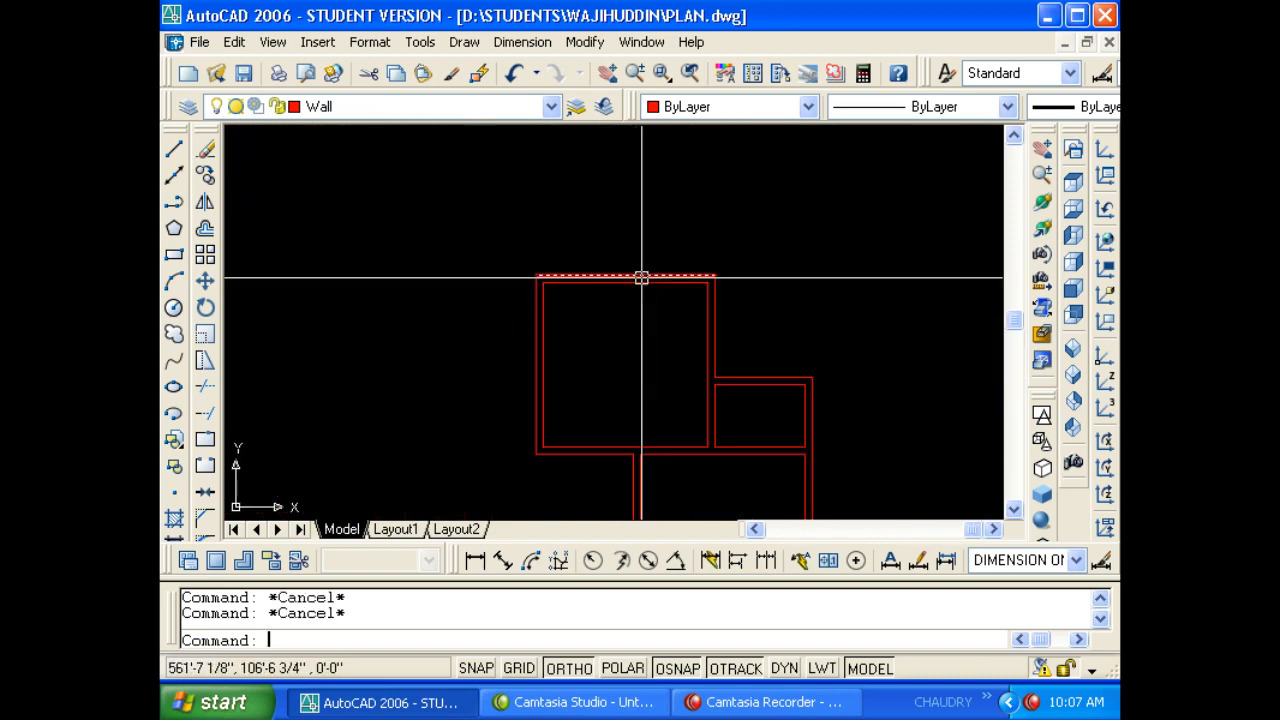
pyautogui.write('O')
pyautogui.press('Return')
pyautogui.write('6')
pyautogui.press('Return')
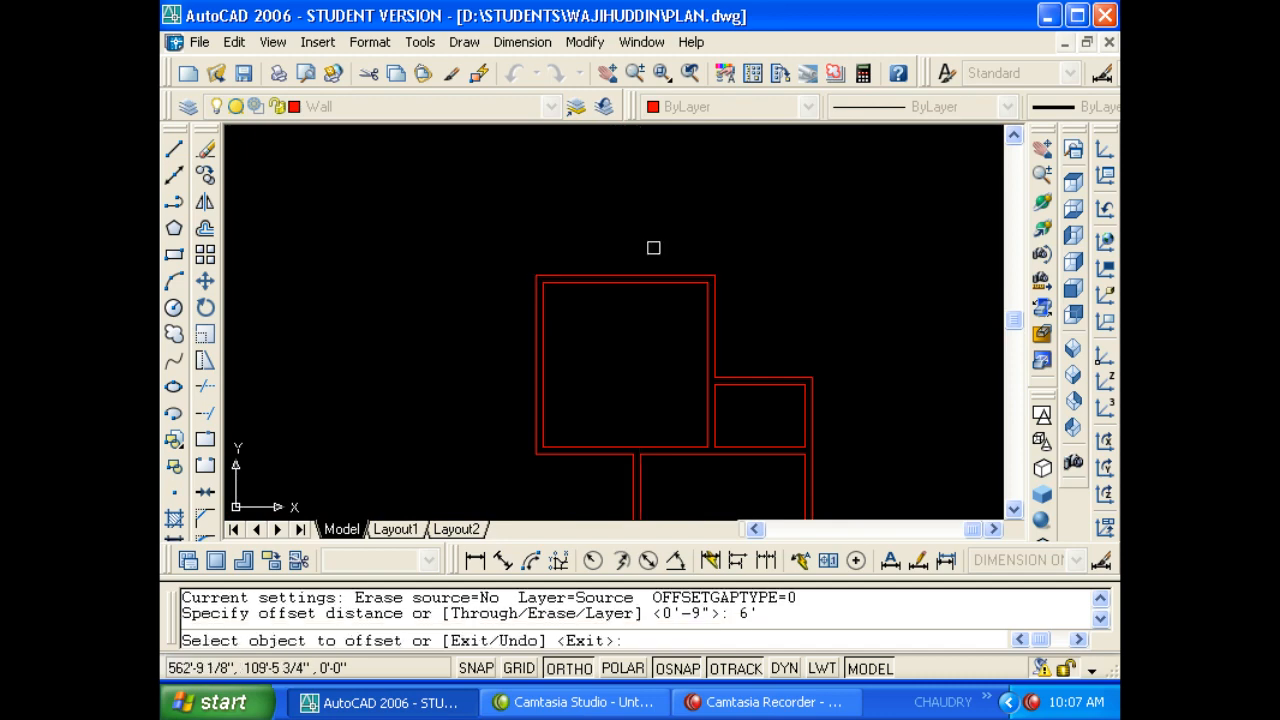
pyautogui.scroll(3, 654, 246)
pyautogui.click(663, 277)
pyautogui.click(660, 249)
# Offset the new line above the master bedroom 9" upward to form the bath's top wall.
pyautogui.press('Escape')
pyautogui.write('O')
pyautogui.press('Return')
pyautogui.write('9')
pyautogui.press('Return')
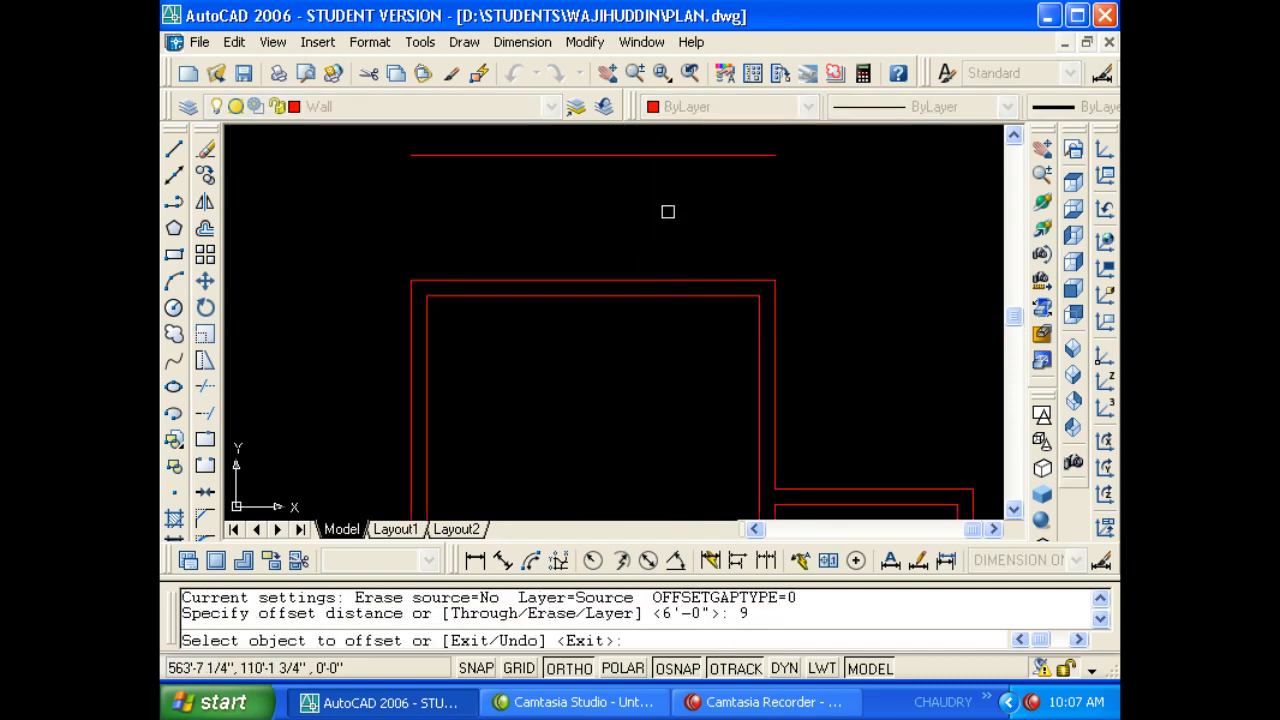
pyautogui.moveTo(657, 158); pyautogui.dragTo(657, 220, button='middle')
pyautogui.click(657, 218)
pyautogui.click(660, 210)
# Fillet the bath's inner and outer top wall lines with the master bedroom's matching right wall lines.
pyautogui.press('Escape')
pyautogui.write('F')
pyautogui.press('Return')
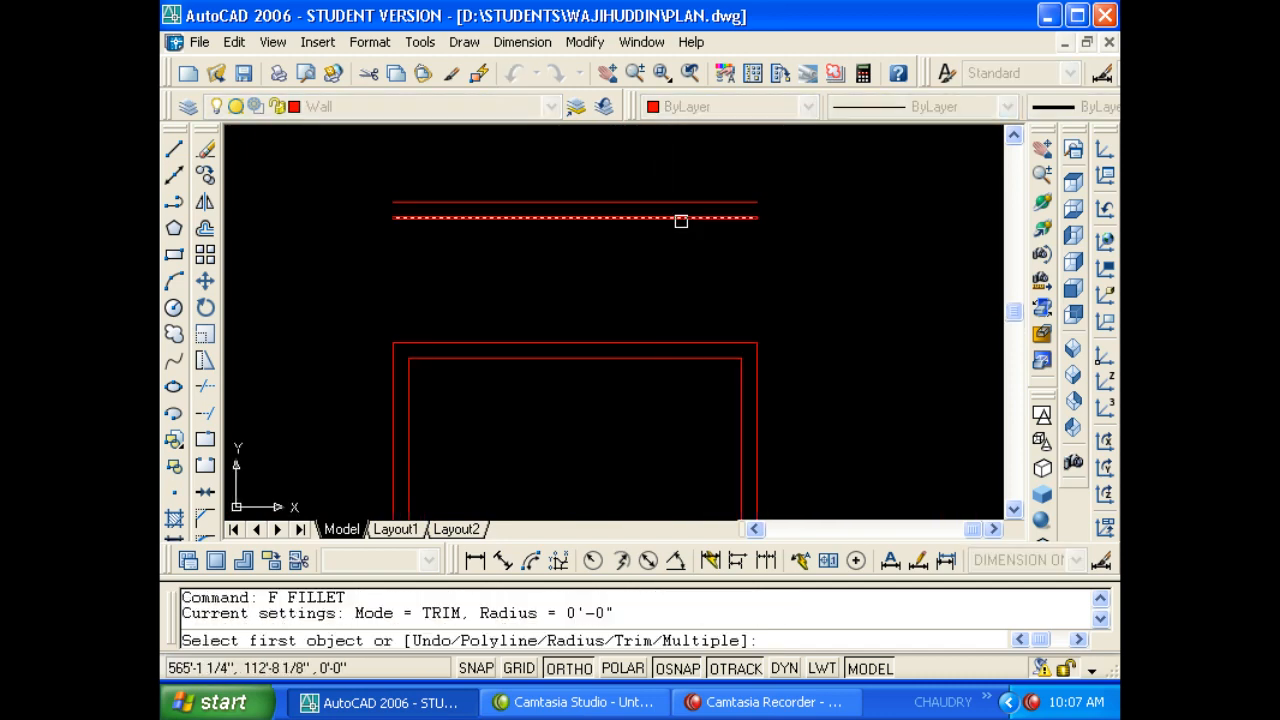
pyautogui.click(680, 217)
pyautogui.click(741, 391)
pyautogui.press('Return')
pyautogui.click(757, 387)
pyautogui.click(710, 197)
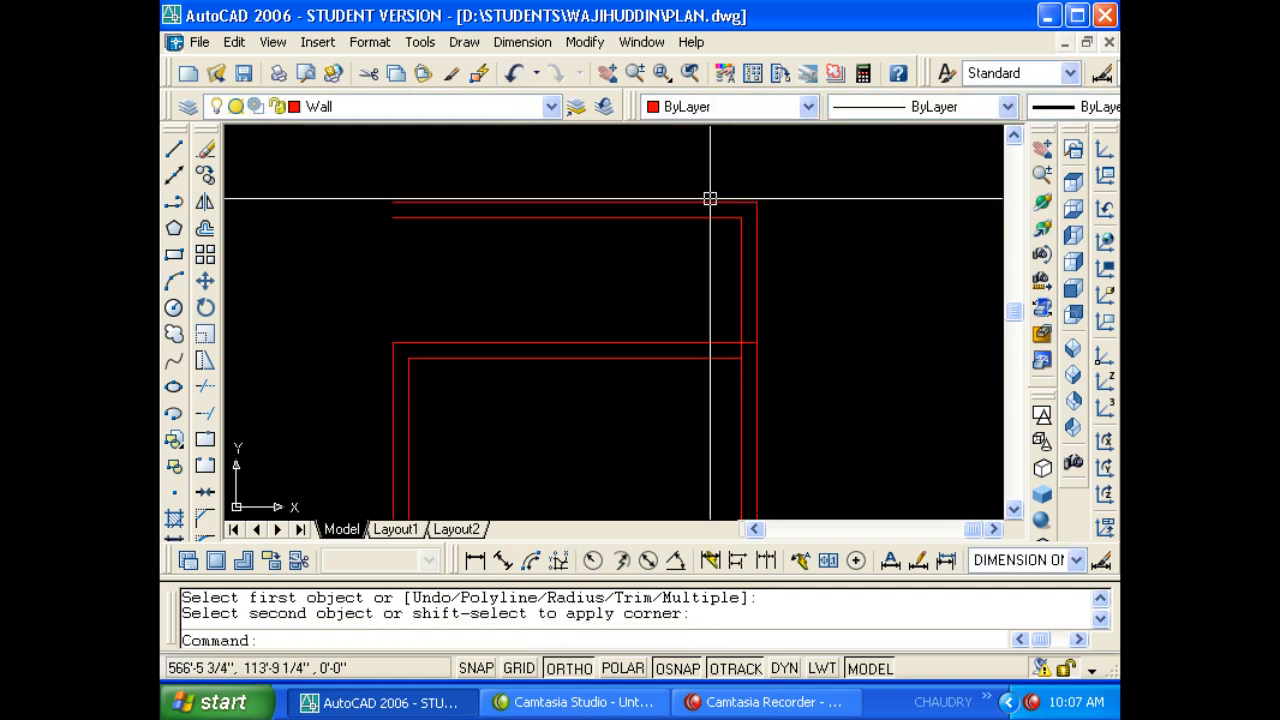
# Trim the overlapping wall lines at the master bedroom's upper right corner, where the bath's right wall continues upward.
pyautogui.press('Escape')
pyautogui.press('Escape')
pyautogui.write('TR')
pyautogui.scroll(3, 723, 269)
pyautogui.press('Return')
pyautogui.press('Return')
pyautogui.click(762, 340)
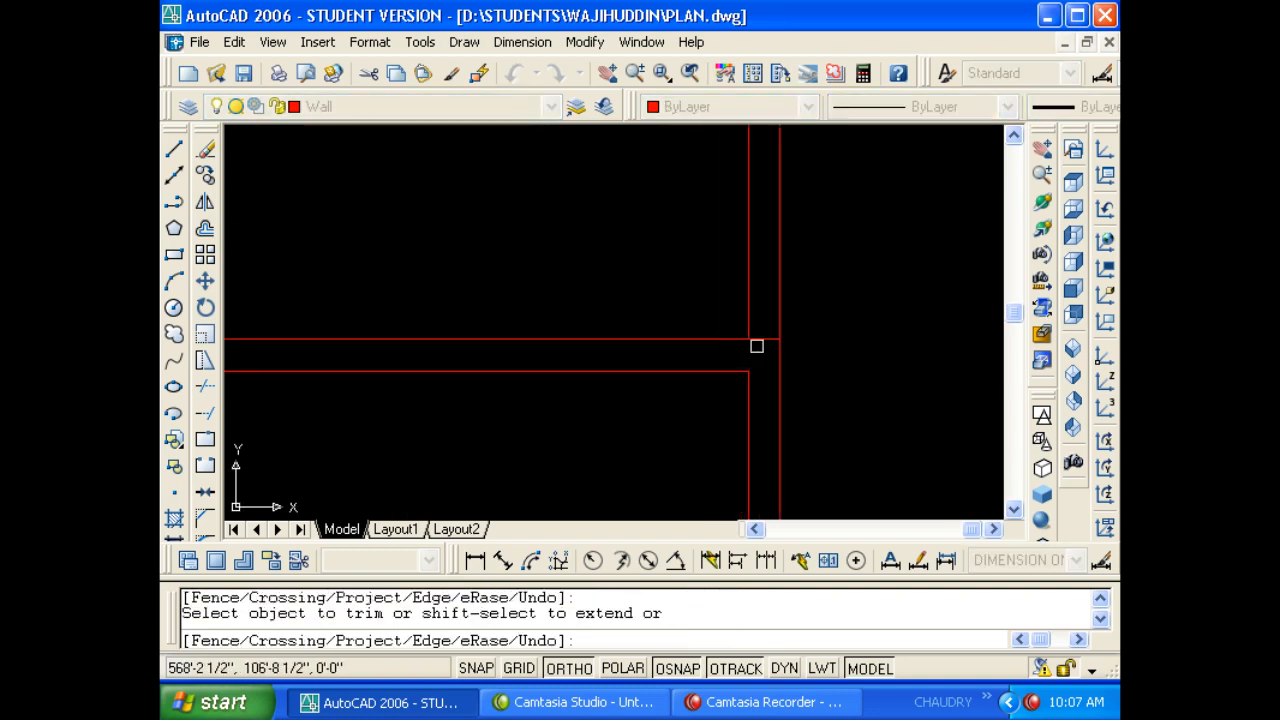
pyautogui.press('Escape')
pyautogui.scroll(-2, 723, 277)
pyautogui.press('Escape')
# Offset the bath's inner right wall line 8' to the left to set the bath's width.
pyautogui.write('O')
pyautogui.press('Return')
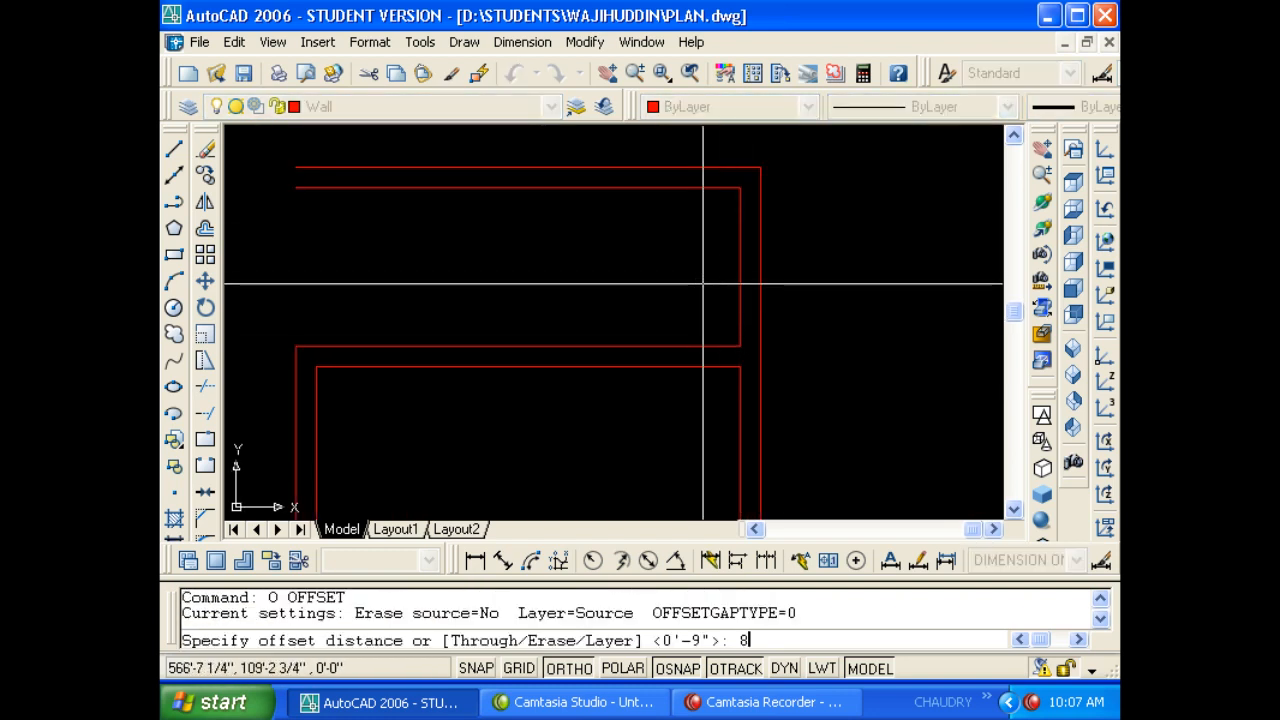
pyautogui.press('Return')
pyautogui.click(740, 253)
pyautogui.click(637, 260)
pyautogui.press('Escape')
pyautogui.press('Escape')
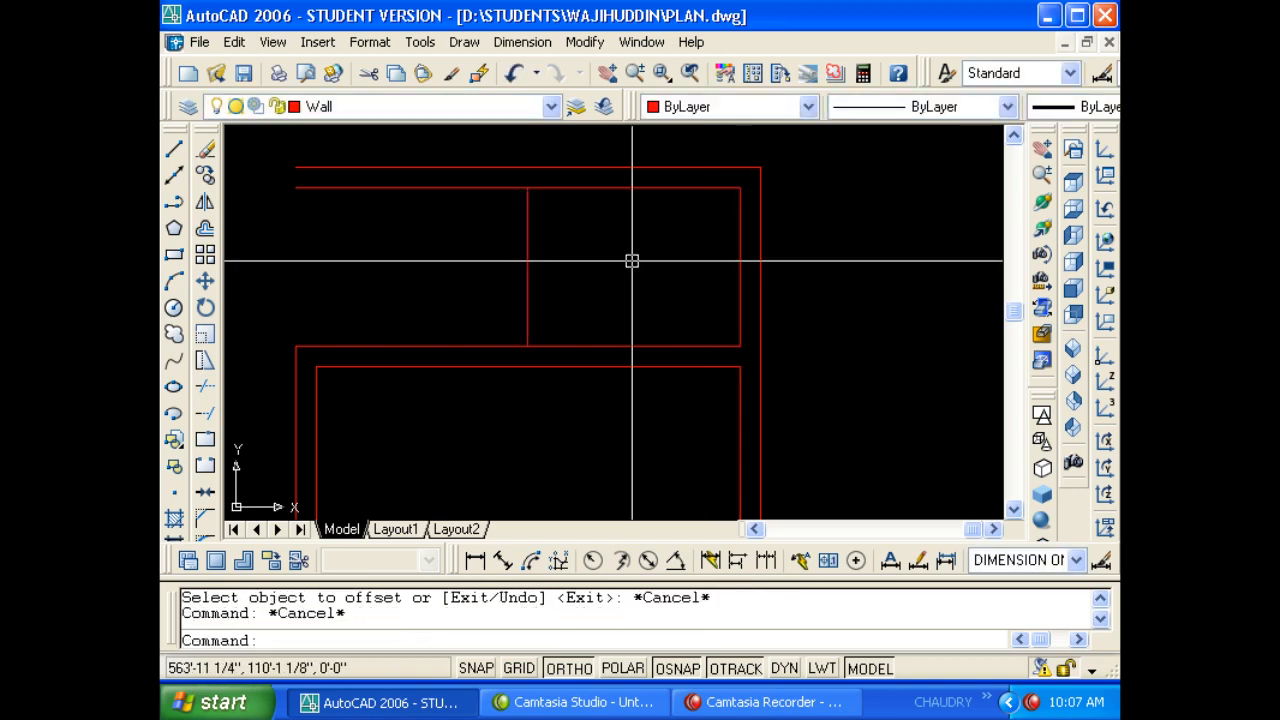
pyautogui.write('O')
pyautogui.press('Return')
pyautogui.press('Escape')
pyautogui.scroll(-3, 686, 286)
pyautogui.press('Escape')
# Offset the bath's left wall line 4.5" to the left to give the partition wall its thickness.
pyautogui.scroll(-1, 457, 303)
pyautogui.scroll(3, 434, 303)
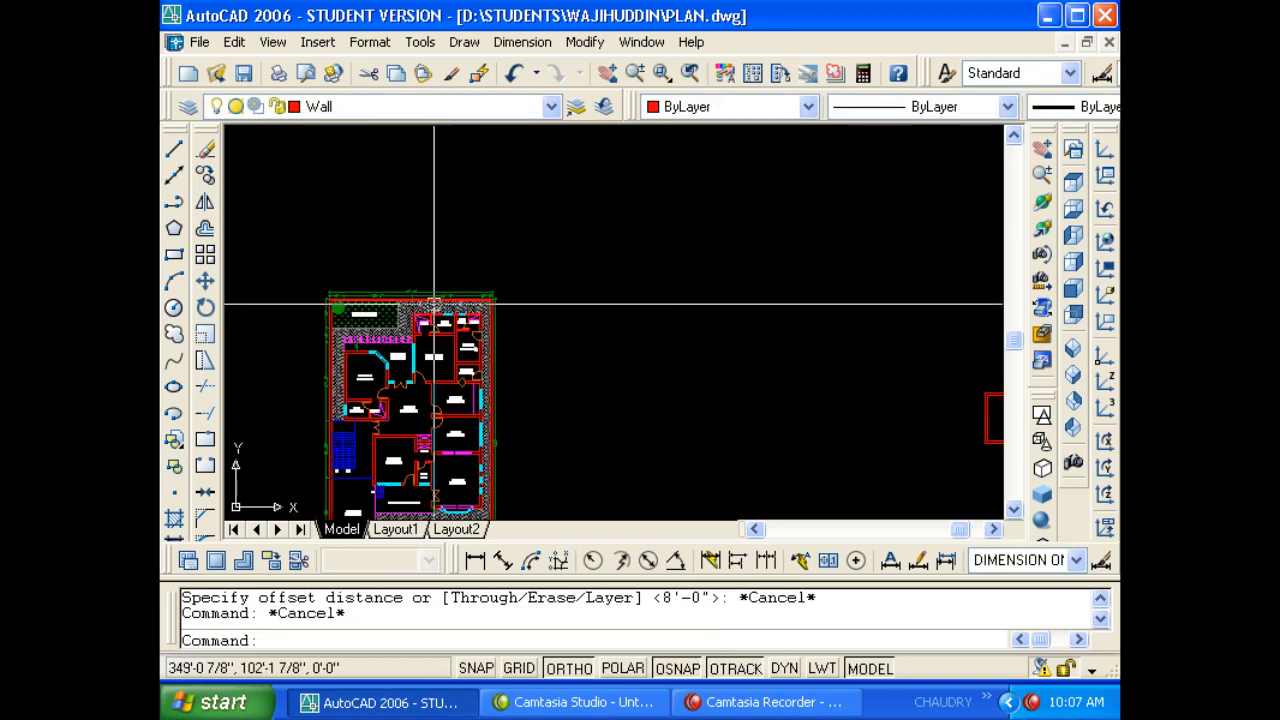
pyautogui.scroll(3, 434, 305)
pyautogui.scroll(-6, 403, 280)
pyautogui.scroll(6, 494, 256)
pyautogui.moveTo(397, 251)
pyautogui.mouseDown(button='middle')
pyautogui.moveTo(365, 261)
pyautogui.moveTo(457, 271)
pyautogui.mouseUp(button='middle')
pyautogui.write('O')
pyautogui.press('Return')
pyautogui.write('4.5')
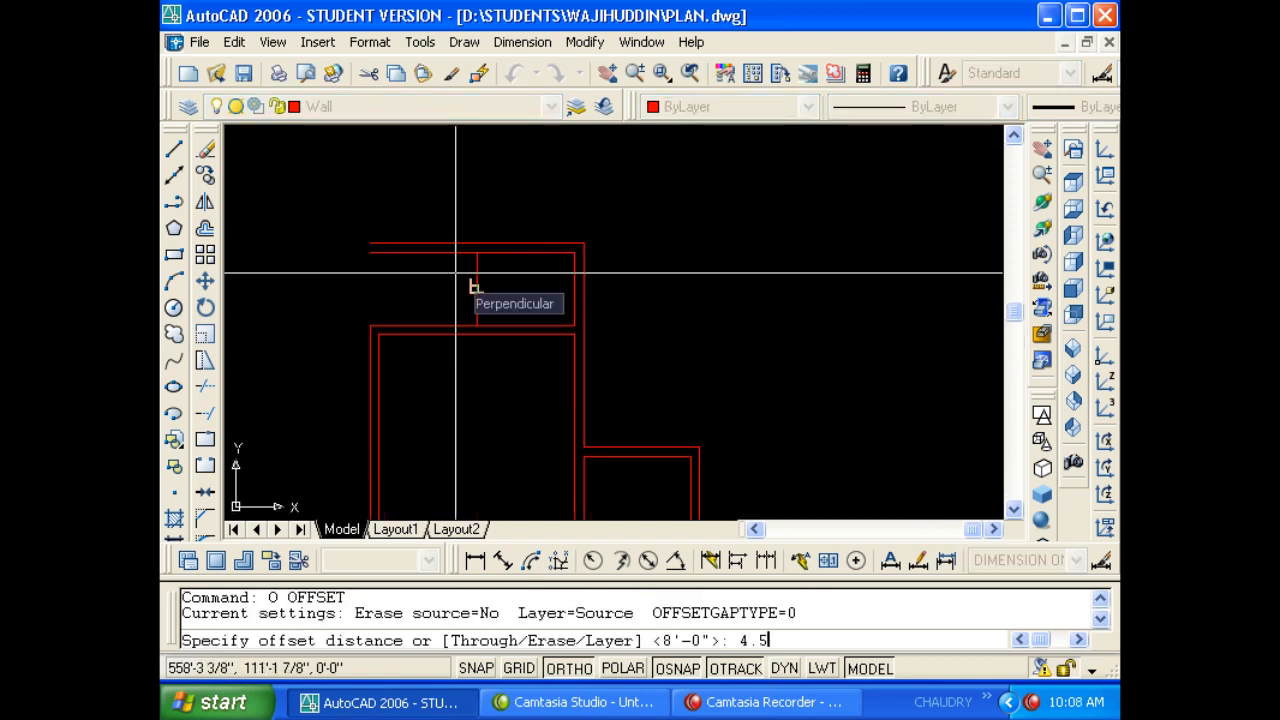
pyautogui.press('Return')
pyautogui.click(476, 311)
pyautogui.click(431, 294)
pyautogui.press('Escape')
pyautogui.press('Escape')
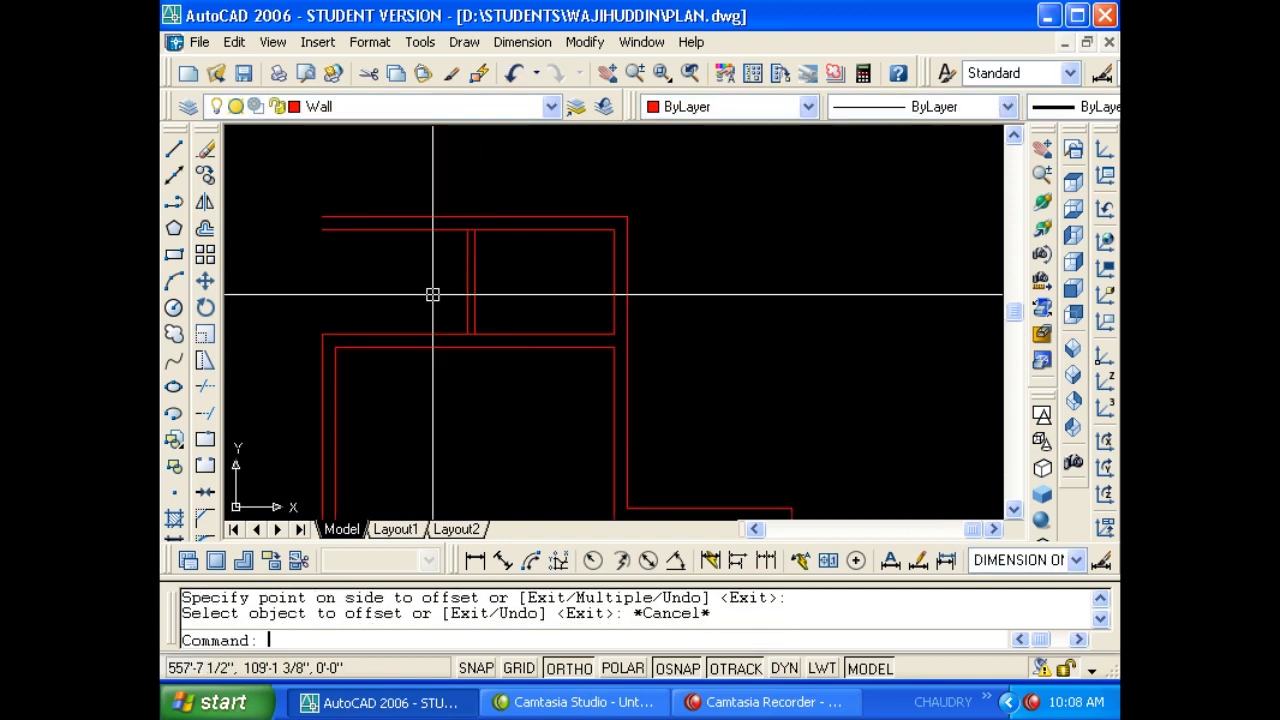
# Trim the top and bottom wall lines between the partition's two faces, opening both junctions.
pyautogui.write('TR')
pyautogui.press('Return')
pyautogui.press('Return')
pyautogui.scroll(2, 475, 275)
pyautogui.scroll(1, 472, 240)
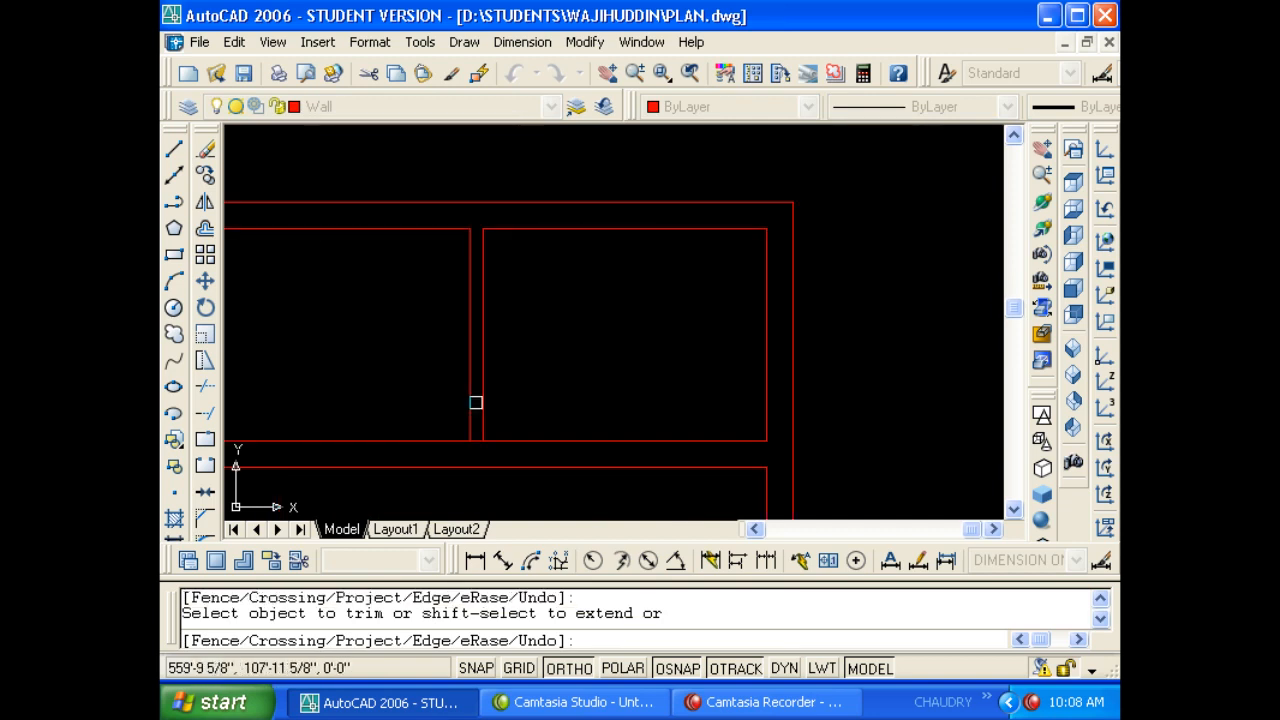
pyautogui.scroll(1, 474, 443)
pyautogui.press('Escape')
pyautogui.press('Escape')
# Check the partition wall's thickness with a linear dimension and erase that dimension.
pyautogui.write('F')
pyautogui.scroll(1, 487, 433)
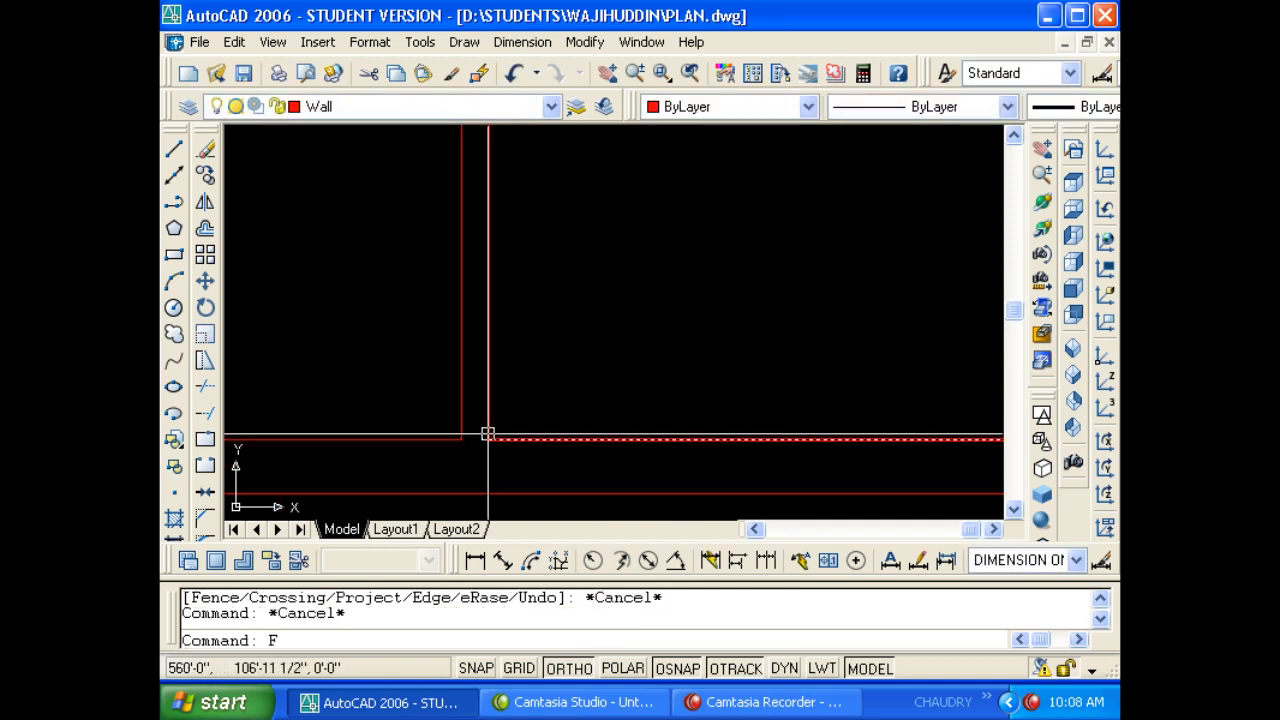
pyautogui.press('BackSpace')
pyautogui.write('DLI')
pyautogui.press('Return')
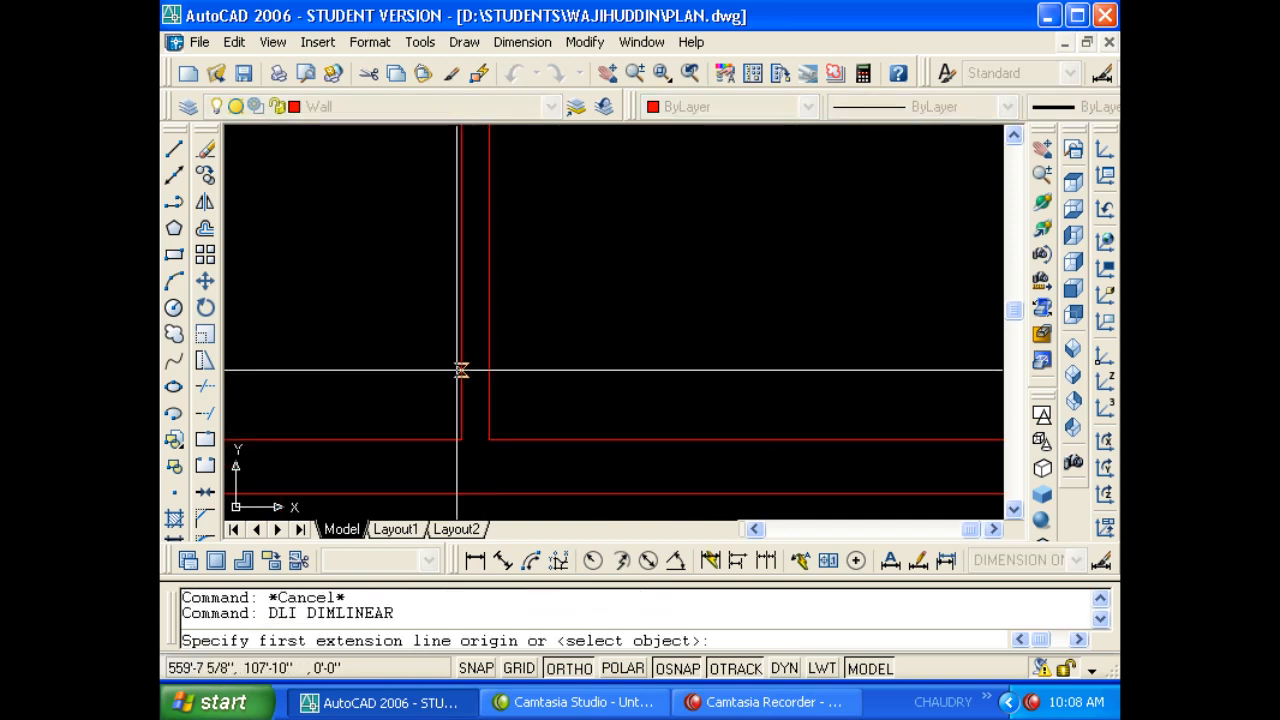
pyautogui.click(460, 370)
pyautogui.click(489, 368)
pyautogui.click(491, 342)
pyautogui.press('Escape')
pyautogui.click(582, 309)
pyautogui.press('e')
pyautogui.press('Return')
pyautogui.press('Escape')
# Fillet the master bedroom's inner and outer left wall lines with the matching top wall lines of the room left of the bath.
pyautogui.scroll(-2, 591, 309)
pyautogui.moveTo(535, 327); pyautogui.dragTo(643, 332, button='middle')
pyautogui.press('Escape')
pyautogui.write('f')
pyautogui.press('Return')
pyautogui.click(434, 414)
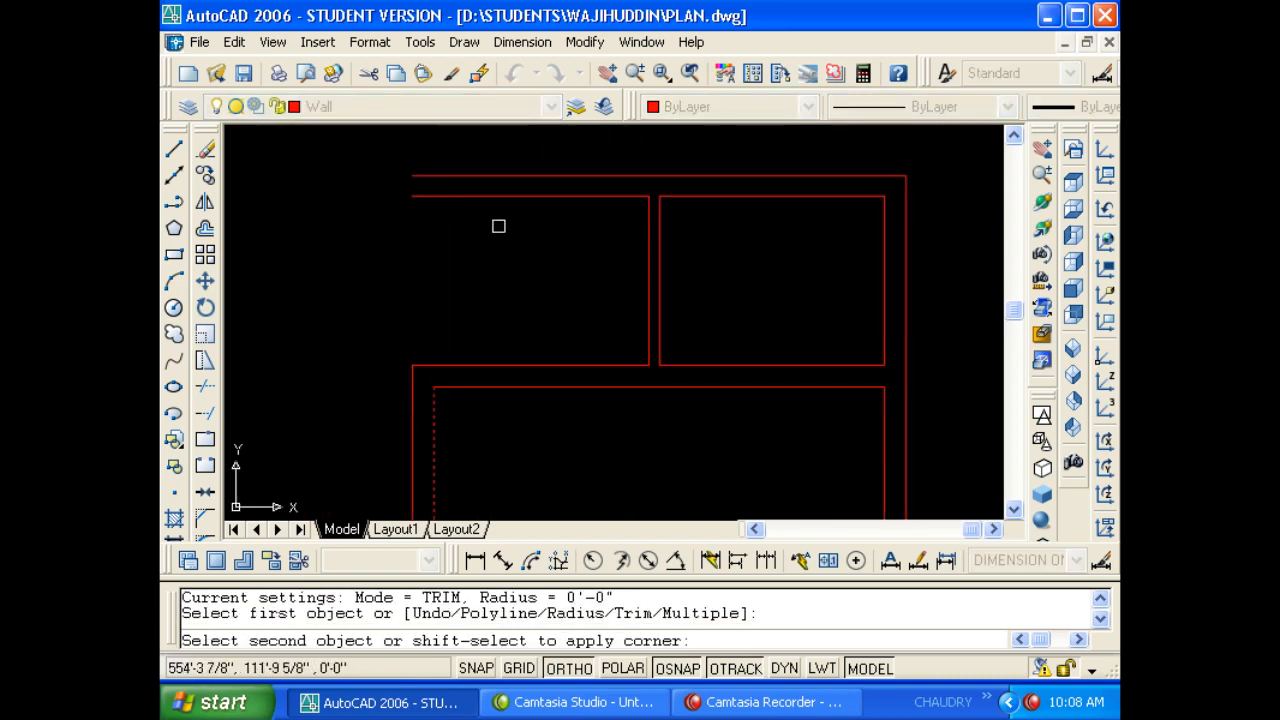
pyautogui.click(506, 198)
pyautogui.press('Return')
pyautogui.click(516, 175)
pyautogui.click(406, 411)
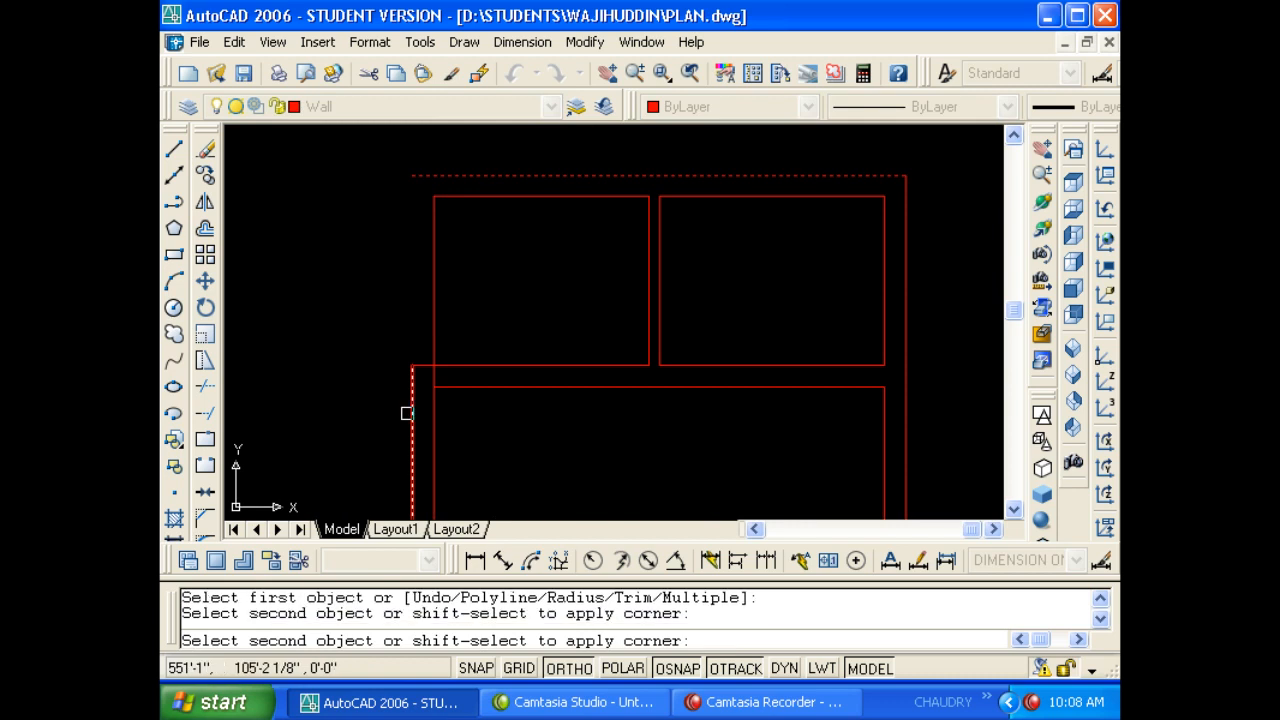
# Trim the overlapping wall lines where the master bedroom's top wall meets the extended left wall.
pyautogui.press('Escape')
pyautogui.write('tr')
pyautogui.press('Return')
pyautogui.press('Return')
pyautogui.scroll(2, 425, 385)
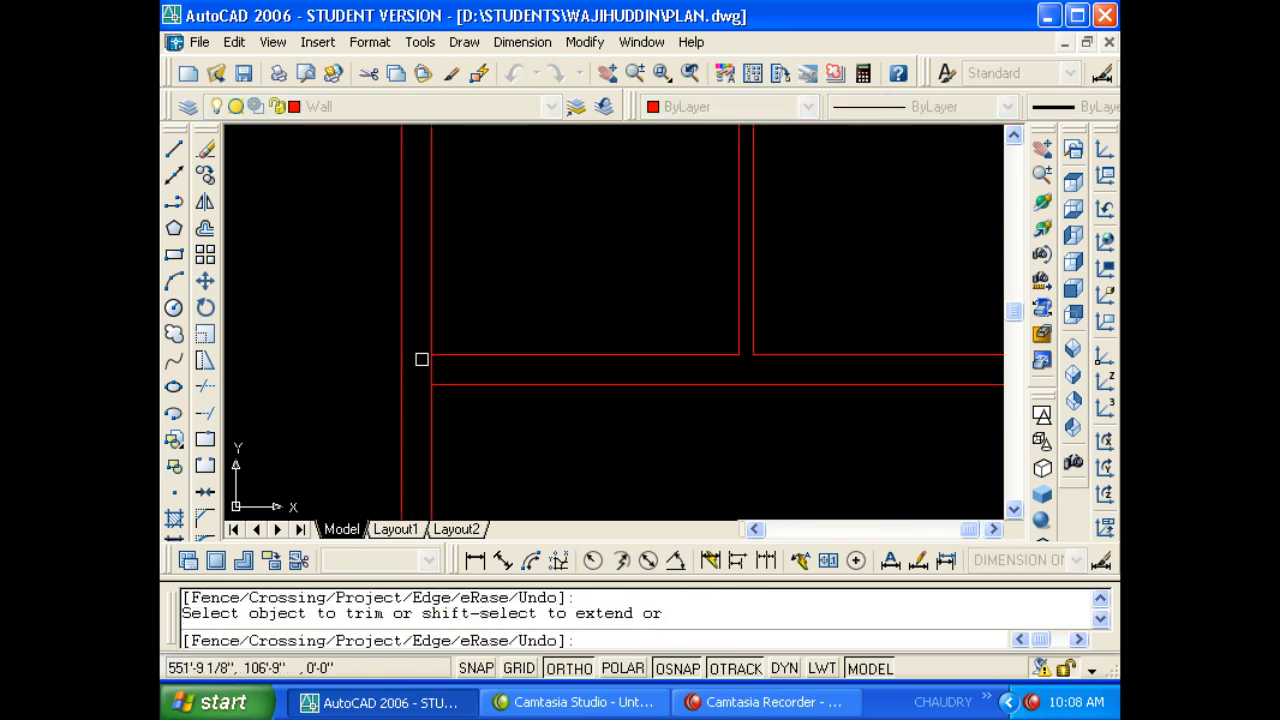
pyautogui.press('Escape')
pyautogui.scroll(-2, 424, 362)
pyautogui.press('Escape')
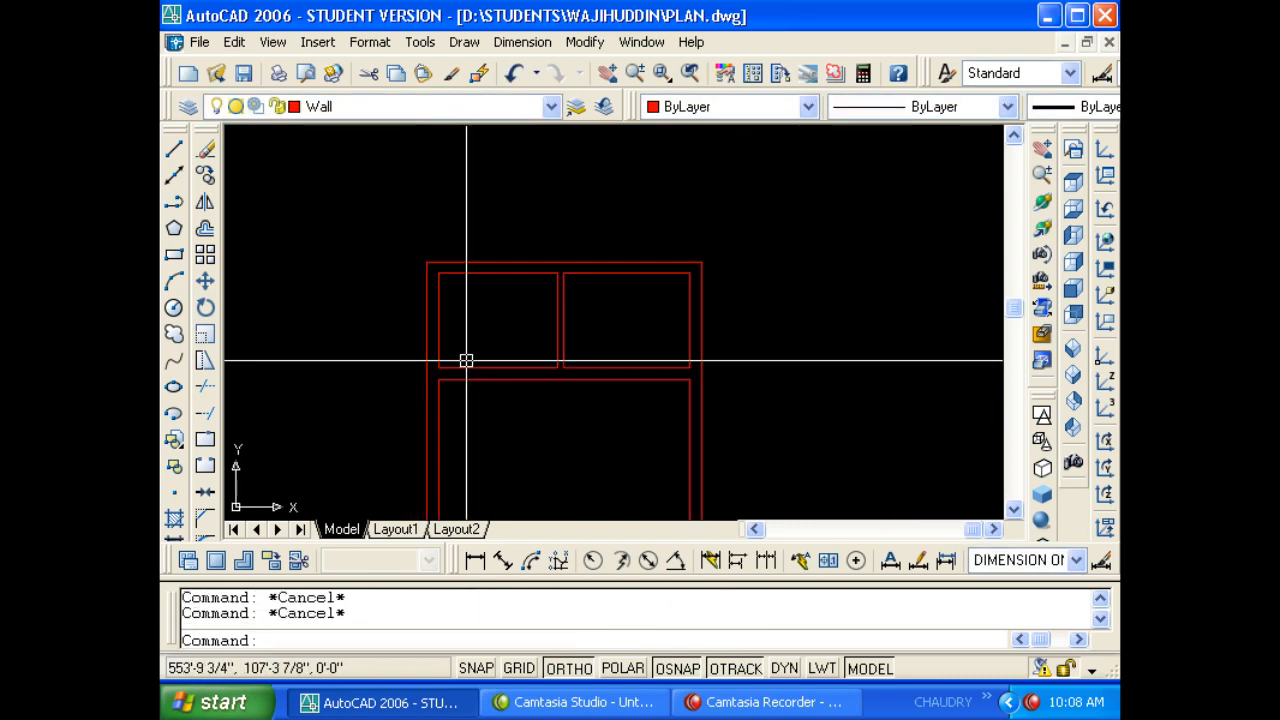
# Offset the inner top and left wall lines of the room beside the bath 2' into the room.
pyautogui.write('o')
pyautogui.press('Return')
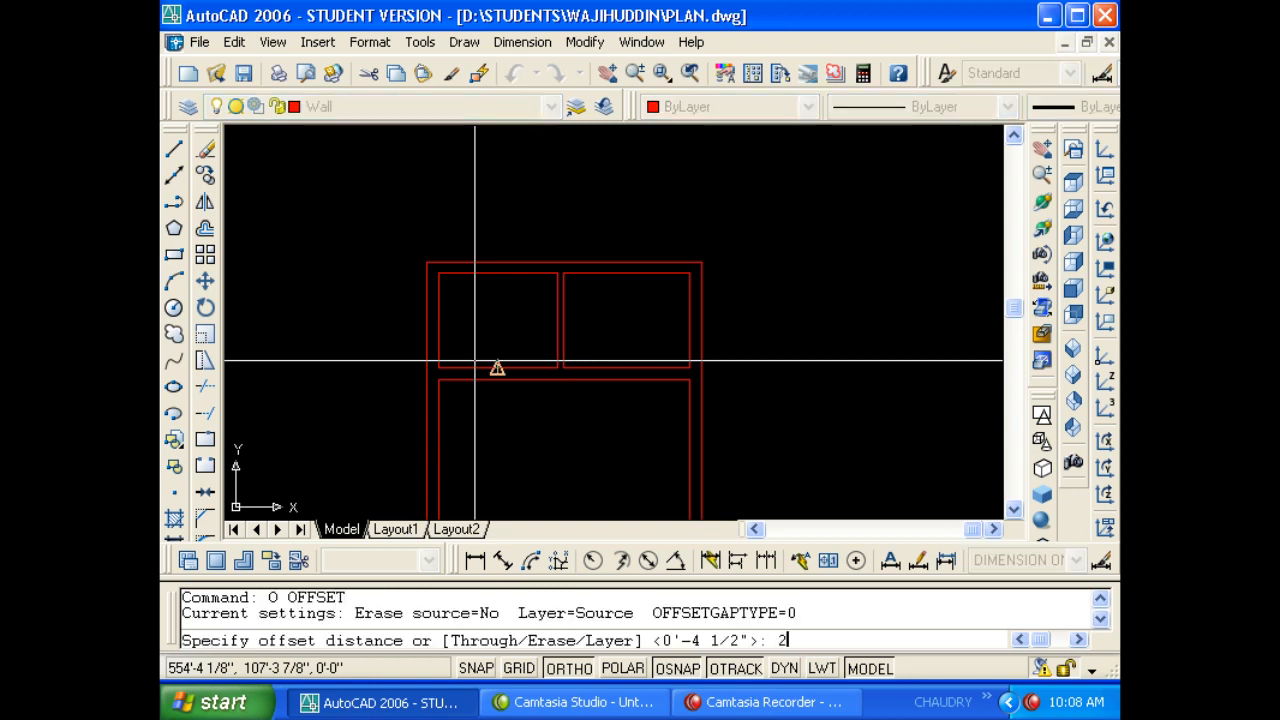
pyautogui.write('2')
pyautogui.press('Return')
pyautogui.scroll(1, 464, 288)
pyautogui.click(491, 257)
pyautogui.click(479, 315)
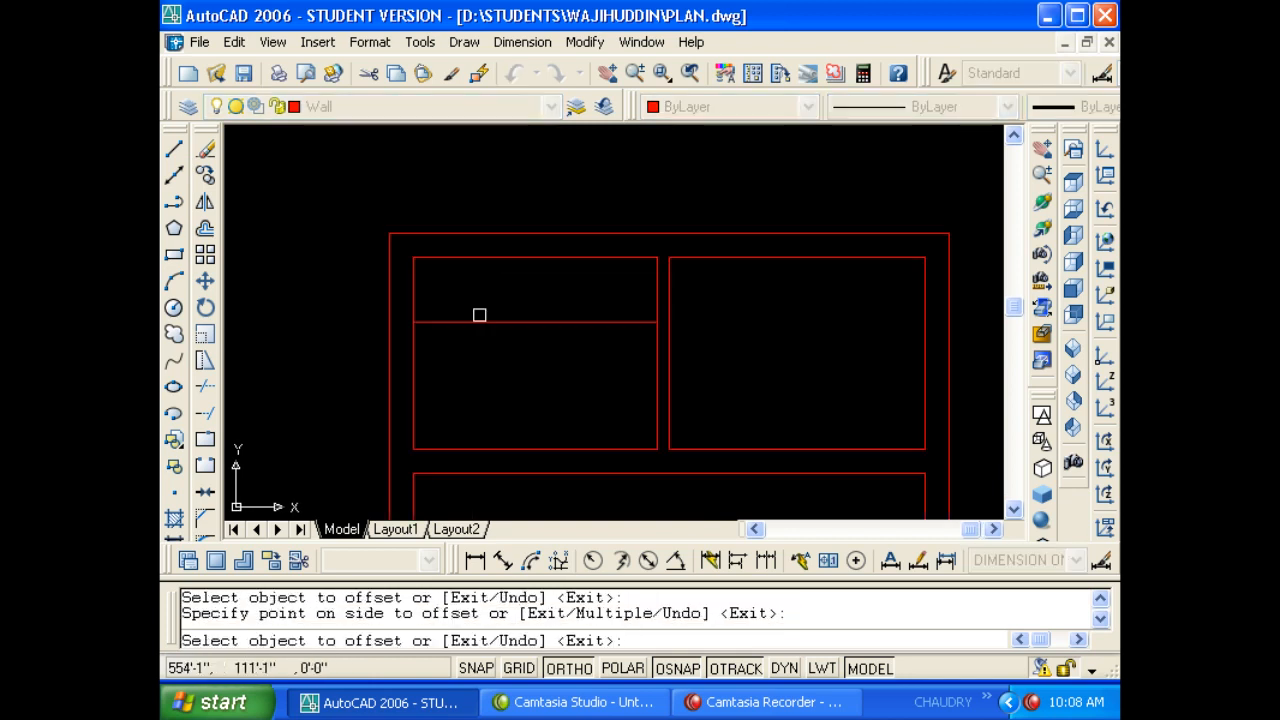
pyautogui.click(422, 359)
pyautogui.click(409, 367)
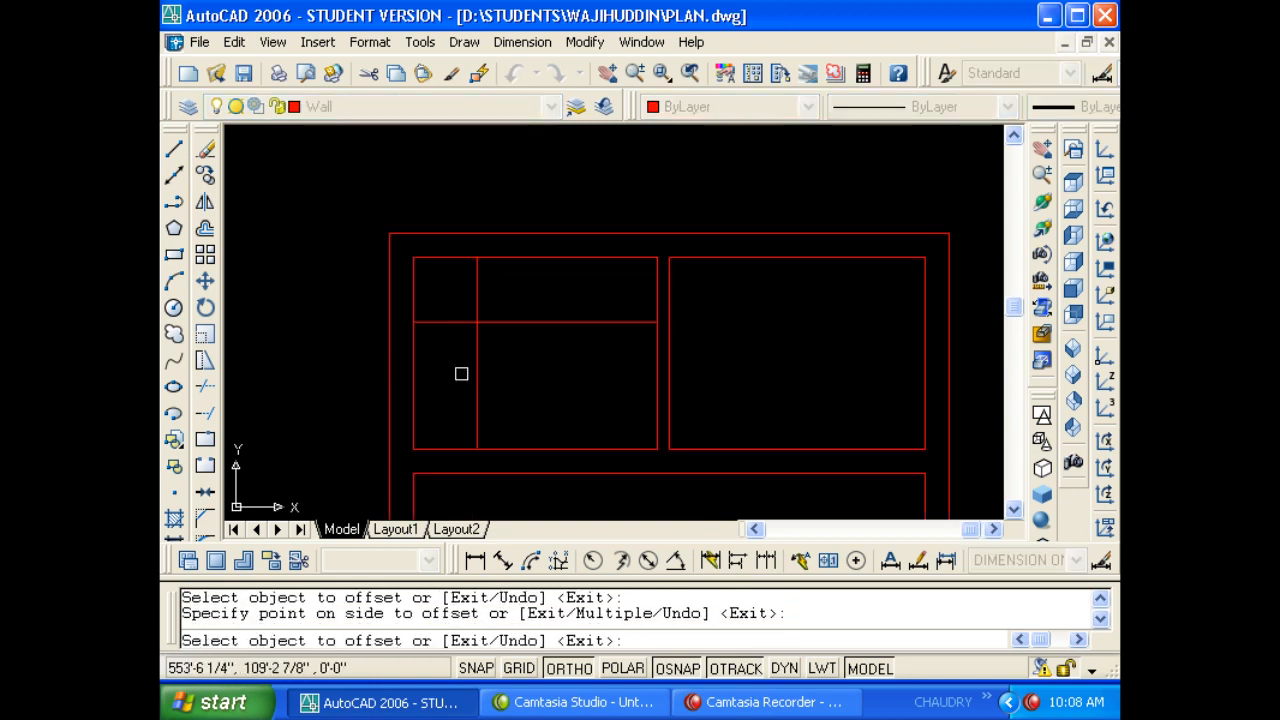
pyautogui.click(466, 371)
# Fillet the two 2' offset lines into a sharp corner inside the room left of the bath.
pyautogui.press('Escape')
pyautogui.write('f')
pyautogui.press('Return')
pyautogui.click(479, 355)
pyautogui.click(503, 324)
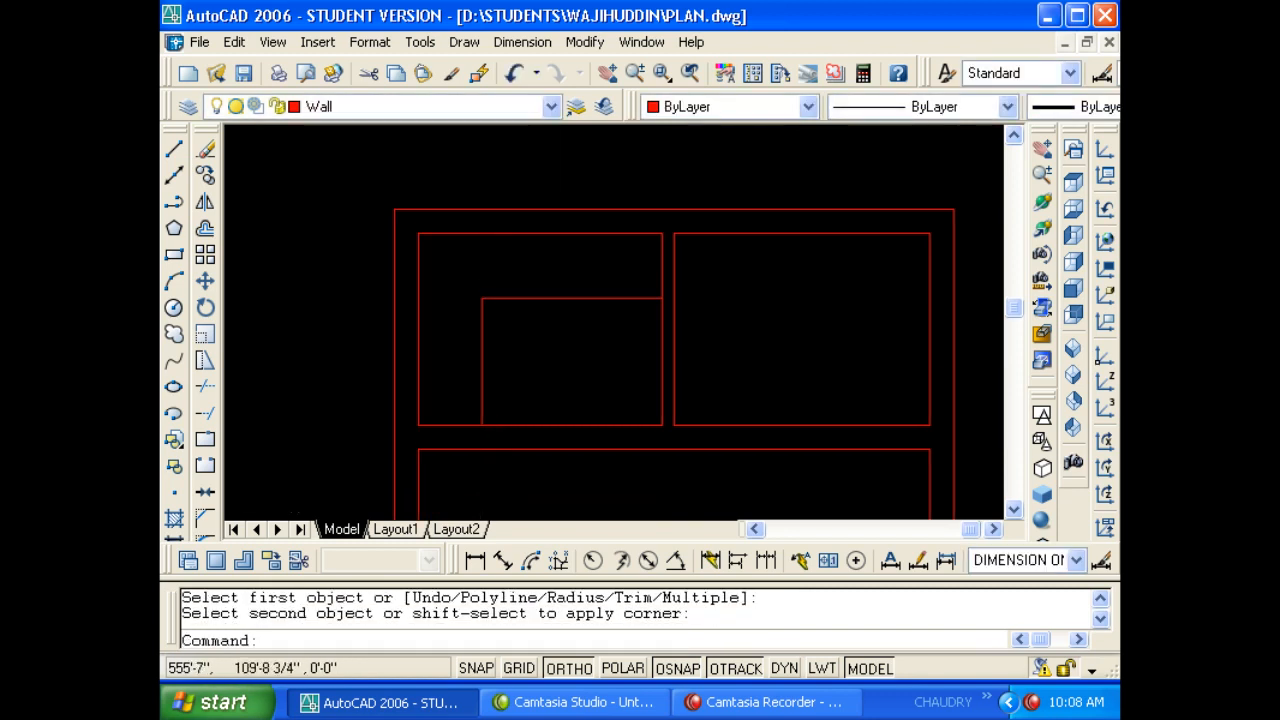
pyautogui.press('Escape')
pyautogui.press('Escape')
pyautogui.scroll(3, 573, 388)
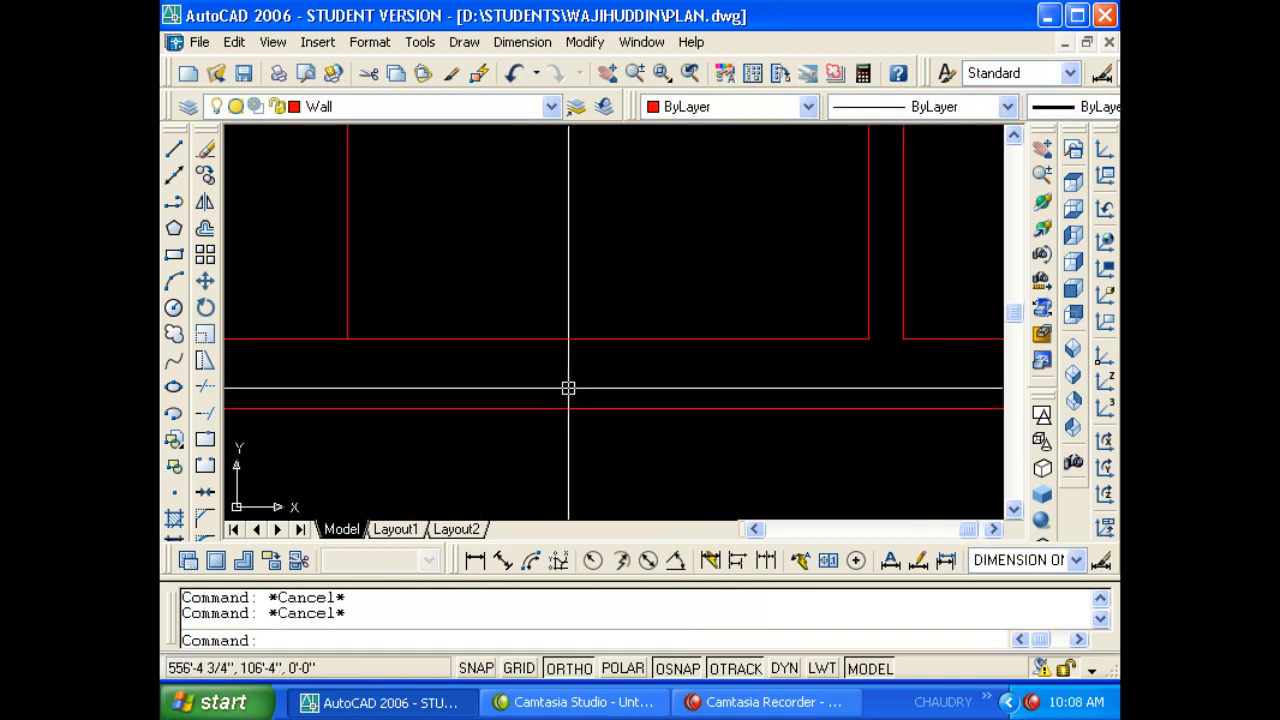
pyautogui.write('k')
pyautogui.press('Escape')
pyautogui.write('l')
pyautogui.press('Return')
pyautogui.scroll(-2, 404, 340)
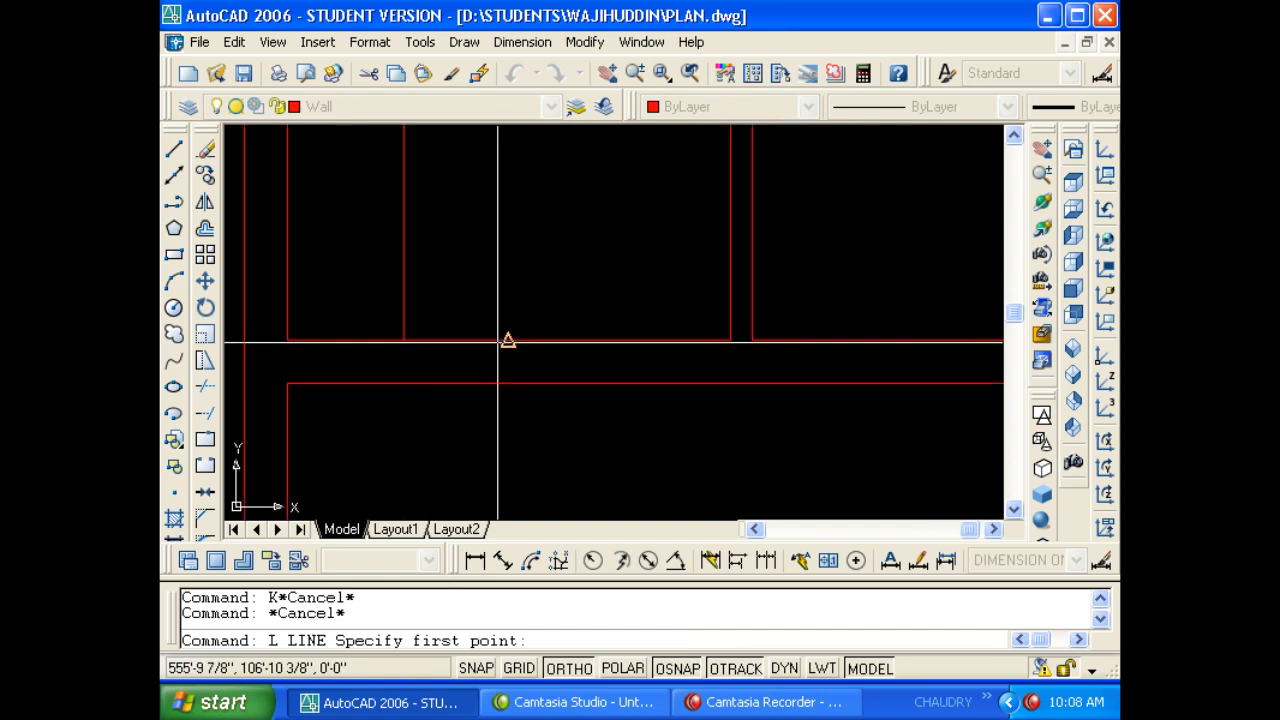
pyautogui.press('Escape')
pyautogui.click(490, 341)
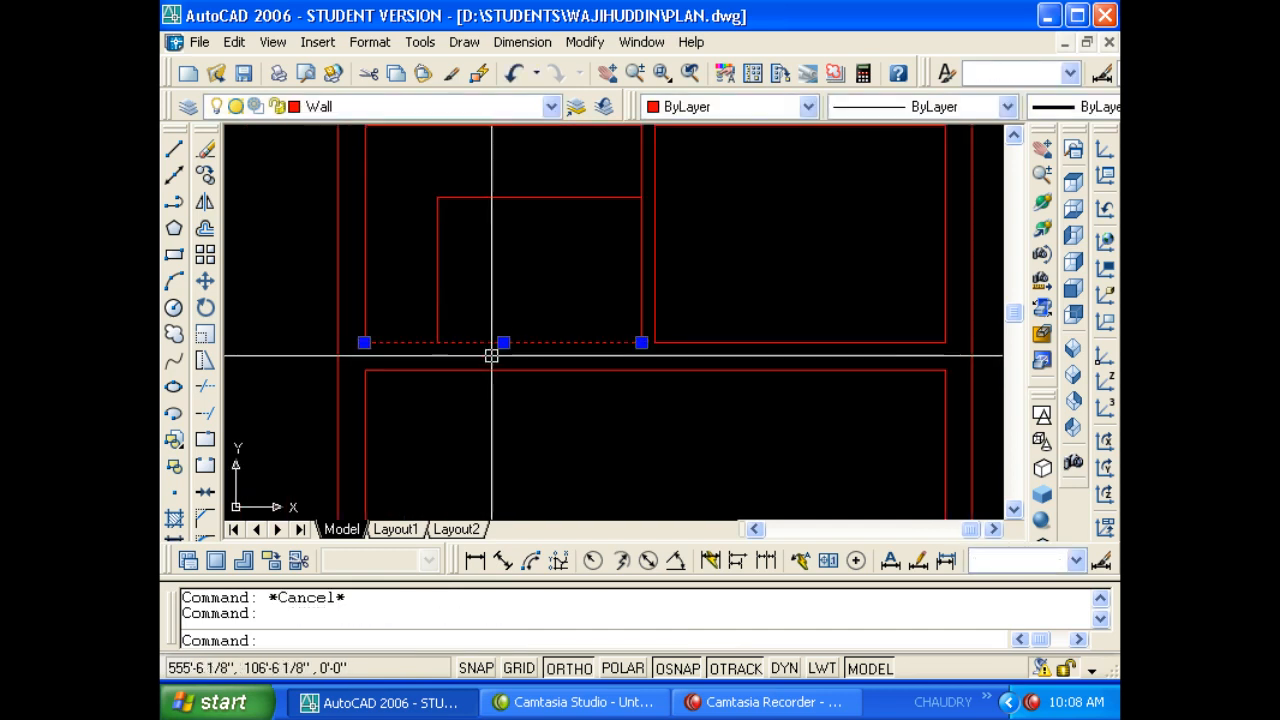
pyautogui.scroll(2, 500, 342)
pyautogui.press('Escape')
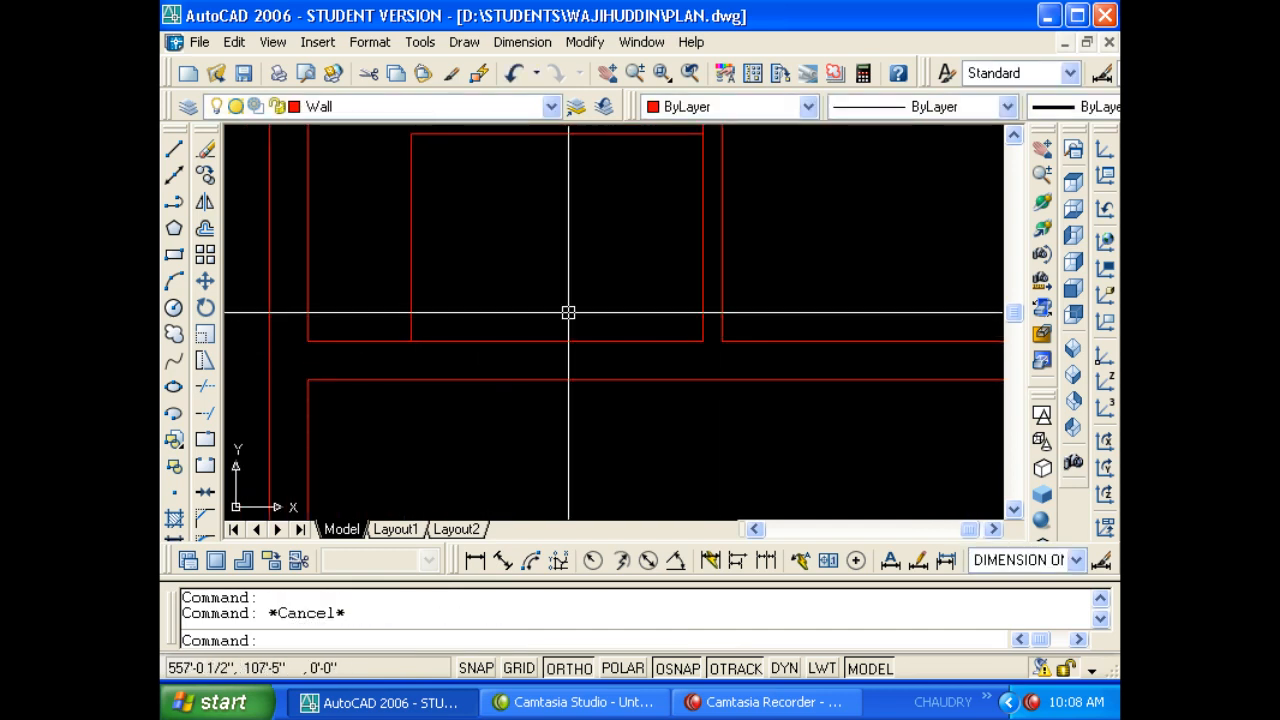
pyautogui.press('Escape')
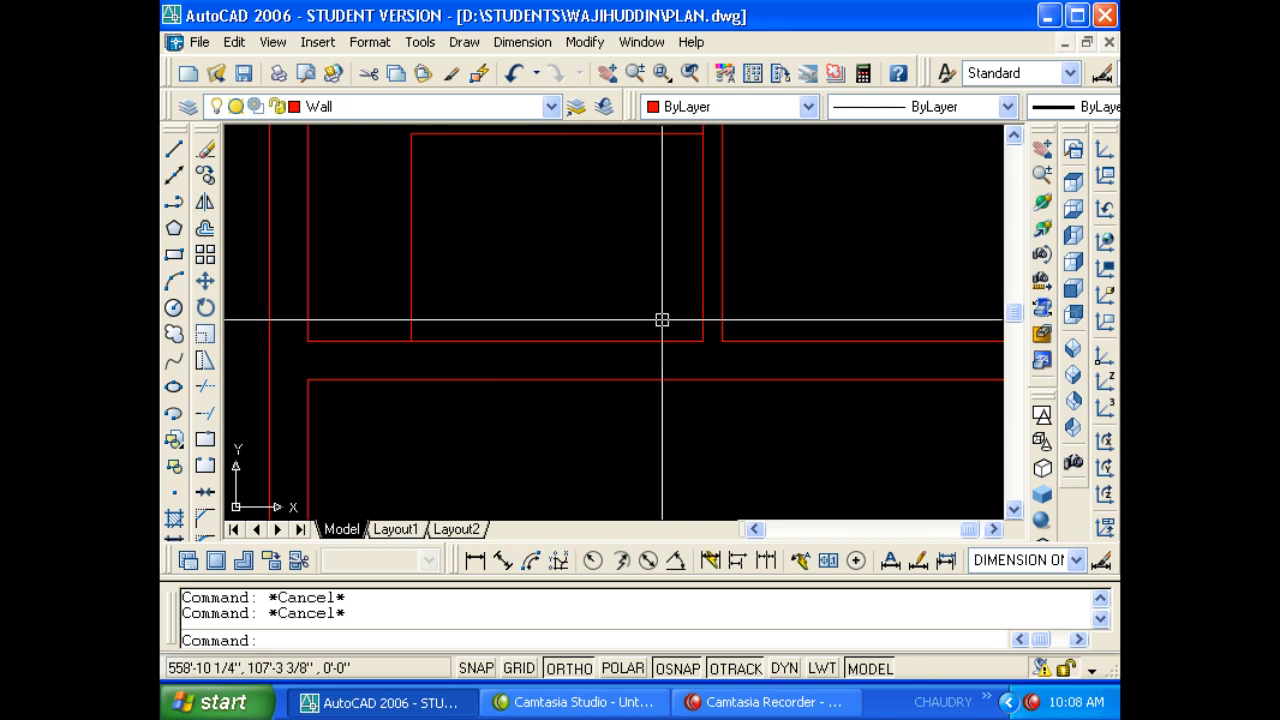
pyautogui.write('L')
pyautogui.press('Escape')
pyautogui.press('Escape')
# Draw a helper line along the bottom wall from the vertical 2' offset line to the partition, and a line from its midpoint across the wall.
pyautogui.write('L')
pyautogui.press('Return')
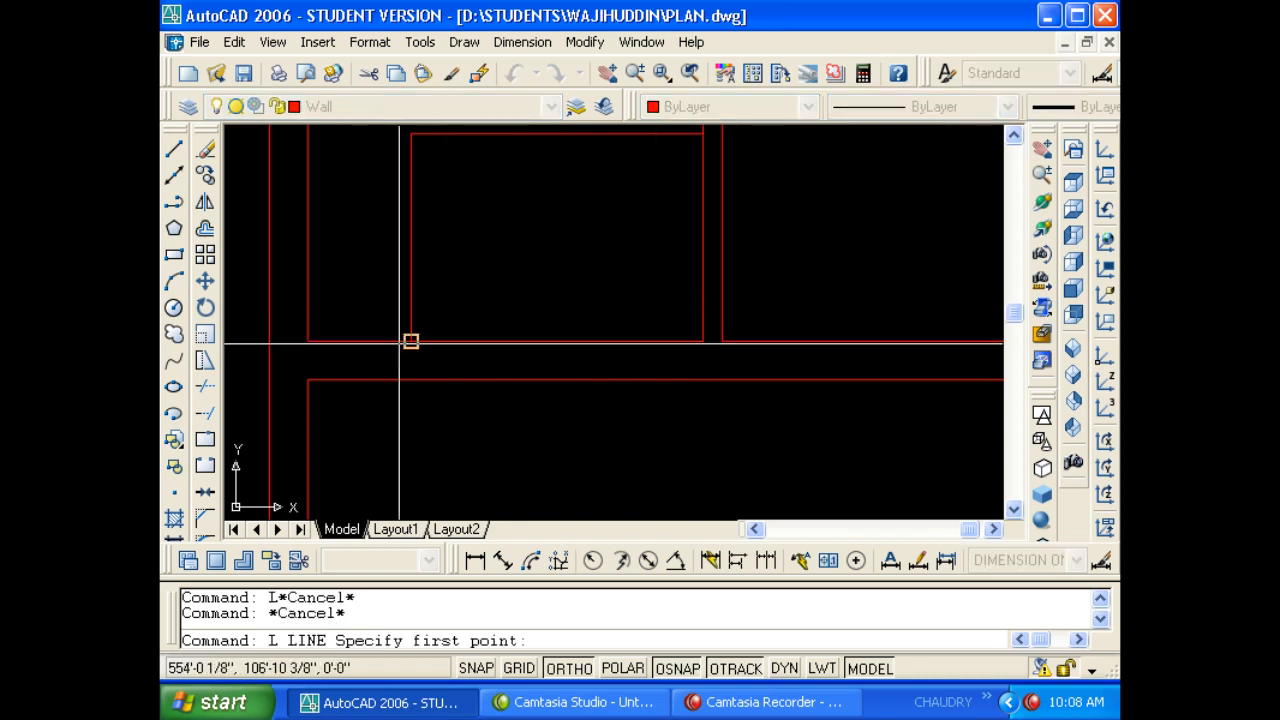
pyautogui.click(411, 342)
pyautogui.click(703, 342)
pyautogui.press('Escape')
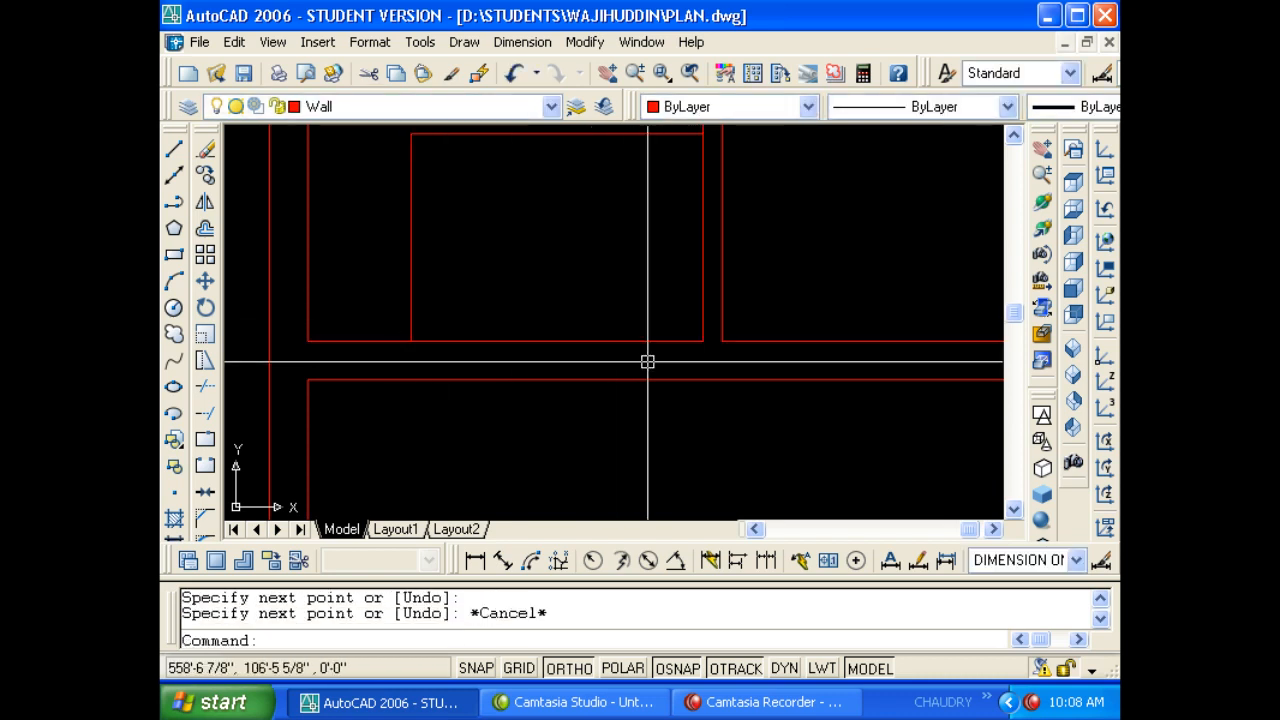
pyautogui.press('Return')
pyautogui.click(556, 342)
pyautogui.click(556, 378)
pyautogui.press('Escape')
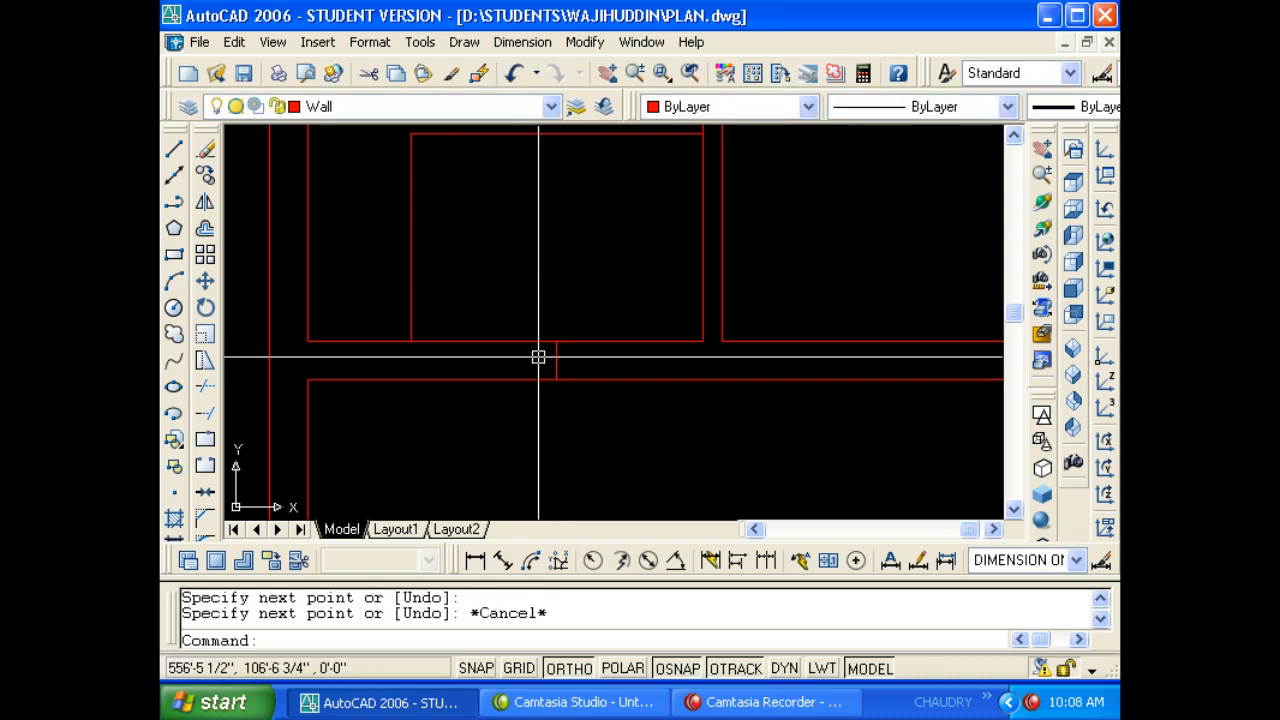
# Erase the helper line lying along the bottom wall of the room left of the bath.
pyautogui.click(526, 342)
pyautogui.write('E')
pyautogui.press('Return')
pyautogui.press('Escape')
pyautogui.press('Escape')
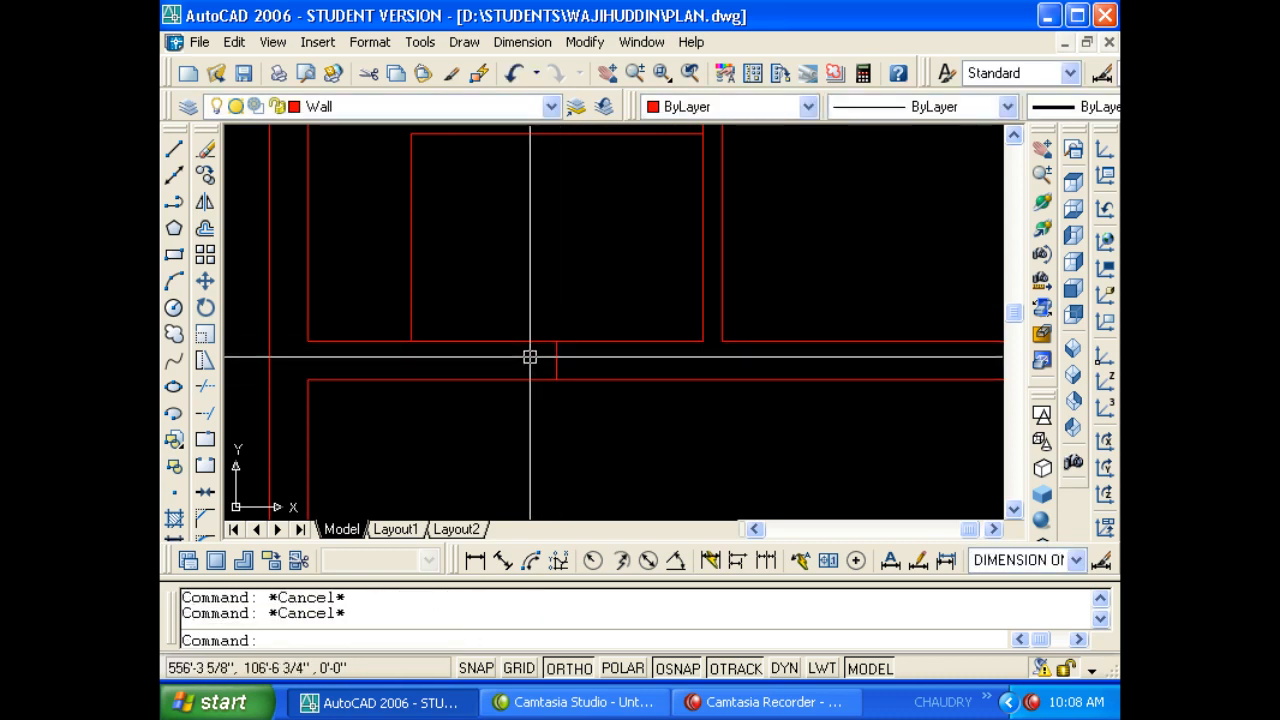
# Offset the short line across the wall 18" to each side to mark the door opening.
pyautogui.write('O')
pyautogui.press('Return')
pyautogui.write('18')
pyautogui.press('Return')
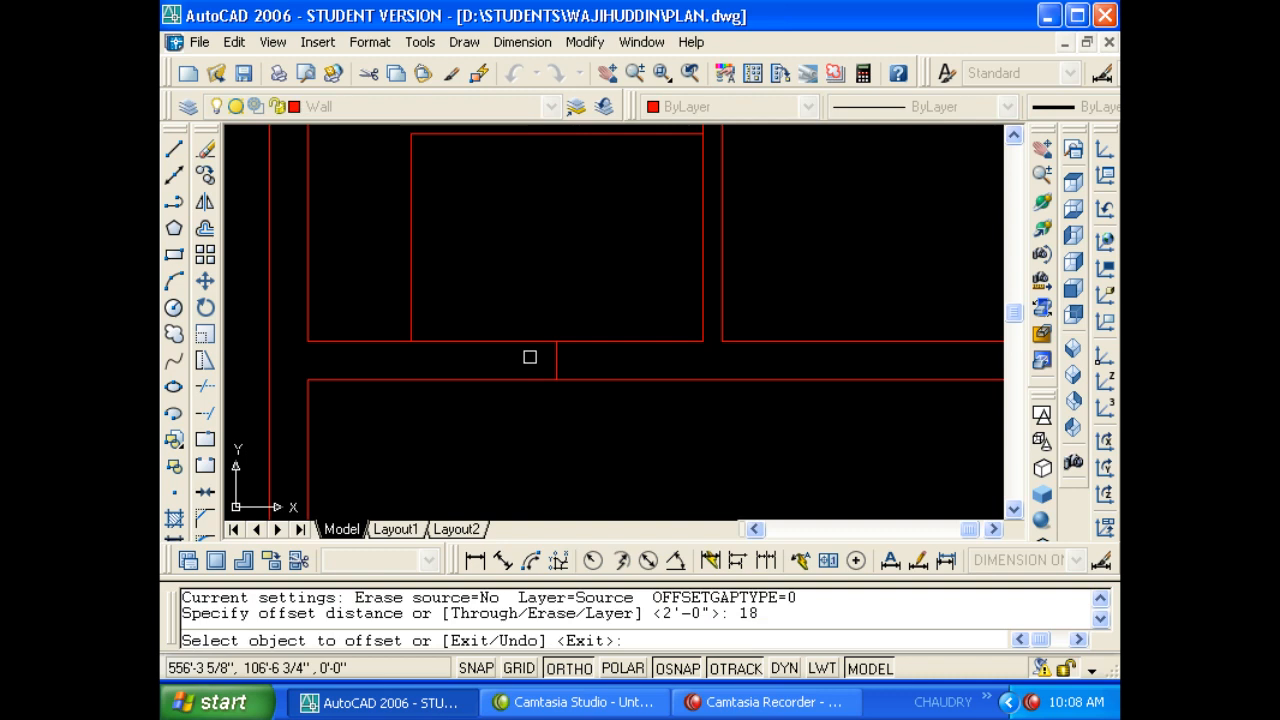
pyautogui.click(557, 364)
pyautogui.click(511, 361)
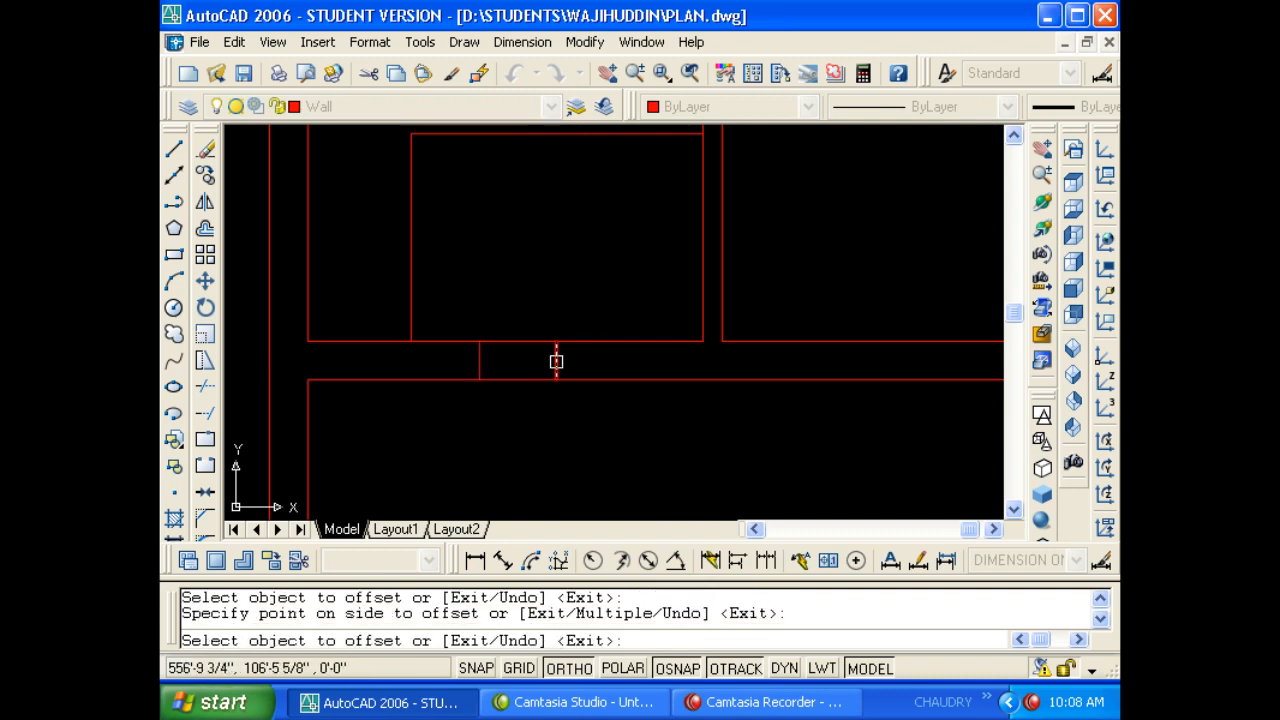
pyautogui.click(556, 362)
pyautogui.click(612, 365)
pyautogui.press('Escape')
pyautogui.press('Escape')
pyautogui.press('Escape')
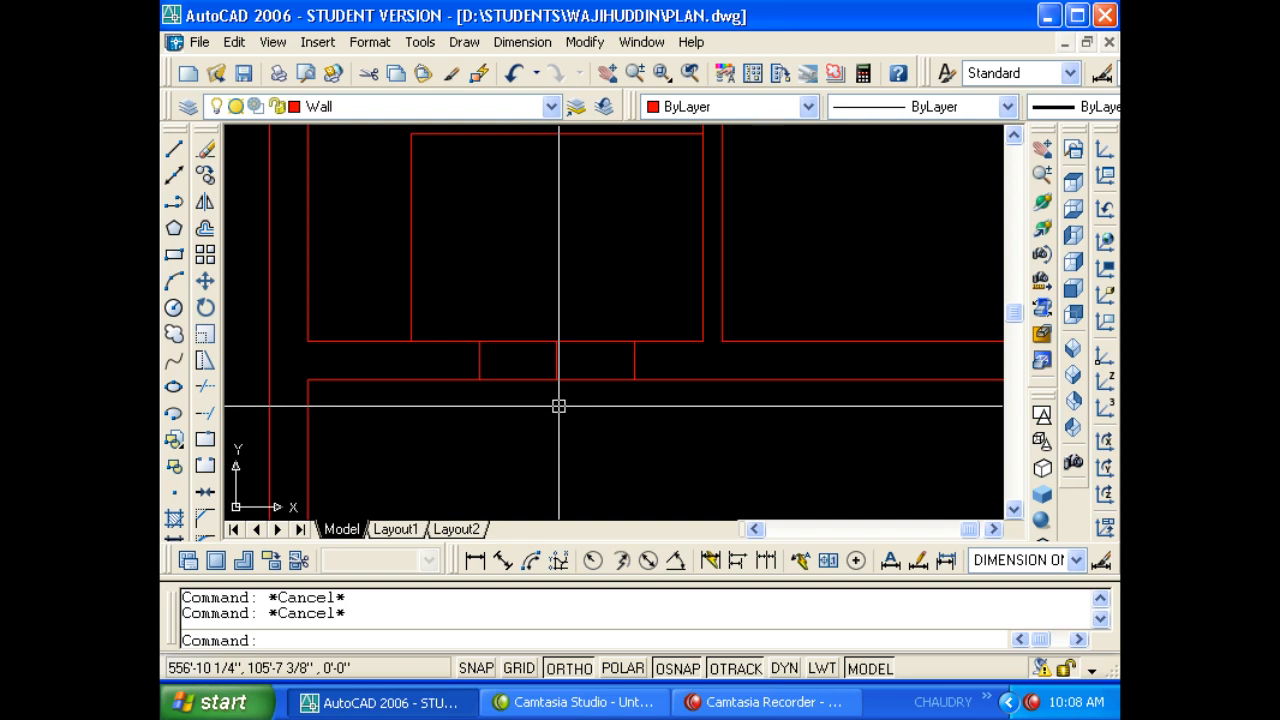
# Erase the middle line between the two door jamb lines.
pyautogui.click(540, 392)
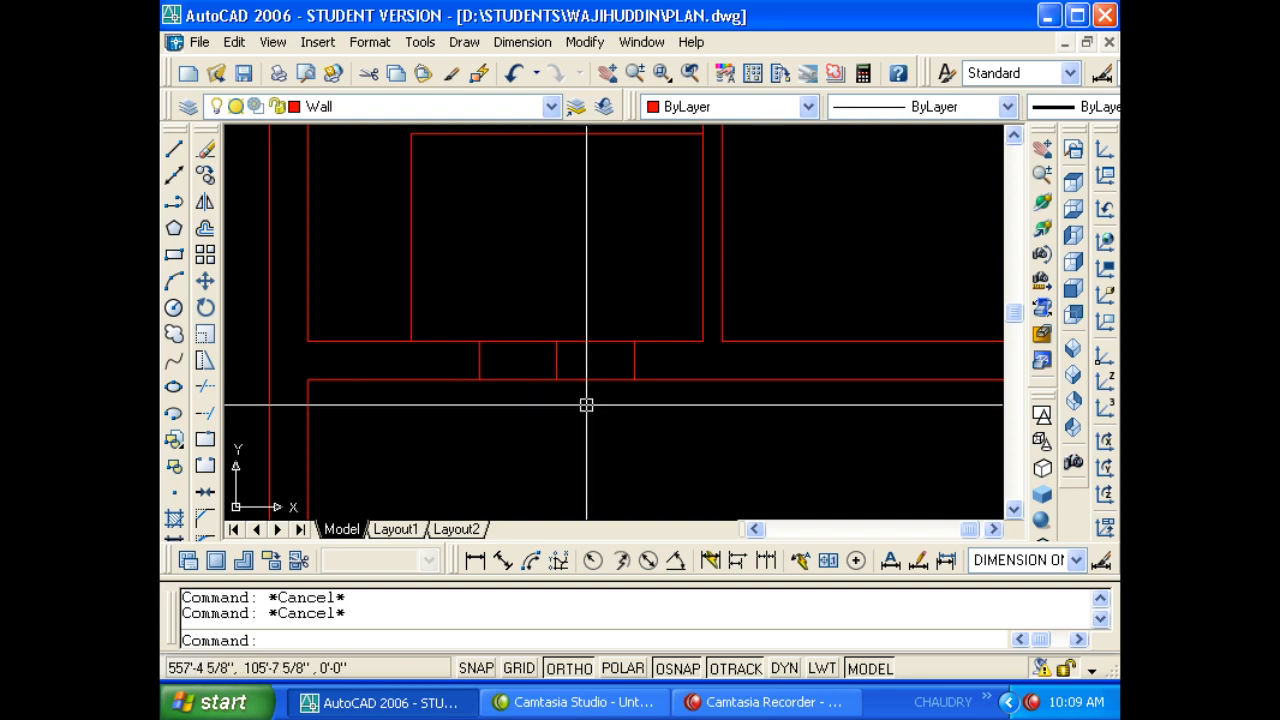
pyautogui.click(637, 306)
pyautogui.write('E*Cancel*')
pyautogui.click(555, 406)
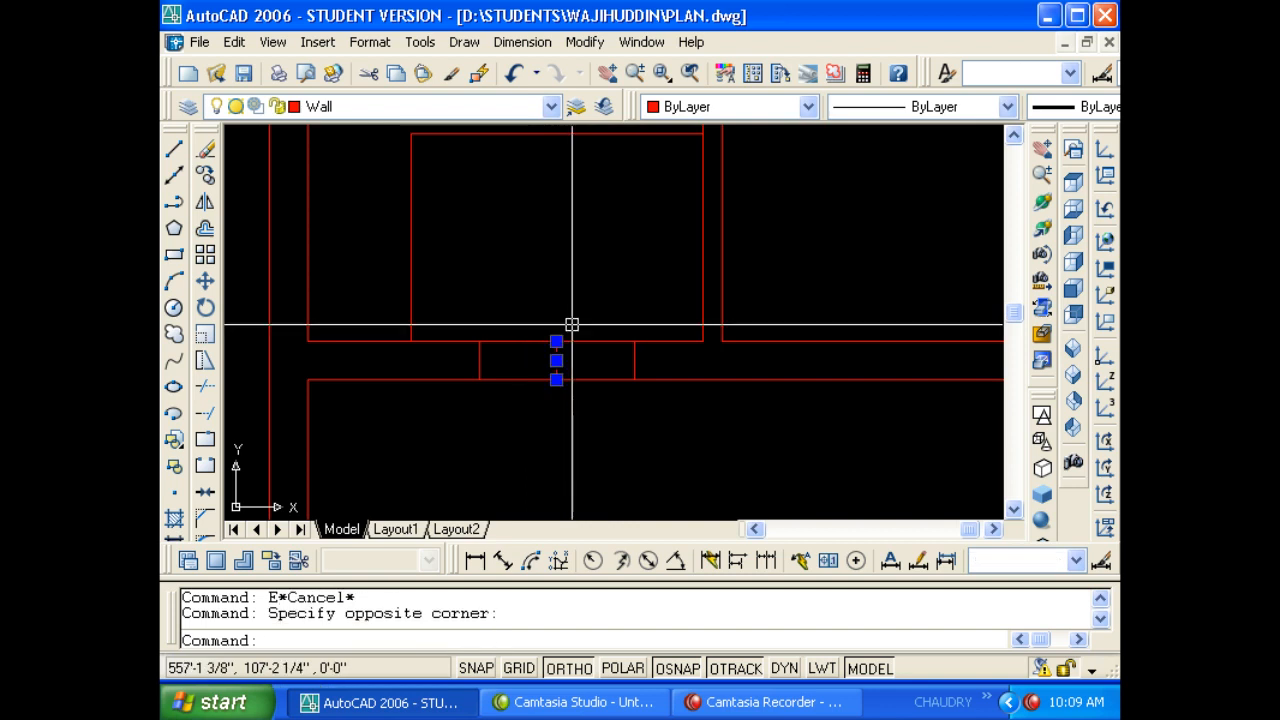
pyautogui.write('e')
pyautogui.press('Return')
pyautogui.press('Escape')
# Trim both wall lines between the jamb lines to open the doorway into the master bedroom.
pyautogui.write('tr')
pyautogui.click(600, 397)
pyautogui.click(577, 343)
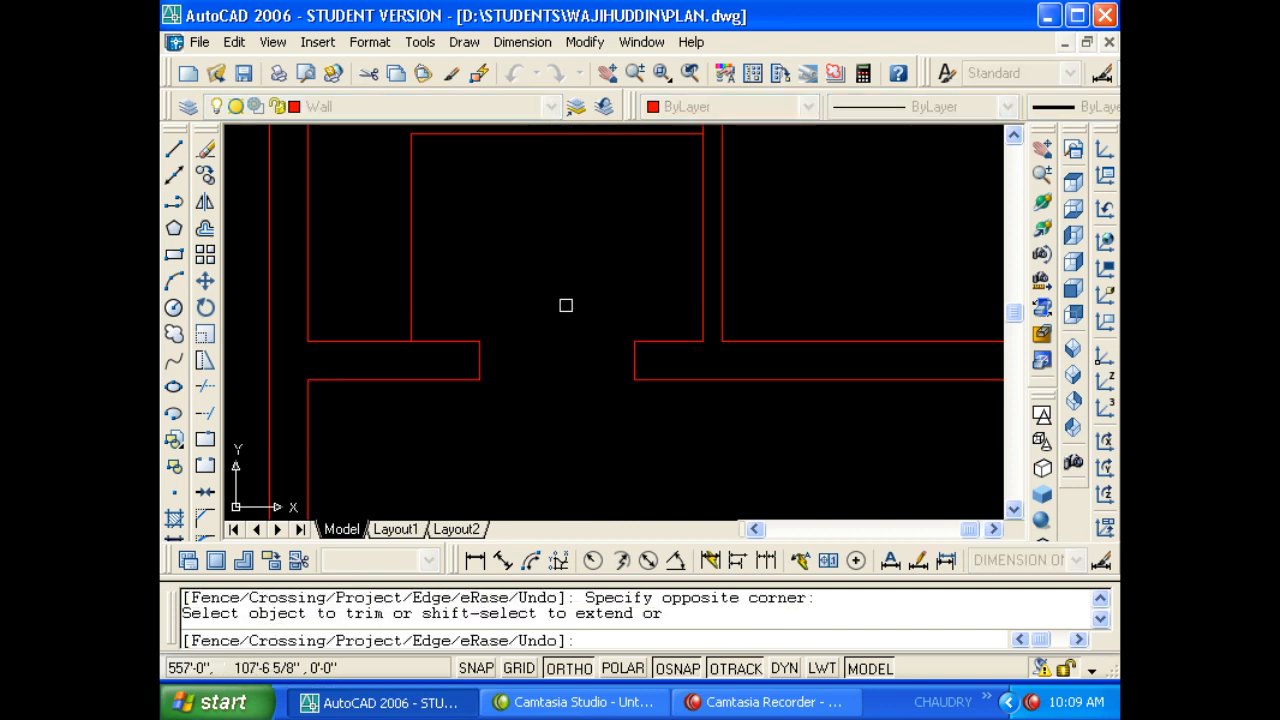
pyautogui.press('Escape')
pyautogui.press('Escape')
# Offset the bath's inner bottom wall line 4.5" upward.
pyautogui.scroll(1, 722, 303)
pyautogui.moveTo(722, 303); pyautogui.dragTo(536, 347, button='middle')
pyautogui.press('Escape')
pyautogui.write('o')
pyautogui.press('Return')
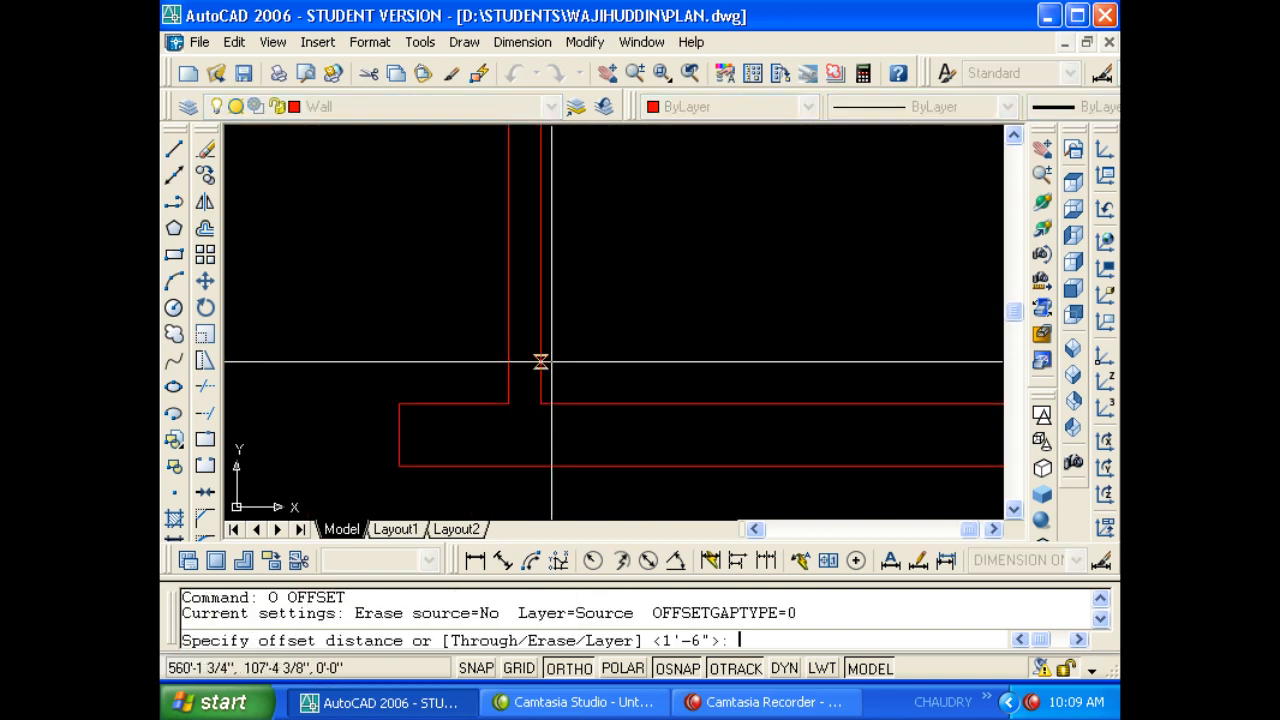
pyautogui.write('4.5')
pyautogui.press('Return')
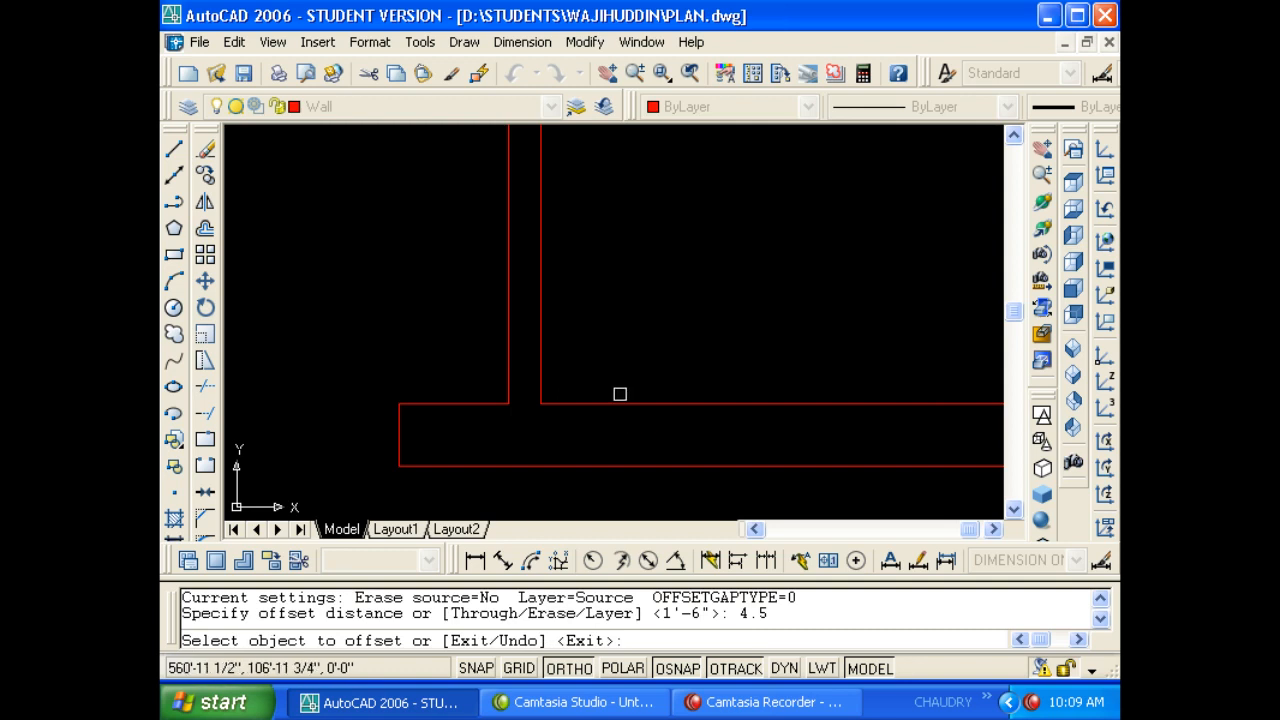
pyautogui.click(614, 403)
pyautogui.click(620, 378)
pyautogui.press('Escape')
# Extend the new offset line across the partition wall to its left face.
pyautogui.write('EX')
pyautogui.press('Return')
pyautogui.press('Return')
pyautogui.click(571, 371)
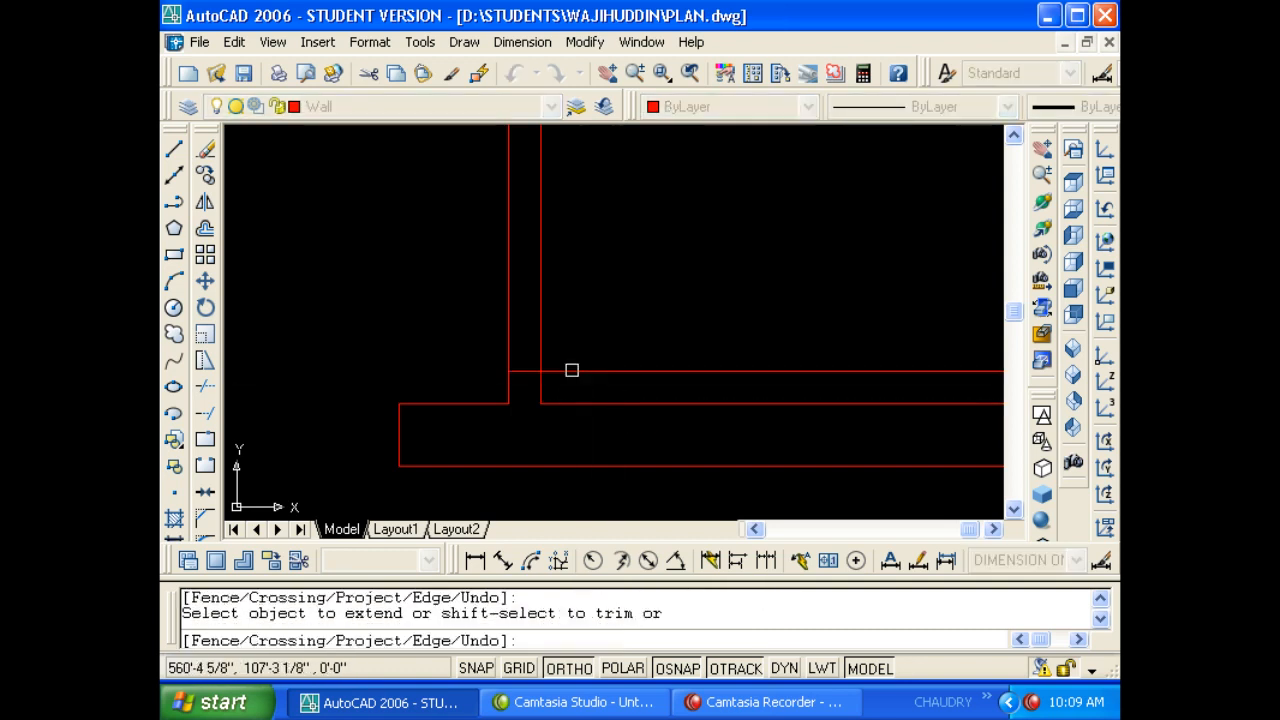
pyautogui.press('Escape')
pyautogui.press('Escape')
# Trim the part of the offset line inside the bath, leaving a short jamb line across the partition.
pyautogui.write('TR')
pyautogui.press('Return')
pyautogui.press('Return')
pyautogui.click(585, 372)
pyautogui.press('Escape')
pyautogui.press('Escape')
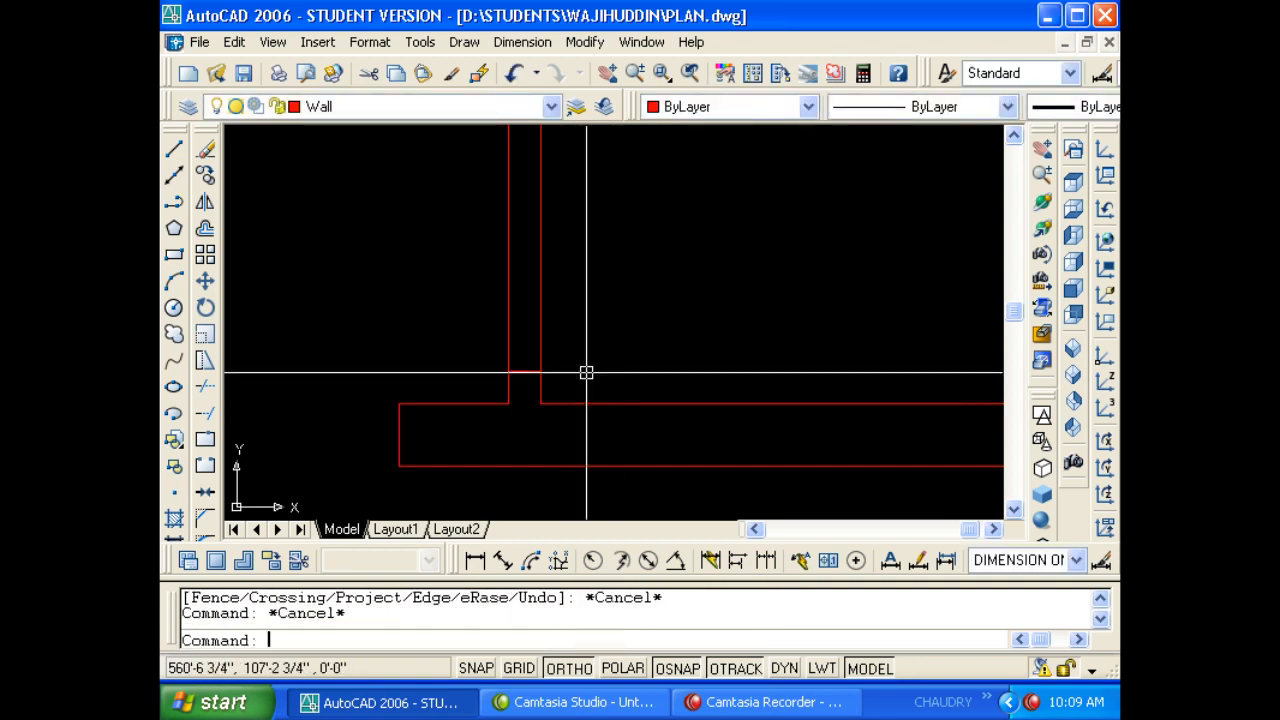
pyautogui.write('O')
pyautogui.press('Return')
pyautogui.write('2.6')
pyautogui.press('Return')
pyautogui.press('Escape')
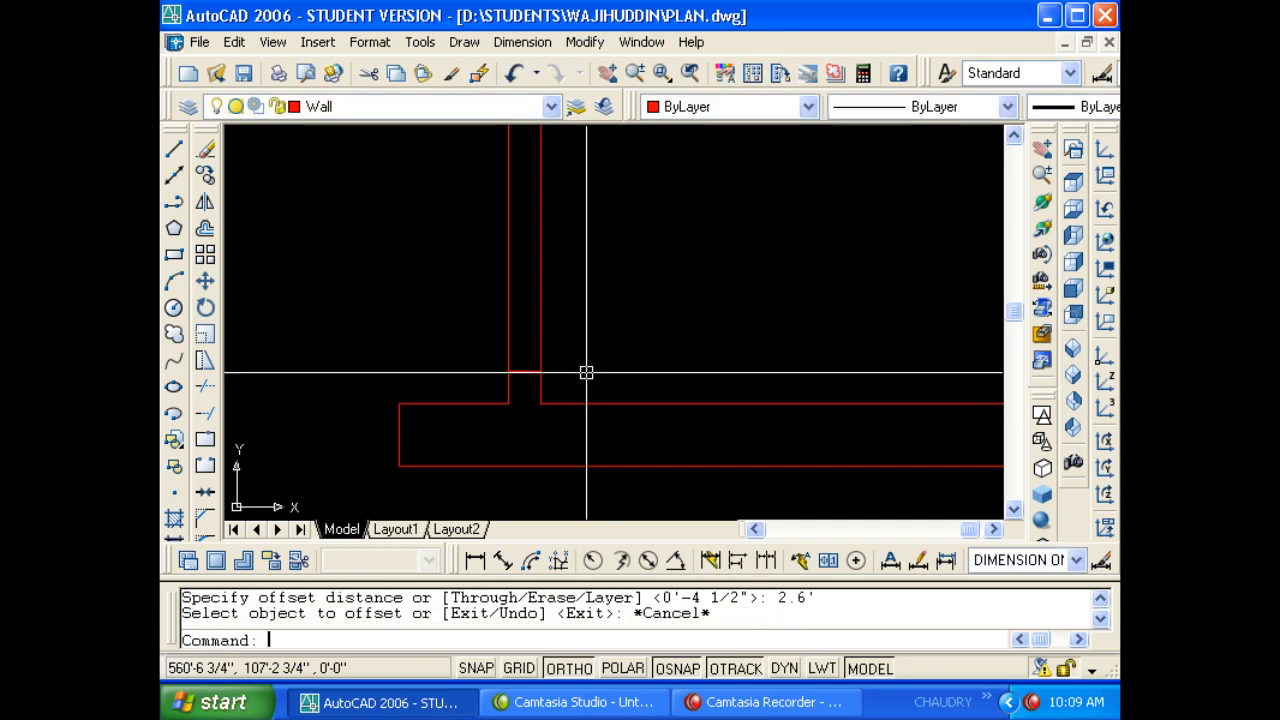
# Offset the short jamb line across the partition 2.5' upward to mark the other side of the door opening.
pyautogui.write('O')
pyautogui.press('Return')
pyautogui.write("2.5'")
pyautogui.press('Return')
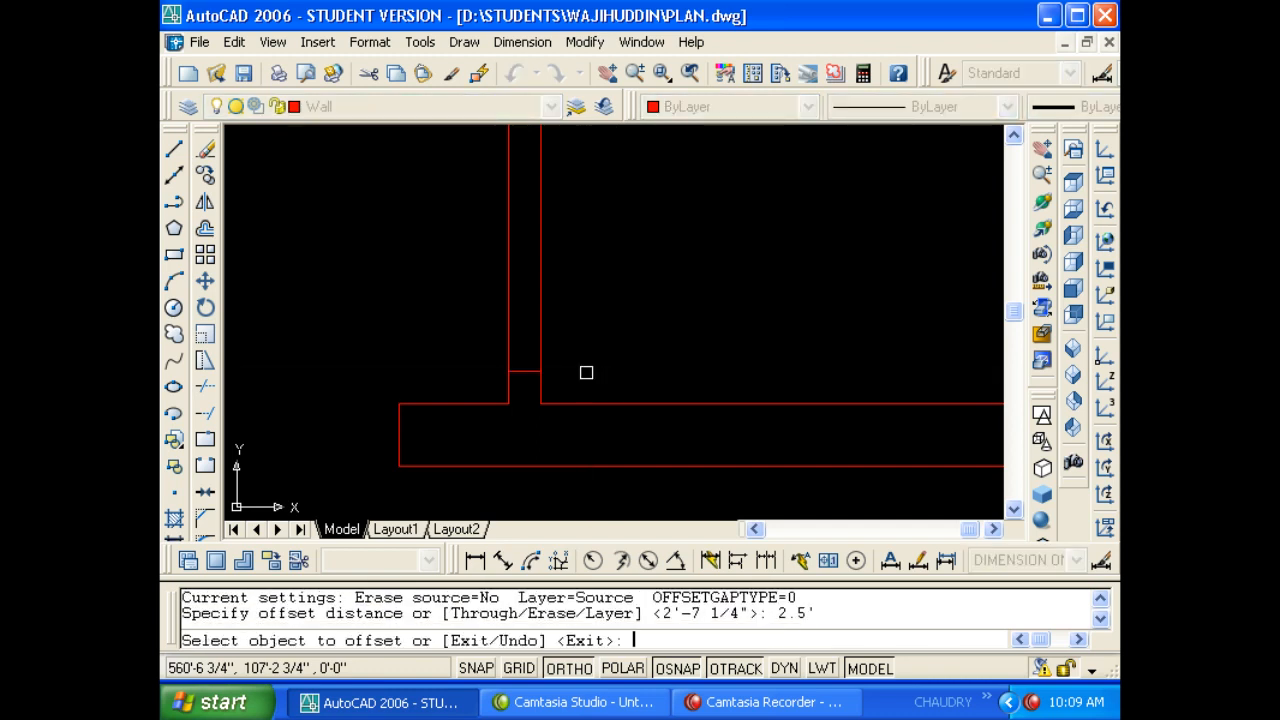
pyautogui.click(529, 369)
pyautogui.click(529, 343)
pyautogui.press('Escape')
pyautogui.press('Escape')
# Trim both partition lines between the two jamb lines to open the doorway between the bath and the adjoining room.
pyautogui.scroll(-1, 537, 371)
pyautogui.write('tr')
pyautogui.press('Return')
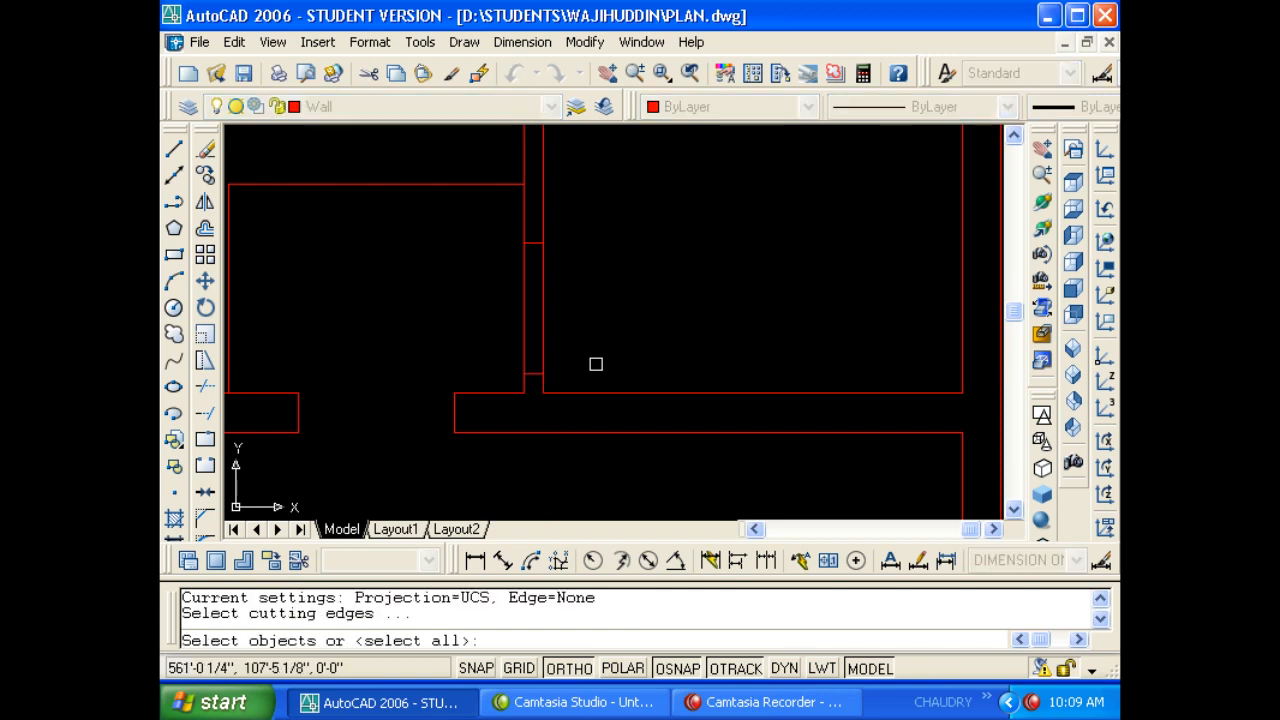
pyautogui.press('Return')
pyautogui.click(597, 336)
pyautogui.click(502, 313)
pyautogui.press('Escape')
pyautogui.moveTo(443, 307); pyautogui.dragTo(573, 395, button='middle')
pyautogui.press('Escape')
pyautogui.press('Escape')
# Move the two lines forming the L-shaped outline inside the bath to the "line" layer.
pyautogui.scroll(-1, 573, 395)
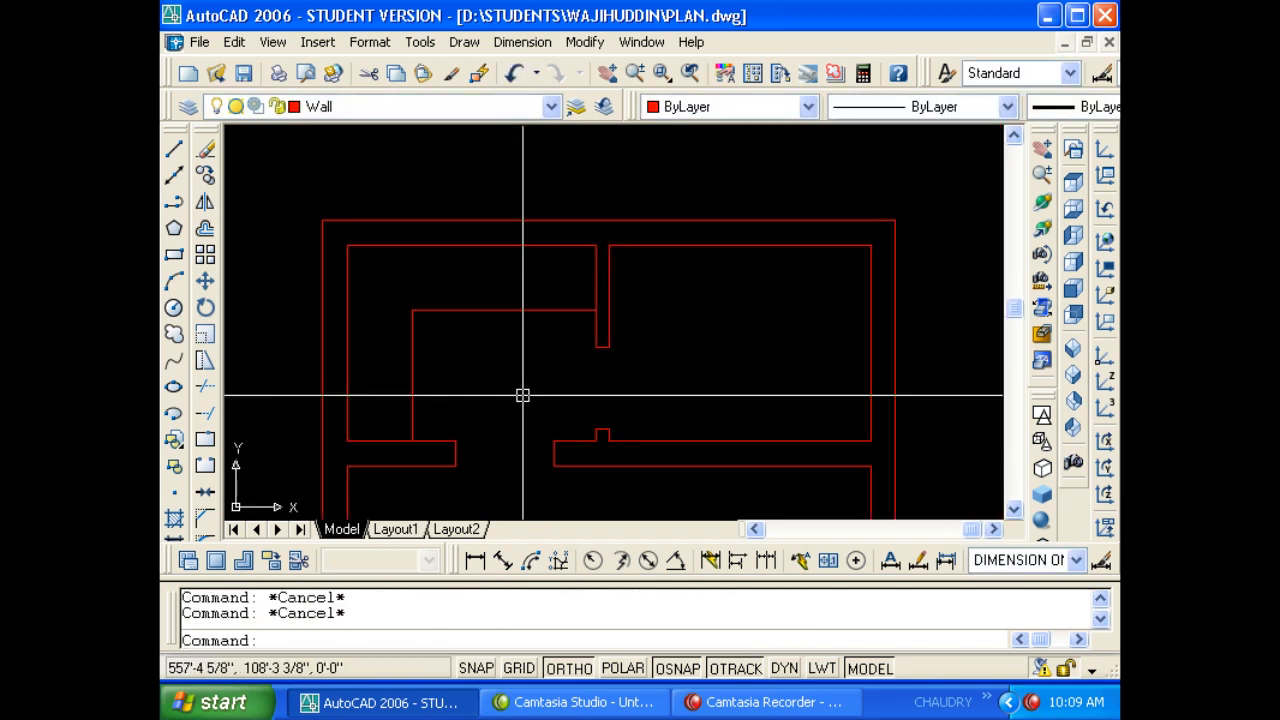
pyautogui.click(517, 346)
pyautogui.click(386, 297)
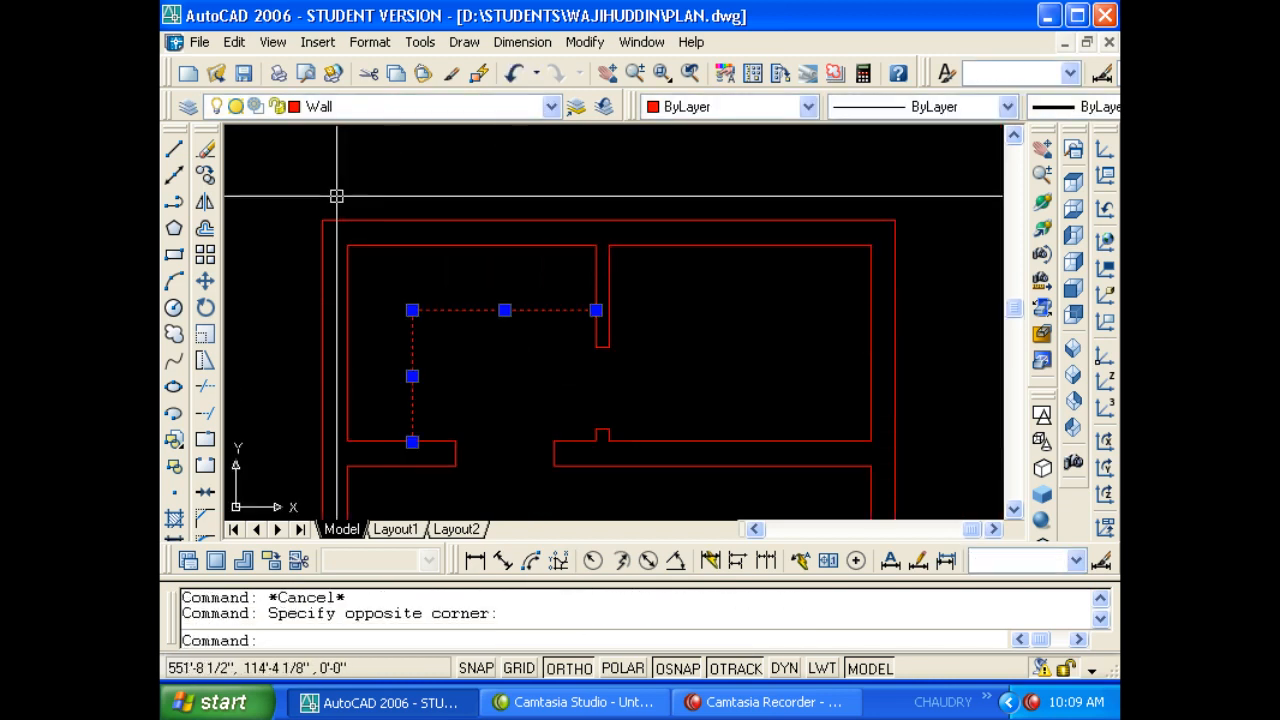
pyautogui.click(346, 106)
pyautogui.click(343, 264)
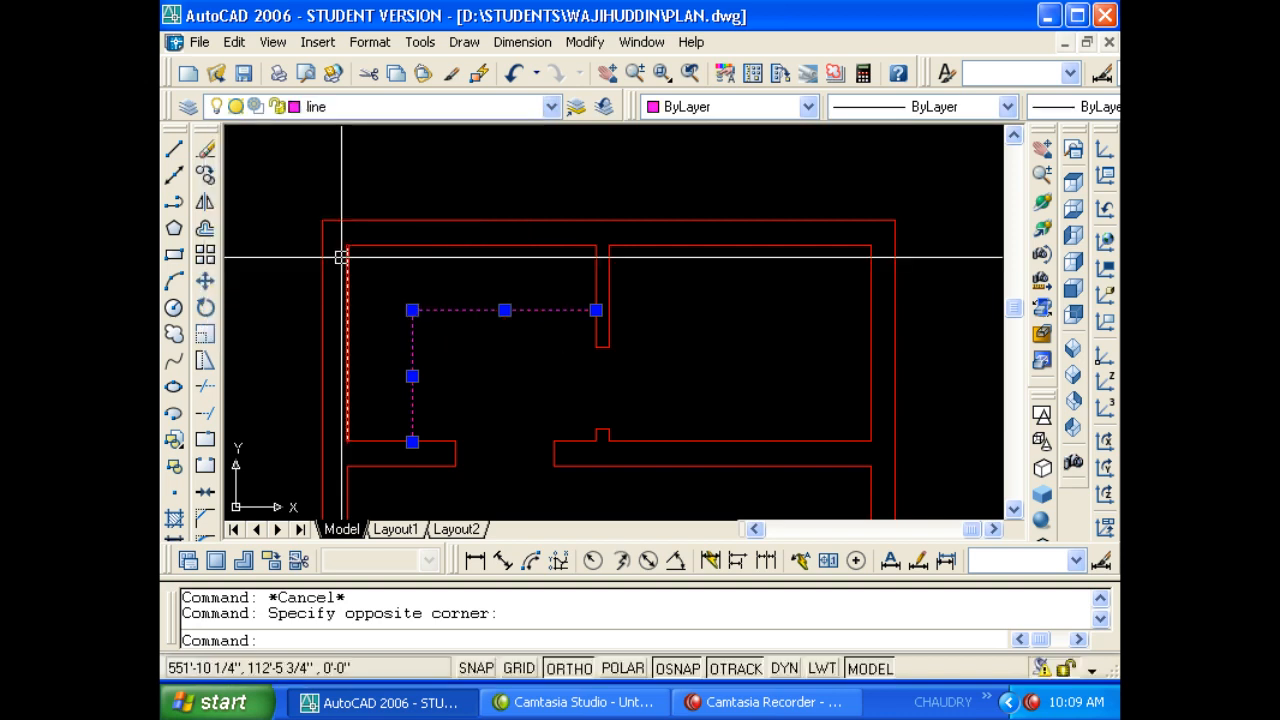
pyautogui.press('Escape')
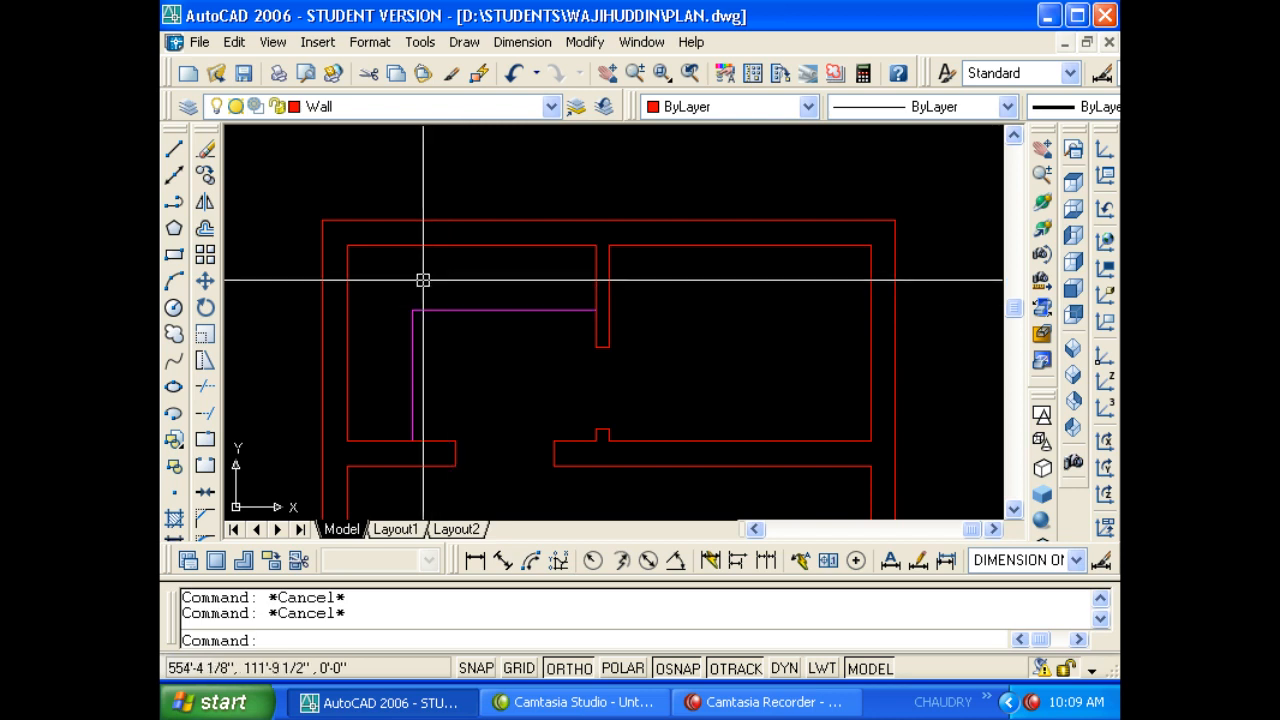
# Draw a diagonal line from the bath's inner upper-left corner to where the magenta horizontal line meets the partition.
pyautogui.write('L')
pyautogui.press('Return')
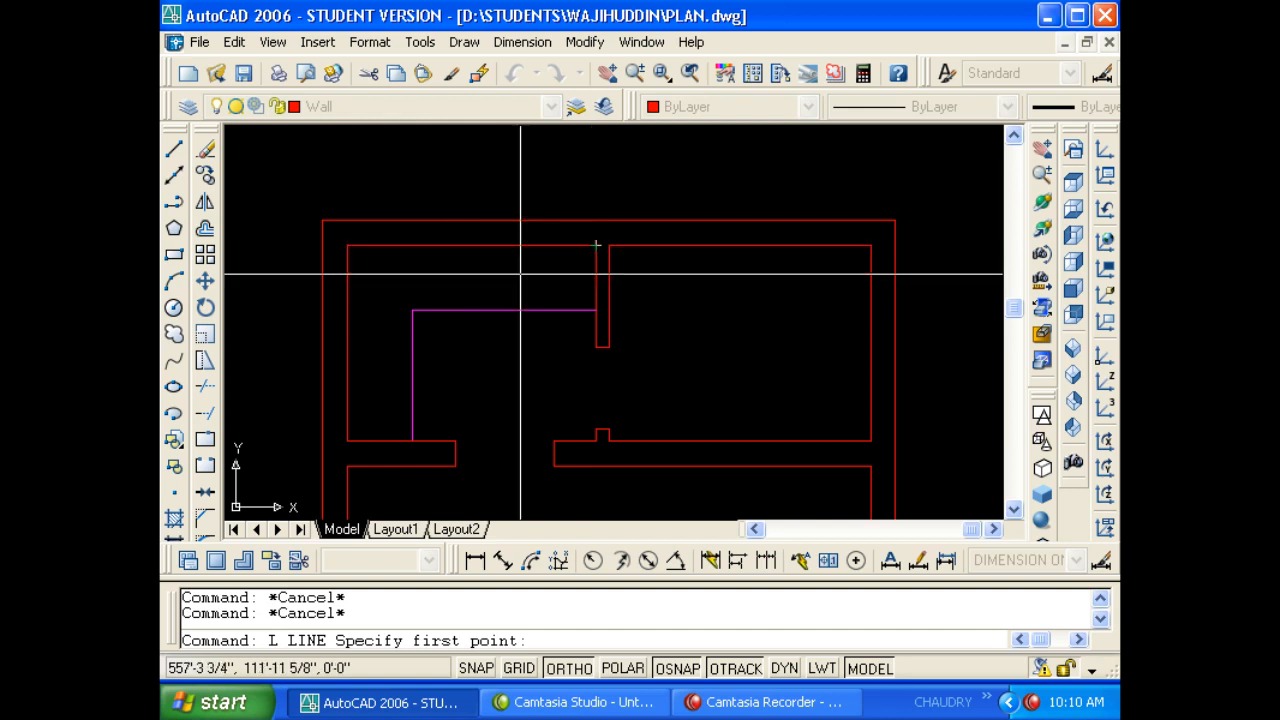
pyautogui.press('Escape')
pyautogui.press('Return')
pyautogui.click(345, 245)
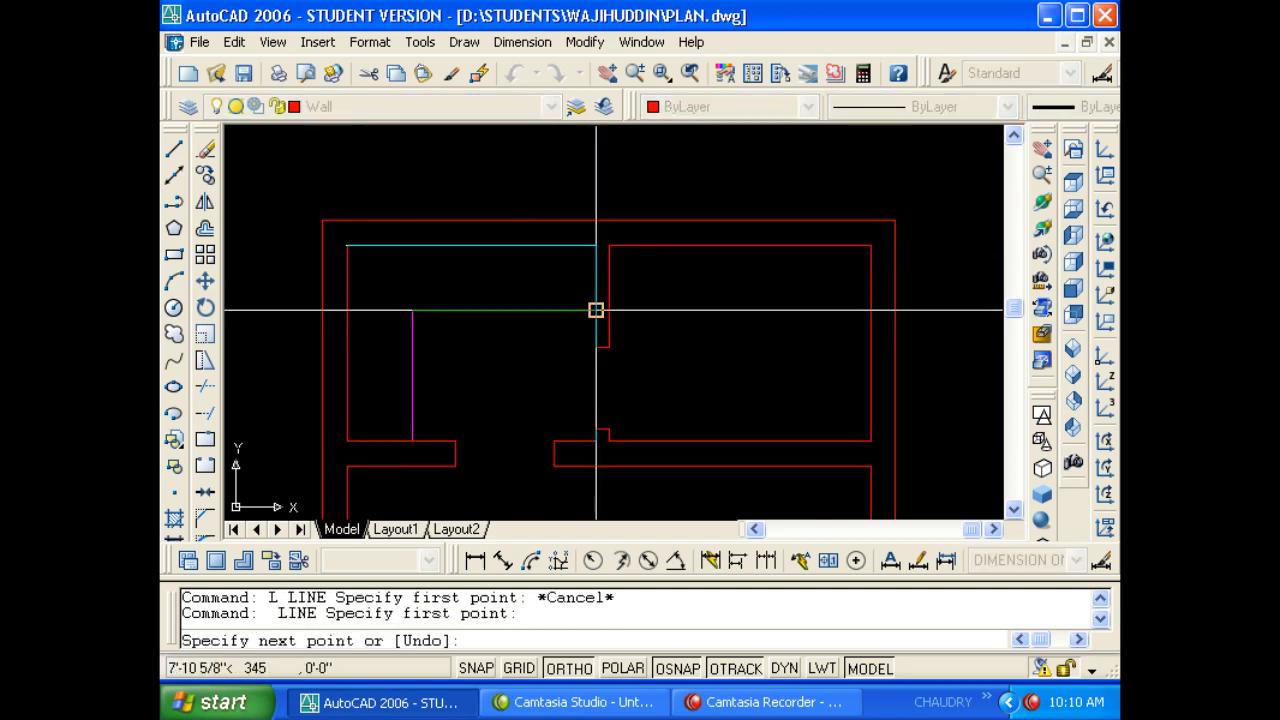
pyautogui.click(594, 309)
pyautogui.press('Escape')
pyautogui.press('Return')
pyautogui.press('Escape')
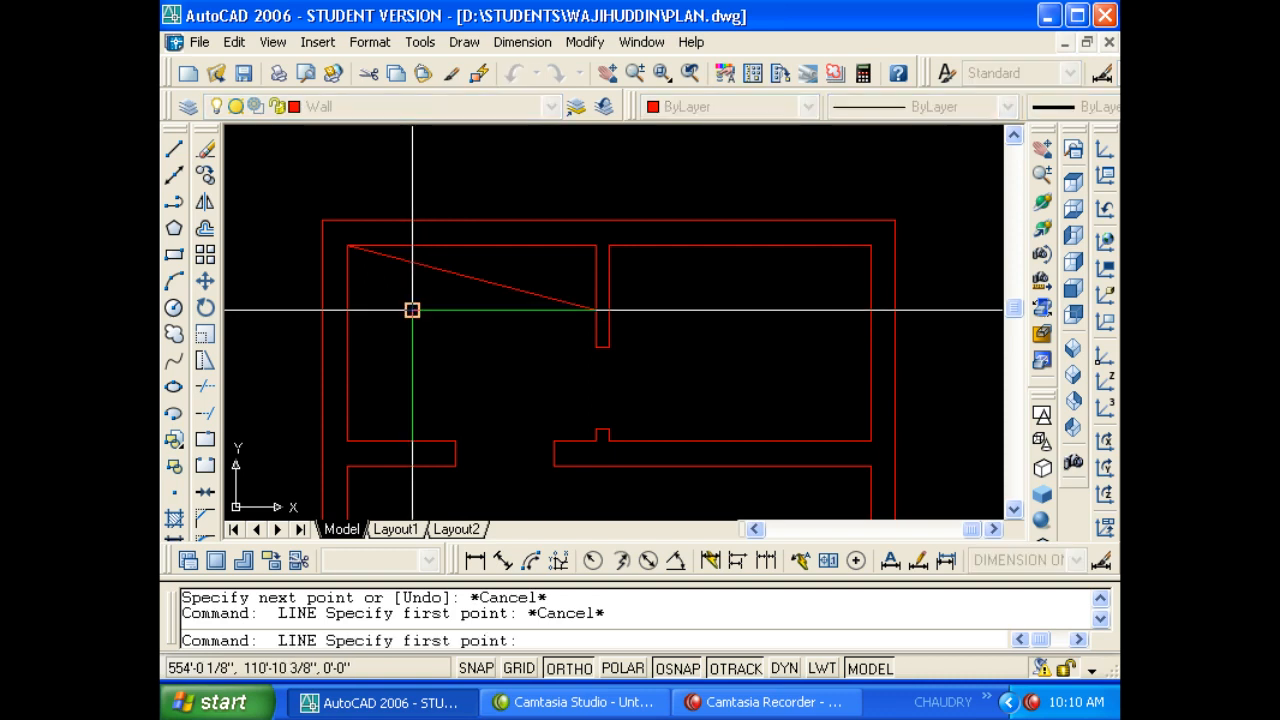
# Erase the diagonal line just drawn across the bath.
pyautogui.press('Escape')
pyautogui.click(452, 273)
pyautogui.press('e')
pyautogui.press('Return')
pyautogui.press('Escape')
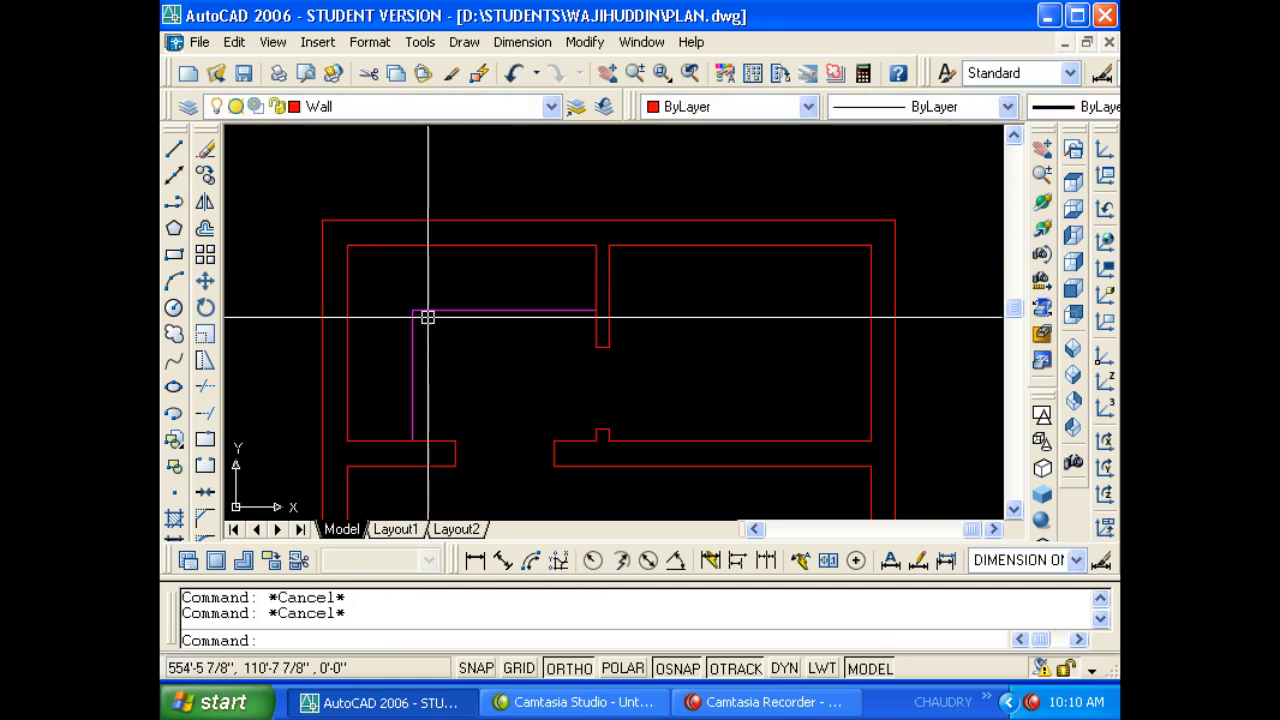
# Draw a diagonal line from the corner of the magenta L-shape to the bath's inner upper-right corner.
pyautogui.press('Escape')
pyautogui.press('Escape')
pyautogui.write('l')
pyautogui.press('Return')
pyautogui.click(412, 310)
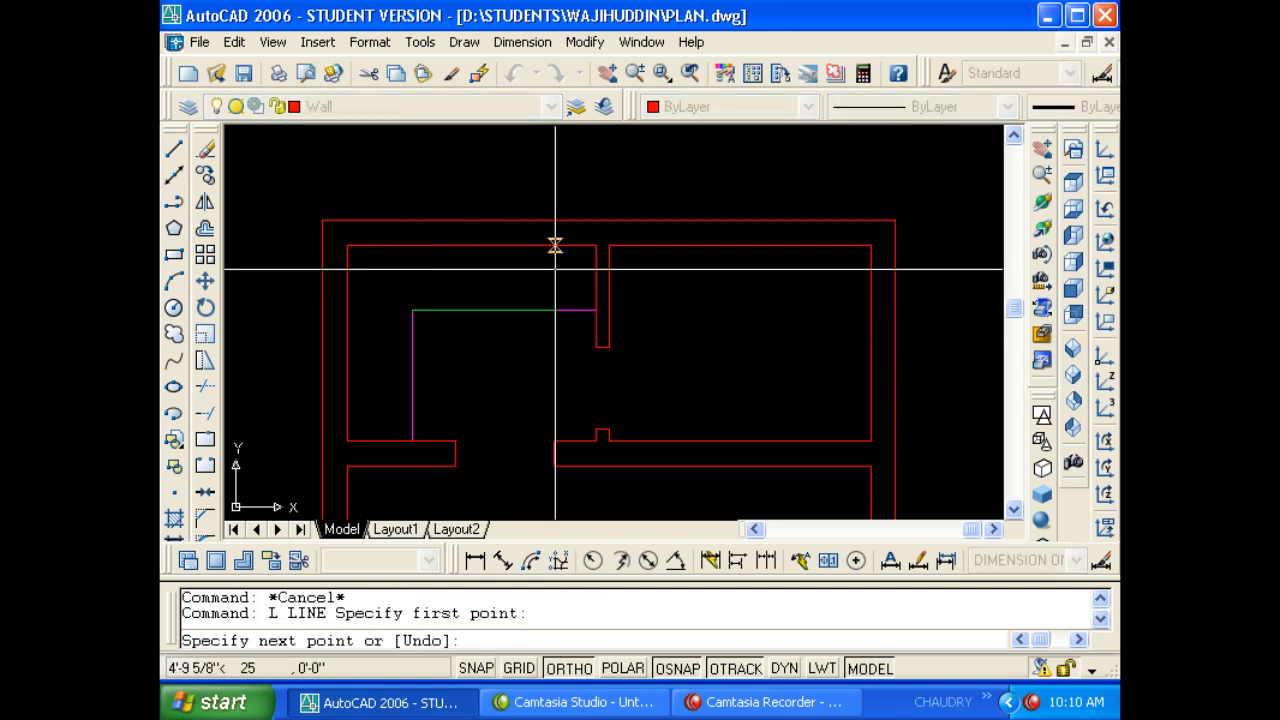
pyautogui.click(596, 245)
pyautogui.press('Escape')
# Draw a second diagonal line from the corner of the magenta L-shape to the bath's inner lower-left corner.
pyautogui.press('Return')
pyautogui.click(412, 310)
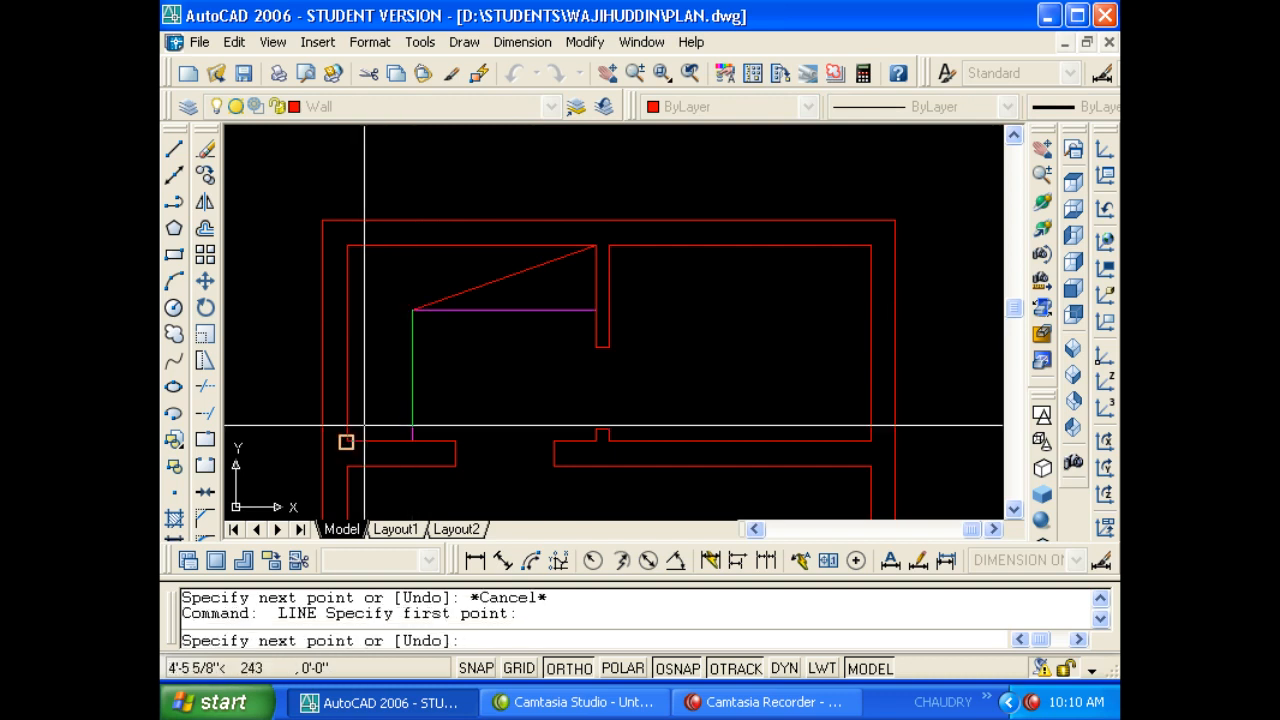
pyautogui.click(347, 438)
pyautogui.press('Escape')
pyautogui.press('Escape')
pyautogui.press('Return')
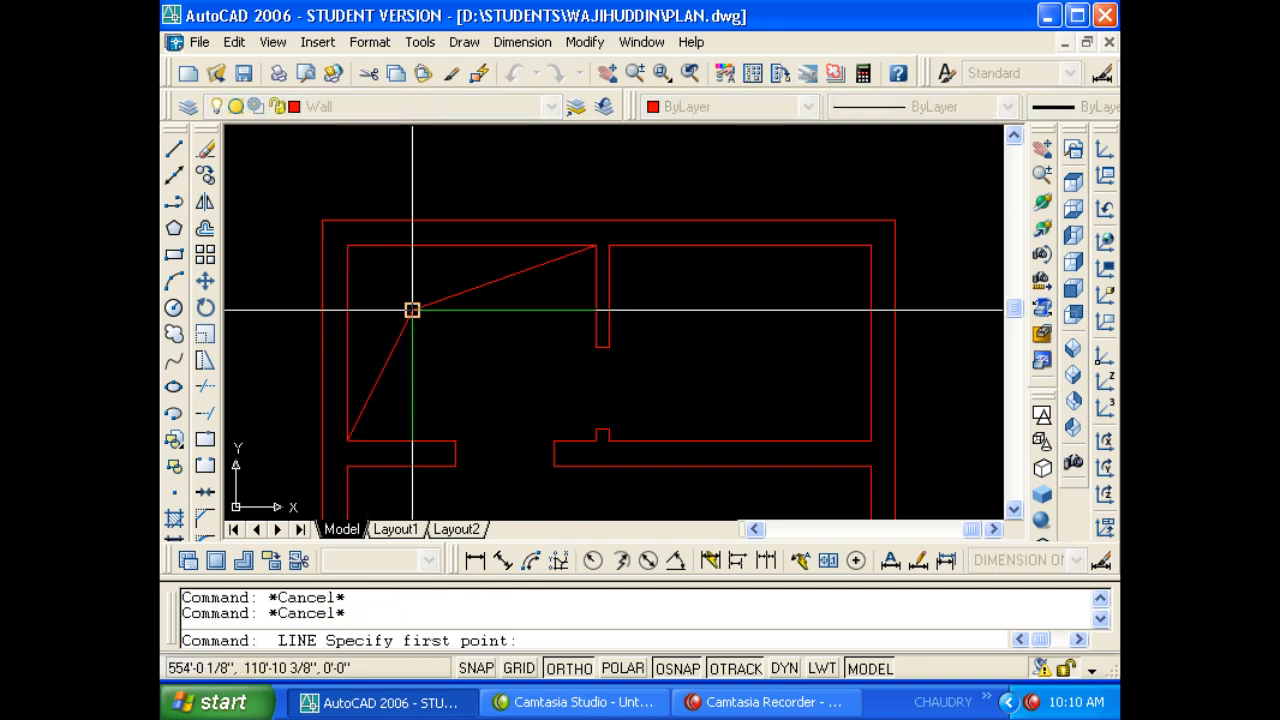
pyautogui.press('Escape')
pyautogui.press('Return')
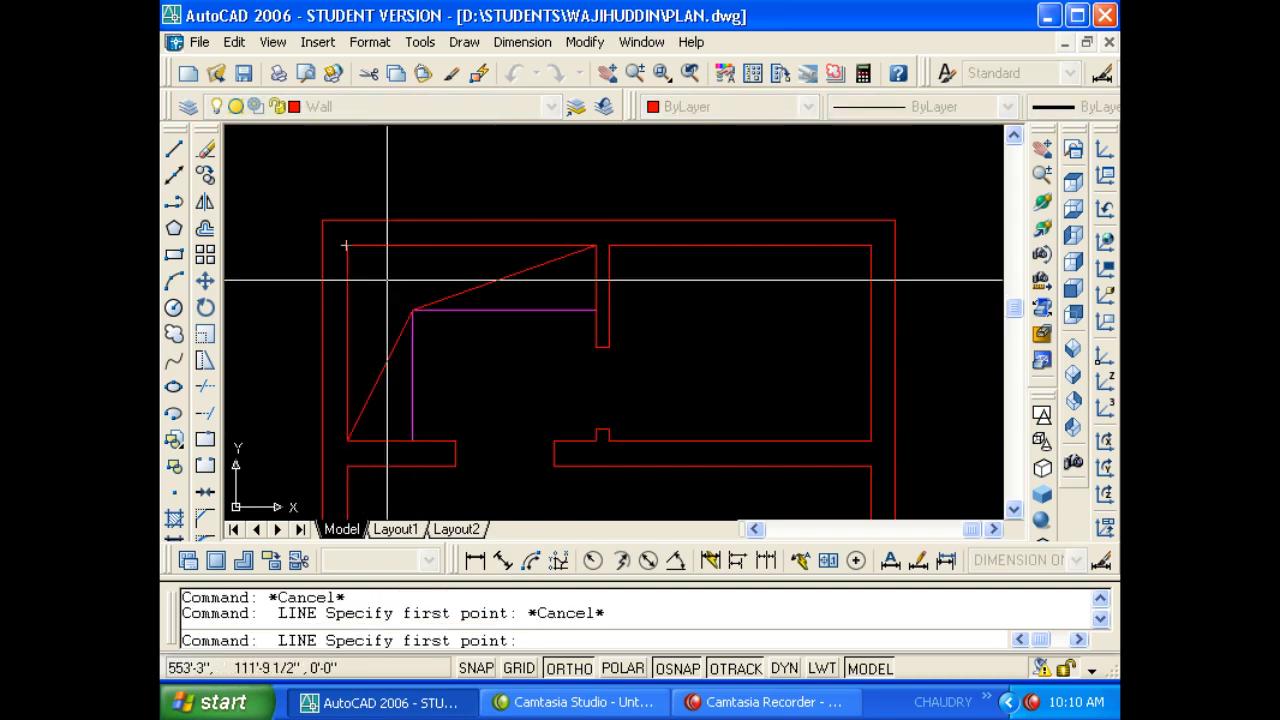
pyautogui.press('Escape')
pyautogui.press('Escape')
pyautogui.moveTo(438, 349); pyautogui.dragTo(485, 330, button='middle')
pyautogui.press('Escape')
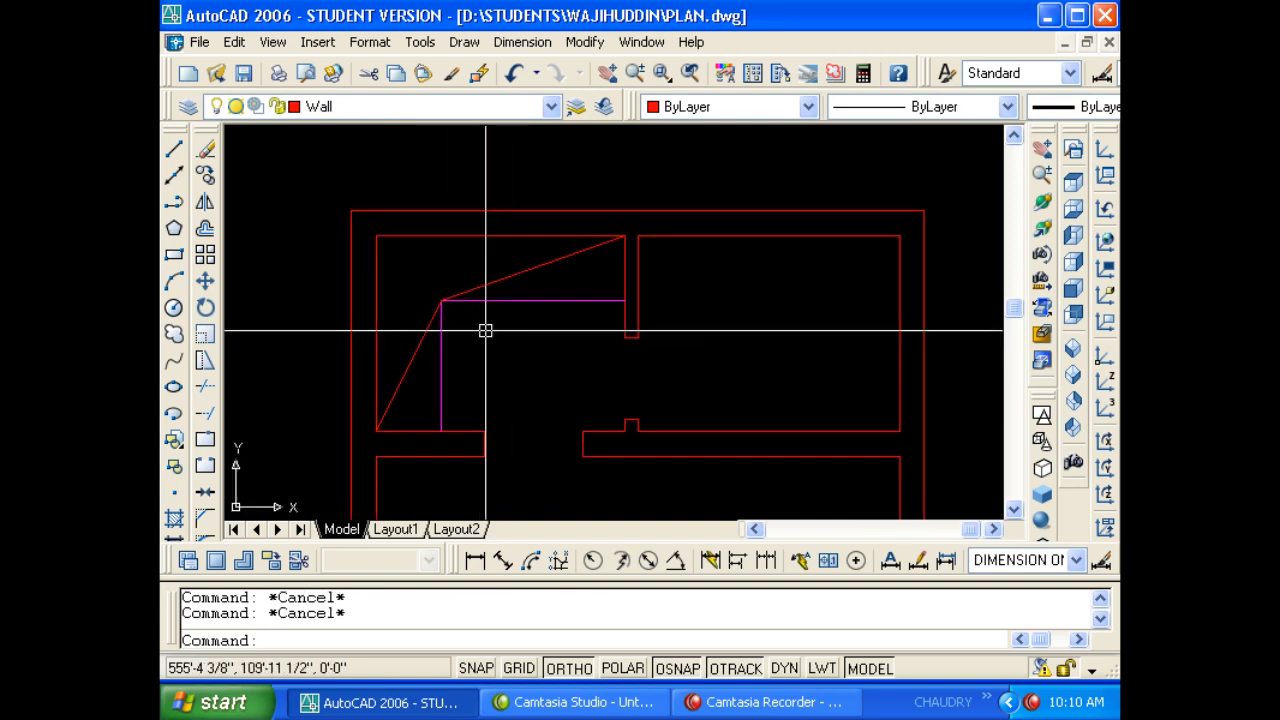
# Check the bath in the original plan and erase both red diagonal lines from the redrawn bath.
pyautogui.scroll(-10, 488, 333)
pyautogui.scroll(5, 450, 360)
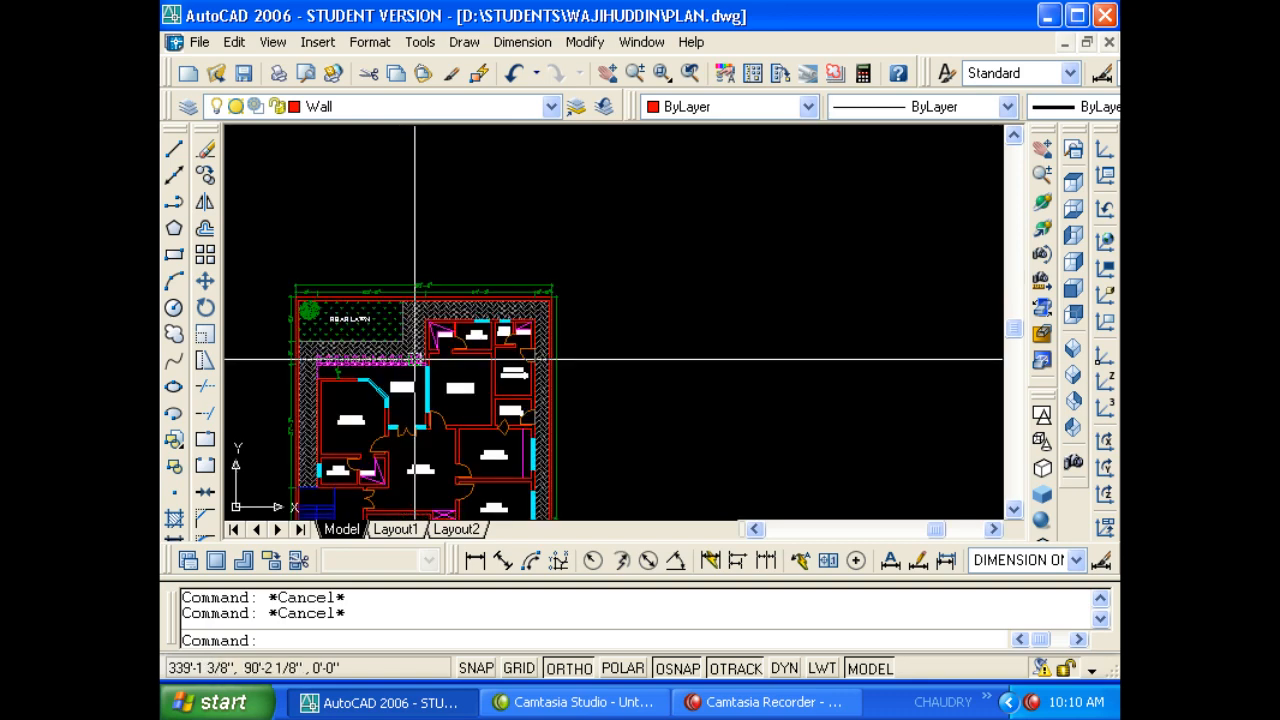
pyautogui.scroll(5, 415, 358)
pyautogui.scroll(-10, 363, 334)
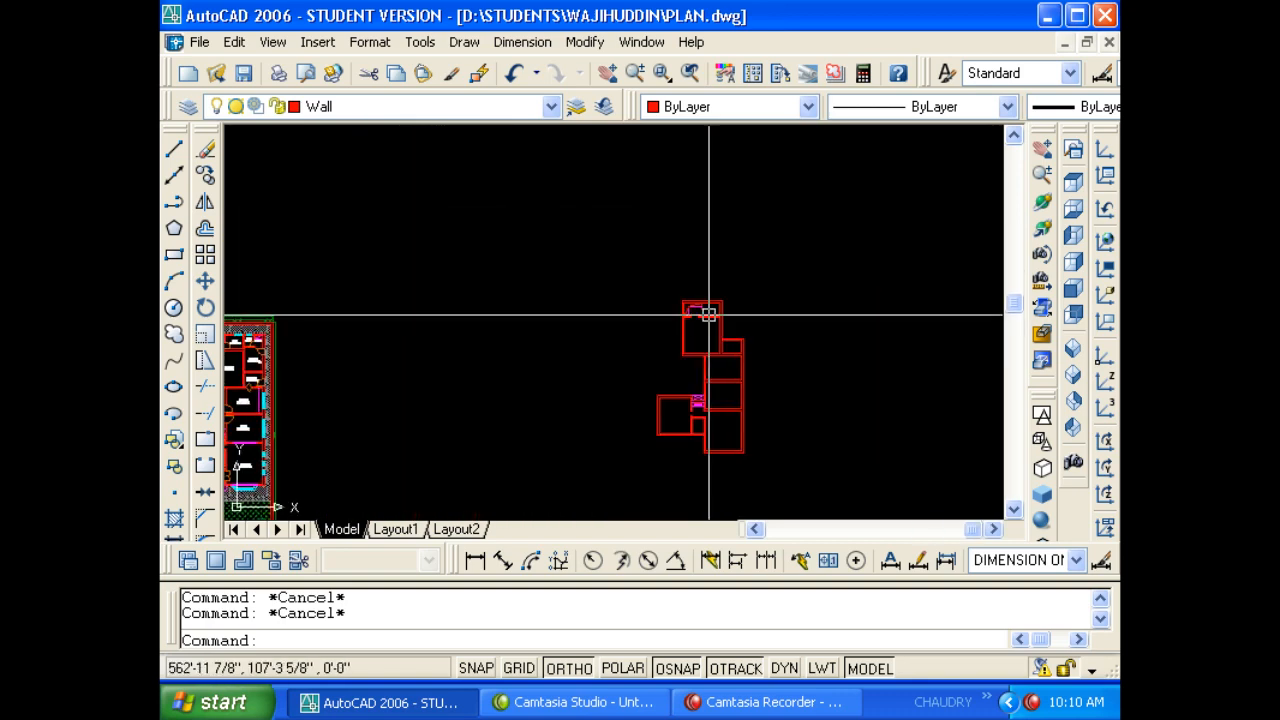
pyautogui.scroll(5, 708, 311)
pyautogui.click(591, 274)
pyautogui.write('E')
pyautogui.press('space')
pyautogui.click(536, 324)
pyautogui.write('E')
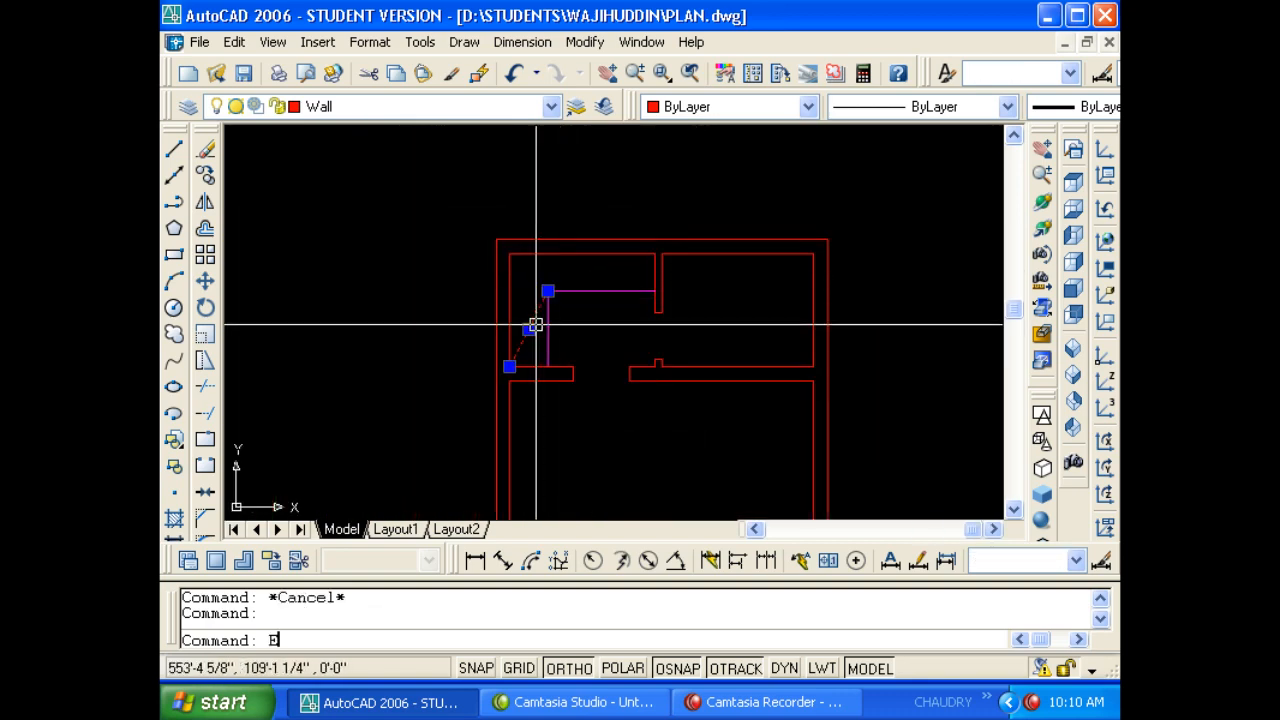
# Erase the misplaced diagonal and draw lines from the dressing room's upper-left corner to both ends of the L-shaped closet outline.
pyautogui.press('space')
pyautogui.write('L')
pyautogui.press('space')
pyautogui.click(509, 252)
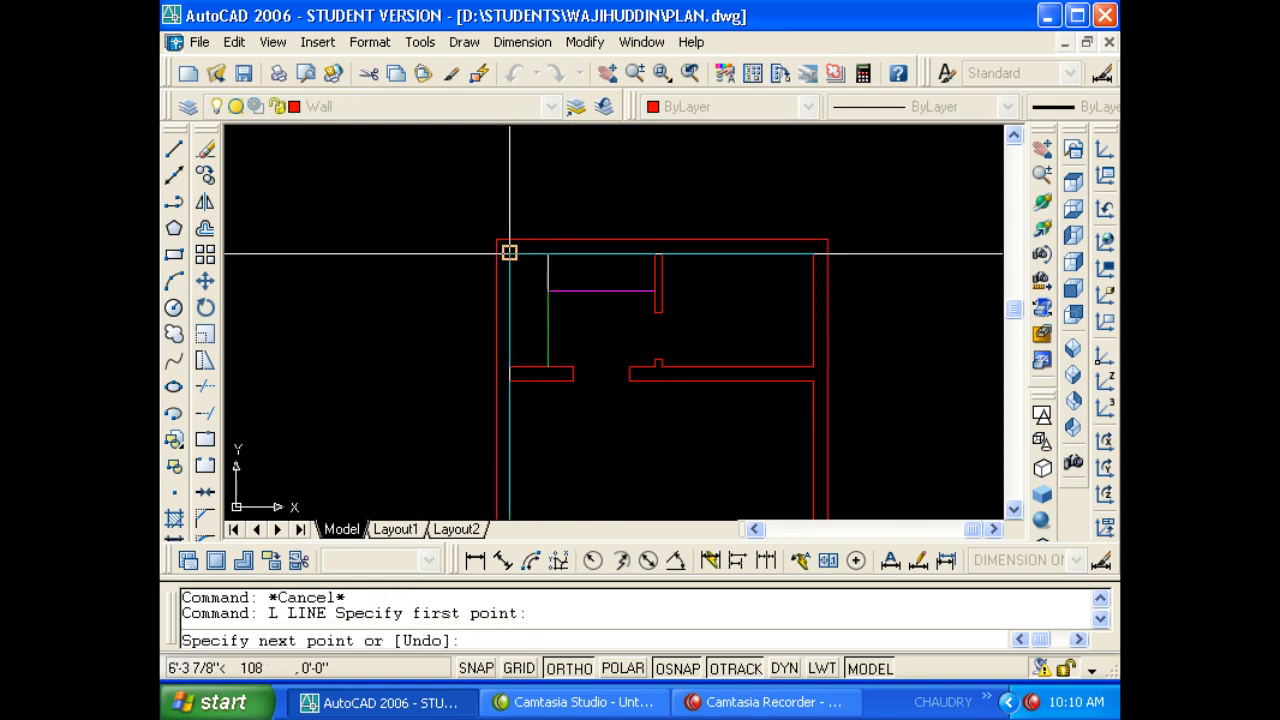
pyautogui.click(509, 252)
pyautogui.click(654, 291)
pyautogui.press('Escape')
pyautogui.press('Escape')
# Match the two closet diagonals to the properties of the magenta closet outline.
pyautogui.write('MA')
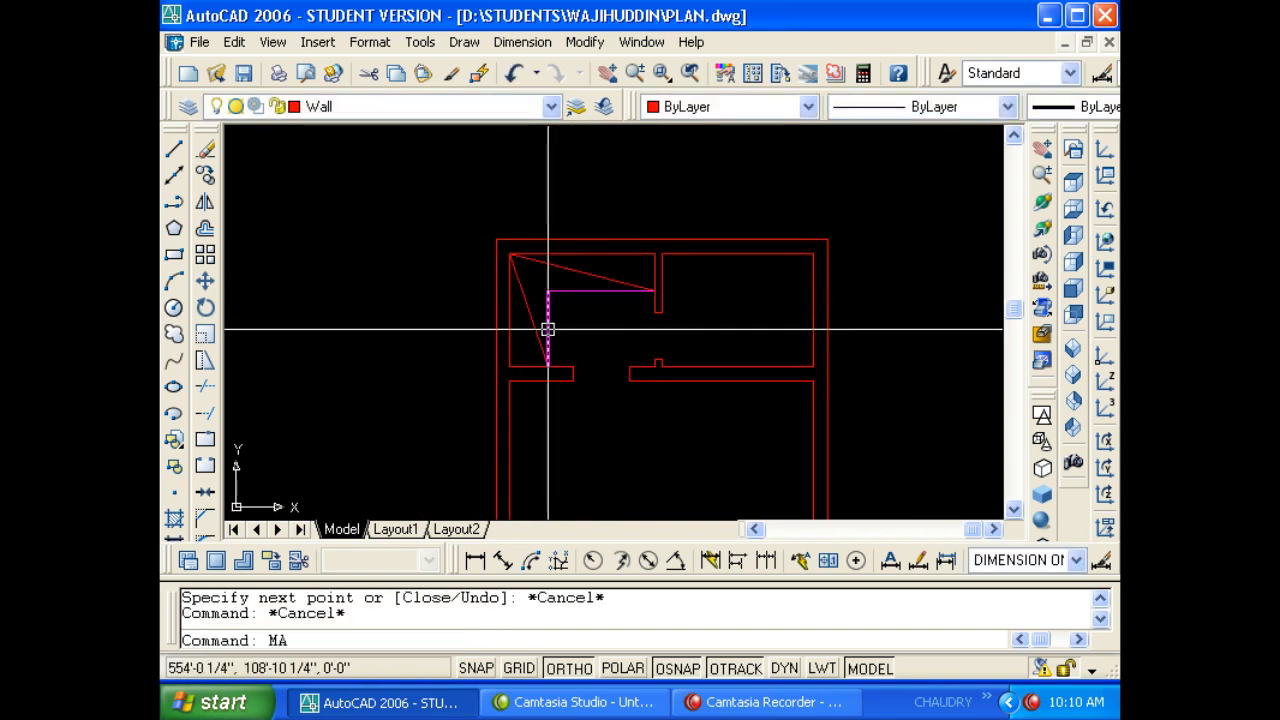
pyautogui.press('space')
pyautogui.click(548, 329)
pyautogui.scroll(2, 600, 285)
pyautogui.click(611, 272)
pyautogui.click(563, 274)
pyautogui.click(505, 339)
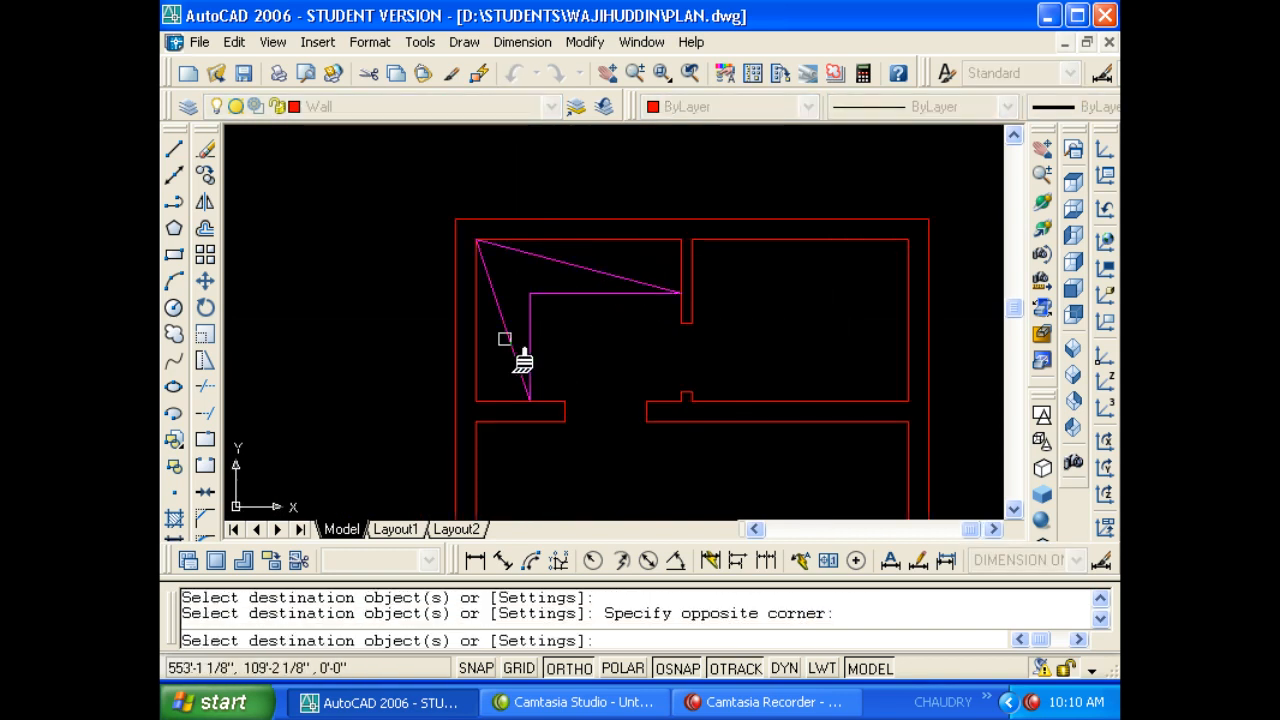
pyautogui.press('Escape')
# Compare the new wall outline with the complete floor plan beside it.
pyautogui.scroll(-6, 557, 329)
pyautogui.middleClick(623, 310)
pyautogui.middleClick(623, 310)
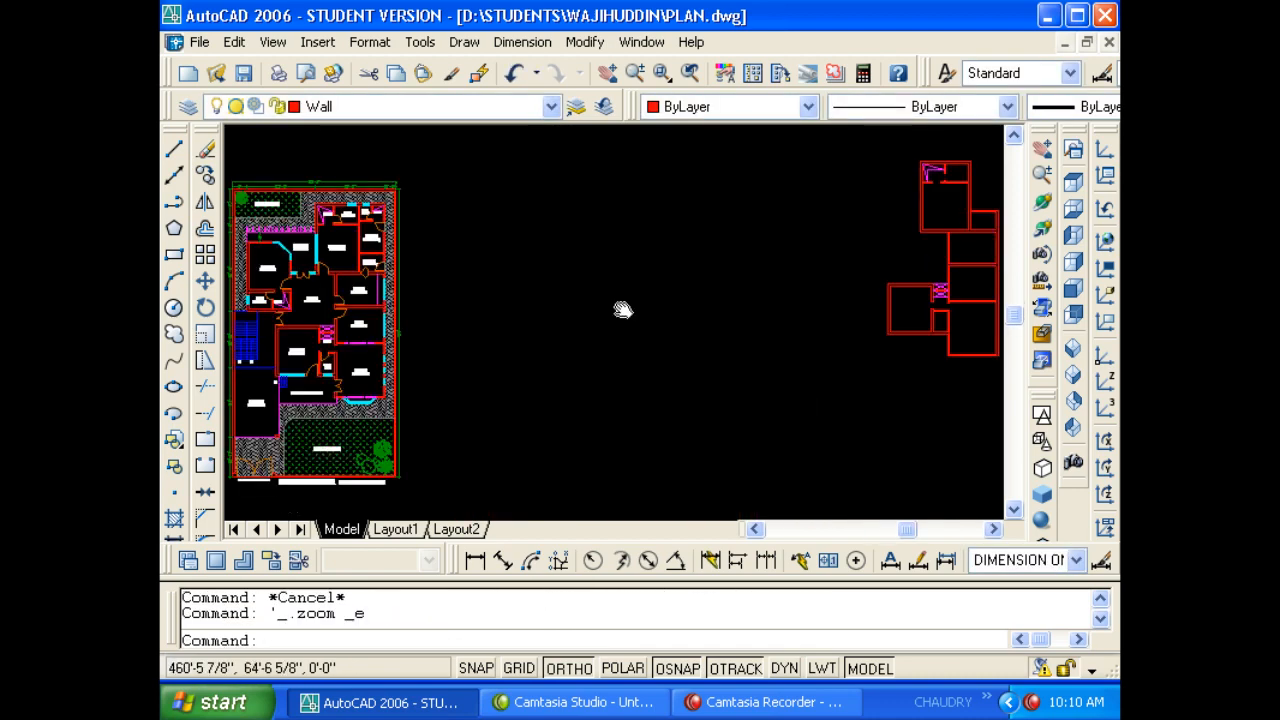
pyautogui.moveTo(623, 310); pyautogui.dragTo(422, 362, button='middle')
pyautogui.press('Escape')
pyautogui.write('Z')
pyautogui.press('space')
pyautogui.click(768, 251)
pyautogui.click(706, 205)
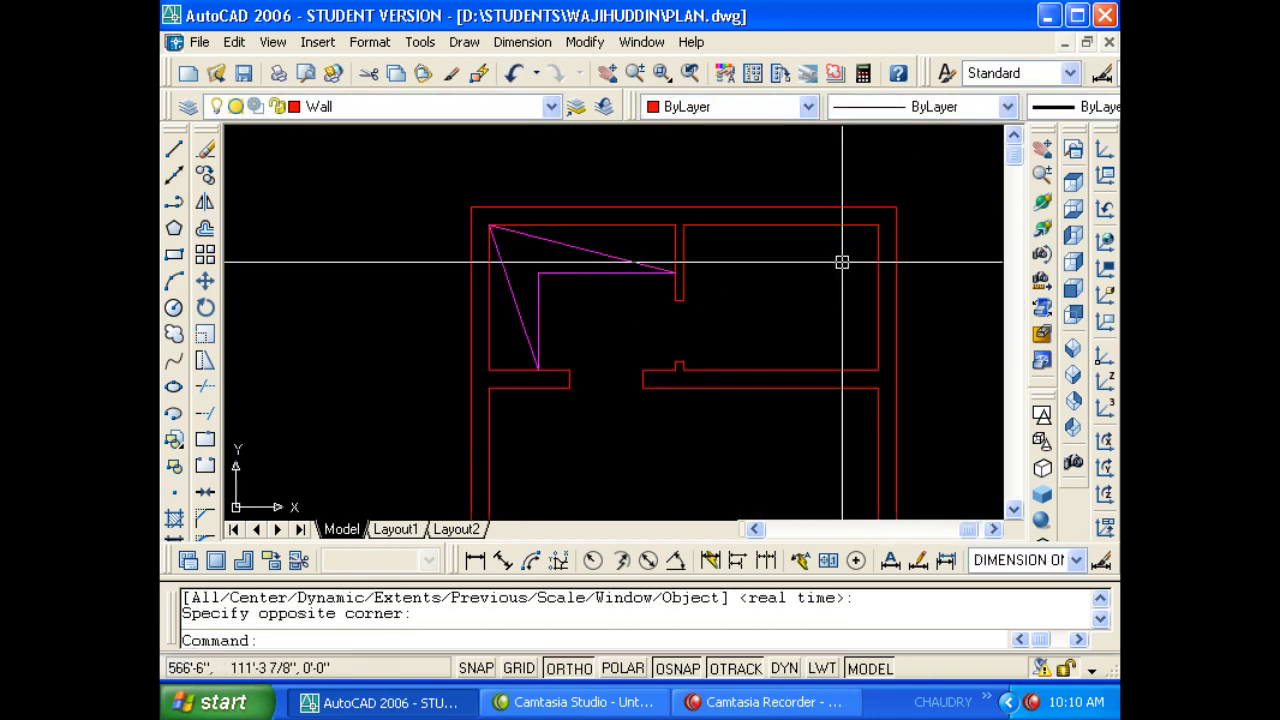
pyautogui.moveTo(842, 262); pyautogui.dragTo(614, 286, button='middle')
pyautogui.press('Escape')
pyautogui.press('Escape')
pyautogui.write('L')
pyautogui.press('space')
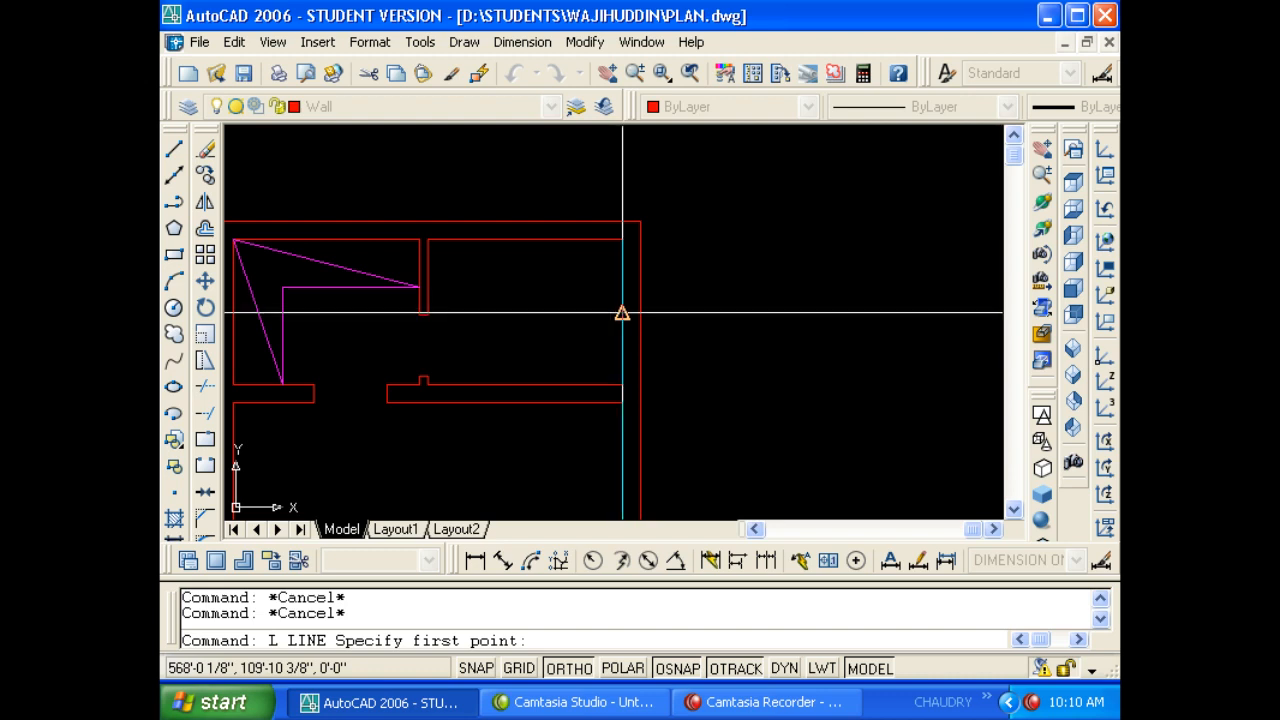
pyautogui.doubleClick(622, 313)
pyautogui.scroll(4, 620, 309)
pyautogui.press('Escape')
pyautogui.press('Escape')
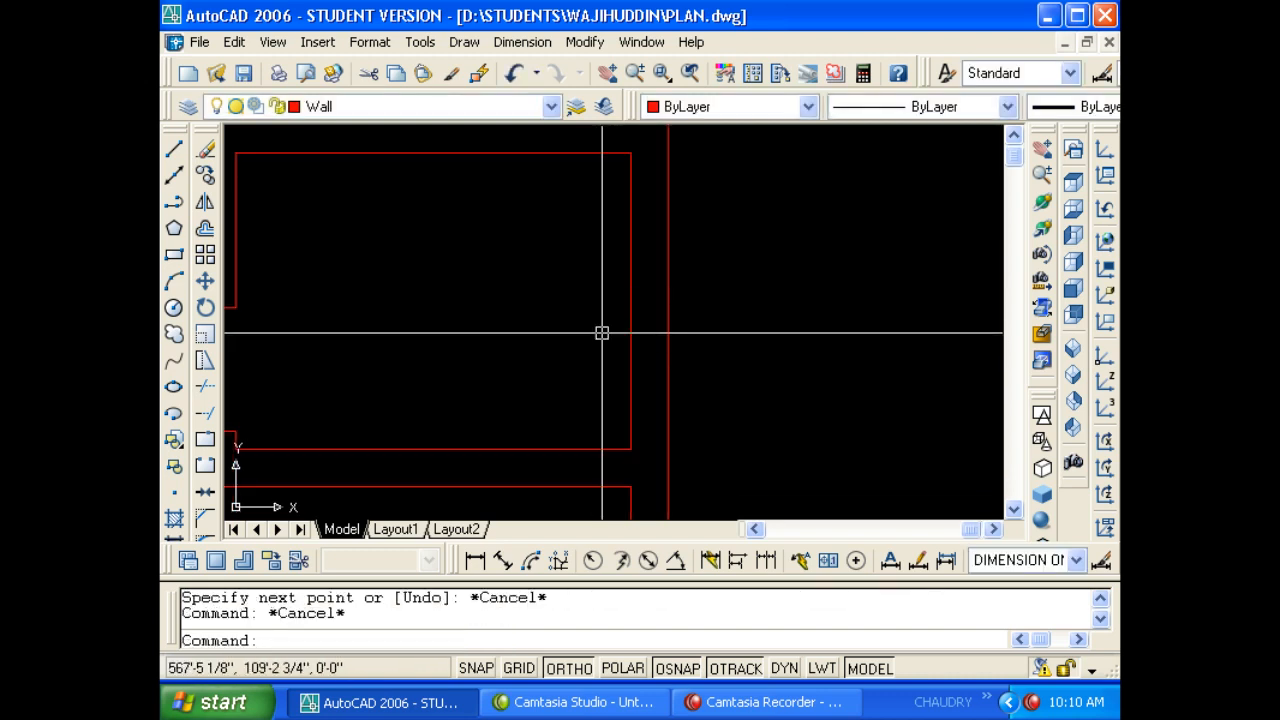
pyautogui.click(602, 332)
pyautogui.click(666, 274)
pyautogui.write('E')
pyautogui.press('space')
pyautogui.press('Escape')
# Draw a line across the thickness of the bathroom's right wall at the midpoint of its inner face.
pyautogui.write('L')
pyautogui.press('space')
pyautogui.click(631, 301)
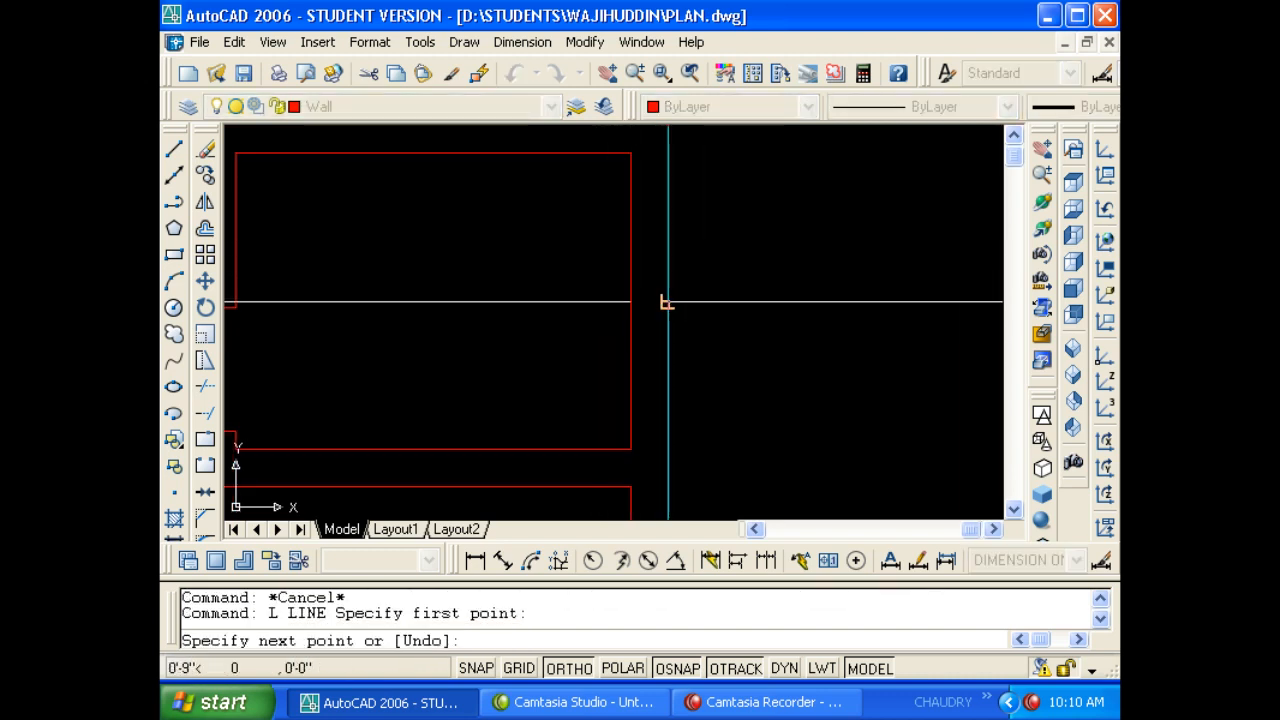
pyautogui.click(667, 301)
pyautogui.press('Escape')
pyautogui.press('Escape')
# Offset the line across the bathroom's right wall by 18 inches to both sides.
pyautogui.write('O')
pyautogui.press('space')
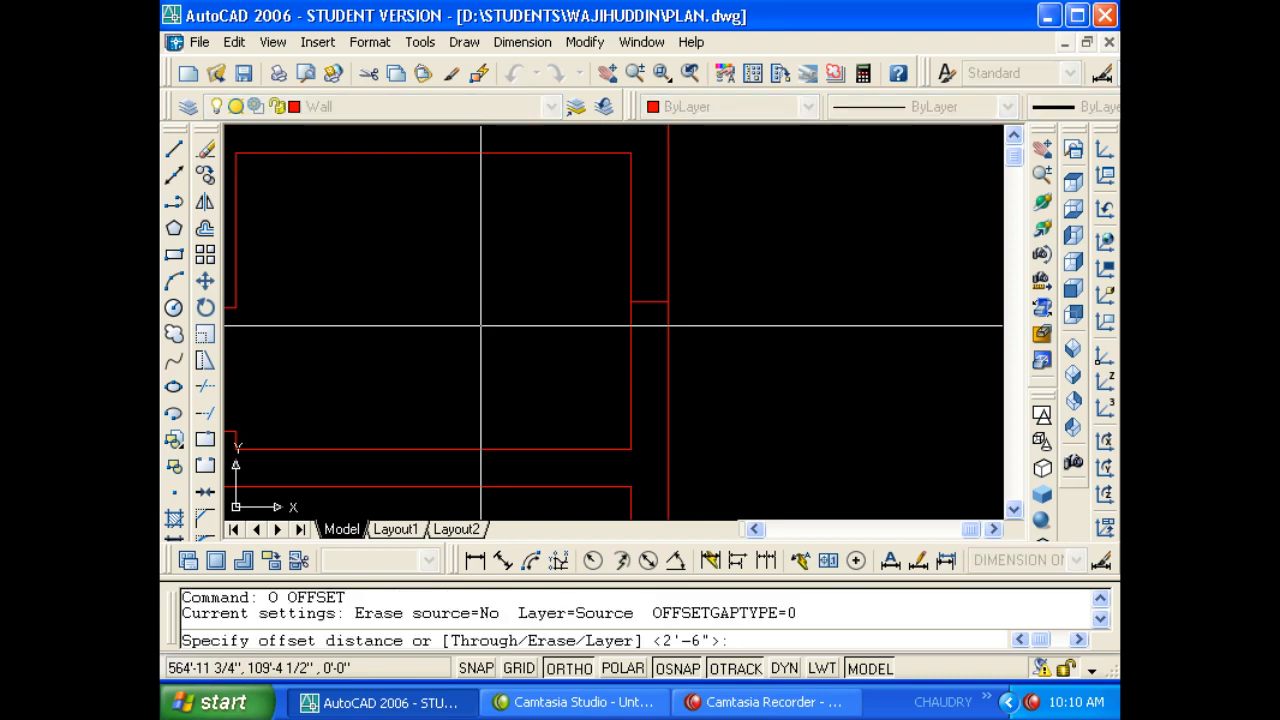
pyautogui.write('18')
pyautogui.press('space')
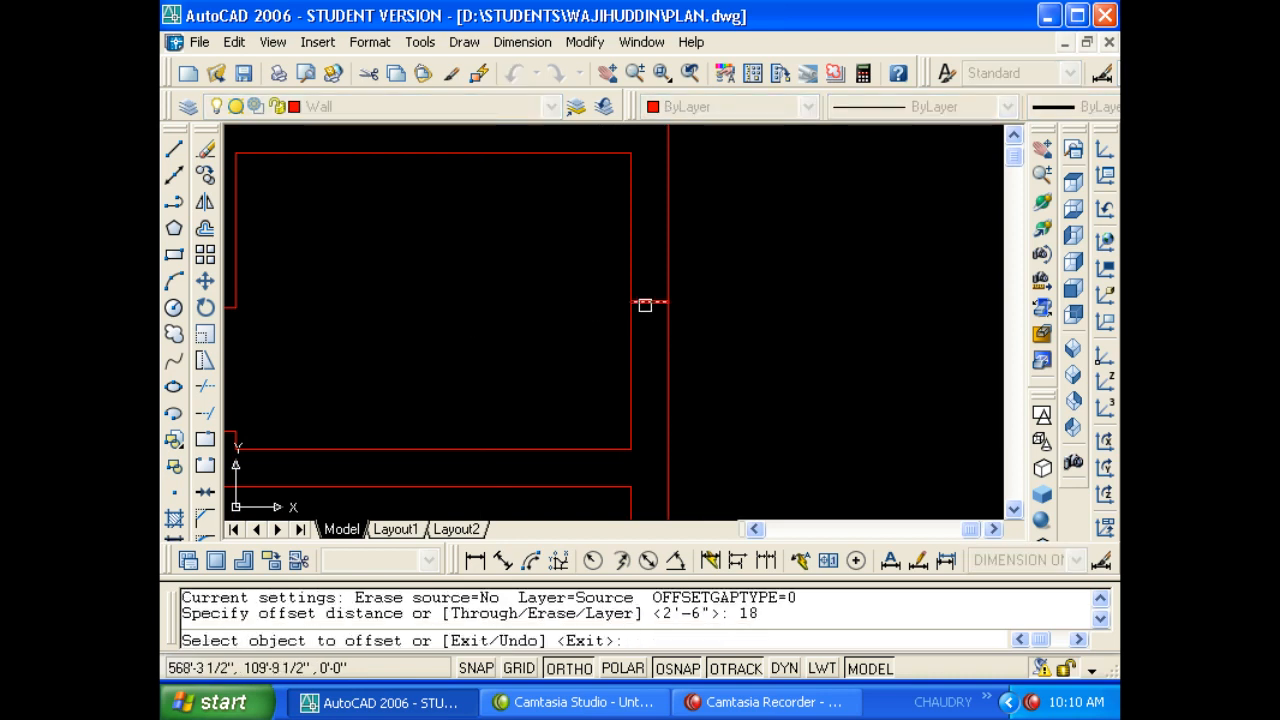
pyautogui.click(645, 305)
pyautogui.click(647, 272)
pyautogui.click(650, 301)
pyautogui.click(649, 342)
pyautogui.press('Escape')
pyautogui.press('Escape')
# Erase the middle line and trim the wall faces between the two offset lines to cut an opening.
pyautogui.click(612, 328)
pyautogui.click(743, 289)
pyautogui.write('E ERASE 1 found')
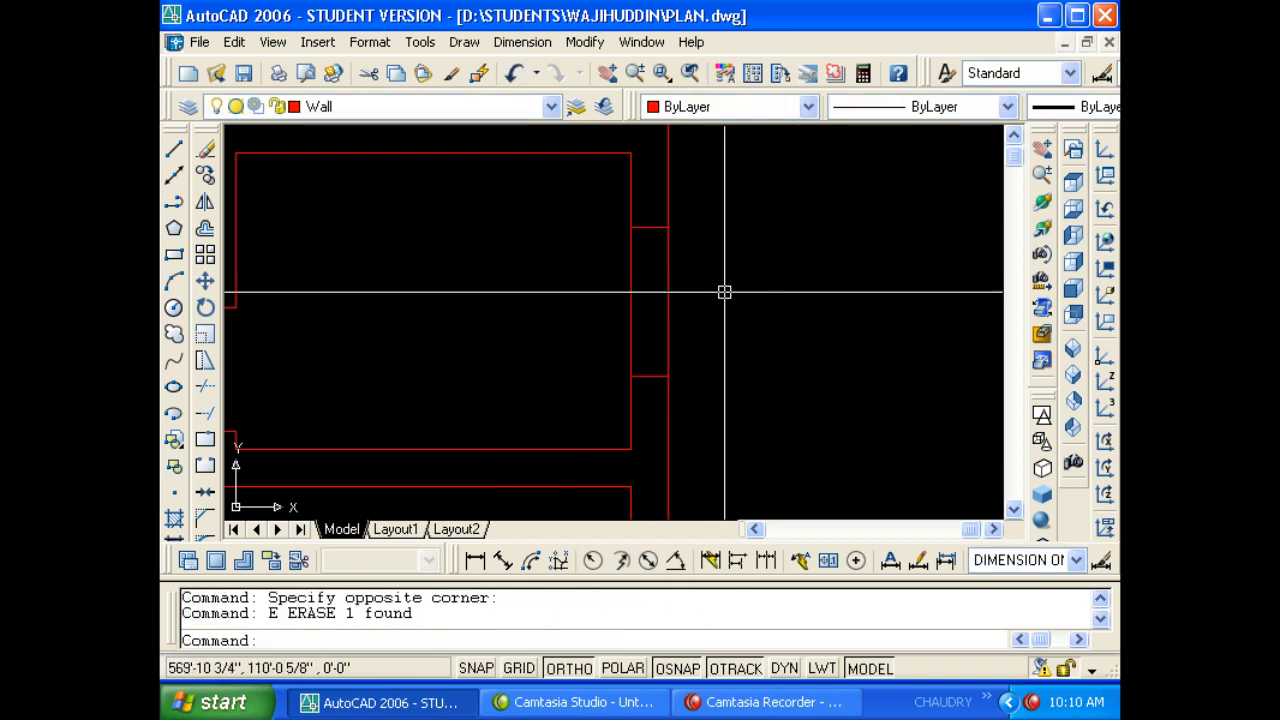
pyautogui.press('Escape')
pyautogui.write('TR')
pyautogui.press('space')
pyautogui.press('space')
pyautogui.click(757, 303)
pyautogui.click(590, 292)
pyautogui.press('Escape')
pyautogui.press('Escape')
pyautogui.press('Escape')
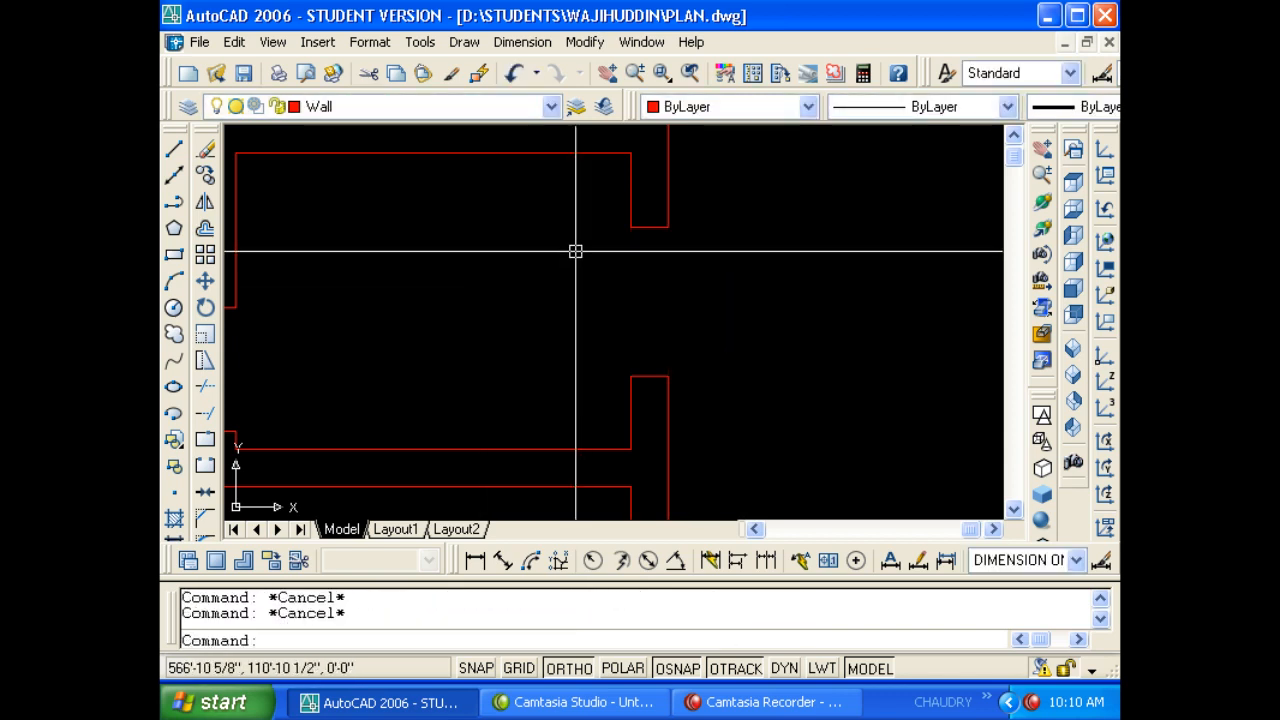
# Erase the end lines and short wall segments around the opening in the bathroom's right wall.
pyautogui.scroll(-4, 575, 251)
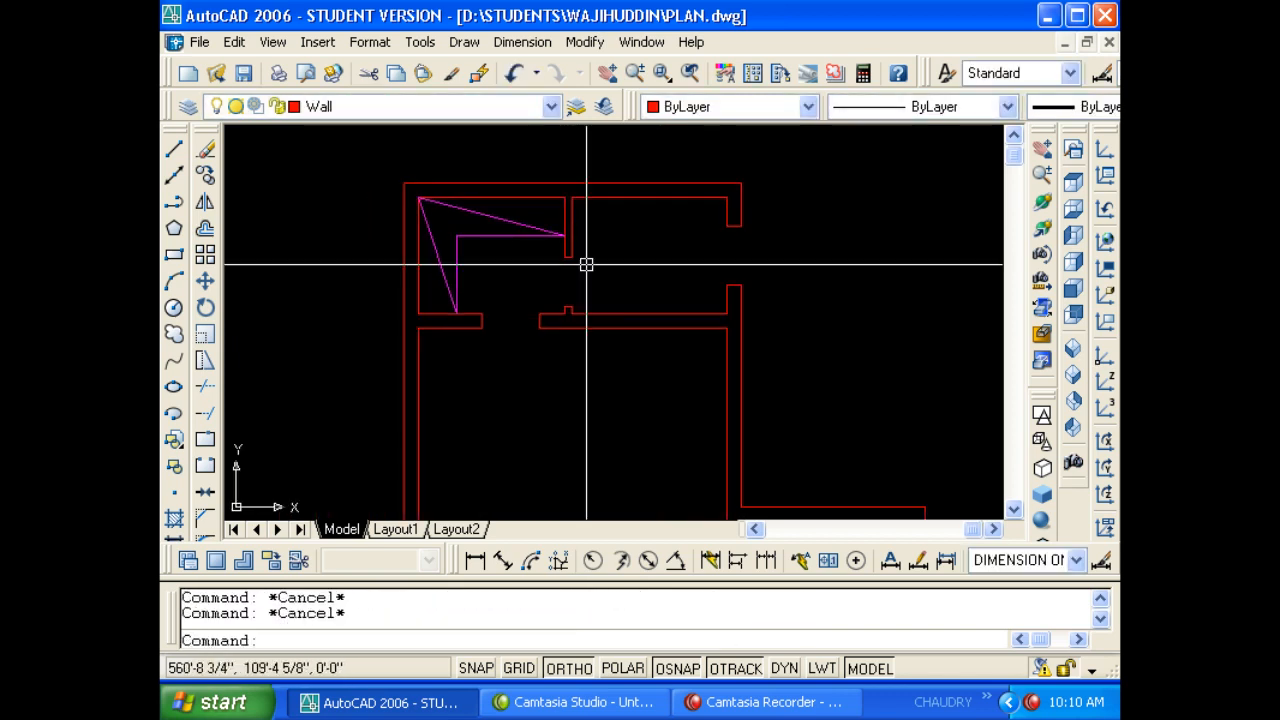
pyautogui.scroll(-2, 555, 258)
pyautogui.scroll(2, 617, 256)
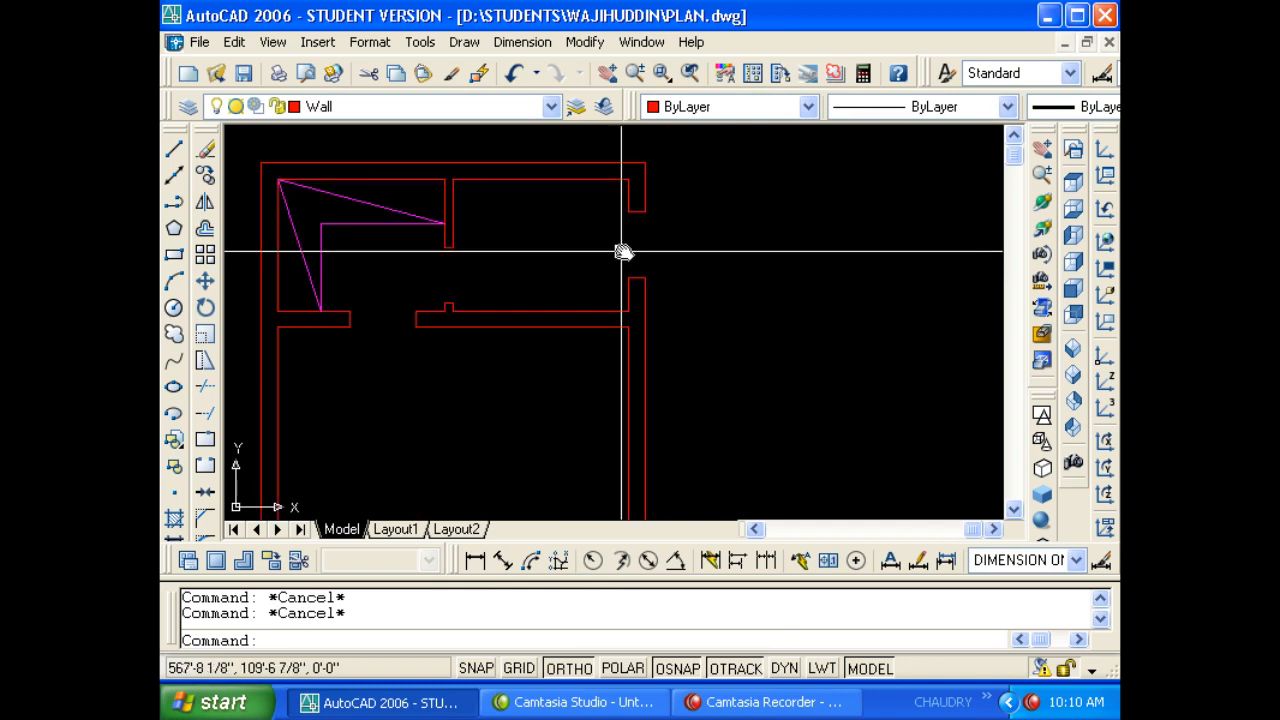
pyautogui.moveTo(623, 251); pyautogui.dragTo(548, 256, button='middle')
pyautogui.scroll(-2, 548, 256)
pyautogui.scroll(2, 509, 291)
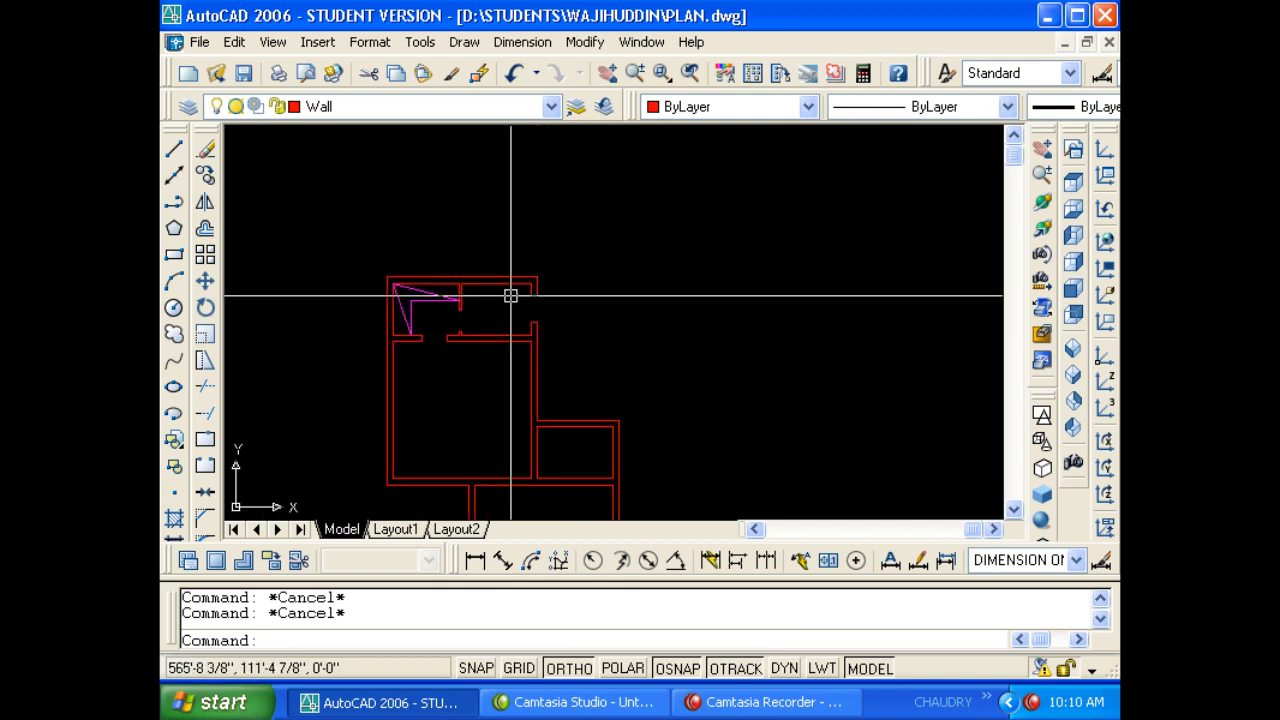
pyautogui.click(554, 345)
pyautogui.click(608, 209)
pyautogui.press('Delete')
pyautogui.press('Escape')
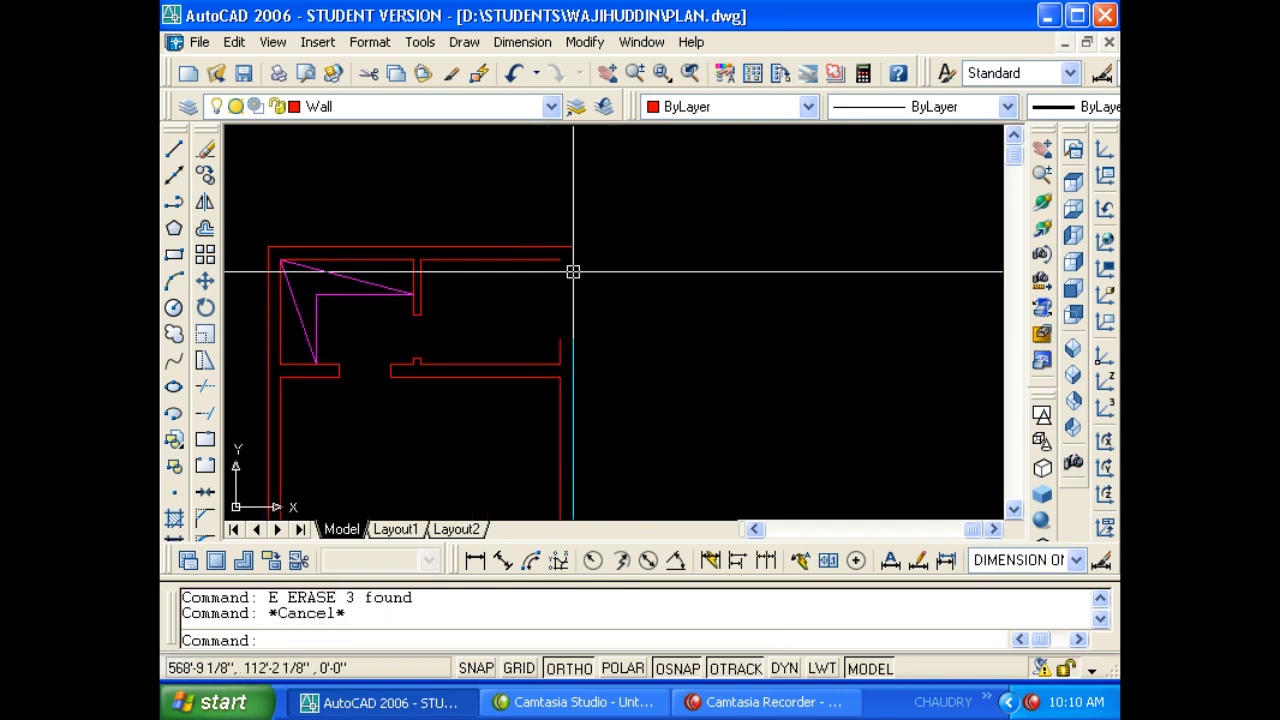
# Fillet the bathroom's top and right wall lines into closed inner and outer corners.
pyautogui.write('f')
pyautogui.press('Return')
pyautogui.click(530, 259)
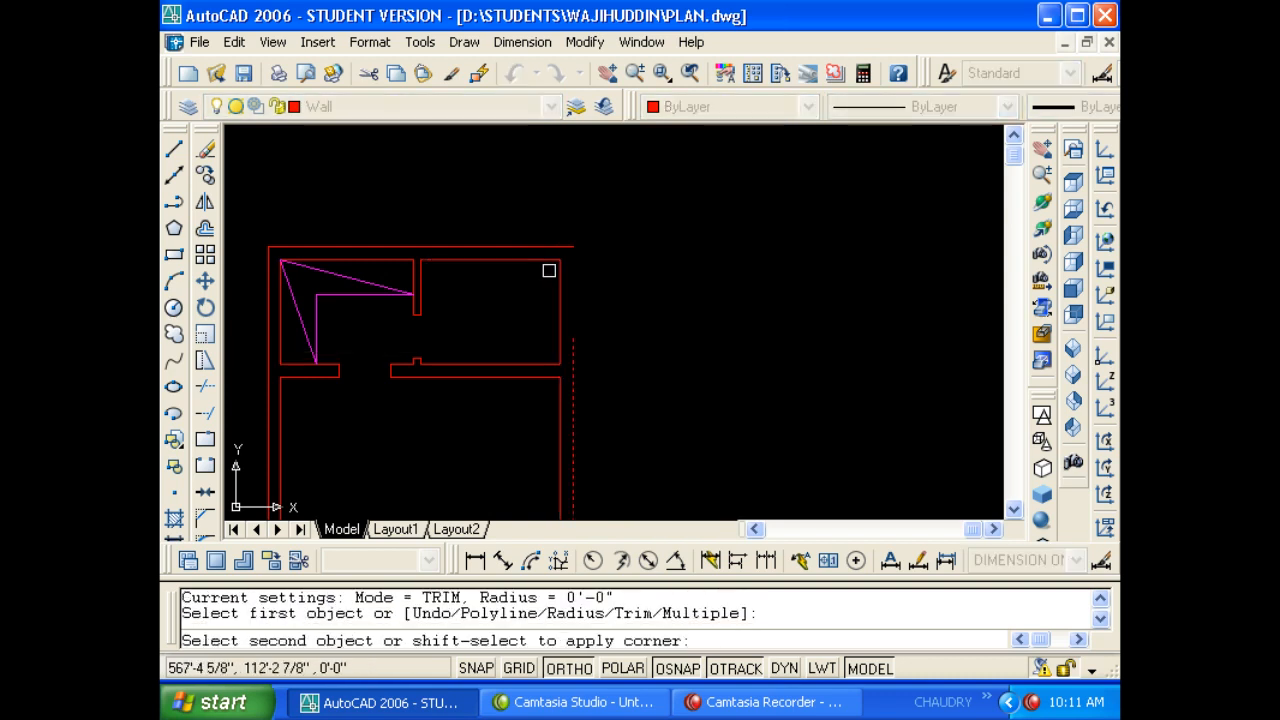
pyautogui.press('Escape')
# Fillet the top wall's outer and inner lines with the far-right wall's matching lines to enclose the servant room.
pyautogui.scroll(-5, 586, 257)
pyautogui.scroll(2, 601, 264)
pyautogui.write('f')
pyautogui.press('Return')
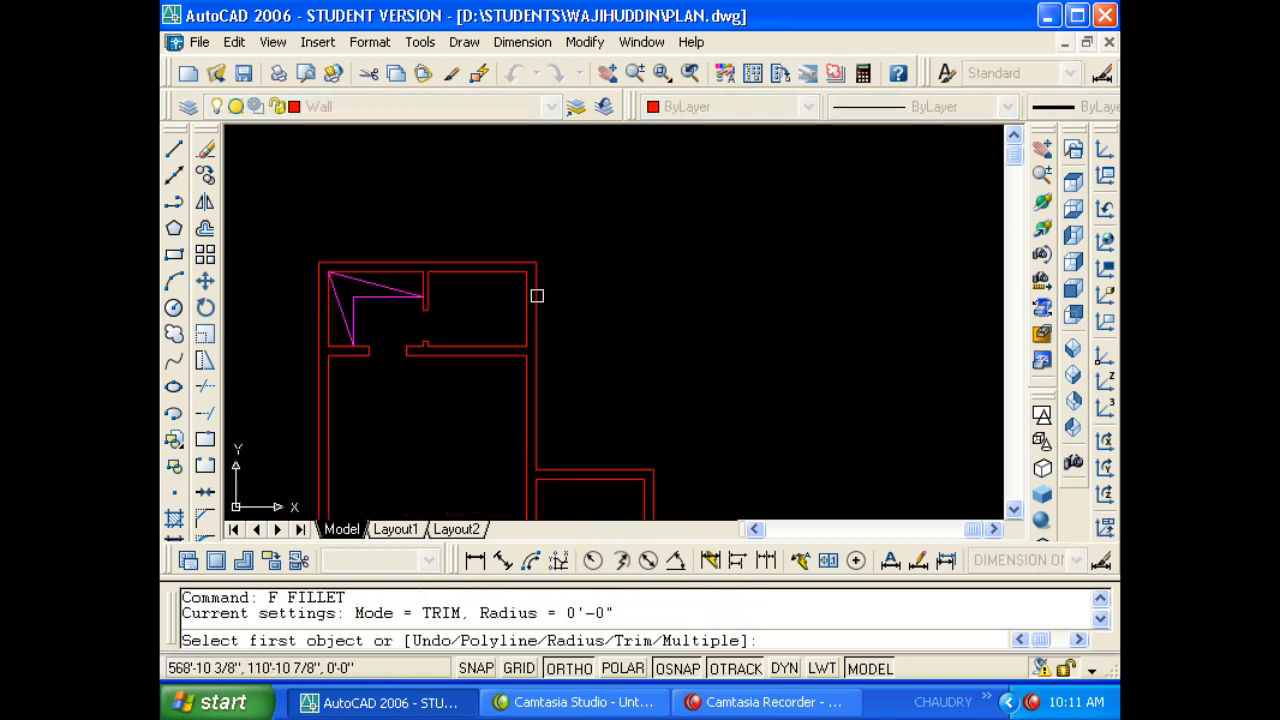
pyautogui.click(530, 264)
pyautogui.scroll(-1, 623, 243)
pyautogui.click(623, 424)
pyautogui.click(614, 420)
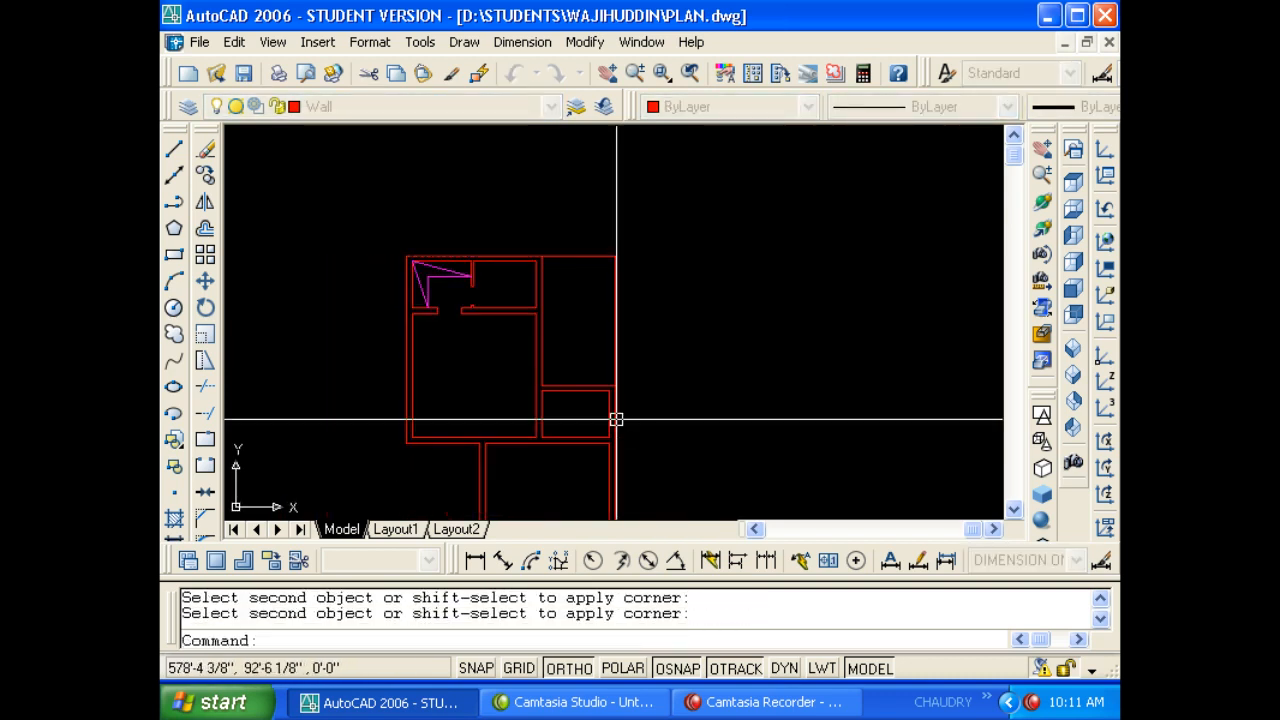
pyautogui.press('Return')
pyautogui.click(607, 414)
pyautogui.click(514, 266)
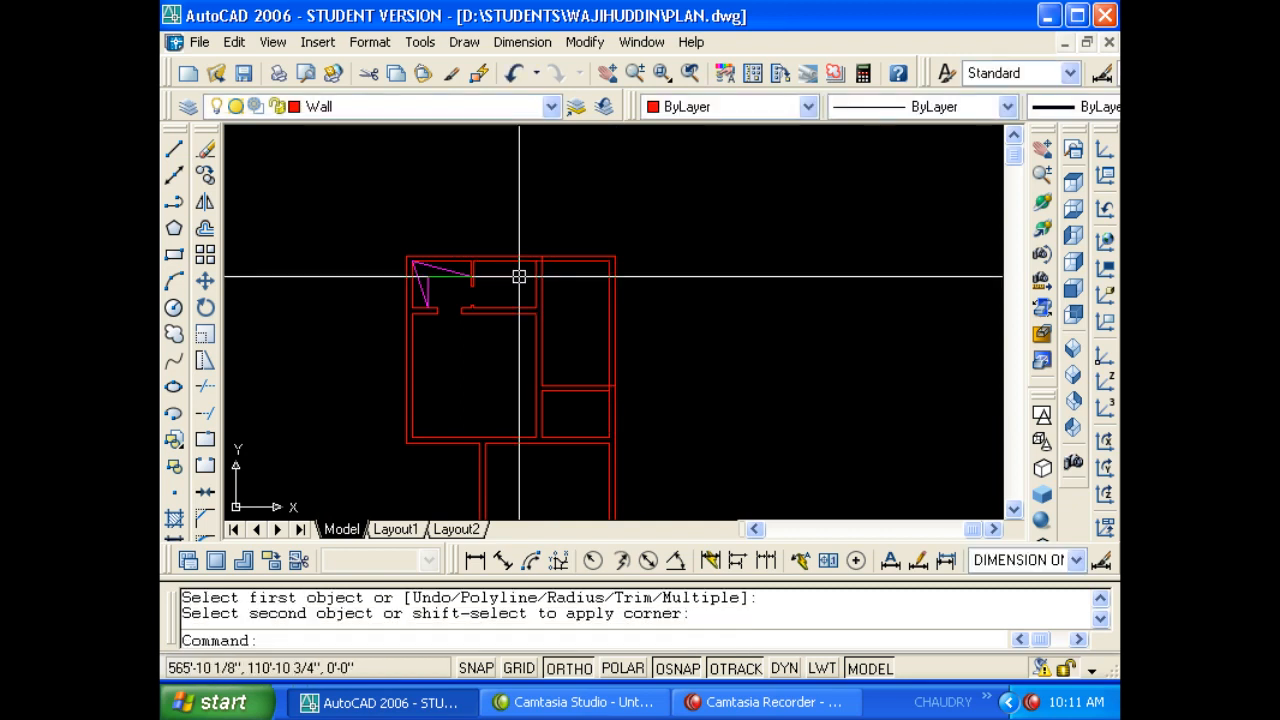
# Trim the overlapping wall lines at the servant room's lower-right and upper-left junctions.
pyautogui.press('Escape')
pyautogui.press('Escape')
pyautogui.write('Tr')
pyautogui.press('Return')
pyautogui.press('Return')
pyautogui.scroll(6, 612, 382)
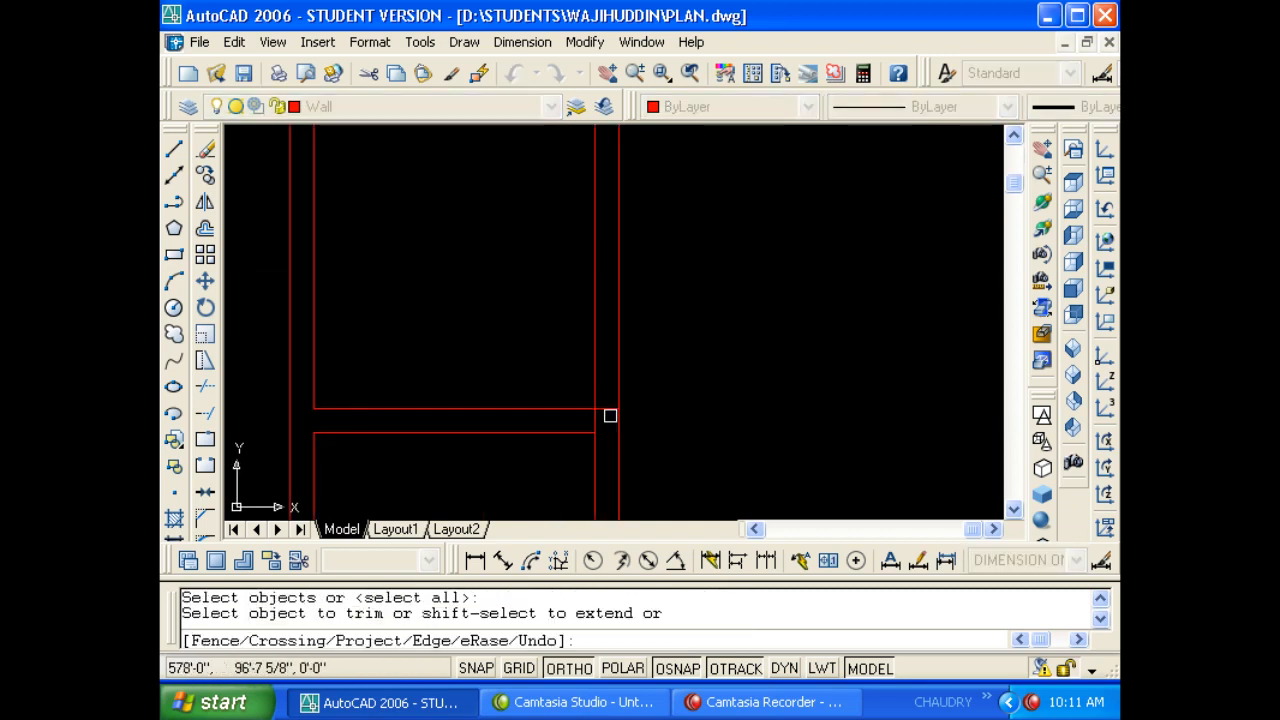
pyautogui.scroll(-3, 593, 414)
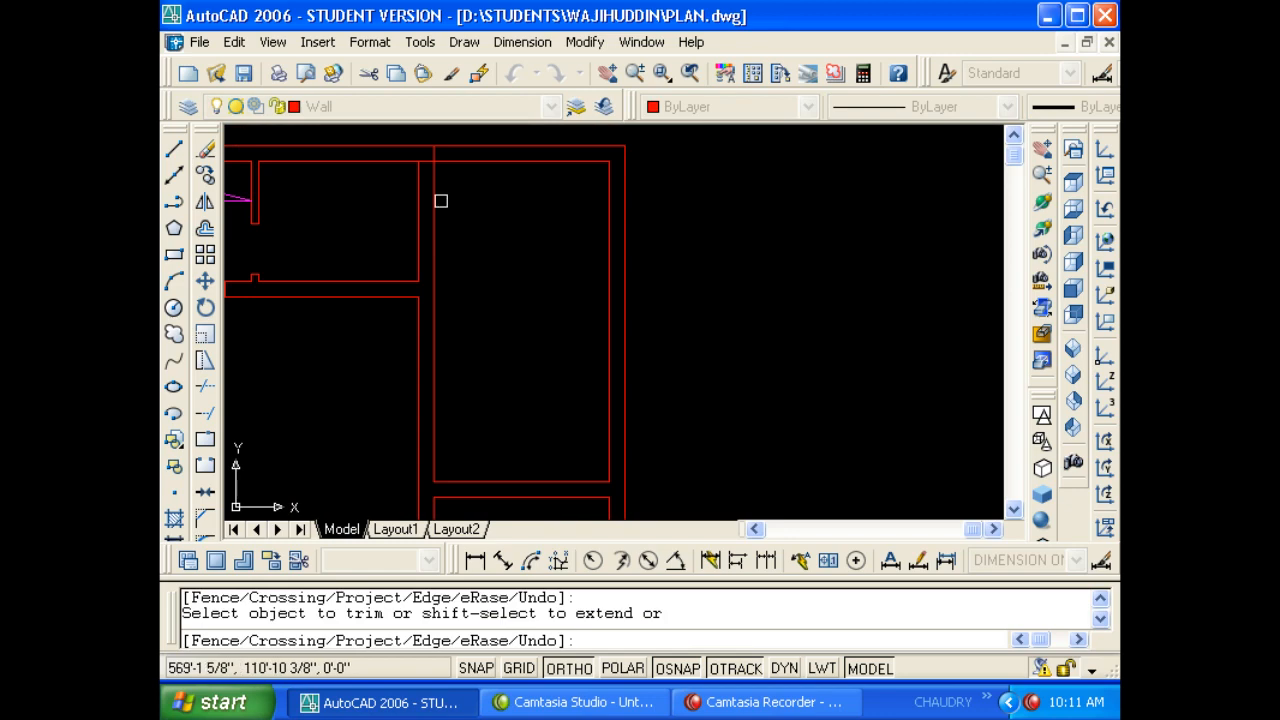
pyautogui.scroll(4, 426, 157)
pyautogui.click(423, 156)
pyautogui.scroll(1, 445, 195)
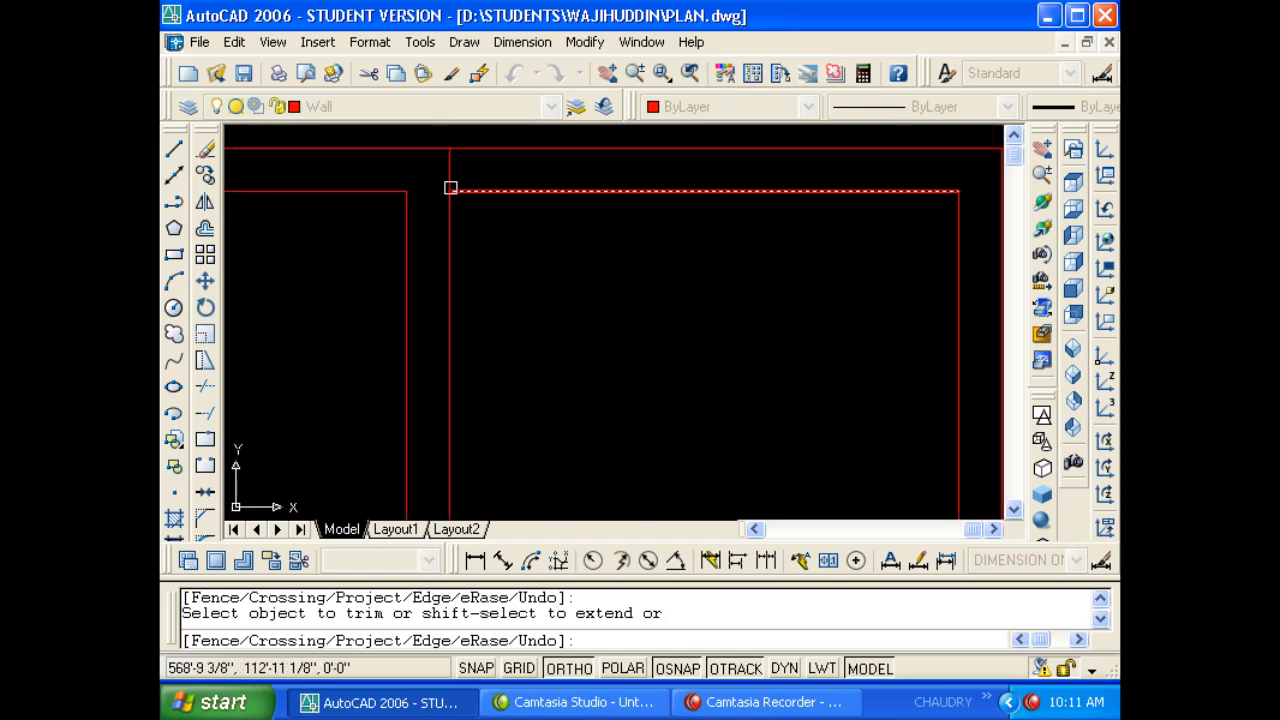
pyautogui.press('Escape')
# Examine the servant room, its bath and dressing area, and their dimensions in the completed reference plan.
pyautogui.scroll(-5, 520, 215)
pyautogui.scroll(-3, 507, 270)
pyautogui.moveTo(508, 268); pyautogui.dragTo(620, 282, button='middle')
pyautogui.scroll(-2, 620, 282)
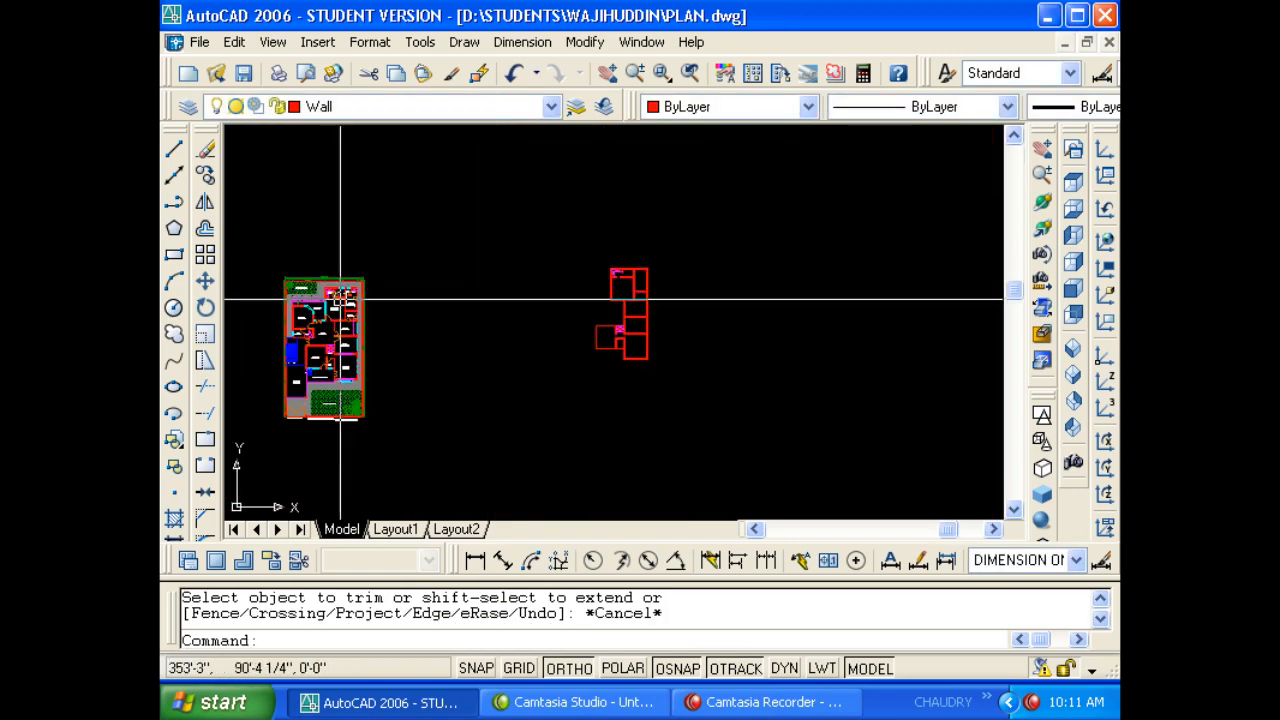
pyautogui.scroll(8, 341, 304)
pyautogui.moveTo(401, 268); pyautogui.dragTo(420, 294, button='middle')
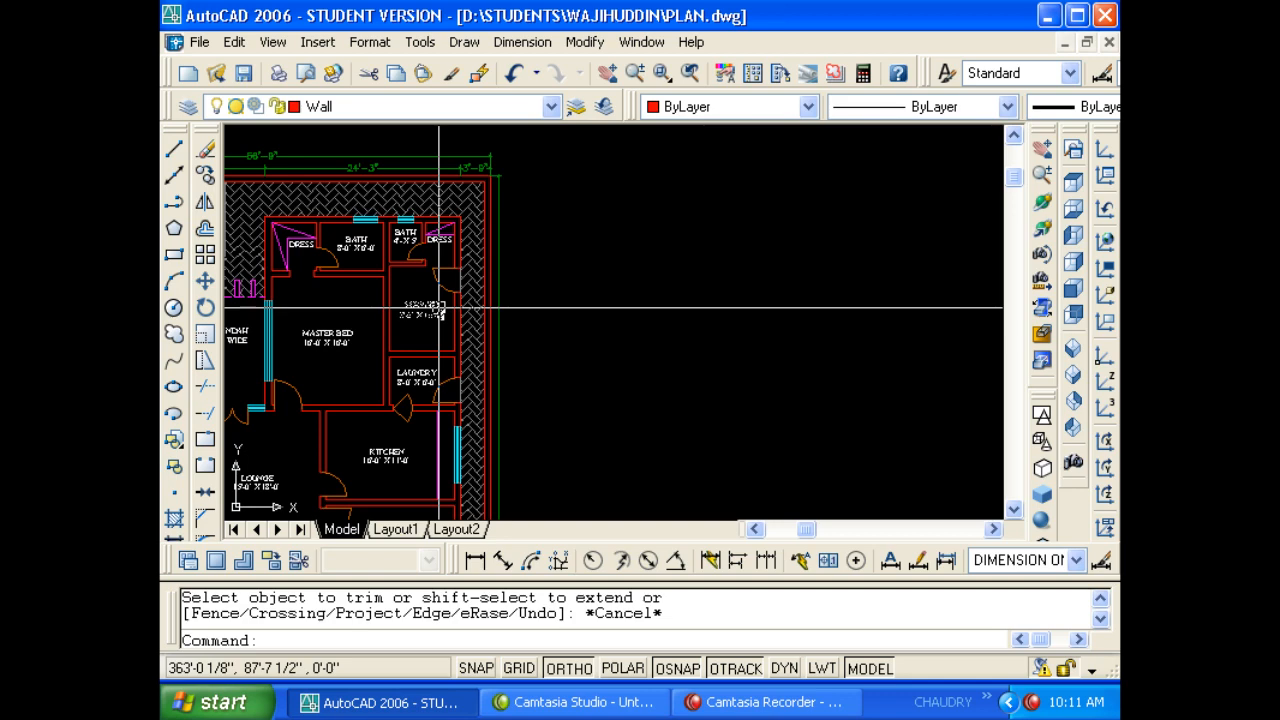
pyautogui.scroll(5, 425, 310)
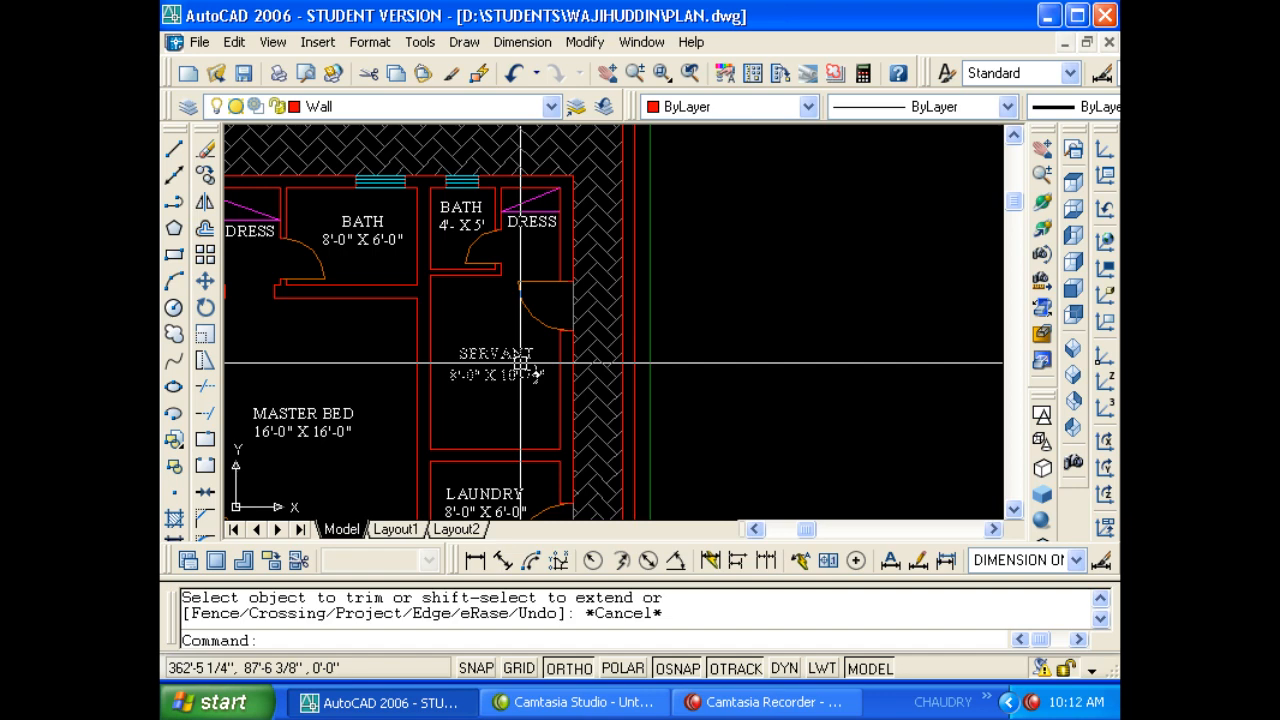
pyautogui.scroll(3, 488, 312)
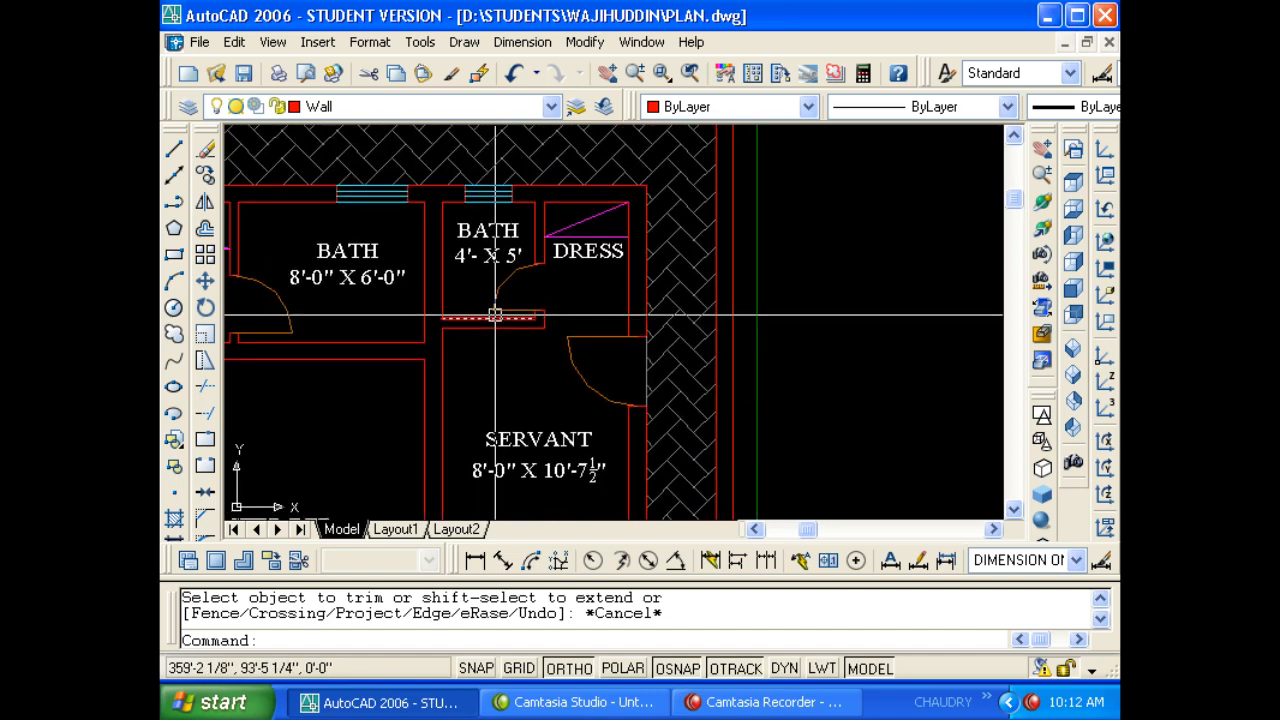
pyautogui.scroll(1, 458, 312)
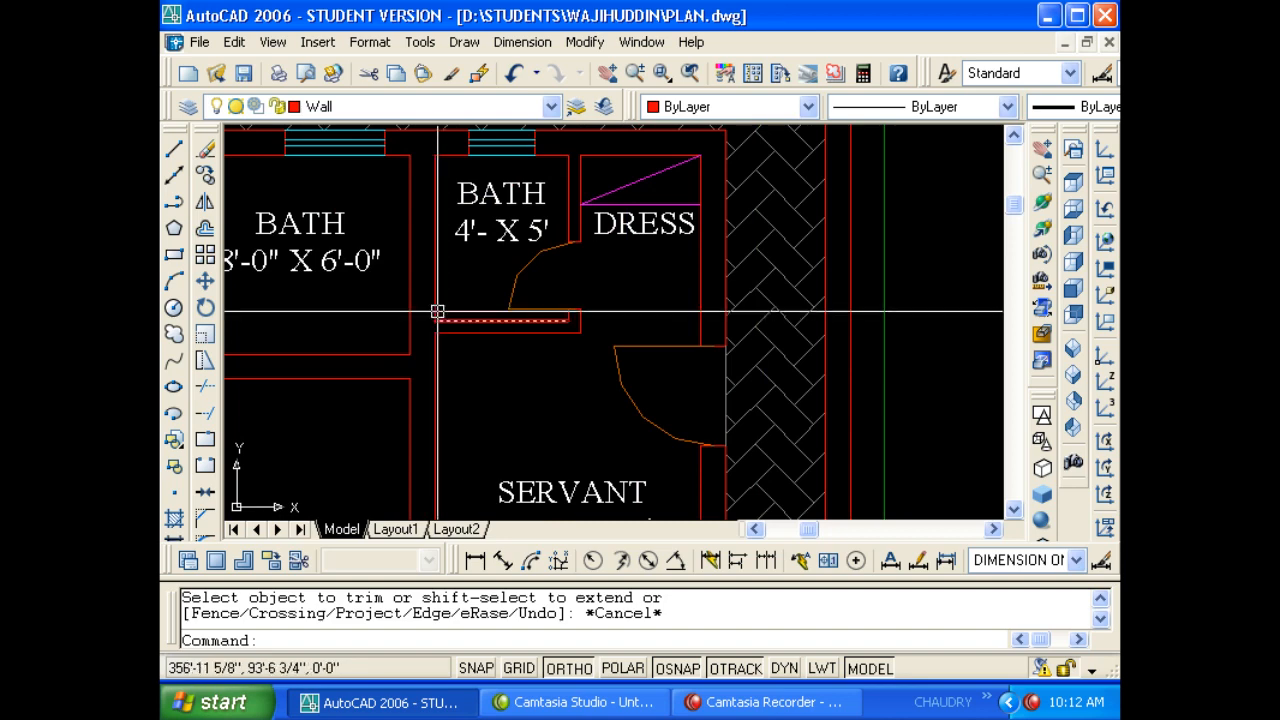
# Offset the inner face of the servant room's left wall 4' into the room.
pyautogui.scroll(-6, 437, 312)
pyautogui.scroll(4, 560, 300)
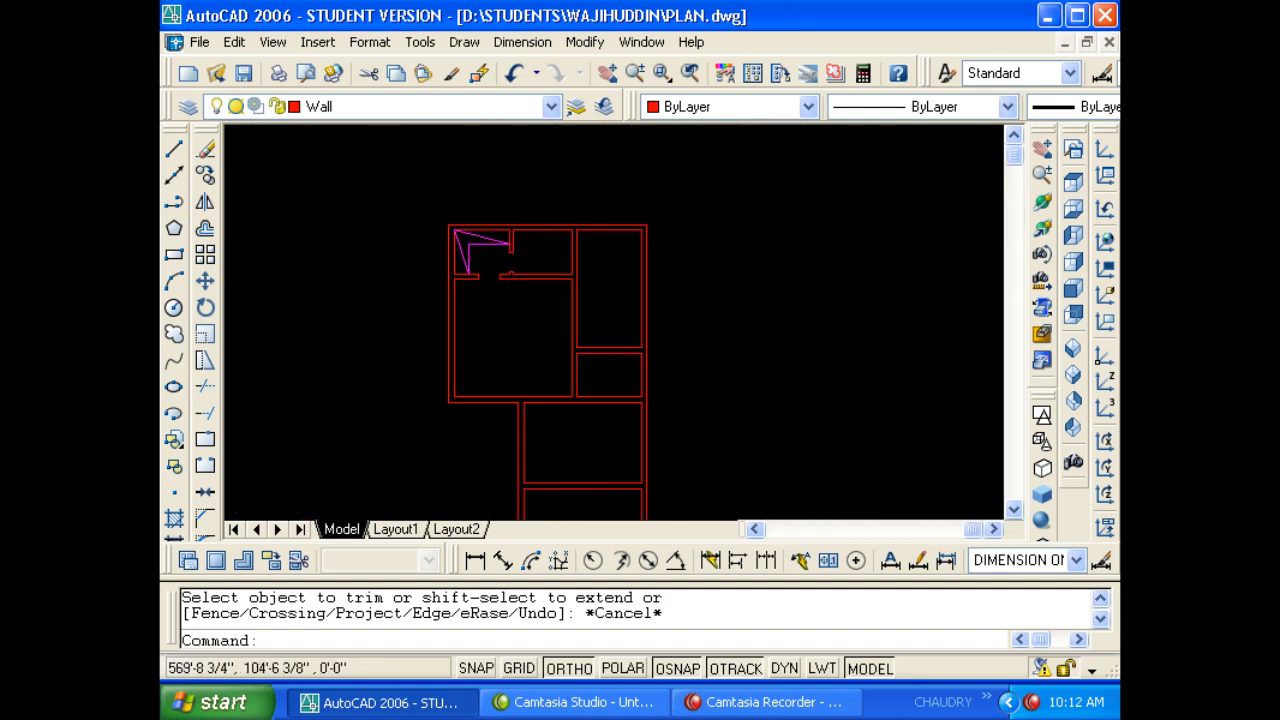
pyautogui.scroll(4, 586, 306)
pyautogui.press('Escape')
pyautogui.press('Escape')
pyautogui.write('o')
pyautogui.press('Return')
pyautogui.write("4'")
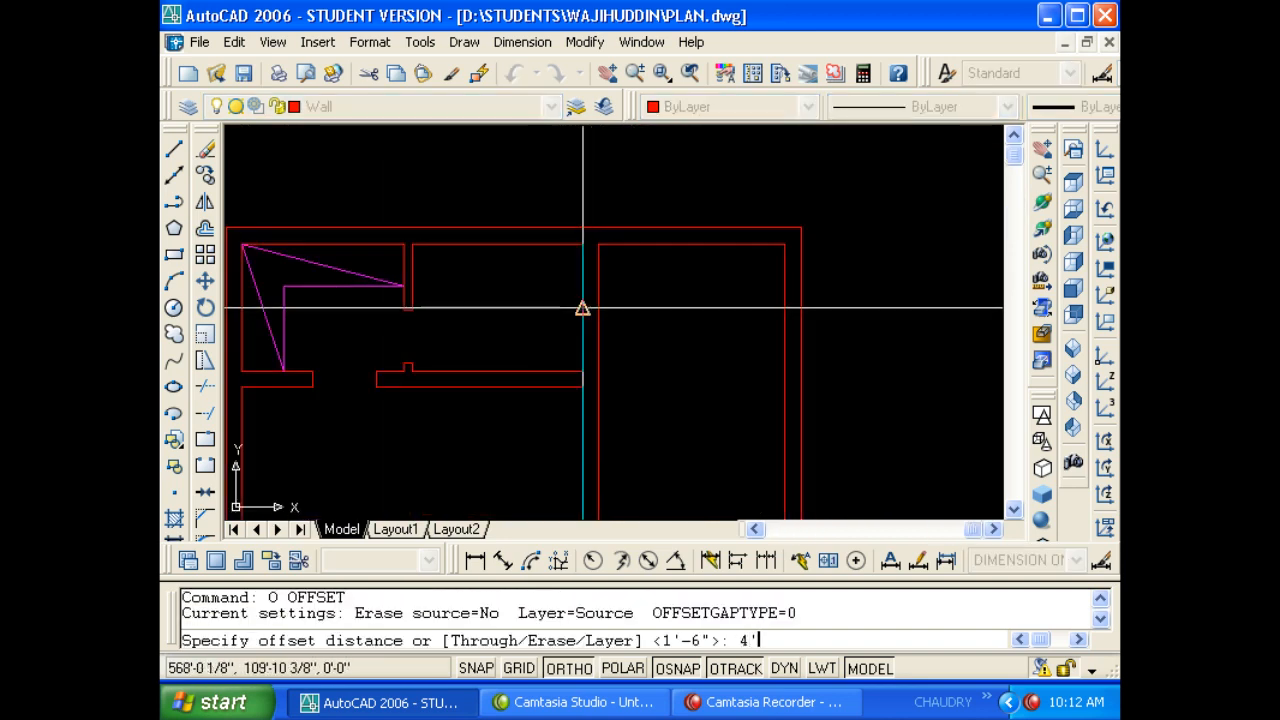
pyautogui.press('Return')
pyautogui.click(588, 304)
pyautogui.click(597, 309)
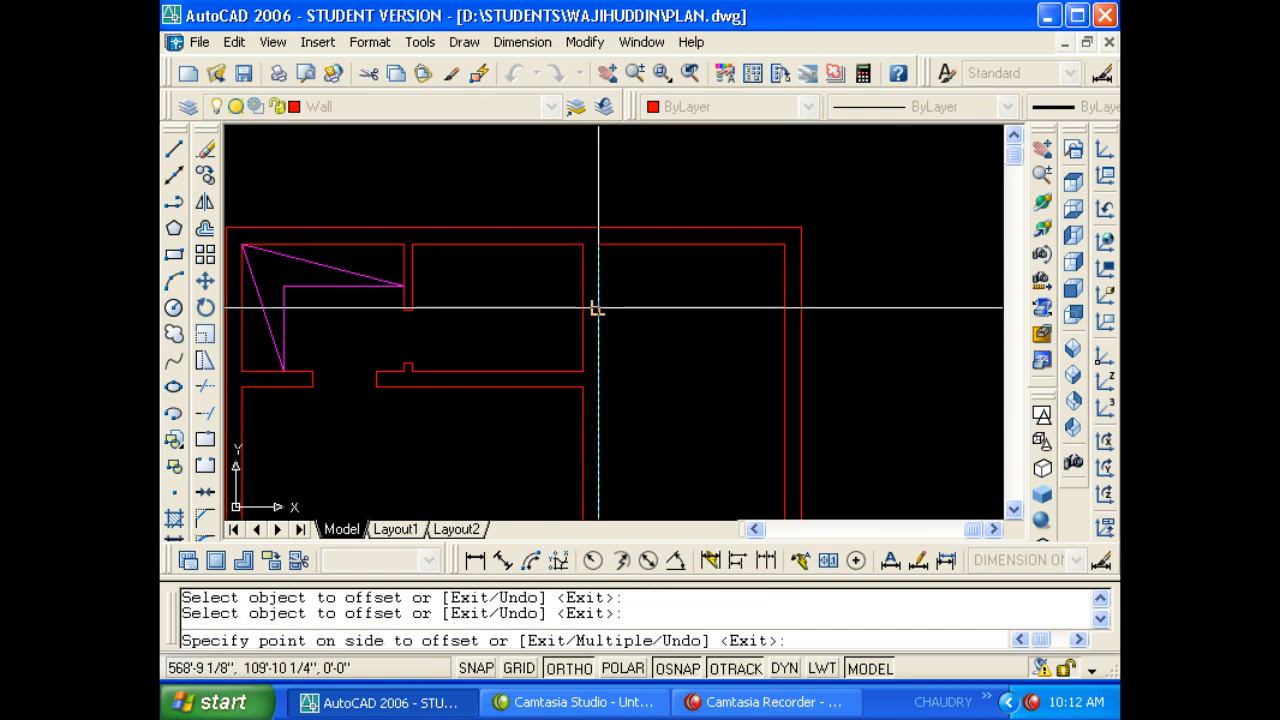
pyautogui.click(651, 323)
pyautogui.press('Escape')
pyautogui.press('Escape')
# Offset the new vertical line 4.5 inches to the right to form a partition wall.
pyautogui.write('o')
pyautogui.press('Return')
pyautogui.write('4.5')
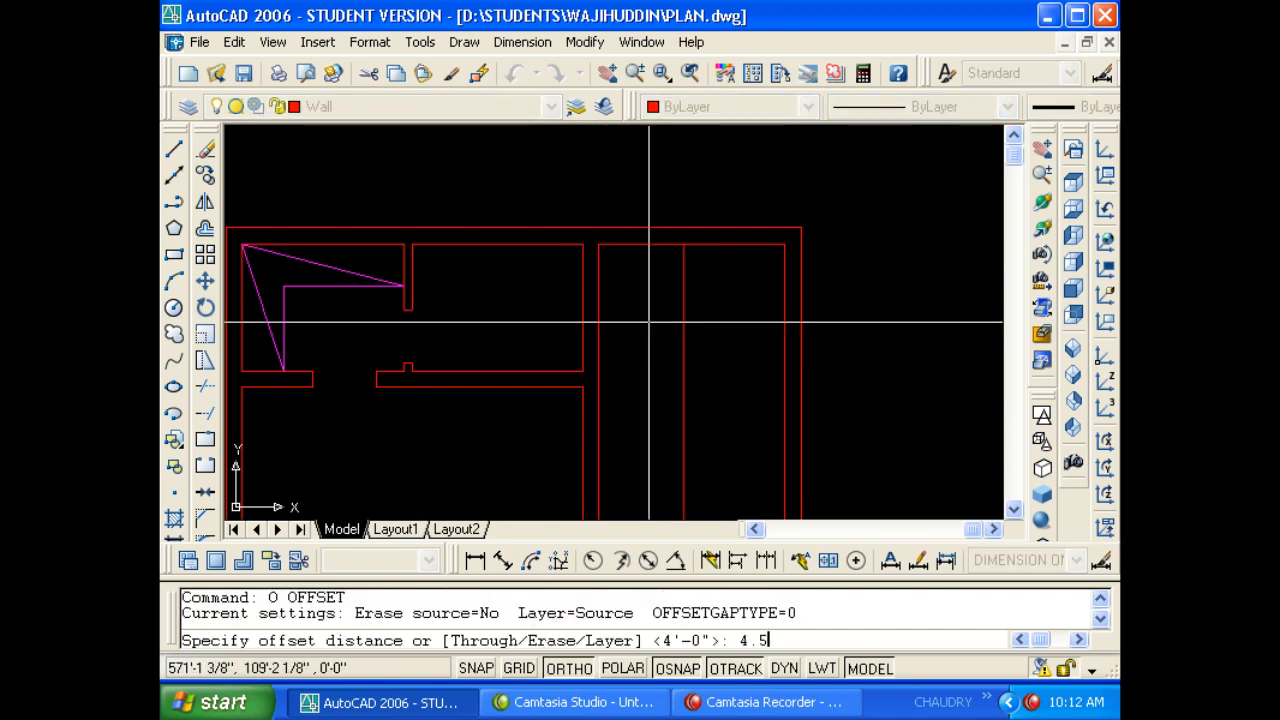
pyautogui.press('Return')
pyautogui.click(683, 323)
pyautogui.click(693, 334)
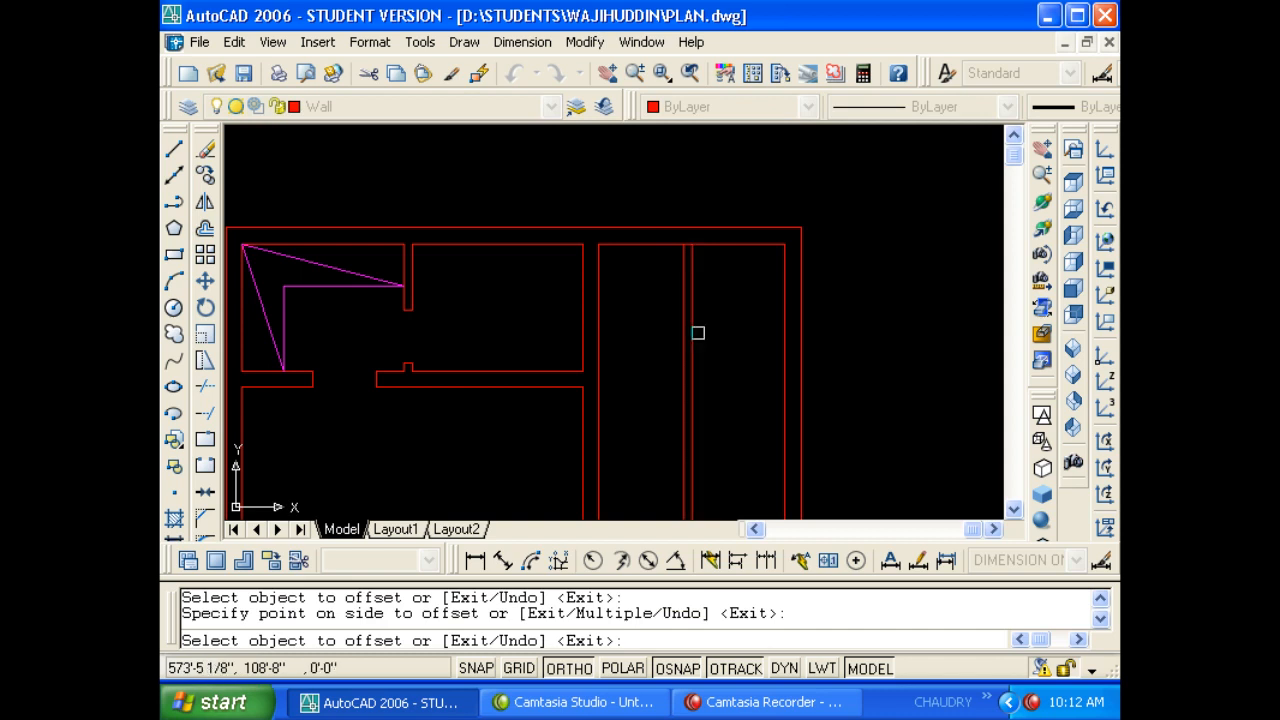
pyautogui.press('Escape')
pyautogui.press('Escape')
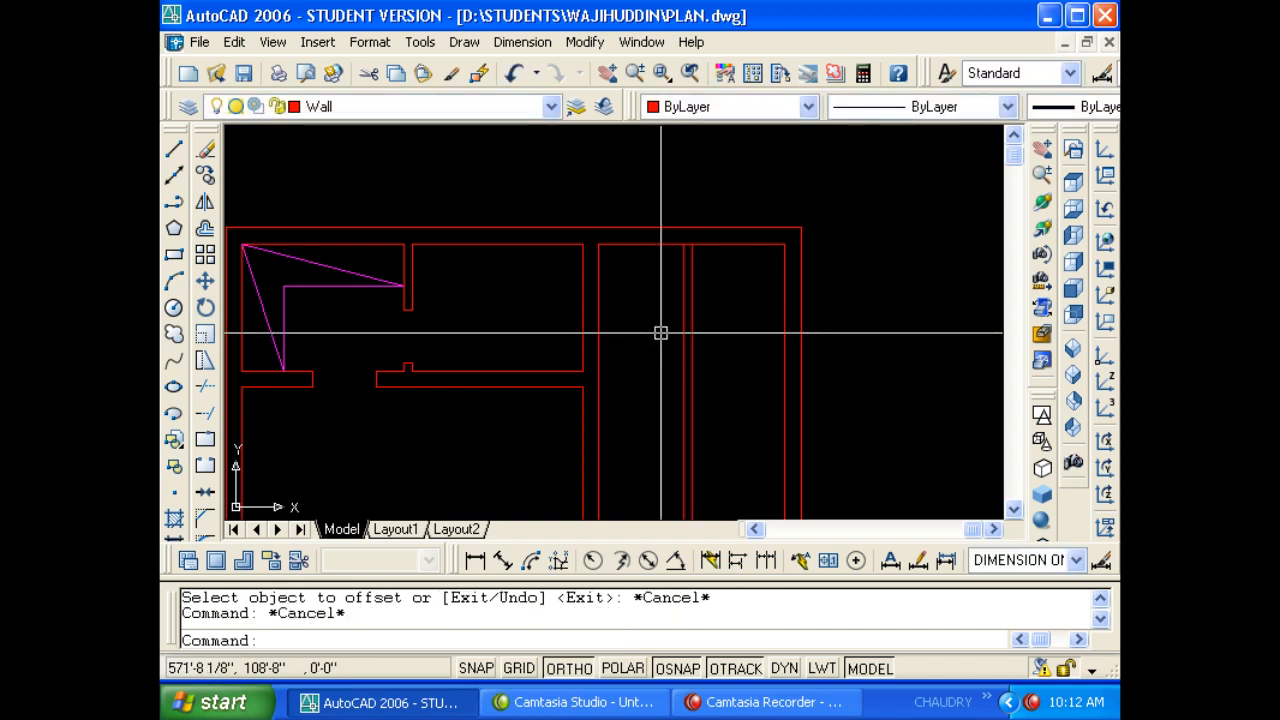
# Erase both vertical partition lines in the servant room.
pyautogui.click(710, 325)
pyautogui.click(654, 314)
pyautogui.write('e')
pyautogui.press('Return')
# Offset the inner face of the servant room's left wall 4' into the room.
pyautogui.write('o')
pyautogui.press('Return')
pyautogui.write('4')
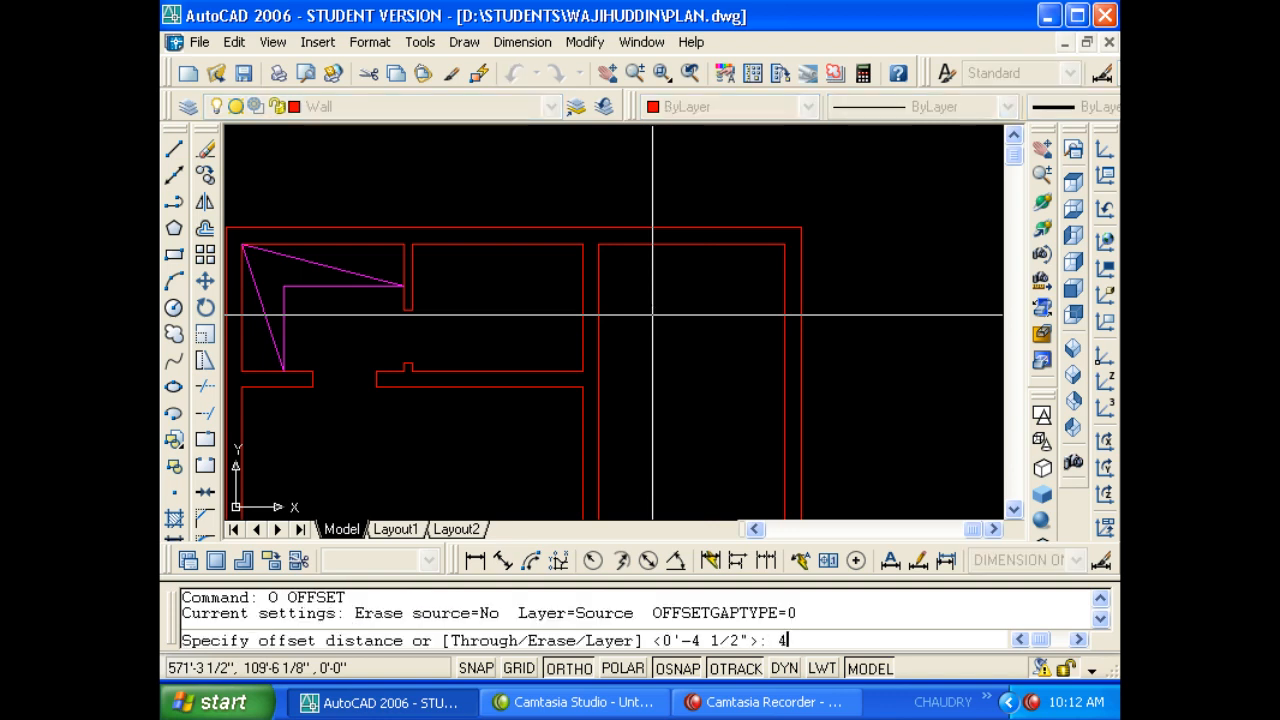
pyautogui.press('Return')
pyautogui.press('Escape')
pyautogui.press('Return')
pyautogui.write("4'")
pyautogui.press('Return')
pyautogui.click(606, 336)
pyautogui.click(638, 336)
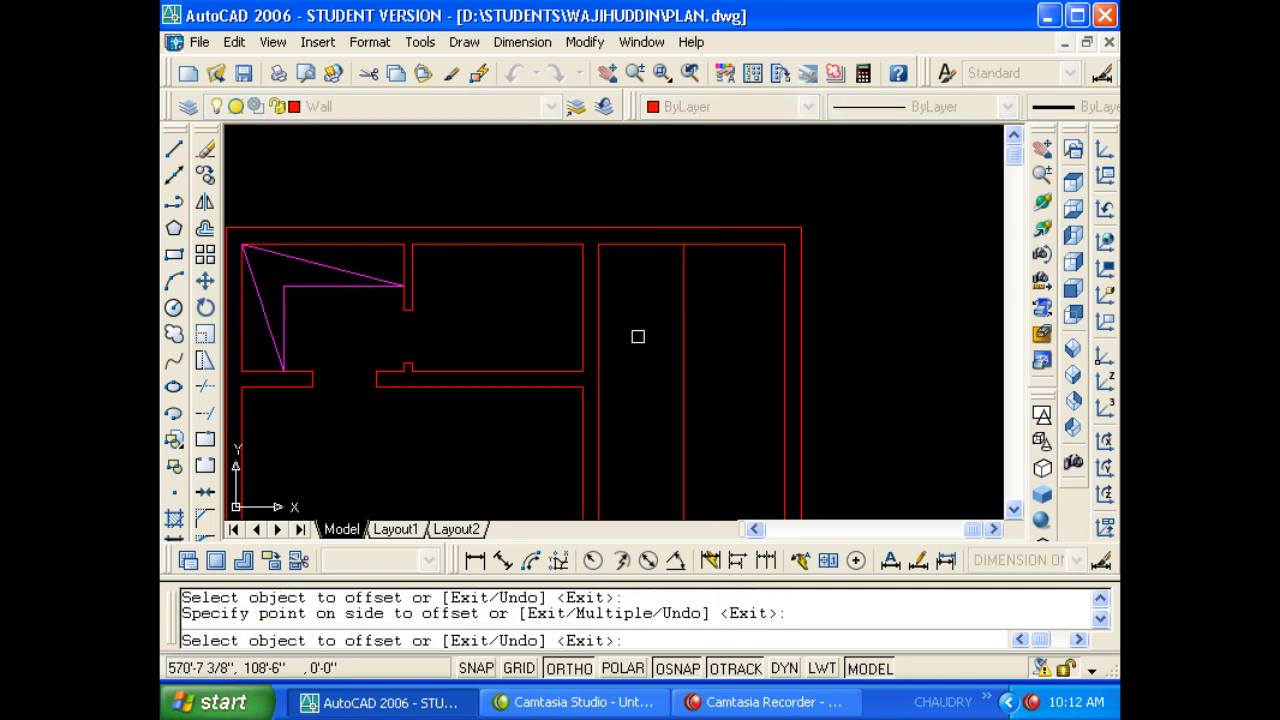
pyautogui.press('Escape')
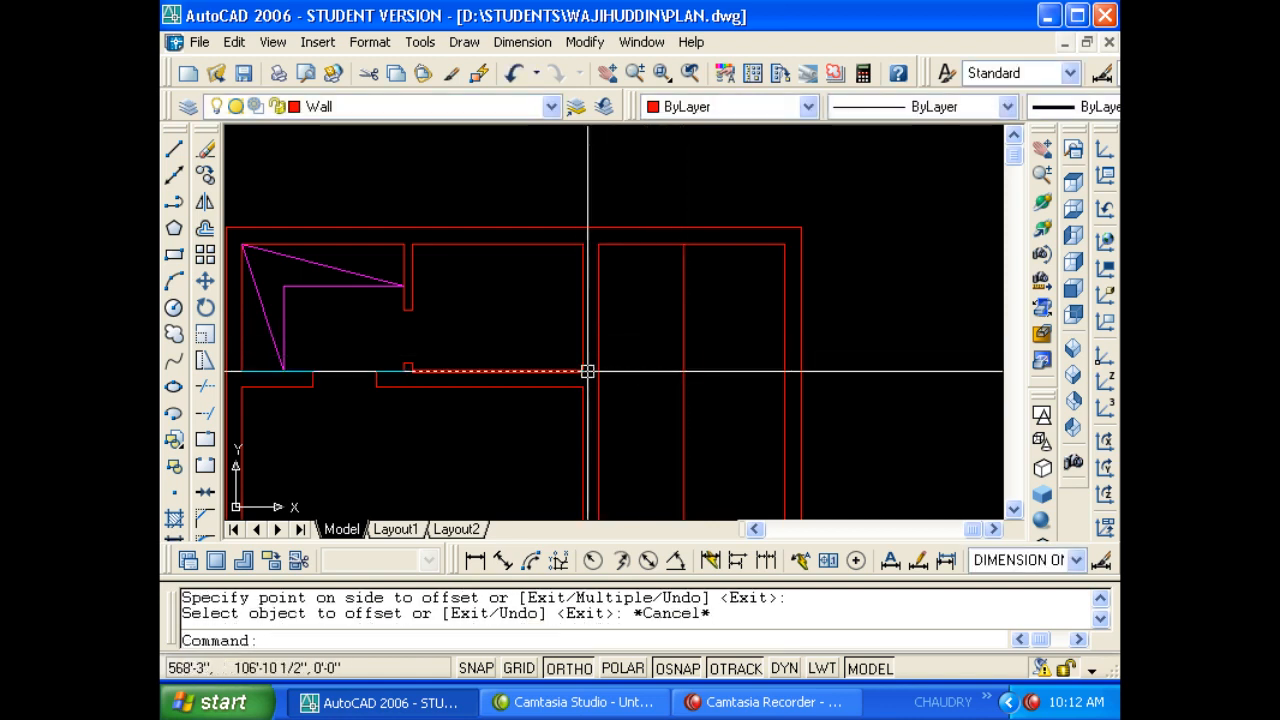
# Offset the neighbouring bath's right wall line 4' to the right and erase the resulting stray line.
pyautogui.press('Escape')
pyautogui.press('Escape')
pyautogui.write('O')
pyautogui.press('Return')
pyautogui.press('Return')
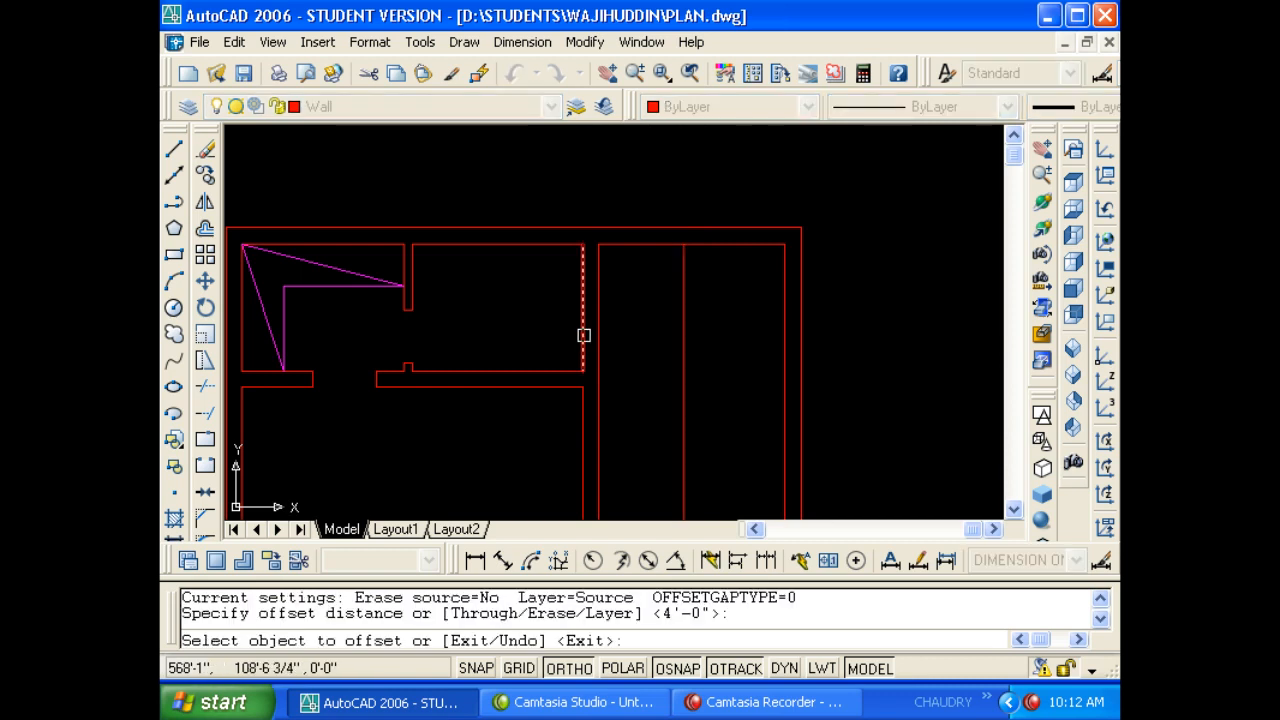
pyautogui.click(583, 336)
pyautogui.click(640, 352)
pyautogui.press('Escape')
pyautogui.press('Escape')
pyautogui.click(668, 360)
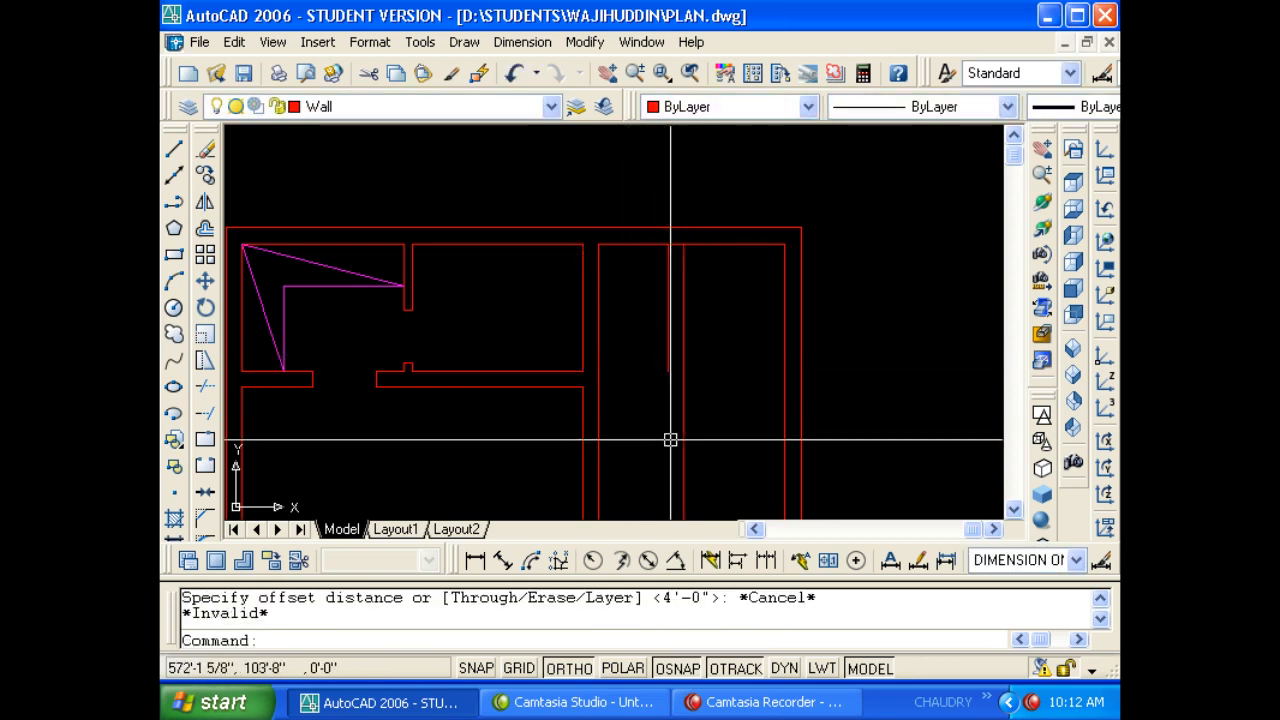
pyautogui.write('E')
pyautogui.press('Return')
pyautogui.press('Escape')
# Offset the new vertical line 4.5 inches to the right to give the servant bath's partition its thickness.
pyautogui.write('O')
pyautogui.press('Return')
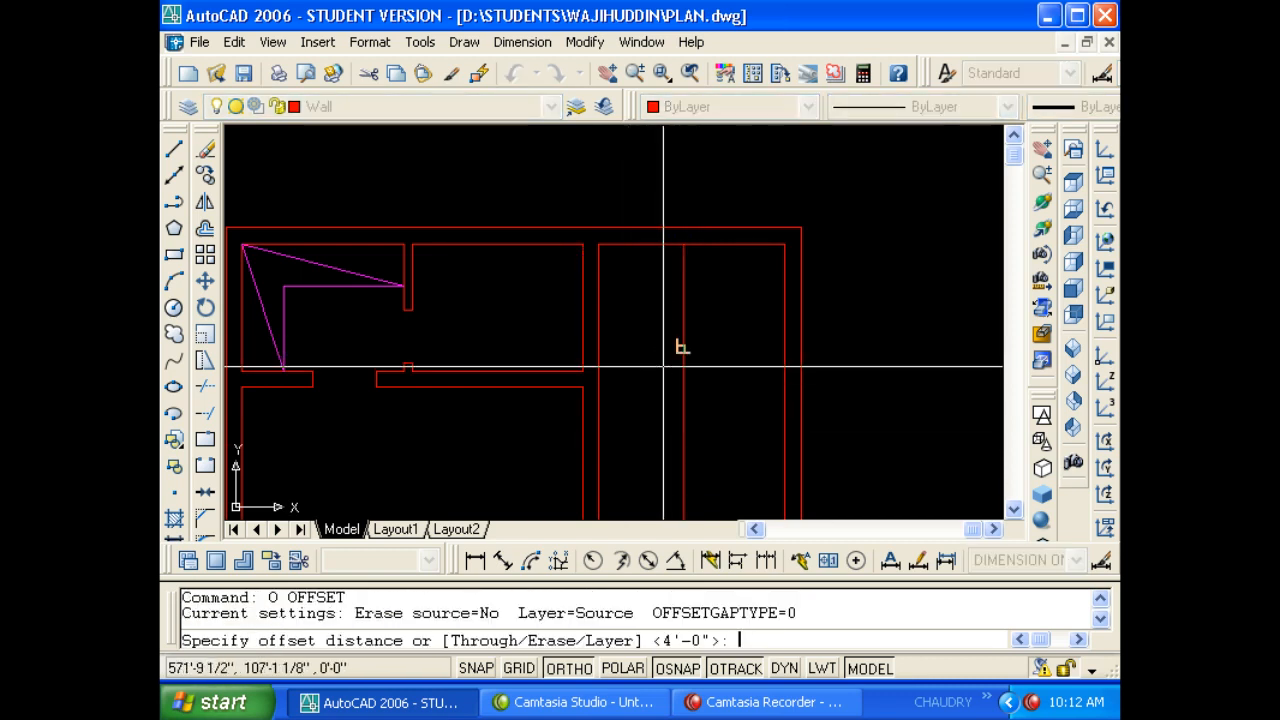
pyautogui.press('Escape')
pyautogui.write('O')
pyautogui.press('Return')
pyautogui.write('4.5')
pyautogui.press('Return')
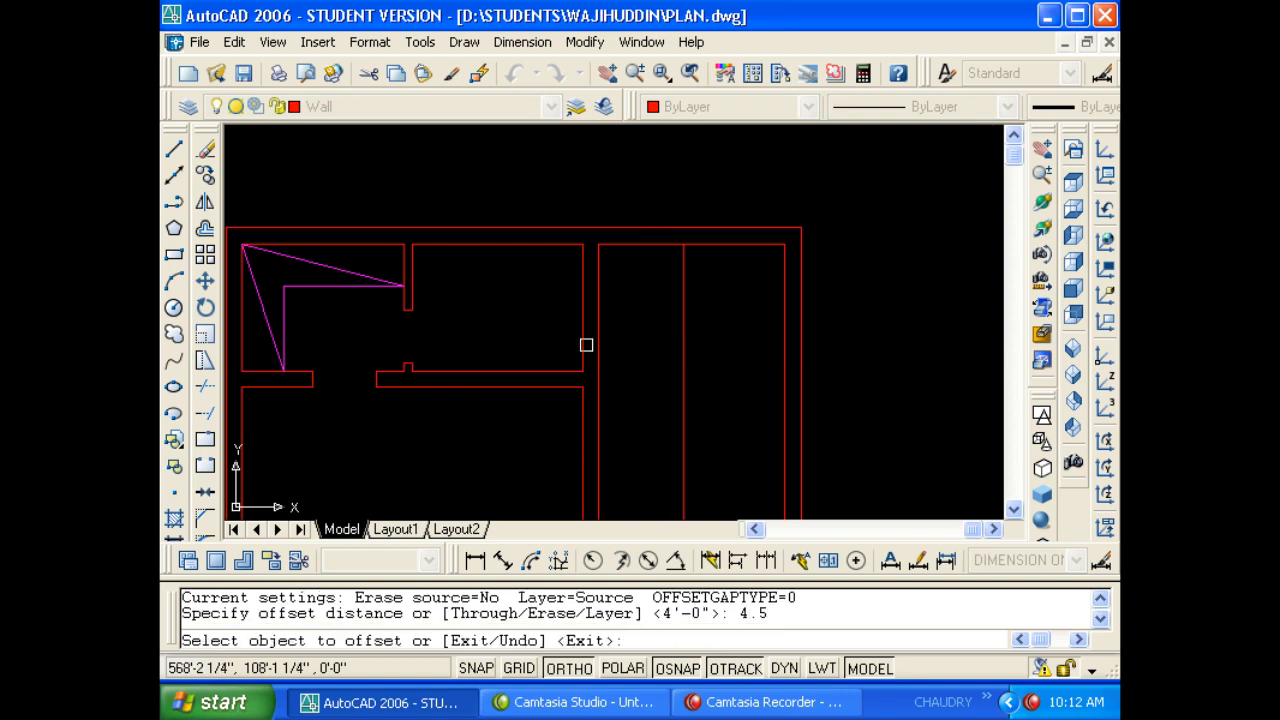
pyautogui.click(687, 357)
pyautogui.click(720, 362)
pyautogui.press('Escape')
# Offset the inner face of the servant room's top wall 5' down into the room.
pyautogui.write('O')
pyautogui.press('Return')
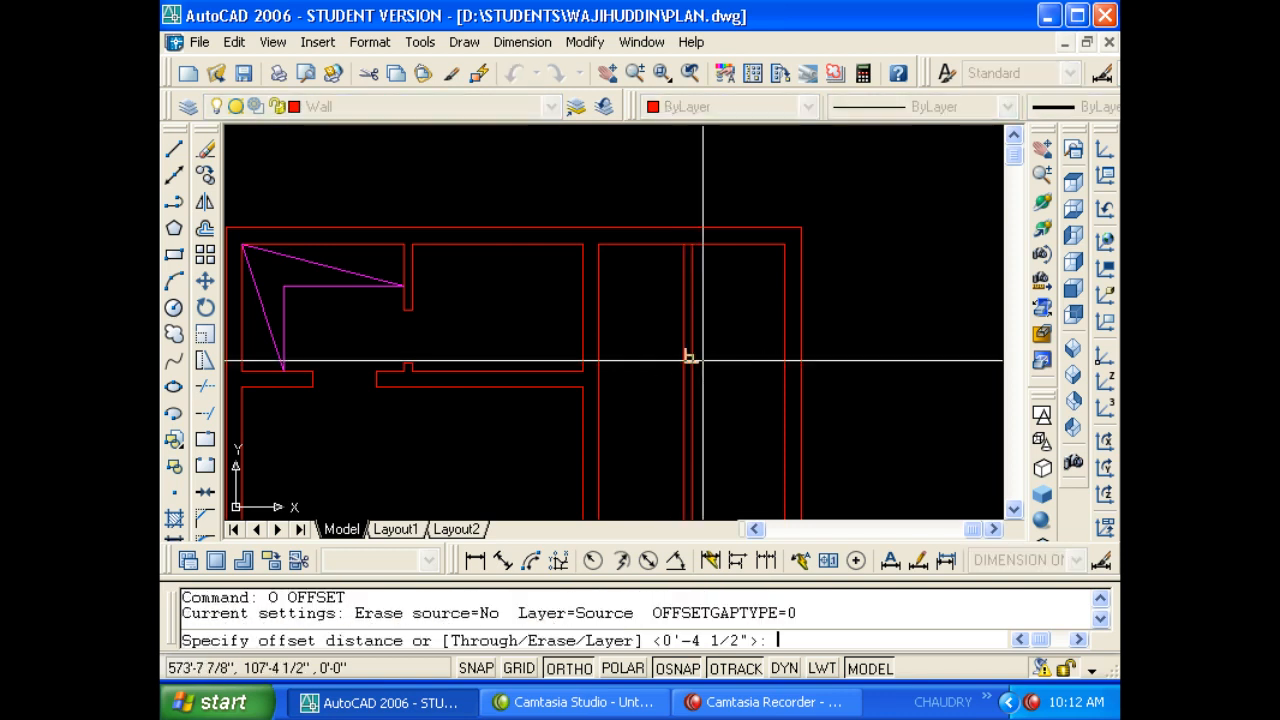
pyautogui.write("5'")
pyautogui.press('Return')
pyautogui.click(648, 251)
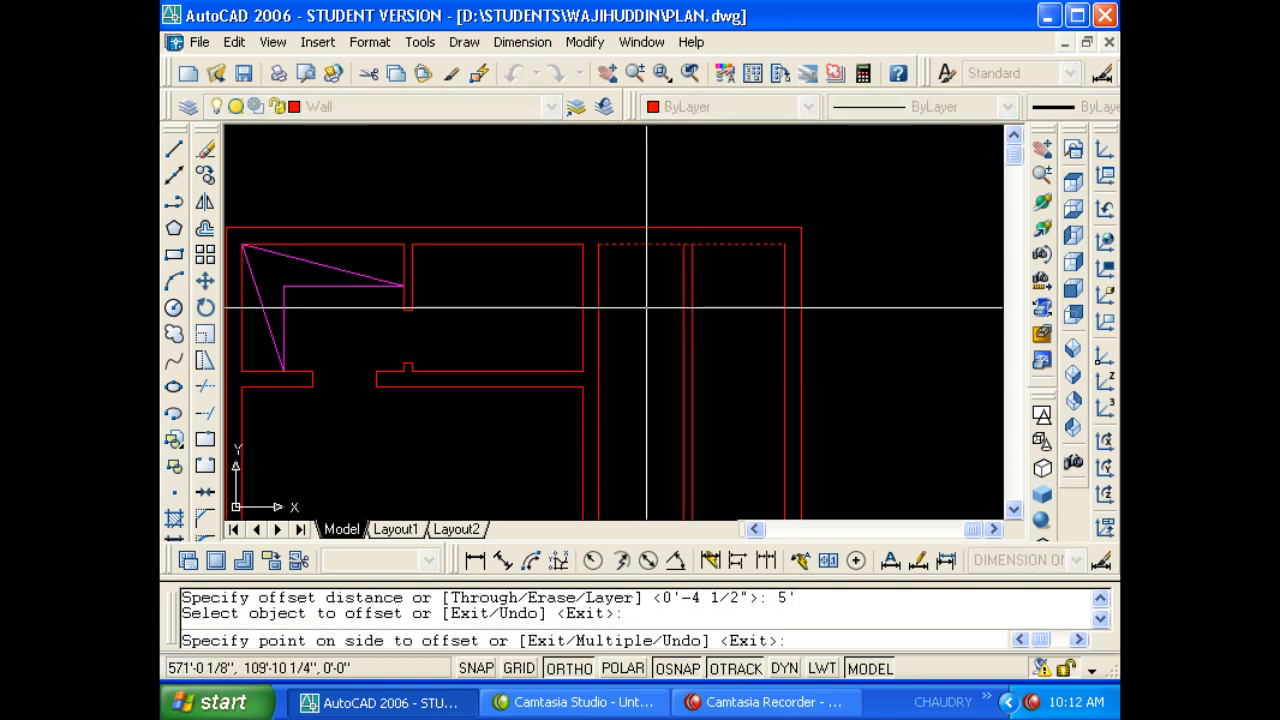
pyautogui.click(658, 325)
pyautogui.press('Escape')
pyautogui.press('Escape')
# Offset the new horizontal line 4.5 inches downward to form the servant bath's lower wall.
pyautogui.write('O')
pyautogui.press('Return')
pyautogui.write('4.5')
pyautogui.press('Return')
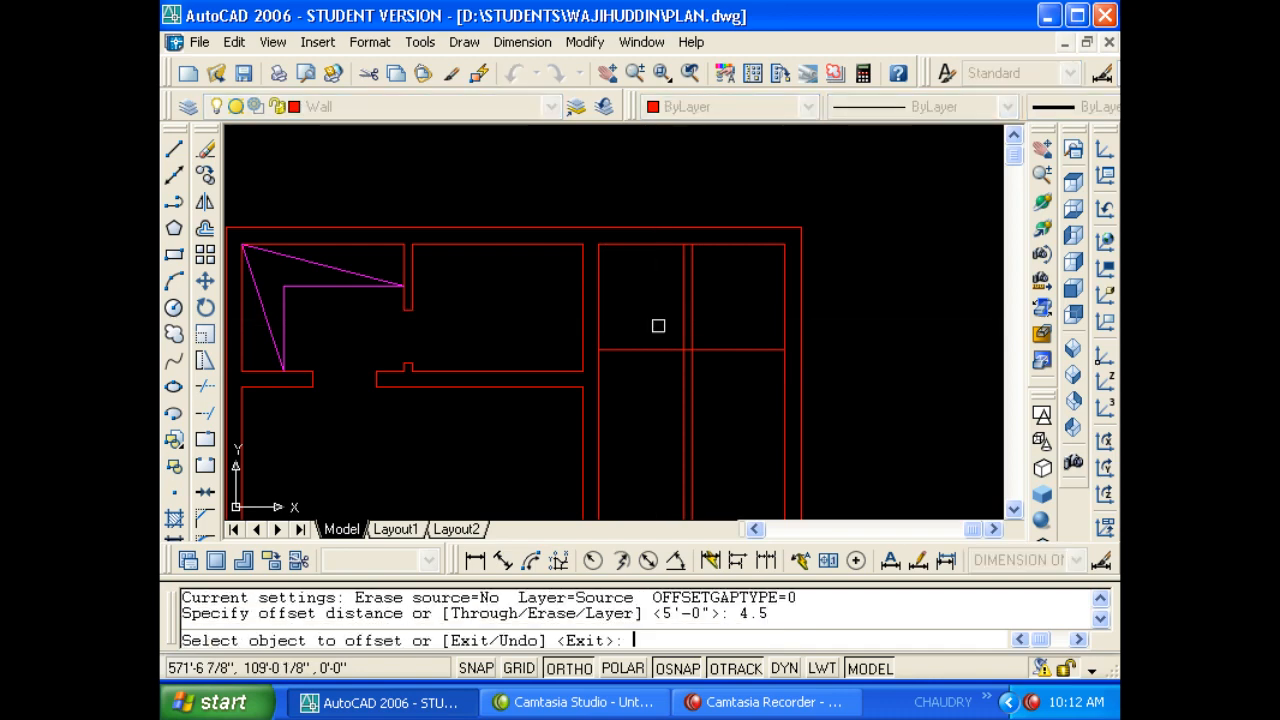
pyautogui.click(674, 357)
pyautogui.press('Escape')
# Fillet the inner and outer partition lines with zero radius to form the servant bath's lower right corner.
pyautogui.scroll(2, 677, 359)
pyautogui.write('F')
pyautogui.press('Return')
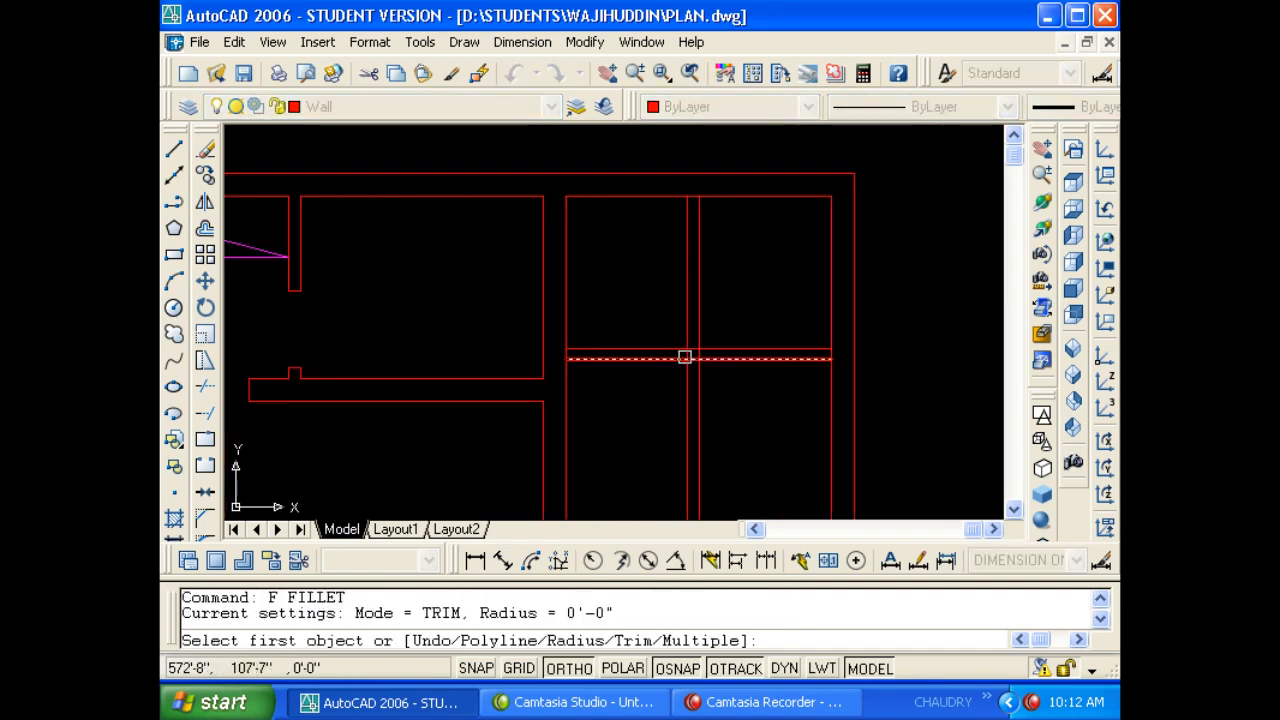
pyautogui.write('F')
pyautogui.press('Return')
pyautogui.click(686, 347)
pyautogui.press('Escape')
pyautogui.write('F')
pyautogui.press('Return')
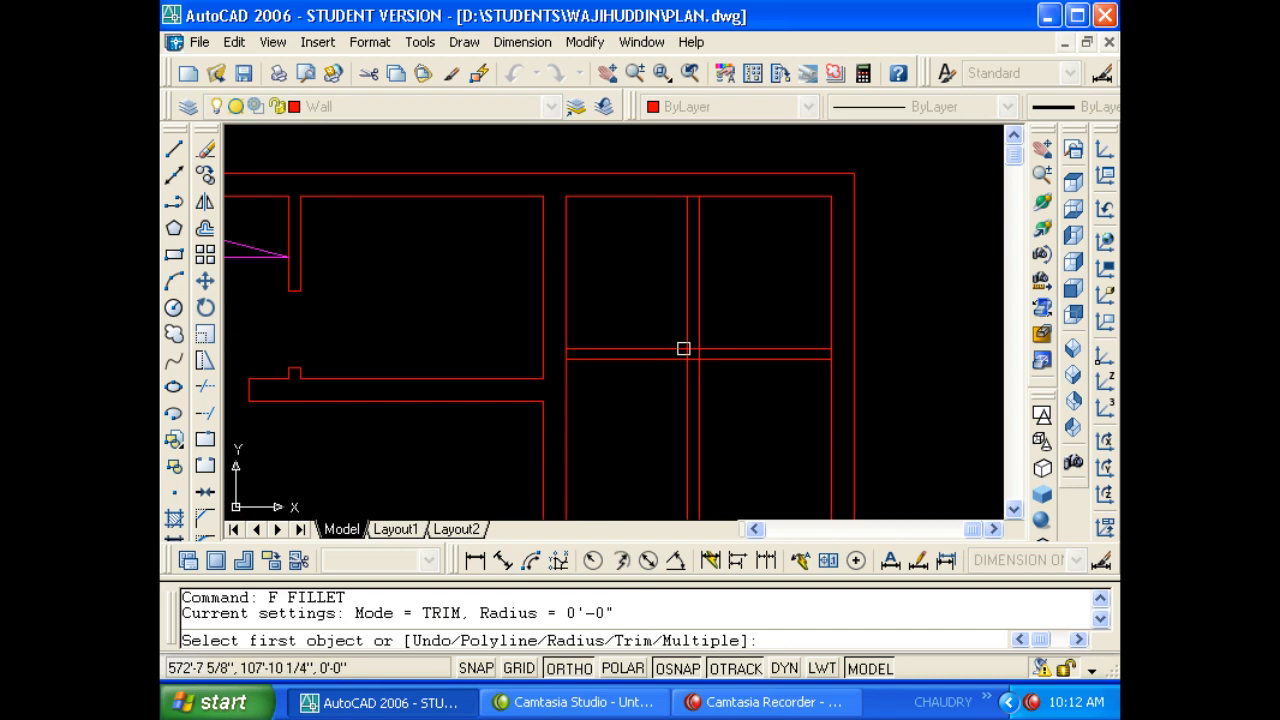
pyautogui.click(683, 348)
pyautogui.click(677, 352)
pyautogui.press('Return')
pyautogui.click(677, 359)
pyautogui.click(697, 340)
pyautogui.press('Escape')
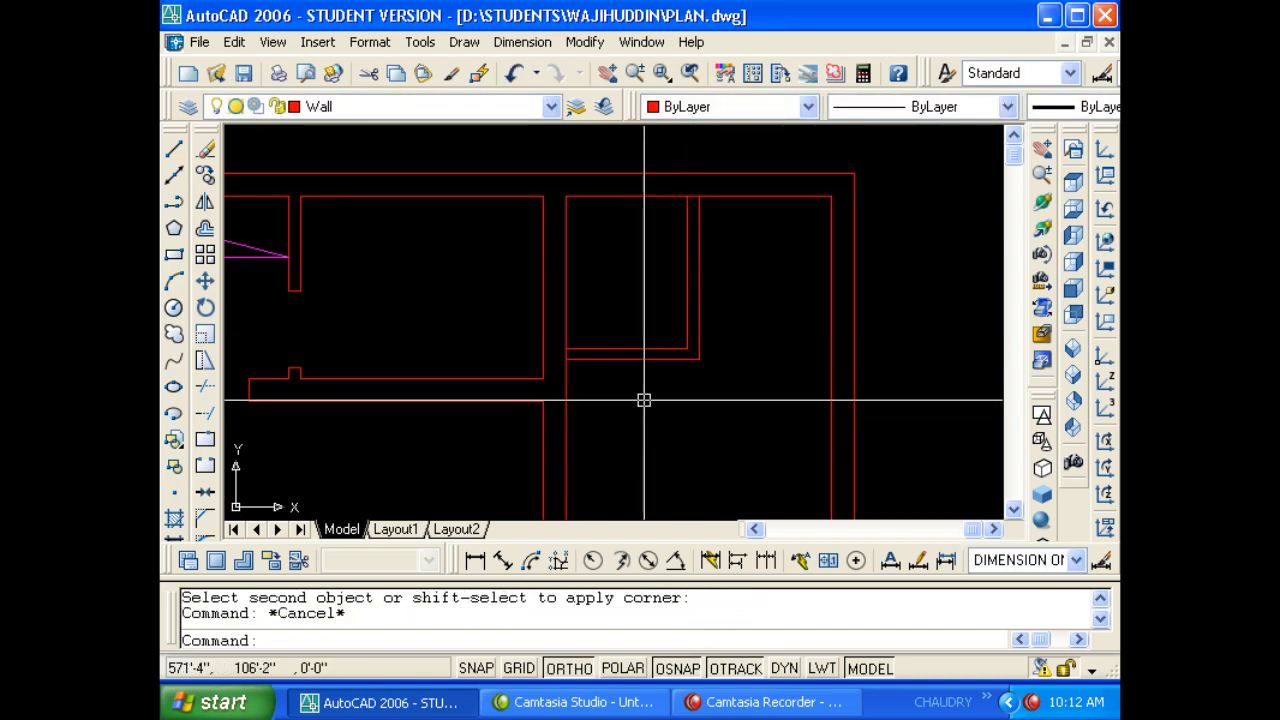
# Trim the wall lines crossing between the partition faces where the servant bath's walls meet the left and top walls.
pyautogui.click(644, 400)
pyautogui.click(670, 365)
pyautogui.press('Escape')
pyautogui.press('Escape')
pyautogui.write('tr')
pyautogui.press('Return')
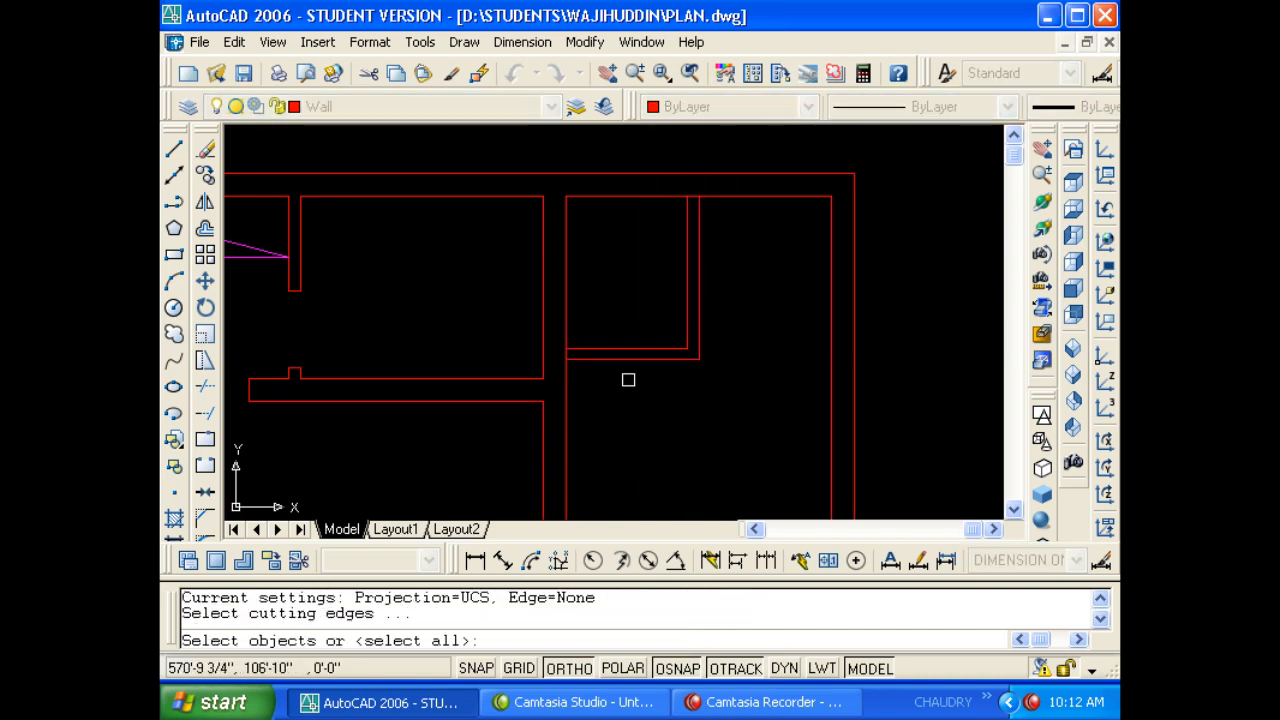
pyautogui.press('Return')
pyautogui.scroll(5, 579, 358)
pyautogui.click(540, 347)
pyautogui.scroll(-6, 553, 371)
pyautogui.scroll(6, 633, 258)
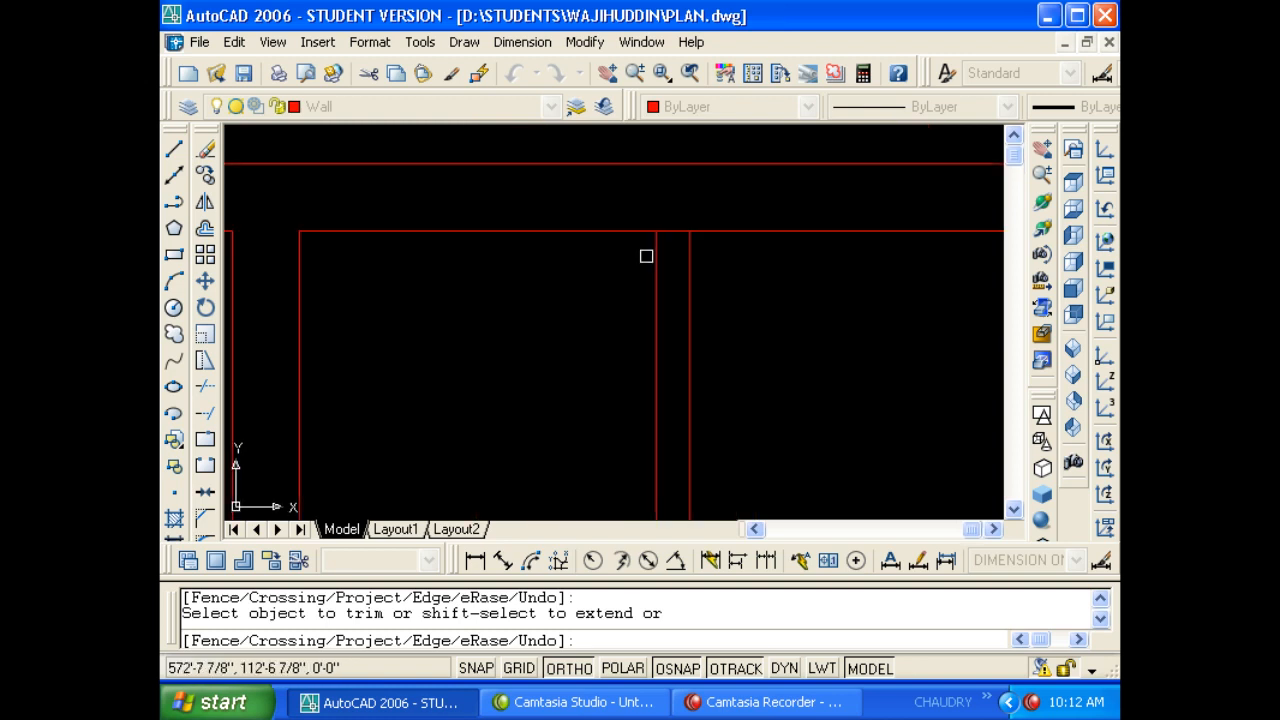
pyautogui.press('Escape')
pyautogui.press('Escape')
pyautogui.press('Escape')
pyautogui.scroll(-4, 586, 309)
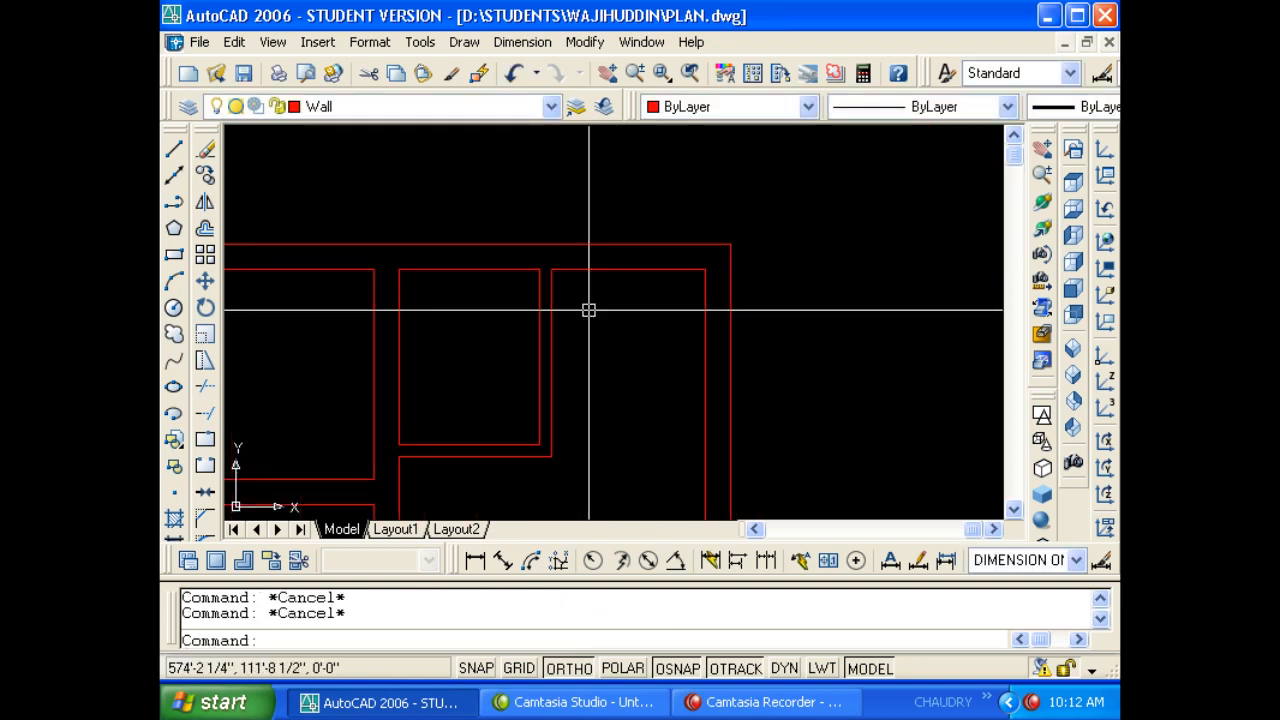
pyautogui.moveTo(596, 321); pyautogui.dragTo(606, 306, button='middle')
pyautogui.write('o')
pyautogui.press('Return')
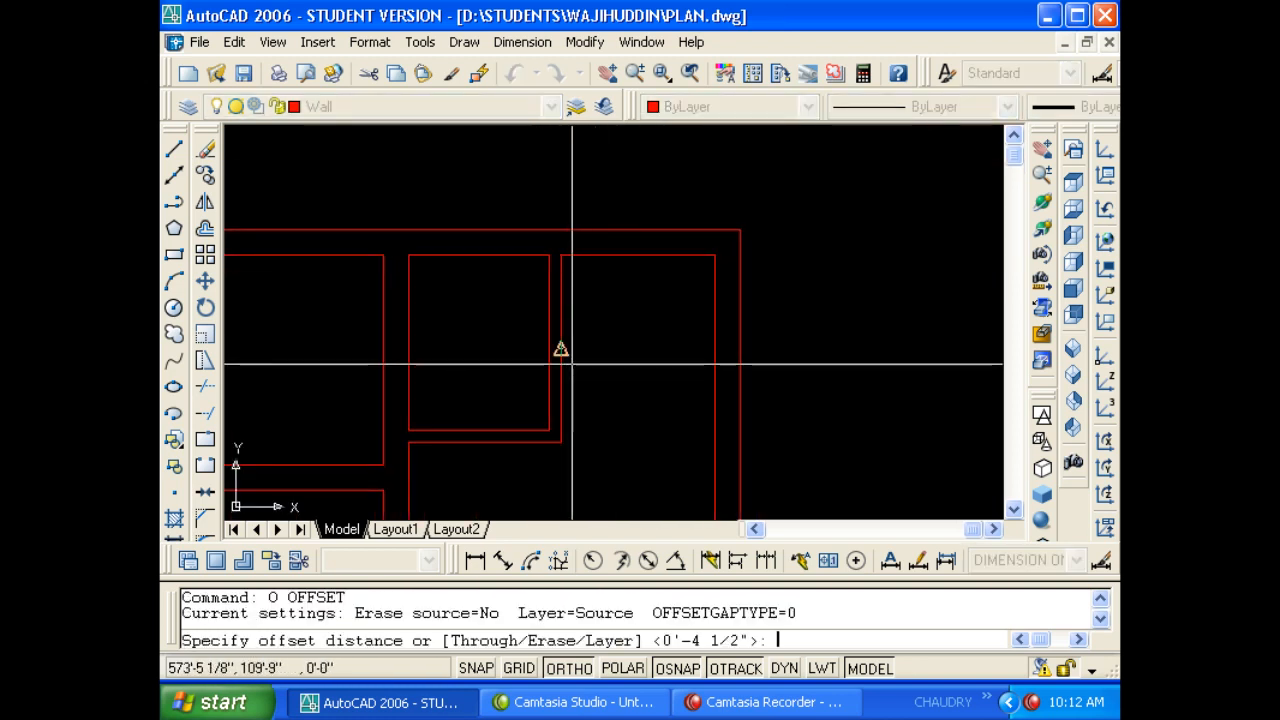
pyautogui.press('Escape')
pyautogui.press('Escape')
# Measure the servant bath's door opening in the reference plan with a linear dimension, and erase the dimension.
pyautogui.scroll(-8, 650, 422)
pyautogui.moveTo(554, 423); pyautogui.dragTo(929, 326, button='middle')
pyautogui.scroll(-4, 603, 352)
pyautogui.scroll(12, 492, 340)
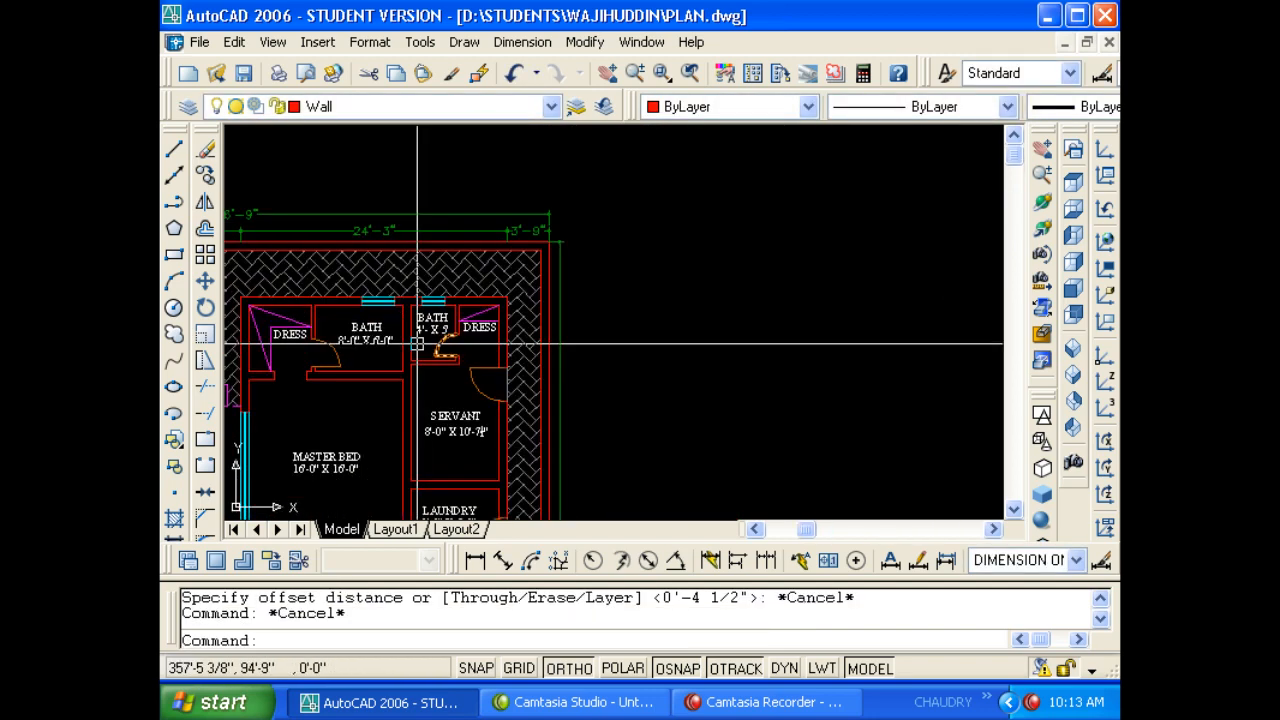
pyautogui.press('Escape')
pyautogui.write('D')
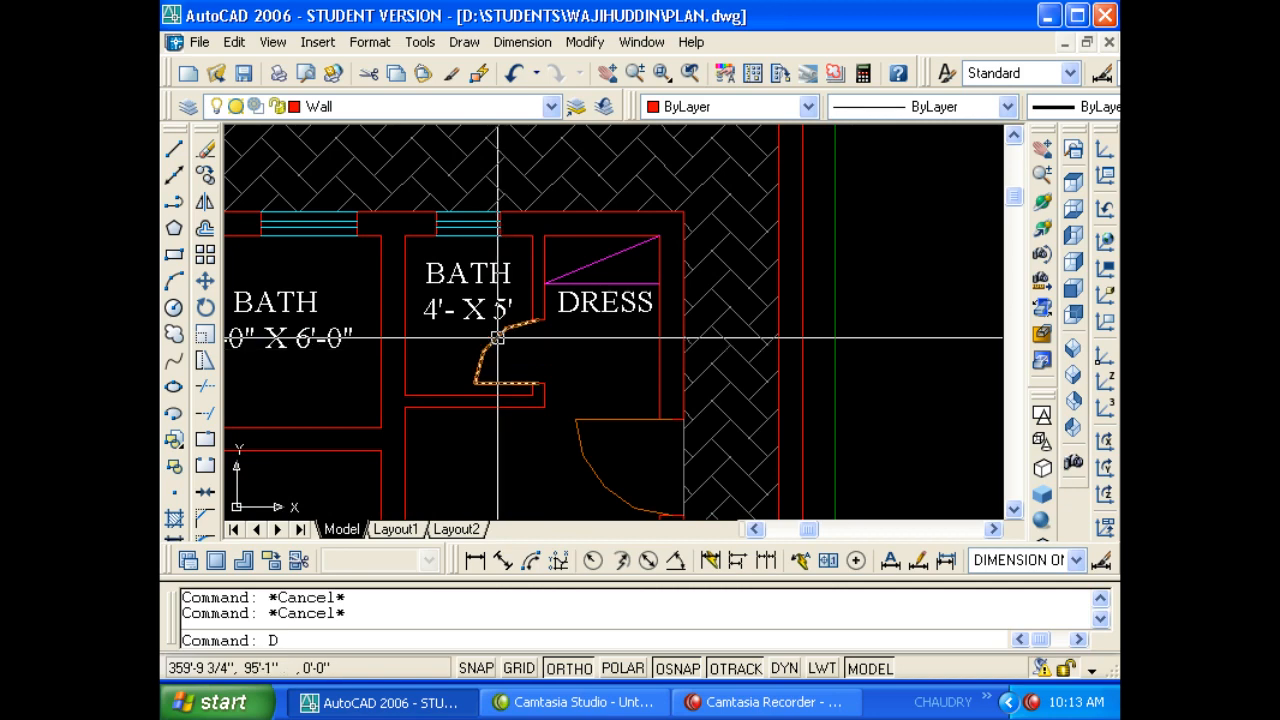
pyautogui.press('Escape')
pyautogui.write('DLI')
pyautogui.press('Return')
pyautogui.scroll(3, 530, 383)
pyautogui.click(557, 403)
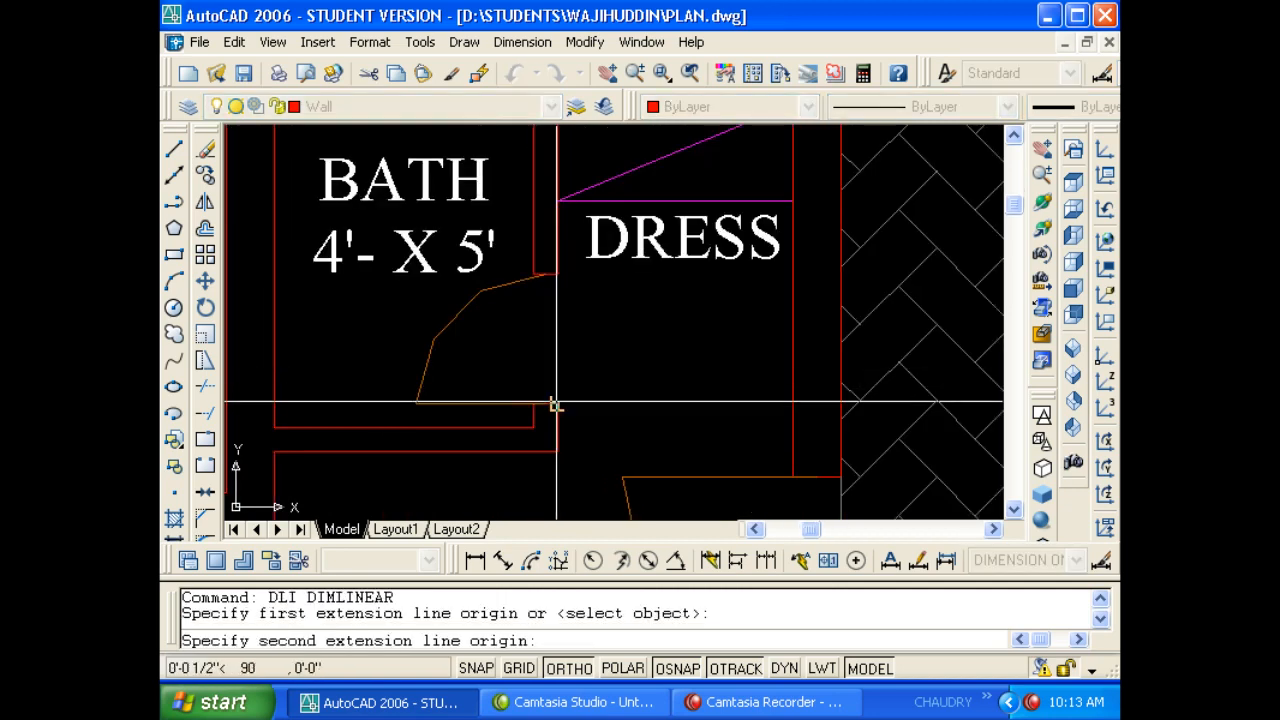
pyautogui.click(557, 273)
pyautogui.click(568, 300)
pyautogui.press('Escape')
pyautogui.click(591, 354)
pyautogui.click(517, 326)
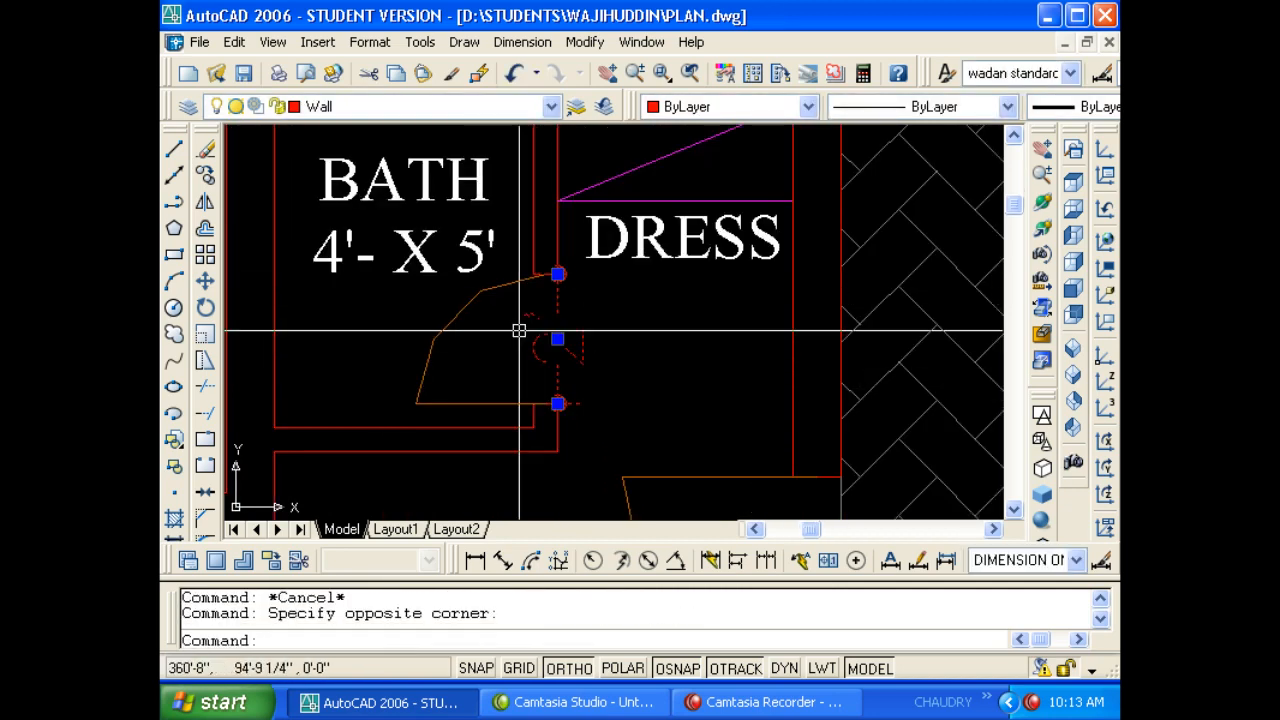
pyautogui.write('E')
pyautogui.press('Return')
pyautogui.press('Escape')
# In the redrawn plan, offset the inner face of the servant bath's lower wall 4.5 inches upward.
pyautogui.scroll(-5, 654, 343)
pyautogui.scroll(-2, 668, 329)
pyautogui.moveTo(575, 334); pyautogui.dragTo(310, 328, button='middle')
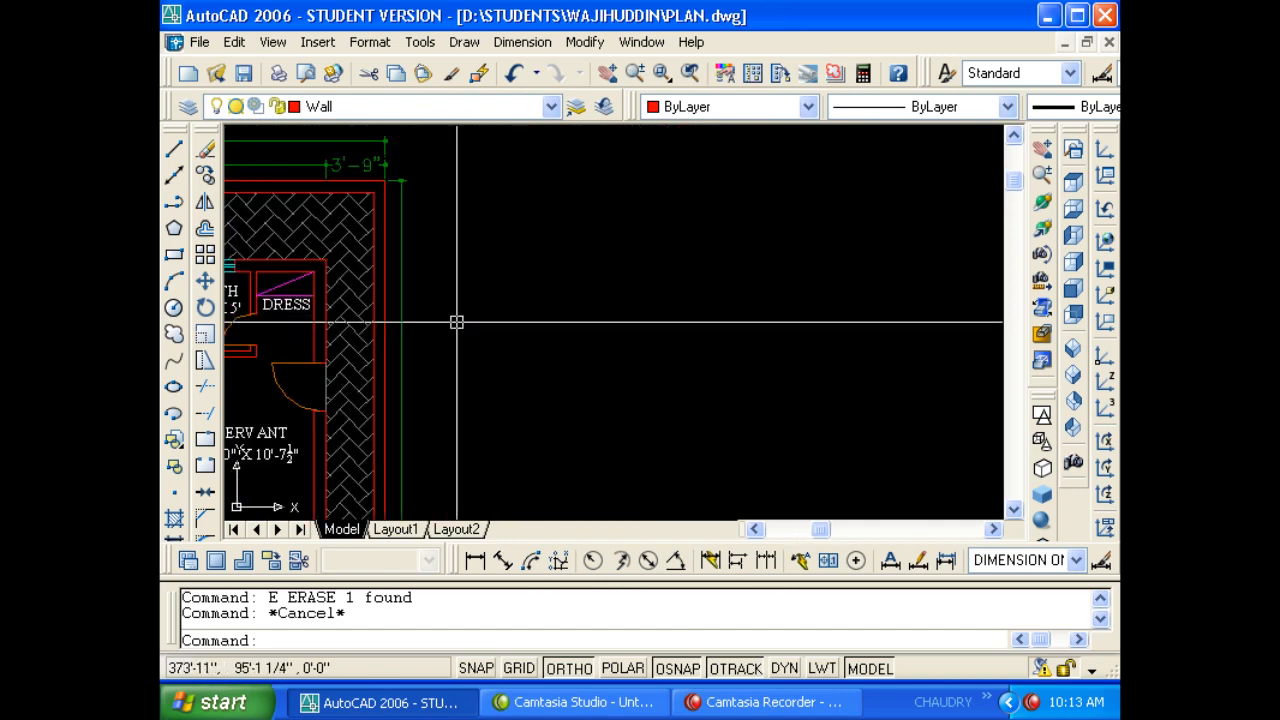
pyautogui.scroll(-5, 457, 320)
pyautogui.moveTo(769, 340); pyautogui.dragTo(397, 320, button='middle')
pyautogui.scroll(3, 830, 250)
pyautogui.scroll(3, 833, 248)
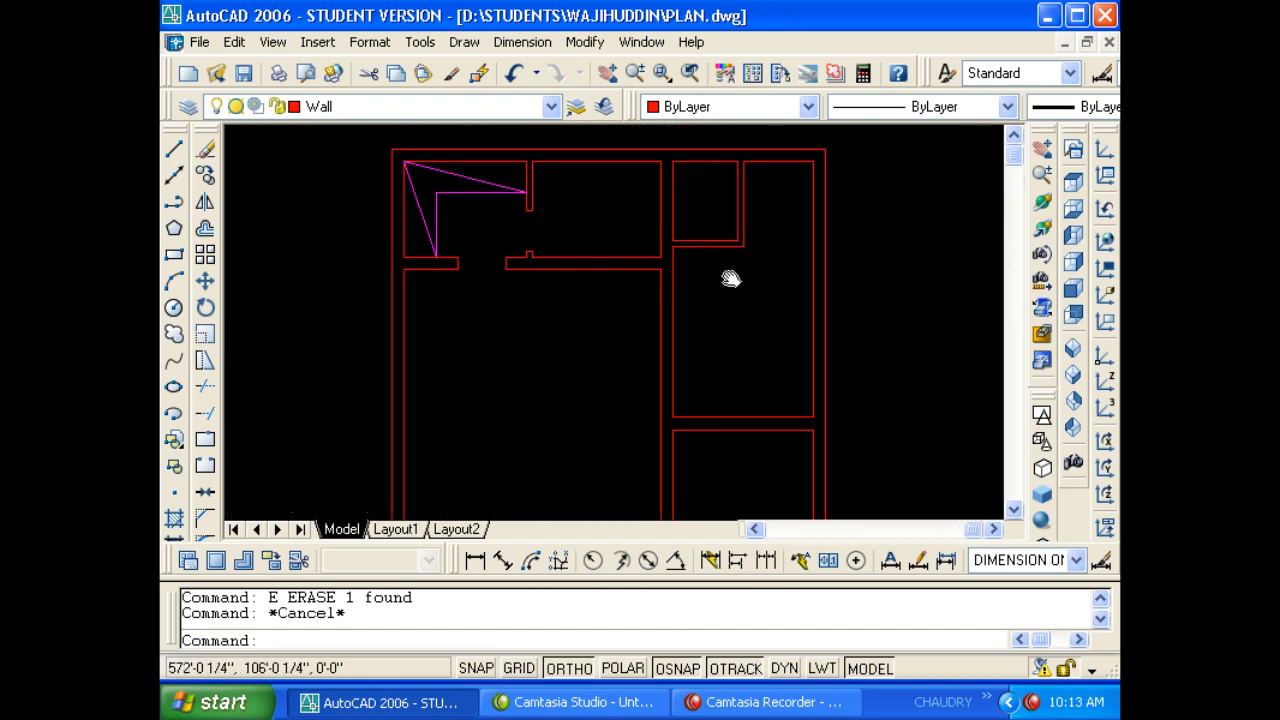
pyautogui.scroll(3, 677, 300)
pyautogui.press('Escape')
pyautogui.write('O')
pyautogui.press('Return')
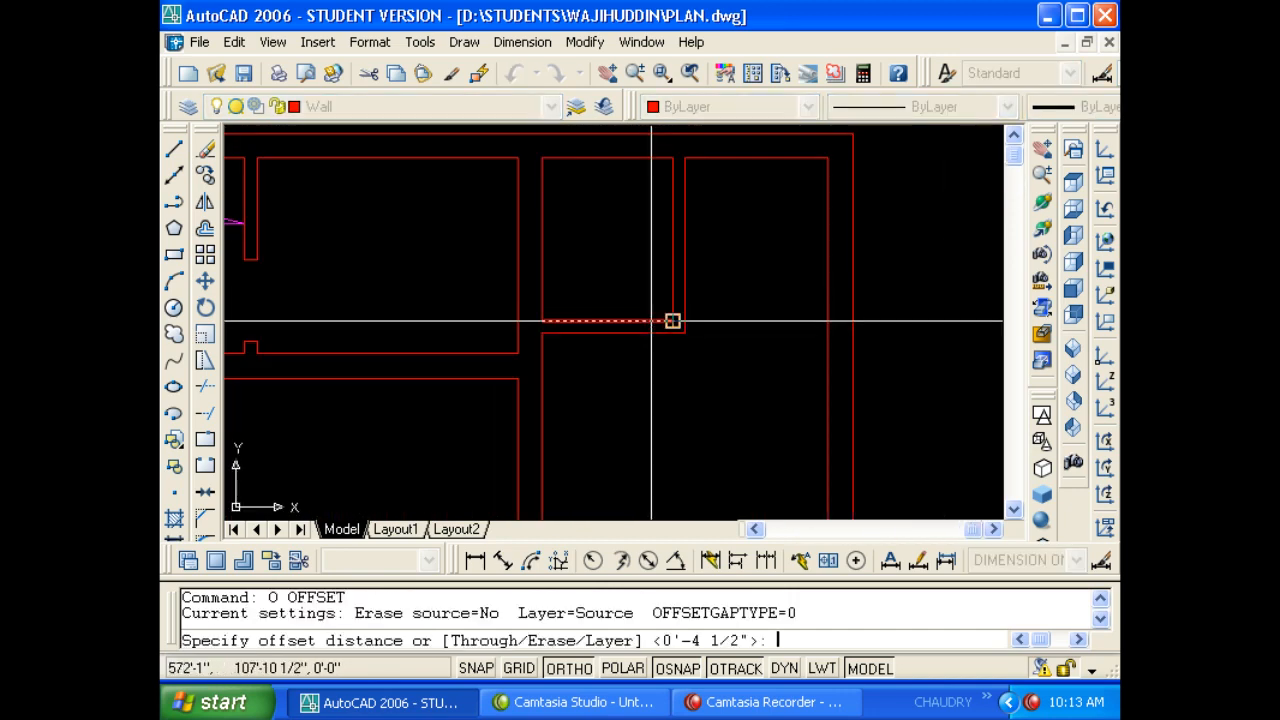
pyautogui.press('Escape')
pyautogui.write('O')
pyautogui.press('Return')
pyautogui.write('4.5')
pyautogui.press('Return')
pyautogui.click(656, 316)
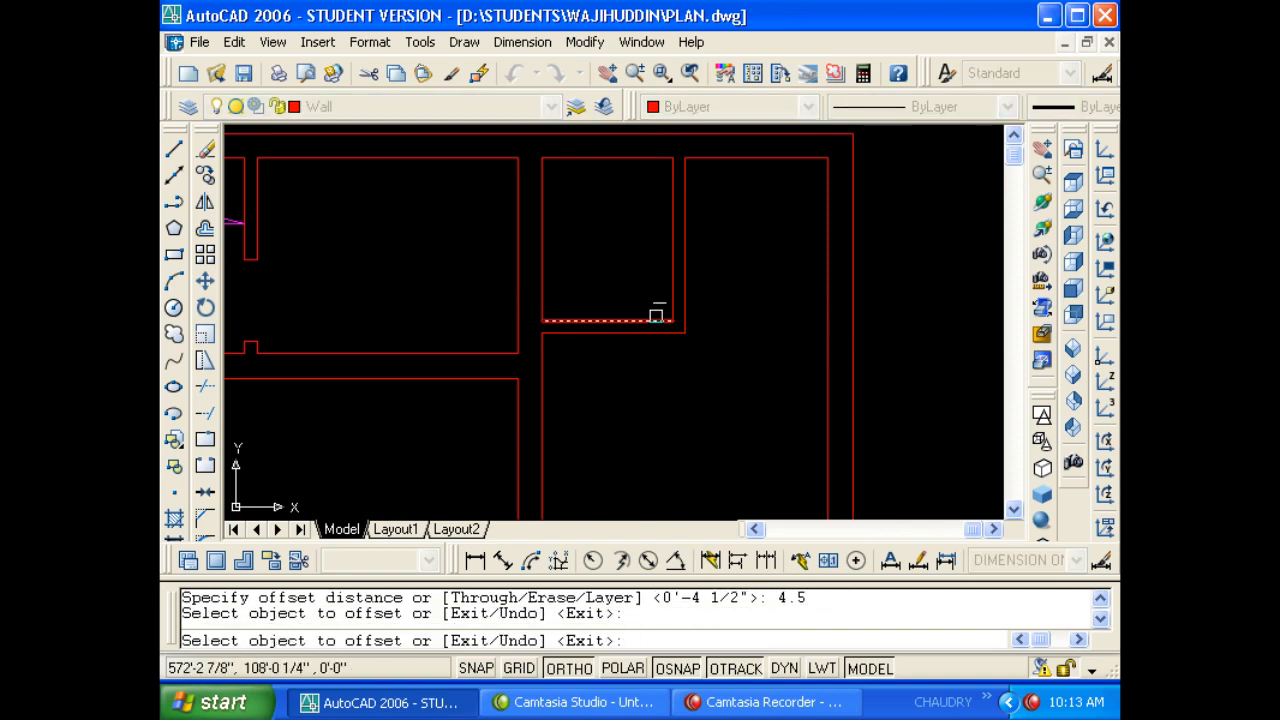
pyautogui.click(664, 309)
pyautogui.press('Escape')
# Extend the offset line across the partition to its outer face.
pyautogui.scroll(3, 672, 309)
pyautogui.press('Escape')
pyautogui.write('EX')
pyautogui.press('Return')
pyautogui.press('Return')
pyautogui.click(659, 305)
pyautogui.press('Escape')
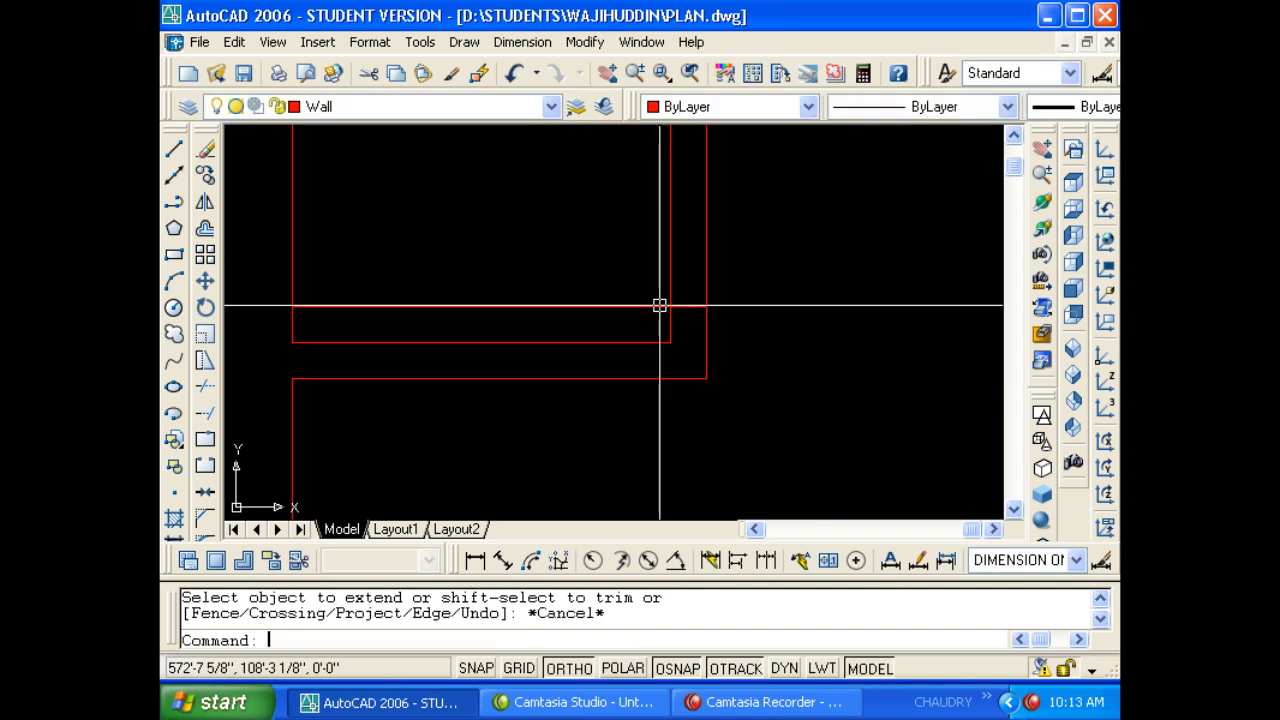
# Trim the offset line inside the servant bath, keeping only the short jamb line across the partition.
pyautogui.write('TR')
pyautogui.press('Return')
pyautogui.press('Return')
pyautogui.click(660, 298)
pyautogui.click(650, 311)
pyautogui.press('Escape')
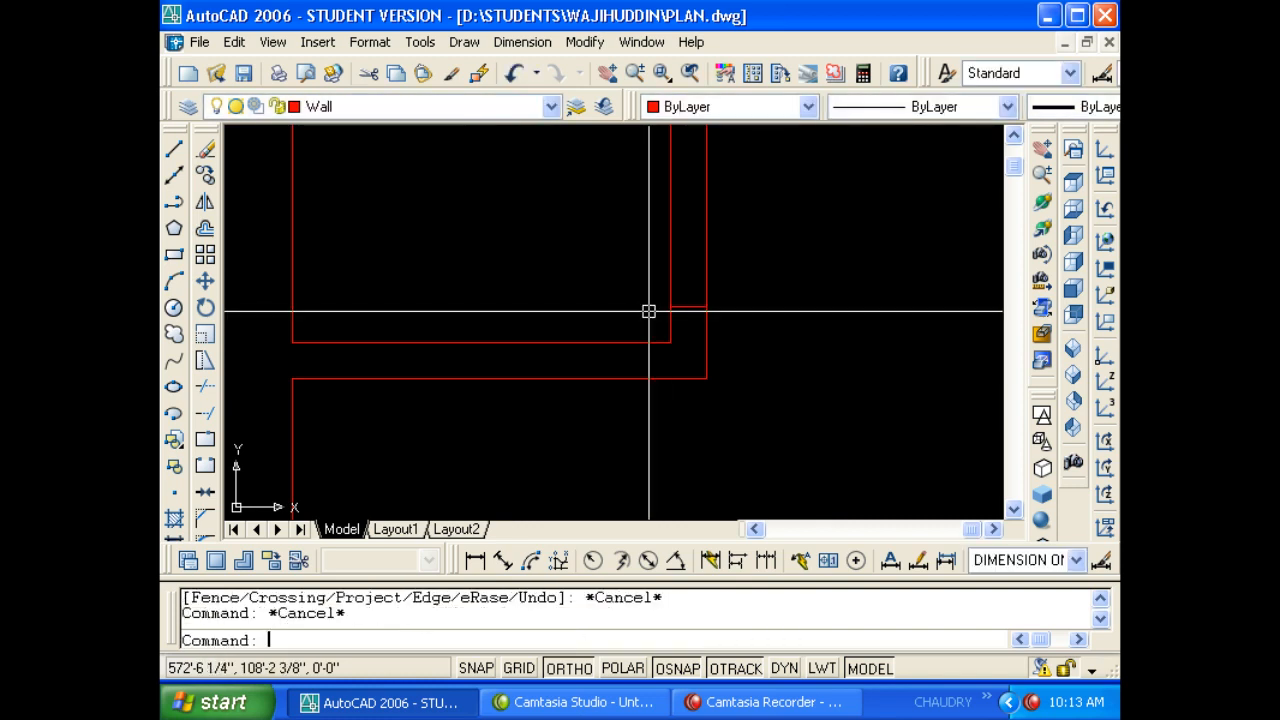
# Offset the short jamb line 2' upward to mark the other side of the bath's door opening.
pyautogui.write('O')
pyautogui.press('Return')
pyautogui.write("2'")
pyautogui.press('Return')
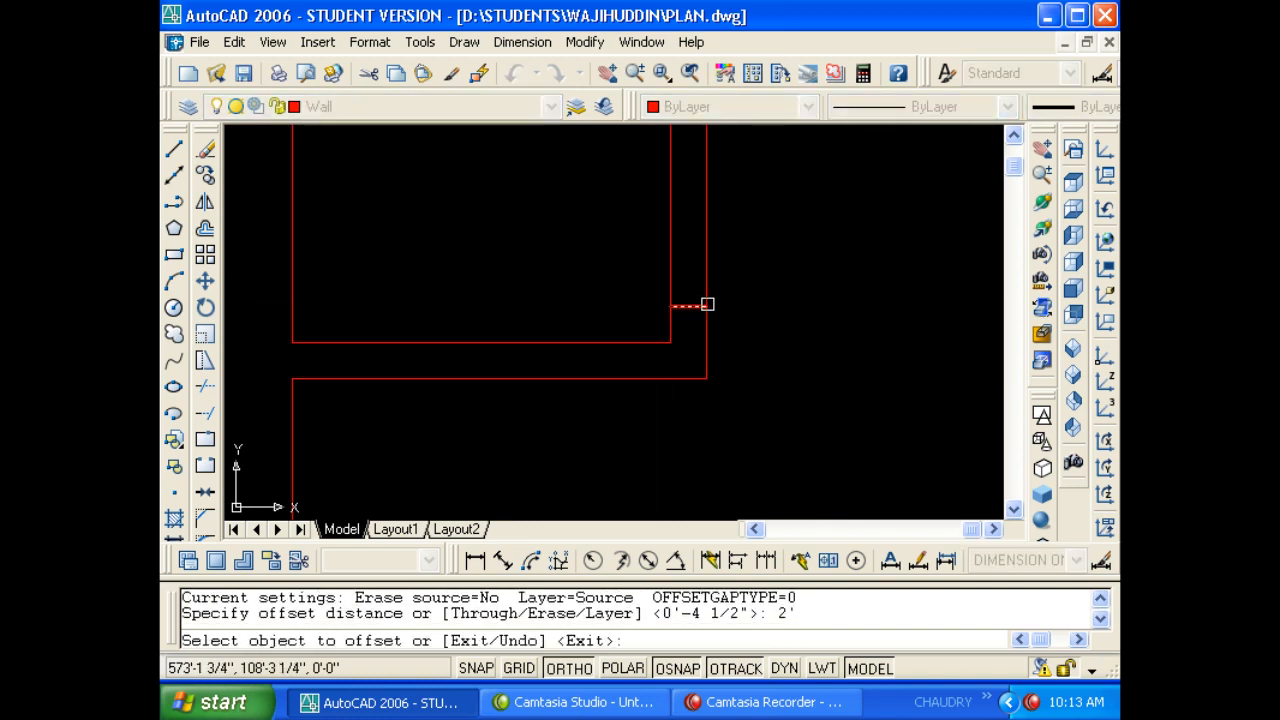
pyautogui.click(707, 304)
pyautogui.click(686, 289)
pyautogui.scroll(-2, 614, 408)
pyautogui.press('Escape')
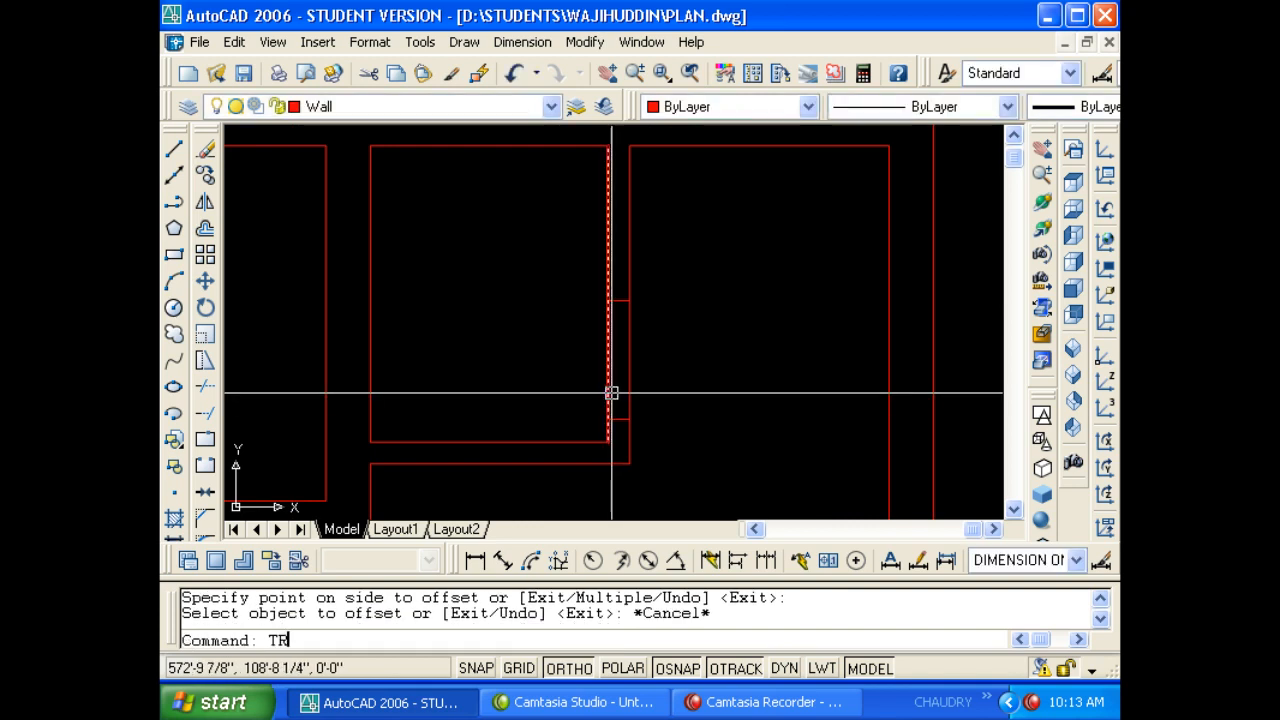
# Trim both partition lines between the two jamb lines to open the servant bath's doorway.
pyautogui.write('TR')
pyautogui.press('Return')
pyautogui.press('Return')
pyautogui.click(645, 380)
pyautogui.click(592, 346)
pyautogui.press('Escape')
pyautogui.press('Escape')
pyautogui.press('Escape')
pyautogui.moveTo(694, 337); pyautogui.dragTo(663, 346, button='middle')
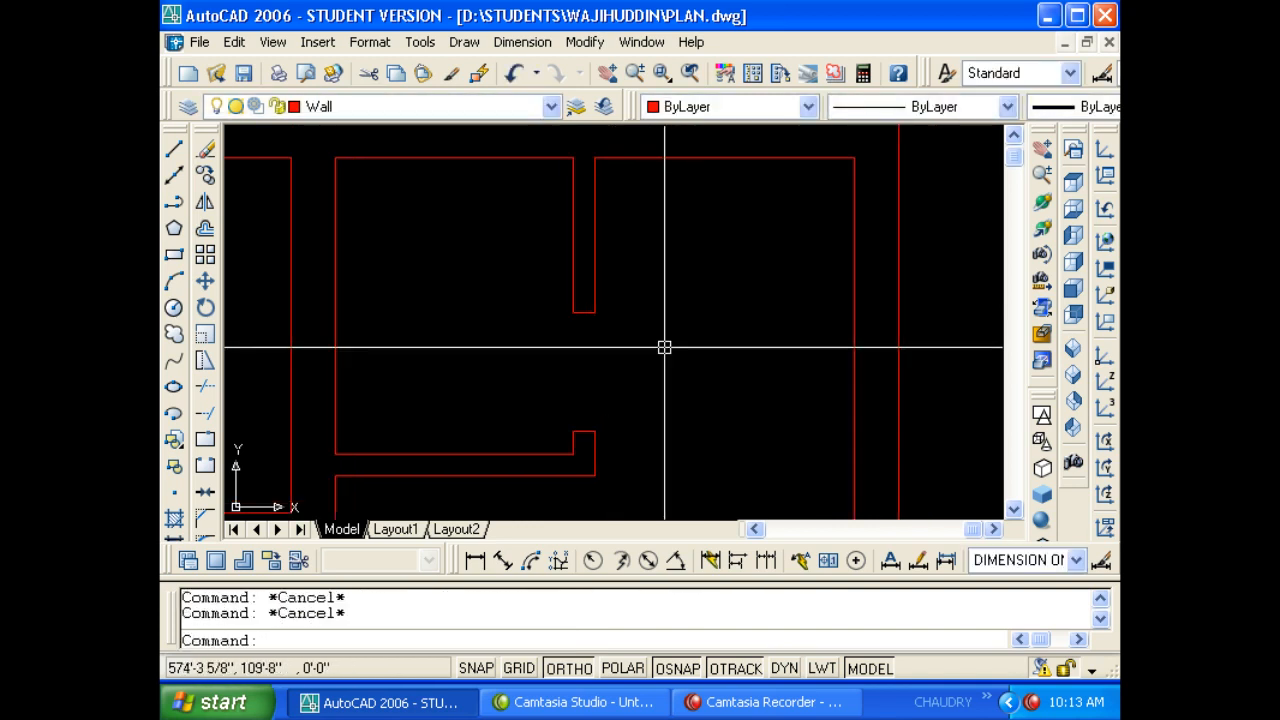
pyautogui.moveTo(727, 287); pyautogui.dragTo(694, 329, button='middle')
pyautogui.scroll(-2, 697, 317)
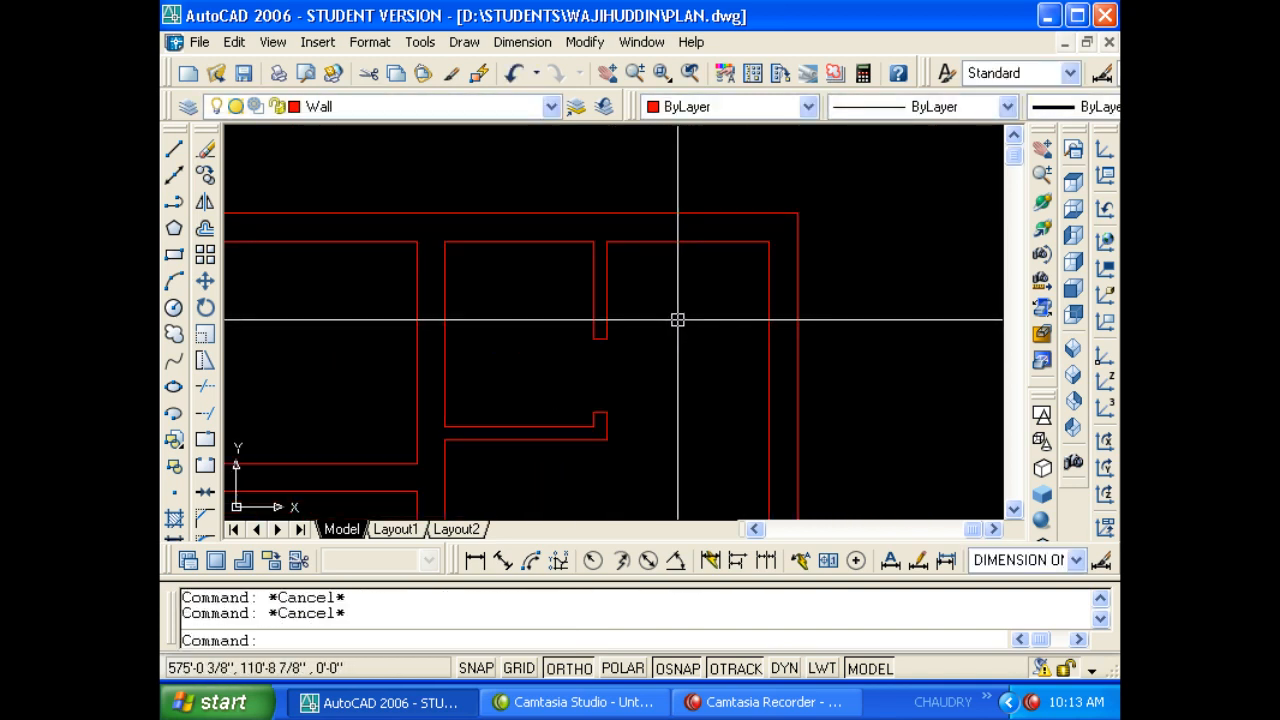
# Offset the inner top wall line beside the servant bath 2' downward to form the front of the closet.
pyautogui.write('o')
pyautogui.press('Return')
pyautogui.write('2')
pyautogui.press('Escape')
pyautogui.write('o')
pyautogui.press('Return')
pyautogui.write('2')
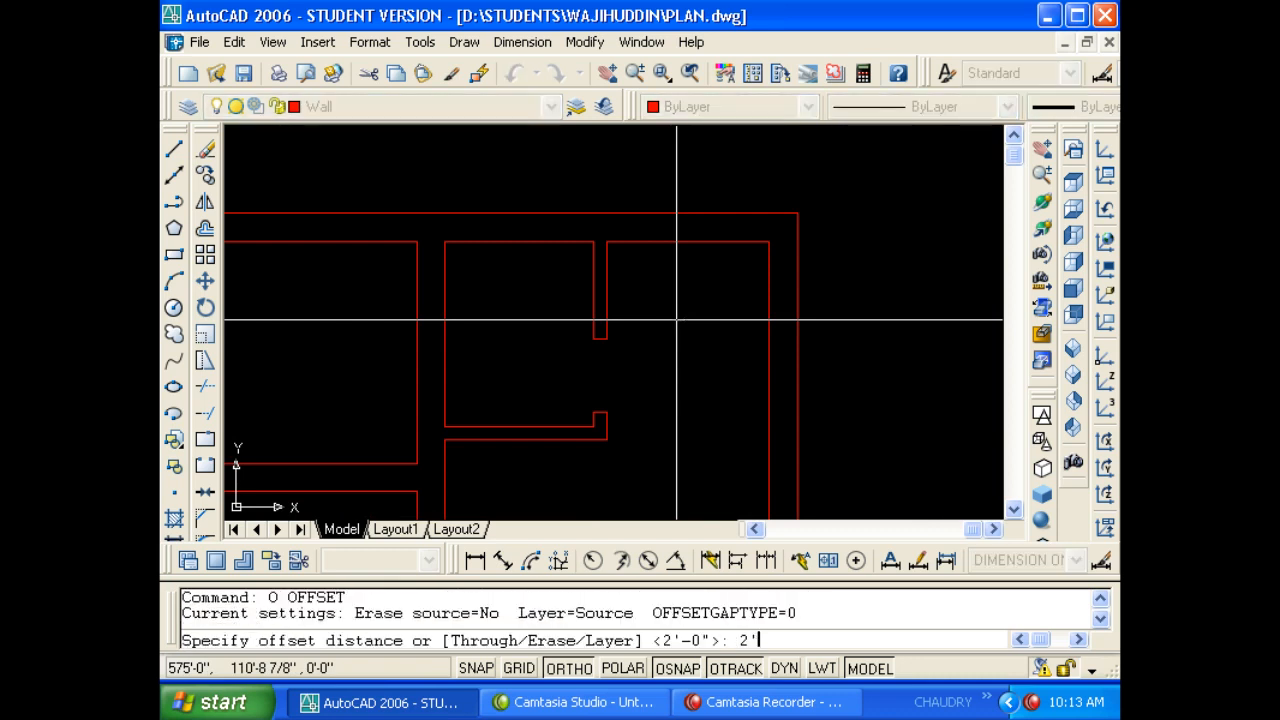
pyautogui.press('Return')
pyautogui.click(700, 244)
pyautogui.click(706, 271)
pyautogui.press('Escape')
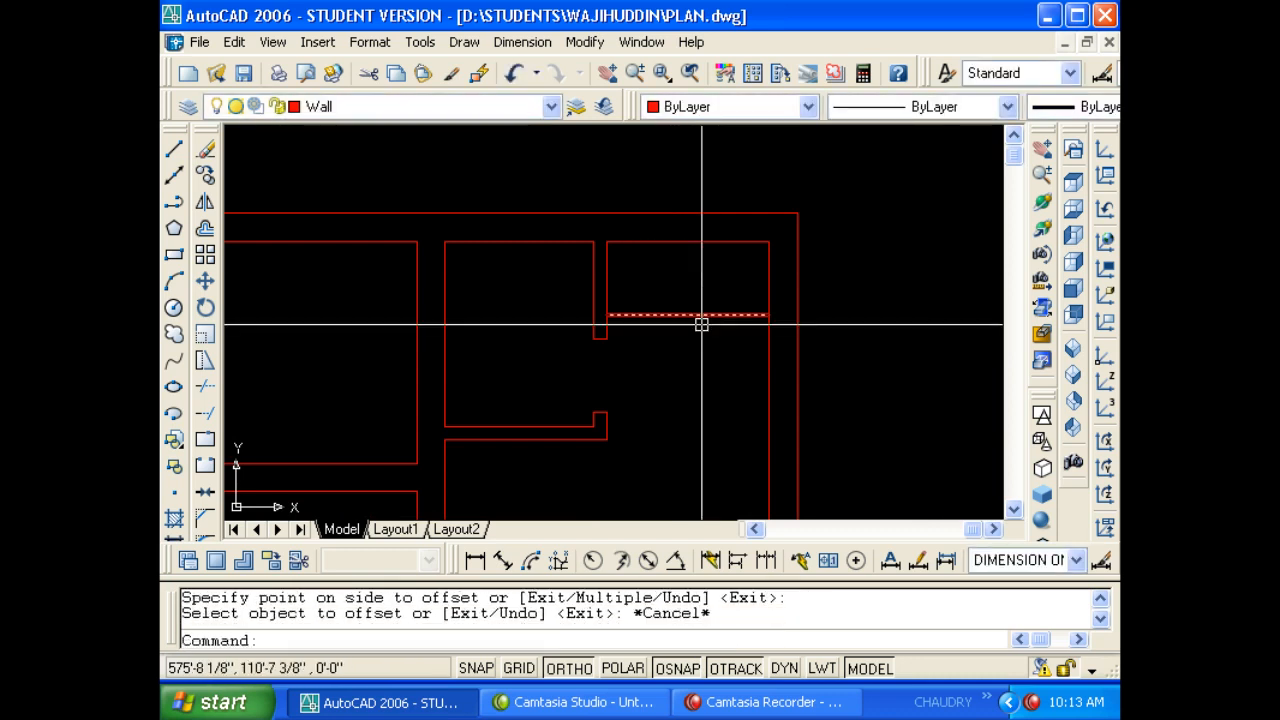
# Draw two crossing diagonal lines between the corners of the servant room's closet.
pyautogui.press('Escape')
pyautogui.write('l')
pyautogui.press('Return')
pyautogui.click(607, 315)
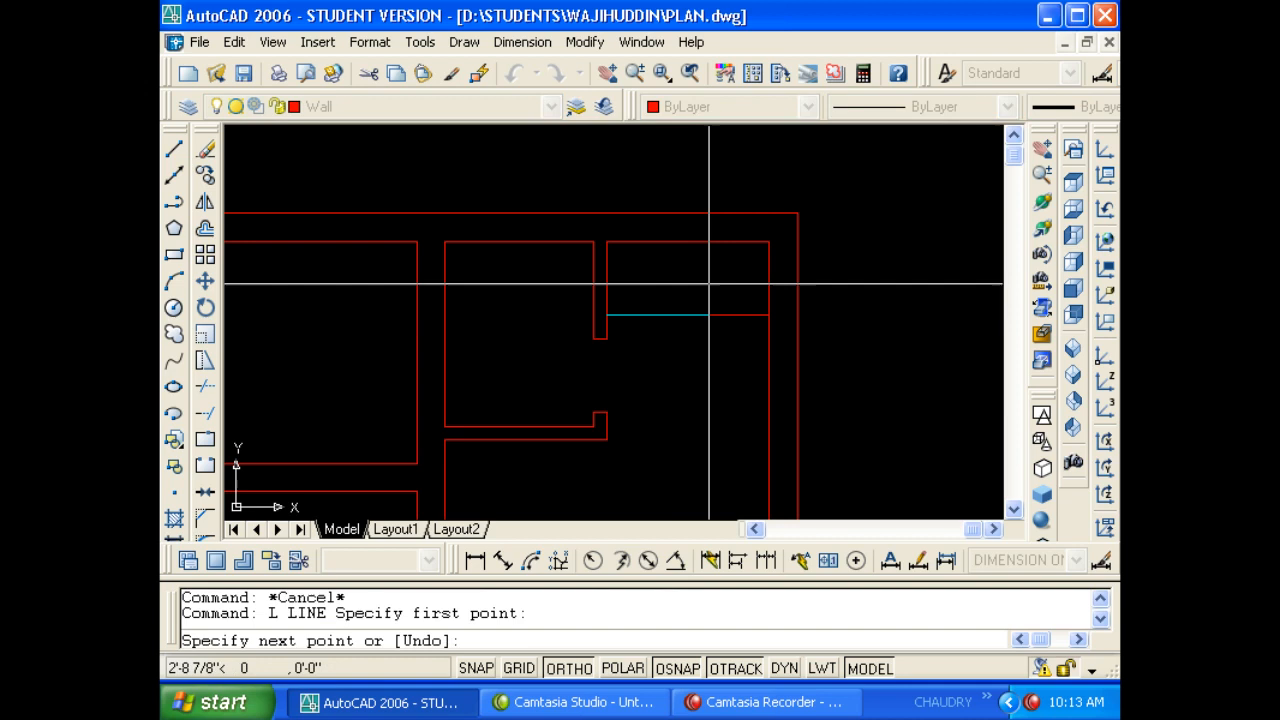
pyautogui.click(768, 242)
pyautogui.press('Escape')
pyautogui.press('Return')
pyautogui.click(769, 315)
pyautogui.scroll(-3, 609, 240)
pyautogui.press('Escape')
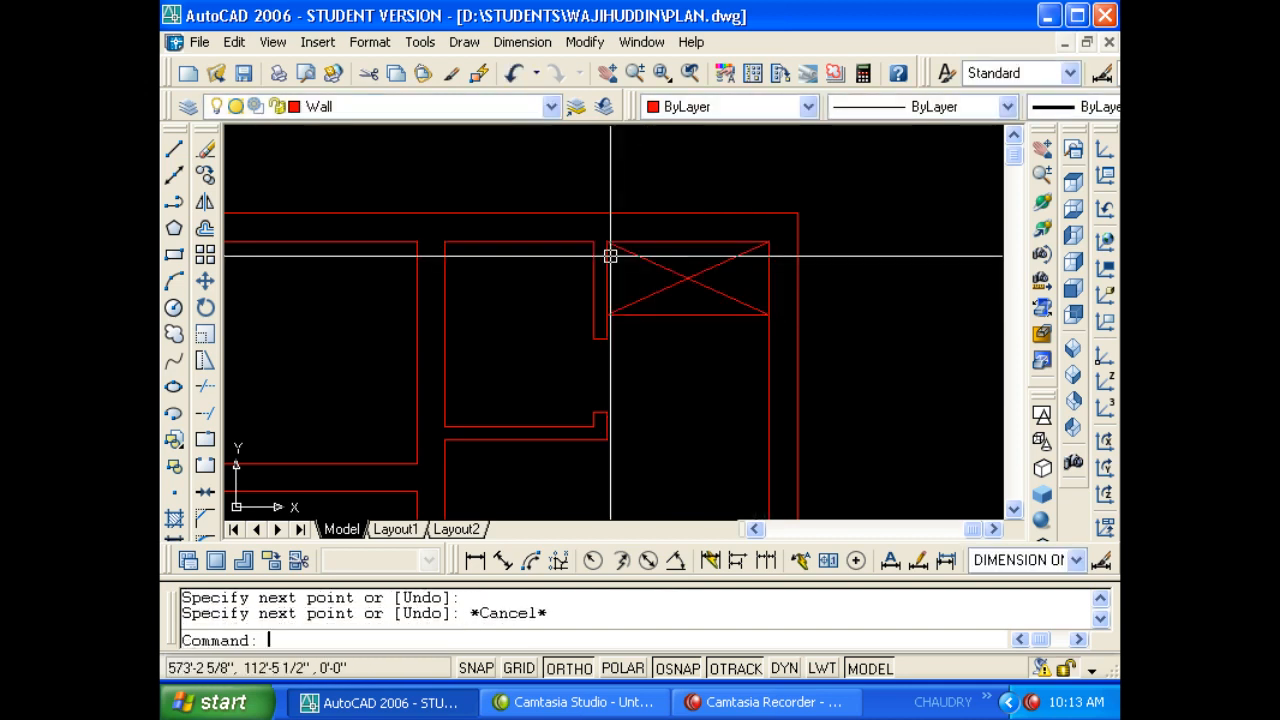
# Match the closet's front line and diagonals to the properties of the magenta wardrobe lines in the neighbouring dressing area.
pyautogui.write('ma')
pyautogui.press('Return')
pyautogui.scroll(-2, 630, 267)
pyautogui.click(503, 294)
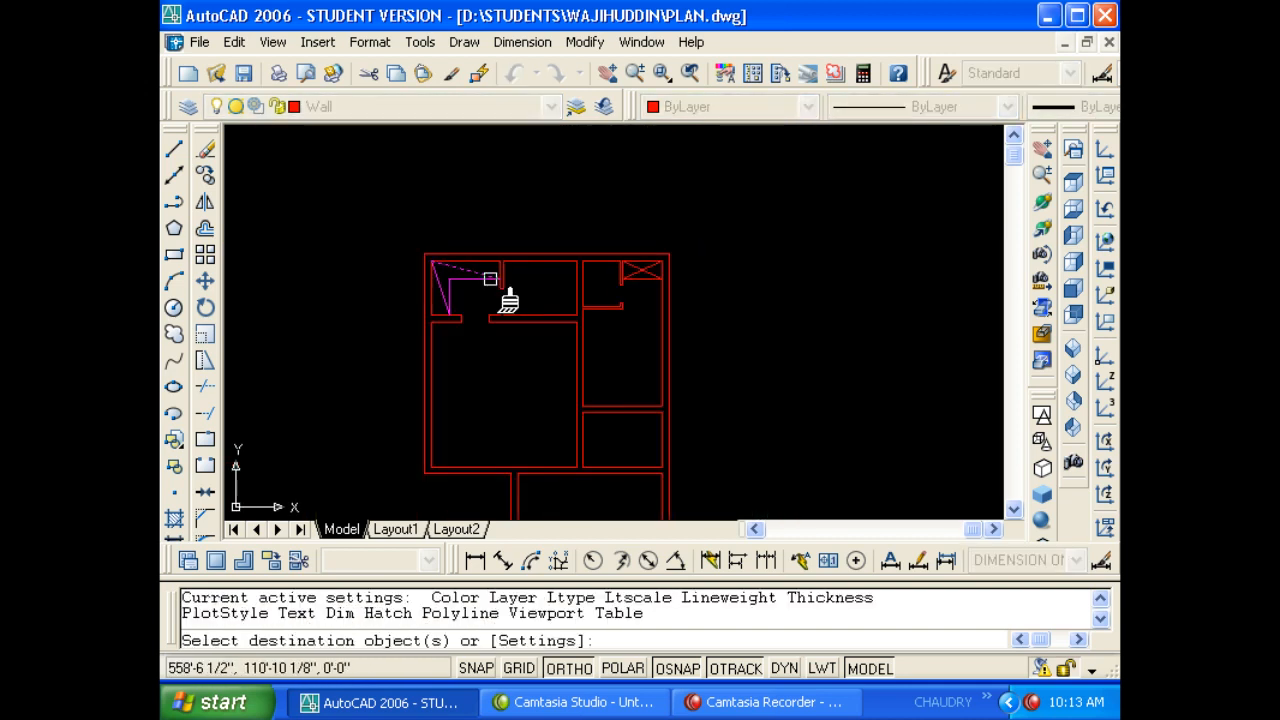
pyautogui.scroll(2, 664, 299)
pyautogui.click(580, 258)
pyautogui.press('Escape')
pyautogui.press('Escape')
pyautogui.press('Escape')
# Draw a short line across the top wall at the midpoint of the servant bath.
pyautogui.scroll(-1, 638, 236)
pyautogui.moveTo(576, 243); pyautogui.dragTo(587, 272, button='middle')
pyautogui.write('l')
pyautogui.press('Return')
pyautogui.click(479, 258)
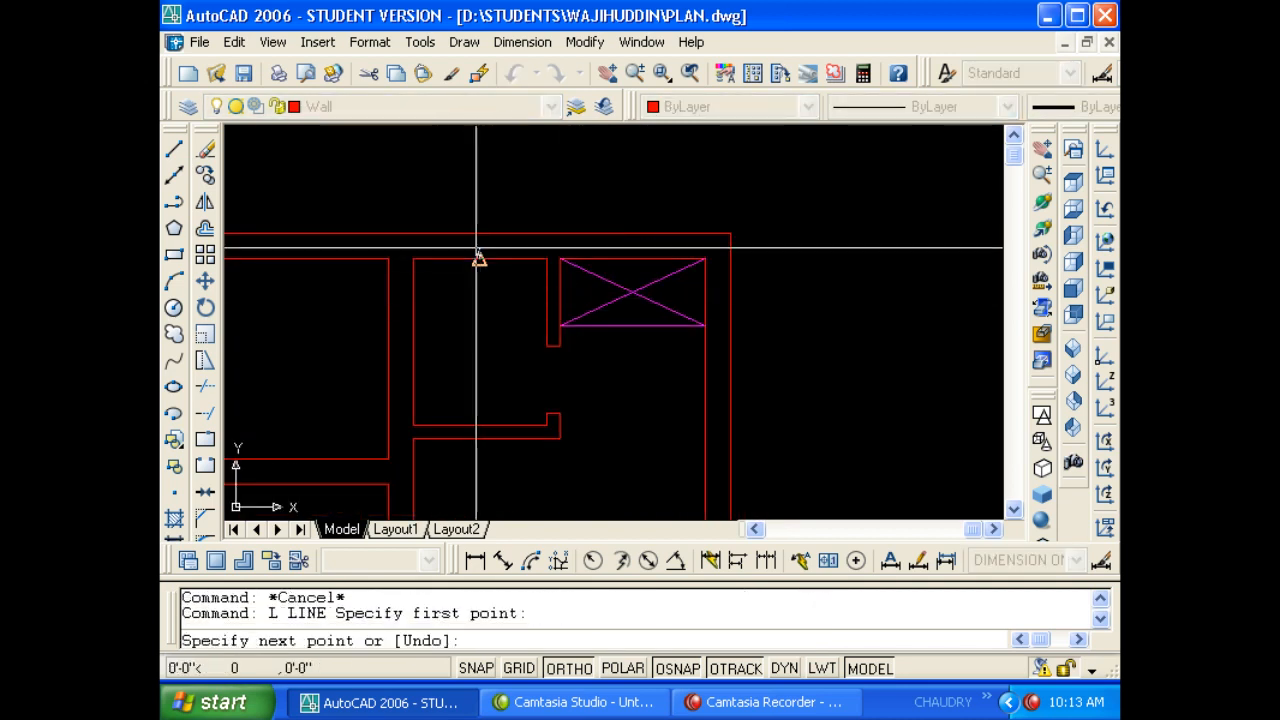
pyautogui.click(479, 234)
pyautogui.press('Escape')
# Offset the short midpoint line 12" to both sides to mark the edges of the servant bath's wall opening.
pyautogui.write('o')
pyautogui.press('Return')
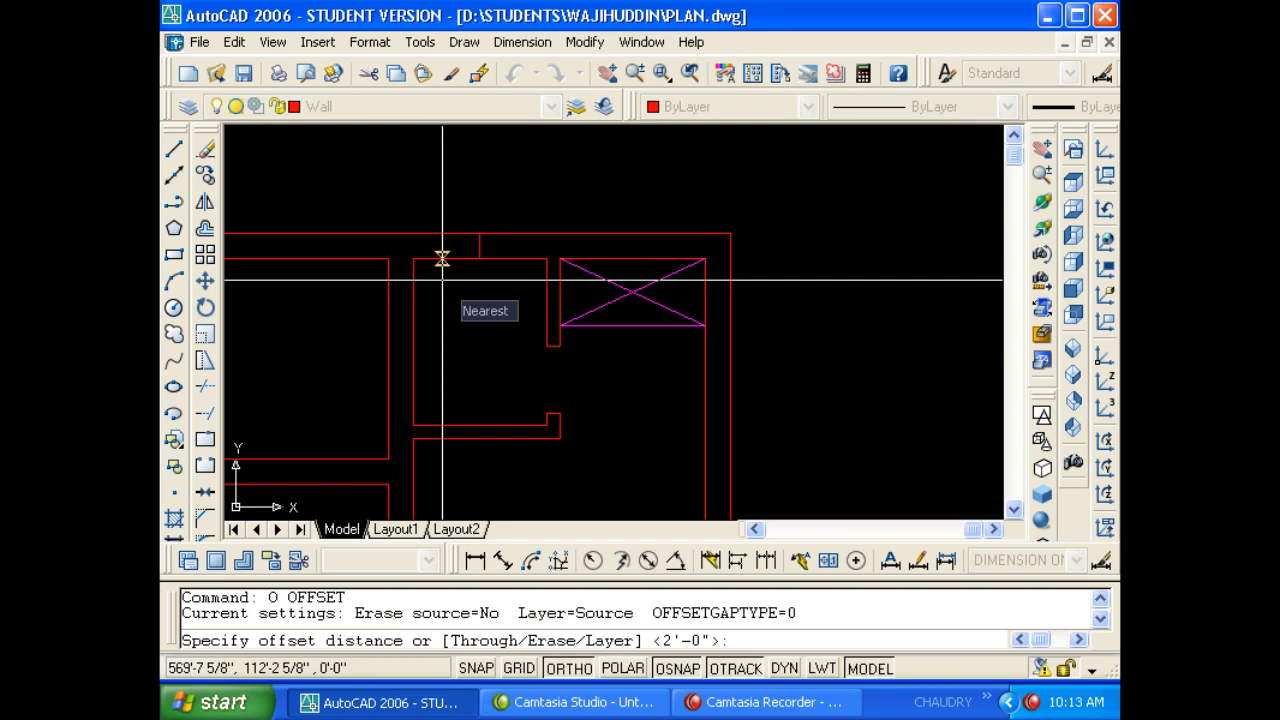
pyautogui.write('12')
pyautogui.press('Return')
pyautogui.scroll(3, 369, 240)
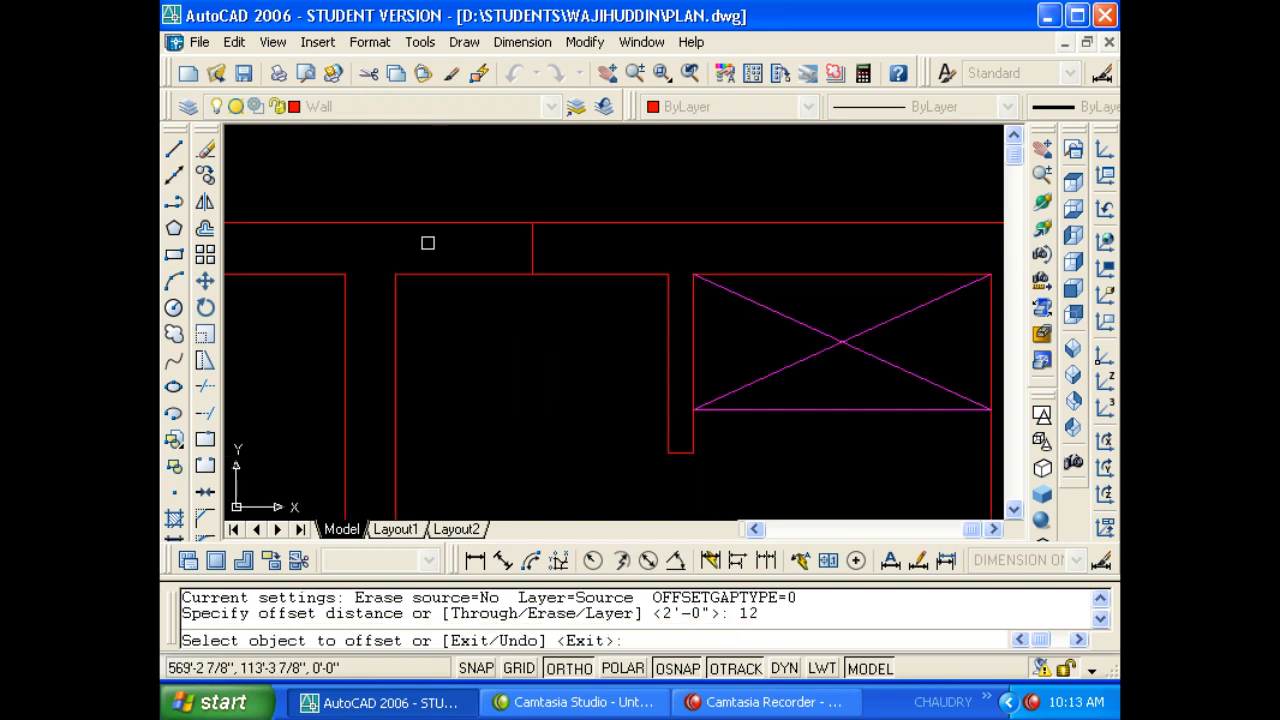
pyautogui.click(532, 247)
pyautogui.click(508, 251)
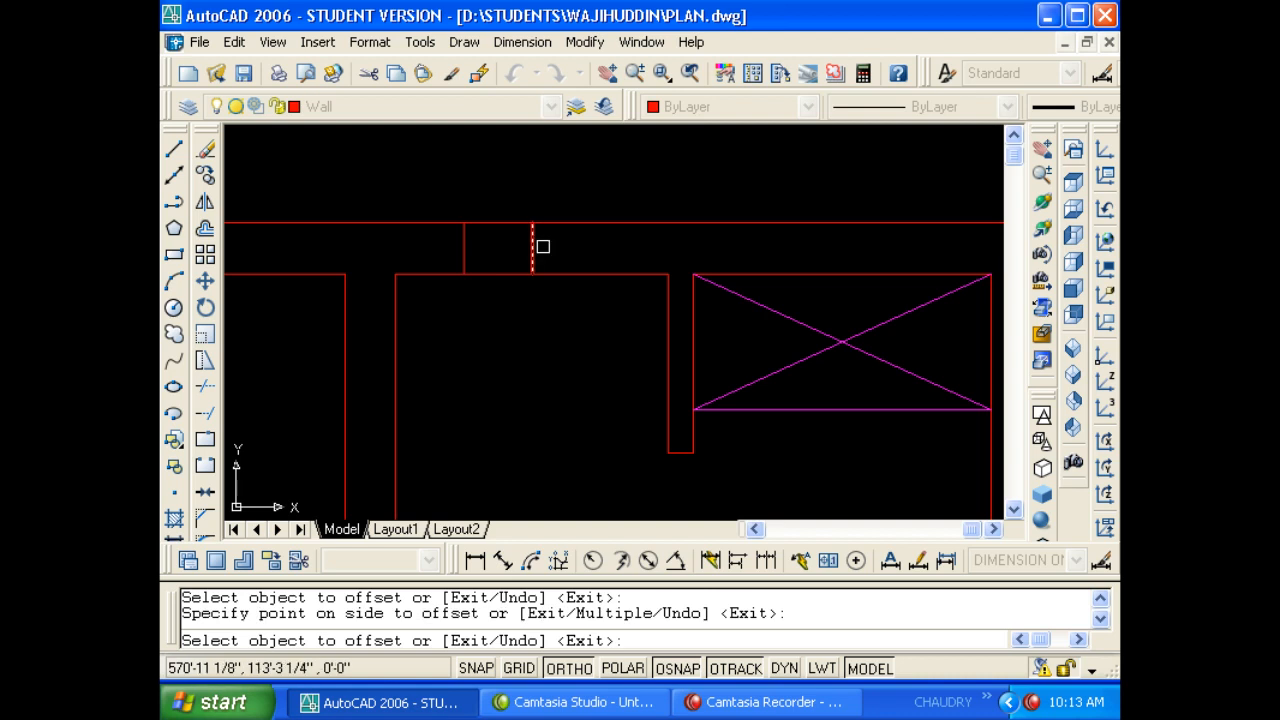
pyautogui.click(536, 247)
pyautogui.click(557, 251)
pyautogui.press('Escape')
# Erase the middle line between the two offset edges in the servant bath's top wall.
pyautogui.click(509, 303)
pyautogui.click(549, 236)
pyautogui.click(513, 321)
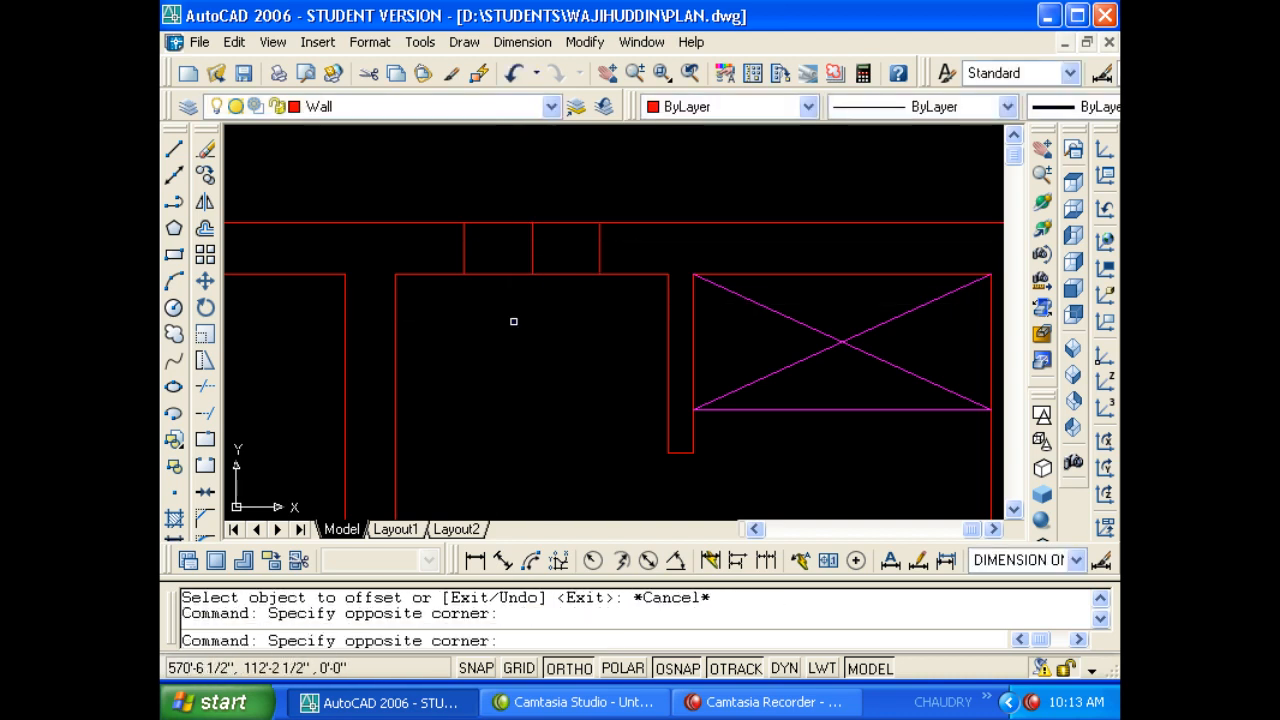
pyautogui.click(535, 212)
pyautogui.write('e')
pyautogui.press('Return')
pyautogui.press('Escape')
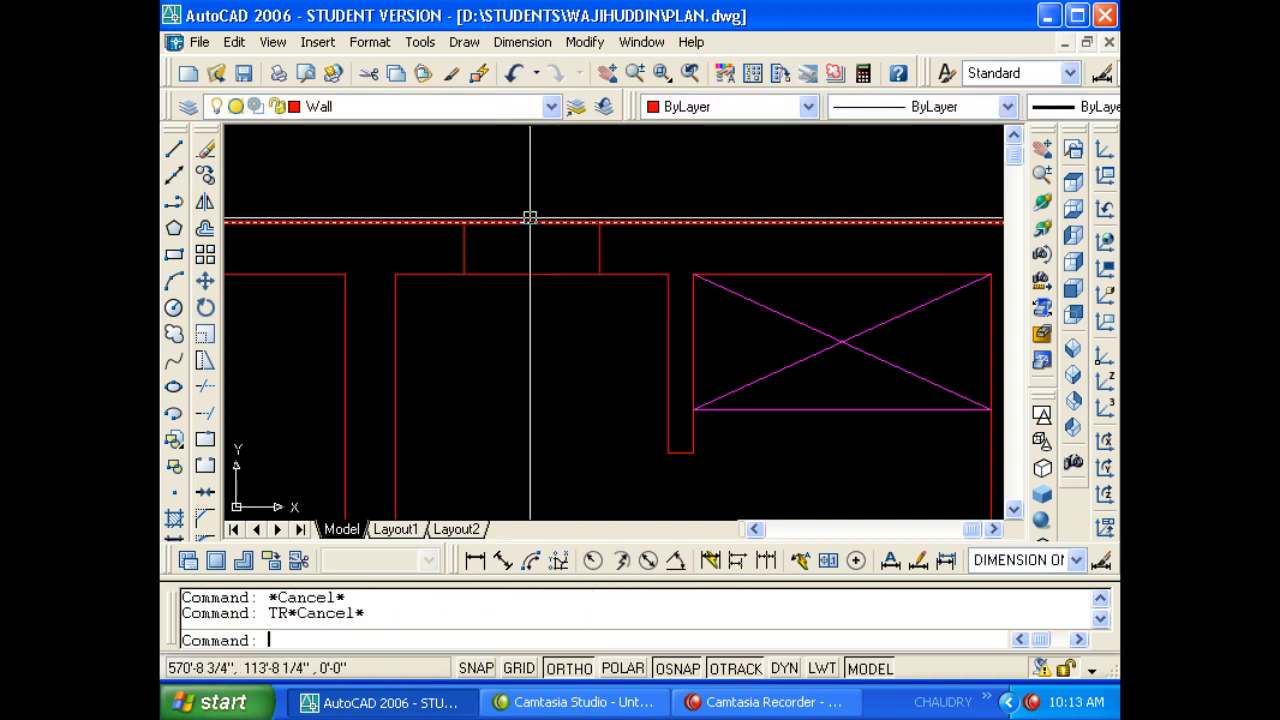
# Trim both top wall lines between the two edge lines to create the servant bath's opening.
pyautogui.press('Escape')
pyautogui.press('Return')
pyautogui.press('Return')
pyautogui.click(550, 290)
pyautogui.click(539, 199)
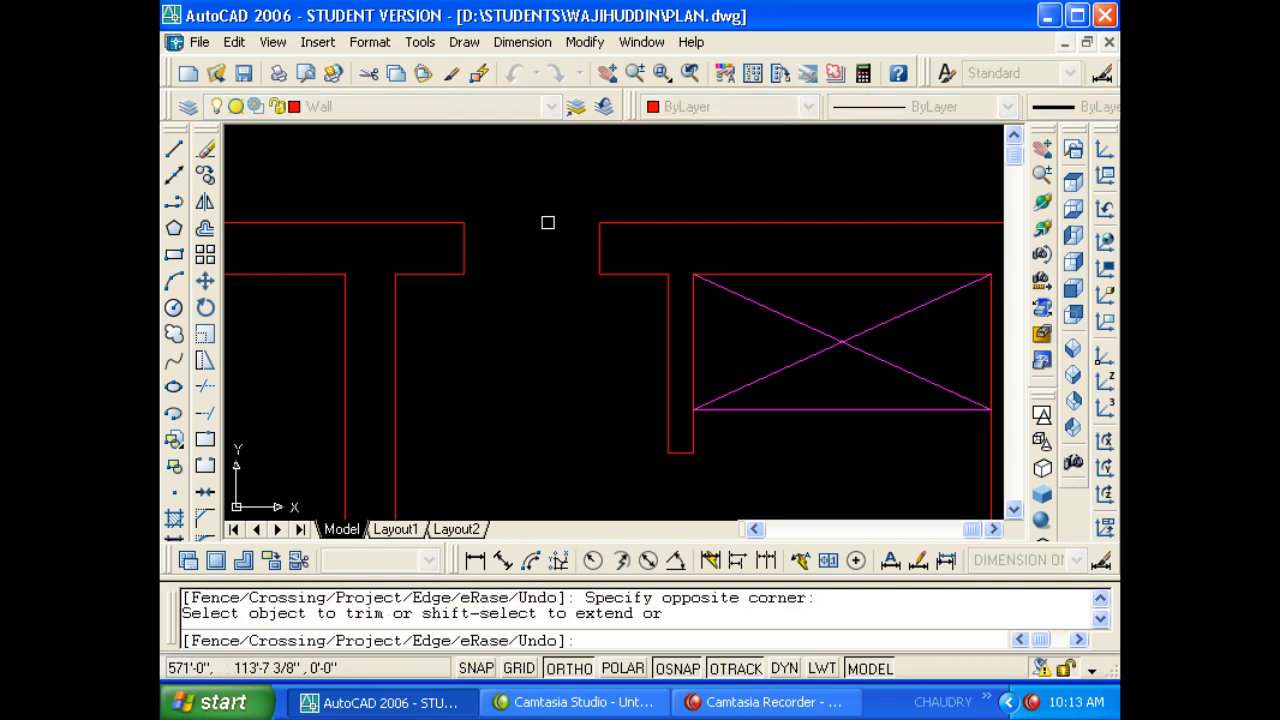
pyautogui.press('Escape')
pyautogui.press('Escape')
pyautogui.scroll(-3, 595, 265)
pyautogui.moveTo(439, 266); pyautogui.dragTo(520, 258, button='middle')
pyautogui.press('Escape')
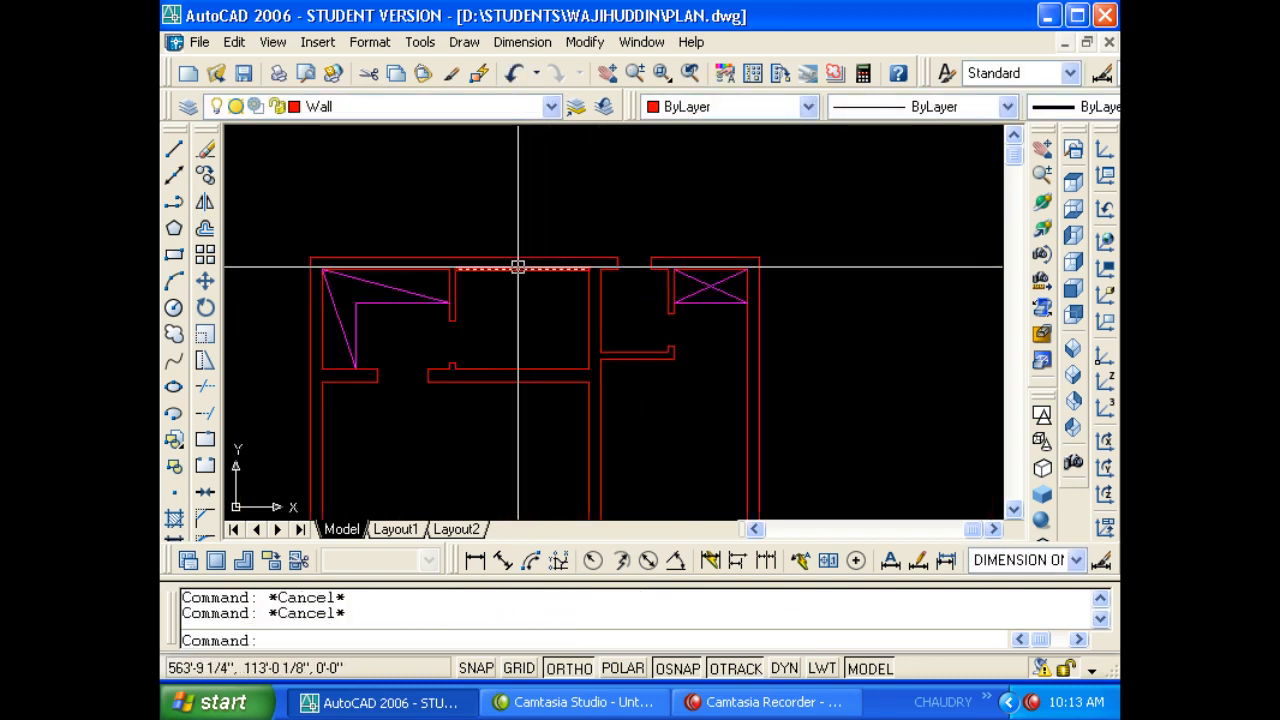
pyautogui.write('l')
pyautogui.press('Return')
pyautogui.scroll(3, 517, 263)
pyautogui.press('Escape')
# Offset the side wall line shared with the servant bath 4.5" into the neighbouring bath.
pyautogui.write('o')
pyautogui.press('Return')
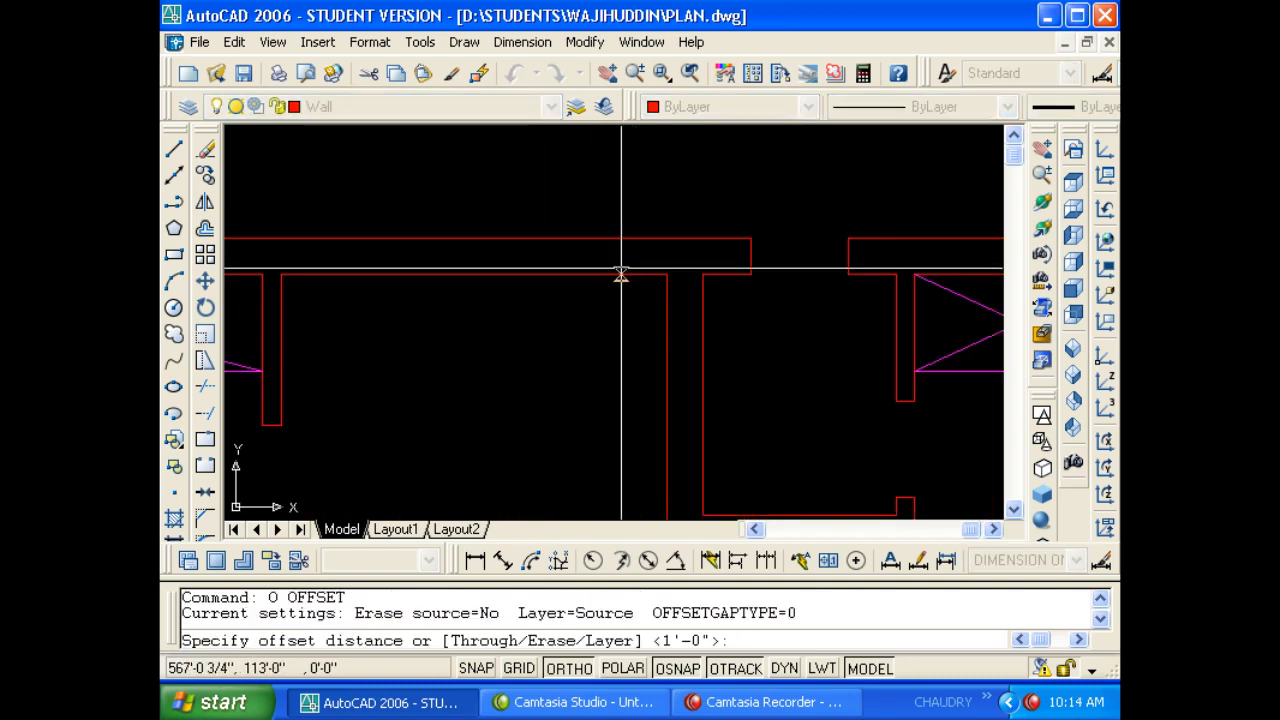
pyautogui.write('4.5')
pyautogui.press('Return')
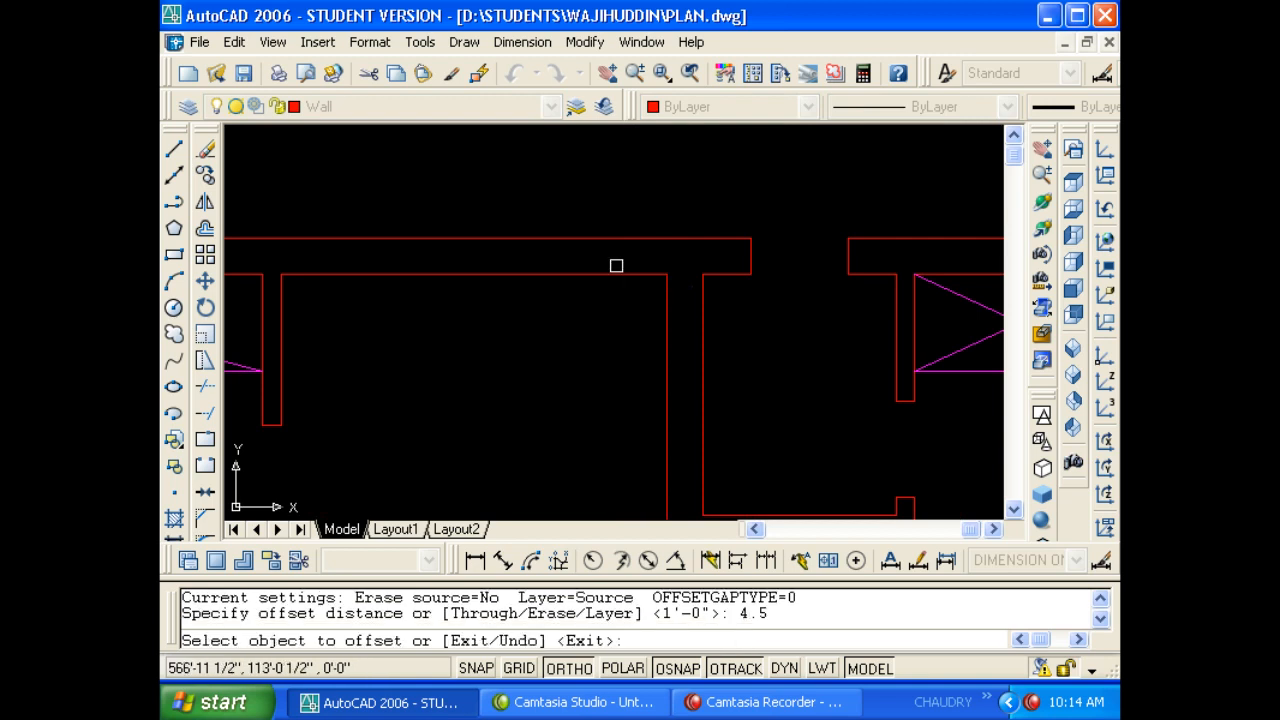
pyautogui.click(661, 320)
pyautogui.click(575, 331)
pyautogui.press('Escape')
# Extend the offset line through the top wall to its outer face.
pyautogui.write('EX')
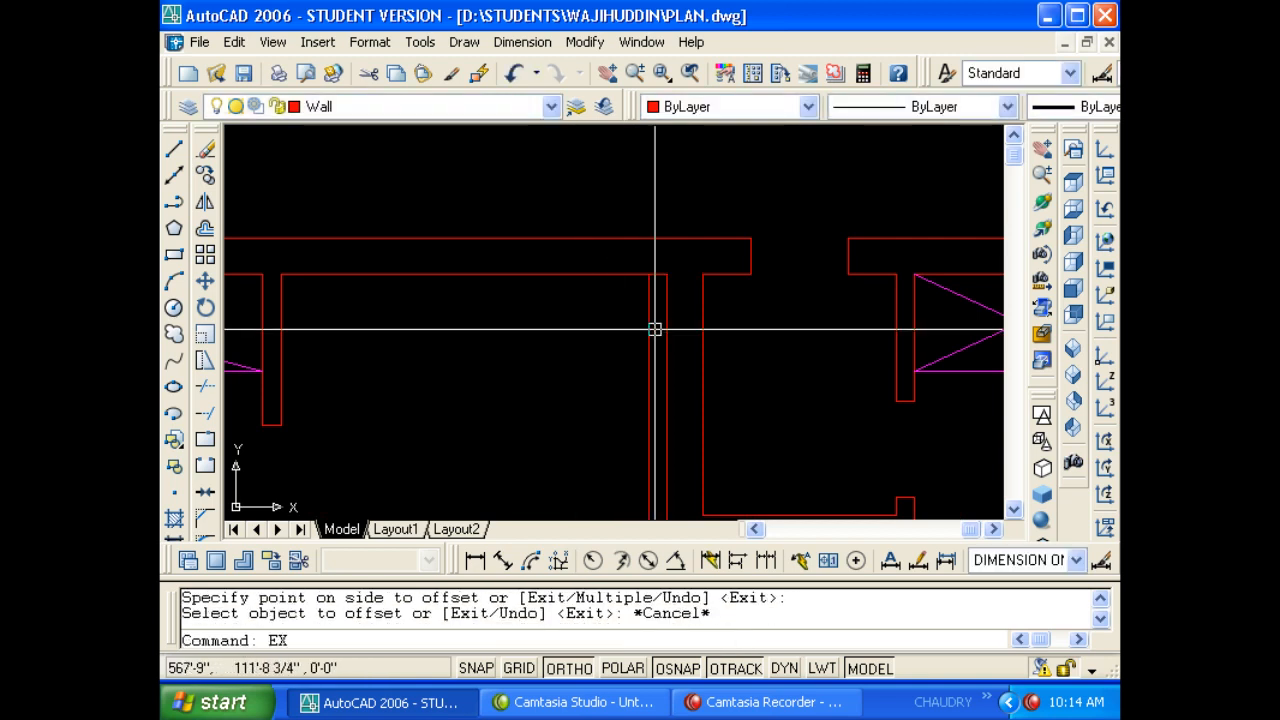
pyautogui.press('Return')
pyautogui.press('Return')
pyautogui.click(651, 308)
pyautogui.press('Escape')
# Trim the offset line inside the neighbouring bath, keeping only the short edge line across the top wall.
pyautogui.write('tr')
pyautogui.press('Return')
pyautogui.press('Return')
pyautogui.click(655, 308)
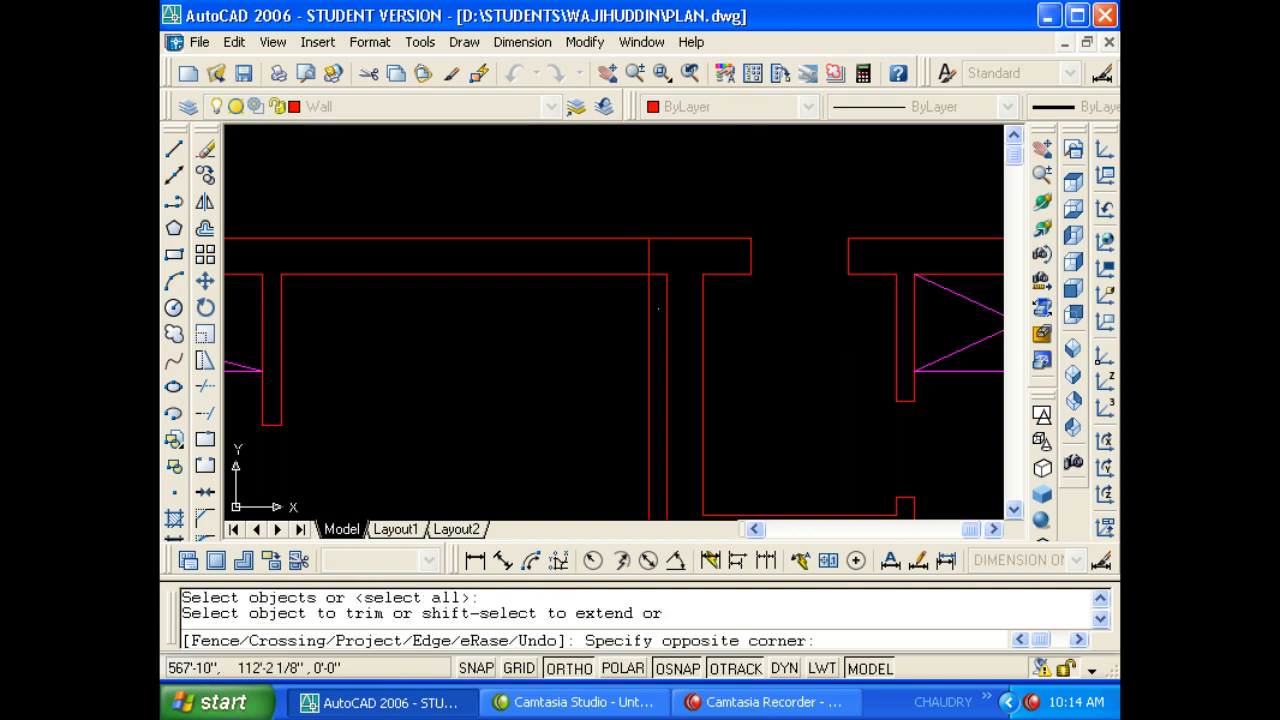
pyautogui.click(637, 309)
pyautogui.press('Escape')
pyautogui.press('Escape')
# Offset the short edge line 3' away from the servant bath to mark the opening's other side.
pyautogui.write('o')
pyautogui.press('Return')
pyautogui.write("3'")
pyautogui.press('Return')
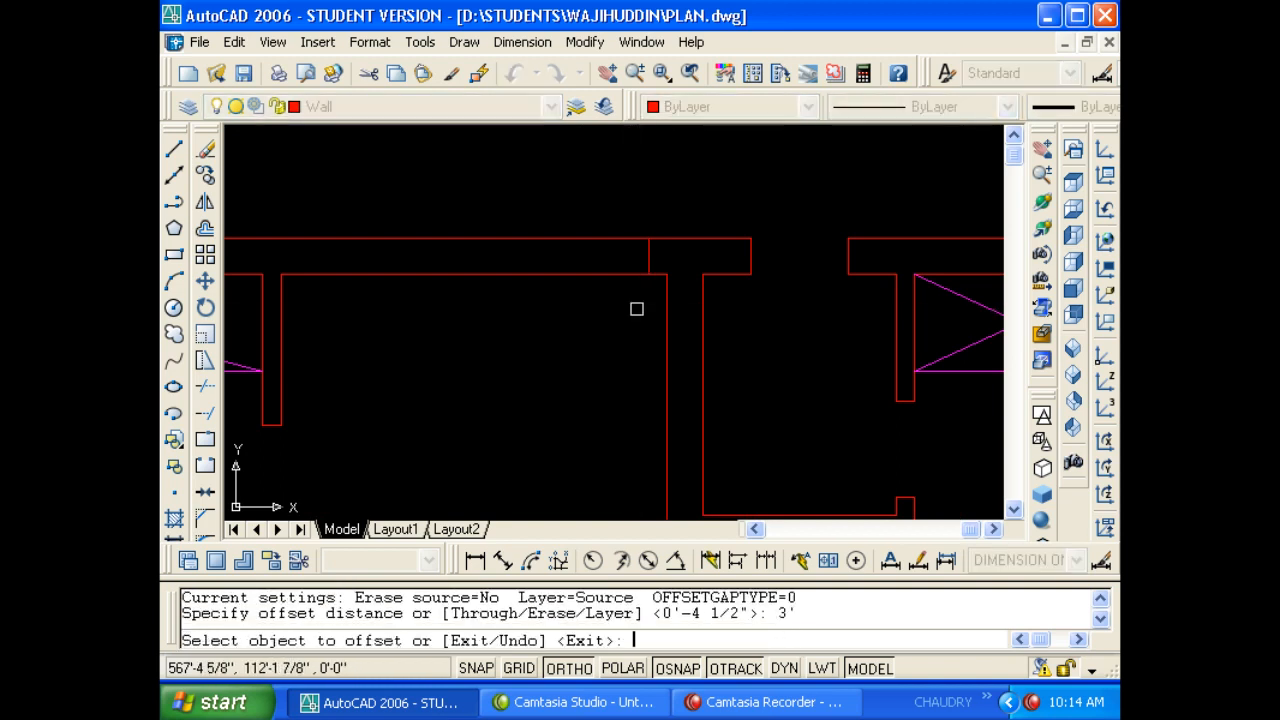
pyautogui.click(646, 257)
pyautogui.press('Escape')
pyautogui.scroll(-3, 614, 277)
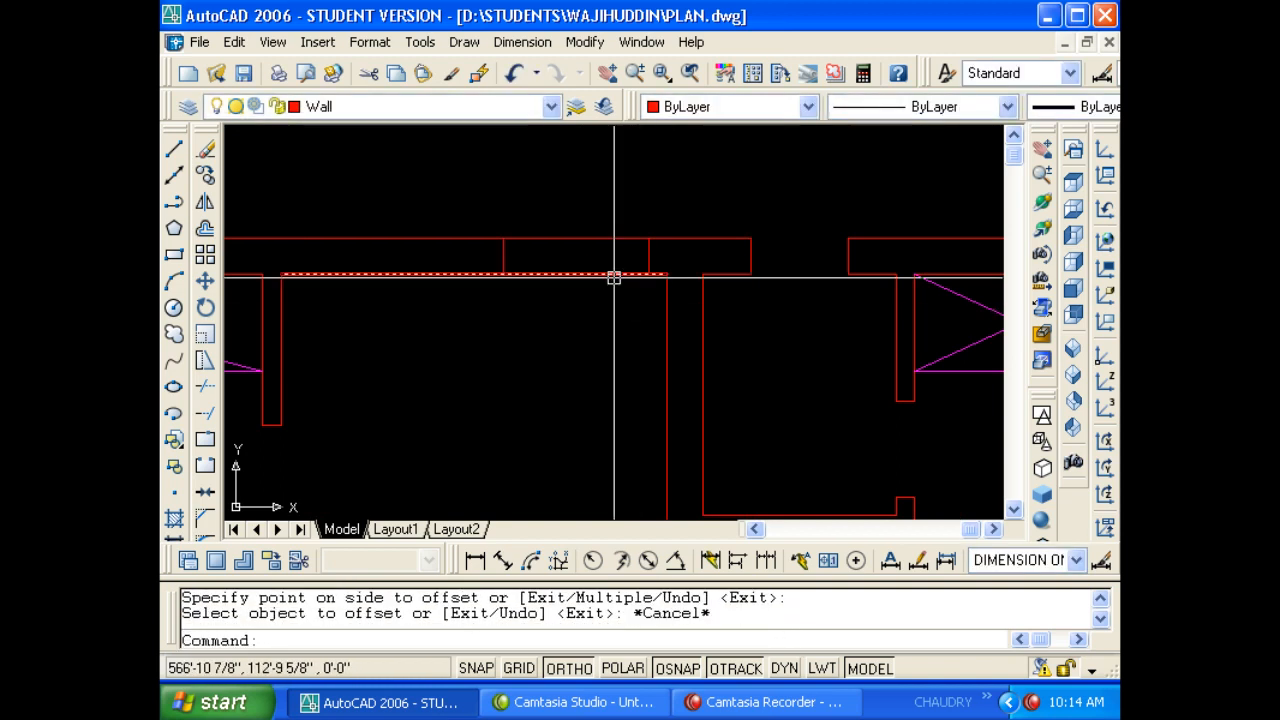
# Trim both top wall lines between the 3' spaced edges to open the neighbouring bath's wall.
pyautogui.press('Escape')
pyautogui.write('tr')
pyautogui.press('Return')
pyautogui.press('Return')
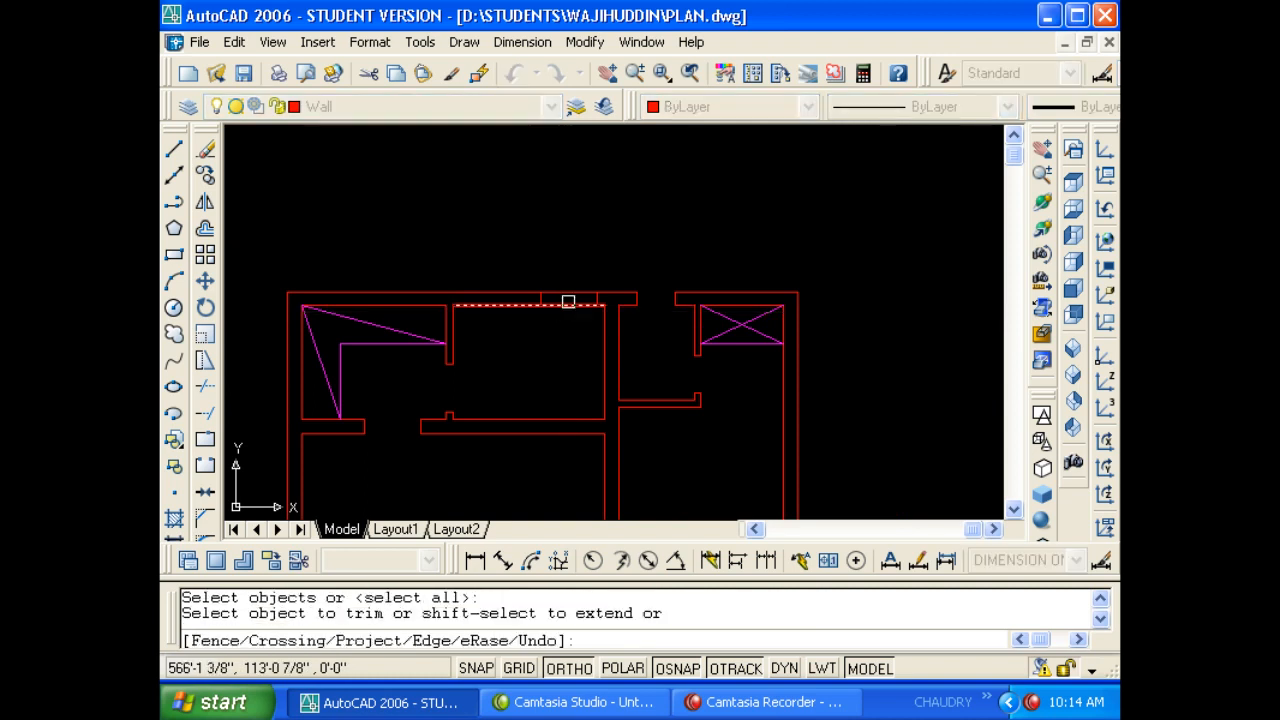
pyautogui.scroll(2, 567, 301)
pyautogui.click(570, 318)
pyautogui.click(560, 287)
pyautogui.scroll(-2, 557, 271)
pyautogui.press('Escape')
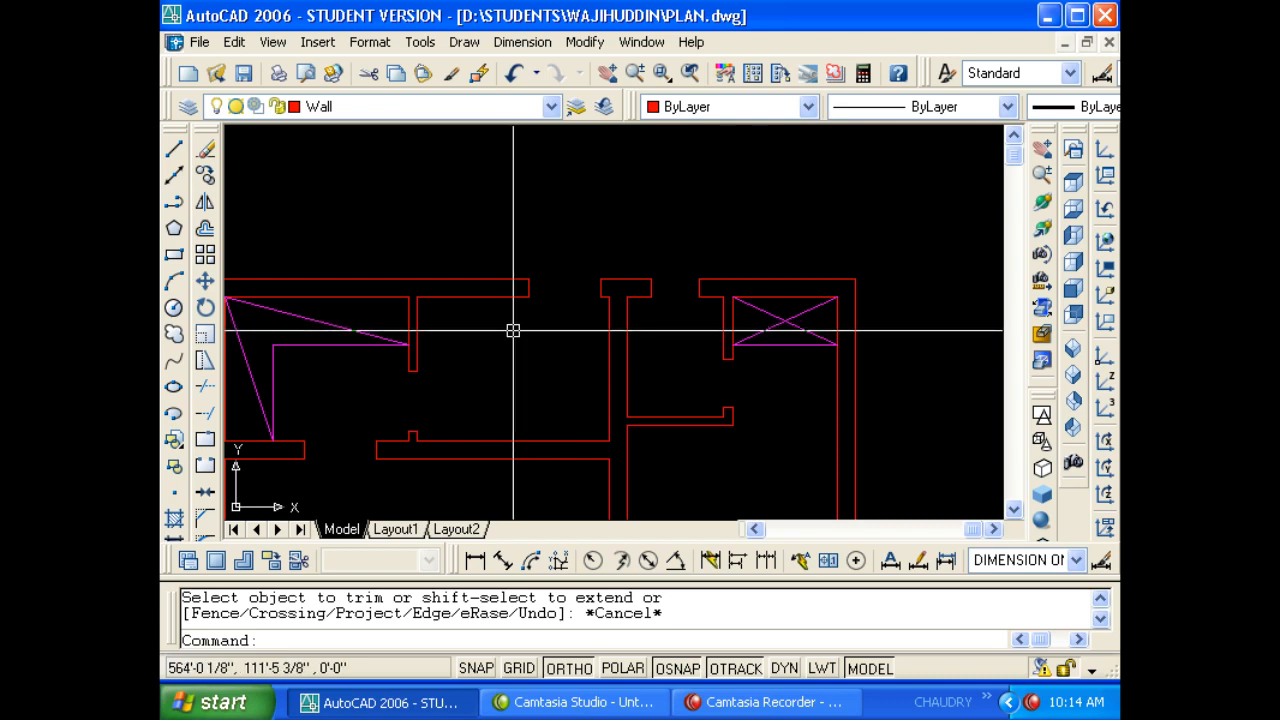
# Examine the door opening in the servant room's outer wall on the reference plan and return to the redrawn plan.
pyautogui.scroll(-3, 513, 330)
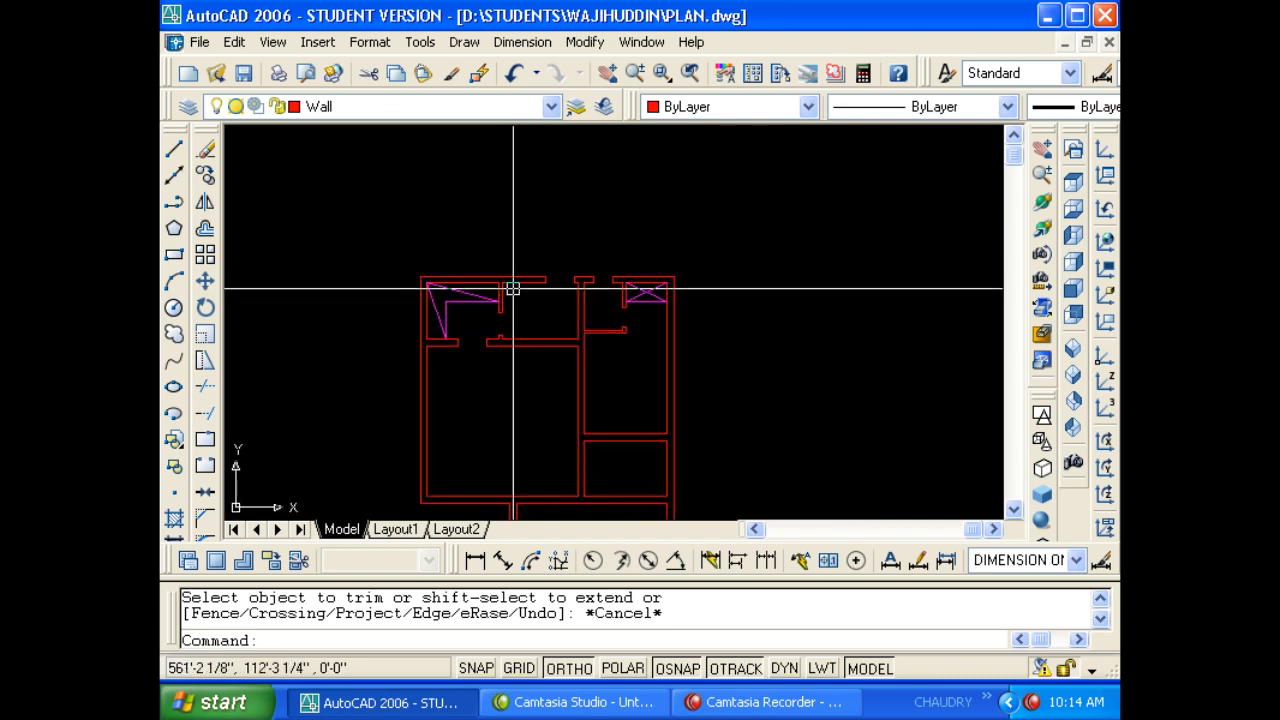
pyautogui.scroll(4, 513, 288)
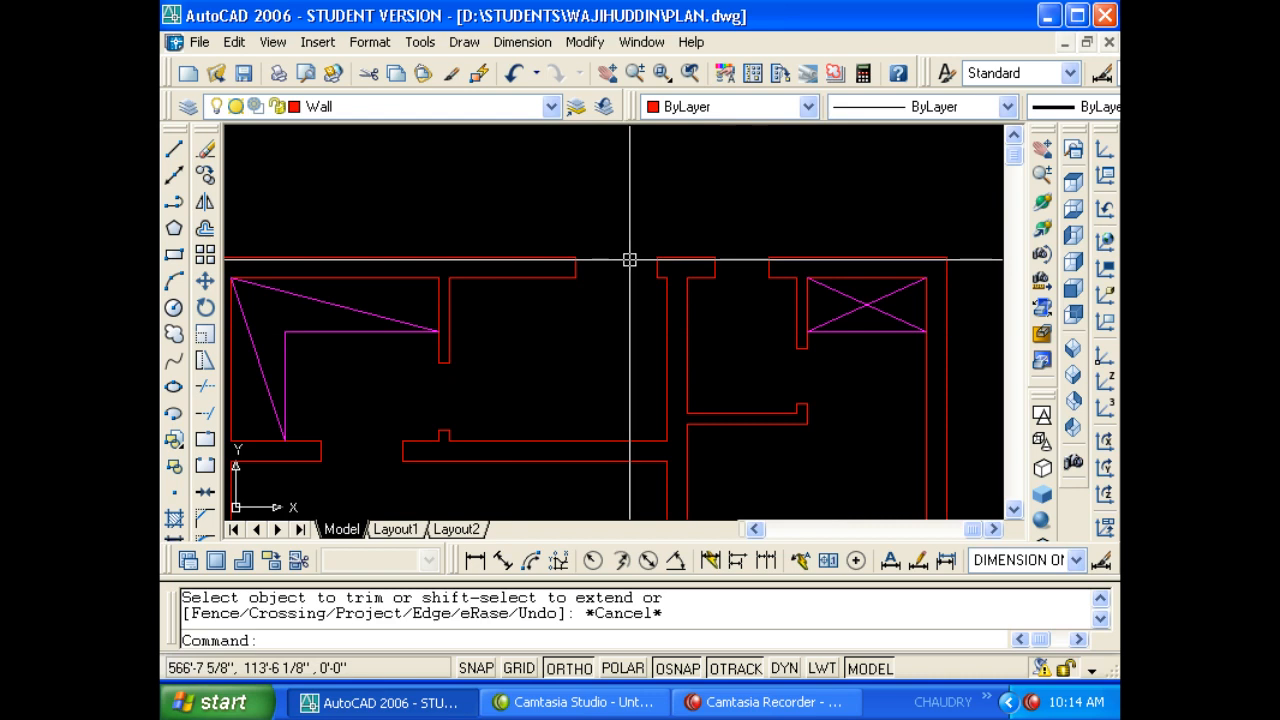
pyautogui.scroll(-2, 649, 259)
pyautogui.moveTo(720, 280); pyautogui.dragTo(720, 214, button='middle')
pyautogui.moveTo(749, 300); pyautogui.dragTo(695, 285, button='middle')
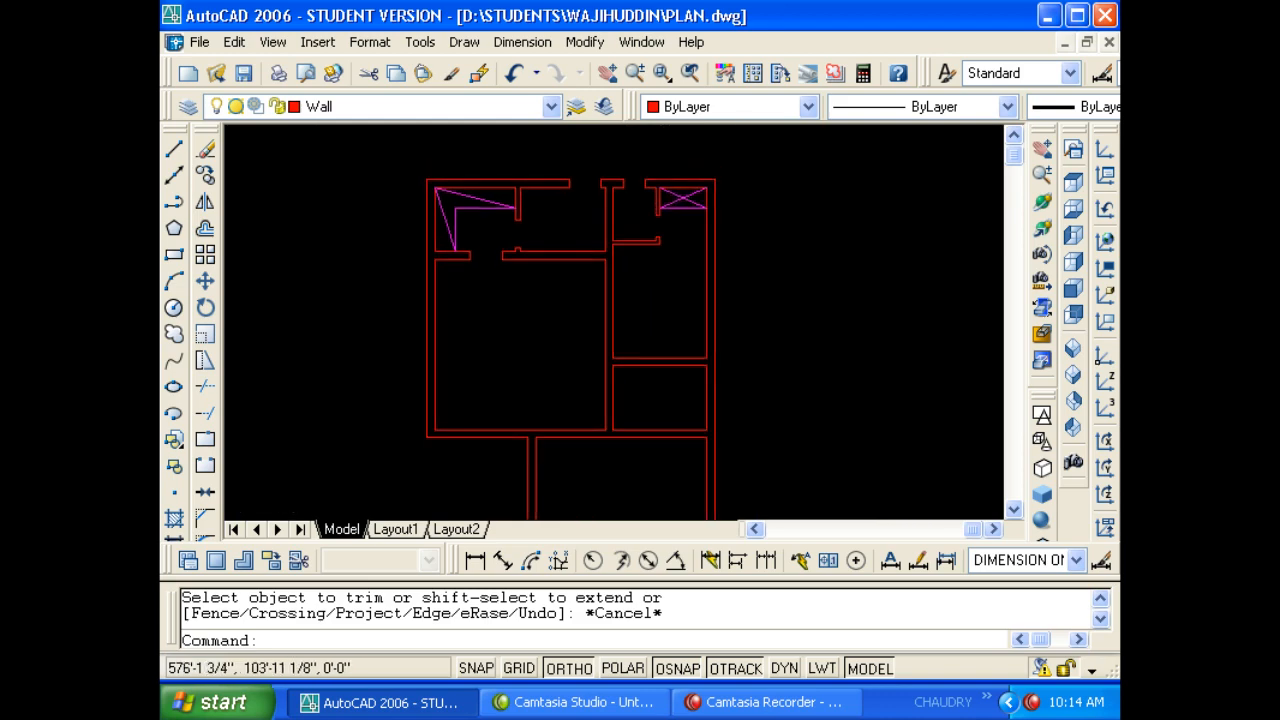
pyautogui.scroll(-5, 674, 297)
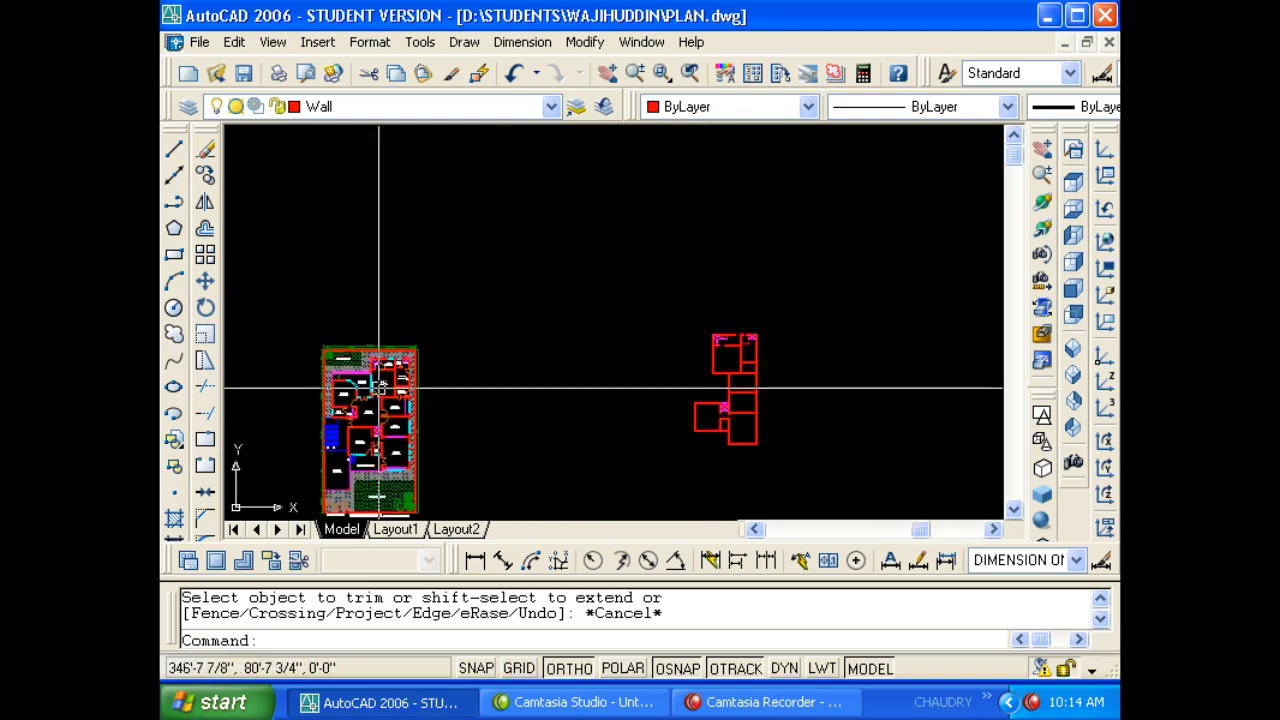
pyautogui.scroll(12, 379, 387)
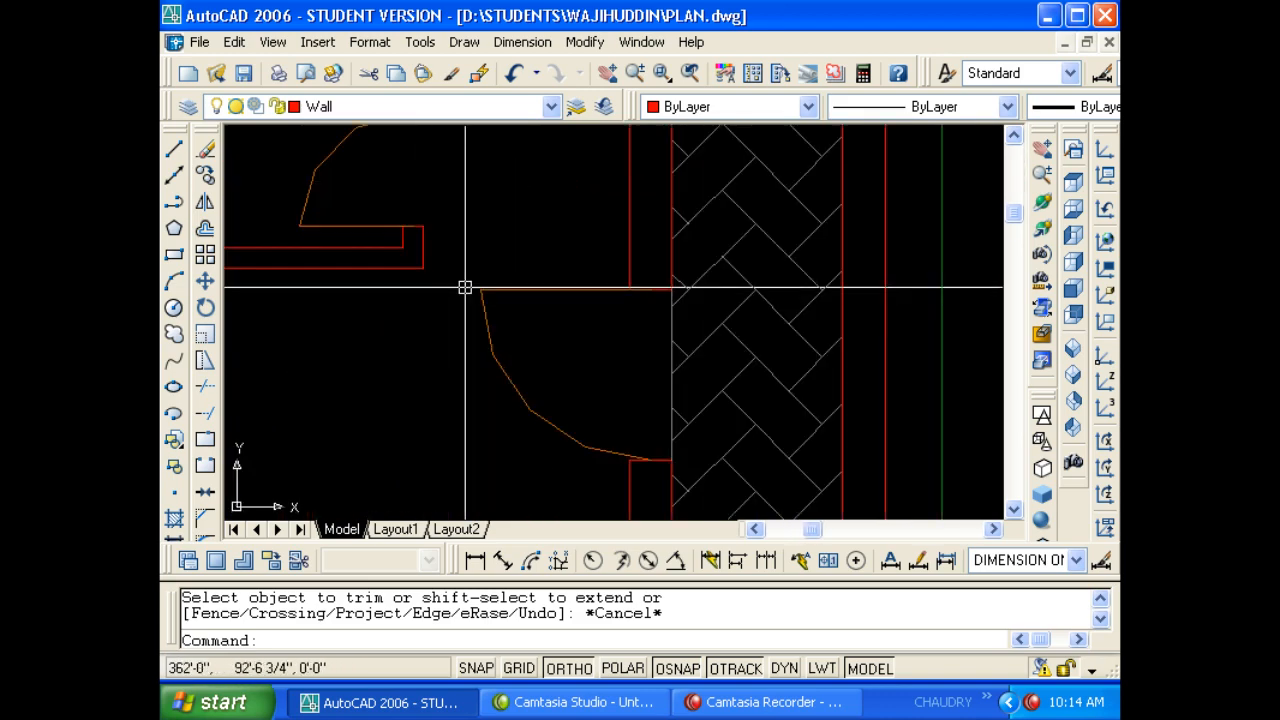
pyautogui.scroll(-5, 497, 267)
pyautogui.moveTo(740, 300); pyautogui.dragTo(486, 300, button='middle')
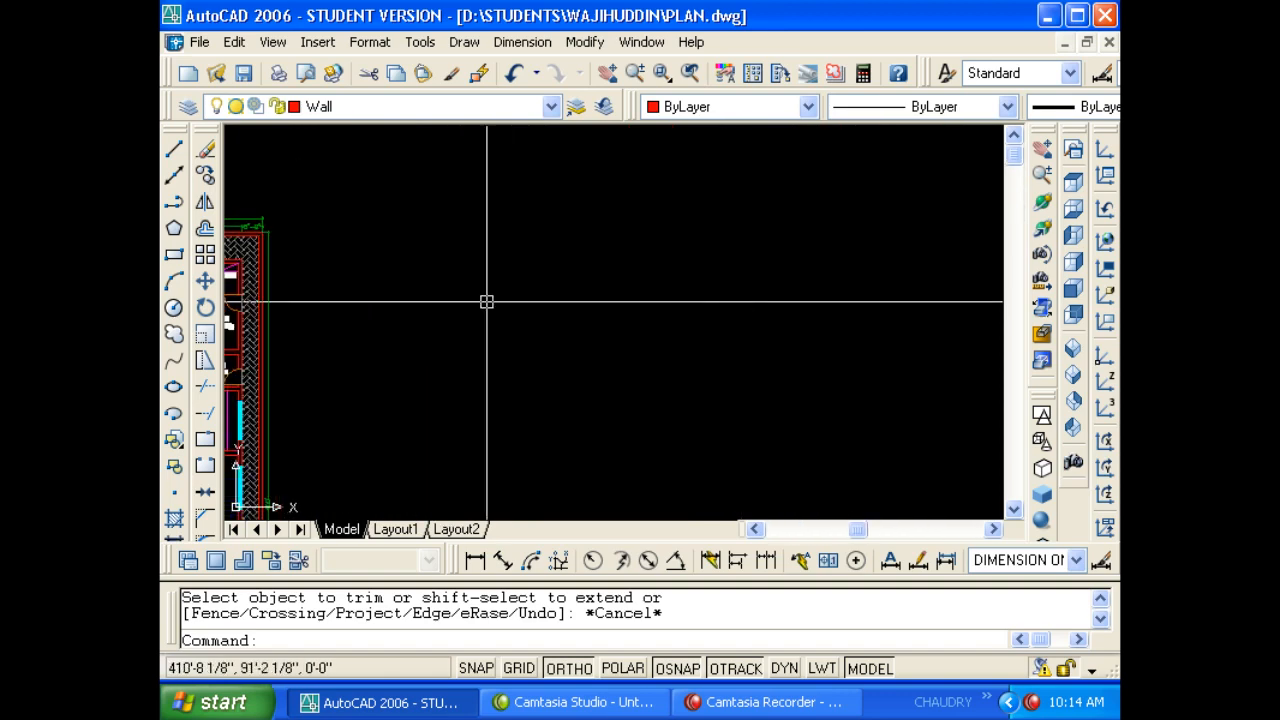
pyautogui.moveTo(925, 263); pyautogui.dragTo(500, 314, button='middle')
pyautogui.scroll(2, 890, 244)
pyautogui.press('Escape')
pyautogui.scroll(2, 893, 243)
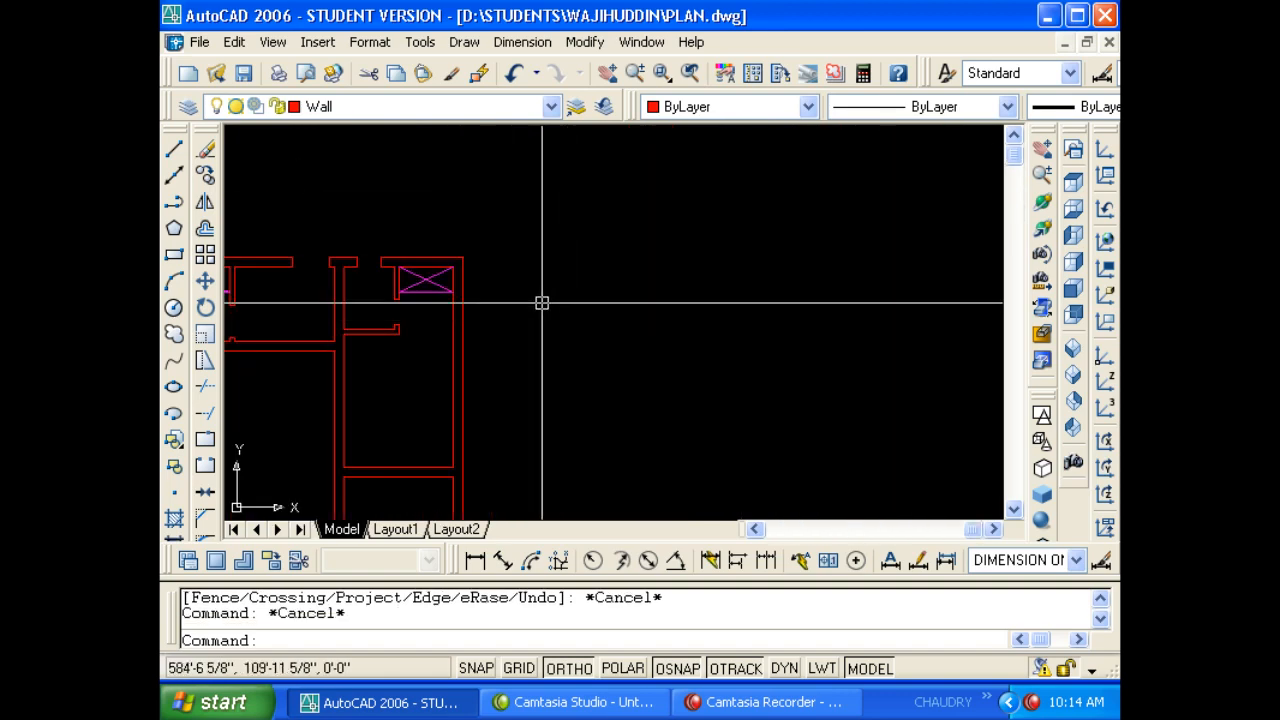
# Draw a horizontal line from the servant bath's lower wall corner across the outer side wall.
pyautogui.write('L')
pyautogui.press('Return')
pyautogui.scroll(3, 420, 334)
pyautogui.click(355, 350)
pyautogui.click(735, 350)
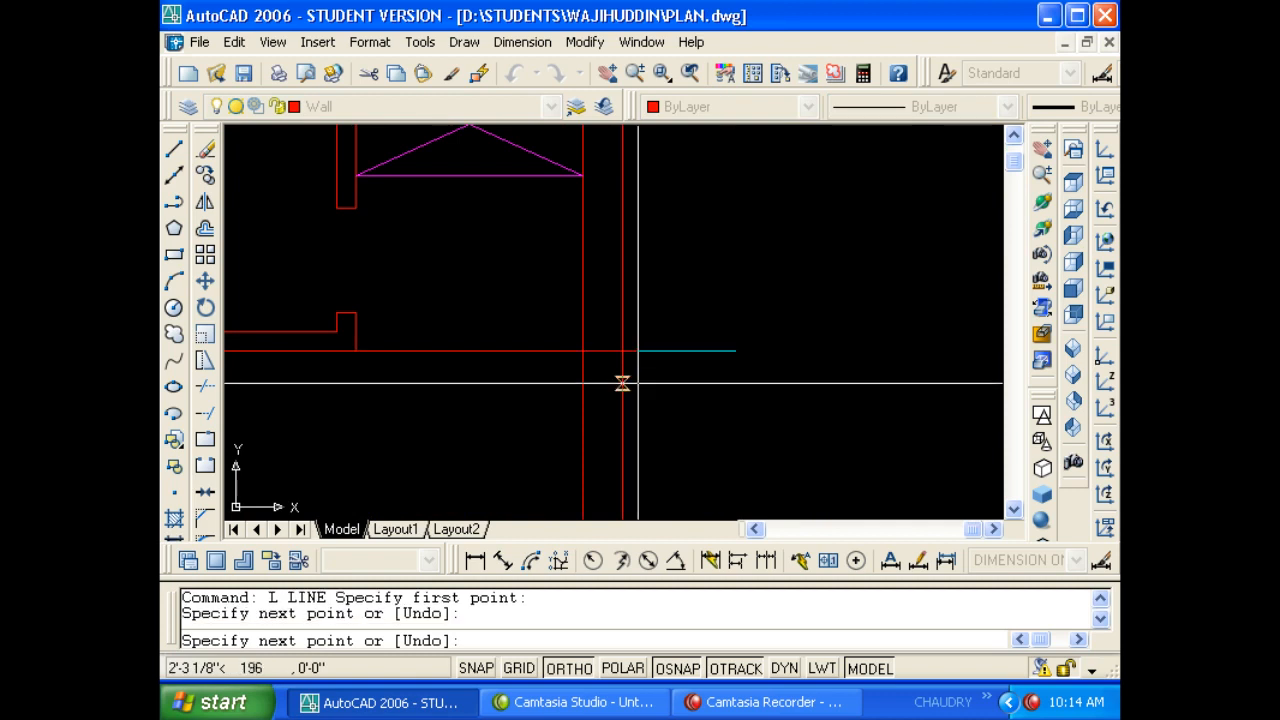
pyautogui.press('Escape')
# Move the horizontal line straight down, slightly below the servant bath's lower wall.
pyautogui.write('M')
pyautogui.press('Return')
pyautogui.click(682, 303)
pyautogui.click(658, 375)
pyautogui.press('Return')
pyautogui.click(735, 191)
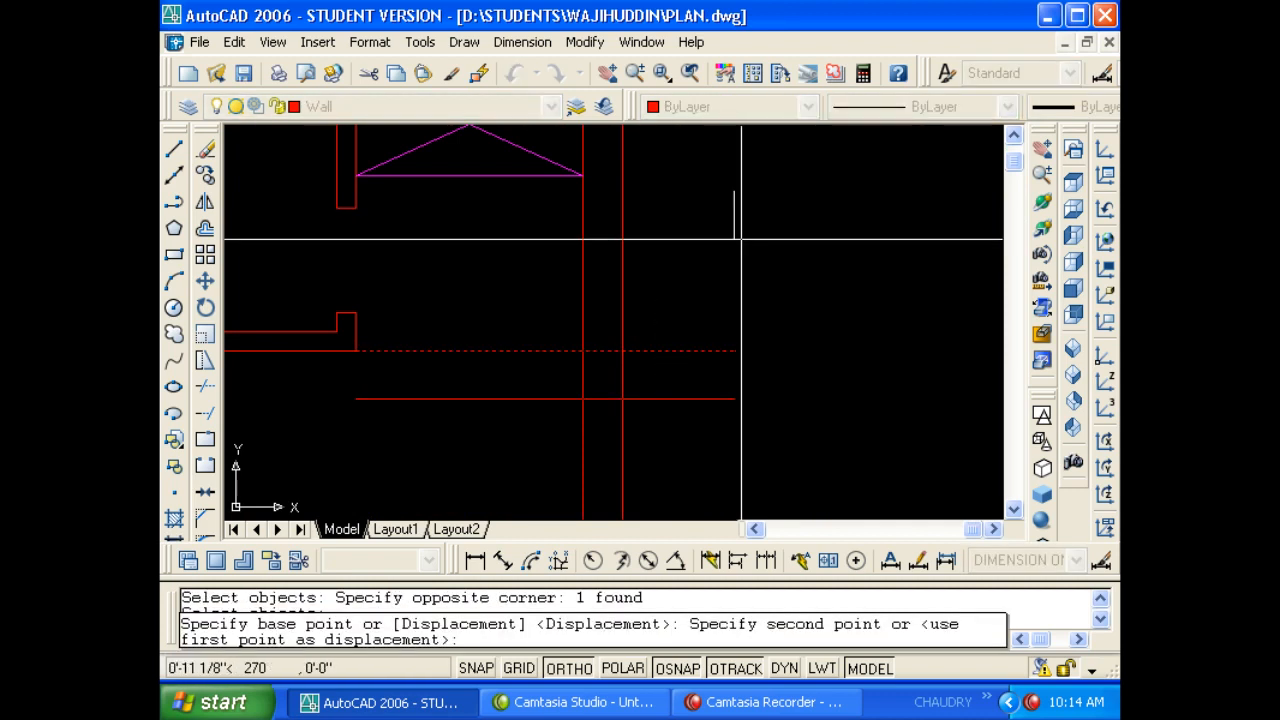
pyautogui.press('Return')
pyautogui.press('Escape')
pyautogui.press('Escape')
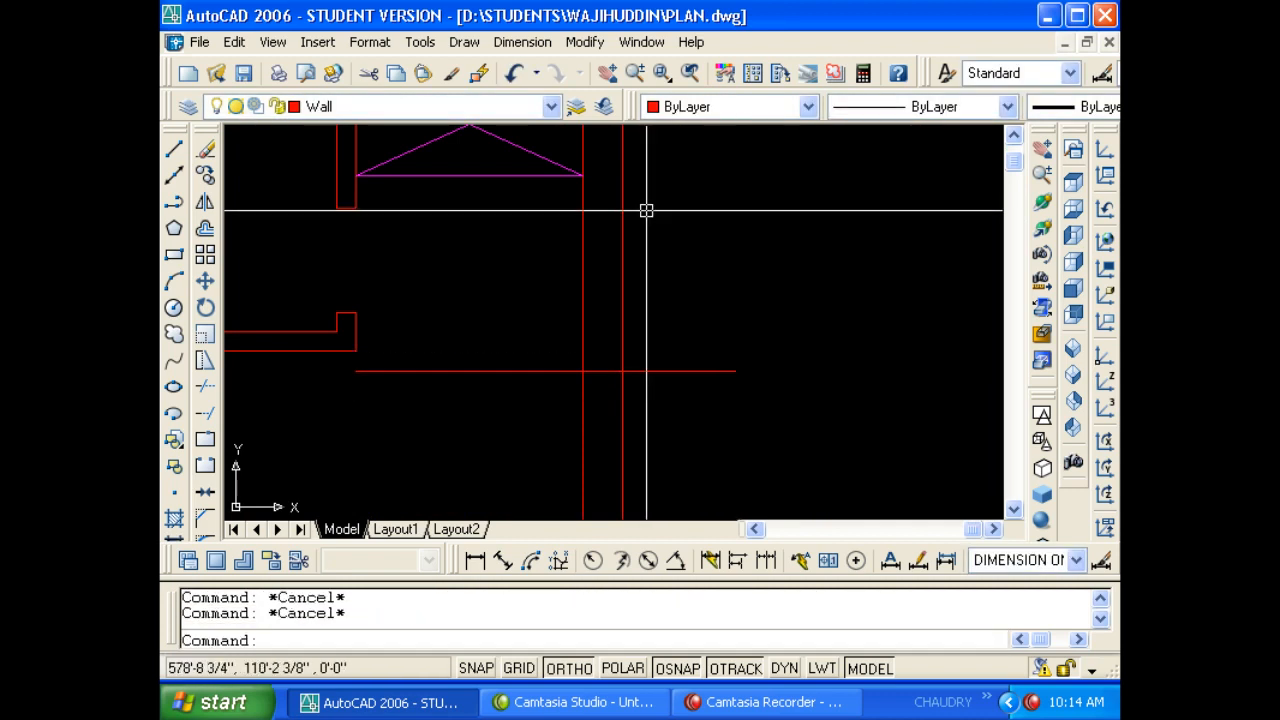
# Trim the horizontal line on both sides of the outer wall, leaving a short jamb line across it.
pyautogui.write('tr')
pyautogui.press('Return')
pyautogui.press('Return')
pyautogui.click(654, 371)
pyautogui.press('Escape')
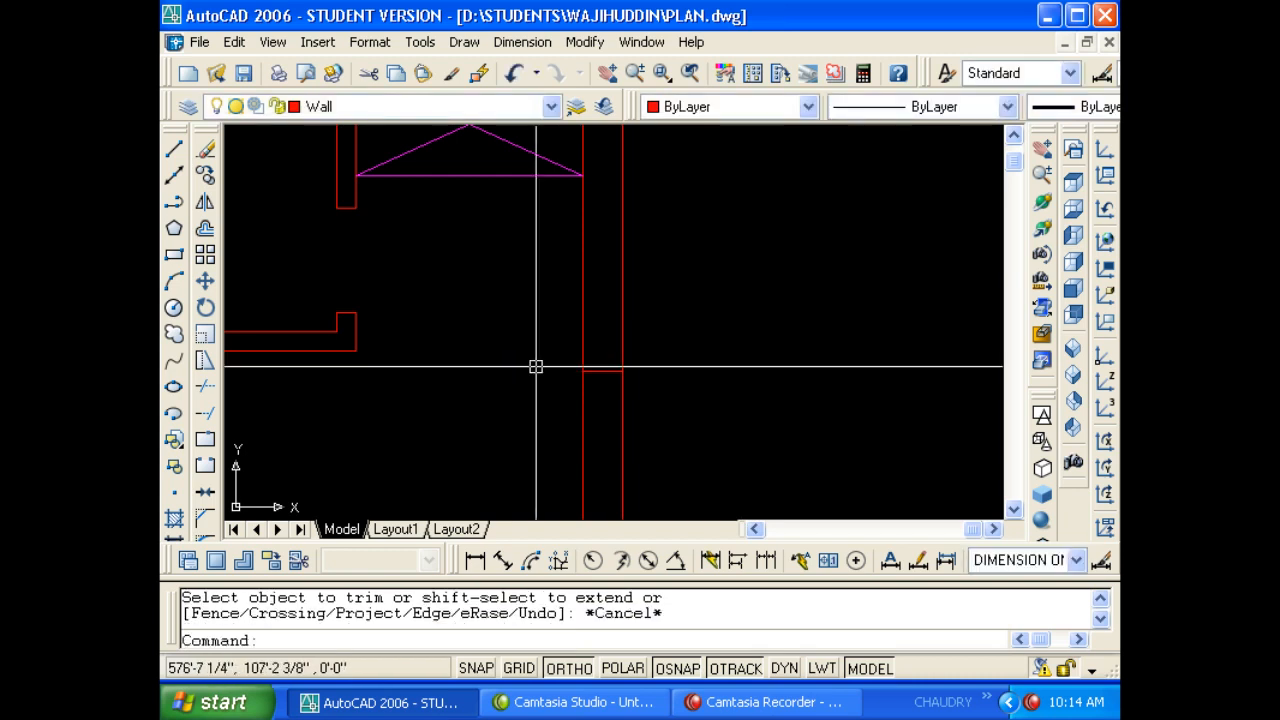
# Offset the short jamb line 3' upward and 3' downward within the servant room's outer side wall.
pyautogui.press('Escape')
pyautogui.write('O')
pyautogui.press('Return')
pyautogui.write("3'")
pyautogui.press('Return')
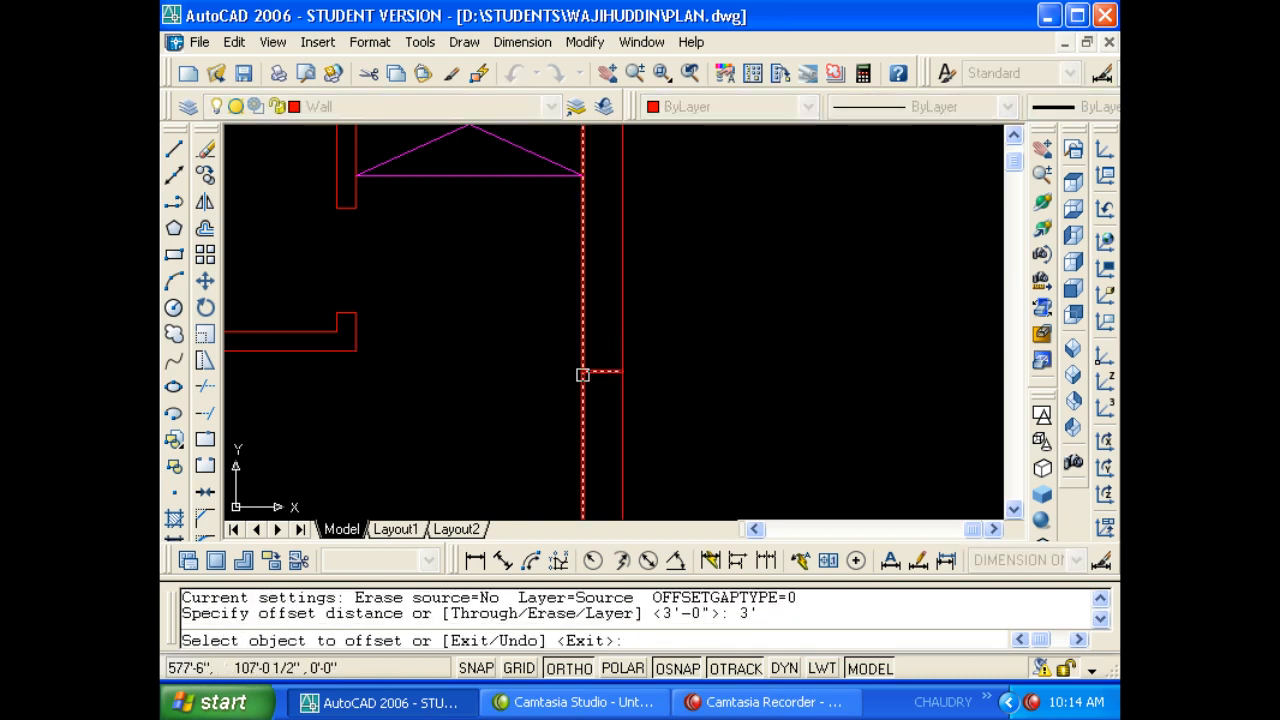
pyautogui.click(600, 371)
pyautogui.click(602, 345)
pyautogui.scroll(-2, 614, 314)
pyautogui.scroll(2, 612, 334)
pyautogui.click(611, 337)
pyautogui.click(614, 380)
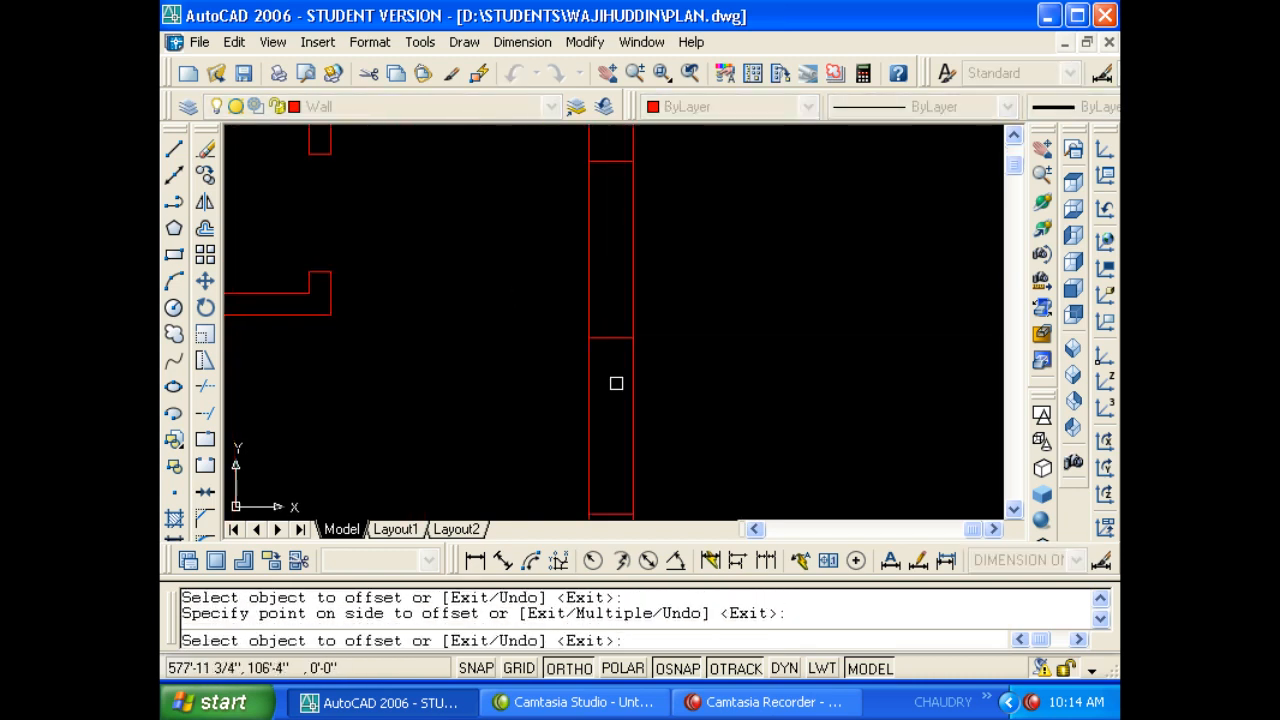
pyautogui.press('Escape')
pyautogui.press('Escape')
pyautogui.scroll(-3, 609, 246)
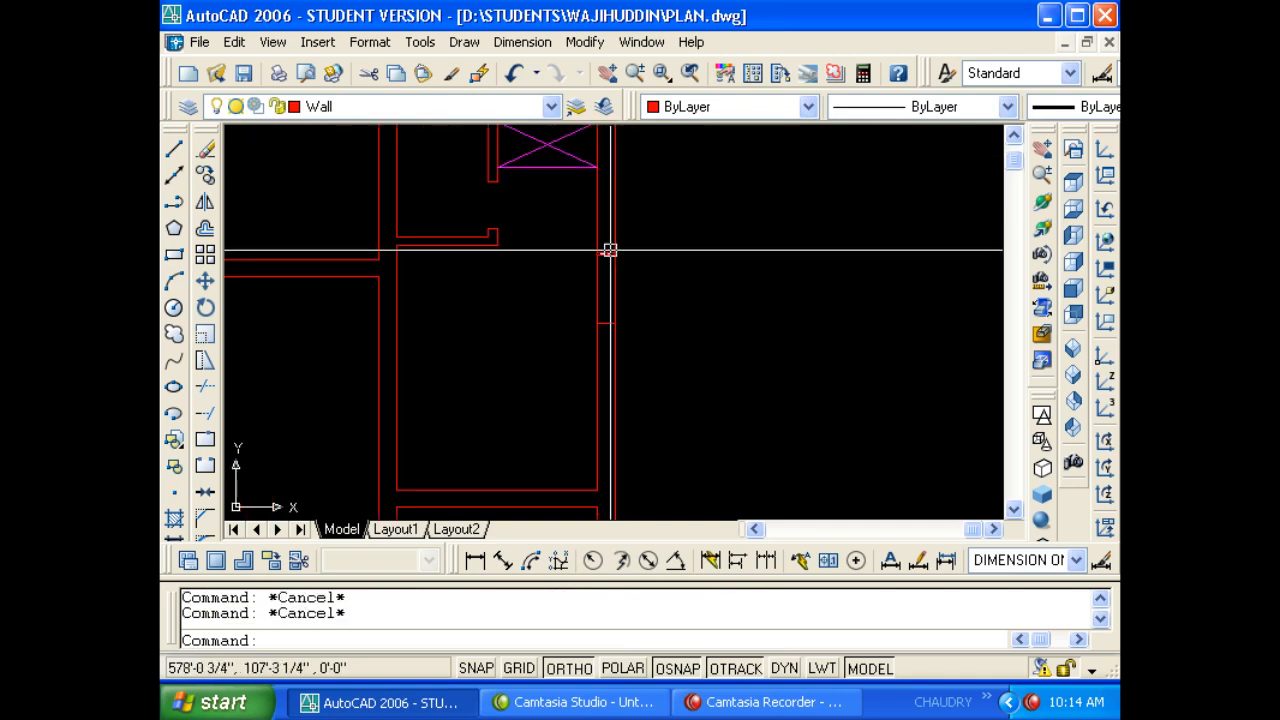
# Trim both outer side wall lines between the two jamb lines to open the servant room's doorway.
pyautogui.scroll(3, 637, 293)
pyautogui.write('TR')
pyautogui.press('Return')
pyautogui.press('Return')
pyautogui.click(654, 293)
pyautogui.click(556, 279)
pyautogui.press('Escape')
pyautogui.press('Escape')
# Examine the laundry's side door and kitchen door positions in the reference plan.
pyautogui.scroll(-2, 600, 277)
pyautogui.moveTo(594, 277); pyautogui.dragTo(700, 254, button='middle')
pyautogui.press('Escape')
pyautogui.scroll(-2, 630, 326)
pyautogui.moveTo(635, 321); pyautogui.dragTo(691, 280, button='middle')
pyautogui.scroll(3, 723, 357)
pyautogui.moveTo(723, 357); pyautogui.dragTo(727, 232, button='middle')
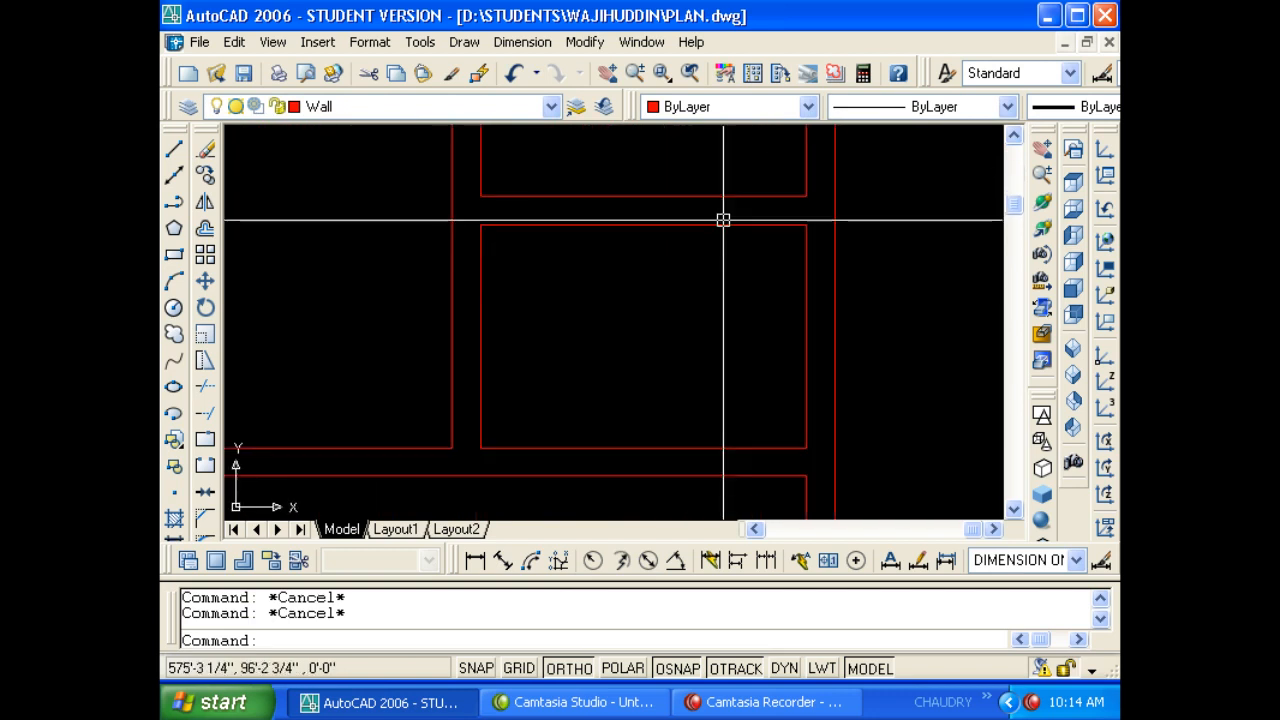
pyautogui.scroll(-2, 727, 308)
pyautogui.moveTo(727, 308); pyautogui.dragTo(711, 288, button='middle')
pyautogui.write('`')
pyautogui.scroll(-10, 742, 301)
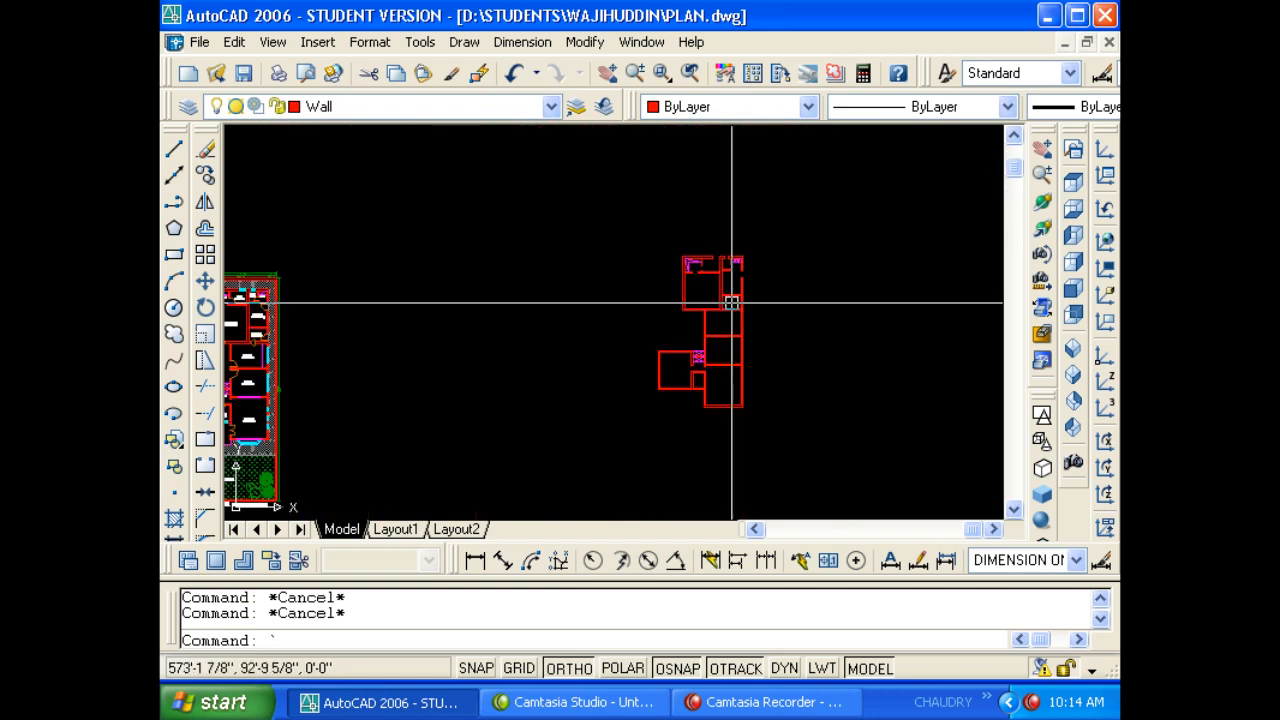
pyautogui.moveTo(354, 353); pyautogui.dragTo(474, 320, button='middle')
pyautogui.scroll(3, 392, 332)
pyautogui.moveTo(323, 343); pyautogui.dragTo(476, 439, button='middle')
pyautogui.moveTo(506, 289); pyautogui.dragTo(509, 327, button='middle')
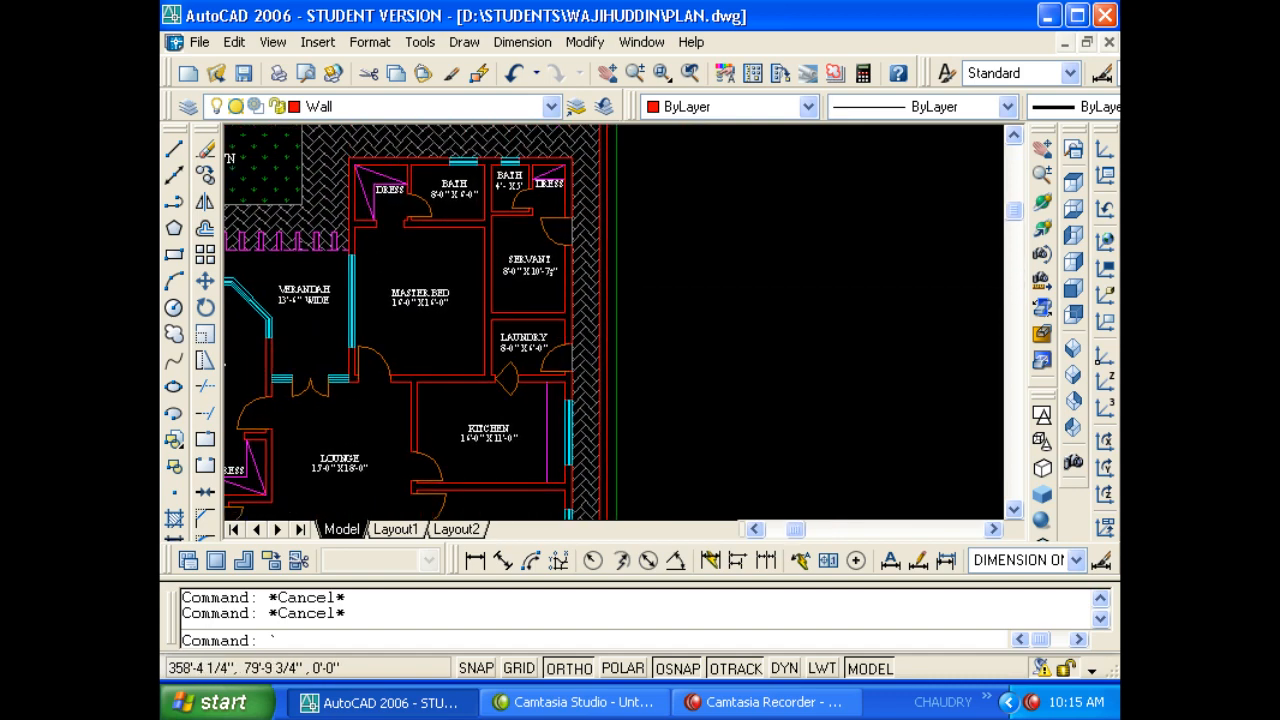
pyautogui.scroll(3, 552, 323)
pyautogui.moveTo(563, 374); pyautogui.dragTo(541, 306, button='middle')
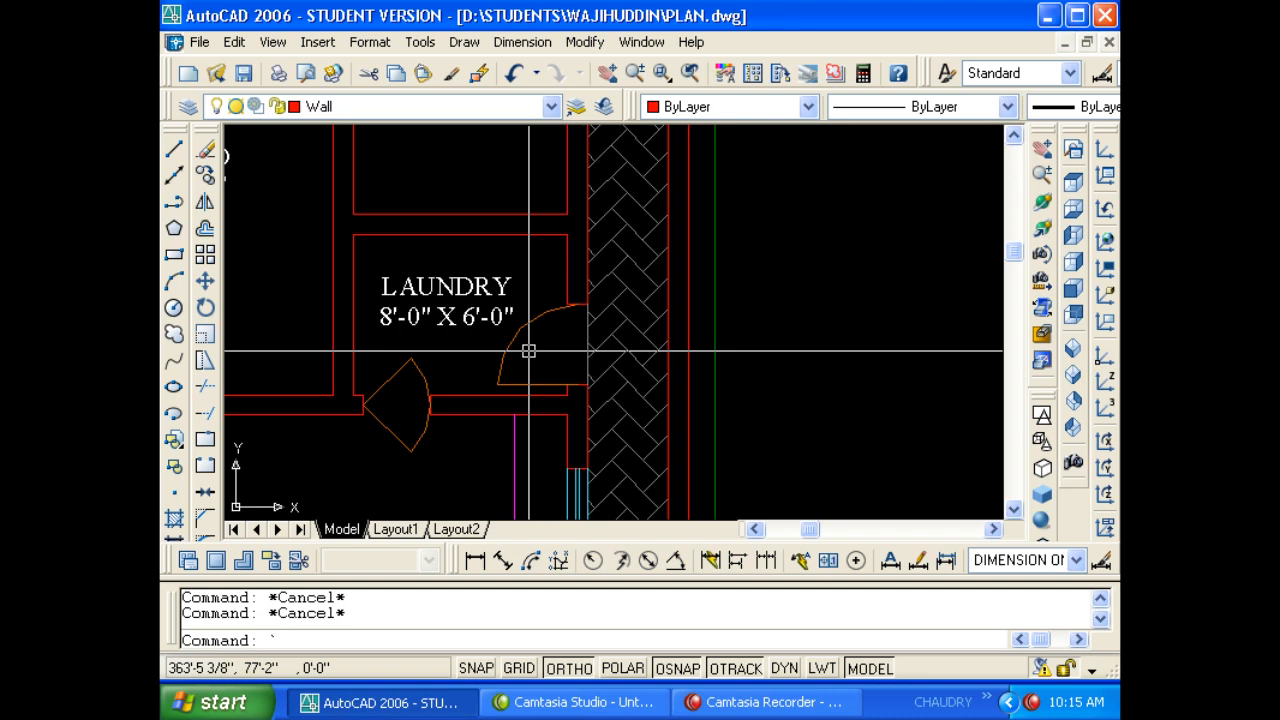
pyautogui.moveTo(463, 359); pyautogui.dragTo(416, 332, button='middle')
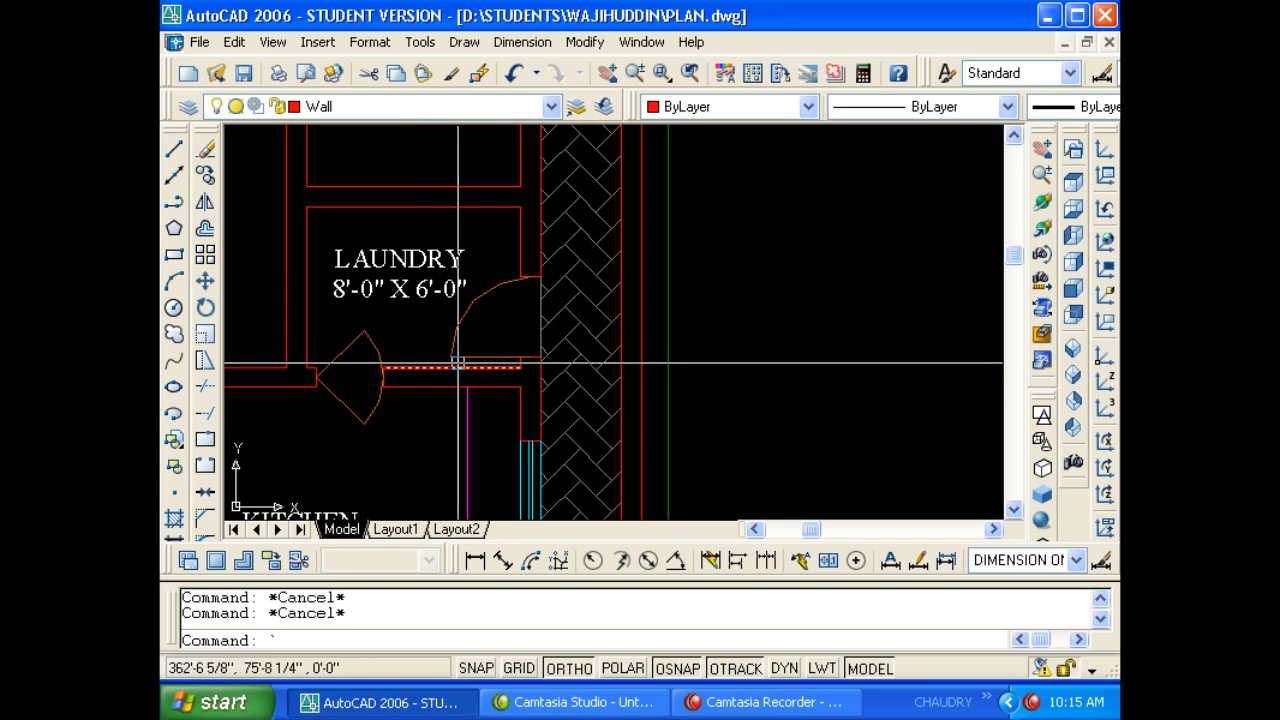
# Measure the laundry's side door opening in the reference plan with a vertical linear dimension.
pyautogui.press('Escape')
pyautogui.write('DLI')
pyautogui.press('Return')
pyautogui.scroll(3, 521, 362)
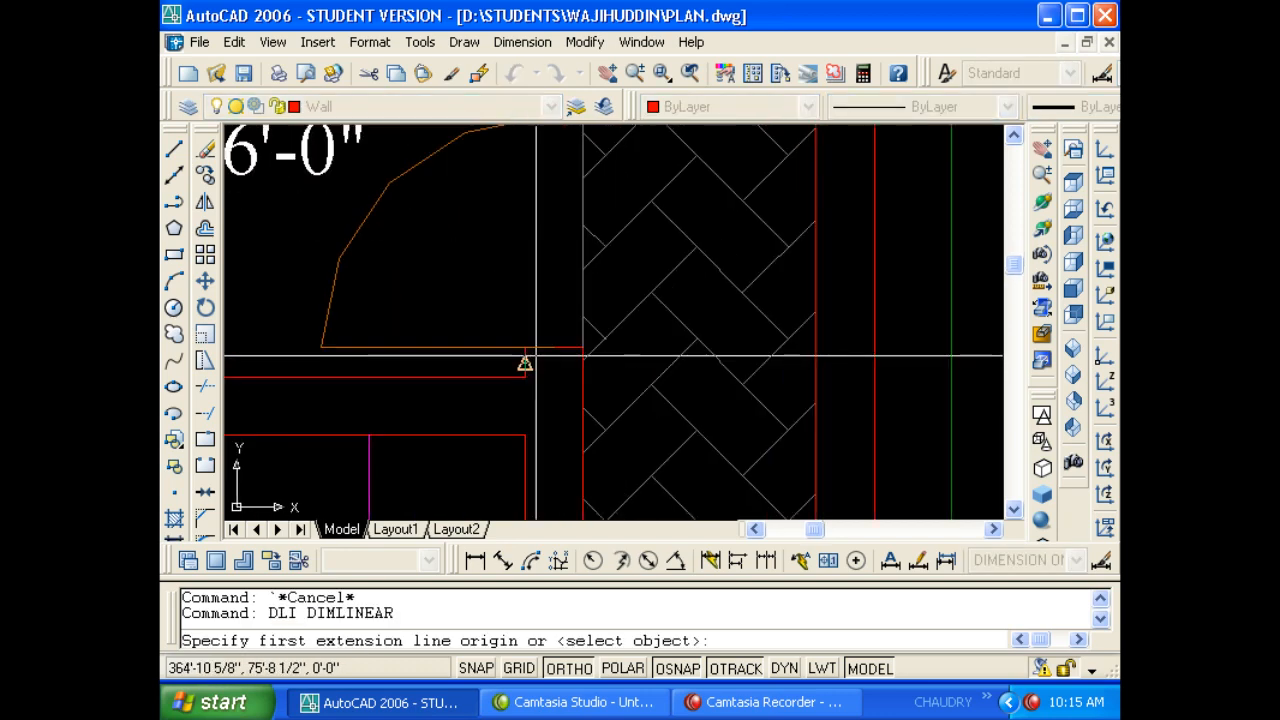
pyautogui.click(556, 343)
pyautogui.moveTo(556, 343); pyautogui.dragTo(522, 411, button='middle')
pyautogui.click(521, 177)
pyautogui.click(480, 217)
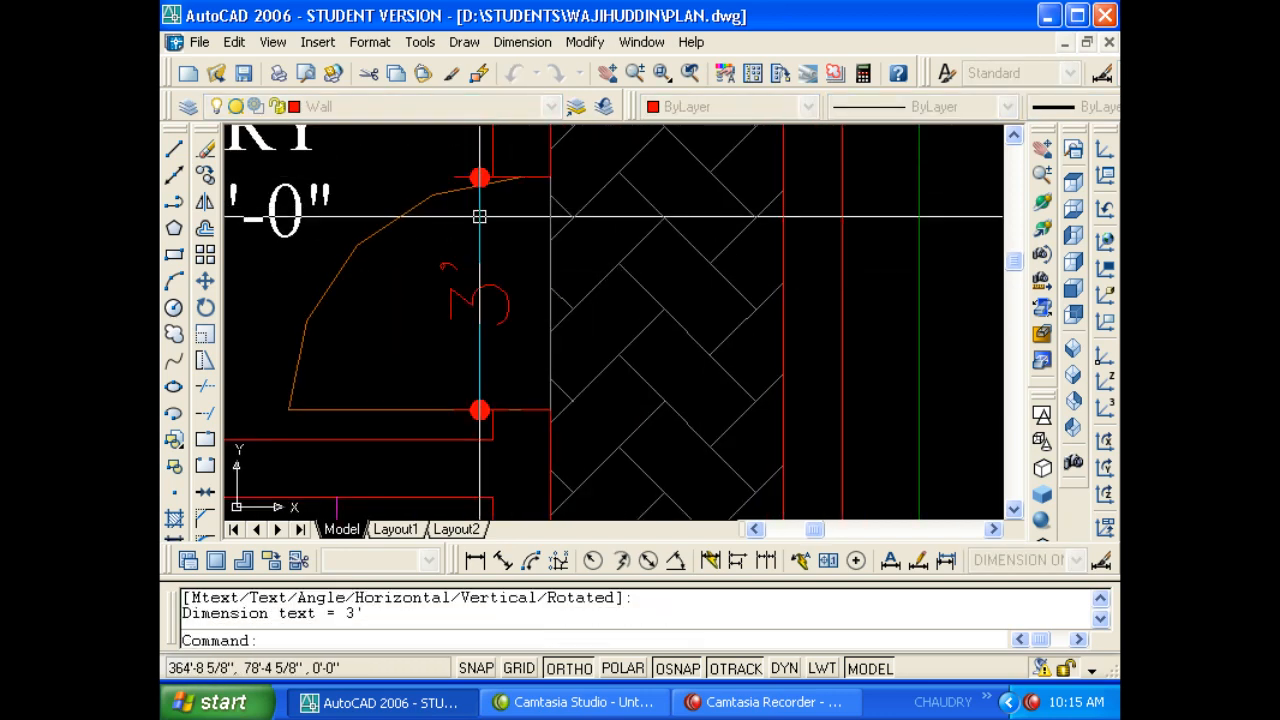
# Erase the temporary dimension from the laundry's side door in the reference plan.
pyautogui.press('Escape')
pyautogui.click(460, 250)
pyautogui.click(440, 286)
pyautogui.write('E')
pyautogui.press('Return')
pyautogui.press('Escape')
pyautogui.click(480, 291)
pyautogui.write('E')
pyautogui.press('Return')
pyautogui.press('Escape')
# Offset the redrawn laundry's upper inner wall line 4.5" downward.
pyautogui.scroll(-8, 434, 294)
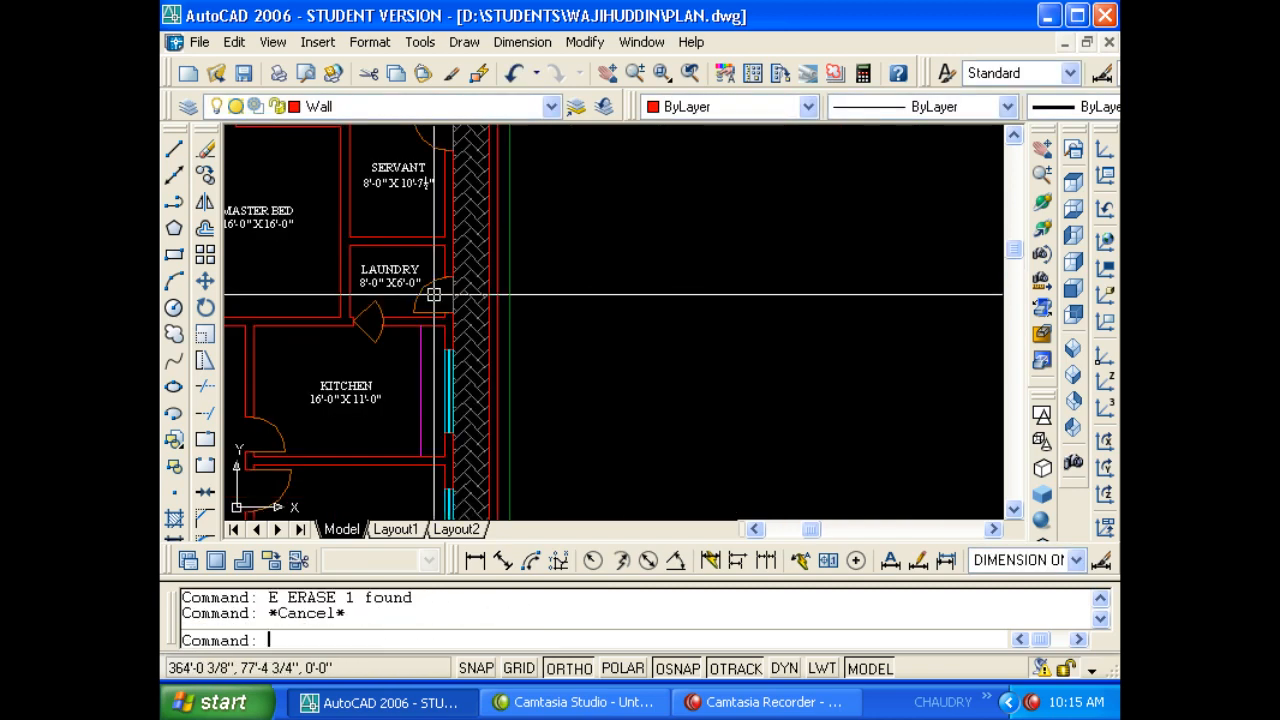
pyautogui.scroll(3, 738, 306)
pyautogui.moveTo(699, 284)
pyautogui.mouseDown(button='middle')
pyautogui.moveTo(689, 297)
pyautogui.moveTo(744, 354)
pyautogui.mouseUp(button='middle')
pyautogui.scroll(5, 514, 297)
pyautogui.moveTo(524, 292); pyautogui.dragTo(547, 394, button='middle')
pyautogui.press('Escape')
pyautogui.write('O')
pyautogui.press('Return')
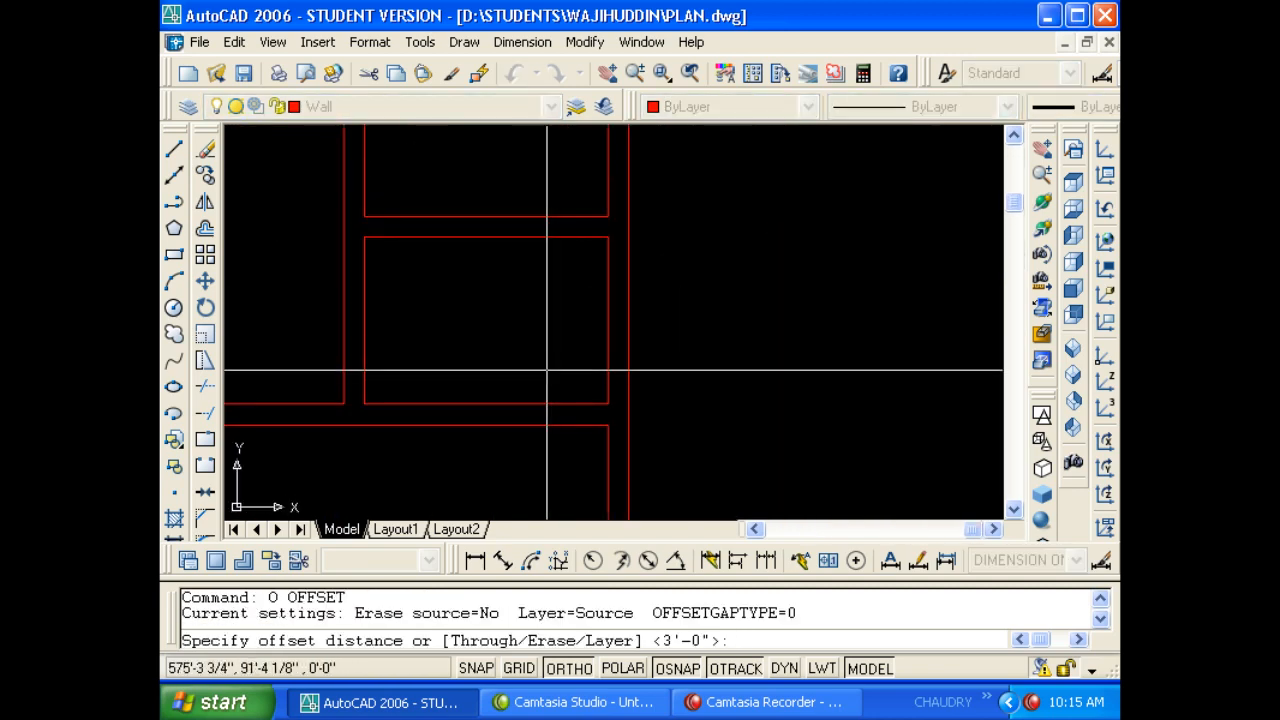
pyautogui.press('Escape')
pyautogui.write('O')
pyautogui.press('Return')
pyautogui.write('4.5')
pyautogui.press('Return')
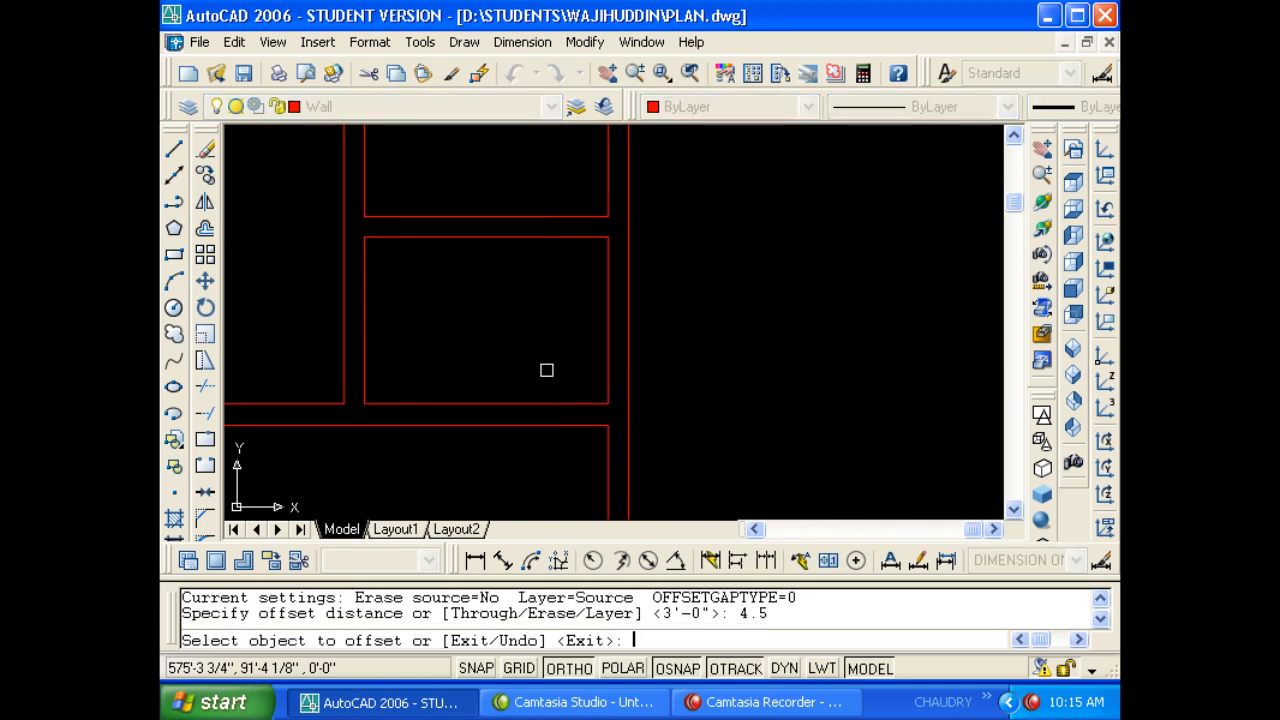
pyautogui.click(575, 241)
pyautogui.click(586, 297)
pyautogui.press('Escape')
pyautogui.press('Escape')
# Extend the offset line below the laundry's upper wall to the outer side wall line.
pyautogui.write('ex')
pyautogui.press('Return')
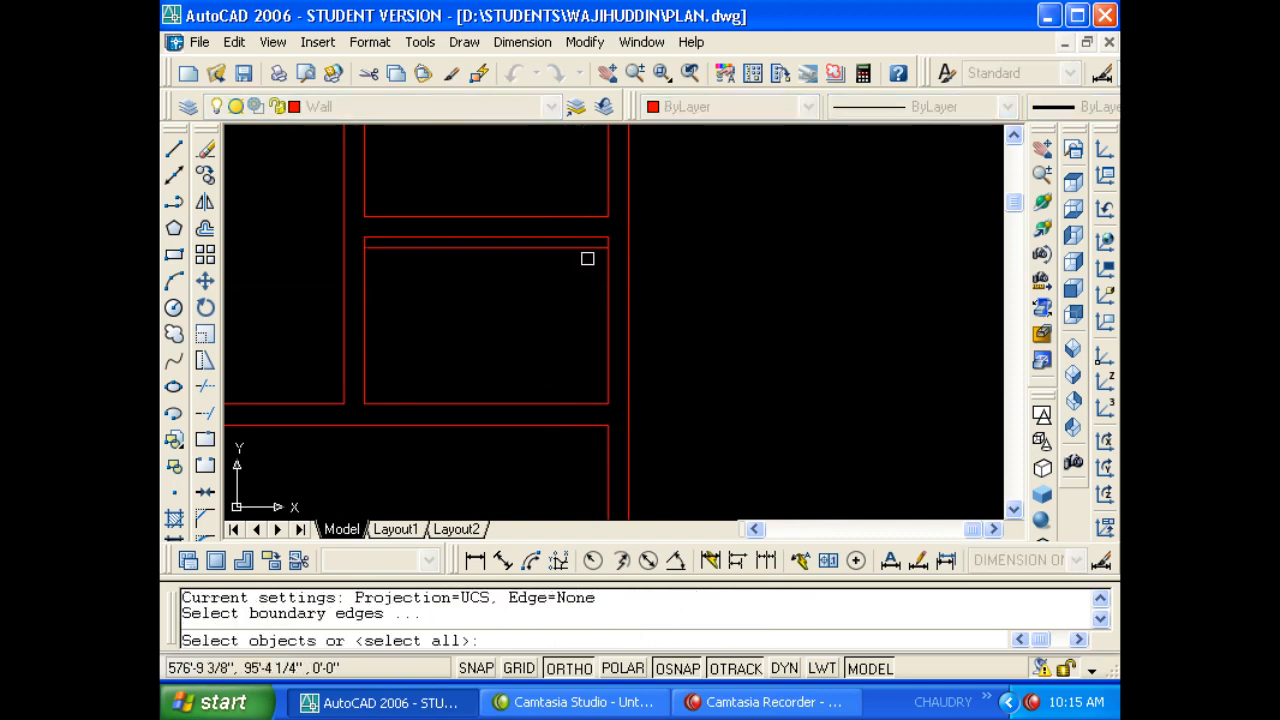
pyautogui.press('Return')
pyautogui.click(584, 252)
pyautogui.press('Escape')
pyautogui.press('Escape')
pyautogui.press('Escape')
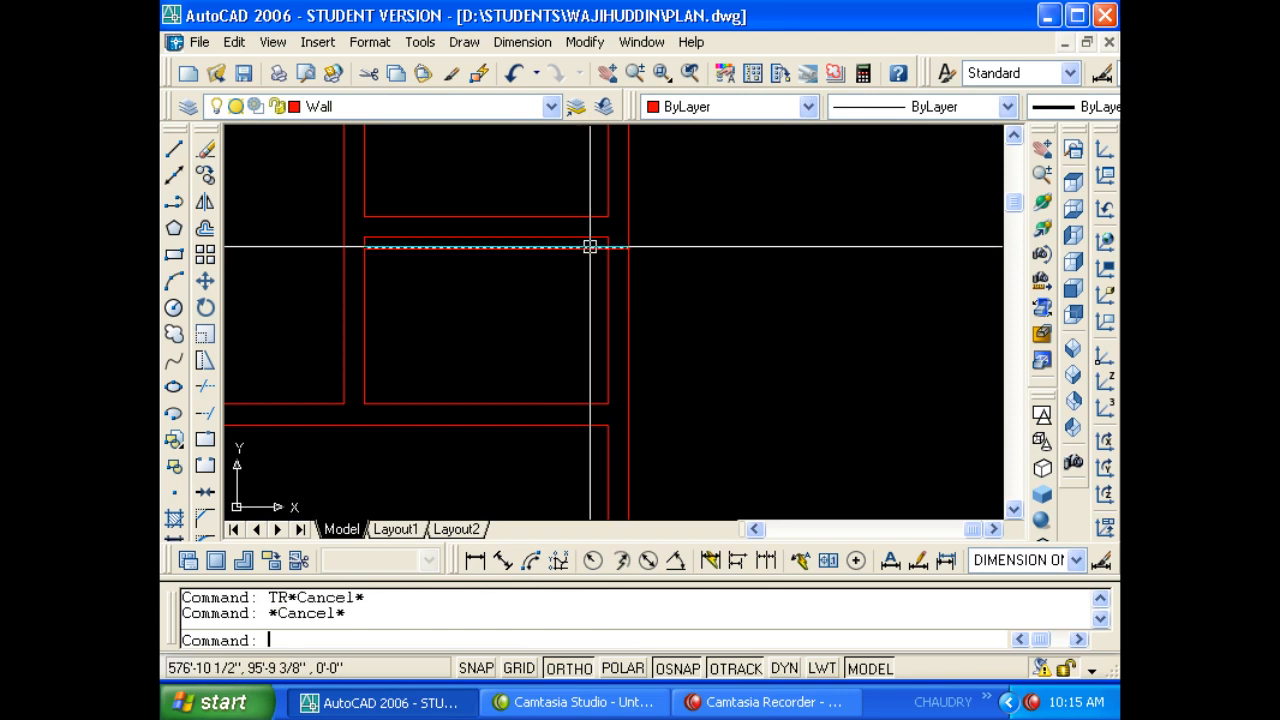
# Erase the extended line below the laundry's upper wall.
pyautogui.click(585, 246)
pyautogui.write('E')
pyautogui.press('Return')
pyautogui.press('Escape')
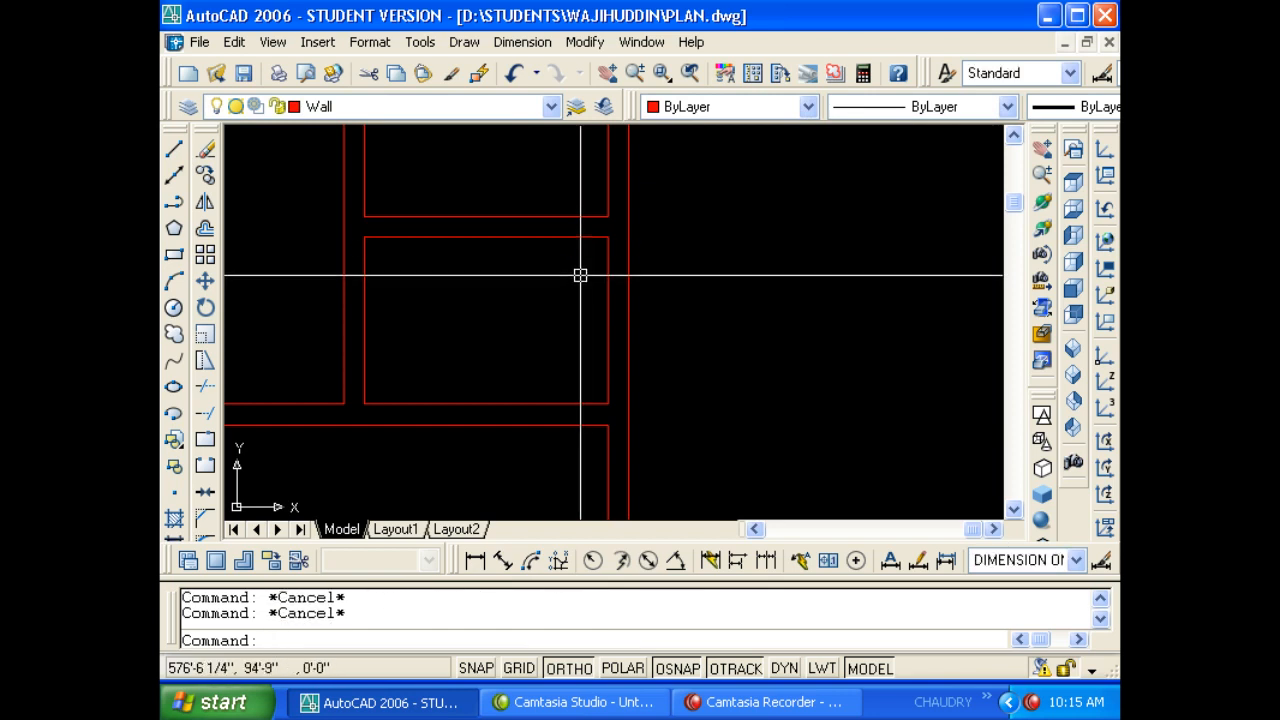
# Offset the laundry's lower inner wall line 4.5" upward.
pyautogui.write('O')
pyautogui.press('Return')
pyautogui.write('4.5')
pyautogui.press('Return')
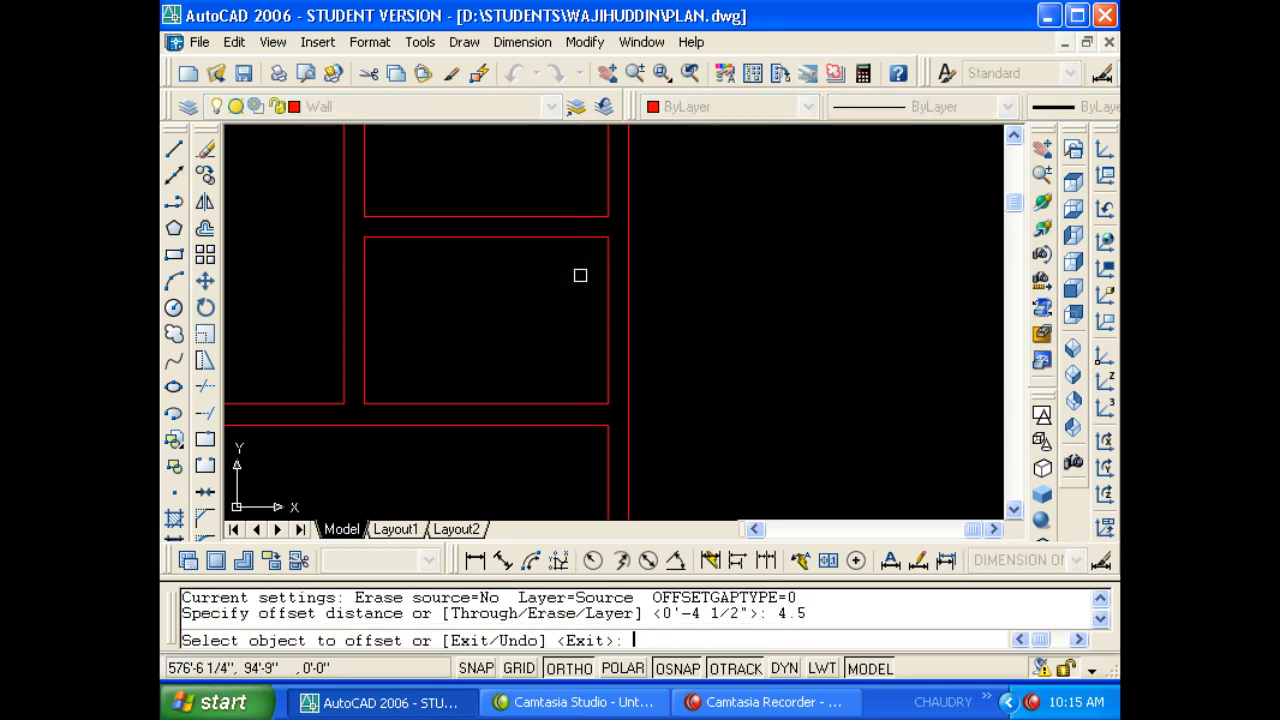
pyautogui.click(614, 388)
pyautogui.click(572, 374)
pyautogui.press('Escape')
pyautogui.press('Escape')
pyautogui.write('ER')
pyautogui.press('Escape')
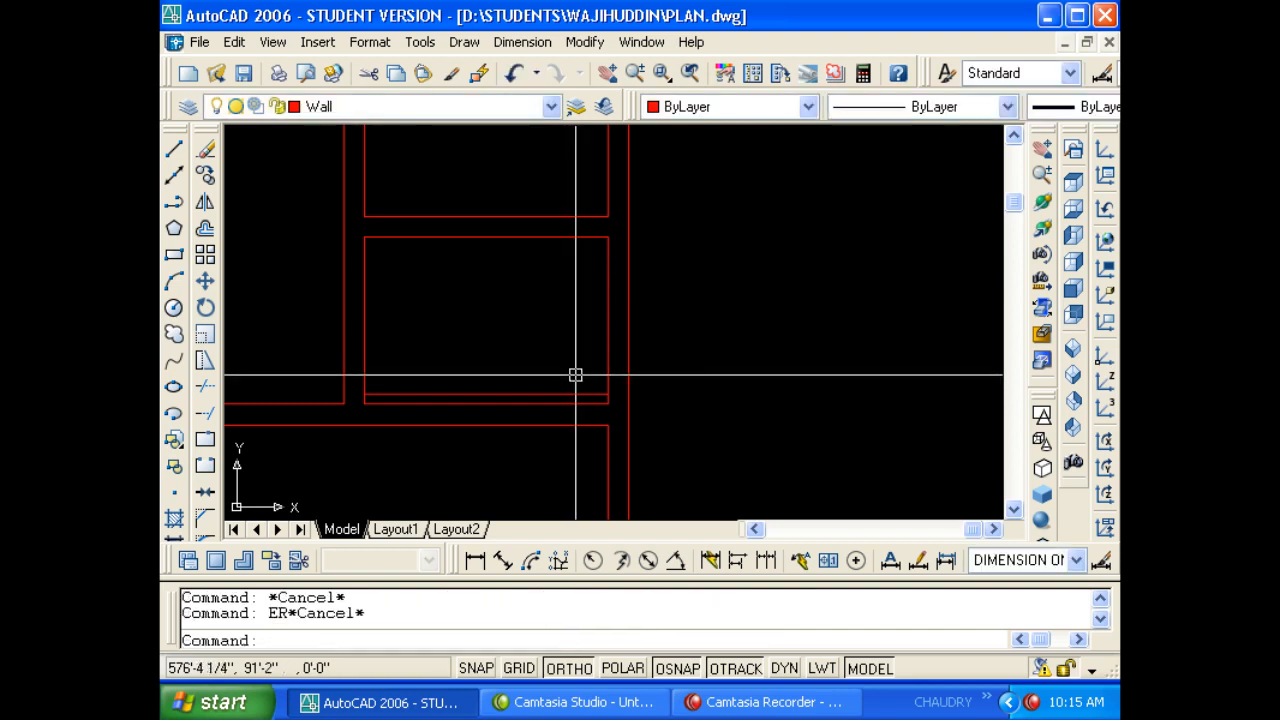
pyautogui.write('TR')
pyautogui.press('Return')
pyautogui.click(587, 401)
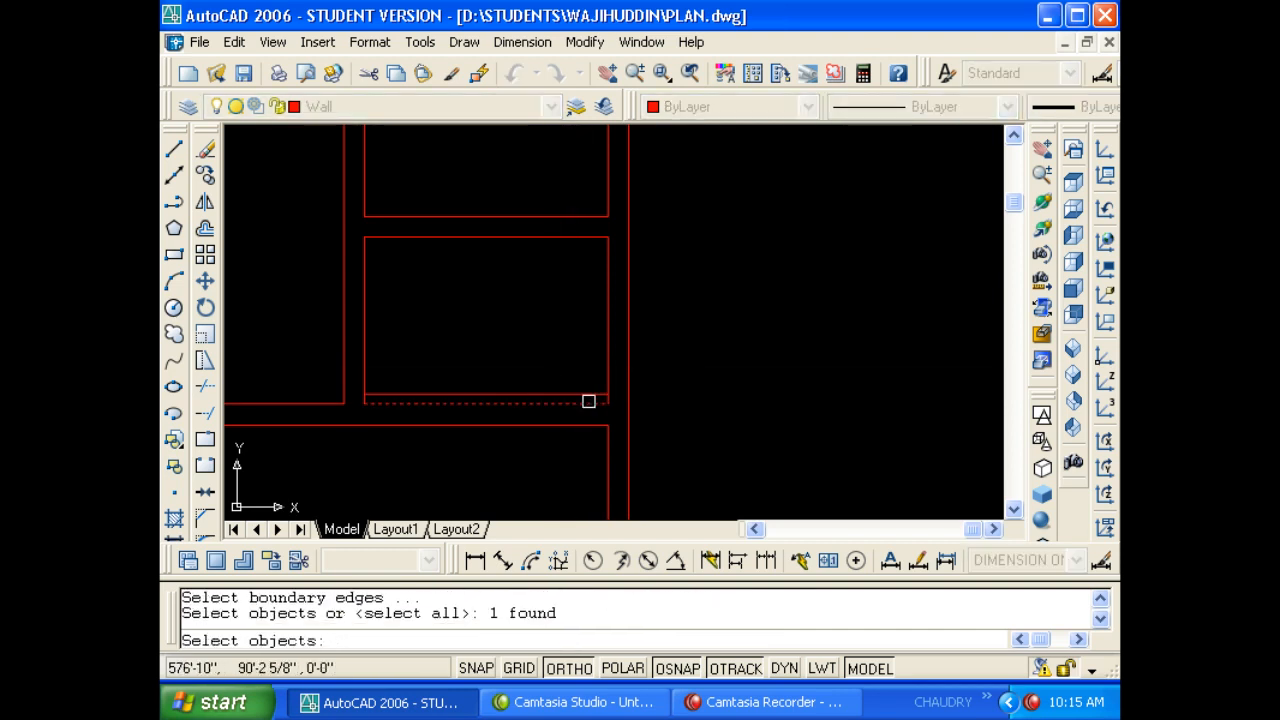
pyautogui.press('Escape')
# Extend the offset line above the laundry's lower wall to the outer side wall line.
pyautogui.write('TR')
pyautogui.press('Return')
pyautogui.press('Return')
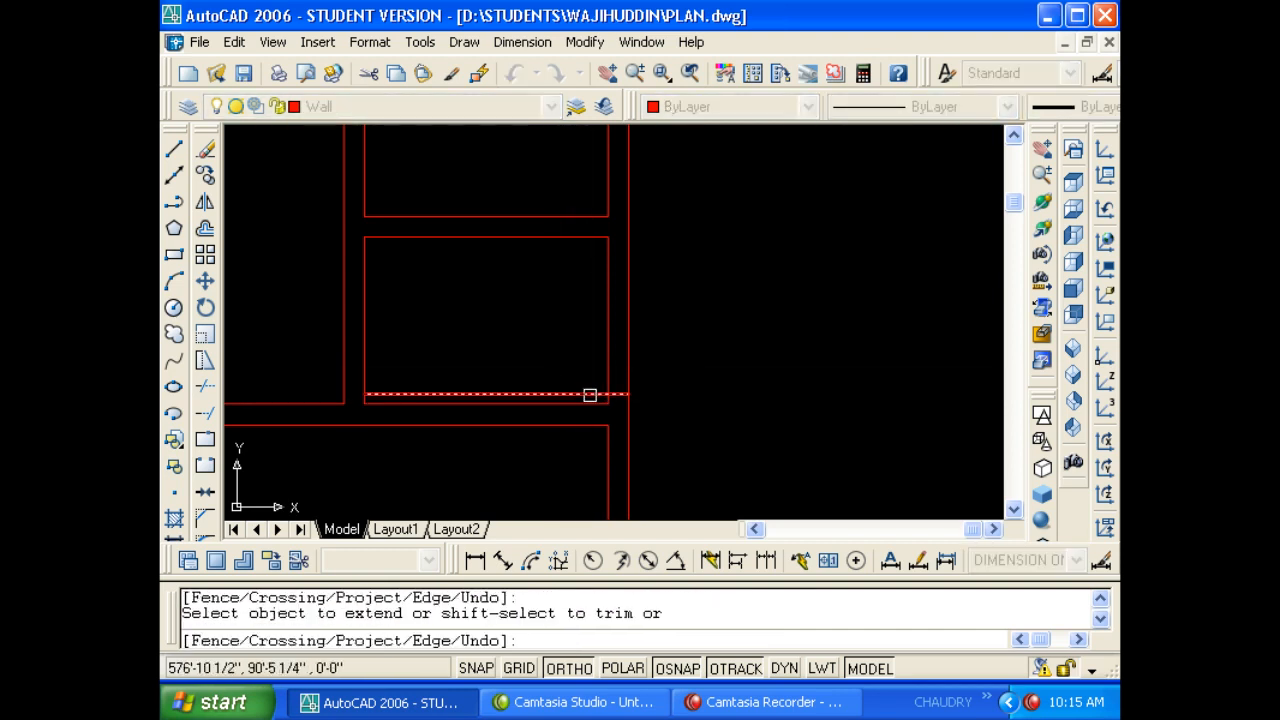
pyautogui.press('Escape')
pyautogui.press('Escape')
# Trim the extended line inside the laundry, leaving a short jamb line across the outer side wall.
pyautogui.write('TR')
pyautogui.press('Escape')
pyautogui.press('Return')
pyautogui.press('Return')
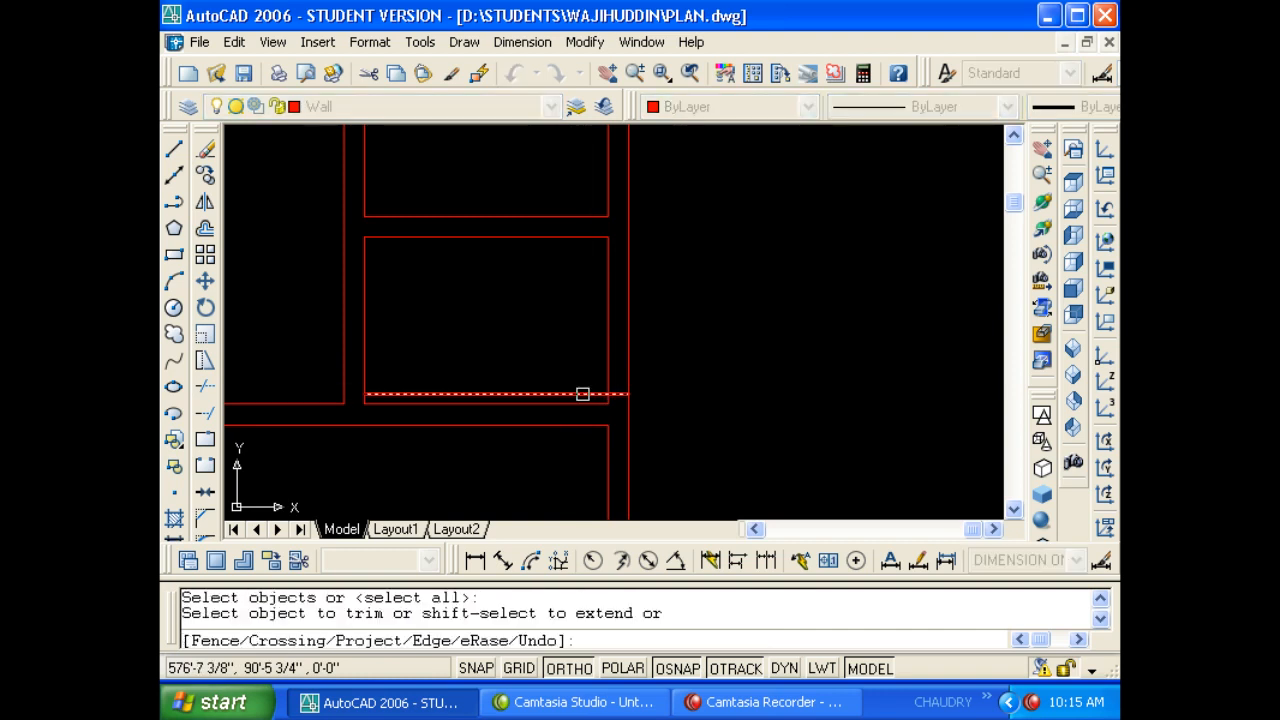
pyautogui.press('Escape')
# Offset the laundry's short jamb line 3' upward within the outer side wall.
pyautogui.write('O')
pyautogui.press('Return')
pyautogui.write('3')
pyautogui.press('Return')
pyautogui.scroll(3, 574, 391)
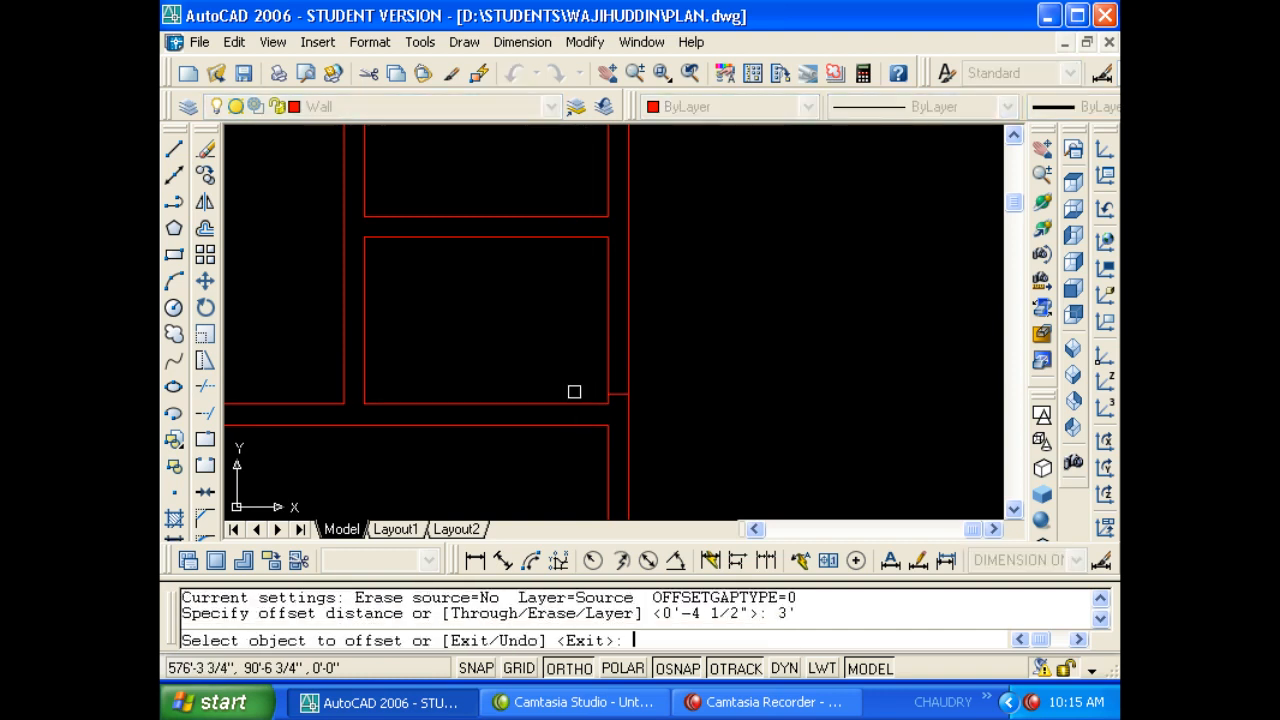
pyautogui.click(620, 391)
pyautogui.click(600, 386)
pyautogui.press('Escape')
pyautogui.press('Escape')
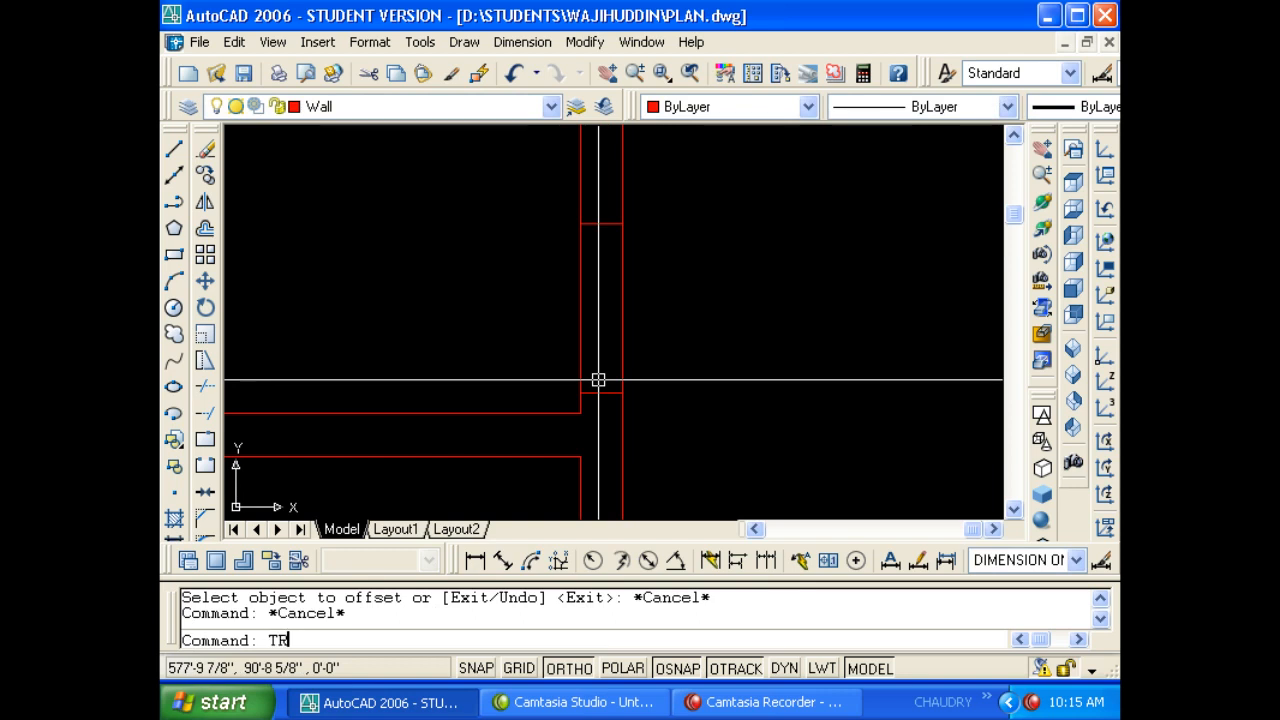
# Trim both outer side wall lines between the jamb lines to open the laundry's side doorway.
pyautogui.press('Return')
pyautogui.press('Return')
pyautogui.click(676, 342)
pyautogui.click(517, 318)
pyautogui.press('Escape')
# Offset the laundry's left inner wall line 4.5" to the right, into the room.
pyautogui.scroll(-5, 663, 355)
pyautogui.scroll(2, 436, 380)
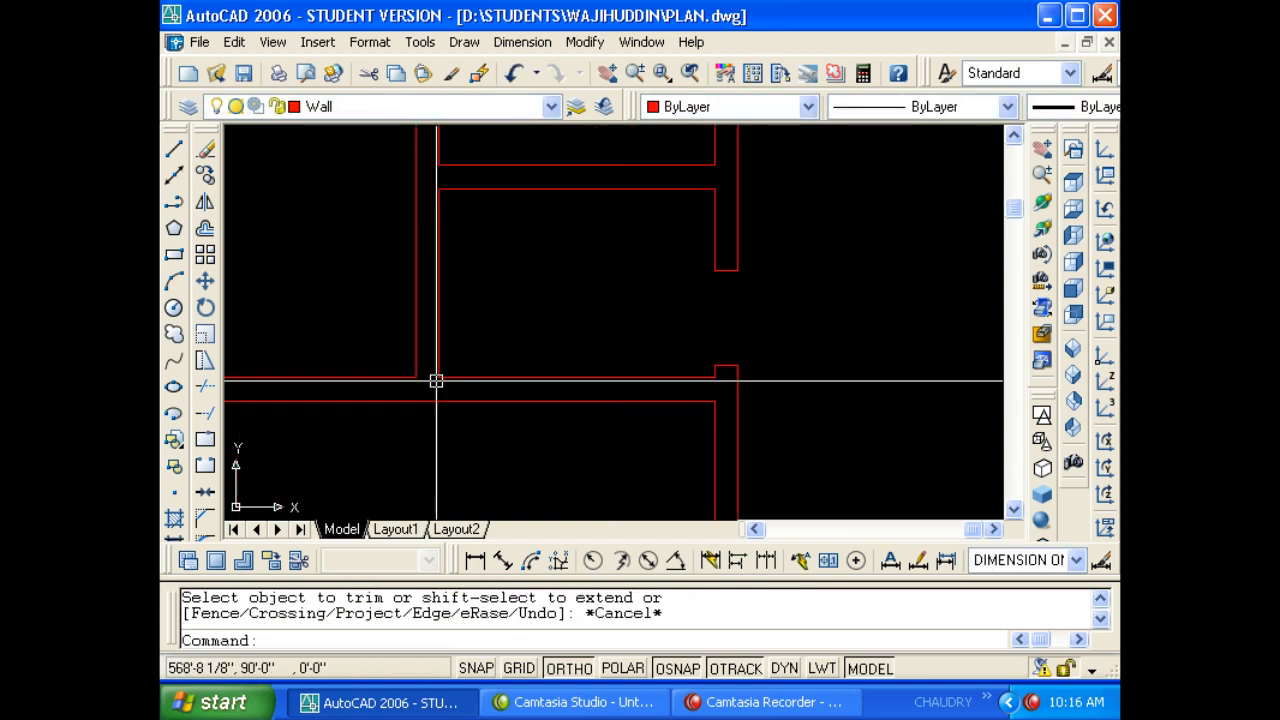
pyautogui.press('Escape')
pyautogui.press('Escape')
pyautogui.scroll(2, 436, 380)
pyautogui.write('o')
pyautogui.press('Return')
pyautogui.write('4.')
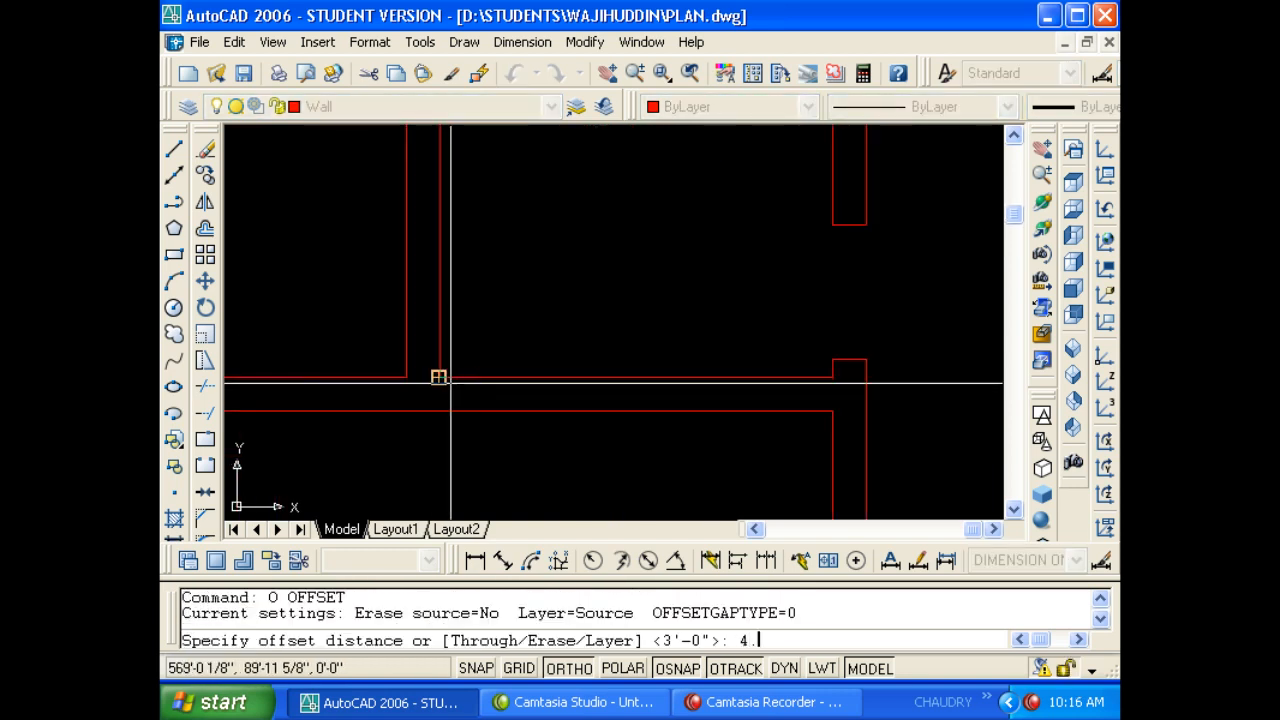
pyautogui.write('5')
pyautogui.press('Return')
pyautogui.click(446, 352)
pyautogui.click(460, 357)
pyautogui.press('Escape')
# Extend the offset vertical line down to the kitchen's upper wall line.
pyautogui.write('EX')
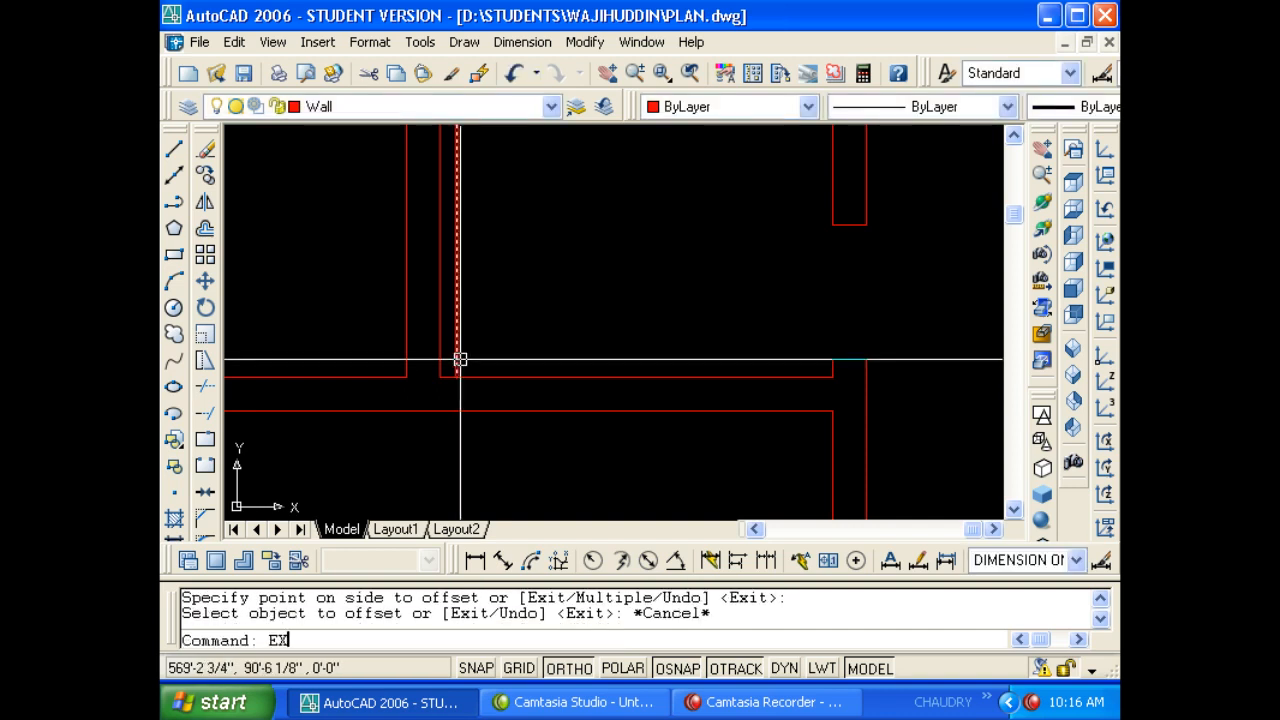
pyautogui.press('Return')
pyautogui.press('Return')
pyautogui.click(460, 361)
pyautogui.press('Escape')
pyautogui.press('Escape')
# Trim the vertical line inside the laundry, leaving a short jamb across the laundry-kitchen wall.
pyautogui.write('TR')
pyautogui.press('Return')
pyautogui.press('Return')
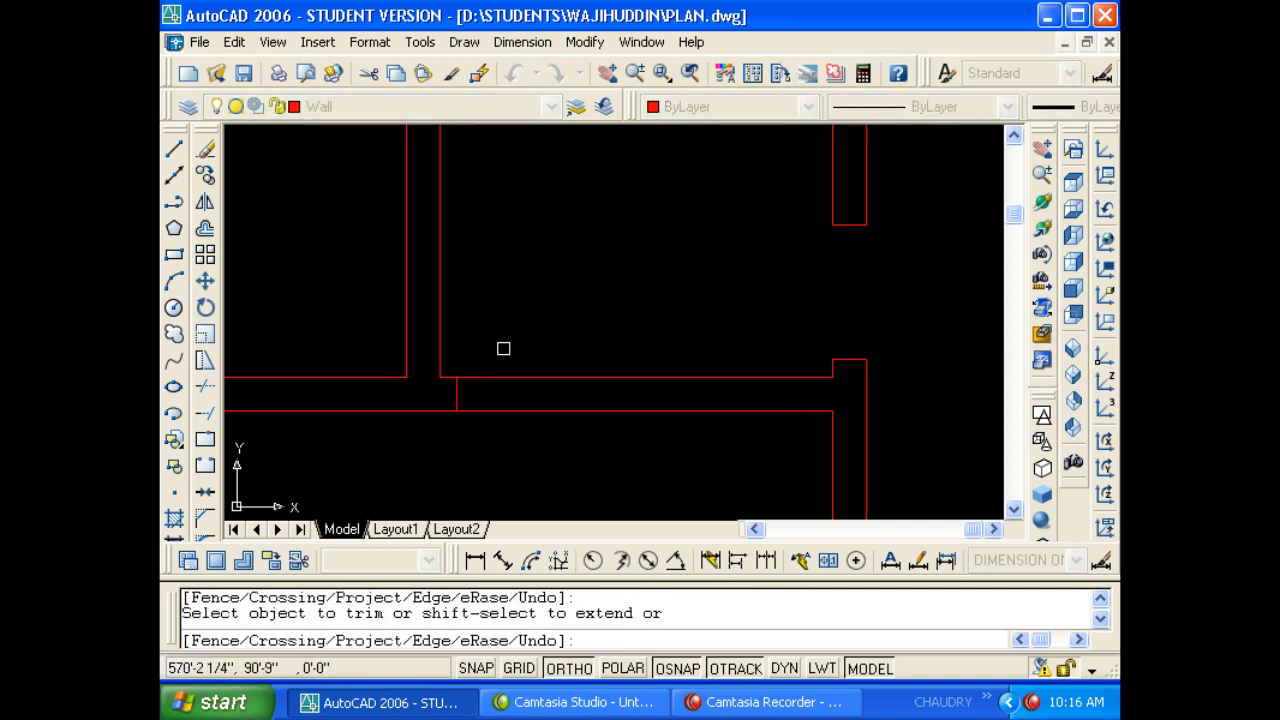
pyautogui.scroll(-5, 536, 350)
pyautogui.moveTo(529, 406); pyautogui.dragTo(571, 309, button='middle')
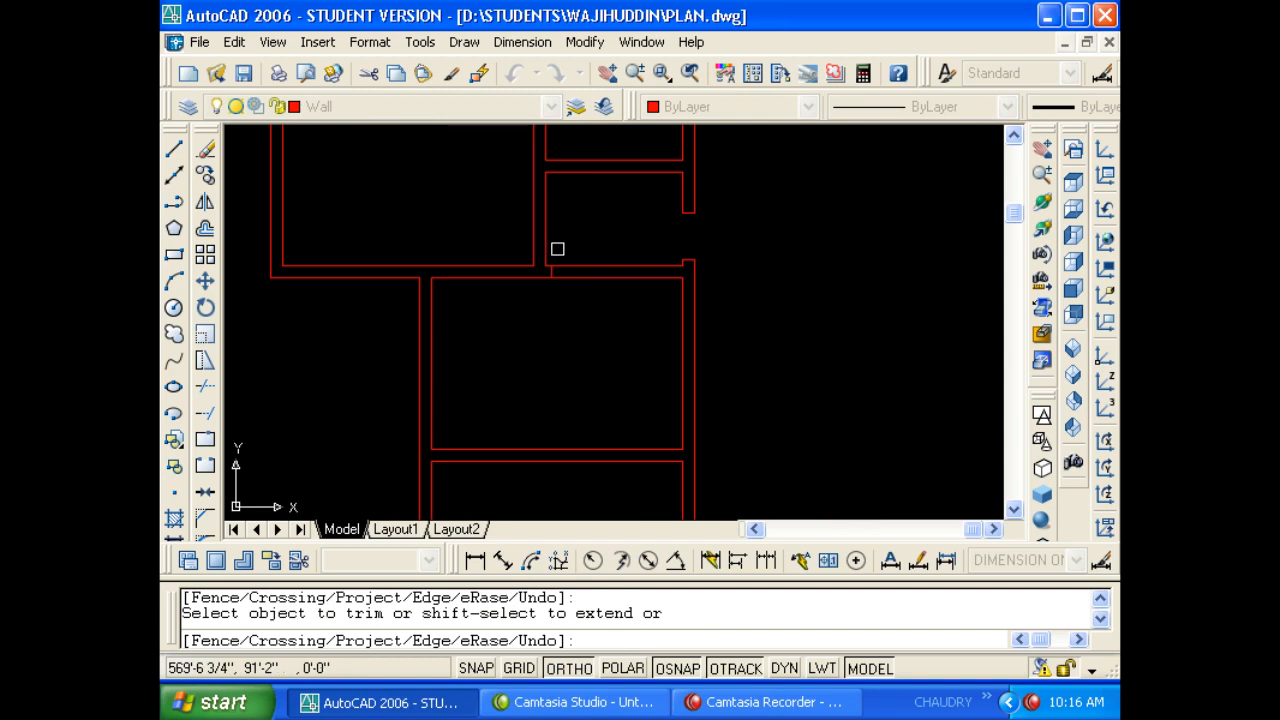
pyautogui.press('Escape')
pyautogui.write('O')
pyautogui.press('Return')
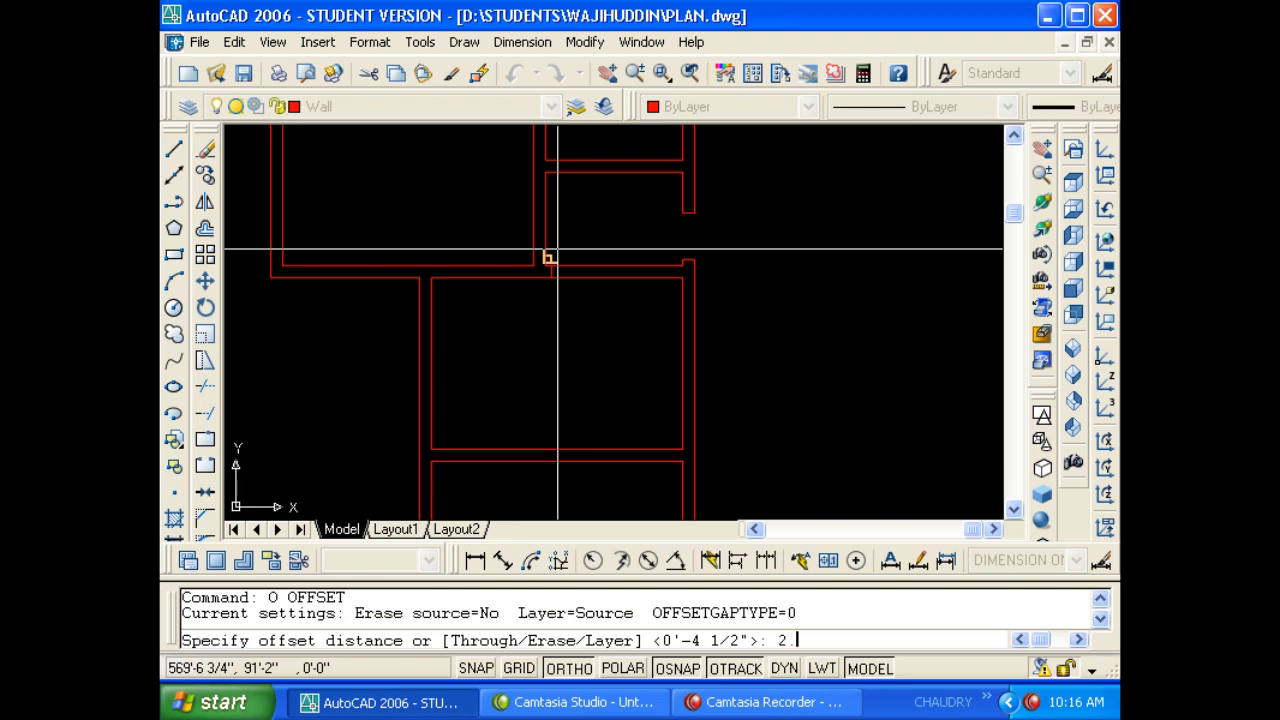
pyautogui.press('Escape')
pyautogui.write('O')
pyautogui.press('Return')
pyautogui.write("2.5'.")
pyautogui.press('Return')
pyautogui.press('Escape')
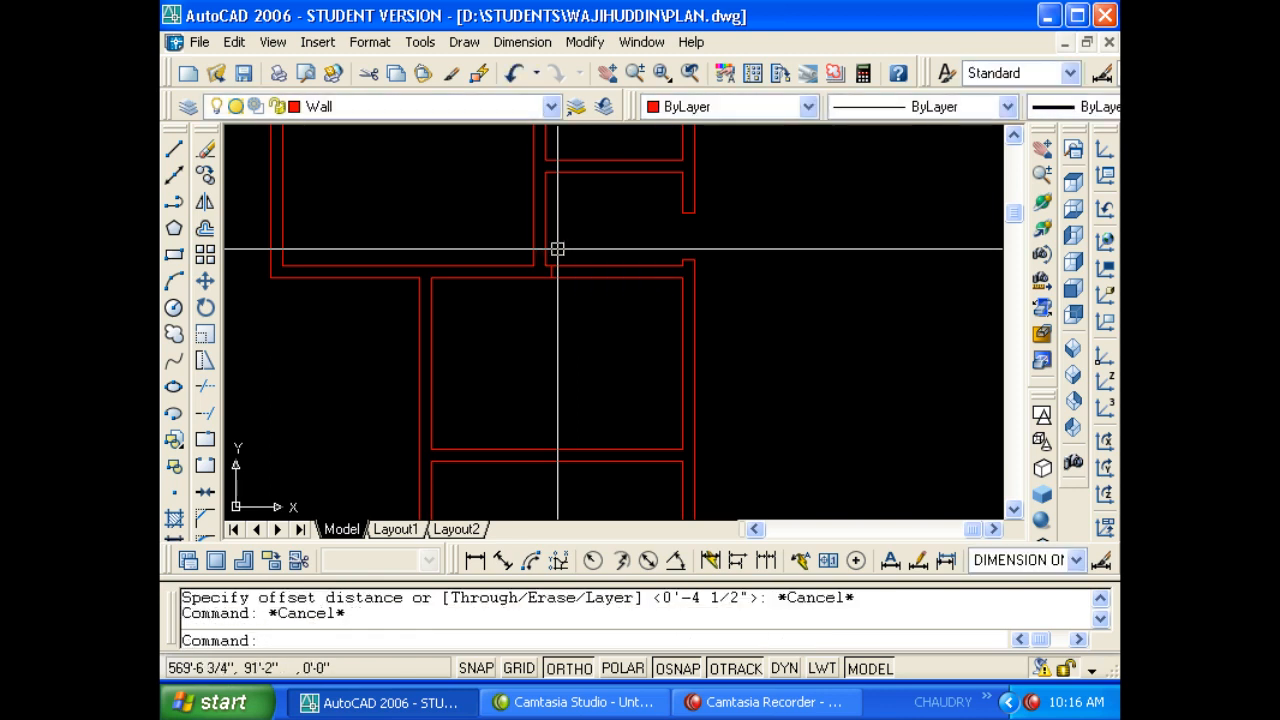
# Offset the short jamb line in the laundry-kitchen wall 2.5' to the right.
pyautogui.write('O')
pyautogui.press('Return')
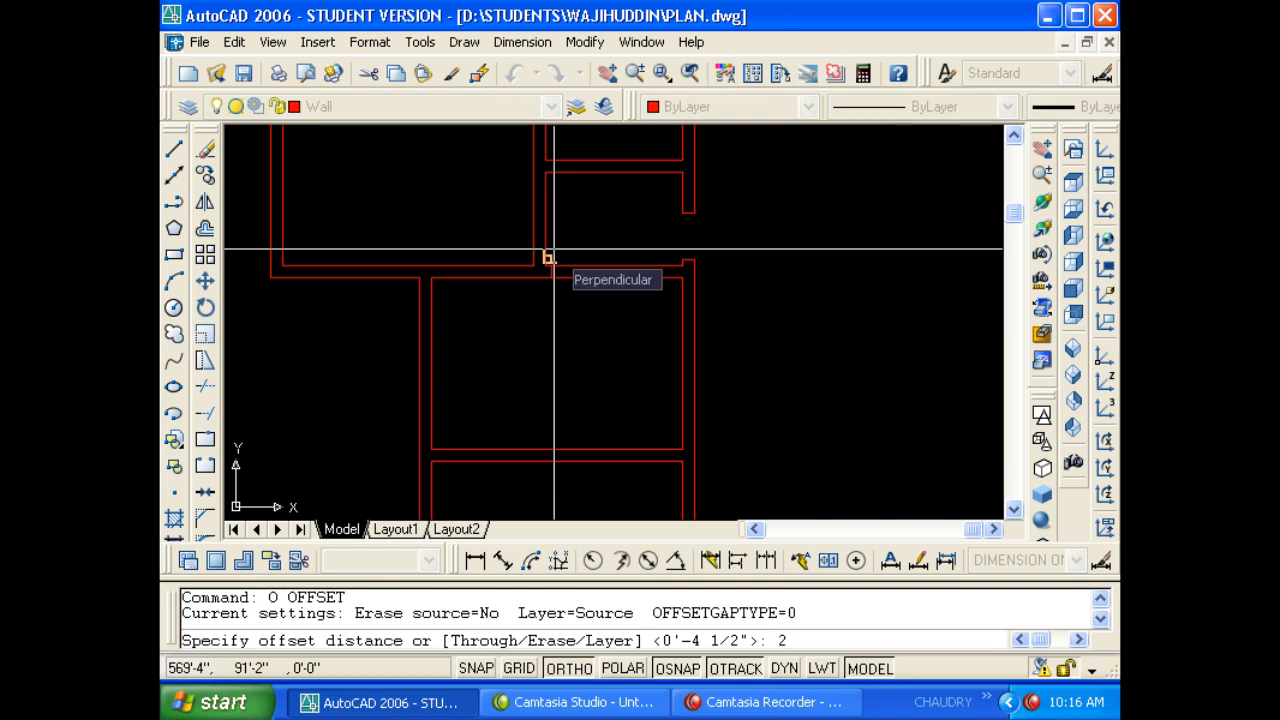
pyautogui.press('Return')
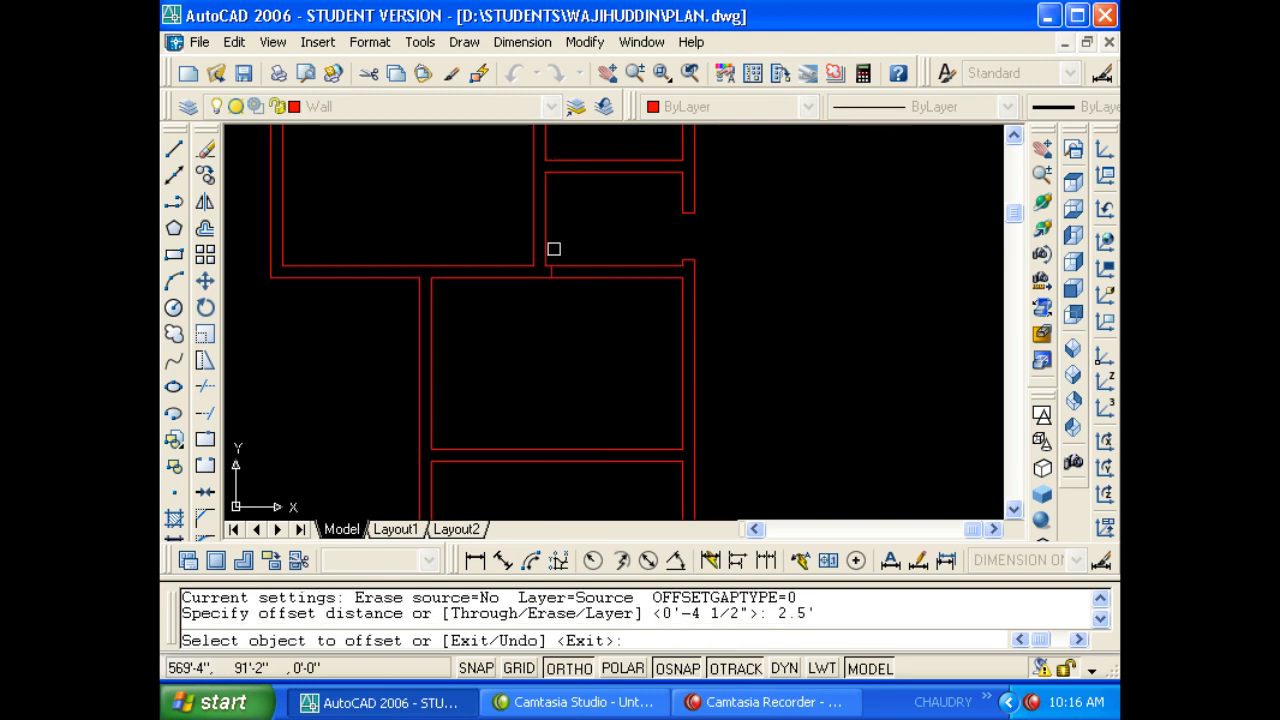
pyautogui.scroll(3, 569, 278)
pyautogui.click(527, 267)
pyautogui.click(587, 268)
pyautogui.moveTo(588, 271); pyautogui.dragTo(697, 323, button='middle')
# Trim both wall lines between the two jambs to open the doorway between laundry and kitchen.
pyautogui.press('Escape')
pyautogui.press('Return')
pyautogui.press('Return')
pyautogui.click(594, 390)
pyautogui.click(554, 266)
pyautogui.press('Escape')
pyautogui.scroll(-3, 569, 320)
pyautogui.scroll(-2, 626, 363)
pyautogui.scroll(-2, 631, 320)
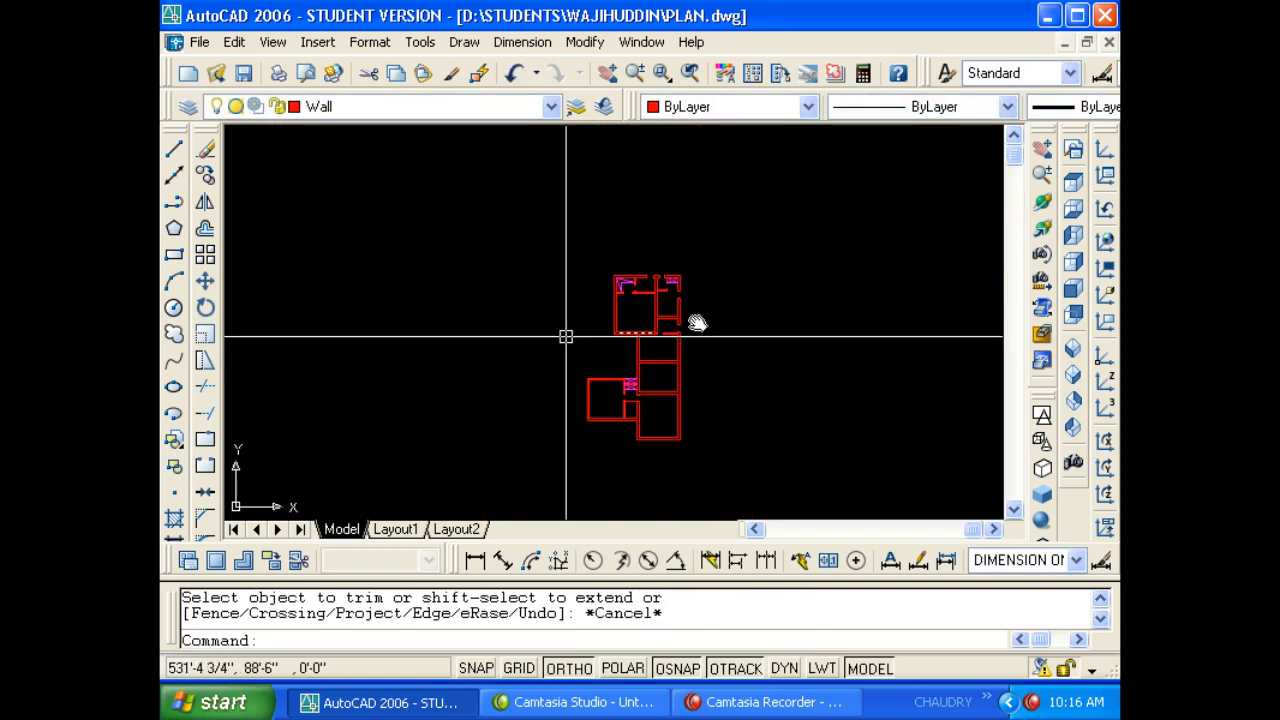
# Examine the bedroom, verandah and lounge layout on the reference plan.
pyautogui.moveTo(571, 329); pyautogui.dragTo(673, 311, button='middle')
pyautogui.moveTo(608, 315); pyautogui.dragTo(674, 317, button='middle')
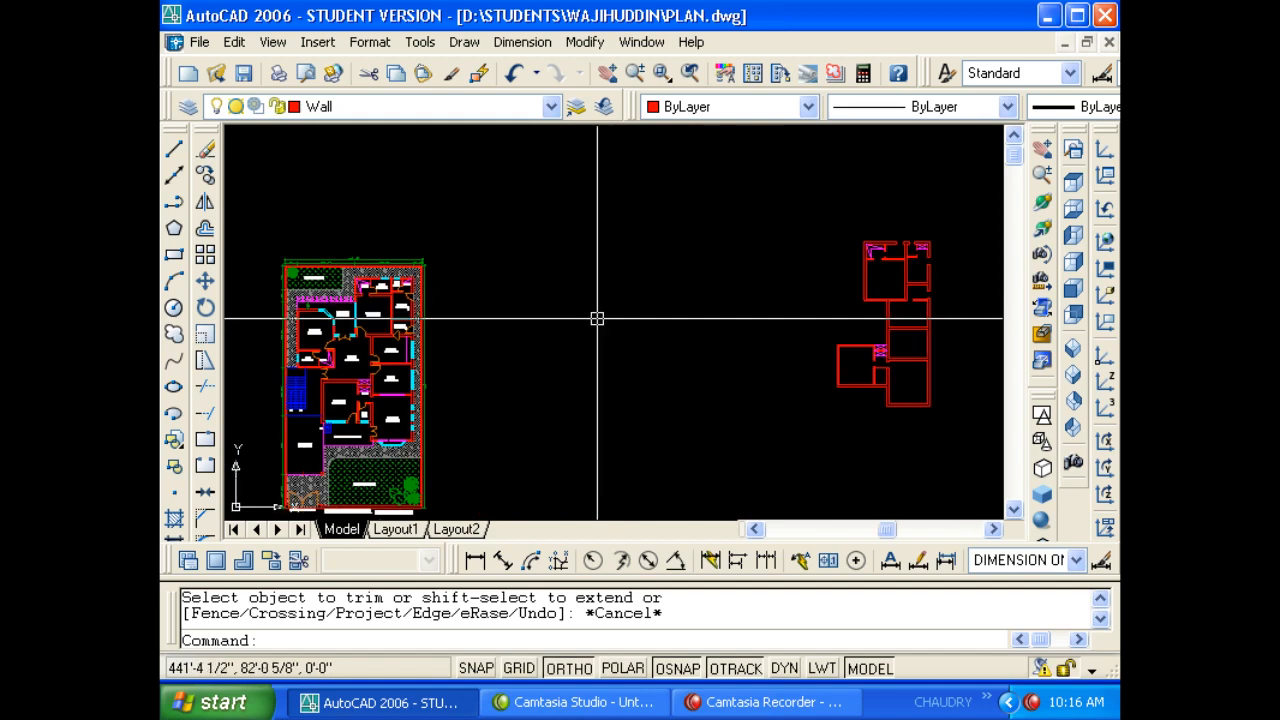
pyautogui.scroll(5, 420, 314)
pyautogui.scroll(-4, 630, 302)
pyautogui.scroll(4, 441, 321)
pyautogui.moveTo(549, 311); pyautogui.dragTo(528, 210, button='middle')
pyautogui.scroll(-2, 510, 268)
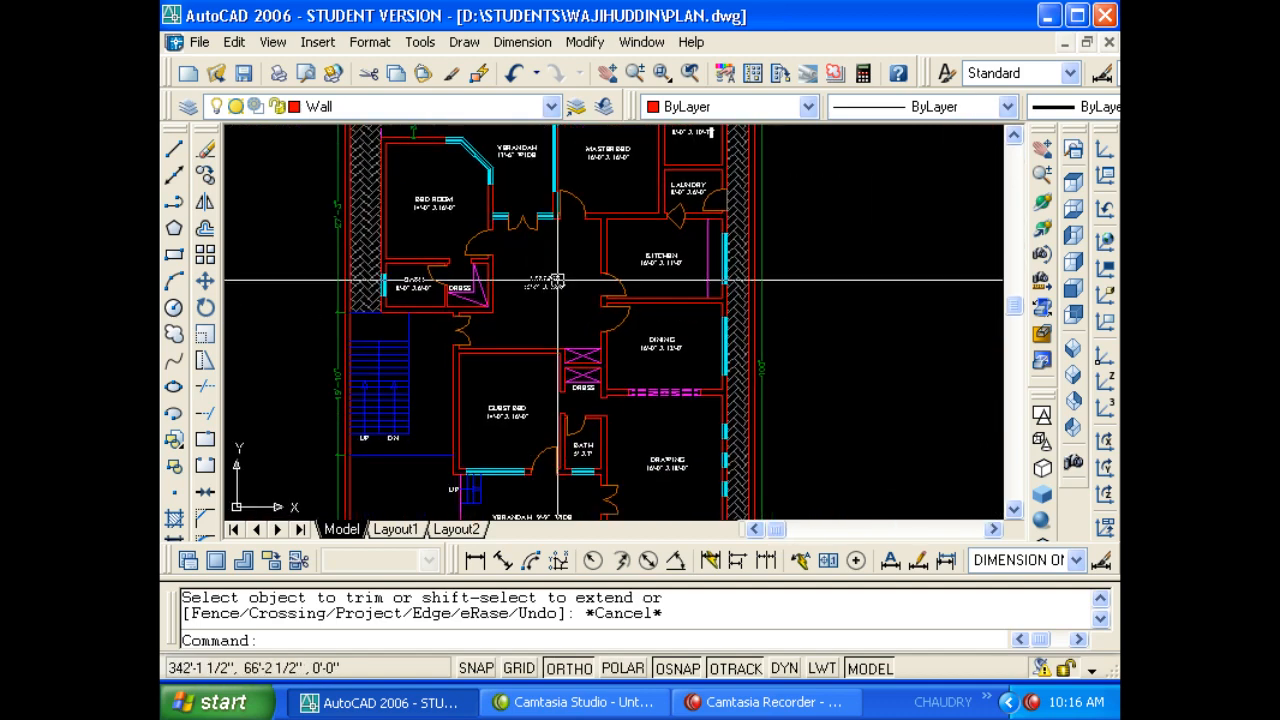
pyautogui.scroll(2, 557, 285)
pyautogui.moveTo(557, 285); pyautogui.dragTo(557, 331, button='middle')
pyautogui.moveTo(479, 251); pyautogui.dragTo(516, 282, button='middle')
pyautogui.scroll(3, 516, 282)
pyautogui.press('Escape')
pyautogui.press('Escape')
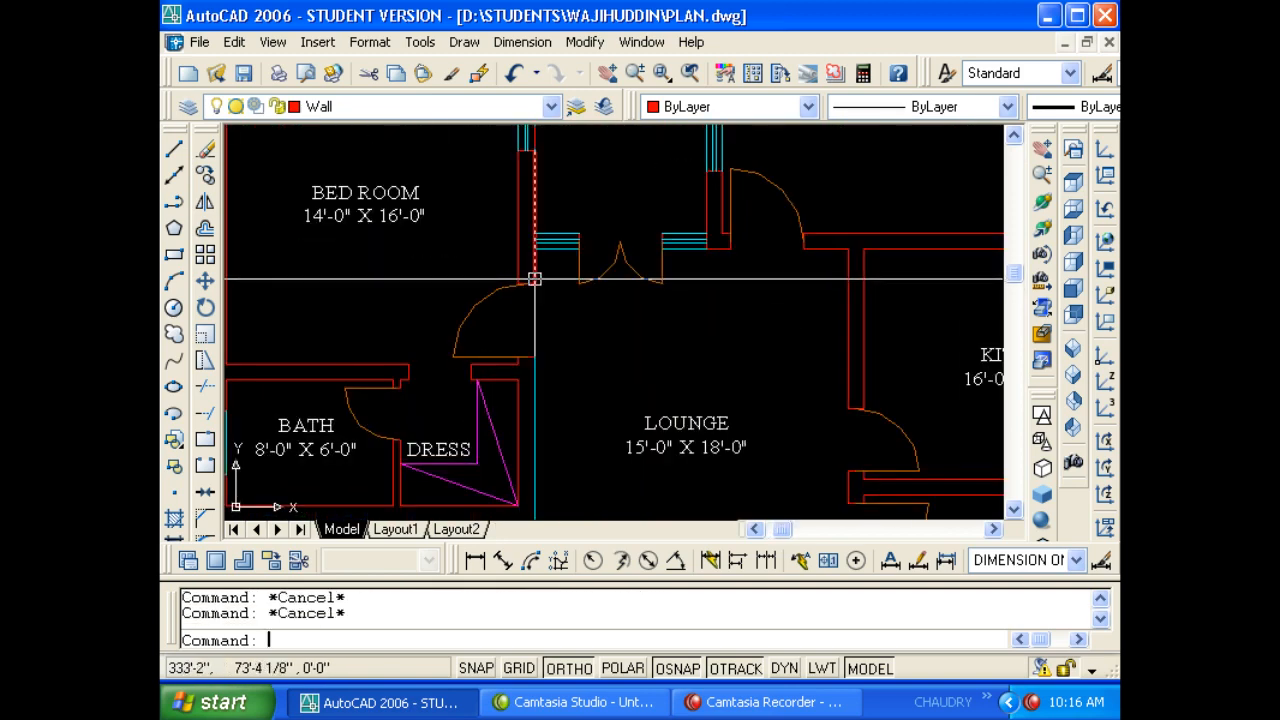
pyautogui.write('D')
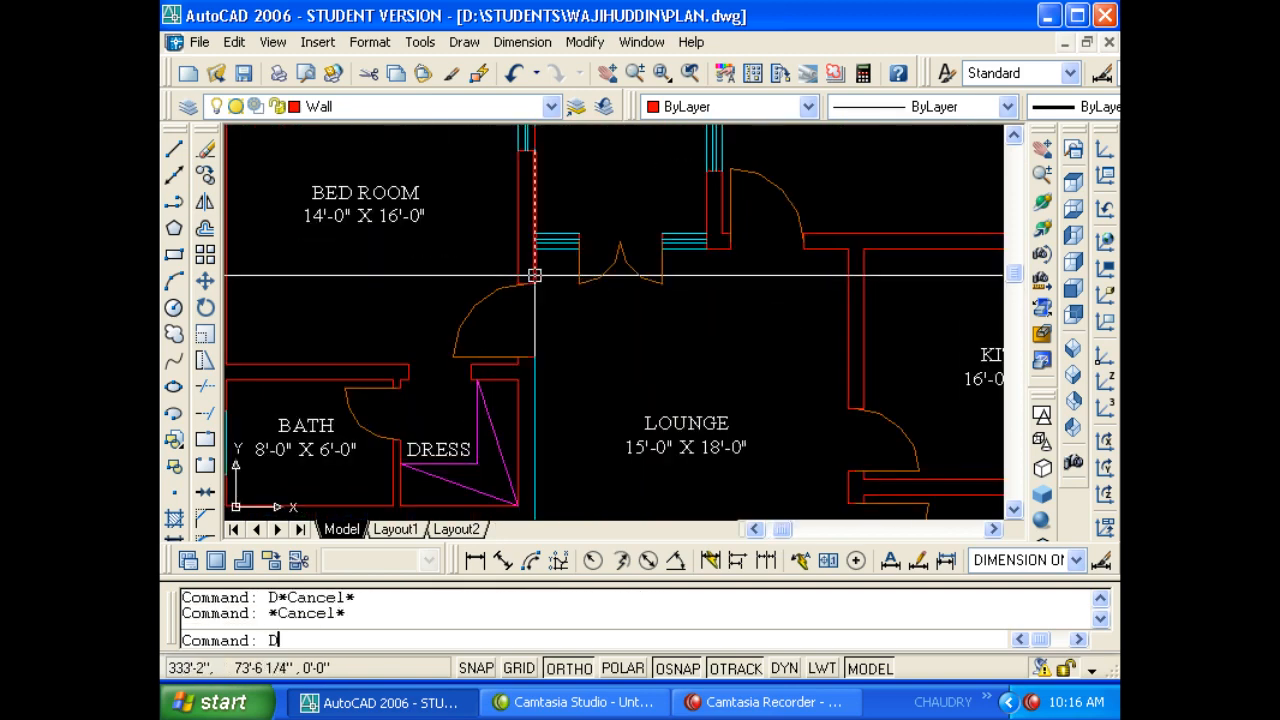
pyautogui.write('LI')
pyautogui.moveTo(535, 275); pyautogui.dragTo(565, 307, button='middle')
pyautogui.press('Escape')
pyautogui.press('Escape')
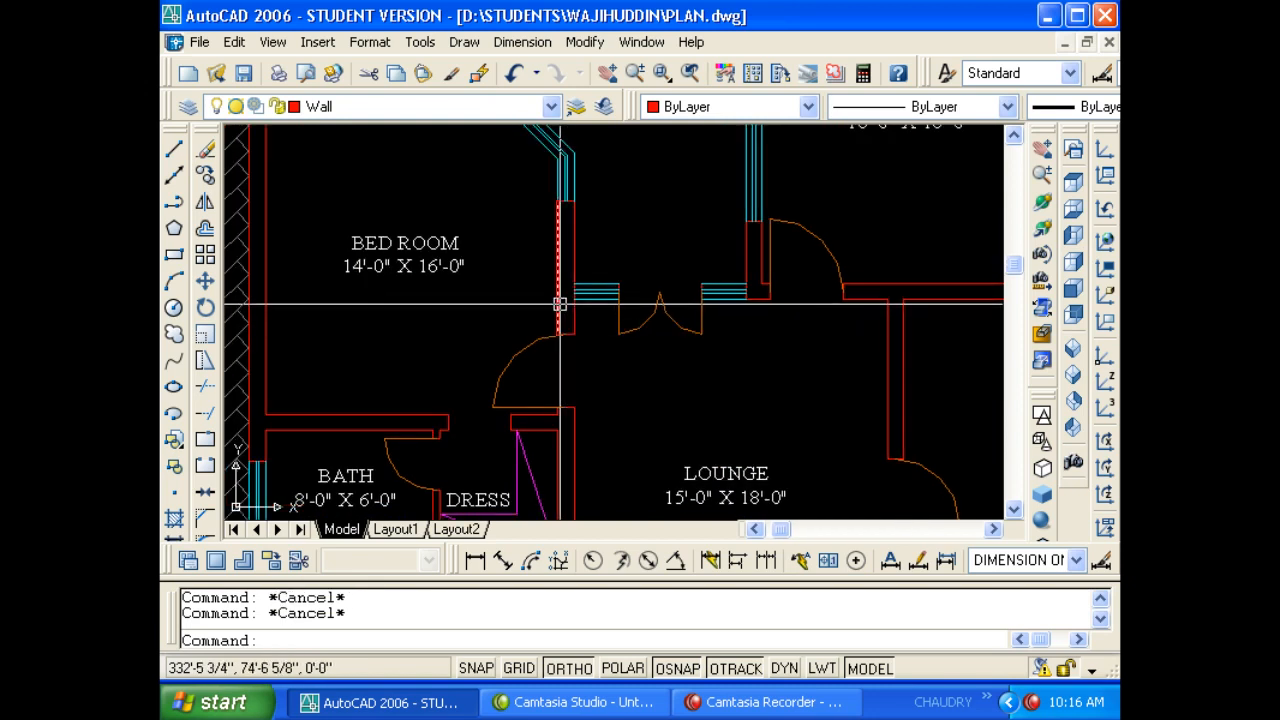
# Draw a horizontal line about 14'-9" long across the reference bedroom, starting from its verandah-side wall level with the verandah's lower edge.
pyautogui.write('L')
pyautogui.press('Return')
pyautogui.click(574, 298)
pyautogui.moveTo(370, 299); pyautogui.dragTo(575, 329, button='middle')
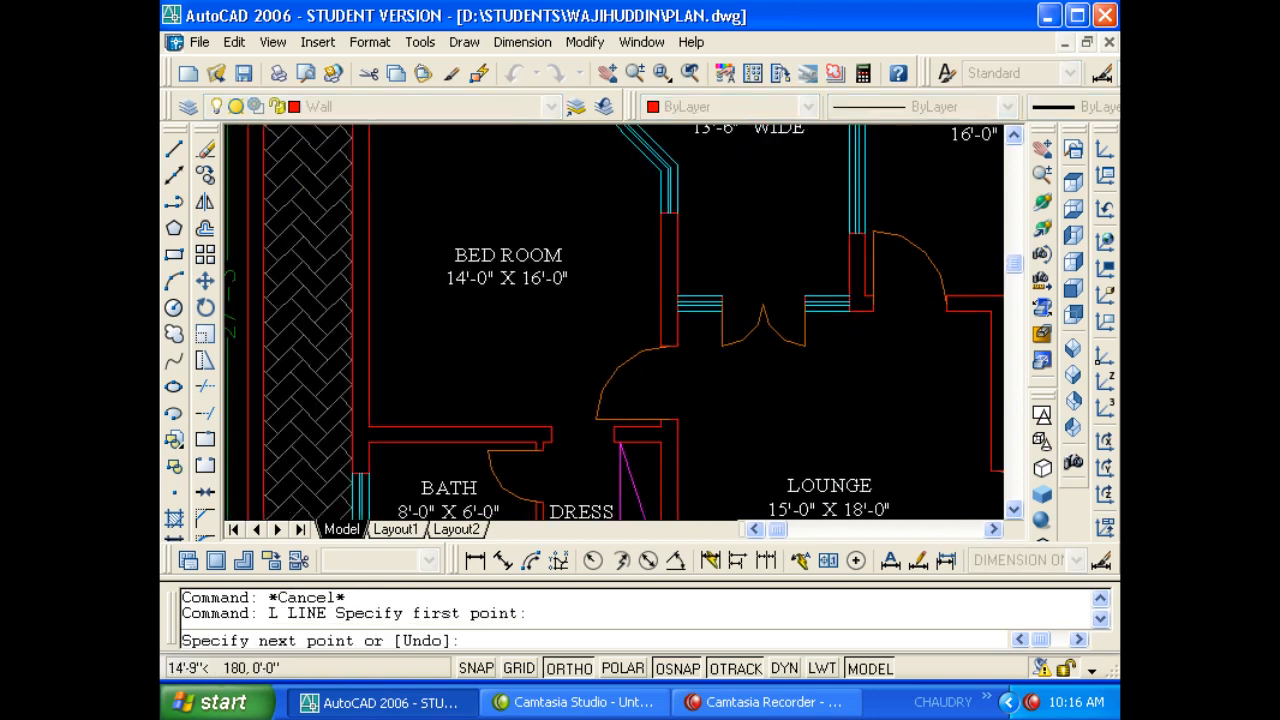
pyautogui.press('Escape')
pyautogui.press('Escape')
# Add a vertical linear dimension from the reference bedroom's upper inner wall line down to the horizontal helper line.
pyautogui.write('DLI')
pyautogui.press('Return')
pyautogui.moveTo(433, 264); pyautogui.dragTo(457, 335, button='middle')
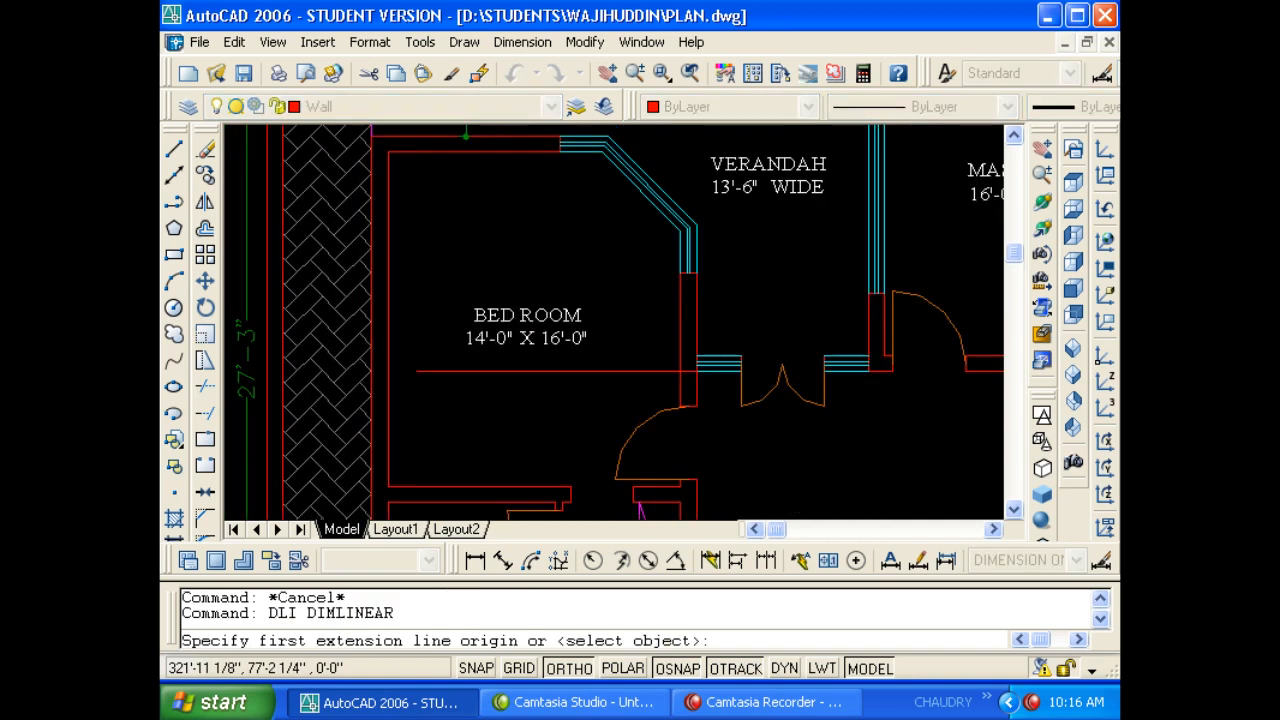
pyautogui.click(468, 158)
pyautogui.click(468, 376)
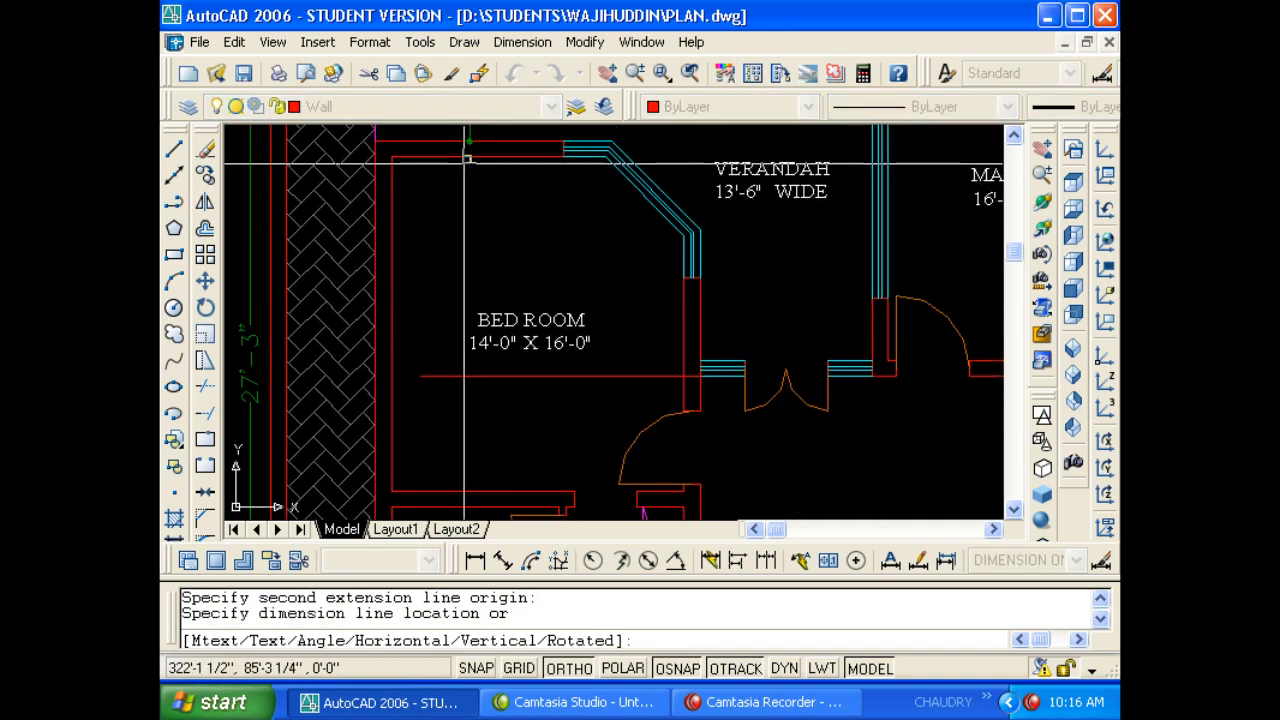
pyautogui.click(445, 243)
pyautogui.press('Escape')
pyautogui.click(466, 243)
pyautogui.press('Escape')
pyautogui.scroll(-2, 390, 244)
pyautogui.press('Escape')
pyautogui.press('Escape')
pyautogui.scroll(-1, 366, 243)
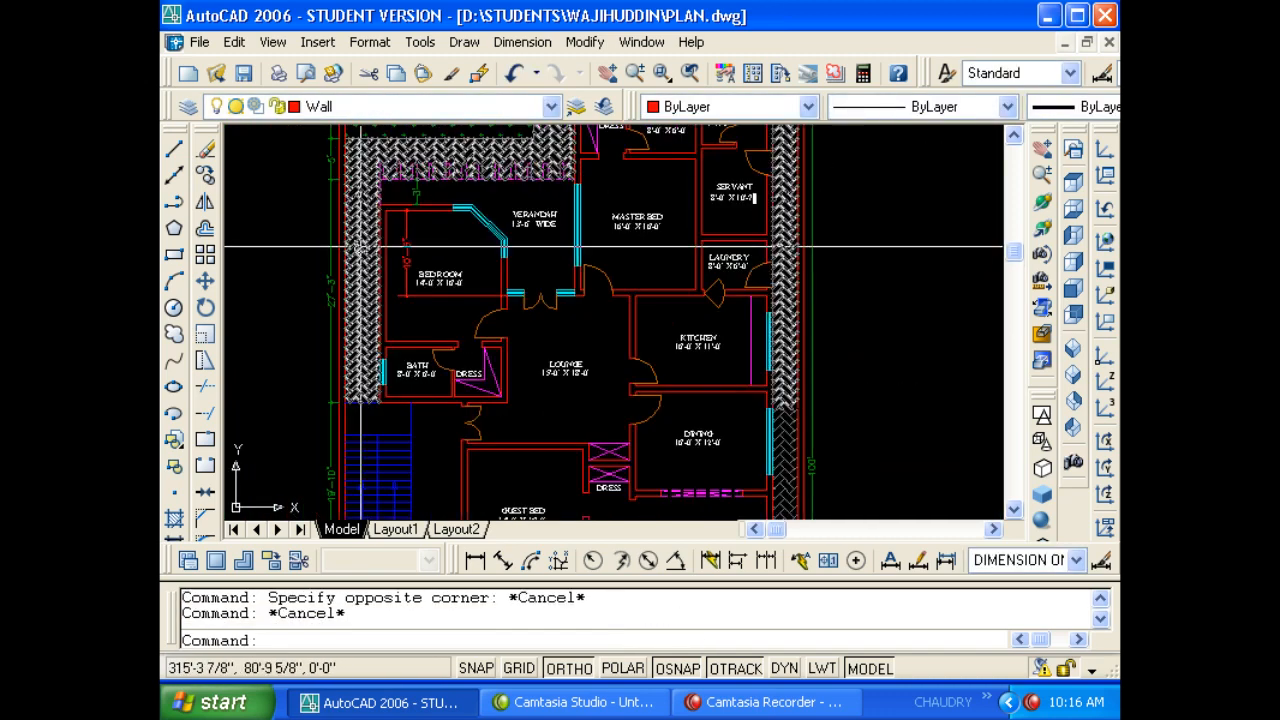
# Compare the redrawn walls around the master bedroom with the verandah area on the reference plan.
pyautogui.scroll(-1, 649, 257)
pyautogui.moveTo(649, 257); pyautogui.dragTo(376, 267, button='middle')
pyautogui.scroll(-1, 376, 267)
pyautogui.moveTo(820, 282); pyautogui.dragTo(526, 284, button='middle')
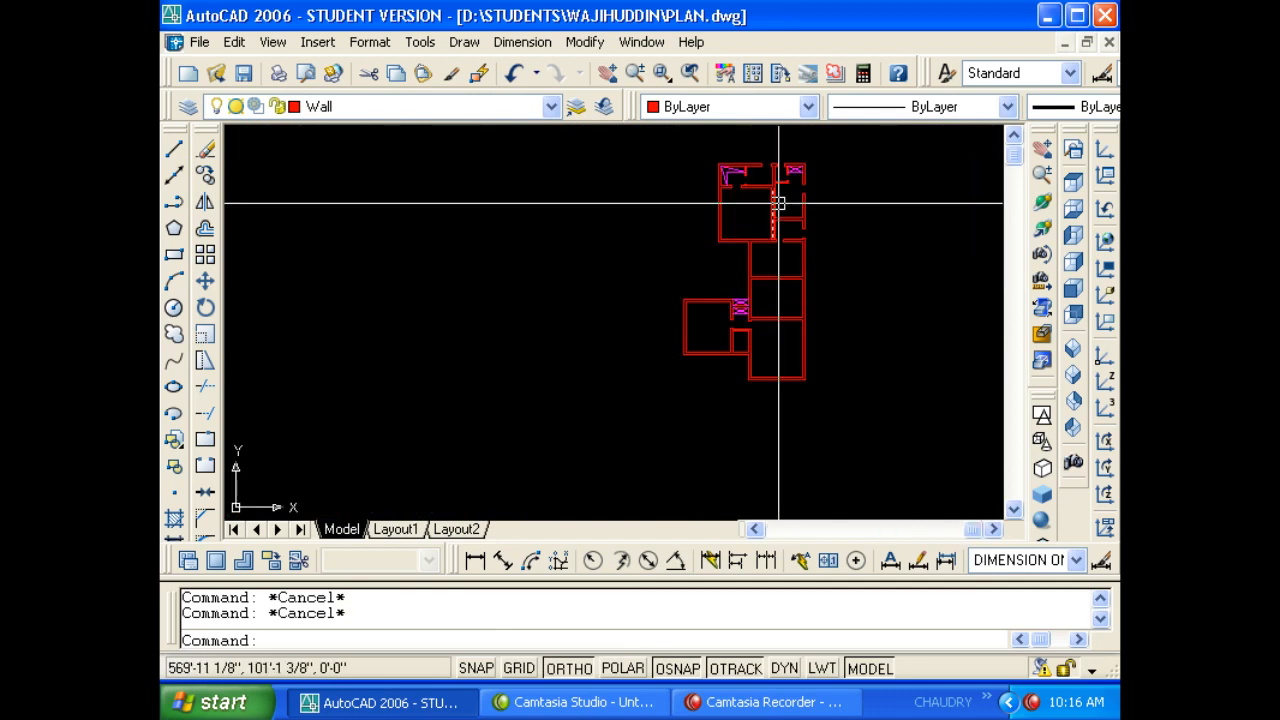
pyautogui.scroll(2, 710, 200)
pyautogui.moveTo(720, 271); pyautogui.dragTo(770, 289, button='middle')
pyautogui.scroll(1, 732, 287)
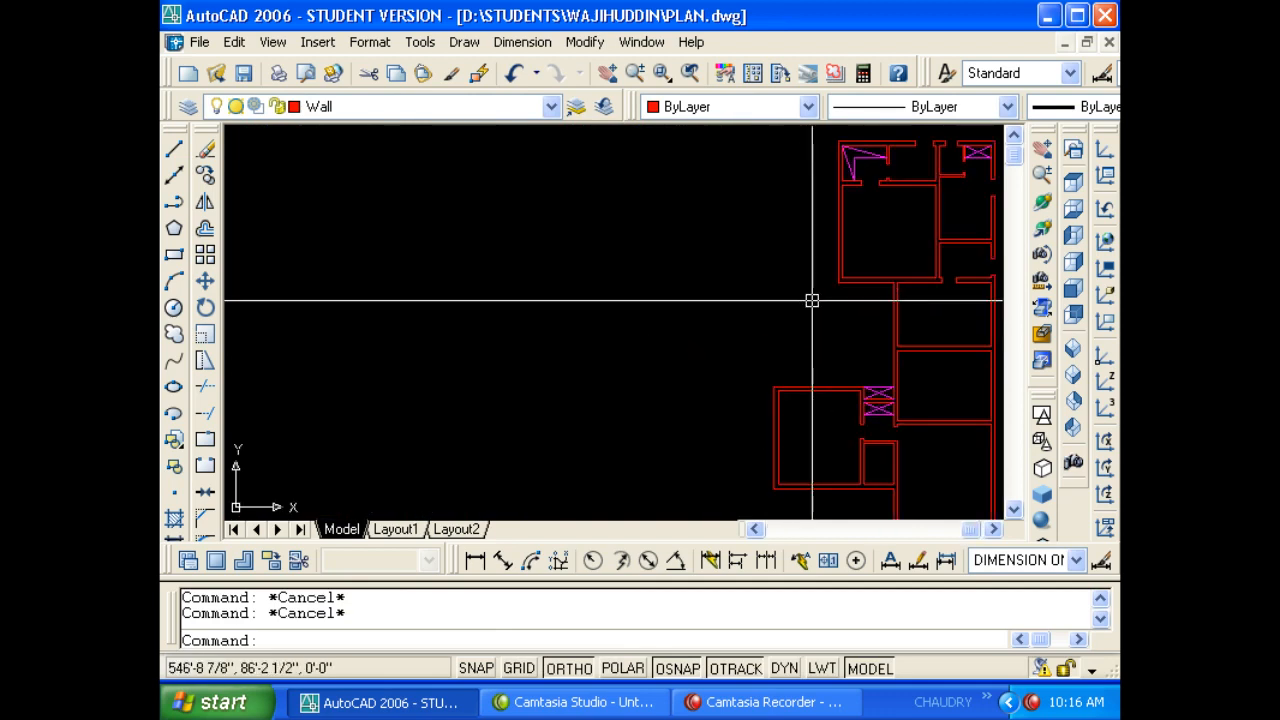
pyautogui.scroll(-2, 811, 300)
pyautogui.moveTo(464, 286); pyautogui.dragTo(669, 306, button='middle')
pyautogui.moveTo(432, 307); pyautogui.dragTo(641, 307, button='middle')
pyautogui.scroll(5, 472, 346)
pyautogui.moveTo(539, 340); pyautogui.dragTo(556, 315, button='middle')
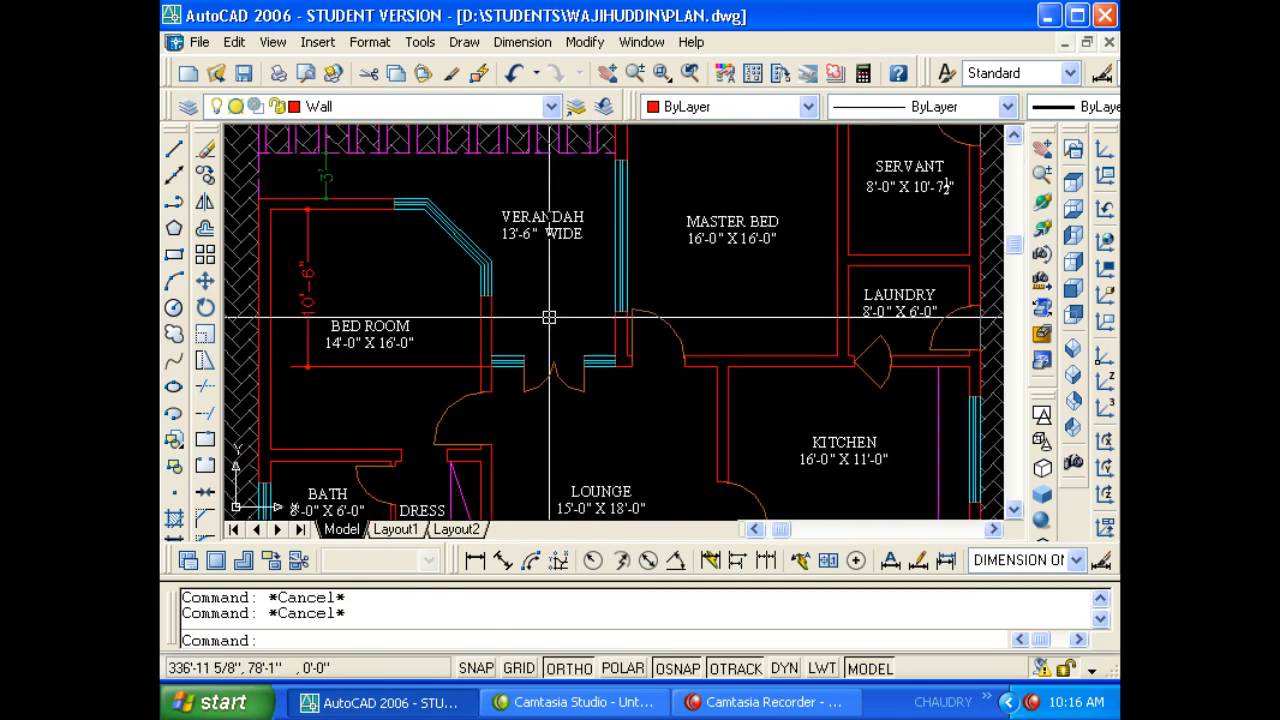
# Dimension the verandah's clear width between its two side walls just above the double door on the reference plan.
pyautogui.write('DLI')
pyautogui.press('Return')
pyautogui.scroll(3, 540, 318)
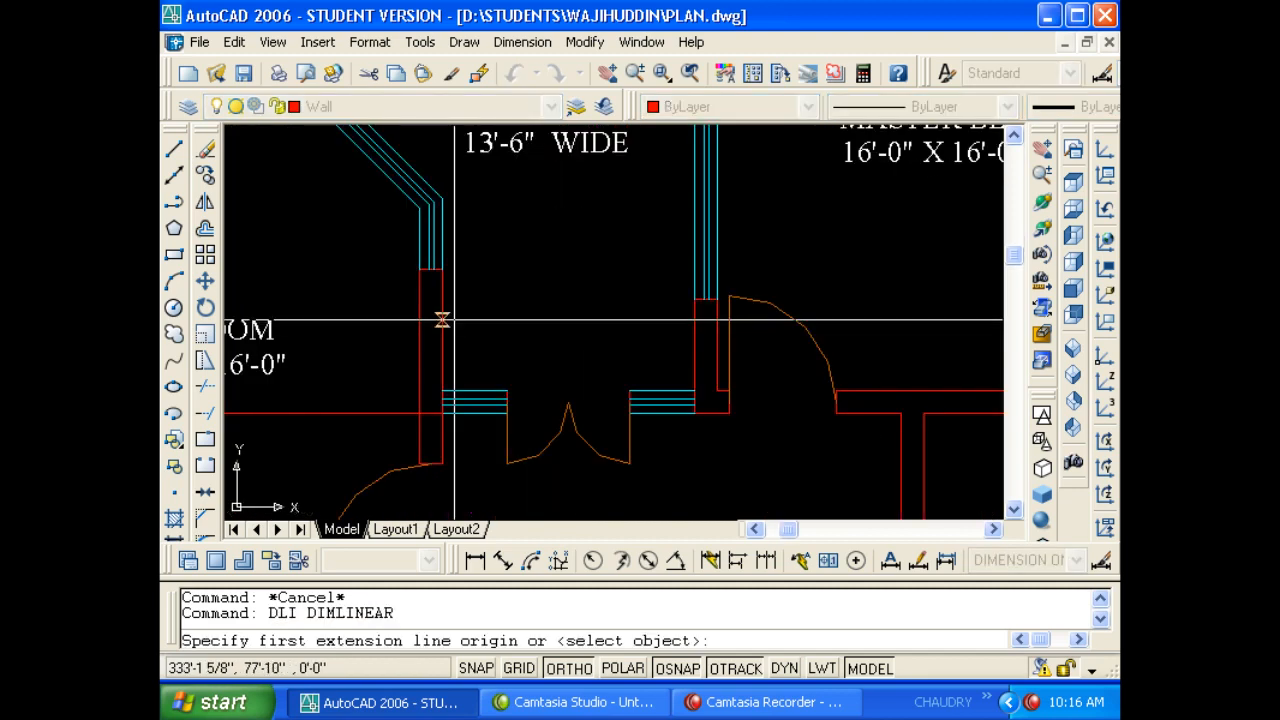
pyautogui.click(729, 403)
pyautogui.click(704, 320)
pyautogui.press('Escape')
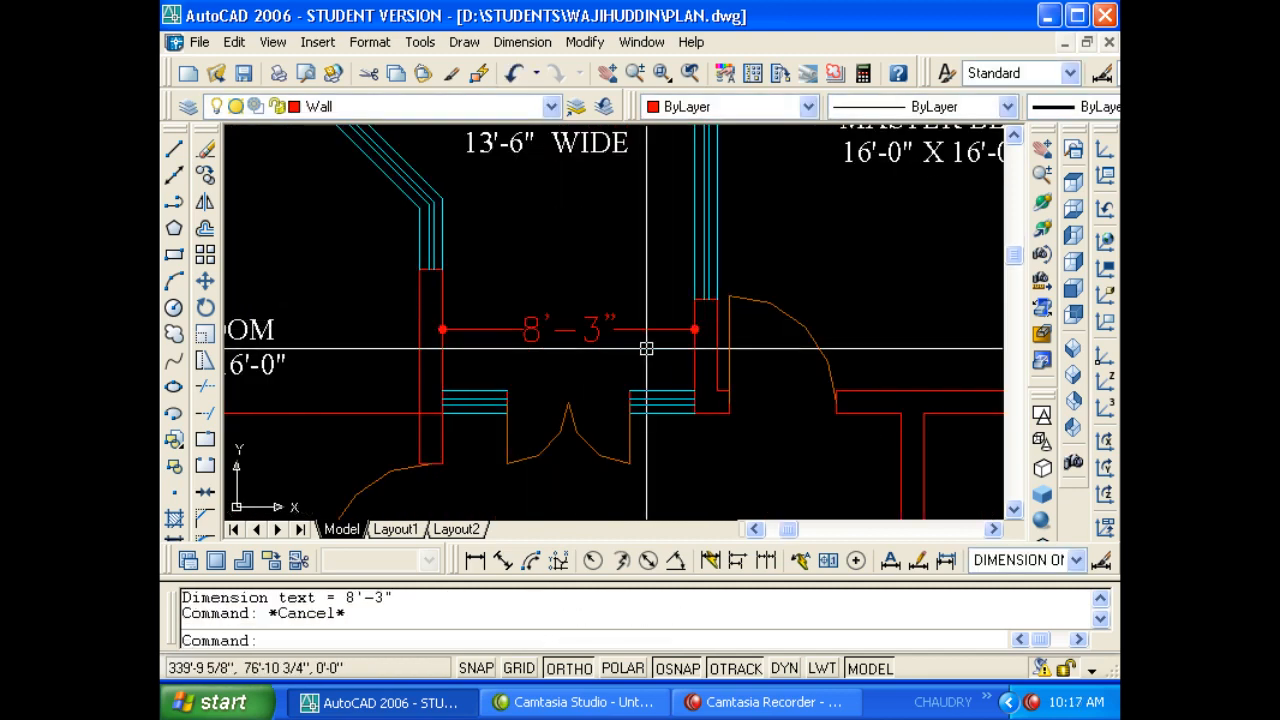
pyautogui.press('Escape')
# Offset the redrawn master bedroom's outer left wall line 8'3" to the left.
pyautogui.scroll(-8, 423, 277)
pyautogui.scroll(6, 611, 323)
pyautogui.moveTo(454, 289); pyautogui.dragTo(531, 317, button='middle')
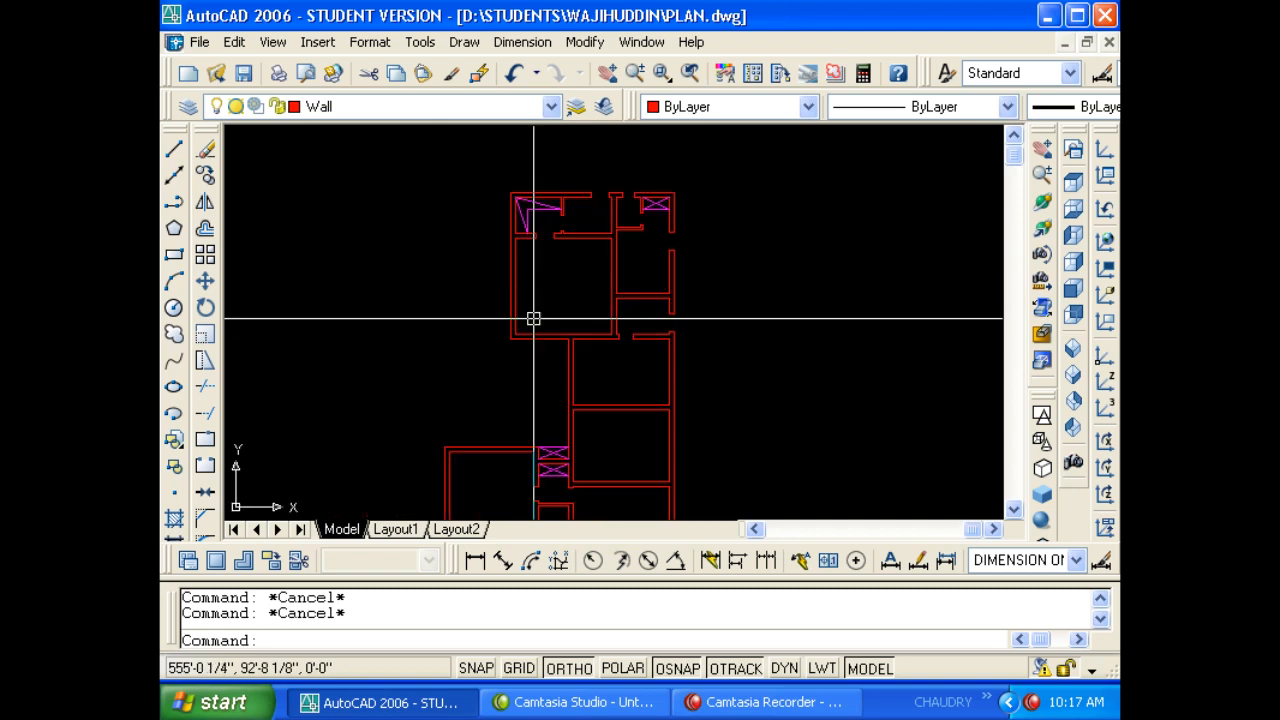
pyautogui.write('o')
pyautogui.press('Return')
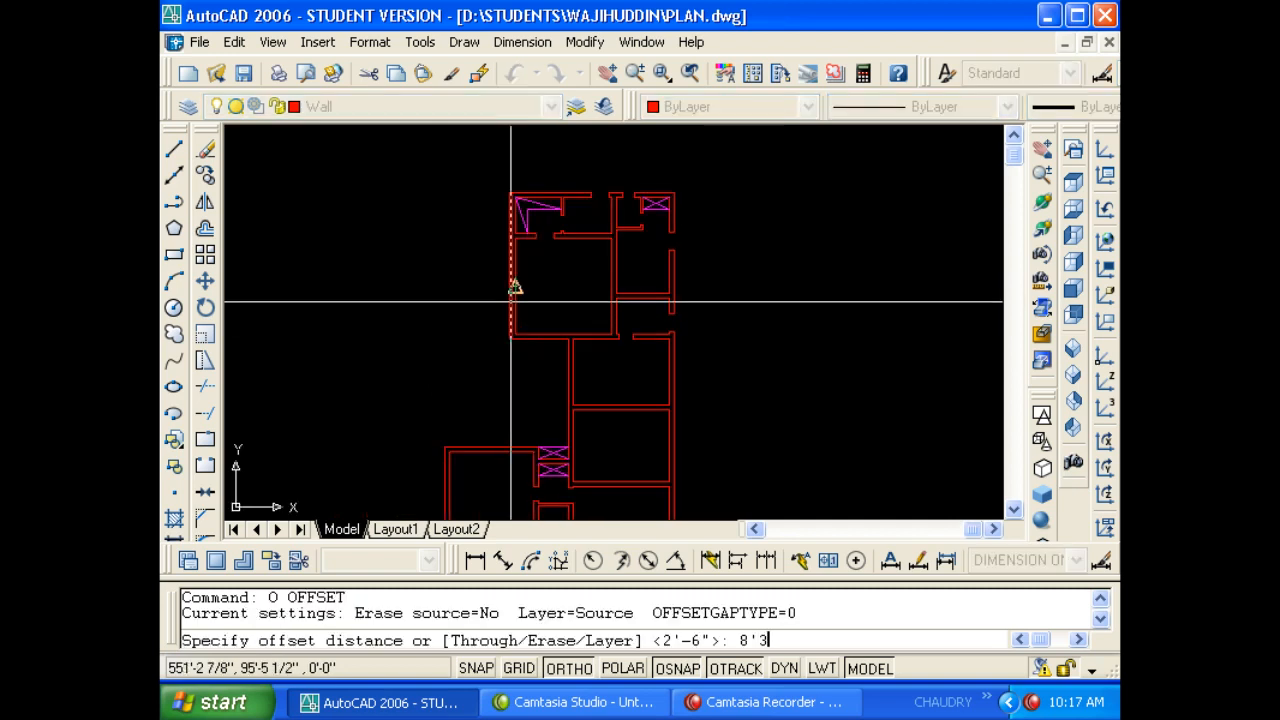
pyautogui.write("8'3")
pyautogui.press('Return')
pyautogui.scroll(2, 420, 280)
pyautogui.click(547, 329)
pyautogui.click(449, 351)
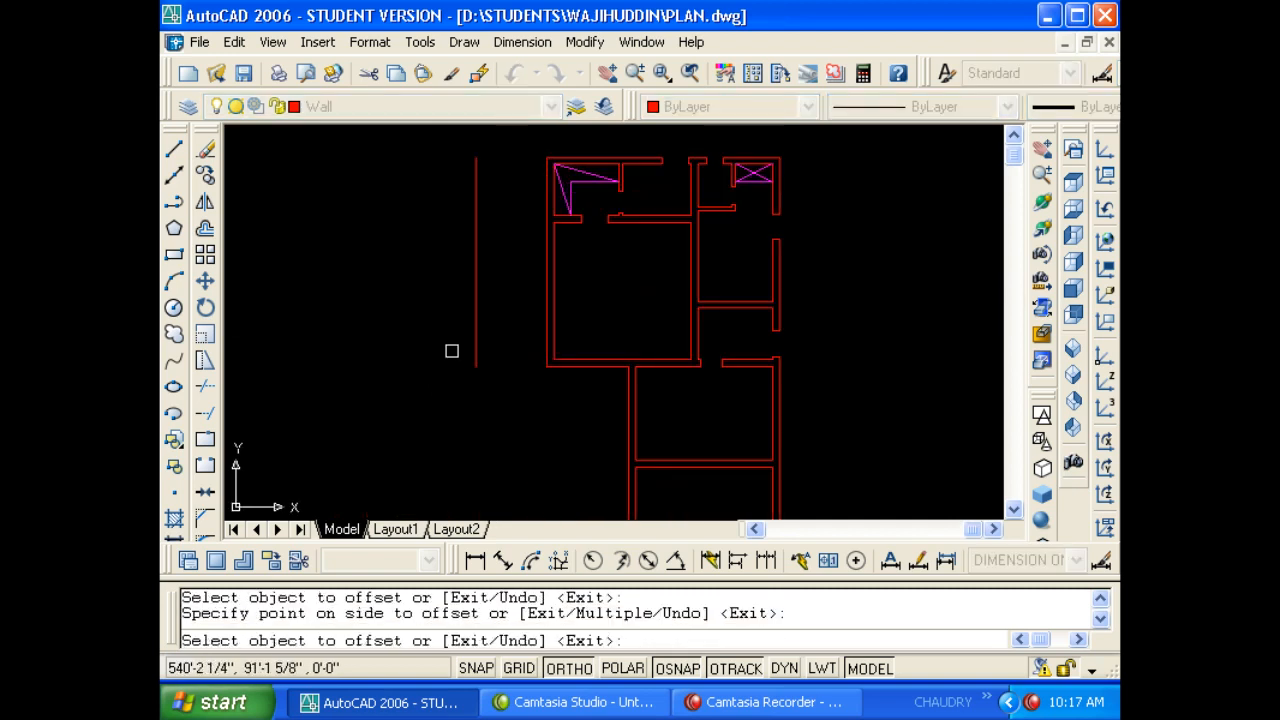
# Offset the new vertical line 9" further left to give the verandah wall its thickness.
pyautogui.press('Escape')
pyautogui.press('Escape')
pyautogui.write('o')
pyautogui.press('Return')
pyautogui.write('9')
pyautogui.press('Return')
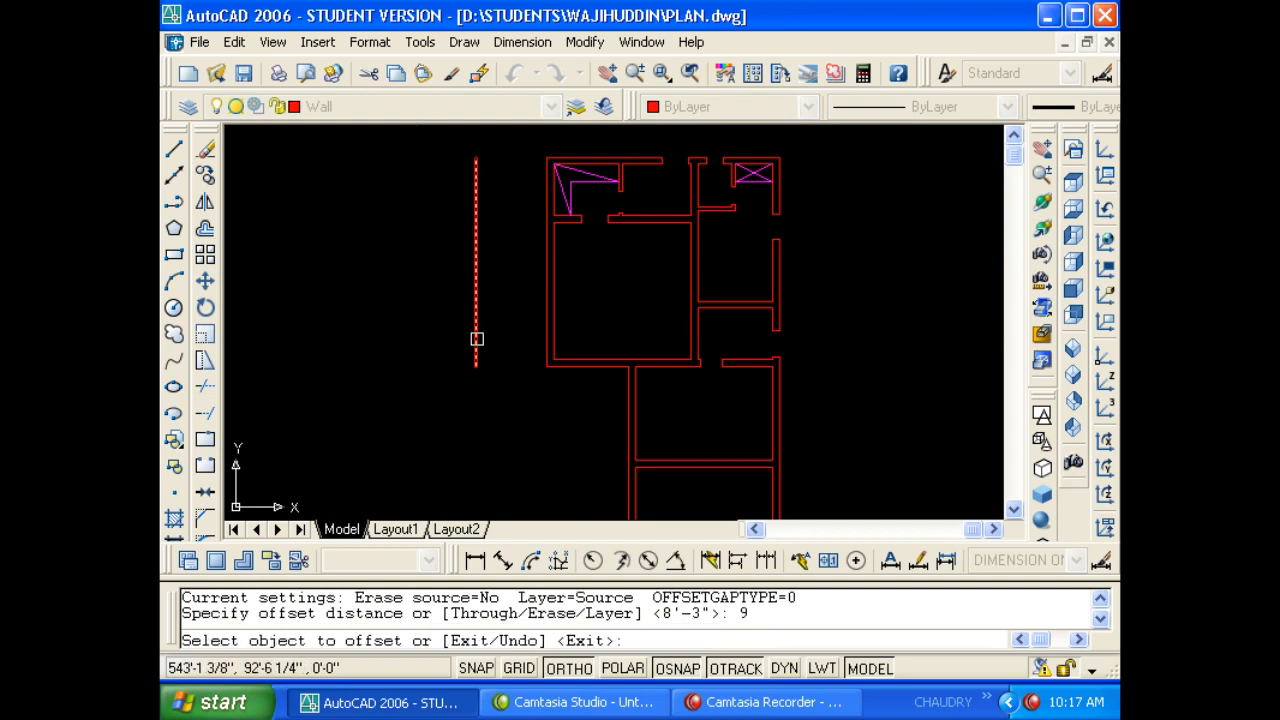
pyautogui.click(476, 338)
pyautogui.click(457, 354)
pyautogui.press('Escape')
pyautogui.press('Escape')
# Extend the master bedroom's two lower wall lines left to meet the new verandah wall.
pyautogui.write('e')
pyautogui.press('Escape')
pyautogui.write('ex')
pyautogui.press('Escape')
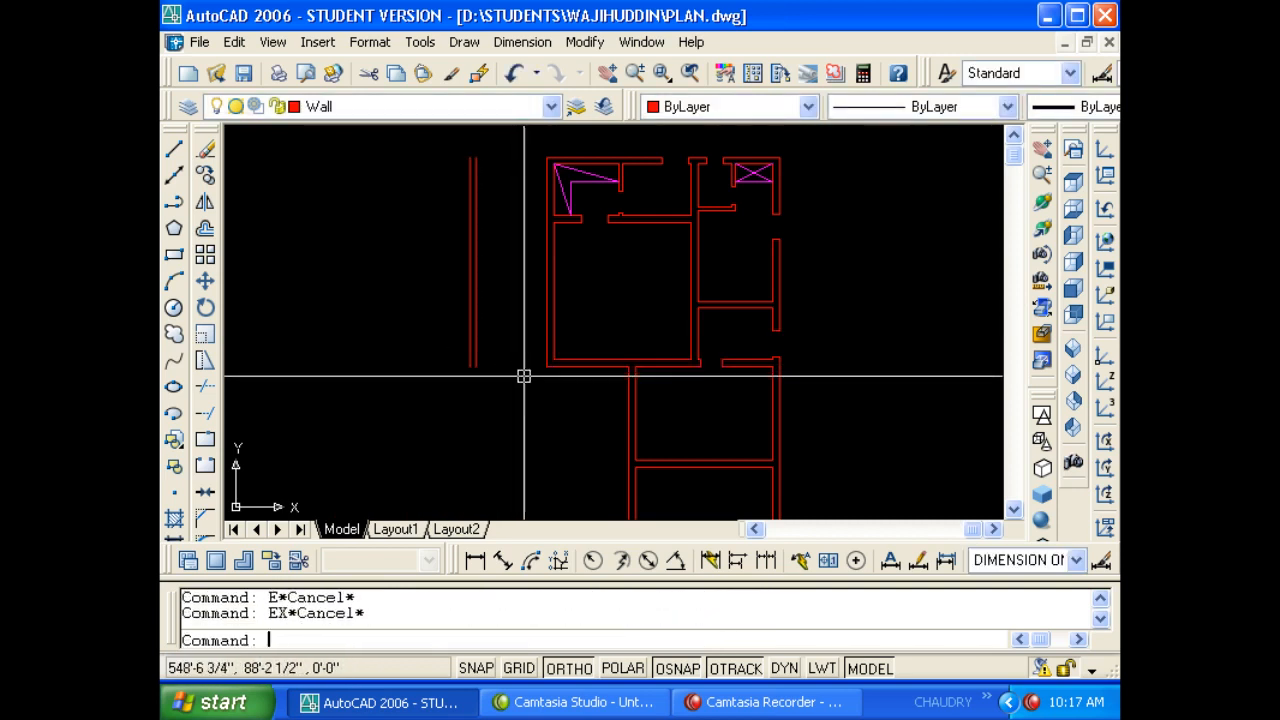
pyautogui.write('ex')
pyautogui.press('Return')
pyautogui.press('Return')
pyautogui.click(560, 375)
pyautogui.click(565, 360)
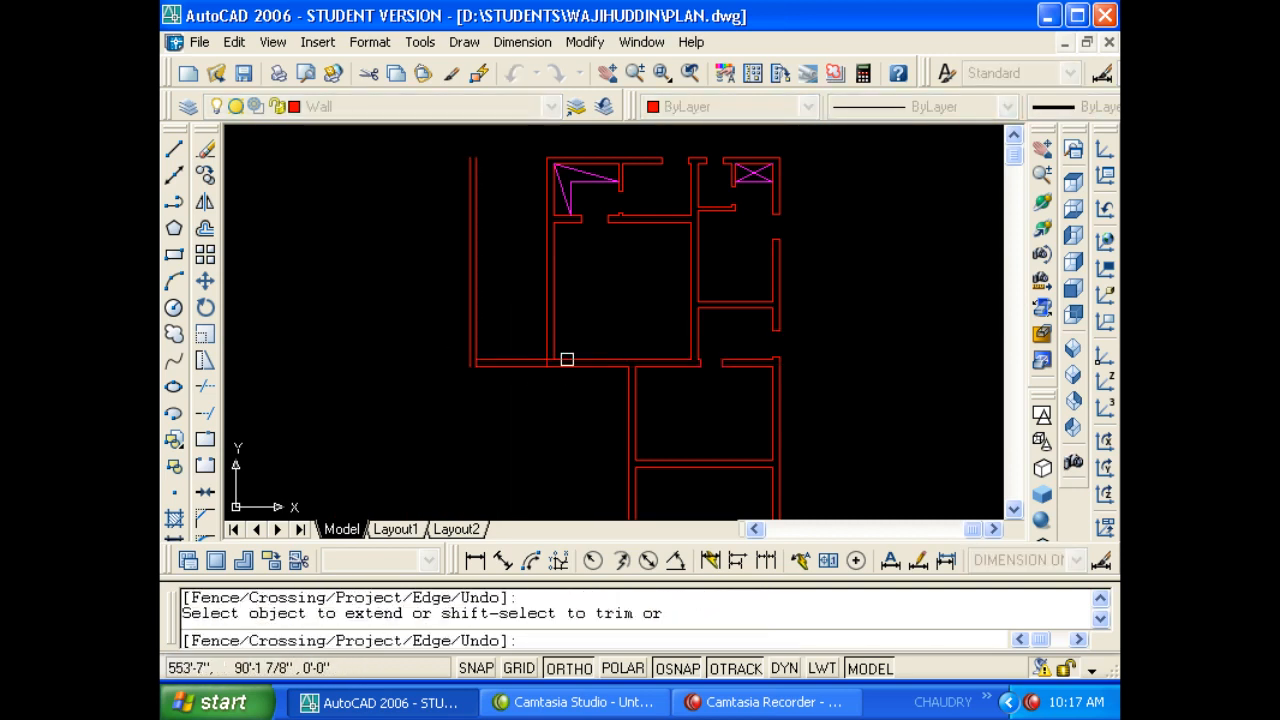
pyautogui.scroll(5, 485, 355)
pyautogui.press('Escape')
pyautogui.press('Return')
pyautogui.press('Return')
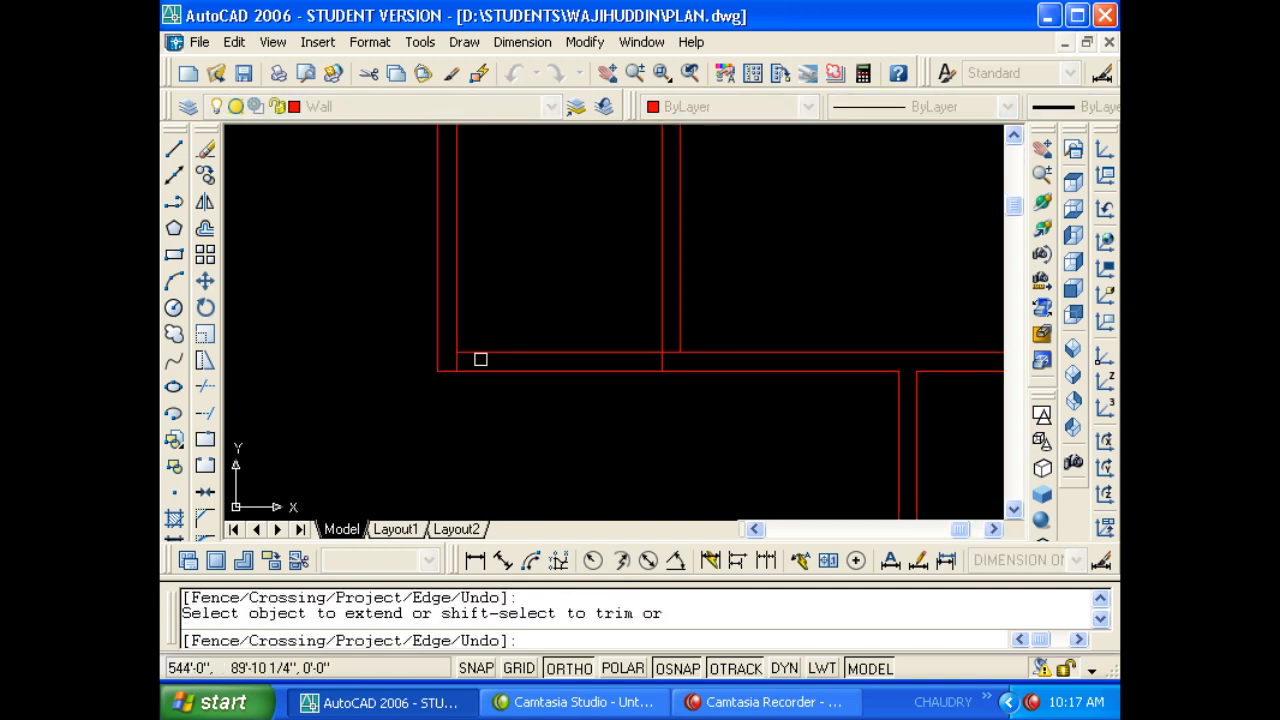
pyautogui.press('Escape')
pyautogui.press('Escape')
# Trim the overlapping line ends where the verandah and master bedroom walls meet the lower wall.
pyautogui.write('tr')
pyautogui.press('Return')
pyautogui.press('Return')
pyautogui.scroll(3, 647, 364)
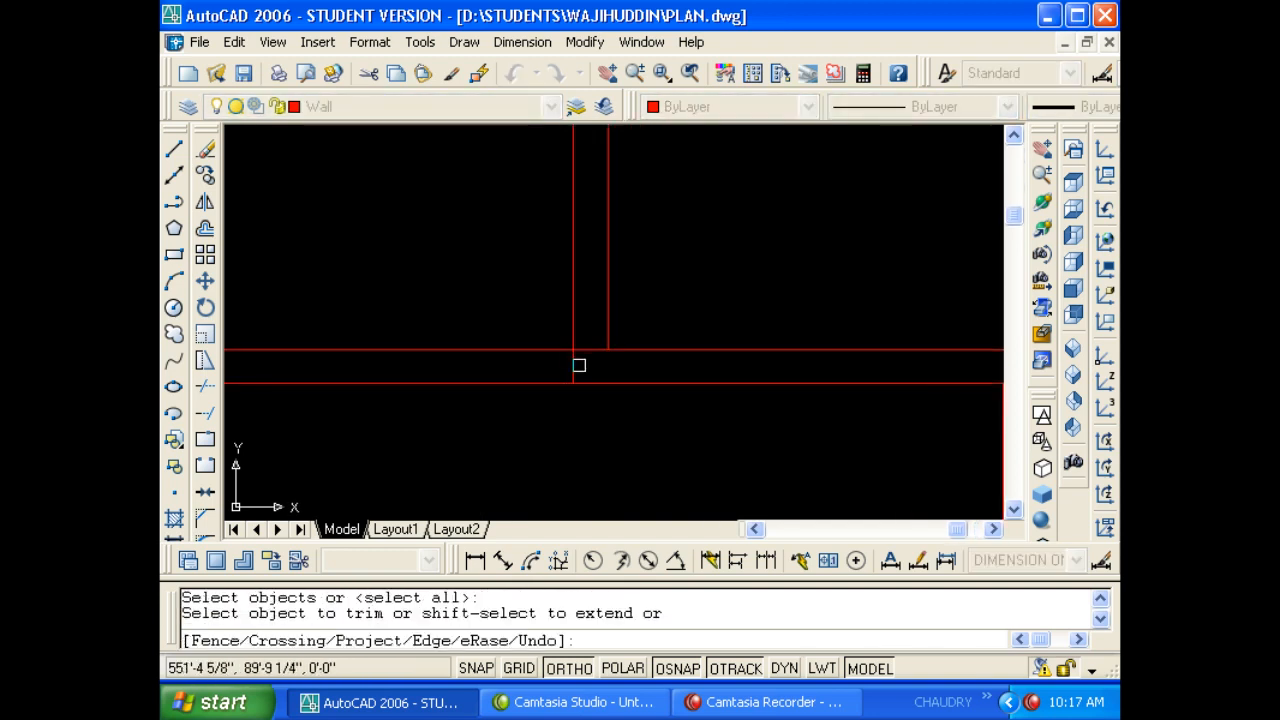
pyautogui.scroll(-3, 489, 357)
pyautogui.scroll(3, 566, 363)
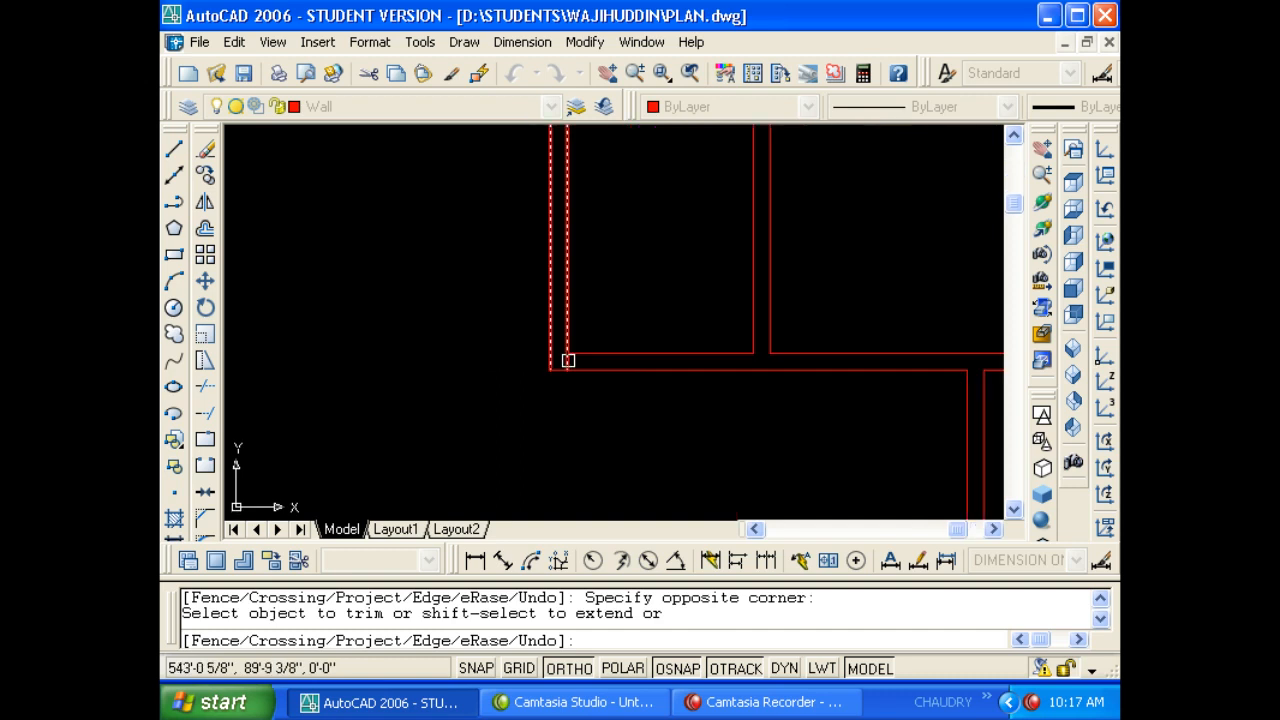
pyautogui.press('Escape')
pyautogui.moveTo(568, 360); pyautogui.dragTo(717, 367, button='middle')
pyautogui.press('Escape')
pyautogui.press('Escape')
pyautogui.write('o')
pyautogui.press('Return')
pyautogui.press('Escape')
pyautogui.press('Escape')
# Check the bedroom's vertical dimension on the reference plan and return to the redrawn verandah wall.
pyautogui.scroll(-8, 609, 371)
pyautogui.scroll(3, 415, 368)
pyautogui.scroll(3, 251, 351)
pyautogui.moveTo(284, 376); pyautogui.dragTo(369, 349, button='middle')
pyautogui.scroll(-2, 410, 310)
pyautogui.scroll(4, 348, 340)
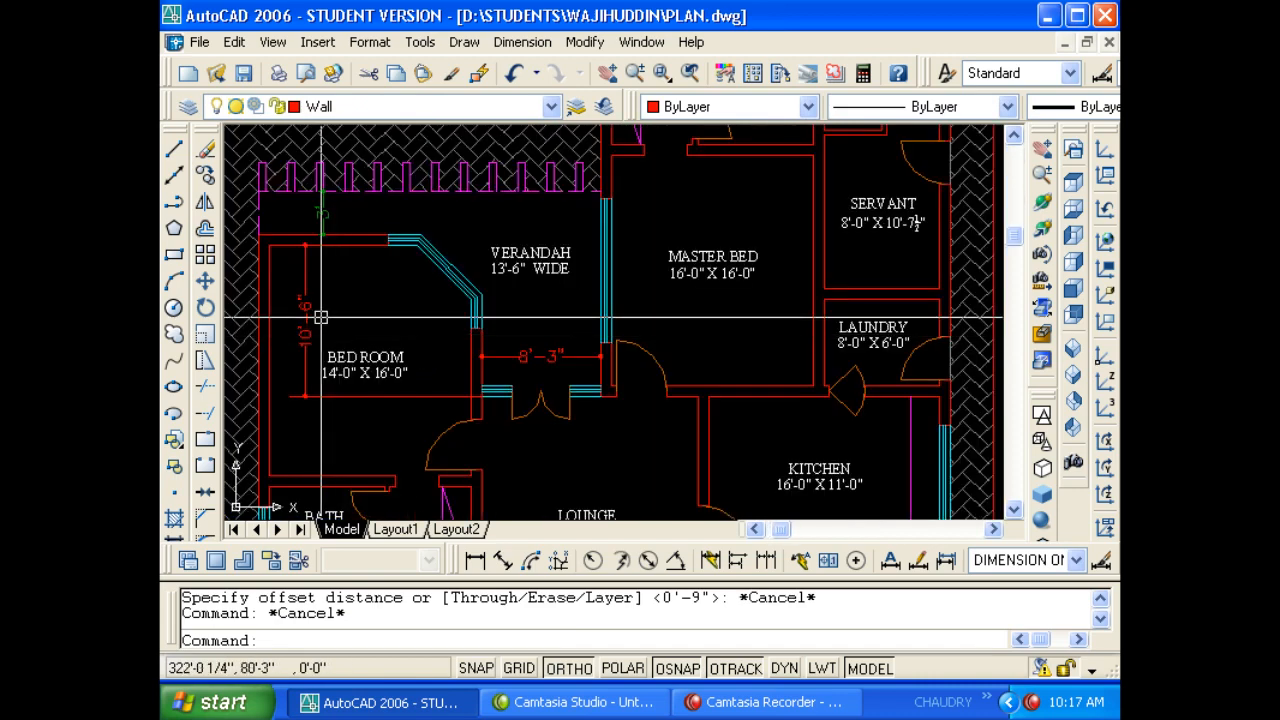
pyautogui.scroll(-3, 285, 300)
pyautogui.scroll(-4, 285, 300)
pyautogui.scroll(5, 783, 283)
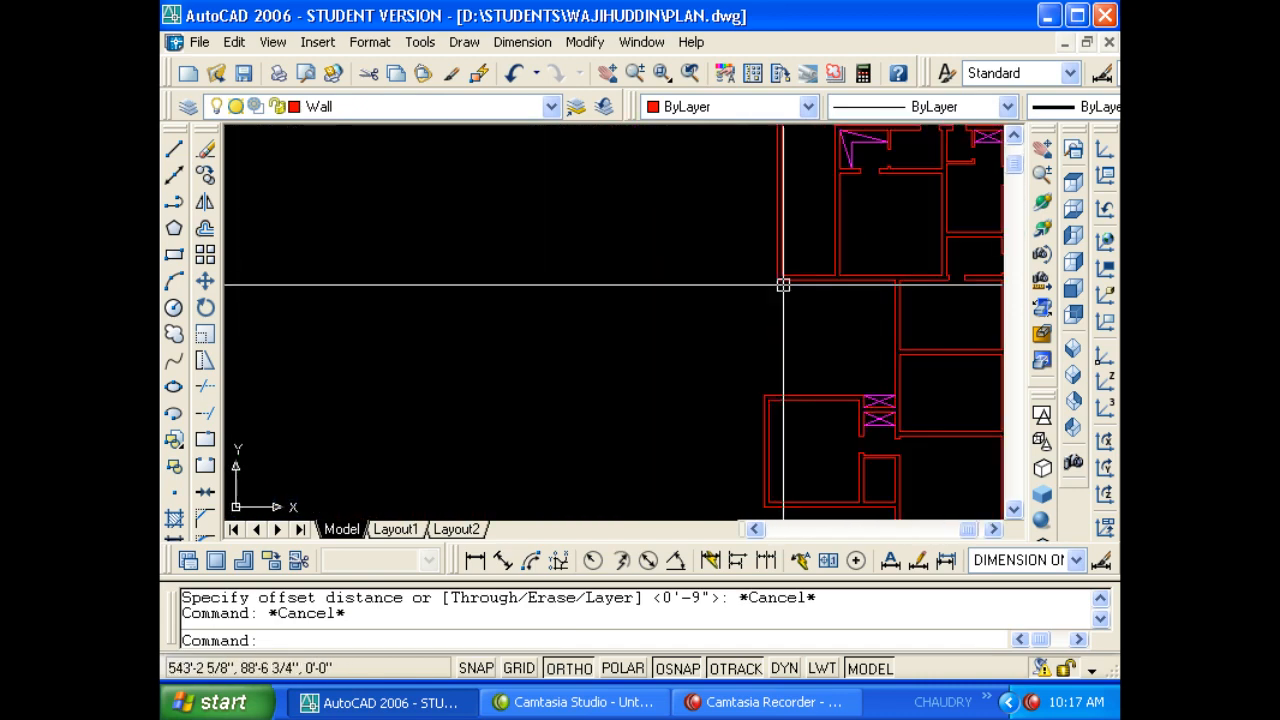
# Offset the outer line of the lower wall beneath the verandah and master bedroom 10'6" upward.
pyautogui.scroll(-1, 726, 351)
pyautogui.press('Escape')
pyautogui.write('o')
pyautogui.press('Return')
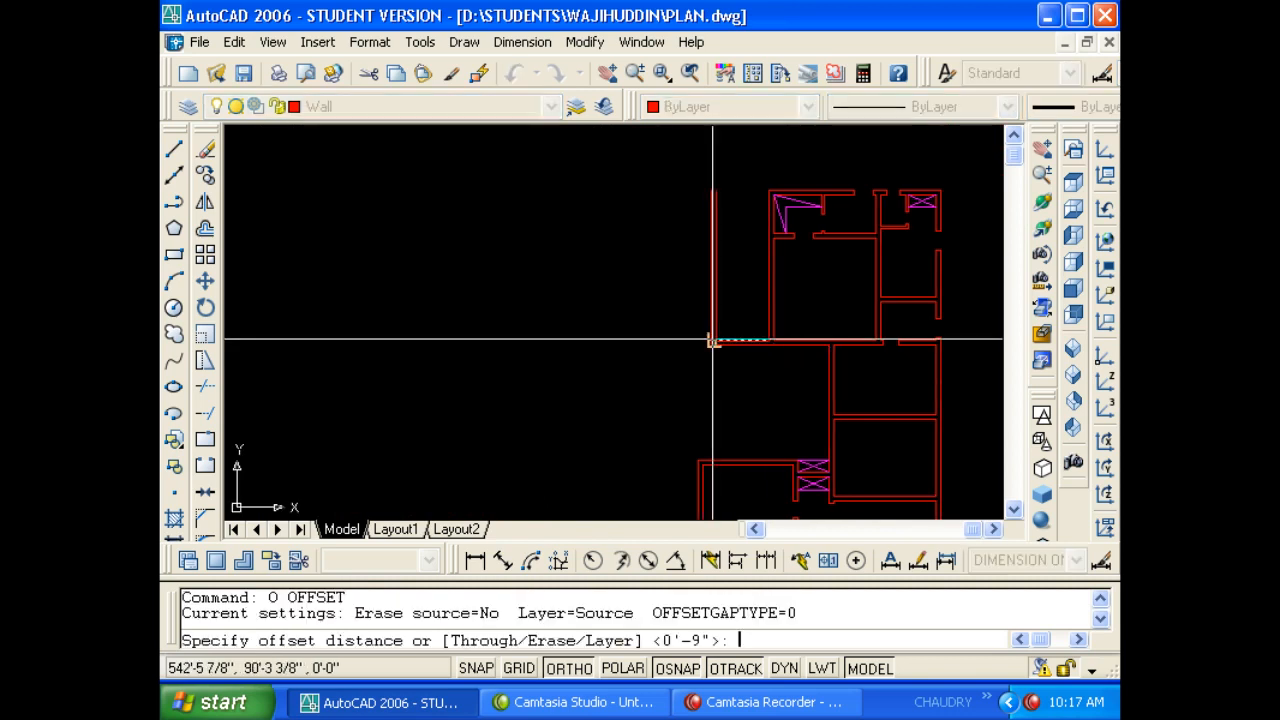
pyautogui.write("10'6")
pyautogui.press('Return')
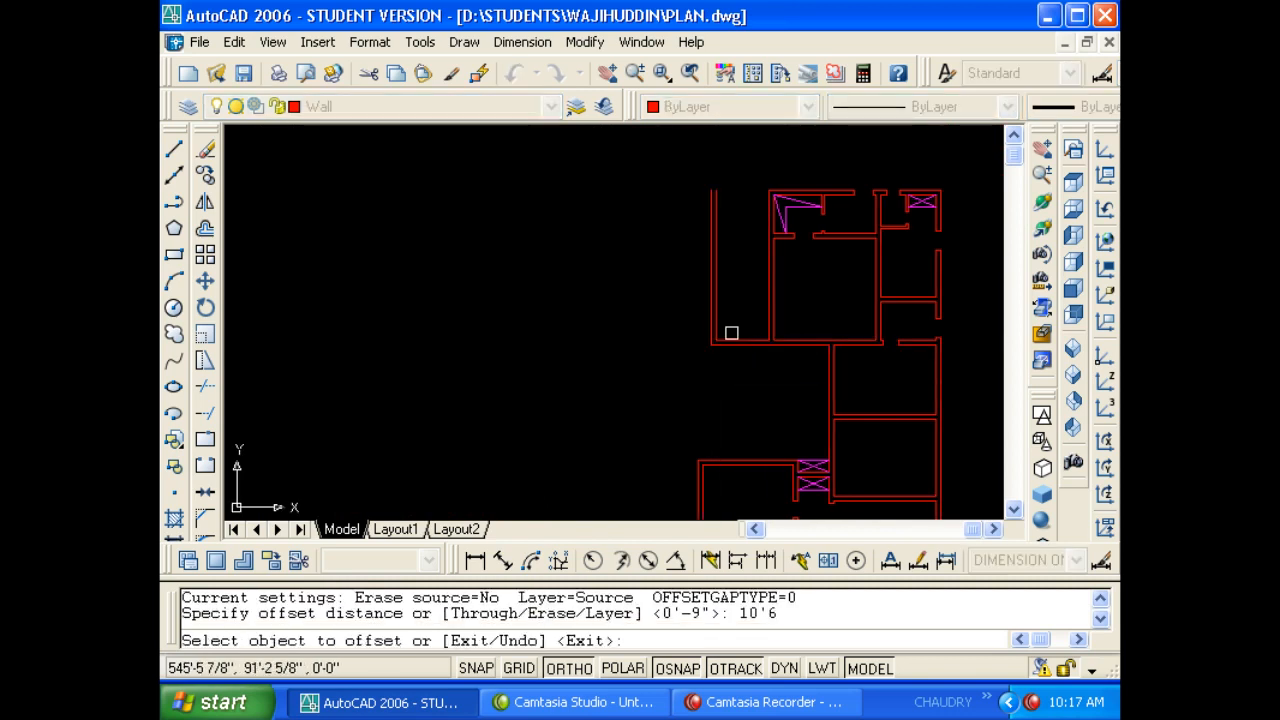
pyautogui.scroll(3, 734, 345)
pyautogui.click(734, 349)
pyautogui.click(742, 324)
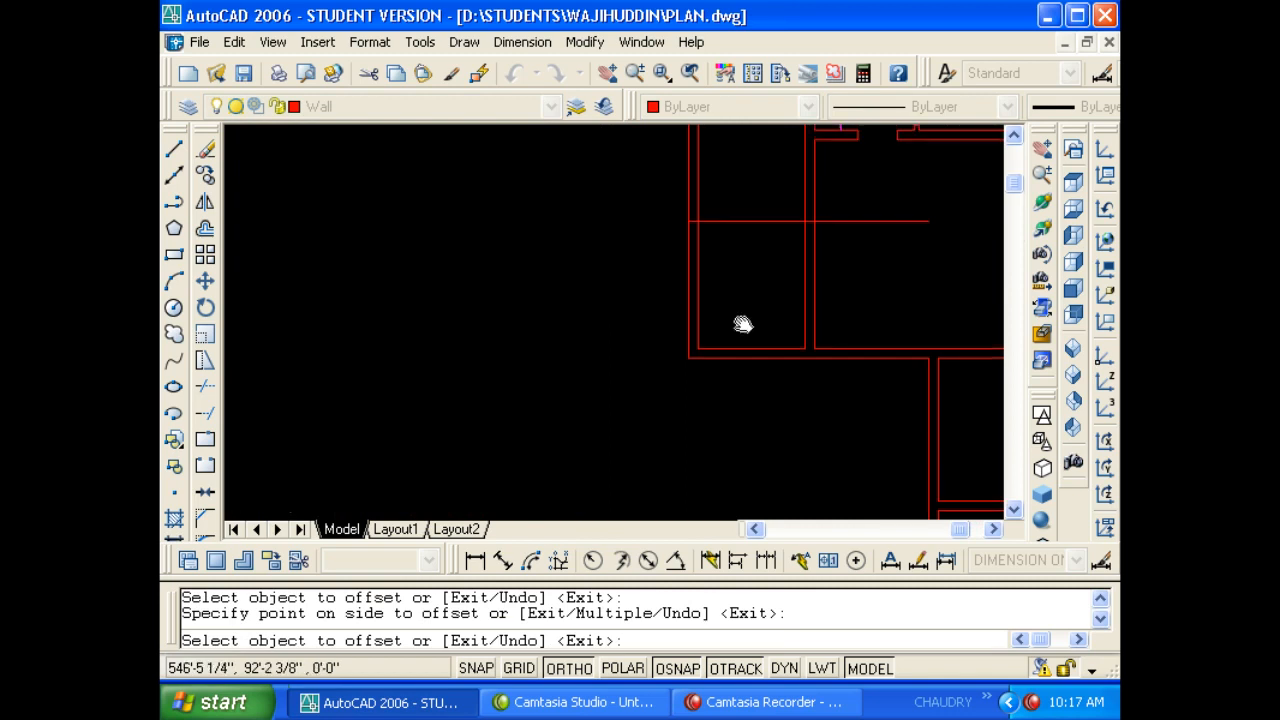
pyautogui.moveTo(742, 324); pyautogui.dragTo(750, 360, button='middle')
pyautogui.press('Escape')
# Offset the new horizontal line 9" upward to form the bedroom's upper wall.
pyautogui.press('Return')
pyautogui.write('9')
pyautogui.press('Return')
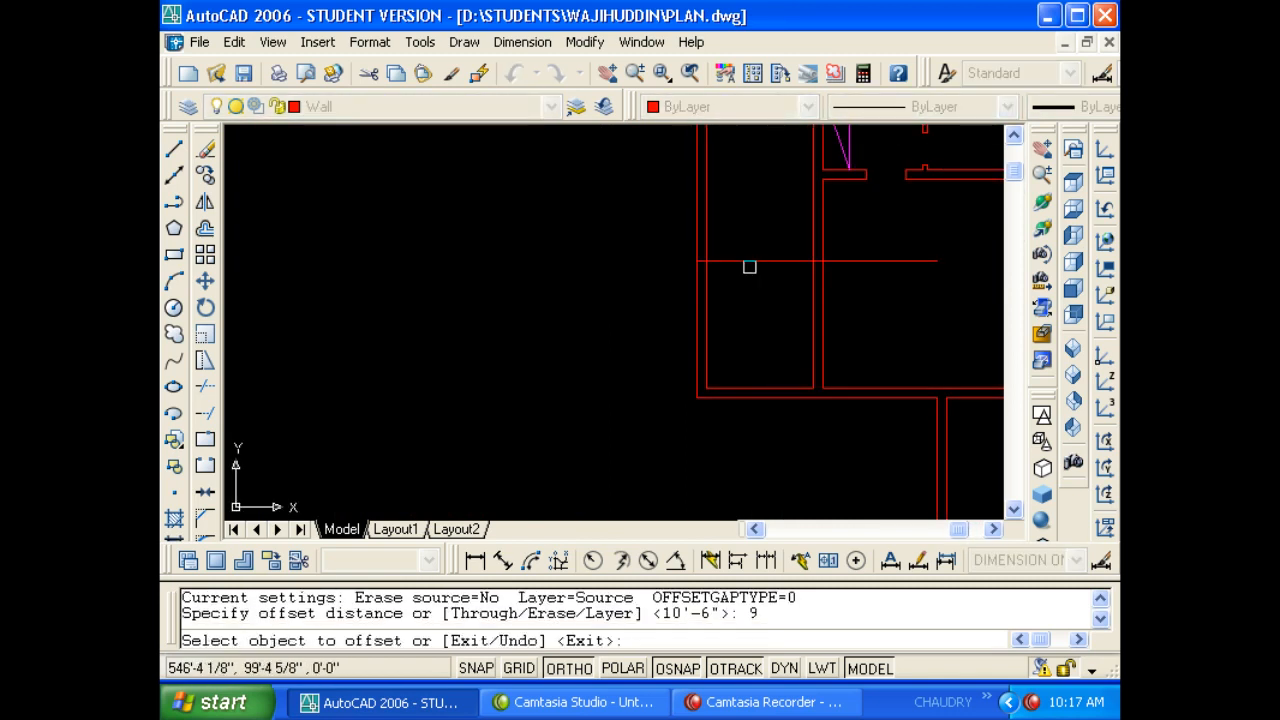
pyautogui.click(749, 261)
pyautogui.click(749, 248)
pyautogui.press('Escape')
pyautogui.press('Escape')
# Draw a vertical boundary line well to the left of the verandah wall, spanning the height of the two new horizontal lines.
pyautogui.write('L')
pyautogui.press('Return')
pyautogui.click(459, 211)
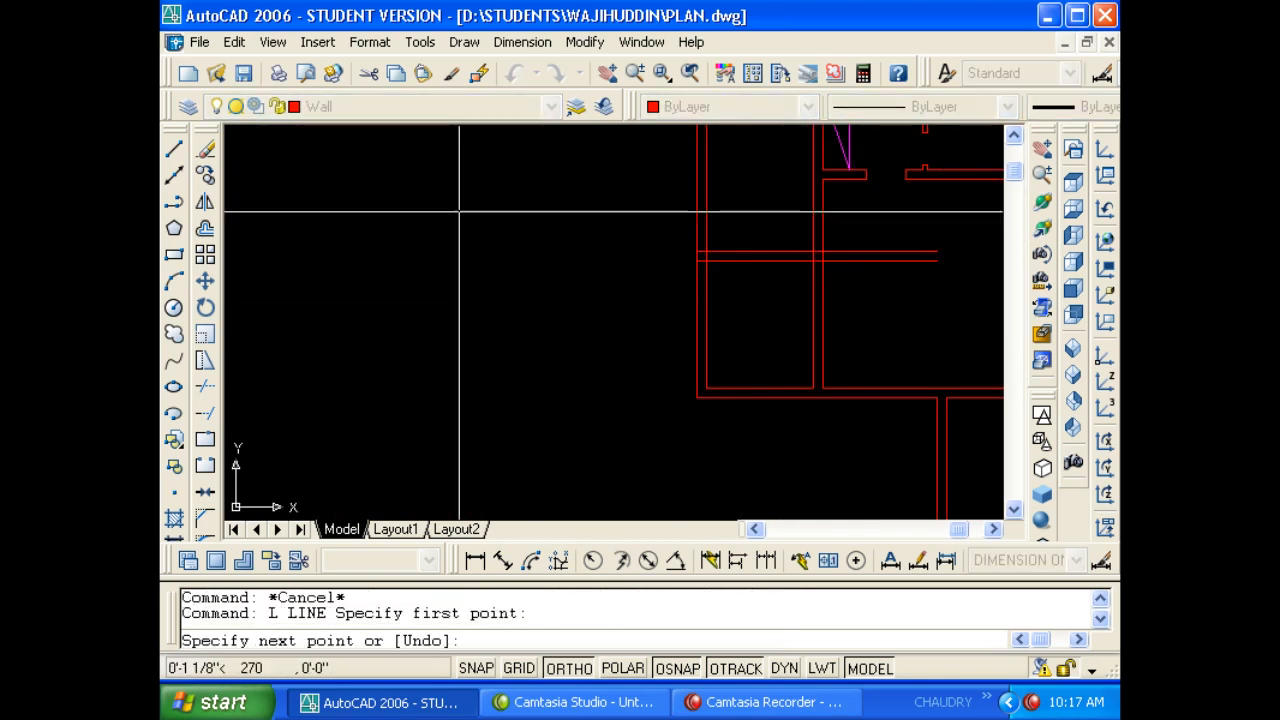
pyautogui.click(462, 365)
pyautogui.press('Escape')
# Extend both new horizontal wall lines left to the vertical boundary line.
pyautogui.write('EX')
pyautogui.press('Escape')
pyautogui.write('EX')
pyautogui.press('Return')
pyautogui.press('Return')
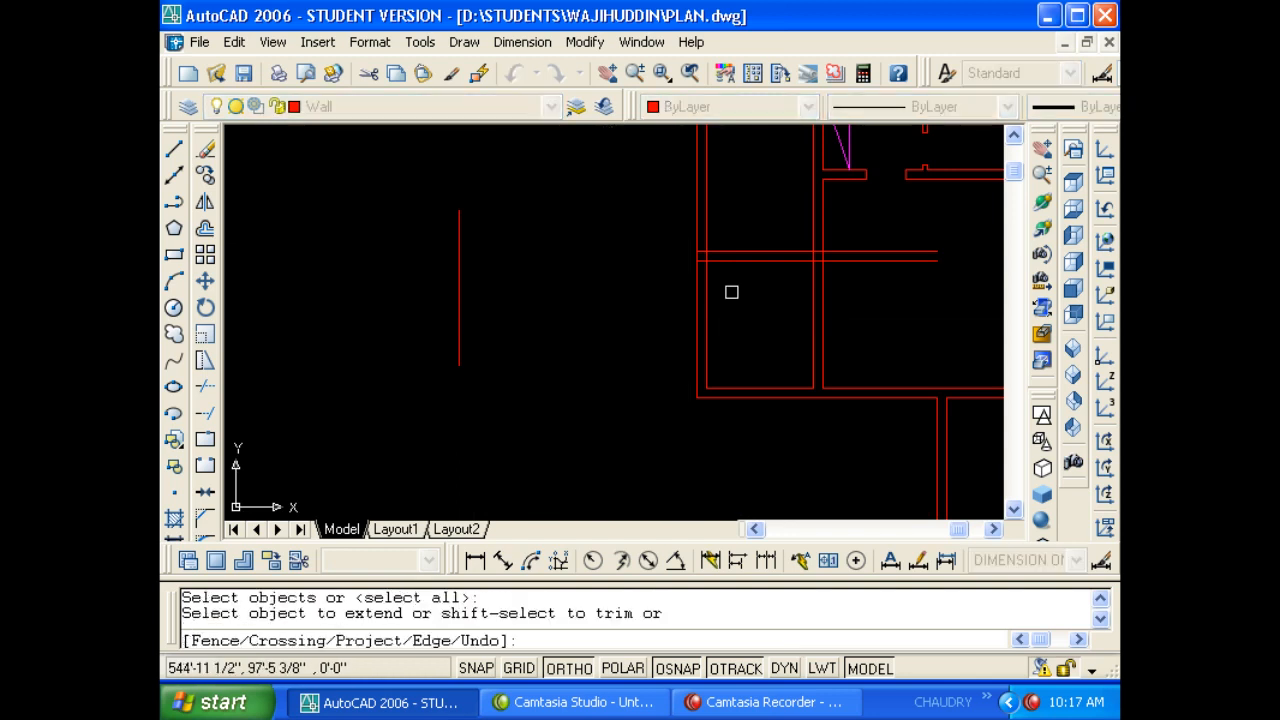
pyautogui.click(731, 292)
pyautogui.click(717, 243)
pyautogui.press('Escape')
pyautogui.press('Escape')
# Trim both horizontal lines on the verandah side of the wall, keeping only their parts on the bedroom side.
pyautogui.write('TR')
pyautogui.press('Return')
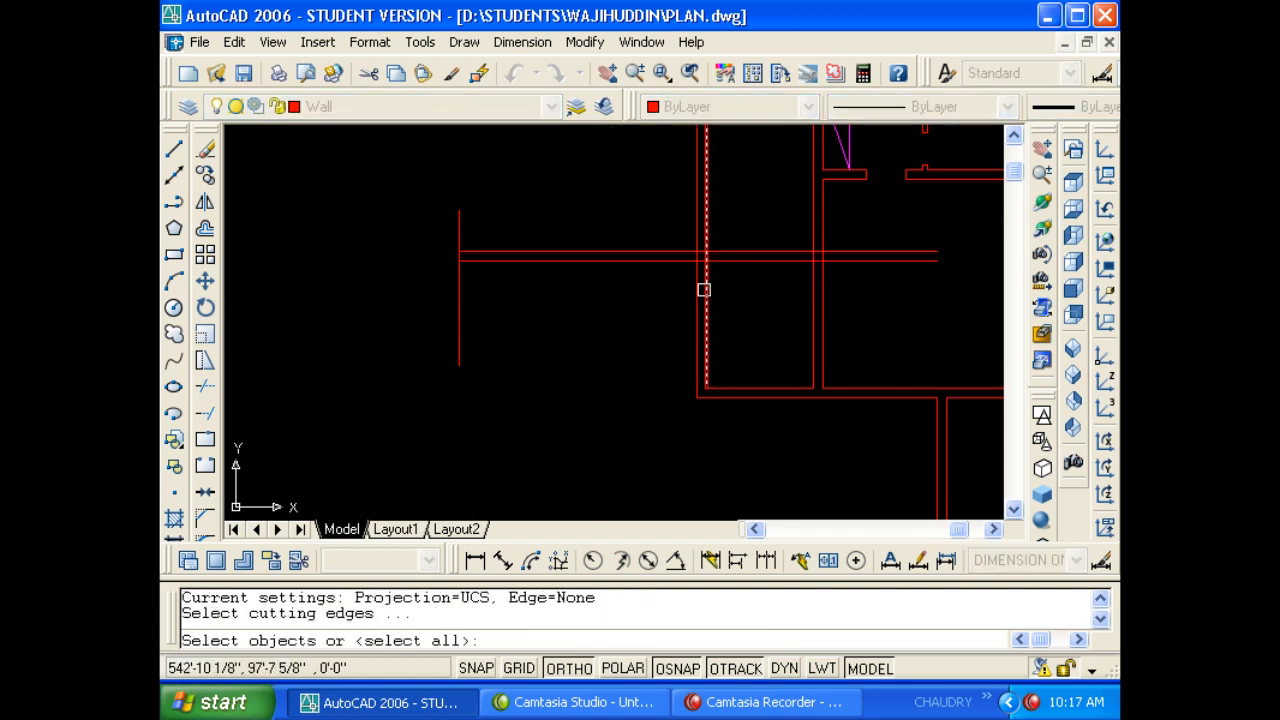
pyautogui.click(704, 290)
pyautogui.press('Return')
pyautogui.click(746, 285)
pyautogui.press('Escape')
pyautogui.press('Escape')
pyautogui.press('Escape')
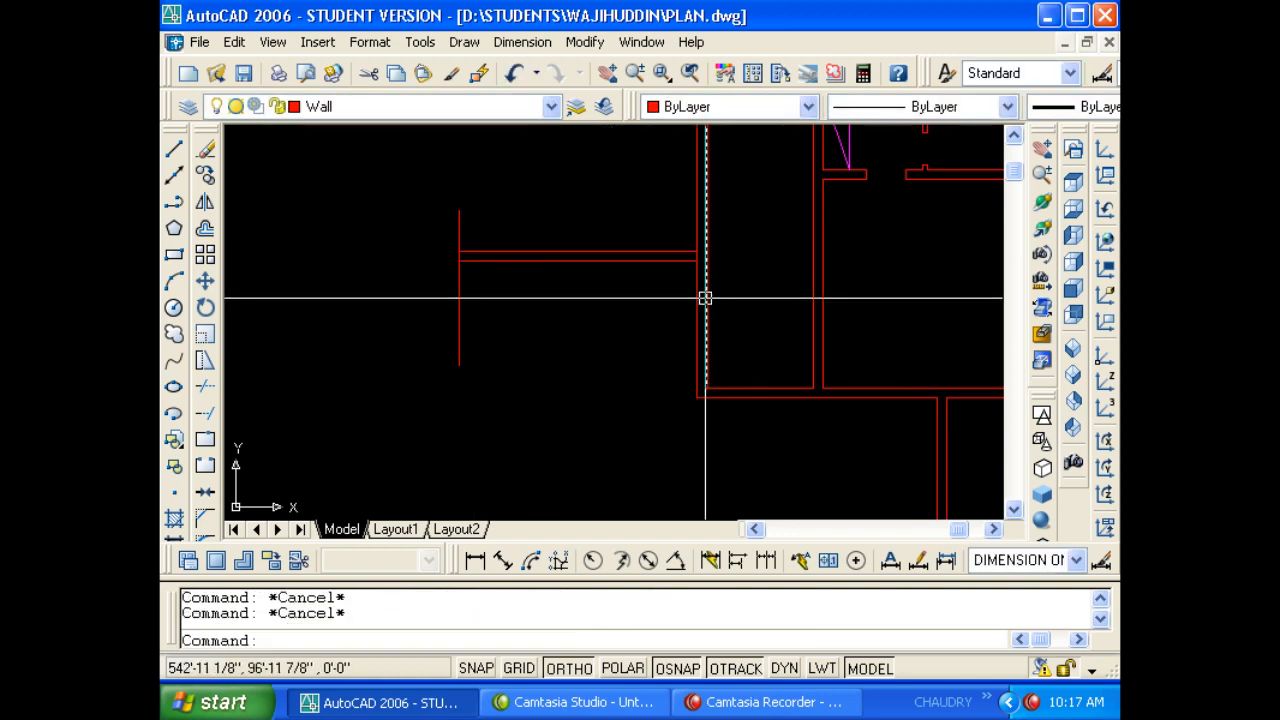
# Erase the vertical boundary line at the free ends of the new bedroom's upper wall lines.
pyautogui.moveTo(552, 326); pyautogui.dragTo(574, 326, button='middle')
pyautogui.click(574, 326)
pyautogui.click(382, 327)
pyautogui.write('E')
pyautogui.press('Return')
pyautogui.press('Escape')
# Check the bedroom's labelled size and wall layout beside the verandah in the reference plan.
pyautogui.scroll(-5, 617, 277)
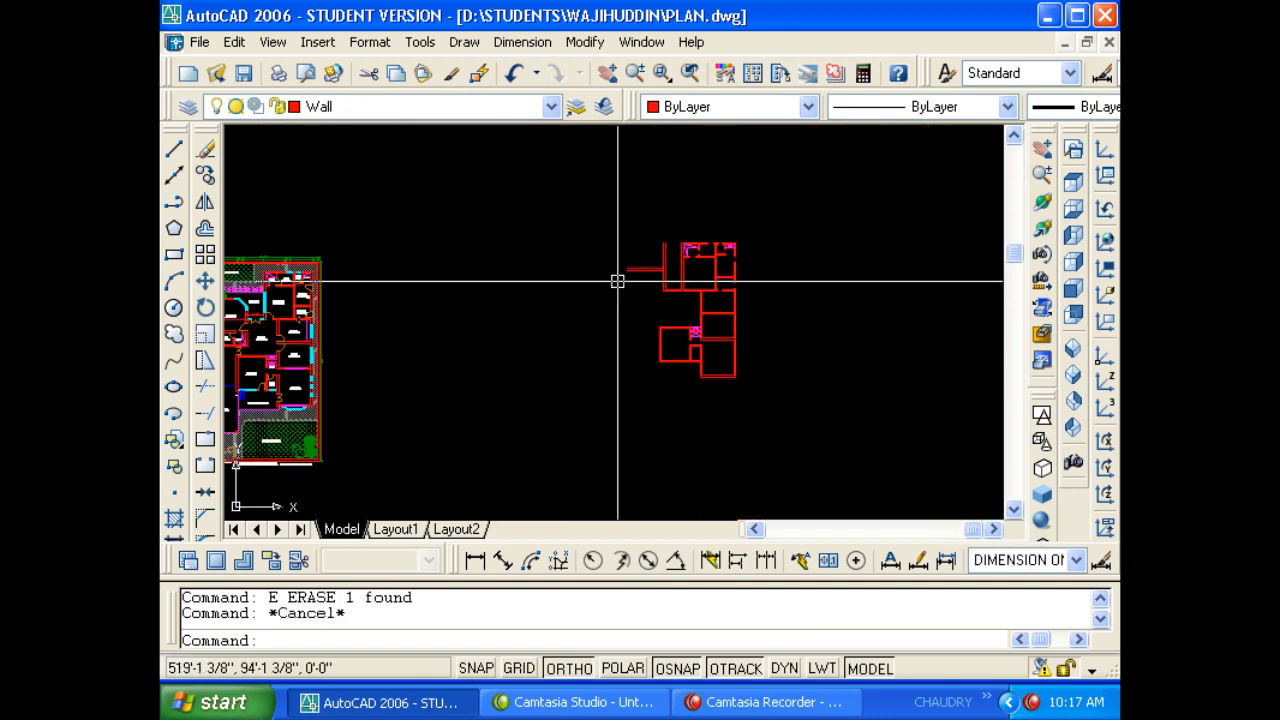
pyautogui.scroll(6, 400, 299)
pyautogui.moveTo(400, 299); pyautogui.dragTo(428, 331, button='middle')
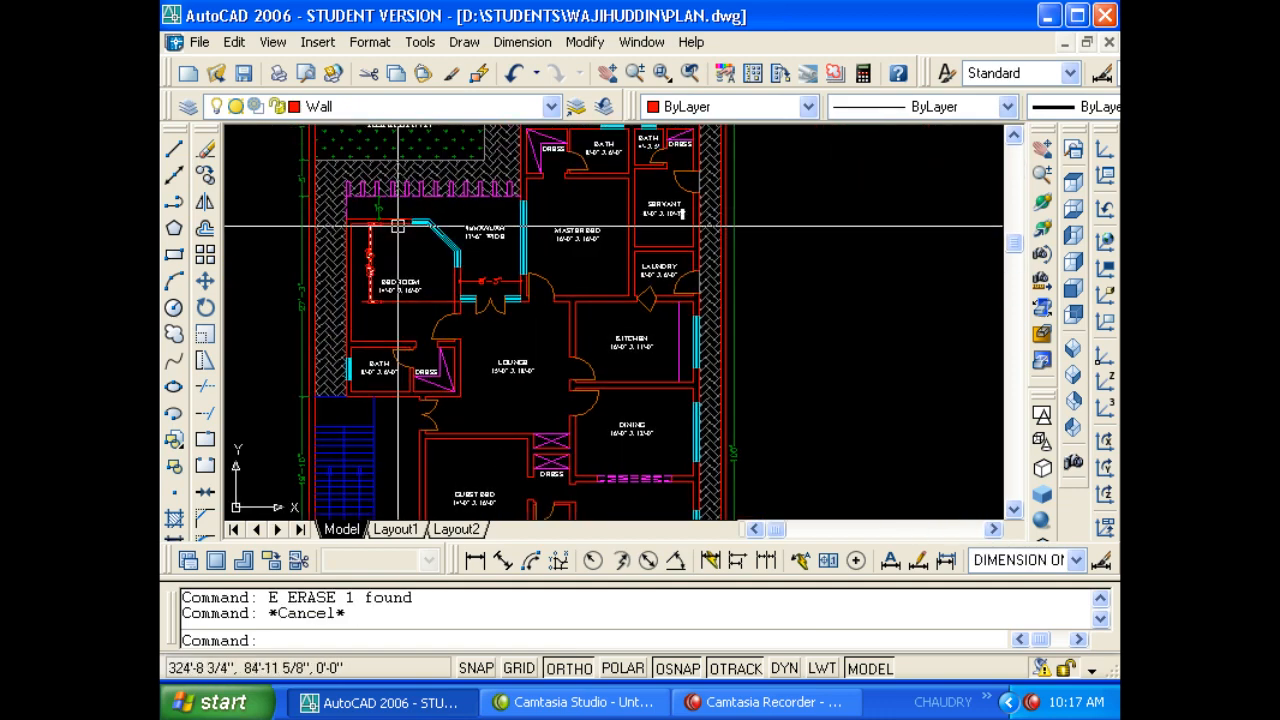
pyautogui.scroll(2, 400, 282)
pyautogui.scroll(4, 414, 300)
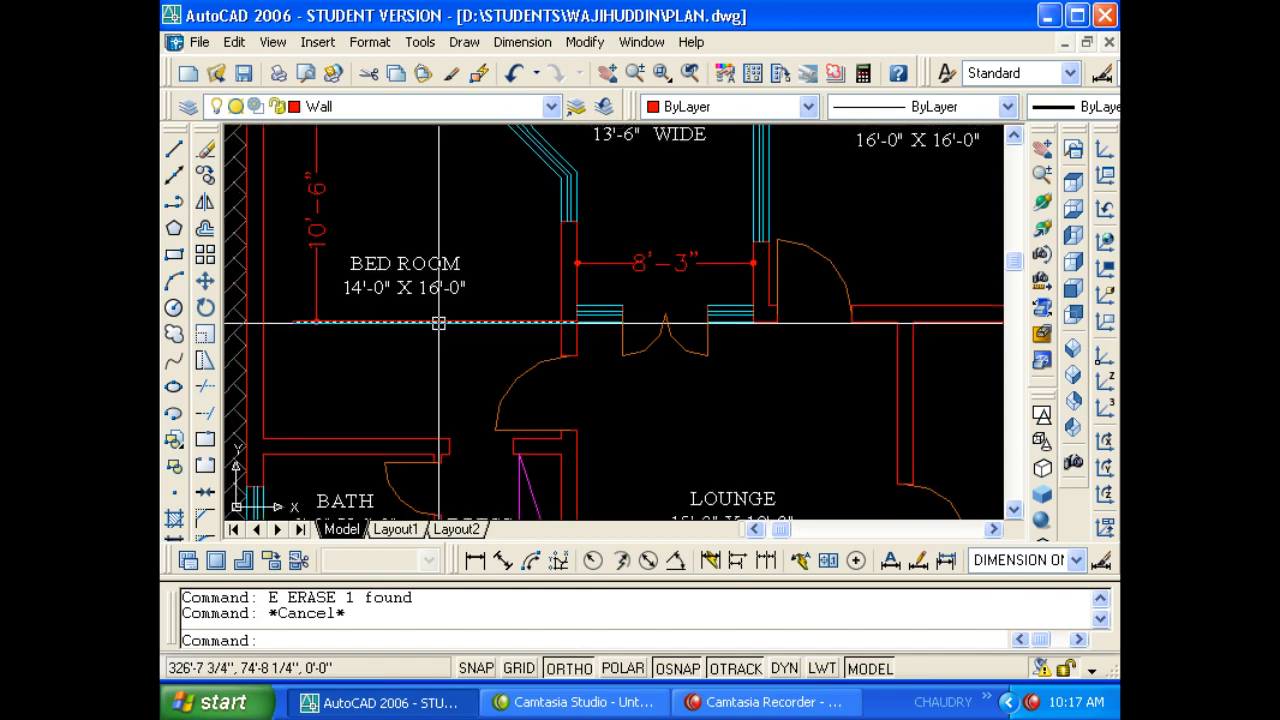
pyautogui.scroll(-3, 386, 309)
pyautogui.moveTo(386, 309)
pyautogui.mouseDown(button='middle')
pyautogui.moveTo(416, 333)
pyautogui.moveTo(614, 329)
pyautogui.mouseUp(button='middle')
pyautogui.scroll(-8, 631, 343)
pyautogui.scroll(4, 652, 327)
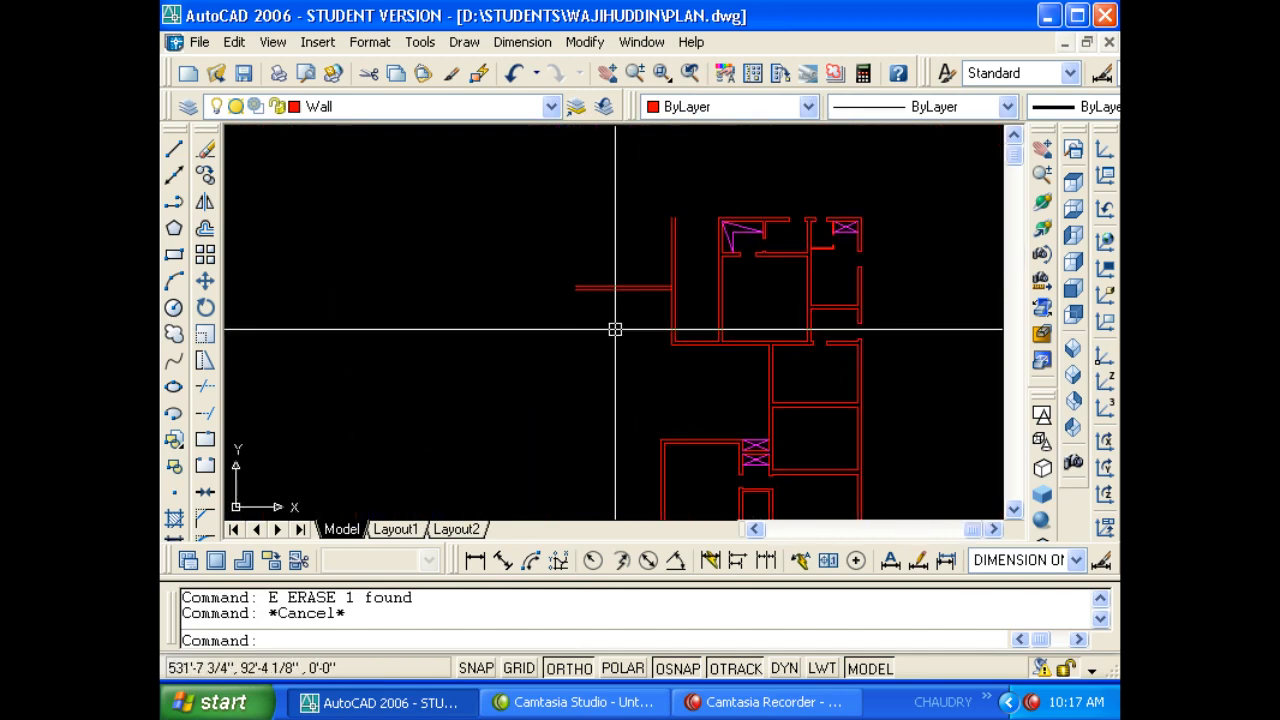
pyautogui.scroll(4, 620, 310)
pyautogui.press('Escape')
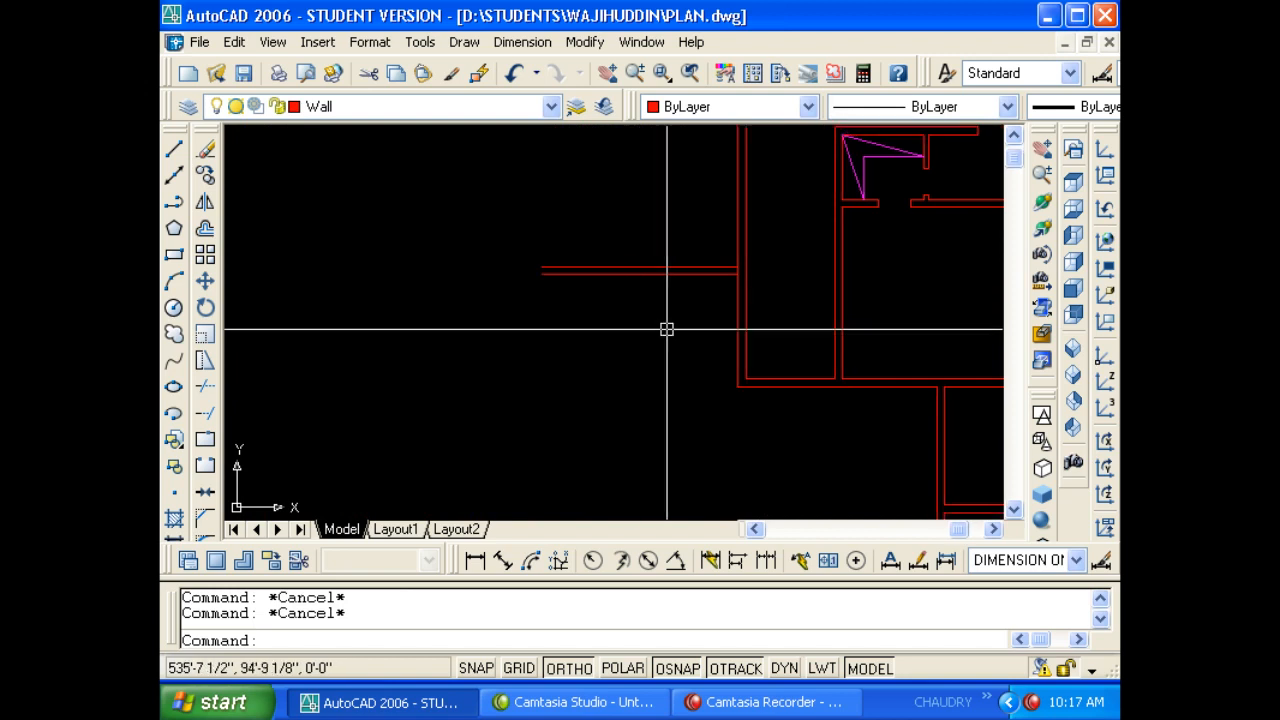
# Offset the bedroom-side line of the verandah wall 14' outward to set the bedroom's width.
pyautogui.scroll(-3, 680, 330)
pyautogui.write('o')
pyautogui.press('Return')
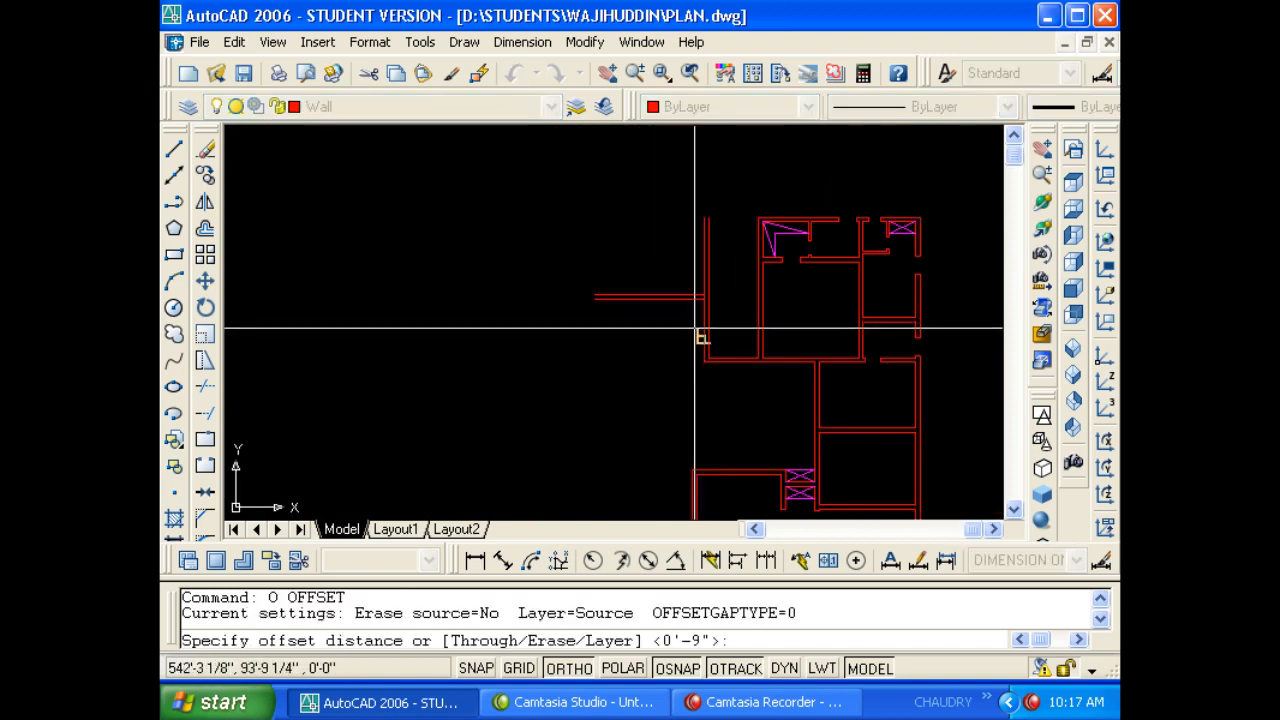
pyautogui.write('14')
pyautogui.press('Return')
pyautogui.scroll(3, 680, 320)
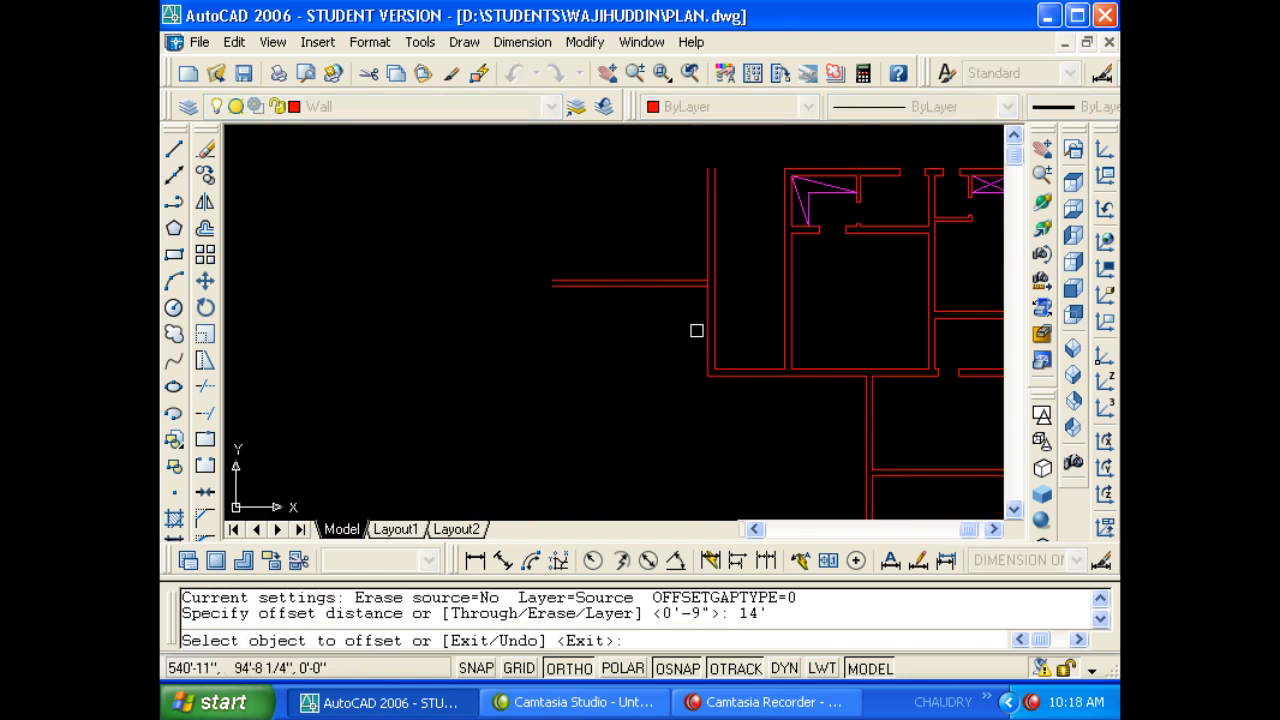
pyautogui.click(710, 334)
pyautogui.click(652, 346)
pyautogui.press('Escape')
pyautogui.scroll(-2, 652, 350)
pyautogui.press('Escape')
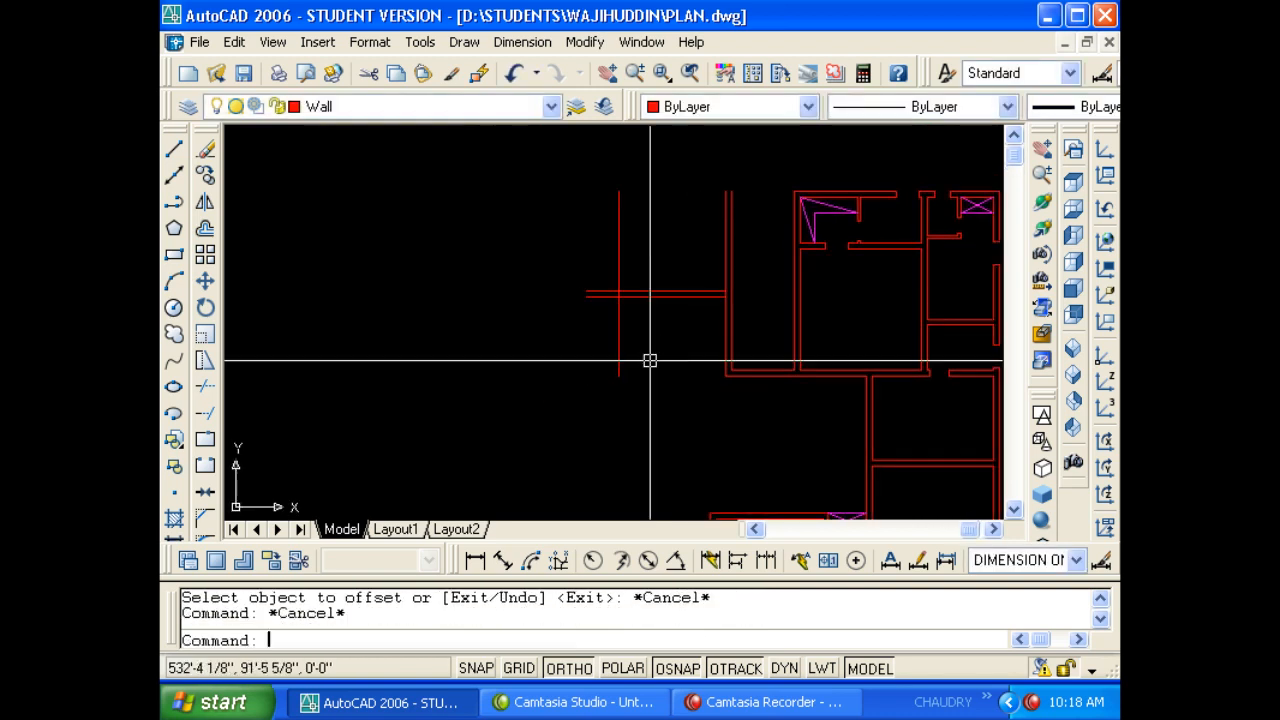
# Offset the new vertical line 9" away from the bedroom to form its outer side wall.
pyautogui.write('o')
pyautogui.press('Return')
pyautogui.write('9')
pyautogui.press('Return')
pyautogui.click(617, 339)
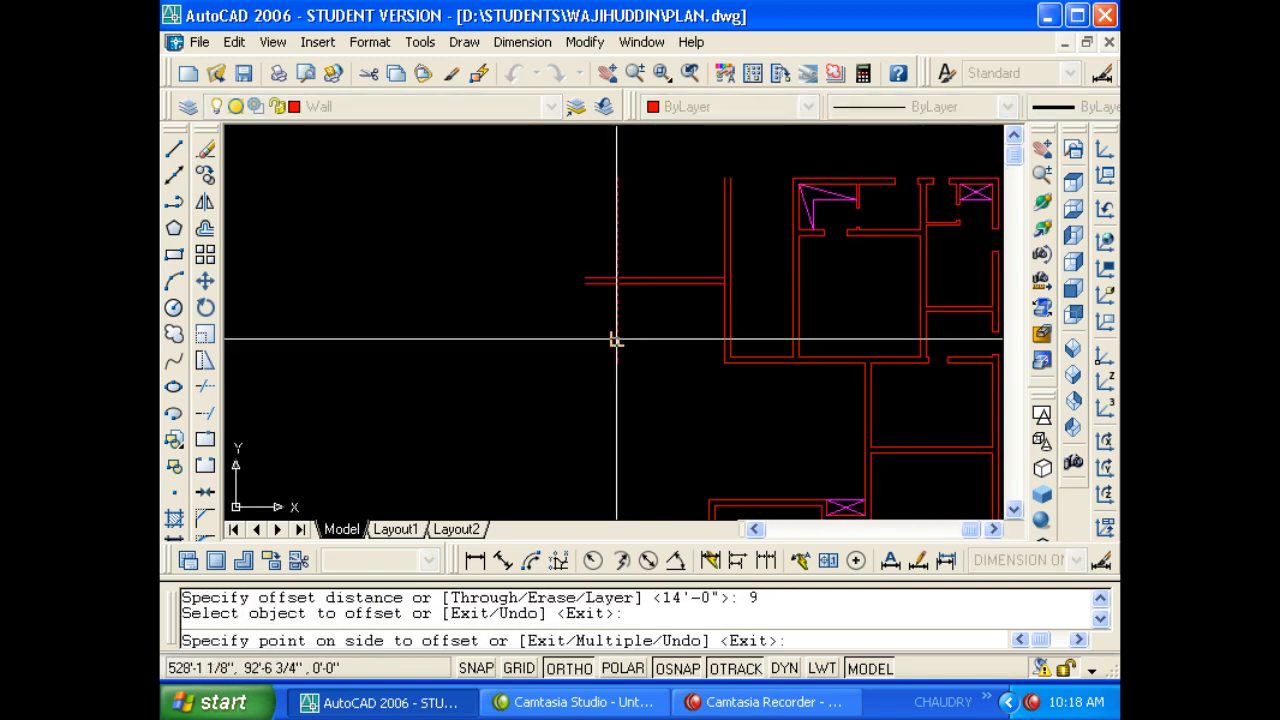
pyautogui.click(606, 341)
pyautogui.press('Escape')
pyautogui.press('Escape')
pyautogui.press('Escape')
# Offset the lower line of the bedroom's upper wall 16' downward to set the room's length.
pyautogui.write('o')
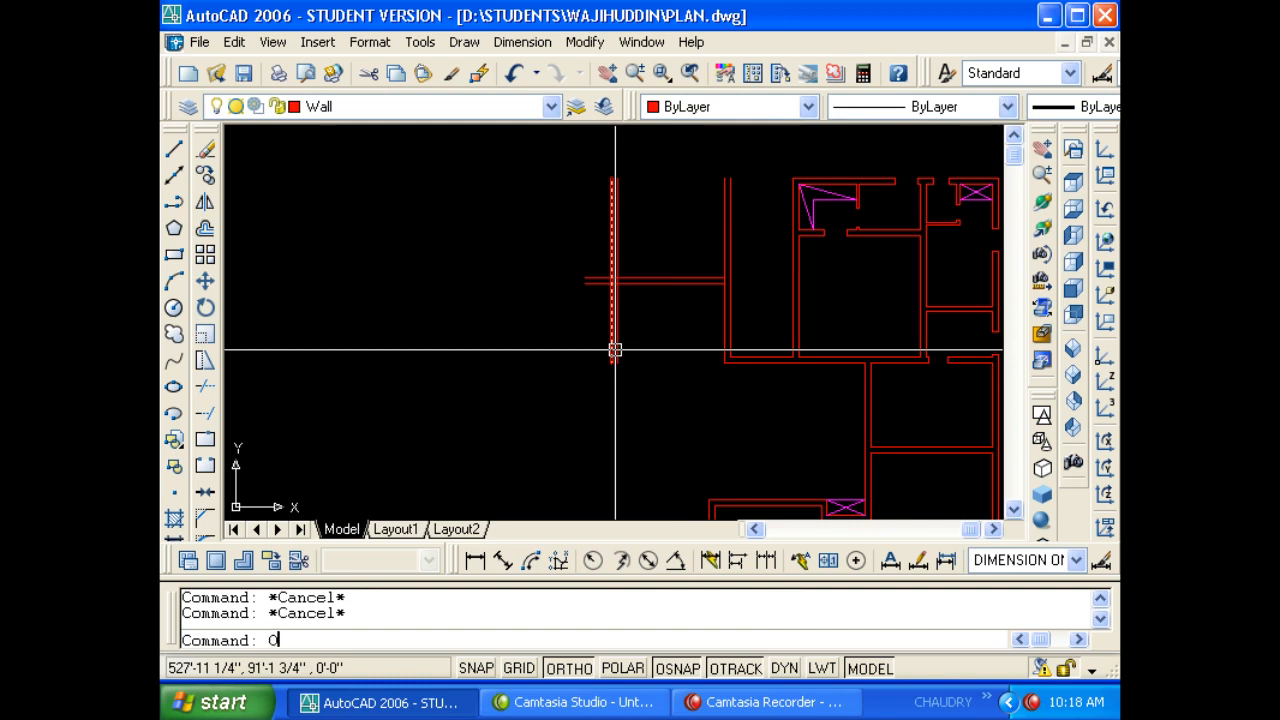
pyautogui.press('Return')
pyautogui.write("16'")
pyautogui.press('Return')
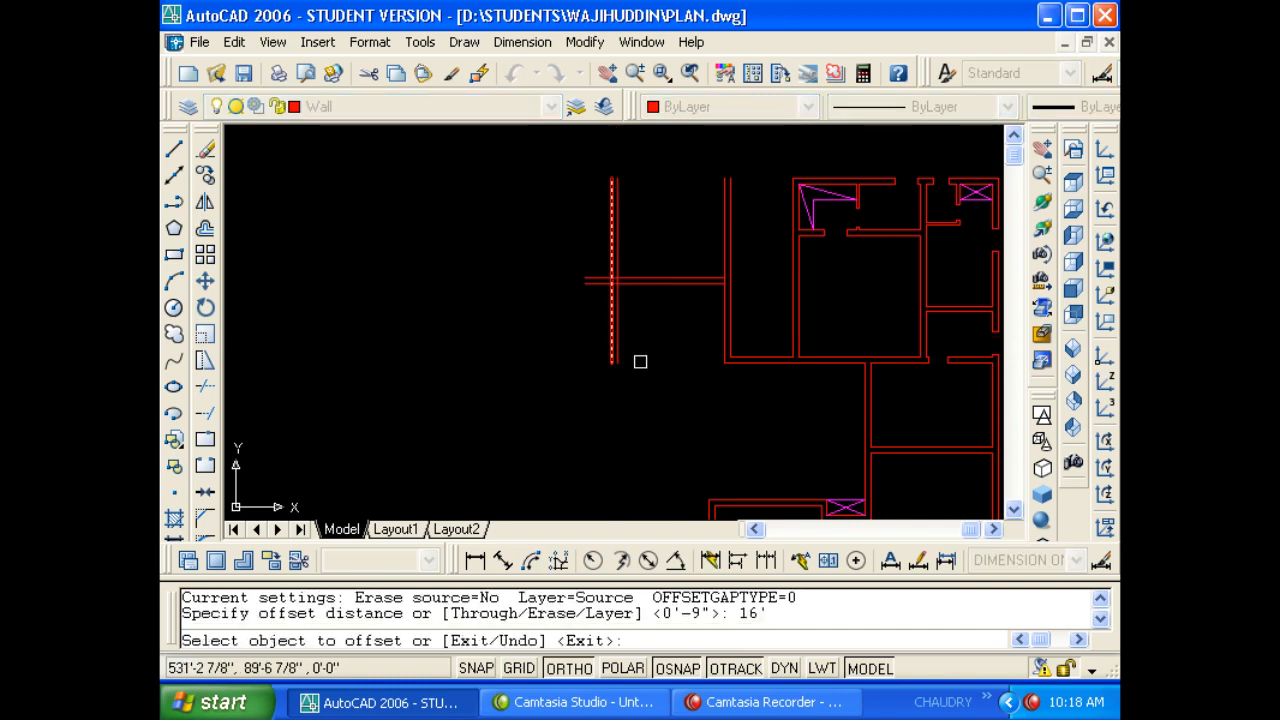
pyautogui.scroll(3, 665, 291)
pyautogui.click(668, 275)
pyautogui.click(645, 322)
pyautogui.scroll(-3, 645, 322)
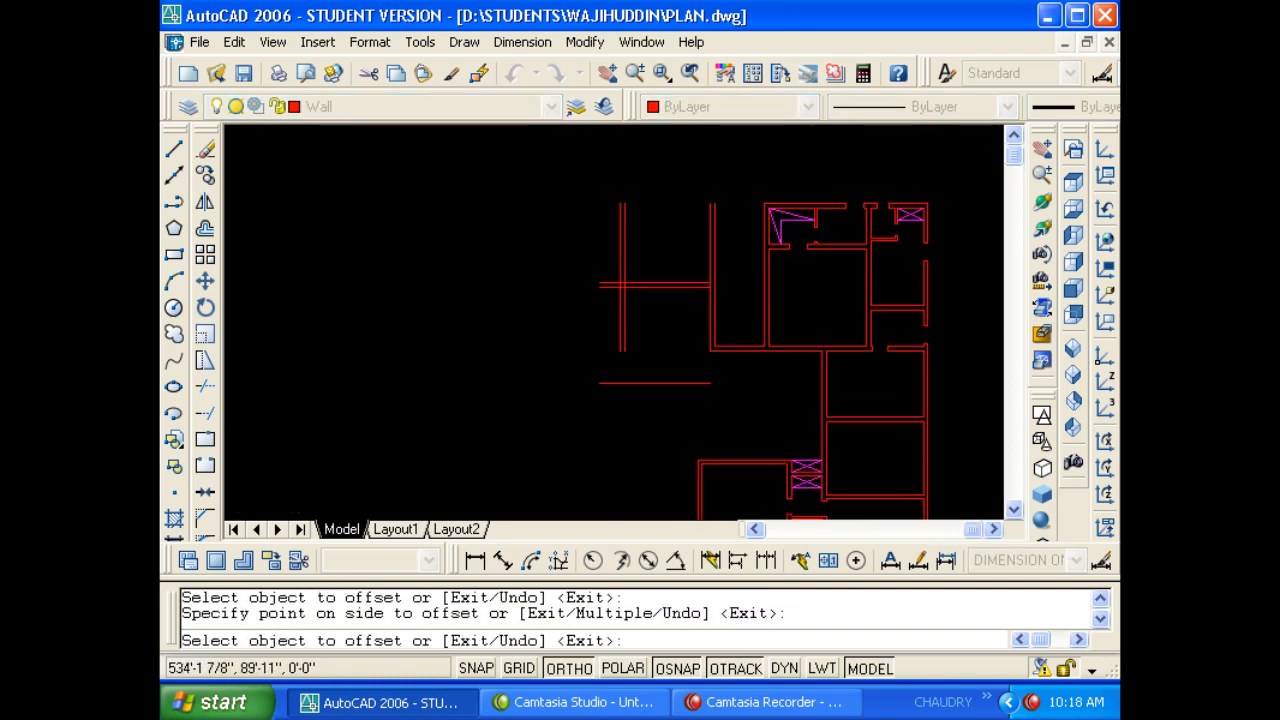
# Offset the new horizontal line 9" downward to form the bedroom's lower wall.
pyautogui.press('Escape')
pyautogui.write('o')
pyautogui.press('Return')
pyautogui.write('9')
pyautogui.press('Return')
pyautogui.click(655, 380)
pyautogui.click(660, 420)
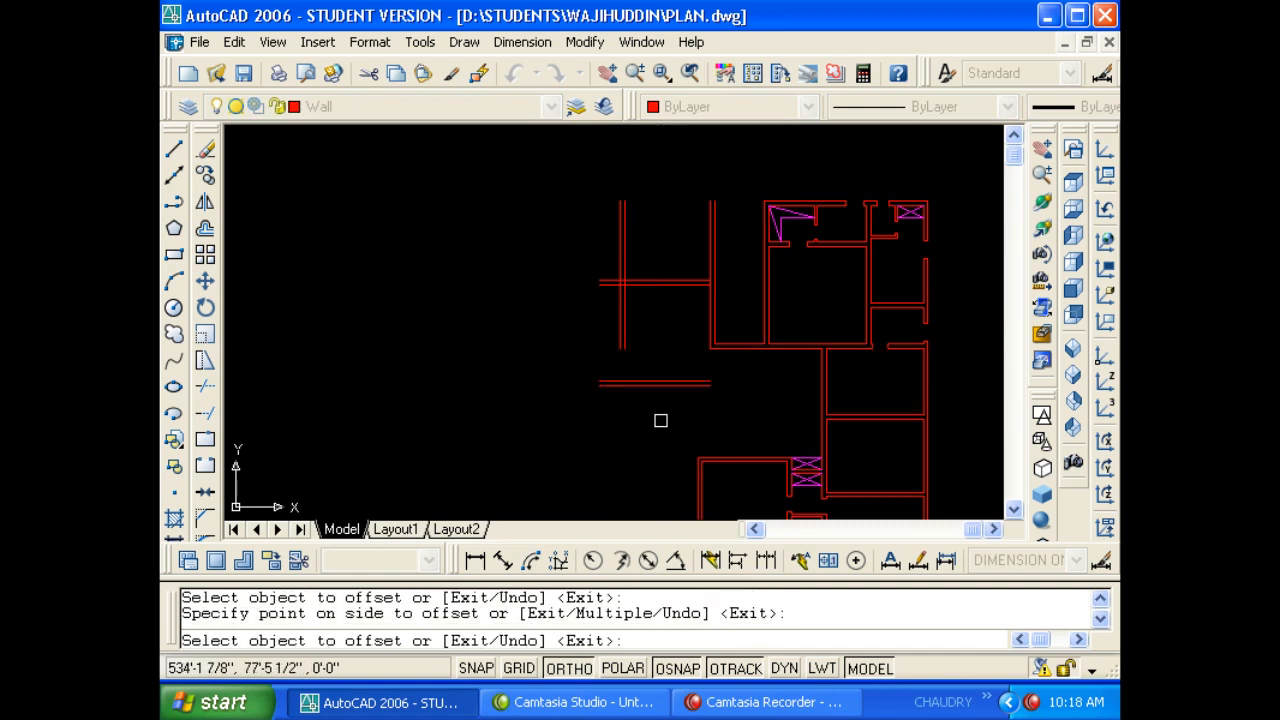
# Fillet the bedroom's lower wall lines with the verandah-side wall lines to close the lower right corner.
pyautogui.press('Escape')
pyautogui.write('f')
pyautogui.press('Return')
pyautogui.scroll(3, 683, 377)
pyautogui.click(685, 384)
pyautogui.click(740, 289)
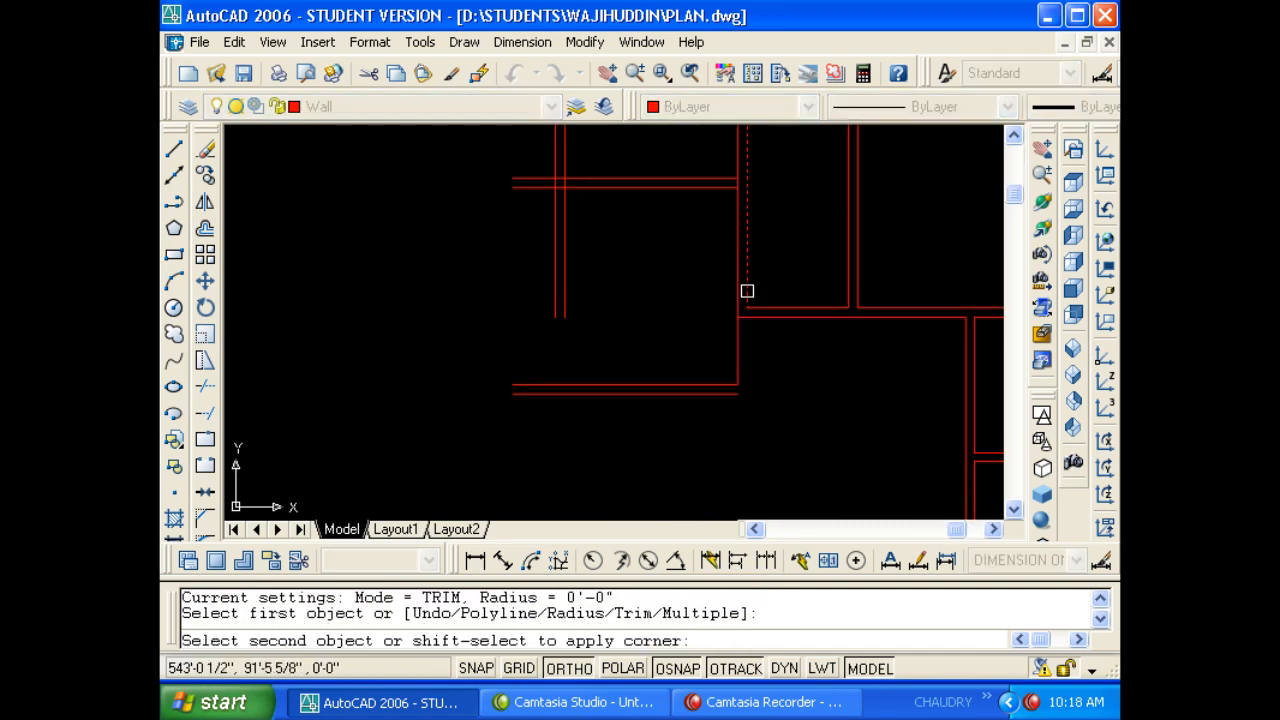
# Fillet the inner and outer wall lines at the bedroom's lower left corner.
pyautogui.press('Return')
pyautogui.click(633, 384)
pyautogui.click(565, 310)
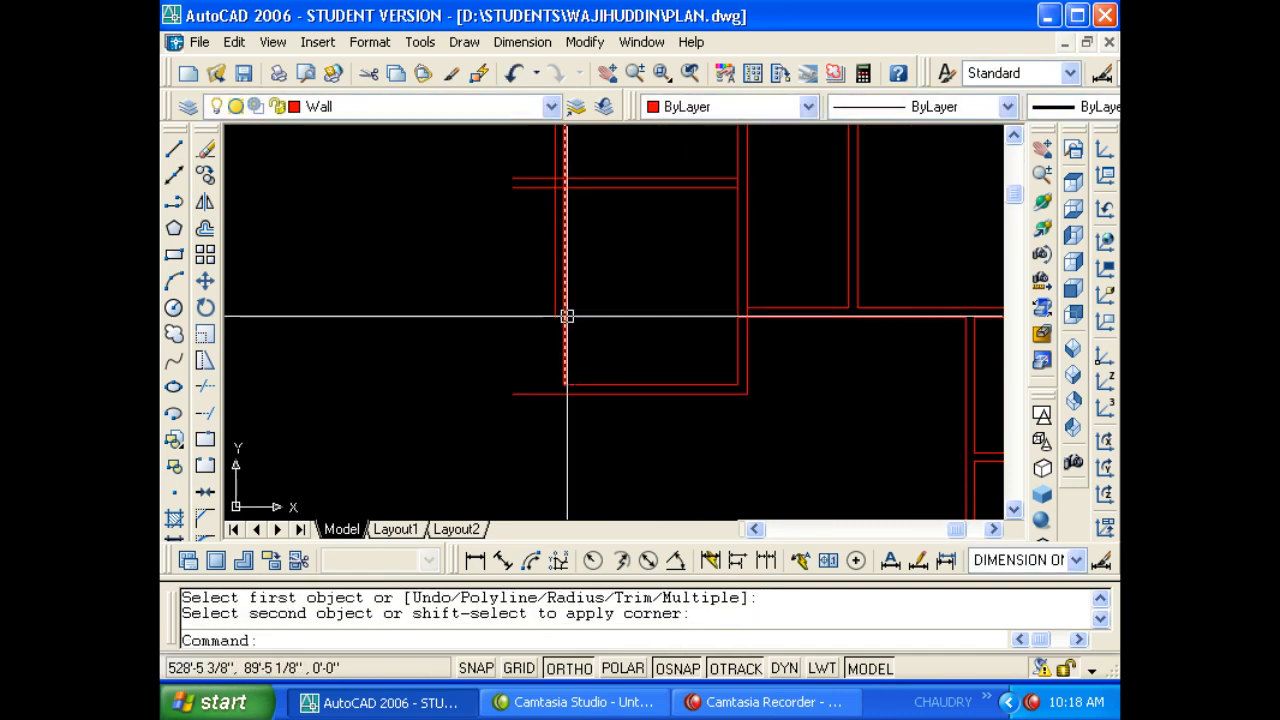
pyautogui.press('Return')
pyautogui.click(598, 394)
pyautogui.press('Escape')
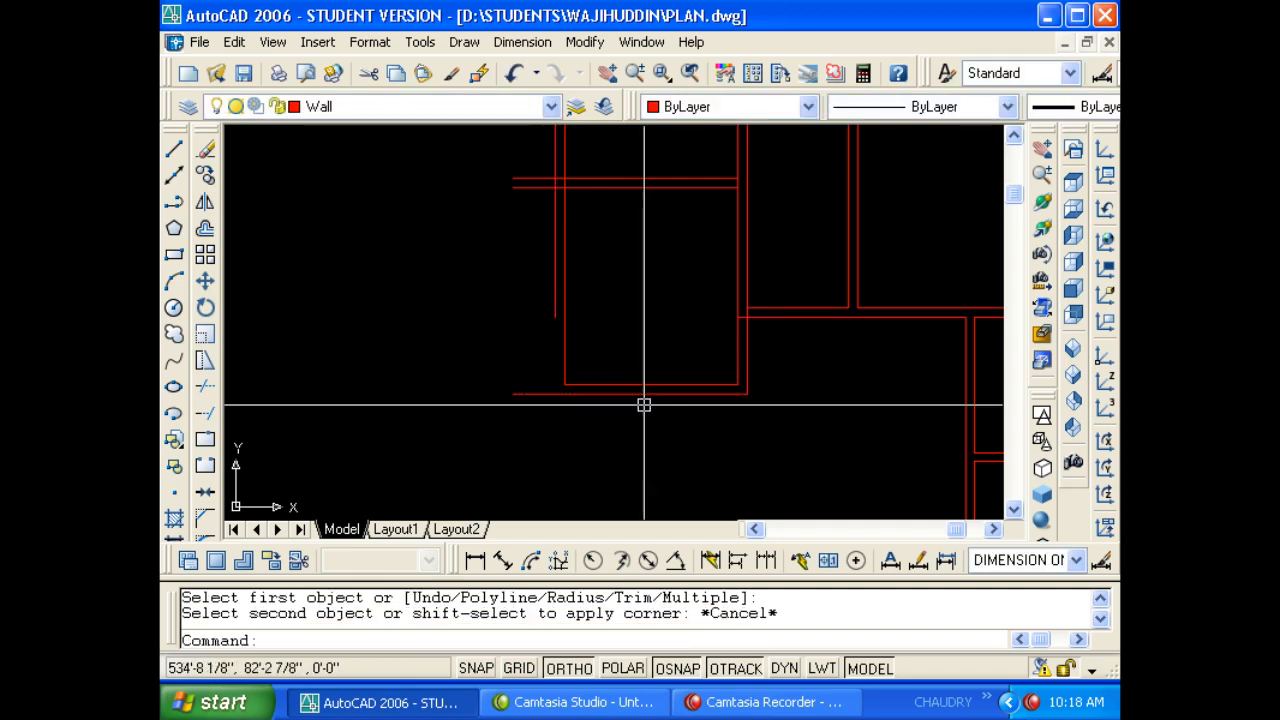
pyautogui.press('Return')
pyautogui.click(606, 394)
pyautogui.click(559, 322)
# Fillet the inner and outer wall lines at the bedroom's upper left corner.
pyautogui.scroll(-2, 563, 291)
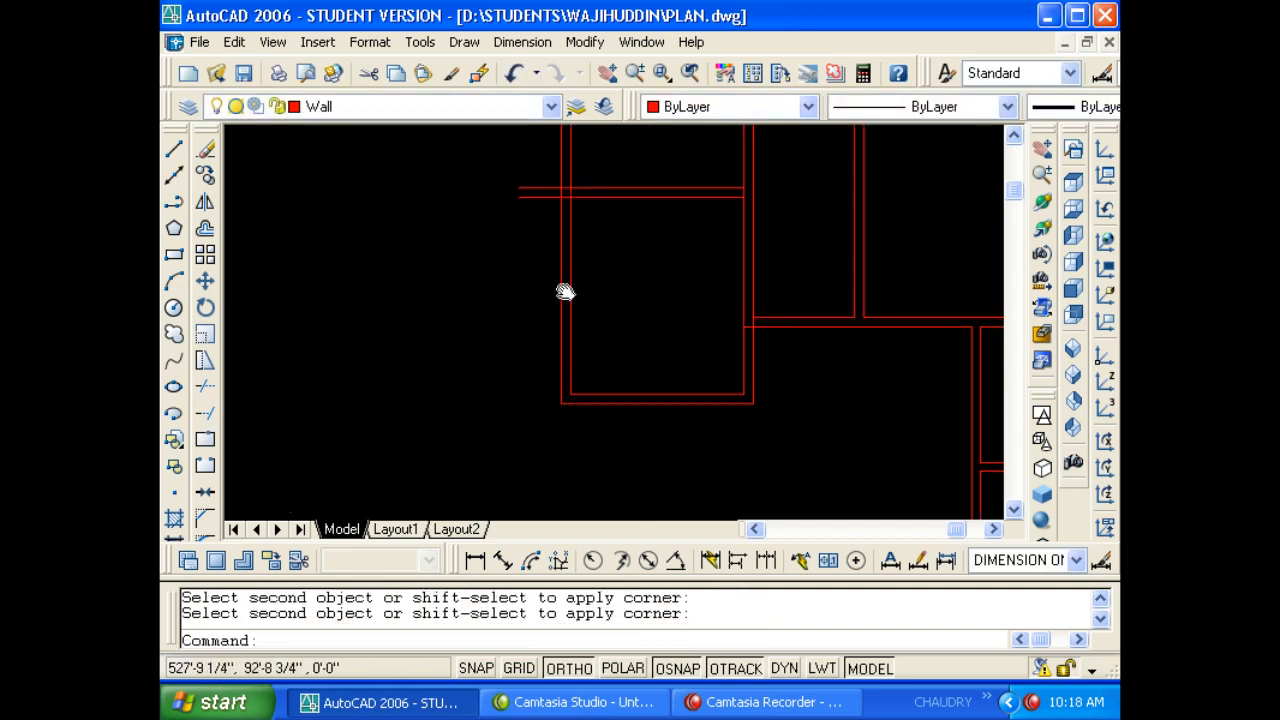
pyautogui.press('Return')
pyautogui.click(571, 284)
pyautogui.click(590, 265)
pyautogui.press('Return')
pyautogui.click(565, 272)
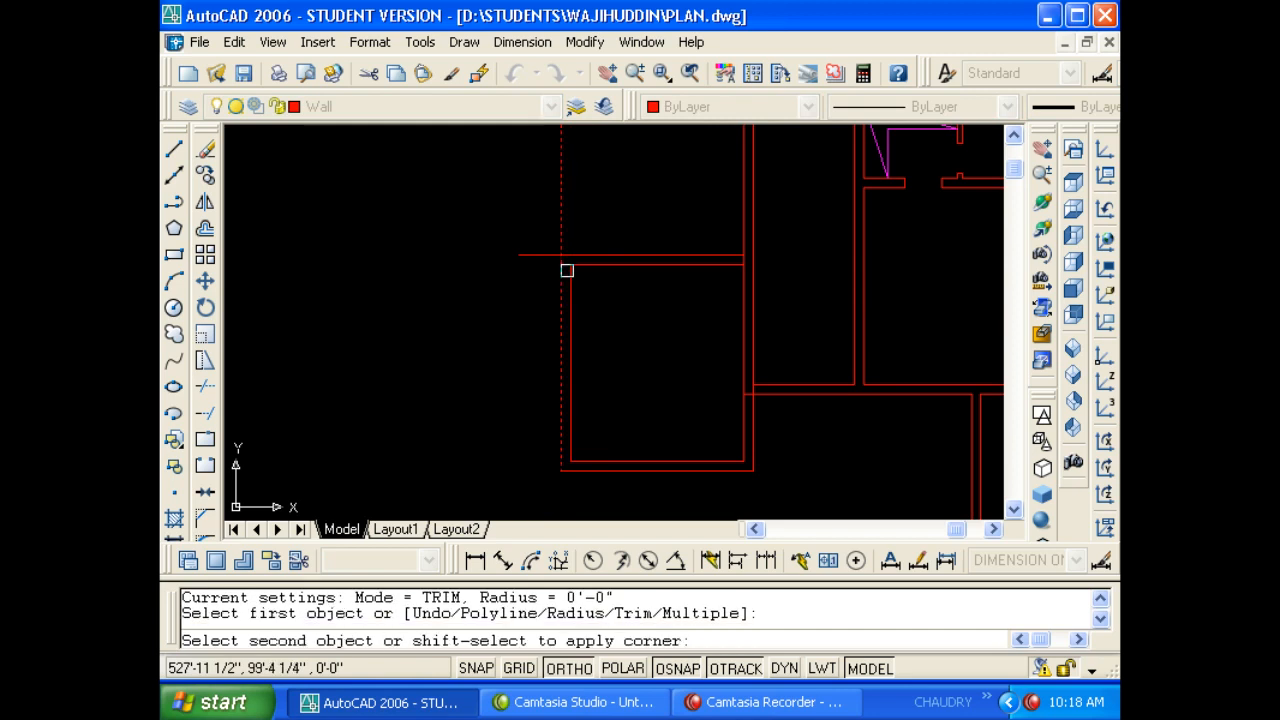
pyautogui.click(572, 257)
# Trim the overlapping lines where the bedroom's right wall meets the verandah's lower wall.
pyautogui.press('Escape')
pyautogui.write('TR')
pyautogui.press('Escape')
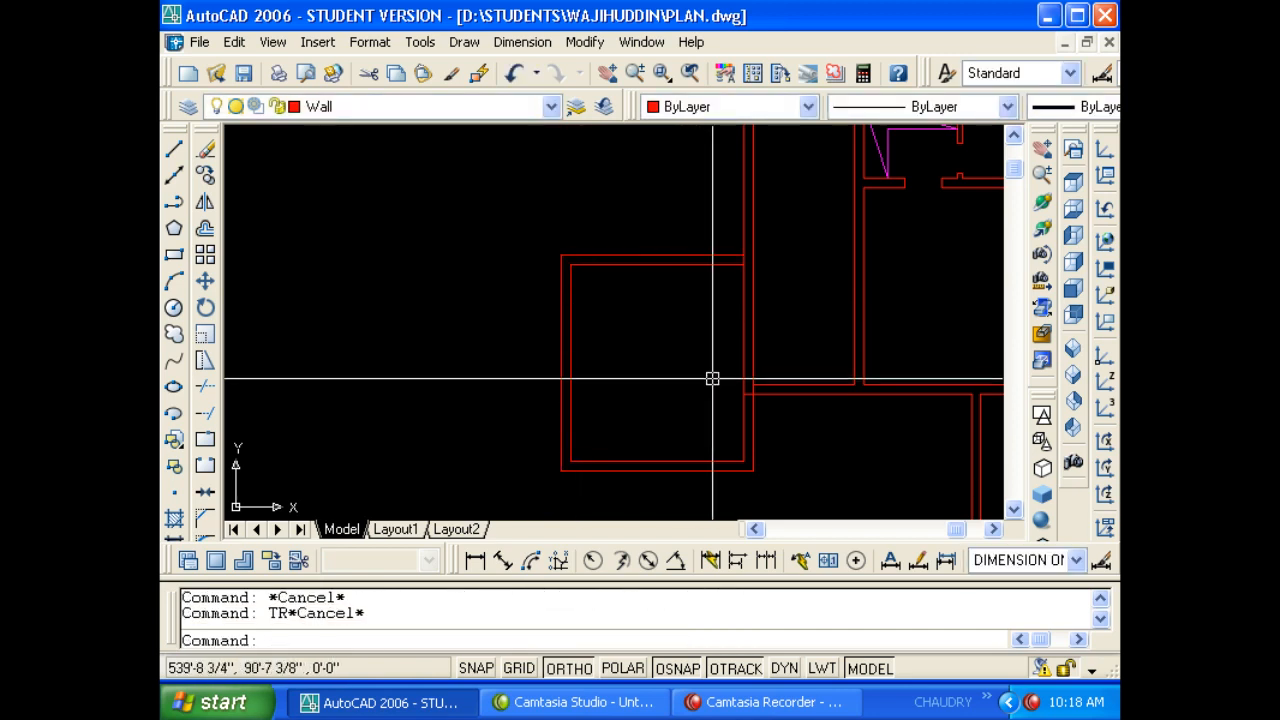
pyautogui.press('Escape')
pyautogui.write('TR')
pyautogui.press('Return')
pyautogui.press('Return')
pyautogui.scroll(2, 751, 391)
pyautogui.scroll(5, 751, 391)
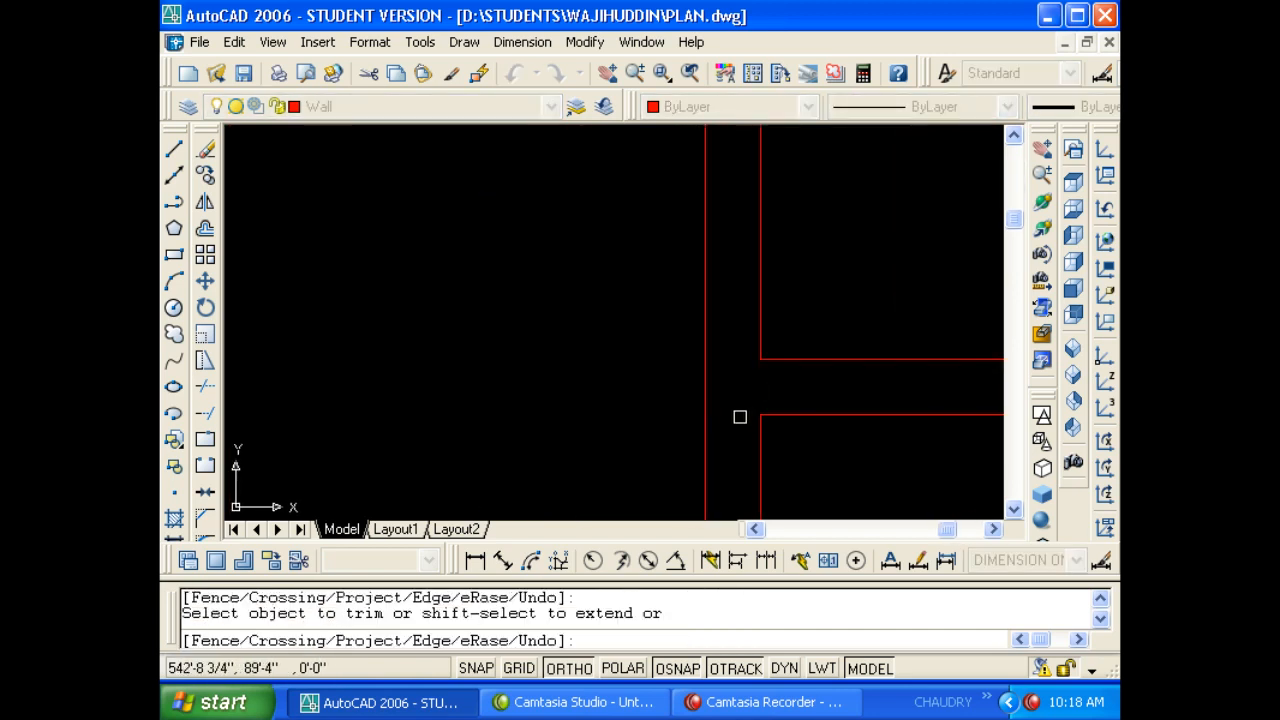
pyautogui.scroll(-8, 719, 370)
pyautogui.press('Escape')
pyautogui.press('Escape')
pyautogui.press('Return')
pyautogui.scroll(3, 714, 247)
pyautogui.press('Escape')
pyautogui.press('Escape')
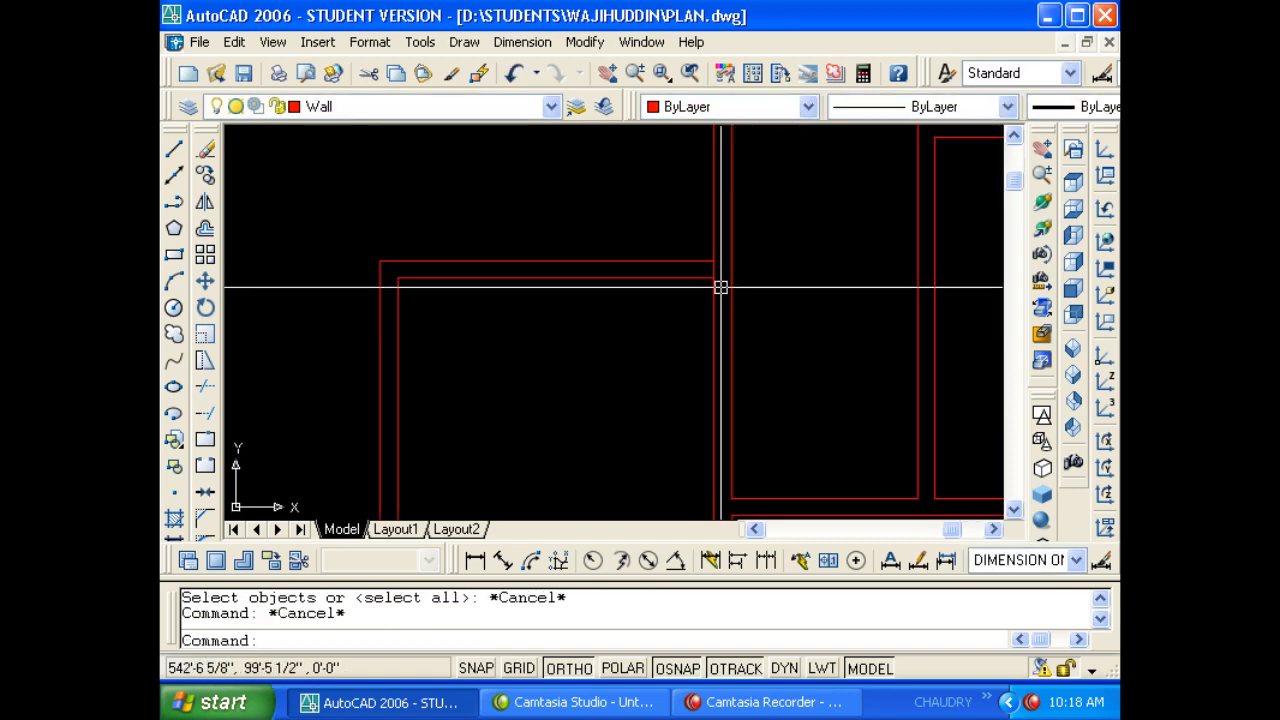
# Fillet the inner and outer wall lines at the bedroom's upper right corner.
pyautogui.write('f')
pyautogui.press('Return')
pyautogui.click(686, 279)
pyautogui.click(716, 315)
pyautogui.press('Return')
pyautogui.click(704, 262)
pyautogui.click(725, 305)
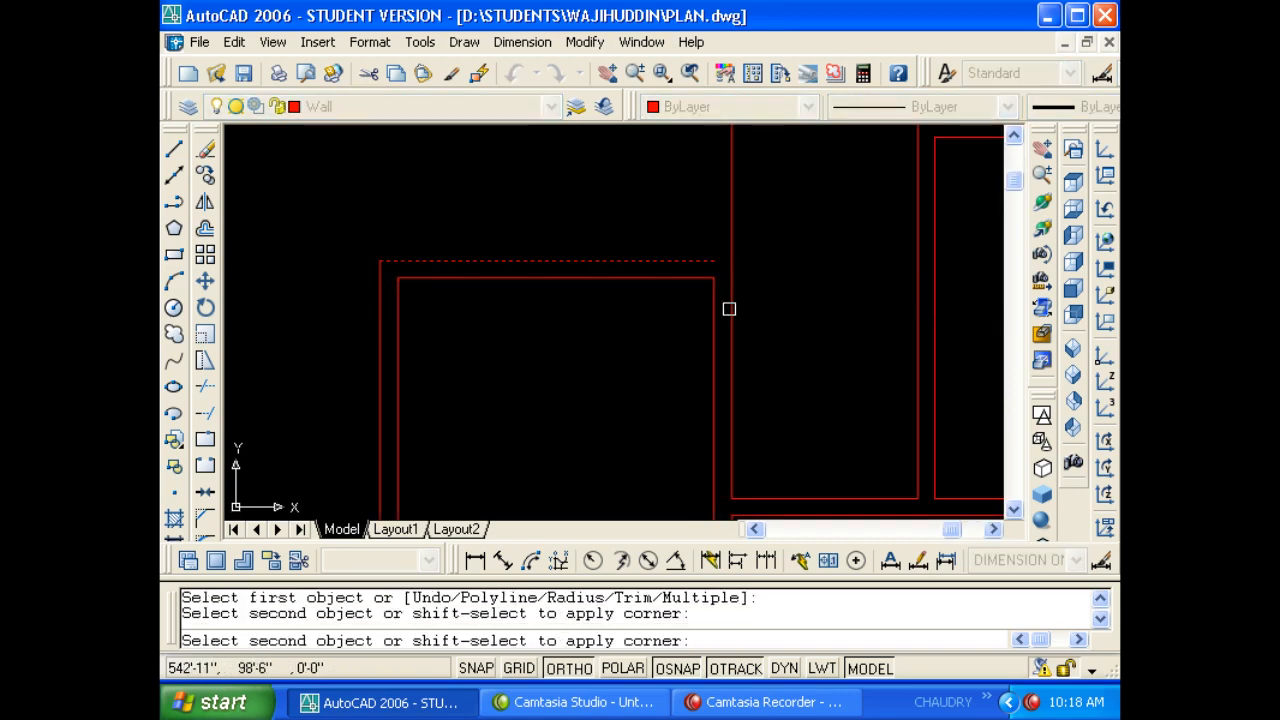
pyautogui.scroll(-3, 729, 309)
pyautogui.scroll(4, 694, 337)
pyautogui.press('Escape')
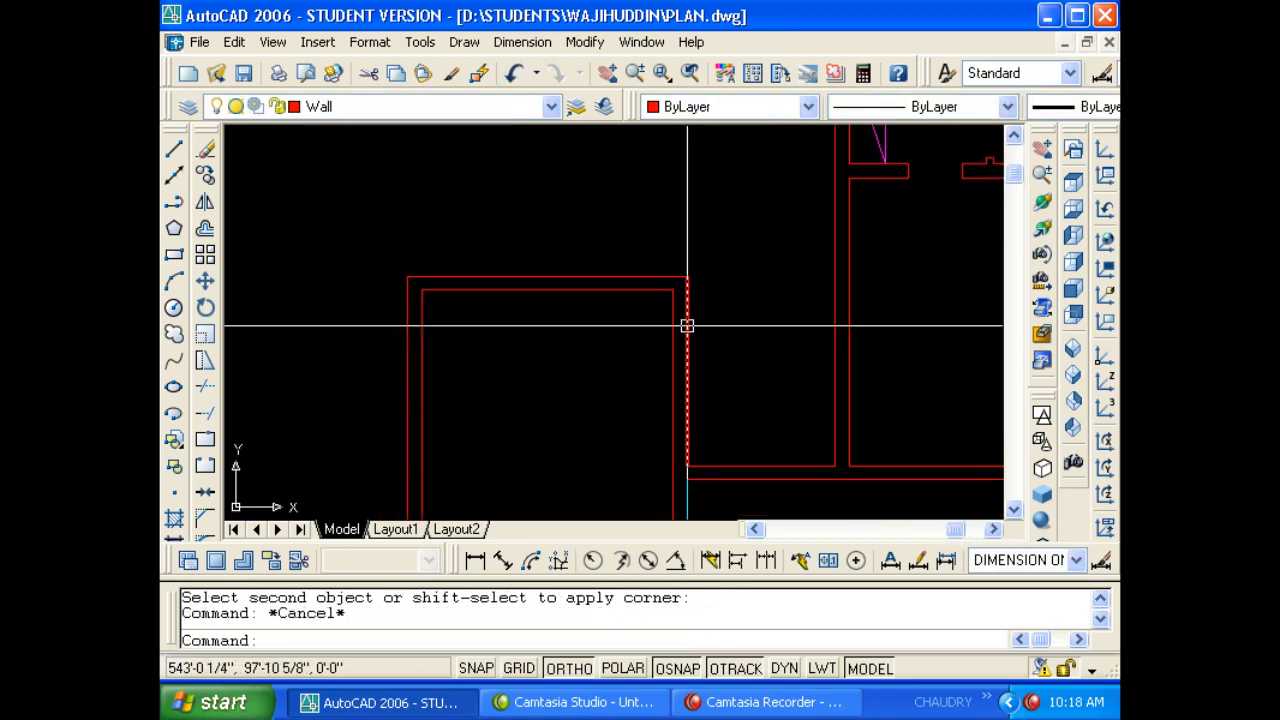
pyautogui.press('Escape')
# Measure the horizontal run of the reference bedroom's diagonal window with a linear dimension and erase the dimension.
pyautogui.moveTo(687, 326); pyautogui.dragTo(626, 308, button='middle')
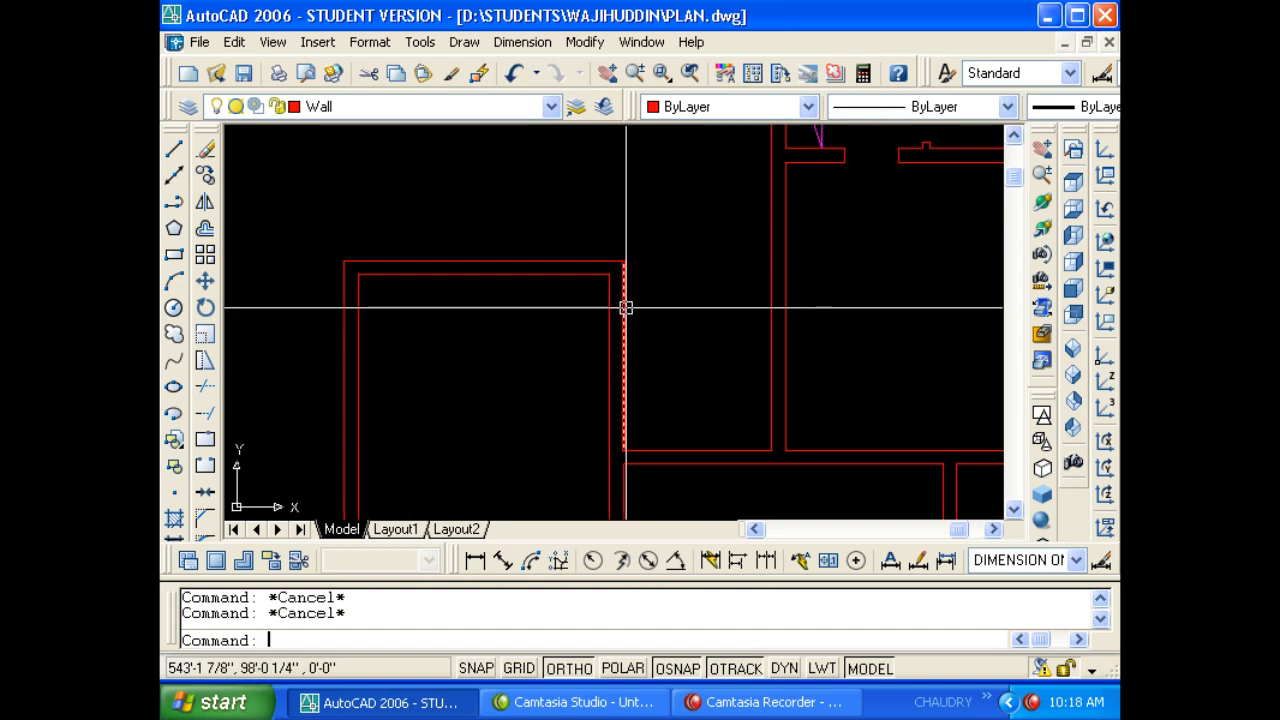
pyautogui.scroll(-5, 726, 197)
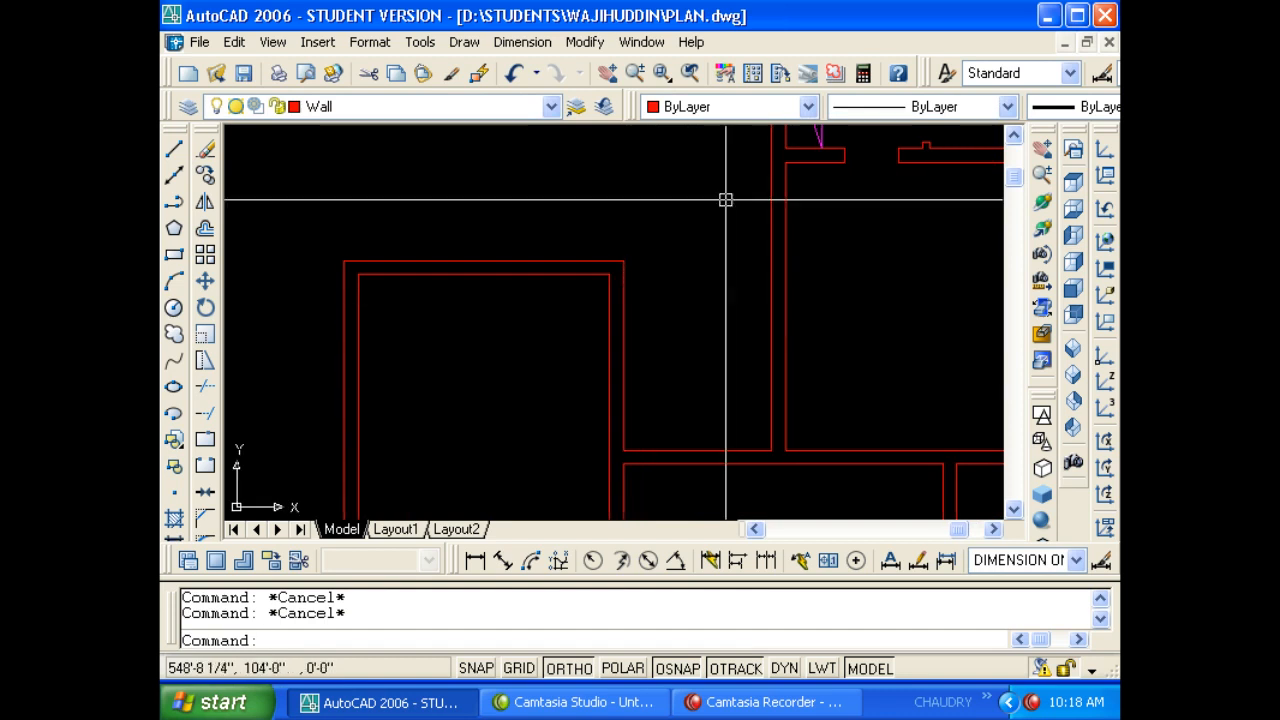
pyautogui.scroll(6, 526, 376)
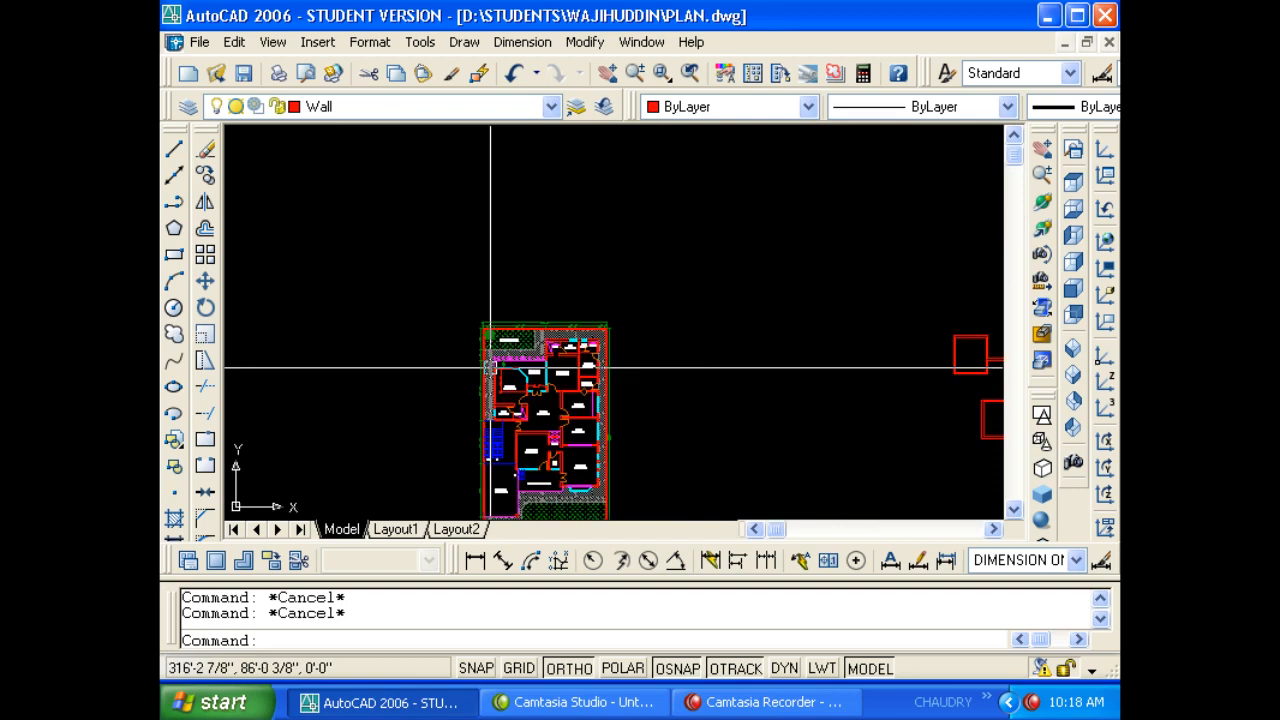
pyautogui.write('DLI')
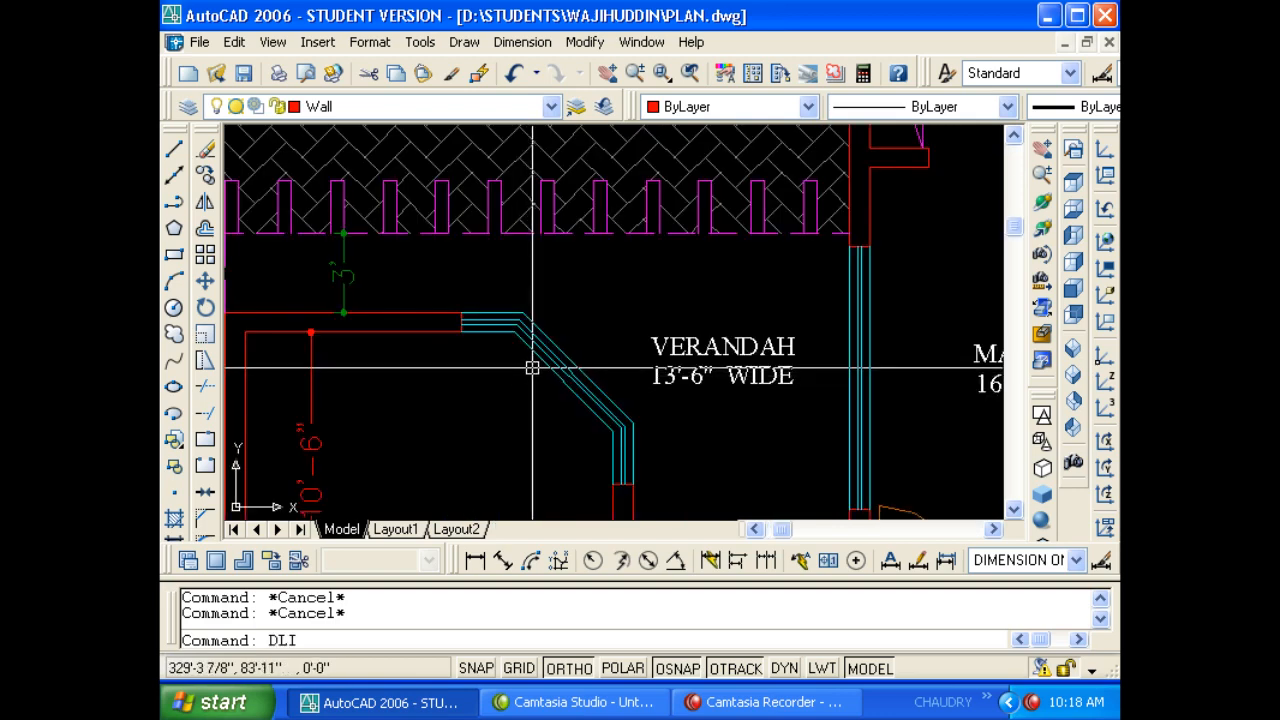
pyautogui.press('Return')
pyautogui.click(541, 364)
pyautogui.click(551, 376)
pyautogui.click(531, 402)
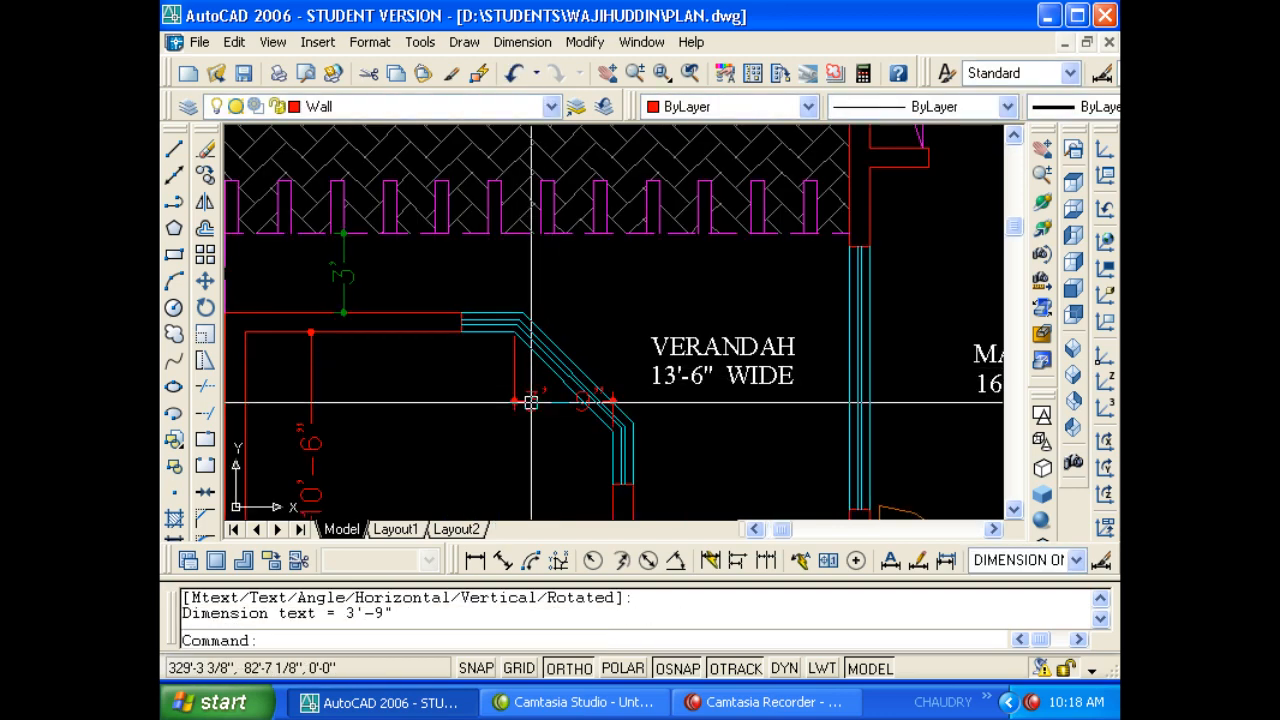
pyautogui.scroll(3, 539, 412)
pyautogui.press('Escape')
pyautogui.click(540, 386)
pyautogui.click(529, 411)
pyautogui.write('E')
pyautogui.press('Return')
pyautogui.press('Escape')
# Measure the inner edge of the reference bedroom's diagonal window with an aligned dimension and erase the dimension.
pyautogui.write('DAL')
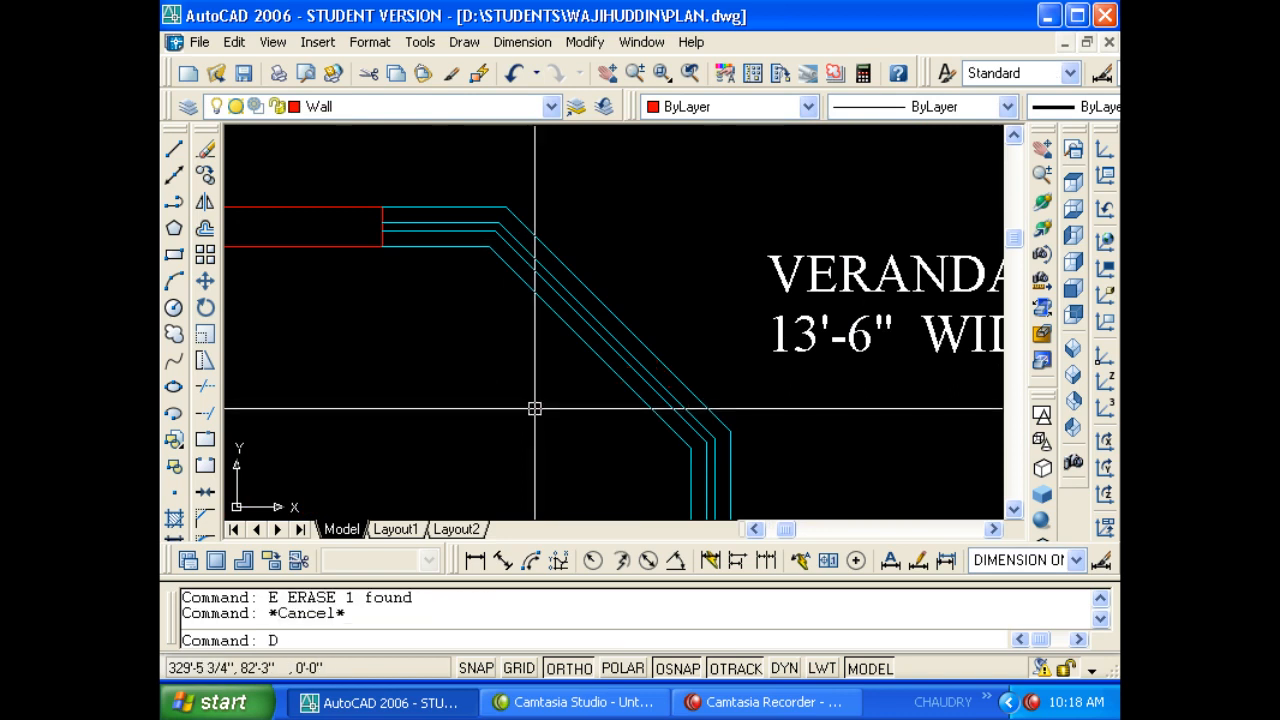
pyautogui.press('Return')
pyautogui.press('Return')
pyautogui.click(583, 339)
pyautogui.click(521, 376)
pyautogui.press('Escape')
pyautogui.moveTo(517, 413); pyautogui.dragTo(516, 380, button='middle')
pyautogui.moveTo(577, 328); pyautogui.dragTo(565, 293, button='middle')
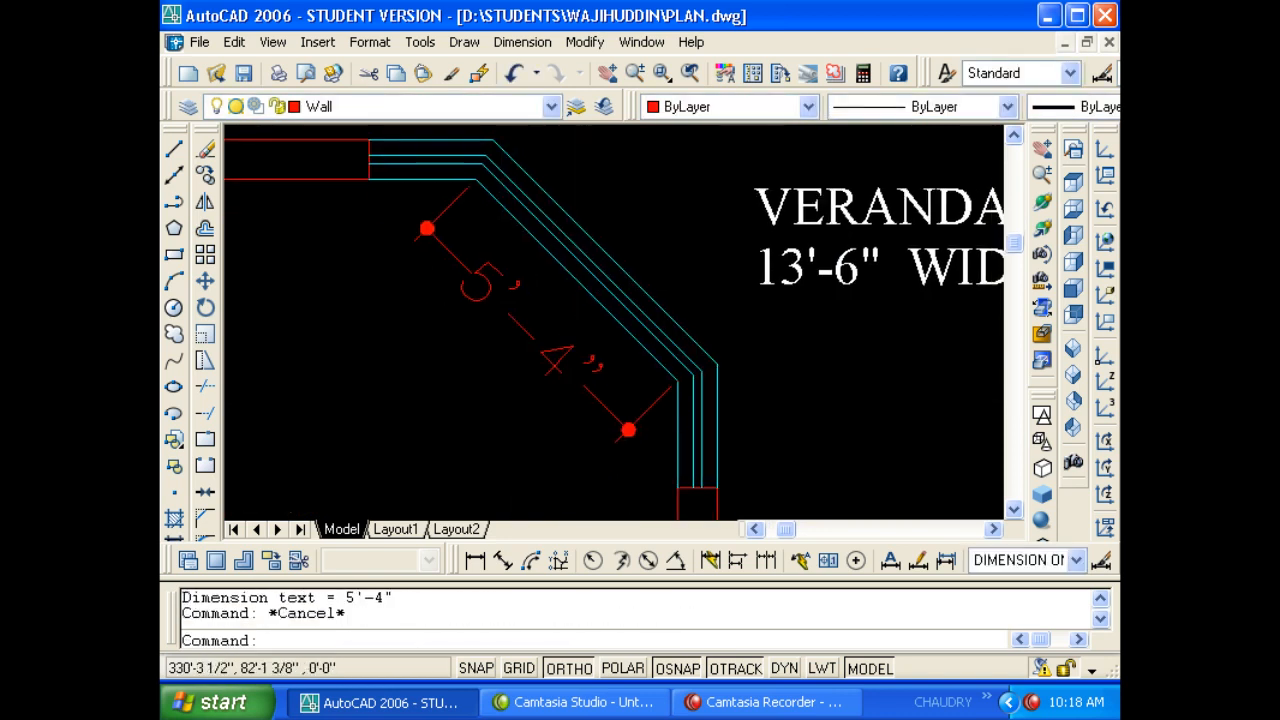
pyautogui.click(566, 374)
pyautogui.write('E')
pyautogui.press('Return')
pyautogui.press('Escape')
# Draw a 5'4" line at 45° inside the redrawn bedroom near its upper wall.
pyautogui.scroll(-8, 447, 361)
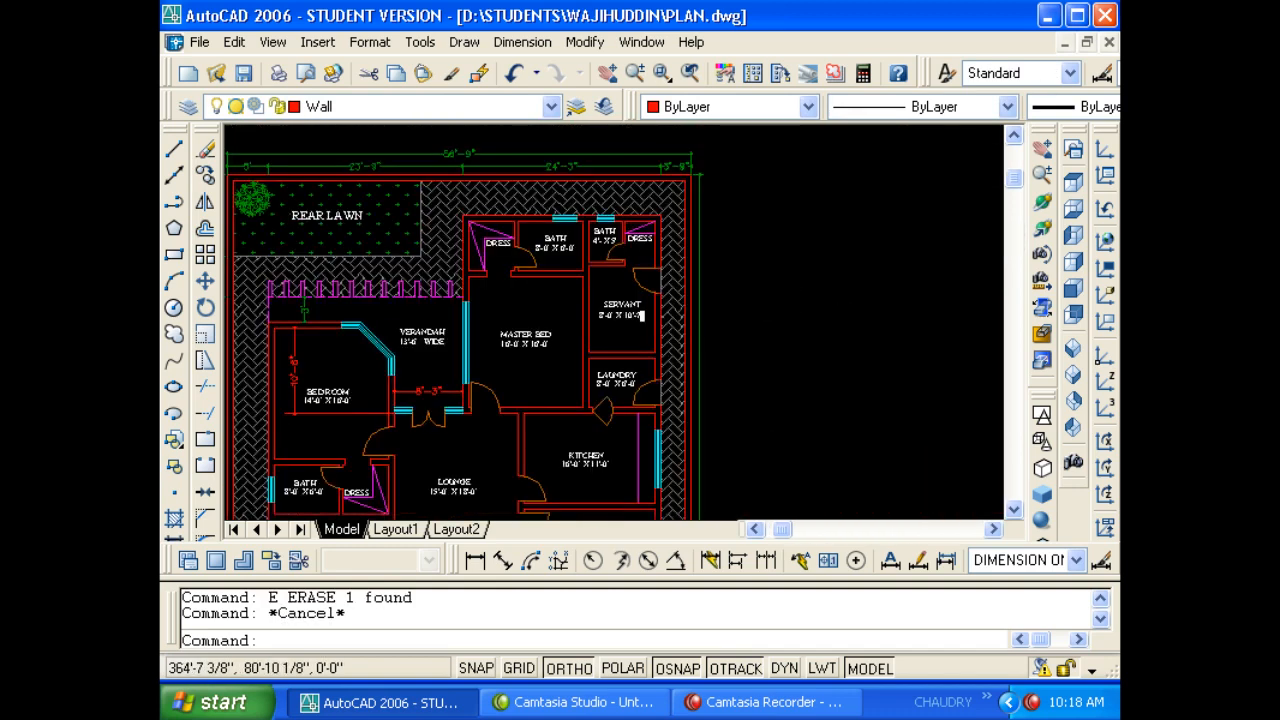
pyautogui.scroll(5, 778, 332)
pyautogui.press('Escape')
pyautogui.scroll(2, 778, 332)
pyautogui.write('L')
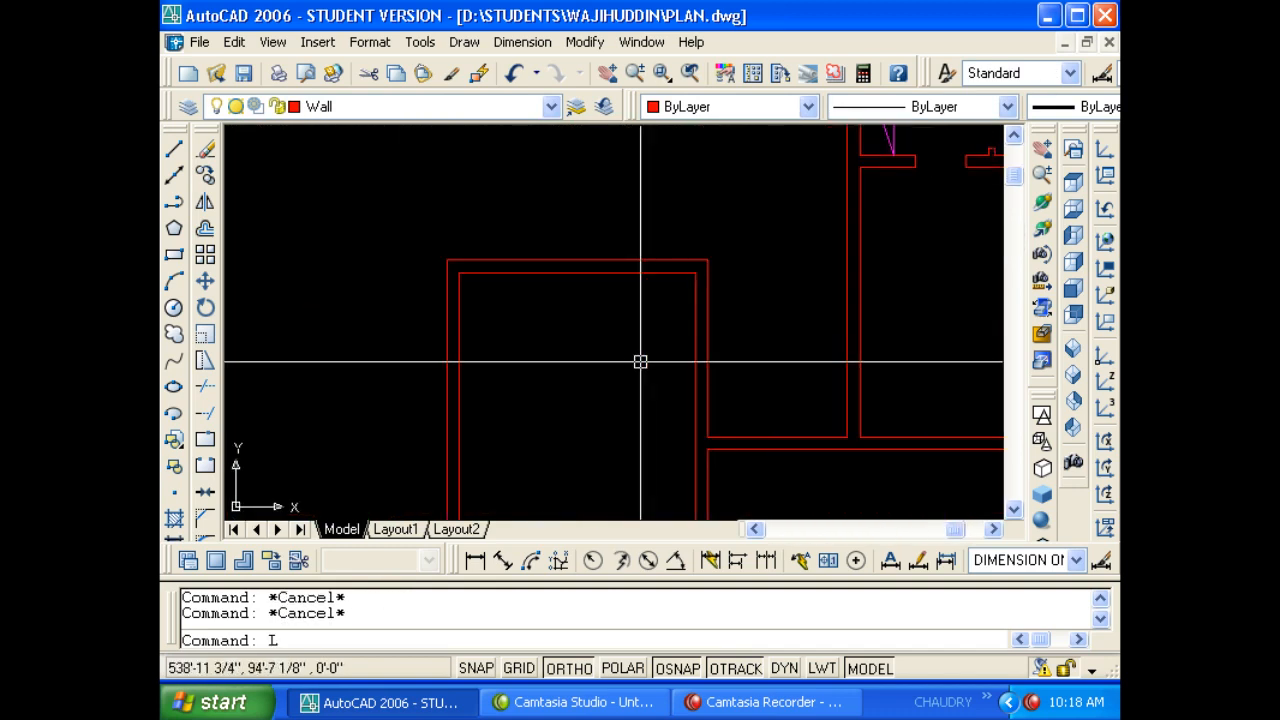
pyautogui.press('Return')
pyautogui.click(495, 379)
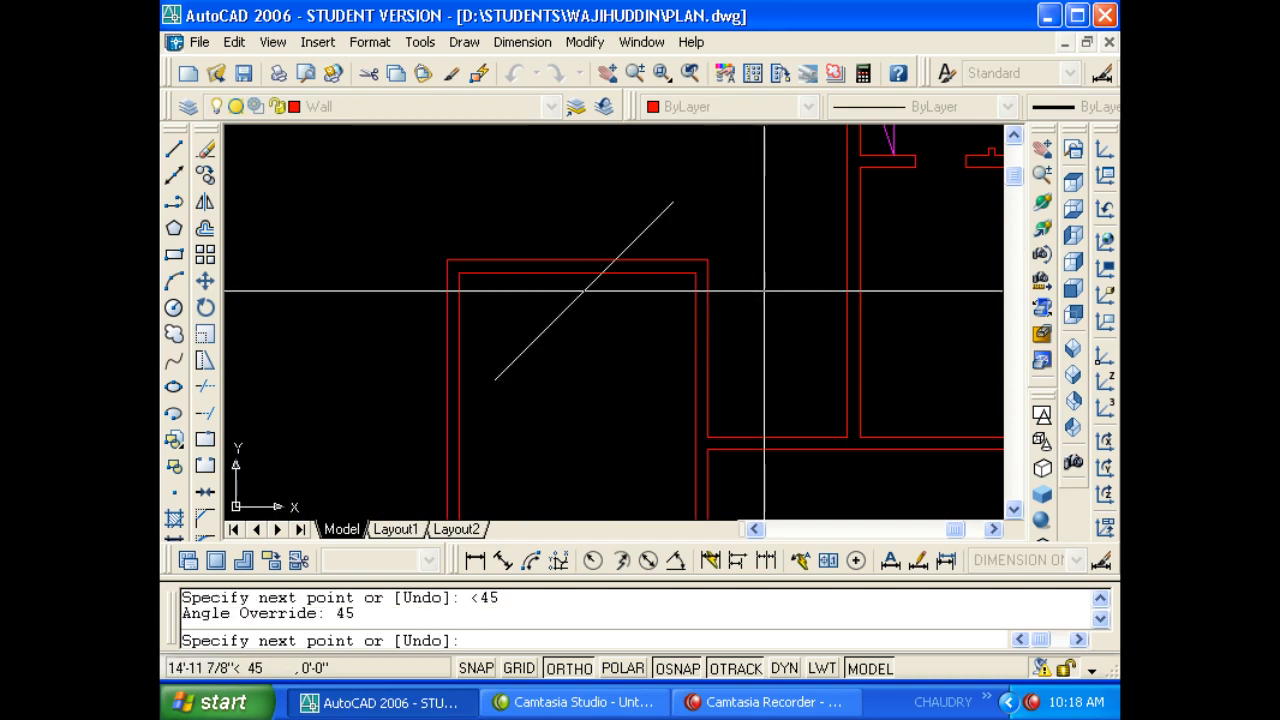
pyautogui.press('Return')
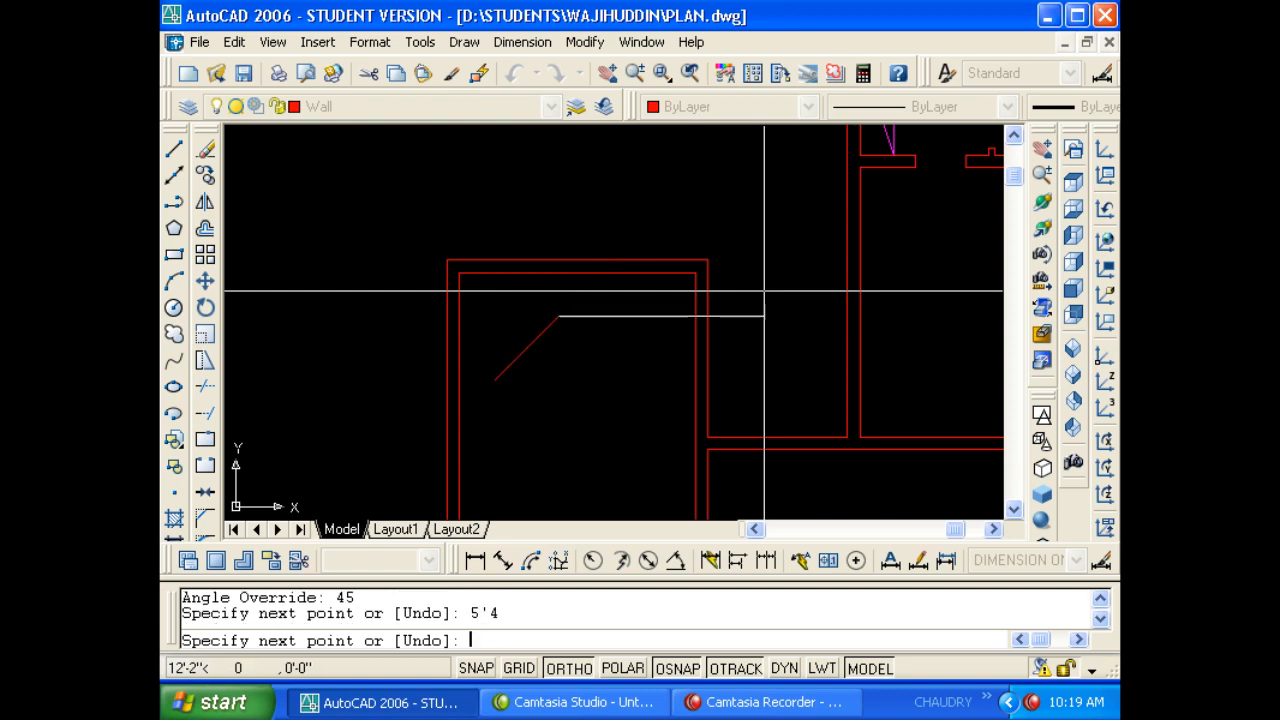
pyautogui.press('Escape')
pyautogui.press('Escape')
pyautogui.press('Escape')
# Mirror the diagonal line inside the redrawn bedroom about a vertical axis through its midpoint area, keeping the source line.
pyautogui.write('I')
pyautogui.press('Return')
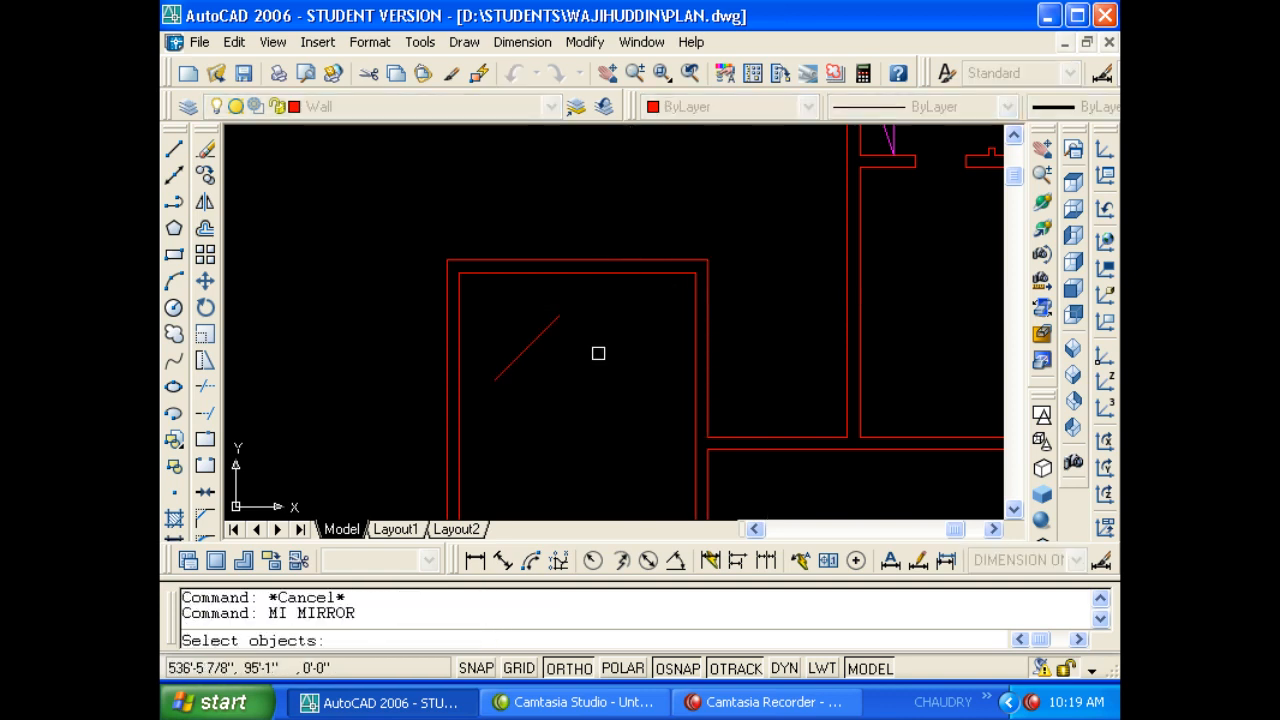
pyautogui.click(574, 366)
pyautogui.click(506, 330)
pyautogui.press('Return')
pyautogui.click(540, 334)
pyautogui.click(578, 421)
pyautogui.press('Return')
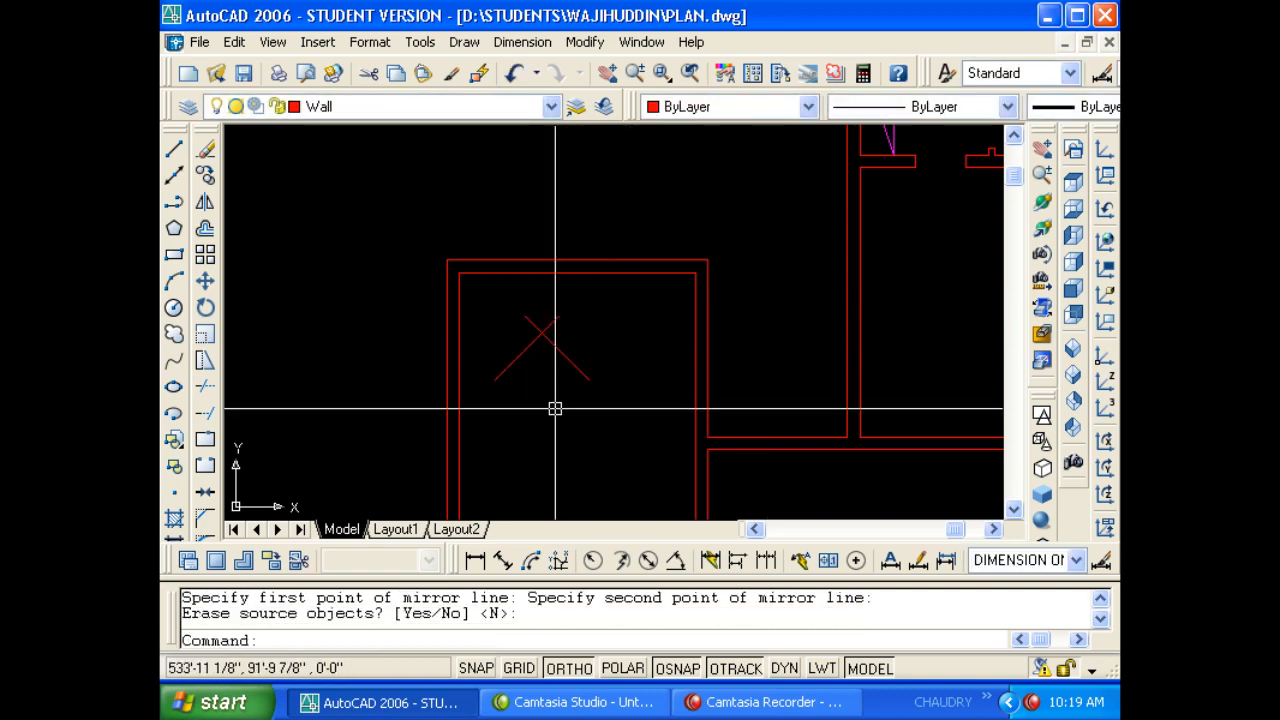
# Erase the original diagonal line, leaving only its mirrored copy.
pyautogui.press('Escape')
pyautogui.click(511, 365)
pyautogui.write('E')
pyautogui.press('Return')
pyautogui.press('Escape')
pyautogui.press('Escape')
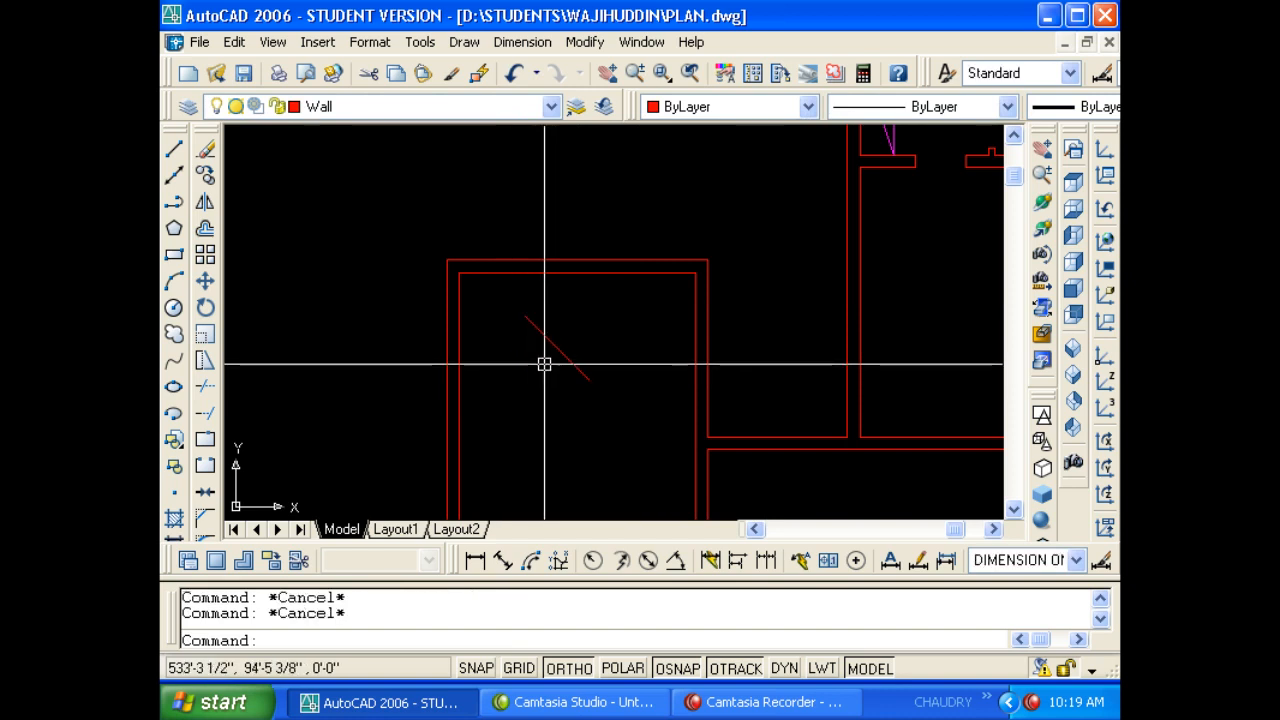
# Move the mirrored diagonal horizontally until its lower end meets the bedroom's inner right wall line.
pyautogui.write('M')
pyautogui.press('Return')
pyautogui.click(569, 360)
pyautogui.press('Return')
pyautogui.click(590, 379)
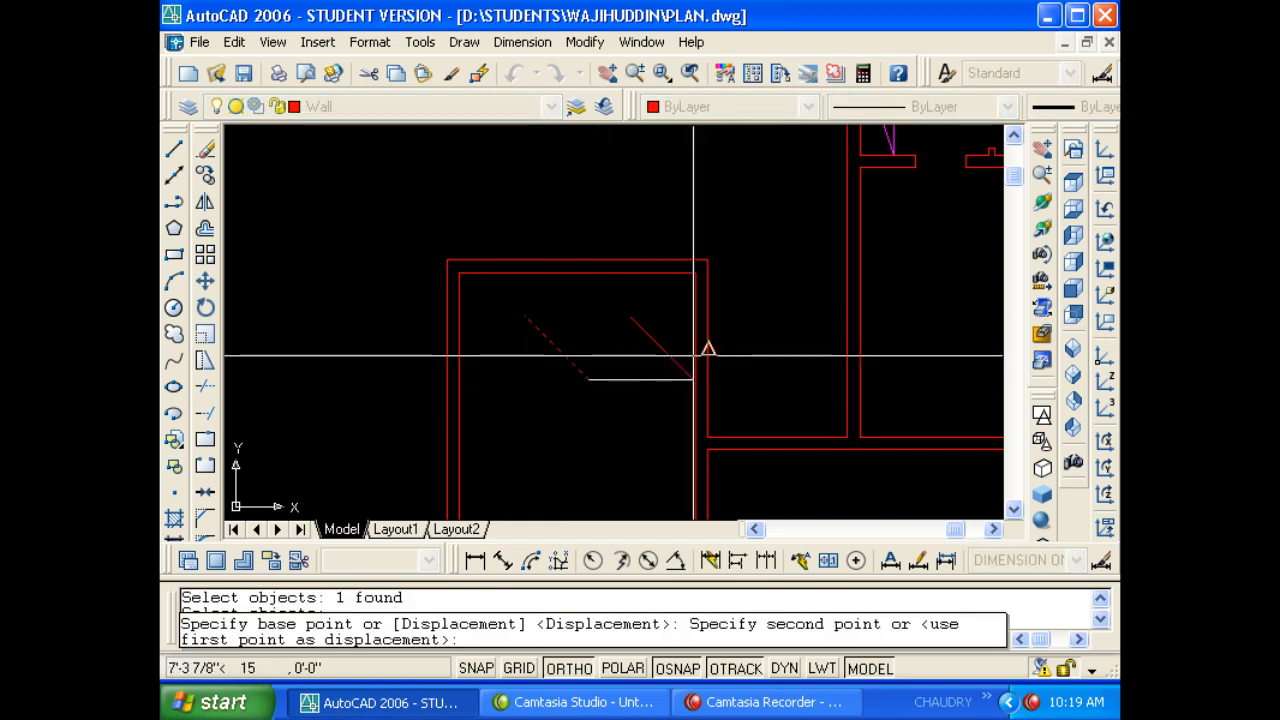
pyautogui.click(695, 378)
pyautogui.press('Escape')
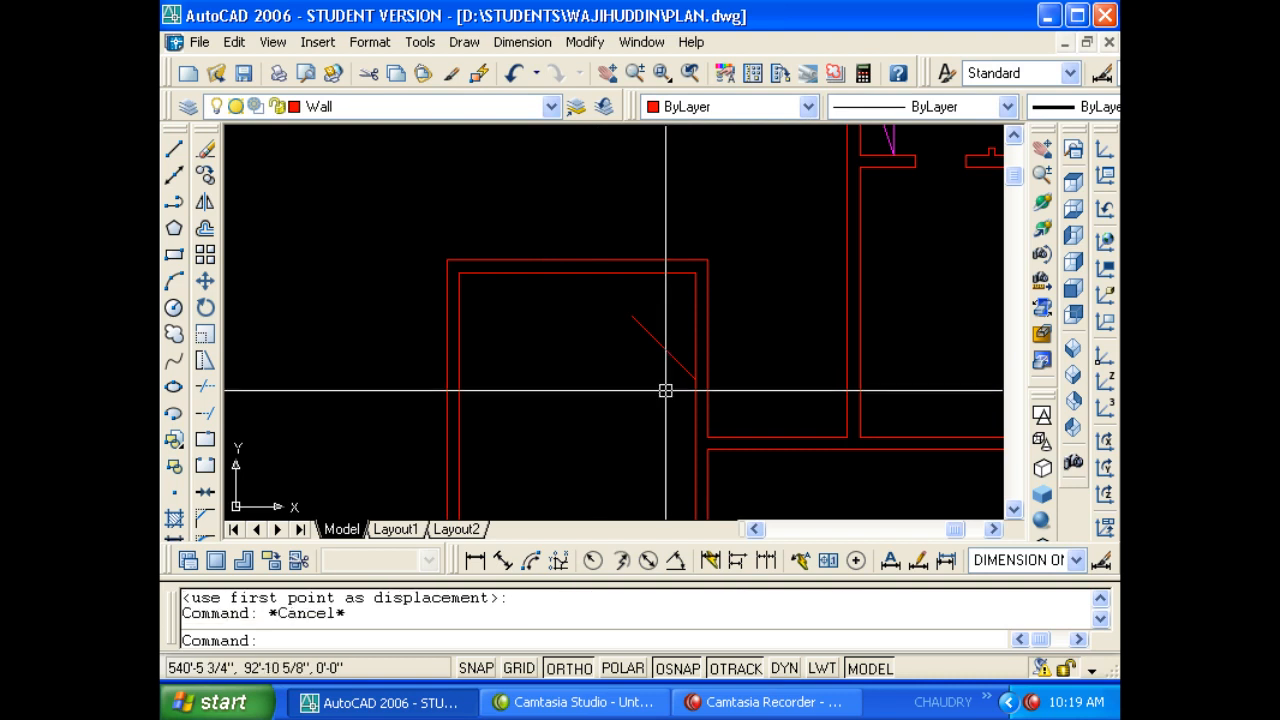
# Move the diagonal straight up until its upper end meets the bedroom's inner upper wall line.
pyautogui.write('M')
pyautogui.press('Return')
pyautogui.click(652, 340)
pyautogui.press('Return')
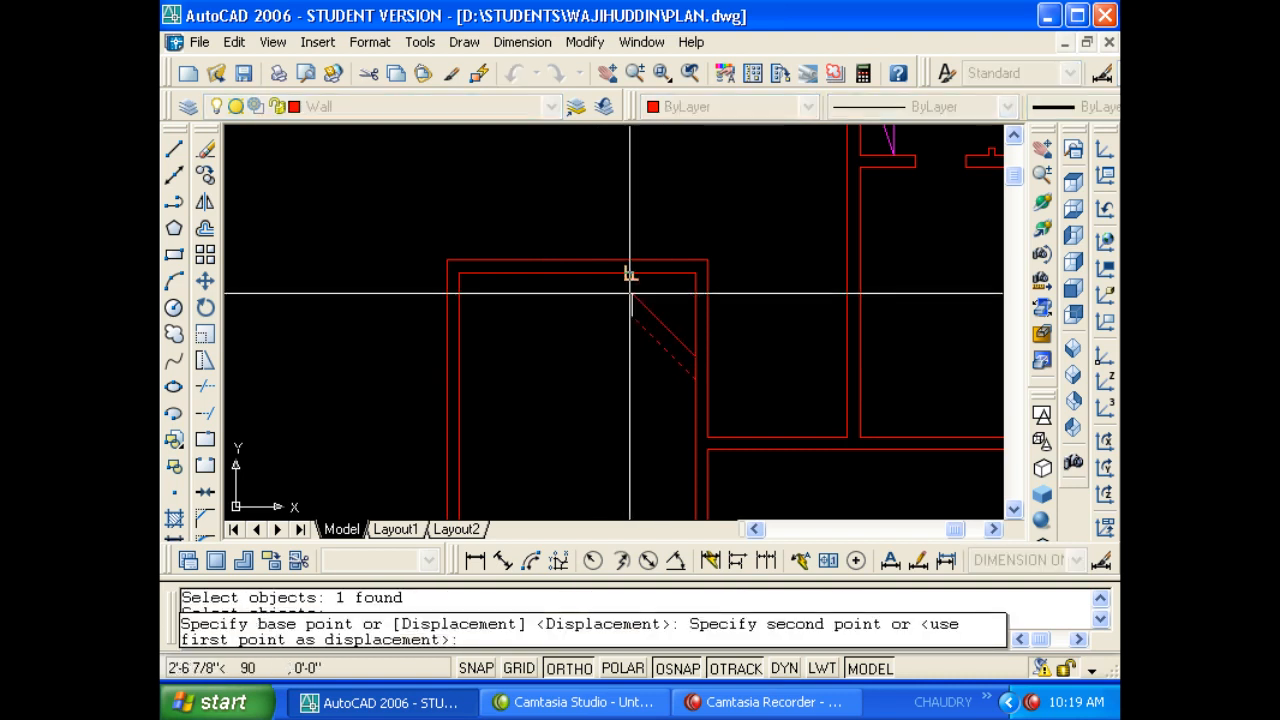
pyautogui.click(626, 273)
pyautogui.moveTo(617, 323); pyautogui.dragTo(621, 349, button='middle')
pyautogui.press('Escape')
pyautogui.press('Escape')
pyautogui.write('L')
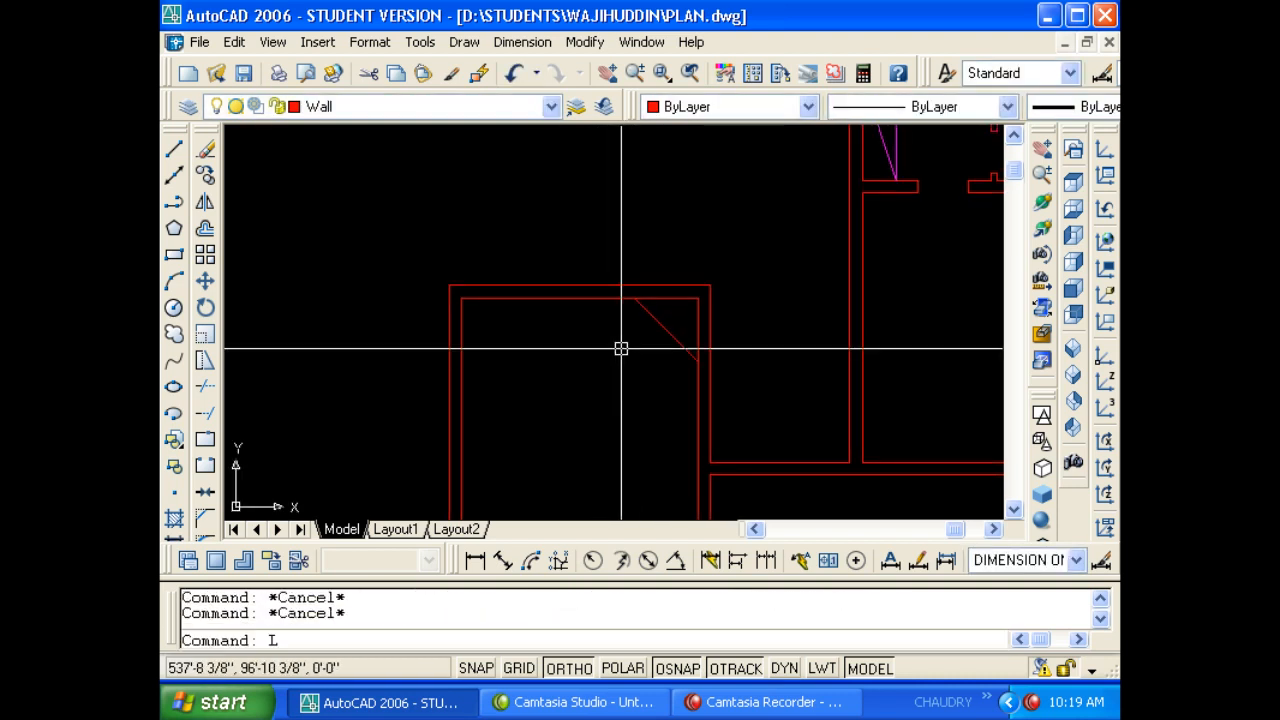
pyautogui.press('Return')
pyautogui.press('Escape')
pyautogui.press('Escape')
pyautogui.press('Escape')
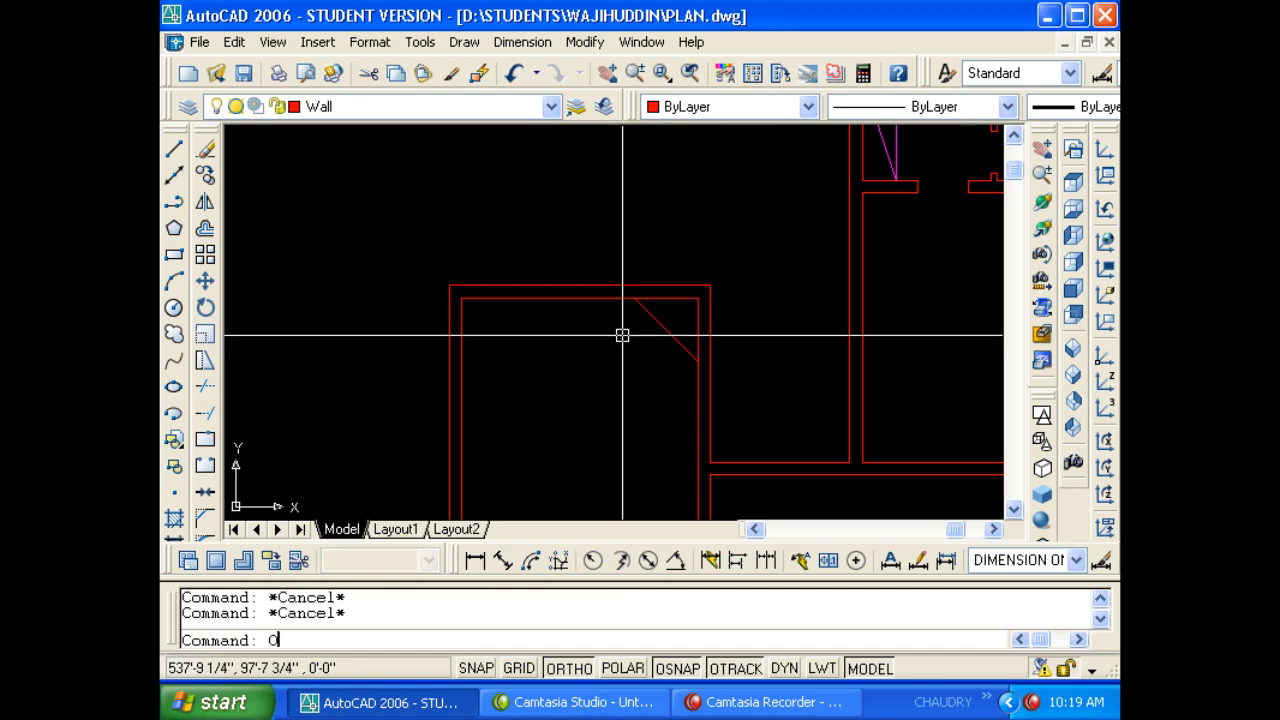
pyautogui.press('Return')
pyautogui.write('9')
pyautogui.press('Return')
pyautogui.press('Escape')
pyautogui.press('Escape')
# Offset the diagonal line 9" outward toward the bedroom's upper right corner.
pyautogui.write('O')
pyautogui.press('Return')
pyautogui.write('9')
pyautogui.press('Return')
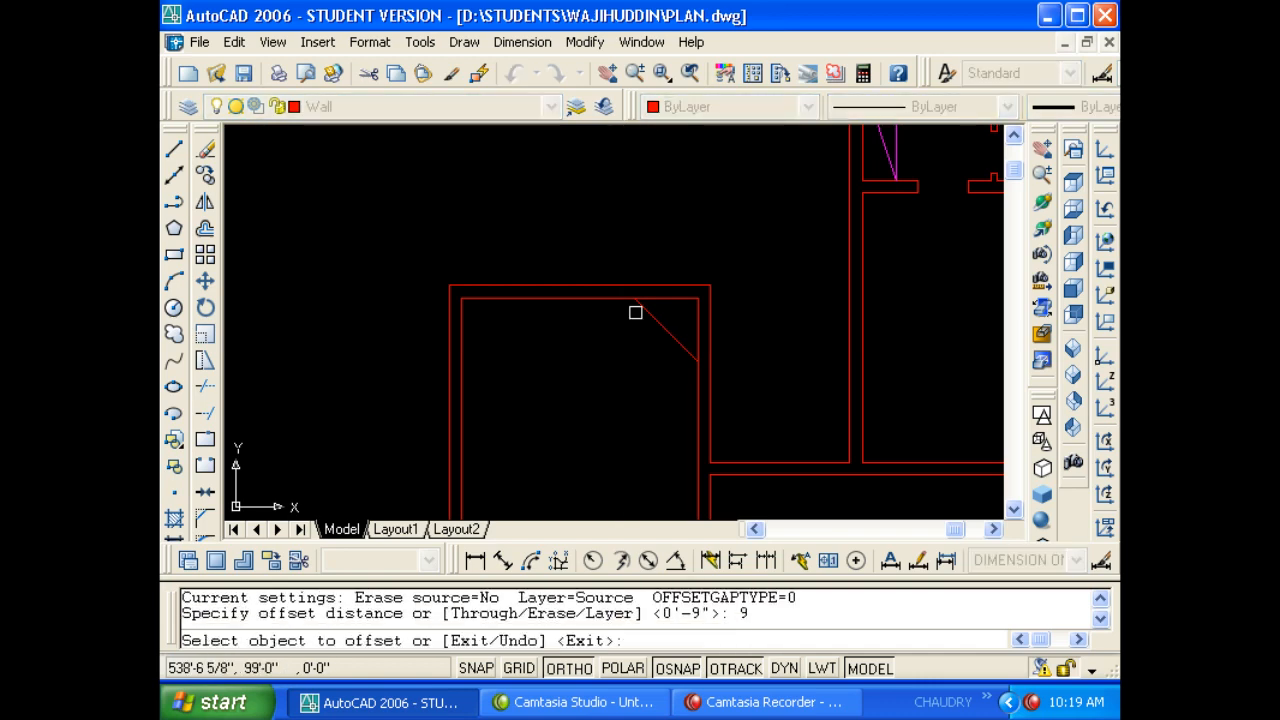
pyautogui.click(645, 310)
pyautogui.click(729, 294)
pyautogui.press('Escape')
pyautogui.scroll(3, 686, 323)
pyautogui.press('Return')
pyautogui.press('Escape')
pyautogui.press('Escape')
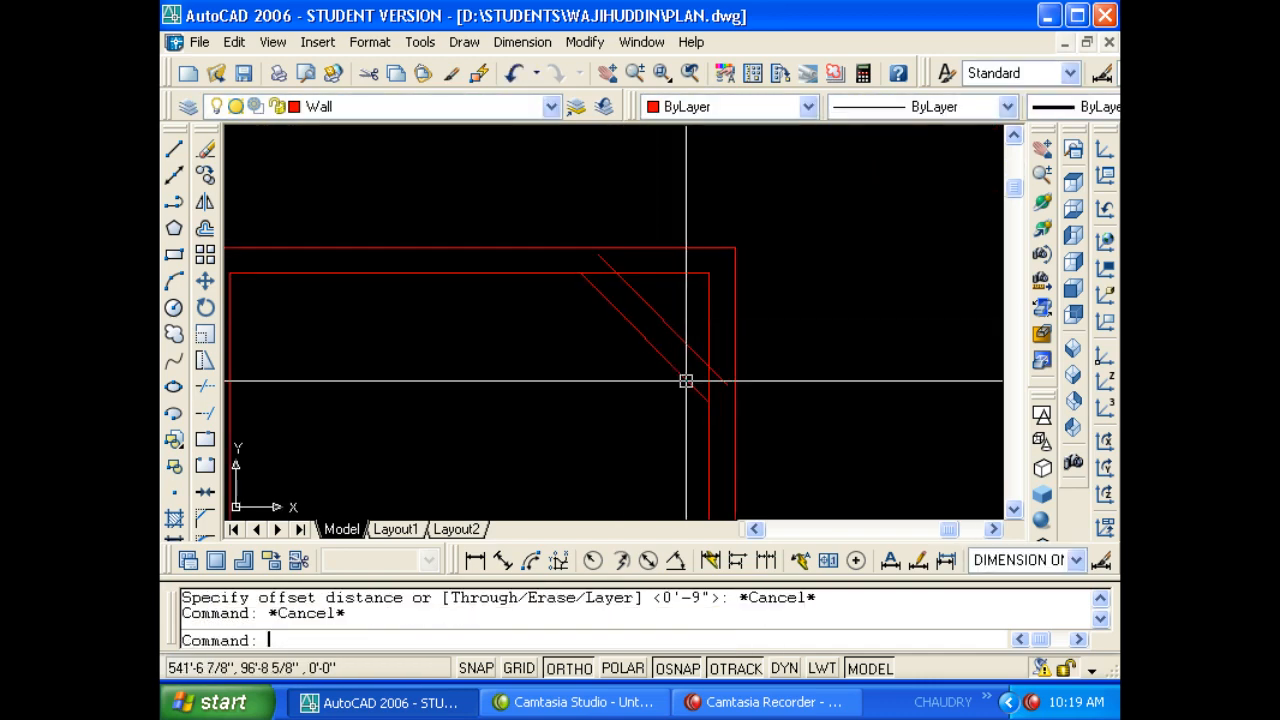
# Fillet the inner and outer diagonal lines with the bedroom's inner and outer right wall lines.
pyautogui.write('F')
pyautogui.press('Return')
pyautogui.click(689, 380)
pyautogui.click(709, 417)
pyautogui.press('Return')
pyautogui.click(712, 373)
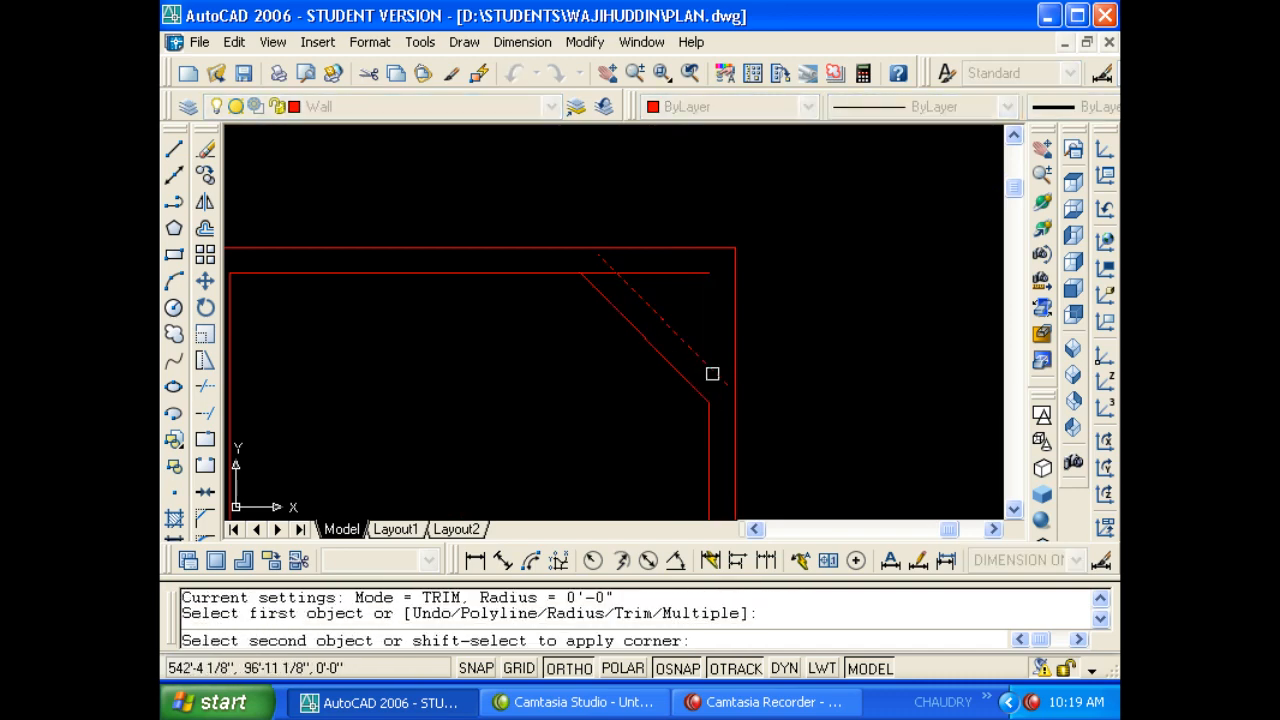
pyautogui.click(735, 405)
pyautogui.press('Escape')
# Fillet both diagonal lines with the bedroom's inner and outer upper wall lines, and save the drawing.
pyautogui.press('Return')
pyautogui.click(613, 311)
pyautogui.click(552, 289)
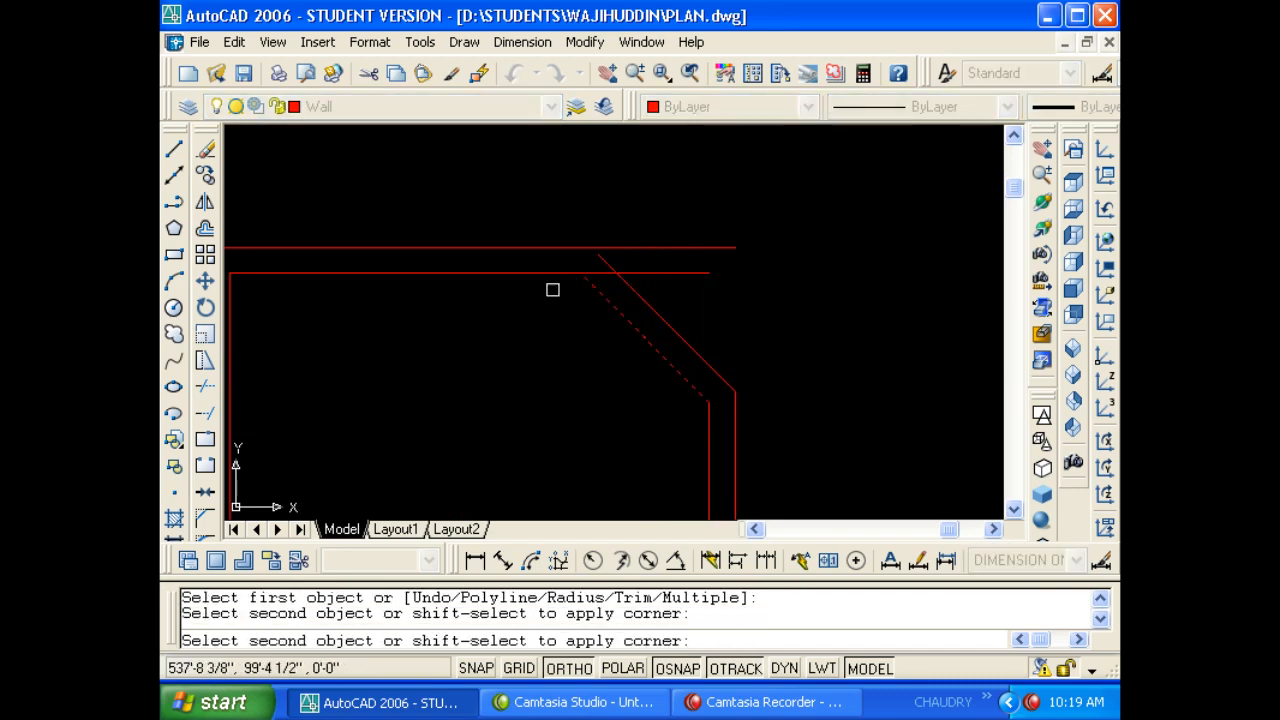
pyautogui.click(570, 274)
pyautogui.press('Escape')
pyautogui.press('Return')
pyautogui.click(623, 279)
pyautogui.click(557, 248)
pyautogui.press('Escape')
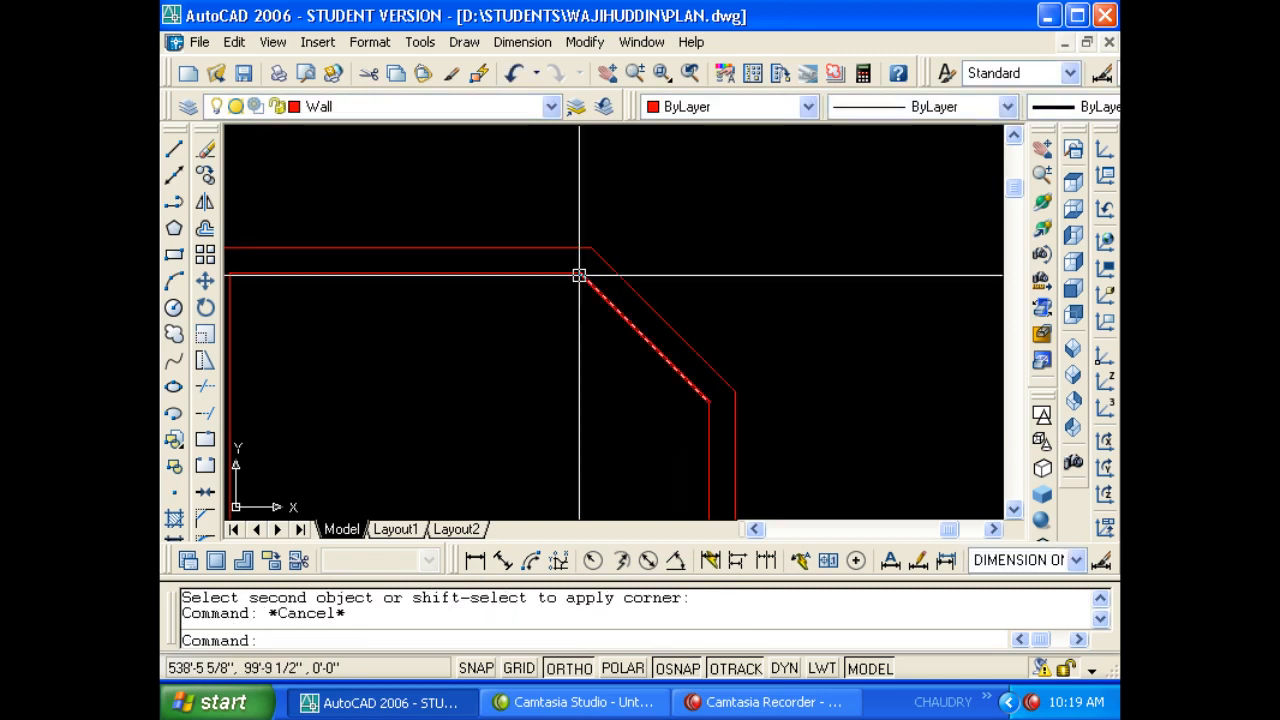
pyautogui.press('Escape')
pyautogui.scroll(-3, 578, 275)
pyautogui.hotkey('ctrl', 's')
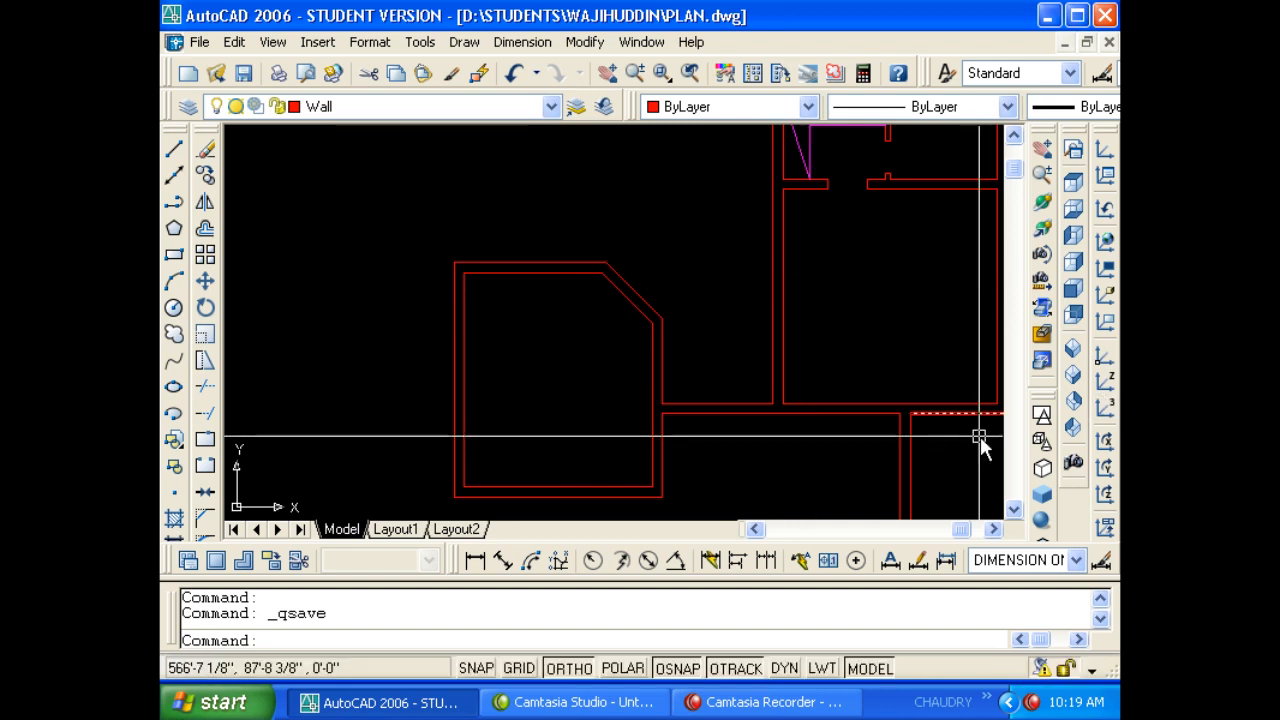
pyautogui.moveTo(671, 328); pyautogui.dragTo(670, 381, button='middle')
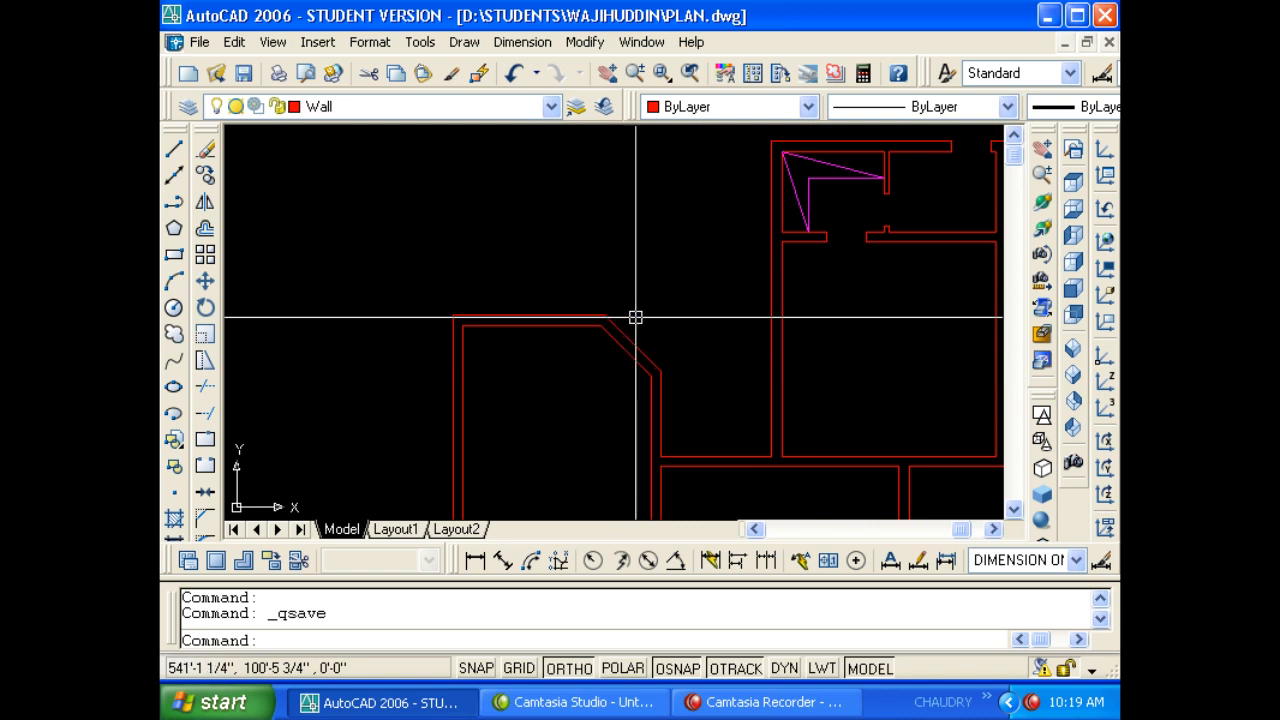
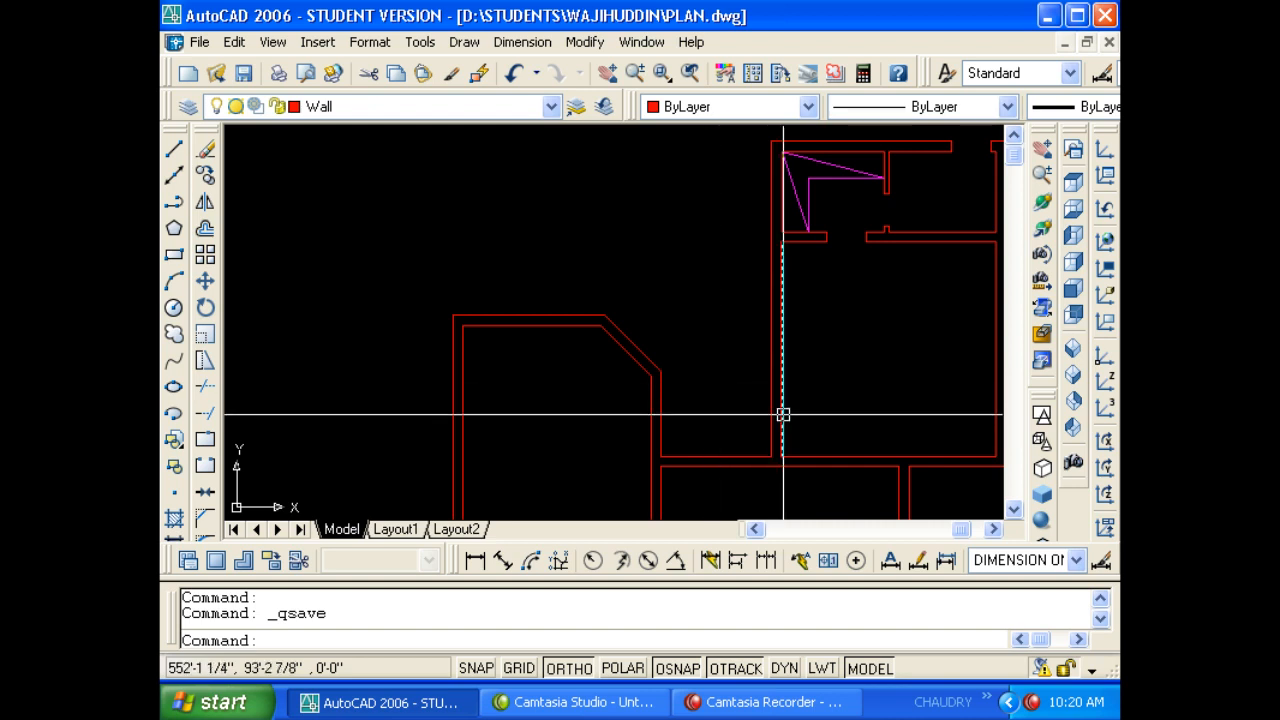
# Erase the 10'-6" dimension and the horizontal helper line from the reference plan's bedroom.
pyautogui.scroll(-6, 703, 360)
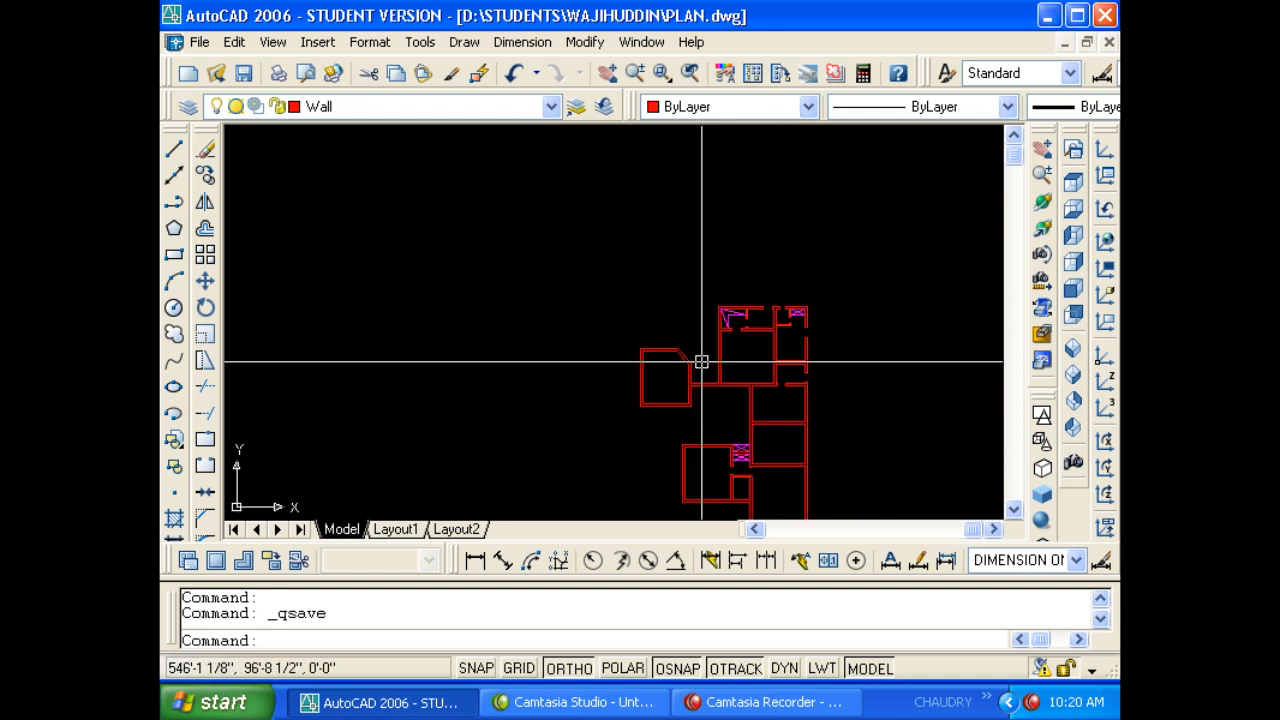
pyautogui.moveTo(672, 380); pyautogui.dragTo(756, 371, button='middle')
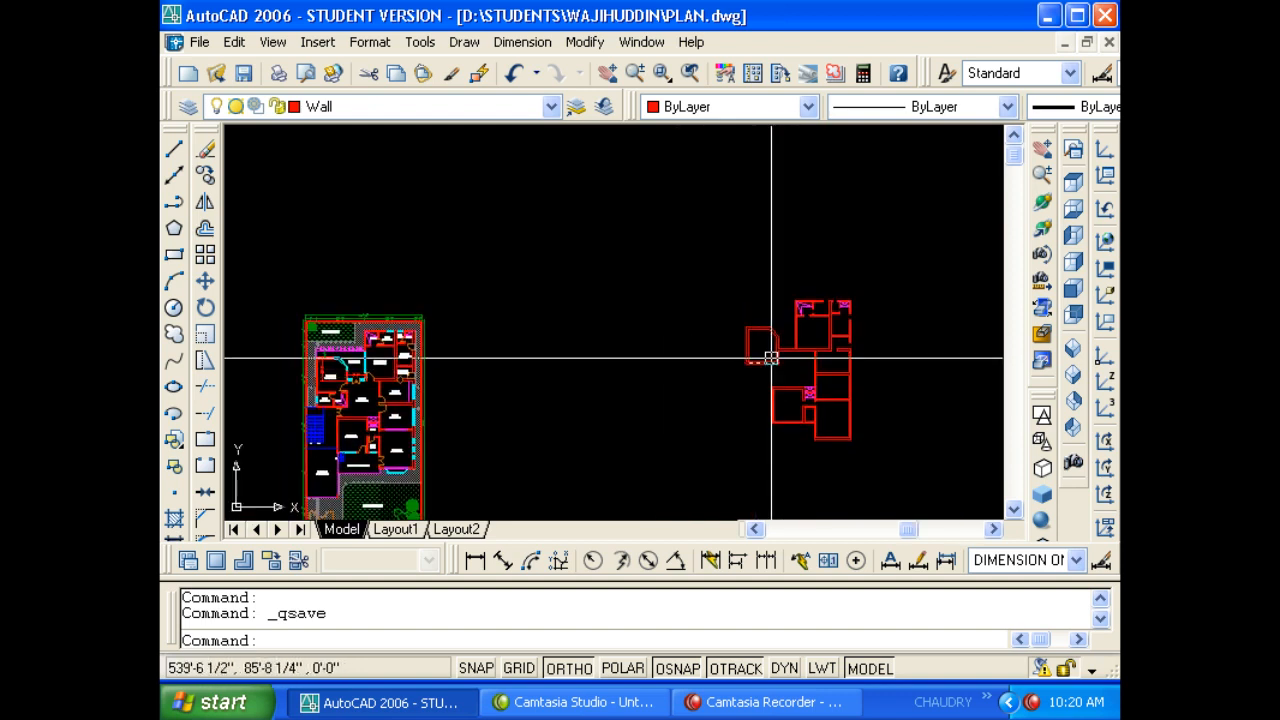
pyautogui.scroll(2, 769, 360)
pyautogui.moveTo(442, 396); pyautogui.dragTo(528, 394, button='middle')
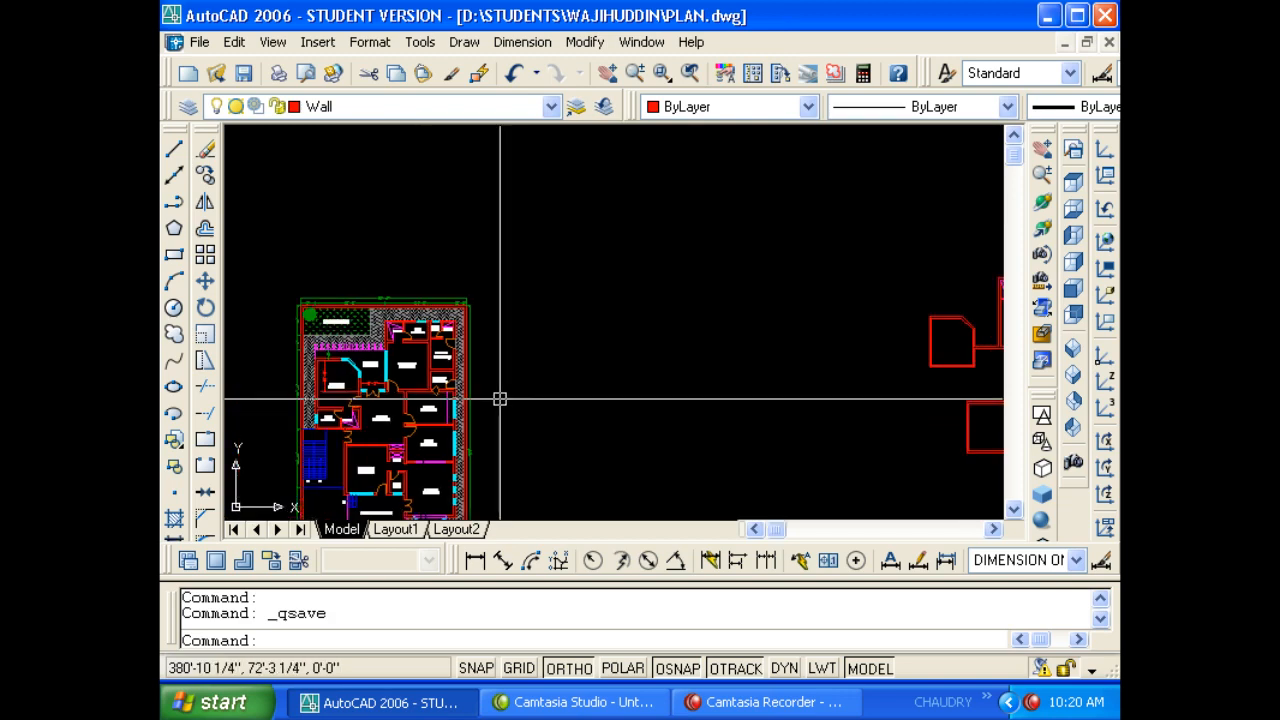
pyautogui.scroll(4, 338, 366)
pyautogui.moveTo(344, 366); pyautogui.dragTo(417, 346, button='middle')
pyautogui.scroll(5, 430, 430)
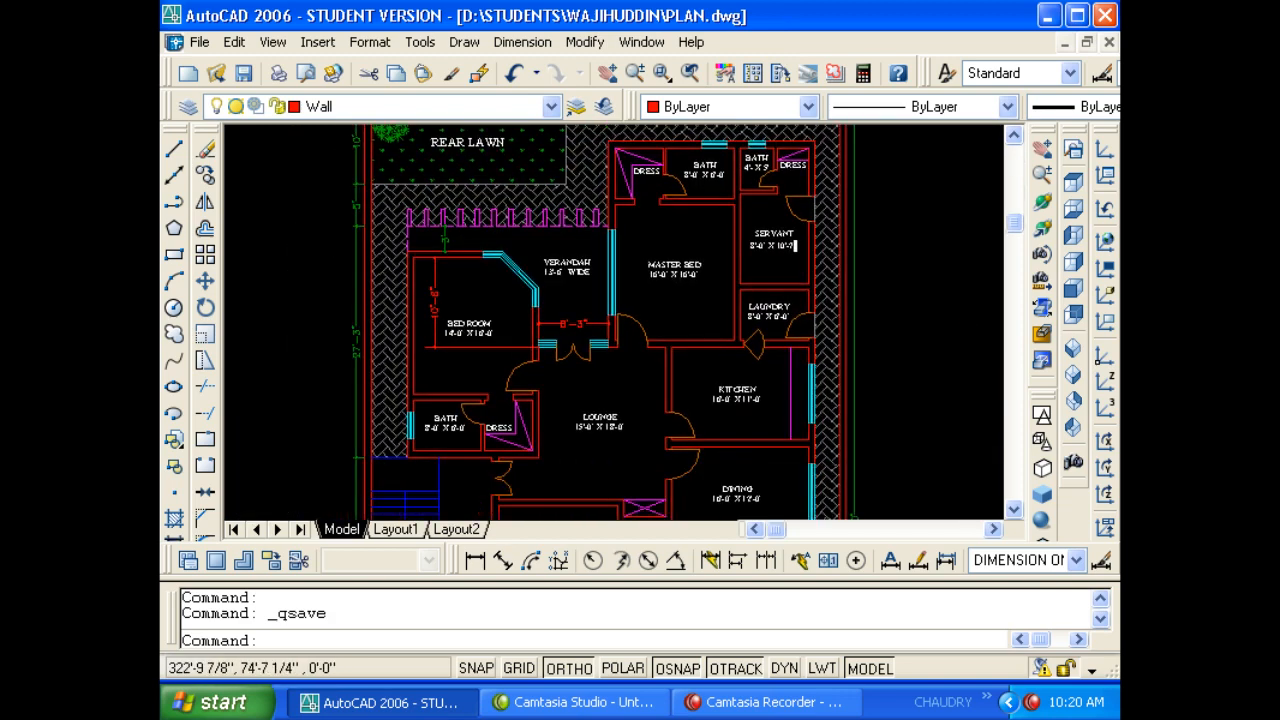
pyautogui.click(430, 361)
pyautogui.click(390, 334)
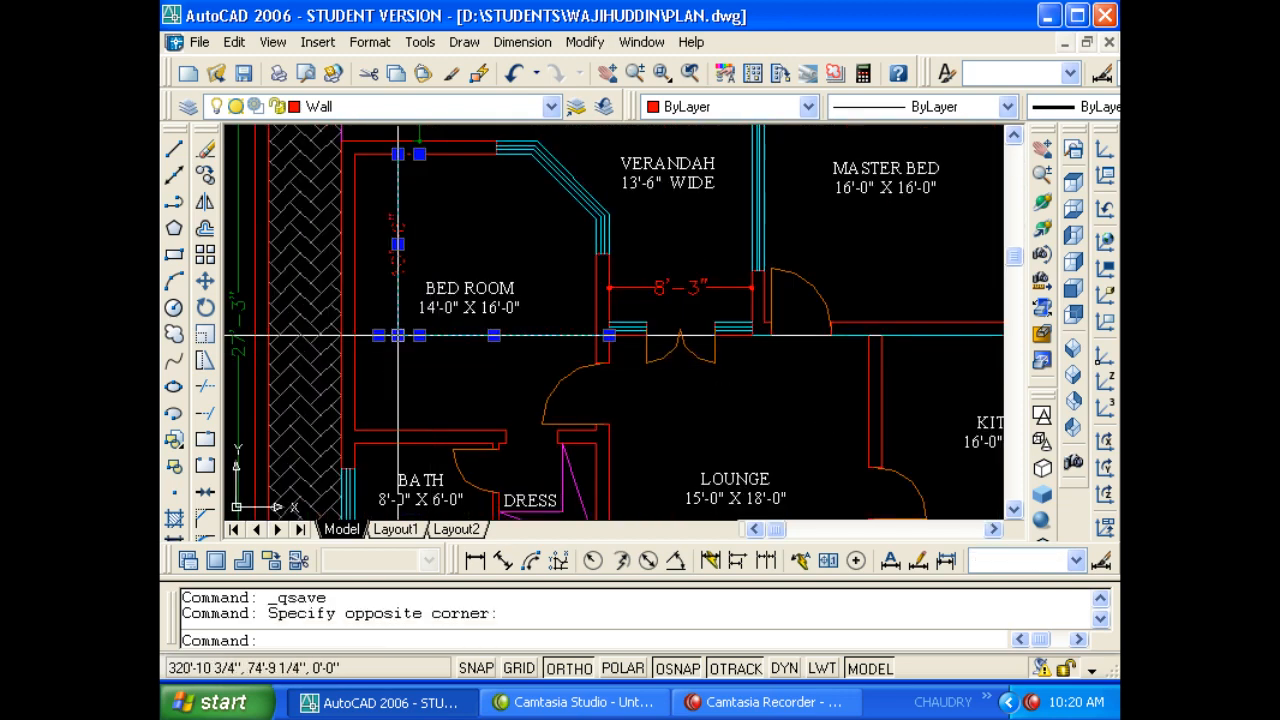
pyautogui.write('WE')
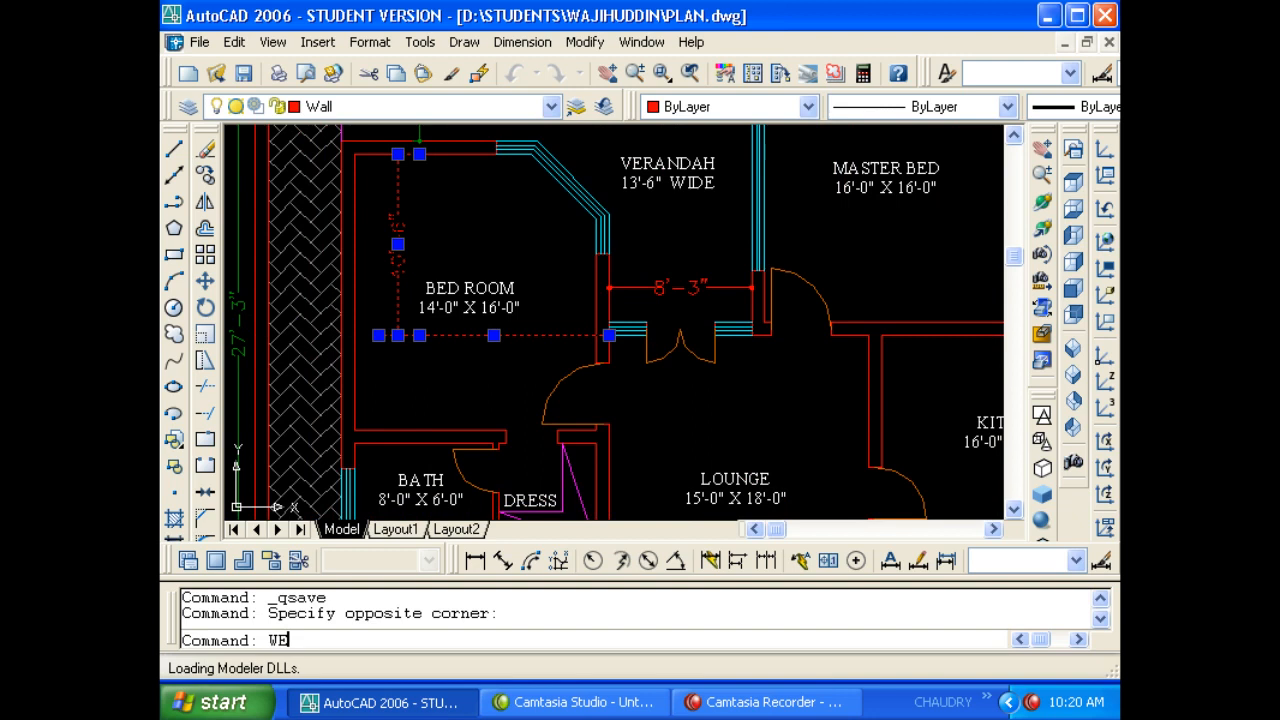
pyautogui.press('Escape')
pyautogui.press('Escape')
pyautogui.click(407, 364)
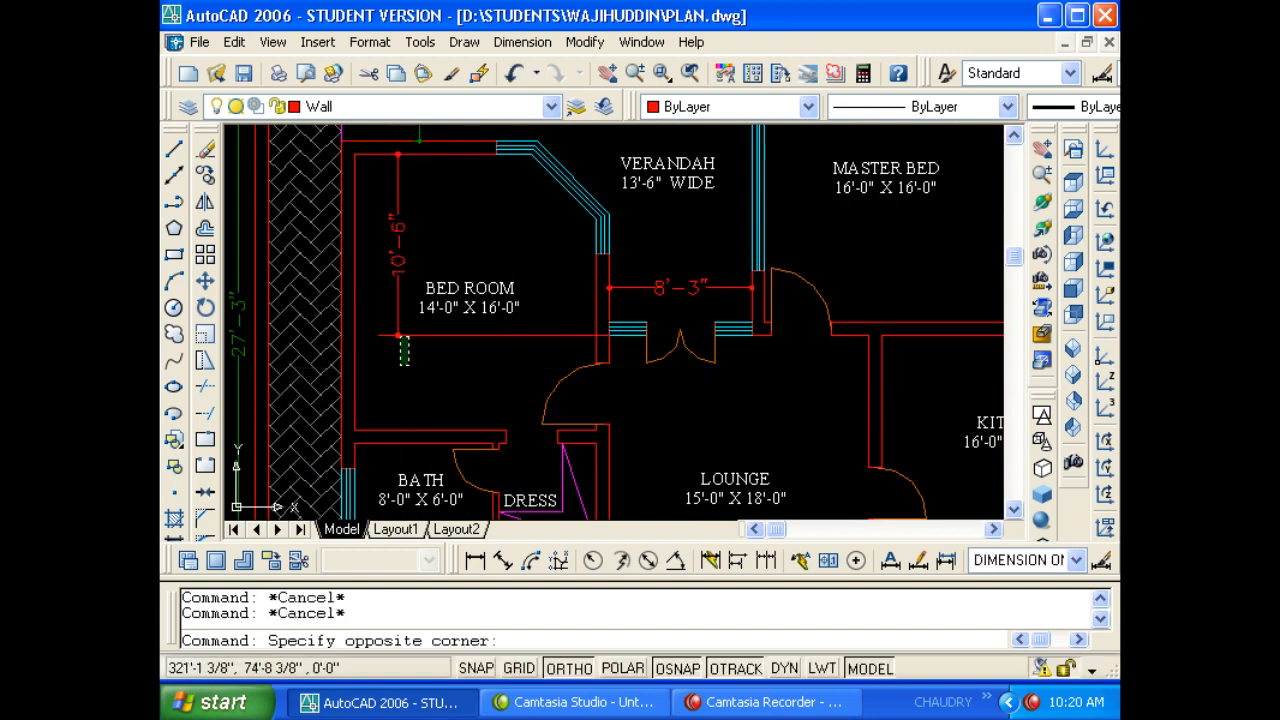
pyautogui.click(398, 336)
pyautogui.write('E')
pyautogui.press('Return')
pyautogui.press('Escape')
# Erase the 8'-3" dimension across the verandah entrance in the reference plan.
pyautogui.click(660, 287)
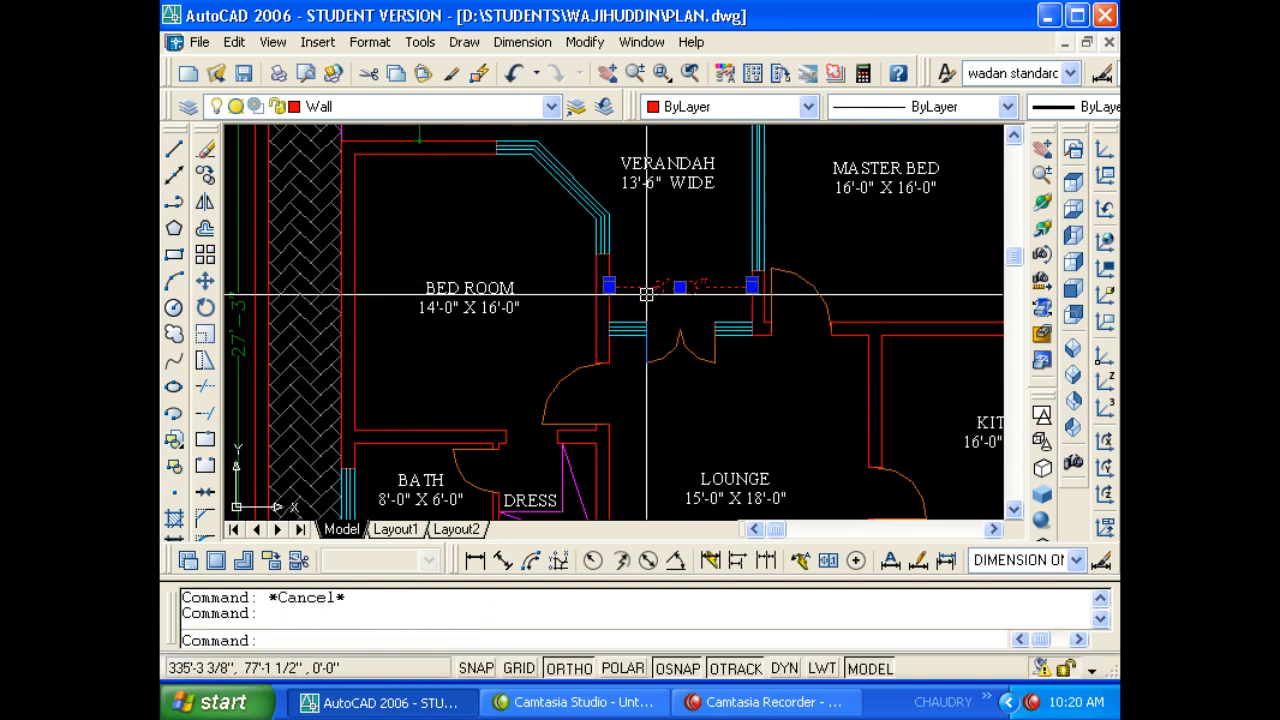
pyautogui.write('E')
pyautogui.press('Return')
pyautogui.press('Escape')
# Examine the size of the bath below the reference bedroom and return to the redrawn bedroom's lower wall.
pyautogui.scroll(-5, 646, 294)
pyautogui.scroll(5, 456, 361)
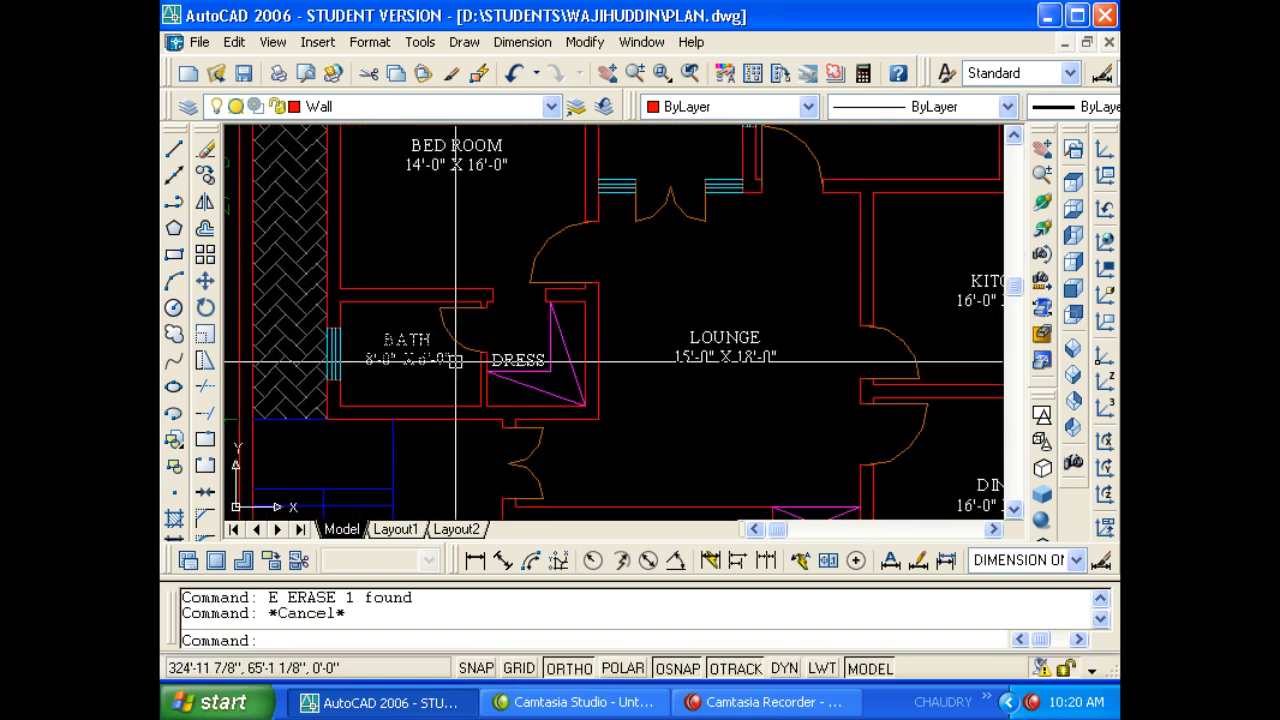
pyautogui.moveTo(496, 369); pyautogui.dragTo(491, 374, button='middle')
pyautogui.scroll(2, 491, 374)
pyautogui.scroll(-3, 349, 352)
pyautogui.moveTo(759, 351); pyautogui.dragTo(500, 360, button='middle')
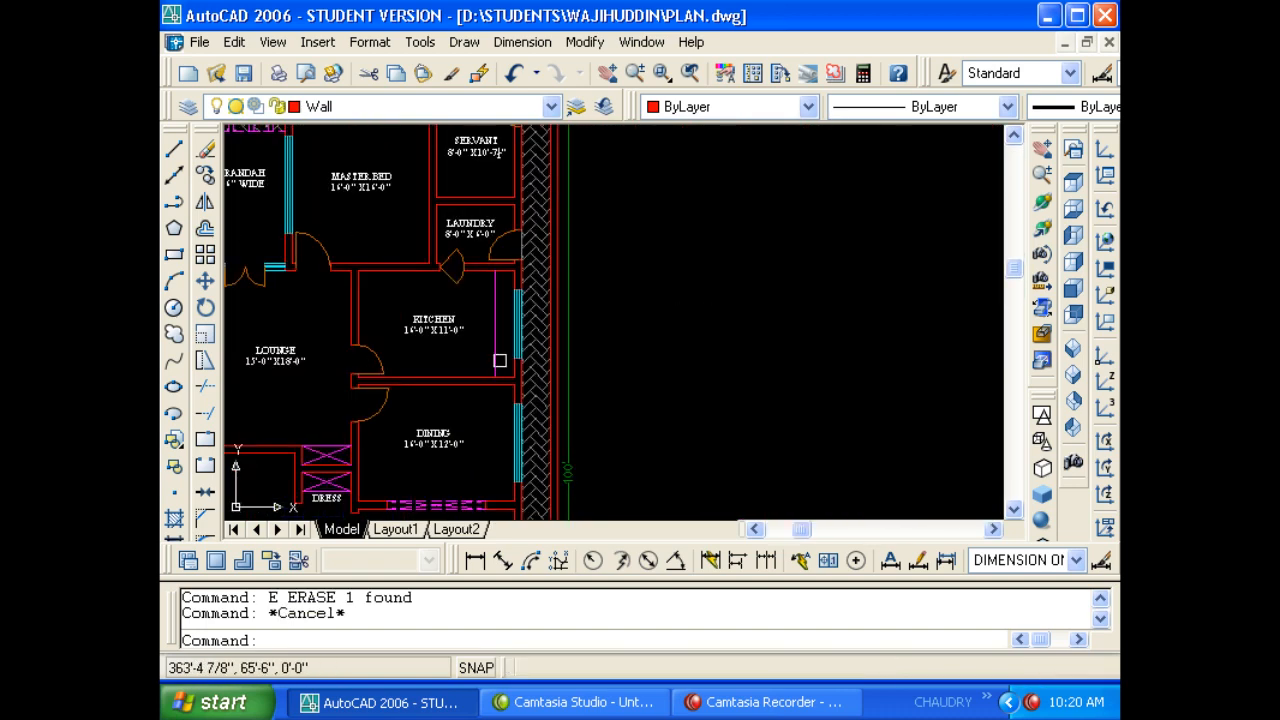
pyautogui.moveTo(905, 408); pyautogui.dragTo(366, 357, button='middle')
pyautogui.scroll(-4, 399, 360)
pyautogui.scroll(6, 687, 331)
pyautogui.moveTo(687, 330); pyautogui.dragTo(642, 344, button='middle')
# Offset the redrawn bedroom's outer lower wall line 6' downward for the bath.
pyautogui.press('Escape')
pyautogui.write('o')
pyautogui.press('Return')
pyautogui.write("6'")
pyautogui.press('Return')
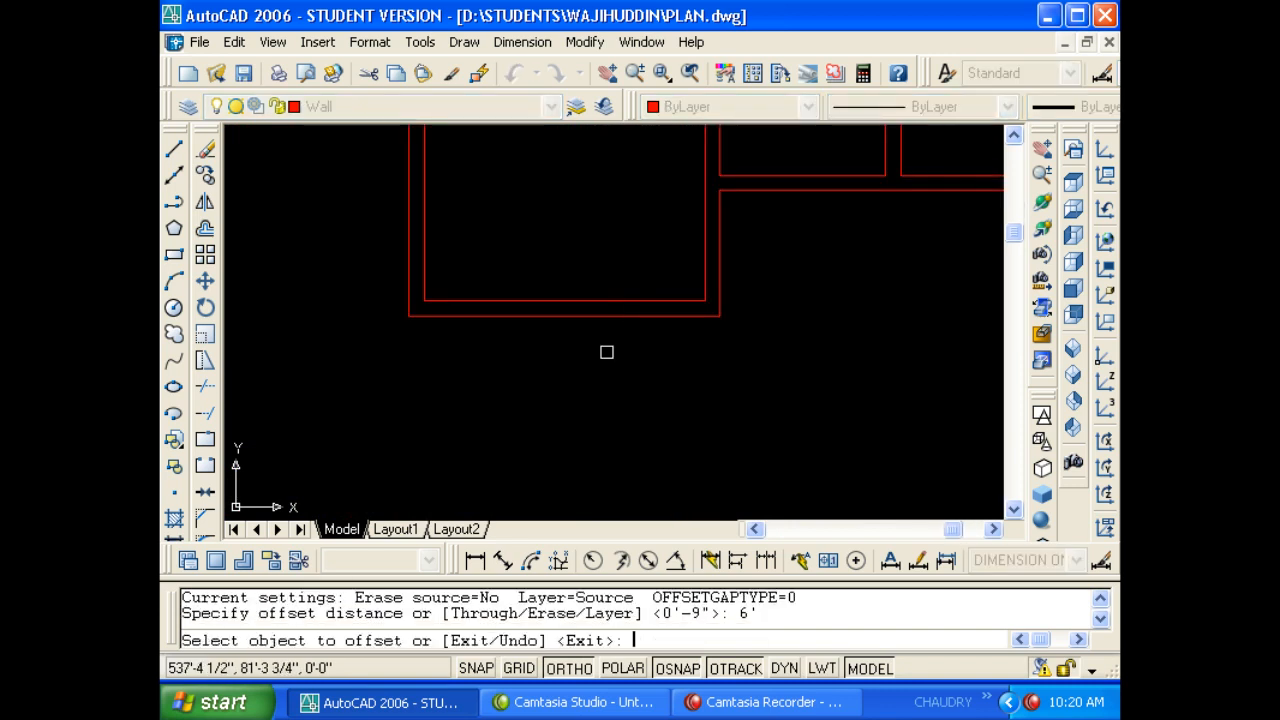
pyautogui.click(603, 316)
pyautogui.click(616, 408)
pyautogui.press('Escape')
pyautogui.press('Escape')
# Offset the new bath wall line downward by the 9" wall thickness.
pyautogui.write('O')
pyautogui.press('Return')
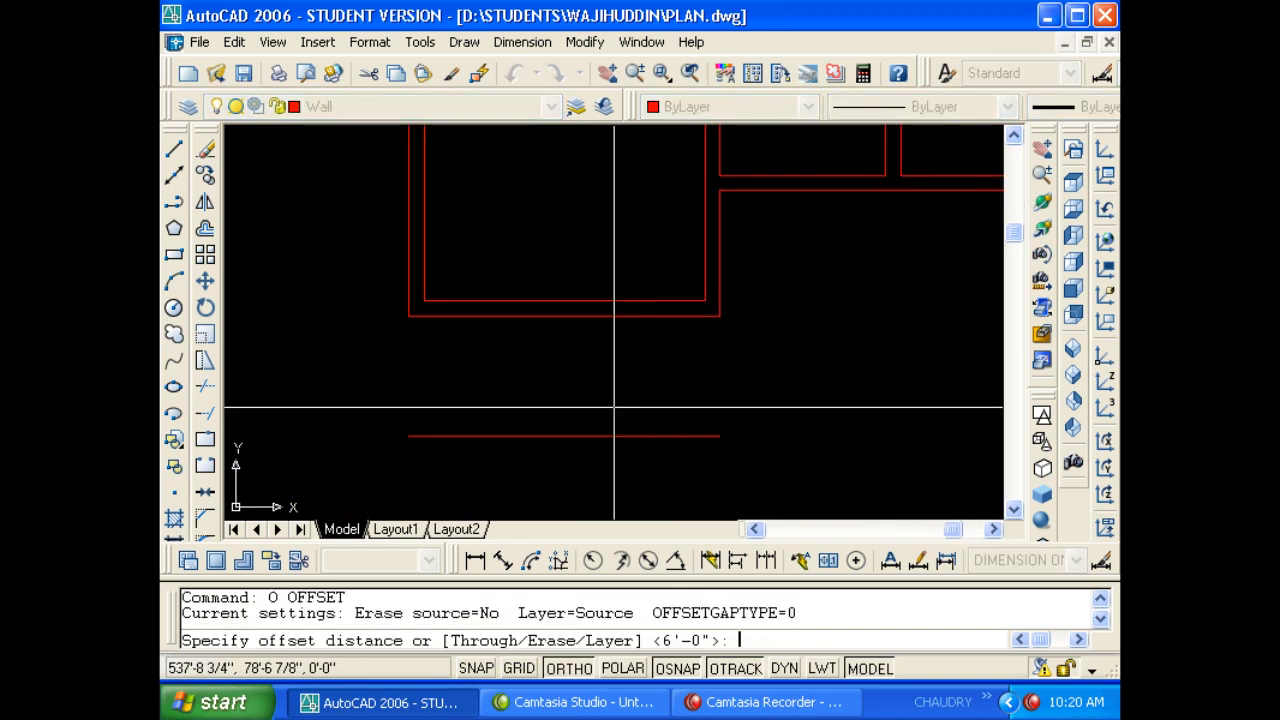
pyautogui.press('Return')
pyautogui.click(600, 435)
pyautogui.click(603, 494)
pyautogui.press('Escape')
pyautogui.press('Escape')
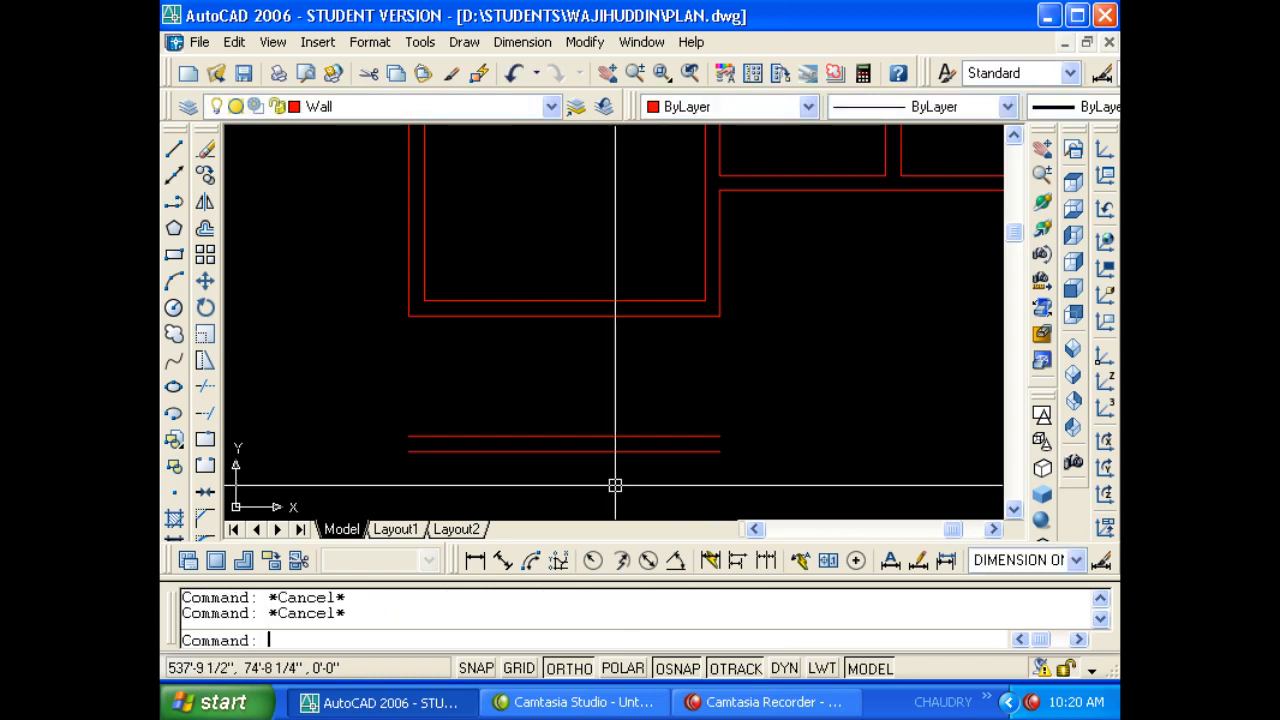
# Fillet the bath's lower wall lines with the bedroom's right wall lines to close the lower right corner.
pyautogui.write('F')
pyautogui.press('Return')
pyautogui.click(646, 437)
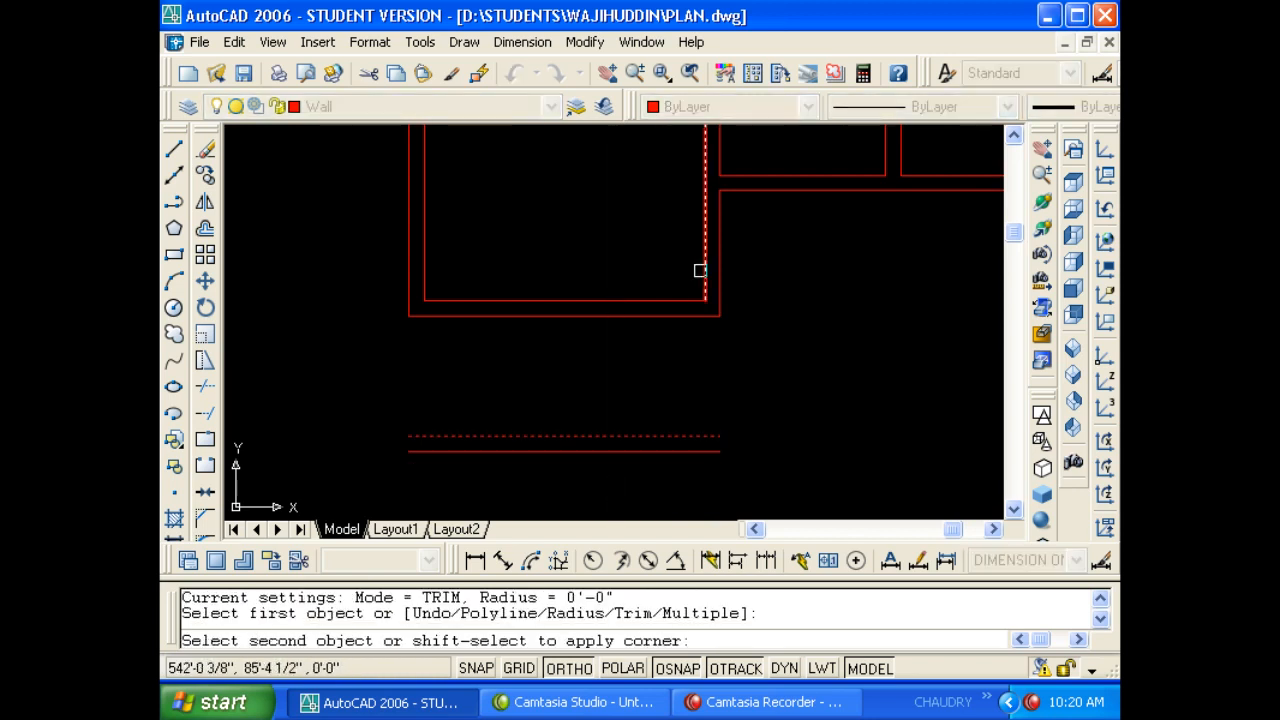
pyautogui.click(705, 272)
pyautogui.press('Return')
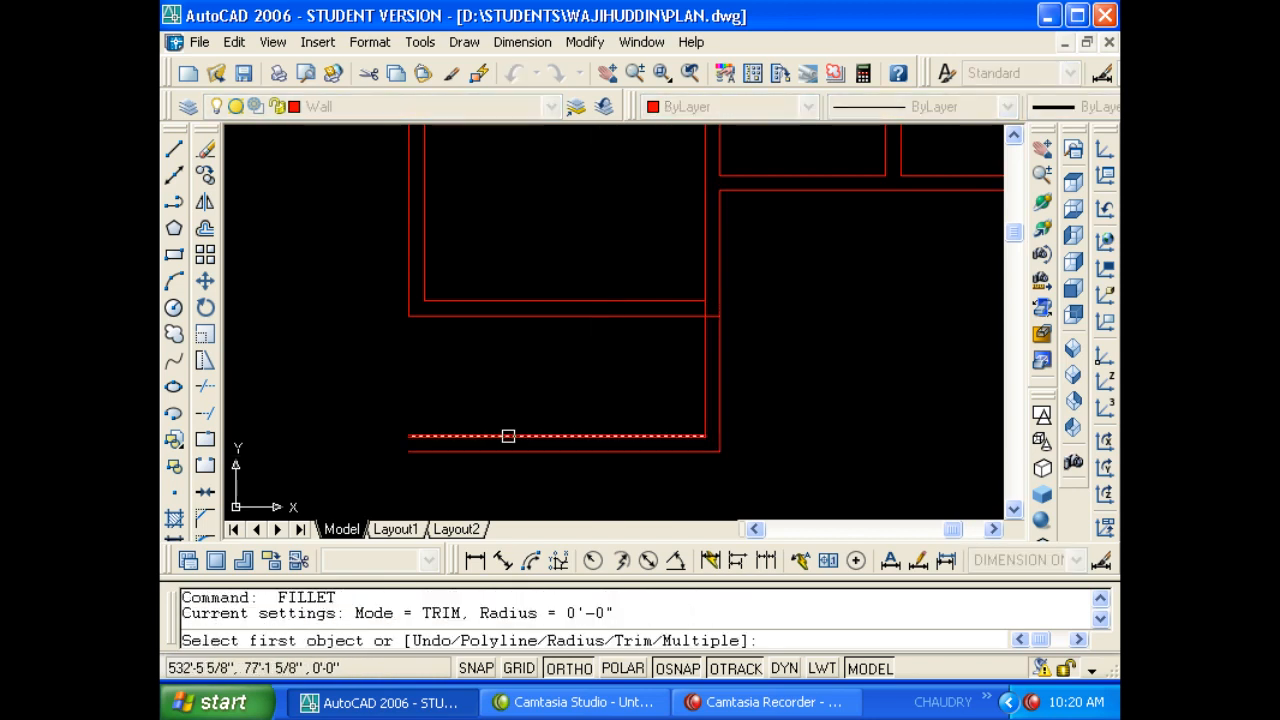
# Fillet the bath's inner and outer lower wall lines with the left wall lines to close the lower left corner.
pyautogui.click(506, 435)
pyautogui.click(430, 292)
pyautogui.press('Return')
pyautogui.click(408, 288)
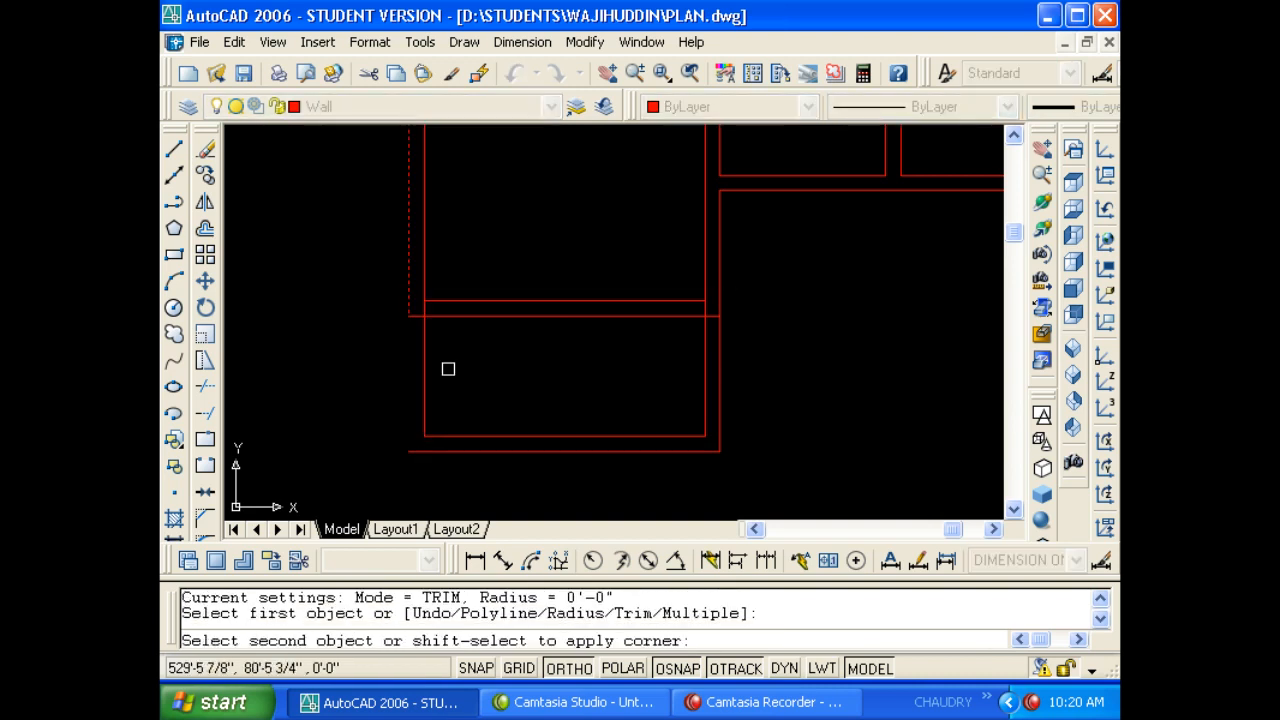
pyautogui.click(473, 449)
pyautogui.press('Escape')
pyautogui.write('R')
pyautogui.press('Escape')
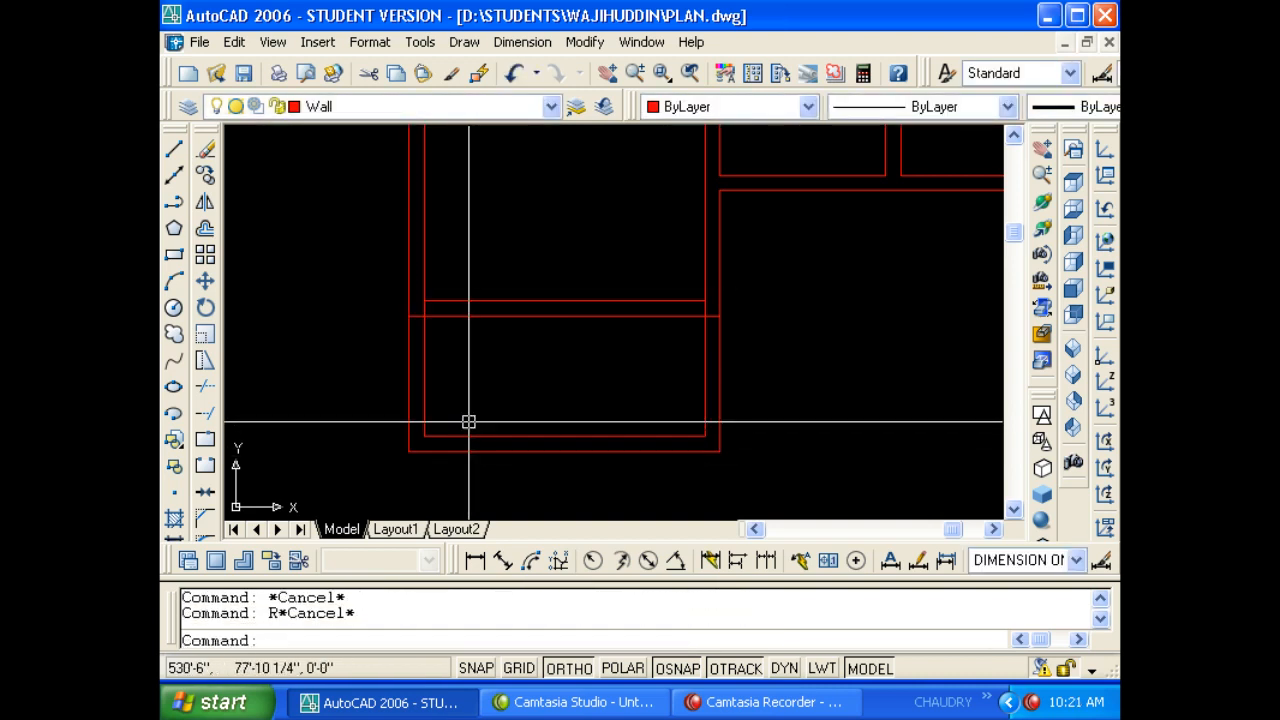
pyautogui.press('Escape')
# Trim the overlapping wall lines where the bedroom's lower wall meets the left outer wall.
pyautogui.write('TR')
pyautogui.press('Return')
pyautogui.press('Return')
pyautogui.scroll(4, 425, 320)
pyautogui.click(411, 308)
pyautogui.click(426, 297)
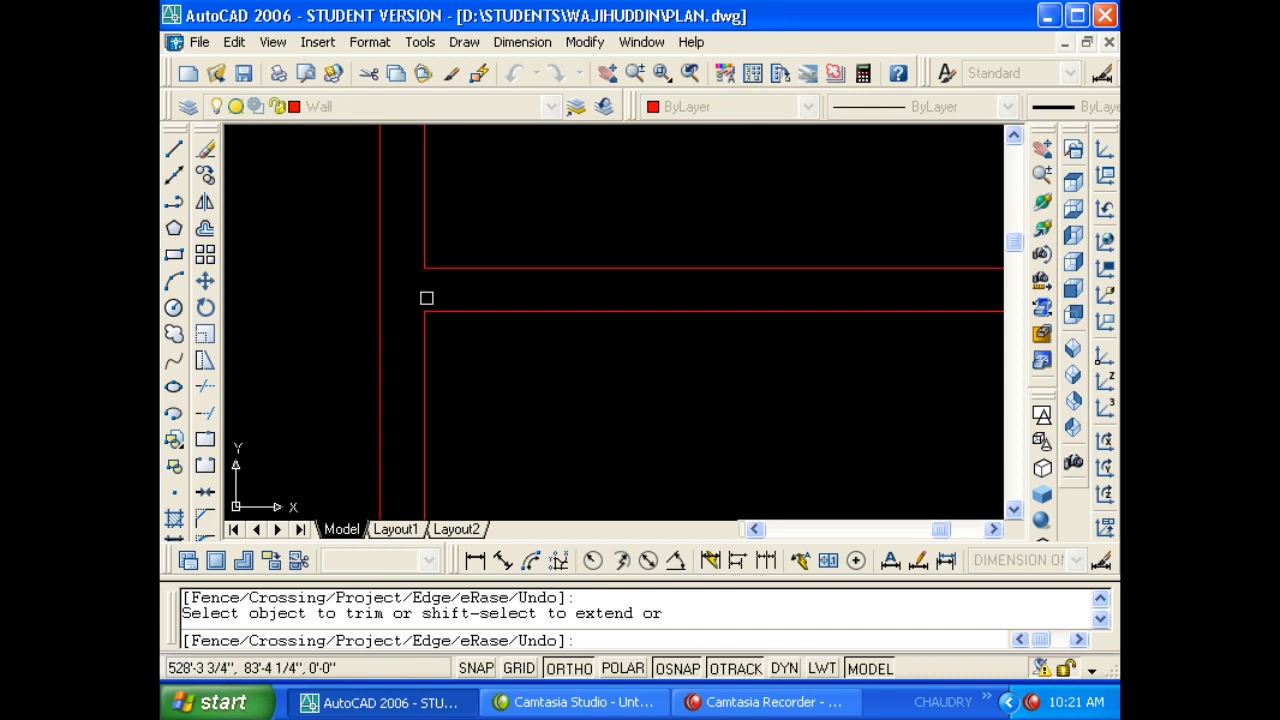
# Trim the overlapping wall lines where the bedroom's lower wall meets the right wall.
pyautogui.scroll(-3, 427, 297)
pyautogui.moveTo(852, 300); pyautogui.dragTo(510, 339, button='middle')
pyautogui.scroll(3, 499, 336)
pyautogui.click(384, 330)
pyautogui.click(410, 359)
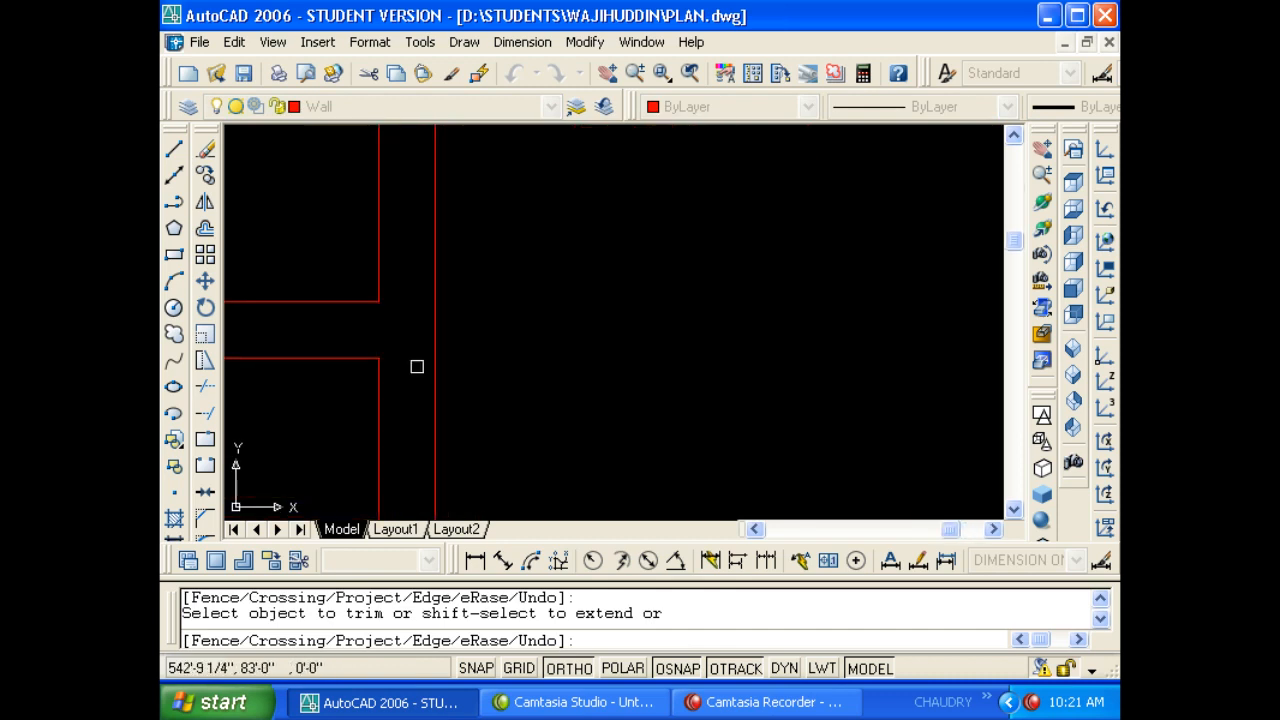
# Offset the inner left wall line of the narrow room below the bedroom 8' inward as a partition line.
pyautogui.scroll(-6, 576, 349)
pyautogui.press('Escape')
pyautogui.scroll(3, 451, 380)
pyautogui.press('Escape')
pyautogui.press('Escape')
pyautogui.write('O')
pyautogui.press('Return')
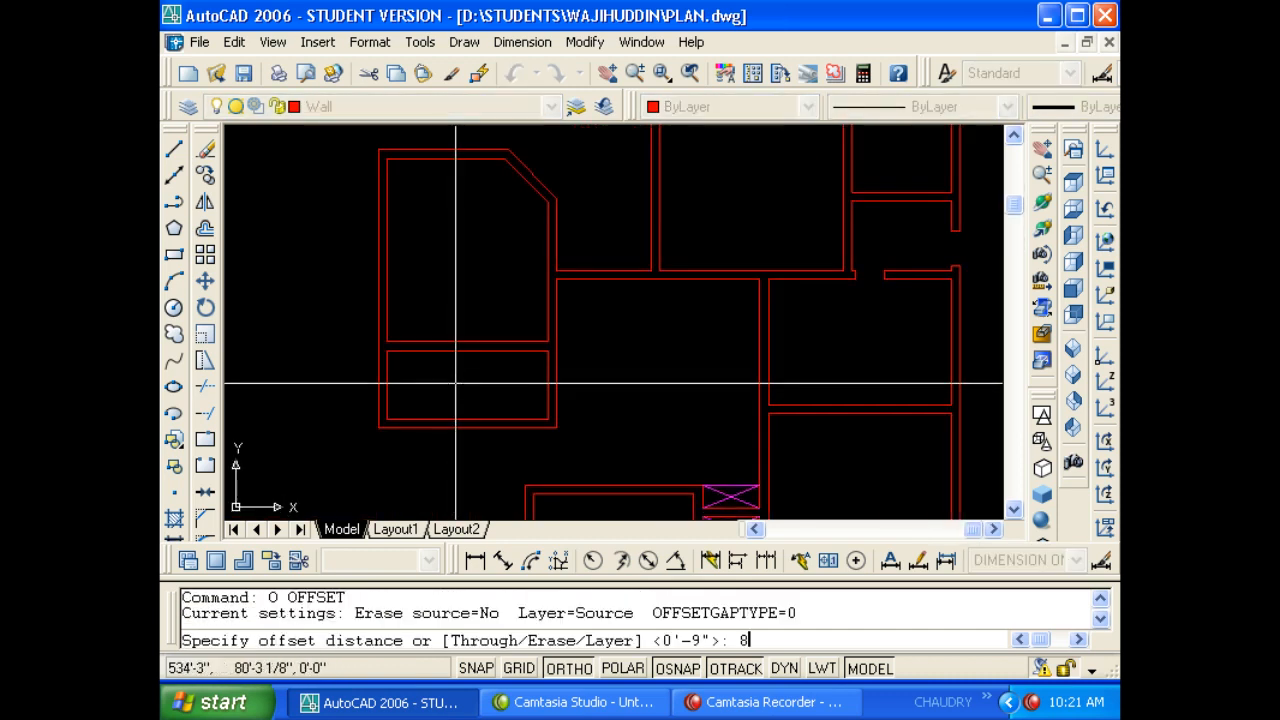
pyautogui.scroll(2, 420, 385)
pyautogui.write("8'")
pyautogui.press('Return')
pyautogui.click(380, 386)
pyautogui.click(486, 397)
pyautogui.press('Escape')
pyautogui.press('Escape')
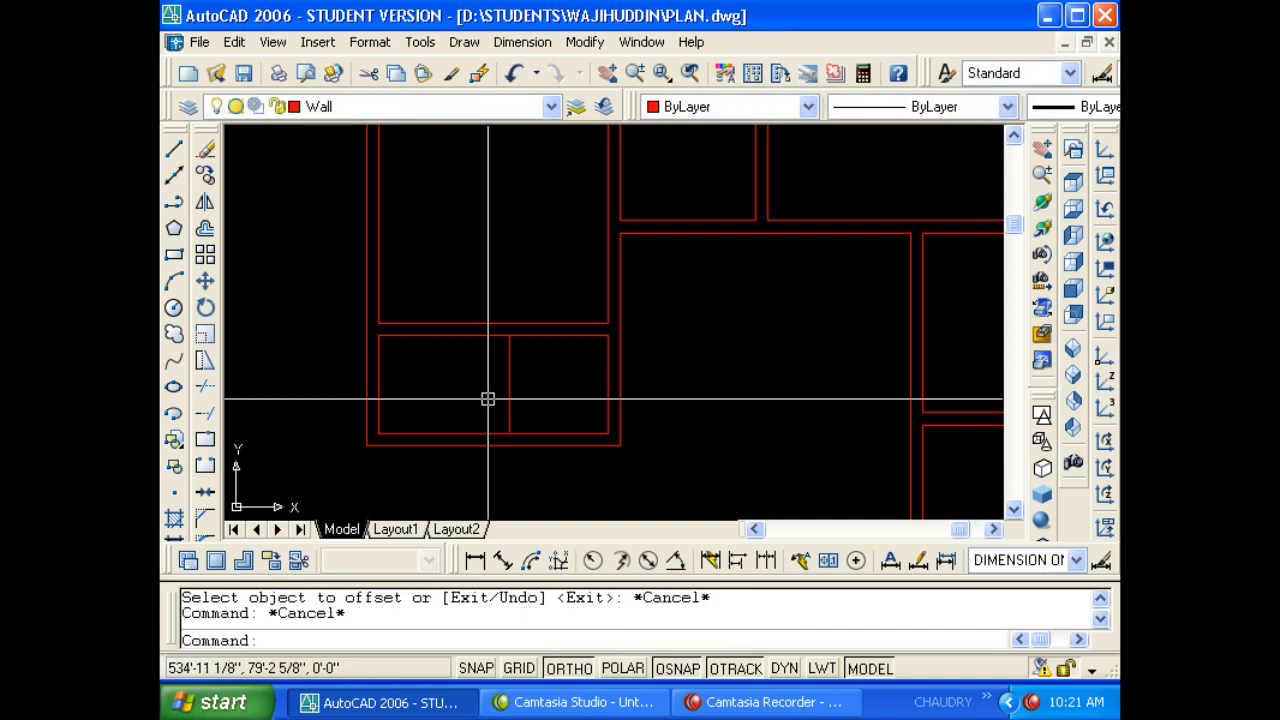
# Offset the new partition line 4.5" toward the right wall to give the partition its thickness.
pyautogui.write('O')
pyautogui.press('Return')
pyautogui.write('4.5')
pyautogui.press('Return')
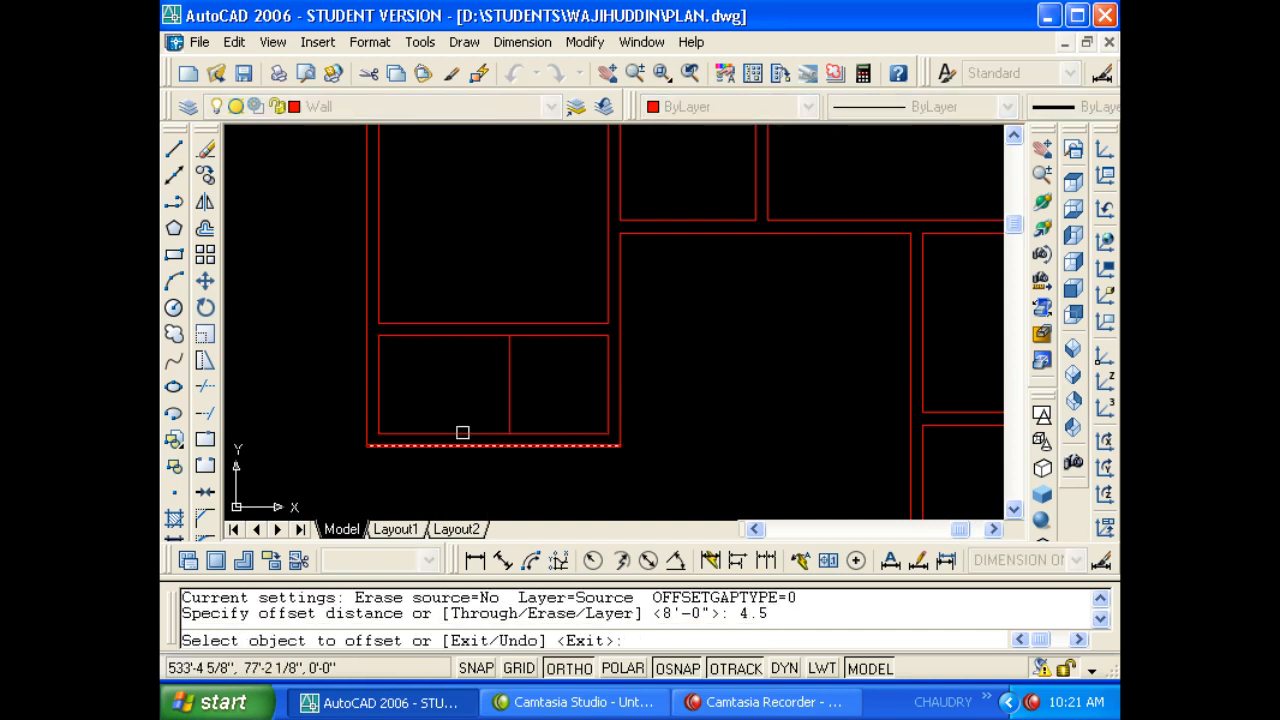
pyautogui.click(514, 390)
pyautogui.click(560, 403)
pyautogui.press('Escape')
pyautogui.press('Escape')
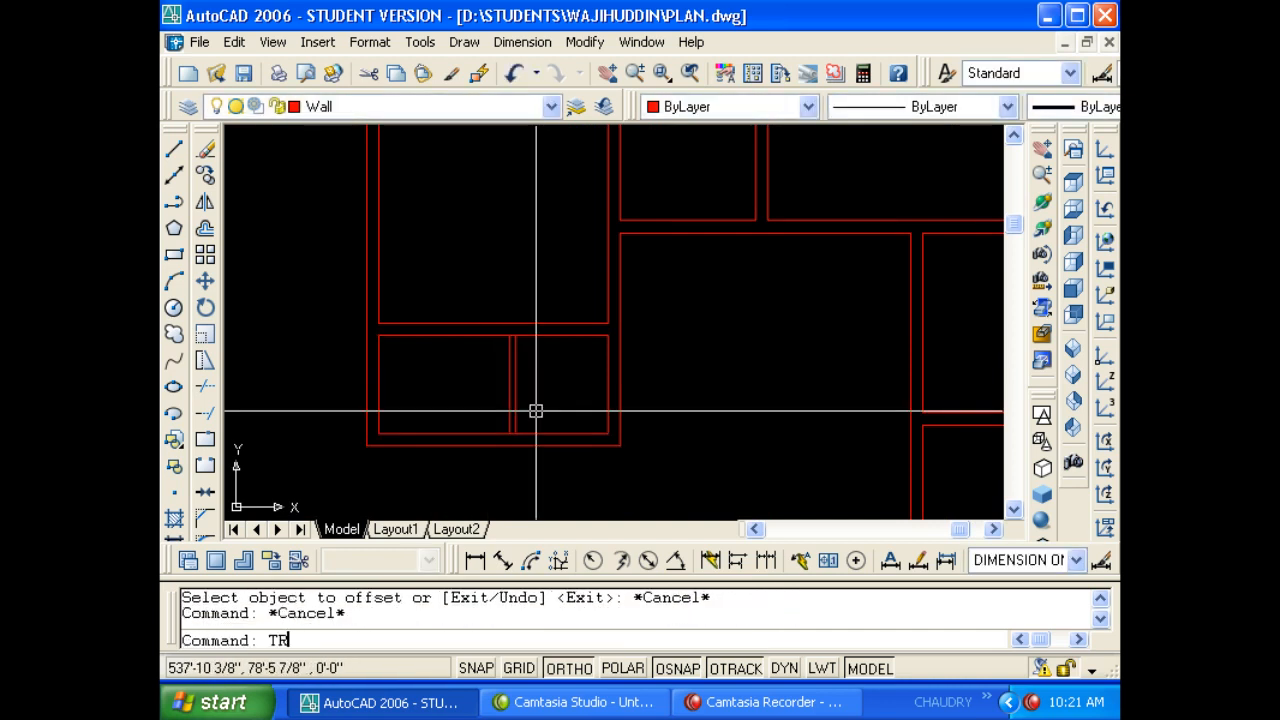
# Trim the inner wall lines between the two partition lines at both ends of the partition.
pyautogui.press('Return')
pyautogui.press('Return')
pyautogui.scroll(3, 521, 348)
pyautogui.scroll(2, 491, 314)
pyautogui.click(496, 311)
pyautogui.scroll(-5, 515, 315)
pyautogui.scroll(3, 516, 386)
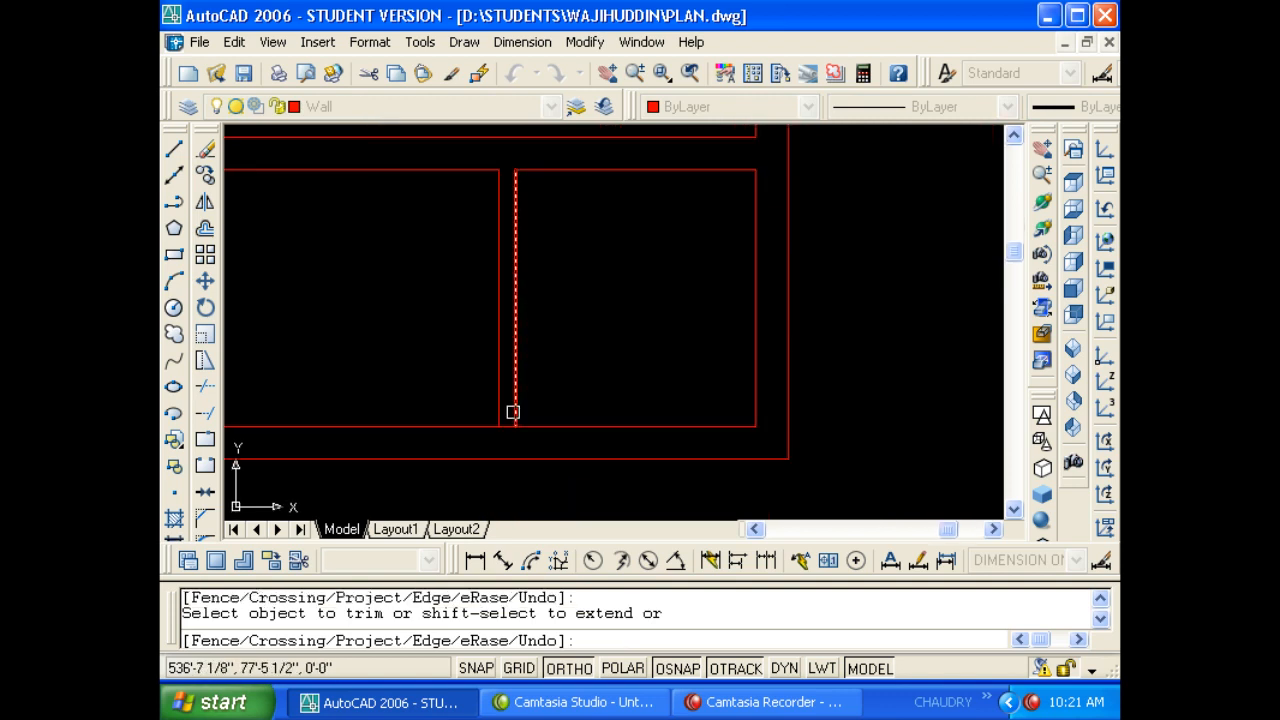
pyautogui.scroll(-5, 505, 420)
pyautogui.press('Escape')
pyautogui.press('Escape')
pyautogui.write('o')
pyautogui.press('Return')
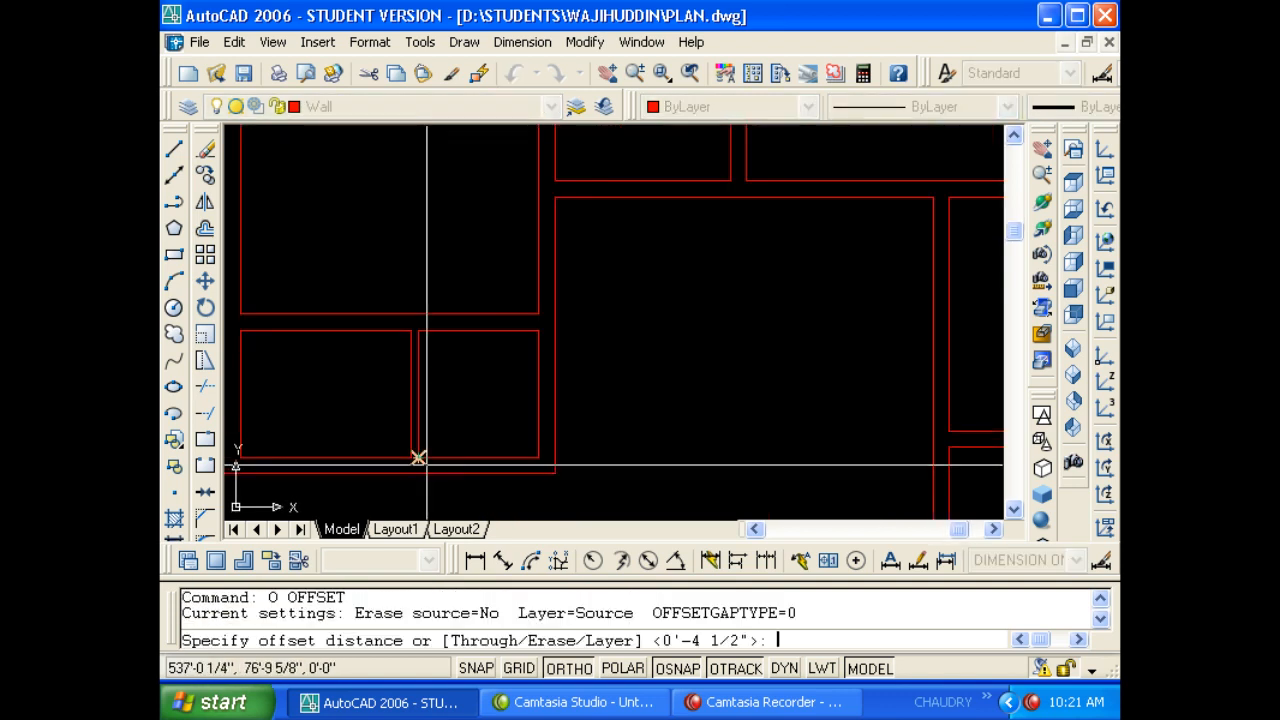
pyautogui.press('Escape')
pyautogui.write('o')
pyautogui.press('Return')
pyautogui.write("2'")
pyautogui.press('Return')
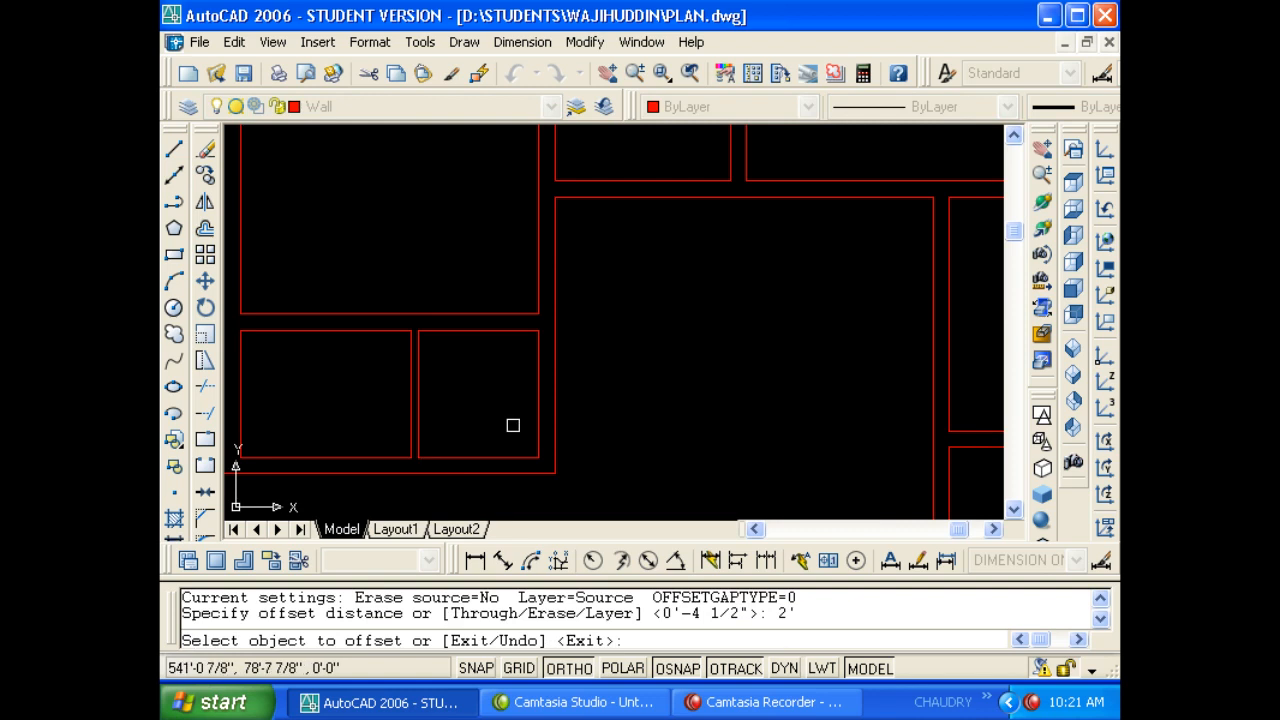
pyautogui.press('Escape')
pyautogui.press('Escape')
# Measure the dressing area's inside width with a temporary linear dimension and delete that dimension.
pyautogui.write('DLI')
pyautogui.press('Return')
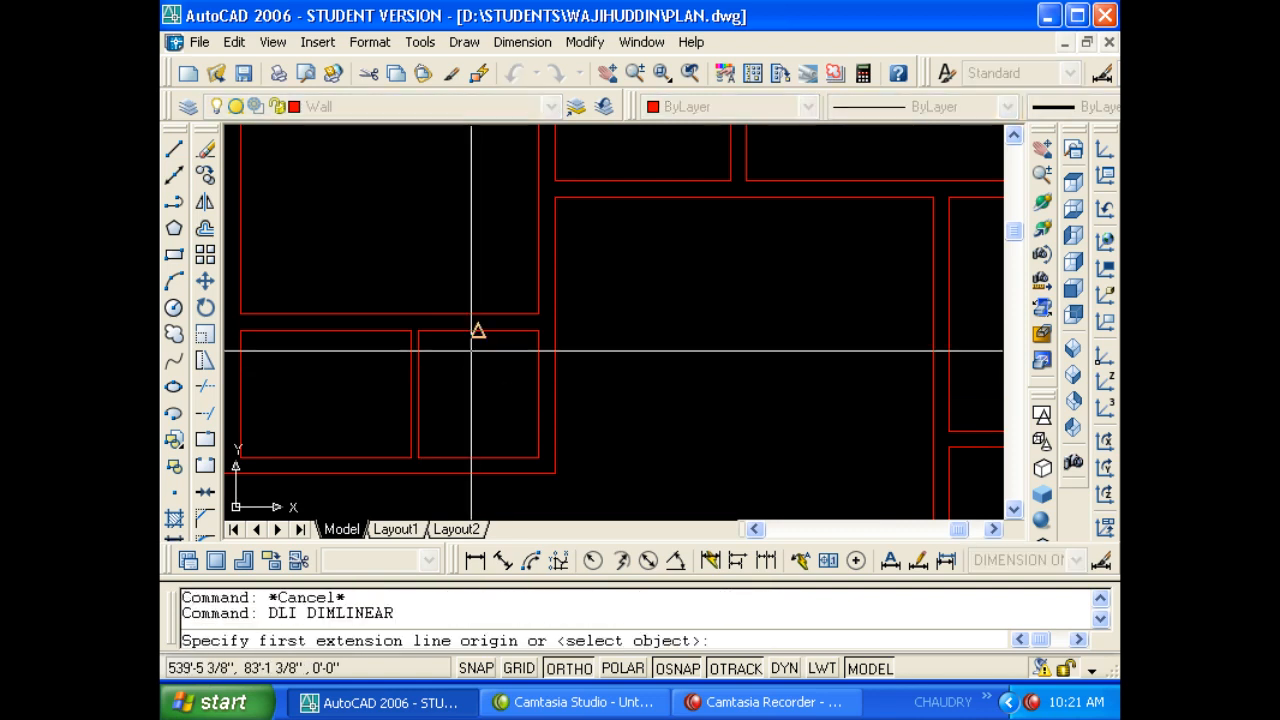
pyautogui.press('Return')
pyautogui.scroll(4, 457, 328)
pyautogui.click(460, 350)
pyautogui.click(458, 334)
pyautogui.click(458, 376)
pyautogui.press('Escape')
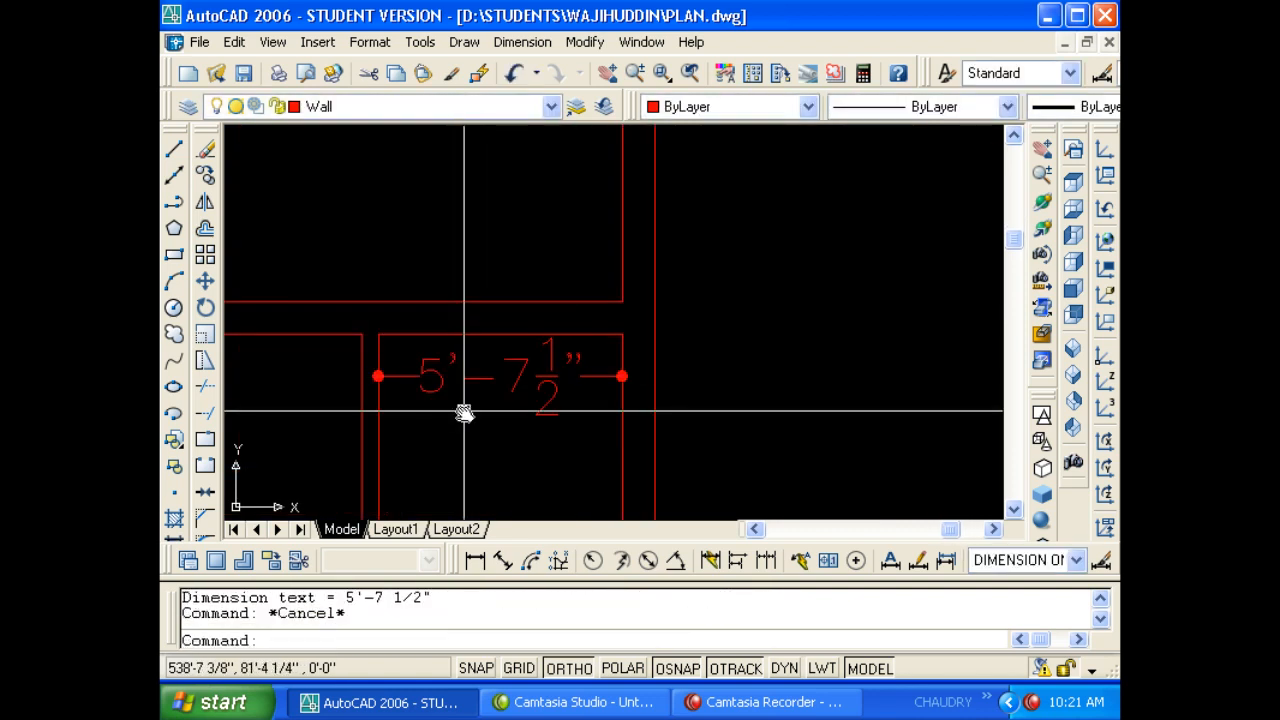
pyautogui.moveTo(463, 411); pyautogui.dragTo(479, 386, button='middle')
pyautogui.click(517, 403)
pyautogui.press('Escape')
pyautogui.press('Escape')
pyautogui.click(507, 385)
pyautogui.click(475, 348)
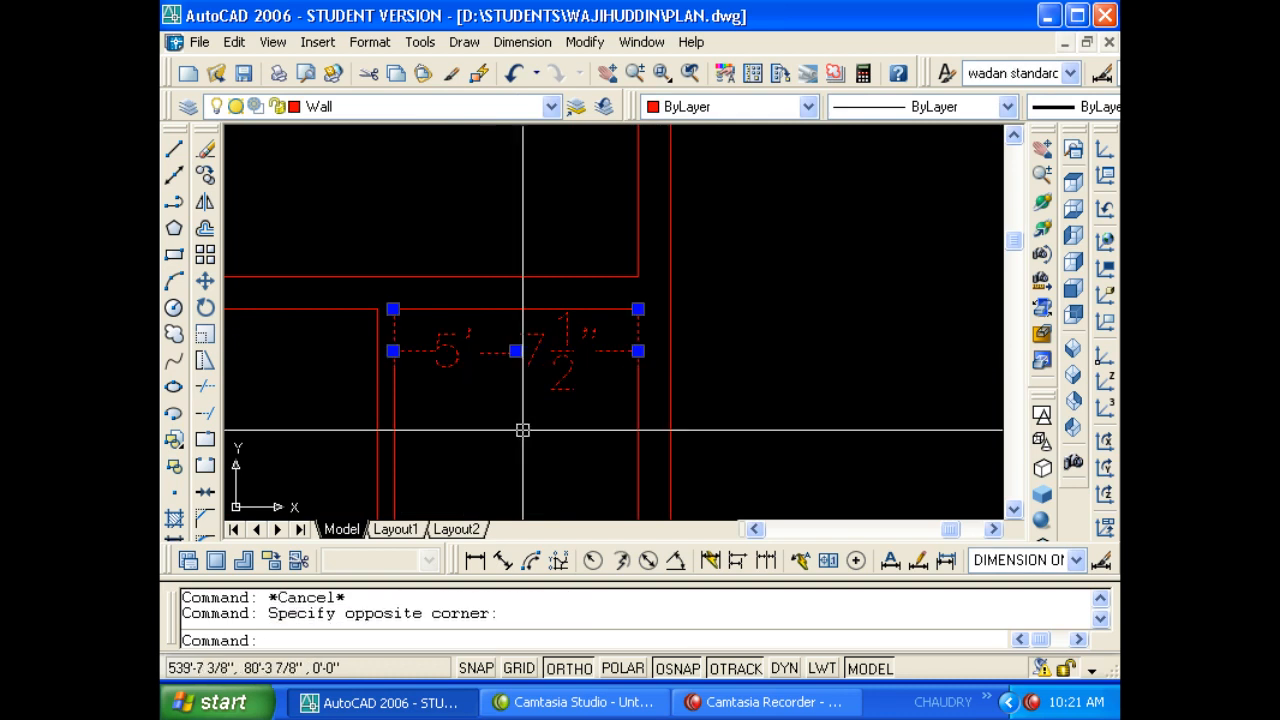
pyautogui.press('Delete')
# Offset the dressing area's inner right and lower wall lines 2' inward for the closets.
pyautogui.moveTo(523, 429); pyautogui.dragTo(511, 391, button='middle')
pyautogui.write('O')
pyautogui.press('Return')
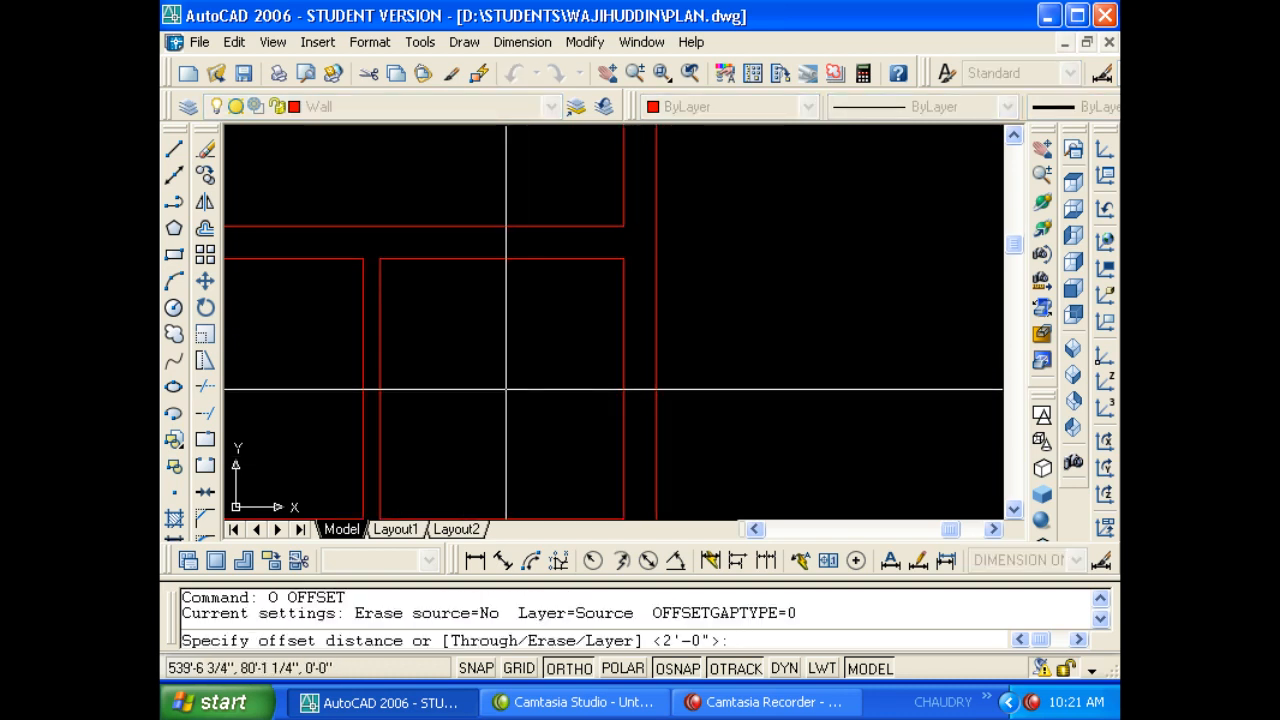
pyautogui.write("2'")
pyautogui.press('Return')
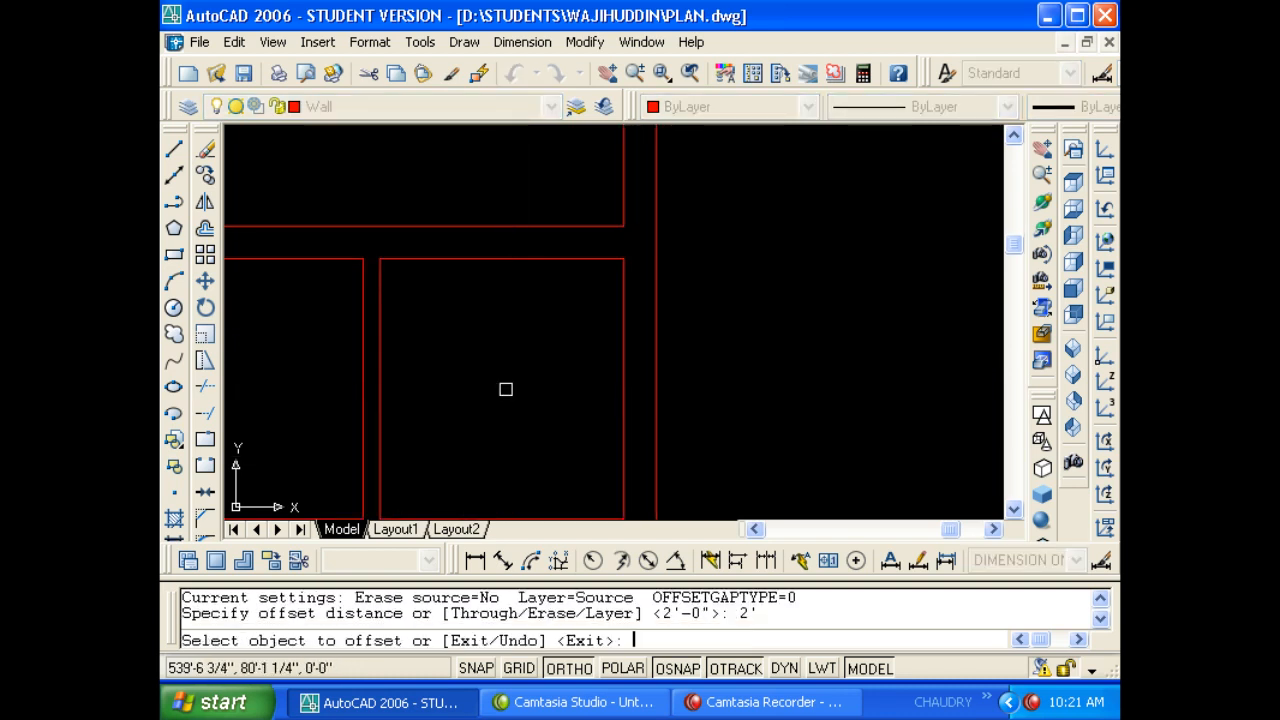
pyautogui.moveTo(627, 357); pyautogui.dragTo(646, 317, button='middle')
pyautogui.click(611, 323)
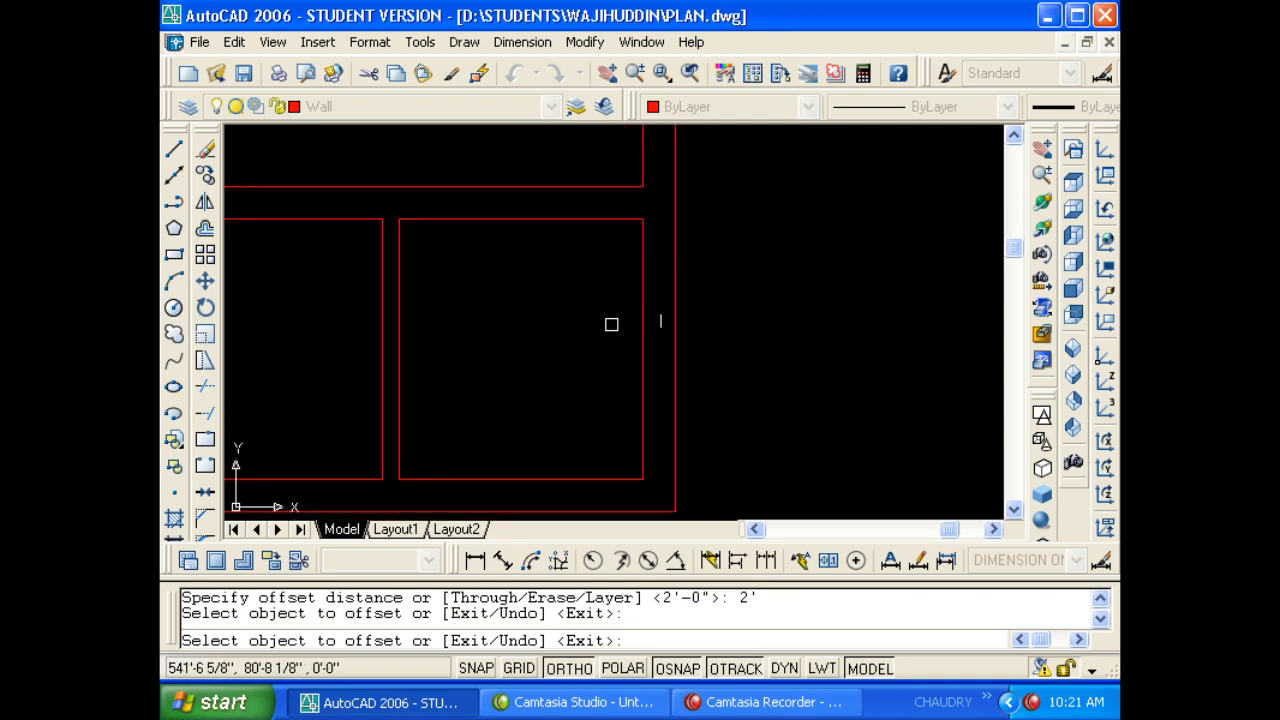
pyautogui.click(643, 323)
pyautogui.click(566, 366)
pyautogui.click(569, 480)
pyautogui.click(578, 455)
pyautogui.press('Escape')
pyautogui.press('Escape')
pyautogui.press('Escape')
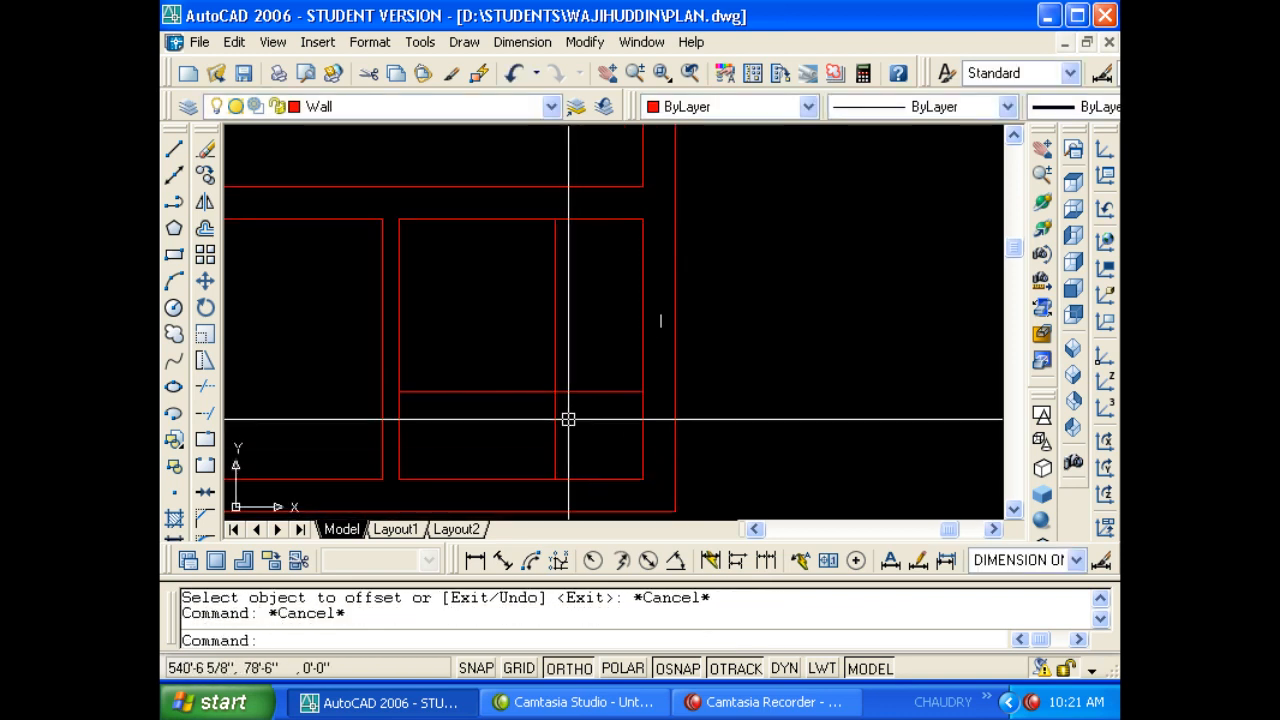
# Fillet the two 2' closet lines to join them in a clean inner corner.
pyautogui.write('F')
pyautogui.press('Return')
pyautogui.click(534, 393)
pyautogui.press('Escape')
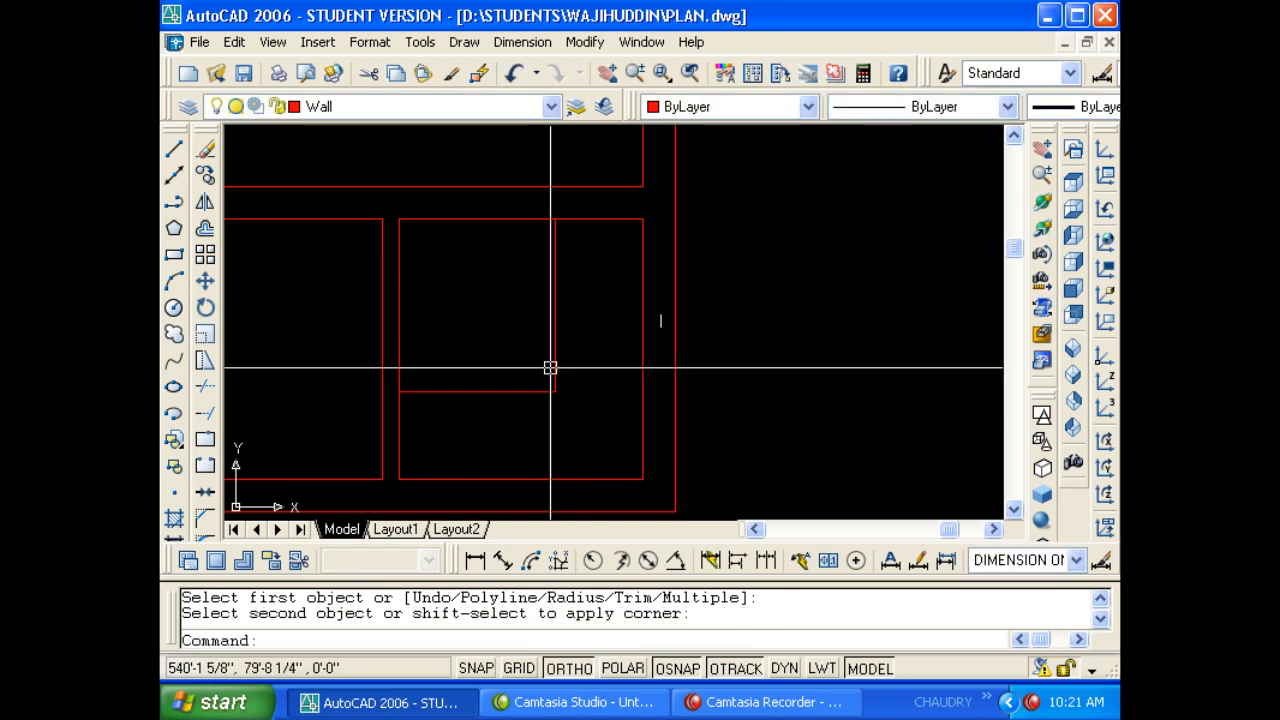
# Draw two diagonal lines from the dressing area's lower right corner to the free ends of the closet outline.
pyautogui.write('L')
pyautogui.press('Return')
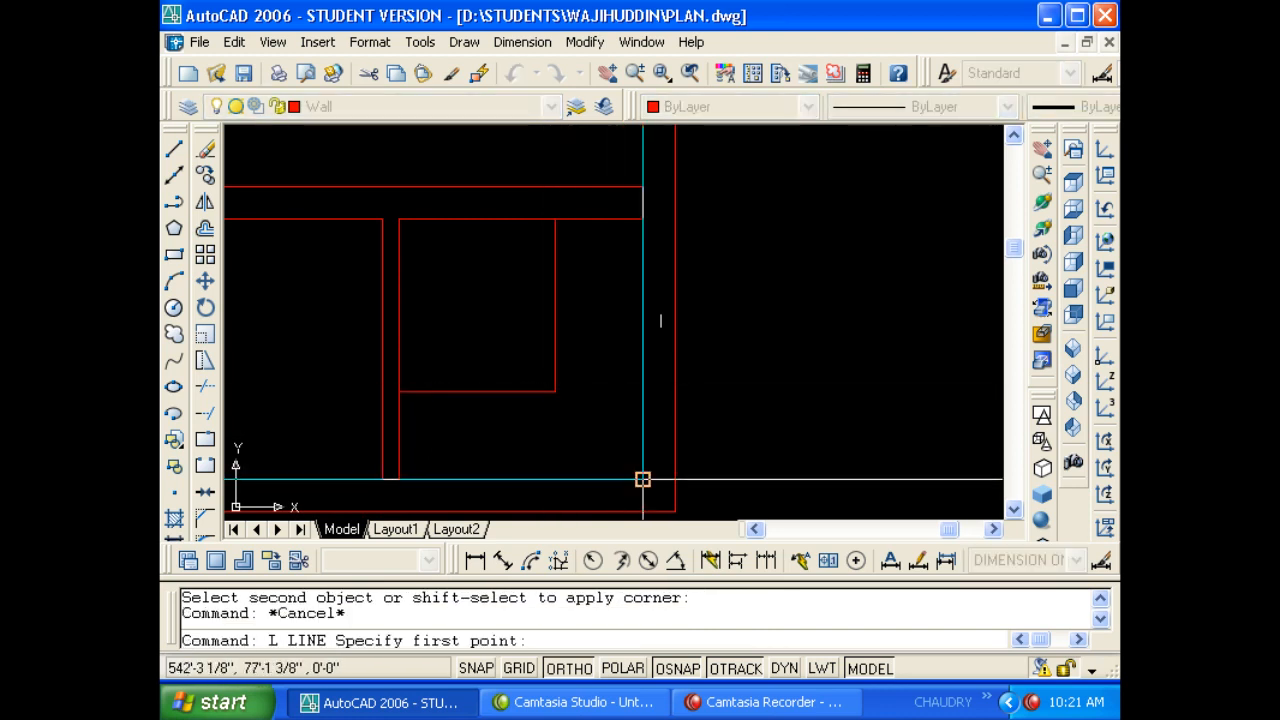
pyautogui.click(643, 477)
pyautogui.click(555, 218)
pyautogui.press('Escape')
pyautogui.press('Return')
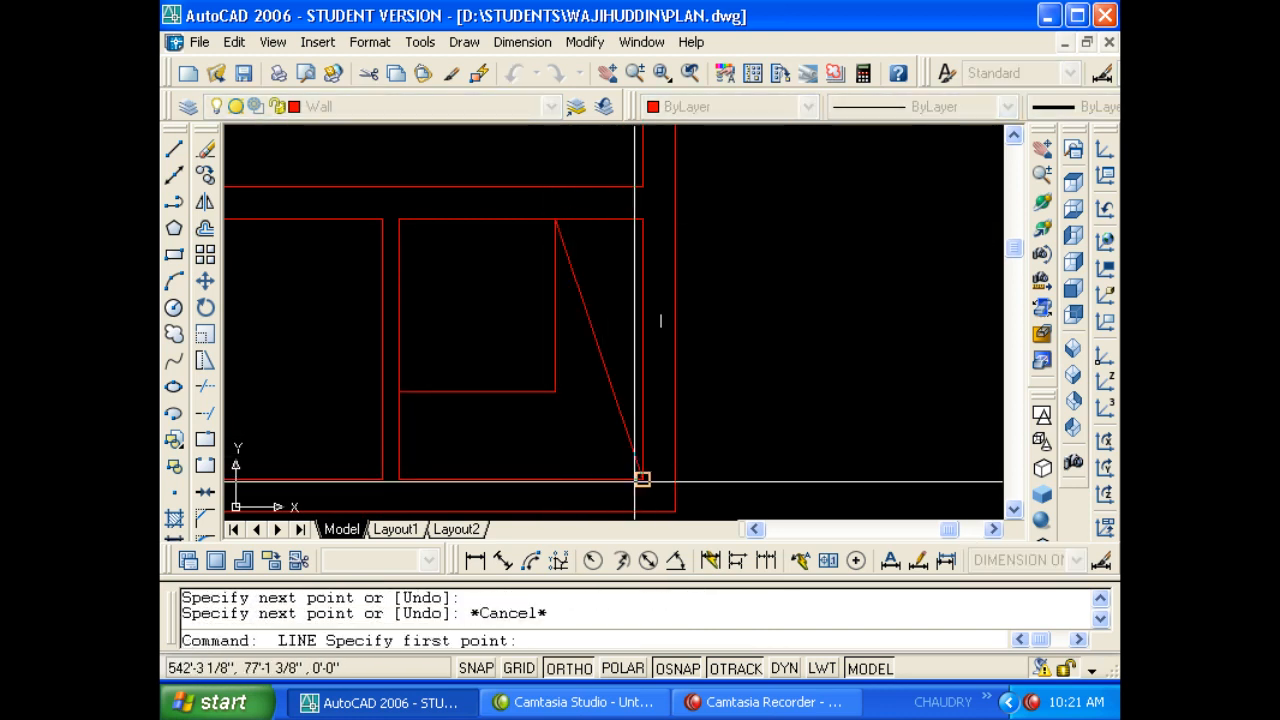
pyautogui.click(643, 478)
pyautogui.click(415, 397)
pyautogui.press('Escape')
pyautogui.press('Escape')
pyautogui.moveTo(454, 386); pyautogui.dragTo(480, 400, button='middle')
pyautogui.press('Escape')
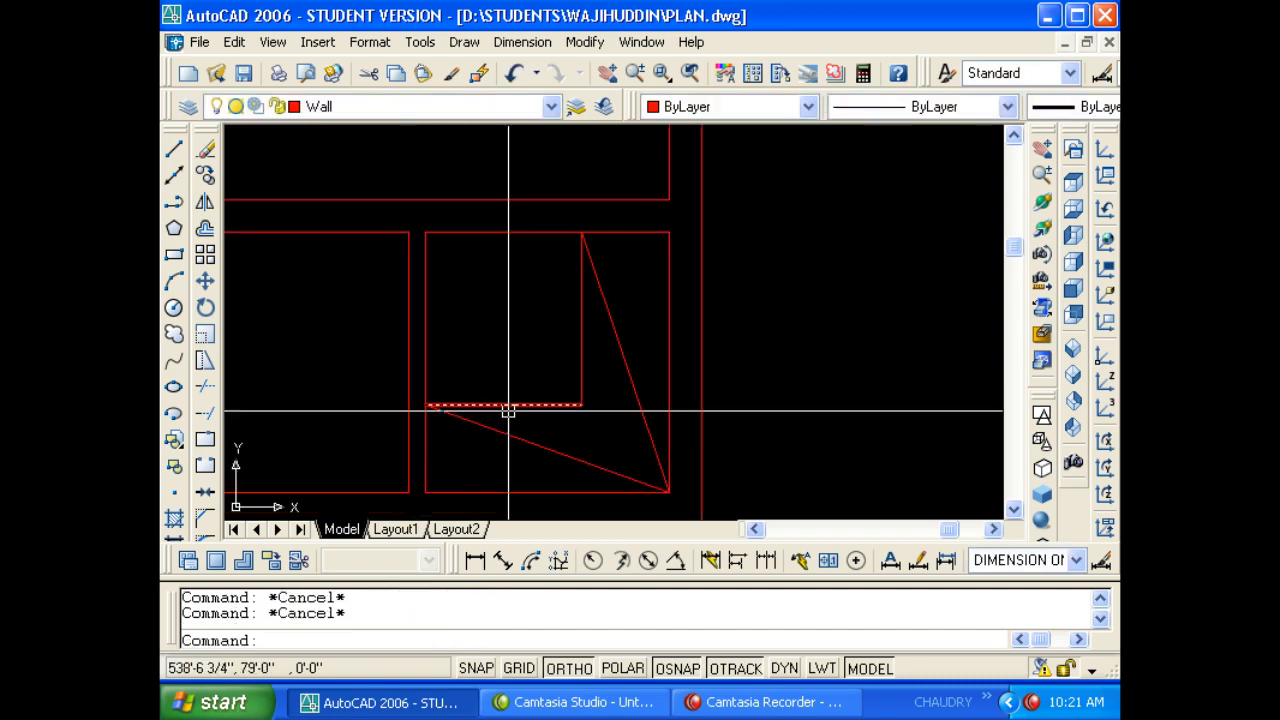
# Move the closet outline and its two diagonals from the Wall layer to the magenta layer.
pyautogui.click(630, 445)
pyautogui.click(491, 321)
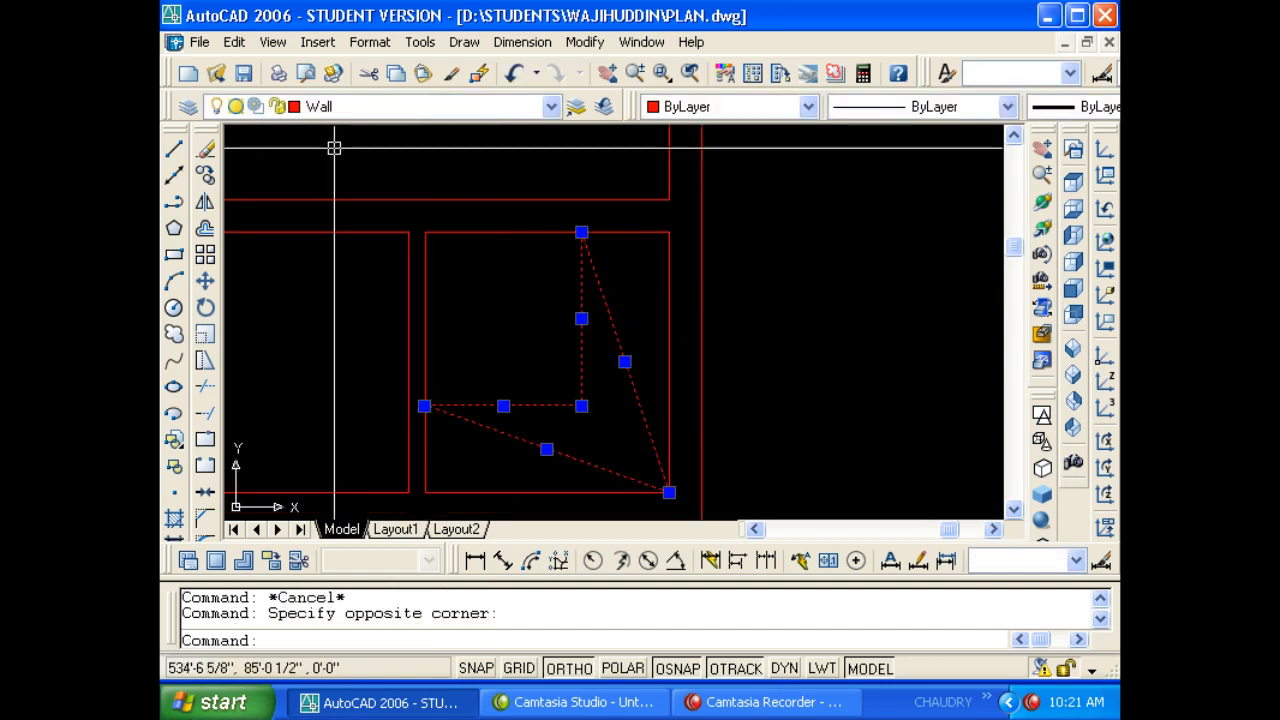
pyautogui.click(340, 106)
pyautogui.click(318, 265)
pyautogui.press('Escape')
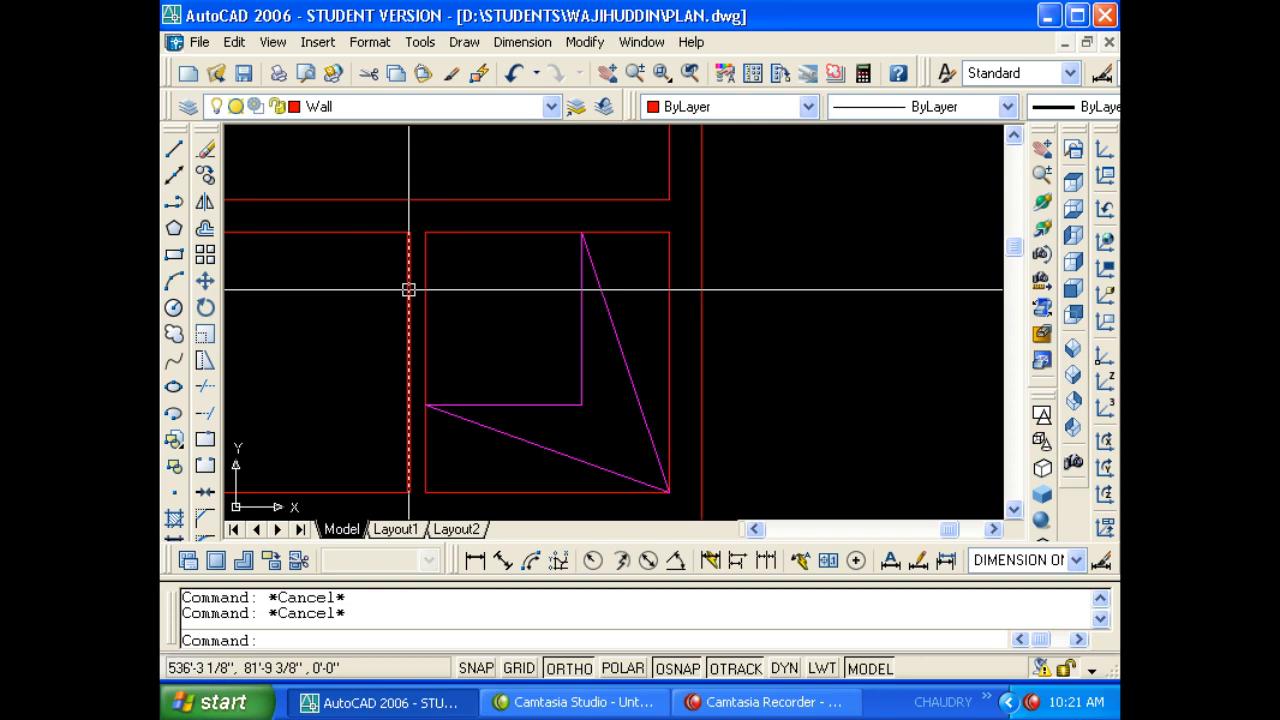
pyautogui.write('L')
pyautogui.press('Return')
pyautogui.moveTo(474, 300); pyautogui.dragTo(491, 357, button='middle')
pyautogui.press('Escape')
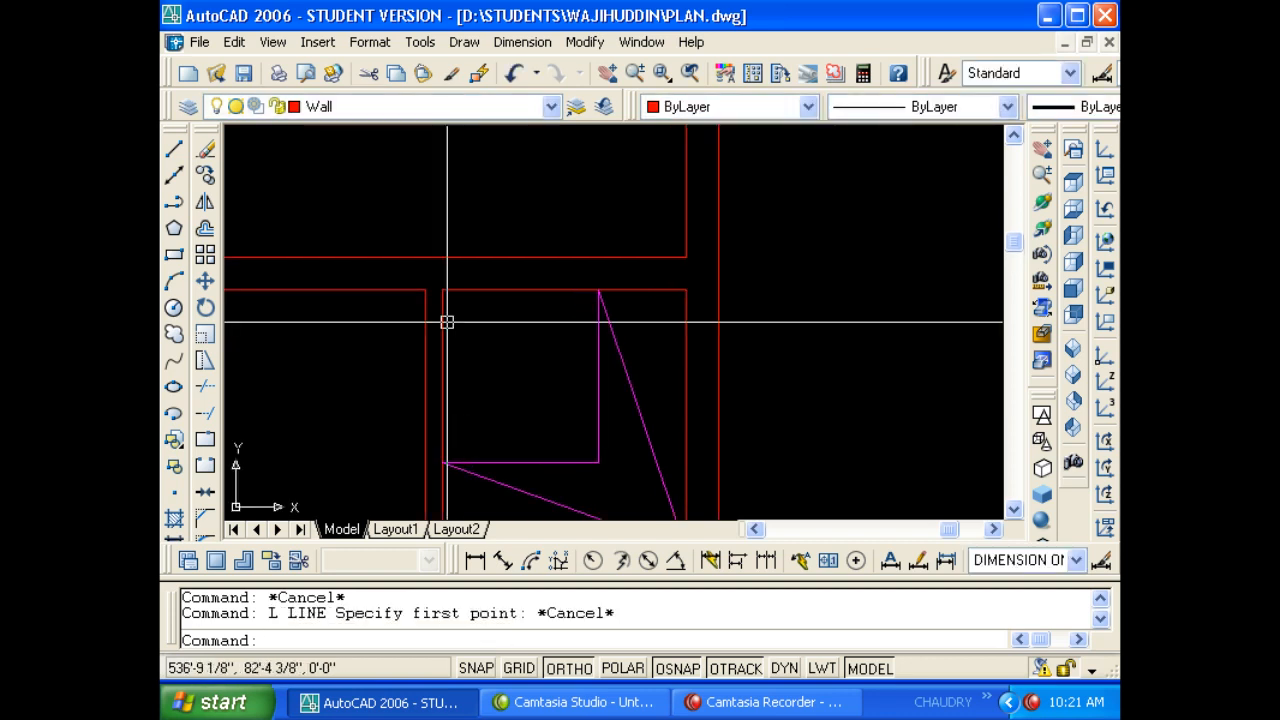
pyautogui.scroll(3, 446, 321)
pyautogui.press('Escape')
# Offset the partition's right-hand line 4.5" into the dressing area to locate the door jamb.
pyautogui.write('O')
pyautogui.press('Return')
pyautogui.write('4.5')
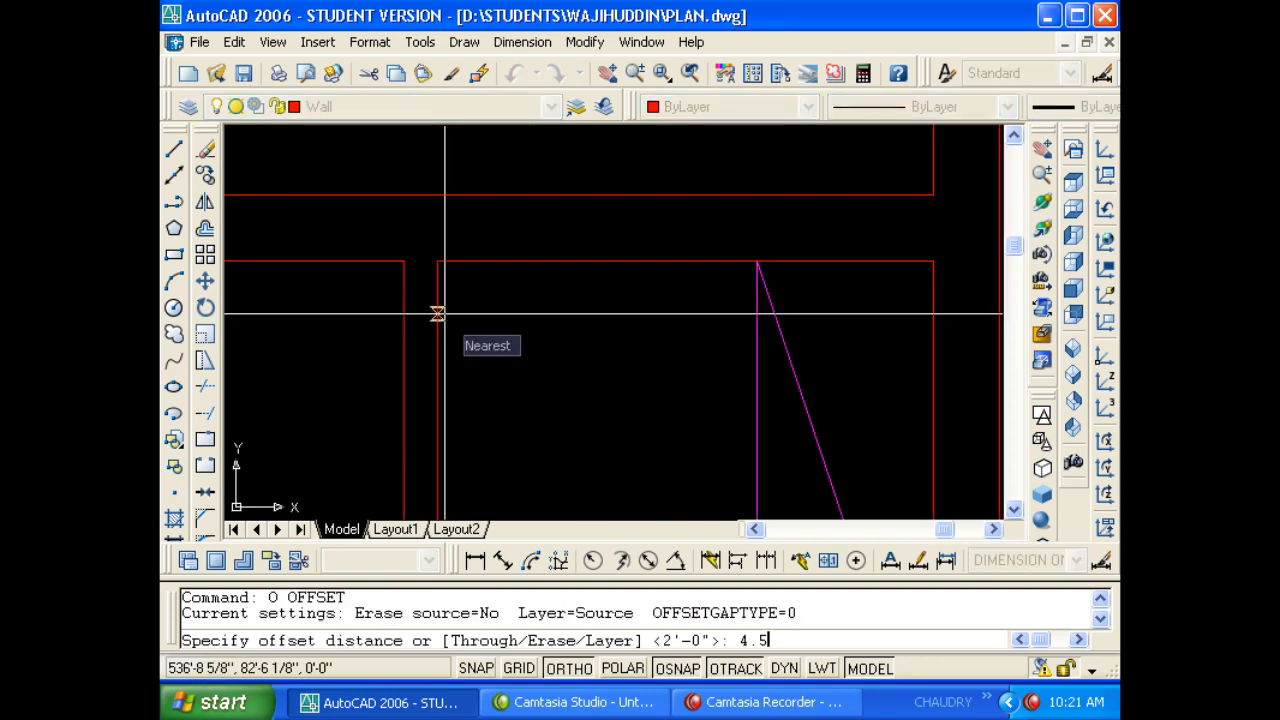
pyautogui.press('Return')
pyautogui.click(437, 311)
pyautogui.click(491, 309)
pyautogui.press('Escape')
pyautogui.press('Escape')
# Extend the jamb line up through the bedroom's lower wall and trim off its part inside the dressing area.
pyautogui.write('EX')
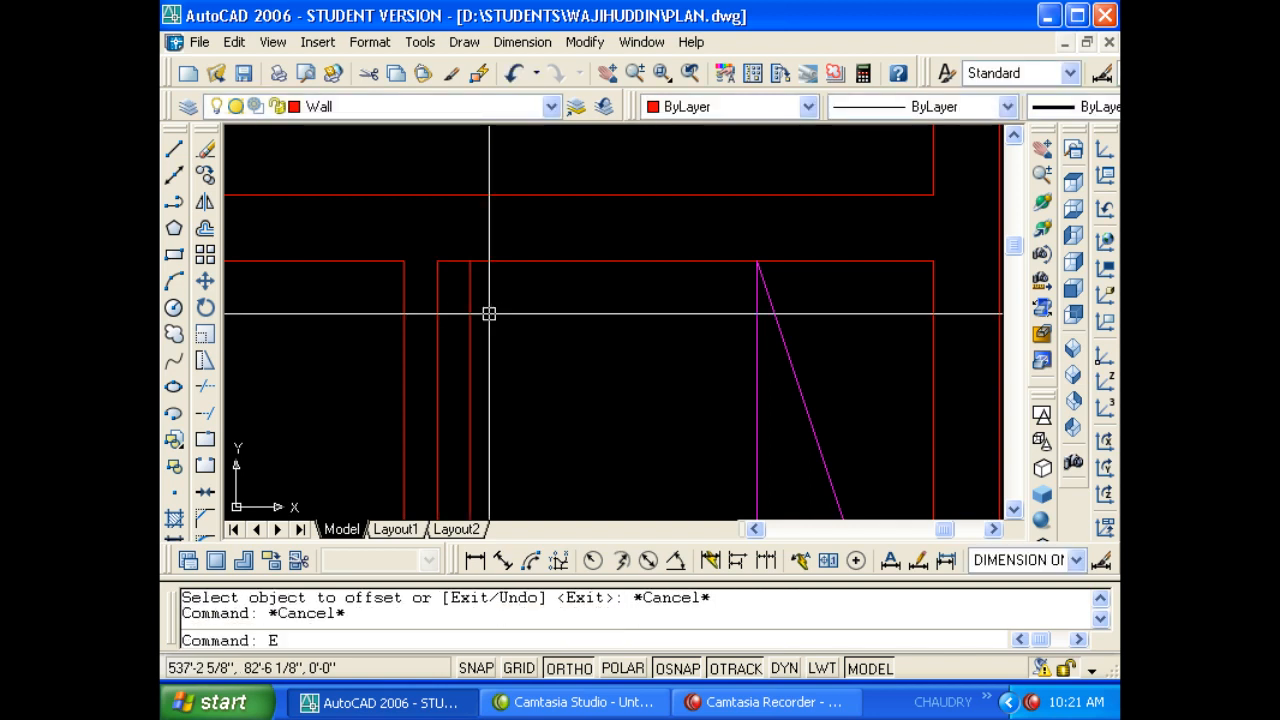
pyautogui.press('Return')
pyautogui.press('Return')
pyautogui.press('Escape')
pyautogui.press('Escape')
pyautogui.write('TR')
pyautogui.press('Return')
pyautogui.press('Return')
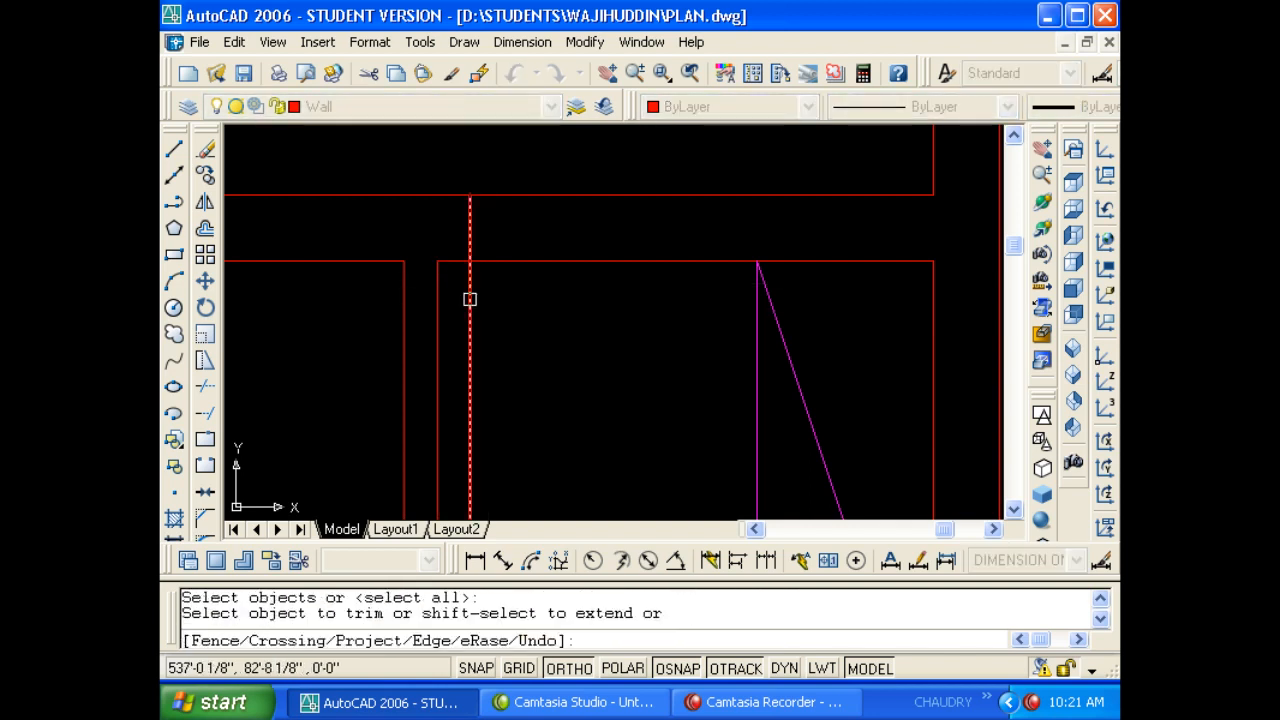
pyautogui.press('Escape')
pyautogui.press('Escape')
# Offset the jamb line 3' to the right to mark the dressing door's width.
pyautogui.write('O')
pyautogui.press('Return')
pyautogui.write('3')
pyautogui.press('Return')
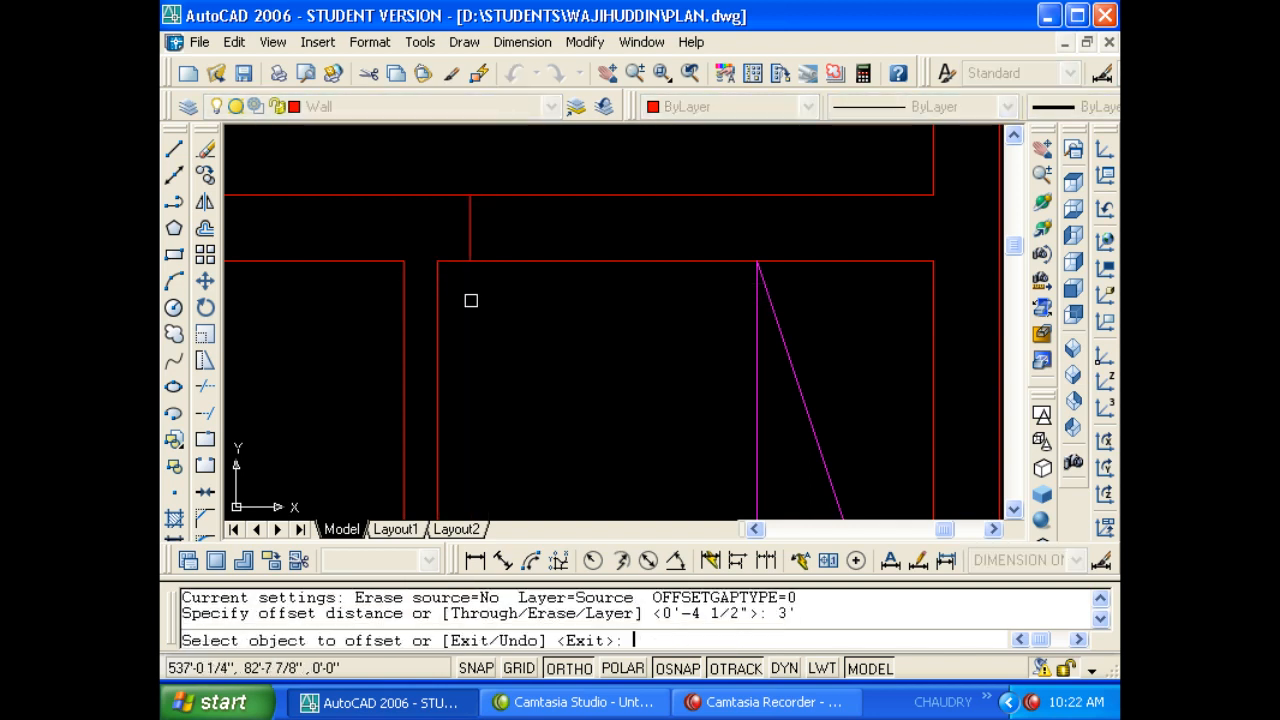
pyautogui.click(465, 230)
pyautogui.click(506, 237)
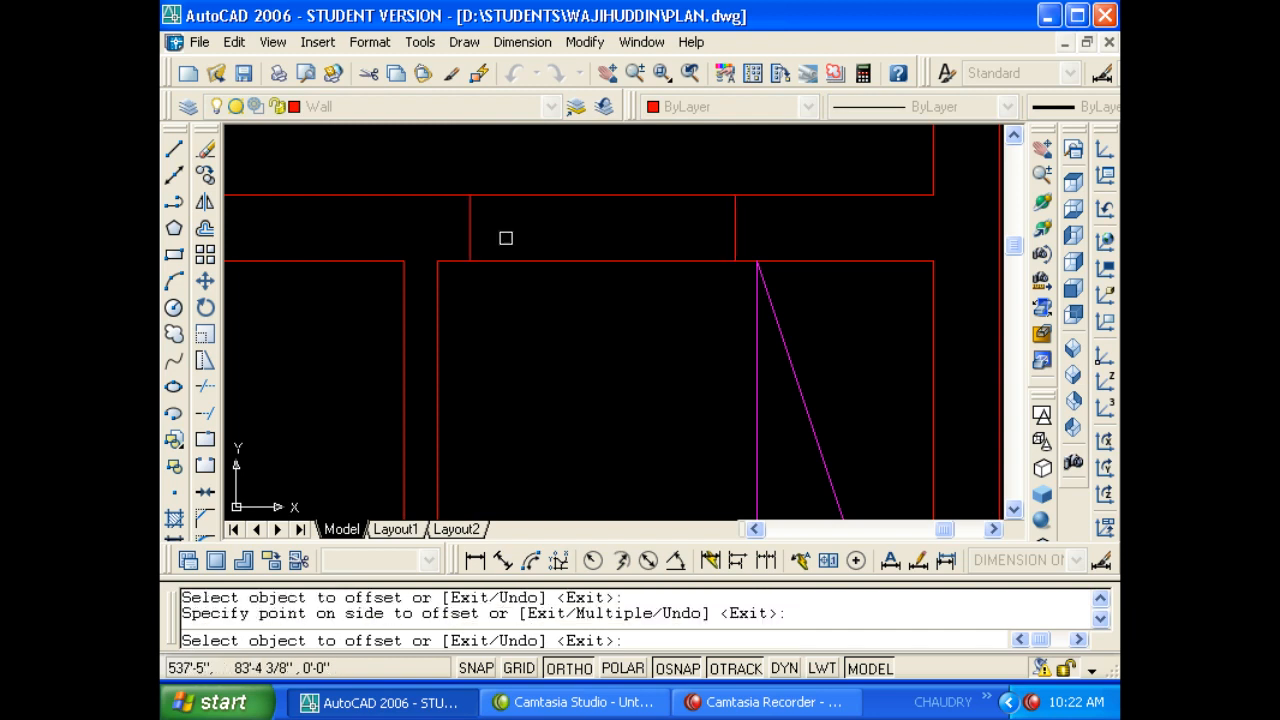
pyautogui.press('Escape')
pyautogui.press('Escape')
pyautogui.press('Escape')
# Measure the gap between the right door jamb and the closet edge with a temporary linear dimension and erase it.
pyautogui.write('D')
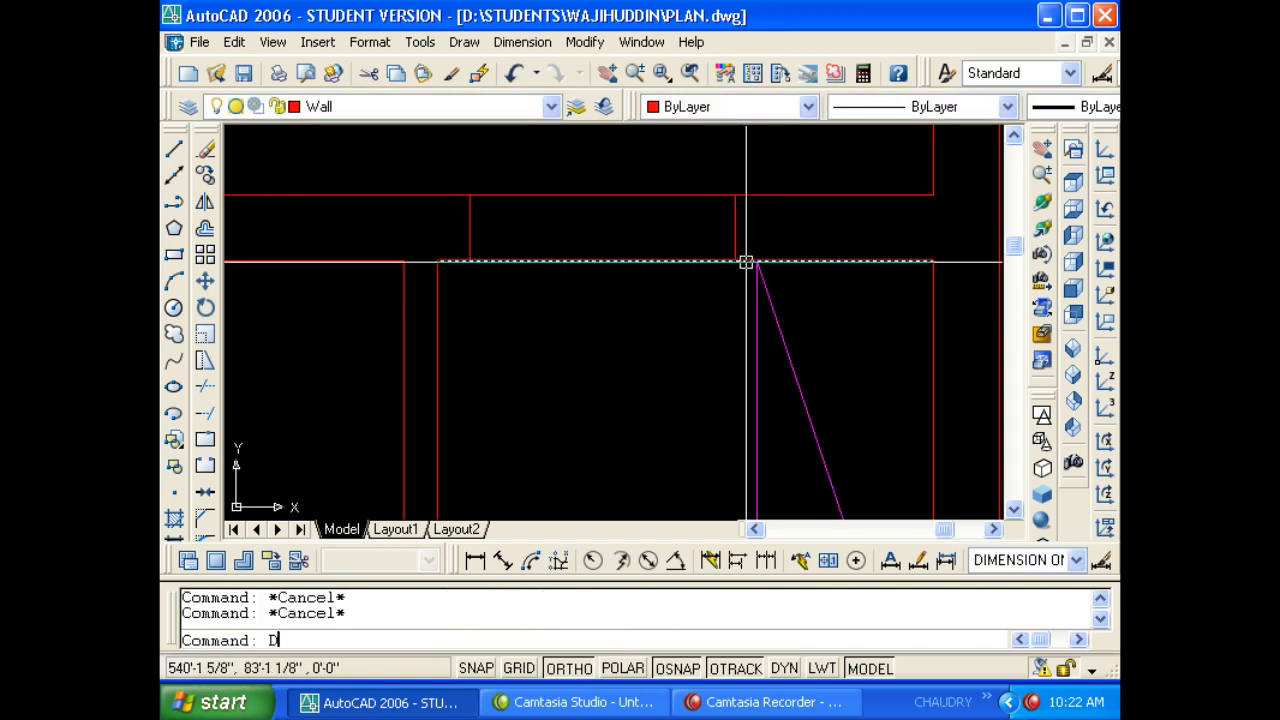
pyautogui.write('LI')
pyautogui.press('Return')
pyautogui.click(735, 262)
pyautogui.click(756, 262)
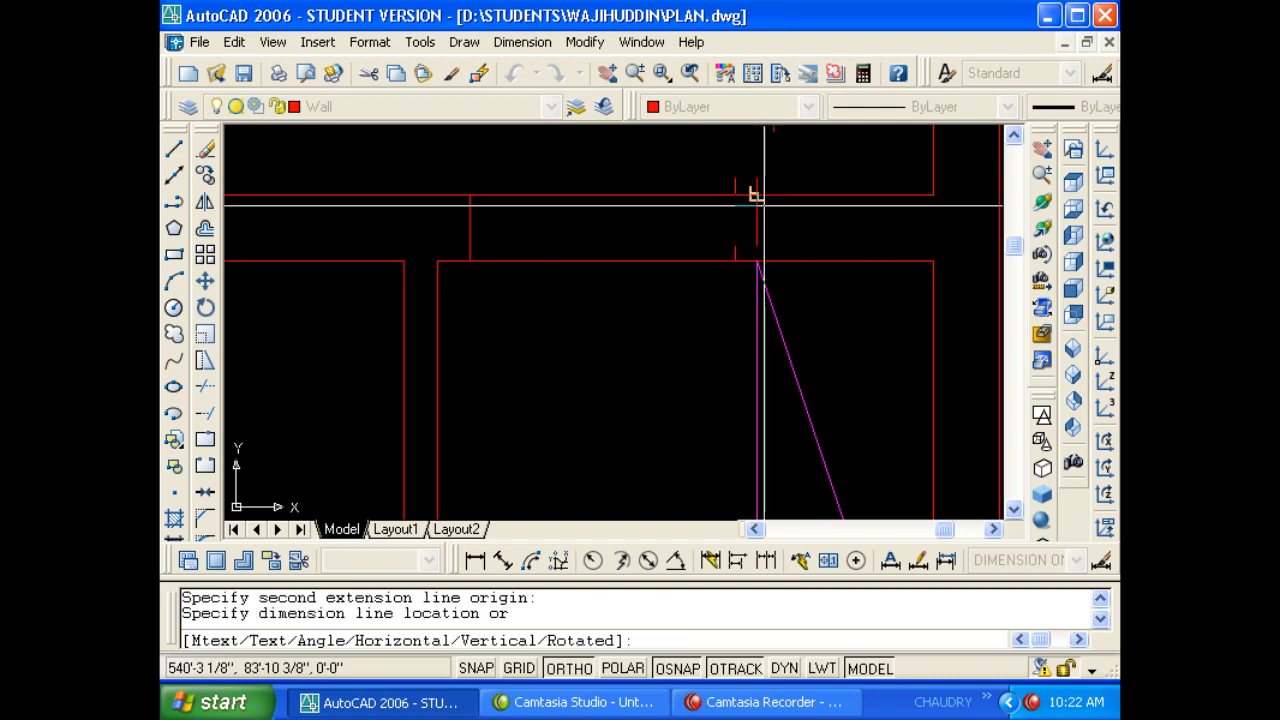
pyautogui.click(764, 205)
pyautogui.moveTo(727, 236); pyautogui.dragTo(623, 297, button='middle')
pyautogui.press('Escape')
pyautogui.click(700, 206)
pyautogui.click(614, 170)
pyautogui.write('E')
pyautogui.press('Return')
pyautogui.press('Escape')
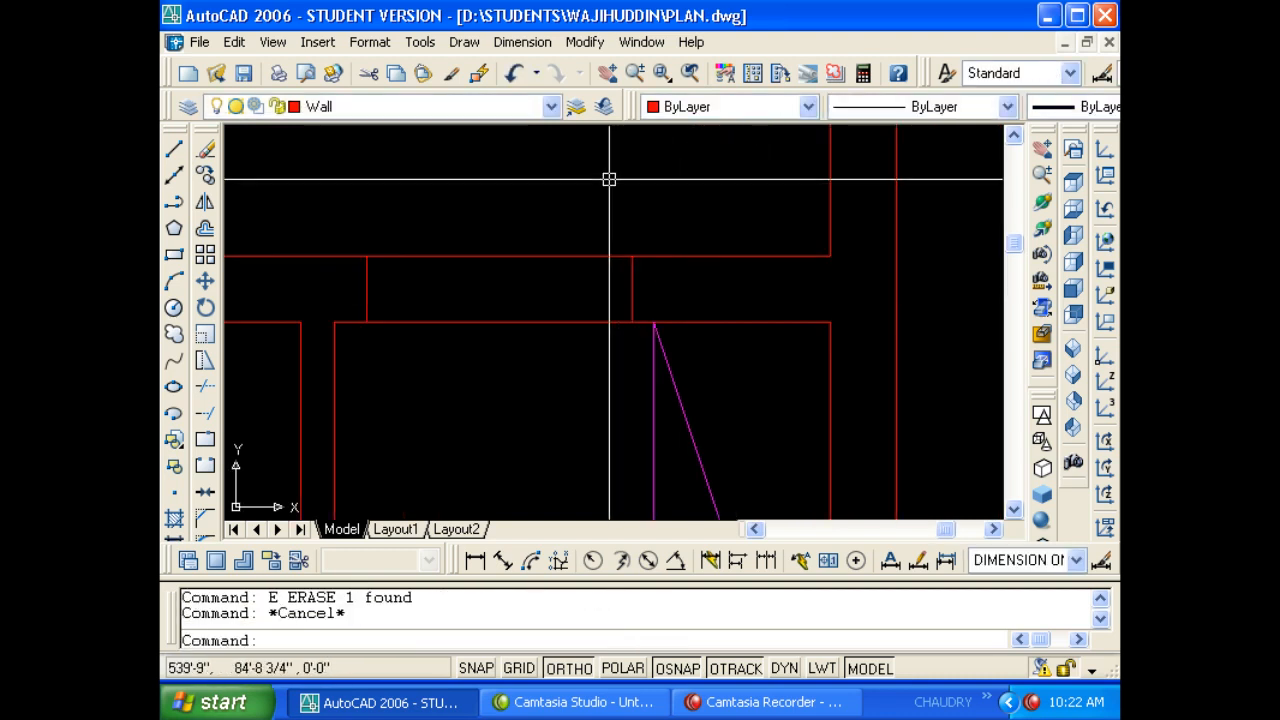
# Trim both wall lines between the two jambs to open the doorway from the bedroom to the dressing area.
pyautogui.write('TR')
pyautogui.press('Return')
pyautogui.press('Return')
pyautogui.click(563, 357)
pyautogui.click(543, 245)
pyautogui.press('Escape')
pyautogui.press('Escape')
pyautogui.scroll(-1, 594, 229)
pyautogui.moveTo(570, 251); pyautogui.dragTo(623, 256, button='middle')
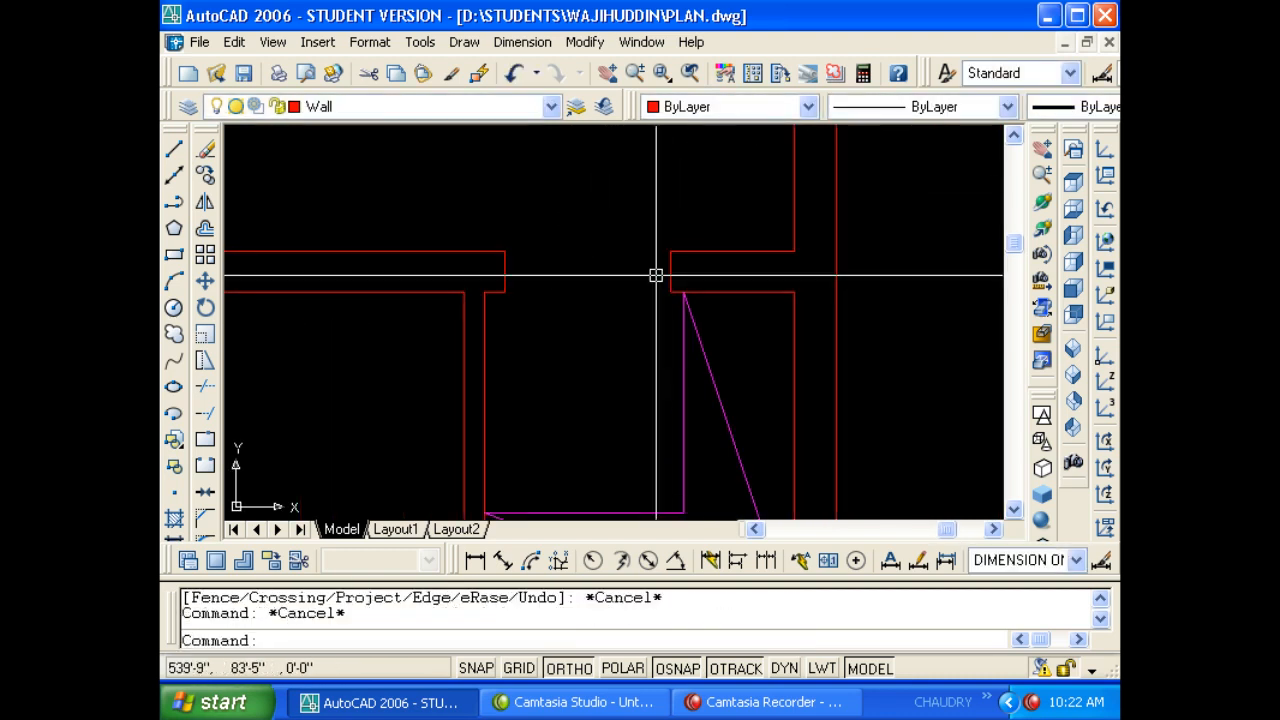
# Offset the bath's inner upper wall line 4.5" down into the bath to locate another door jamb.
pyautogui.moveTo(625, 409); pyautogui.dragTo(654, 354, button='middle')
pyautogui.press('Escape')
pyautogui.write('O')
pyautogui.press('Return')
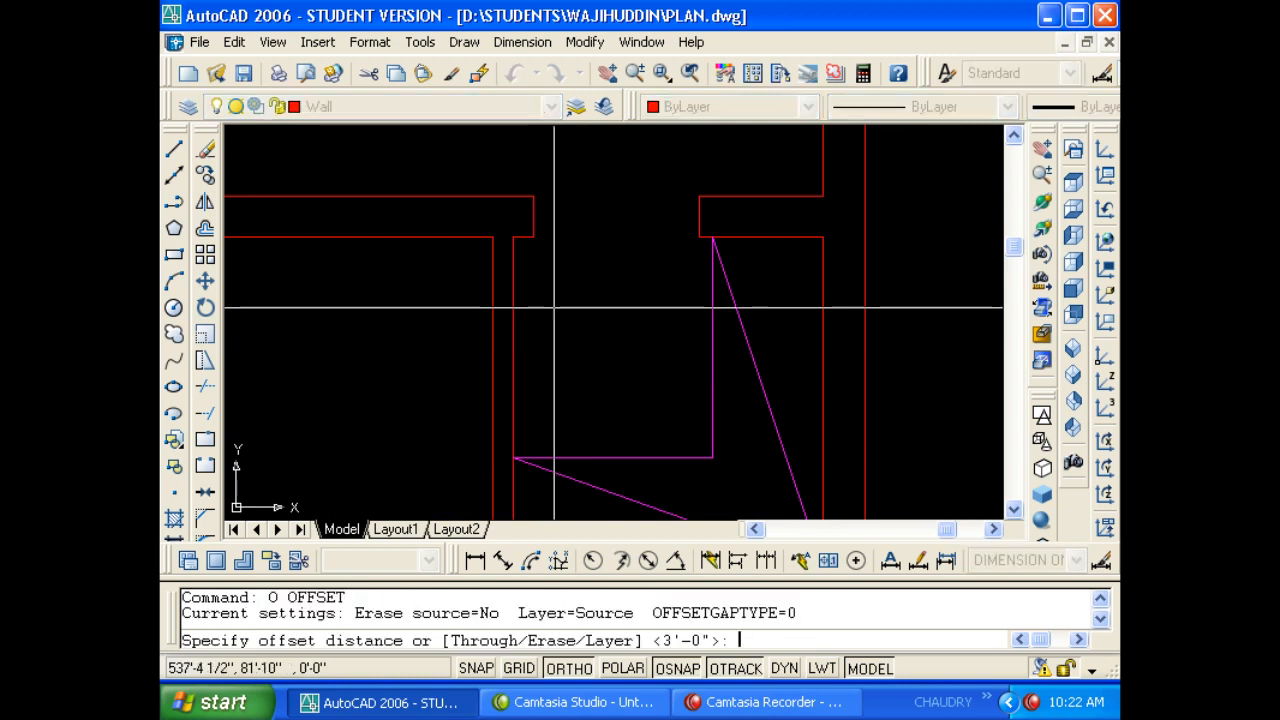
pyautogui.write('4.5')
pyautogui.press('Return')
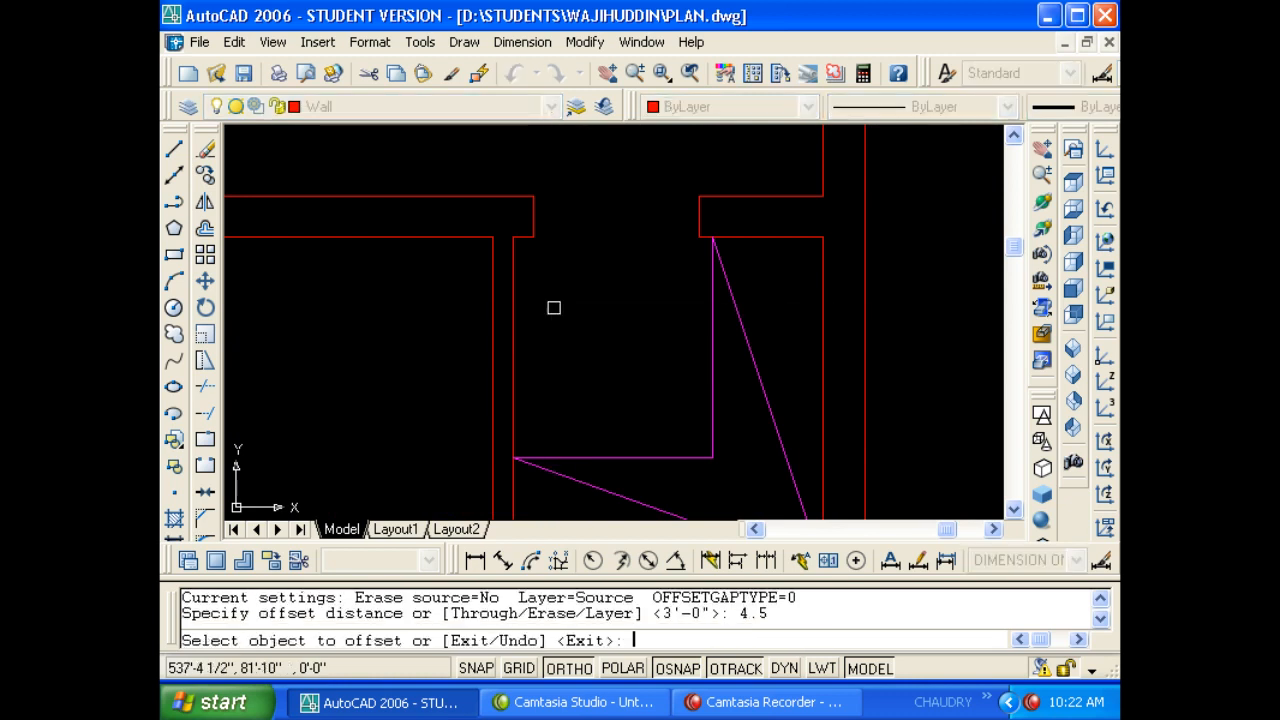
pyautogui.click(466, 240)
pyautogui.click(466, 278)
pyautogui.press('Escape')
pyautogui.write('EX')
pyautogui.press('Return')
pyautogui.press('Return')
pyautogui.press('Escape')
pyautogui.press('Escape')
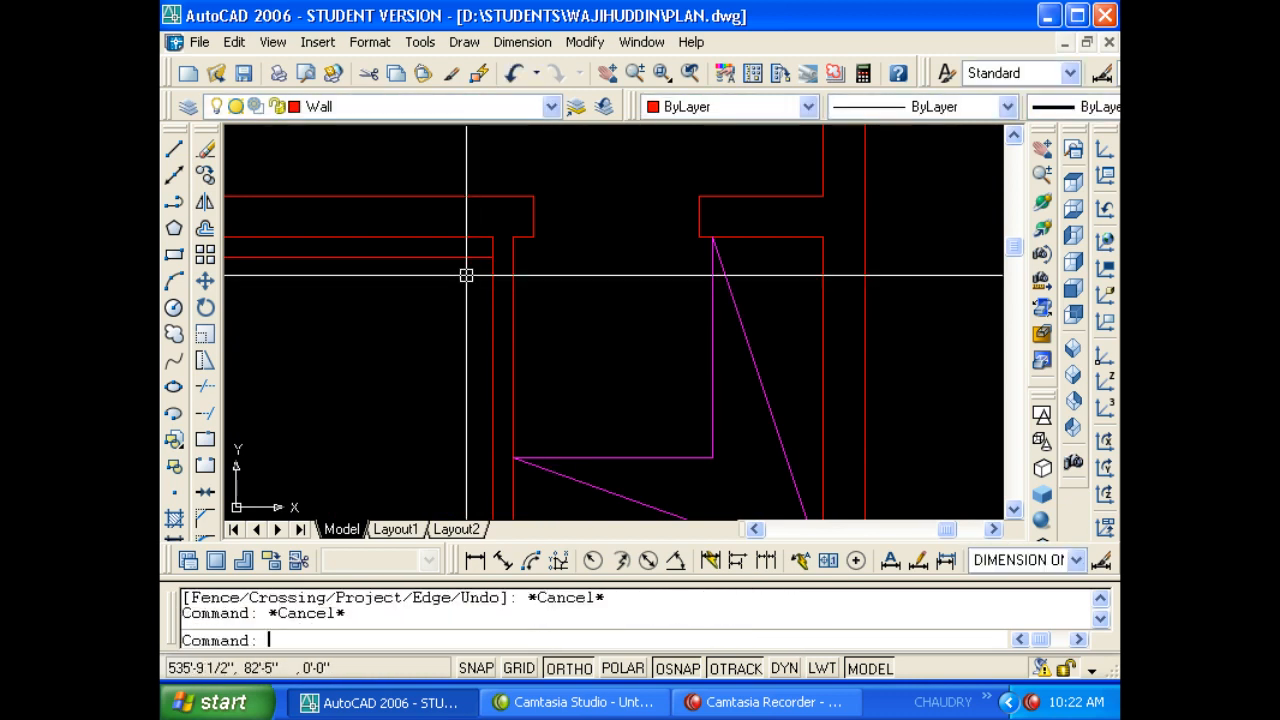
# Trim the offset line inside the bath so only the short door jamb across the bath-dressing partition remains.
pyautogui.press('Return')
pyautogui.press('Return')
pyautogui.press('Escape')
pyautogui.press('Escape')
pyautogui.write('TR')
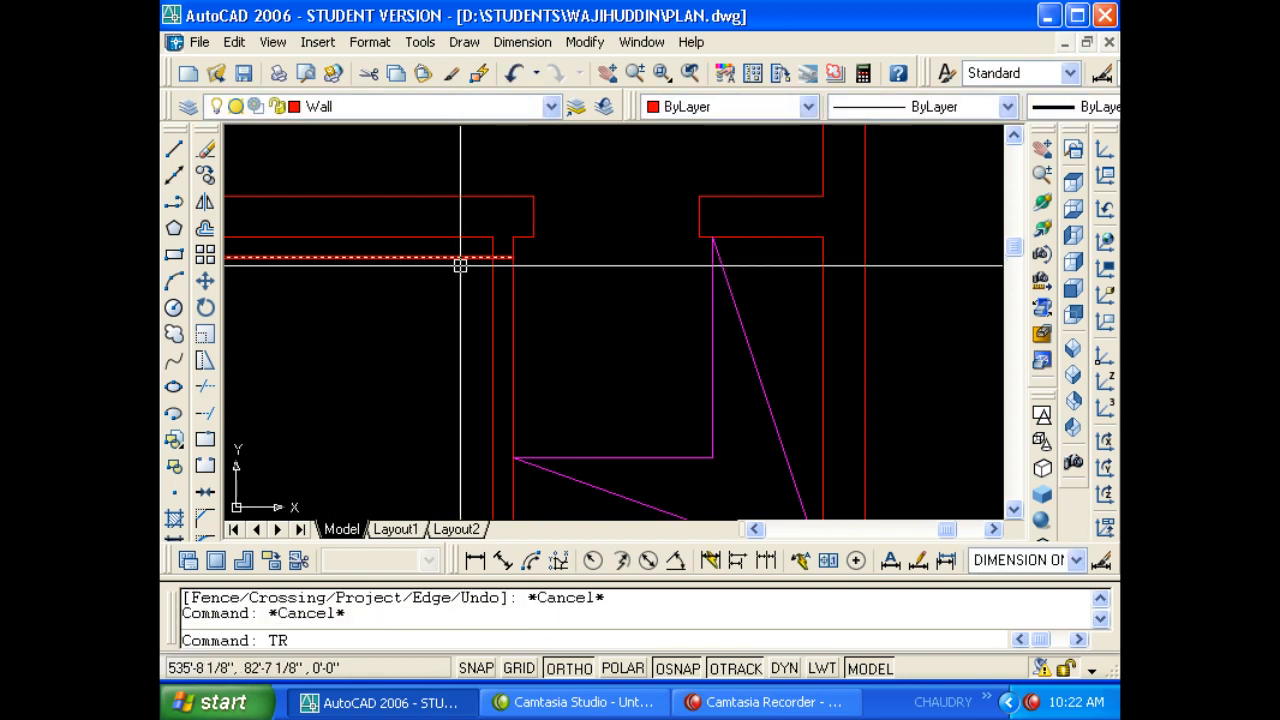
pyautogui.press('Return')
pyautogui.press('Return')
pyautogui.click(462, 259)
pyautogui.press('Escape')
pyautogui.press('Escape')
pyautogui.press('Escape')
# Offset the partition's door jamb 2.5' down to mark the bath door's width.
pyautogui.write('O')
pyautogui.press('Return')
pyautogui.write('2.')
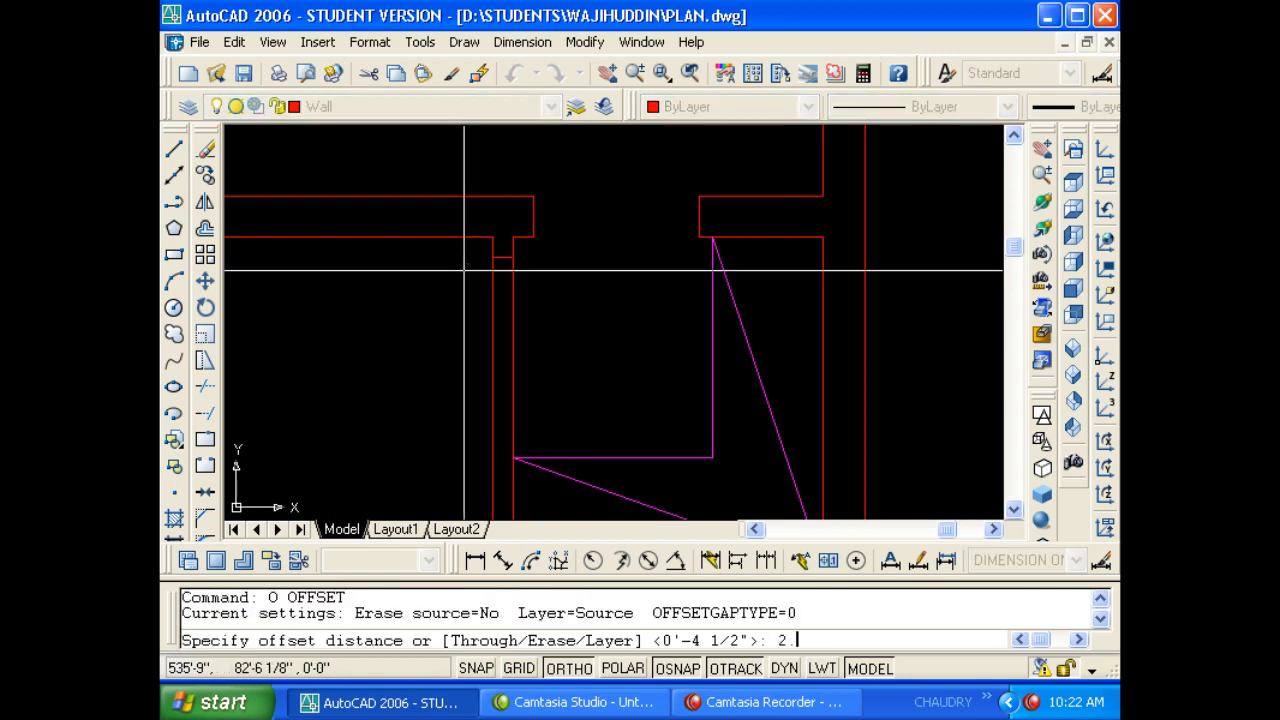
pyautogui.write("5'")
pyautogui.press('Return')
pyautogui.moveTo(505, 294); pyautogui.dragTo(606, 279, button='middle')
pyautogui.press('Escape')
pyautogui.press('Escape')
# Trim both partition lines between the two jambs to open the doorway between dressing and bath.
pyautogui.write('tr')
pyautogui.press('Return')
pyautogui.press('Return')
pyautogui.click(591, 339)
pyautogui.click(463, 330)
pyautogui.press('Escape')
pyautogui.press('Escape')
pyautogui.scroll(-3, 534, 297)
pyautogui.press('Escape')
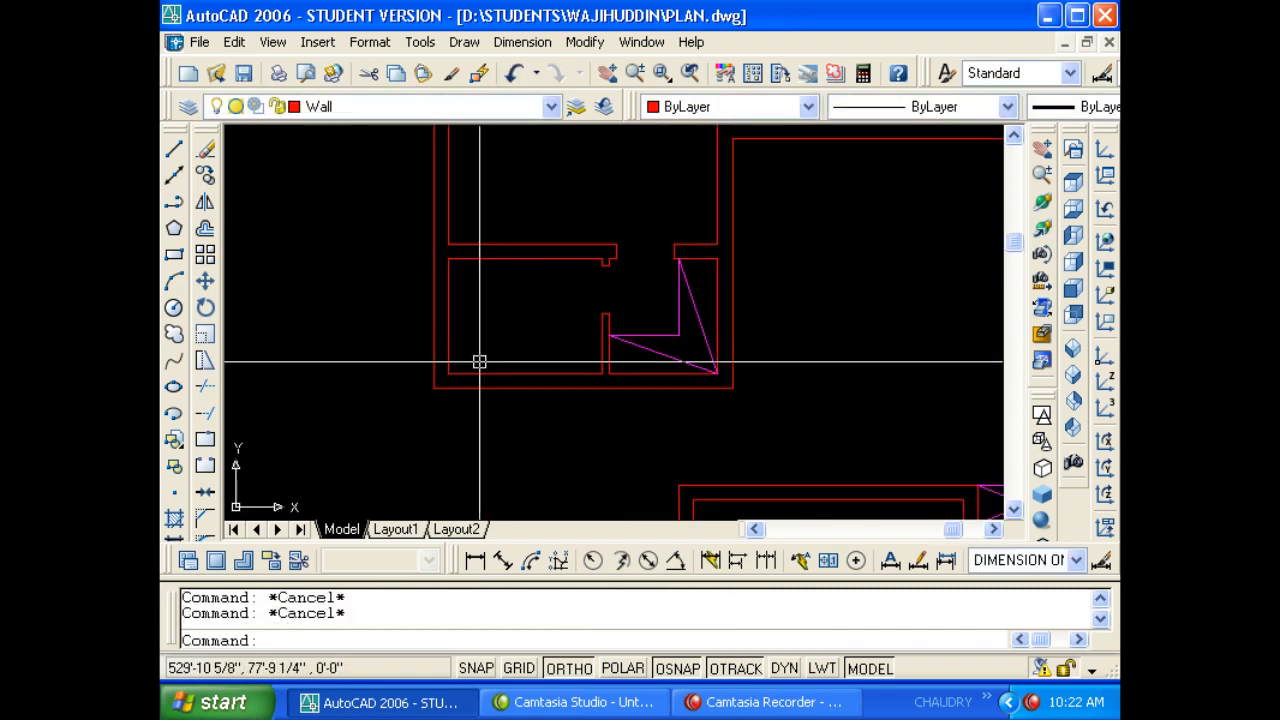
# Draw a short line across the bath's outer left wall at the midpoint of its inner face.
pyautogui.write('l')
pyautogui.press('Return')
pyautogui.click(448, 316)
pyautogui.click(434, 316)
pyautogui.press('Escape')
pyautogui.press('Escape')
pyautogui.press('Escape')
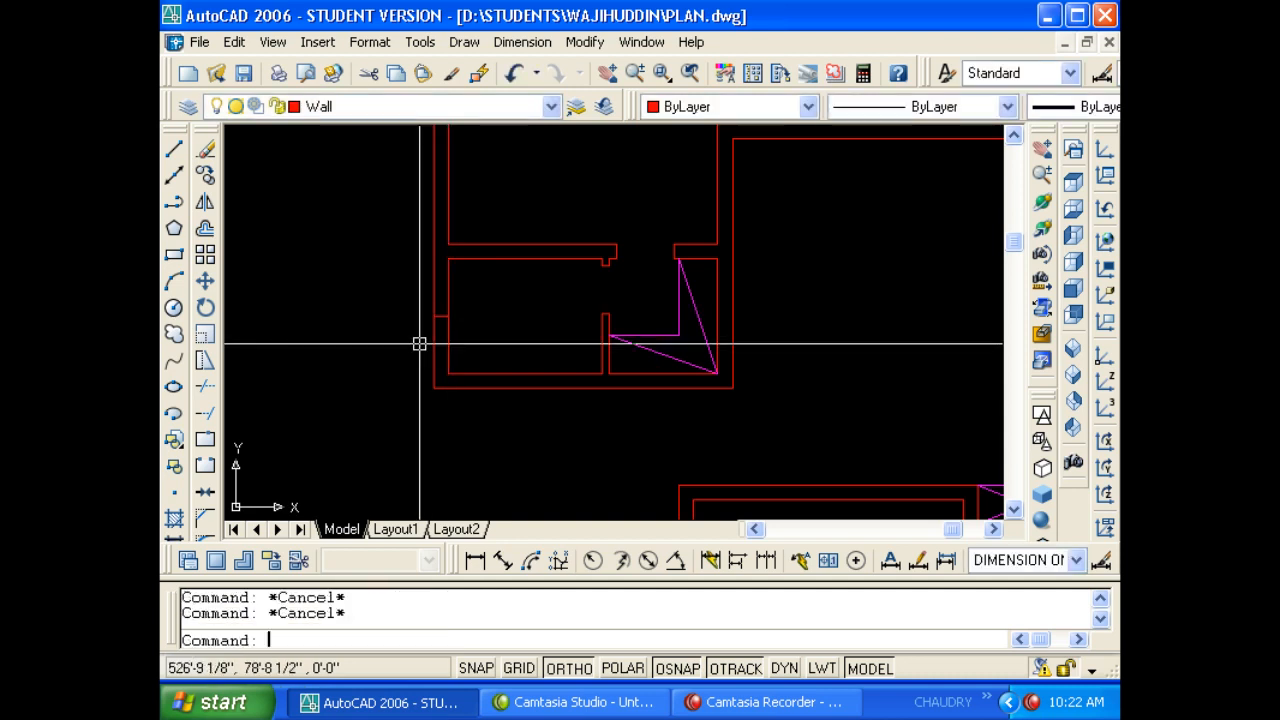
# Offset the short wall line 18" both upward and downward to mark the bath window's jambs.
pyautogui.write('o')
pyautogui.press('Return')
pyautogui.press('Return')
pyautogui.scroll(4, 456, 321)
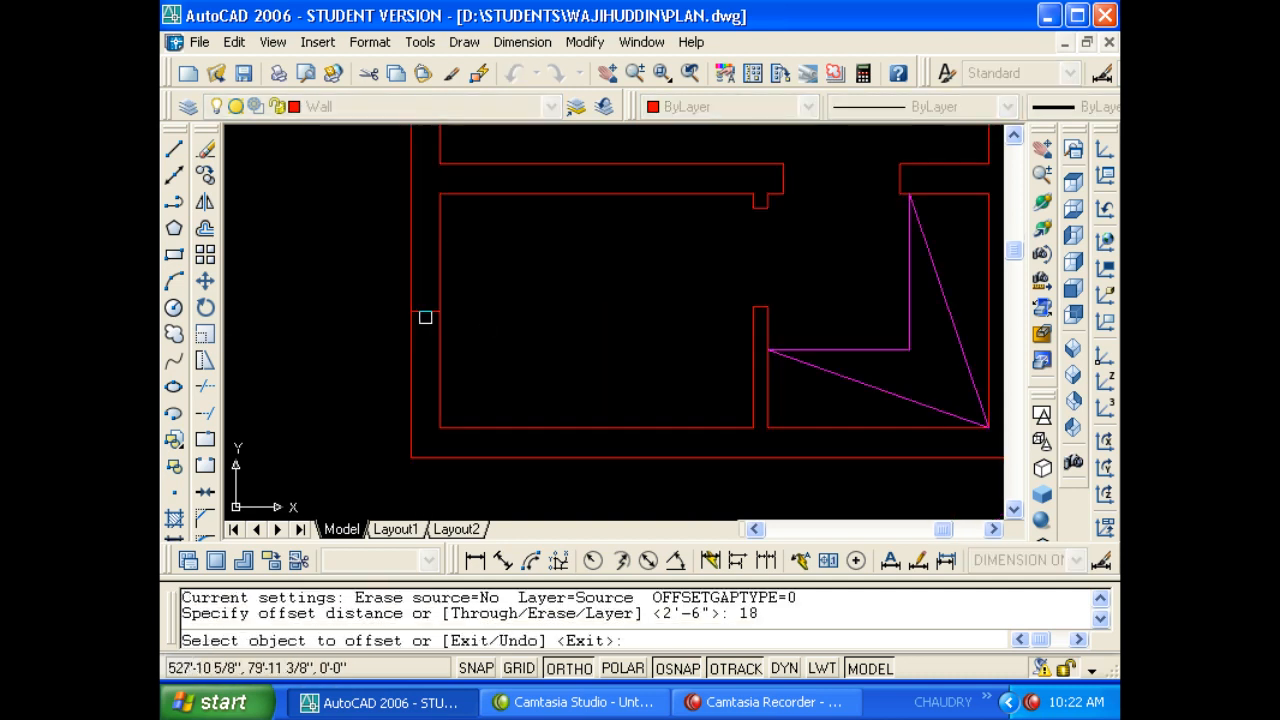
pyautogui.click(425, 312)
pyautogui.click(427, 316)
pyautogui.click(428, 311)
pyautogui.press('Escape')
# Erase the middle line between the bath window's two jambs.
pyautogui.click(366, 329)
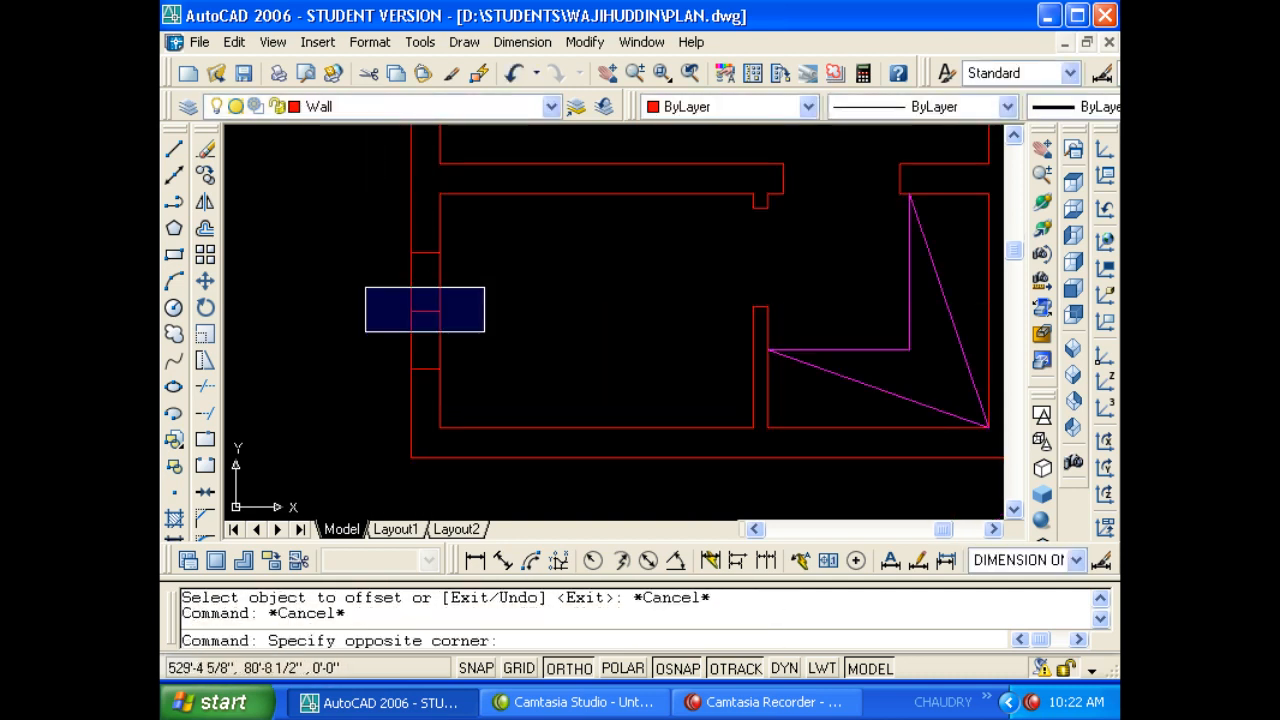
pyautogui.click(482, 287)
pyautogui.write('e')
pyautogui.press('Return')
pyautogui.press('Escape')
# Trim both outer wall lines between the two jambs to open the bath's window gap.
pyautogui.write('tr')
pyautogui.press('Return')
pyautogui.press('Return')
pyautogui.click(540, 334)
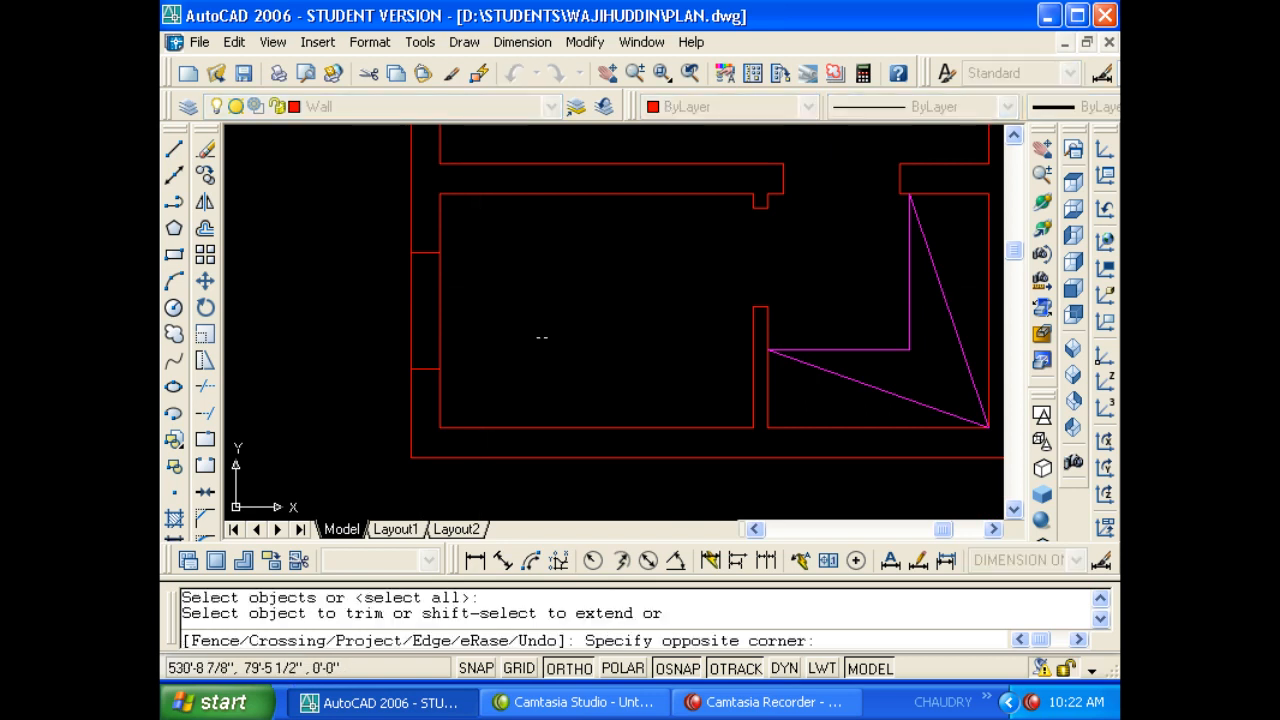
pyautogui.click(314, 297)
pyautogui.press('Escape')
pyautogui.press('Escape')
pyautogui.press('Escape')
pyautogui.scroll(-5, 383, 297)
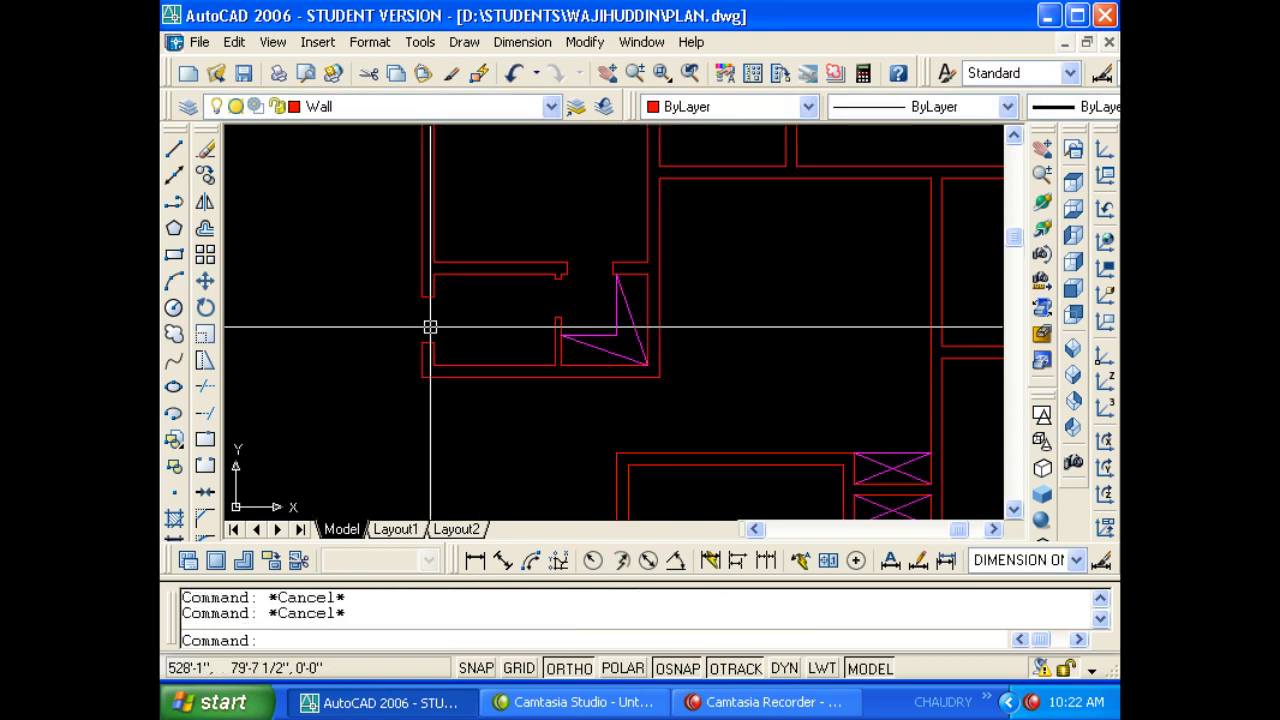
# Compare the redrawn walls around the lounge with the reference plan, checking the wall between the bath block and guest room.
pyautogui.moveTo(429, 323)
pyautogui.mouseDown(button='middle')
pyautogui.moveTo(474, 354)
pyautogui.moveTo(509, 346)
pyautogui.mouseUp(button='middle')
pyautogui.scroll(-4, 505, 295)
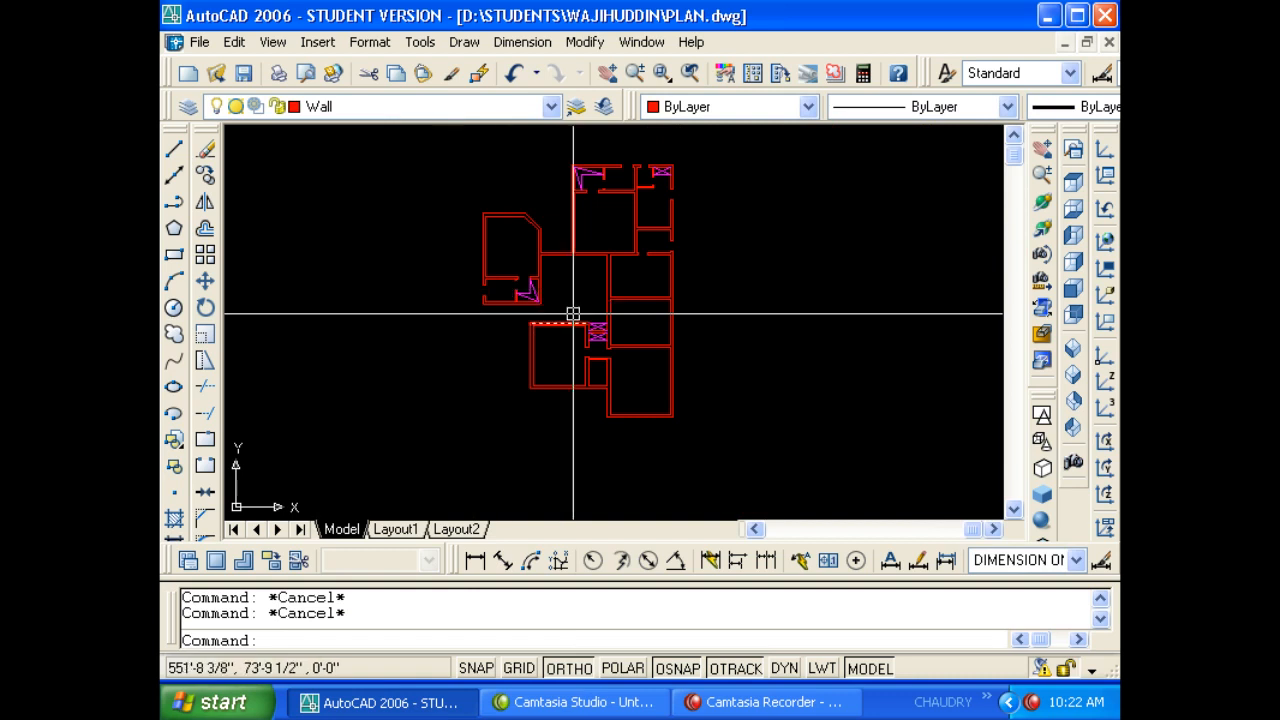
pyautogui.scroll(5, 669, 309)
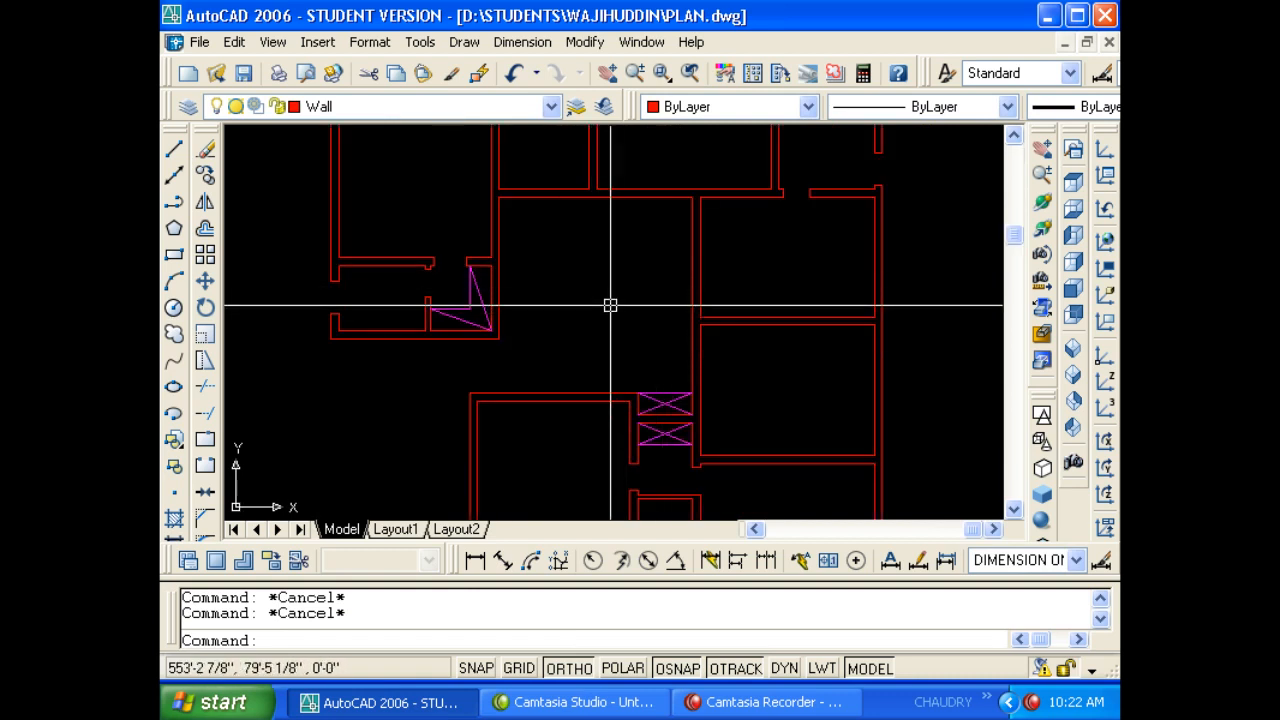
pyautogui.scroll(-1, 626, 311)
pyautogui.scroll(-4, 617, 311)
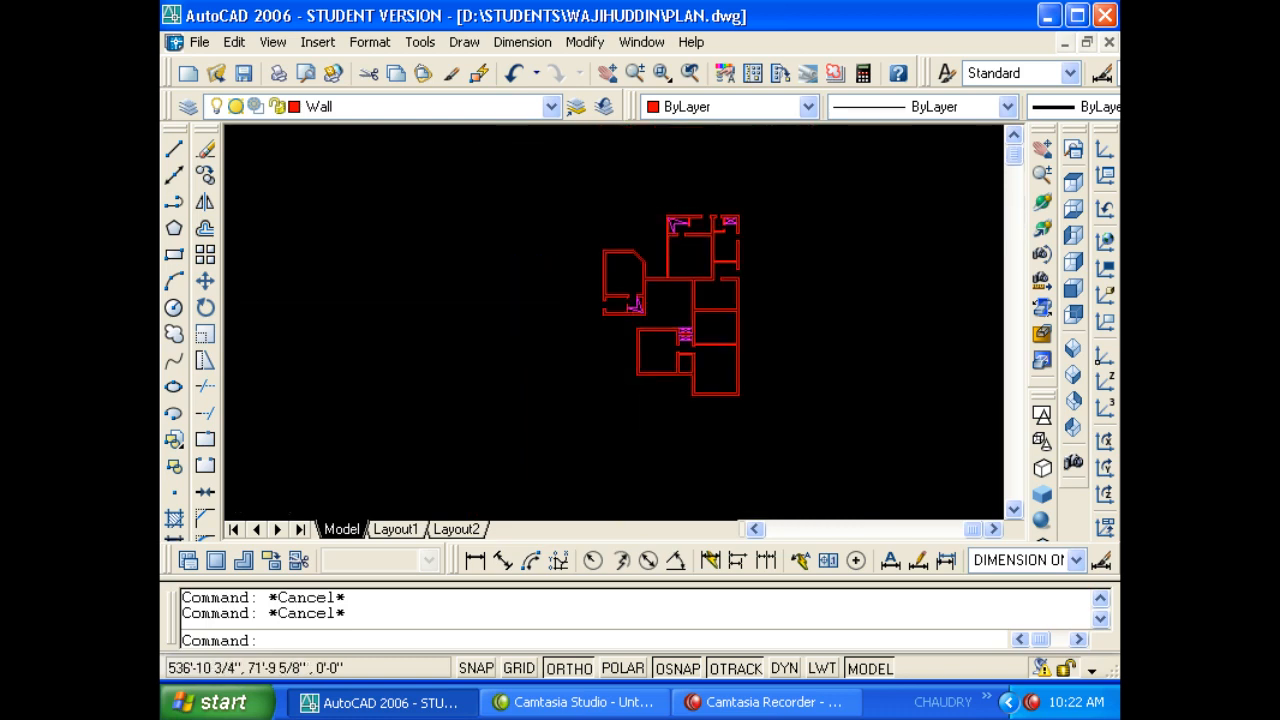
pyautogui.scroll(5, 400, 343)
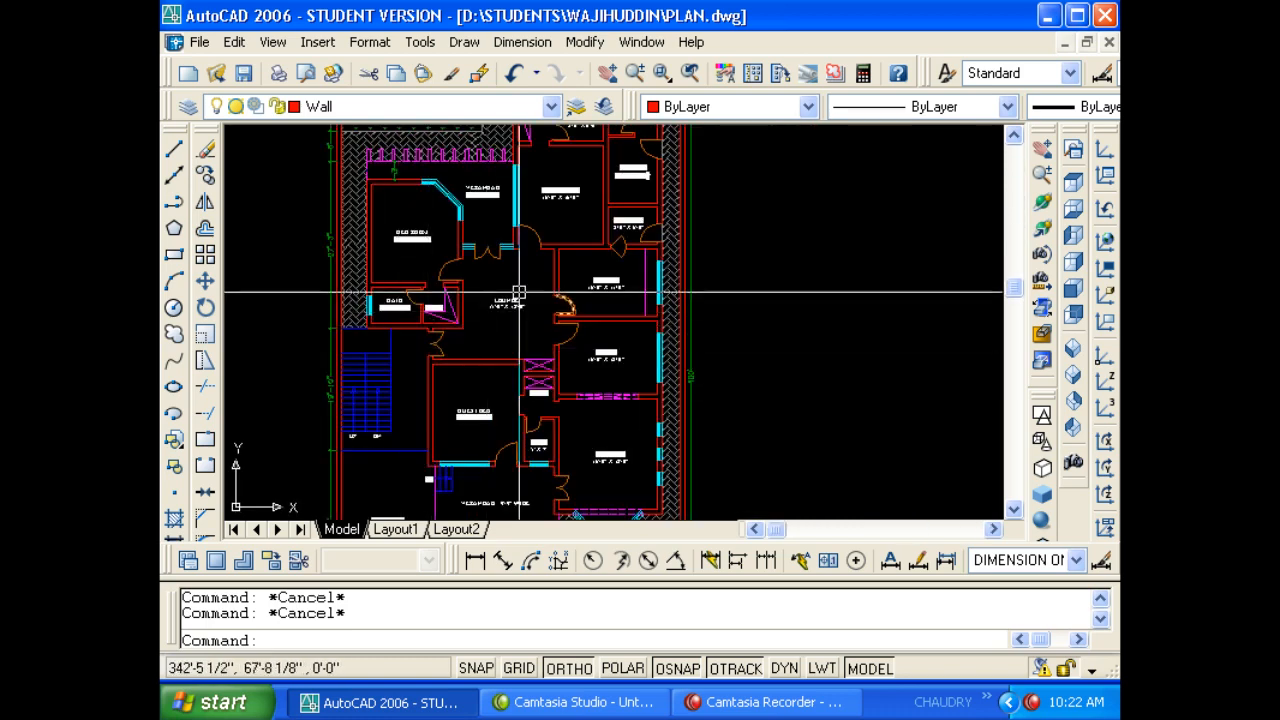
pyautogui.scroll(3, 430, 358)
pyautogui.scroll(-4, 279, 362)
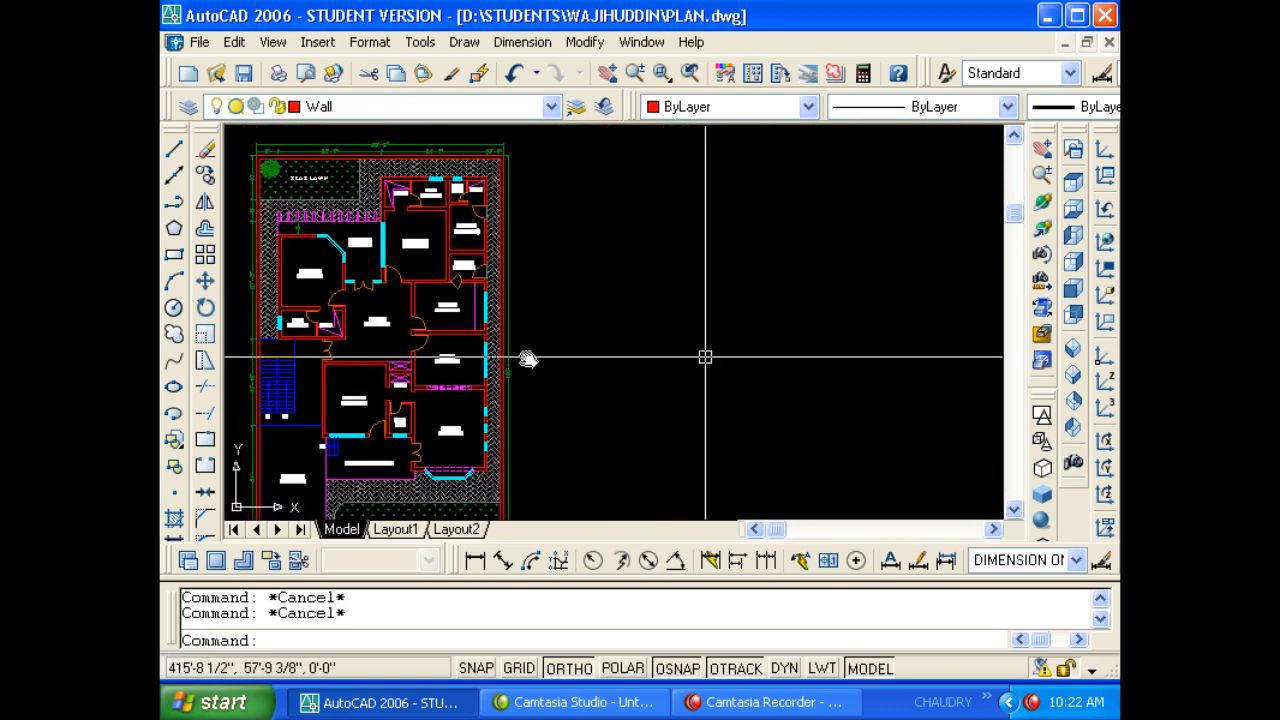
# Extend both lines of the guest room's left wall up to the lower wall of the bath and dressing block.
pyautogui.scroll(6, 705, 357)
pyautogui.write('E')
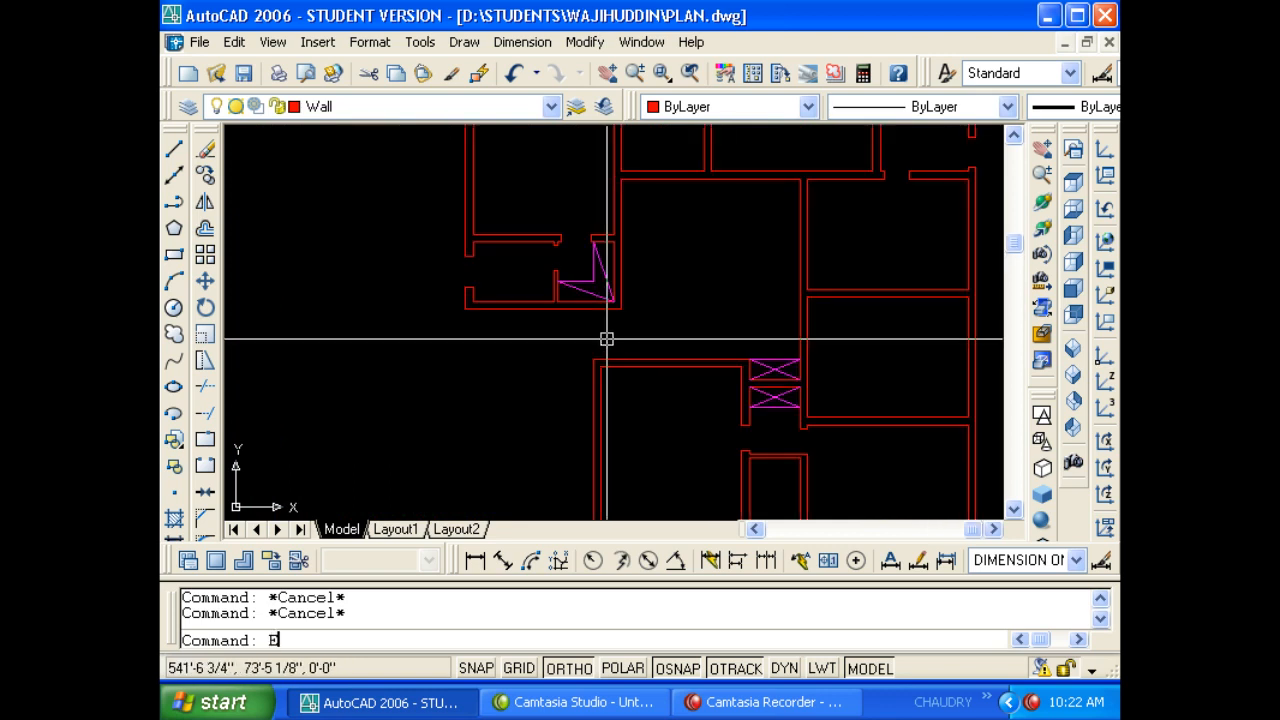
pyautogui.write('X')
pyautogui.press('space')
pyautogui.press('space')
pyautogui.scroll(3, 607, 370)
pyautogui.click(596, 383)
pyautogui.click(632, 391)
pyautogui.click(560, 383)
pyautogui.press('Escape')
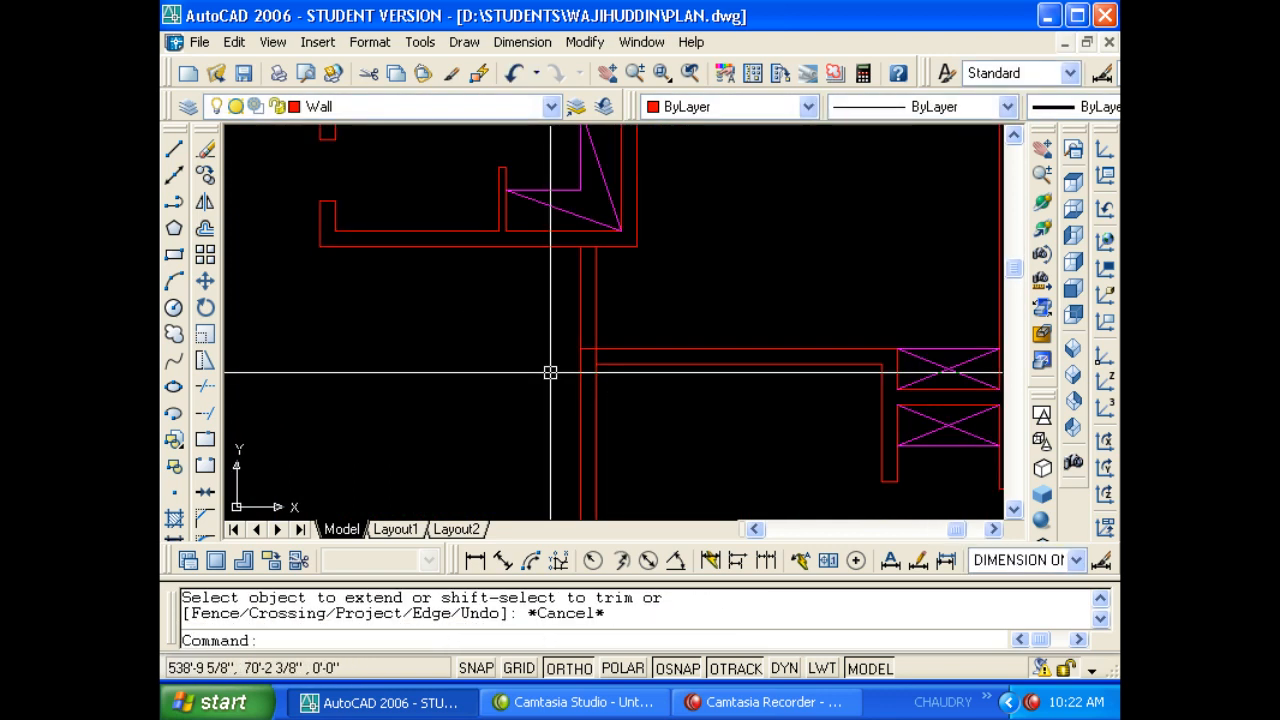
# Trim the overlapping line pieces where the extended wall meets the guest room's upper wall and the dressing's lower wall.
pyautogui.write('TR')
pyautogui.press('space')
pyautogui.press('space')
pyautogui.scroll(2, 586, 360)
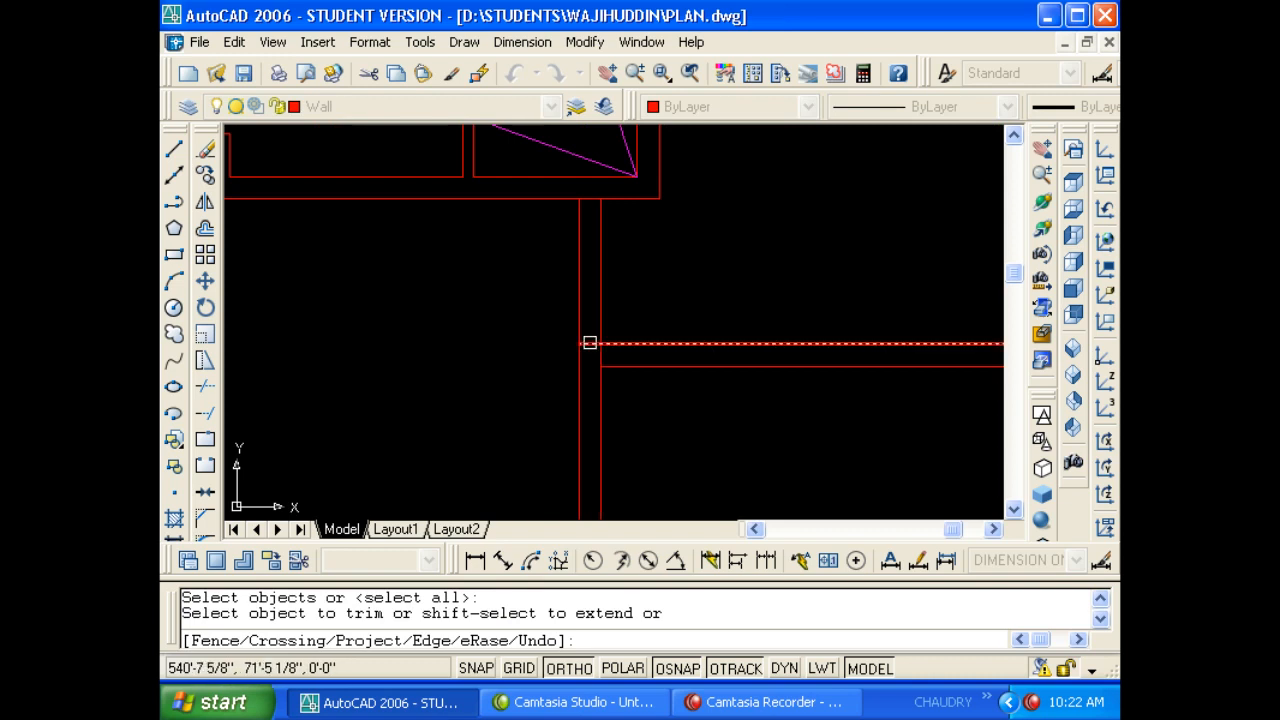
pyautogui.click(590, 343)
pyautogui.click(600, 354)
pyautogui.moveTo(606, 323); pyautogui.dragTo(576, 405, button='middle')
pyautogui.click(563, 279)
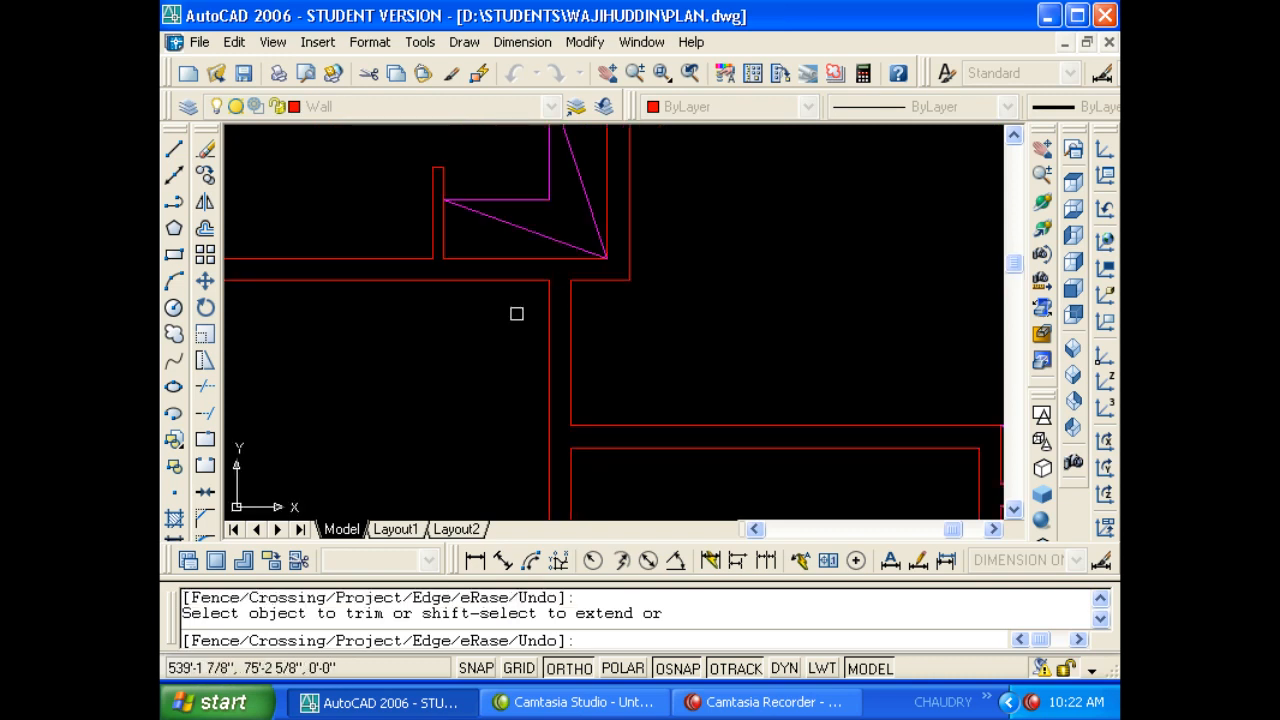
pyautogui.press('Escape')
pyautogui.press('Escape')
pyautogui.scroll(-7, 629, 323)
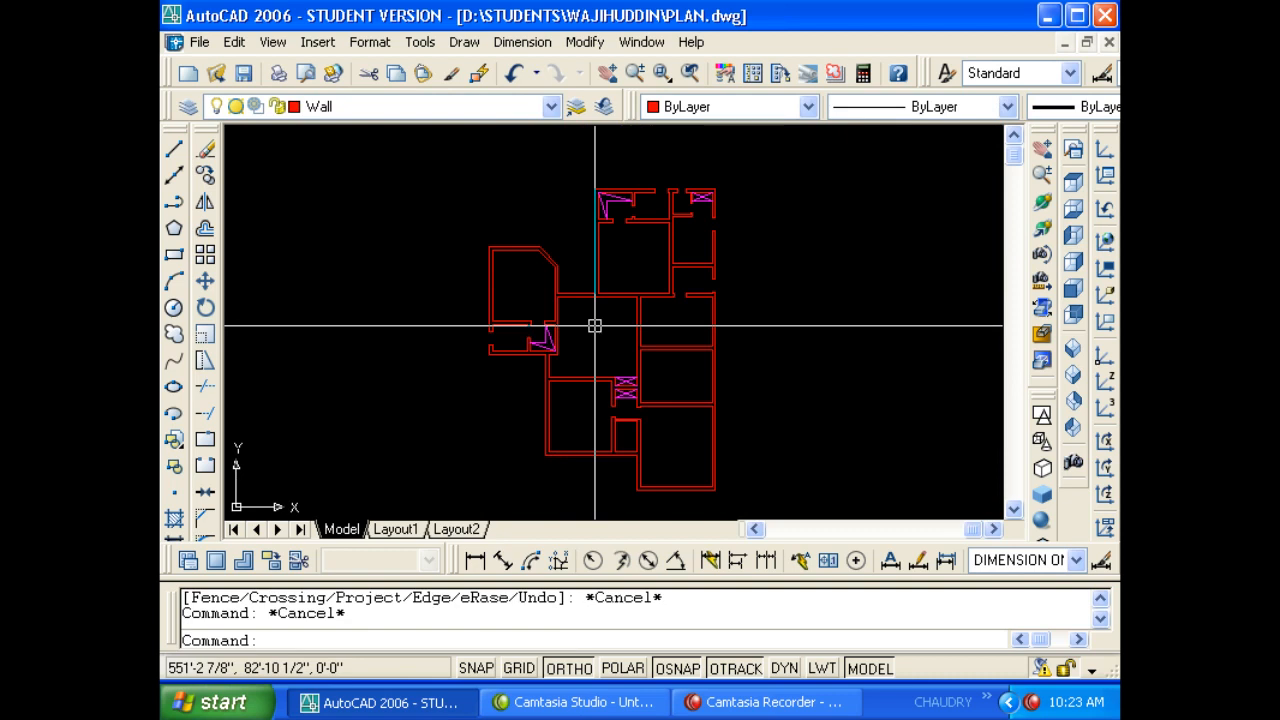
# Examine the verandah's width and edge lines in front of the guest room on the reference plan.
pyautogui.scroll(-4, 790, 280)
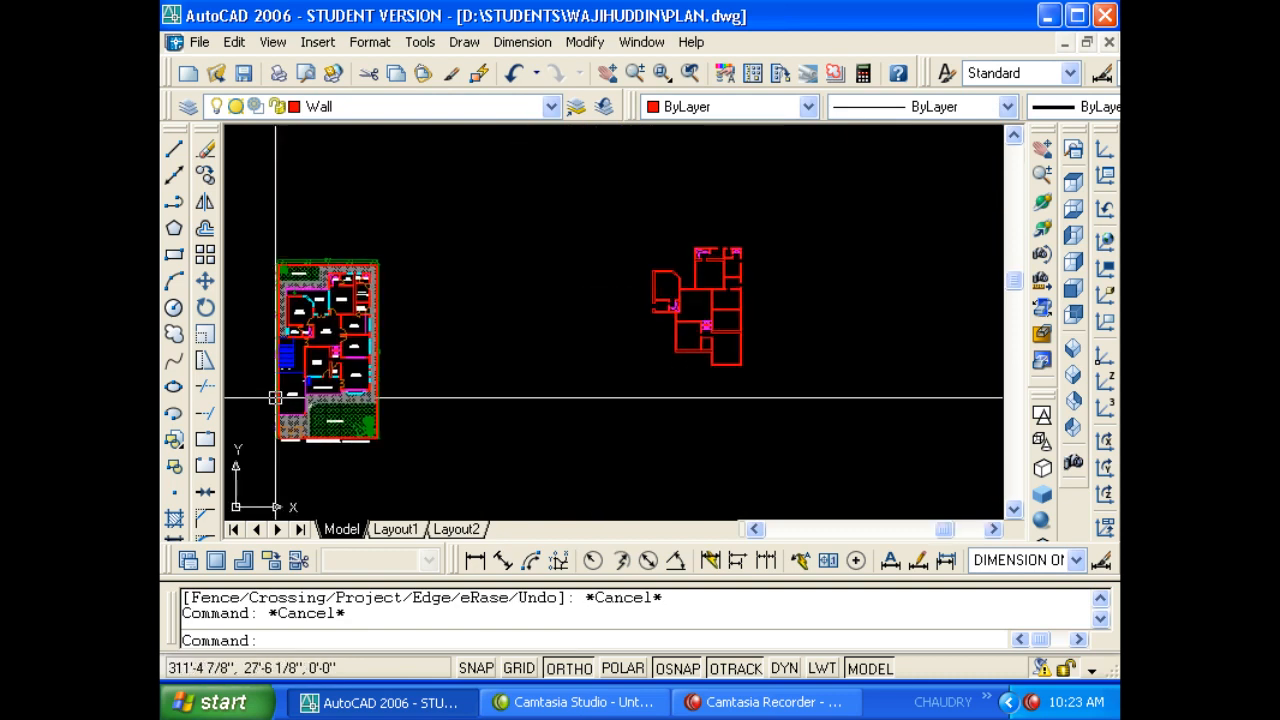
pyautogui.scroll(5, 277, 386)
pyautogui.scroll(6, 433, 375)
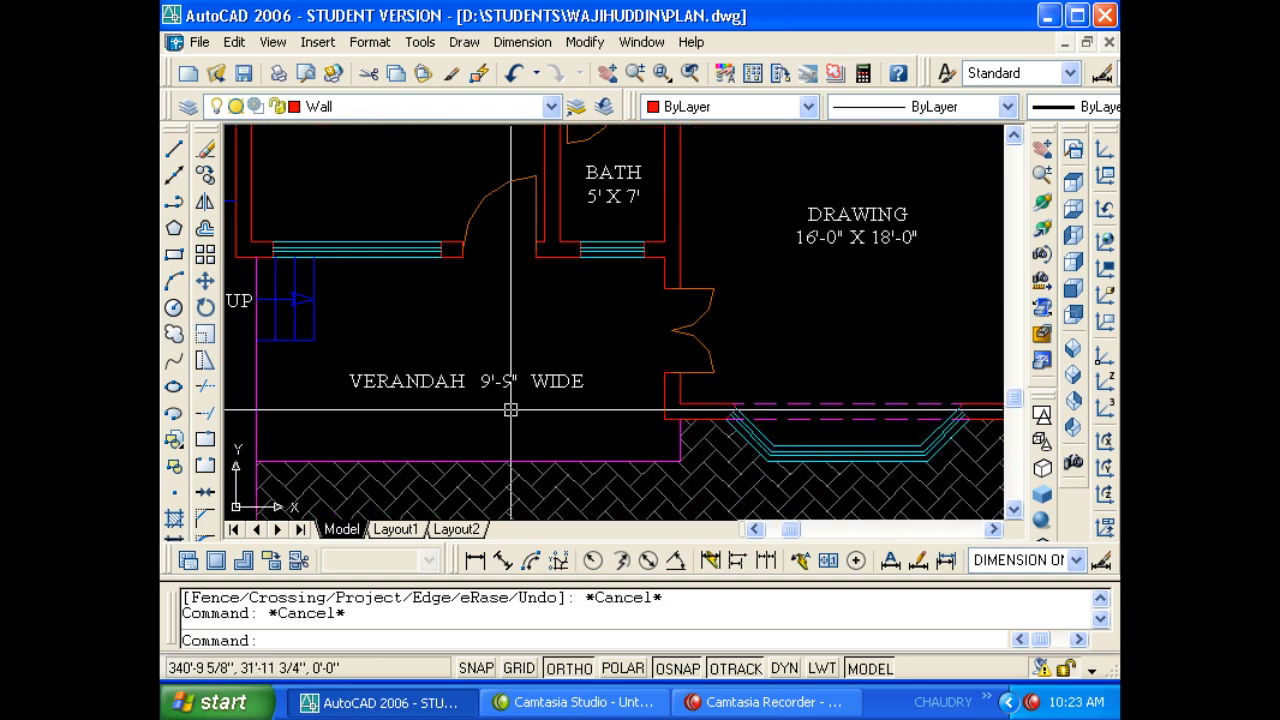
pyautogui.scroll(-6, 433, 360)
pyautogui.moveTo(645, 369); pyautogui.dragTo(465, 383, button='middle')
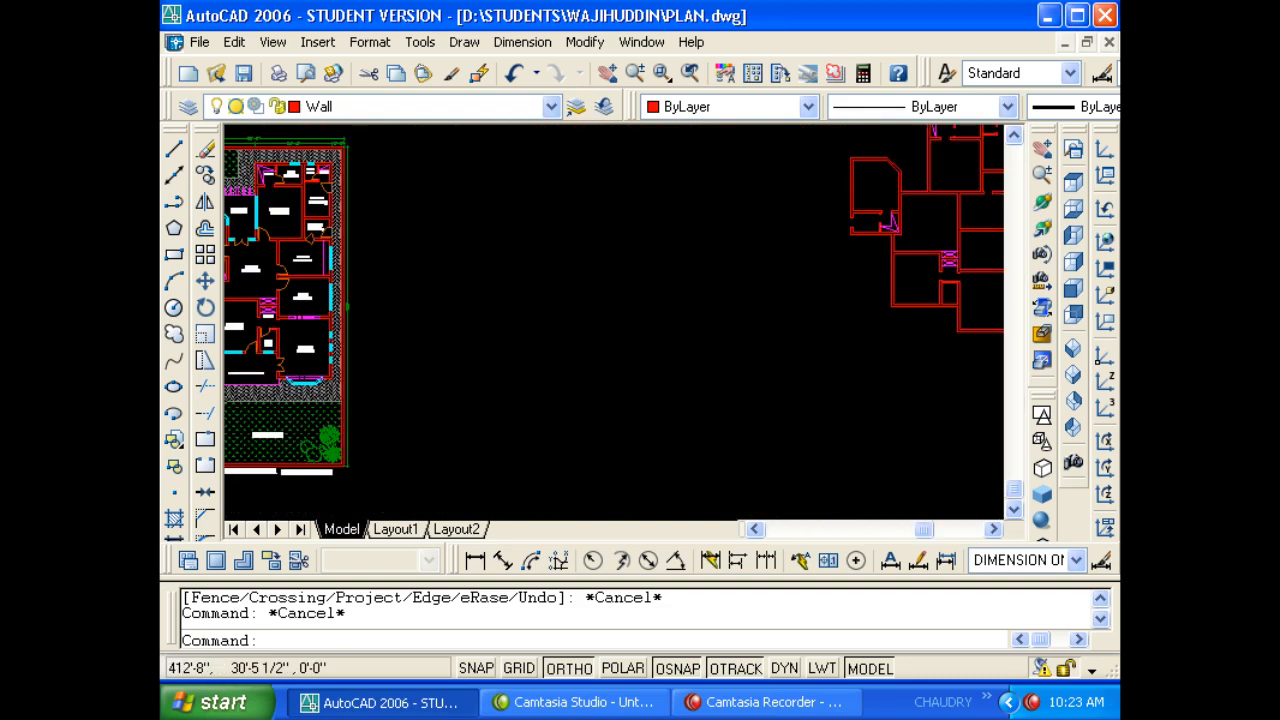
pyautogui.moveTo(990, 250); pyautogui.dragTo(663, 330, button='middle')
pyautogui.scroll(2, 663, 330)
pyautogui.press('Escape')
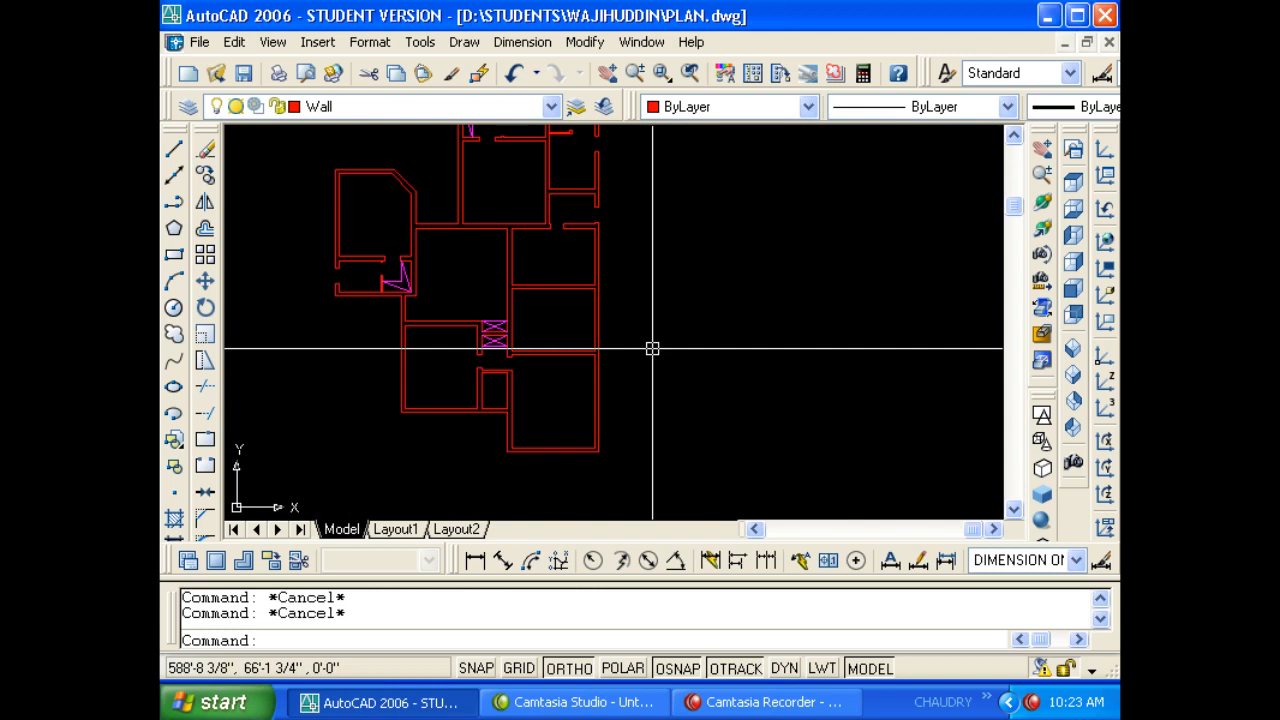
pyautogui.write('o')
pyautogui.press('Return')
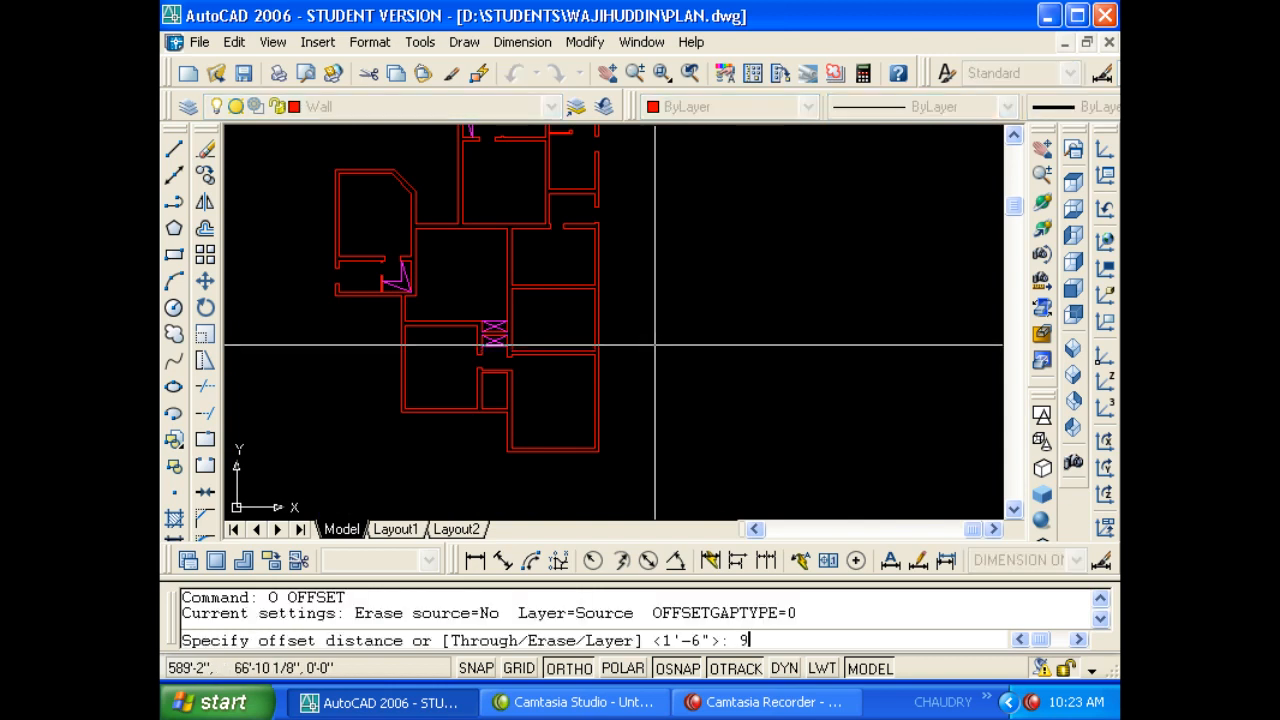
pyautogui.write('9')
pyautogui.press('Return')
pyautogui.press('Escape')
# Offset the guest room's outer lower wall line 9'9" down to mark the verandah's front edge.
pyautogui.write('o')
pyautogui.press('Return')
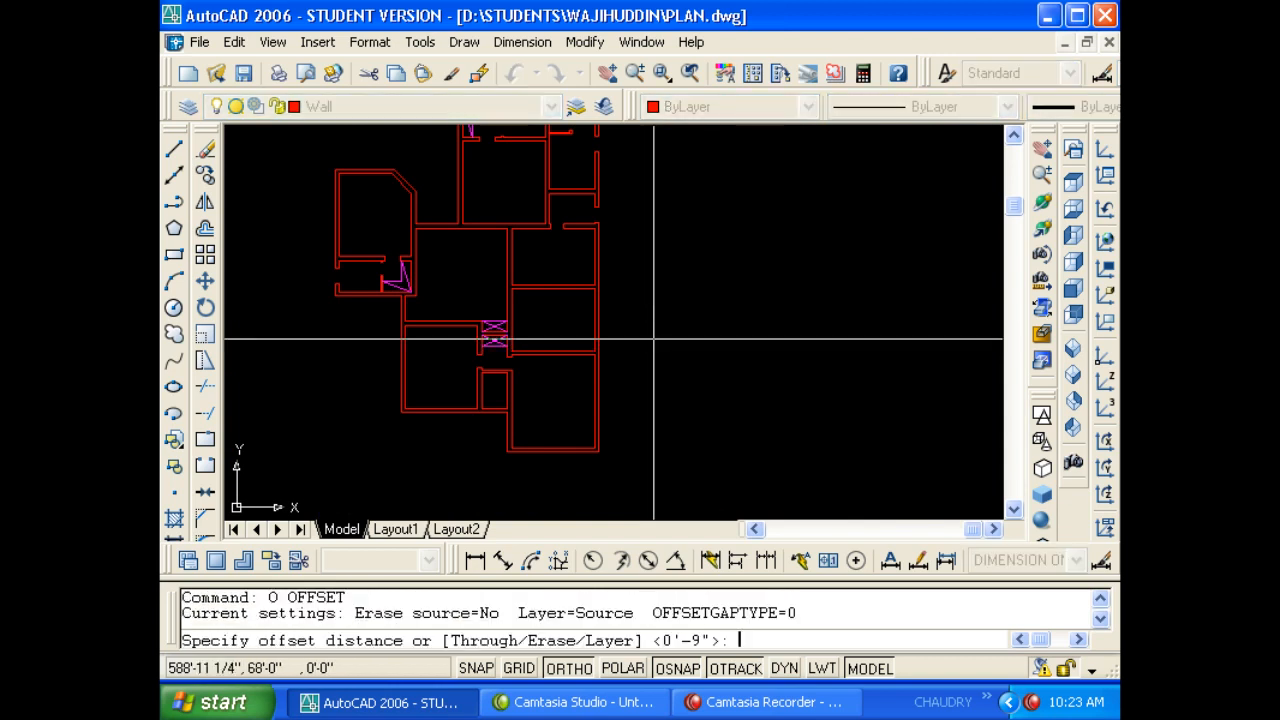
pyautogui.write("9'9")
pyautogui.press('Return')
pyautogui.scroll(3, 405, 445)
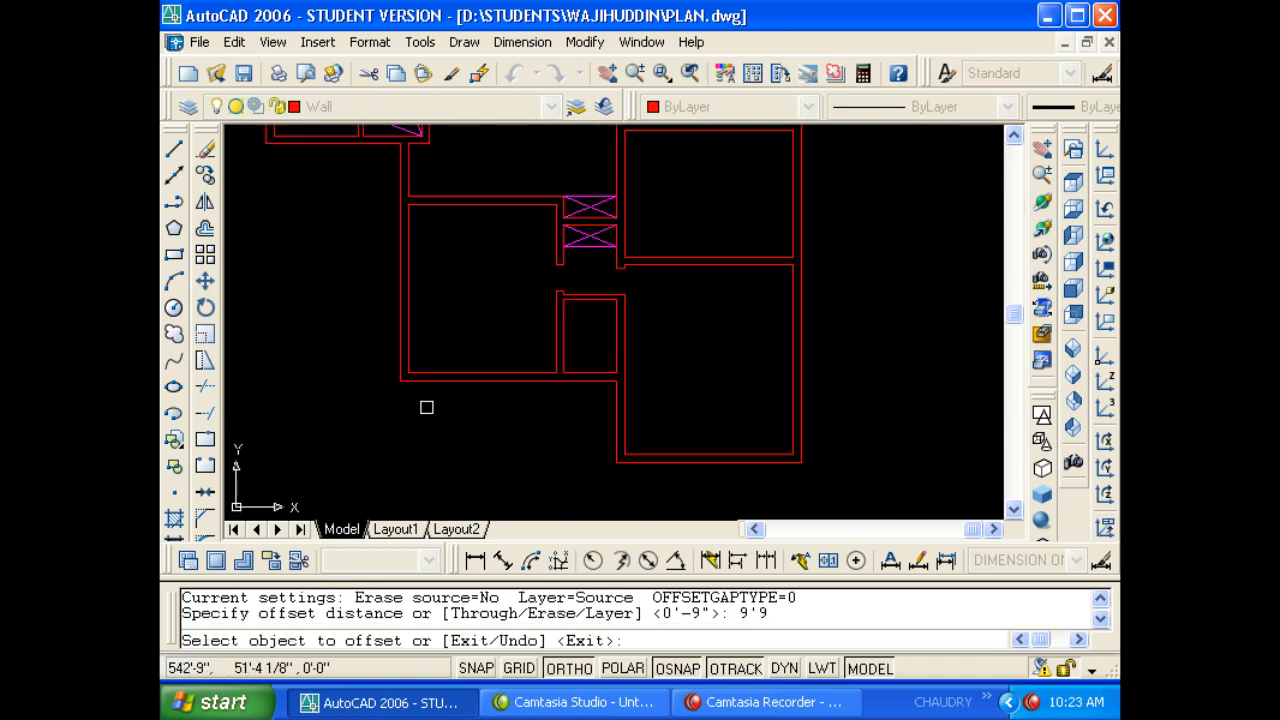
pyautogui.click(457, 380)
pyautogui.click(551, 429)
pyautogui.moveTo(551, 429); pyautogui.dragTo(589, 397, button='middle')
pyautogui.press('Escape')
pyautogui.press('Escape')
pyautogui.press('Escape')
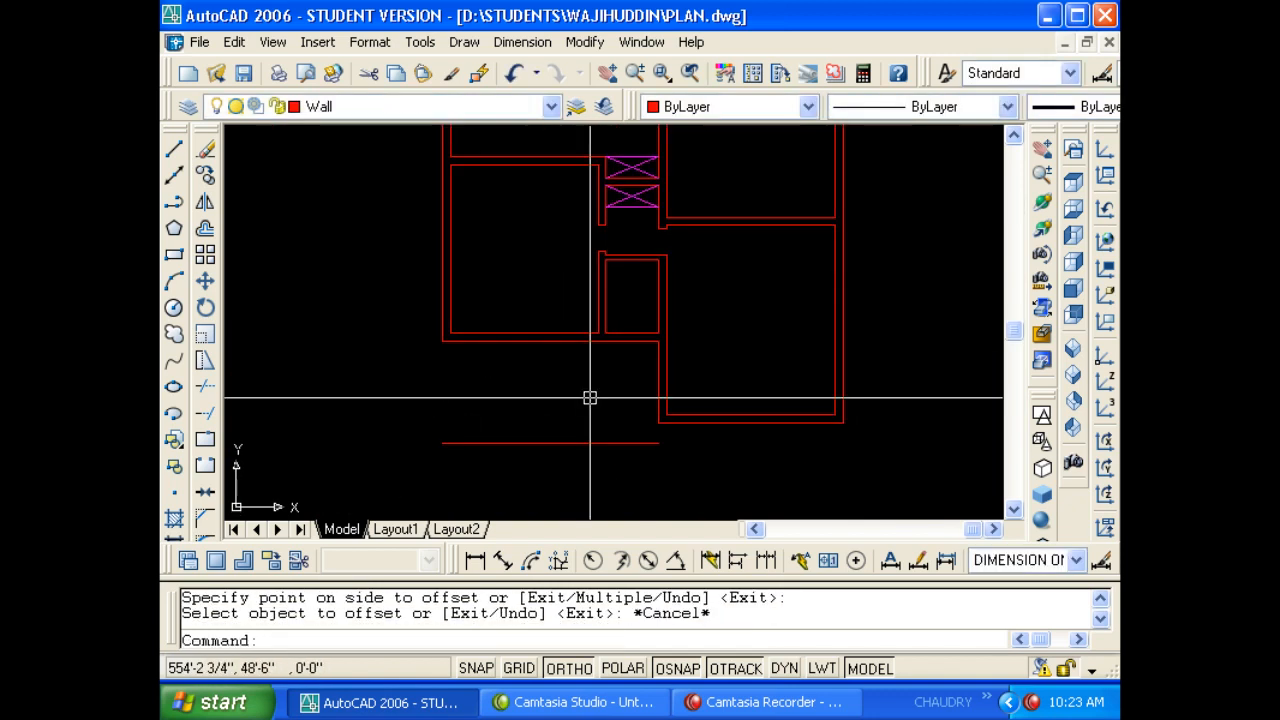
pyautogui.write('f')
pyautogui.press('Return')
pyautogui.press('Escape')
pyautogui.press('Escape')
# Draw a vertical line from the verandah edge's right end up to the drawing room's lower left outer corner.
pyautogui.write('l')
pyautogui.press('Return')
pyautogui.scroll(3, 623, 463)
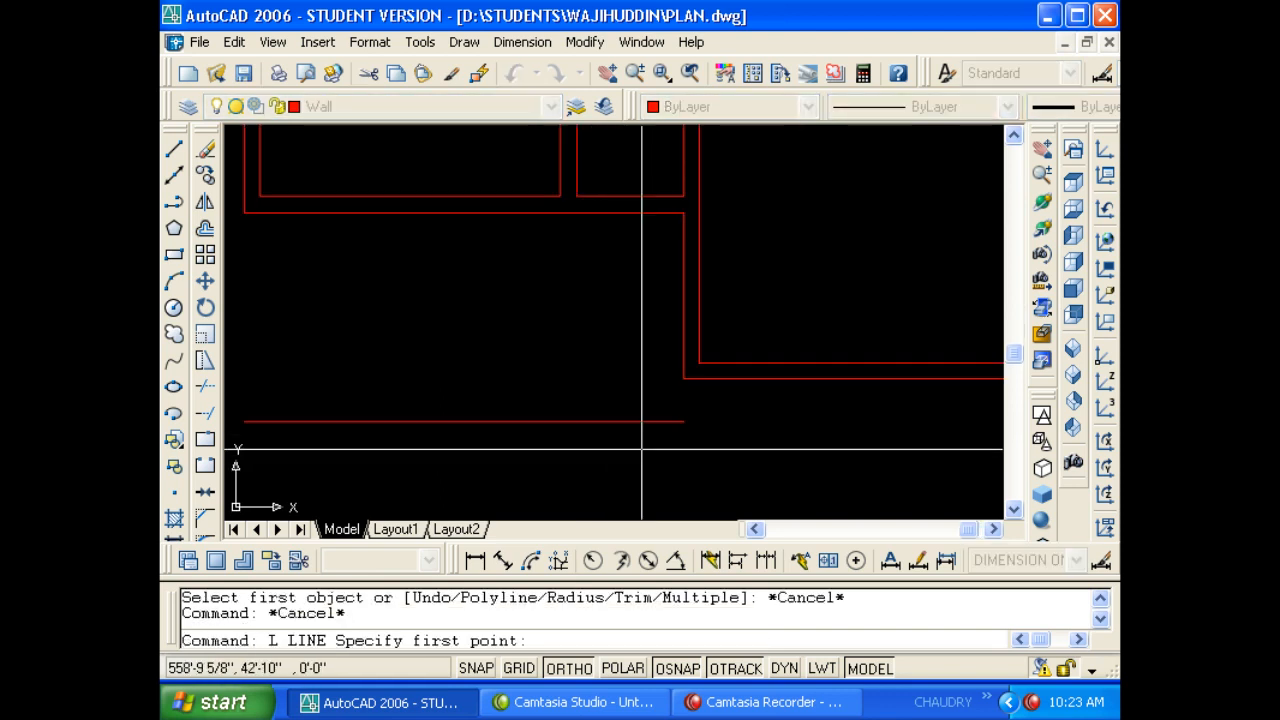
pyautogui.click(683, 421)
pyautogui.click(683, 378)
pyautogui.press('Escape')
pyautogui.press('Escape')
# Move the verandah's front edge and its short vertical side line to the "line" layer.
pyautogui.click(714, 443)
pyautogui.click(674, 417)
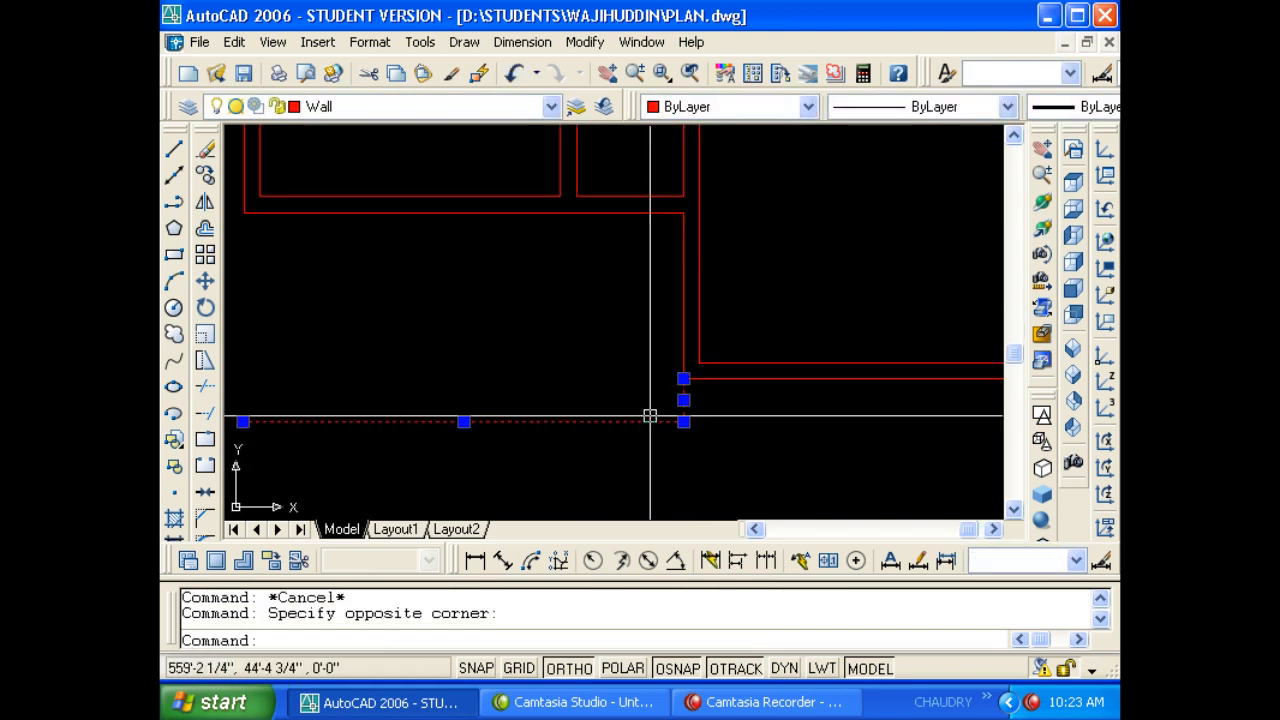
pyautogui.click(440, 106)
pyautogui.click(363, 268)
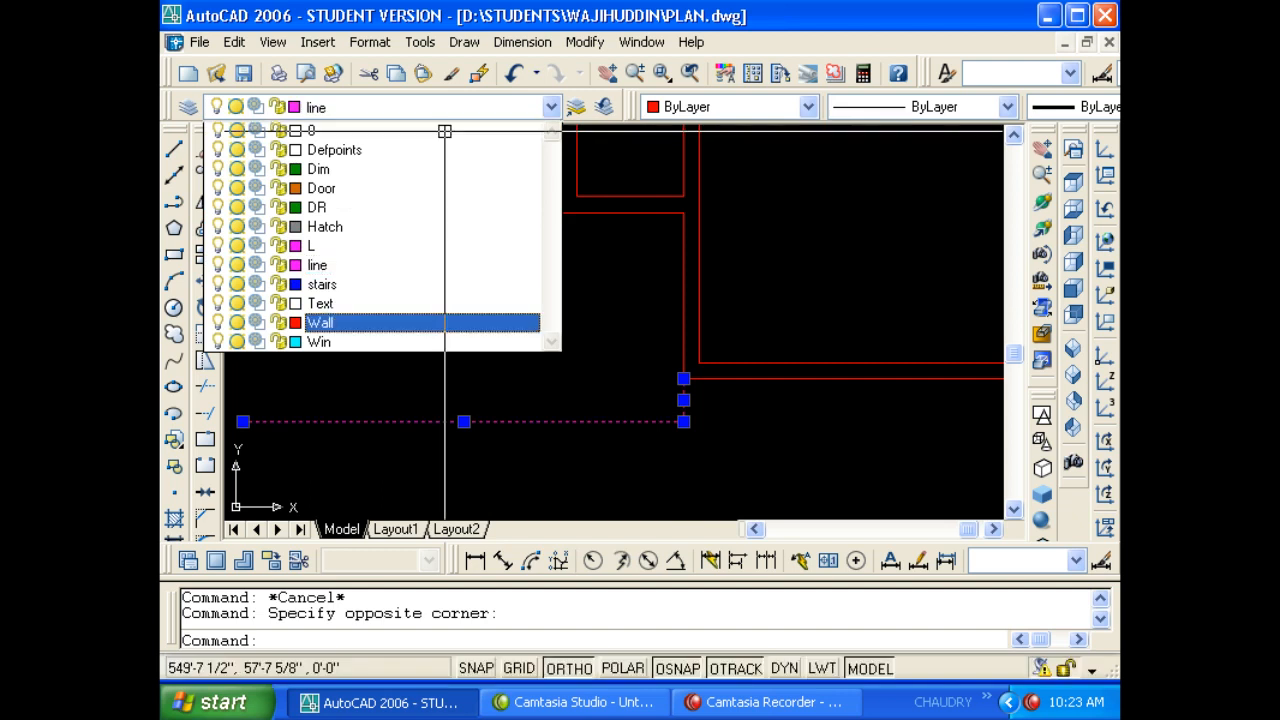
pyautogui.press('Escape')
# Examine the verandah's left edge, entry steps and car porch boundary on the reference plan against the redrawn plan.
pyautogui.scroll(-1, 436, 359)
pyautogui.moveTo(436, 359); pyautogui.dragTo(616, 350, button='middle')
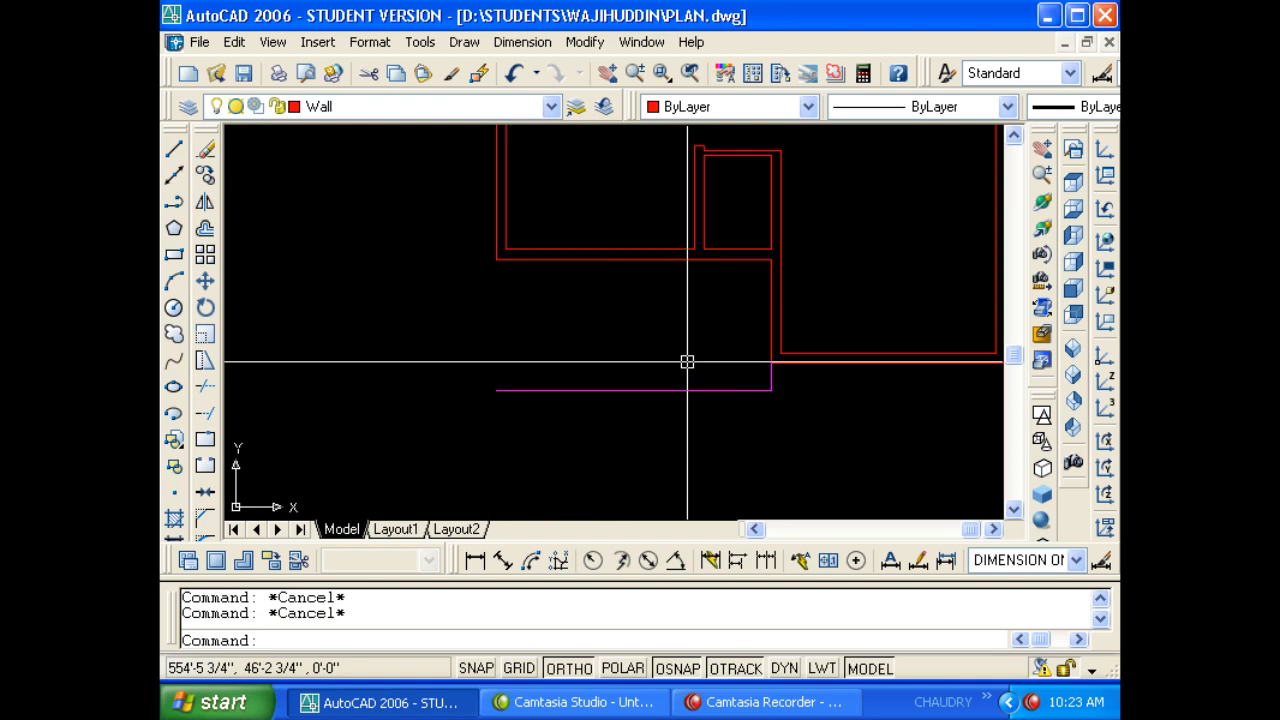
pyautogui.scroll(-4, 763, 314)
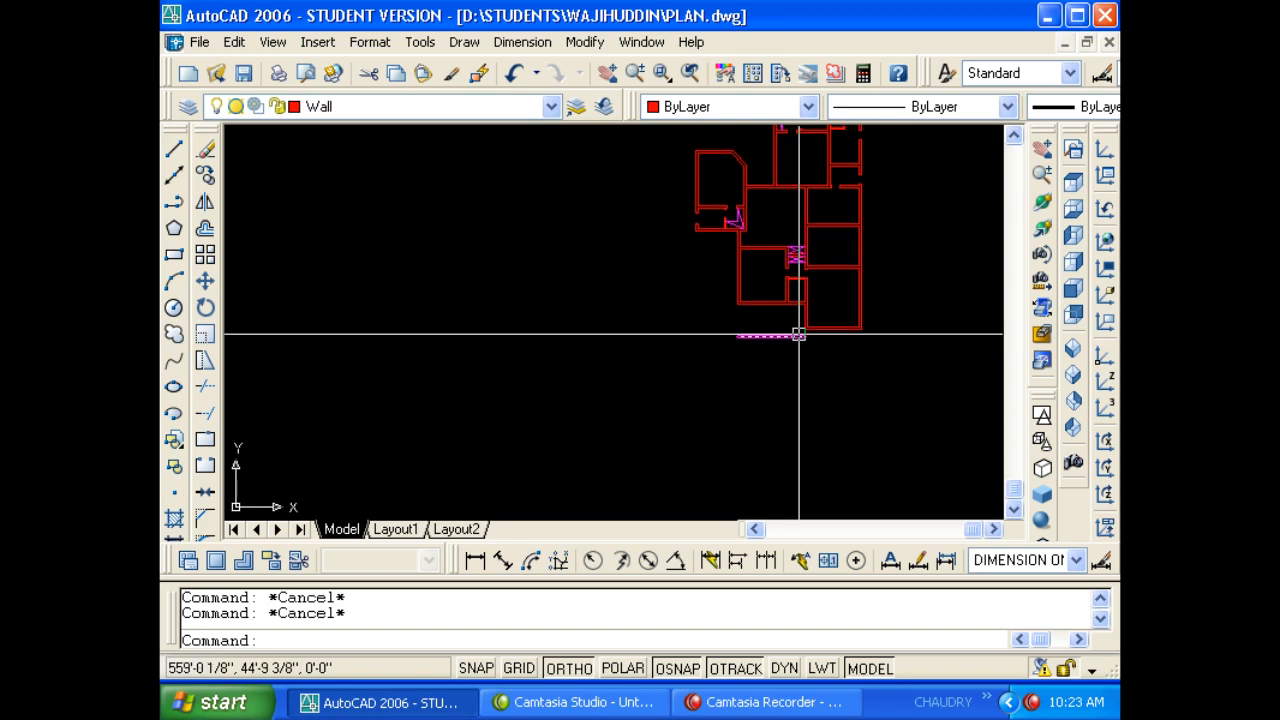
pyautogui.scroll(-1, 763, 331)
pyautogui.scroll(2, 374, 371)
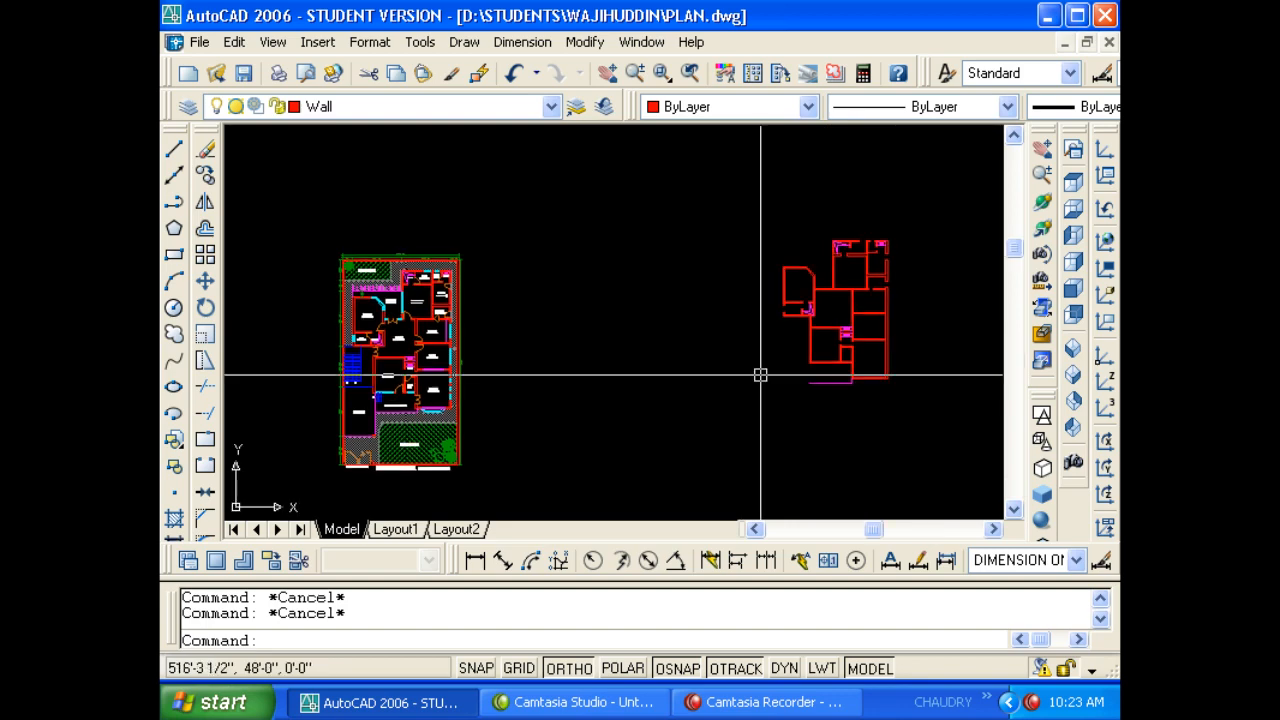
pyautogui.scroll(4, 486, 343)
pyautogui.scroll(3, 466, 380)
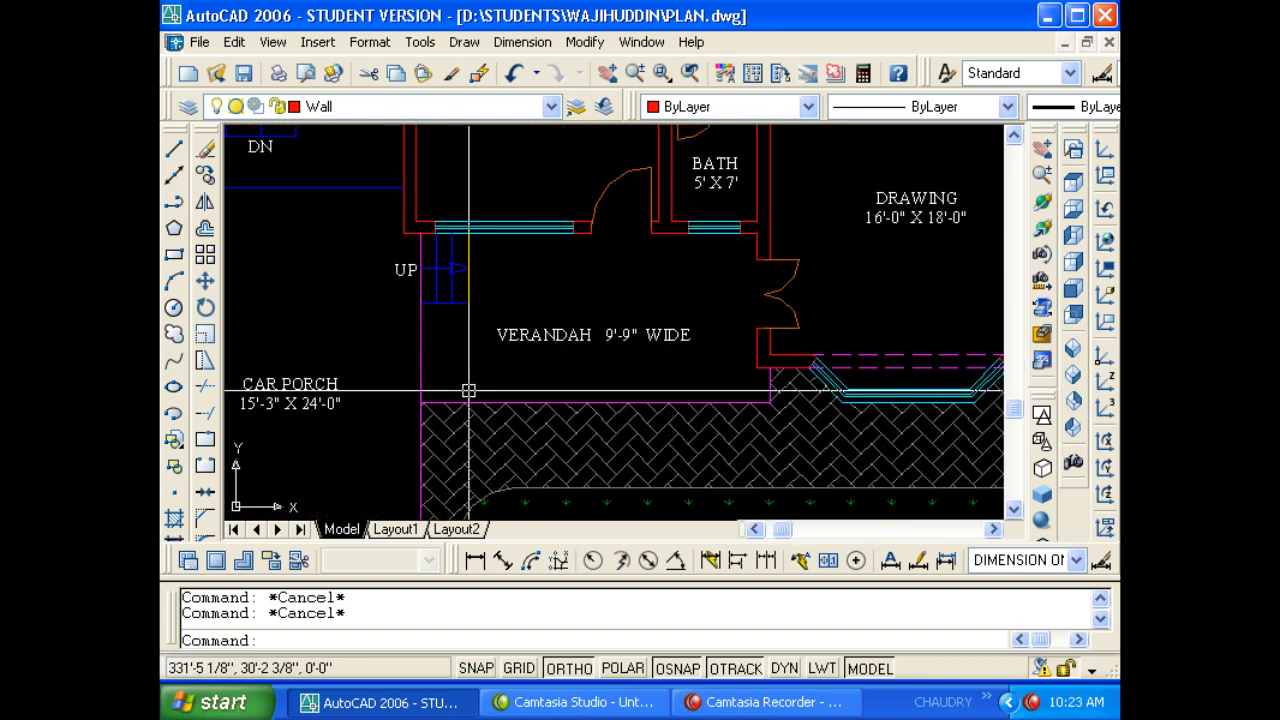
pyautogui.scroll(-6, 466, 380)
pyautogui.scroll(8, 635, 389)
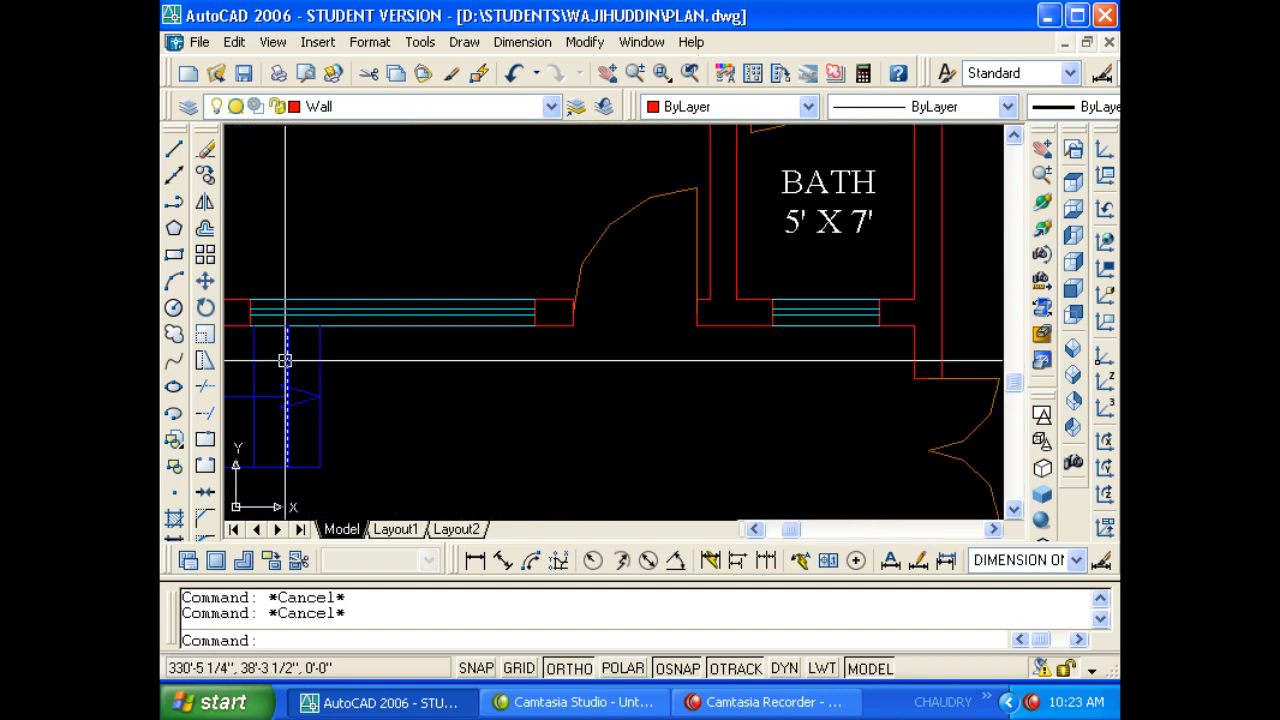
pyautogui.scroll(-7, 420, 335)
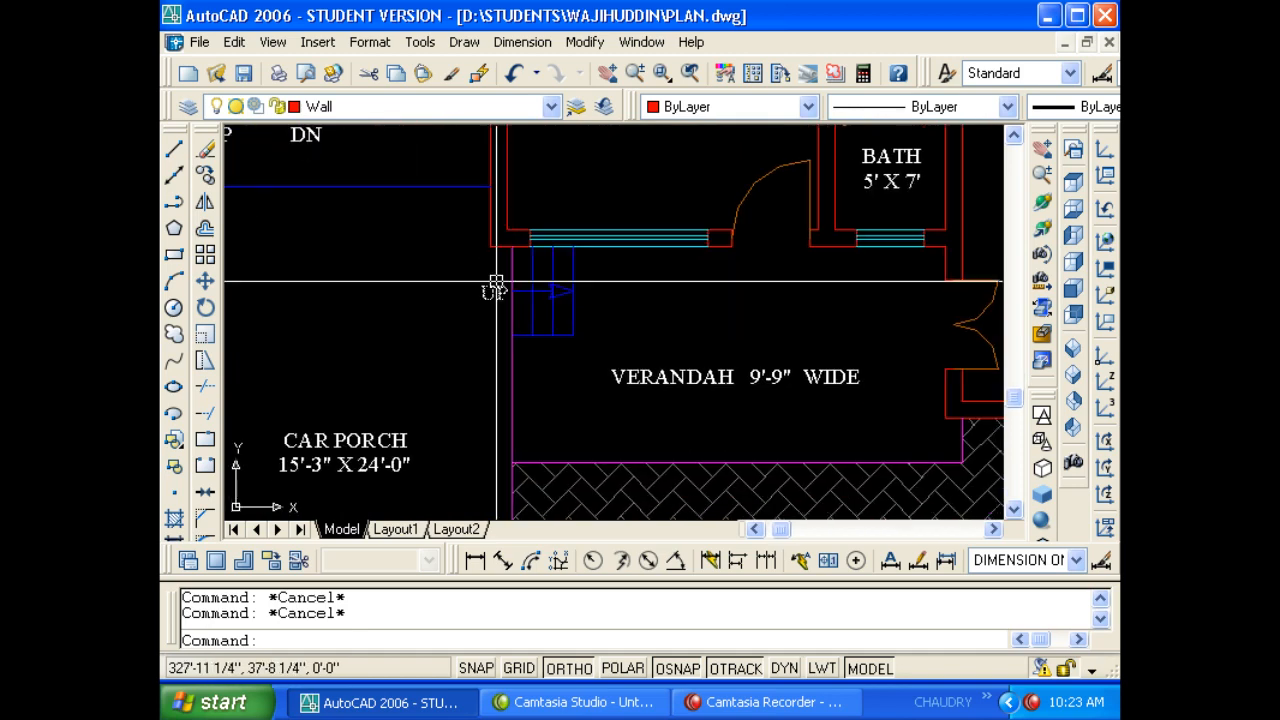
# Examine the reference plan's boundary walls, overall dimensions, rear lawn and side passages around the house.
pyautogui.scroll(-5, 418, 338)
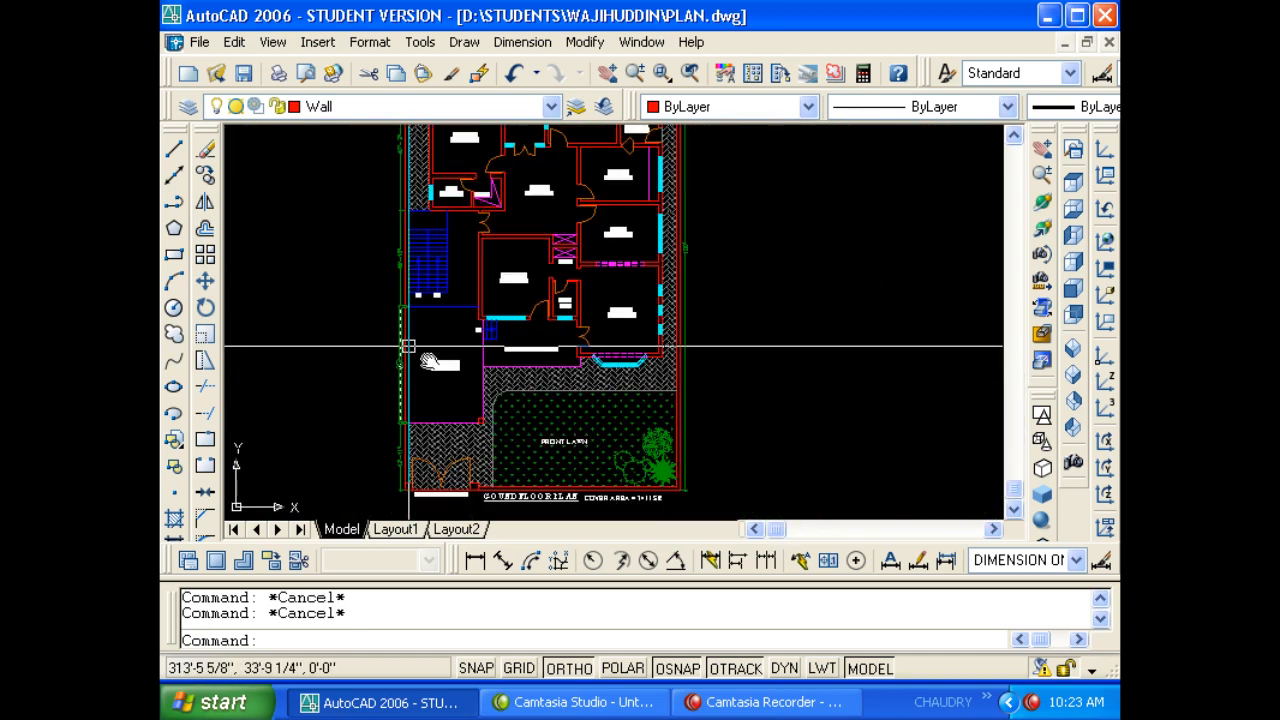
pyautogui.scroll(8, 500, 150)
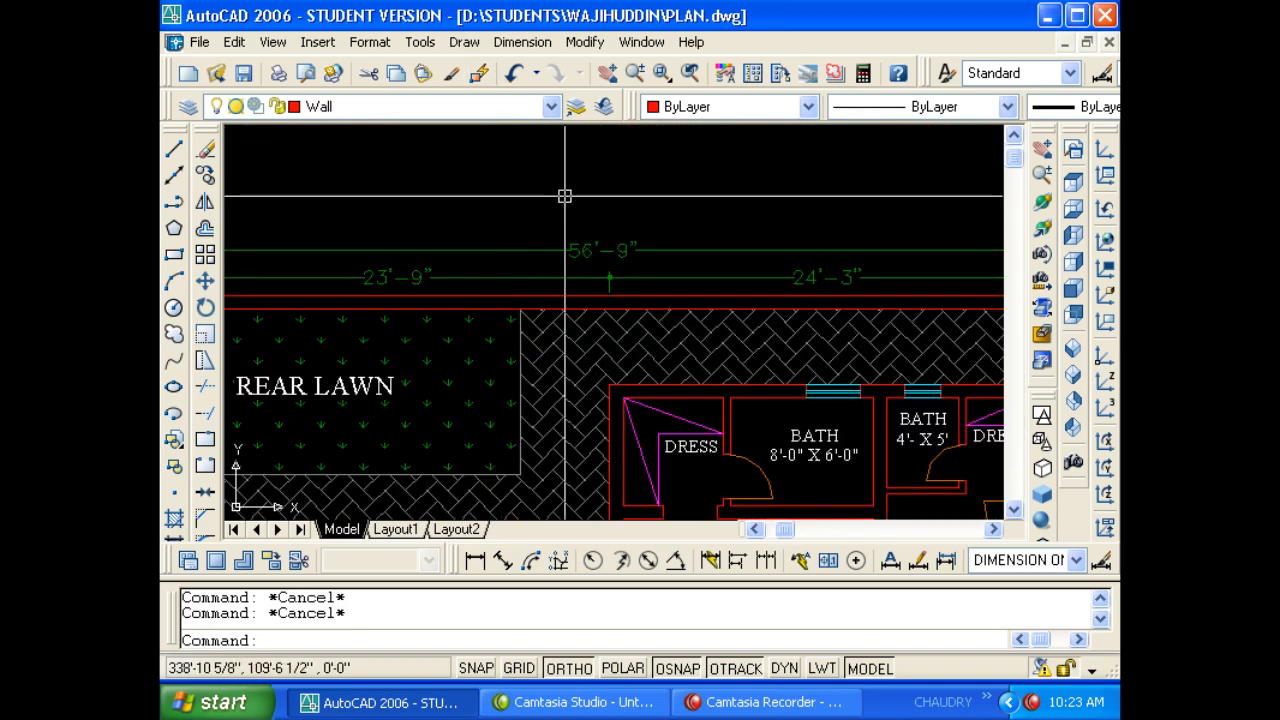
pyautogui.scroll(-6, 577, 239)
pyautogui.scroll(10, 710, 445)
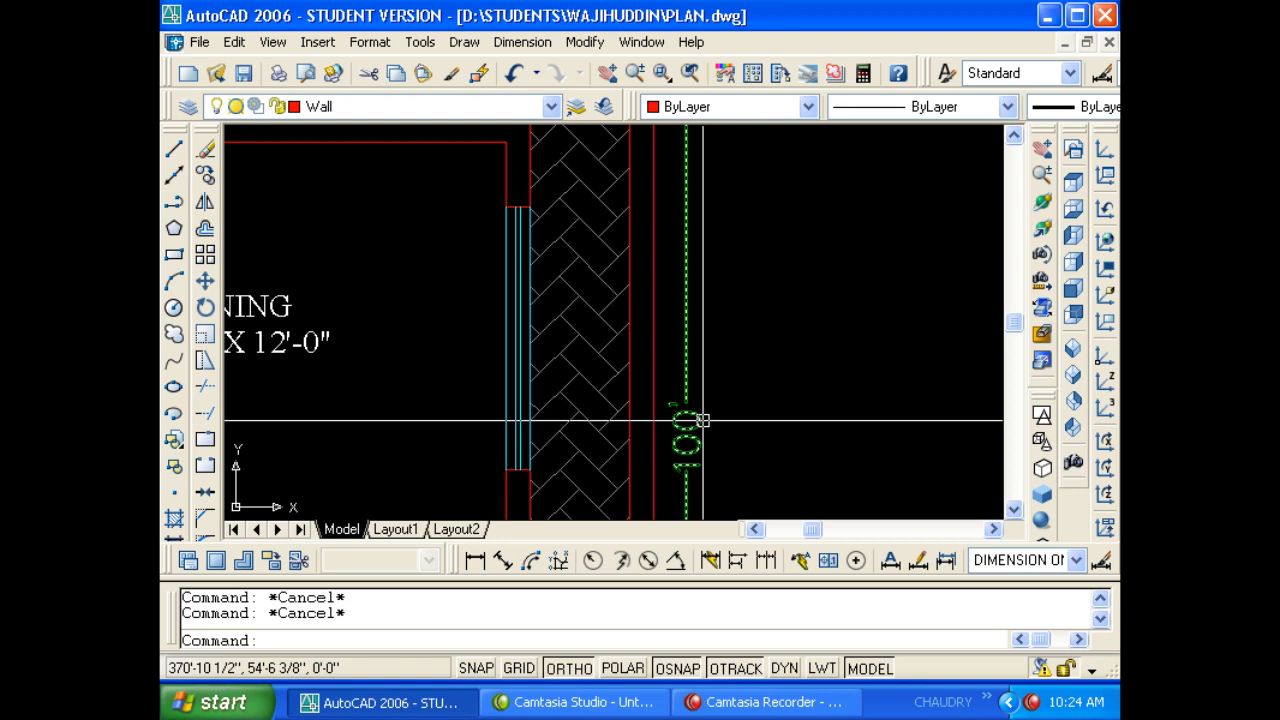
pyautogui.scroll(-4, 586, 332)
pyautogui.moveTo(582, 346); pyautogui.dragTo(599, 305, button='middle')
pyautogui.moveTo(447, 367); pyautogui.dragTo(513, 299, button='middle')
pyautogui.scroll(3, 466, 360)
pyautogui.scroll(-2, 457, 337)
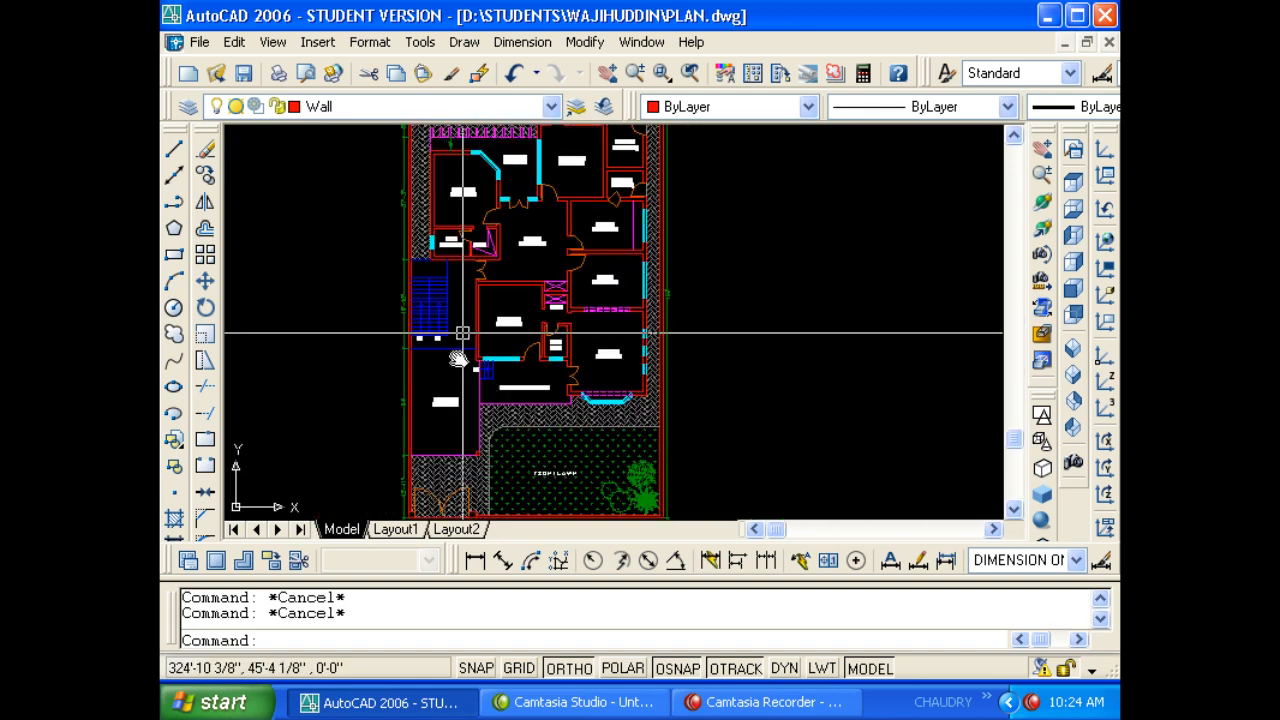
pyautogui.scroll(4, 425, 310)
pyautogui.moveTo(371, 273); pyautogui.dragTo(462, 405, button='middle')
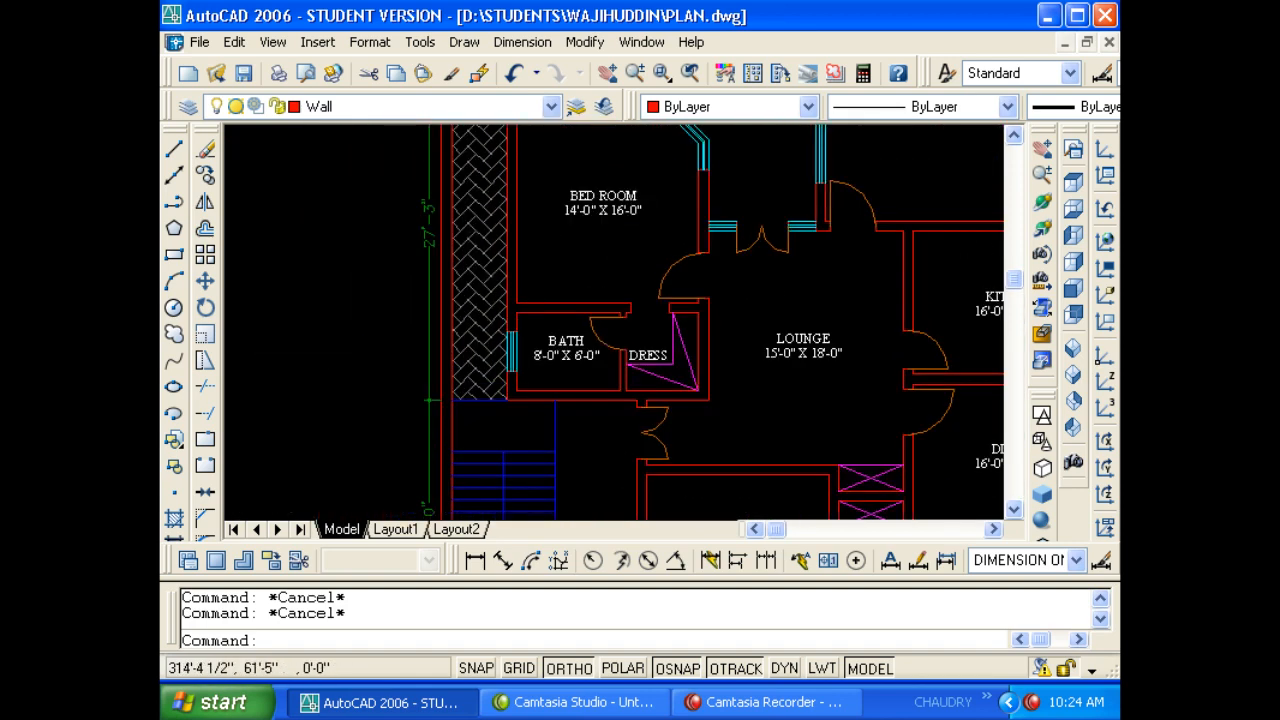
# Measure the side passage's width on the reference plan with a linear dimension from the boundary wall's inner face to the bath's outer corner.
pyautogui.scroll(4, 462, 405)
pyautogui.write('D')
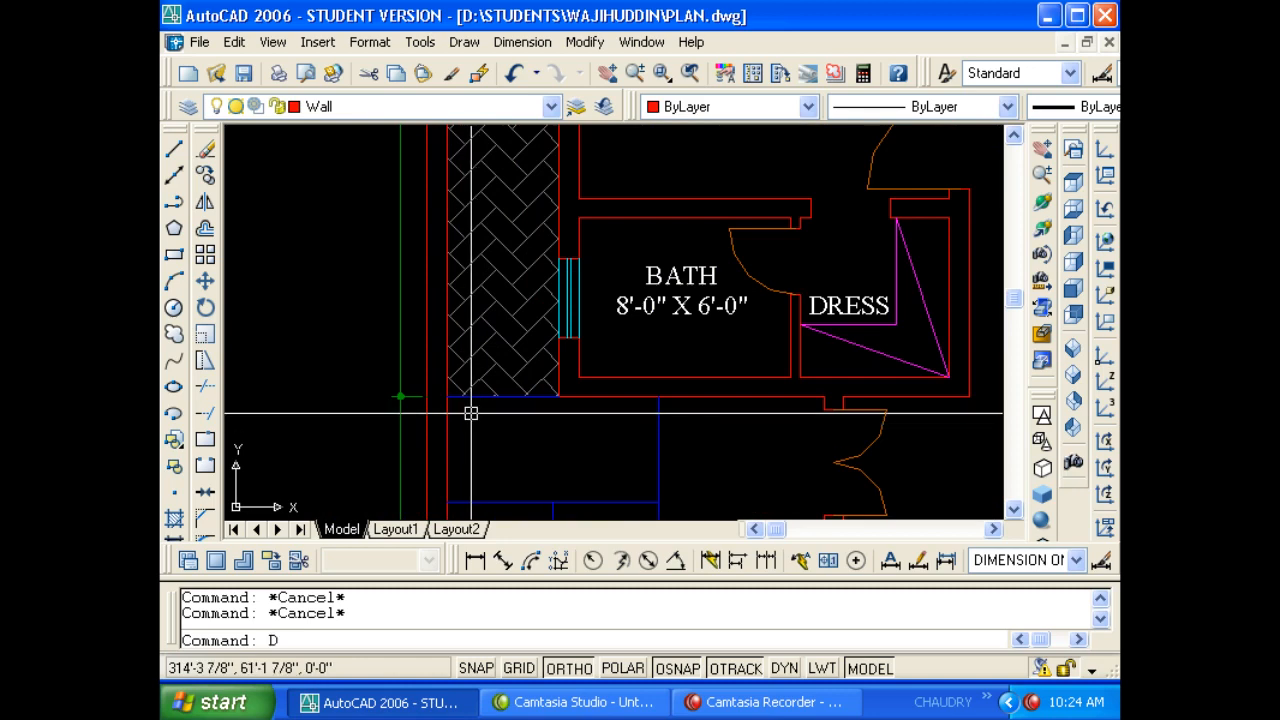
pyautogui.write('IMLI')
pyautogui.press('Return')
pyautogui.press('Escape')
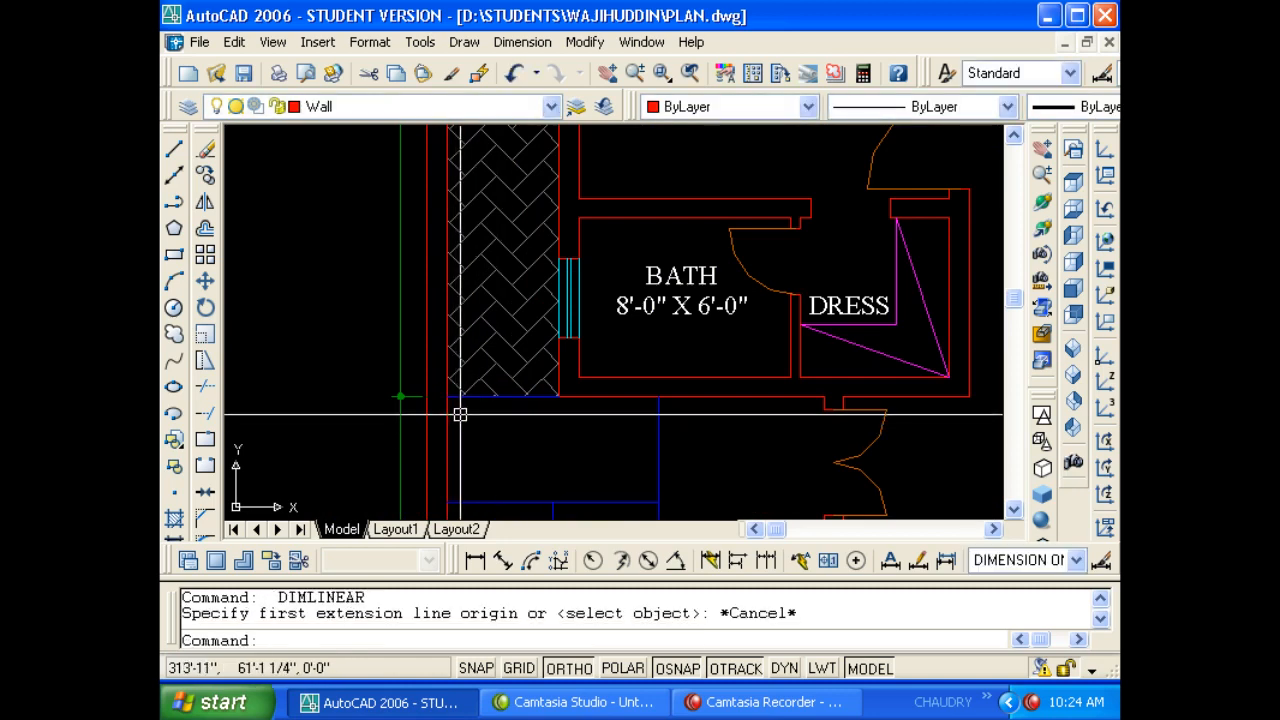
pyautogui.write('DLI')
pyautogui.press('Return')
pyautogui.press('Return')
pyautogui.scroll(3, 486, 391)
pyautogui.click(514, 403)
pyautogui.click(528, 441)
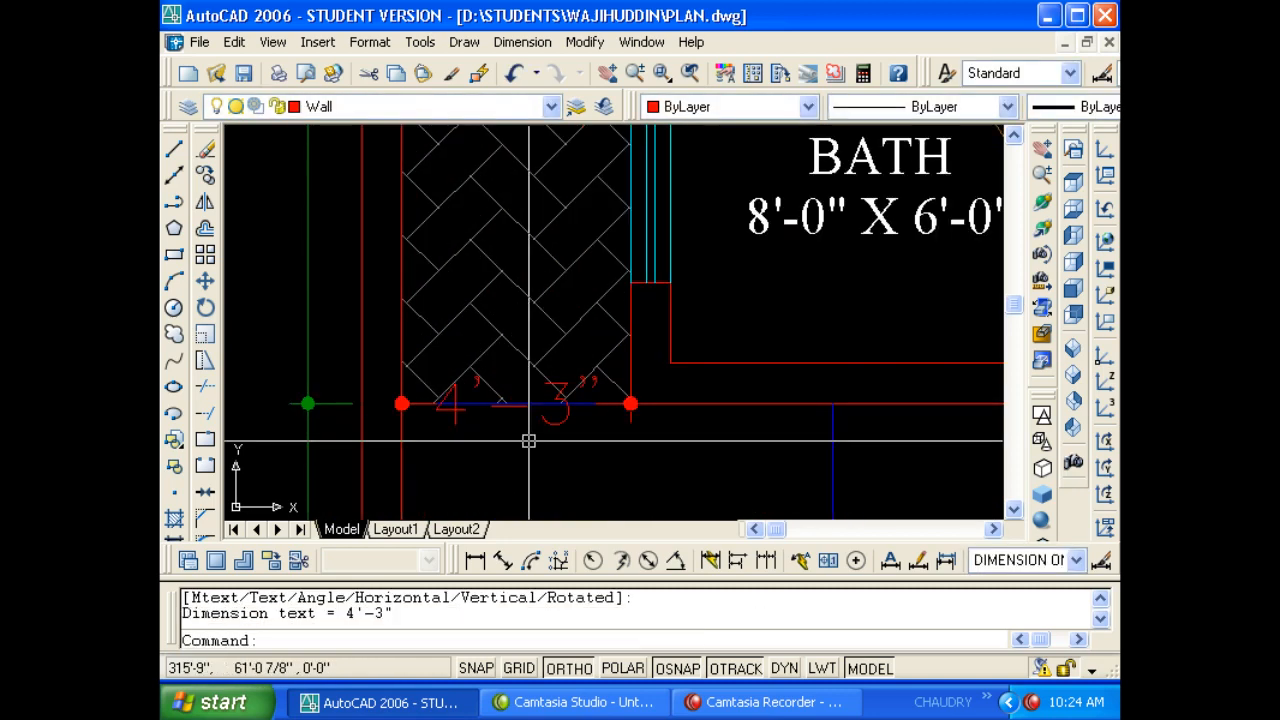
# Erase the side passage's width dimension from the reference plan.
pyautogui.press('Escape')
pyautogui.press('Escape')
pyautogui.click(540, 405)
pyautogui.write('e')
pyautogui.press('Return')
pyautogui.press('Escape')
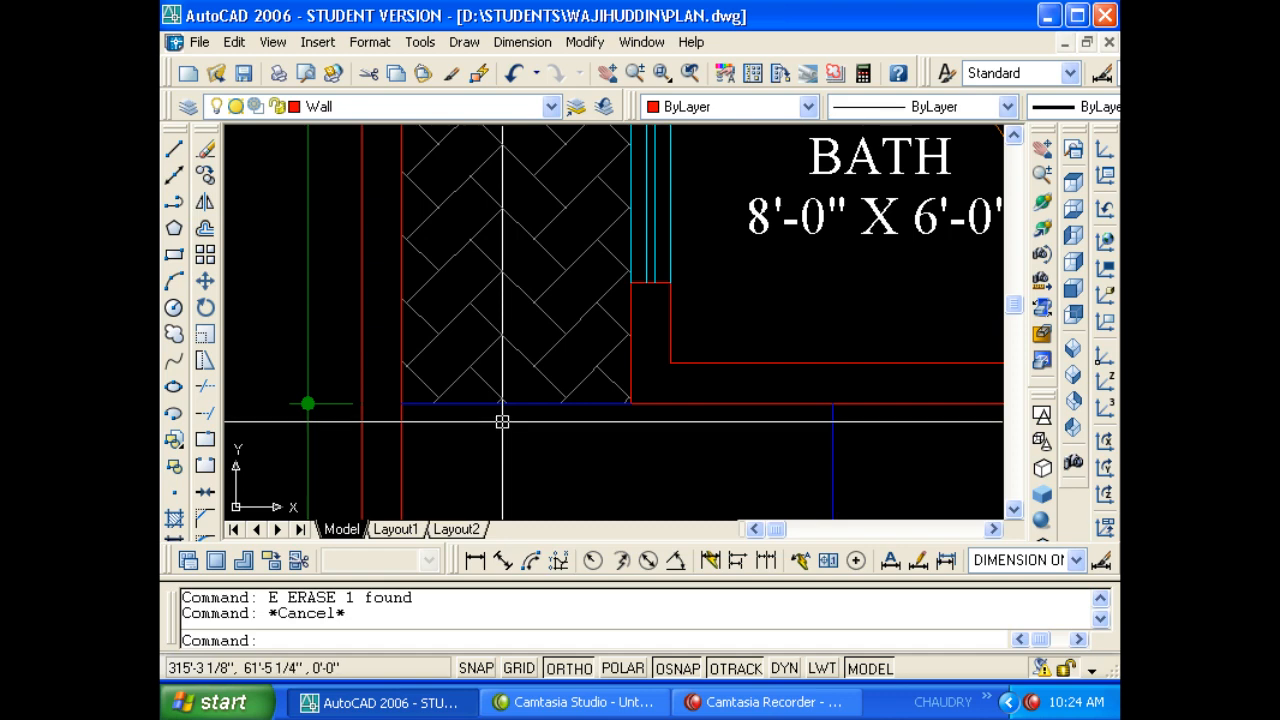
# Offset the outer left wall line of the redrawn bedroom and bath 4'3" outward to mark the boundary wall's inner face.
pyautogui.scroll(-5, 502, 423)
pyautogui.scroll(-5, 349, 377)
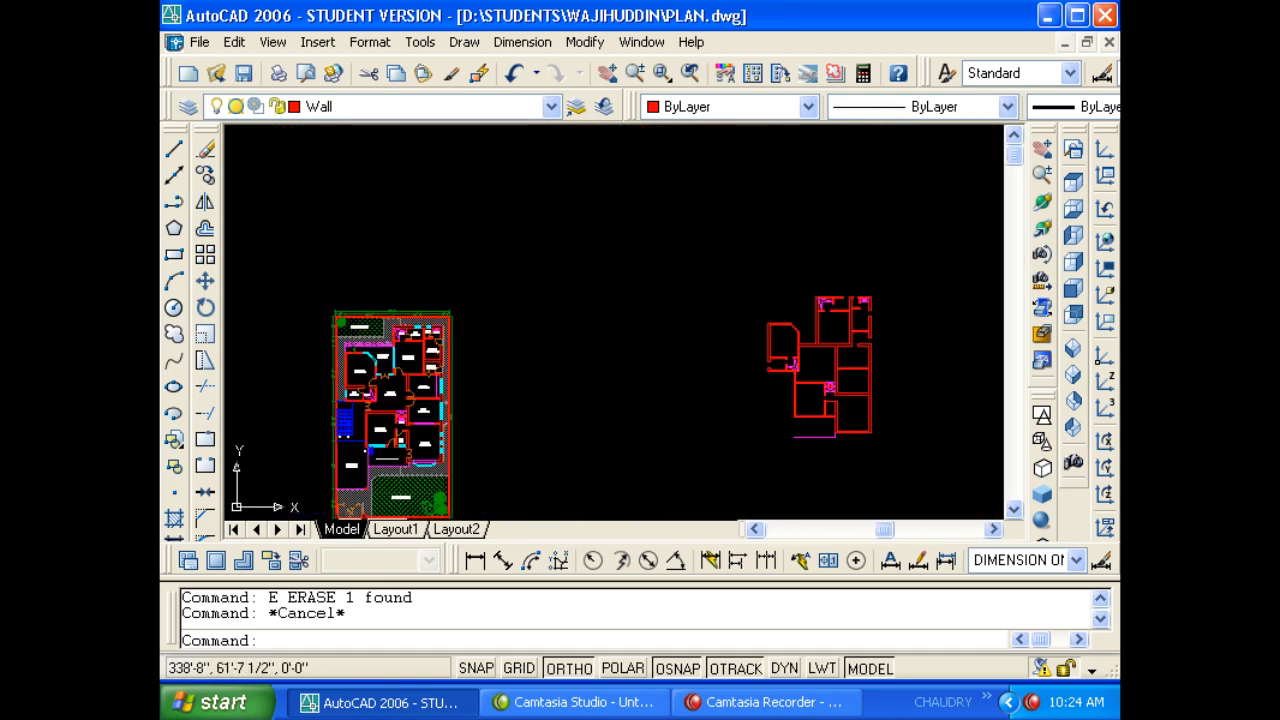
pyautogui.scroll(6, 765, 370)
pyautogui.press('Escape')
pyautogui.write('o')
pyautogui.press('Return')
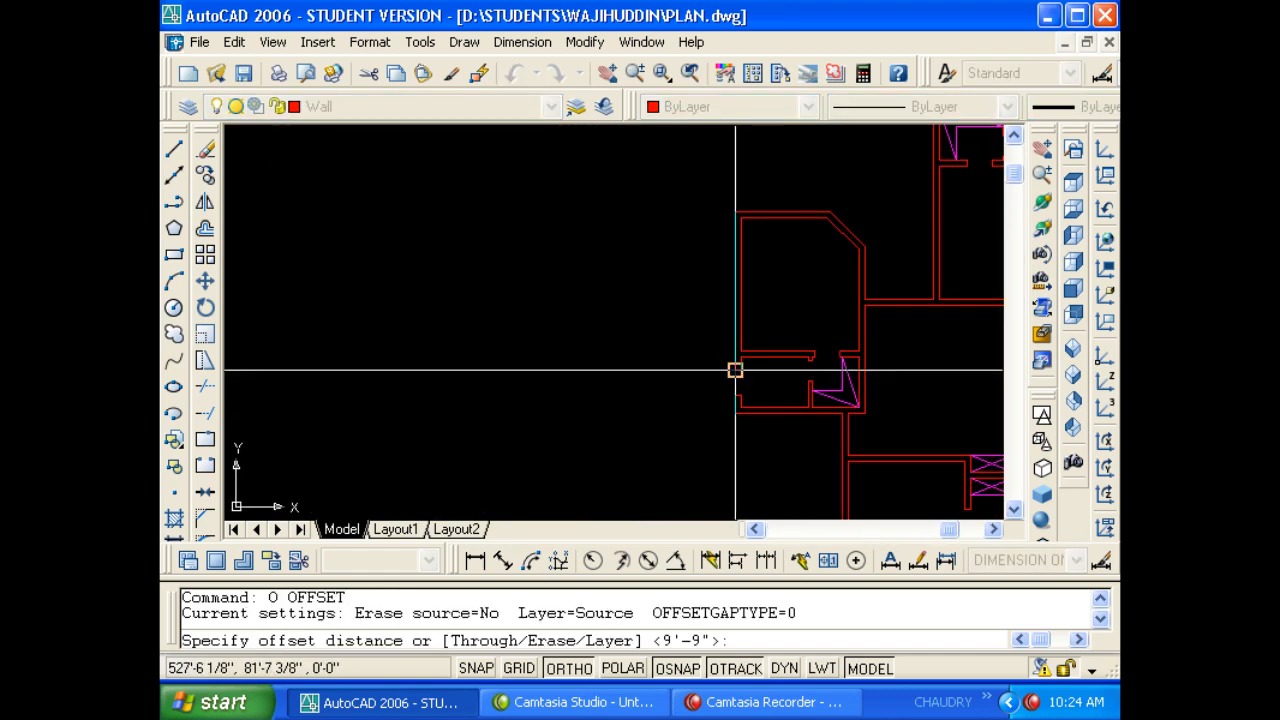
pyautogui.write("4'3")
pyautogui.press('Return')
pyautogui.scroll(5, 700, 357)
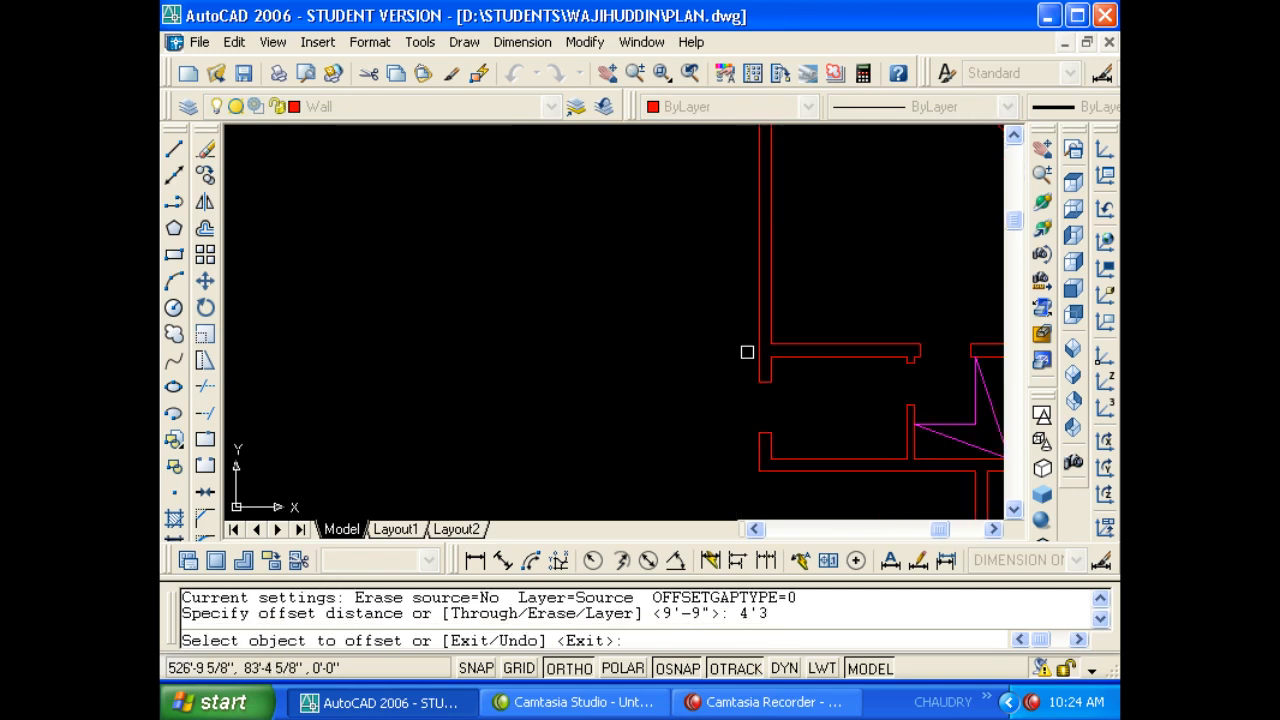
pyautogui.press('Escape')
# Offset the boundary wall's inner line 9" outward to form its outer face.
pyautogui.write('o')
pyautogui.press('Return')
pyautogui.write('9')
pyautogui.press('Return')
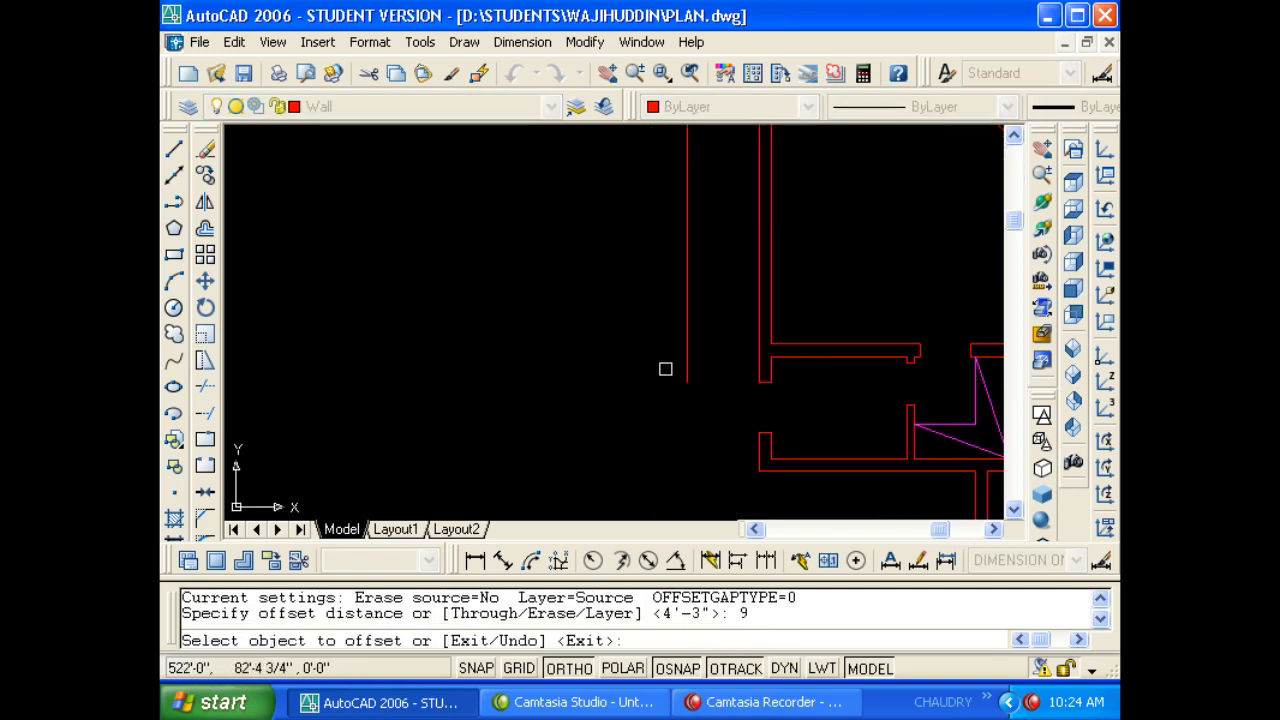
pyautogui.click(687, 368)
pyautogui.click(583, 369)
pyautogui.press('Escape')
pyautogui.press('Escape')
# Stretch the lower ends of both boundary wall lines together straight down to just below the level of the verandah's front edge.
pyautogui.scroll(-5, 591, 369)
pyautogui.scroll(5, 631, 354)
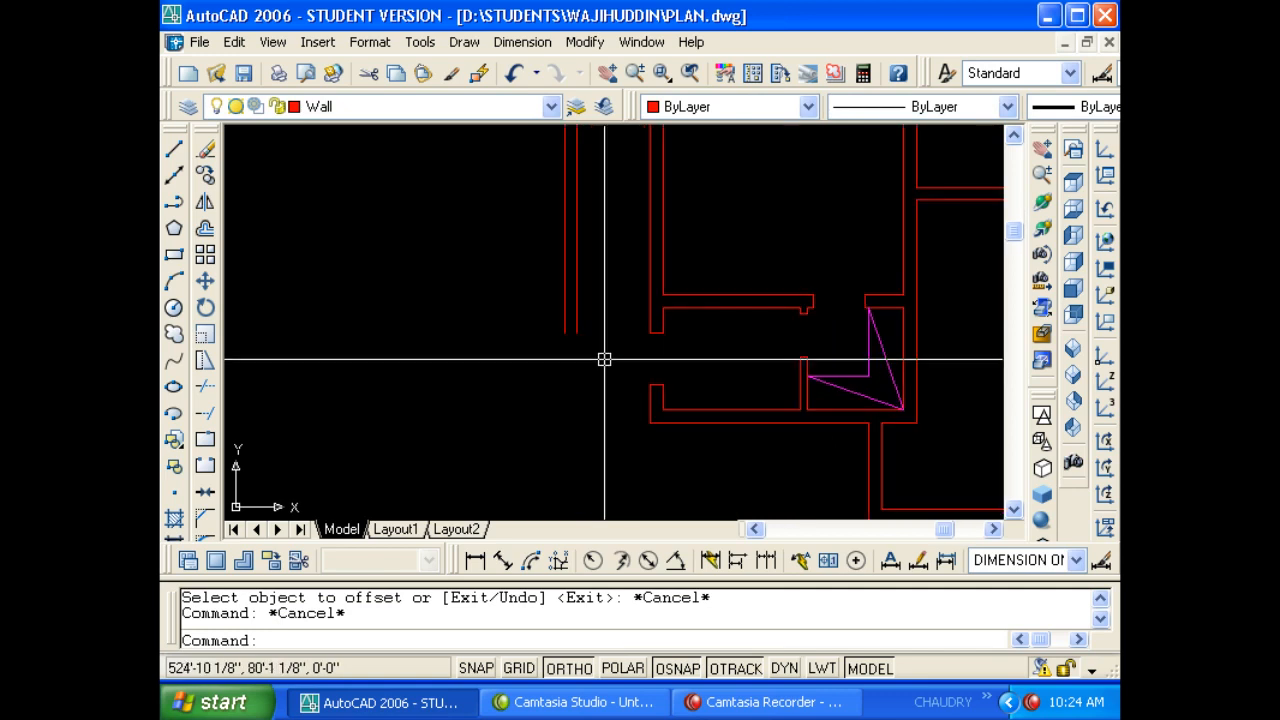
pyautogui.click(603, 357)
pyautogui.click(550, 310)
pyautogui.scroll(5, 562, 332)
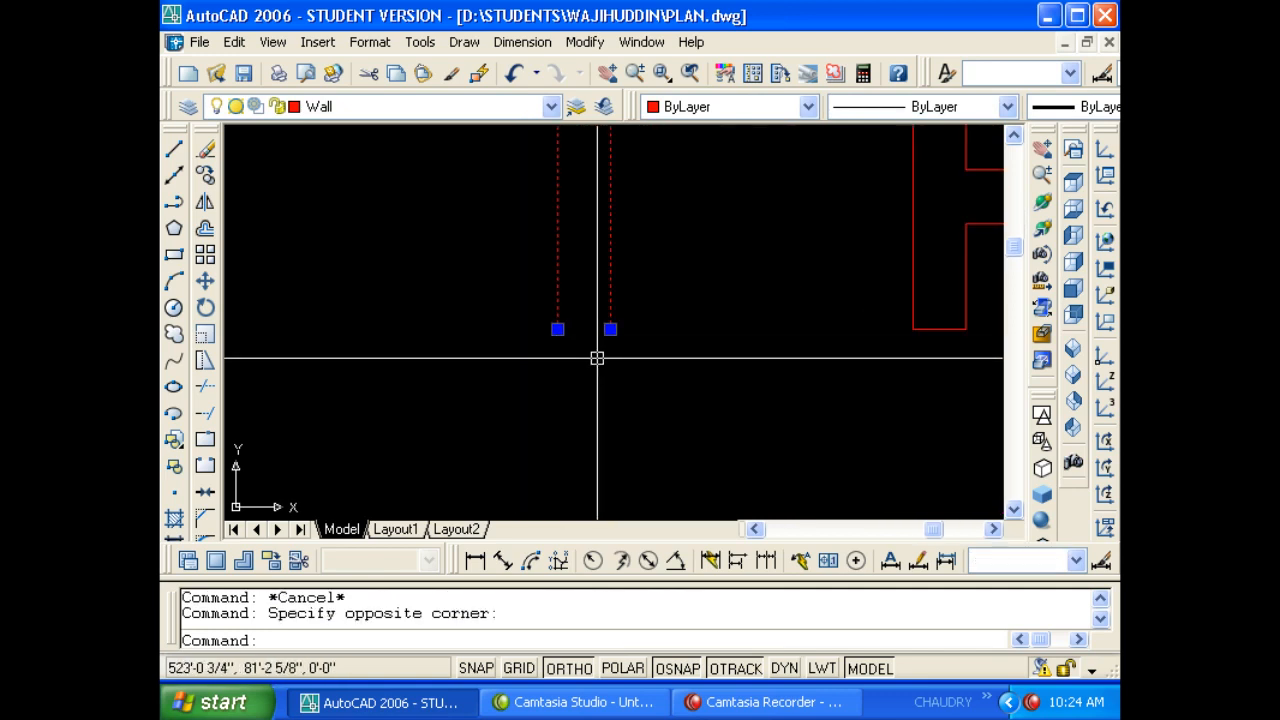
pyautogui.keyDown('shift'); pyautogui.click(557, 329); pyautogui.keyUp('shift')
pyautogui.keyDown('shift'); pyautogui.click(611, 329); pyautogui.keyUp('shift')
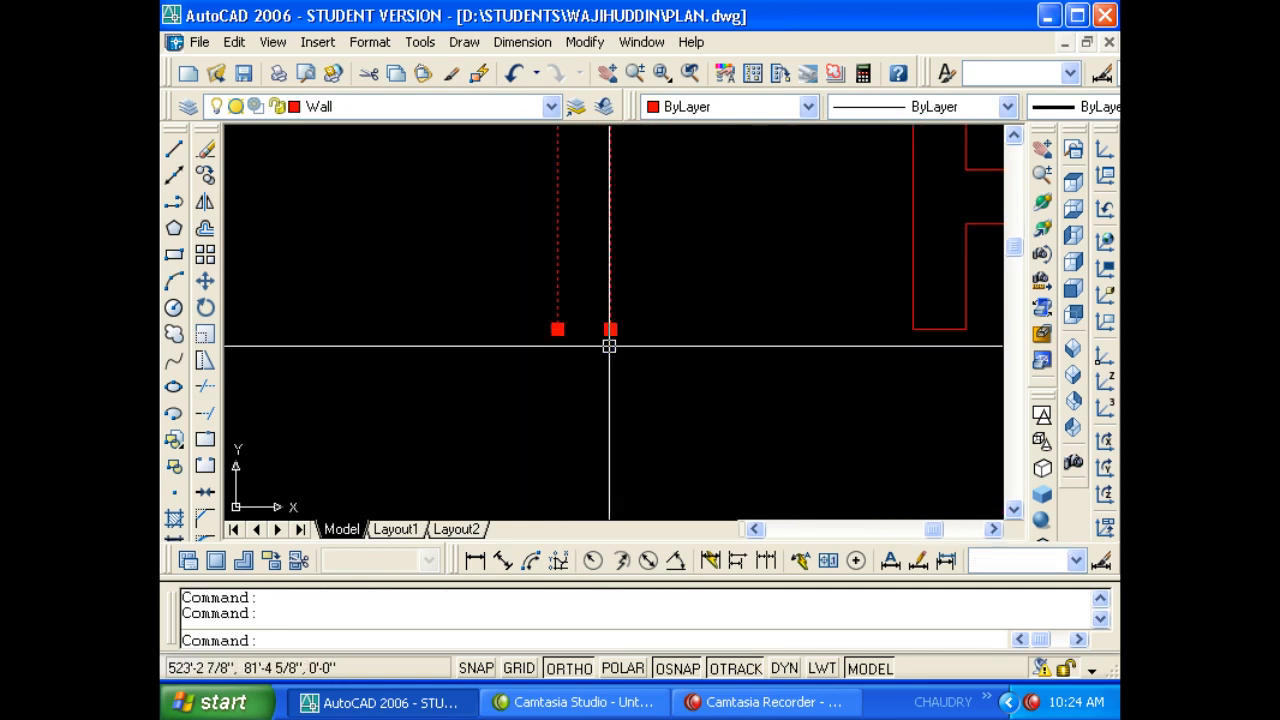
pyautogui.click(611, 330)
pyautogui.scroll(-5, 608, 303)
pyautogui.moveTo(629, 443); pyautogui.dragTo(634, 299, button='middle')
pyautogui.click(655, 437)
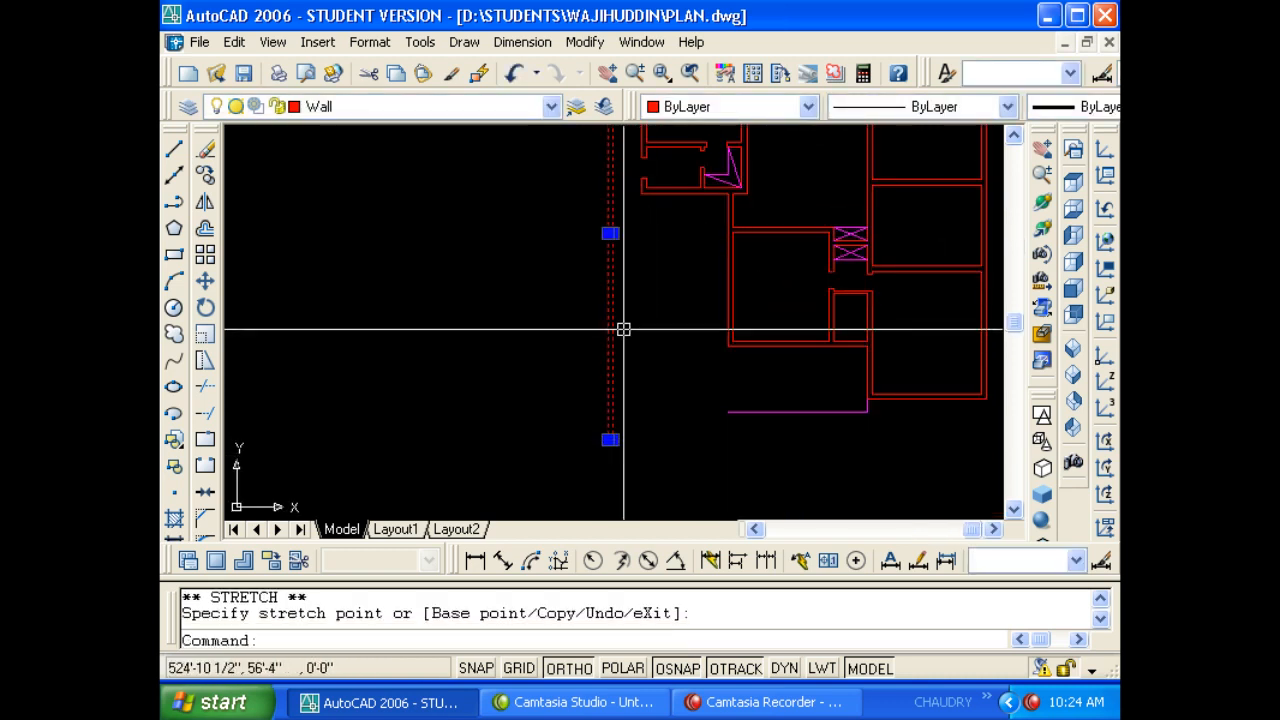
# Select the lower end grips of both boundary wall lines together for a further stretch.
pyautogui.scroll(5, 622, 456)
pyautogui.moveTo(614, 456); pyautogui.dragTo(654, 417, button='middle')
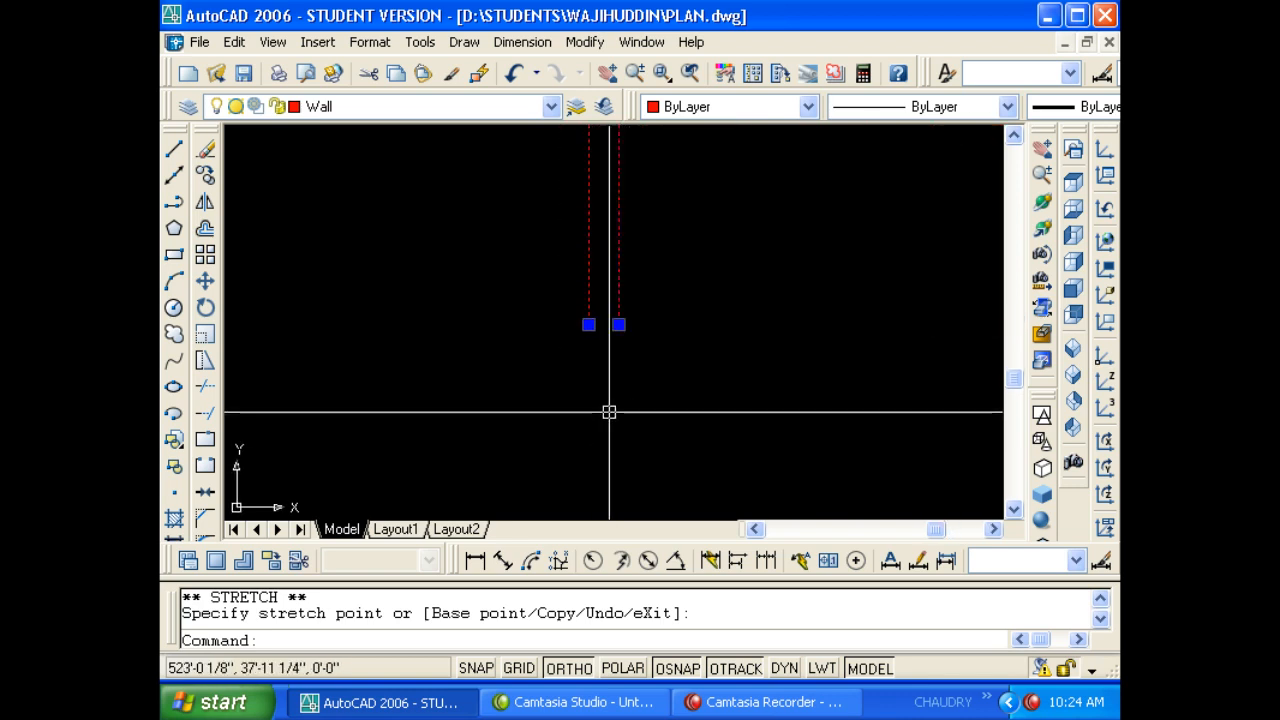
pyautogui.click(589, 324)
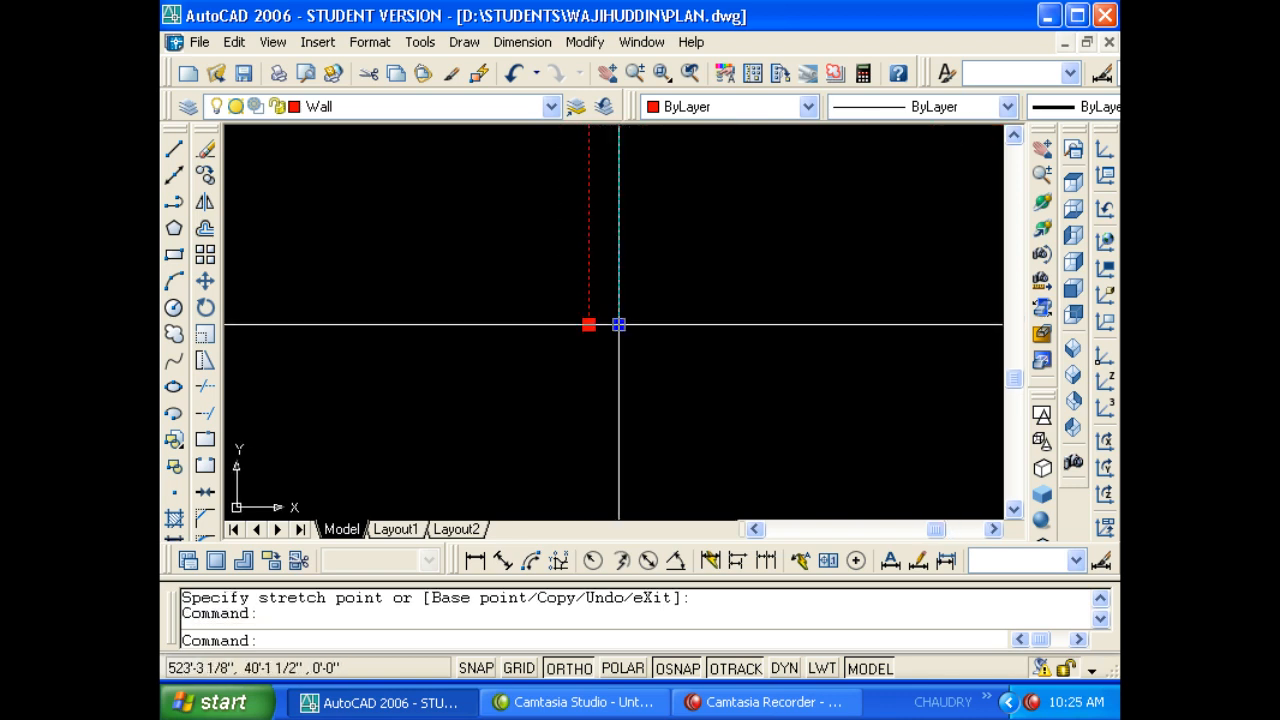
pyautogui.click(619, 324)
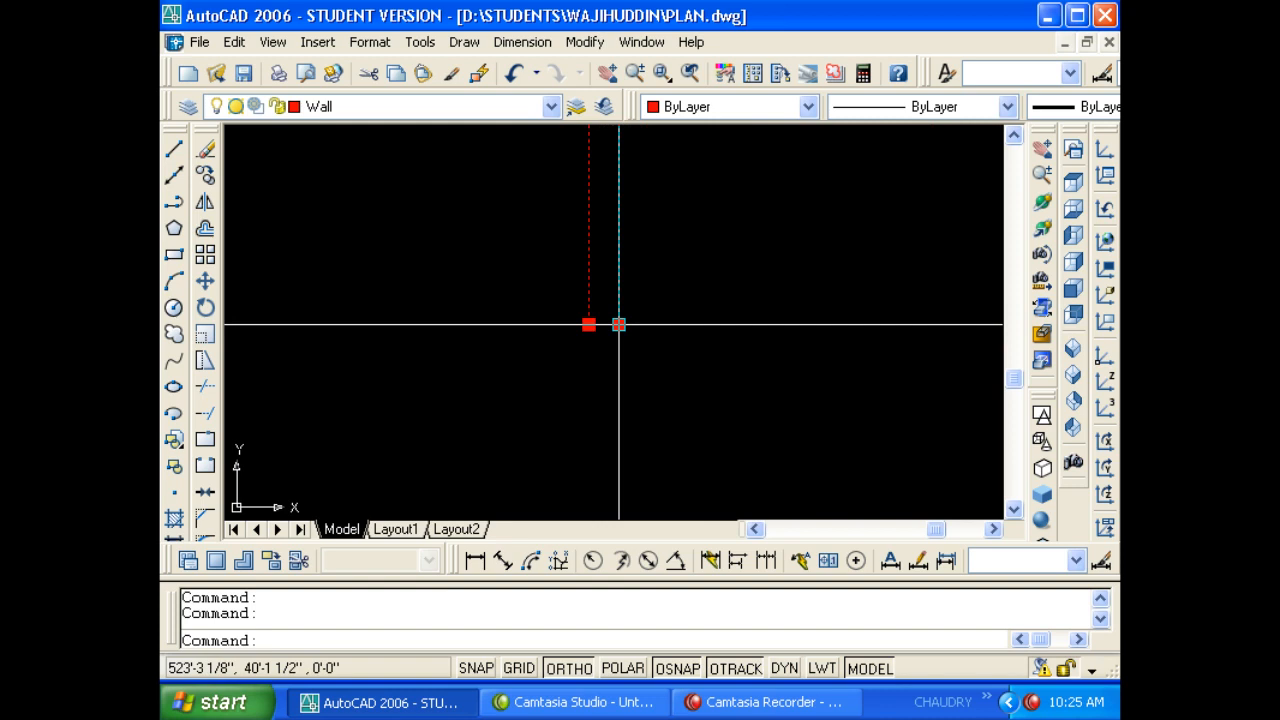
# Stretch the lower ends of the two left boundary wall lines downward, beyond the front of the house.
pyautogui.scroll(-4, 612, 300)
pyautogui.click(634, 368)
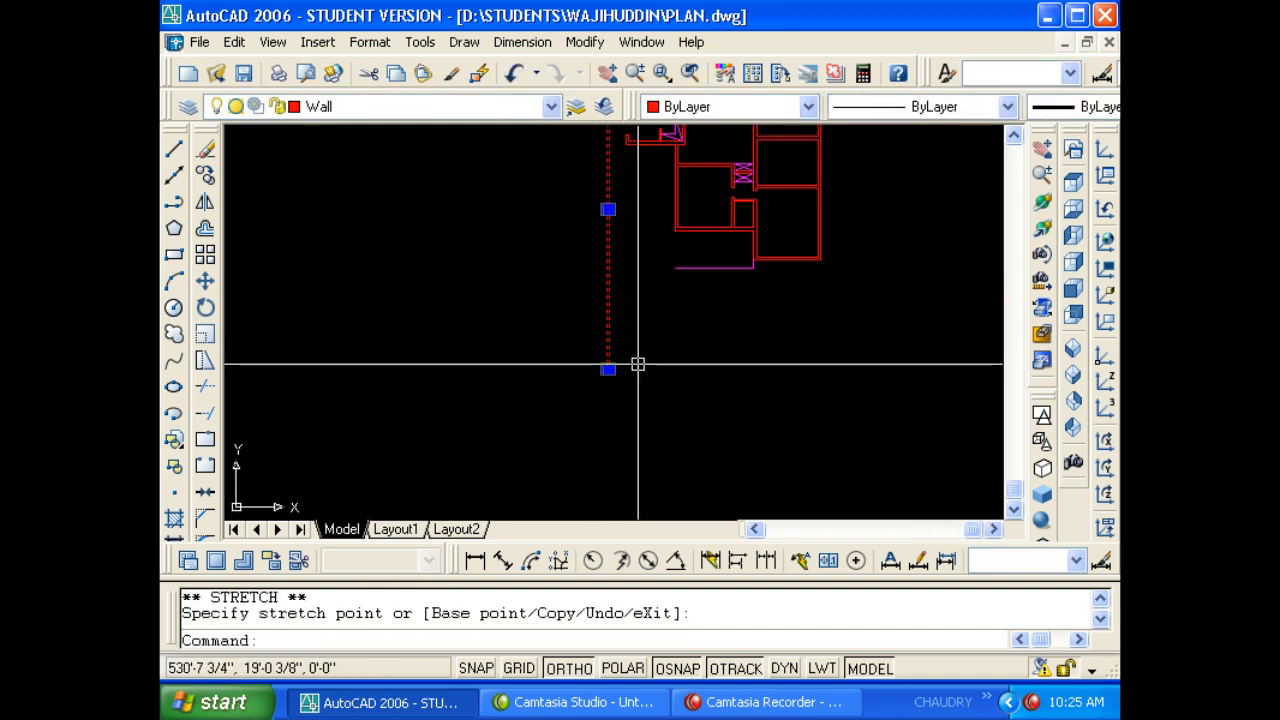
pyautogui.press('Escape')
pyautogui.press('Escape')
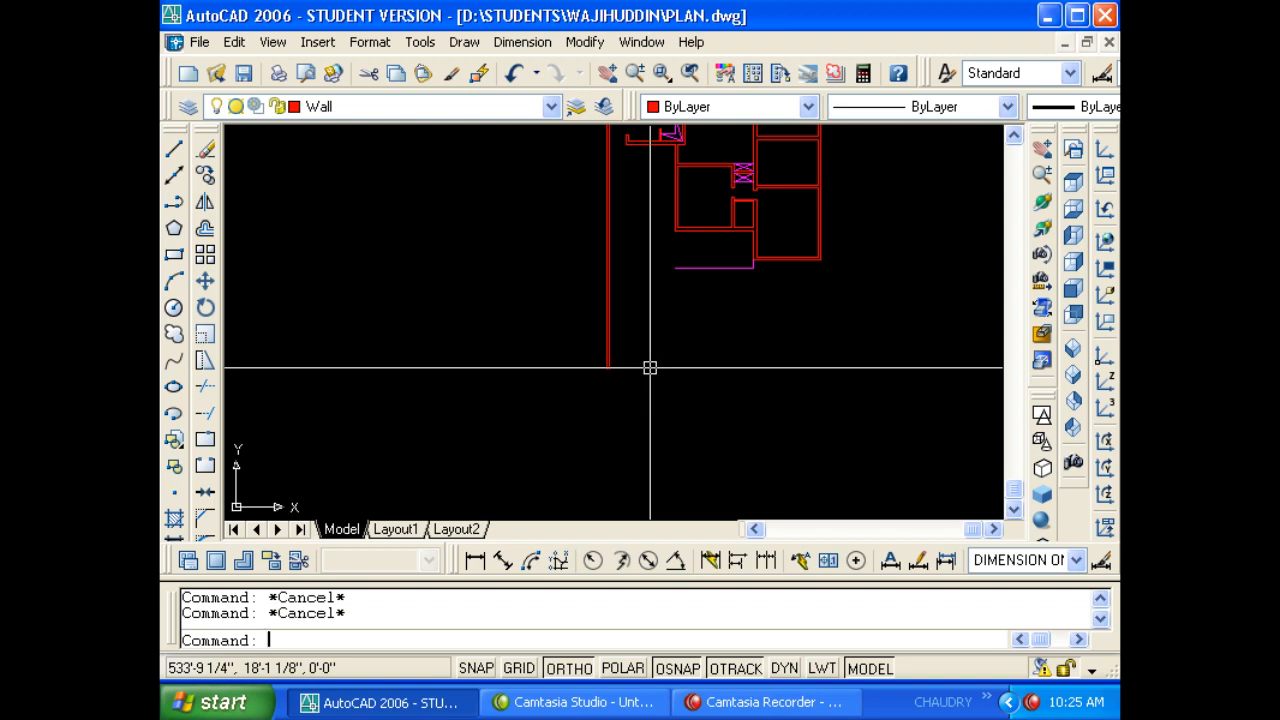
# In the finished plan, measure the rear passage from the dressing room's outer wall to the boundary wall's inner face with a linear dimension.
pyautogui.moveTo(727, 282)
pyautogui.mouseDown(button='middle')
pyautogui.moveTo(662, 507)
pyautogui.moveTo(742, 533)
pyautogui.mouseUp(button='middle')
pyautogui.moveTo(682, 374); pyautogui.dragTo(748, 456, button='middle')
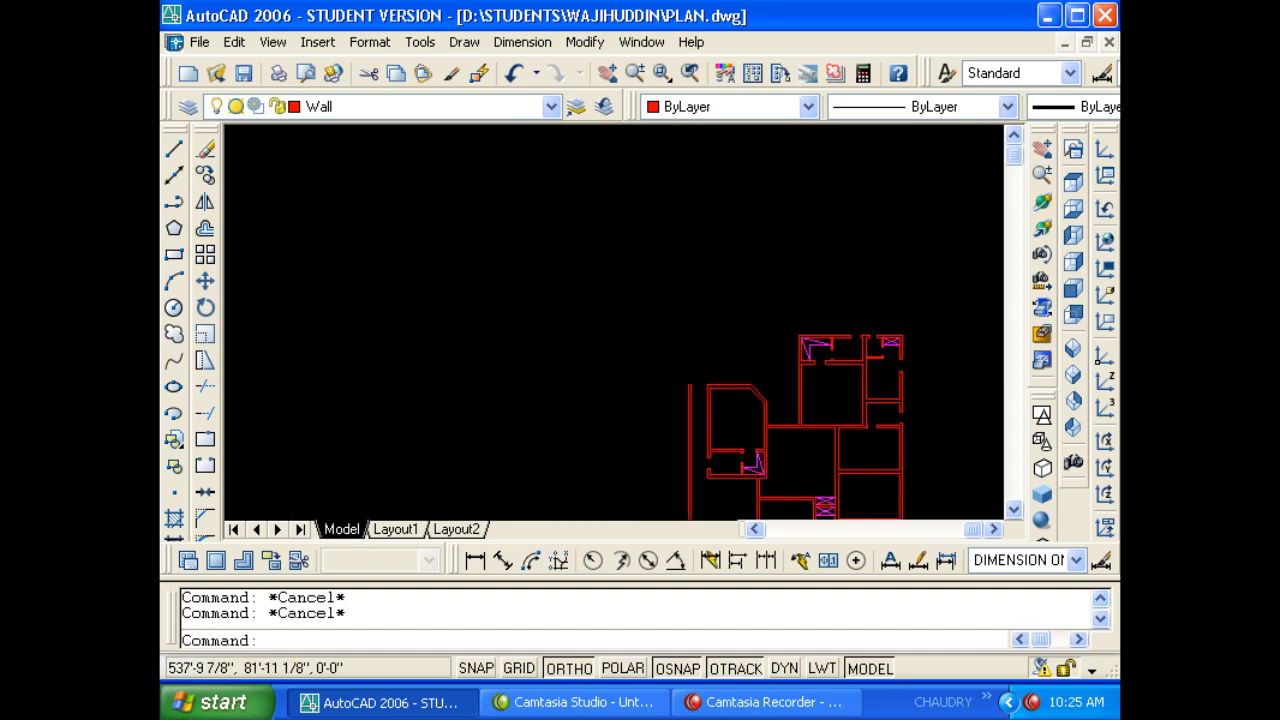
pyautogui.scroll(-10, 777, 366)
pyautogui.scroll(8, 639, 337)
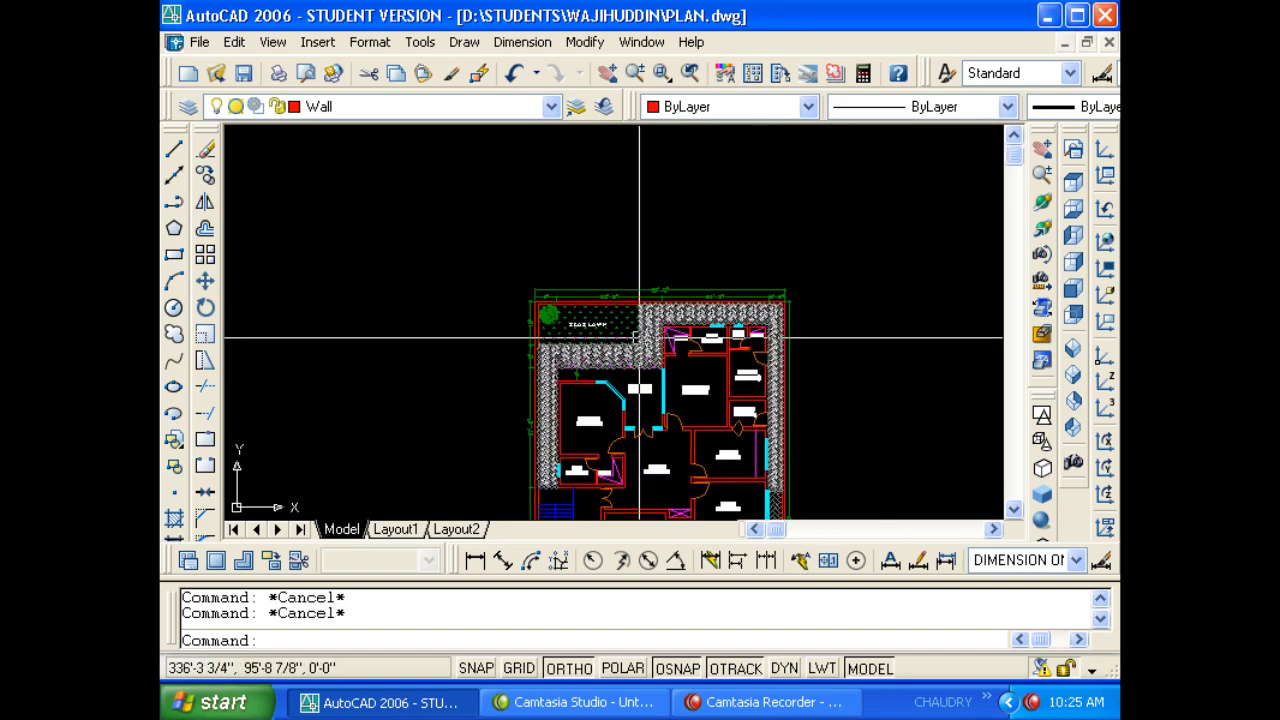
pyautogui.scroll(3, 639, 337)
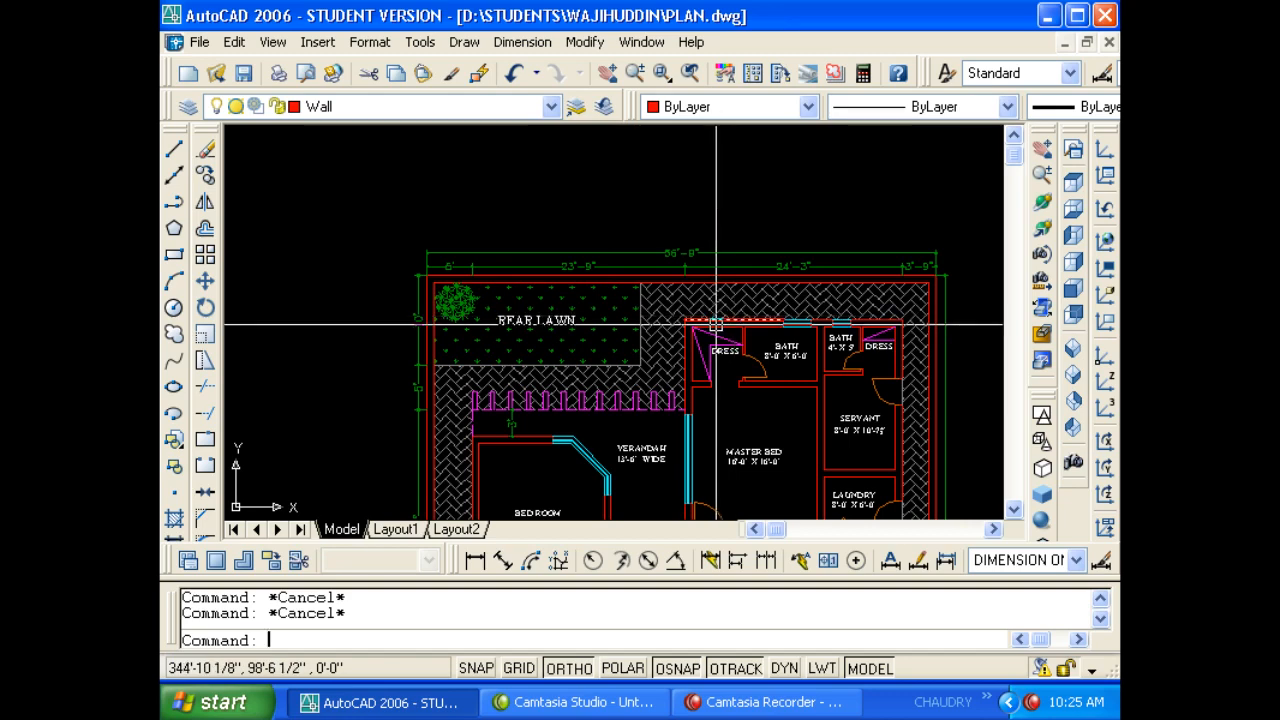
pyautogui.write('DI')
pyautogui.press('Escape')
pyautogui.press('Escape')
pyautogui.write('DLI')
pyautogui.press('Return')
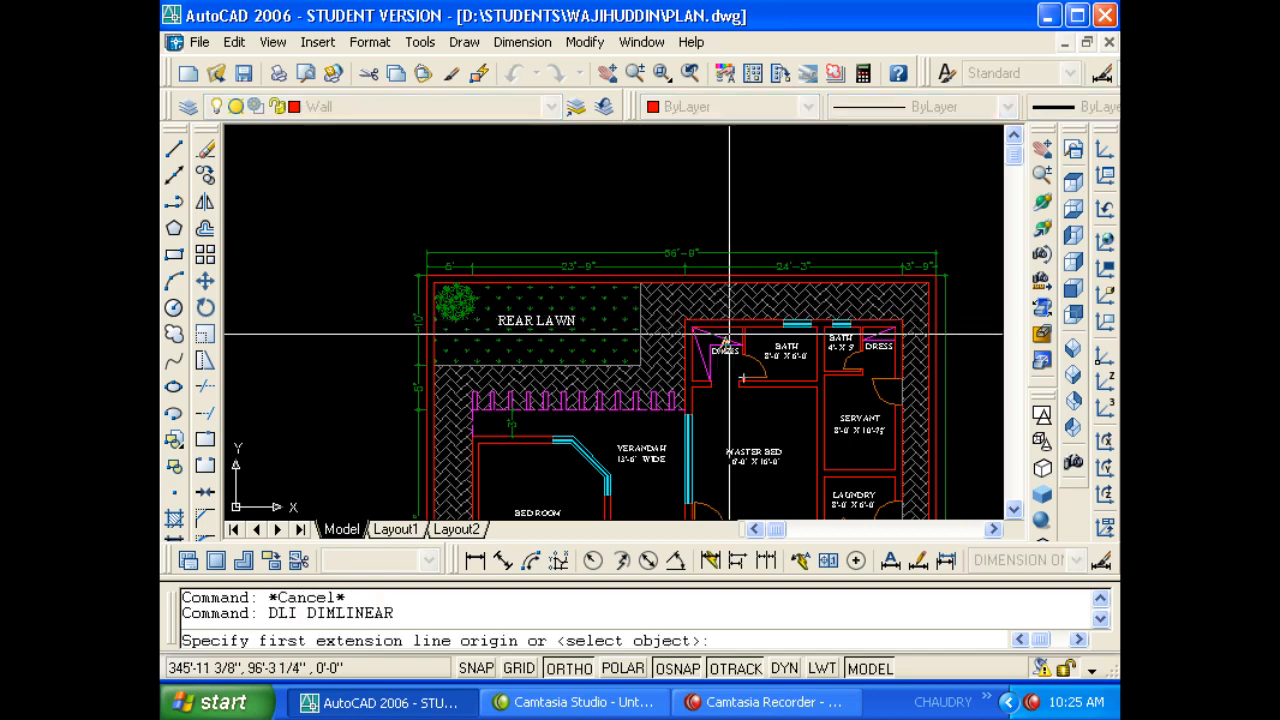
pyautogui.scroll(8, 729, 335)
pyautogui.click(711, 294)
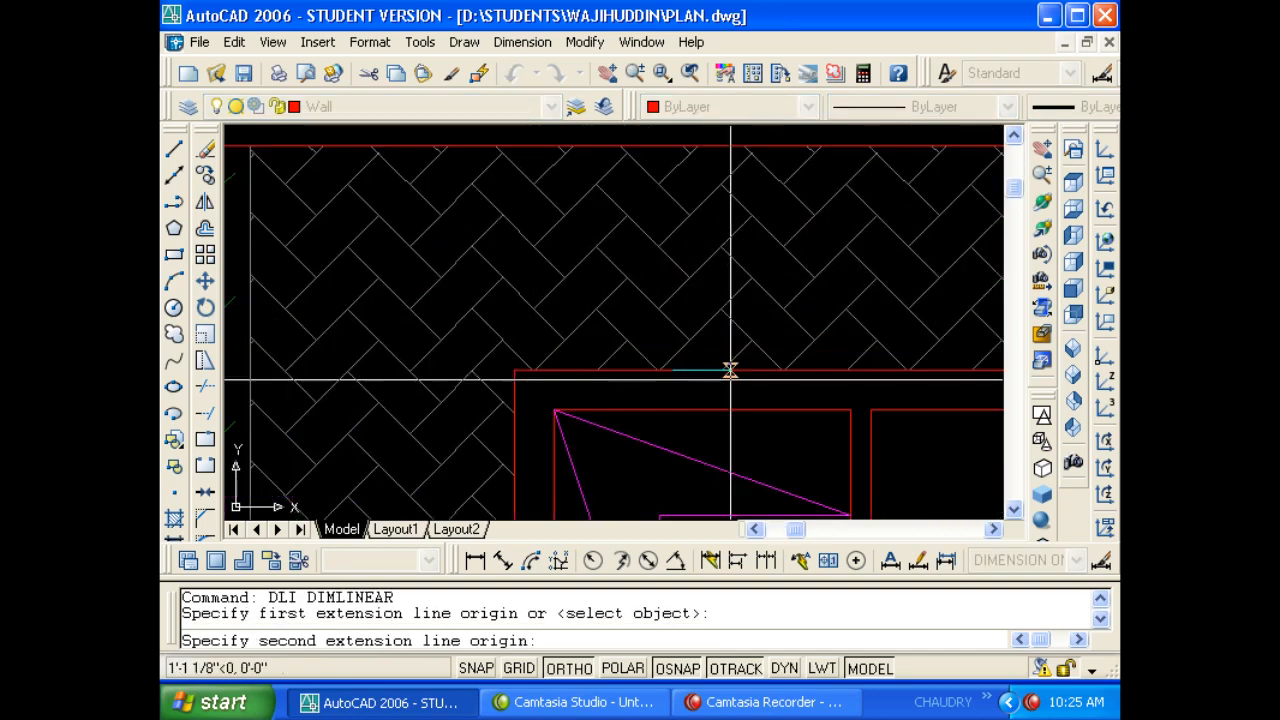
pyautogui.click(666, 147)
pyautogui.click(644, 150)
pyautogui.press('Escape')
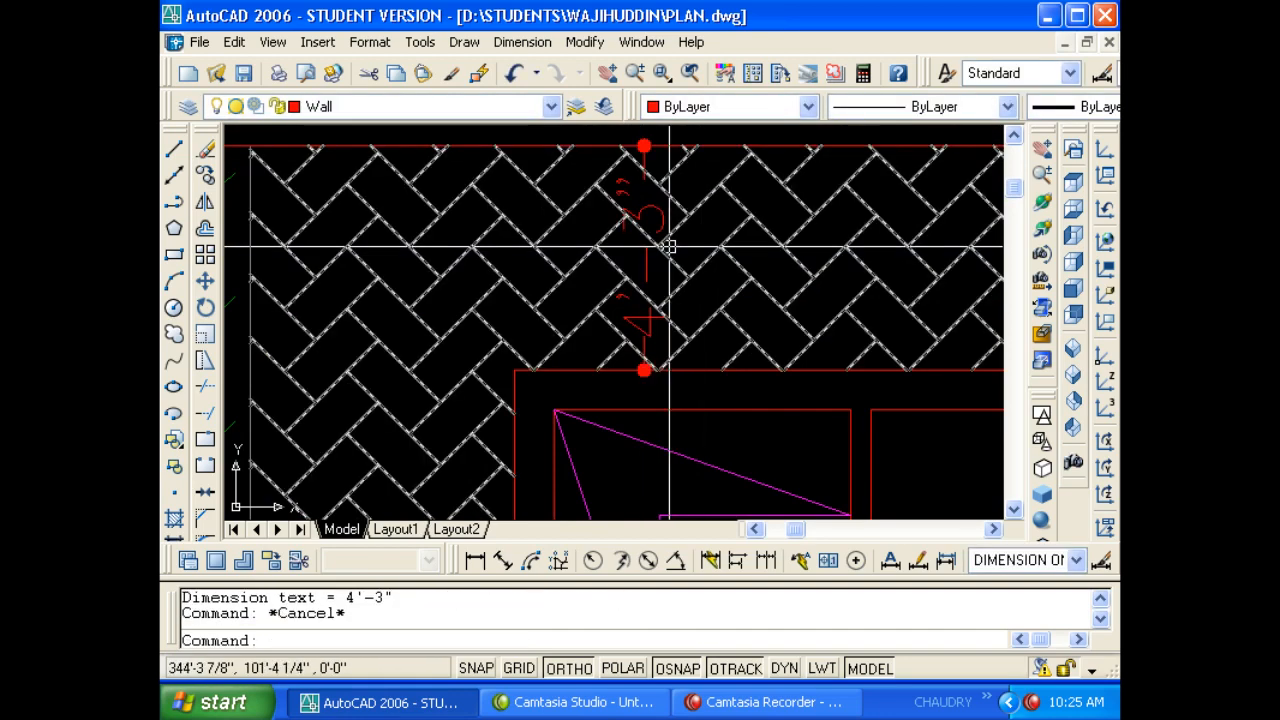
# Erase the temporary linear dimension across the rear passage.
pyautogui.scroll(-5, 669, 246)
pyautogui.scroll(5, 669, 246)
pyautogui.write('e')
pyautogui.press('Return')
pyautogui.press('Escape')
pyautogui.scroll(-5, 459, 316)
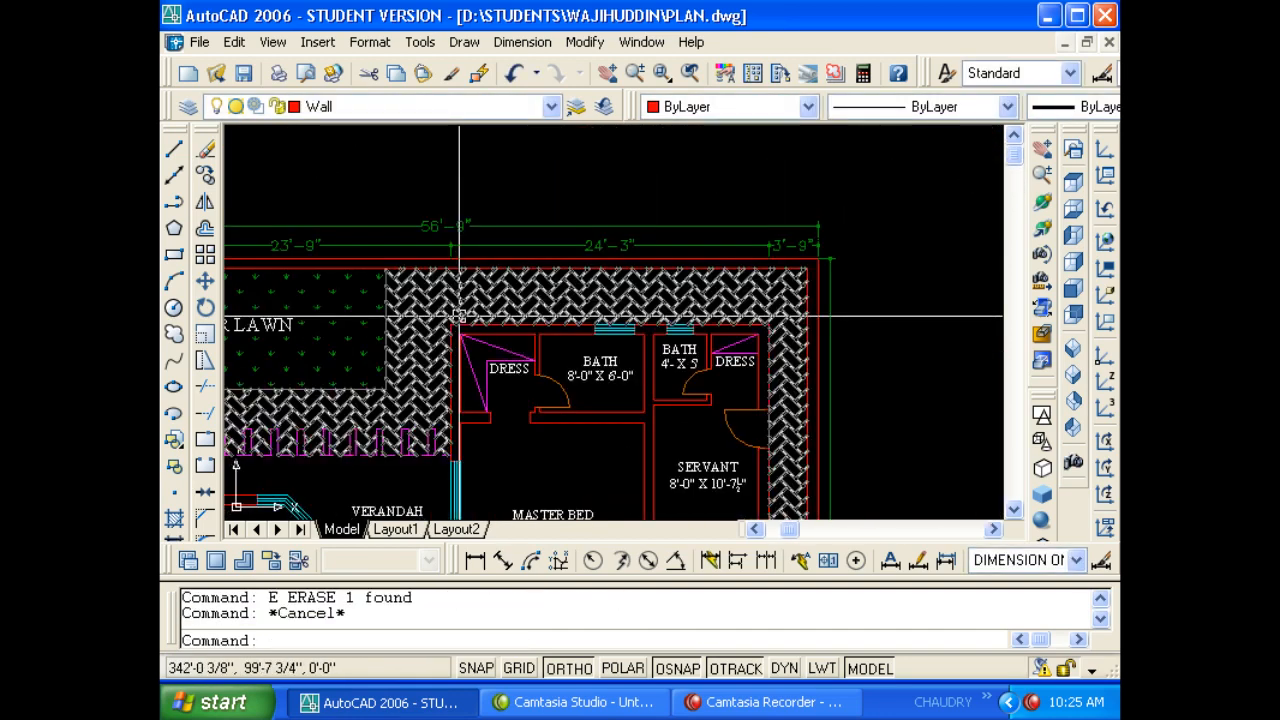
# In the walls-only plan, offset the rear outer wall line of the dress and bath 4'-3" toward the inside.
pyautogui.scroll(-1, 459, 316)
pyautogui.moveTo(822, 430); pyautogui.dragTo(529, 409, button='middle')
pyautogui.scroll(-2, 637, 334)
pyautogui.moveTo(646, 334); pyautogui.dragTo(499, 334, button='middle')
pyautogui.scroll(-1, 500, 334)
pyautogui.scroll(3, 750, 326)
pyautogui.moveTo(853, 300); pyautogui.dragTo(463, 326, button='middle')
pyautogui.press('Escape')
pyautogui.write('o')
pyautogui.press('Return')
pyautogui.write("4'")
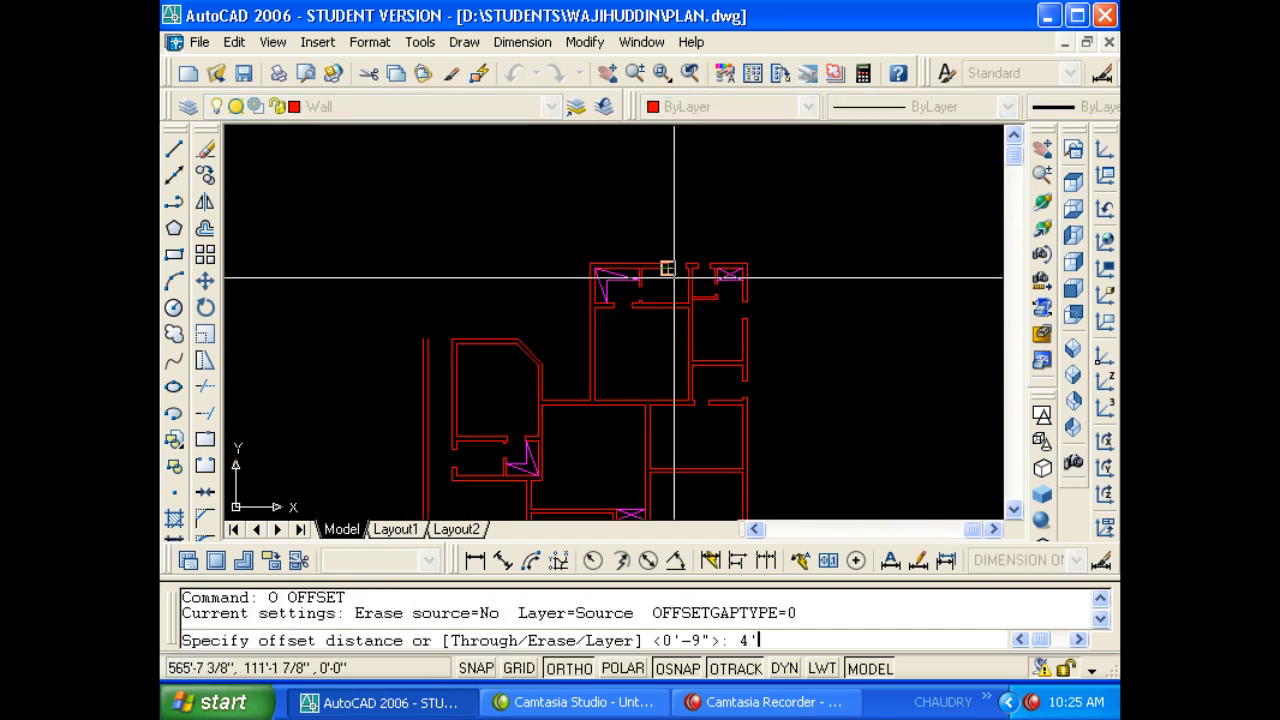
pyautogui.write('3')
pyautogui.press('Return')
pyautogui.scroll(4, 616, 250)
pyautogui.click(637, 272)
pyautogui.click(640, 300)
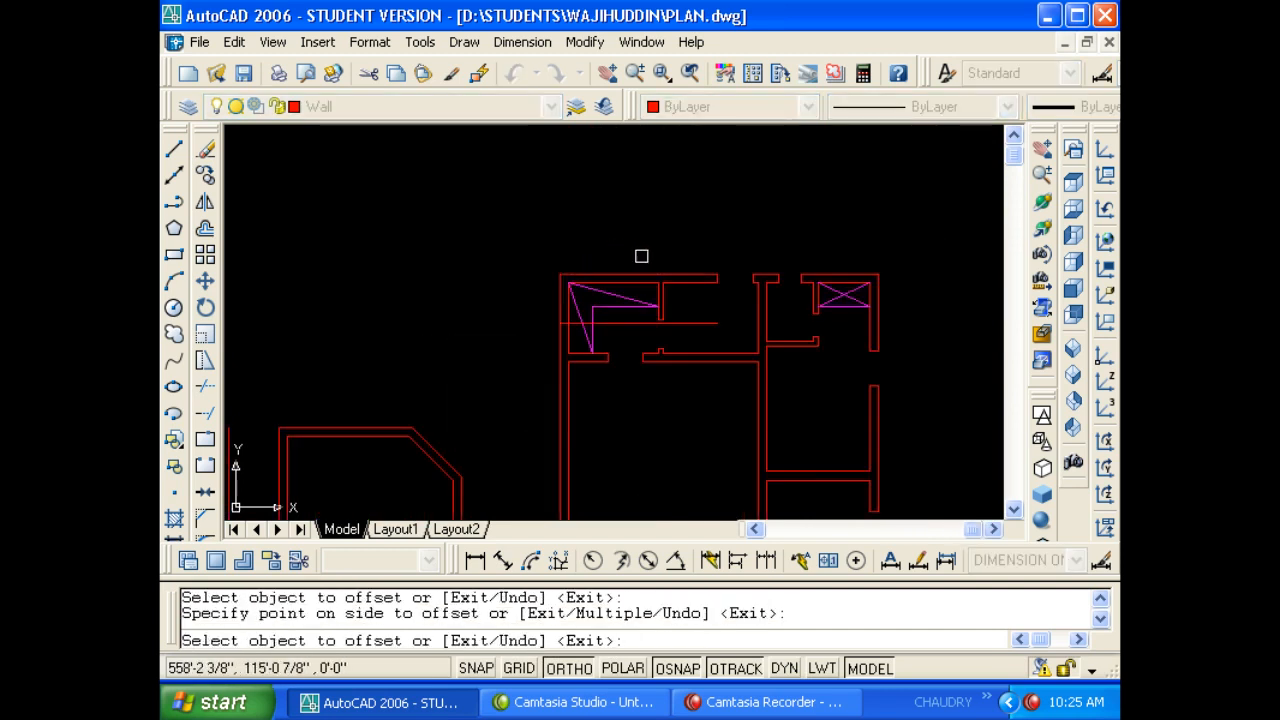
# Offset the rear outer wall line 4'-3" outward and erase the misplaced copy inside the rooms.
pyautogui.press('Return')
pyautogui.press('Return')
pyautogui.press('Return')
pyautogui.click(657, 274)
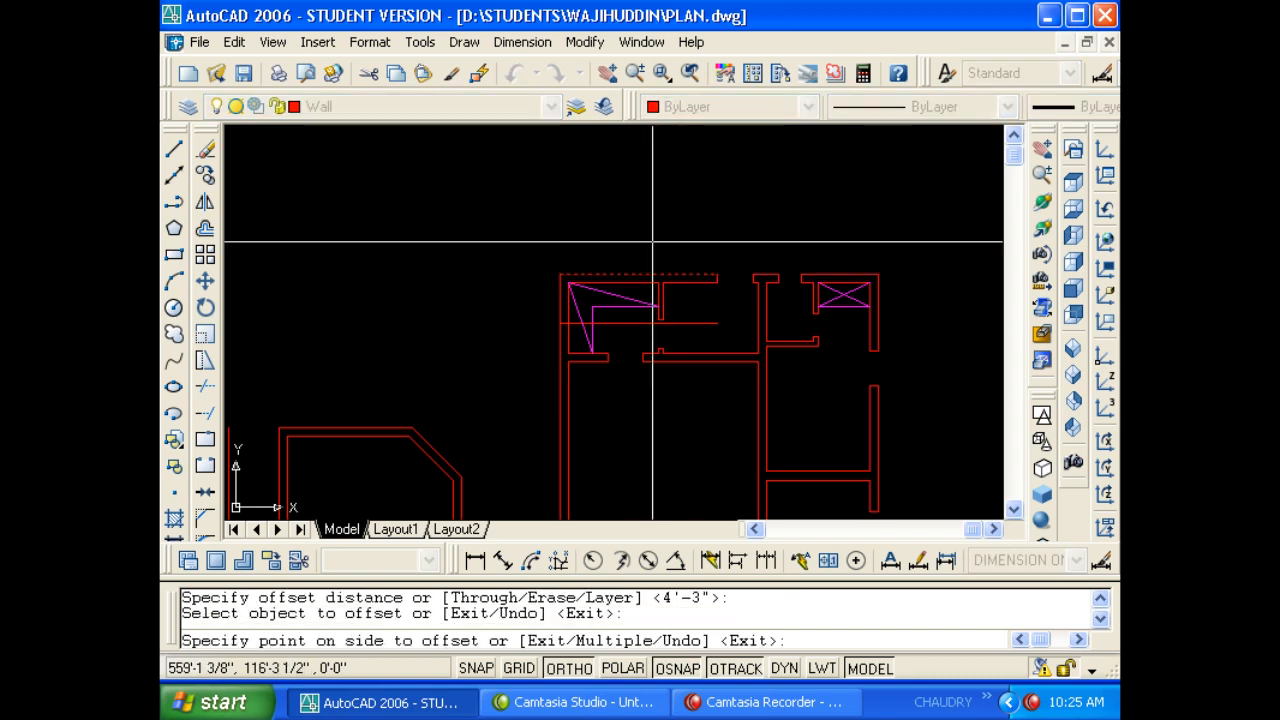
pyautogui.click(652, 241)
pyautogui.press('Escape')
pyautogui.click(687, 321)
# Offset the new rear boundary line 9" outward to give the boundary wall its thickness.
pyautogui.write('O9')
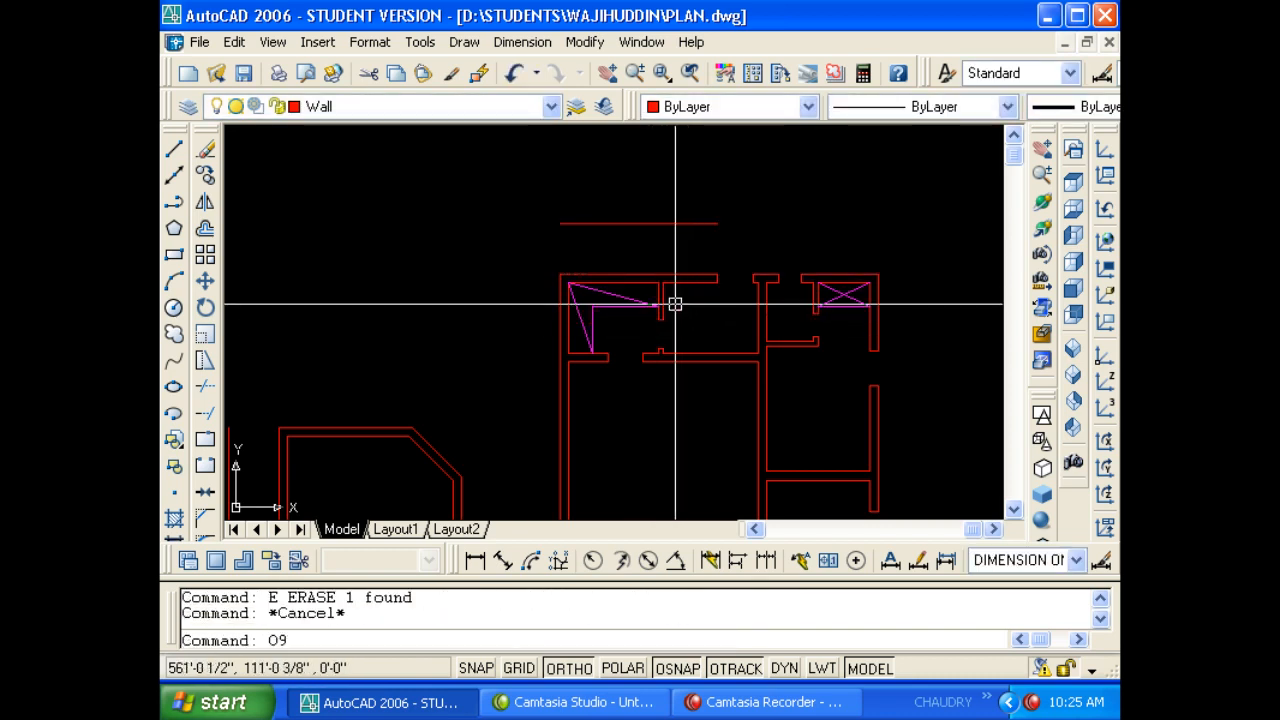
pyautogui.press('Return')
pyautogui.write('O')
pyautogui.press('Return')
pyautogui.write('9')
pyautogui.press('Return')
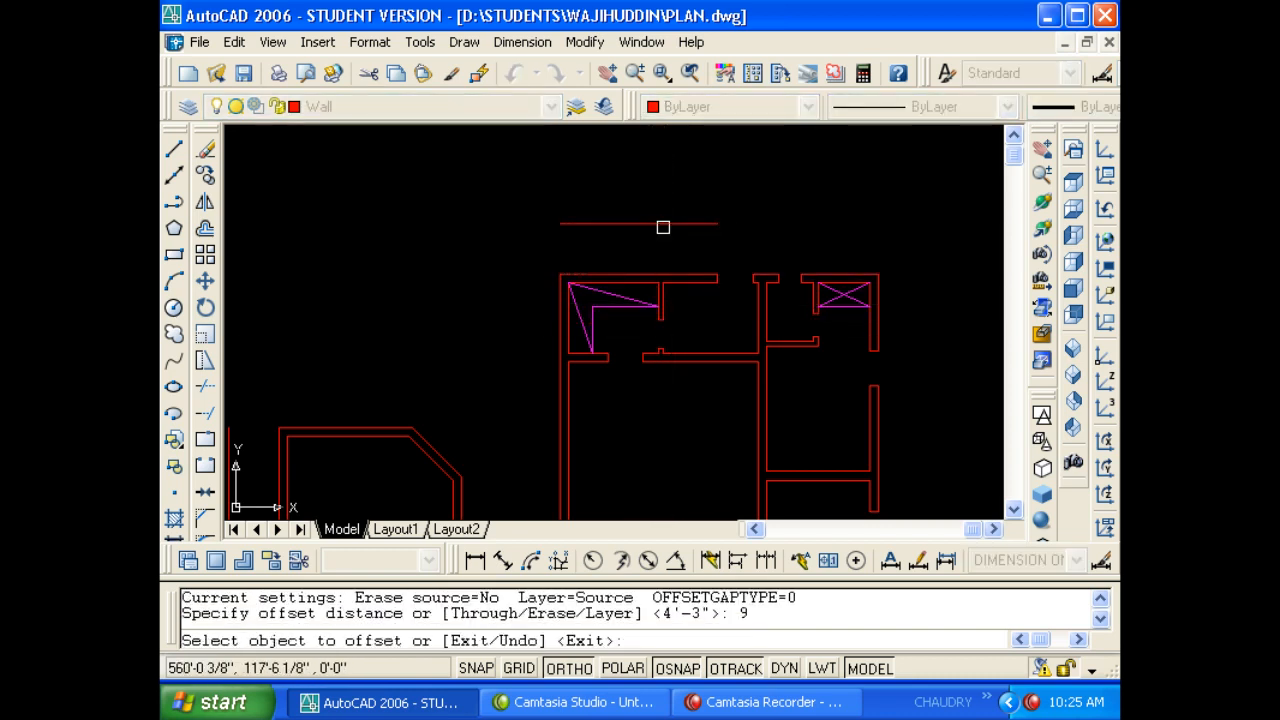
pyautogui.press('Escape')
pyautogui.press('Escape')
# Fillet the inner and outer rear boundary lines with the matching left boundary lines into square corners.
pyautogui.write('F')
pyautogui.press('Return')
pyautogui.click(621, 223)
pyautogui.scroll(-2, 621, 223)
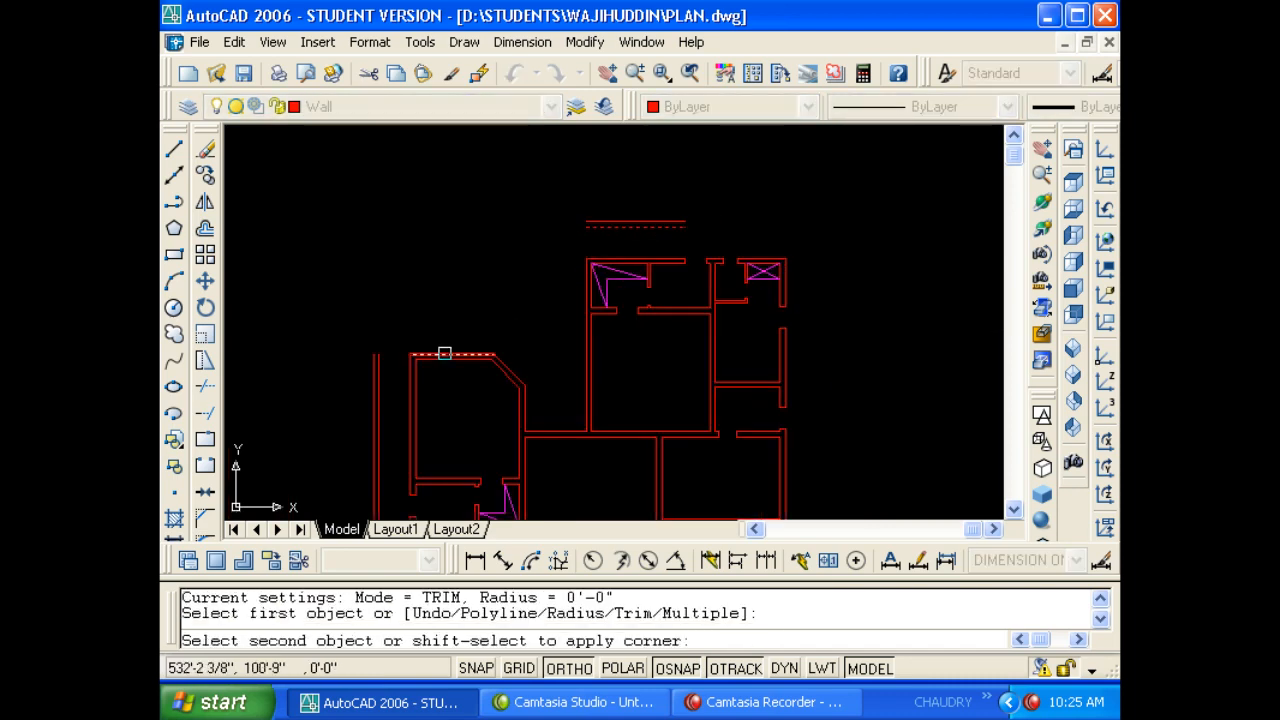
pyautogui.click(371, 384)
pyautogui.press('Return')
pyautogui.click(371, 384)
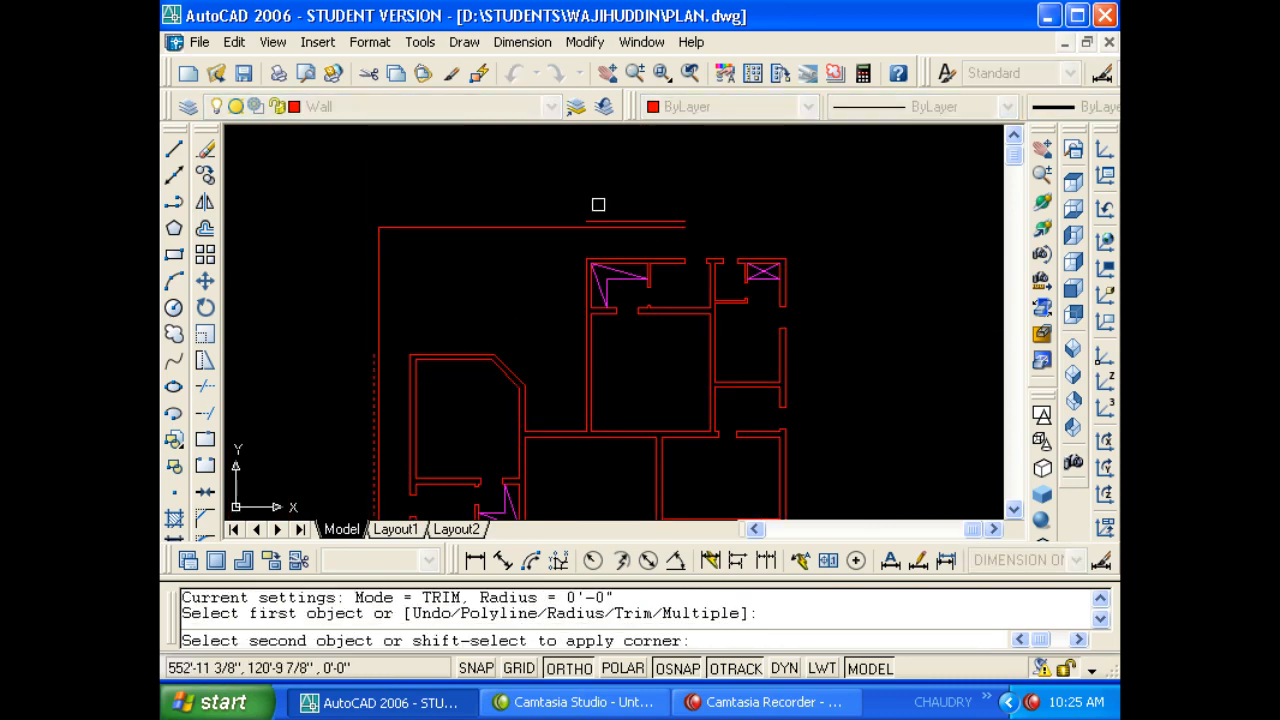
pyautogui.click(602, 222)
pyautogui.press('Escape')
# Check the right side passage in the finished plan, and offset the walls-only plan's right outer wall line 3' outward.
pyautogui.scroll(-4, 679, 231)
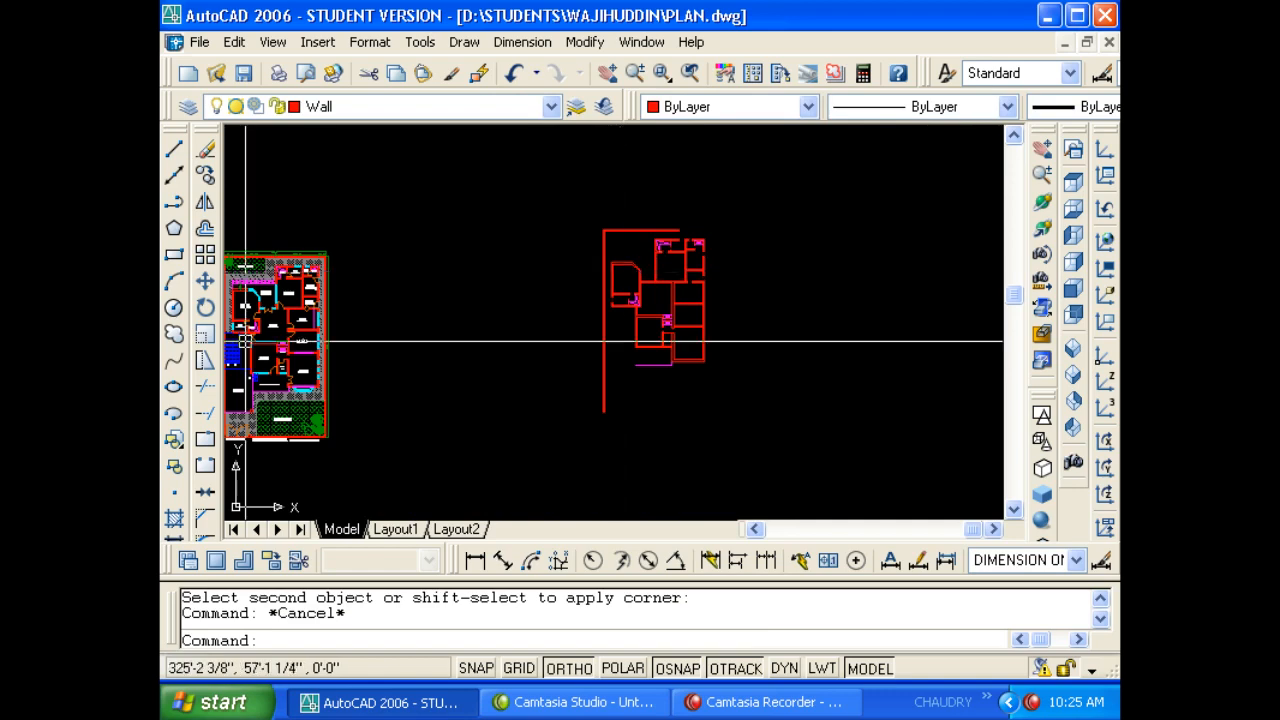
pyautogui.scroll(5, 287, 294)
pyautogui.moveTo(434, 331)
pyautogui.mouseDown(button='middle')
pyautogui.moveTo(522, 355)
pyautogui.moveTo(535, 543)
pyautogui.mouseUp(button='middle')
pyautogui.scroll(1, 532, 314)
pyautogui.scroll(1, 562, 209)
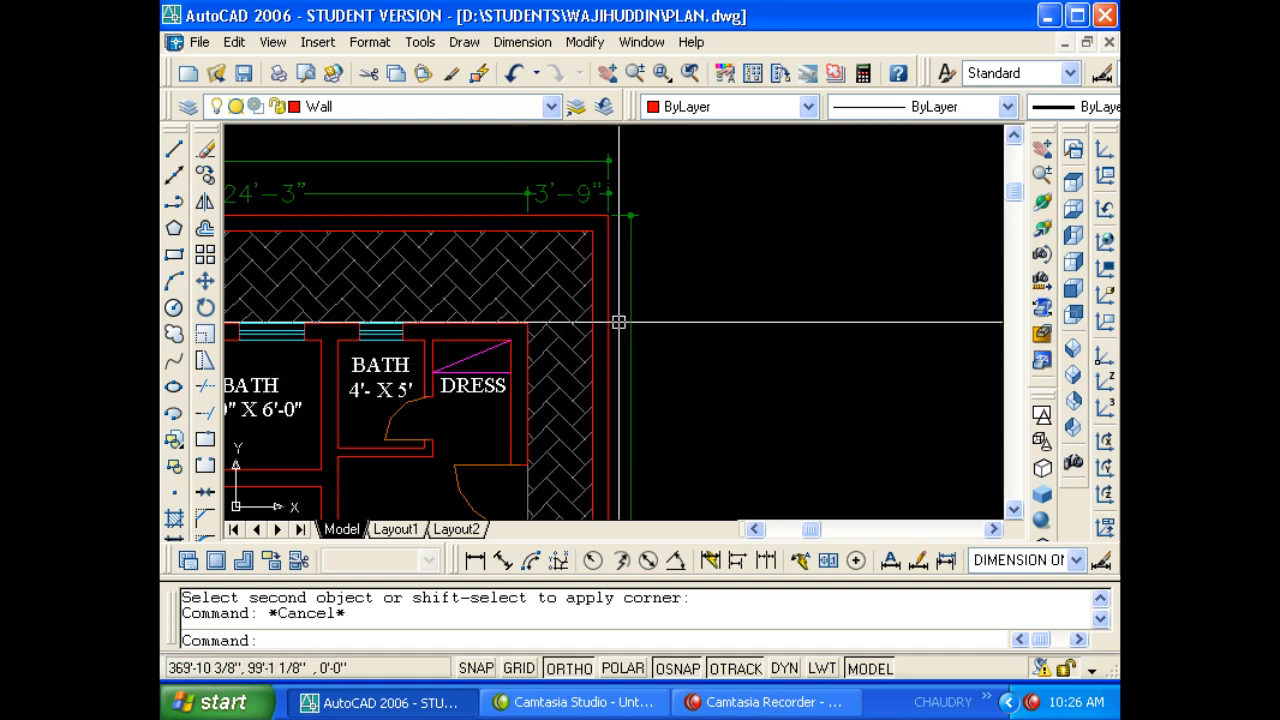
pyautogui.scroll(-4, 508, 309)
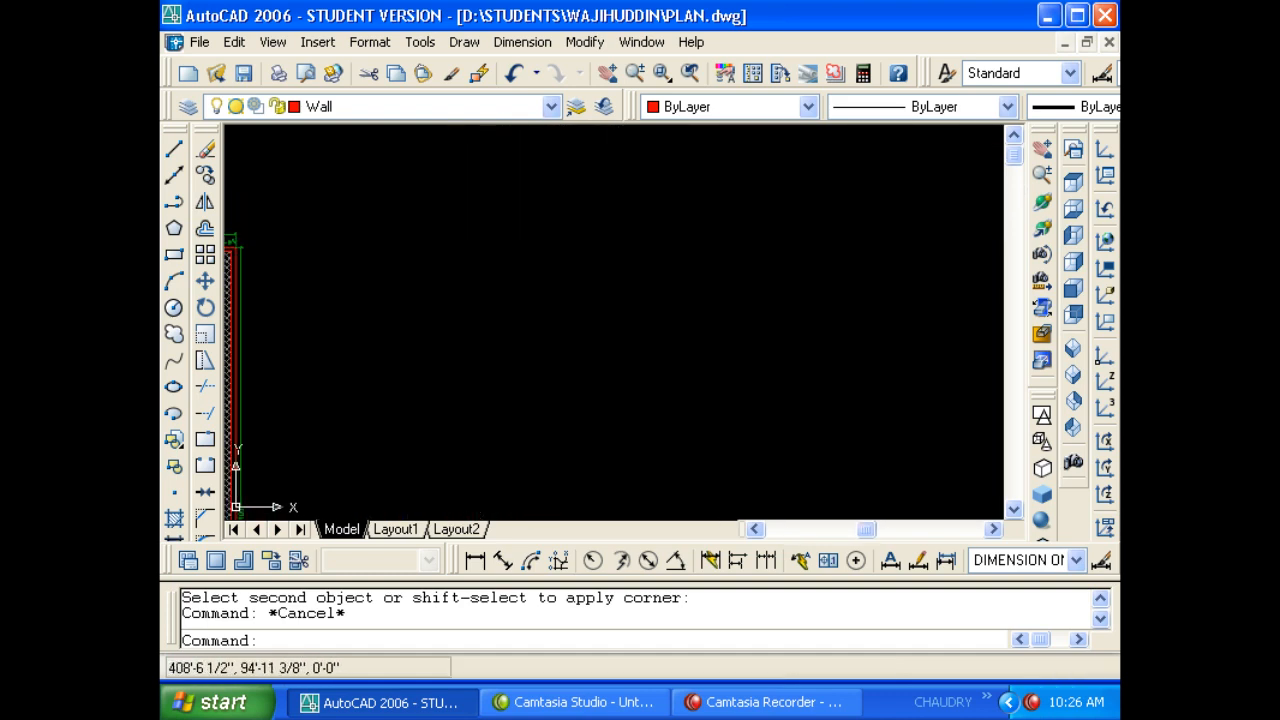
pyautogui.scroll(5, 754, 263)
pyautogui.scroll(2, 606, 286)
pyautogui.press('Escape')
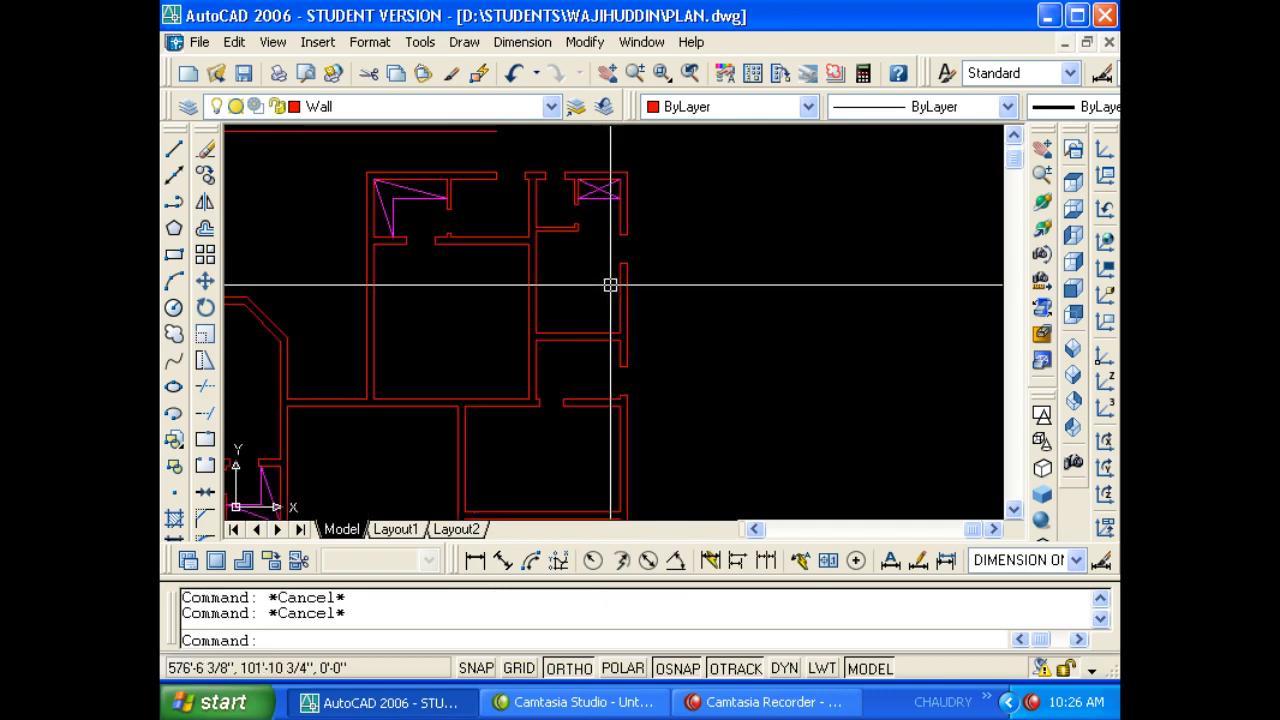
pyautogui.write('o')
pyautogui.press('Return')
pyautogui.write("3'")
pyautogui.press('Return')
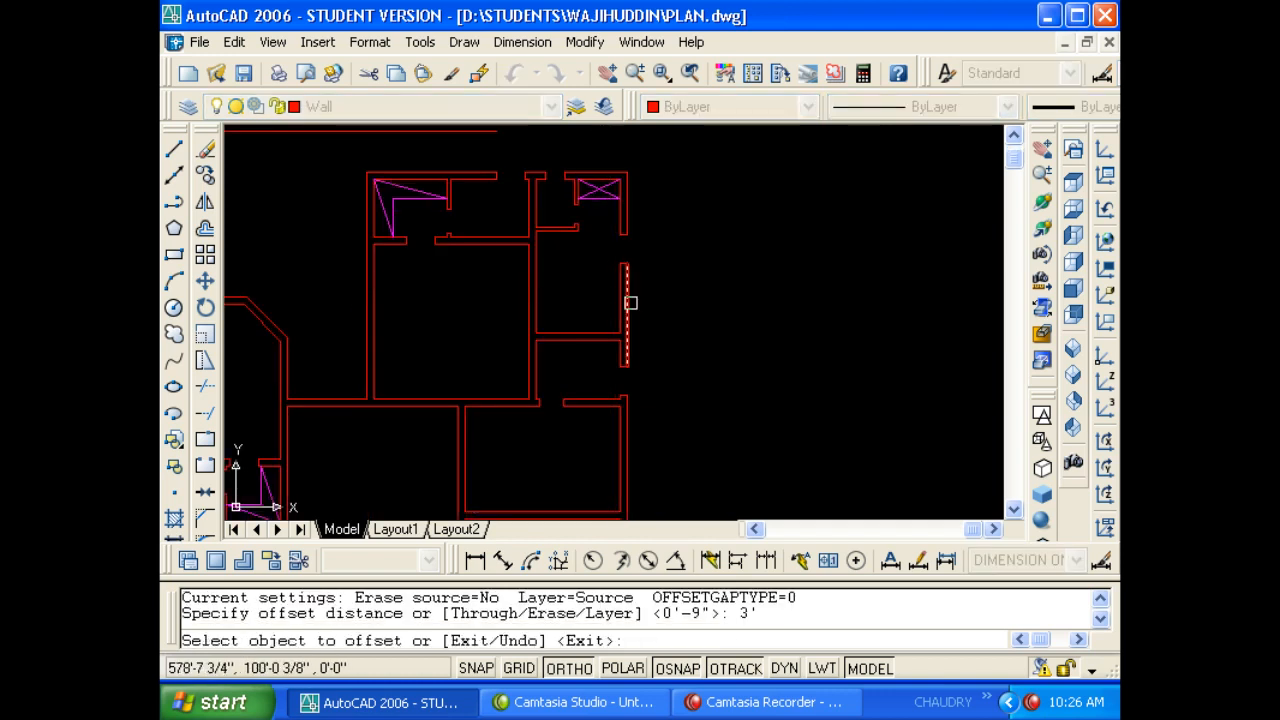
pyautogui.click(630, 302)
pyautogui.click(691, 311)
pyautogui.press('Escape')
pyautogui.press('Escape')
# Offset the new right boundary line 9" outward to form the wall's outer face.
pyautogui.write('o')
pyautogui.press('Return')
pyautogui.write('9')
pyautogui.press('Return')
pyautogui.click(656, 315)
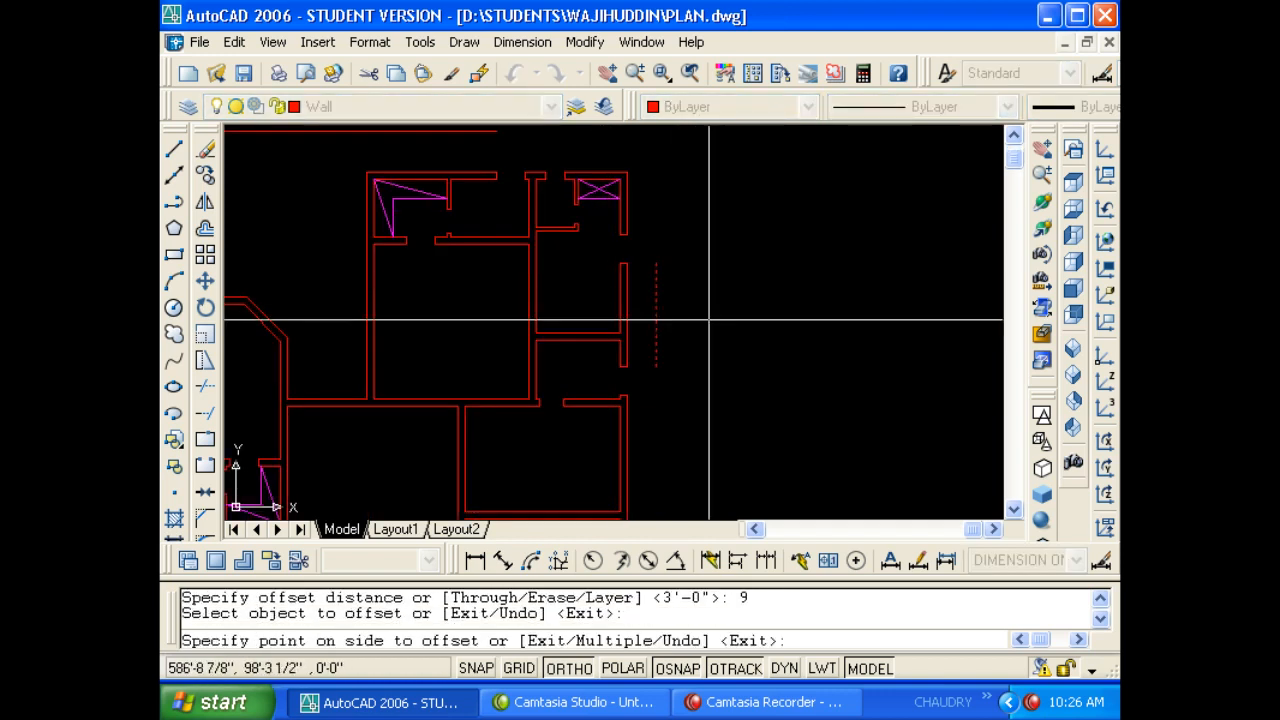
pyautogui.scroll(-2, 660, 310)
pyautogui.press('Escape')
# Fillet the inner and outer right boundary lines with the matching rear boundary lines into square corners.
pyautogui.write('f')
pyautogui.press('Return')
pyautogui.click(590, 261)
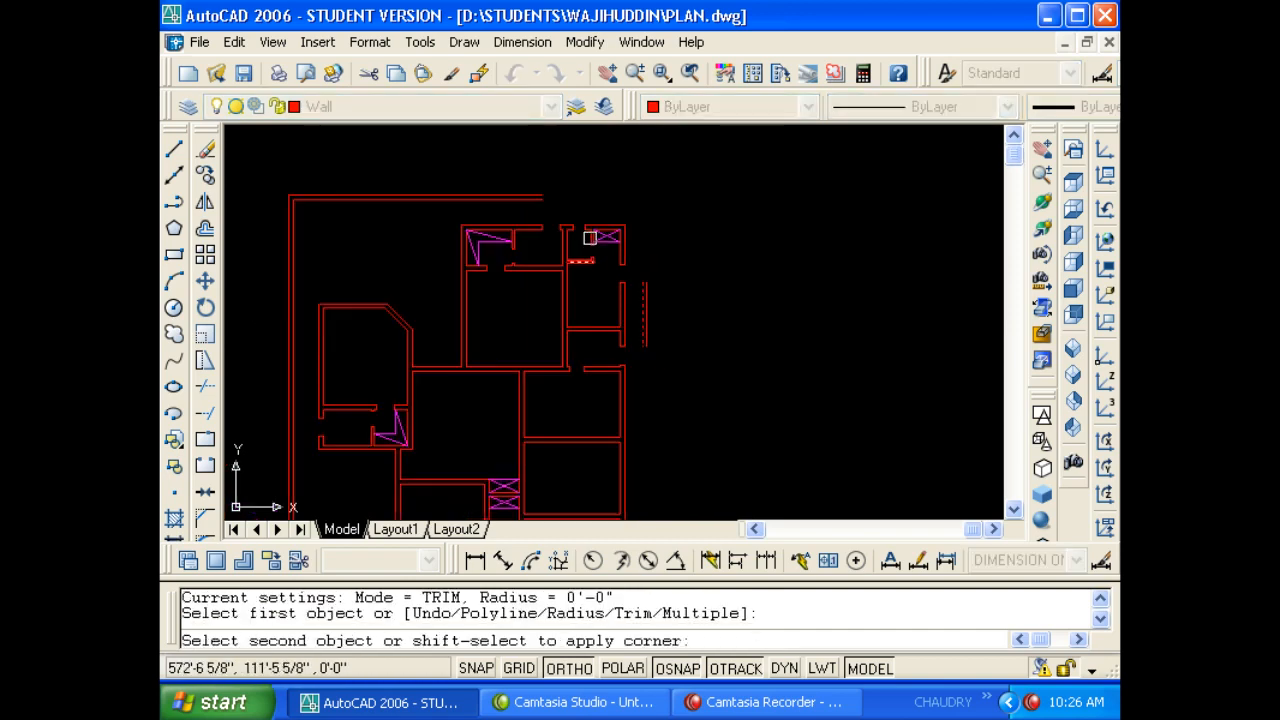
pyautogui.click(527, 209)
pyautogui.click(525, 208)
pyautogui.click(524, 201)
pyautogui.press('Return')
pyautogui.scroll(2, 524, 200)
pyautogui.click(526, 190)
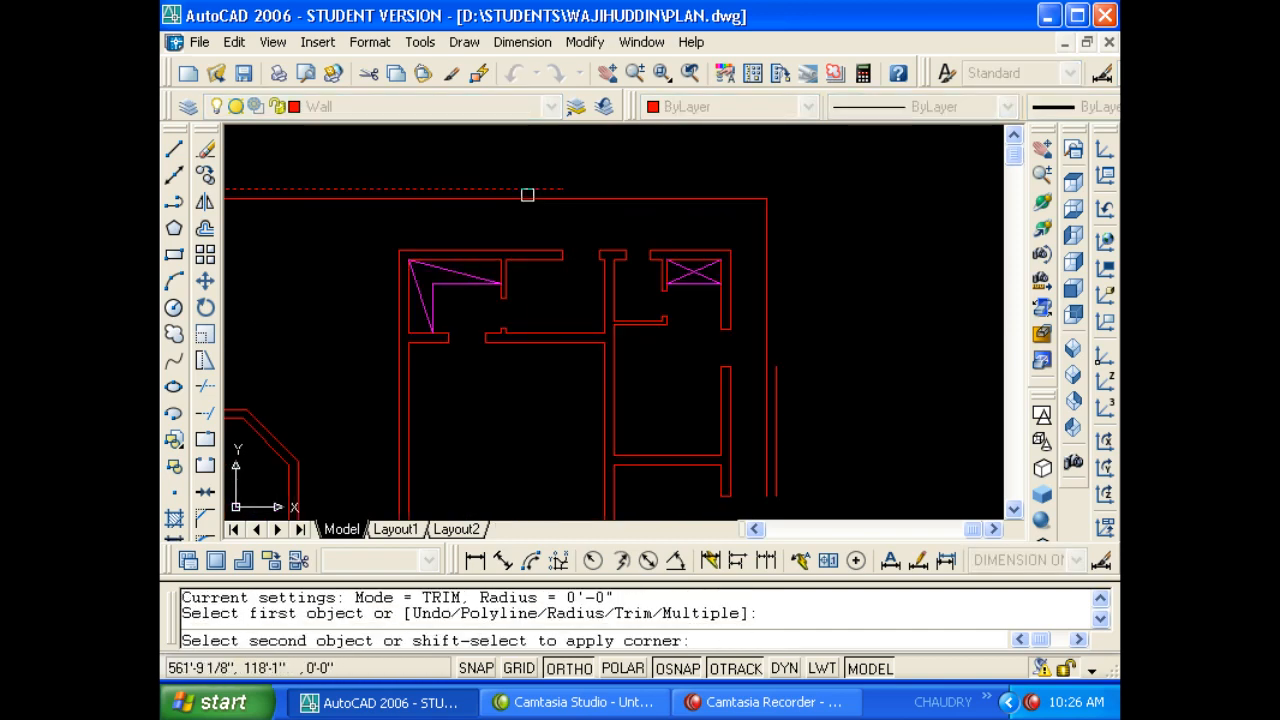
pyautogui.scroll(-2, 527, 200)
pyautogui.press('Escape')
# In the finished plan, measure from the front room's outer wall corner to the front boundary wall's inner face with a linear dimension.
pyautogui.scroll(-4, 446, 350)
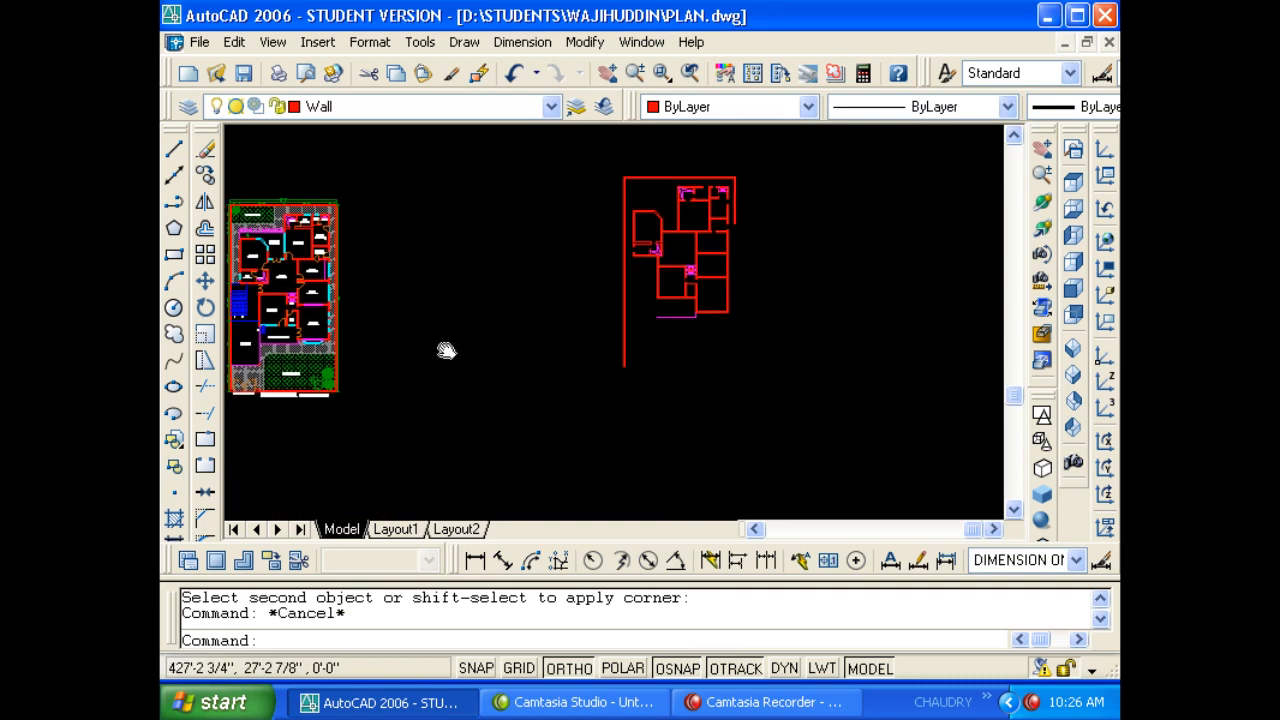
pyautogui.moveTo(446, 350); pyautogui.dragTo(606, 345, button='middle')
pyautogui.scroll(6, 420, 364)
pyautogui.moveTo(477, 371); pyautogui.dragTo(517, 389, button='middle')
pyautogui.moveTo(640, 346); pyautogui.dragTo(598, 372, button='middle')
pyautogui.scroll(3, 766, 283)
pyautogui.press('Escape')
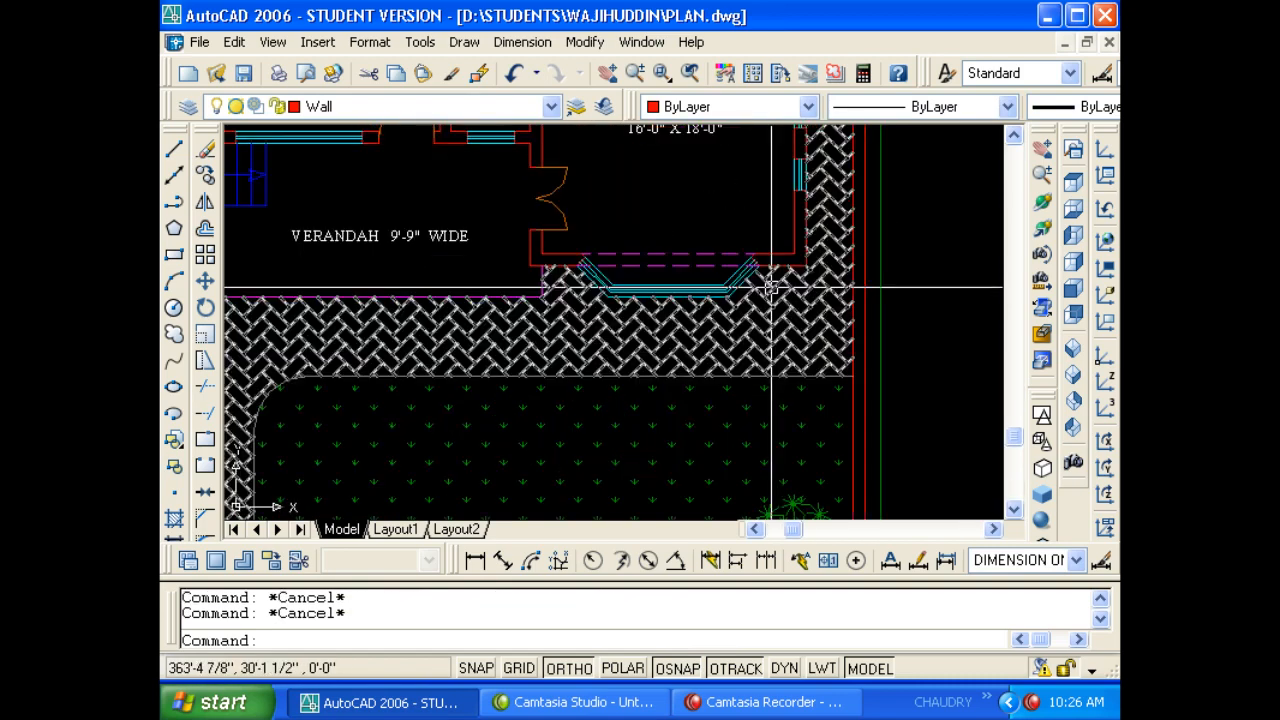
pyautogui.write('DLI')
pyautogui.press('Return')
pyautogui.scroll(3, 766, 283)
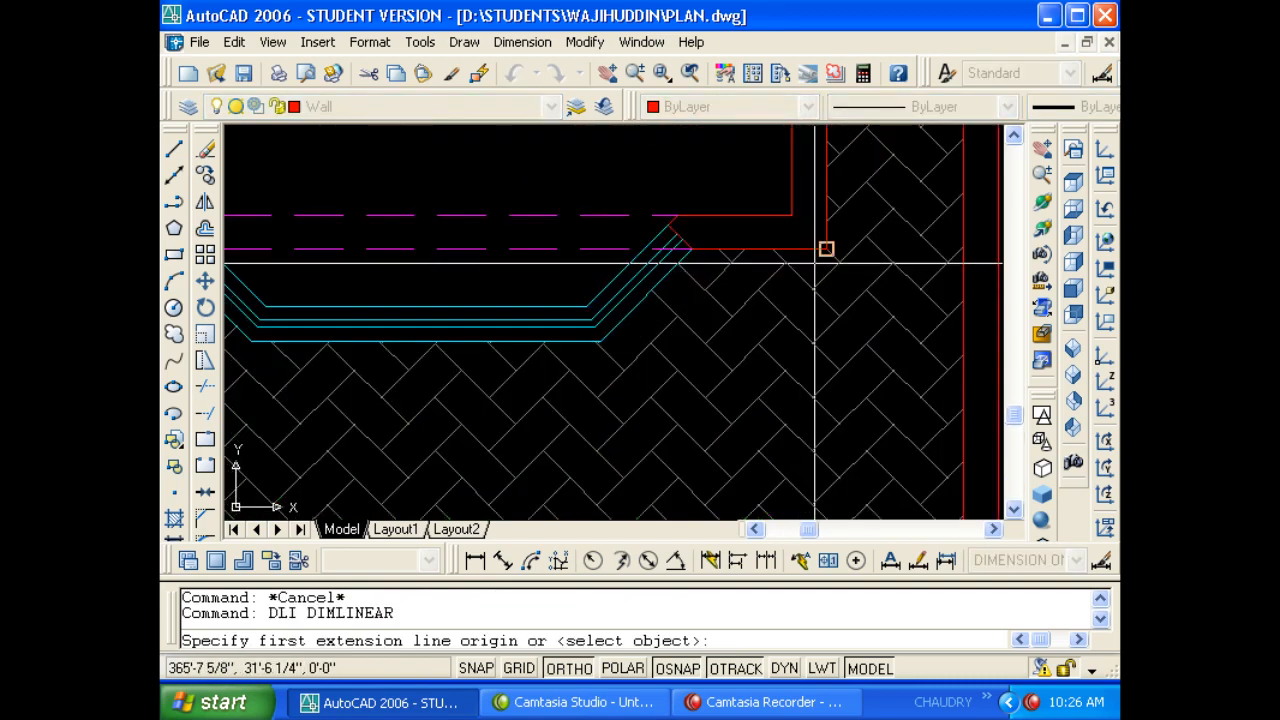
pyautogui.click(800, 249)
pyautogui.scroll(-5, 801, 249)
pyautogui.scroll(5, 817, 351)
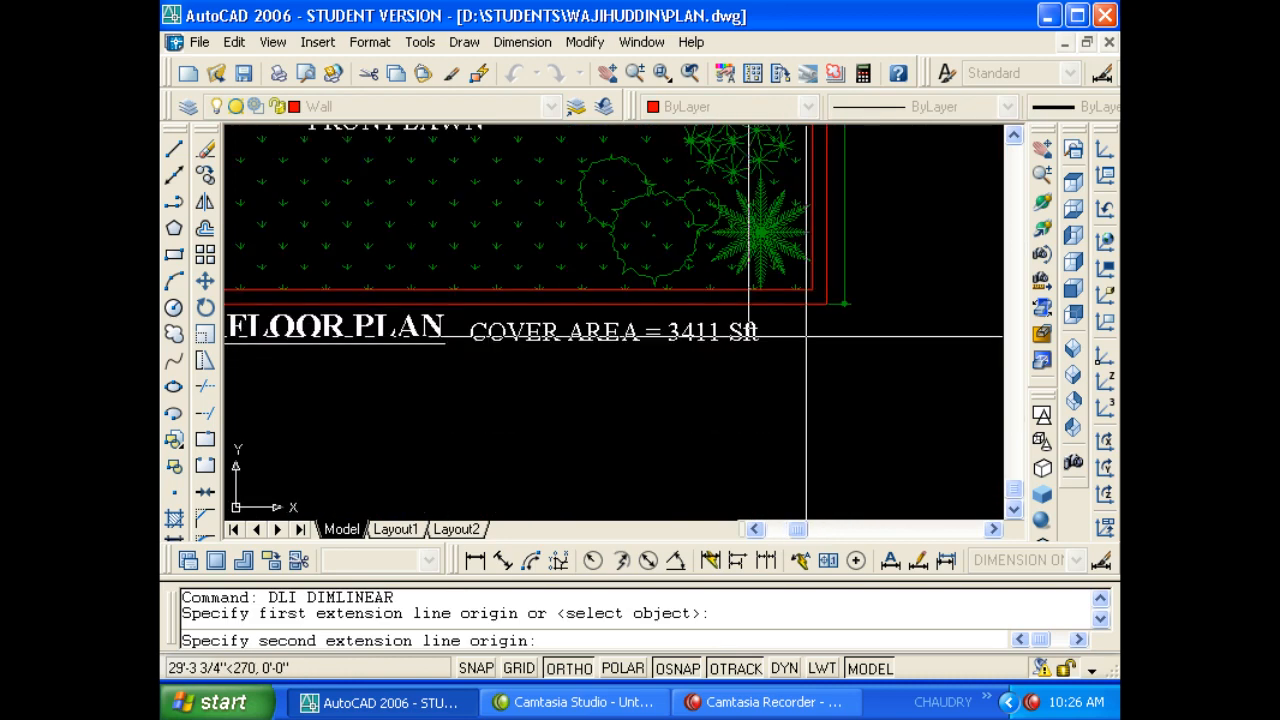
pyautogui.click(722, 268)
pyautogui.scroll(-3, 610, 325)
pyautogui.click(803, 329)
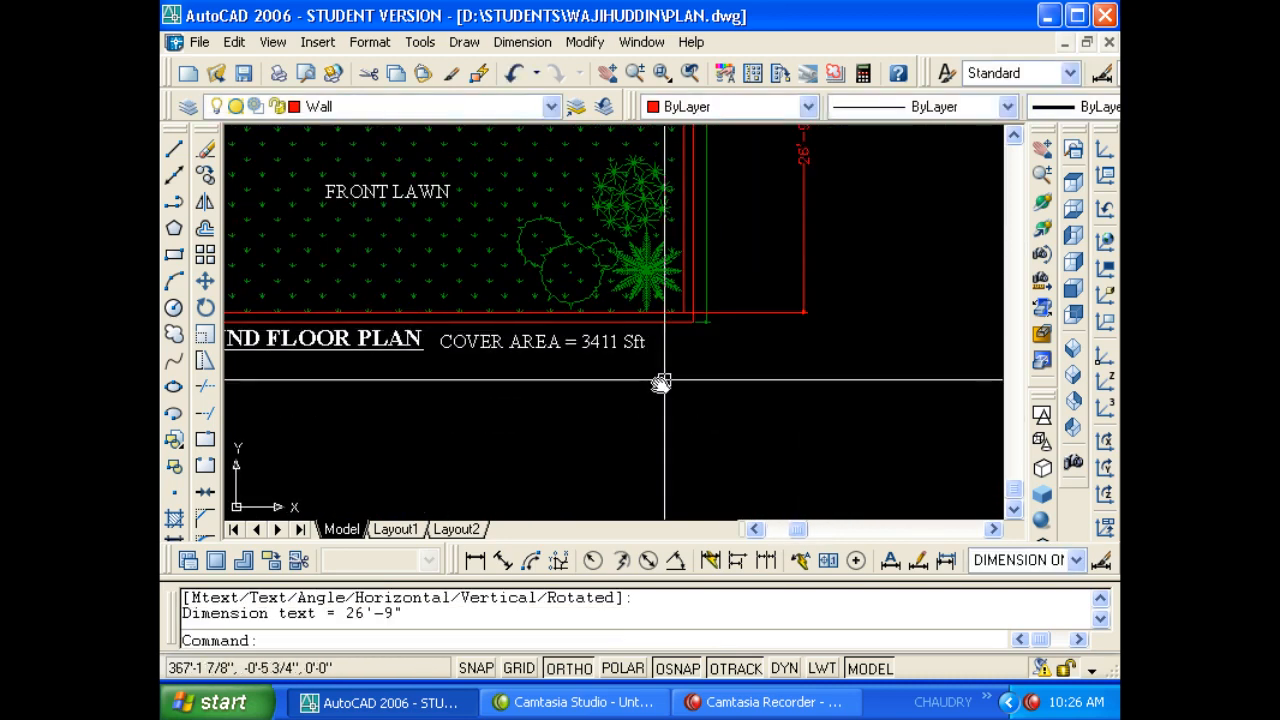
# Erase the temporary linear dimension beside the front lawn.
pyautogui.moveTo(663, 380); pyautogui.dragTo(629, 426, button='middle')
pyautogui.moveTo(700, 334); pyautogui.dragTo(642, 452, button='middle')
pyautogui.press('Escape')
pyautogui.scroll(2, 699, 340)
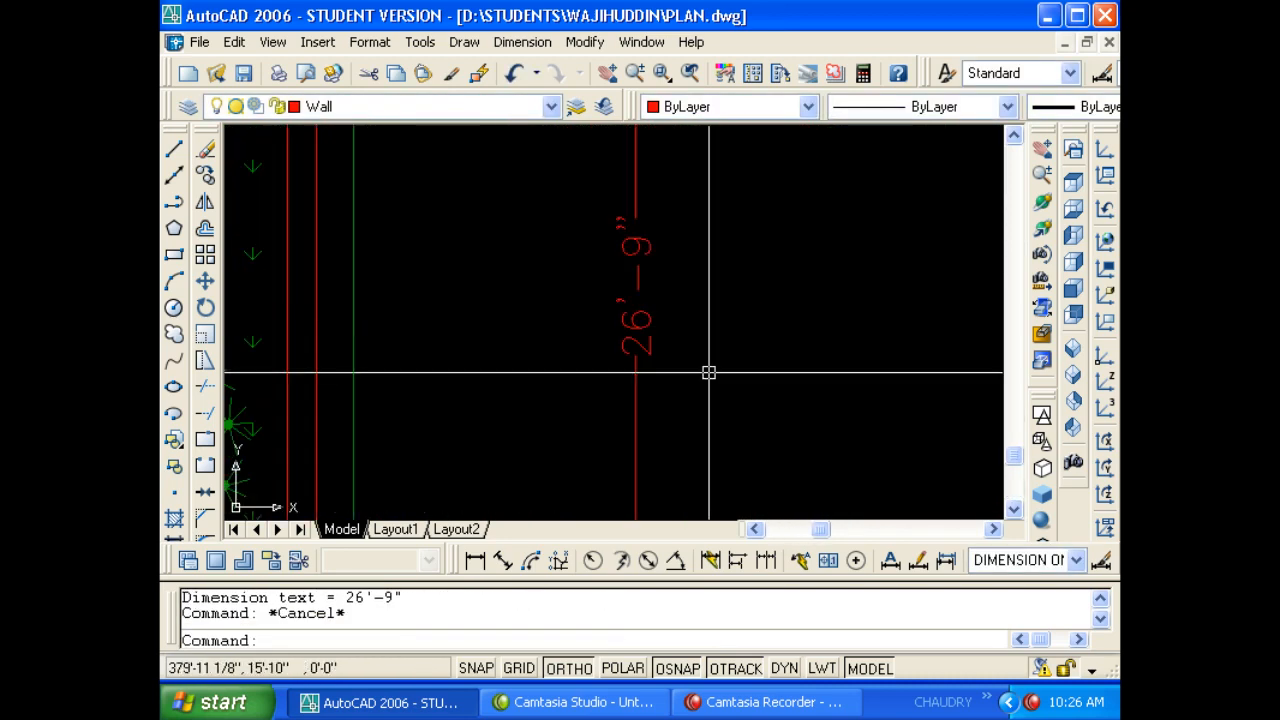
pyautogui.click(709, 371)
pyautogui.click(429, 351)
pyautogui.write('E')
pyautogui.press('Return')
pyautogui.scroll(-6, 429, 351)
pyautogui.press('Escape')
# In the walls-only plan, offset the front room's outer wall line 26'-9" outward toward the front.
pyautogui.scroll(5, 697, 310)
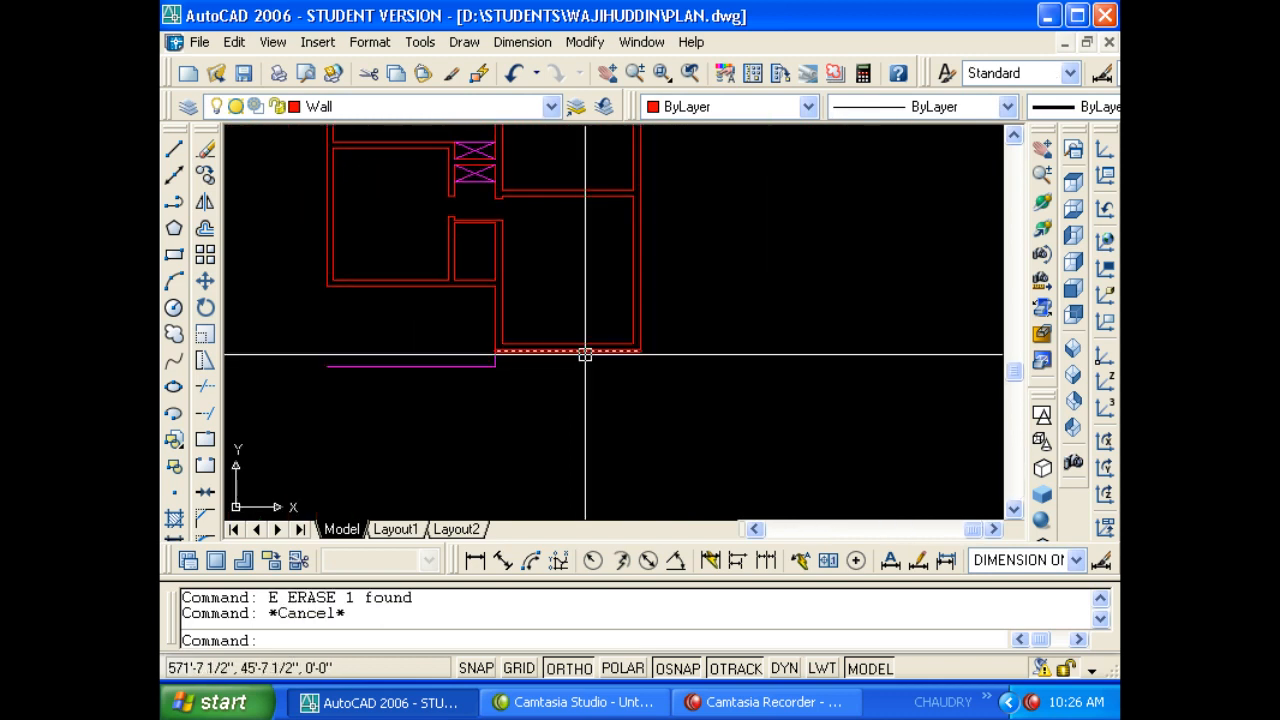
pyautogui.write('O')
pyautogui.press('Return')
pyautogui.write("26'")
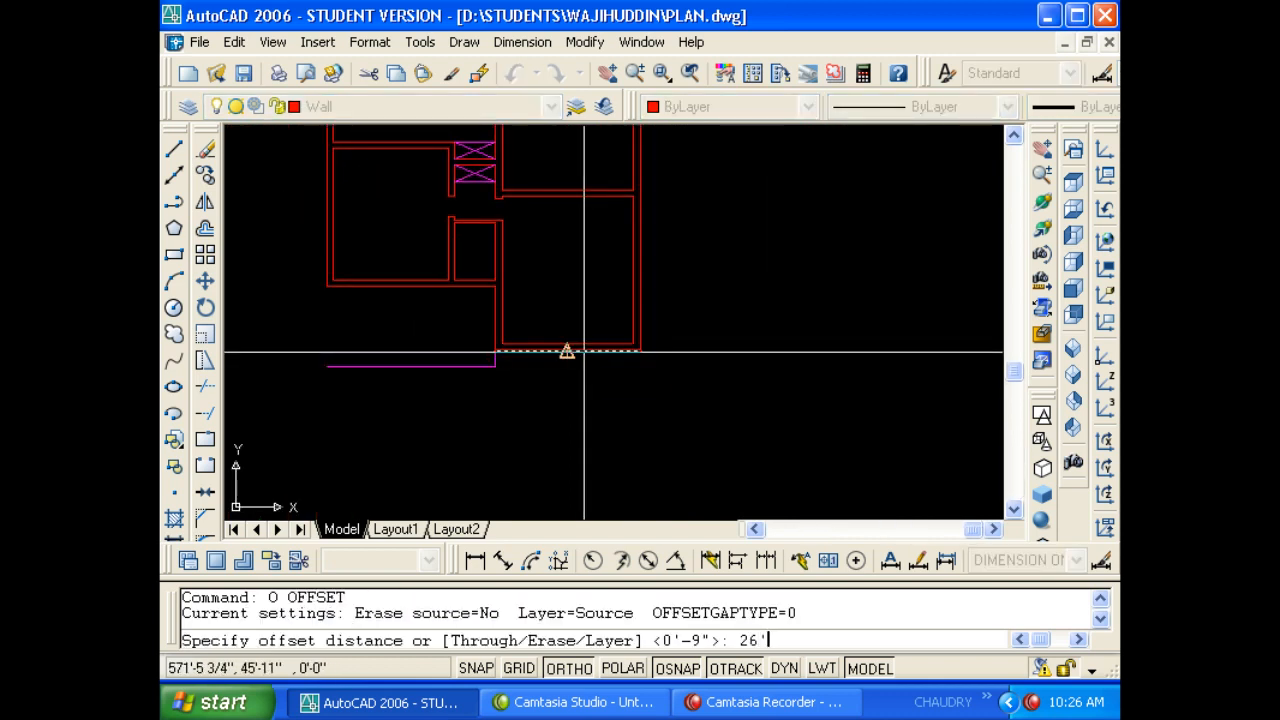
pyautogui.write('9')
pyautogui.press('Return')
pyautogui.click(597, 355)
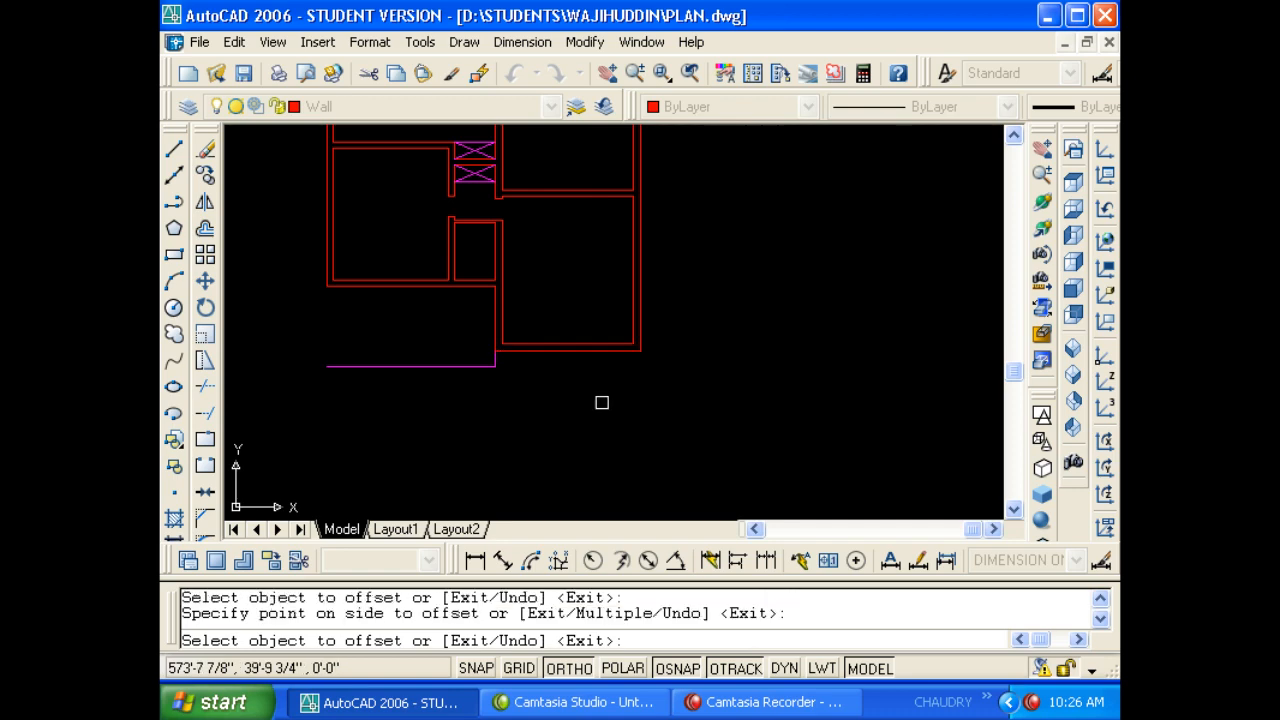
pyautogui.click(600, 400)
pyautogui.press('Escape')
pyautogui.press('Escape')
pyautogui.press('Escape')
# Offset the new front boundary line 9" outward to form the wall's outer face.
pyautogui.scroll(-4, 597, 408)
pyautogui.write('O')
pyautogui.press('Return')
pyautogui.write('9')
pyautogui.press('Return')
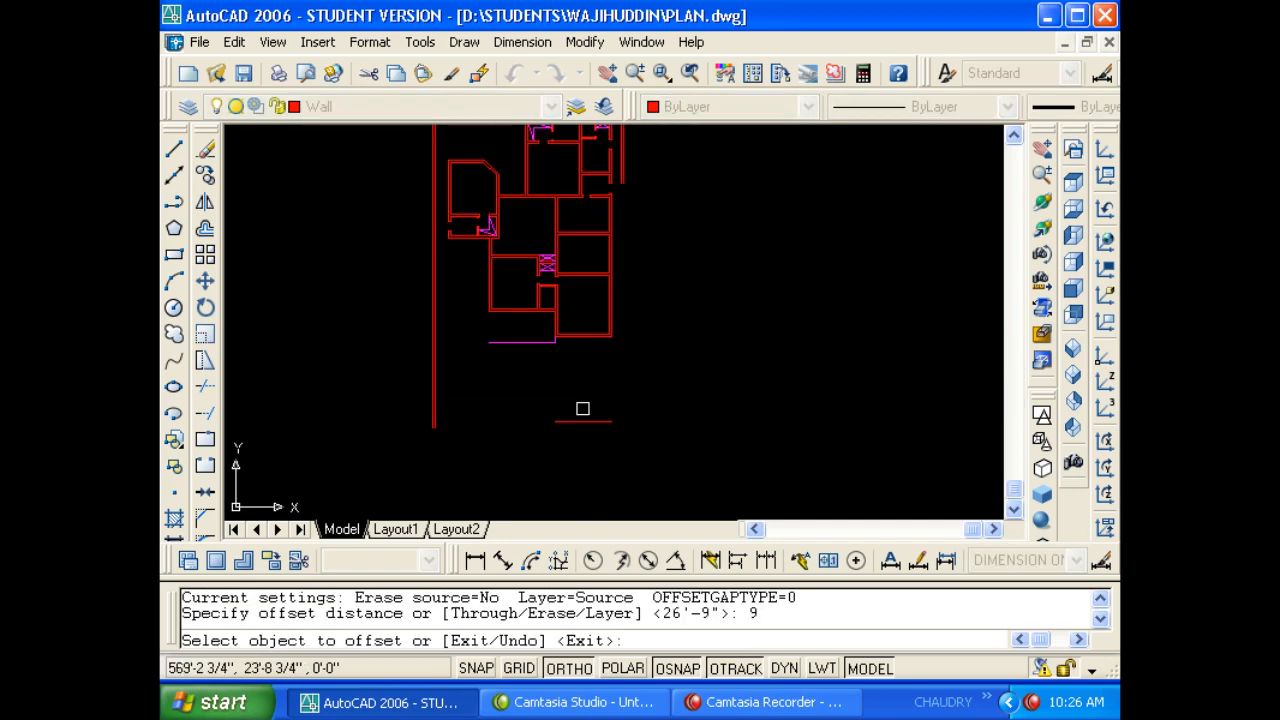
pyautogui.click(583, 420)
pyautogui.click(577, 477)
pyautogui.press('Escape')
# Fillet the inner front boundary line with the left boundary wall's inner line at radius 0 to form the inside corner.
pyautogui.scroll(4, 585, 429)
pyautogui.write('F')
pyautogui.press('Return')
pyautogui.click(610, 422)
pyautogui.scroll(-4, 690, 410)
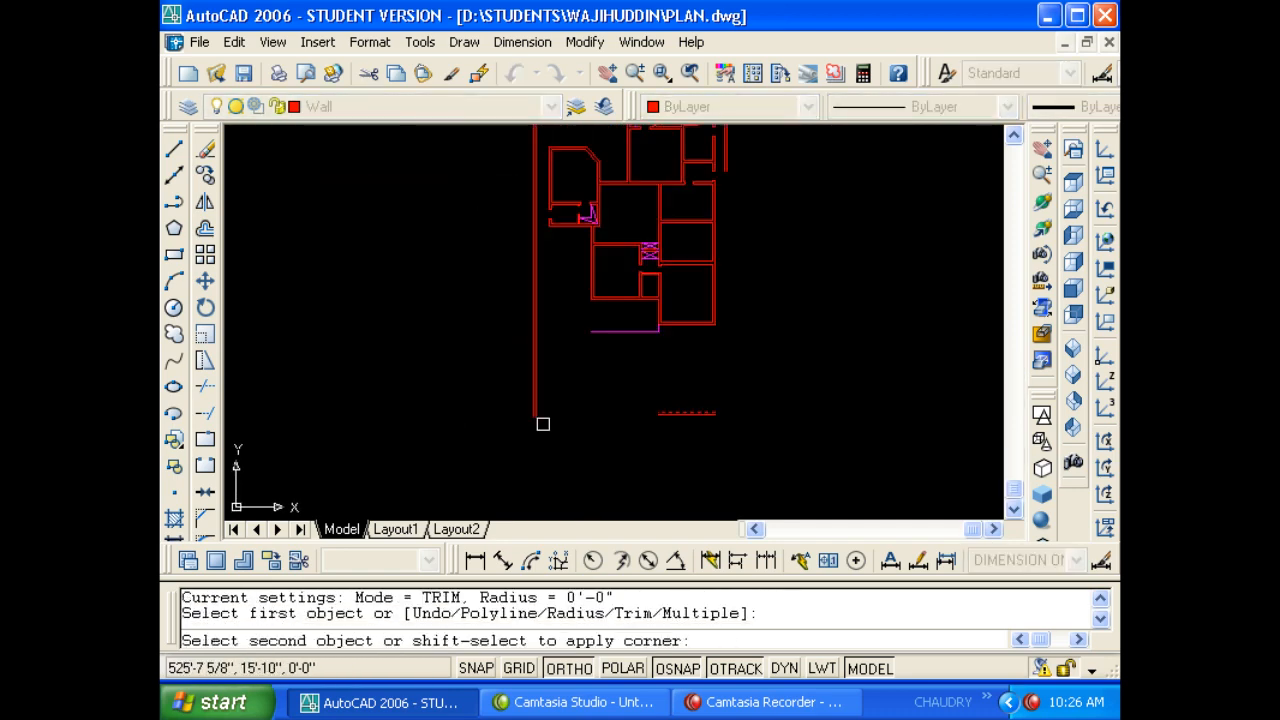
pyautogui.scroll(2, 537, 410)
pyautogui.click(531, 399)
# Fillet the left boundary wall's outer line with the outer front boundary line to close the outside corner.
pyautogui.press('Return')
pyautogui.scroll(3, 531, 393)
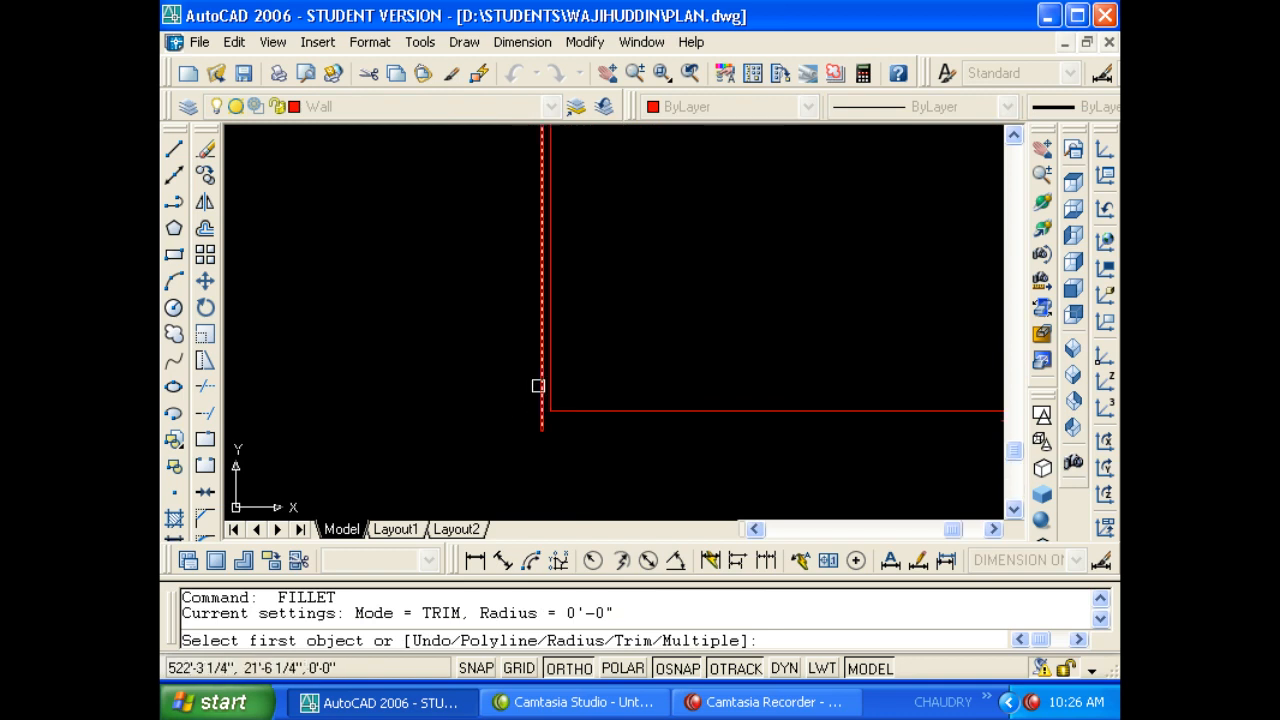
pyautogui.click(538, 386)
pyautogui.scroll(-3, 626, 406)
pyautogui.scroll(3, 620, 409)
pyautogui.click(619, 406)
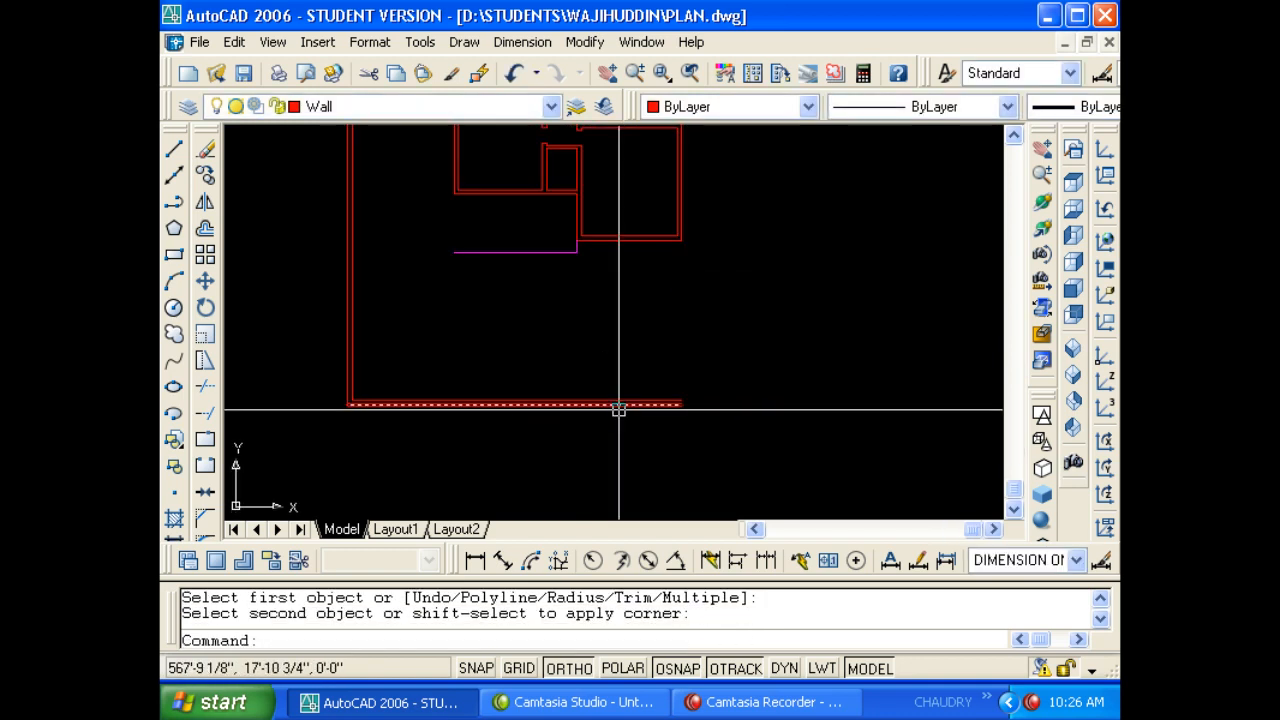
# Fillet the inner front boundary line with the right boundary wall's inner line to form the inside corner.
pyautogui.press('Return')
pyautogui.press('Escape')
pyautogui.press('Return')
pyautogui.click(645, 401)
pyautogui.scroll(-5, 640, 350)
pyautogui.scroll(5, 641, 240)
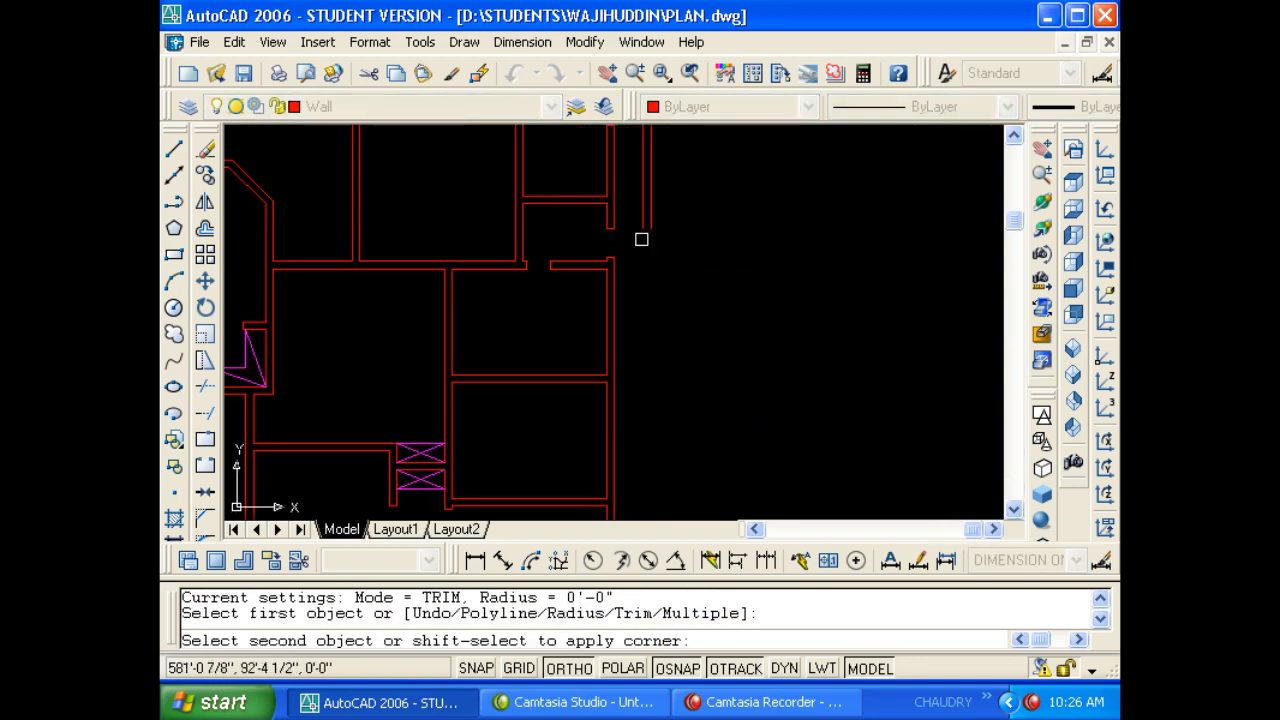
pyautogui.click(641, 240)
# Fillet the right boundary wall's outer line with the outer front boundary line to close the front-right corner.
pyautogui.press('Return')
pyautogui.click(653, 214)
pyautogui.scroll(-5, 651, 374)
pyautogui.scroll(5, 645, 405)
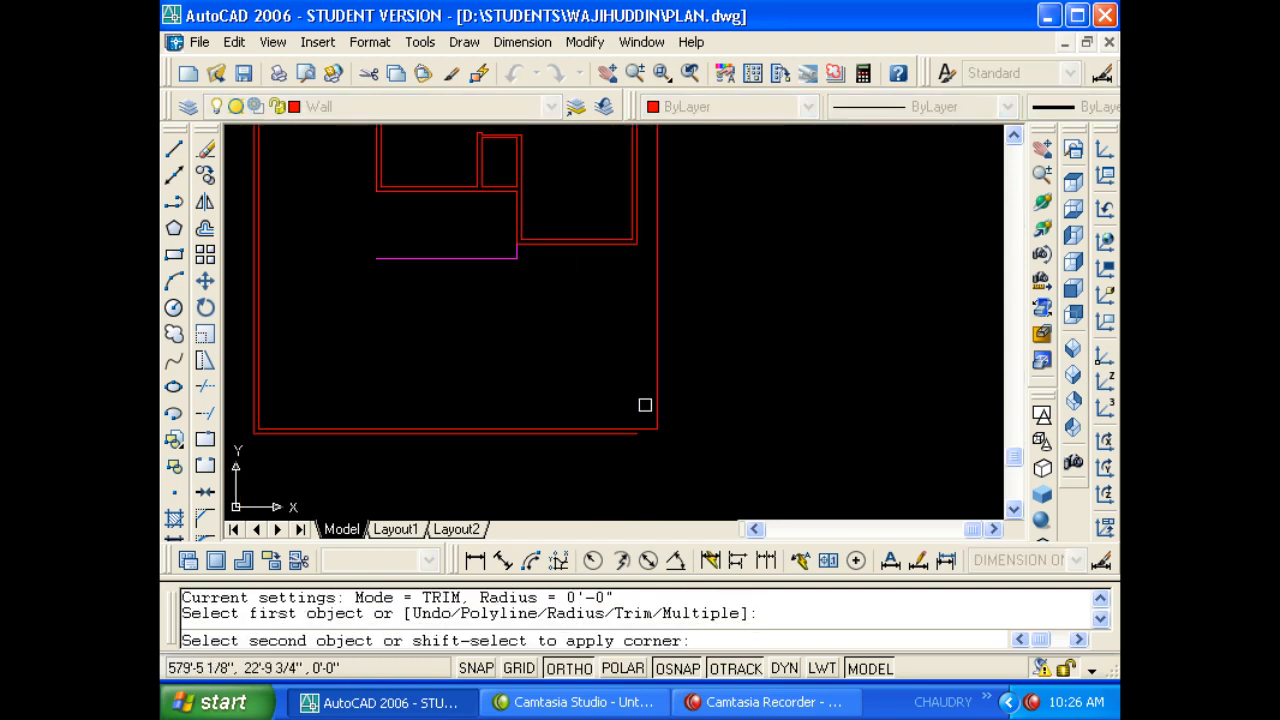
pyautogui.scroll(3, 633, 426)
pyautogui.click(617, 437)
pyautogui.scroll(-4, 671, 439)
pyautogui.press('Escape')
pyautogui.press('Escape')
# Draw a 24 by 24 inch pillar rectangle just outside the front-left corner of the boundary wall, with Ortho off.
pyautogui.moveTo(483, 375); pyautogui.dragTo(598, 403, button='middle')
pyautogui.moveTo(484, 291); pyautogui.dragTo(537, 243, button='middle')
pyautogui.scroll(3, 581, 412)
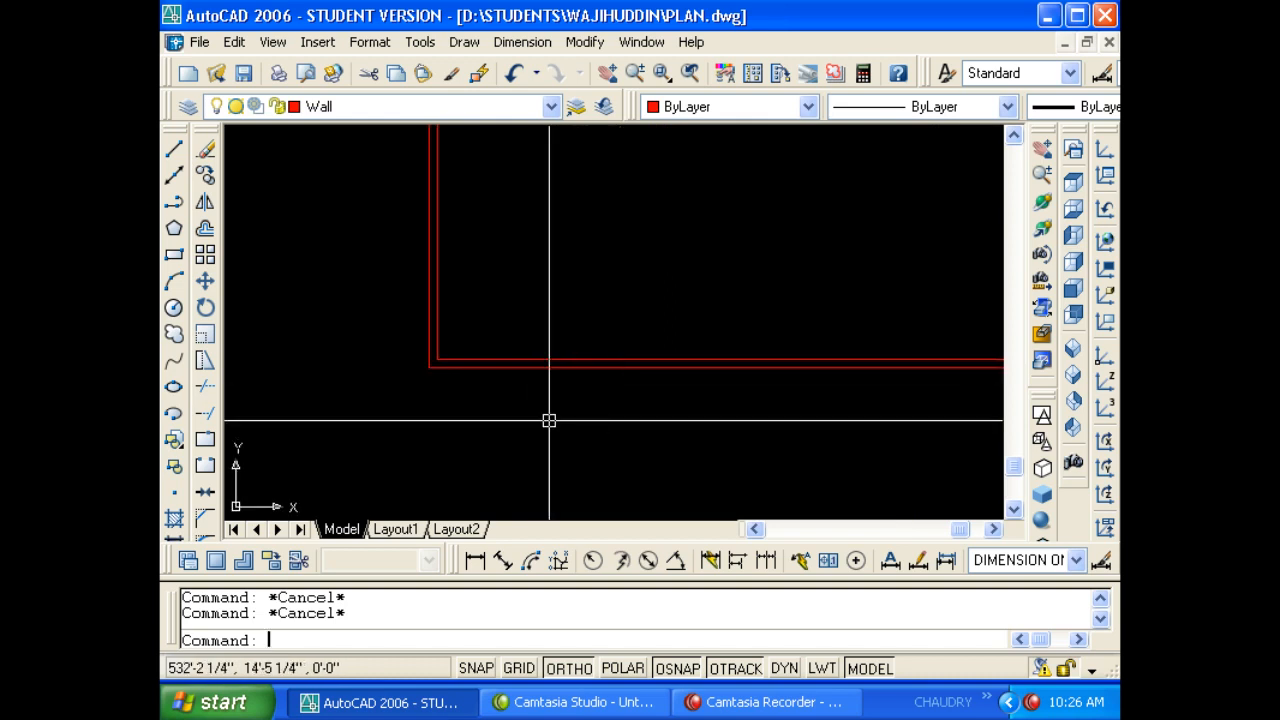
pyautogui.press('Escape')
pyautogui.write('REC')
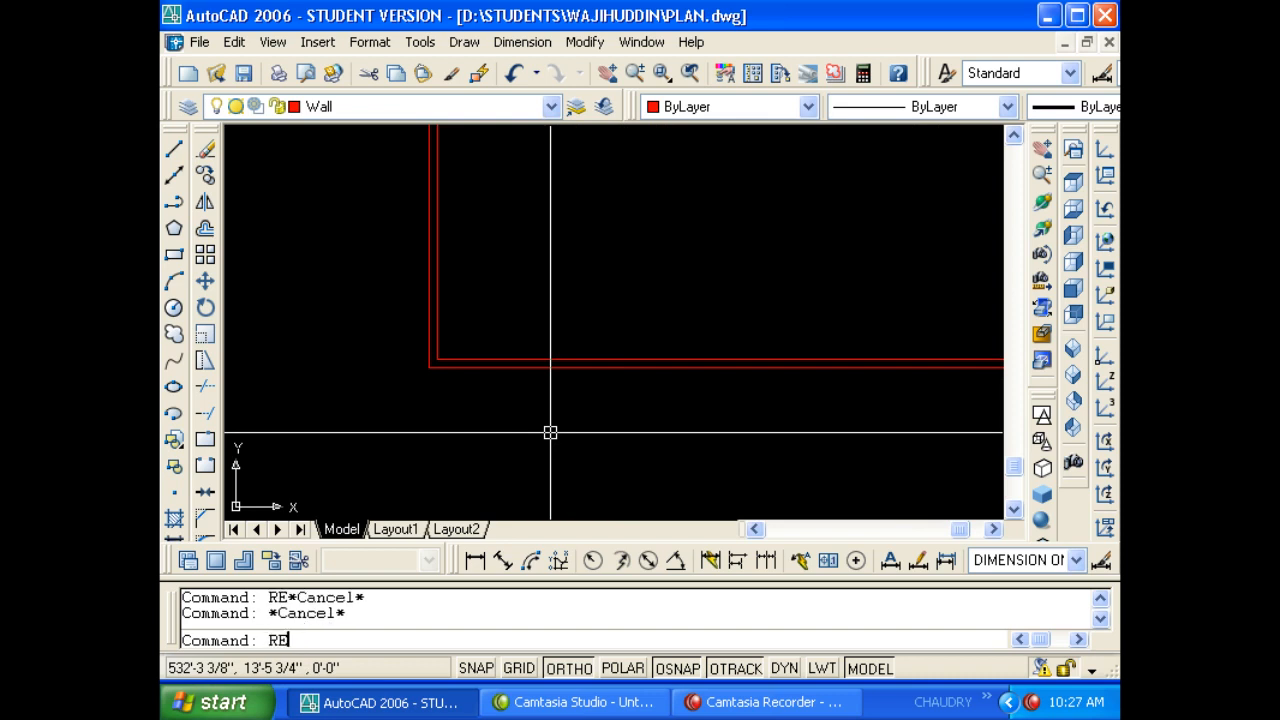
pyautogui.press('Return')
pyautogui.moveTo(439, 405); pyautogui.dragTo(524, 417, button='middle')
pyautogui.click(382, 354)
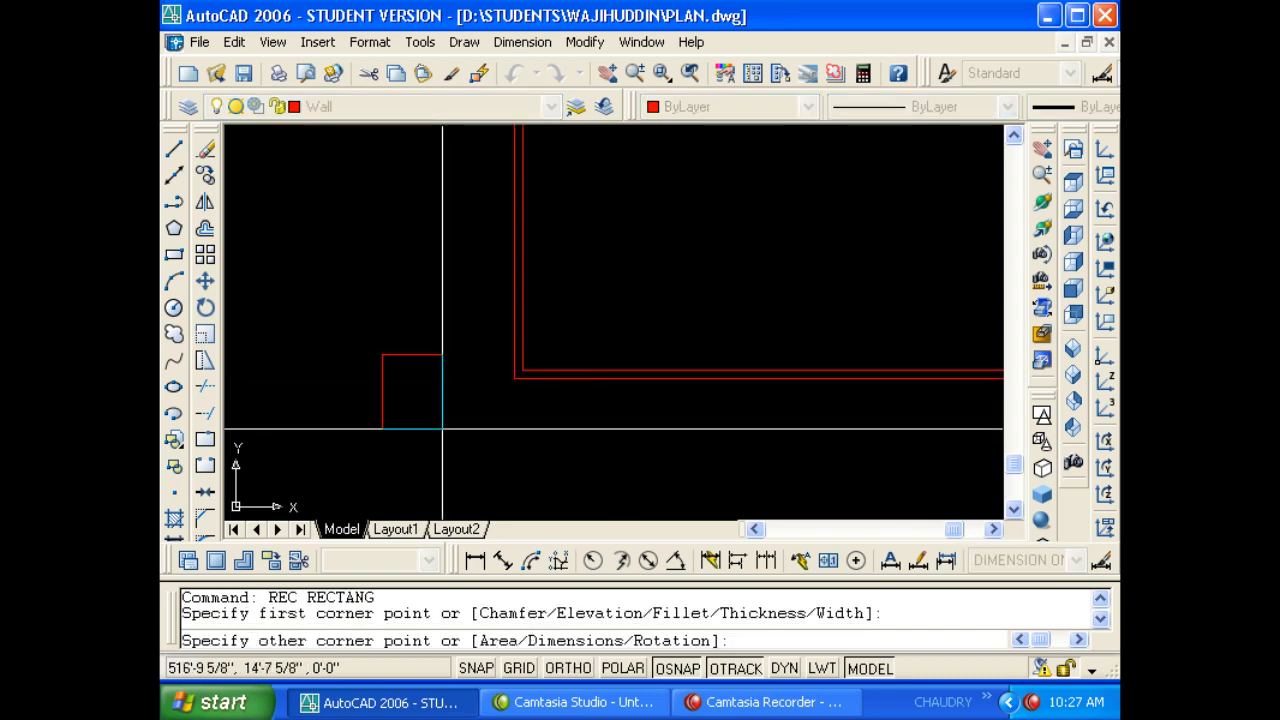
pyautogui.press('F8')
pyautogui.write('@')
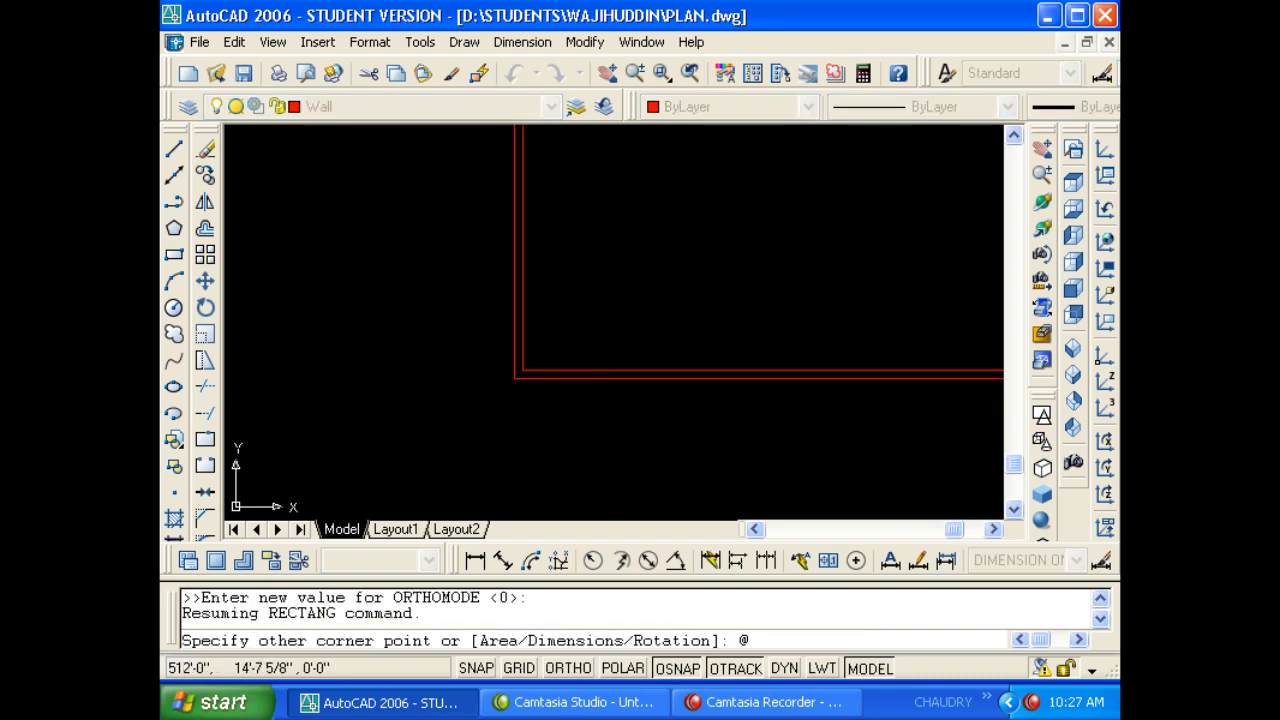
pyautogui.write('24,')
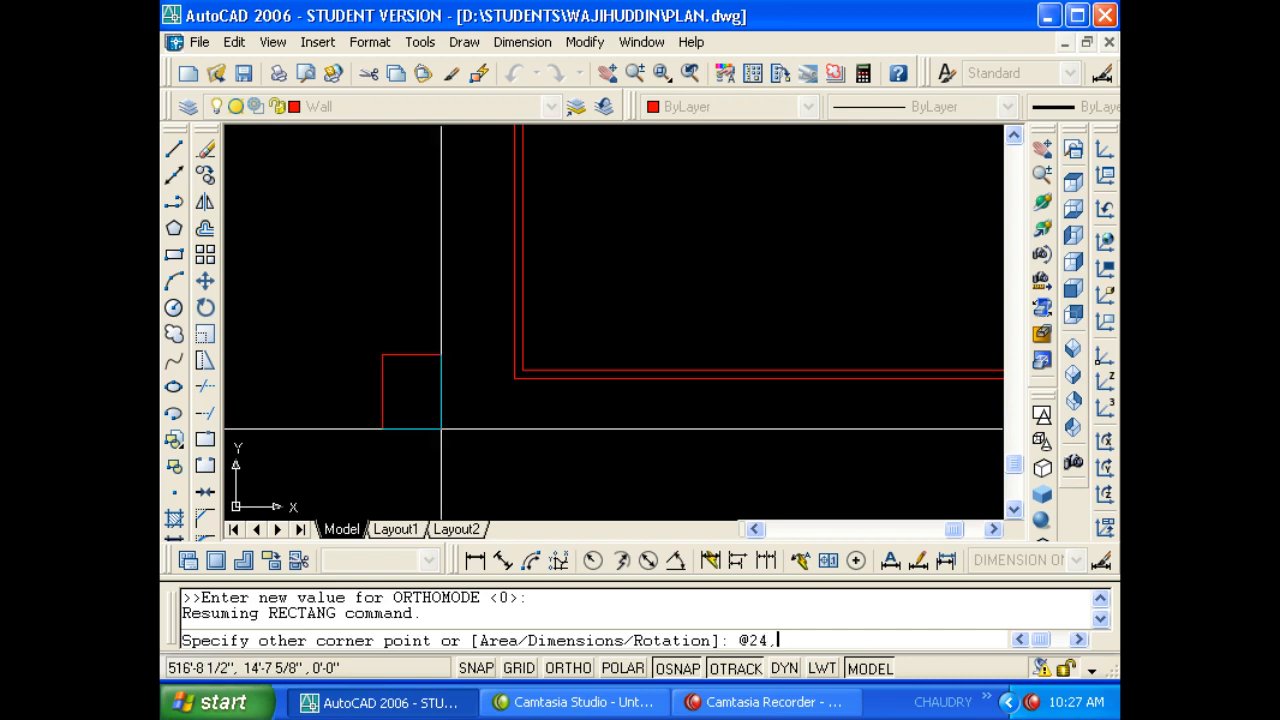
pyautogui.write('24')
pyautogui.press('Return')
pyautogui.press('Escape')
pyautogui.press('Escape')
# Move the square pillar by its lower-left corner onto the boundary wall's outer front-left corner.
pyautogui.write('m')
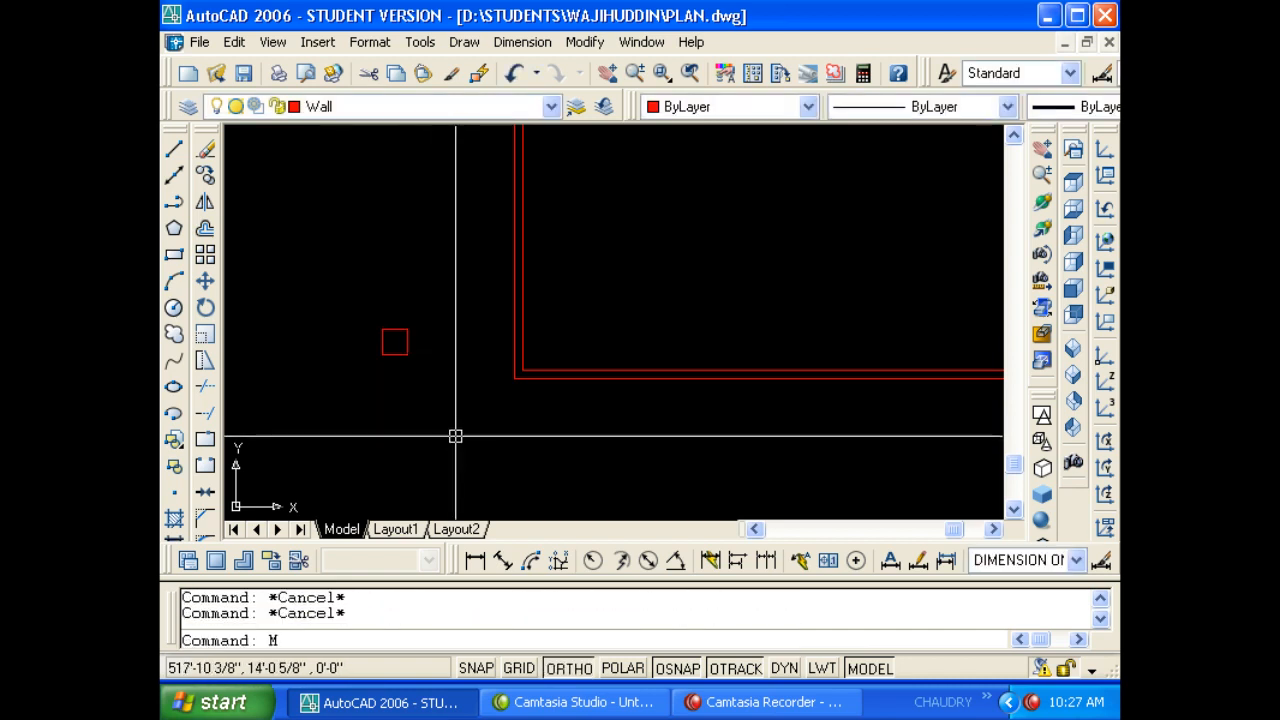
pyautogui.press('Return')
pyautogui.click(425, 380)
pyautogui.click(357, 303)
pyautogui.press('Return')
pyautogui.click(386, 363)
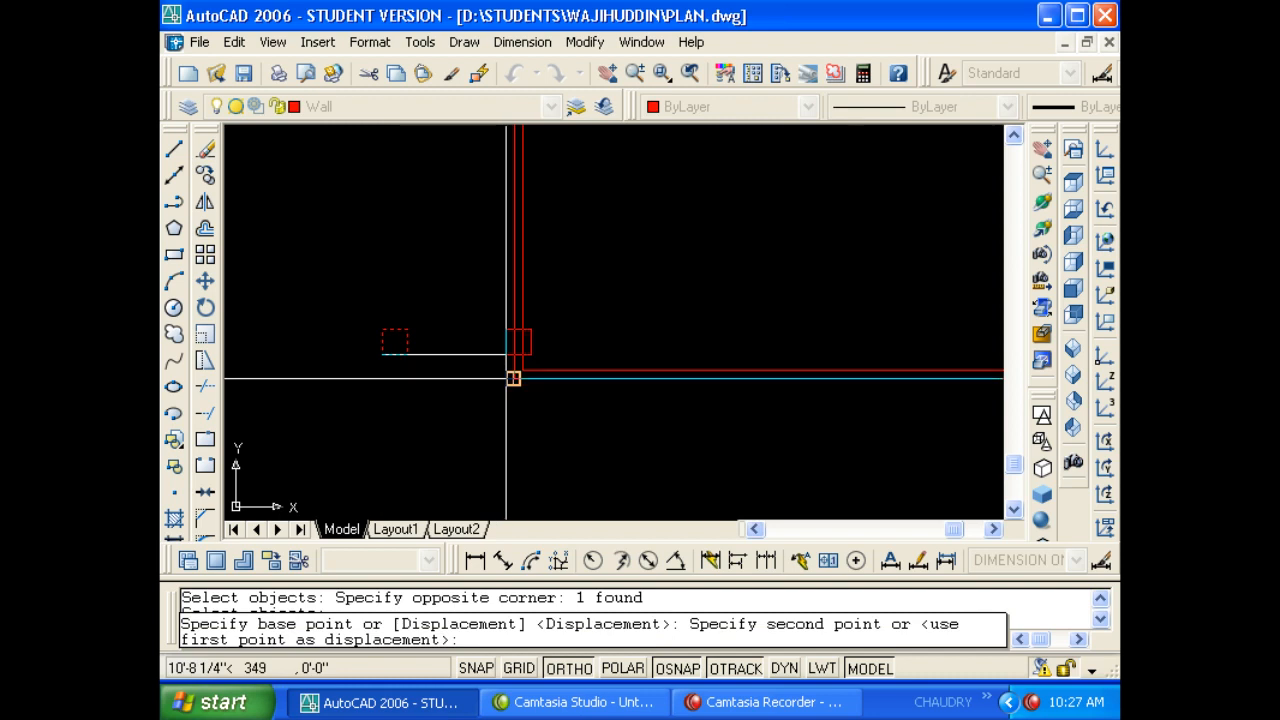
pyautogui.click(509, 380)
pyautogui.scroll(1, 484, 397)
pyautogui.moveTo(484, 397); pyautogui.dragTo(336, 415, button='middle')
pyautogui.press('Escape')
pyautogui.scroll(1, 400, 396)
pyautogui.press('Escape')
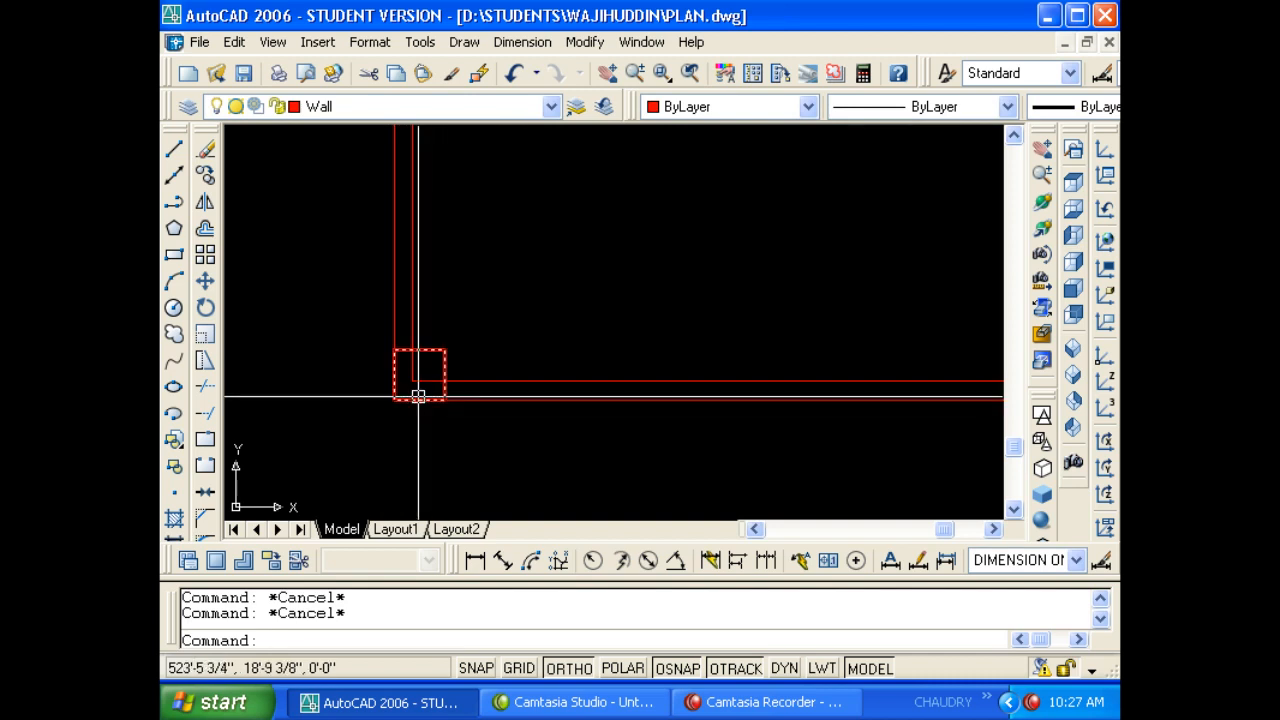
# Draw a vertical guide line along the corner pillar's right edge, extending down past the front boundary wall.
pyautogui.write('l')
pyautogui.press('Return')
pyautogui.click(445, 400)
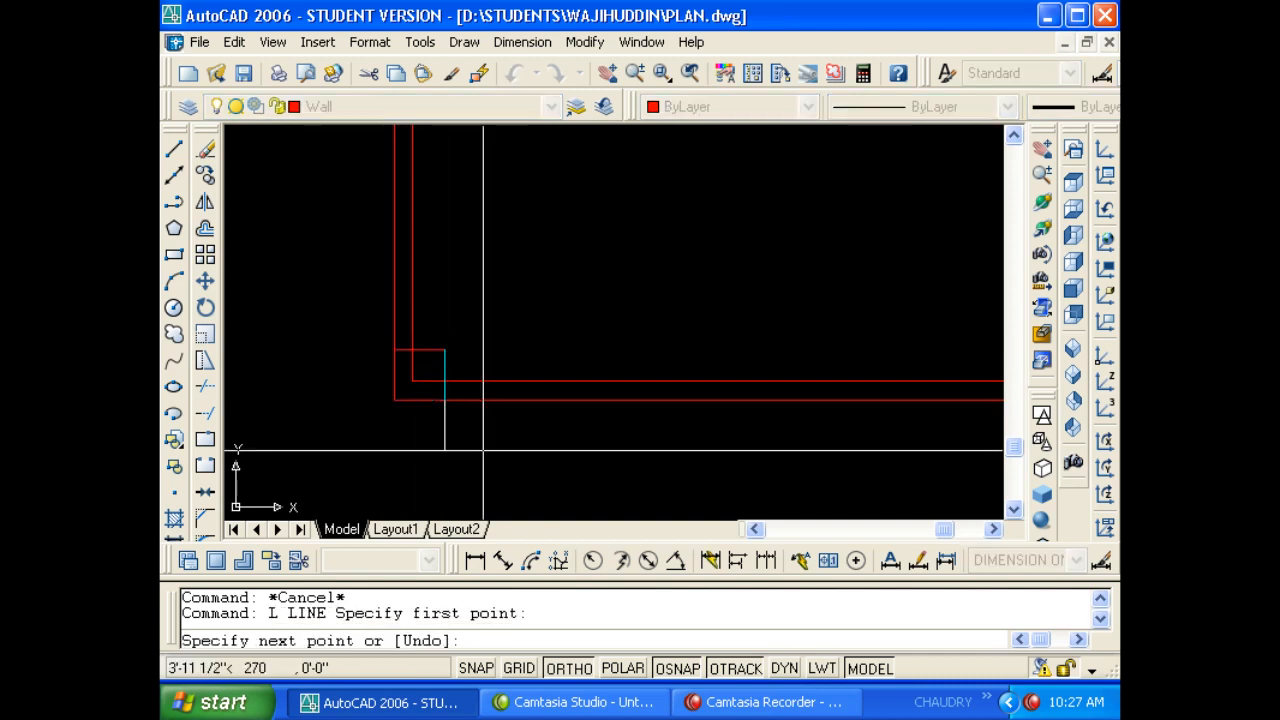
pyautogui.click(445, 486)
pyautogui.press('Escape')
pyautogui.press('Escape')
pyautogui.write('m')
pyautogui.press('Return')
pyautogui.moveTo(480, 473); pyautogui.dragTo(483, 393, button='middle')
pyautogui.press('Escape')
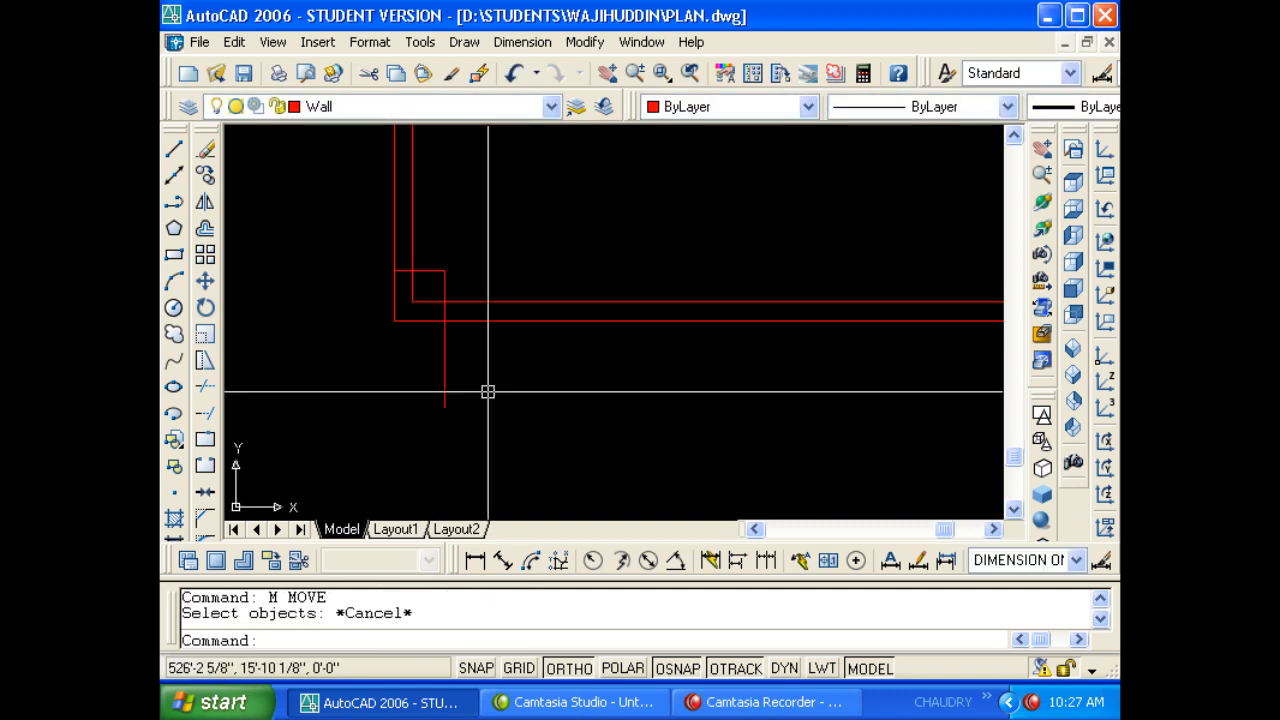
pyautogui.press('Escape')
pyautogui.press('Escape')
pyautogui.write('o')
pyautogui.press('Return')
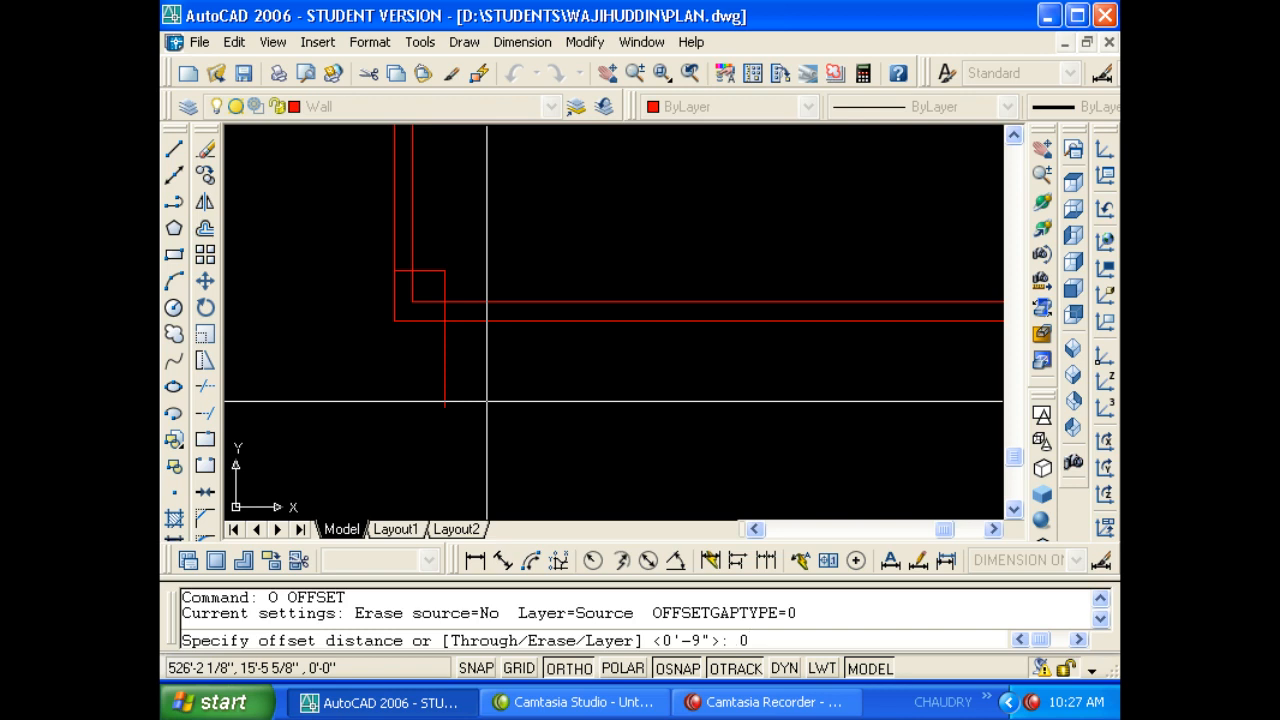
pyautogui.press('Escape')
pyautogui.press('Escape')
# Offset the vertical guide line 10' to the right, away from the corner pillar.
pyautogui.write('o')
pyautogui.press('Return')
pyautogui.write("10'")
pyautogui.press('Return')
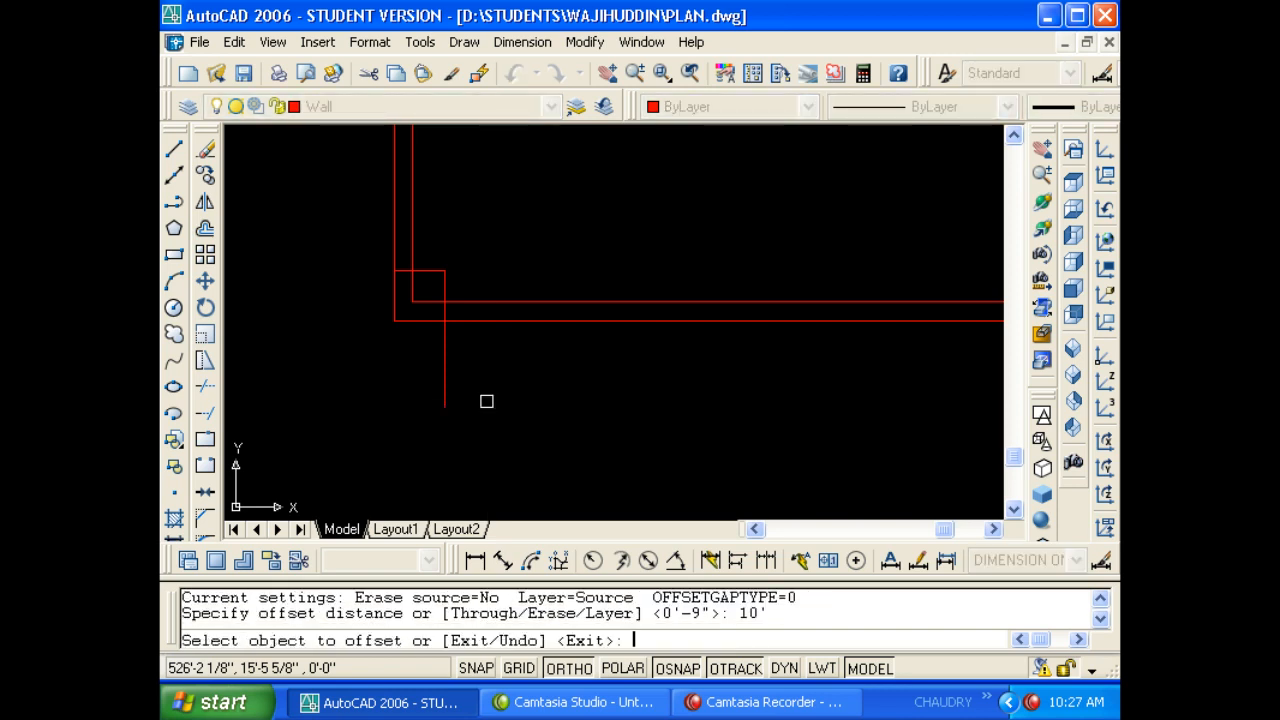
pyautogui.click(445, 383)
pyautogui.click(514, 403)
pyautogui.press('Escape')
pyautogui.press('Escape')
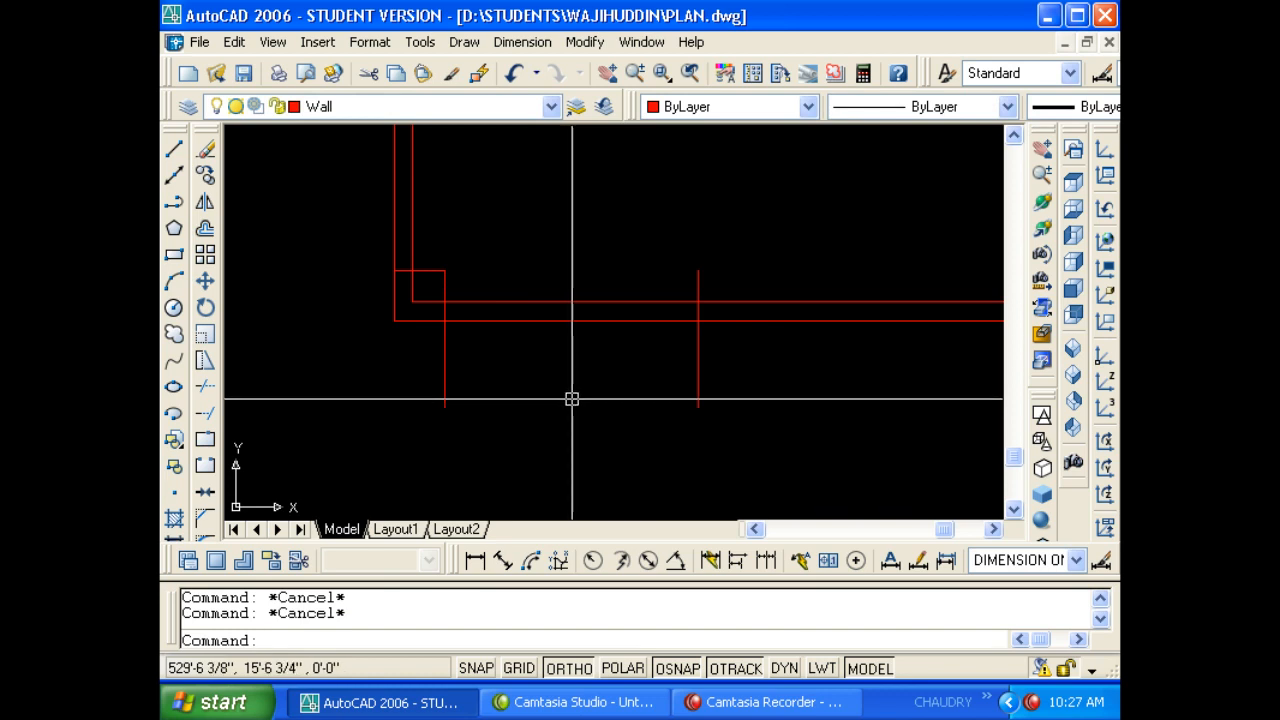
# Draw a horizontal helper line from the offset guide line toward the corner pillar and extend it to the first guide line.
pyautogui.write('l')
pyautogui.press('Return')
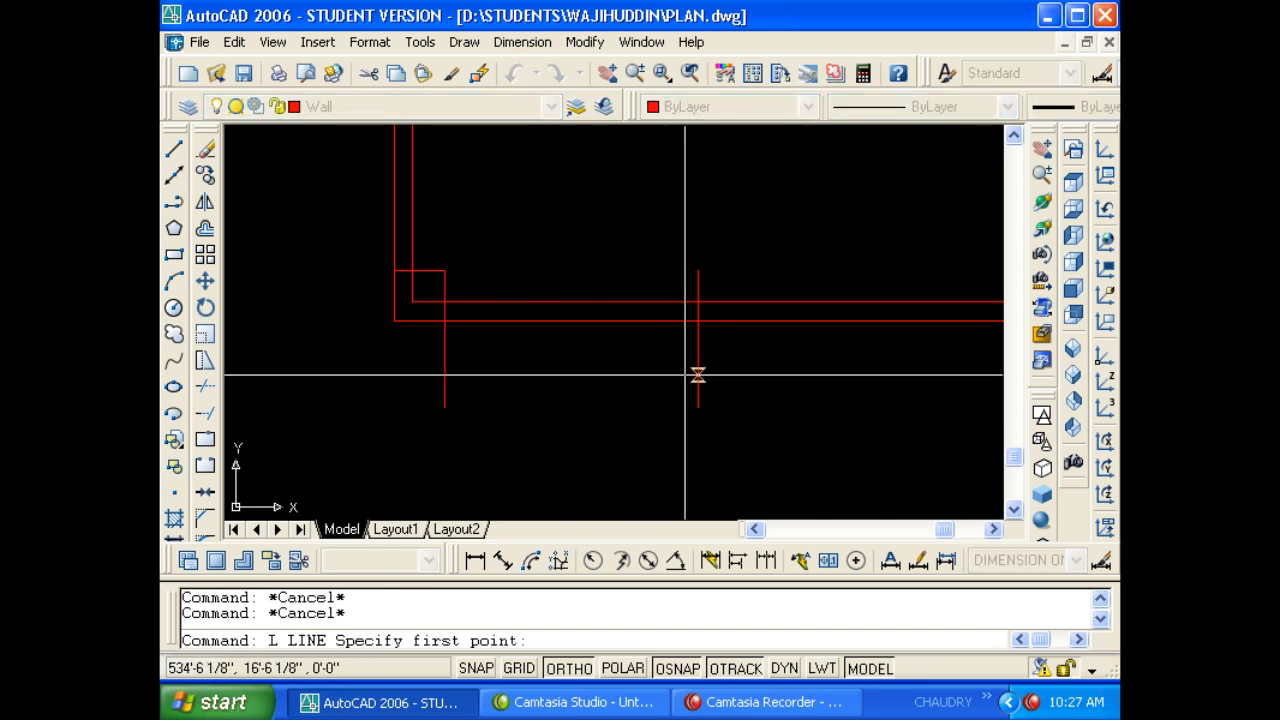
pyautogui.click(697, 375)
pyautogui.click(524, 391)
pyautogui.press('Escape')
pyautogui.write('ex')
pyautogui.press('Escape')
pyautogui.write('ex')
pyautogui.press('Return')
pyautogui.press('Return')
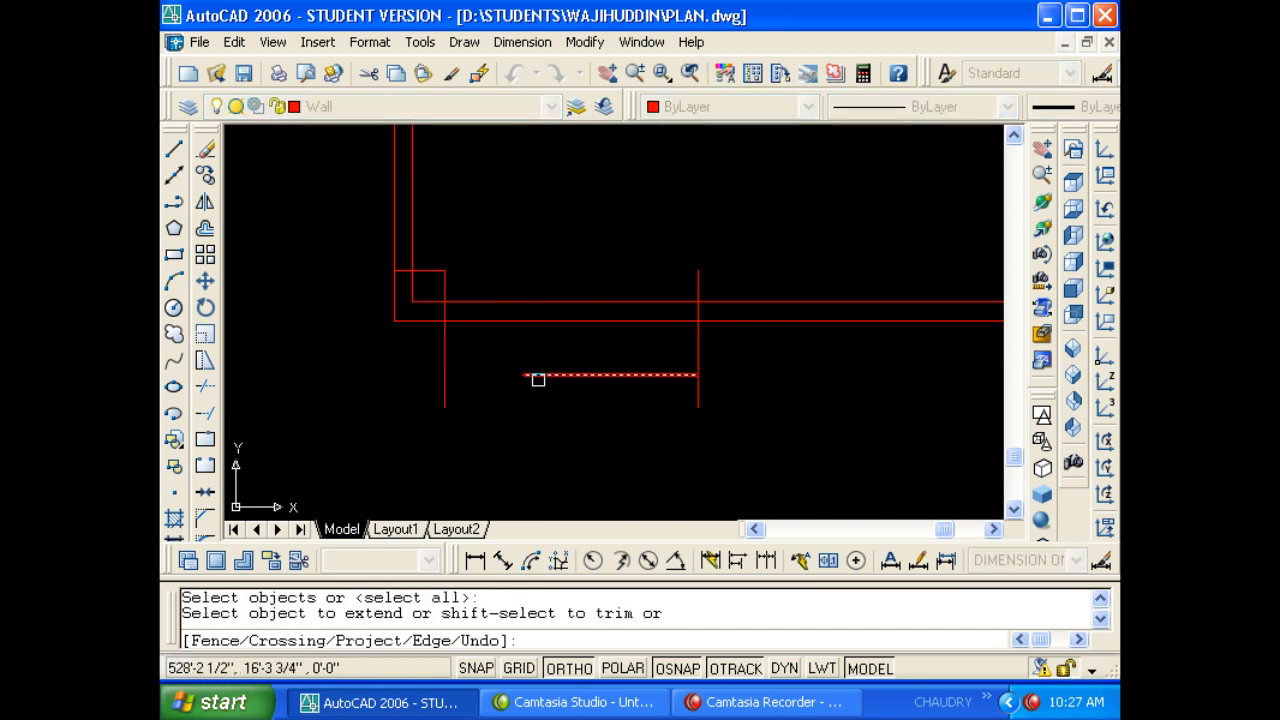
pyautogui.click(538, 379)
pyautogui.press('Escape')
pyautogui.press('Escape')
pyautogui.write('mi')
pyautogui.press('Return')
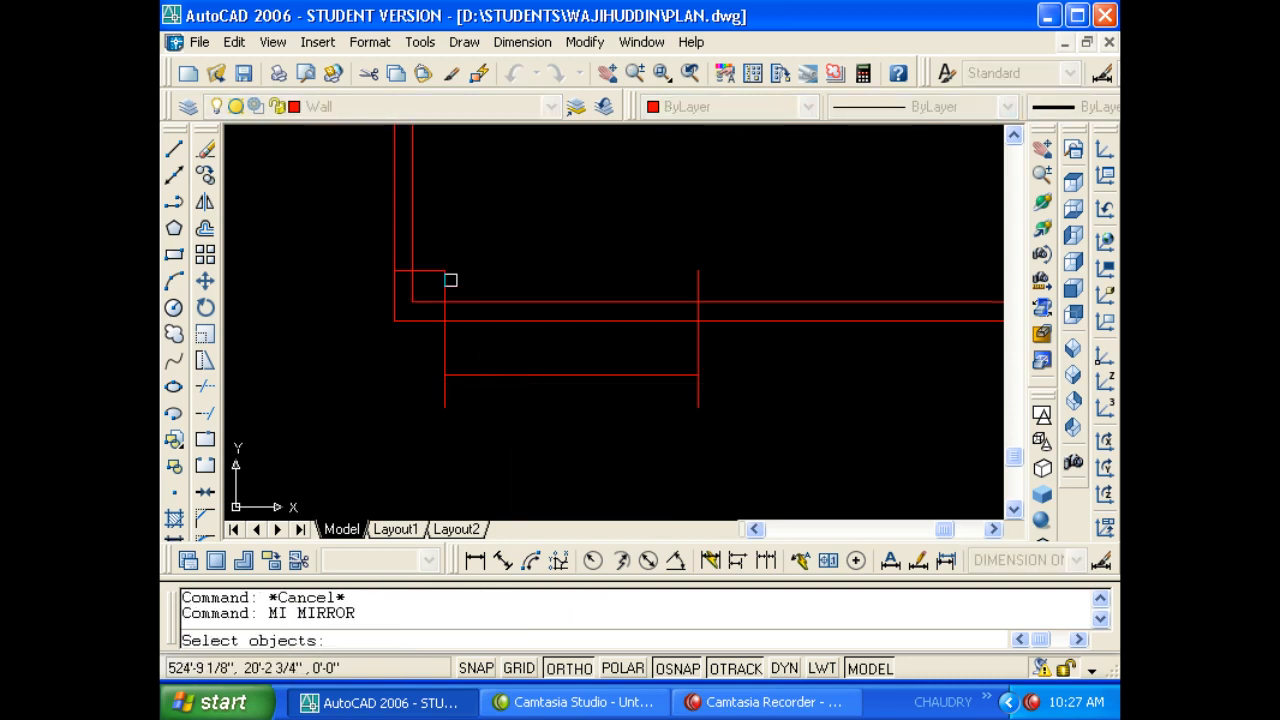
pyautogui.click(462, 283)
pyautogui.click(432, 262)
pyautogui.press('Return')
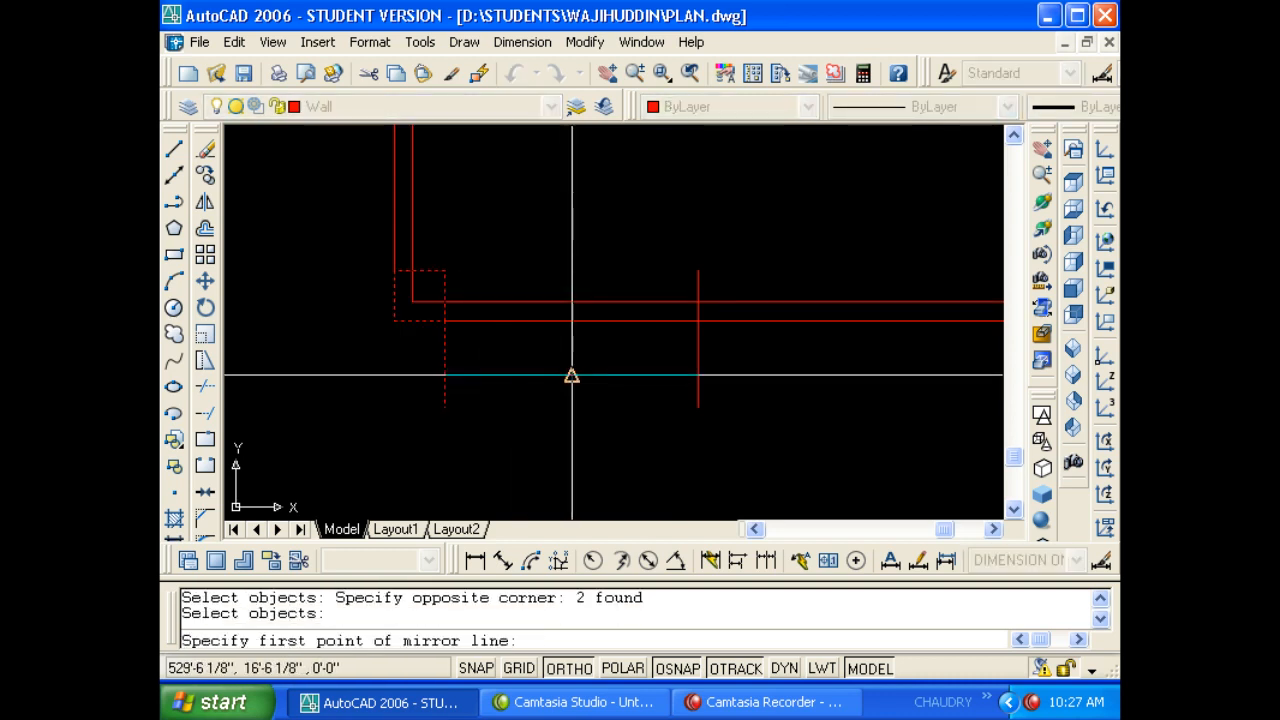
pyautogui.press('Escape')
# Mirror the corner pillar about a vertical axis through the helper line's midpoint, keeping the original.
pyautogui.press('Return')
pyautogui.click(412, 324)
pyautogui.press('Return')
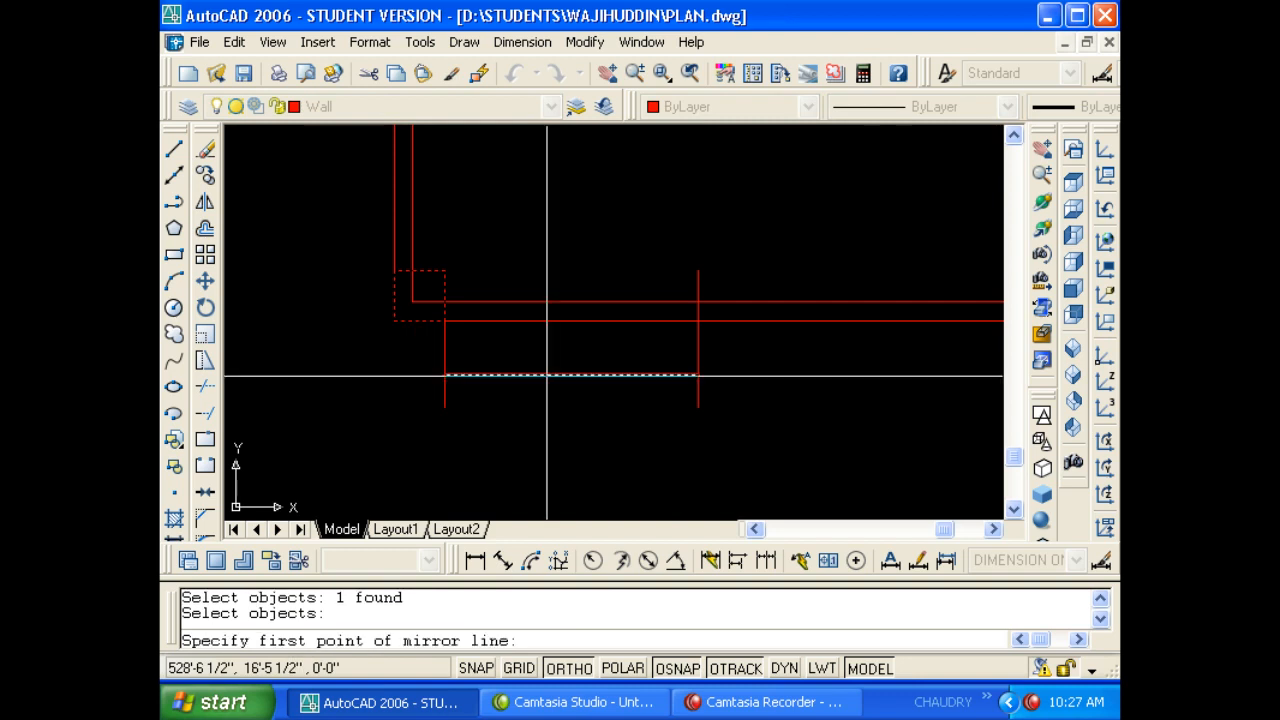
pyautogui.click(571, 375)
pyautogui.click(568, 405)
pyautogui.press('Return')
pyautogui.press('Escape')
# Erase the horizontal helper line between the two vertical guide lines.
pyautogui.click(575, 399)
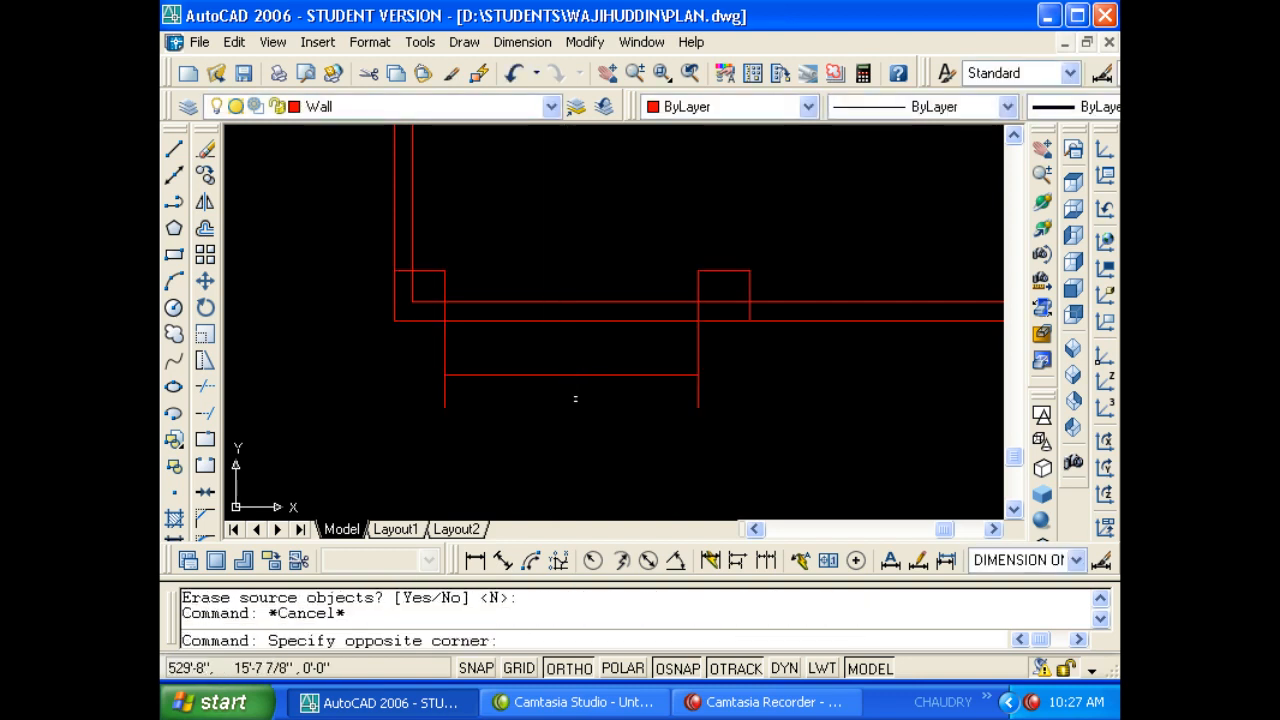
pyautogui.click(571, 371)
pyautogui.write('e')
pyautogui.press('Return')
pyautogui.press('Escape')
# Redraw the horizontal helper line from the right guide line and extend it to the left guide line below the wall.
pyautogui.moveTo(571, 371); pyautogui.dragTo(509, 372, button='middle')
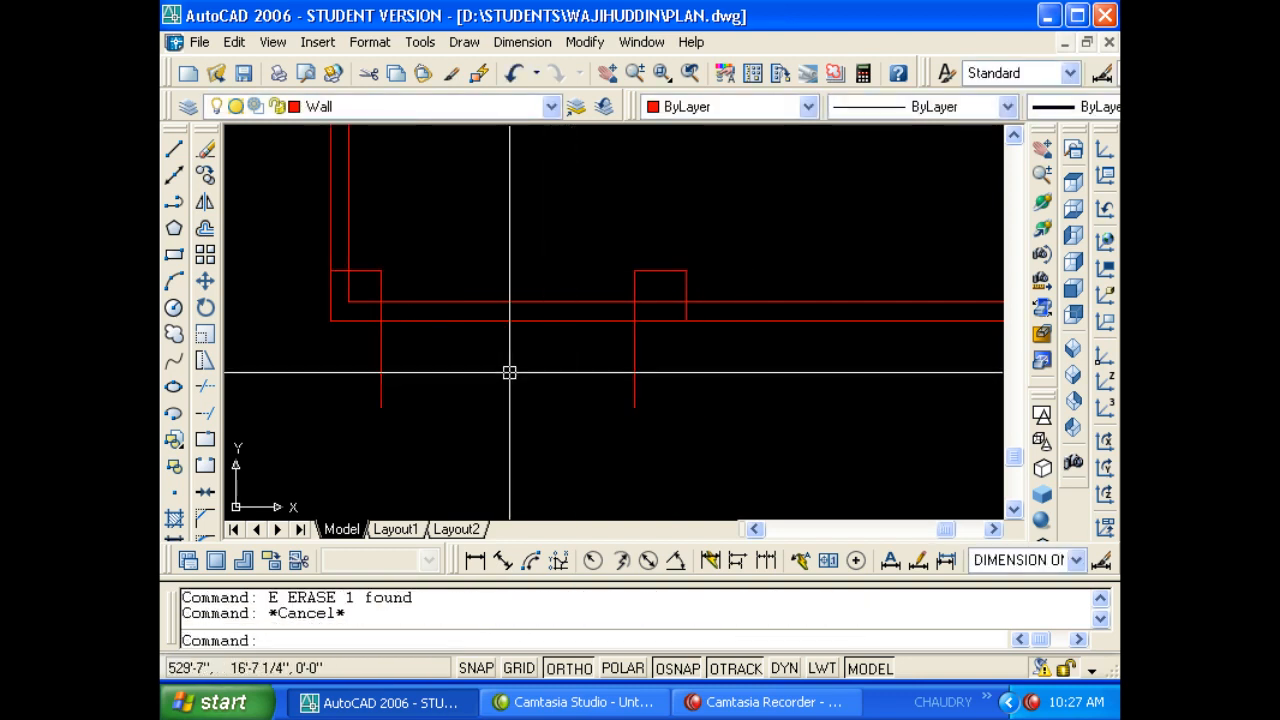
pyautogui.press('Escape')
pyautogui.write('l')
pyautogui.press('Return')
pyautogui.click(634, 369)
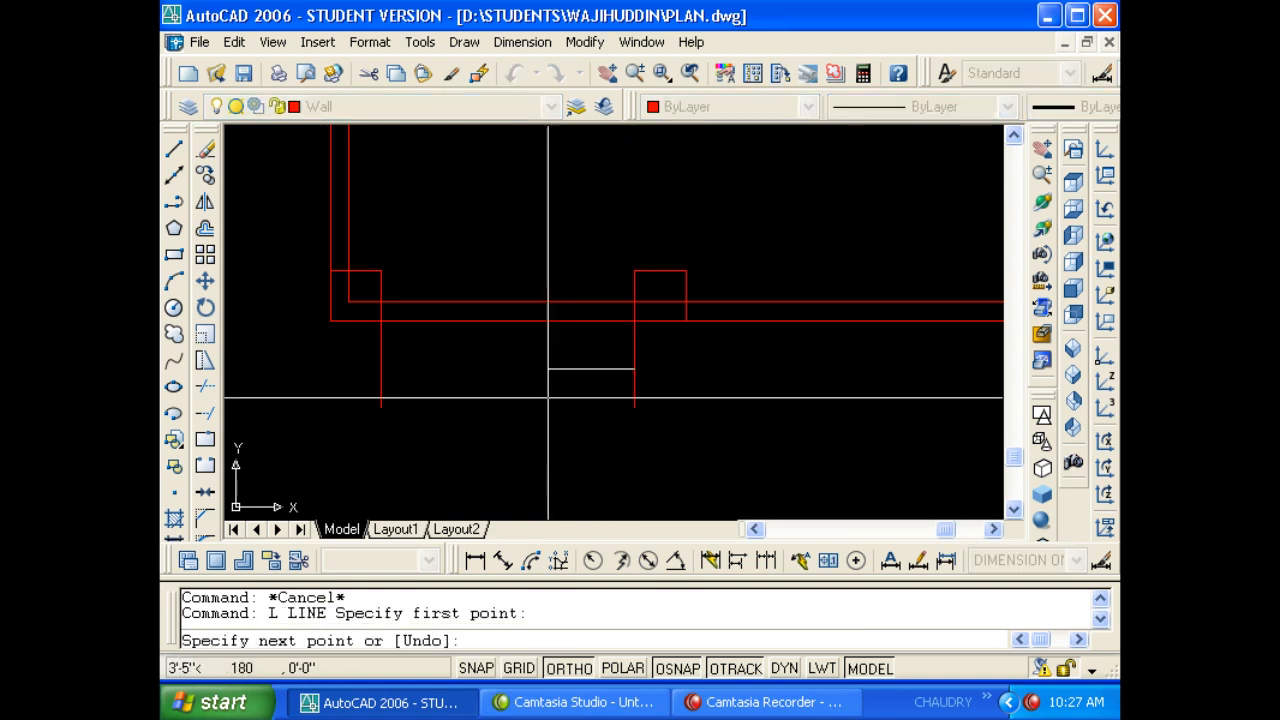
pyautogui.click(434, 400)
pyautogui.press('Escape')
pyautogui.write('ex')
pyautogui.press('Return')
pyautogui.press('Return')
pyautogui.click(437, 371)
pyautogui.press('Escape')
pyautogui.press('Escape')
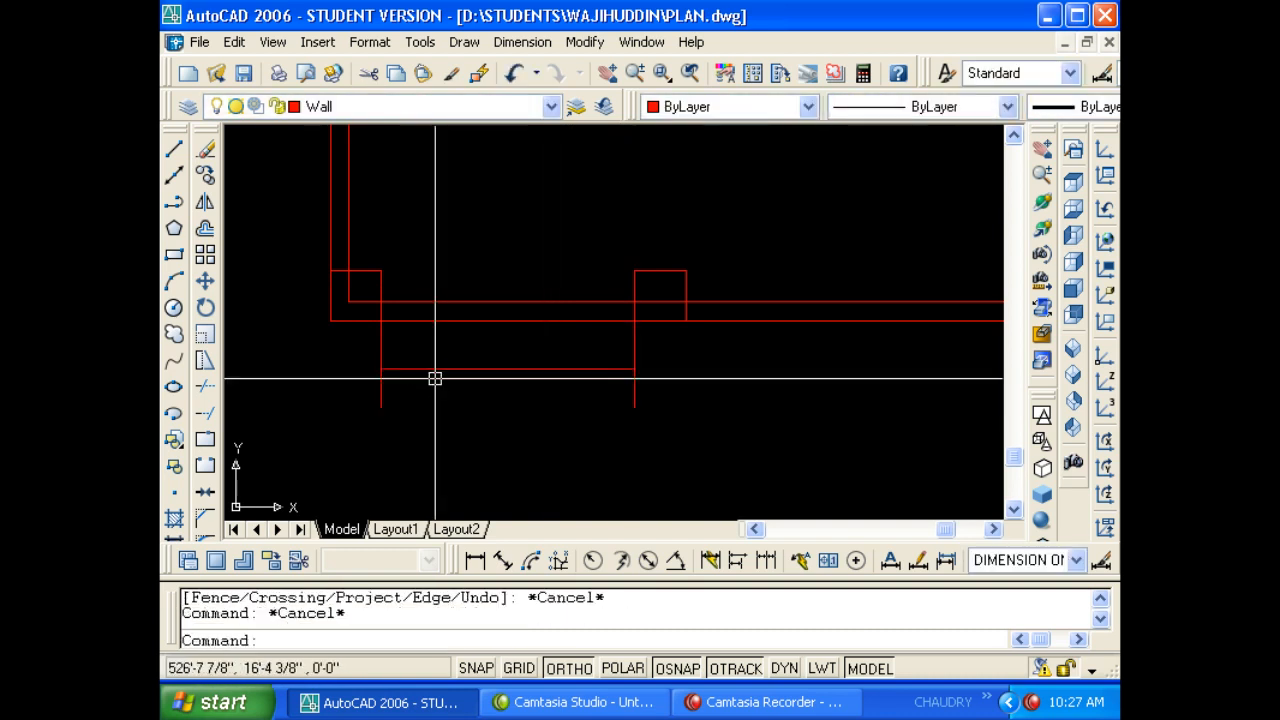
pyautogui.write('MI')
pyautogui.press('Return')
pyautogui.press('Escape')
# Erase the mirrored pillar at the right guide line.
pyautogui.click(642, 277)
pyautogui.write('E')
pyautogui.press('Return')
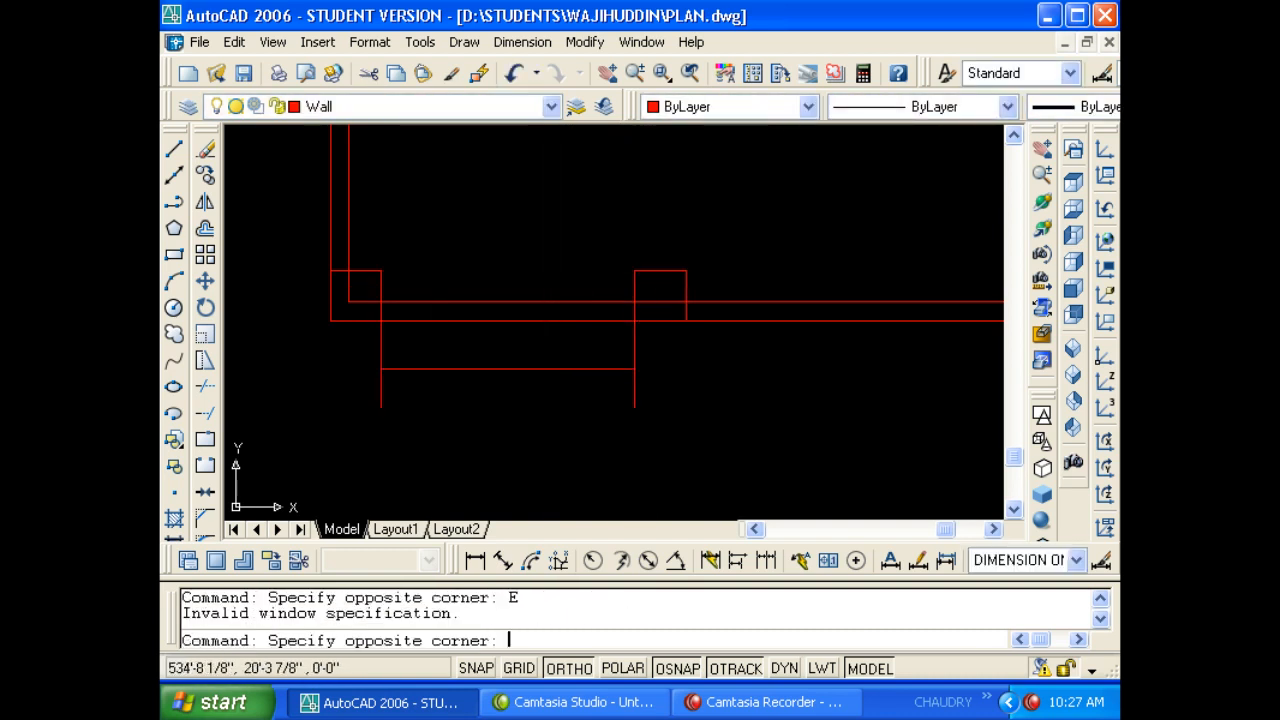
pyautogui.click(634, 274)
pyautogui.write('E')
pyautogui.press('Return')
pyautogui.press('Escape')
# Mirror the corner pillar across a vertical line through the midpoint of the redrawn helper line, keeping the source pillar.
pyautogui.write('MI')
pyautogui.press('Return')
pyautogui.click(373, 271)
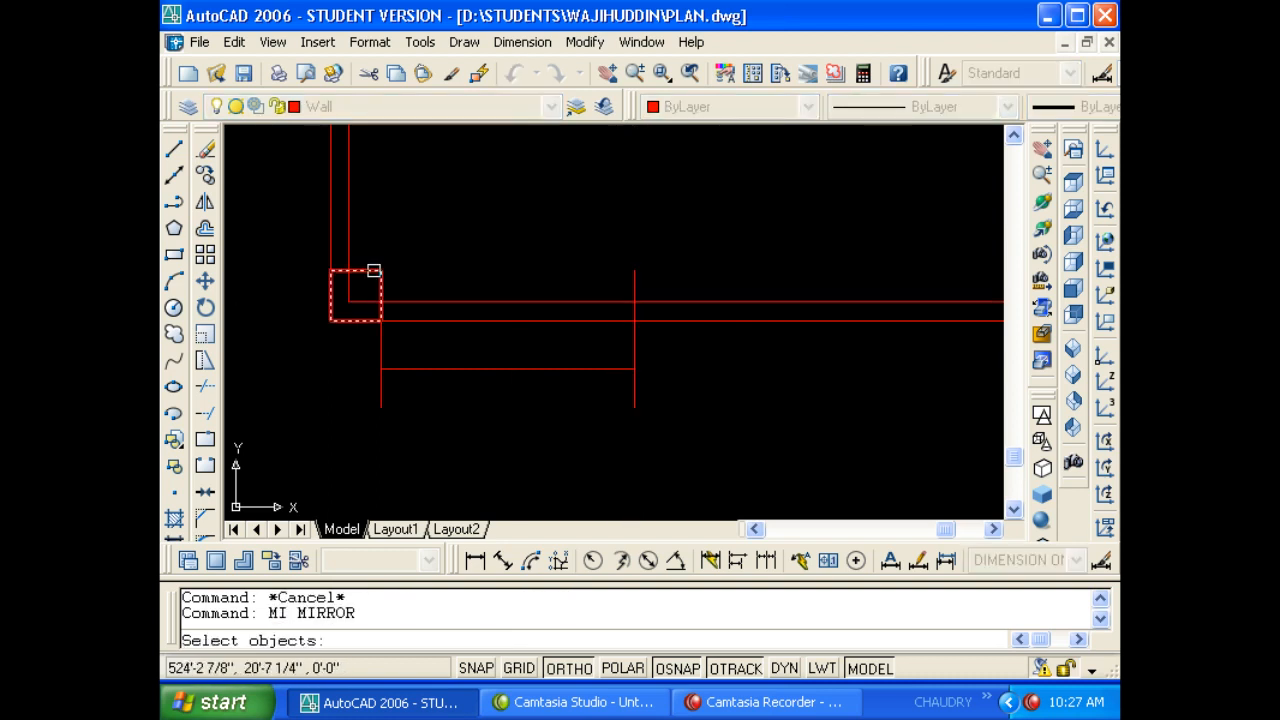
pyautogui.press('Return')
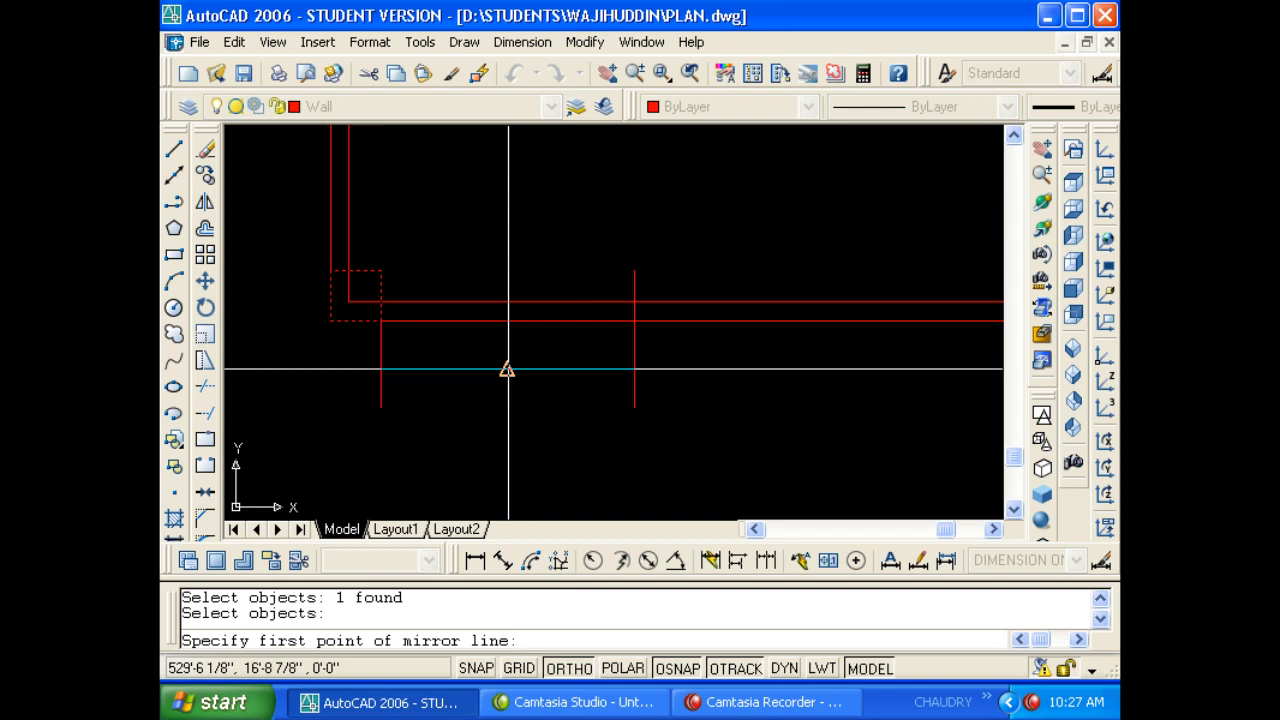
pyautogui.click(507, 369)
pyautogui.click(510, 420)
pyautogui.press('Return')
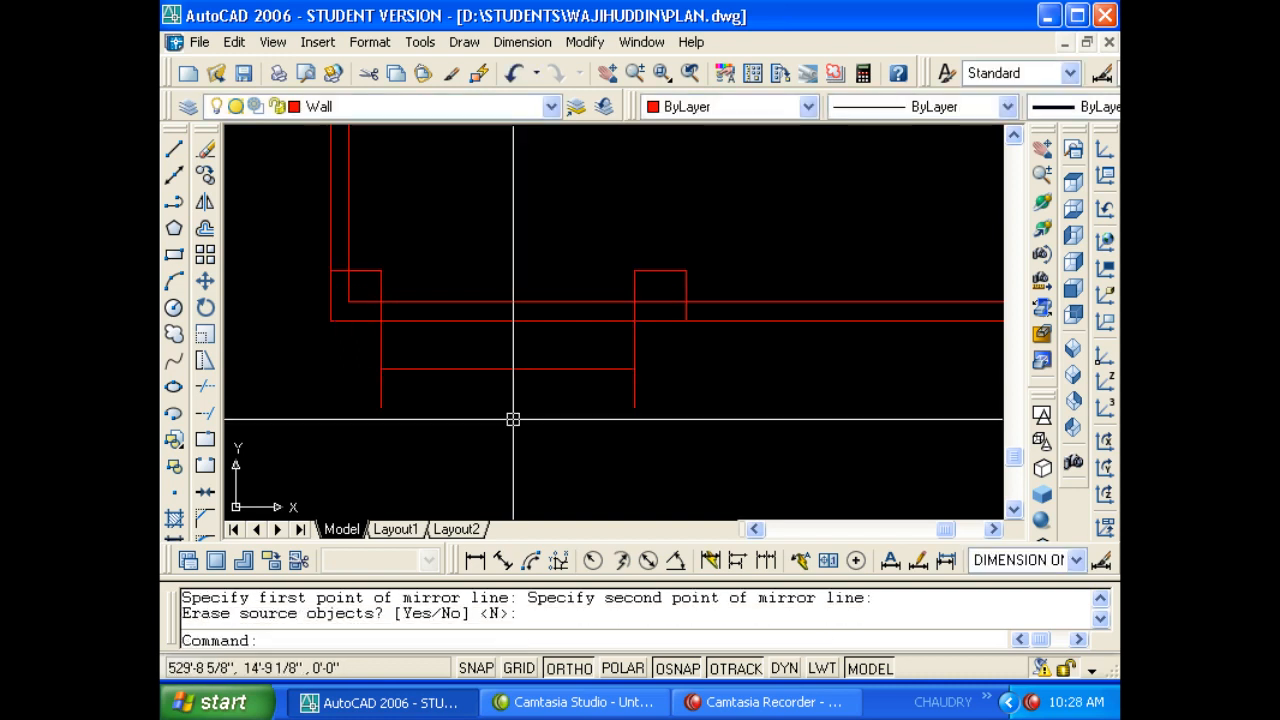
pyautogui.press('Escape')
pyautogui.press('Escape')
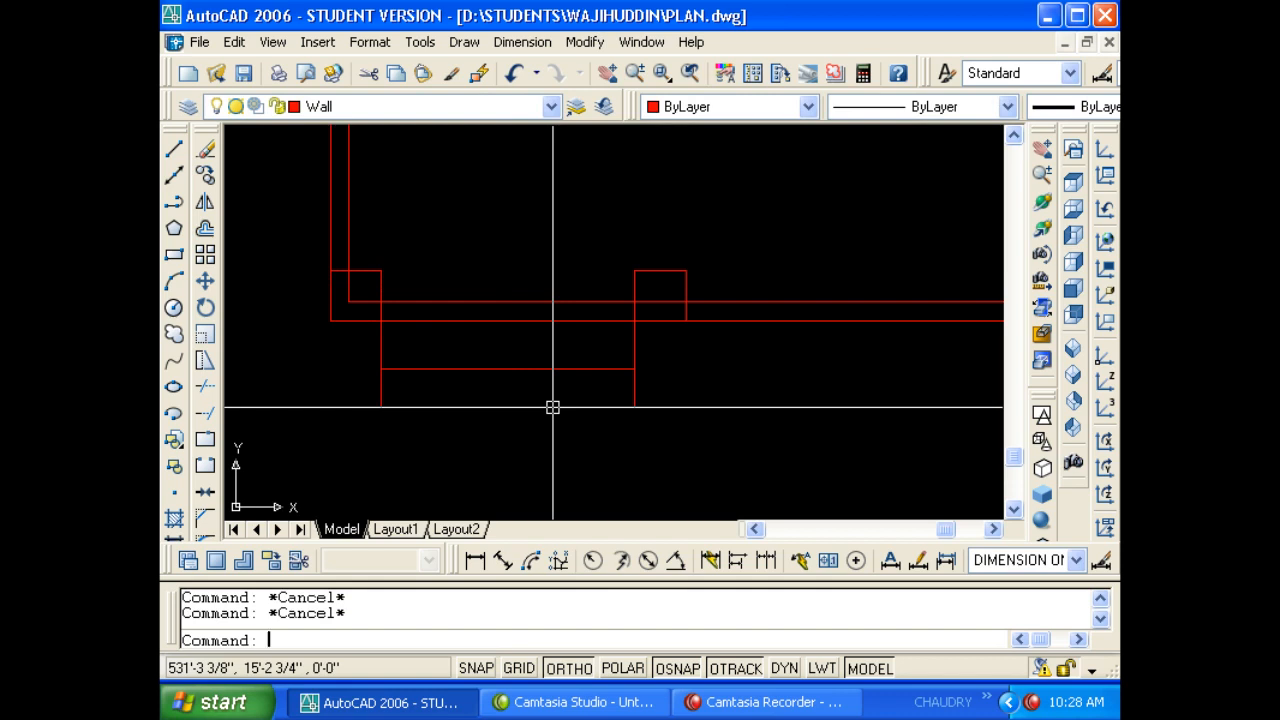
pyautogui.click(660, 406)
pyautogui.press('Escape')
pyautogui.press('Escape')
pyautogui.press('Escape')
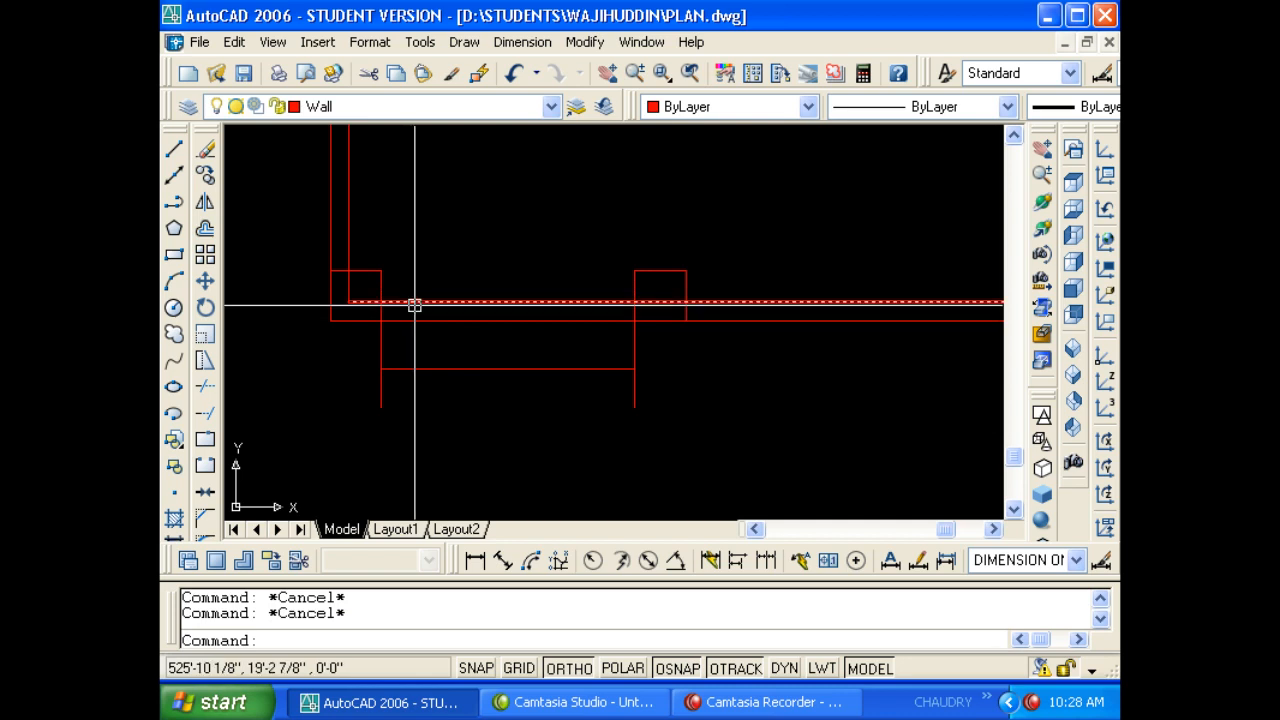
# Erase the two vertical guide lines and the horizontal helper line below the front boundary wall.
pyautogui.click(664, 388)
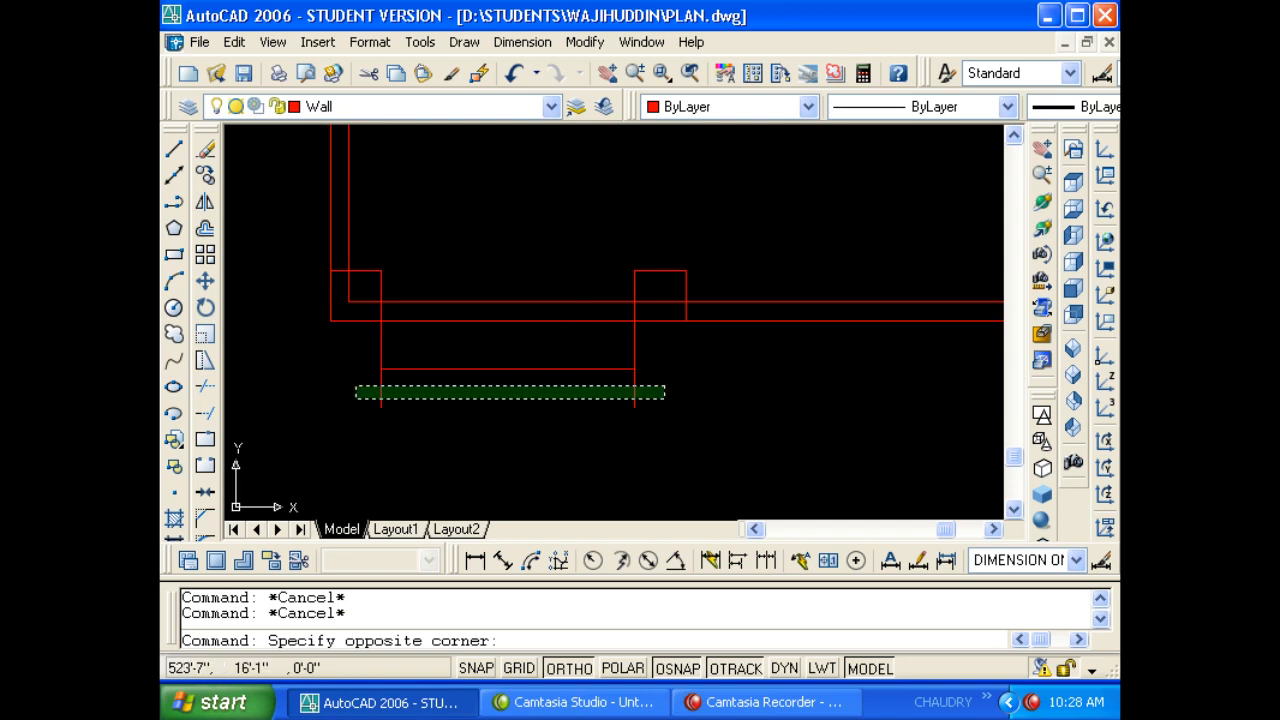
pyautogui.click(354, 398)
pyautogui.write('E')
pyautogui.press('Return')
pyautogui.press('Escape')
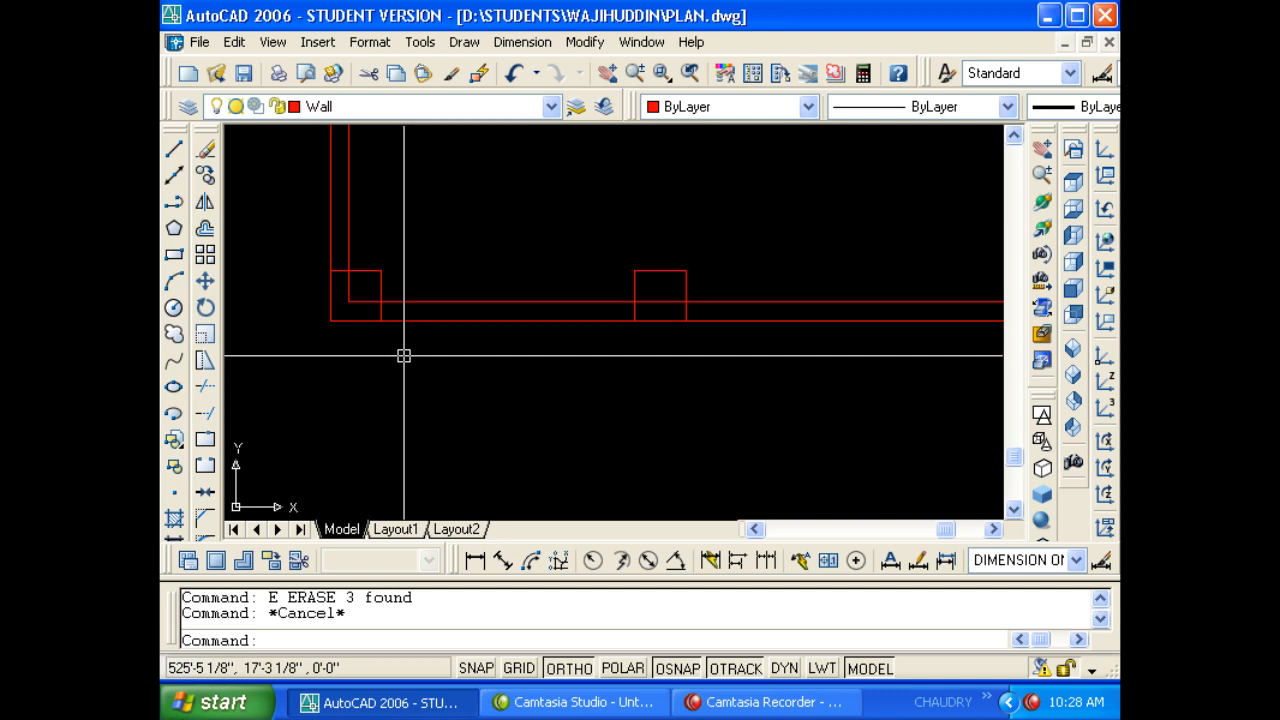
# Trim the inner boundary wall lines inside the corner pillar.
pyautogui.press('Escape')
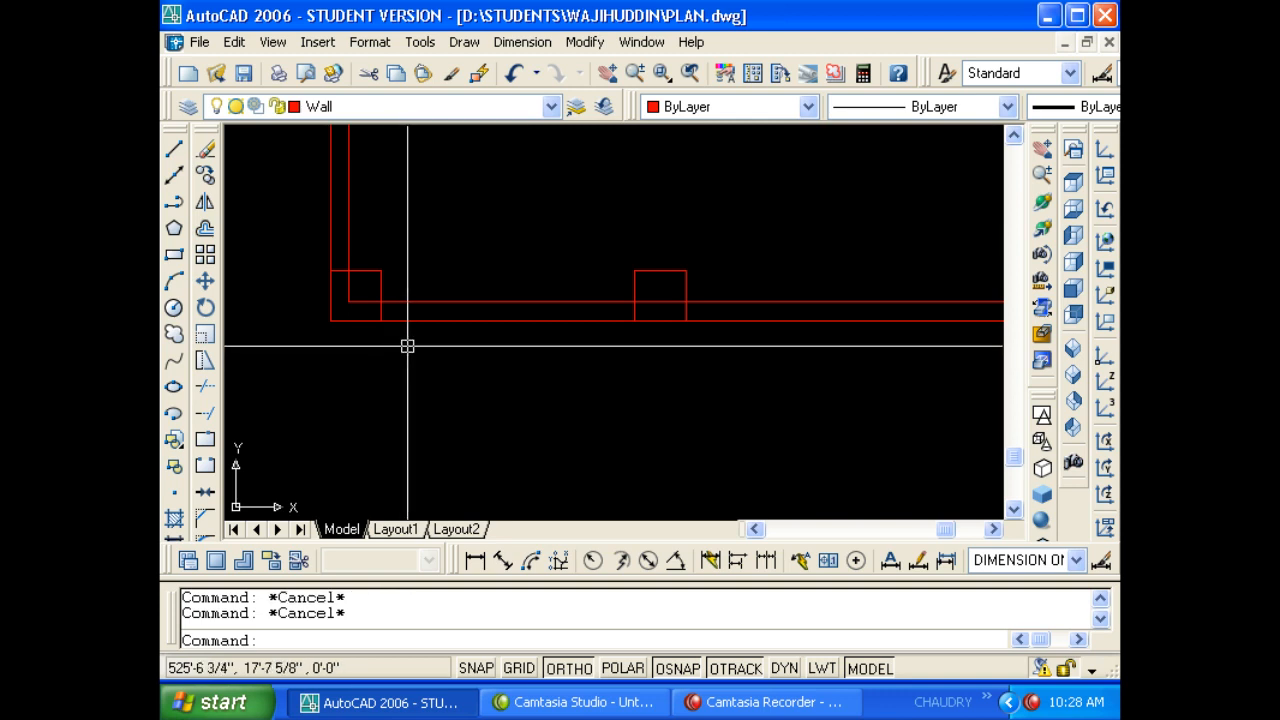
pyautogui.write('TR')
pyautogui.press('Return')
pyautogui.press('Return')
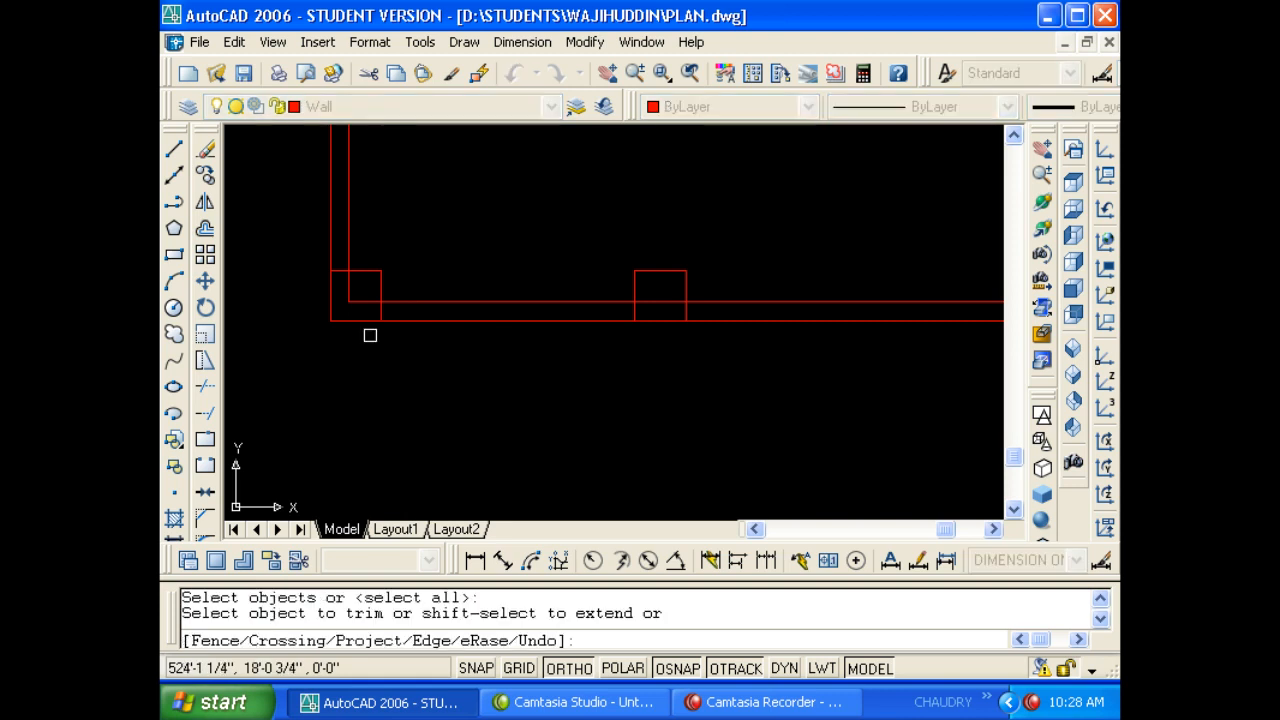
pyautogui.click(365, 301)
pyautogui.press('Escape')
pyautogui.press('Escape')
# Pull the ends of the outer front and side wall lines back to the edges of the corner pillar.
pyautogui.click(380, 321)
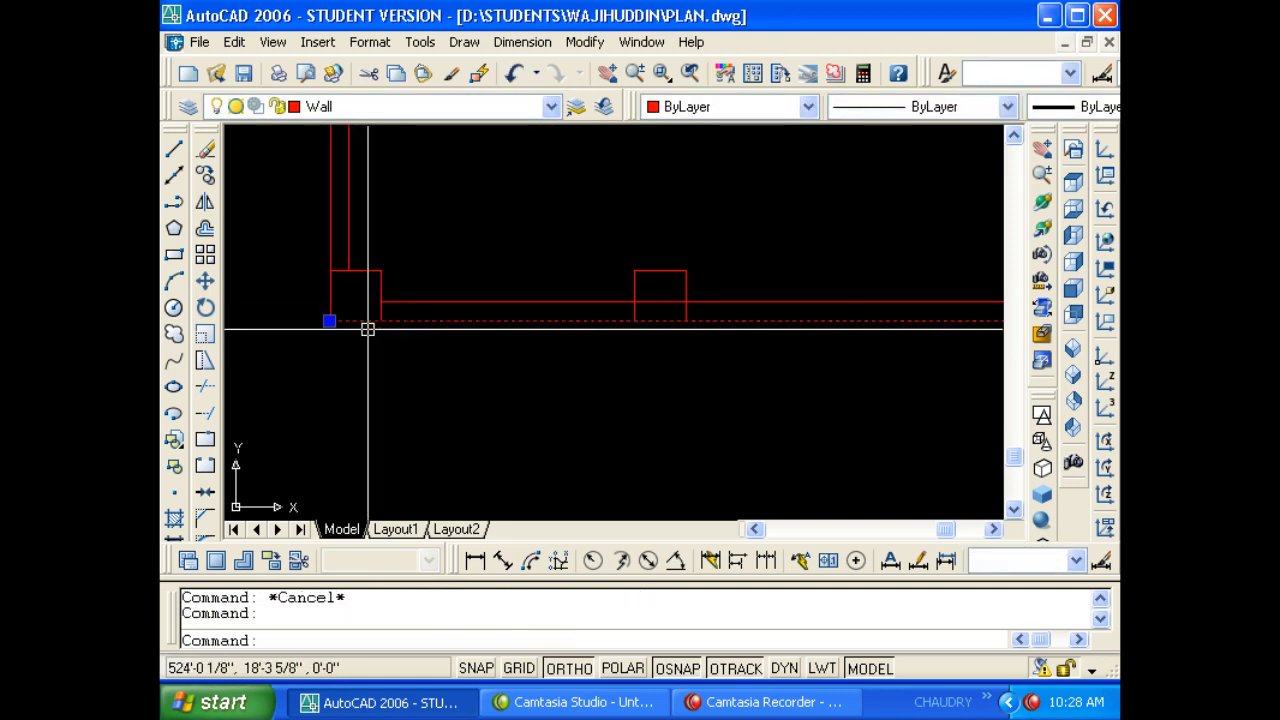
pyautogui.click(329, 321)
pyautogui.press('Escape')
pyautogui.press('Escape')
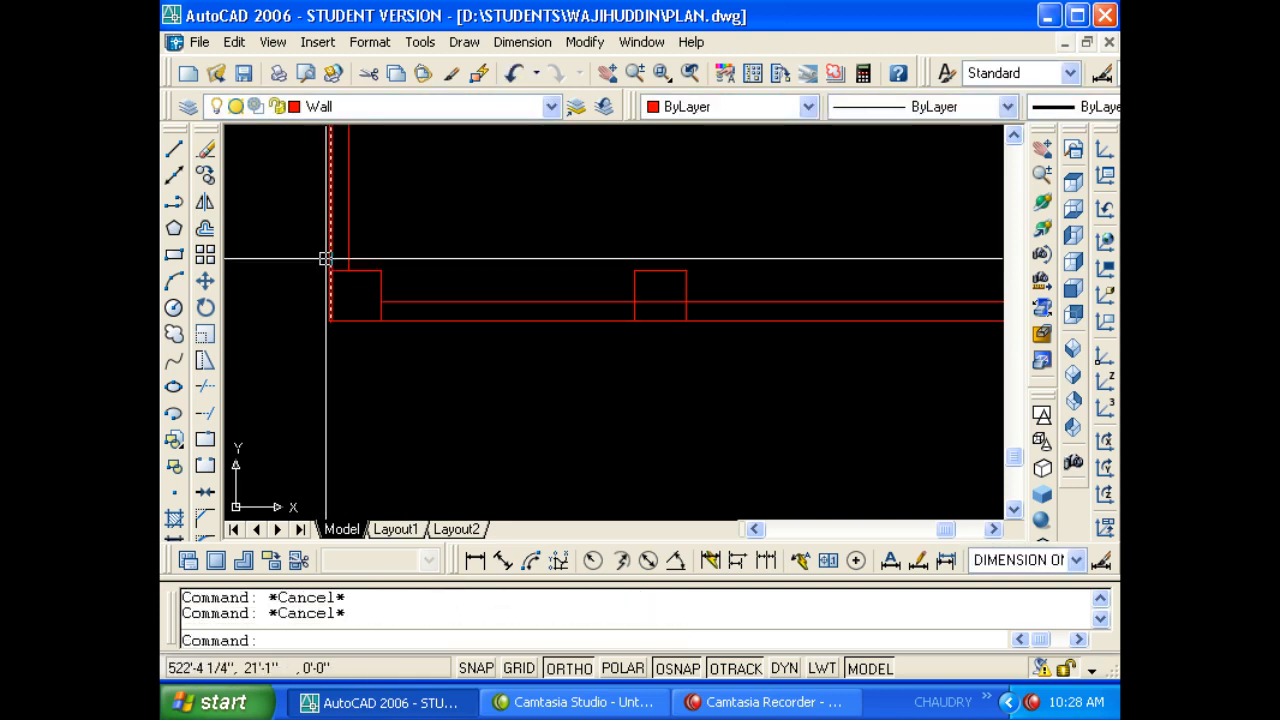
pyautogui.click(330, 251)
pyautogui.click(329, 321)
pyautogui.click(330, 297)
pyautogui.press('Escape')
pyautogui.press('Escape')
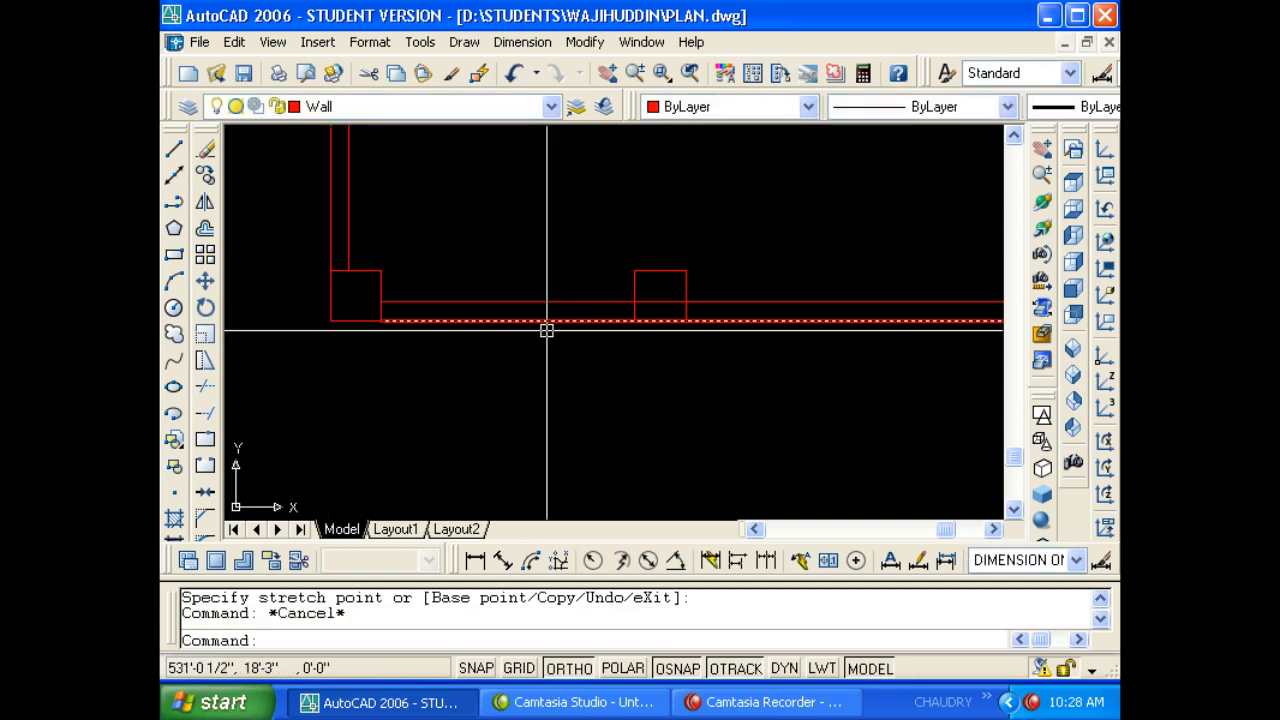
# Trim both front boundary wall lines between the corner pillar and the second pillar to create the gate opening.
pyautogui.write('tr')
pyautogui.press('Return')
pyautogui.press('Return')
pyautogui.click(566, 349)
pyautogui.click(506, 261)
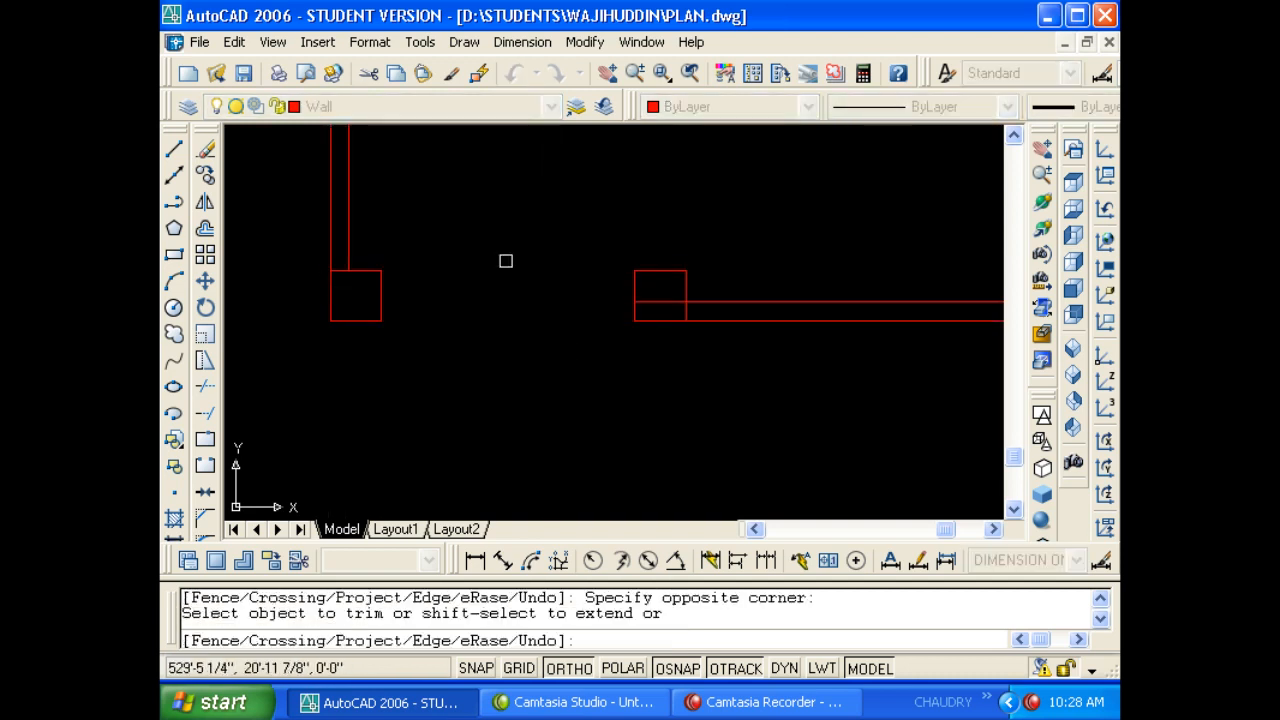
pyautogui.press('Escape')
pyautogui.press('Escape')
pyautogui.click(392, 297)
pyautogui.click(374, 308)
pyautogui.press('Escape')
pyautogui.press('Escape')
pyautogui.click(381, 306)
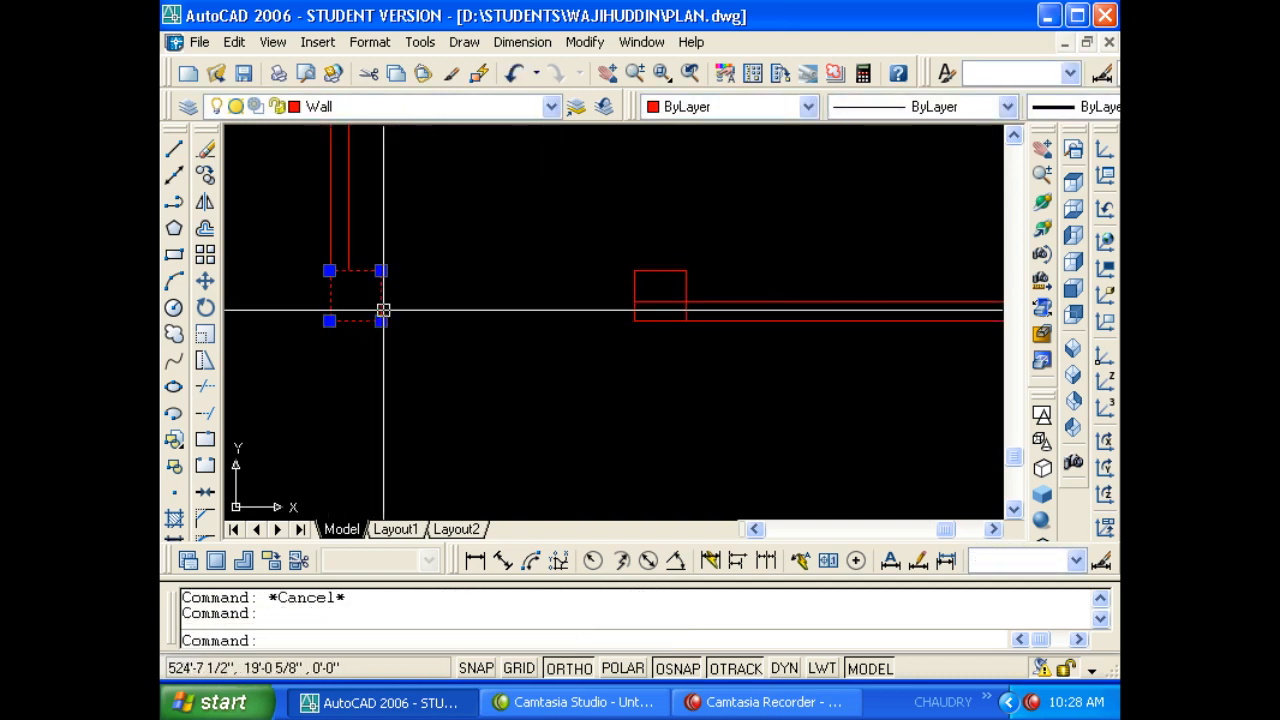
pyautogui.press('Escape')
pyautogui.write('la')
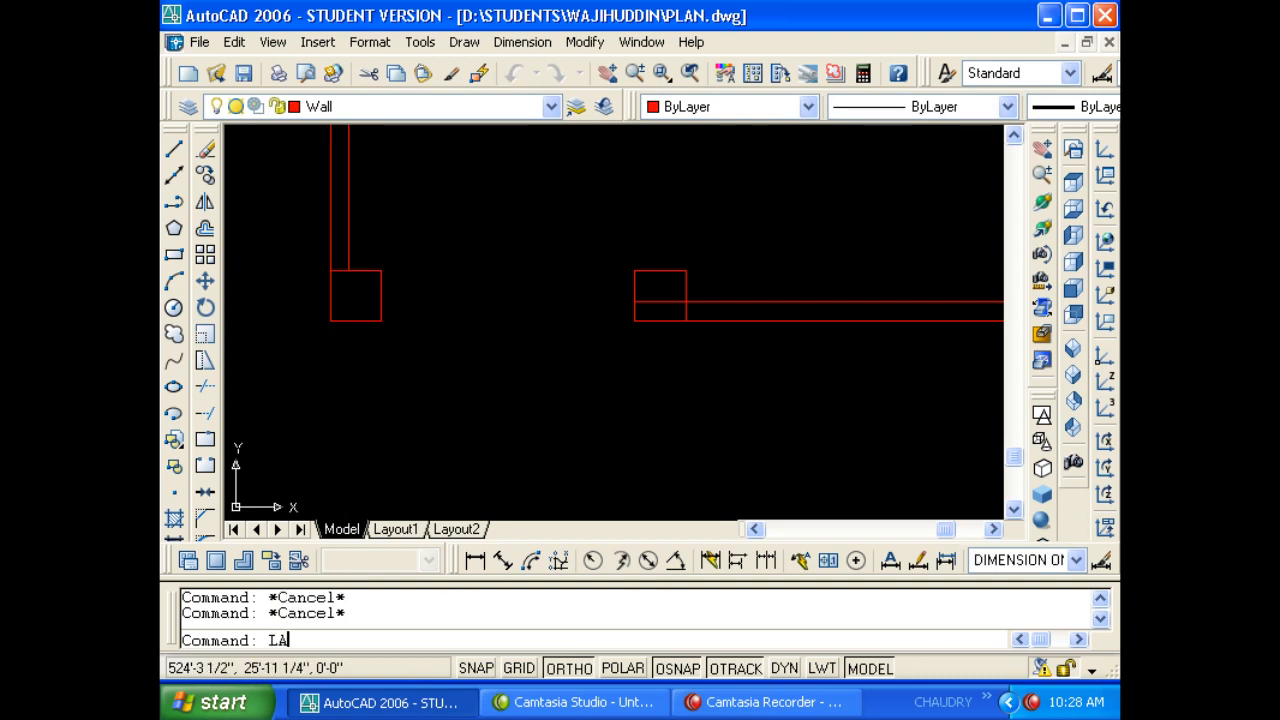
pyautogui.press('Return')
pyautogui.press('Escape')
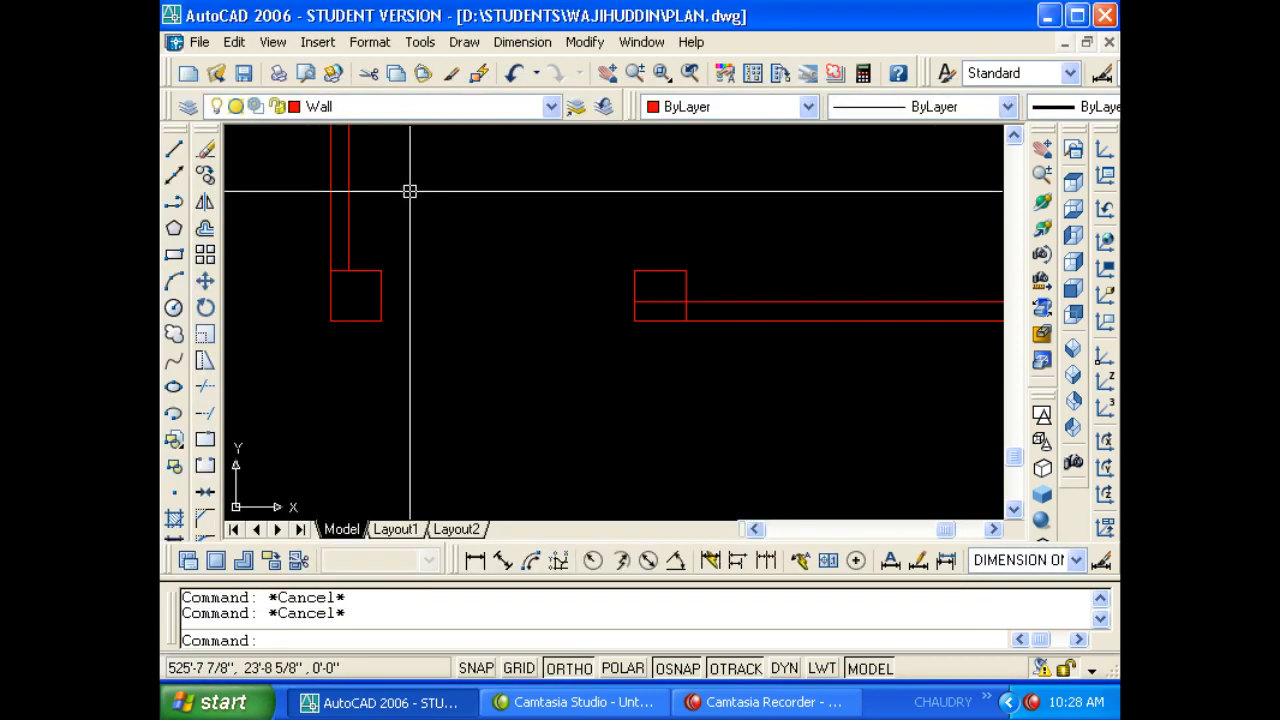
# Shorten both front wall lines so they start at the second pillar's right edge.
pyautogui.click(740, 294)
pyautogui.click(697, 311)
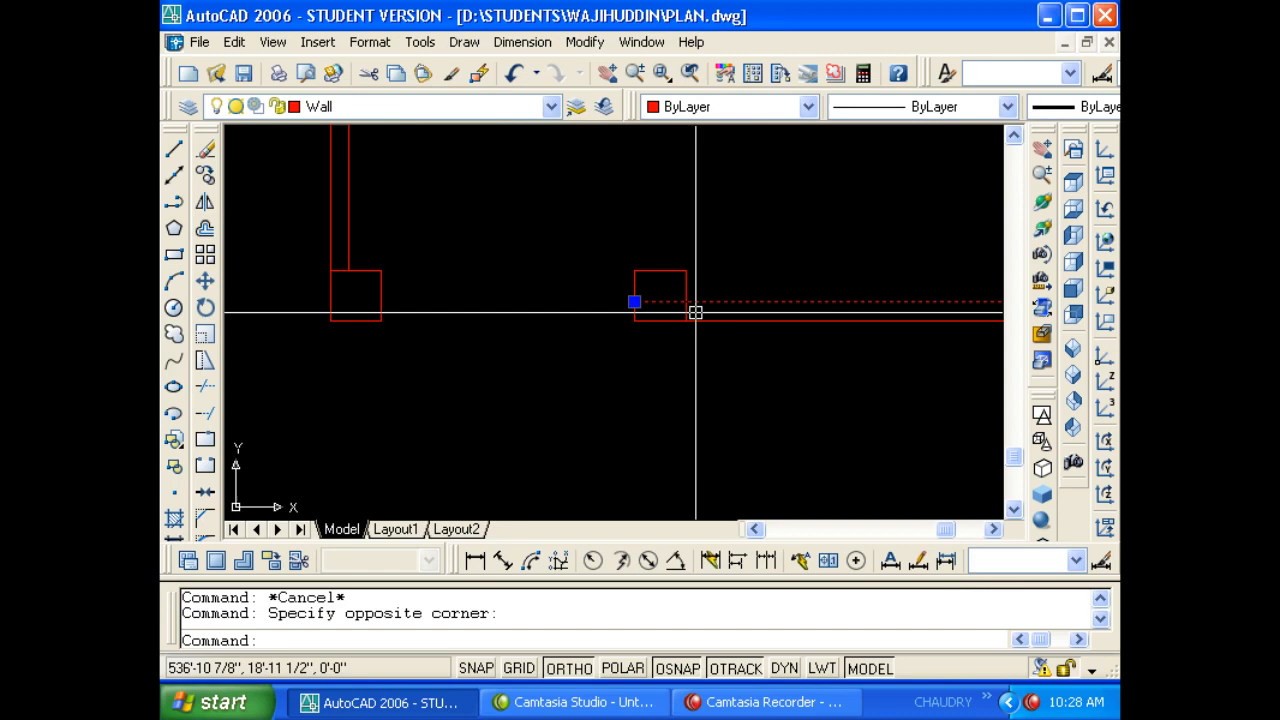
pyautogui.click(634, 301)
pyautogui.press('Escape')
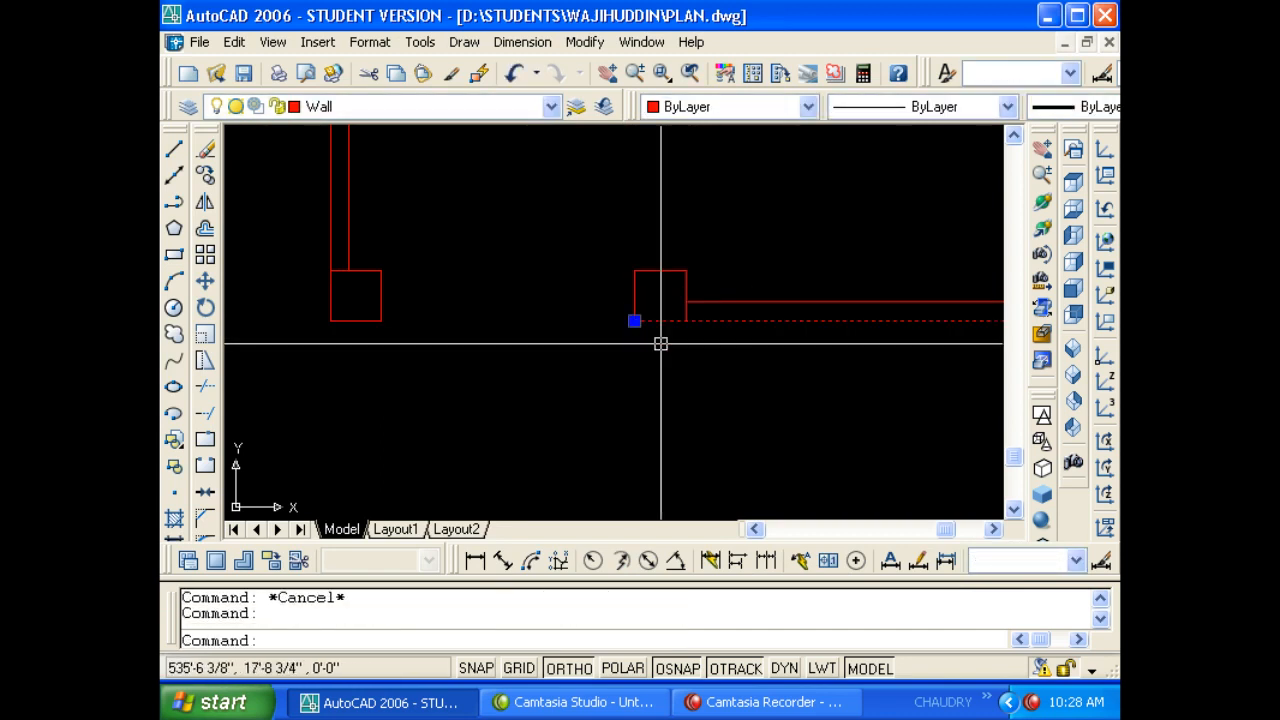
pyautogui.click(634, 321)
pyautogui.press('Escape')
# Draw a vertical helper line running down from the second pillar's right edge to below the front wall.
pyautogui.moveTo(691, 329); pyautogui.dragTo(640, 340, button='middle')
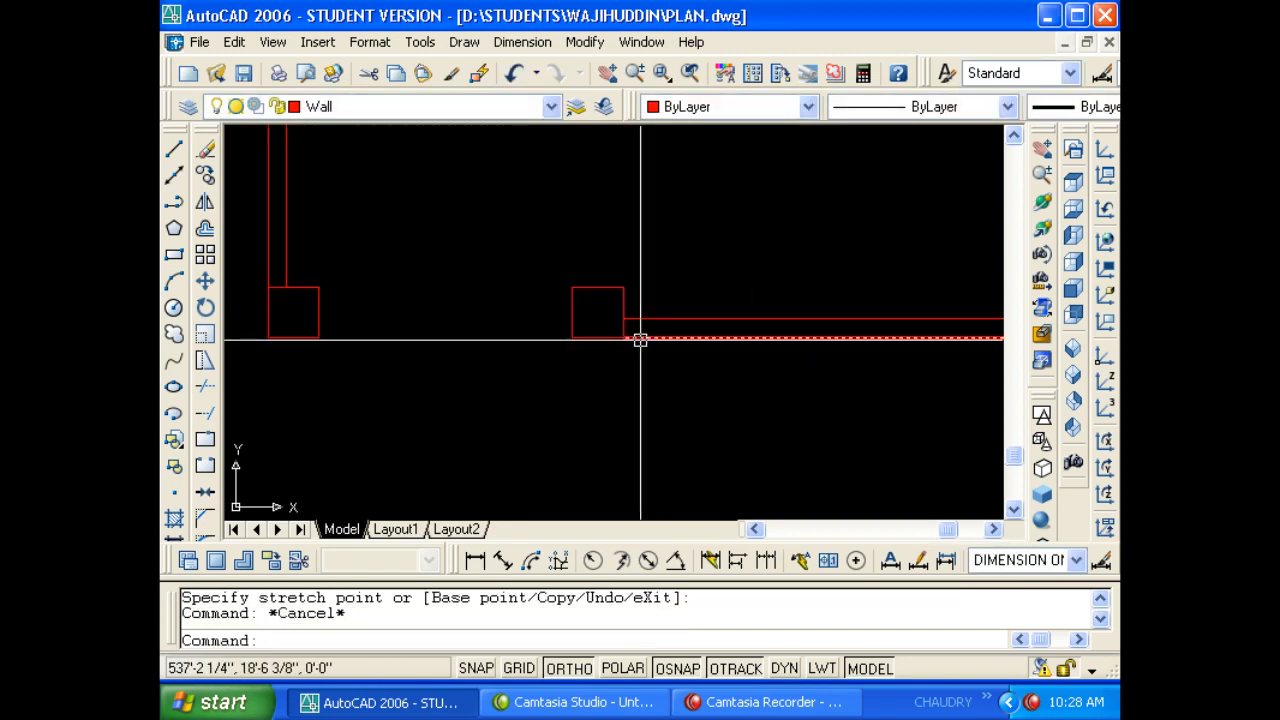
pyautogui.press('Escape')
pyautogui.write('l')
pyautogui.press('Return')
pyautogui.click(624, 338)
pyautogui.click(624, 398)
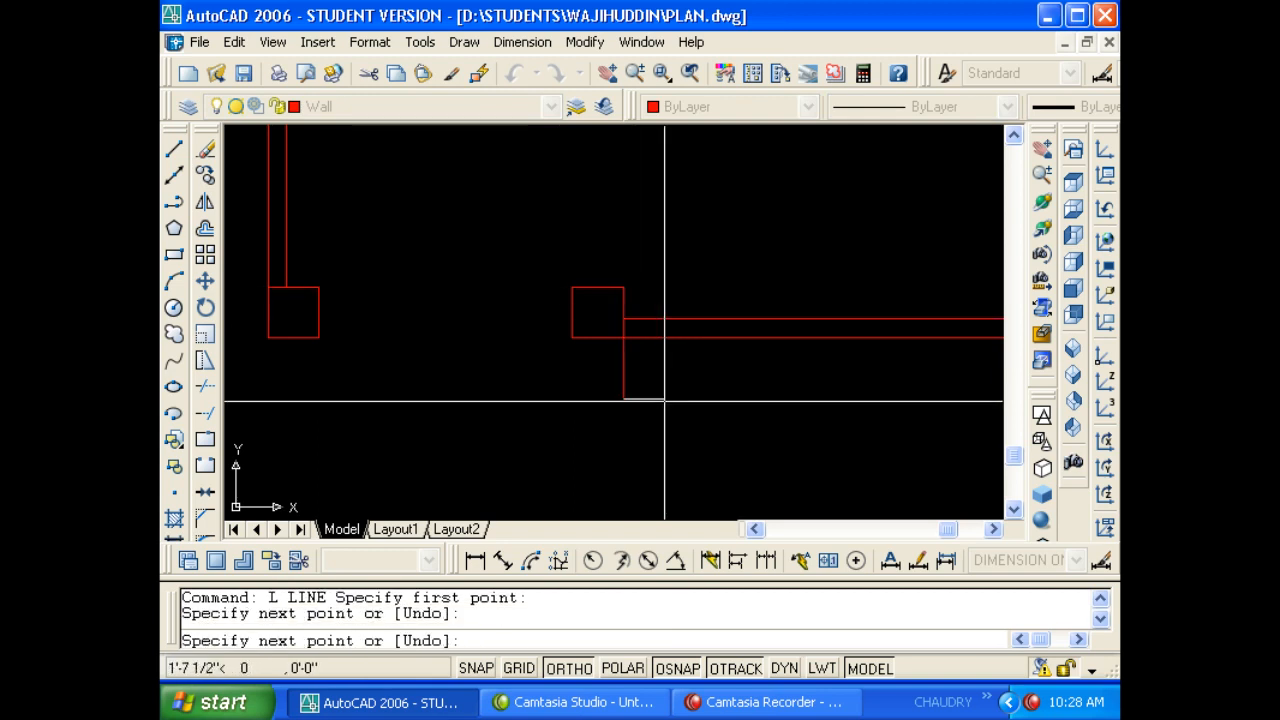
pyautogui.press('Escape')
# Offset the vertical helper line 4' to the right.
pyautogui.write('o')
pyautogui.press('Return')
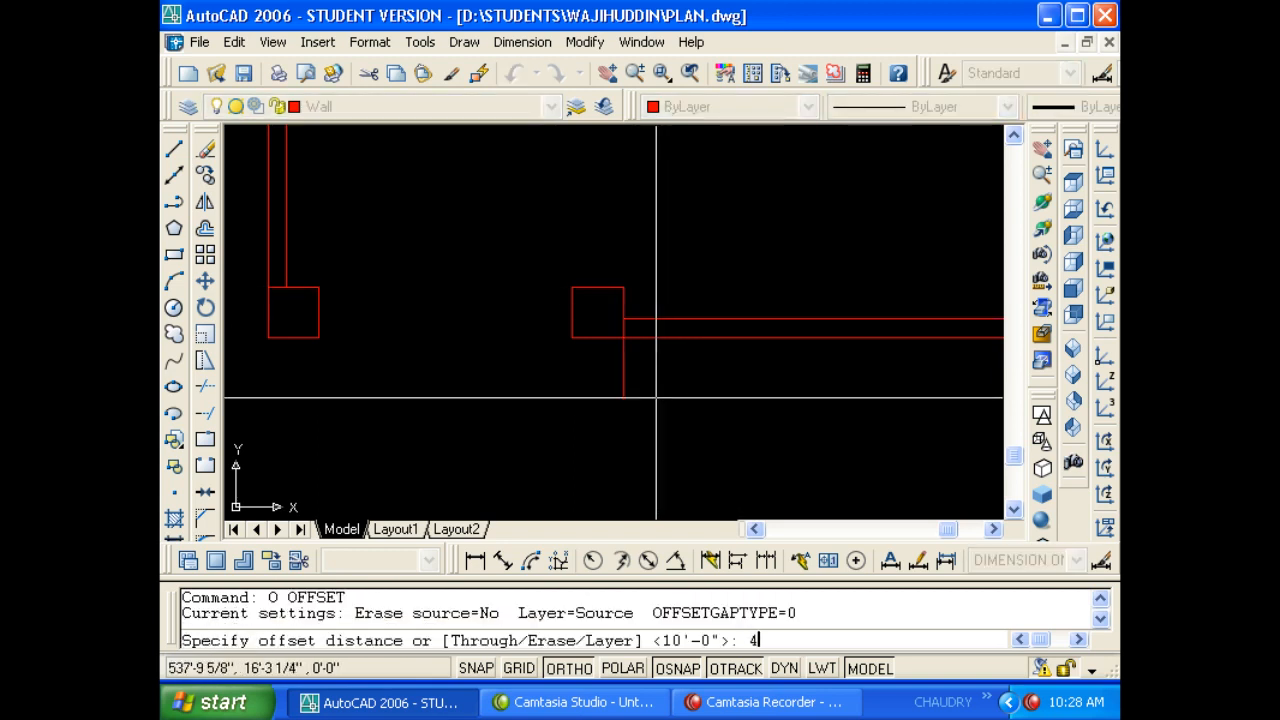
pyautogui.write('4')
pyautogui.press('Return')
pyautogui.click(623, 371)
pyautogui.click(674, 382)
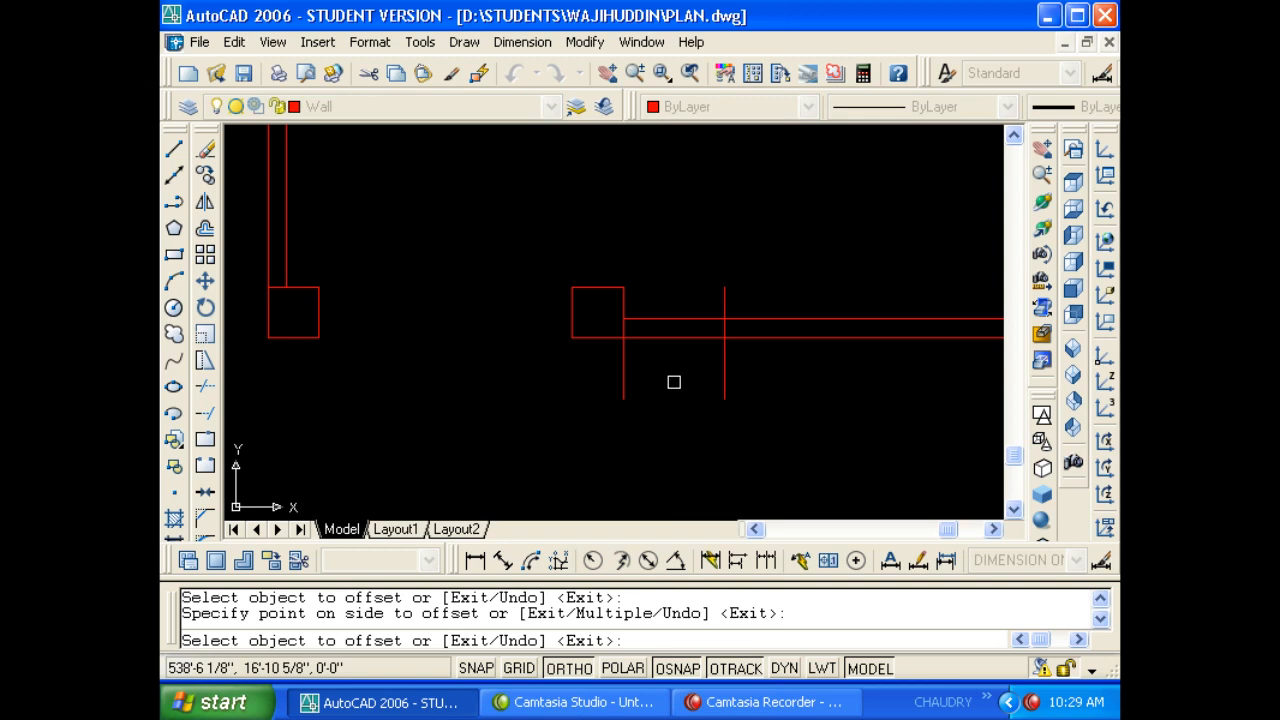
pyautogui.press('Escape')
# Connect the lower ends of the two vertical helper lines with a horizontal line.
pyautogui.press('Escape')
pyautogui.click(724, 399)
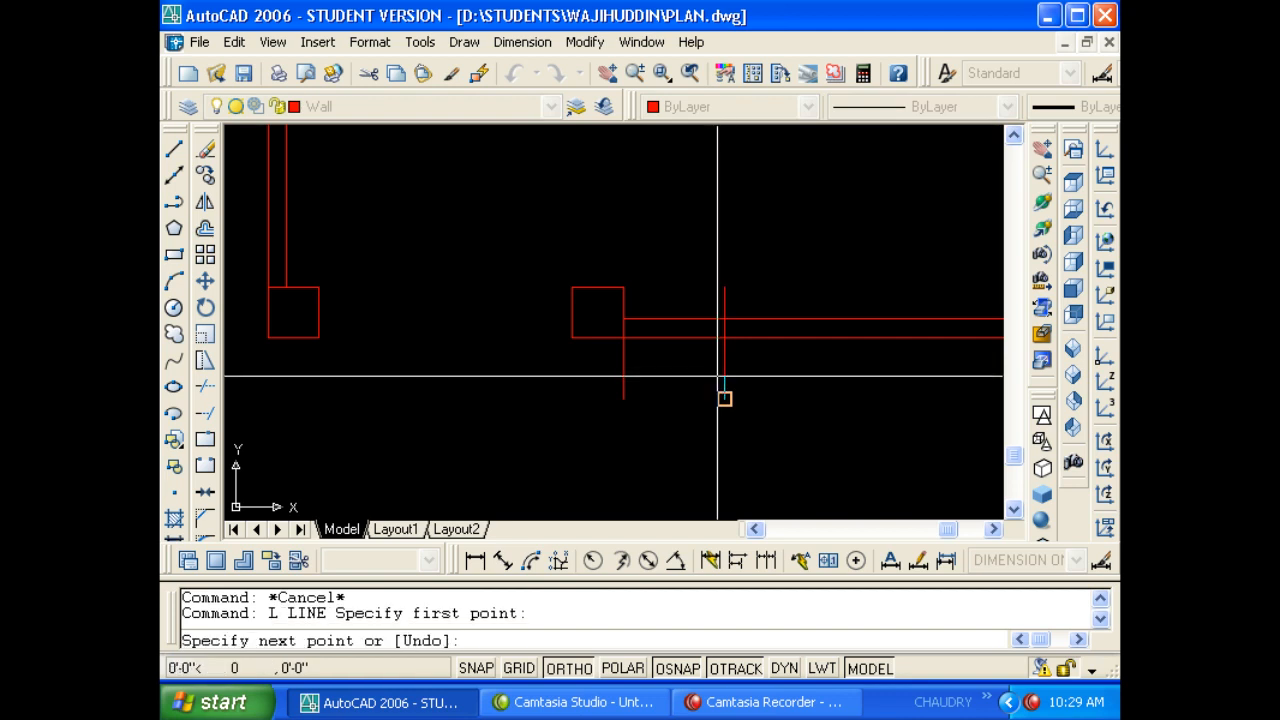
pyautogui.click(623, 399)
pyautogui.press('Escape')
# Mirror the second pillar across a vertical line through the midpoint of the horizontal helper line, keeping the source pillar.
pyautogui.write('mi')
pyautogui.press('Return')
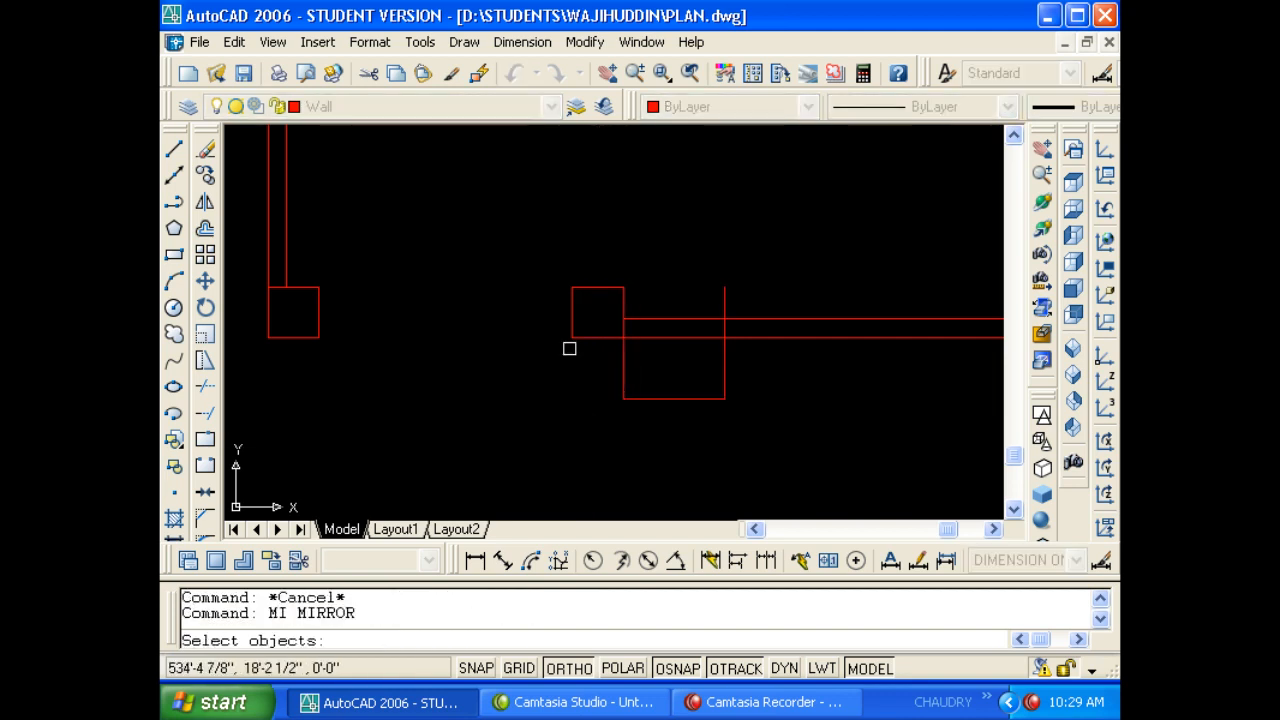
pyautogui.click(589, 287)
pyautogui.press('Return')
pyautogui.click(673, 399)
pyautogui.click(673, 452)
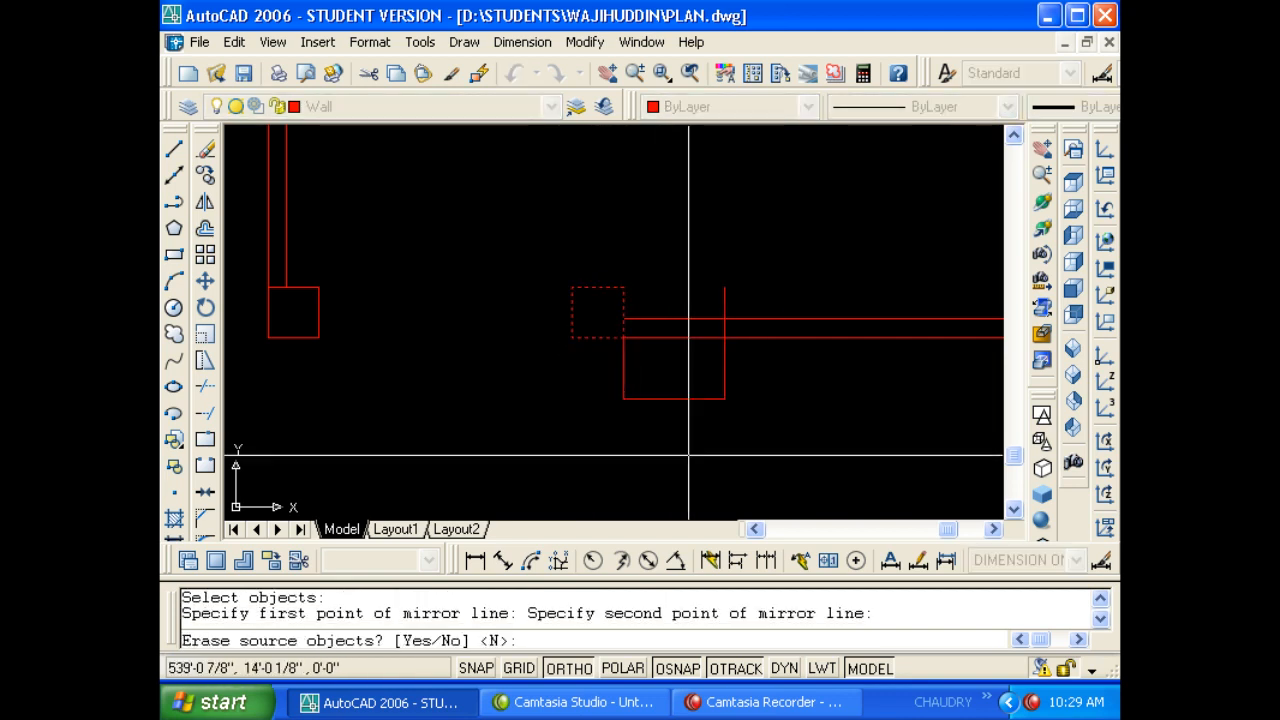
pyautogui.press('Return')
pyautogui.press('Escape')
# Erase the three helper lines between the second and third pillars.
pyautogui.click(770, 428)
pyautogui.click(585, 395)
pyautogui.write('e')
pyautogui.press('Return')
pyautogui.press('Escape')
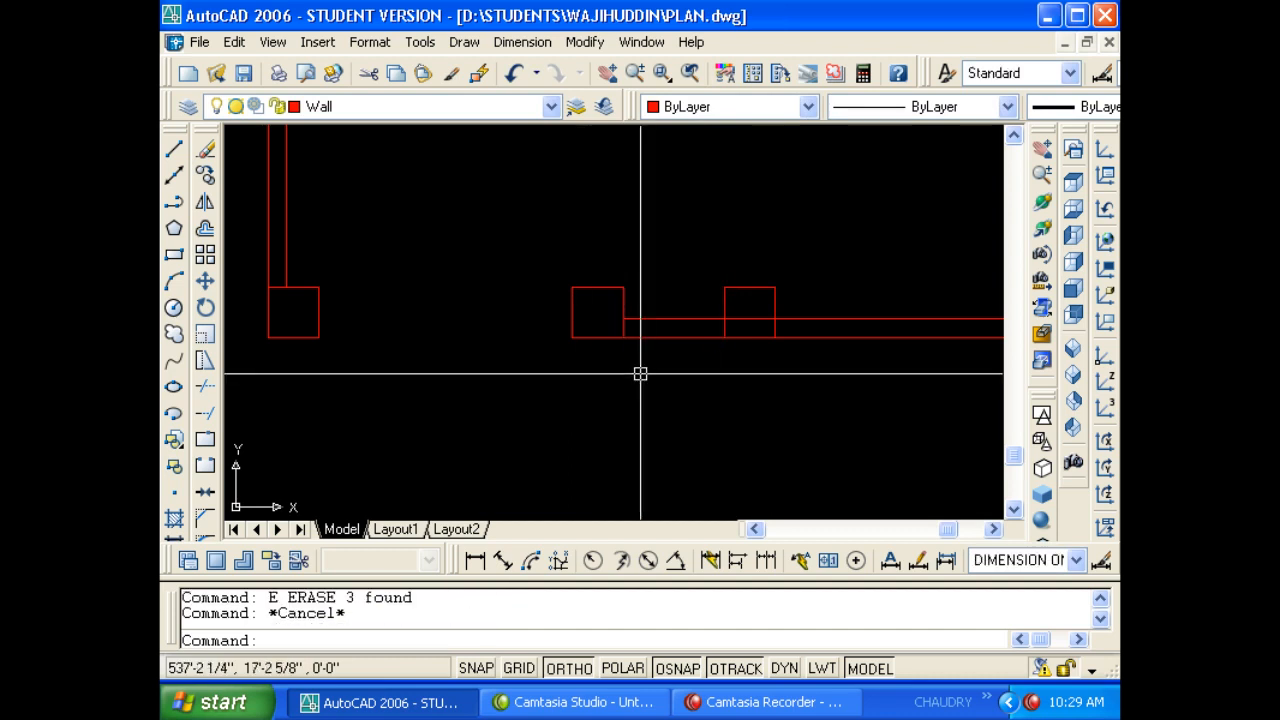
# Trim both front wall lines between the second and third pillars to create the smaller opening.
pyautogui.click(668, 360)
pyautogui.click(651, 305)
pyautogui.press('Escape')
pyautogui.press('Escape')
pyautogui.write('tr')
pyautogui.press('Return')
pyautogui.press('Return')
pyautogui.click(692, 372)
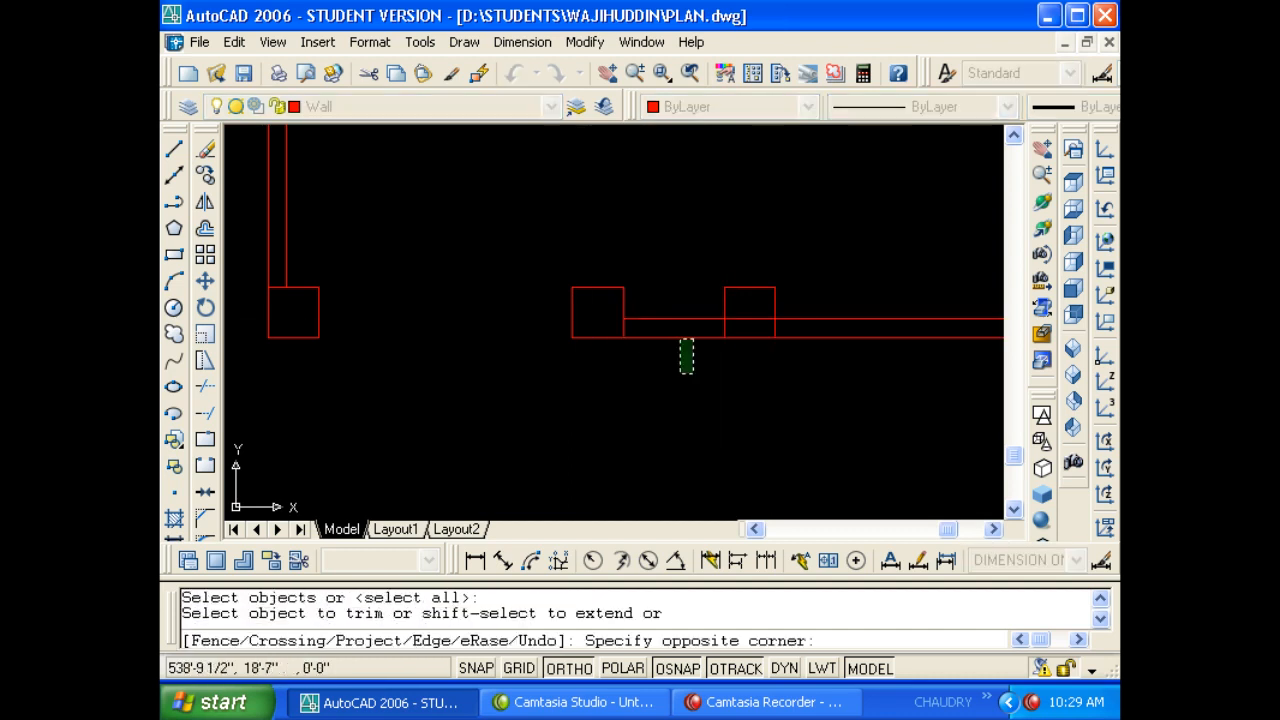
pyautogui.click(674, 305)
pyautogui.press('Escape')
pyautogui.press('Escape')
# Shorten both remaining front wall lines so they start at the third pillar's right edge.
pyautogui.click(791, 339)
pyautogui.click(724, 337)
pyautogui.click(776, 337)
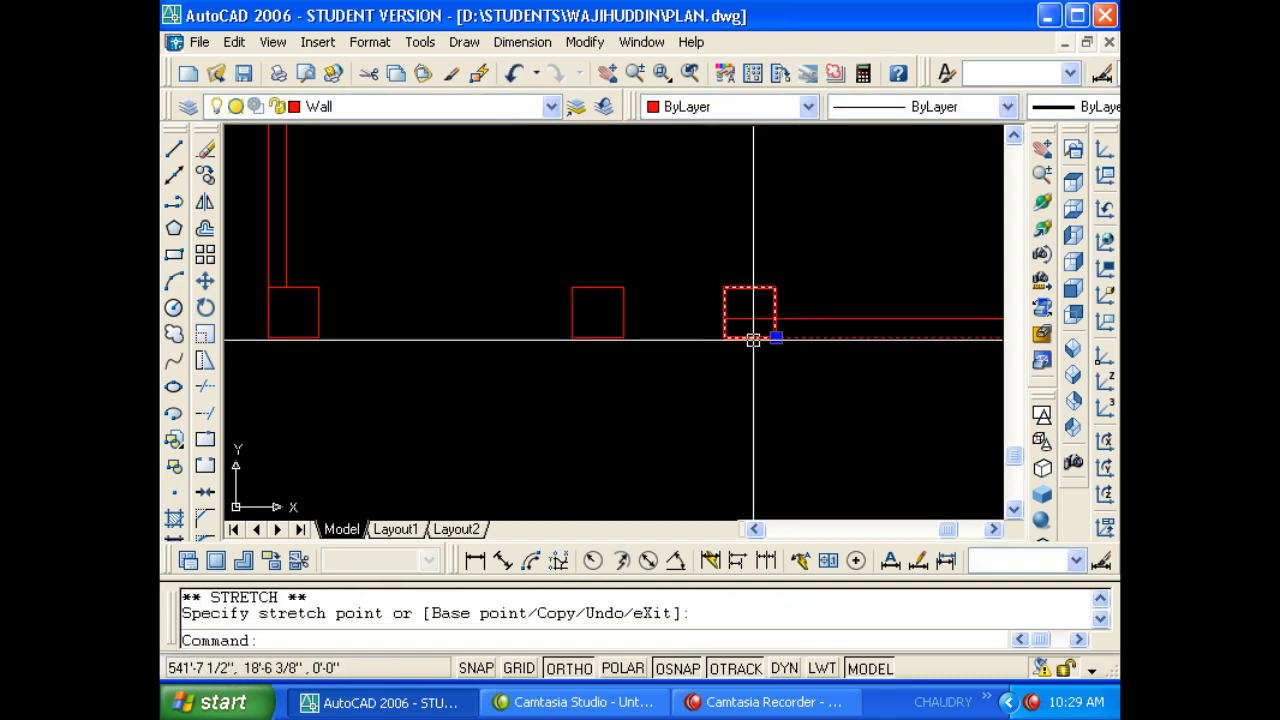
pyautogui.press('Escape')
pyautogui.click(729, 322)
pyautogui.click(734, 324)
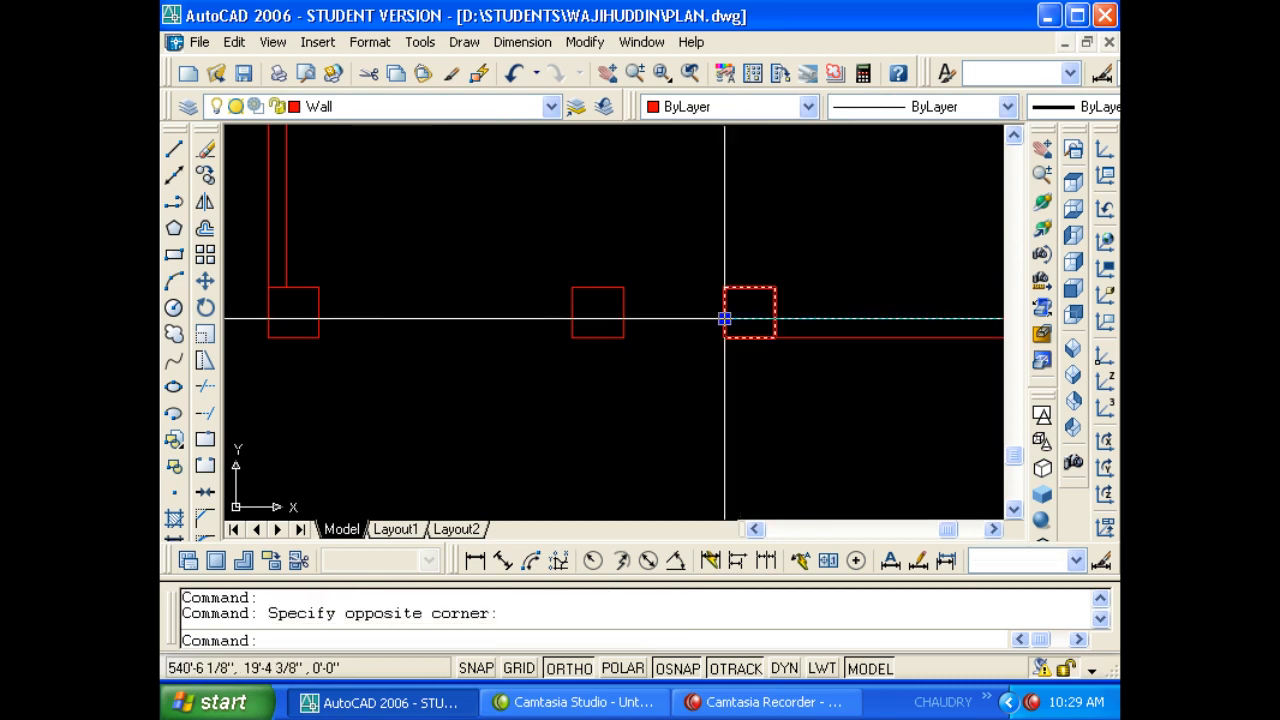
pyautogui.click(724, 320)
pyautogui.press('Escape')
pyautogui.press('Escape')
# Compare the new front pillars and openings with the main gate in the finished ground floor plan.
pyautogui.scroll(-4, 697, 354)
pyautogui.scroll(3, 687, 388)
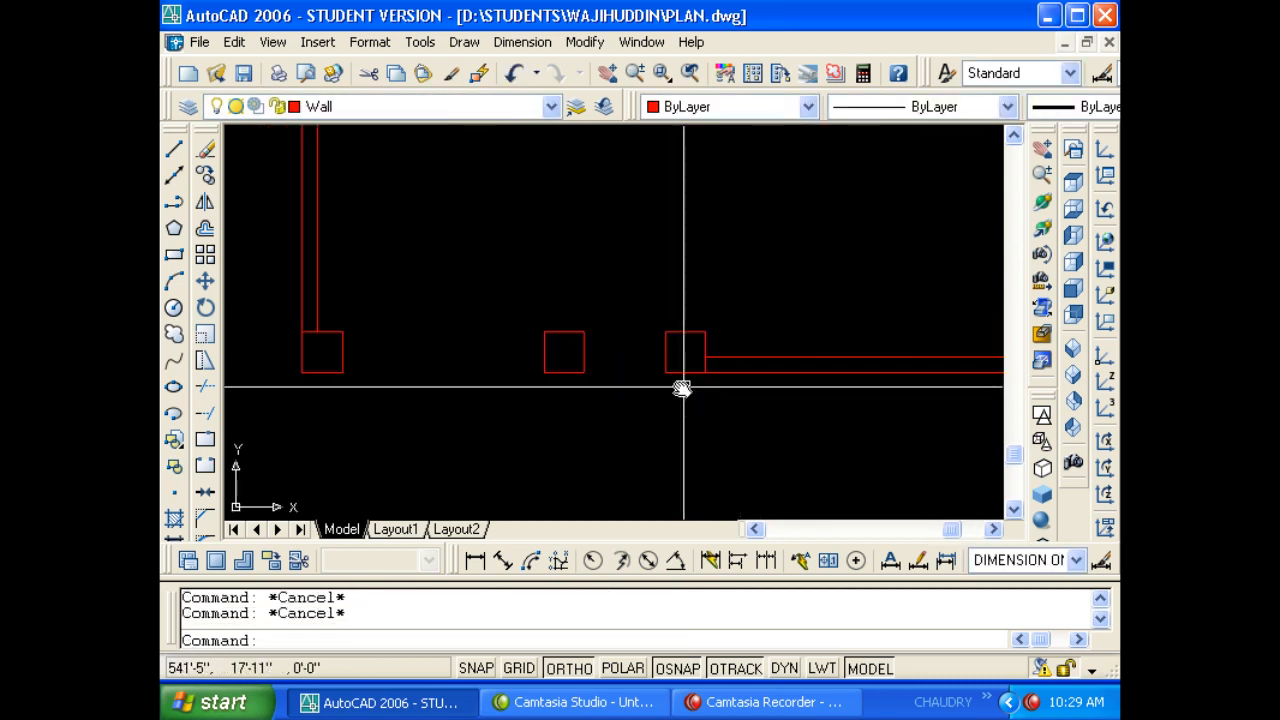
pyautogui.scroll(-5, 530, 444)
pyautogui.scroll(-4, 574, 423)
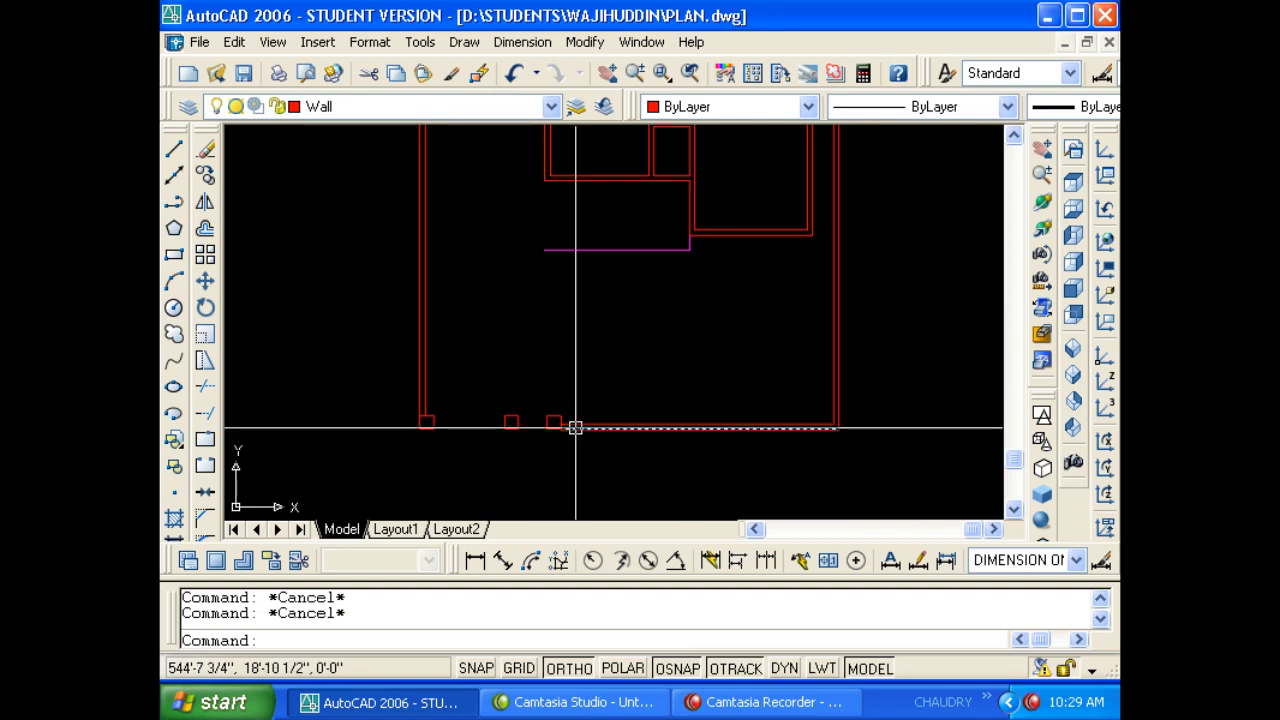
pyautogui.scroll(8, 343, 474)
pyautogui.scroll(-2, 440, 372)
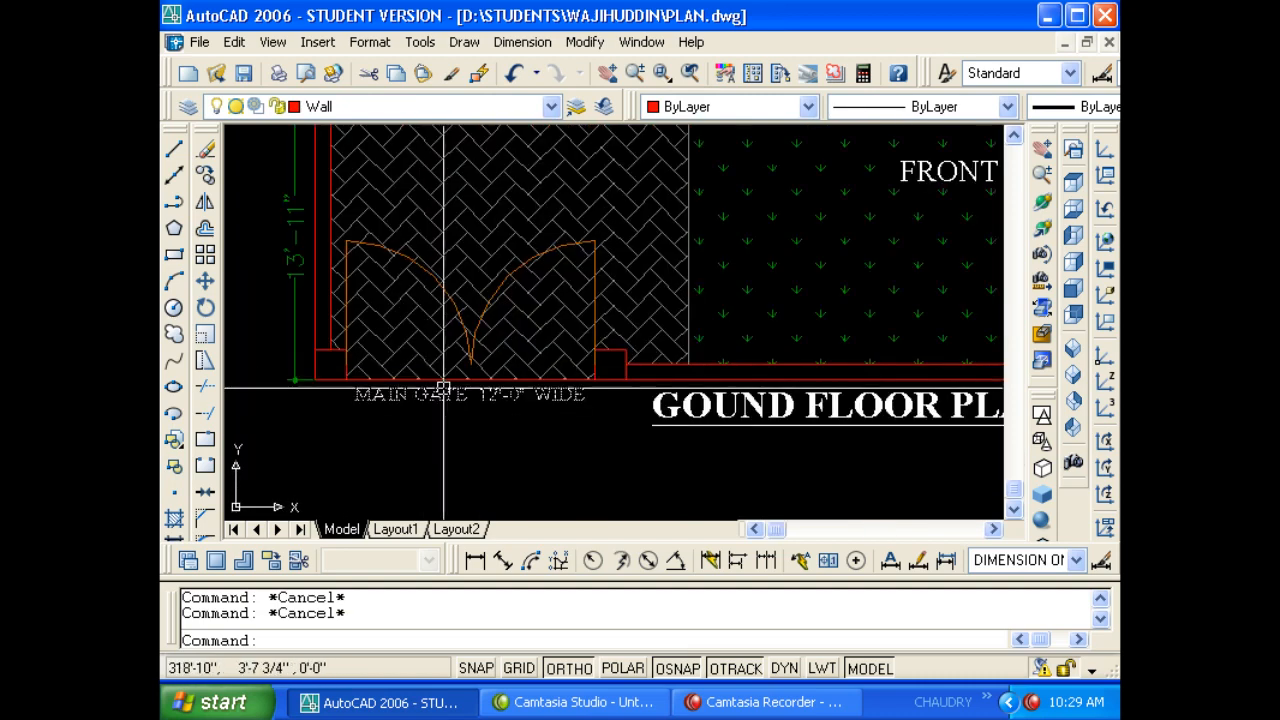
pyautogui.scroll(-3, 427, 382)
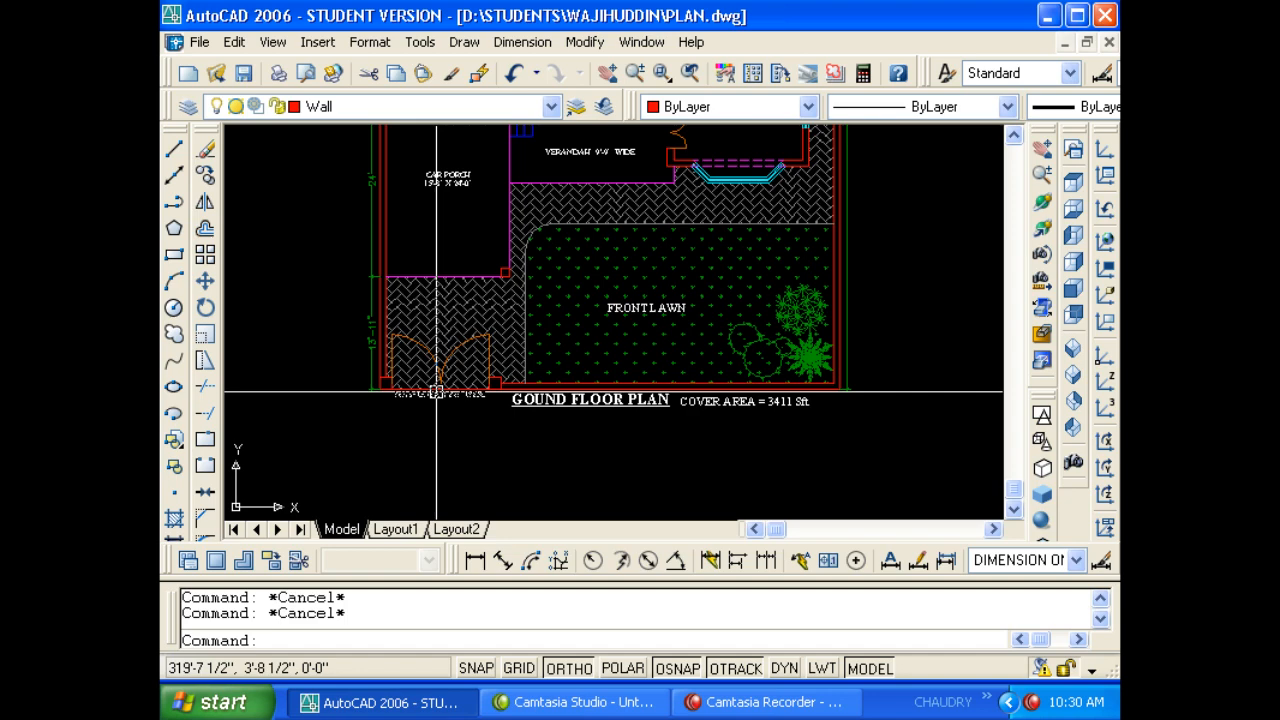
pyautogui.scroll(-3, 434, 391)
# Examine the car porch and the staircase beside the guest bedroom in the finished ground floor plan.
pyautogui.scroll(6, 714, 354)
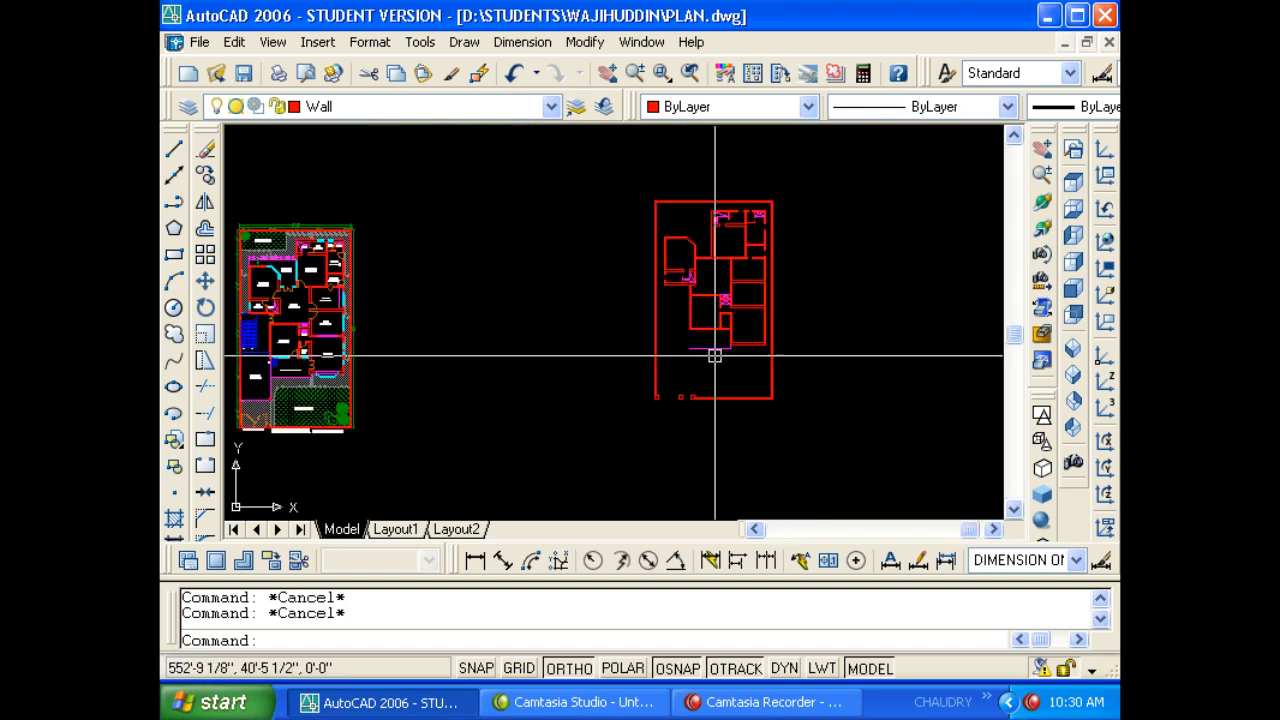
pyautogui.moveTo(709, 329); pyautogui.dragTo(688, 392, button='middle')
pyautogui.scroll(-4, 688, 392)
pyautogui.moveTo(624, 342)
pyautogui.mouseDown(button='middle')
pyautogui.moveTo(649, 377)
pyautogui.moveTo(618, 351)
pyautogui.moveTo(689, 346)
pyautogui.mouseUp(button='middle')
pyautogui.scroll(3, 607, 346)
pyautogui.scroll(-3, 689, 346)
pyautogui.moveTo(457, 372); pyautogui.dragTo(688, 372, button='middle')
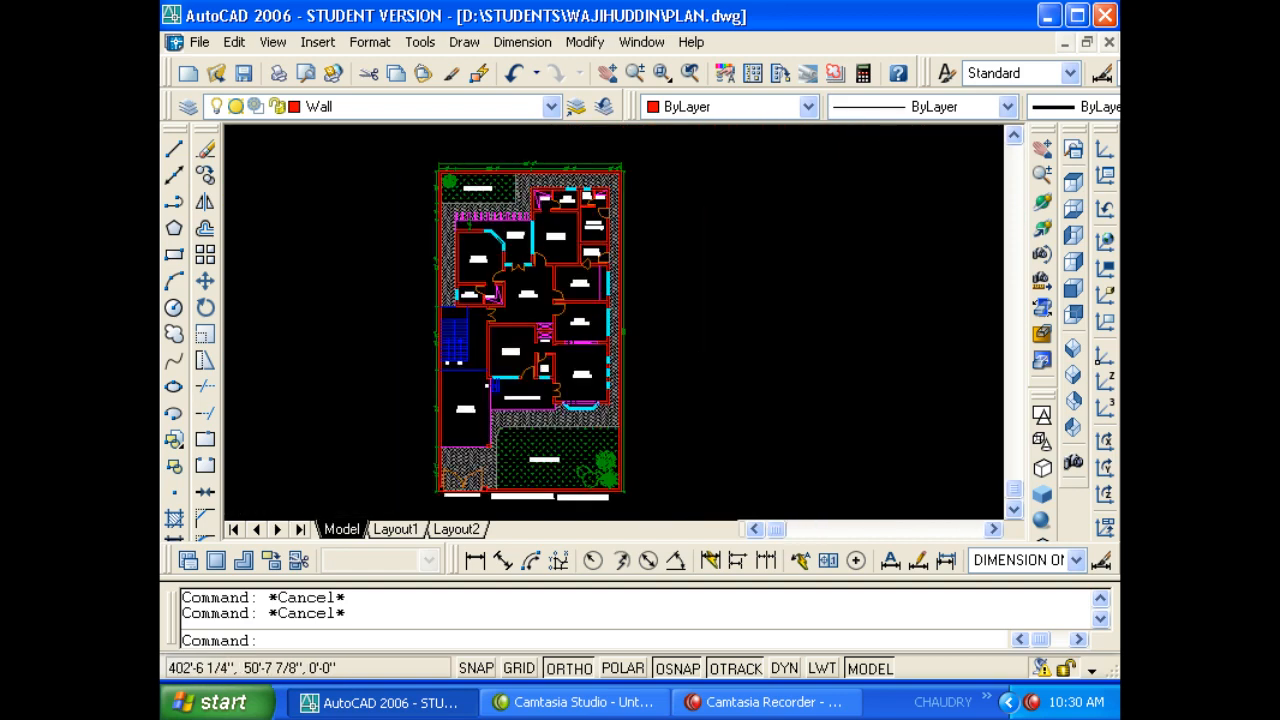
pyautogui.scroll(2, 400, 400)
pyautogui.scroll(4, 494, 386)
pyautogui.scroll(2, 586, 380)
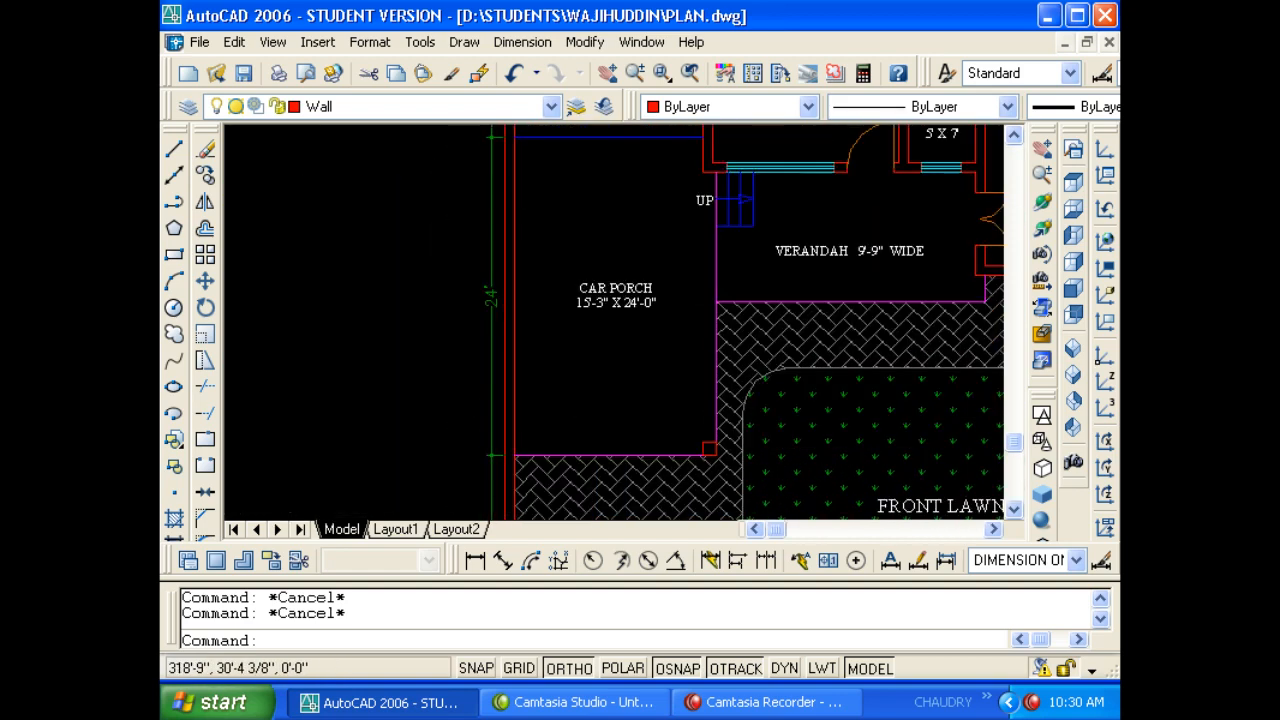
pyautogui.moveTo(576, 405)
pyautogui.mouseDown(button='middle')
pyautogui.moveTo(631, 364)
pyautogui.moveTo(611, 351)
pyautogui.moveTo(600, 360)
pyautogui.moveTo(704, 397)
pyautogui.mouseUp(button='middle')
pyautogui.scroll(-2, 614, 366)
pyautogui.moveTo(671, 320); pyautogui.dragTo(687, 451, button='middle')
pyautogui.scroll(-3, 683, 451)
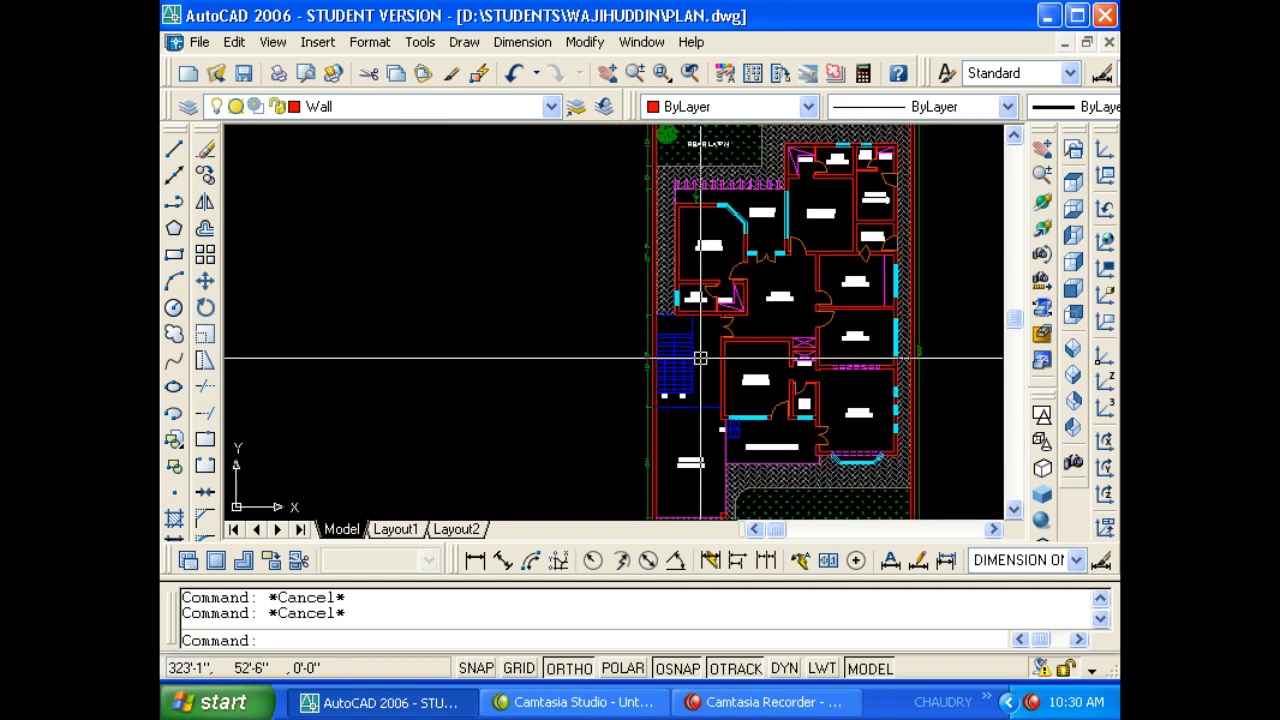
pyautogui.scroll(3, 700, 357)
pyautogui.moveTo(698, 349); pyautogui.dragTo(695, 298, button='middle')
pyautogui.press('Escape')
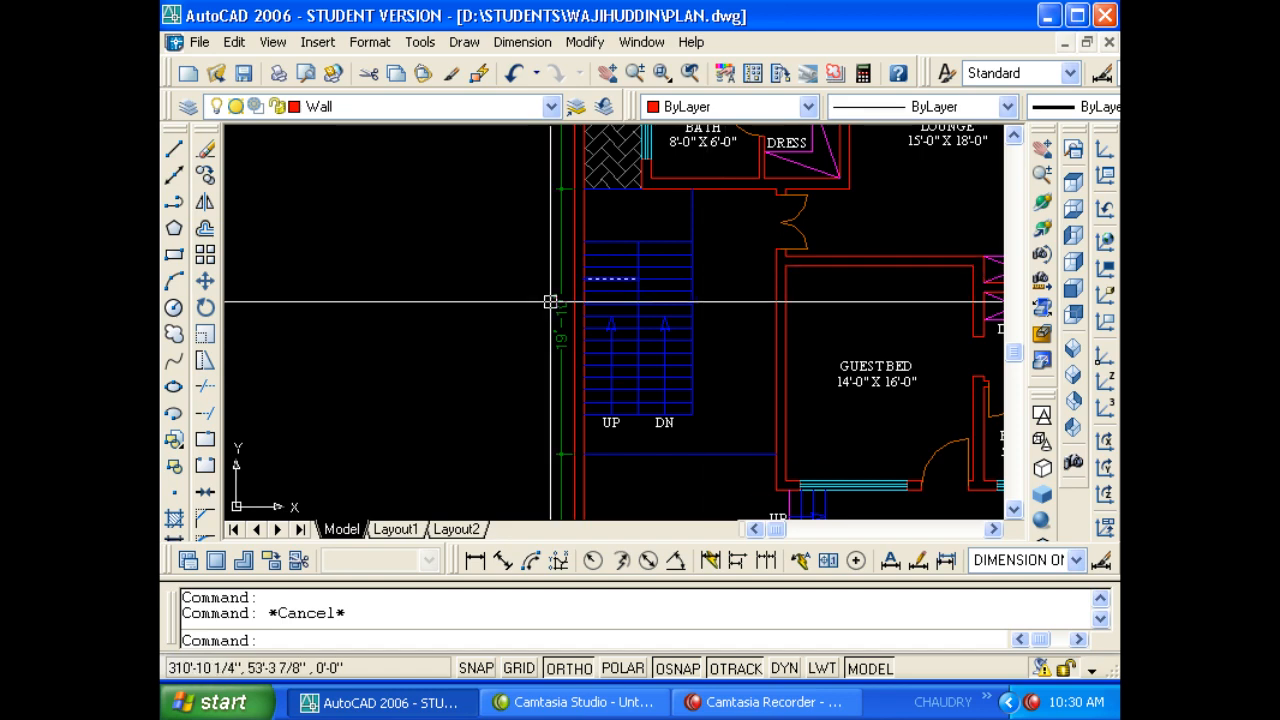
# Measure the width of one stair flight in the finished plan with a temporary linear dimension and erase that dimension.
pyautogui.scroll(-3, 549, 295)
pyautogui.scroll(5, 548, 284)
pyautogui.press('Escape')
pyautogui.write('D')
pyautogui.press('Escape')
pyautogui.write('DLI')
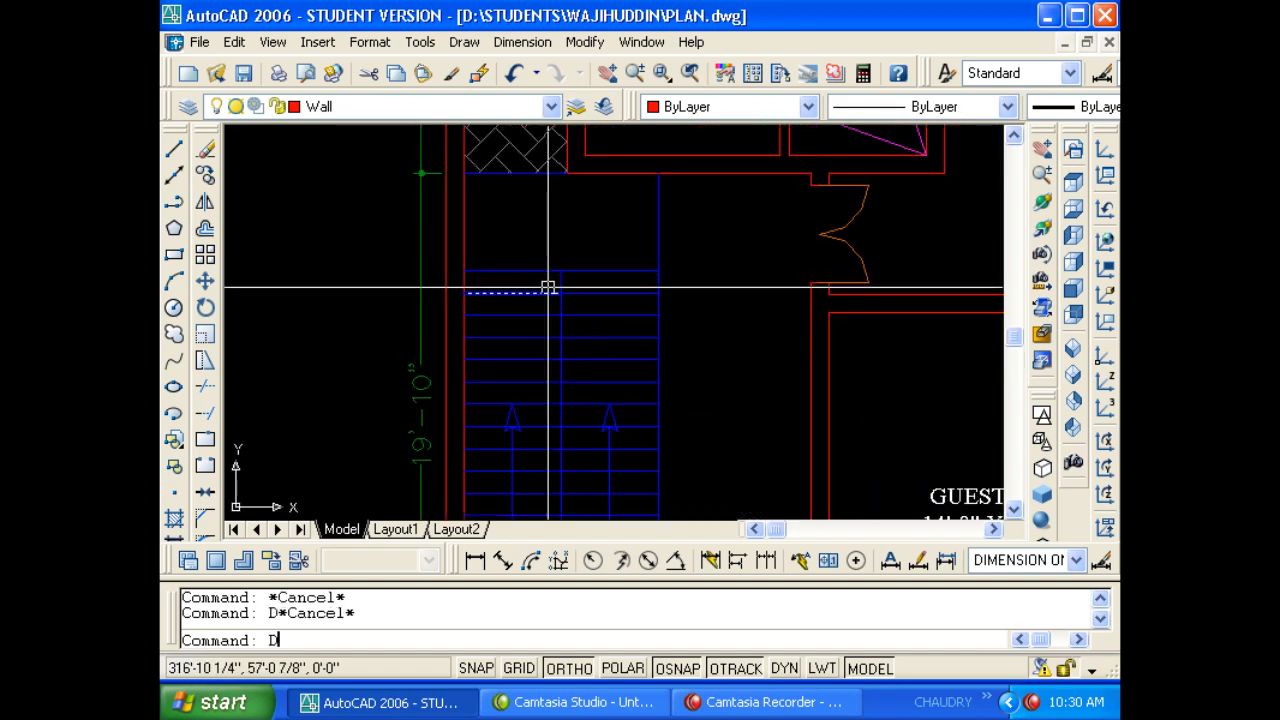
pyautogui.press('Return')
pyautogui.scroll(4, 556, 292)
pyautogui.click(556, 300)
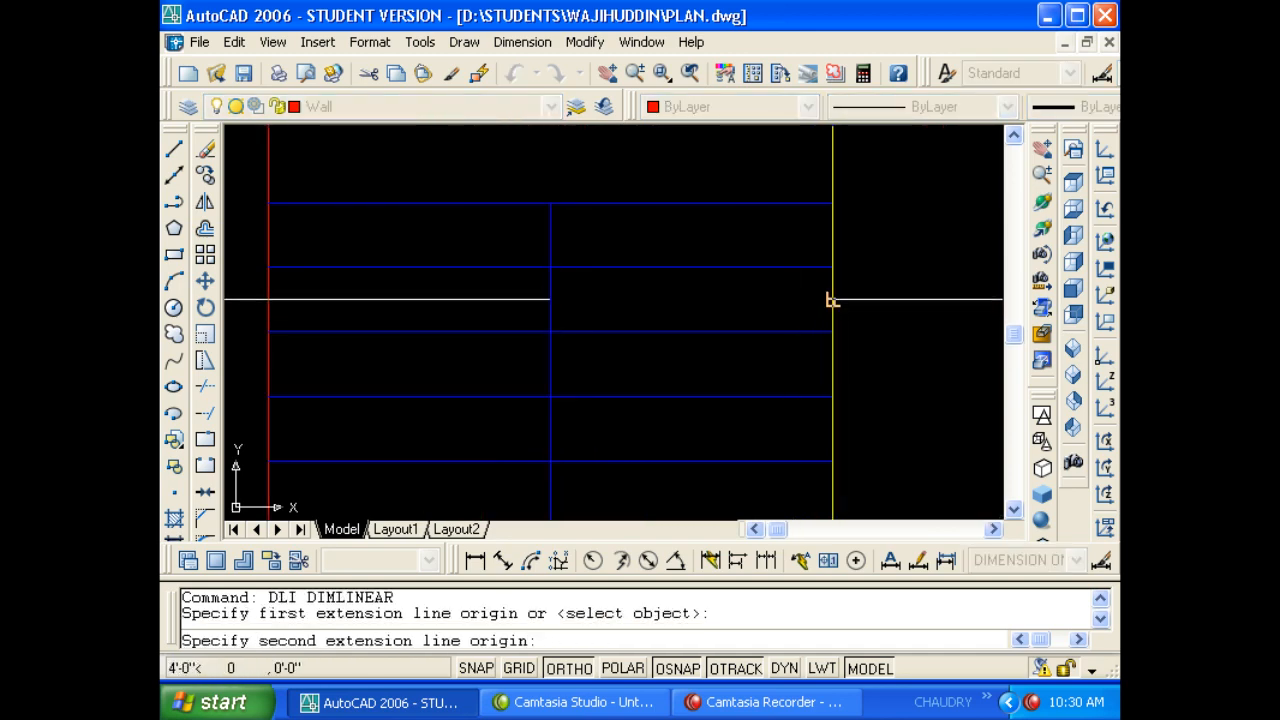
pyautogui.click(832, 300)
pyautogui.click(830, 299)
pyautogui.press('Escape')
pyautogui.click(772, 310)
pyautogui.click(660, 308)
pyautogui.write('E')
pyautogui.press('Return')
pyautogui.scroll(-11, 563, 309)
pyautogui.press('Escape')
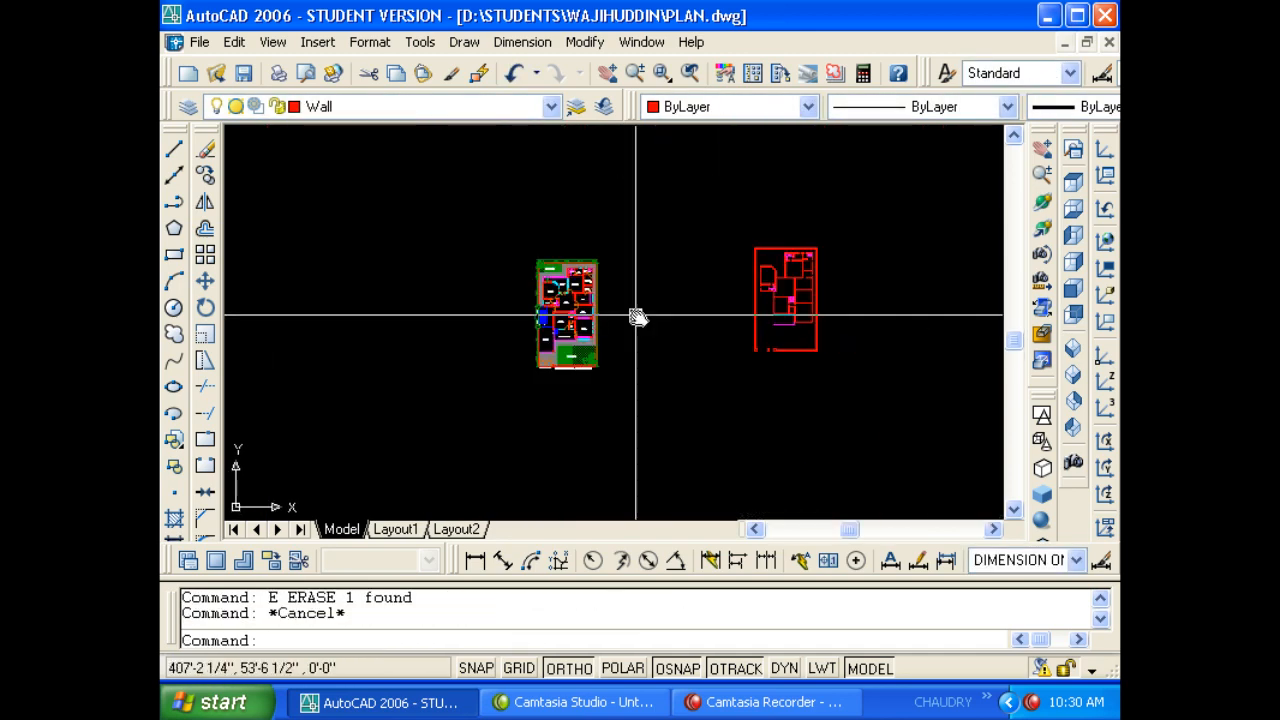
pyautogui.scroll(6, 820, 301)
pyautogui.scroll(1, 519, 271)
pyautogui.moveTo(519, 271)
pyautogui.mouseDown(button='middle')
pyautogui.moveTo(583, 305)
pyautogui.moveTo(885, 321)
pyautogui.mouseUp(button='middle')
pyautogui.press('Escape')
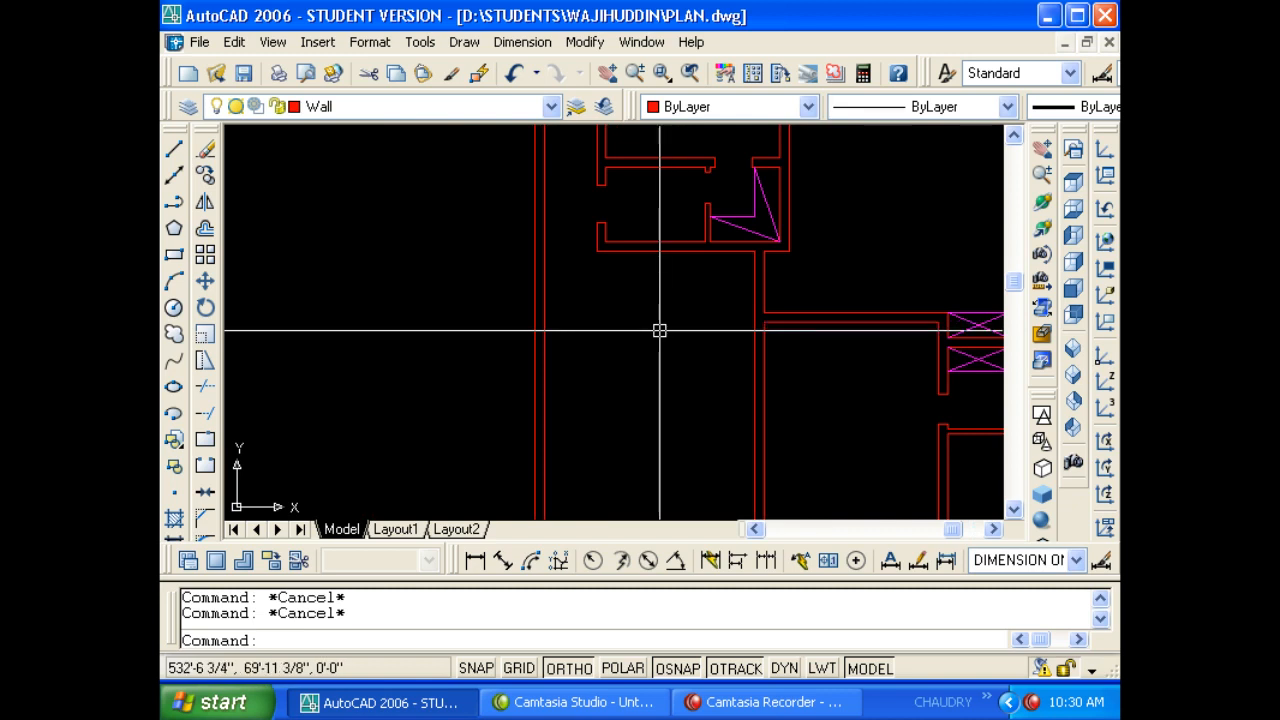
pyautogui.write('L')
pyautogui.press('Return')
pyautogui.press('Escape')
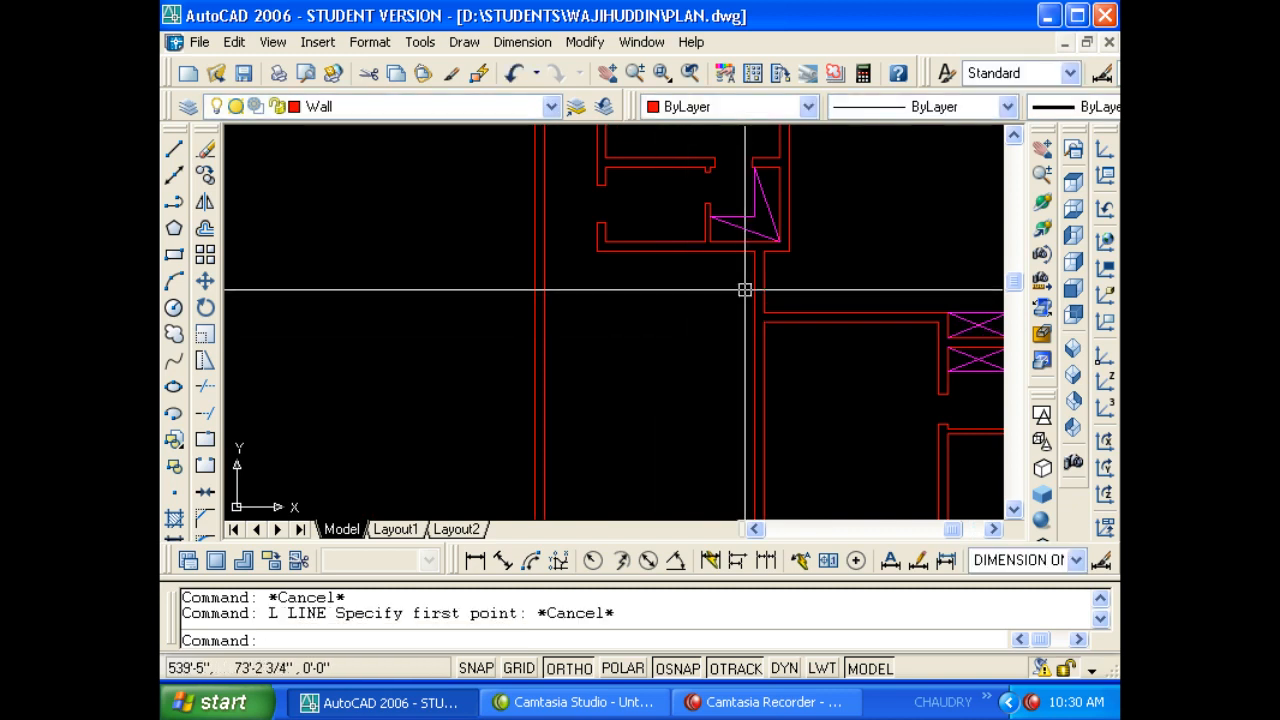
# Measure the short wall between the bathroom and the guest bedroom with a temporary linear dimension and erase that dimension.
pyautogui.write('DLI')
pyautogui.press('Return')
pyautogui.press('Return')
pyautogui.scroll(3, 757, 285)
pyautogui.click(757, 285)
pyautogui.click(680, 312)
pyautogui.press('Escape')
pyautogui.scroll(3, 700, 314)
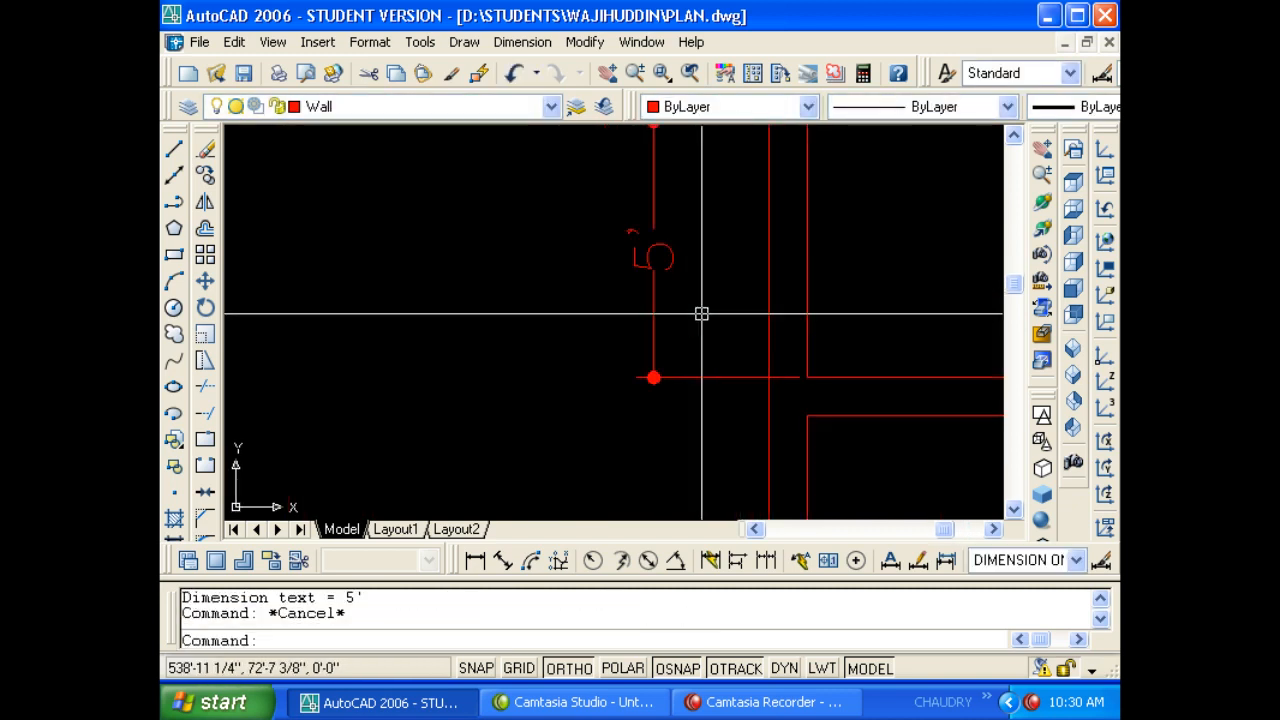
pyautogui.click(700, 314)
pyautogui.click(635, 302)
pyautogui.write('E')
# Draw a horizontal line across the short wall's thickness, starting from the midpoint of its inner face.
pyautogui.moveTo(635, 302); pyautogui.dragTo(614, 352, button='middle')
pyautogui.write('L')
pyautogui.press('Return')
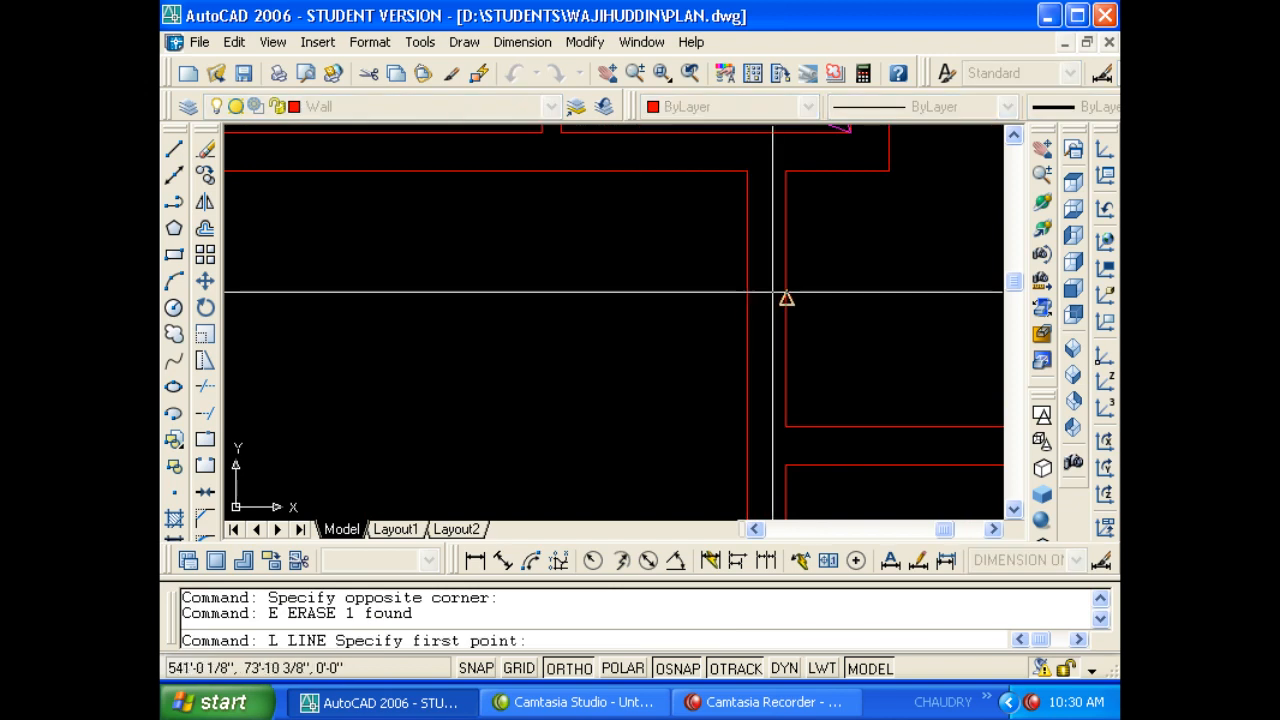
pyautogui.click(786, 297)
pyautogui.press('Escape')
pyautogui.press('Return')
pyautogui.click(786, 297)
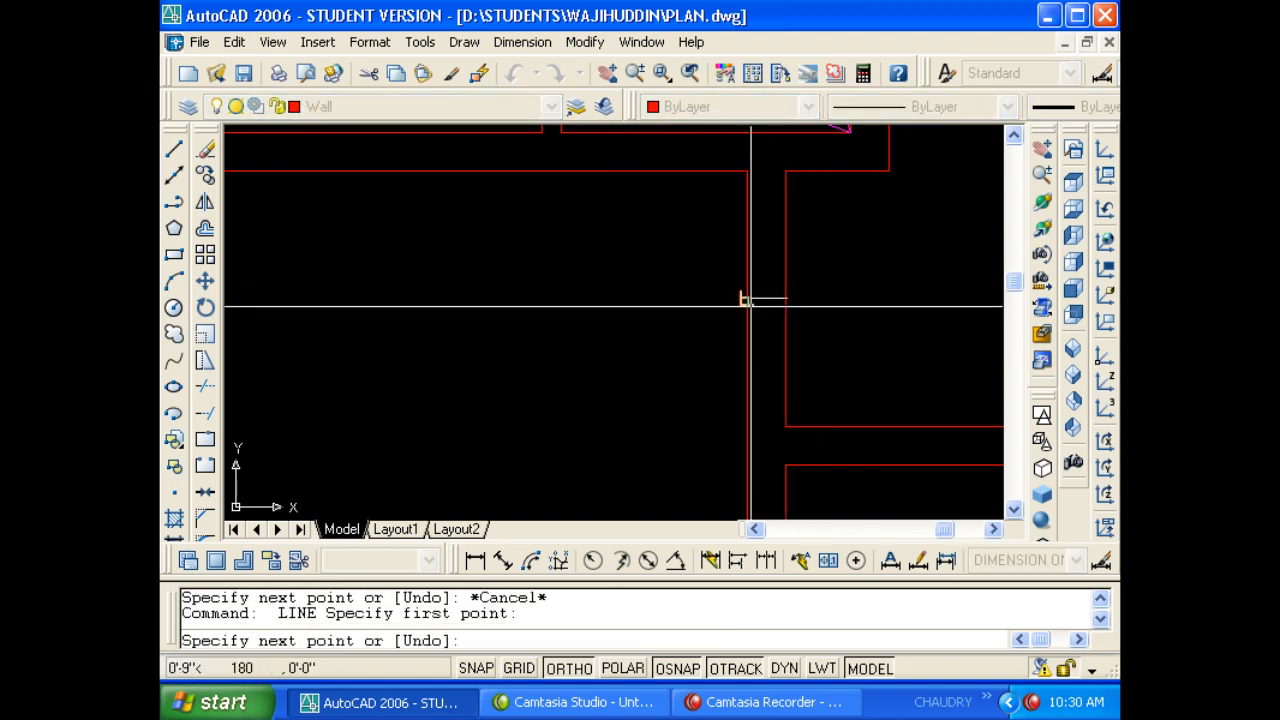
pyautogui.click(748, 297)
pyautogui.press('Escape')
pyautogui.press('Escape')
pyautogui.write('O')
pyautogui.press('Return')
pyautogui.press('Escape')
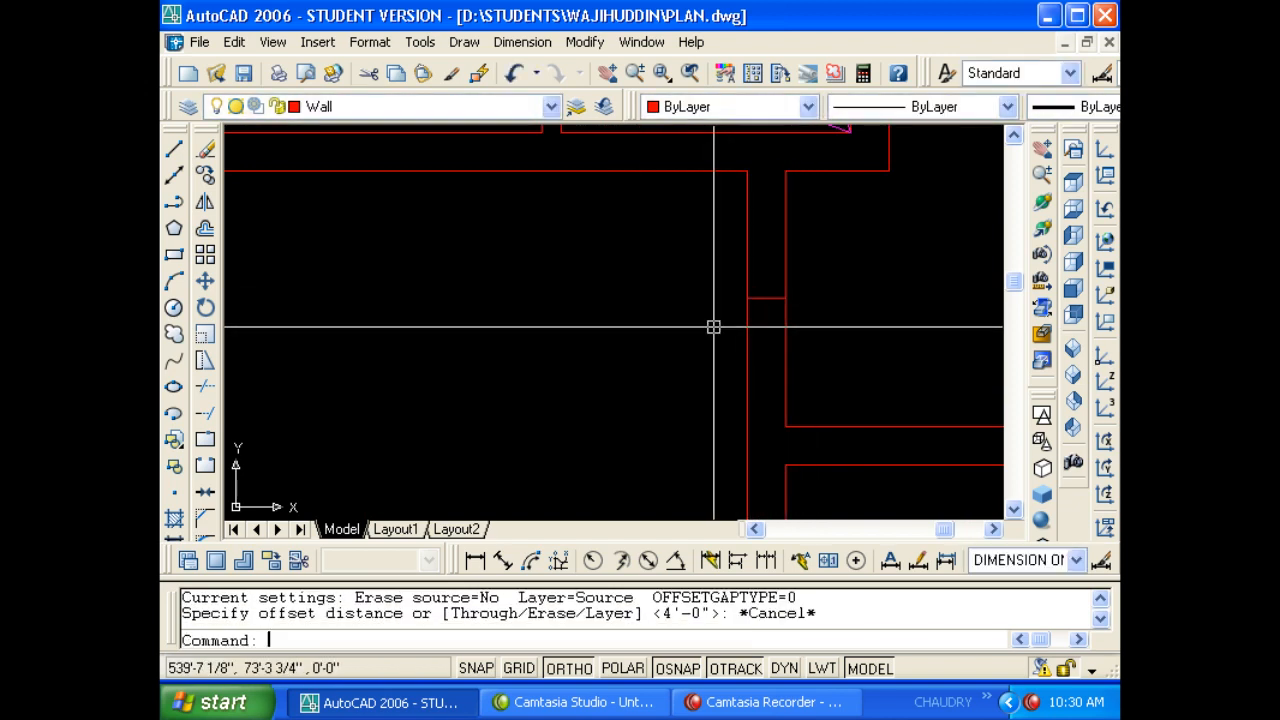
# Offset the short wall's centre line 2' upward and 2' downward to mark a door opening.
pyautogui.write('O')
pyautogui.press('Return')
pyautogui.write("2'")
pyautogui.press('Return')
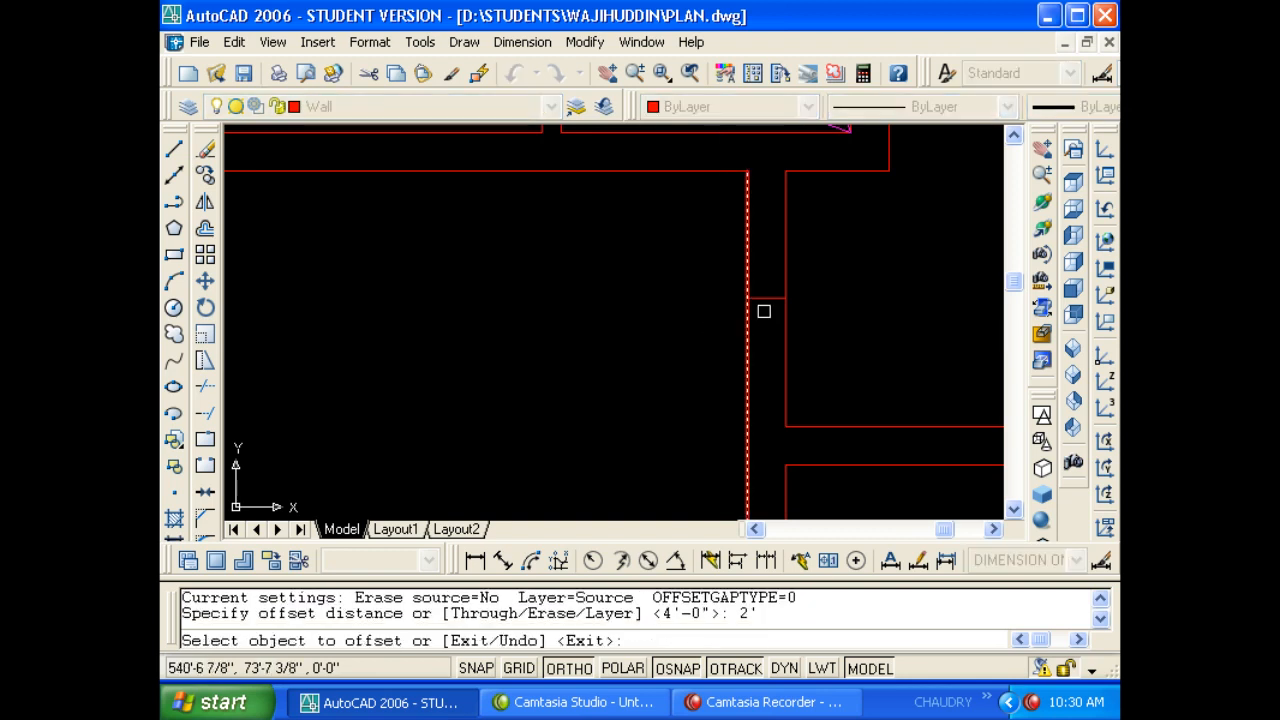
pyautogui.click(765, 297)
pyautogui.click(771, 283)
pyautogui.click(757, 291)
pyautogui.click(757, 334)
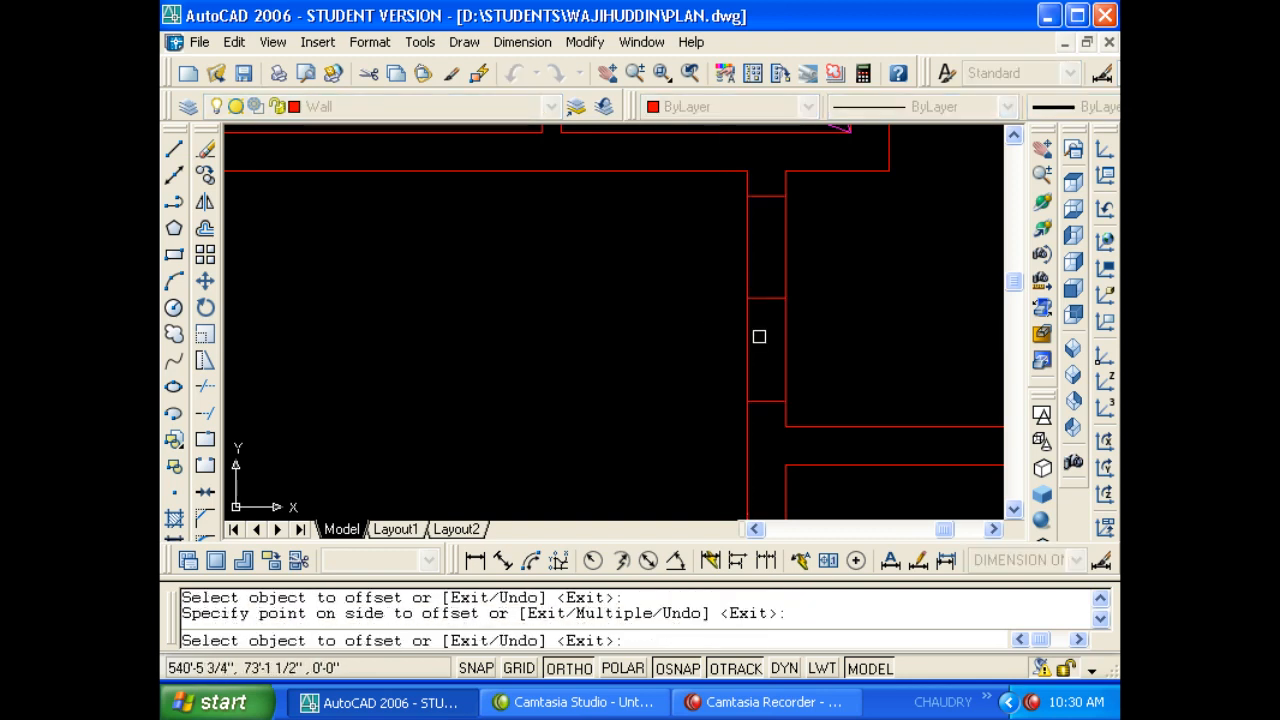
pyautogui.press('Escape')
pyautogui.press('Escape')
# Erase the middle line between the two offset lines in the short wall.
pyautogui.click(702, 326)
pyautogui.click(817, 290)
pyautogui.write('E')
pyautogui.press('Escape')
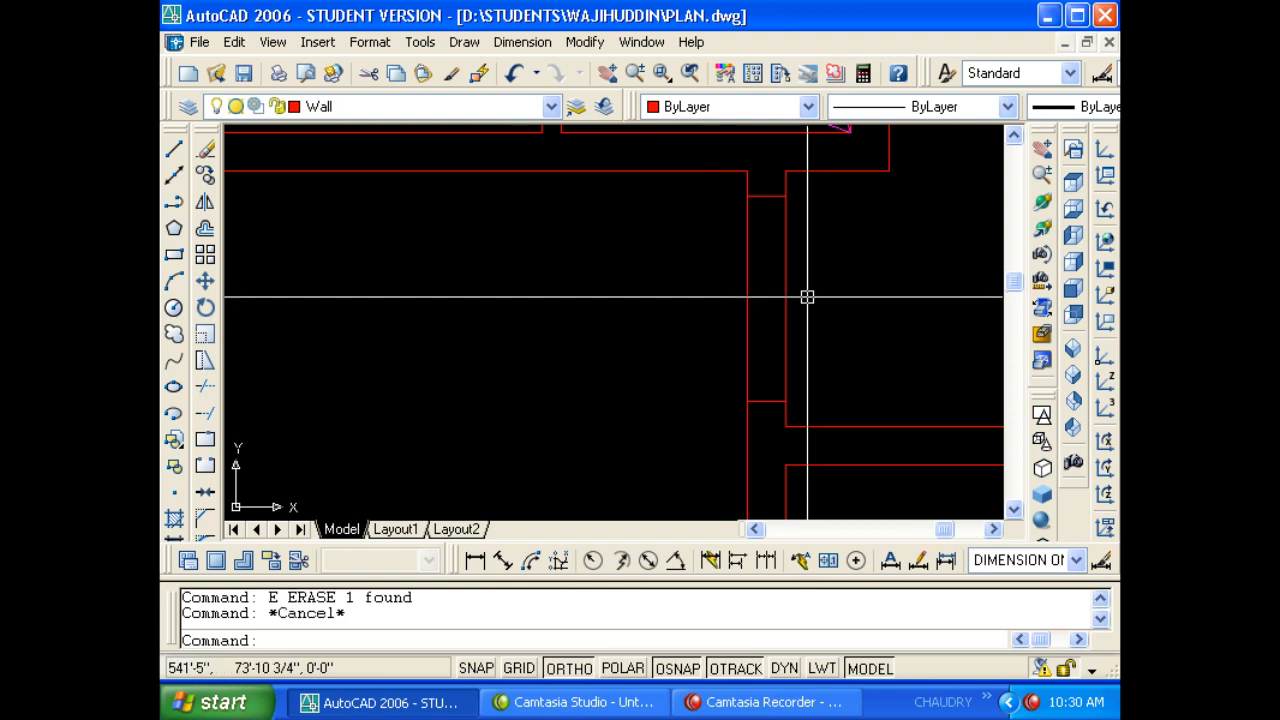
# Trim both wall lines between the offset marks to open the doorway beside the guest bedroom.
pyautogui.write('TR')
pyautogui.press('Return')
pyautogui.press('Return')
pyautogui.click(894, 314)
pyautogui.click(628, 297)
pyautogui.press('Escape')
pyautogui.scroll(-2, 646, 326)
pyautogui.moveTo(646, 326); pyautogui.dragTo(741, 332, button='middle')
pyautogui.press('Escape')
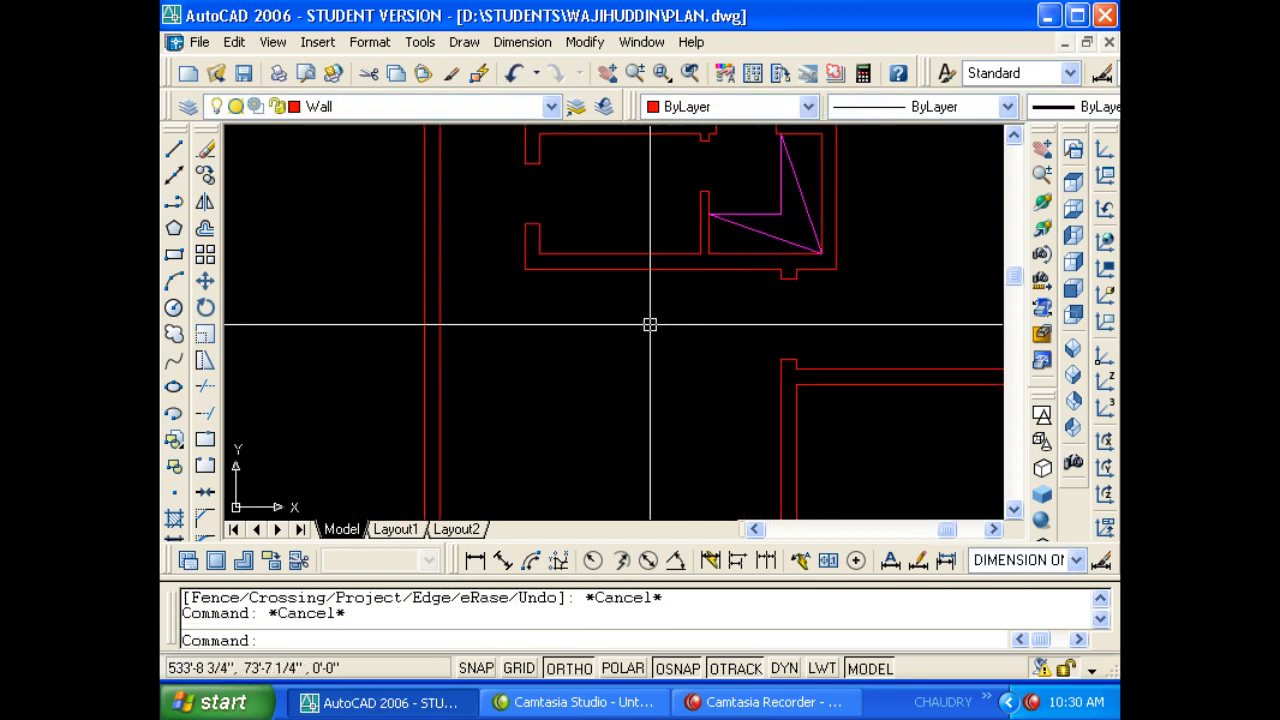
# Offset the left boundary wall's inner line 4' into the plan, and offset the result another 4' for the two stair flights.
pyautogui.press('Escape')
pyautogui.write('O')
pyautogui.press('Return')
pyautogui.write("4'")
pyautogui.press('Return')
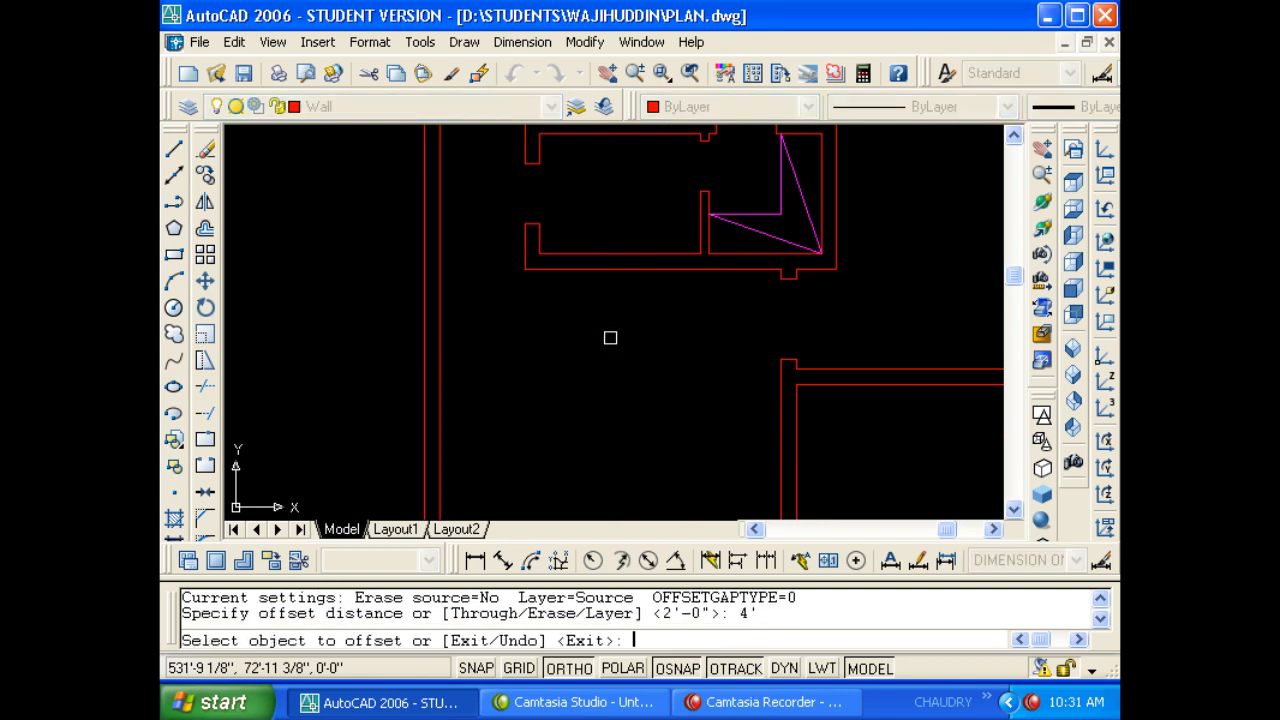
pyautogui.click(441, 389)
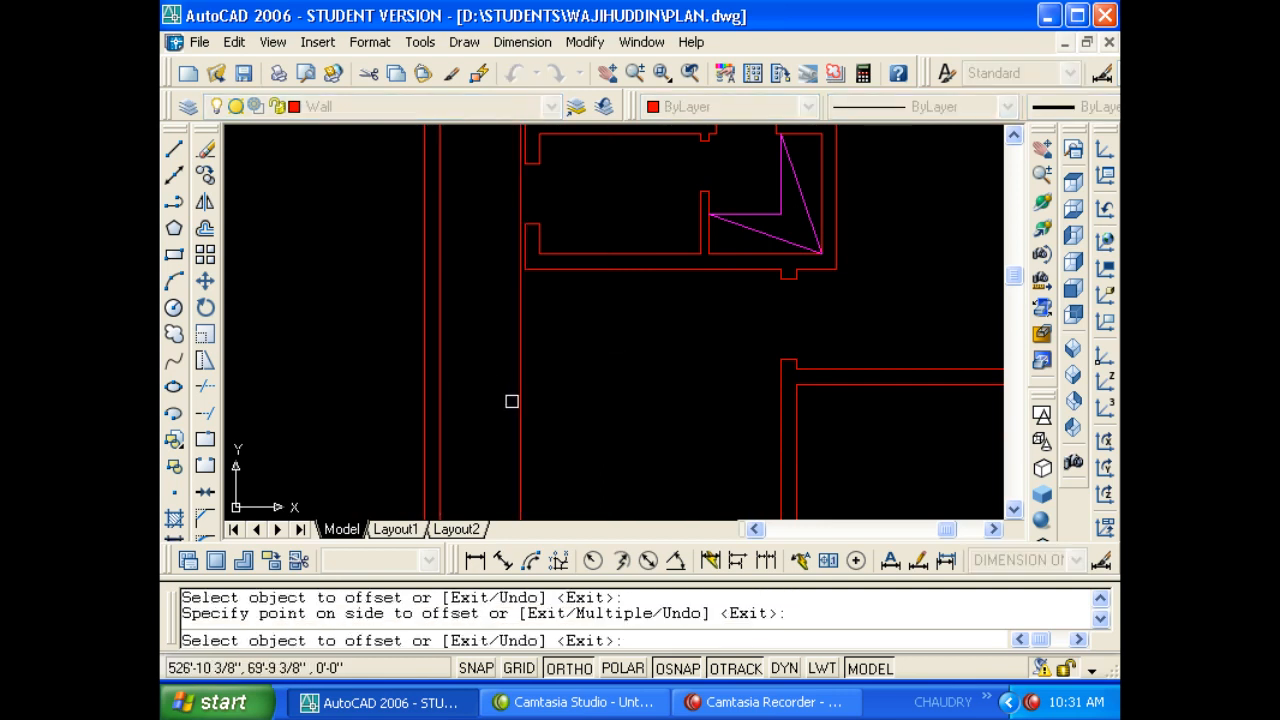
pyautogui.click(538, 400)
pyautogui.click(533, 400)
pyautogui.click(516, 400)
pyautogui.click(557, 400)
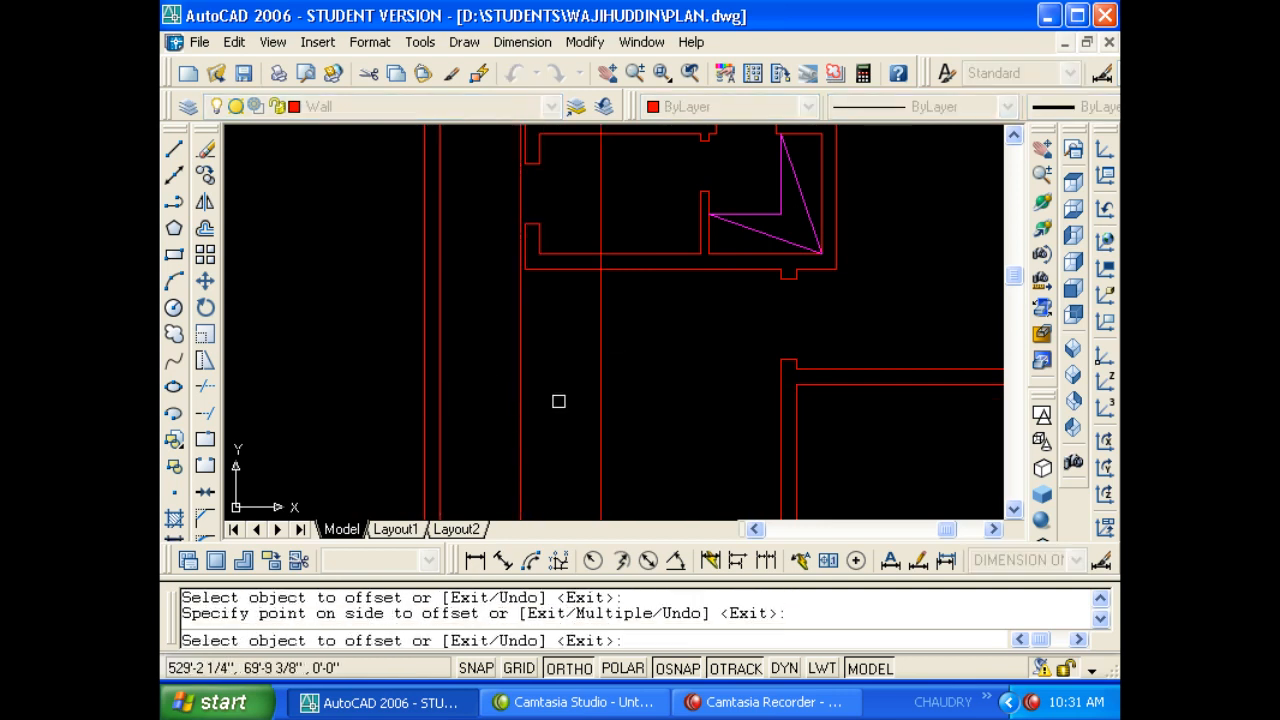
pyautogui.press('Escape')
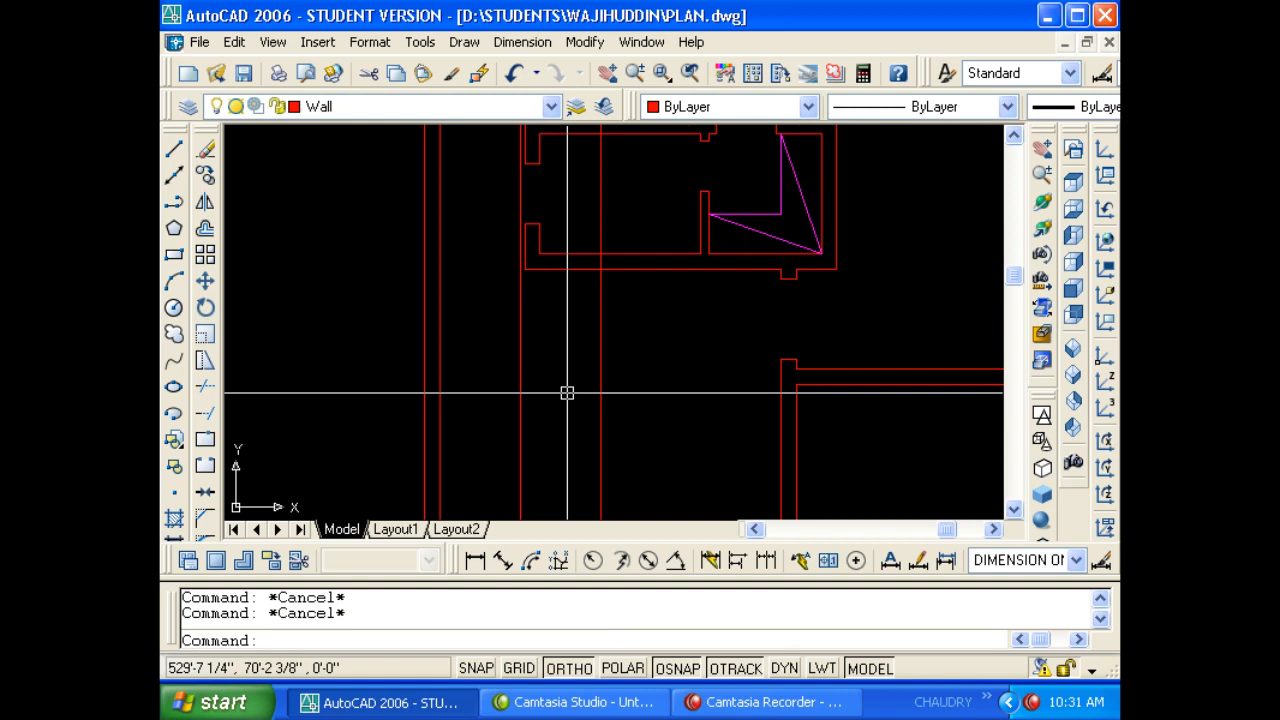
# Draw a horizontal line from the bathroom's lower-left outer corner to the left boundary wall's inner face.
pyautogui.write('L')
pyautogui.press('Return')
pyautogui.click(520, 276)
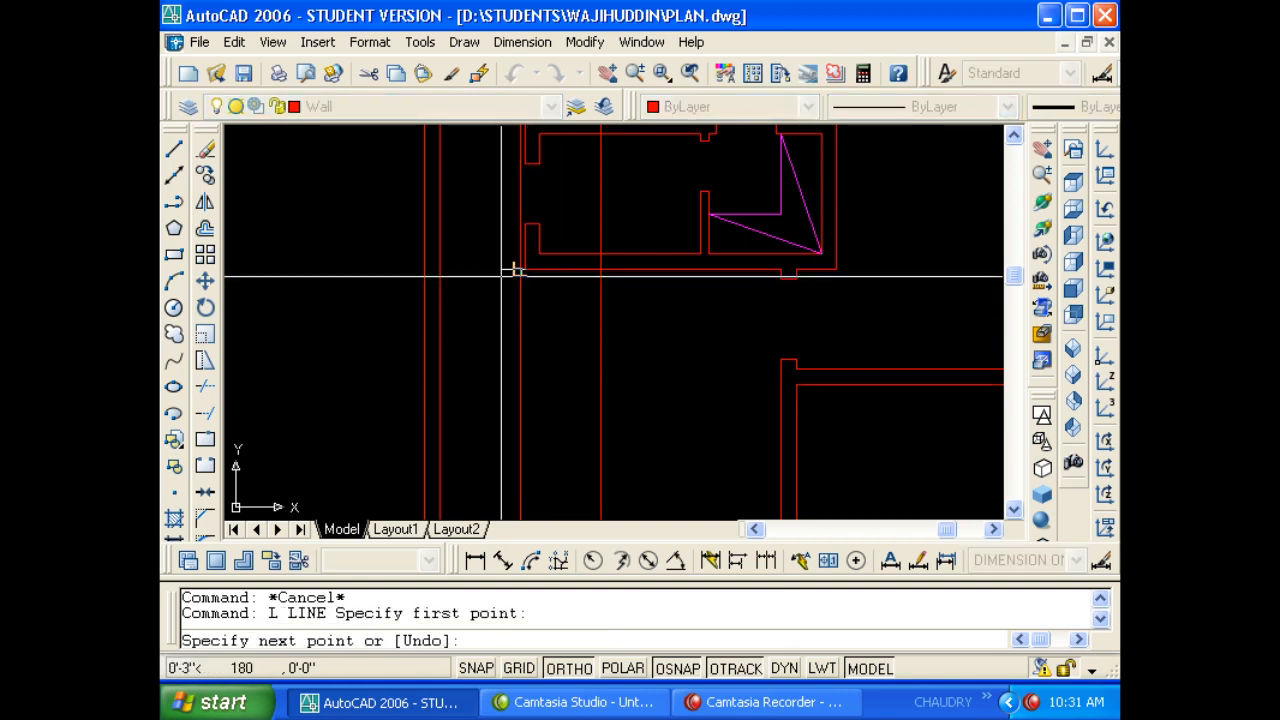
pyautogui.click(445, 280)
pyautogui.press('Escape')
pyautogui.press('Escape')
# Trim the two stair flight lines above the bathroom's lower wall line and its extension to the boundary wall.
pyautogui.write('TR')
pyautogui.press('Return')
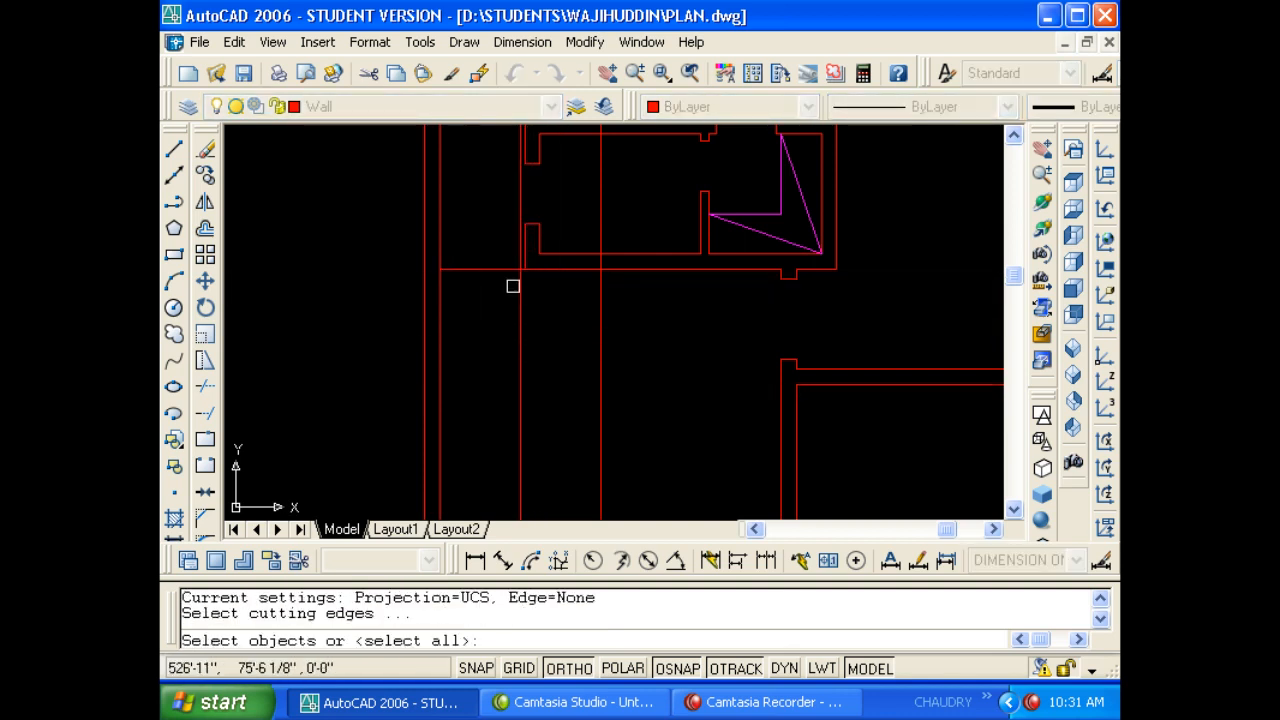
pyautogui.press('Return')
pyautogui.press('Escape')
pyautogui.press('Return')
pyautogui.press('Return')
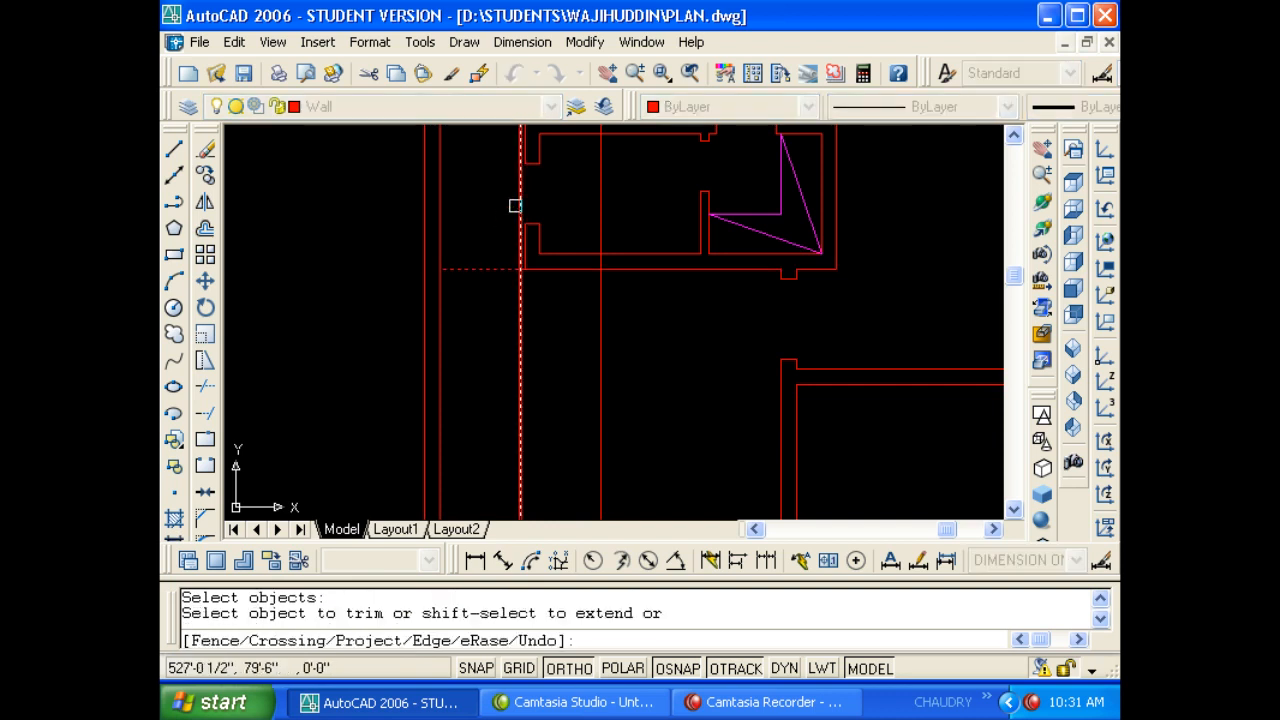
pyautogui.click(515, 206)
pyautogui.press('Return')
pyautogui.press('Return')
pyautogui.click(572, 267)
pyautogui.press('Return')
pyautogui.click(600, 236)
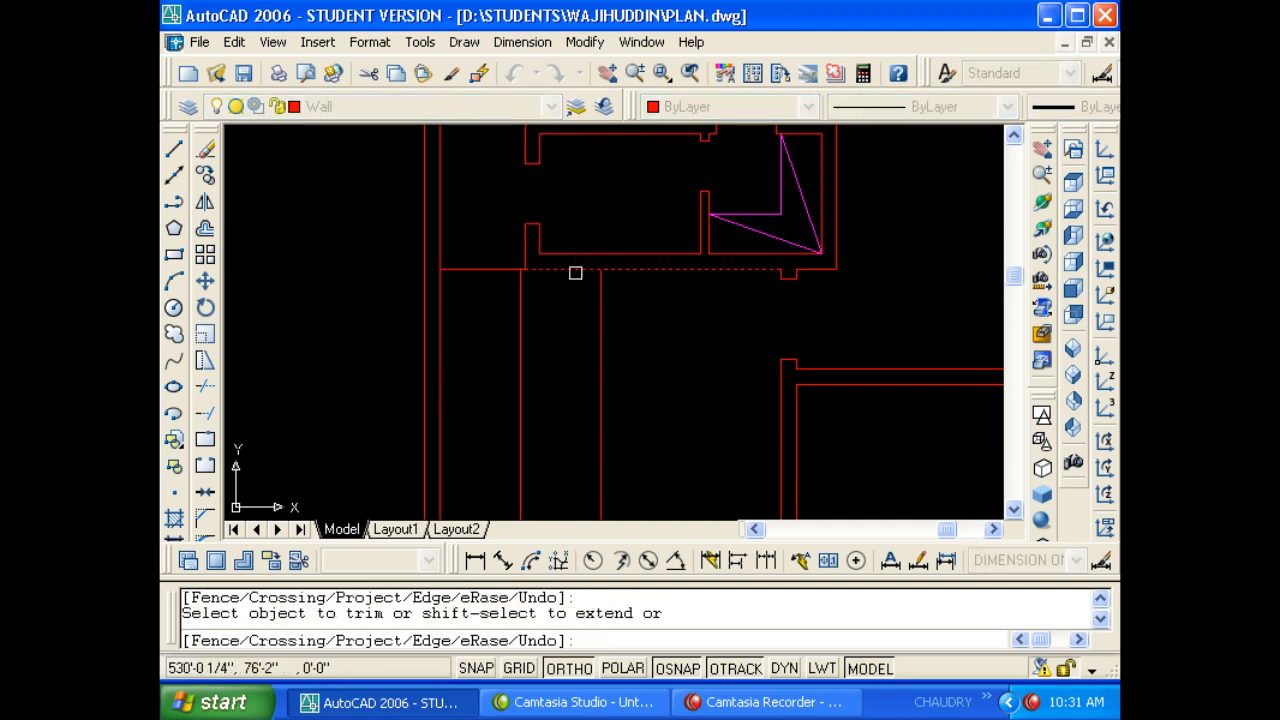
pyautogui.press('Escape')
pyautogui.write('O')
pyautogui.press('Return')
pyautogui.write("4'")
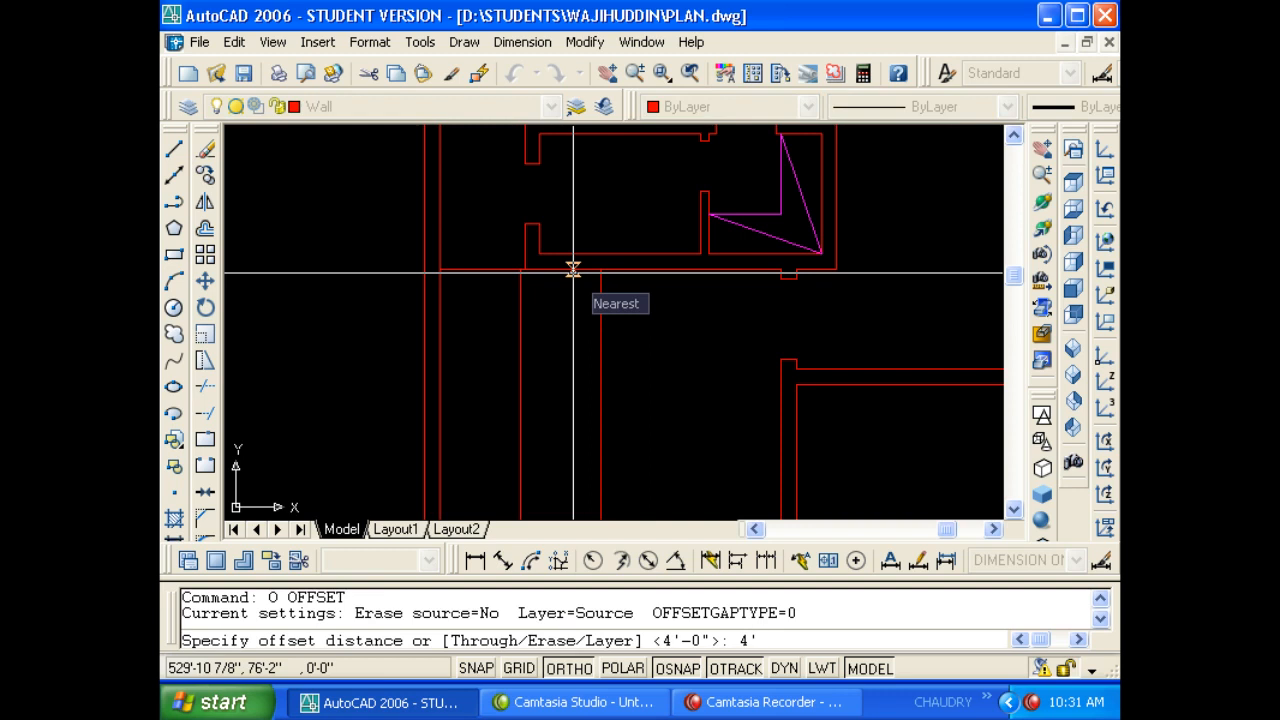
pyautogui.press('Escape')
pyautogui.write('o')
pyautogui.press('Return')
pyautogui.write("4'")
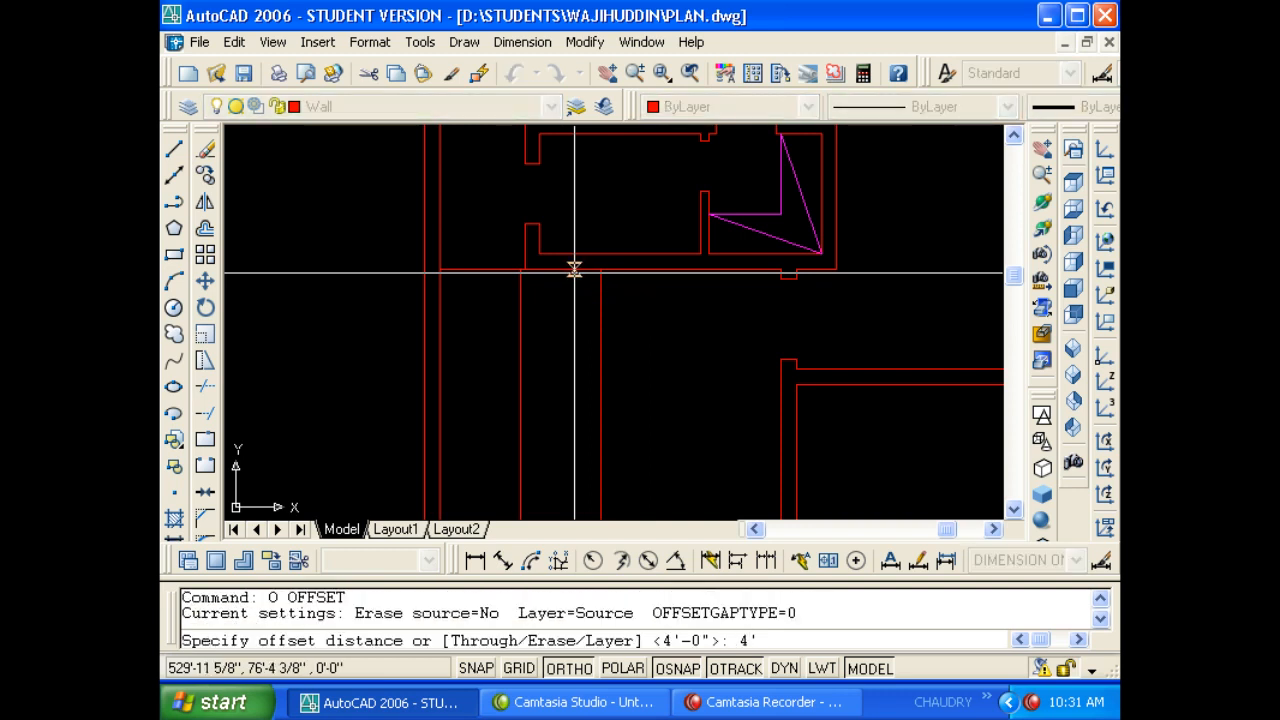
pyautogui.press('Escape')
# Offset the short horizontal line at the top of the stairs 4' downward for the landing edge.
pyautogui.write('o')
pyautogui.press('Return')
pyautogui.write("4'")
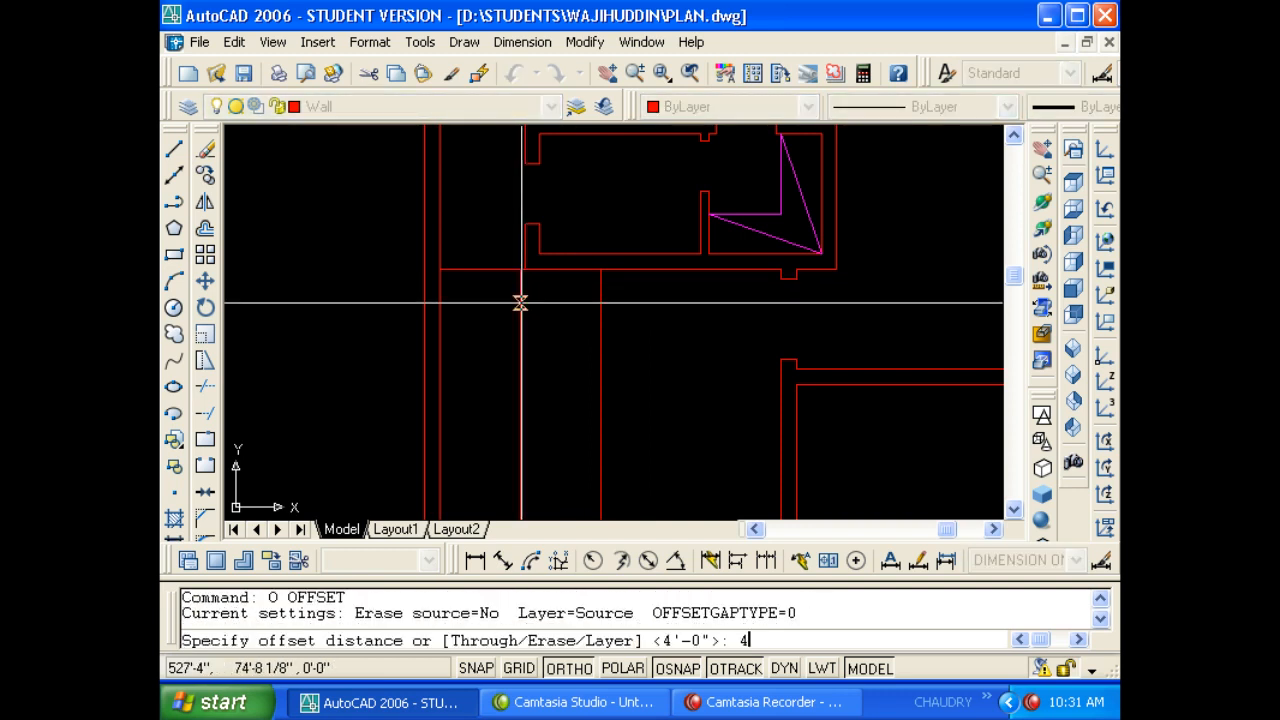
pyautogui.press('Return')
pyautogui.click(501, 271)
pyautogui.click(500, 314)
pyautogui.press('Escape')
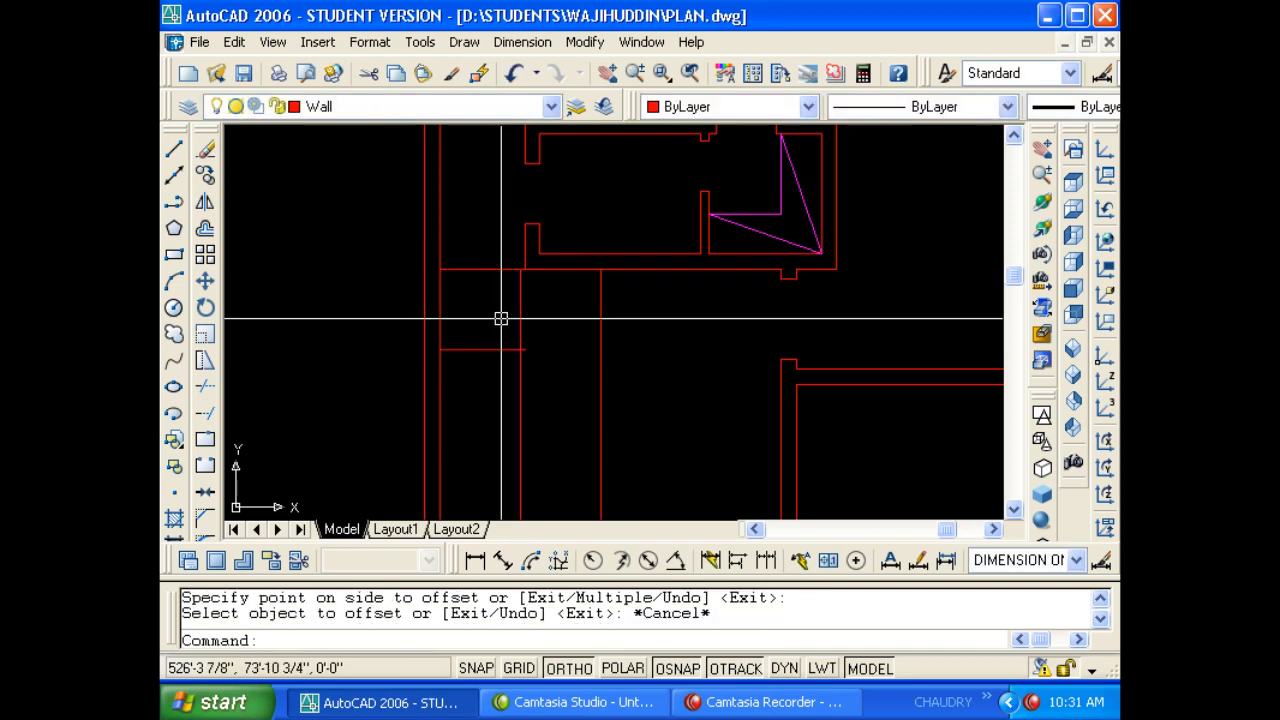
# Extend the landing edge line to the outer line of the second stair flight.
pyautogui.press('Escape')
pyautogui.write('ex')
pyautogui.press('Return')
pyautogui.press('Return')
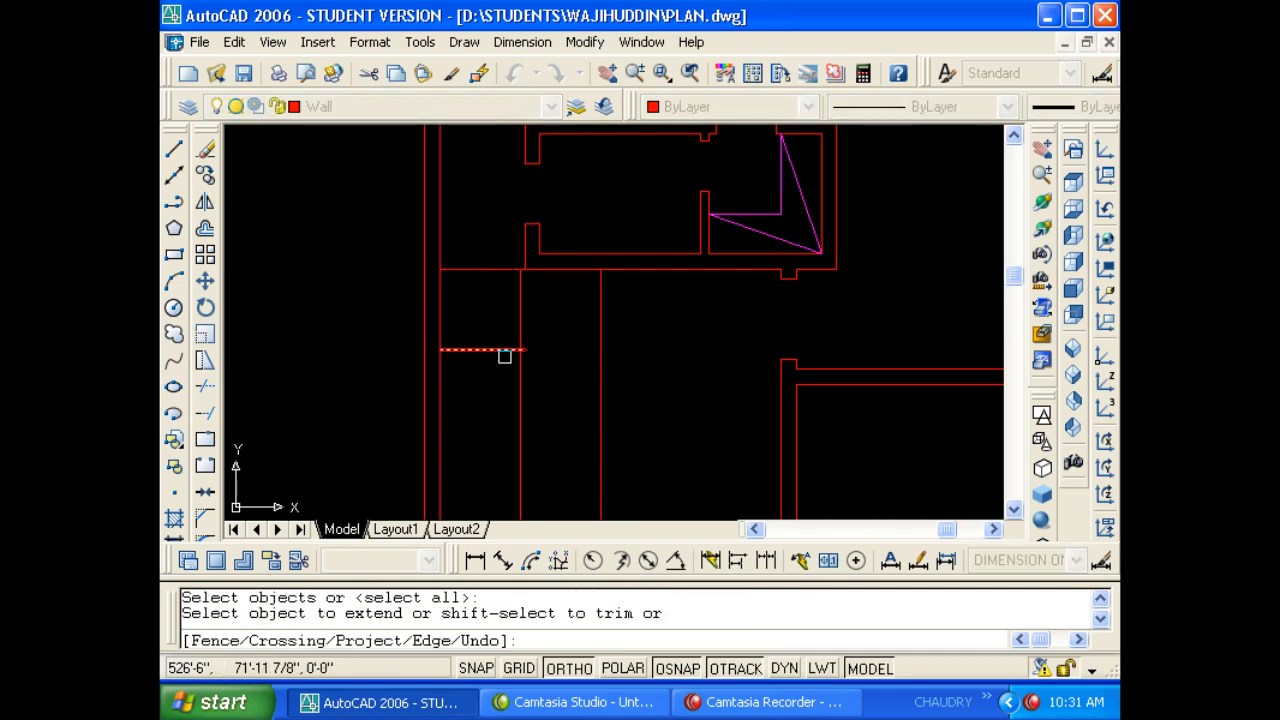
pyautogui.click(503, 349)
pyautogui.press('Escape')
pyautogui.press('Escape')
# Trim the middle stair line inside the landing.
pyautogui.write('tr')
pyautogui.press('Return')
pyautogui.press('Return')
pyautogui.click(518, 326)
pyautogui.press('Escape')
# Offset the landing edge 11" downward, and repeat the offset from each new line to create ten tread lines.
pyautogui.scroll(-3, 514, 332)
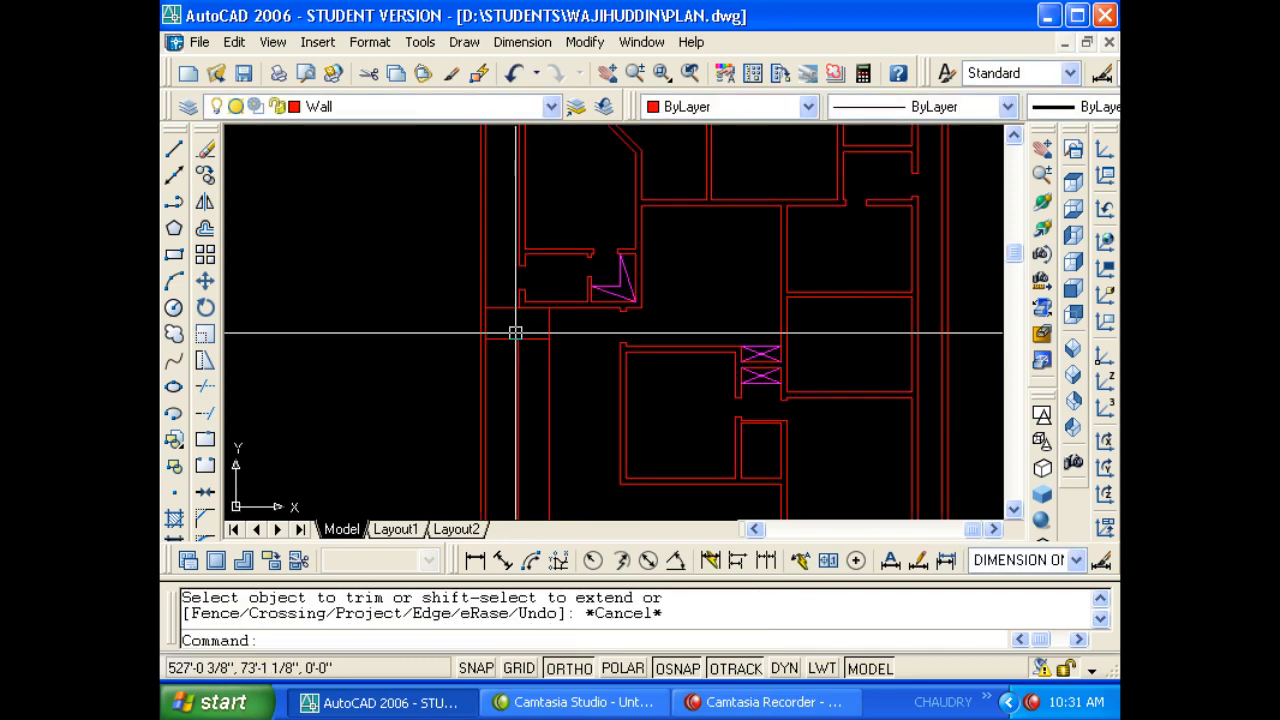
pyautogui.press('Escape')
pyautogui.scroll(1, 510, 372)
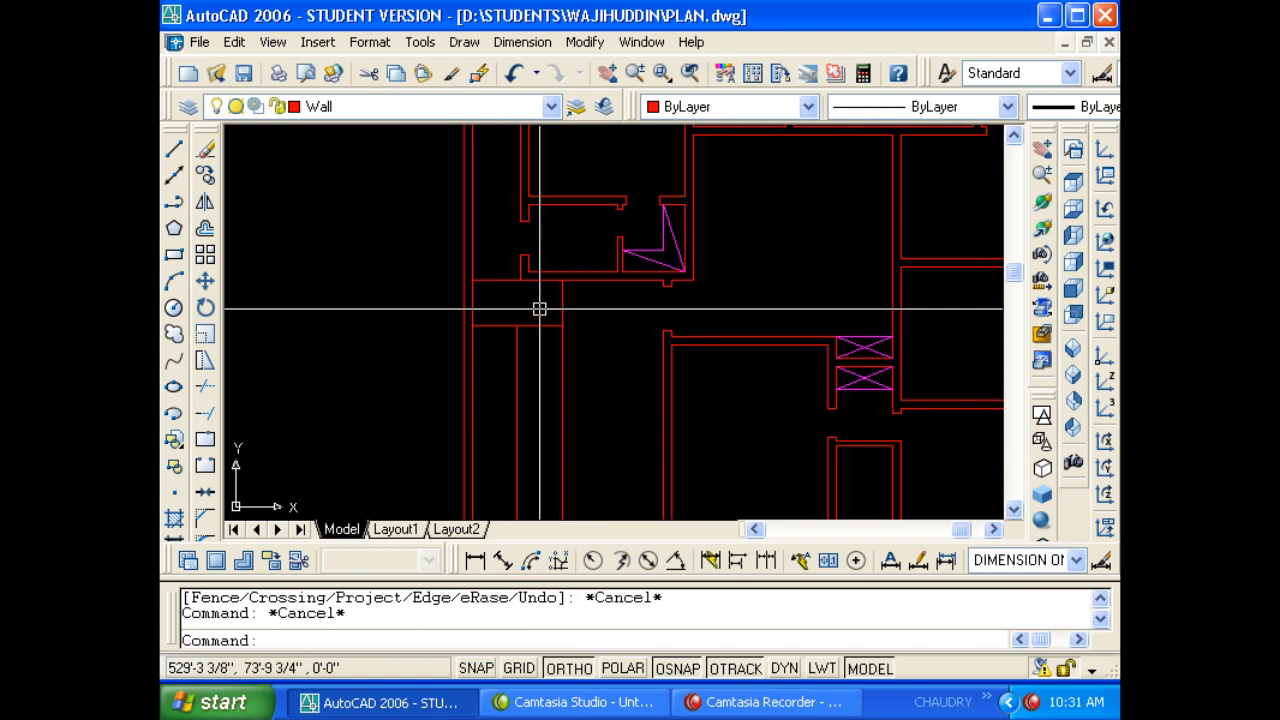
pyautogui.moveTo(650, 312); pyautogui.dragTo(663, 312, button='middle')
pyautogui.press('Escape')
pyautogui.write('o')
pyautogui.press('Return')
pyautogui.write('11')
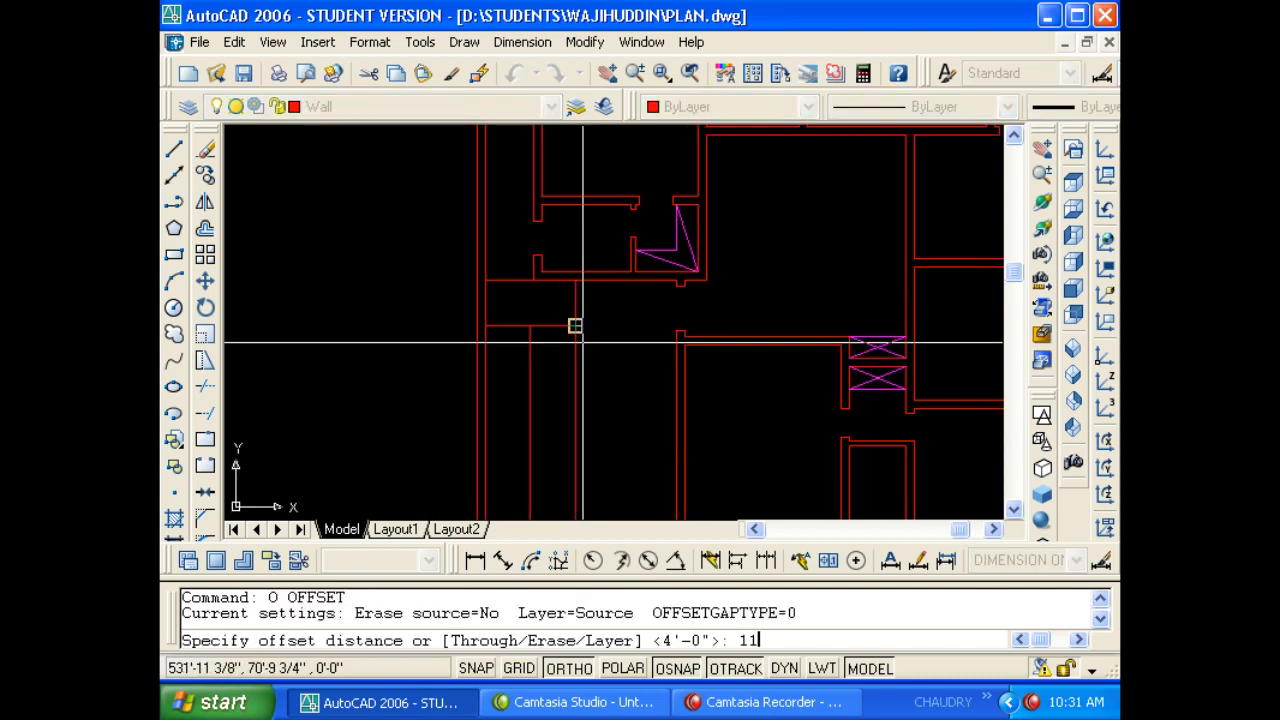
pyautogui.press('Return')
pyautogui.scroll(3, 551, 340)
pyautogui.click(560, 320)
pyautogui.click(557, 333)
pyautogui.click(557, 343)
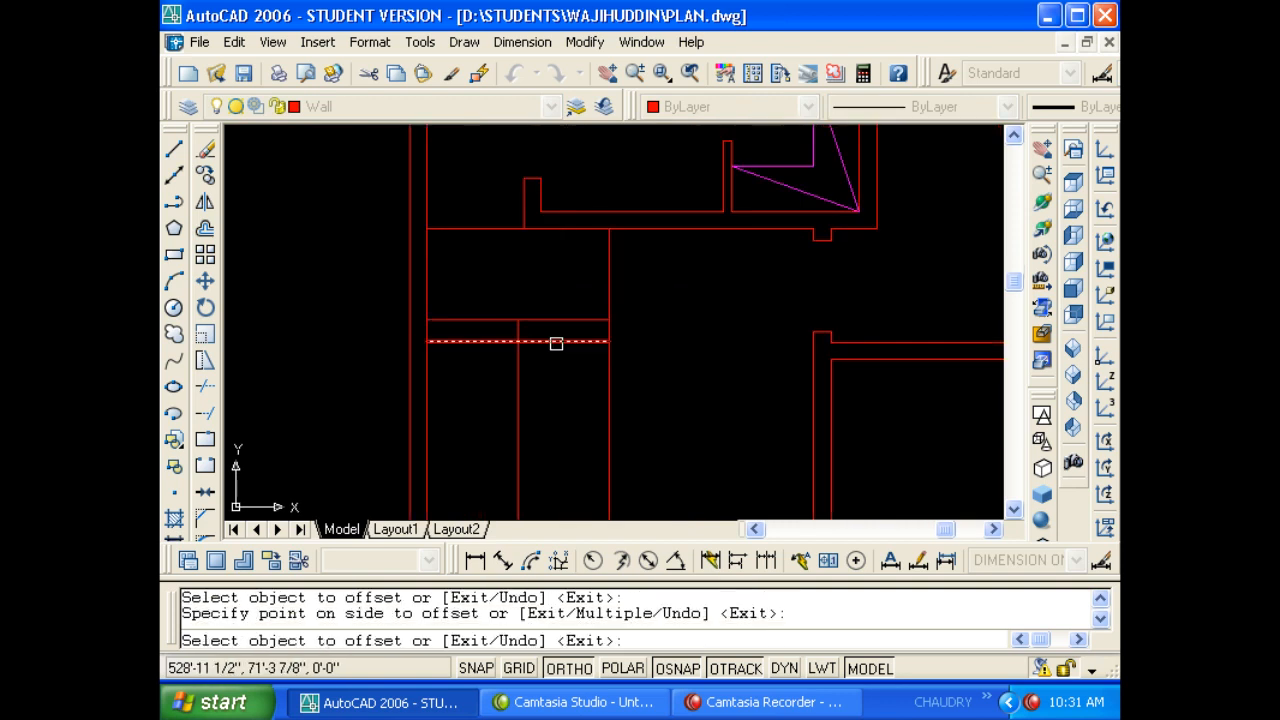
pyautogui.click(557, 353)
pyautogui.click(557, 363)
pyautogui.click(563, 390)
pyautogui.moveTo(566, 395); pyautogui.dragTo(578, 300, button='middle')
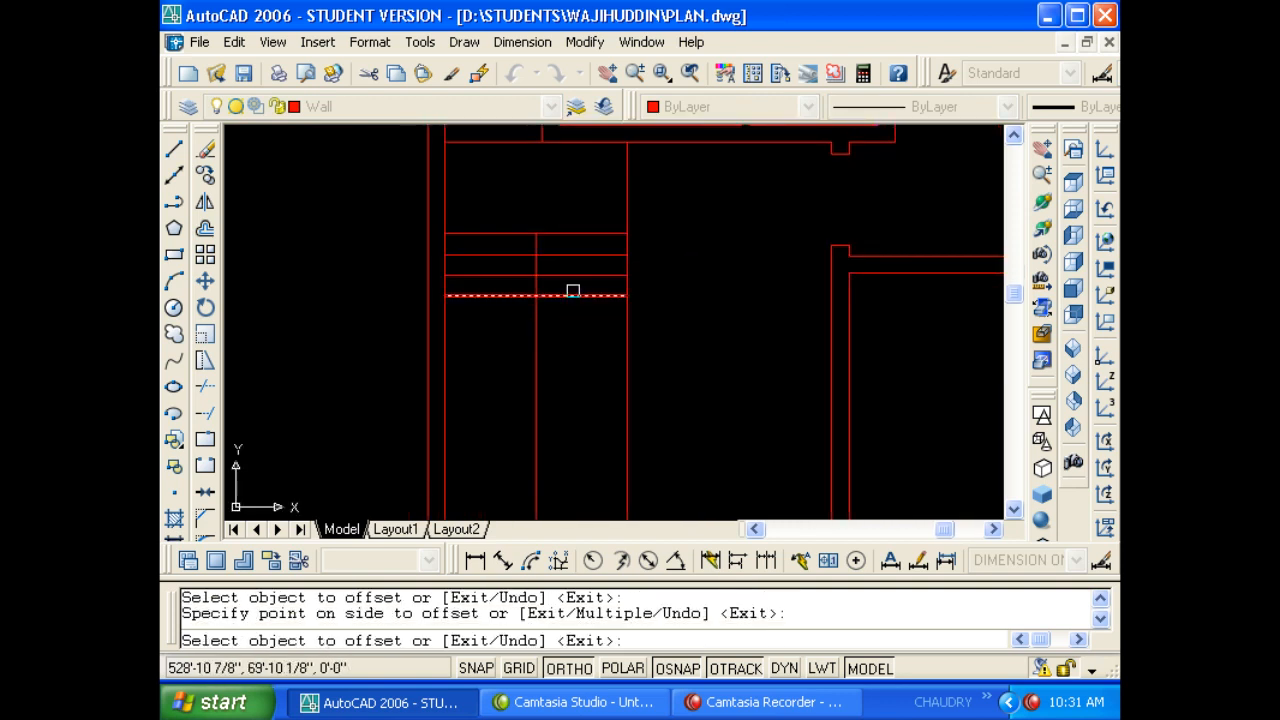
pyautogui.click(564, 296)
pyautogui.click(566, 328)
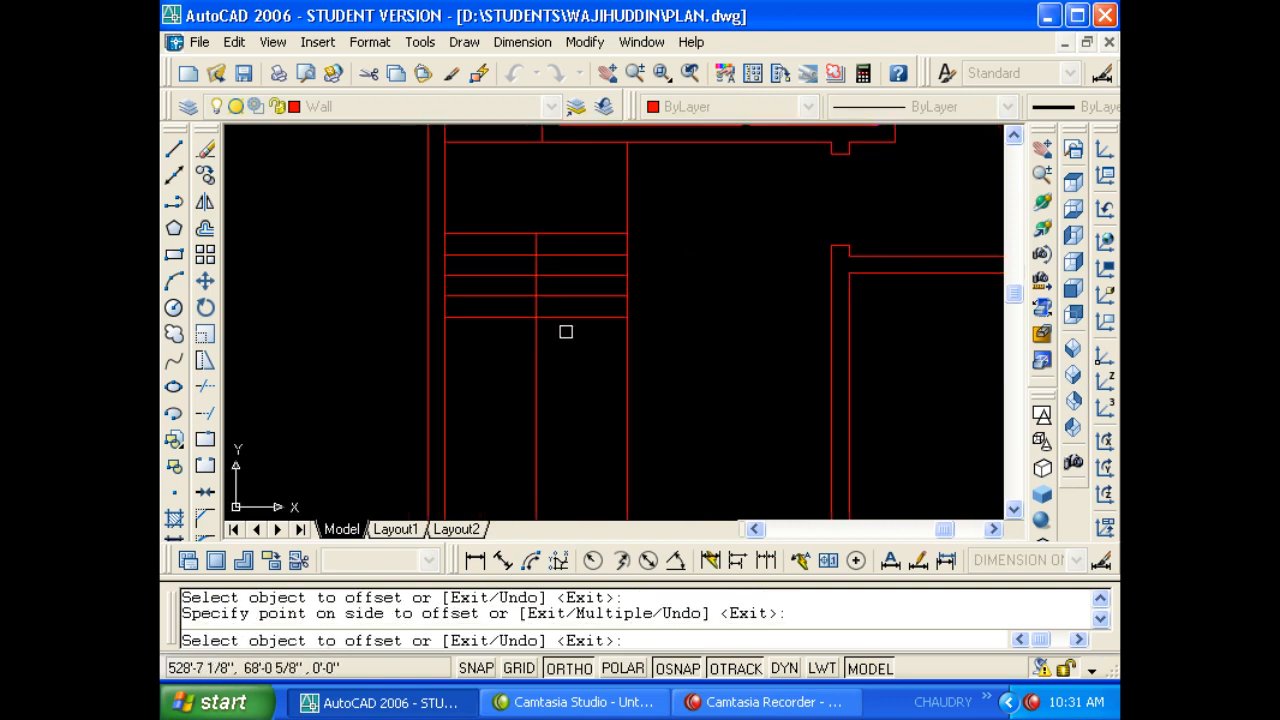
pyautogui.click(566, 317)
pyautogui.click(568, 348)
pyautogui.click(570, 338)
pyautogui.click(571, 350)
pyautogui.click(571, 358)
pyautogui.click(571, 388)
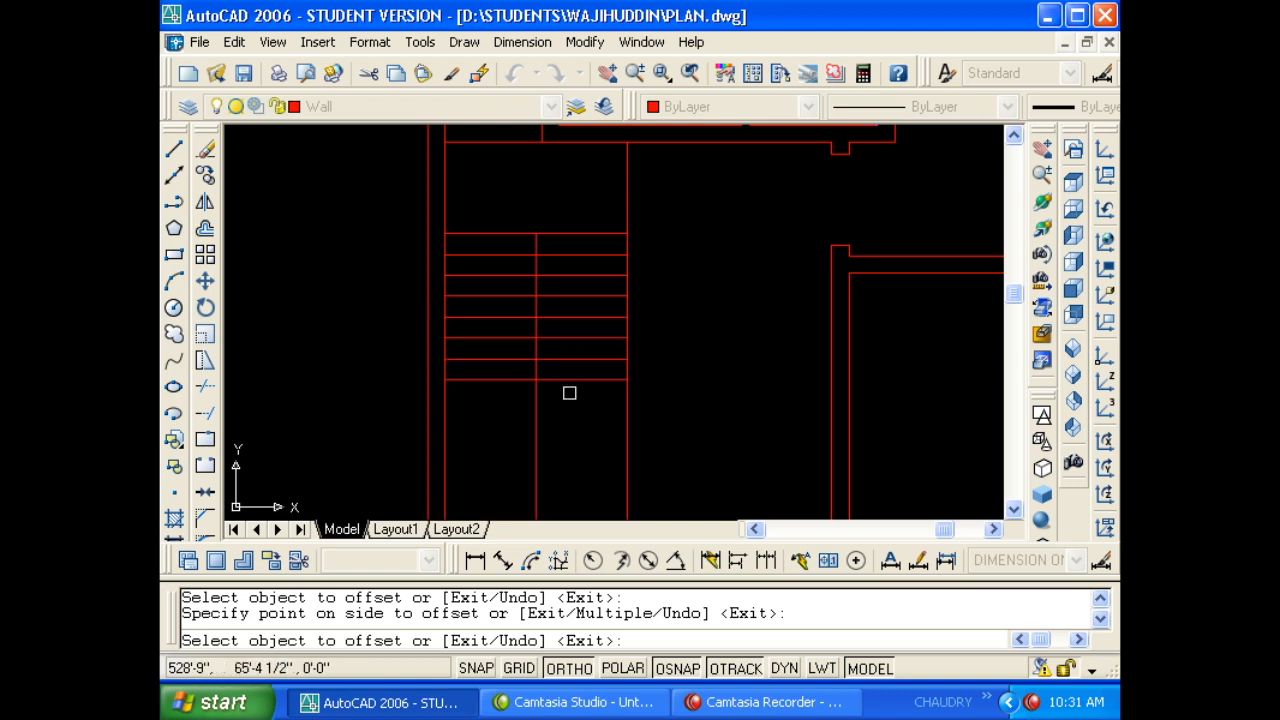
pyautogui.click(571, 380)
pyautogui.click(573, 410)
pyautogui.click(574, 401)
pyautogui.click(577, 428)
pyautogui.click(570, 422)
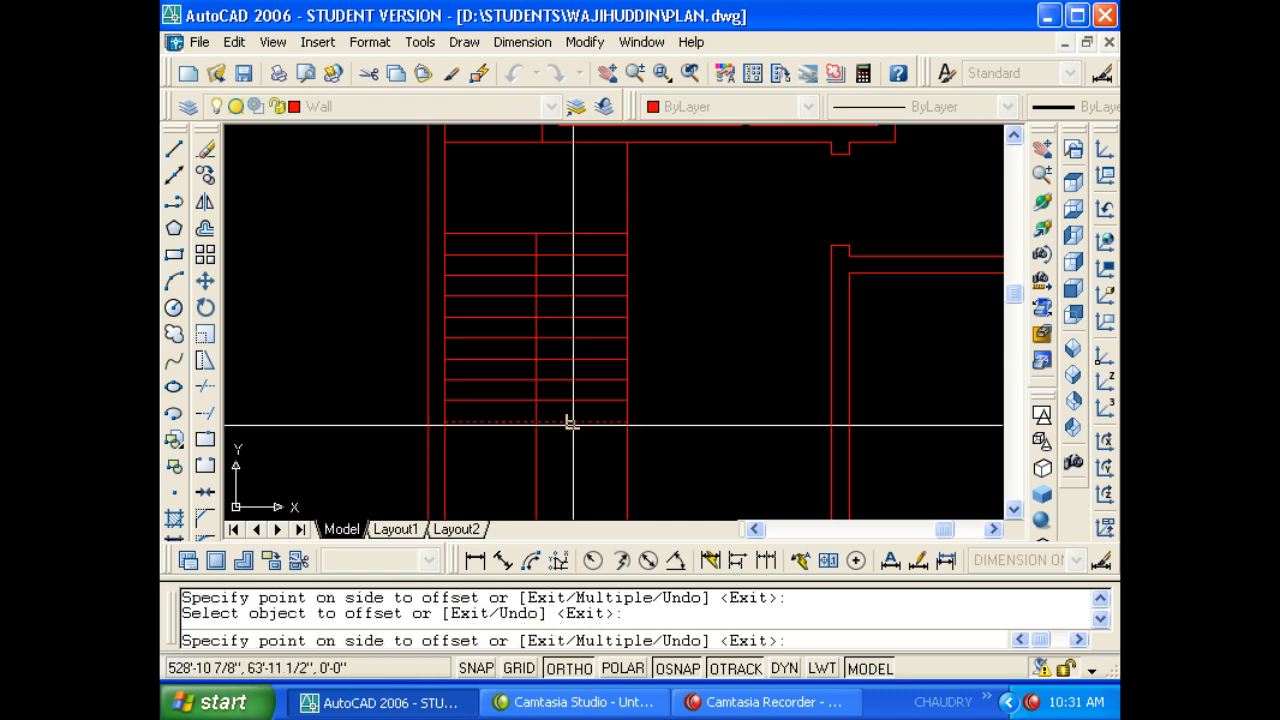
pyautogui.click(568, 450)
pyautogui.moveTo(568, 451); pyautogui.dragTo(574, 348, button='middle')
pyautogui.press('Escape')
# Examine the staircase in the finished plan, comparing its treads, landing and UP and DN flights.
pyautogui.scroll(-7, 606, 366)
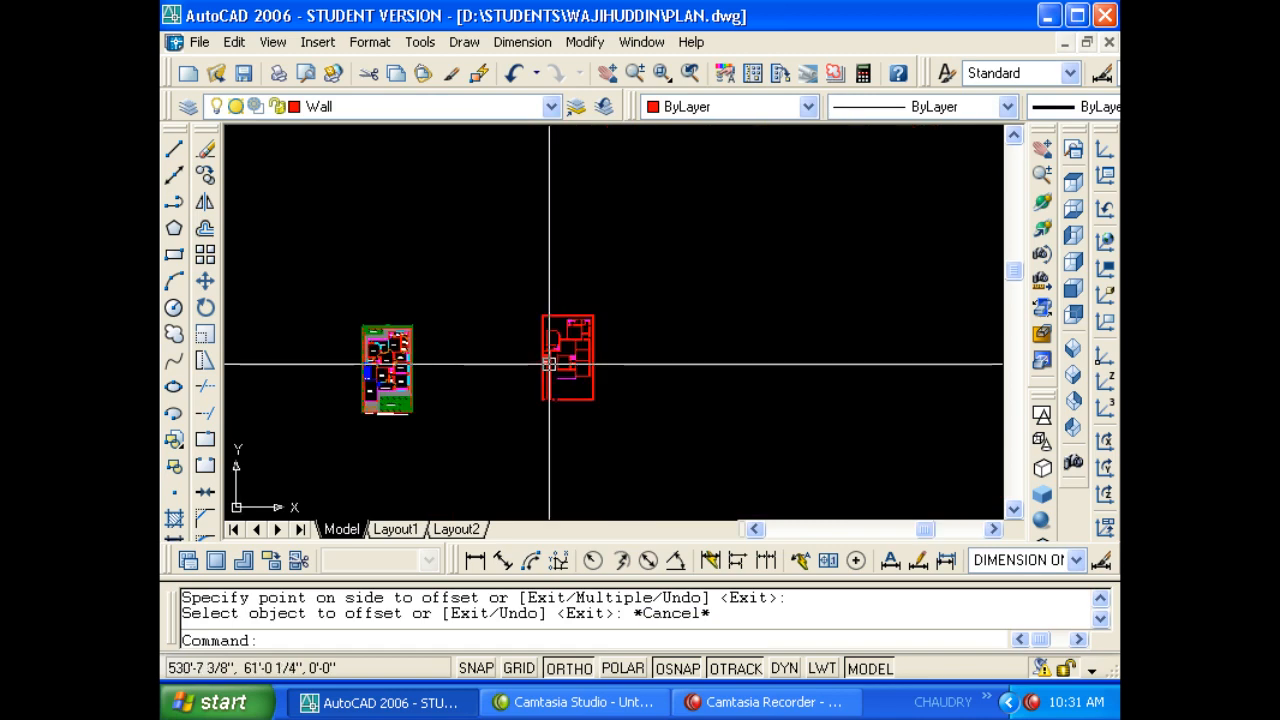
pyautogui.scroll(4, 414, 388)
pyautogui.moveTo(306, 354); pyautogui.dragTo(543, 361, button='middle')
pyautogui.scroll(3, 409, 370)
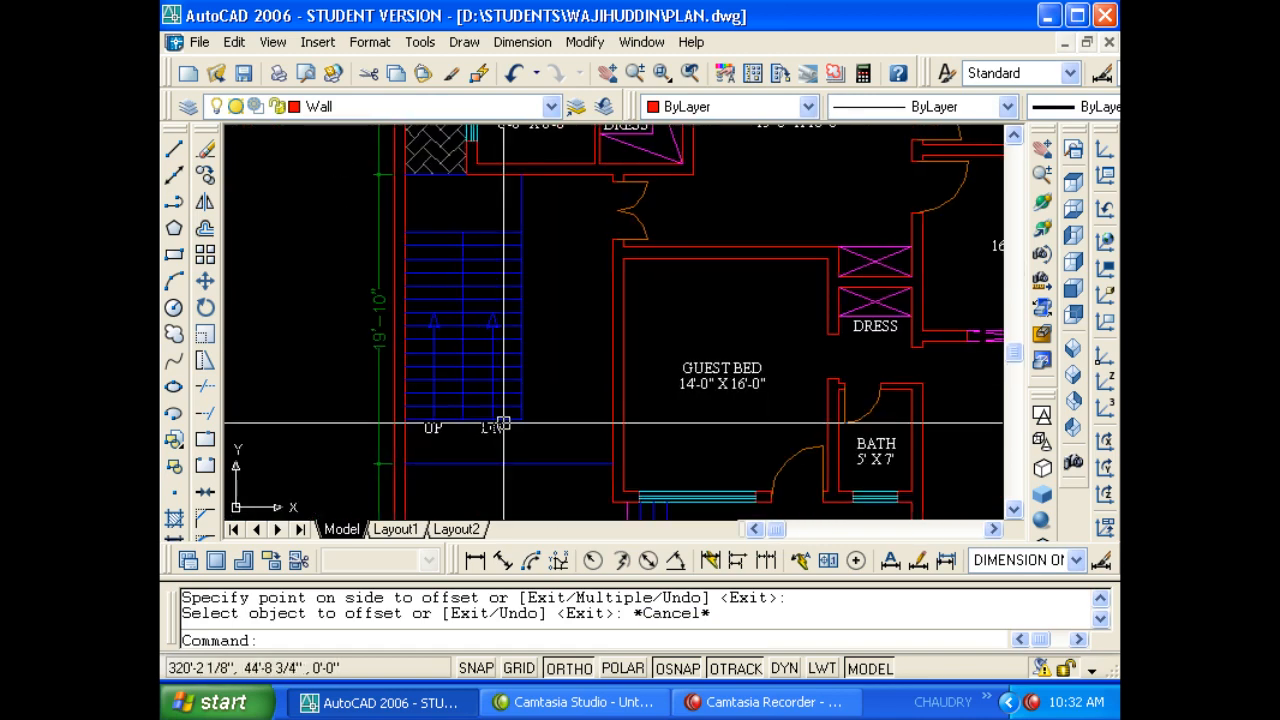
pyautogui.scroll(3, 506, 389)
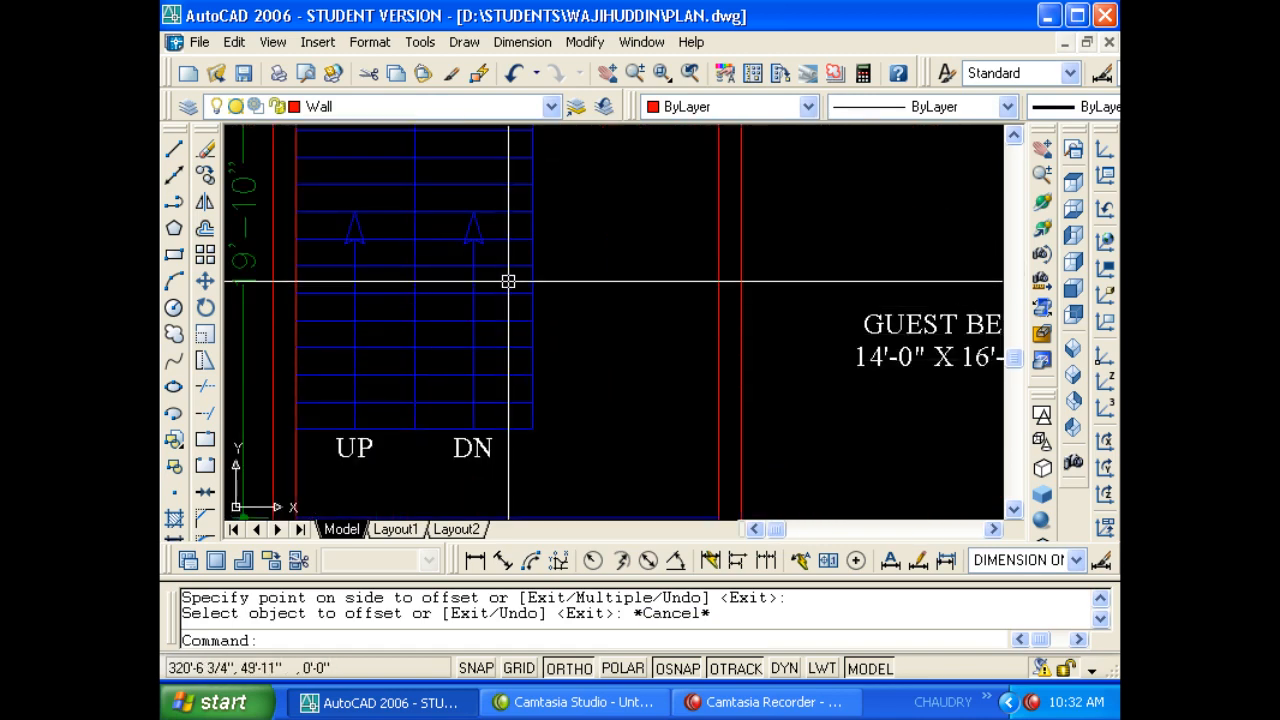
pyautogui.moveTo(520, 165); pyautogui.dragTo(521, 322, button='middle')
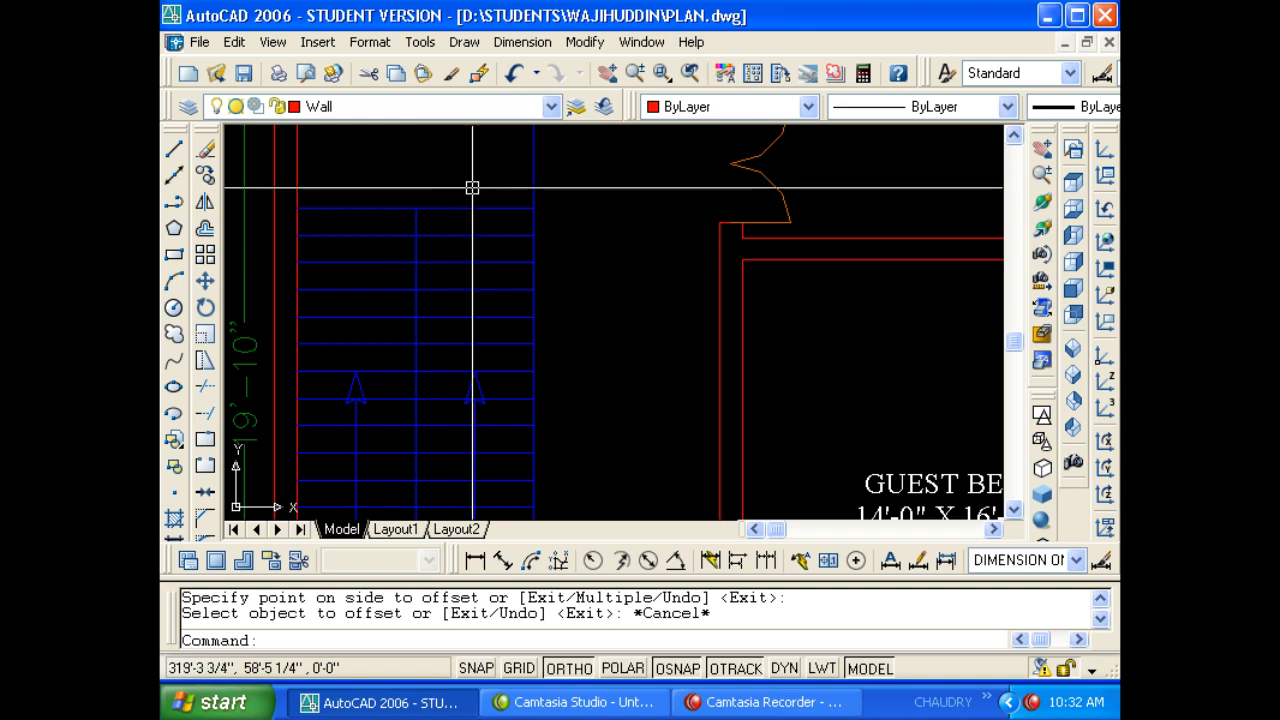
pyautogui.scroll(-3, 486, 206)
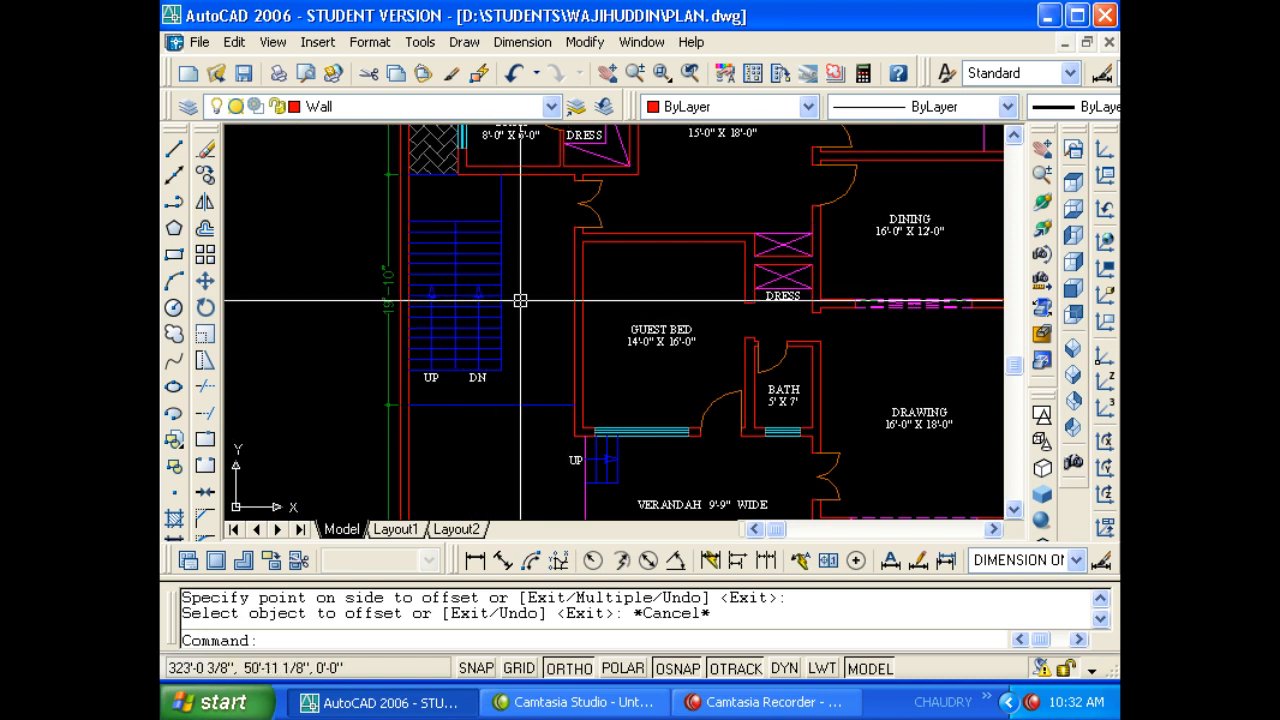
pyautogui.scroll(3, 480, 305)
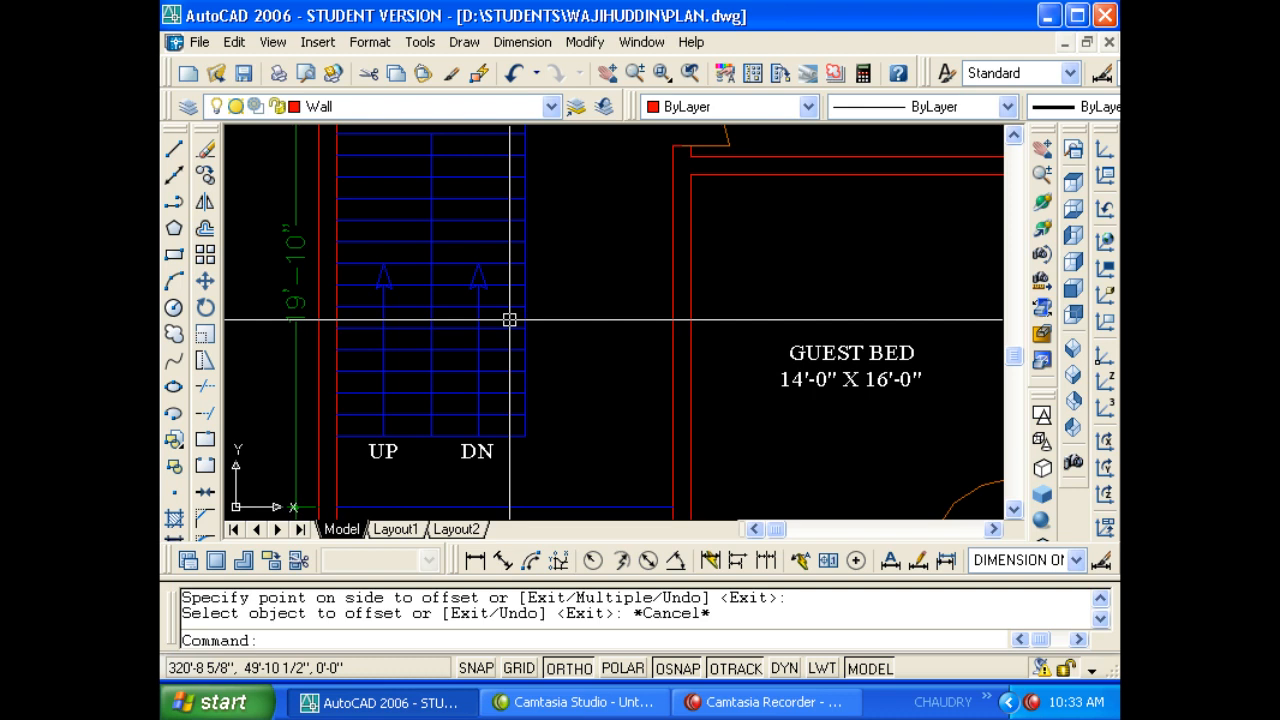
# Draw a vertical line in the empty area beside the finished plan.
pyautogui.scroll(-2, 572, 321)
pyautogui.moveTo(235, 346); pyautogui.dragTo(590, 345, button='middle')
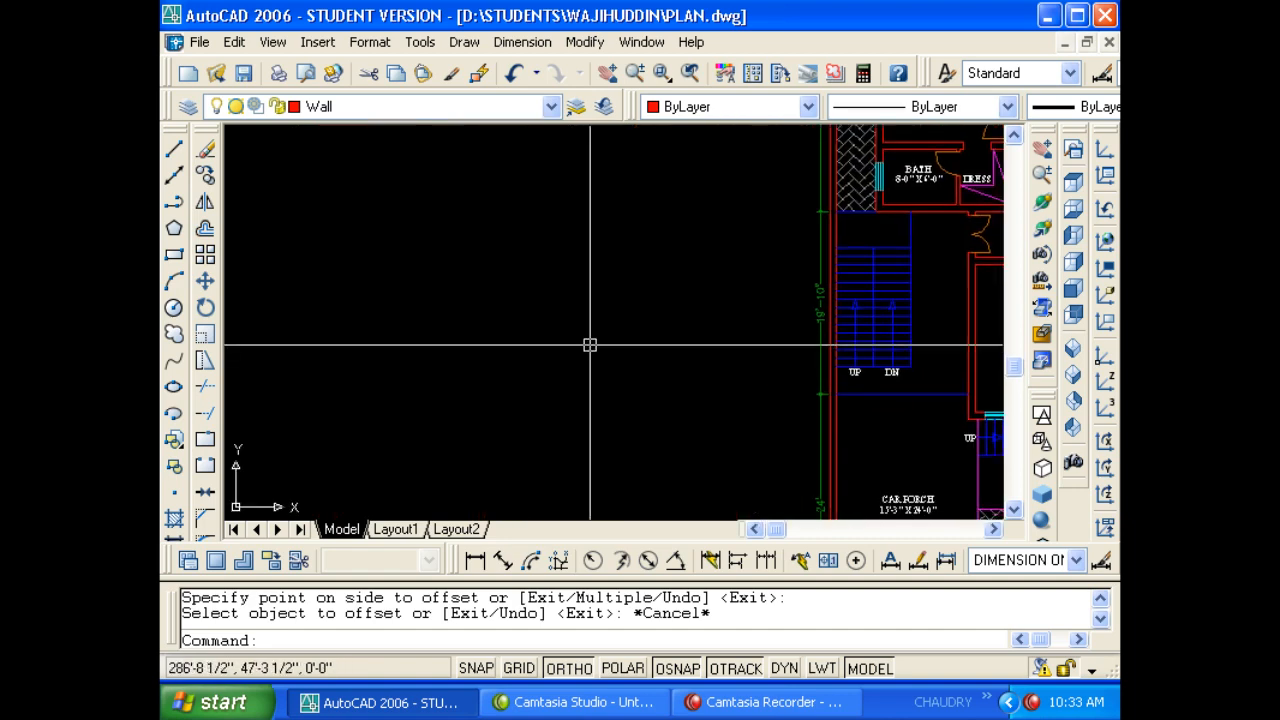
pyautogui.press('Escape')
pyautogui.write('l')
pyautogui.press('space')
pyautogui.click(513, 269)
pyautogui.click(513, 403)
pyautogui.press('Escape')
pyautogui.press('Escape')
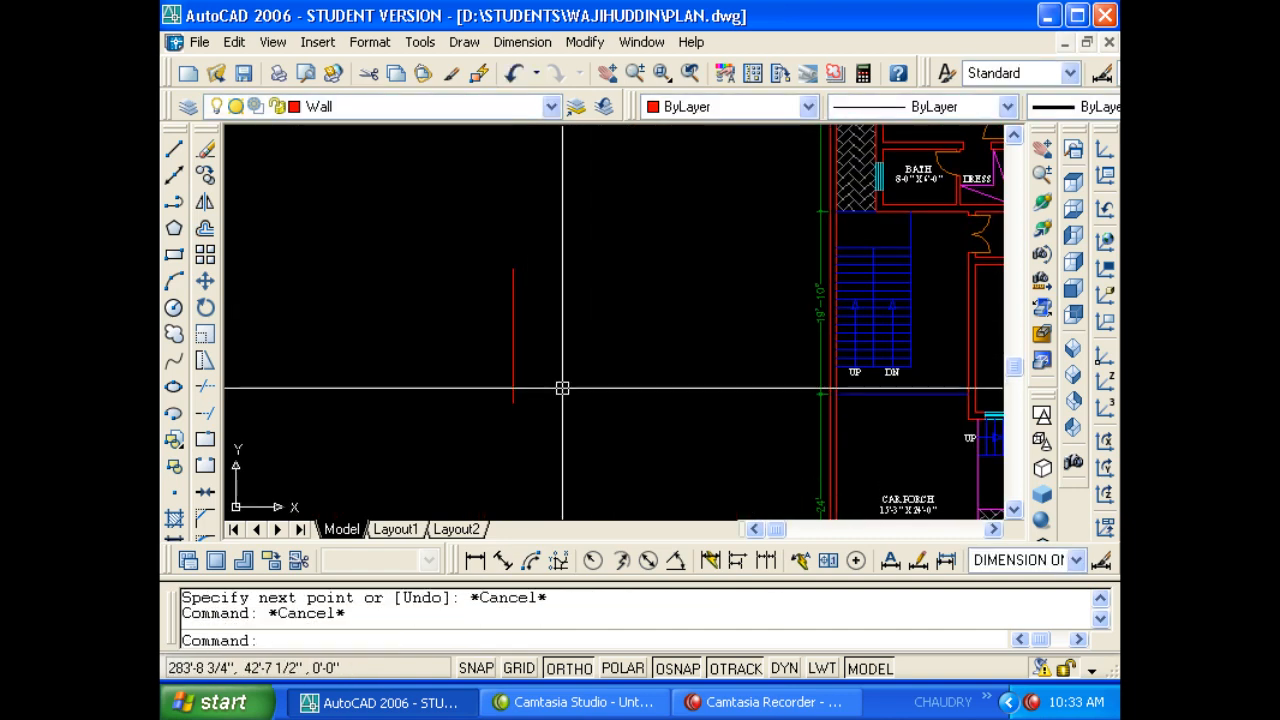
# Erase the vertical line from the empty area beside the finished plan.
pyautogui.press('Escape')
pyautogui.click(569, 380)
pyautogui.click(491, 337)
pyautogui.write('e')
pyautogui.press('space')
pyautogui.press('Escape')
# Copy the finished plan's stair lines and direction arrows horizontally into the empty area beside the plan.
pyautogui.write('c')
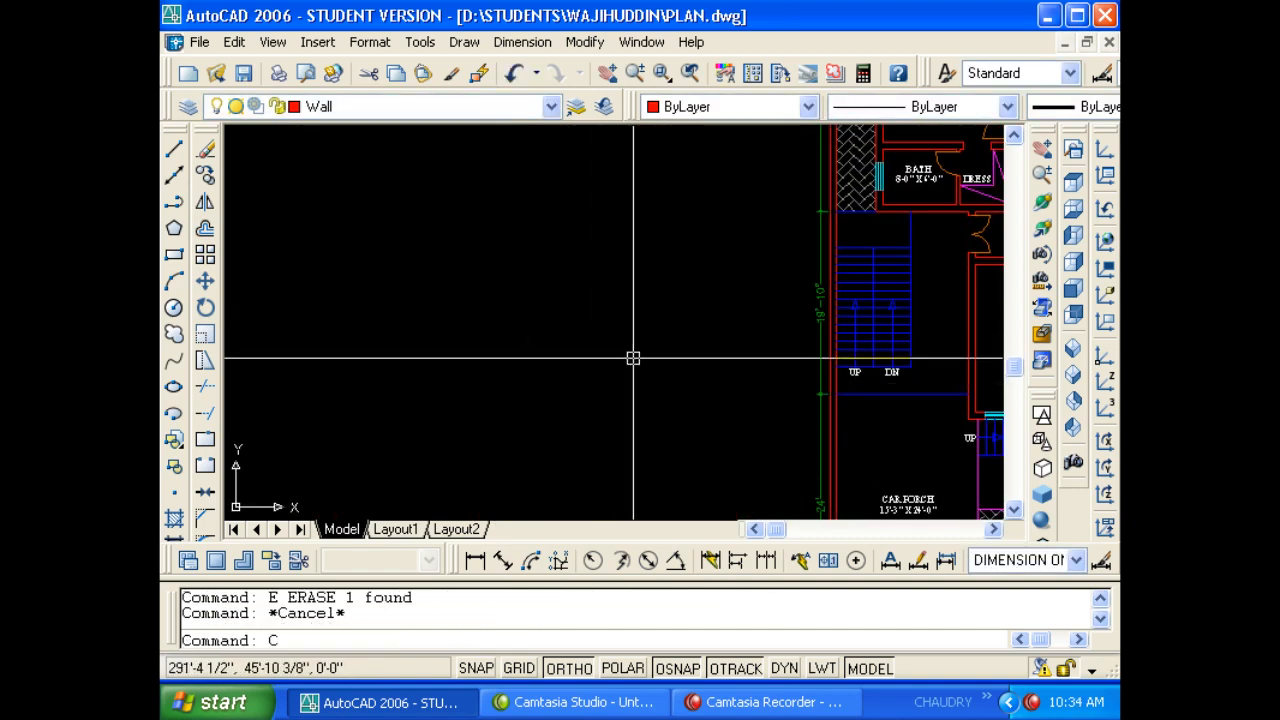
pyautogui.write('o')
pyautogui.press('space')
pyautogui.scroll(3, 906, 360)
pyautogui.moveTo(948, 374); pyautogui.dragTo(790, 457, button='middle')
pyautogui.click(785, 456)
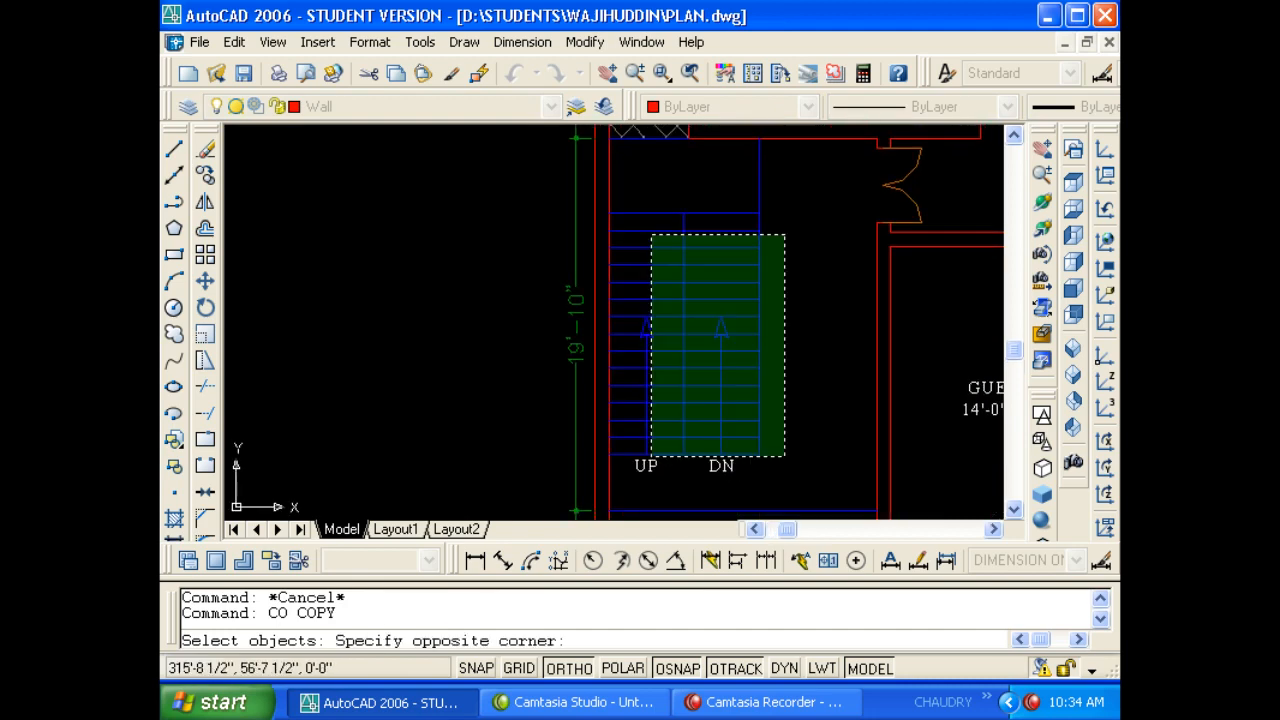
pyautogui.click(621, 195)
pyautogui.press('space')
pyautogui.scroll(-3, 595, 297)
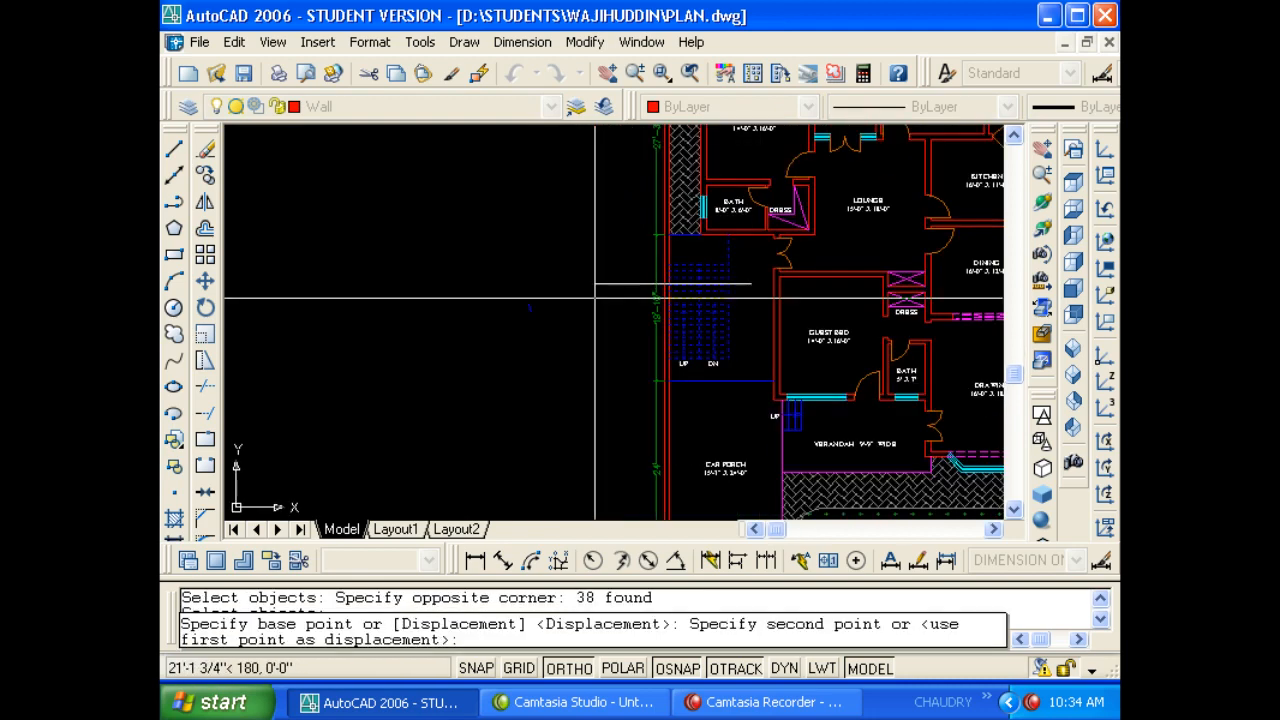
pyautogui.click(595, 298)
pyautogui.scroll(3, 565, 318)
pyautogui.press('Escape')
pyautogui.press('Escape')
pyautogui.press('Escape')
# Erase the direction arrow of the UP flight in the copied staircase, keeping the DN flight's arrow.
pyautogui.click(403, 491)
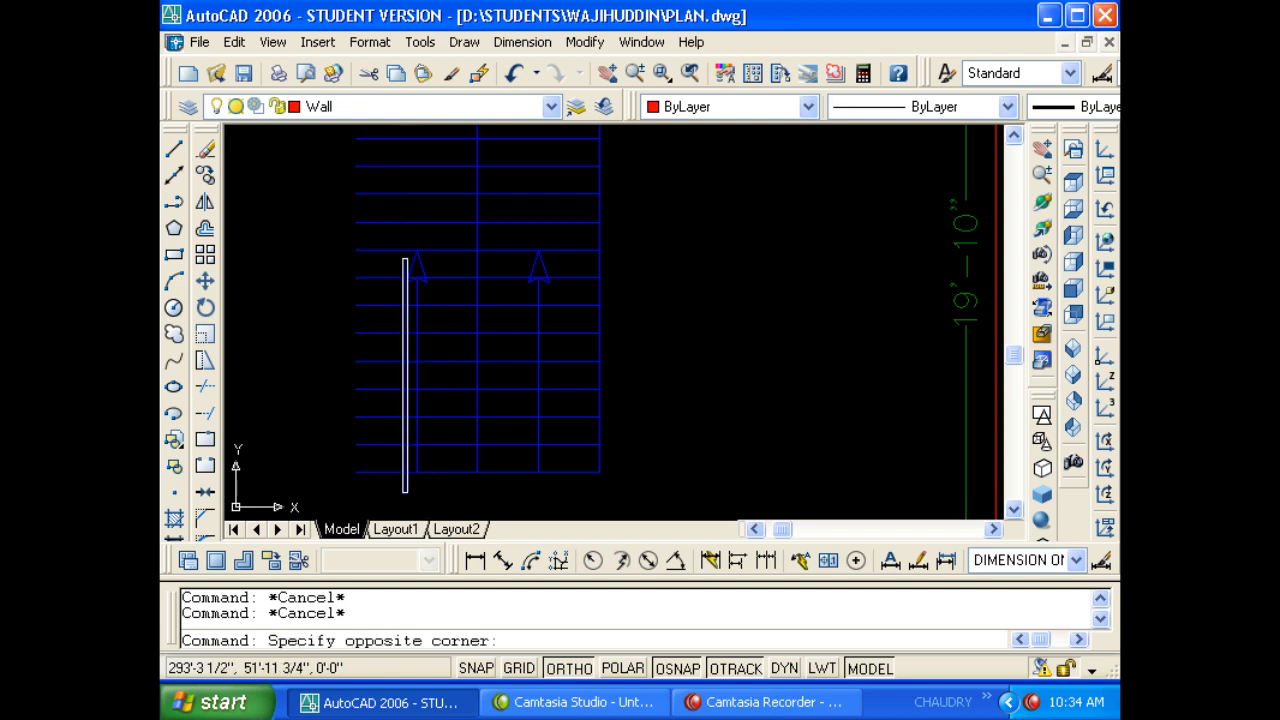
pyautogui.click(436, 243)
pyautogui.write('e')
pyautogui.press('space')
pyautogui.press('Escape')
pyautogui.click(513, 491)
pyautogui.click(569, 226)
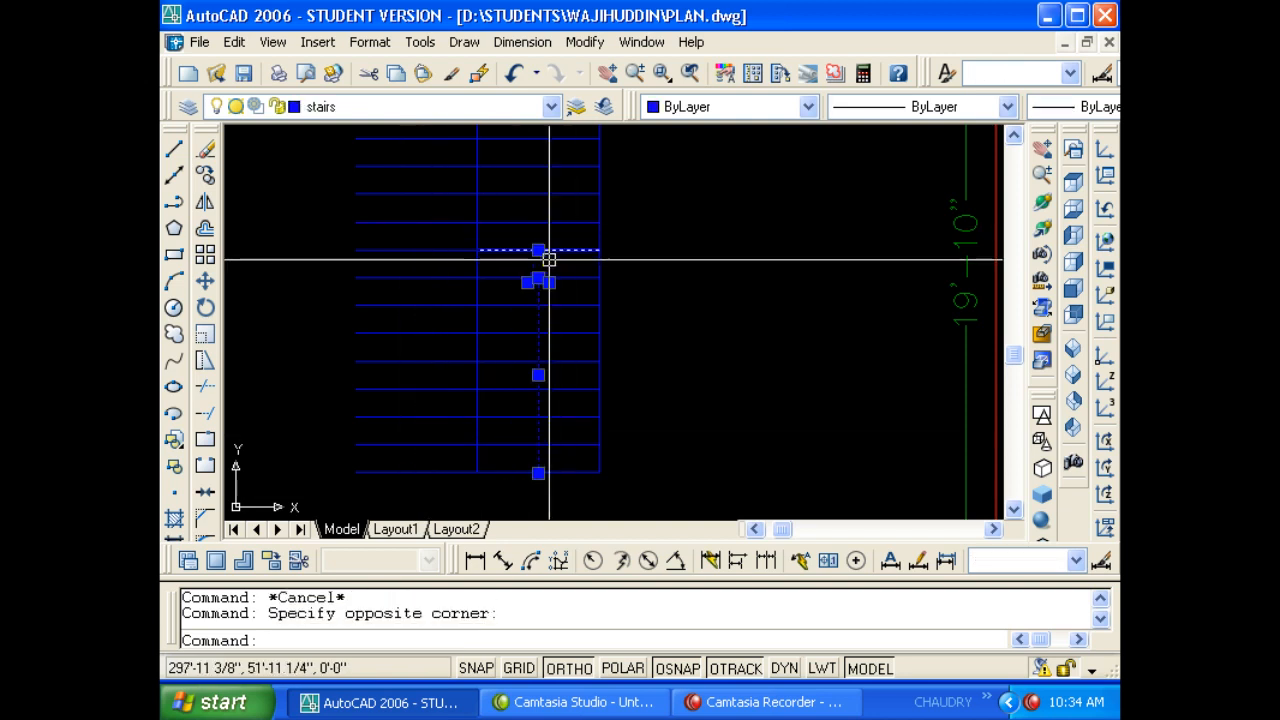
pyautogui.press('Escape')
pyautogui.scroll(-2, 549, 259)
pyautogui.write('l')
pyautogui.press('space')
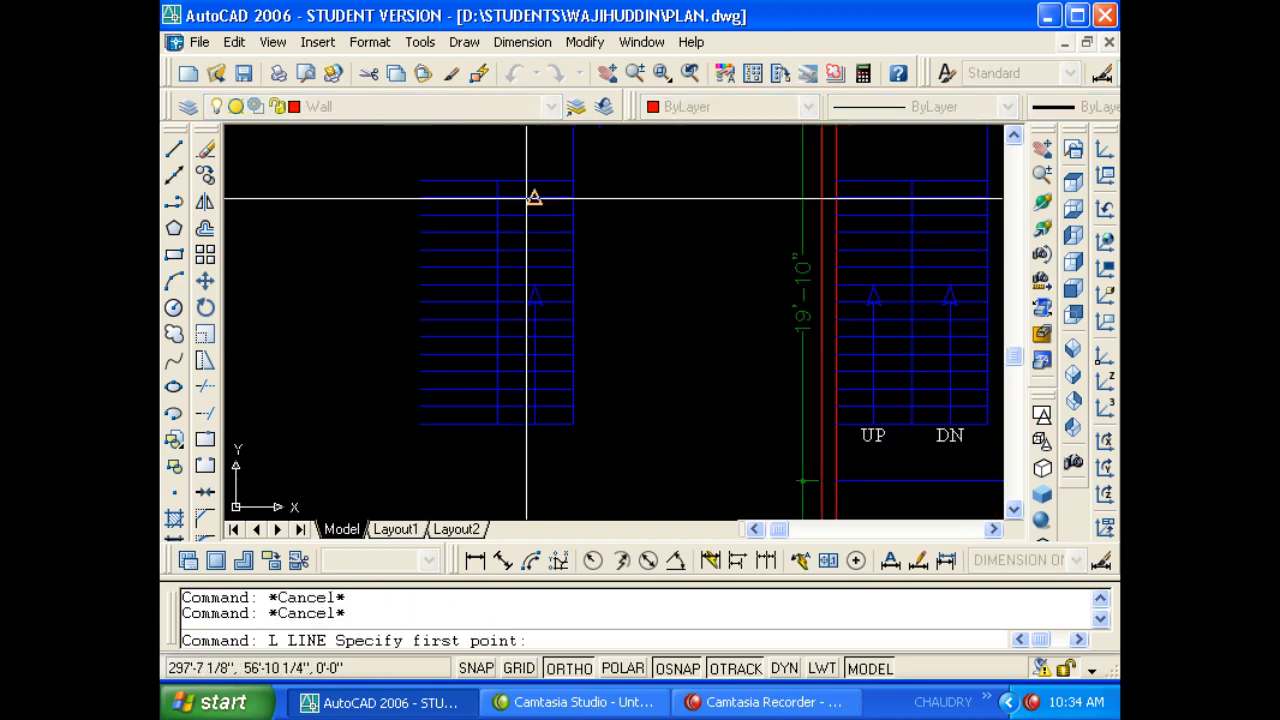
pyautogui.press('Escape')
pyautogui.write('le')
pyautogui.press('space')
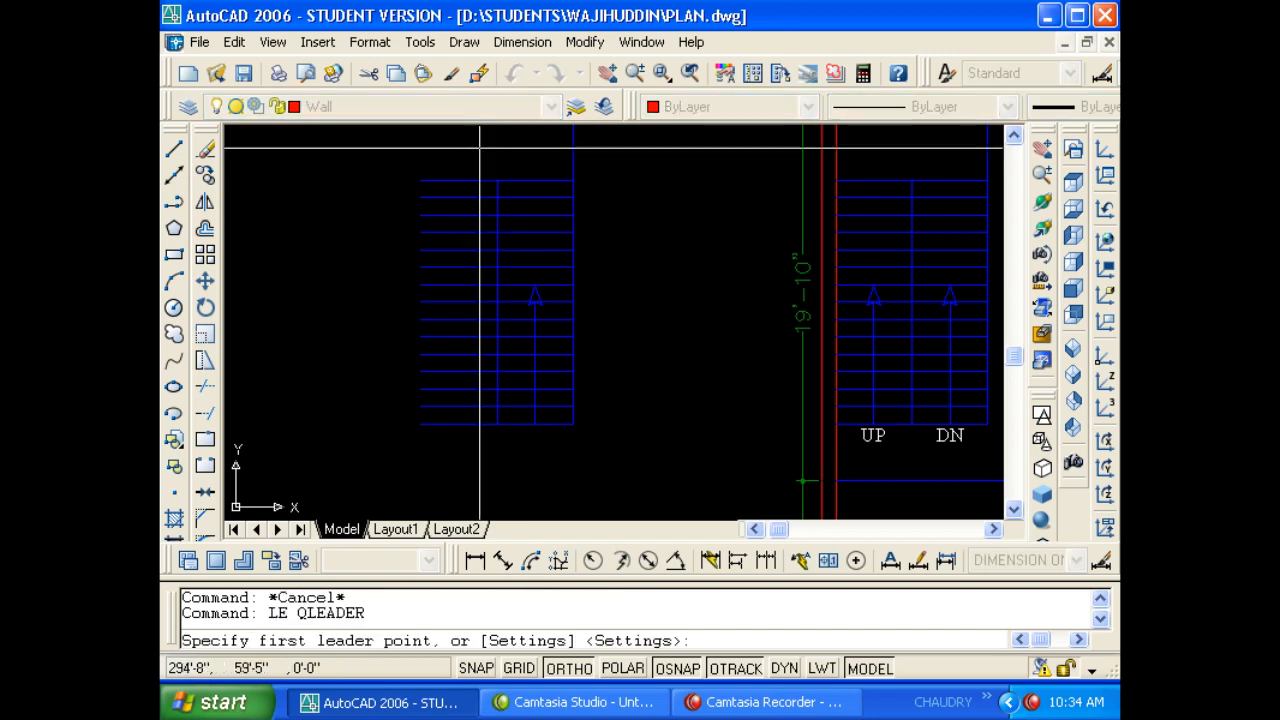
pyautogui.scroll(1, 485, 155)
pyautogui.click(497, 177)
pyautogui.press('Escape')
# Draw a horizontal leader across the copied staircase's landing, with its arrowhead towards the UP flight.
pyautogui.press('space')
pyautogui.scroll(1, 472, 148)
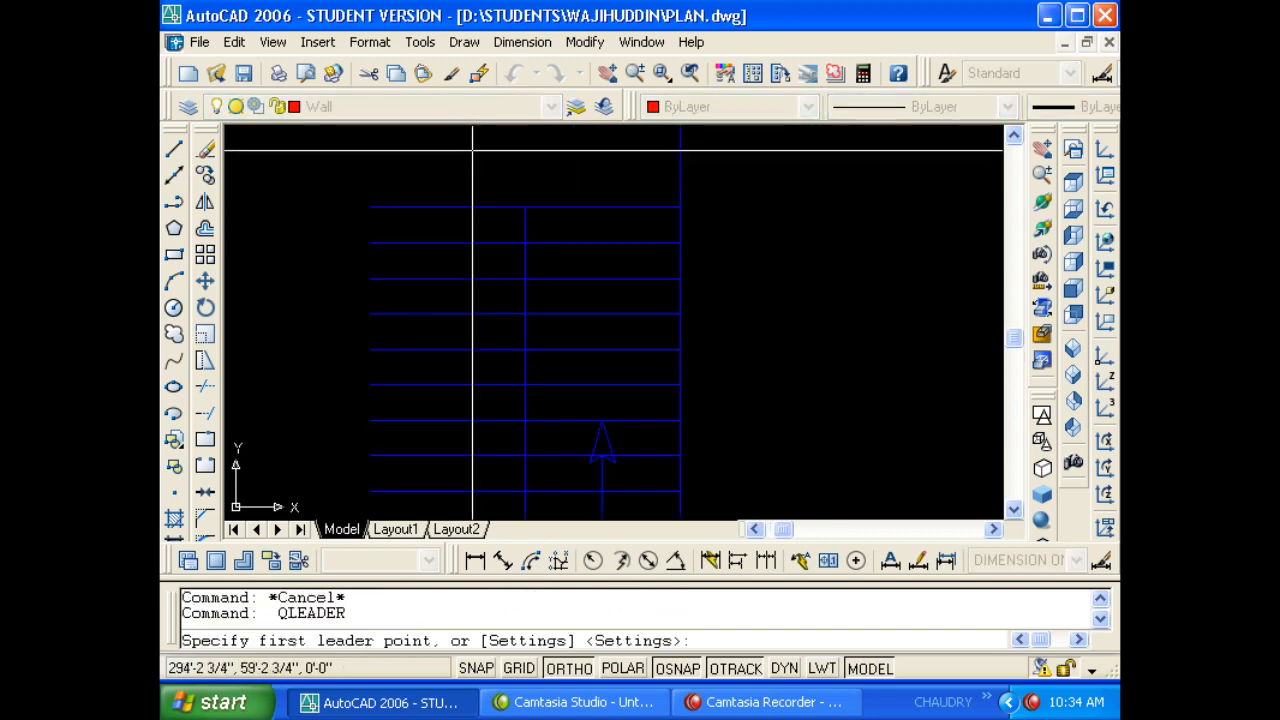
pyautogui.click(467, 147)
pyautogui.click(597, 156)
pyautogui.press('Escape')
pyautogui.scroll(-3, 526, 167)
# Draw a vertical leader with its arrowhead pointing down along the copied staircase's UP flight.
pyautogui.press('space')
pyautogui.scroll(2, 519, 243)
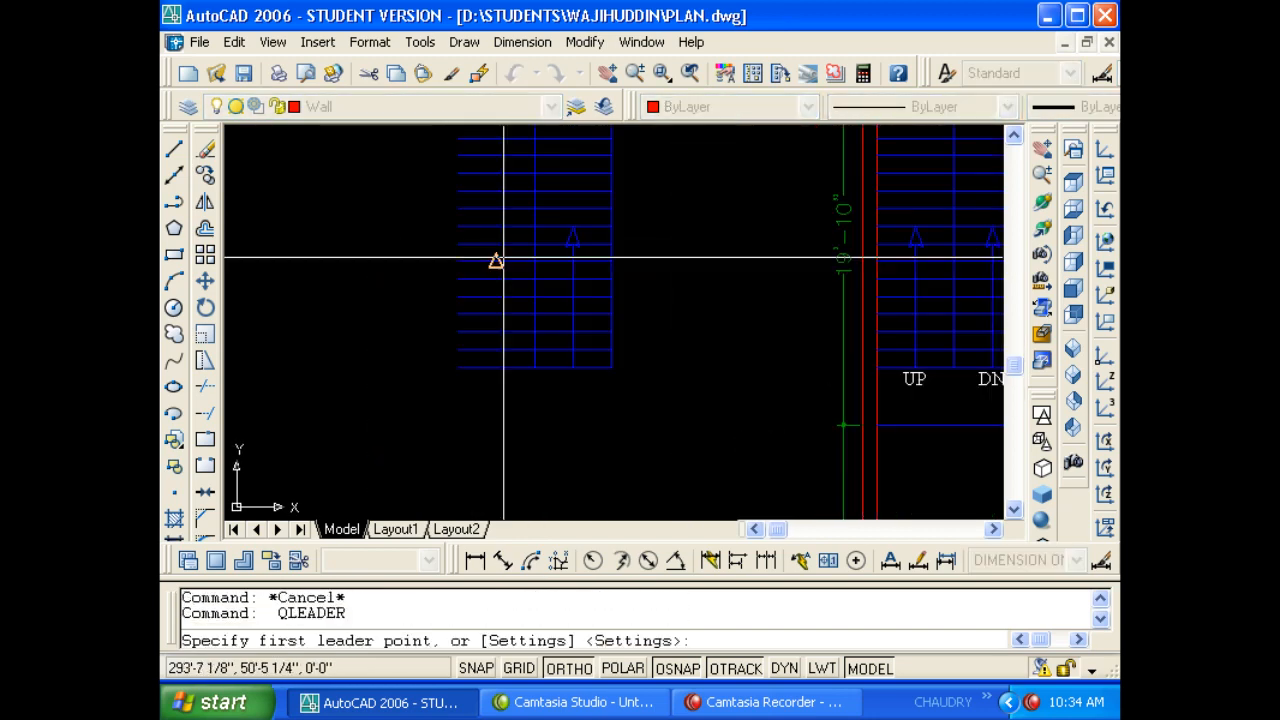
pyautogui.click(497, 262)
pyautogui.click(491, 165)
pyautogui.press('Escape')
pyautogui.press('Escape')
pyautogui.scroll(-2, 491, 243)
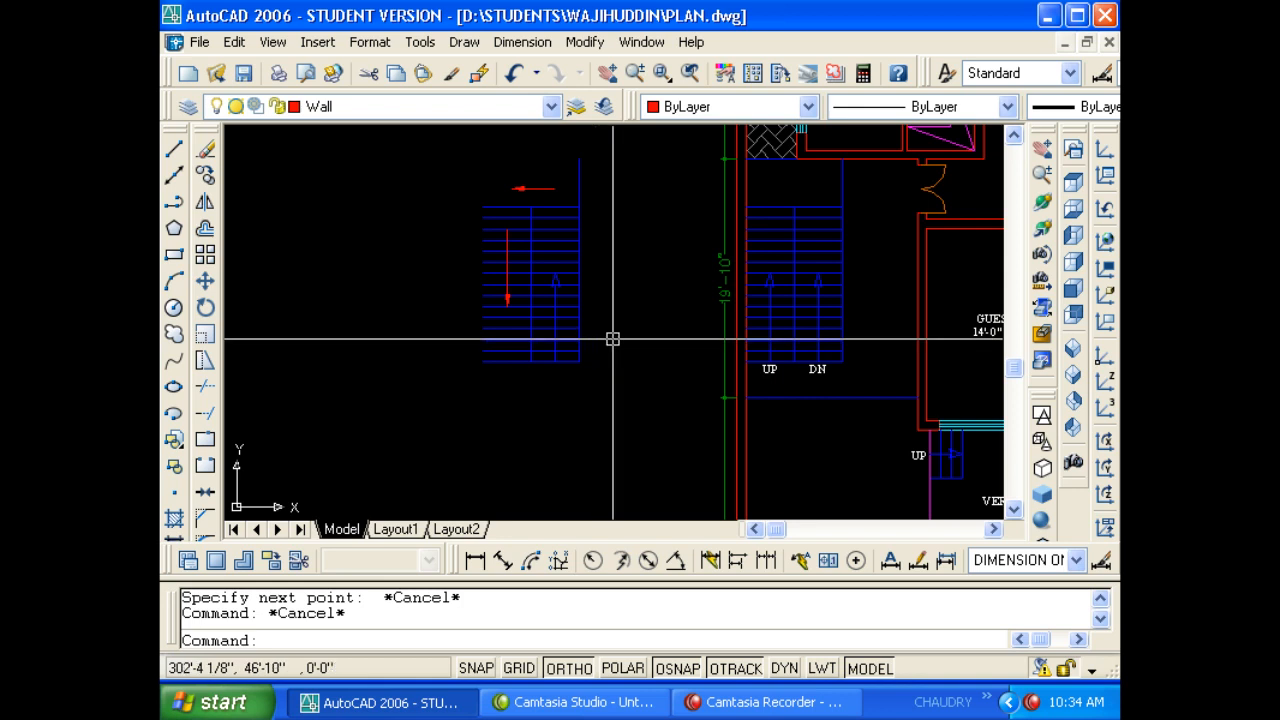
pyautogui.press('Escape')
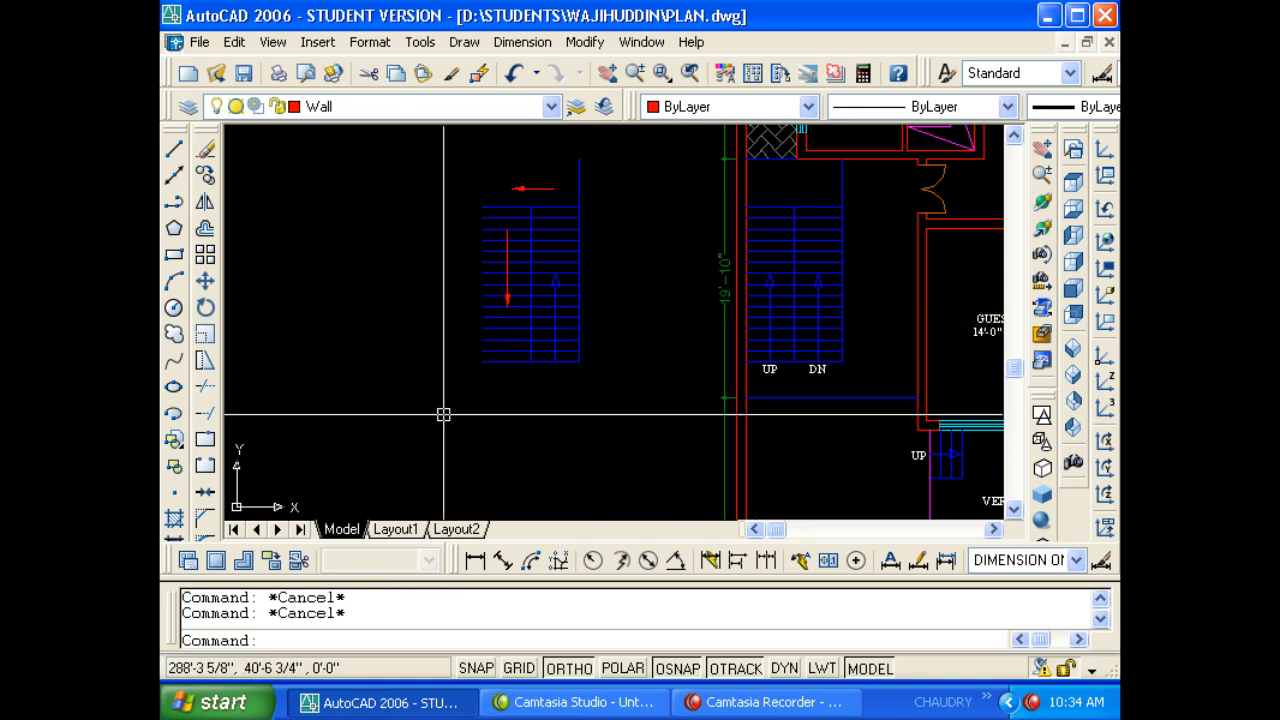
# Erase the whole copied staircase together with its leader arrows.
pyautogui.click(436, 417)
pyautogui.click(640, 148)
pyautogui.write('ecify opposite corner:')
pyautogui.press('Return')
# Try to offset the lowest tread line of the new plan's staircase by 11".
pyautogui.moveTo(715, 212); pyautogui.dragTo(573, 258, button='middle')
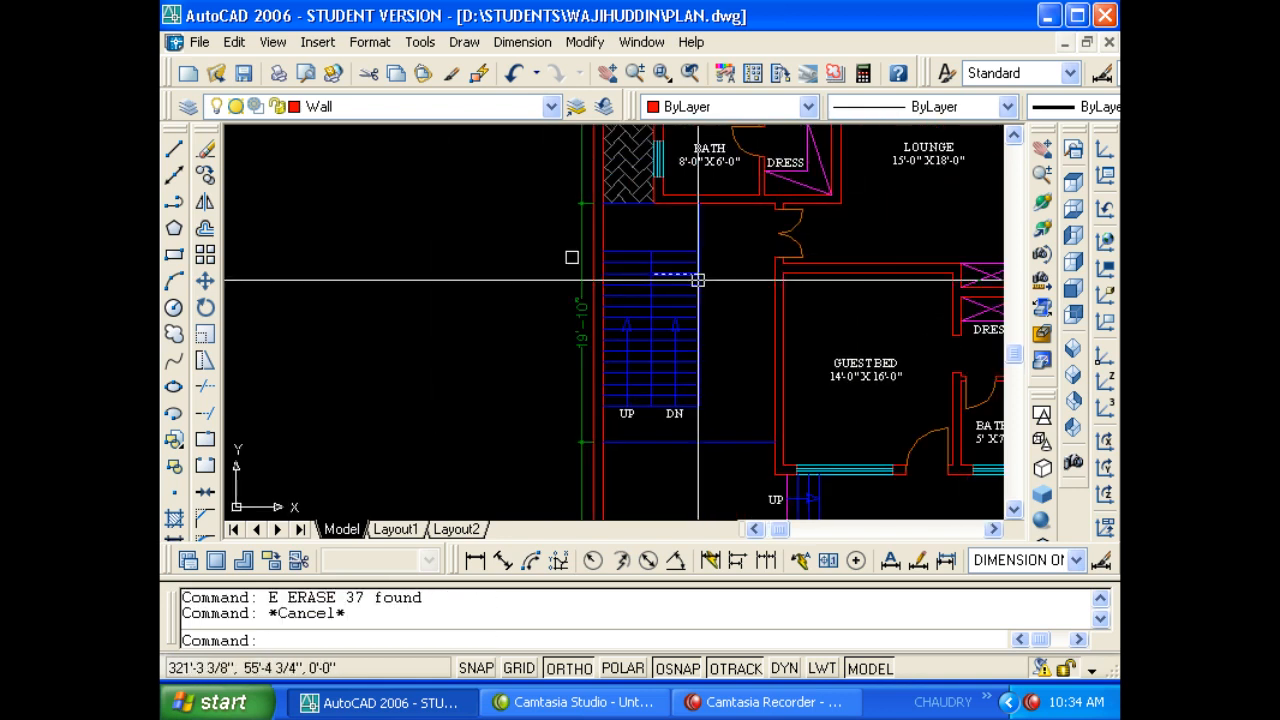
pyautogui.scroll(1, 697, 277)
pyautogui.moveTo(690, 283); pyautogui.dragTo(651, 208, button='middle')
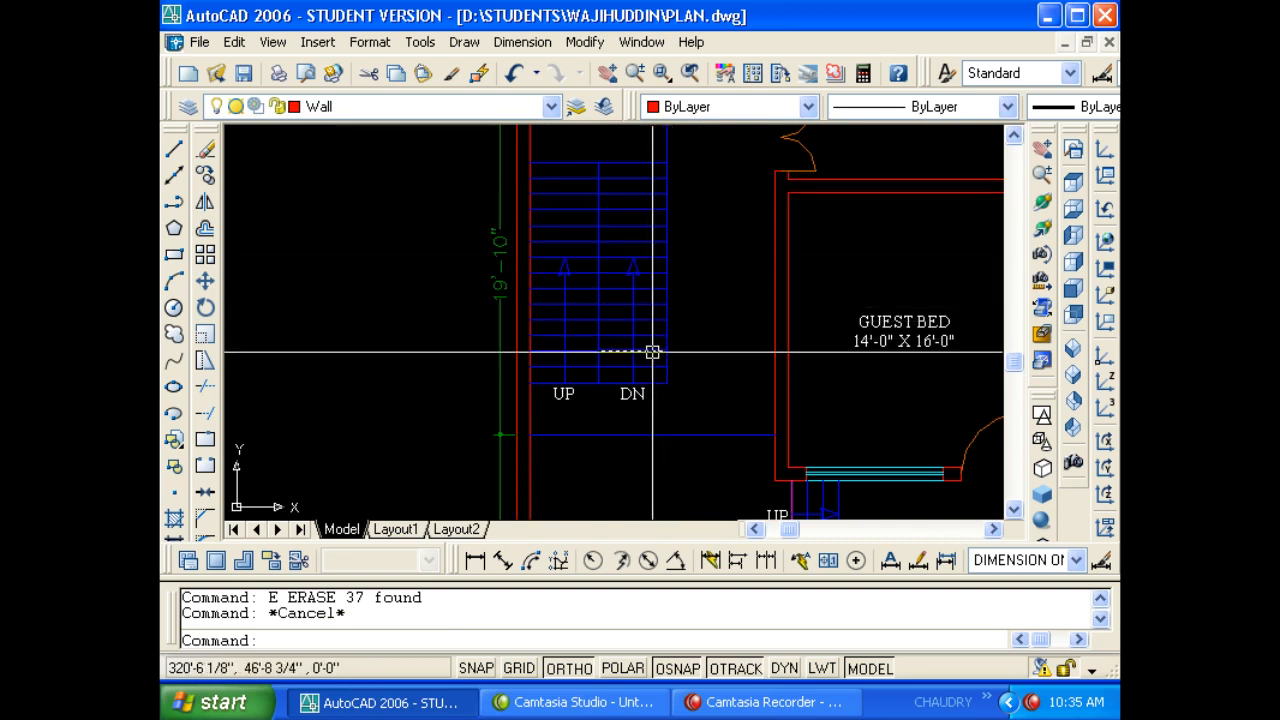
pyautogui.scroll(-8, 763, 357)
pyautogui.scroll(8, 690, 355)
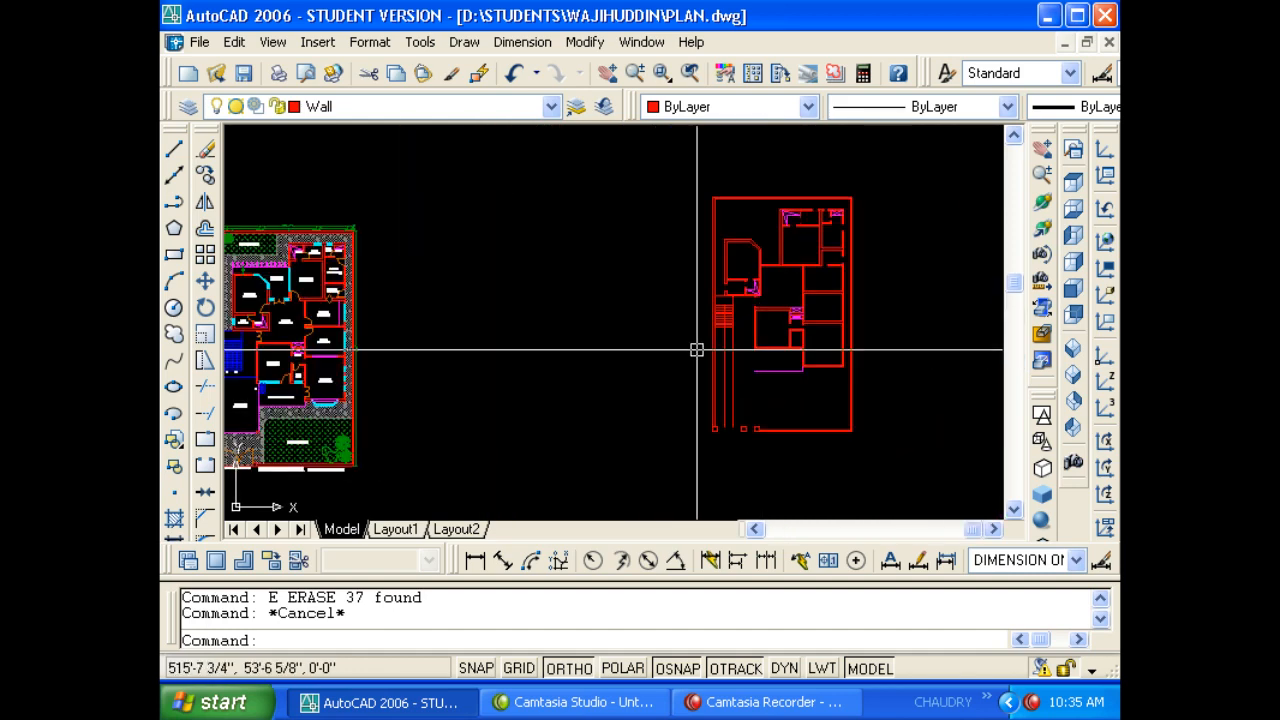
pyautogui.press('Escape')
pyautogui.write('o')
pyautogui.press('Return')
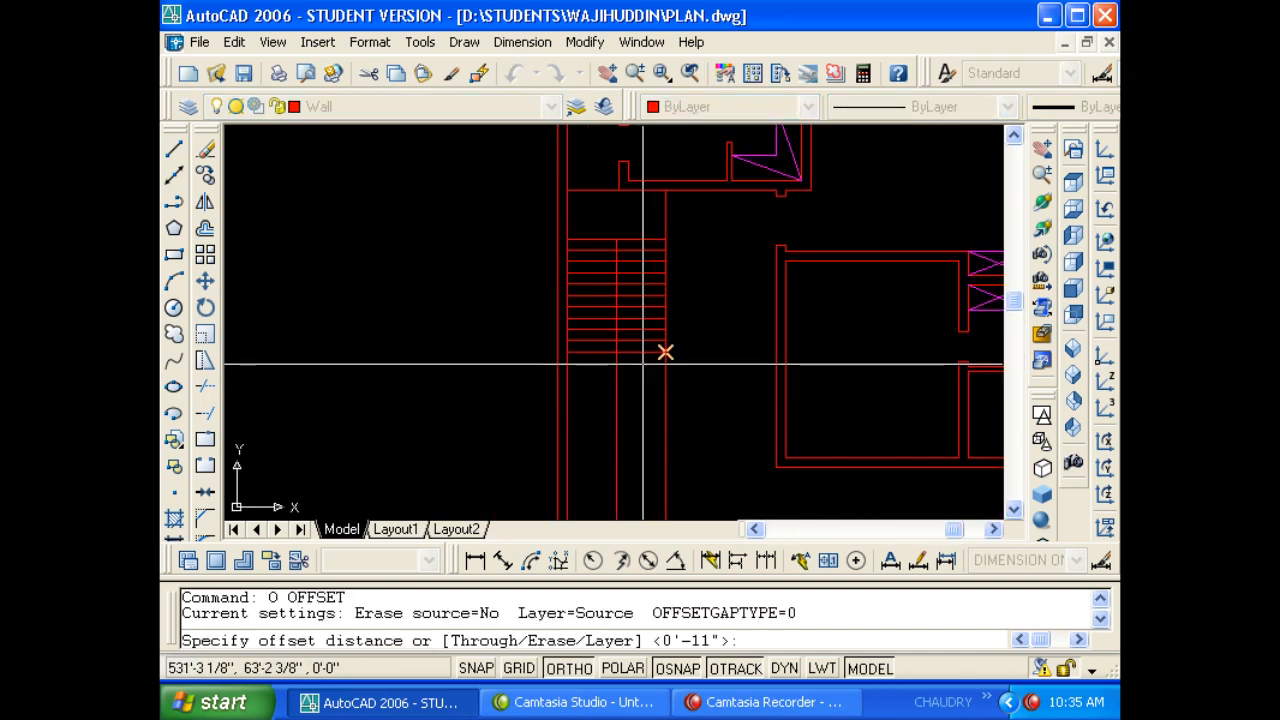
pyautogui.press('Return')
pyautogui.scroll(3, 641, 267)
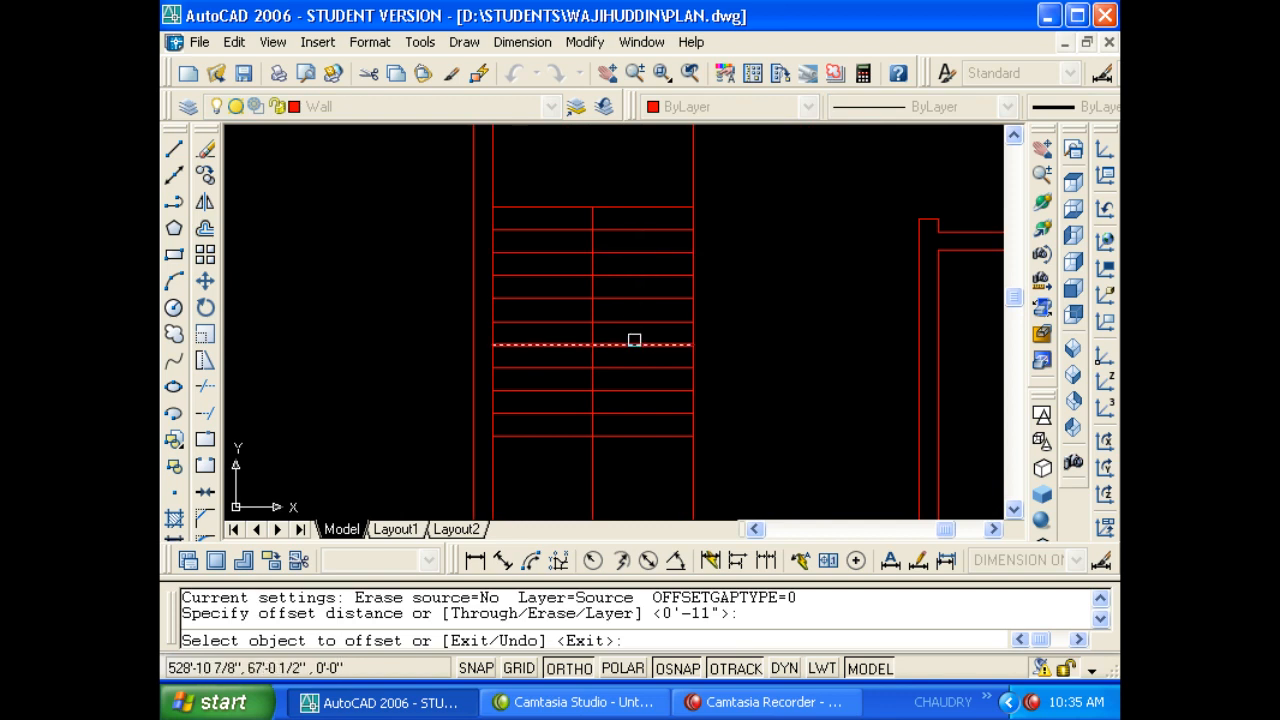
pyautogui.click(633, 433)
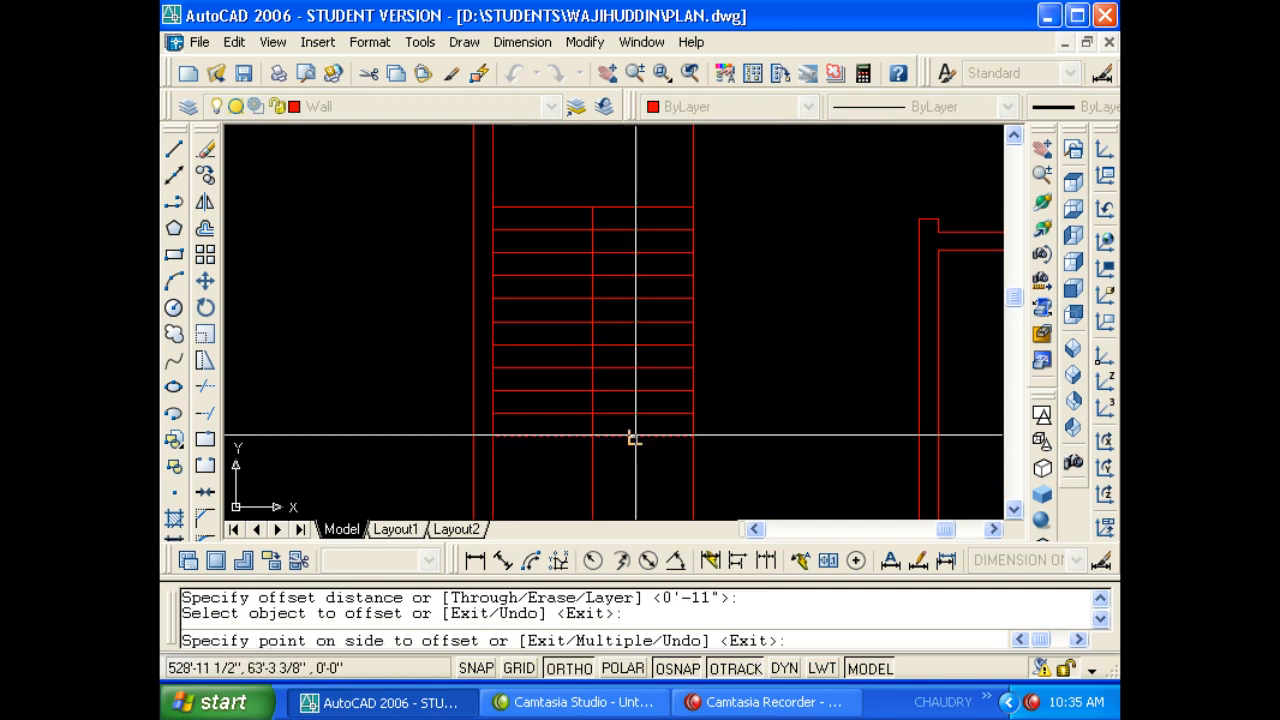
pyautogui.click(637, 446)
pyautogui.moveTo(634, 434); pyautogui.dragTo(639, 394, button='middle')
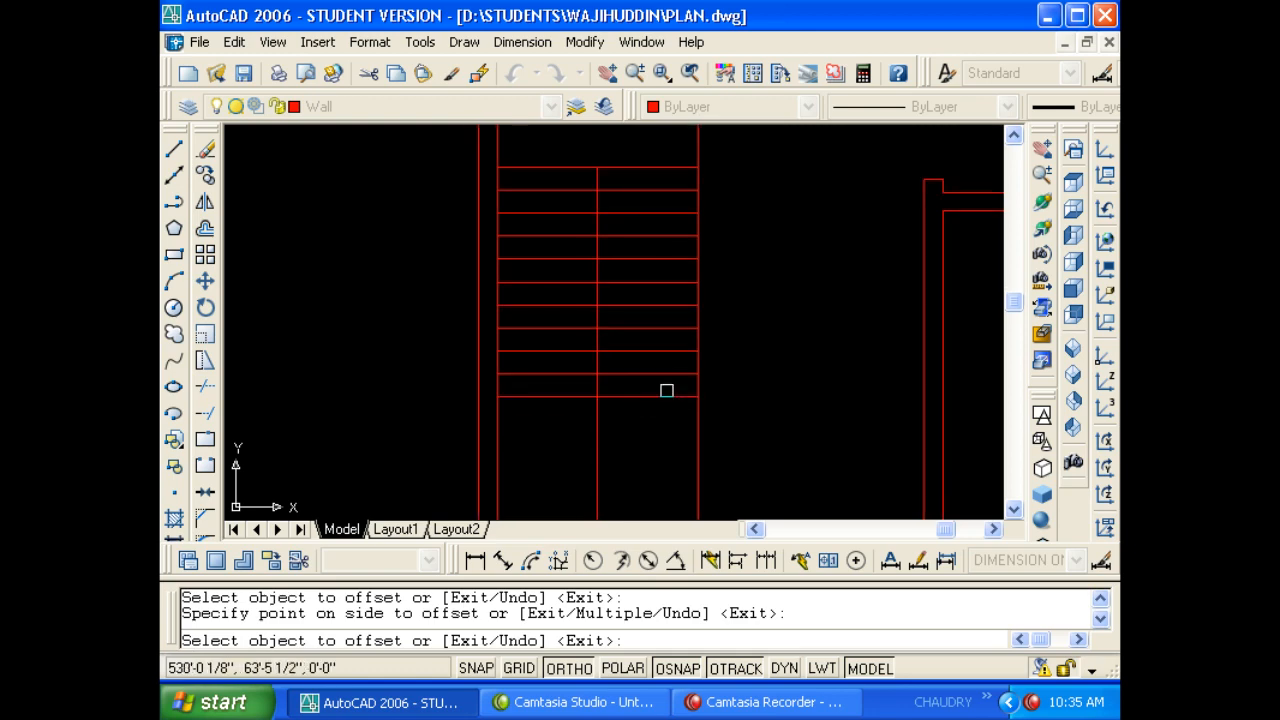
# Undo the last tread line offset.
pyautogui.press('Escape')
pyautogui.press('Escape')
pyautogui.write('u')
pyautogui.press('Return')
pyautogui.press('Return')
pyautogui.press('Escape')
pyautogui.press('Escape')
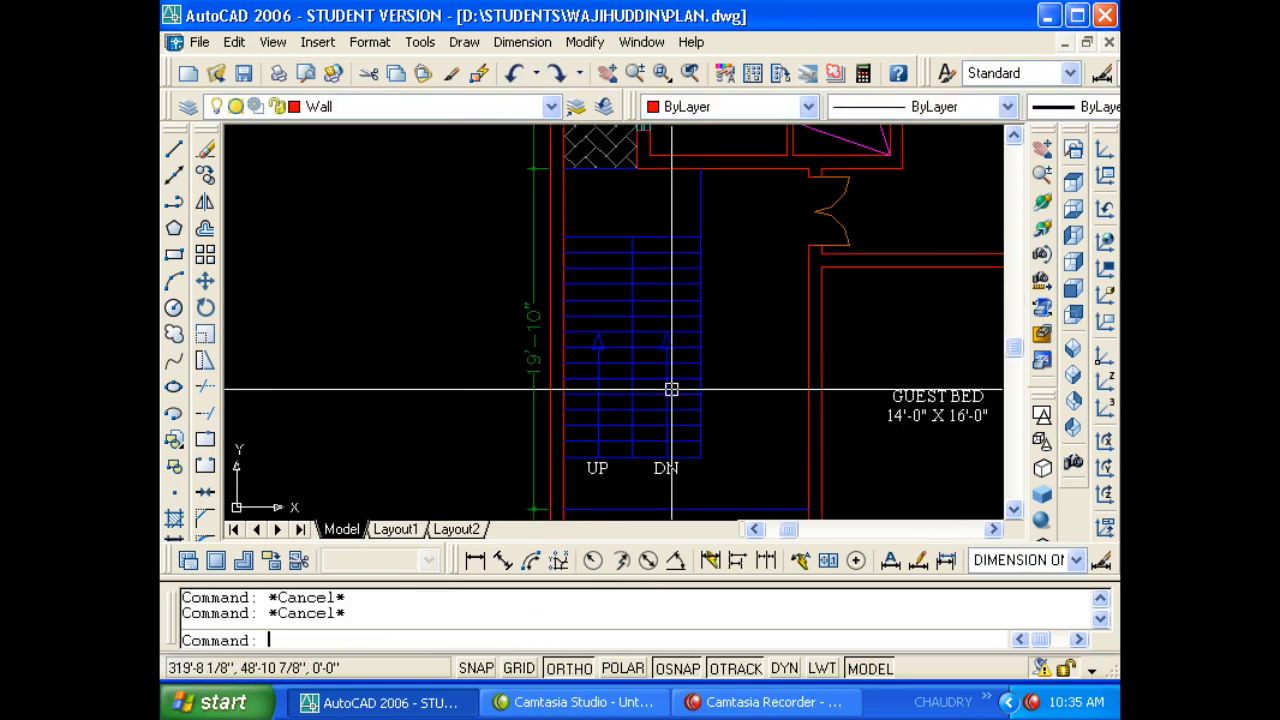
# Offset the new staircase's lowest tread line 11" downward, and repeat from each new line to create four more treads.
pyautogui.write('o')
pyautogui.press('Return')
pyautogui.press('Return')
pyautogui.scroll(-2, 497, 366)
pyautogui.scroll(1, 644, 356)
pyautogui.moveTo(644, 356); pyautogui.dragTo(395, 359, button='middle')
pyautogui.scroll(-2, 614, 357)
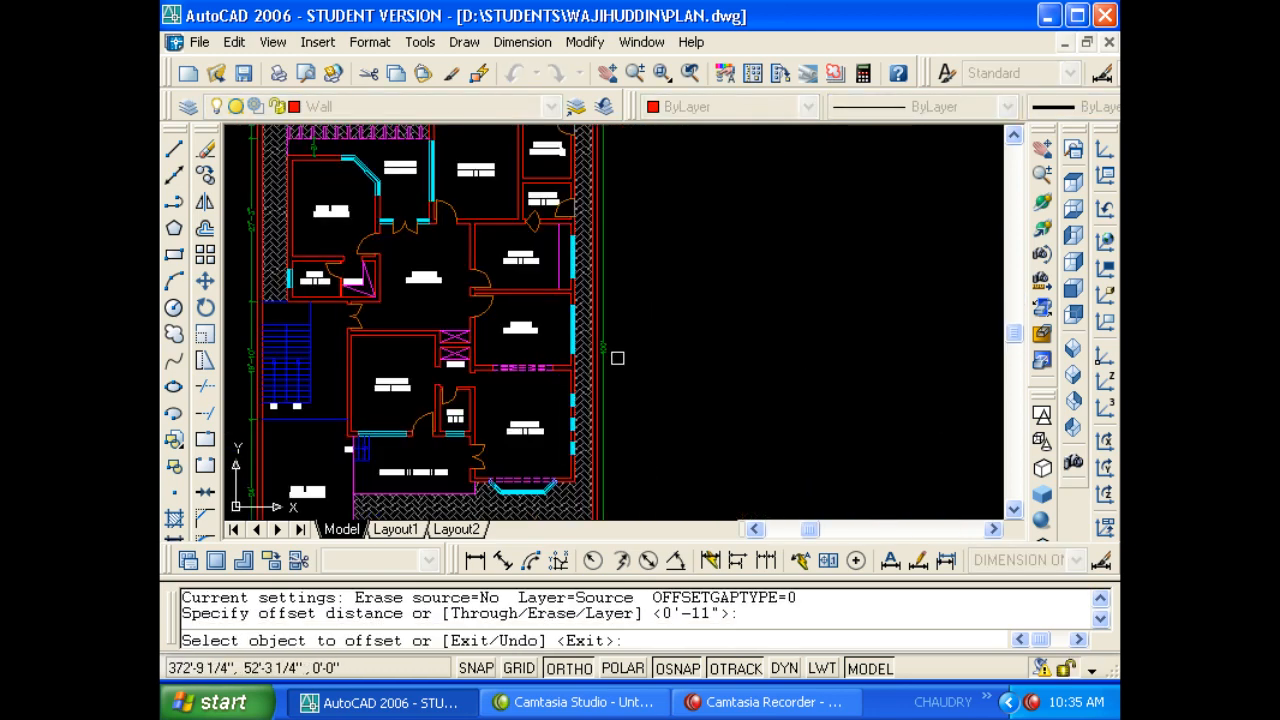
pyautogui.scroll(-2, 454, 360)
pyautogui.scroll(6, 740, 357)
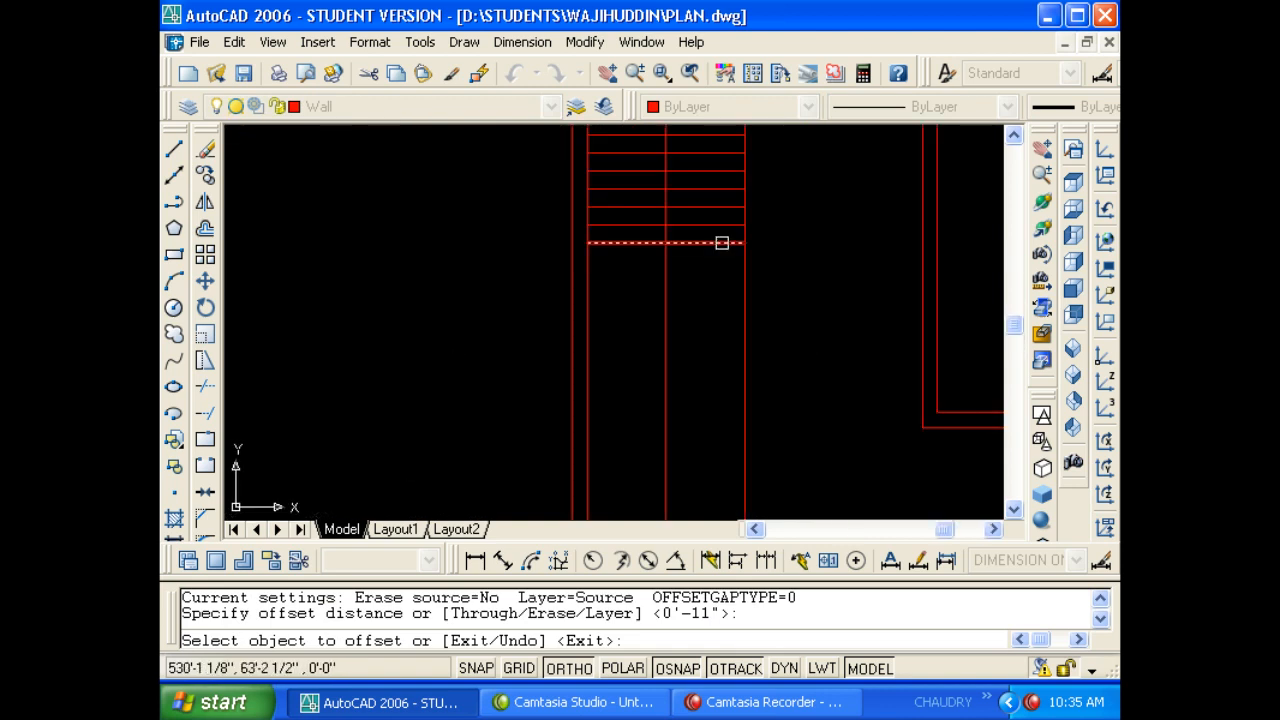
pyautogui.click(723, 243)
pyautogui.click(700, 266)
pyautogui.click(700, 264)
pyautogui.click(699, 274)
pyautogui.click(712, 305)
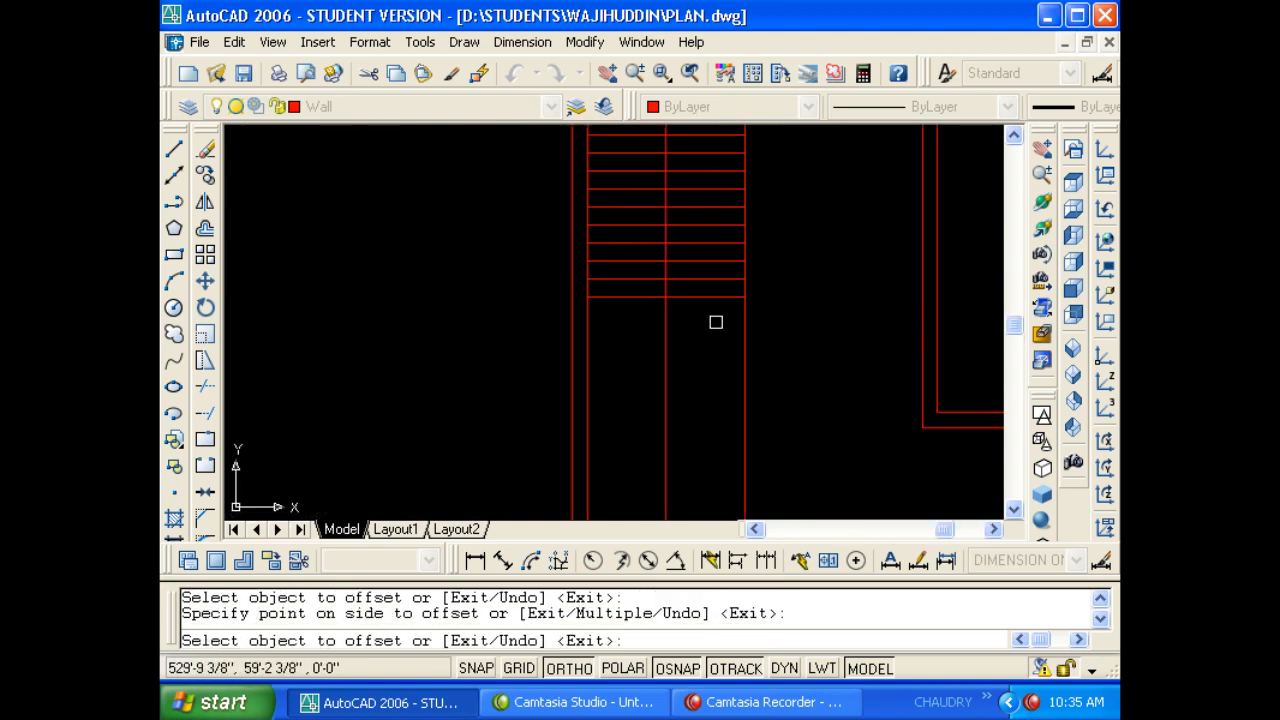
pyautogui.click(706, 297)
pyautogui.click(709, 350)
pyautogui.press('Escape')
pyautogui.press('Escape')
# Trim the middle and outer stair lines below the lowest tread.
pyautogui.write('TR')
pyautogui.press('Return')
pyautogui.press('Return')
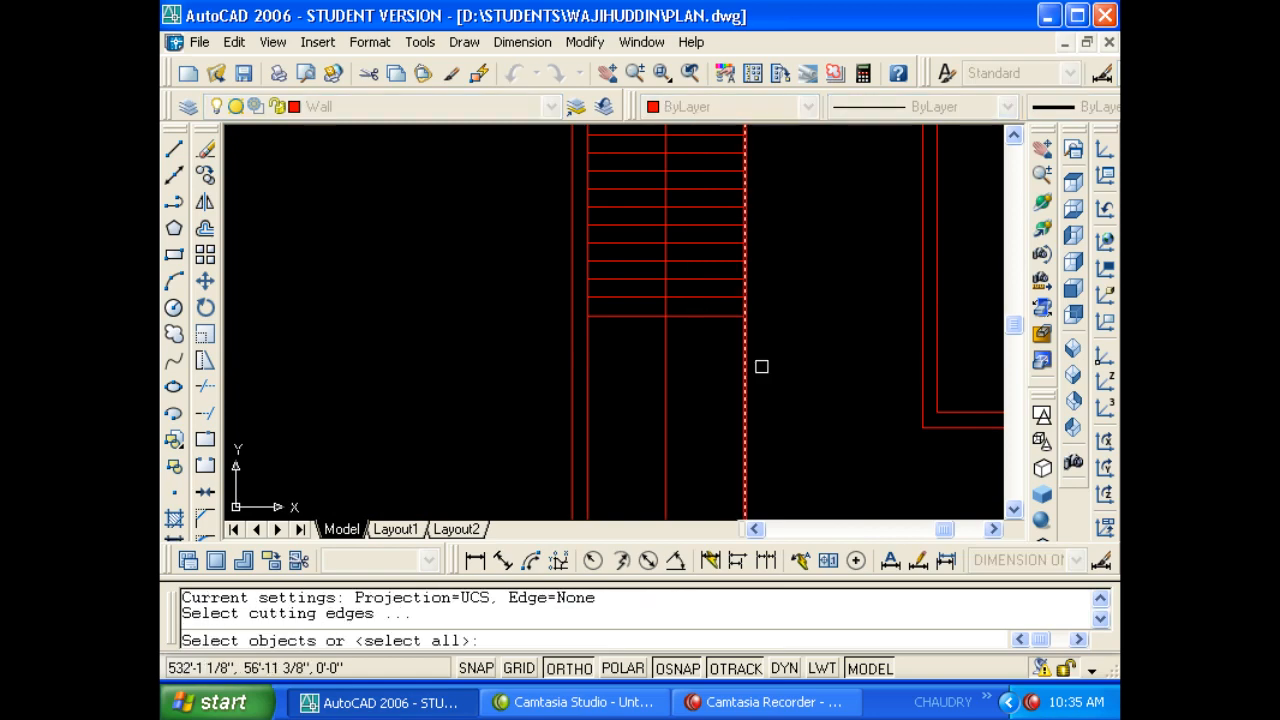
pyautogui.click(760, 366)
pyautogui.click(655, 344)
pyautogui.press('Escape')
pyautogui.moveTo(659, 358); pyautogui.dragTo(618, 466, button='middle')
pyautogui.press('Escape')
pyautogui.press('Escape')
# Move the new staircase's tread and flight lines to the stairs layer.
pyautogui.click(723, 442)
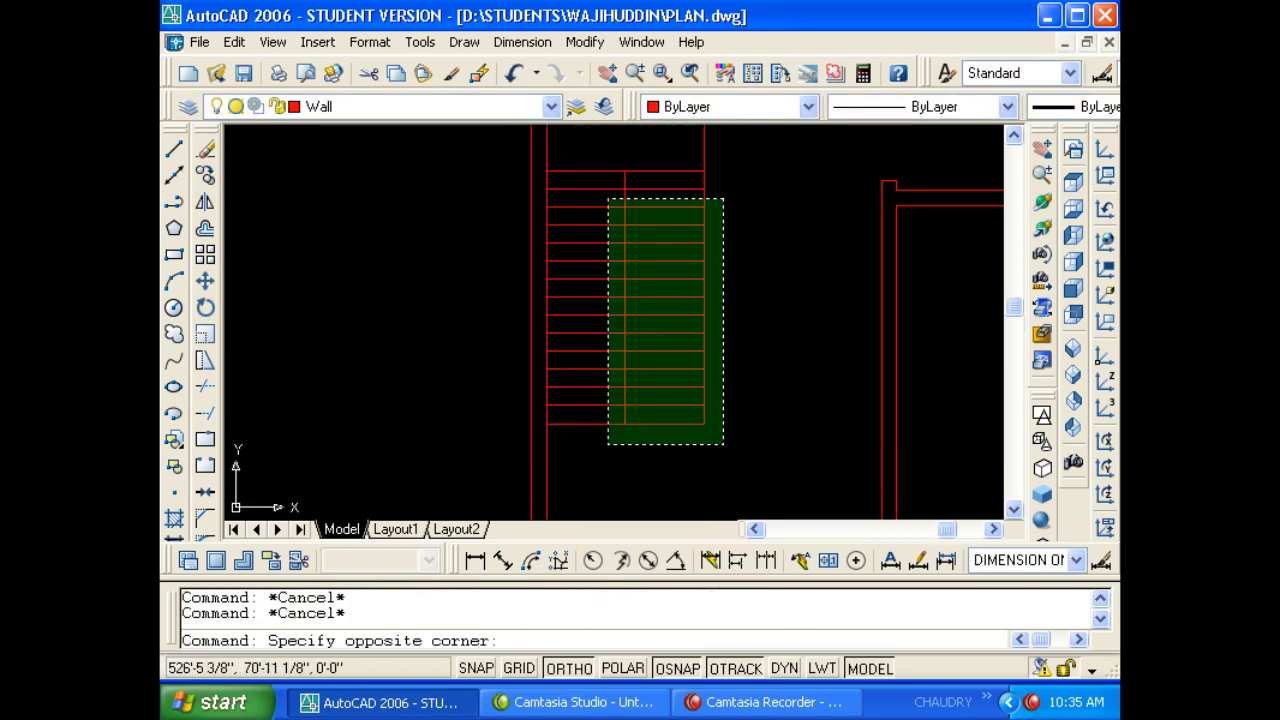
pyautogui.click(528, 156)
pyautogui.click(437, 106)
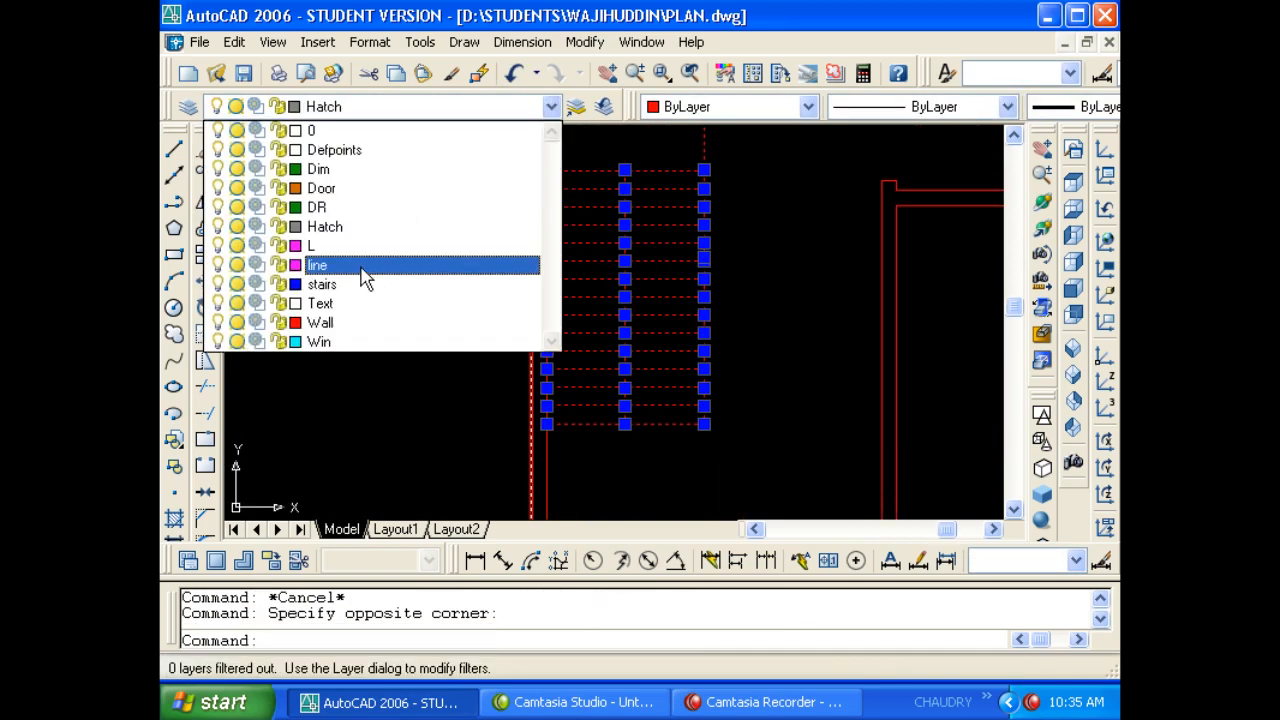
pyautogui.click(360, 284)
pyautogui.press('Escape')
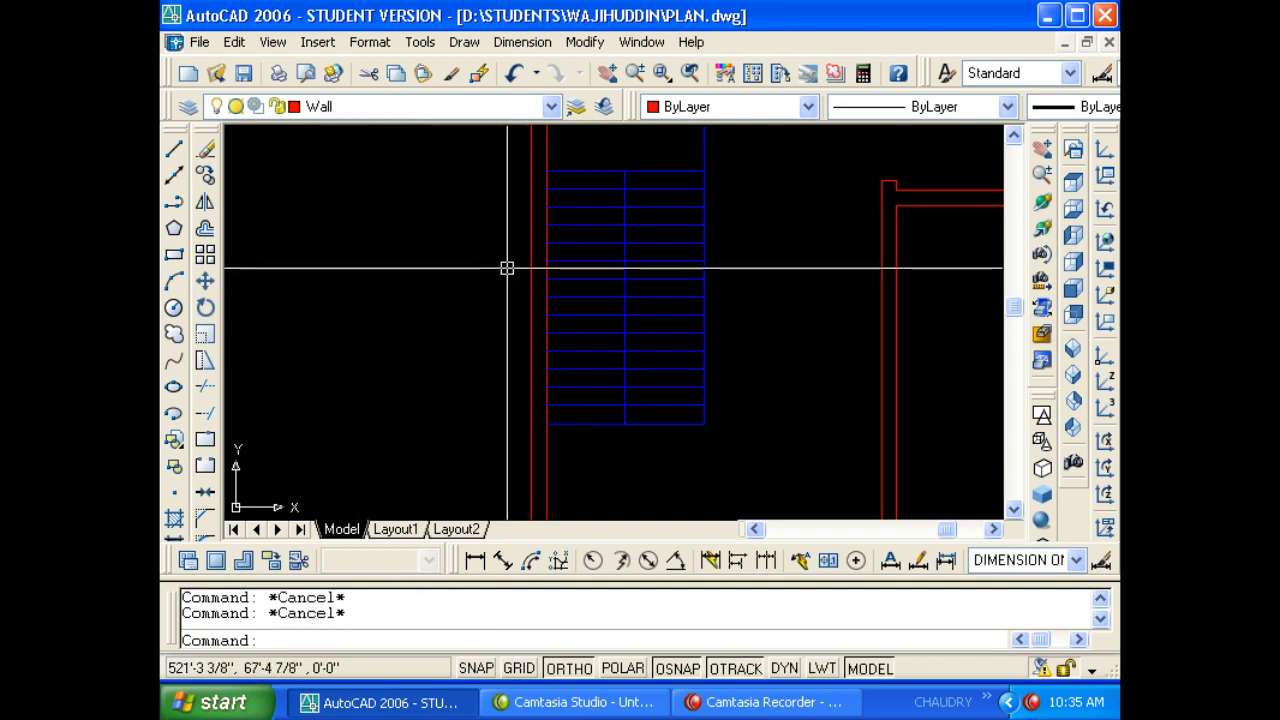
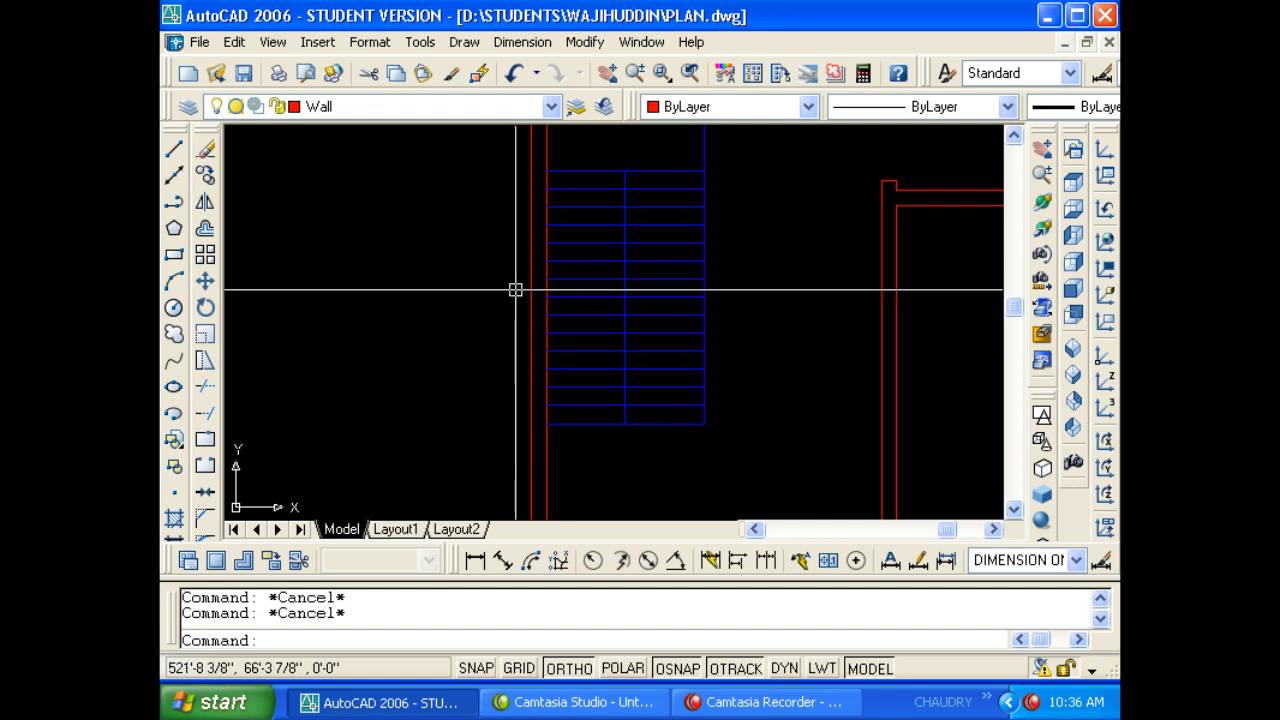
# Match the landing's upper edge line beside the guest bedroom wall to the properties of the staircase lines.
pyautogui.scroll(-1, 552, 354)
pyautogui.moveTo(631, 340)
pyautogui.mouseDown(button='middle')
pyautogui.moveTo(583, 400)
pyautogui.moveTo(610, 383)
pyautogui.mouseUp(button='middle')
pyautogui.scroll(3, 606, 340)
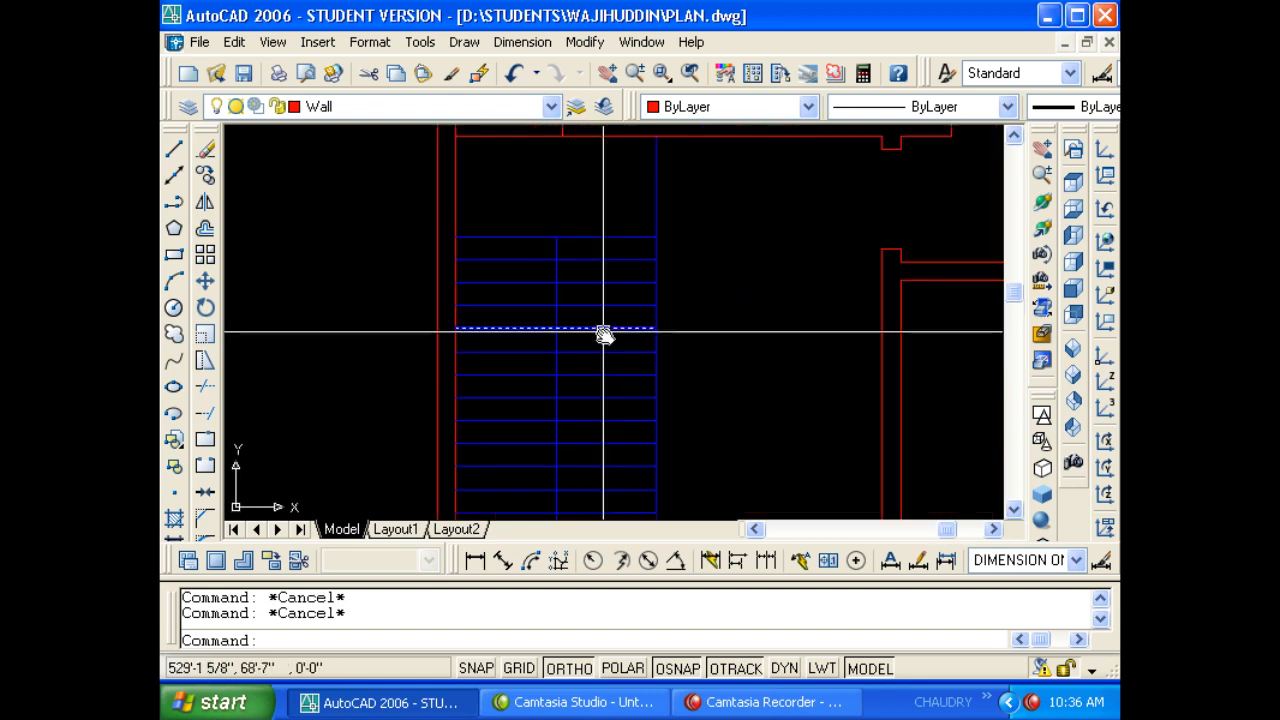
pyautogui.write('ma')
pyautogui.press('Return')
pyautogui.click(528, 186)
pyautogui.click(528, 186)
pyautogui.click(517, 137)
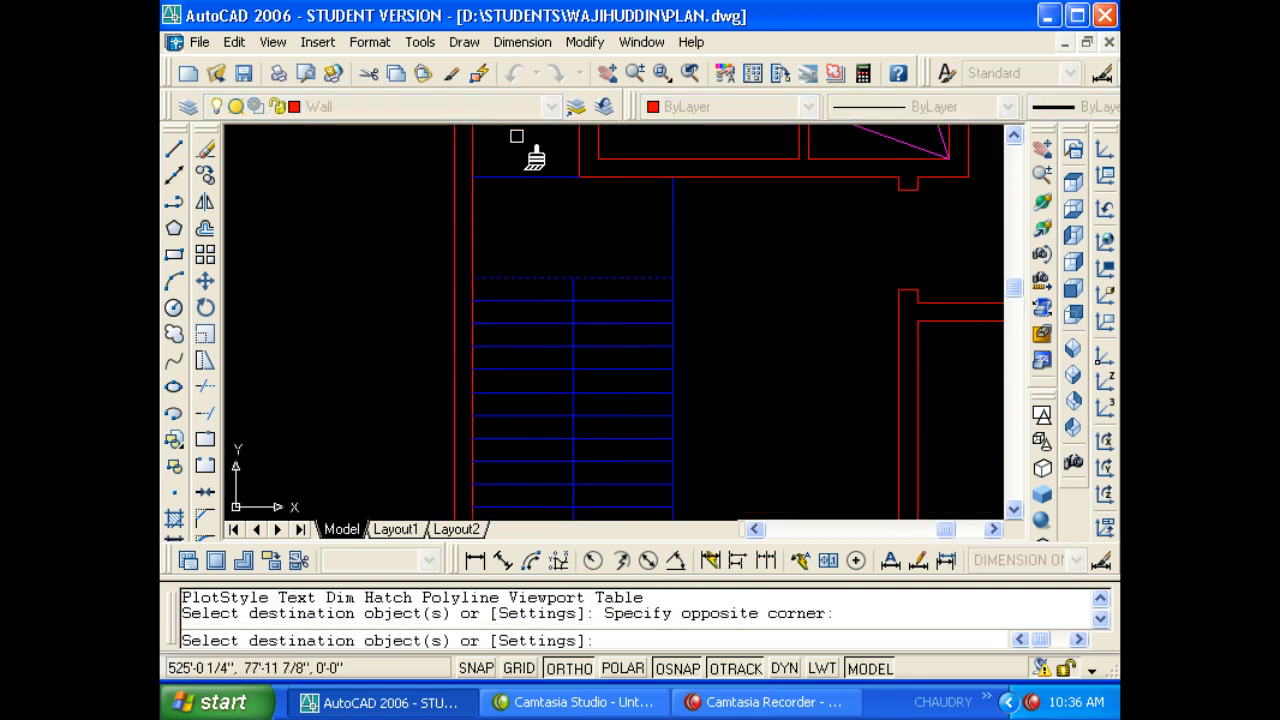
pyautogui.press('Escape')
pyautogui.scroll(-2, 539, 221)
pyautogui.scroll(3, 548, 325)
pyautogui.press('Escape')
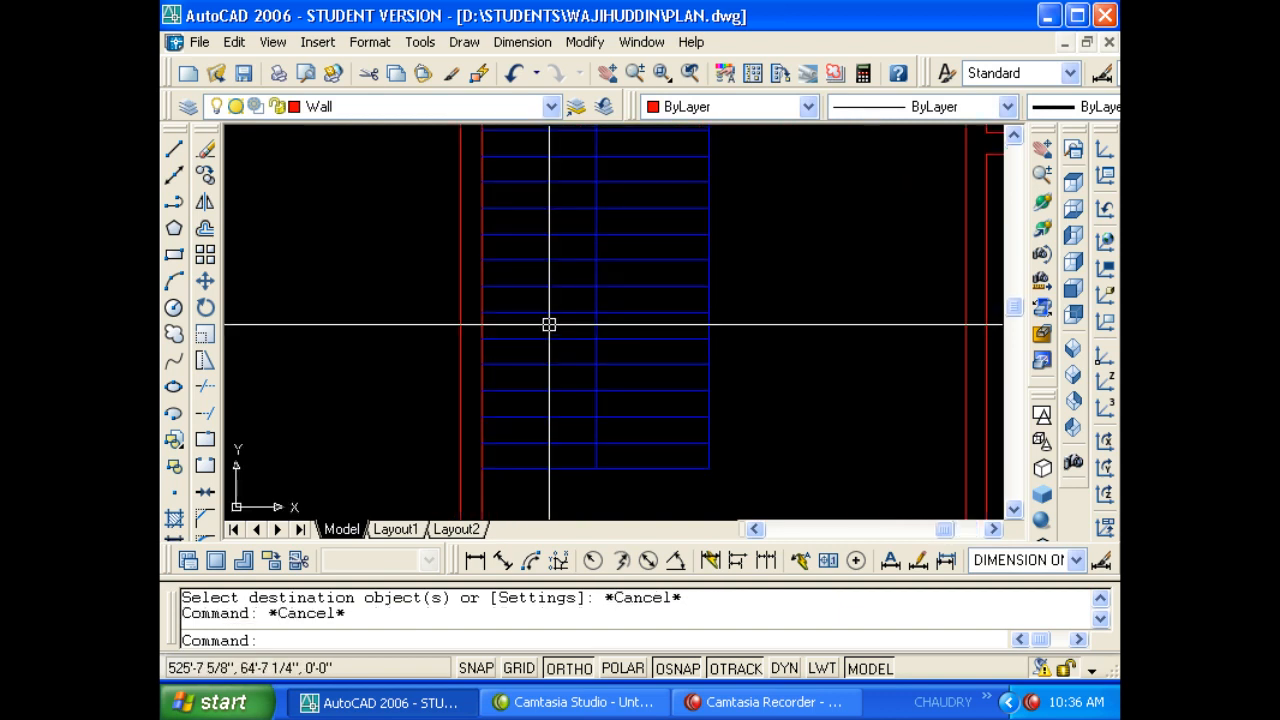
pyautogui.write('le')
pyautogui.press('Return')
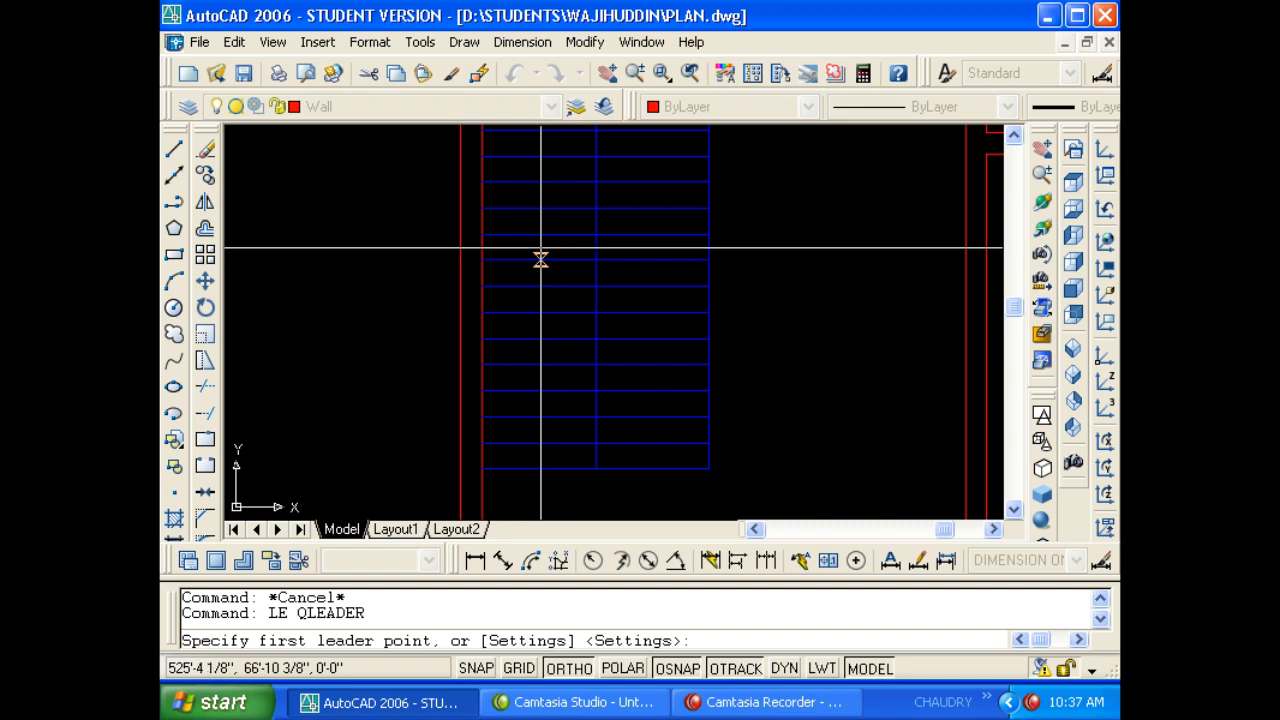
pyautogui.press('Escape')
# Trim the tread lines on the wall side of the staircase, using the middle line as the cutting edge.
pyautogui.write('tr')
pyautogui.press('Return')
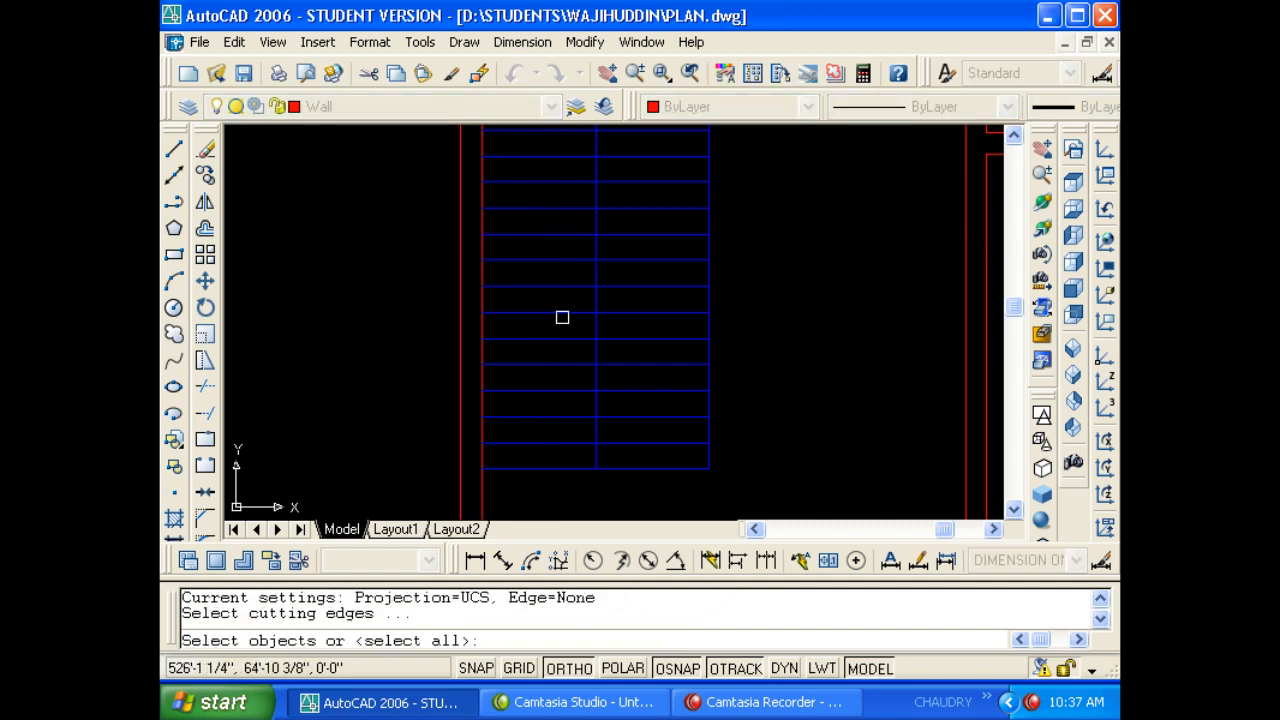
pyautogui.click(597, 346)
pyautogui.scroll(-2, 599, 362)
pyautogui.press('Return')
pyautogui.click(590, 414)
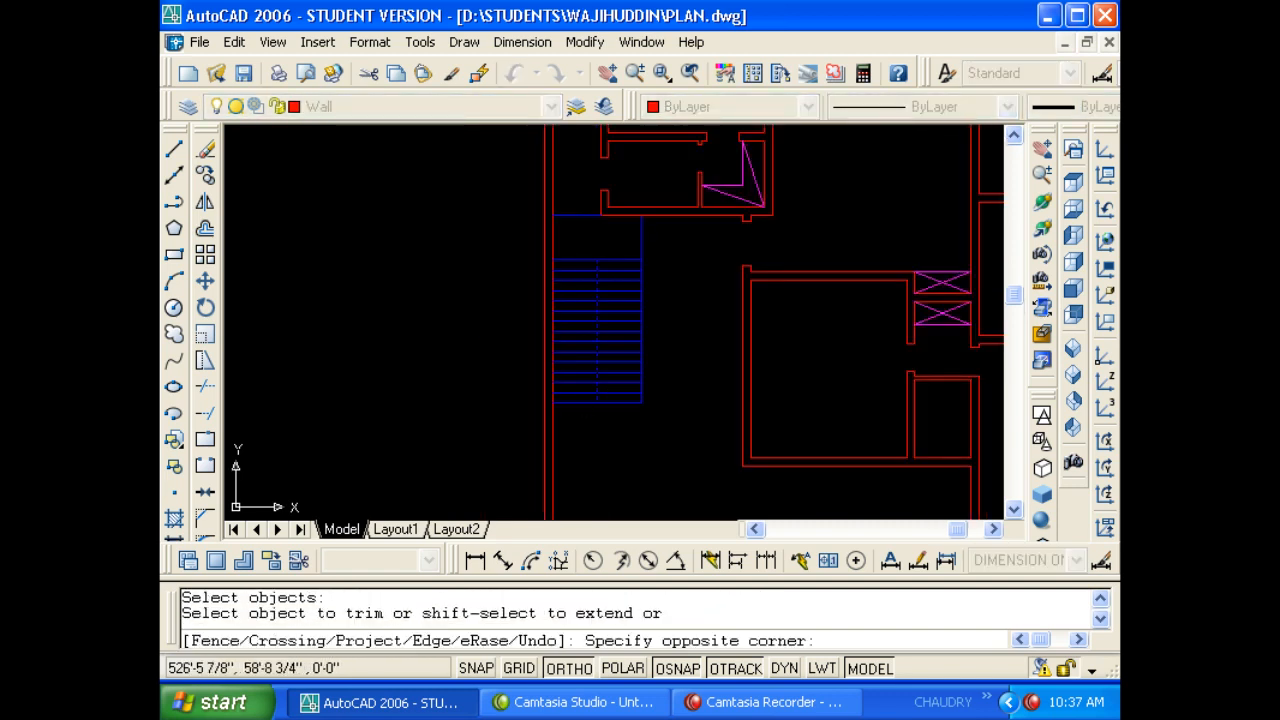
pyautogui.click(570, 244)
pyautogui.press('Escape')
# Mirror the remaining flight's tread lines about the staircase's middle line, keeping the originals.
pyautogui.write('mi')
pyautogui.press('Return')
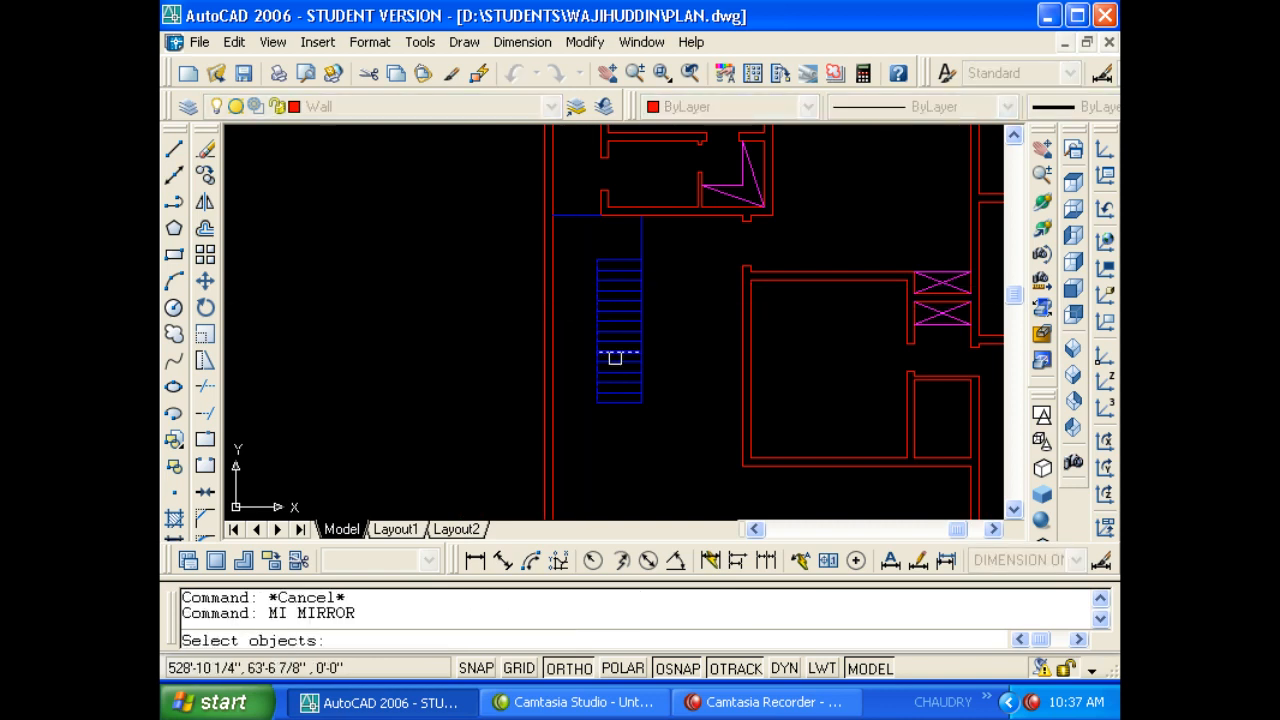
pyautogui.click(632, 416)
pyautogui.click(610, 274)
pyautogui.press('Return')
pyautogui.scroll(2, 588, 420)
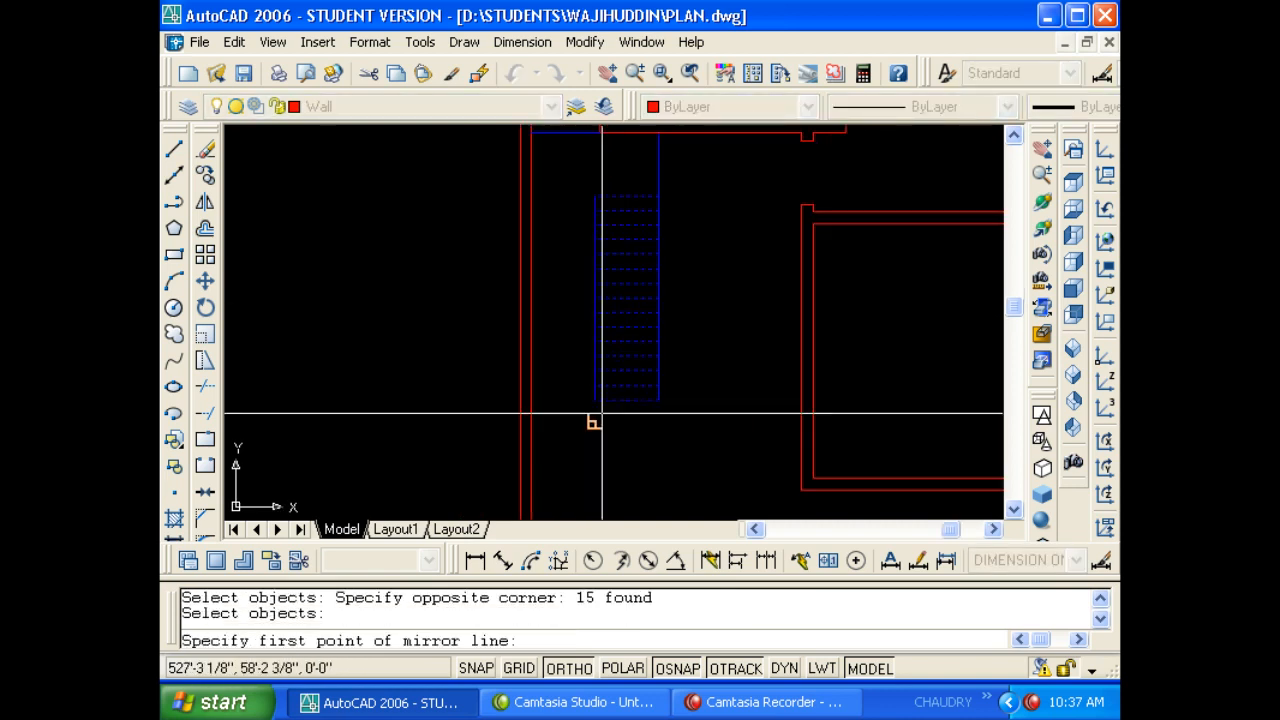
pyautogui.click(587, 384)
pyautogui.click(599, 437)
pyautogui.press('Return')
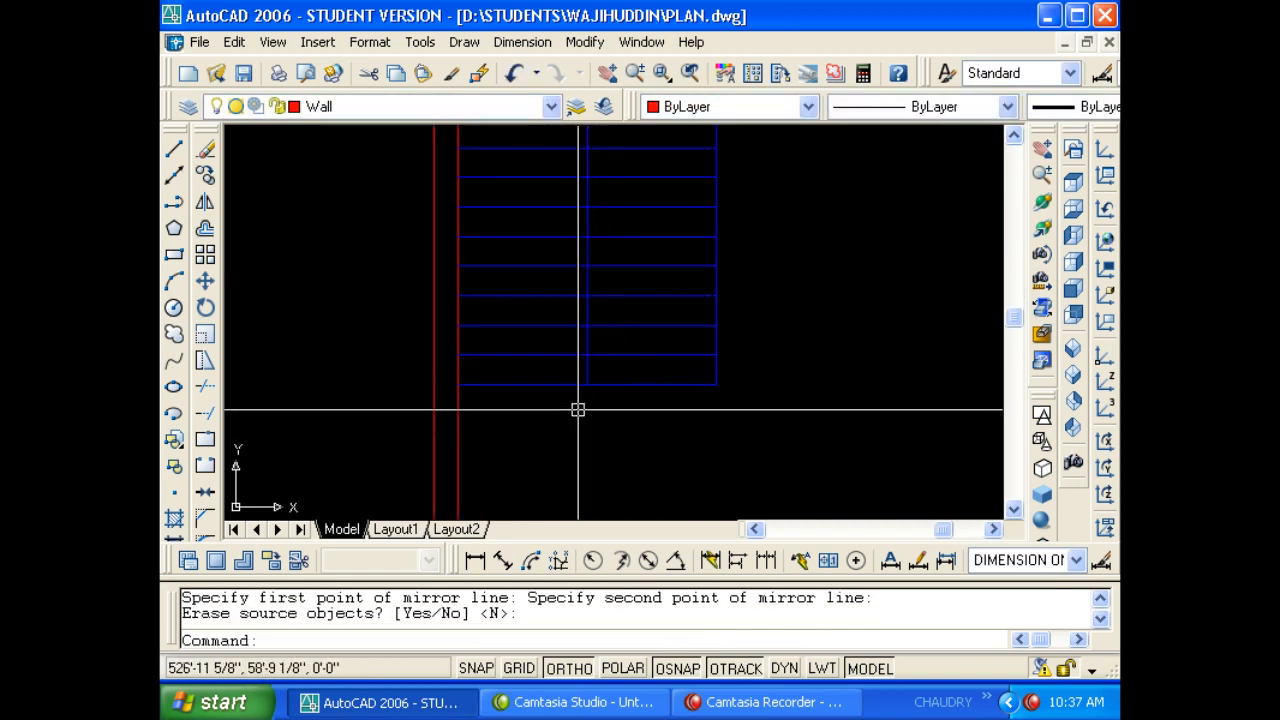
pyautogui.press('Escape')
# Draw an upward-pointing leader arrow without text along the centre of the wall-side flight, with its tail at the lowest tread.
pyautogui.write('le')
pyautogui.press('Return')
pyautogui.scroll(-1, 580, 408)
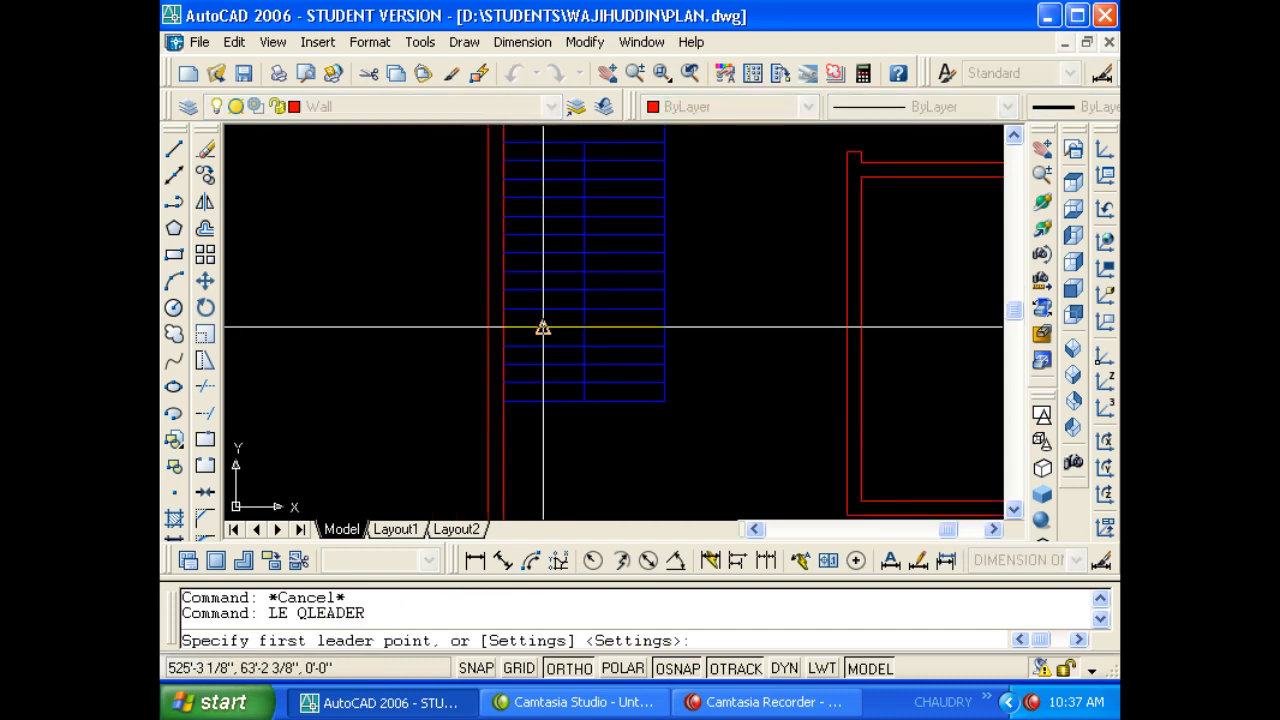
pyautogui.click(543, 260)
pyautogui.click(543, 402)
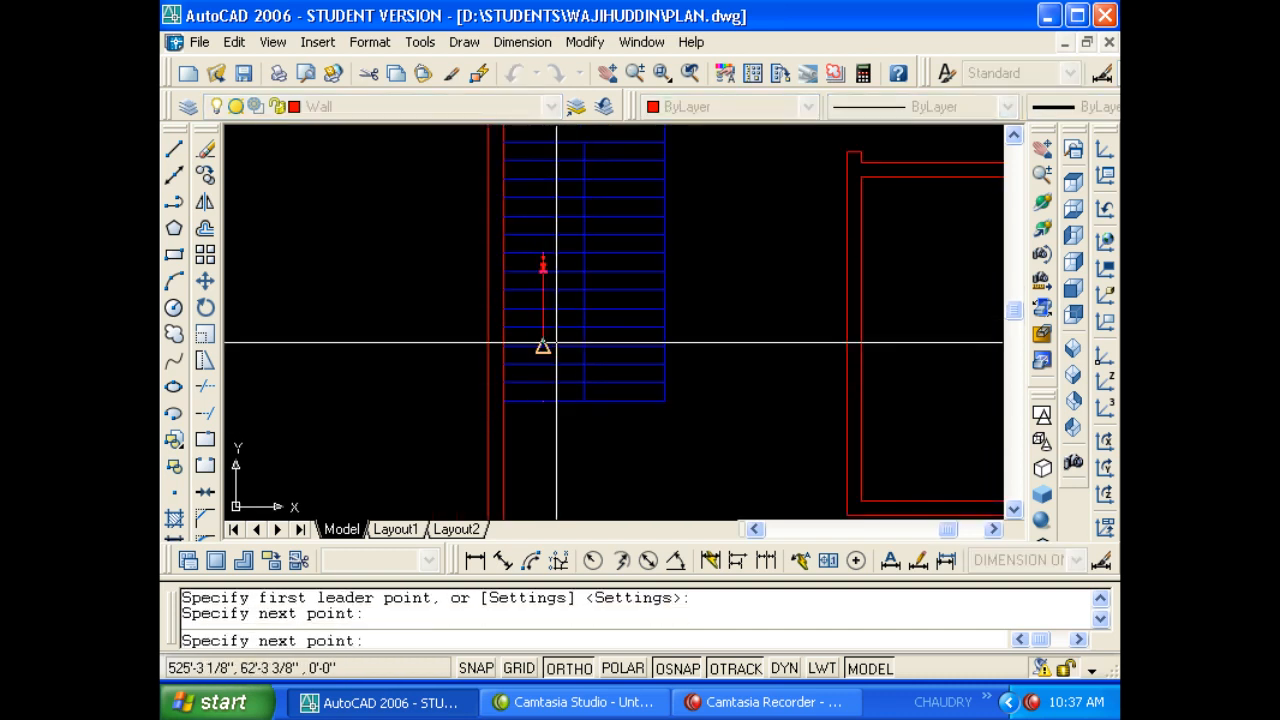
pyautogui.press('Escape')
pyautogui.press('Escape')
# Set the stair leader's arrow size to 18 inches in its properties.
pyautogui.scroll(5, 548, 300)
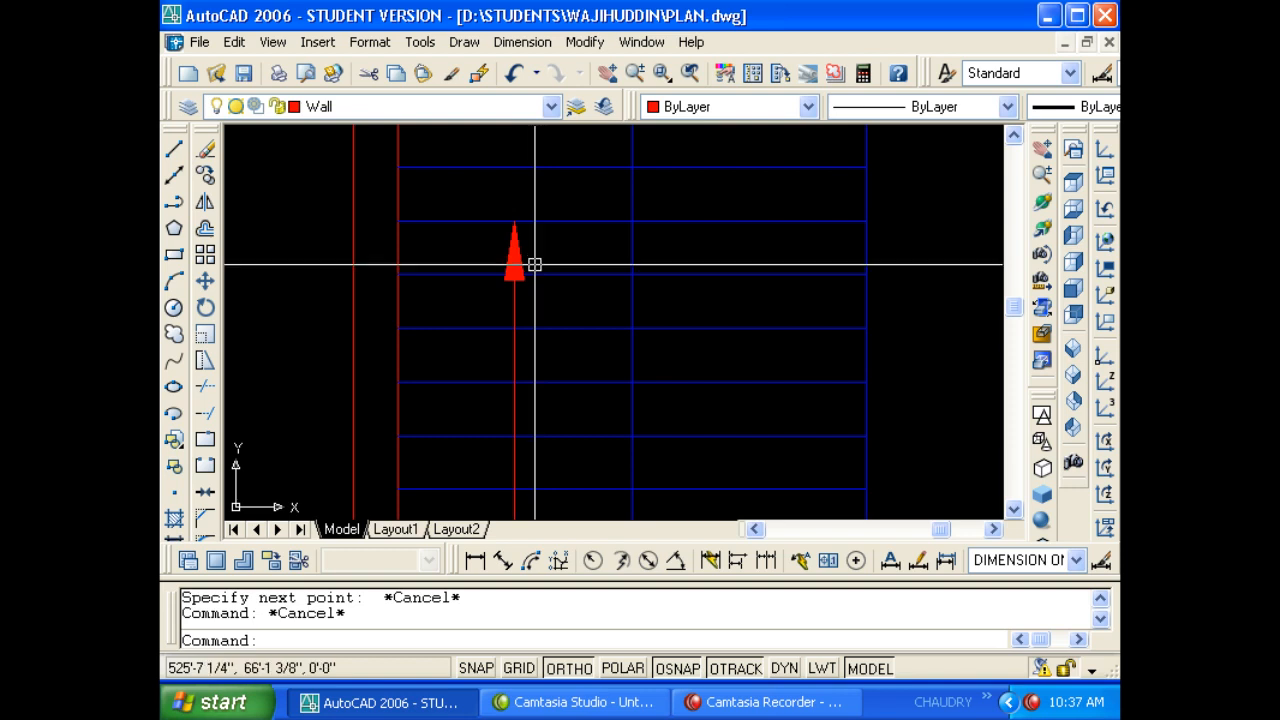
pyautogui.hotkey('ctrl', '1')
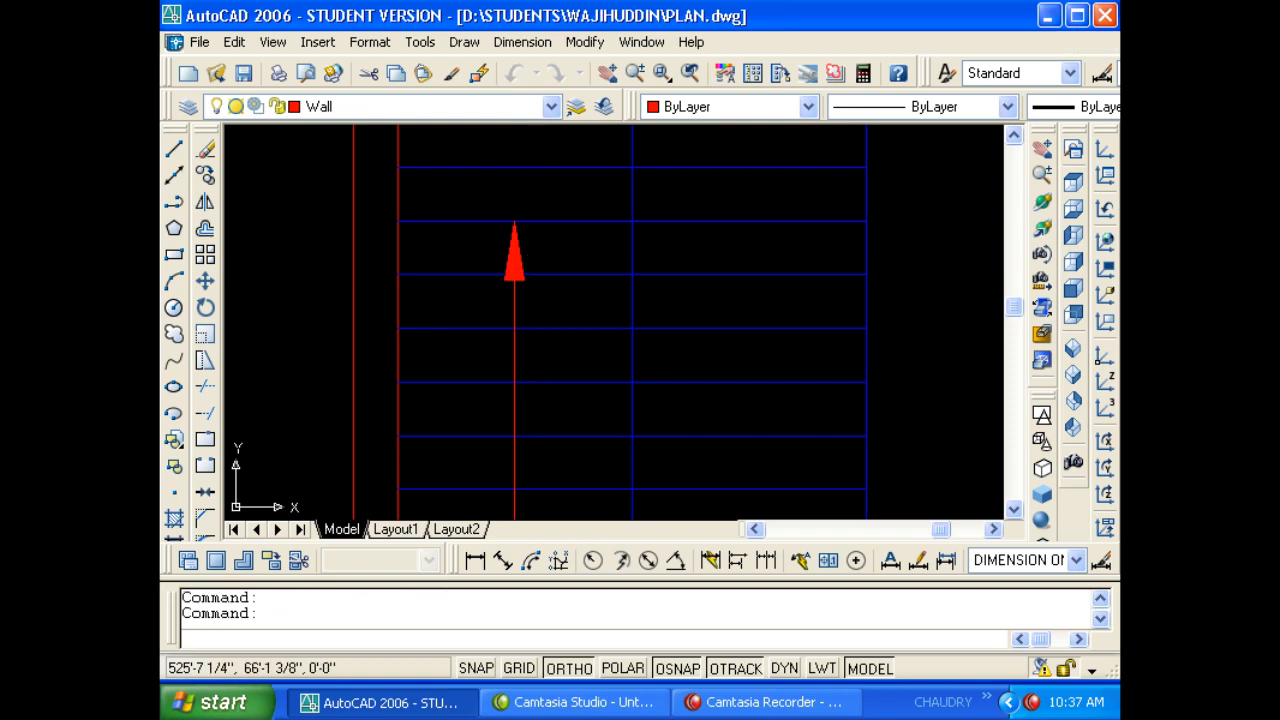
pyautogui.click(440, 271)
pyautogui.click(357, 253)
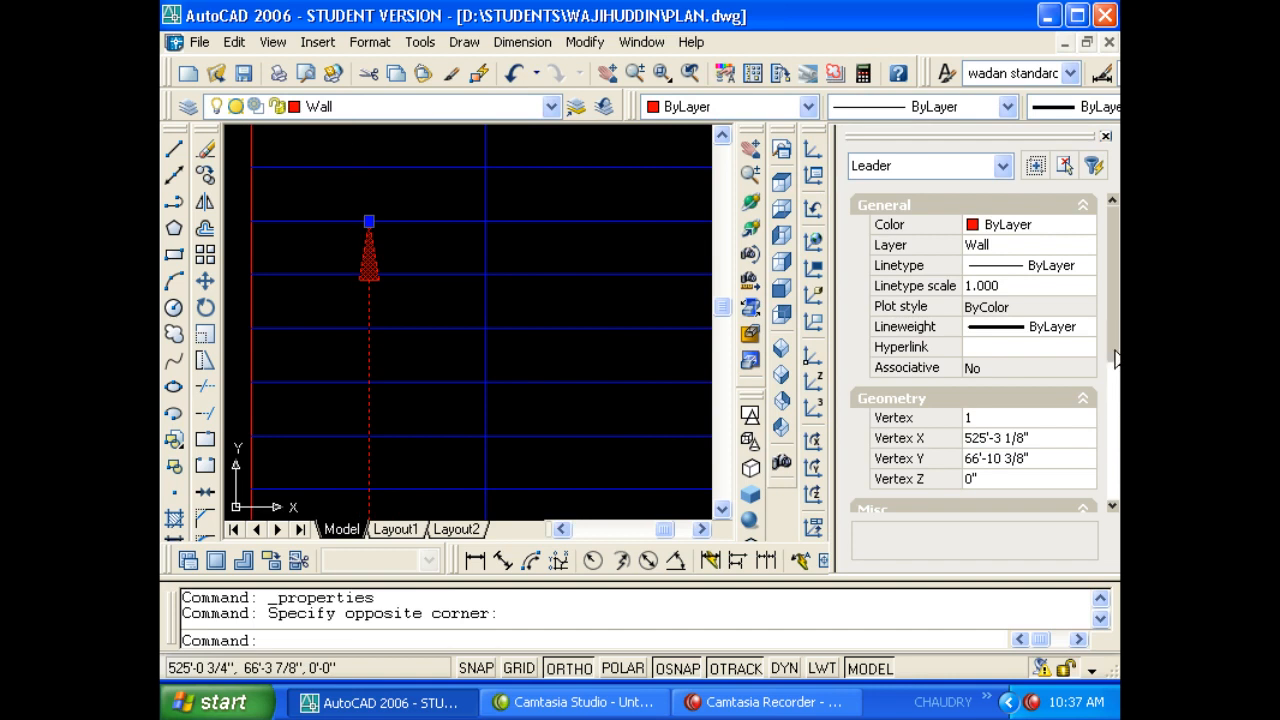
pyautogui.moveTo(1118, 358); pyautogui.dragTo(1117, 432)
pyautogui.scroll(-1, 1010, 470)
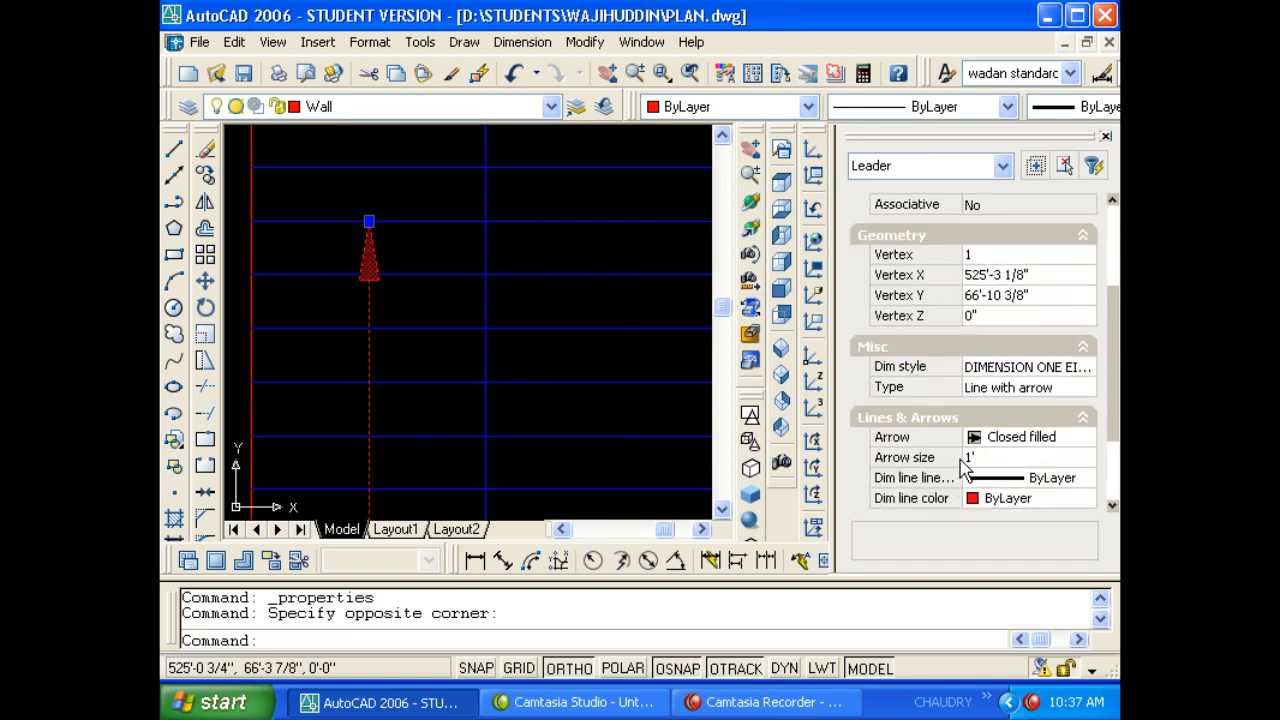
pyautogui.click(978, 457)
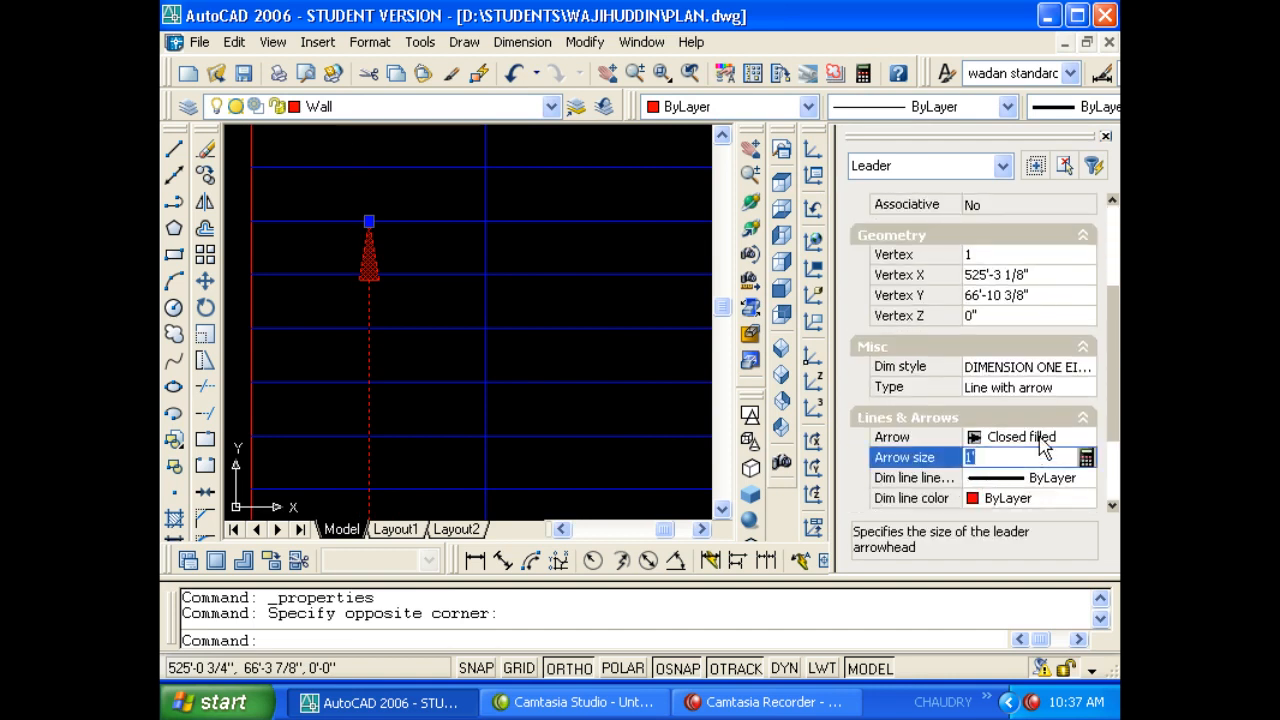
pyautogui.write('18')
pyautogui.press('Return')
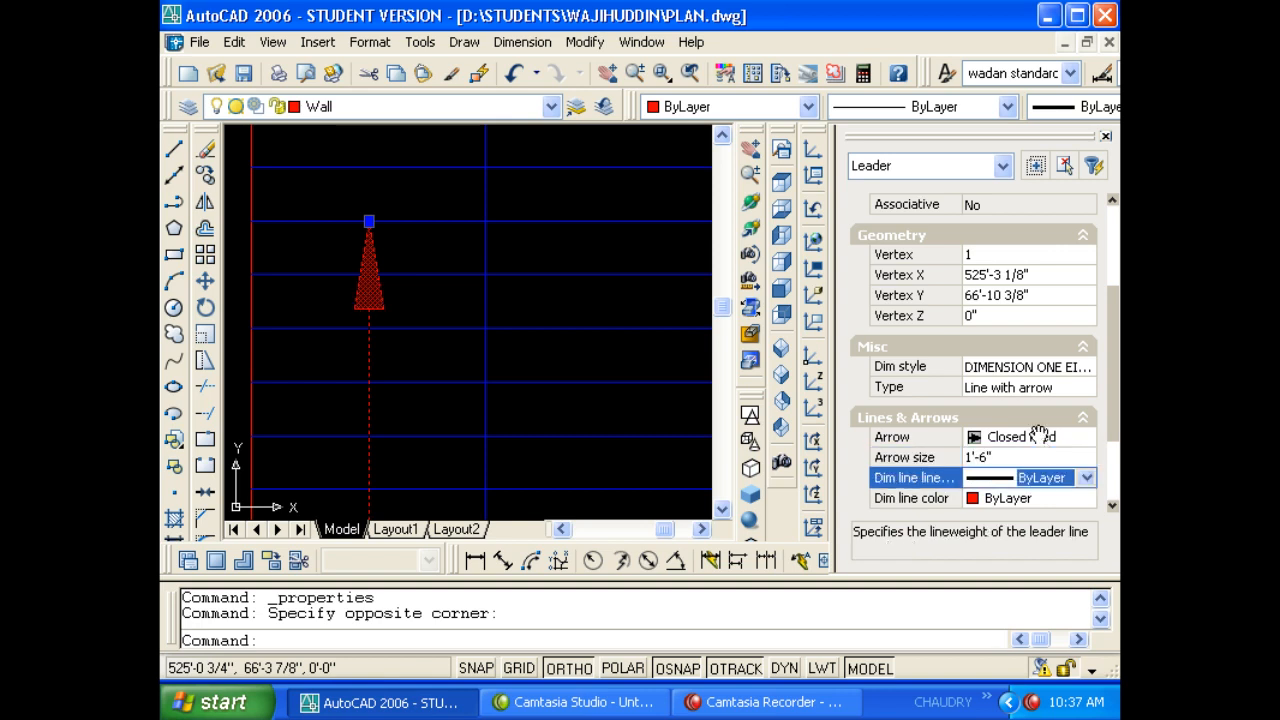
pyautogui.press('Escape')
pyautogui.press('Escape')
pyautogui.scroll(-2, 574, 299)
pyautogui.scroll(-2, 571, 297)
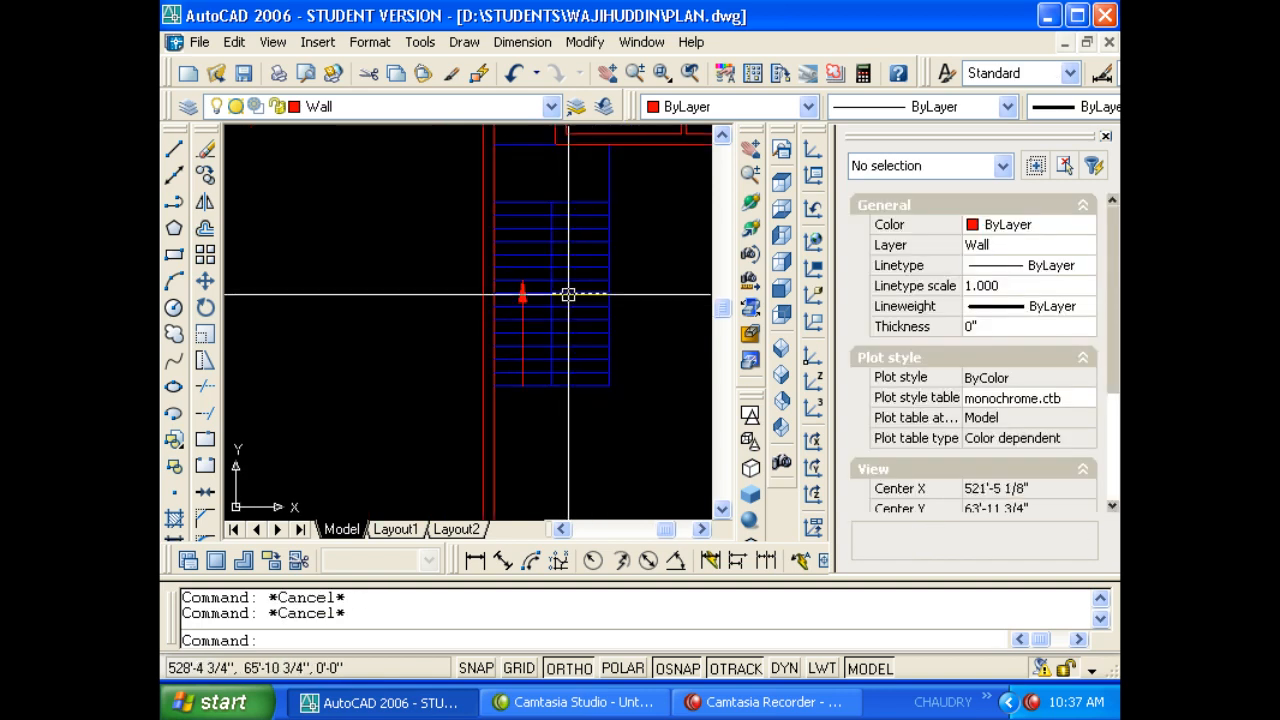
pyautogui.hotkey('ctrl', '1')
# Draw a vertical line along the centre of the outer flight, from the tread level with the leader's tip to the lowest tread.
pyautogui.scroll(5, 720, 309)
pyautogui.moveTo(720, 309); pyautogui.dragTo(577, 306, button='middle')
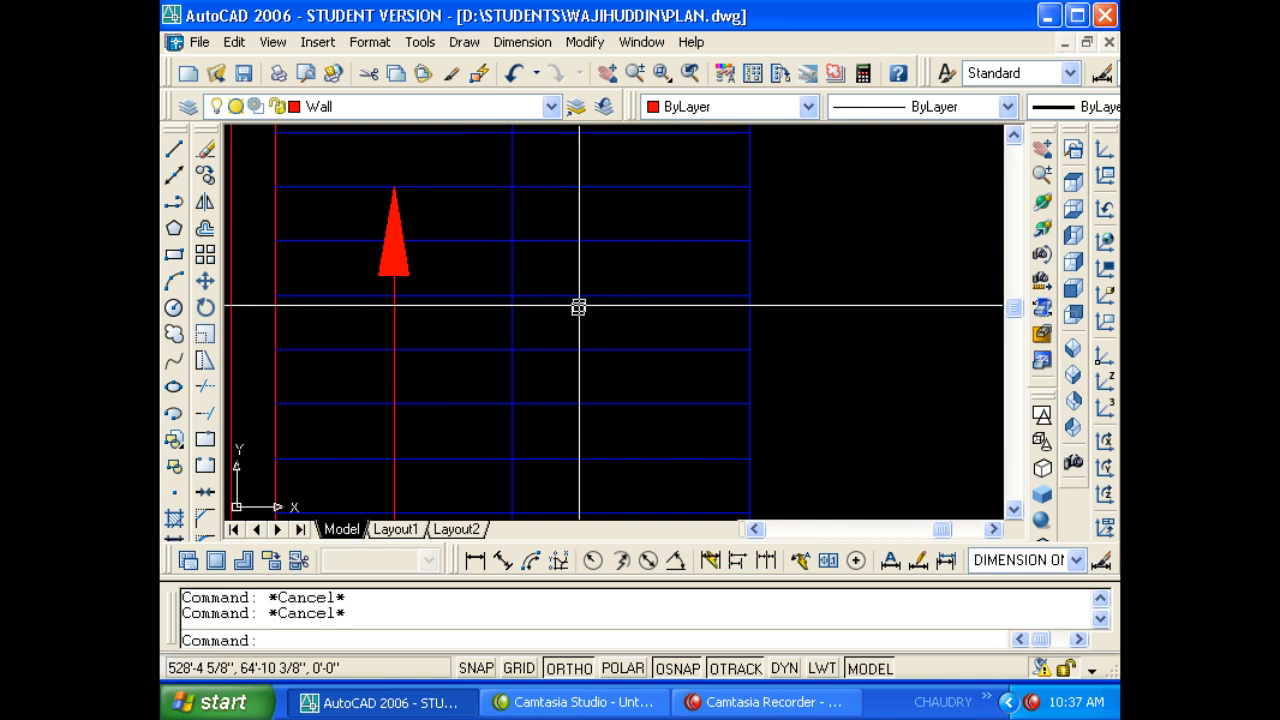
pyautogui.write('l')
pyautogui.press('Return')
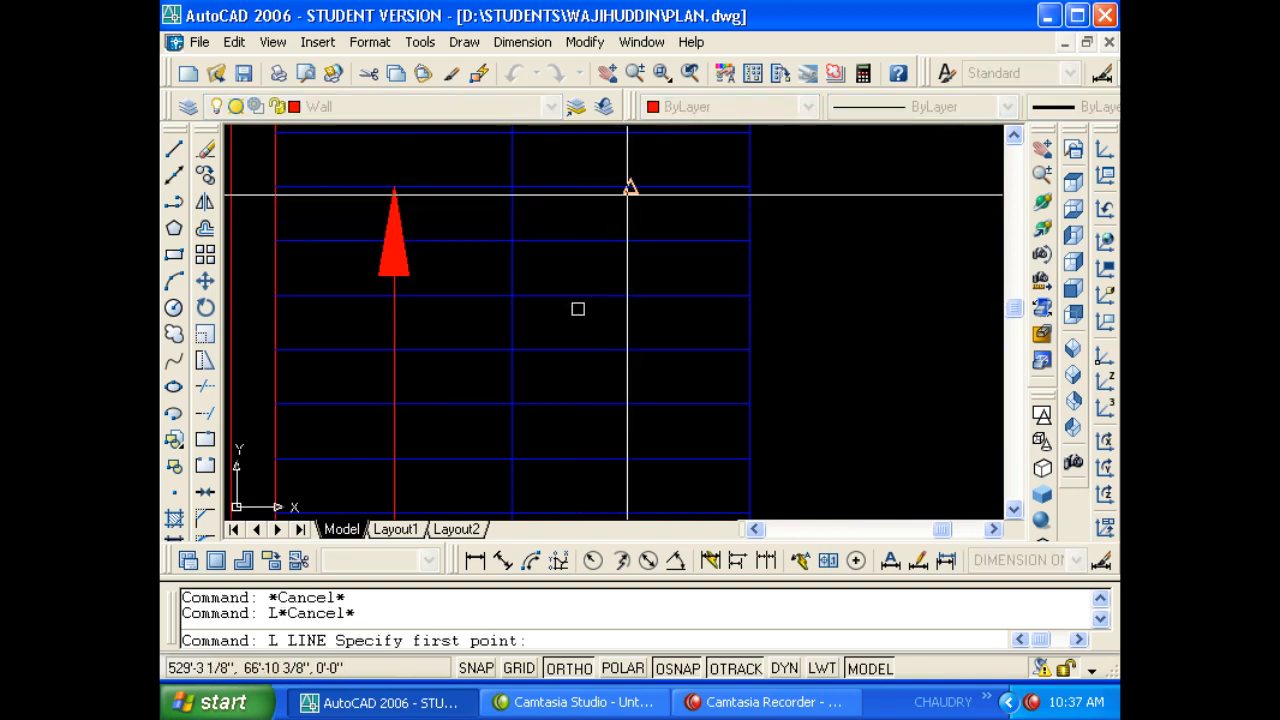
pyautogui.click(627, 193)
pyautogui.scroll(-5, 580, 229)
pyautogui.click(586, 366)
pyautogui.press('Escape')
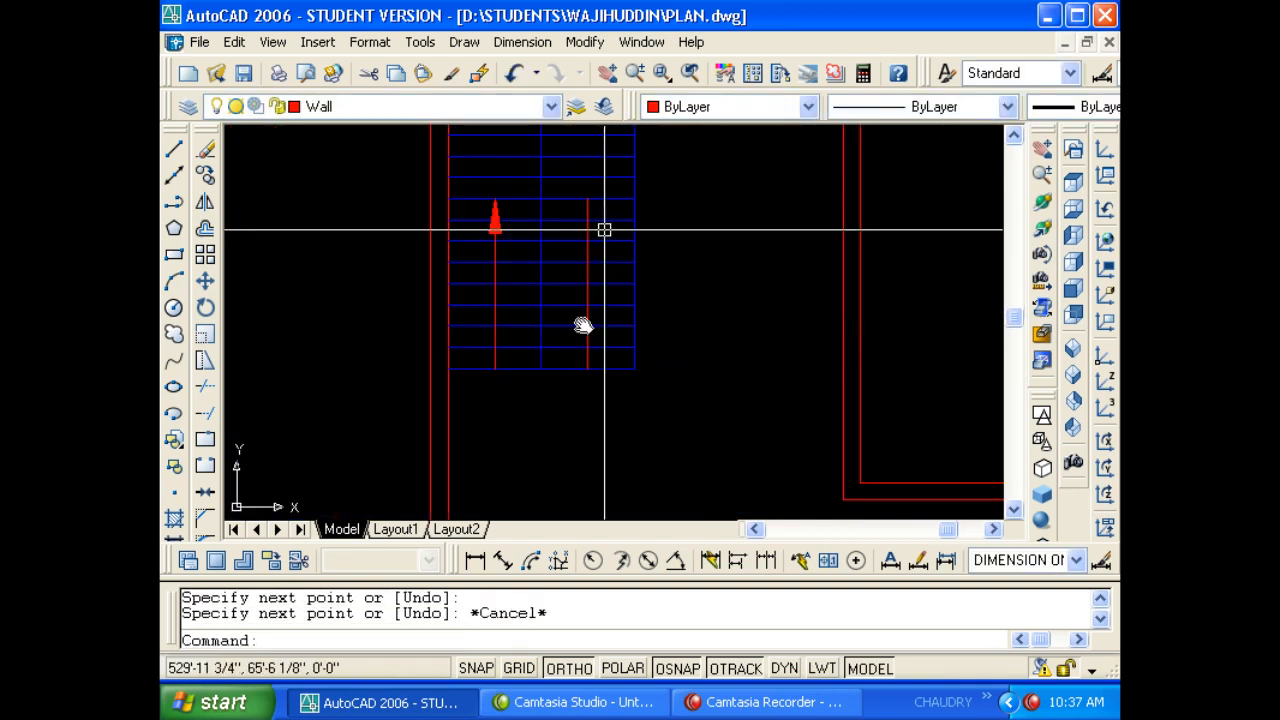
pyautogui.press('Escape')
# Draw half an arrowhead as a polyline from the shaft's upper end, slanting about 1'-2" down with Ortho off and returning to the shaft.
pyautogui.moveTo(604, 230); pyautogui.dragTo(580, 317, button='middle')
pyautogui.write('pl')
pyautogui.press('Return')
pyautogui.scroll(6, 562, 247)
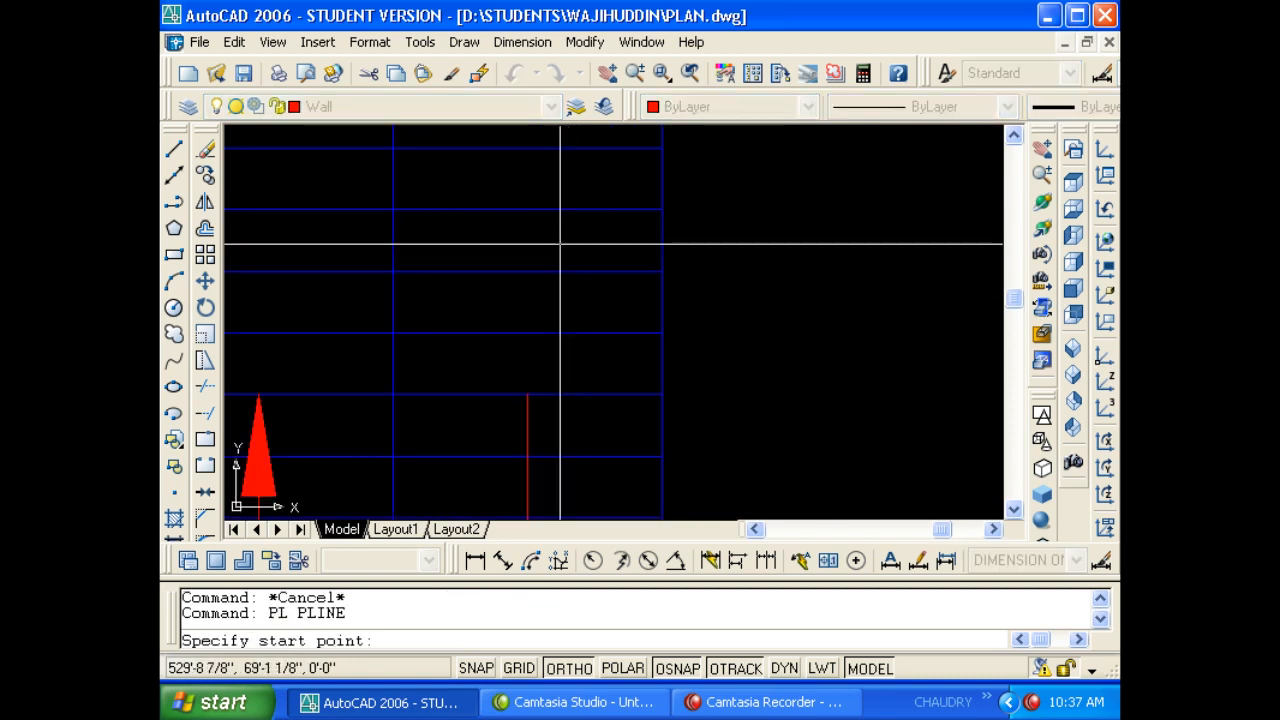
pyautogui.scroll(-3, 560, 243)
pyautogui.click(500, 271)
pyautogui.scroll(6, 534, 337)
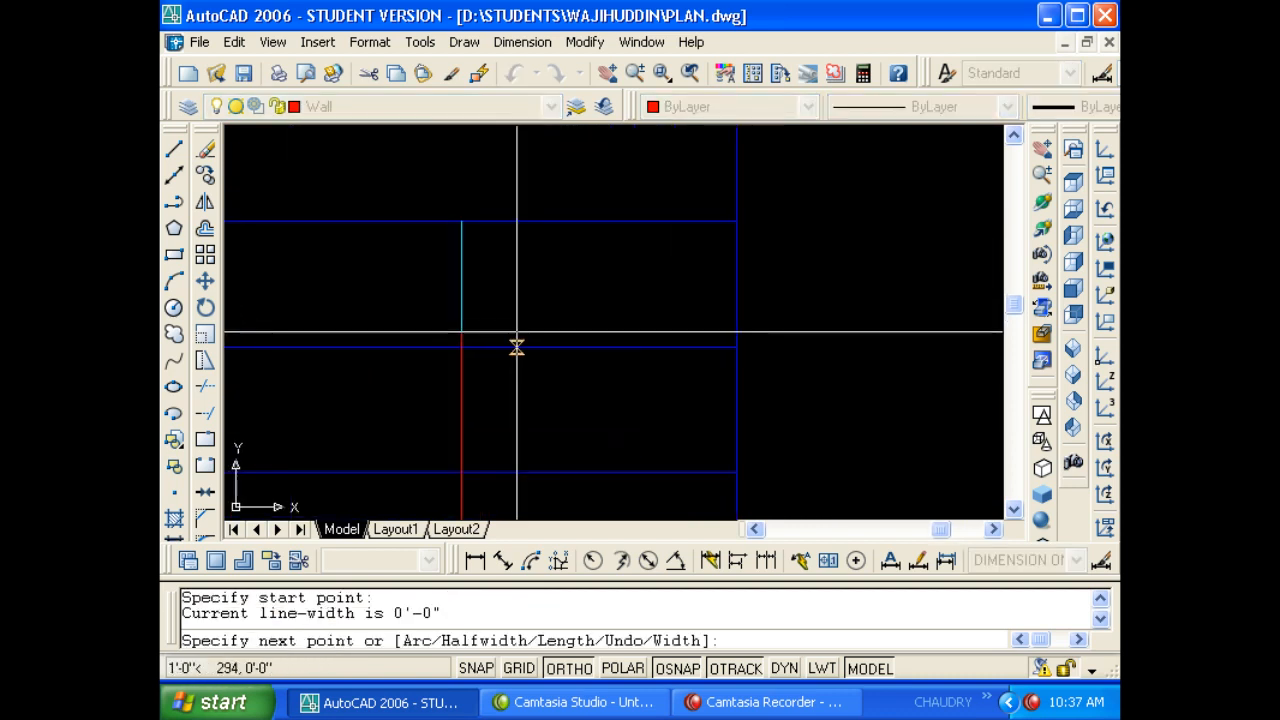
pyautogui.press('F8')
pyautogui.moveTo(510, 426); pyautogui.dragTo(523, 363, button='middle')
pyautogui.scroll(4, 536, 312)
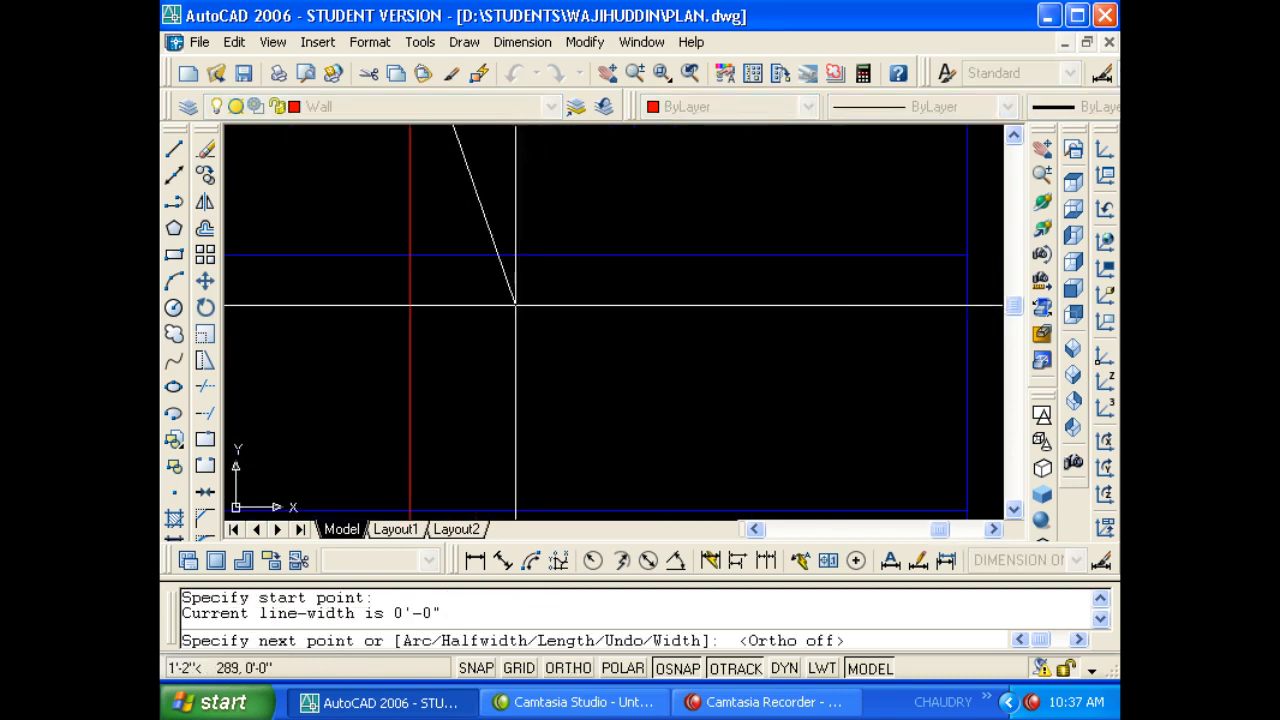
pyautogui.click(515, 302)
pyautogui.scroll(-3, 512, 308)
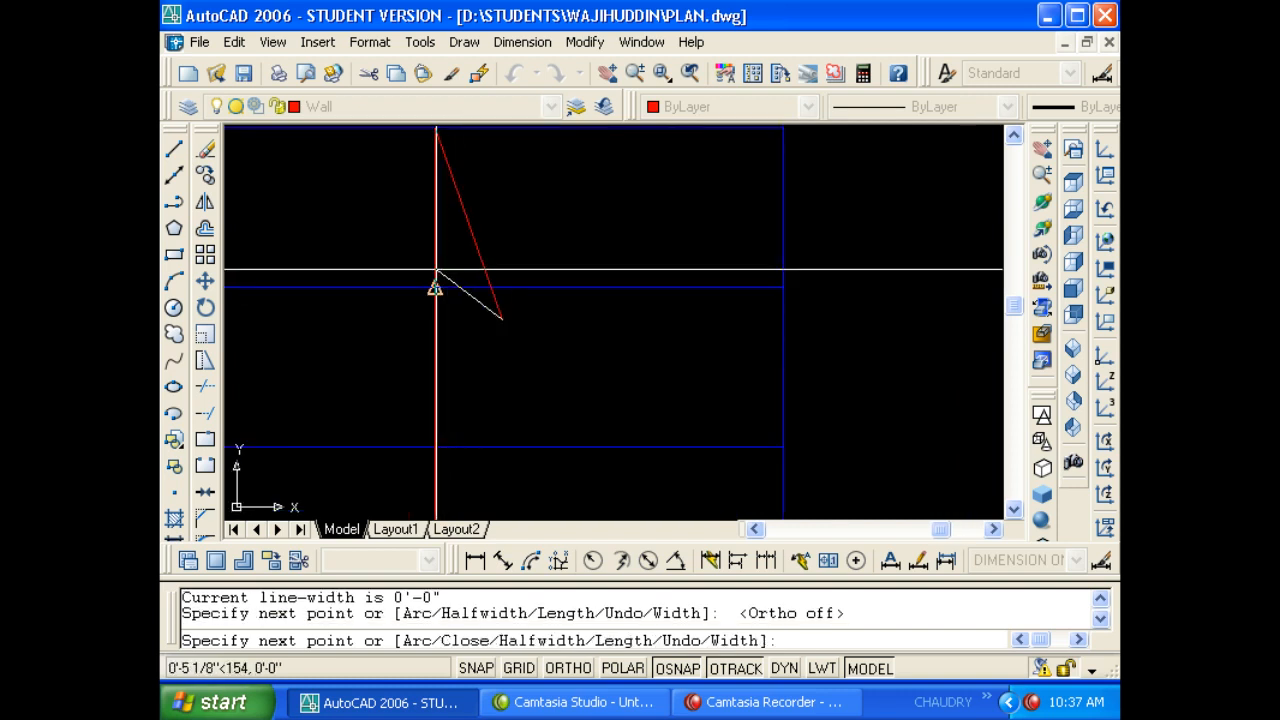
pyautogui.scroll(5, 432, 266)
pyautogui.click(429, 261)
pyautogui.scroll(-6, 410, 300)
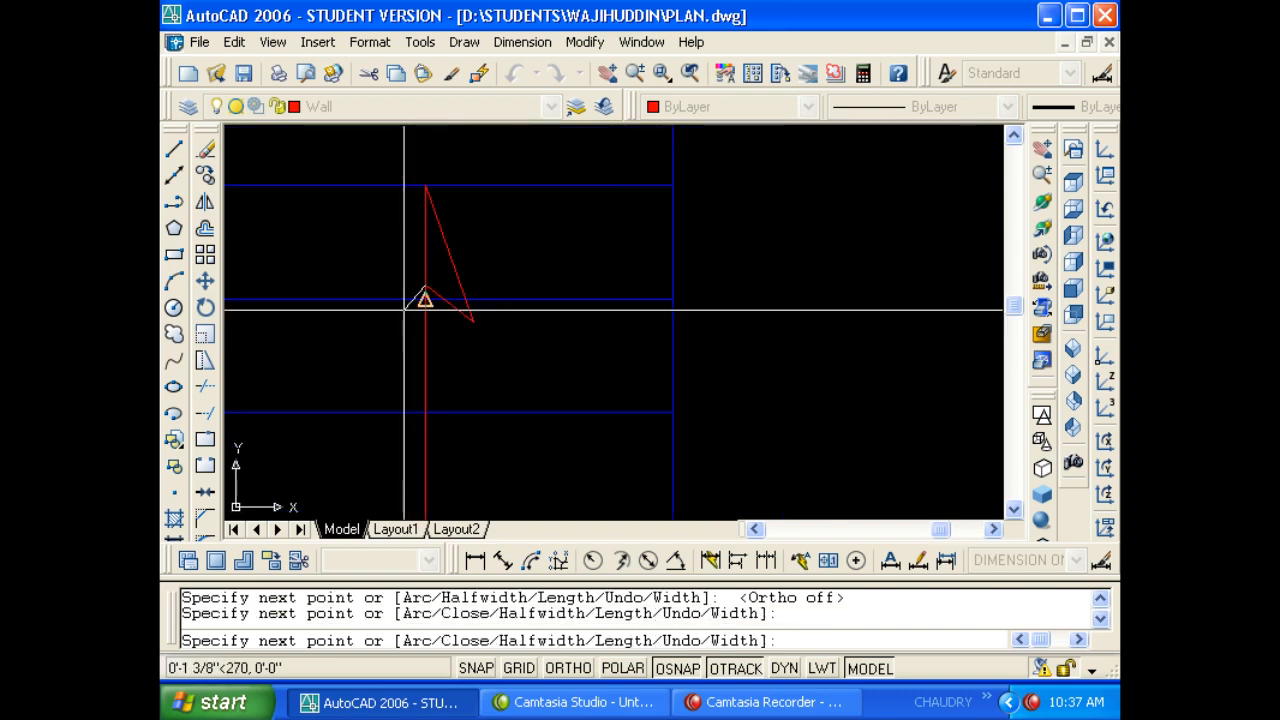
pyautogui.press('Escape')
pyautogui.press('Escape')
# Mirror the half arrowhead about the vertical shaft with Ortho on, keeping the original.
pyautogui.write('mi')
pyautogui.press('Return')
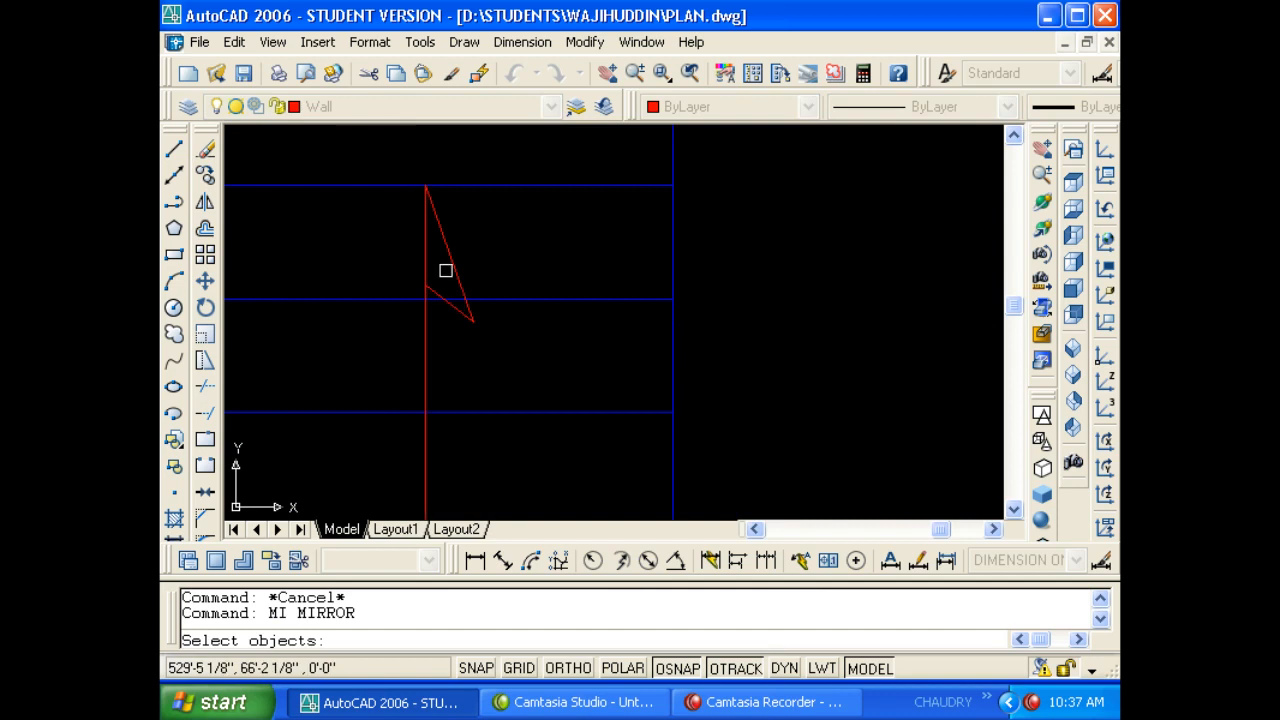
pyautogui.click(450, 265)
pyautogui.press('Return')
pyautogui.click(426, 186)
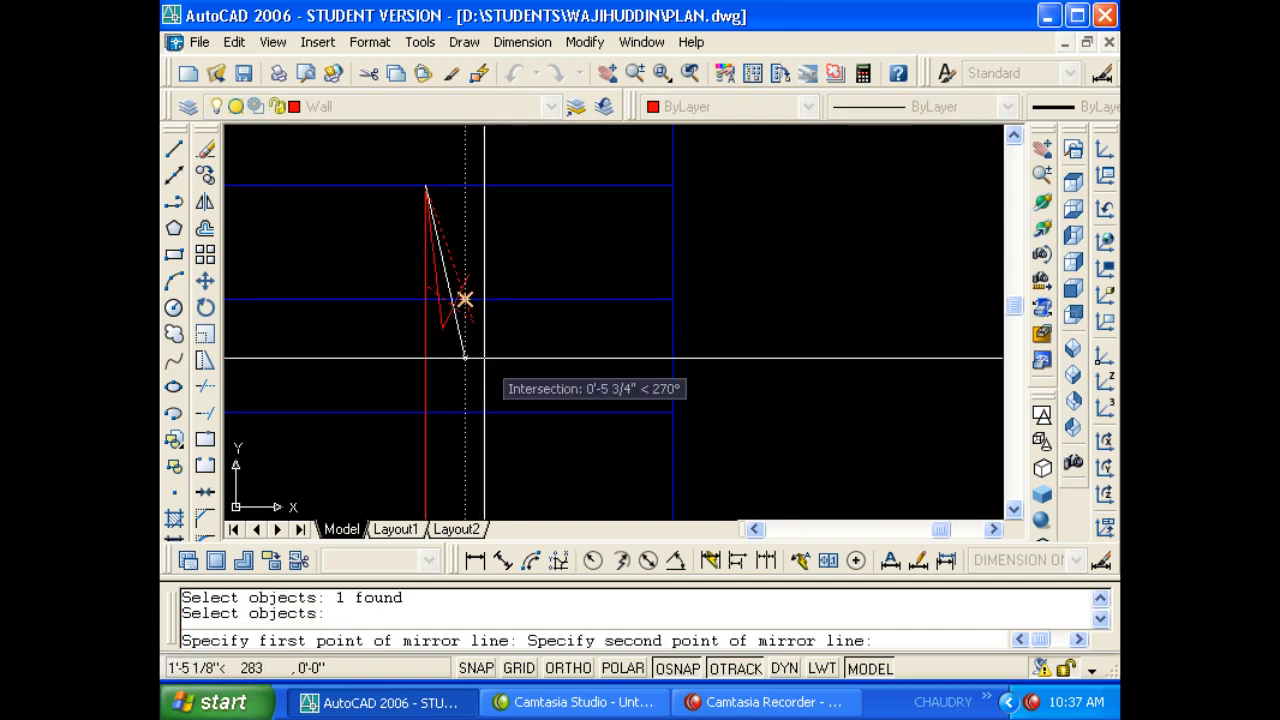
pyautogui.press('F8')
pyautogui.click(466, 296)
pyautogui.press('Return')
pyautogui.scroll(-2, 520, 372)
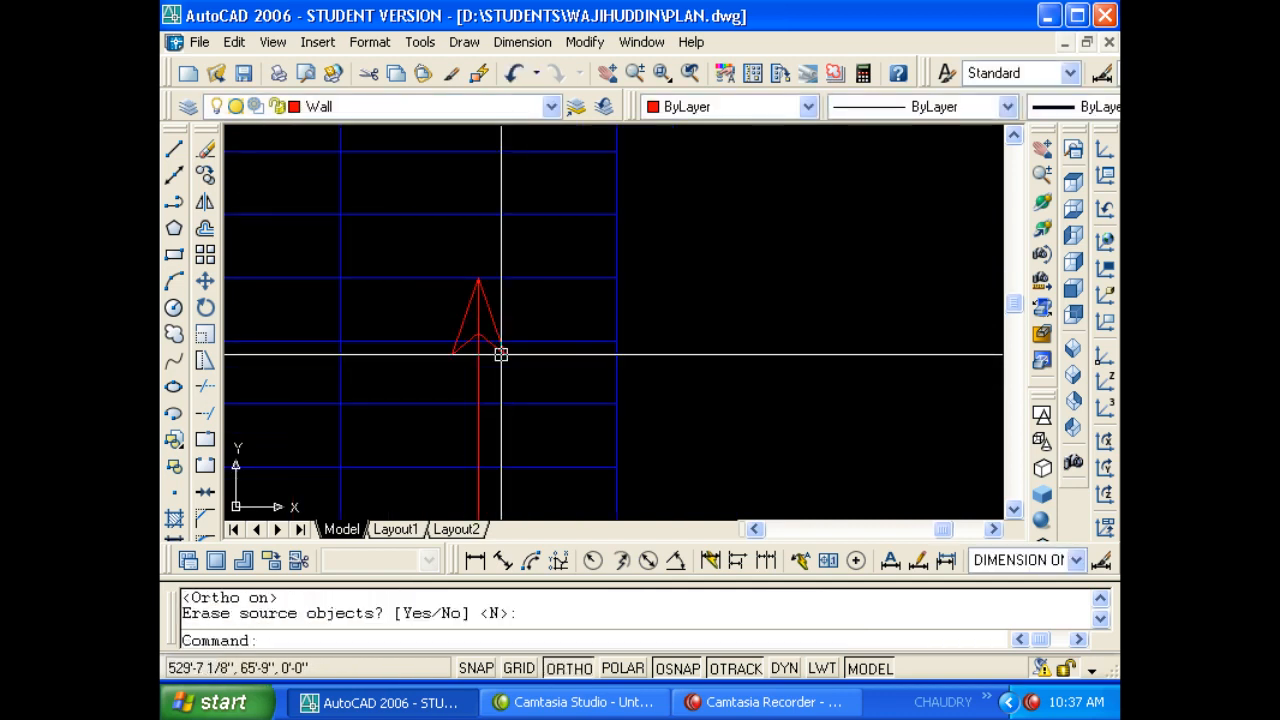
pyautogui.press('Escape')
pyautogui.press('Escape')
# Trim the part of the shaft line that lies inside the arrowhead.
pyautogui.write('tr')
pyautogui.press('Return')
pyautogui.press('Return')
pyautogui.scroll(5, 470, 320)
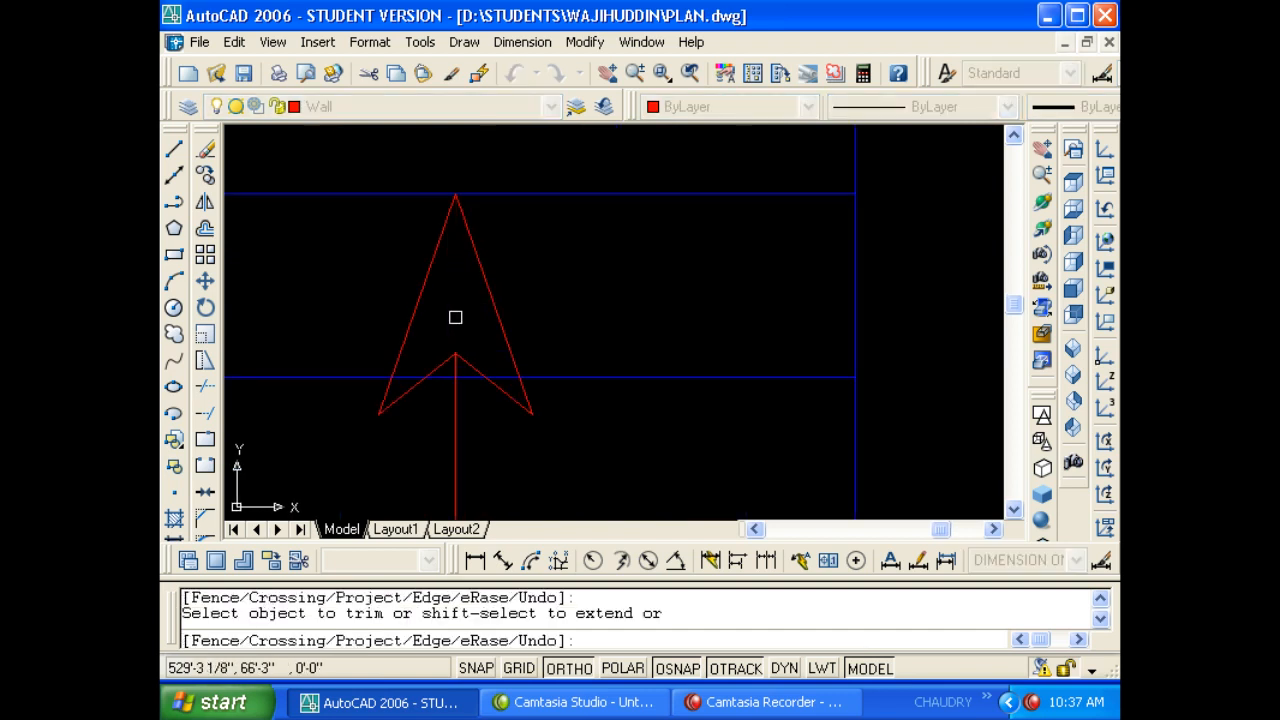
pyautogui.press('Escape')
pyautogui.scroll(-5, 470, 340)
pyautogui.scroll(3, 430, 330)
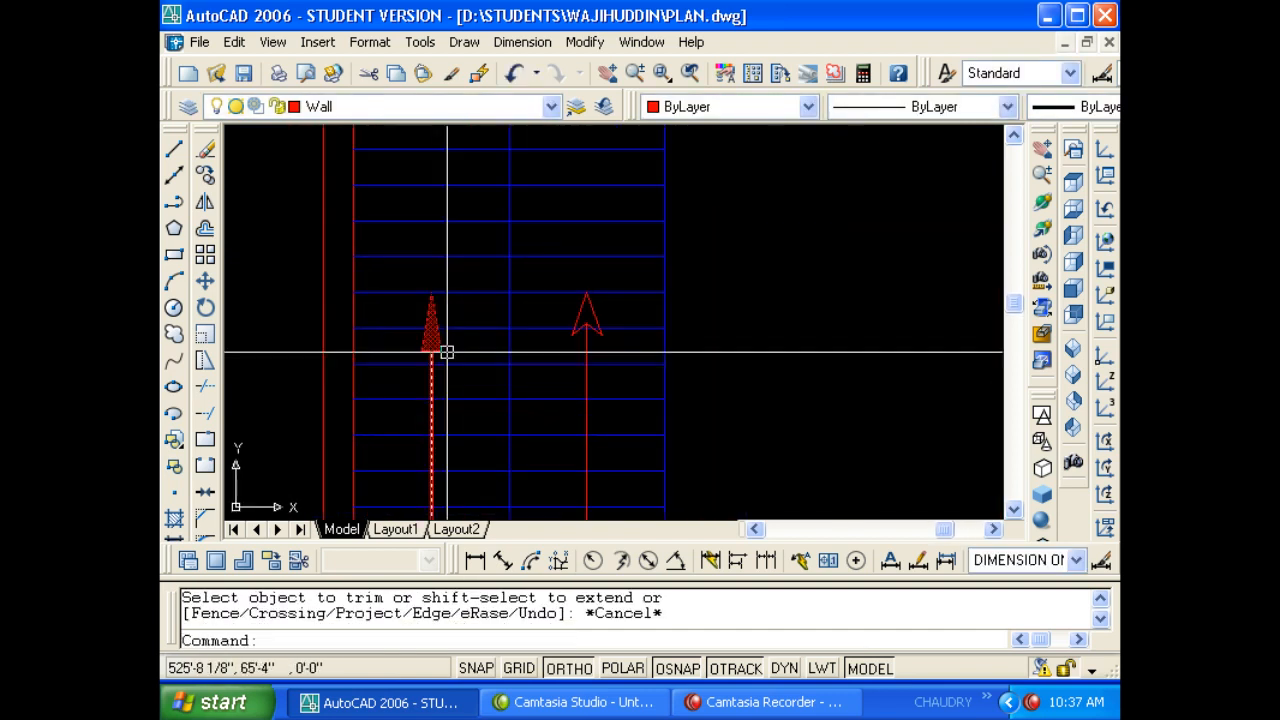
# Erase the filled leader arrow from the wall-side flight.
pyautogui.click(447, 352)
pyautogui.write('e')
pyautogui.press('Return')
pyautogui.press('Escape')
pyautogui.press('Escape')
# Match the hand-drawn direction arrow's shaft and arrowhead to the properties of the stair tread lines.
pyautogui.write('ma')
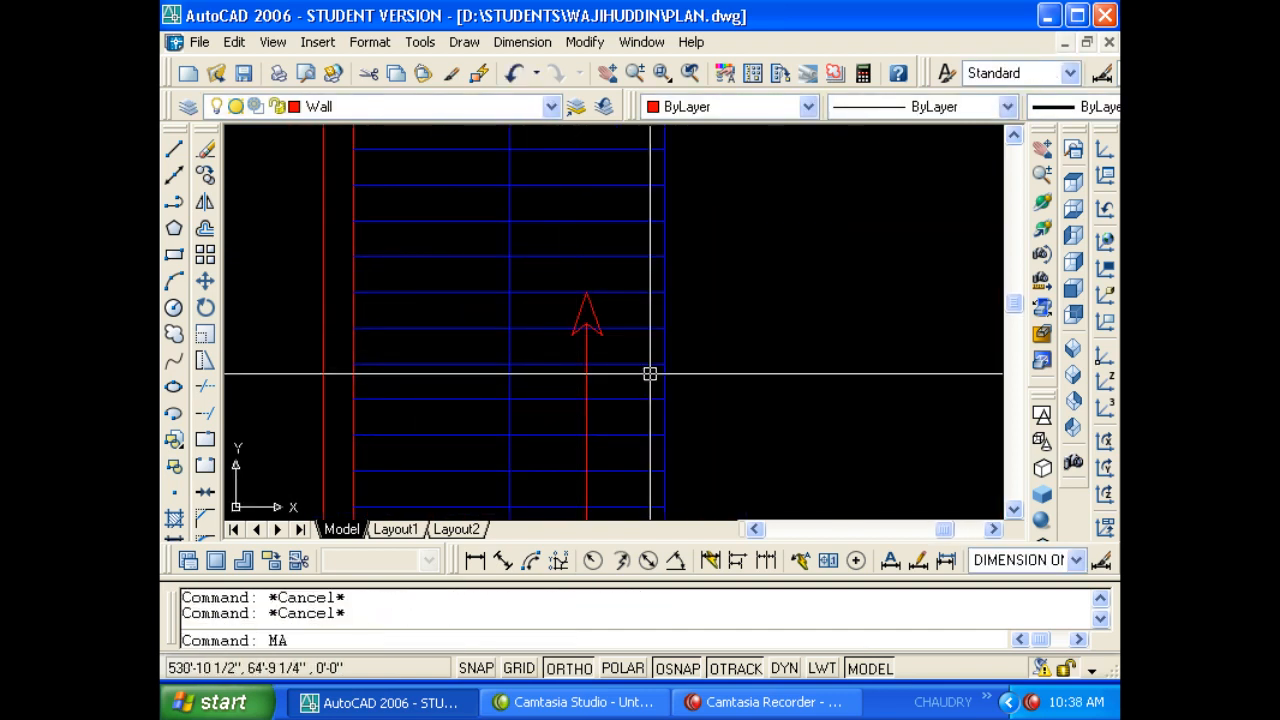
pyautogui.press('Return')
pyautogui.click(643, 364)
pyautogui.click(626, 349)
pyautogui.click(549, 289)
pyautogui.scroll(-1, 555, 275)
pyautogui.scroll(2, 590, 295)
pyautogui.press('Escape')
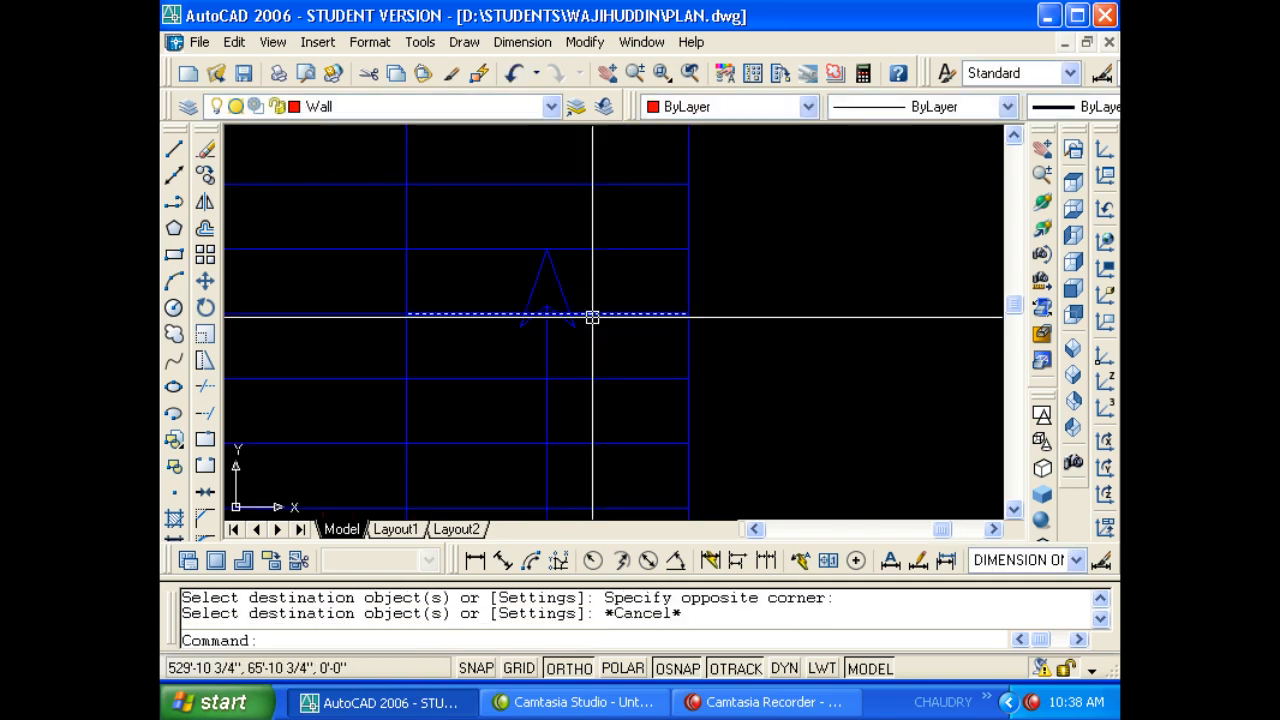
pyautogui.press('Escape')
# Mirror the direction arrow about the stair's vertical centre line onto the wall-side flight, keeping the original arrow.
pyautogui.moveTo(592, 317); pyautogui.dragTo(634, 300, button='middle')
pyautogui.write('mi')
pyautogui.press('Return')
pyautogui.click(637, 325)
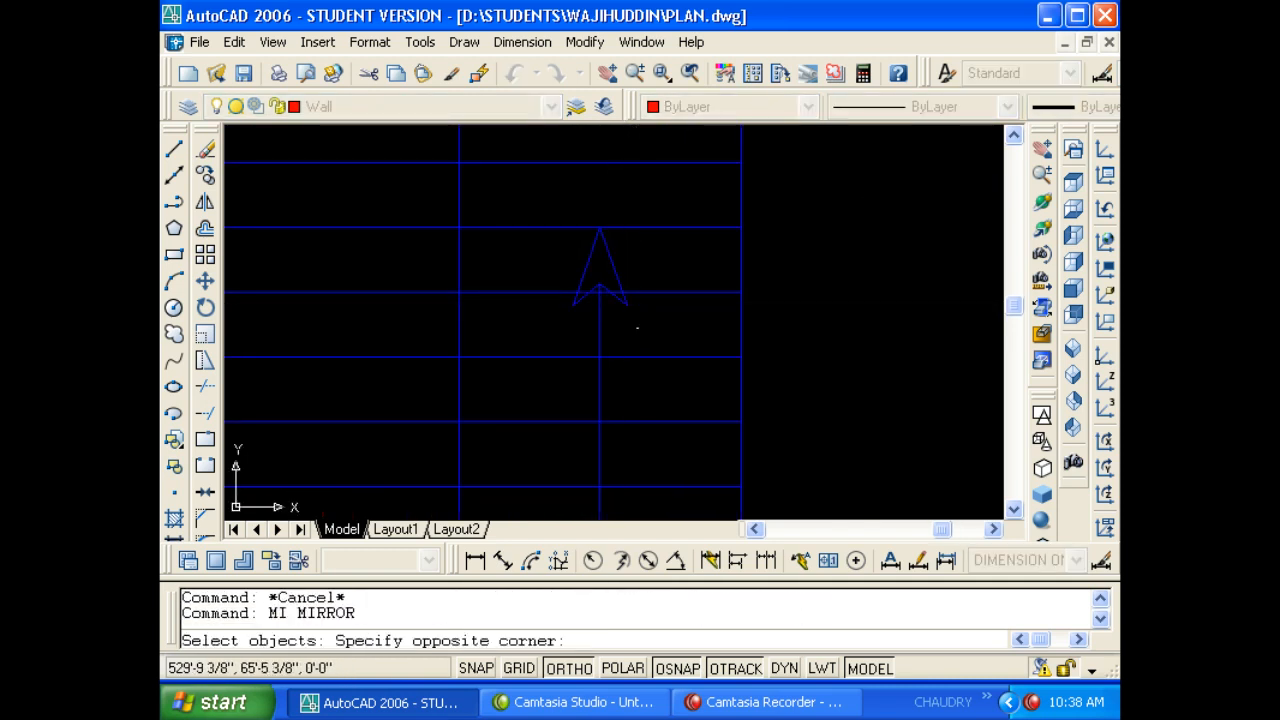
pyautogui.click(586, 303)
pyautogui.click(571, 303)
pyautogui.click(600, 280)
pyautogui.scroll(-1, 595, 375)
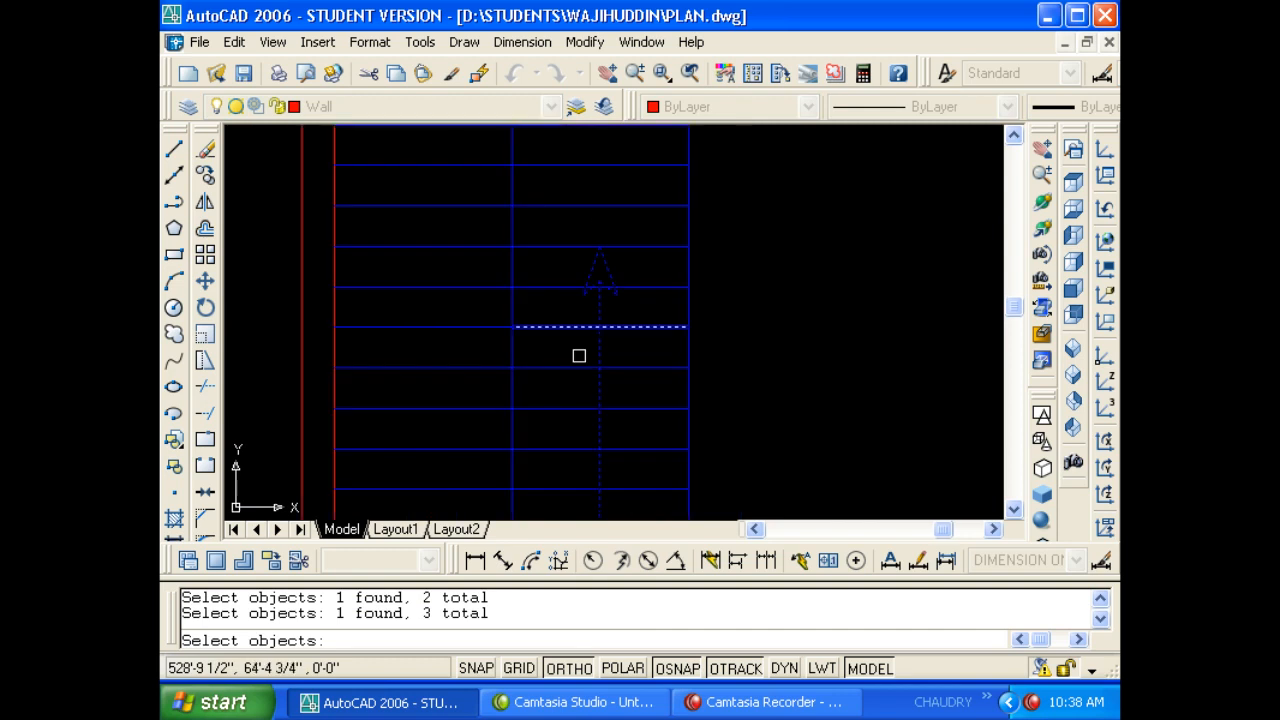
pyautogui.moveTo(577, 221); pyautogui.dragTo(603, 211, button='middle')
pyautogui.press('Return')
pyautogui.click(538, 438)
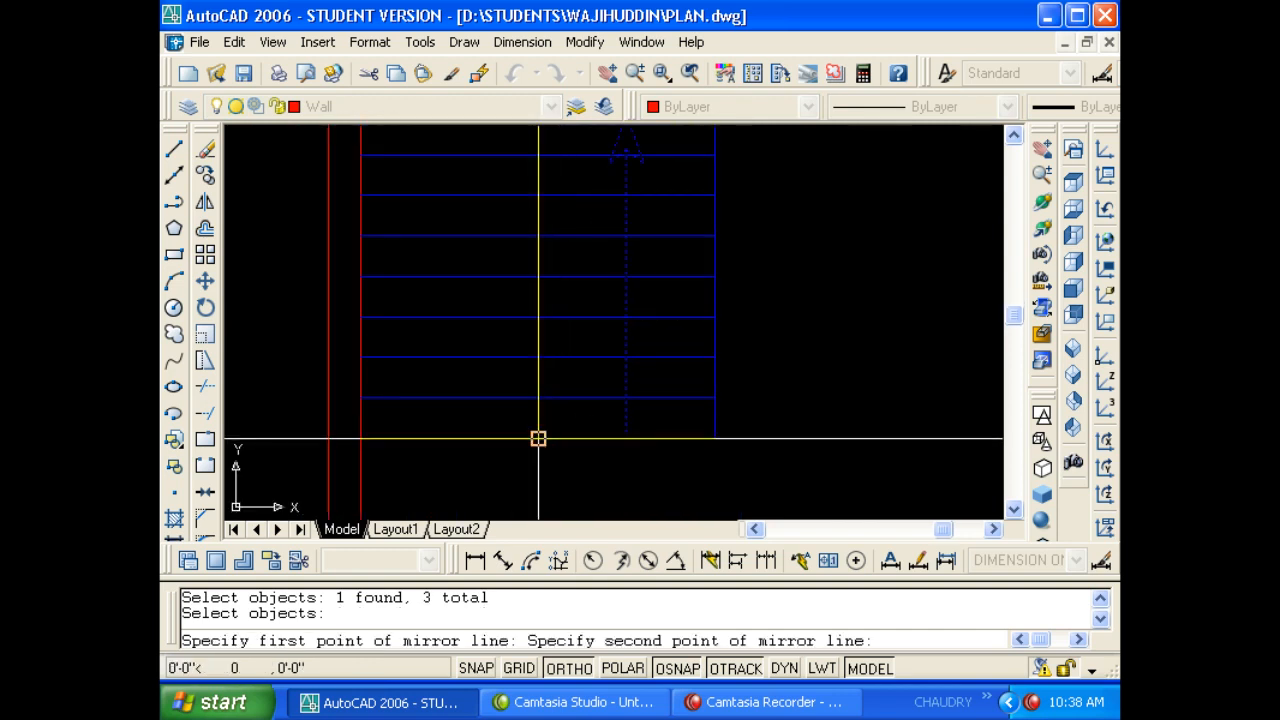
pyautogui.click(538, 490)
pyautogui.press('Return')
pyautogui.scroll(-2, 535, 443)
pyautogui.moveTo(535, 443); pyautogui.dragTo(501, 444, button='middle')
pyautogui.scroll(-2, 516, 410)
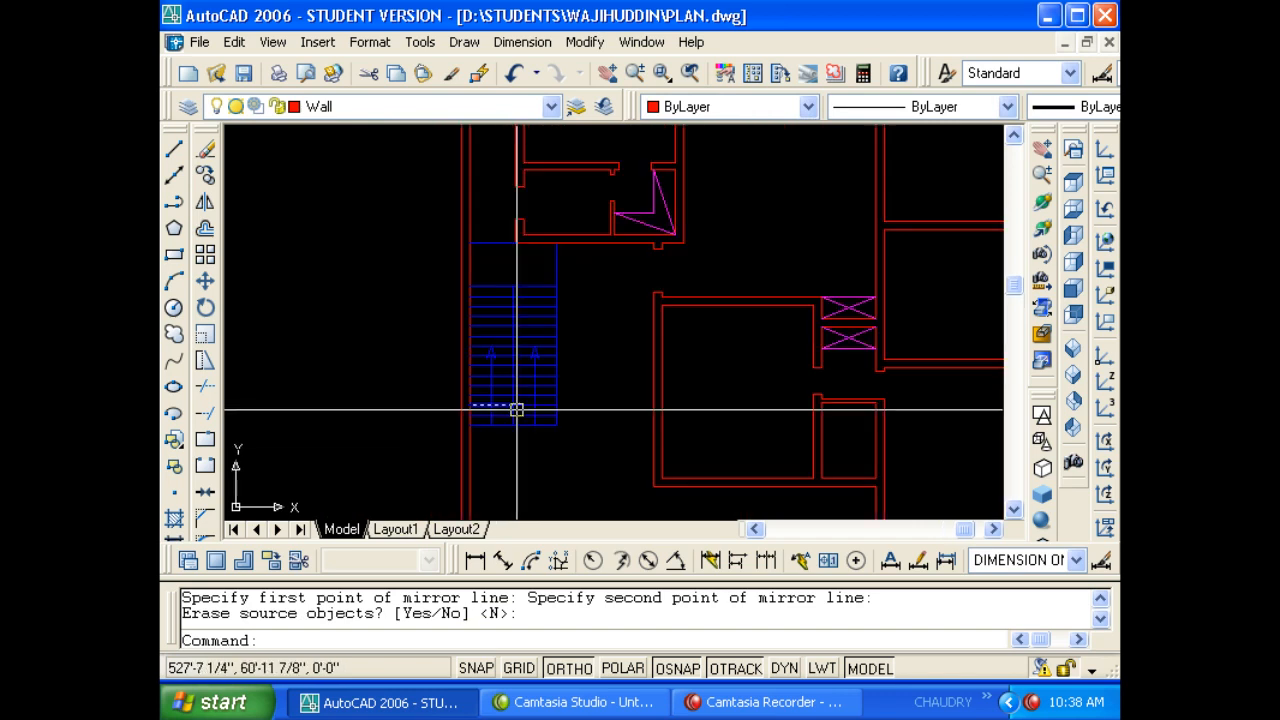
# Examine the direction arrows on both stair flights and the staircase's place in the walls-only plan.
pyautogui.moveTo(571, 338)
pyautogui.mouseDown(button='middle')
pyautogui.moveTo(554, 407)
pyautogui.moveTo(552, 323)
pyautogui.mouseUp(button='middle')
pyautogui.scroll(-2, 554, 407)
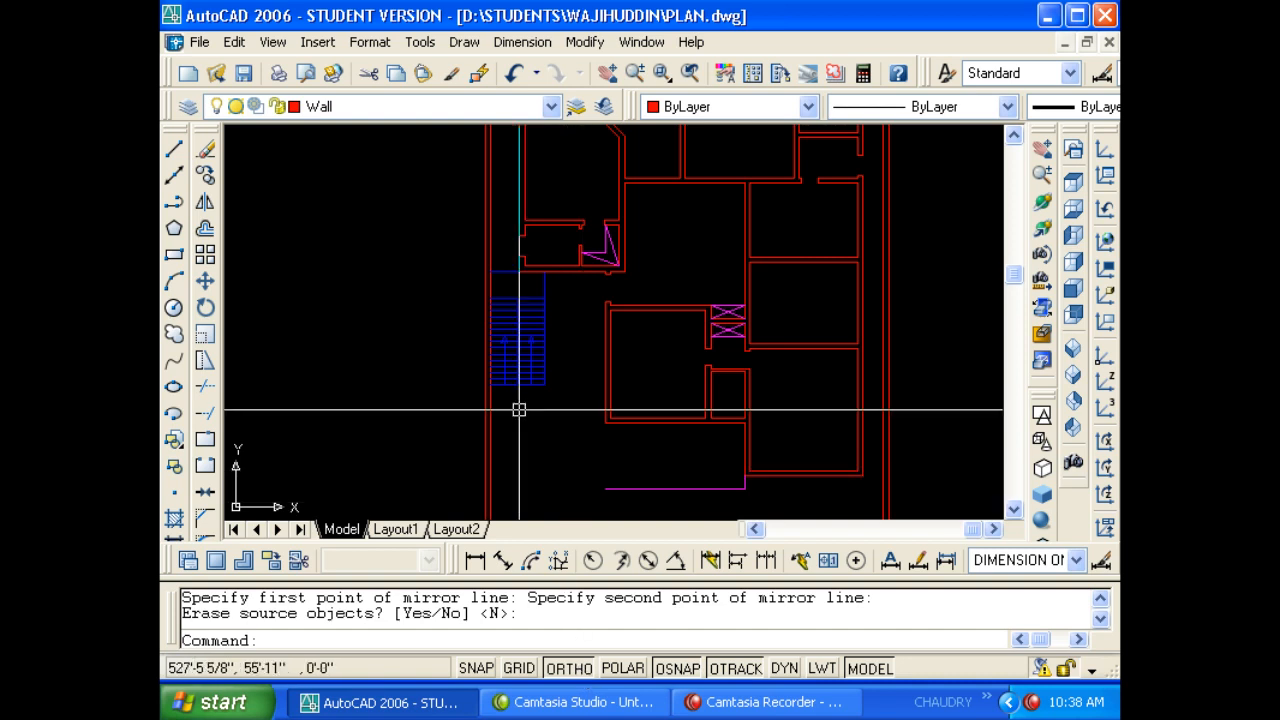
pyautogui.scroll(5, 519, 410)
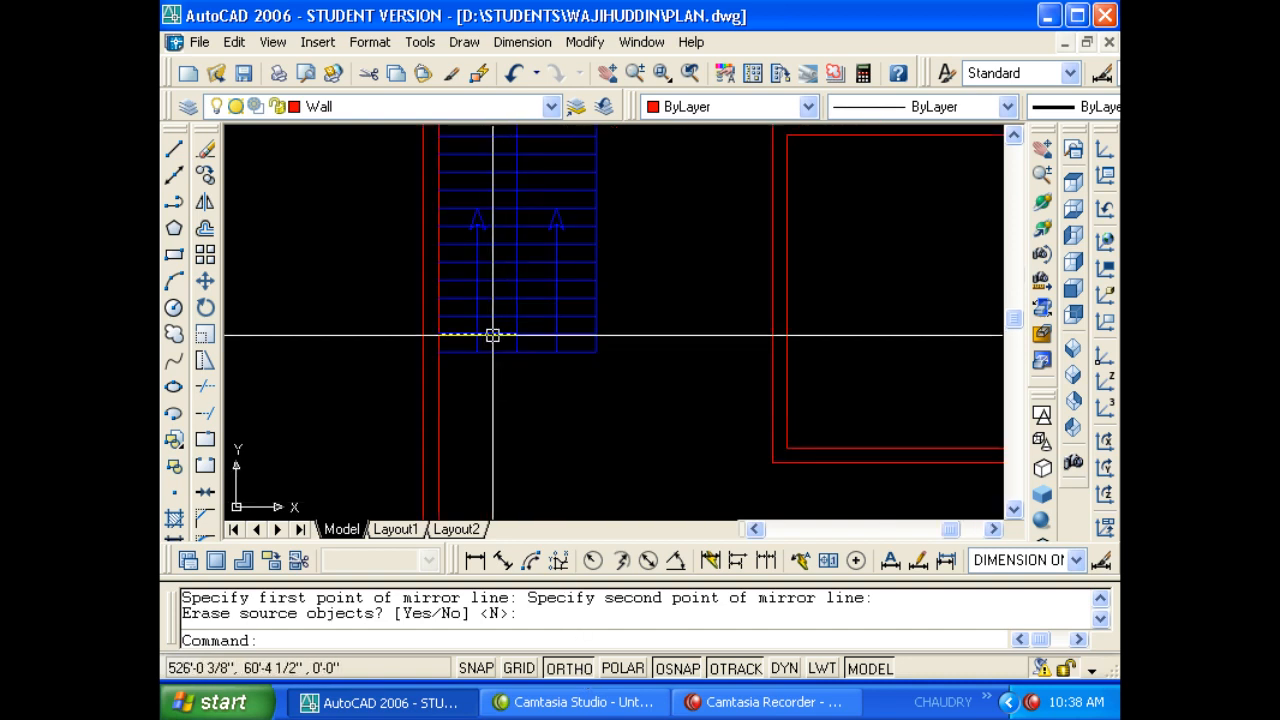
pyautogui.scroll(3, 531, 303)
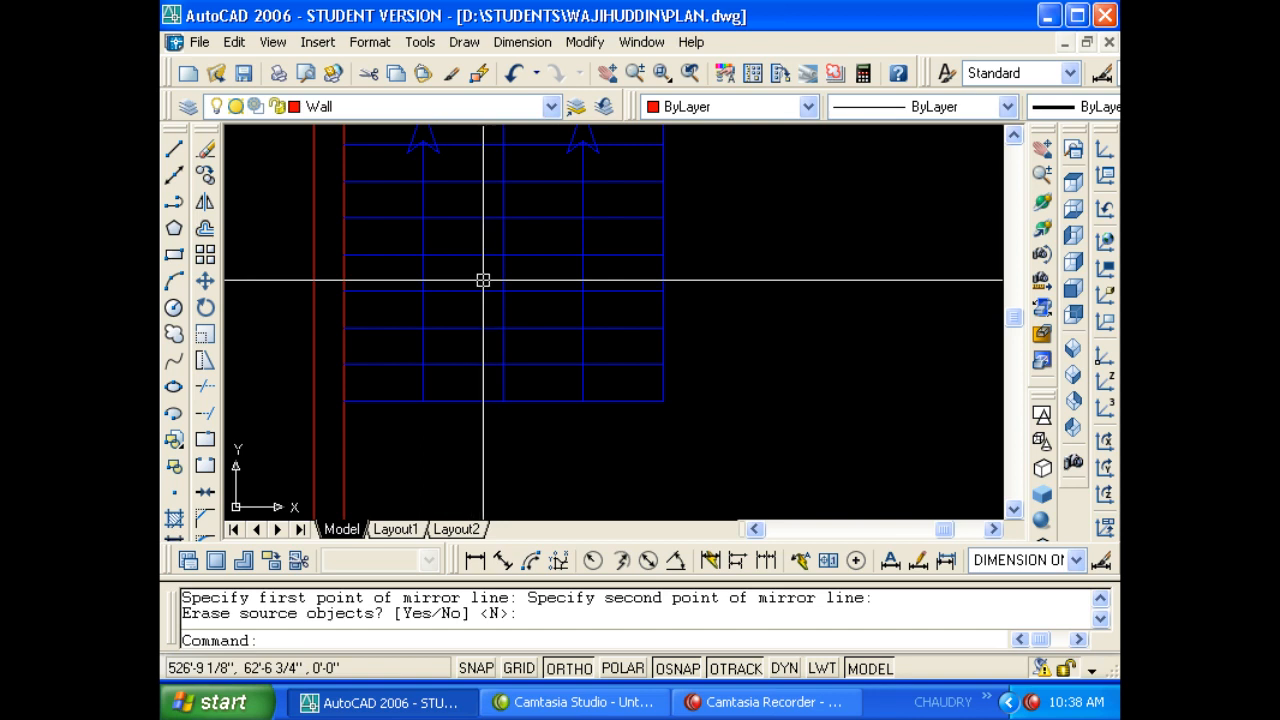
pyautogui.scroll(-6, 495, 320)
pyautogui.scroll(5, 550, 355)
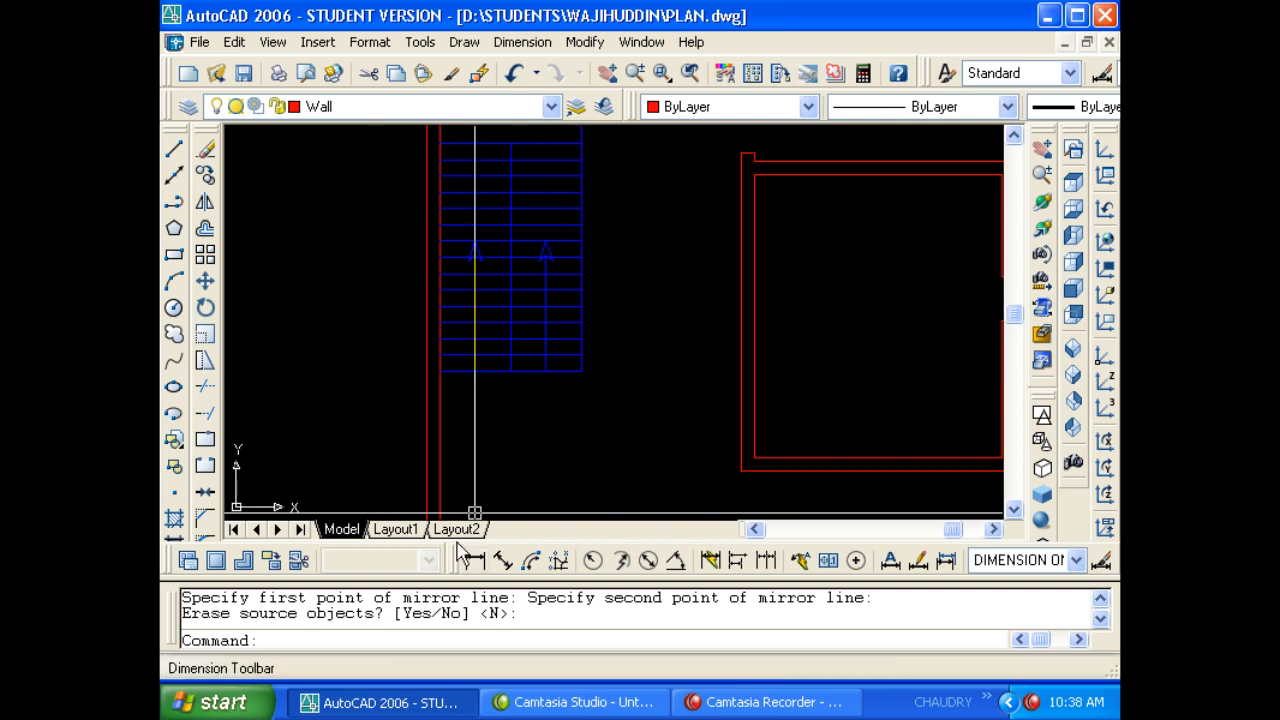
pyautogui.scroll(-6, 520, 423)
pyautogui.scroll(3, 632, 350)
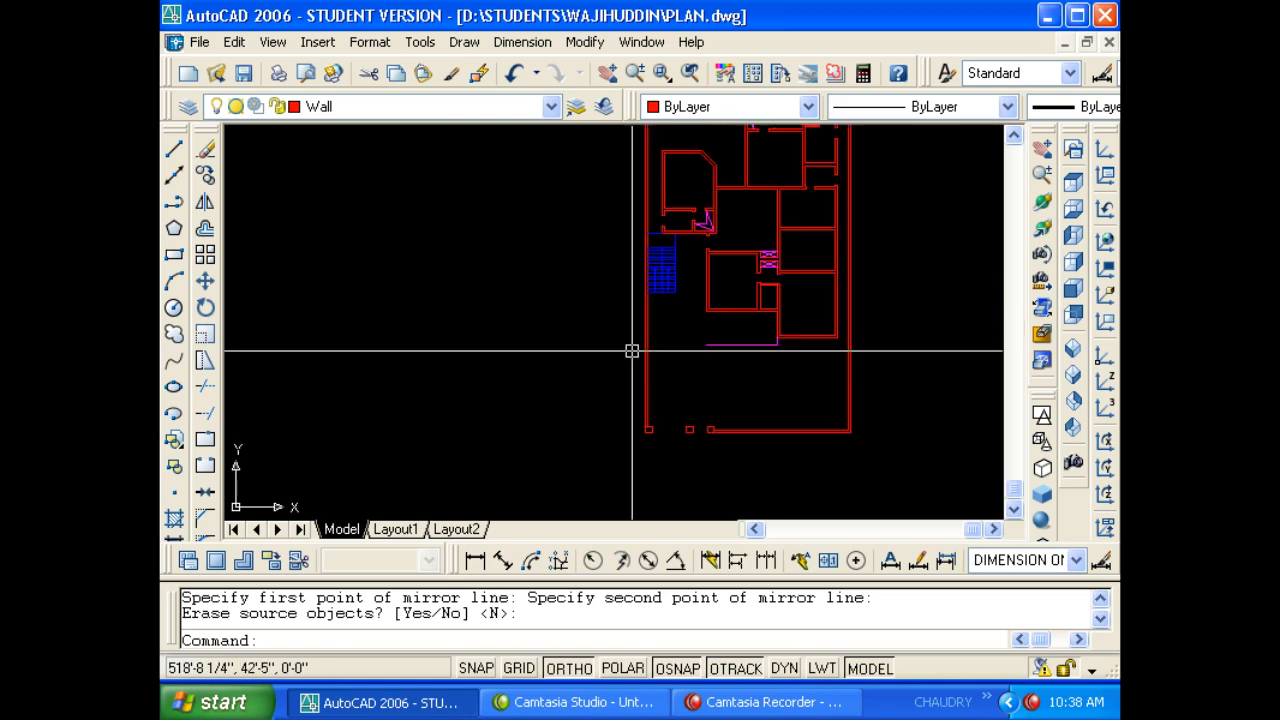
# In the annotated reference plan, dimension the vertical distance between the blue line below the stairs and the guest bedroom's outer lower corner.
pyautogui.moveTo(594, 350); pyautogui.dragTo(849, 320, button='middle')
pyautogui.scroll(2, 818, 329)
pyautogui.moveTo(354, 343); pyautogui.dragTo(860, 357, button='middle')
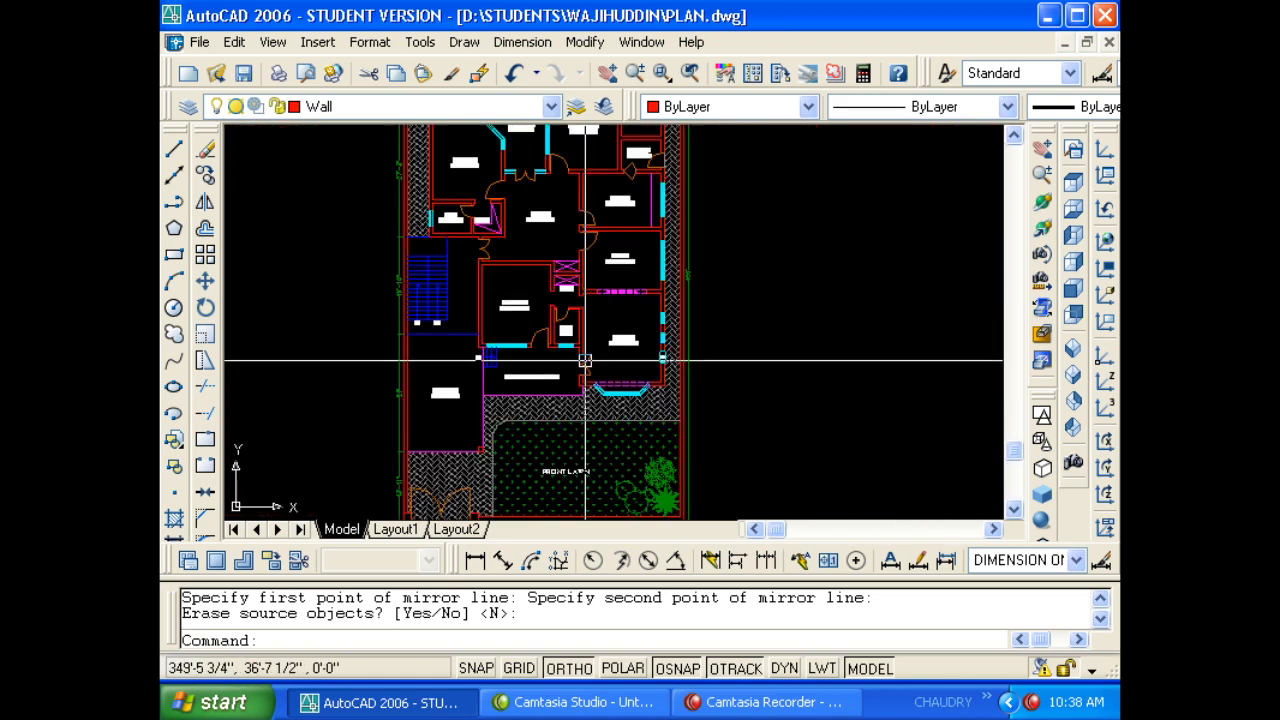
pyautogui.scroll(2, 585, 360)
pyautogui.scroll(3, 471, 354)
pyautogui.scroll(-2, 526, 354)
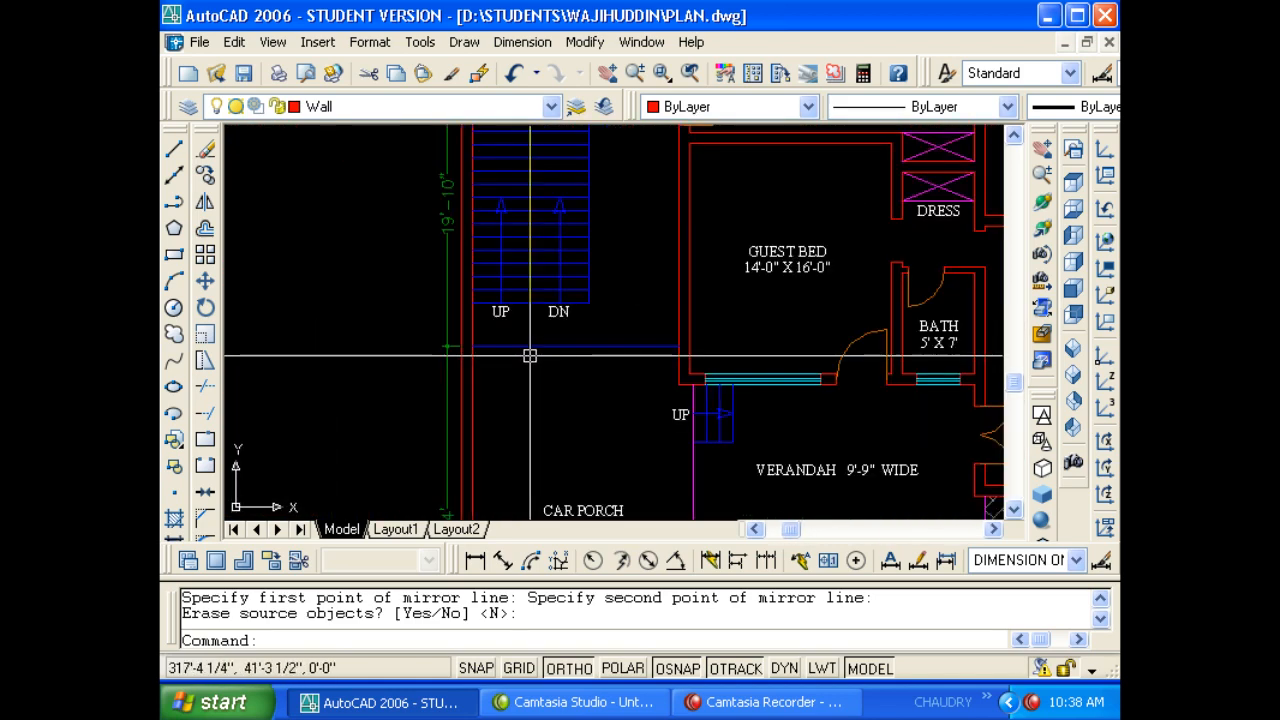
pyautogui.scroll(1, 666, 362)
pyautogui.press('Escape')
pyautogui.write('DLI')
pyautogui.press('Return')
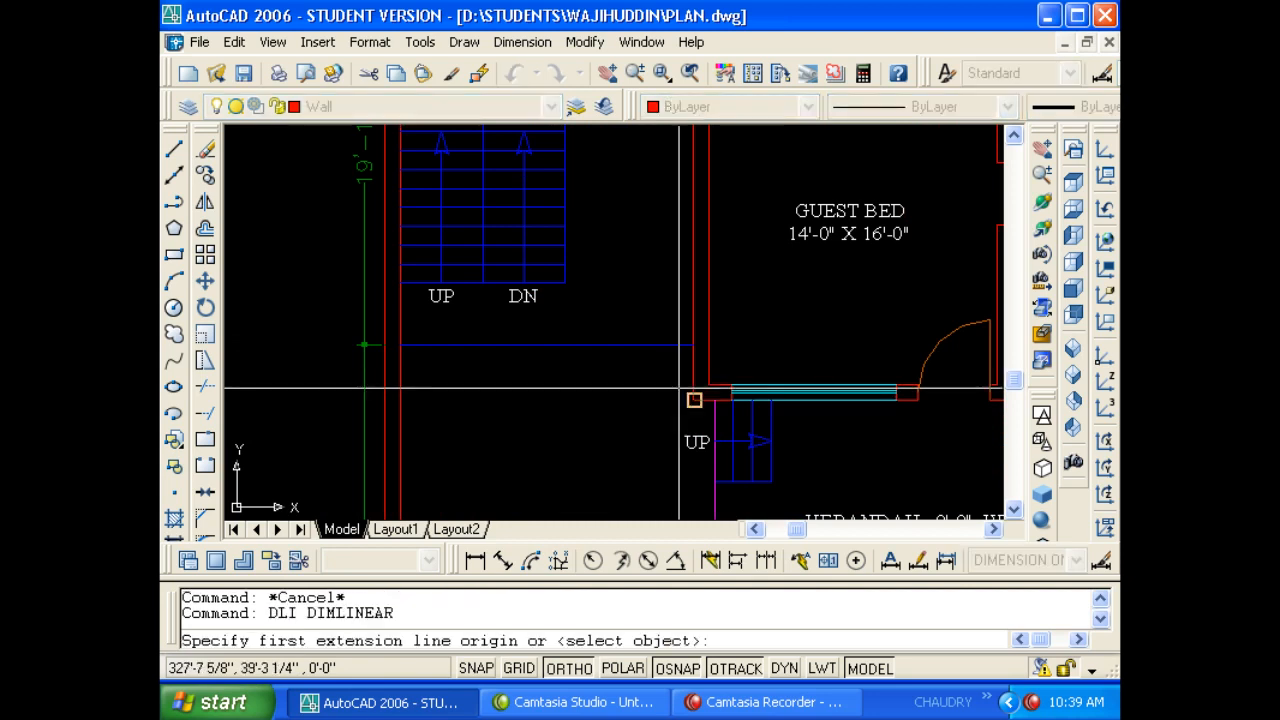
pyautogui.click(690, 352)
pyautogui.click(614, 377)
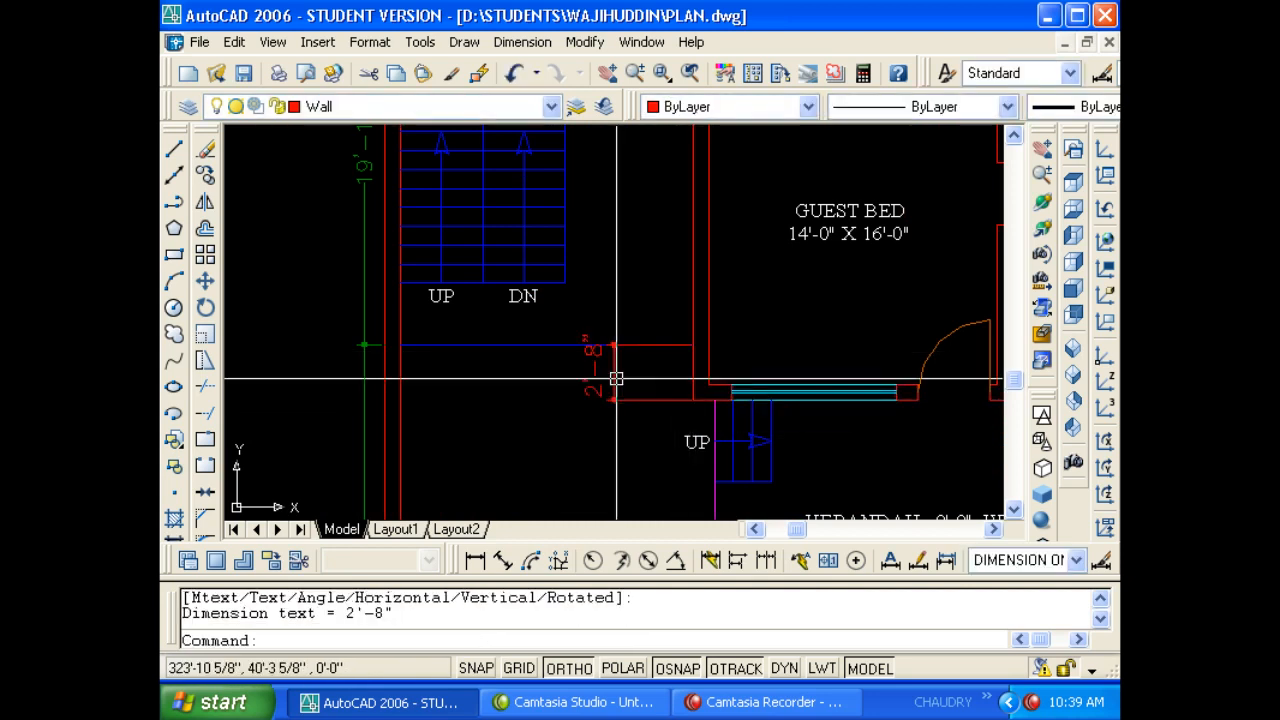
# Erase the temporary linear dimension beside the guest bedroom corner in the reference plan.
pyautogui.scroll(3, 625, 383)
pyautogui.press('Escape')
pyautogui.click(634, 391)
pyautogui.click(529, 366)
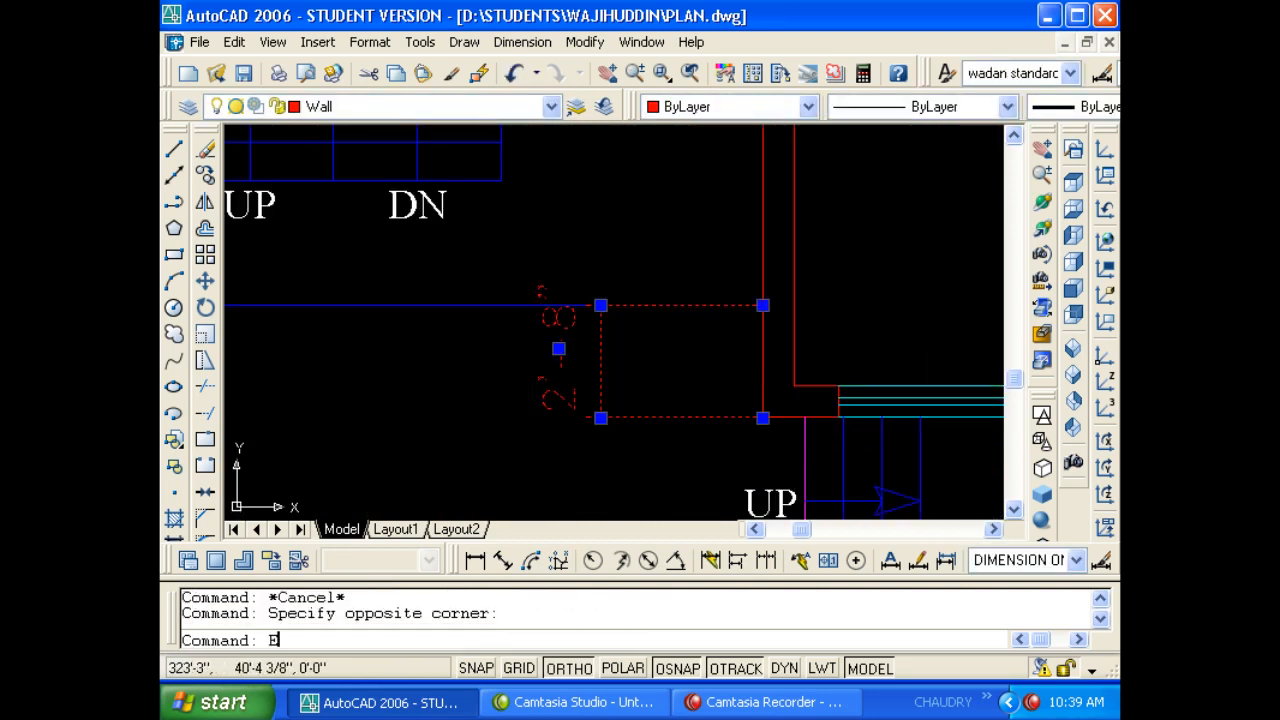
pyautogui.write('e')
pyautogui.press('Return')
pyautogui.press('Escape')
# In the walls-only plan, draw a horizontal line from the guest bedroom's outer lower corner toward the stair-side boundary wall.
pyautogui.scroll(-5, 560, 372)
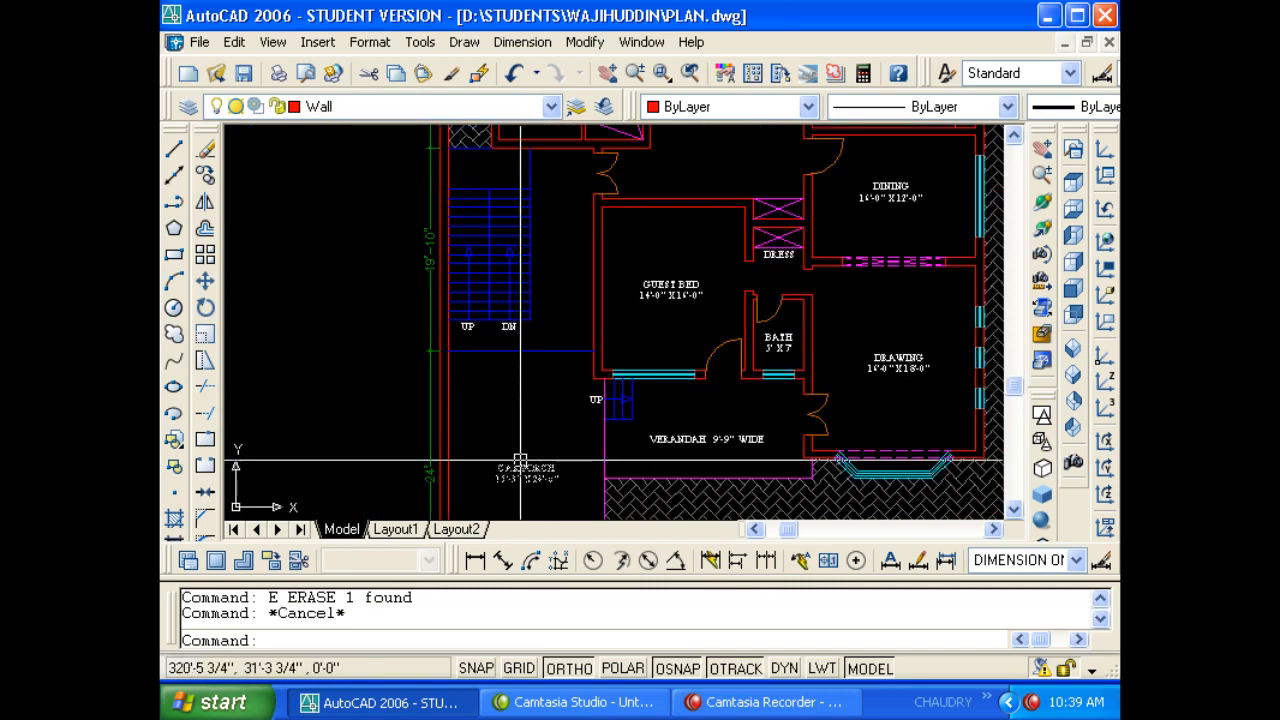
pyautogui.scroll(-8, 405, 278)
pyautogui.scroll(-3, 405, 278)
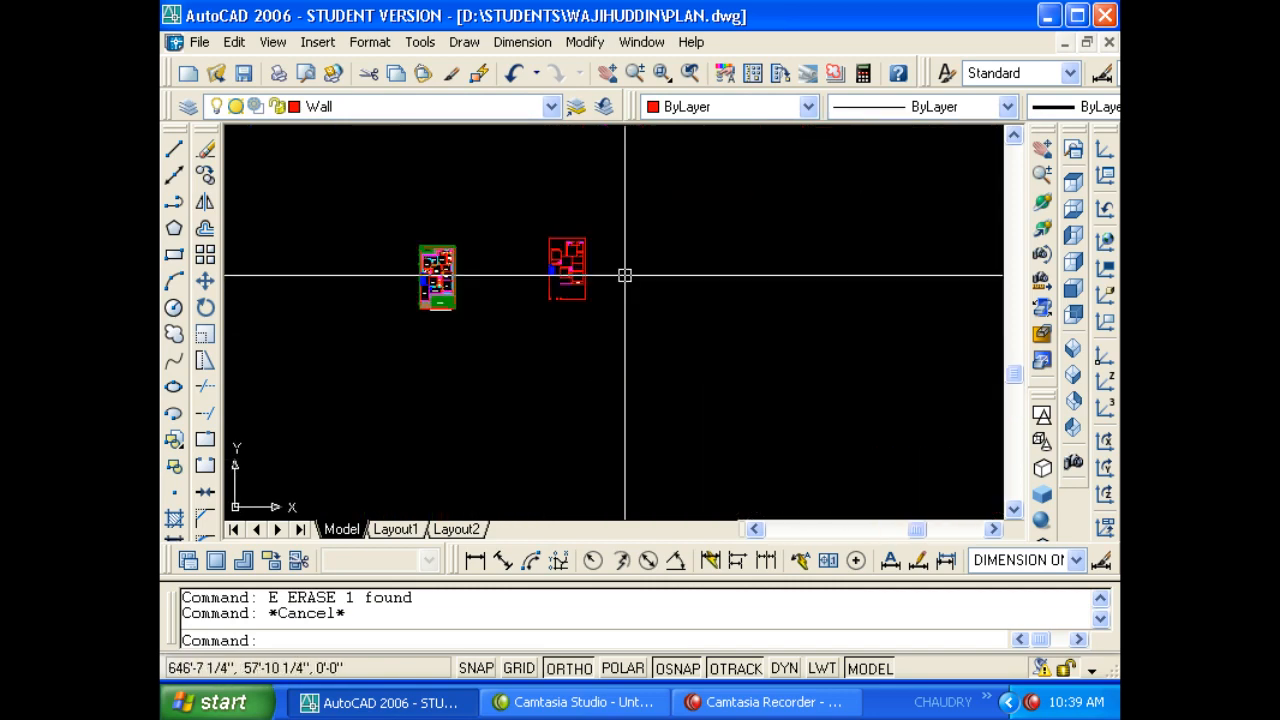
pyautogui.scroll(10, 706, 306)
pyautogui.press('Escape')
pyautogui.write('l')
pyautogui.press('Return')
pyautogui.scroll(2, 877, 333)
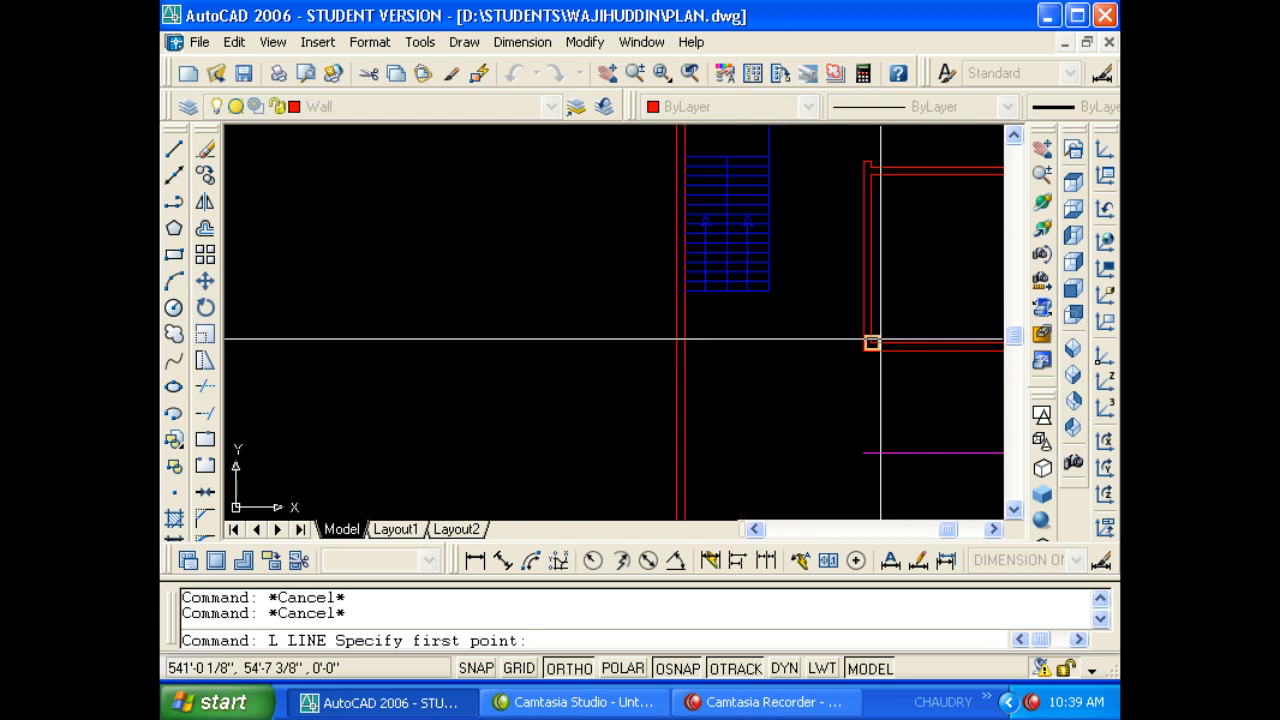
pyautogui.click(945, 348)
pyautogui.press('Escape')
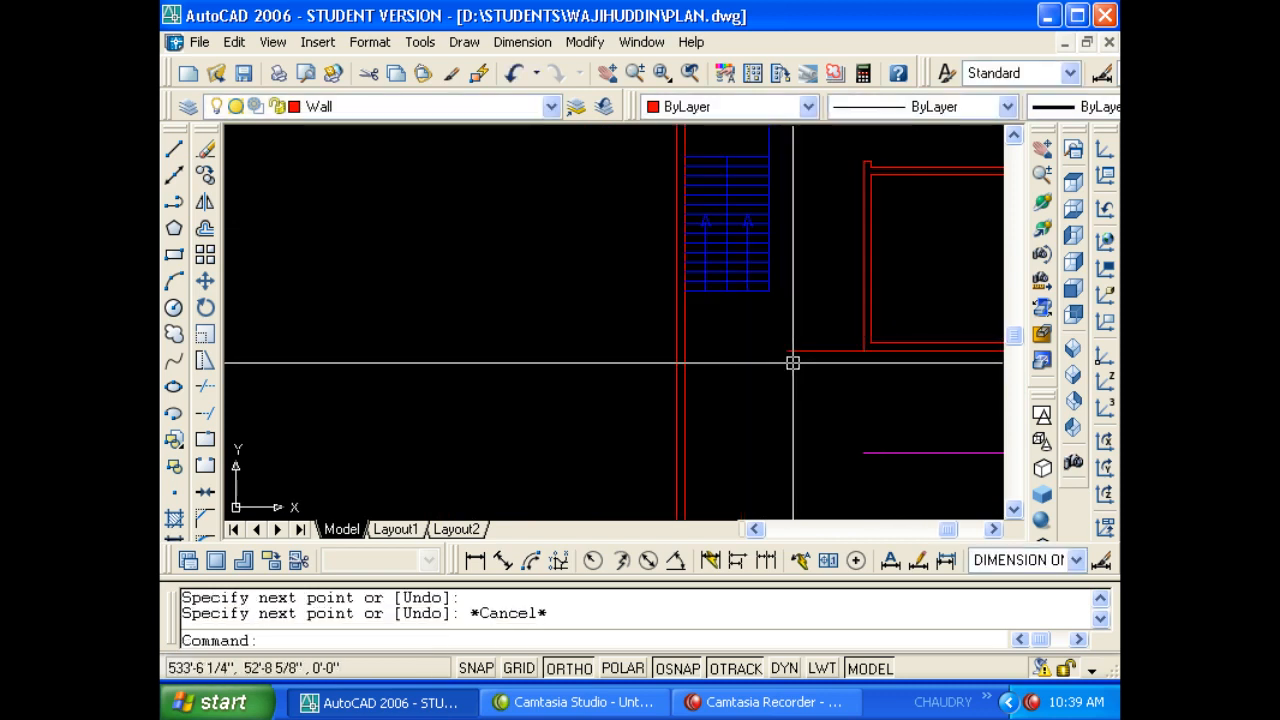
# Offset the short horizontal line 2'8" upward toward the stairs.
pyautogui.write('o')
pyautogui.press('Return')
pyautogui.write("2'8")
pyautogui.press('Return')
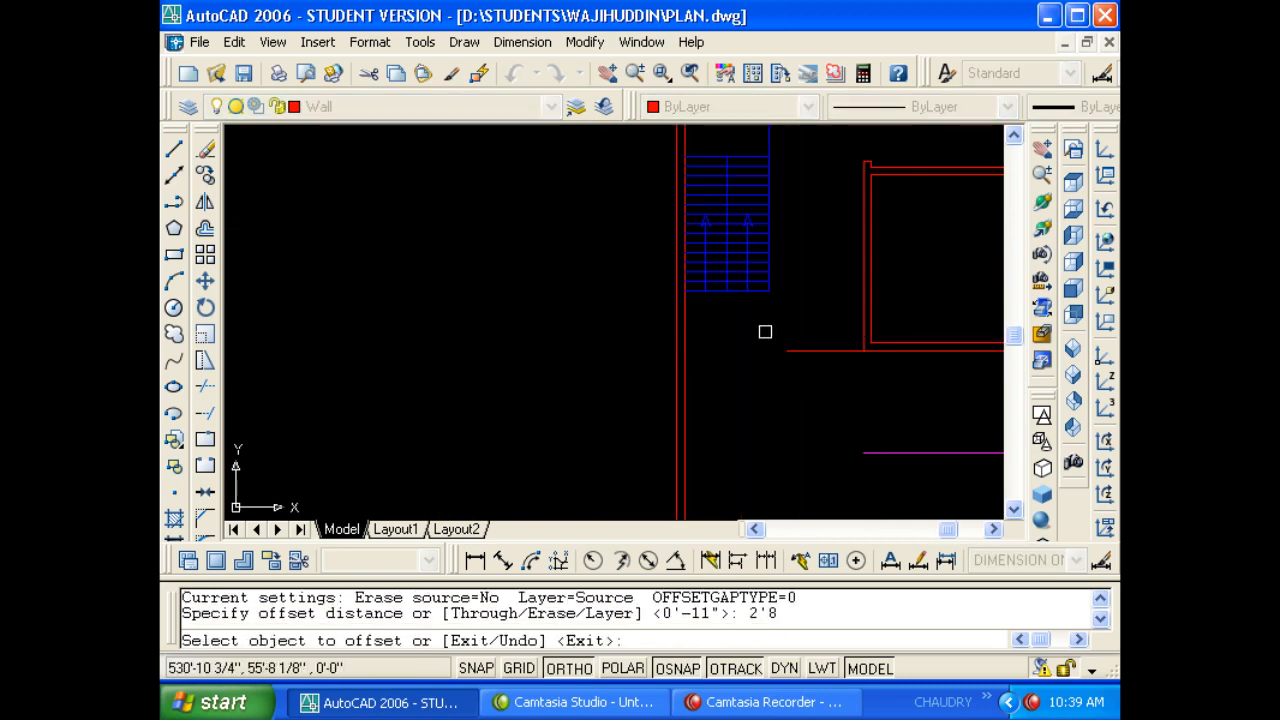
pyautogui.scroll(4, 781, 346)
pyautogui.click(804, 354)
pyautogui.click(806, 318)
pyautogui.press('Escape')
# Erase the original horizontal line at the guest bedroom's lower corner.
pyautogui.click(834, 354)
pyautogui.write('e')
pyautogui.press('space')
pyautogui.press('Escape')
# Extend the offset line to the inner face of the boundary wall beside the stairs.
pyautogui.write('ex')
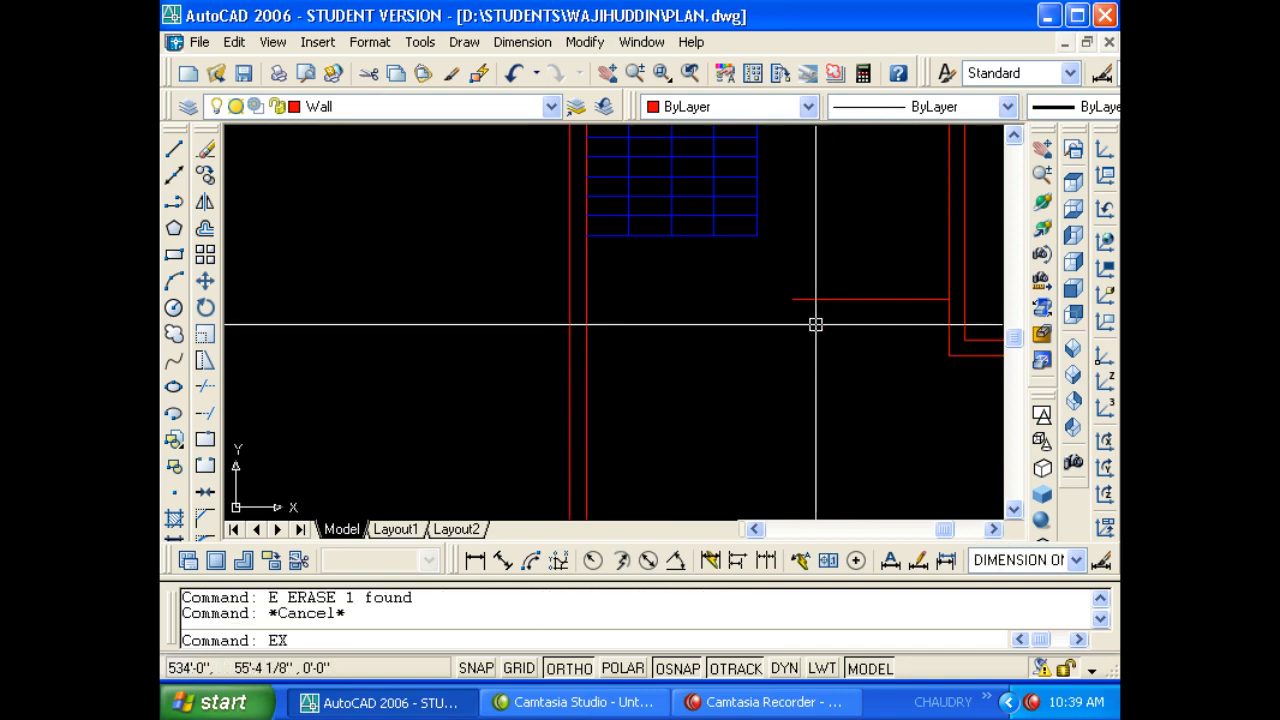
pyautogui.press('Return')
pyautogui.press('Return')
pyautogui.click(802, 299)
pyautogui.press('Escape')
pyautogui.press('Escape')
# Match the extended line below the stairs to the properties of the blue stair lines.
pyautogui.write('ma')
pyautogui.press('Return')
pyautogui.click(714, 220)
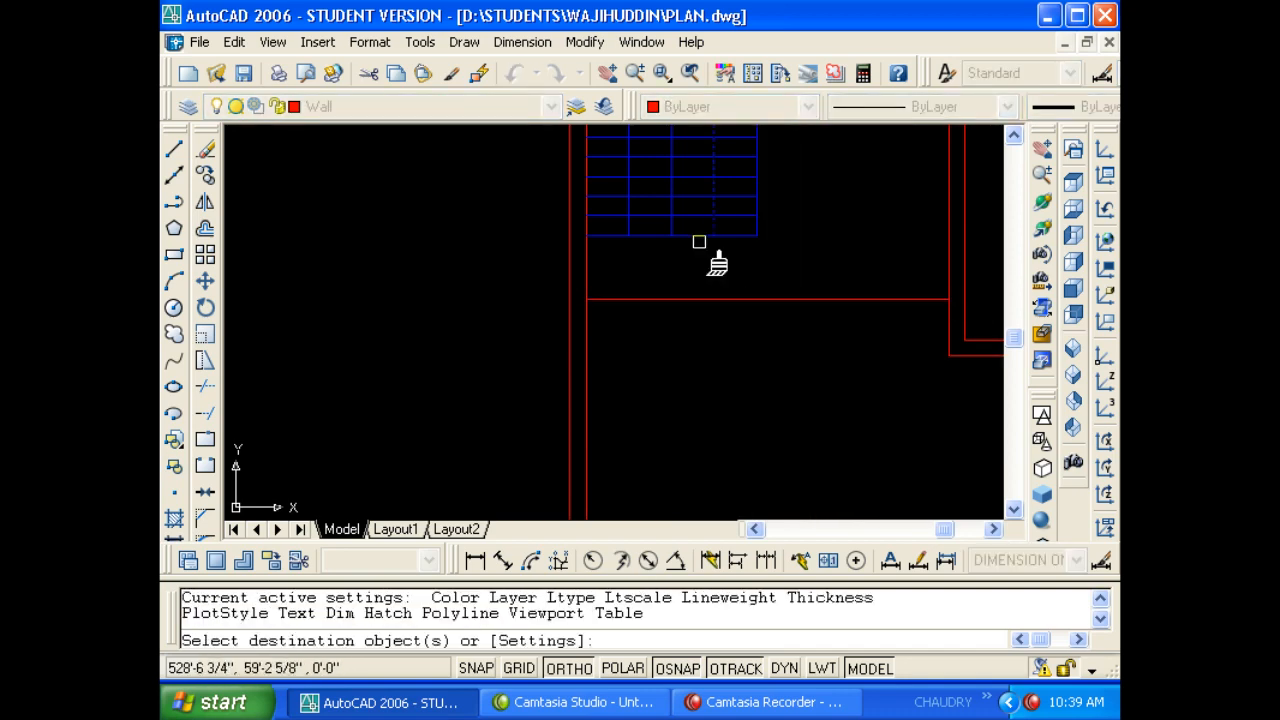
pyautogui.click(697, 241)
pyautogui.click(631, 337)
pyautogui.scroll(-5, 694, 344)
pyautogui.press('Escape')
# Examine the car porch edges, corner column and verandah steps in the annotated reference plan.
pyautogui.scroll(5, 697, 339)
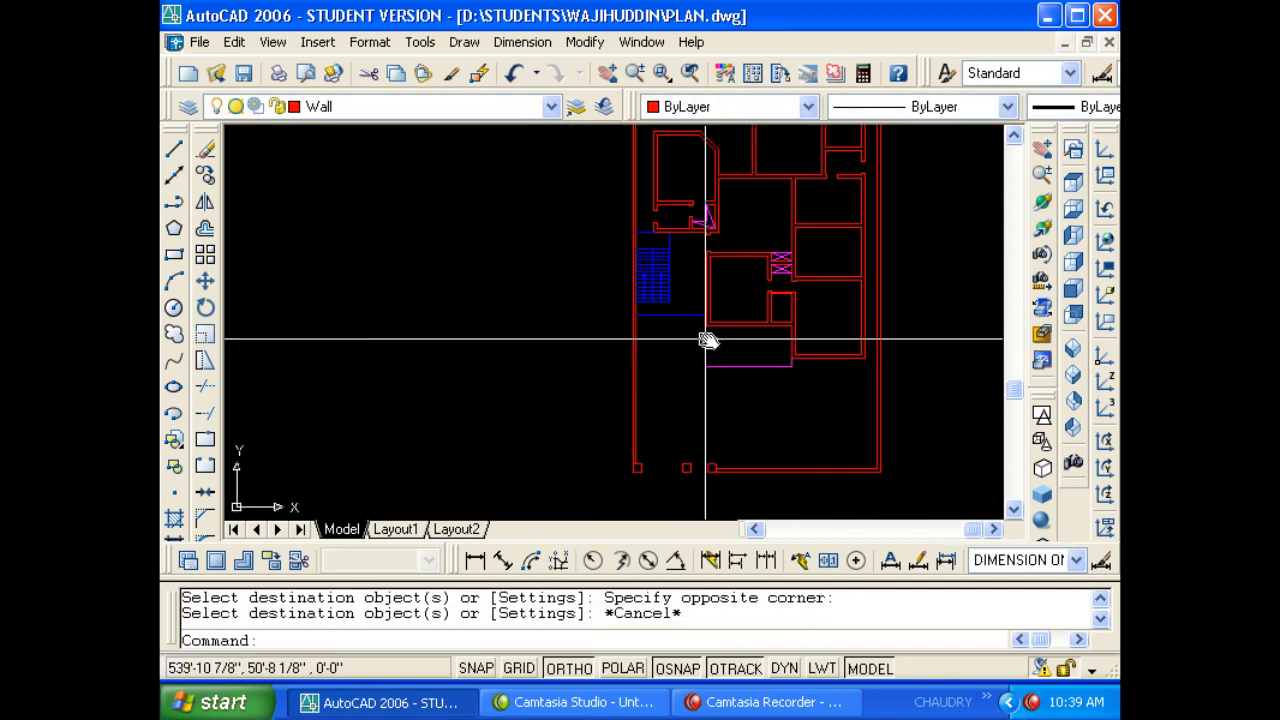
pyautogui.scroll(-6, 746, 380)
pyautogui.scroll(4, 553, 347)
pyautogui.scroll(8, 553, 347)
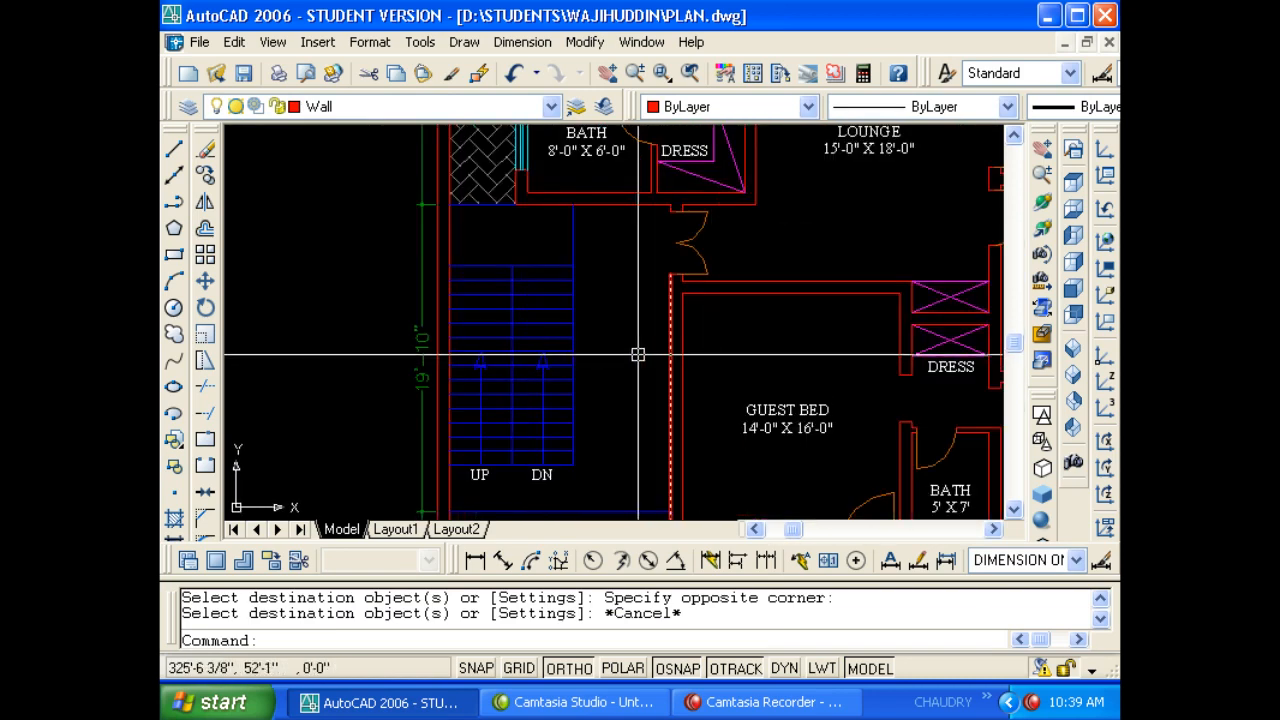
pyautogui.moveTo(666, 366); pyautogui.dragTo(688, 327, button='middle')
pyautogui.scroll(3, 716, 290)
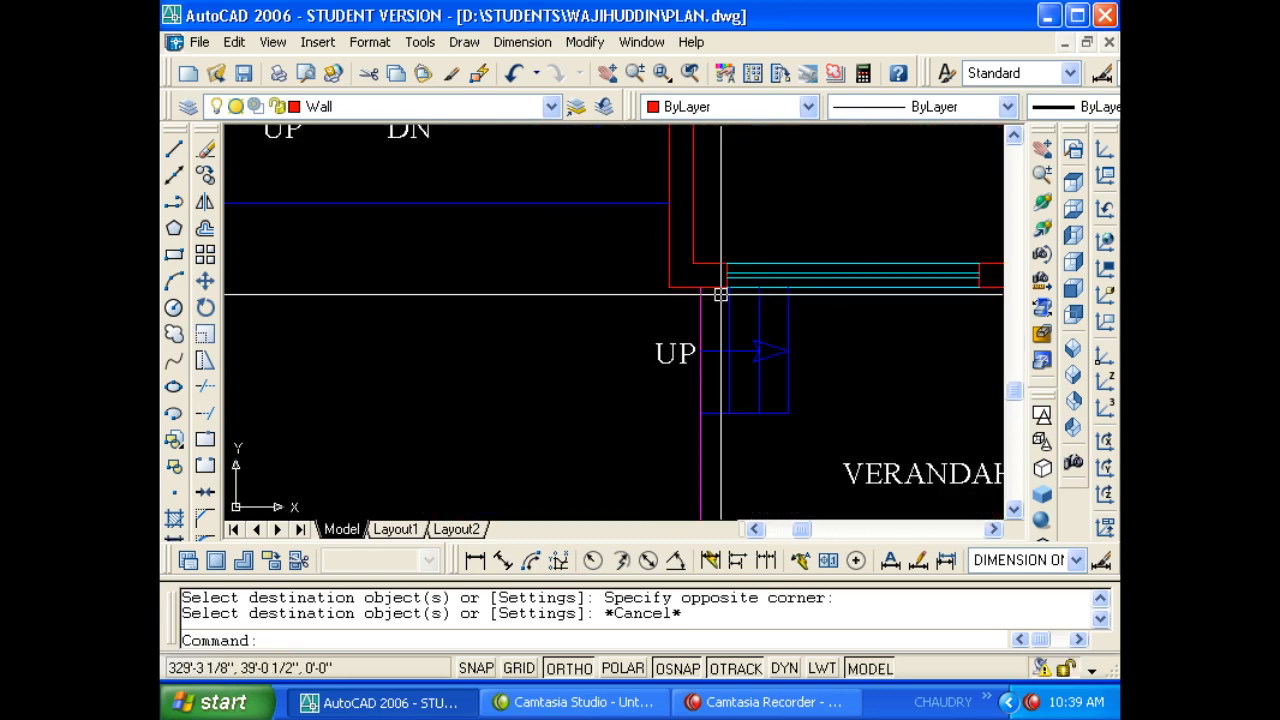
pyautogui.scroll(-4, 720, 289)
pyautogui.press('Escape')
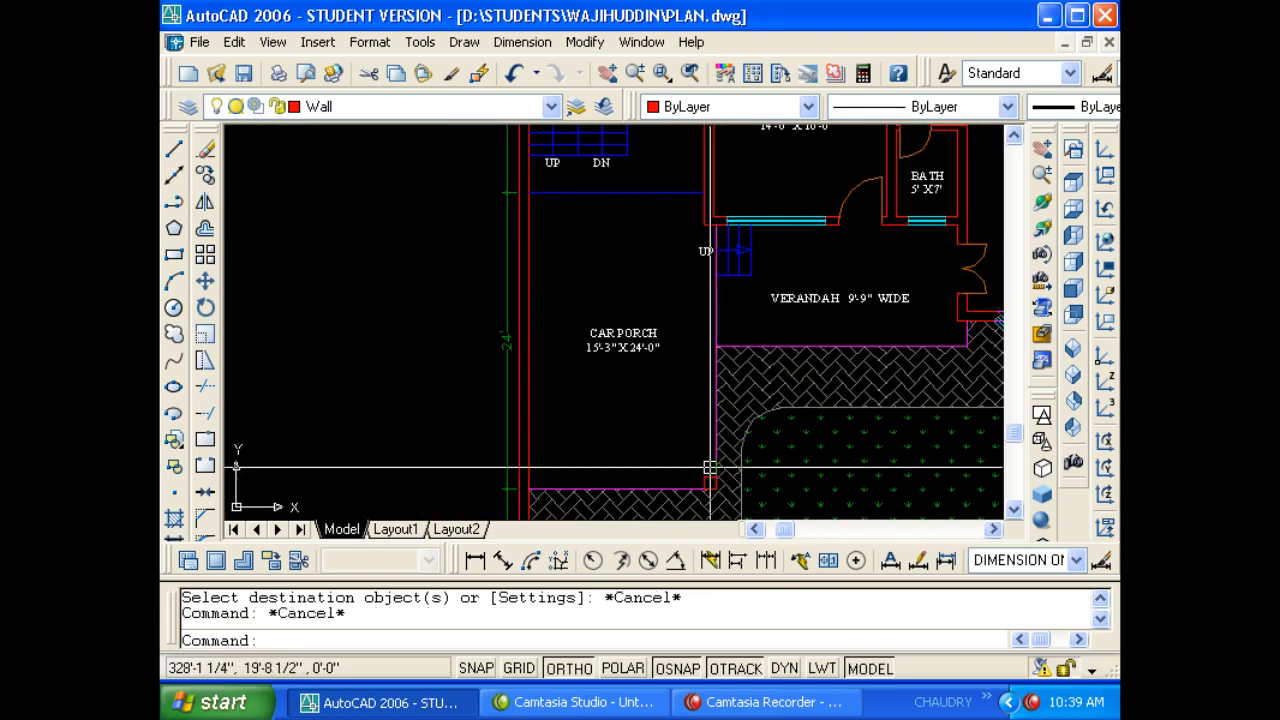
pyautogui.scroll(5, 724, 299)
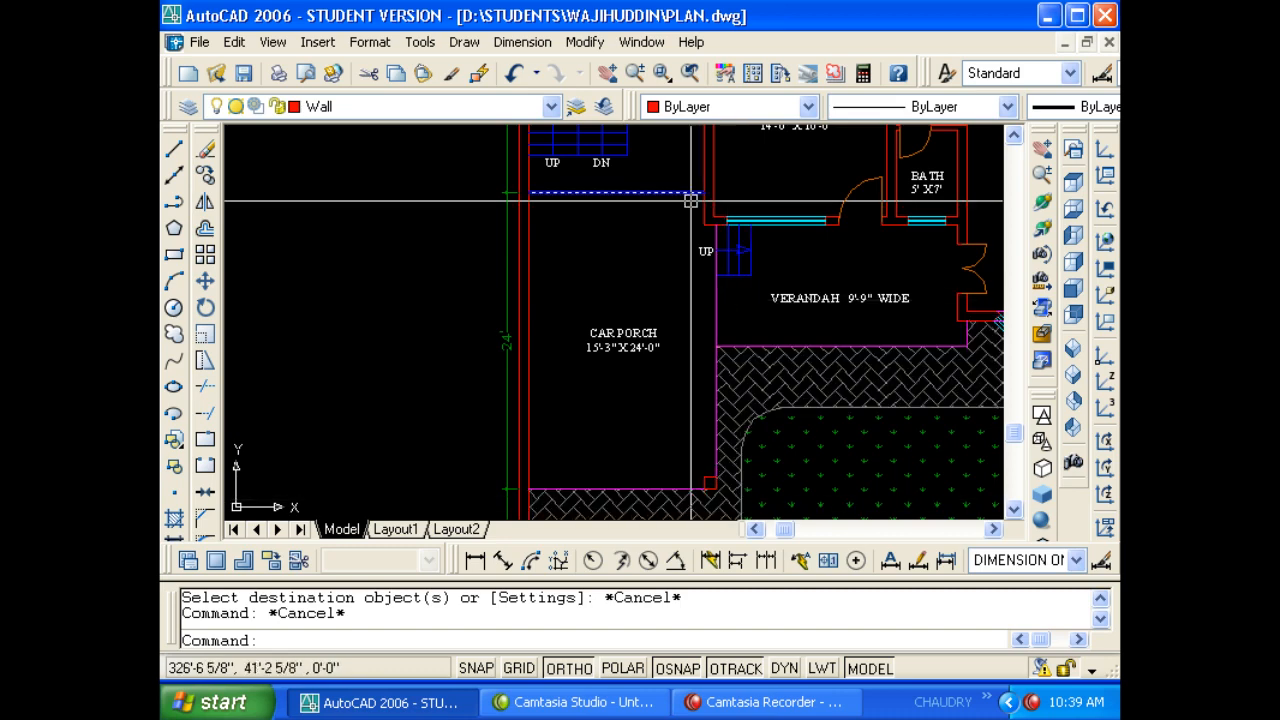
pyautogui.click(720, 250)
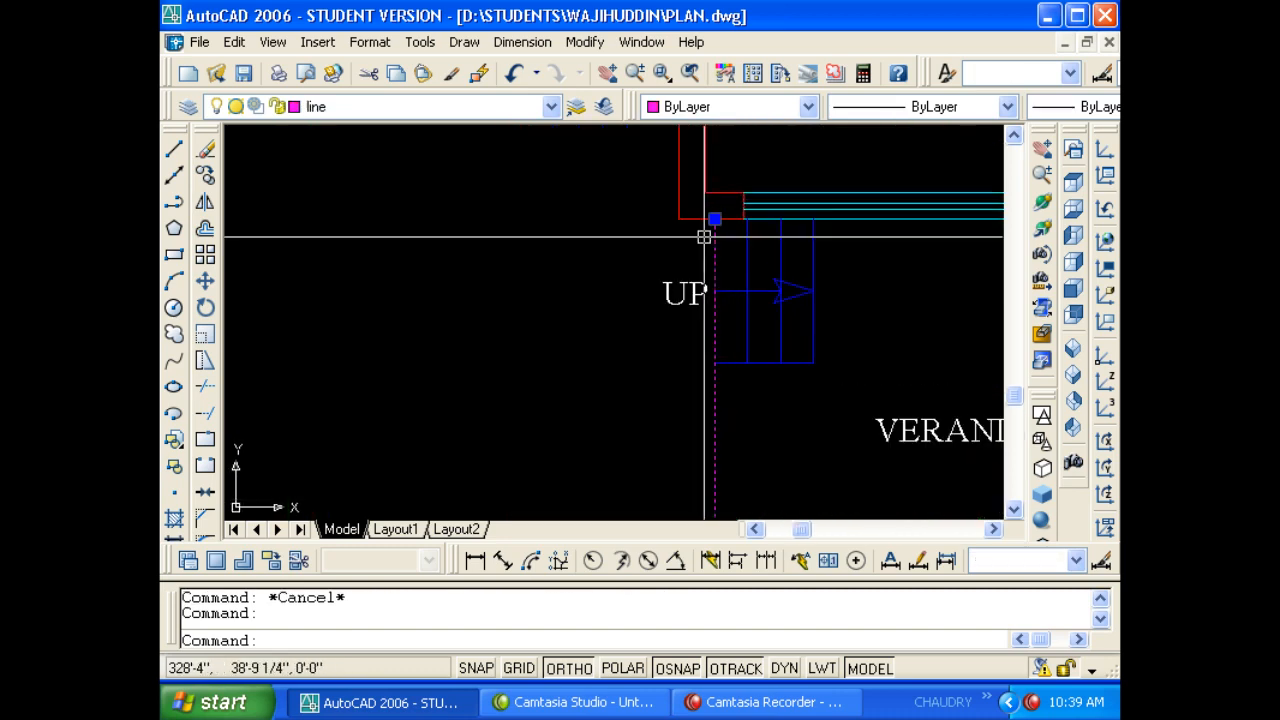
pyautogui.scroll(-5, 704, 236)
pyautogui.press('Escape')
pyautogui.moveTo(714, 337); pyautogui.dragTo(695, 187, button='middle')
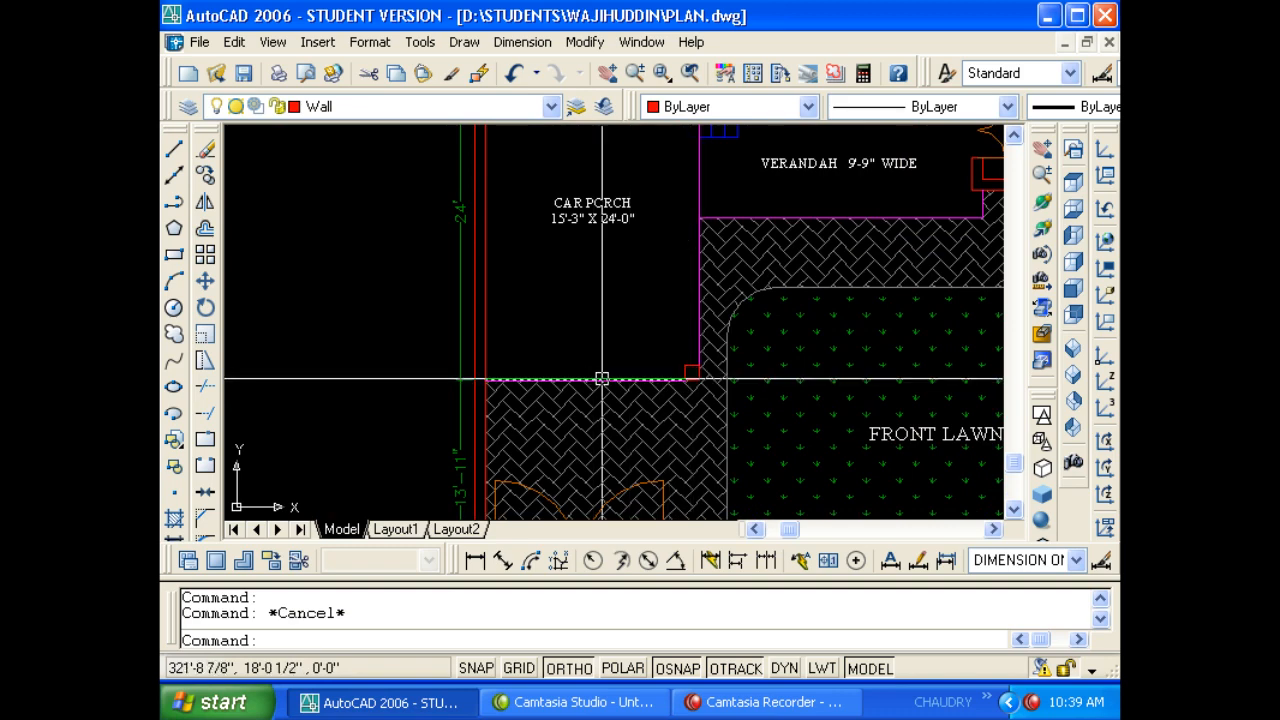
pyautogui.moveTo(550, 338); pyautogui.dragTo(545, 374, button='middle')
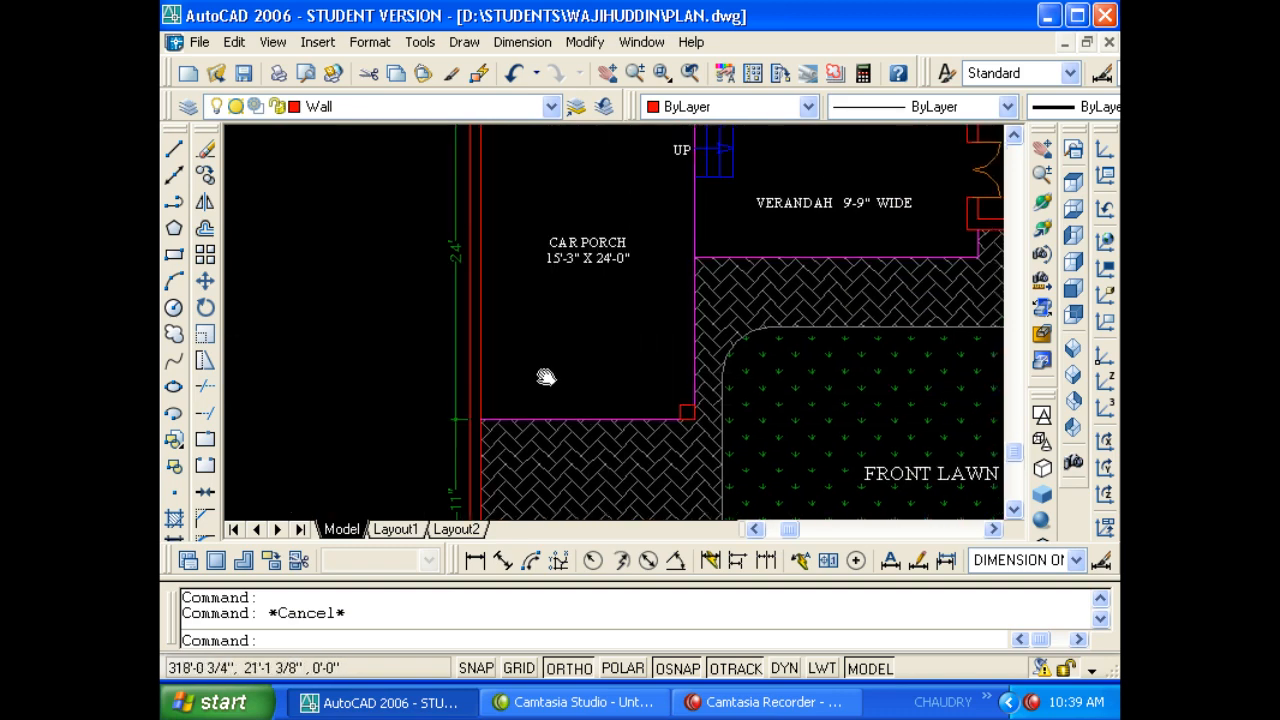
pyautogui.scroll(-3, 543, 380)
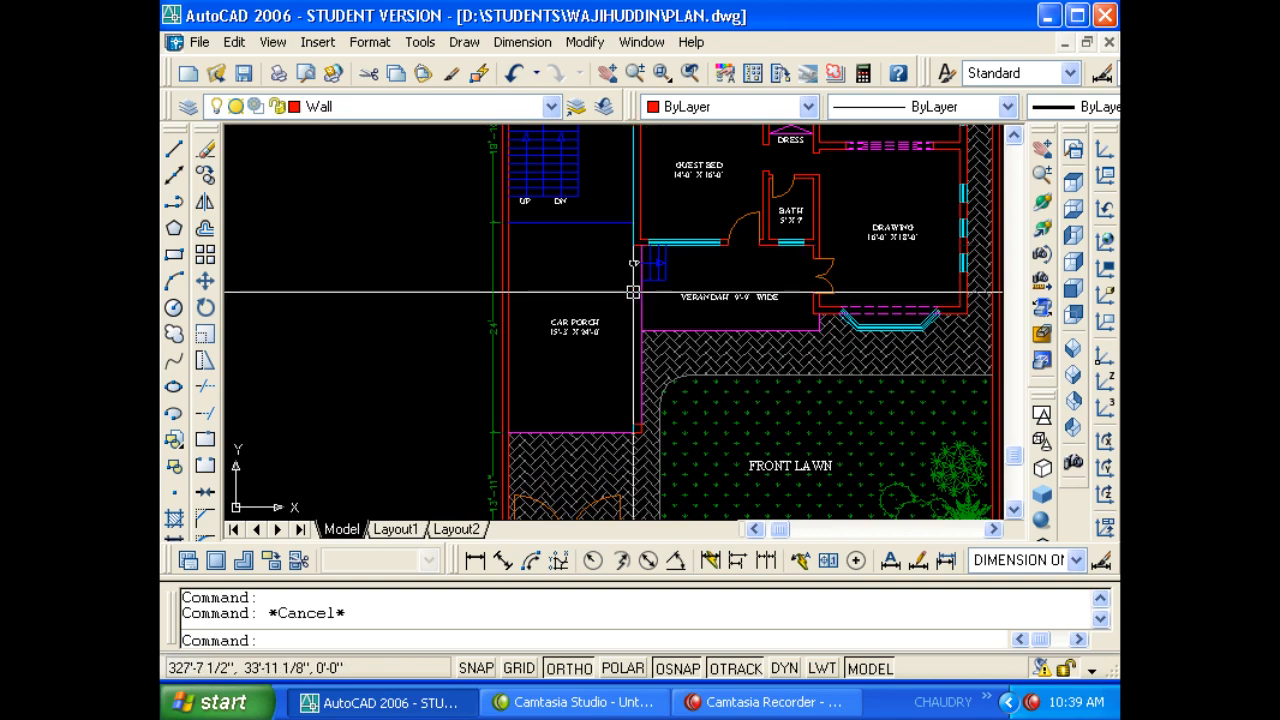
pyautogui.scroll(2, 632, 250)
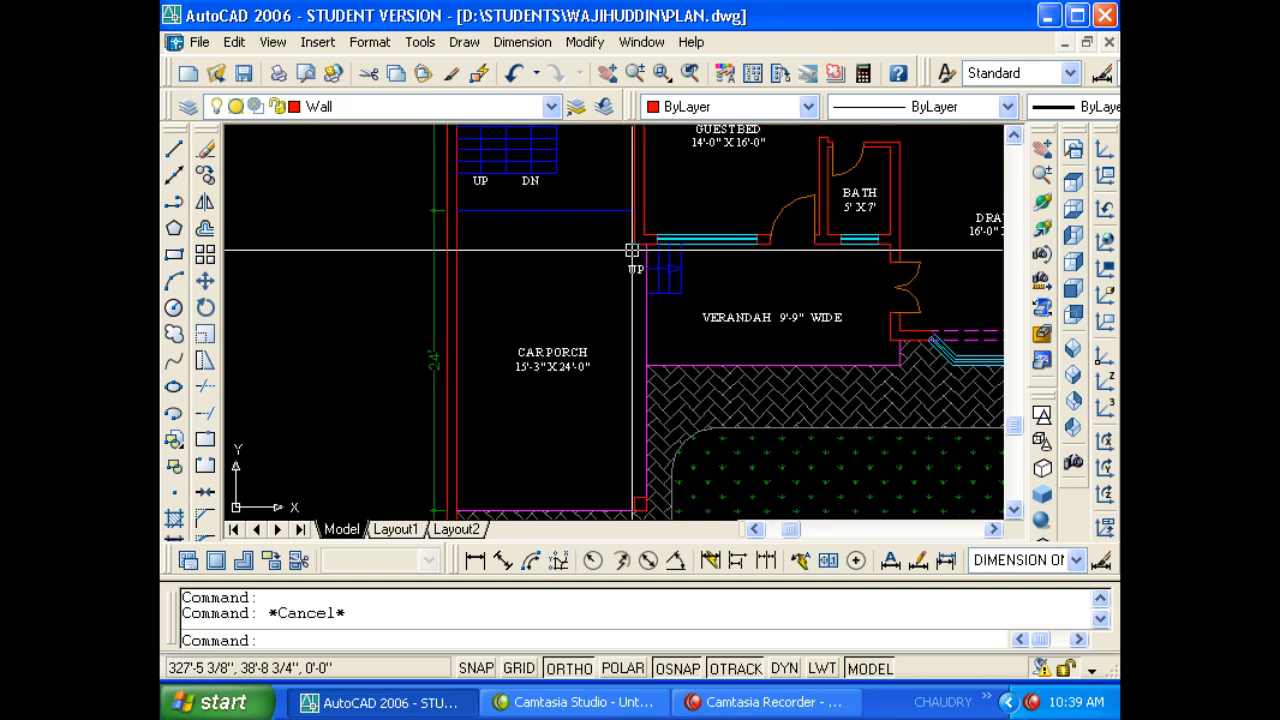
# In the reference plan, draw a vertical line from the guest bedroom's outer lower corner down along the car porch edge.
pyautogui.press('Escape')
pyautogui.write('l')
pyautogui.press('Return')
pyautogui.click(634, 246)
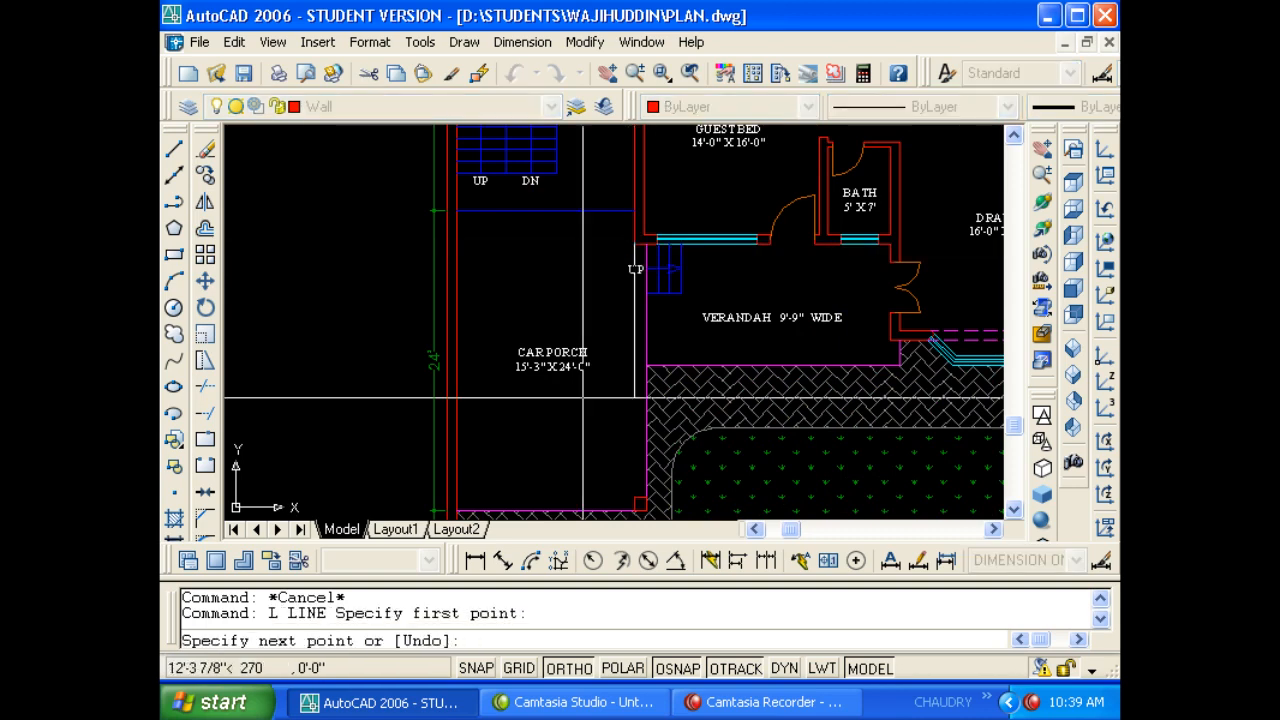
pyautogui.moveTo(620, 324); pyautogui.dragTo(636, 236, button='middle')
pyautogui.click(608, 360)
pyautogui.press('Escape')
pyautogui.moveTo(646, 292); pyautogui.dragTo(635, 415, button='middle')
pyautogui.scroll(2, 640, 303)
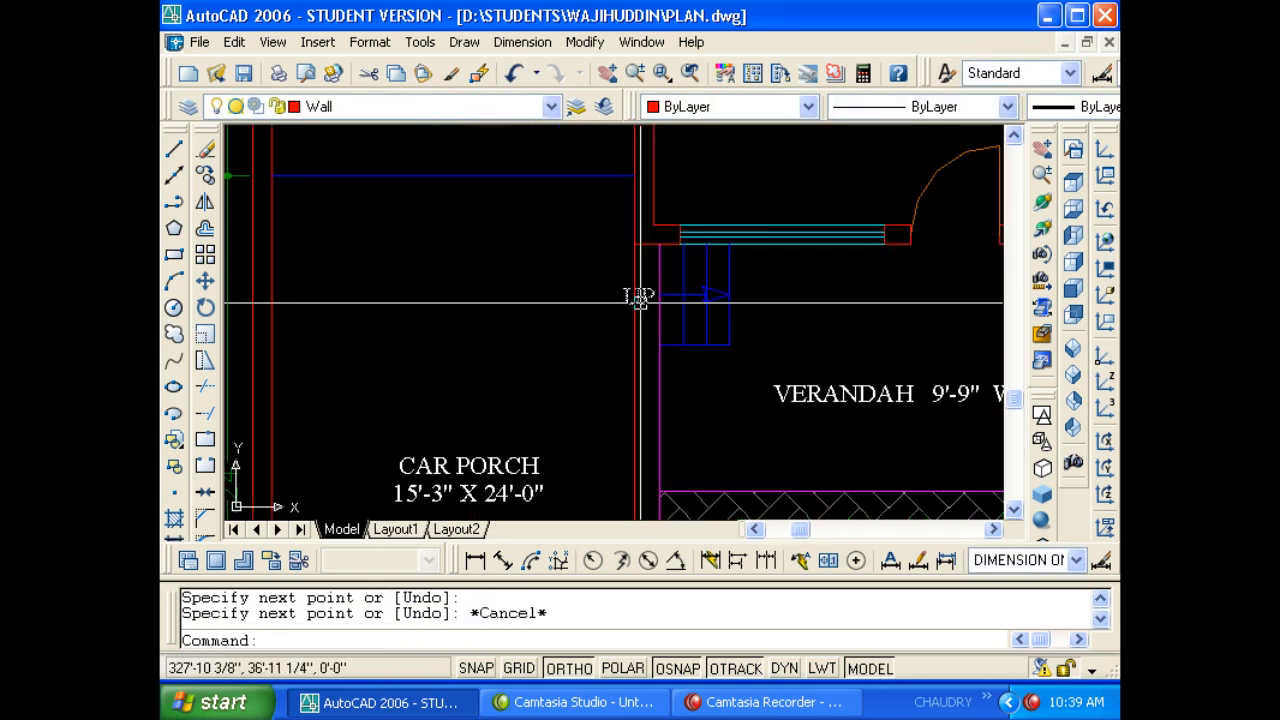
pyautogui.scroll(3, 639, 298)
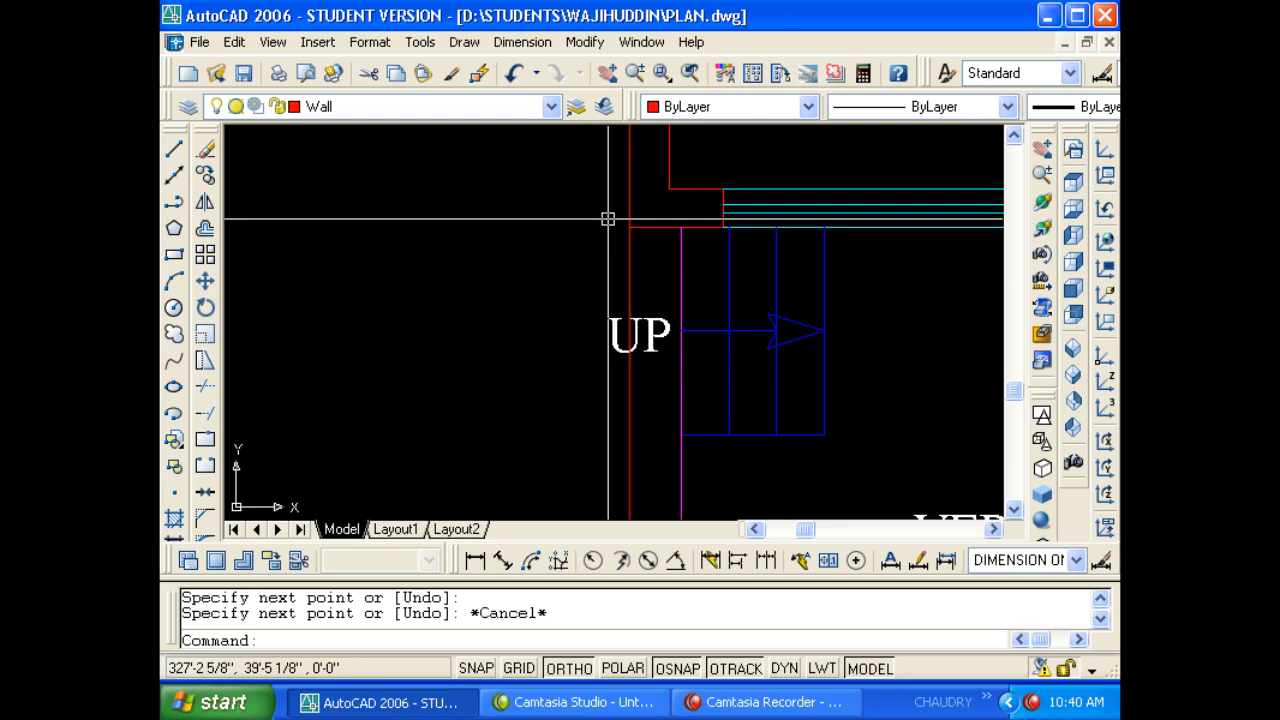
pyautogui.press('Escape')
pyautogui.scroll(-2, 581, 414)
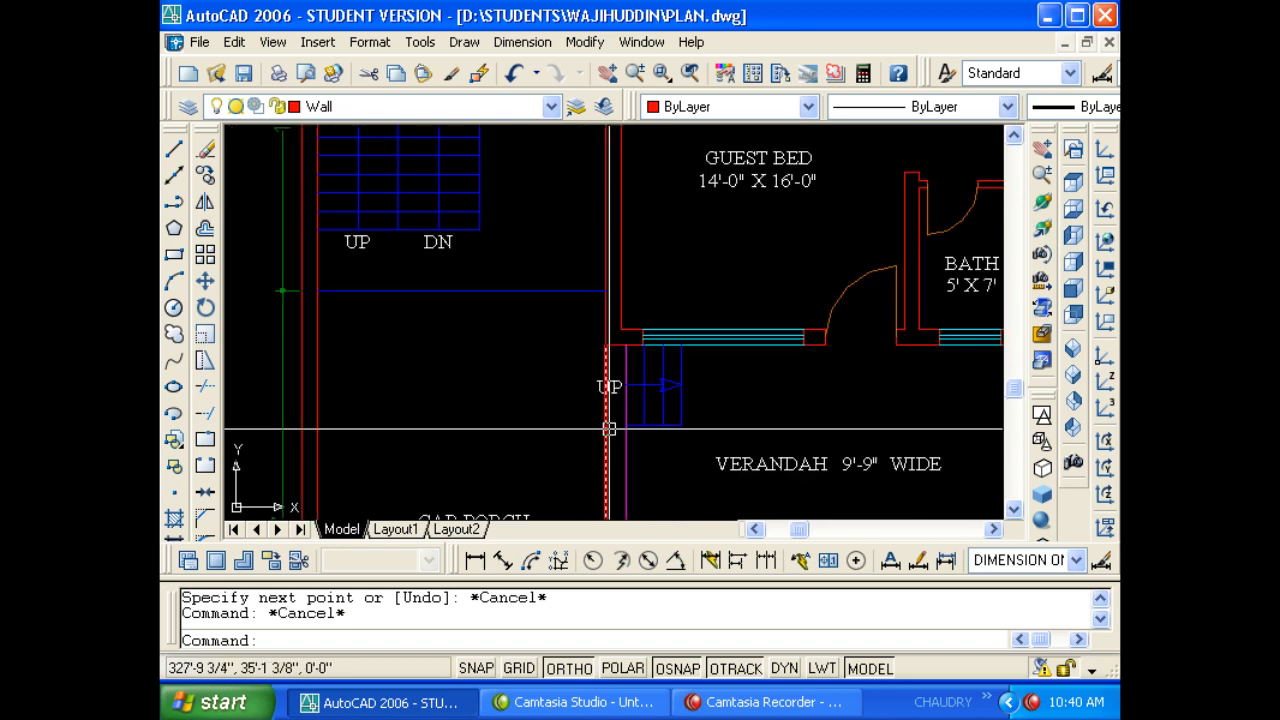
# Erase the vertical line drawn down along the car porch edge in the reference plan.
pyautogui.click(598, 427)
pyautogui.write('E')
pyautogui.press('Return')
pyautogui.press('Escape')
pyautogui.click(604, 428)
pyautogui.write('E')
pyautogui.press('Return')
pyautogui.scroll(-5, 606, 340)
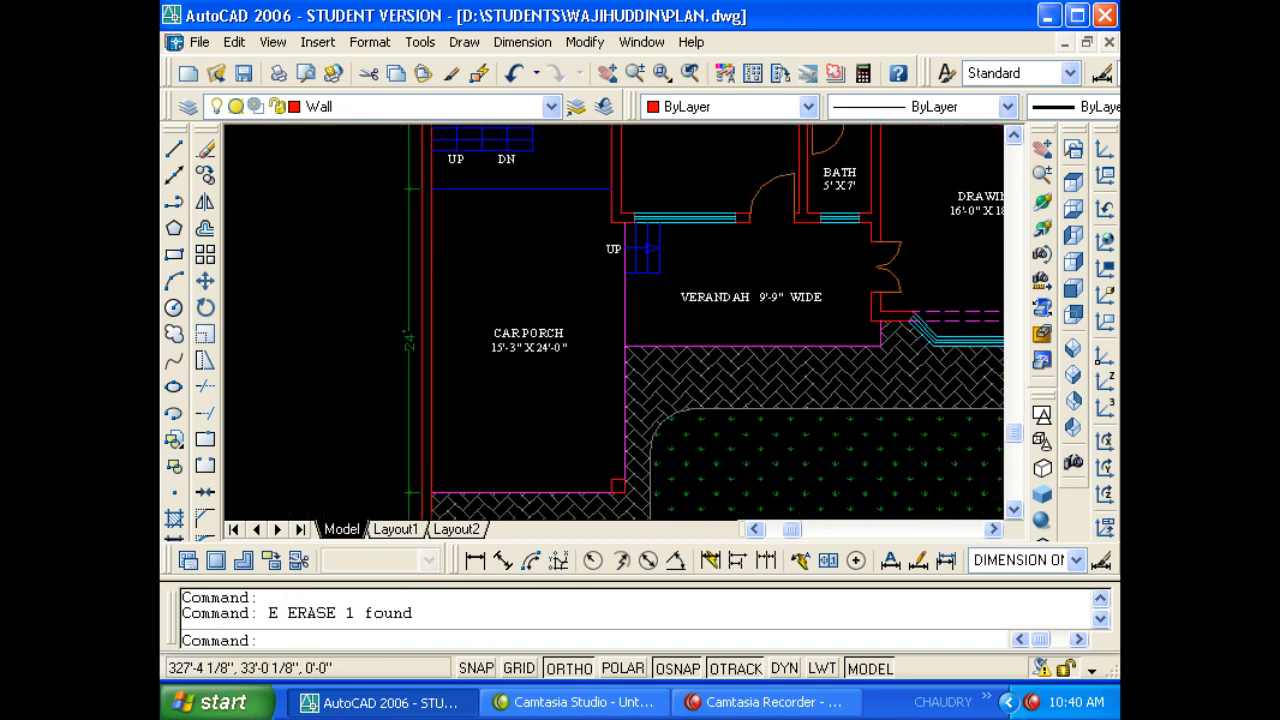
pyautogui.press('Escape')
# Dimension the horizontal distance from the guest bedroom's outer lower corner to the car porch edge line in the reference plan.
pyautogui.write('Z')
pyautogui.press('Return')
pyautogui.click(468, 214)
pyautogui.click(657, 381)
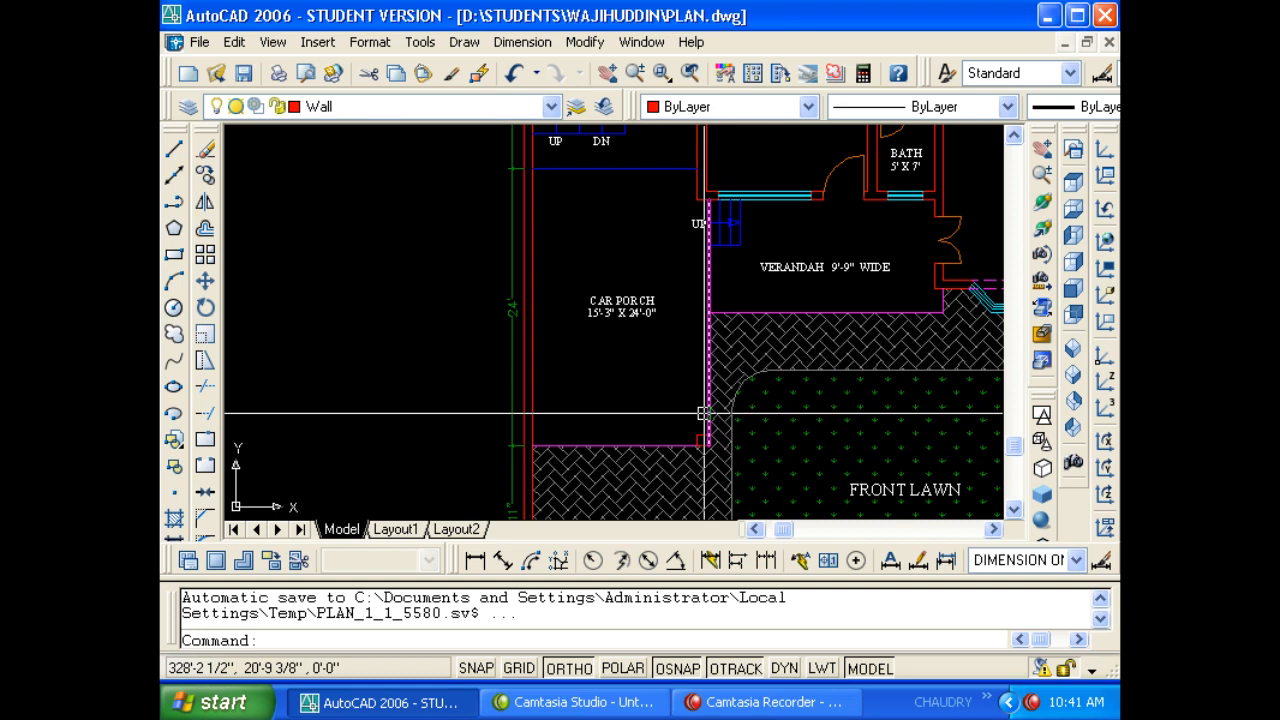
pyautogui.scroll(5, 600, 270)
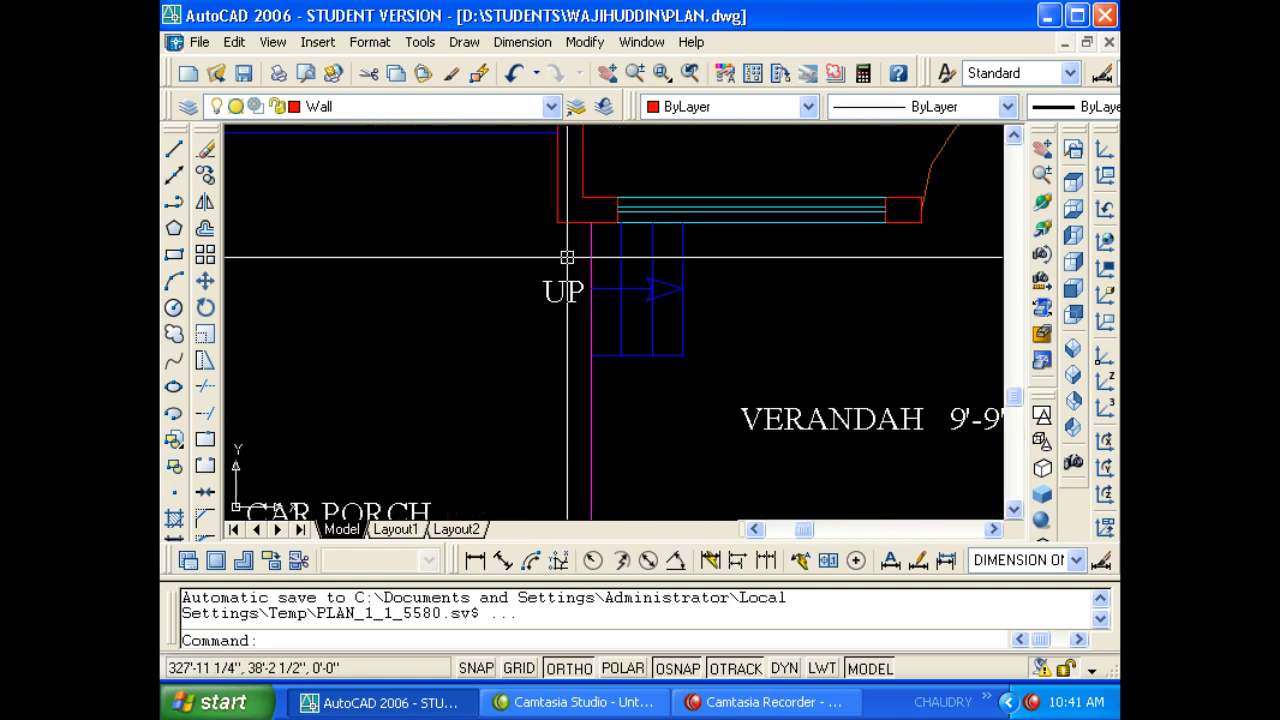
pyautogui.scroll(2, 567, 258)
pyautogui.press('Escape')
pyautogui.write('DLI')
pyautogui.press('Return')
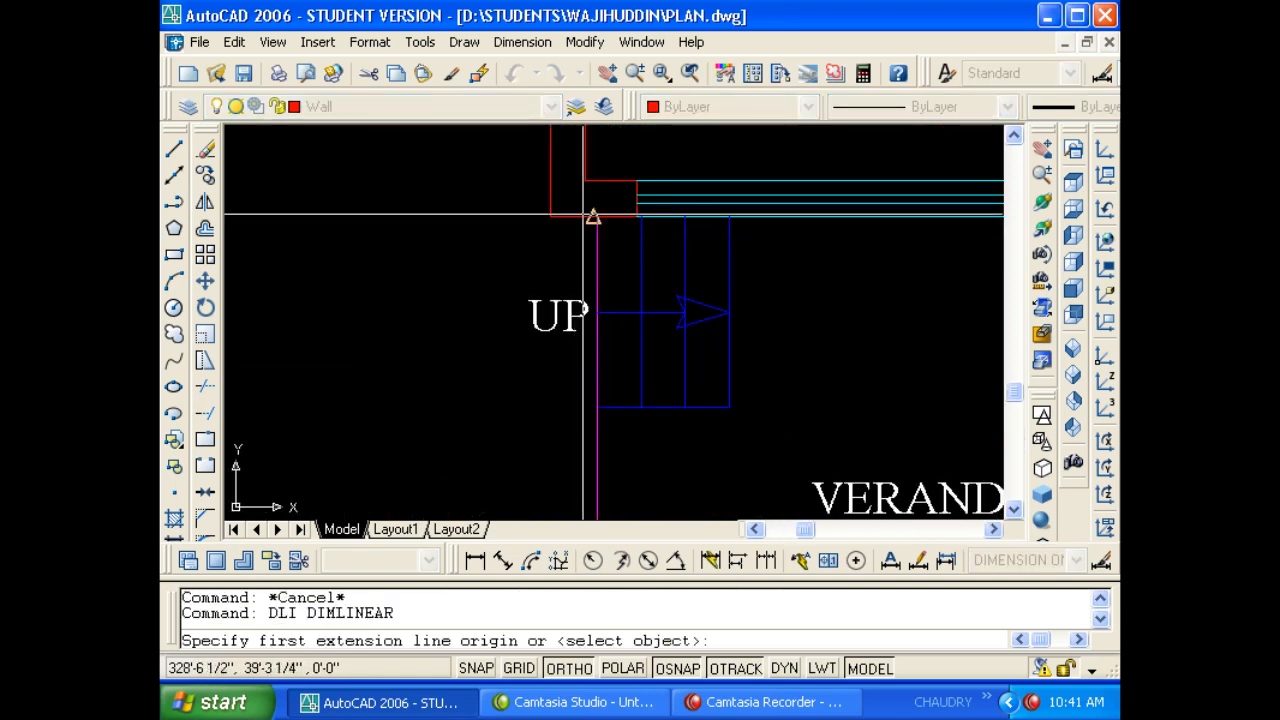
pyautogui.click(593, 215)
pyautogui.click(551, 215)
pyautogui.click(551, 254)
pyautogui.press('Escape')
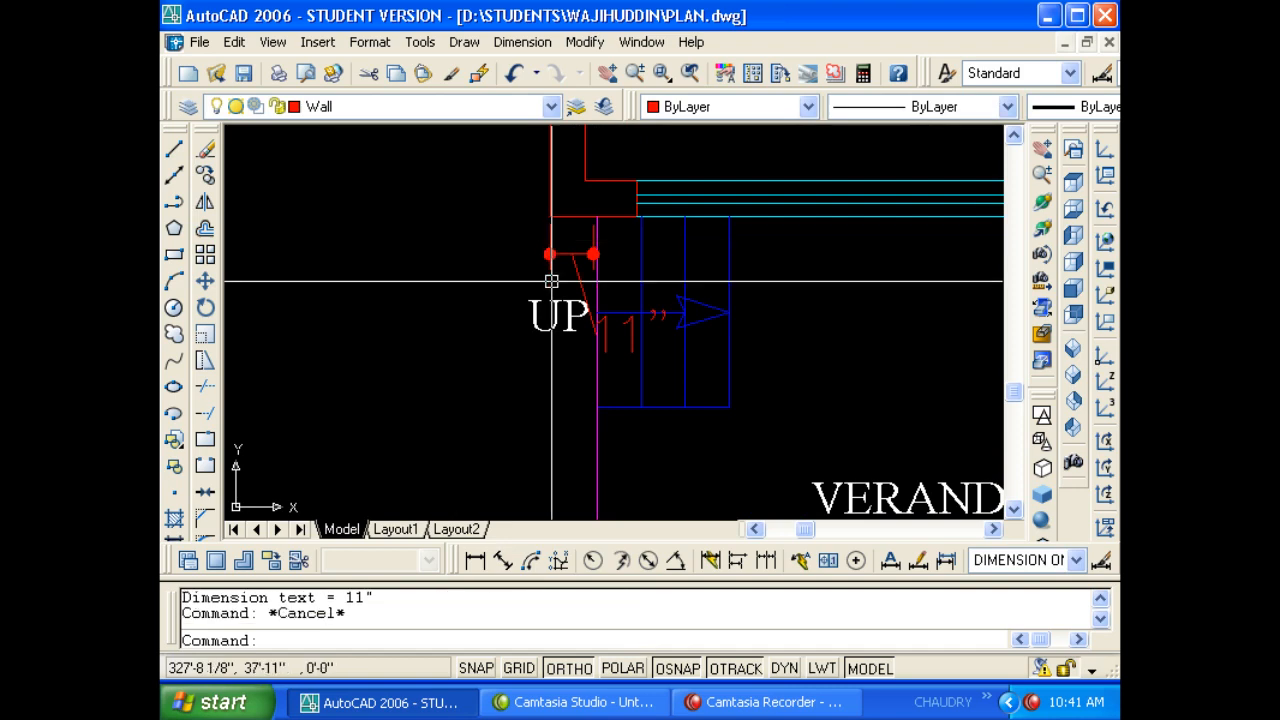
# Snap the dimension's inner end to the upper end of the magenta car porch edge line.
pyautogui.scroll(3, 587, 250)
pyautogui.click(600, 240)
pyautogui.scroll(-1, 556, 282)
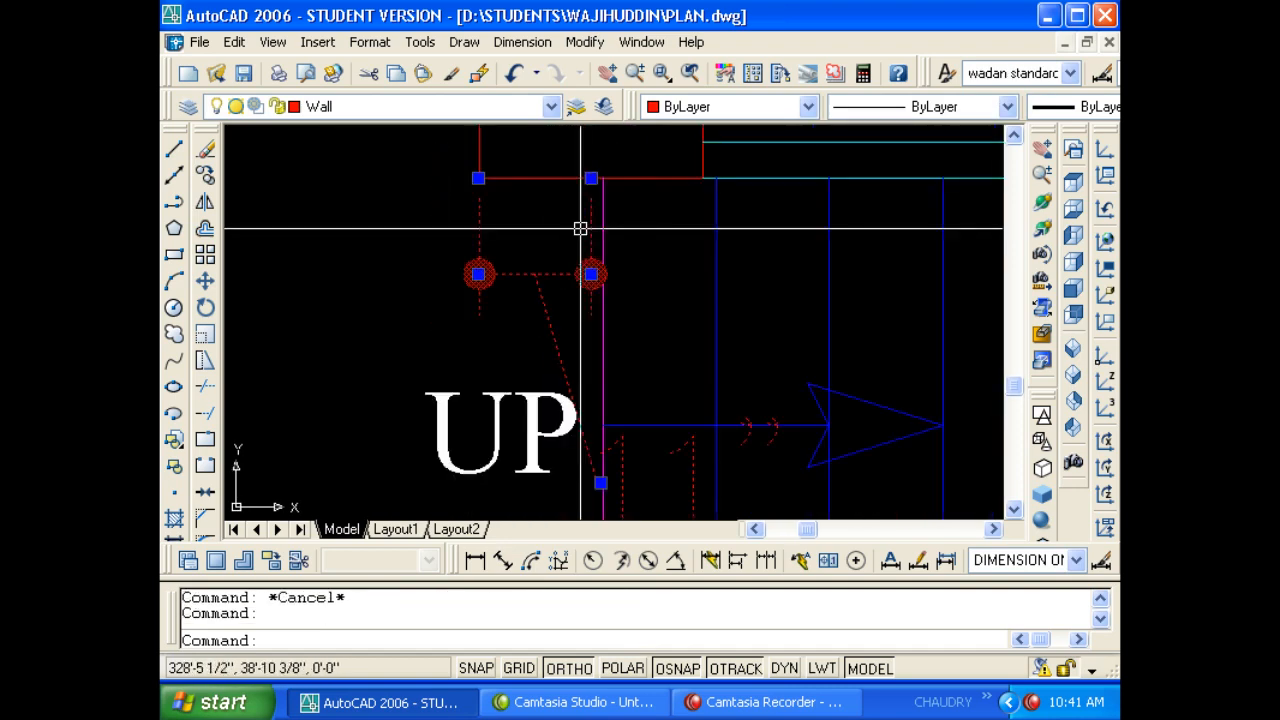
pyautogui.click(590, 178)
pyautogui.click(580, 192)
pyautogui.press('Escape')
# Erase the temporary dimension at the guest bedroom's lower corner.
pyautogui.scroll(-3, 541, 231)
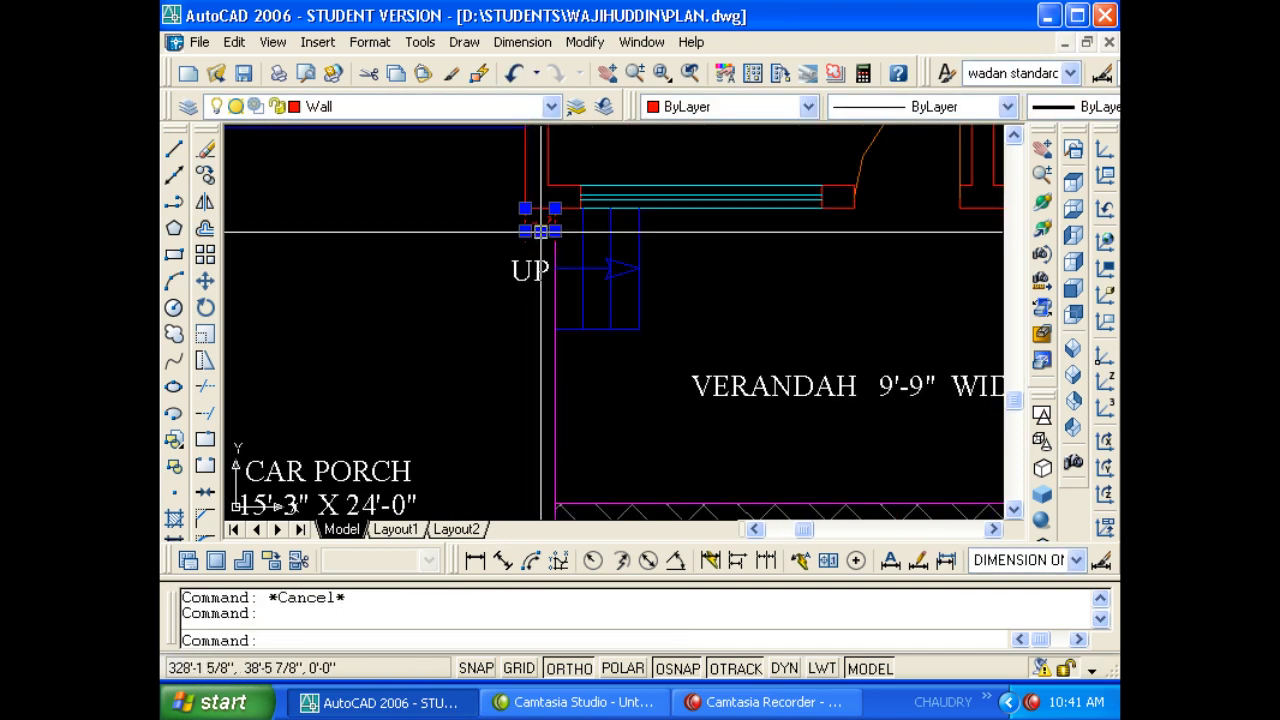
pyautogui.write('e')
pyautogui.press('Return')
pyautogui.write('v')
pyautogui.press('Escape')
# Examine the corner column at the lower end of the car porch in the reference plan, then return to the walls-only plan.
pyautogui.scroll(-4, 530, 210)
pyautogui.scroll(6, 525, 432)
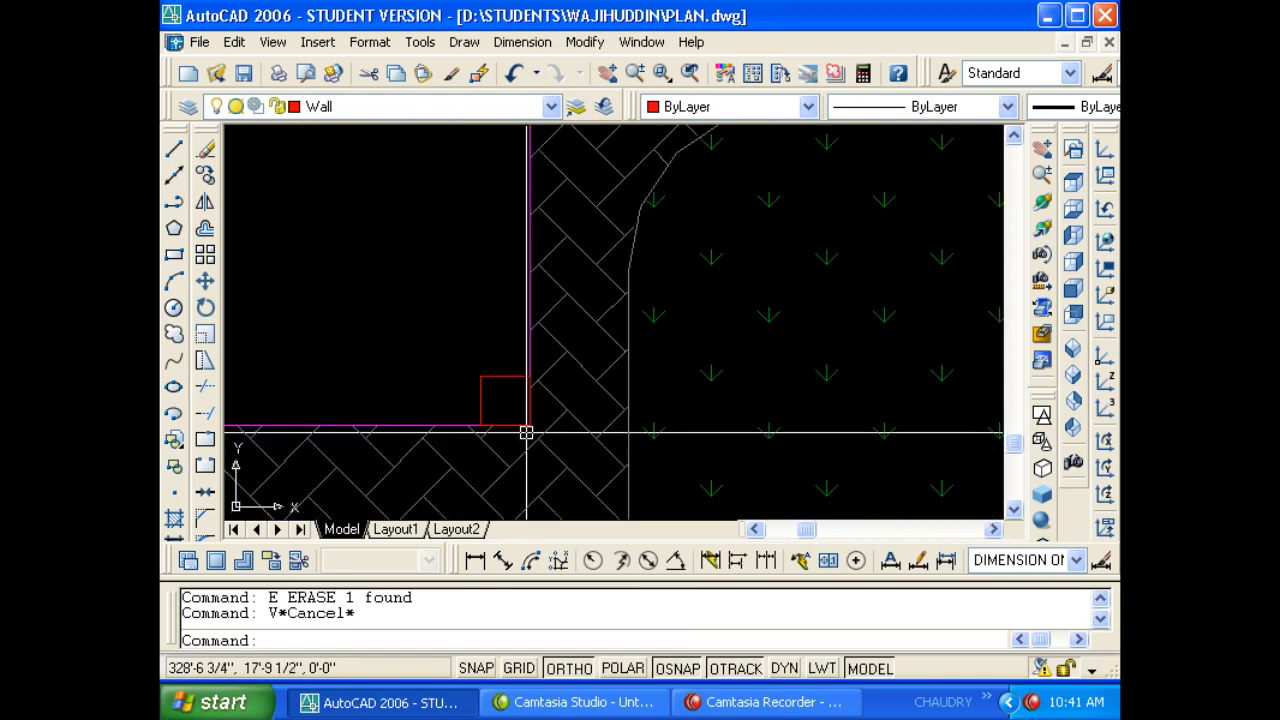
pyautogui.scroll(-5, 500, 400)
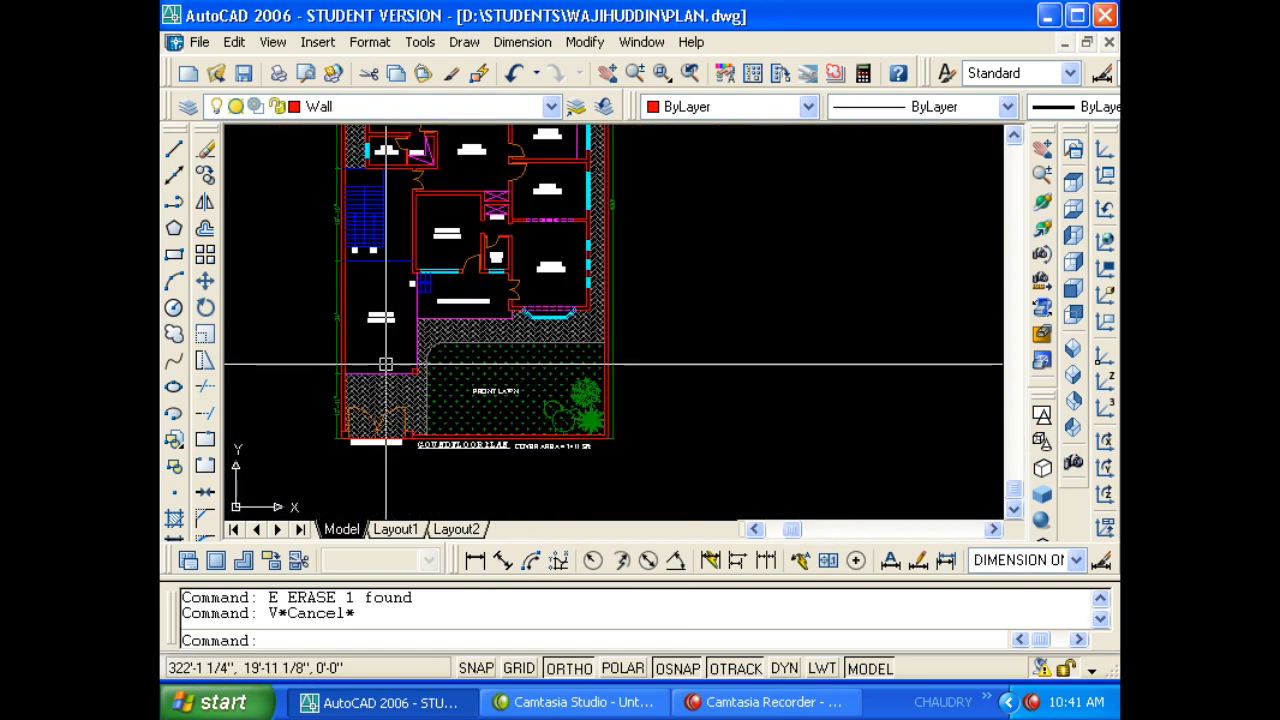
pyautogui.moveTo(503, 297); pyautogui.dragTo(343, 335, button='middle')
pyautogui.scroll(-3, 368, 317)
pyautogui.scroll(3, 569, 283)
pyautogui.moveTo(557, 335); pyautogui.dragTo(569, 248, button='middle')
pyautogui.scroll(3, 614, 191)
pyautogui.press('Escape')
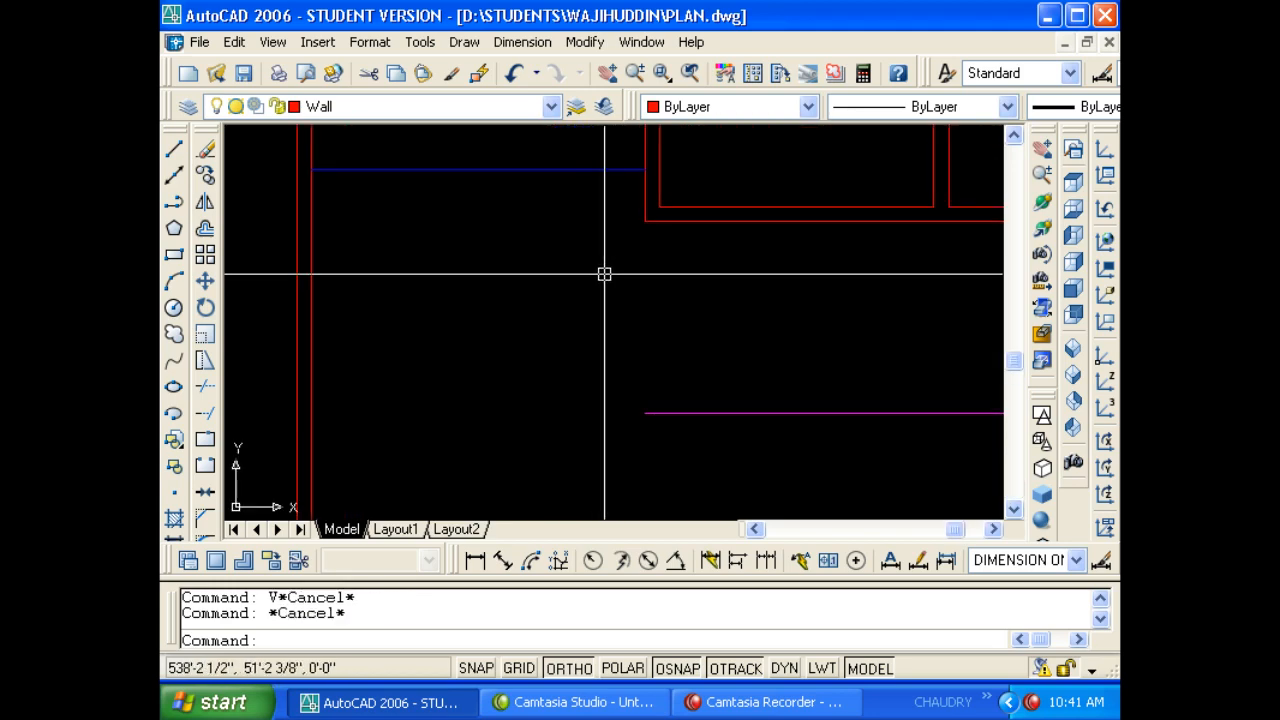
pyautogui.write('L')
pyautogui.press('Return')
pyautogui.click(645, 221)
pyautogui.scroll(-3, 645, 221)
pyautogui.press('Escape')
pyautogui.press('Escape')
pyautogui.scroll(-2, 627, 278)
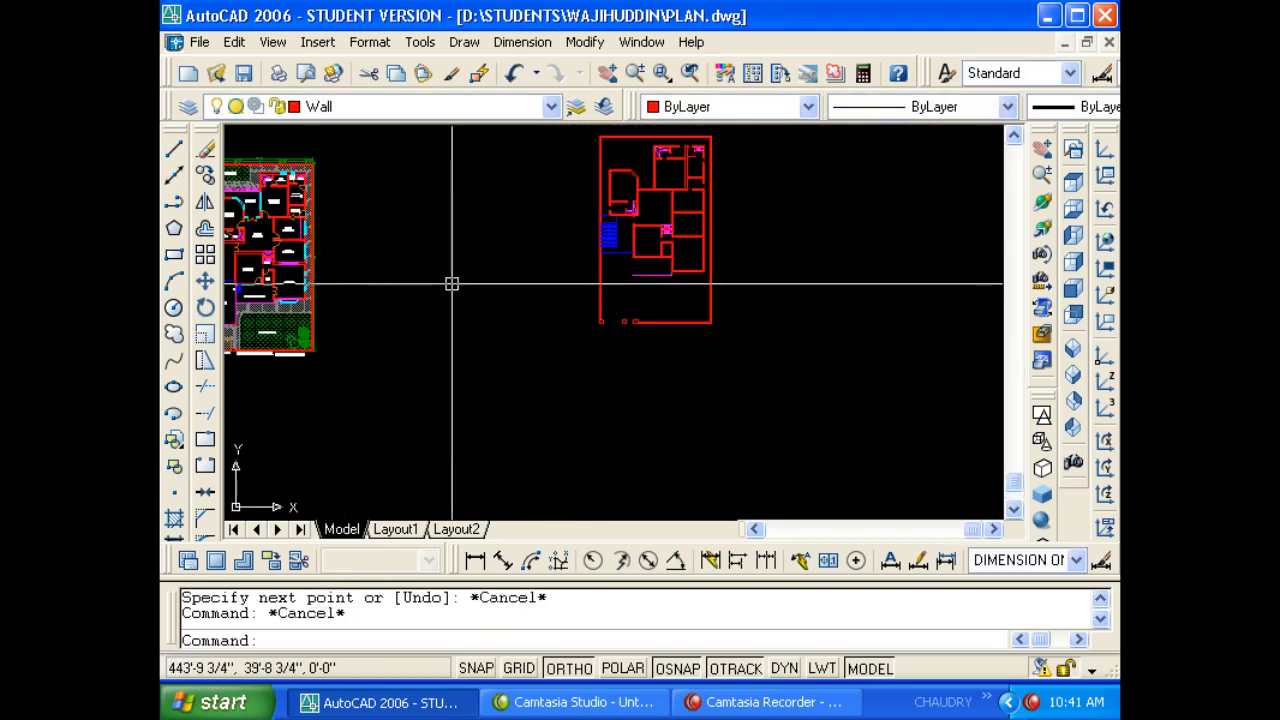
# In the walls-only plan, offset the blue line below the stairs 24' downward for the car porch's front edge.
pyautogui.moveTo(244, 300); pyautogui.dragTo(368, 297, button='middle')
pyautogui.scroll(7, 344, 294)
pyautogui.moveTo(376, 356); pyautogui.dragTo(378, 356, button='middle')
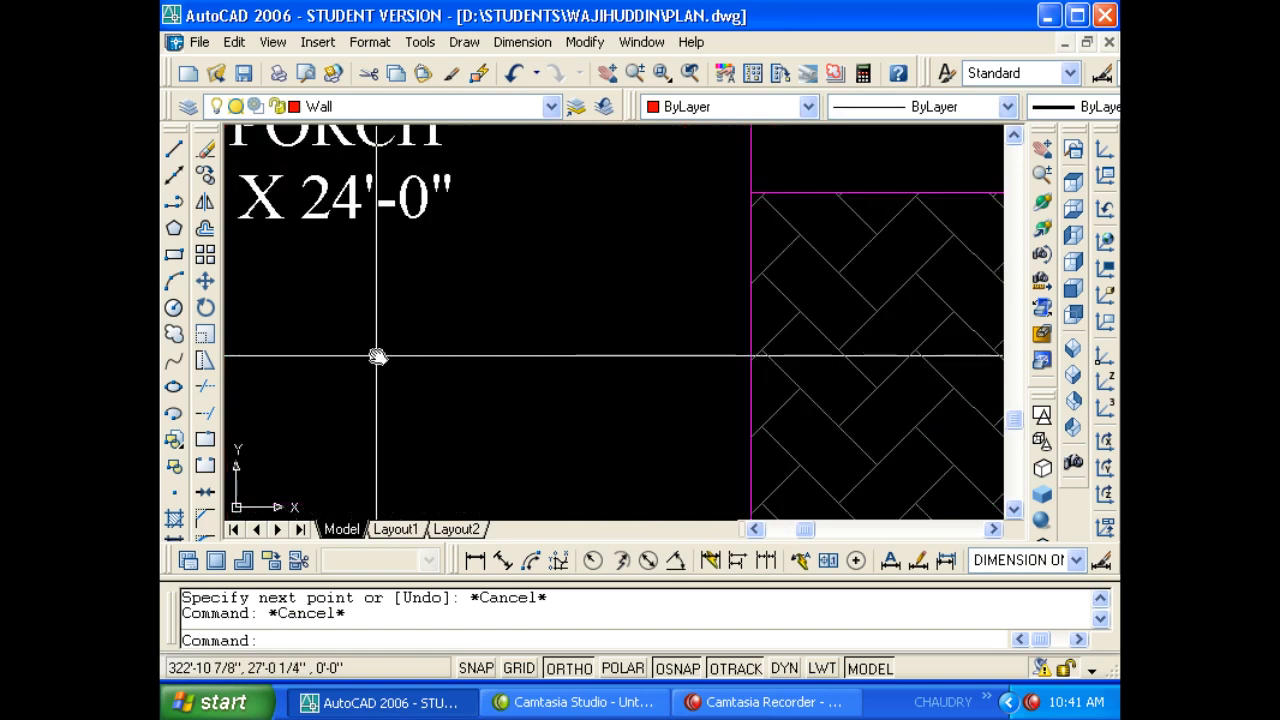
pyautogui.scroll(-1, 486, 346)
pyautogui.scroll(-6, 300, 300)
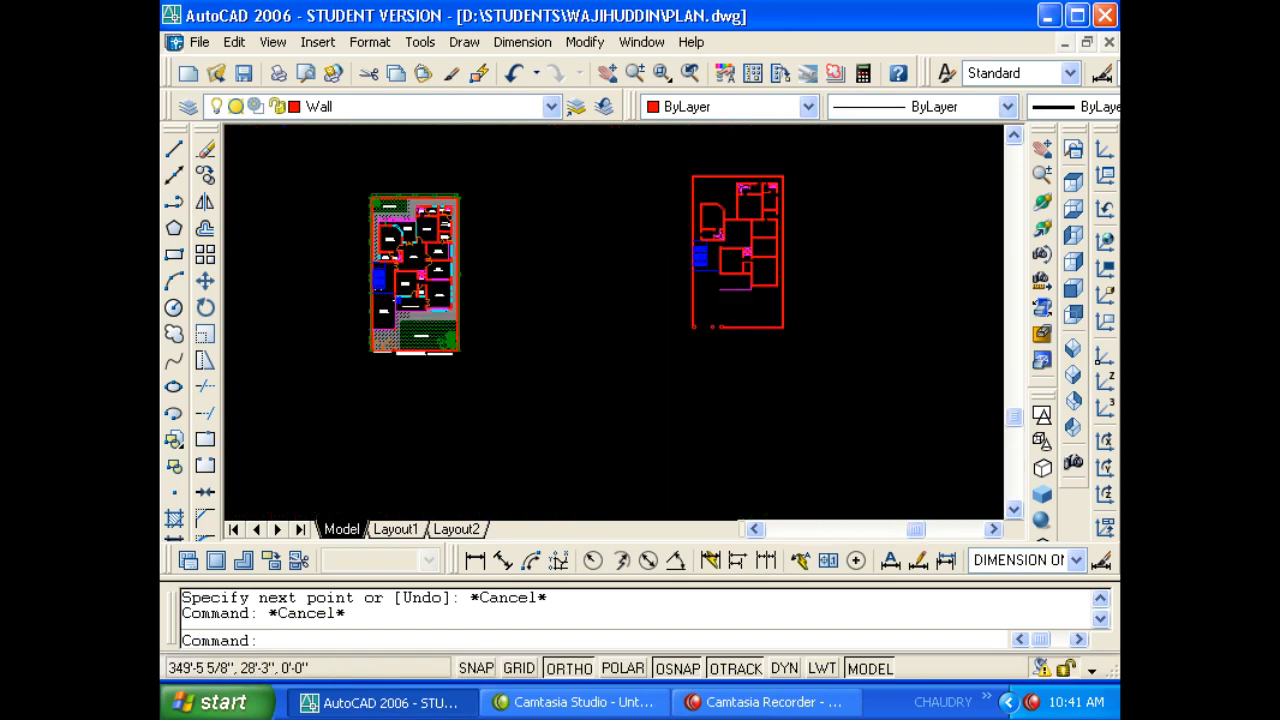
pyautogui.scroll(8, 629, 291)
pyautogui.moveTo(629, 291); pyautogui.dragTo(574, 291, button='middle')
pyautogui.press('Escape')
pyautogui.write('O')
pyautogui.press('Return')
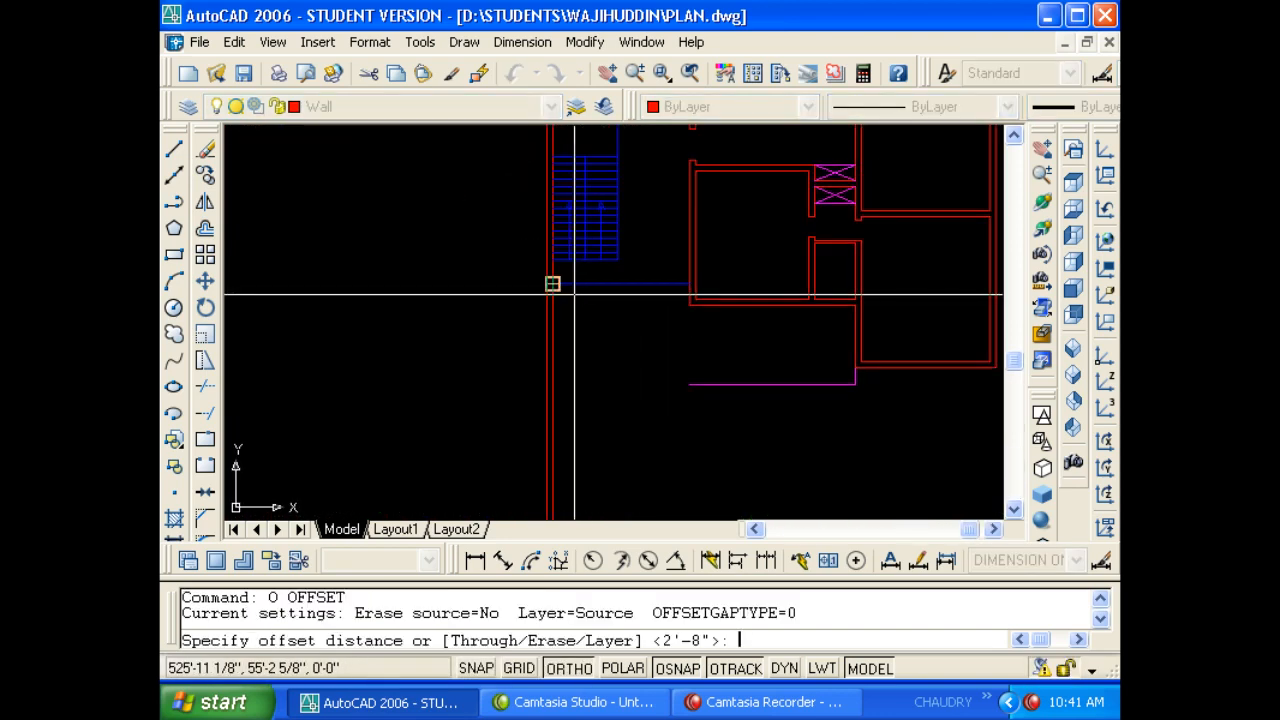
pyautogui.write("24'")
pyautogui.press('Return')
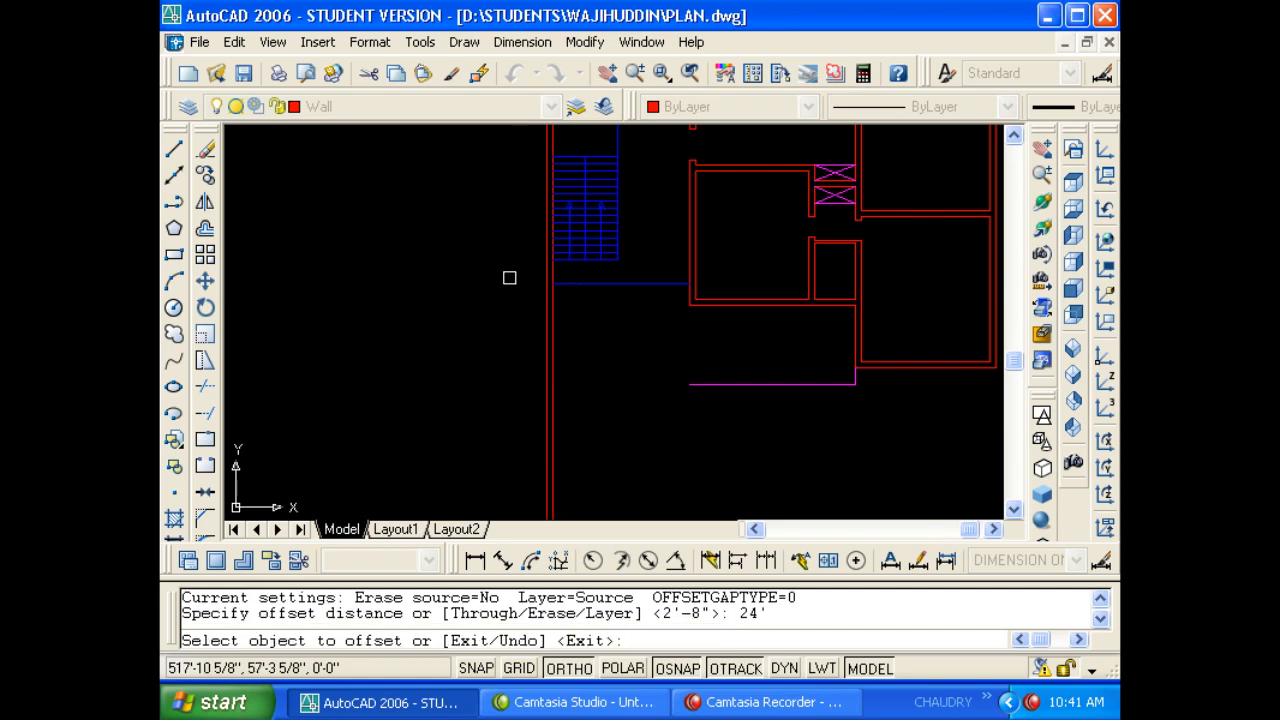
pyautogui.click(634, 282)
pyautogui.click(646, 423)
pyautogui.press('Escape')
# Draw a 12 by 12 inch square column inside the car porch area, above the offset line.
pyautogui.scroll(3, 640, 366)
pyautogui.press('Escape')
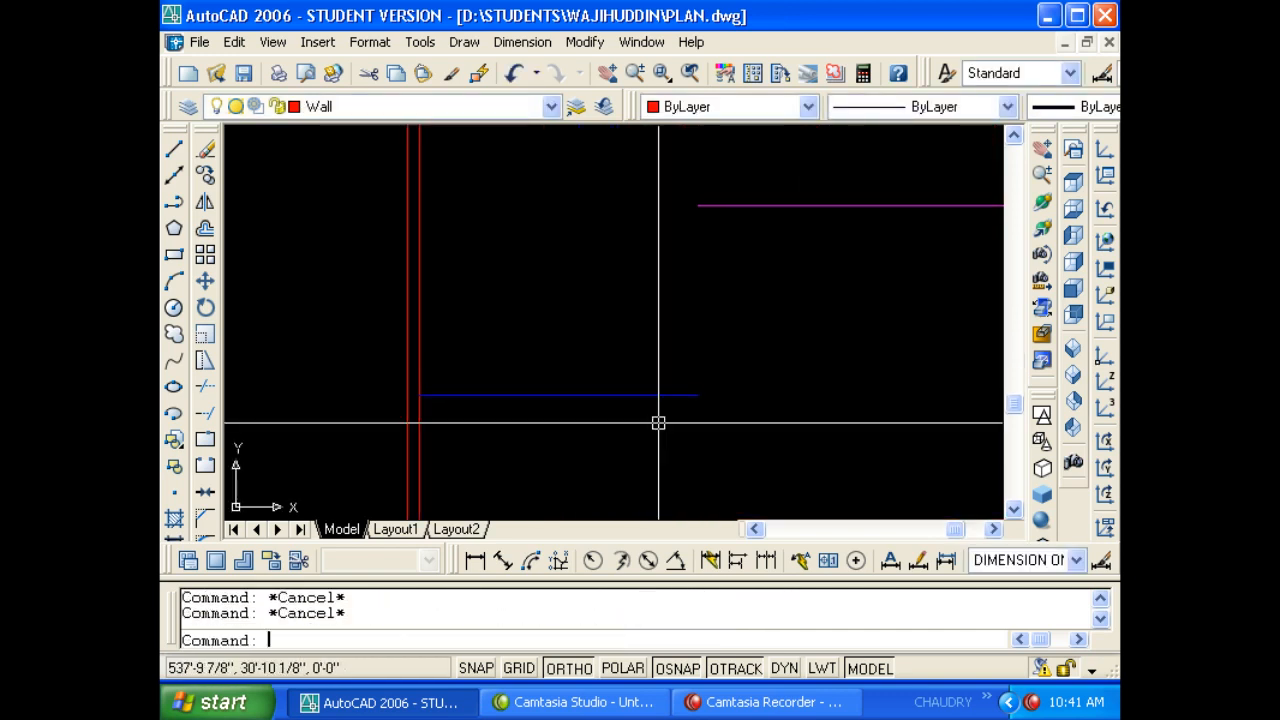
pyautogui.write('RE')
pyautogui.press('Escape')
pyautogui.press('Escape')
pyautogui.write('REC')
pyautogui.press('Return')
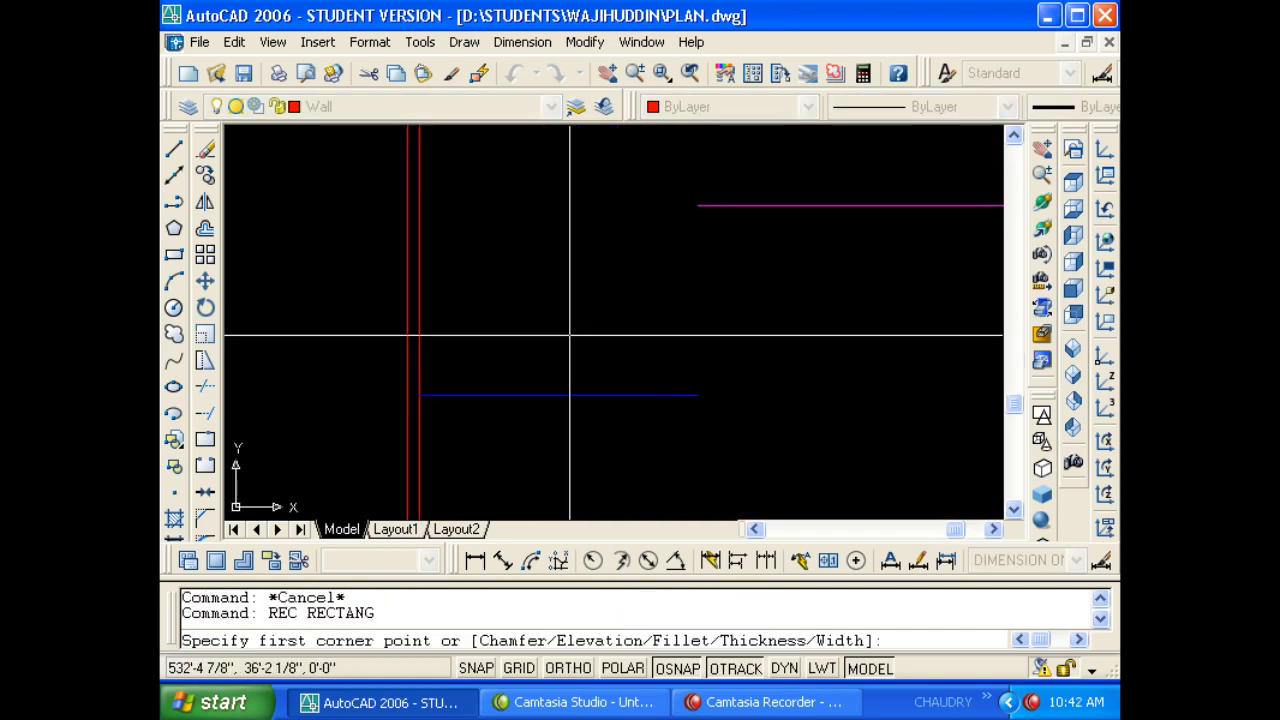
pyautogui.click(556, 313)
pyautogui.press('F8')
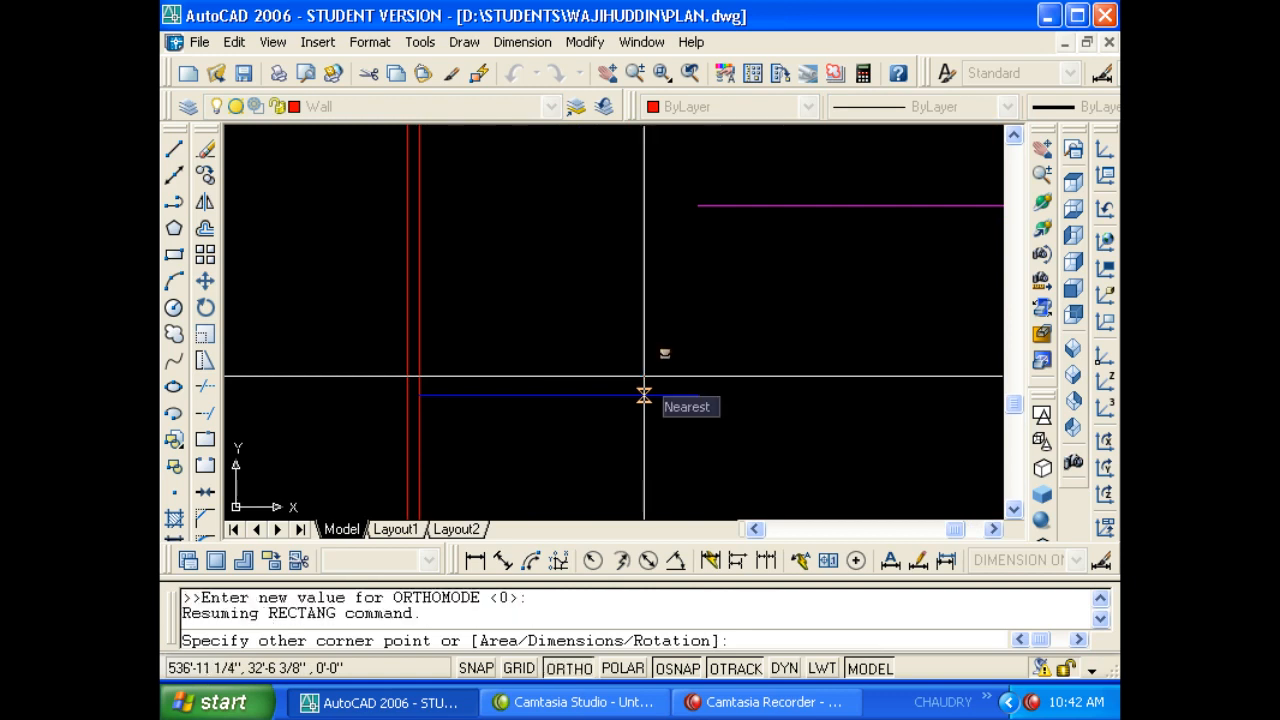
pyautogui.write('@12,12')
pyautogui.press('Return')
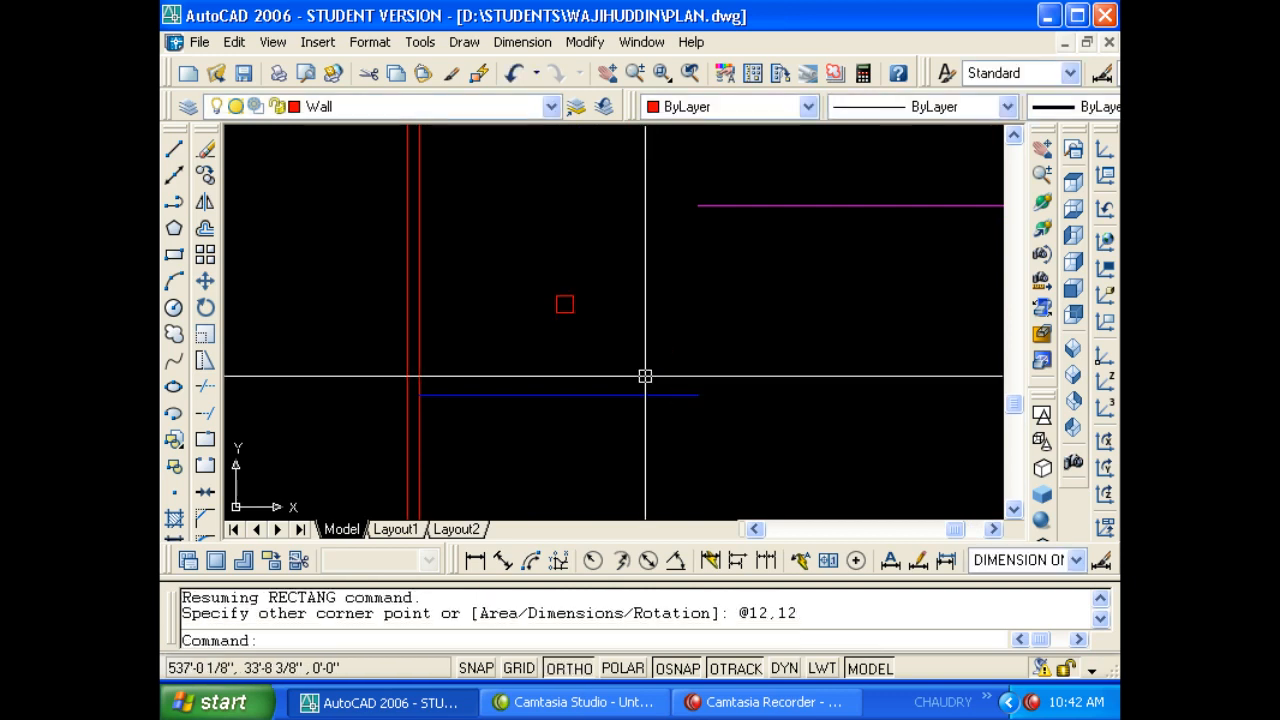
pyautogui.press('Escape')
pyautogui.press('Escape')
pyautogui.write('m')
pyautogui.press('Return')
pyautogui.press('Escape')
pyautogui.press('Escape')
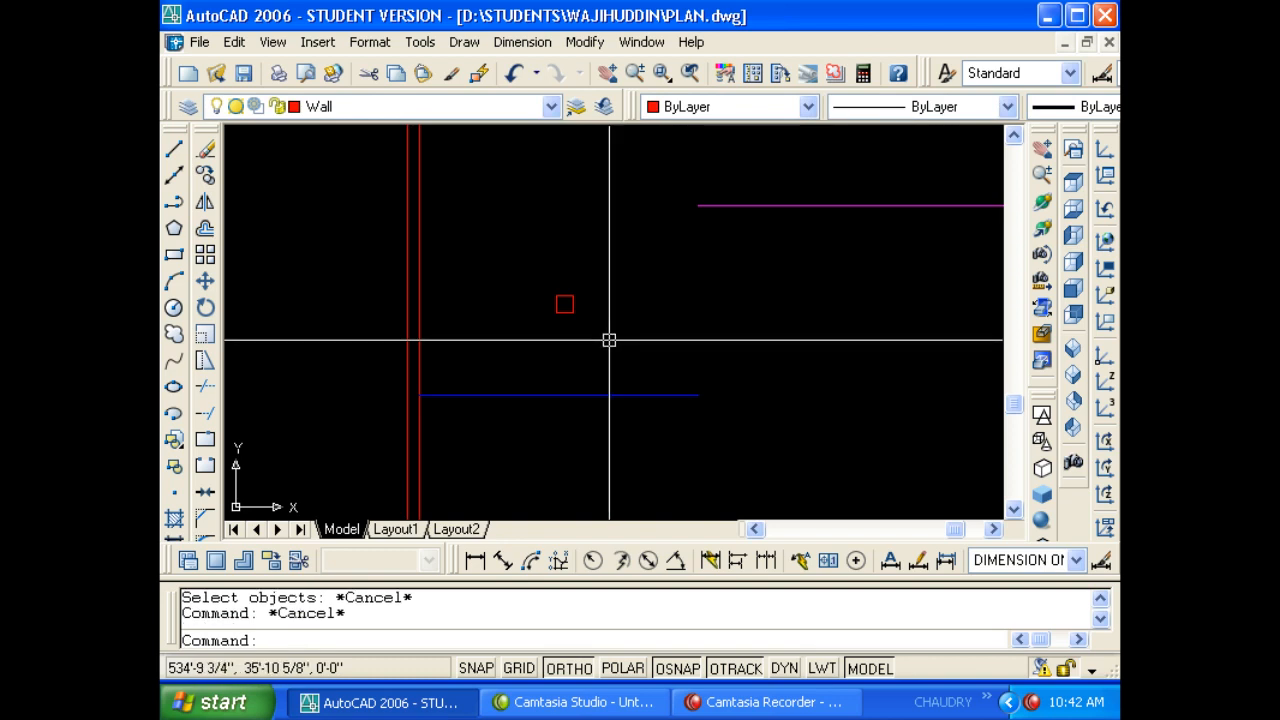
# Move the square column straight down so that its bottom edge sits on the offset blue line.
pyautogui.write('m')
pyautogui.press('Return')
pyautogui.click(600, 332)
pyautogui.click(534, 289)
pyautogui.press('Return')
pyautogui.click(571, 309)
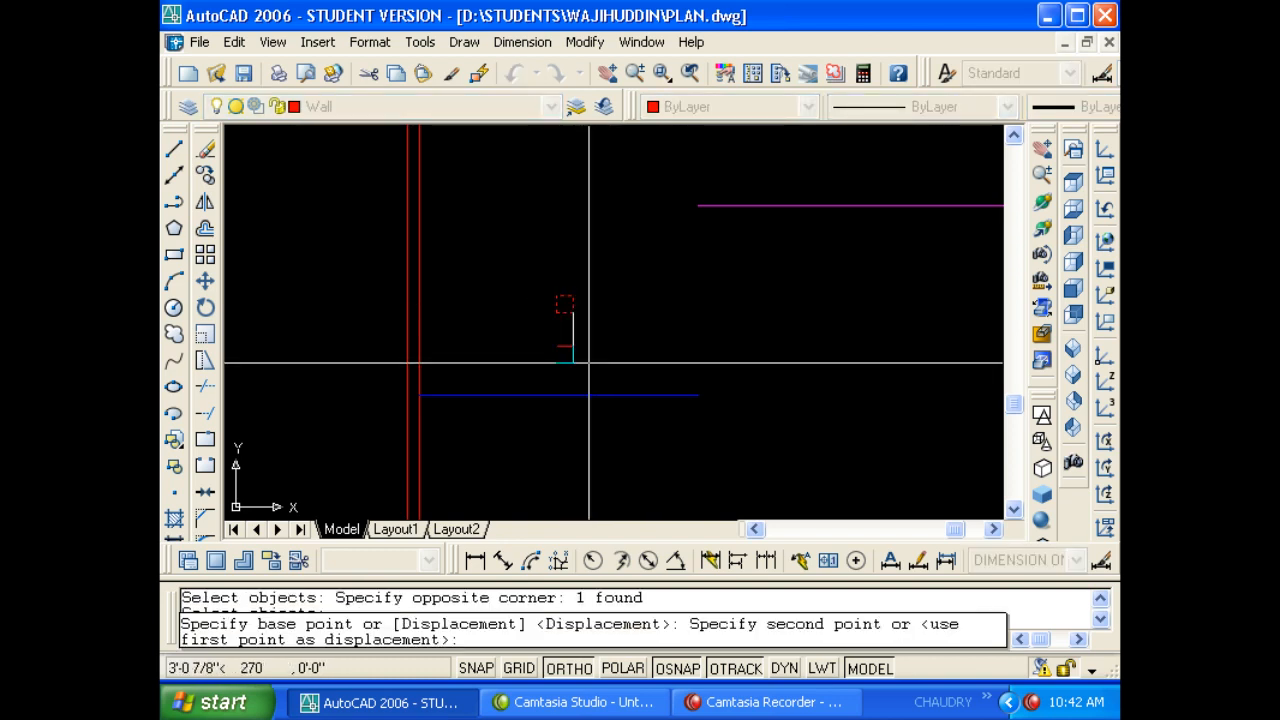
pyautogui.click(552, 393)
pyautogui.press('Escape')
pyautogui.press('Escape')
# Draw a vertical line from the guest bedroom's outer lower corner down past the car porch's front edge line.
pyautogui.scroll(-2, 555, 391)
pyautogui.write('l')
pyautogui.press('Return')
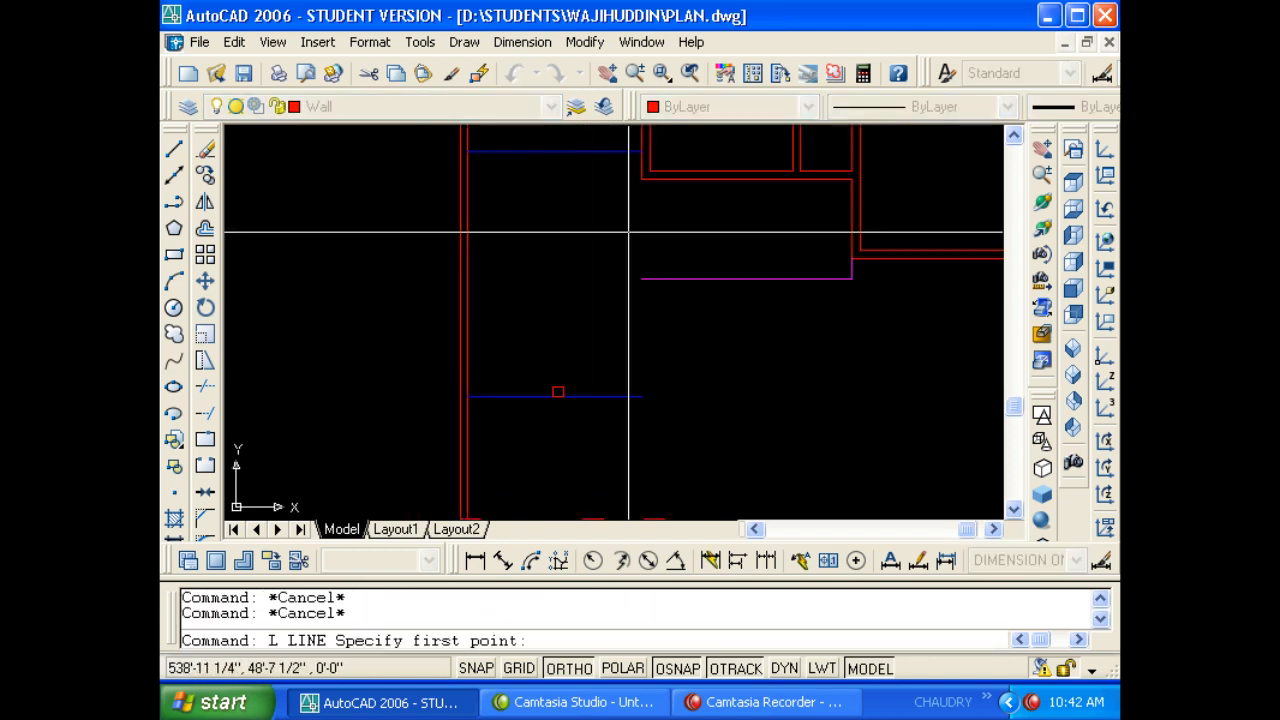
pyautogui.click(642, 178)
pyautogui.click(732, 440)
pyautogui.press('Escape')
pyautogui.press('Escape')
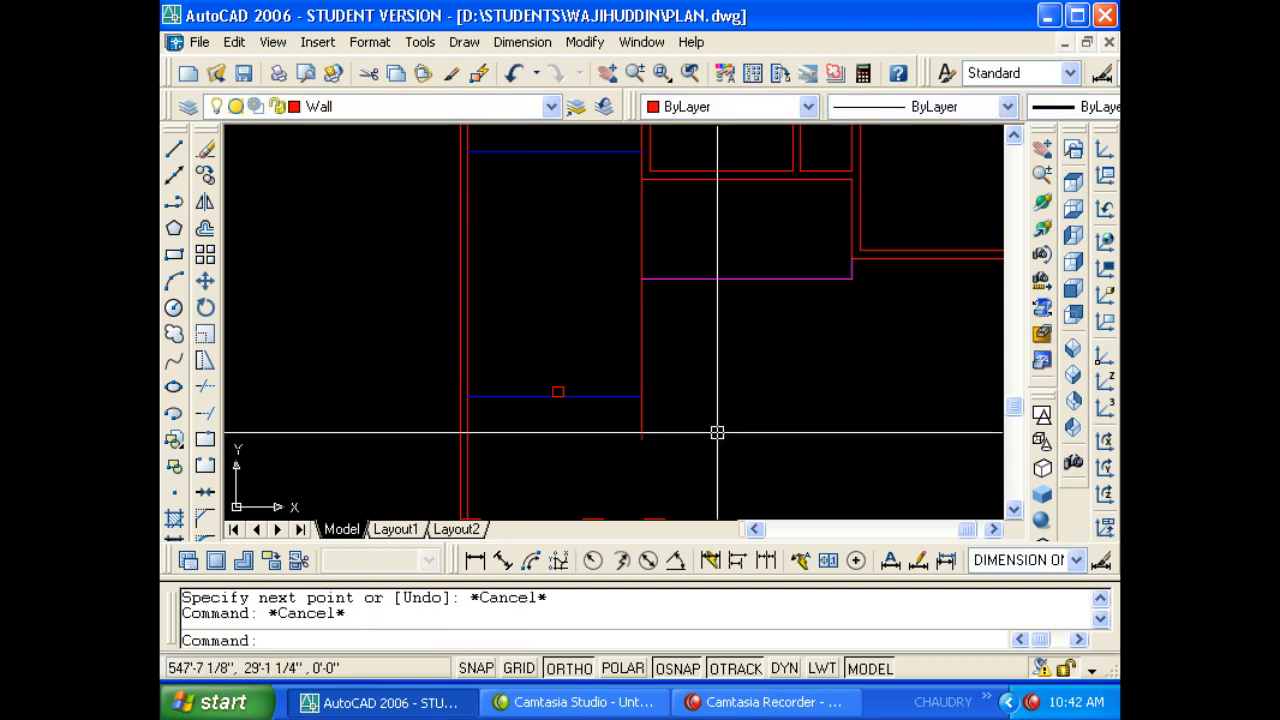
# Move the vertical line 12 inches to the right.
pyautogui.write('m')
pyautogui.press('Return')
pyautogui.click(670, 388)
pyautogui.click(637, 371)
pyautogui.press('Return')
pyautogui.click(732, 391)
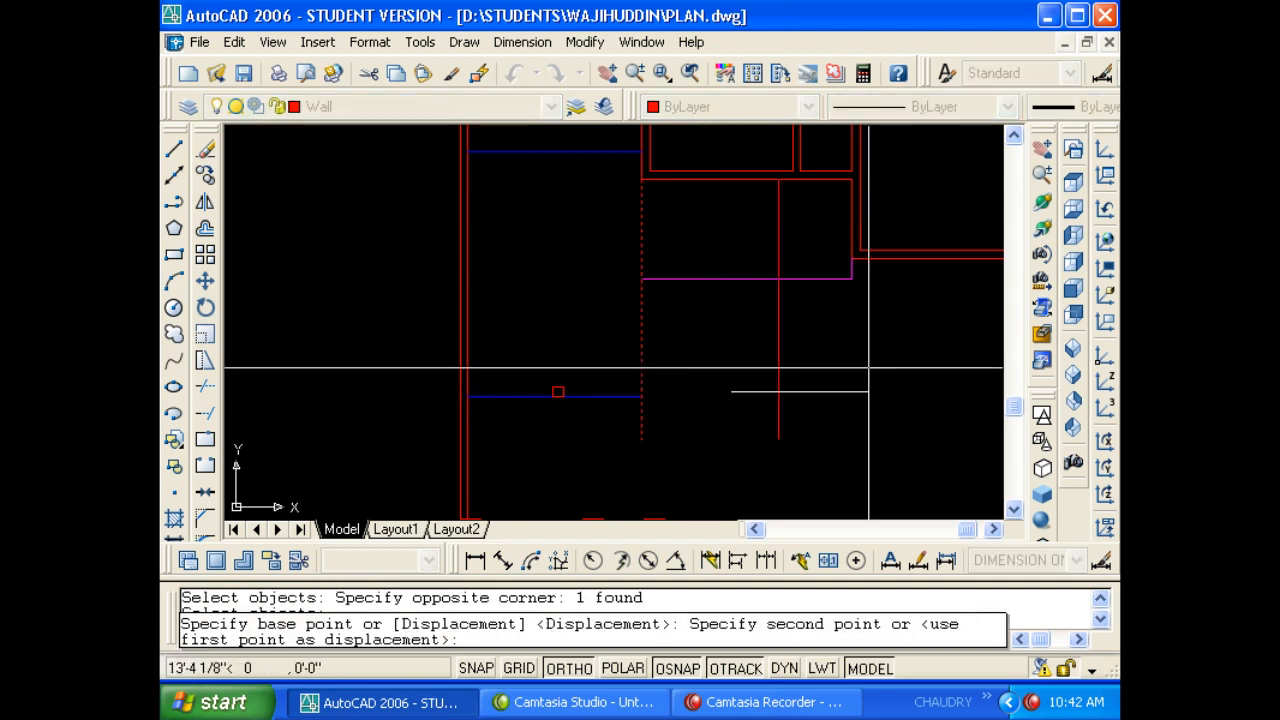
pyautogui.write('12')
pyautogui.press('Return')
pyautogui.press('Escape')
pyautogui.press('Escape')
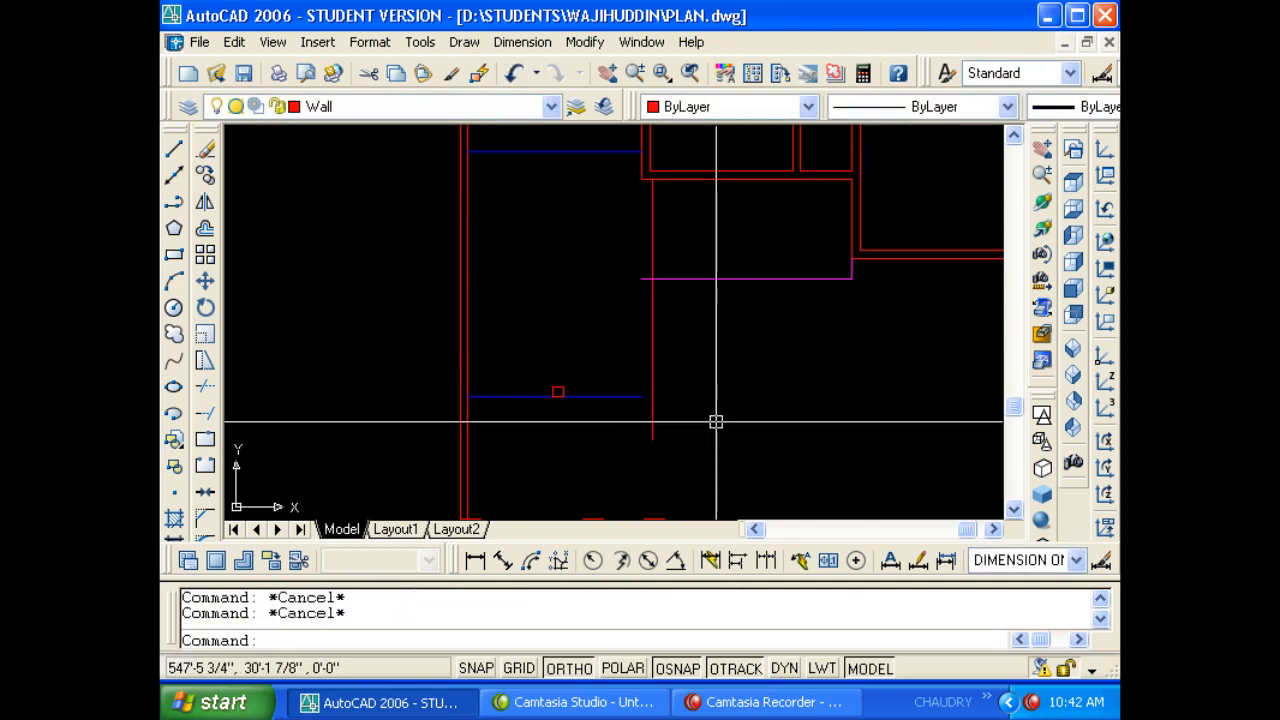
# Move the square column by its right edge onto the vertical line, keeping it level with the car porch's front edge.
pyautogui.scroll(5, 578, 398)
pyautogui.write('m')
pyautogui.press('Return')
pyautogui.click(504, 370)
pyautogui.click(511, 457)
pyautogui.click(474, 463)
pyautogui.click(614, 317)
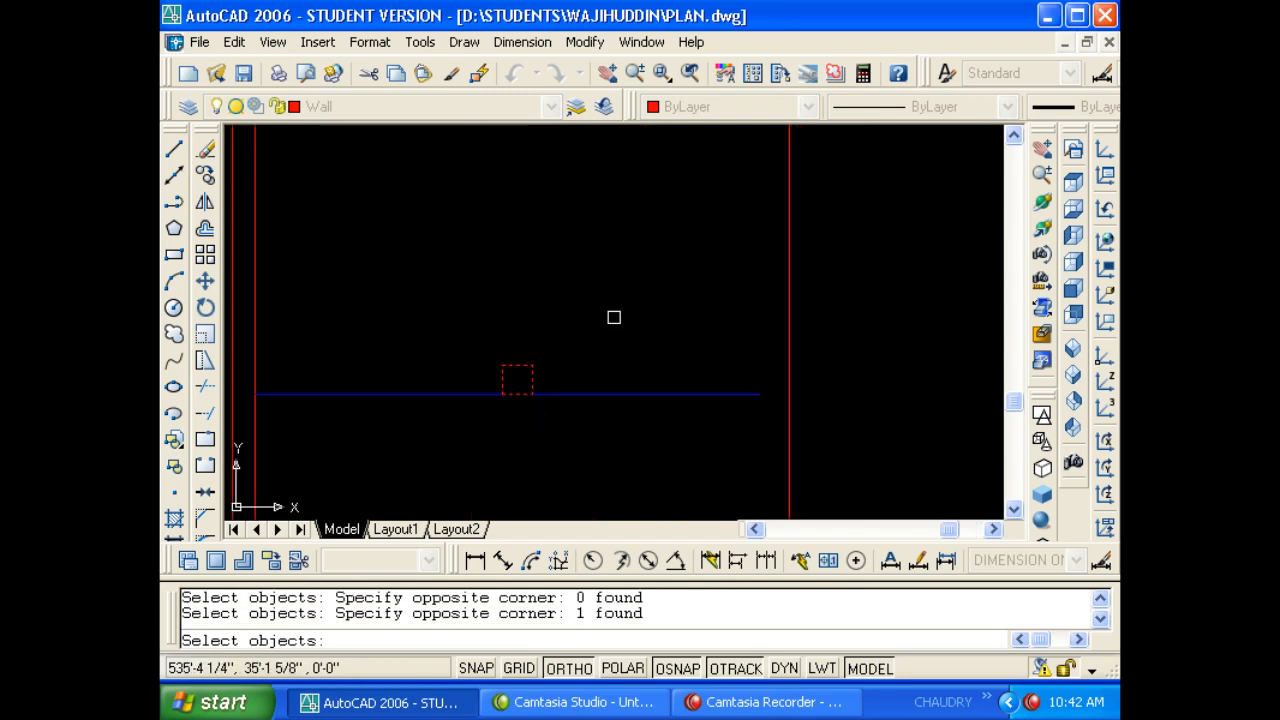
pyautogui.press('Return')
pyautogui.click(532, 380)
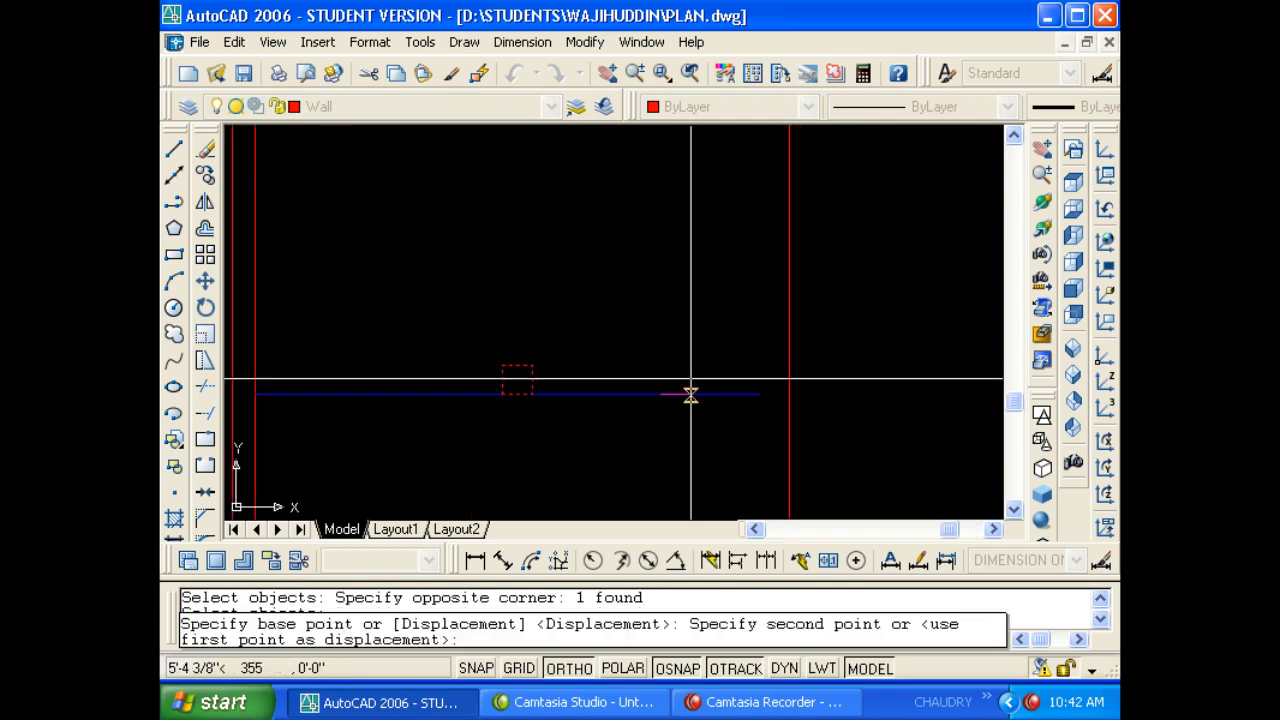
pyautogui.click(787, 380)
pyautogui.press('Escape')
pyautogui.press('Escape')
# Erase the vertical guide line running past the column.
pyautogui.click(826, 454)
pyautogui.click(767, 461)
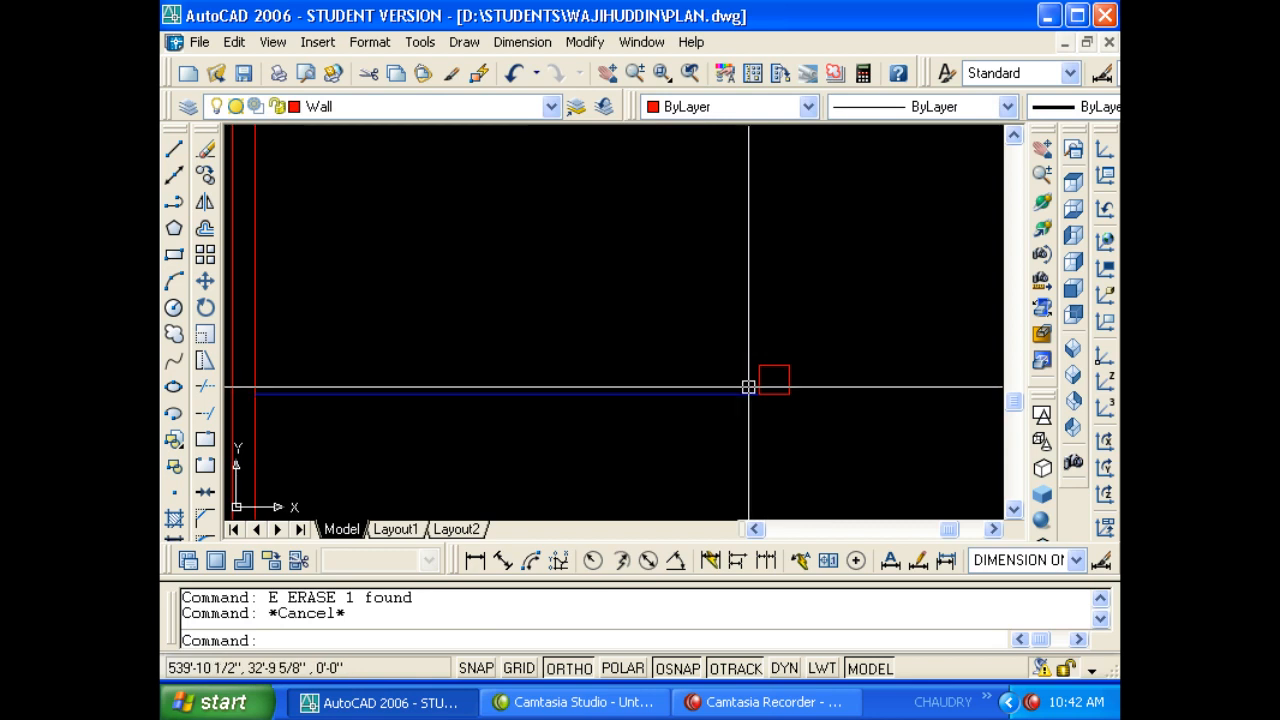
pyautogui.press('Escape')
# Draw a vertical line from the column's upper right corner up to the guest bedroom's lower wall.
pyautogui.write('L')
pyautogui.press('Return')
pyautogui.click(789, 365)
pyautogui.moveTo(789, 296); pyautogui.dragTo(666, 494, button='middle')
pyautogui.scroll(-3, 666, 494)
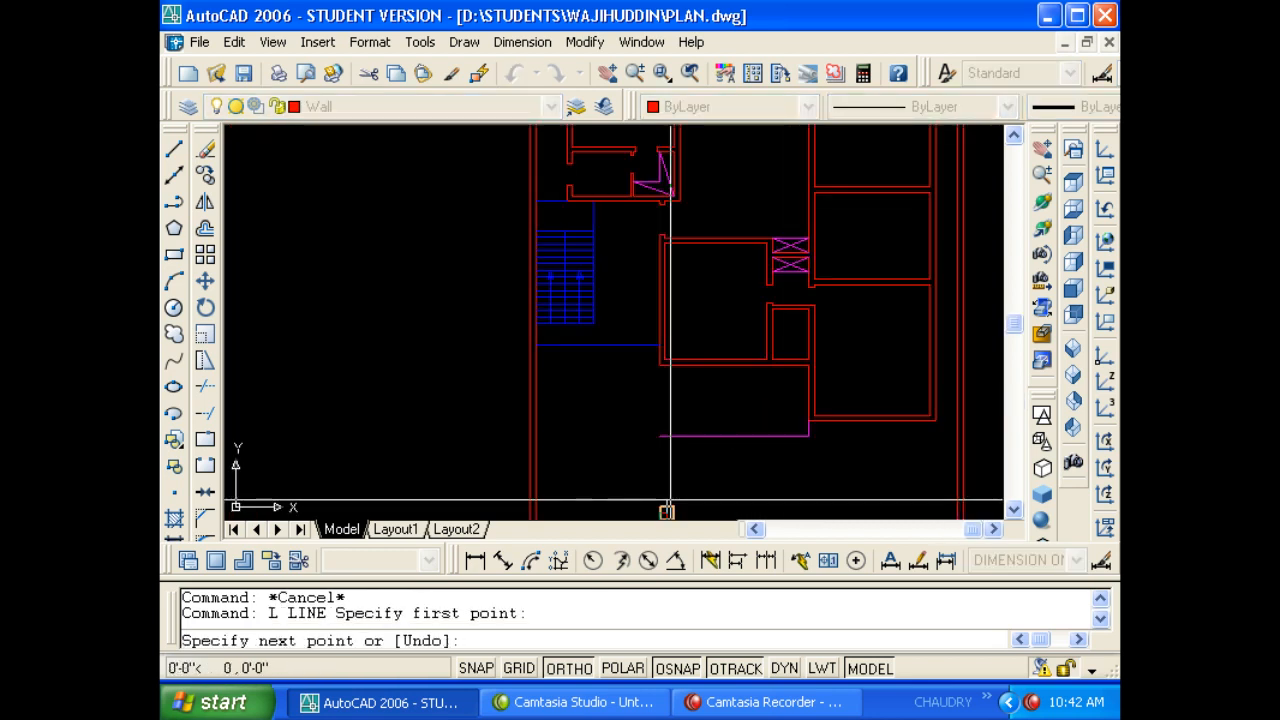
pyautogui.scroll(3, 666, 385)
pyautogui.click(669, 336)
pyautogui.press('Escape')
pyautogui.press('Escape')
# Try to trim the magenta verandah edge where it overhangs the vertical car porch line.
pyautogui.scroll(-3, 665, 341)
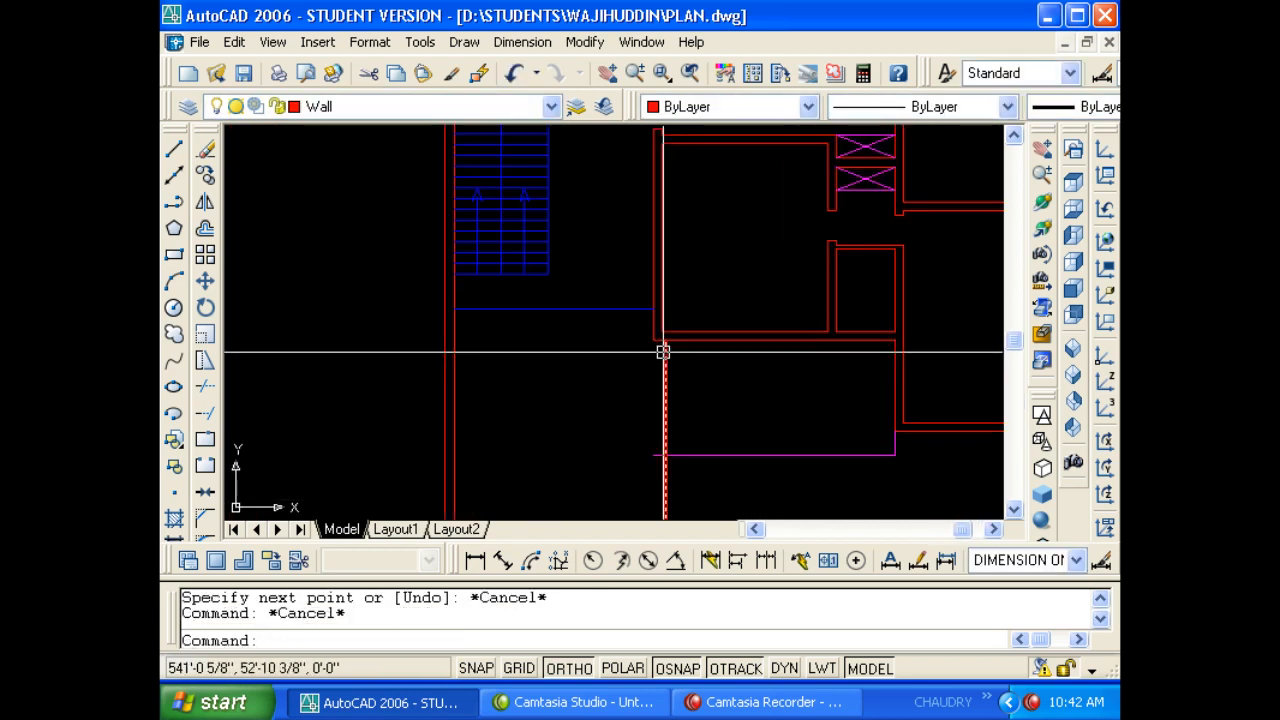
pyautogui.write('T4R')
pyautogui.press('Return')
pyautogui.write('TR')
pyautogui.press('Return')
pyautogui.moveTo(660, 400); pyautogui.dragTo(675, 353, button='middle')
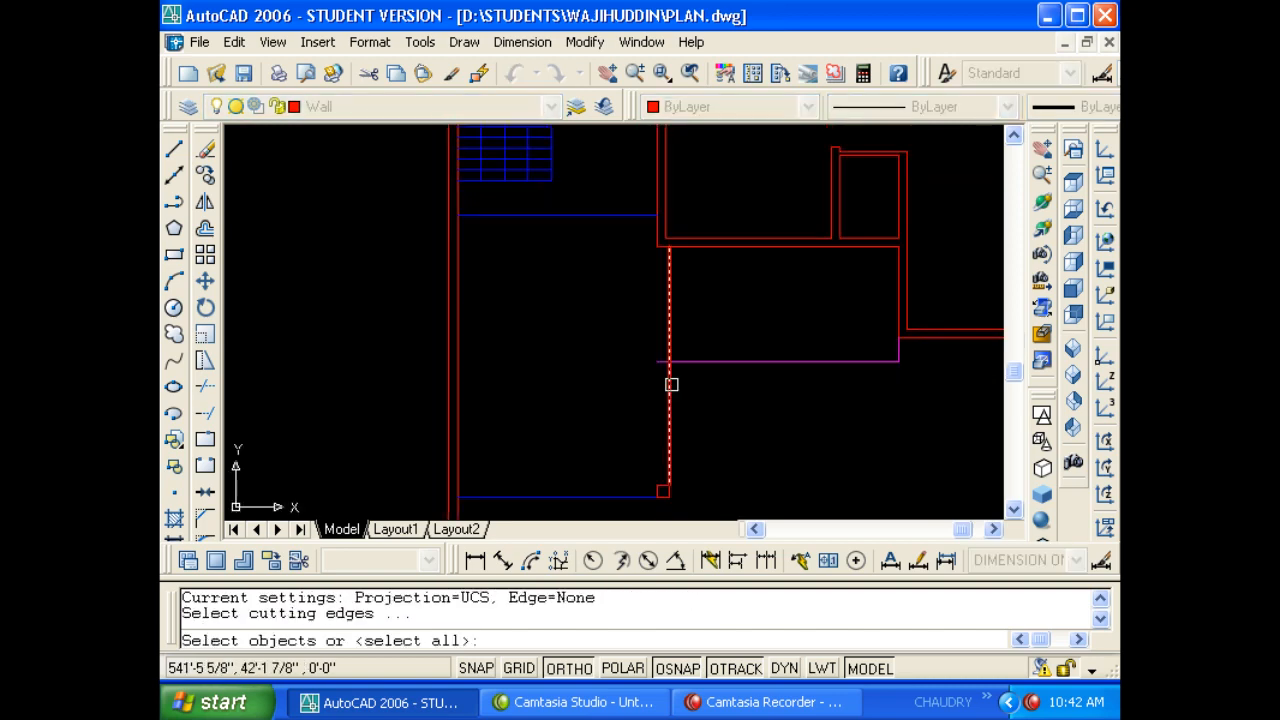
pyautogui.scroll(1, 670, 389)
pyautogui.click(654, 351)
pyautogui.press('Escape')
pyautogui.scroll(-5, 649, 349)
pyautogui.scroll(2, 649, 349)
# Trim off the magenta verandah edge's overhang beyond the vertical car porch line.
pyautogui.press('Escape')
pyautogui.press('Escape')
pyautogui.write('TR')
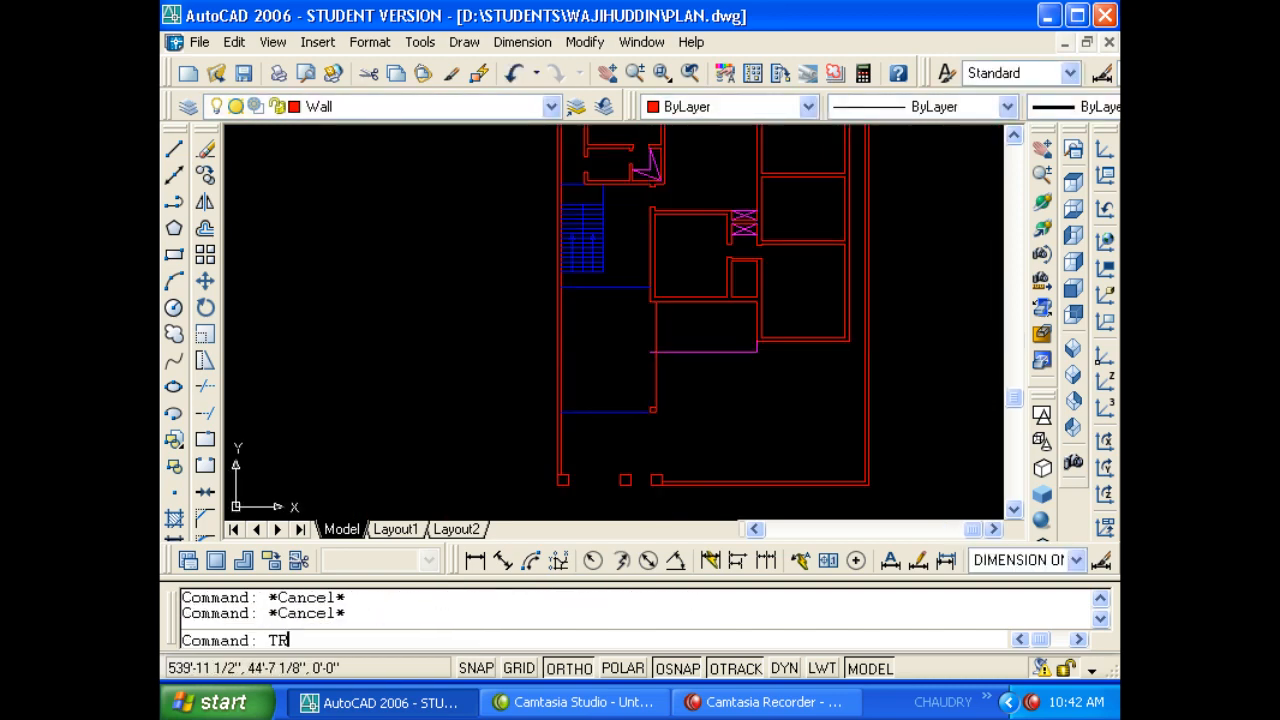
pyautogui.press('Return')
pyautogui.press('Return')
pyautogui.scroll(4, 663, 380)
pyautogui.press('Escape')
pyautogui.scroll(-8, 654, 374)
pyautogui.scroll(5, 651, 340)
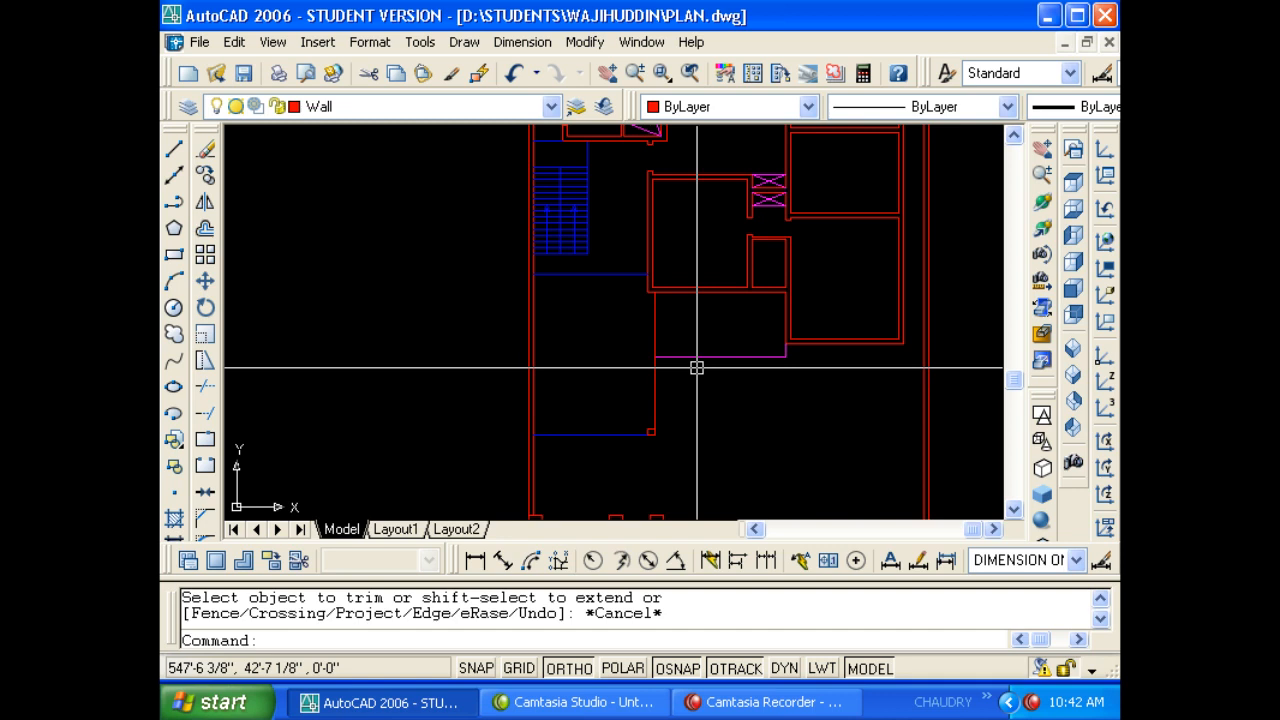
# Match the magenta verandah edge's properties onto the vertical car porch line and the car porch's lower horizontal edge.
pyautogui.press('Escape')
pyautogui.press('Escape')
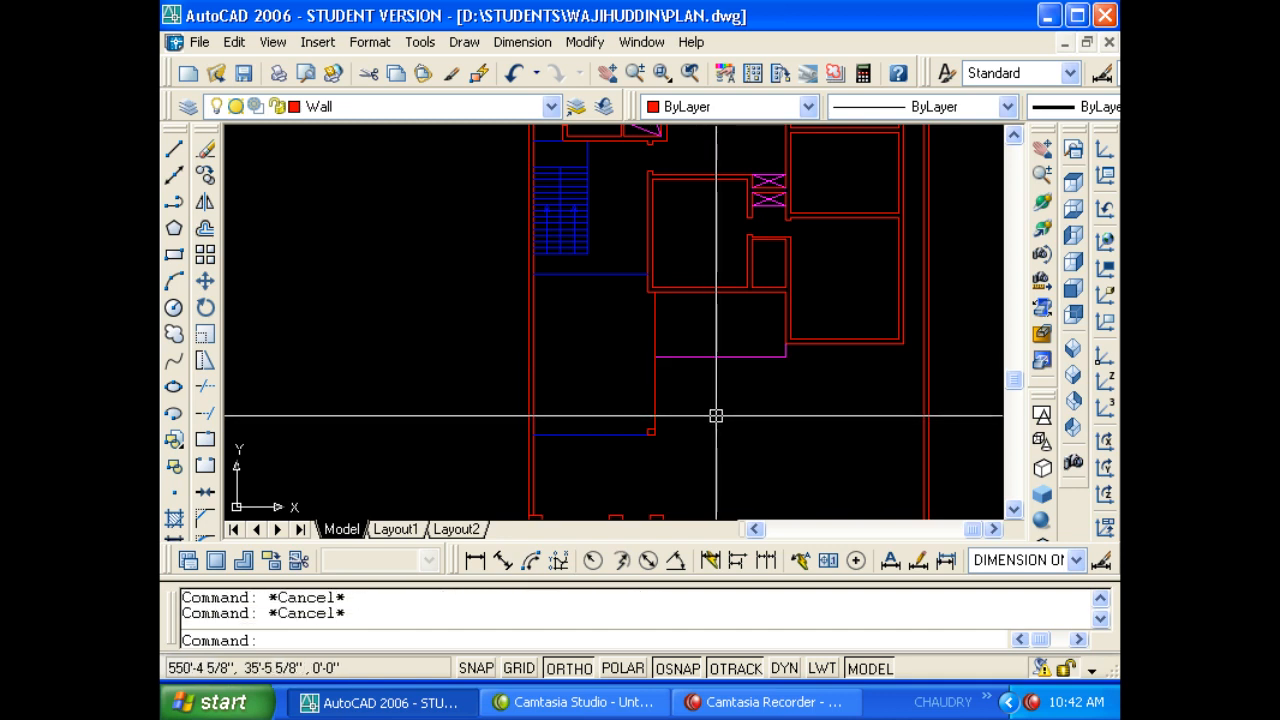
pyautogui.write('ma')
pyautogui.press('Return')
pyautogui.click(700, 357)
pyautogui.click(711, 451)
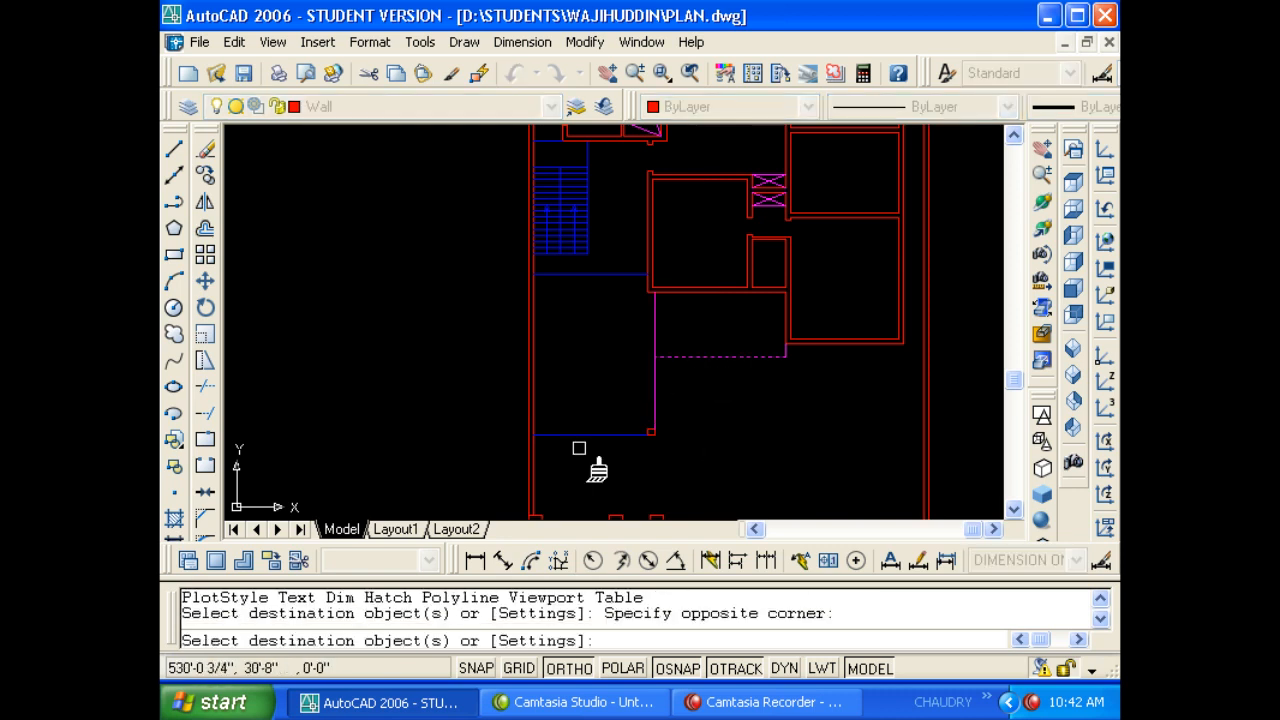
pyautogui.click(637, 403)
pyautogui.press('Escape')
pyautogui.press('Escape')
# Draw a vertical line from the car porch column's lower right corner down to the boundary wall's gate column.
pyautogui.scroll(3, 657, 391)
pyautogui.moveTo(675, 417)
pyautogui.mouseDown(button='middle')
pyautogui.moveTo(634, 408)
pyautogui.moveTo(590, 357)
pyautogui.moveTo(590, 369)
pyautogui.moveTo(626, 404)
pyautogui.moveTo(627, 333)
pyautogui.mouseUp(button='middle')
pyautogui.scroll(-4, 634, 408)
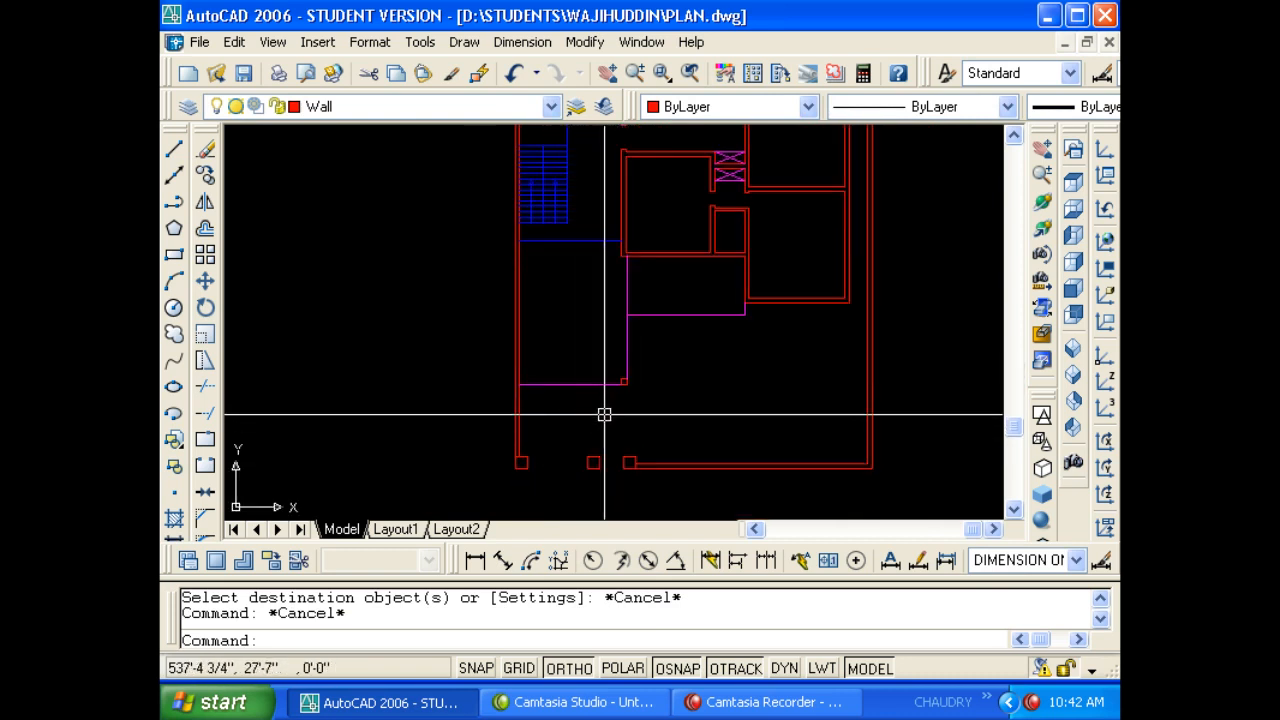
pyautogui.press('Escape')
pyautogui.write('L')
pyautogui.press('Return')
pyautogui.scroll(3, 622, 428)
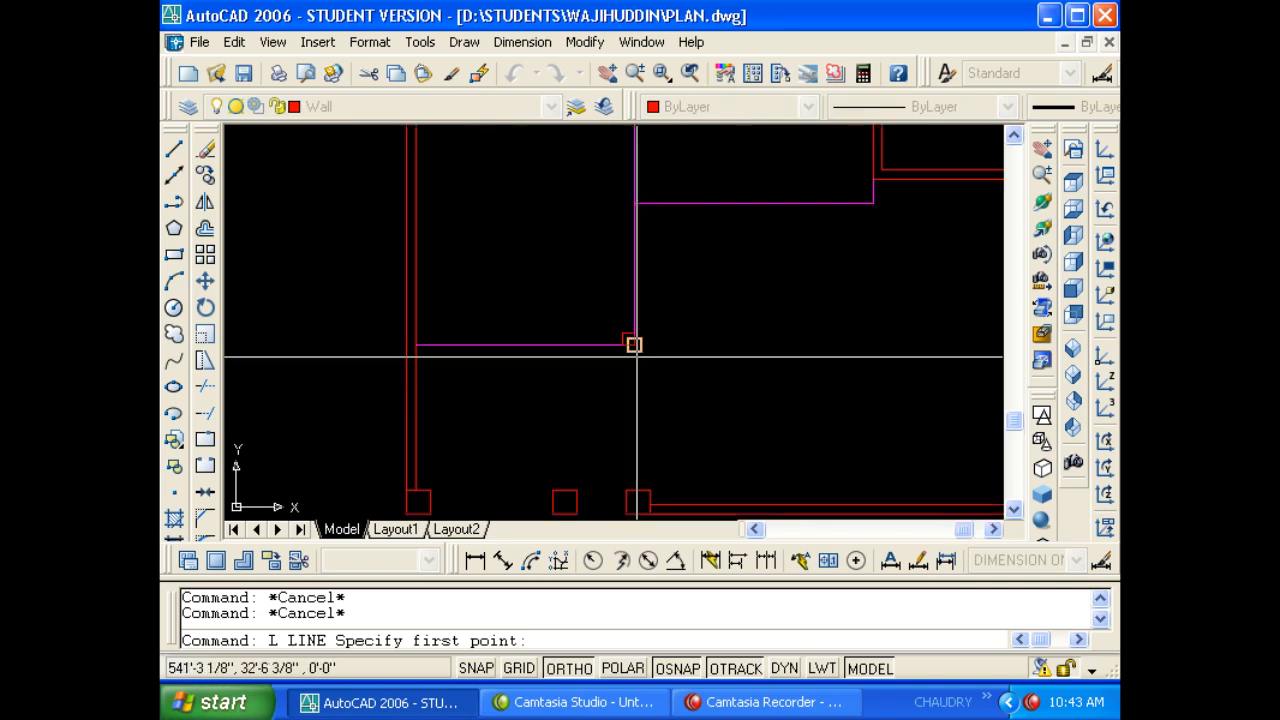
pyautogui.click(612, 313)
pyautogui.scroll(-3, 600, 478)
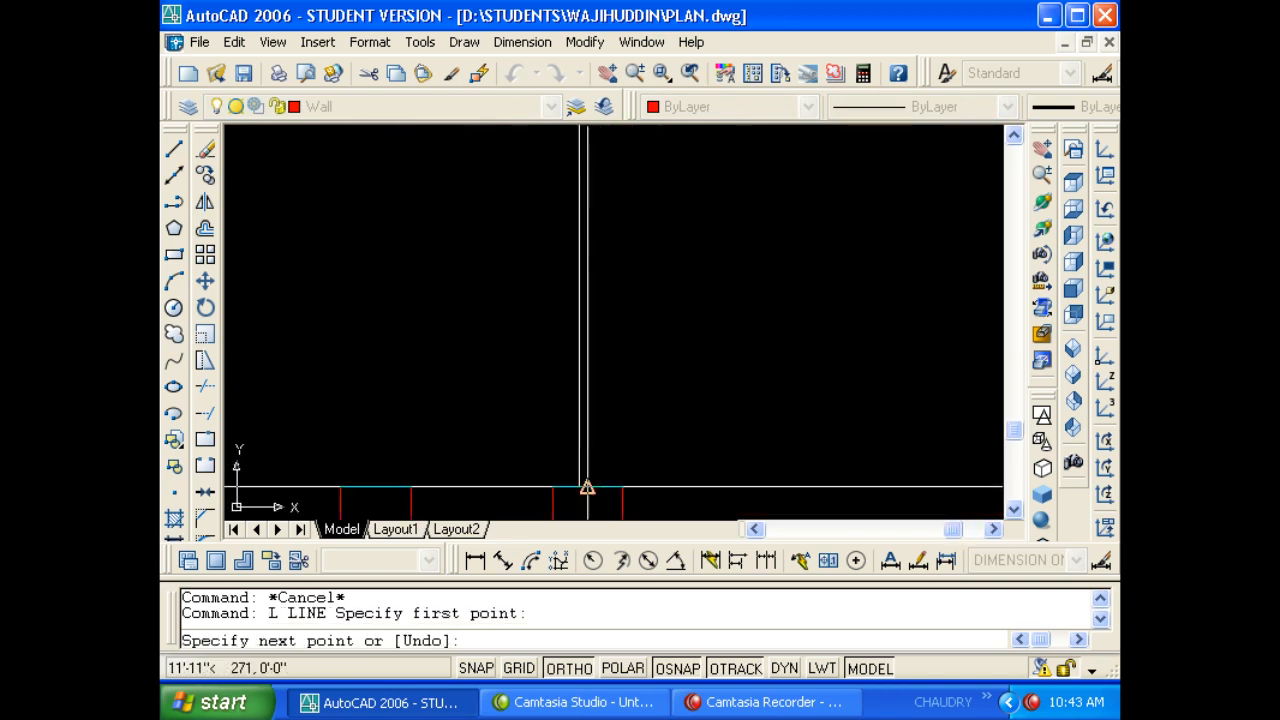
pyautogui.click(580, 486)
pyautogui.press('Escape')
pyautogui.press('Escape')
pyautogui.press('Escape')
# Match the magenta car porch edge's properties onto the vertical line between the porch column and gate column.
pyautogui.write('ma')
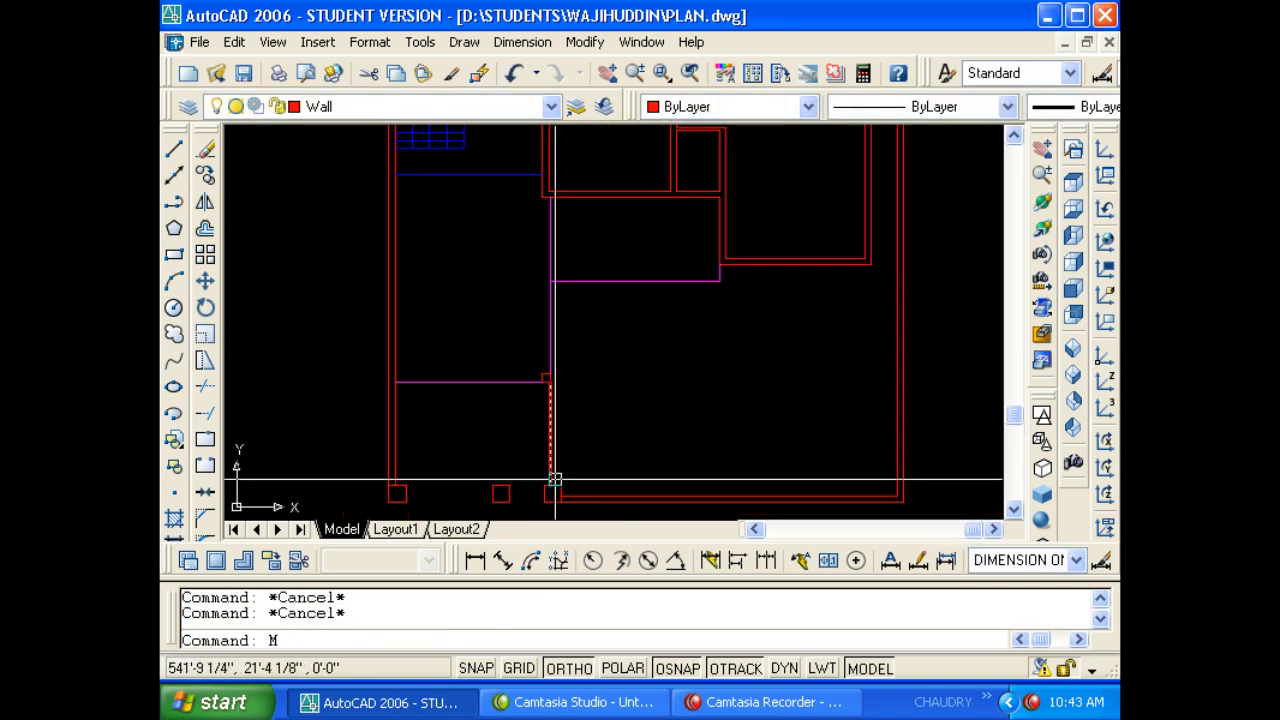
pyautogui.press('Return')
pyautogui.click(551, 350)
pyautogui.click(614, 436)
pyautogui.press('Escape')
pyautogui.press('Escape')
pyautogui.scroll(-2, 549, 429)
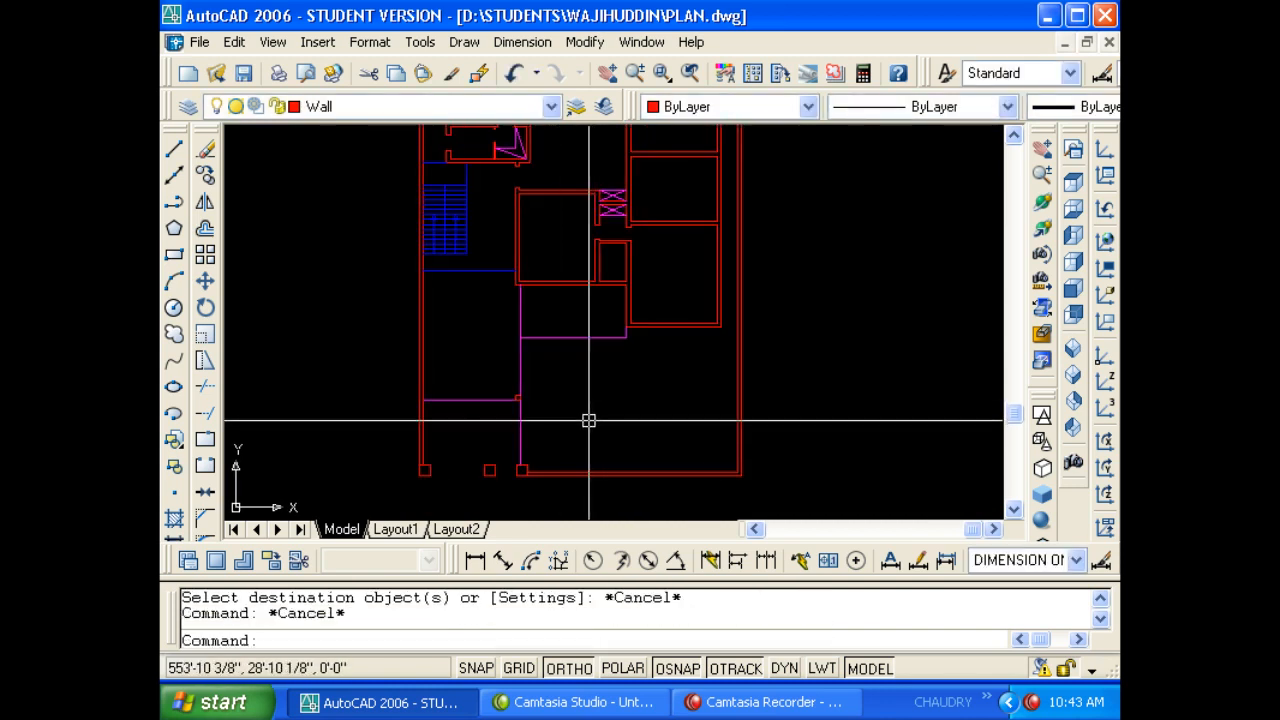
# Save the drawing.
pyautogui.moveTo(534, 432)
pyautogui.mouseDown(button='middle')
pyautogui.moveTo(562, 432)
pyautogui.moveTo(553, 396)
pyautogui.mouseUp(button='middle')
pyautogui.scroll(2, 538, 429)
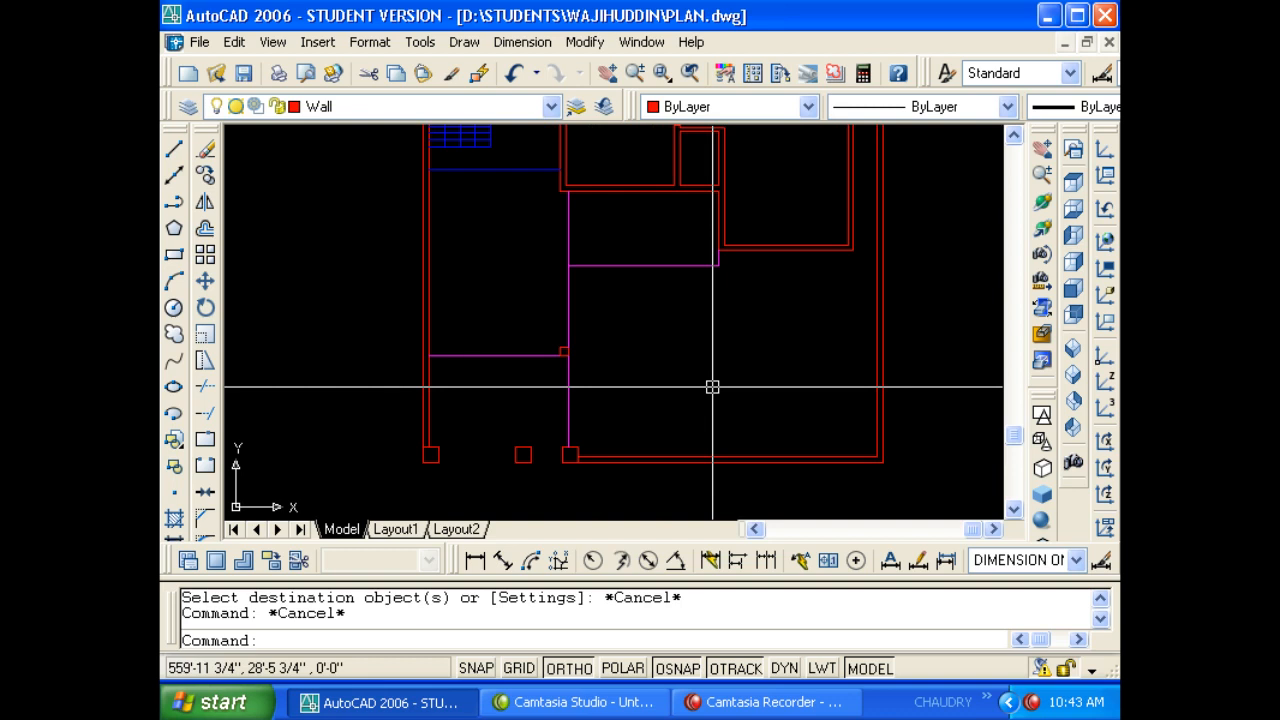
pyautogui.moveTo(628, 433); pyautogui.dragTo(620, 477, button='middle')
pyautogui.moveTo(690, 376); pyautogui.dragTo(587, 456, button='middle')
pyautogui.scroll(3, 687, 399)
pyautogui.moveTo(700, 389); pyautogui.dragTo(629, 380, button='middle')
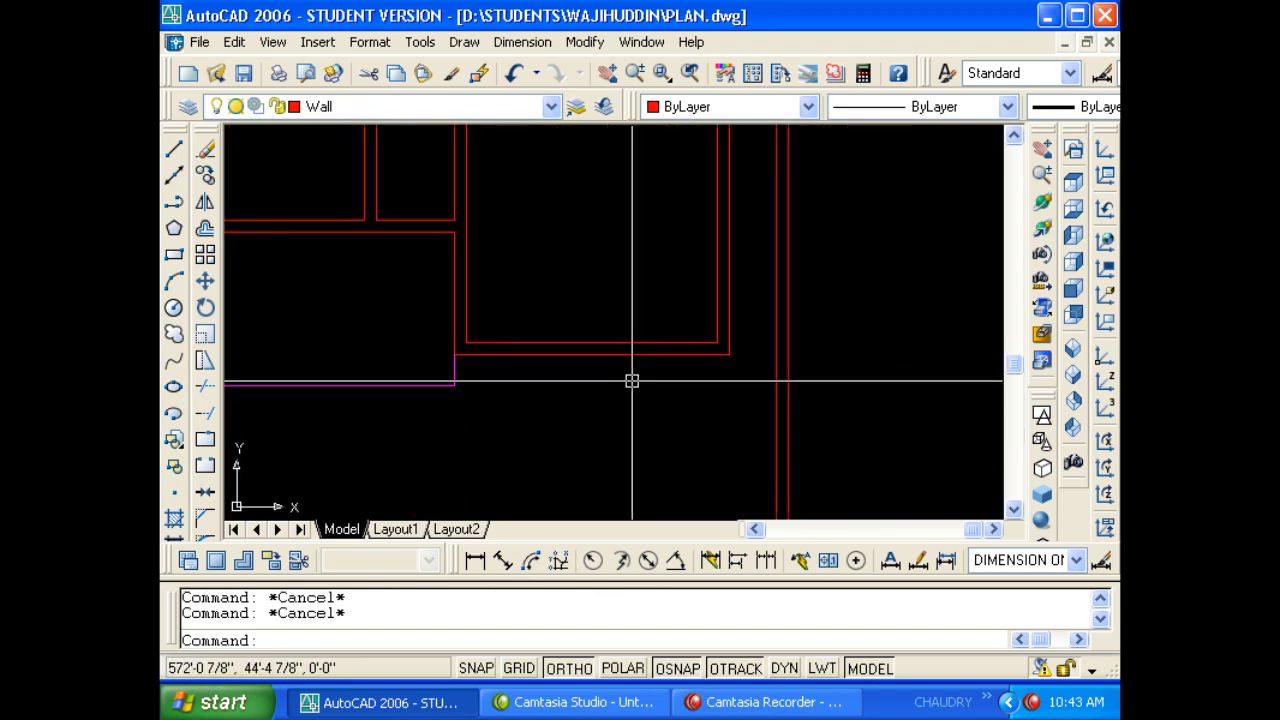
pyautogui.hotkey('ctrl', 's')
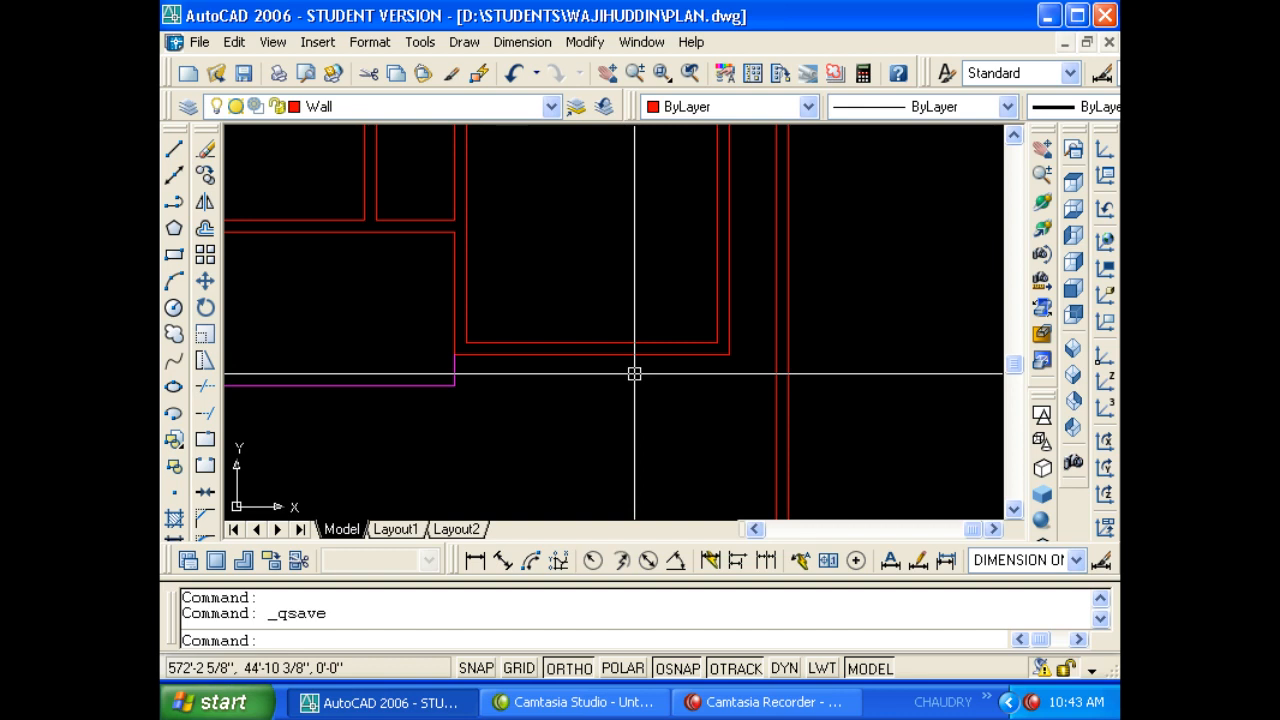
pyautogui.press('Escape')
pyautogui.press('Escape')
pyautogui.write('l')
pyautogui.press('Return')
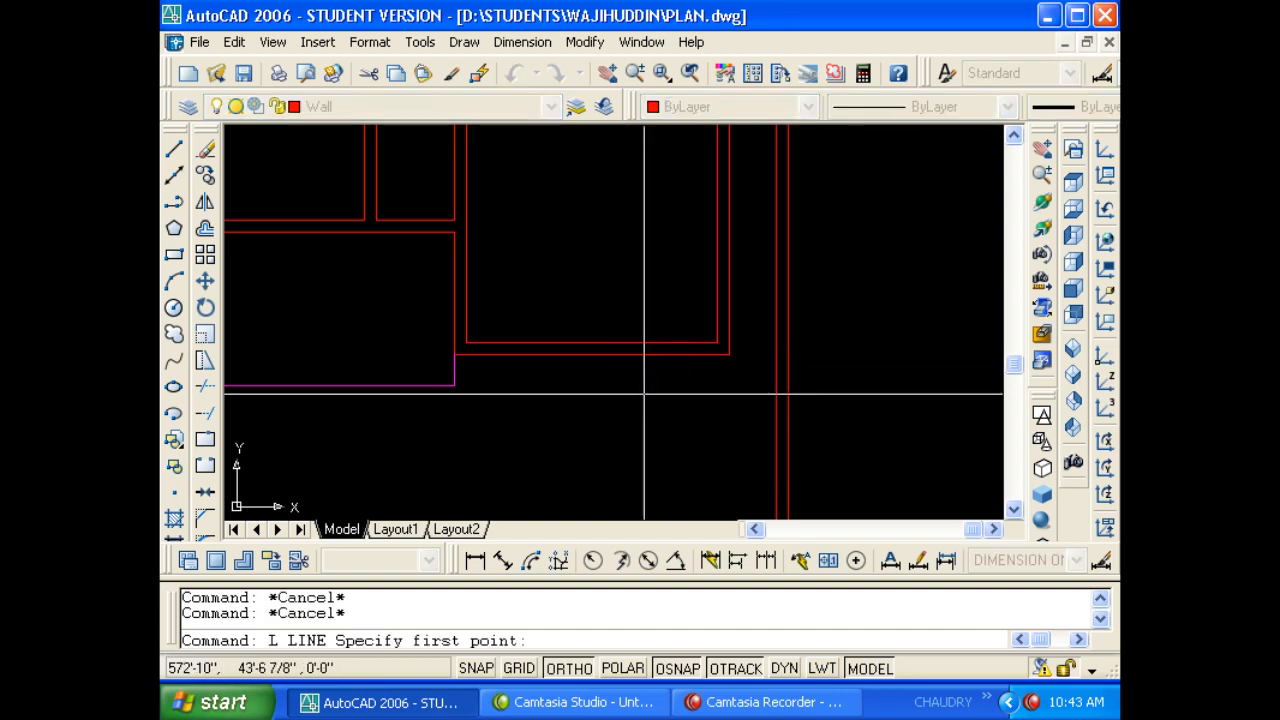
pyautogui.press('Escape')
pyautogui.press('Escape')
# Offset the inner line of the lower-right room's lower wall 2.5' downward.
pyautogui.write('o')
pyautogui.press('Return')
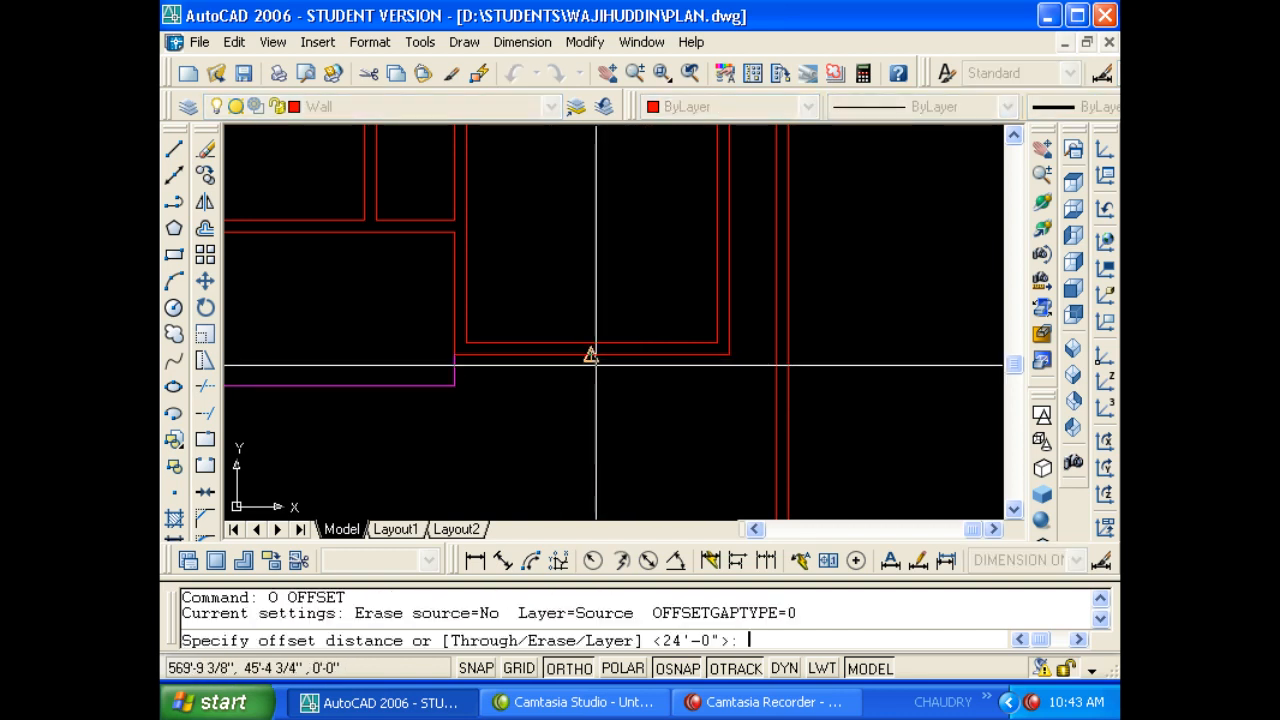
pyautogui.write("2.5'")
pyautogui.press('Return')
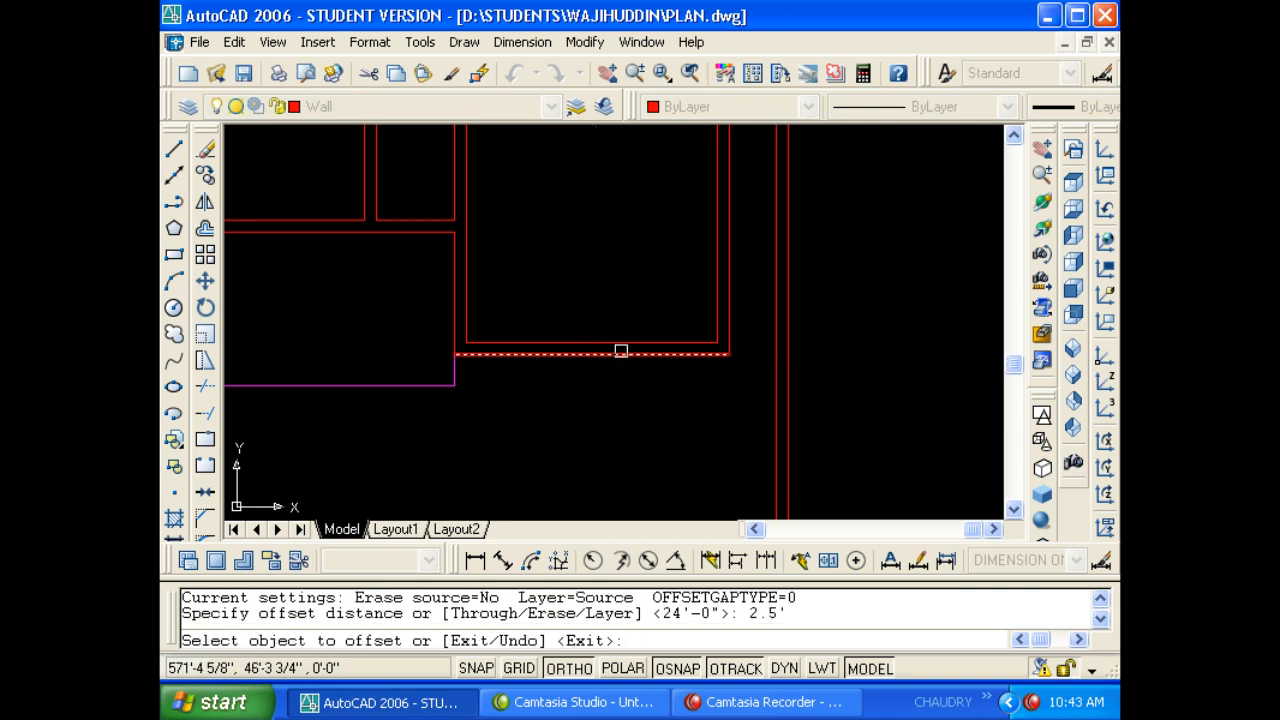
pyautogui.click(620, 349)
pyautogui.click(631, 417)
pyautogui.press('Escape')
# Offset the new horizontal line below the lower-right room another 9" downward.
pyautogui.write('o')
pyautogui.press('Return')
pyautogui.write('9')
pyautogui.press('Return')
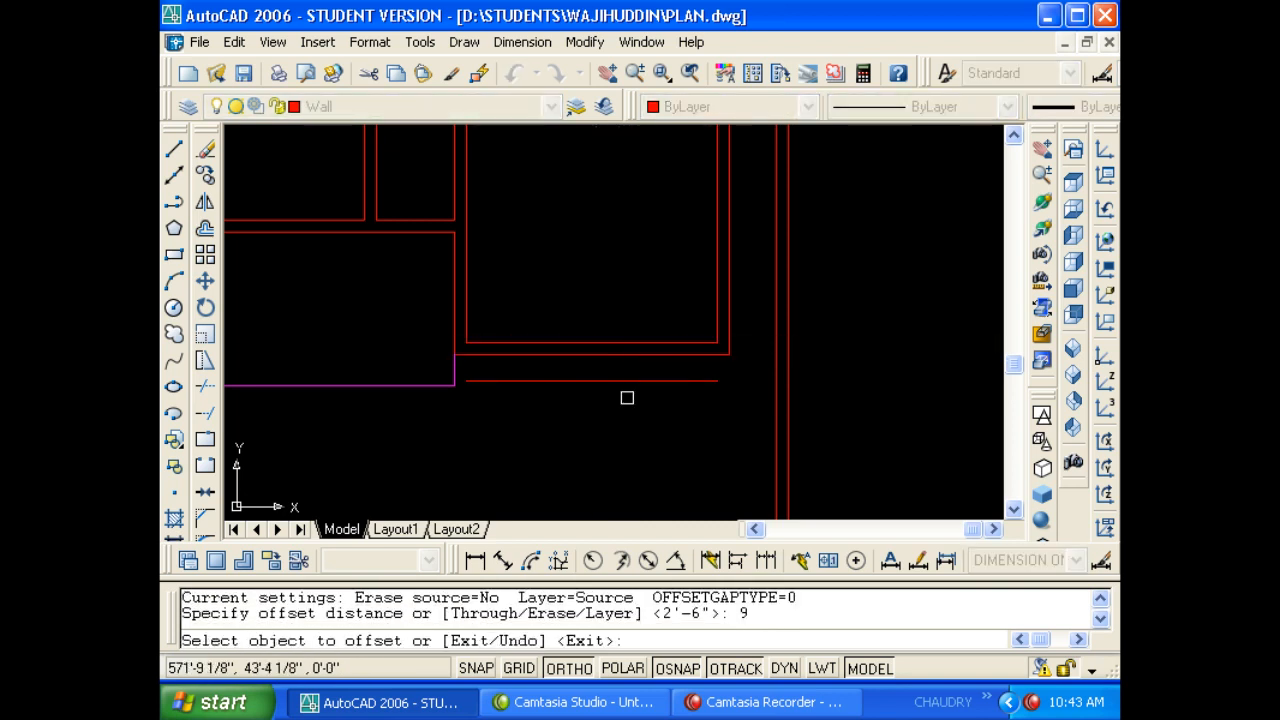
pyautogui.click(627, 382)
pyautogui.click(631, 442)
pyautogui.press('Escape')
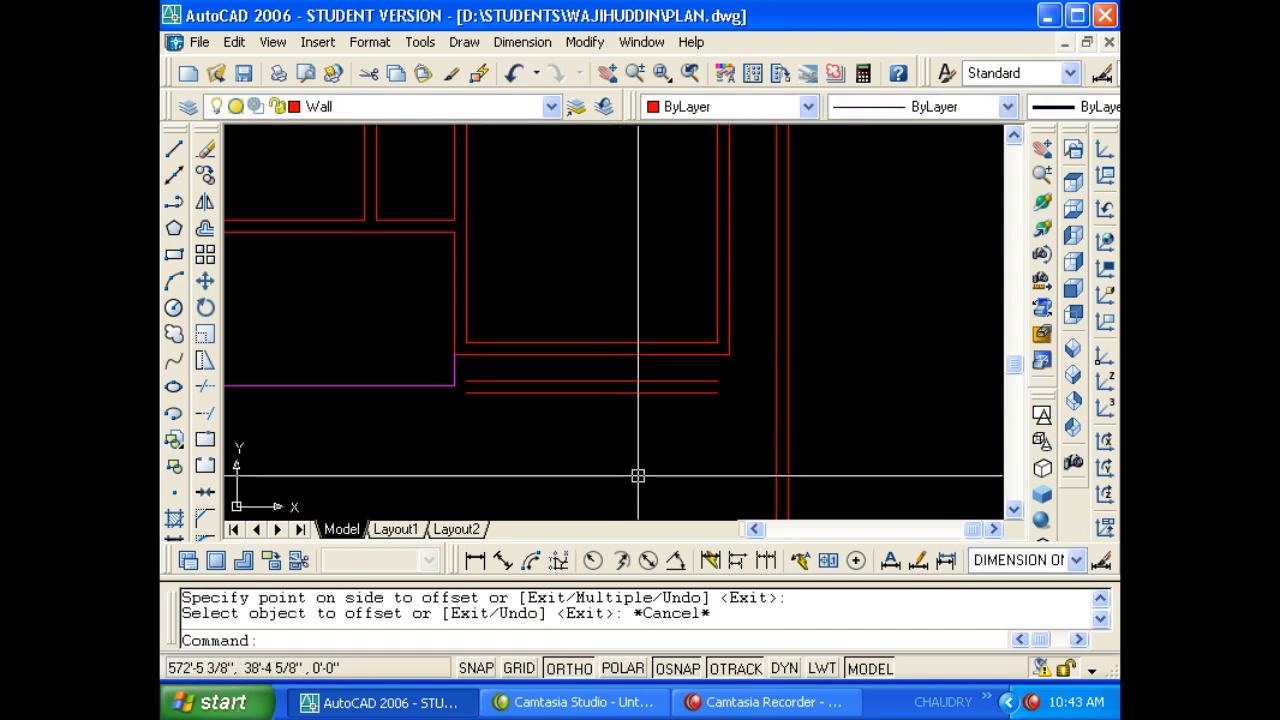
# Draw a short vertical line joining the midpoints of the two offset lines below the lower-right room.
pyautogui.press('Escape')
pyautogui.write('l')
pyautogui.press('Return')
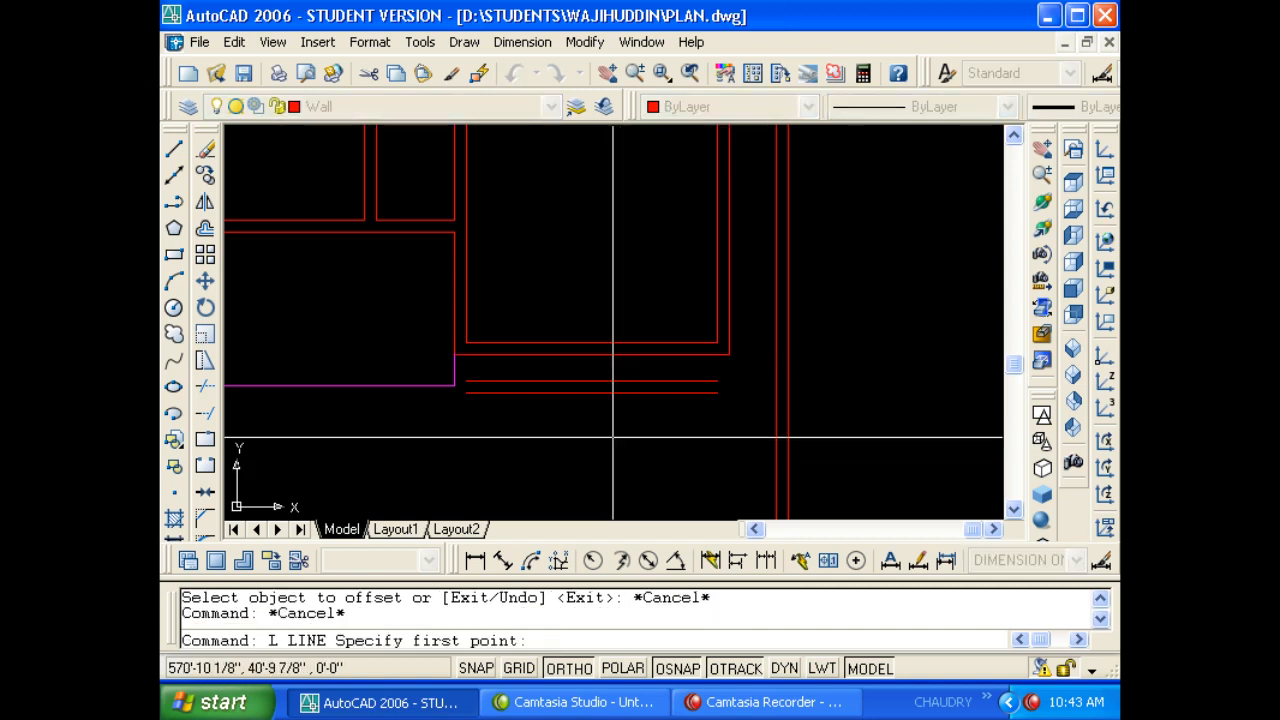
pyautogui.click(592, 393)
pyautogui.click(592, 381)
pyautogui.press('Escape')
pyautogui.press('Escape')
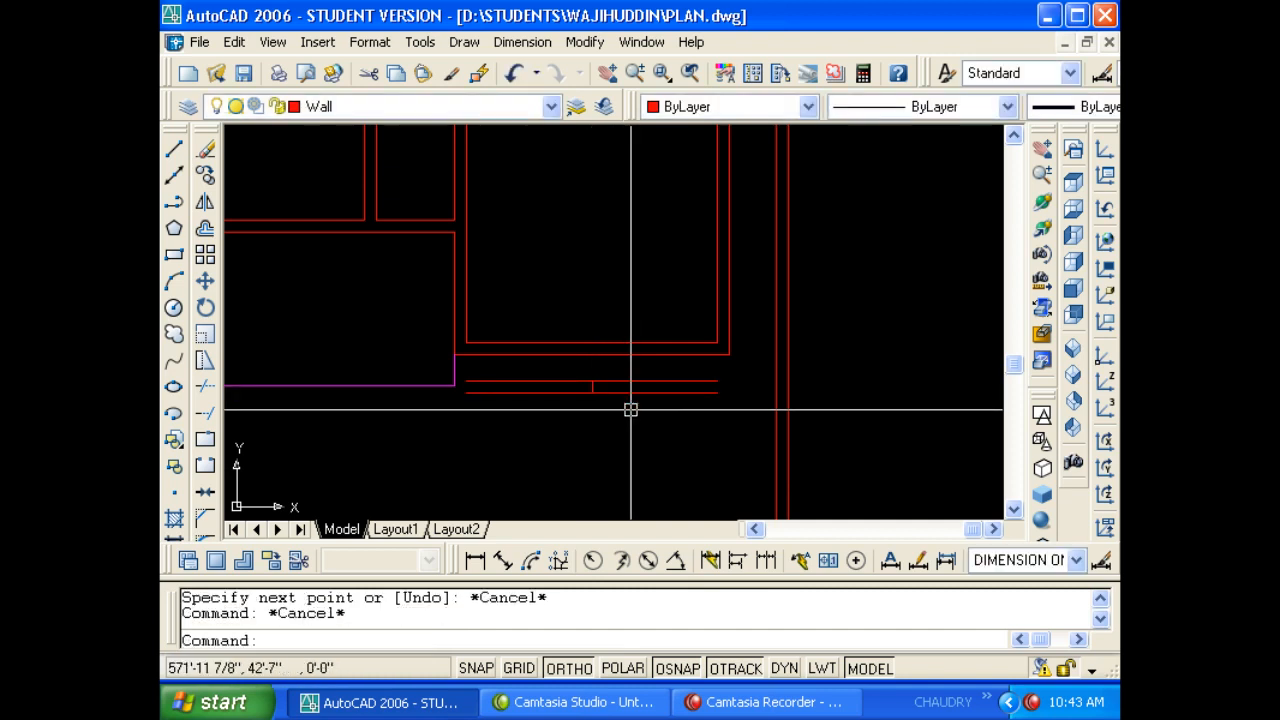
pyautogui.moveTo(626, 443); pyautogui.dragTo(595, 484, button='middle')
pyautogui.write('l')
pyautogui.press('Return')
pyautogui.press('Escape')
pyautogui.press('Escape')
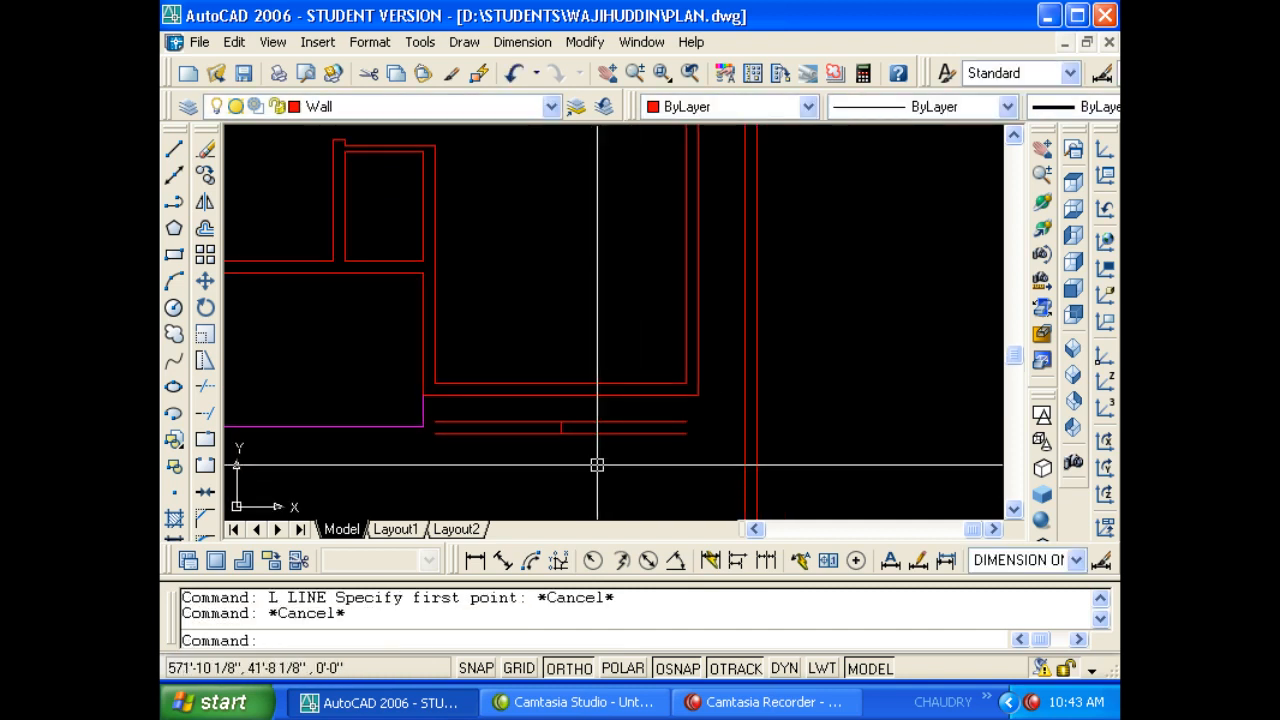
# Offset the short middle line 3' to both sides between the two horizontal lines.
pyautogui.write('o')
pyautogui.press('Return')
pyautogui.write("3'")
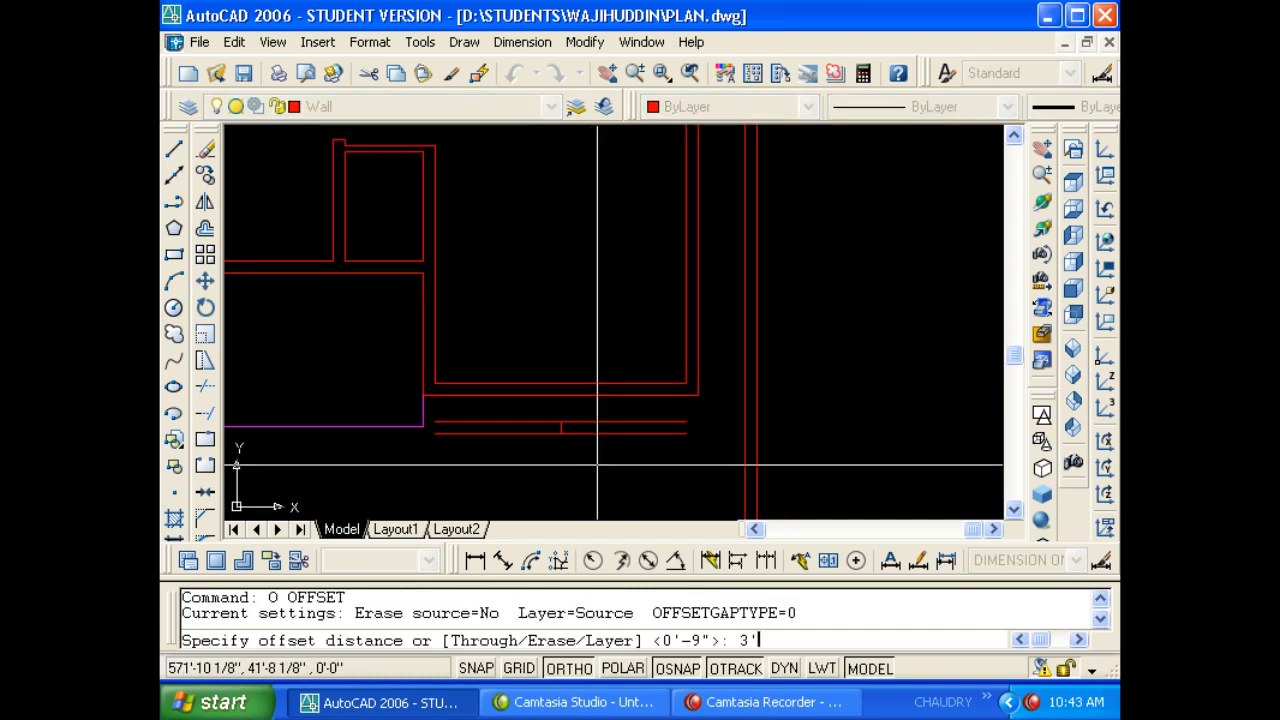
pyautogui.press('Return')
pyautogui.press('Escape')
pyautogui.press('Escape')
pyautogui.write('O')
pyautogui.press('Return')
pyautogui.press('Return')
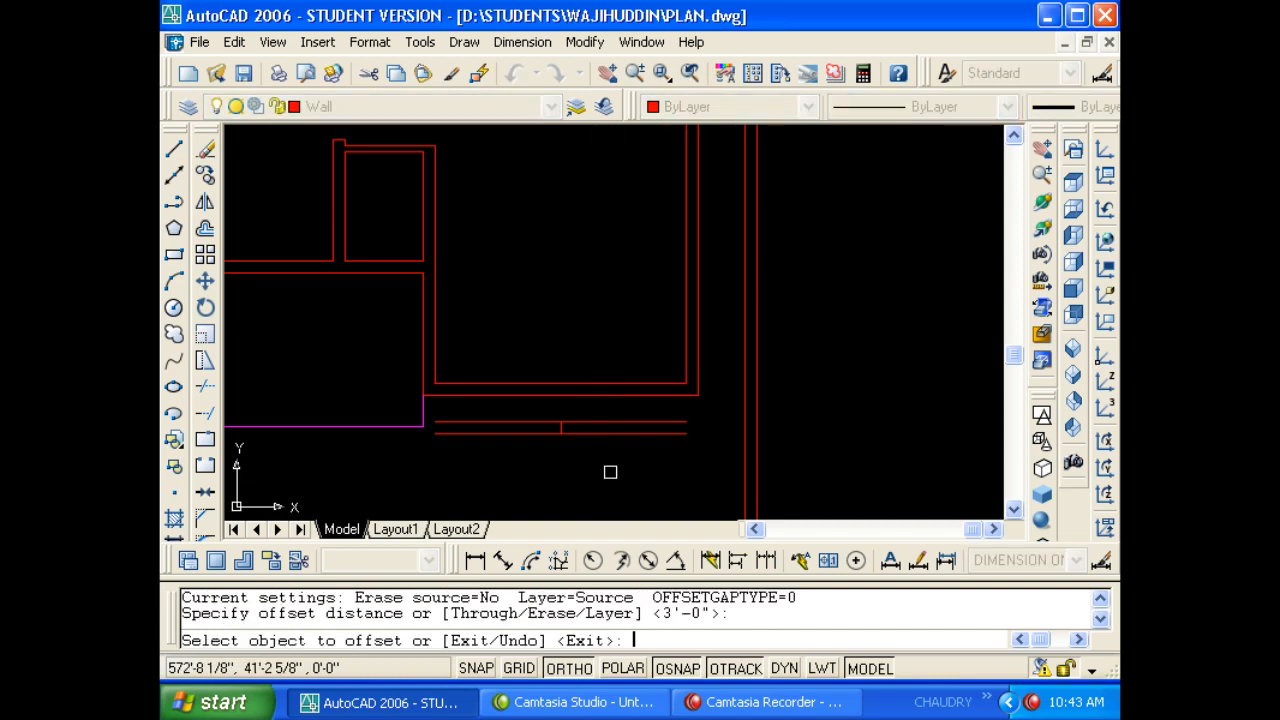
pyautogui.scroll(5, 600, 466)
pyautogui.click(432, 314)
pyautogui.click(414, 314)
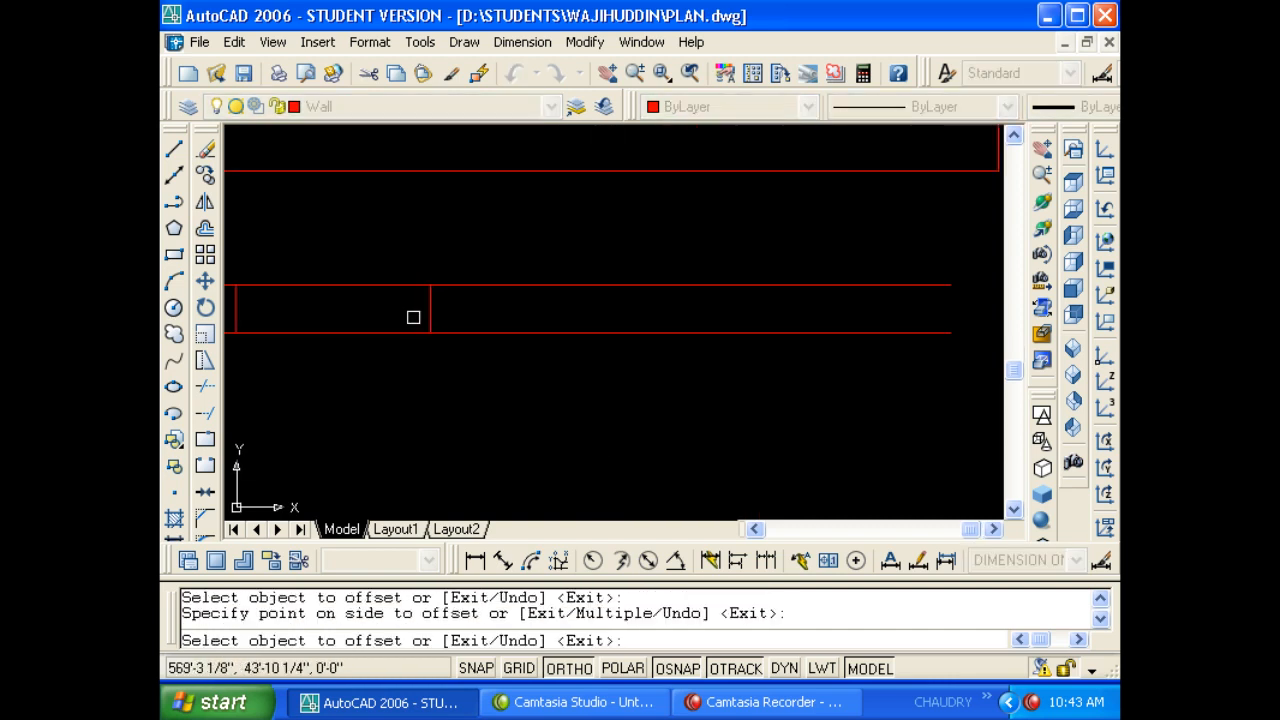
pyautogui.click(429, 309)
pyautogui.click(500, 320)
pyautogui.press('Escape')
pyautogui.scroll(-5, 547, 379)
pyautogui.press('Escape')
pyautogui.press('Escape')
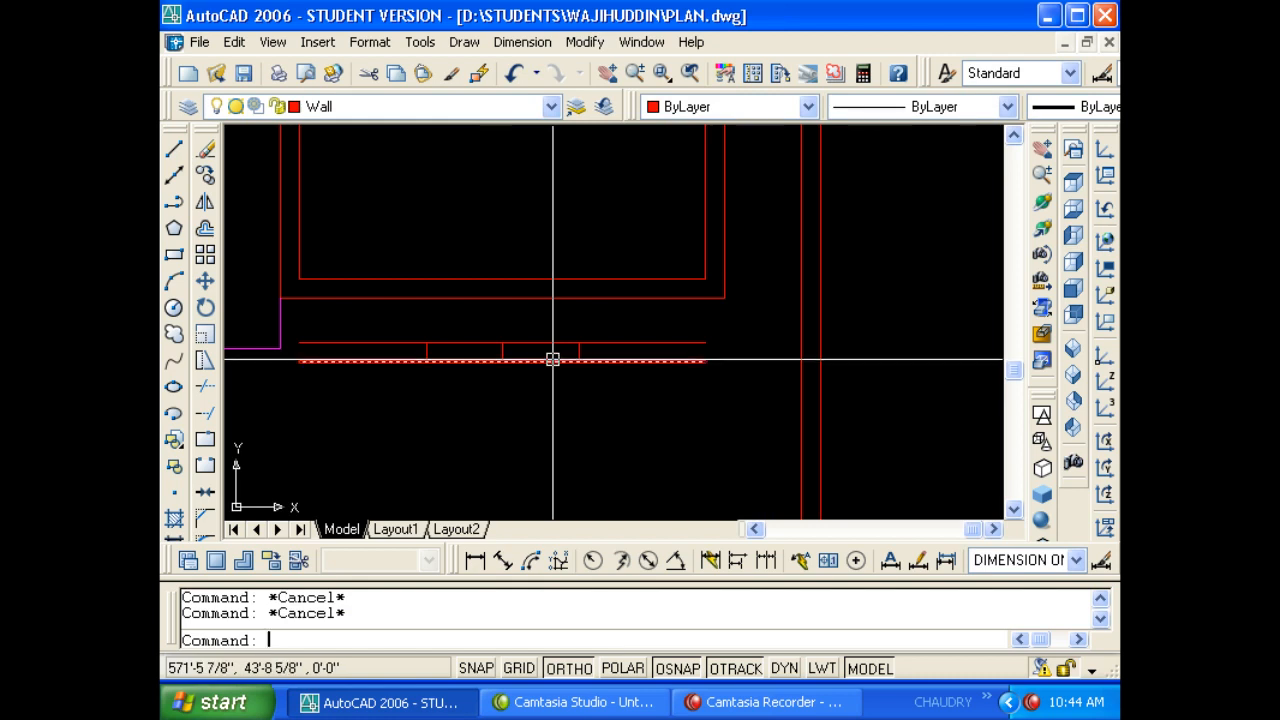
# Draw a 45° line about 5' long from the right short line's upper end up across the room's lower wall.
pyautogui.write('l')
pyautogui.press('Return')
pyautogui.scroll(3, 582, 350)
pyautogui.click(586, 355)
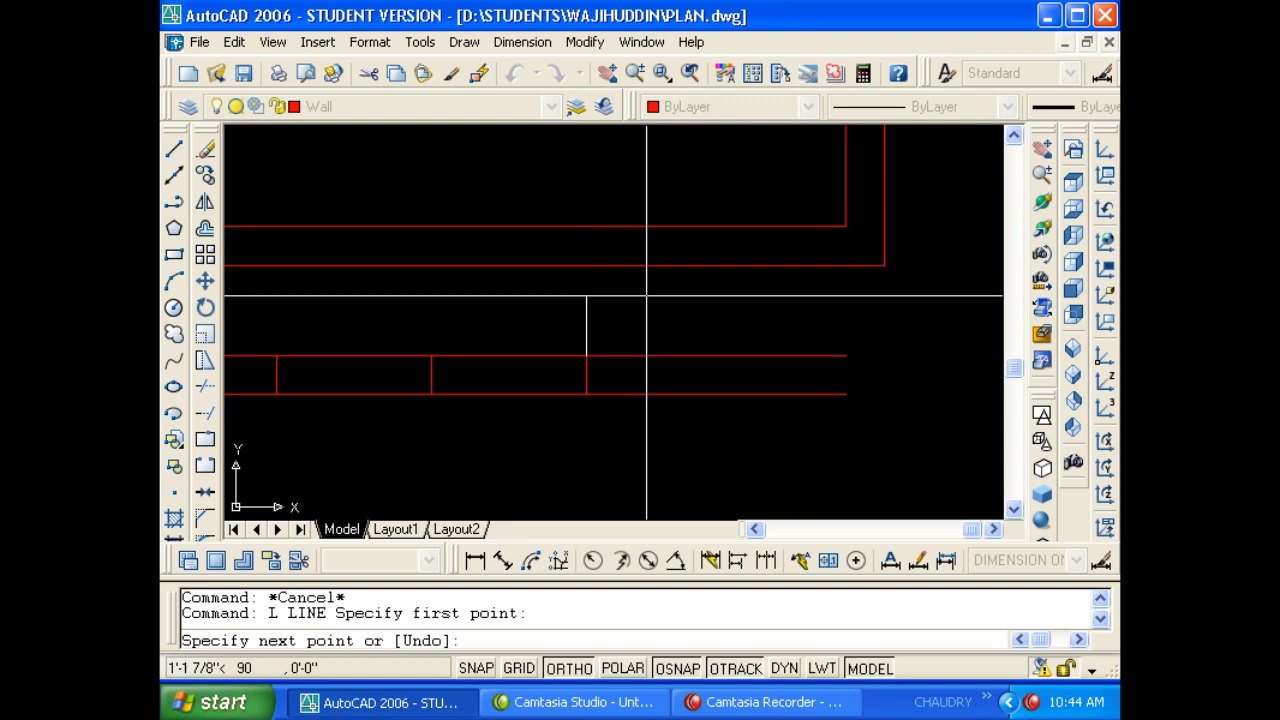
pyautogui.write('<45')
pyautogui.press('Return')
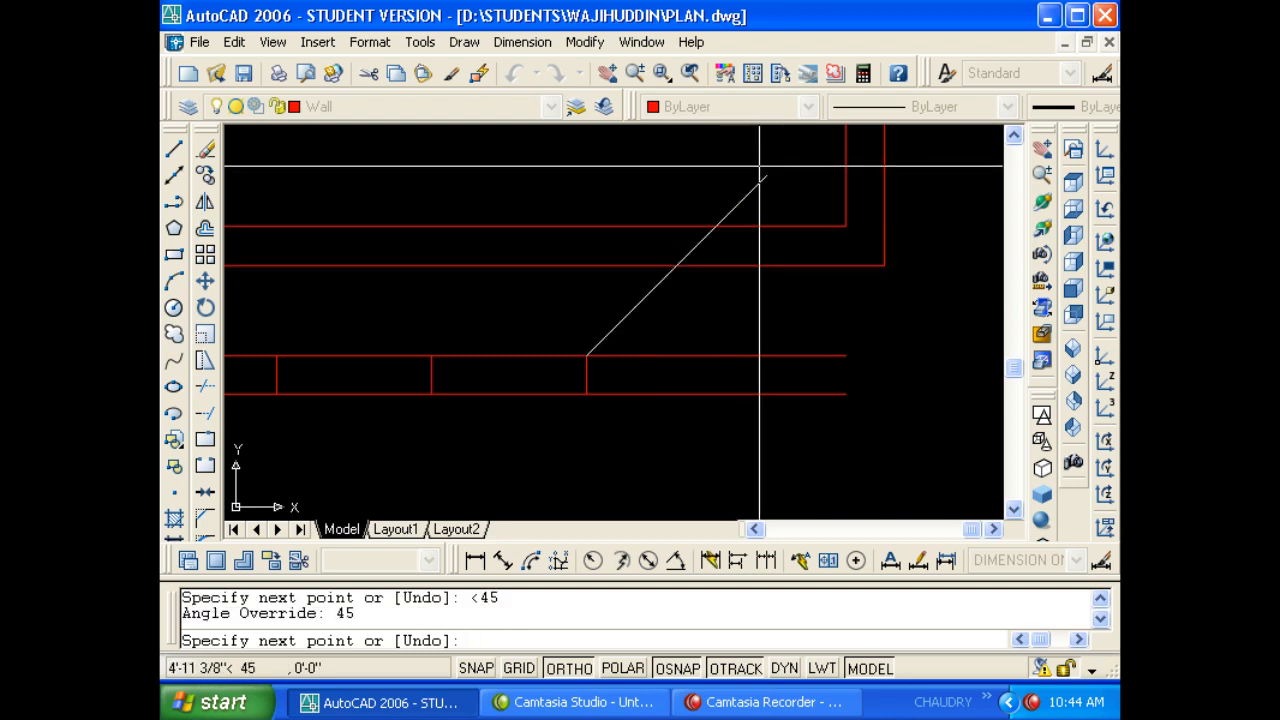
pyautogui.click(766, 171)
pyautogui.press('Escape')
pyautogui.press('Escape')
pyautogui.press('Escape')
# Offset the 45° line 9" outward to its lower right side.
pyautogui.write('o')
pyautogui.press('Return')
pyautogui.write('9')
pyautogui.press('Return')
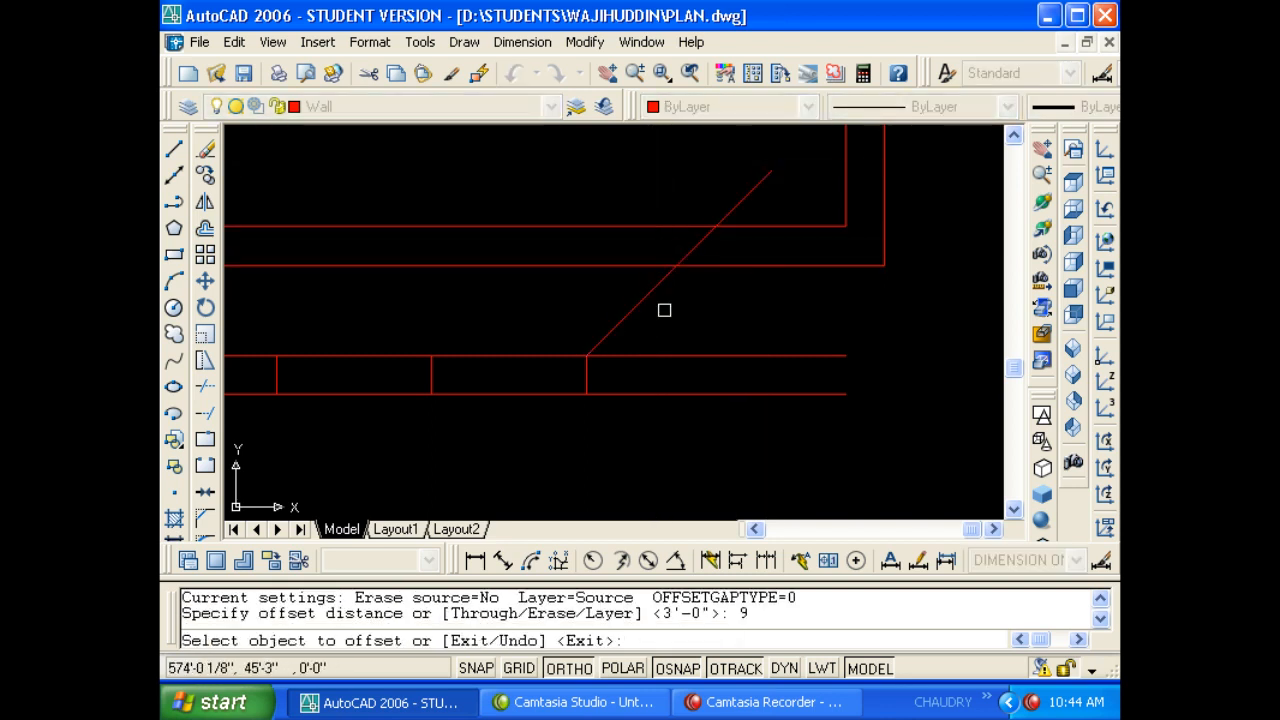
pyautogui.click(650, 291)
pyautogui.click(683, 340)
pyautogui.press('Escape')
pyautogui.press('Escape')
pyautogui.write('F')
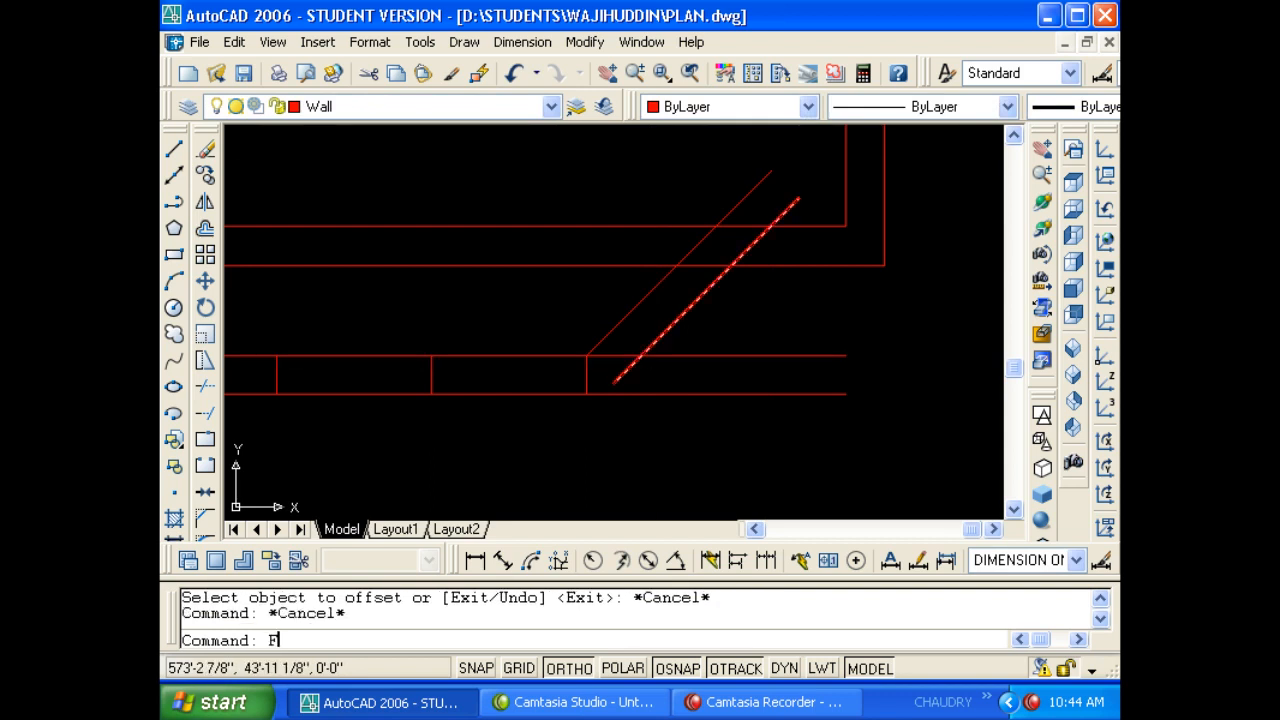
pyautogui.press('Return')
pyautogui.press('Escape')
pyautogui.press('Escape')
pyautogui.moveTo(606, 383); pyautogui.dragTo(694, 366, button='middle')
pyautogui.press('Escape')
# Mirror the two diagonal lines about the vertical axis through the short middle line, keeping the originals.
pyautogui.write('MI')
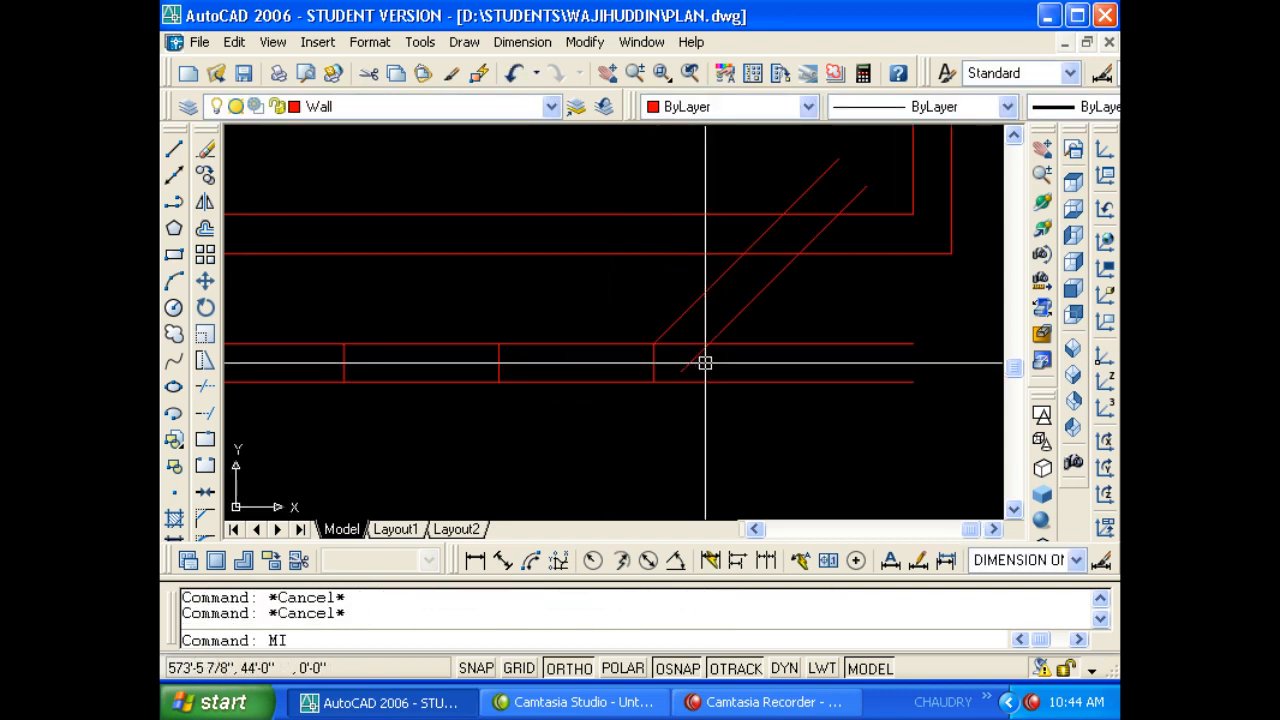
pyautogui.press('Return')
pyautogui.click(766, 297)
pyautogui.click(655, 302)
pyautogui.scroll(-1, 702, 299)
pyautogui.press('Return')
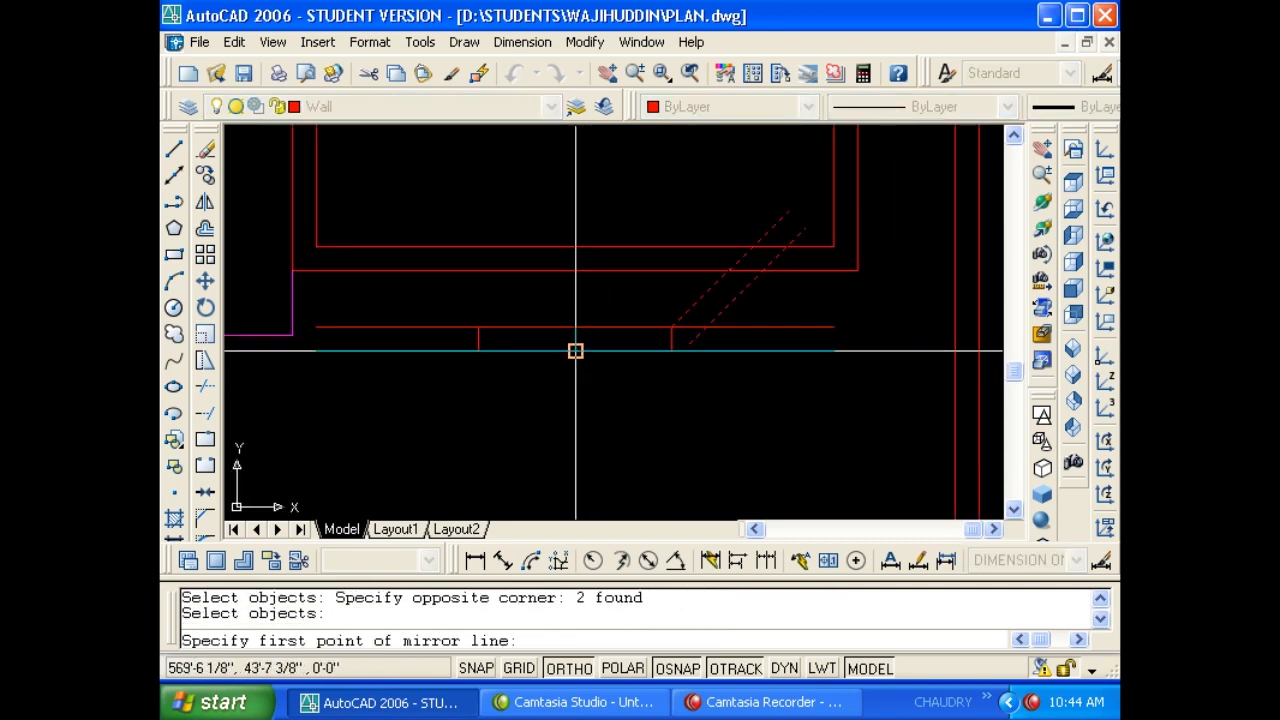
pyautogui.click(575, 350)
pyautogui.click(583, 403)
pyautogui.press('Return')
pyautogui.press('Escape')
pyautogui.press('Escape')
# Fillet the right diagonals with the two horizontal lines at zero radius to form the bay's inner and outer corners.
pyautogui.write('F')
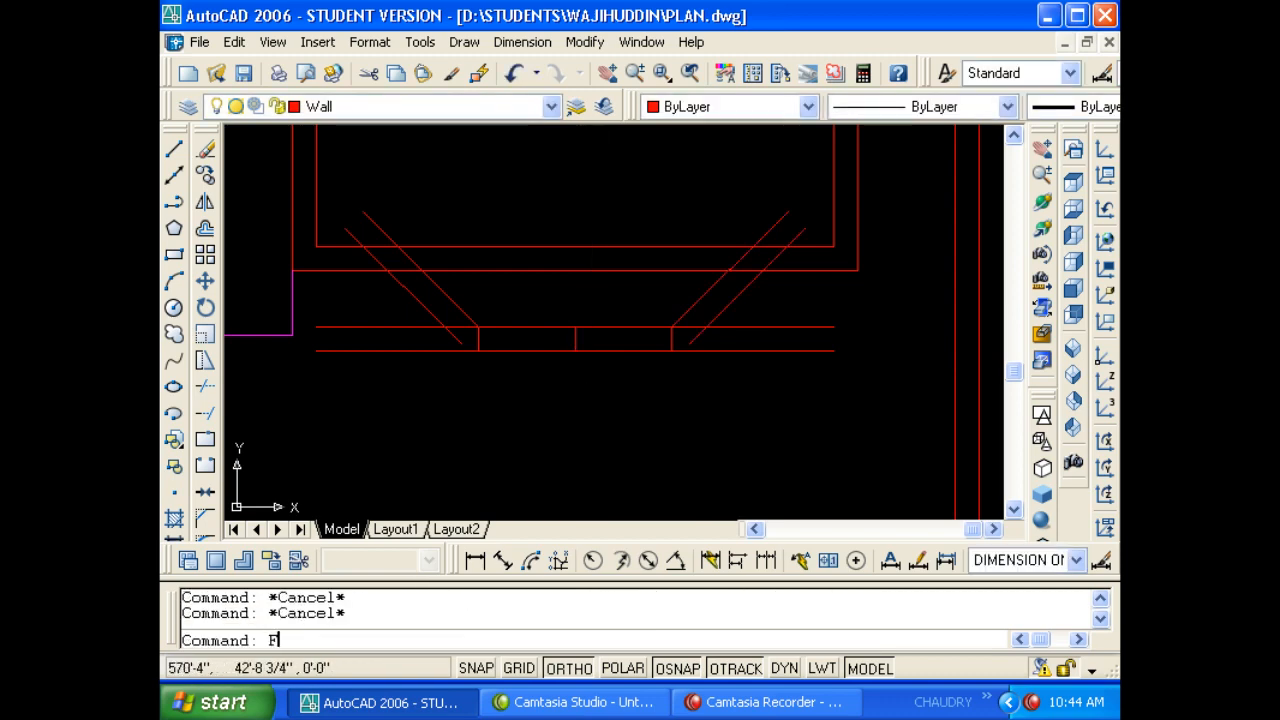
pyautogui.press('Return')
pyautogui.click(651, 326)
pyautogui.click(683, 309)
pyautogui.press('Return')
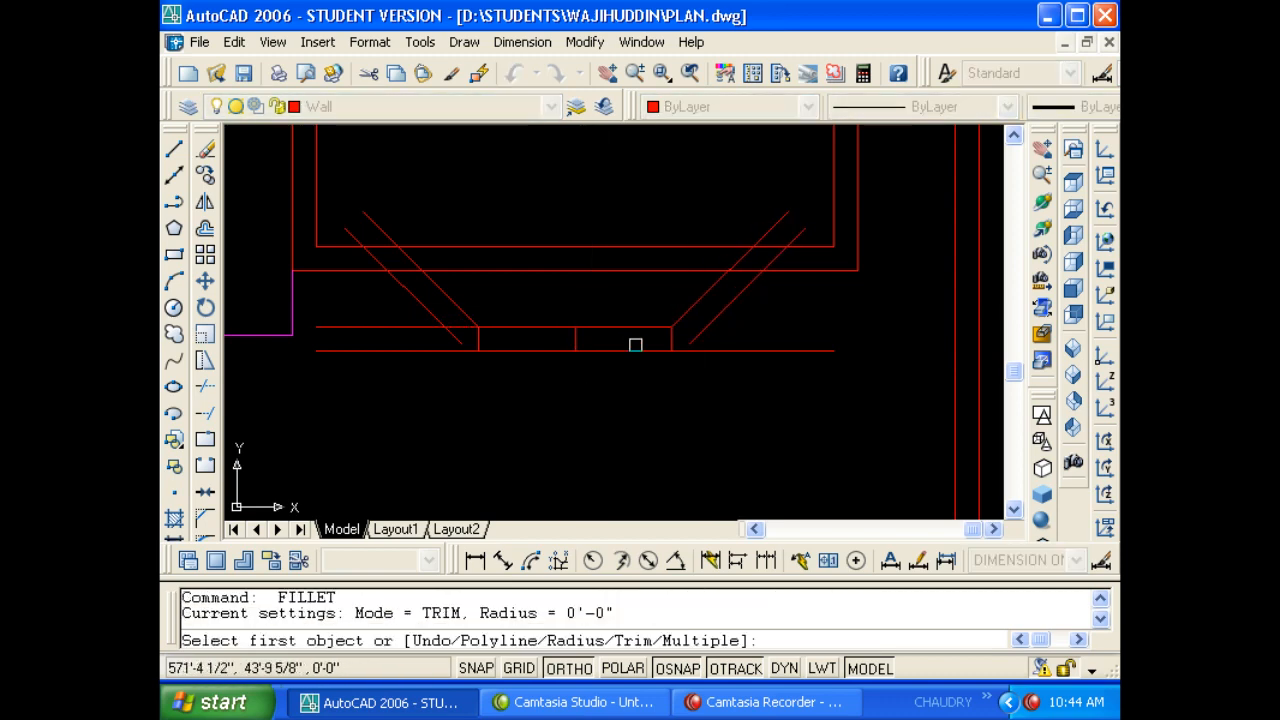
pyautogui.click(728, 305)
pyautogui.click(640, 350)
# Fillet the left diagonals with the two horizontal lines at zero radius to close the bay's outer and inner corners.
pyautogui.press('Return')
pyautogui.click(509, 350)
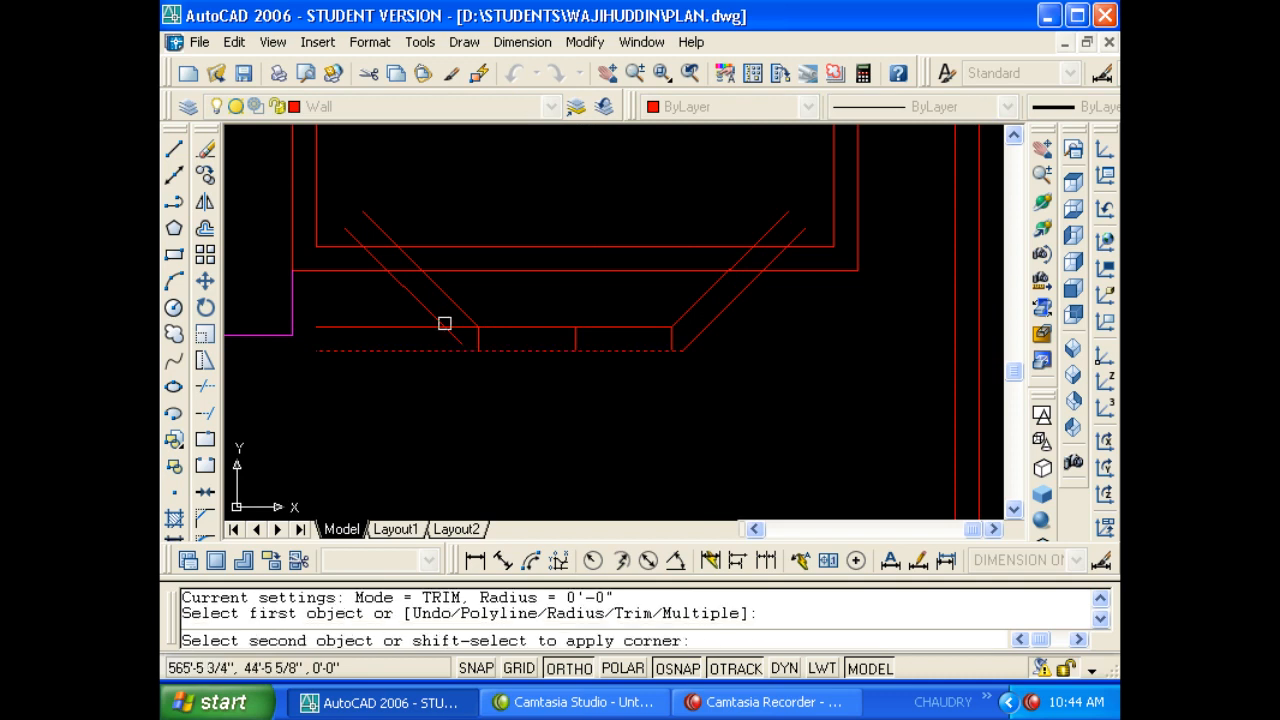
pyautogui.click(444, 323)
pyautogui.press('Return')
pyautogui.click(494, 327)
pyautogui.press('Escape')
pyautogui.press('Escape')
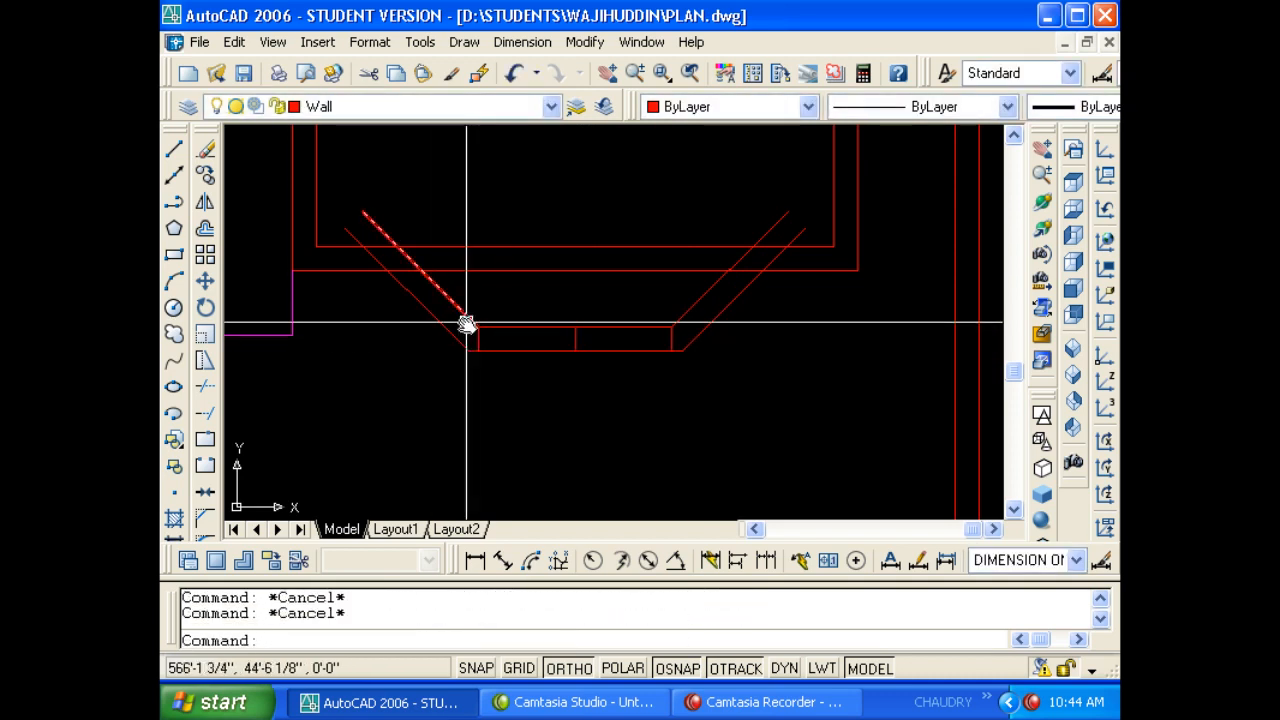
# Move the whole bay outline, including its diagonals and short dividers, 6" up toward the room.
pyautogui.moveTo(466, 323); pyautogui.dragTo(469, 324, button='middle')
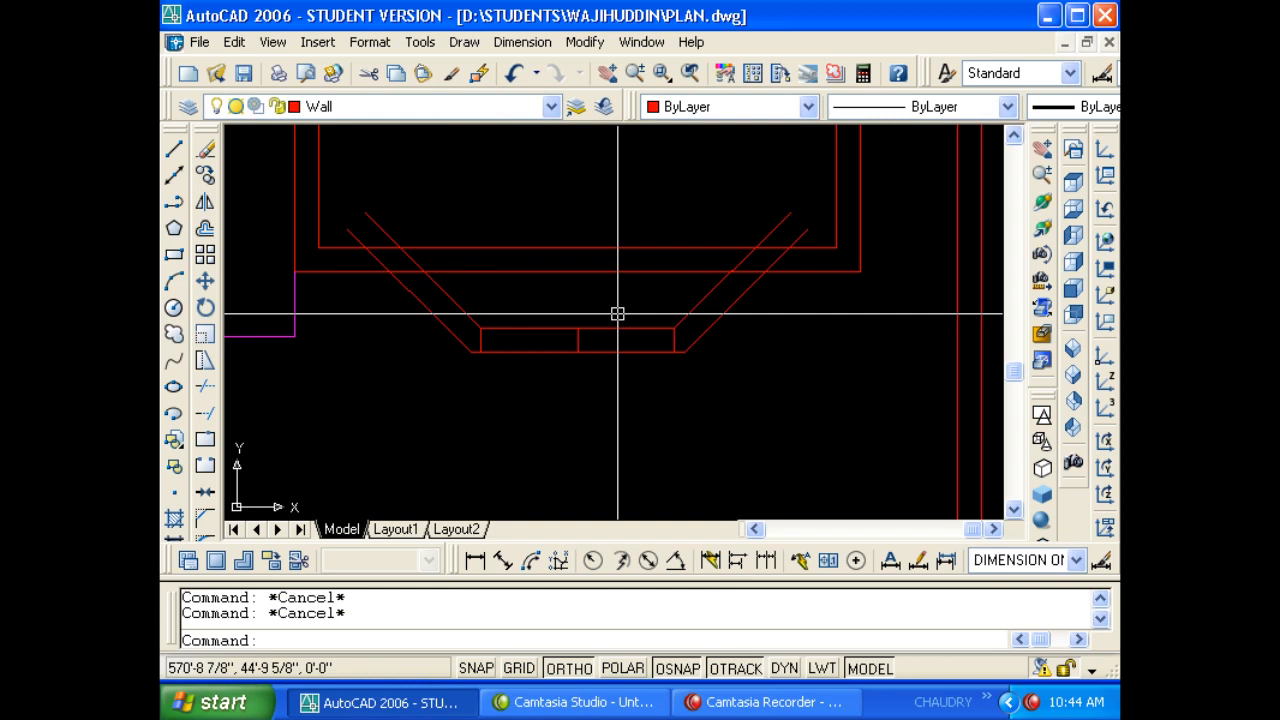
pyautogui.write('m')
pyautogui.press('Return')
pyautogui.click(746, 366)
pyautogui.click(429, 311)
pyautogui.press('Return')
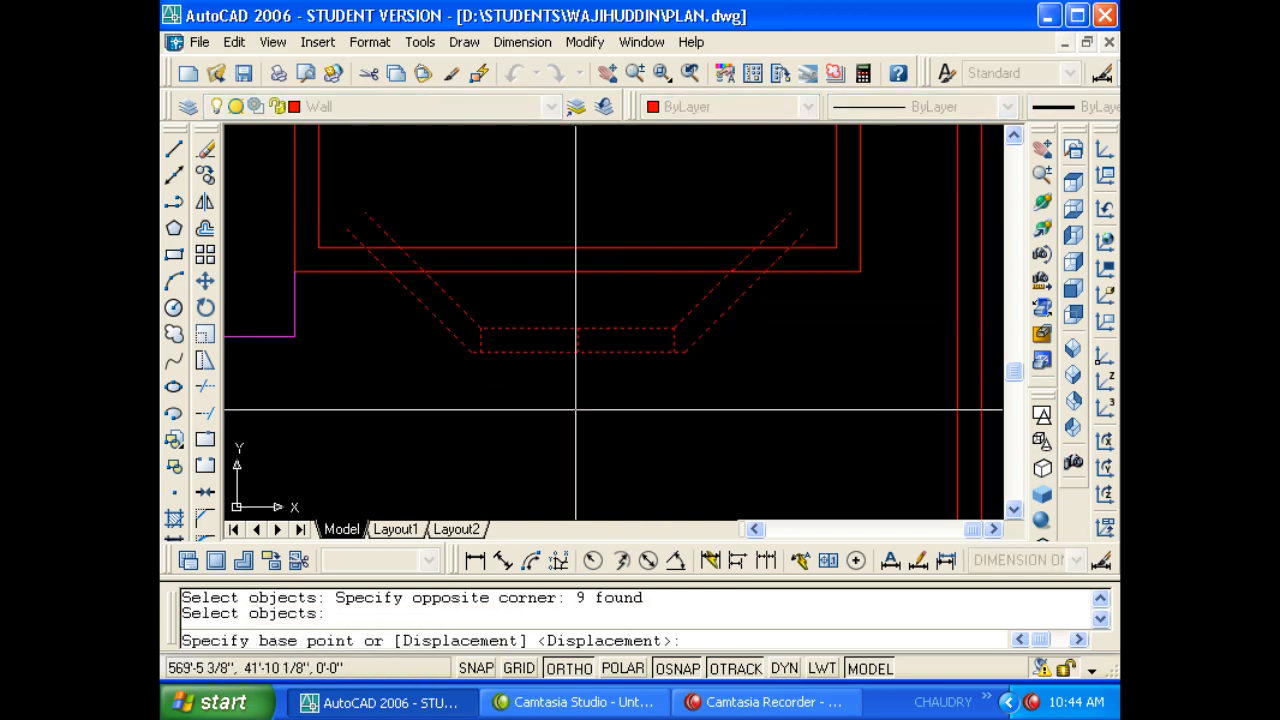
pyautogui.click(576, 409)
pyautogui.write('6')
pyautogui.press('Return')
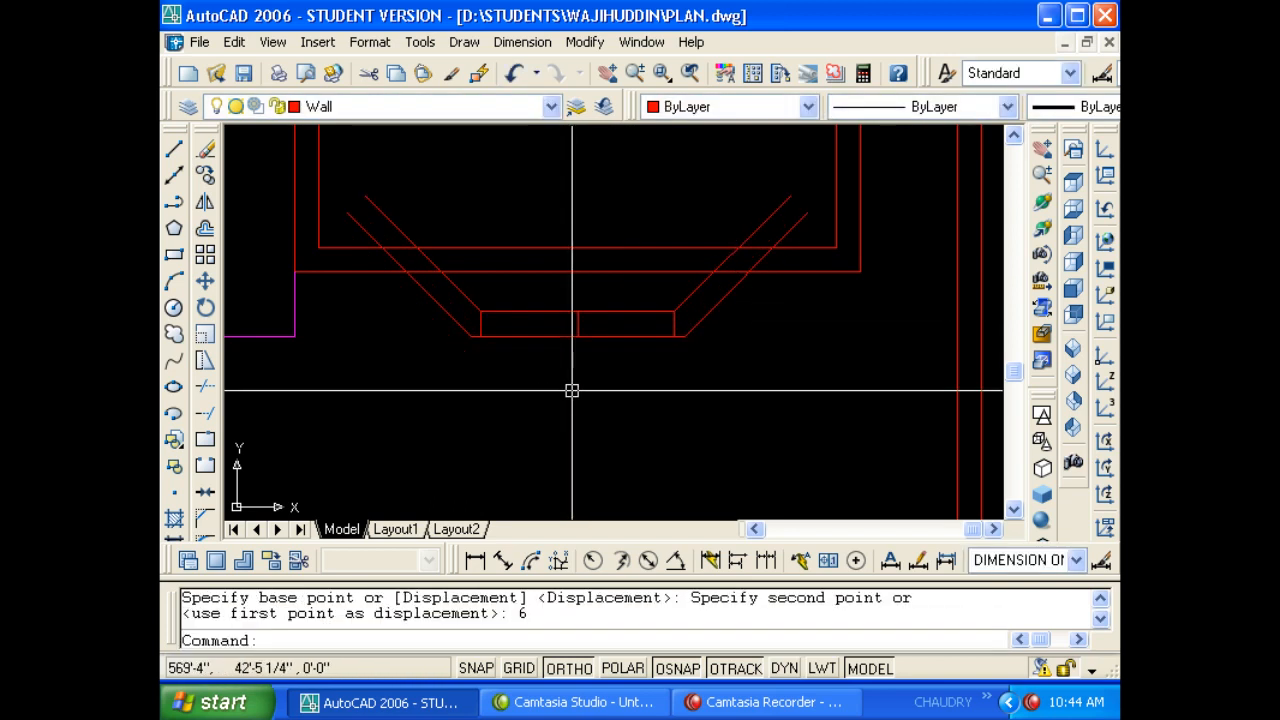
# Erase the left and middle short divider lines inside the bay's front wall.
pyautogui.press('Escape')
pyautogui.press('Escape')
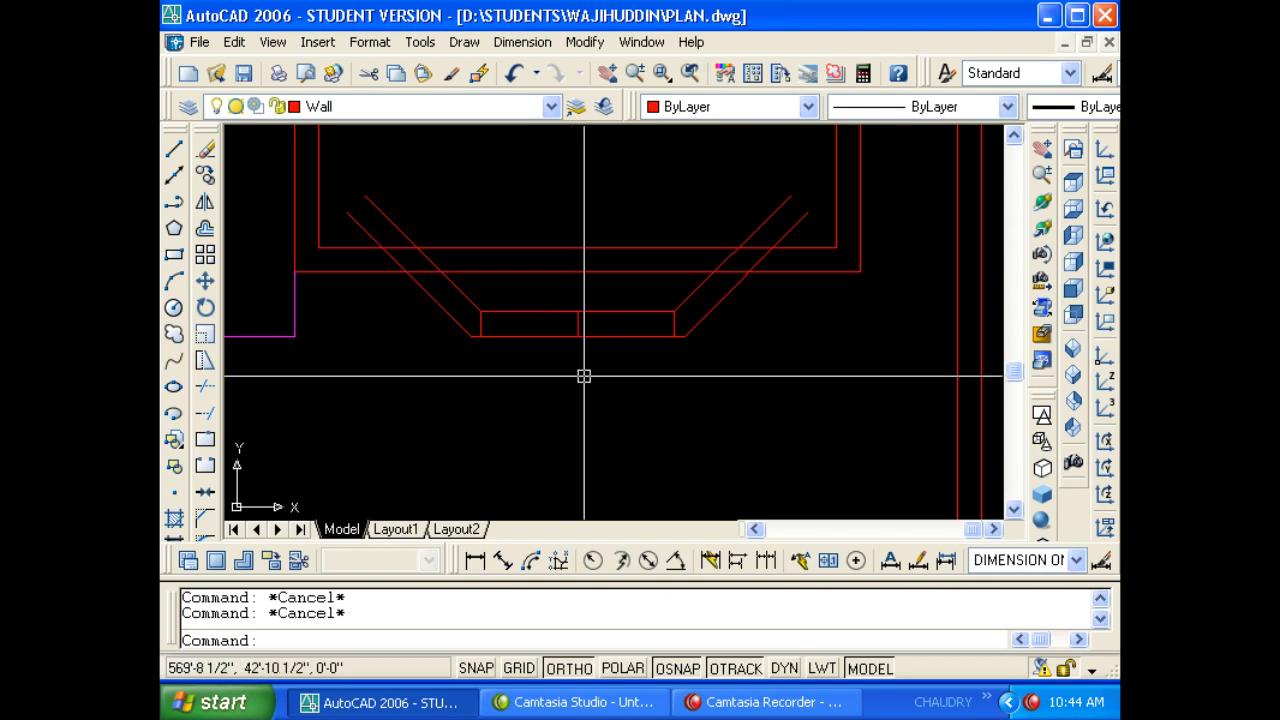
pyautogui.click(437, 391)
pyautogui.click(528, 304)
pyautogui.write('e')
pyautogui.press('Return')
pyautogui.press('Escape')
pyautogui.click(569, 346)
pyautogui.click(597, 280)
pyautogui.press('e')
pyautogui.press('Return')
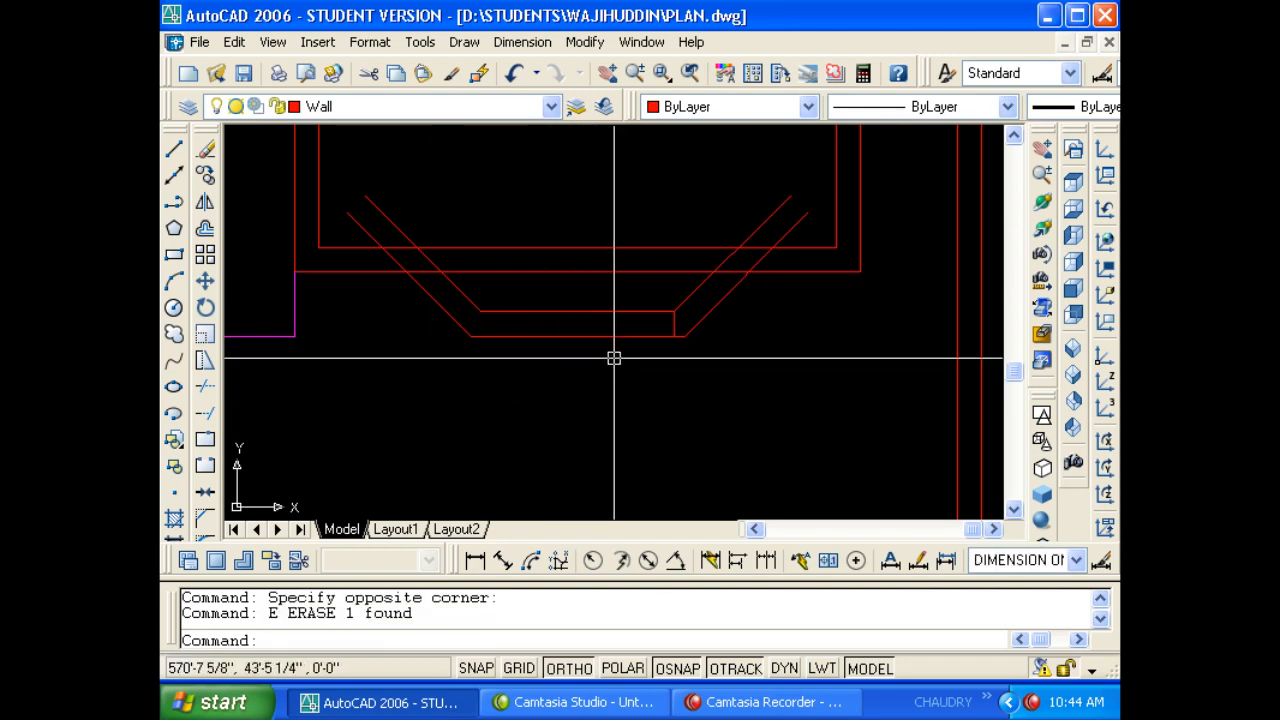
# Erase the remaining short divider line at the right end of the bay's front wall.
pyautogui.press('Escape')
pyautogui.click(628, 376)
pyautogui.click(700, 304)
pyautogui.press('e')
pyautogui.press('Return')
pyautogui.press('Escape')
pyautogui.press('Escape')
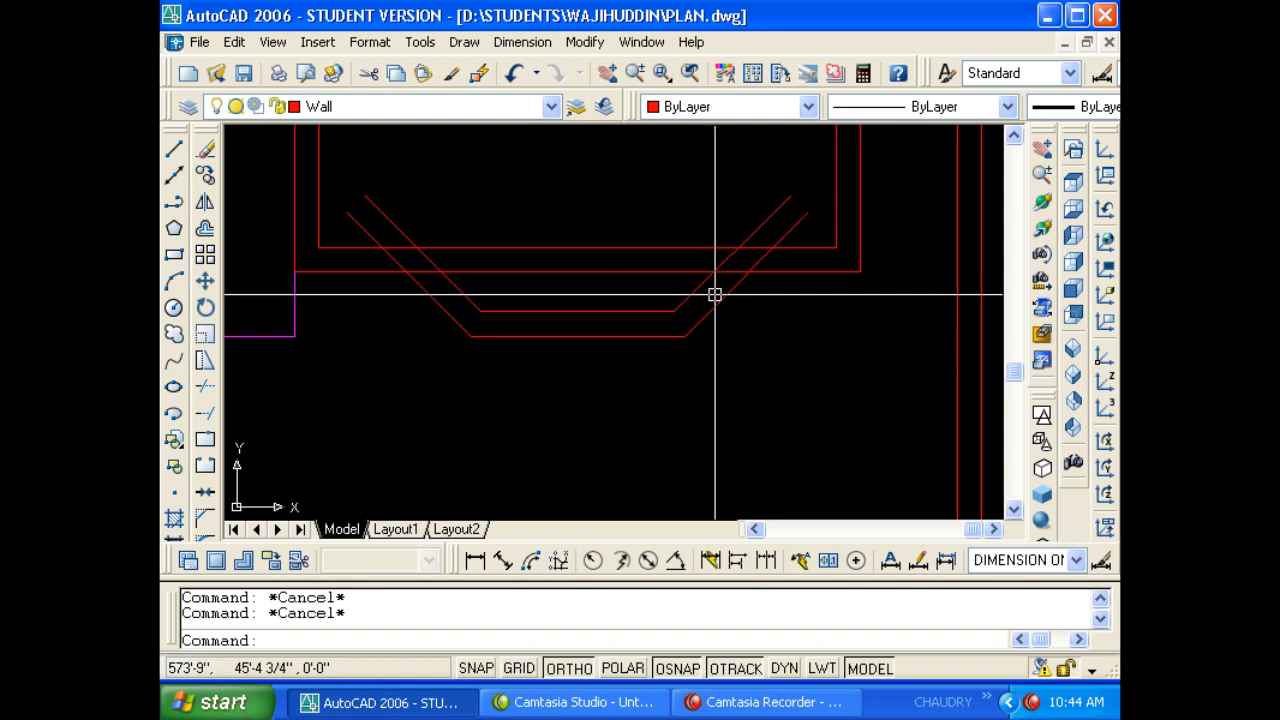
# Trim away the room's inner and outer bottom wall lines where they cross the bay opening between the diagonals.
pyautogui.write('tr')
pyautogui.press('Return')
pyautogui.press('Return')
pyautogui.click(623, 285)
pyautogui.click(583, 226)
pyautogui.press('Escape')
pyautogui.press('Escape')
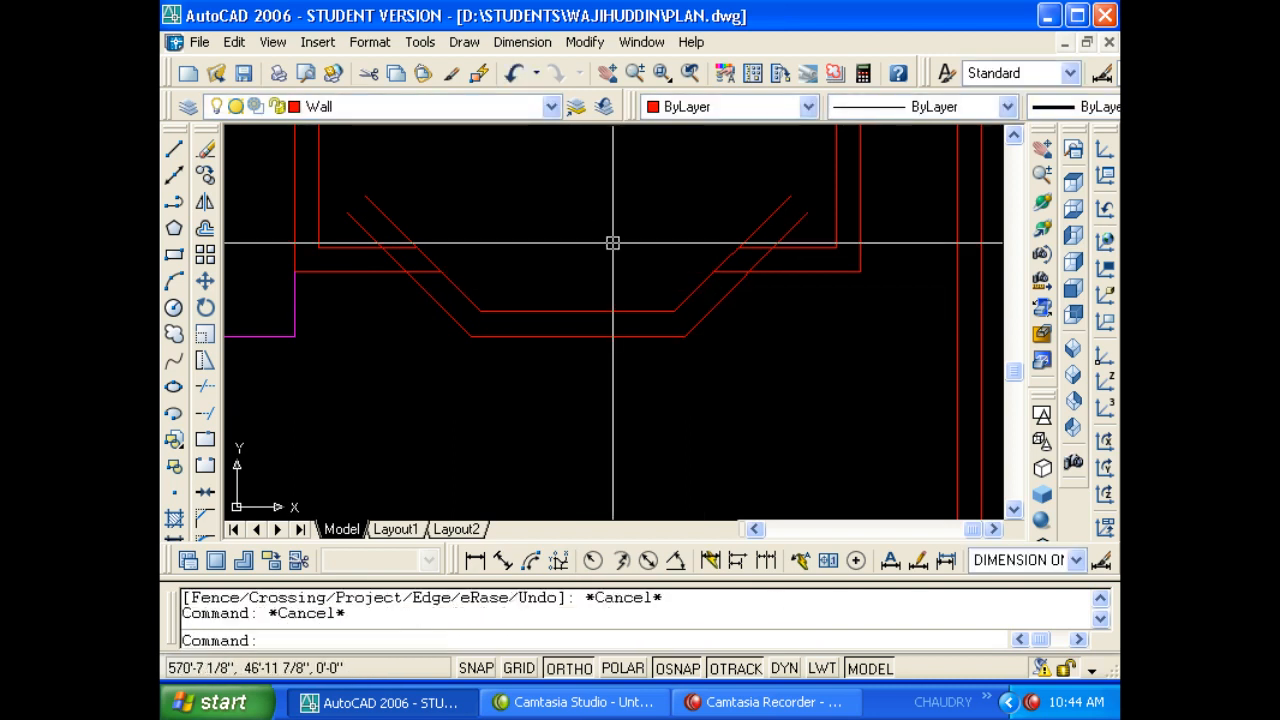
# Fillet the bay's right diagonals with the room's bottom wall lines at zero radius, joining inner to inner and outer to outer.
pyautogui.write('f')
pyautogui.press('Return')
pyautogui.click(699, 282)
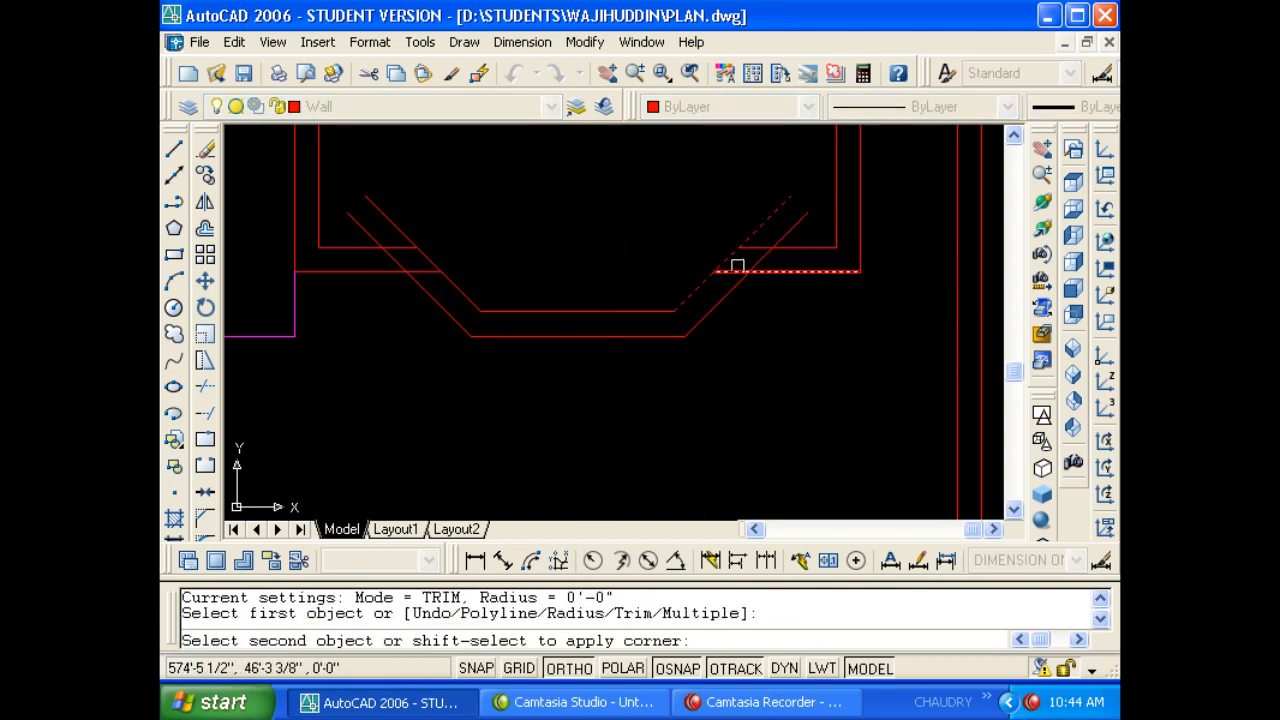
pyautogui.click(738, 267)
pyautogui.press('Return')
pyautogui.click(737, 287)
pyautogui.click(766, 271)
pyautogui.press('Escape')
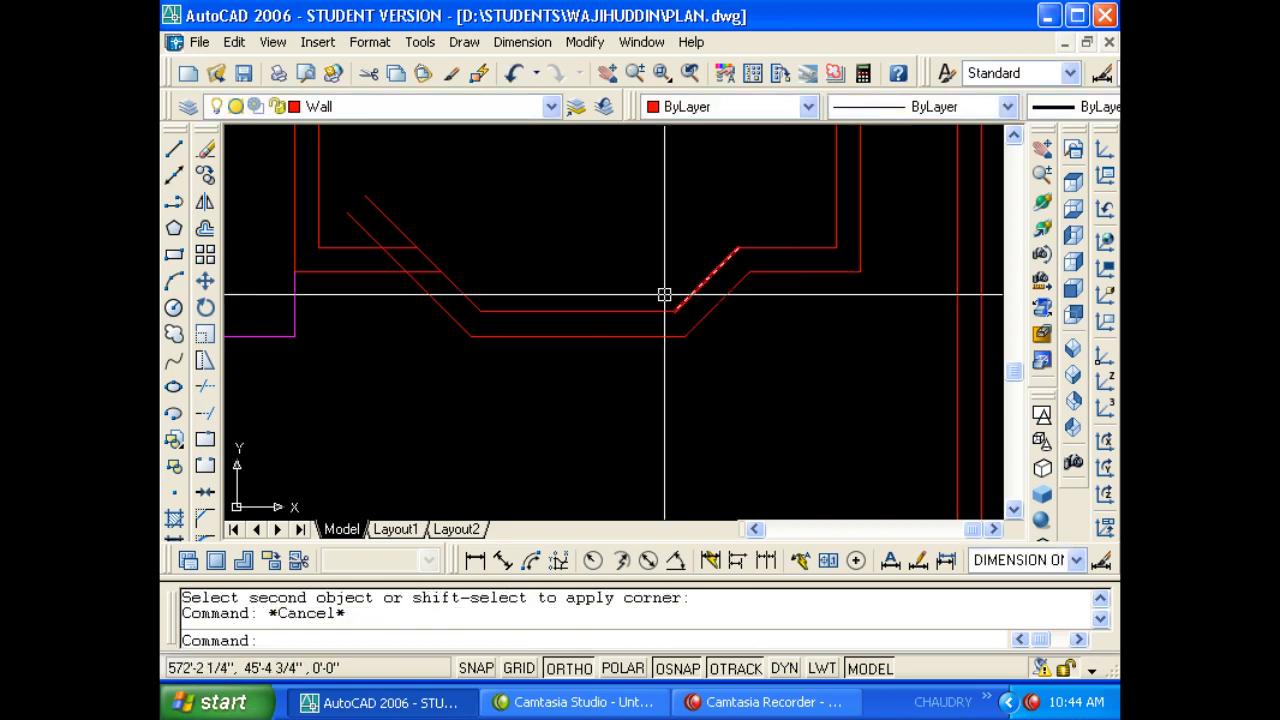
pyautogui.press('Return')
pyautogui.click(429, 295)
pyautogui.press('Escape')
pyautogui.click(374, 271)
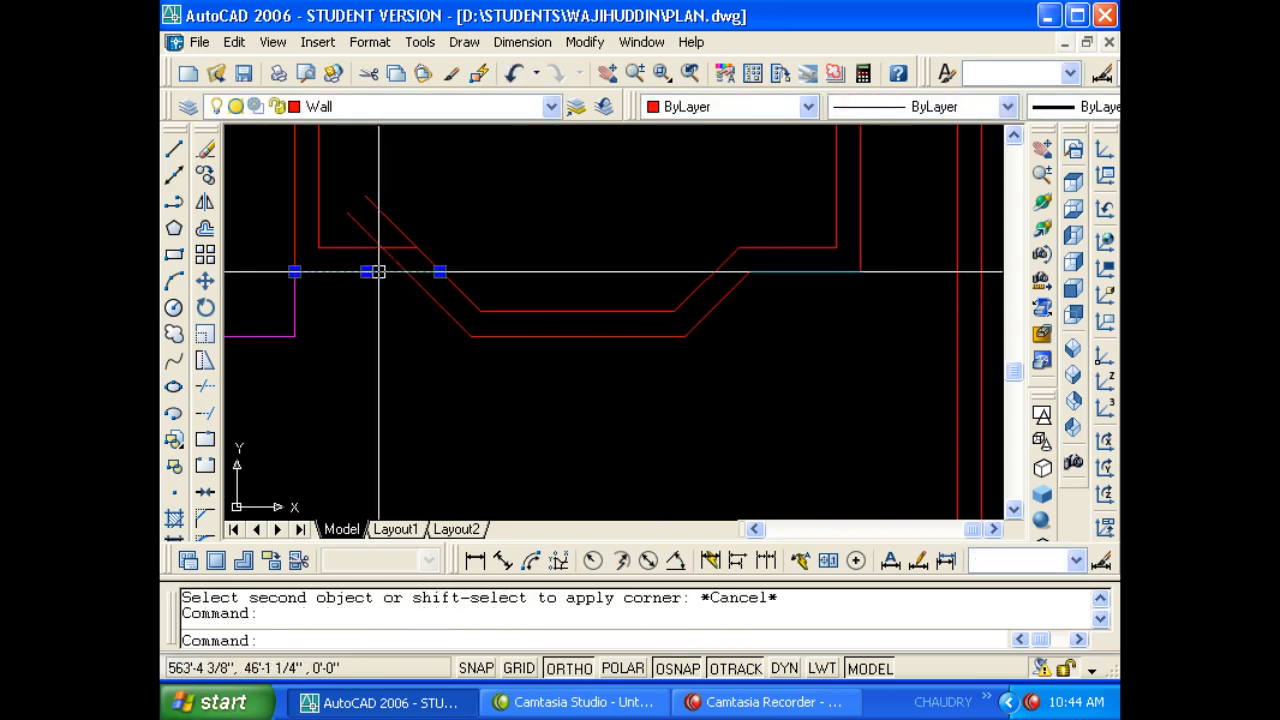
# Fillet the bay's left diagonals with the room's outer and inner bottom wall lines at zero radius.
pyautogui.press('Return')
pyautogui.click(380, 272)
pyautogui.click(426, 290)
pyautogui.press('Return')
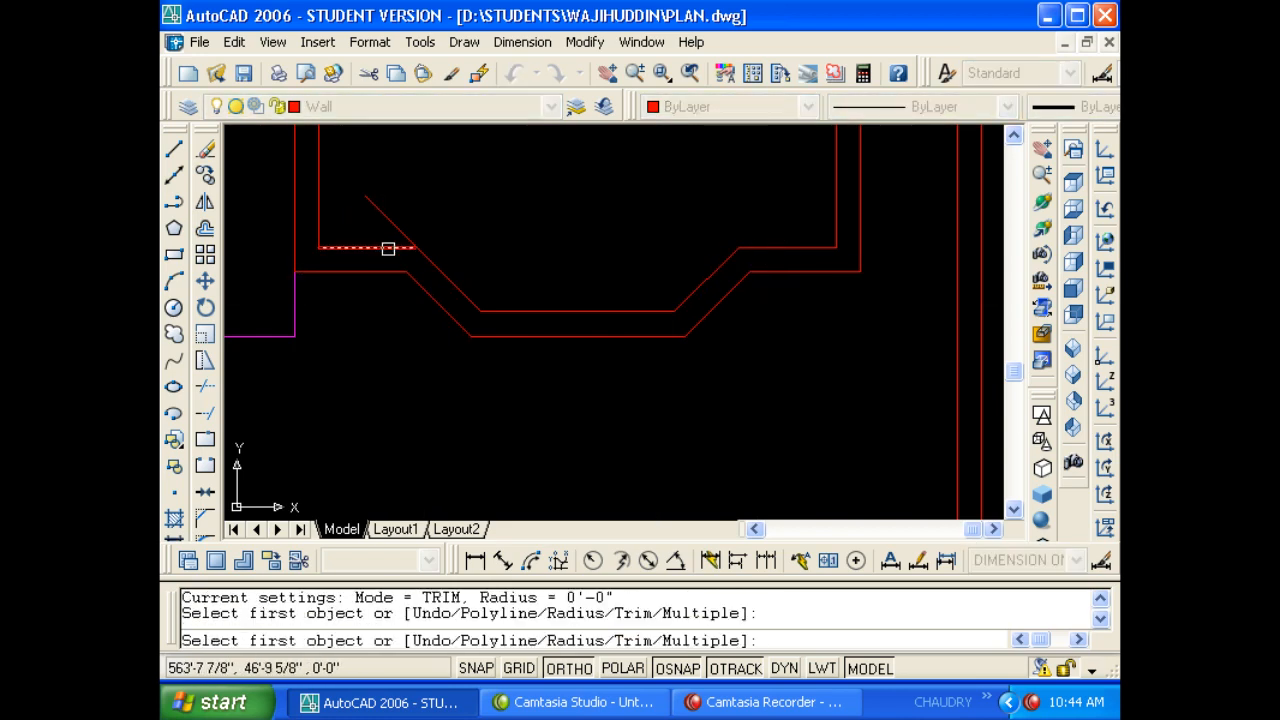
pyautogui.click(386, 248)
pyautogui.click(429, 264)
pyautogui.press('Escape')
pyautogui.press('Escape')
# Draw a line across the wall thickness from the bay's left outer junction corner perpendicular to the inner diagonal.
pyautogui.write('l')
pyautogui.press('Return')
pyautogui.scroll(4, 414, 270)
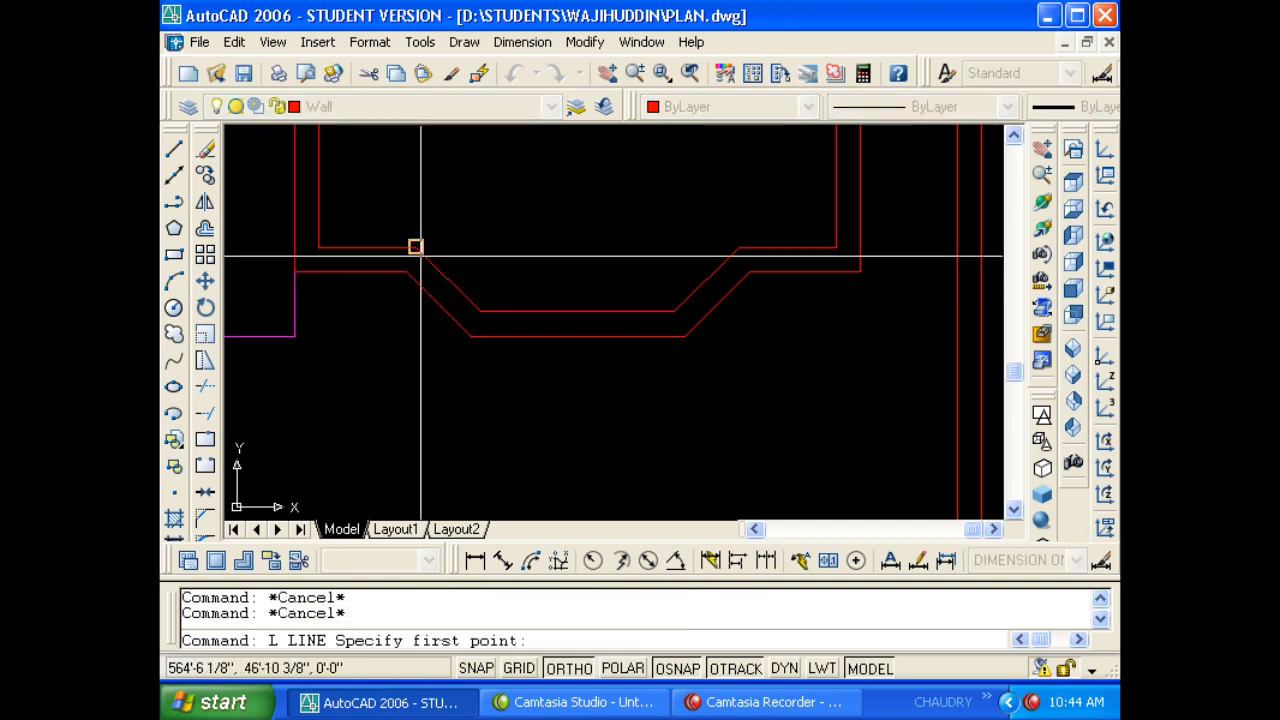
pyautogui.click(380, 286)
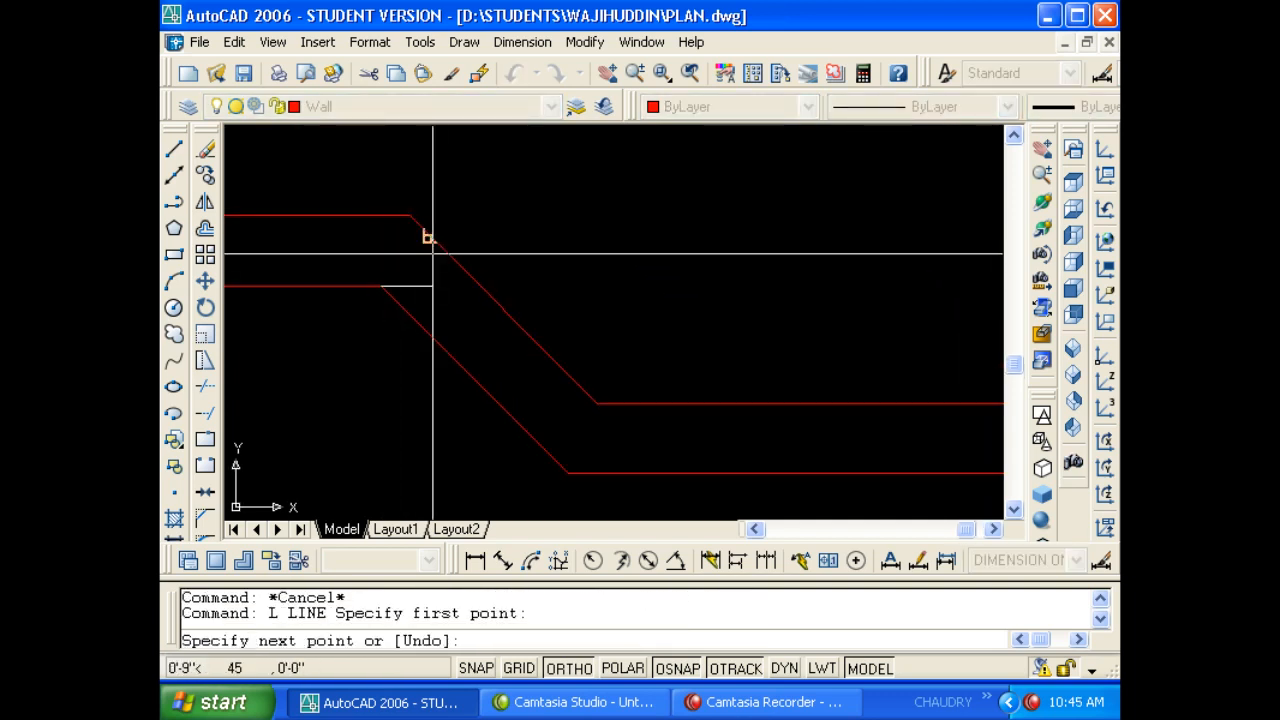
pyautogui.click(430, 235)
pyautogui.press('Escape')
pyautogui.scroll(-3, 430, 235)
pyautogui.press('Escape')
pyautogui.scroll(-4, 338, 275)
pyautogui.press('Escape')
# Draw a matching line across the wall from the bay's right outer junction corner perpendicular to the inner diagonal.
pyautogui.scroll(5, 566, 276)
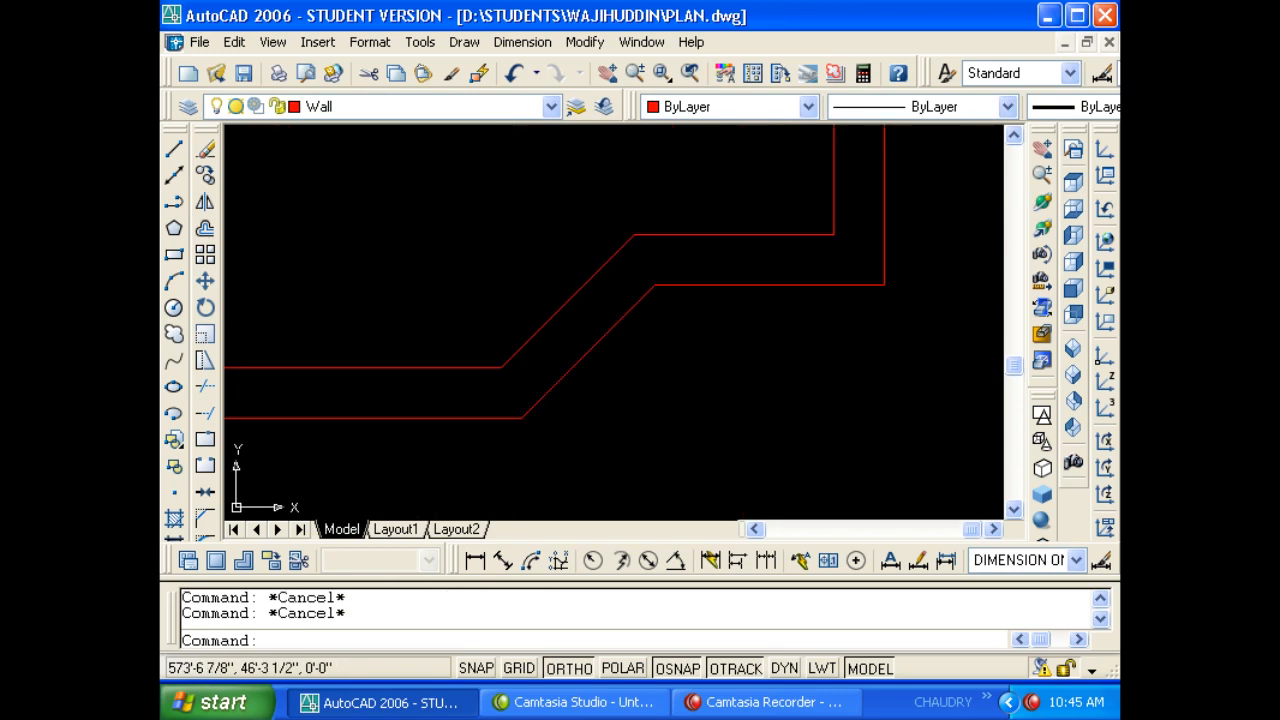
pyautogui.press('Return')
pyautogui.click(655, 285)
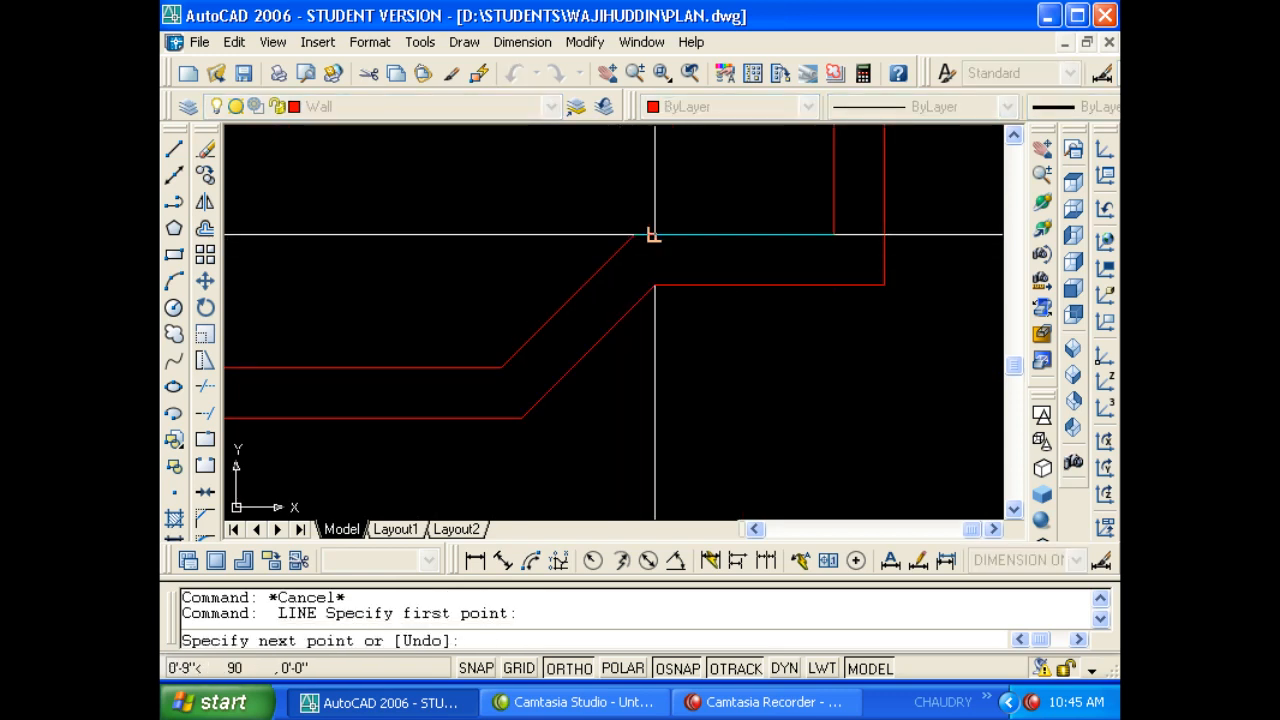
pyautogui.click(619, 249)
pyautogui.press('Escape')
pyautogui.scroll(-1, 609, 306)
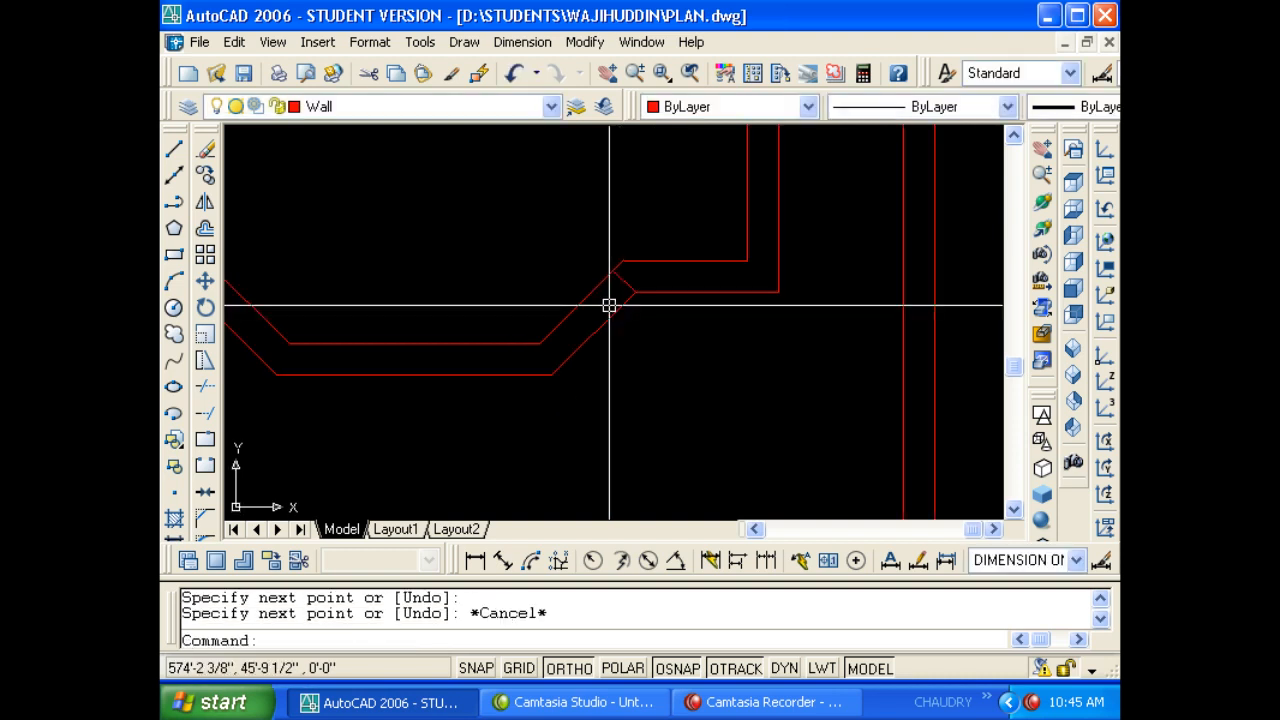
pyautogui.press('Escape')
pyautogui.press('Escape')
pyautogui.moveTo(609, 306); pyautogui.dragTo(681, 287, button='middle')
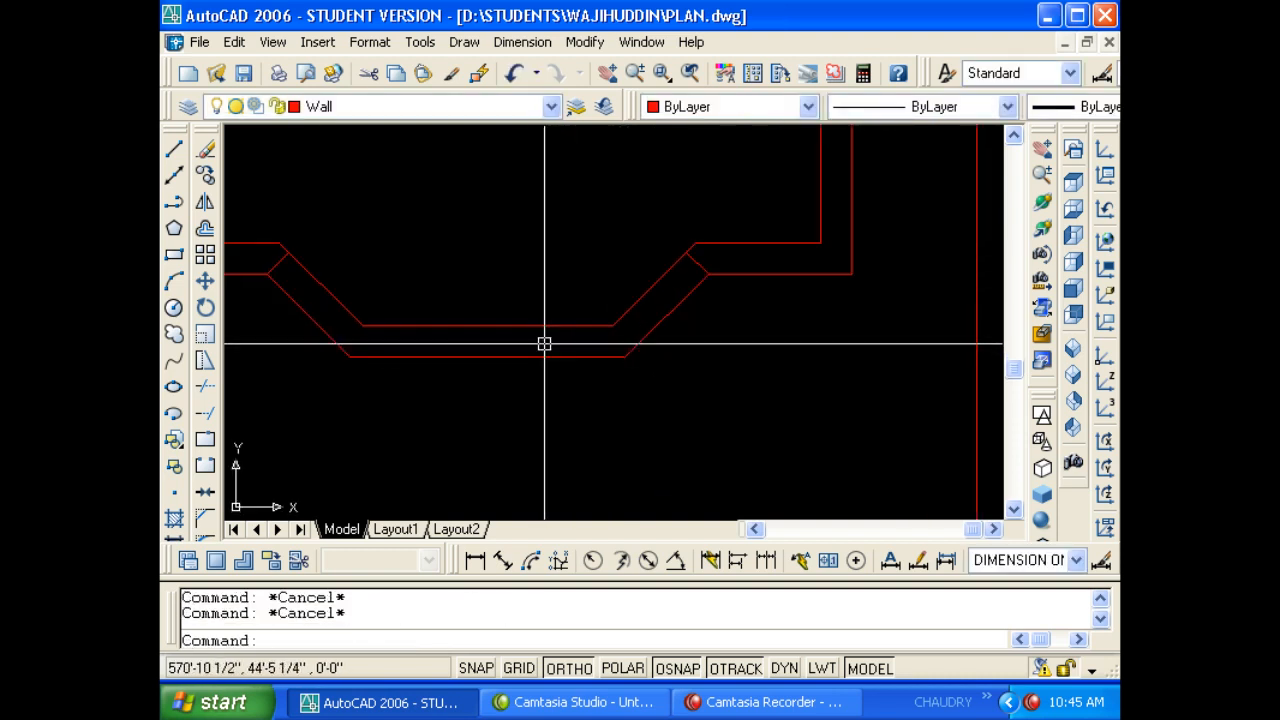
# Trim the inner slanted line on the left side of the bay back to the wall end cap.
pyautogui.write('tr')
pyautogui.press('Return')
pyautogui.press('Return')
pyautogui.click(349, 305)
pyautogui.press('Escape')
pyautogui.press('Escape')
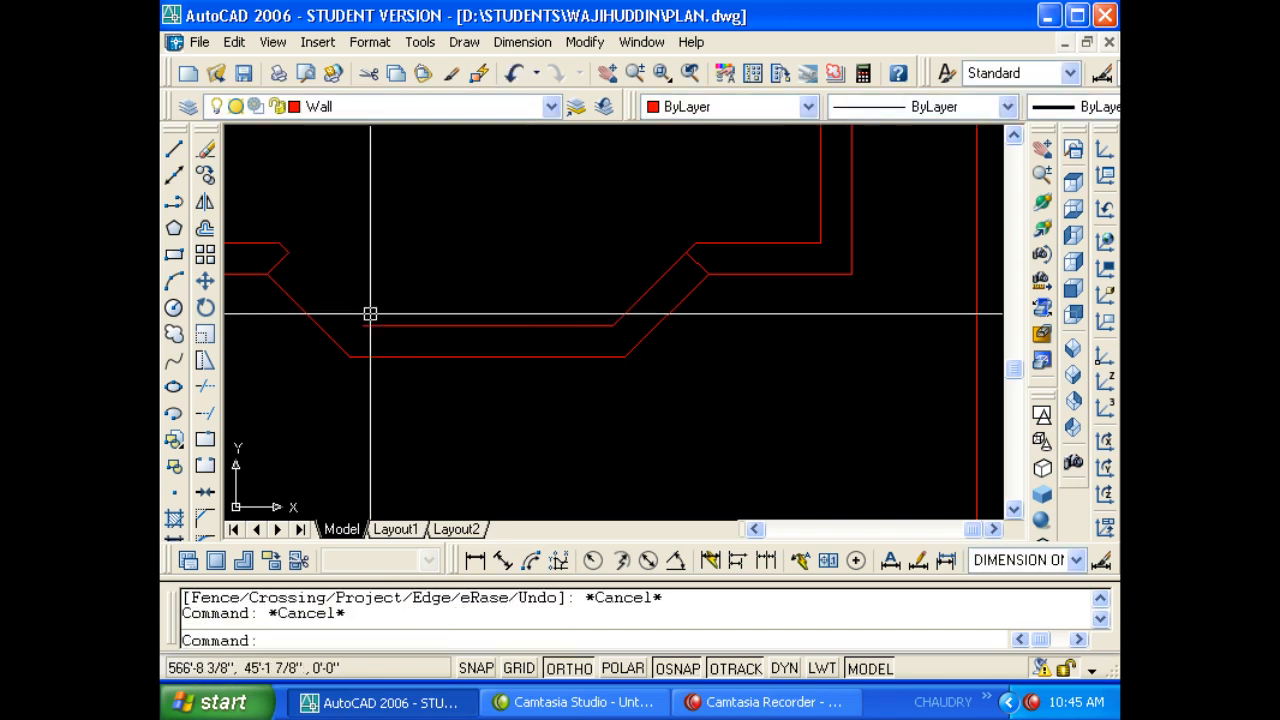
# Redraw the bay's inner left slanted line from the wall end cap to the inner horizontal line's endpoint.
pyautogui.write('l')
pyautogui.press('Return')
pyautogui.click(288, 251)
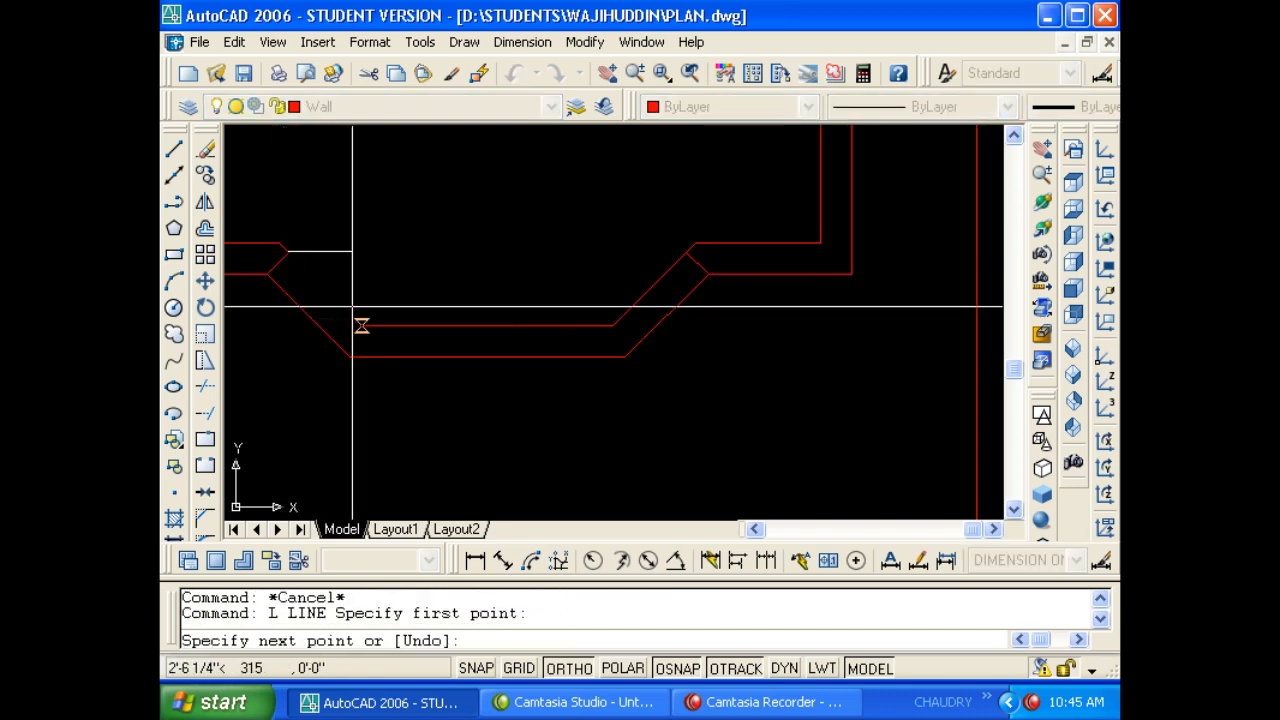
pyautogui.click(362, 325)
pyautogui.press('Escape')
pyautogui.press('Escape')
# Trim the inner slanted line on the right side of the bay back to the wall end cap.
pyautogui.write('tr')
pyautogui.press('Return')
pyautogui.press('Return')
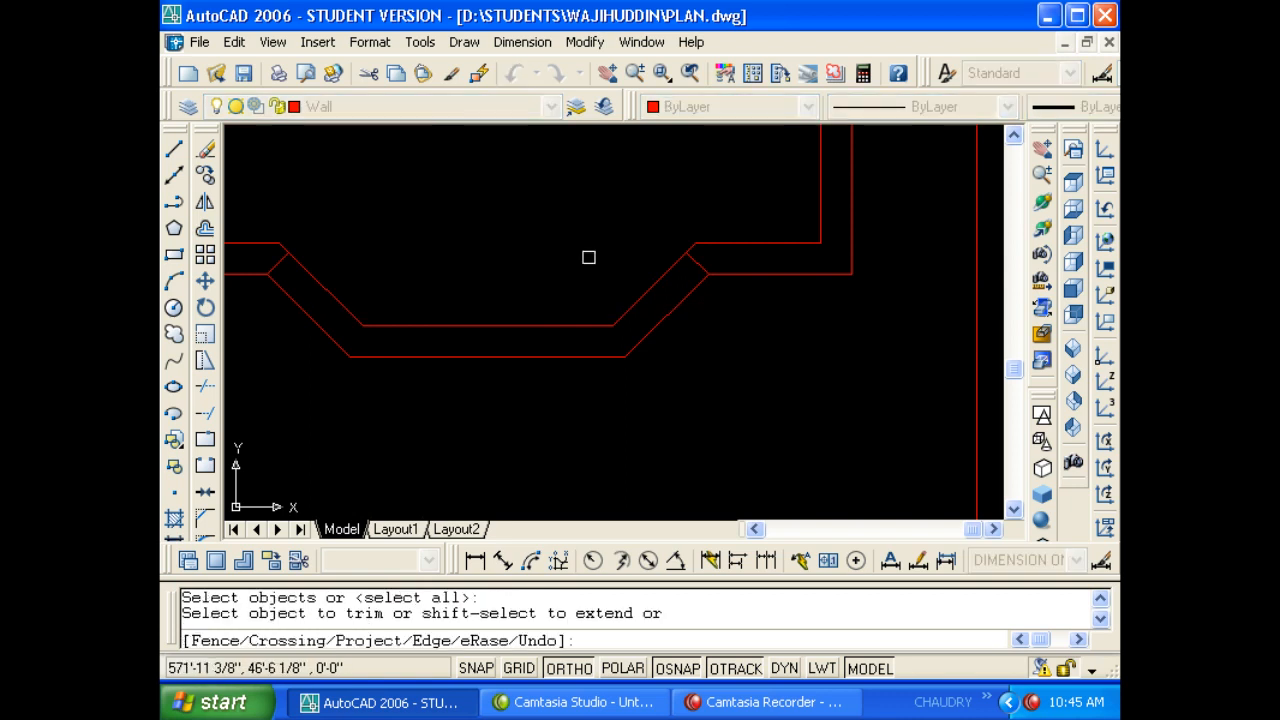
pyautogui.click(628, 278)
pyautogui.click(641, 285)
pyautogui.click(647, 297)
pyautogui.press('Escape')
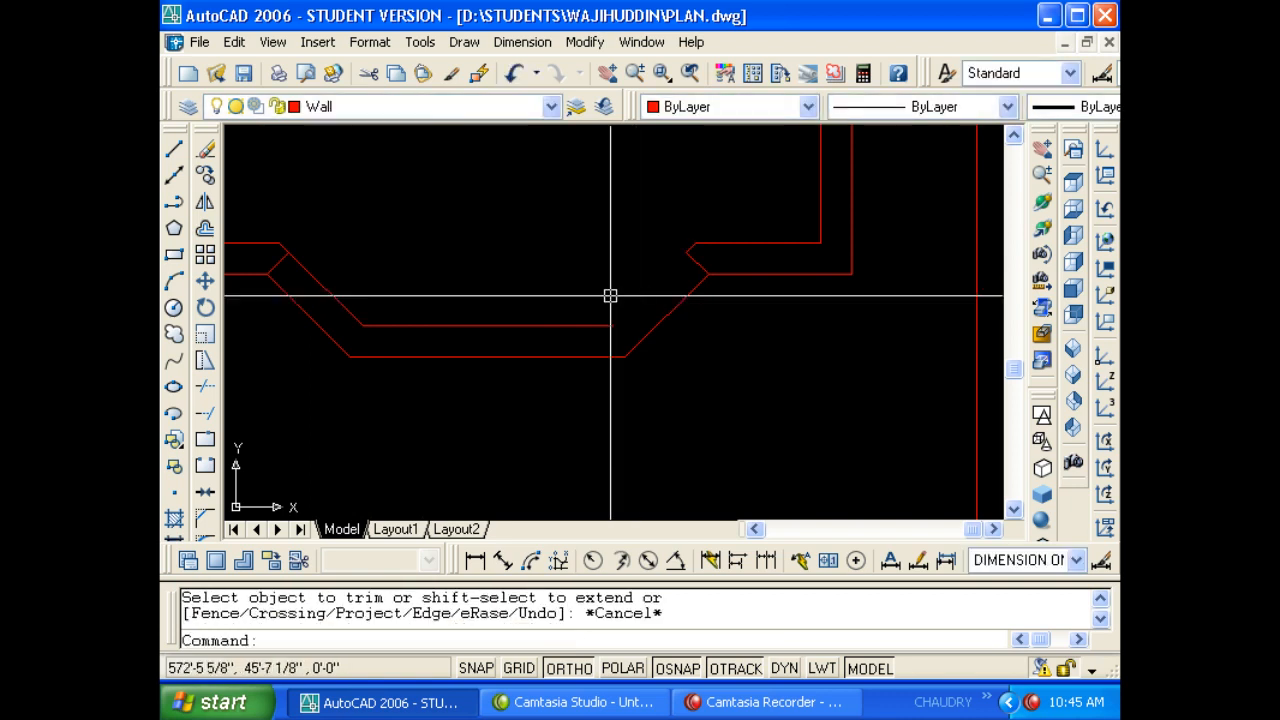
# Redraw the bay's inner right slanted line between the wall end cap and the inner horizontal line's endpoint.
pyautogui.write('l')
pyautogui.press('Return')
pyautogui.click(686, 250)
pyautogui.press('Escape')
# Check which multiline style is current and how it previews in the Multiline Style settings.
pyautogui.moveTo(443, 334); pyautogui.dragTo(486, 320, button='middle')
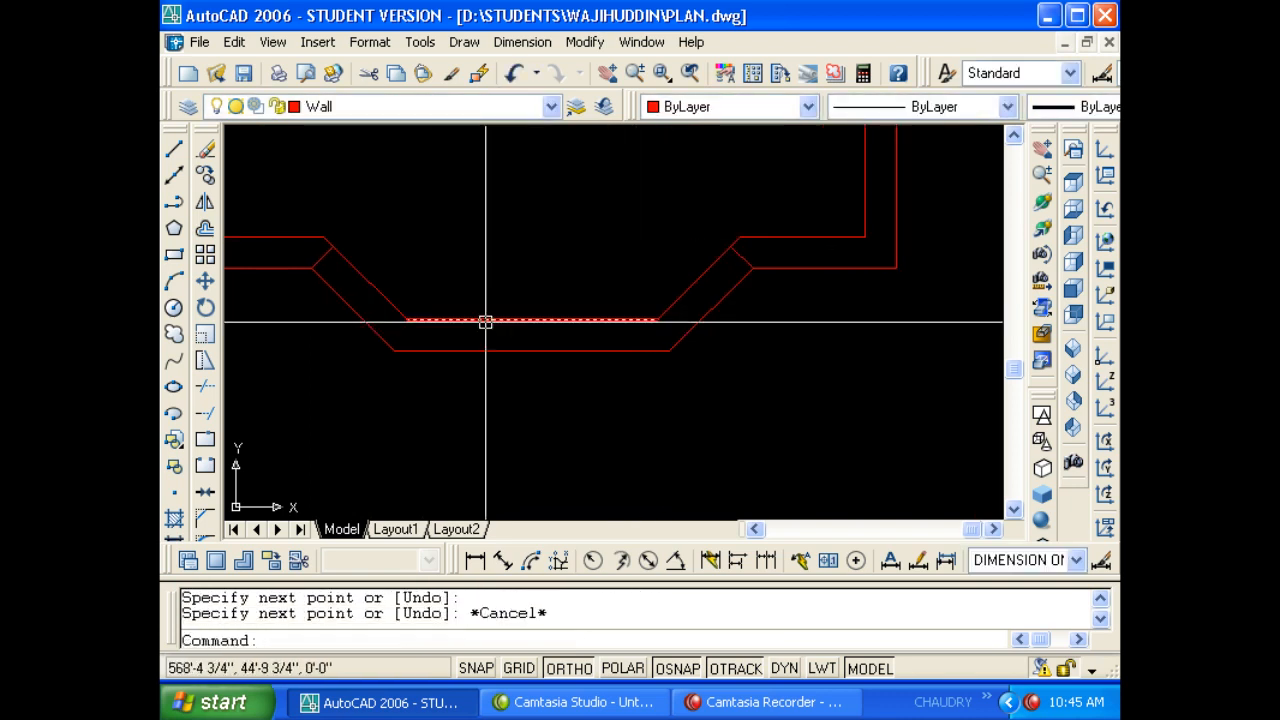
pyautogui.press('Escape')
pyautogui.press('Escape')
pyautogui.write('MI')
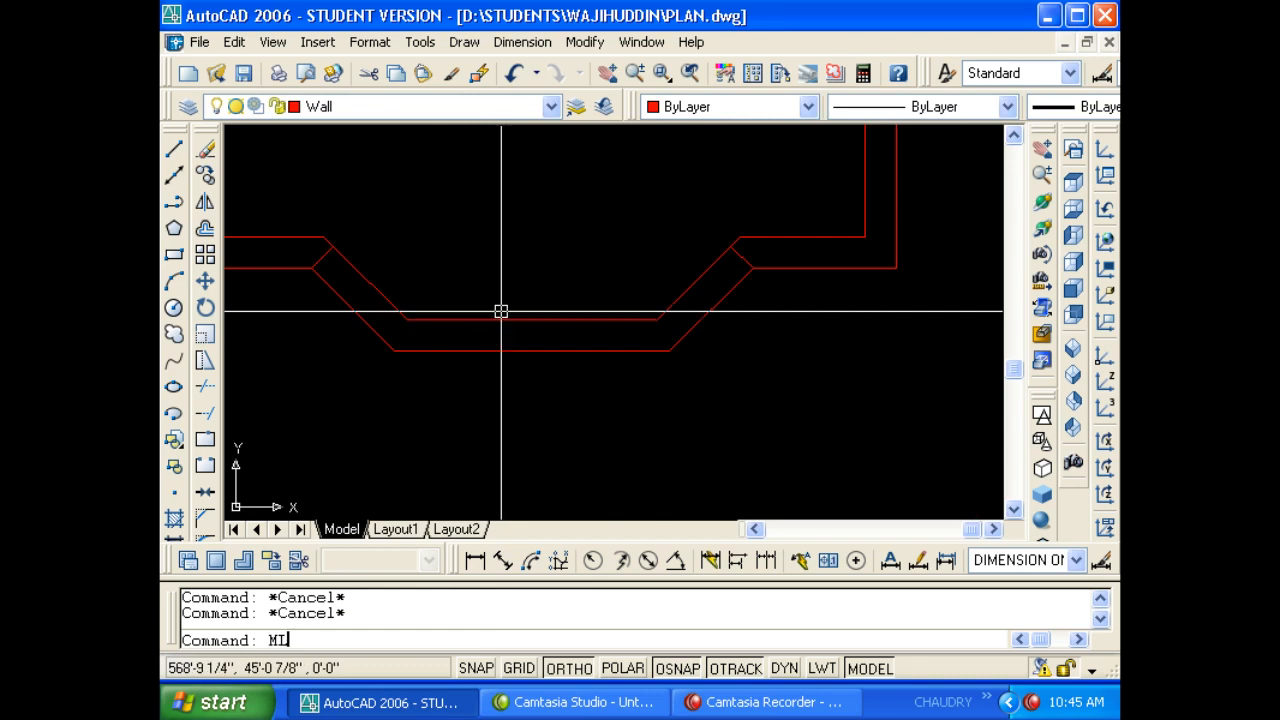
pyautogui.press('Escape')
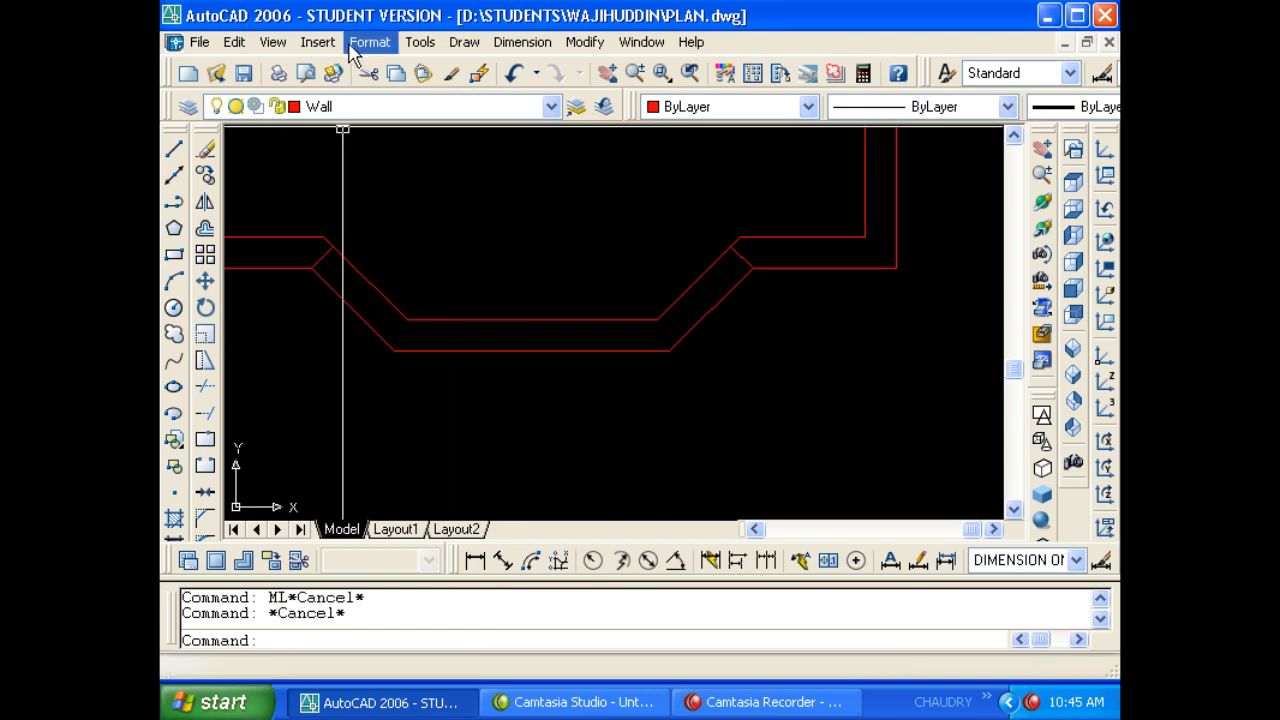
pyautogui.click(352, 45)
pyautogui.click(401, 320)
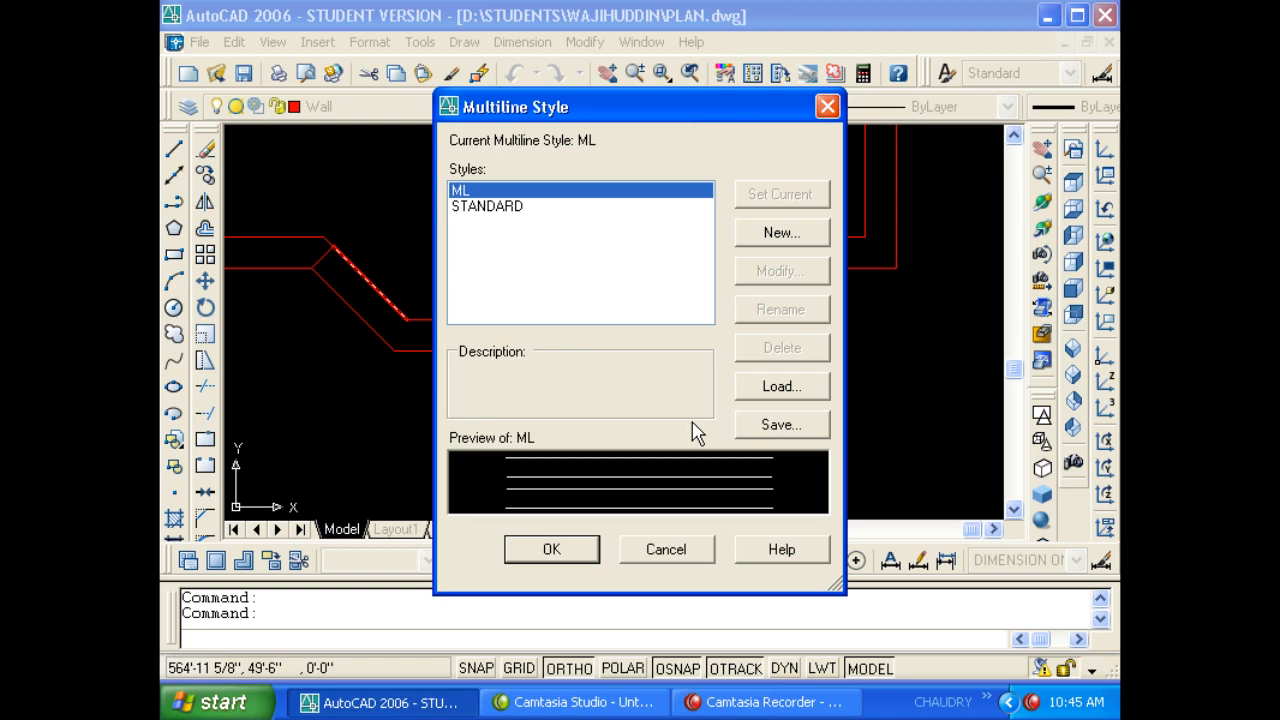
pyautogui.press('Escape')
pyautogui.write('ml')
pyautogui.press('Return')
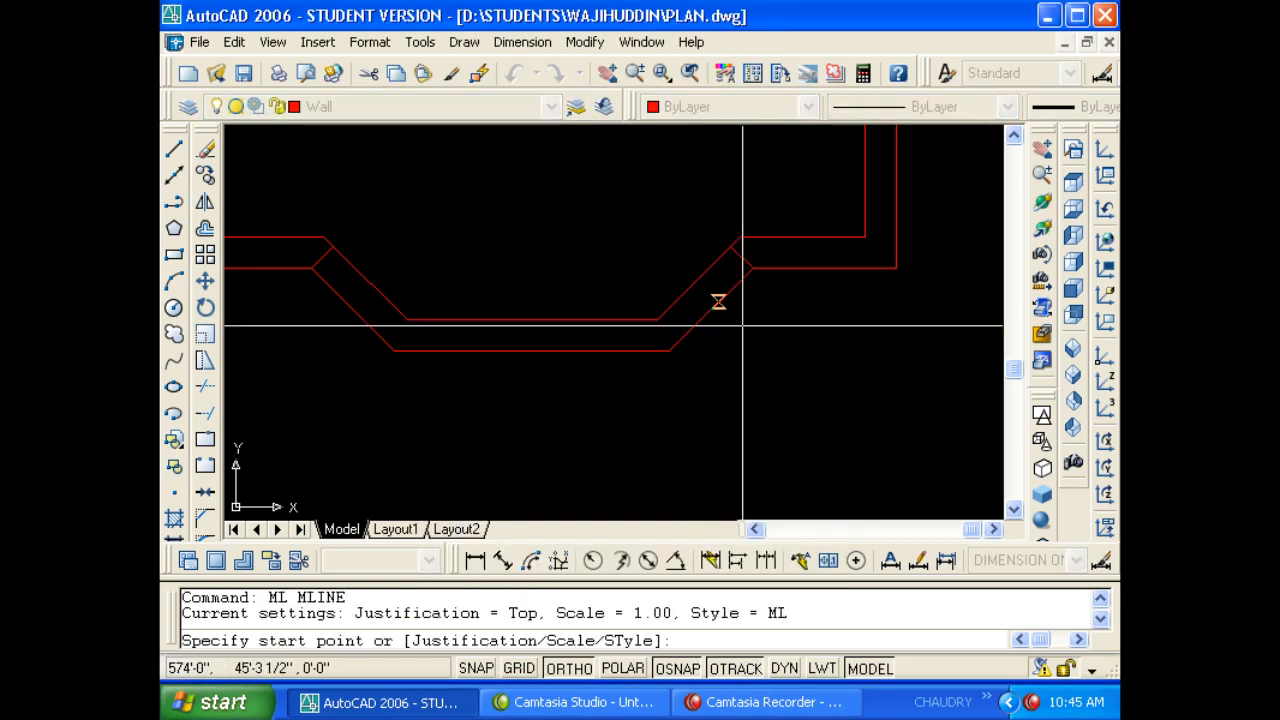
pyautogui.click(729, 247)
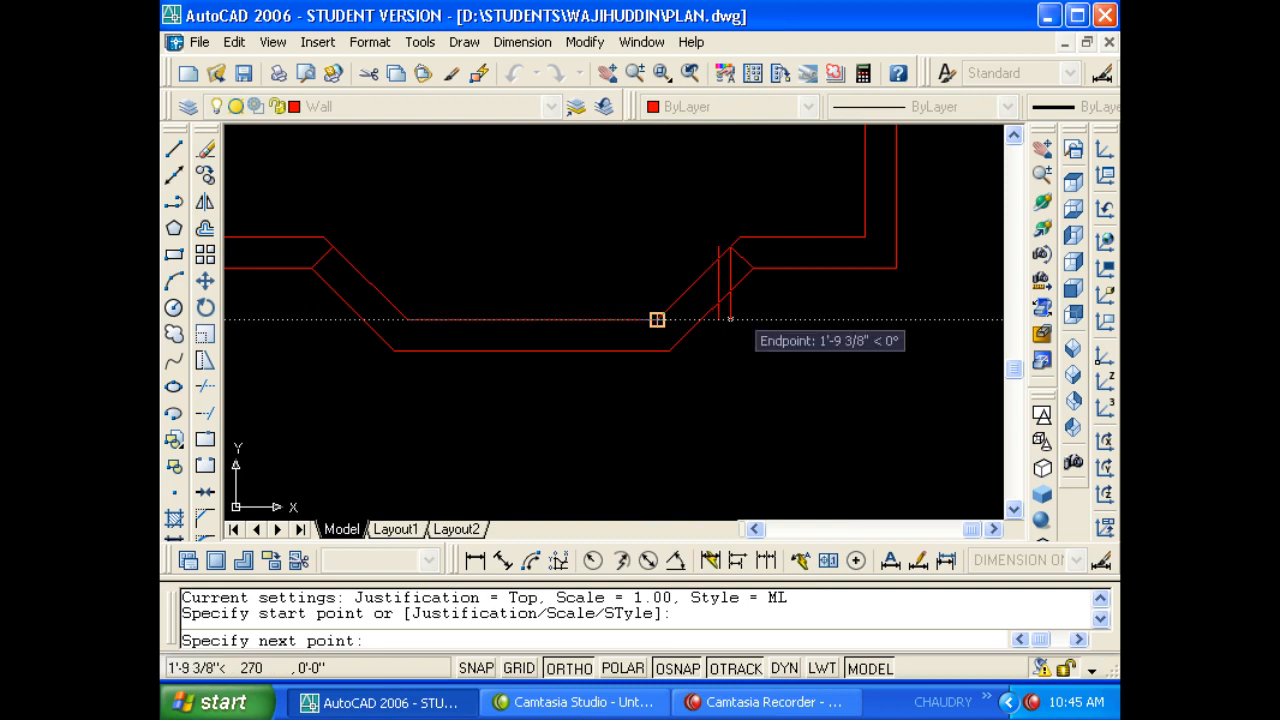
pyautogui.press('Escape')
# Draw an ML-style multiline along the bay's outer corners, from the right wall end to the left wall end.
pyautogui.press('Return')
pyautogui.click(752, 268)
pyautogui.click(669, 350)
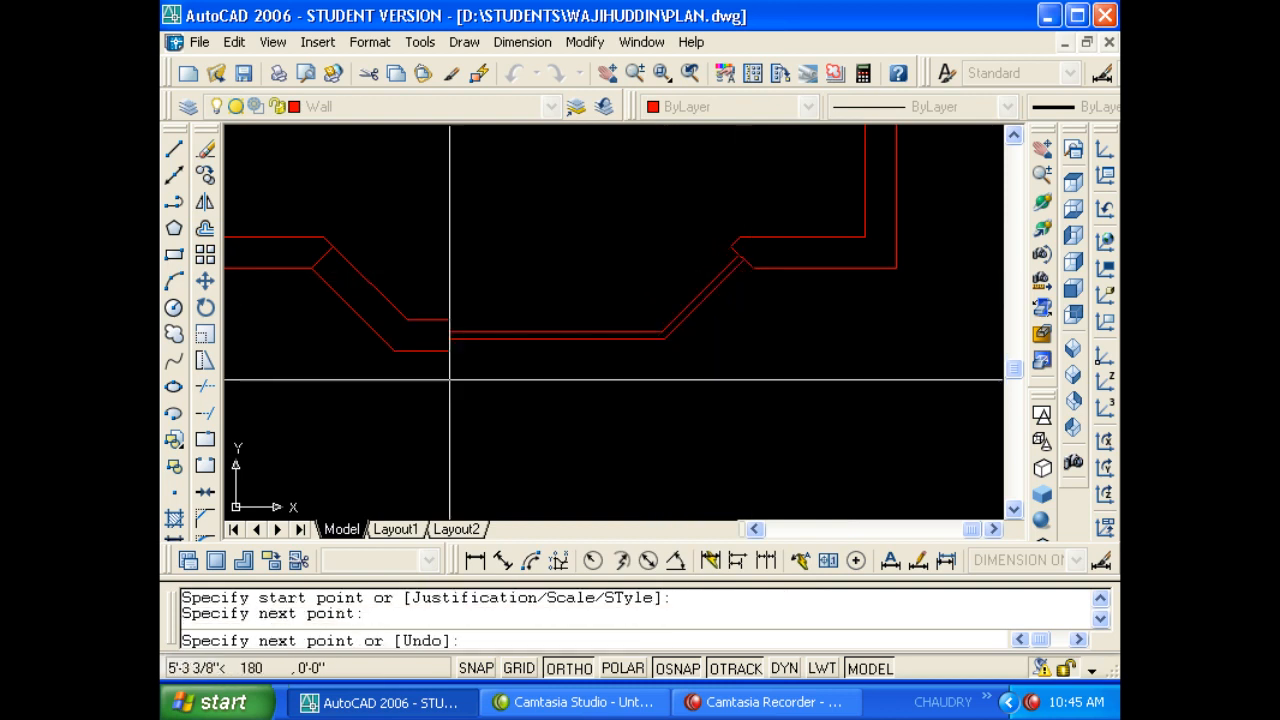
pyautogui.click(394, 349)
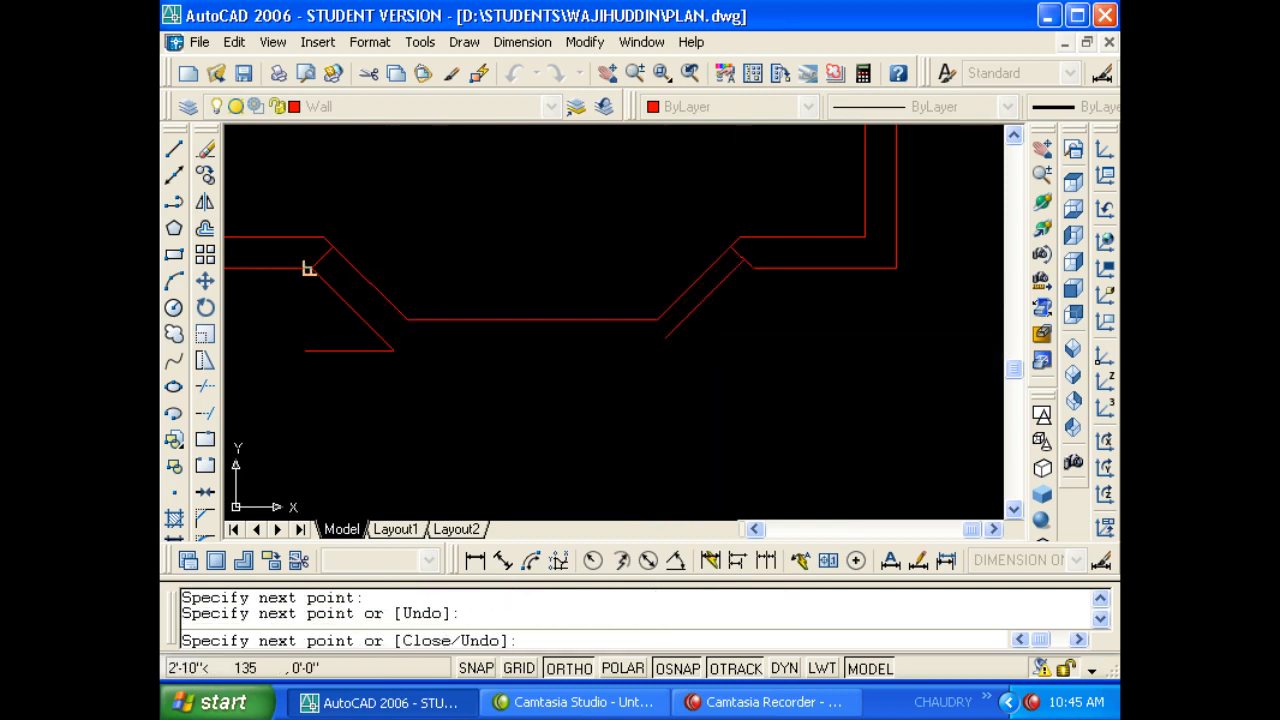
pyautogui.click(310, 268)
pyautogui.press('Escape')
pyautogui.press('Escape')
pyautogui.scroll(6, 310, 270)
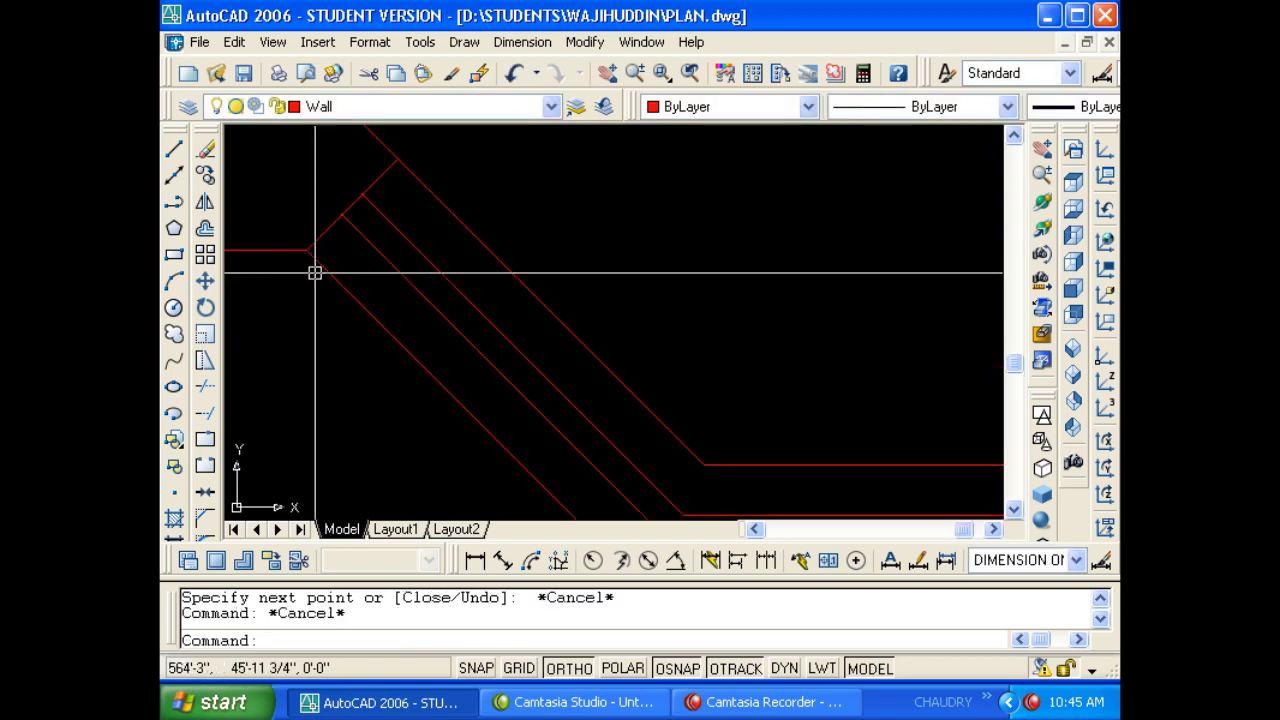
pyautogui.scroll(-5, 314, 272)
# Erase the bay's old inner and outer horizontal wall lines, keeping the new multiline.
pyautogui.click(380, 380)
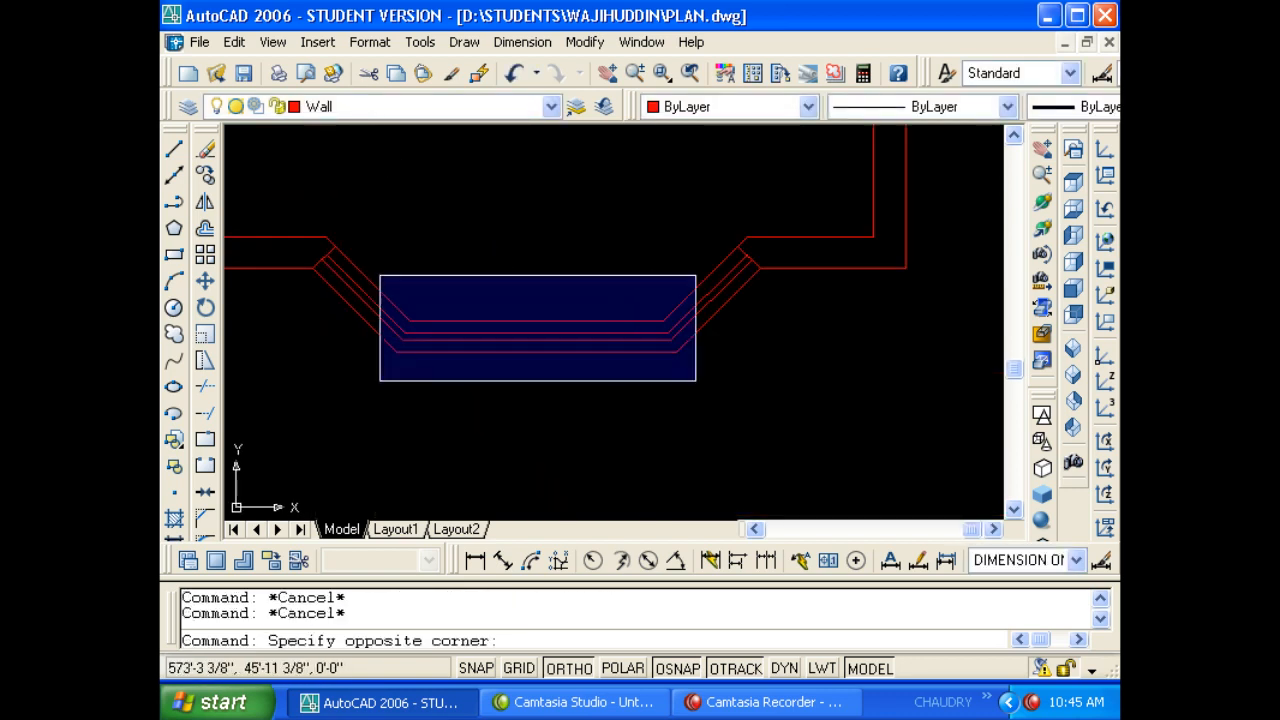
pyautogui.click(696, 275)
pyautogui.write('e')
pyautogui.press('Return')
pyautogui.press('Escape')
pyautogui.click(643, 391)
pyautogui.press('Escape')
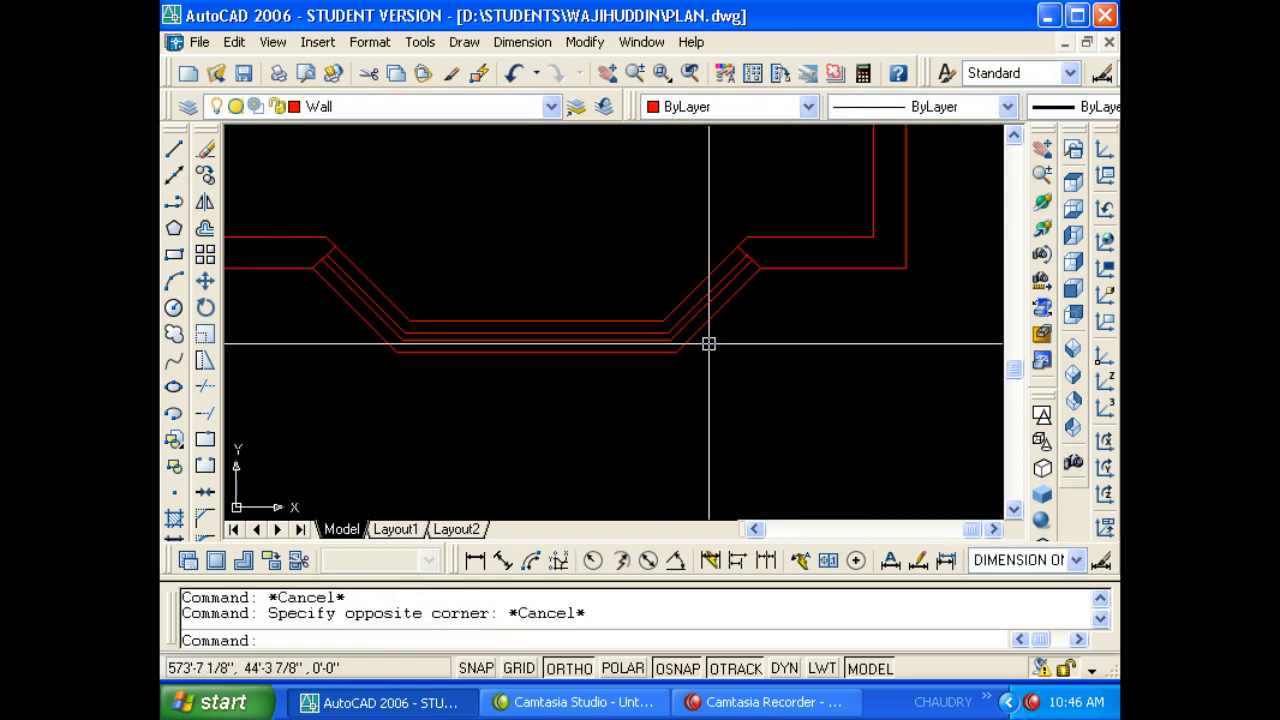
# Erase the two old slanted wall lines on the bay's right side, excluding the multiline from the selection.
pyautogui.click(708, 343)
pyautogui.click(634, 266)
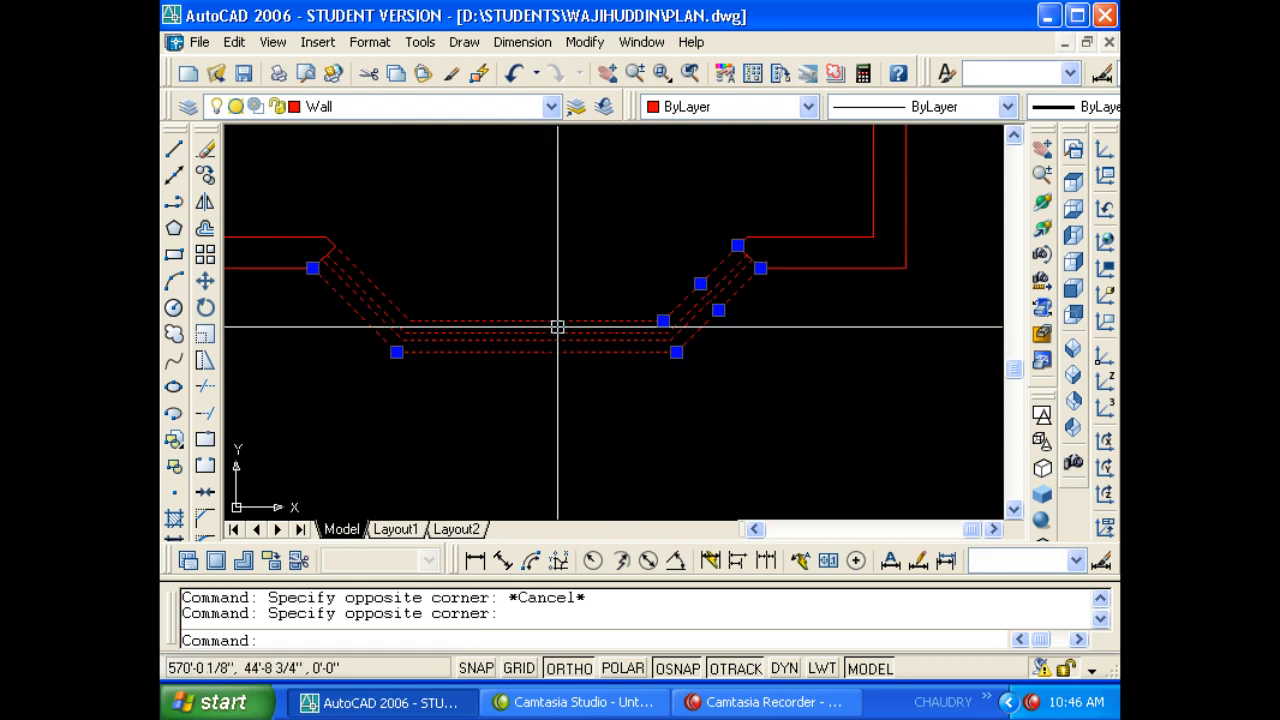
pyautogui.keyDown('shift'); pyautogui.click(494, 378); pyautogui.keyUp('shift')
pyautogui.keyDown('shift'); pyautogui.click(470, 285); pyautogui.keyUp('shift')
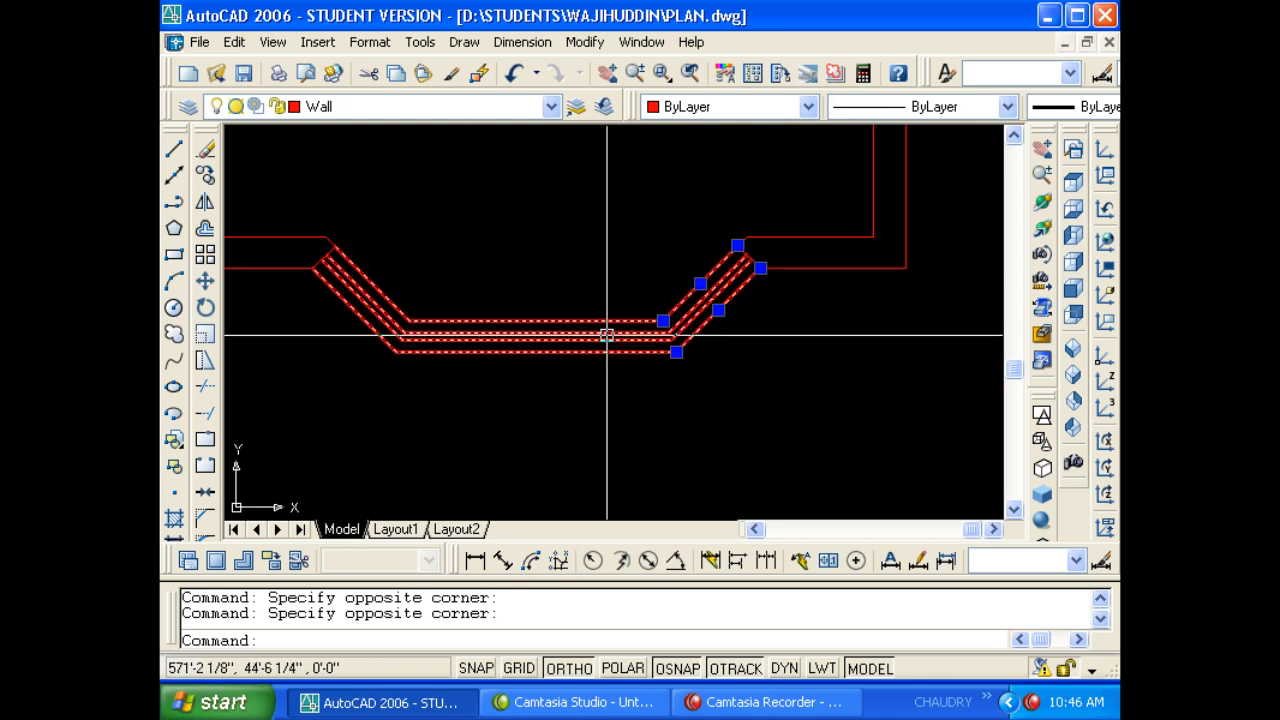
pyautogui.click(700, 380)
pyautogui.click(579, 293)
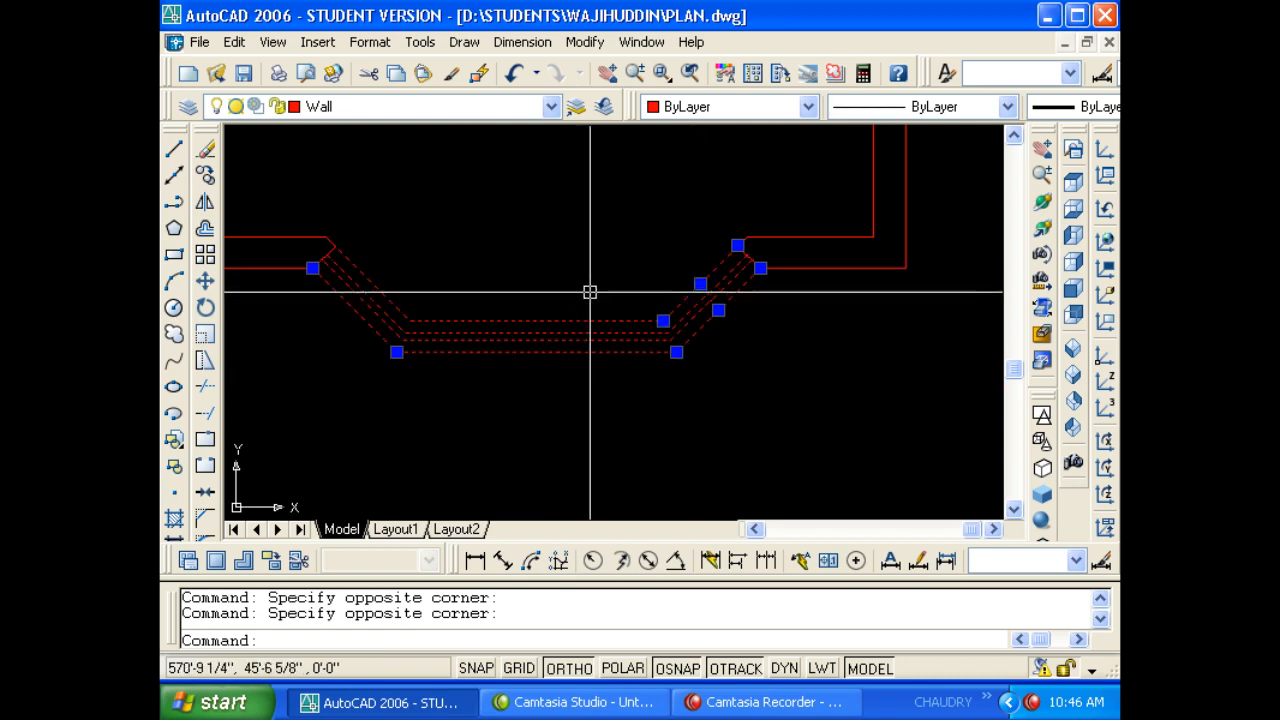
pyautogui.keyDown('shift'); pyautogui.click(468, 322); pyautogui.keyUp('shift')
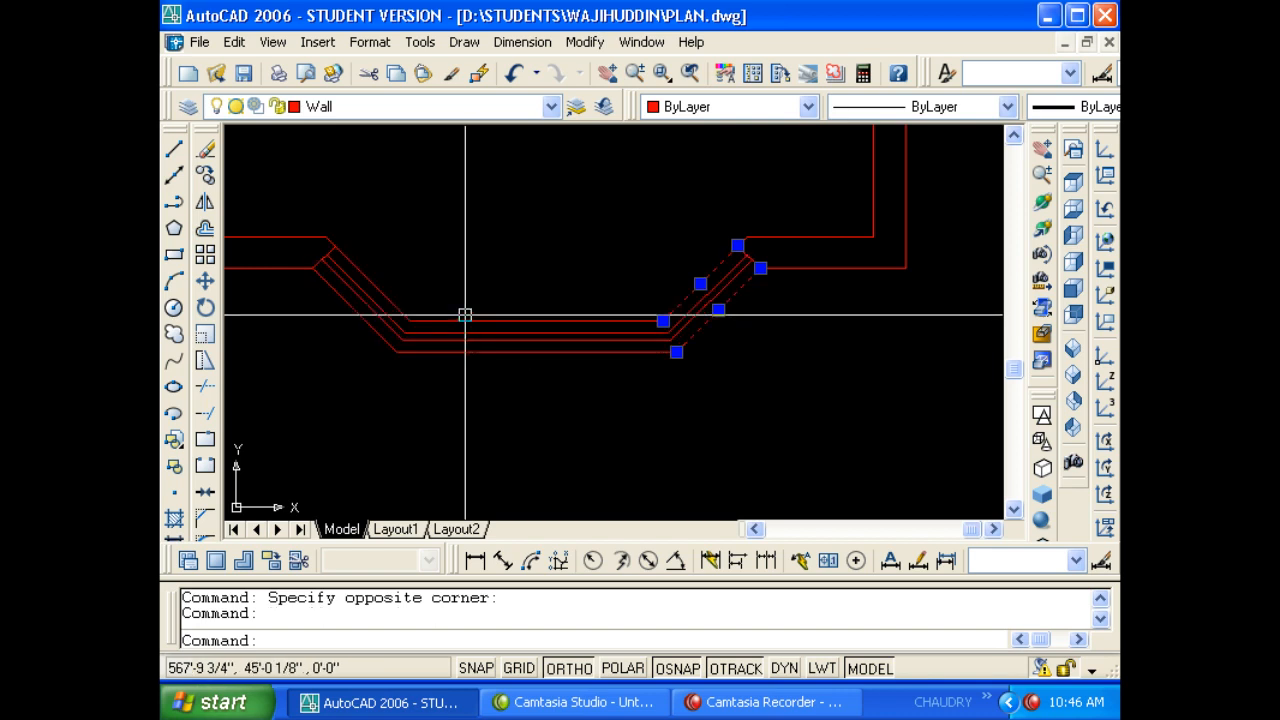
pyautogui.press('space')
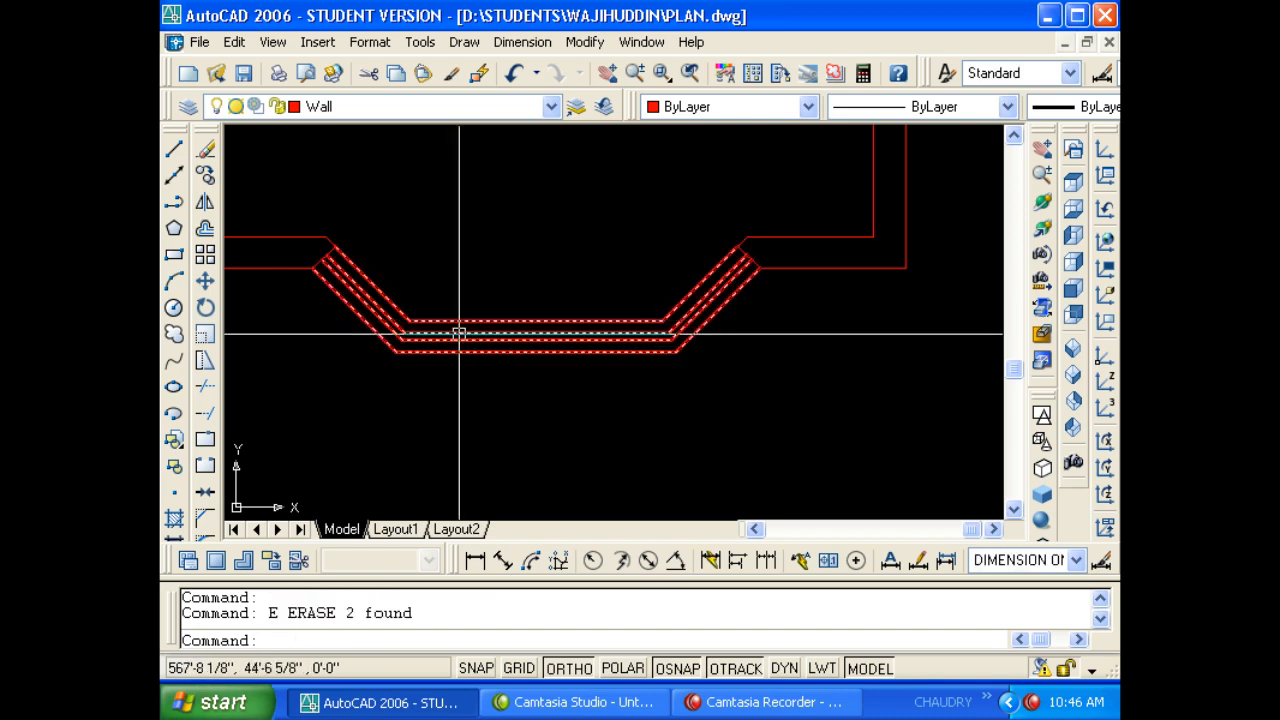
pyautogui.click(706, 374)
pyautogui.click(628, 263)
pyautogui.press('Escape')
pyautogui.press('Escape')
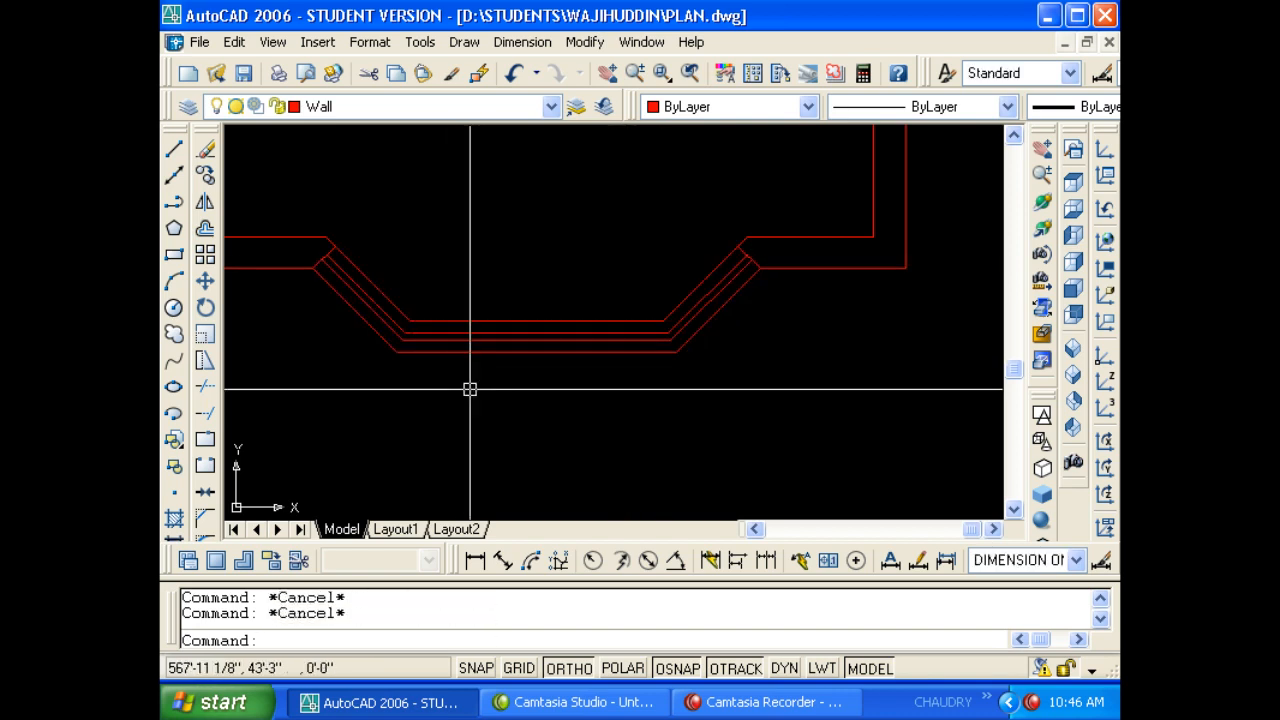
# Erase the two old slanted wall lines on the bay's left side, excluding the multiline from the selection.
pyautogui.click(469, 386)
pyautogui.click(369, 264)
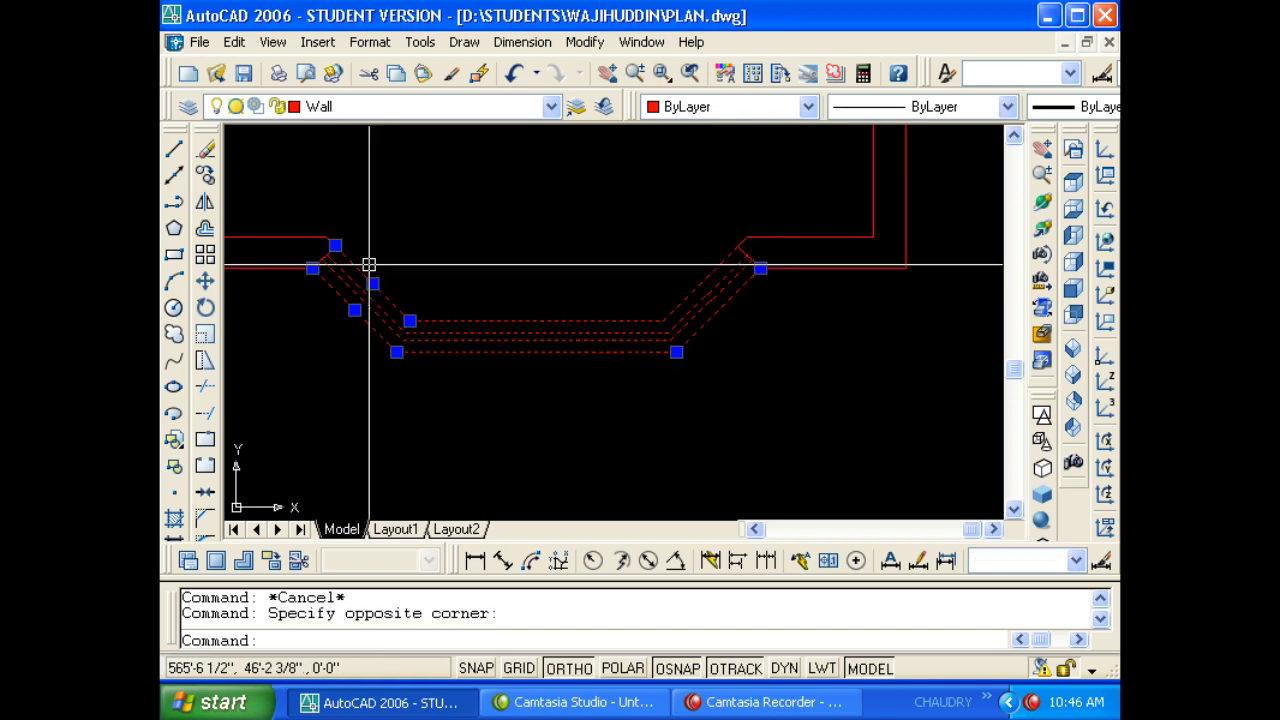
pyautogui.keyDown('shift'); pyautogui.click(503, 371); pyautogui.keyUp('shift')
pyautogui.keyDown('shift'); pyautogui.click(471, 276); pyautogui.keyUp('shift')
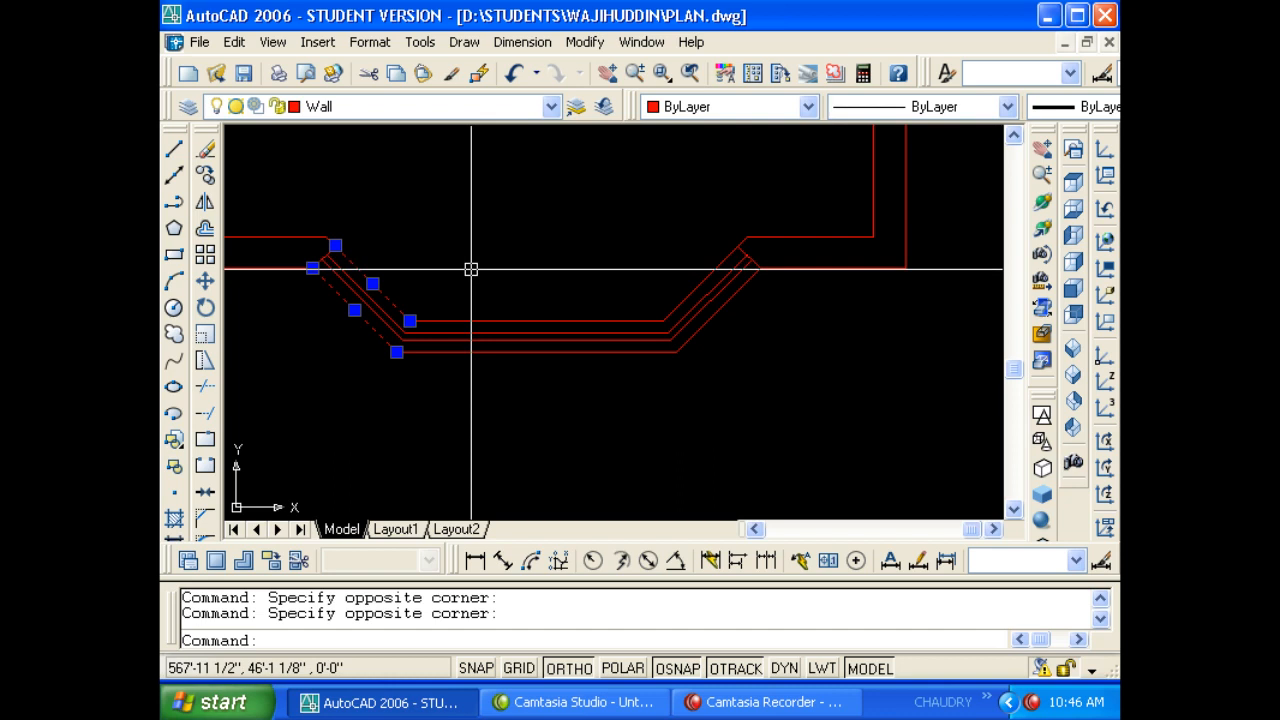
pyautogui.write('e')
pyautogui.press('Return')
pyautogui.click(506, 366)
pyautogui.click(451, 266)
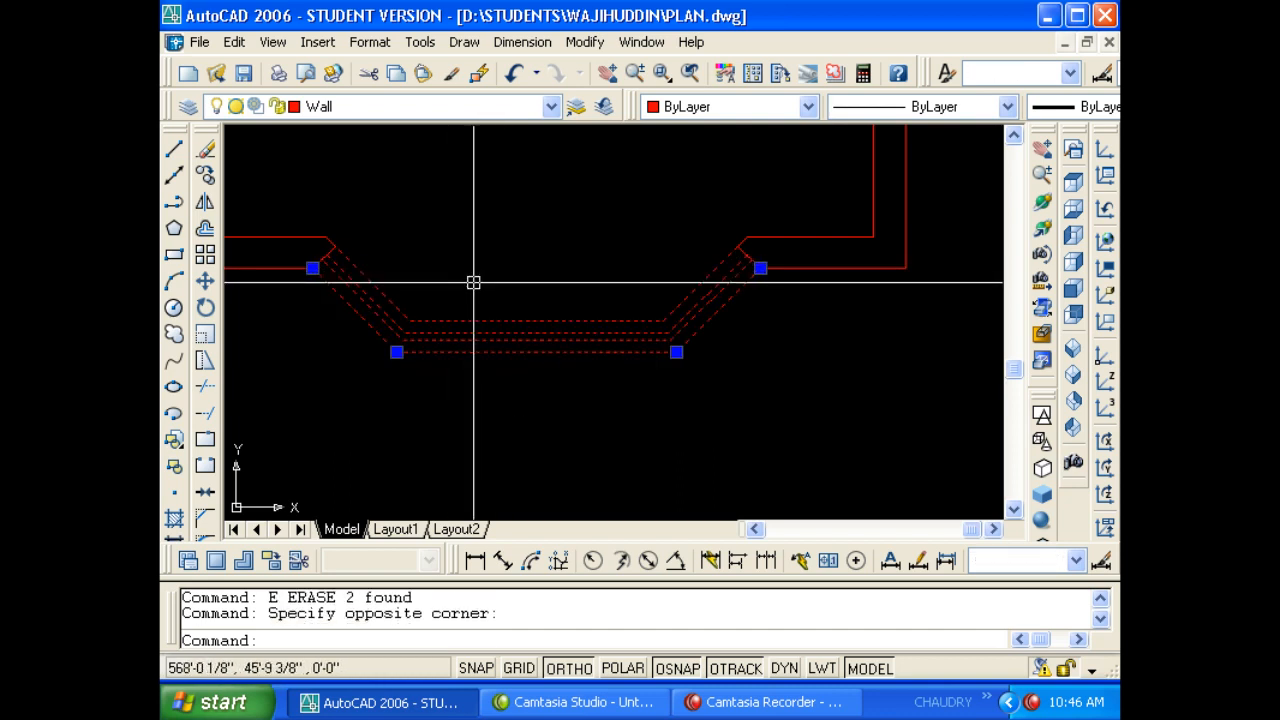
pyautogui.press('Escape')
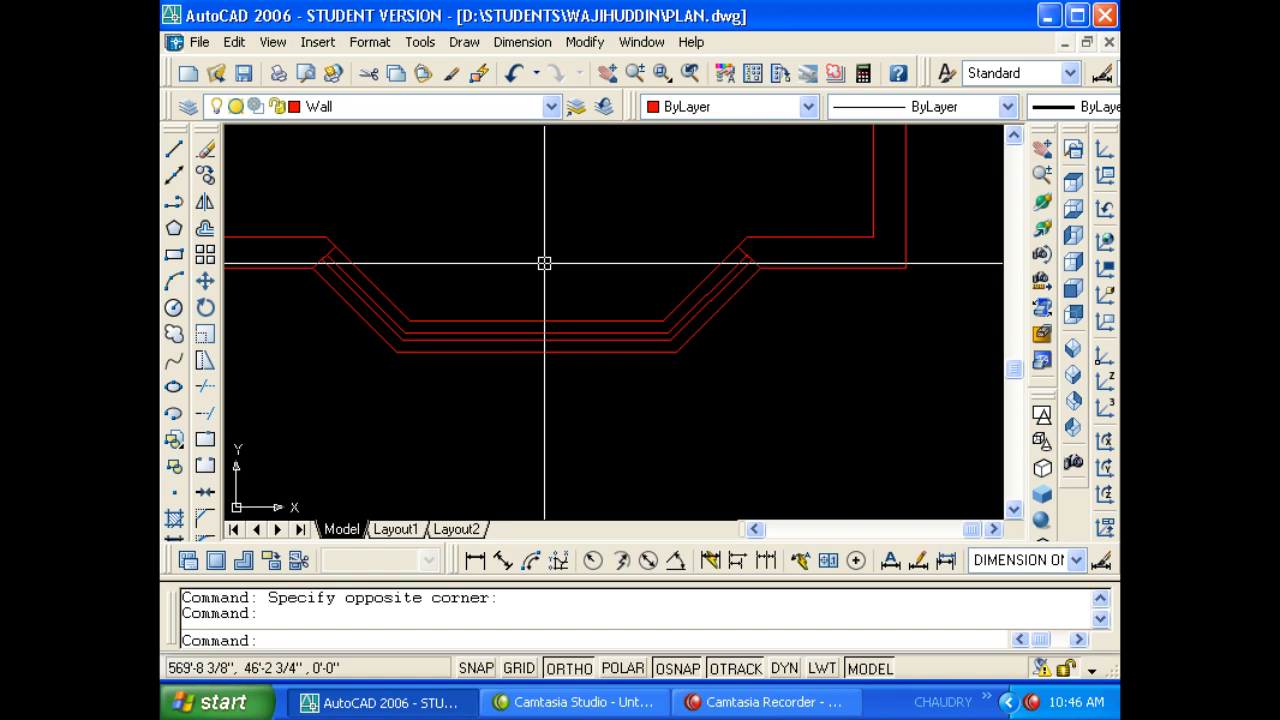
# Move the bay window multiline to the Win layer.
pyautogui.scroll(-1, 586, 374)
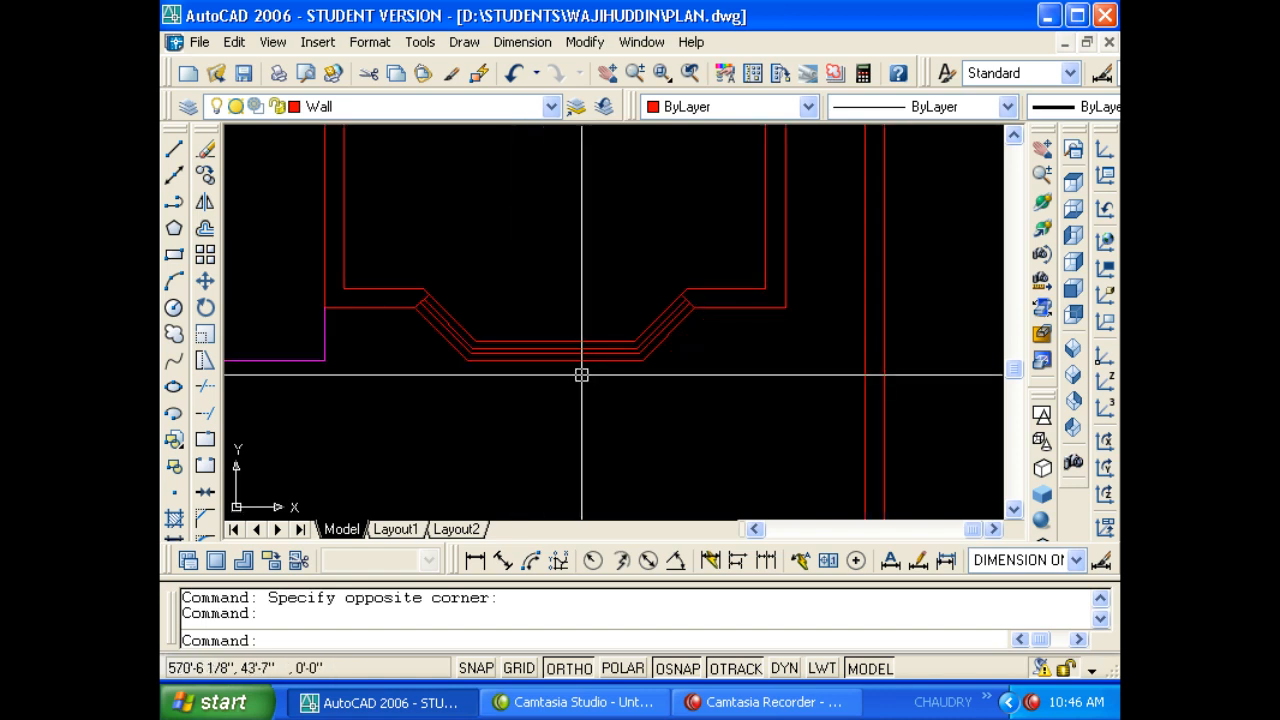
pyautogui.click(576, 360)
pyautogui.click(378, 106)
pyautogui.click(357, 343)
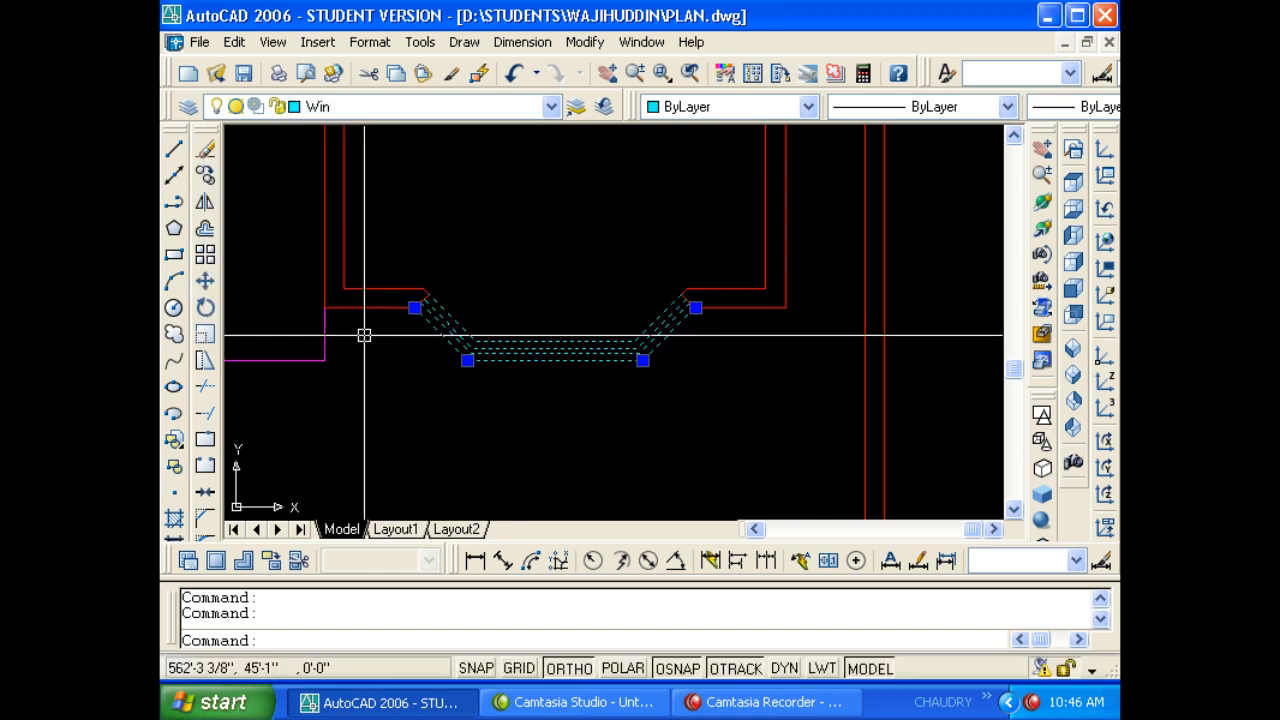
pyautogui.press('Escape')
pyautogui.press('Escape')
# Look over the floor plan around the bay window and the adjoining rooms.
pyautogui.scroll(-1, 547, 371)
pyautogui.moveTo(531, 377)
pyautogui.mouseDown(button='middle')
pyautogui.moveTo(700, 378)
pyautogui.moveTo(687, 396)
pyautogui.mouseUp(button='middle')
pyautogui.scroll(-1, 700, 378)
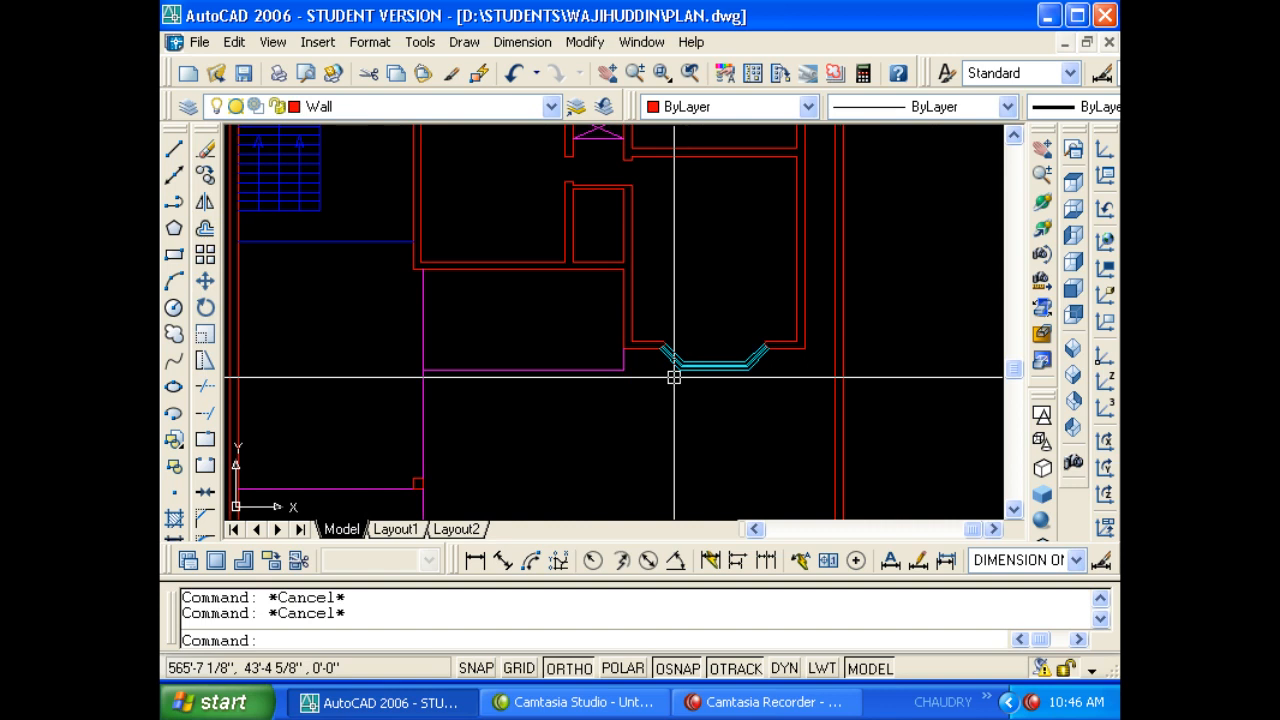
pyautogui.moveTo(514, 289)
pyautogui.mouseDown(button='middle')
pyautogui.moveTo(558, 316)
pyautogui.moveTo(614, 397)
pyautogui.mouseUp(button='middle')
pyautogui.scroll(-2, 553, 317)
pyautogui.scroll(1, 617, 374)
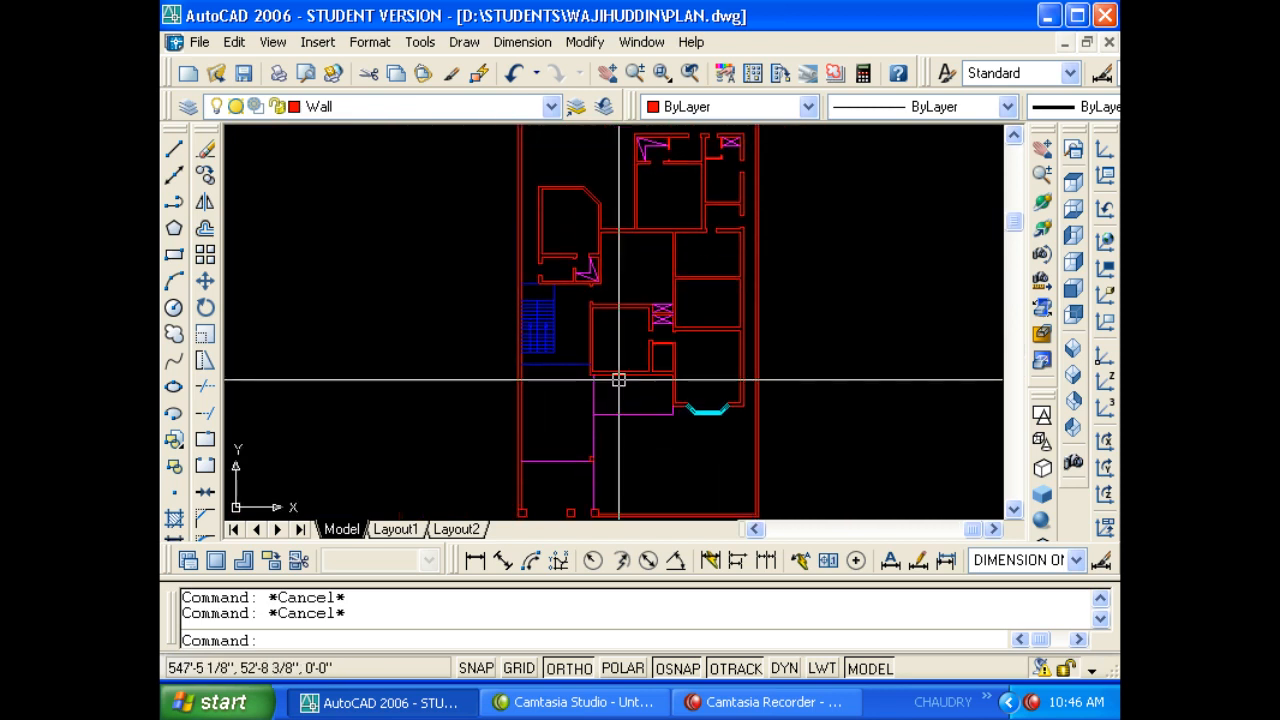
pyautogui.scroll(-3, 612, 360)
# Offset the inner left wall line of the small closet 4.5 inches into the closet.
pyautogui.scroll(6, 608, 344)
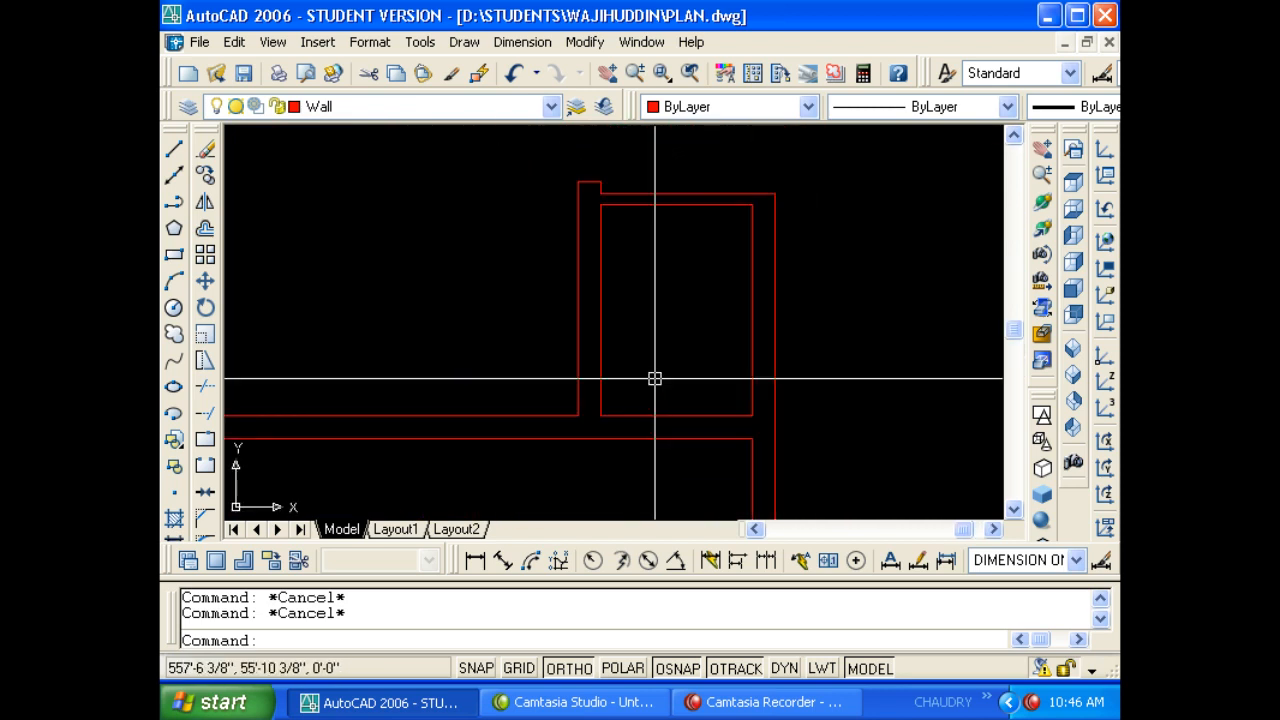
pyautogui.write('O')
pyautogui.press('Return')
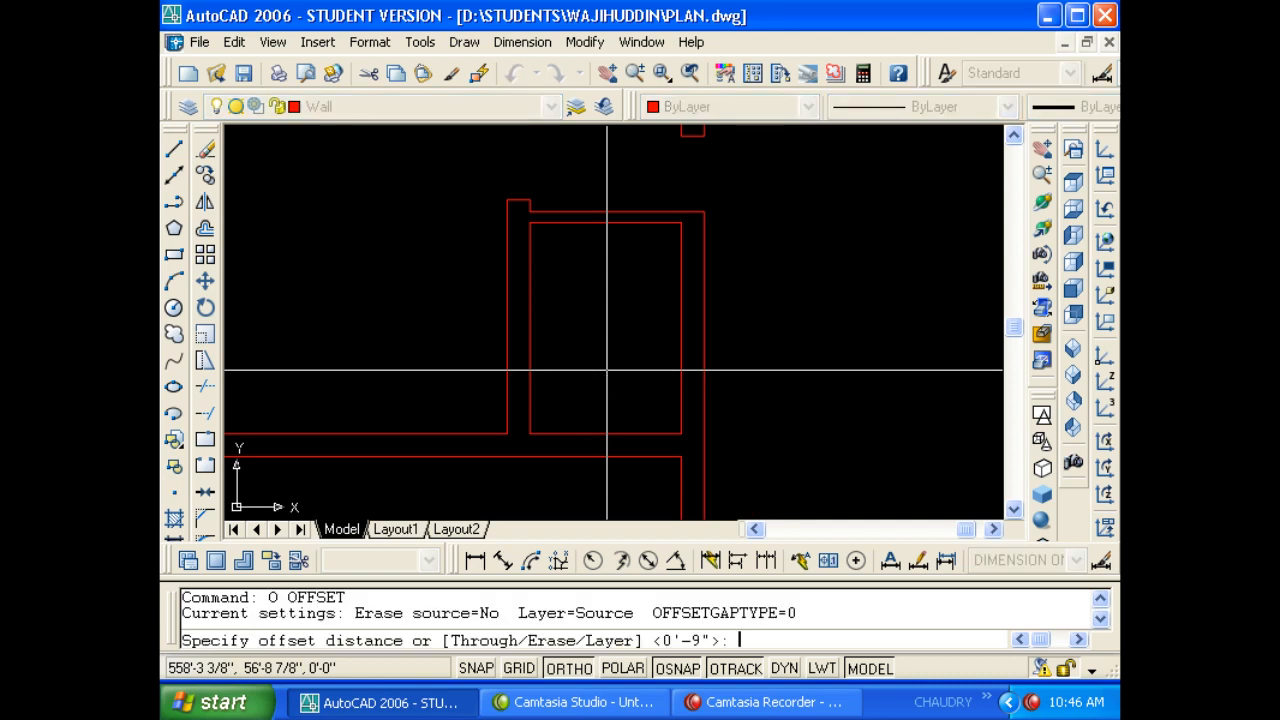
pyautogui.write('4.5')
pyautogui.press('Return')
pyautogui.click(530, 280)
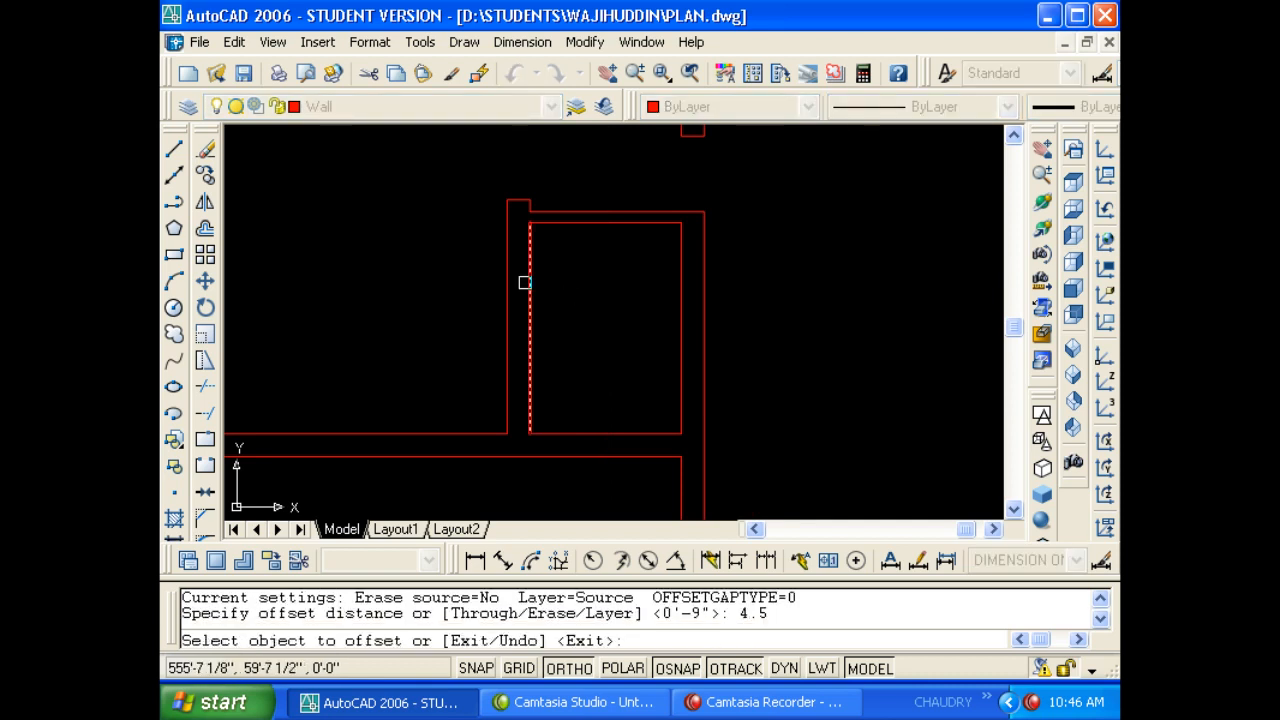
pyautogui.click(574, 287)
pyautogui.press('Escape')
# Extend the offset line up to the outer line of the closet's upper wall.
pyautogui.write('EX')
pyautogui.press('Return')
pyautogui.press('Return')
pyautogui.click(547, 242)
pyautogui.press('Escape')
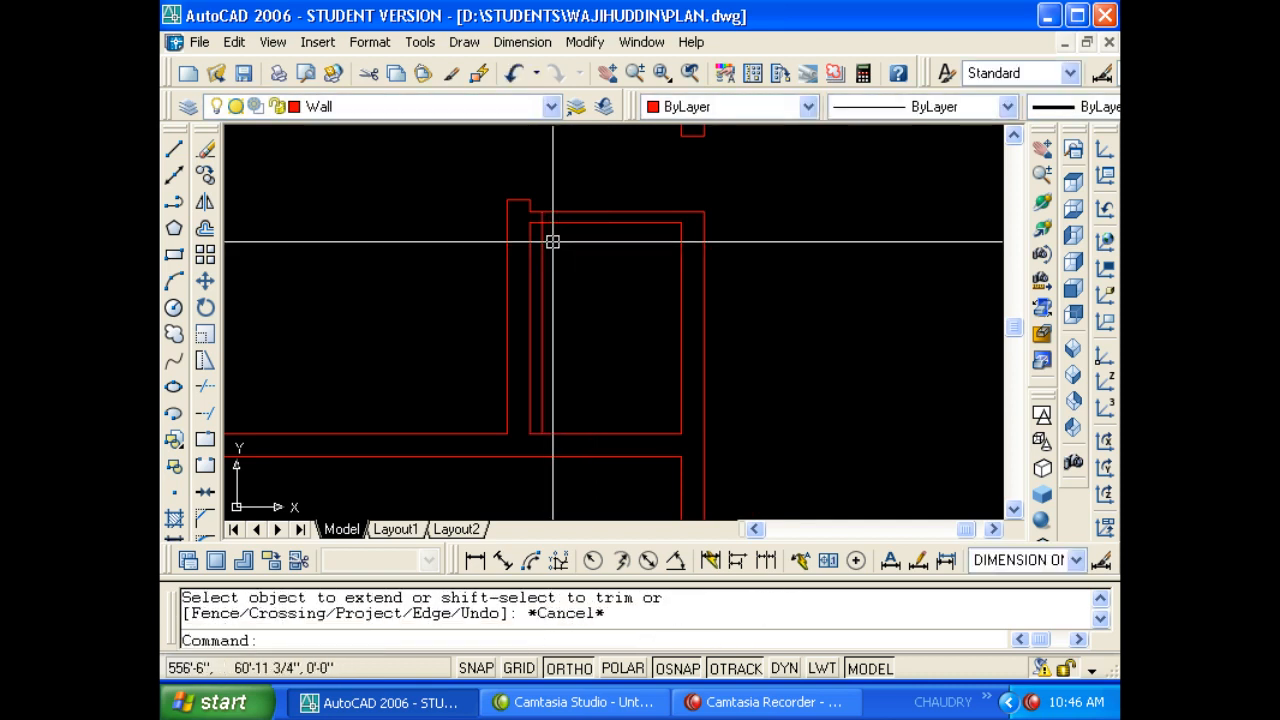
# Trim the offset line below the closet's upper wall so only the part across the wall thickness is kept.
pyautogui.write('TR')
pyautogui.press('Return')
pyautogui.press('Return')
pyautogui.click(550, 246)
pyautogui.press('Escape')
pyautogui.press('Return')
pyautogui.press('Return')
pyautogui.click(529, 254)
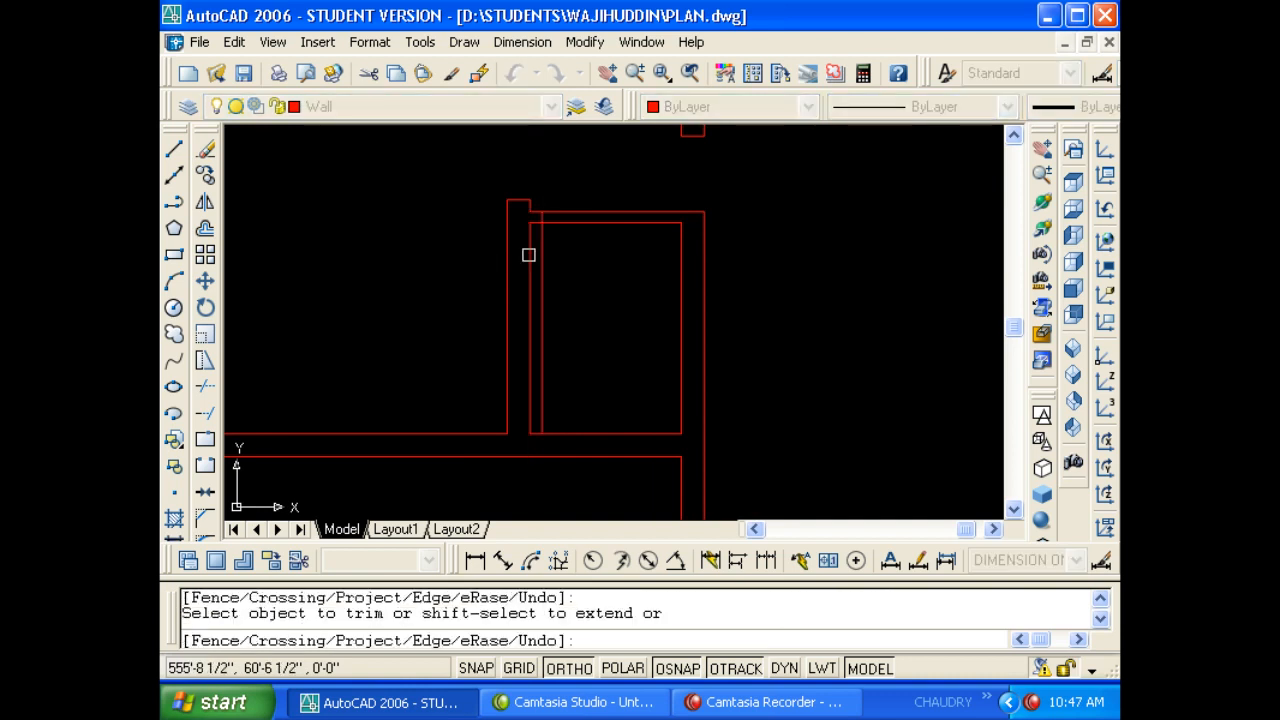
pyautogui.press('Escape')
pyautogui.press('Return')
pyautogui.press('Return')
pyautogui.click(535, 248)
pyautogui.press('Escape')
# Offset the short line across the closet's upper wall 2.5 feet to the right along the wall.
pyautogui.moveTo(540, 246); pyautogui.dragTo(551, 286, button='middle')
pyautogui.write('O')
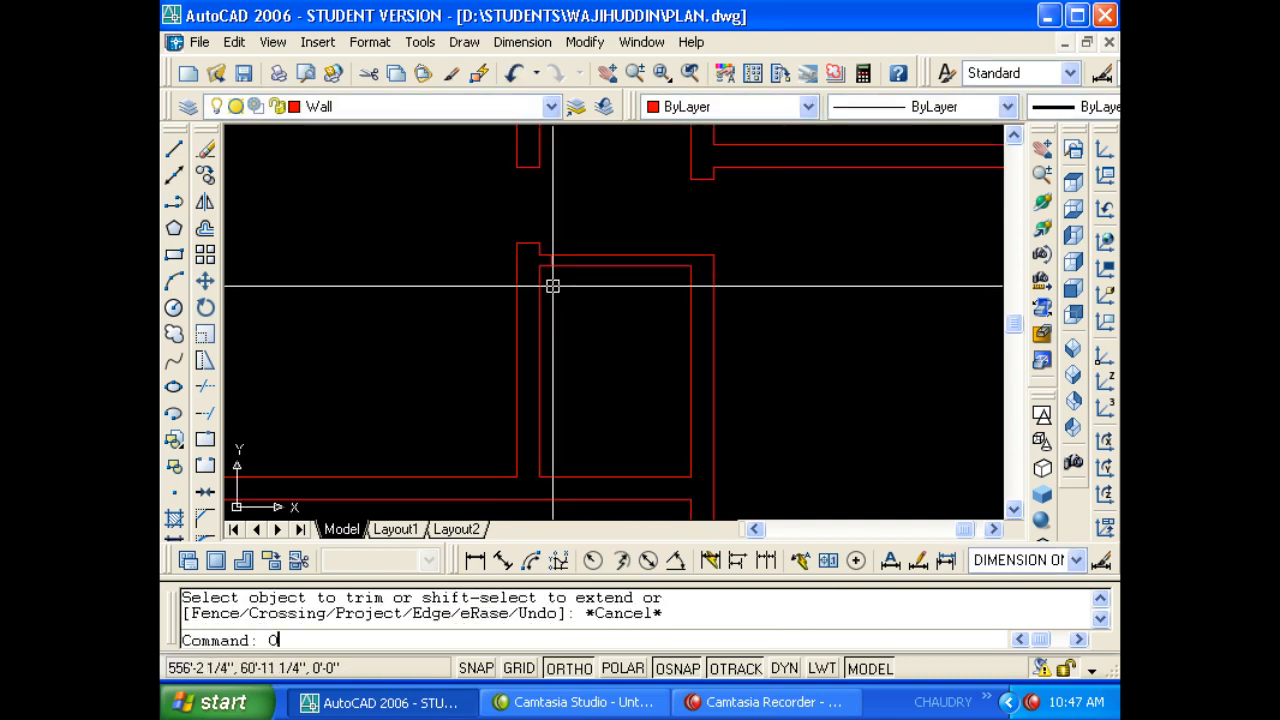
pyautogui.press('Return')
pyautogui.write('2.5')
pyautogui.press('Return')
pyautogui.scroll(3, 560, 270)
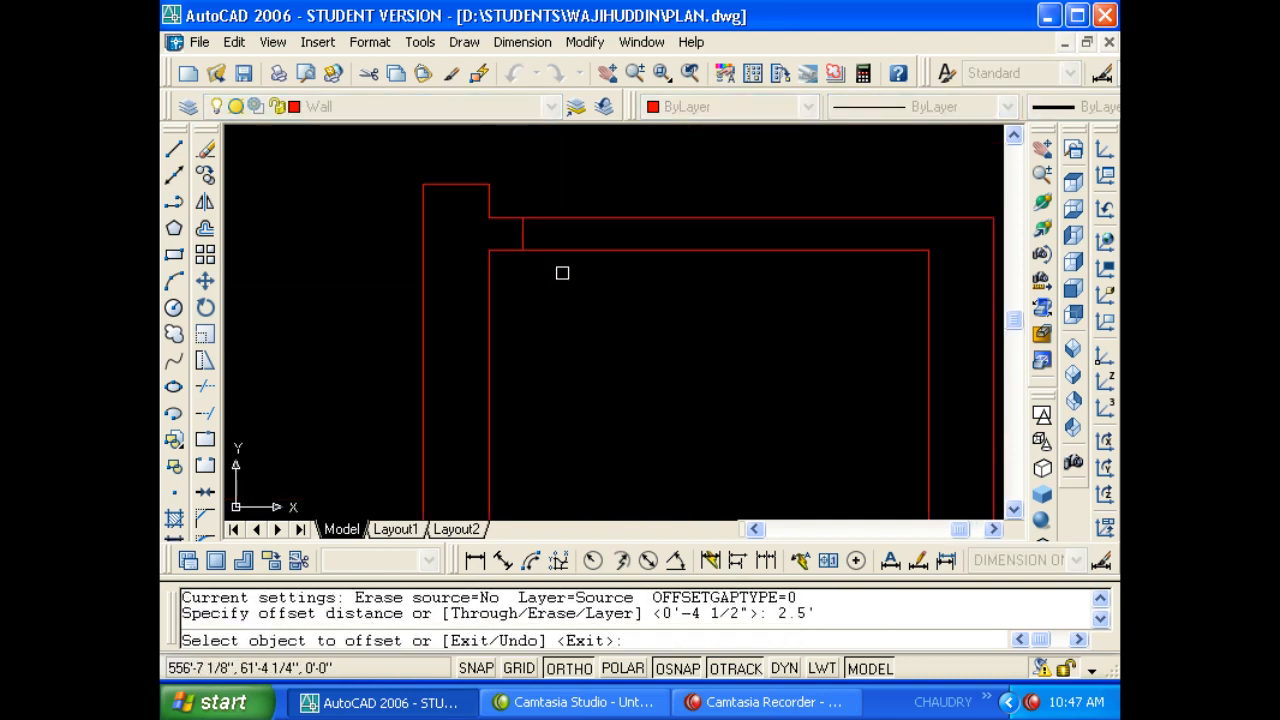
pyautogui.click(523, 234)
pyautogui.click(597, 249)
pyautogui.press('Escape')
pyautogui.press('Escape')
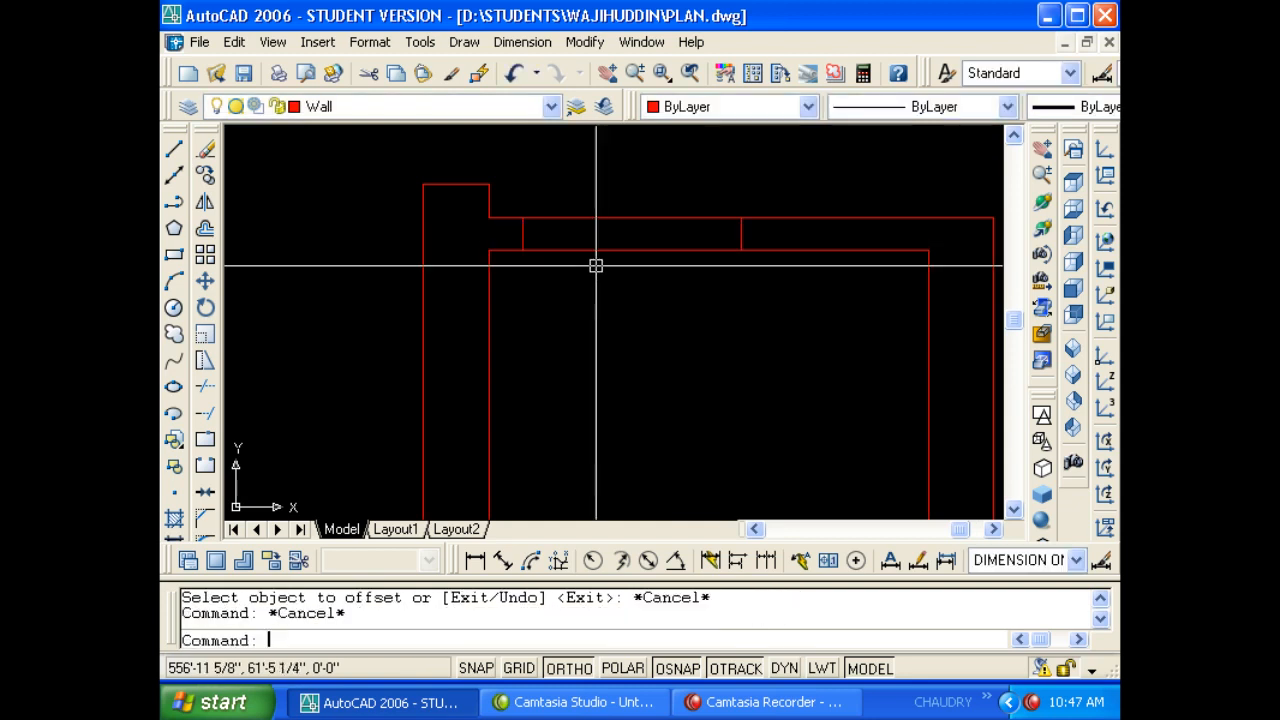
# Trim both lines of the closet's upper wall between the two short cross lines to form the 2.5-foot door opening.
pyautogui.write('TR')
pyautogui.press('Return')
pyautogui.press('Return')
pyautogui.click(626, 302)
pyautogui.click(605, 241)
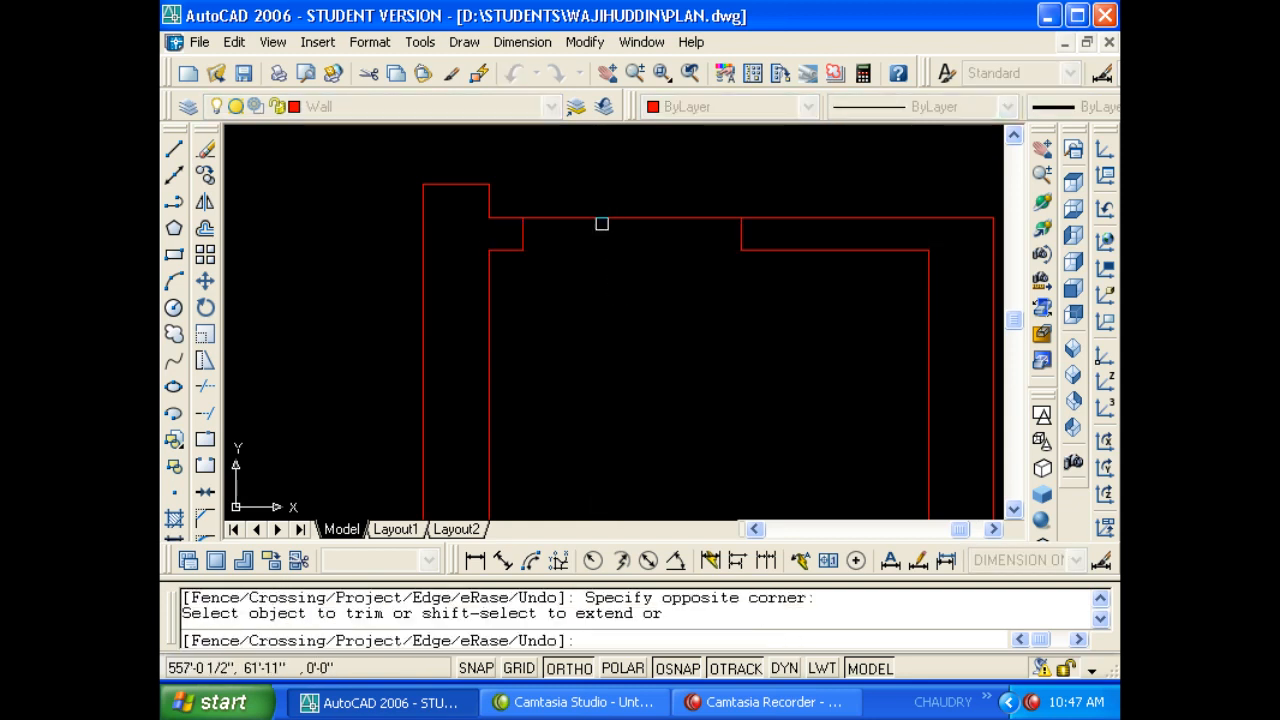
pyautogui.click(601, 224)
pyautogui.click(600, 196)
pyautogui.press('Escape')
# Check the recording status in Camtasia Recorder and return to the floor plan in AutoCAD.
pyautogui.click(713, 702)
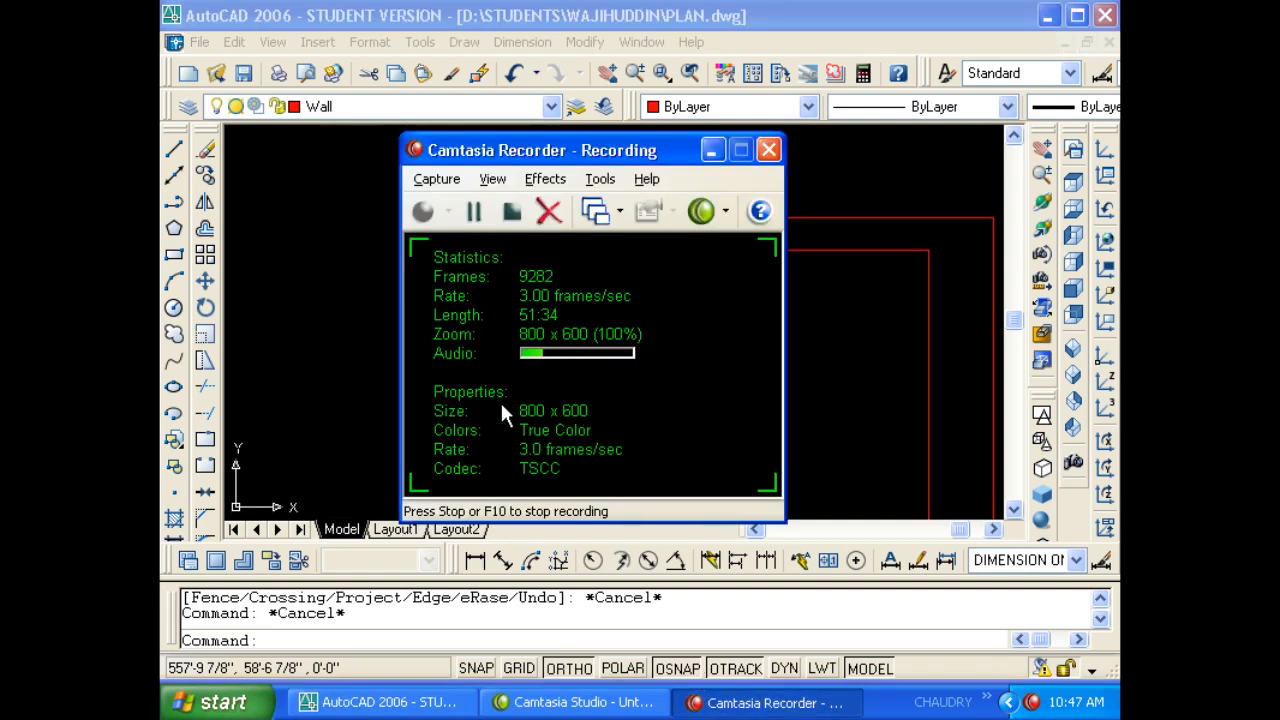
pyautogui.click(359, 342)
pyautogui.scroll(-2, 640, 390)
pyautogui.press('Escape')
pyautogui.scroll(-3, 637, 383)
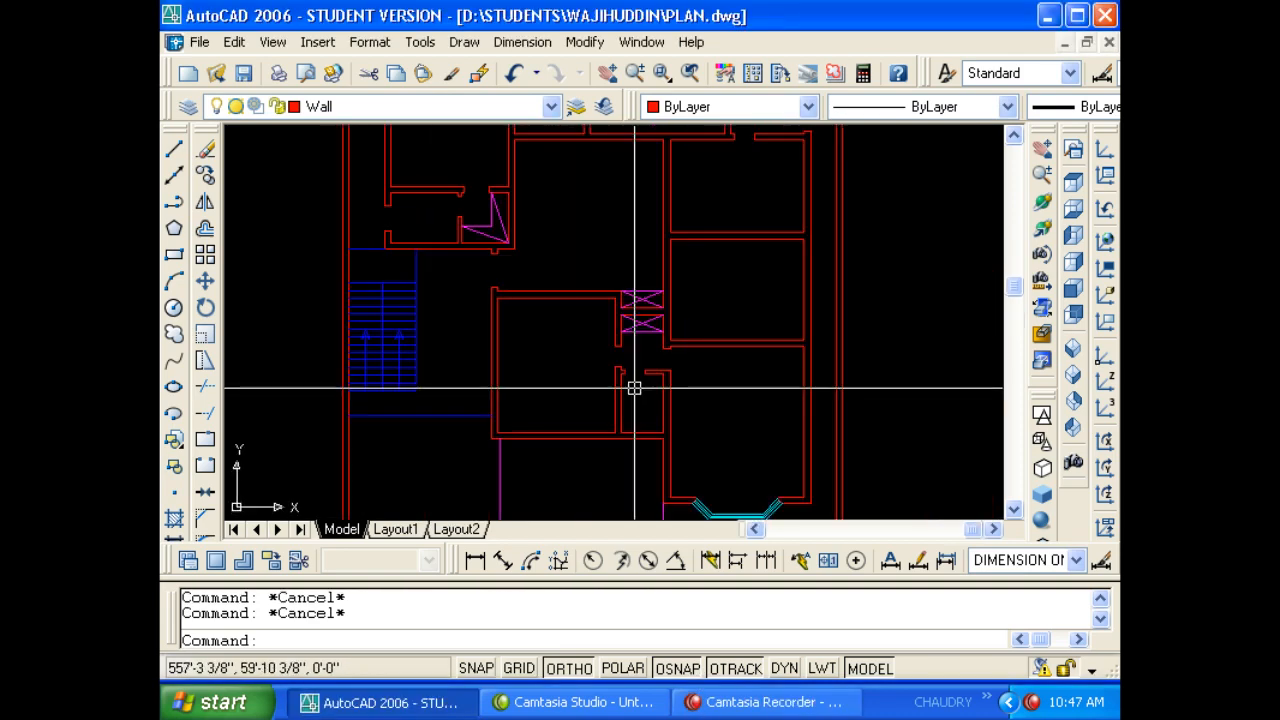
# Compare the walls around the closet and bay window room with the finished reference plan.
pyautogui.scroll(3, 650, 370)
pyautogui.scroll(-3, 615, 375)
pyautogui.scroll(3, 585, 351)
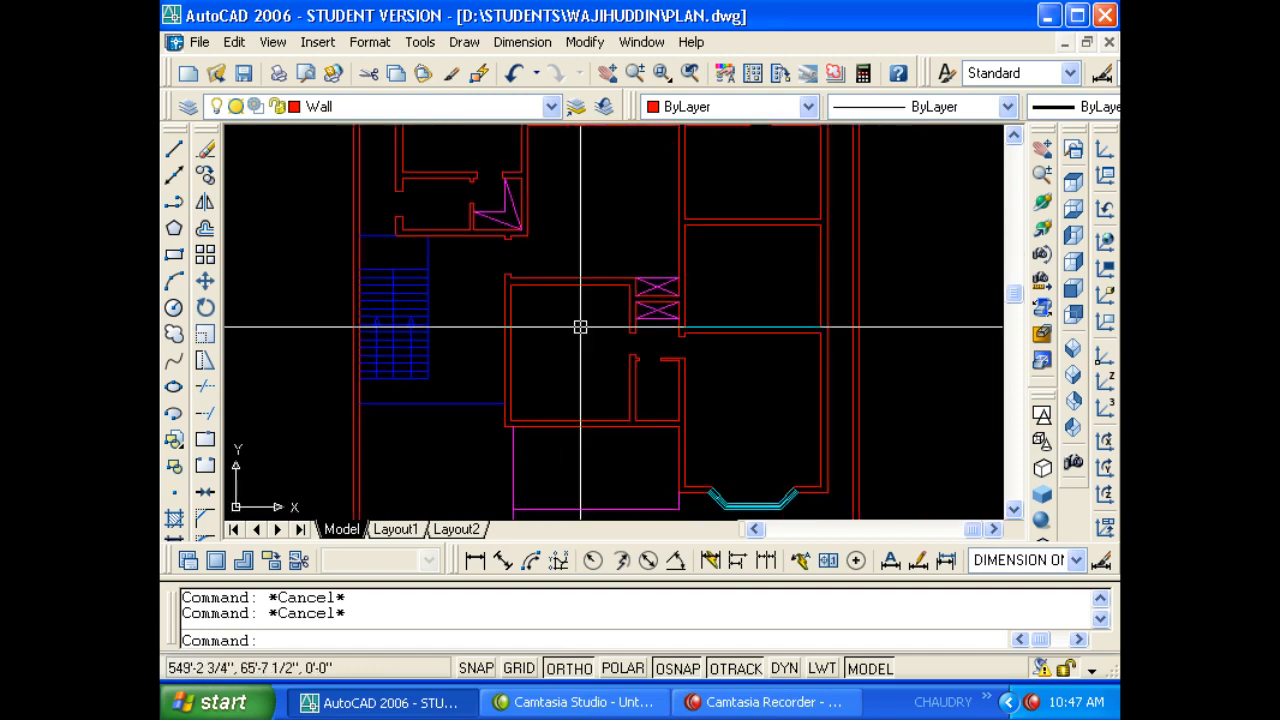
pyautogui.scroll(1, 580, 326)
pyautogui.moveTo(587, 321); pyautogui.dragTo(818, 361, button='middle')
pyautogui.scroll(-4, 602, 323)
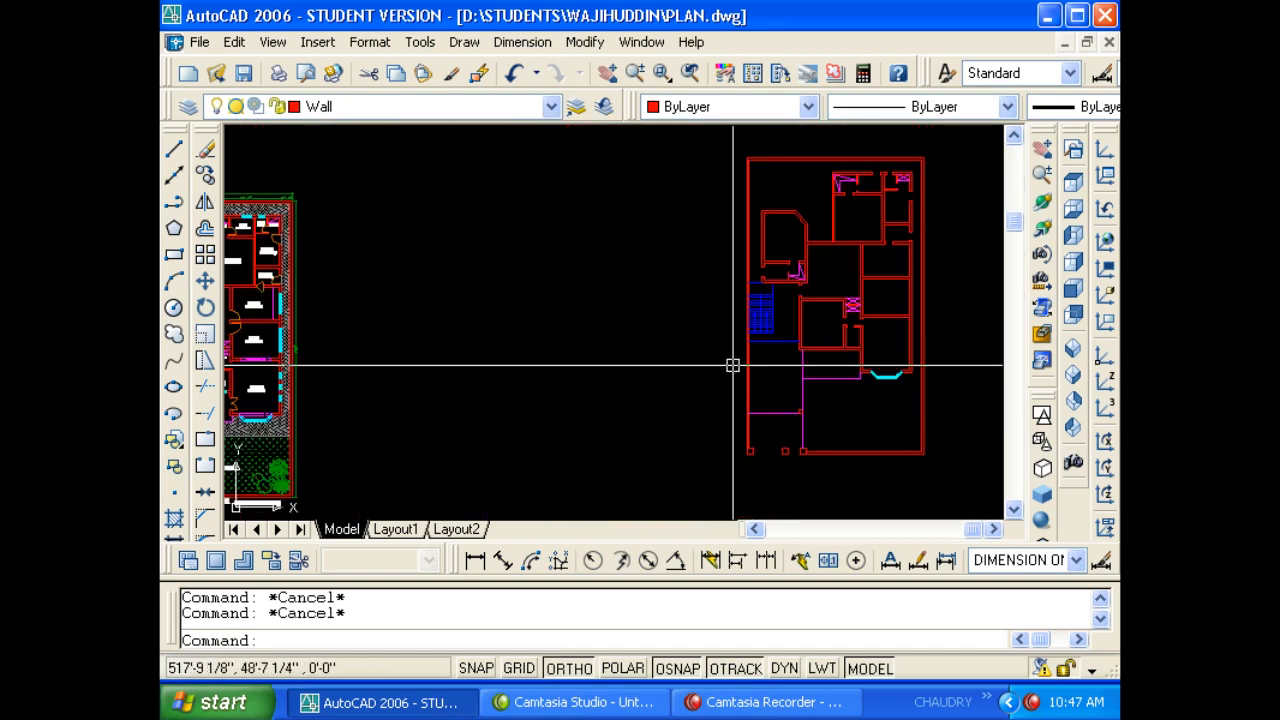
pyautogui.scroll(-2, 665, 380)
pyautogui.scroll(3, 341, 376)
pyautogui.moveTo(411, 385); pyautogui.dragTo(339, 367, button='middle')
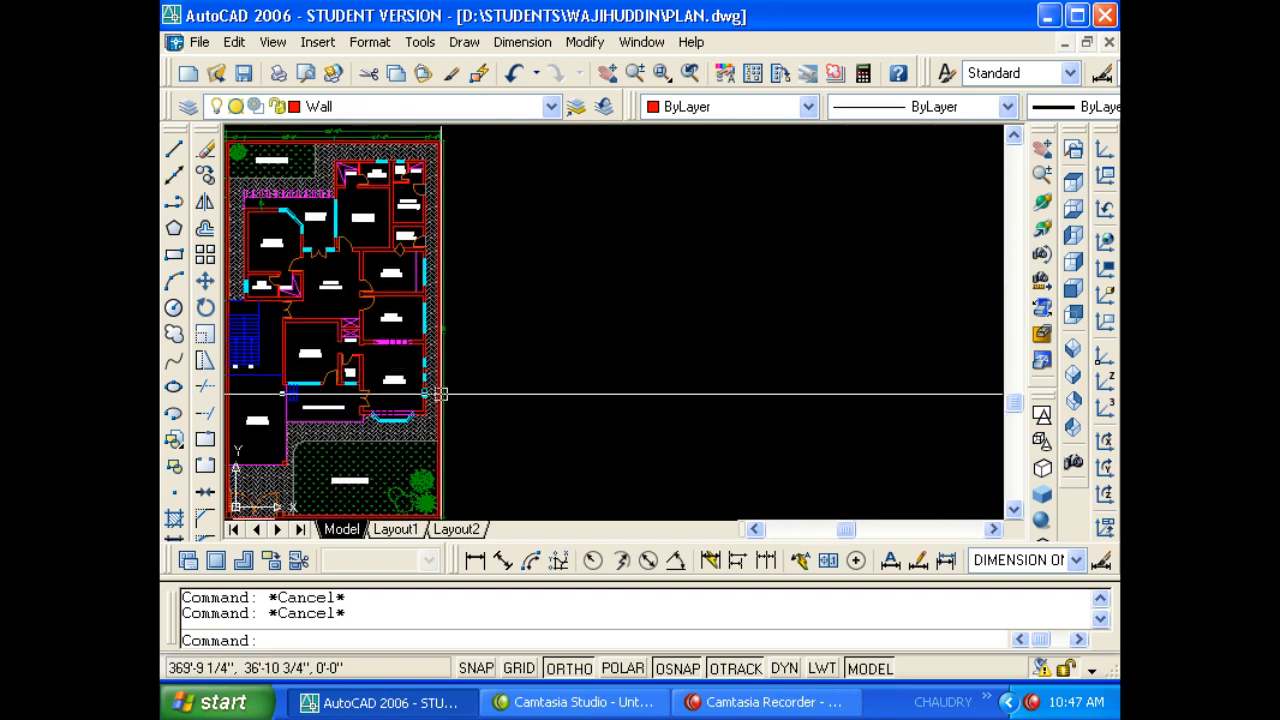
# Offset the right inner wall line of the room left of the small closet 4.5 inches into that room.
pyautogui.moveTo(951, 379); pyautogui.dragTo(387, 359, button='middle')
pyautogui.scroll(3, 572, 308)
pyautogui.scroll(2, 600, 318)
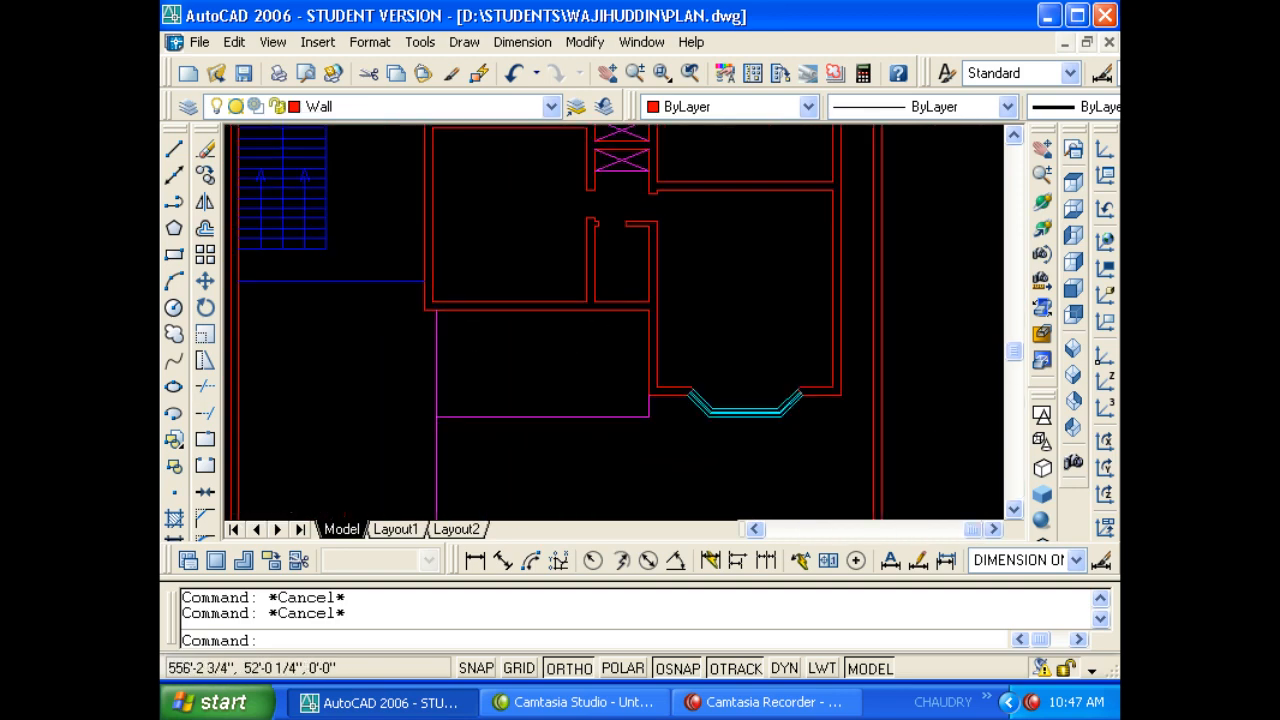
pyautogui.write('o')
pyautogui.press('Return')
pyautogui.write('4.5')
pyautogui.press('Return')
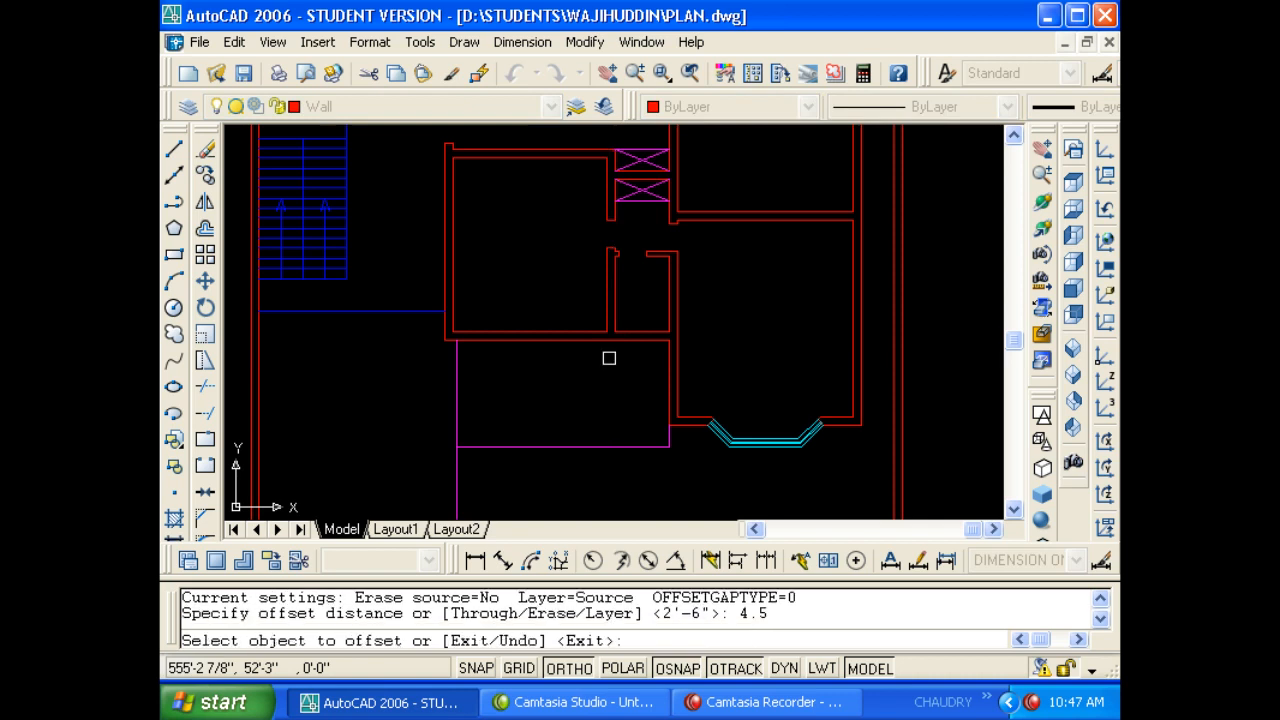
pyautogui.scroll(2, 590, 300)
pyautogui.click(612, 314)
pyautogui.click(571, 336)
pyautogui.press('Escape')
pyautogui.press('Escape')
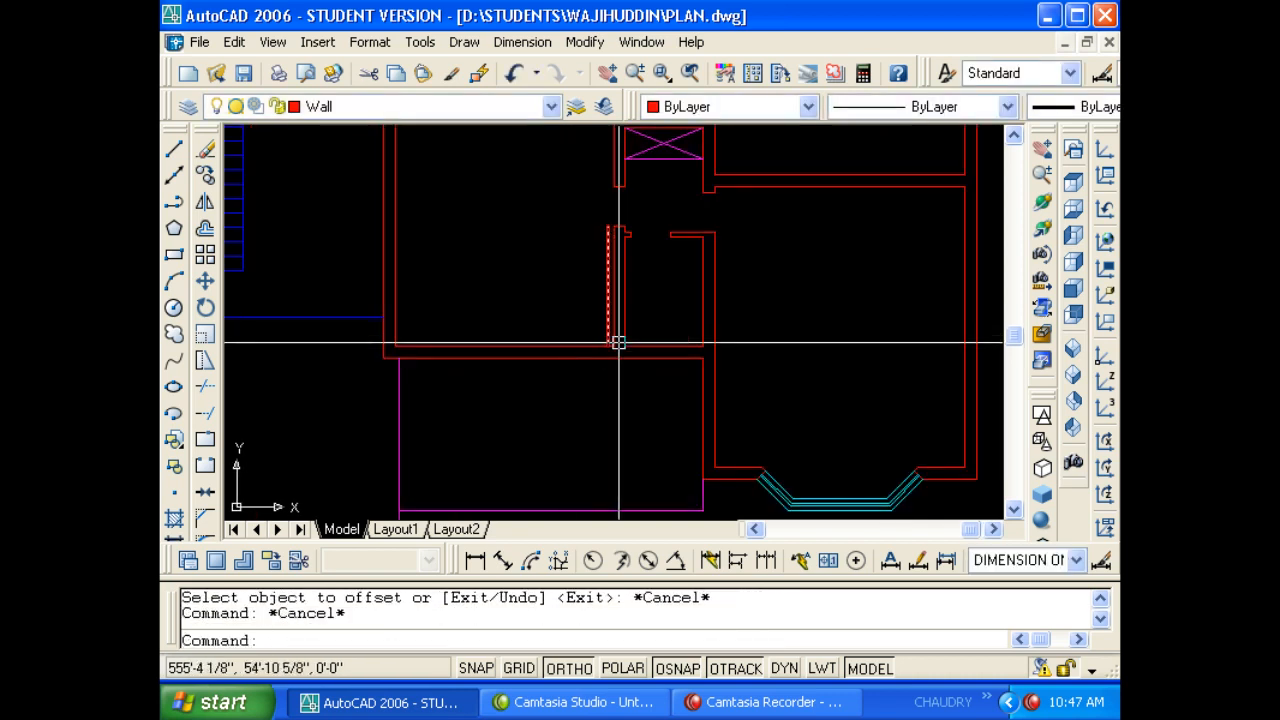
# Extend the offset line down to the outer line of the room's lower wall.
pyautogui.write('ex')
pyautogui.press('Return')
pyautogui.scroll(3, 611, 330)
pyautogui.press('Escape')
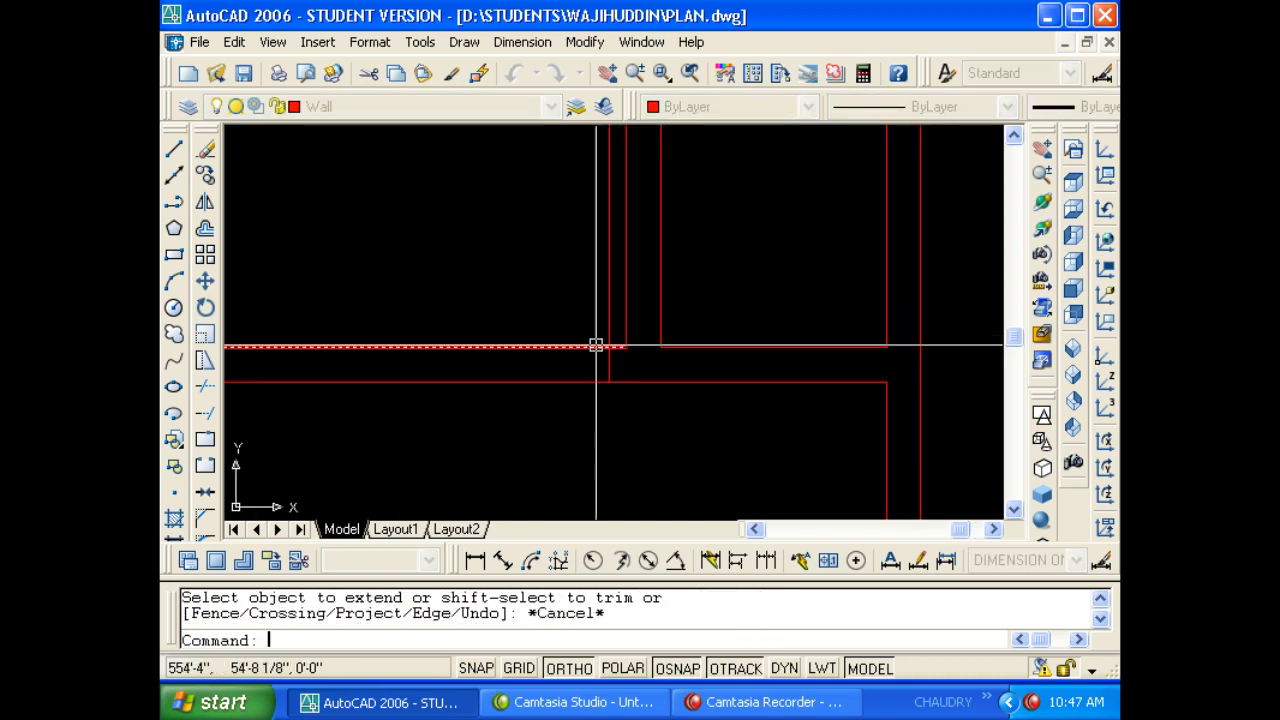
pyautogui.press('Escape')
# Trim the extended line above the room's lower wall, keeping only the part across the wall thickness.
pyautogui.write('yt')
pyautogui.press('Escape')
pyautogui.write('tr')
pyautogui.press('Return')
pyautogui.press('Return')
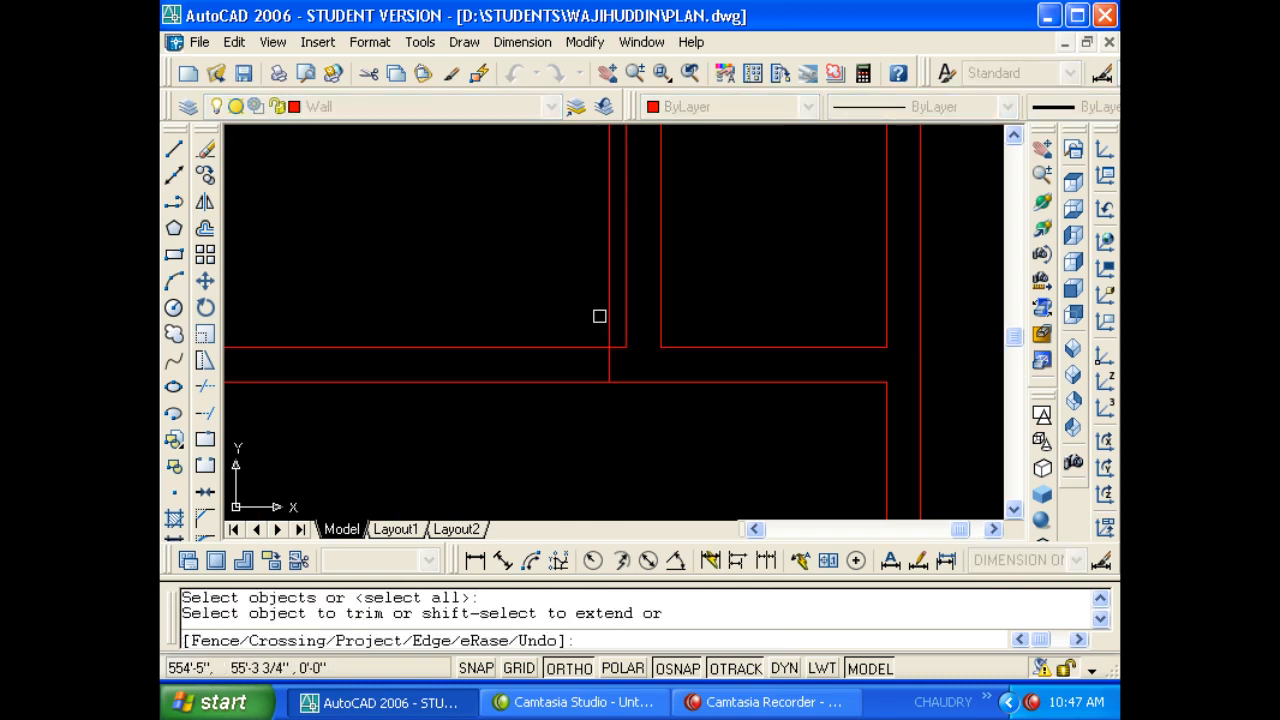
pyautogui.click(607, 314)
pyautogui.press('Escape')
pyautogui.press('Escape')
pyautogui.scroll(-1, 586, 363)
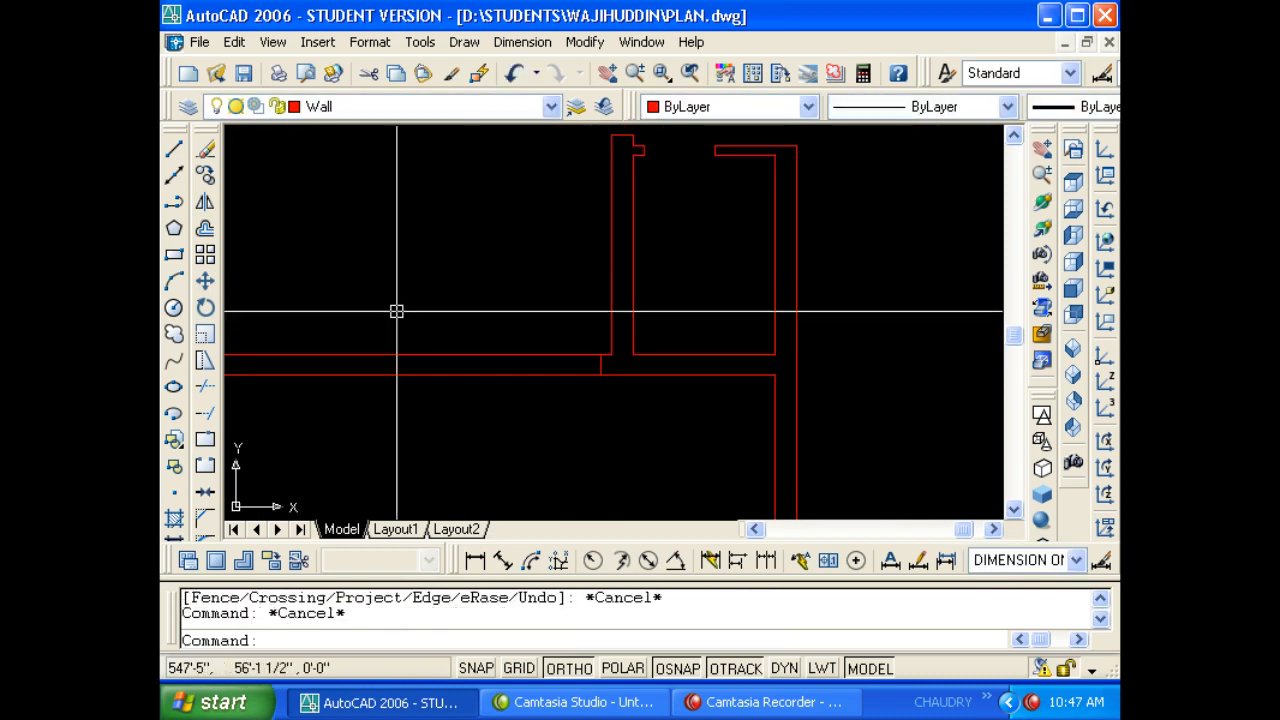
pyautogui.press('Escape')
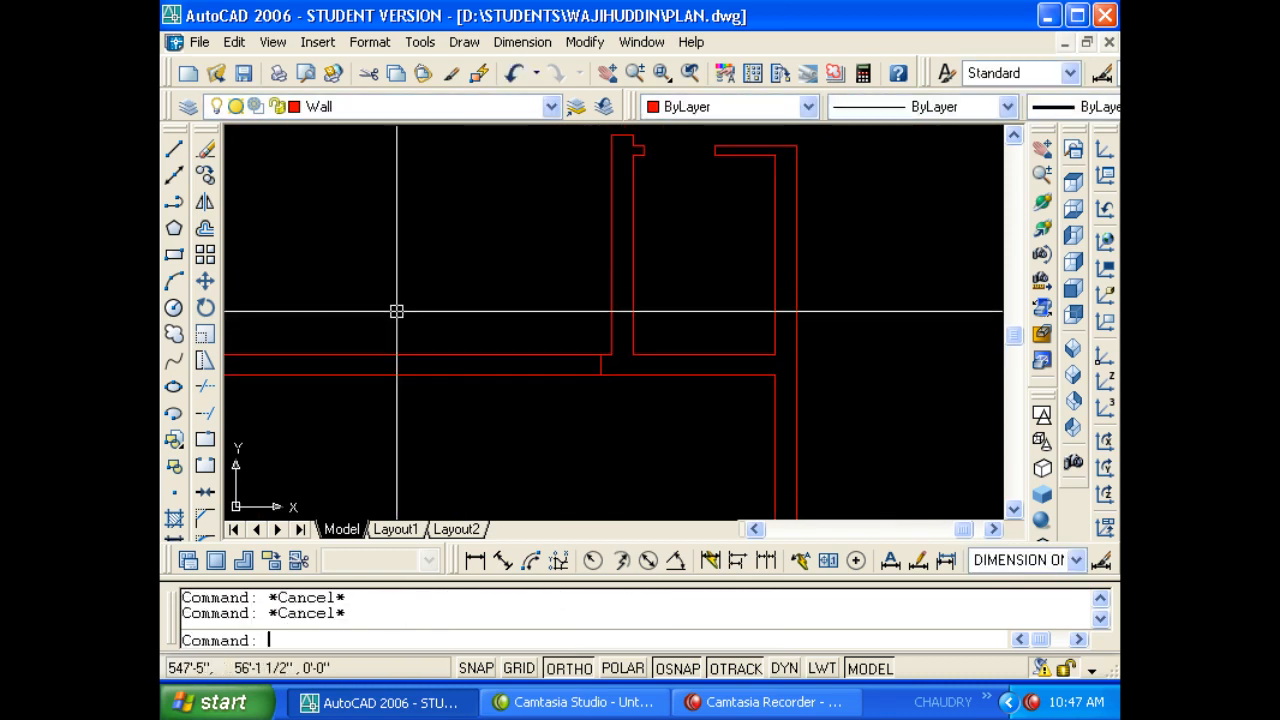
# Offset the short line across the room's lower wall 3.5 feet to the left along the wall.
pyautogui.write('o')
pyautogui.press('Return')
pyautogui.write("3.5'")
pyautogui.press('Return')
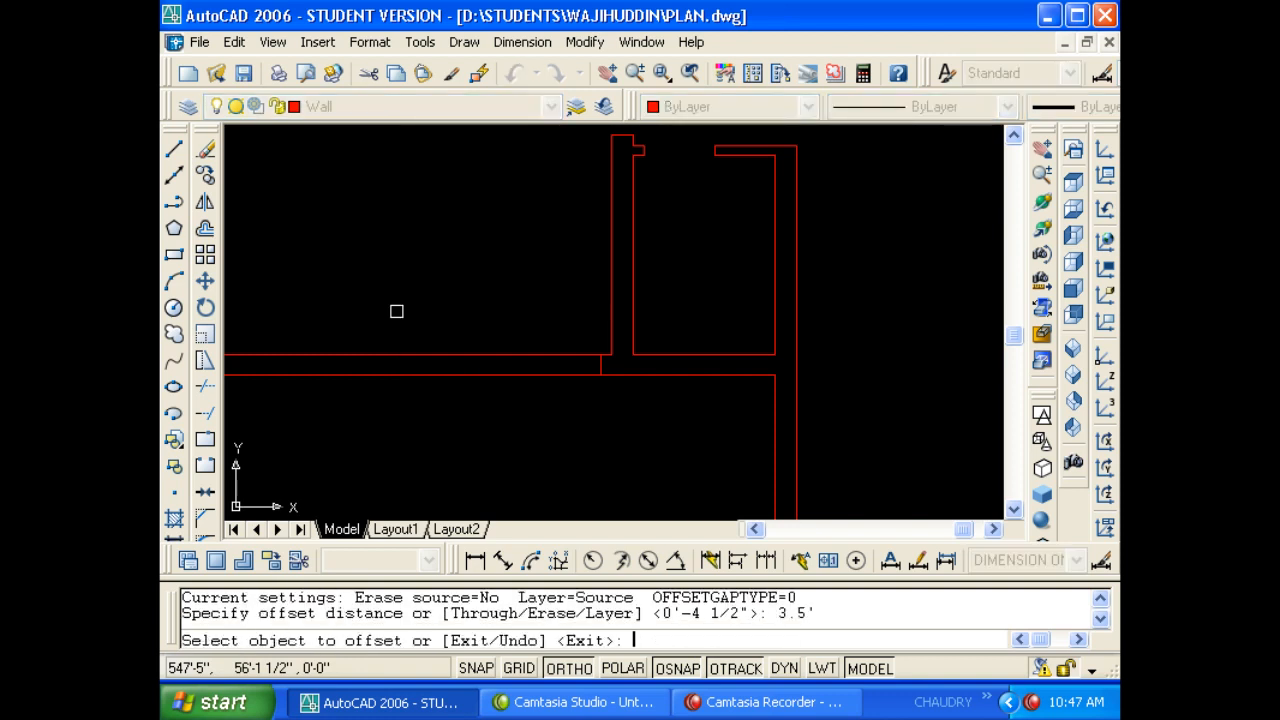
pyautogui.scroll(1, 583, 360)
pyautogui.click(607, 363)
pyautogui.click(551, 368)
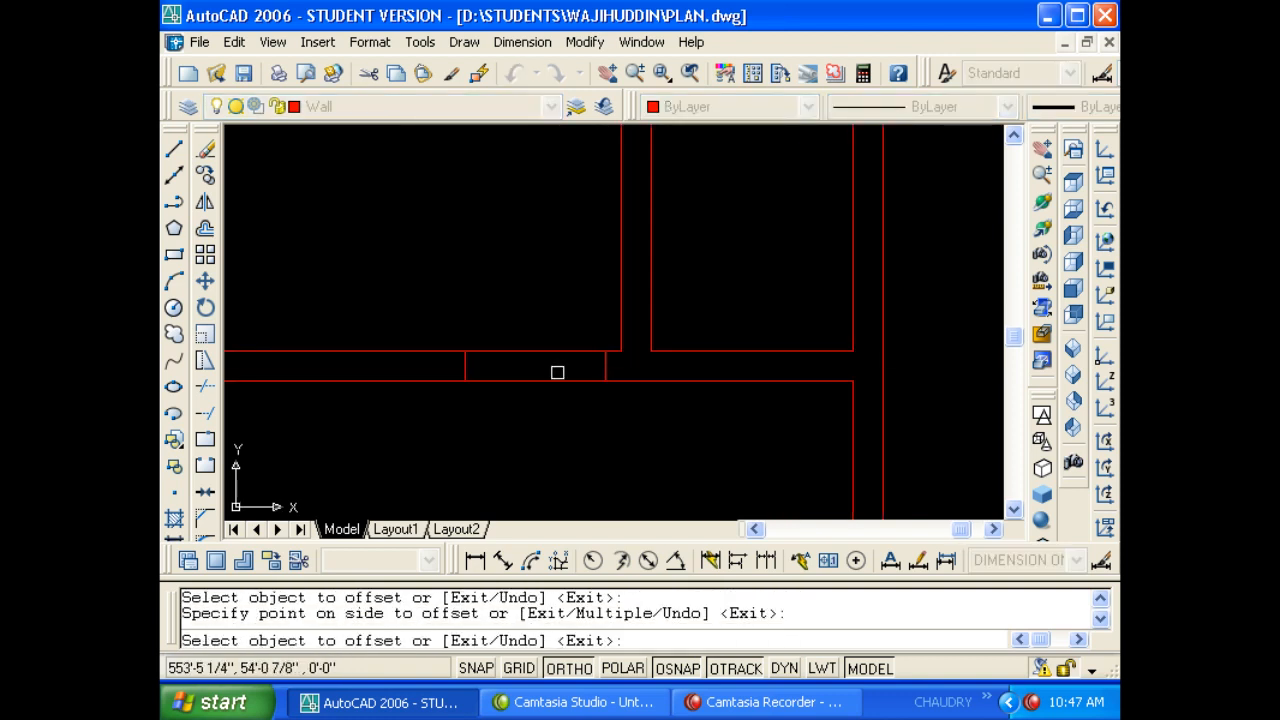
pyautogui.press('Escape')
pyautogui.press('Escape')
# Trim both lines of the room's lower wall between the short cross lines to form the 3.5-foot opening.
pyautogui.write('tr')
pyautogui.press('Return')
pyautogui.press('Return')
pyautogui.click(542, 381)
pyautogui.click(522, 351)
pyautogui.press('Escape')
pyautogui.press('Escape')
pyautogui.scroll(-1, 490, 400)
pyautogui.moveTo(566, 400); pyautogui.dragTo(489, 352, button='middle')
pyautogui.press('Escape')
pyautogui.write('l')
pyautogui.press('Return')
pyautogui.press('Escape')
pyautogui.press('Escape')
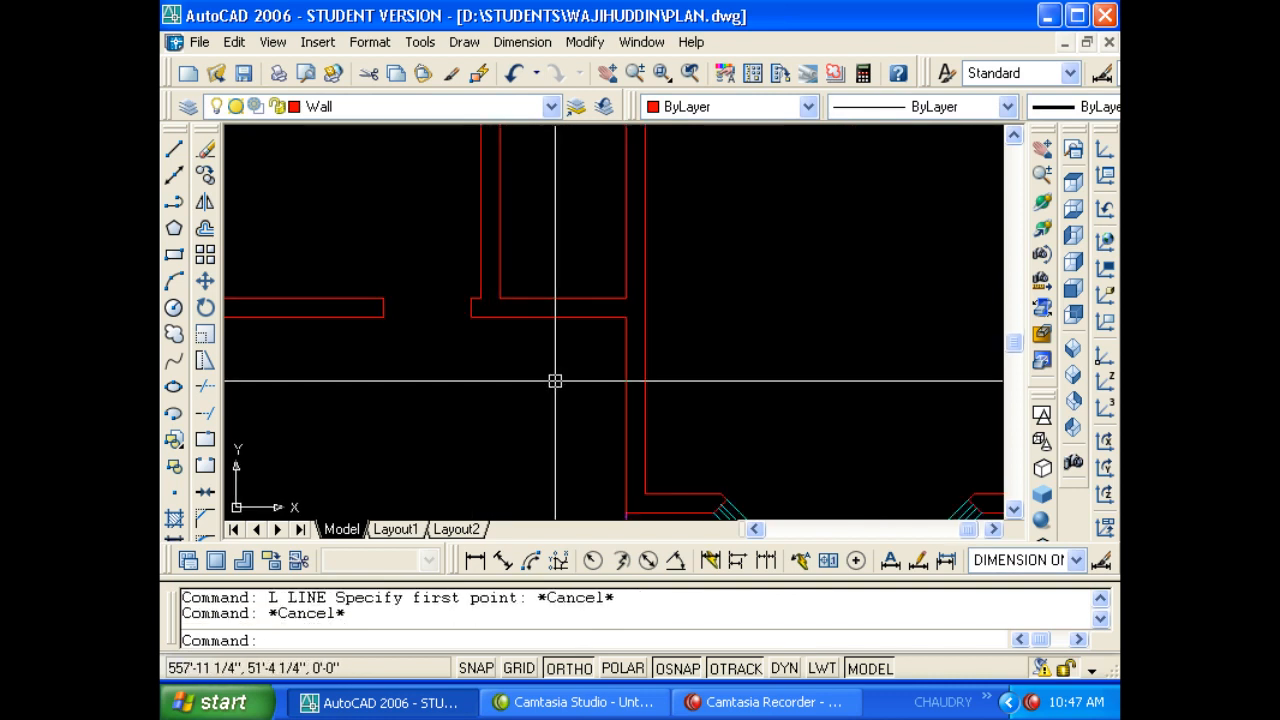
pyautogui.press('Escape')
pyautogui.write('l')
pyautogui.press('Return')
pyautogui.press('Escape')
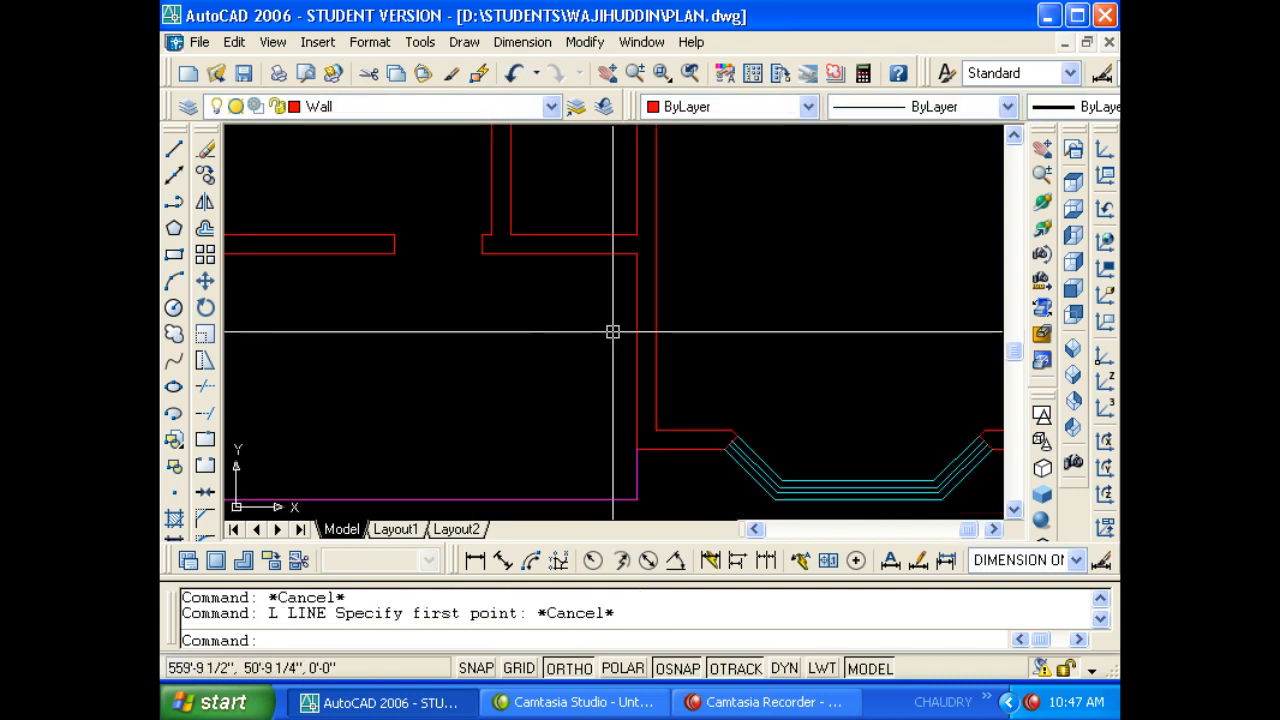
pyautogui.press('Escape')
# Draw a horizontal helper line from the wall corner below the closet, and a vertical line from its wall crossing to the bay window room's lower-left inner corner.
pyautogui.press('Return')
pyautogui.click(637, 255)
pyautogui.click(788, 264)
pyautogui.press('Escape')
pyautogui.press('Return')
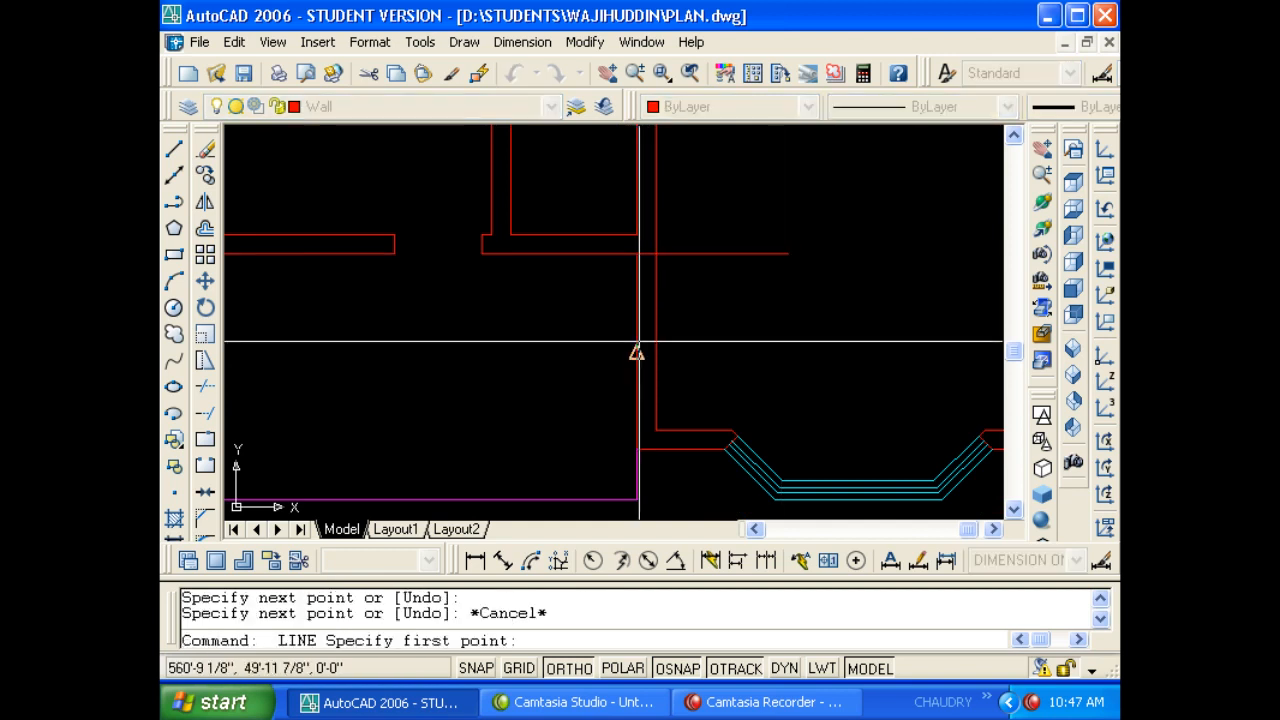
pyautogui.click(661, 256)
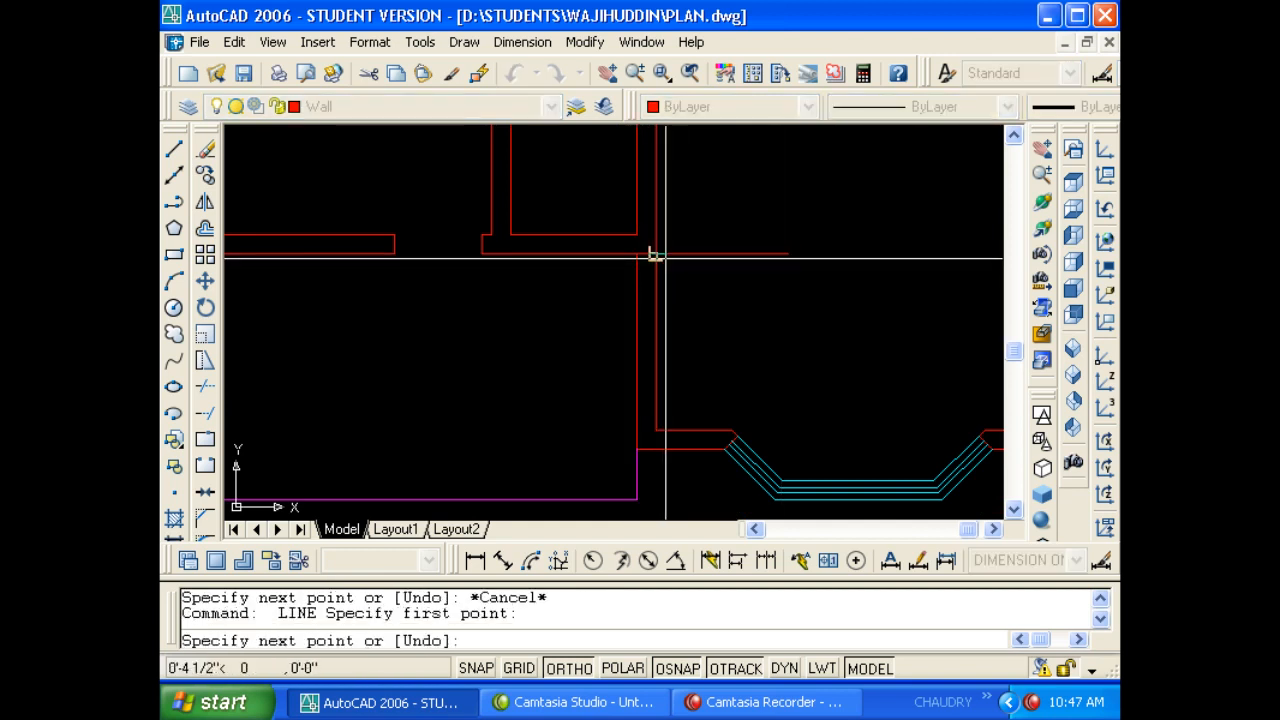
pyautogui.click(656, 430)
pyautogui.press('Escape')
# Draw a short line across the wall thickness from the midpoint of the new vertical line.
pyautogui.press('Return')
pyautogui.click(656, 343)
pyautogui.click(637, 343)
pyautogui.press('Escape')
# Erase the horizontal helper line that crosses into the bay window room.
pyautogui.click(731, 331)
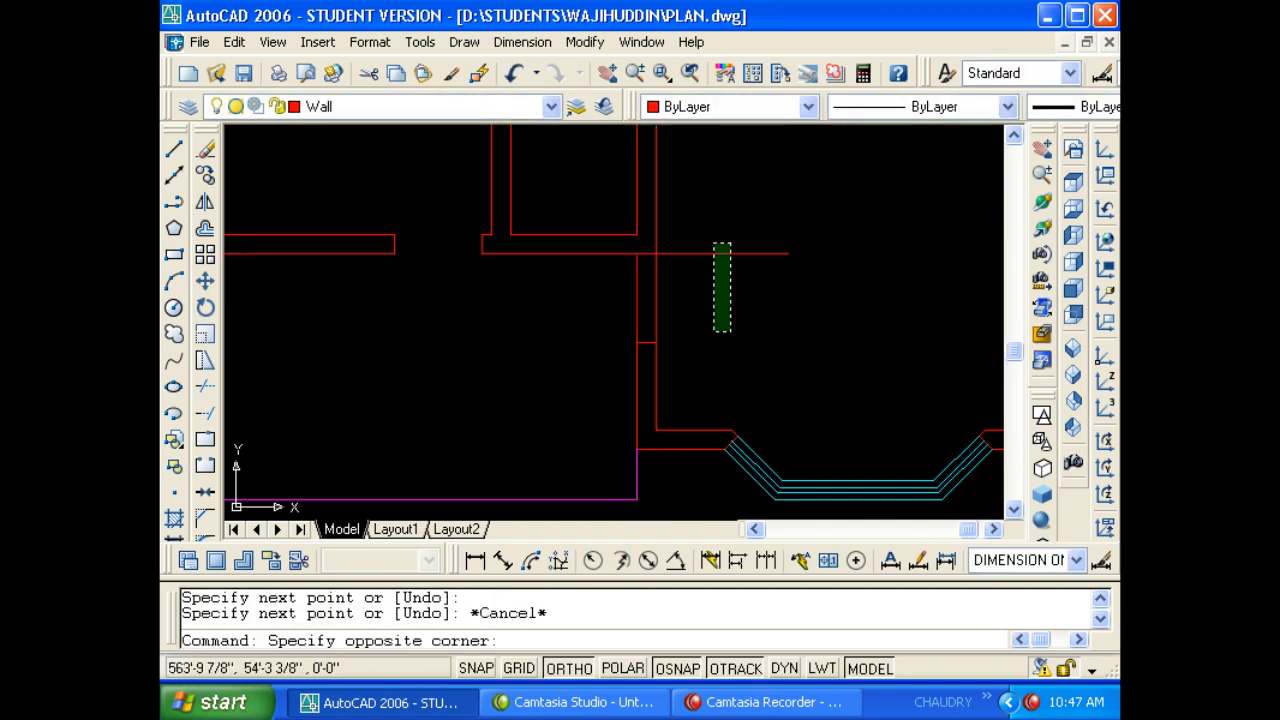
pyautogui.click(714, 245)
pyautogui.write('E')
pyautogui.press('Return')
pyautogui.press('Escape')
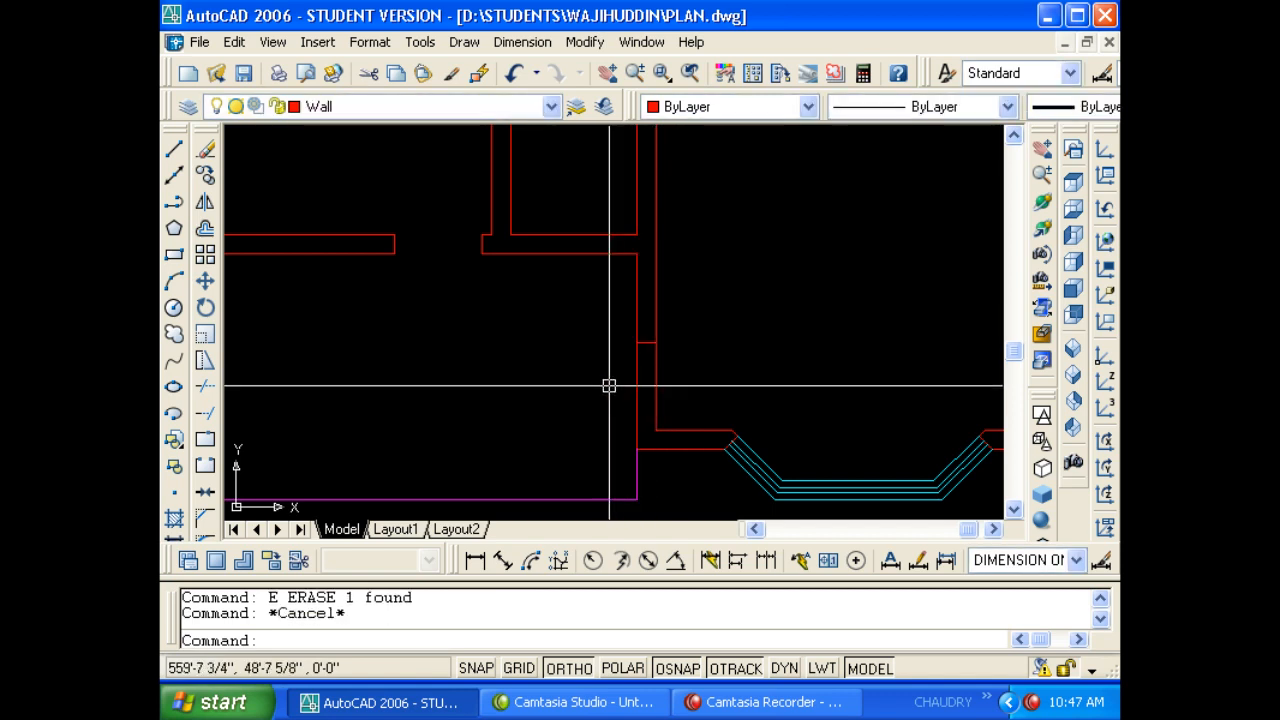
# Offset the short midpoint line on the bay window room's left wall 2 feet downward and 2 feet upward.
pyautogui.write('o')
pyautogui.press('Return')
pyautogui.write("2'")
pyautogui.press('Return')
pyautogui.scroll(2, 643, 340)
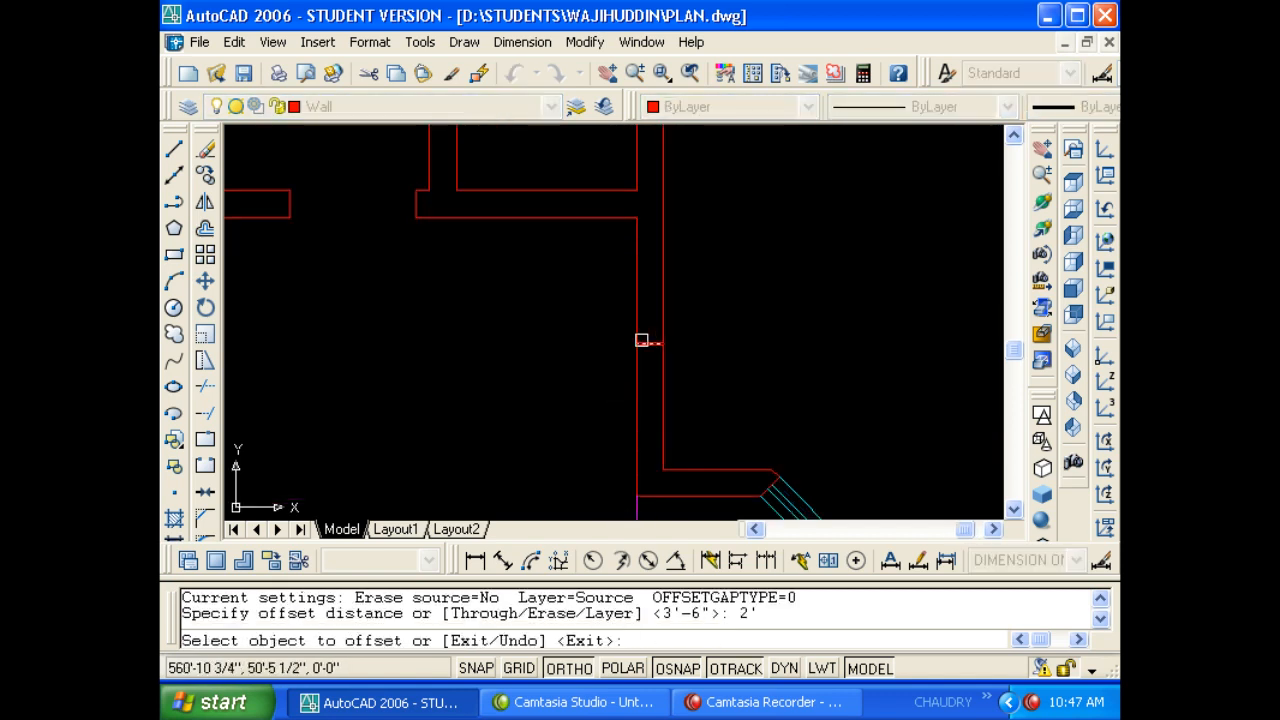
pyautogui.click(648, 343)
pyautogui.click(651, 348)
pyautogui.click(651, 351)
pyautogui.click(657, 341)
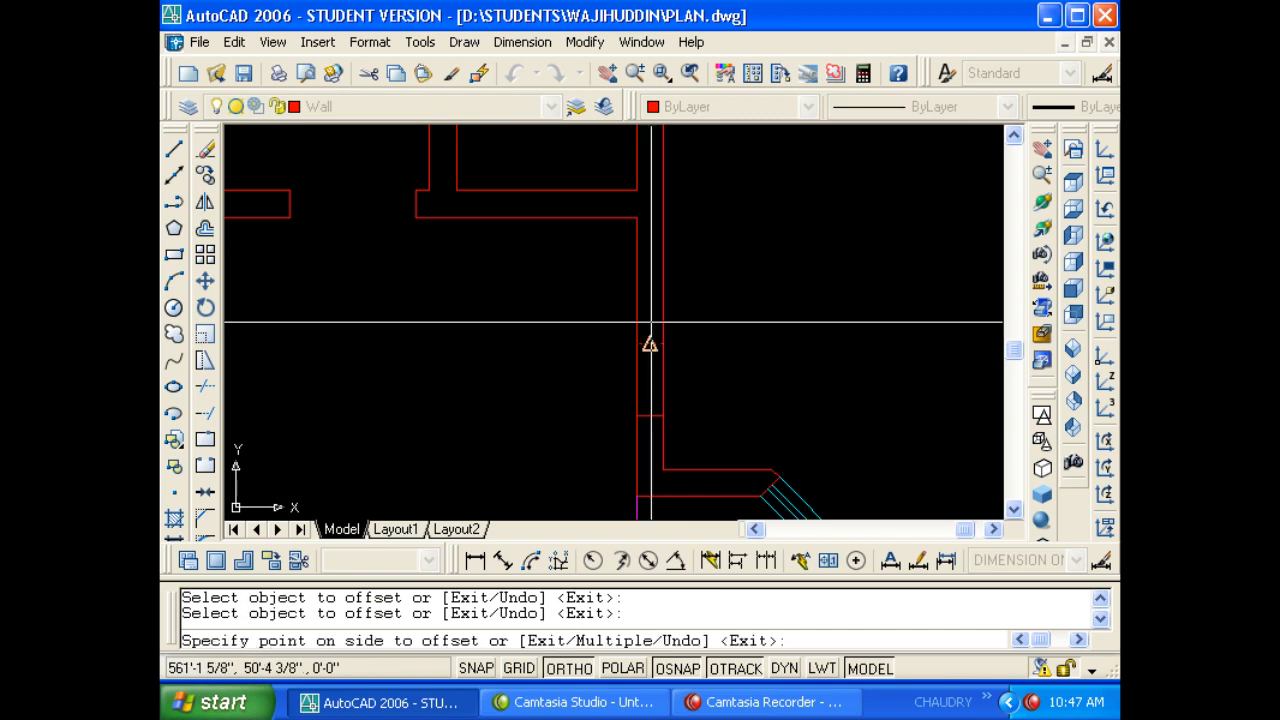
pyautogui.click(649, 323)
pyautogui.press('Escape')
pyautogui.press('Escape')
# Erase the original midpoint line between the two offset lines.
pyautogui.click(597, 363)
pyautogui.click(700, 325)
pyautogui.write('e')
pyautogui.press('Return')
pyautogui.press('Escape')
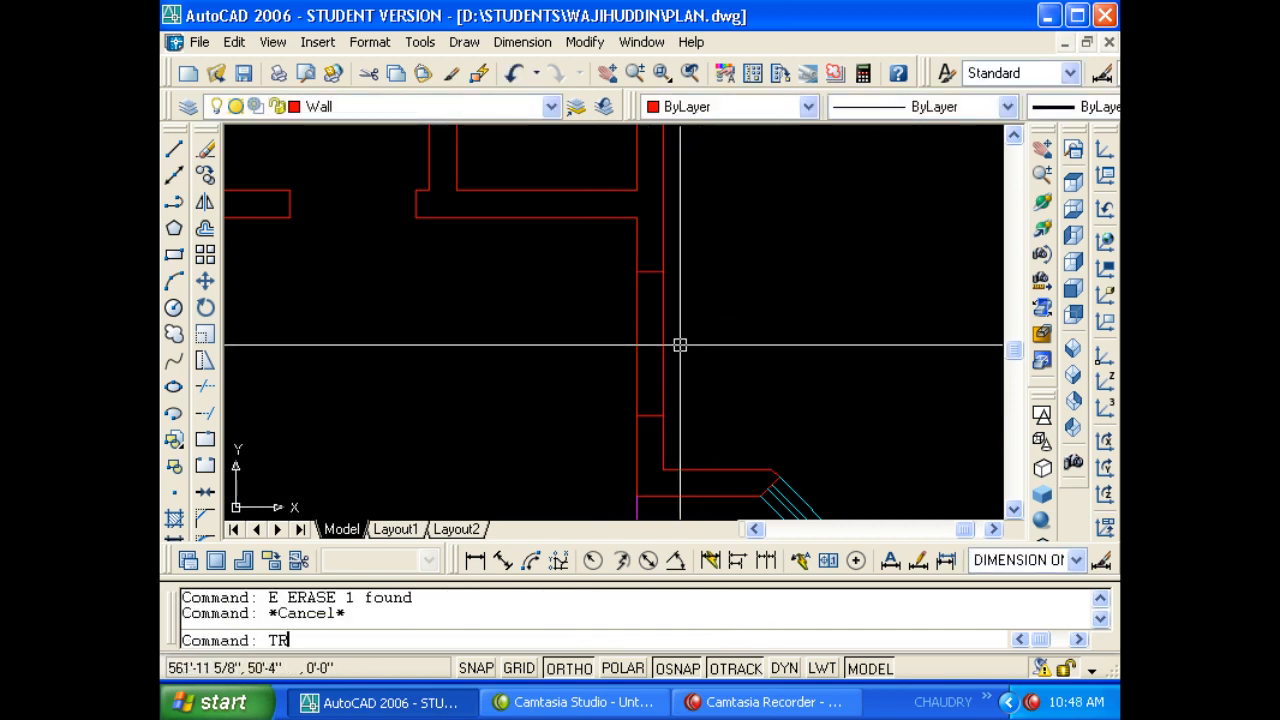
# Trim both lines of the bay window room's left wall between the offset lines to form the opening.
pyautogui.write('TR')
pyautogui.press('Return')
pyautogui.press('Return')
pyautogui.press('Escape')
pyautogui.press('Escape')
pyautogui.scroll(-2, 620, 347)
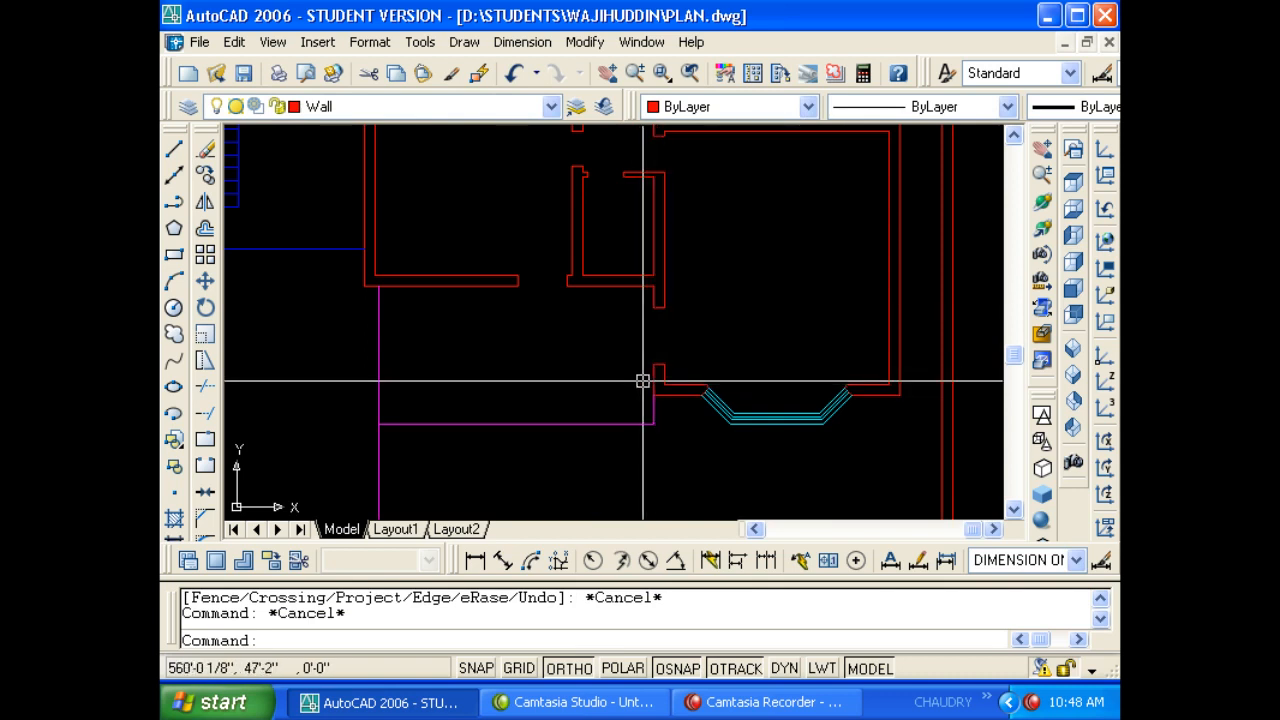
# Draw a short line across the wall between the bay window room and the room above it, at the wall's midpoint.
pyautogui.moveTo(577, 234); pyautogui.dragTo(623, 426, button='middle')
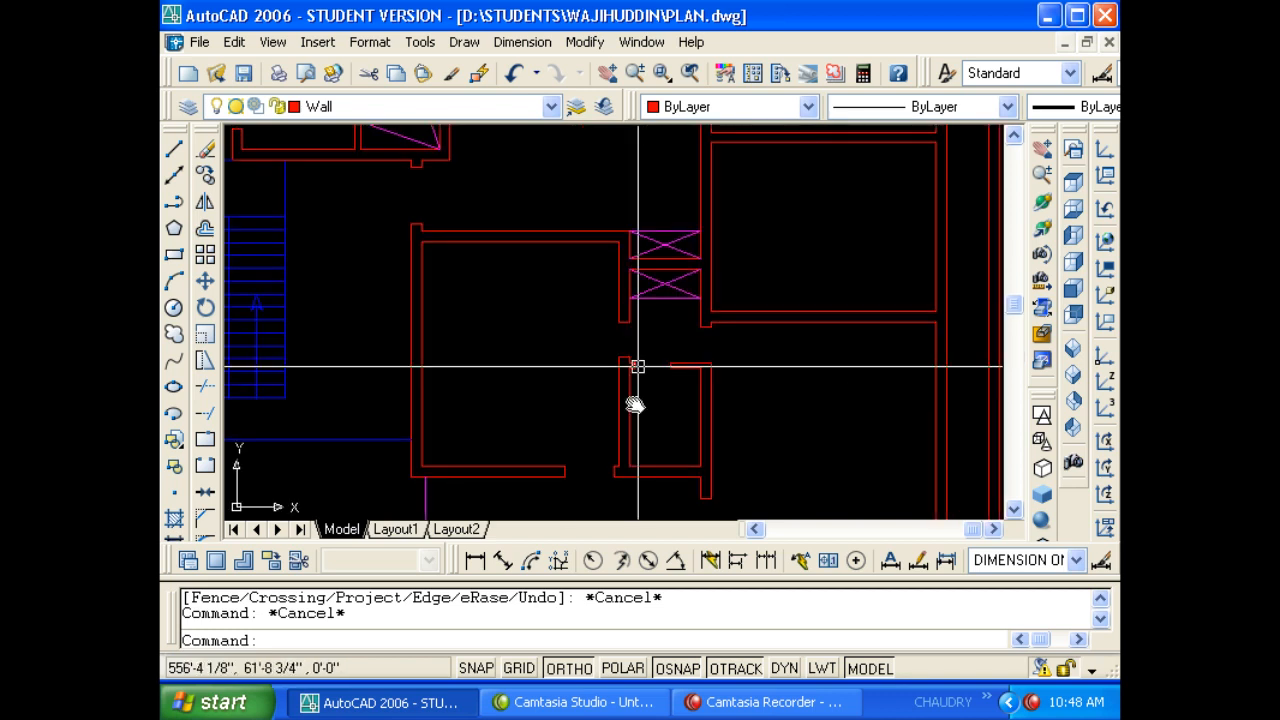
pyautogui.moveTo(731, 279); pyautogui.dragTo(628, 345, button='middle')
pyautogui.scroll(1, 749, 401)
pyautogui.press('Escape')
pyautogui.write('L')
pyautogui.press('space')
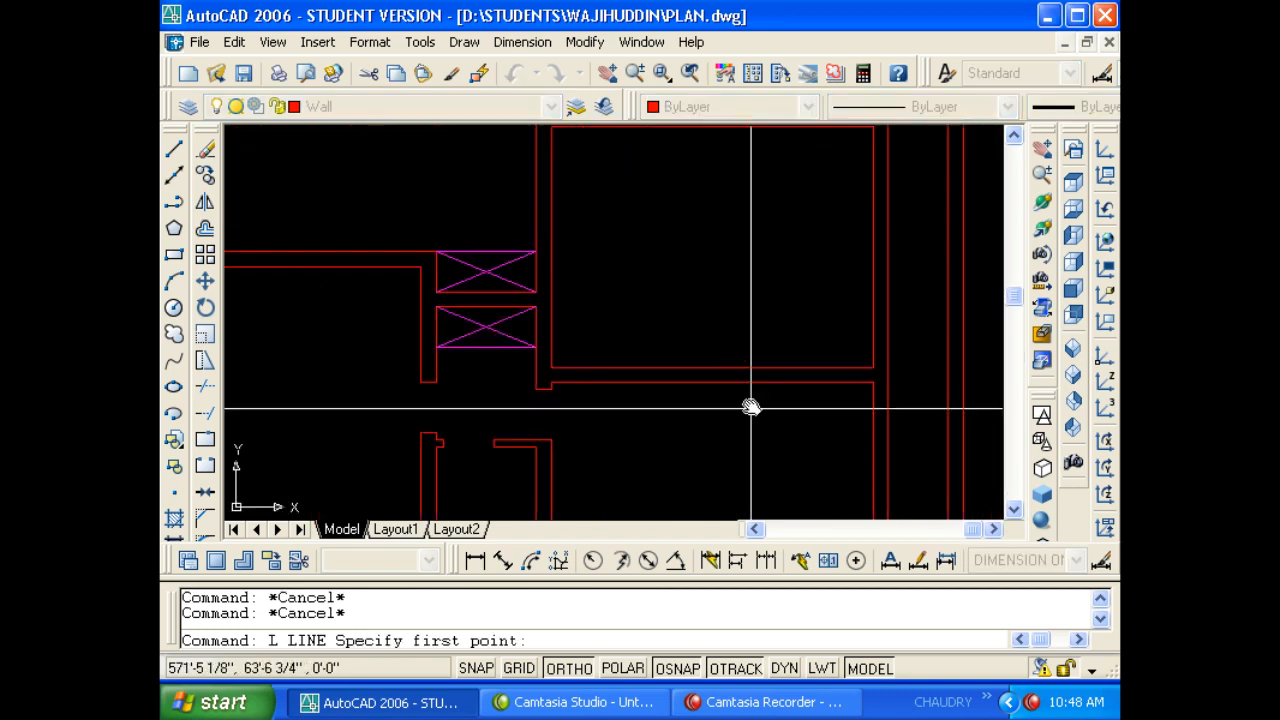
pyautogui.moveTo(751, 406); pyautogui.dragTo(731, 372, button='middle')
pyautogui.click(690, 334)
pyautogui.click(651, 346)
pyautogui.press('Escape')
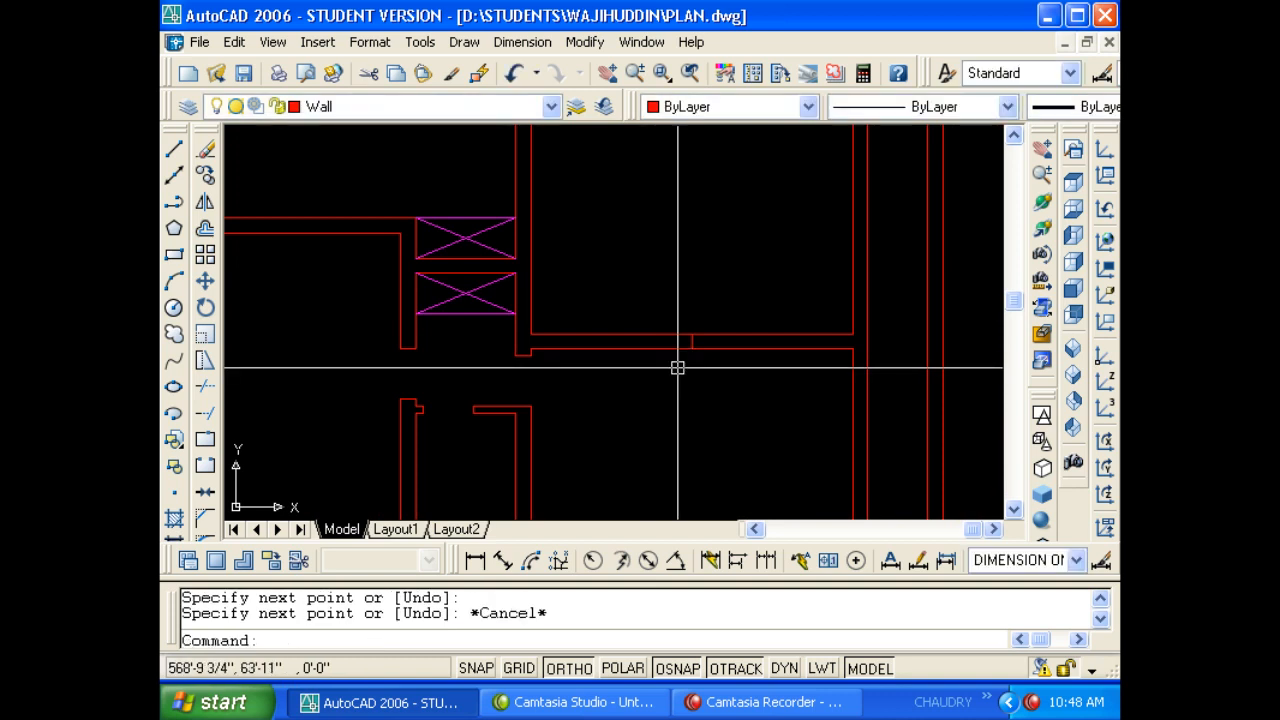
# Offset the short midpoint line in the wall above the bay window room 4 feet to the right and 4 feet to the left.
pyautogui.scroll(-4, 680, 366)
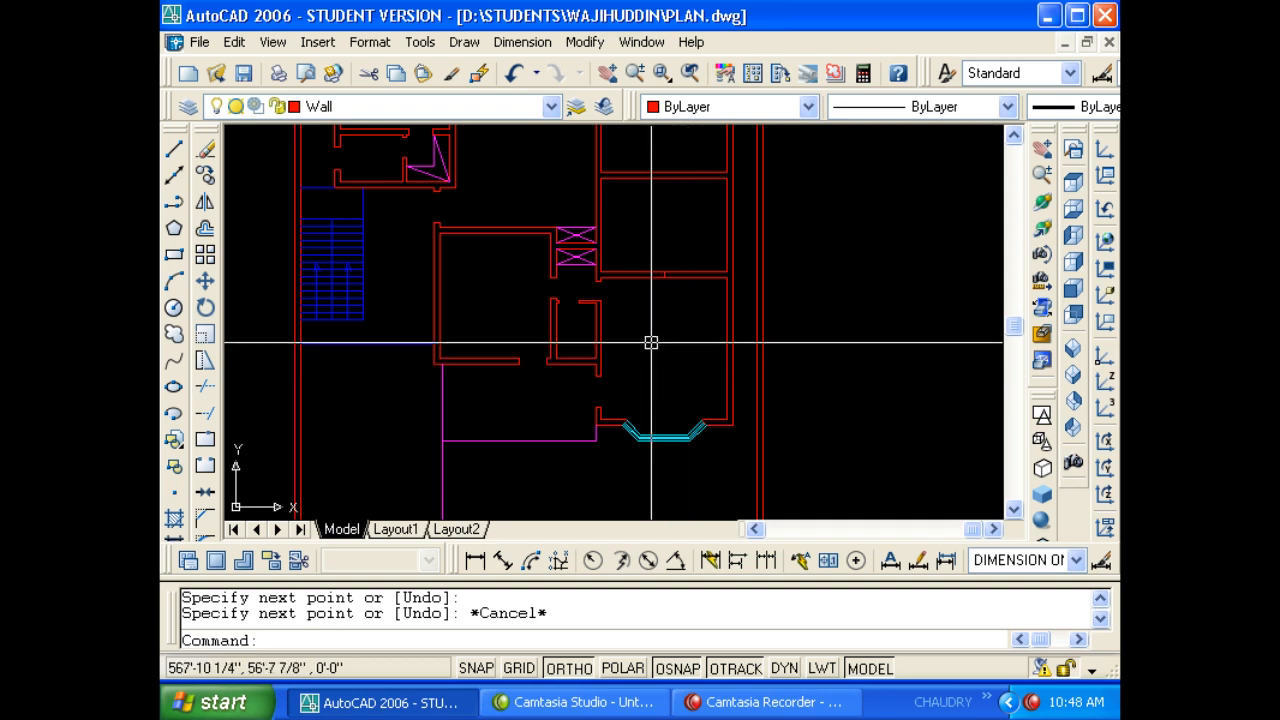
pyautogui.moveTo(651, 340); pyautogui.dragTo(653, 388, button='middle')
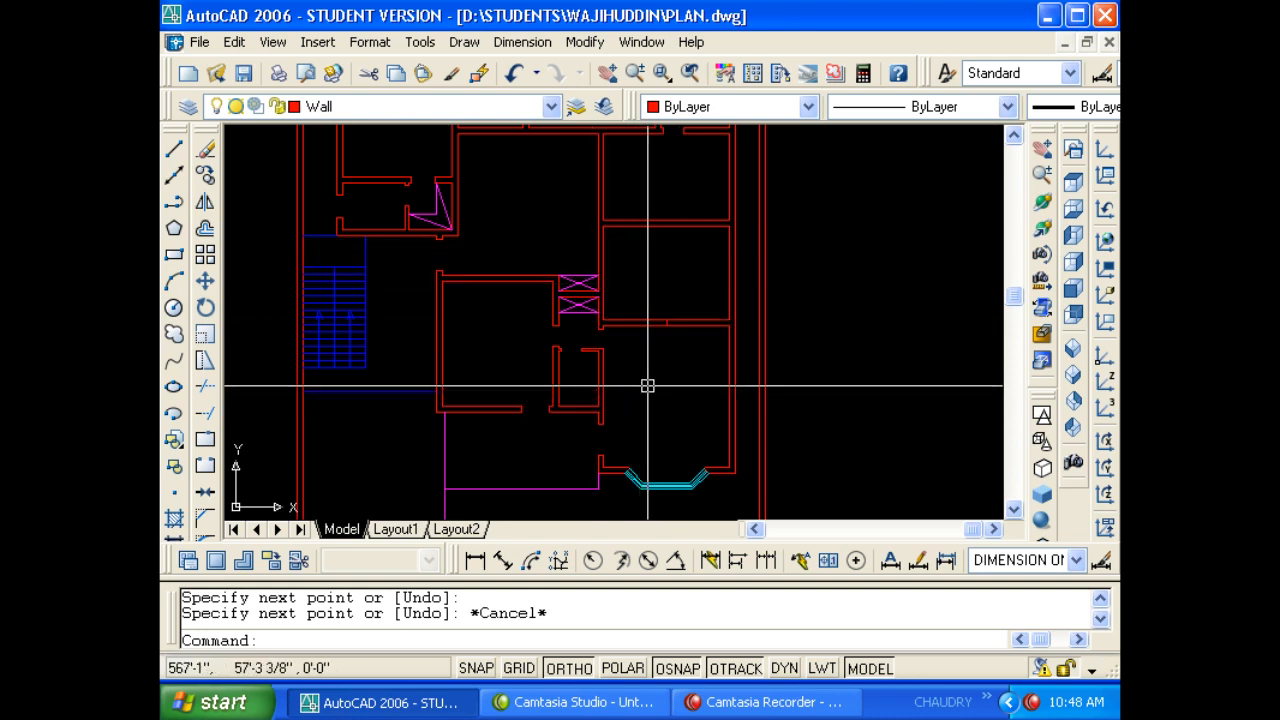
pyautogui.press('Escape')
pyautogui.press('Escape')
pyautogui.write('O')
pyautogui.press('Return')
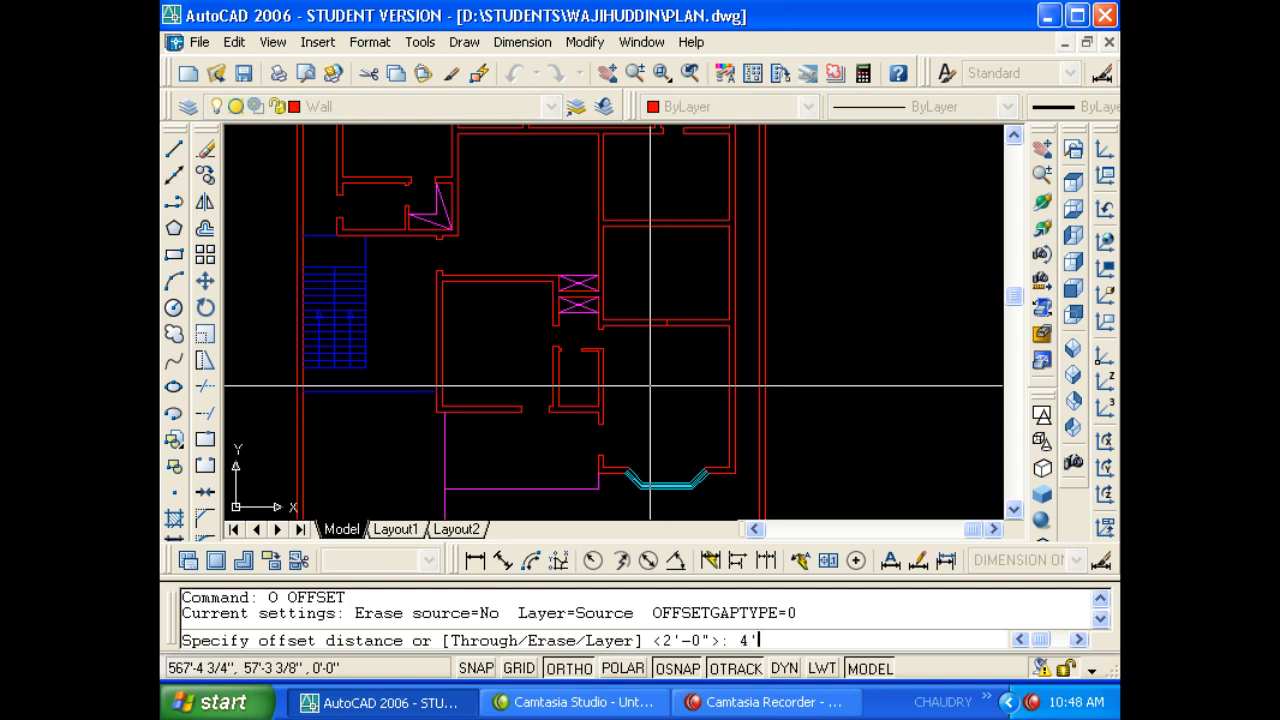
pyautogui.write("4'")
pyautogui.press('Return')
pyautogui.scroll(5, 660, 349)
pyautogui.click(641, 291)
pyautogui.click(623, 292)
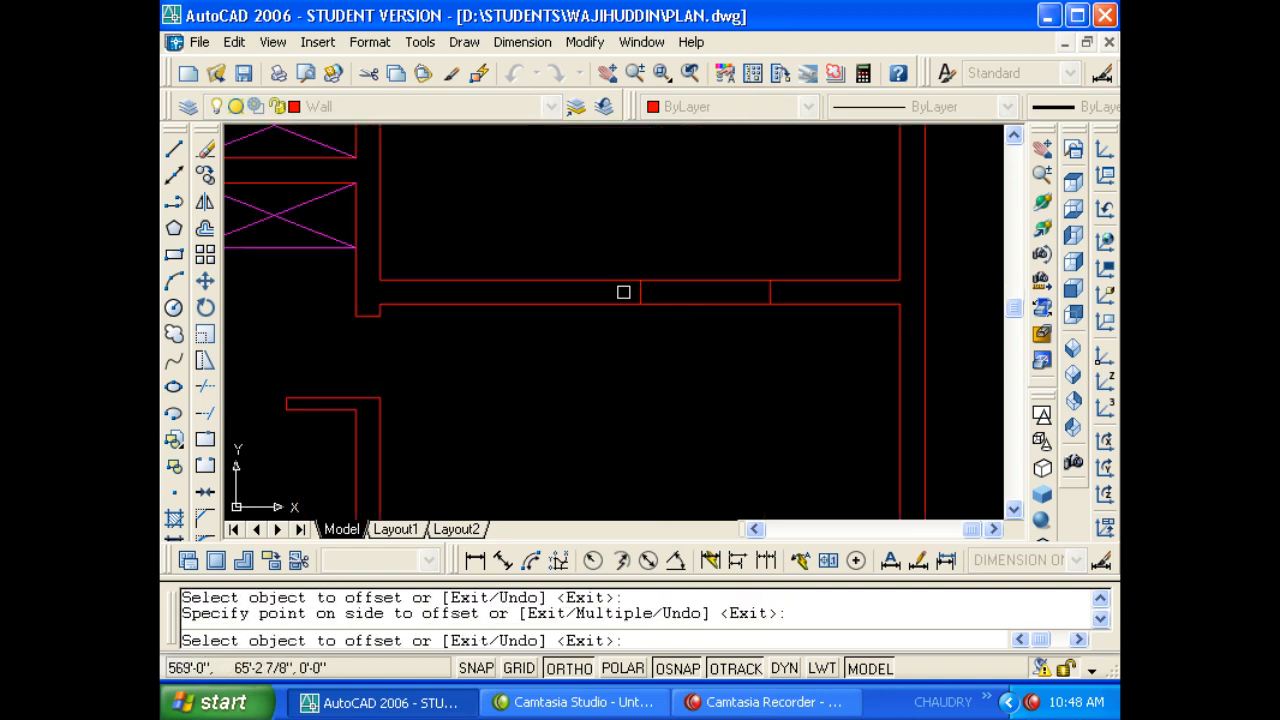
pyautogui.click(640, 290)
pyautogui.click(622, 297)
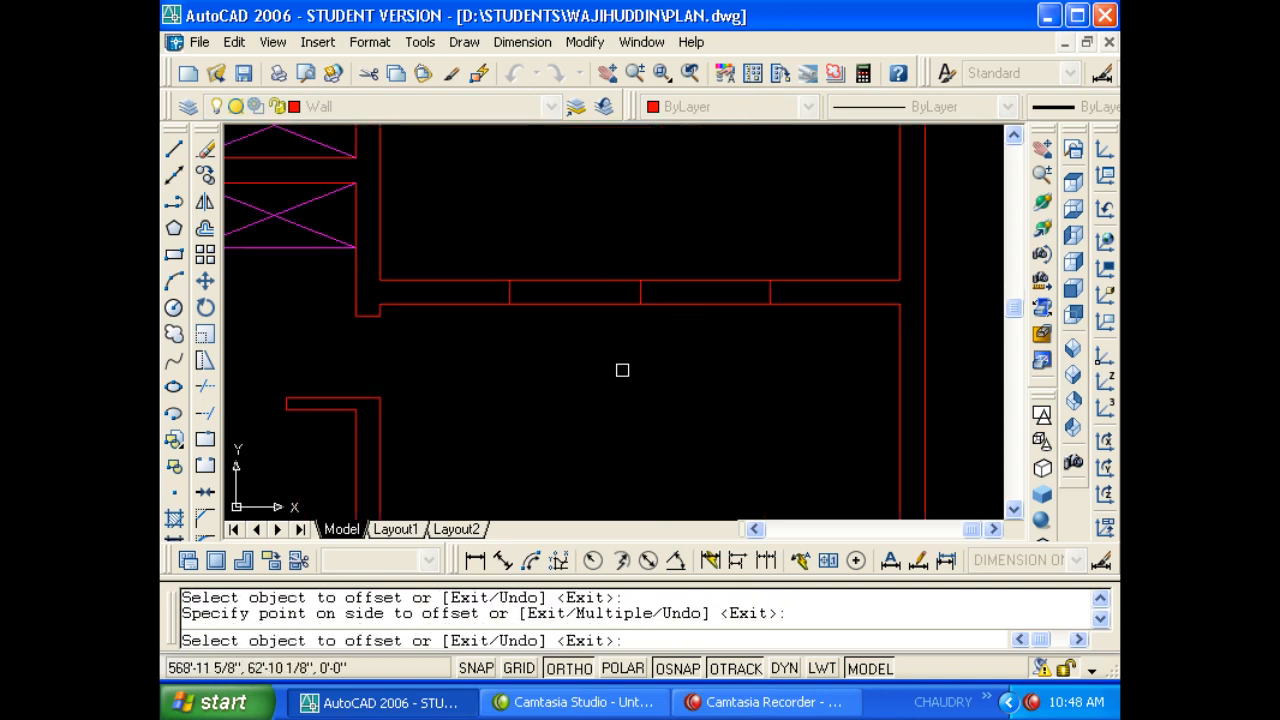
pyautogui.press('Escape')
# Erase the original midpoint line between the two 4-foot offset lines.
pyautogui.click(617, 362)
pyautogui.click(651, 258)
pyautogui.write('E')
pyautogui.press('Return')
pyautogui.press('Escape')
# Trim both wall lines between the offset lines to form the opening above the bay window room.
pyautogui.write('T')
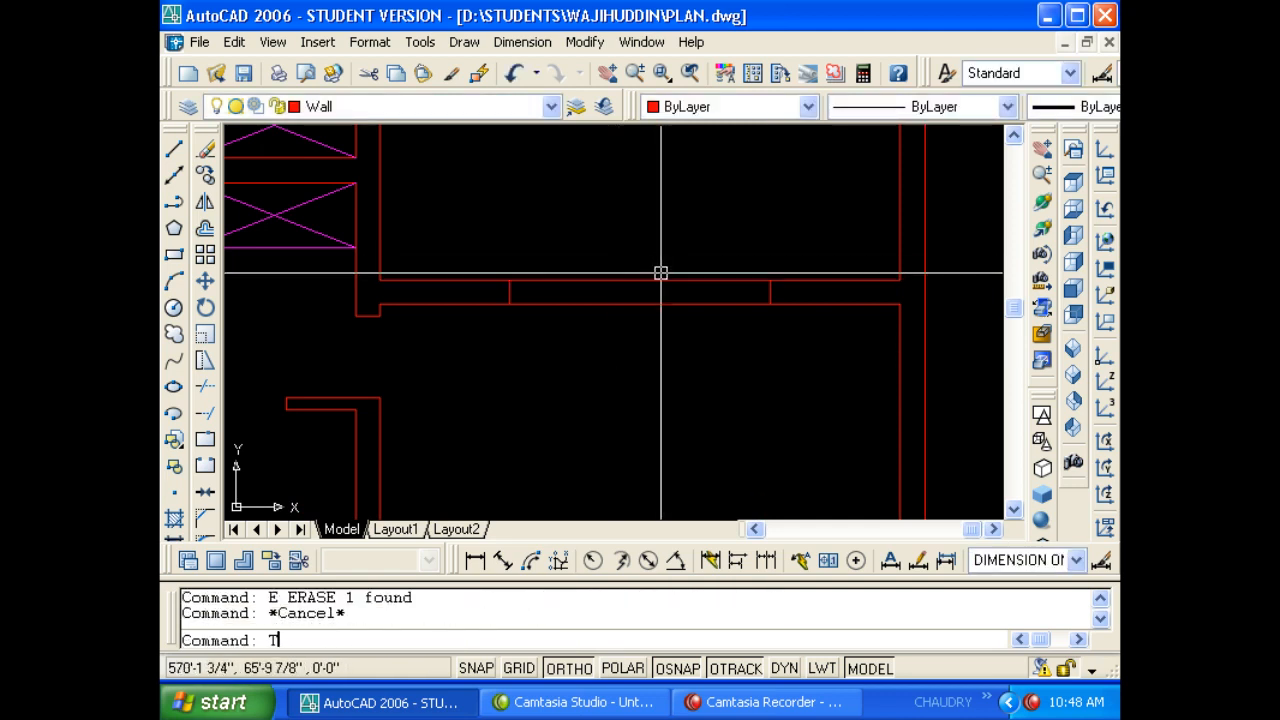
pyautogui.write('R')
pyautogui.press('Return')
pyautogui.press('Return')
pyautogui.click(686, 348)
pyautogui.click(646, 231)
pyautogui.press('Escape')
# Draw two crossing diagonal lines between the opposite corners of the new wall opening.
pyautogui.write('L')
pyautogui.press('Return')
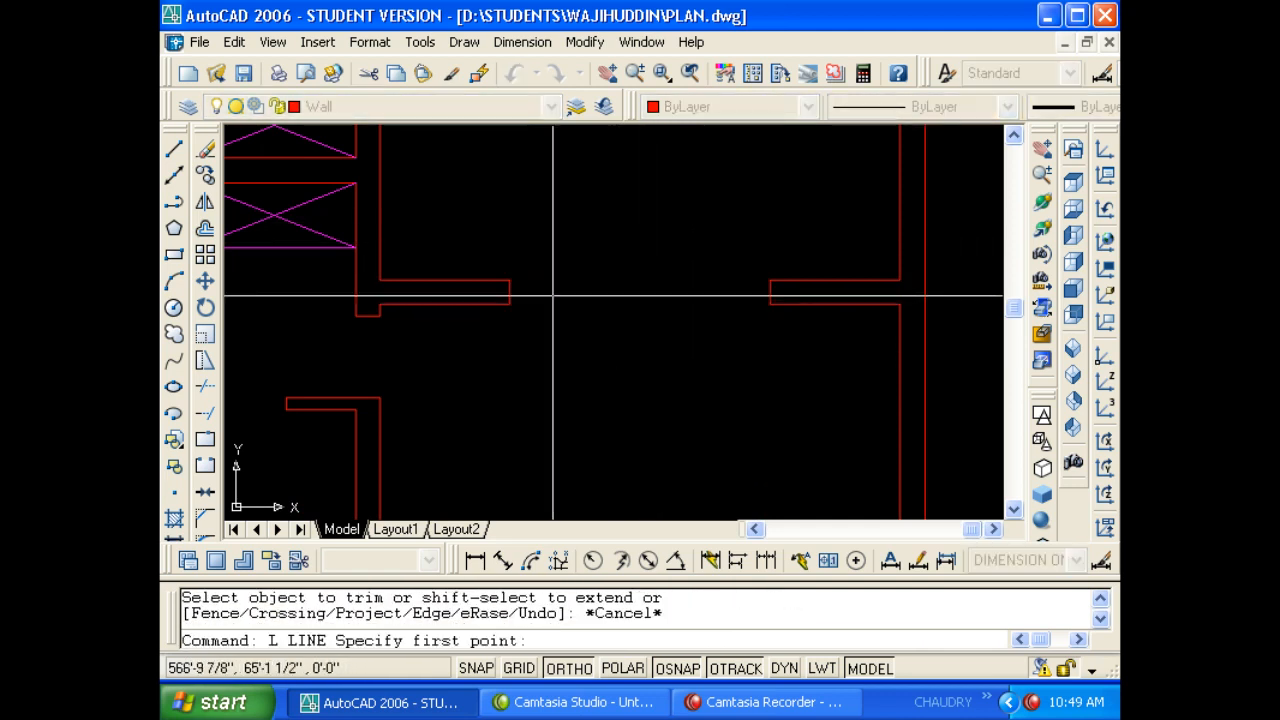
pyautogui.click(508, 302)
pyautogui.press('Escape')
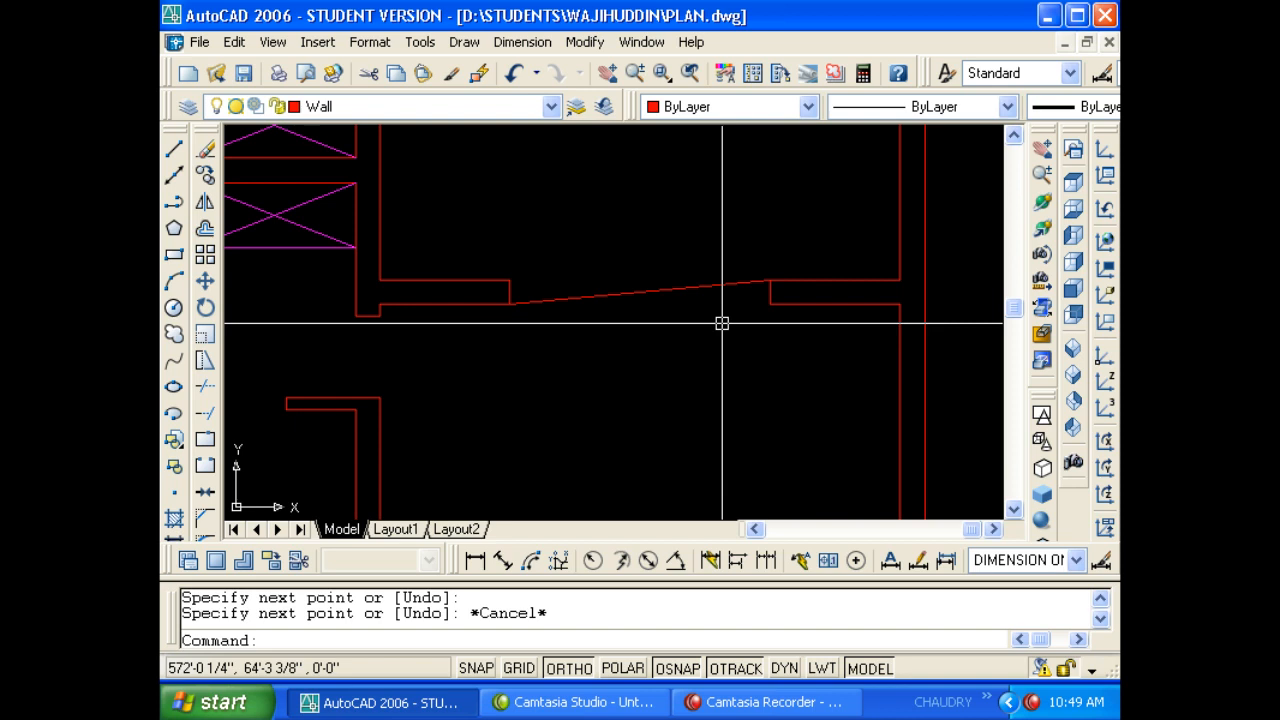
pyautogui.press('Escape')
pyautogui.write('l')
pyautogui.press('Return')
pyautogui.click(769, 302)
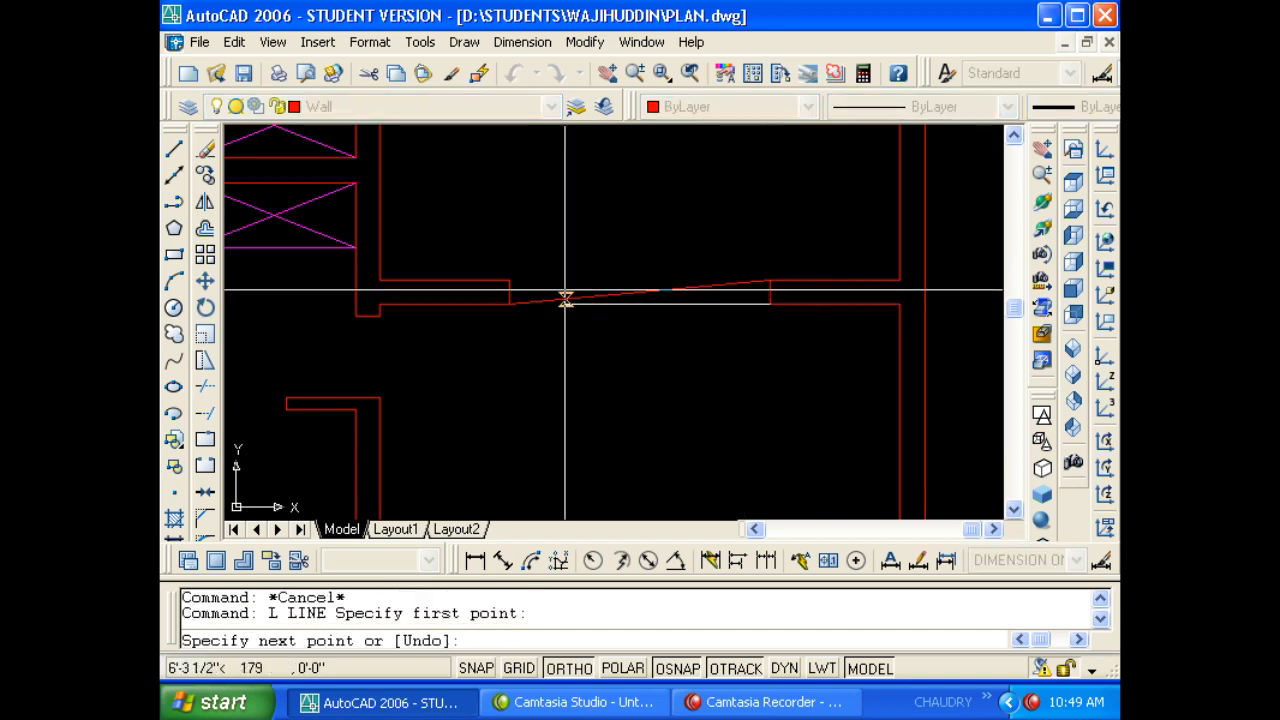
pyautogui.click(510, 282)
pyautogui.press('Escape')
# Draw lines along the lower and upper edges of the opening to close it around the diagonals.
pyautogui.press('Return')
pyautogui.click(770, 303)
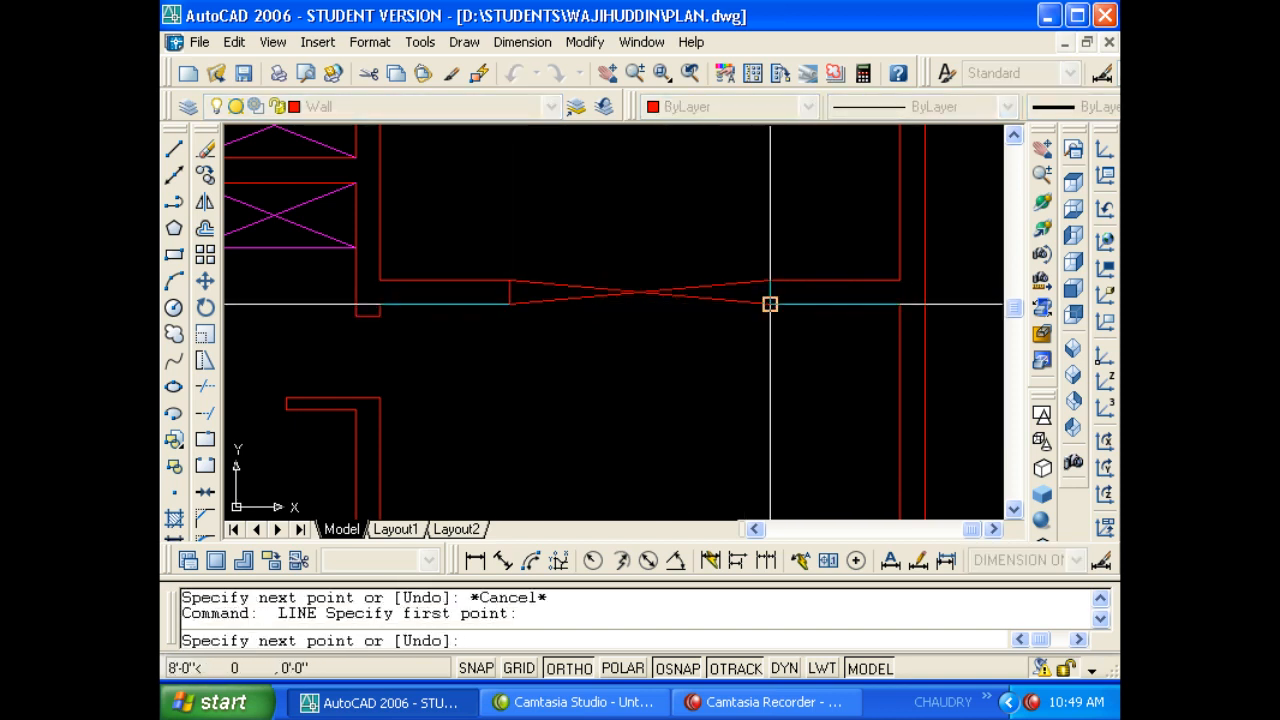
pyautogui.click(769, 280)
pyautogui.press('Escape')
pyautogui.press('Return')
pyautogui.click(769, 280)
pyautogui.click(510, 280)
pyautogui.press('Escape')
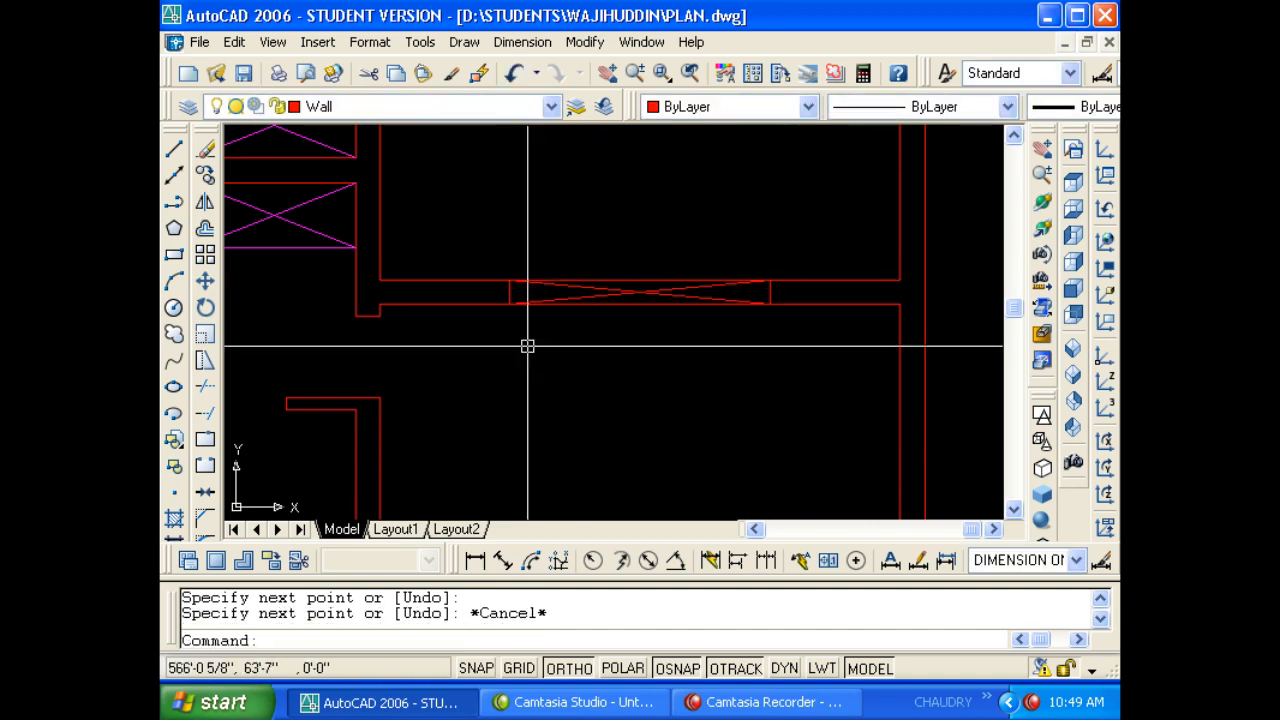
pyautogui.scroll(-1, 585, 393)
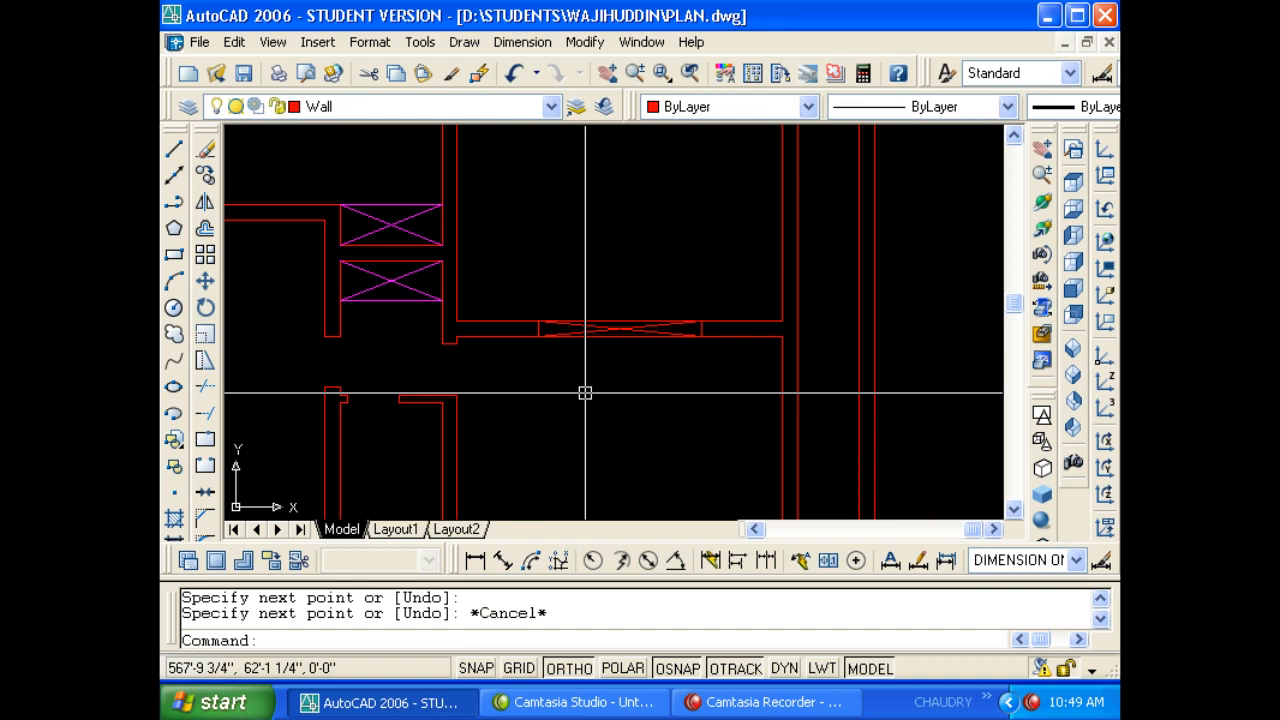
pyautogui.click(637, 331)
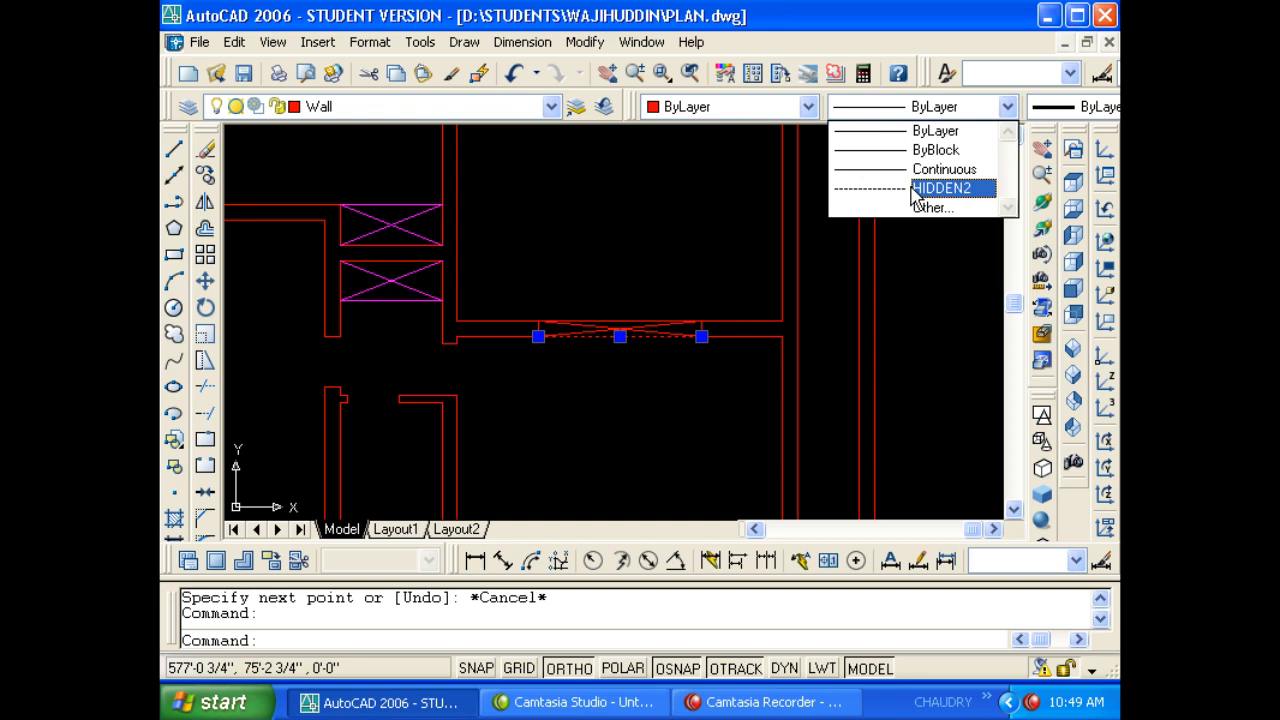
pyautogui.press('Escape')
pyautogui.press('Escape')
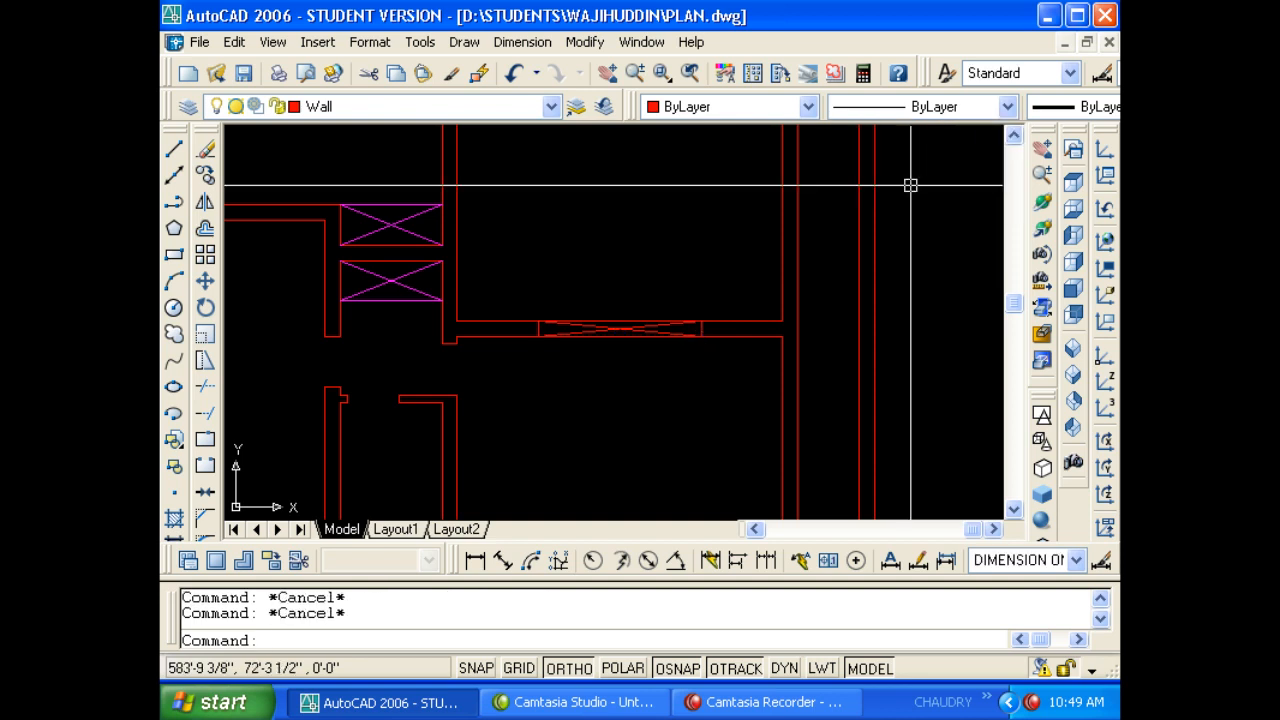
# Save the drawing and change the linetype of the opening's lower edge line to HIDDEN2.
pyautogui.hotkey('ctrl', 's')
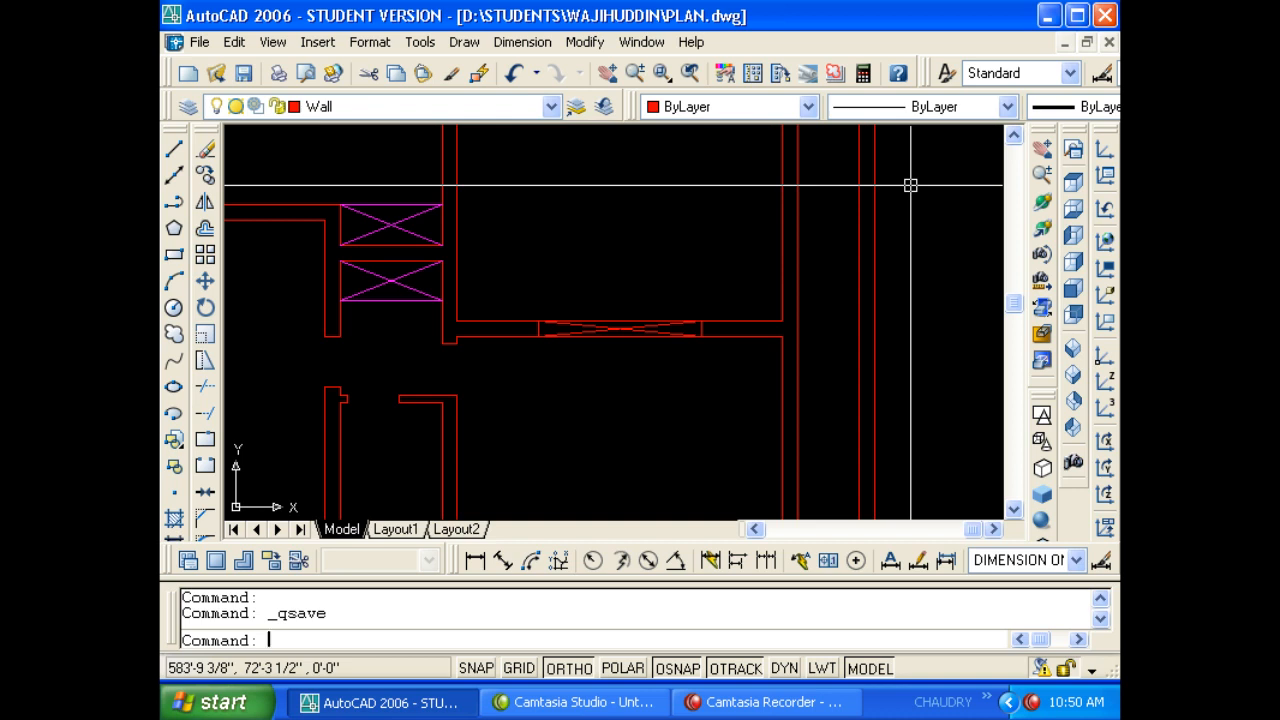
pyautogui.scroll(3, 657, 277)
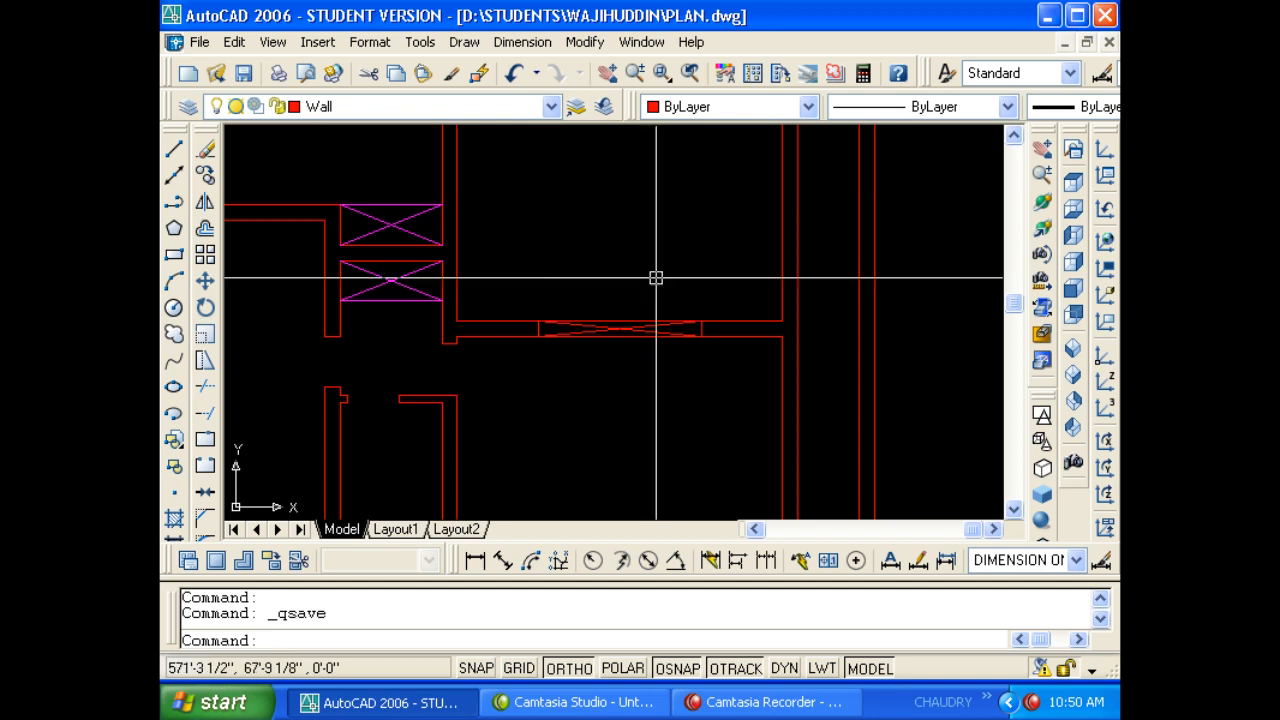
pyautogui.click(628, 342)
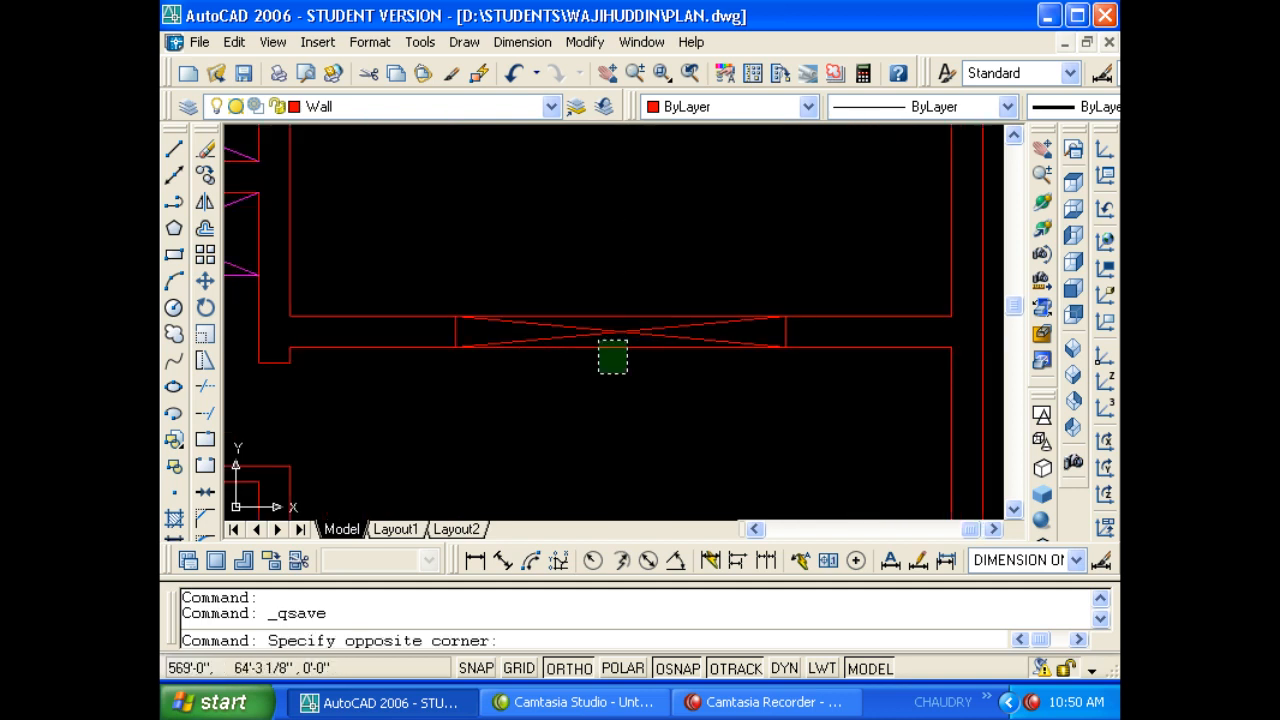
pyautogui.click(598, 372)
pyautogui.click(1007, 106)
pyautogui.click(870, 188)
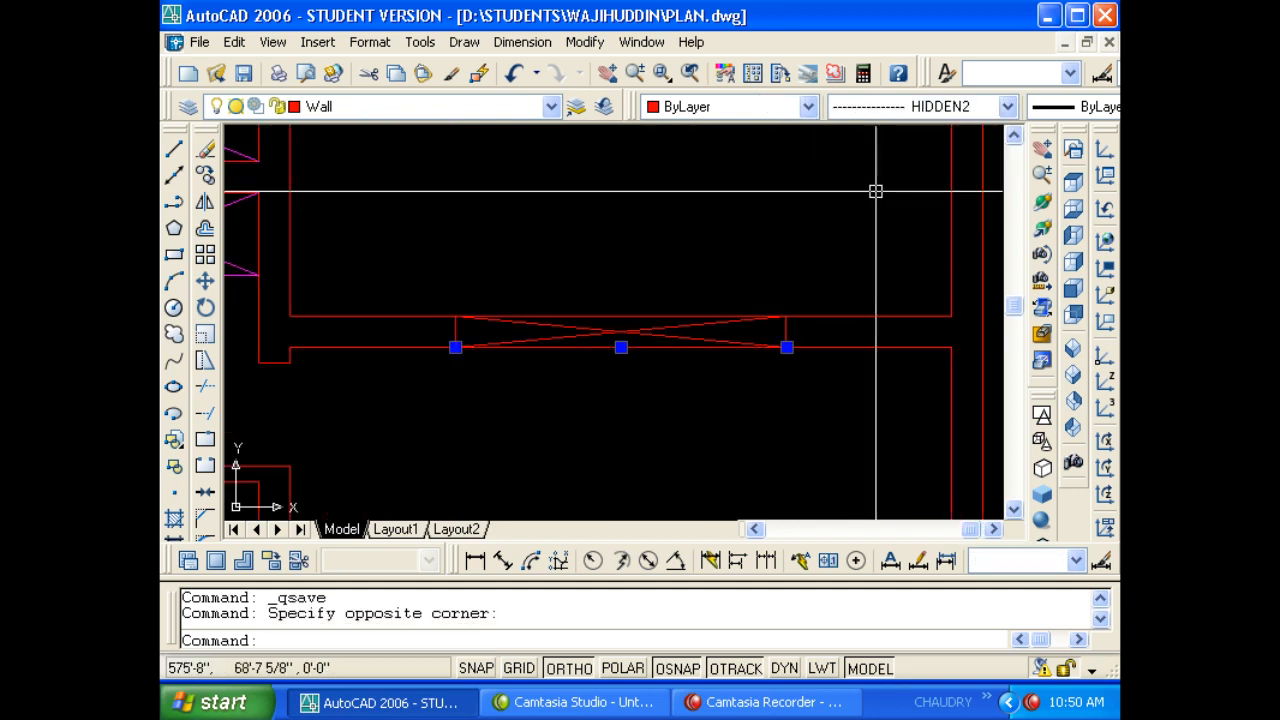
pyautogui.press('Escape')
pyautogui.press('Escape')
pyautogui.scroll(3, 605, 329)
pyautogui.scroll(3, 605, 329)
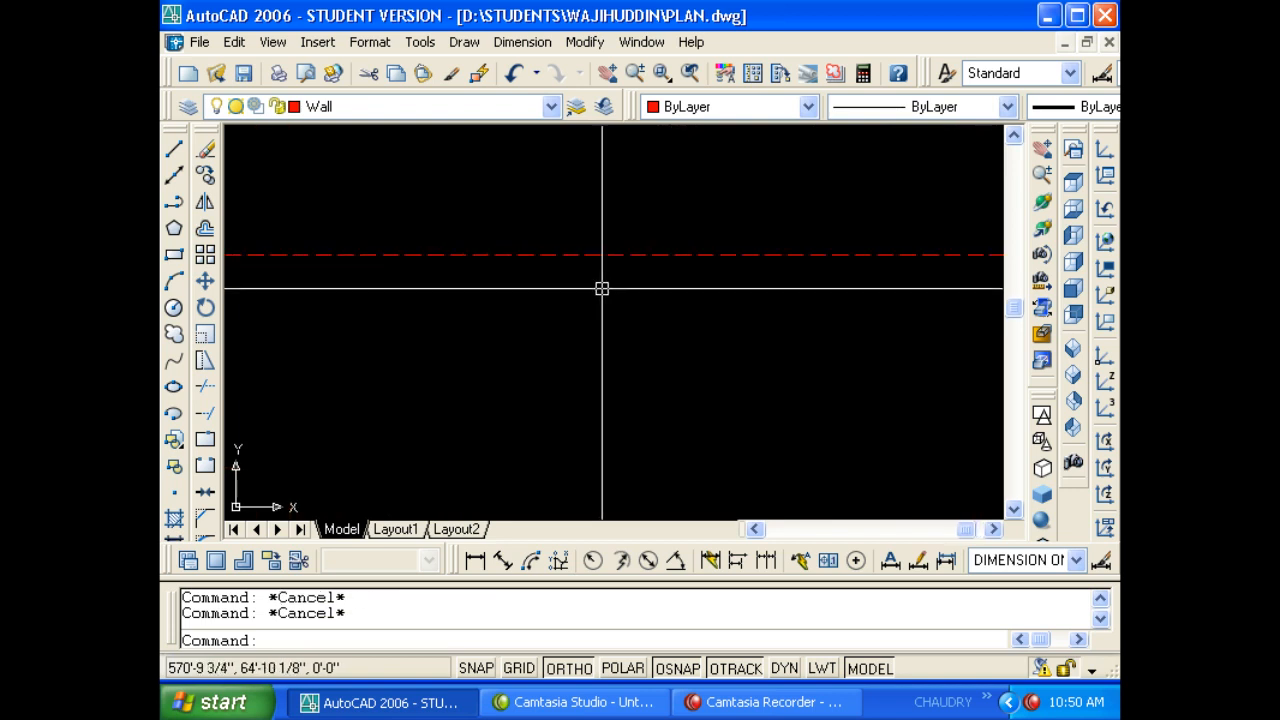
# Show the object properties of the HIDDEN2 line along the opening's lower edge.
pyautogui.hotkey('ctrl', '1')
pyautogui.scroll(-5, 590, 278)
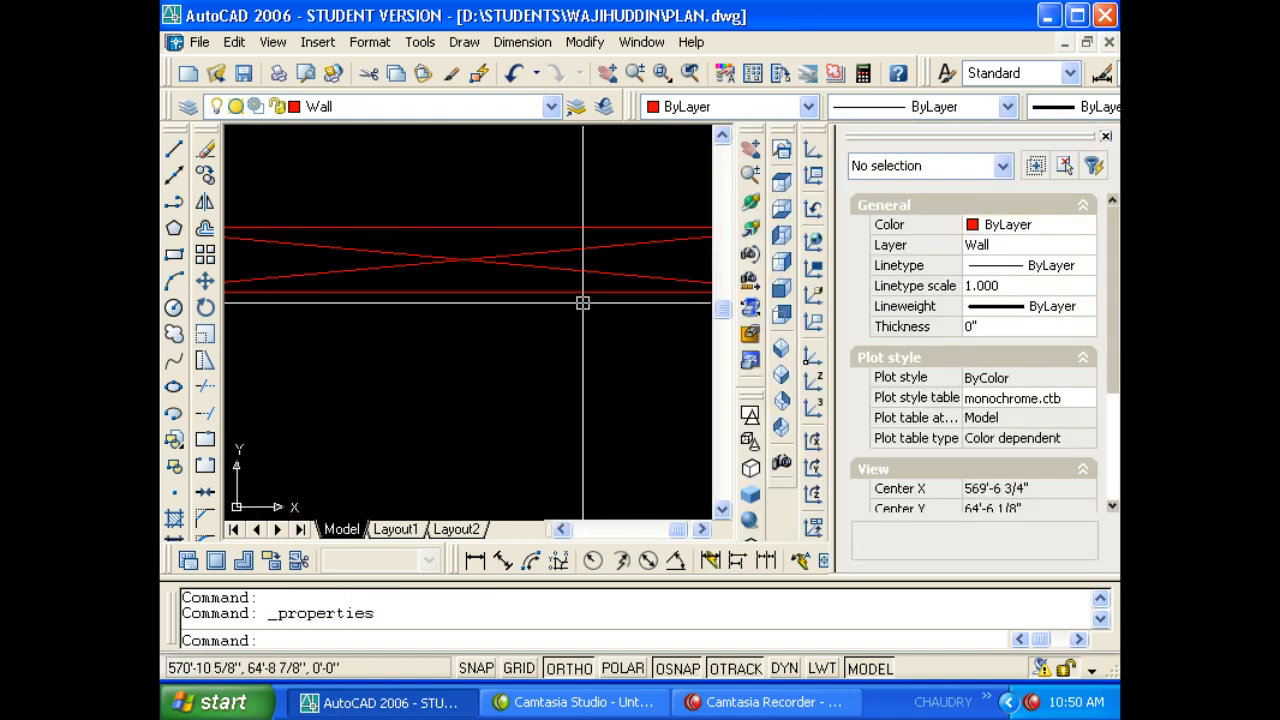
pyautogui.click(574, 297)
pyautogui.click(580, 292)
pyautogui.click(580, 292)
pyautogui.scroll(-3, 580, 292)
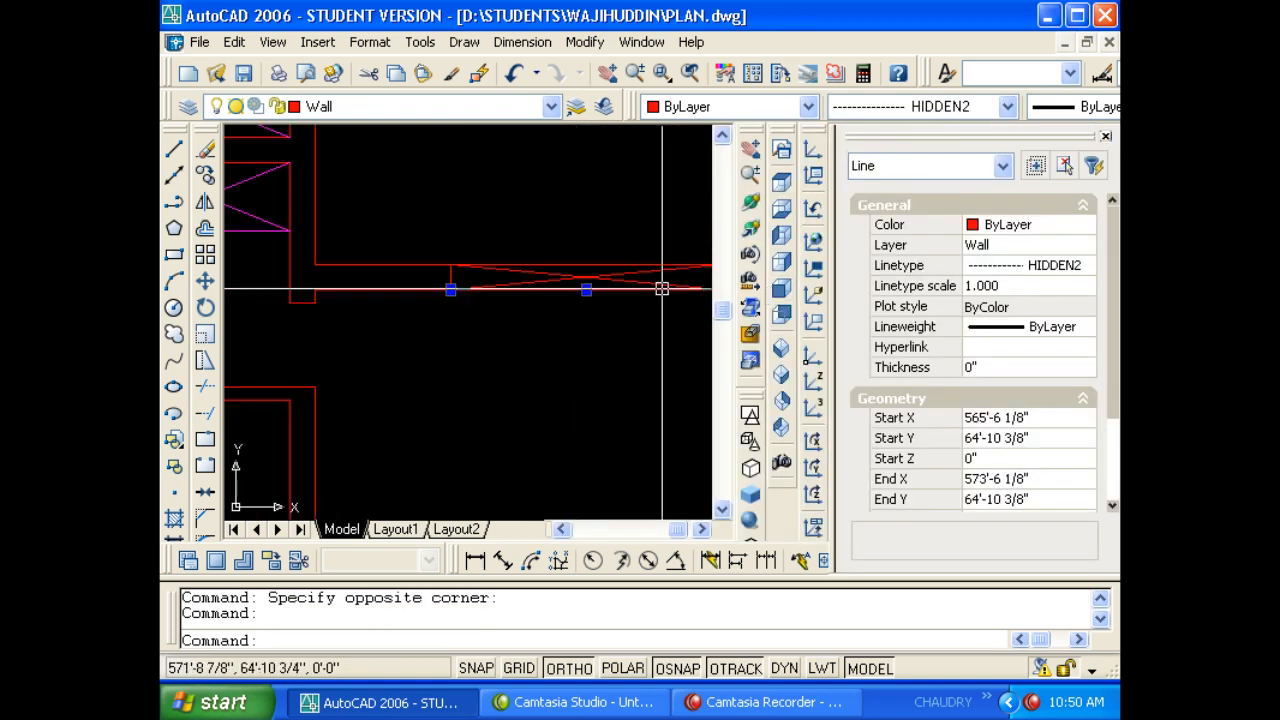
# Set the linetype scale of the opening's lower edge line to 5.
pyautogui.click(1059, 284)
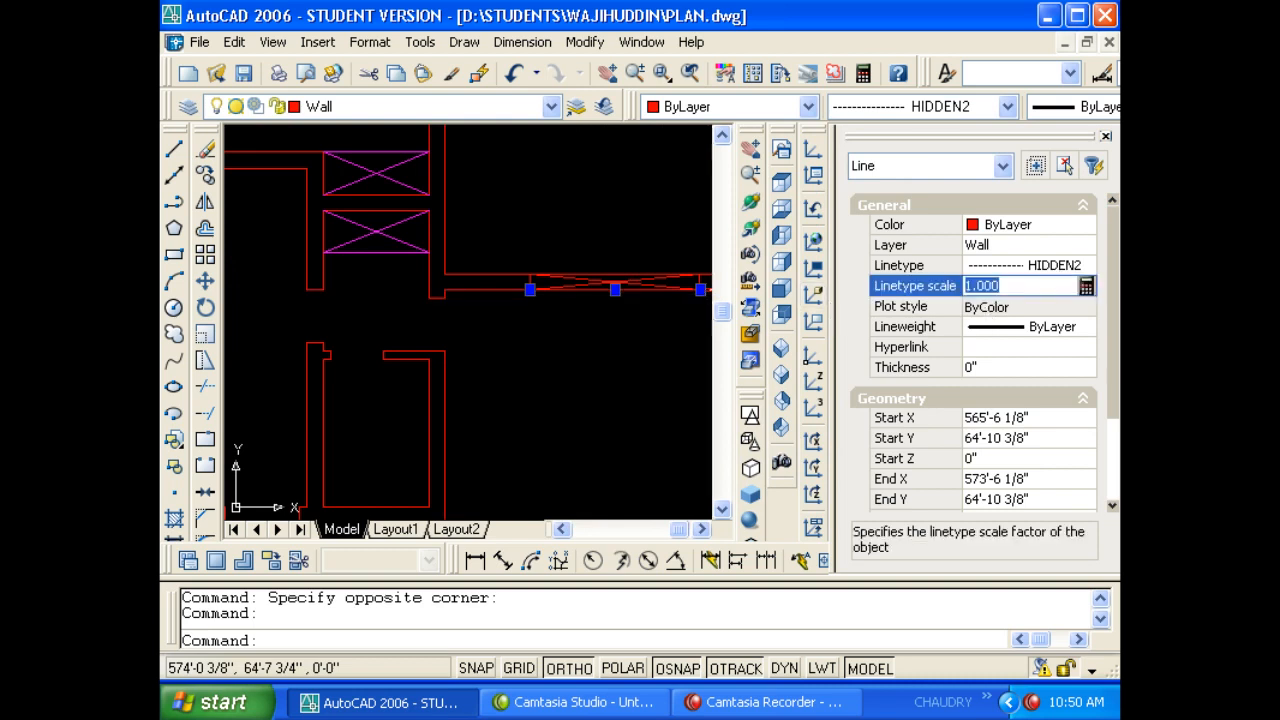
pyautogui.write('5')
pyautogui.press('Return')
pyautogui.moveTo(613, 307); pyautogui.dragTo(544, 324, button='middle')
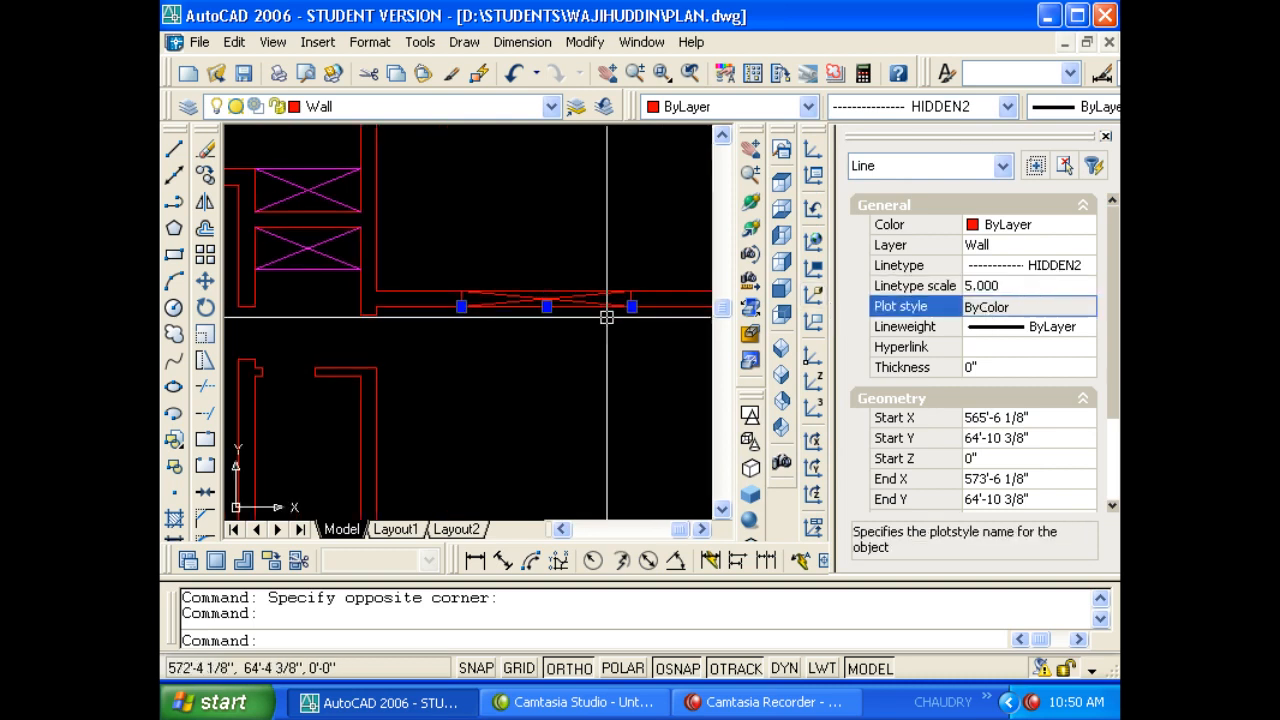
pyautogui.scroll(8, 580, 311)
pyautogui.scroll(-3, 548, 275)
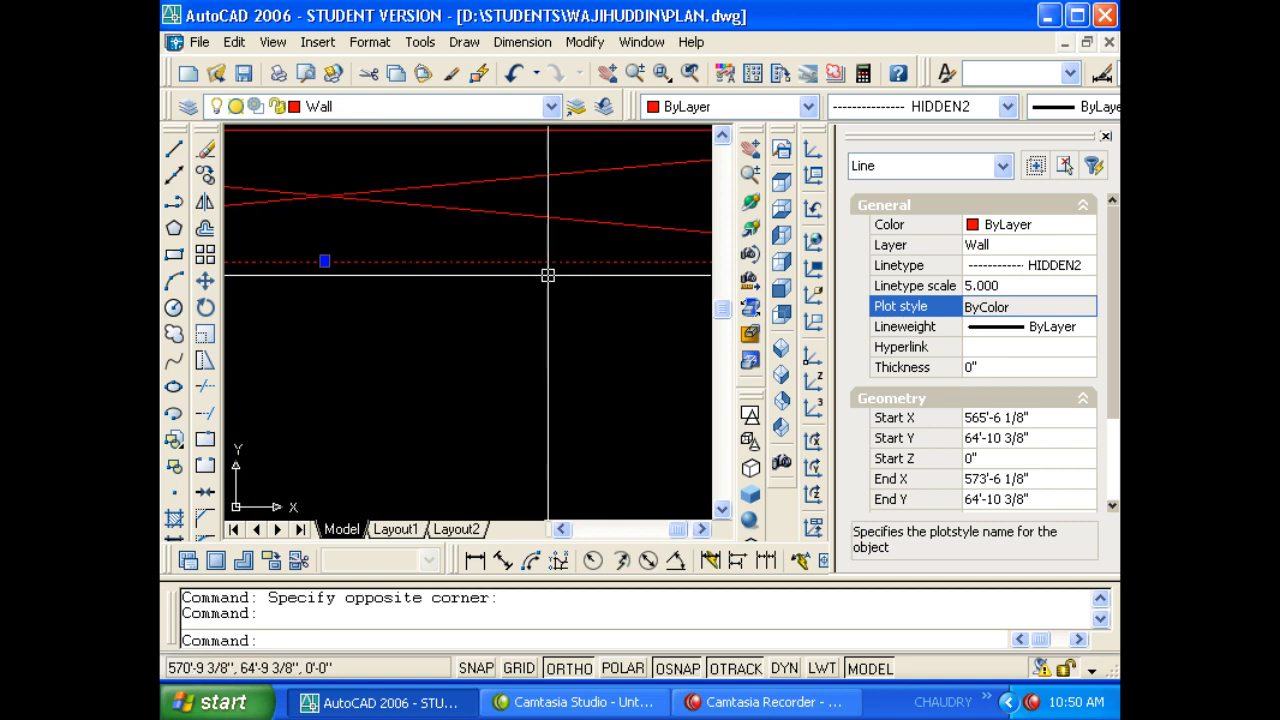
# Set the linetype scale of the opening's lower edge line to 15.
pyautogui.click(995, 282)
pyautogui.write('25')
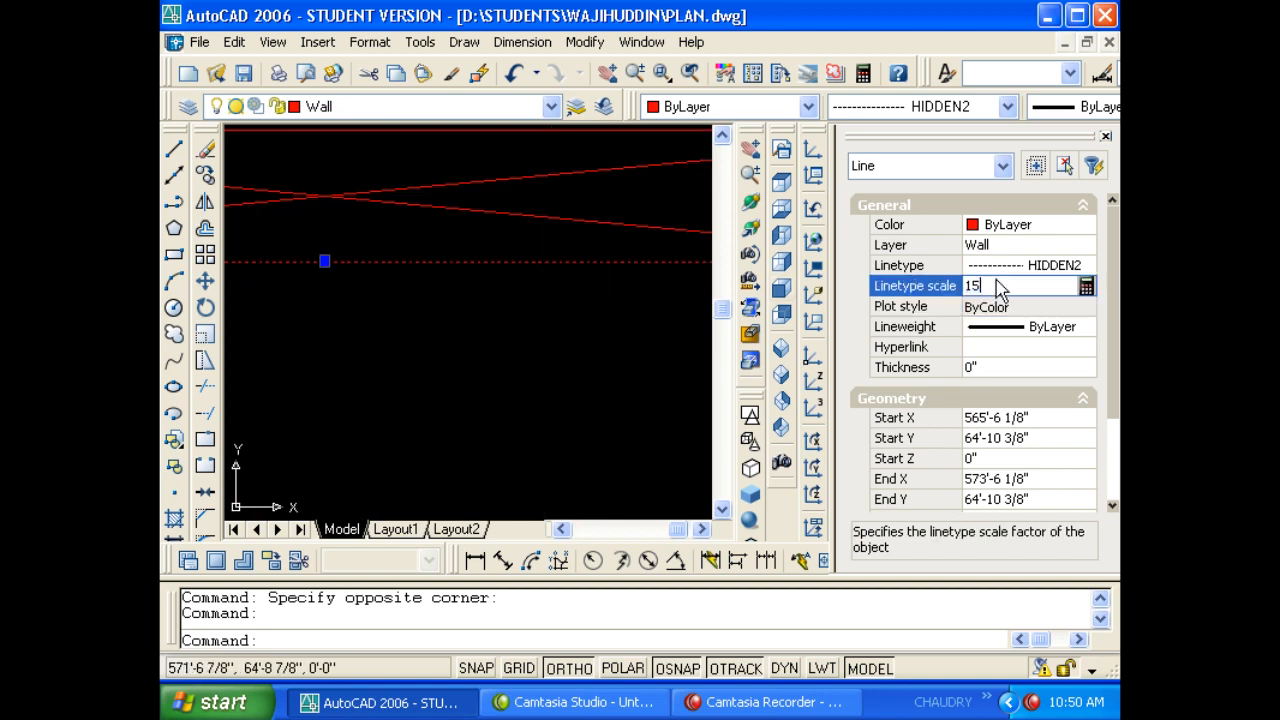
pyautogui.press('Return')
pyautogui.press('Escape')
pyautogui.press('Escape')
pyautogui.scroll(-2, 463, 380)
pyautogui.scroll(-3, 463, 380)
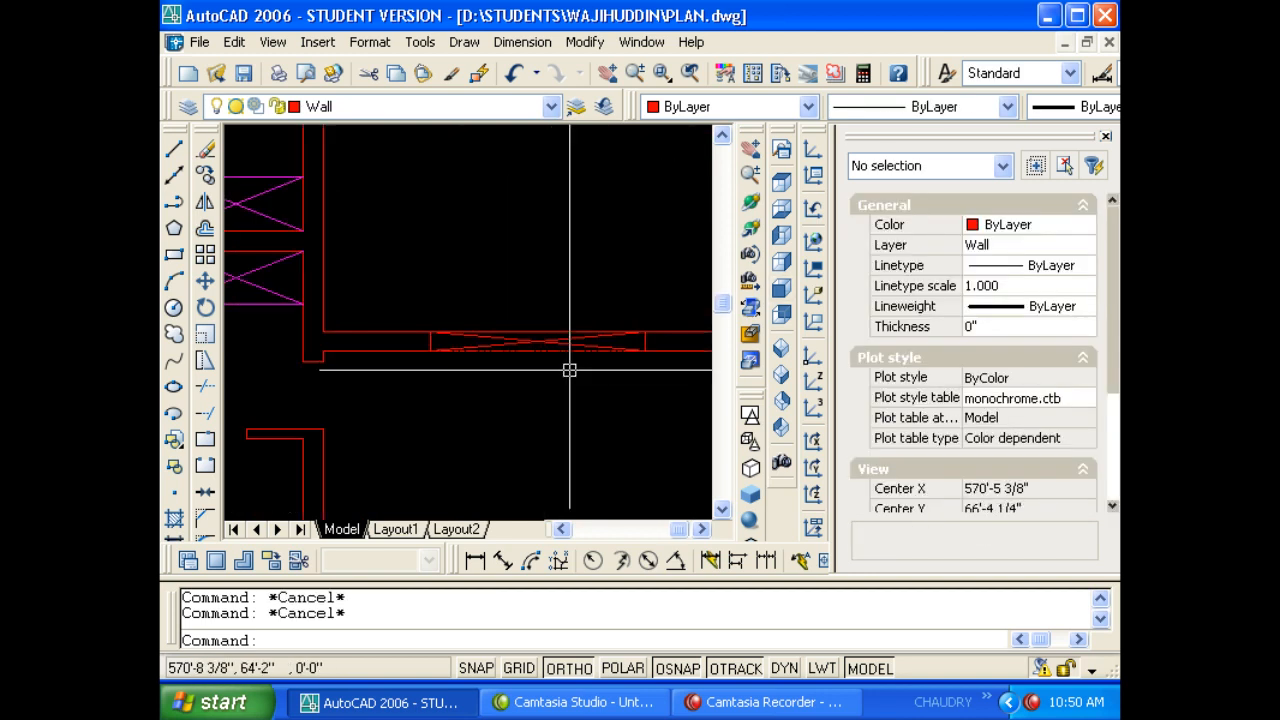
# Set the linetype scale of the opening's lower edge line to 30.
pyautogui.click(549, 346)
pyautogui.click(979, 286)
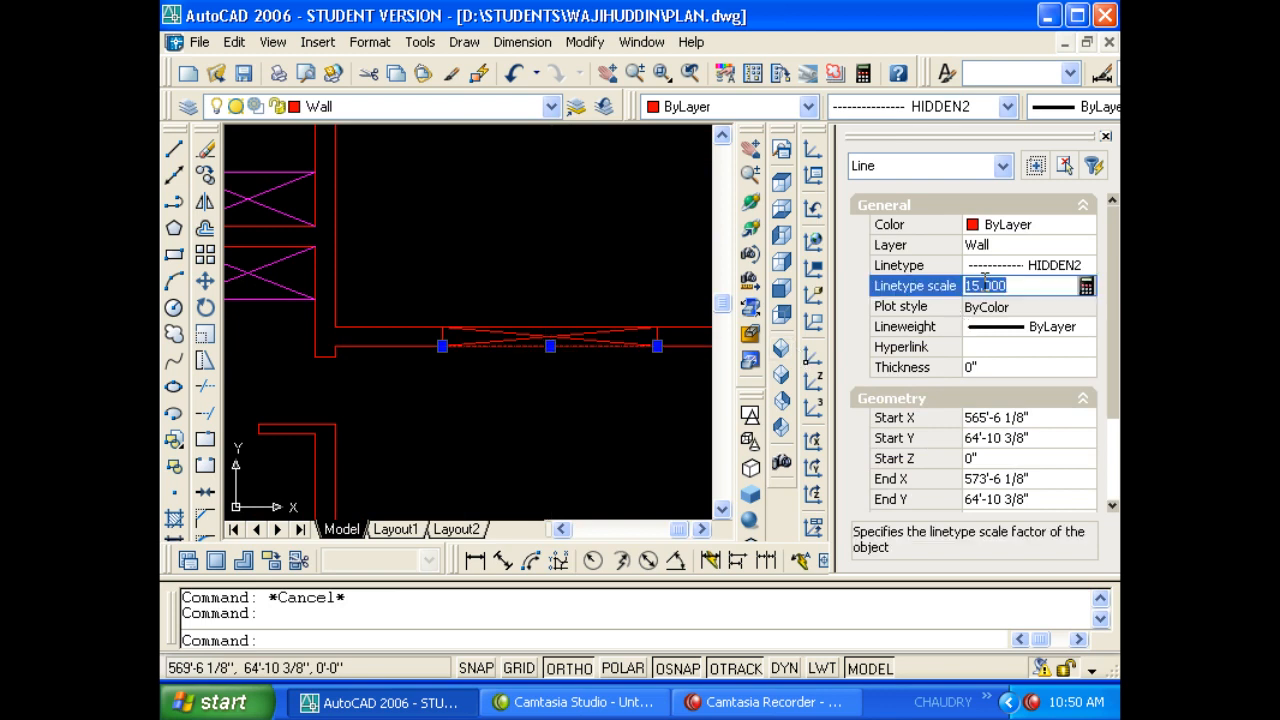
pyautogui.write('30')
pyautogui.press('Return')
pyautogui.press('Escape')
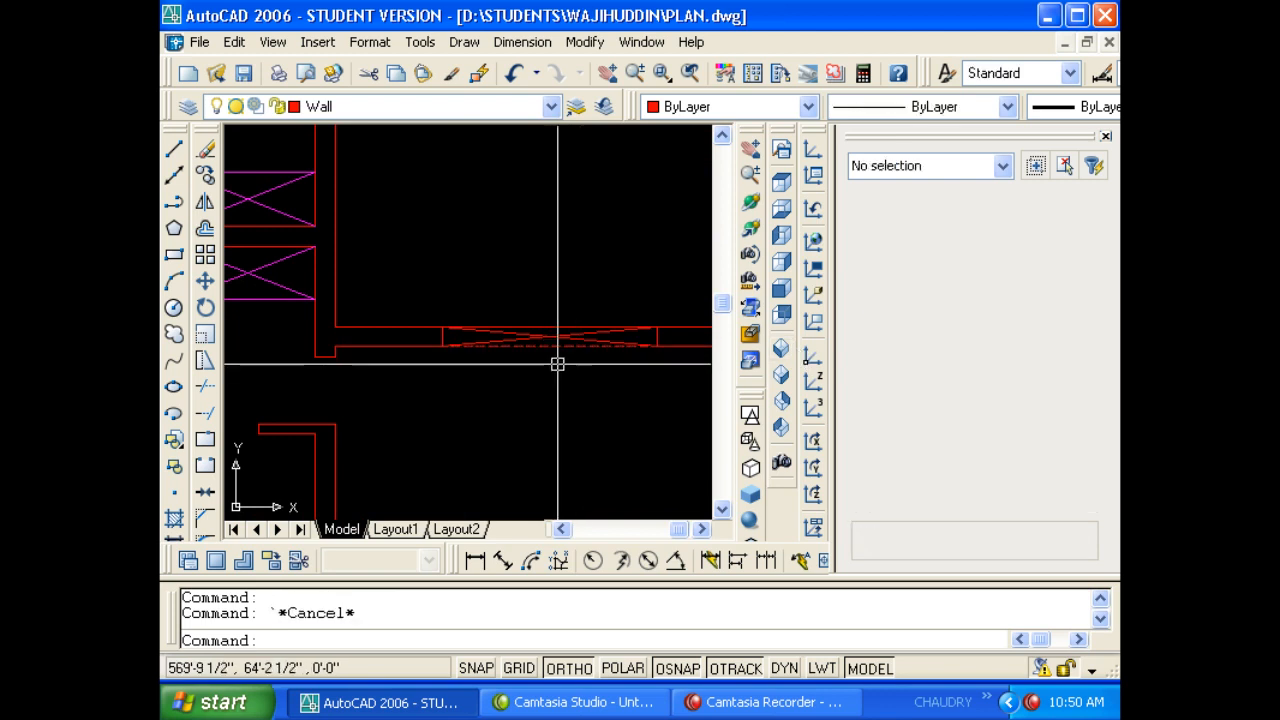
pyautogui.scroll(2, 520, 370)
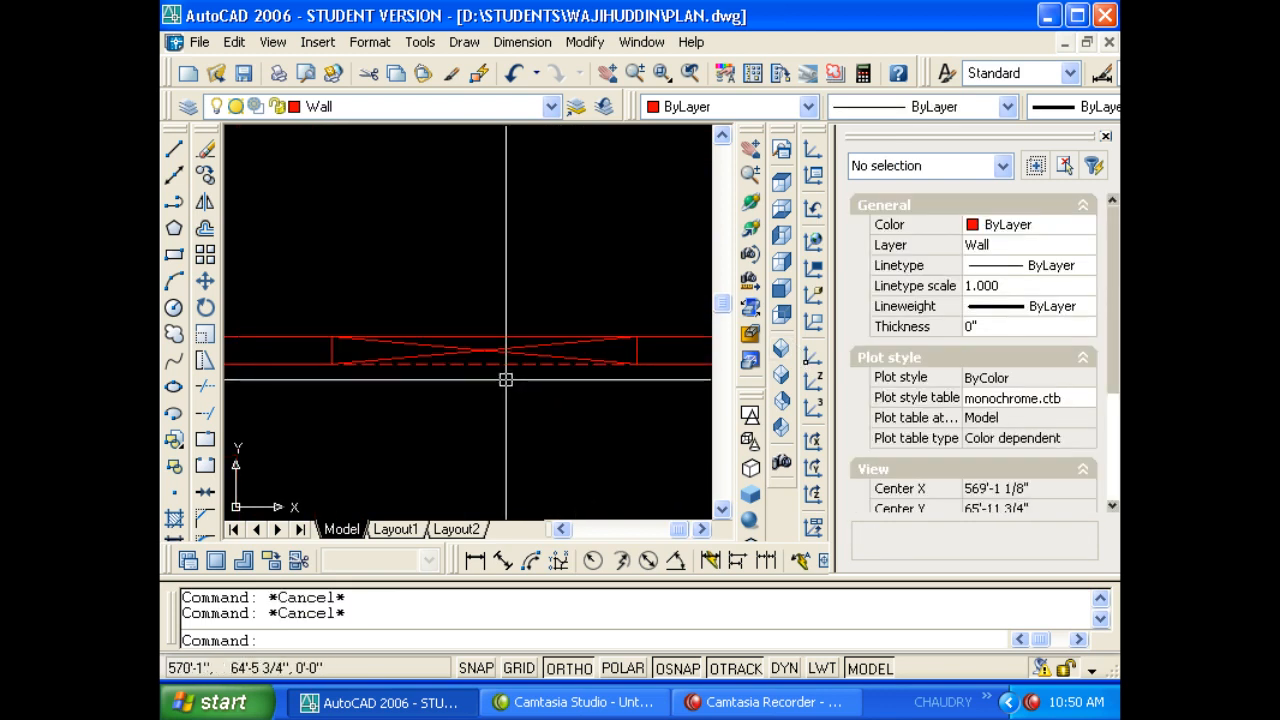
# Set the linetype scale of the opening's lower edge line to 40.
pyautogui.click(500, 364)
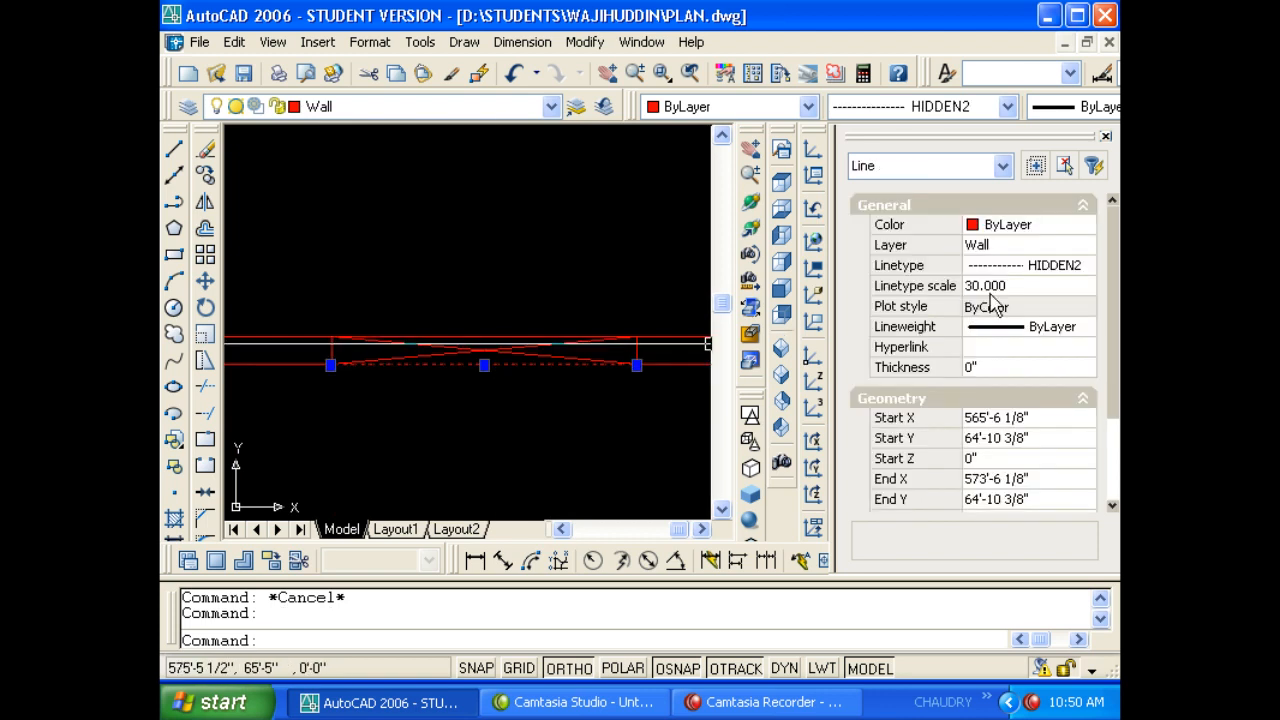
pyautogui.click(996, 285)
pyautogui.write('40')
pyautogui.press('Return')
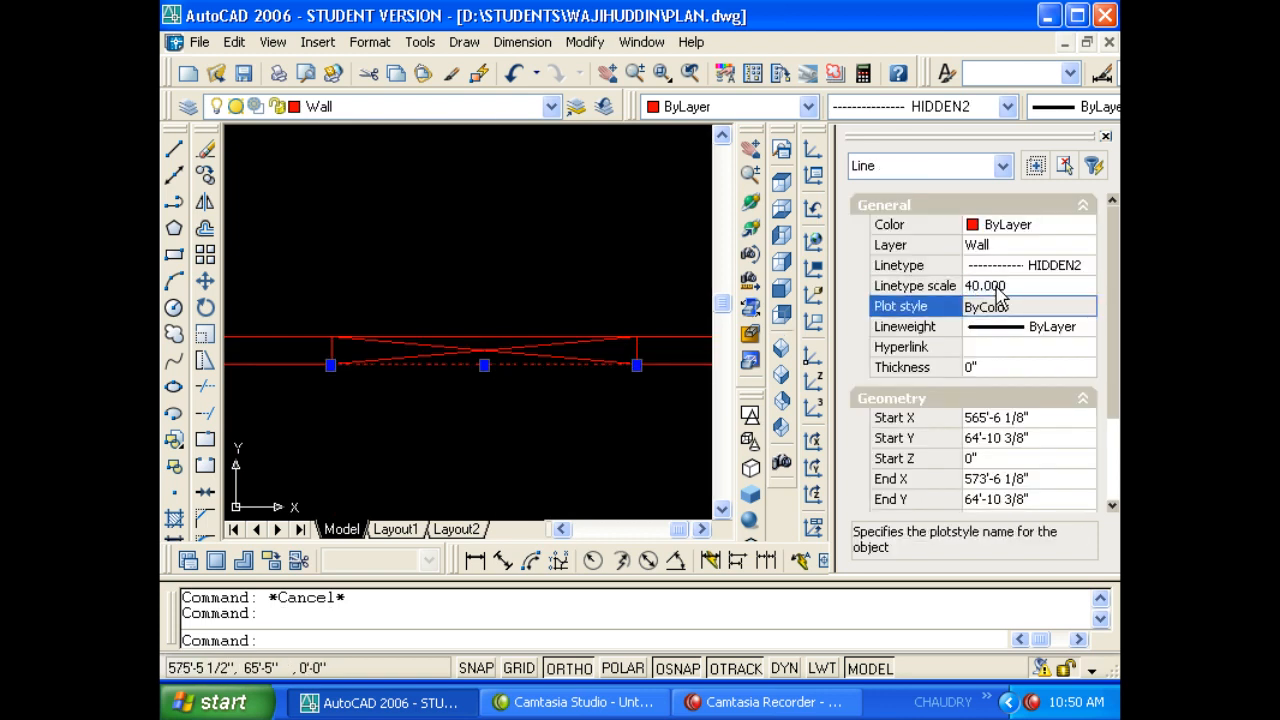
pyautogui.press('Escape')
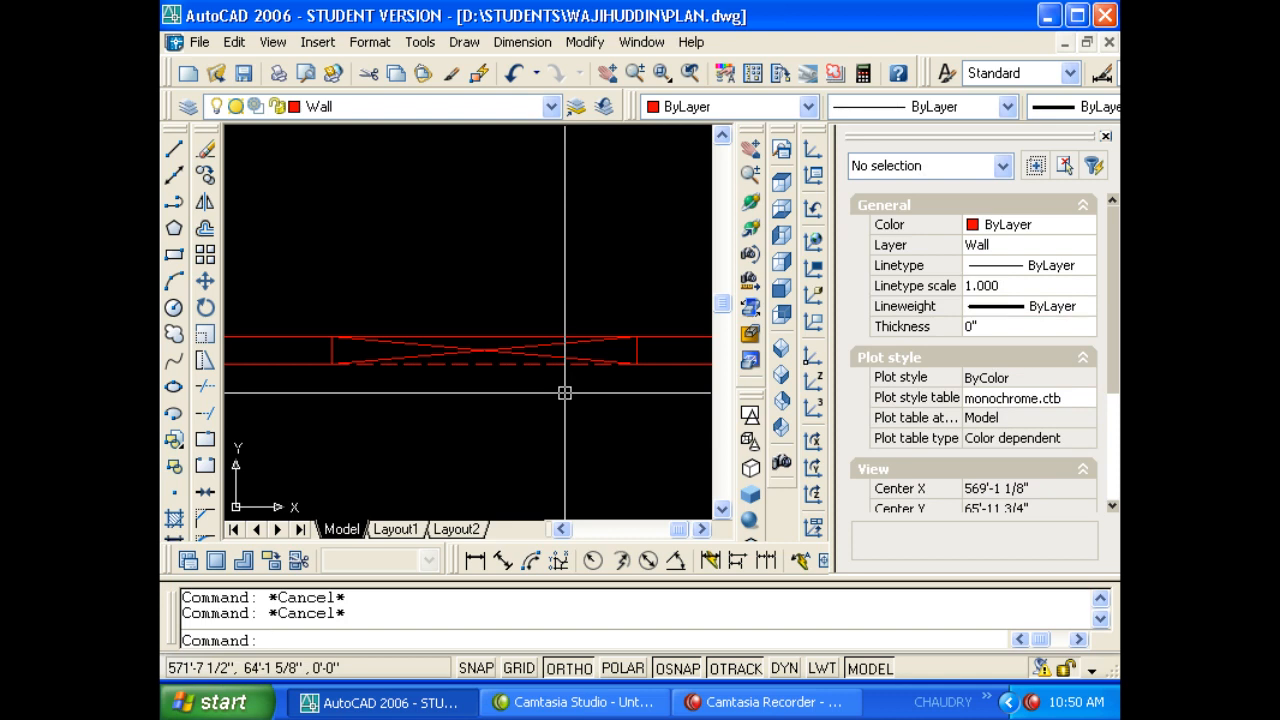
# Match the properties of the lower edge line onto the opening's two diagonals and upper edge line.
pyautogui.write('ma')
pyautogui.press('Return')
pyautogui.click(525, 364)
pyautogui.click(537, 427)
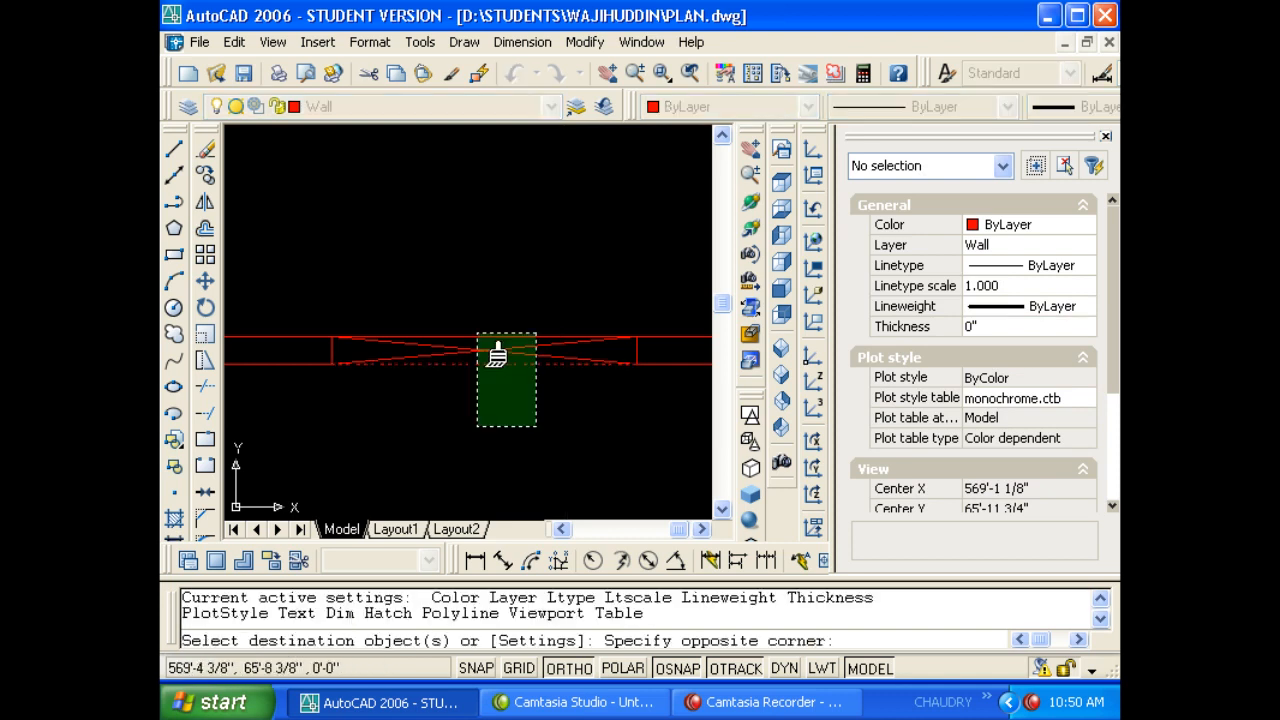
pyautogui.click(477, 333)
pyautogui.press('Escape')
pyautogui.press('Escape')
# Move the crossed opening's two diagonals and both edge lines to the "line" layer.
pyautogui.click(543, 417)
pyautogui.click(460, 305)
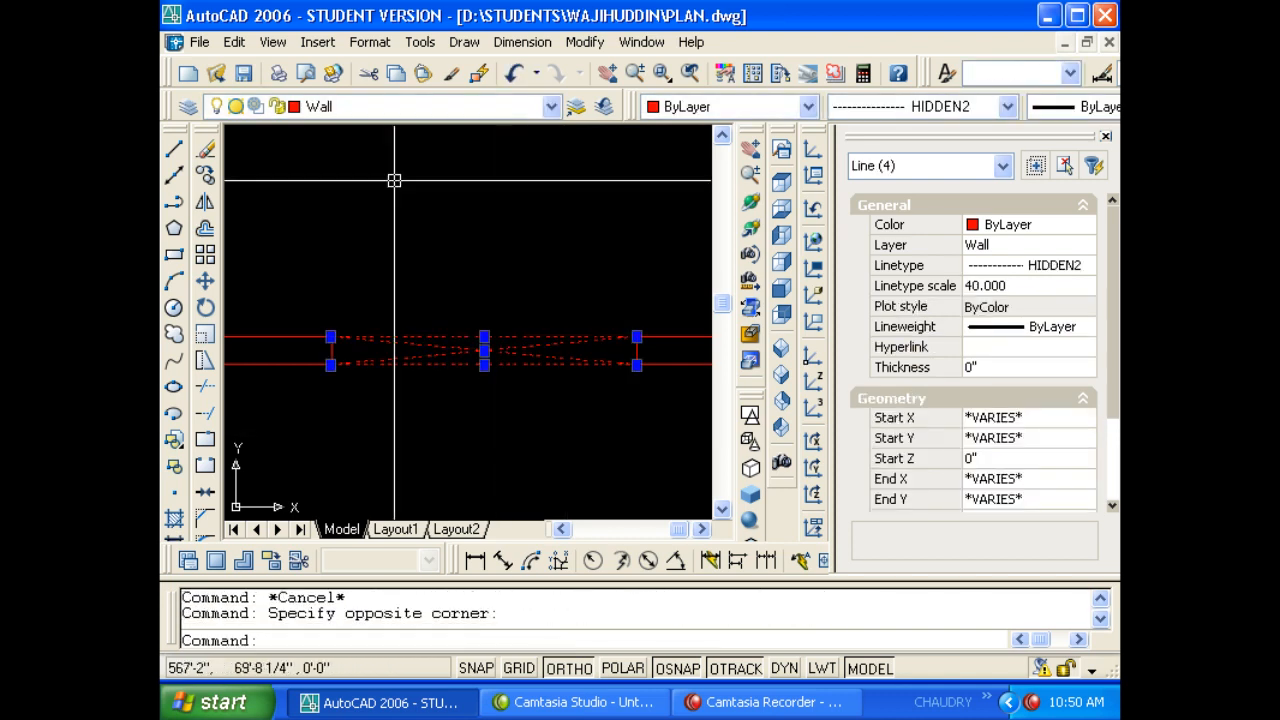
pyautogui.click(380, 106)
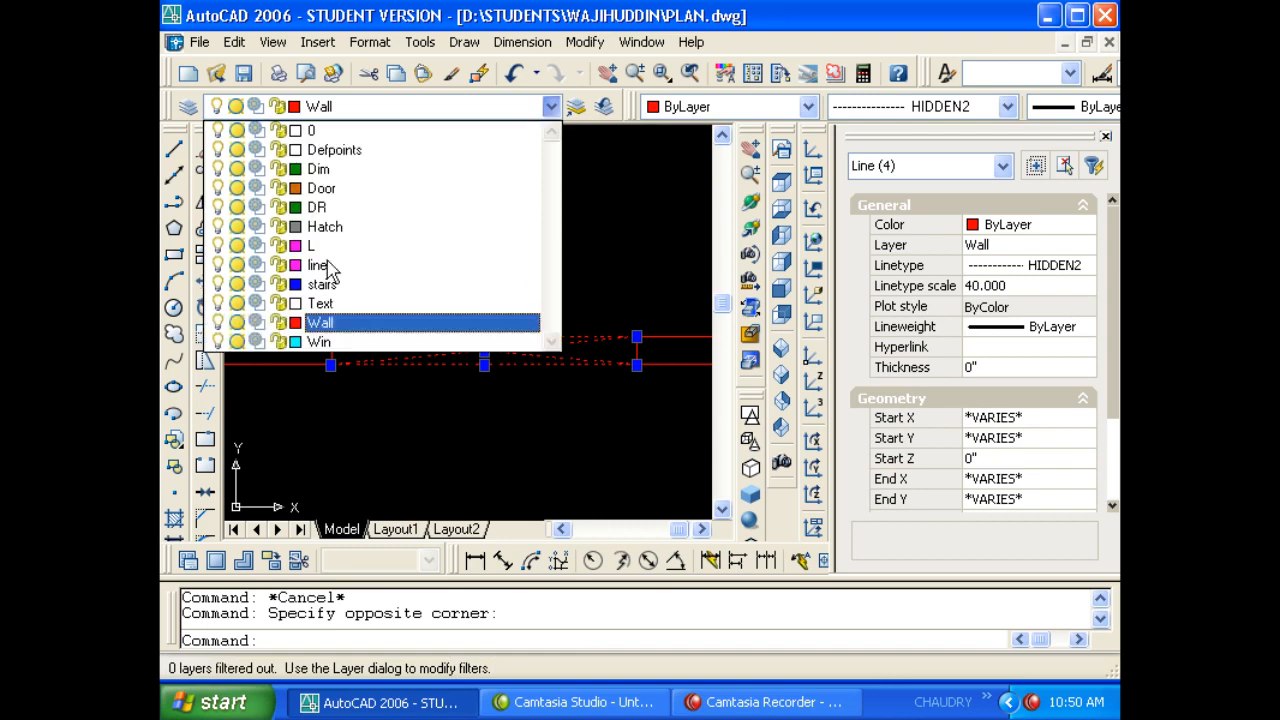
pyautogui.click(320, 265)
pyautogui.press('Escape')
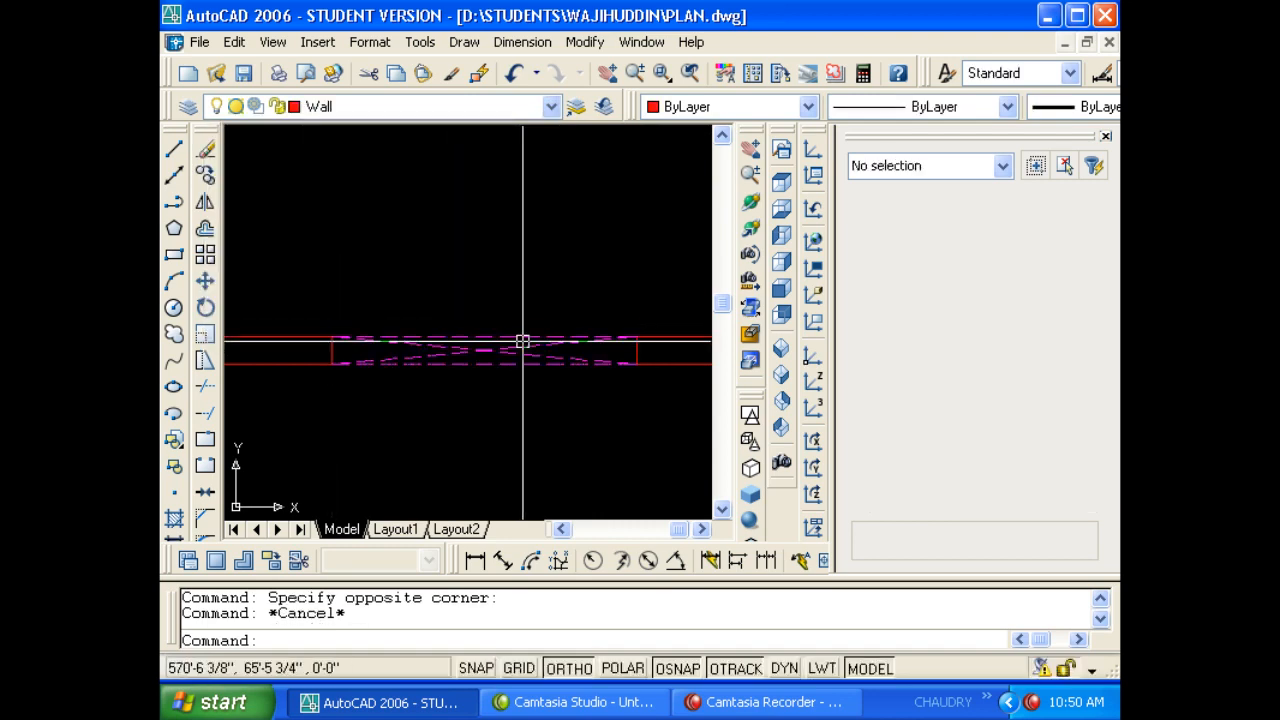
# Set the linetype scale of the crossed opening's upper edge line to 60.
pyautogui.click(519, 337)
pyautogui.scroll(-4, 531, 254)
pyautogui.scroll(3, 586, 271)
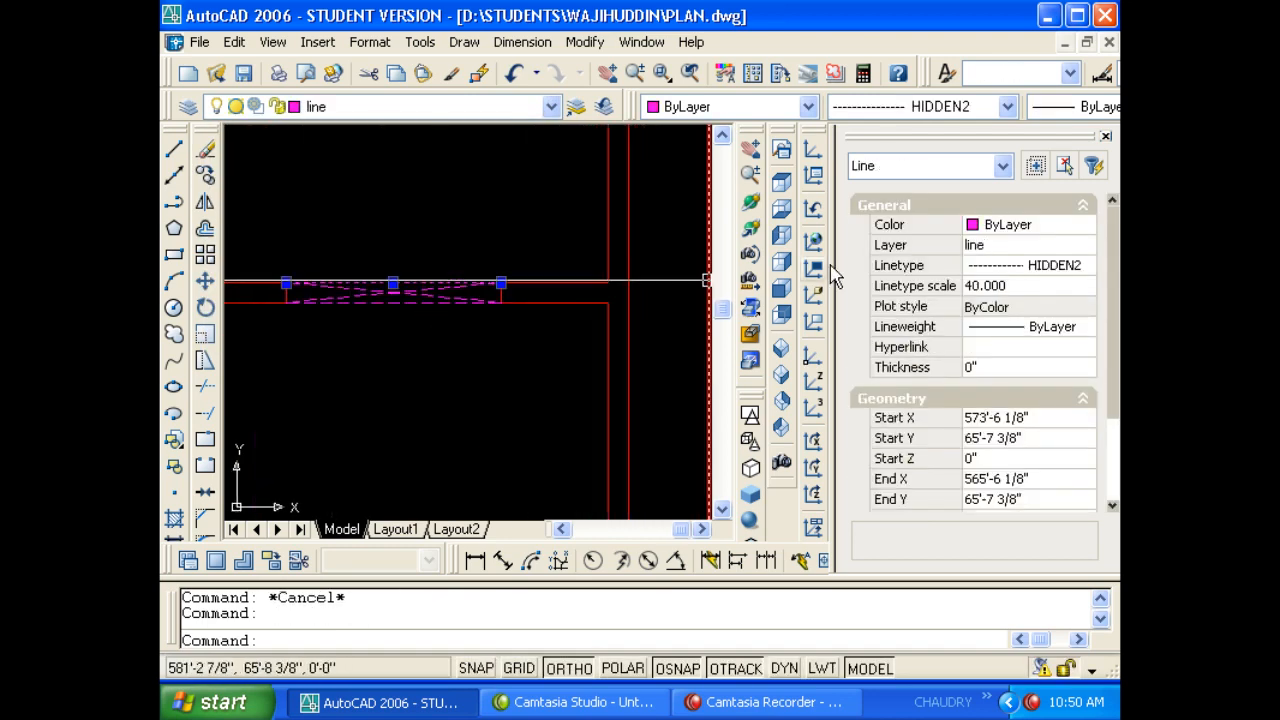
pyautogui.click(988, 285)
pyautogui.write('6')
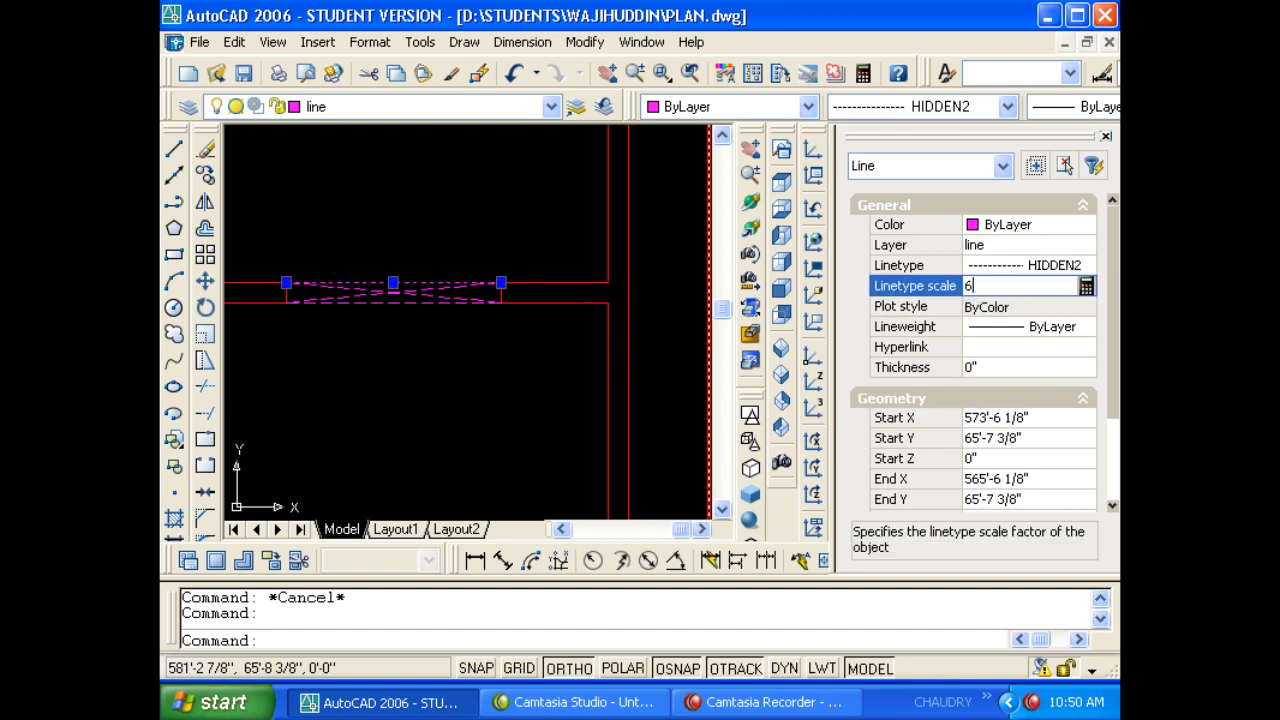
pyautogui.write('0')
pyautogui.press('Return')
pyautogui.press('Escape')
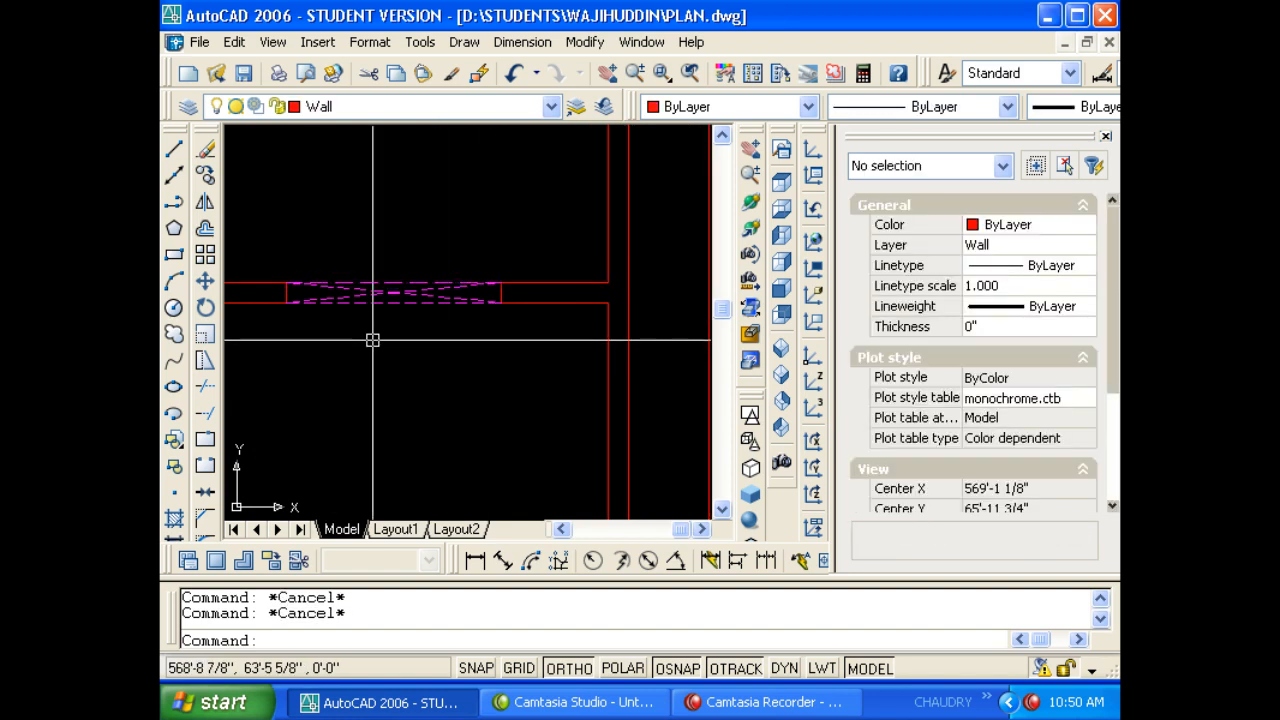
# Copy the lower edge line's properties to the opening's diagonals and upper edge line, and hide the object properties.
pyautogui.write('MA')
pyautogui.press('Escape')
pyautogui.press('Escape')
pyautogui.write('MA')
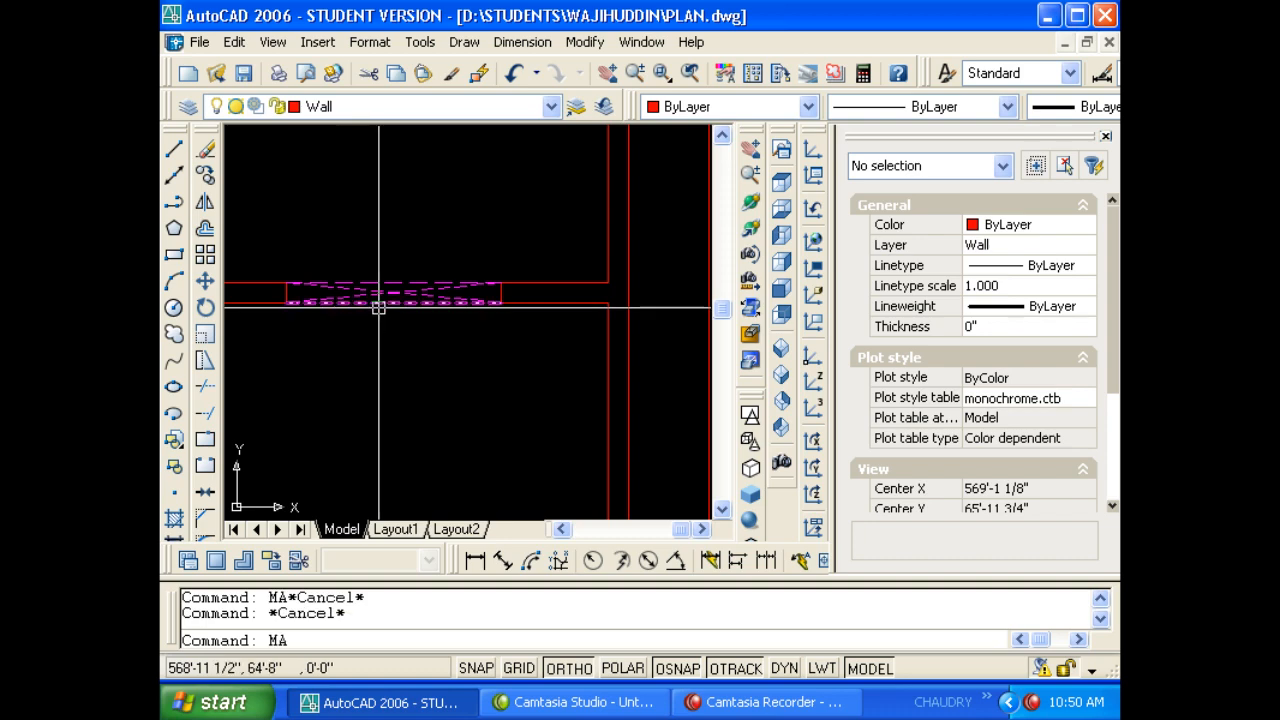
pyautogui.press('Return')
pyautogui.click(379, 303)
pyautogui.click(406, 314)
pyautogui.click(380, 234)
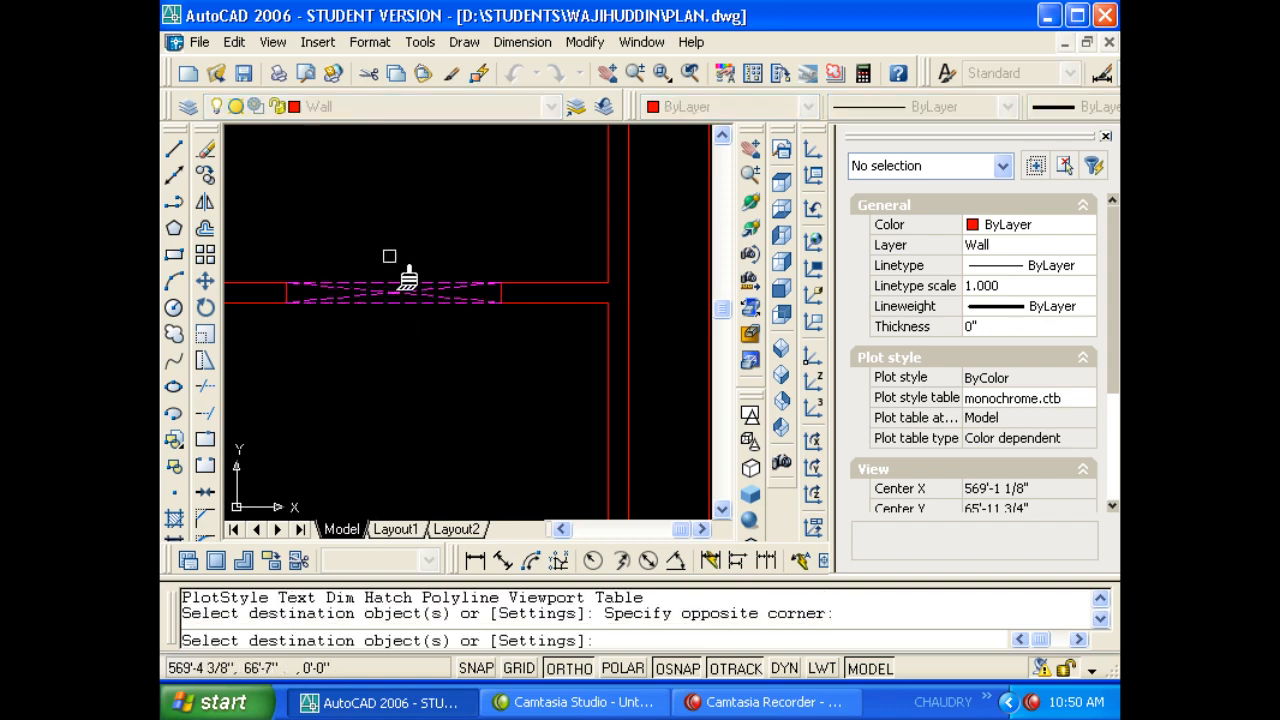
pyautogui.press('Escape')
pyautogui.hotkey('ctrl', '1')
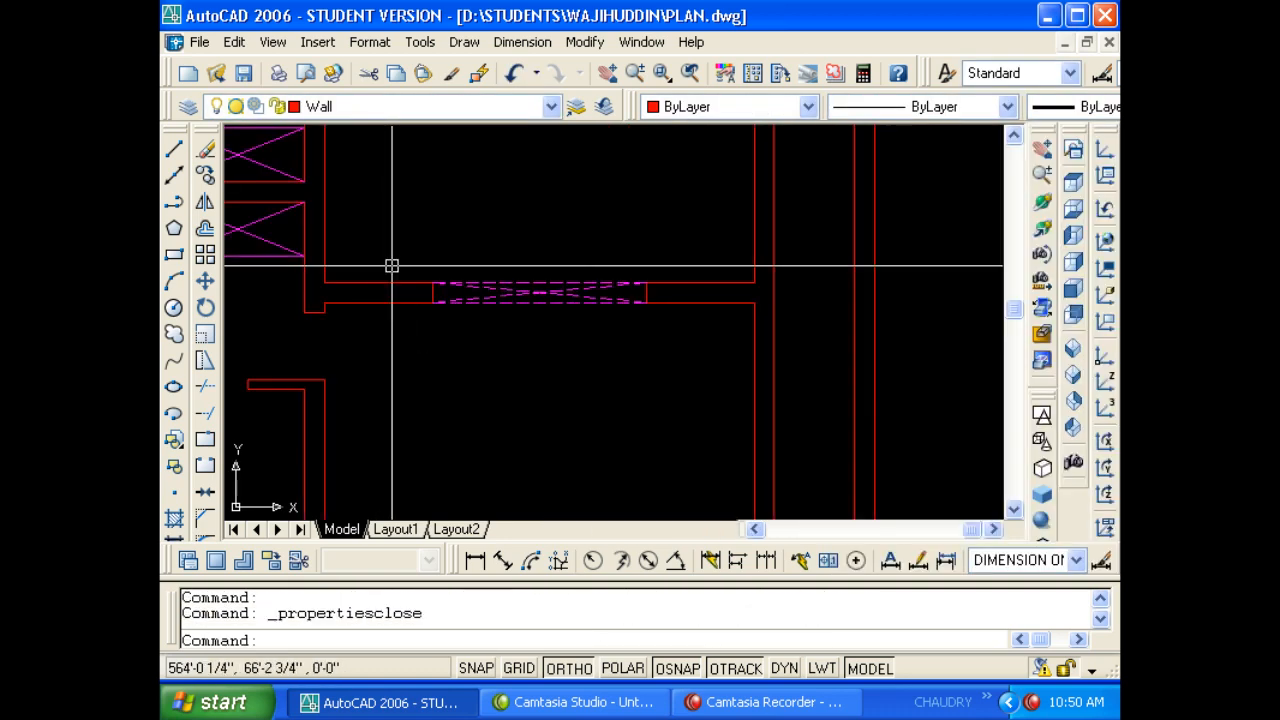
# Offset the upper wall line of the room above the dashed opening 4.5" into the room.
pyautogui.scroll(-3, 684, 311)
pyautogui.scroll(4, 620, 337)
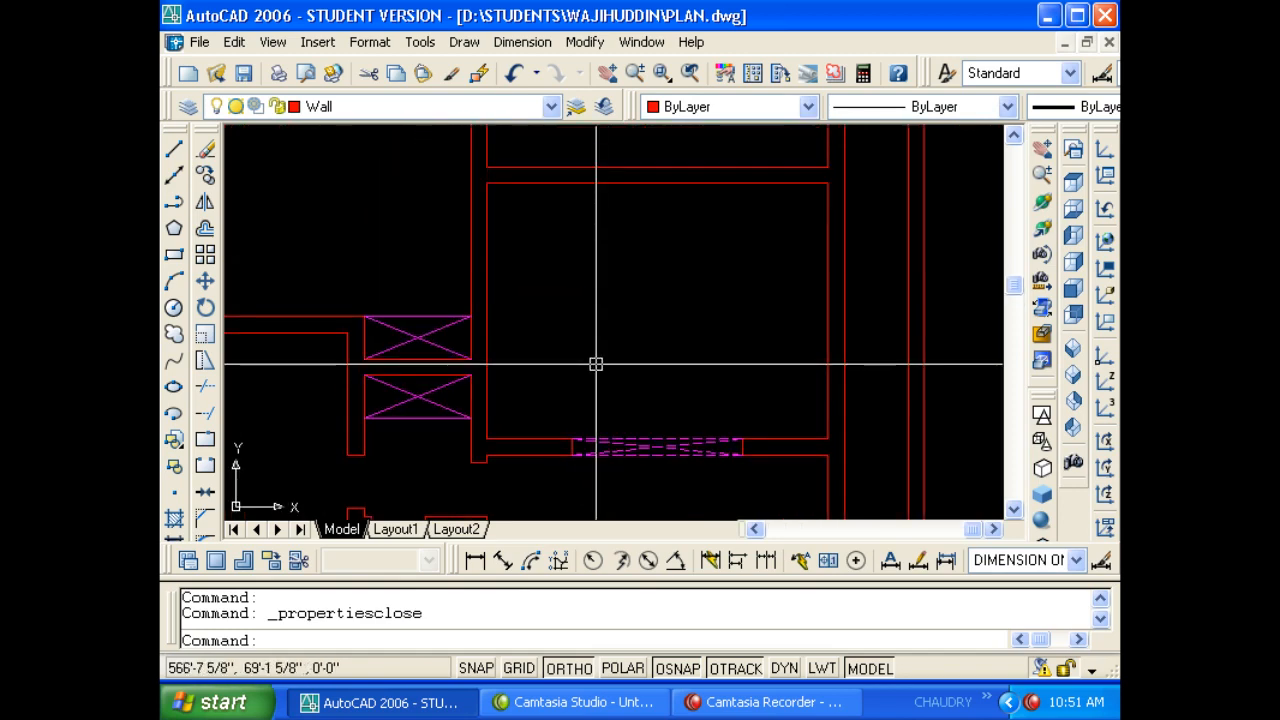
pyautogui.press('Escape')
pyautogui.press('Escape')
pyautogui.write('O')
pyautogui.press('Return')
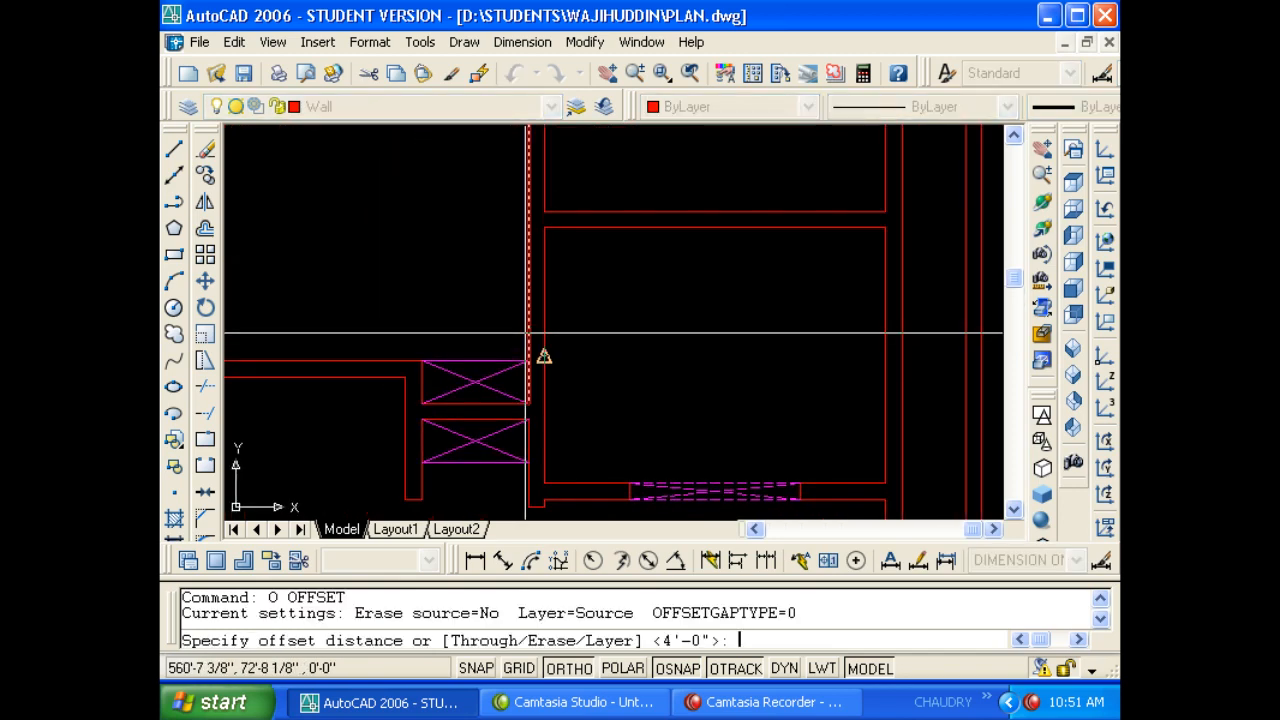
pyautogui.write('3.')
pyautogui.press('Escape')
pyautogui.write('O')
pyautogui.press('Return')
pyautogui.write('4.5')
pyautogui.press('Return')
pyautogui.click(574, 232)
pyautogui.click(568, 284)
pyautogui.write('1')
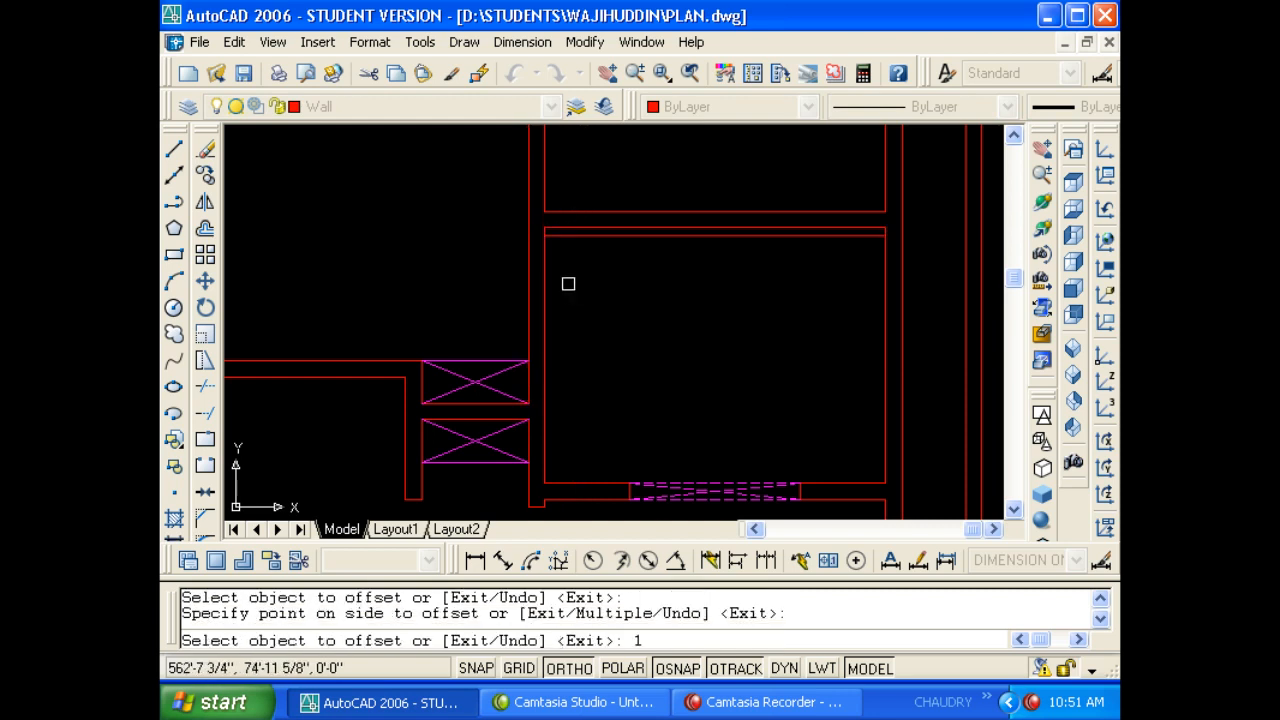
# Extend the offset line across the room's left wall and trim off its part inside the room to leave a jamb.
pyautogui.press('Escape')
pyautogui.write('EX')
pyautogui.press('Return')
pyautogui.press('Return')
pyautogui.press('Escape')
pyautogui.press('Escape')
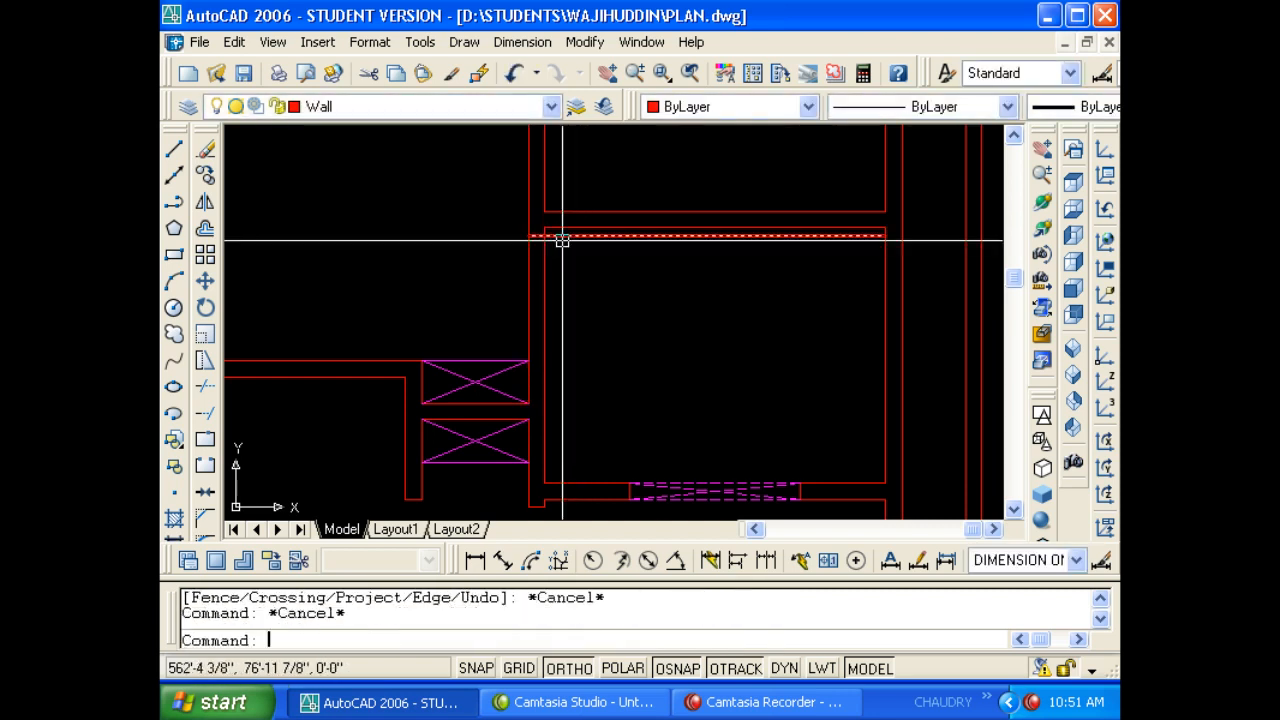
pyautogui.write('TR')
pyautogui.press('Return')
pyautogui.press('Return')
pyautogui.click(568, 236)
pyautogui.press('Escape')
# Offset the jamb line in the room's left wall 3.5' downward for the door's other side.
pyautogui.write('O')
pyautogui.press('Return')
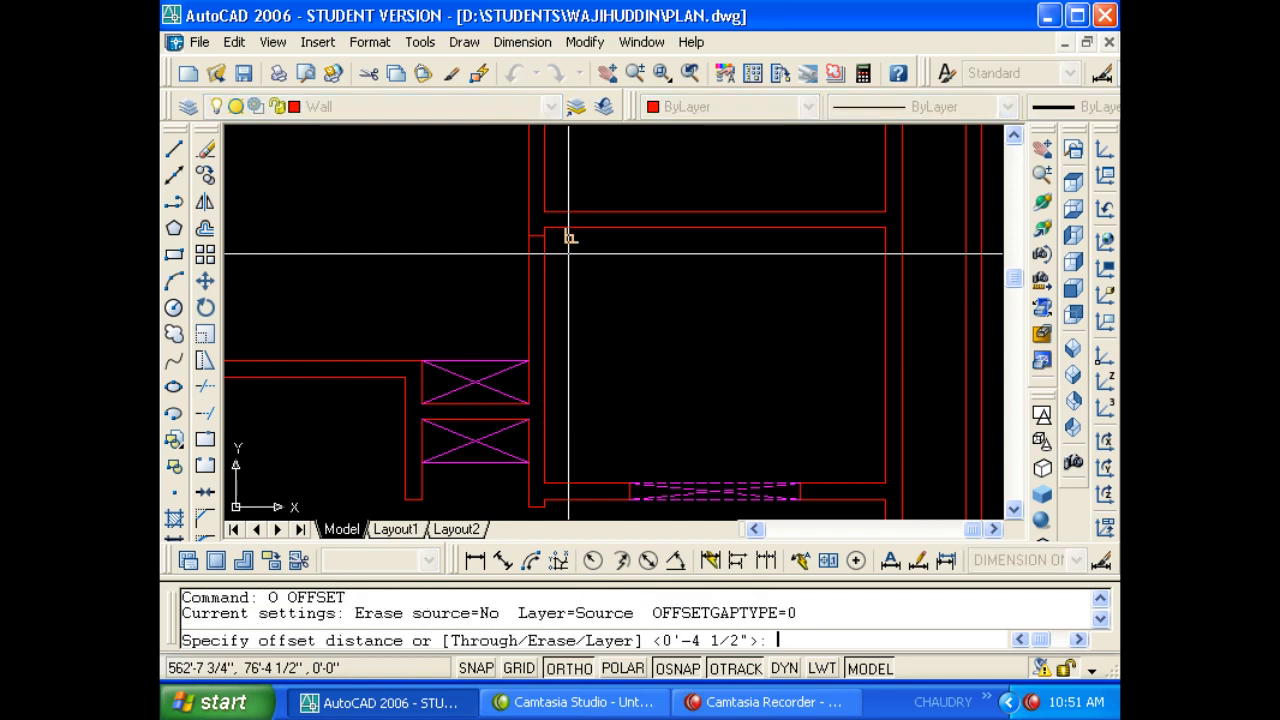
pyautogui.press('Escape')
pyautogui.write('O')
pyautogui.press('Return')
pyautogui.write("3.5'")
pyautogui.press('Return')
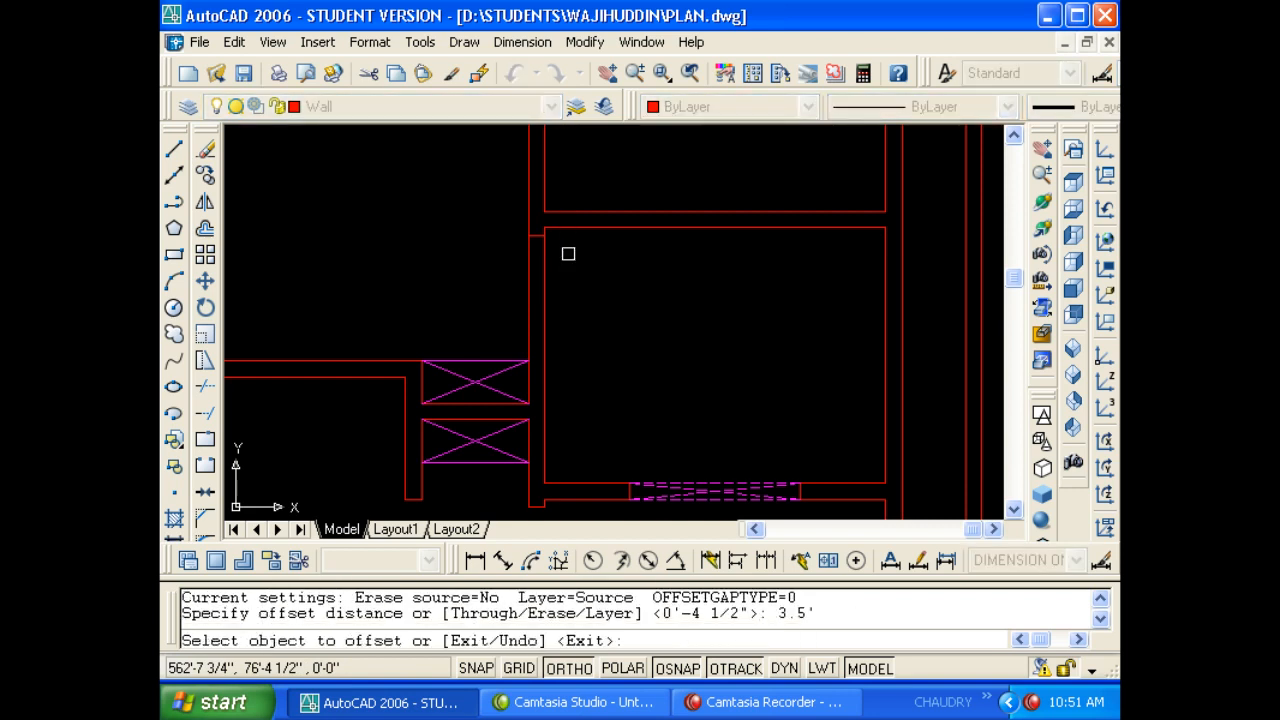
pyautogui.scroll(5, 568, 254)
pyautogui.scroll(-1, 557, 226)
pyautogui.click(490, 255)
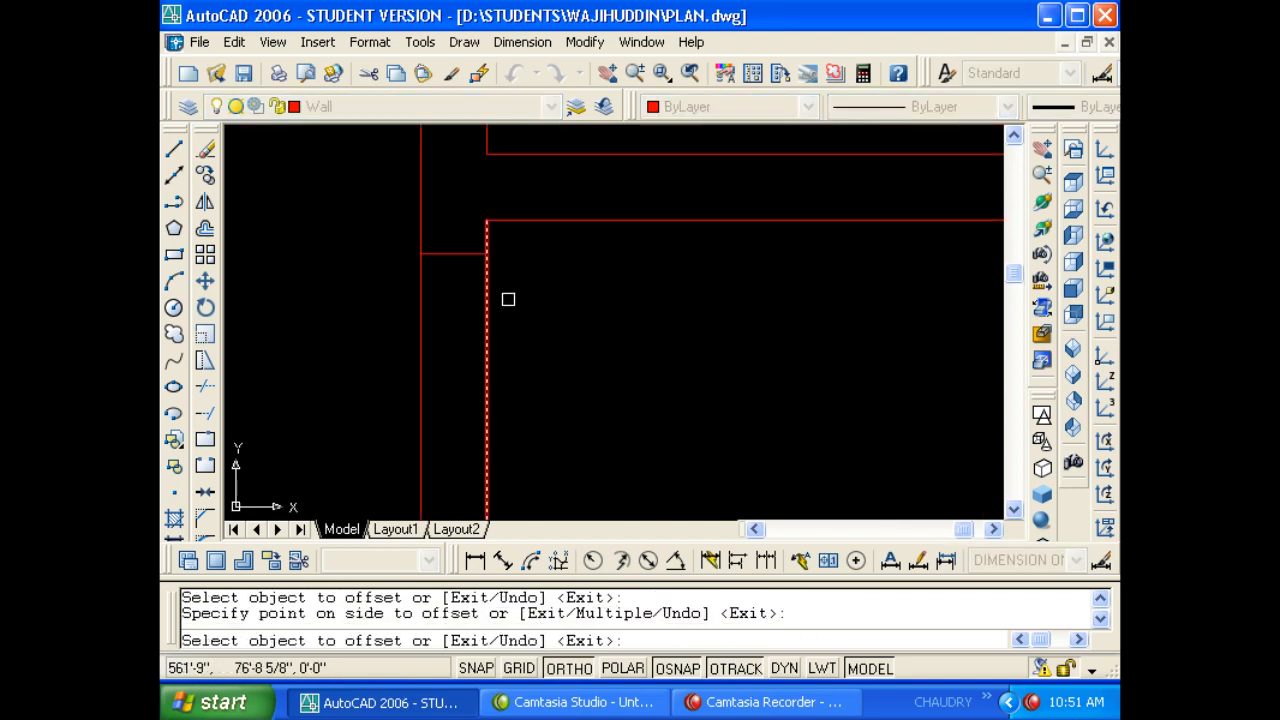
# Trim both left wall lines between the two jambs to open the 3.5' doorway.
pyautogui.scroll(-1, 508, 299)
pyautogui.press('Escape')
pyautogui.press('Escape')
pyautogui.write('tr')
pyautogui.press('Return')
pyautogui.press('Return')
pyautogui.click(440, 330)
pyautogui.click(389, 346)
pyautogui.press('Escape')
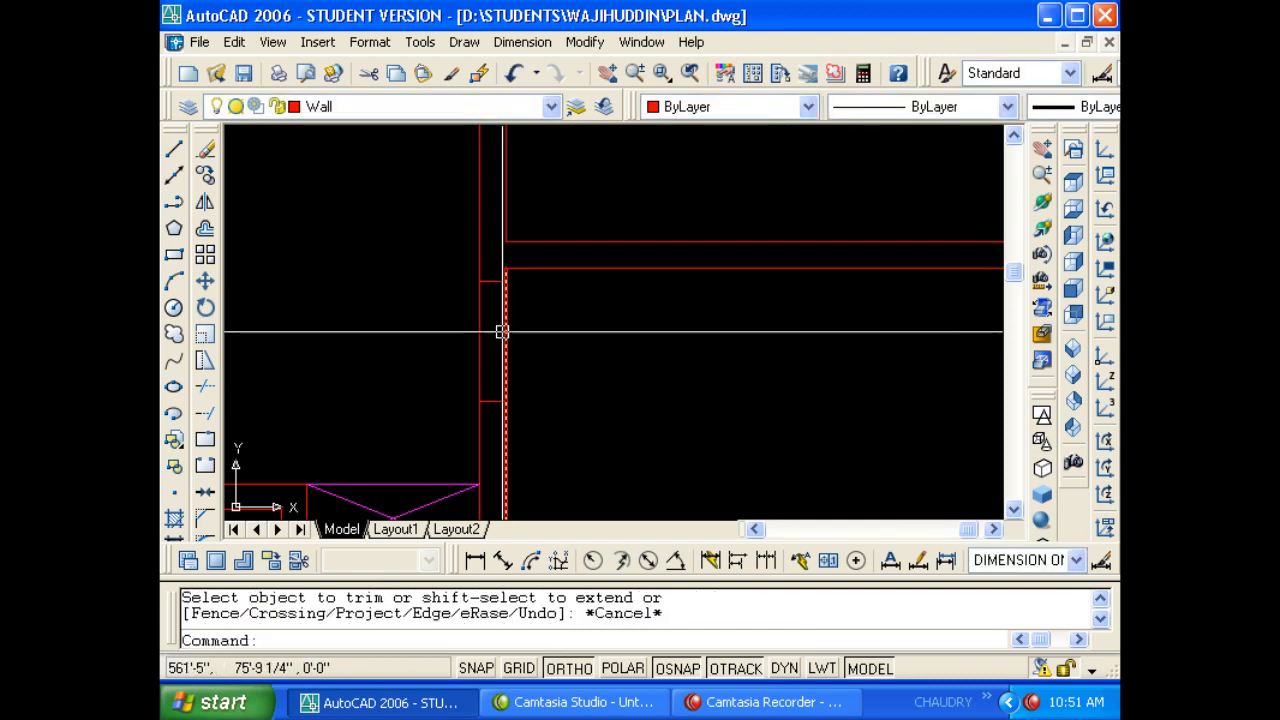
pyautogui.press('Return')
pyautogui.press('Return')
pyautogui.click(571, 338)
pyautogui.click(466, 366)
pyautogui.moveTo(519, 407); pyautogui.dragTo(525, 420, button='middle')
pyautogui.press('Escape')
pyautogui.press('Escape')
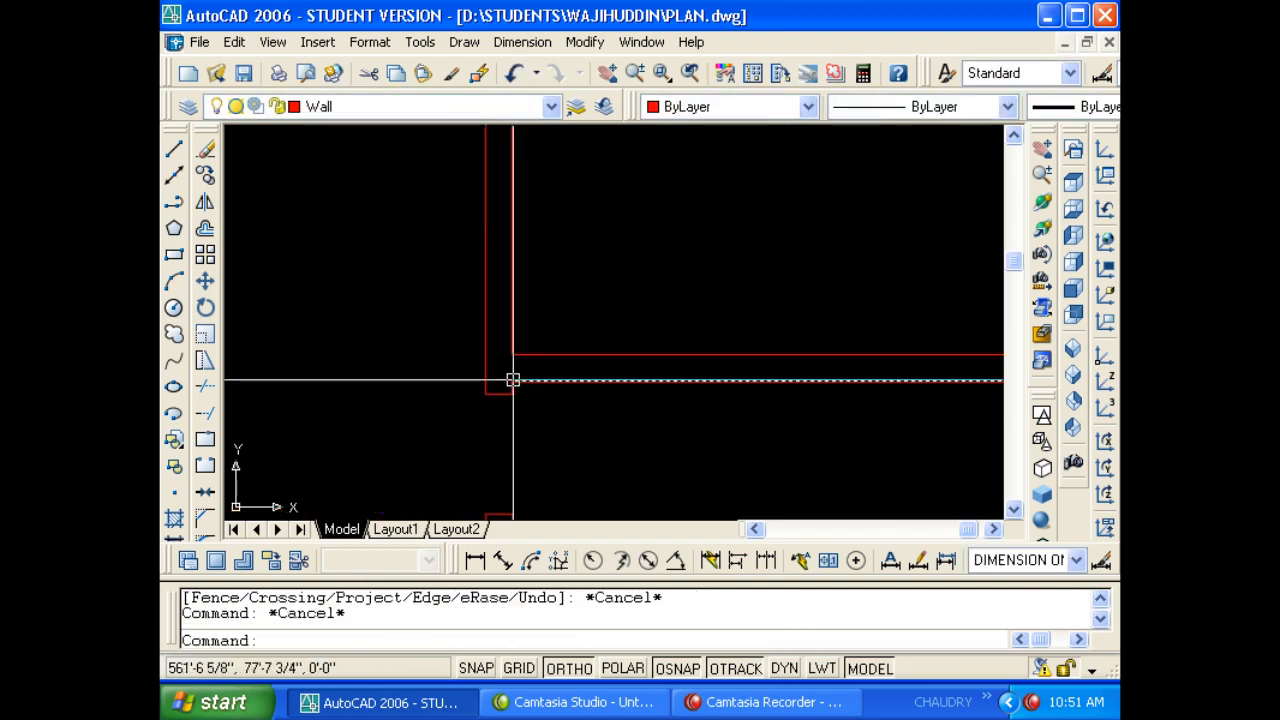
# Offset the horizontal partition's upper line 4.5" upward into the next room.
pyautogui.write('o')
pyautogui.press('Return')
pyautogui.write('4.5')
pyautogui.press('Return')
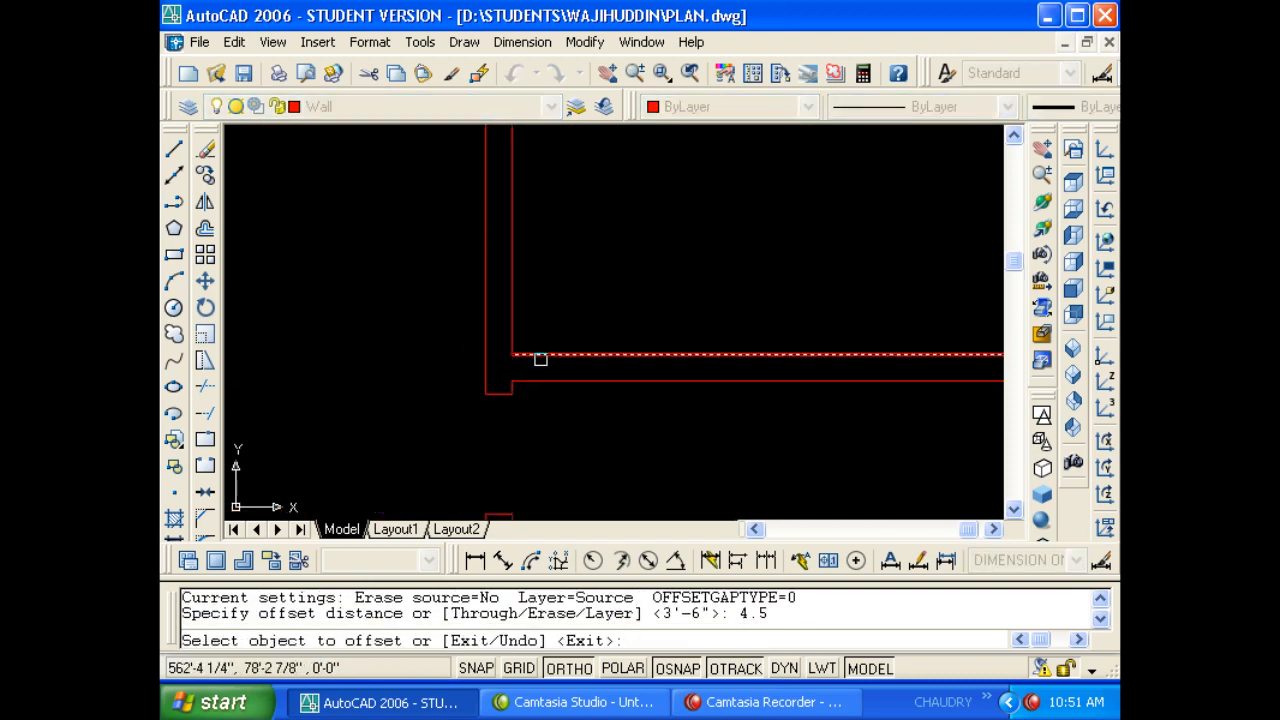
pyautogui.click(540, 354)
pyautogui.click(546, 312)
pyautogui.press('Escape')
pyautogui.press('Escape')
pyautogui.press('Escape')
# Extend the new offset line across the vertical wall and trim off its part inside the upper room.
pyautogui.write('tr')
pyautogui.press('Return')
pyautogui.press('Return')
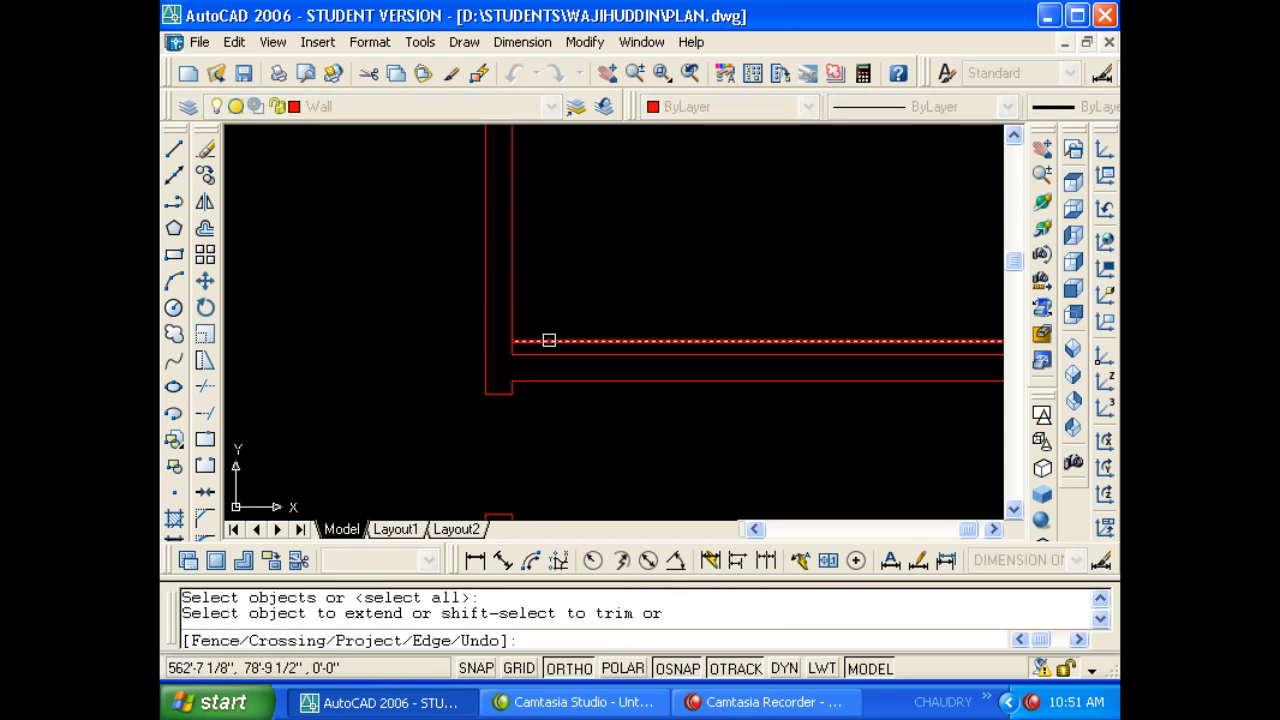
pyautogui.press('Escape')
pyautogui.press('Escape')
pyautogui.write('TR')
pyautogui.press('Return')
pyautogui.press('Return')
pyautogui.press('Escape')
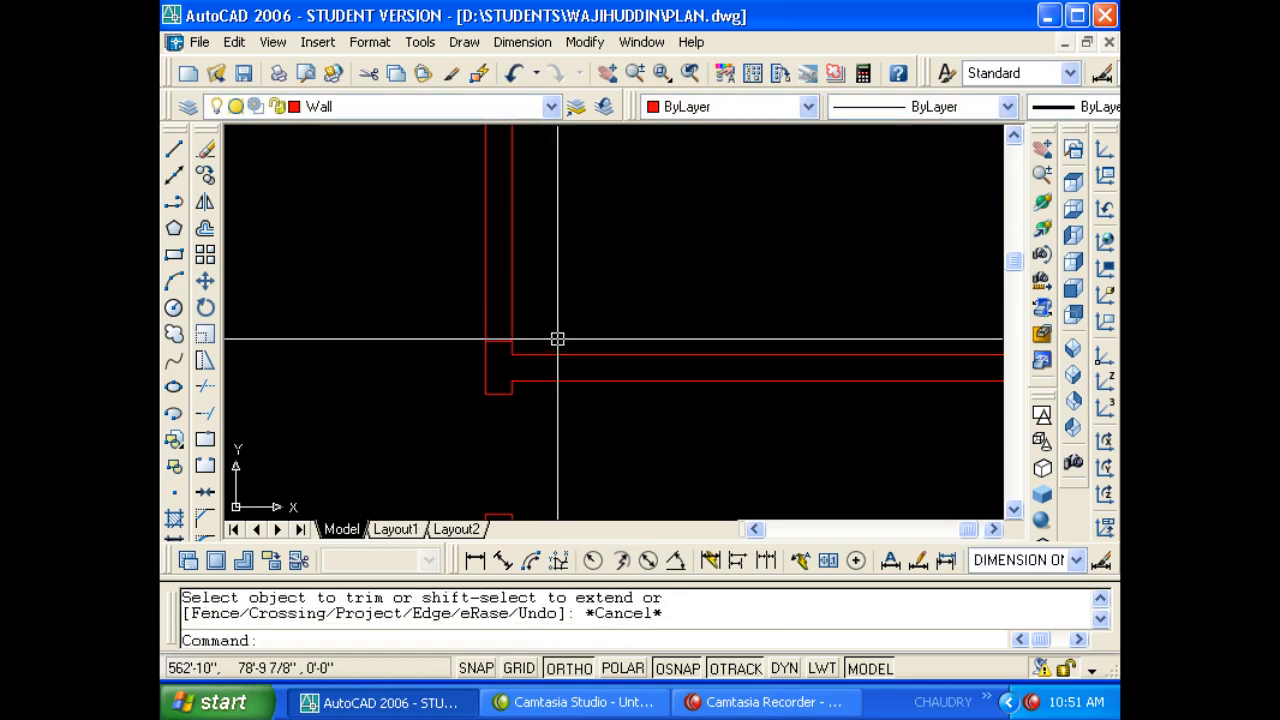
# Offset the jamb line above the partition 3' upward along the vertical wall.
pyautogui.write('o')
pyautogui.press('Return')
pyautogui.write("3'")
pyautogui.press('Return')
pyautogui.scroll(1, 522, 341)
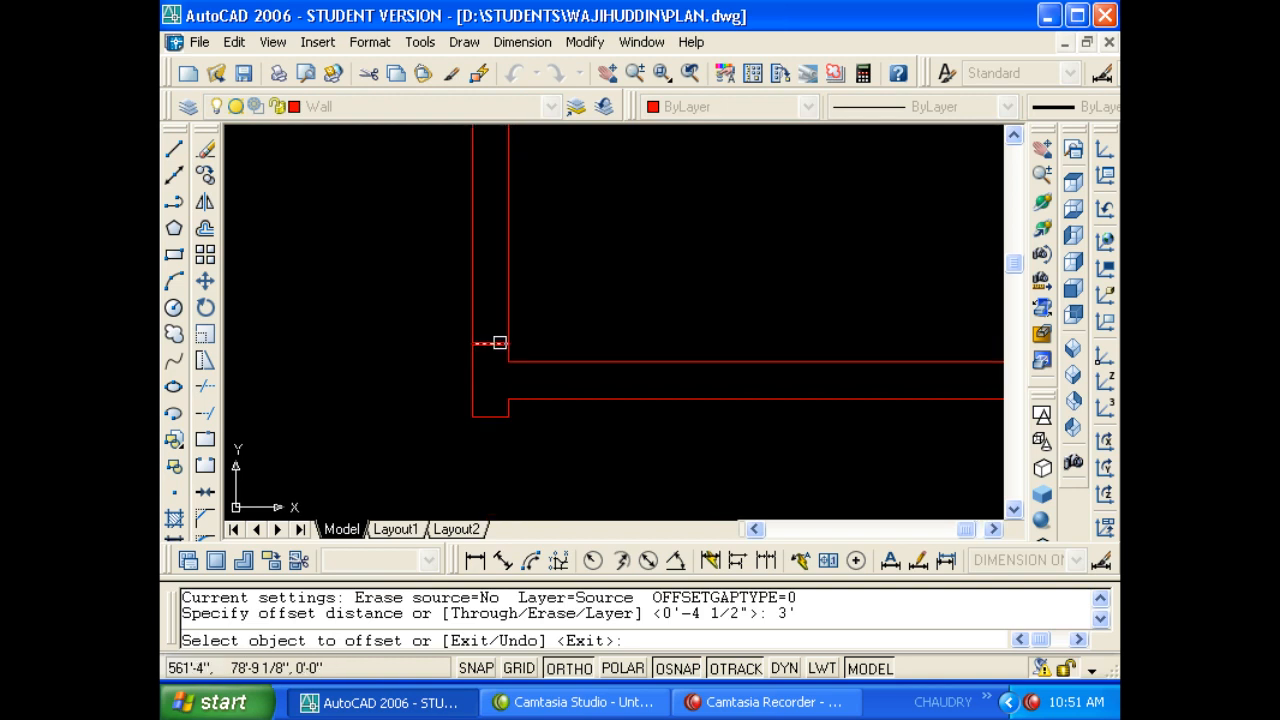
pyautogui.click(491, 343)
pyautogui.press('Escape')
pyautogui.press('Escape')
# Trim the vertical wall's lines between the two jambs to open the 3' doorway above the partition.
pyautogui.write('TR')
pyautogui.press('Escape')
pyautogui.press('Escape')
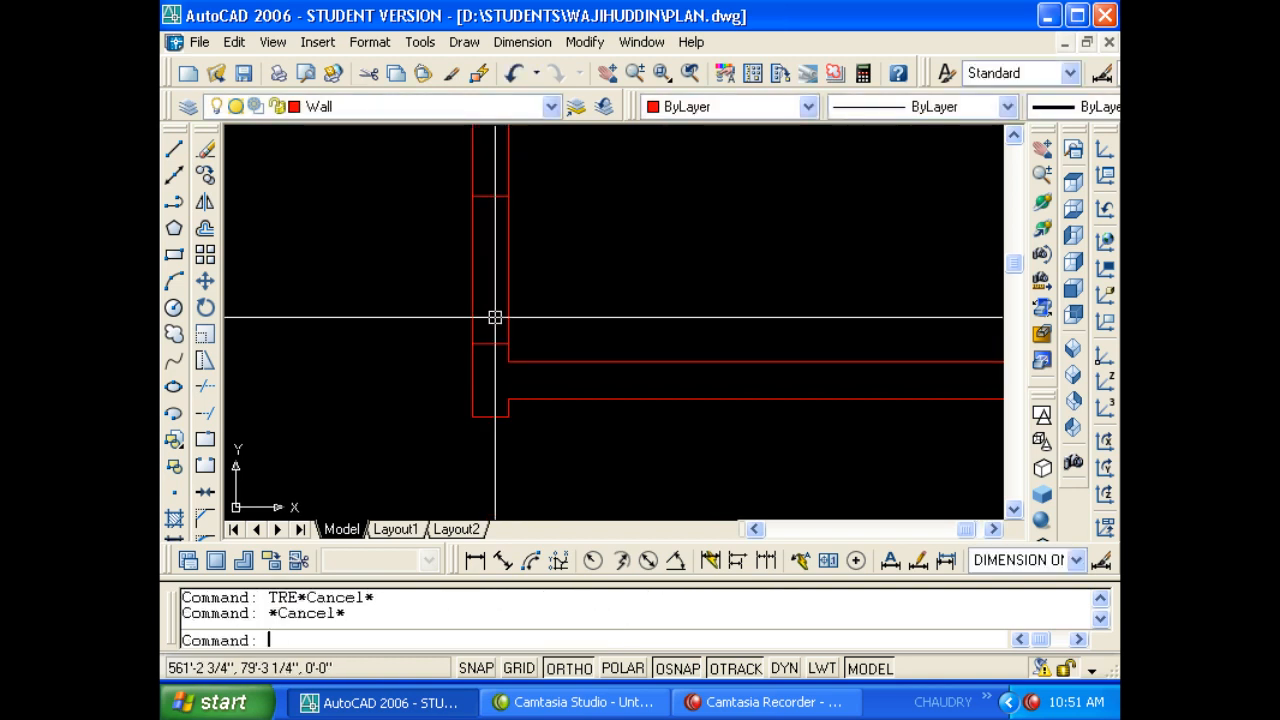
pyautogui.write('tr')
pyautogui.press('Return')
pyautogui.press('Return')
pyautogui.click(566, 303)
pyautogui.click(436, 281)
pyautogui.press('Escape')
# Offset the inner left wall line of the large upper room 4.5" to the right.
pyautogui.scroll(-3, 436, 281)
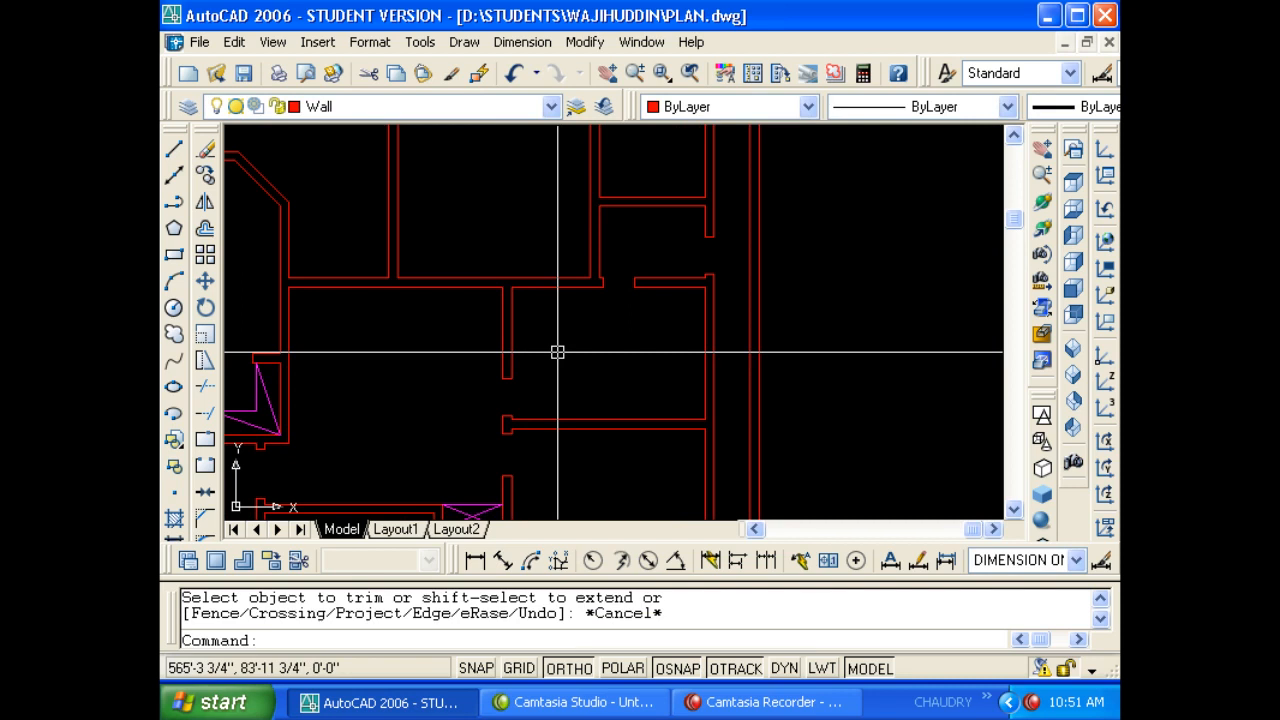
pyautogui.moveTo(437, 265); pyautogui.dragTo(491, 360, button='middle')
pyautogui.press('Escape')
pyautogui.press('Escape')
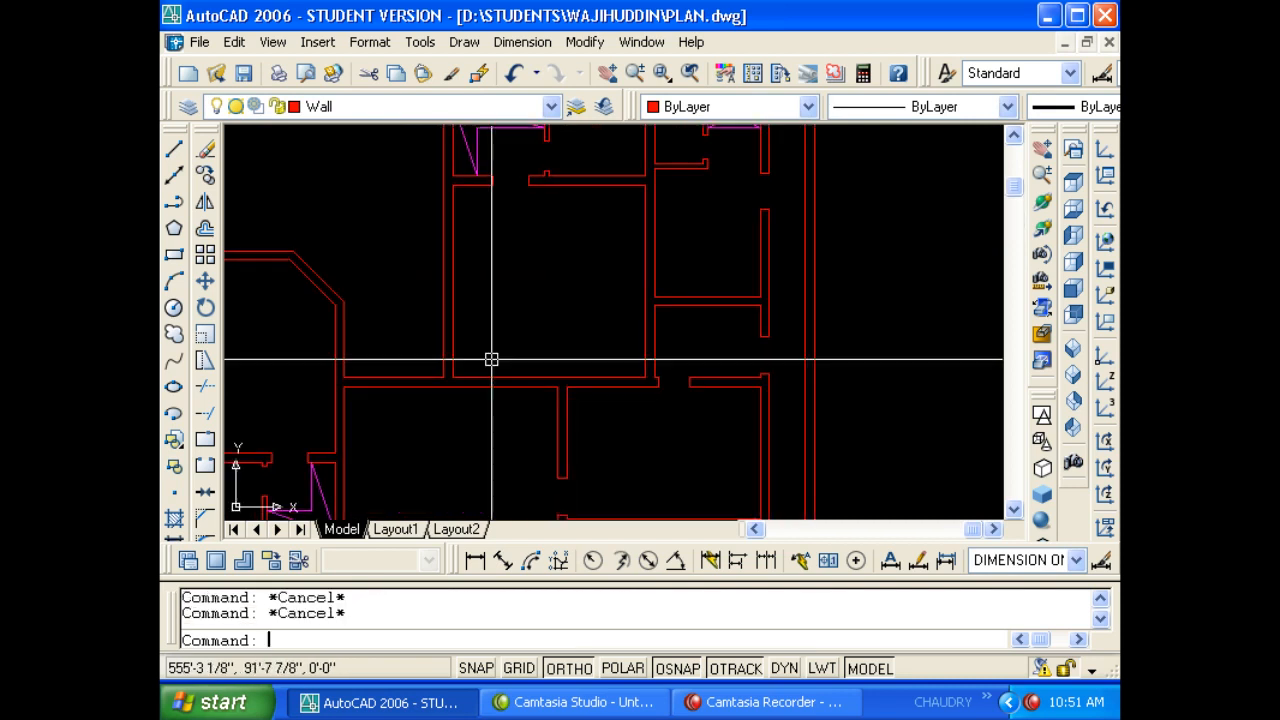
pyautogui.write('O')
pyautogui.press('Return')
pyautogui.write('4.5')
pyautogui.press('Return')
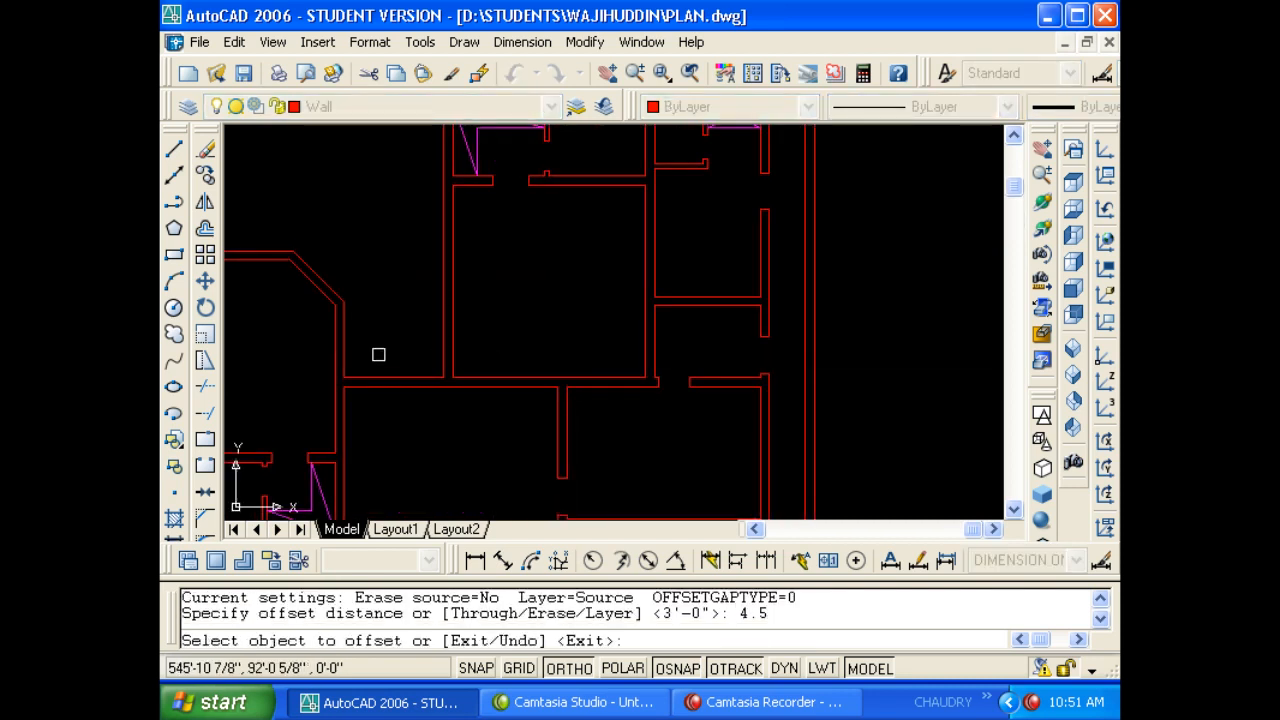
pyautogui.click(454, 354)
pyautogui.click(521, 378)
pyautogui.press('Escape')
pyautogui.scroll(4, 457, 380)
pyautogui.press('Escape')
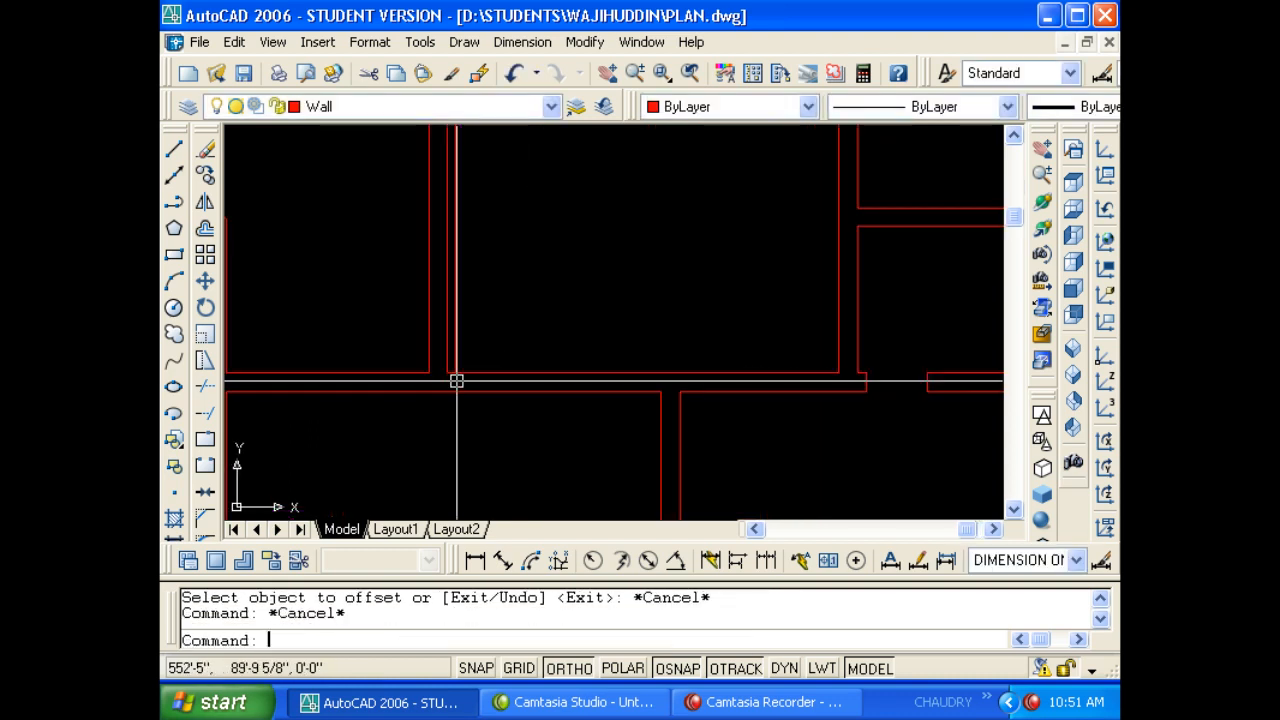
# Extend the offset line through the large room's lower wall and trim off its part inside the room.
pyautogui.write('EX')
pyautogui.press('Escape')
pyautogui.write('EX')
pyautogui.press('Return')
pyautogui.press('Return')
pyautogui.press('Escape')
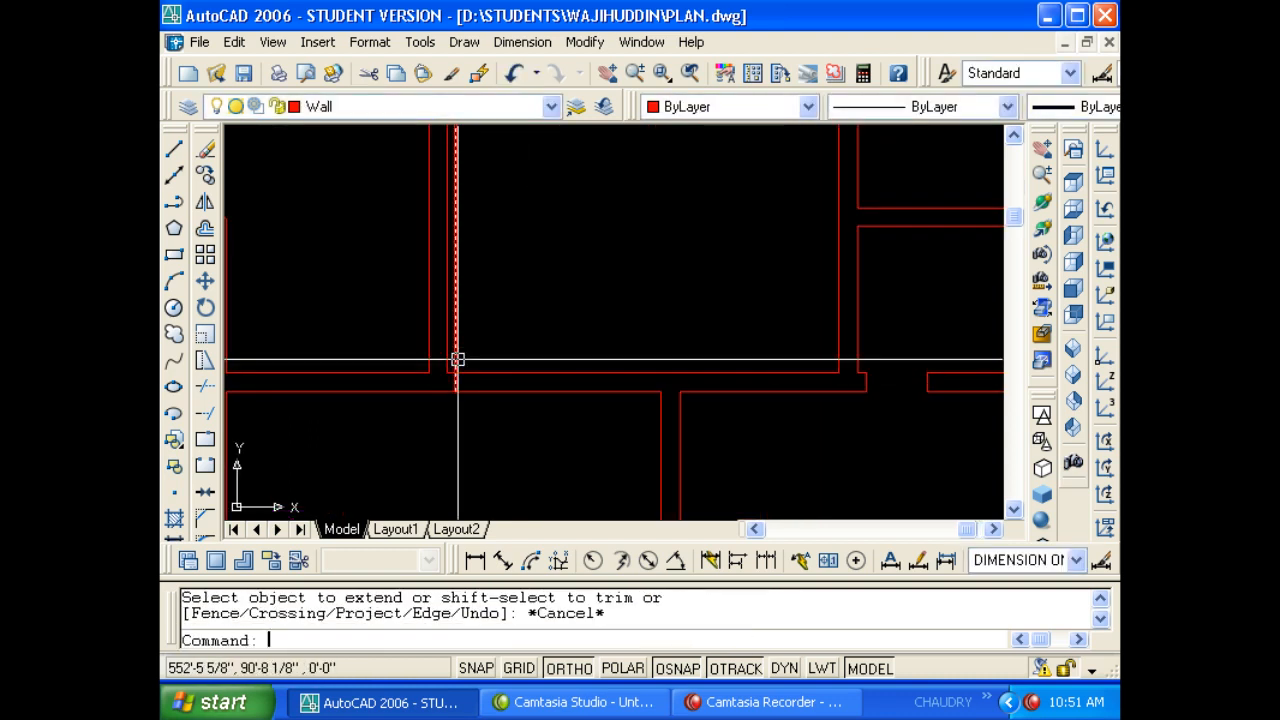
pyautogui.write('TR')
pyautogui.press('Return')
pyautogui.press('Return')
pyautogui.press('Escape')
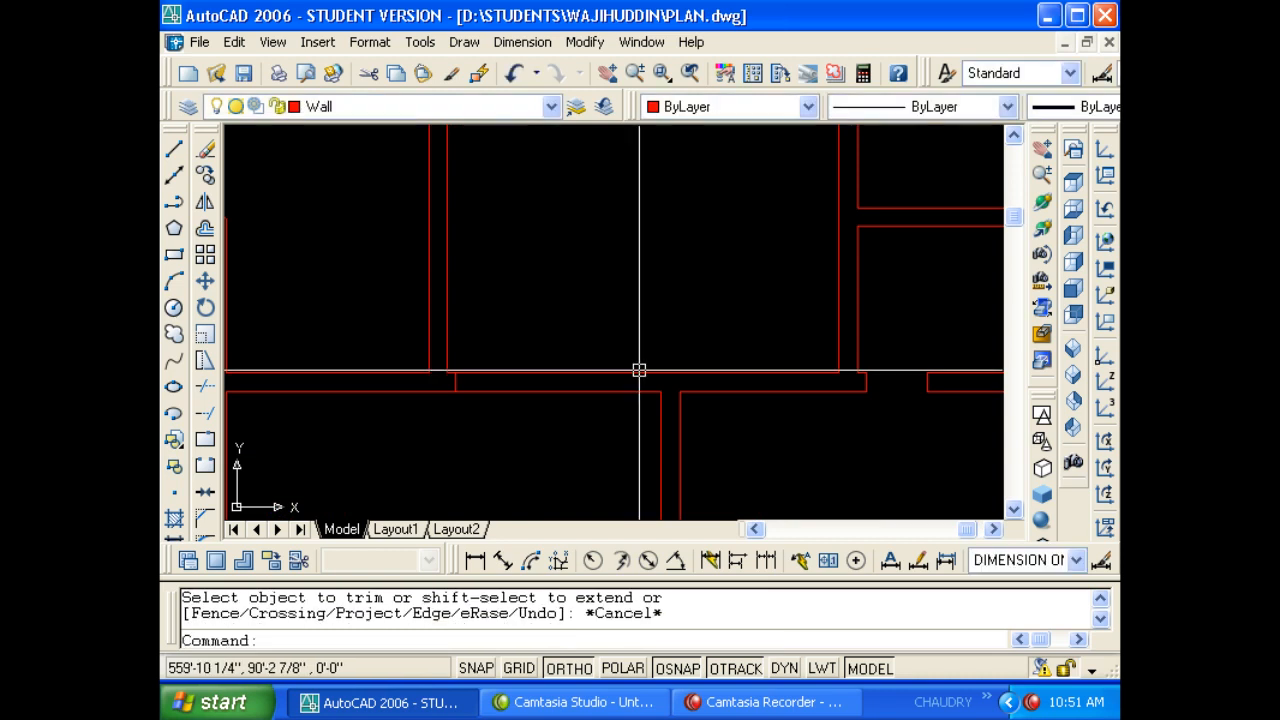
# Offset the jamb line in the large room's lower wall 3.5' to the right.
pyautogui.scroll(-3, 503, 374)
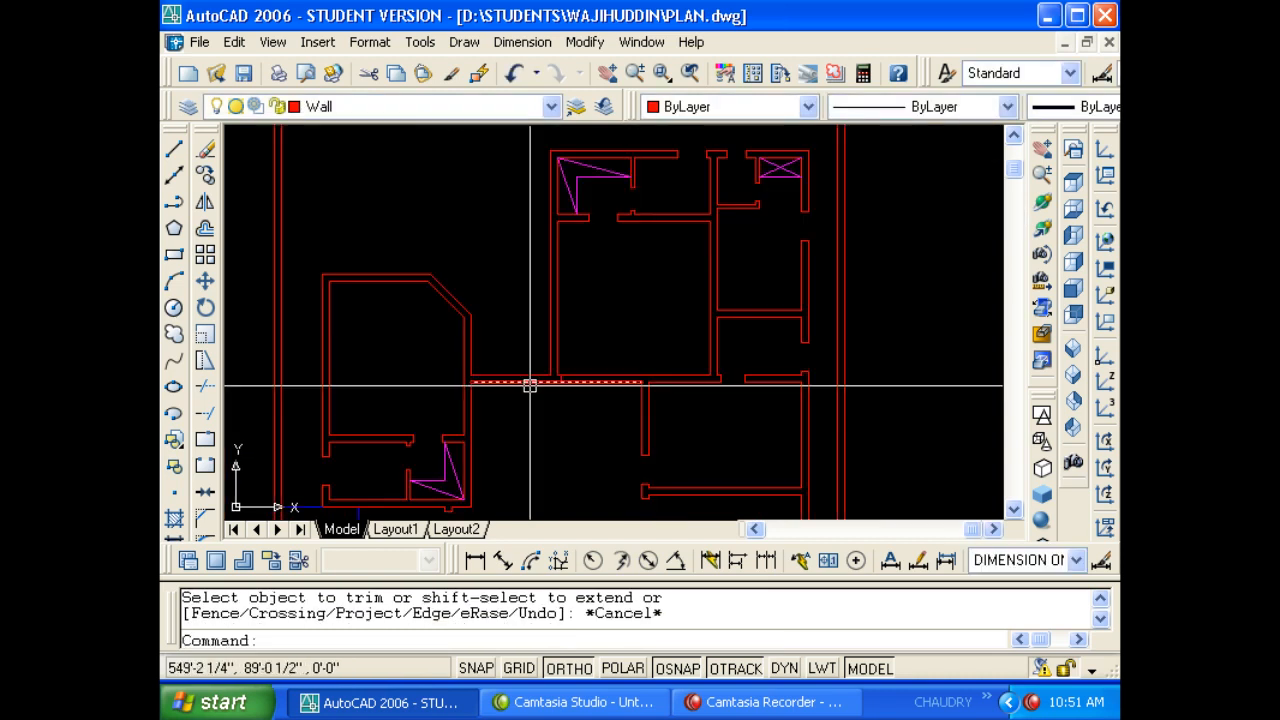
pyautogui.moveTo(561, 328); pyautogui.dragTo(561, 339, button='middle')
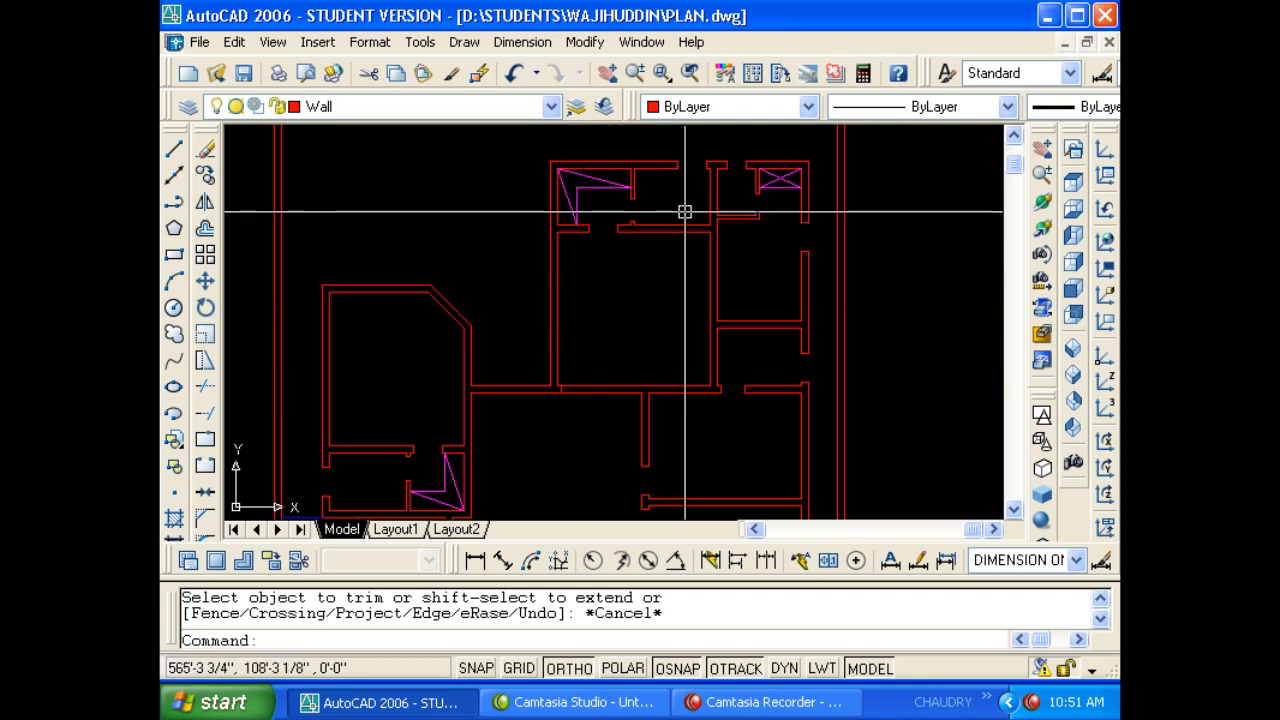
pyautogui.press('Escape')
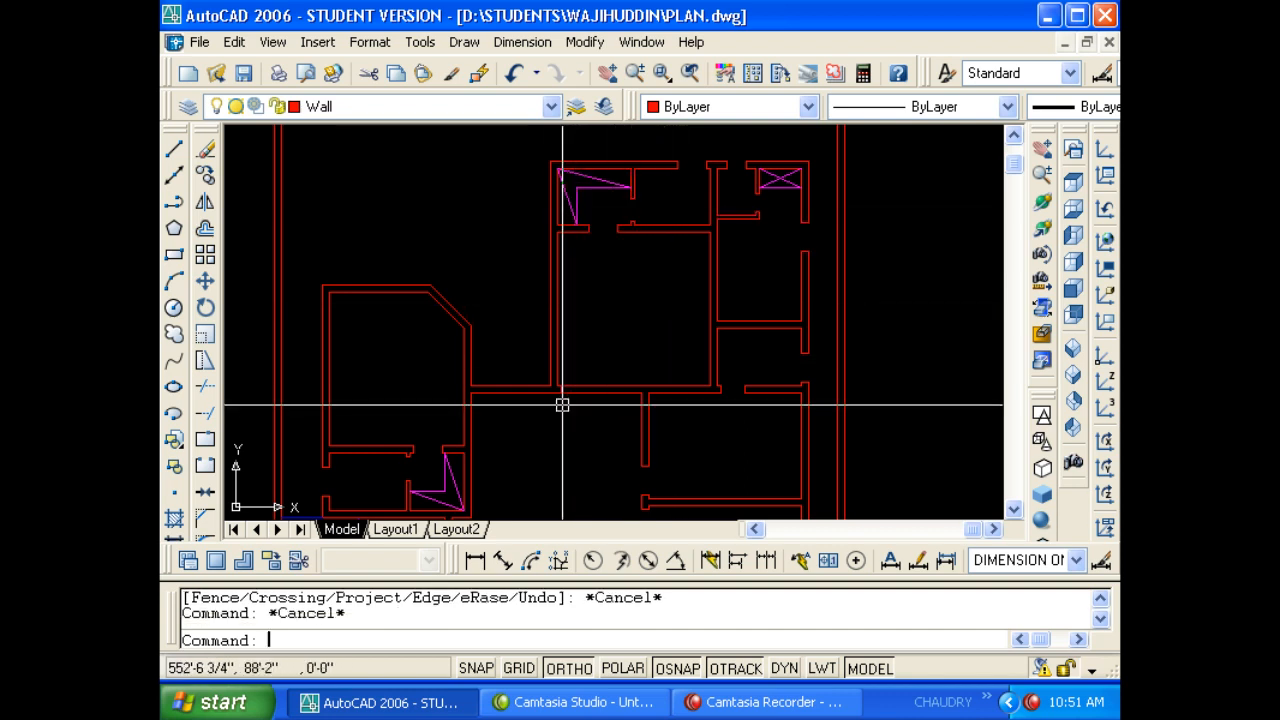
pyautogui.press('Escape')
pyautogui.write('o')
pyautogui.press('Return')
pyautogui.write('3')
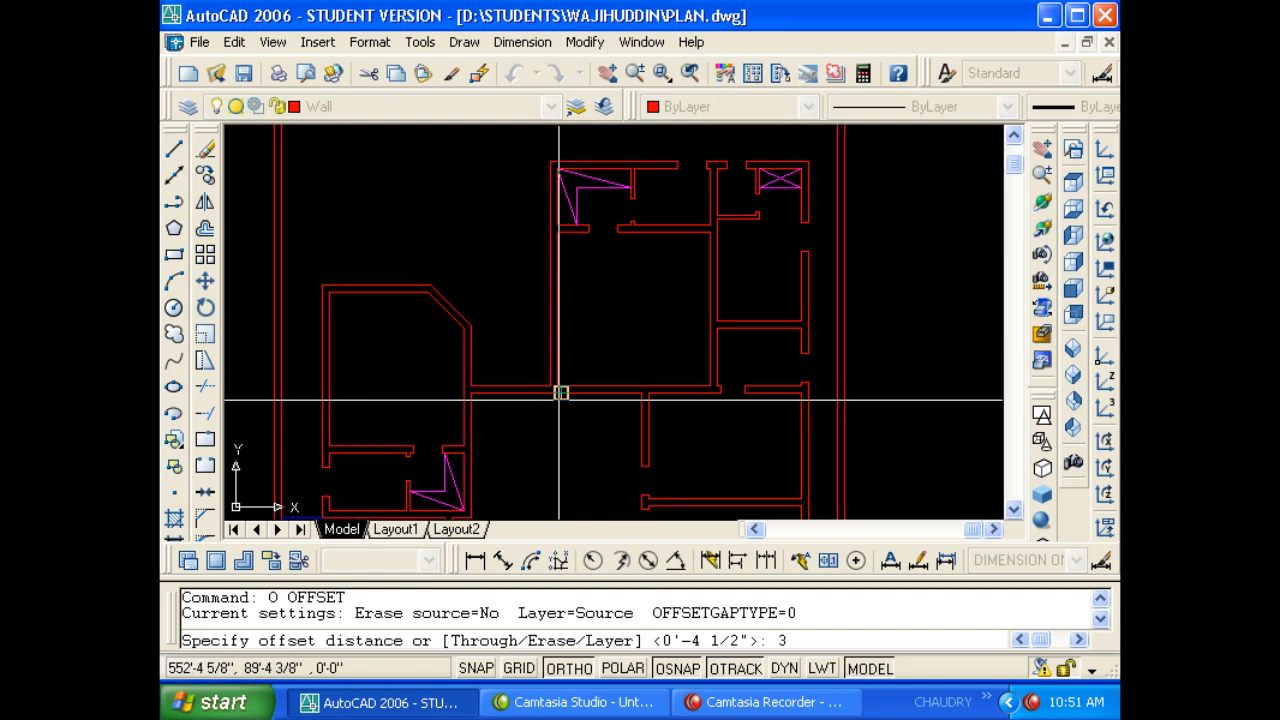
pyautogui.write(".5'")
pyautogui.press('Return')
pyautogui.scroll(5, 560, 398)
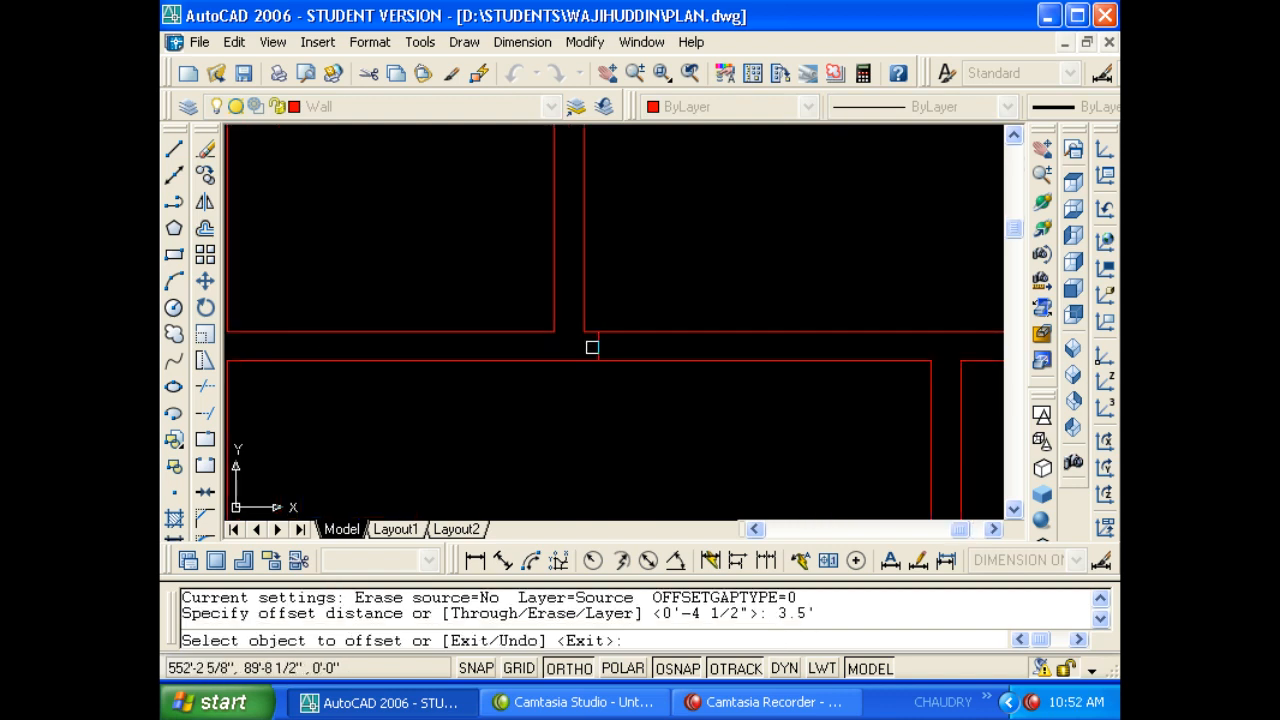
pyautogui.click(597, 347)
pyautogui.click(670, 345)
# Trim the large room's lower wall lines between the two jambs to open the 3.5' doorway.
pyautogui.press('Escape')
pyautogui.write('tr')
pyautogui.press('Return')
pyautogui.press('Return')
pyautogui.click(671, 423)
pyautogui.click(638, 304)
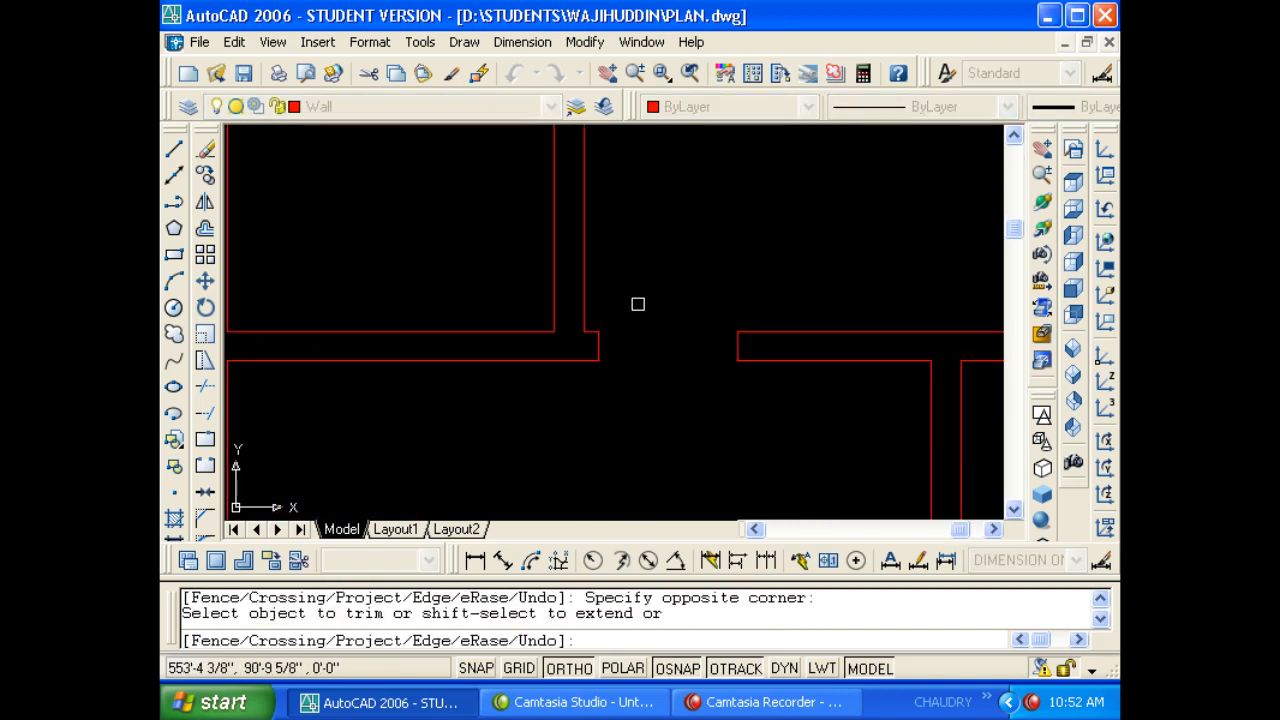
# Draw a line across the wall between the chamfered room and the large upper room, at the wall's midpoint.
pyautogui.press('Escape')
pyautogui.scroll(-3, 638, 304)
pyautogui.scroll(3, 606, 337)
pyautogui.press('Escape')
pyautogui.write('l')
pyautogui.press('Return')
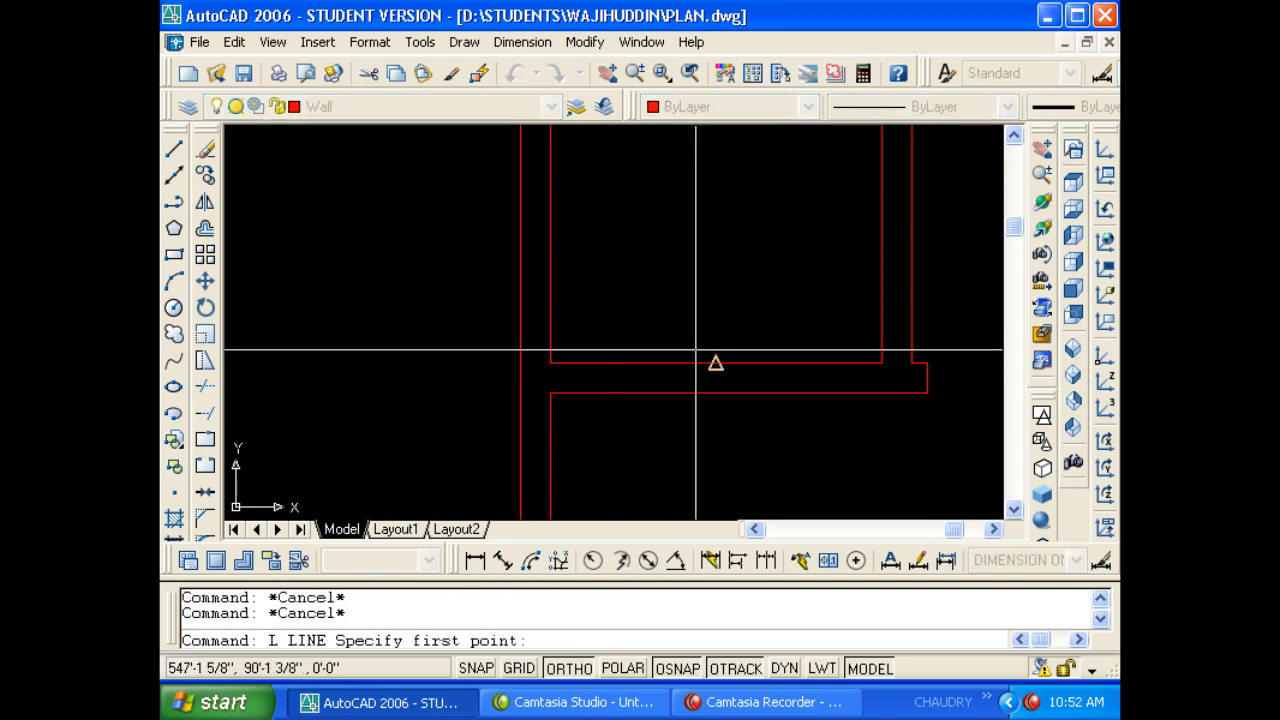
pyautogui.click(696, 350)
pyautogui.click(711, 391)
pyautogui.press('Escape')
pyautogui.press('Escape')
# Offset the wall's centre line 2' to each side to mark the door jambs.
pyautogui.write('o')
pyautogui.press('Return')
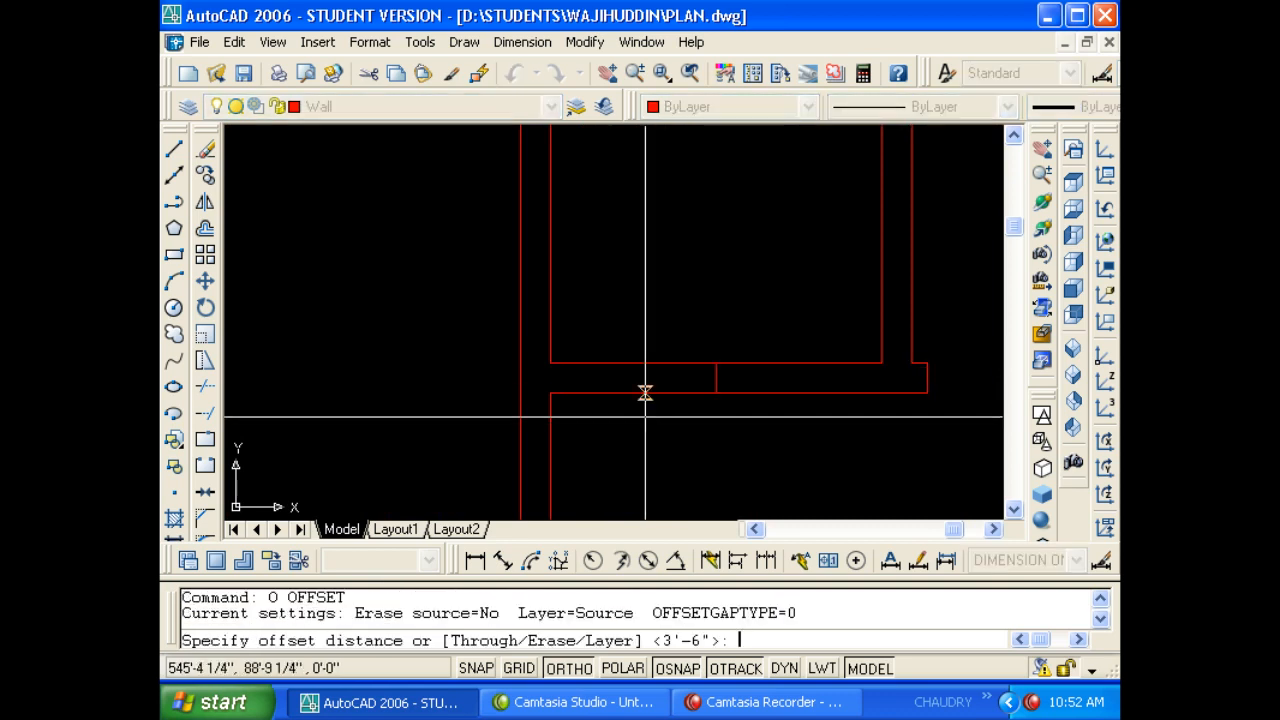
pyautogui.write("2'")
pyautogui.press('Return')
pyautogui.scroll(2, 707, 390)
pyautogui.click(722, 372)
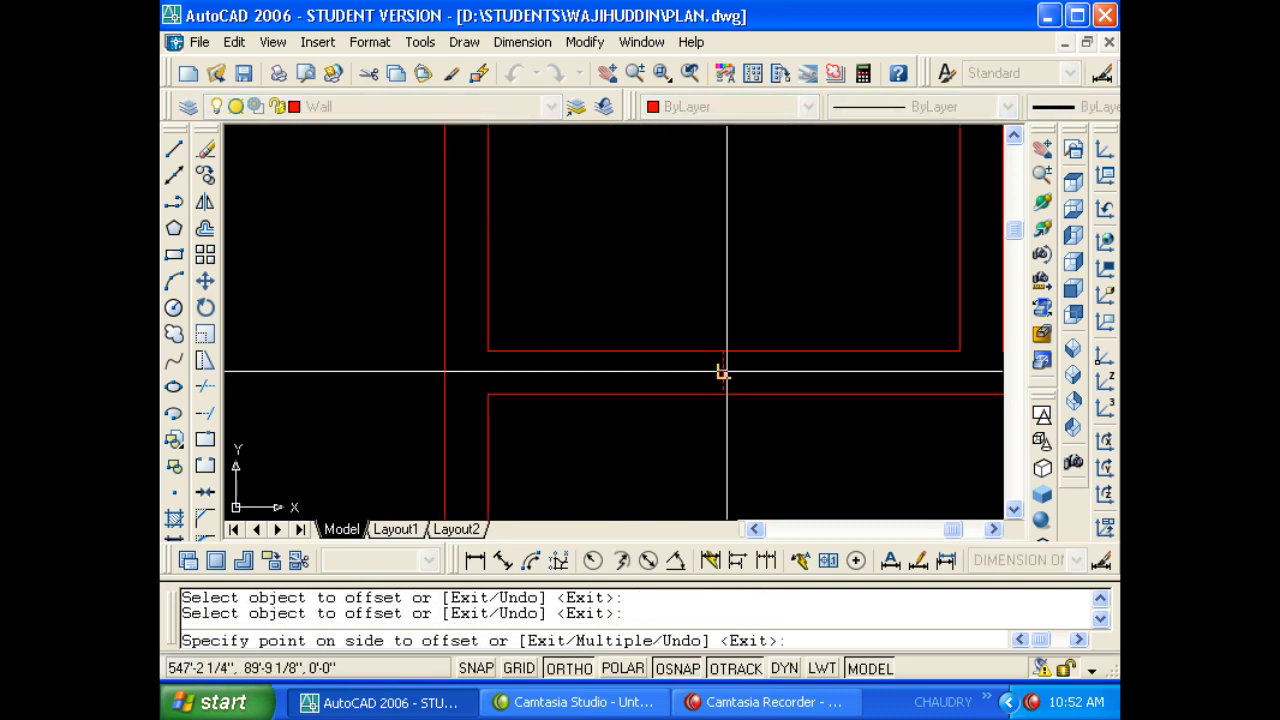
pyautogui.click(750, 372)
pyautogui.click(723, 374)
pyautogui.click(677, 378)
# Erase the centre line between the two new jamb lines.
pyautogui.press('Escape')
pyautogui.press('Escape')
pyautogui.click(707, 445)
pyautogui.click(743, 343)
pyautogui.write('e')
pyautogui.press('Return')
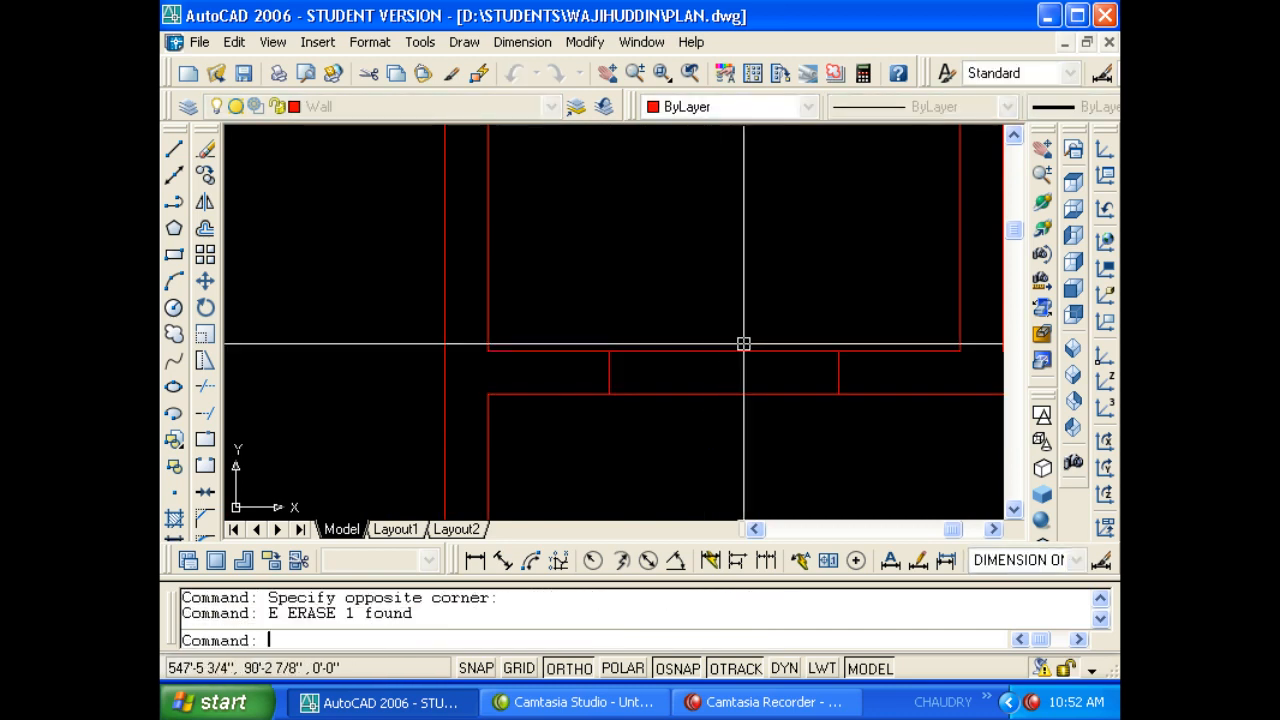
# Trim both wall lines between the two jambs to open the doorway between the chamfered room and the large room.
pyautogui.press('Escape')
pyautogui.press('Escape')
pyautogui.write('TR')
pyautogui.press('Return')
pyautogui.press('Return')
pyautogui.click(720, 409)
pyautogui.click(694, 306)
pyautogui.moveTo(737, 299); pyautogui.dragTo(644, 325, button='middle')
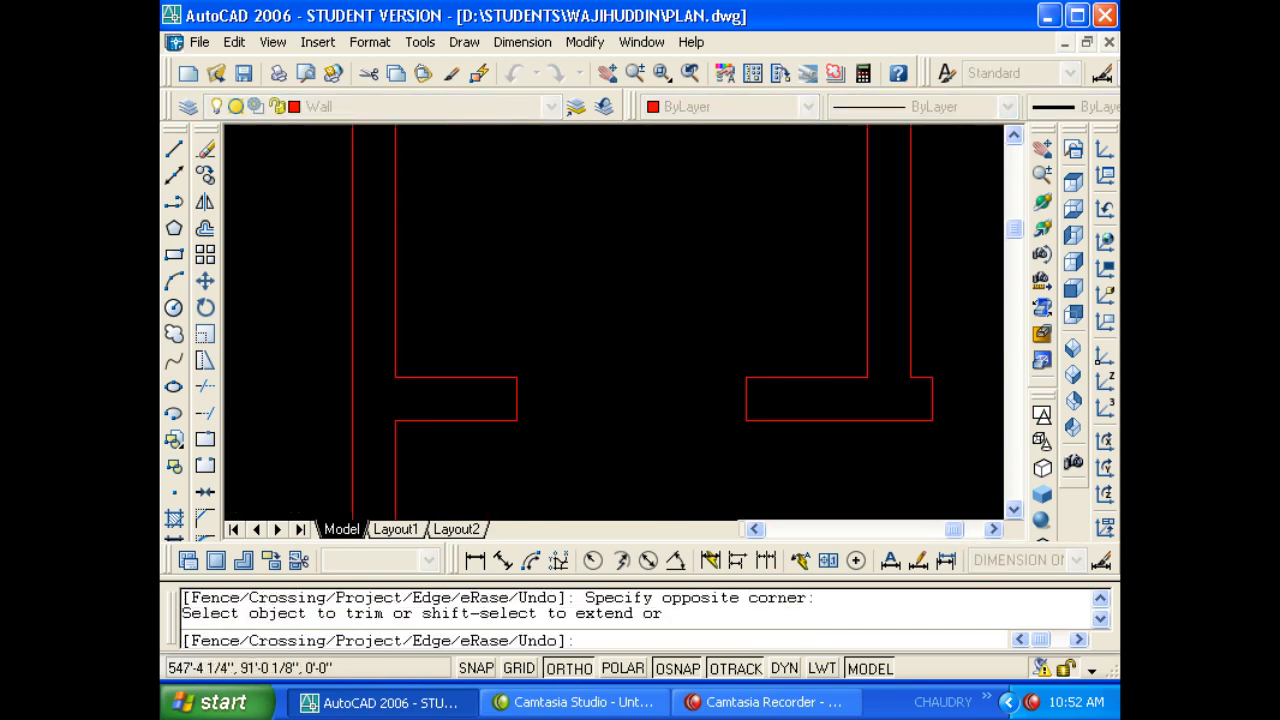
pyautogui.moveTo(514, 370); pyautogui.dragTo(508, 371, button='middle')
# Dimension the length of the short wall piece between the chamfered room and the new doorway.
pyautogui.press('Escape')
pyautogui.press('Escape')
pyautogui.write('DLI')
pyautogui.press('Return')
pyautogui.press('Return')
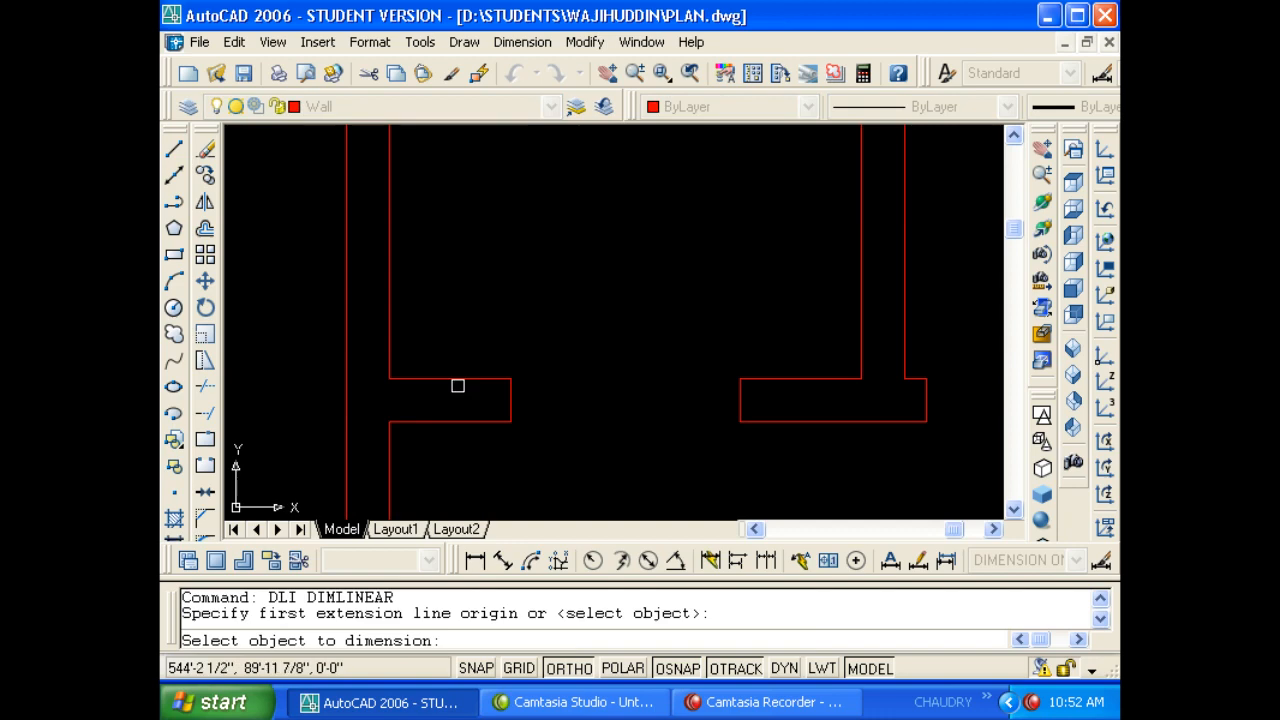
pyautogui.click(458, 388)
pyautogui.click(458, 378)
pyautogui.click(469, 336)
# Erase the linear dimension above the short wall piece beside the new doorway.
pyautogui.press('Escape')
pyautogui.press('Escape')
pyautogui.click(549, 345)
pyautogui.click(494, 323)
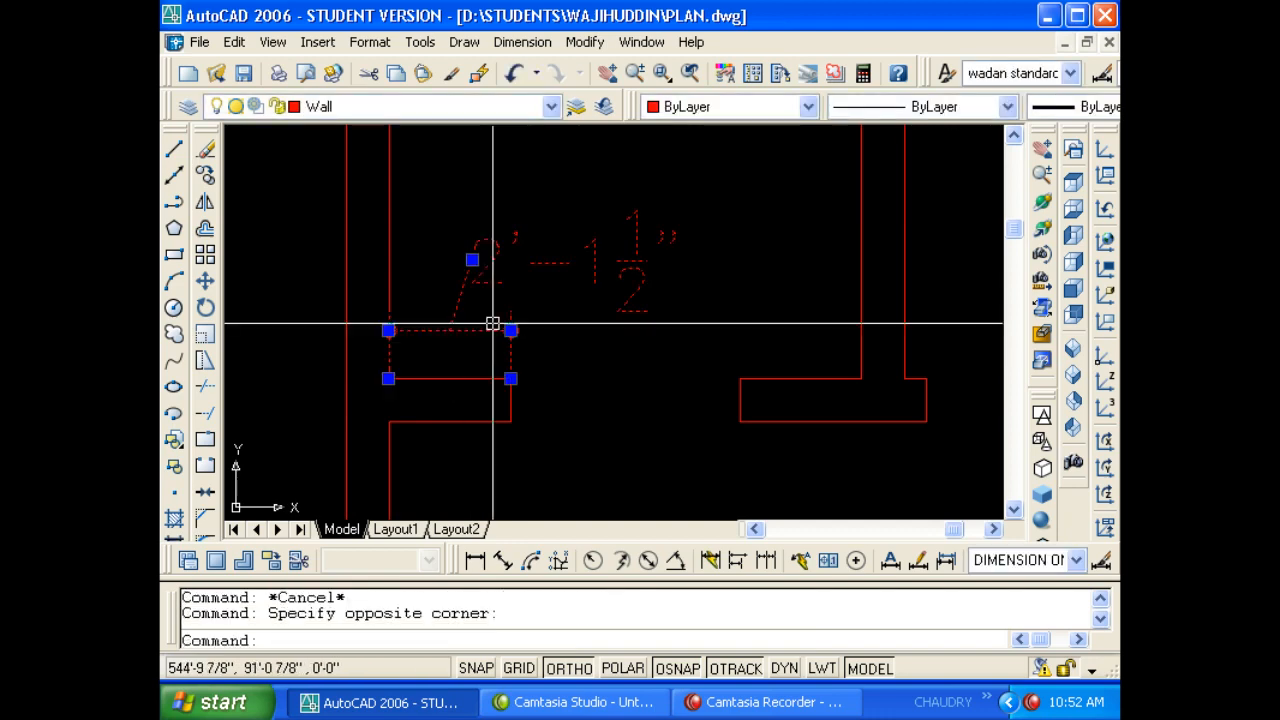
pyautogui.write('E')
pyautogui.press('Return')
pyautogui.press('Escape')
# Examine the verandah and rear rooms of the finished reference plan and compare them with the plan being drawn.
pyautogui.scroll(-6, 592, 346)
pyautogui.scroll(-3, 478, 366)
pyautogui.scroll(5, 406, 368)
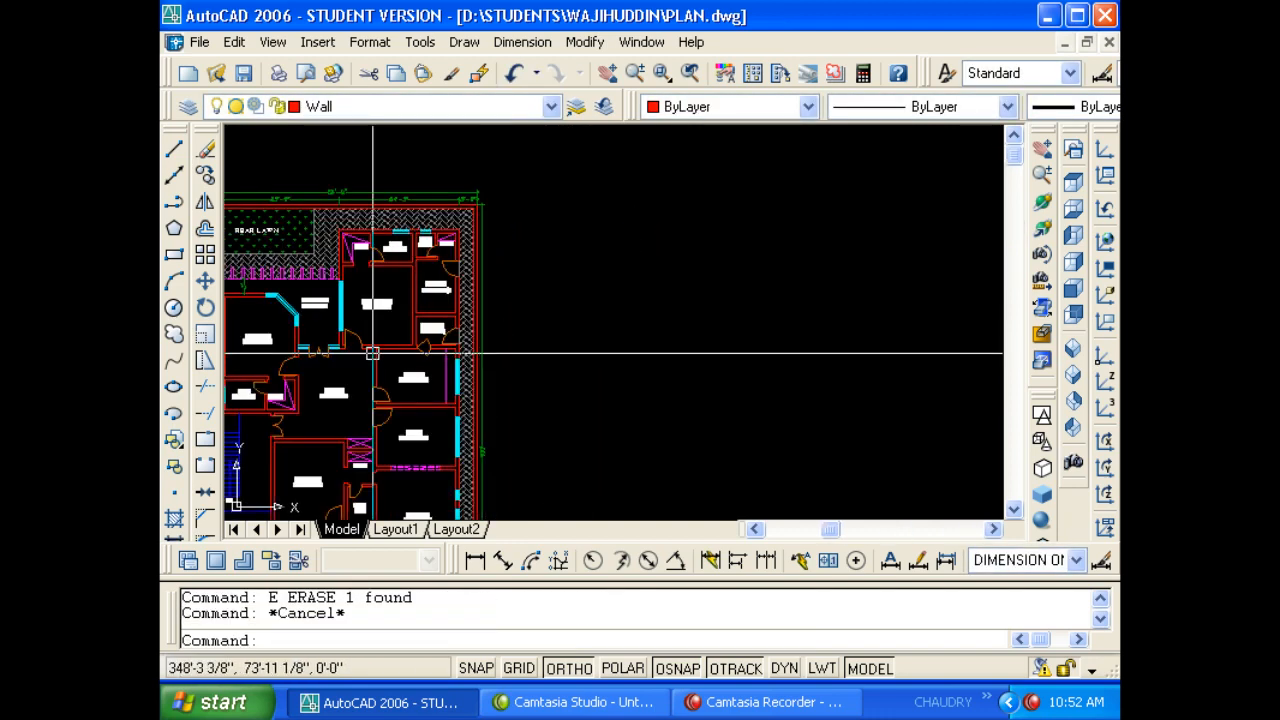
pyautogui.scroll(2, 350, 362)
pyautogui.scroll(-3, 285, 354)
pyautogui.scroll(6, 751, 334)
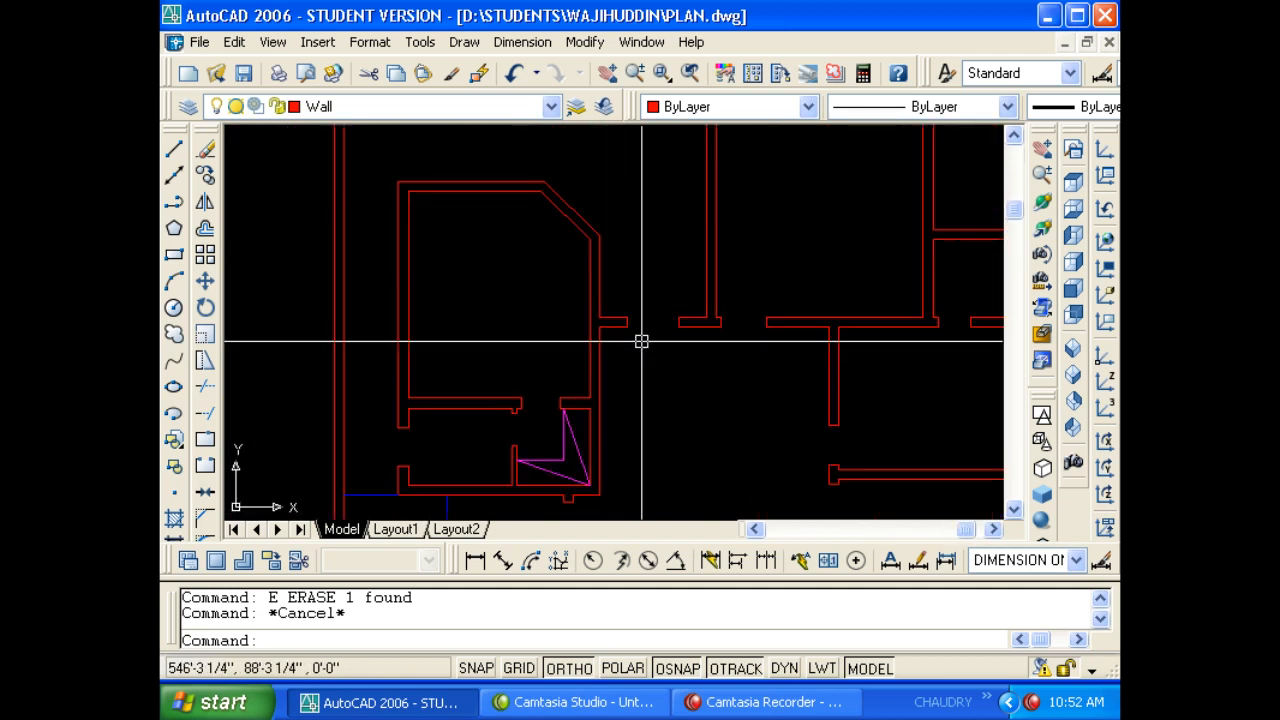
pyautogui.press('Escape')
pyautogui.write('l')
pyautogui.press('Return')
pyautogui.scroll(-8, 660, 422)
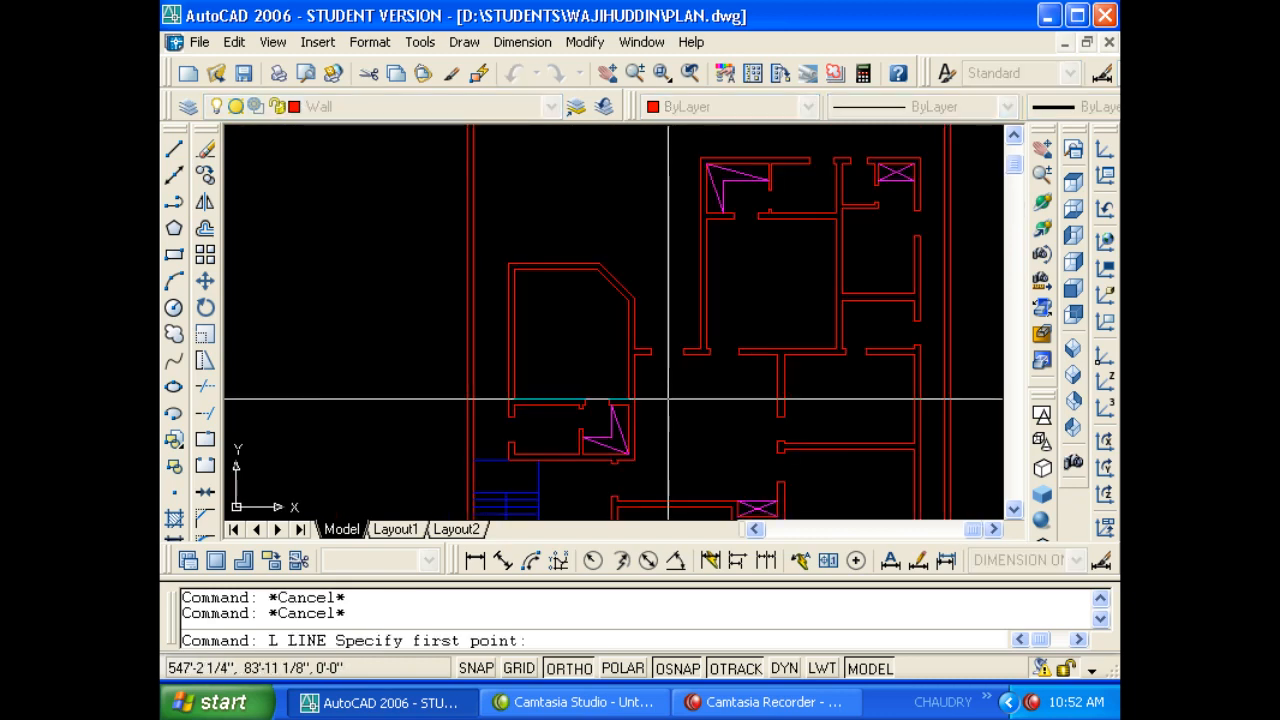
pyautogui.press('Escape')
pyautogui.scroll(6, 566, 388)
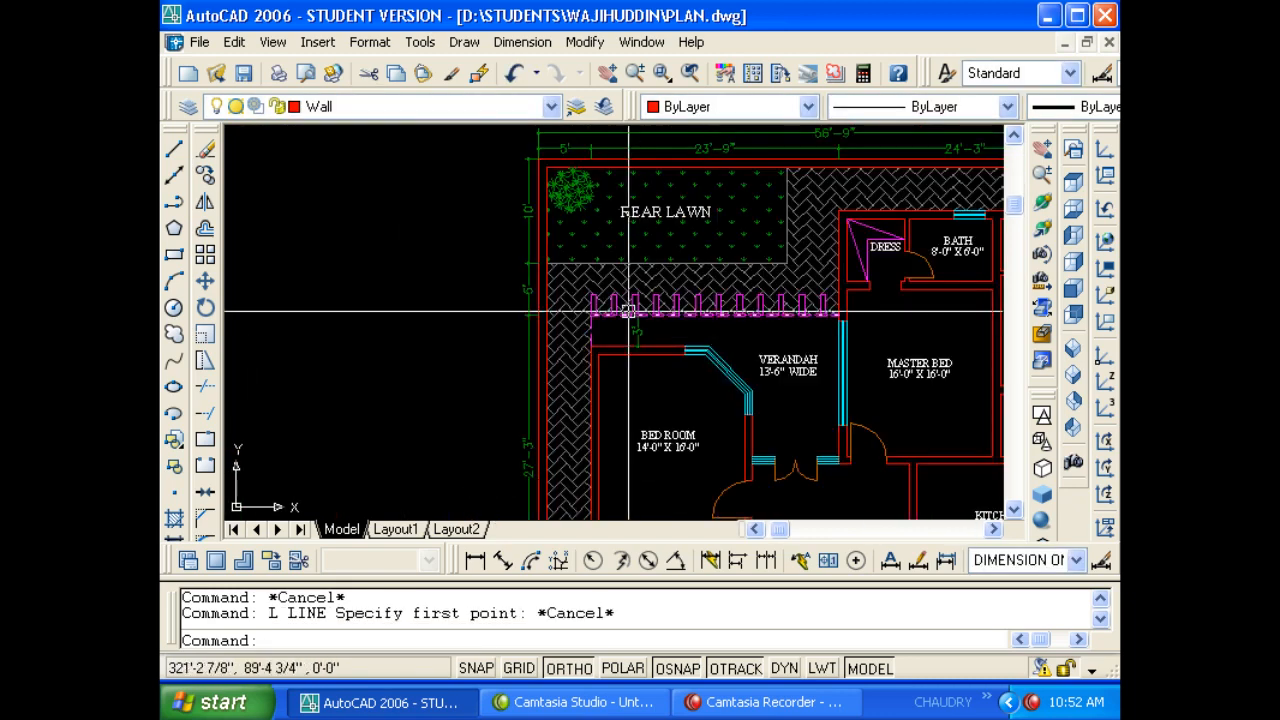
pyautogui.moveTo(823, 388); pyautogui.dragTo(718, 335, button='middle')
pyautogui.scroll(-8, 663, 334)
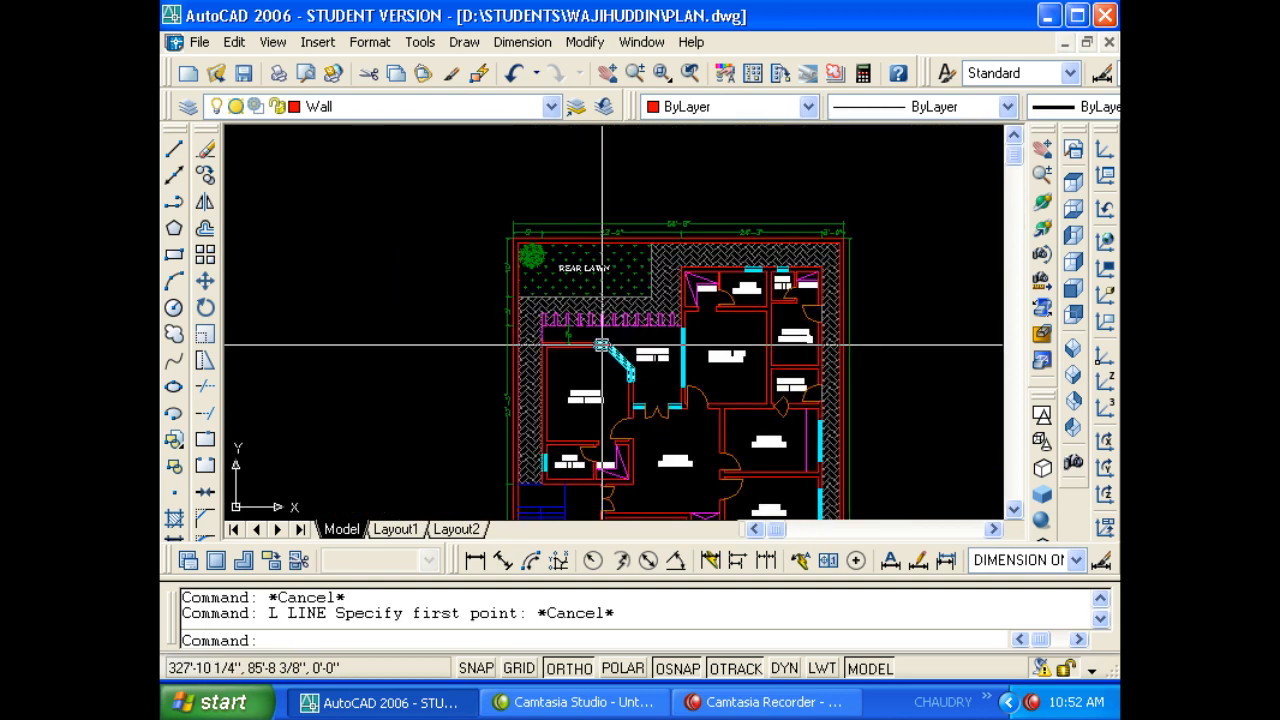
pyautogui.scroll(7, 609, 357)
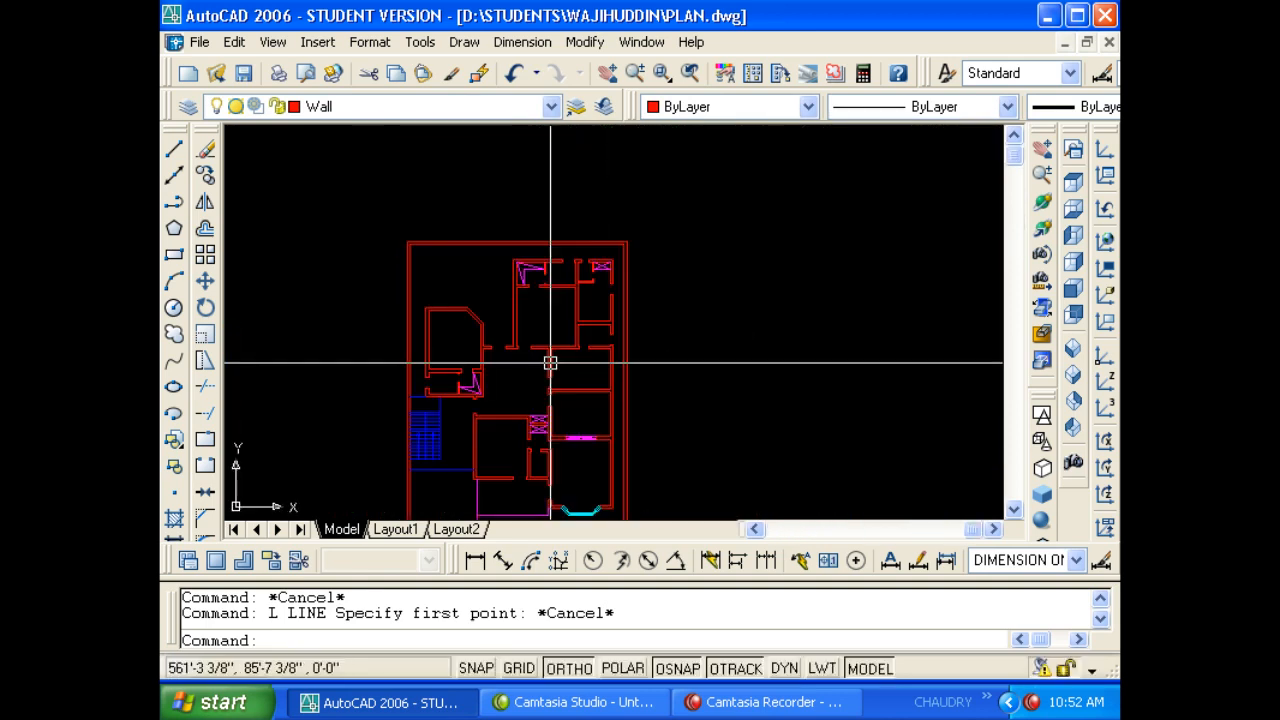
pyautogui.scroll(2, 500, 348)
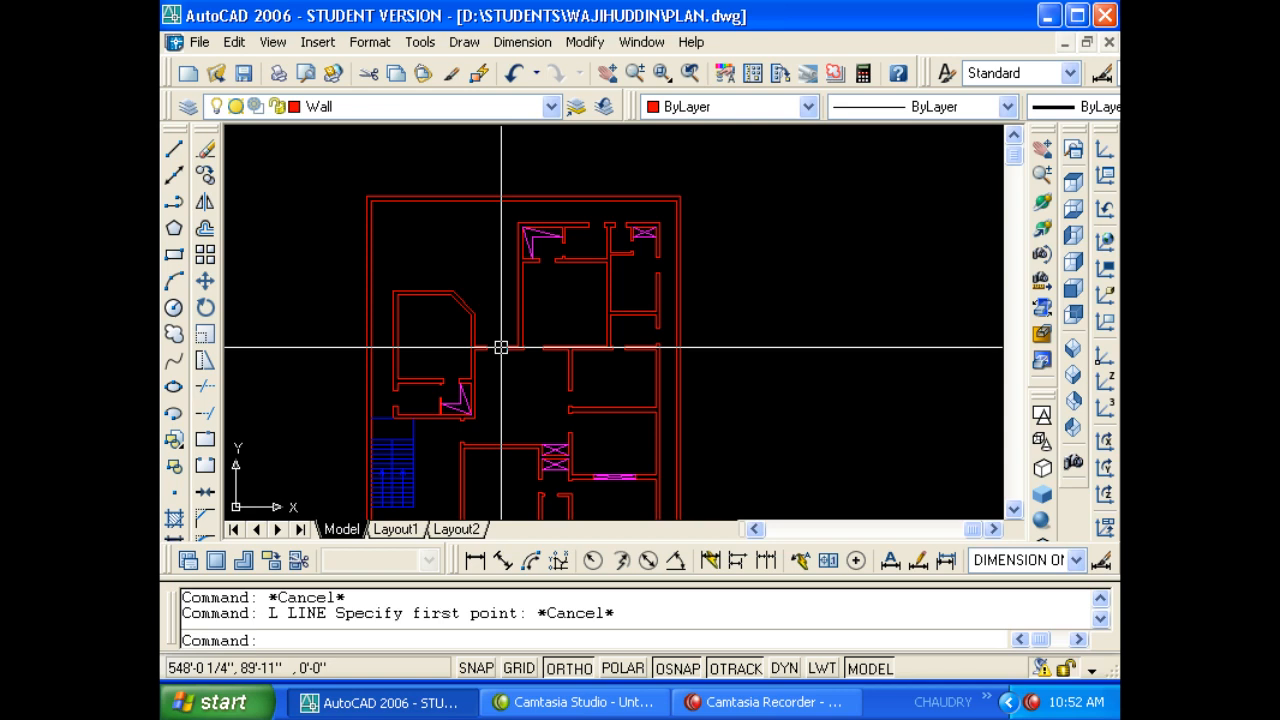
pyautogui.press('Escape')
pyautogui.write('o')
pyautogui.press('Return')
pyautogui.write("3'")
pyautogui.press('Escape')
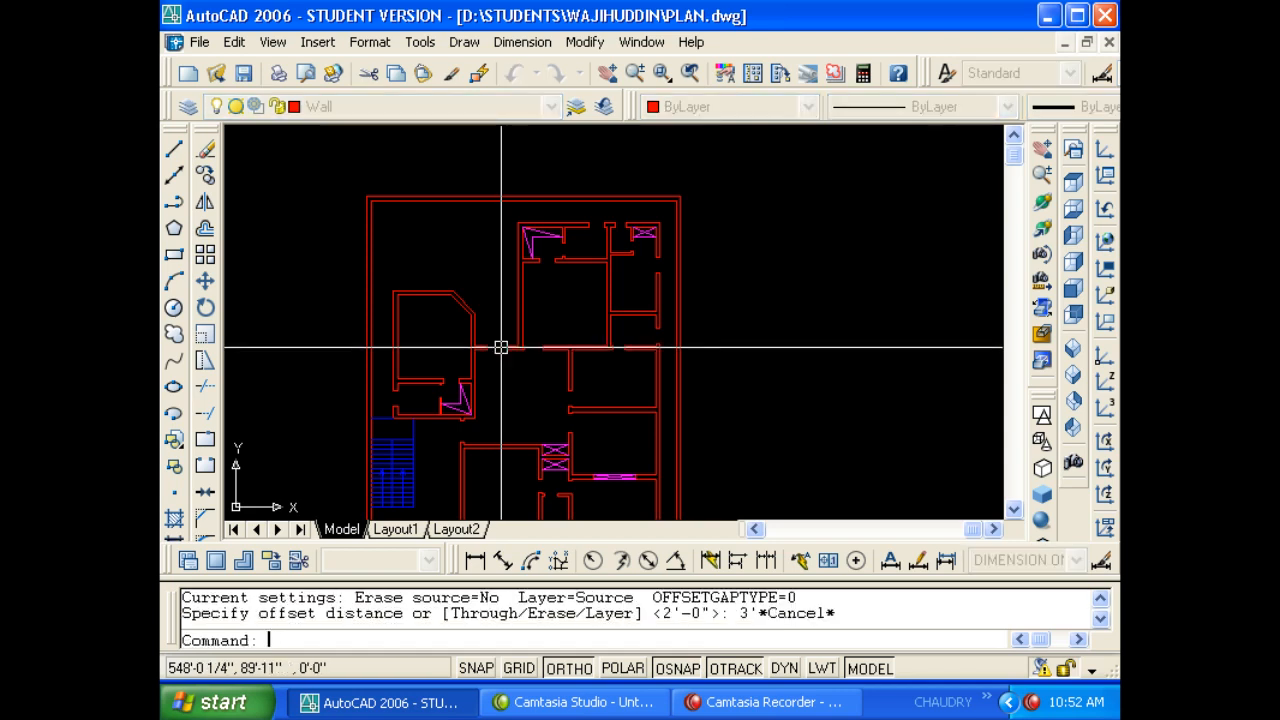
# Offset the chamfered room's outer upper wall line 3' outward, toward the rear boundary.
pyautogui.write('o')
pyautogui.press('Return')
pyautogui.write("3'")
pyautogui.press('Return')
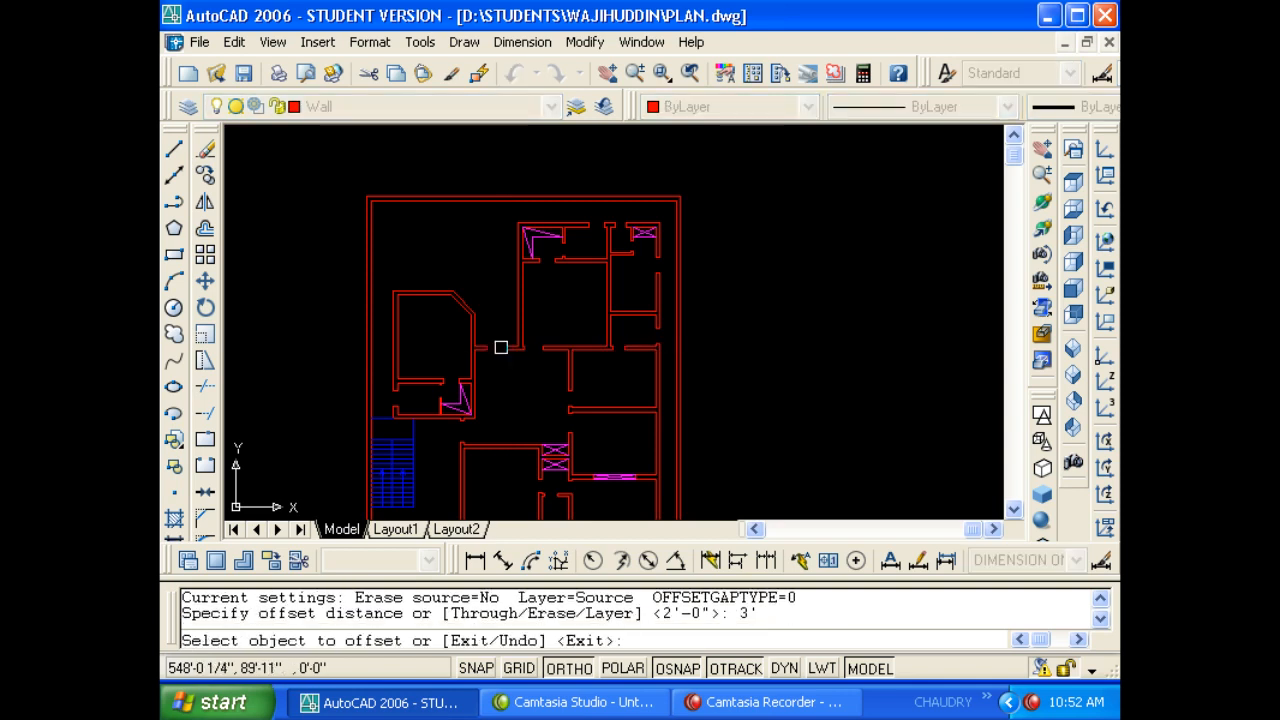
pyautogui.scroll(3, 407, 290)
pyautogui.click(414, 292)
pyautogui.click(431, 251)
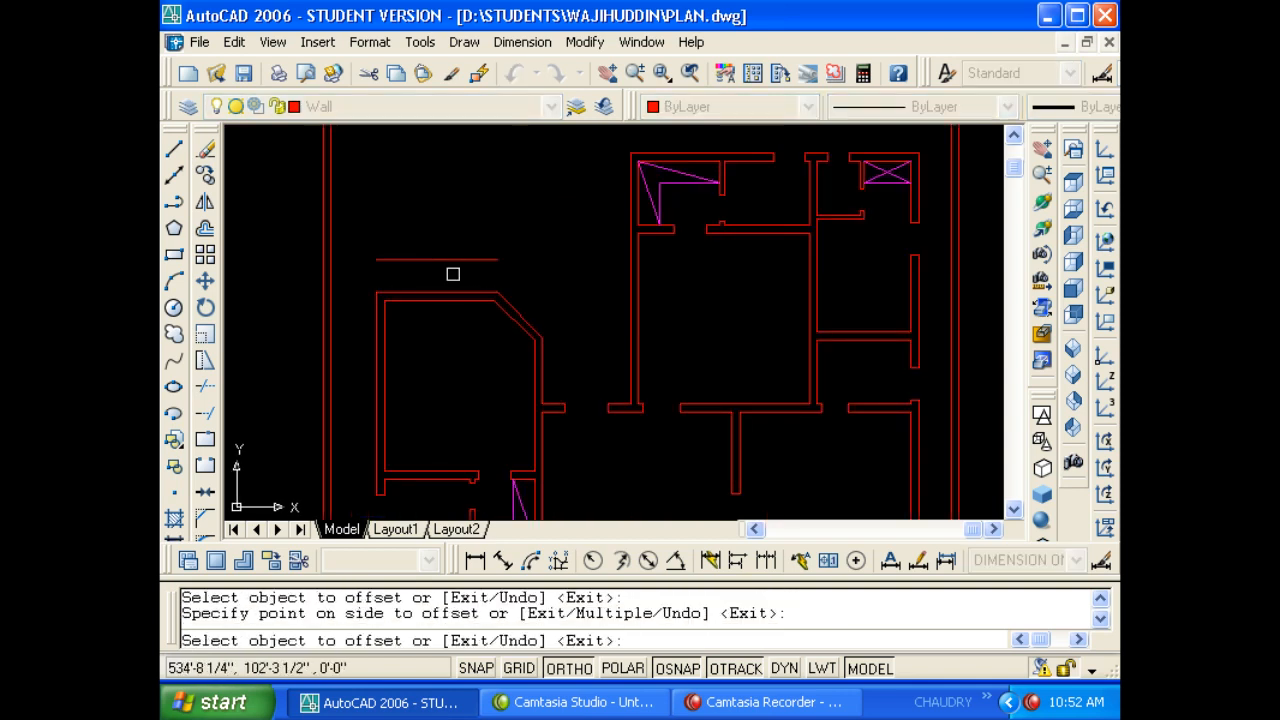
# Extend the new offset line to the large upper room's outer left wall.
pyautogui.press('Escape')
pyautogui.press('Escape')
pyautogui.write('ex')
pyautogui.press('Return')
pyautogui.press('Return')
pyautogui.click(474, 262)
pyautogui.press('Escape')
pyautogui.press('Escape')
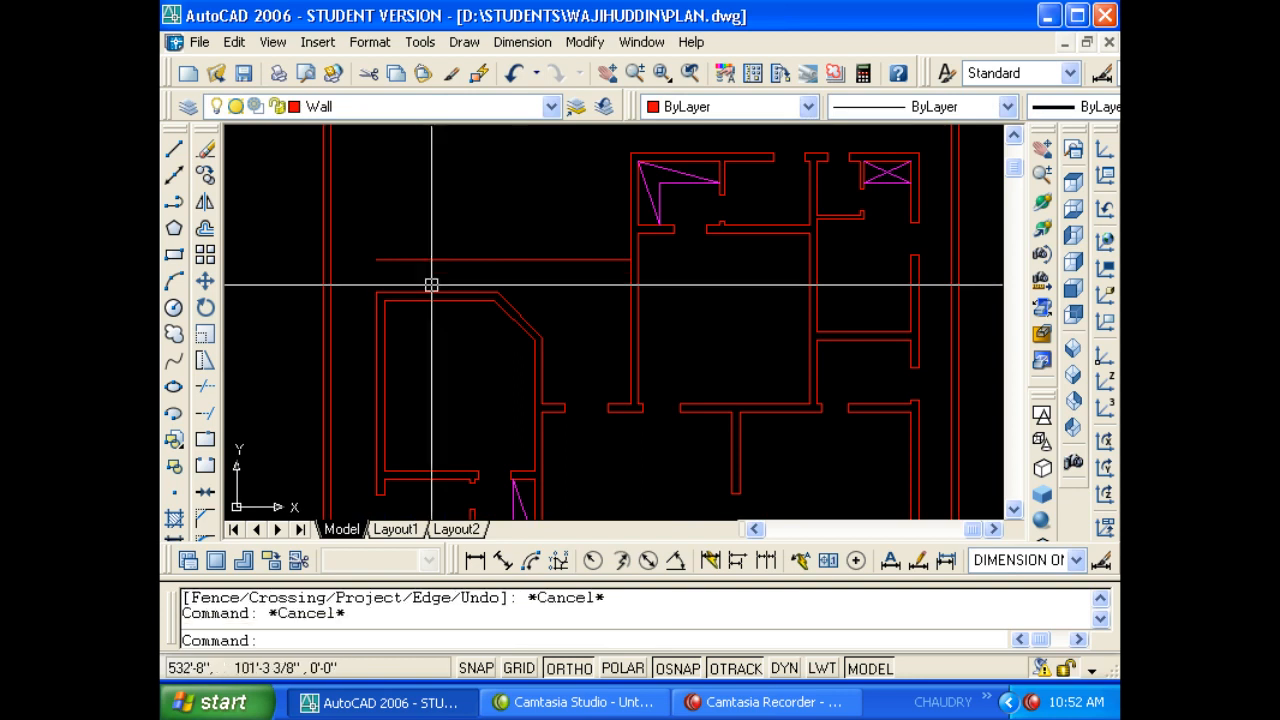
# Draw a vertical line from the chamfered room's outer upper-left corner to the left end of the verandah line.
pyautogui.press('Escape')
pyautogui.write('L')
pyautogui.scroll(3, 386, 294)
pyautogui.press('Escape')
pyautogui.write('L')
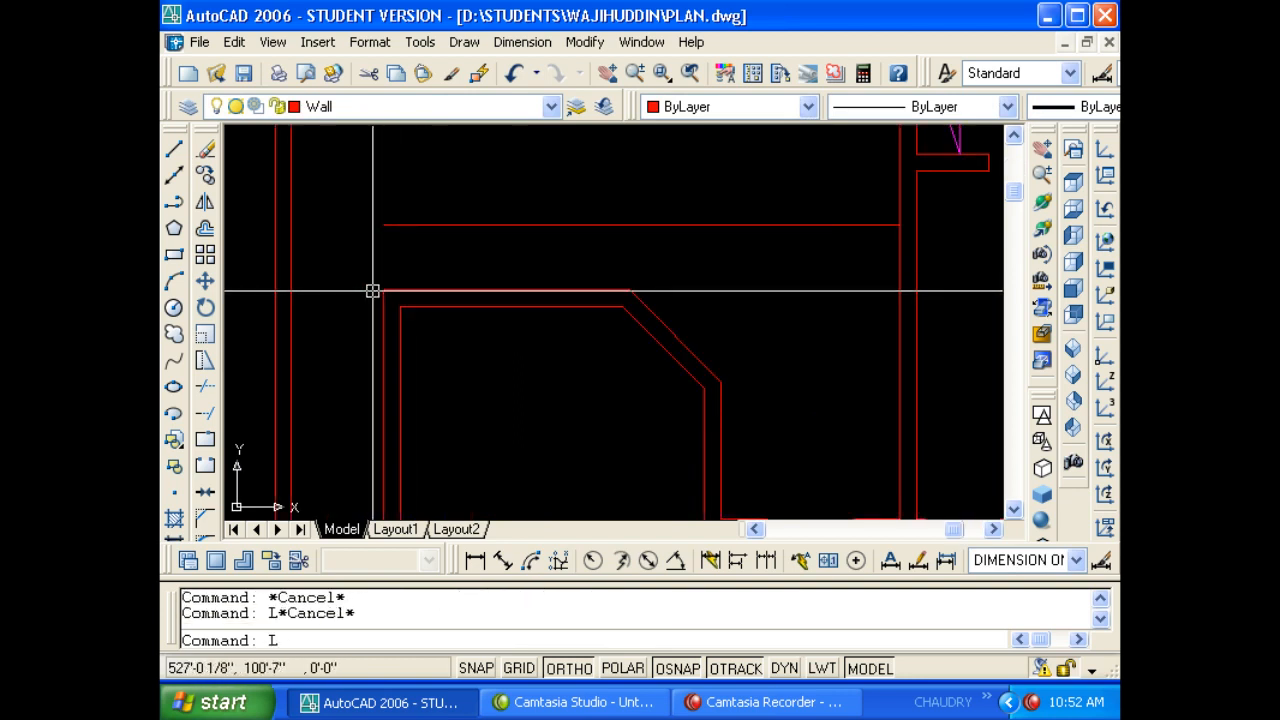
pyautogui.press('Return')
pyautogui.click(372, 291)
pyautogui.click(380, 222)
pyautogui.press('Escape')
pyautogui.press('Escape')
# Extend the large room's outer left wall line down through the short wall piece beside the doorway.
pyautogui.scroll(-3, 458, 281)
pyautogui.scroll(1, 458, 281)
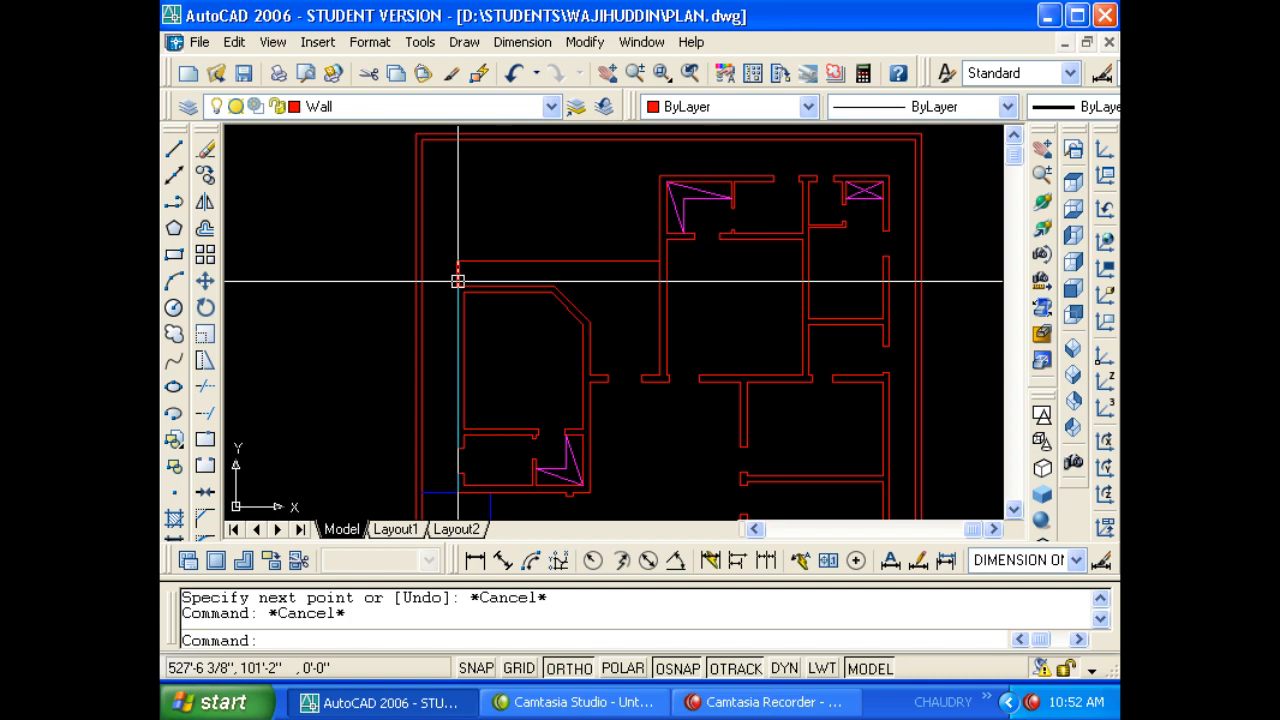
pyautogui.moveTo(623, 341); pyautogui.dragTo(689, 328, button='middle')
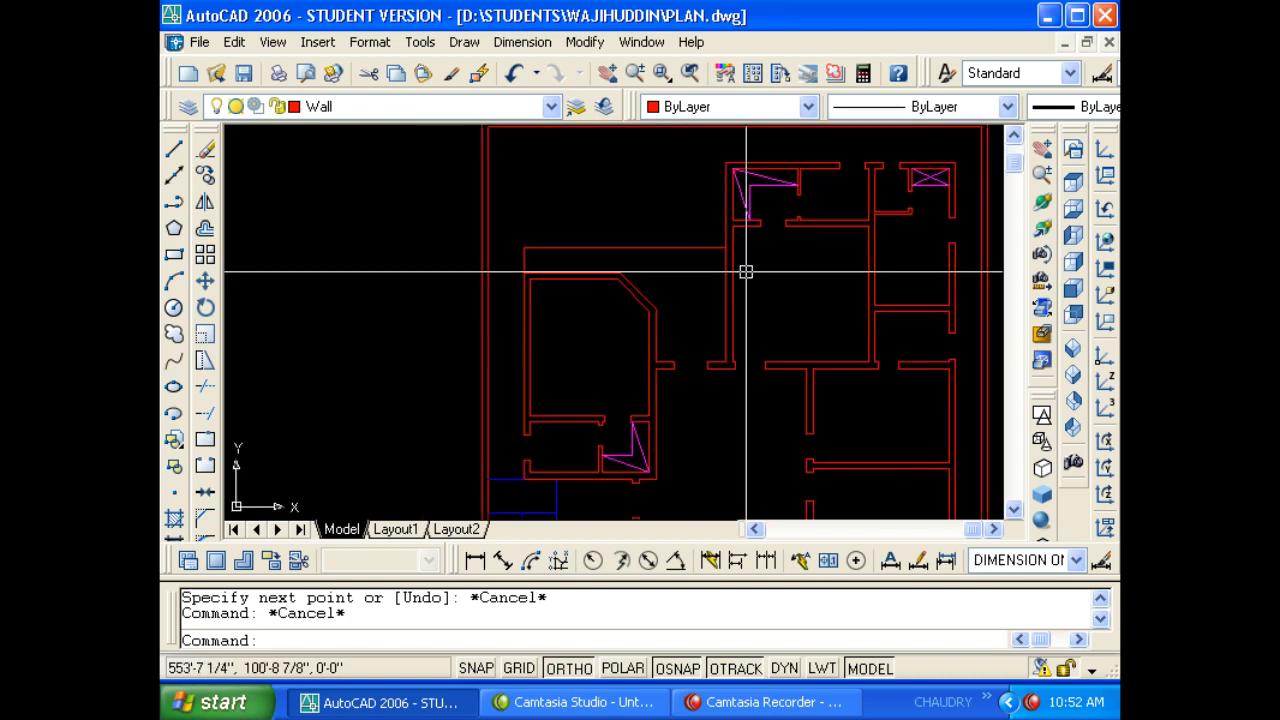
pyautogui.moveTo(708, 392); pyautogui.dragTo(689, 360, button='middle')
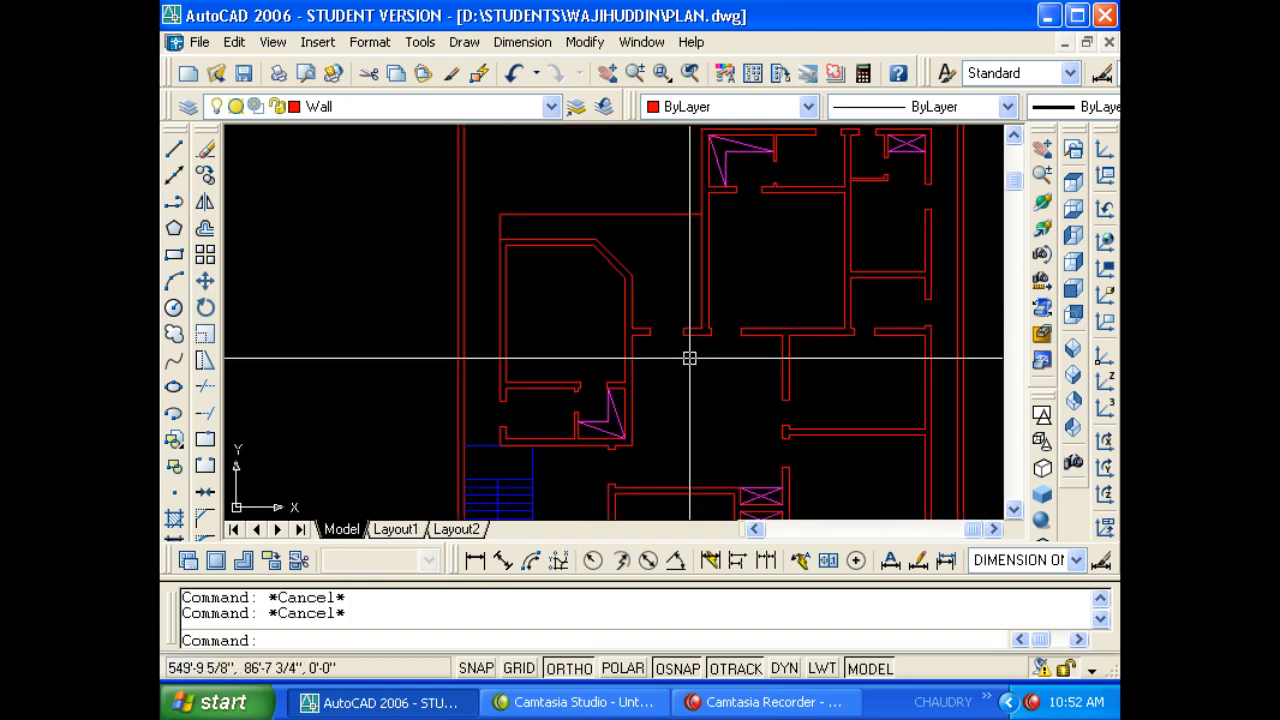
pyautogui.write('L')
pyautogui.scroll(4, 689, 360)
pyautogui.press('Escape')
pyautogui.press('Escape')
pyautogui.write('E')
pyautogui.press('Return')
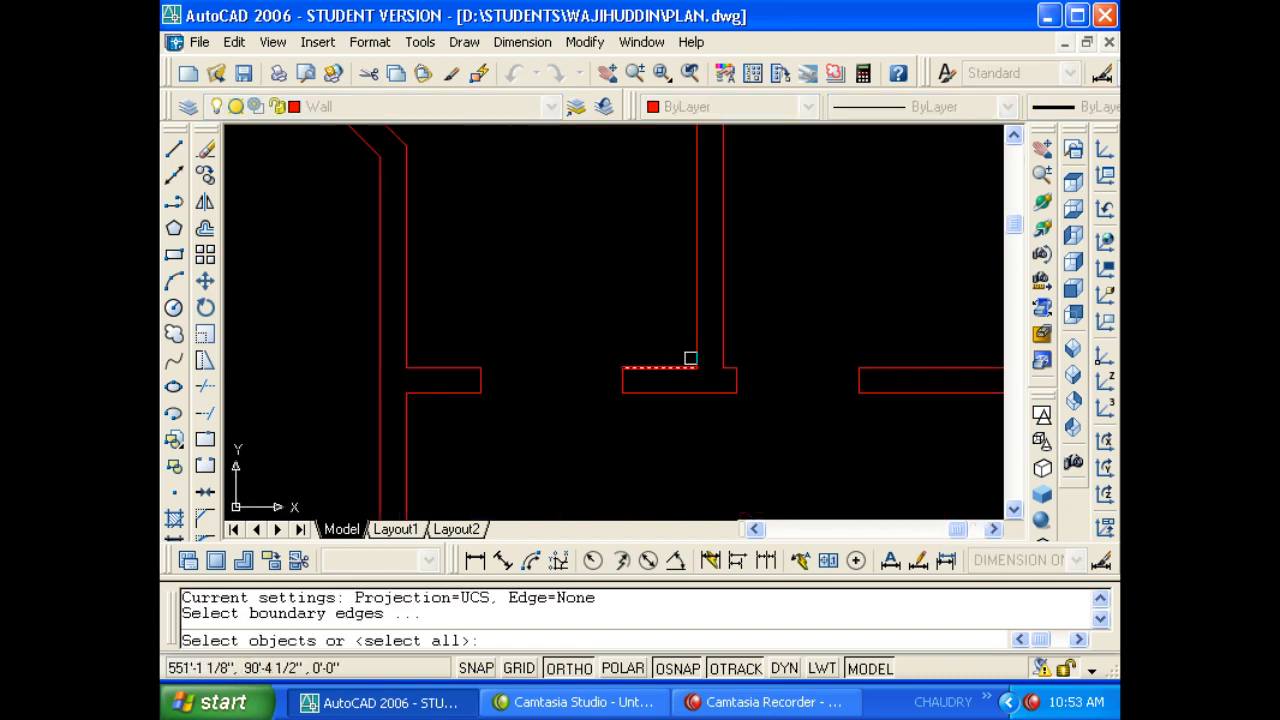
pyautogui.press('Return')
pyautogui.click(697, 350)
pyautogui.press('Escape')
pyautogui.press('Escape')
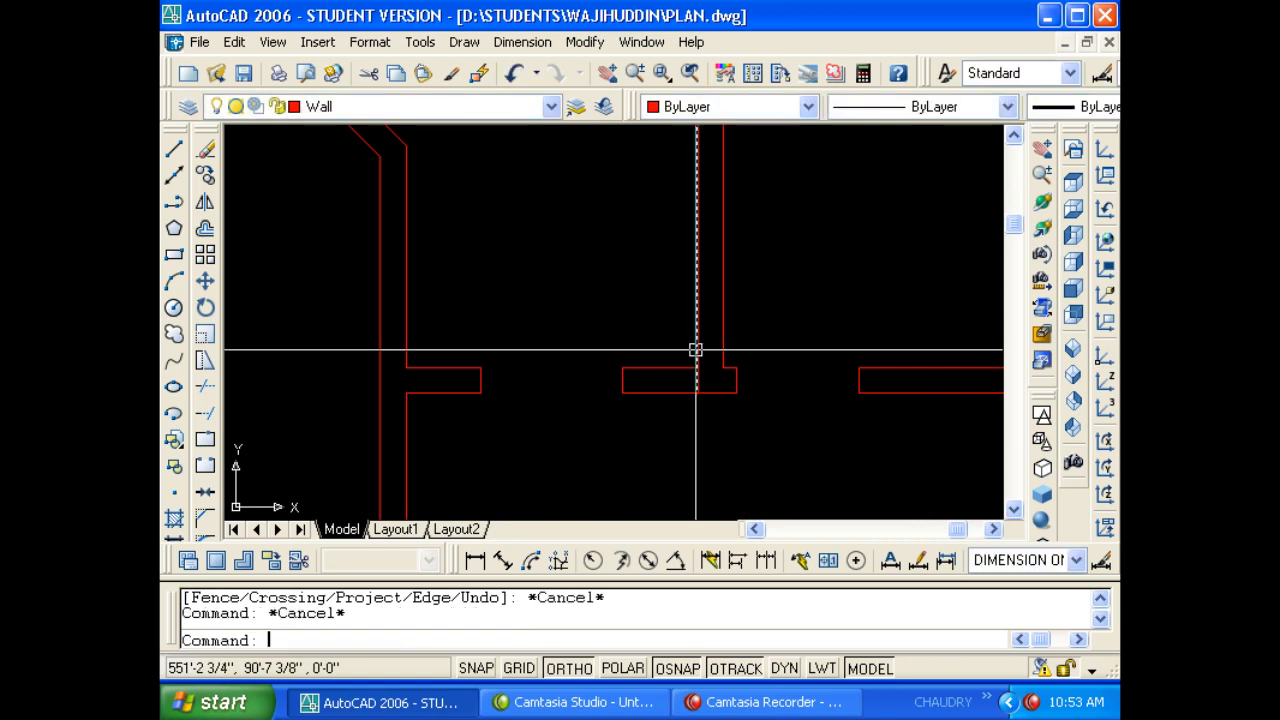
# Trim the lower line of the short wall piece between the doorway's right jamb and the large room's wall.
pyautogui.write('TR')
pyautogui.press('Return')
pyautogui.press('Return')
pyautogui.click(694, 425)
pyautogui.click(625, 390)
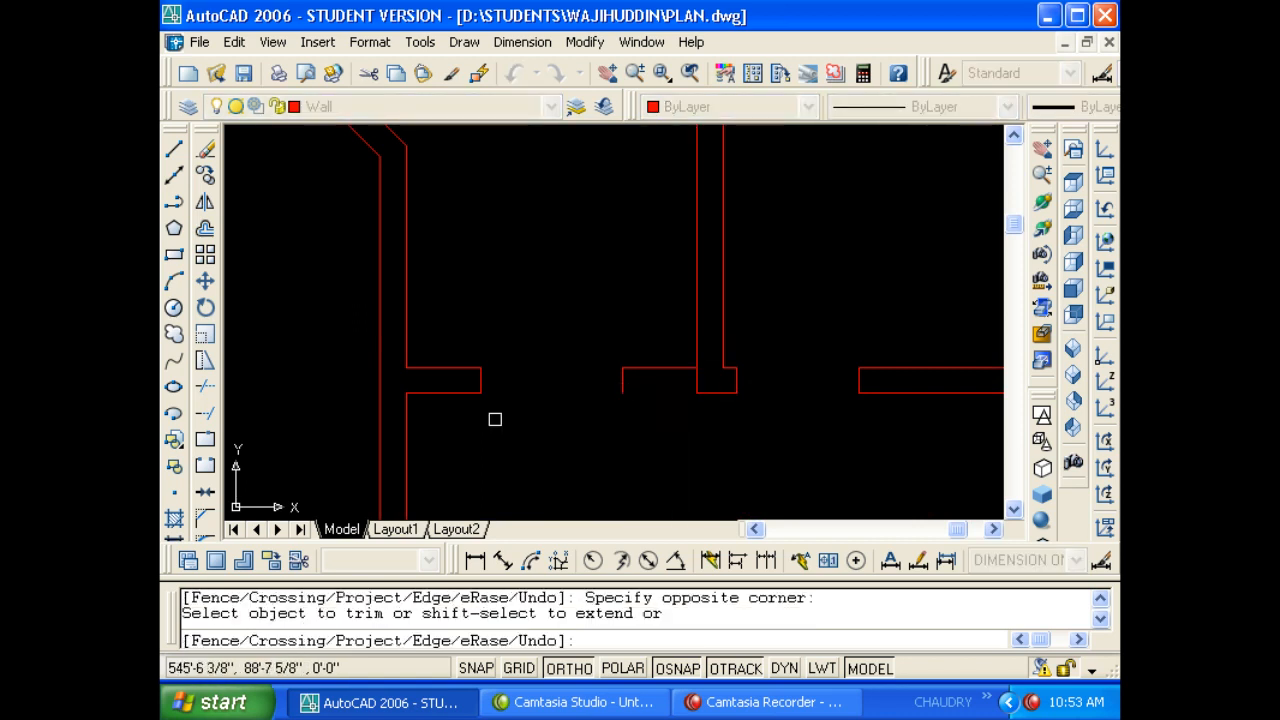
pyautogui.press('Return')
pyautogui.press('Return')
pyautogui.press('Escape')
# Erase the upper and lower lines of the short wall piece between the chamfered room and the doorway.
pyautogui.click(463, 417)
pyautogui.click(443, 356)
pyautogui.write('E')
pyautogui.press('Return')
pyautogui.press('Escape')
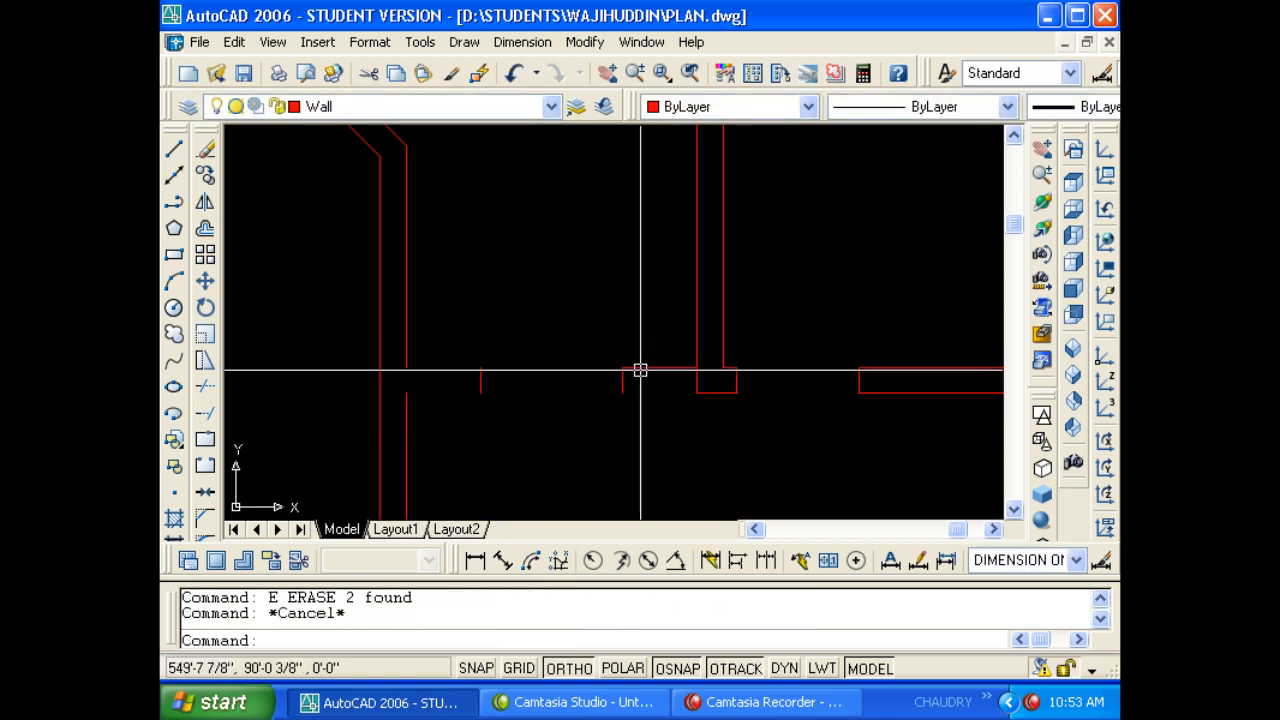
# Draw window multilines in the gaps on both sides of the doorway, from each jamb to the adjoining wall.
pyautogui.press('Escape')
pyautogui.write('ML')
pyautogui.press('Return')
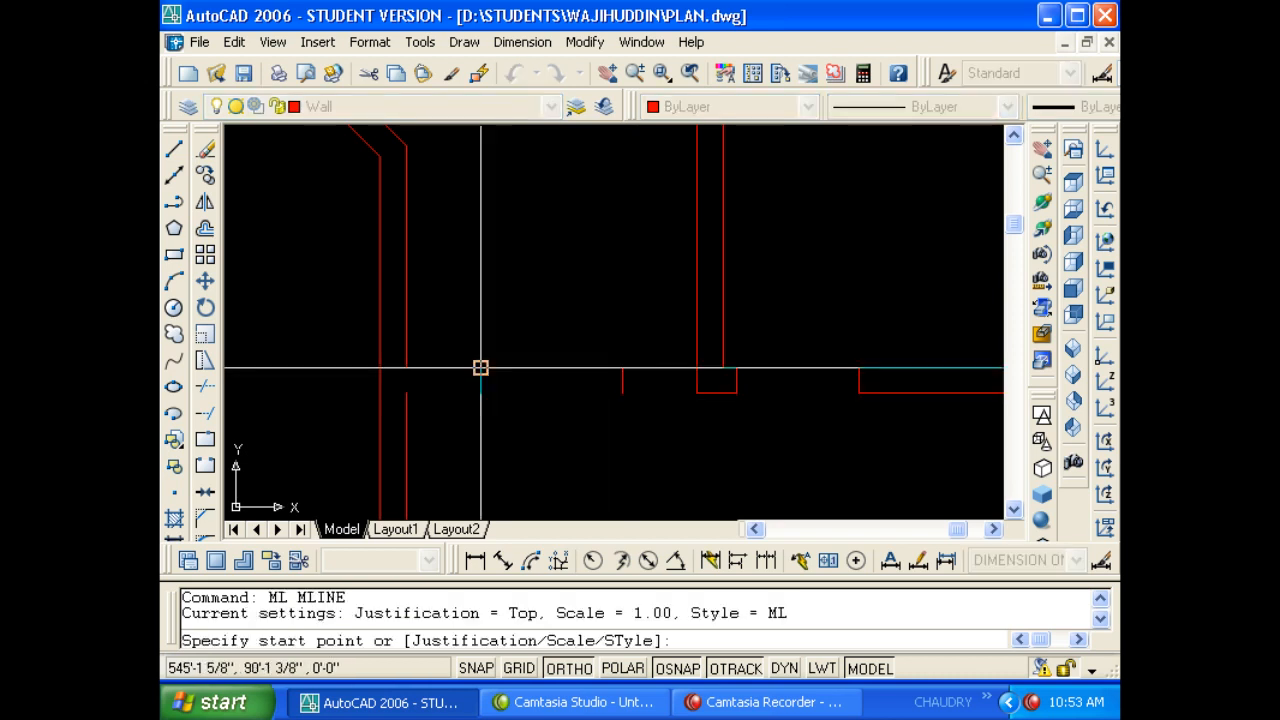
pyautogui.click(406, 367)
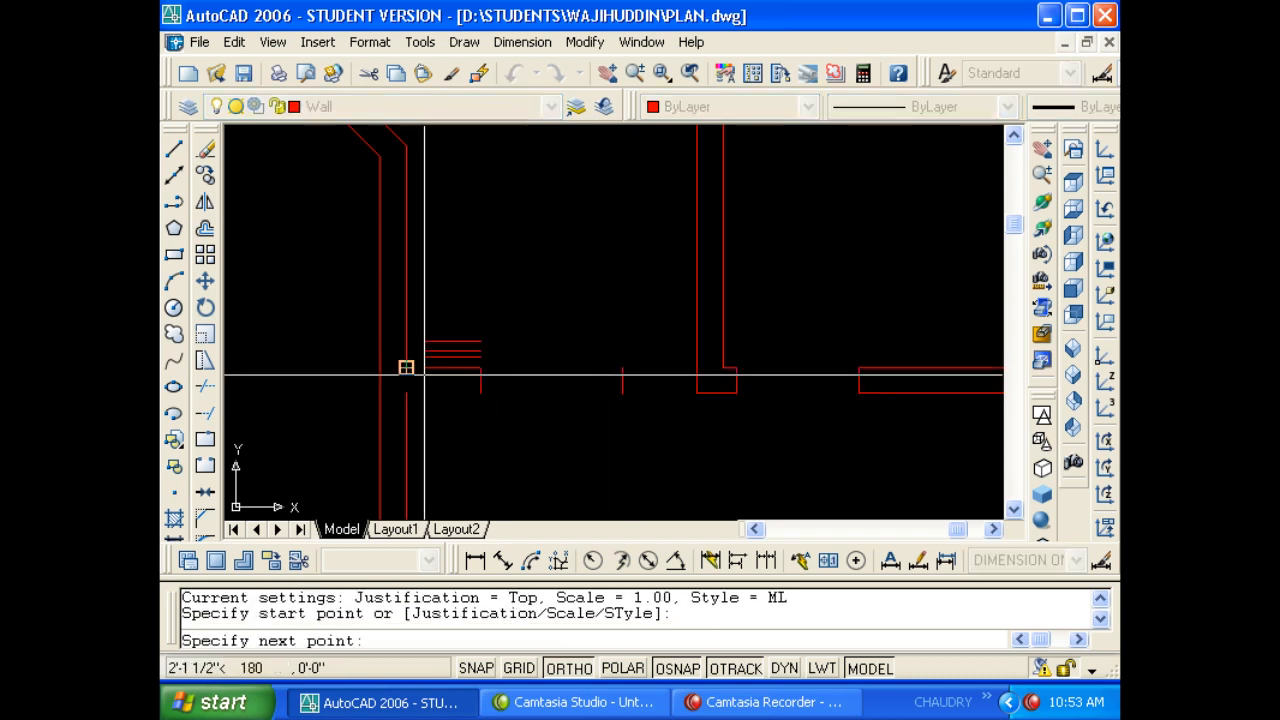
pyautogui.click(481, 370)
pyautogui.press('Escape')
pyautogui.press('Return')
pyautogui.click(622, 368)
pyautogui.click(697, 368)
pyautogui.press('Escape')
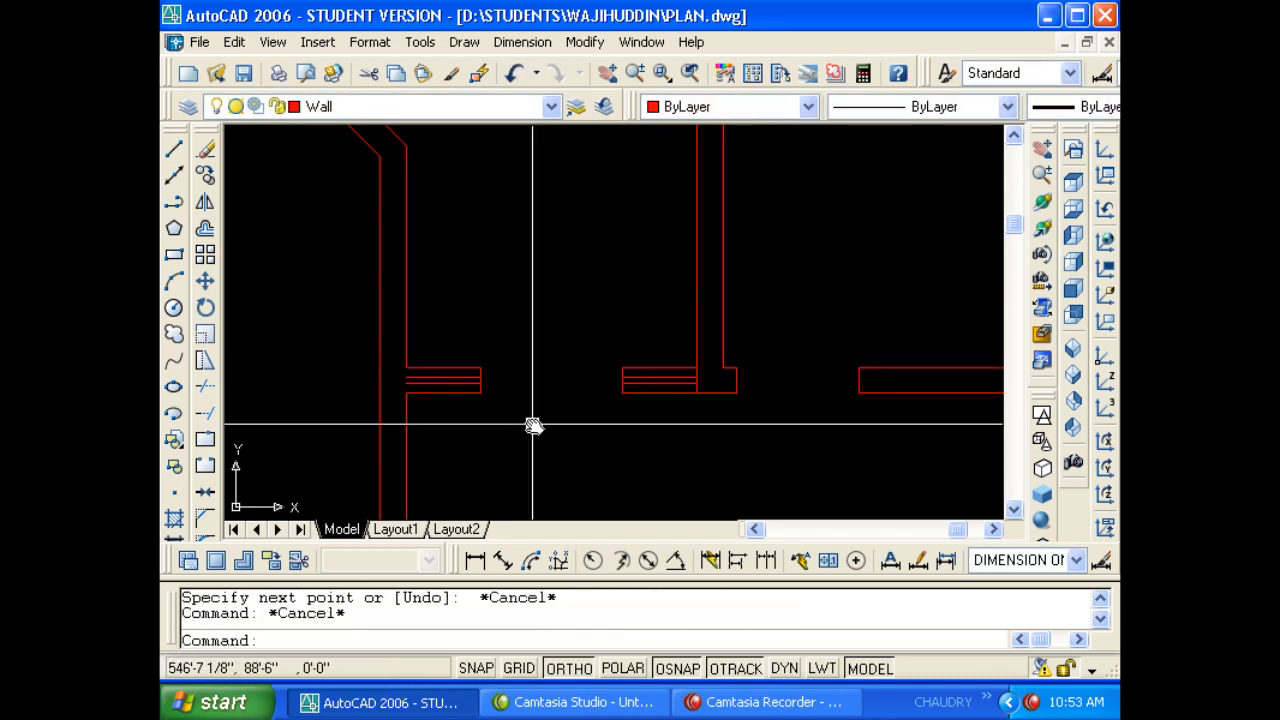
# Move the two window multilines beside the doorway to the Win layer.
pyautogui.moveTo(533, 425); pyautogui.dragTo(541, 429, button='middle')
pyautogui.click(669, 420)
pyautogui.click(651, 363)
pyautogui.click(457, 386)
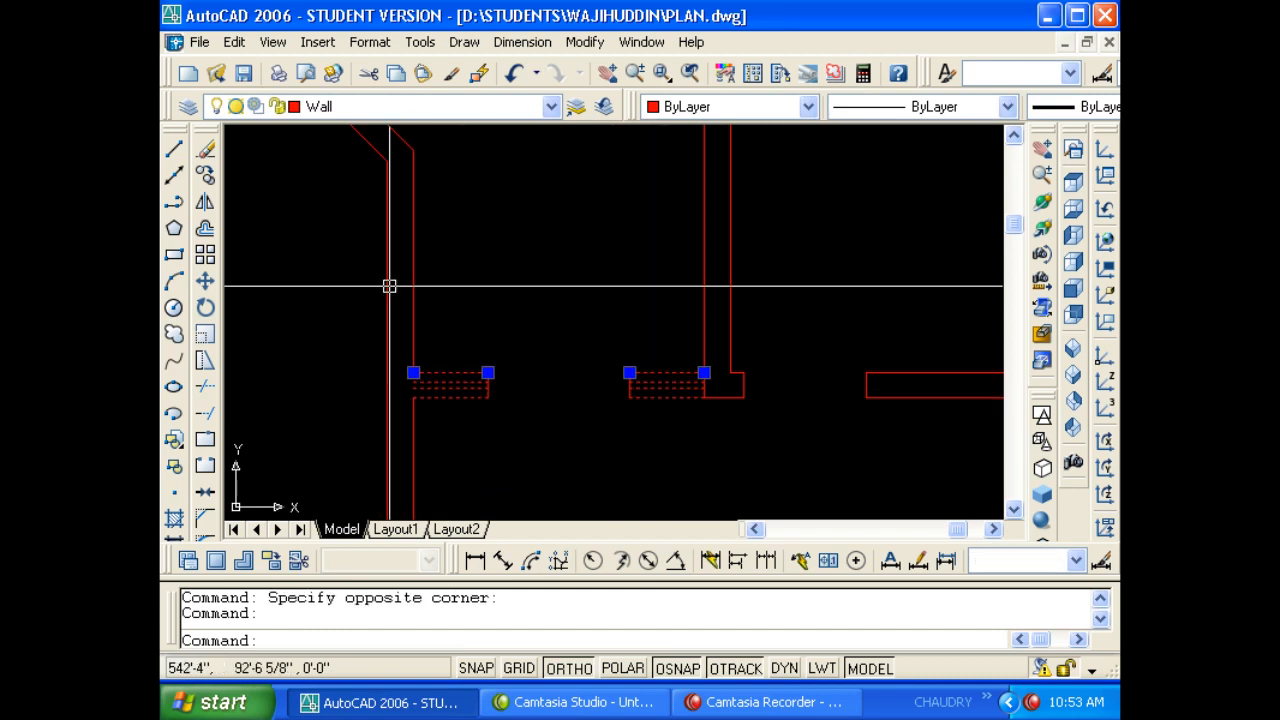
pyautogui.click(414, 108)
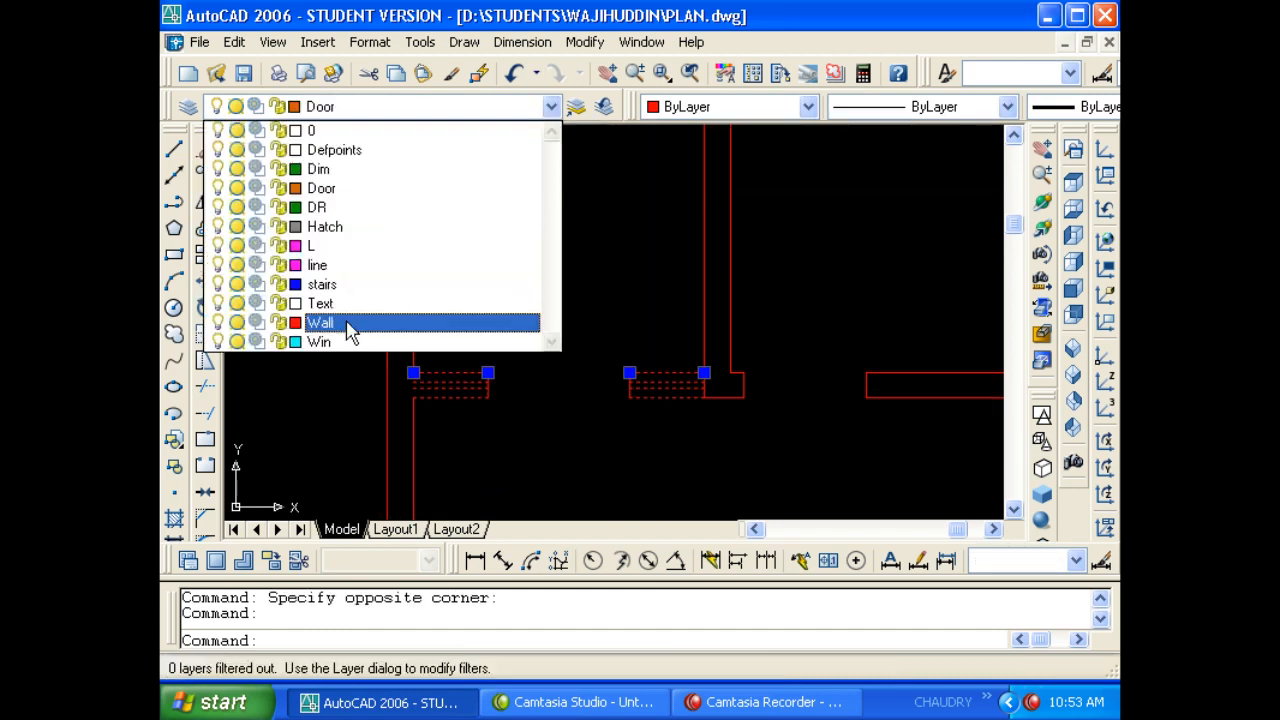
pyautogui.click(345, 341)
pyautogui.press('Escape')
pyautogui.press('Escape')
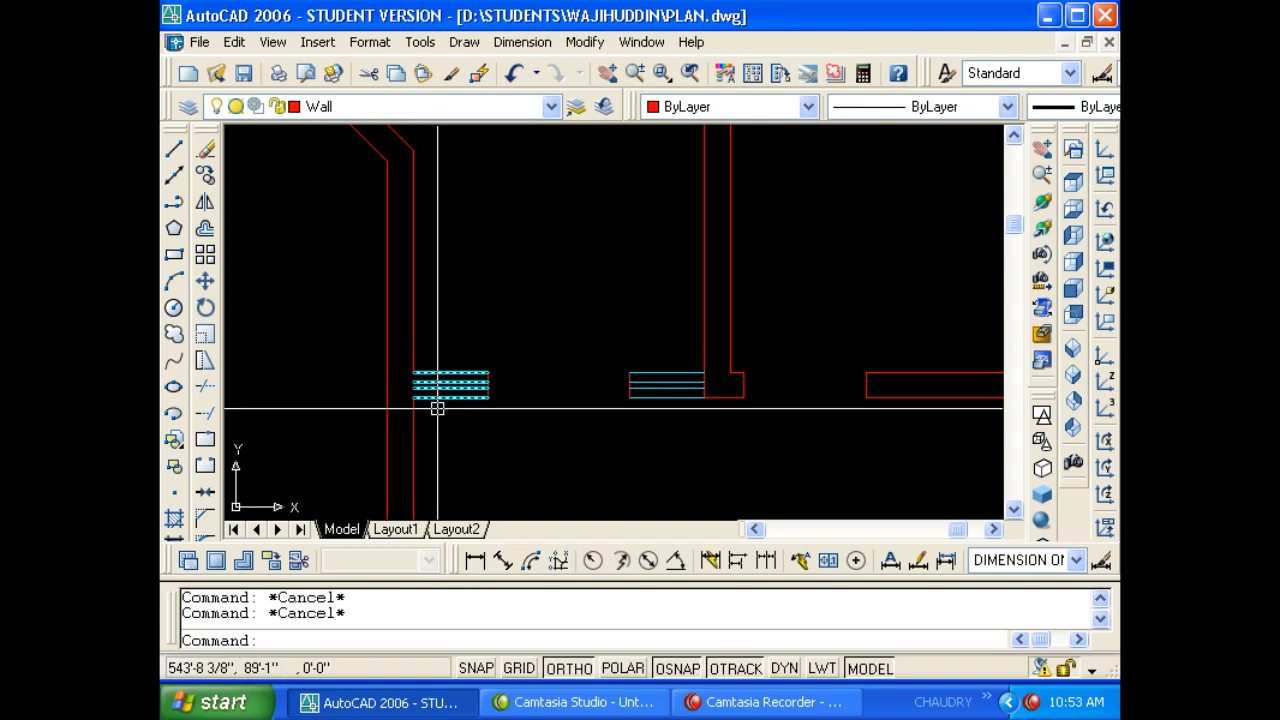
# Join the two collinear pieces of the chamfered room's outer right wall line where the left window meets it.
pyautogui.scroll(3, 409, 394)
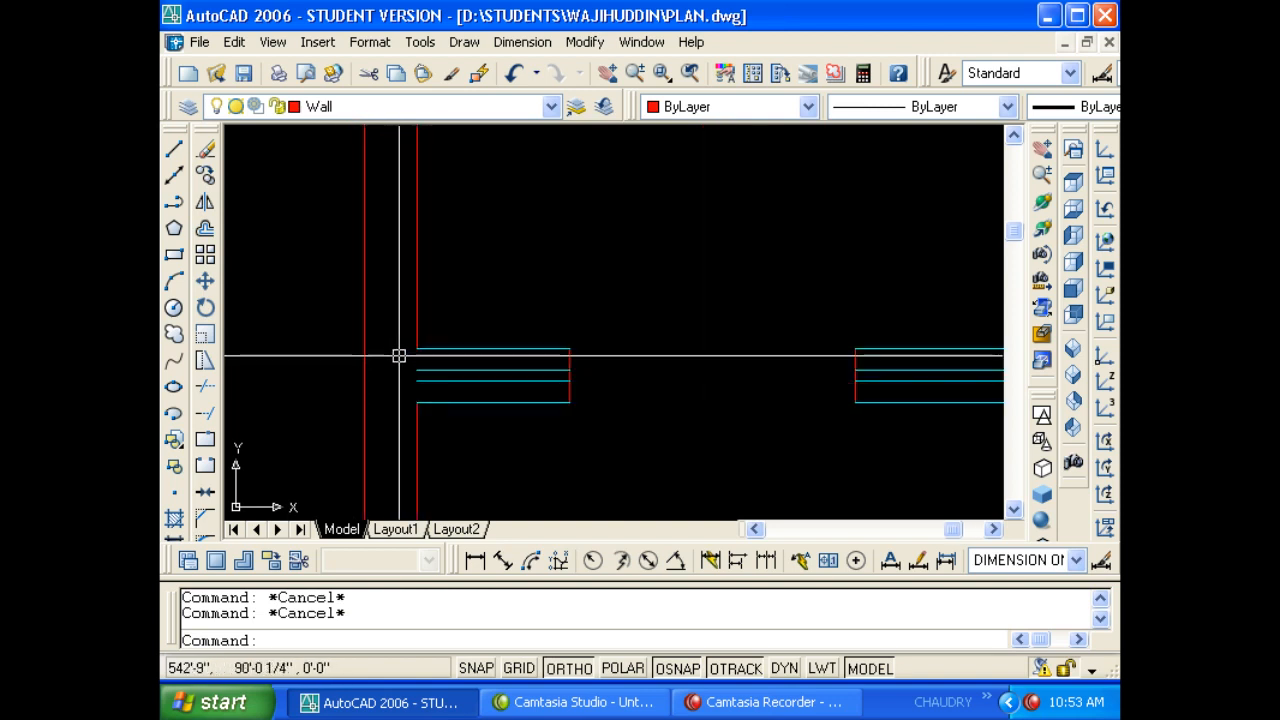
pyautogui.write('j')
pyautogui.press('Return')
pyautogui.scroll(-3, 398, 300)
pyautogui.click(409, 311)
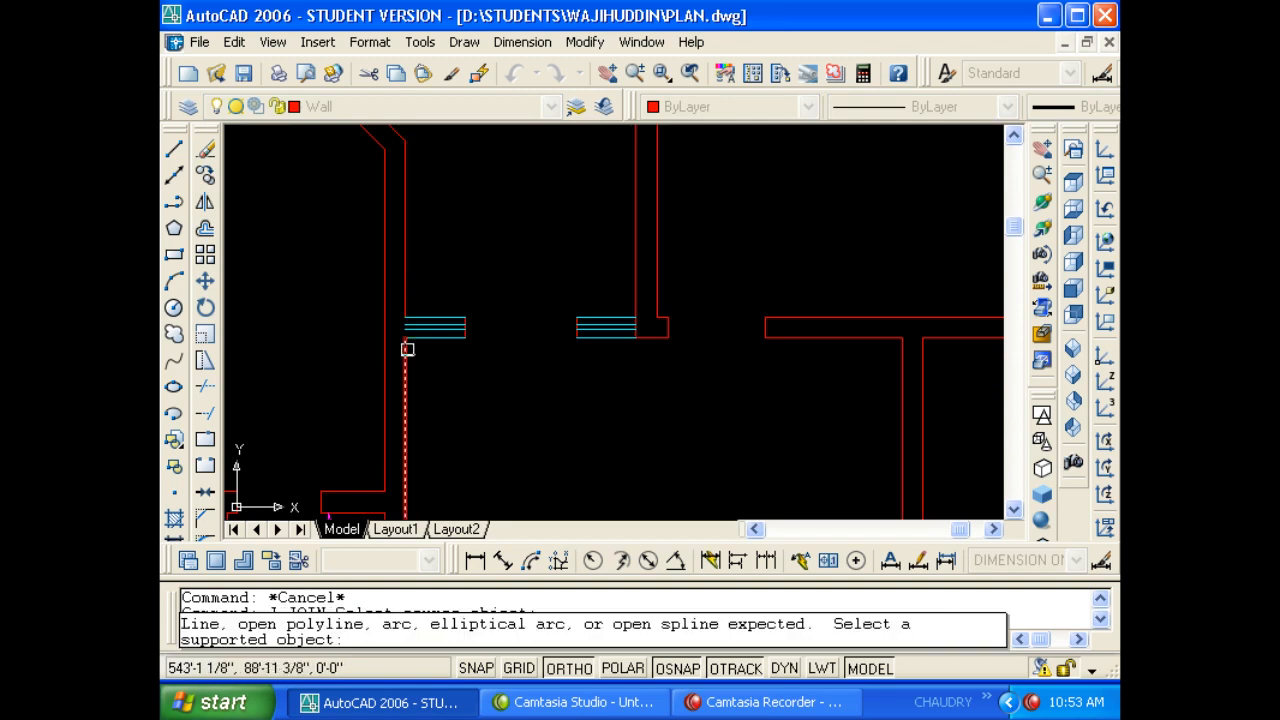
pyautogui.click(407, 349)
pyautogui.click(414, 289)
pyautogui.click(400, 288)
pyautogui.press('Return')
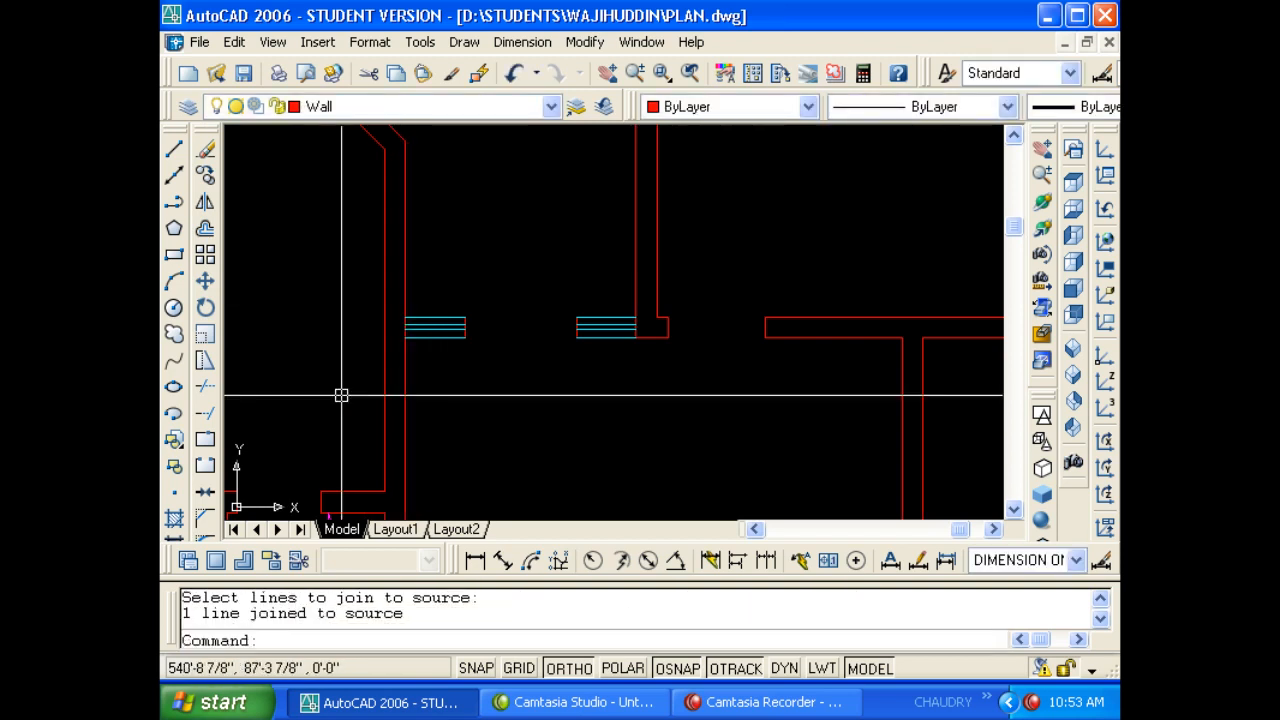
# Undo the last wall join and rejoin the two wall line pieces above and below the left window's end.
pyautogui.press('Escape')
pyautogui.press('Escape')
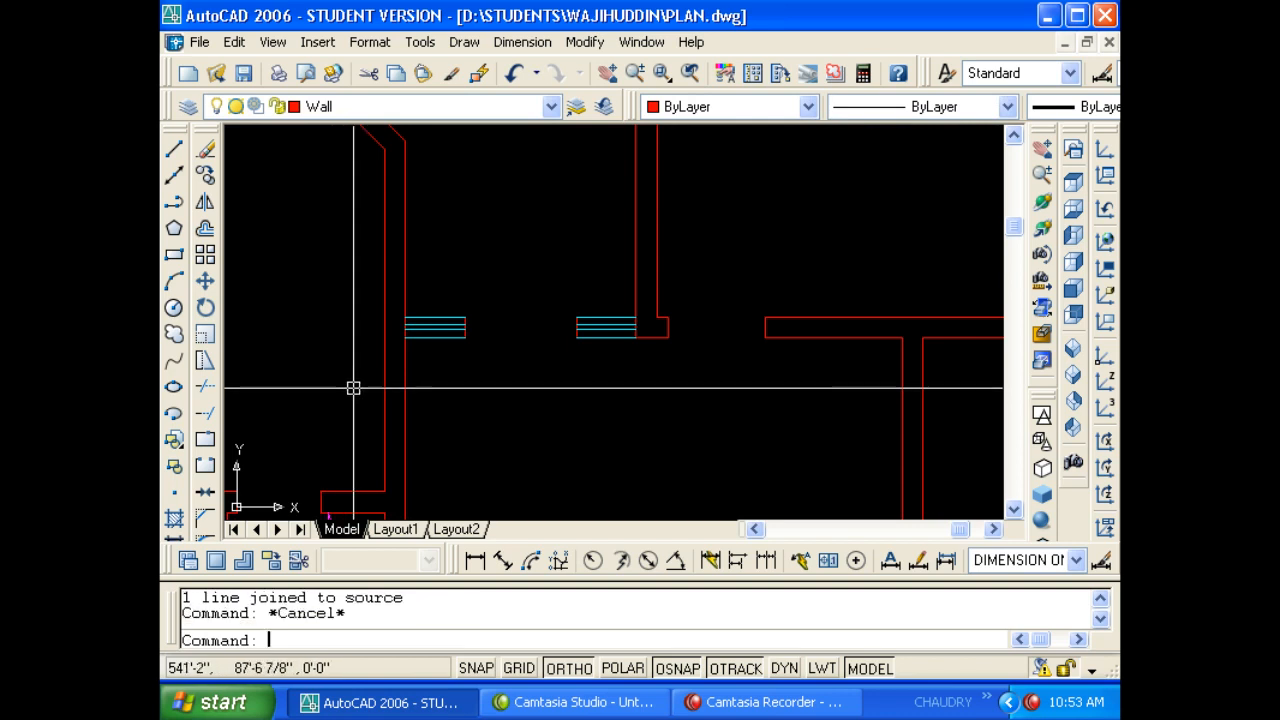
pyautogui.press('Return')
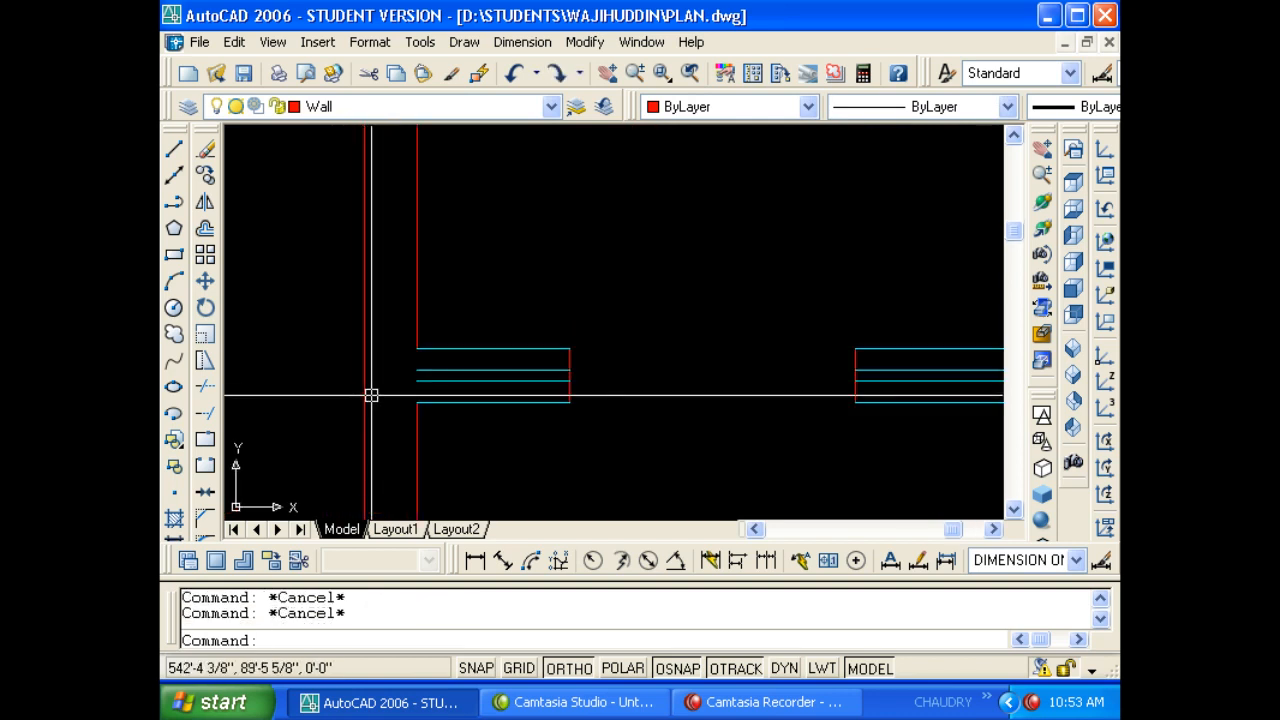
pyautogui.write('J')
pyautogui.press('Return')
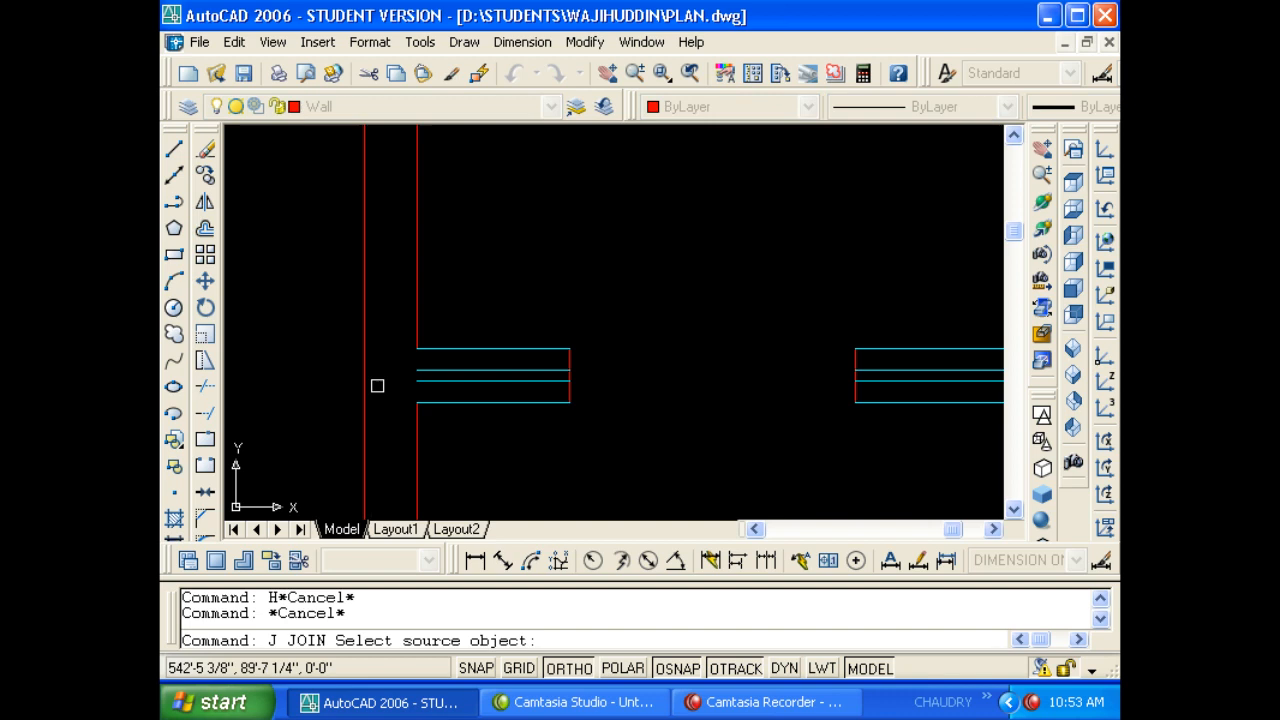
pyautogui.click(413, 302)
pyautogui.click(417, 440)
pyautogui.press('Return')
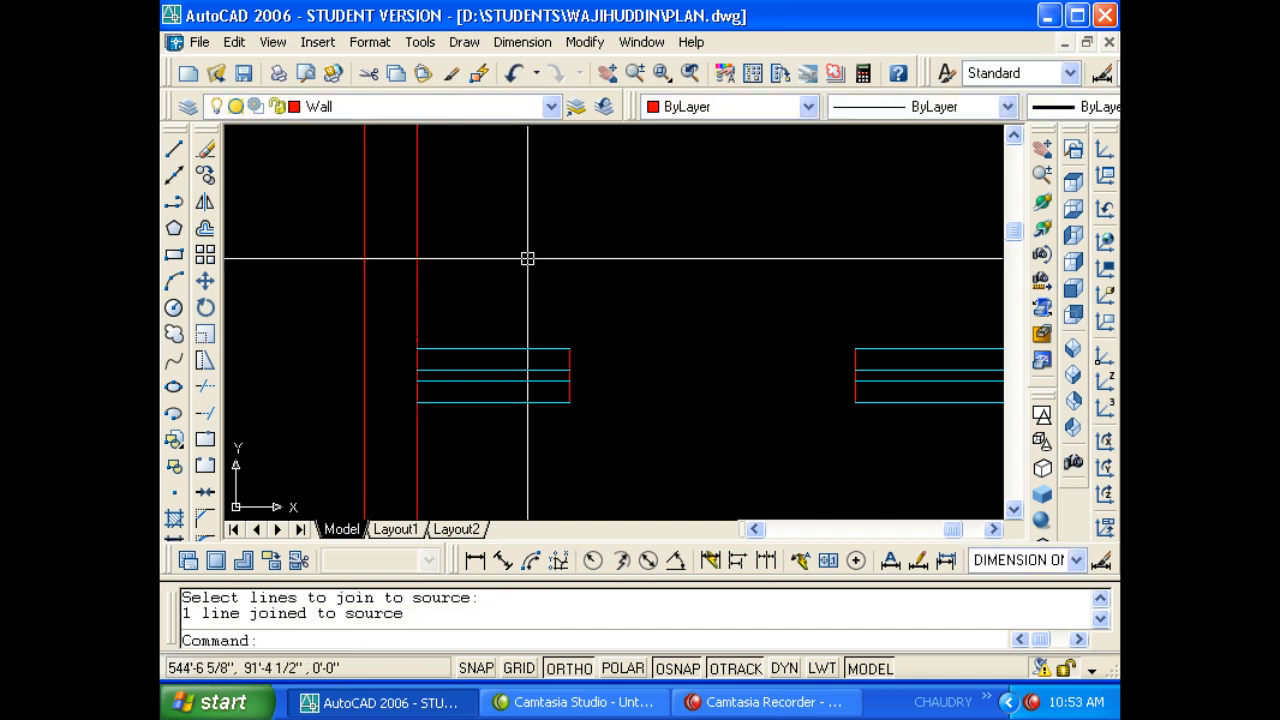
pyautogui.scroll(-1, 462, 289)
pyautogui.click(434, 274)
pyautogui.scroll(-3, 504, 286)
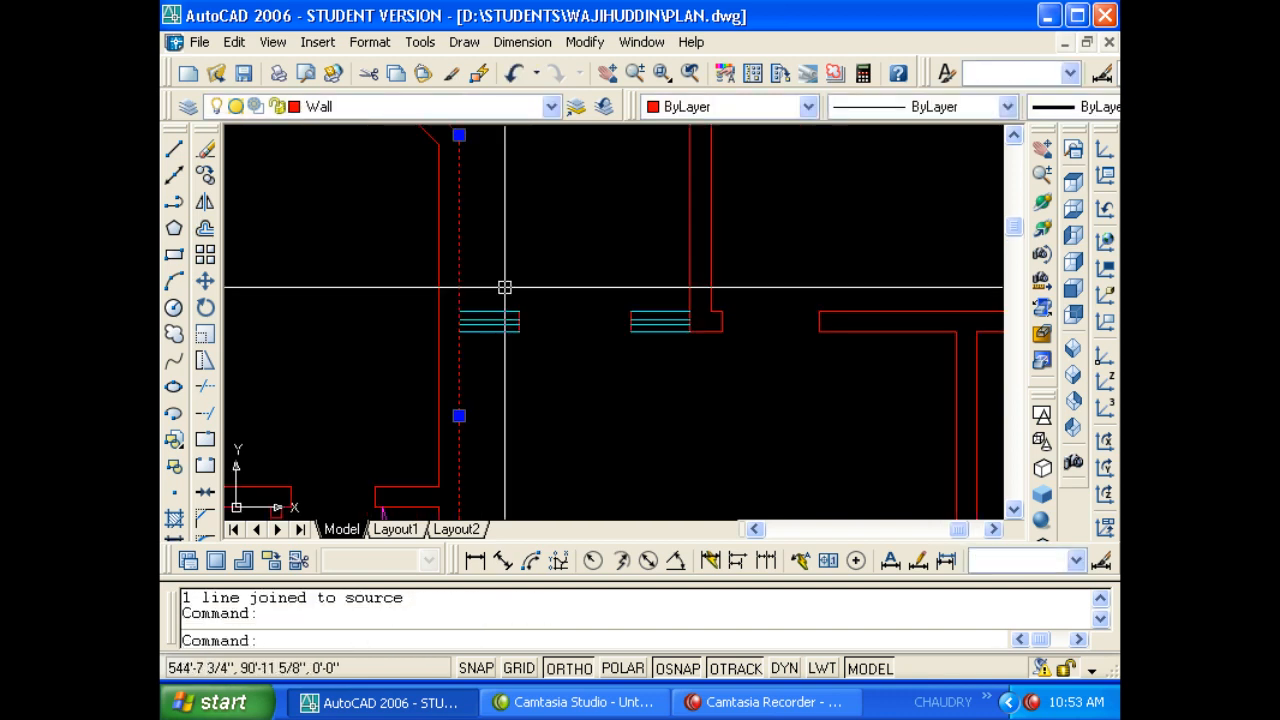
pyautogui.press('Escape')
pyautogui.press('Escape')
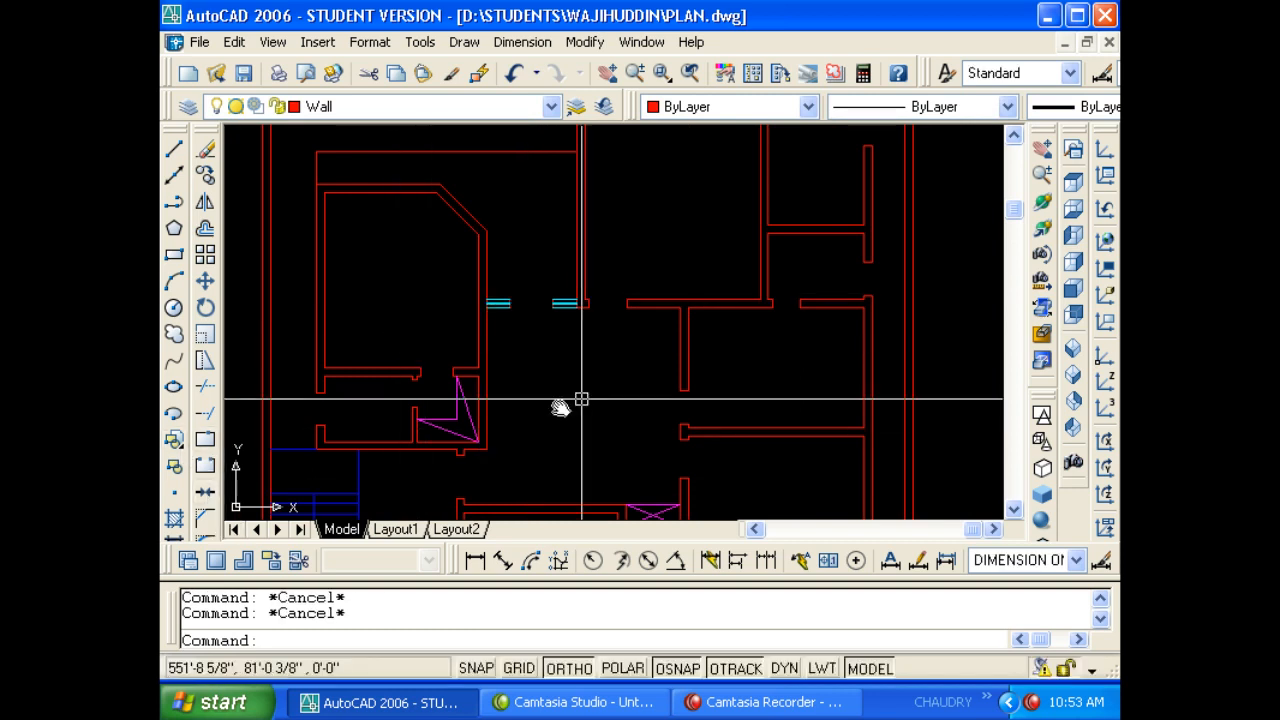
# Offset the top line of the short wall stub beneath the chamfered room 4.5 inches upward.
pyautogui.scroll(4, 451, 357)
pyautogui.moveTo(451, 357); pyautogui.dragTo(578, 420, button='middle')
pyautogui.scroll(-6, 540, 380)
pyautogui.moveTo(605, 377); pyautogui.dragTo(634, 237, button='middle')
pyautogui.moveTo(577, 359); pyautogui.dragTo(634, 293, button='middle')
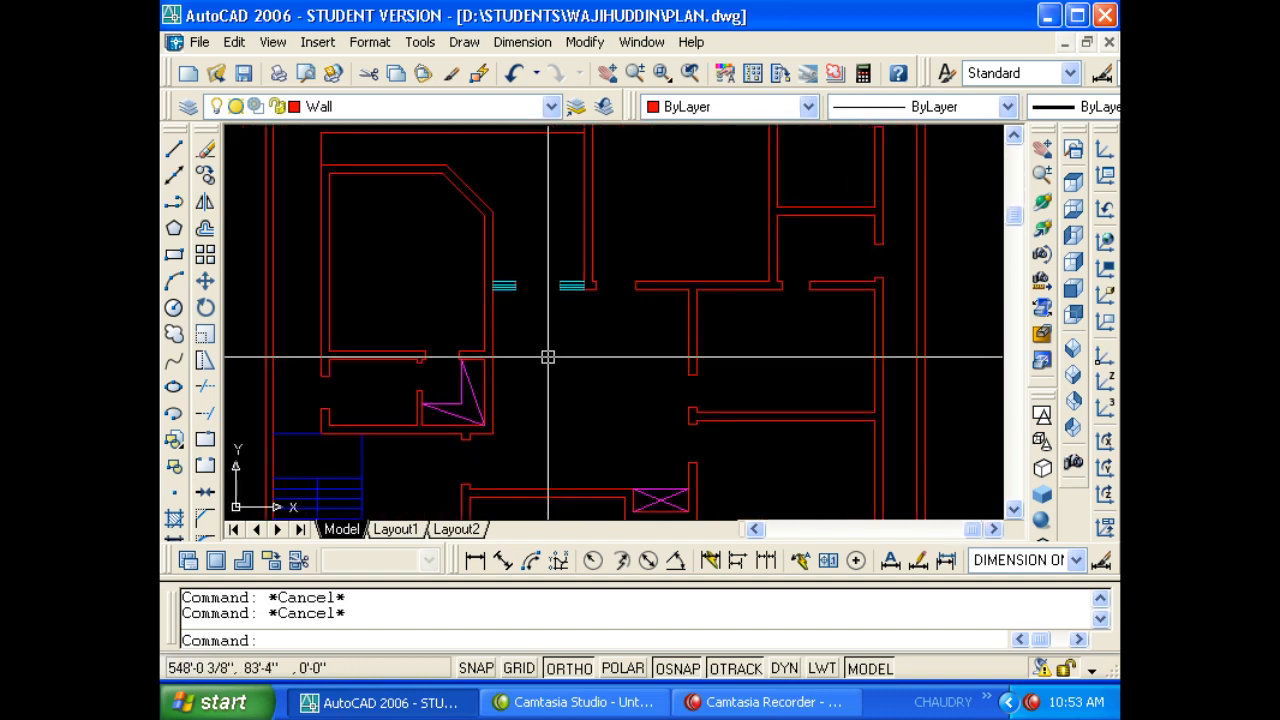
pyautogui.scroll(5, 508, 344)
pyautogui.write('o')
pyautogui.press('Return')
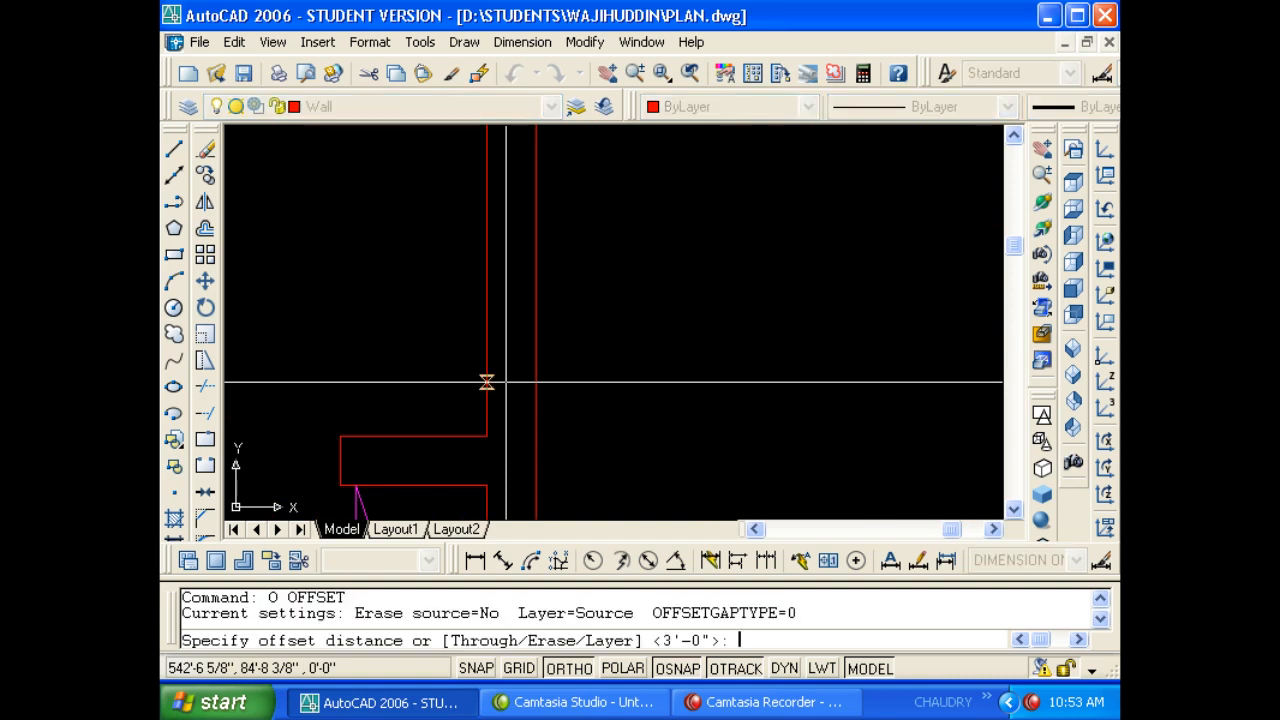
pyautogui.write('4.5')
pyautogui.press('Return')
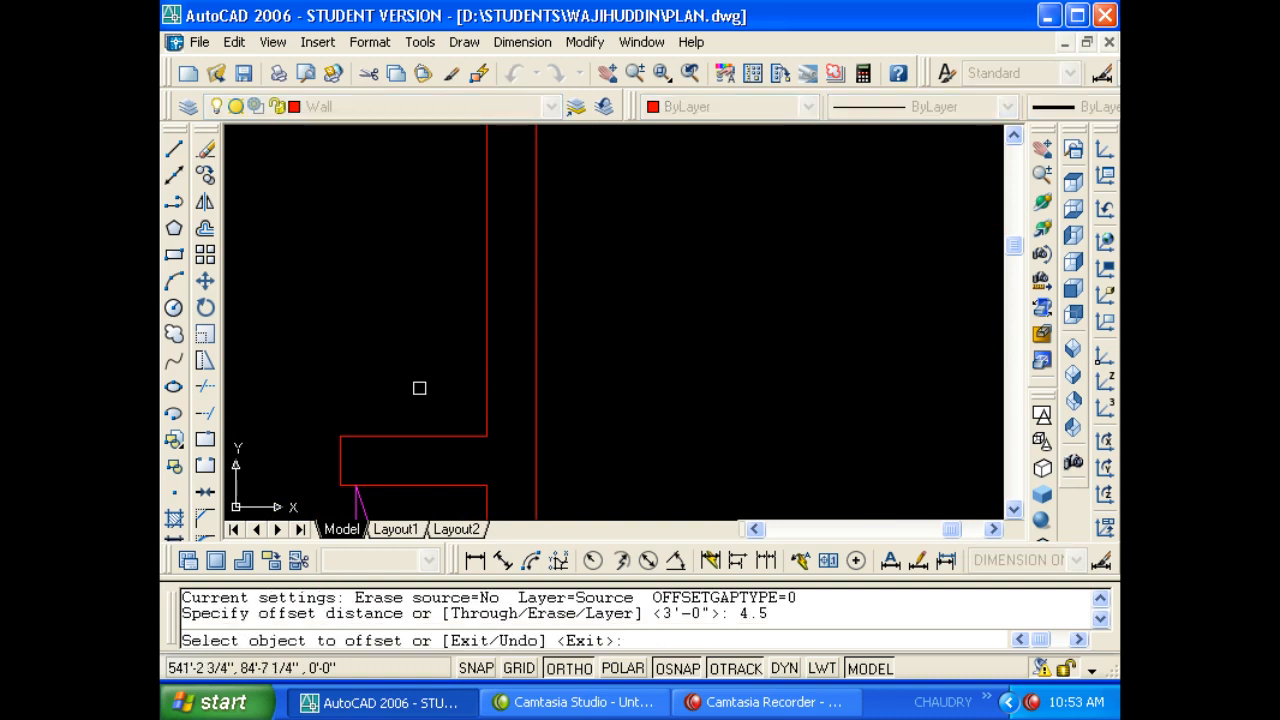
pyautogui.click(440, 436)
pyautogui.click(457, 394)
pyautogui.press('Escape')
pyautogui.press('Escape')
pyautogui.press('Escape')
# Extend the offset line across the chamfered room's right wall and trim off the part inside the room.
pyautogui.write('tr')
pyautogui.press('Return')
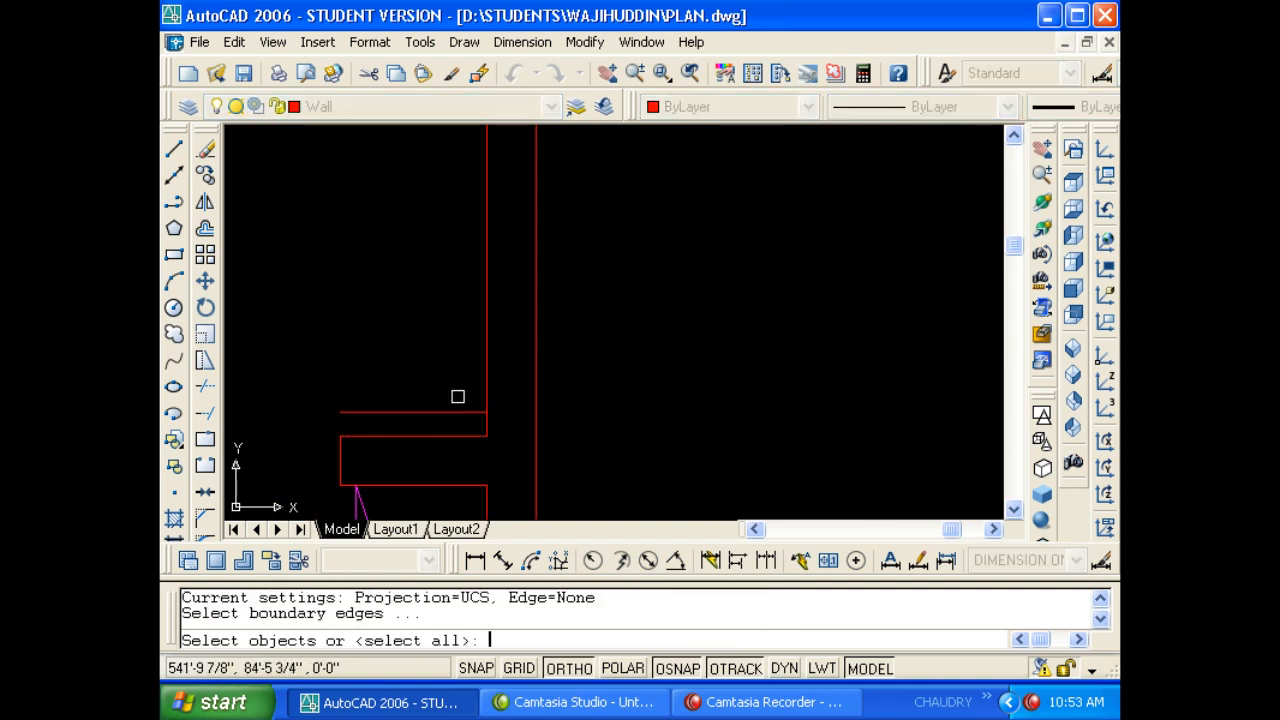
pyautogui.press('Return')
pyautogui.click(460, 411)
pyautogui.press('Escape')
pyautogui.press('Escape')
pyautogui.write('tr')
pyautogui.press('Return')
pyautogui.press('Return')
pyautogui.click(449, 411)
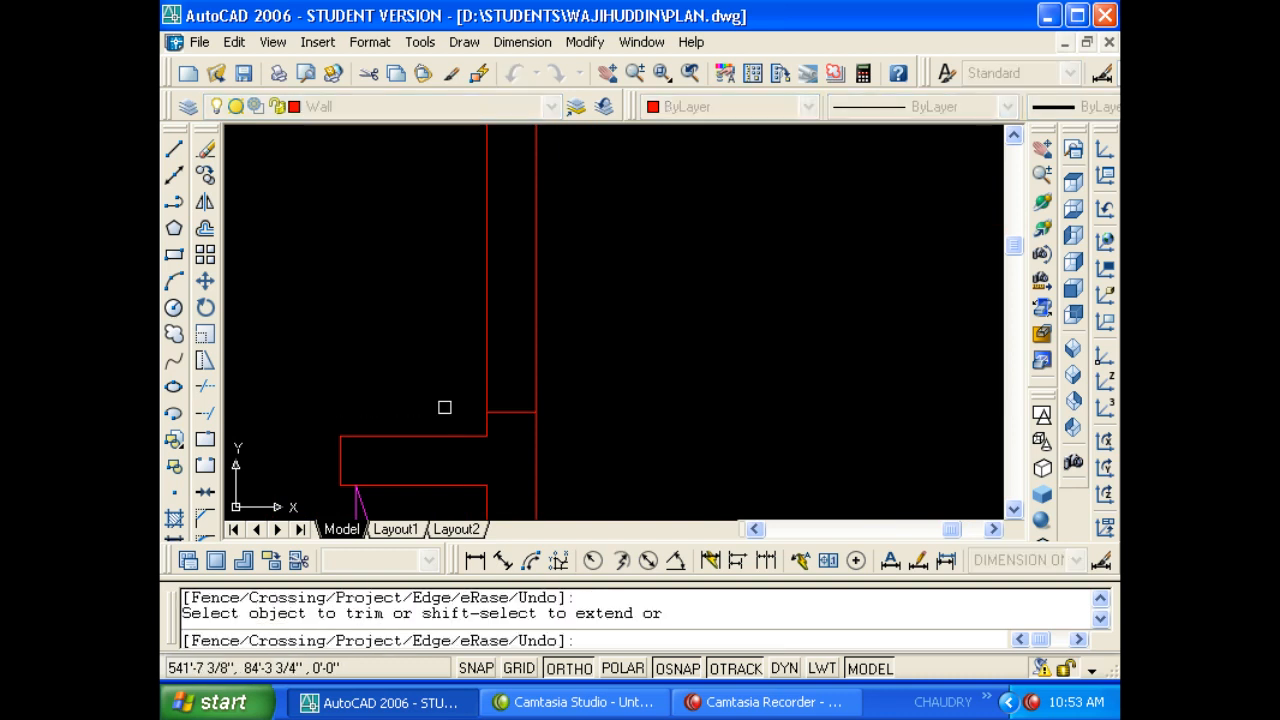
pyautogui.press('Escape')
pyautogui.click(880, 383)
pyautogui.click(763, 300)
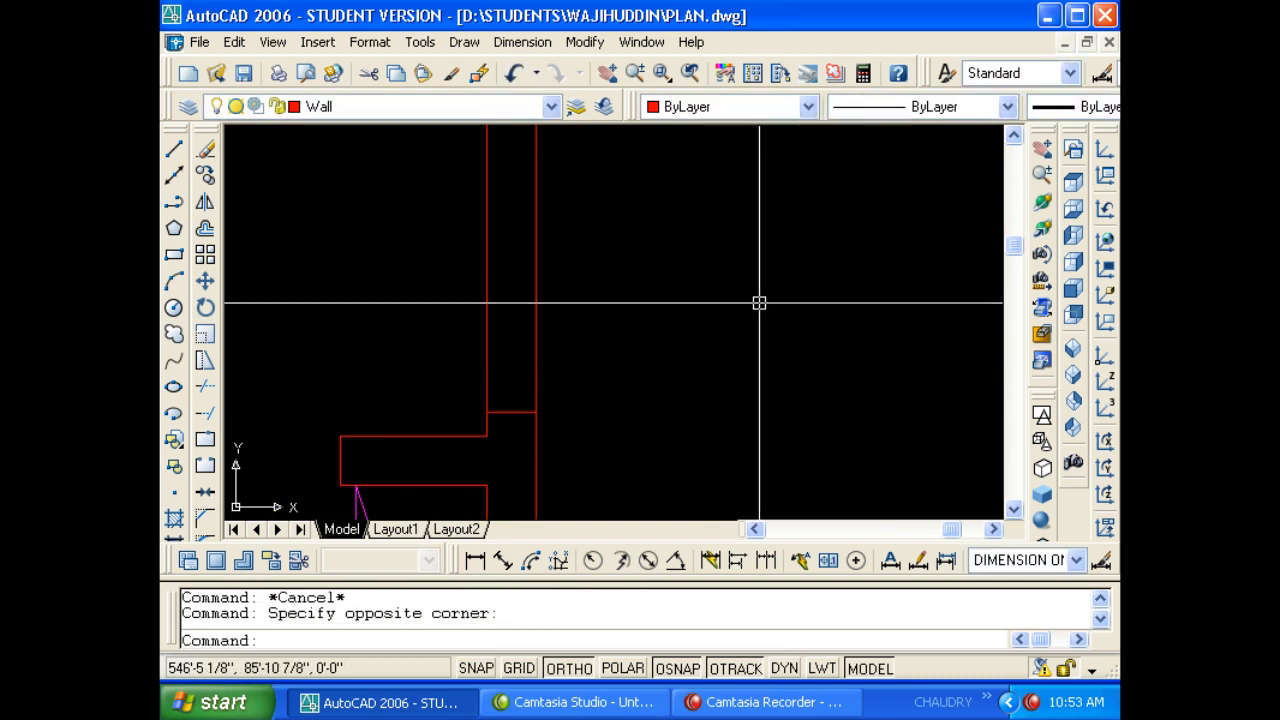
# Offset the jamb line in the chamfered room's right wall 3.5' upward.
pyautogui.press('Escape')
pyautogui.write('o')
pyautogui.press('Return')
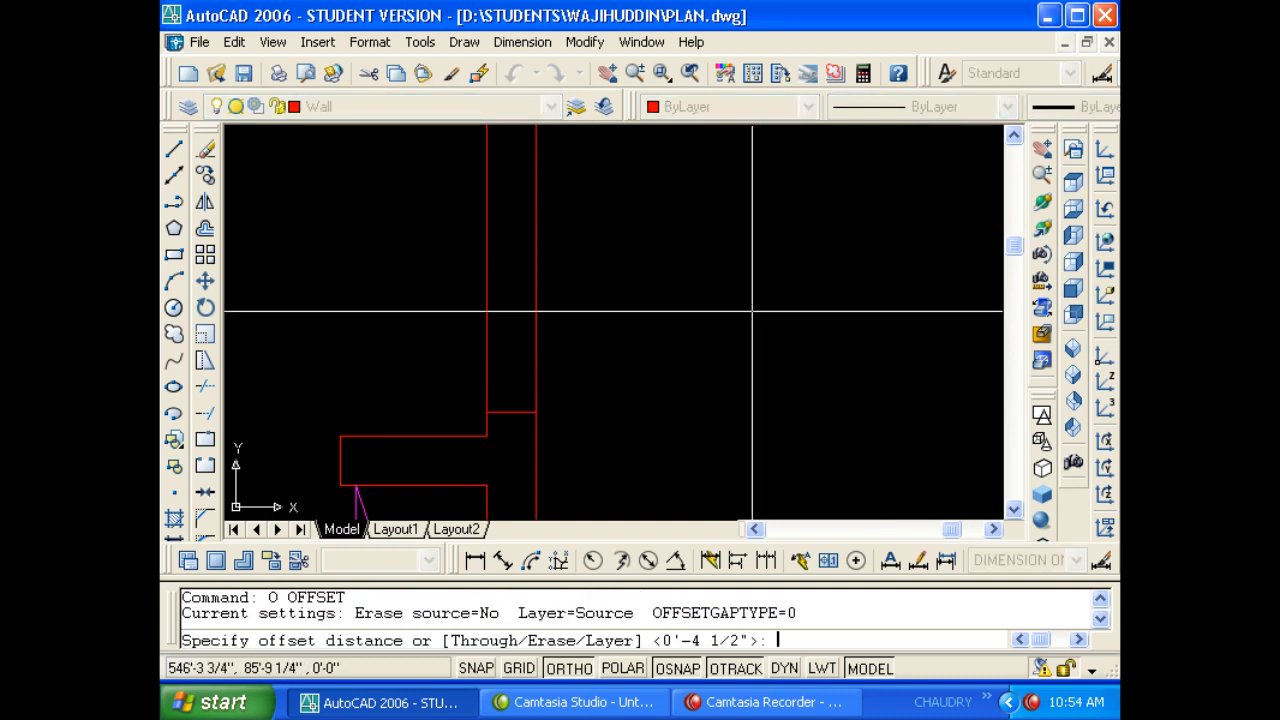
pyautogui.write("3.5'")
pyautogui.press('Return')
pyautogui.click(517, 412)
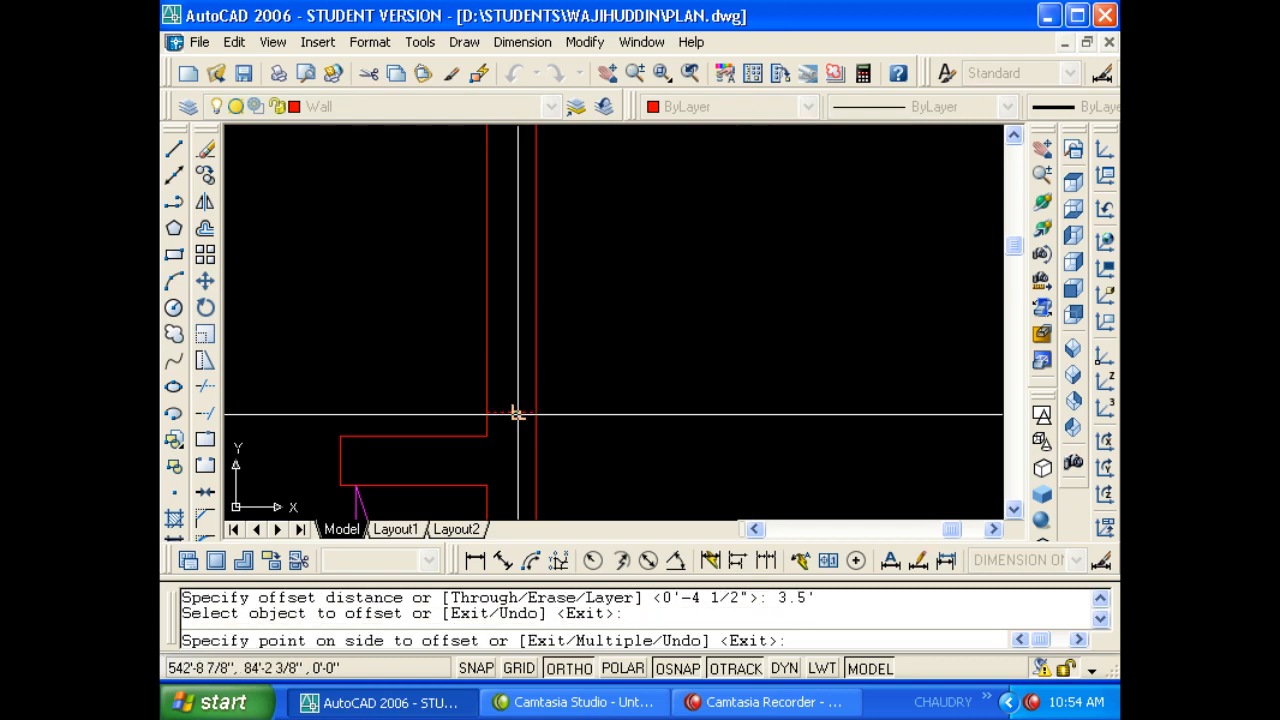
pyautogui.click(531, 362)
pyautogui.moveTo(531, 362)
pyautogui.mouseDown(button='middle')
pyautogui.moveTo(514, 427)
pyautogui.moveTo(540, 347)
pyautogui.mouseUp(button='middle')
pyautogui.press('Escape')
# Trim both wall lines between the two jamb lines to open a doorway in the chamfered room's right wall.
pyautogui.write('tr')
pyautogui.press('Return')
pyautogui.press('Return')
pyautogui.click(676, 394)
pyautogui.click(451, 360)
pyautogui.press('Escape')
pyautogui.press('Escape')
pyautogui.scroll(-3, 631, 347)
pyautogui.press('Escape')
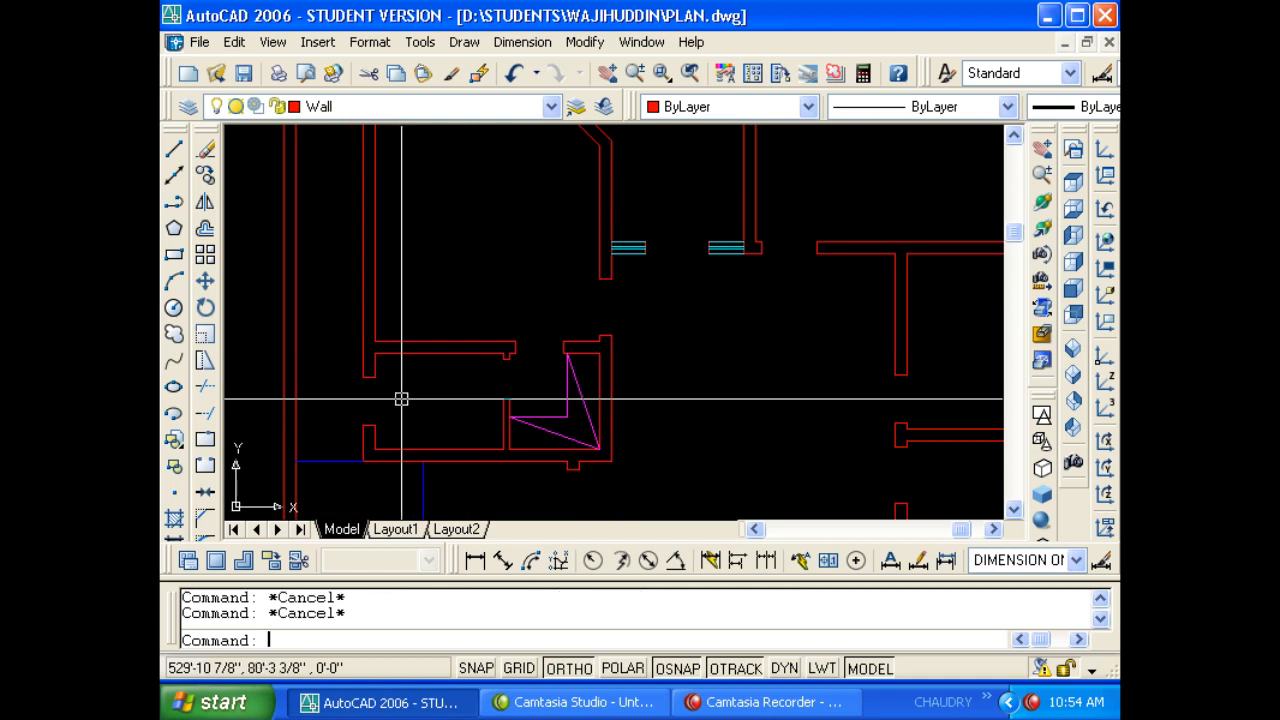
# Draw a window multiline across the gap in the left wall of the small room below the chamfered room.
pyautogui.write('ml')
pyautogui.press('Return')
pyautogui.click(372, 378)
pyautogui.click(376, 412)
pyautogui.press('Escape')
pyautogui.press('Escape')
pyautogui.press('Escape')
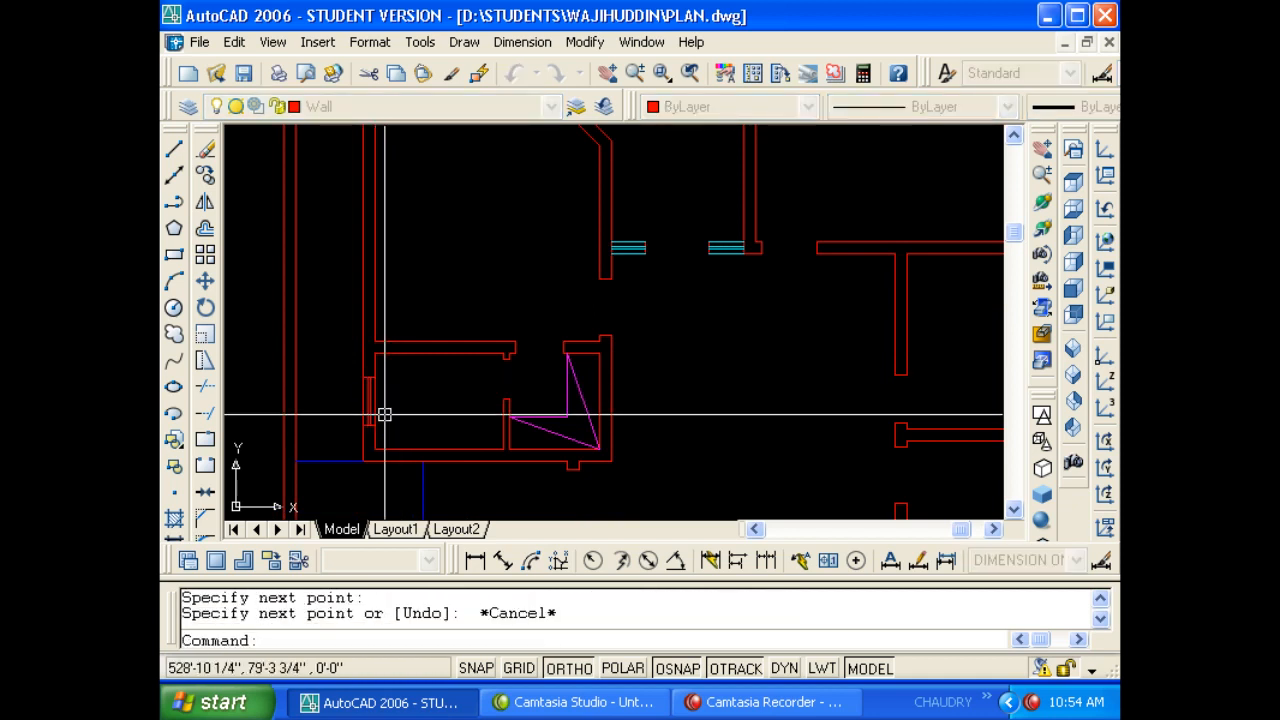
# Draw a horizontal line across the right wall's thickness from the inner lower corner of the chamfer.
pyautogui.moveTo(605, 207); pyautogui.dragTo(508, 417, button='middle')
pyautogui.scroll(2, 511, 365)
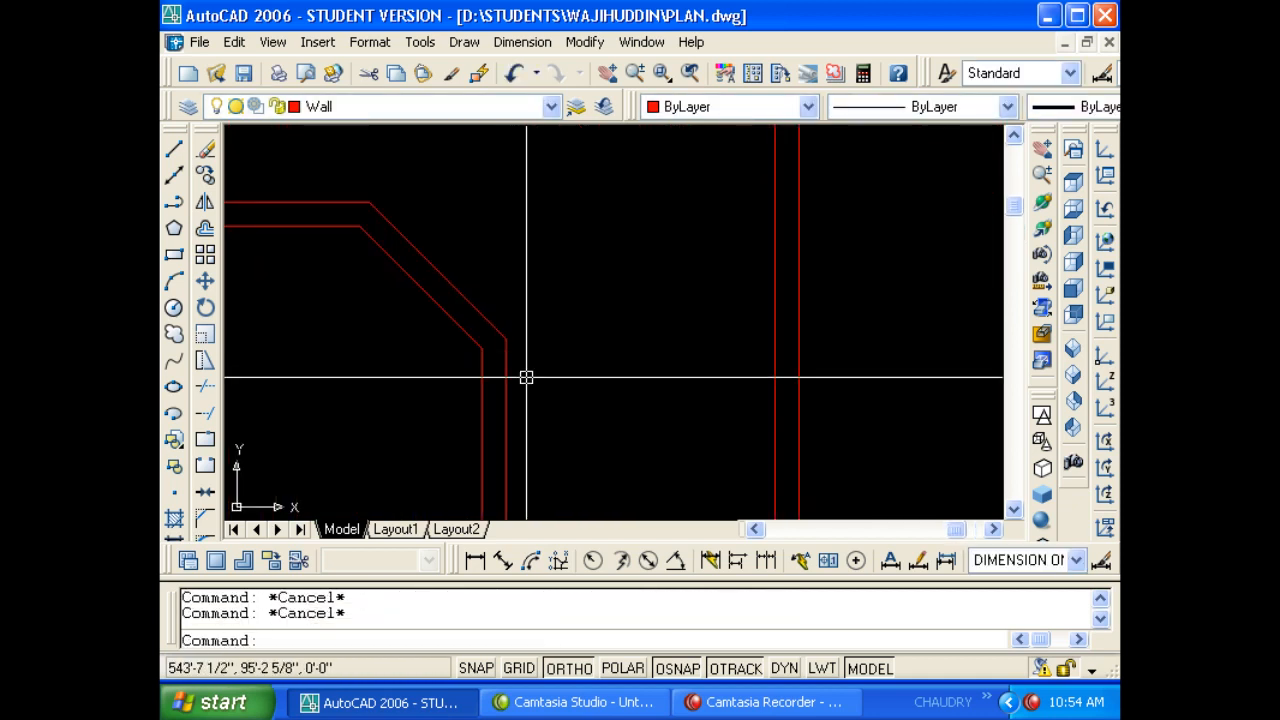
pyautogui.write('l')
pyautogui.press('Return')
pyautogui.click(483, 348)
pyautogui.click(505, 348)
pyautogui.press('Escape')
pyautogui.press('Escape')
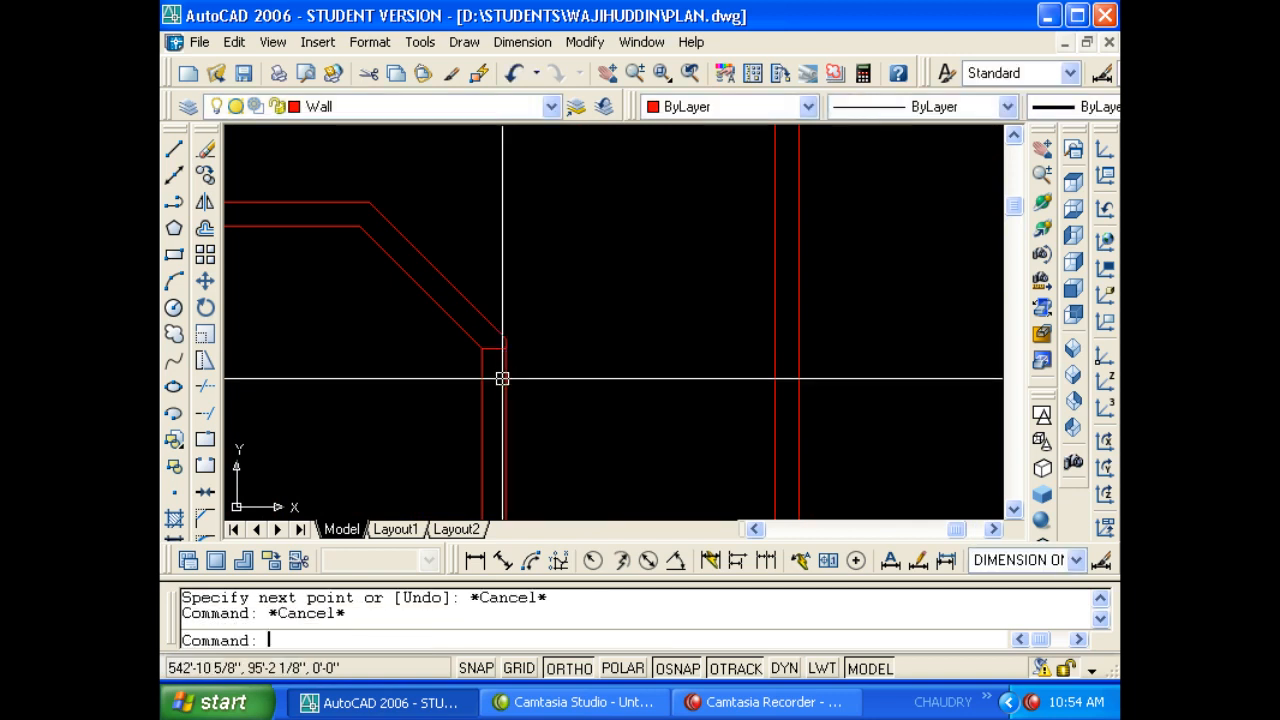
# Offset the line across the right wall 18 inches downward.
pyautogui.write('o')
pyautogui.press('Return')
pyautogui.write('18')
pyautogui.press('Return')
pyautogui.scroll(4, 506, 340)
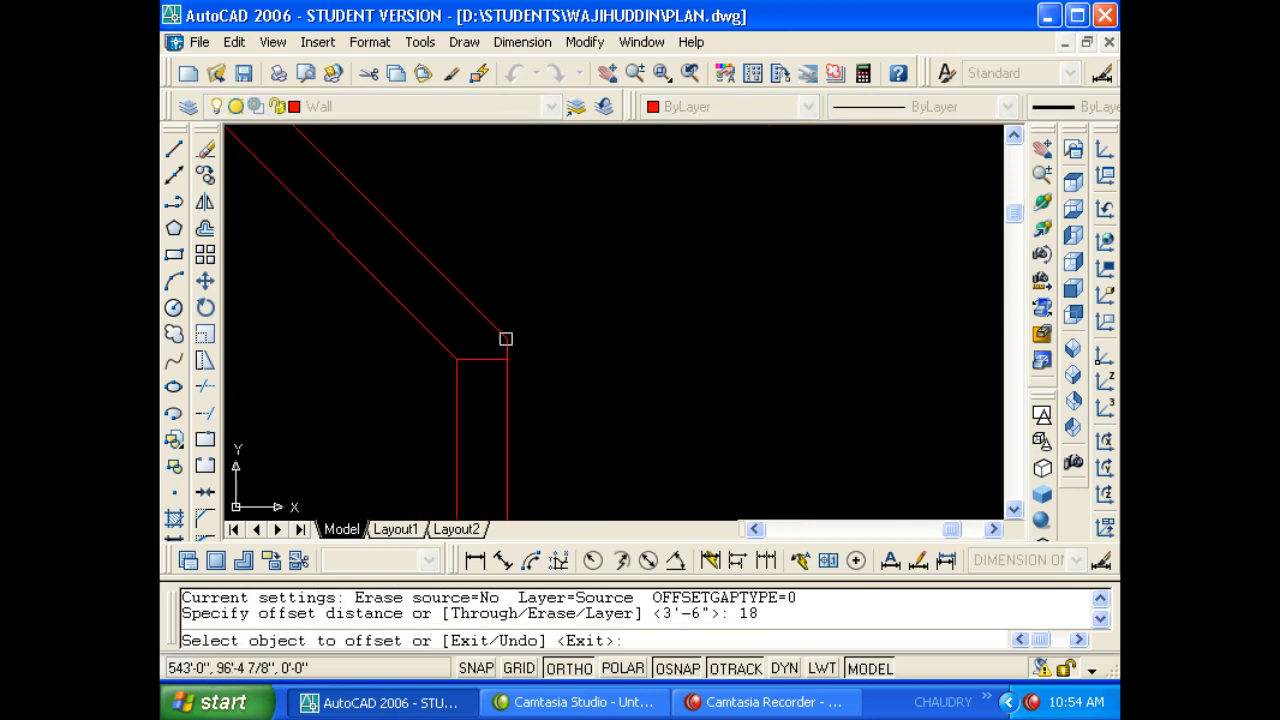
pyautogui.click(480, 358)
pyautogui.click(480, 363)
pyautogui.press('Escape')
pyautogui.press('Escape')
# Erase the original line across the right wall at the chamfer's lower corner.
pyautogui.scroll(-1, 479, 358)
pyautogui.click(453, 376)
pyautogui.click(520, 331)
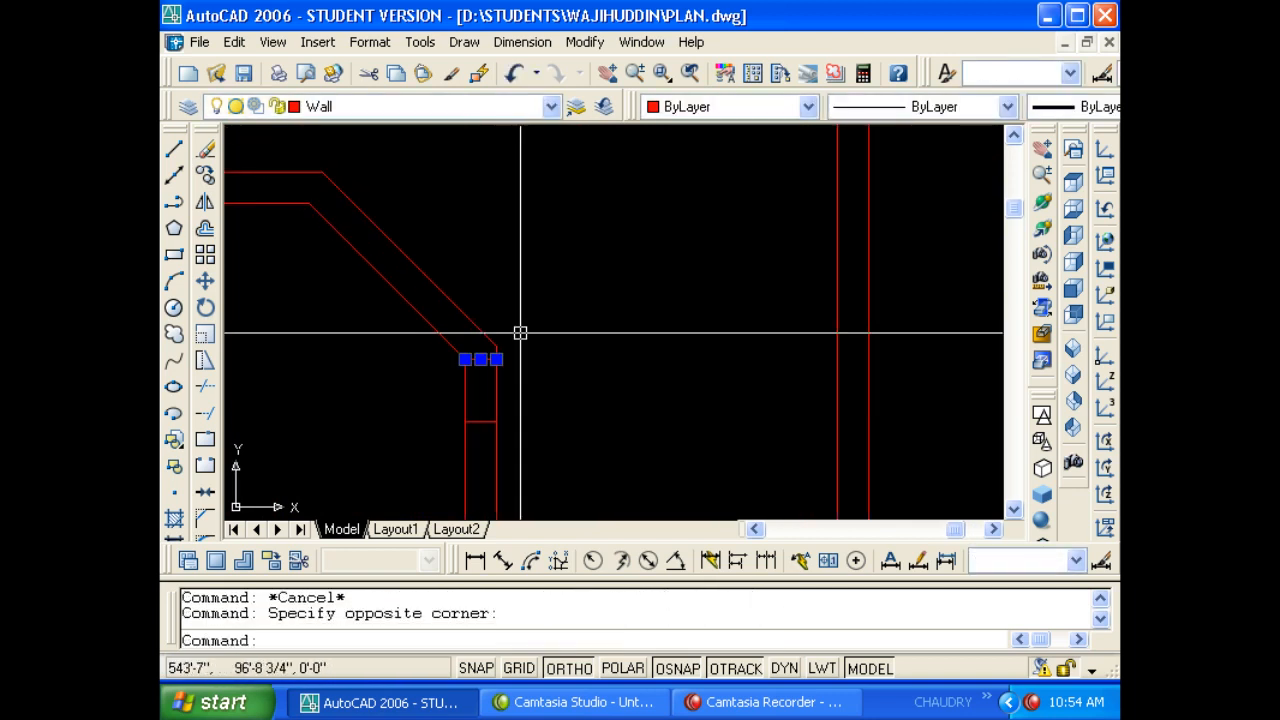
pyautogui.write('e')
pyautogui.press('Return')
pyautogui.press('Escape')
# Draw a vertical line across the upper wall's thickness from the inner upper corner of the chamfer.
pyautogui.moveTo(417, 337); pyautogui.dragTo(497, 386, button='middle')
pyautogui.press('Escape')
pyautogui.write('l')
pyautogui.press('Return')
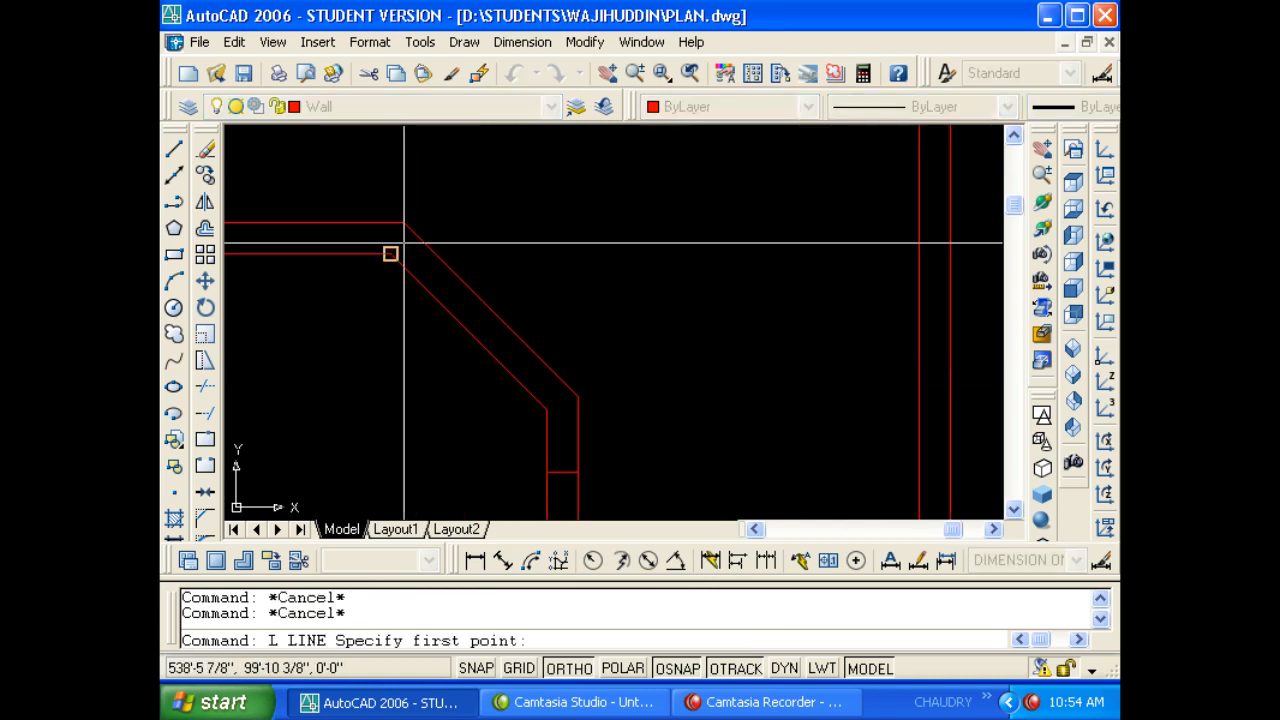
pyautogui.click(391, 254)
pyautogui.click(391, 222)
pyautogui.press('Escape')
pyautogui.press('Escape')
# Try to move the line across the upper wall 1 inch to the left, and undo that move.
pyautogui.write('m')
pyautogui.press('space')
pyautogui.click(343, 326)
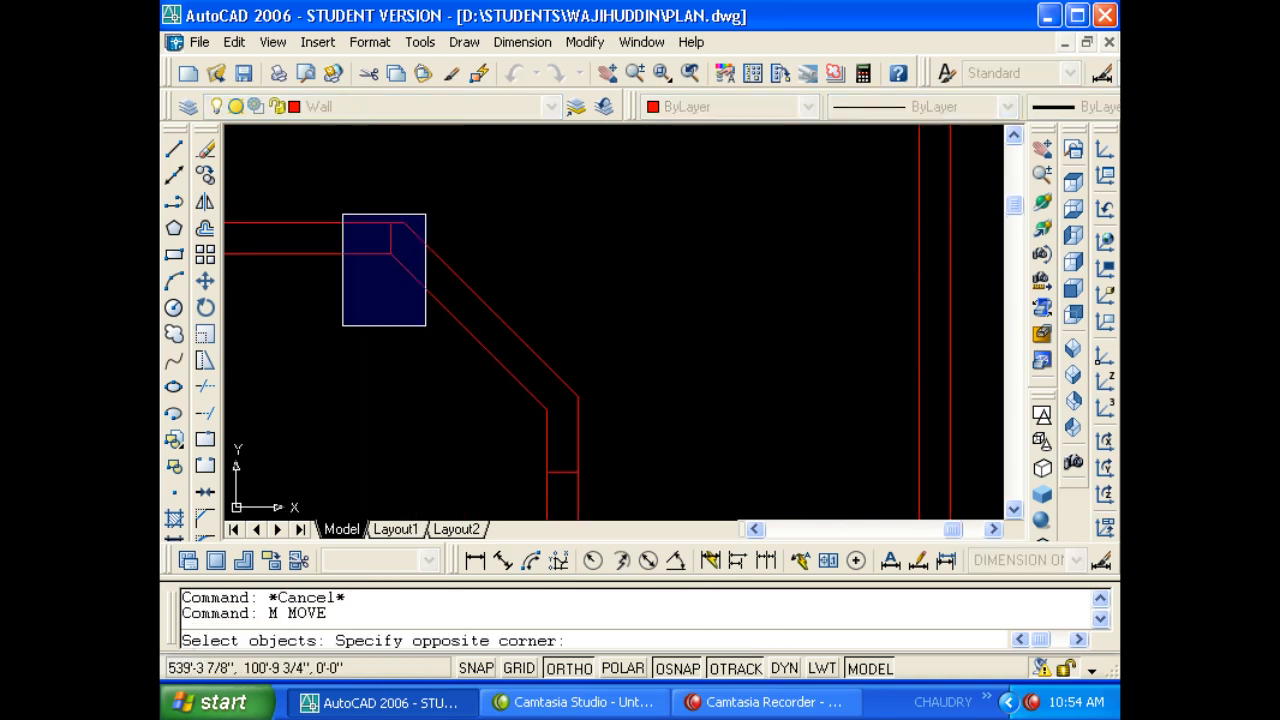
pyautogui.click(426, 214)
pyautogui.press('space')
pyautogui.click(602, 203)
pyautogui.press('Escape')
pyautogui.press('Escape')
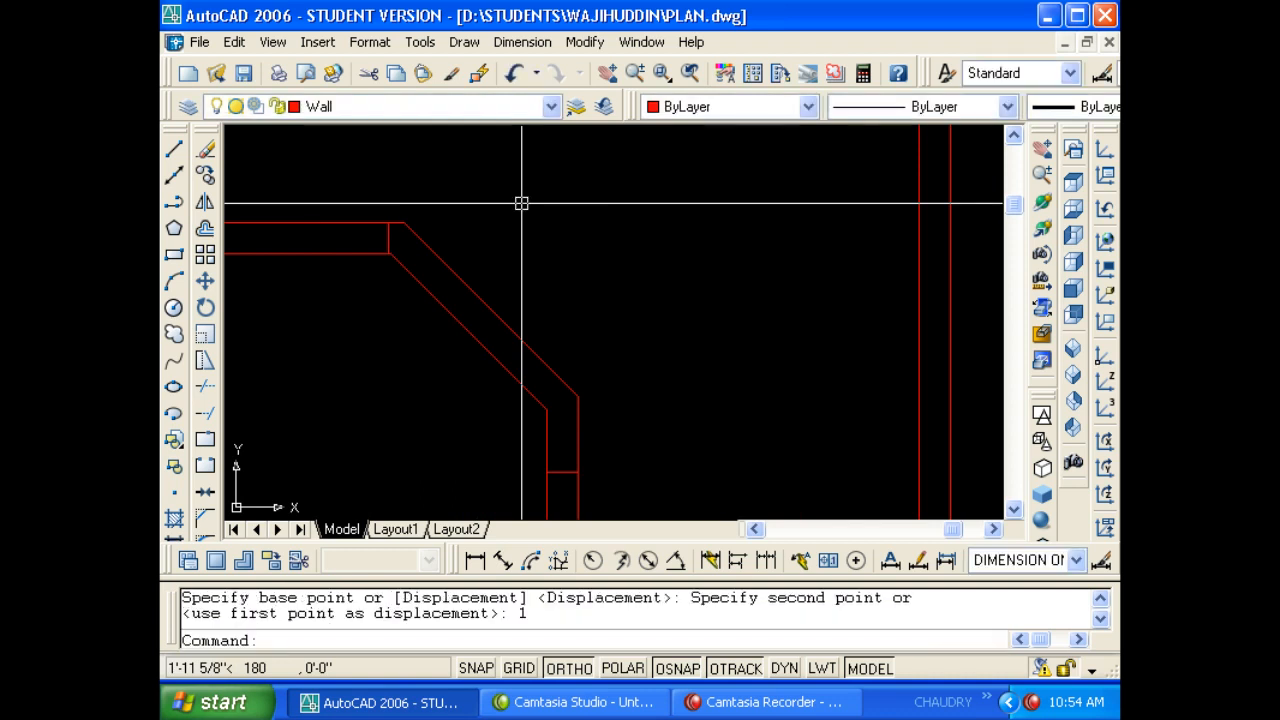
pyautogui.write('U')
pyautogui.press('space')
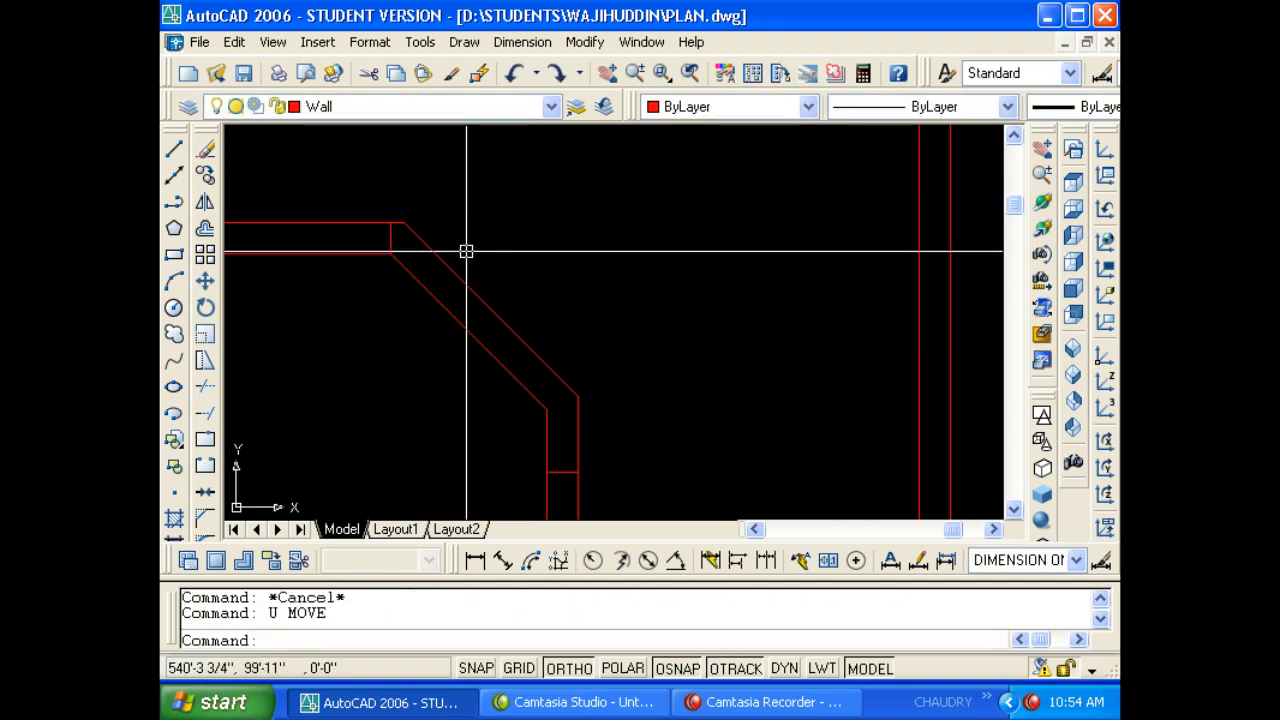
# Move the line across the upper wall 18 inches to the left, away from the chamfer.
pyautogui.press('Escape')
pyautogui.press('Escape')
pyautogui.write('M')
pyautogui.press('space')
pyautogui.click(372, 284)
pyautogui.click(403, 214)
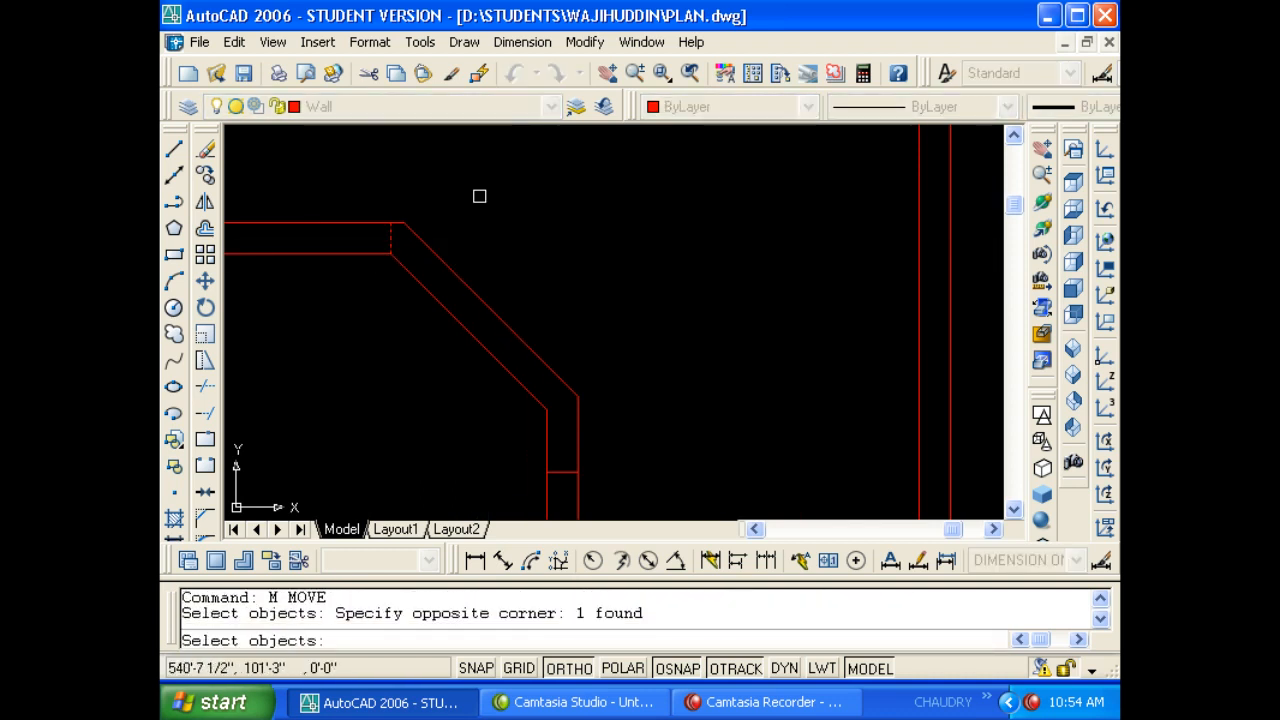
pyautogui.press('space')
pyautogui.click(596, 183)
pyautogui.write('18')
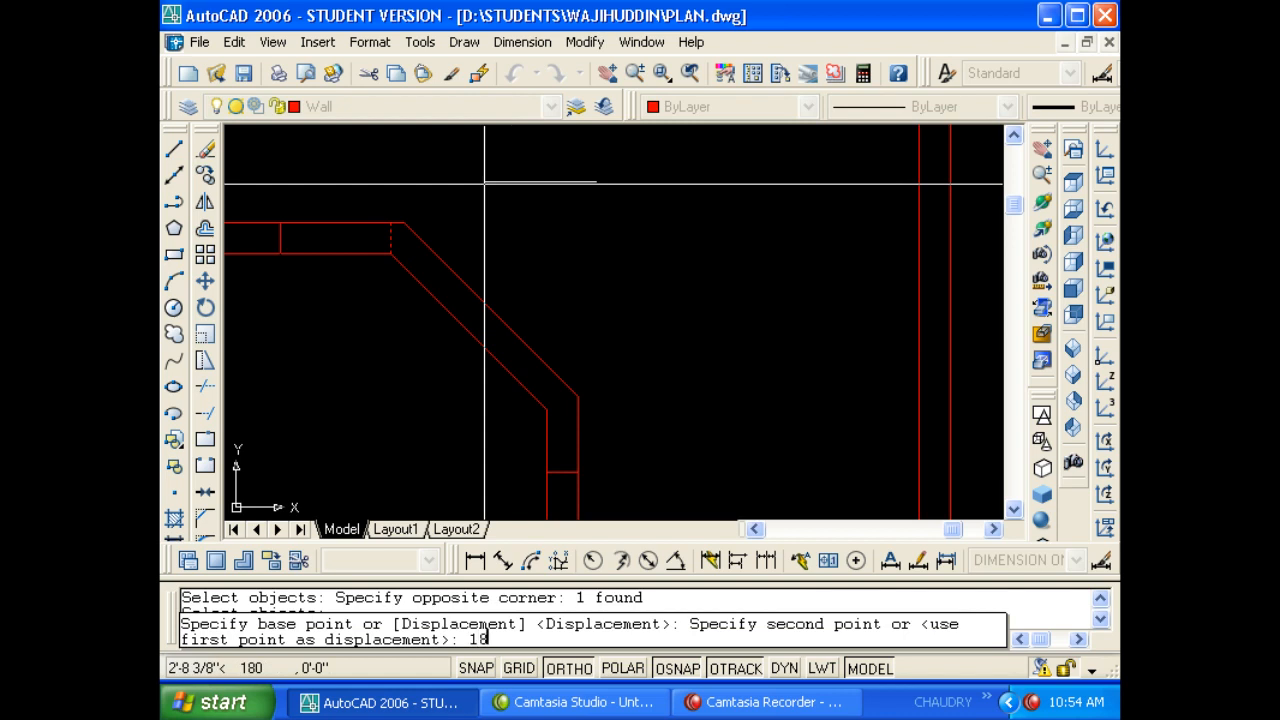
pyautogui.press('Return')
pyautogui.press('Escape')
pyautogui.press('Escape')
# Trim the upper and right wall lines between the two jamb lines and the chamfer's ends.
pyautogui.write('TR')
pyautogui.press('Escape')
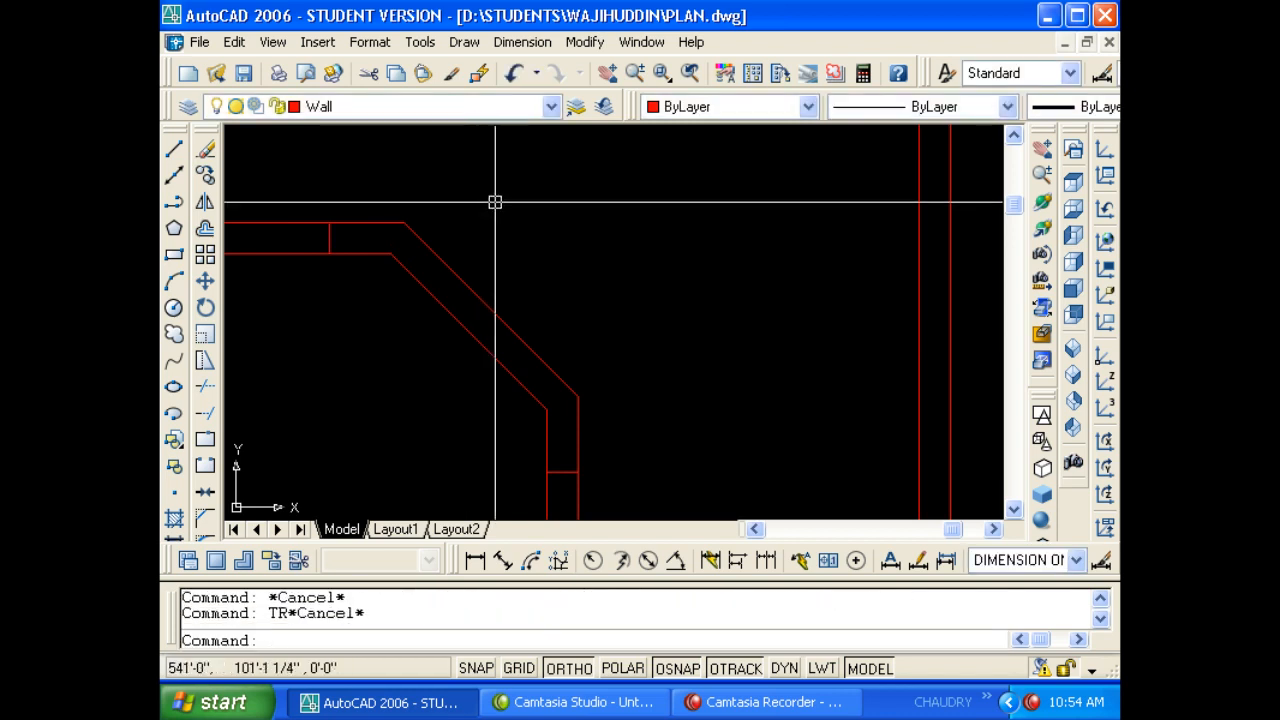
pyautogui.press('Escape')
pyautogui.write('tr')
pyautogui.press('Return')
pyautogui.press('Return')
pyautogui.click(371, 269)
pyautogui.click(363, 200)
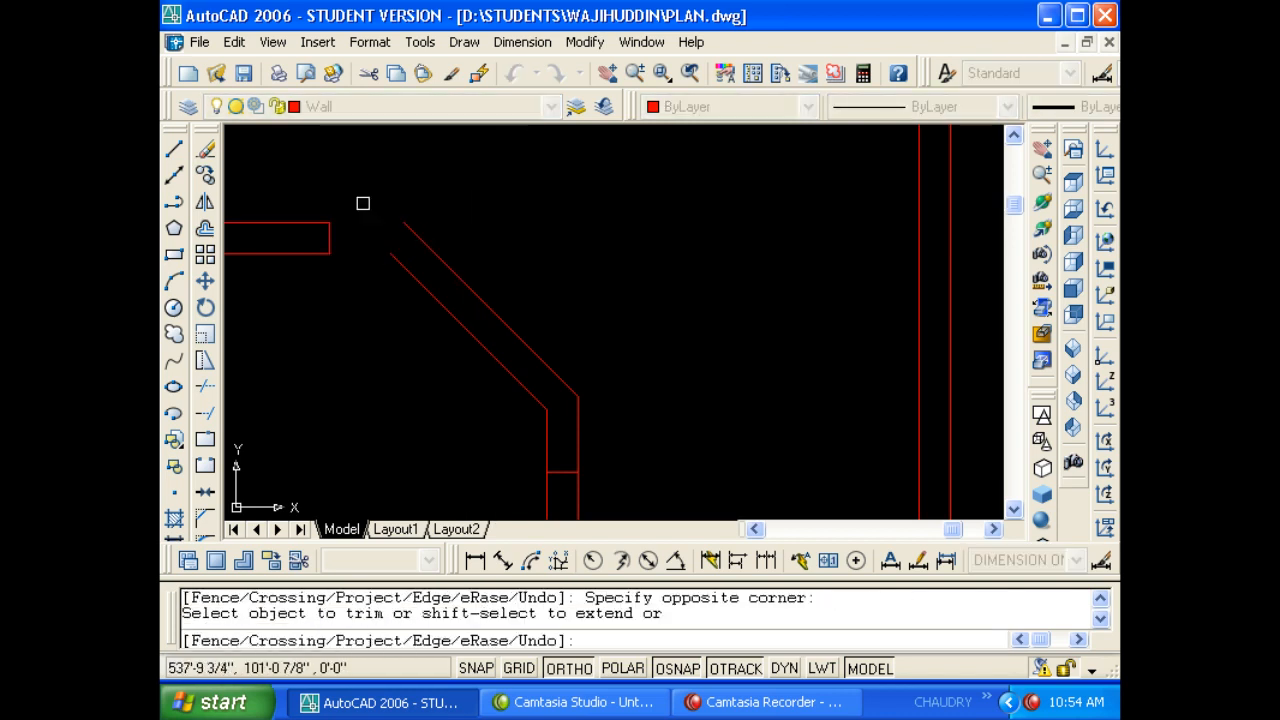
pyautogui.click(606, 442)
pyautogui.click(500, 420)
pyautogui.press('Escape')
pyautogui.press('Escape')
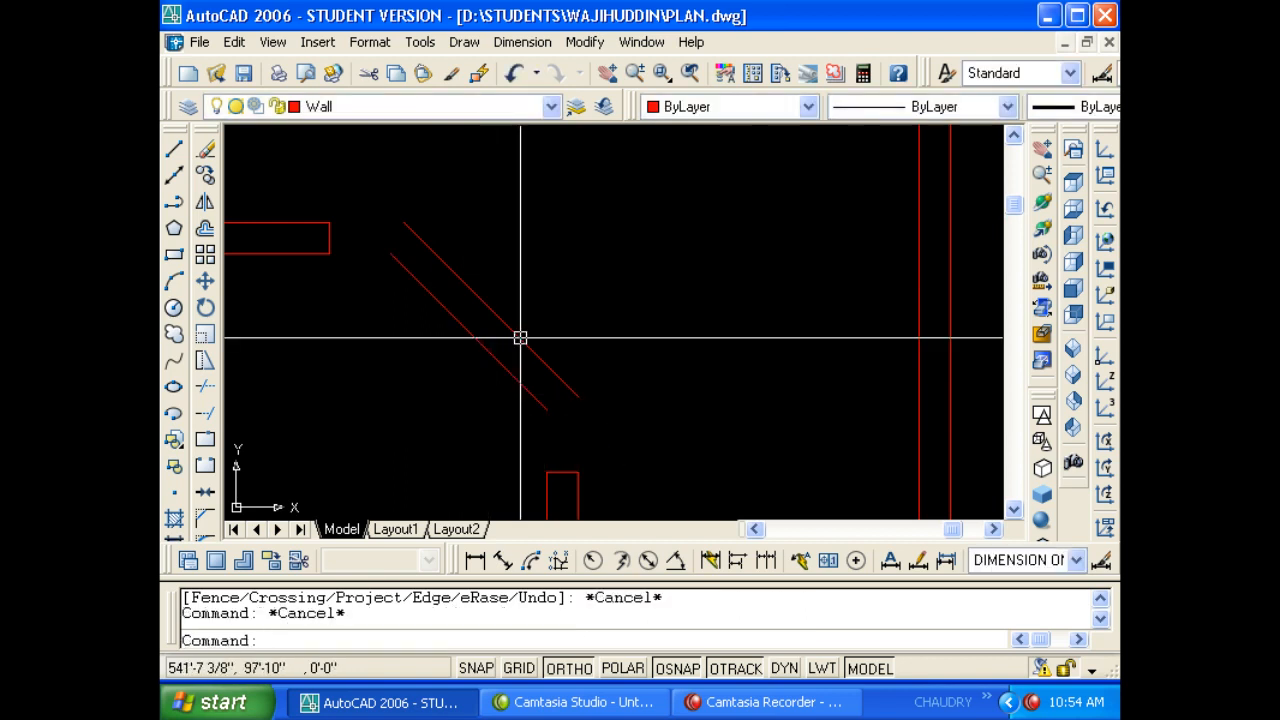
# Draw a window multiline from the upper wall jamb along the chamfer's outer corners to the right wall jamb.
pyautogui.write('MI')
pyautogui.press('Return')
pyautogui.click(329, 222)
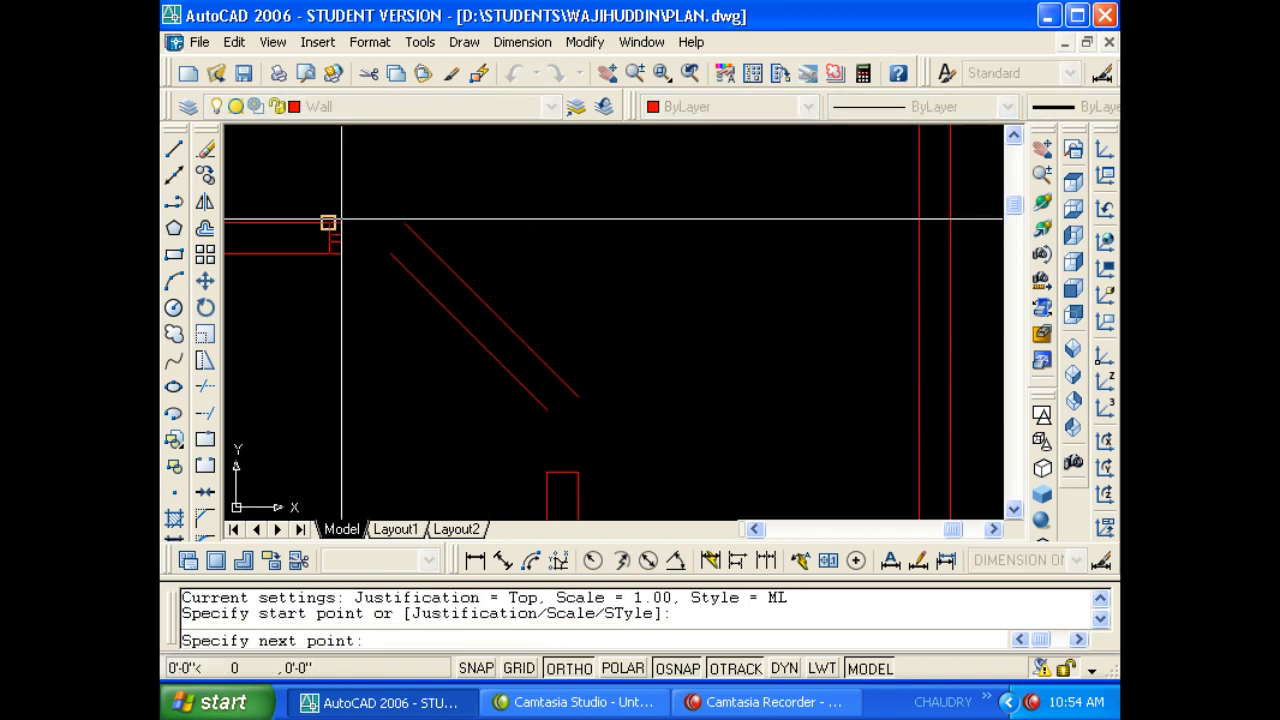
pyautogui.click(404, 222)
pyautogui.click(578, 396)
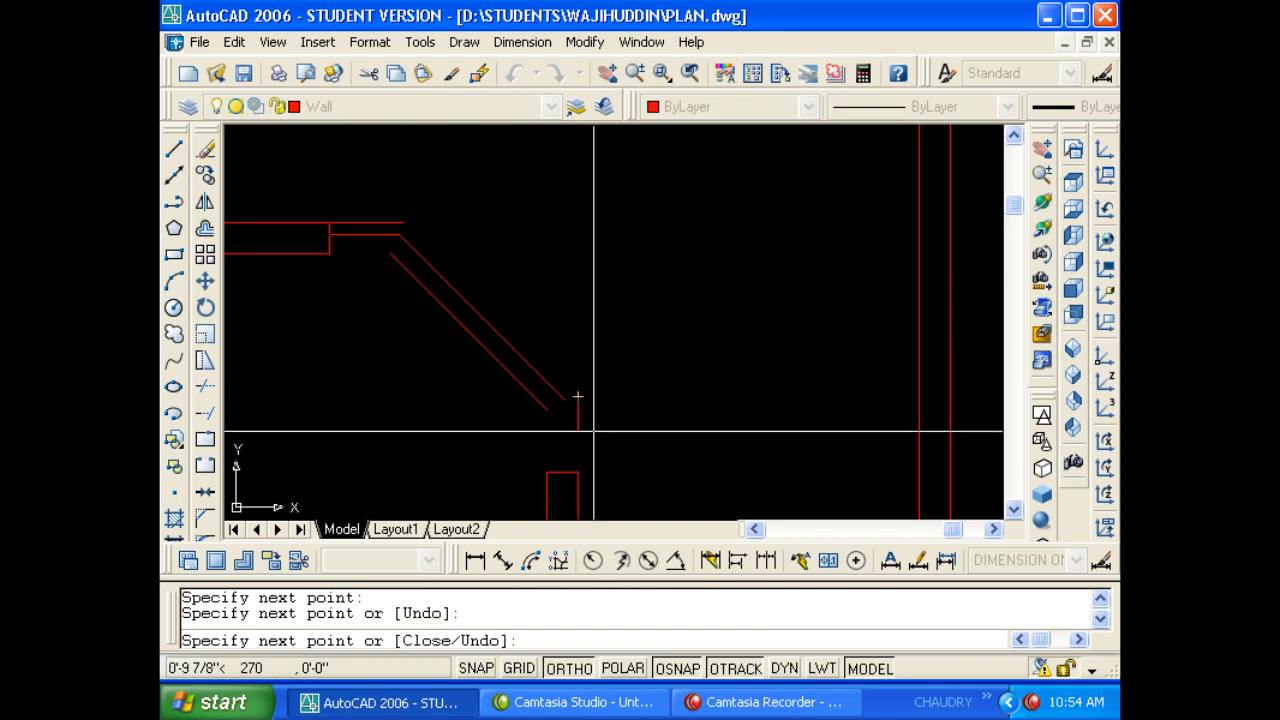
pyautogui.click(577, 467)
pyautogui.press('Escape')
pyautogui.press('Escape')
pyautogui.press('Escape')
# Erase the two old diagonal wall lines under the corner window, keeping the multiline.
pyautogui.click(500, 425)
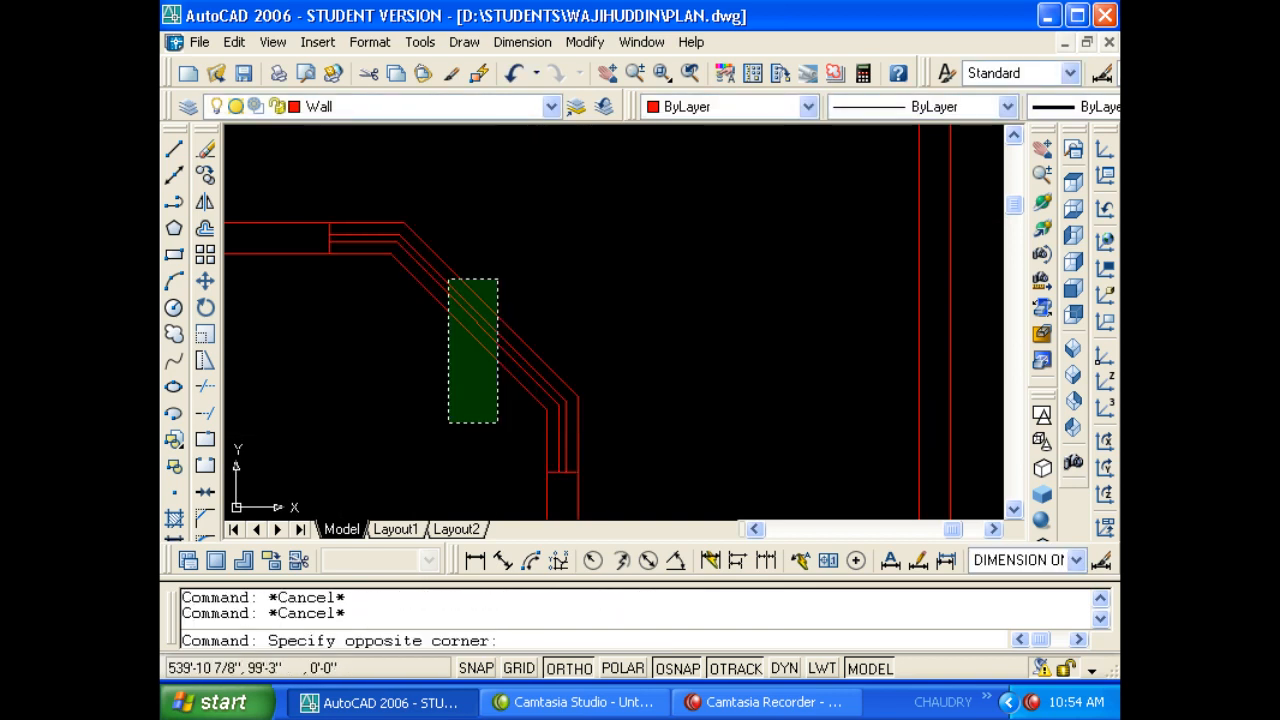
pyautogui.click(388, 249)
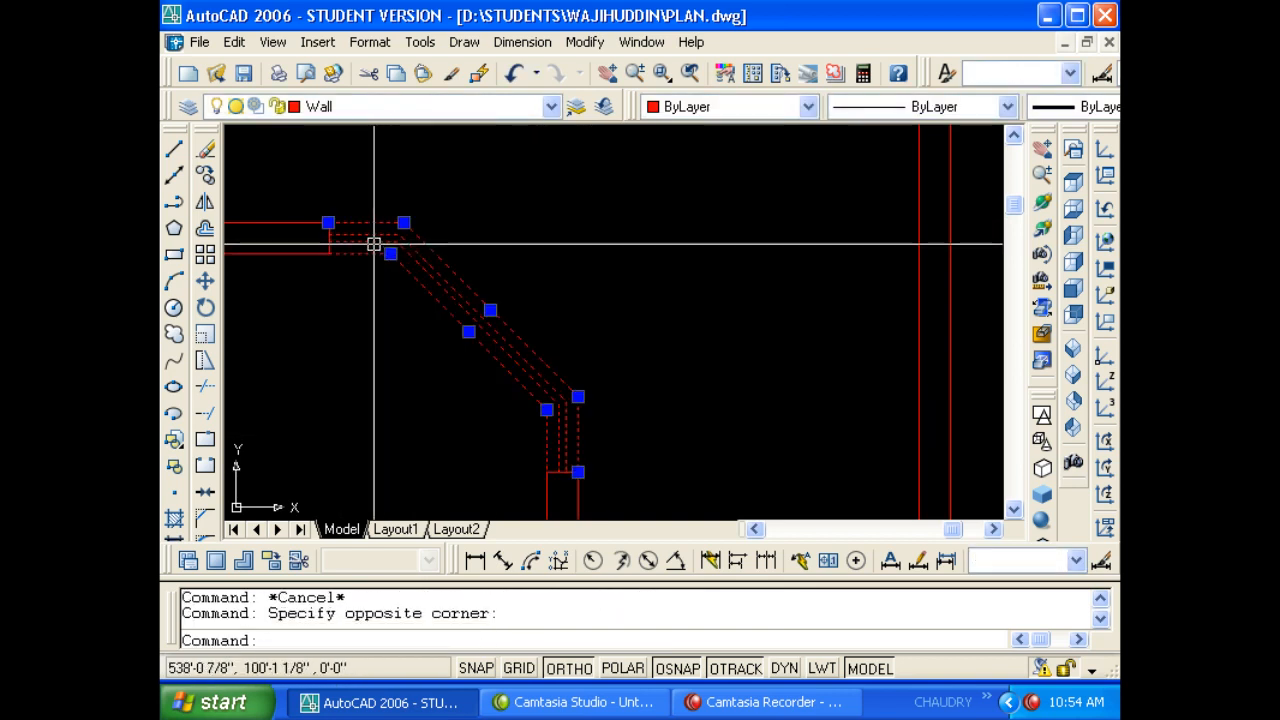
pyautogui.keyDown('shift'); pyautogui.click(349, 246); pyautogui.keyUp('shift')
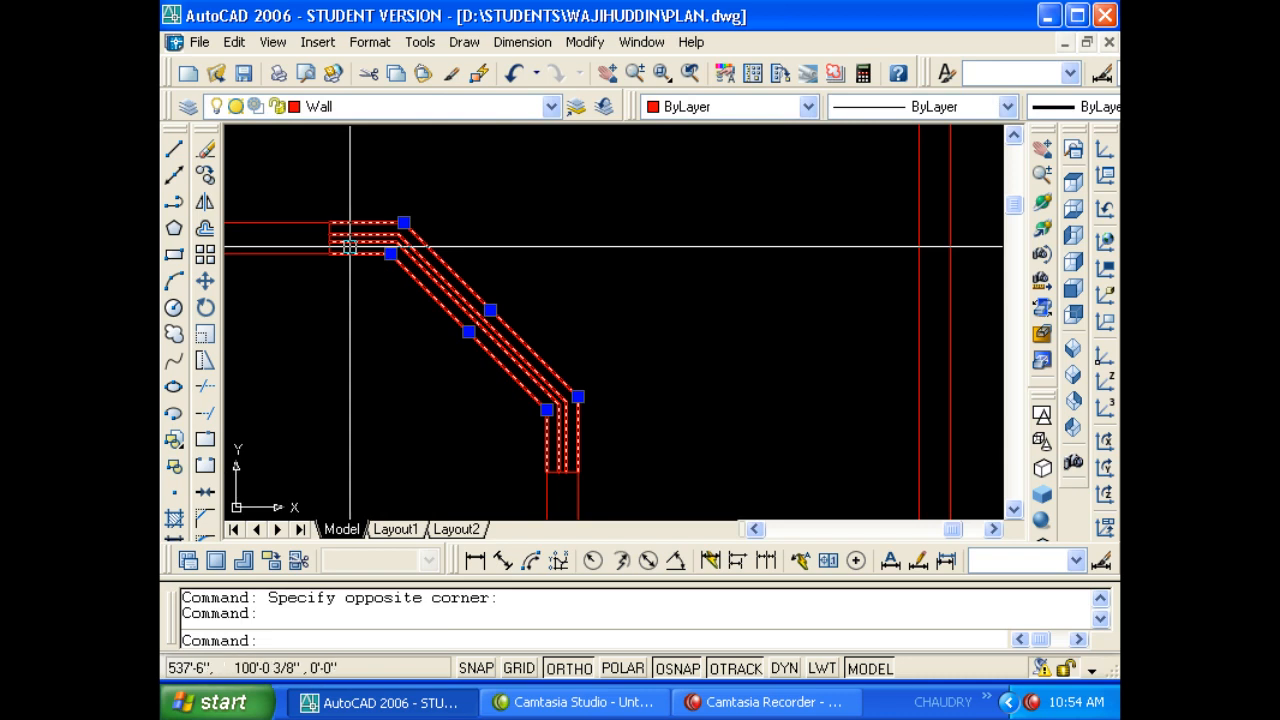
pyautogui.write('e')
pyautogui.press('Return')
# Move the corner window multiline around the chamfer from the Wall layer to the cyan window layer.
pyautogui.click(586, 306)
pyautogui.click(451, 283)
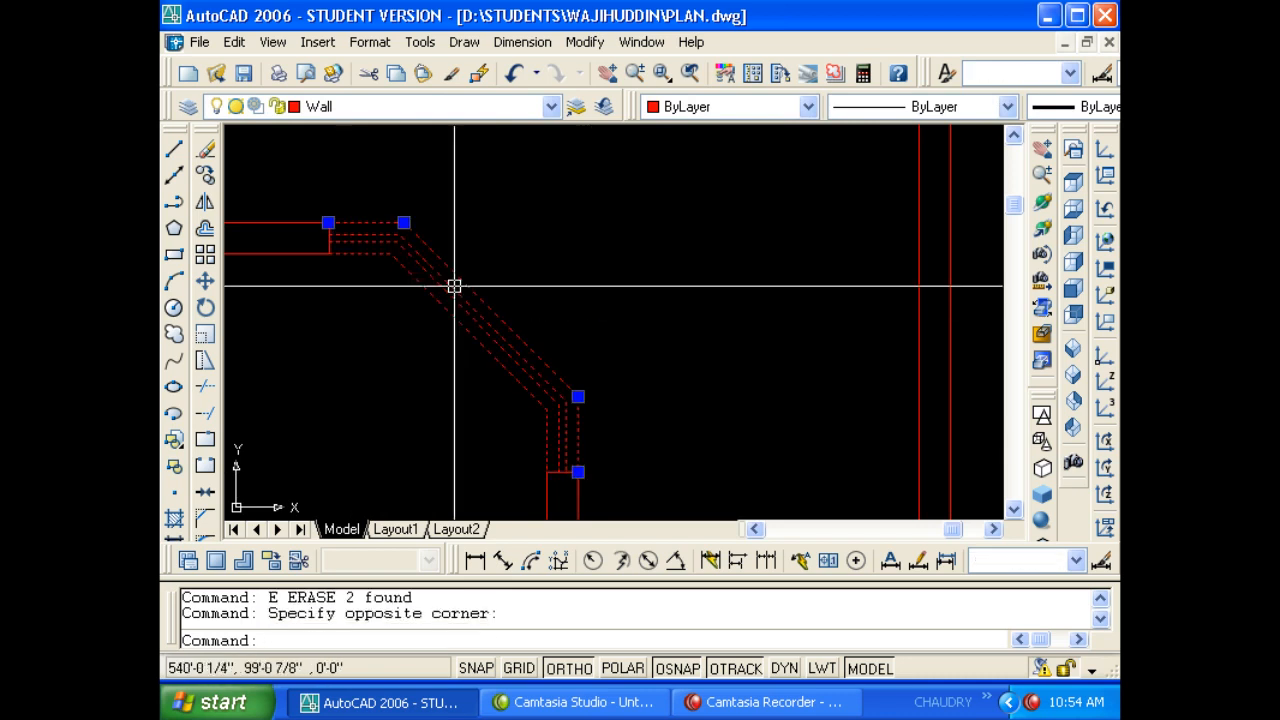
pyautogui.click(420, 106)
pyautogui.press('Escape')
pyautogui.press('Escape')
pyautogui.scroll(-5, 521, 263)
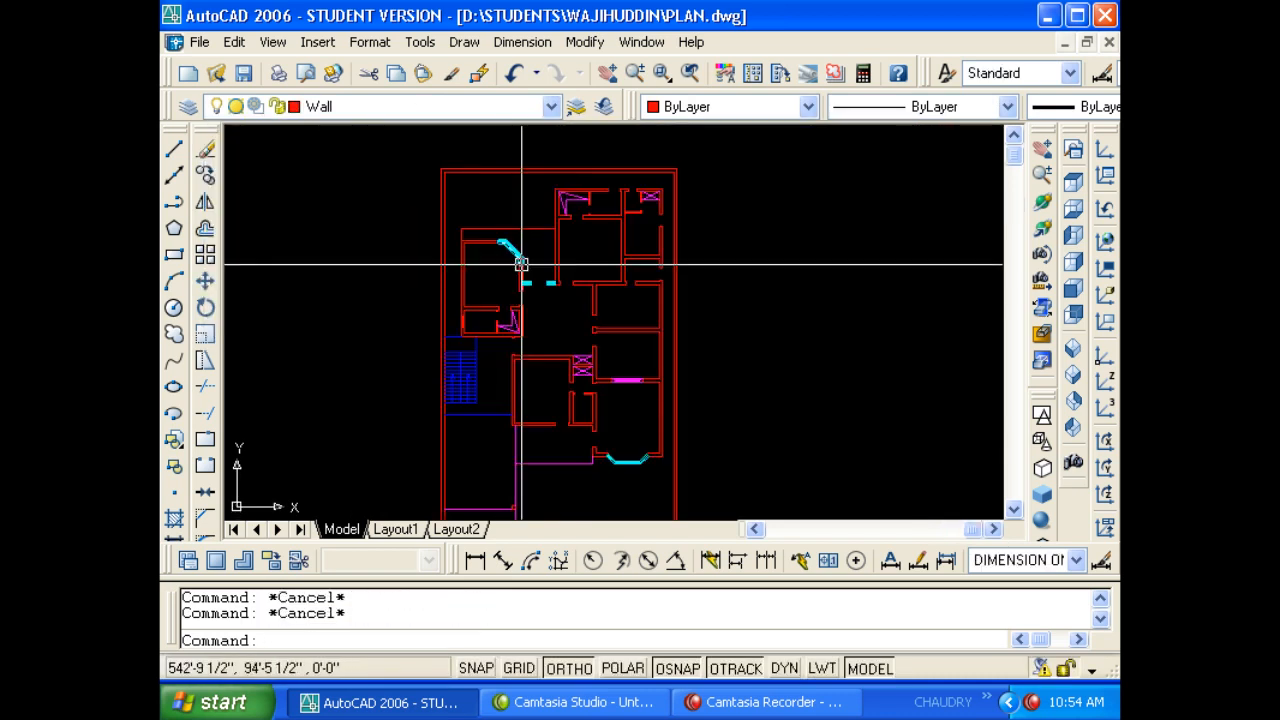
# Match the outline above the chamfered room, including its short side line, to the magenta line's properties.
pyautogui.scroll(5, 521, 263)
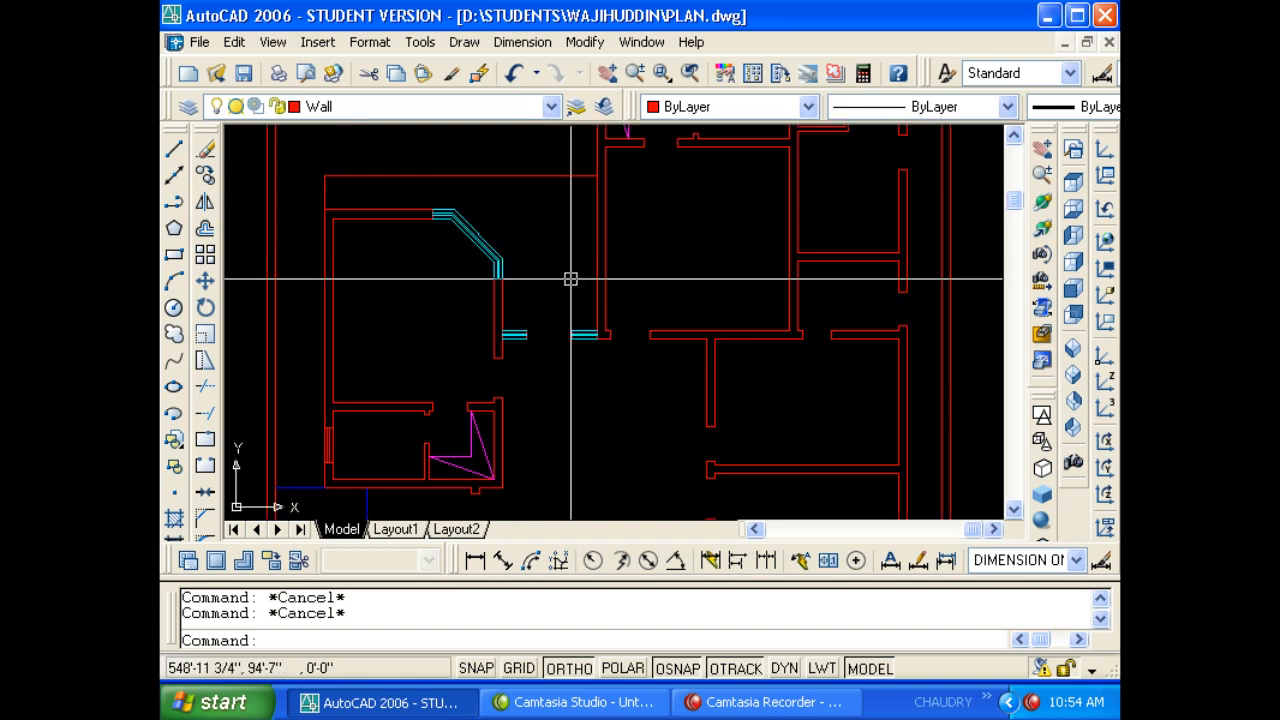
pyautogui.moveTo(460, 188); pyautogui.dragTo(516, 305, button='middle')
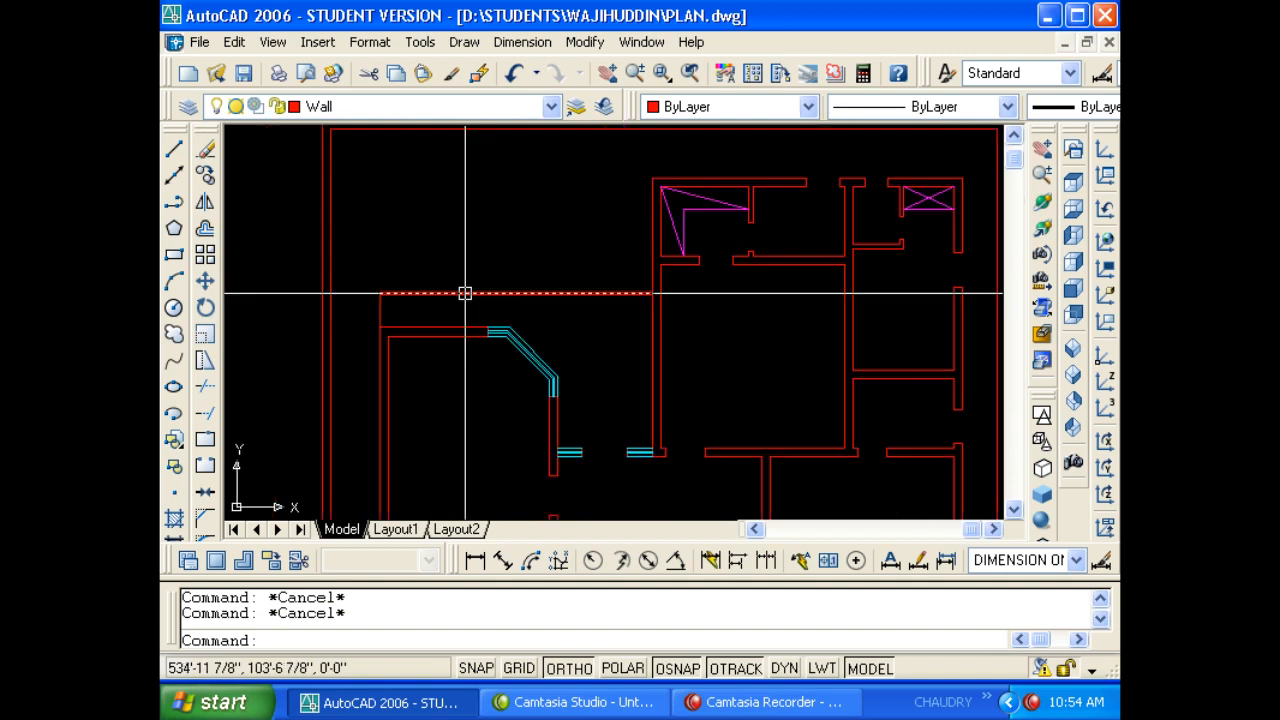
pyautogui.scroll(3, 426, 306)
pyautogui.click(397, 312)
pyautogui.press('Escape')
pyautogui.write('MA')
pyautogui.press('Return')
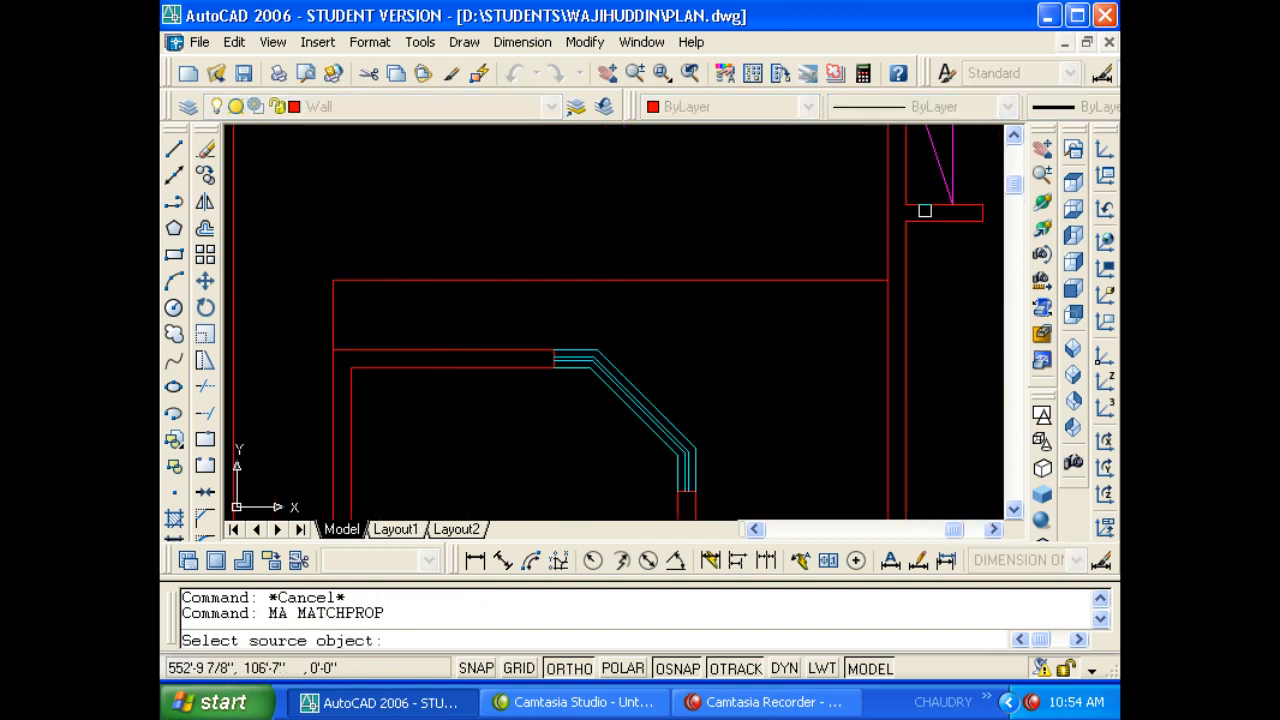
pyautogui.click(948, 198)
pyautogui.click(348, 304)
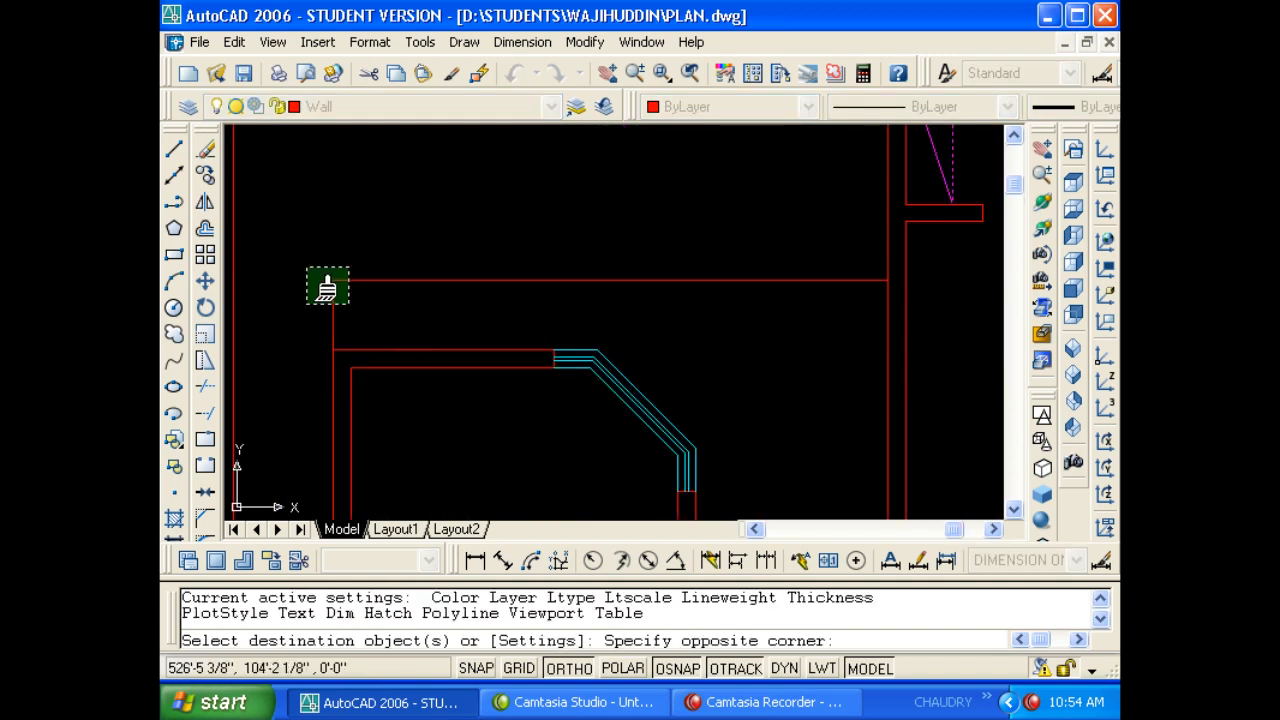
pyautogui.click(311, 271)
pyautogui.press('Escape')
pyautogui.press('Escape')
# Match the window in the small left room's outer wall to the cyan window's properties.
pyautogui.scroll(-3, 404, 262)
pyautogui.moveTo(428, 276)
pyautogui.mouseDown(button='middle')
pyautogui.moveTo(440, 219)
pyautogui.moveTo(450, 230)
pyautogui.mouseUp(button='middle')
pyautogui.scroll(2, 378, 304)
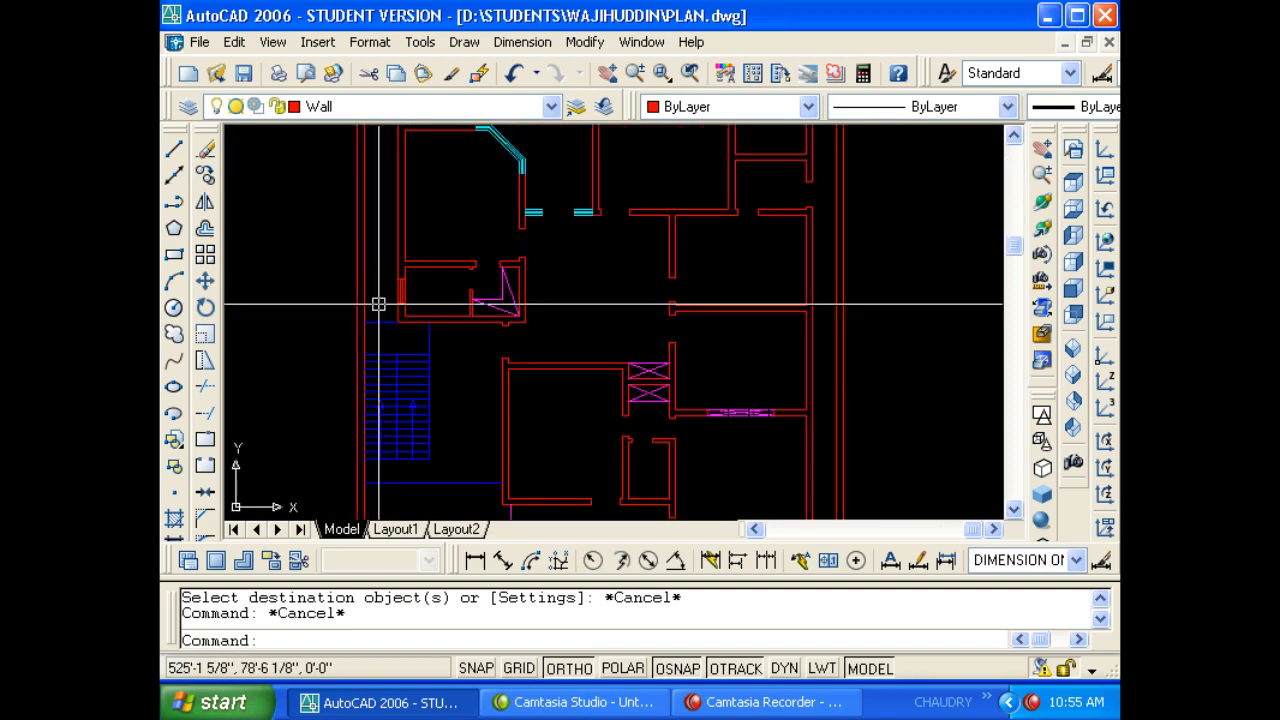
pyautogui.press('Escape')
pyautogui.write('MA')
pyautogui.press('Return')
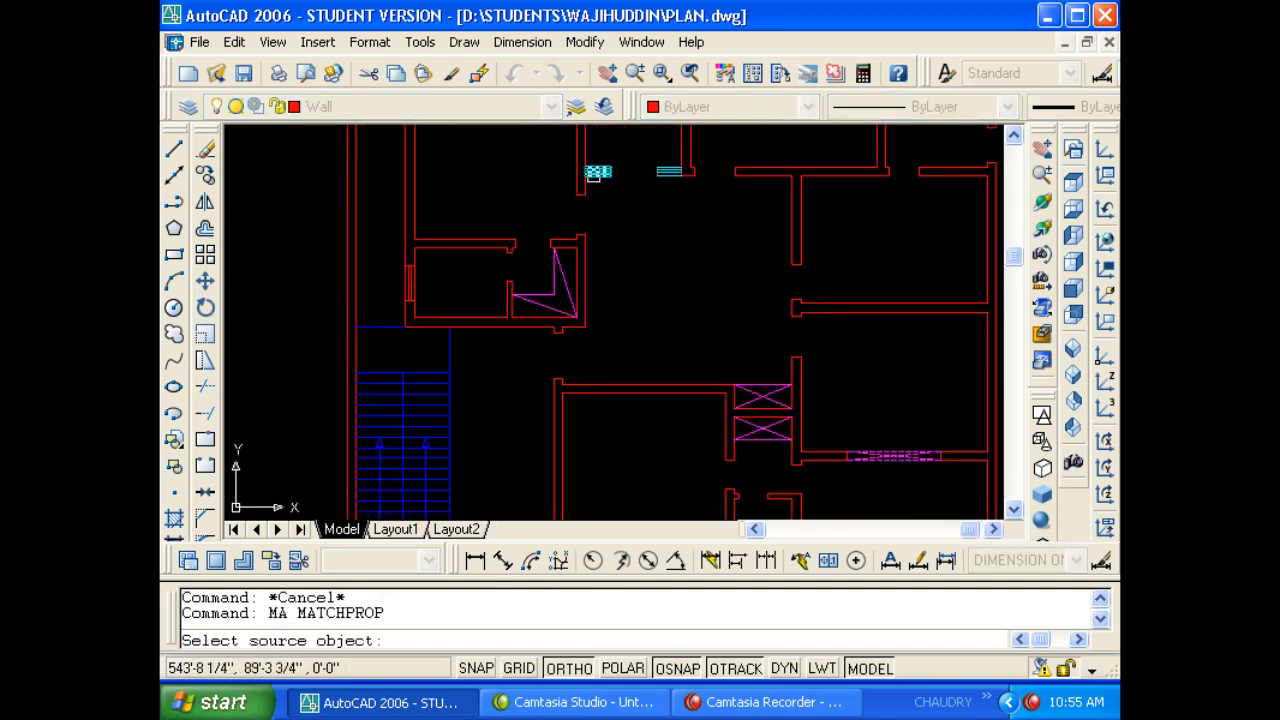
pyautogui.click(593, 178)
pyautogui.scroll(3, 437, 290)
pyautogui.click(440, 284)
pyautogui.click(334, 283)
pyautogui.press('Escape')
pyautogui.press('Escape')
pyautogui.scroll(-4, 329, 288)
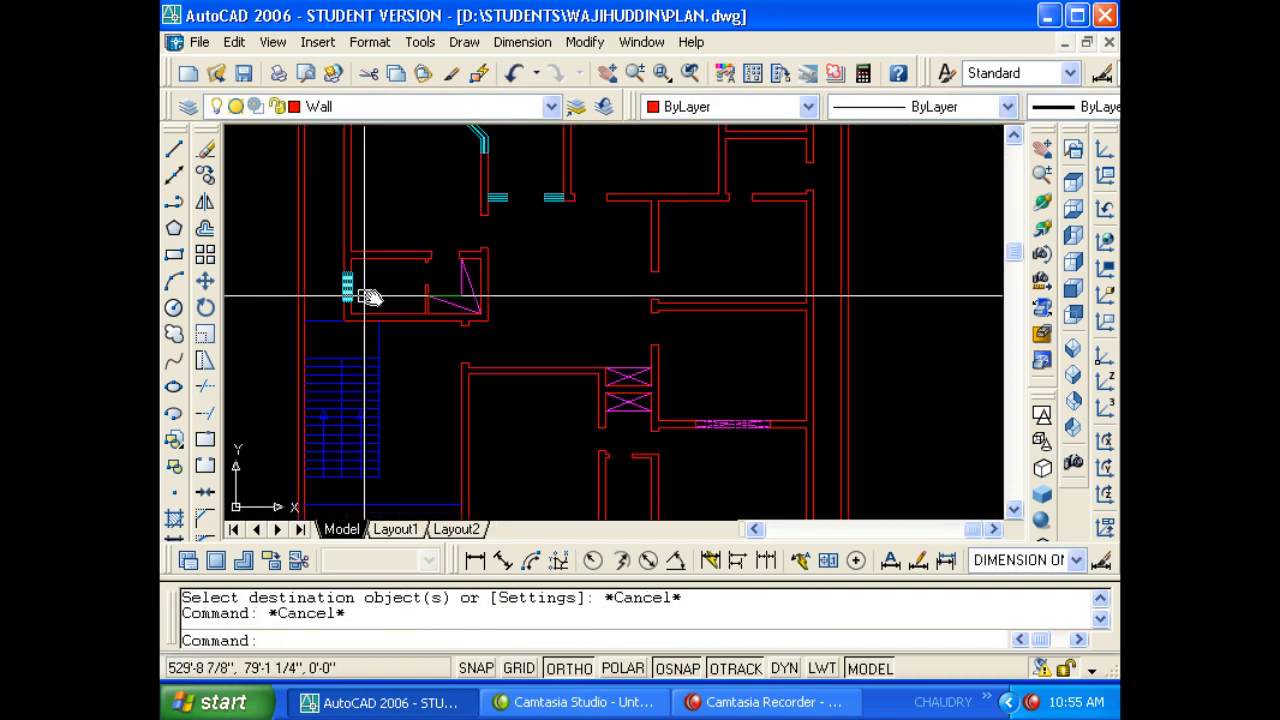
pyautogui.moveTo(365, 296); pyautogui.dragTo(429, 246, button='middle')
pyautogui.scroll(5, 429, 280)
pyautogui.scroll(-7, 516, 298)
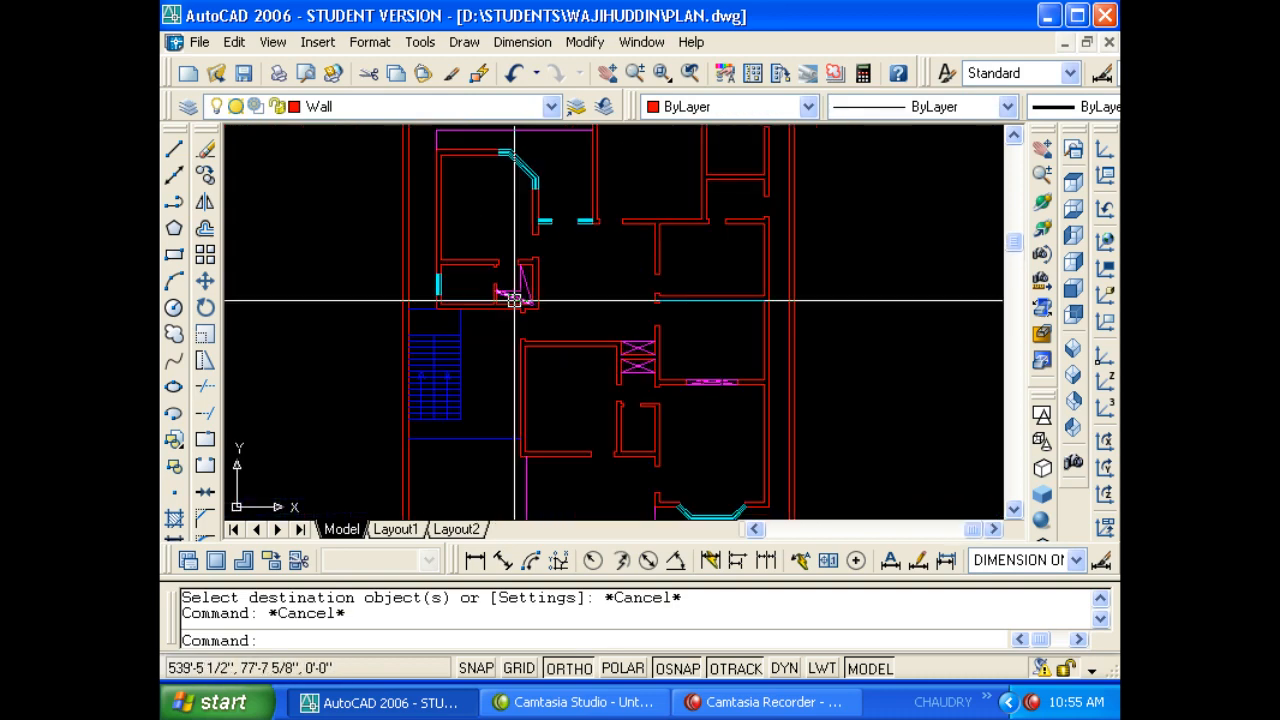
pyautogui.moveTo(532, 335); pyautogui.dragTo(462, 287, button='middle')
pyautogui.scroll(2, 513, 259)
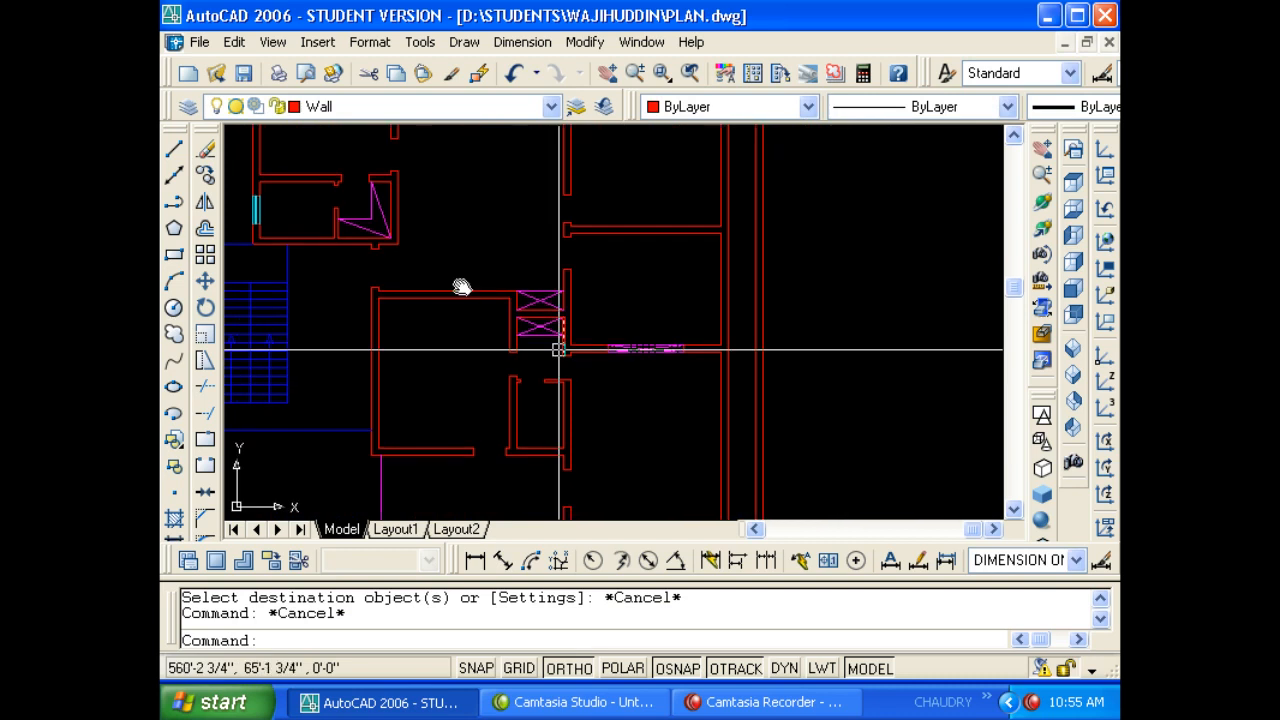
pyautogui.moveTo(616, 376); pyautogui.dragTo(511, 292, button='middle')
pyautogui.press('Escape')
pyautogui.scroll(5, 616, 311)
pyautogui.moveTo(590, 386); pyautogui.dragTo(526, 311, button='middle')
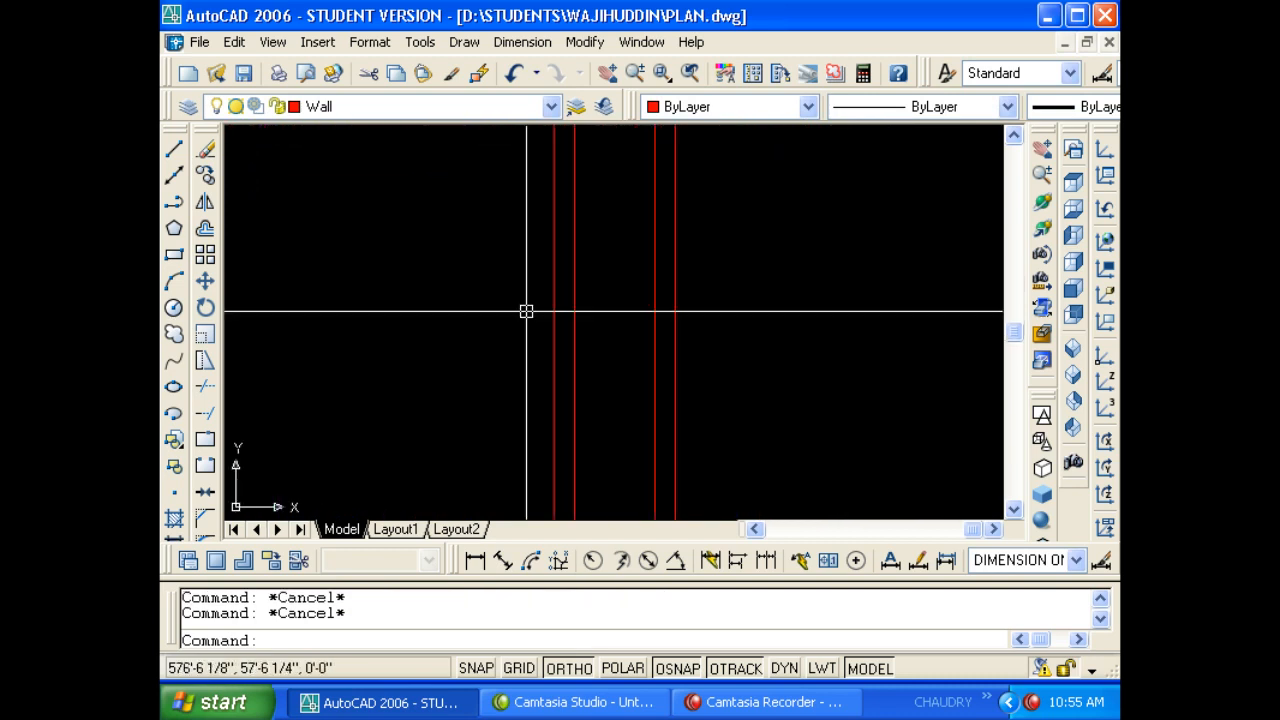
pyautogui.write('L')
pyautogui.press('Return')
pyautogui.scroll(-3, 500, 329)
pyautogui.press('Escape')
pyautogui.scroll(1, 443, 400)
pyautogui.scroll(2, 471, 400)
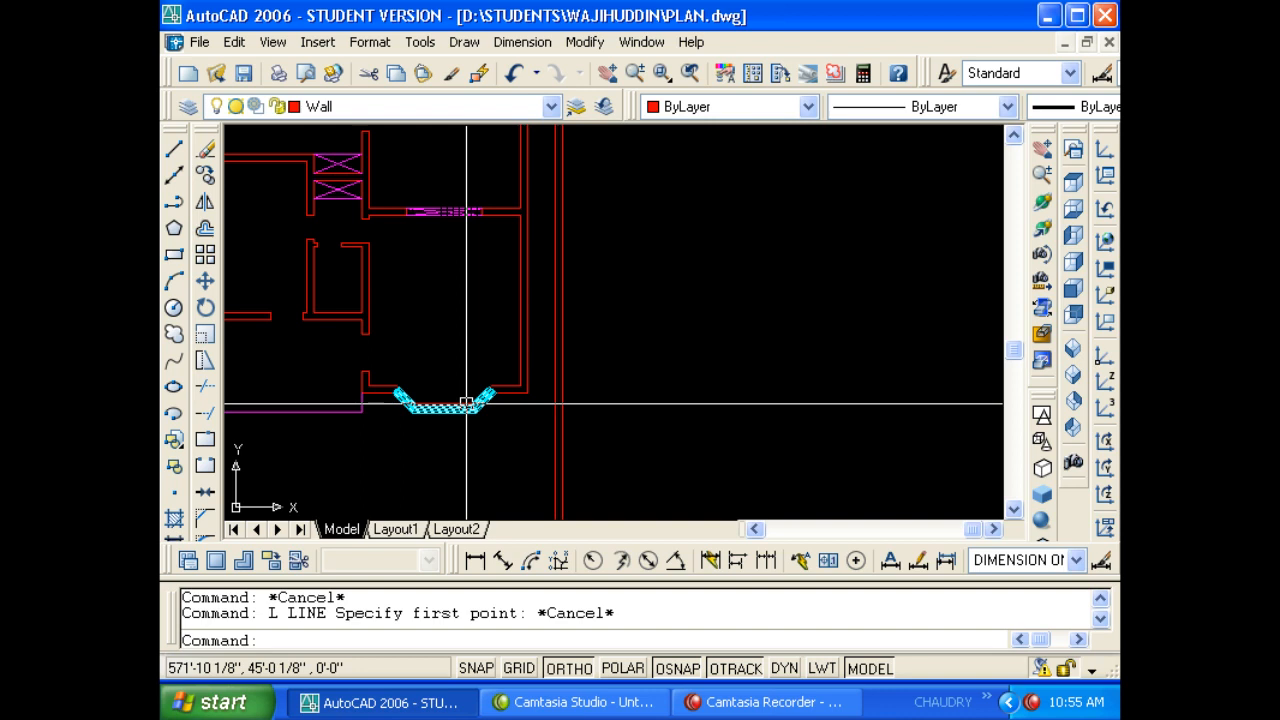
pyautogui.moveTo(466, 403)
pyautogui.mouseDown(button='middle')
pyautogui.moveTo(573, 195)
pyautogui.moveTo(568, 255)
pyautogui.mouseUp(button='middle')
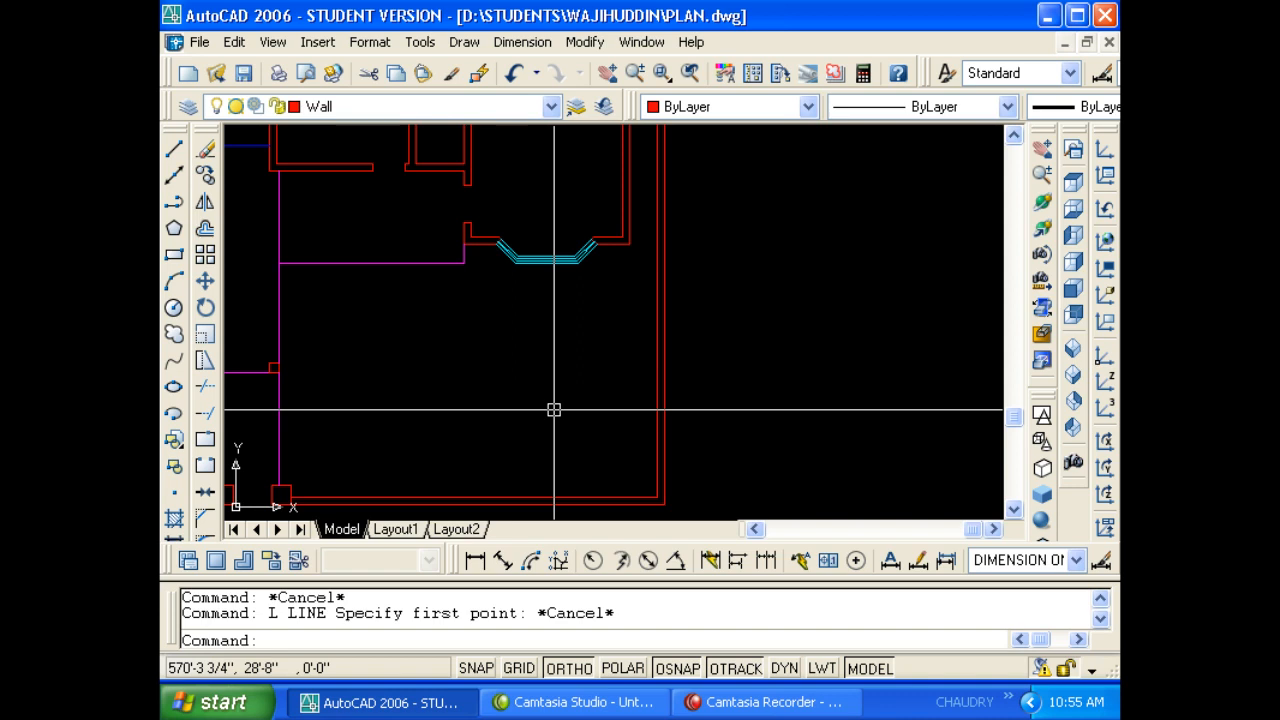
pyautogui.moveTo(563, 326); pyautogui.dragTo(515, 475, button='middle')
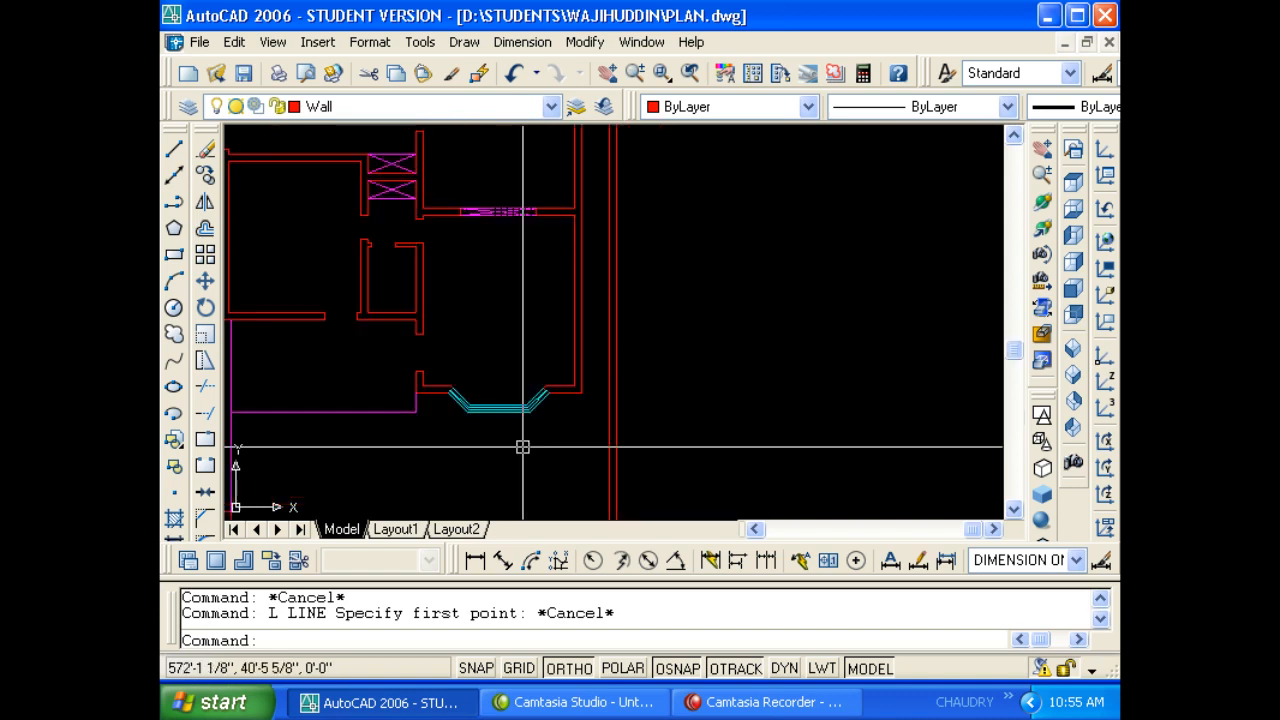
# Draw a short line across the right outer wall of the bay-window room, midway along the wall.
pyautogui.moveTo(578, 394); pyautogui.dragTo(537, 451, button='middle')
pyautogui.write('L')
pyautogui.press('Return')
pyautogui.scroll(3, 545, 420)
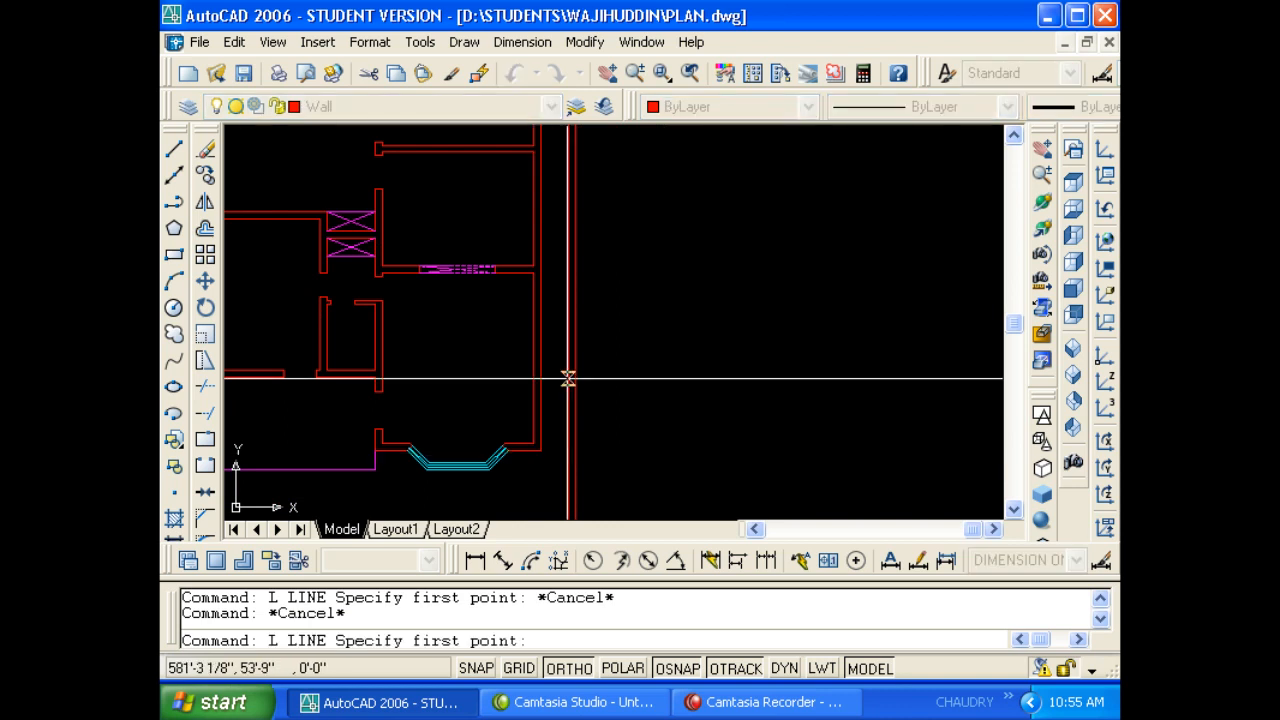
pyautogui.click(514, 349)
pyautogui.press('Escape')
pyautogui.press('Escape')
pyautogui.press('Escape')
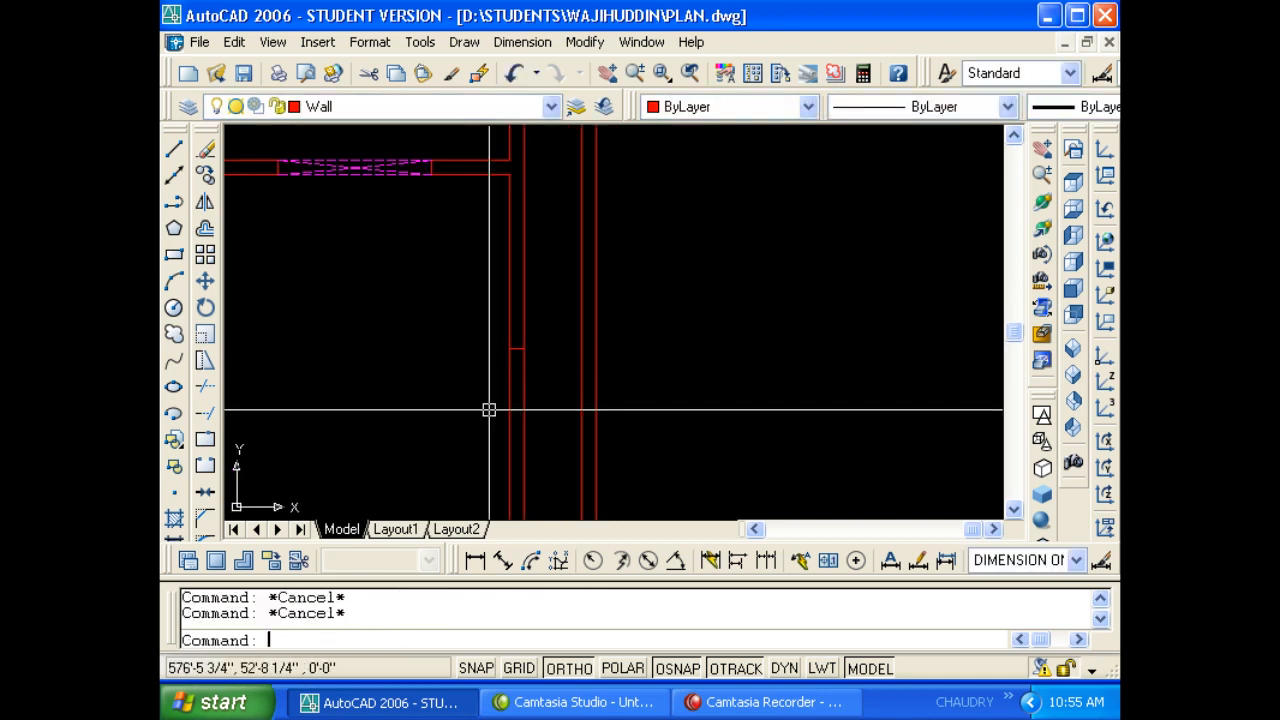
pyautogui.write('O')
pyautogui.press('Return')
pyautogui.press('Escape')
pyautogui.press('Escape')
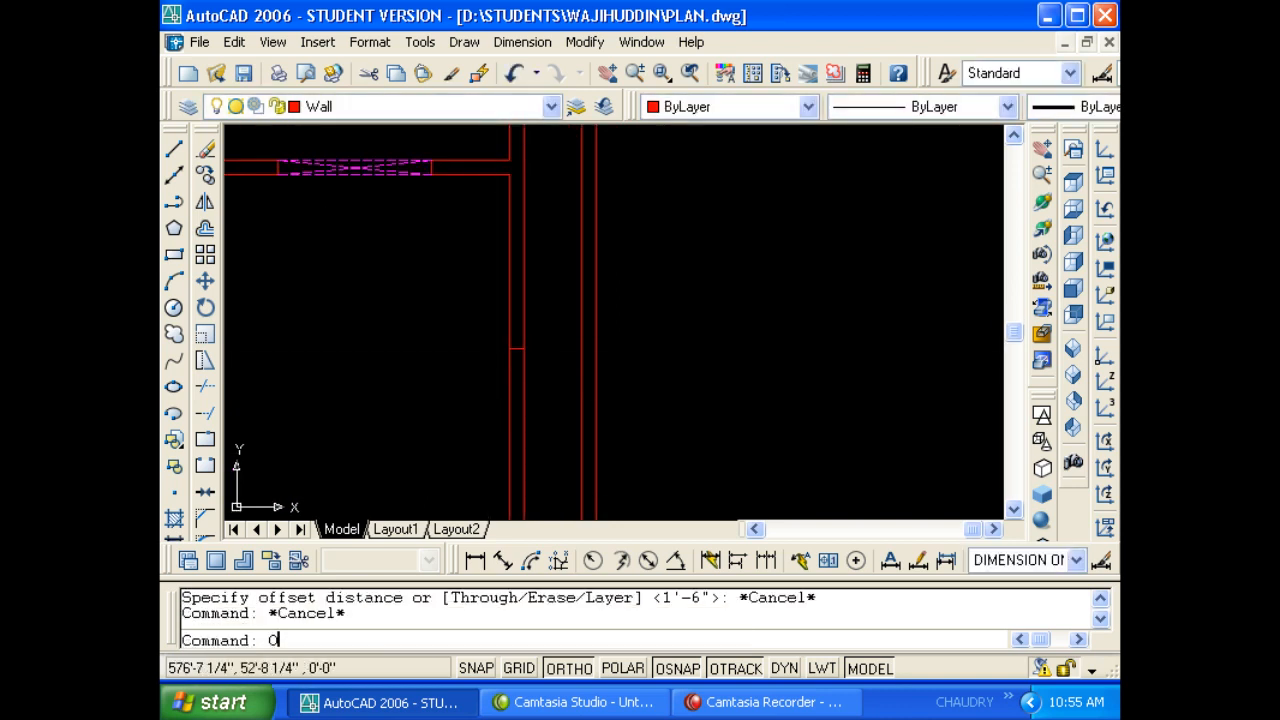
# Offset the short line across the right wall 2 feet to both sides, up and down the wall.
pyautogui.write('O')
pyautogui.press('Return')
pyautogui.write("2'")
pyautogui.press('Return')
pyautogui.scroll(3, 508, 337)
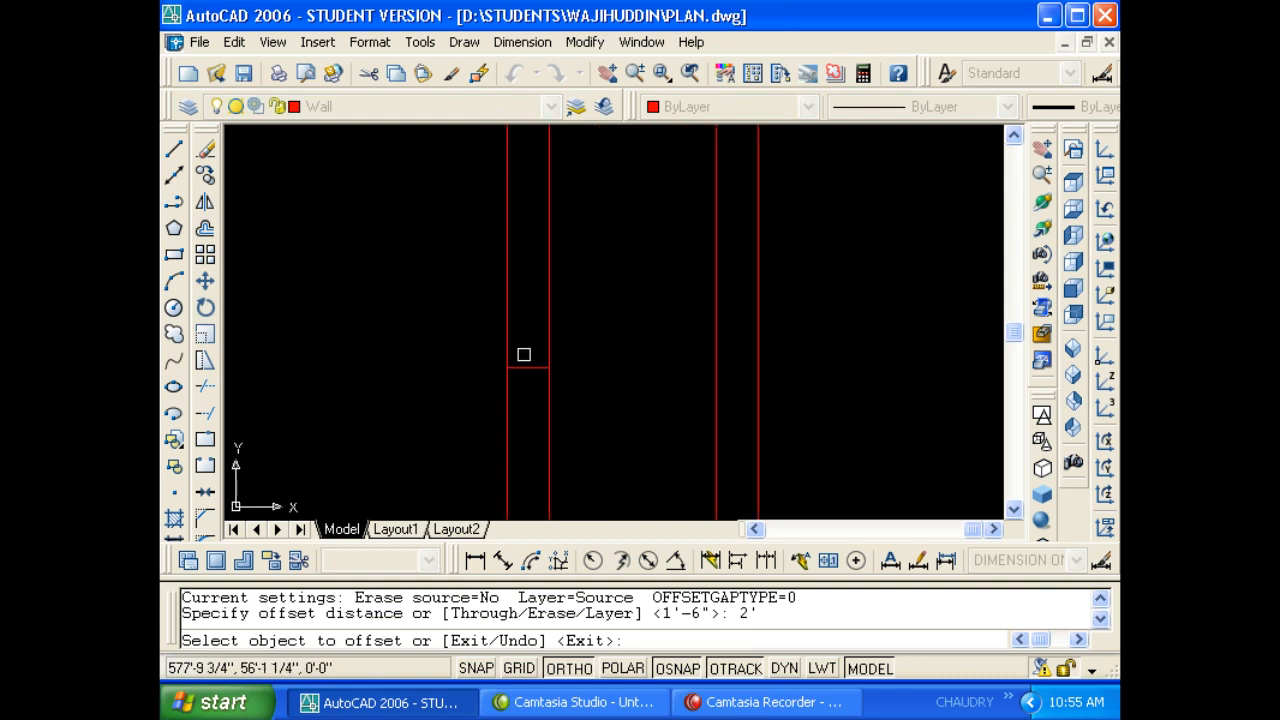
pyautogui.click(524, 366)
pyautogui.click(531, 354)
pyautogui.click(516, 368)
pyautogui.click(516, 368)
pyautogui.click(549, 411)
pyautogui.press('Escape')
pyautogui.press('Escape')
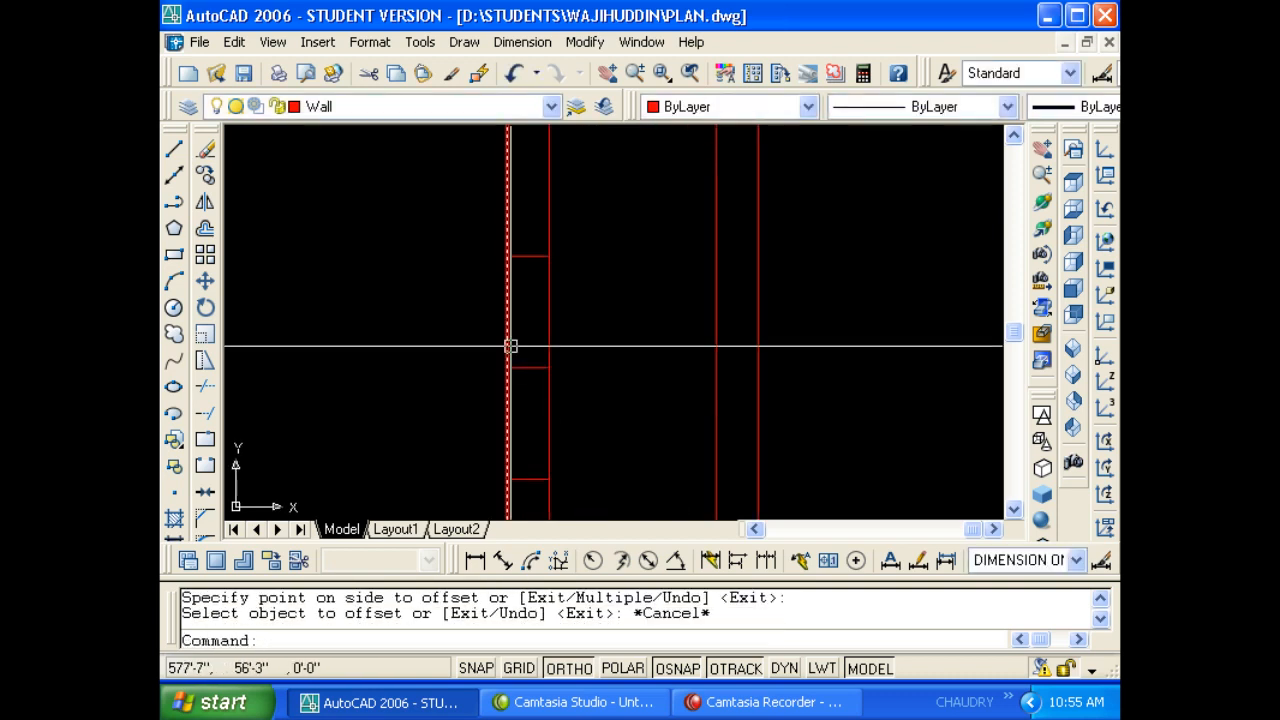
# Erase the middle line across the right wall, keeping the two offset lines.
pyautogui.scroll(-2, 510, 347)
pyautogui.click(498, 368)
pyautogui.click(571, 343)
pyautogui.write('E')
pyautogui.press('Escape')
pyautogui.press('Escape')
# Trim both right wall lines between the two offset lines to form an opening.
pyautogui.write('TR')
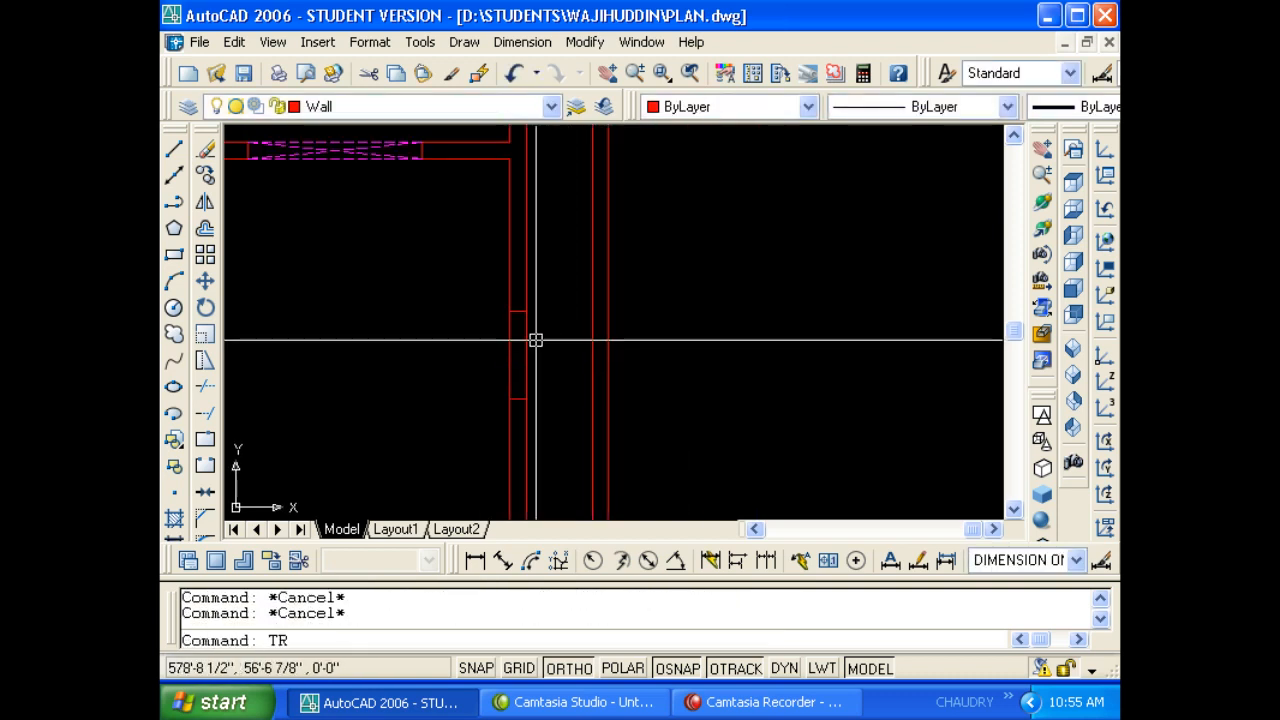
pyautogui.press('Return')
pyautogui.press('Return')
pyautogui.click(534, 340)
pyautogui.click(457, 351)
pyautogui.press('Escape')
pyautogui.press('Escape')
# Offset the opening's upper end line 4 feet up the wall and erase that copy.
pyautogui.write('O')
pyautogui.press('Return')
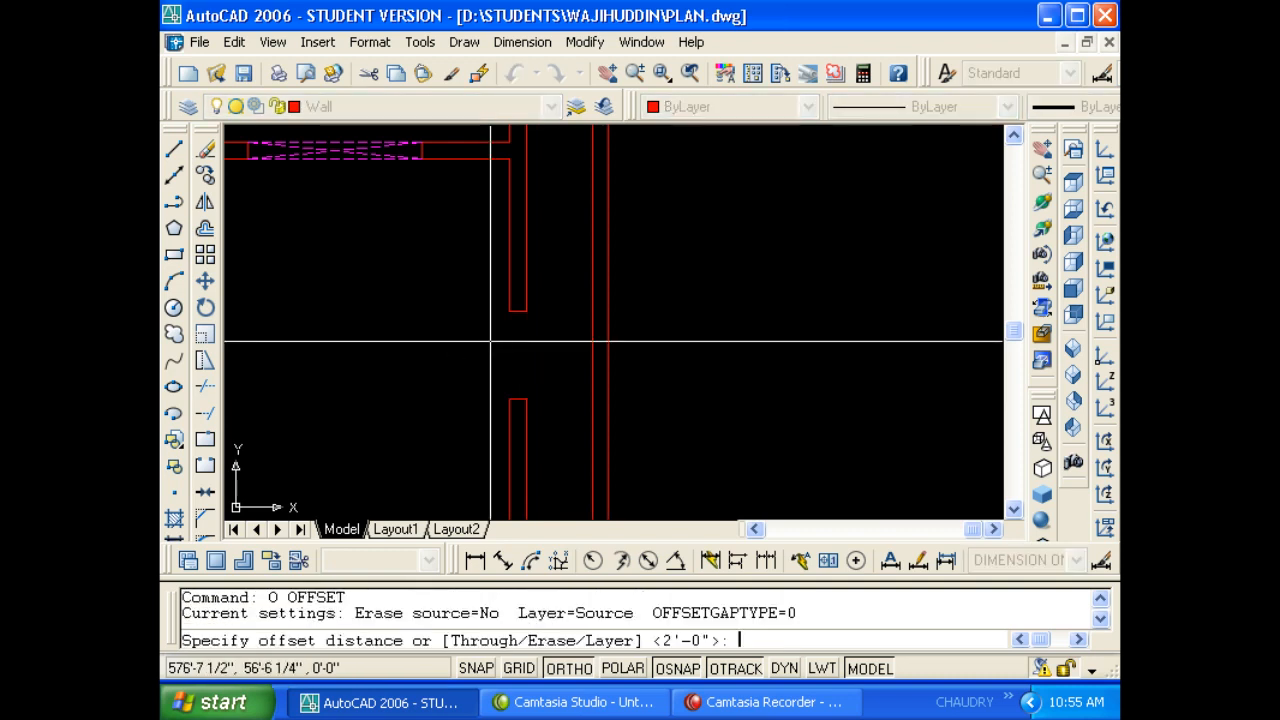
pyautogui.write("4'")
pyautogui.press('Return')
pyautogui.scroll(2, 509, 302)
pyautogui.click(531, 320)
pyautogui.click(517, 274)
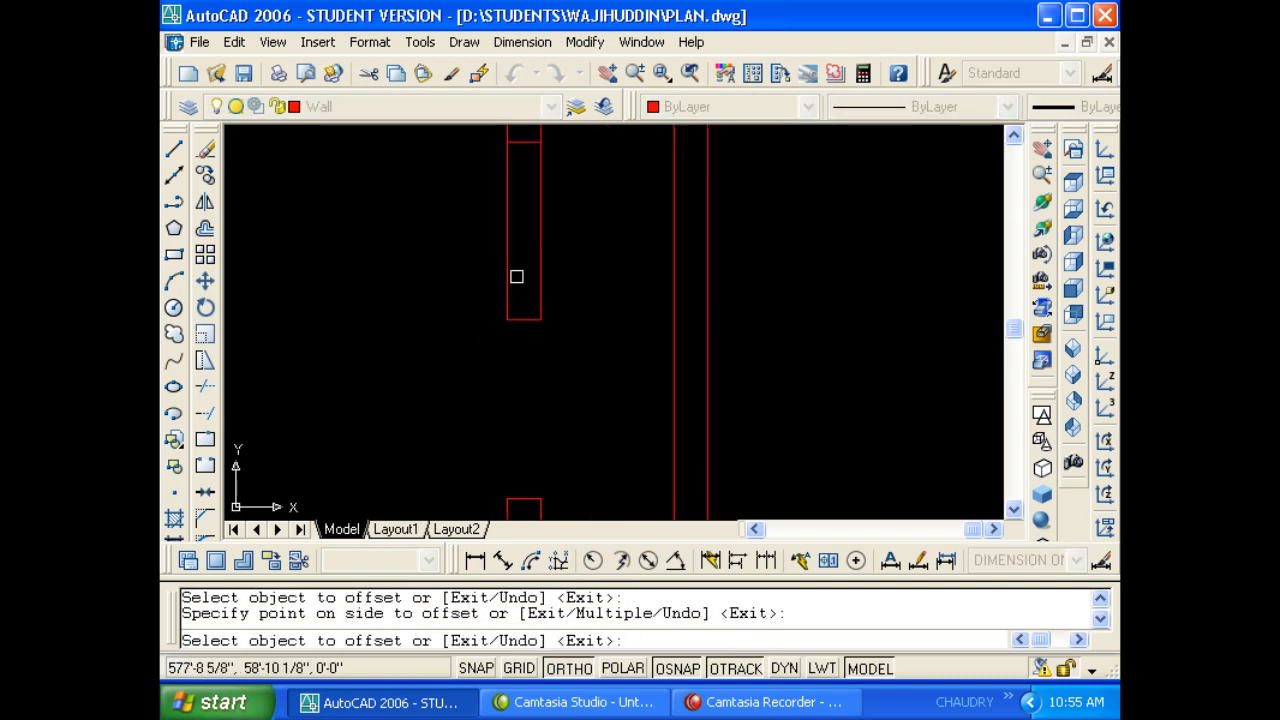
pyautogui.scroll(-3, 472, 340)
pyautogui.press('Escape')
pyautogui.press('Escape')
pyautogui.scroll(2, 482, 283)
pyautogui.click(474, 290)
pyautogui.click(540, 220)
pyautogui.write('E')
pyautogui.press('Return')
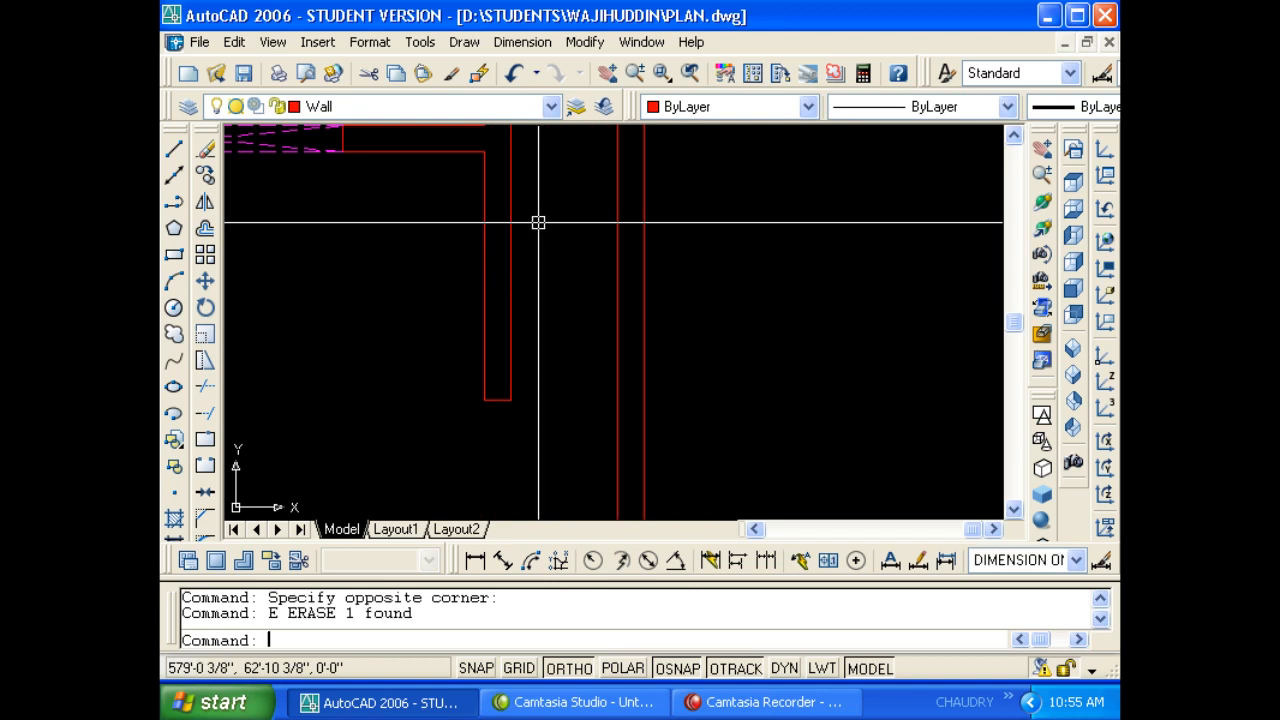
# Stretch the wall end above the opening 6 inches downward.
pyautogui.press('Escape')
pyautogui.scroll(-3, 540, 265)
pyautogui.press('Escape')
pyautogui.write('S')
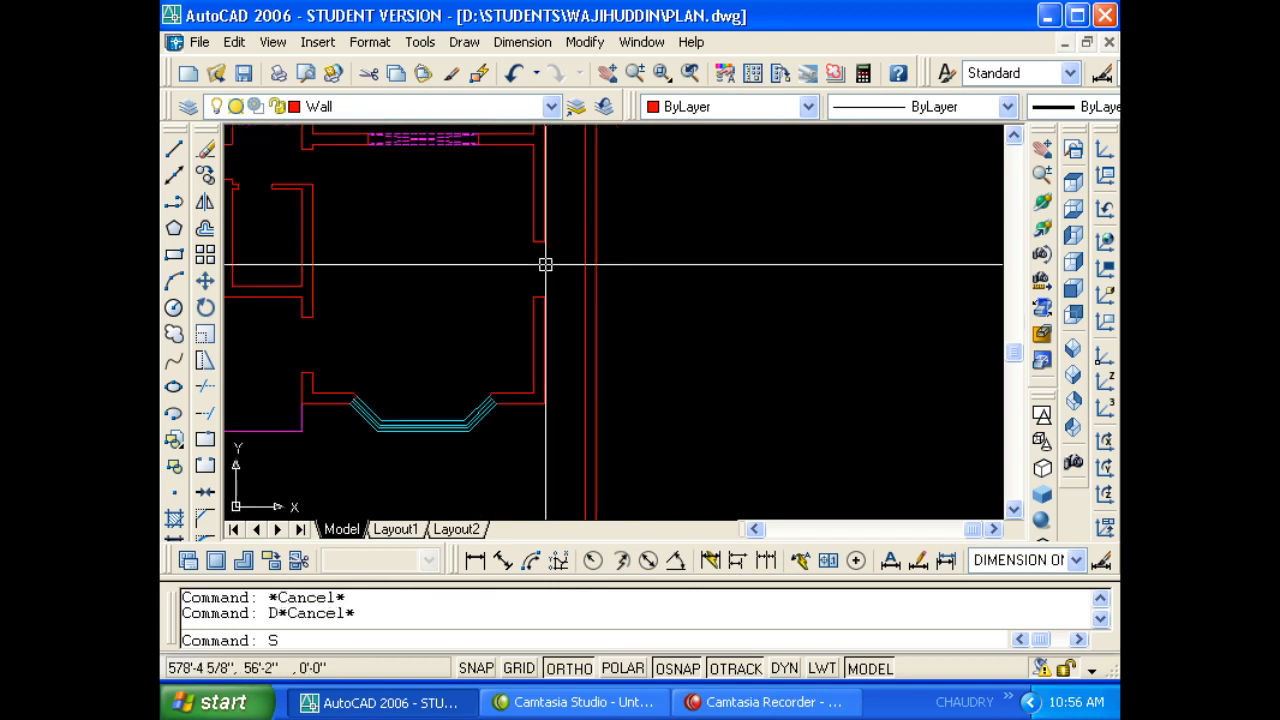
pyautogui.press('Return')
pyautogui.scroll(2, 555, 262)
pyautogui.click(560, 240)
pyautogui.click(494, 206)
pyautogui.press('Return')
pyautogui.click(456, 208)
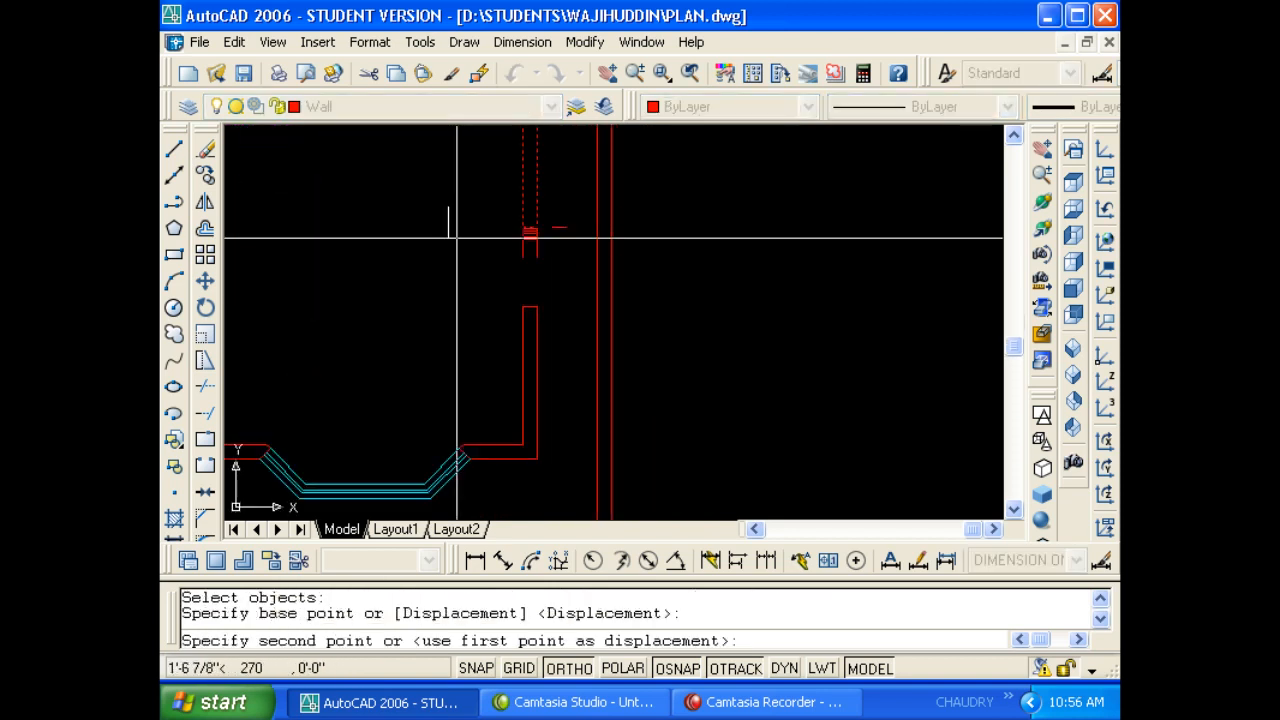
pyautogui.write('6')
pyautogui.press('Return')
# Stretch the wall end below the opening 3 inches upward.
pyautogui.press('Return')
pyautogui.click(563, 307)
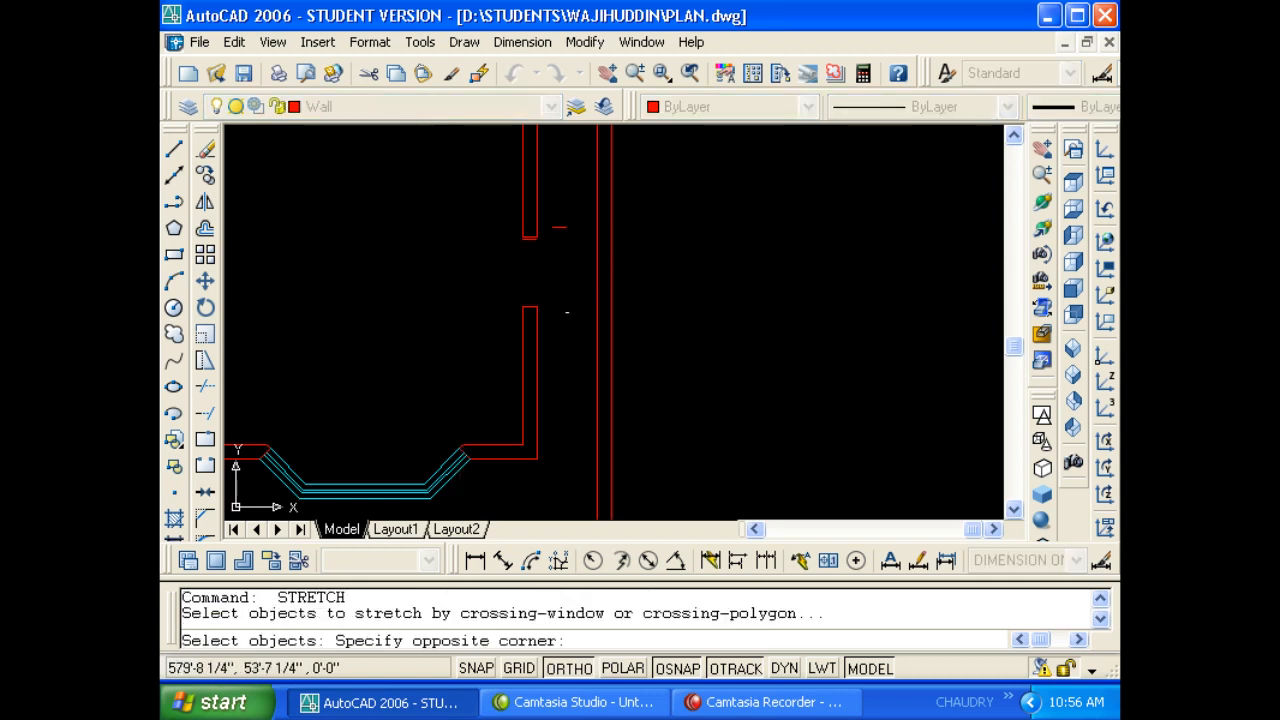
pyautogui.click(432, 292)
pyautogui.press('Return')
pyautogui.click(432, 292)
pyautogui.write('3')
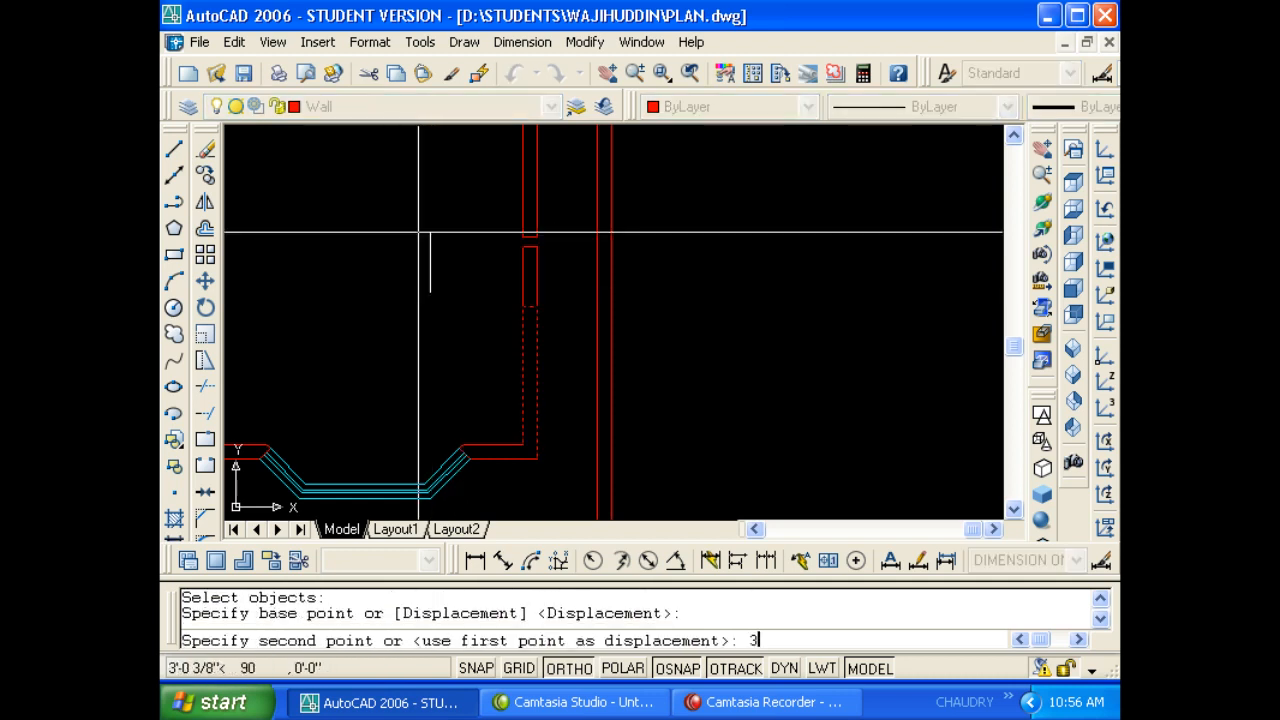
pyautogui.press('Escape')
# Offset the opening's upper end line 18 inches up the right wall.
pyautogui.moveTo(443, 220); pyautogui.dragTo(443, 331, button='middle')
pyautogui.press('Escape')
pyautogui.write('o')
pyautogui.press('Return')
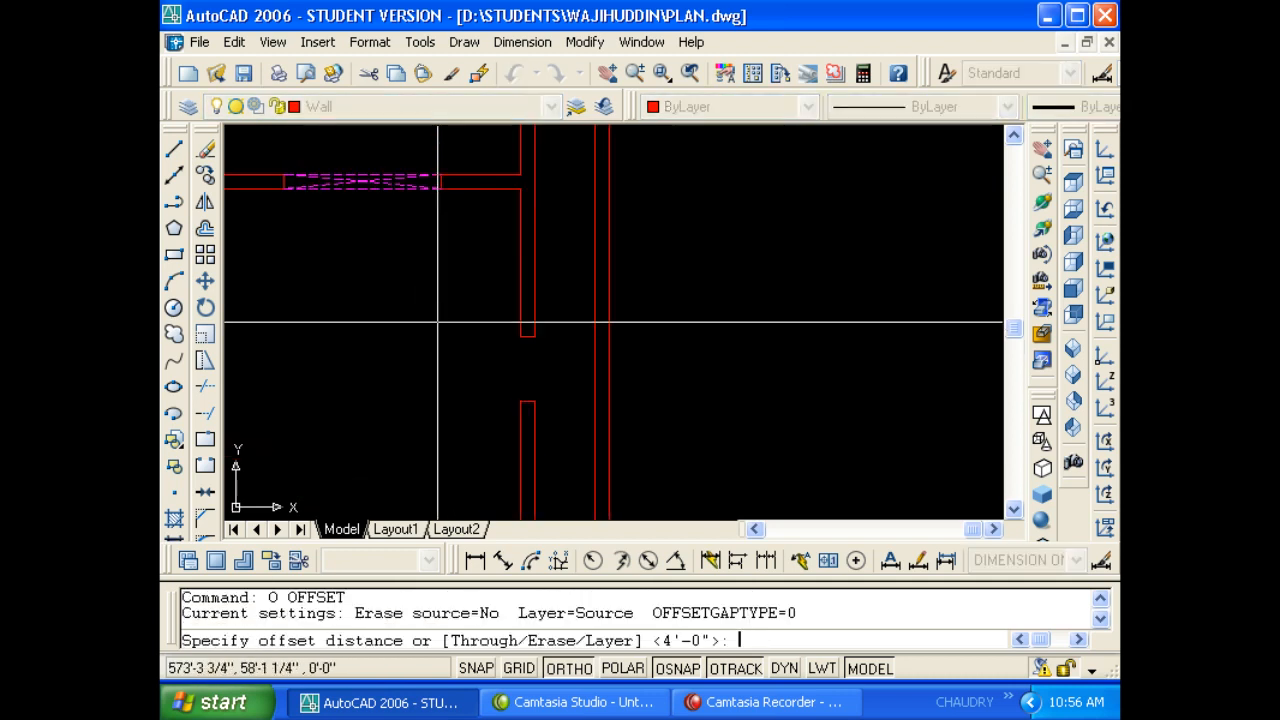
pyautogui.write('18')
pyautogui.press('Return')
pyautogui.scroll(4, 512, 345)
pyautogui.click(546, 330)
pyautogui.click(544, 288)
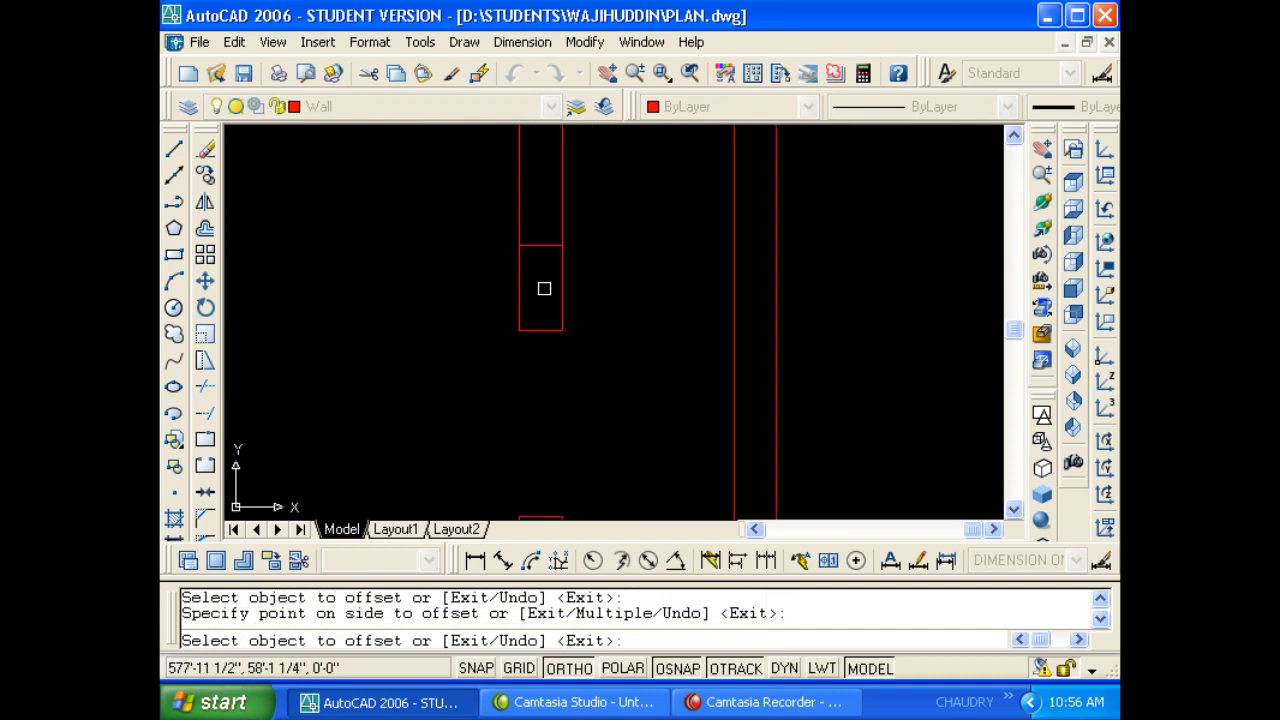
# Offset the opening's lower end line 18 inches down the right wall.
pyautogui.scroll(-3, 544, 288)
pyautogui.scroll(2, 543, 420)
pyautogui.click(543, 440)
pyautogui.click(543, 480)
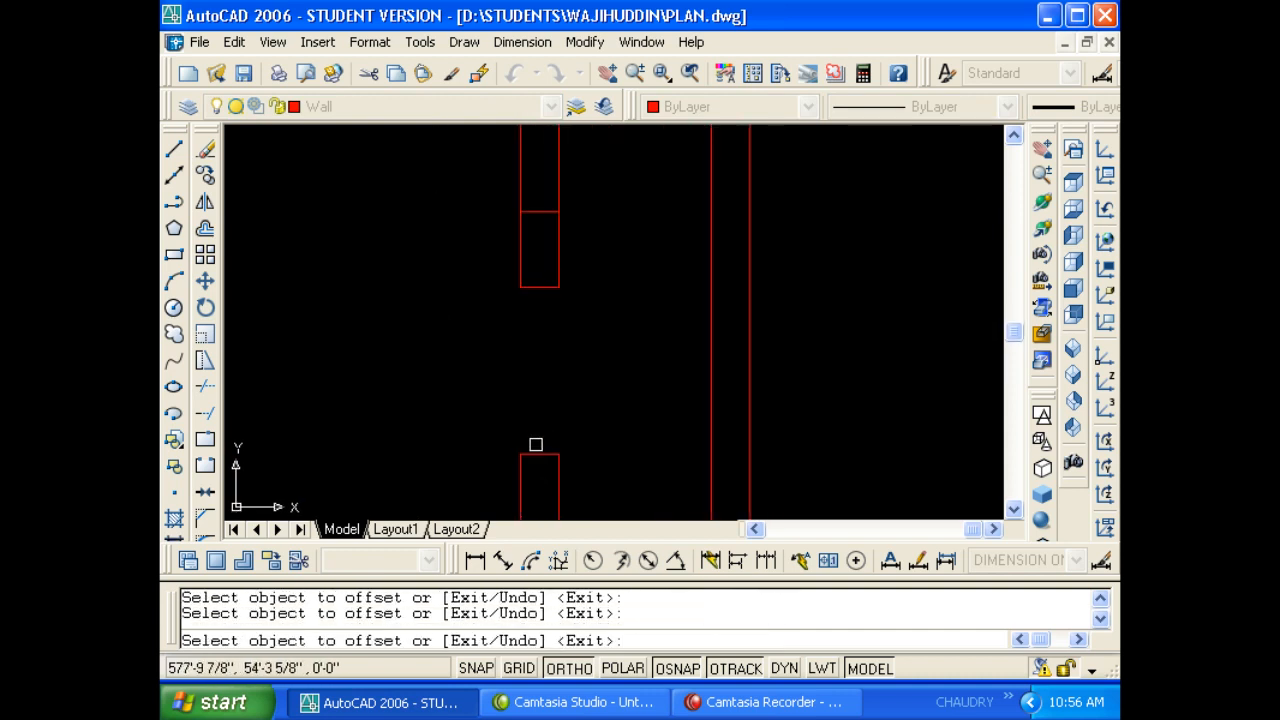
pyautogui.click(538, 453)
pyautogui.click(543, 483)
pyautogui.moveTo(543, 483); pyautogui.dragTo(531, 340, button='middle')
pyautogui.press('Escape')
pyautogui.press('Escape')
pyautogui.press('Escape')
pyautogui.scroll(-1, 531, 340)
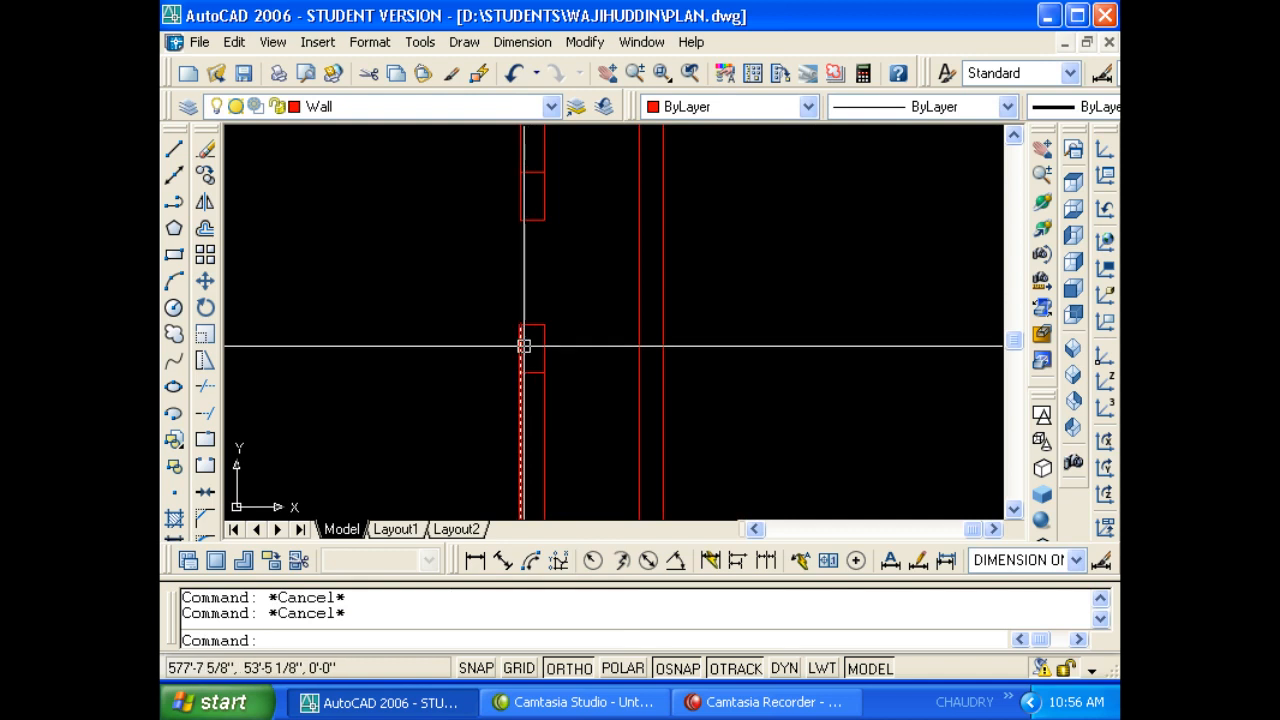
# Offset the 18-inch lines 3 feet away from the opening, the upper one upward and the lower one downward.
pyautogui.write('o')
pyautogui.press('Return')
pyautogui.write("3'")
pyautogui.press('Return')
pyautogui.scroll(-2, 523, 350)
pyautogui.scroll(4, 528, 359)
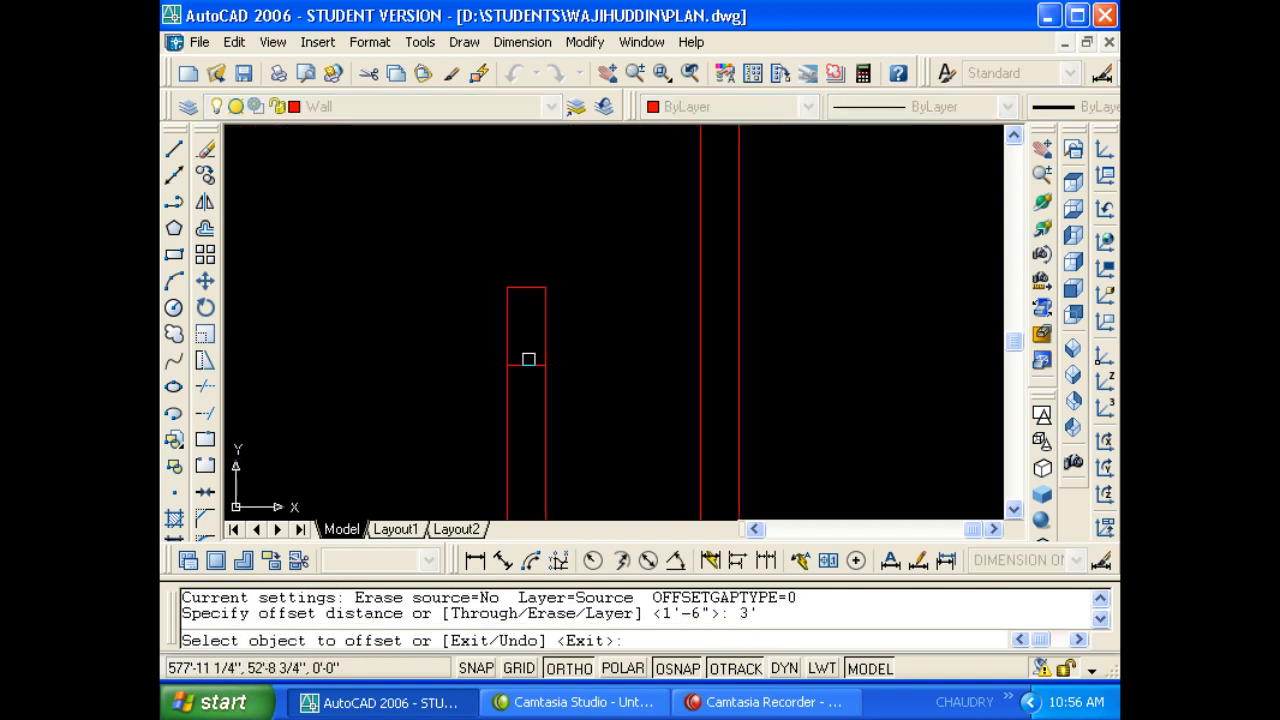
pyautogui.click(528, 359)
pyautogui.click(523, 366)
pyautogui.scroll(-2, 535, 320)
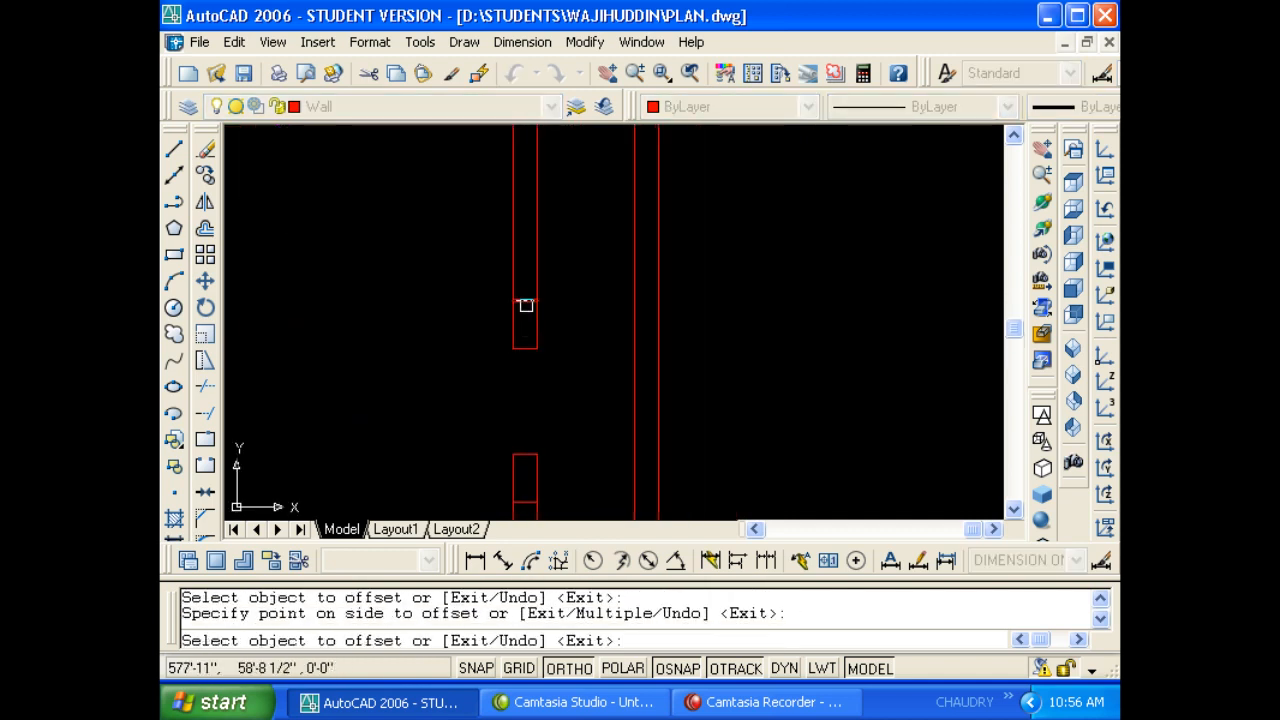
pyautogui.scroll(-2, 526, 305)
pyautogui.press('Escape')
pyautogui.press('Escape')
pyautogui.press('Escape')
# Trim the bay-window room's right wall between the offset lines to open the two 3-foot window gaps flanking the central opening.
pyautogui.write('TR')
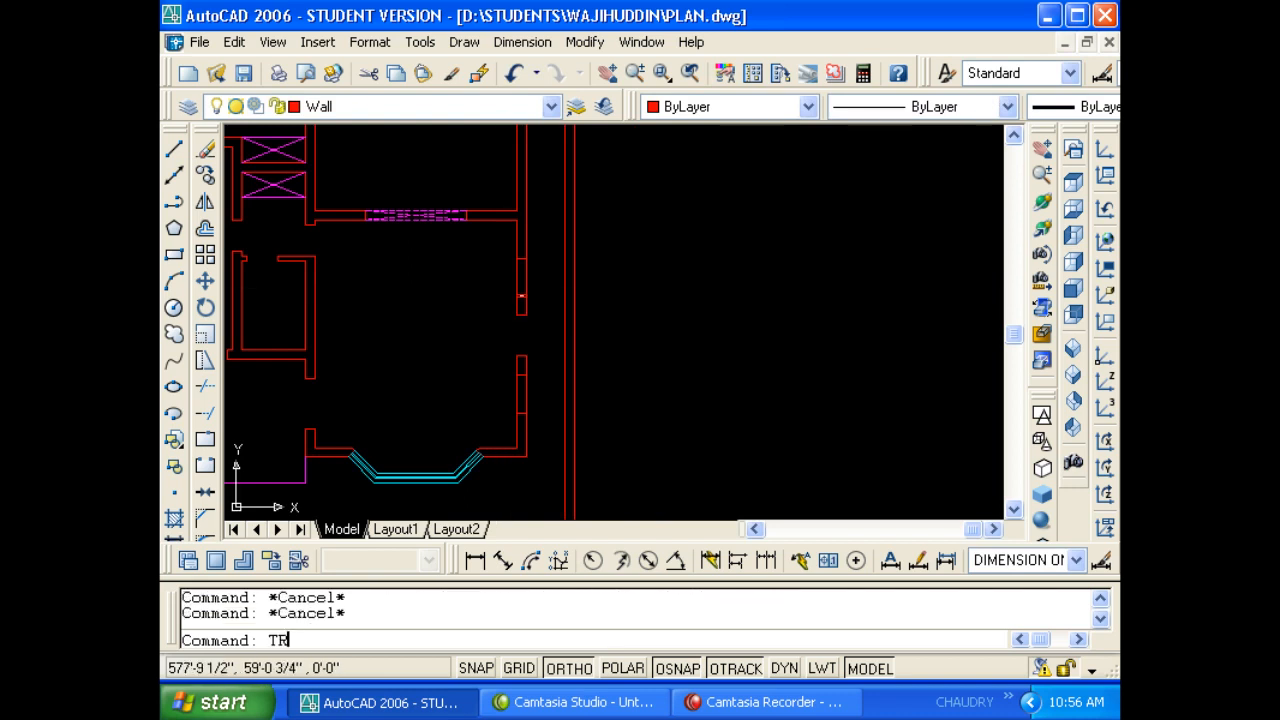
pyautogui.press('Return')
pyautogui.press('Return')
pyautogui.click(533, 283)
pyautogui.click(508, 281)
pyautogui.click(533, 386)
pyautogui.click(500, 390)
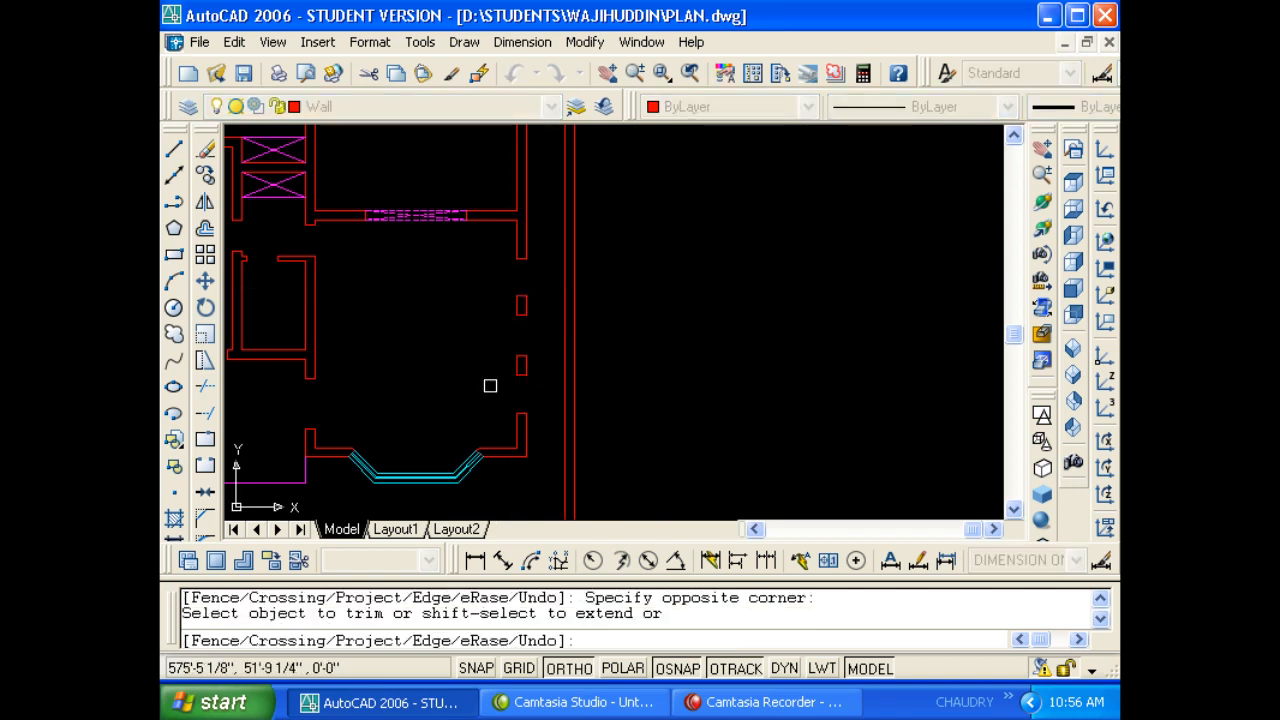
# Draw a multiline down the outer wall face to fill the upper window gap in the bay-window room's right wall.
pyautogui.press('Escape')
pyautogui.press('Escape')
pyautogui.write('ml')
pyautogui.press('Return')
pyautogui.scroll(2, 507, 285)
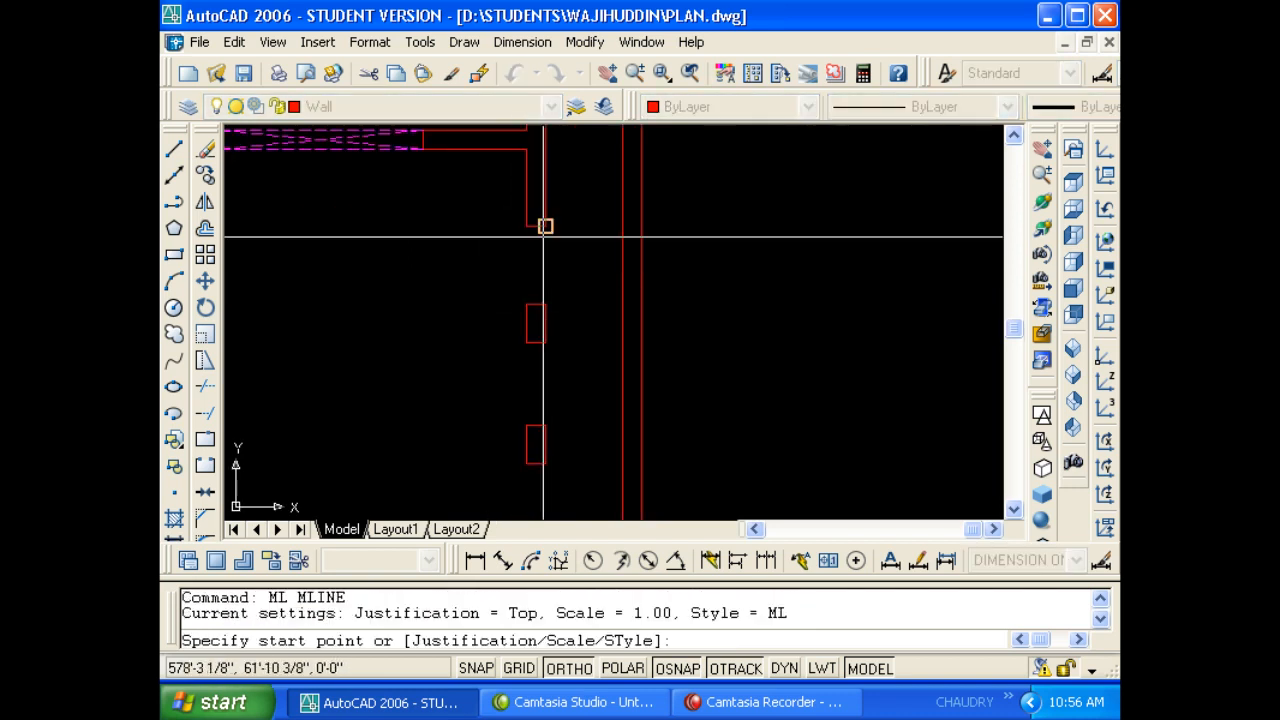
pyautogui.click(544, 232)
pyautogui.click(546, 301)
pyautogui.press('Escape')
# Draw multilines along the outer wall face to fill the central opening and the lower window gap.
pyautogui.moveTo(553, 377); pyautogui.dragTo(554, 303, button='middle')
pyautogui.press('Return')
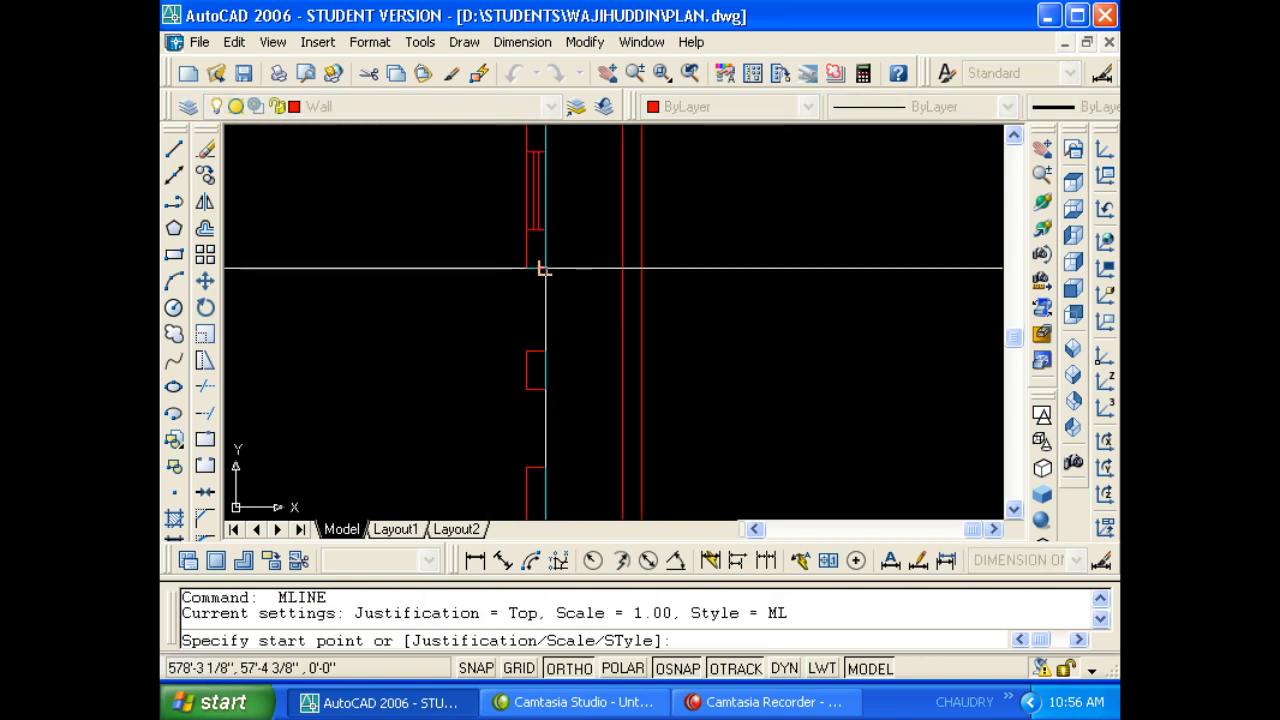
pyautogui.click(545, 268)
pyautogui.click(545, 350)
pyautogui.press('Escape')
pyautogui.moveTo(546, 372); pyautogui.dragTo(526, 262, button='middle')
pyautogui.press('Return')
pyautogui.click(525, 279)
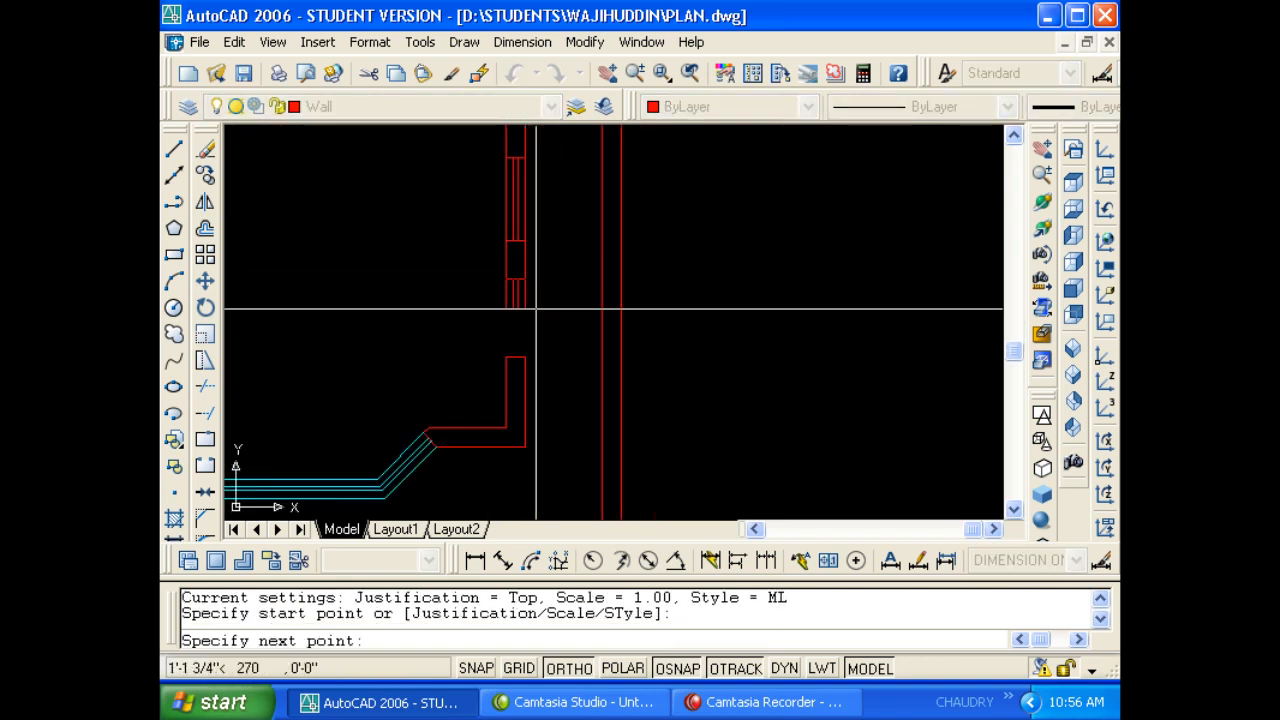
pyautogui.click(543, 300)
pyautogui.press('Escape')
pyautogui.press('Escape')
# Match the bay window's properties onto the three new multilines in the right wall.
pyautogui.scroll(-3, 466, 360)
pyautogui.write('ma')
pyautogui.scroll(-1, 438, 398)
pyautogui.press('Return')
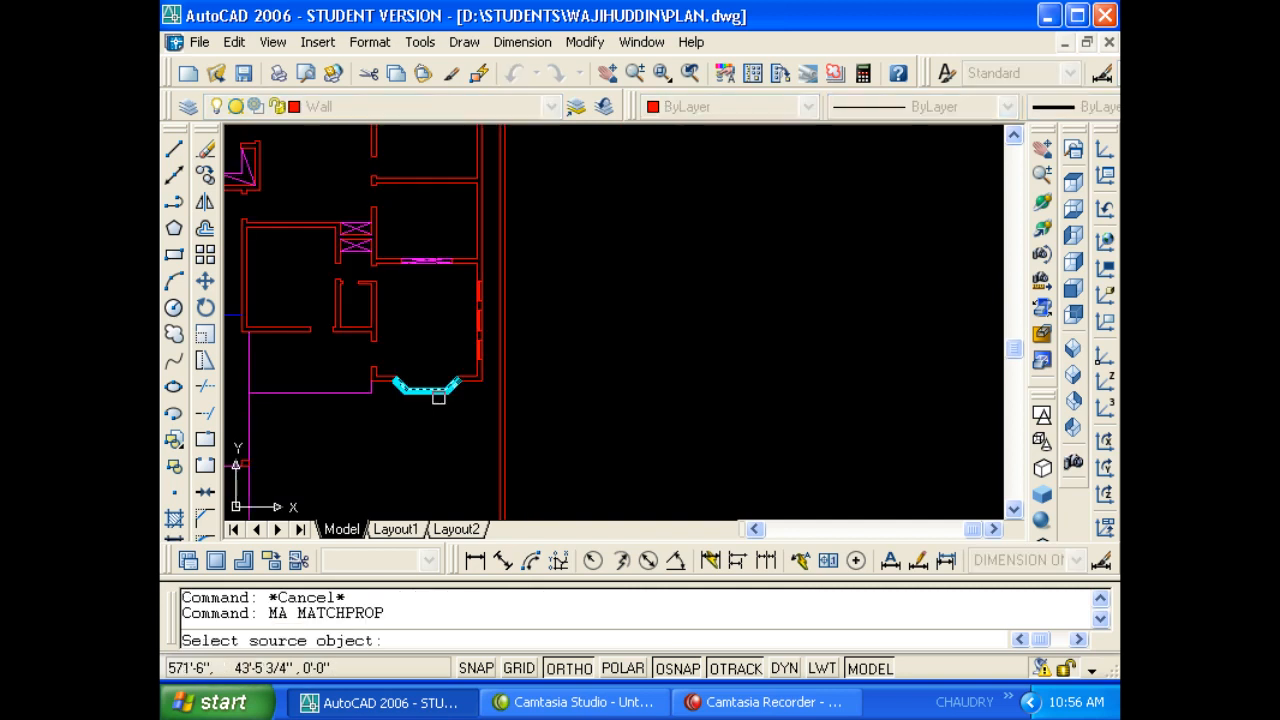
pyautogui.click(438, 398)
pyautogui.scroll(3, 482, 330)
pyautogui.click(477, 365)
pyautogui.click(477, 318)
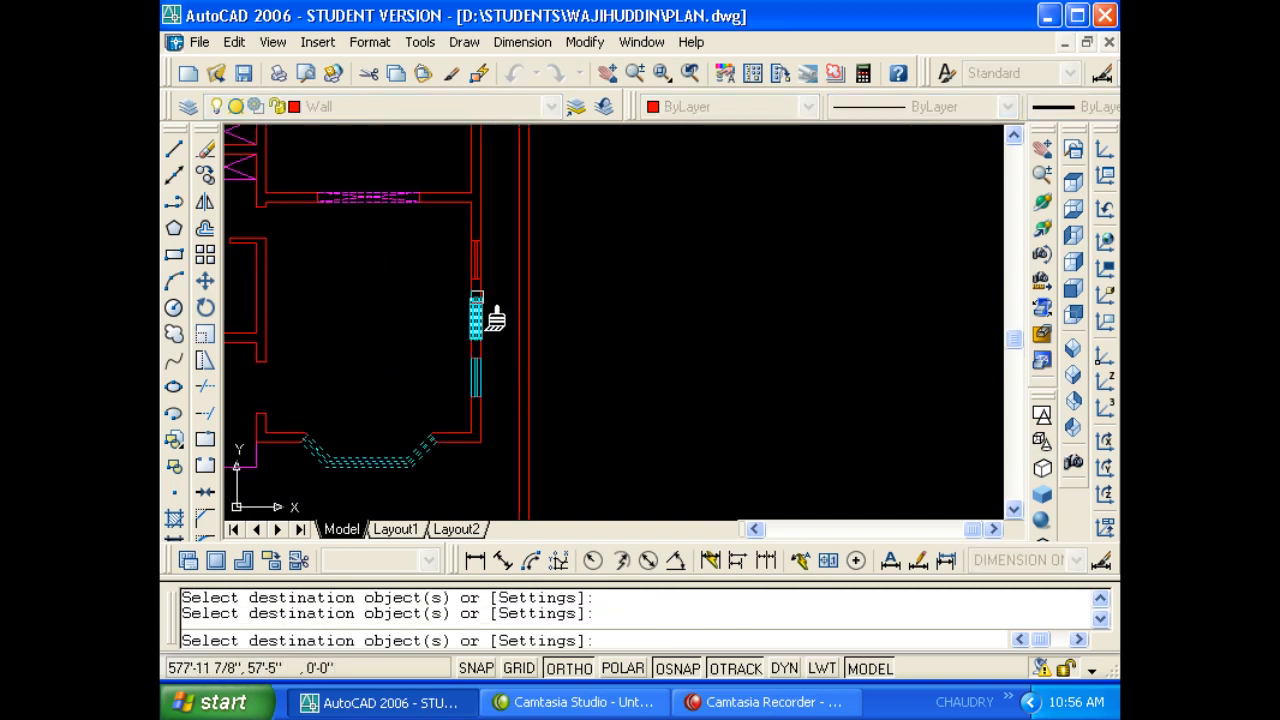
pyautogui.click(476, 272)
pyautogui.press('Escape')
pyautogui.press('Escape')
# Draw a line across the right wall of the room above the bay-window room, starting at the inner face's midpoint.
pyautogui.scroll(-4, 494, 312)
pyautogui.moveTo(423, 317); pyautogui.dragTo(460, 352, button='middle')
pyautogui.scroll(3, 531, 263)
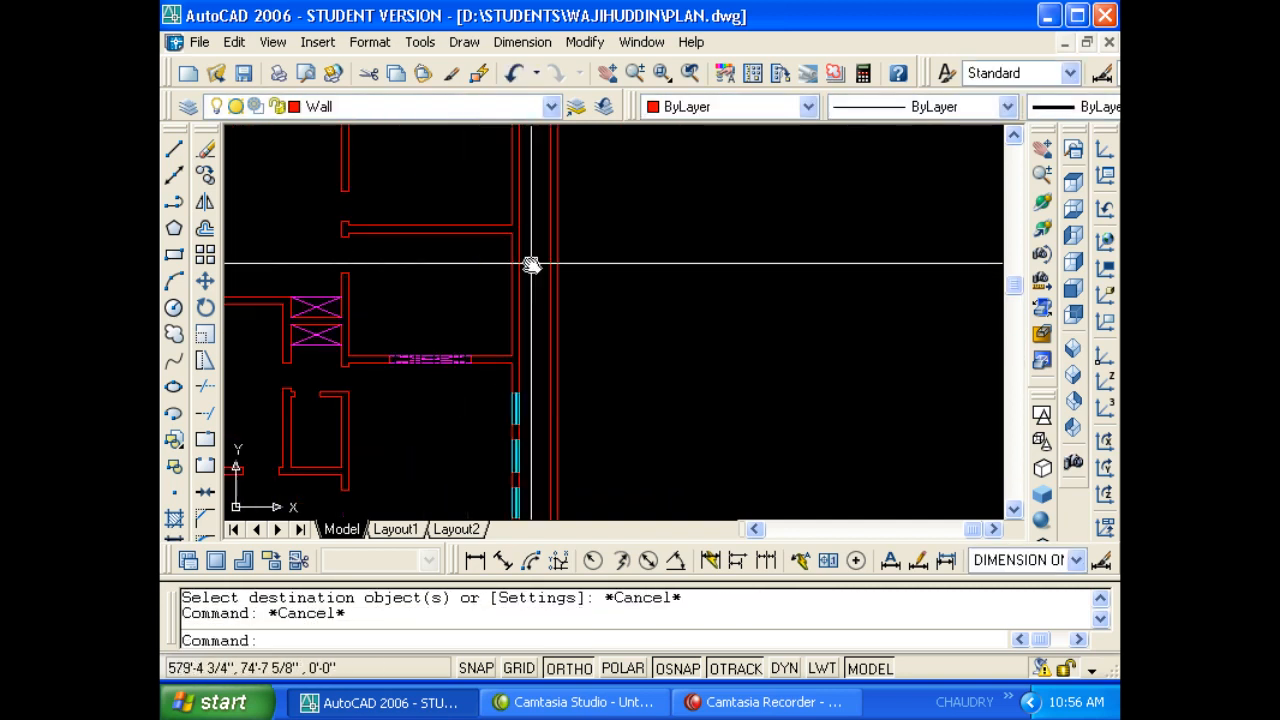
pyautogui.moveTo(531, 263); pyautogui.dragTo(537, 309, button='middle')
pyautogui.press('Escape')
pyautogui.write('l')
pyautogui.press('Return')
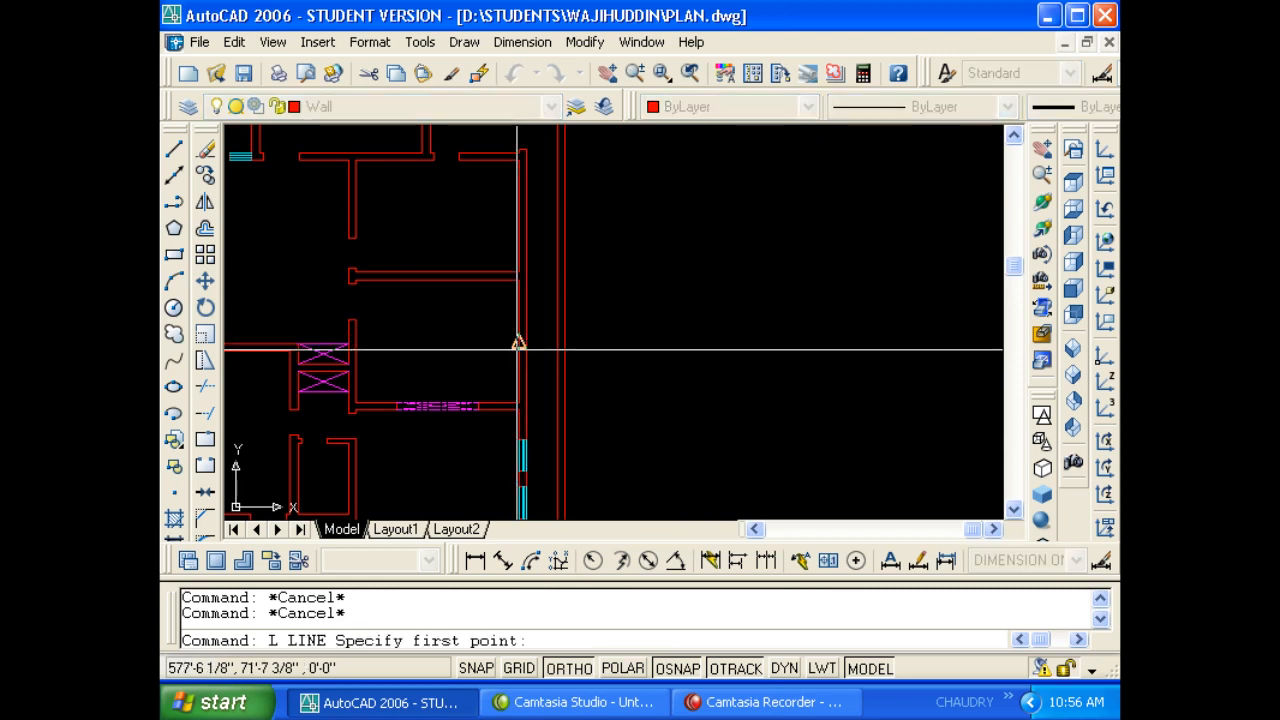
pyautogui.click(517, 349)
pyautogui.click(526, 343)
pyautogui.press('Escape')
# Offset the wall's midpoint line 4 feet upward and 4 feet downward.
pyautogui.scroll(2, 527, 357)
pyautogui.press('Escape')
pyautogui.write('o')
pyautogui.press('Return')
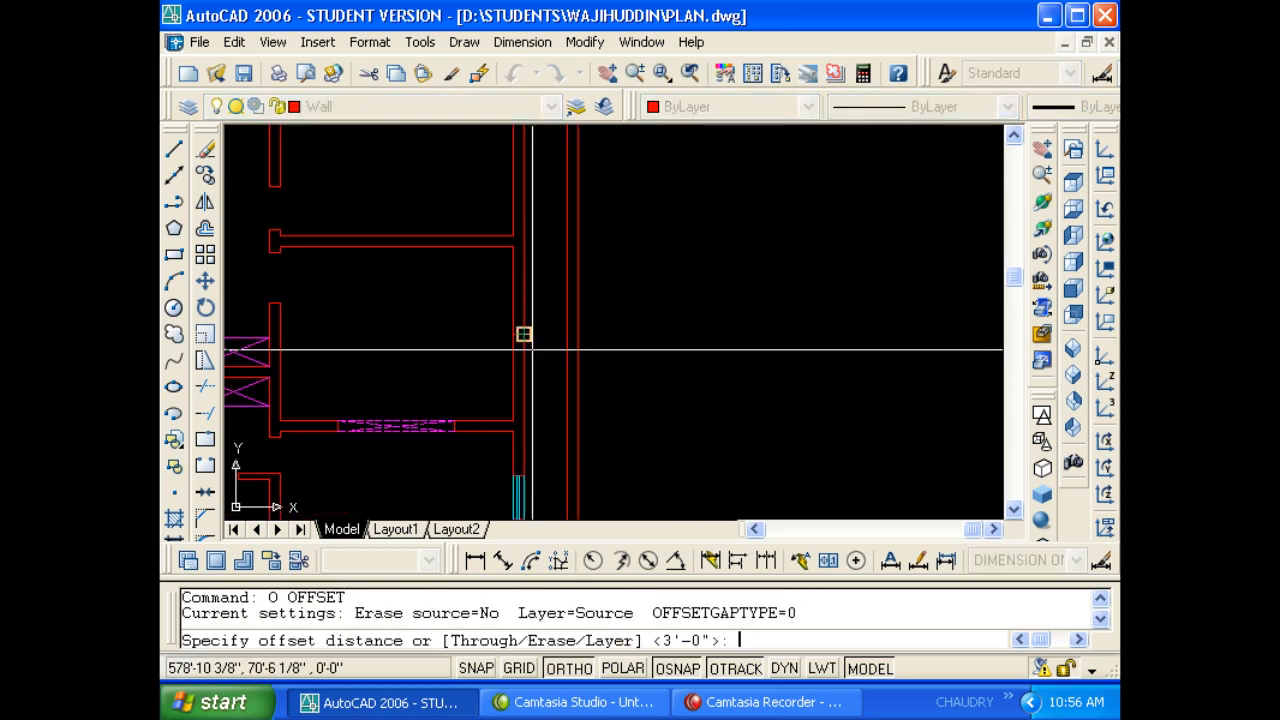
pyautogui.write("4'")
pyautogui.press('Return')
pyautogui.scroll(5, 519, 346)
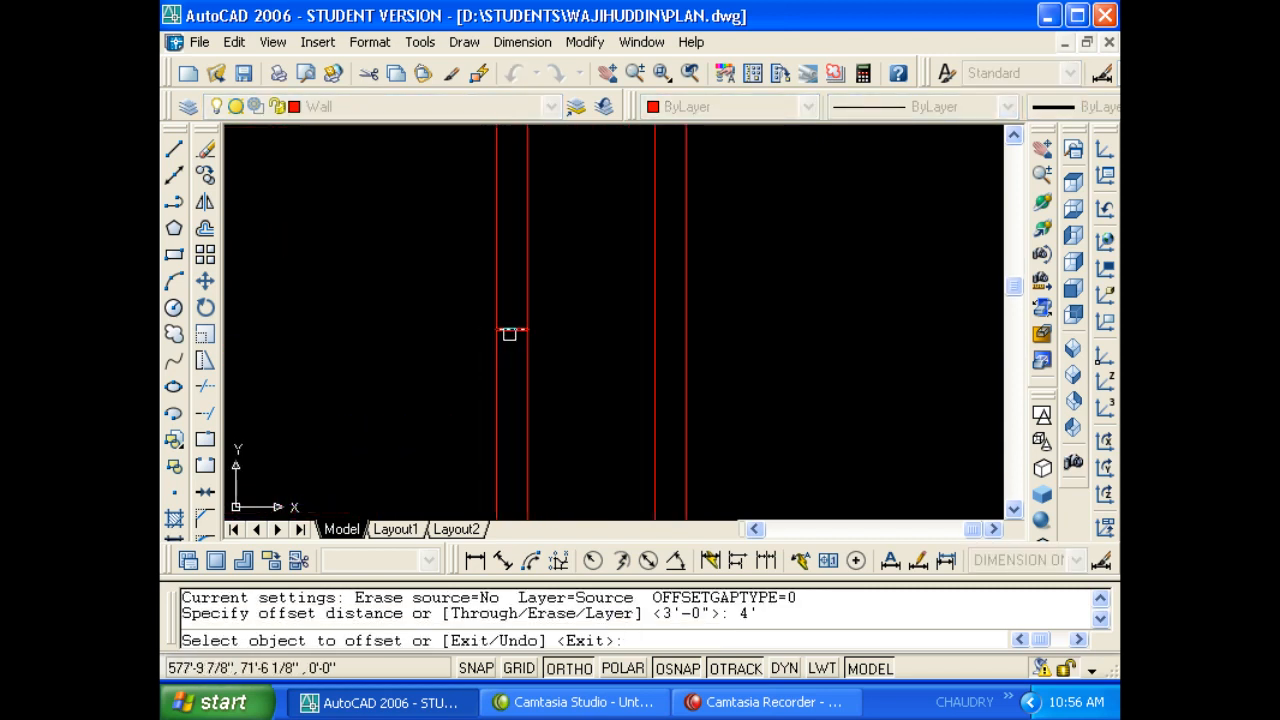
pyautogui.click(514, 334)
pyautogui.click(516, 346)
pyautogui.press('Escape')
pyautogui.press('Escape')
pyautogui.press('Escape')
# Erase the original midpoint line between the two 4-foot offset lines.
pyautogui.scroll(-2, 500, 354)
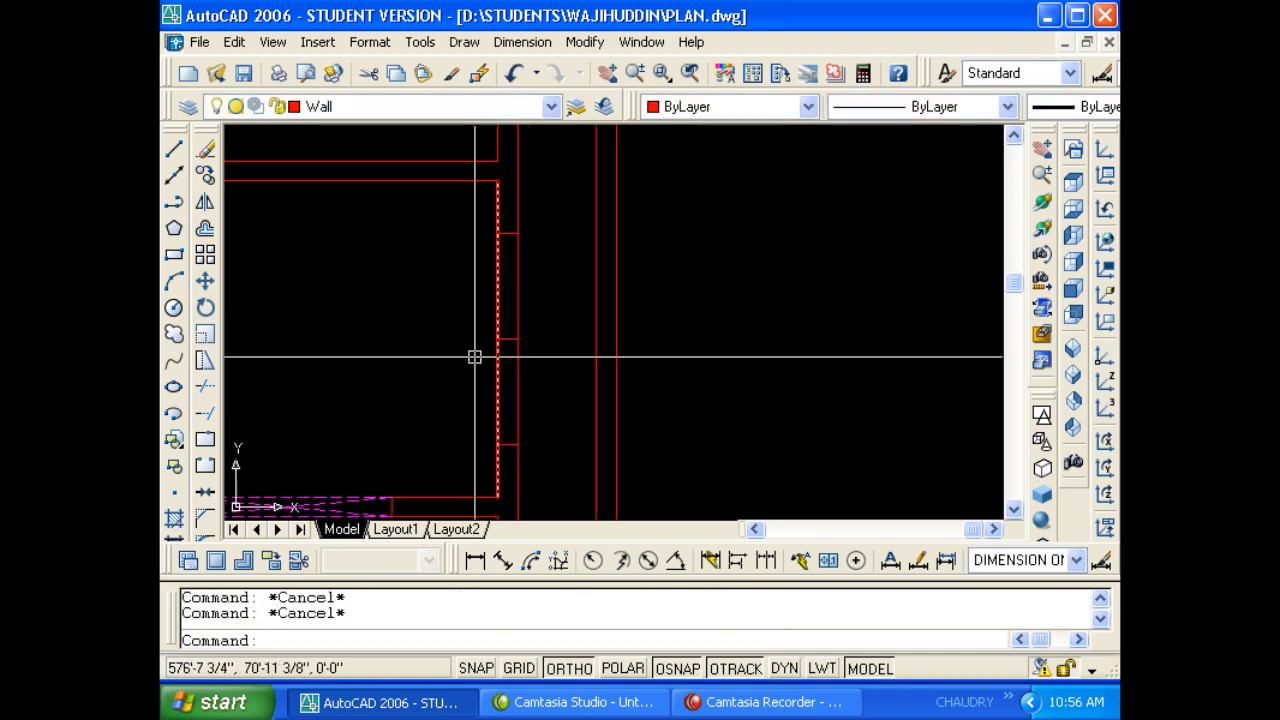
pyautogui.click(474, 357)
pyautogui.click(545, 323)
pyautogui.write('e')
pyautogui.press('Return')
pyautogui.press('Escape')
# Trim both wall faces between the 4-foot offset lines to open the window gap.
pyautogui.write('tr')
pyautogui.press('Return')
pyautogui.press('Return')
pyautogui.click(549, 334)
pyautogui.click(432, 334)
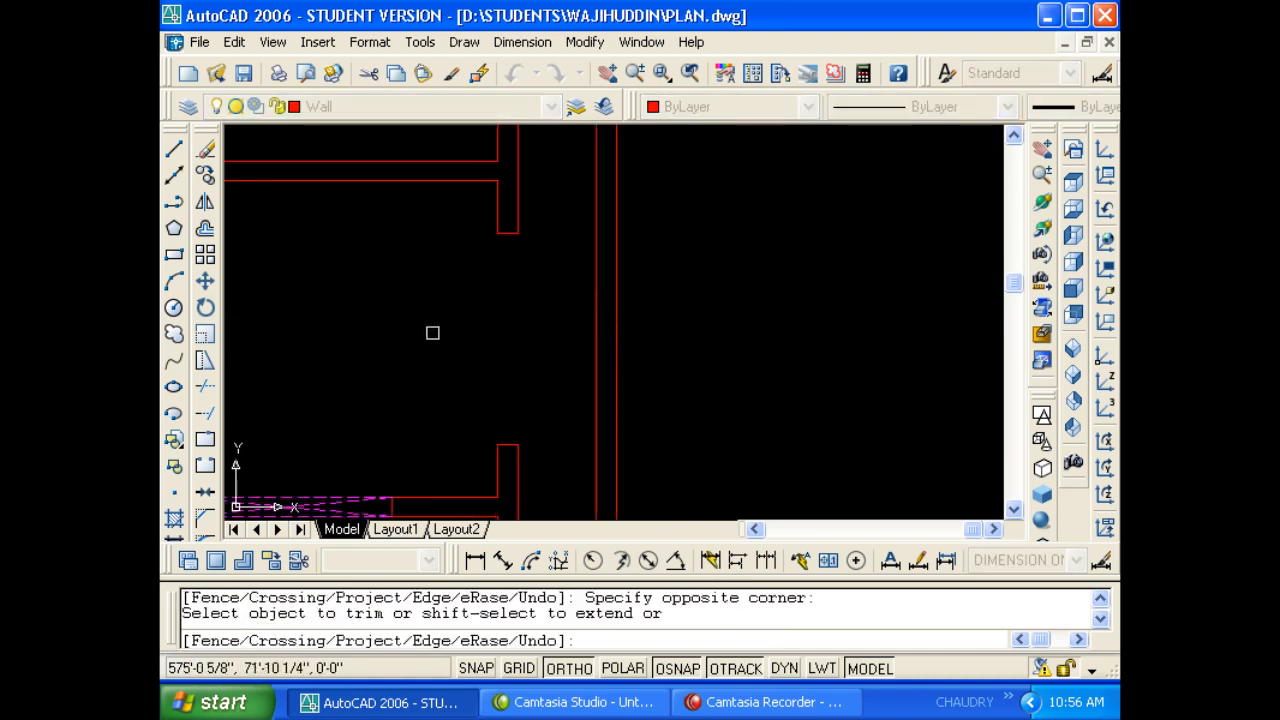
pyautogui.press('Escape')
pyautogui.press('Escape')
# Draw a multiline down the outer wall face across the full height of the new window gap.
pyautogui.write('ml')
pyautogui.press('Return')
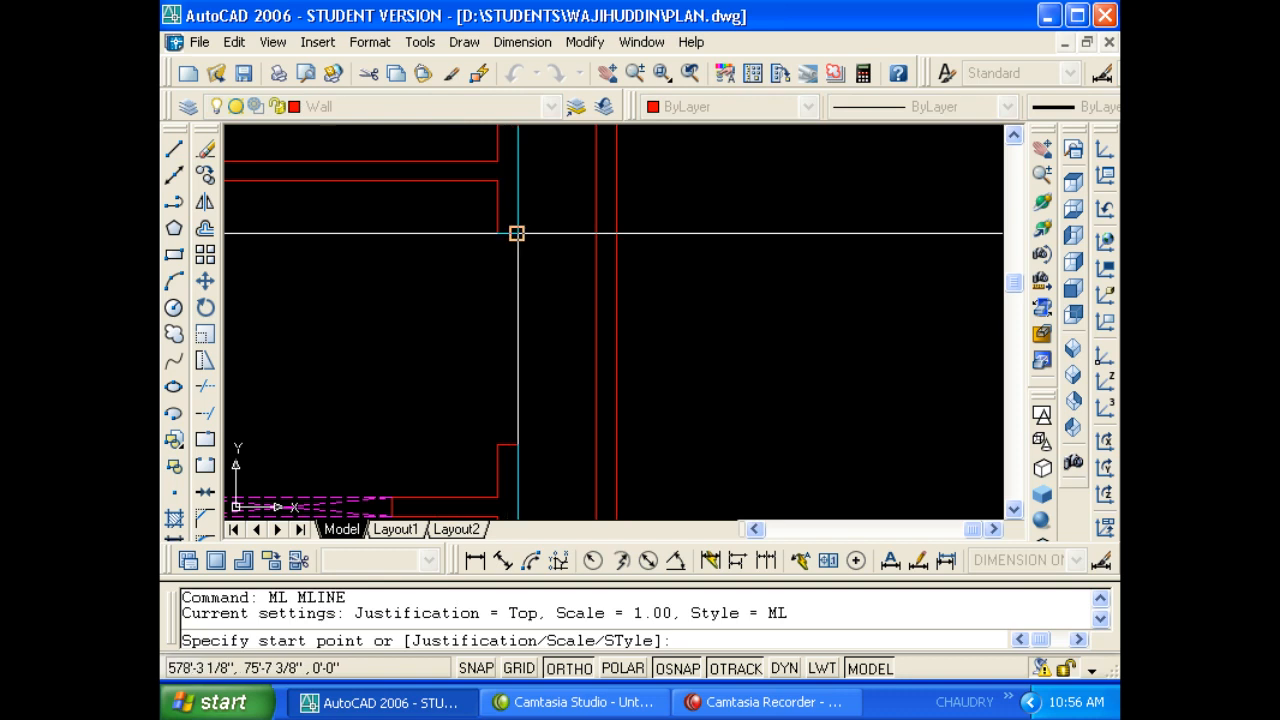
pyautogui.click(517, 233)
pyautogui.click(516, 444)
pyautogui.press('Escape')
pyautogui.press('Escape')
# Match the cyan window's properties onto the multiline in the room above the bay-window room.
pyautogui.scroll(-3, 543, 345)
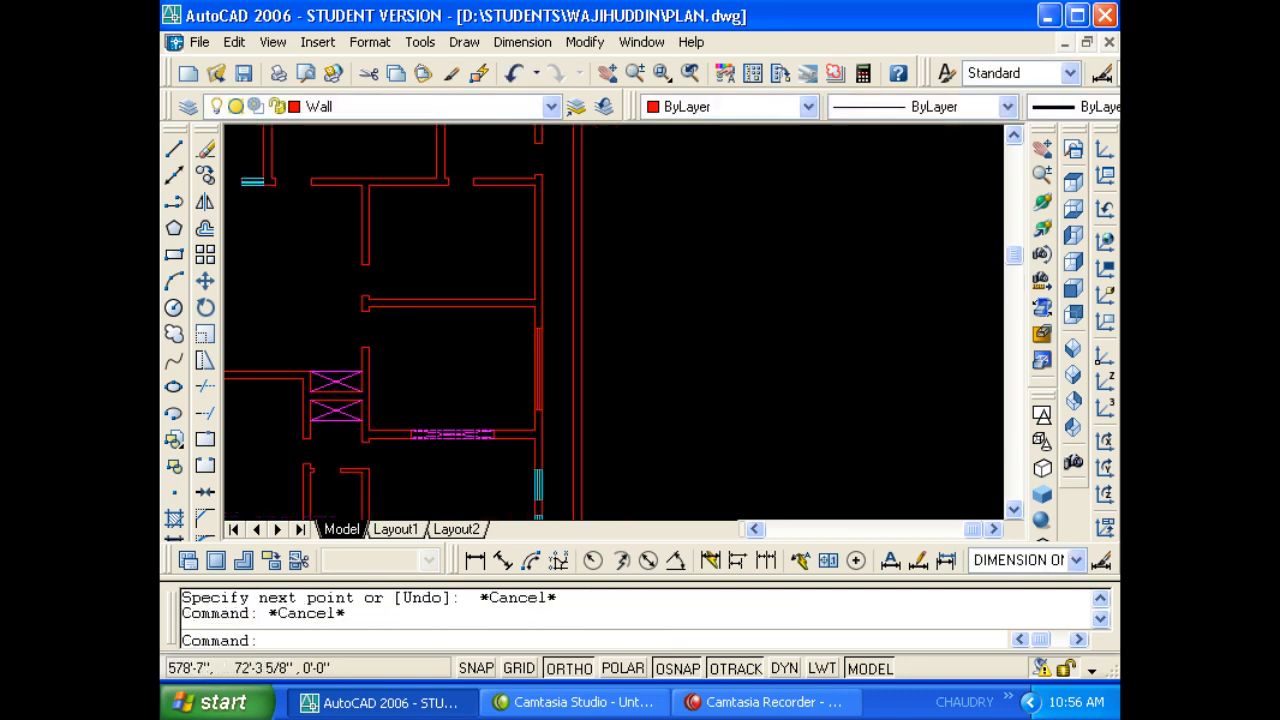
pyautogui.press('Escape')
pyautogui.write('MA')
pyautogui.press('Return')
pyautogui.click(541, 489)
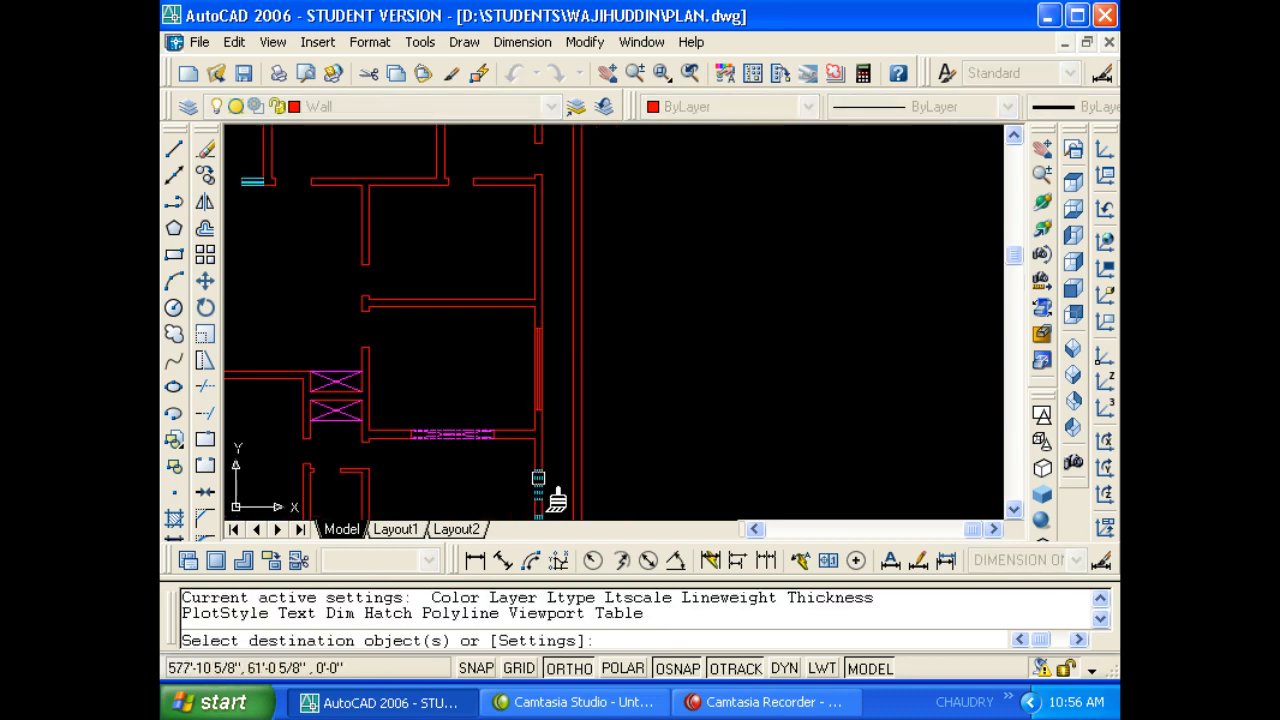
pyautogui.click(537, 375)
pyautogui.press('Escape')
pyautogui.press('Escape')
# Draw a line across the kitchen's right wall, starting at the inner face's midpoint.
pyautogui.scroll(4, 535, 310)
pyautogui.press('Escape')
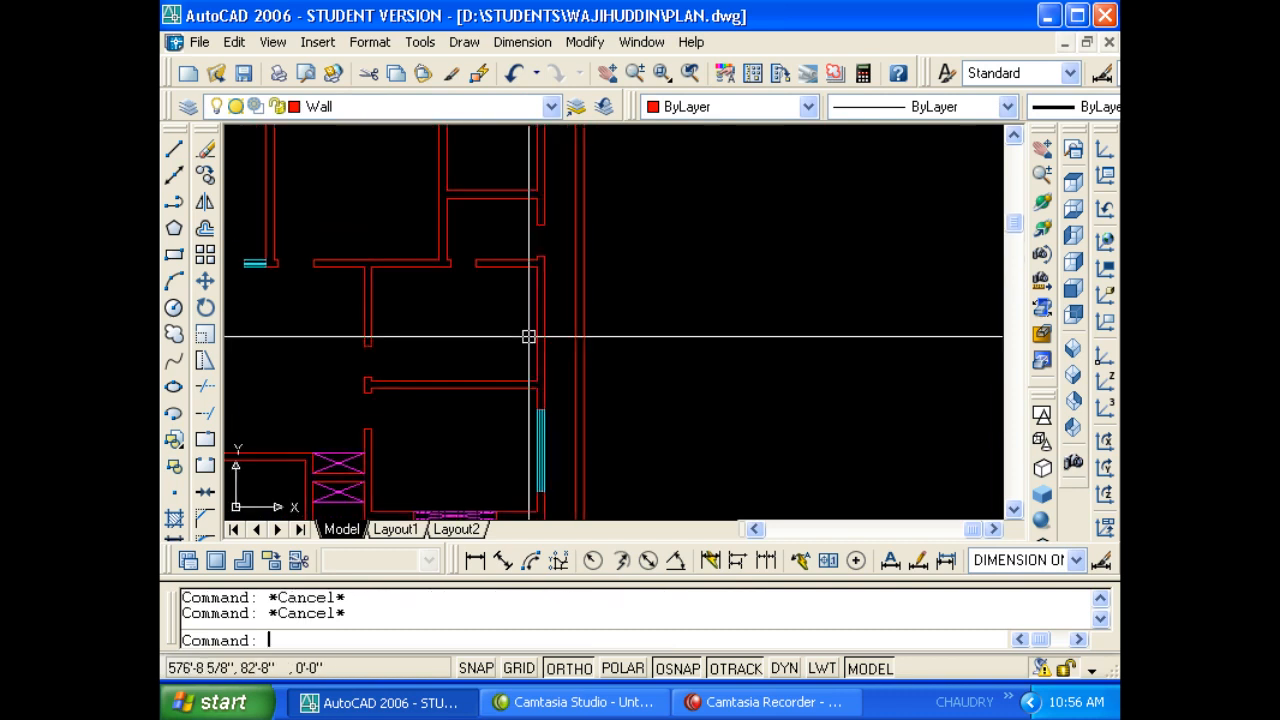
pyautogui.write('L')
pyautogui.press('Return')
pyautogui.click(537, 326)
pyautogui.click(551, 323)
pyautogui.press('Escape')
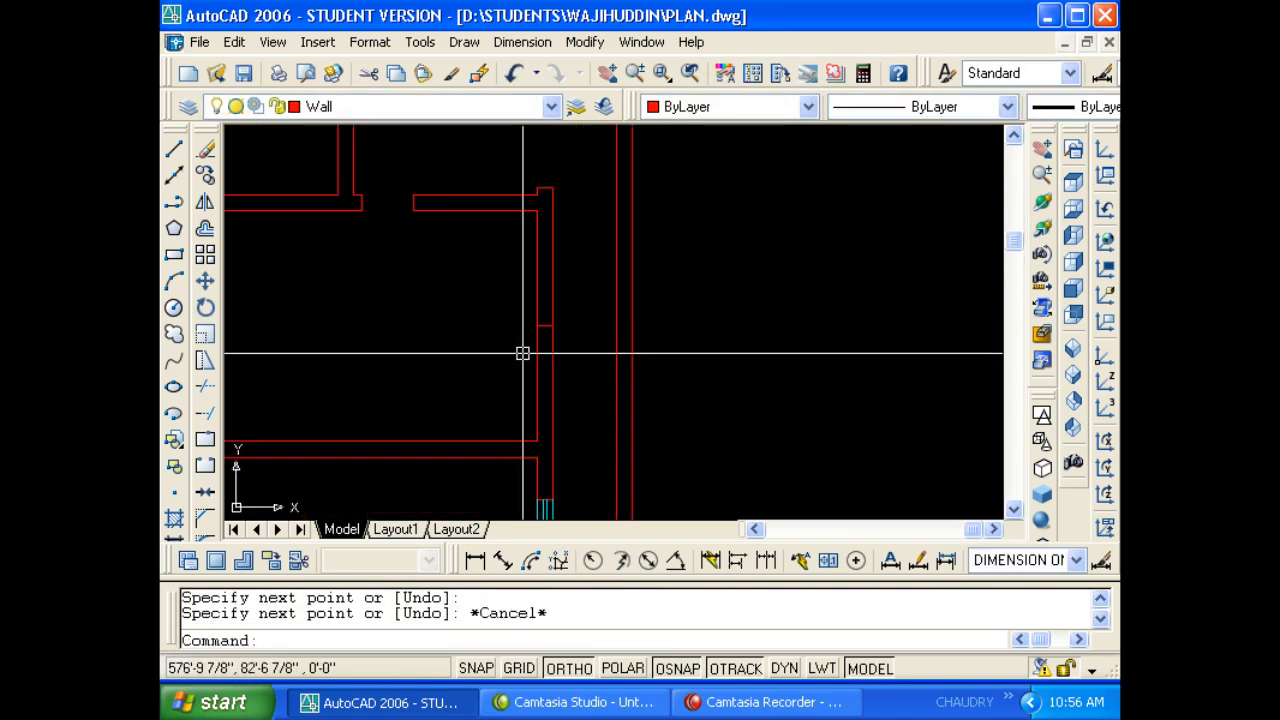
# Offset the kitchen wall's midpoint line 3.5 feet upward and 3.5 feet downward.
pyautogui.write('O')
pyautogui.press('Return')
pyautogui.write("3.5'")
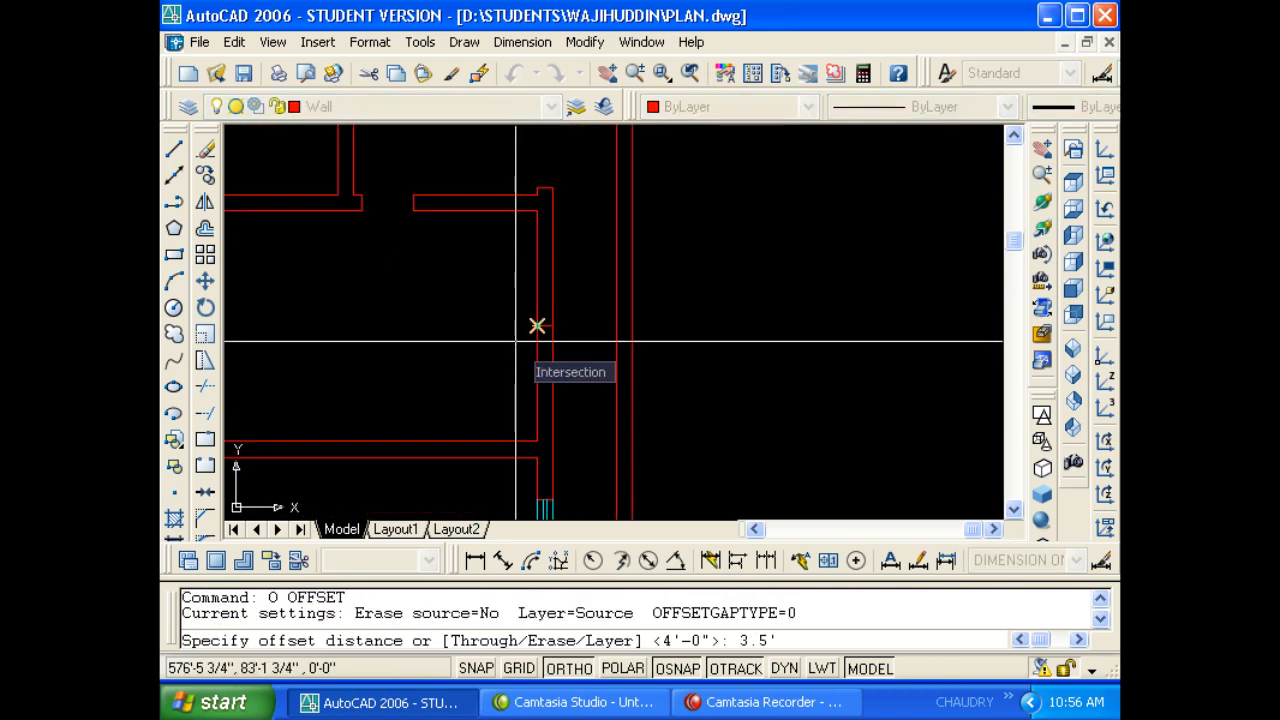
pyautogui.press('Return')
pyautogui.scroll(3, 537, 326)
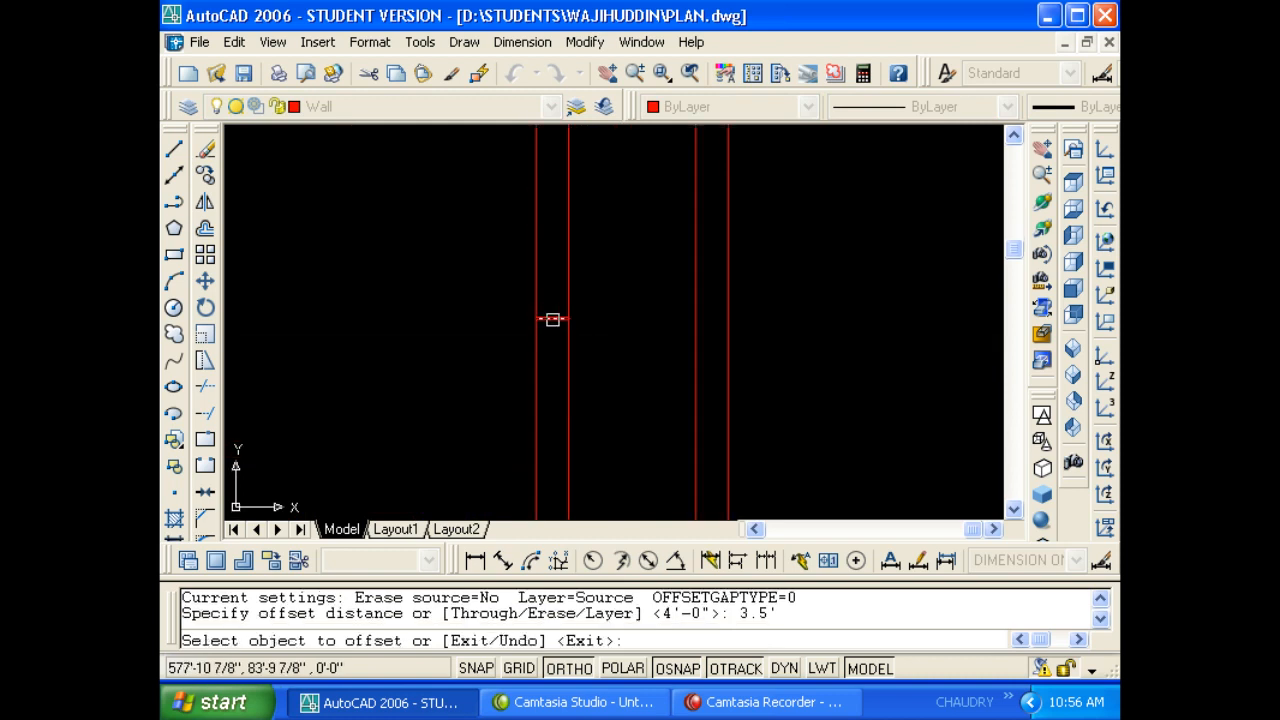
pyautogui.click(553, 319)
pyautogui.click(555, 290)
pyautogui.click(555, 318)
pyautogui.click(557, 337)
pyautogui.press('Escape')
pyautogui.press('Escape')
pyautogui.press('Escape')
# Erase the midpoint line between the two 3.5-foot offset lines in the kitchen wall.
pyautogui.scroll(-2, 530, 341)
pyautogui.click(504, 346)
pyautogui.click(573, 318)
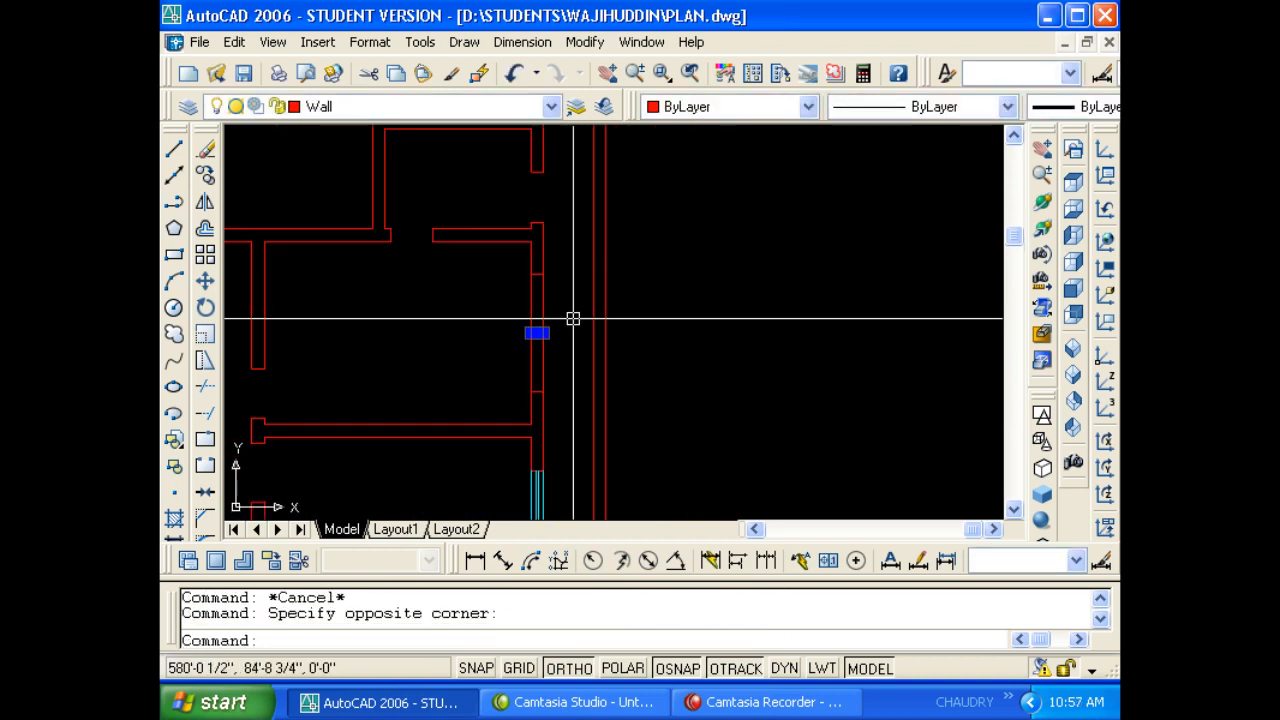
pyautogui.write('E')
pyautogui.press('Return')
pyautogui.press('Escape')
# Trim both faces of the kitchen's right wall between the offset lines to open the window gap.
pyautogui.write('TR')
pyautogui.press('Return')
pyautogui.press('Return')
pyautogui.click(563, 336)
pyautogui.click(483, 320)
pyautogui.press('Escape')
pyautogui.press('Escape')
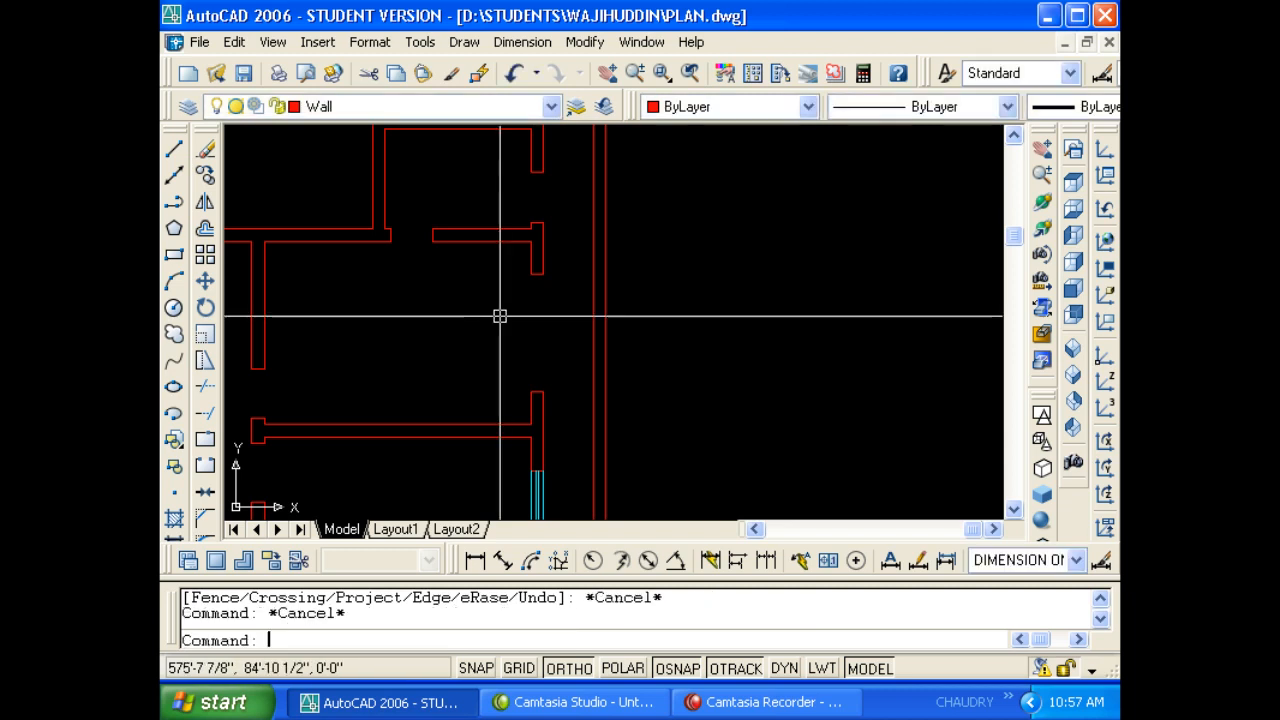
# Draw a multiline down the kitchen's right wall to fill the window gap.
pyautogui.write('ml')
pyautogui.press('Return')
pyautogui.click(535, 273)
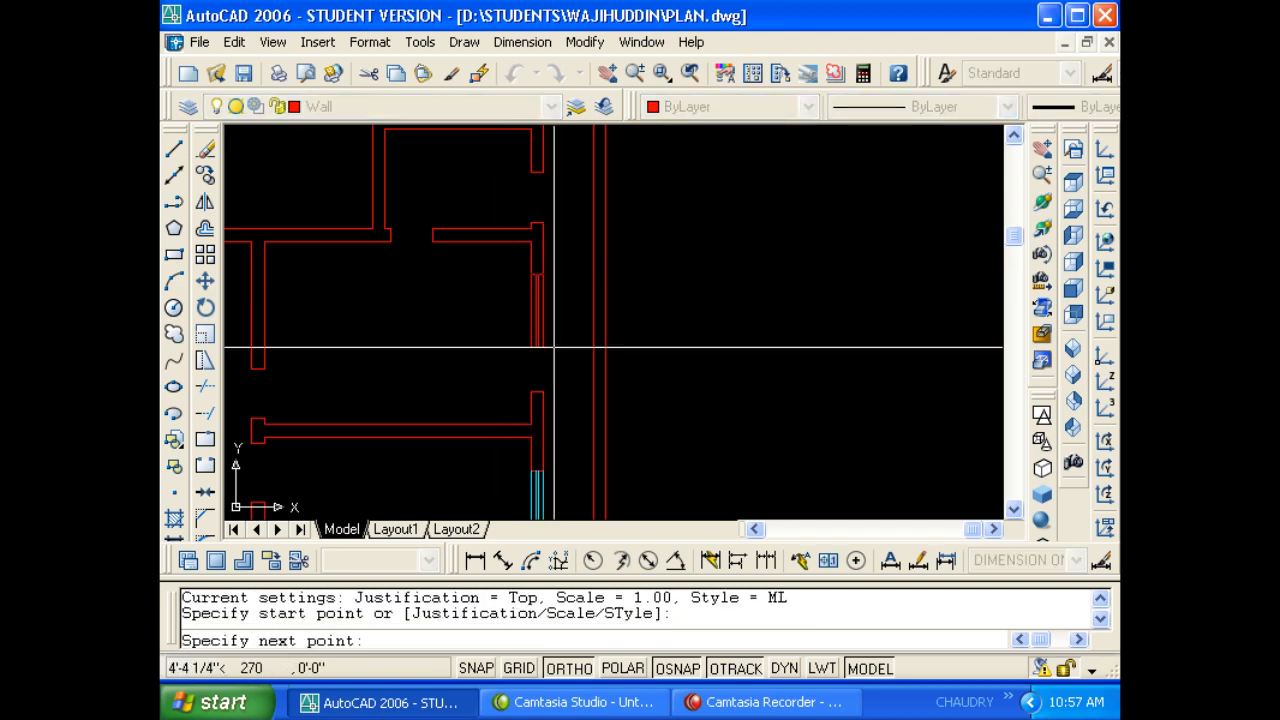
pyautogui.click(537, 390)
pyautogui.press('Escape')
pyautogui.press('Escape')
# Match the properties of the cyan window below onto the kitchen window multiline.
pyautogui.write('ma')
pyautogui.press('Return')
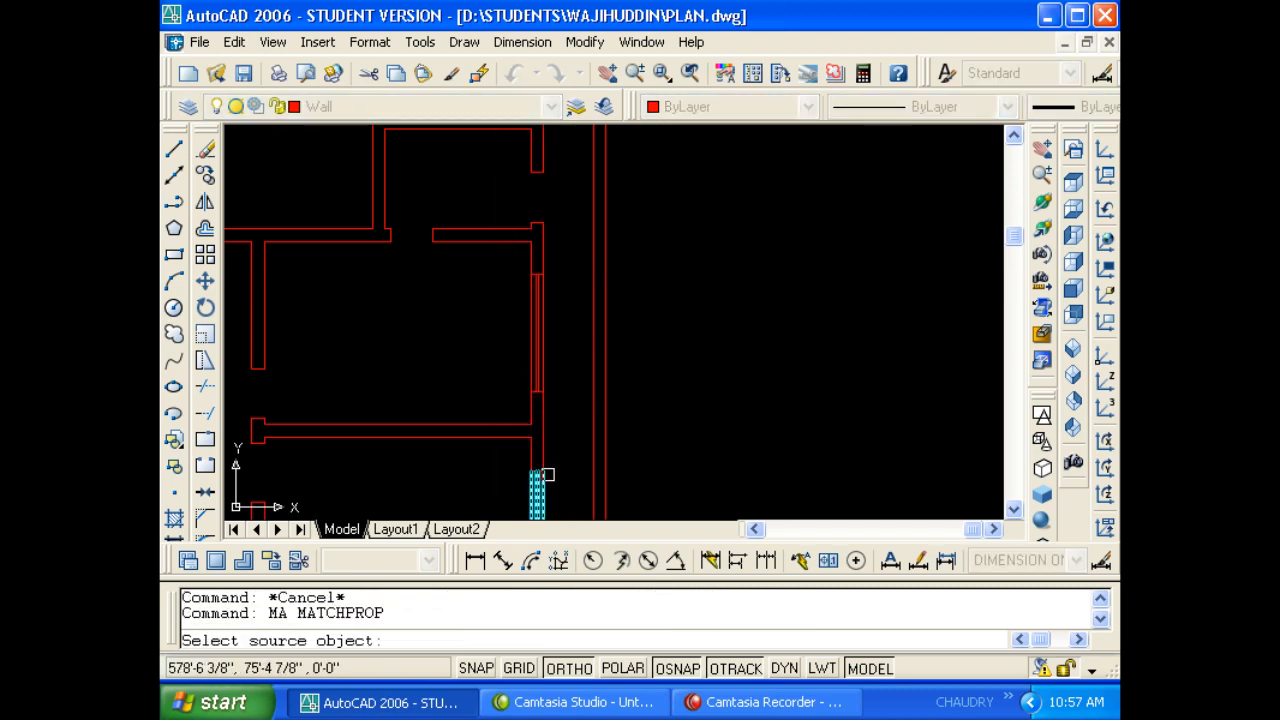
pyautogui.click(546, 478)
pyautogui.click(552, 377)
pyautogui.press('Escape')
pyautogui.press('Escape')
# Compare the right wall above the kitchen with the finished reference plan, examining the openings at the laundry and servant rooms.
pyautogui.scroll(-3, 548, 340)
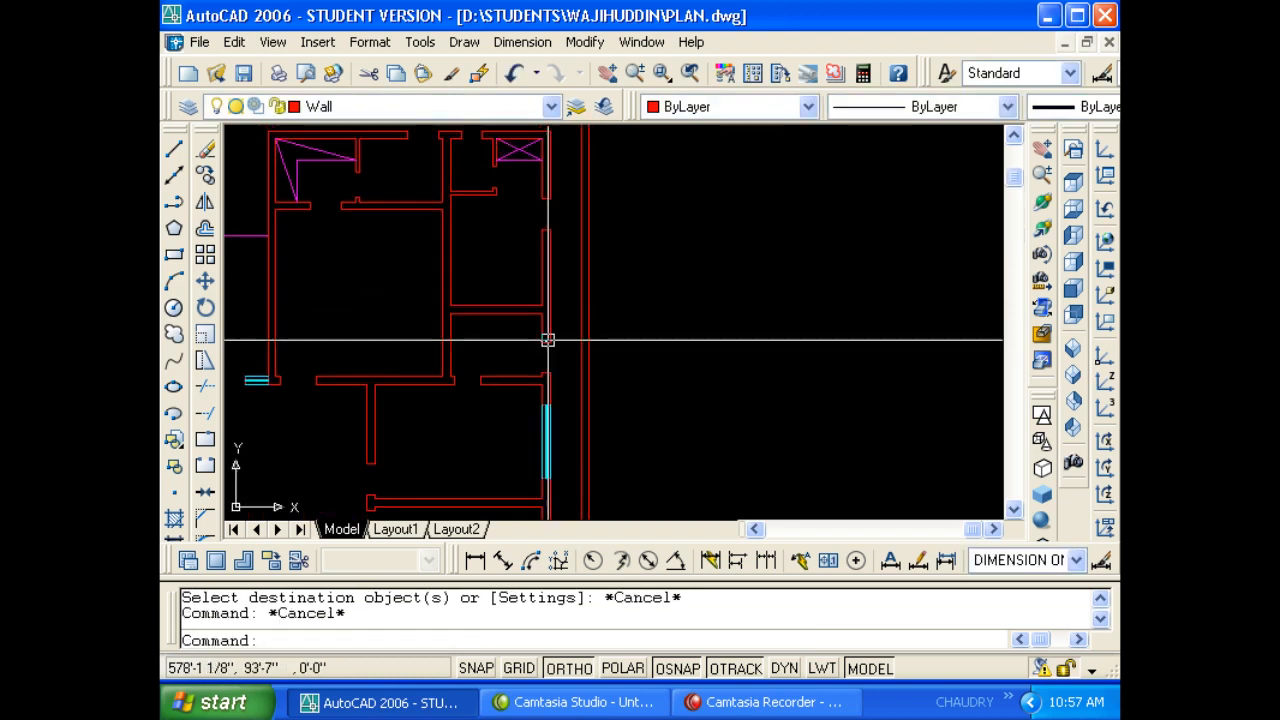
pyautogui.scroll(3, 550, 325)
pyautogui.moveTo(550, 325); pyautogui.dragTo(523, 500, button='middle')
pyautogui.press('Escape')
pyautogui.scroll(-2, 523, 408)
pyautogui.scroll(3, 515, 398)
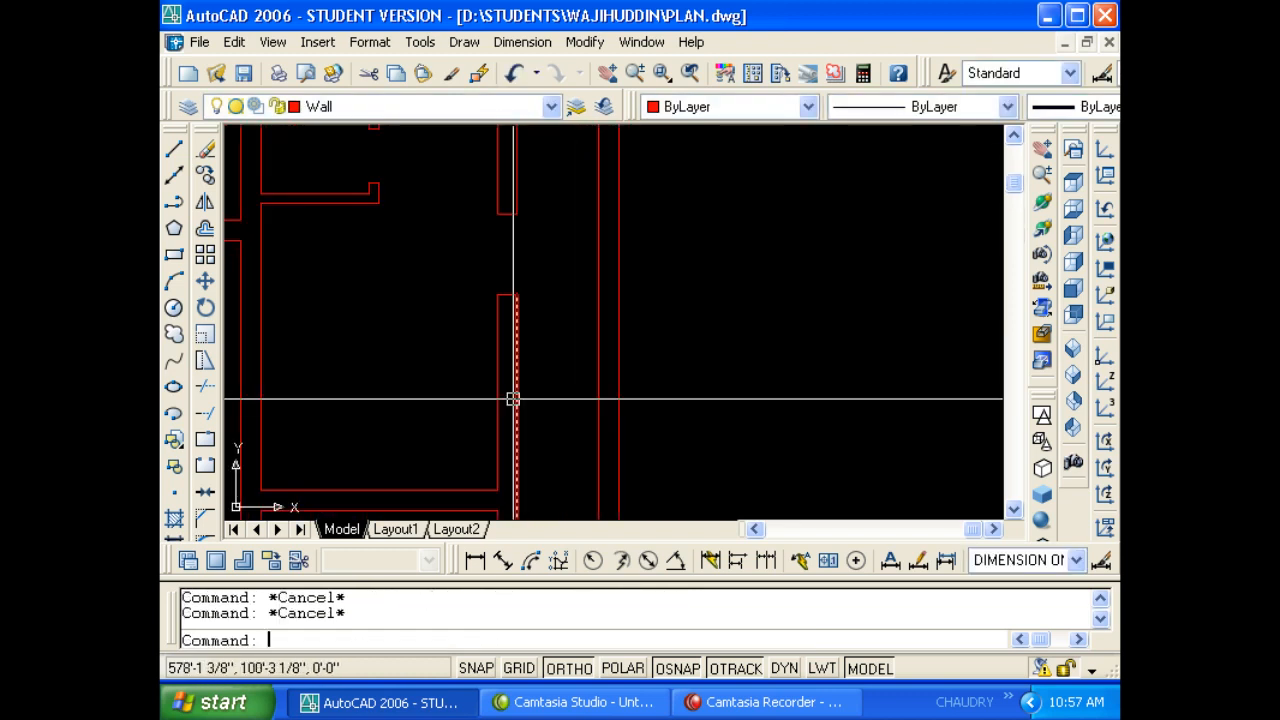
pyautogui.scroll(-5, 512, 398)
pyautogui.scroll(6, 300, 440)
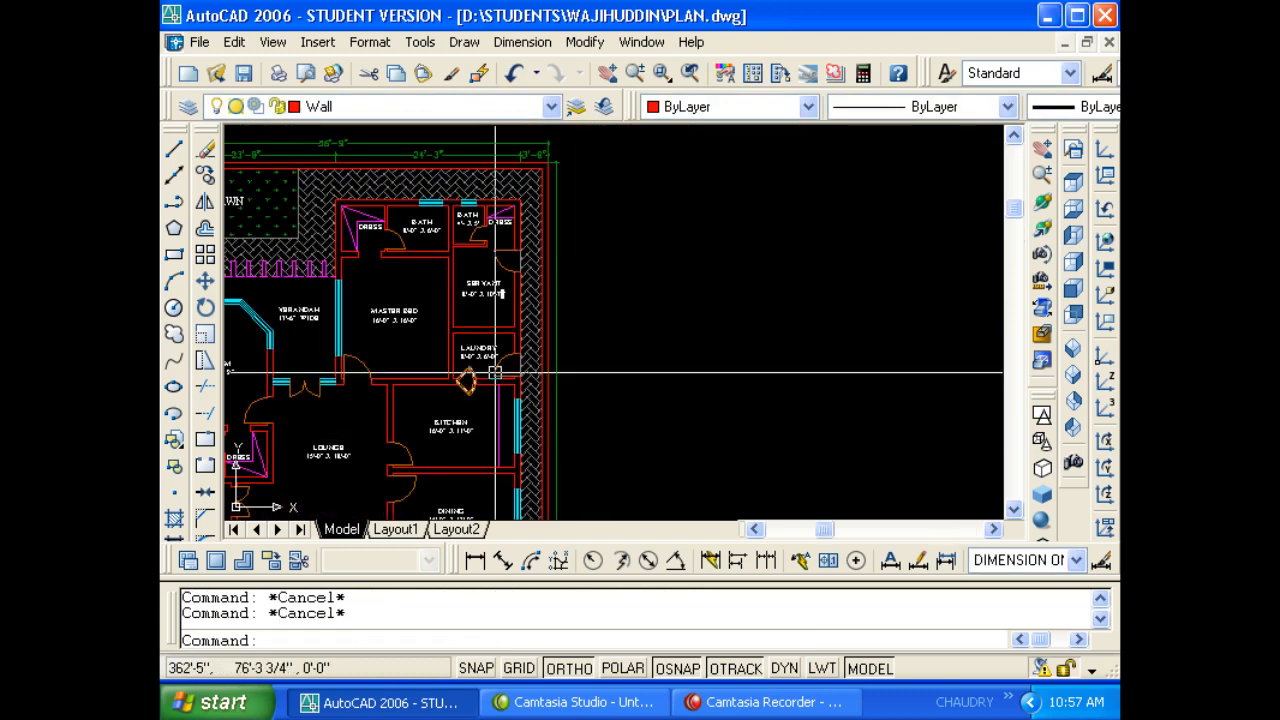
pyautogui.moveTo(520, 357); pyautogui.dragTo(483, 369, button='middle')
pyautogui.scroll(-4, 400, 346)
pyautogui.scroll(3, 627, 352)
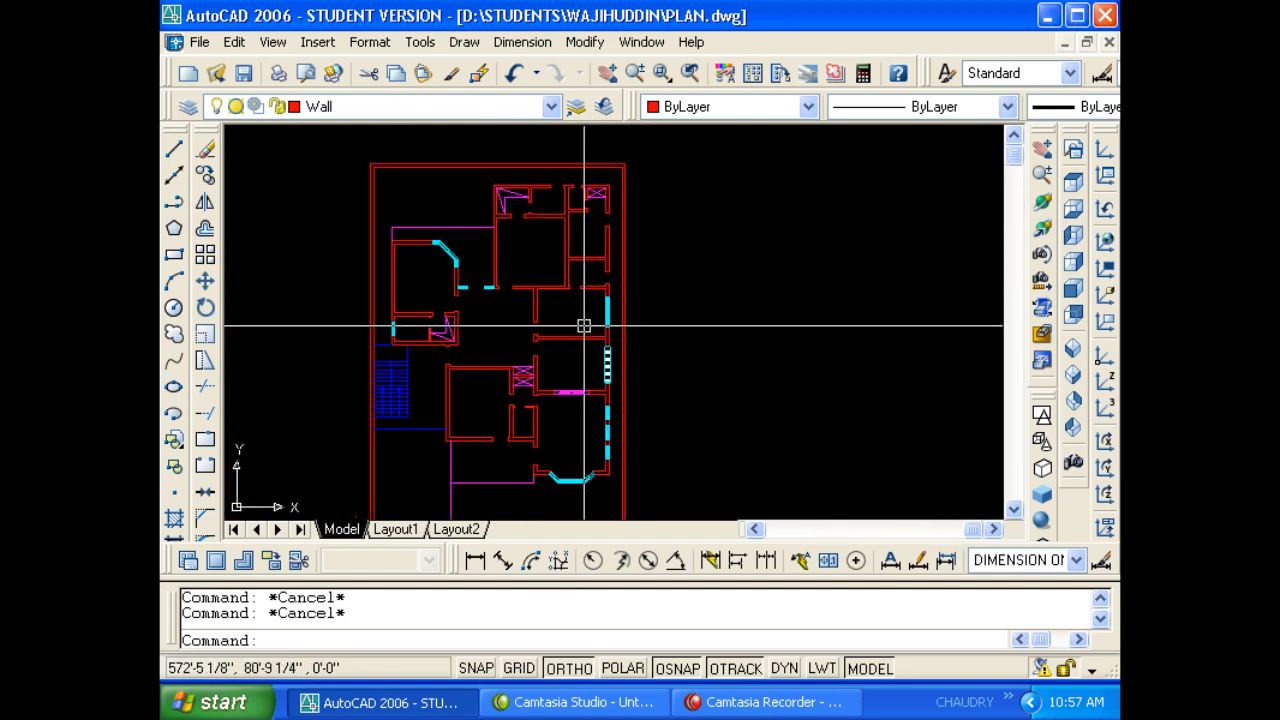
# Draw a line across the servant room's right wall at the midpoint of the inner face below the door opening.
pyautogui.scroll(4, 584, 326)
pyautogui.moveTo(517, 277); pyautogui.dragTo(506, 334, button='middle')
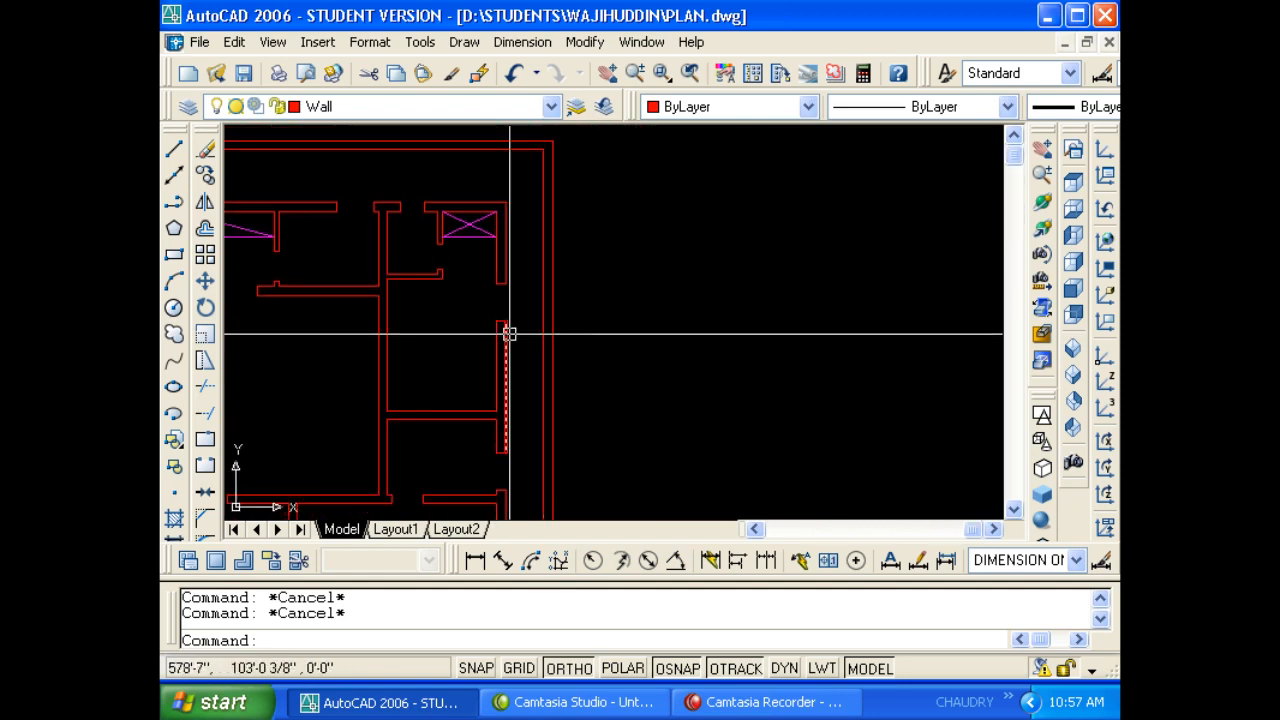
pyautogui.write('L')
pyautogui.press('Return')
pyautogui.scroll(2, 509, 361)
pyautogui.click(491, 367)
pyautogui.click(505, 367)
pyautogui.press('Escape')
pyautogui.press('Escape')
pyautogui.press('Escape')
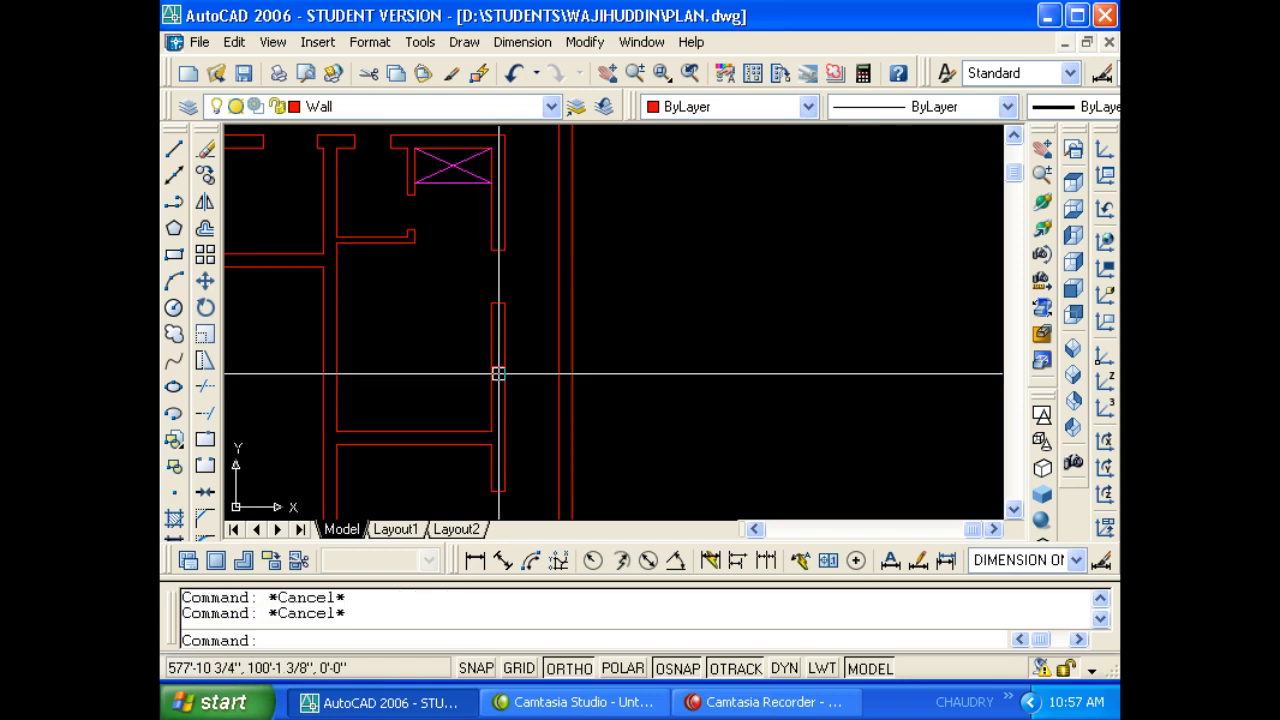
# Measure the inner face of the servant room's right wall below the door opening with a linear dimension, then erase the dimension.
pyautogui.write('DLI')
pyautogui.press('Return')
pyautogui.press('Return')
pyautogui.click(491, 386)
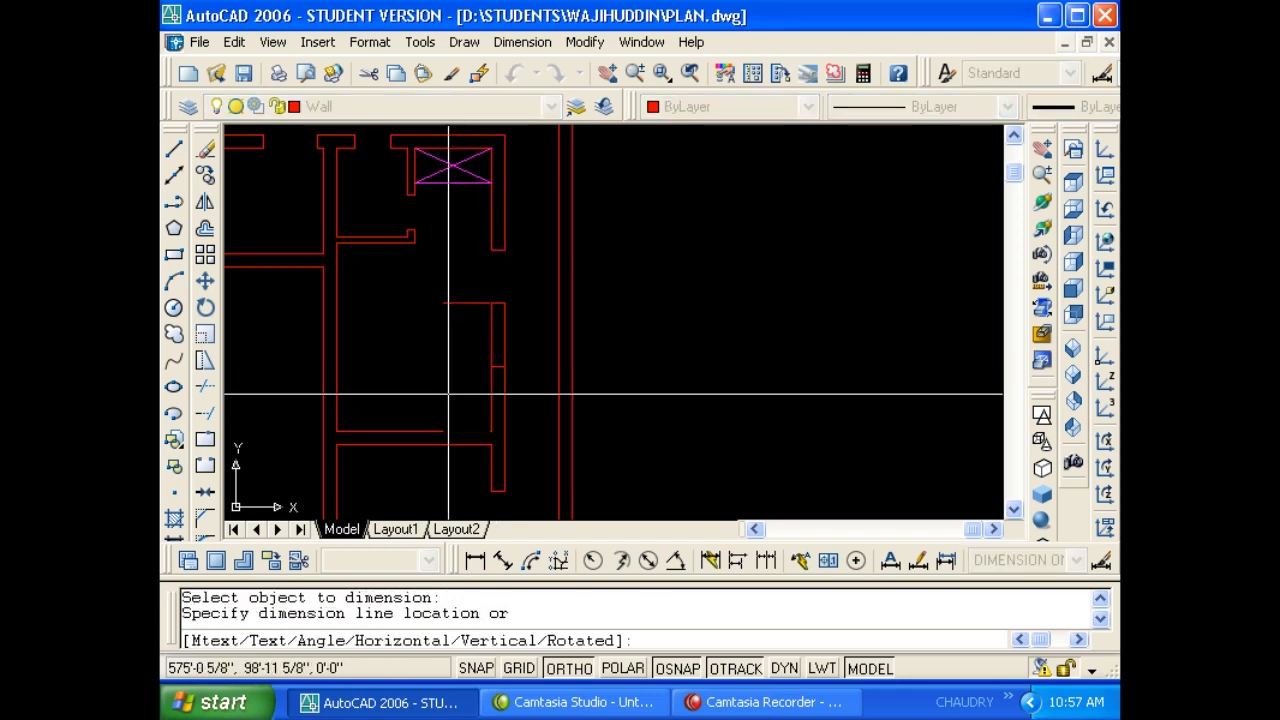
pyautogui.click(445, 393)
pyautogui.scroll(2, 480, 375)
pyautogui.press('Escape')
pyautogui.press('Escape')
pyautogui.click(480, 374)
pyautogui.click(368, 349)
pyautogui.write('E')
pyautogui.press('Return')
pyautogui.press('Escape')
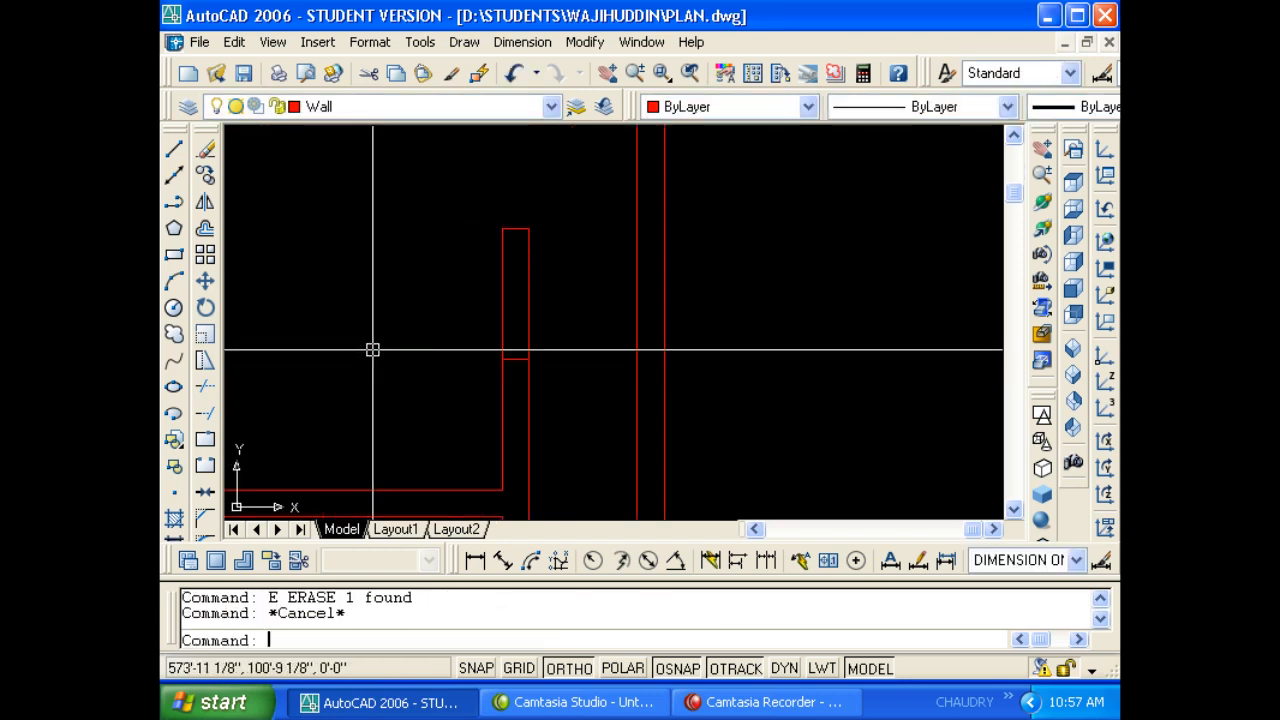
pyautogui.press('Escape')
# Offset the midpoint line across the servant room's right wall 2'-6" to both sides to mark the window jambs.
pyautogui.write('O')
pyautogui.press('Return')
pyautogui.write('2')
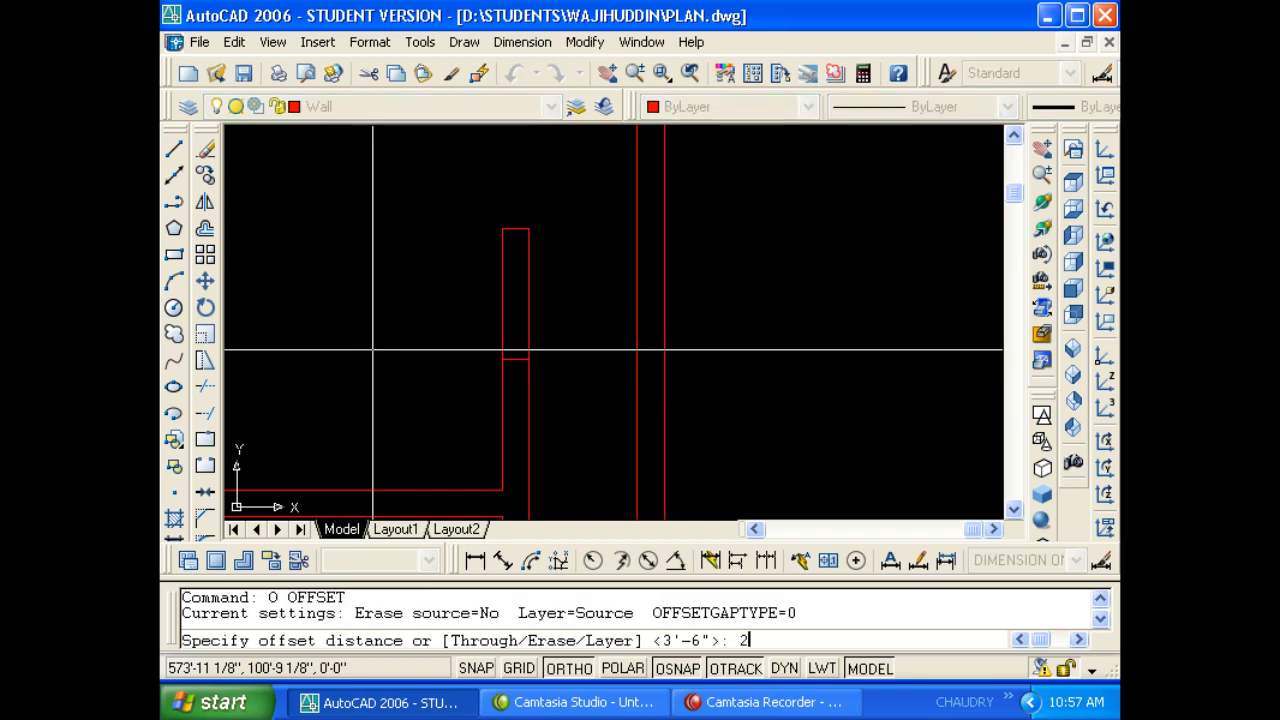
pyautogui.write('.5')
pyautogui.press('Return')
pyautogui.click(516, 358)
pyautogui.click(515, 334)
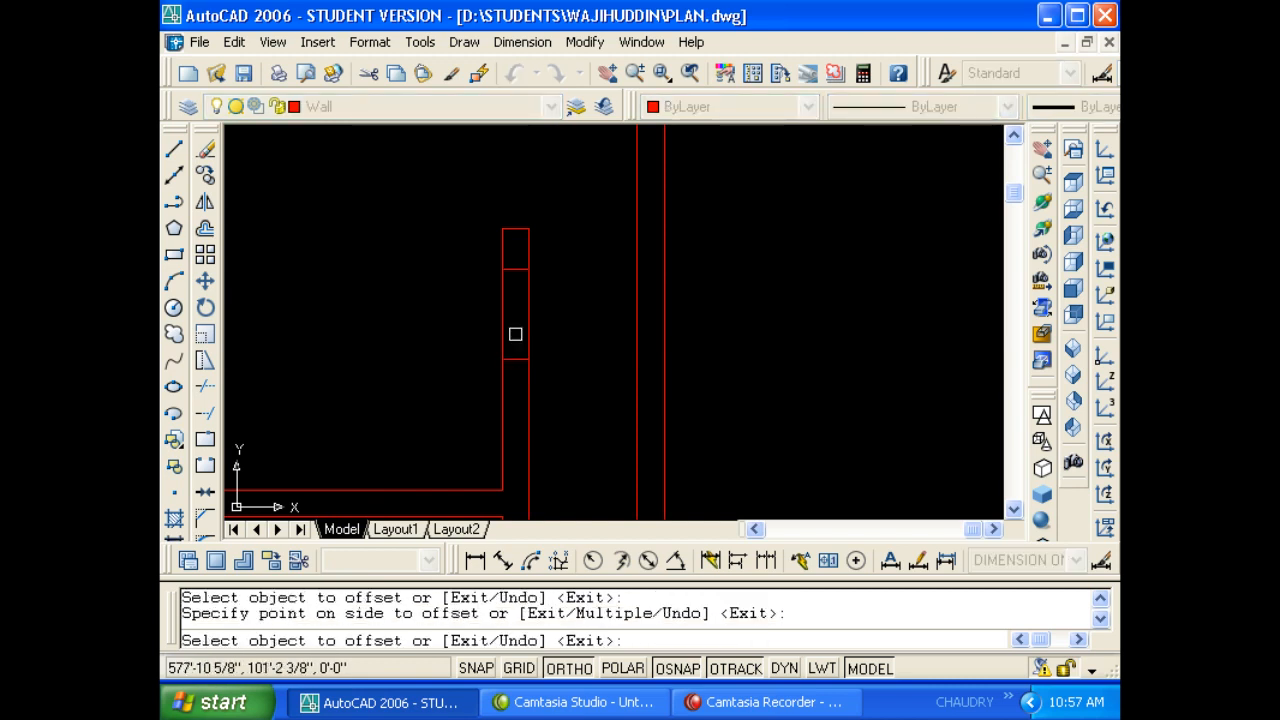
pyautogui.click(510, 358)
pyautogui.click(508, 360)
pyautogui.press('Return')
pyautogui.press('Return')
pyautogui.press('Return')
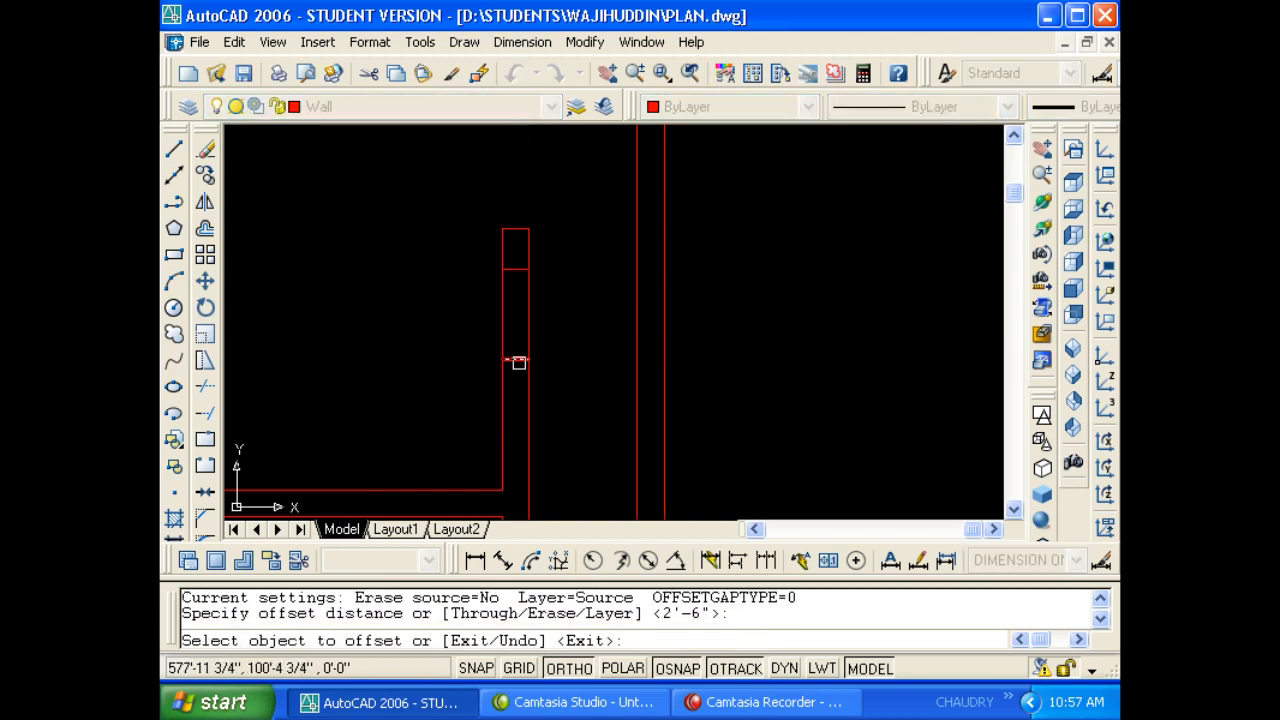
pyautogui.press('Escape')
pyautogui.press('Escape')
# Measure the wall piece between the upper jamb line and the door opening with a linear dimension, then erase the dimension.
pyautogui.write('DLI')
pyautogui.press('Return')
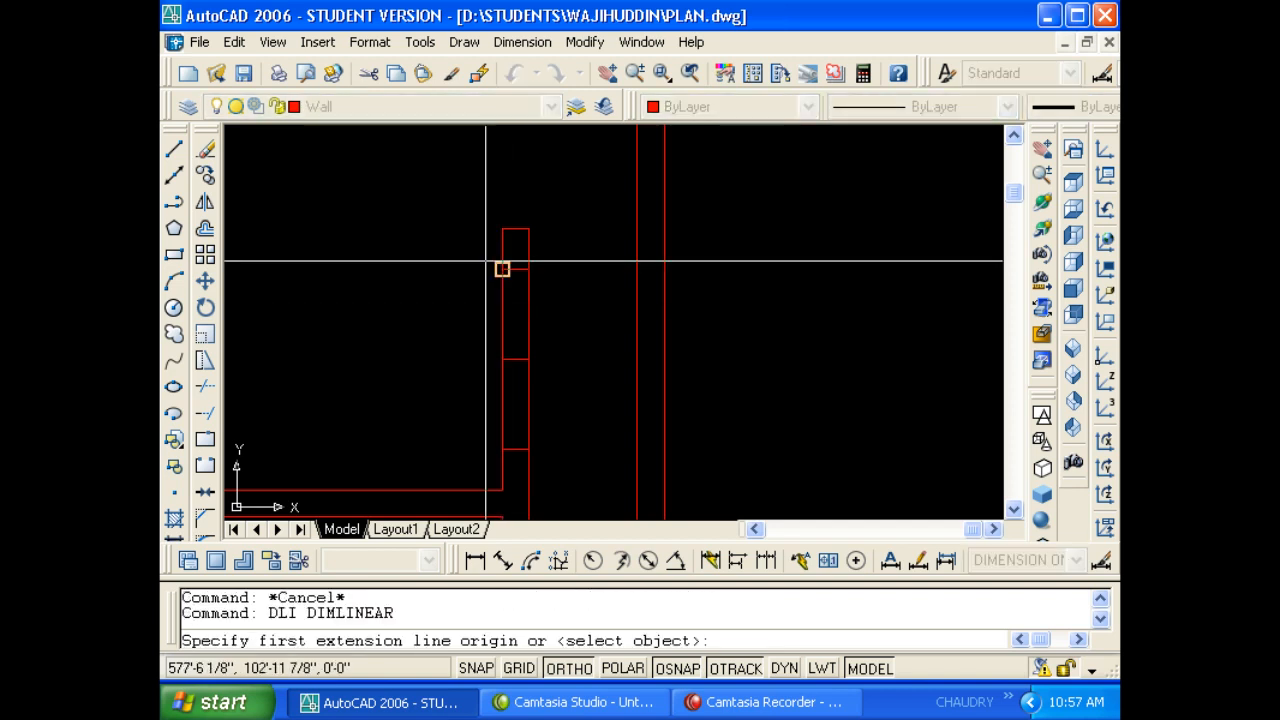
pyautogui.click(502, 269)
pyautogui.click(502, 228)
pyautogui.click(461, 254)
pyautogui.press('Escape')
pyautogui.moveTo(470, 284); pyautogui.dragTo(474, 353, button='middle')
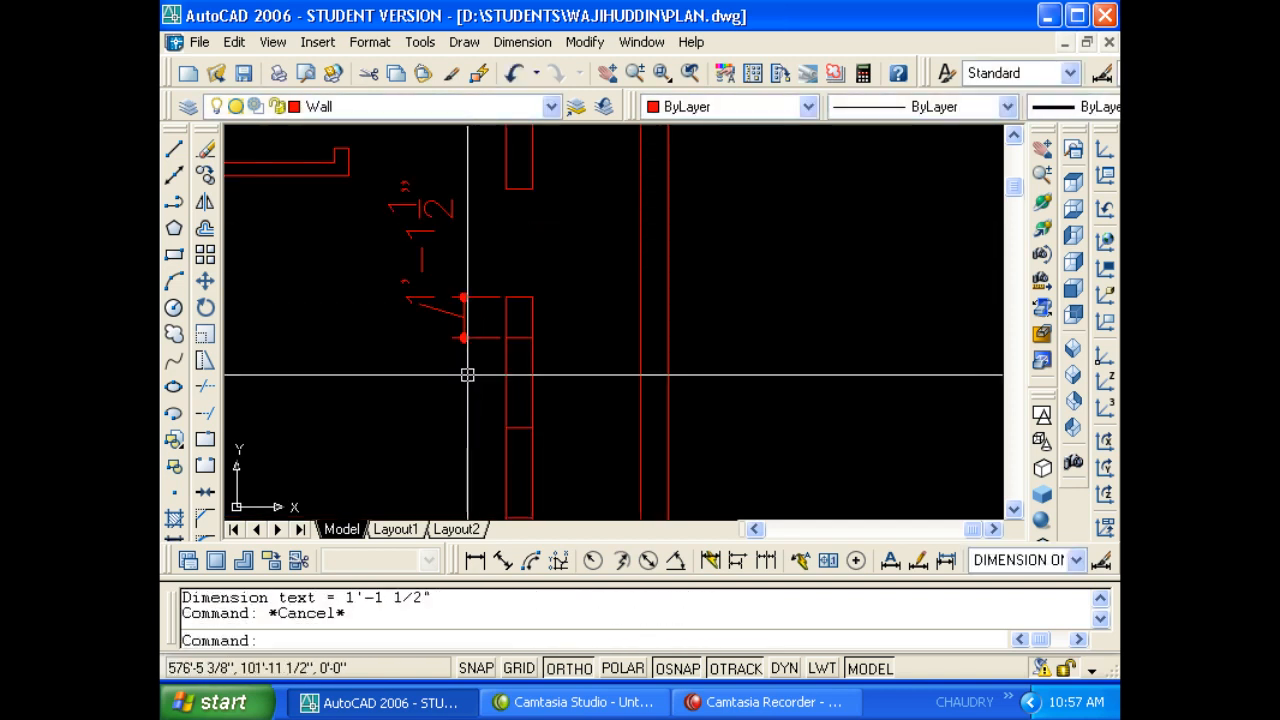
pyautogui.click(467, 374)
pyautogui.click(434, 274)
pyautogui.press('Escape')
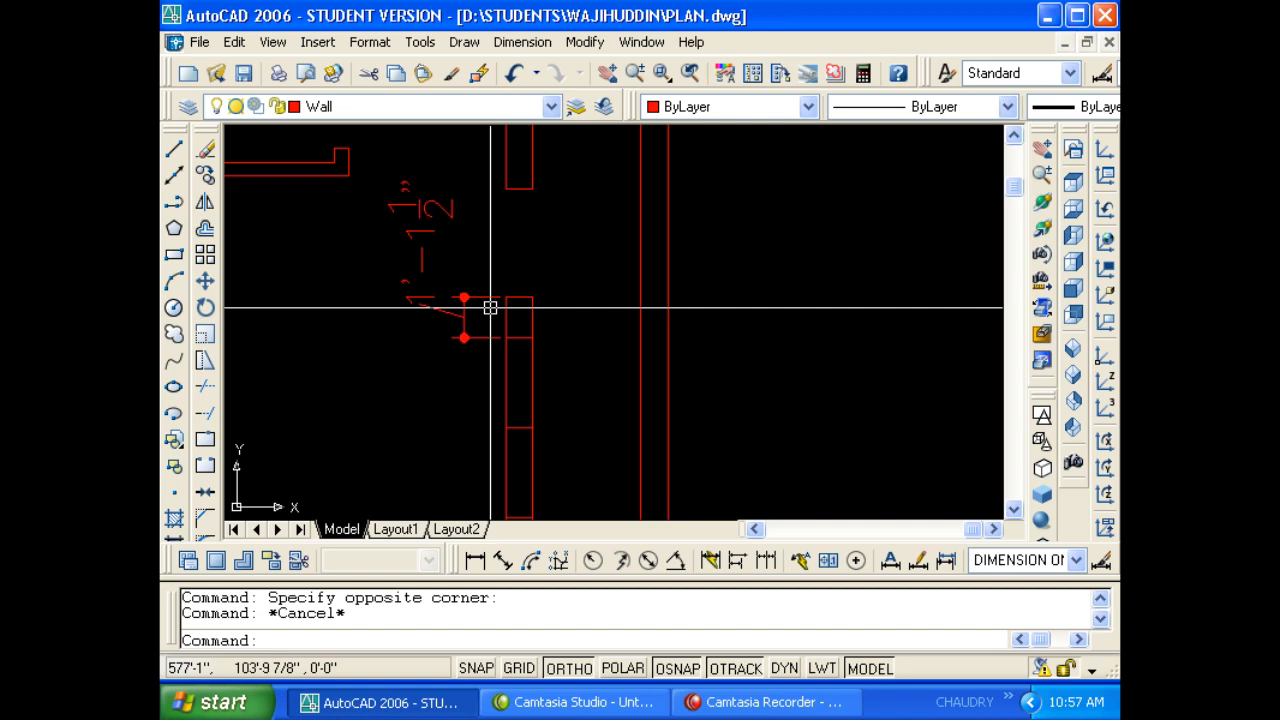
pyautogui.press('Escape')
pyautogui.click(471, 369)
pyautogui.click(446, 286)
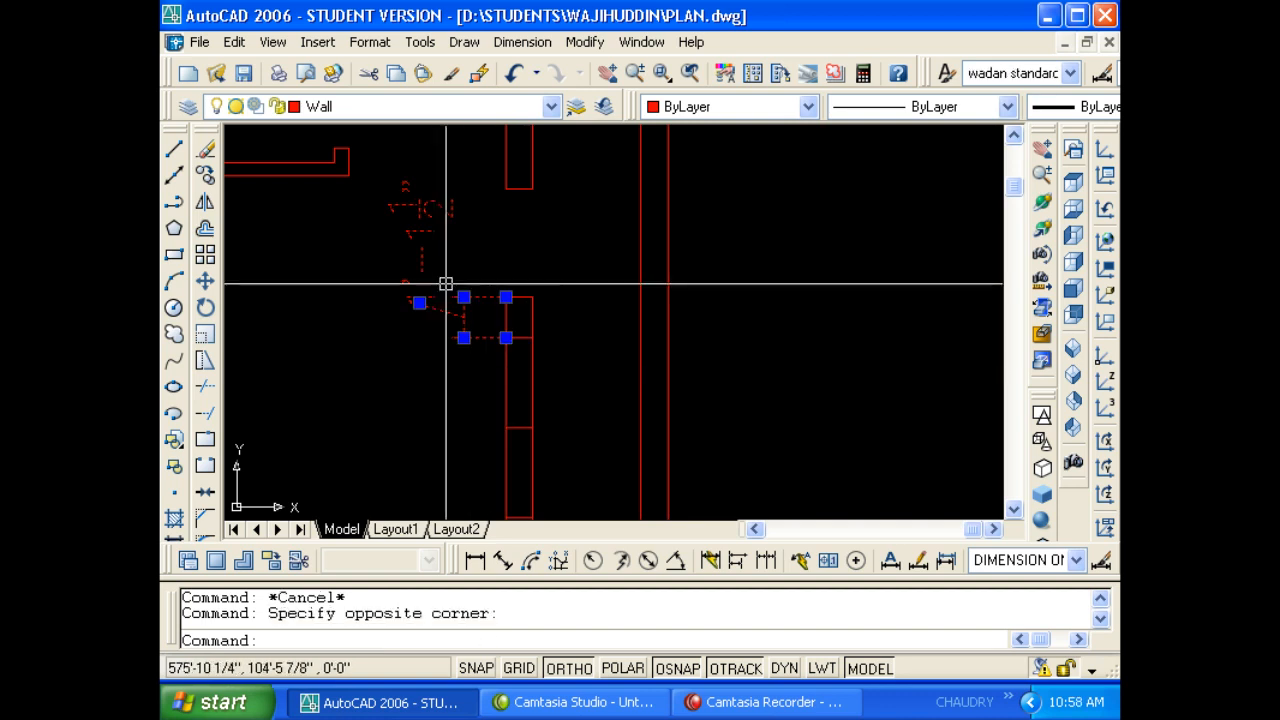
pyautogui.write('E')
pyautogui.press('Return')
pyautogui.press('Escape')
# Trim the servant room's right wall between the two jamb lines to open the window gap.
pyautogui.scroll(-2, 476, 239)
pyautogui.click(470, 343)
pyautogui.click(531, 323)
pyautogui.write('t')
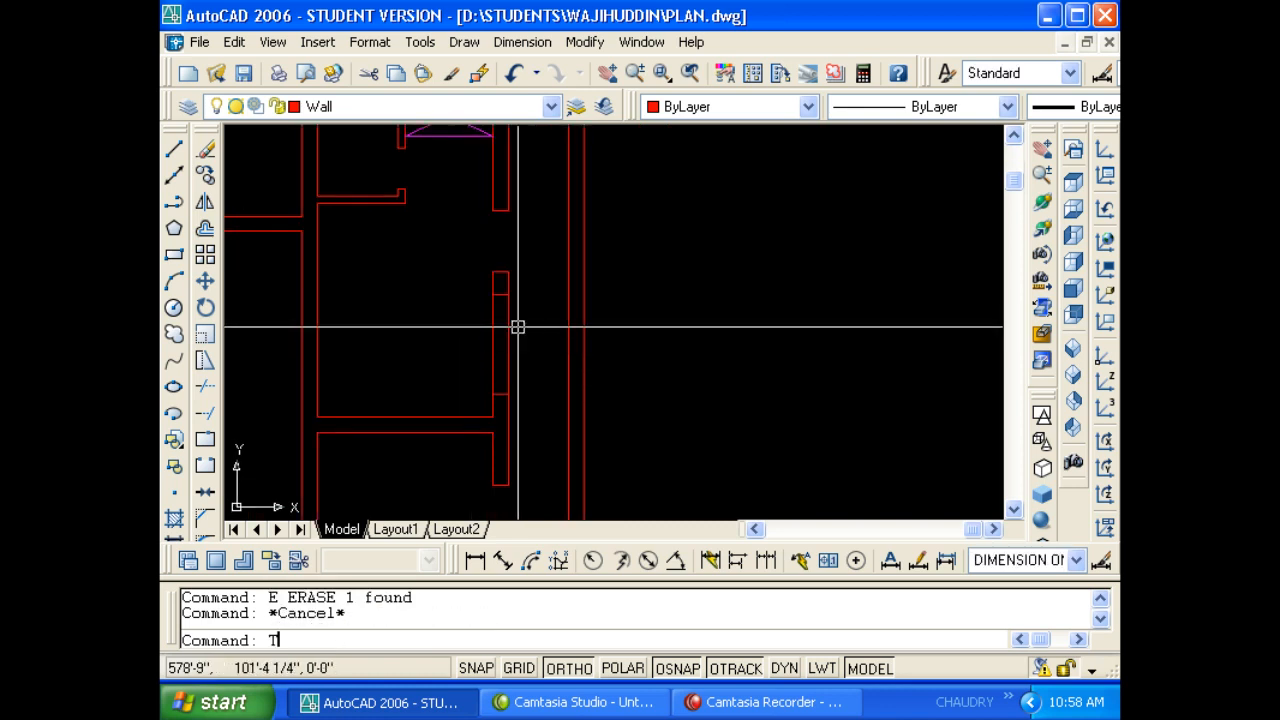
pyautogui.press('Return')
pyautogui.press('Return')
pyautogui.click(534, 347)
pyautogui.click(481, 361)
pyautogui.press('Escape')
# Draw a multiline down the servant room's right wall to fill the window gap.
pyautogui.write('ML')
pyautogui.press('Return')
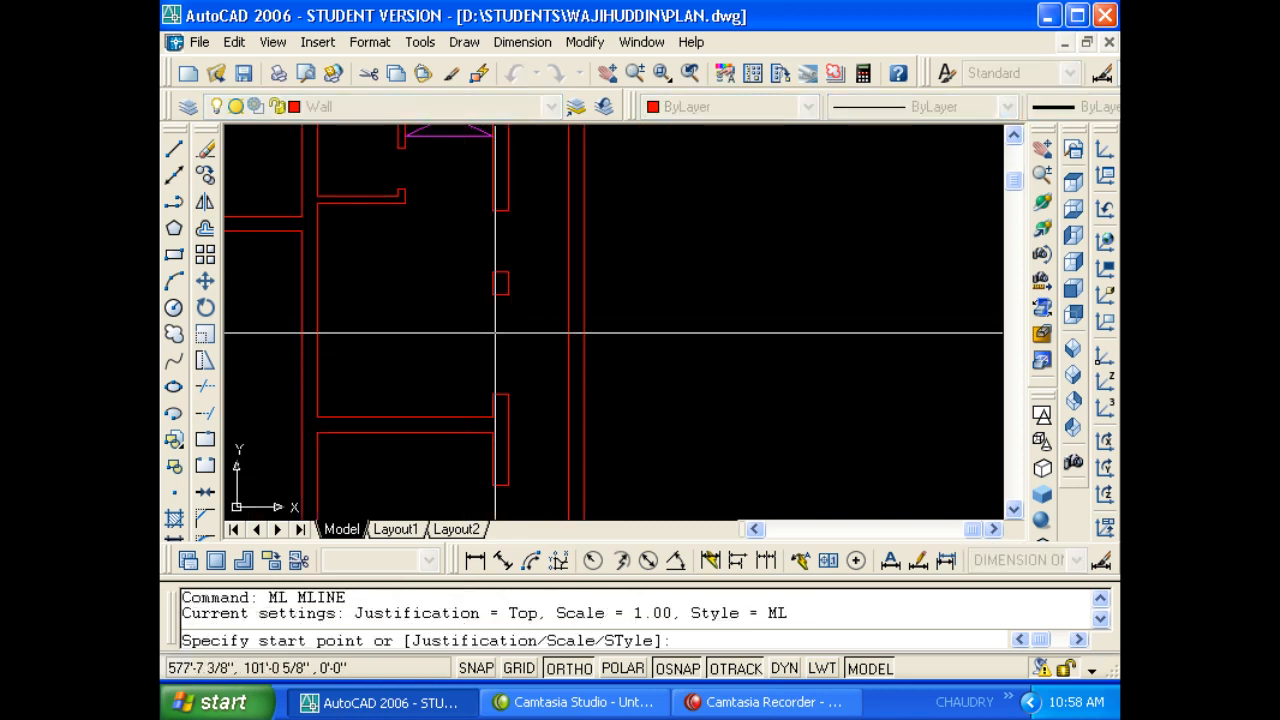
pyautogui.scroll(2, 501, 320)
pyautogui.click(510, 283)
pyautogui.click(510, 425)
pyautogui.press('Escape')
# Move the servant room's window multiline to the Win layer.
pyautogui.click(529, 363)
pyautogui.click(457, 340)
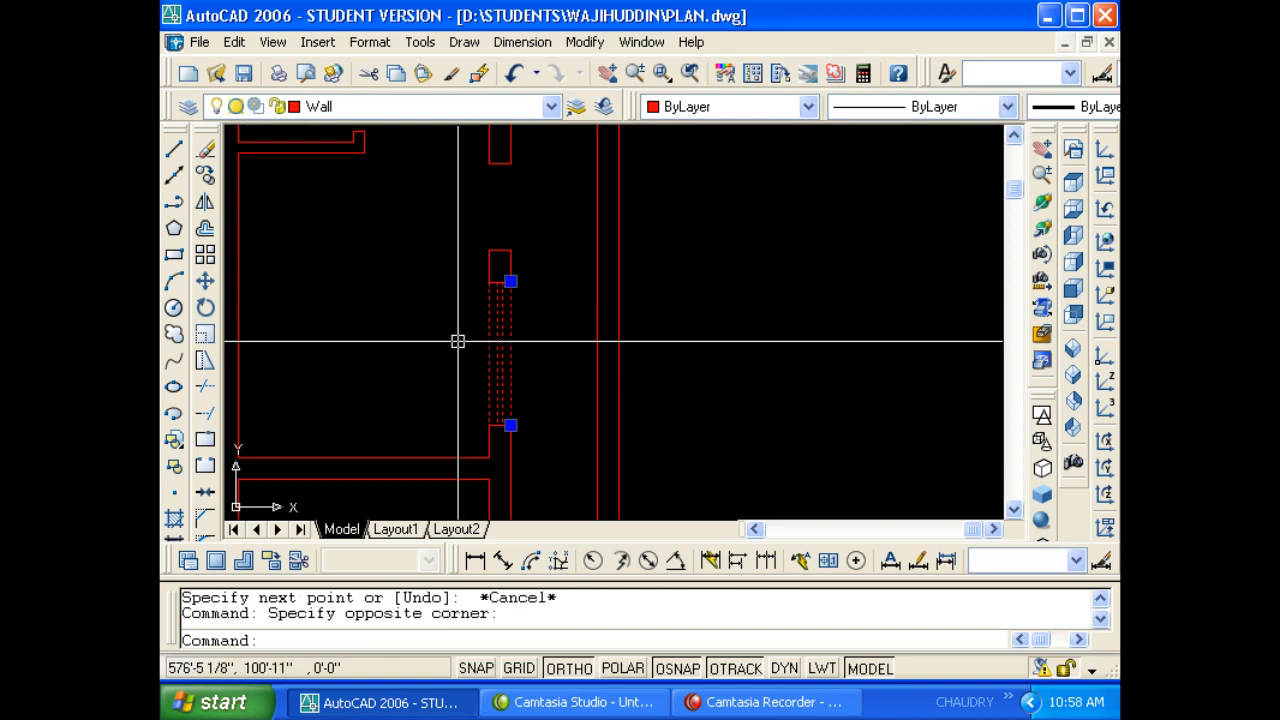
pyautogui.click(370, 106)
pyautogui.click(377, 322)
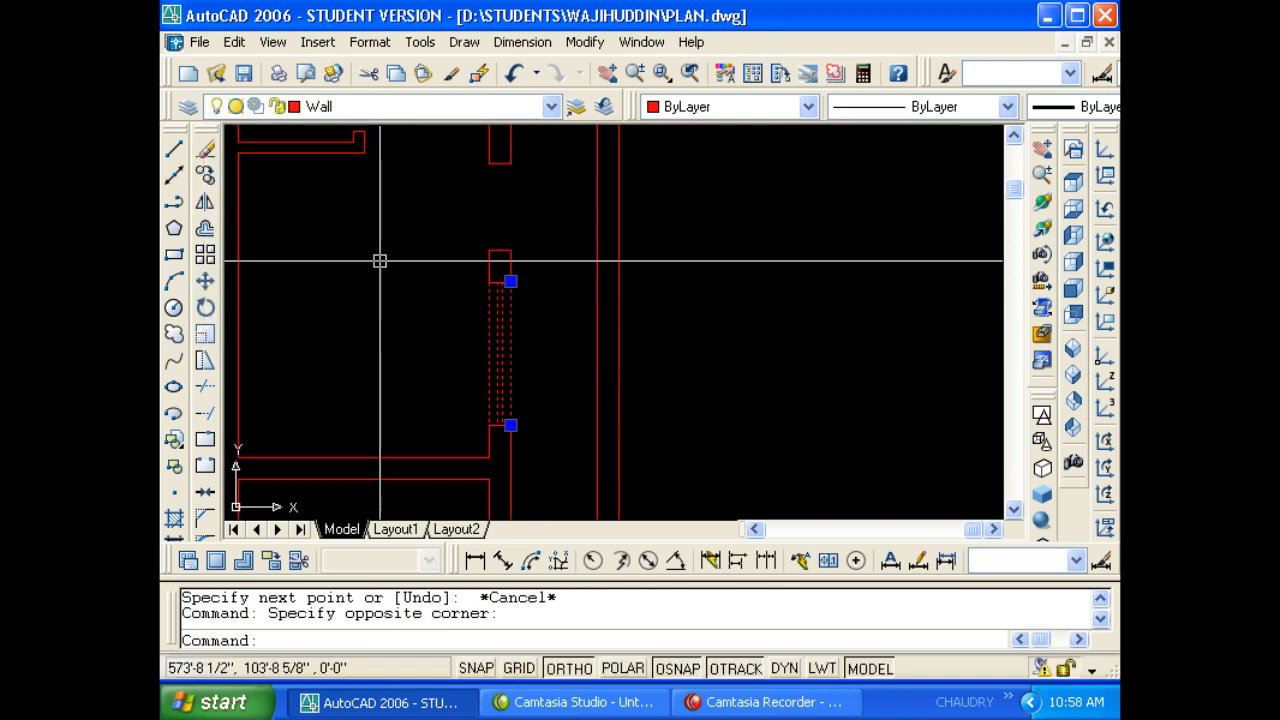
pyautogui.click(385, 106)
pyautogui.click(318, 340)
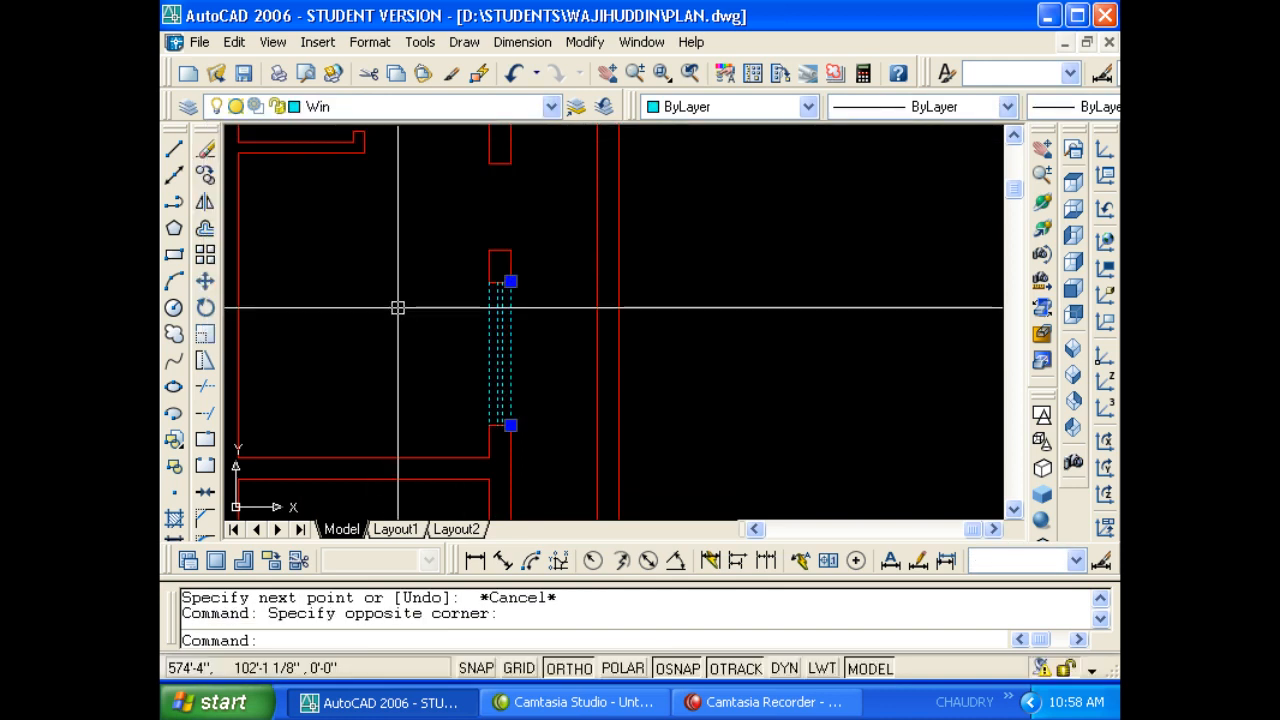
pyautogui.press('Escape')
# Draw multilines across the two window gaps in the house's top wall.
pyautogui.scroll(-2, 397, 306)
pyautogui.moveTo(497, 231); pyautogui.dragTo(552, 272, button='middle')
pyautogui.scroll(2, 586, 248)
pyautogui.scroll(2, 584, 270)
pyautogui.write('M')
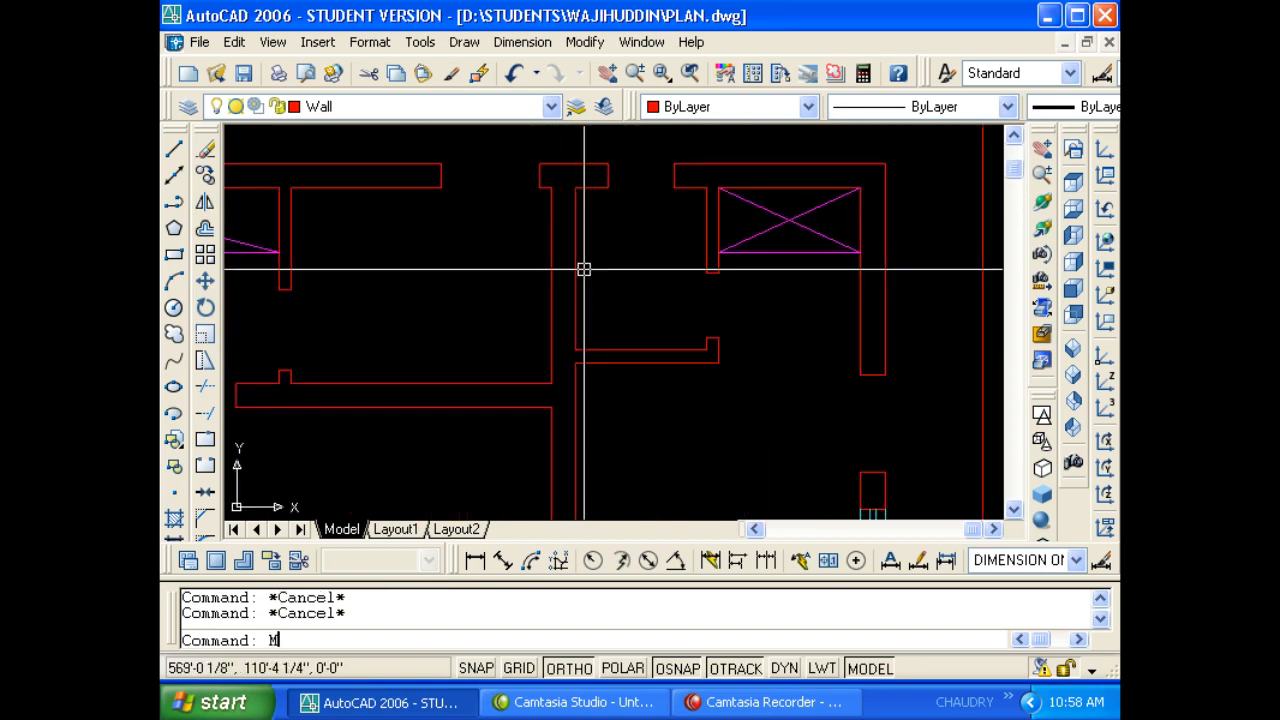
pyautogui.write('L')
pyautogui.press('Return')
pyautogui.click(608, 164)
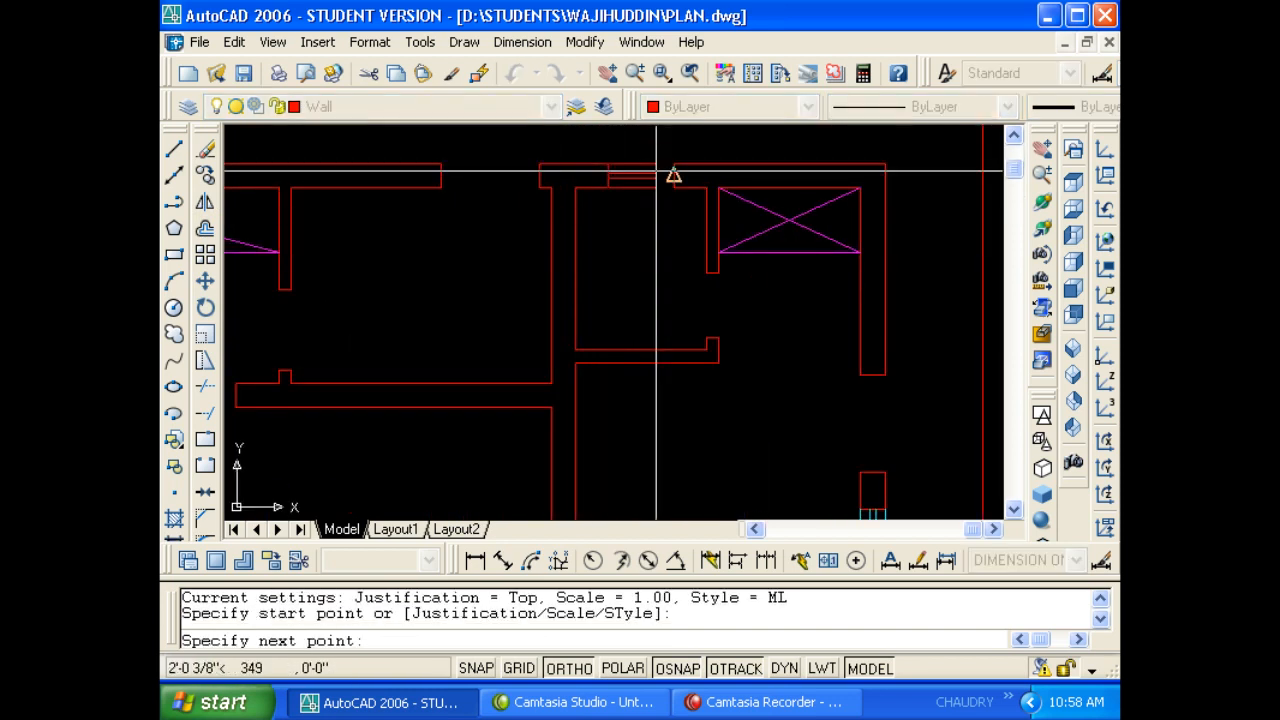
pyautogui.click(674, 176)
pyautogui.press('Escape')
pyautogui.press('Return')
pyautogui.click(441, 164)
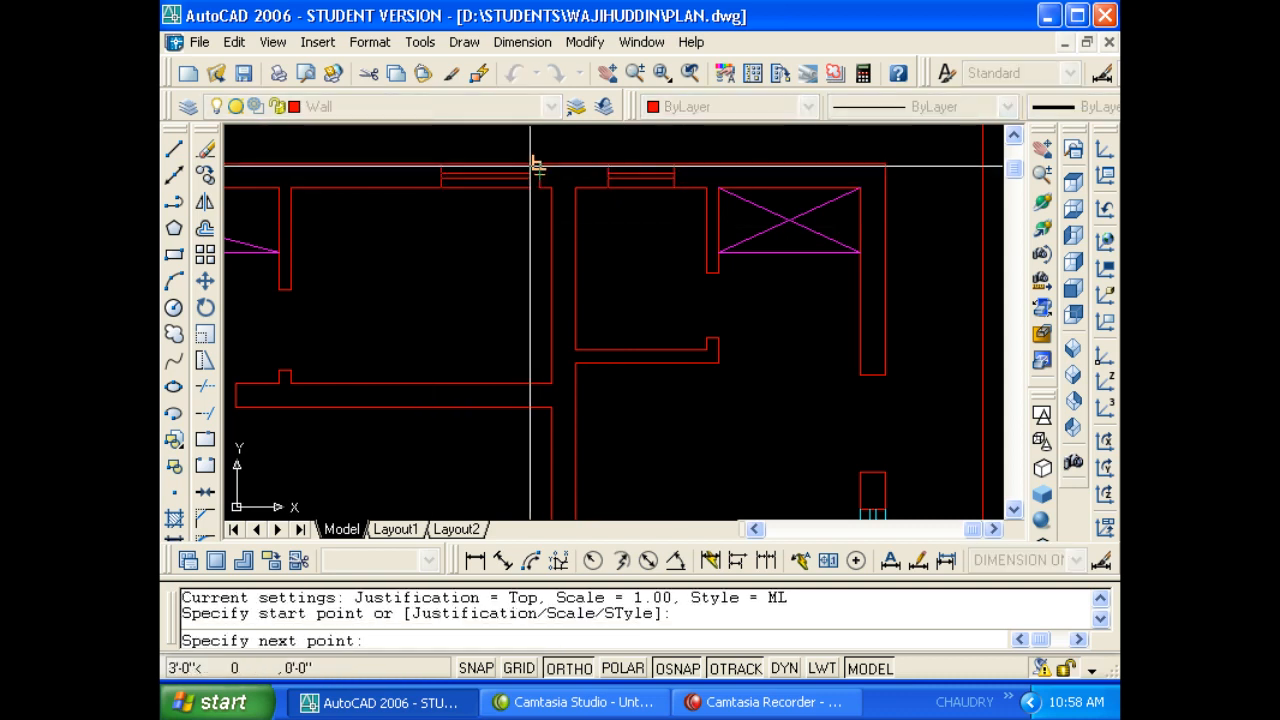
pyautogui.click(539, 165)
pyautogui.press('Escape')
# Match the properties of the servant room's cyan window onto both window multilines in the top wall.
pyautogui.moveTo(478, 233); pyautogui.dragTo(496, 245, button='middle')
pyautogui.scroll(-1, 496, 245)
pyautogui.write('ma')
pyautogui.press('Return')
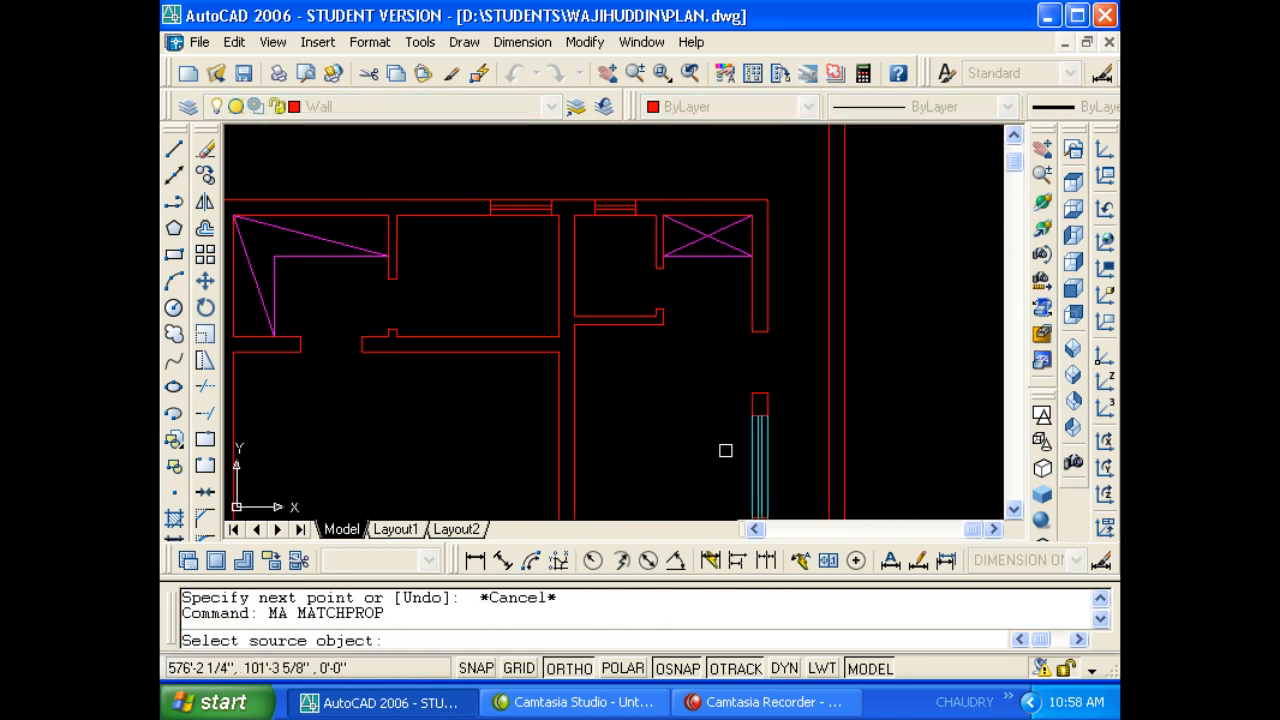
pyautogui.click(758, 468)
pyautogui.click(608, 209)
pyautogui.click(535, 208)
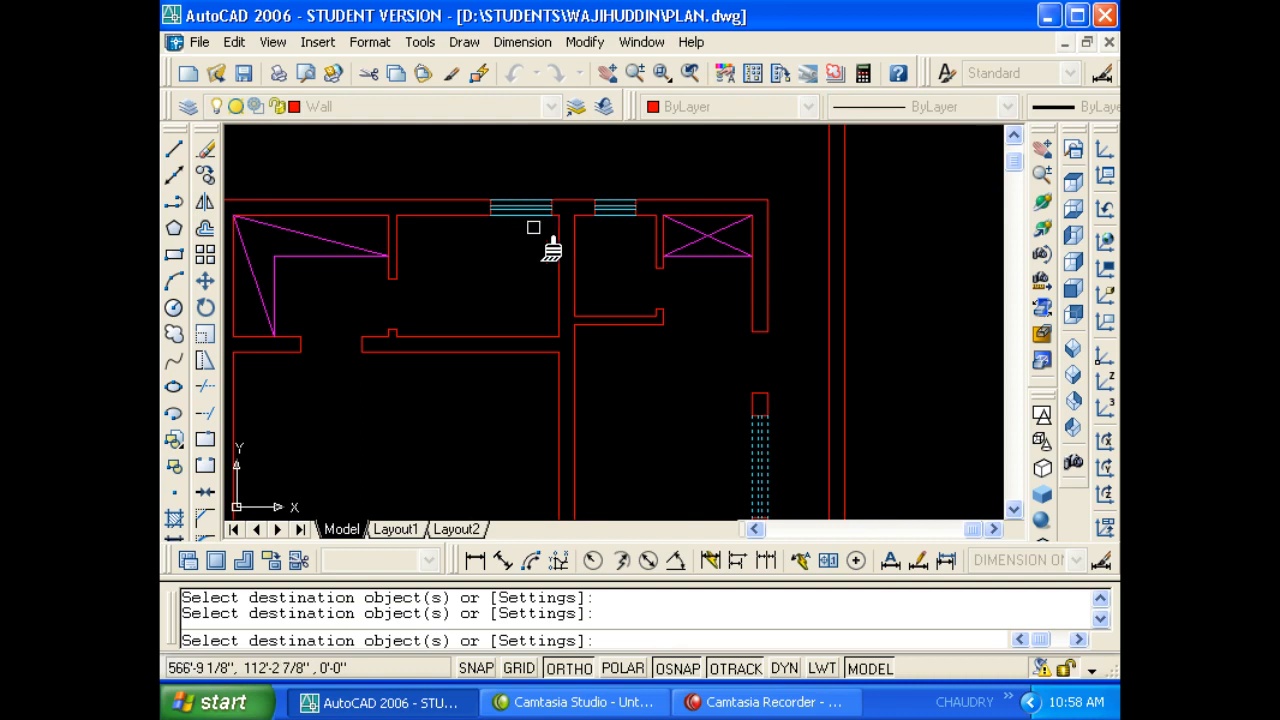
pyautogui.press('Escape')
# Review the plan for remaining openings and compare the front rooms with the finished reference plan, examining the windows facing the verandah.
pyautogui.scroll(-2, 588, 222)
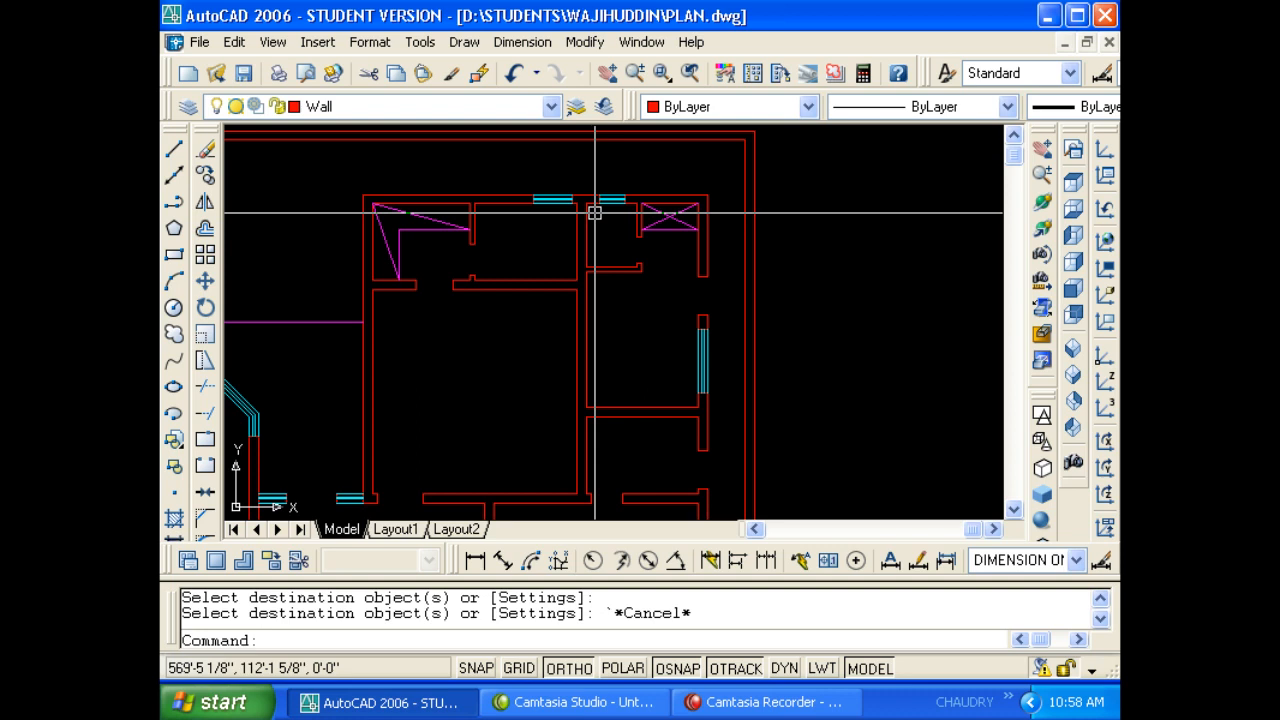
pyautogui.scroll(-5, 595, 213)
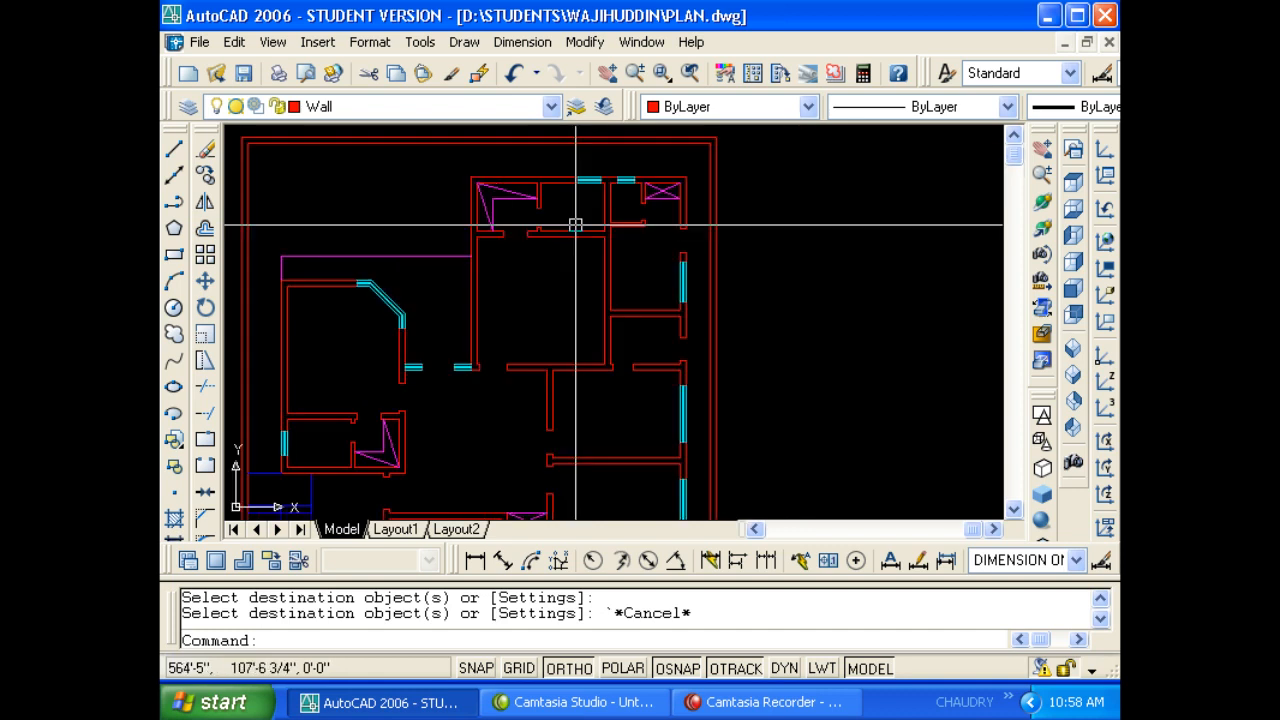
pyautogui.moveTo(509, 222); pyautogui.dragTo(535, 227, button='middle')
pyautogui.moveTo(482, 288); pyautogui.dragTo(507, 215, button='middle')
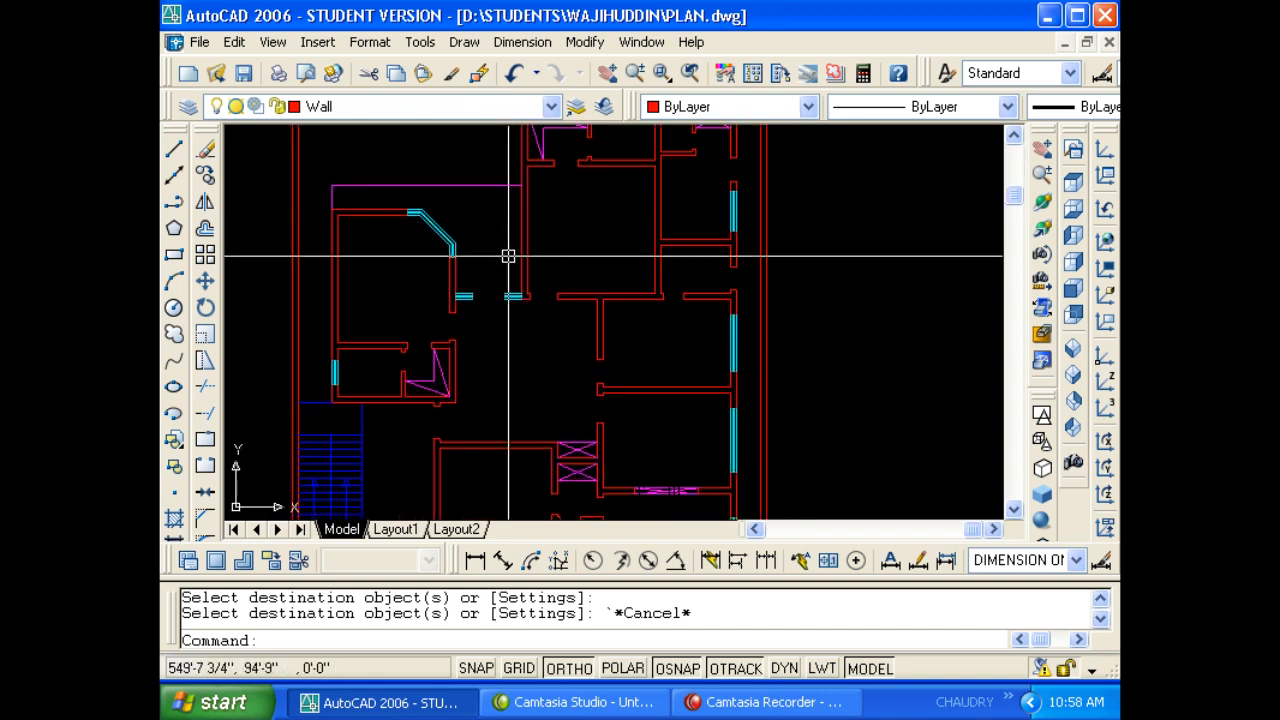
pyautogui.moveTo(511, 293); pyautogui.dragTo(489, 213, button='middle')
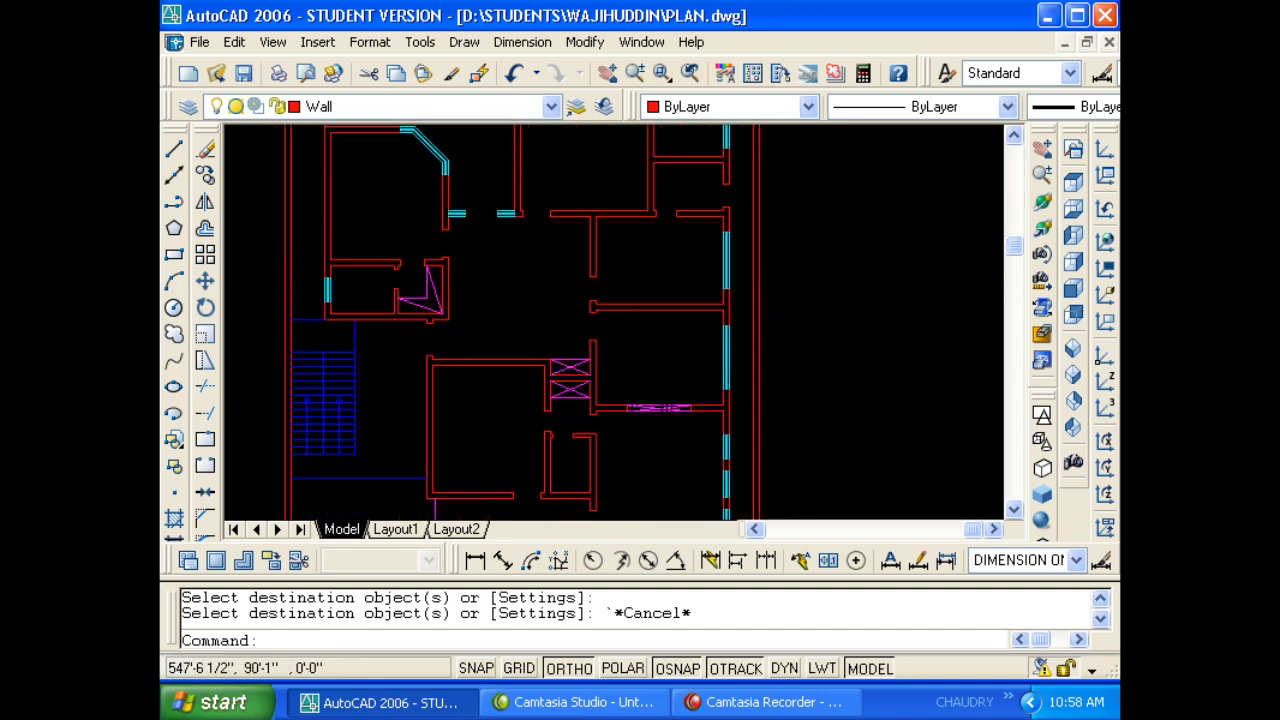
pyautogui.scroll(-4, 480, 294)
pyautogui.scroll(8, 480, 303)
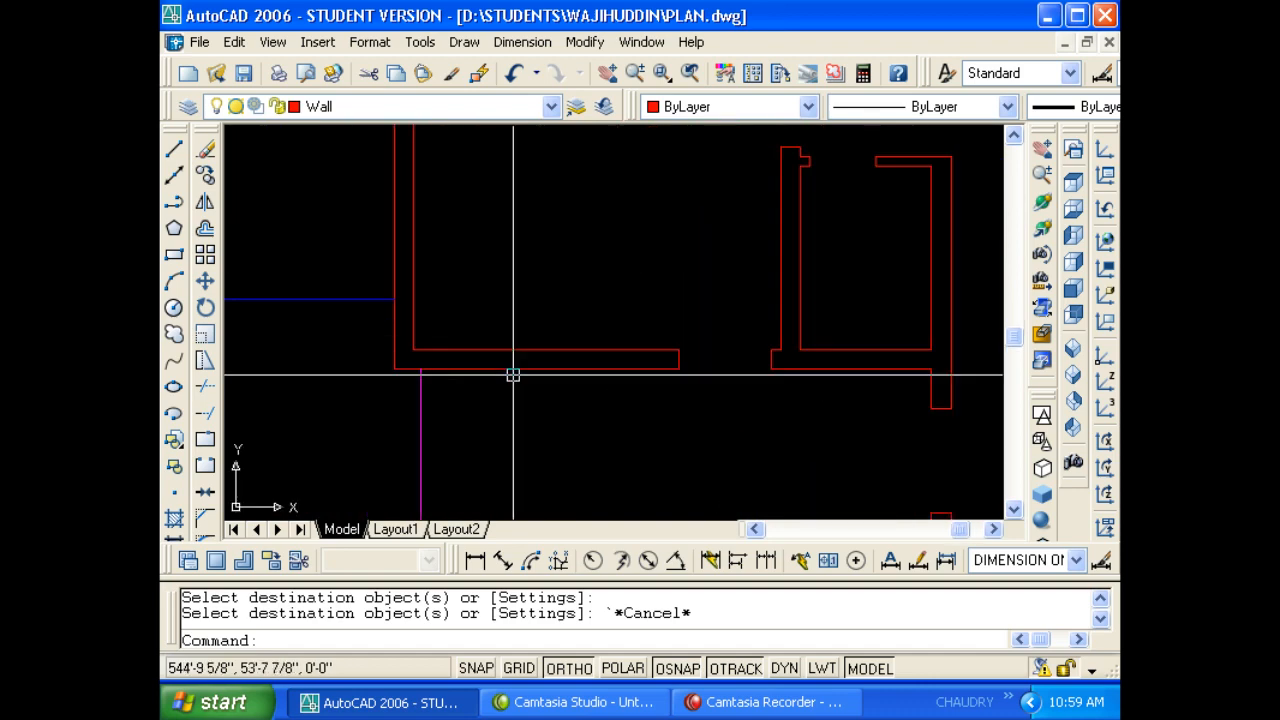
pyautogui.scroll(-4, 513, 375)
pyautogui.moveTo(399, 369); pyautogui.dragTo(680, 371, button='middle')
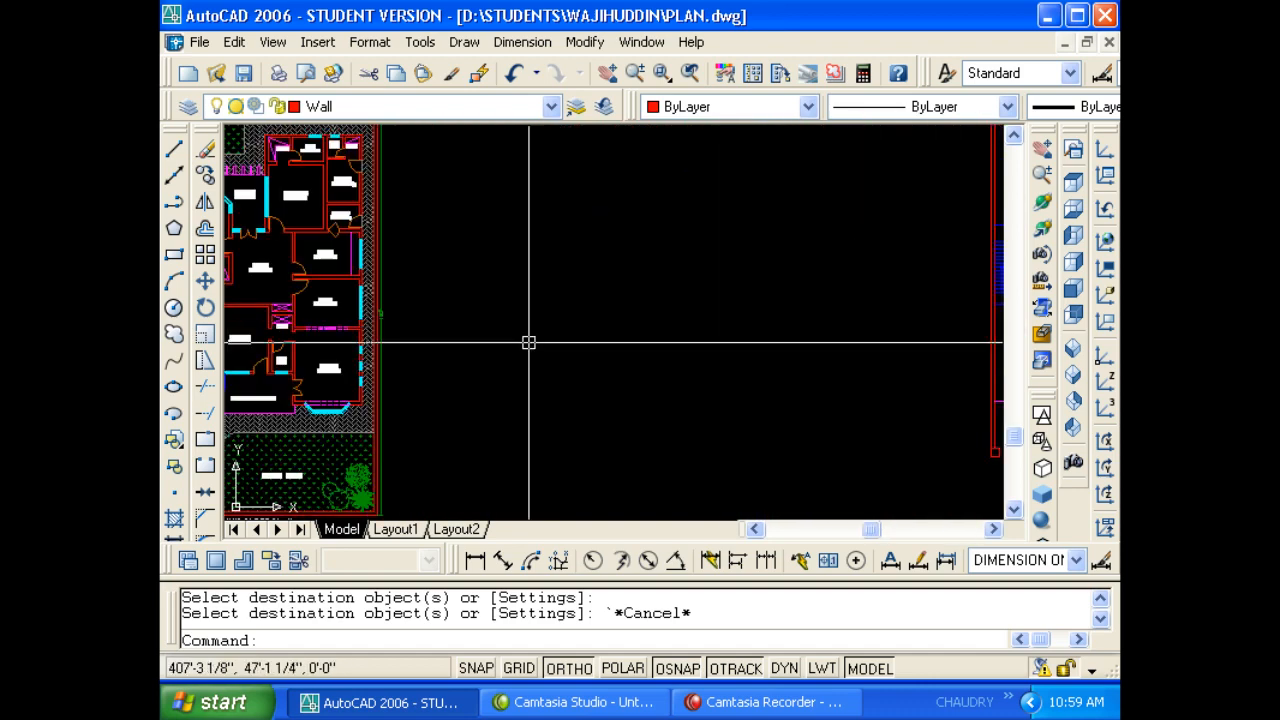
pyautogui.scroll(5, 360, 345)
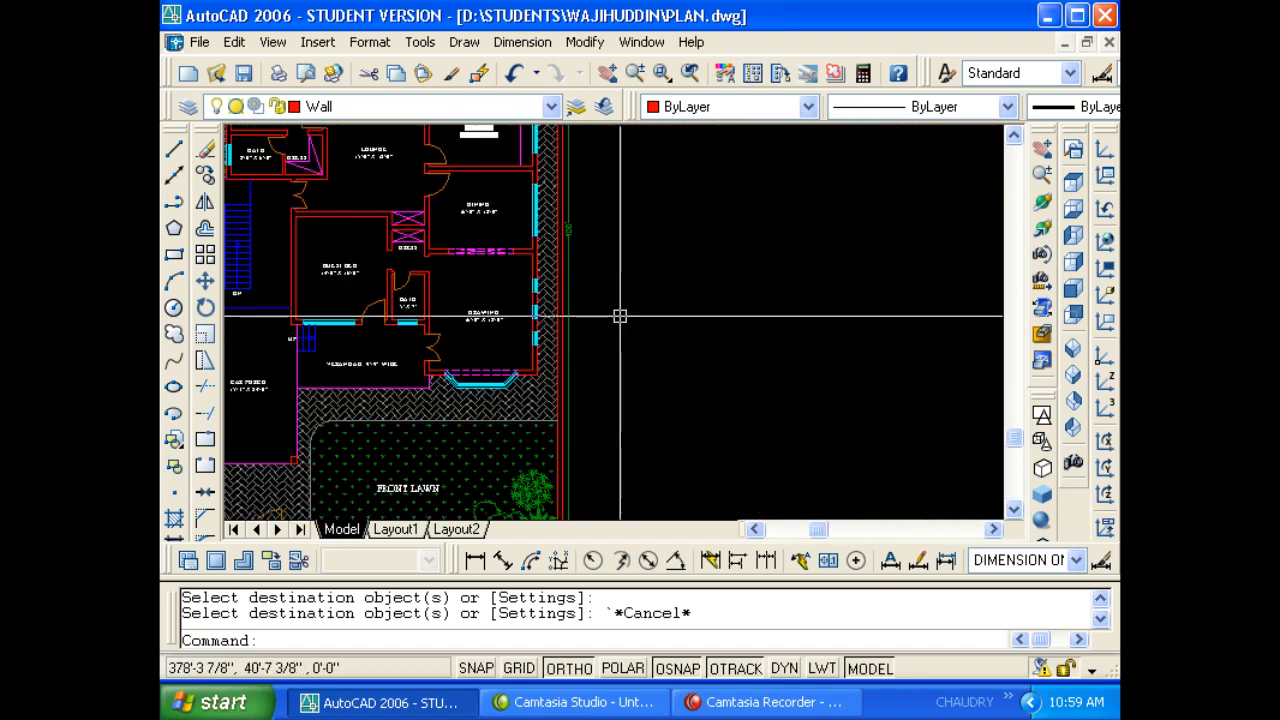
pyautogui.scroll(-1, 683, 320)
pyautogui.moveTo(683, 320); pyautogui.dragTo(427, 337, button='middle')
pyautogui.moveTo(797, 320); pyautogui.dragTo(386, 320, button='middle')
pyautogui.scroll(3, 668, 295)
pyautogui.moveTo(573, 291); pyautogui.dragTo(573, 385, button='middle')
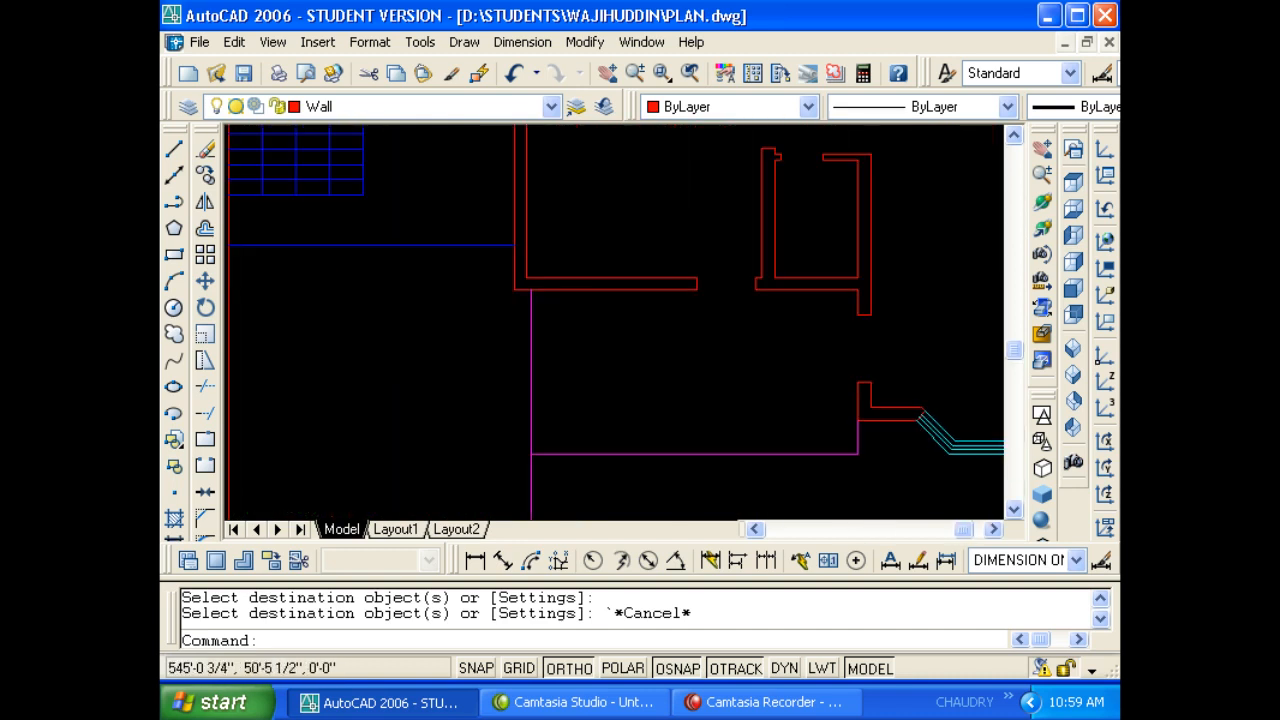
# Measure the inner face of the front bedroom's bottom wall left of the door opening with a linear dimension, then erase the dimension.
pyautogui.press('Escape')
pyautogui.press('Escape')
pyautogui.write('DLI')
pyautogui.press('Return')
pyautogui.press('Return')
pyautogui.scroll(1, 591, 289)
pyautogui.click(591, 283)
pyautogui.click(594, 243)
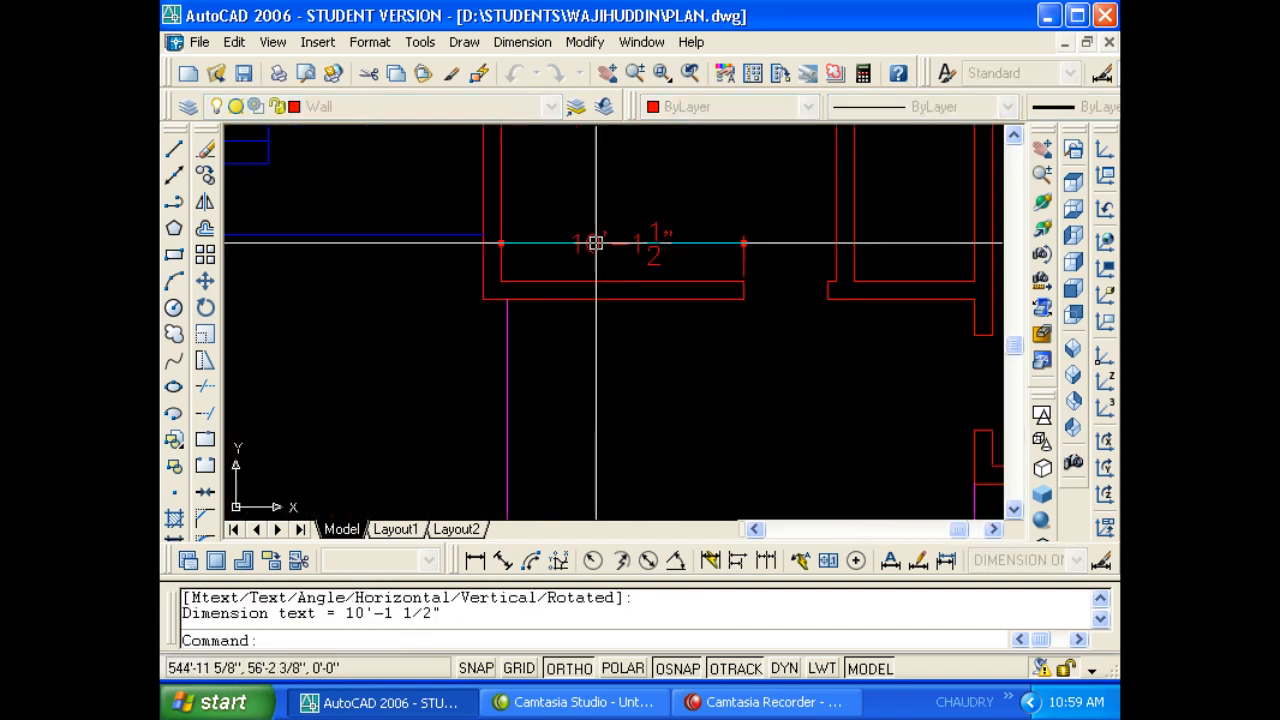
pyautogui.moveTo(623, 265); pyautogui.dragTo(614, 289, button='middle')
pyautogui.press('Escape')
pyautogui.press('Escape')
pyautogui.click(683, 289)
pyautogui.click(628, 236)
pyautogui.write('E')
pyautogui.press('Return')
pyautogui.press('Escape')
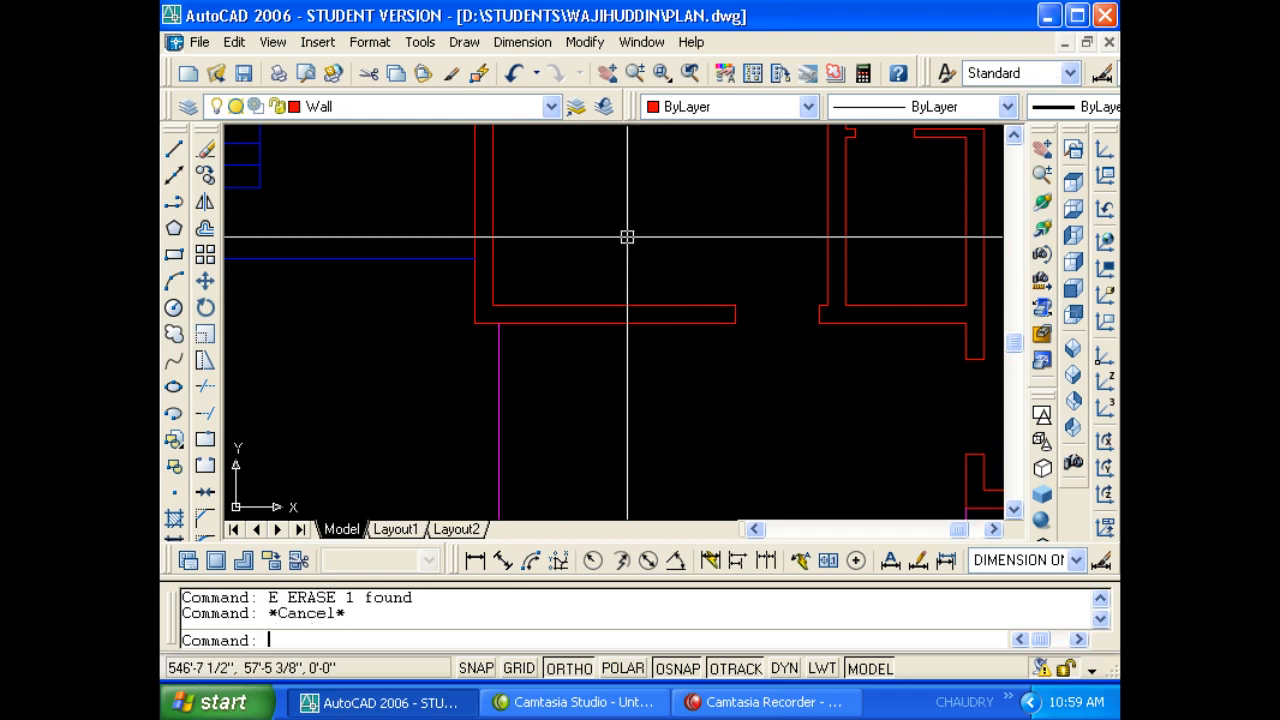
# Draw a line across the front bedroom's bottom wall at the midpoint of its inner face.
pyautogui.write('L')
pyautogui.press('Return')
pyautogui.click(614, 305)
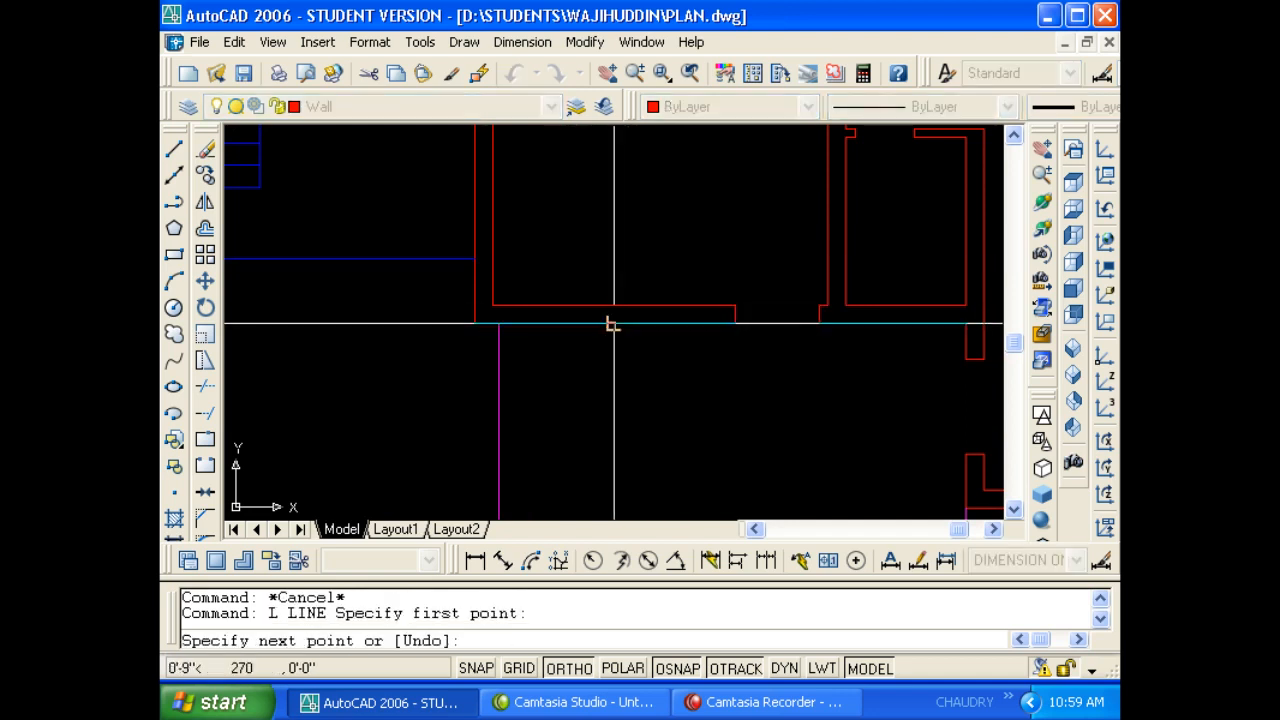
pyautogui.click(613, 322)
pyautogui.press('Escape')
pyautogui.press('Escape')
pyautogui.press('Escape')
pyautogui.scroll(2, 613, 322)
# Offset the midpoint line 4' to both sides along the front bedroom's bottom wall to mark the window jambs.
pyautogui.write('O')
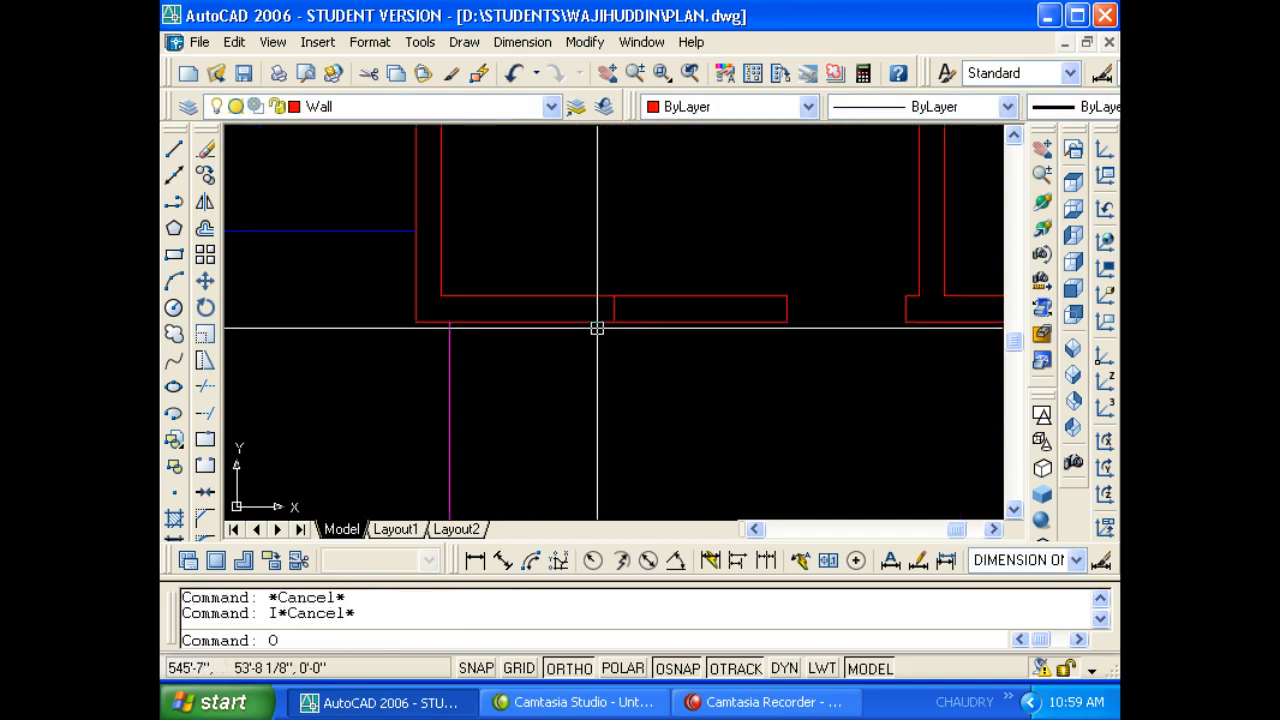
pyautogui.press('Return')
pyautogui.write("4'")
pyautogui.press('Return')
pyautogui.scroll(2, 606, 324)
pyautogui.click(611, 306)
pyautogui.click(595, 316)
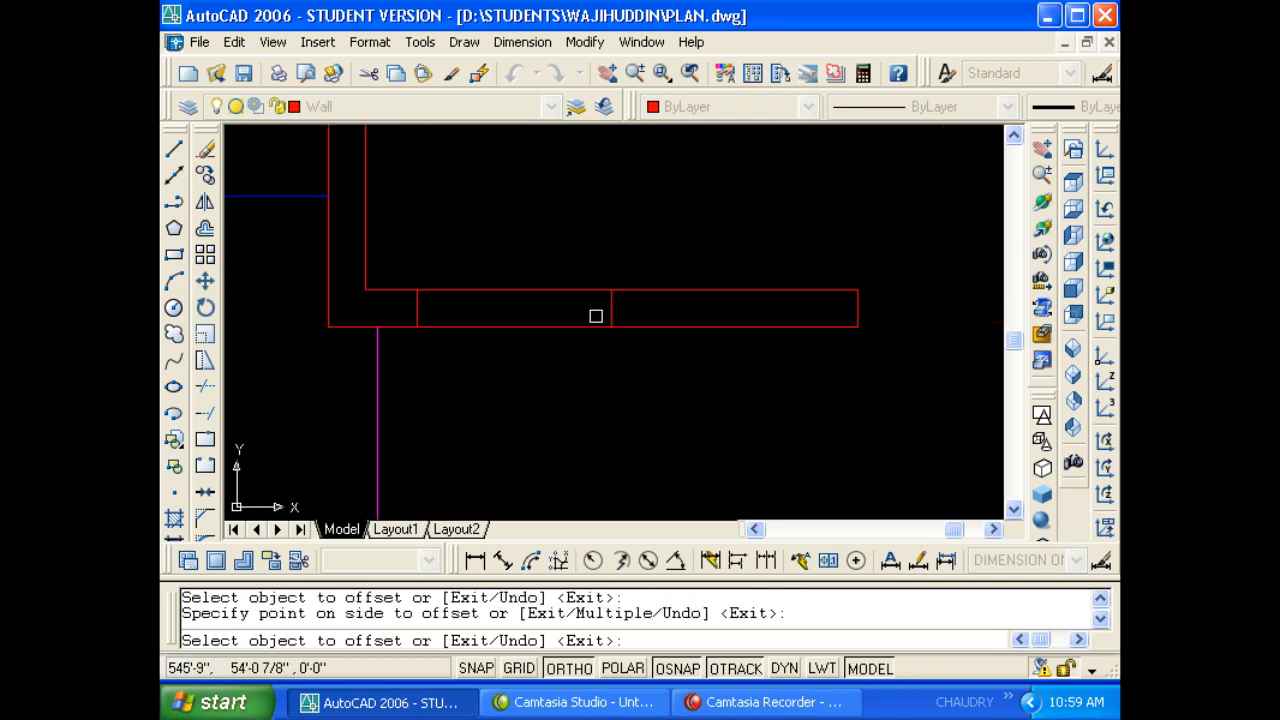
pyautogui.press('Escape')
# Measure the wall piece between the right jamb line and the door opening with a linear dimension, then erase the dimension.
pyautogui.write('DLI')
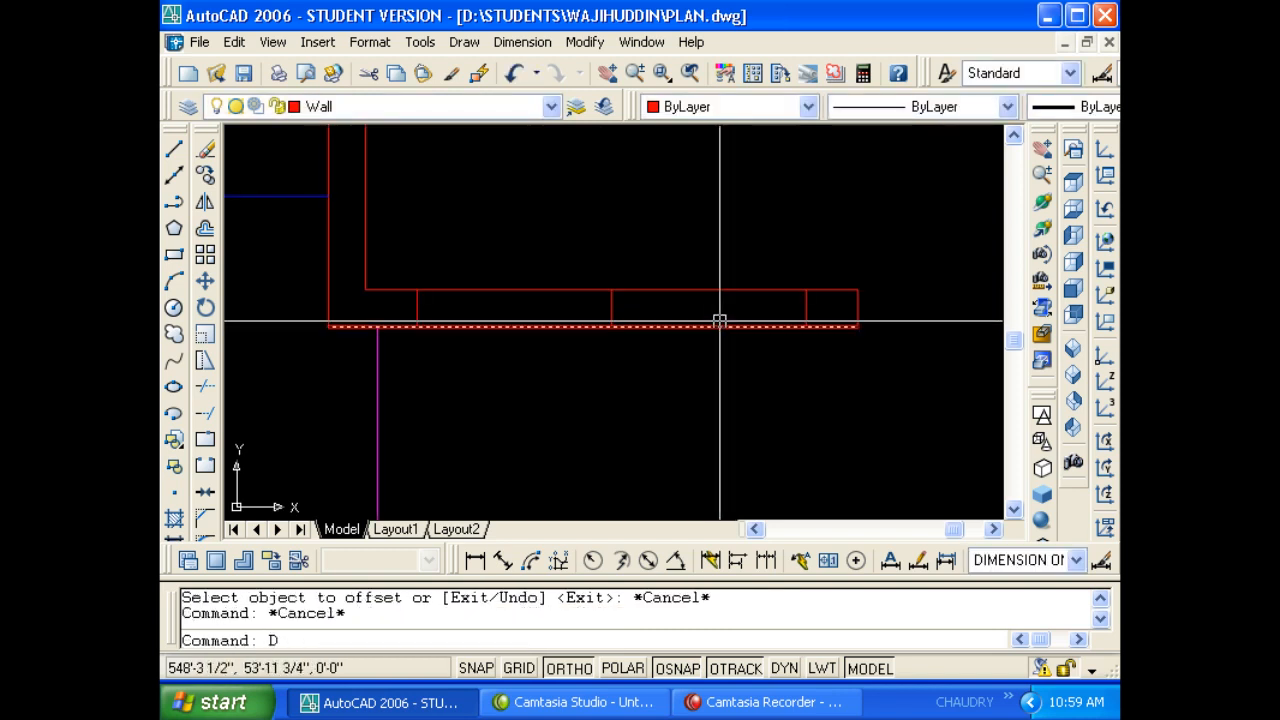
pyautogui.press('Return')
pyautogui.click(845, 283)
pyautogui.click(841, 279)
pyautogui.click(836, 257)
pyautogui.moveTo(847, 259); pyautogui.dragTo(795, 300, button='middle')
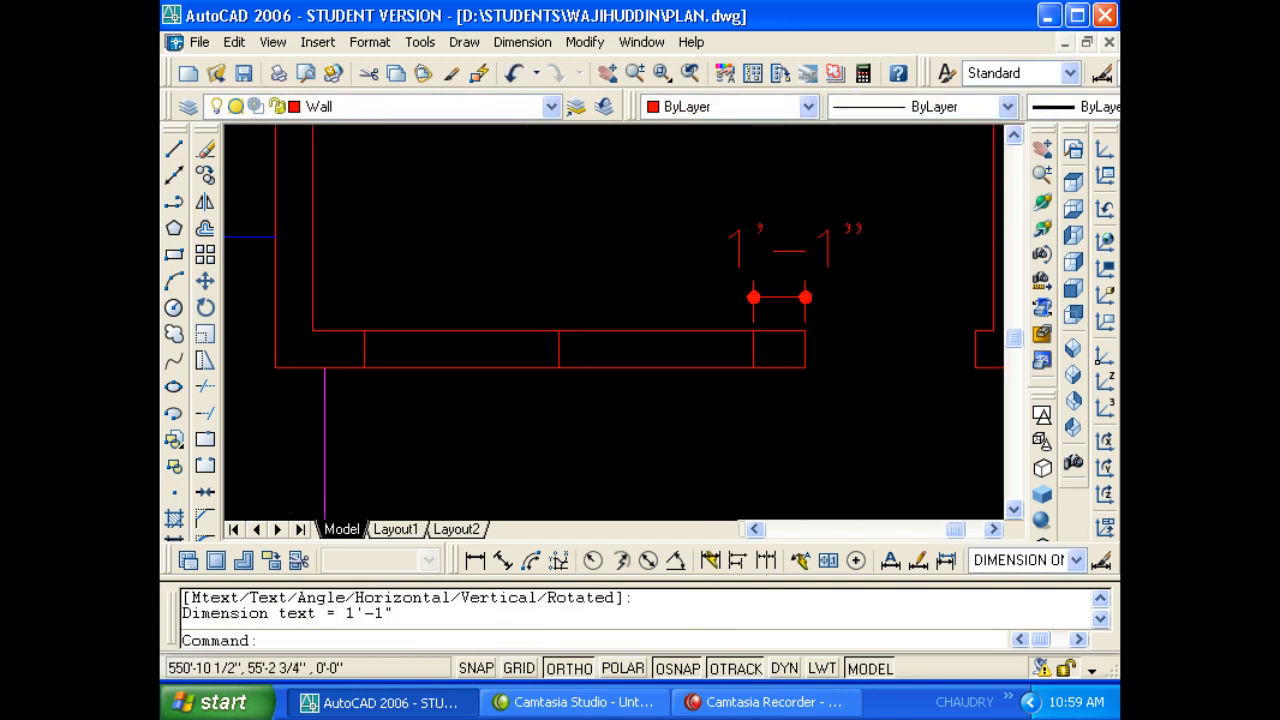
pyautogui.press('Escape')
pyautogui.press('Escape')
pyautogui.click(873, 271)
pyautogui.click(763, 215)
pyautogui.write('E')
pyautogui.press('space')
pyautogui.moveTo(725, 339); pyautogui.dragTo(759, 316, button='middle')
pyautogui.press('Escape')
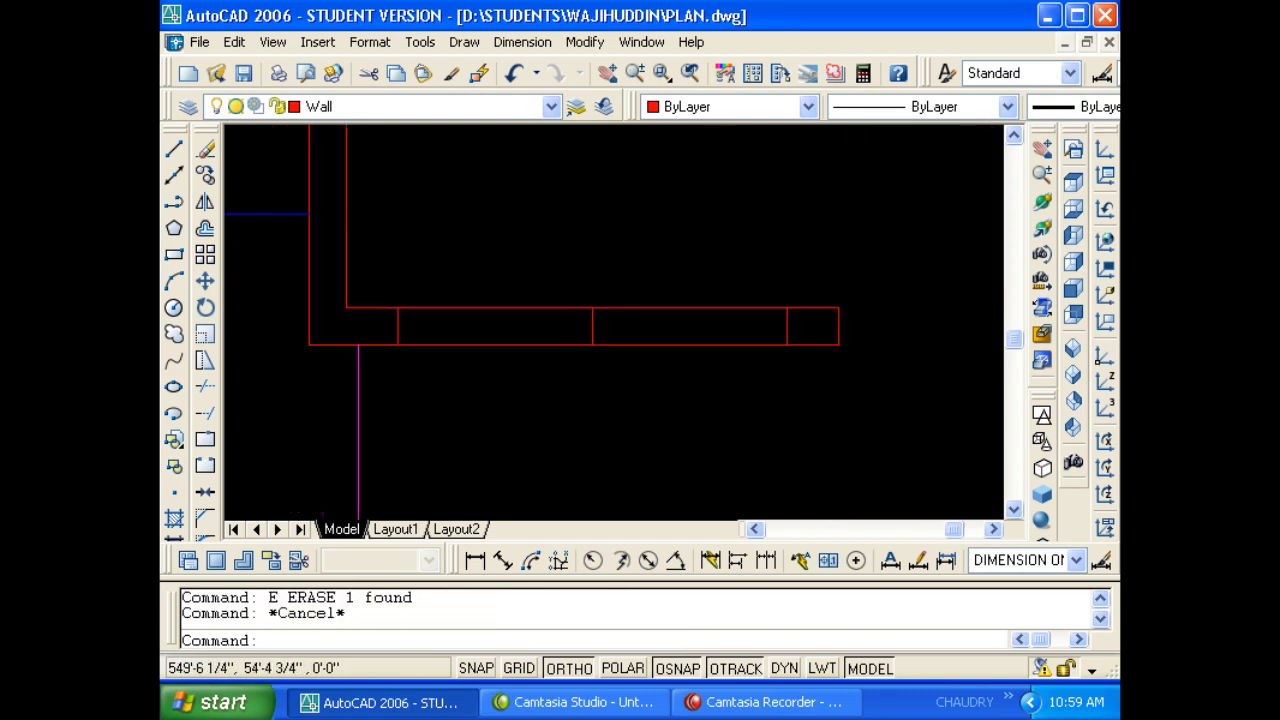
# Erase the midpoint line and both jamb lines from the front bedroom's bottom wall.
pyautogui.press('Escape')
pyautogui.click(703, 384)
pyautogui.click(794, 277)
pyautogui.write('E')
pyautogui.press('space')
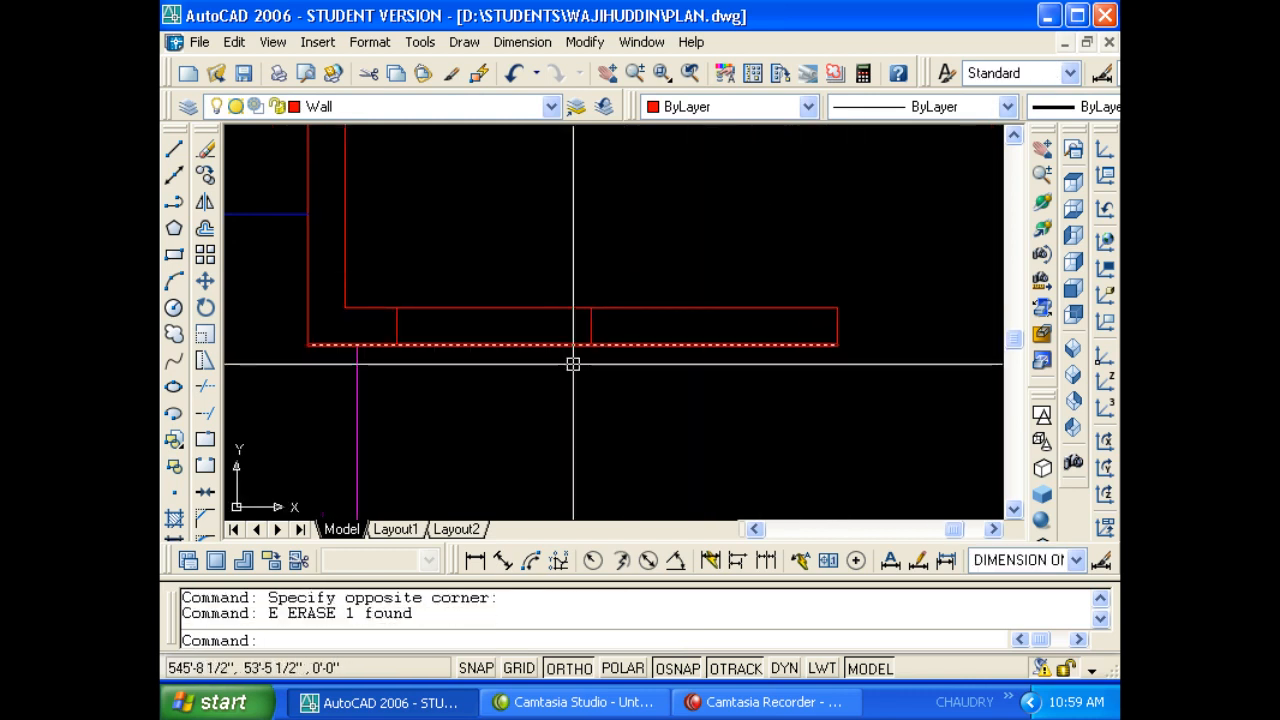
pyautogui.press('Escape')
pyautogui.click(529, 300)
pyautogui.press('Escape')
pyautogui.press('Escape')
pyautogui.click(567, 368)
pyautogui.click(613, 290)
pyautogui.write('E')
pyautogui.press('Escape')
pyautogui.click(375, 371)
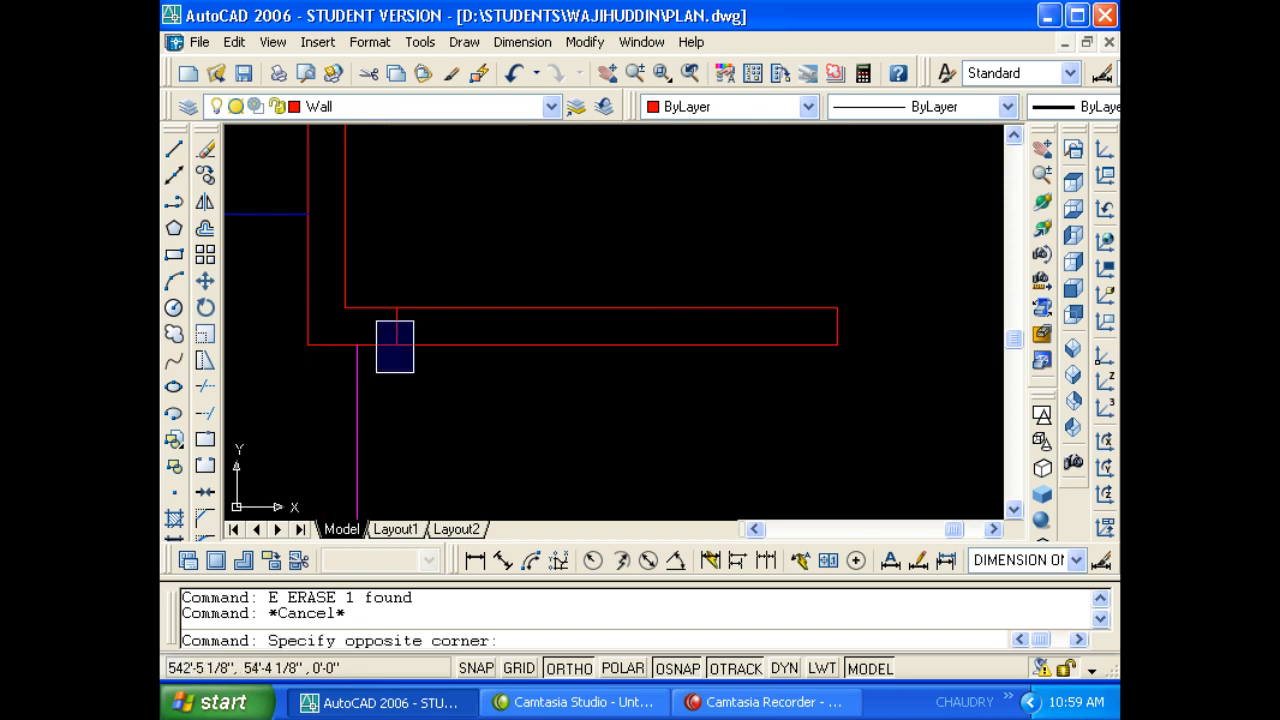
pyautogui.click(430, 288)
pyautogui.write('E O ')
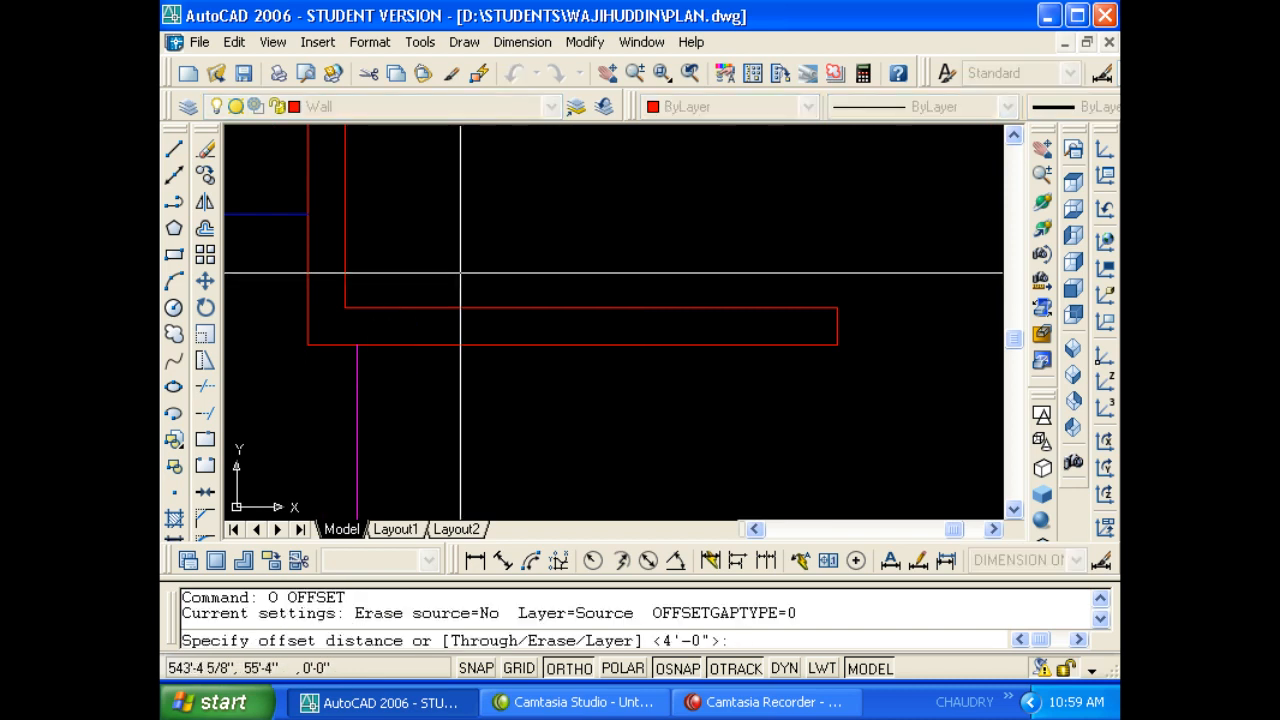
# Offset the wall end at the door opening 13.5" into the front bedroom's bottom wall to mark the window's right jamb.
pyautogui.write('13.5')
pyautogui.press('space')
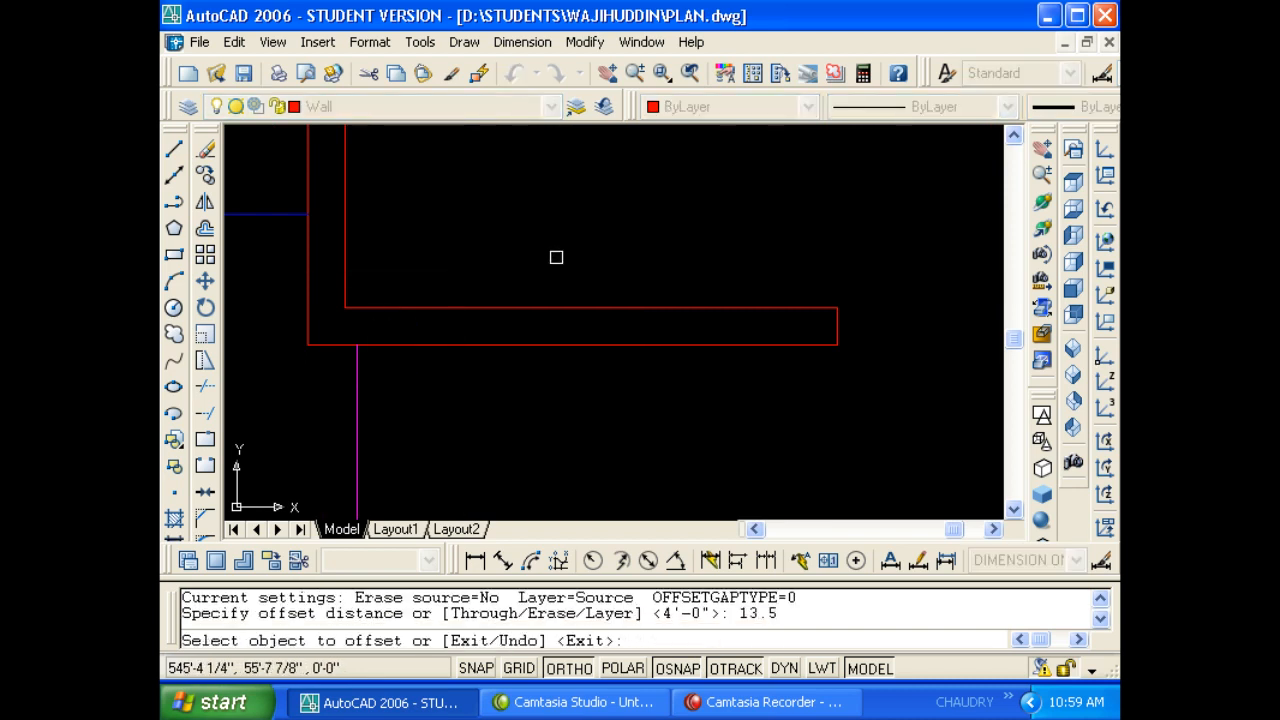
pyautogui.click(839, 329)
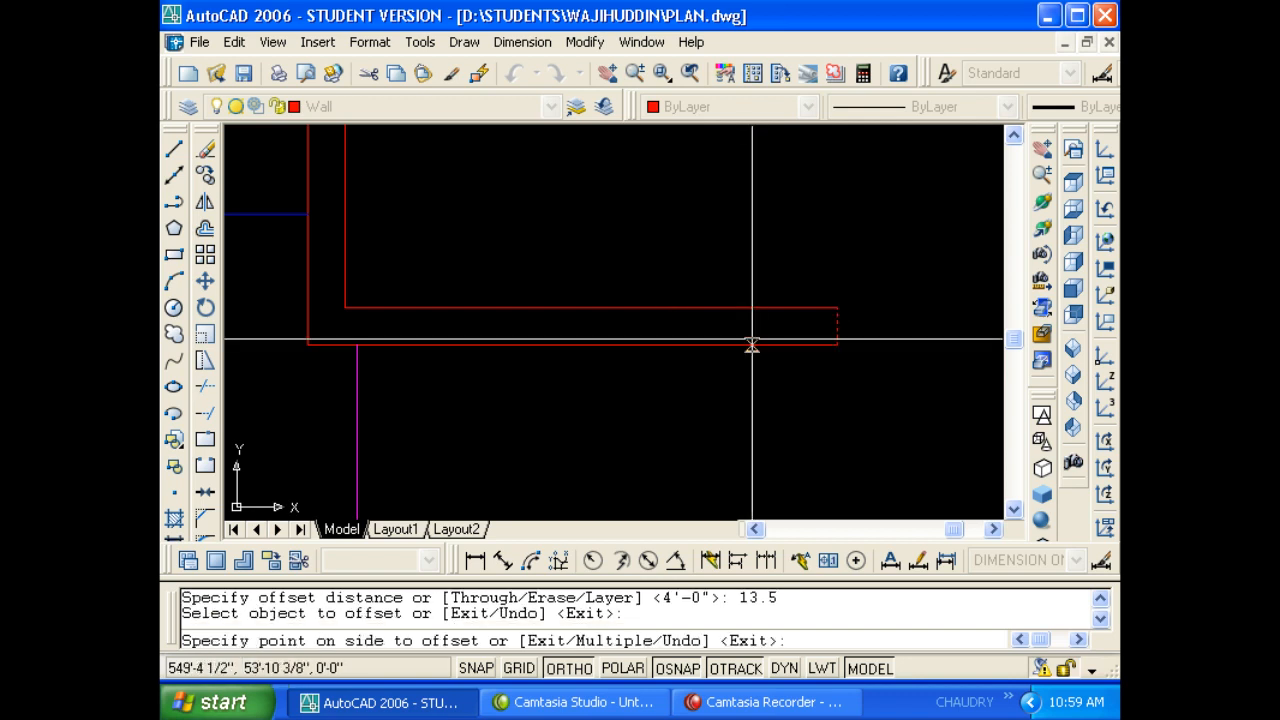
pyautogui.click(754, 344)
pyautogui.press('Escape')
pyautogui.press('Escape')
pyautogui.press('Escape')
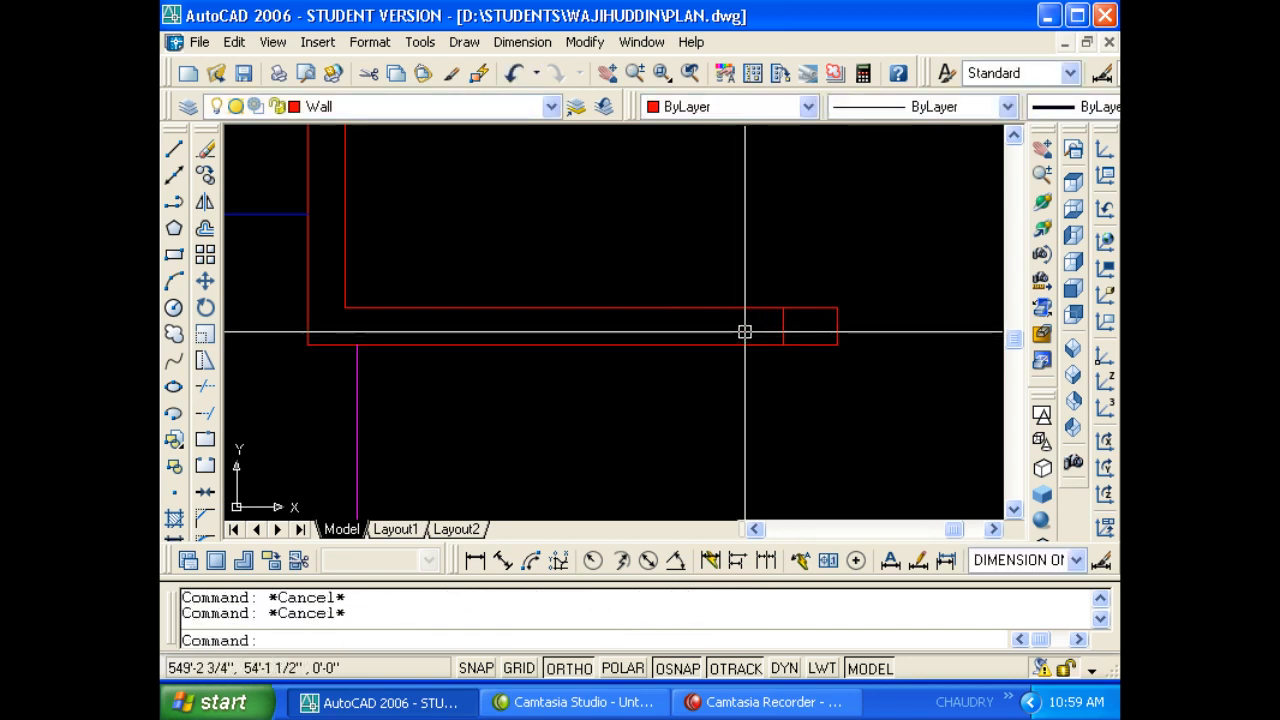
# Offset the right jamb line 8' to the left along the front bedroom's bottom wall to mark the other window jamb.
pyautogui.write('o')
pyautogui.press('Return')
pyautogui.write("8'")
pyautogui.press('Return')
pyautogui.click(781, 327)
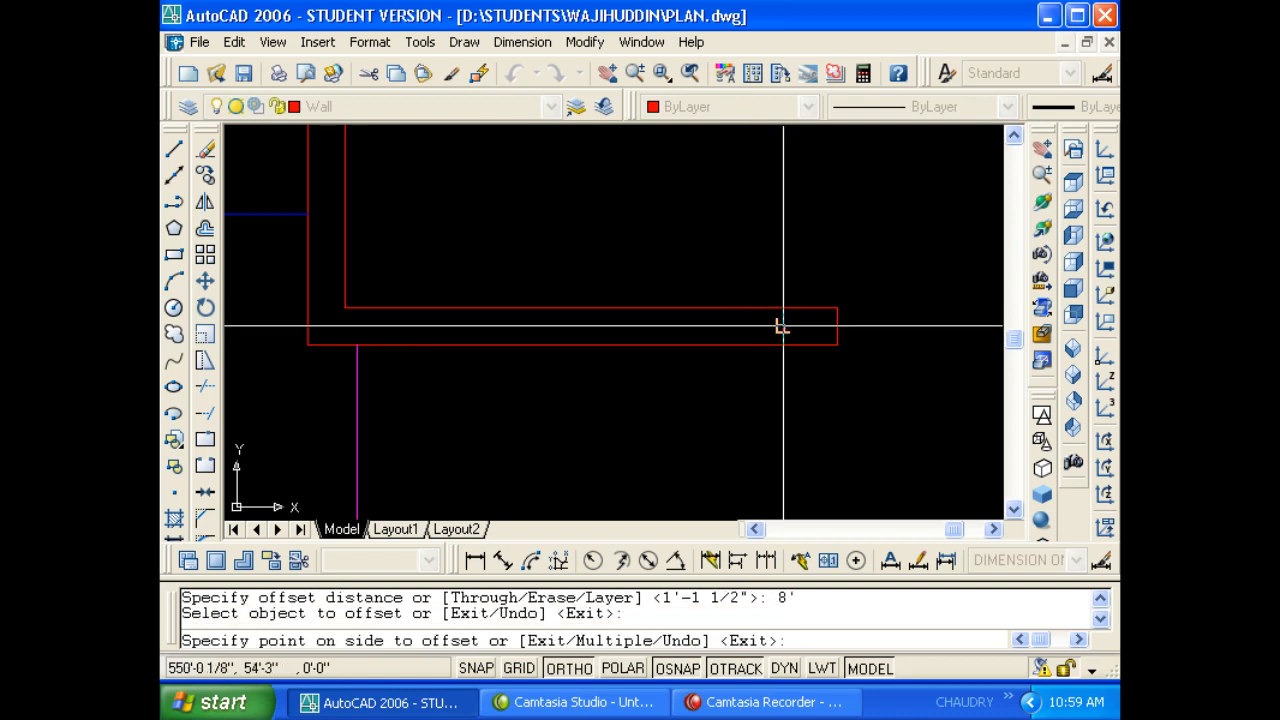
pyautogui.click(710, 338)
pyautogui.press('Escape')
pyautogui.press('Escape')
# Trim both wall lines between the two jamb lines to open the front bedroom's bottom wall for the window.
pyautogui.write('TR')
pyautogui.press('Return')
pyautogui.press('Return')
pyautogui.click(643, 410)
pyautogui.click(609, 248)
pyautogui.press('Escape')
pyautogui.press('Escape')
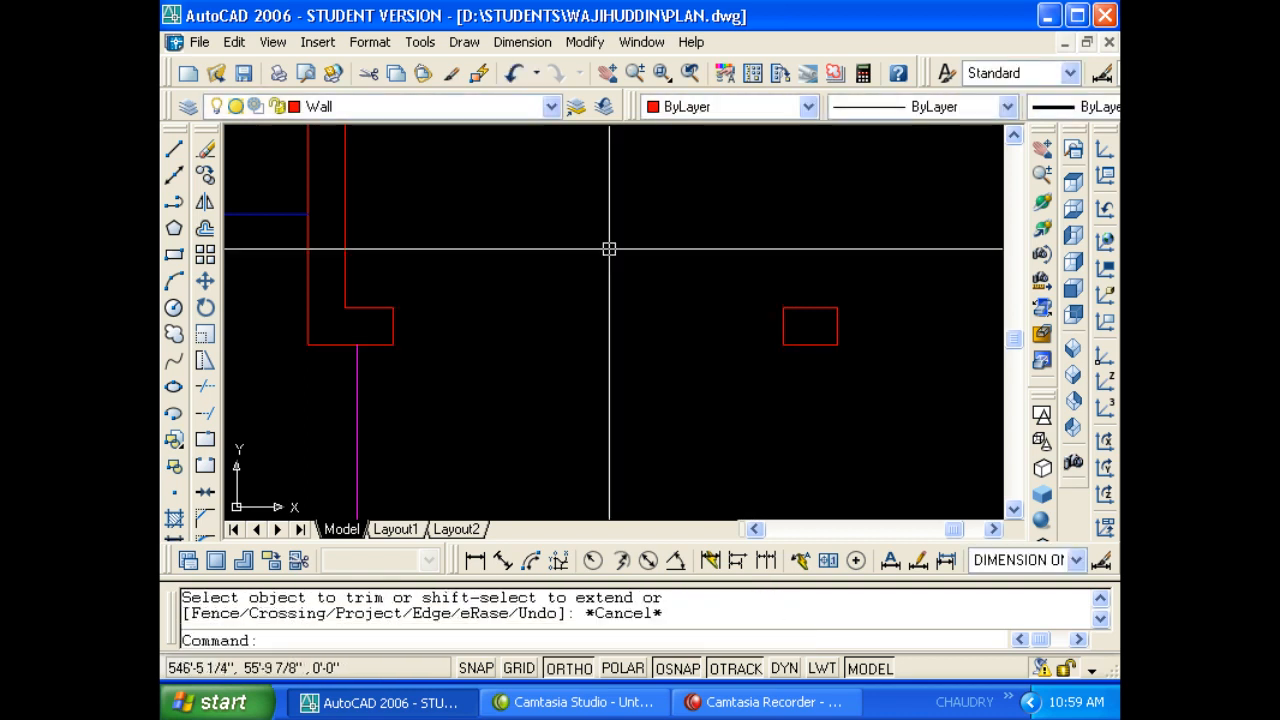
# Draw the window as a multiline along the inner wall face between the jambs of the front bedroom's bottom opening.
pyautogui.write('ML')
pyautogui.press('Return')
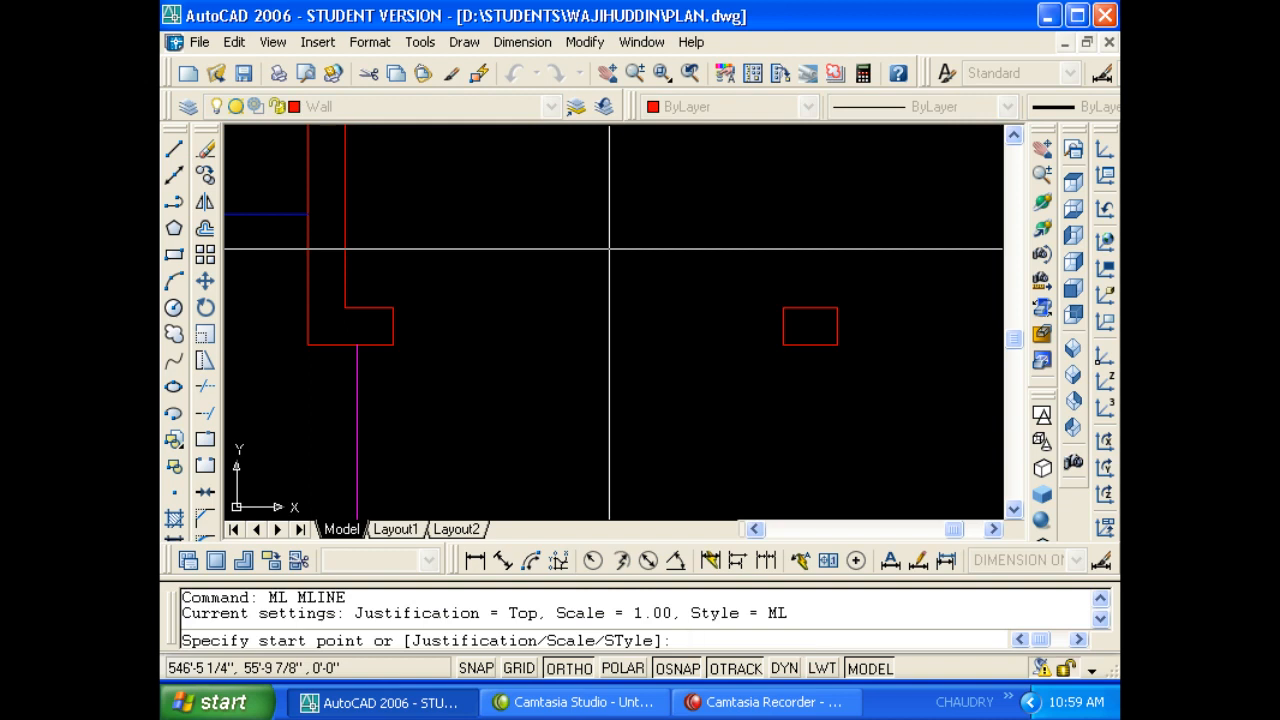
pyautogui.click(393, 308)
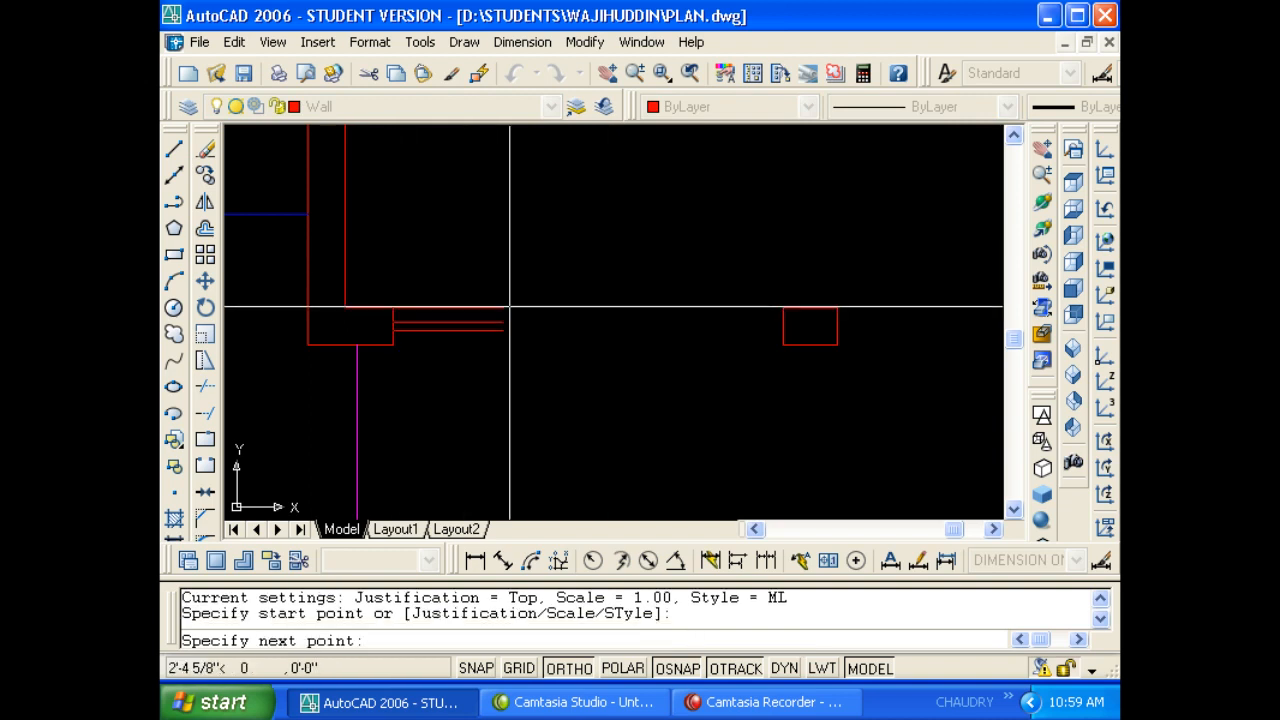
pyautogui.click(783, 308)
pyautogui.press('Escape')
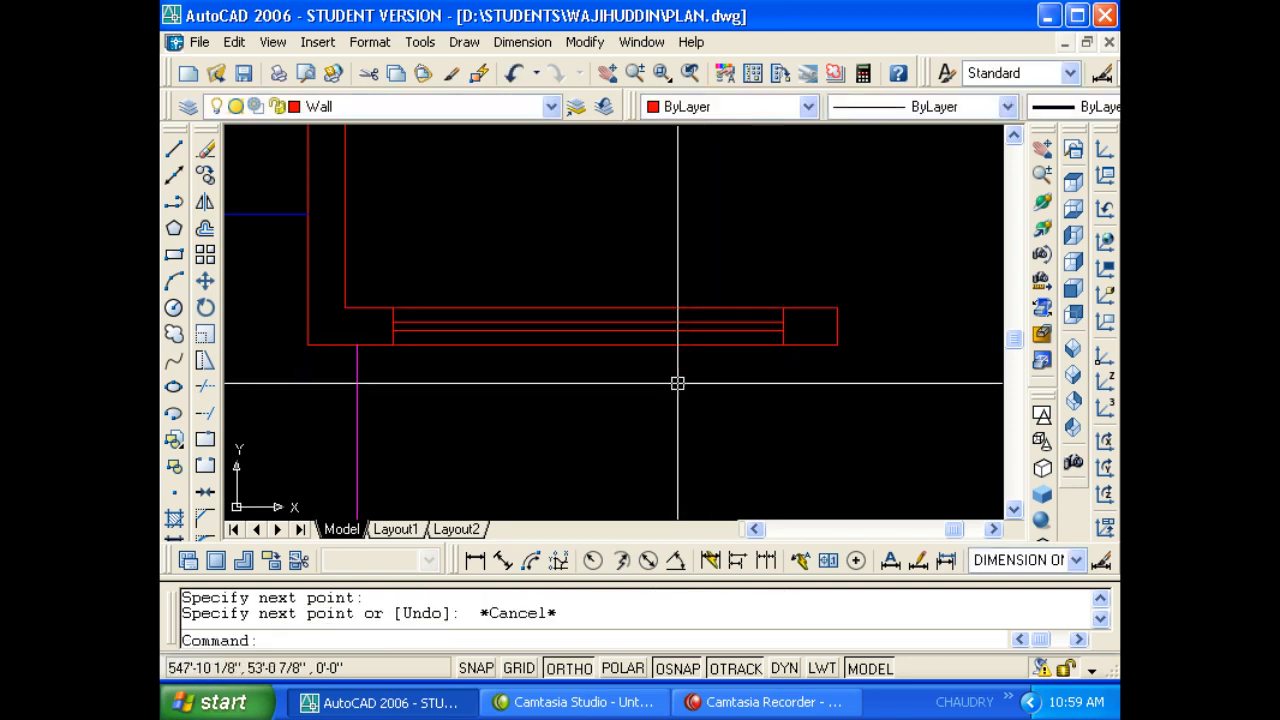
# Move the front bedroom's new window multiline to the Win layer.
pyautogui.click(677, 380)
pyautogui.click(383, 126)
pyautogui.click(378, 106)
pyautogui.click(414, 346)
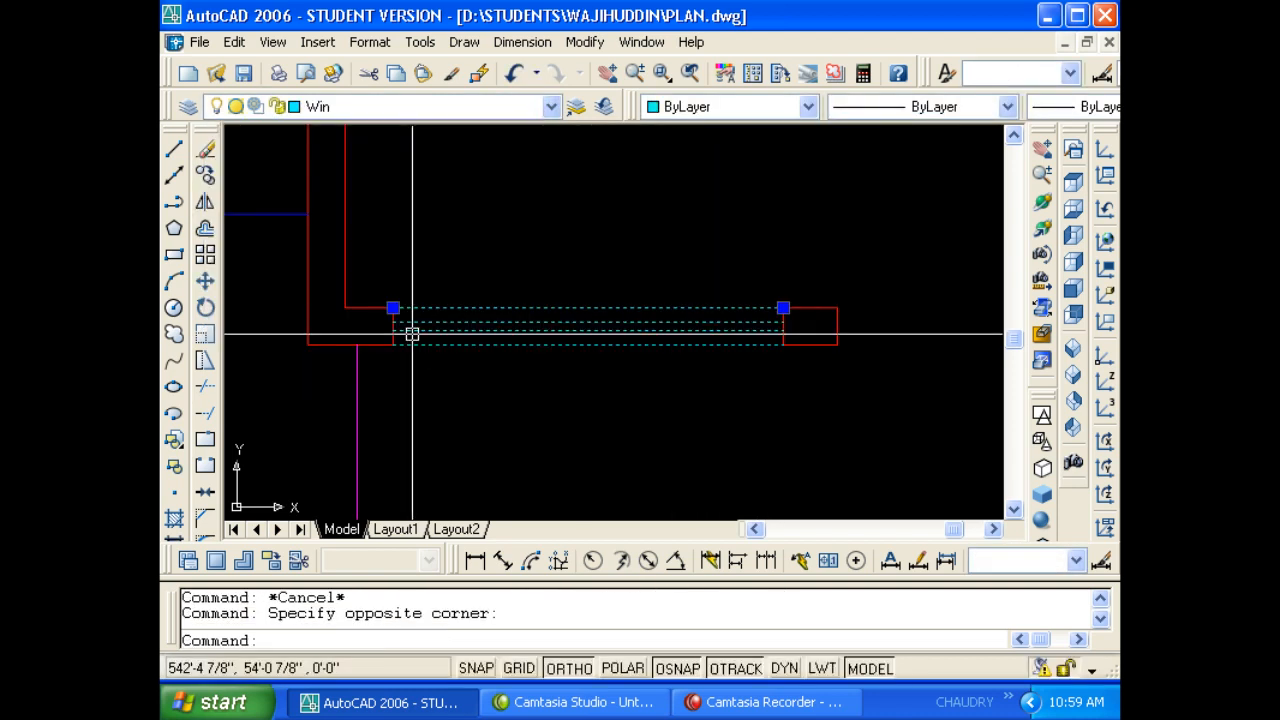
pyautogui.press('Escape')
# Draw a line across the bottom wall of the small room beside the front bedroom at its inner face's midpoint.
pyautogui.scroll(-4, 482, 309)
pyautogui.moveTo(597, 305); pyautogui.dragTo(620, 334, button='middle')
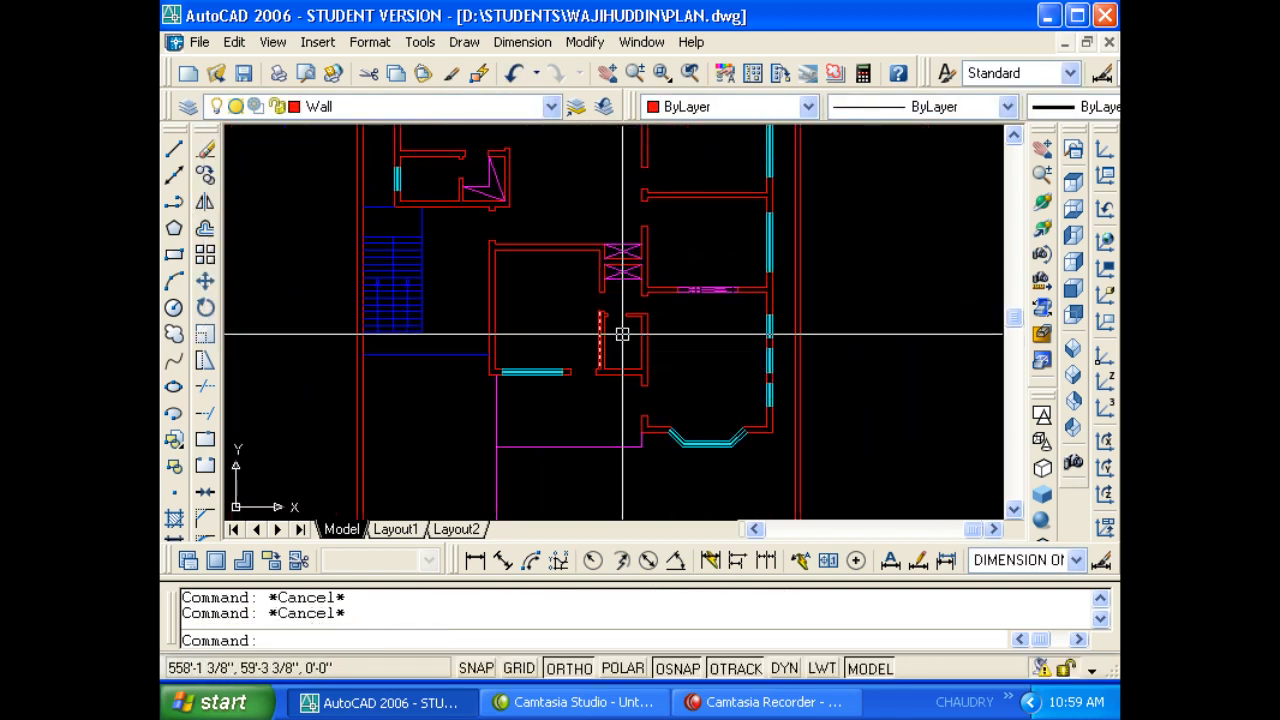
pyautogui.scroll(2, 650, 399)
pyautogui.write('l')
pyautogui.press('Return')
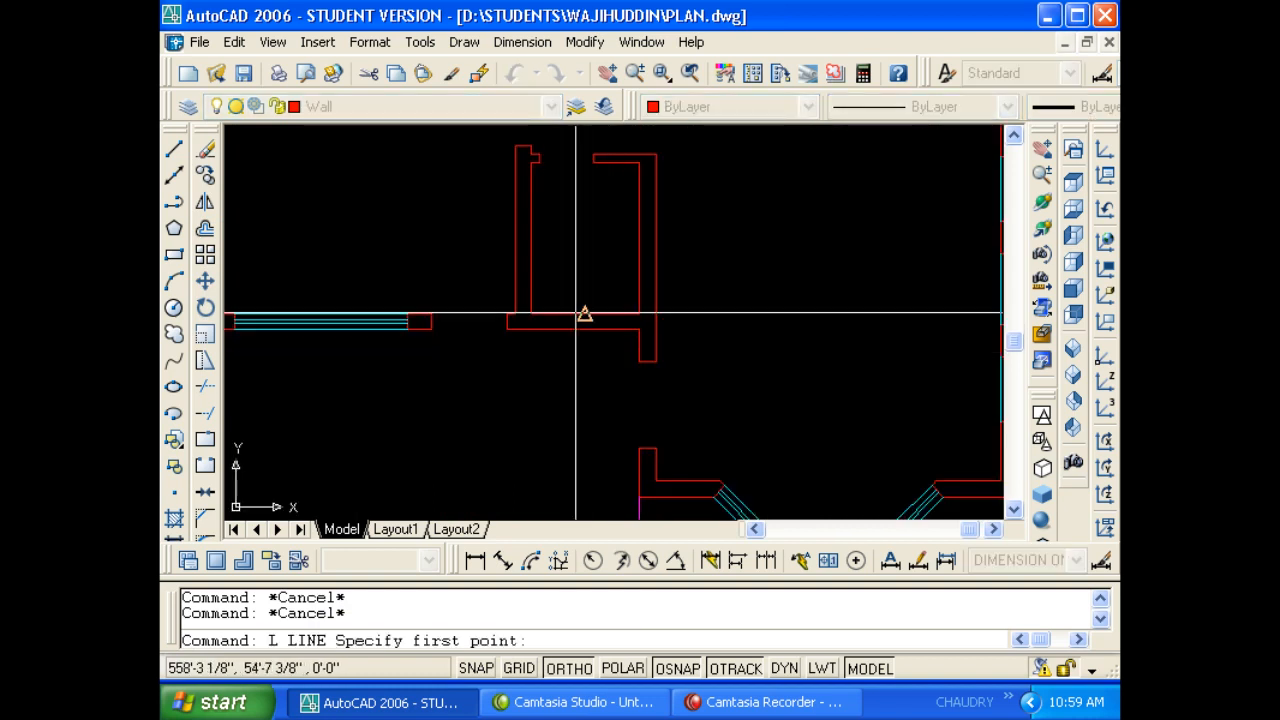
pyautogui.click(573, 329)
pyautogui.press('Escape')
pyautogui.press('Escape')
pyautogui.press('Escape')
pyautogui.click(562, 329)
pyautogui.write('o')
pyautogui.press('Return')
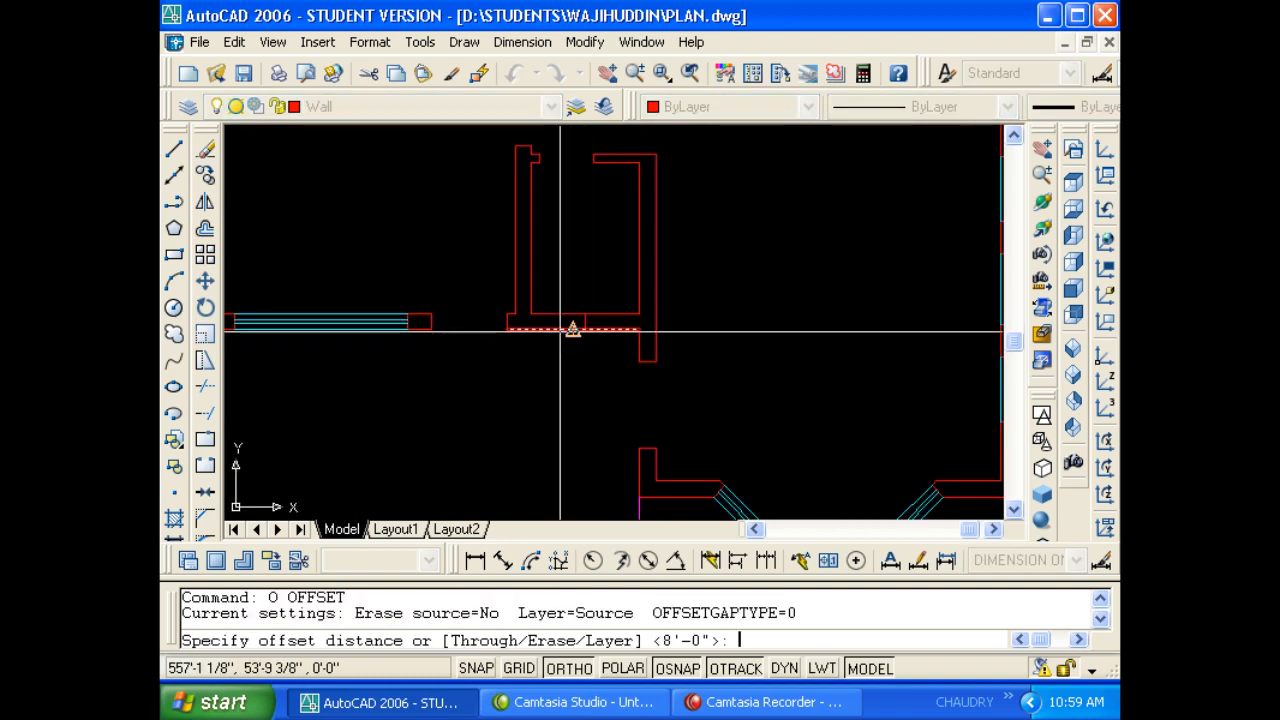
pyautogui.write('18')
pyautogui.press('Return')
pyautogui.press('Escape')
pyautogui.press('Escape')
# Offset the small room's midpoint line 18" to both sides as window jambs, and erase the midpoint line.
pyautogui.write('o')
pyautogui.press('Return')
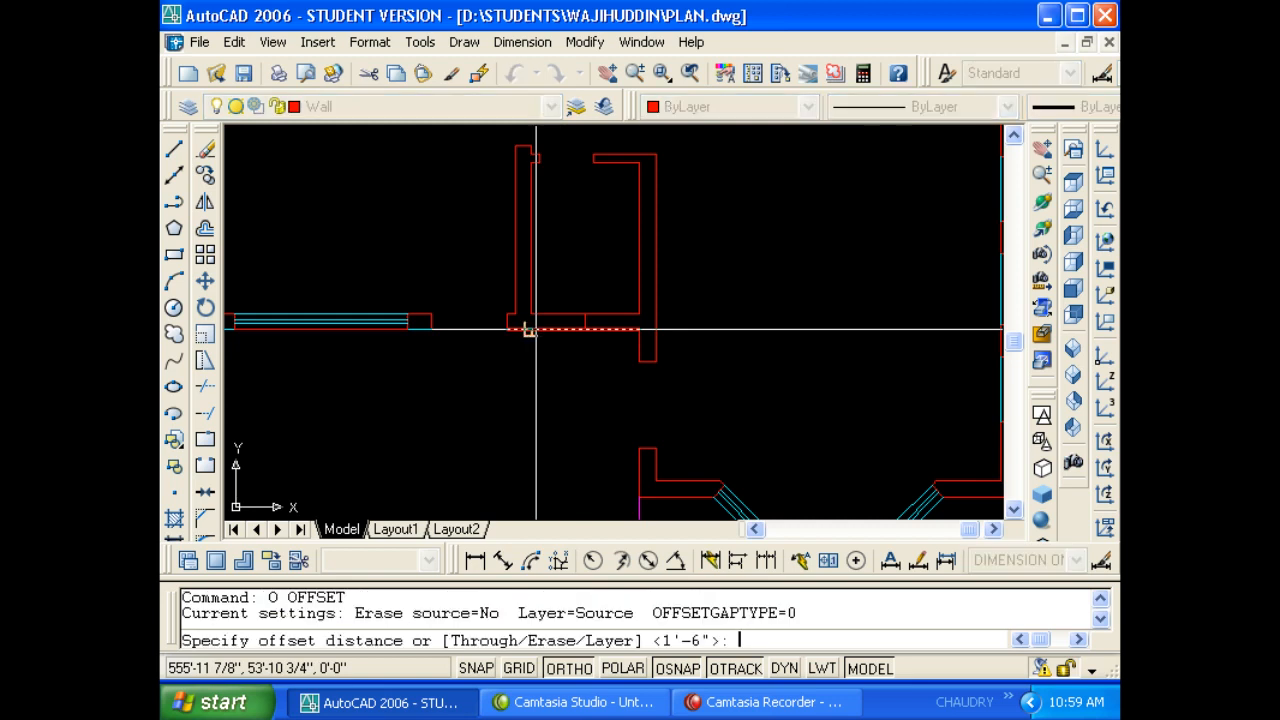
pyautogui.write('18')
pyautogui.press('Return')
pyautogui.scroll(2, 590, 323)
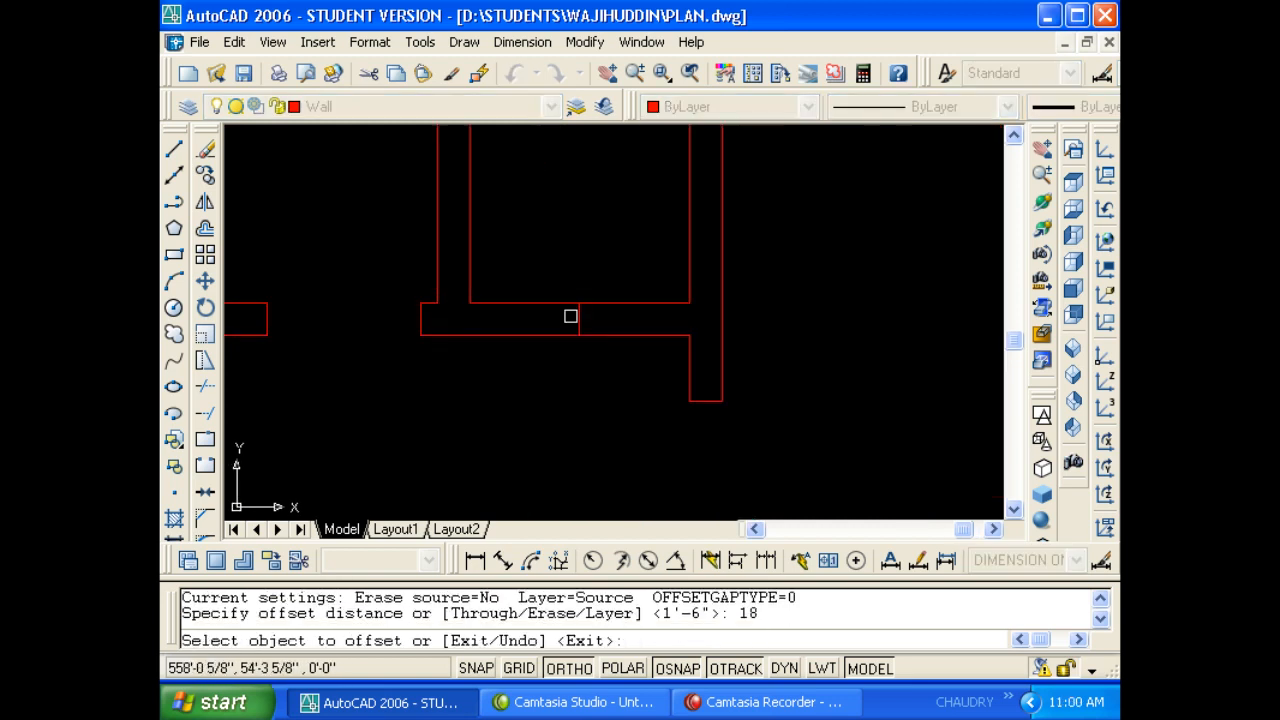
pyautogui.click(578, 321)
pyautogui.click(566, 321)
pyautogui.press('Escape')
pyautogui.click(562, 354)
pyautogui.click(591, 274)
pyautogui.write('e ')
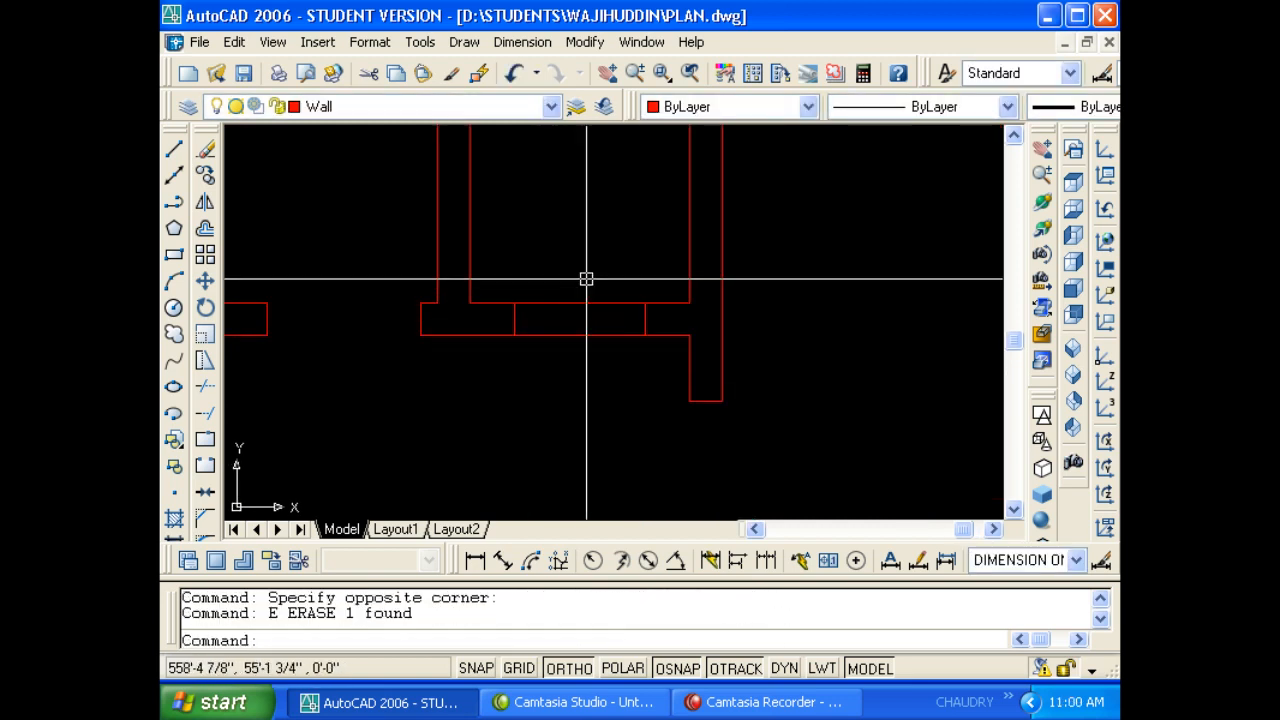
# Trim both wall lines between the jambs to open the small room's bottom wall for a window.
pyautogui.write('tr')
pyautogui.press('space')
pyautogui.click(608, 363)
pyautogui.click(571, 237)
pyautogui.press('Escape')
pyautogui.press('Escape')
# Draw the window as a multiline between the jambs of the small room's bottom wall opening.
pyautogui.write('ml')
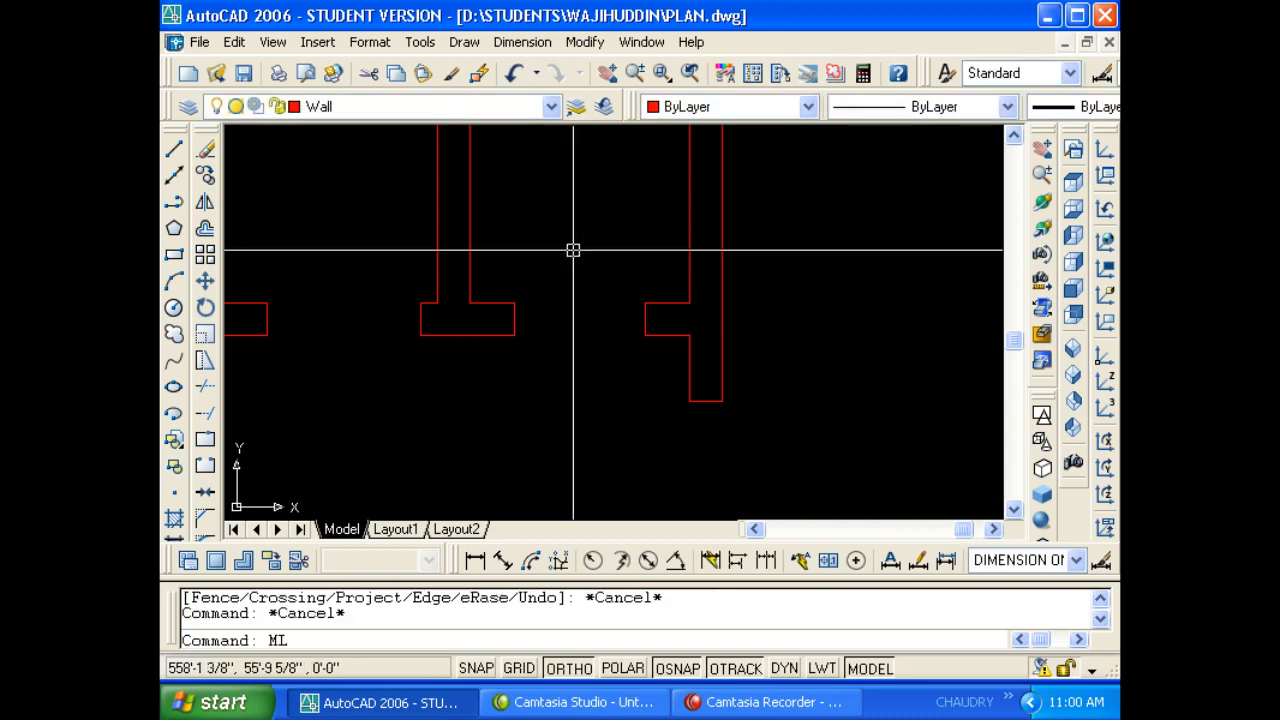
# Draw a window multiline across the opening between the two short horizontal wall stubs.
pyautogui.press('Return')
pyautogui.click(513, 302)
pyautogui.click(645, 302)
pyautogui.press('Escape')
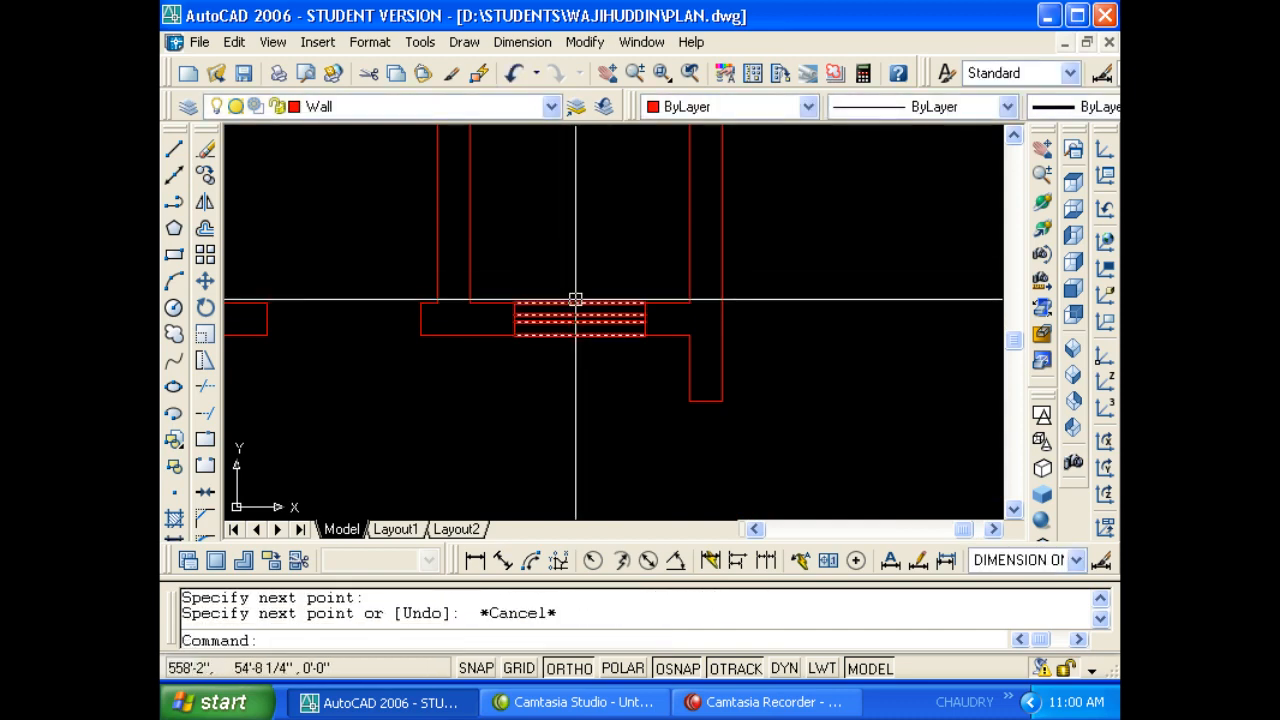
# Match the new window multiline to the properties of an existing cyan window.
pyautogui.scroll(-4, 561, 302)
pyautogui.write('ma')
pyautogui.press('Return')
pyautogui.click(426, 304)
pyautogui.click(575, 304)
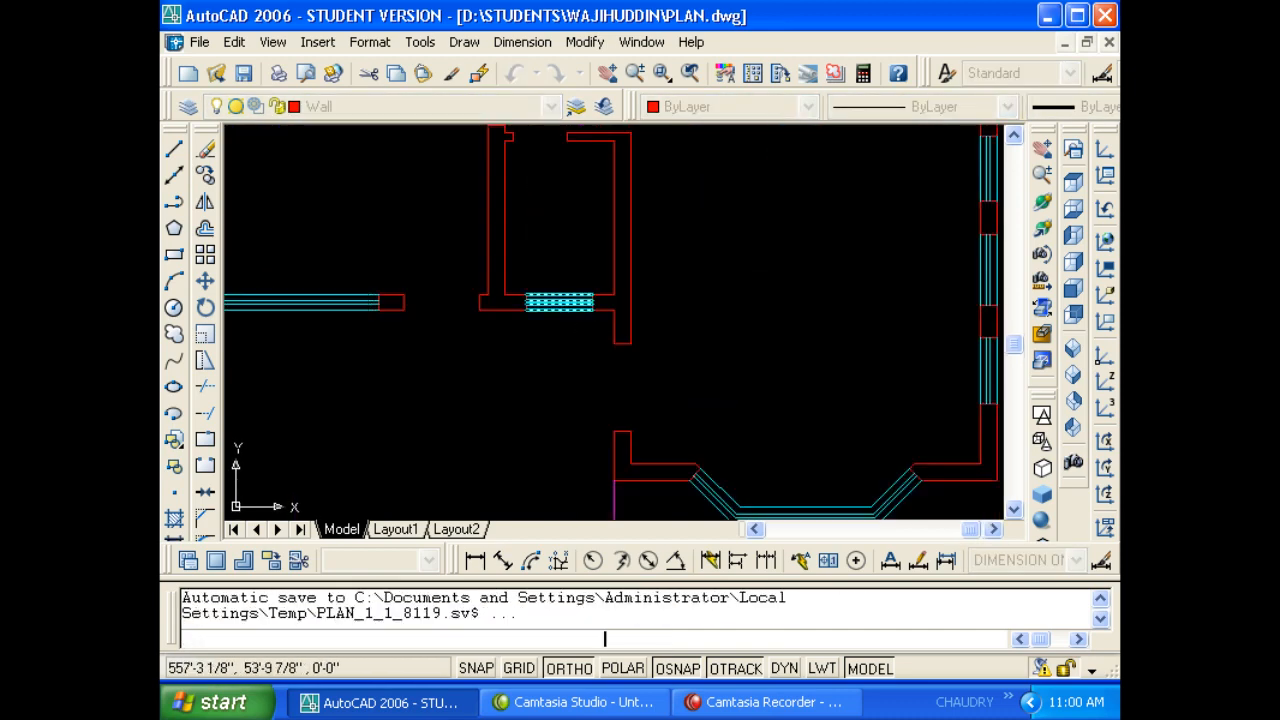
pyautogui.press('Escape')
# Draw a line across the vertical wall beside the bay window, from its inner line's midpoint to the outer line.
pyautogui.scroll(-3, 516, 284)
pyautogui.moveTo(516, 284); pyautogui.dragTo(565, 346, button='middle')
pyautogui.moveTo(583, 286)
pyautogui.mouseDown(button='middle')
pyautogui.moveTo(589, 490)
pyautogui.moveTo(550, 399)
pyautogui.mouseUp(button='middle')
pyautogui.scroll(5, 568, 349)
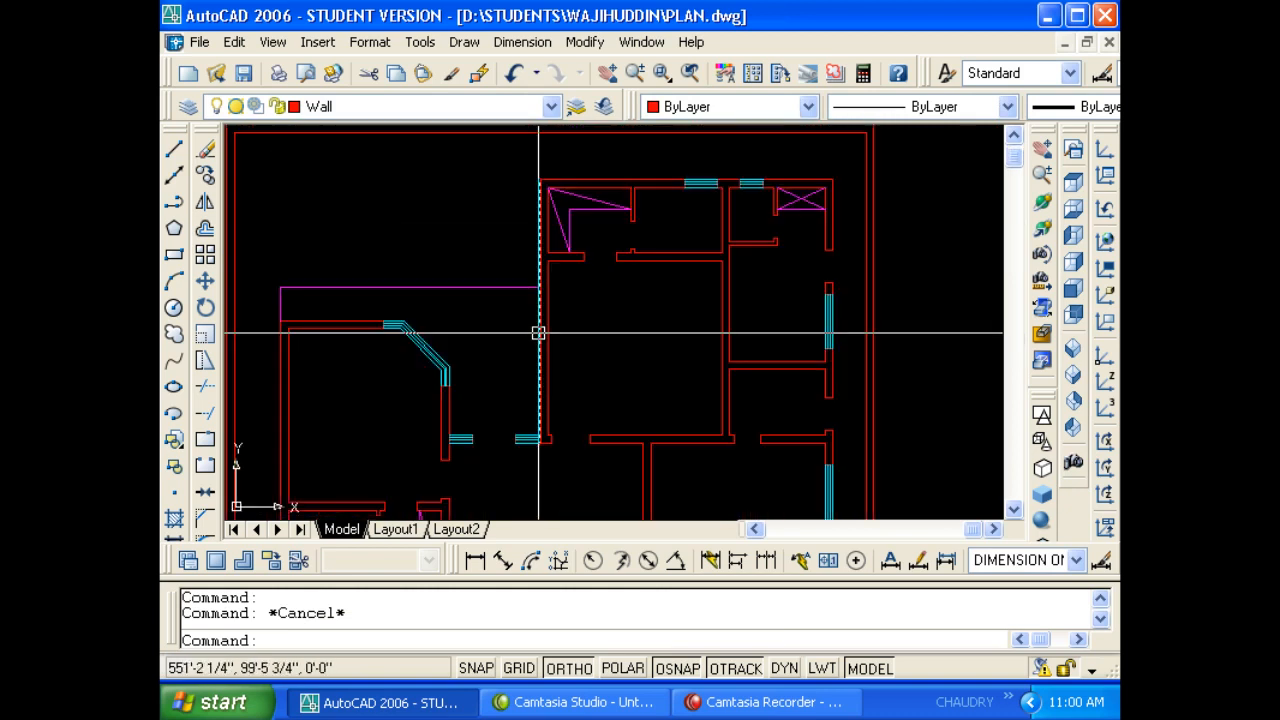
pyautogui.press('Escape')
pyautogui.write('L')
pyautogui.press('Return')
pyautogui.moveTo(557, 343); pyautogui.dragTo(573, 283, button='middle')
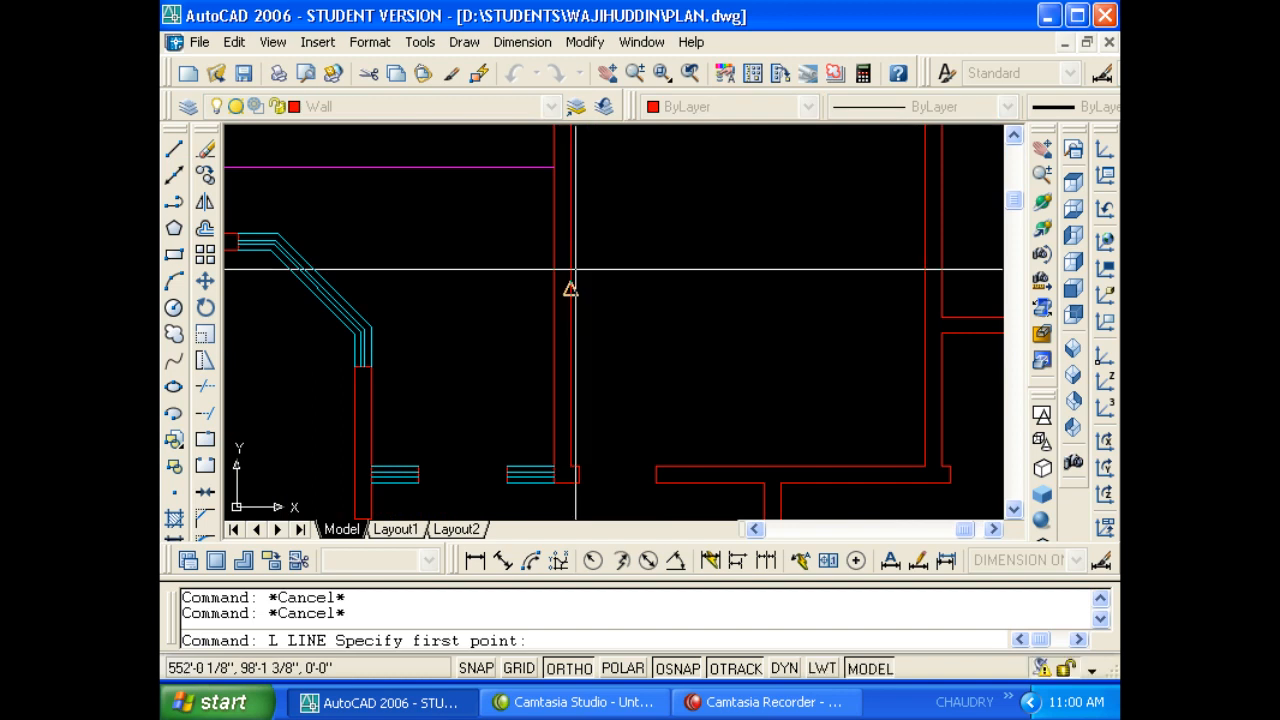
pyautogui.click(571, 288)
pyautogui.click(555, 289)
pyautogui.press('Escape')
pyautogui.press('Escape')
pyautogui.press('Escape')
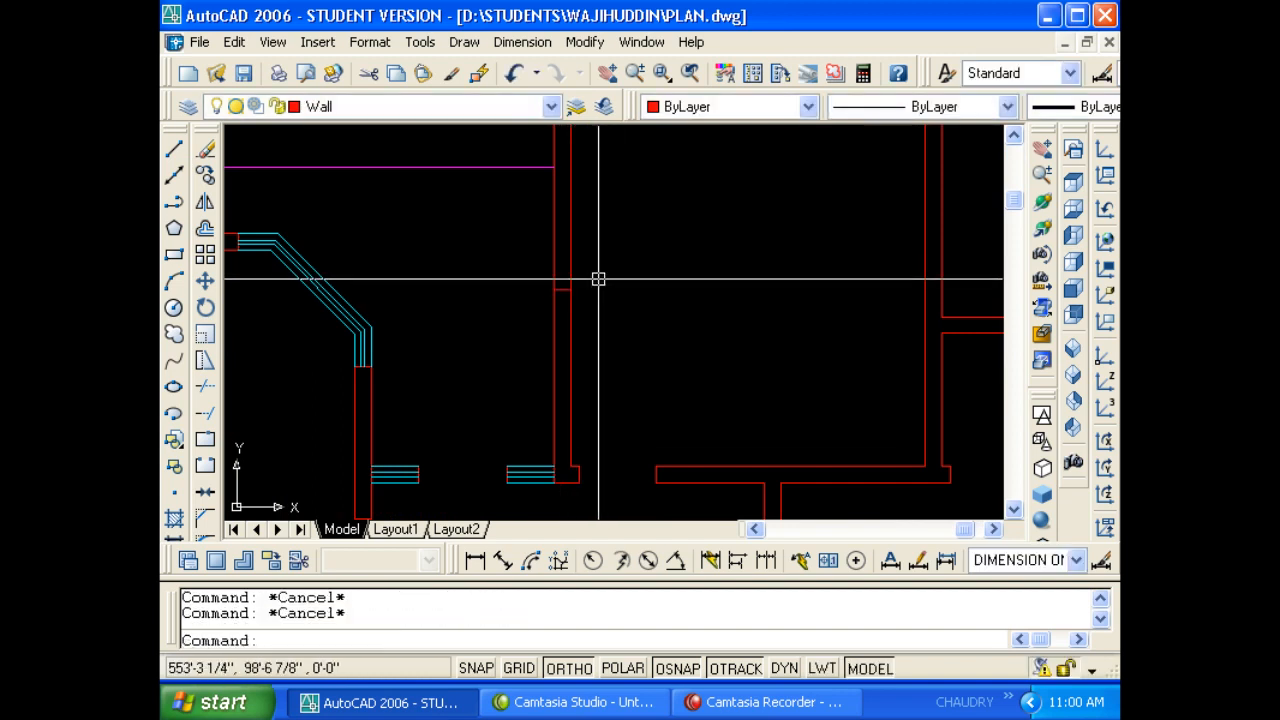
pyautogui.write('O')
pyautogui.press('Return')
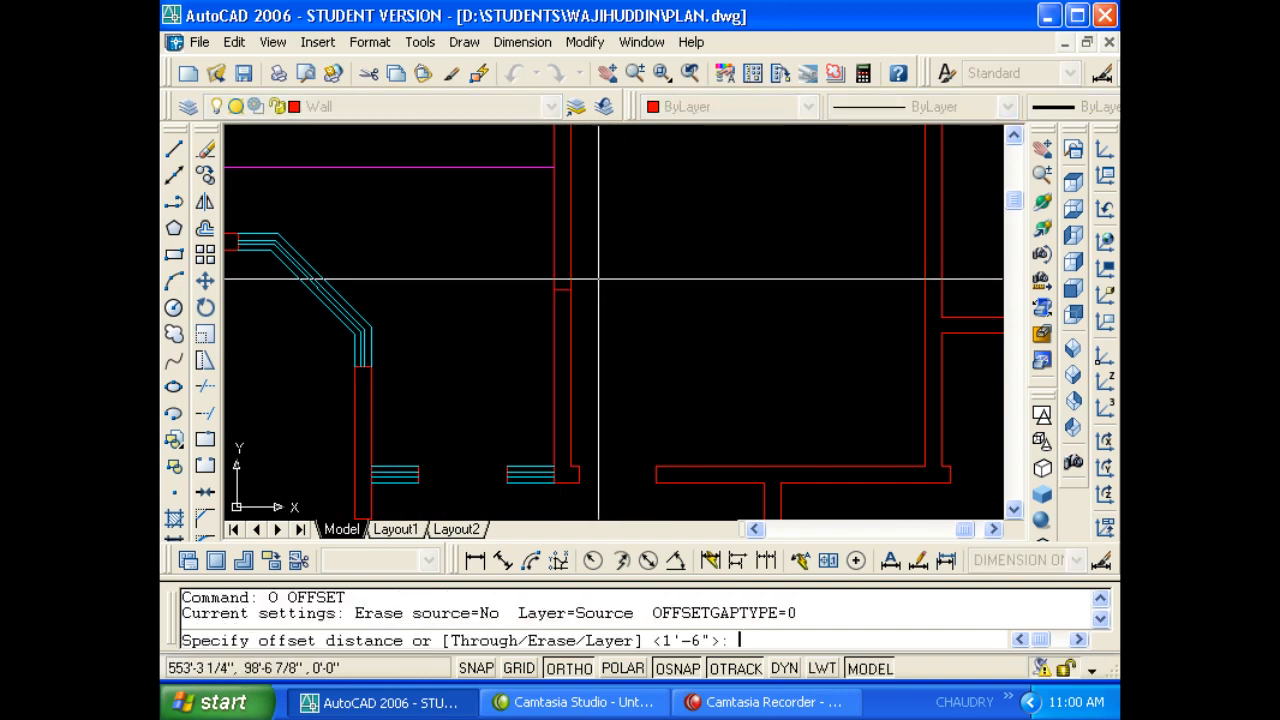
pyautogui.write('4')
pyautogui.press('Return')
pyautogui.scroll(4, 571, 289)
pyautogui.press('Escape')
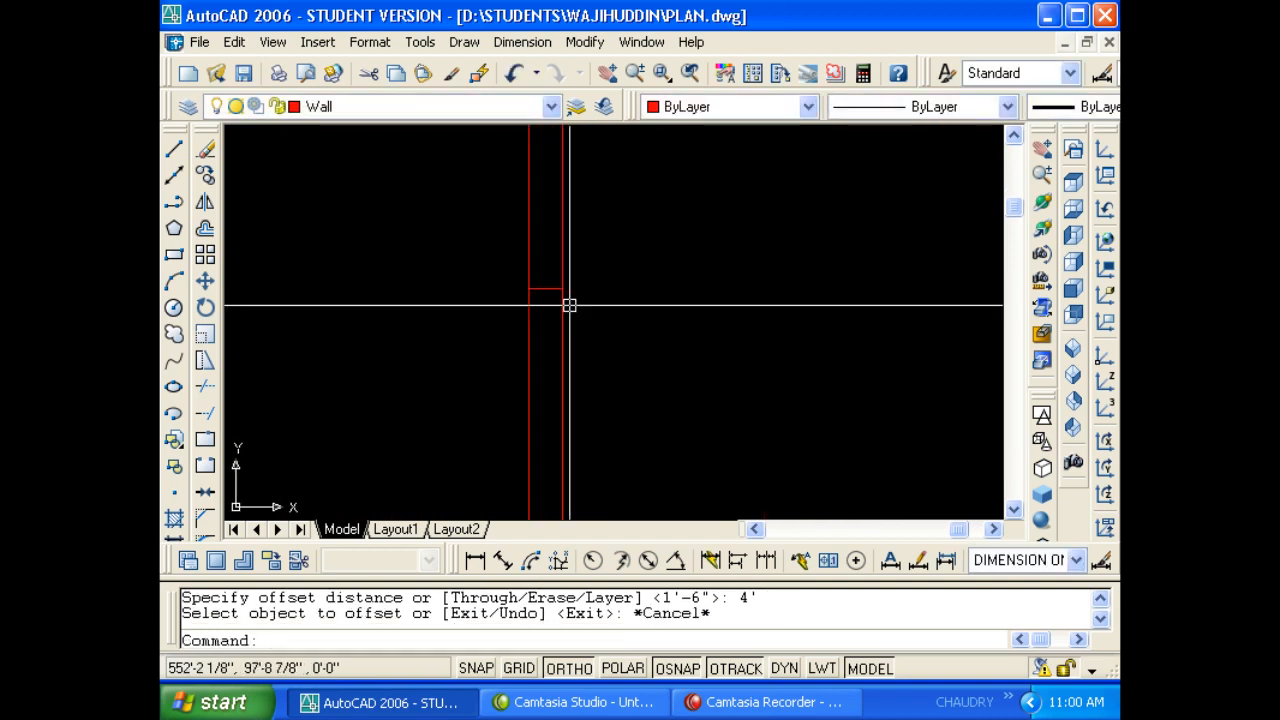
pyautogui.scroll(-4, 563, 306)
pyautogui.scroll(4, 566, 306)
pyautogui.press('Escape')
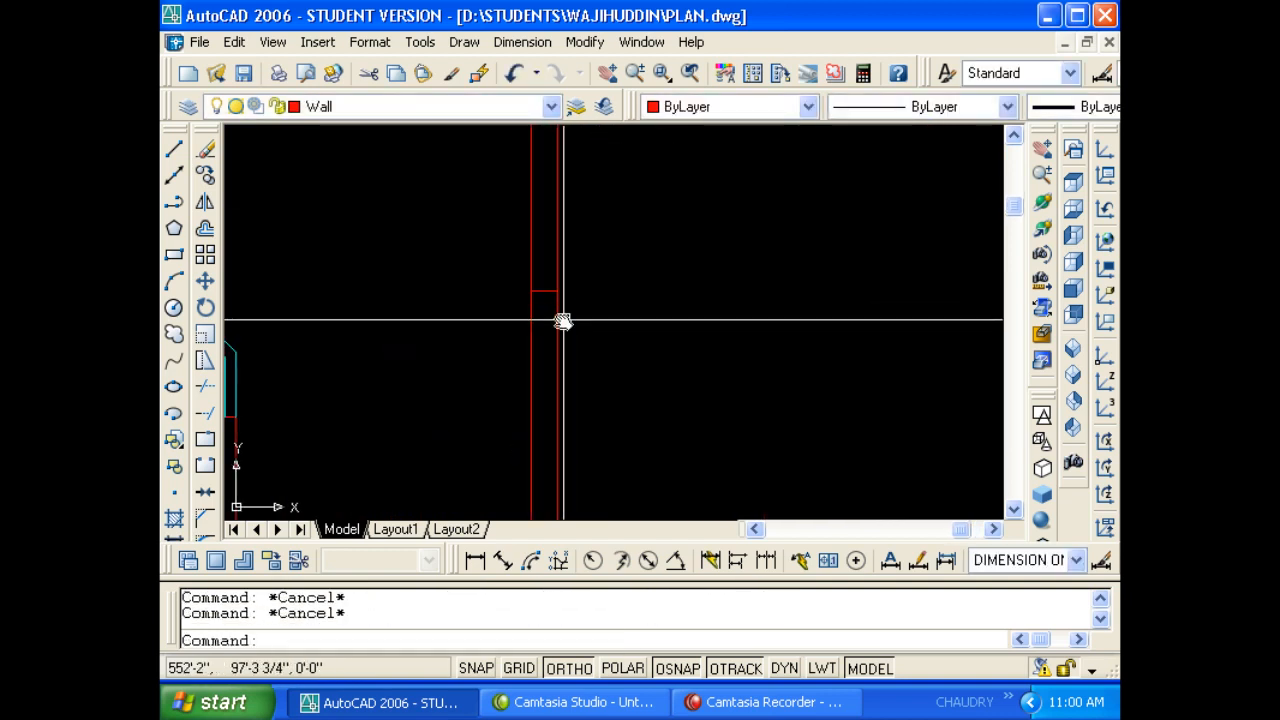
# Erase the short line drawn across the vertical wall.
pyautogui.scroll(-2, 561, 323)
pyautogui.click(531, 305)
pyautogui.click(566, 289)
pyautogui.write('E')
pyautogui.press('Return')
pyautogui.press('Escape')
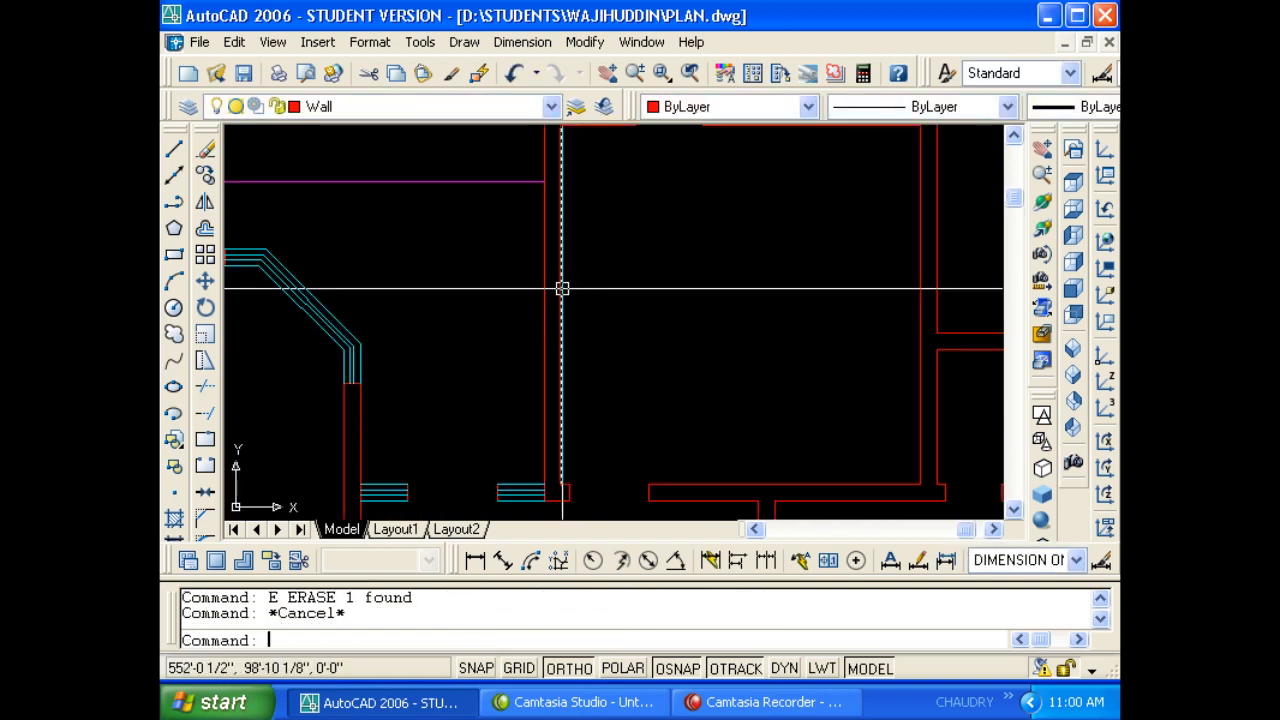
# Draw a helper line along the vertical wall's outer face, from the magenta line's end down to the wall's lower end.
pyautogui.write('L')
pyautogui.press('Return')
pyautogui.click(544, 182)
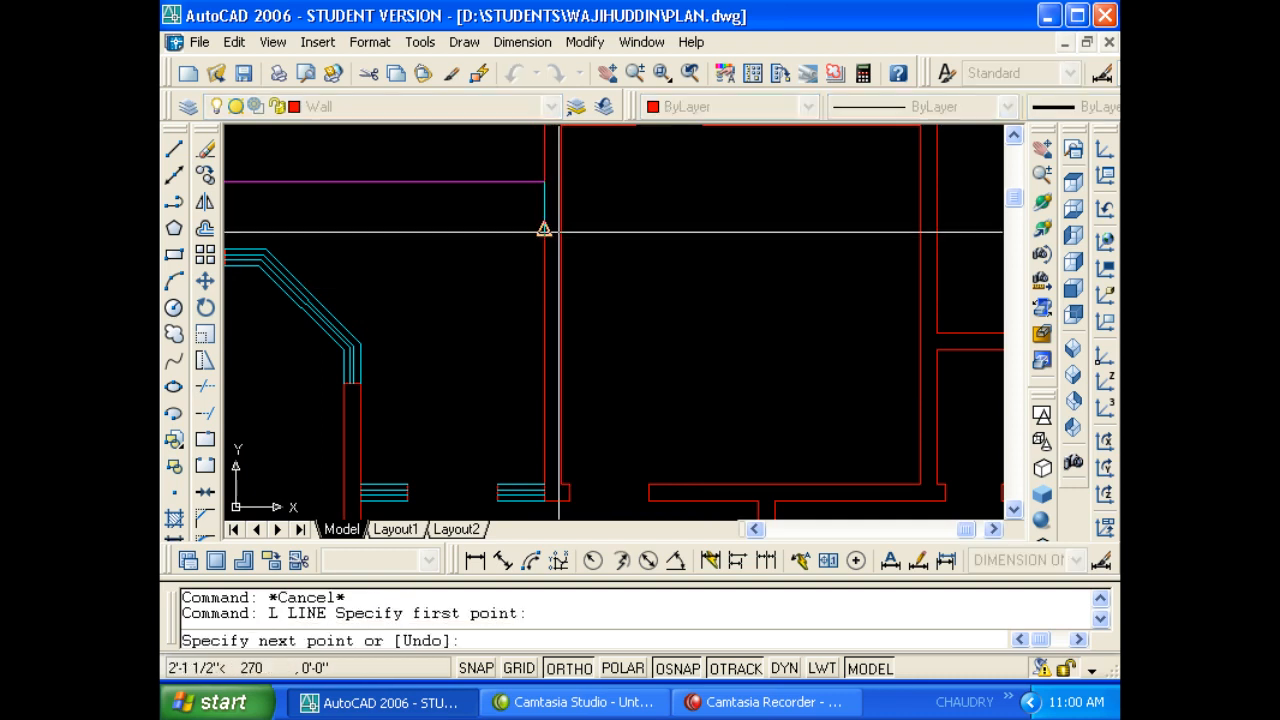
pyautogui.click(558, 476)
pyautogui.press('Escape')
pyautogui.press('Escape')
pyautogui.press('Escape')
# Draw a line across the wall thickness from the helper line's midpoint to the inner wall line.
pyautogui.write('L')
pyautogui.press('Return')
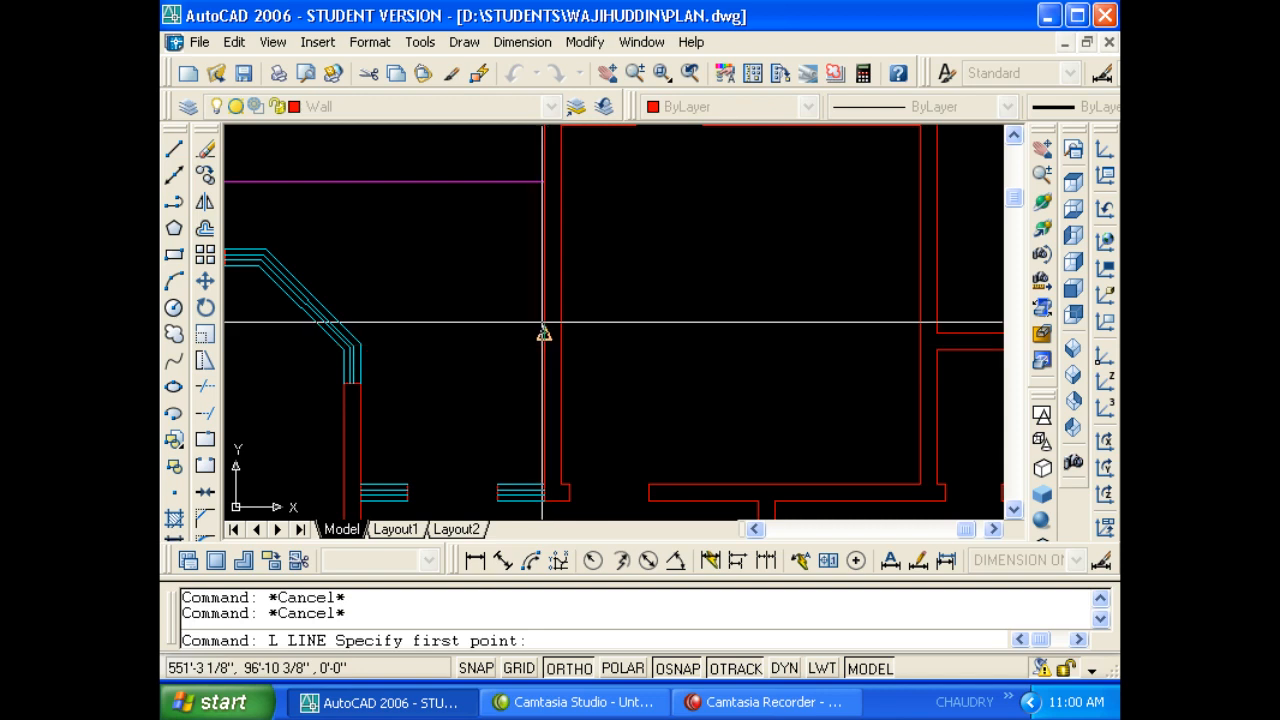
pyautogui.click(561, 334)
pyautogui.press('Escape')
pyautogui.press('Escape')
pyautogui.press('Escape')
# Offset the line across the wall by 4' both upward and downward.
pyautogui.write('O')
pyautogui.press('Return')
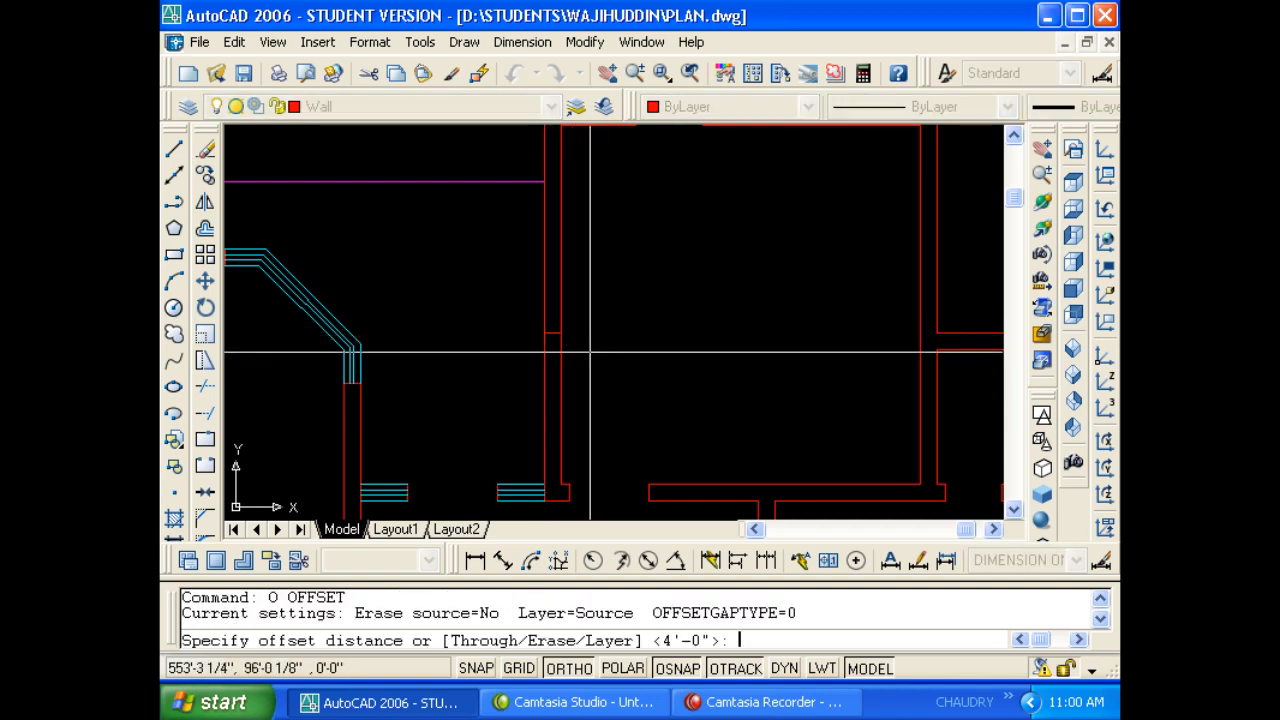
pyautogui.write("4'")
pyautogui.press('Return')
pyautogui.scroll(2, 546, 326)
pyautogui.click(565, 342)
pyautogui.click(560, 311)
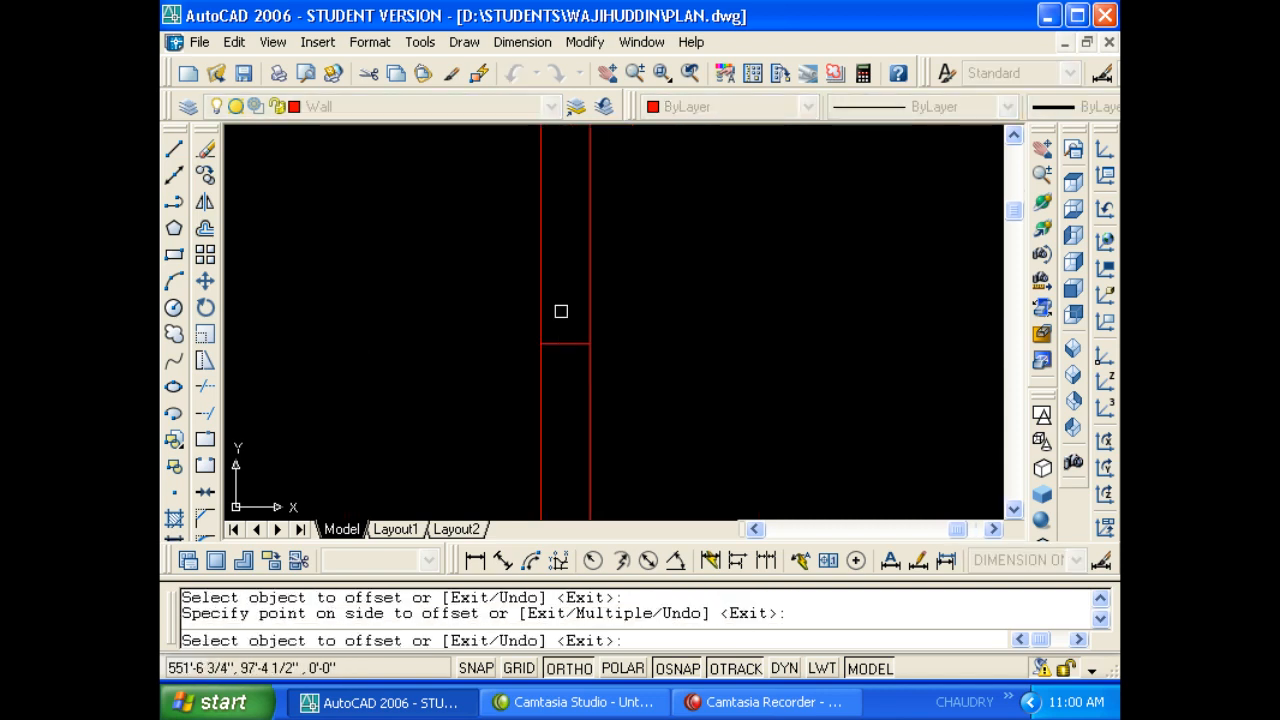
pyautogui.click(562, 344)
pyautogui.click(578, 399)
pyautogui.press('Escape')
pyautogui.press('Escape')
# Erase the middle line across the wall between the two offset copies.
pyautogui.scroll(-3, 570, 355)
pyautogui.click(541, 368)
pyautogui.click(584, 346)
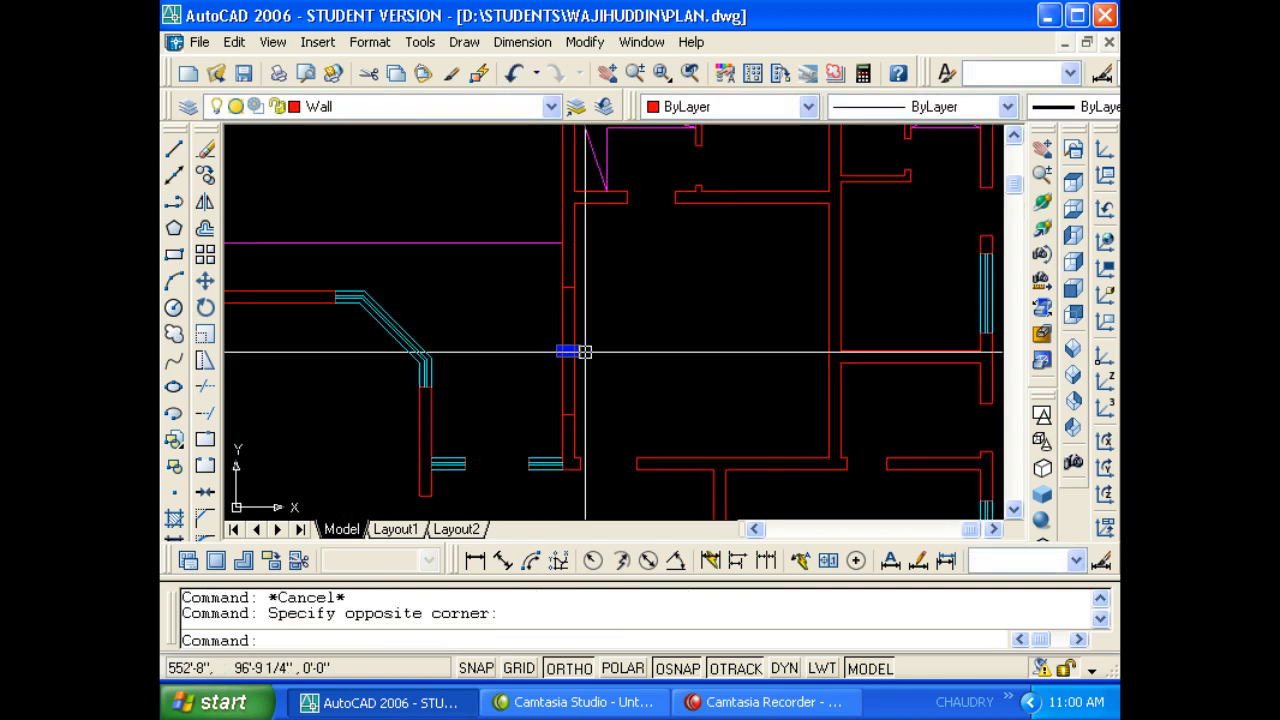
pyautogui.write('E')
pyautogui.press('Return')
pyautogui.press('Escape')
# Erase the helper line along the vertical wall's outer face.
pyautogui.moveTo(583, 349); pyautogui.dragTo(583, 331, button='middle')
pyautogui.press('Escape')
pyautogui.click(563, 257)
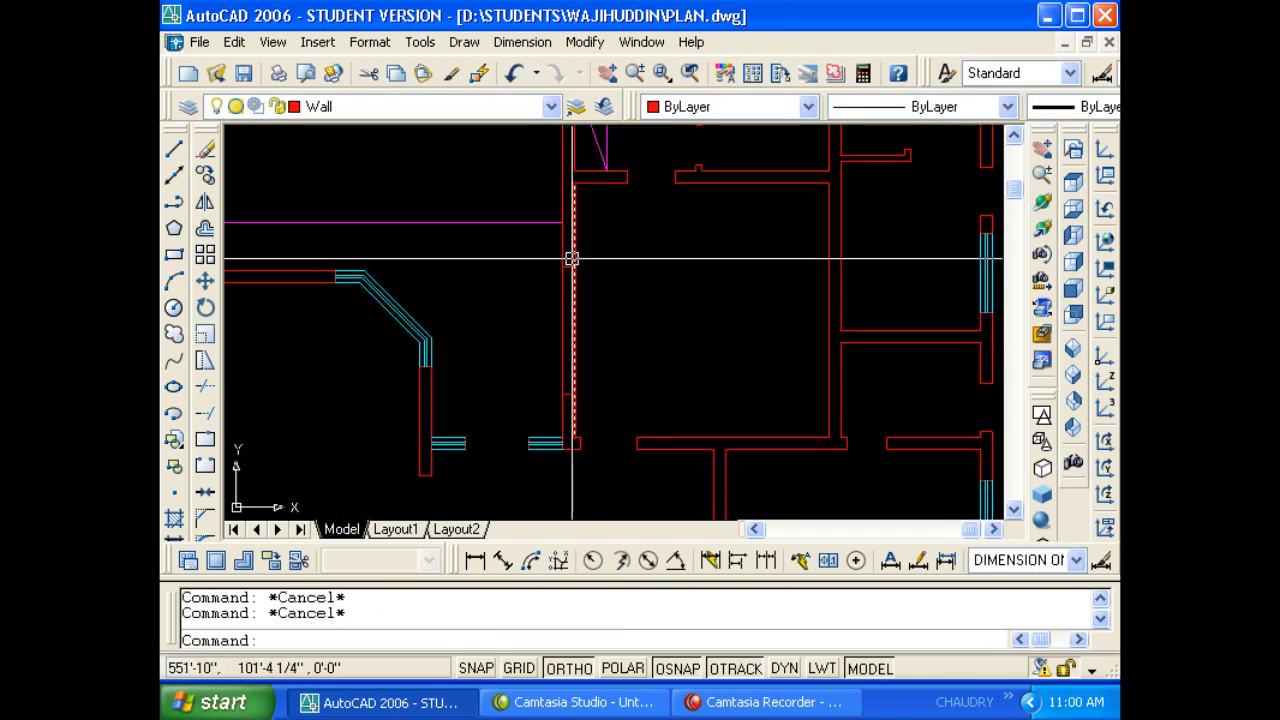
pyautogui.write('E')
pyautogui.press('Return')
pyautogui.press('Escape')
pyautogui.press('Escape')
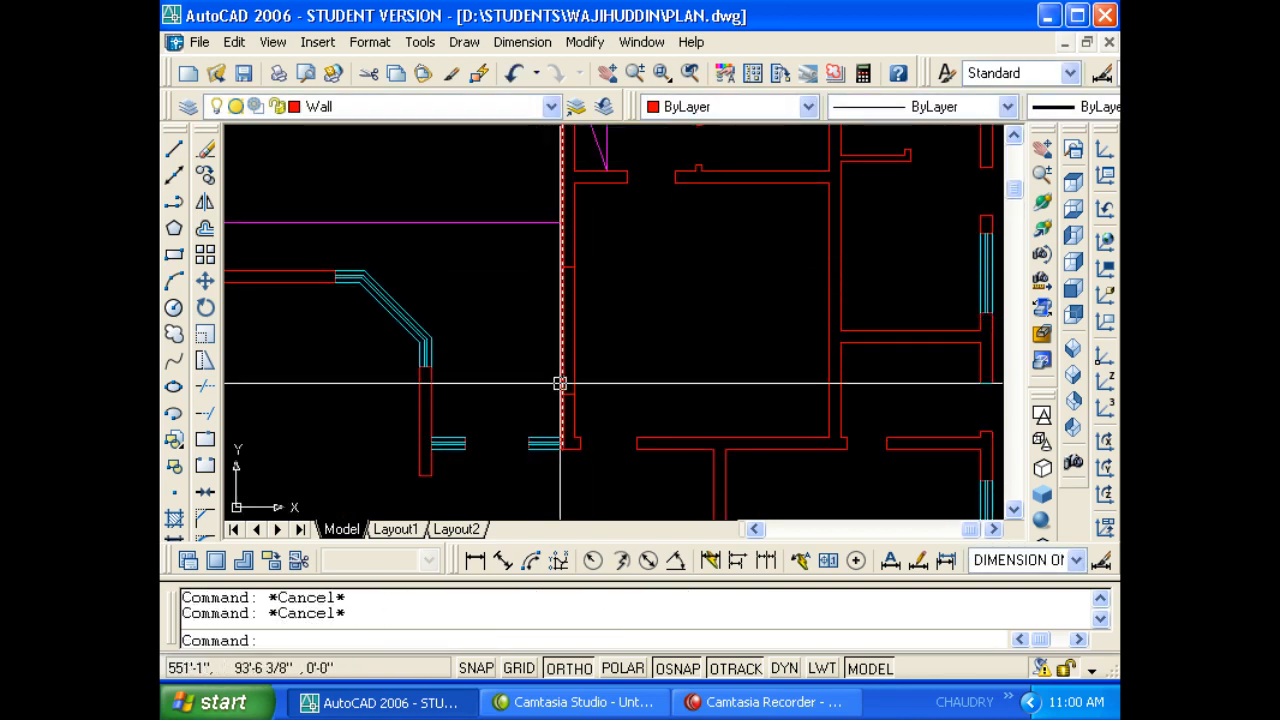
# Trim the vertical wall lines between the two offset lines to open the window gap.
pyautogui.write('TR')
pyautogui.press('Return')
pyautogui.press('Return')
pyautogui.press('Escape')
pyautogui.press('Escape')
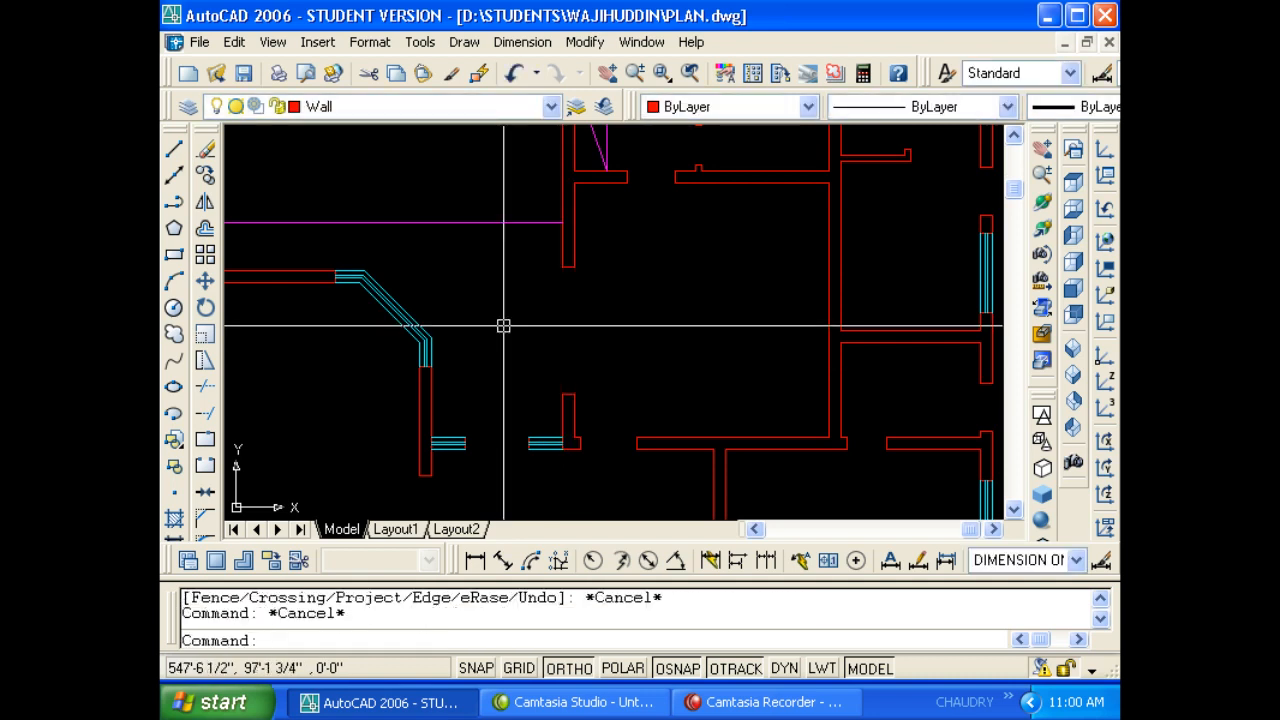
# Draw a window multiline down the new gap in the vertical wall.
pyautogui.write('ML')
pyautogui.press('Return')
pyautogui.click(562, 267)
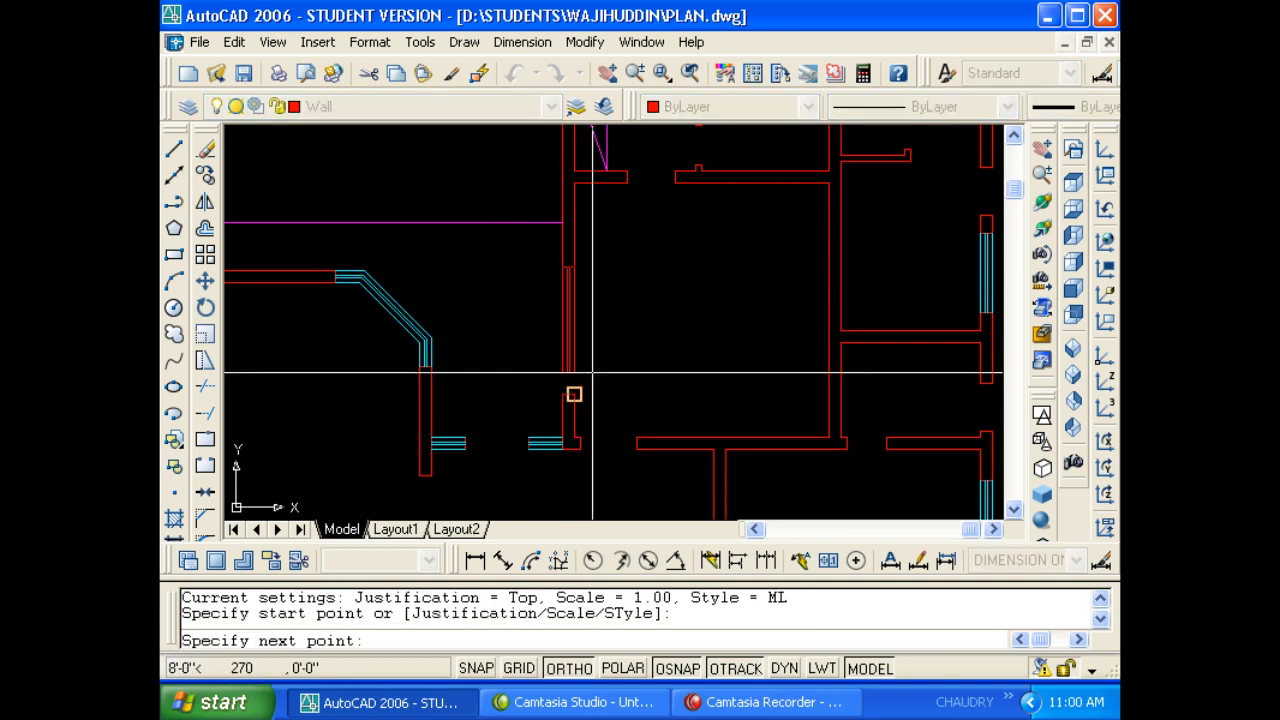
pyautogui.click(568, 392)
pyautogui.press('Escape')
# Match the vertical wall's window multiline to the properties of the cyan bay window.
pyautogui.write('MA')
pyautogui.press('Return')
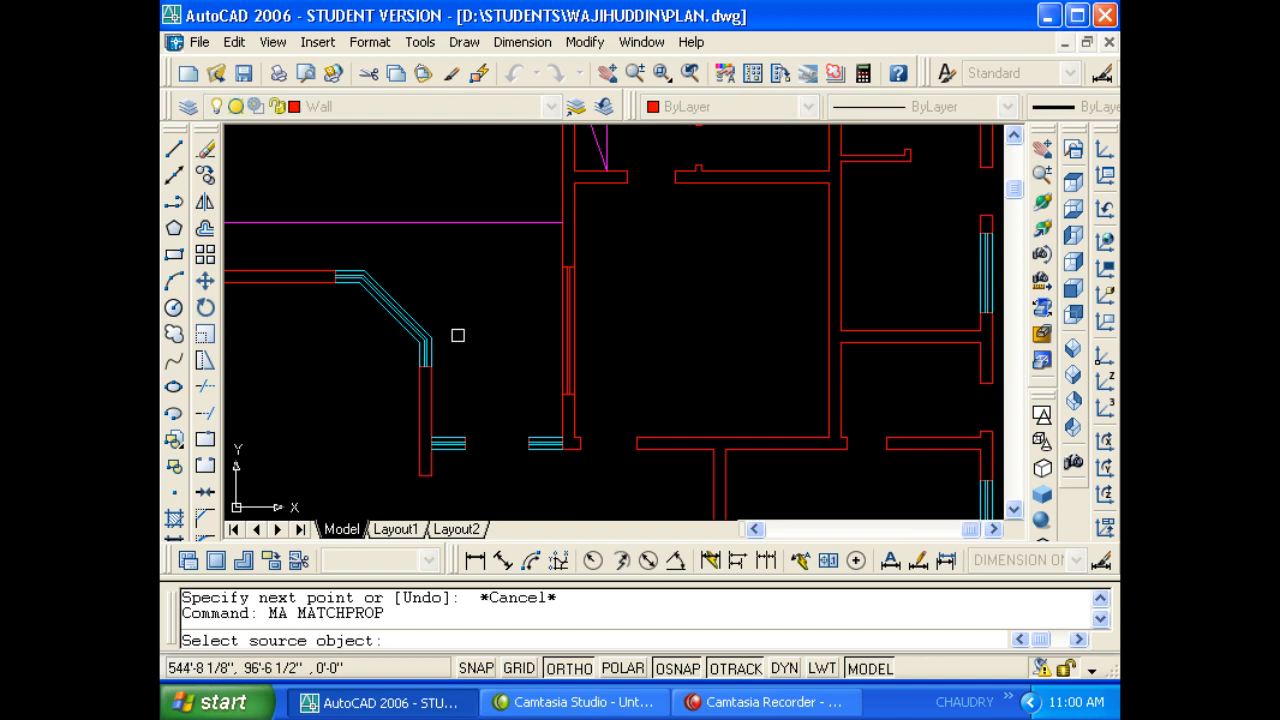
pyautogui.click(425, 338)
pyautogui.click(568, 345)
pyautogui.press('Escape')
pyautogui.press('Escape')
# Draw a horizontal reference line from the inner wall corner above the new window out past the vertical wall.
pyautogui.scroll(4, 571, 266)
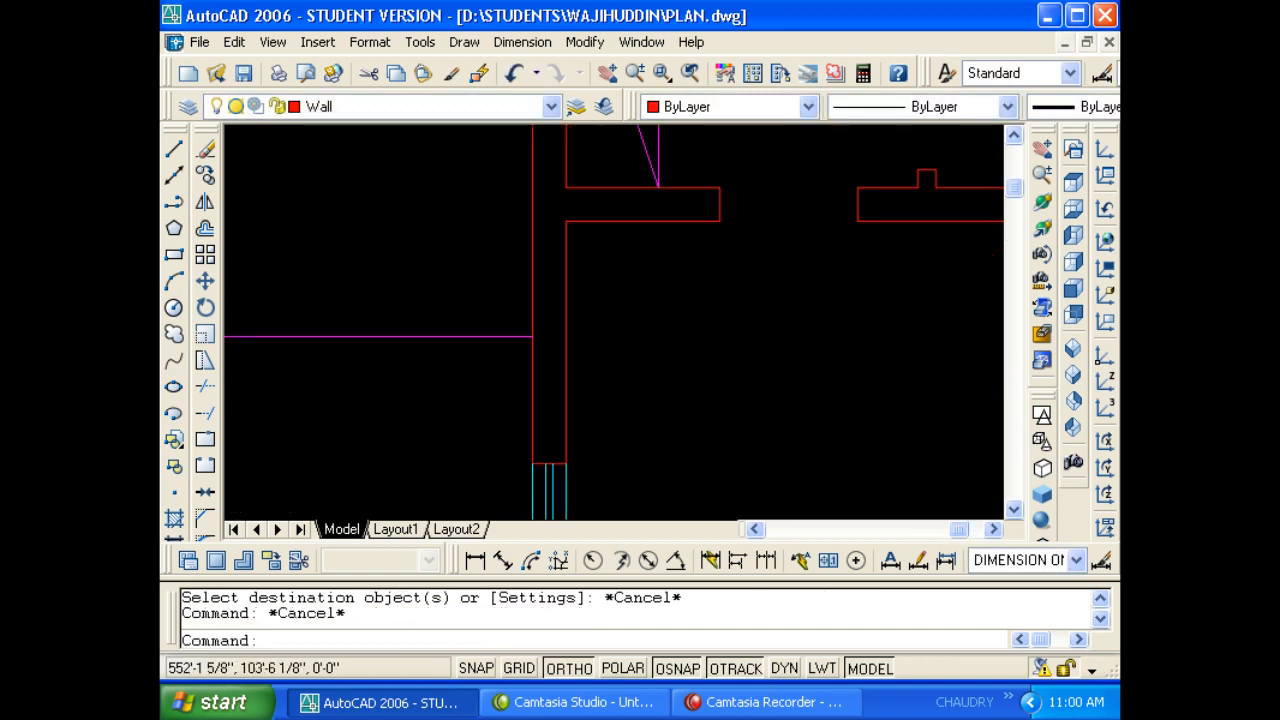
pyautogui.write('L')
pyautogui.press('Return')
pyautogui.click(566, 221)
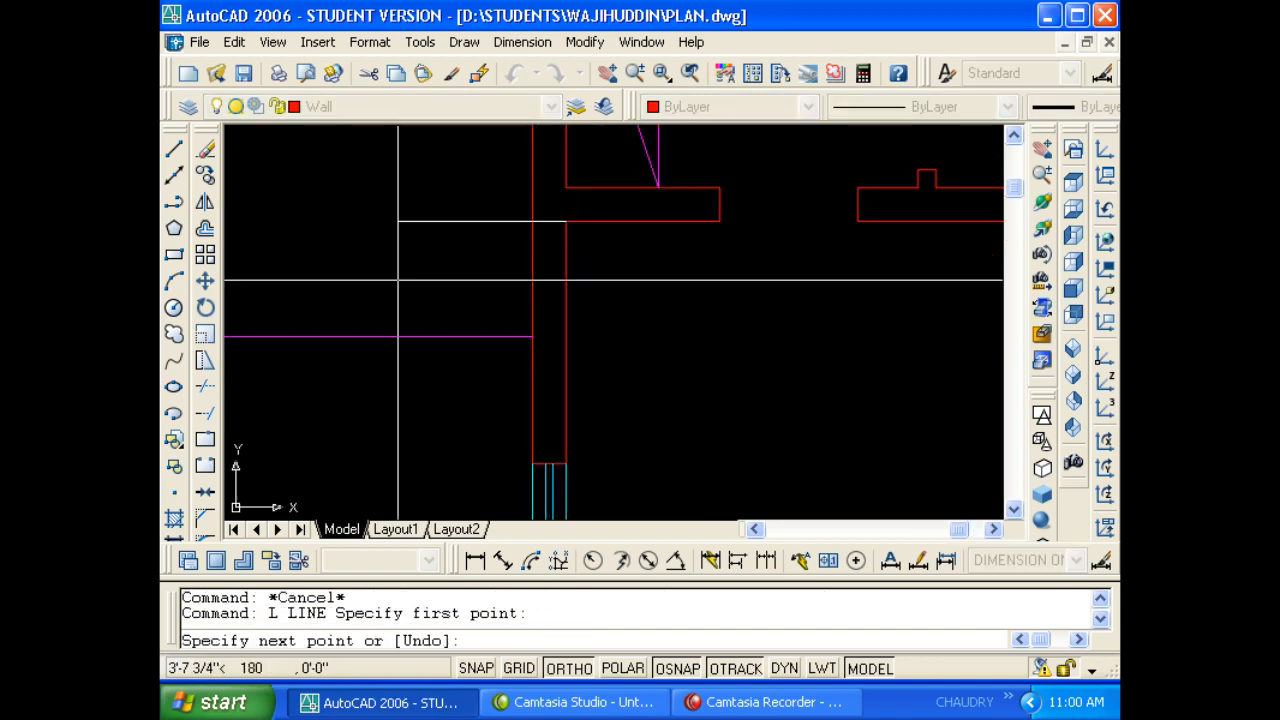
pyautogui.click(396, 280)
pyautogui.press('Escape')
# Draw a helper line from the magenta line's end up to the reference line and add a linear dimension to it.
pyautogui.press('Return')
pyautogui.click(532, 336)
pyautogui.click(532, 249)
pyautogui.press('Escape')
pyautogui.press('Escape')
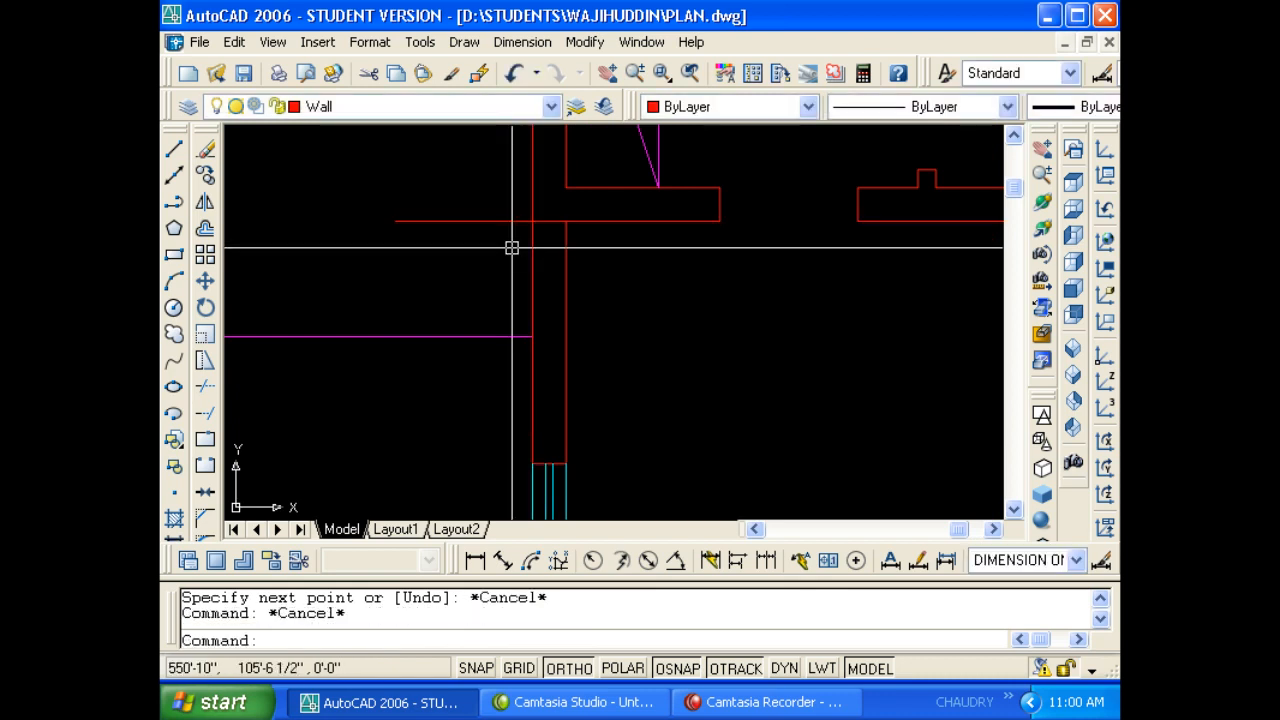
pyautogui.write('DLI')
pyautogui.press('Return')
pyautogui.press('Return')
pyautogui.click(533, 270)
pyautogui.click(471, 271)
pyautogui.press('Escape')
pyautogui.press('Escape')
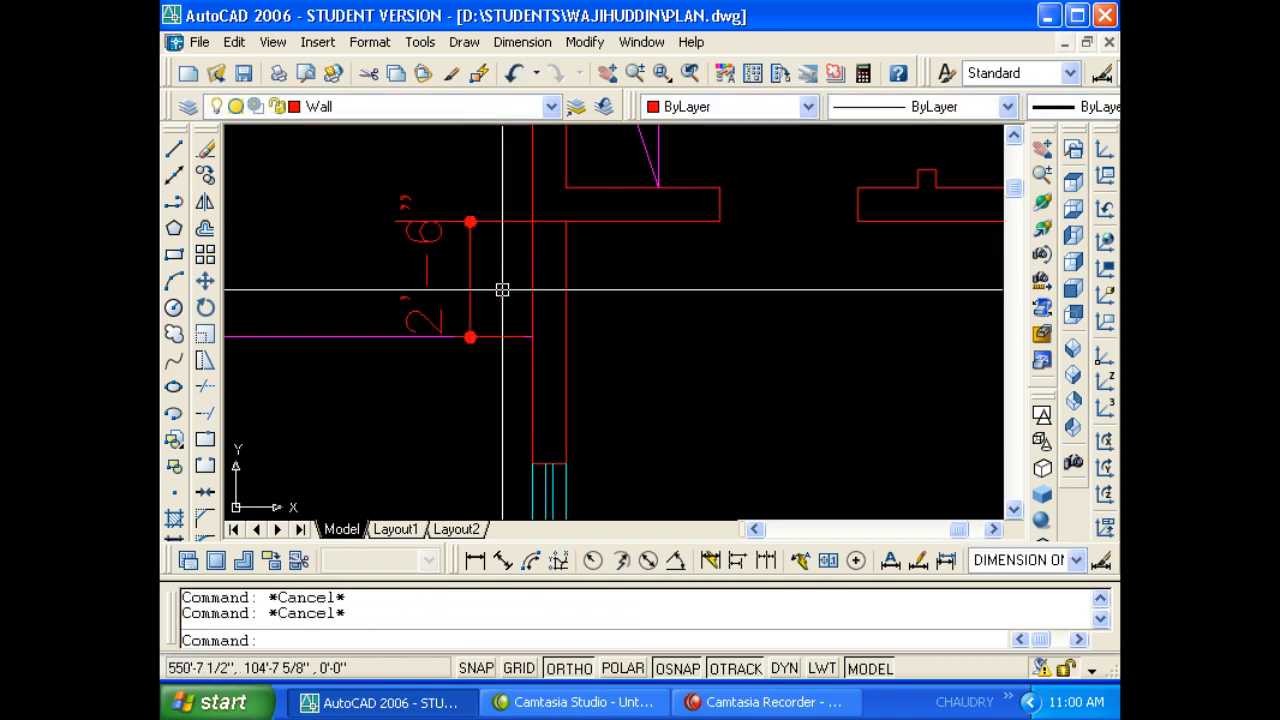
# Erase the temporary linear dimension beside the vertical wall.
pyautogui.write('E')
pyautogui.press('Return')
pyautogui.press('Escape')
pyautogui.press('Escape')
pyautogui.write('L')
pyautogui.press('Return')
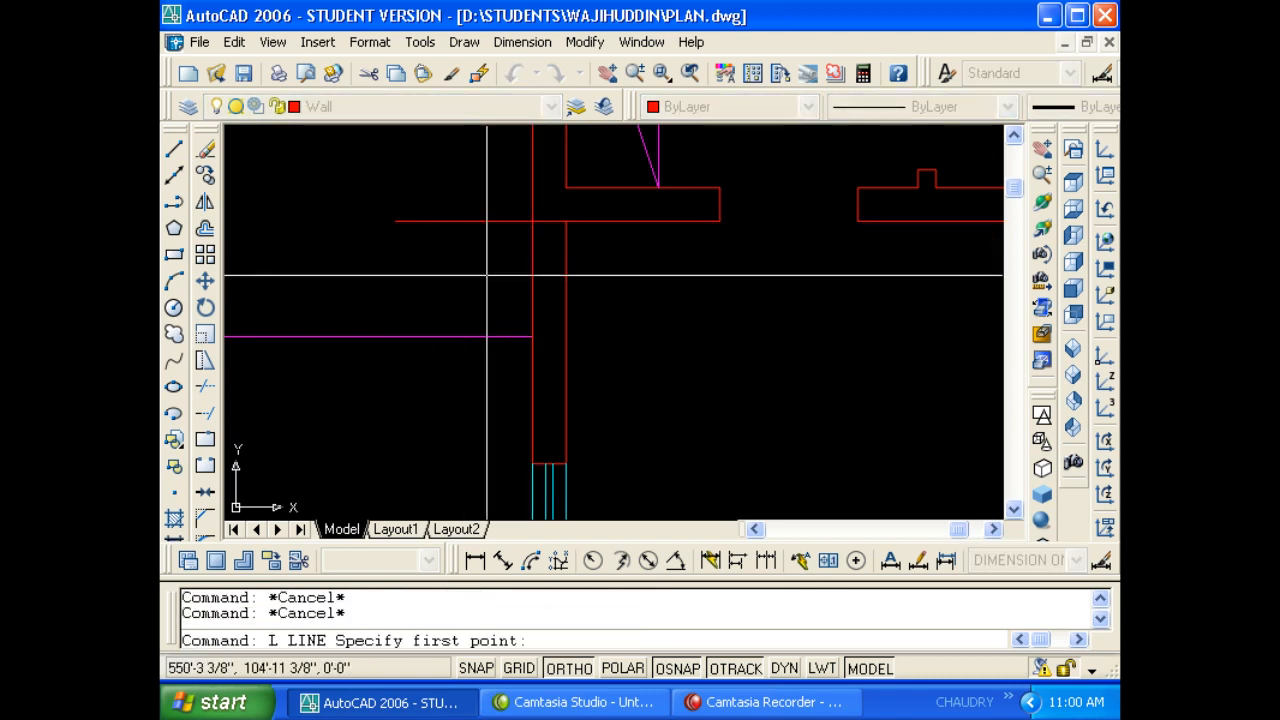
pyautogui.press('Escape')
pyautogui.press('Escape')
# Offset the horizontal reference line 4.5 inches downward and erase the original line.
pyautogui.write('O')
pyautogui.press('Return')
pyautogui.write('4.5')
pyautogui.press('Return')
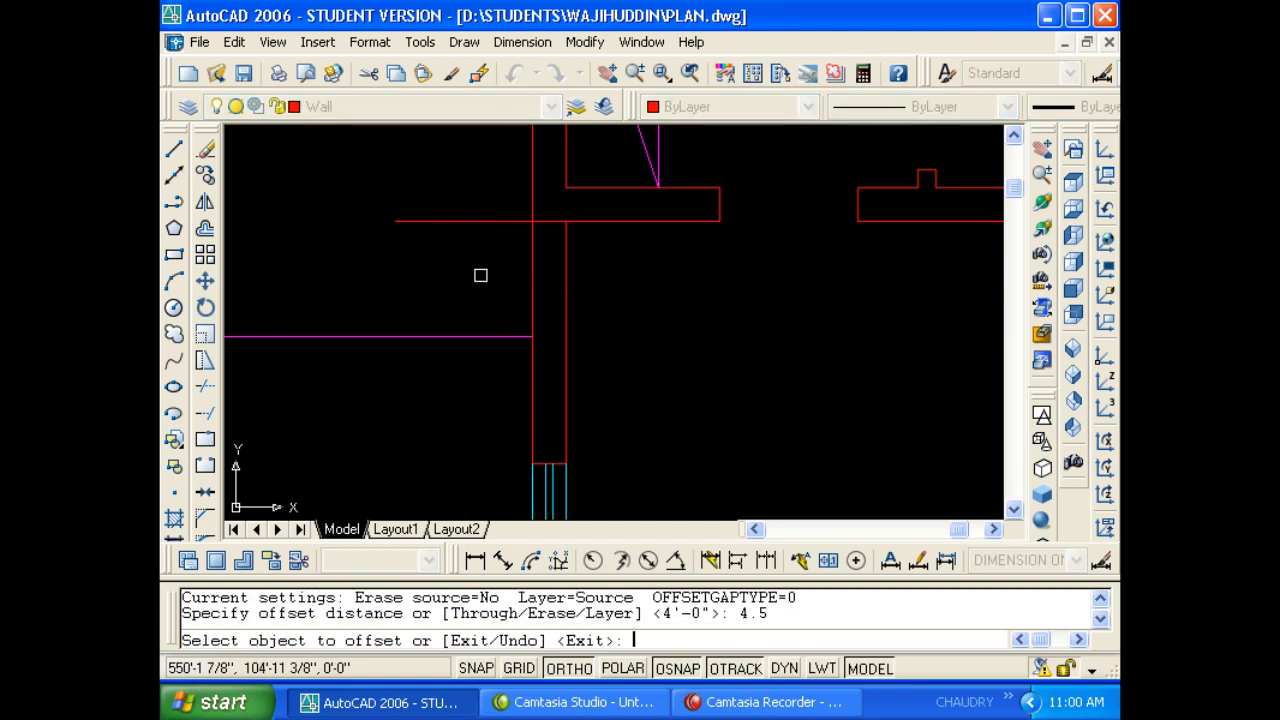
pyautogui.click(489, 220)
pyautogui.click(494, 224)
pyautogui.press('Escape')
pyautogui.press('Escape')
pyautogui.write('E')
pyautogui.press('Return')
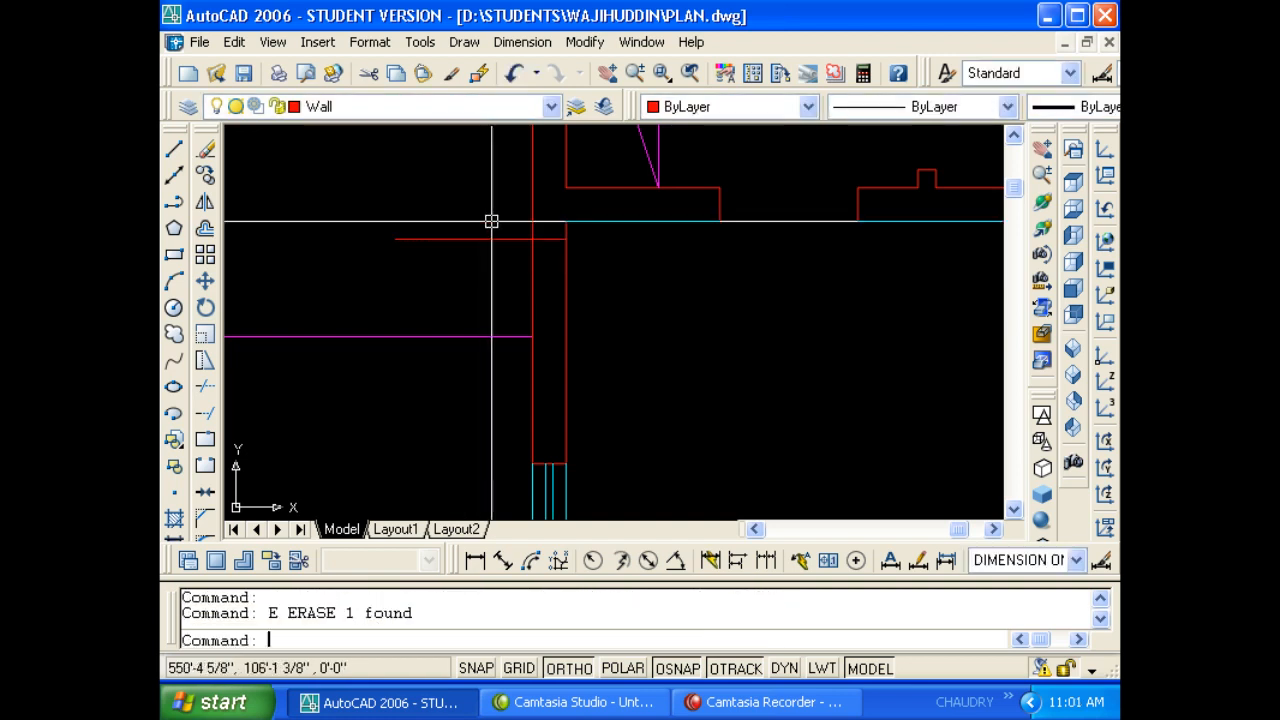
pyautogui.press('Escape')
# Offset the remaining reference line 18 inches downward.
pyautogui.write('O')
pyautogui.press('Return')
pyautogui.write('18')
pyautogui.press('Return')
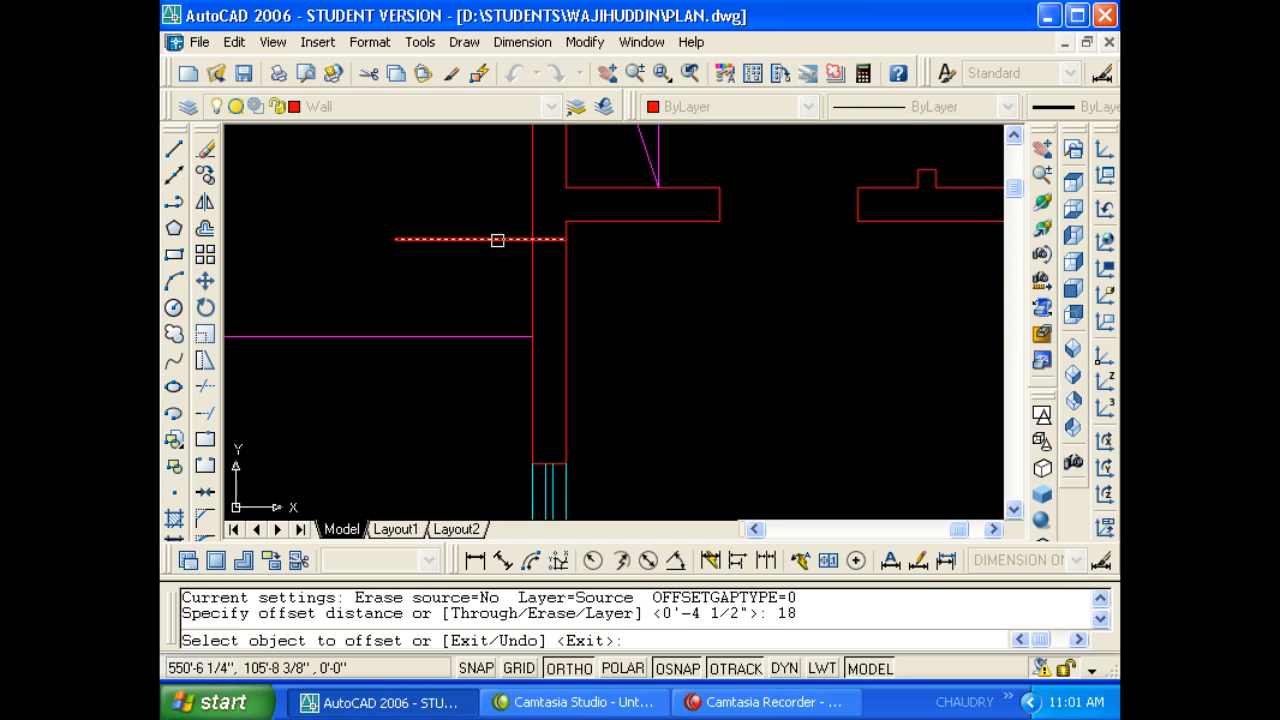
pyautogui.click(497, 238)
pyautogui.click(486, 286)
pyautogui.press('Escape')
pyautogui.press('Escape')
pyautogui.press('Escape')
# Trim the parts of both reference lines that extend outside the vertical wall.
pyautogui.write('tr')
pyautogui.press('Return')
pyautogui.press('Return')
pyautogui.click(514, 317)
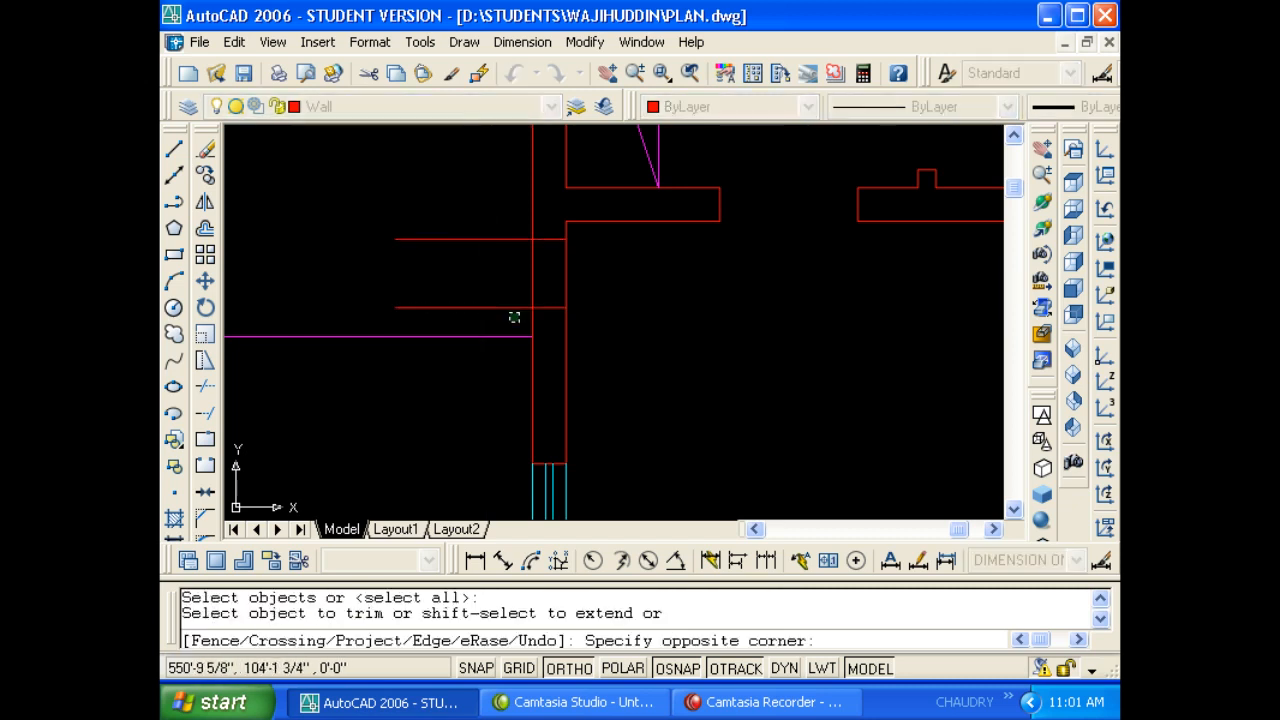
pyautogui.click(492, 226)
pyautogui.press('Escape')
# Trim the wall lines between the two reference lines to open the small window gap.
pyautogui.press('Return')
pyautogui.press('Return')
pyautogui.click(582, 264)
pyautogui.click(517, 269)
pyautogui.press('Escape')
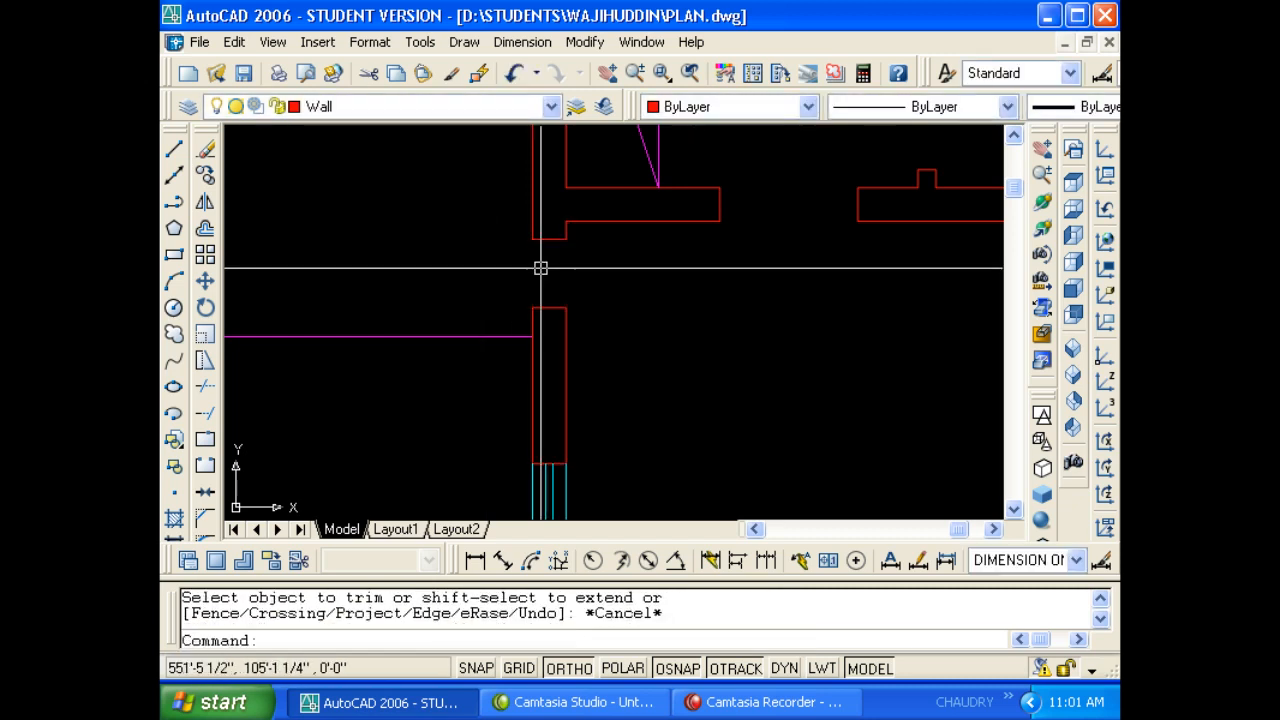
# Draw a window multiline across the small gap from its upper inner corner to its lower inner corner.
pyautogui.write('ML')
pyautogui.press('Return')
pyautogui.click(568, 238)
pyautogui.click(566, 307)
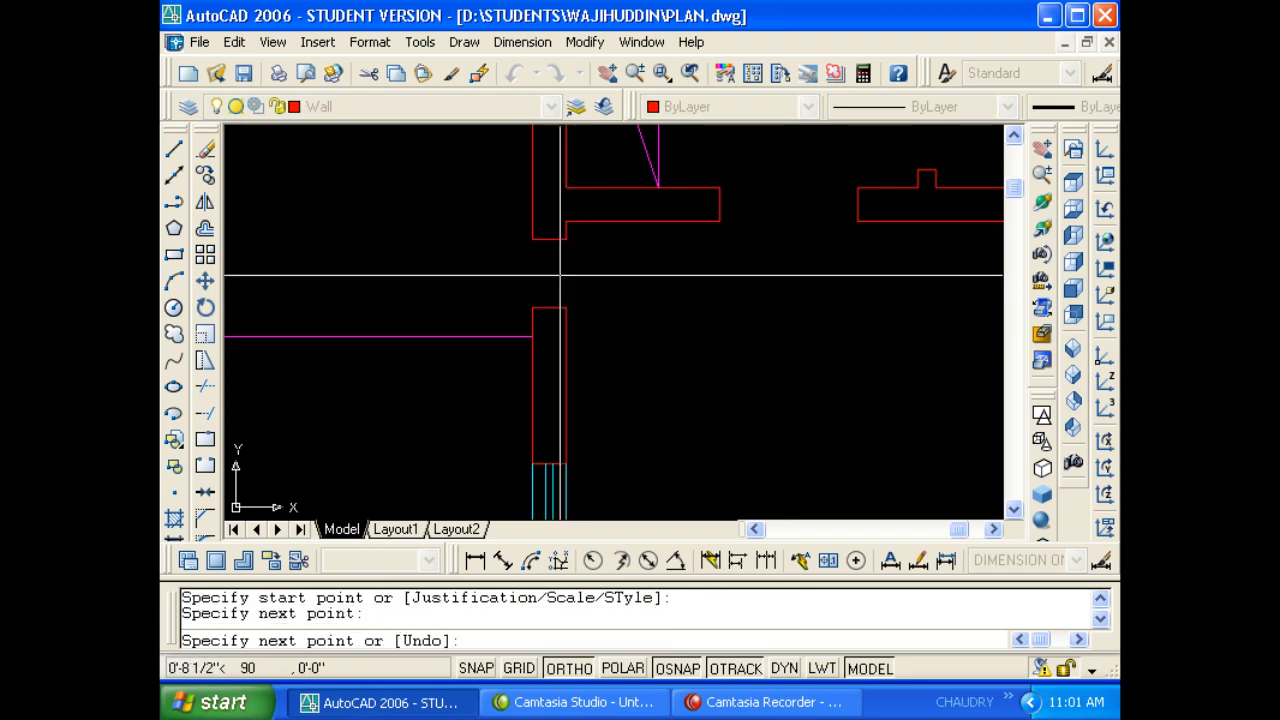
pyautogui.press('Escape')
pyautogui.press('Escape')
# Finish the multiline across the small wall gap and match its properties to the existing window below it.
pyautogui.click(548, 271)
pyautogui.write('ma')
pyautogui.press('Return')
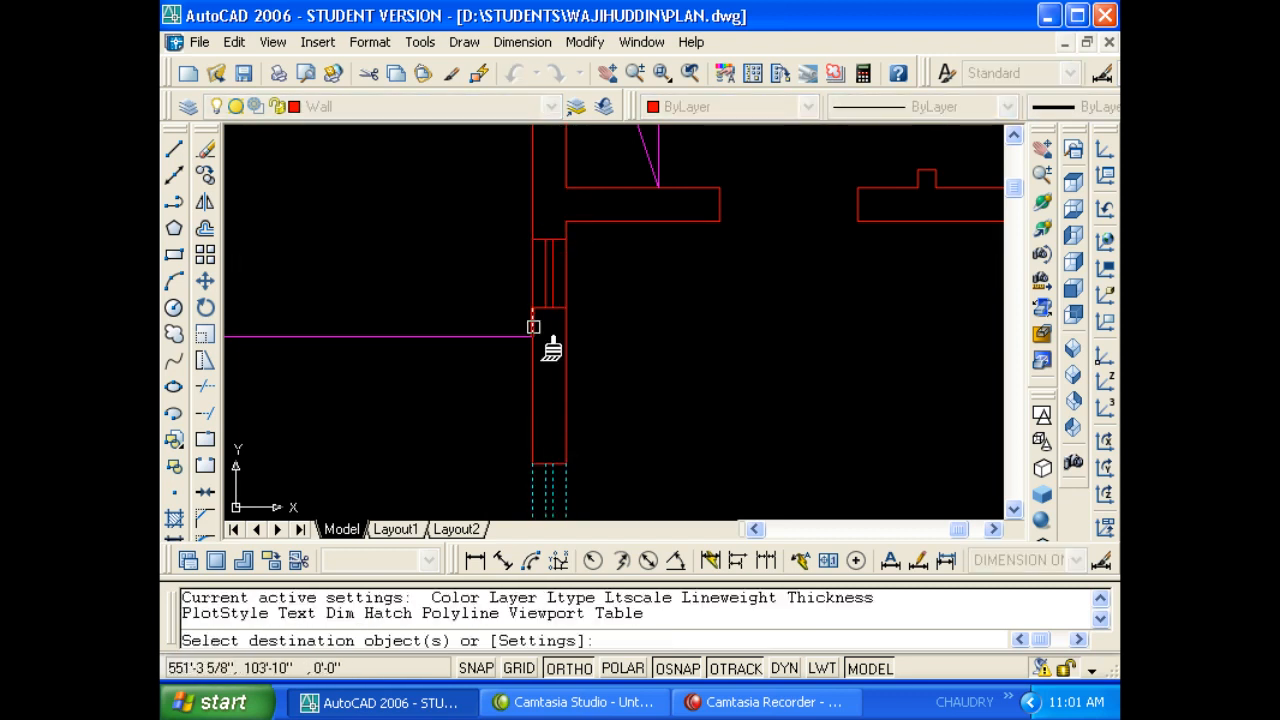
pyautogui.click(548, 293)
pyautogui.scroll(-3, 523, 289)
pyautogui.press('Escape')
pyautogui.press('Escape')
pyautogui.press('Escape')
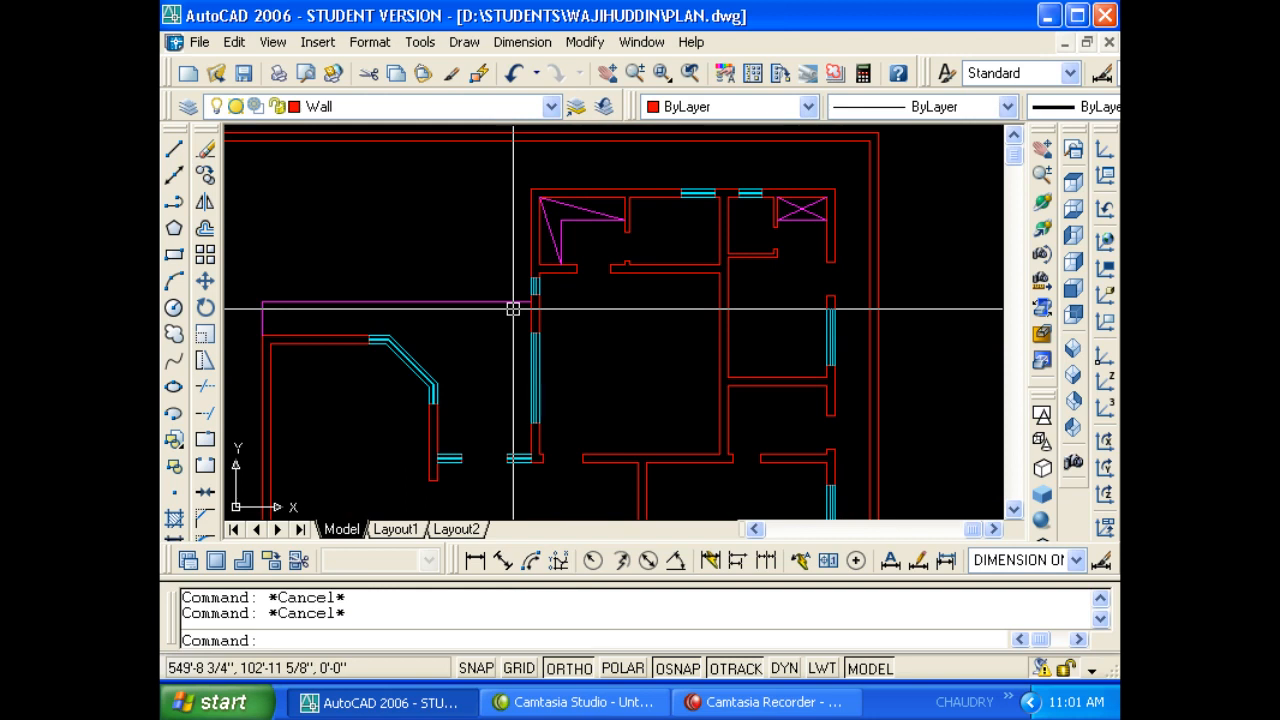
pyautogui.scroll(-5, 551, 306)
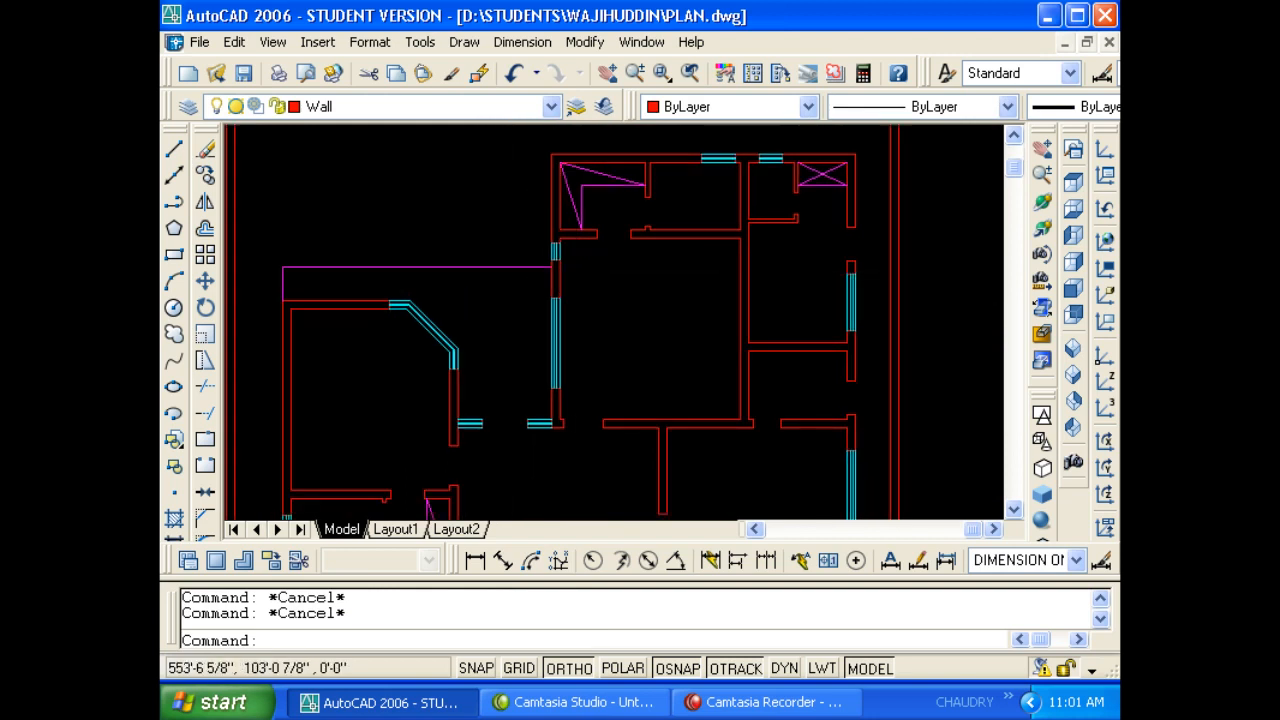
pyautogui.moveTo(540, 305)
pyautogui.mouseDown(button='middle')
pyautogui.moveTo(527, 304)
pyautogui.moveTo(523, 237)
pyautogui.moveTo(512, 303)
pyautogui.moveTo(514, 274)
pyautogui.mouseUp(button='middle')
pyautogui.scroll(2, 523, 240)
pyautogui.scroll(-2, 514, 272)
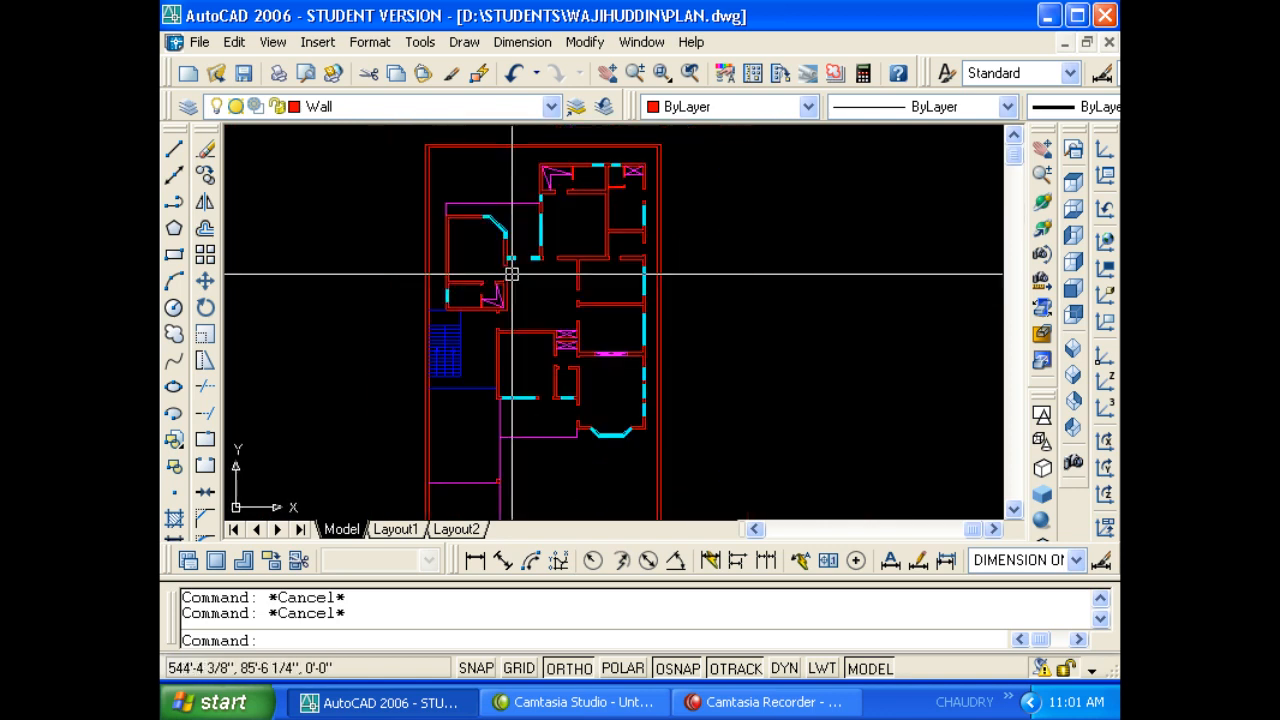
pyautogui.moveTo(543, 320); pyautogui.dragTo(543, 277, button='middle')
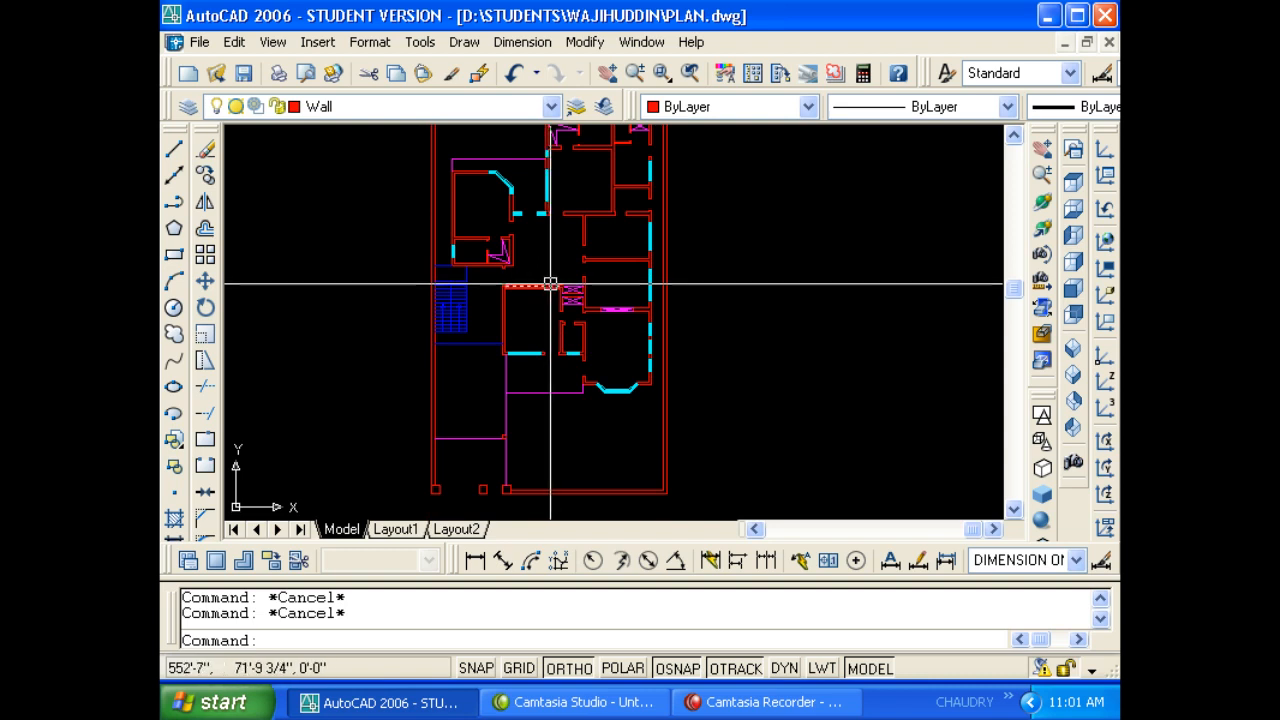
pyautogui.moveTo(563, 302)
pyautogui.mouseDown(button='middle')
pyautogui.moveTo(606, 354)
pyautogui.moveTo(580, 346)
pyautogui.moveTo(588, 360)
pyautogui.mouseUp(button='middle')
pyautogui.scroll(3, 595, 262)
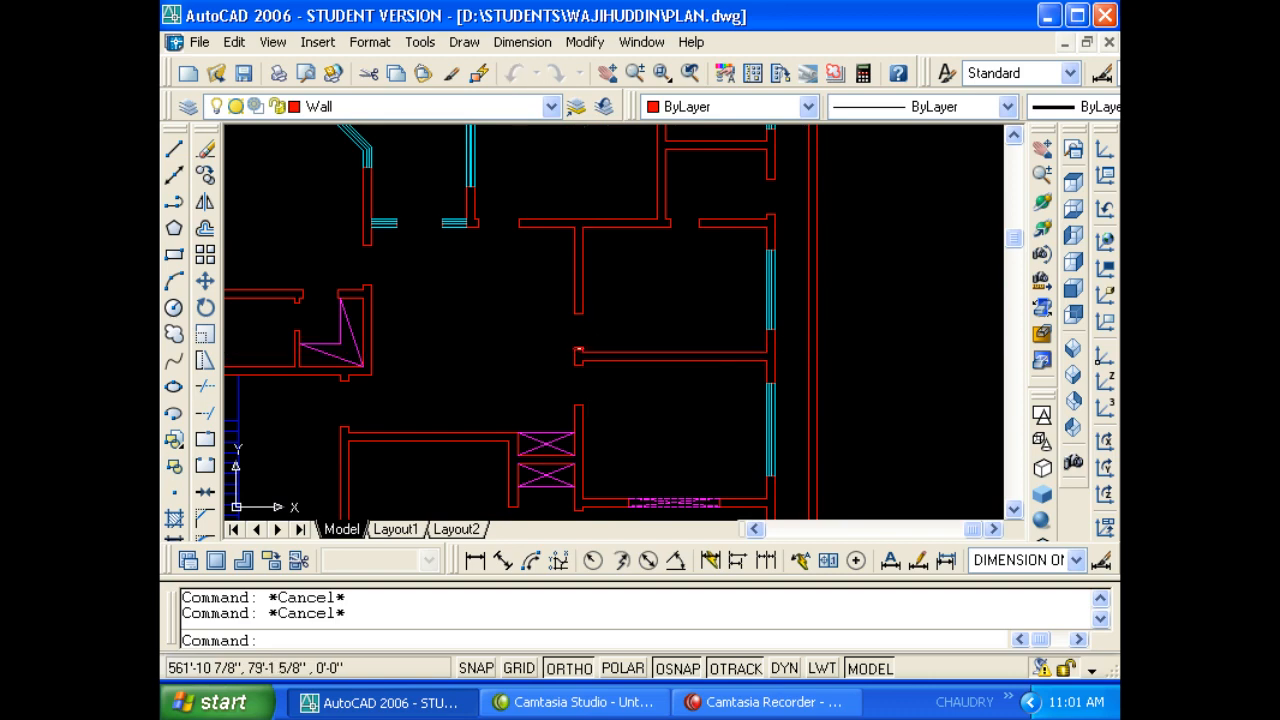
# Open DesignCenter and look through the blocks of the Kitchens.dwg sample drawing.
pyautogui.hotkey('ctrl', '2')
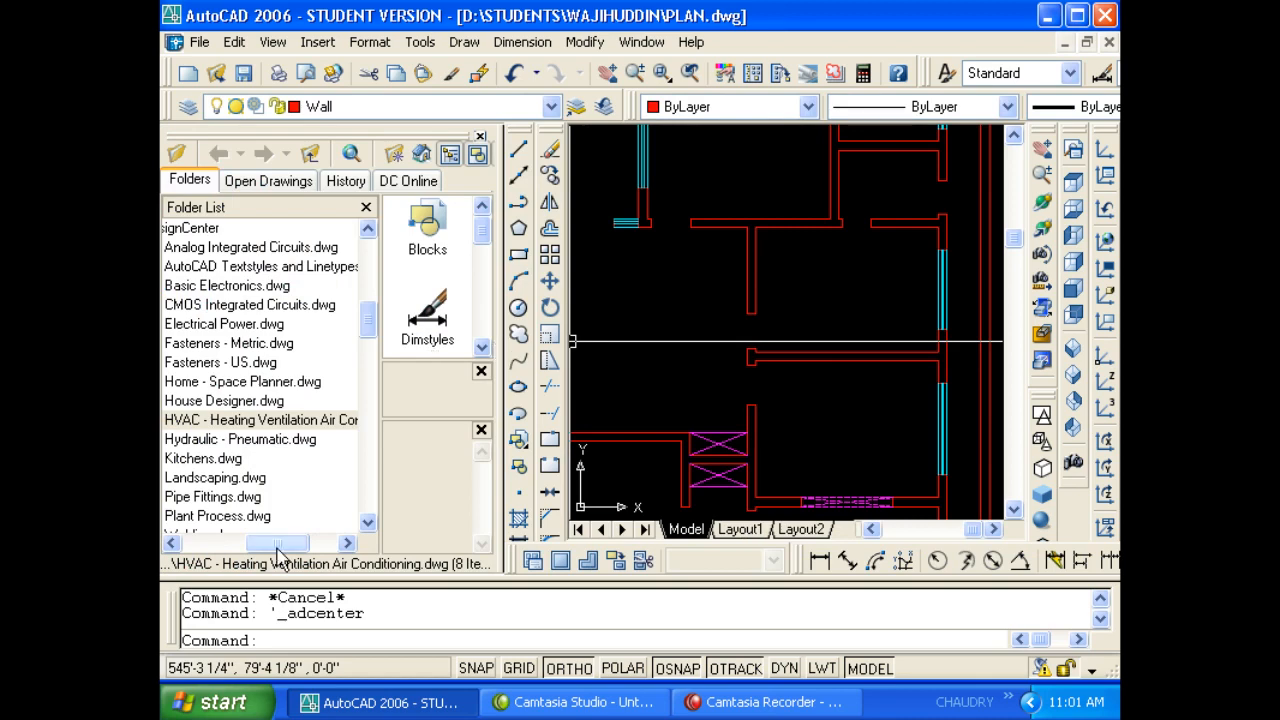
pyautogui.moveTo(277, 549); pyautogui.dragTo(250, 549)
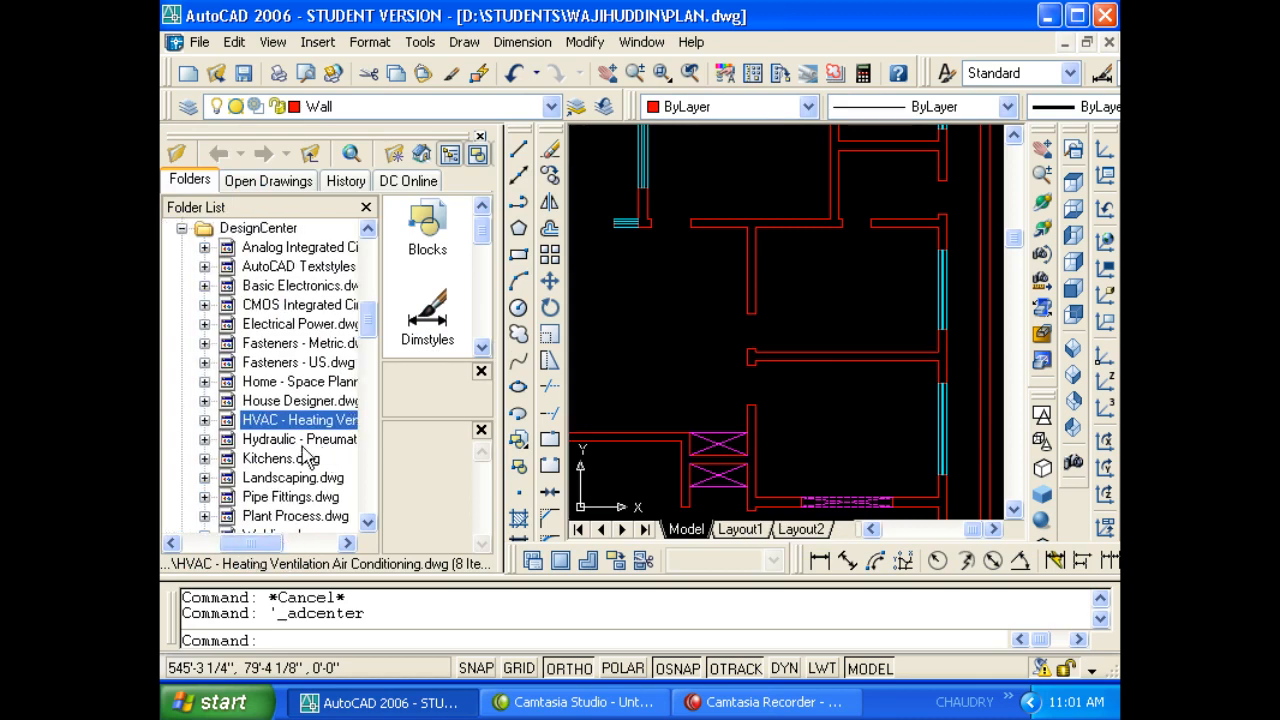
pyautogui.doubleClick(280, 401)
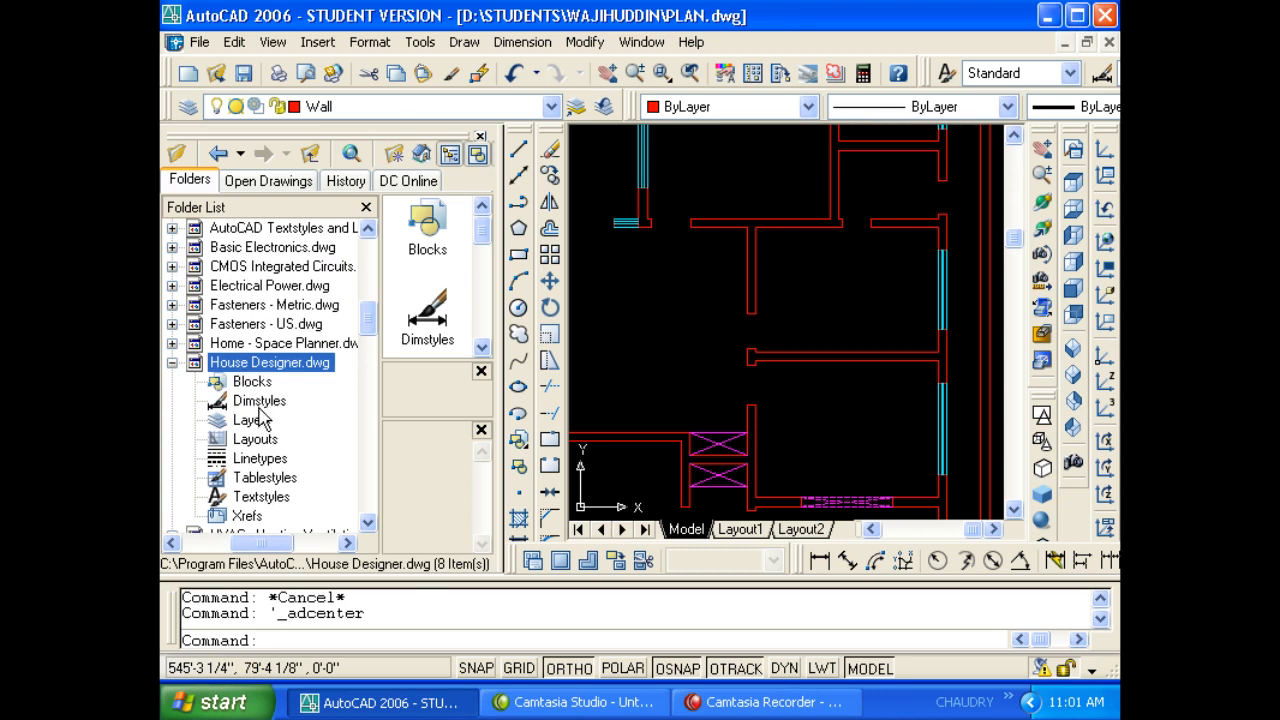
pyautogui.click(172, 363)
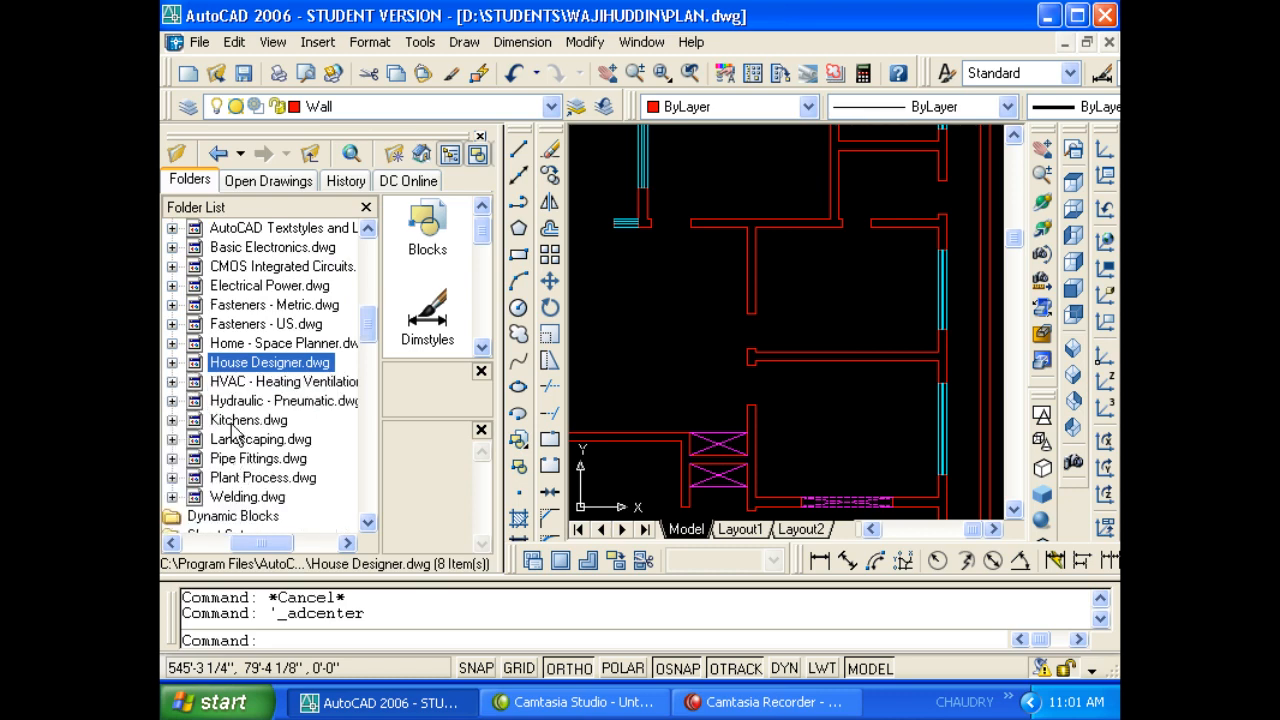
pyautogui.doubleClick(238, 421)
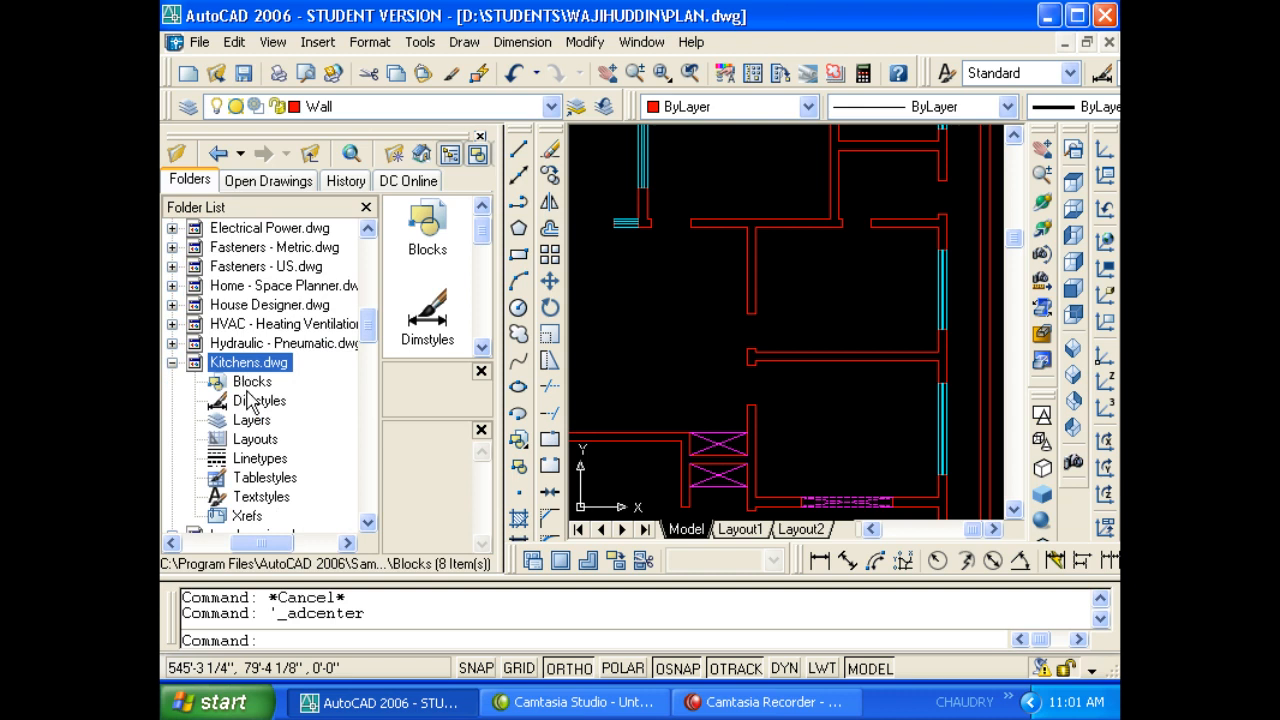
pyautogui.click(251, 384)
pyautogui.click(486, 326)
pyautogui.click(486, 326)
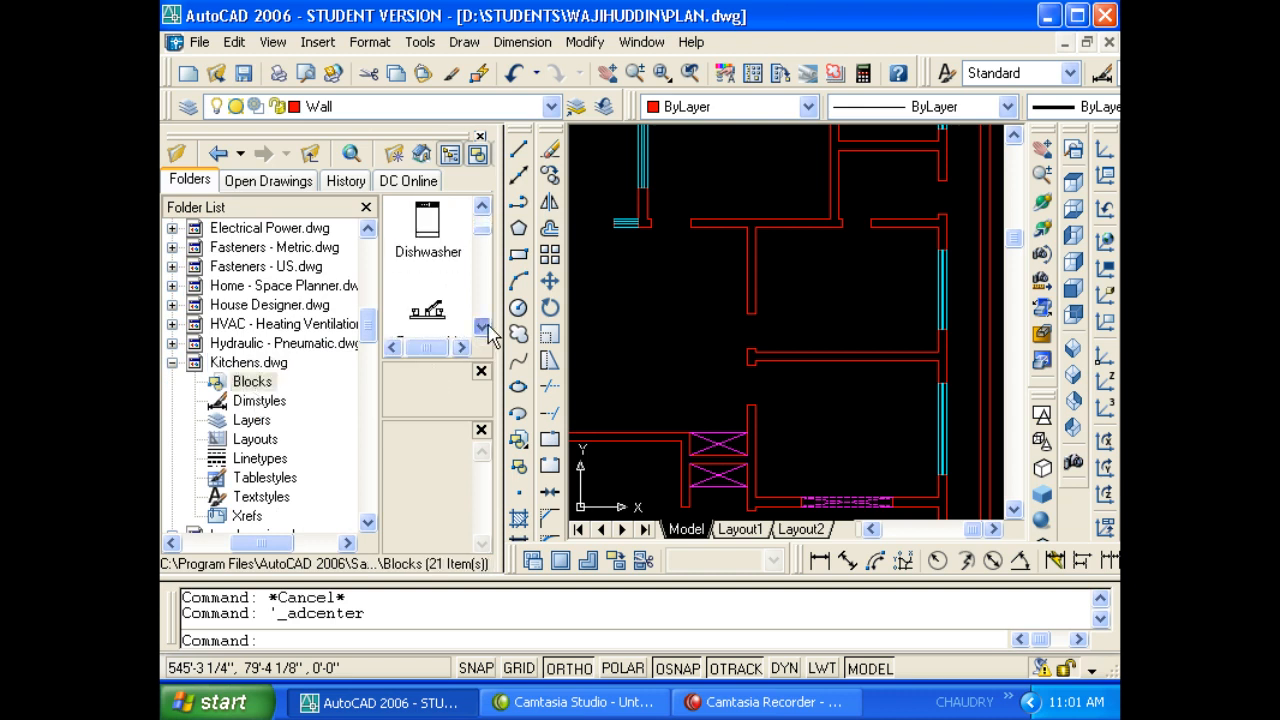
pyautogui.click(486, 326)
pyautogui.click(486, 326)
pyautogui.click(488, 325)
pyautogui.click(488, 327)
pyautogui.click(488, 327)
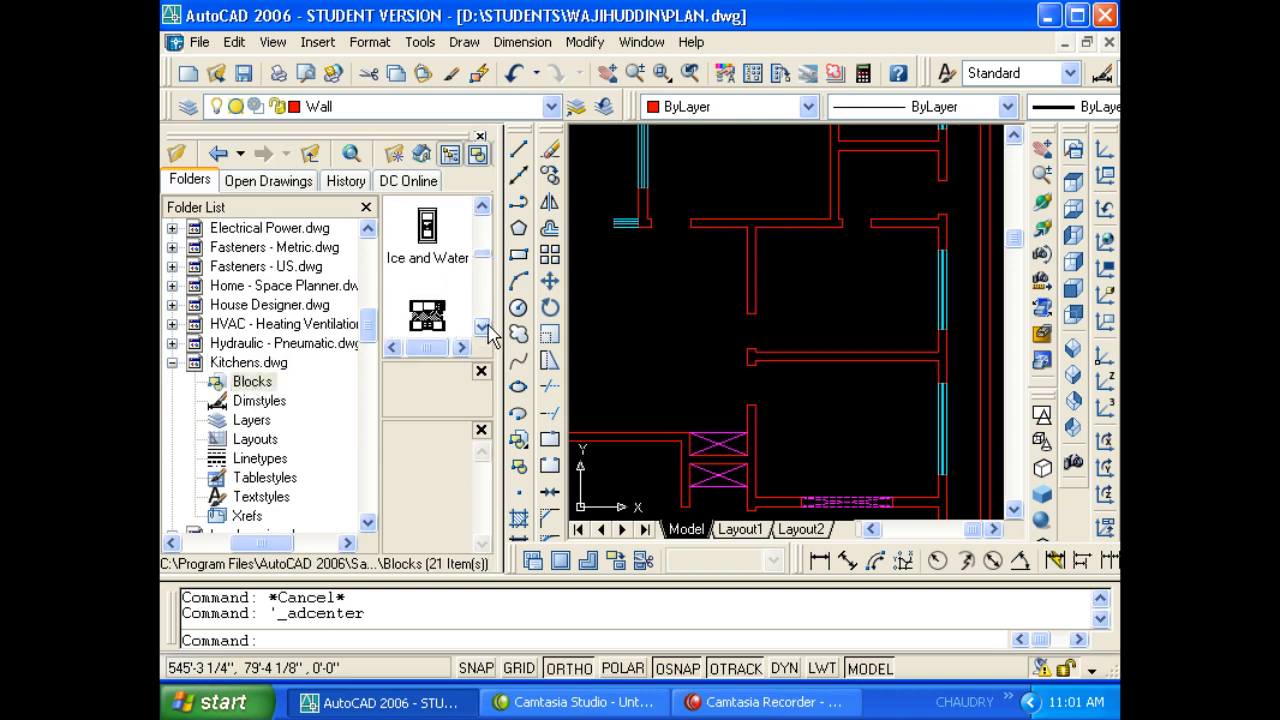
pyautogui.click(488, 327)
pyautogui.click(488, 327)
pyautogui.click(482, 327)
pyautogui.click(482, 327)
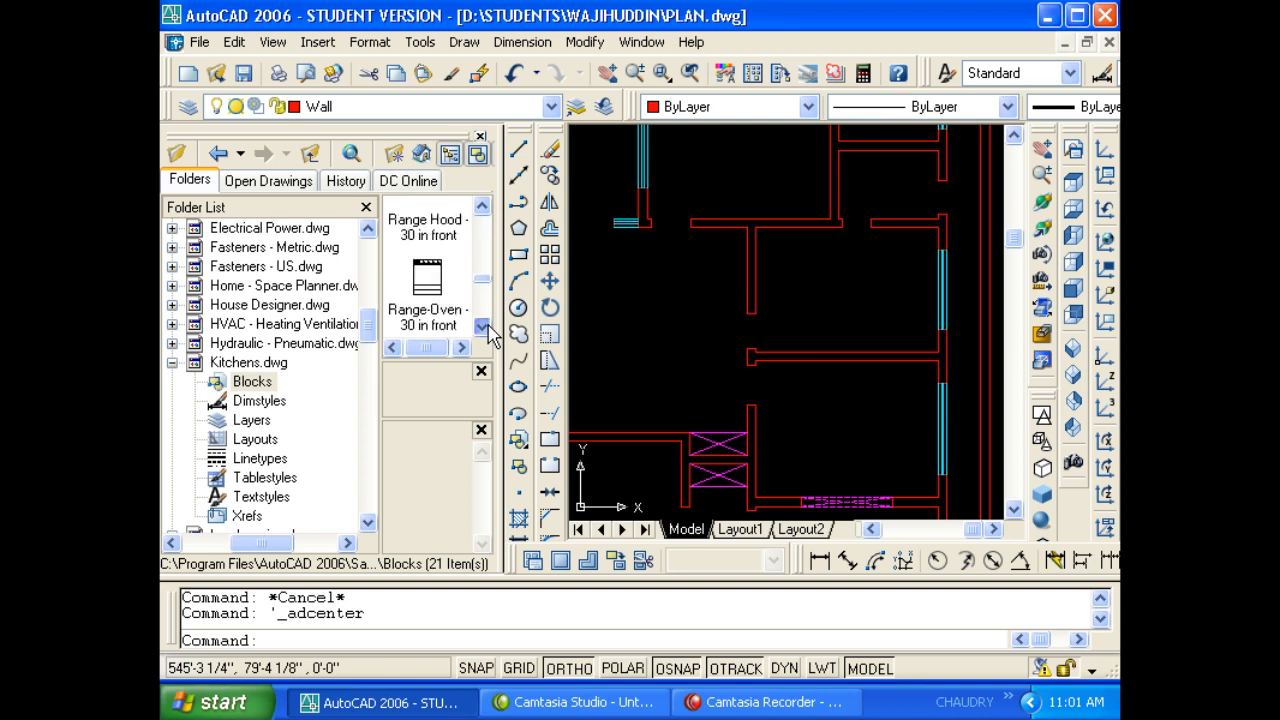
pyautogui.click(482, 327)
pyautogui.click(482, 327)
pyautogui.click(486, 327)
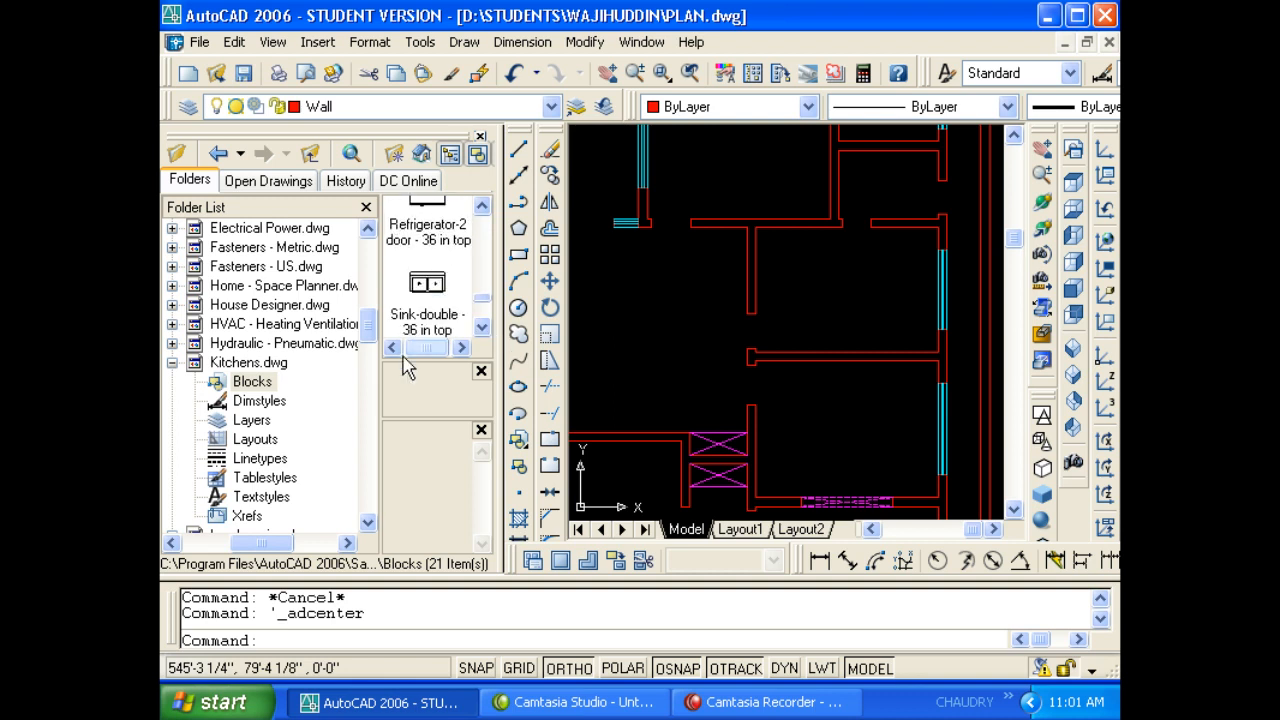
# Insert the Door - Left Hung 36 in. block from House Designer.dwg at the wall corner beside the short horizontal window, and close DesignCenter.
pyautogui.click(174, 362)
pyautogui.doubleClick(213, 306)
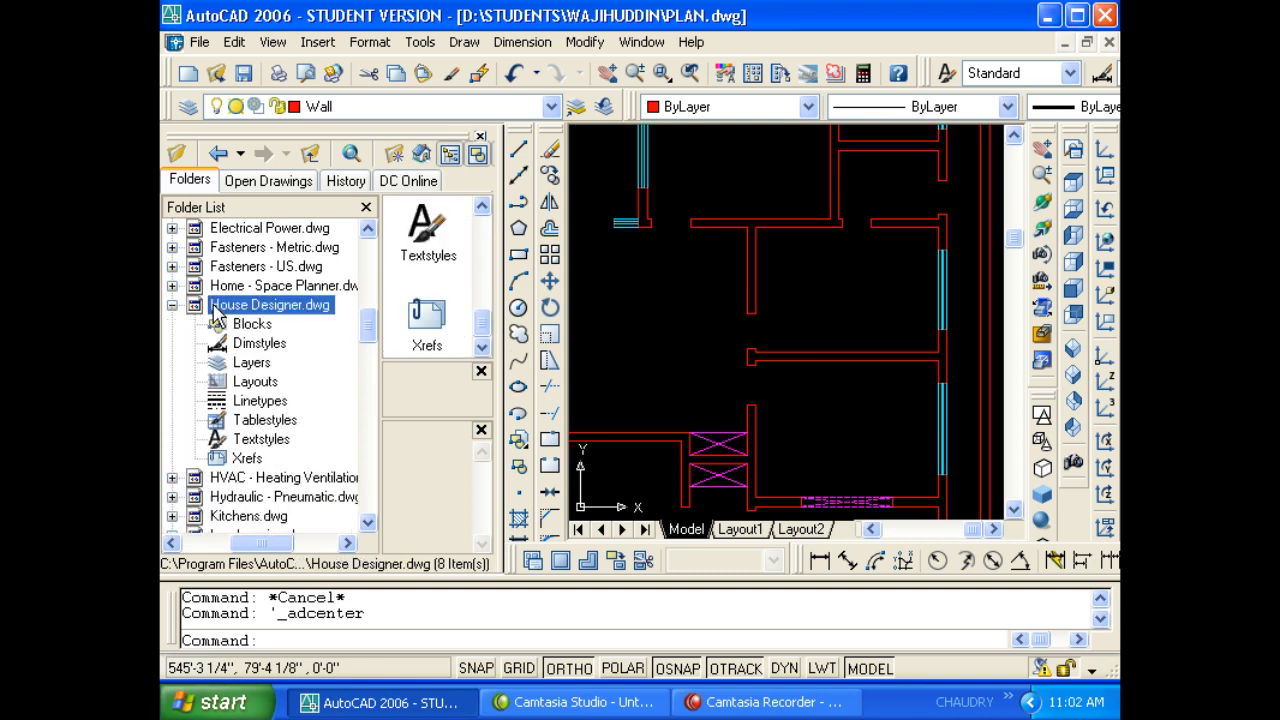
pyautogui.click(225, 326)
pyautogui.click(482, 327)
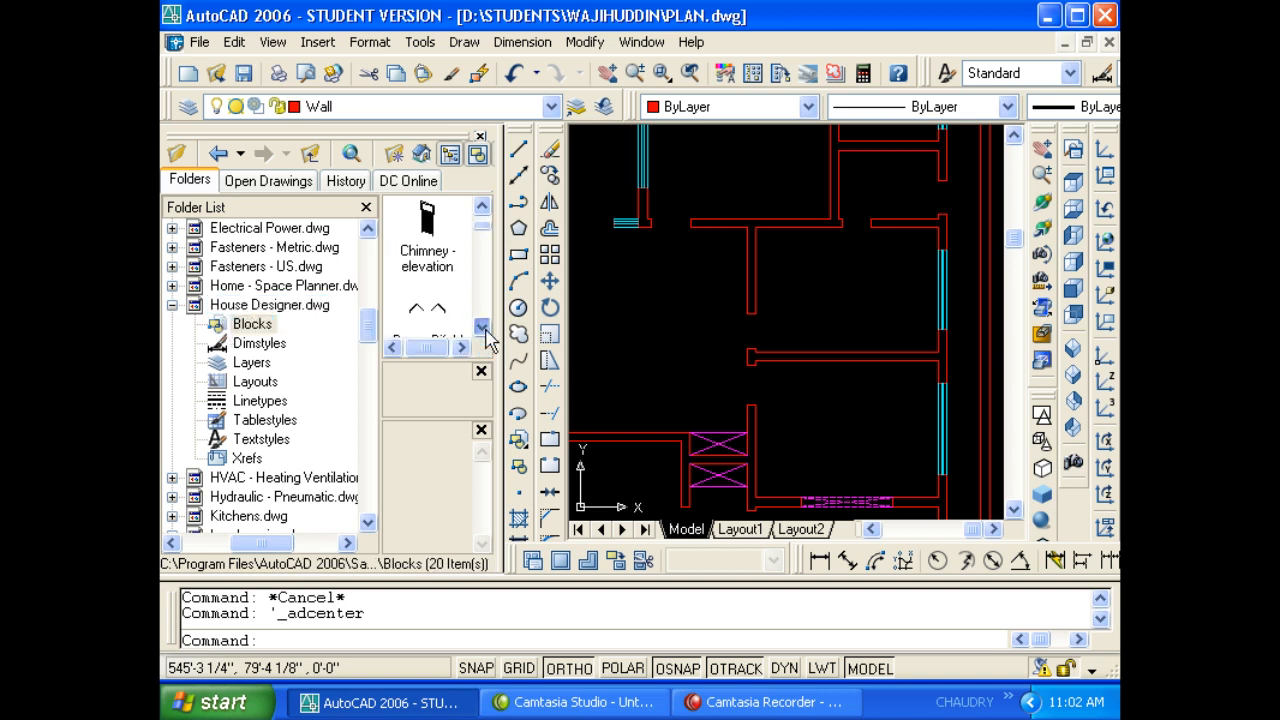
pyautogui.click(482, 327)
pyautogui.click(482, 327)
pyautogui.click(482, 327)
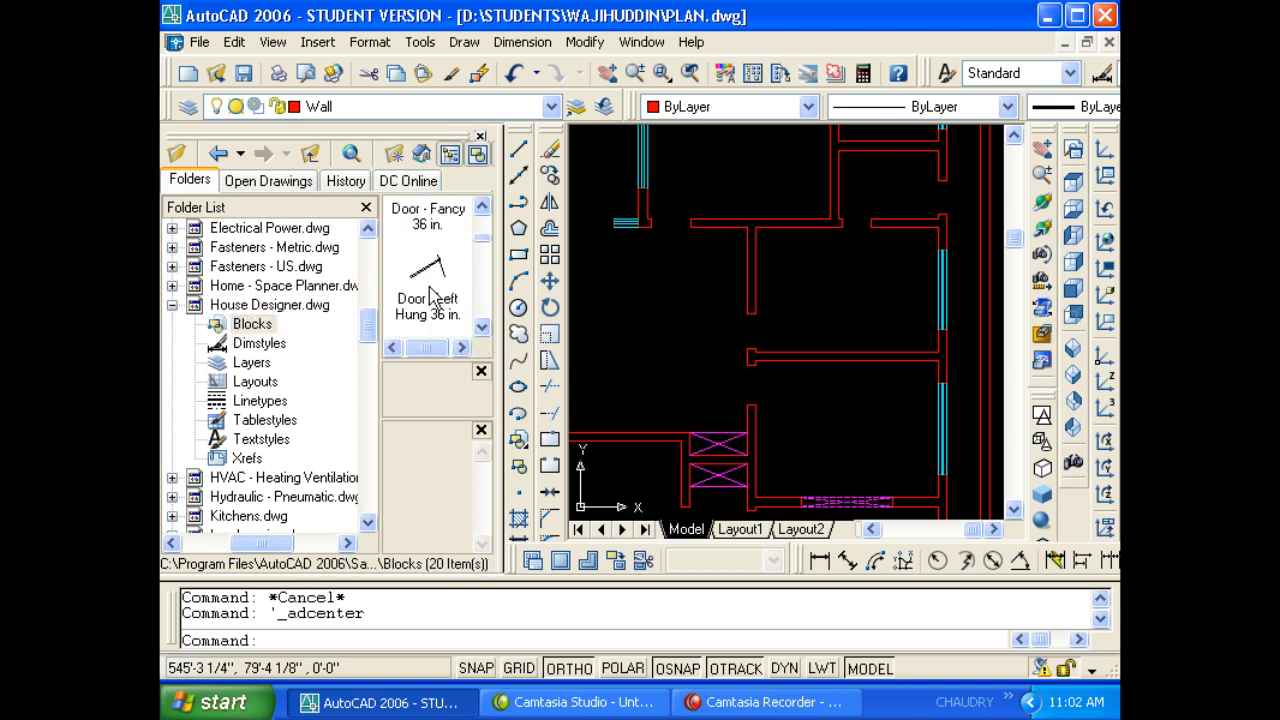
pyautogui.moveTo(430, 295)
pyautogui.mouseDown()
pyautogui.moveTo(700, 190)
pyautogui.moveTo(688, 227)
pyautogui.mouseUp()
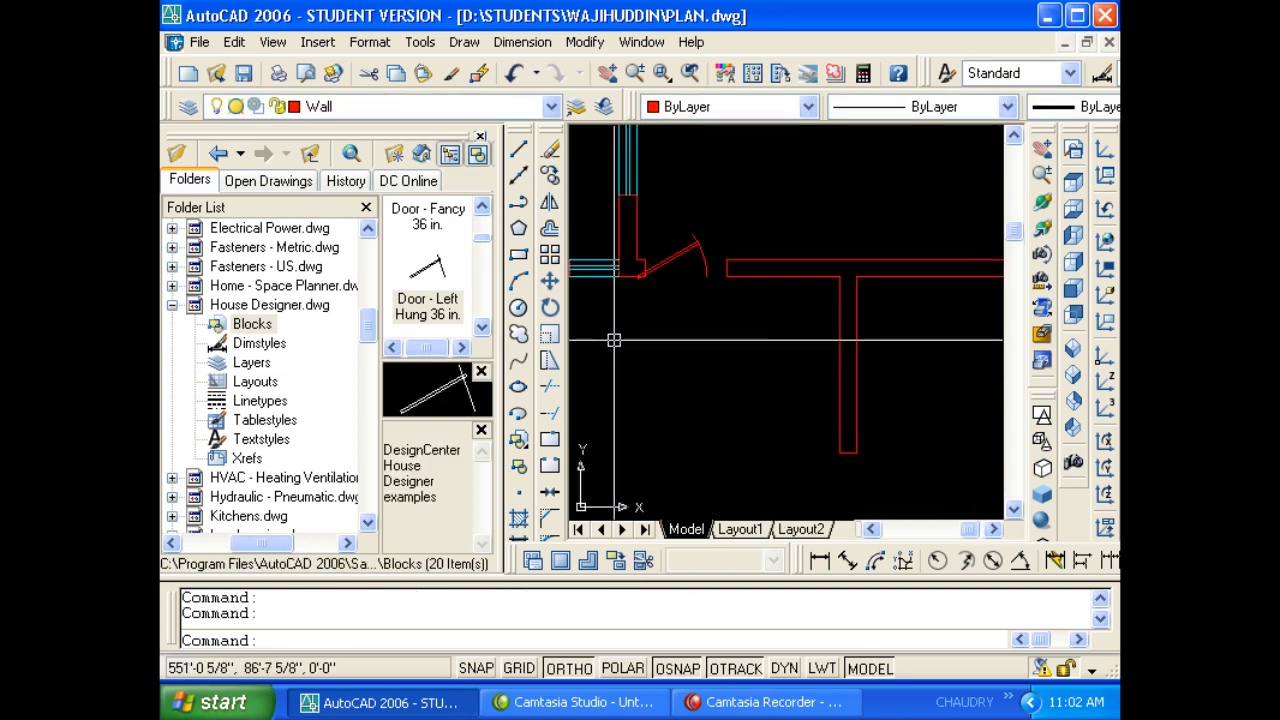
pyautogui.hotkey('ctrl', '2')
pyautogui.press('Escape')
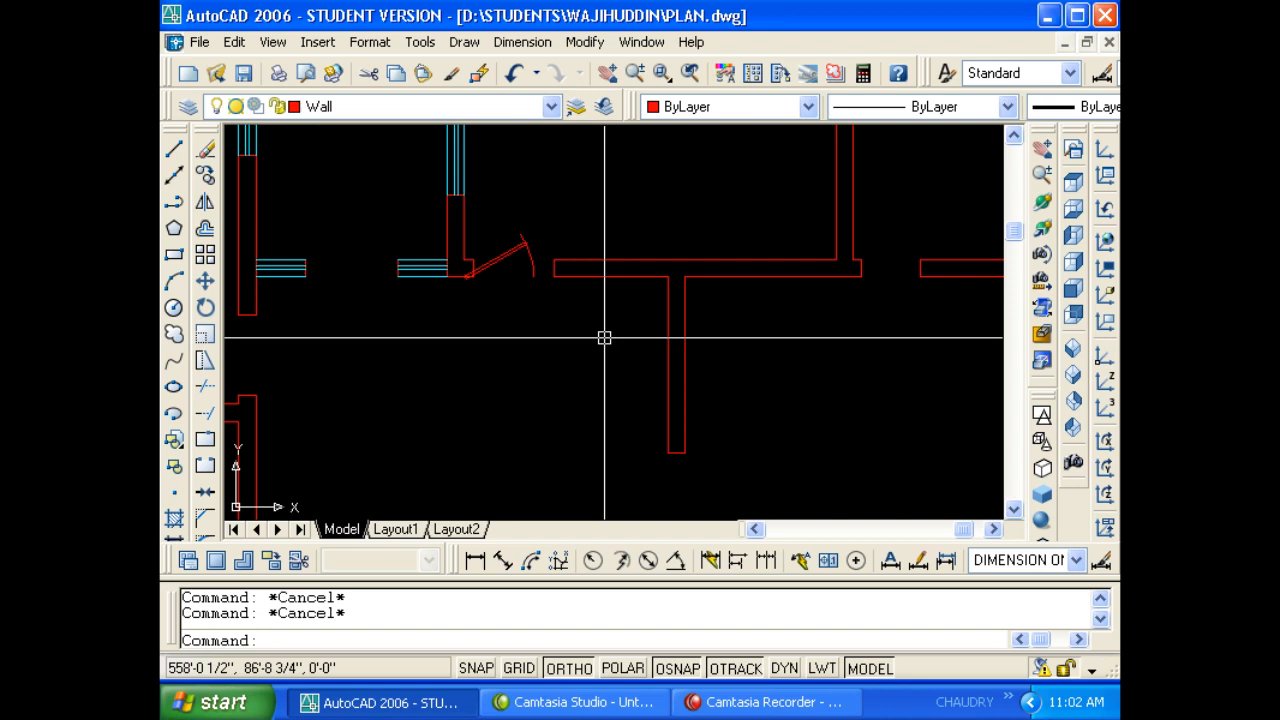
# Move the inserted door block to the Door layer.
pyautogui.moveTo(576, 338); pyautogui.dragTo(623, 356, button='middle')
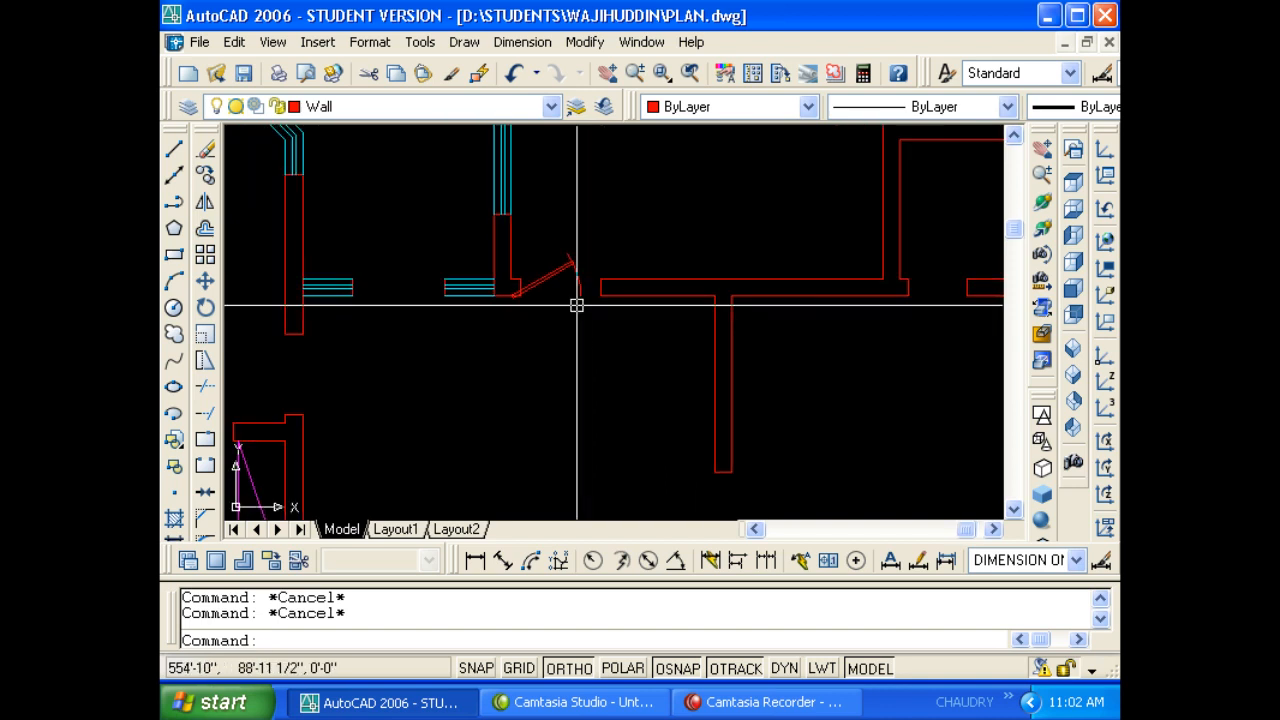
pyautogui.click(563, 283)
pyautogui.click(523, 231)
pyautogui.click(437, 108)
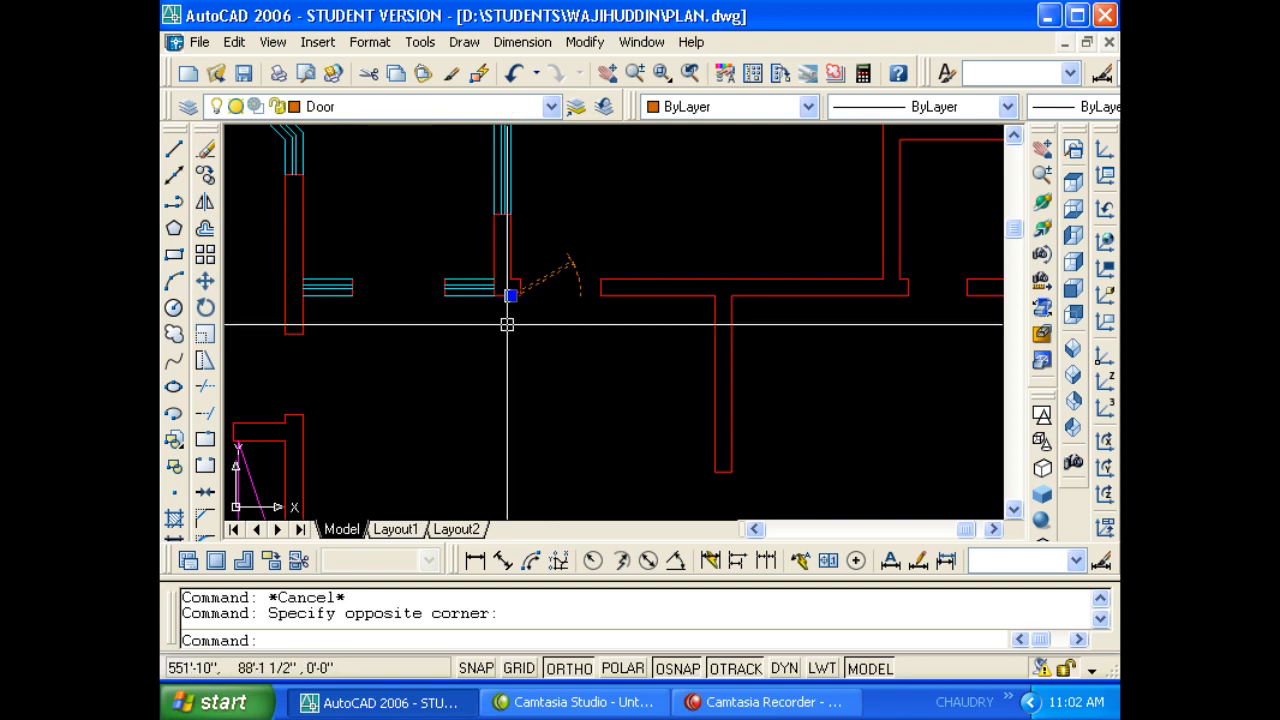
pyautogui.press('Escape')
pyautogui.press('Escape')
pyautogui.moveTo(509, 320); pyautogui.dragTo(537, 280, button='middle')
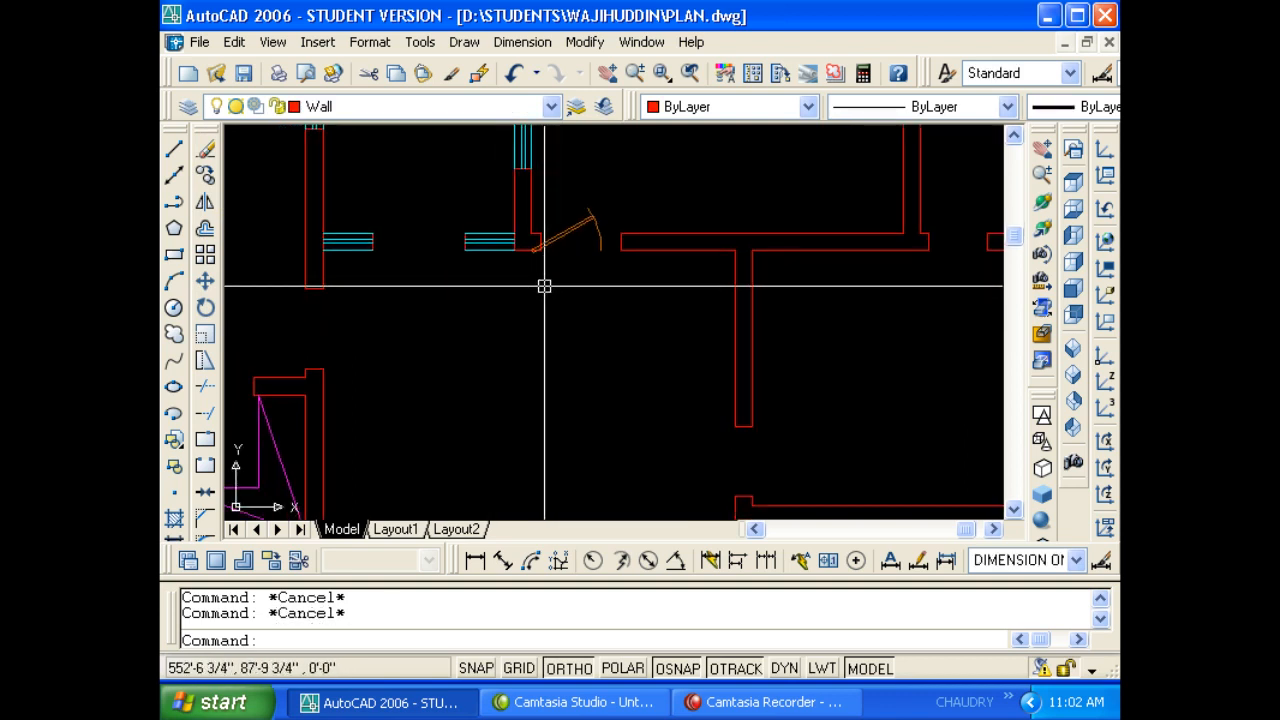
pyautogui.moveTo(534, 292); pyautogui.dragTo(543, 317, button='middle')
pyautogui.write('PI')
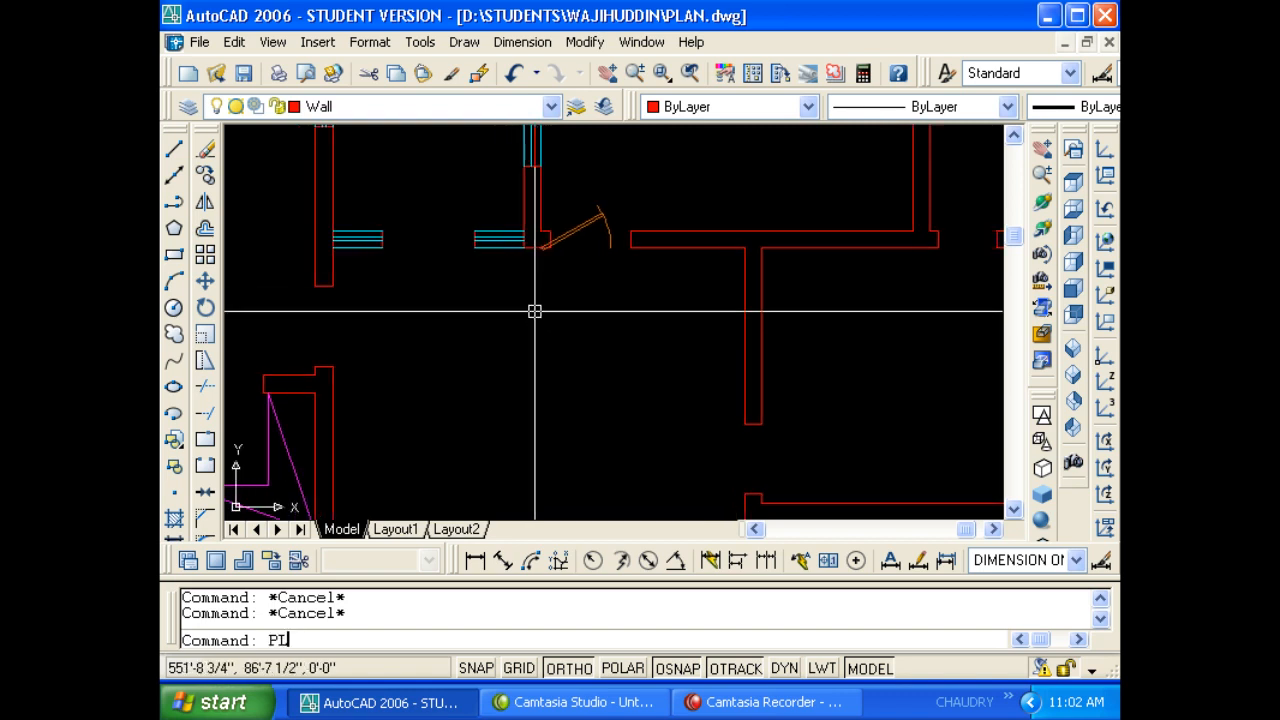
pyautogui.write('L')
pyautogui.press('Return')
pyautogui.press('Escape')
# Examine how the kitchen door symbol is built in the finished reference plan.
pyautogui.moveTo(401, 319); pyautogui.dragTo(582, 290, button='middle')
pyautogui.scroll(2, 494, 322)
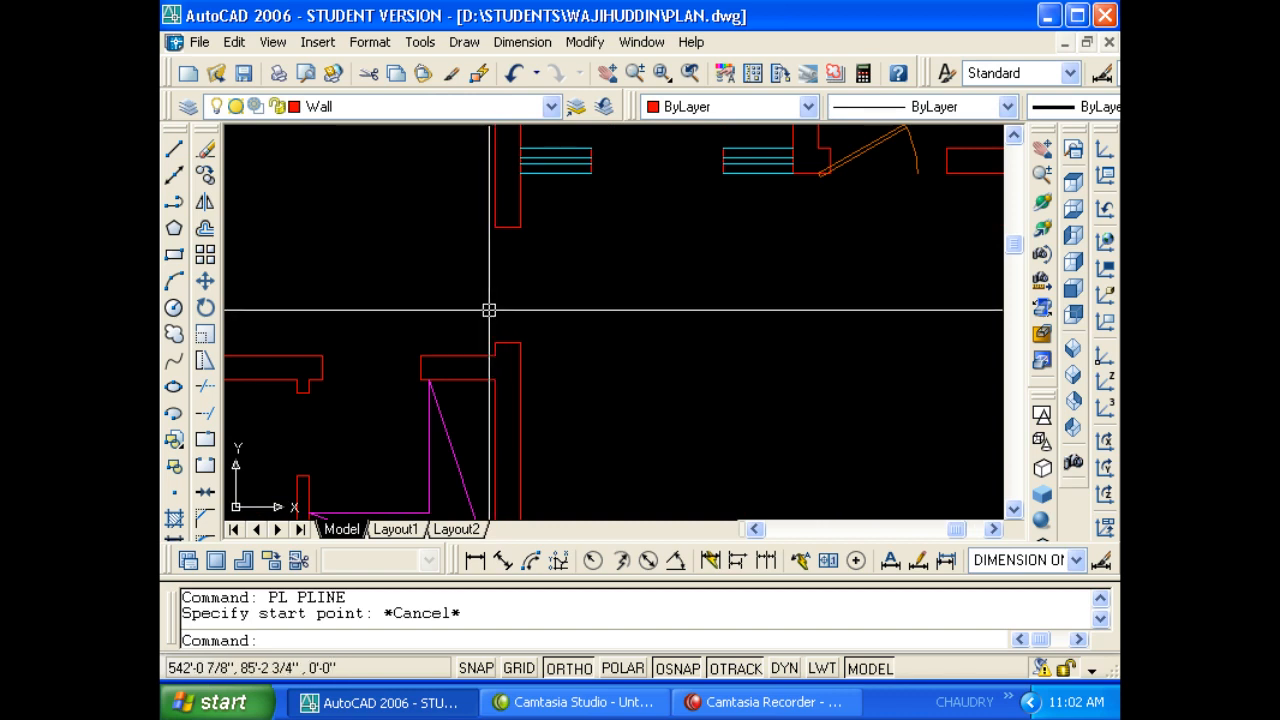
pyautogui.scroll(3, 489, 310)
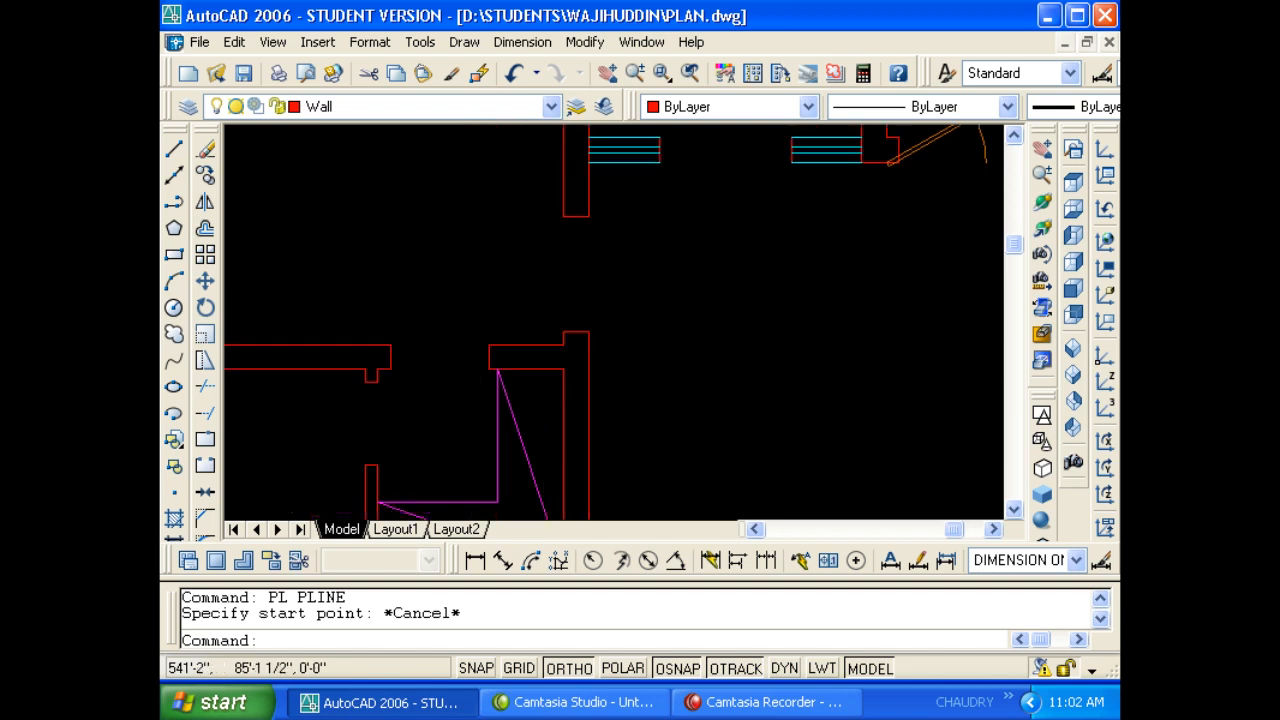
pyautogui.press('Escape')
pyautogui.press('Escape')
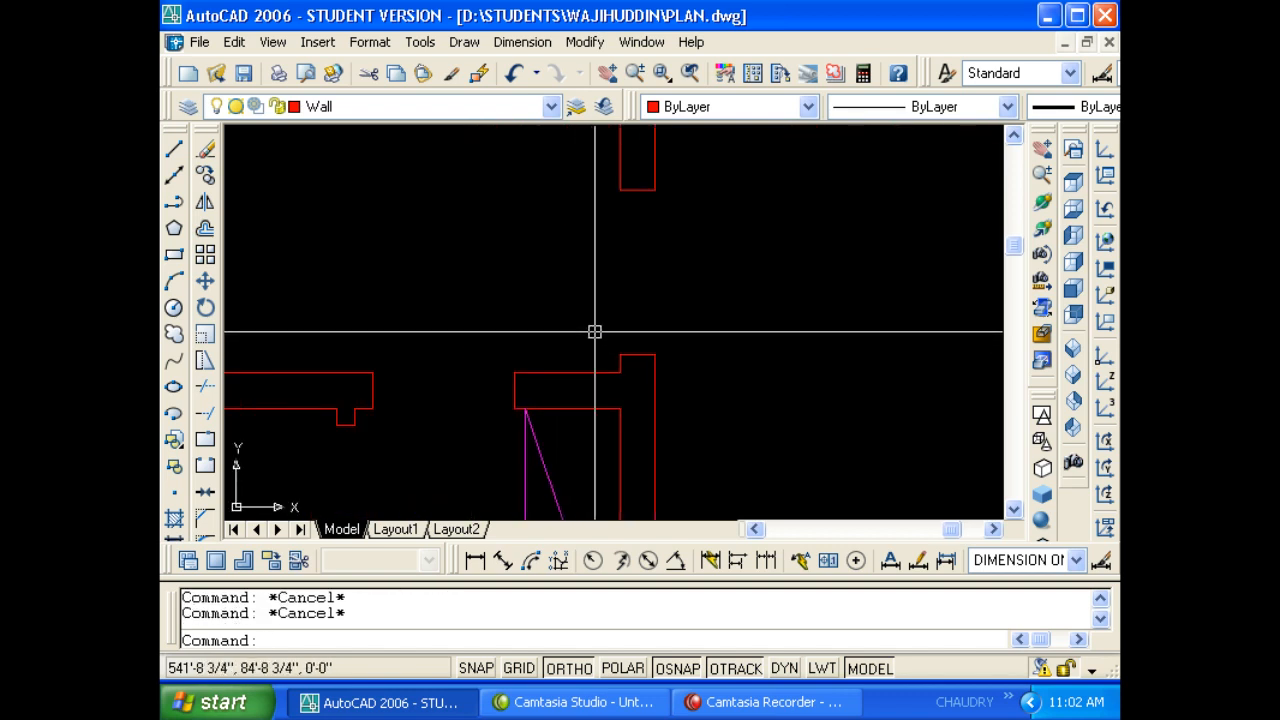
pyautogui.scroll(-3, 592, 336)
pyautogui.moveTo(465, 343); pyautogui.dragTo(955, 315, button='middle')
pyautogui.scroll(-1, 514, 354)
pyautogui.scroll(-2, 524, 343)
pyautogui.moveTo(524, 343); pyautogui.dragTo(652, 332, button='middle')
pyautogui.scroll(6, 397, 356)
pyautogui.click(376, 376)
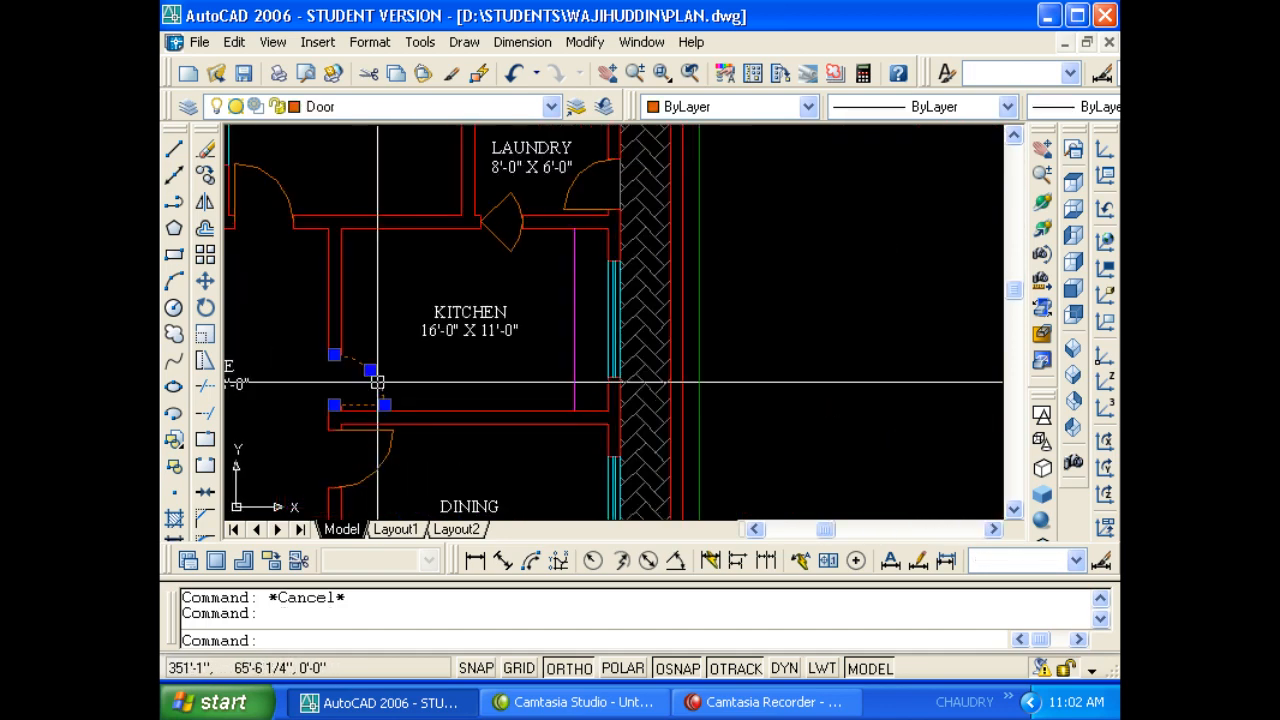
pyautogui.press('Escape')
pyautogui.scroll(-8, 297, 366)
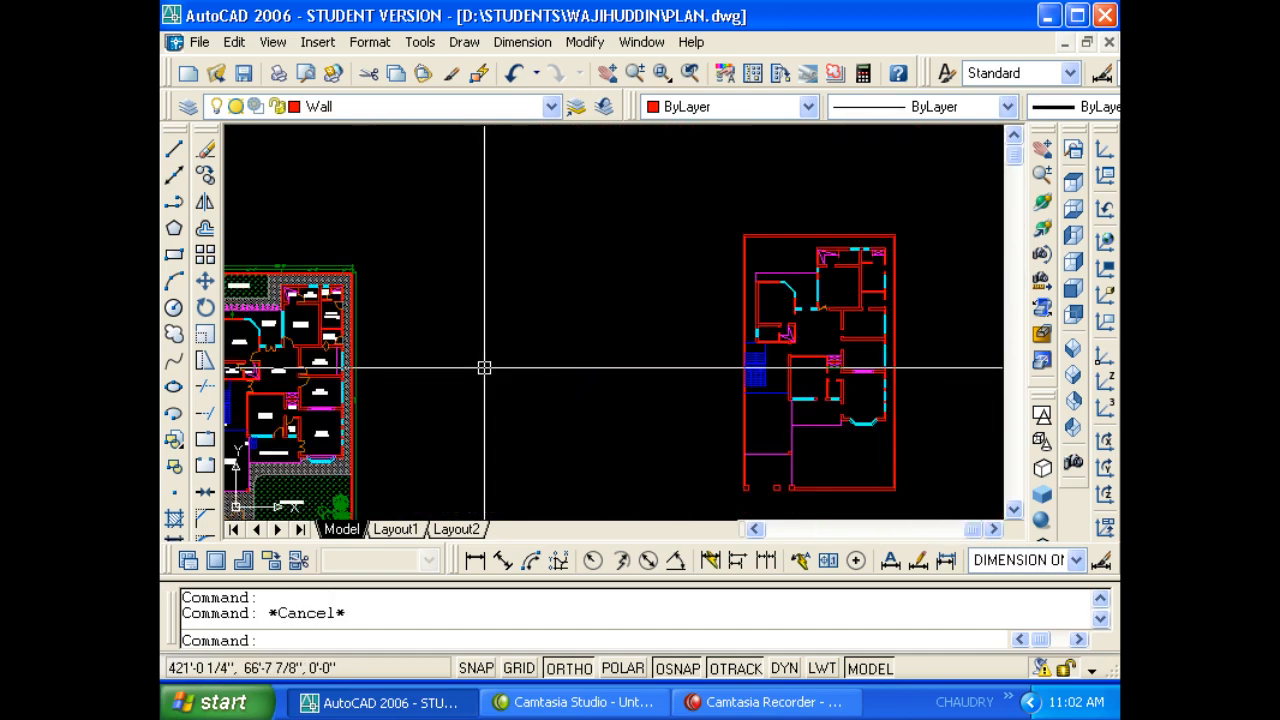
# Draw a 3.5' polyline door leaf horizontally into the room from the midpoint of the vertical wall opening's lower end.
pyautogui.moveTo(866, 356); pyautogui.dragTo(746, 354, button='middle')
pyautogui.scroll(3, 738, 355)
pyautogui.scroll(5, 581, 343)
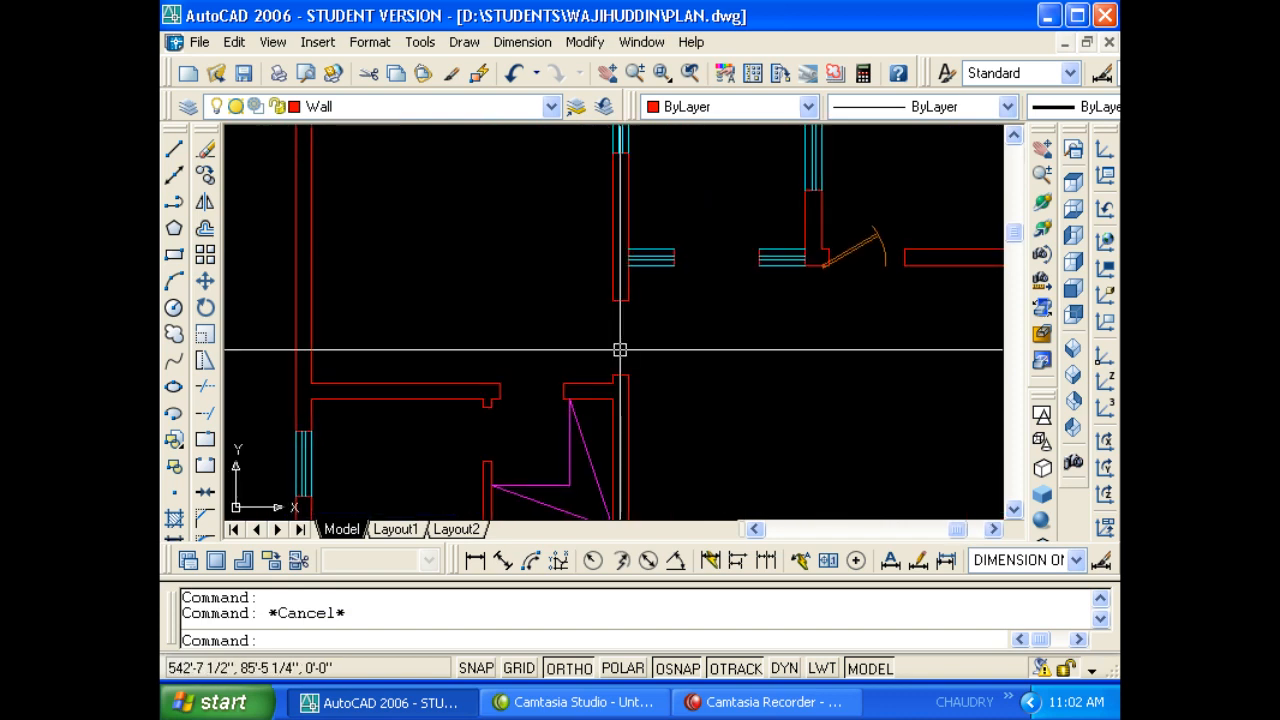
pyautogui.scroll(2, 617, 350)
pyautogui.press('Escape')
pyautogui.write('pl')
pyautogui.press('Return')
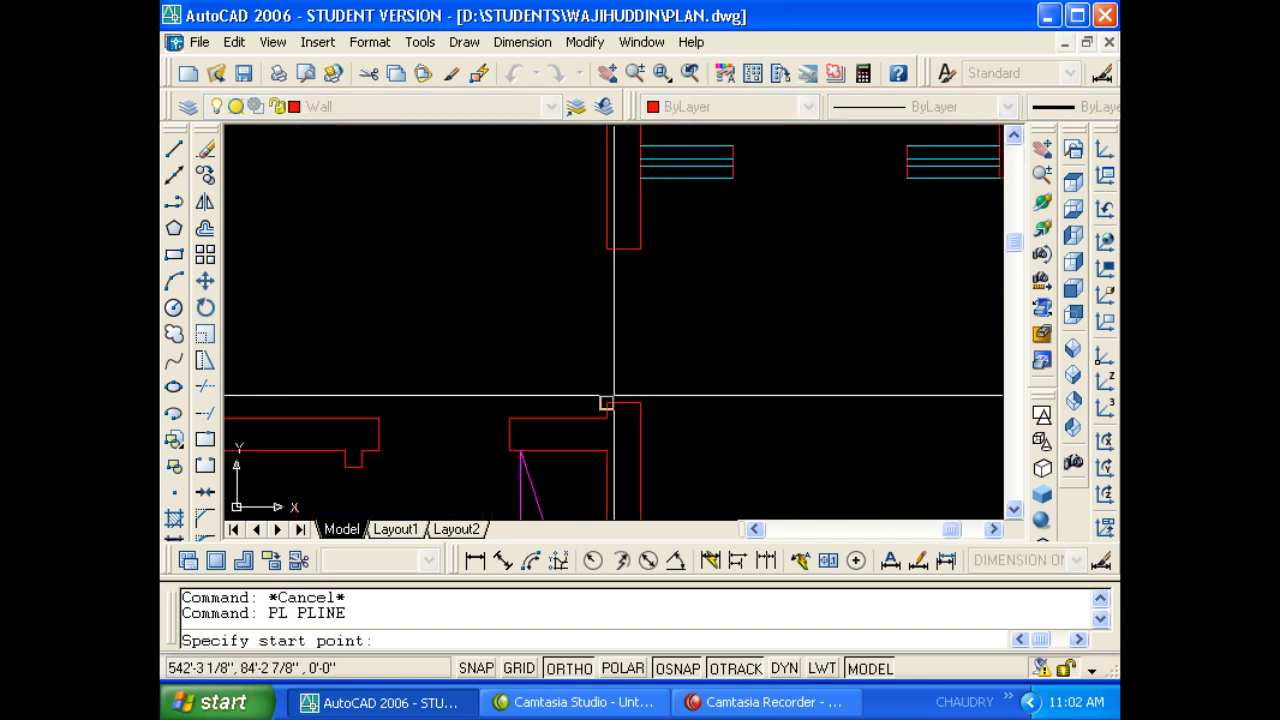
pyautogui.click(615, 403)
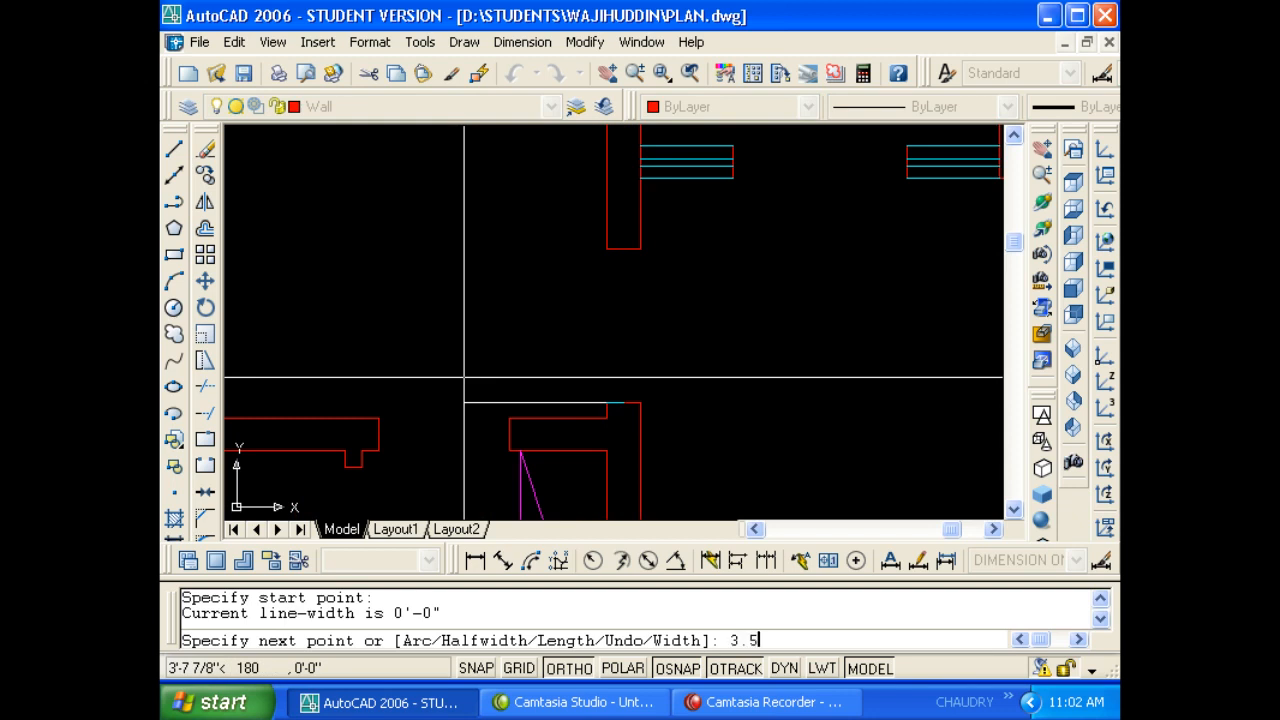
pyautogui.write("3.5'")
pyautogui.press('Return')
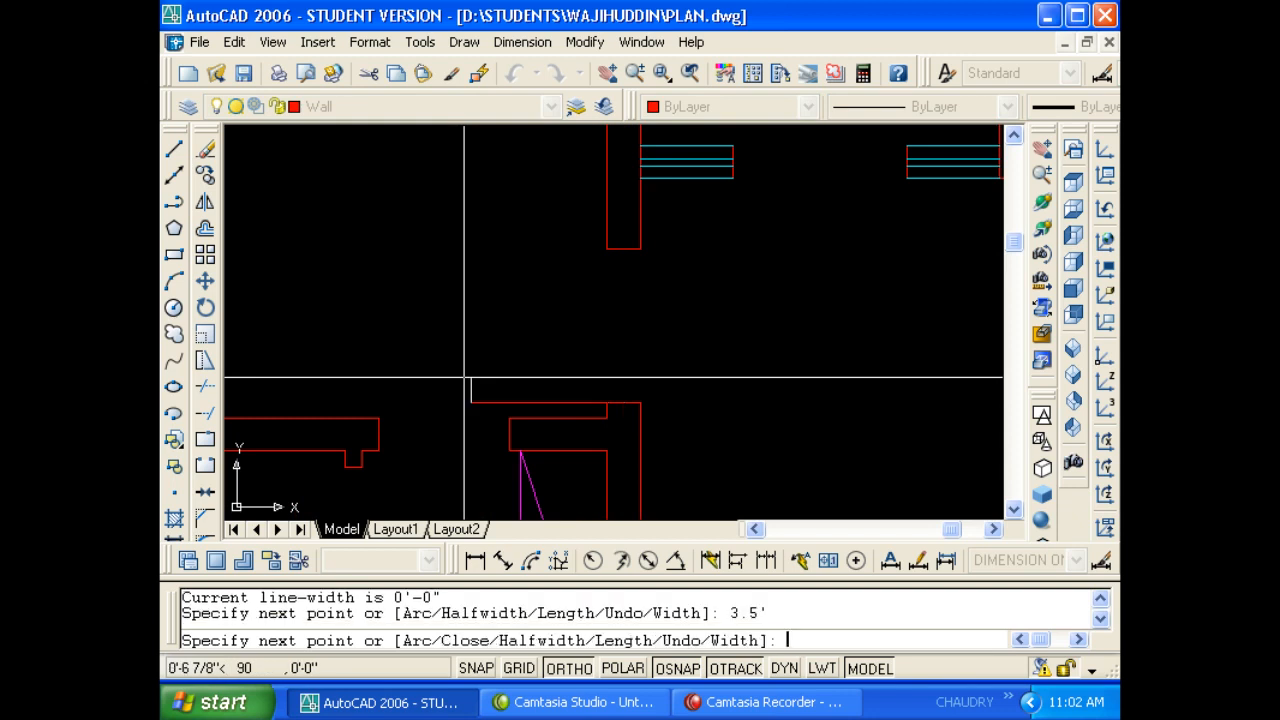
# Continue the polyline with a three-point swing arc from the leaf's end to the midpoint of the opening's upper wall end.
pyautogui.write('a')
pyautogui.press('Return')
pyautogui.write('S')
pyautogui.press('Return')
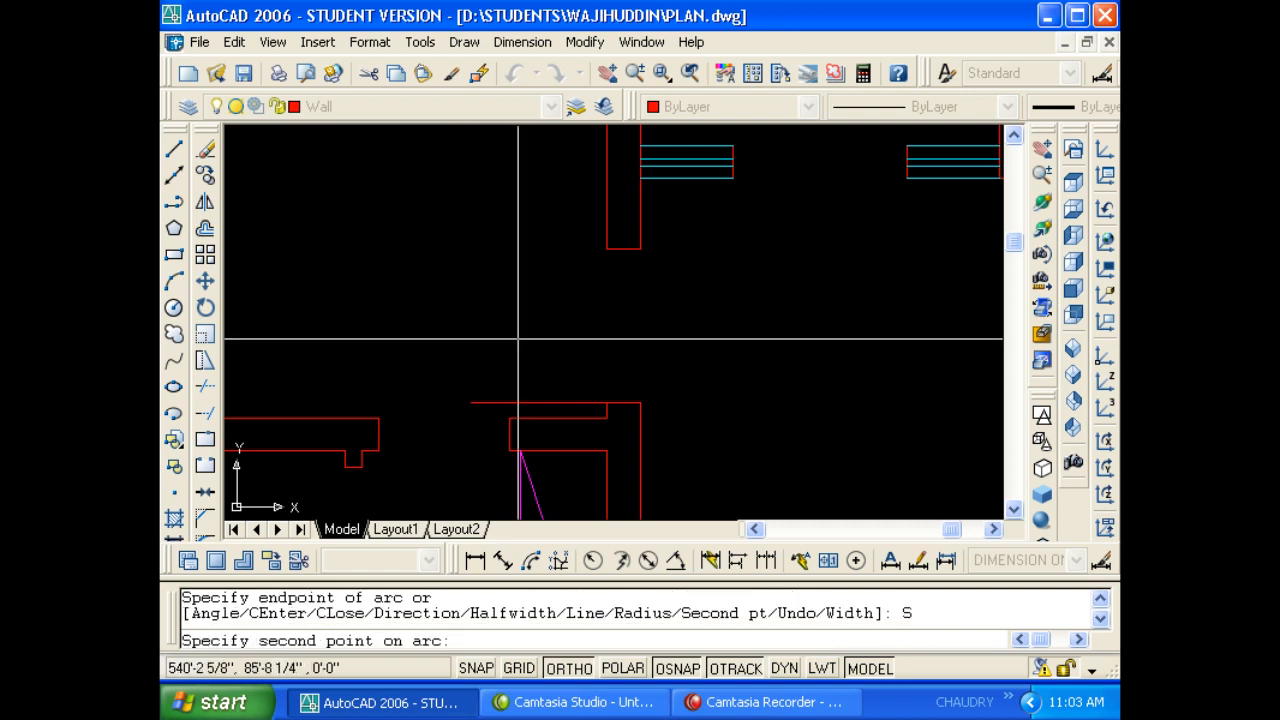
pyautogui.click(597, 282)
pyautogui.click(622, 249)
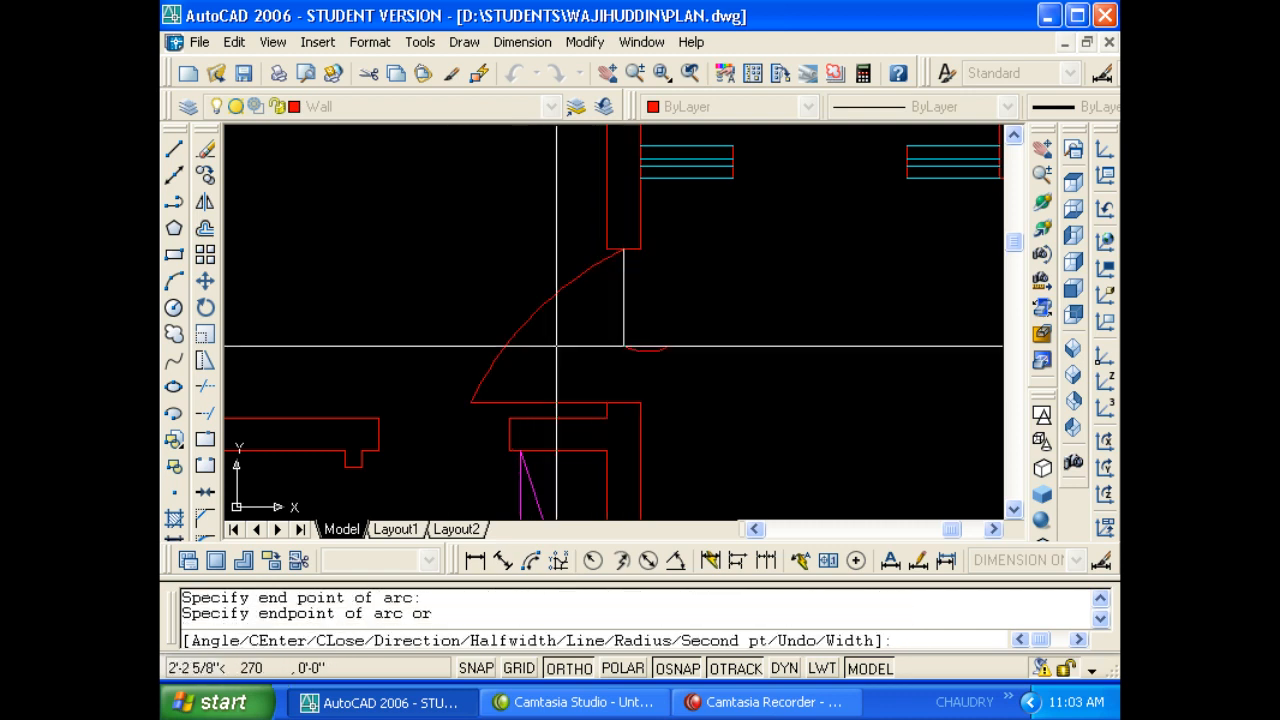
# Draw a guide circle centred on the door leaf's hinge point, with its radius reaching the midpoint of the opening's upper wall end.
pyautogui.press('Escape')
pyautogui.press('Escape')
pyautogui.write('c')
pyautogui.press('Return')
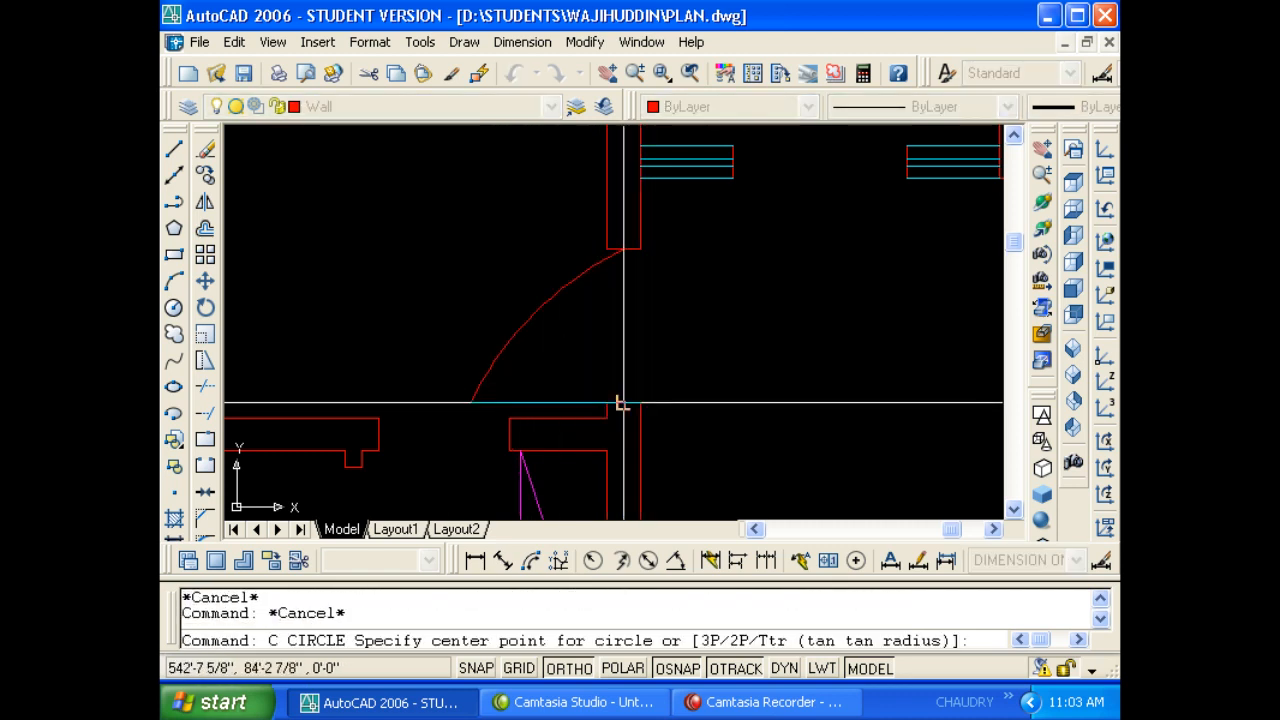
pyautogui.click(623, 402)
pyautogui.click(621, 250)
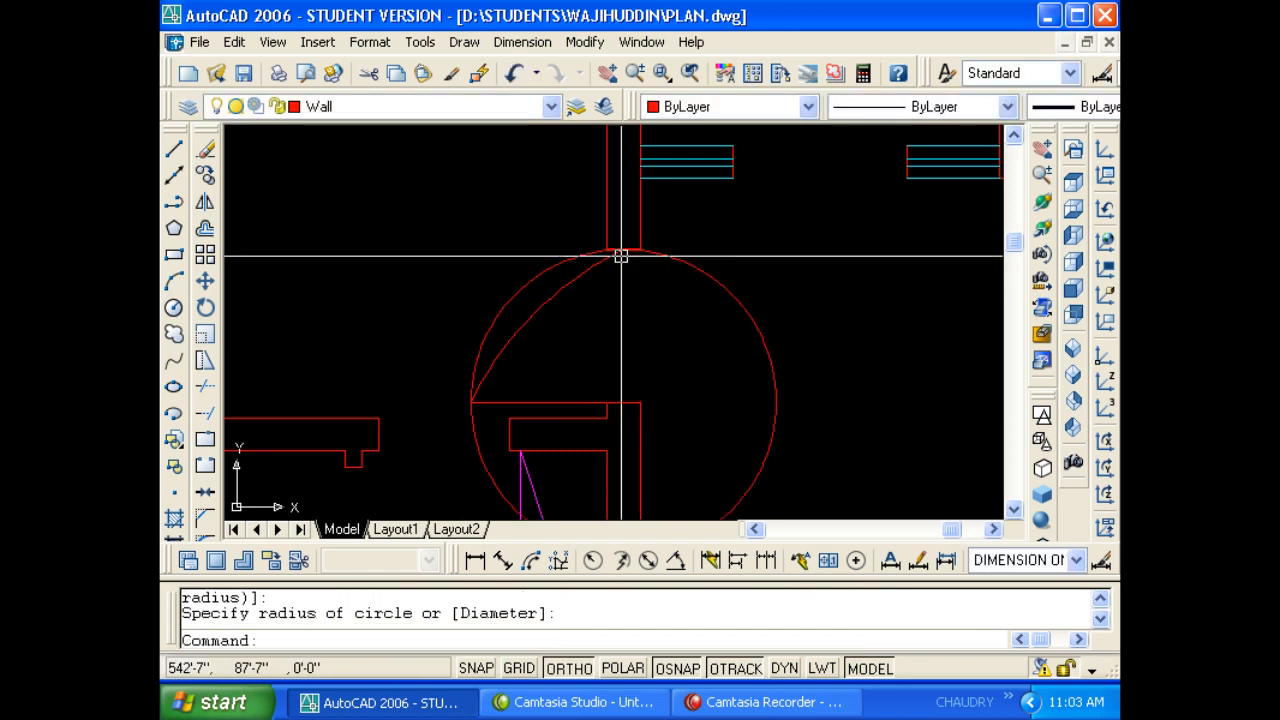
# Reshape the polyline door's swing arc so that it follows the guide circle.
pyautogui.press('Escape')
pyautogui.click(557, 289)
pyautogui.click(534, 312)
pyautogui.press('Escape')
pyautogui.press('Escape')
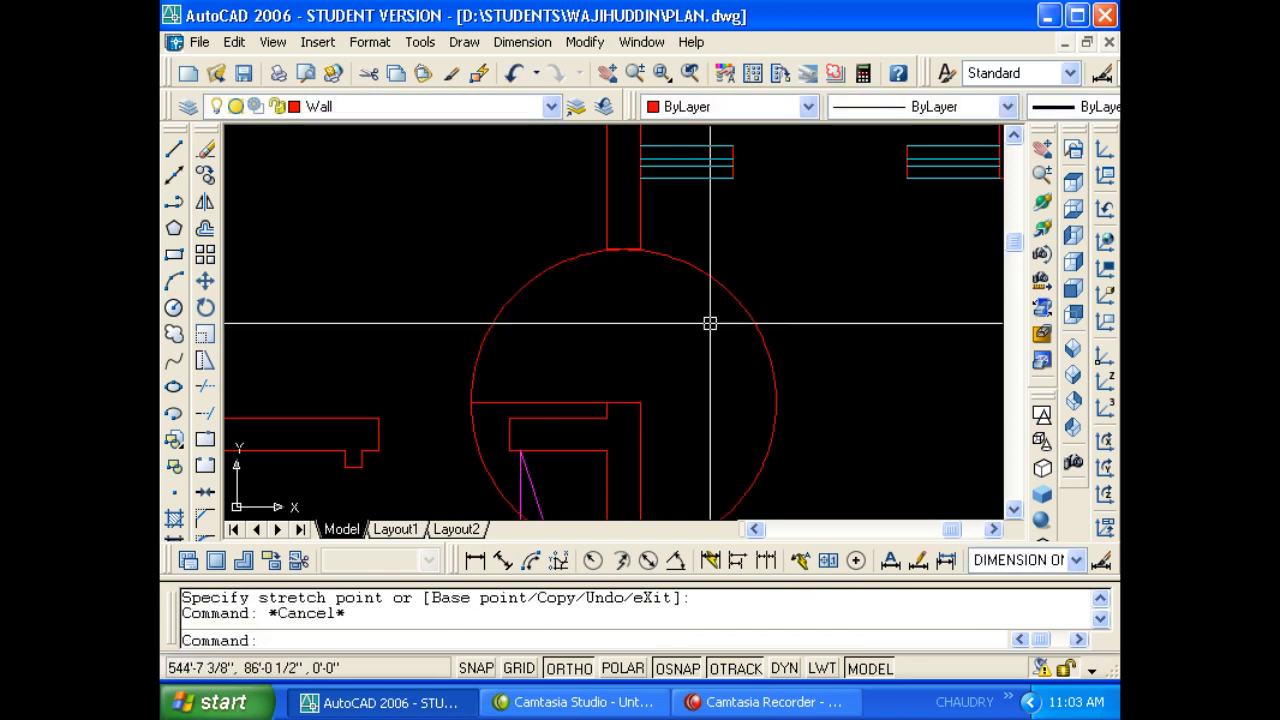
# Erase the guide circle around the polyline door.
pyautogui.click(789, 320)
pyautogui.click(680, 297)
pyautogui.write('e')
pyautogui.press('Return')
pyautogui.press('Escape')
# Move the hand-drawn polyline door to the Door layer.
pyautogui.click(548, 315)
pyautogui.click(397, 140)
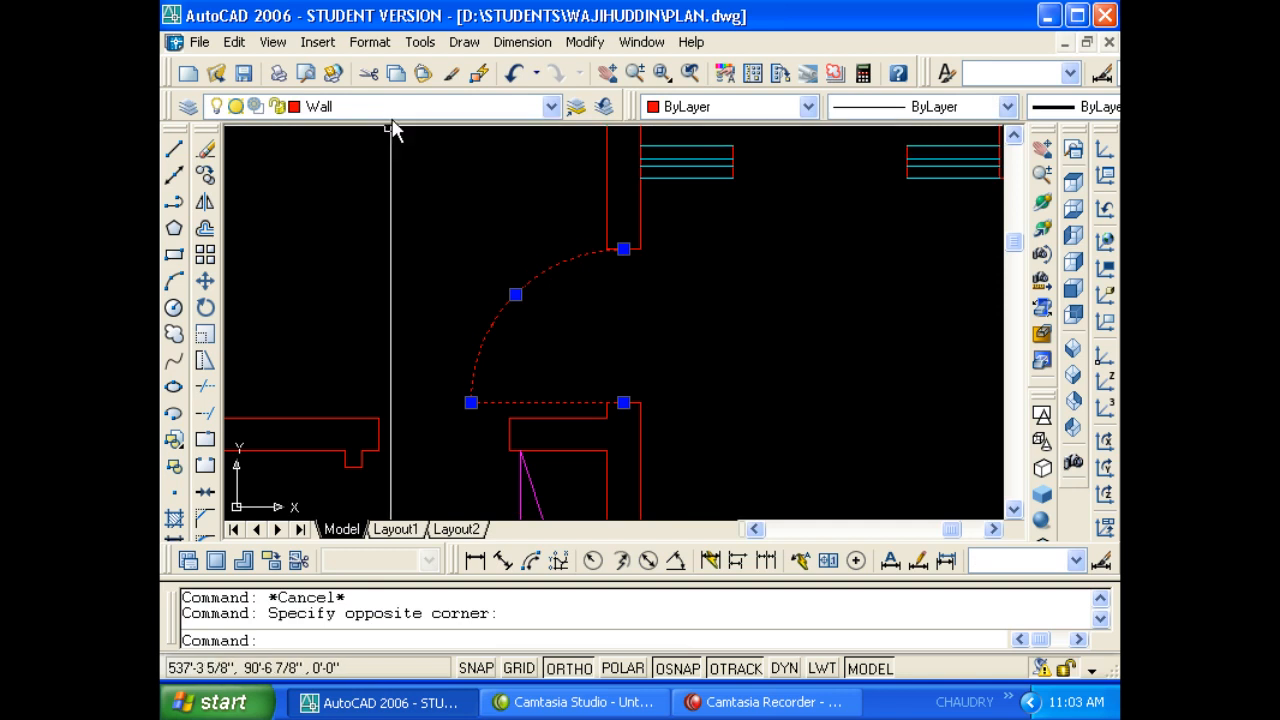
pyautogui.click(392, 107)
pyautogui.click(321, 188)
pyautogui.press('Escape')
pyautogui.scroll(-3, 503, 249)
pyautogui.press('Escape')
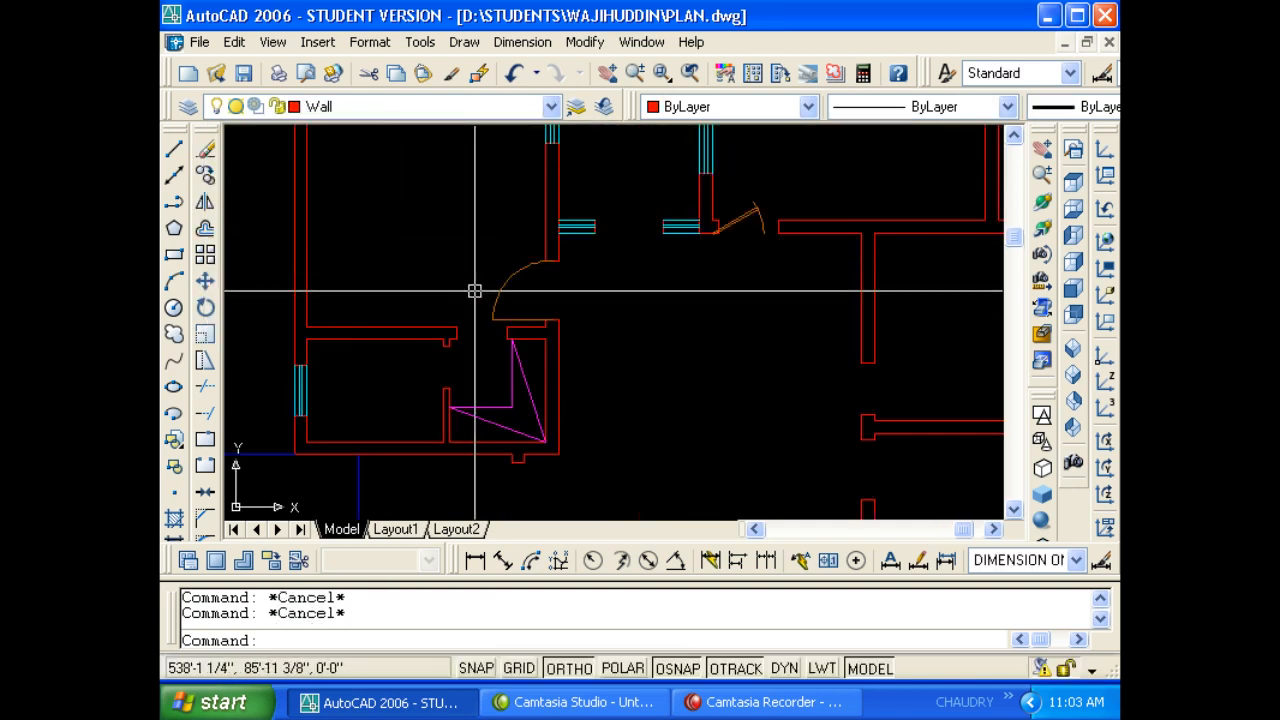
# Delete the hand-drawn polyline door from the vertical wall opening.
pyautogui.scroll(3, 510, 287)
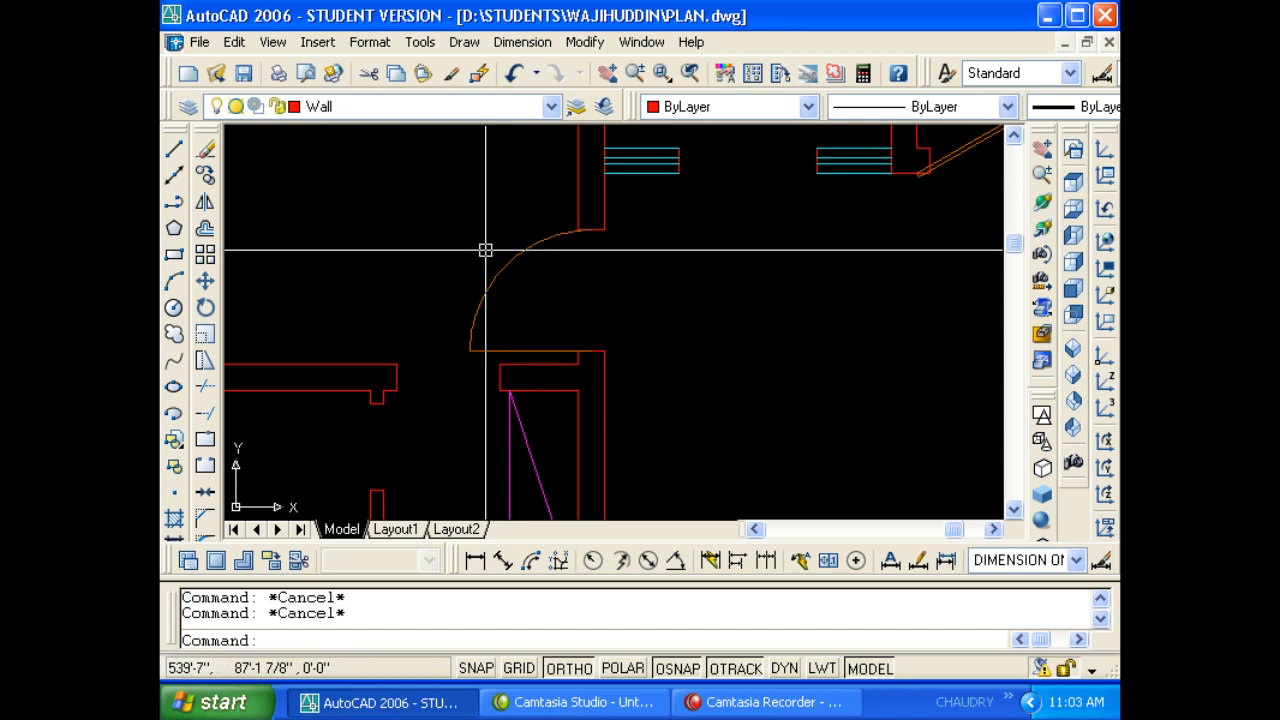
pyautogui.click(523, 289)
pyautogui.click(463, 257)
pyautogui.press('Delete')
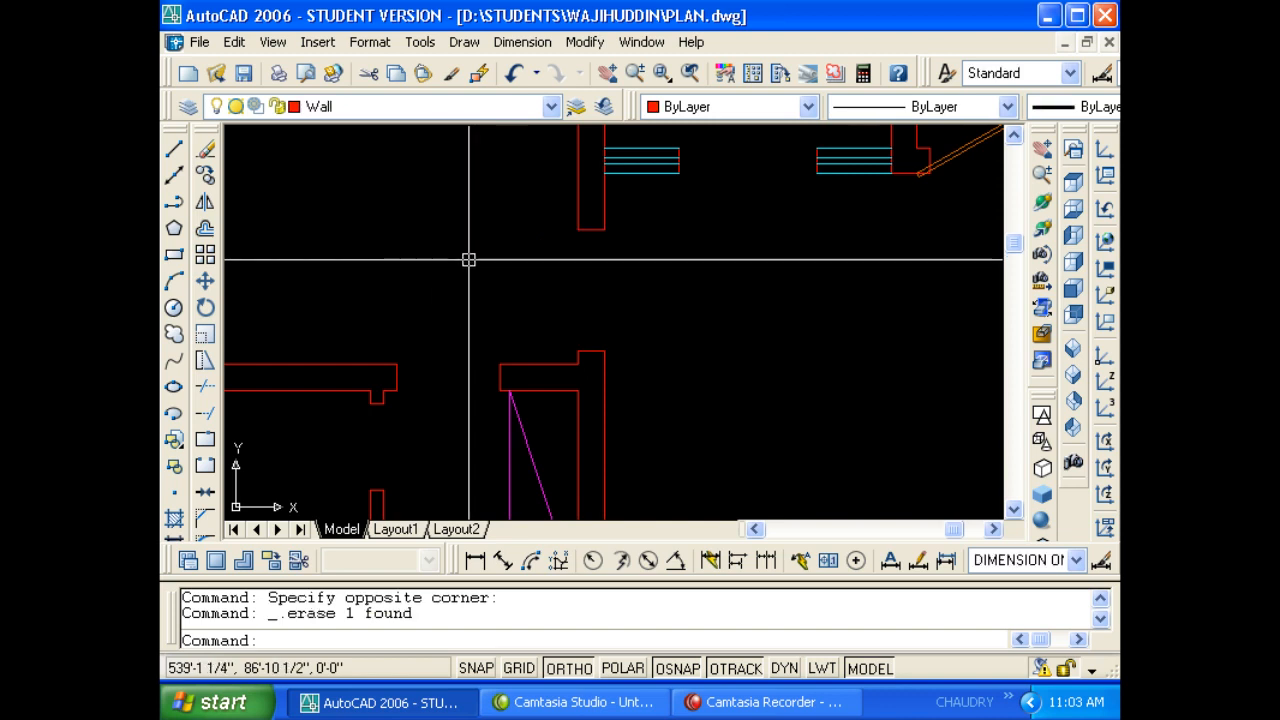
# Move the inserted door block so its hinge sits on the midpoint of the wall end beside the opening.
pyautogui.scroll(-2, 382, 255)
pyautogui.scroll(-2, 608, 200)
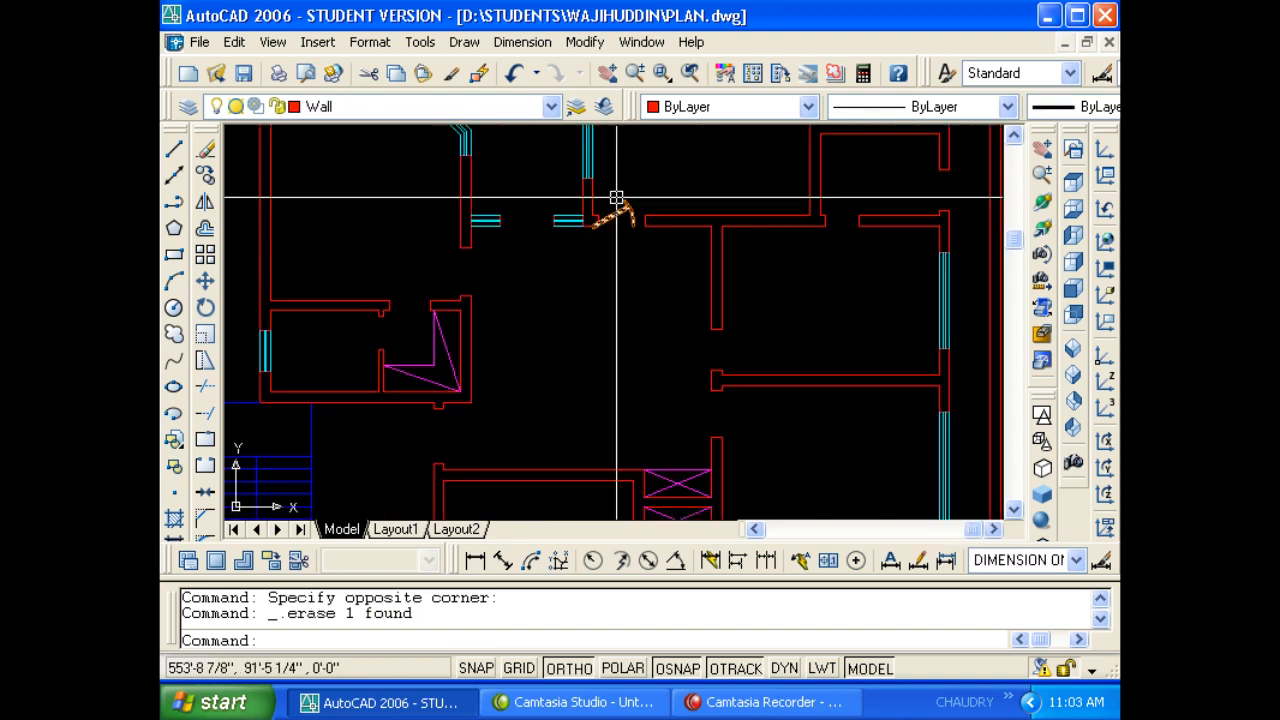
pyautogui.scroll(5, 593, 238)
pyautogui.write('m')
pyautogui.press('Return')
pyautogui.click(608, 294)
pyautogui.scroll(3, 540, 337)
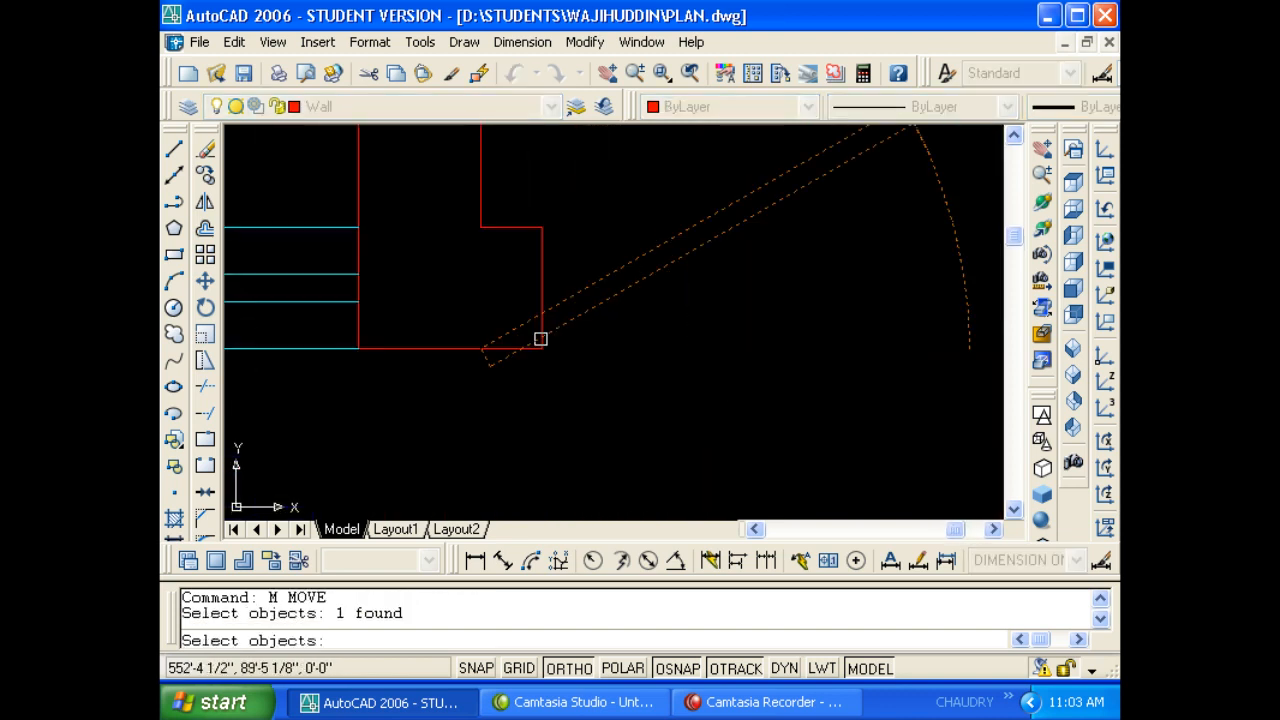
pyautogui.press('Return')
pyautogui.click(466, 351)
pyautogui.click(491, 286)
pyautogui.scroll(-4, 597, 300)
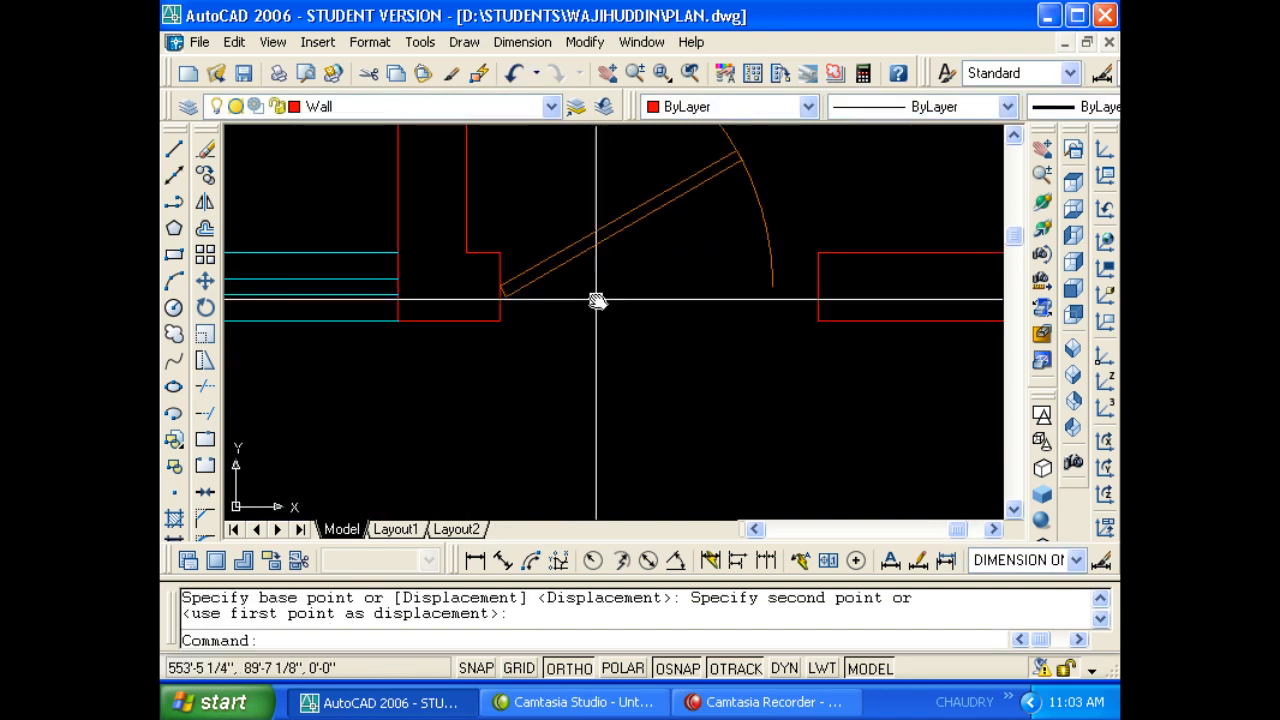
pyautogui.moveTo(551, 340); pyautogui.dragTo(587, 396, button='middle')
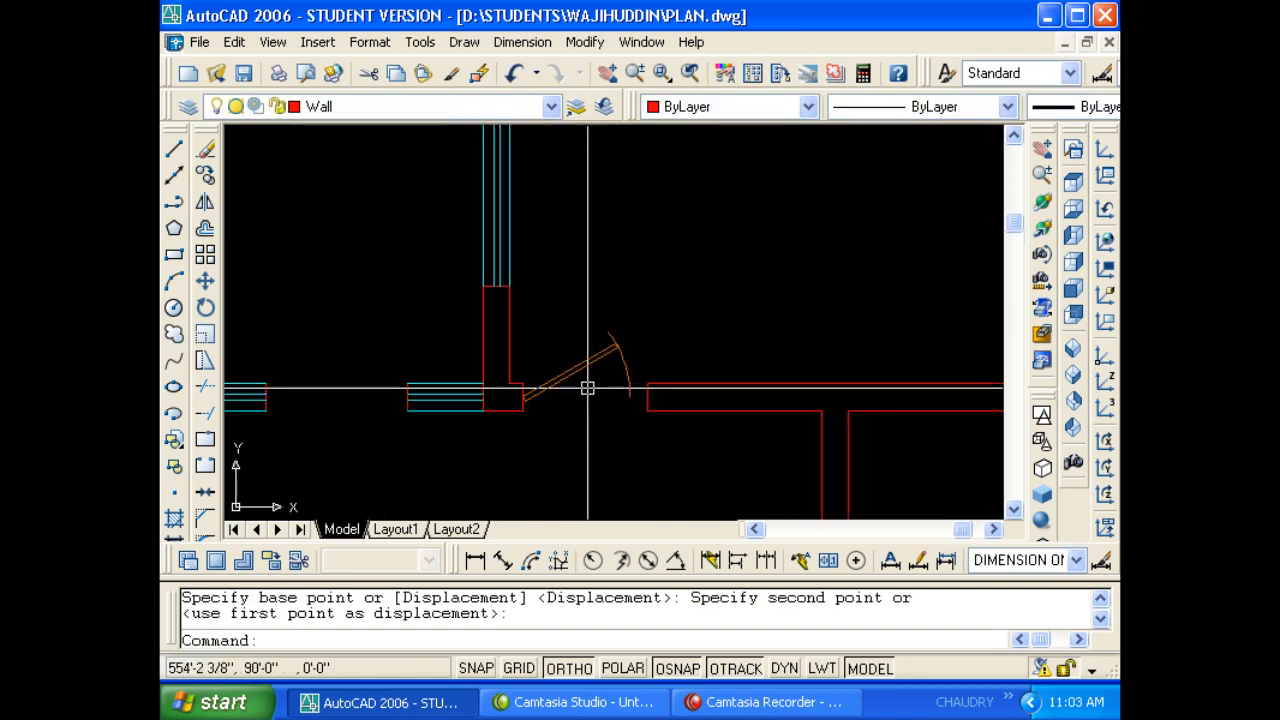
# Scale the door block by reference from its hinge so the end of its swing arc reaches the opposite wall end.
pyautogui.write('SC')
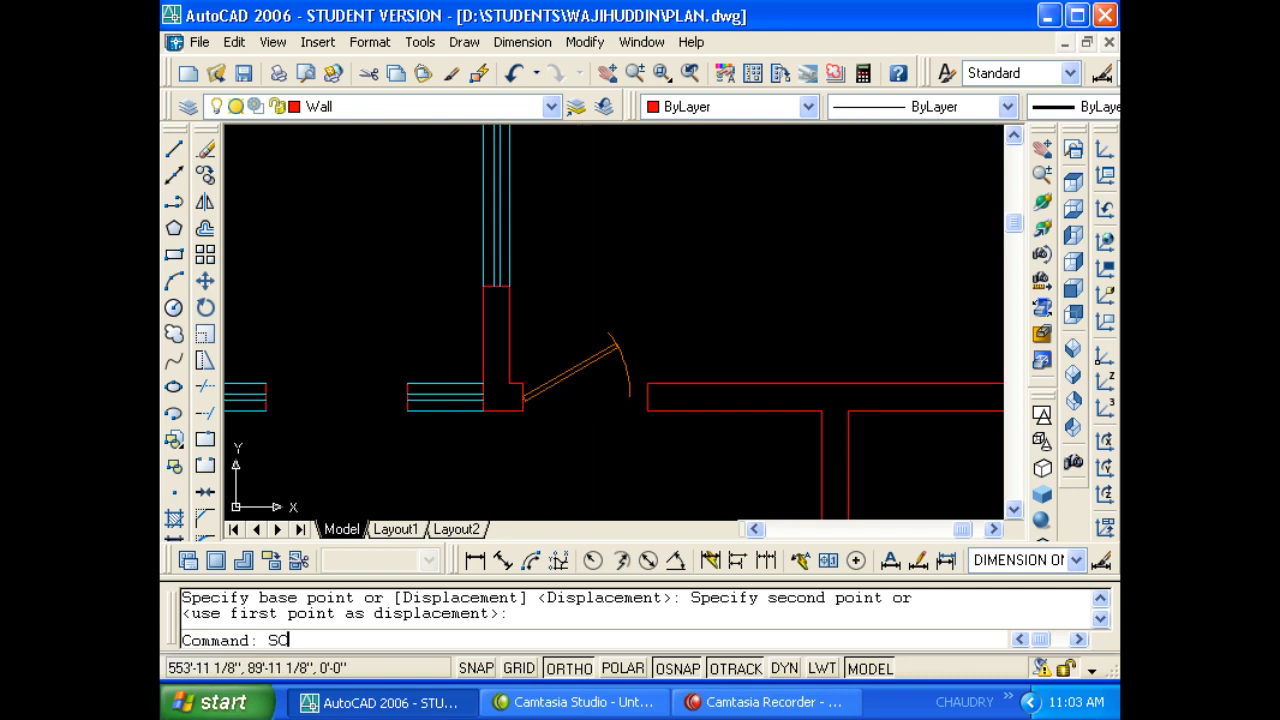
pyautogui.press('Return')
pyautogui.click(563, 375)
pyautogui.press('Return')
pyautogui.scroll(3, 534, 380)
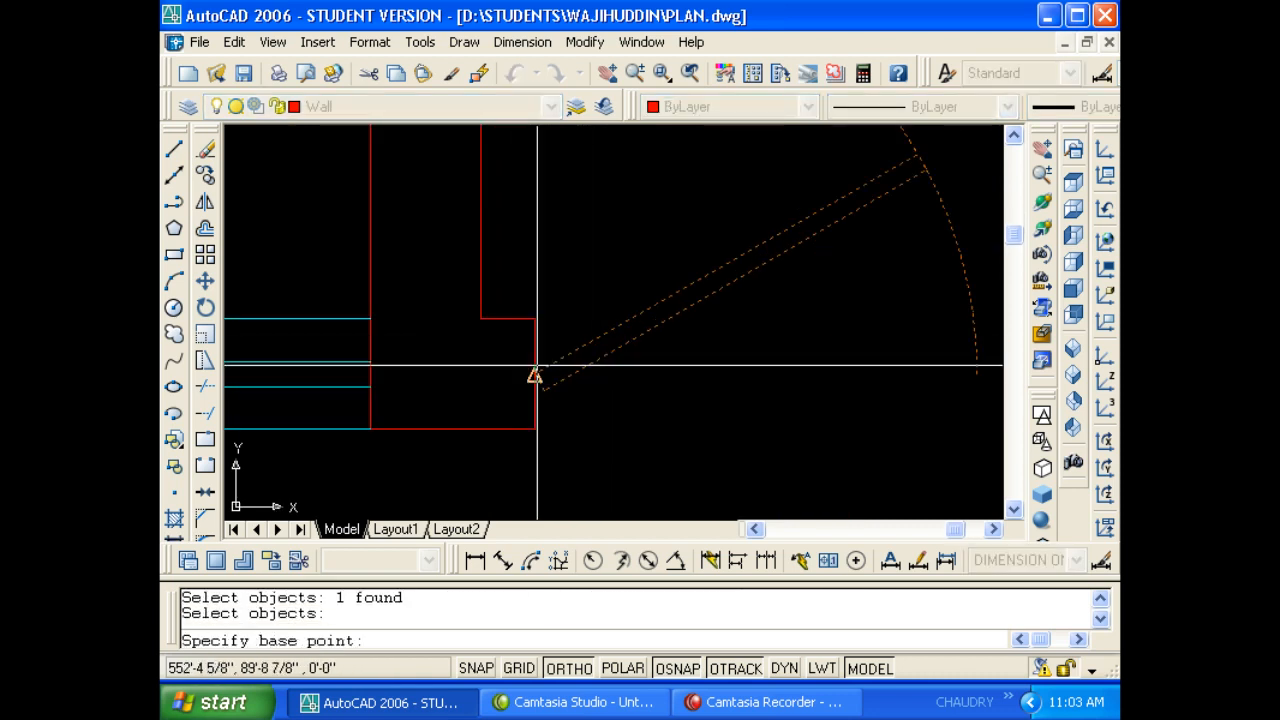
pyautogui.click(534, 371)
pyautogui.scroll(3, 534, 371)
pyautogui.write('R')
pyautogui.press('Return')
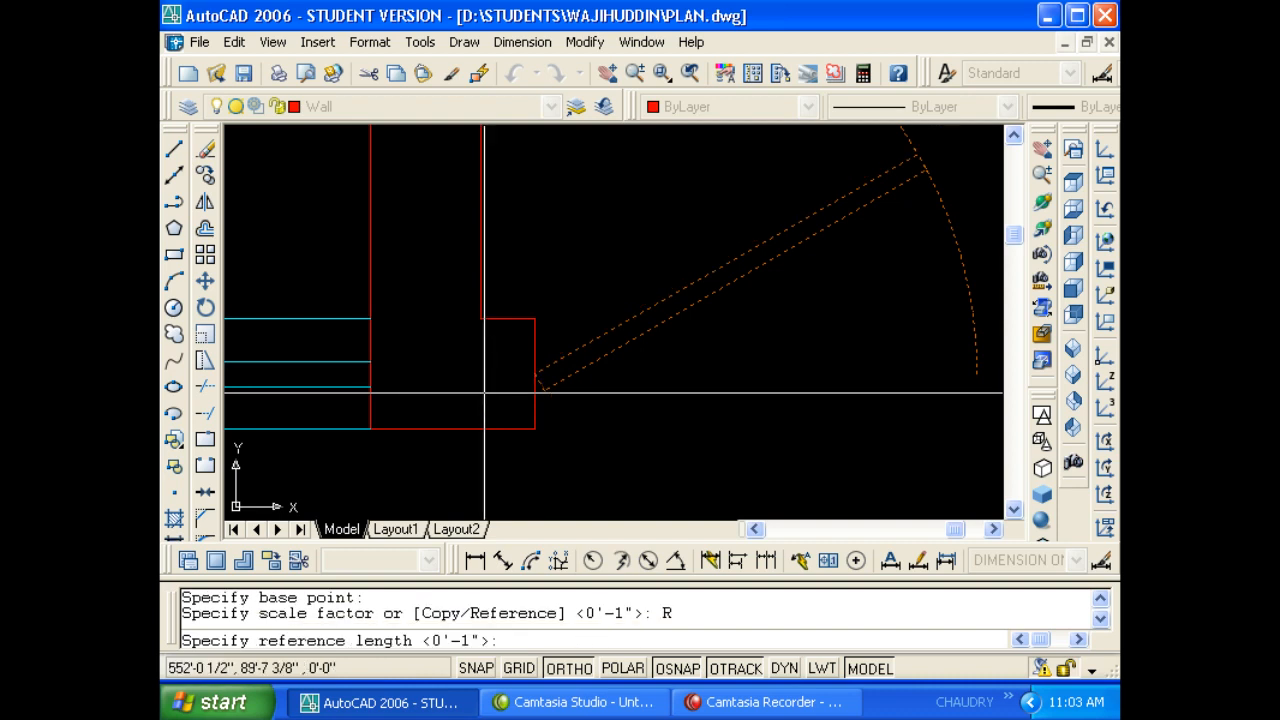
pyautogui.click(534, 376)
pyautogui.scroll(-4, 497, 380)
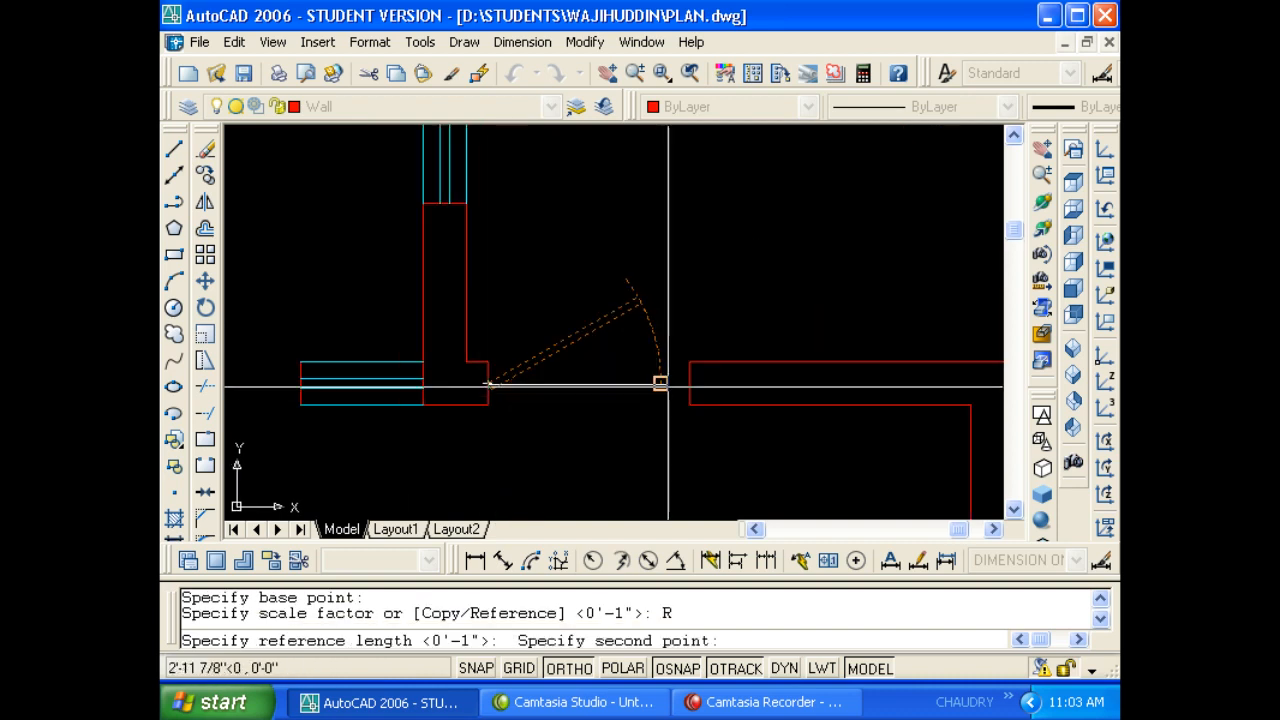
pyautogui.click(660, 380)
pyautogui.click(689, 380)
pyautogui.press('Escape')
pyautogui.scroll(-4, 518, 418)
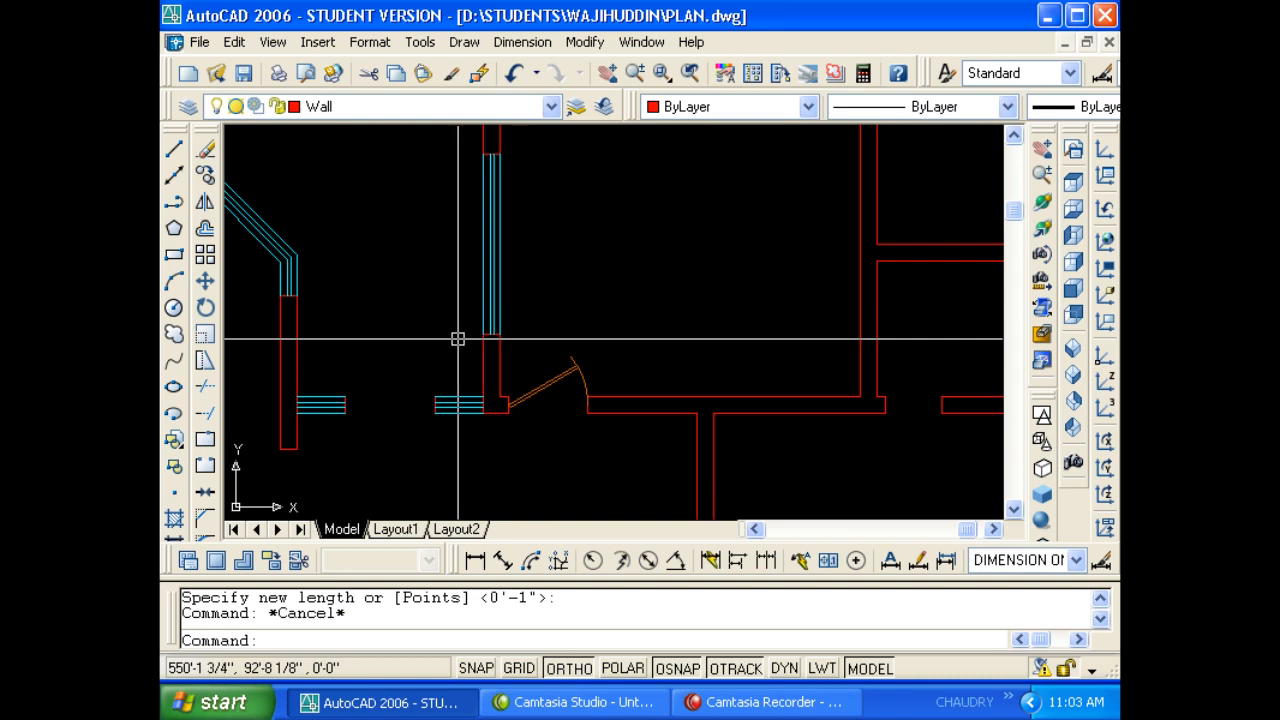
pyautogui.moveTo(457, 339); pyautogui.dragTo(457, 405, button='middle')
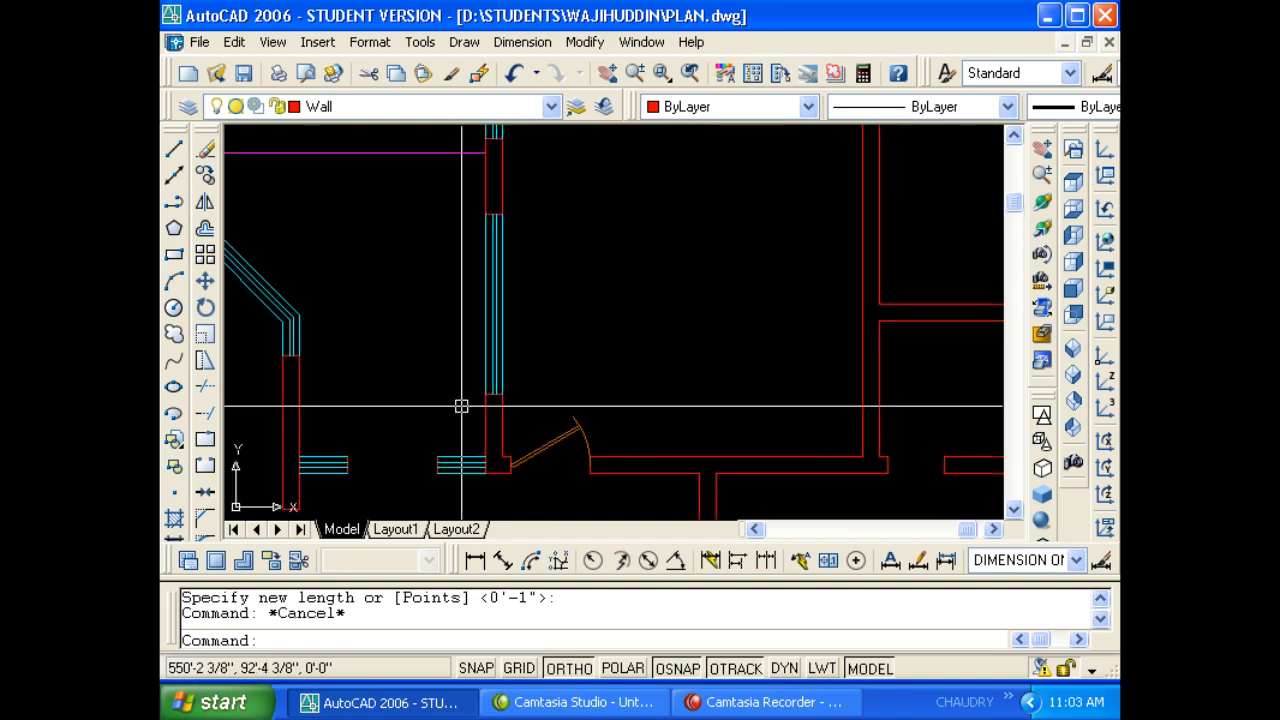
pyautogui.press('Escape')
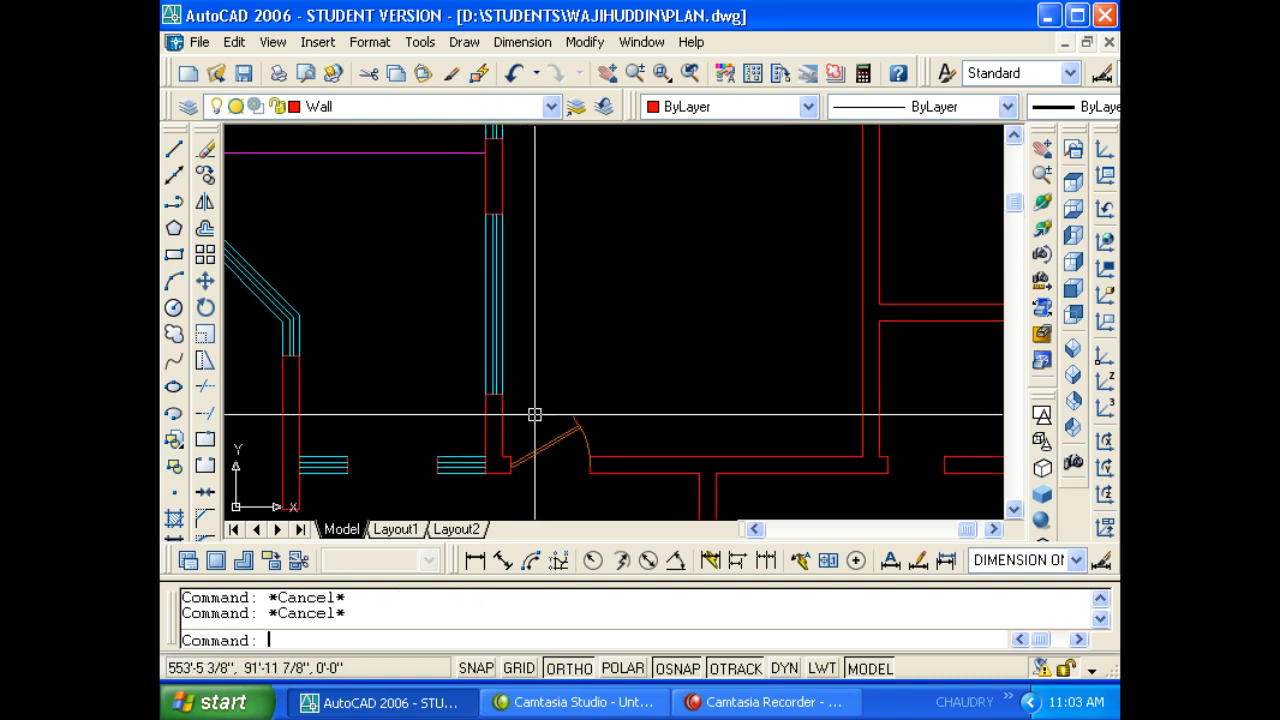
# Draw a circle of 3.5' radius centred on the door block's hinge to compare the swing with the nearby window.
pyautogui.write('c')
pyautogui.press('Return')
pyautogui.scroll(7, 505, 470)
pyautogui.click(515, 427)
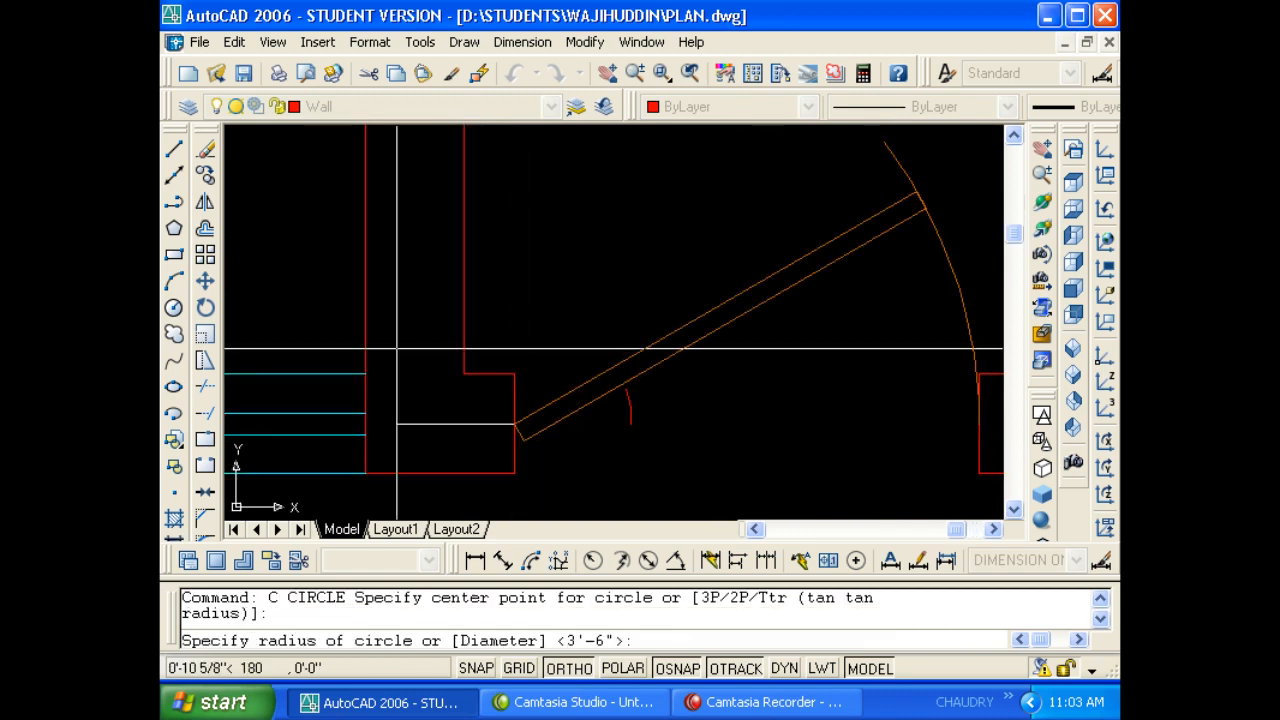
pyautogui.write("3.5'")
pyautogui.press('Return')
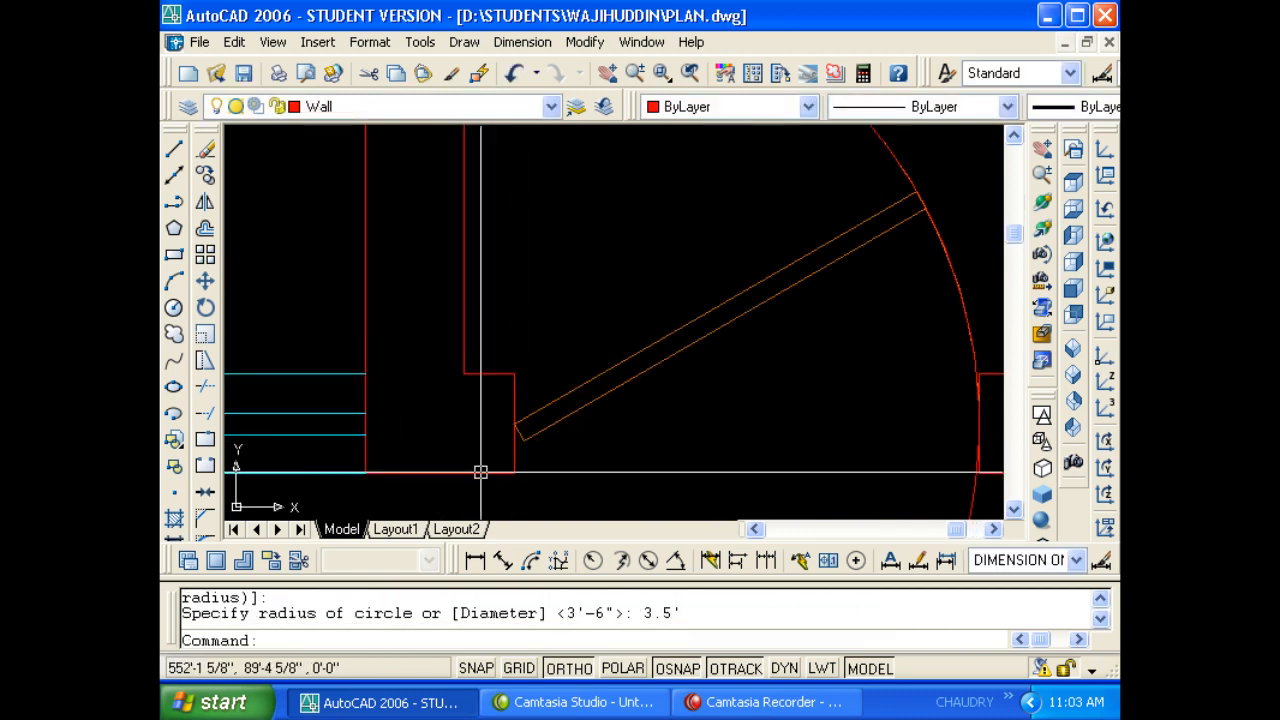
pyautogui.scroll(-6, 468, 468)
pyautogui.scroll(3, 438, 309)
pyautogui.moveTo(471, 396); pyautogui.dragTo(468, 391, button='middle')
pyautogui.scroll(-4, 469, 392)
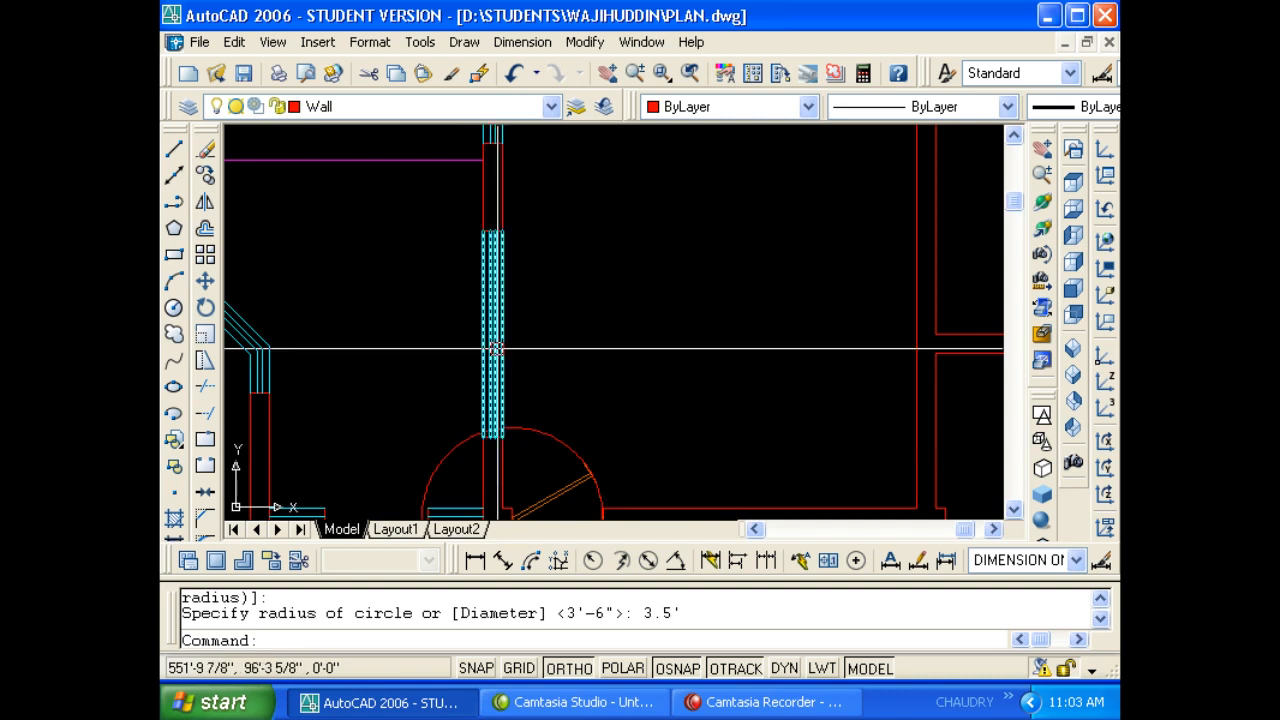
# Erase the 3.5' circle around the door block's hinge.
pyautogui.click(547, 449)
pyautogui.click(533, 404)
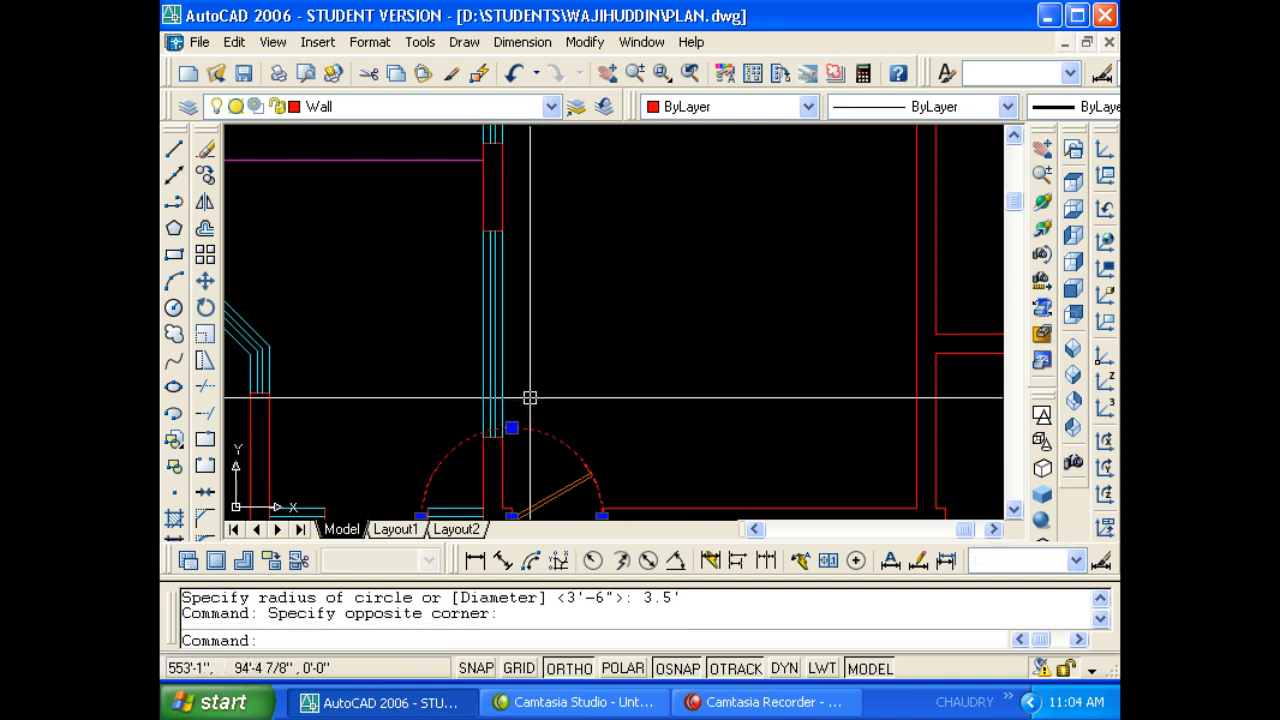
pyautogui.press('Escape')
pyautogui.press('Escape')
pyautogui.click(545, 443)
pyautogui.click(526, 408)
pyautogui.write('e')
pyautogui.press('Return')
pyautogui.press('Escape')
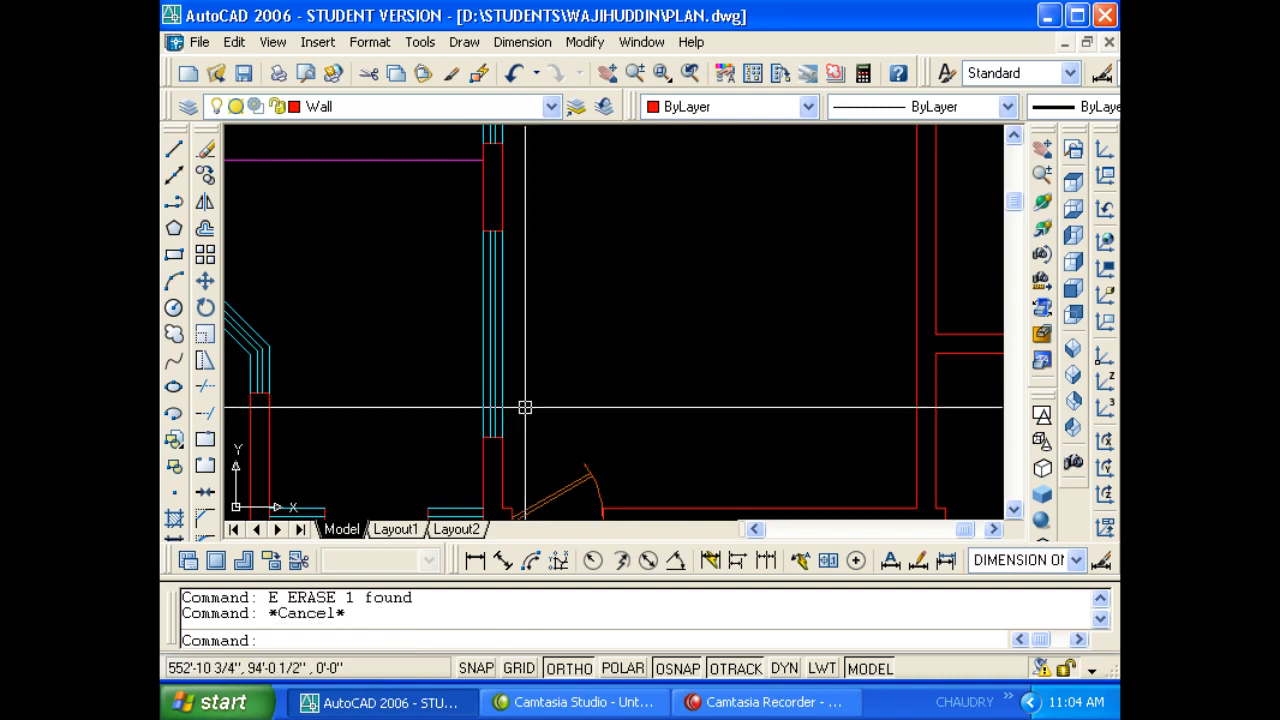
# Stretch the vertical wall's window above the door upward by 12 inches.
pyautogui.write('s')
pyautogui.press('Return')
pyautogui.click(528, 453)
pyautogui.click(450, 219)
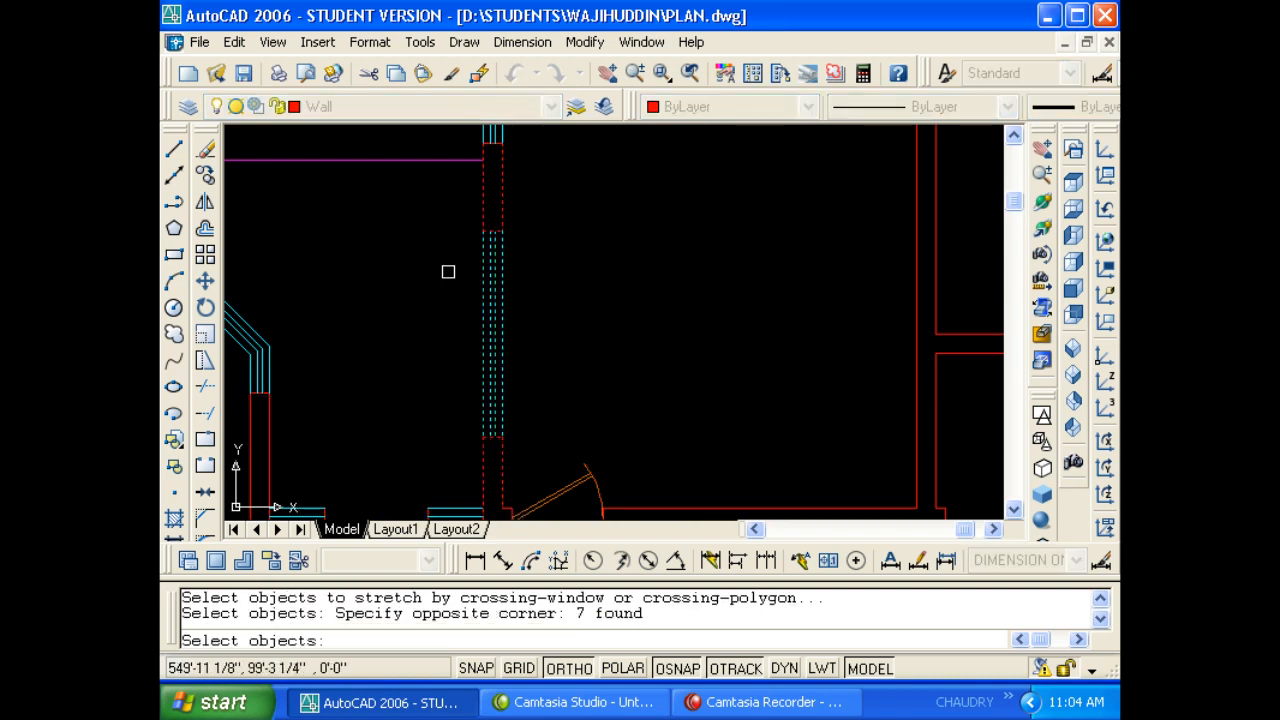
pyautogui.press('Return')
pyautogui.click(438, 288)
pyautogui.press('Return')
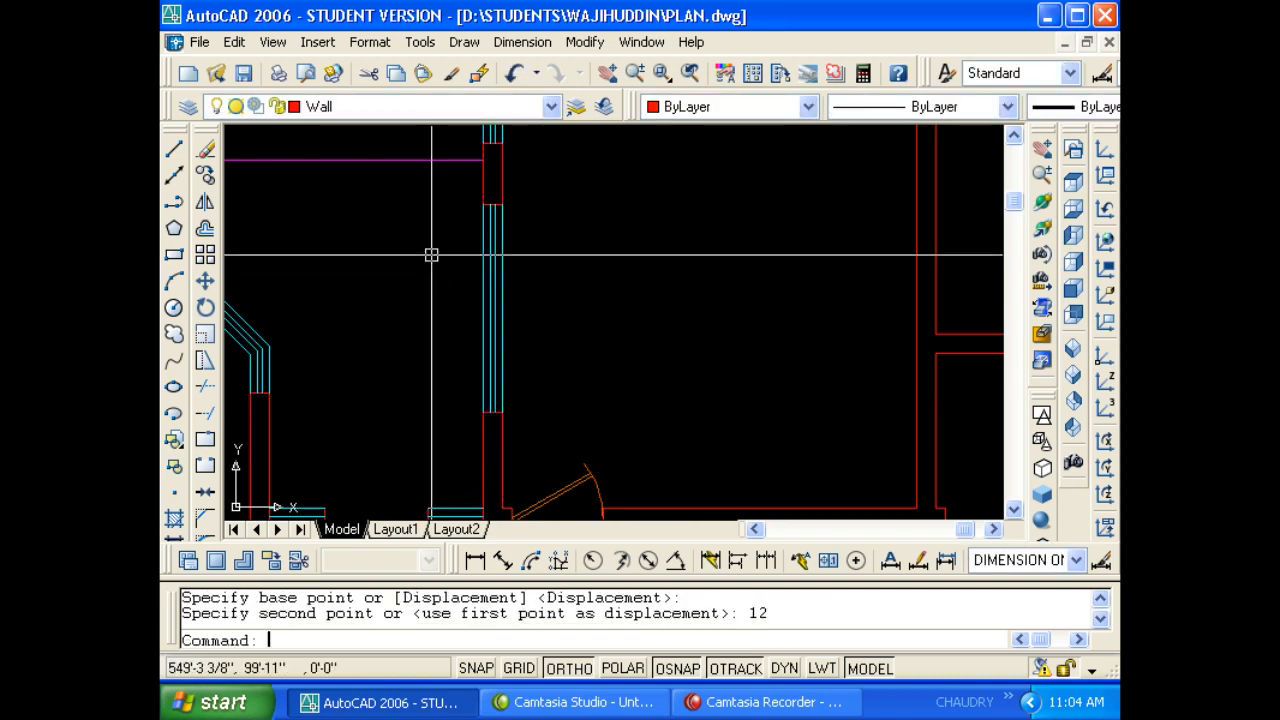
# Draw another 3.5' radius circle at the door hinge to check the swing's clearance from the shifted window.
pyautogui.press('Escape')
pyautogui.press('Escape')
pyautogui.write('c')
pyautogui.press('Return')
pyautogui.moveTo(487, 479); pyautogui.dragTo(495, 377, button='middle')
pyautogui.scroll(4, 495, 377)
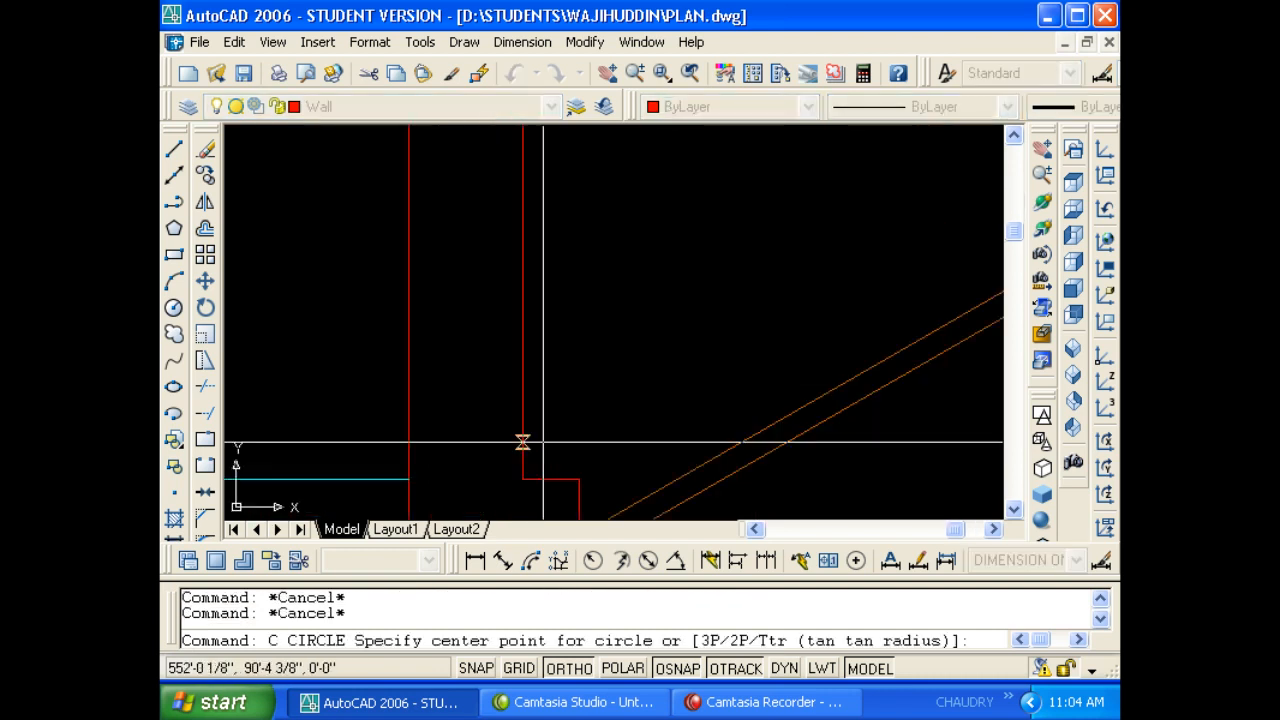
pyautogui.click(560, 414)
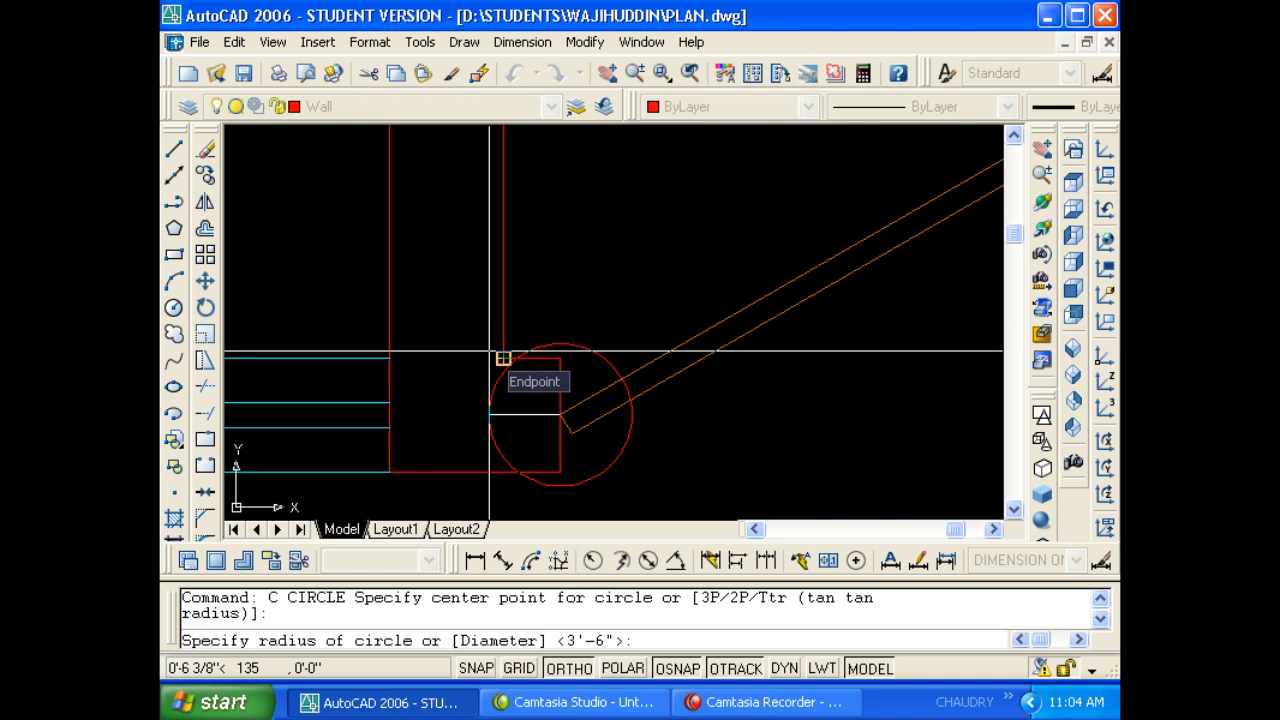
pyautogui.write("3.5'")
pyautogui.press('Return')
pyautogui.scroll(-4, 485, 350)
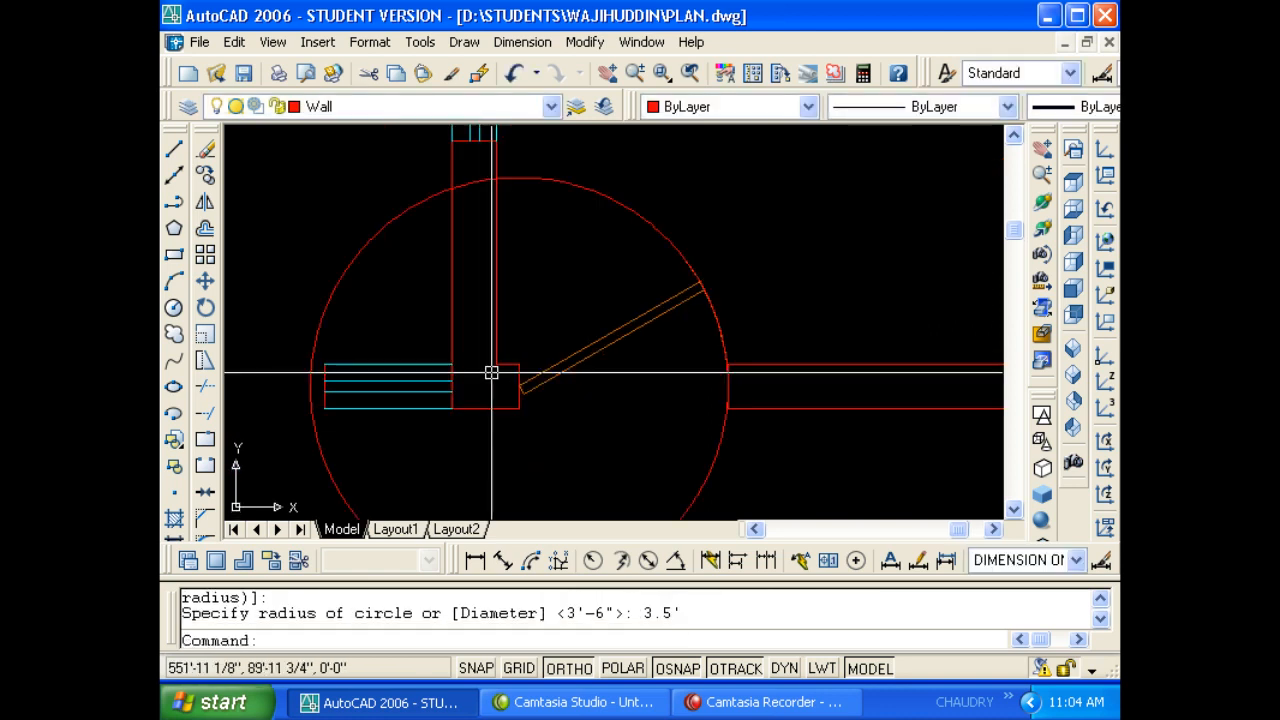
# Erase the clearance-check circle around the door.
pyautogui.press('Escape')
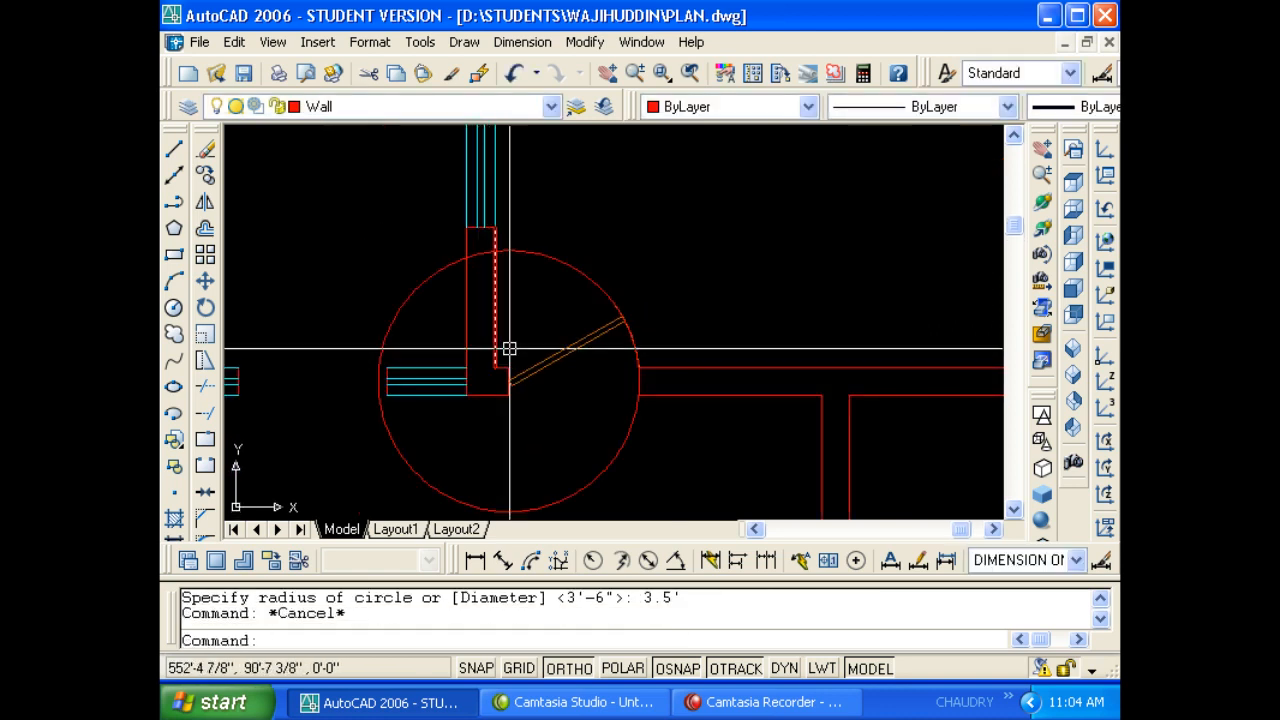
pyautogui.press('Escape')
pyautogui.click(557, 297)
pyautogui.click(543, 226)
pyautogui.press('Delete')
pyautogui.press('Escape')
pyautogui.scroll(-3, 529, 294)
pyautogui.press('Escape')
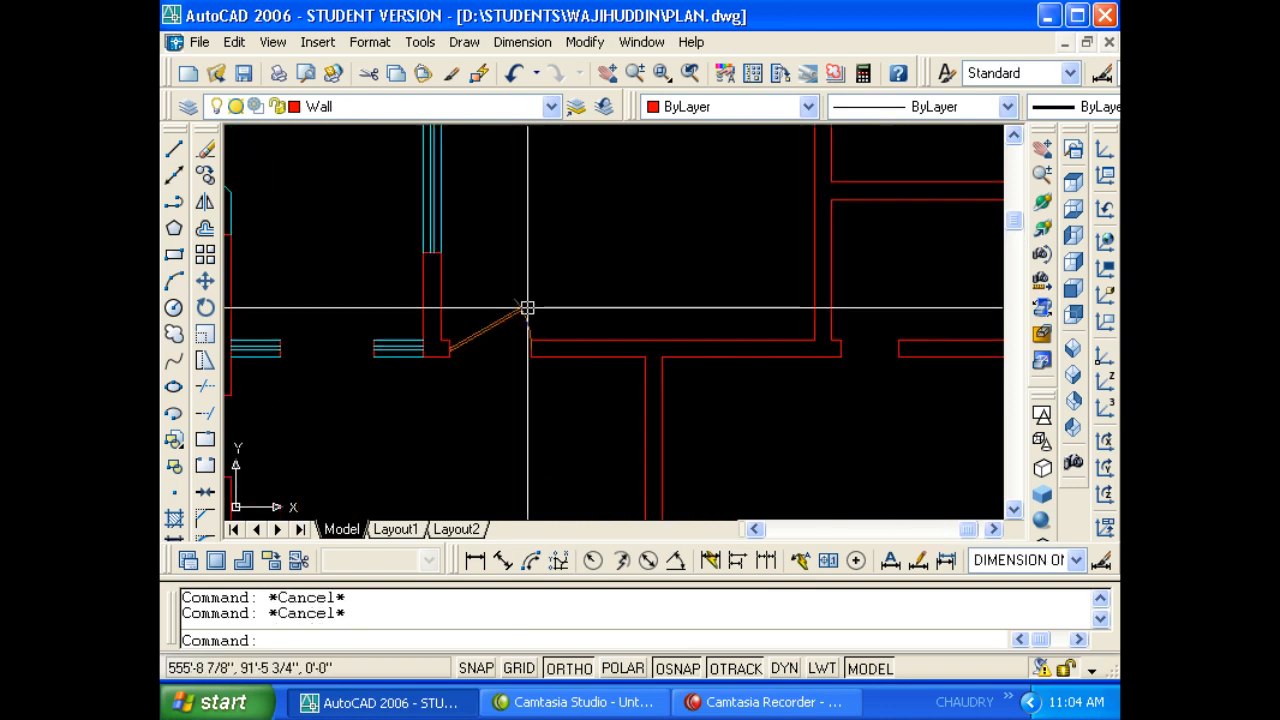
# Copy the scaled door block to the opening between the two short horizontal windows.
pyautogui.write('CP')
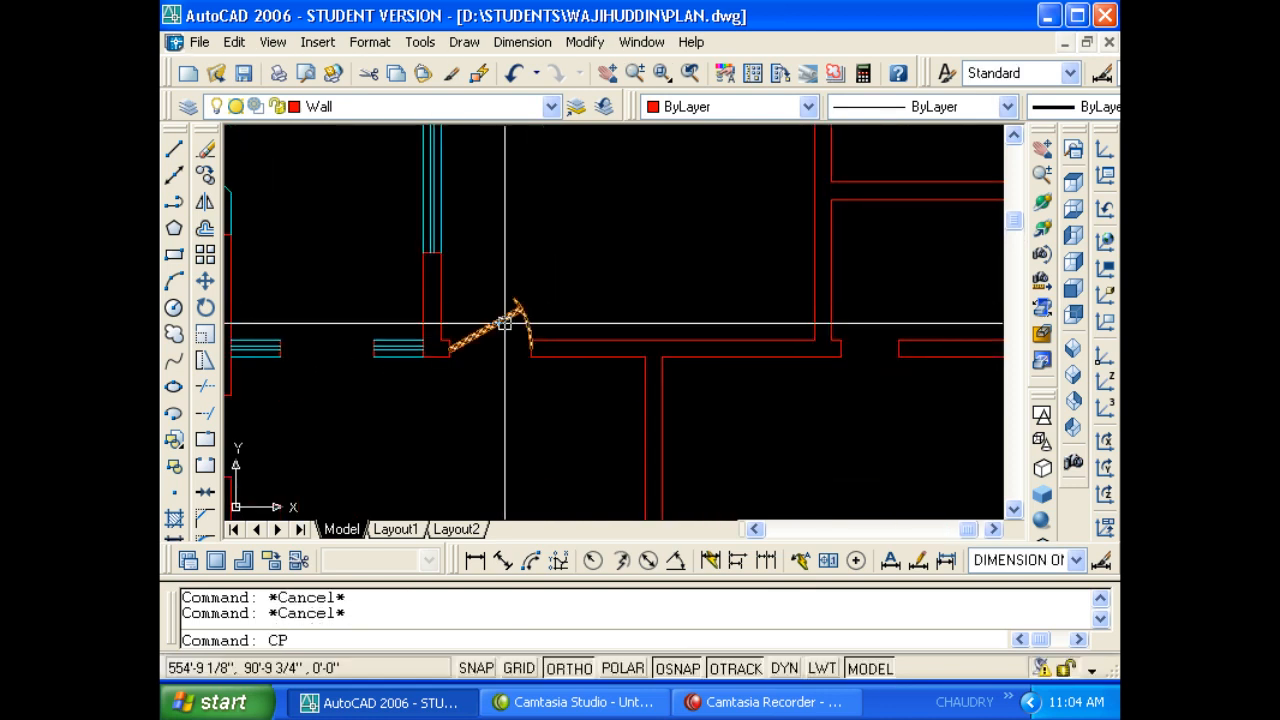
pyautogui.write('CO')
pyautogui.press('Return')
pyautogui.click(491, 329)
pyautogui.press('Return')
pyautogui.click(472, 339)
pyautogui.moveTo(434, 414); pyautogui.dragTo(561, 365, button='middle')
pyautogui.click(422, 352)
pyautogui.press('Escape')
# Mirror the copied door block about a horizontal line below it, keeping the source.
pyautogui.write('M')
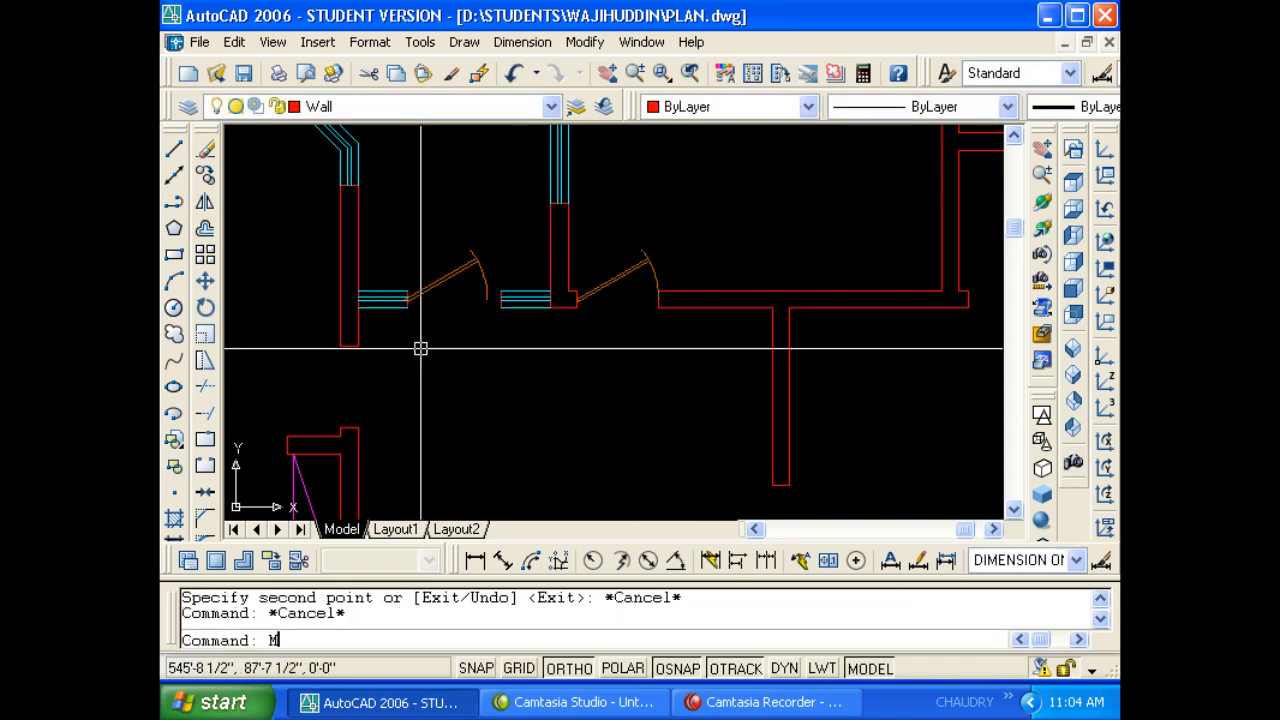
pyautogui.write('I')
pyautogui.press('Return')
pyautogui.click(460, 308)
pyautogui.click(429, 251)
pyautogui.press('Return')
pyautogui.click(437, 342)
pyautogui.click(511, 345)
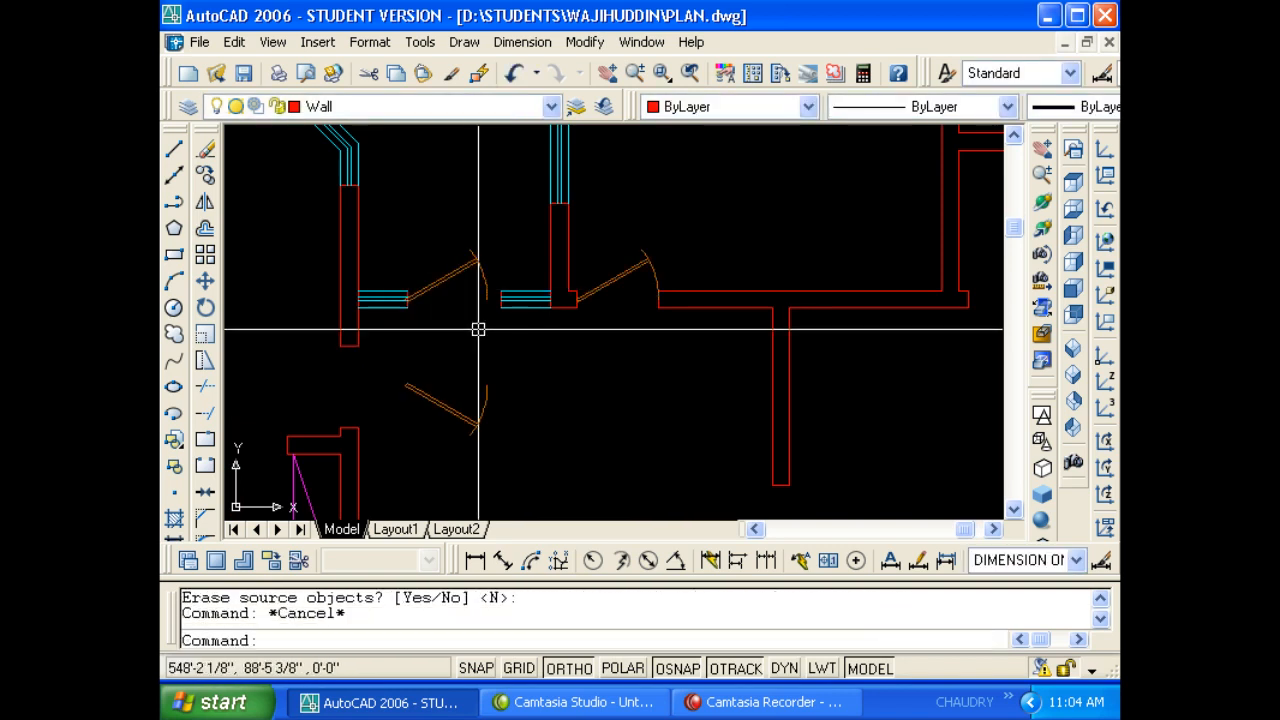
# Erase the upper source door between the two short windows, leaving only its mirrored copy.
pyautogui.click(478, 329)
pyautogui.click(480, 300)
pyautogui.write('E')
pyautogui.press('Escape')
pyautogui.click(482, 298)
pyautogui.click(449, 251)
pyautogui.write('E')
pyautogui.press('Escape')
pyautogui.press('Escape')
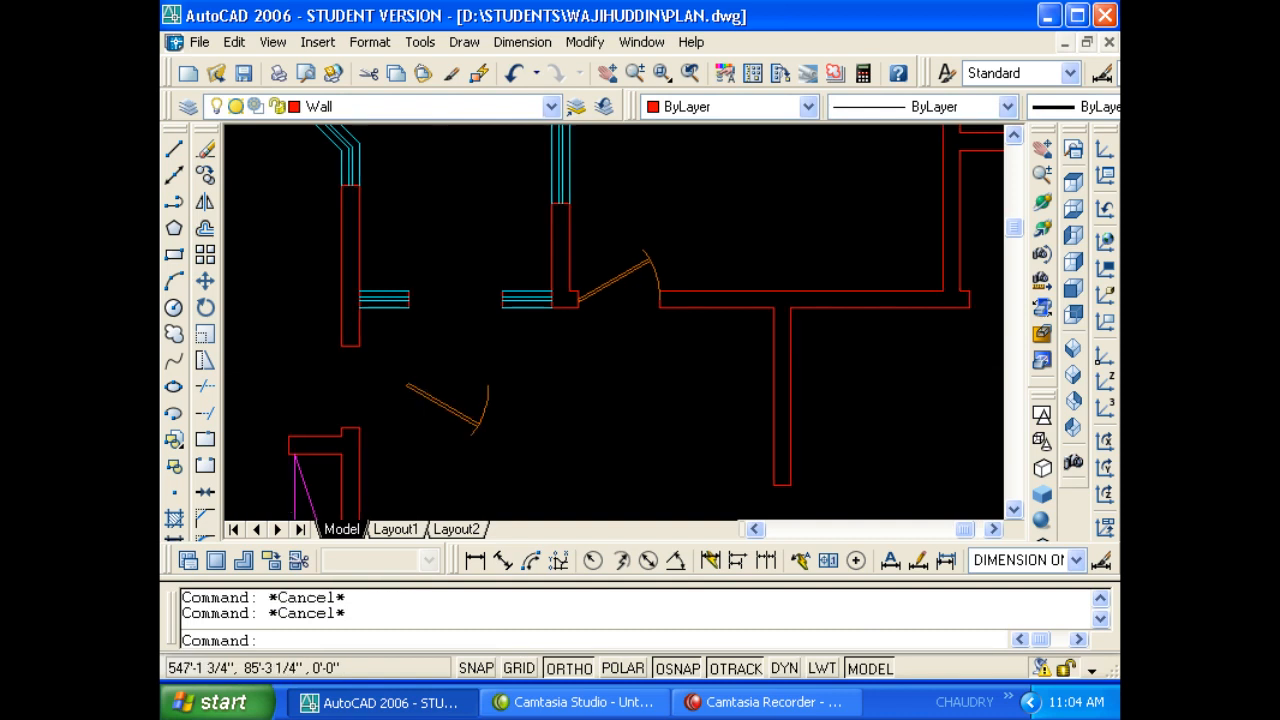
# Scale the loose door below the two short horizontal windows by a factor of 0.5.
pyautogui.moveTo(453, 403); pyautogui.dragTo(457, 400, button='middle')
pyautogui.write('SC')
pyautogui.press('Return')
pyautogui.click(463, 404)
pyautogui.press('Return')
pyautogui.click(446, 400)
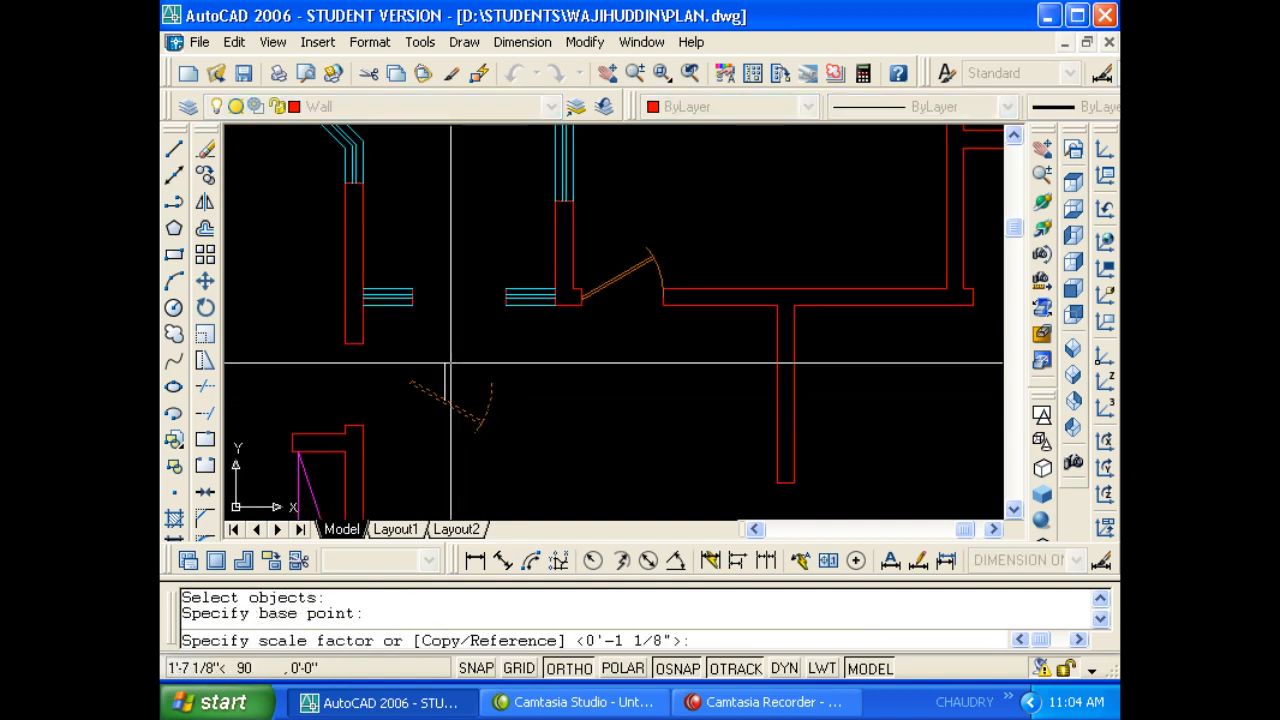
pyautogui.write('.5')
pyautogui.press('Return')
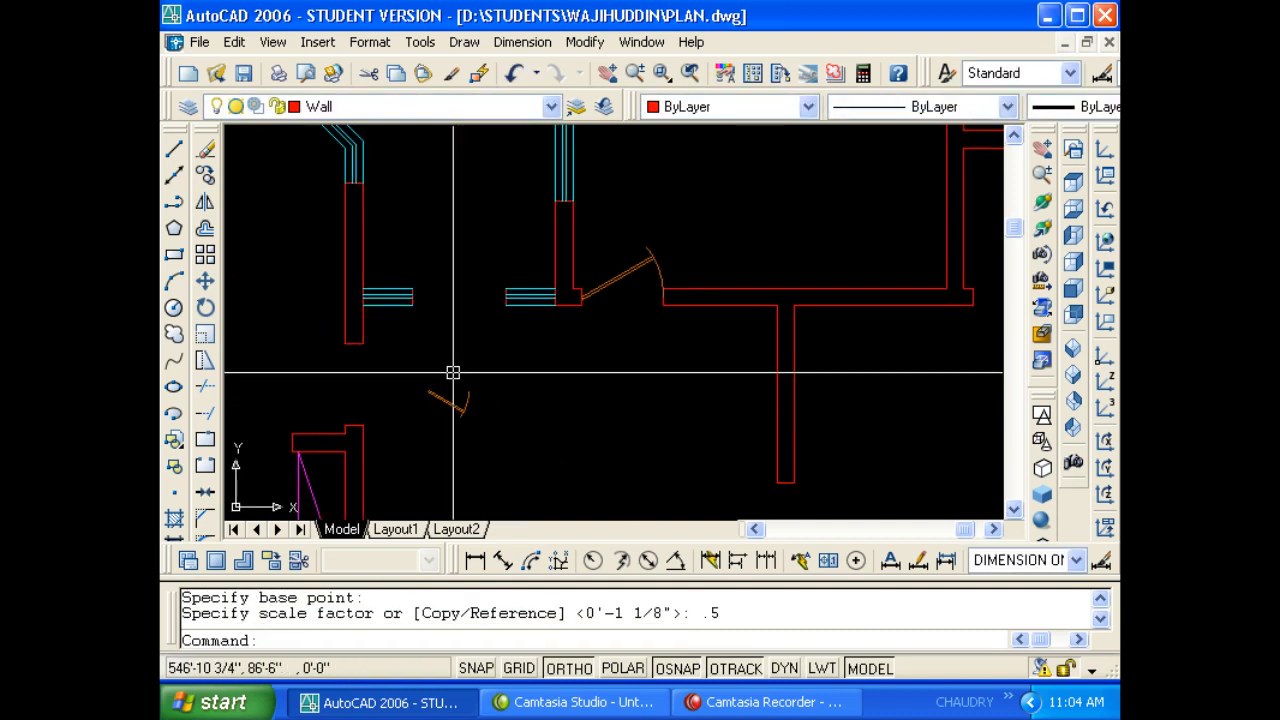
# Move the reduced door by its hinge corner to the midpoint of the left short window's inner end.
pyautogui.press('Escape')
pyautogui.write('M')
pyautogui.press('Return')
pyautogui.scroll(3, 443, 398)
pyautogui.click(427, 397)
pyautogui.scroll(3, 394, 379)
pyautogui.press('Return')
pyautogui.scroll(3, 404, 369)
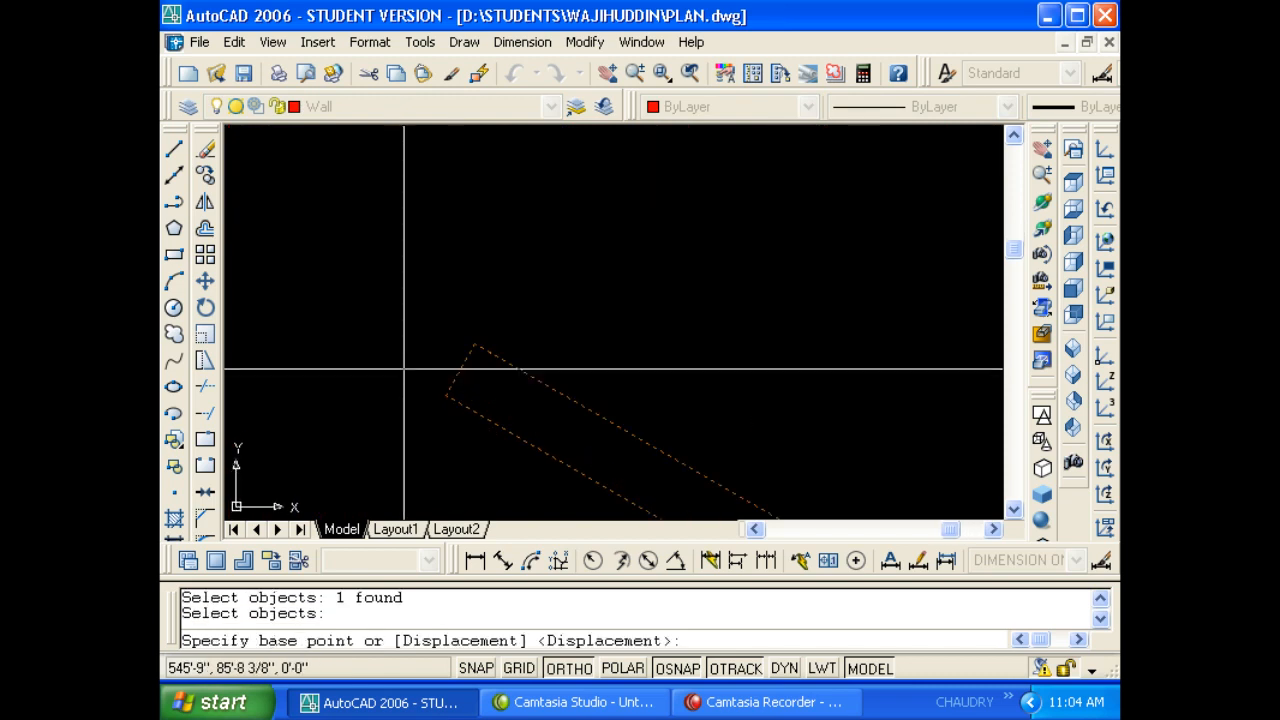
pyautogui.click(446, 394)
pyautogui.scroll(-3, 445, 450)
pyautogui.scroll(-6, 445, 364)
pyautogui.scroll(3, 436, 250)
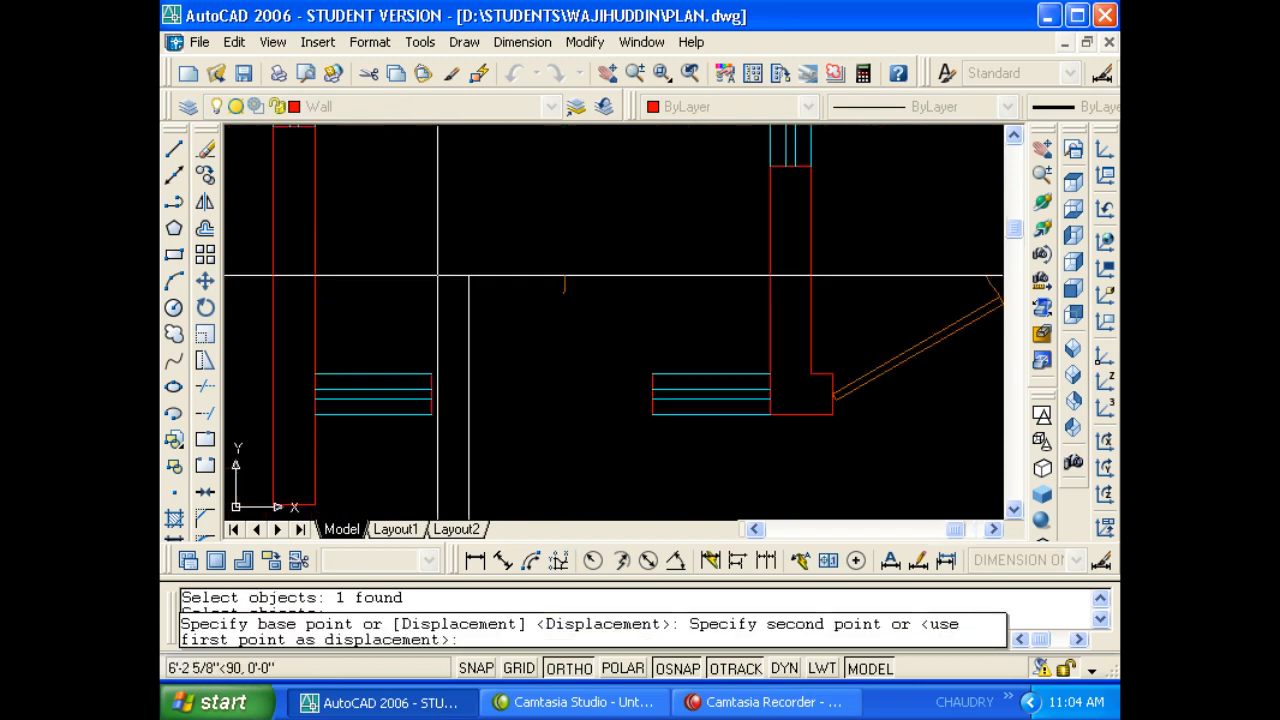
pyautogui.moveTo(414, 332); pyautogui.dragTo(451, 258, button='middle')
pyautogui.scroll(3, 468, 297)
pyautogui.click(458, 346)
pyautogui.scroll(-3, 423, 346)
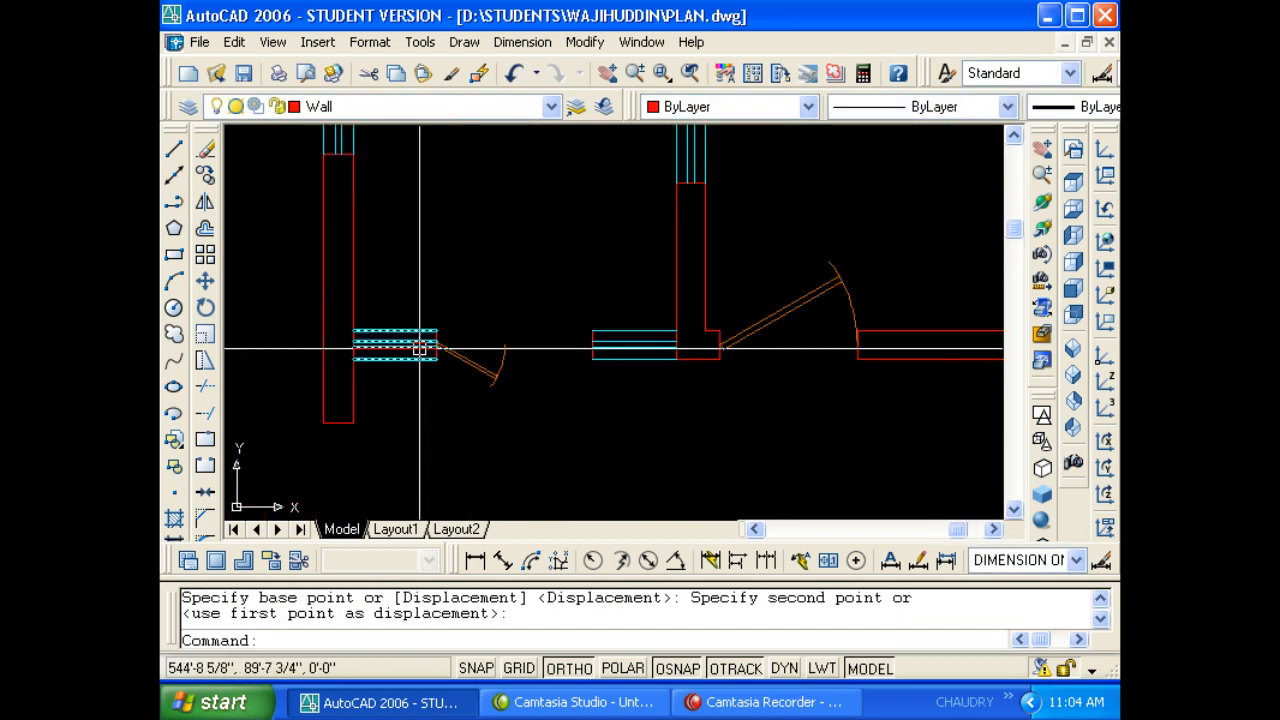
pyautogui.press('Escape')
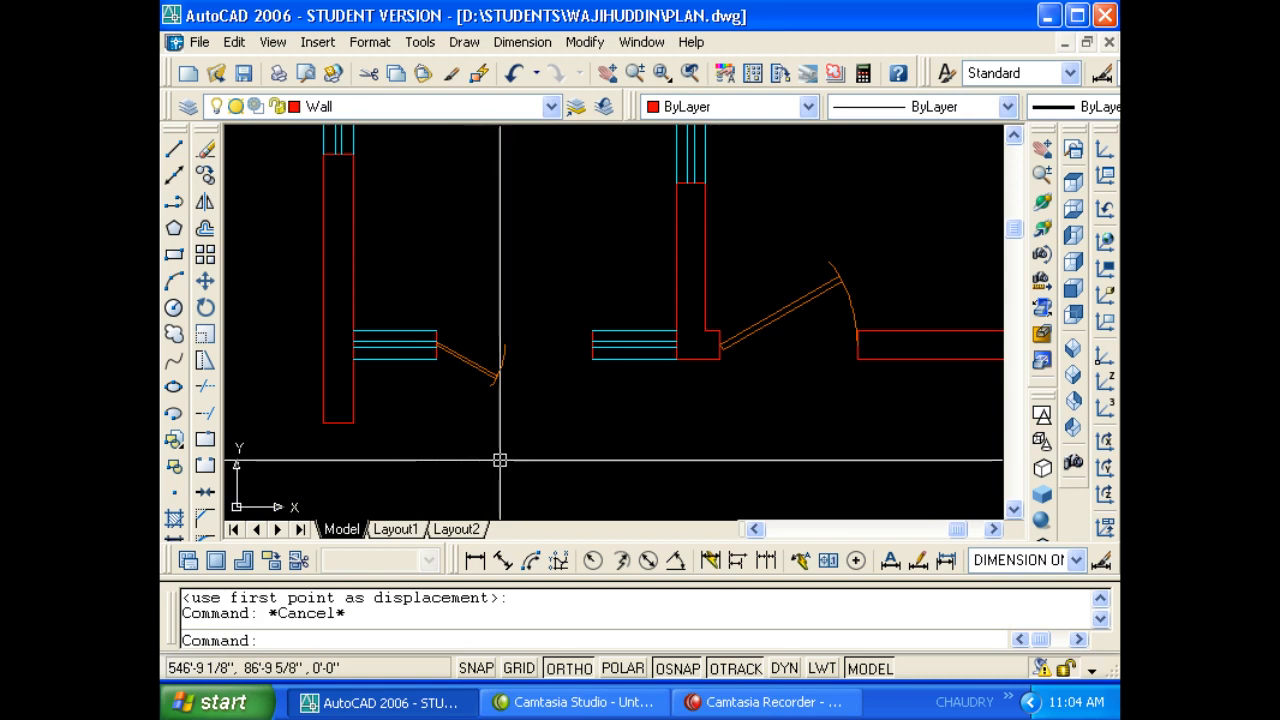
pyautogui.press('Escape')
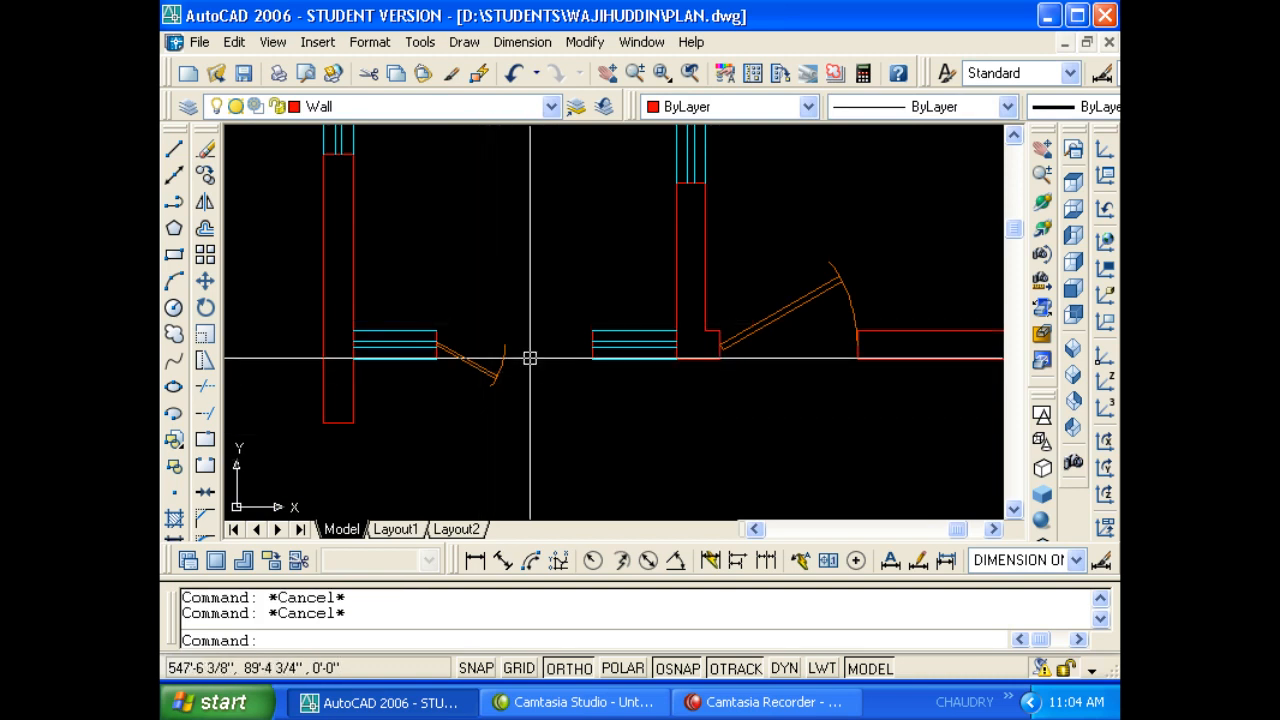
# Draw a horizontal guide line across the opening from the door's hinge corner to the opposite short window's end.
pyautogui.write('l')
pyautogui.press('Return')
pyautogui.scroll(5, 437, 366)
pyautogui.click(469, 351)
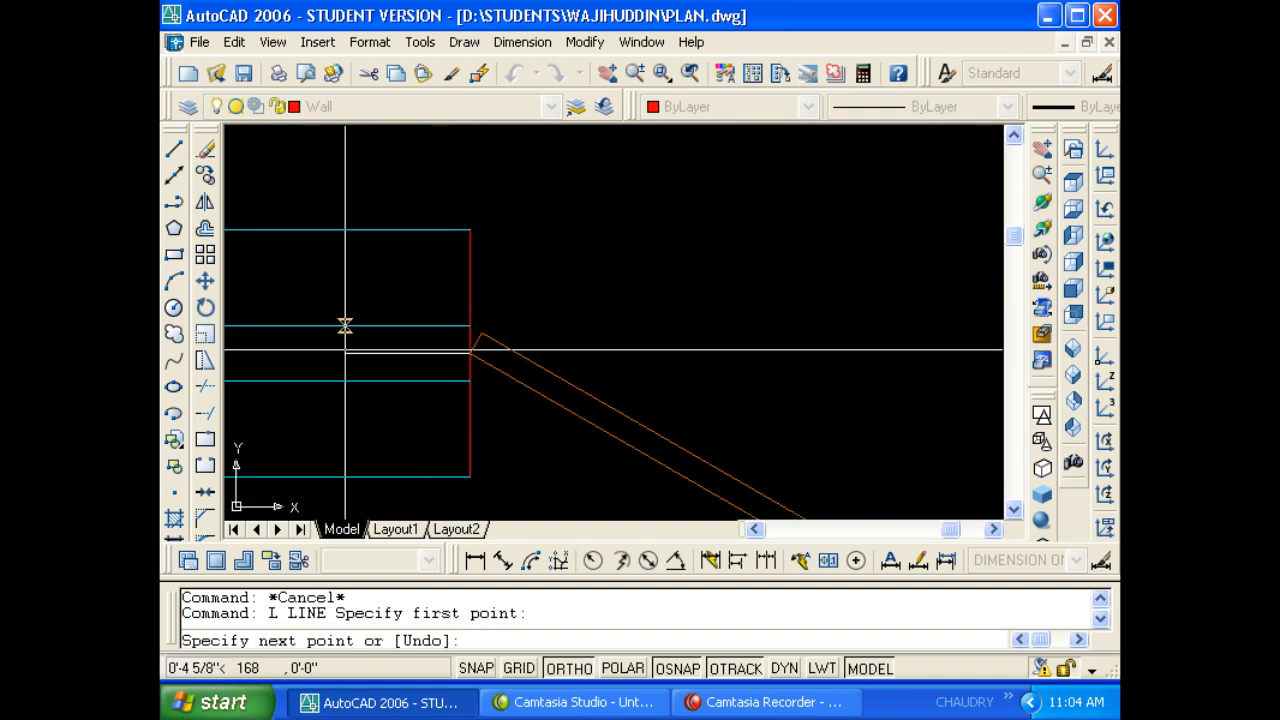
pyautogui.scroll(-2, 345, 350)
pyautogui.click(714, 357)
pyautogui.press('Escape')
pyautogui.moveTo(623, 391); pyautogui.dragTo(693, 371, button='middle')
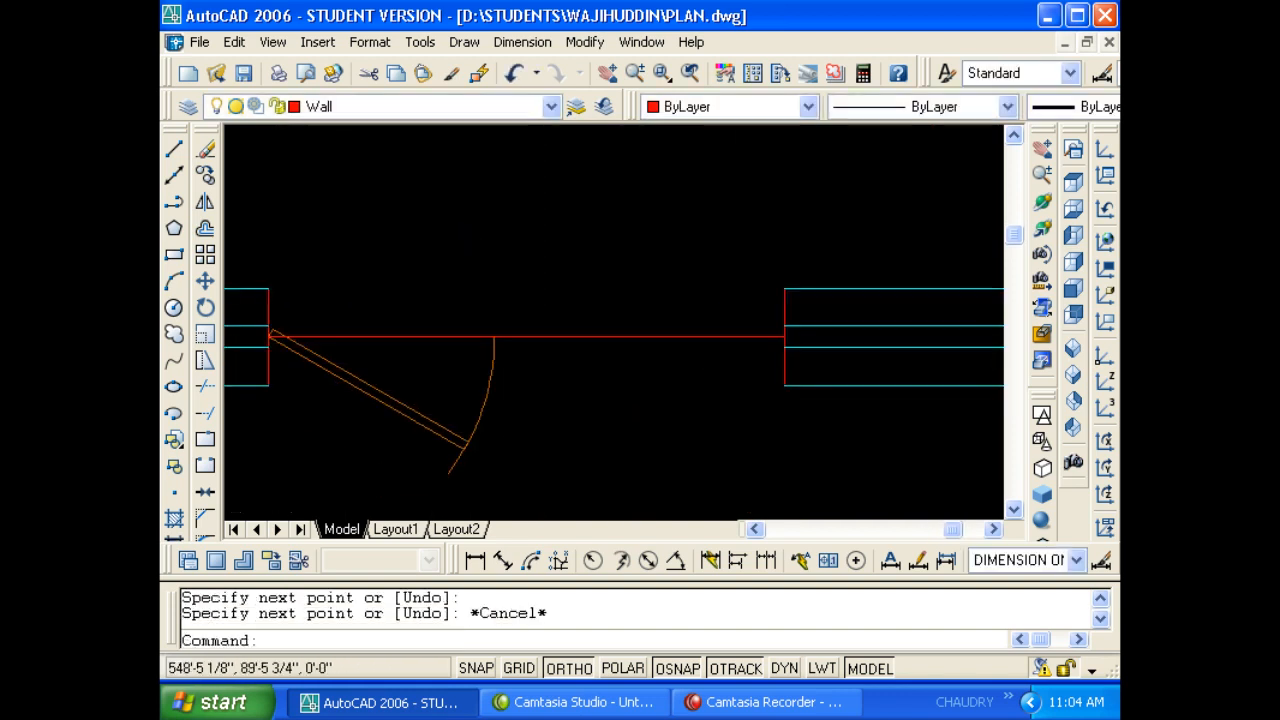
# Scale the door leaf by reference from its hinge so its swing arc ends at the midpoint of the guide line.
pyautogui.press('Escape')
pyautogui.press('Escape')
pyautogui.write('sc')
pyautogui.press('Return')
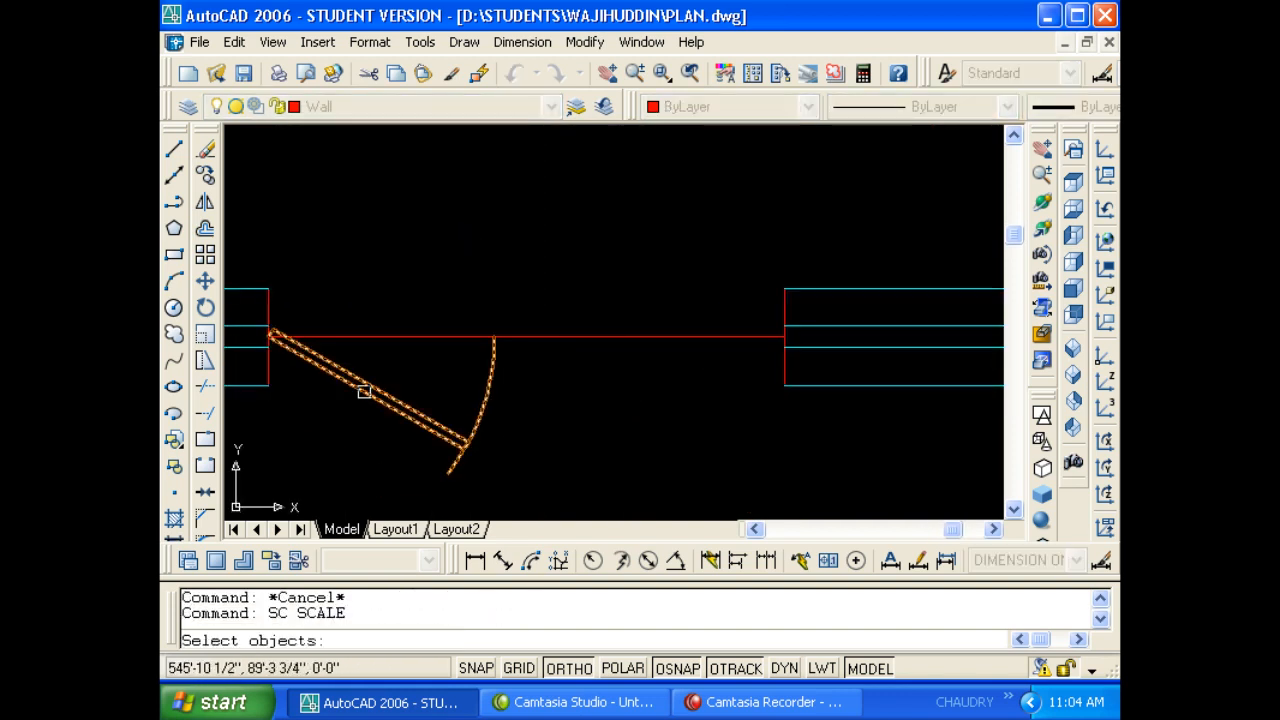
pyautogui.click(297, 353)
pyautogui.scroll(3, 298, 352)
pyautogui.scroll(2, 393, 344)
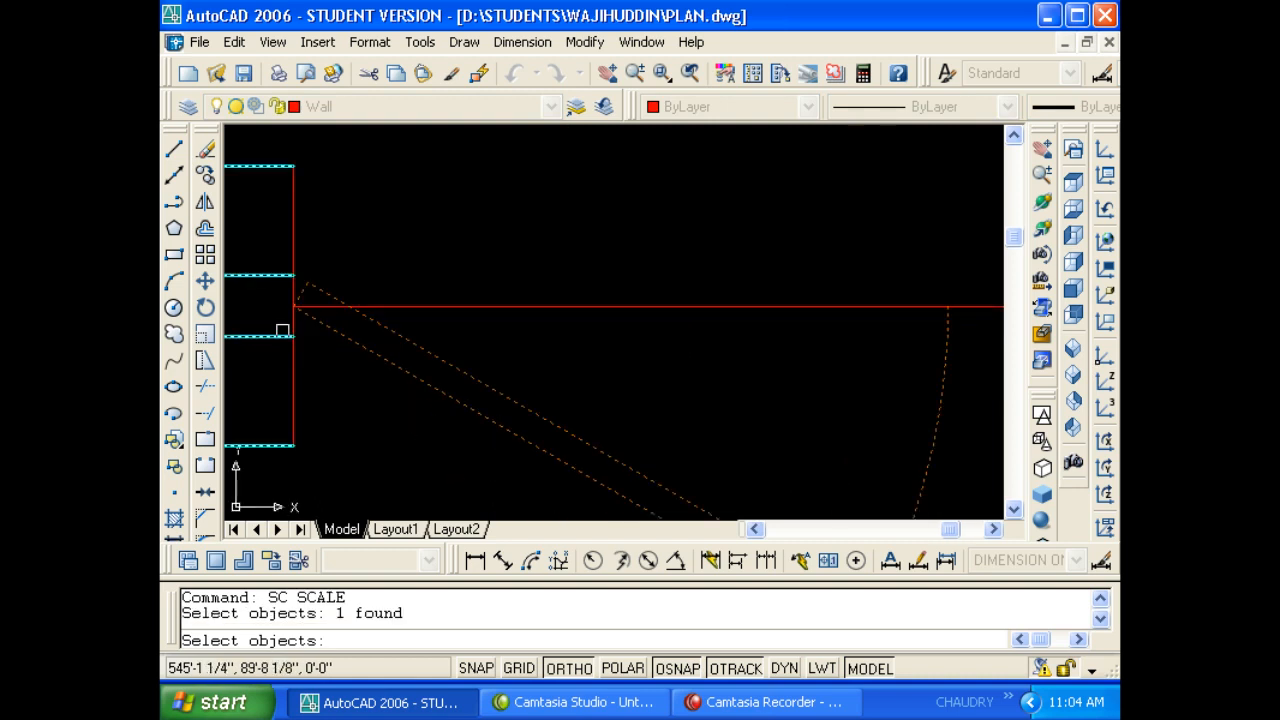
pyautogui.press('Return')
pyautogui.click(293, 336)
pyautogui.write('R')
pyautogui.press('Return')
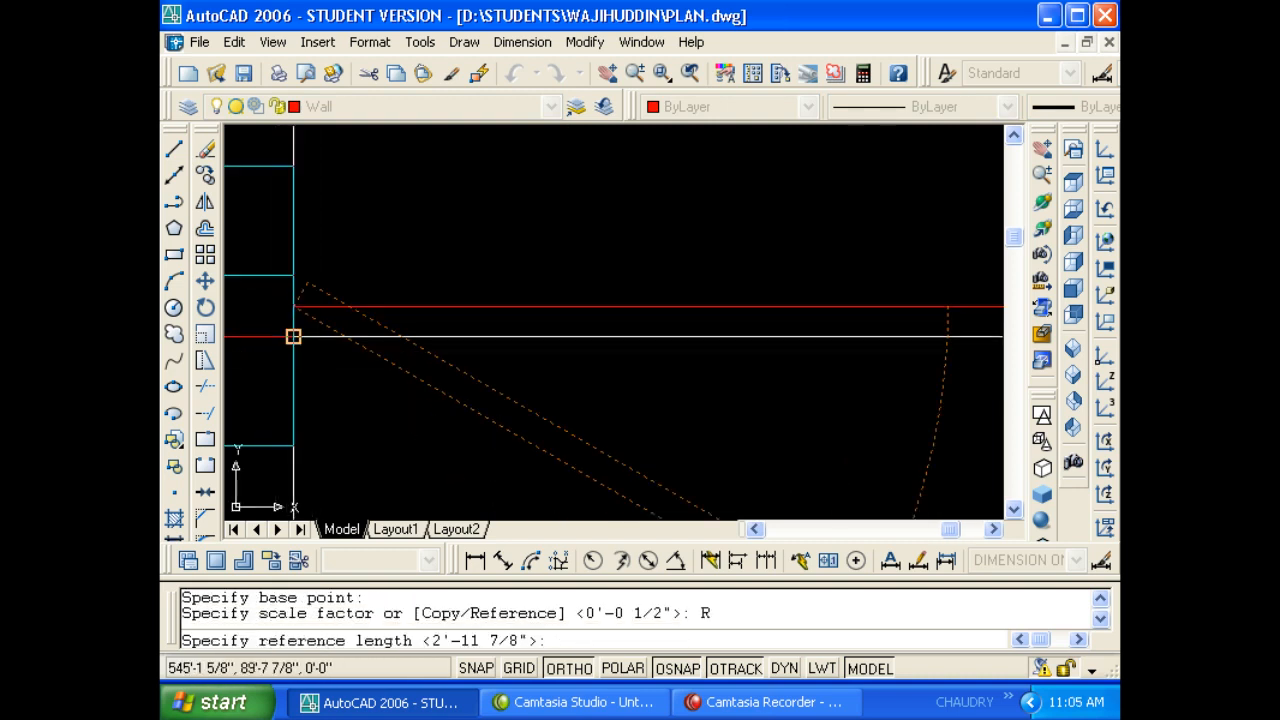
pyautogui.click(293, 306)
pyautogui.scroll(-3, 280, 320)
pyautogui.click(527, 321)
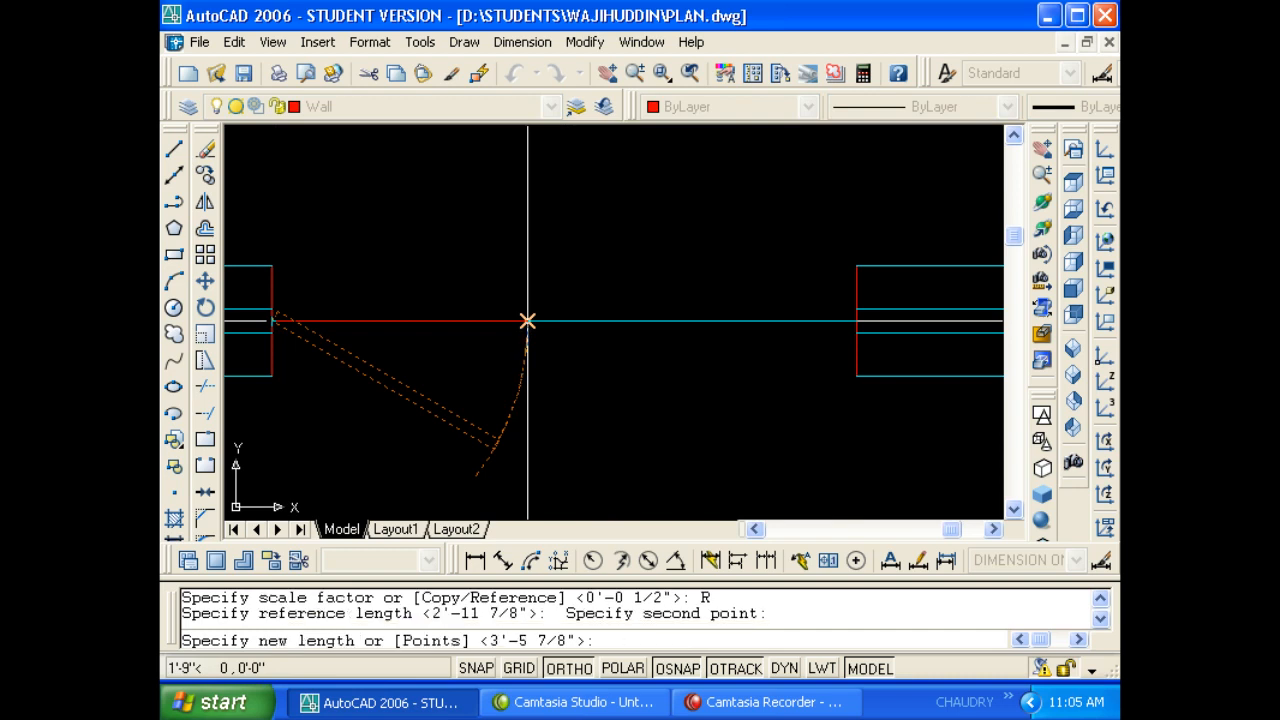
pyautogui.click(564, 321)
pyautogui.press('Escape')
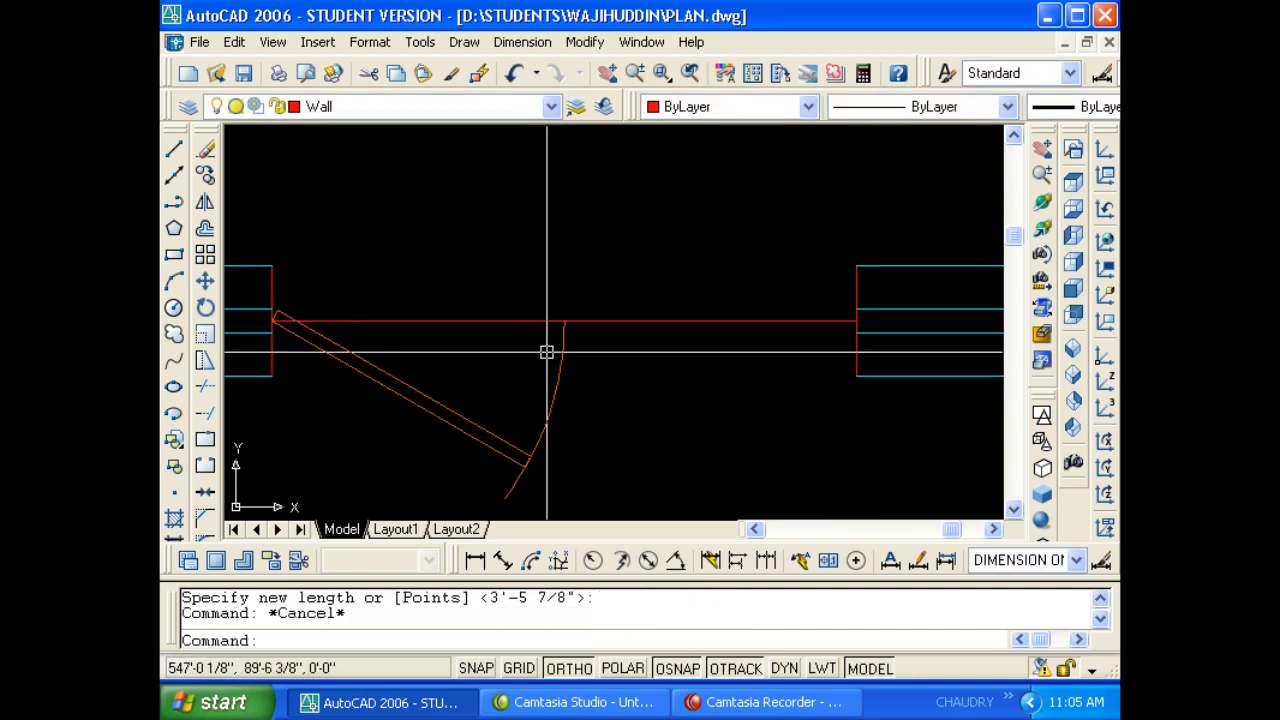
# Mirror the door leaf about a vertical line through the opening's midpoint, keeping the source, to form a double door.
pyautogui.click(547, 352)
pyautogui.click(521, 291)
pyautogui.press('Escape')
pyautogui.press('Escape')
pyautogui.write('mi')
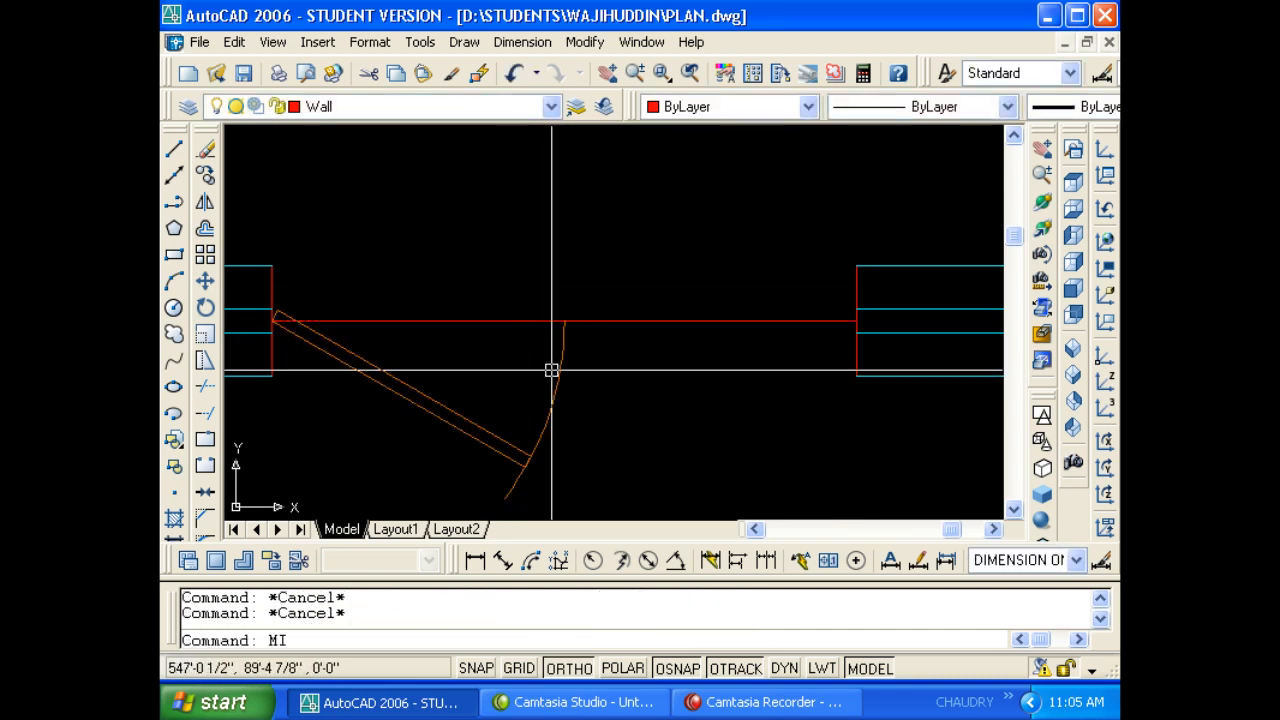
pyautogui.press('Return')
pyautogui.click(549, 369)
pyautogui.click(537, 371)
pyautogui.press('Return')
pyautogui.click(571, 342)
pyautogui.click(563, 430)
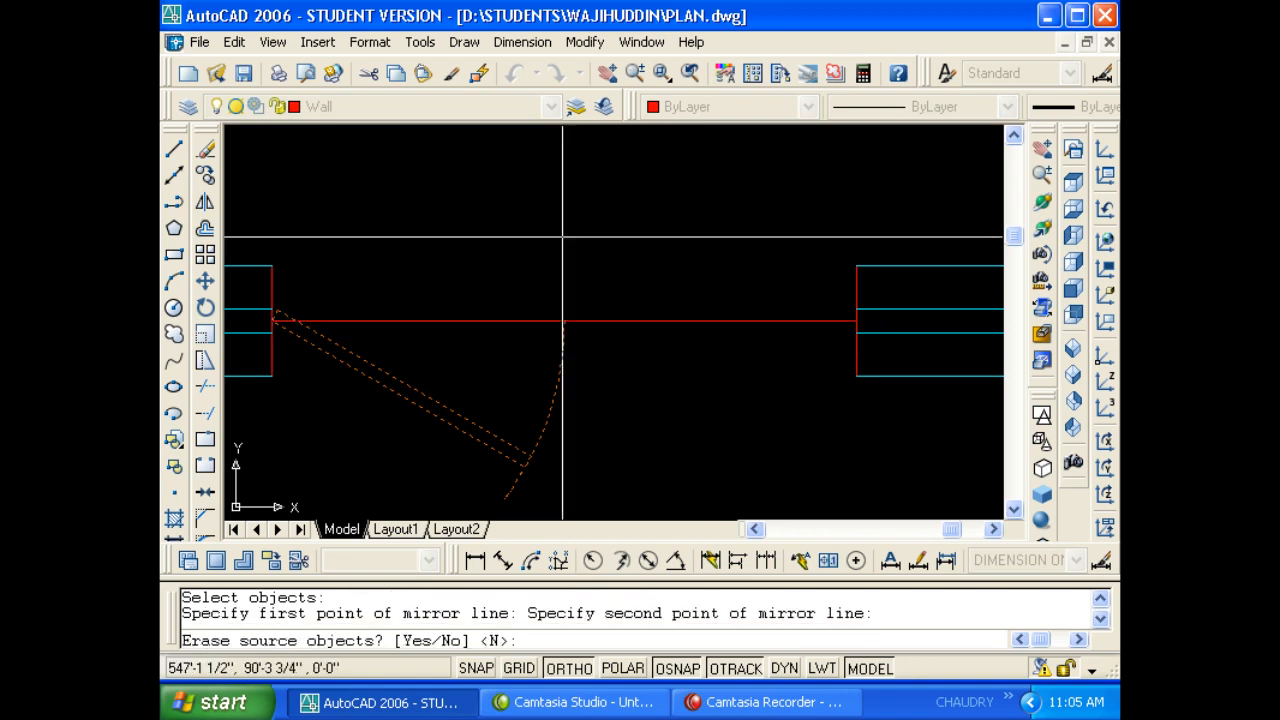
pyautogui.press('Return')
pyautogui.press('Escape')
pyautogui.press('Escape')
# Erase the horizontal guide line across the double door opening.
pyautogui.click(633, 368)
pyautogui.click(585, 298)
pyautogui.write('e')
pyautogui.press('Return')
pyautogui.press('Escape')
pyautogui.scroll(-3, 558, 306)
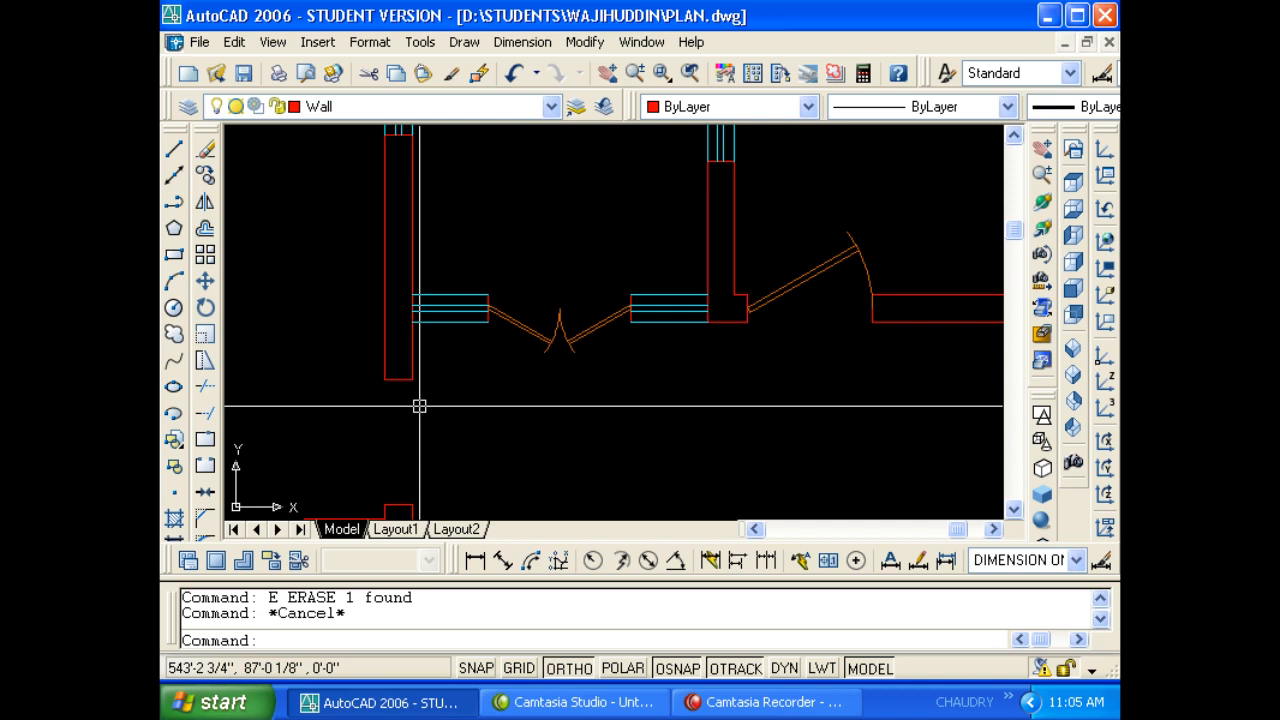
# Mirror both leaves of the double door about a horizontal line through the swing arcs' meeting point, keeping the source.
pyautogui.press('Escape')
pyautogui.write('mi')
pyautogui.press('Return')
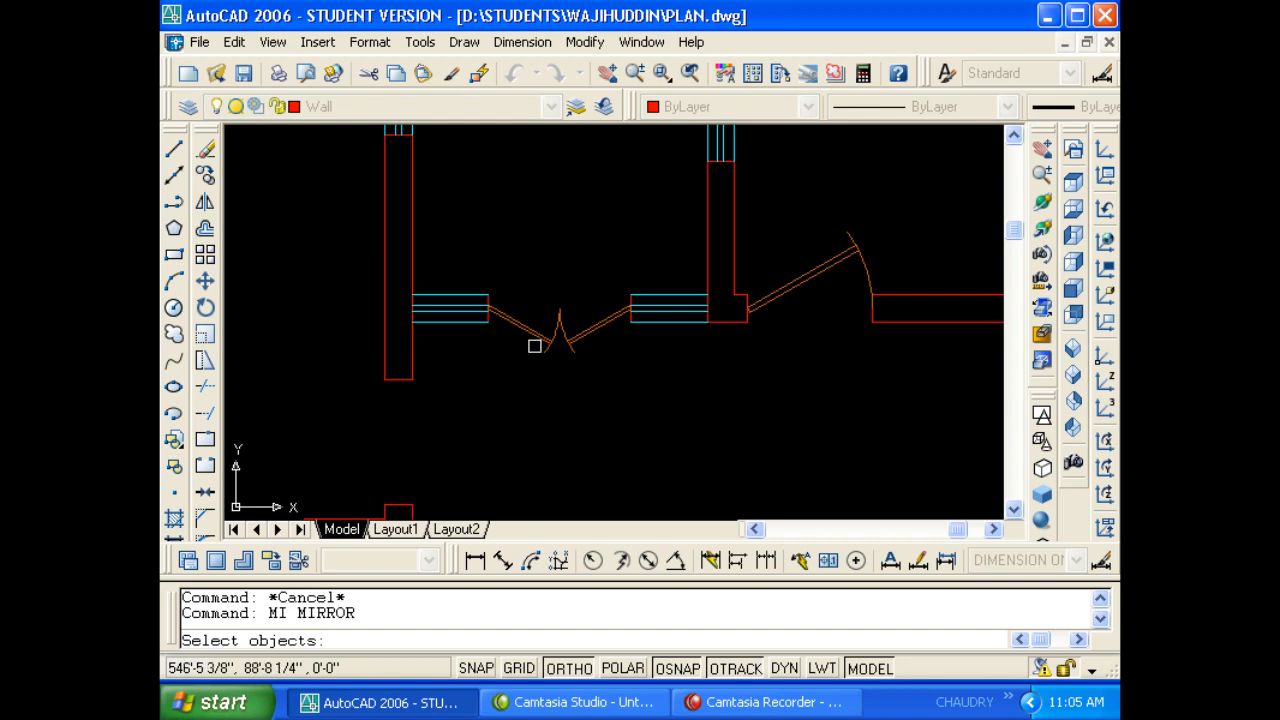
pyautogui.scroll(1, 540, 334)
pyautogui.click(603, 309)
pyautogui.click(543, 276)
pyautogui.press('Return')
pyautogui.click(568, 298)
pyautogui.click(605, 299)
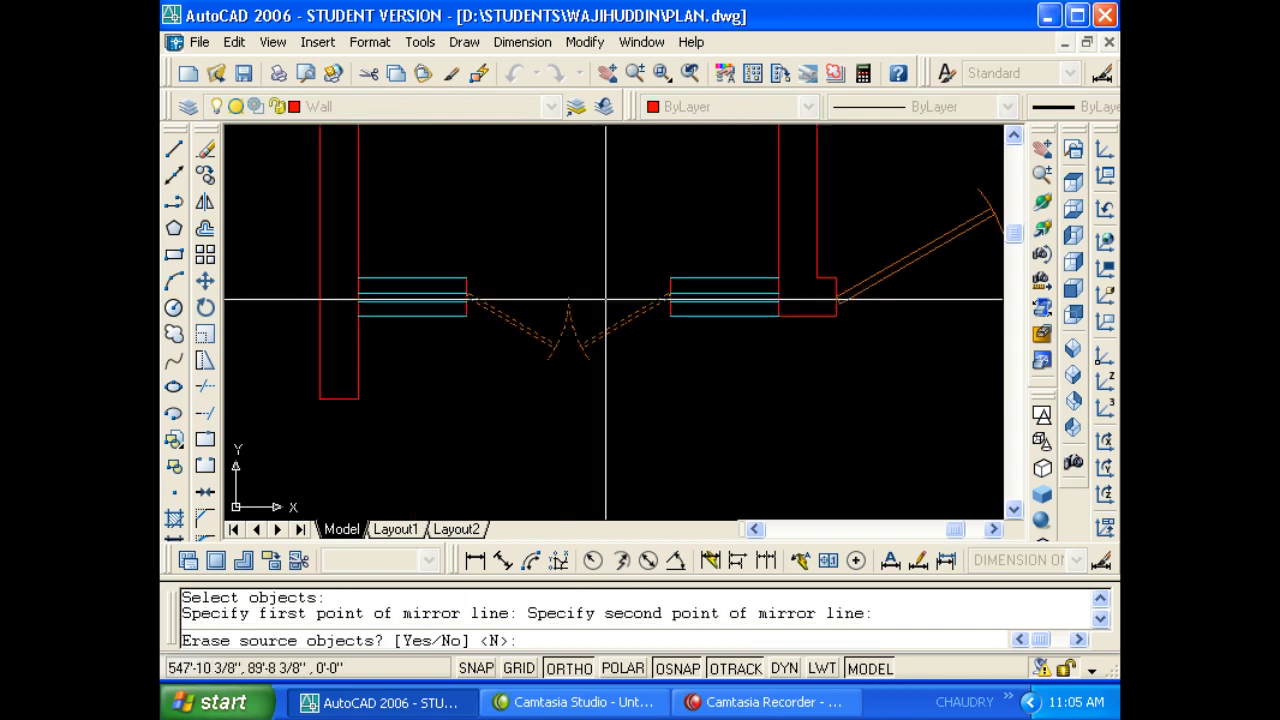
pyautogui.press('Return')
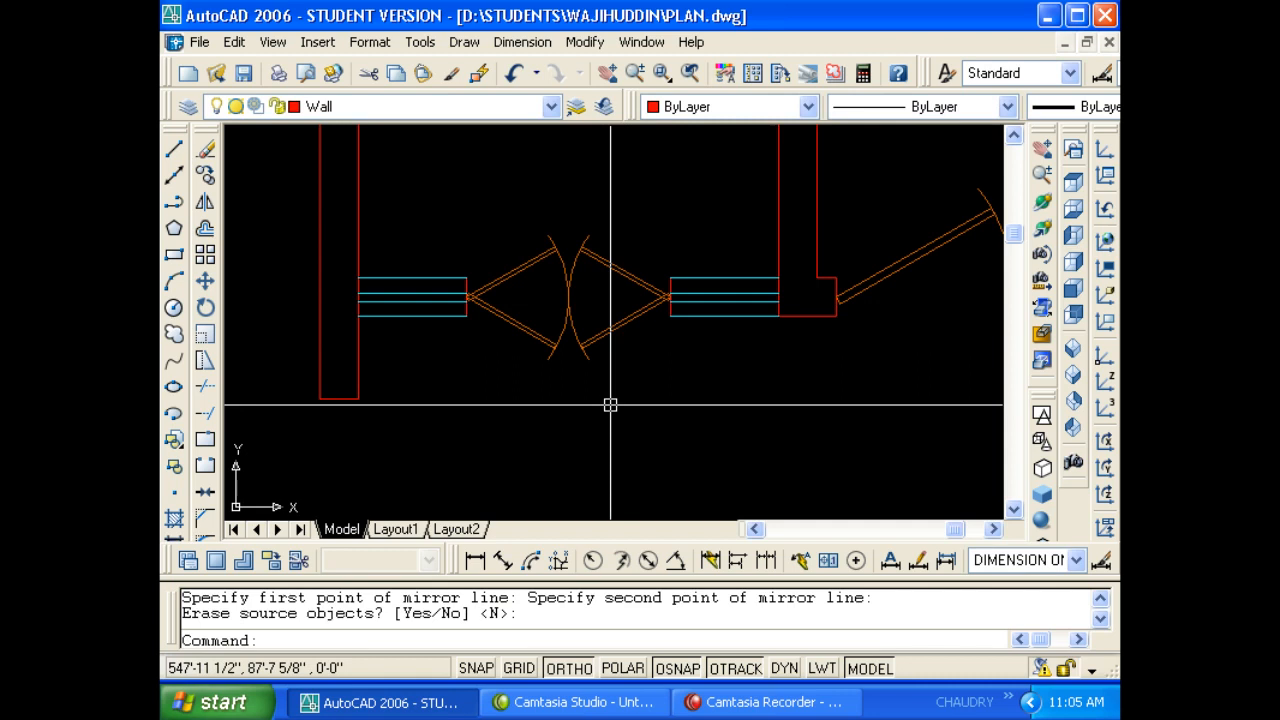
# Erase the upper mirrored leaves of the double door, leaving the lower pair.
pyautogui.press('Escape')
pyautogui.click(614, 289)
pyautogui.click(557, 251)
pyautogui.write('ecify opposite corner:')
pyautogui.press('Return')
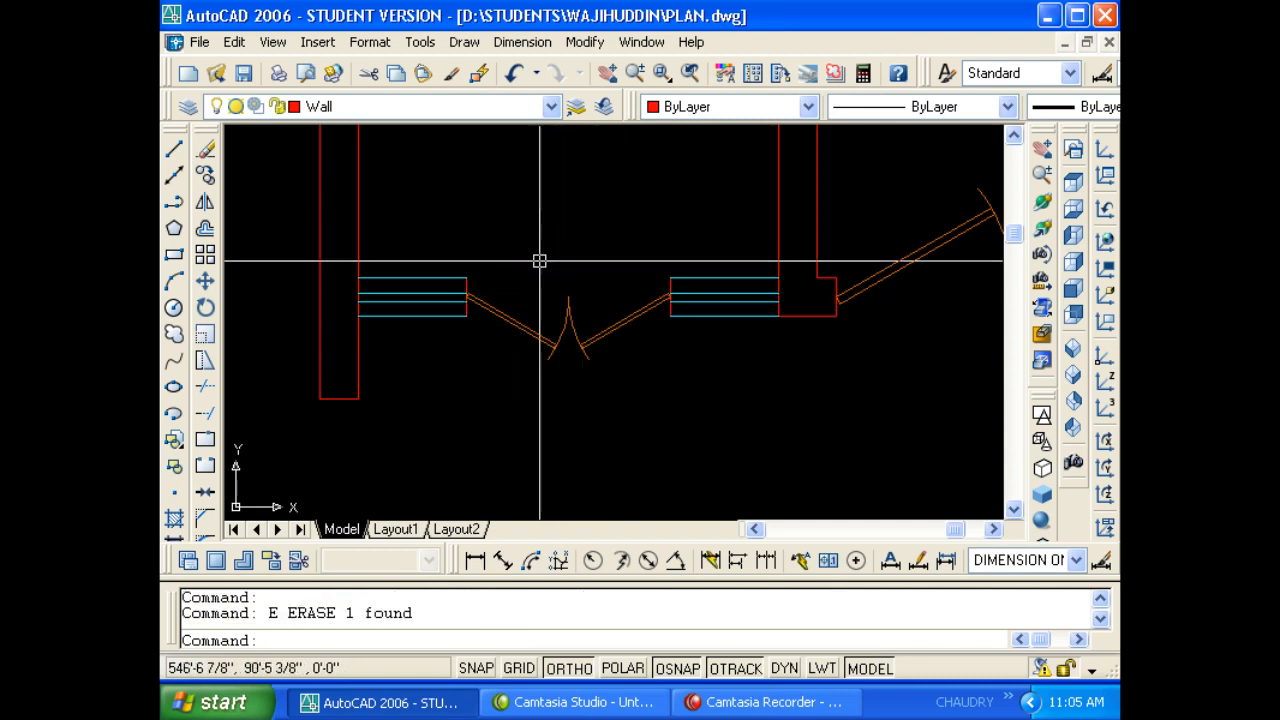
pyautogui.press('Escape')
pyautogui.scroll(-4, 539, 261)
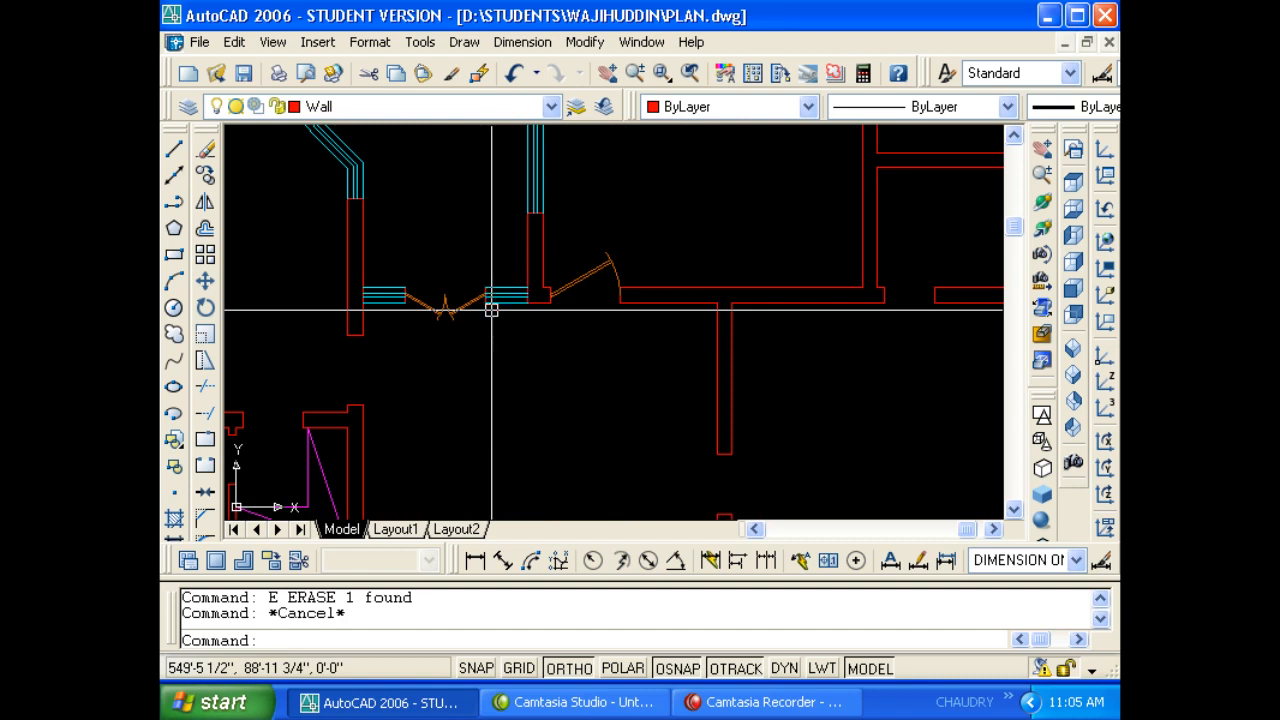
# Copy the right leaf of the double door to the opening in the vertical interior wall, with Ortho off.
pyautogui.scroll(-2, 491, 310)
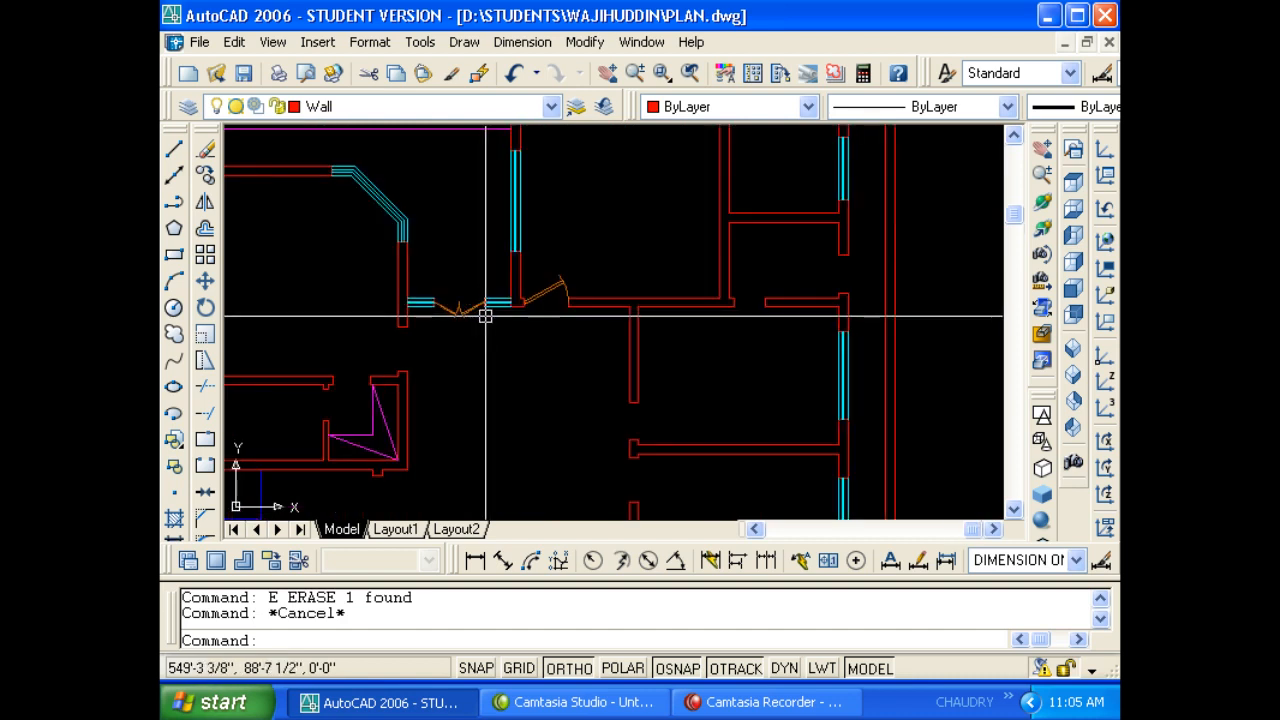
pyautogui.moveTo(539, 338); pyautogui.dragTo(521, 325, button='middle')
pyautogui.press('Escape')
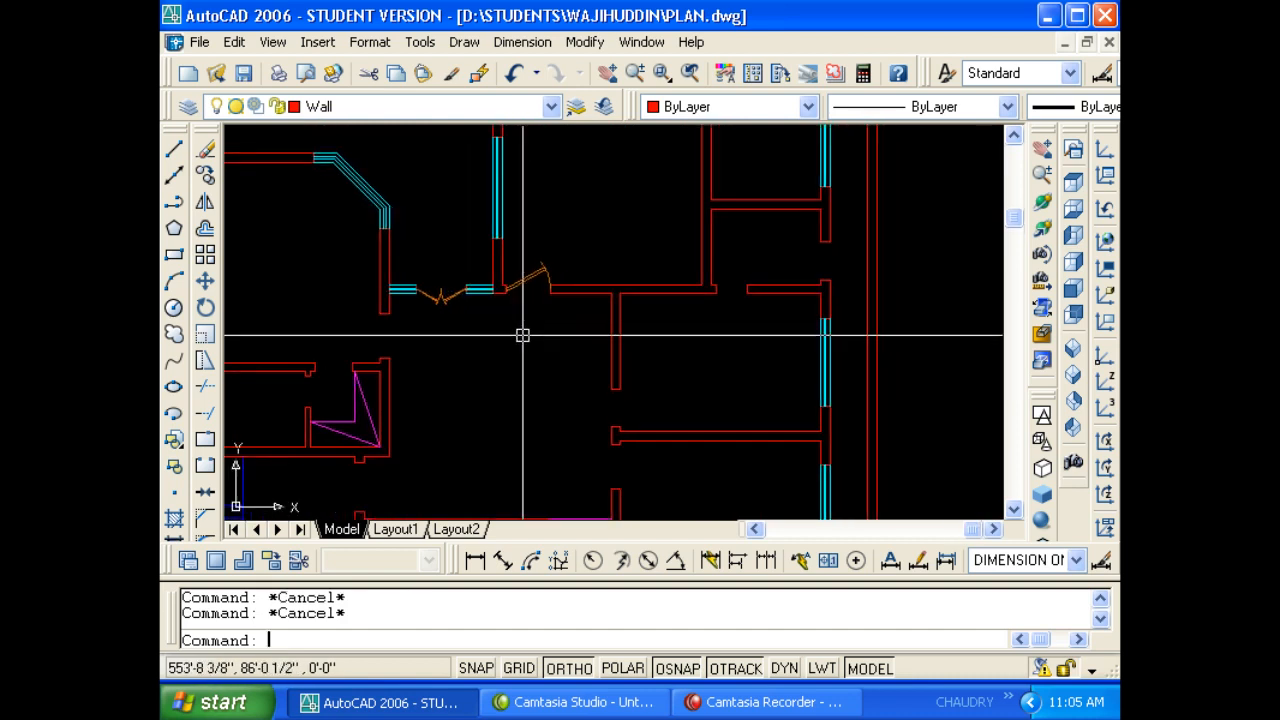
pyautogui.write('CO')
pyautogui.press('Return')
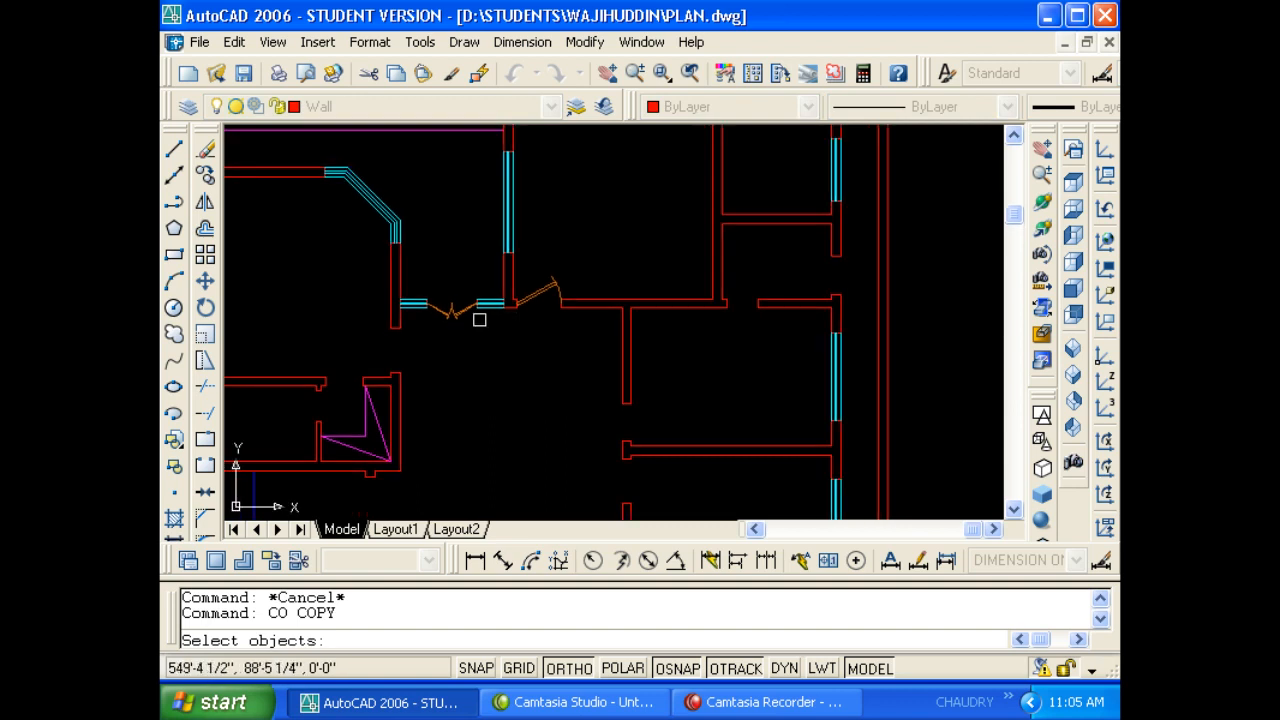
pyautogui.click(475, 317)
pyautogui.click(468, 372)
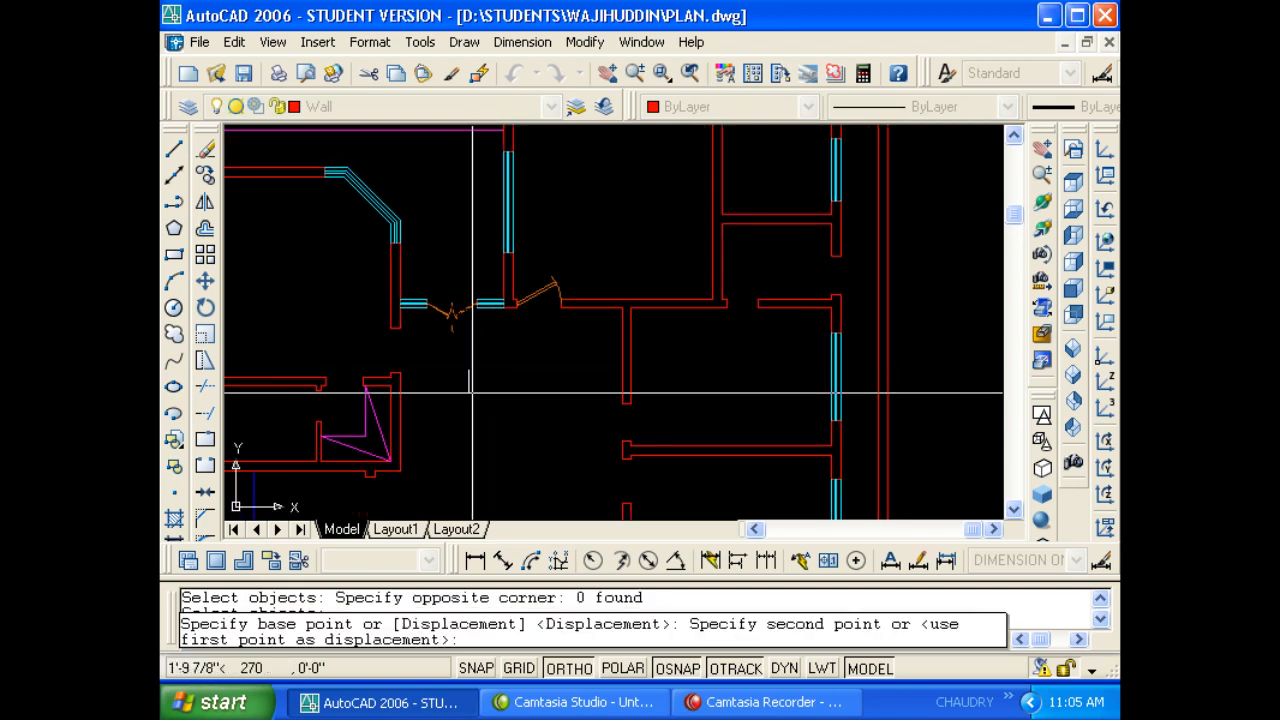
pyautogui.press('F8')
pyautogui.scroll(3, 622, 460)
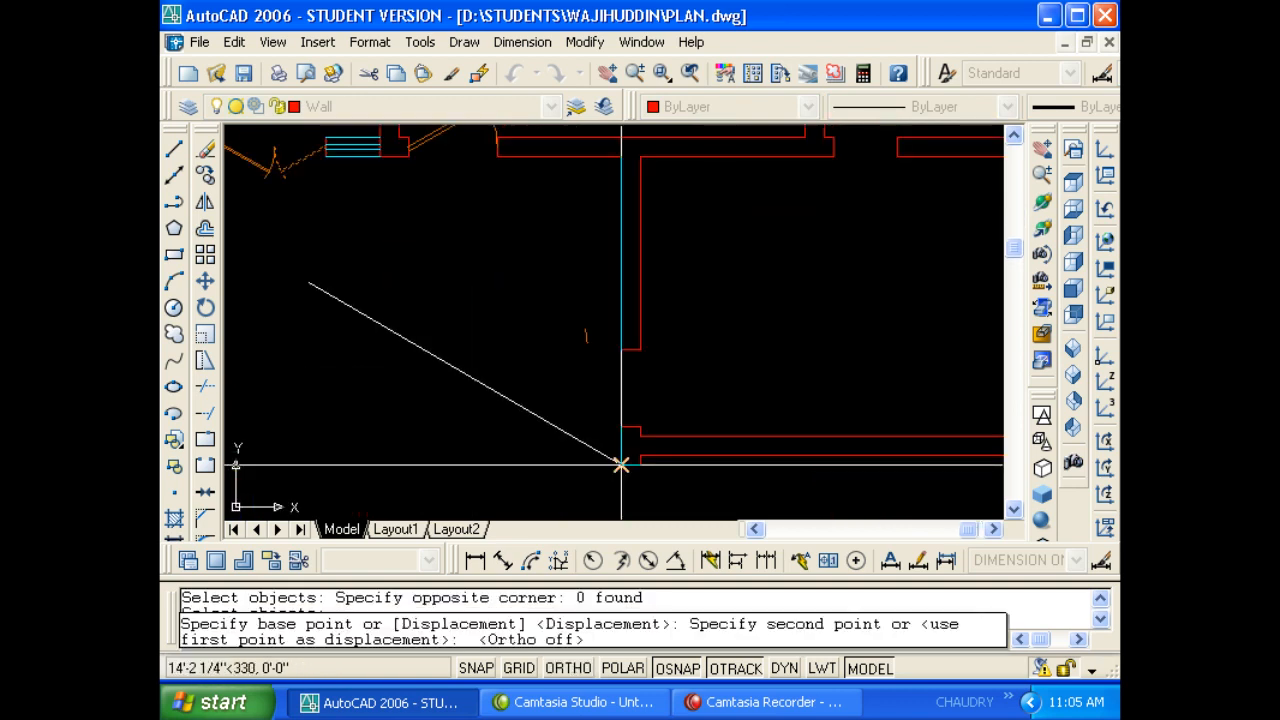
pyautogui.press('Escape')
pyautogui.press('Escape')
pyautogui.press('Escape')
# Rotate the copied door leaf a quarter turn counterclockwise about its hinge end, with Ortho on.
pyautogui.write('R')
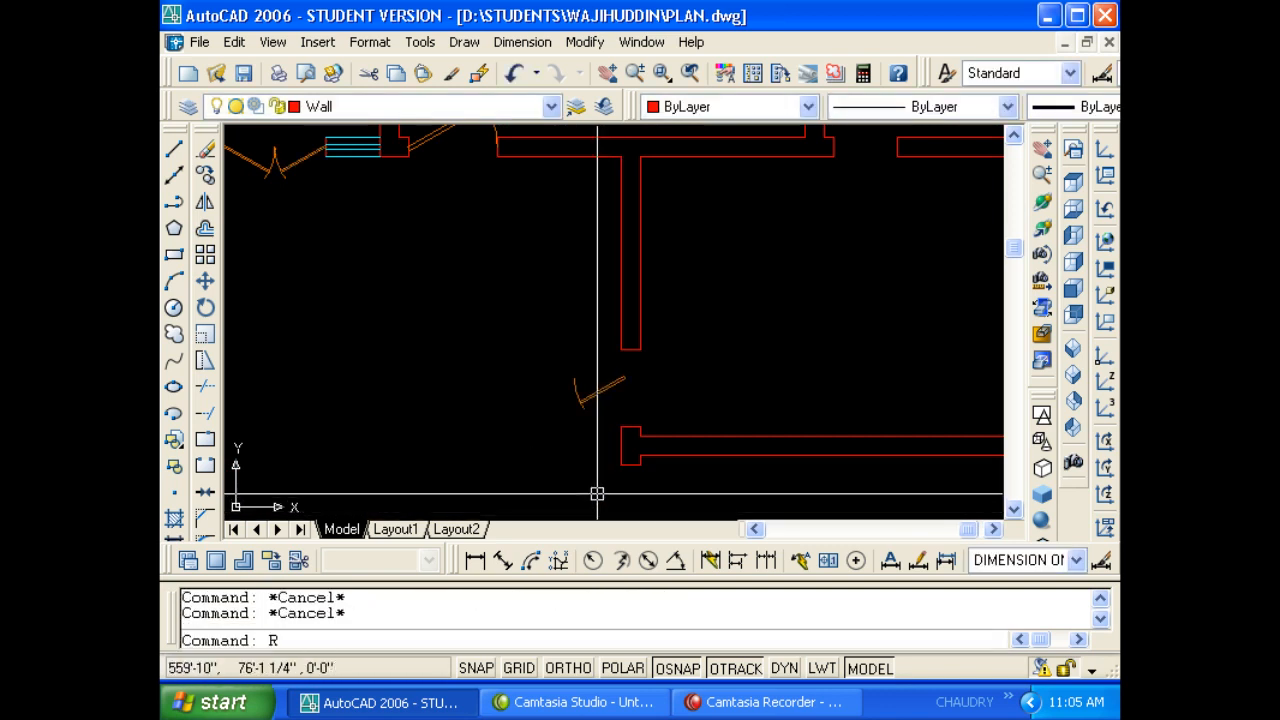
pyautogui.write('OR')
pyautogui.press('Escape')
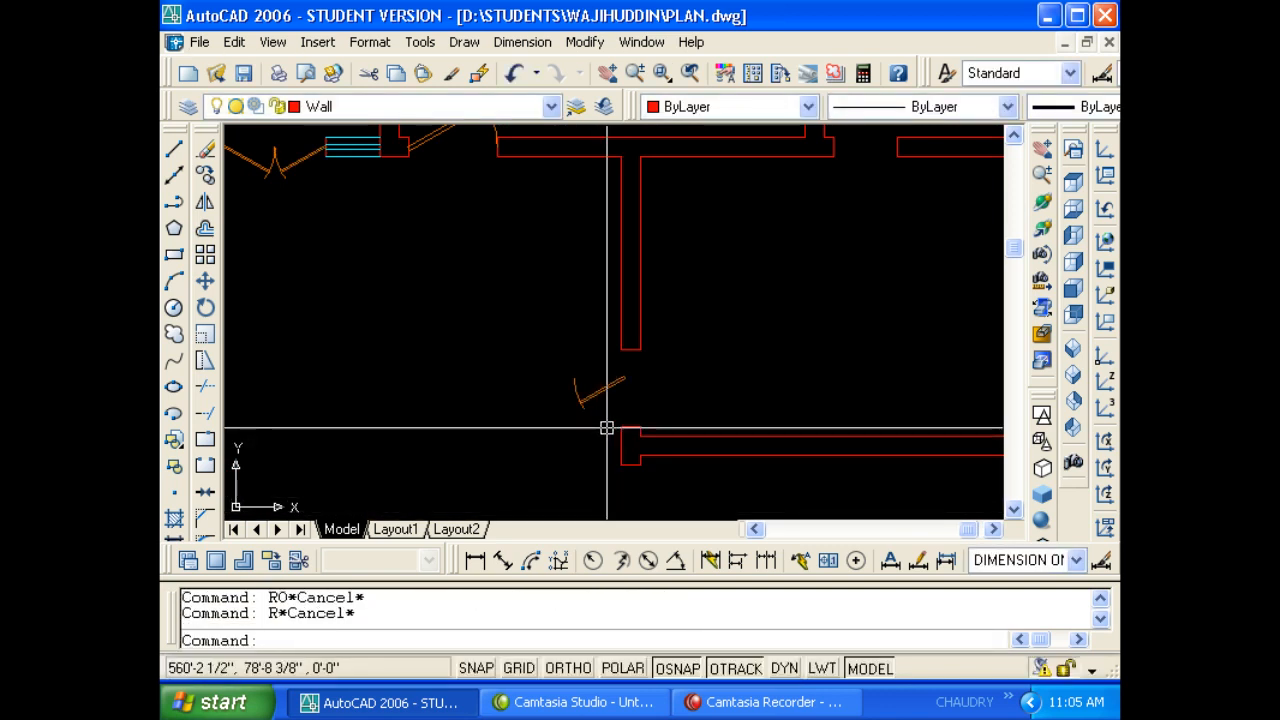
pyautogui.write('RO')
pyautogui.press('Return')
pyautogui.click(591, 399)
pyautogui.press('Return')
pyautogui.click(623, 379)
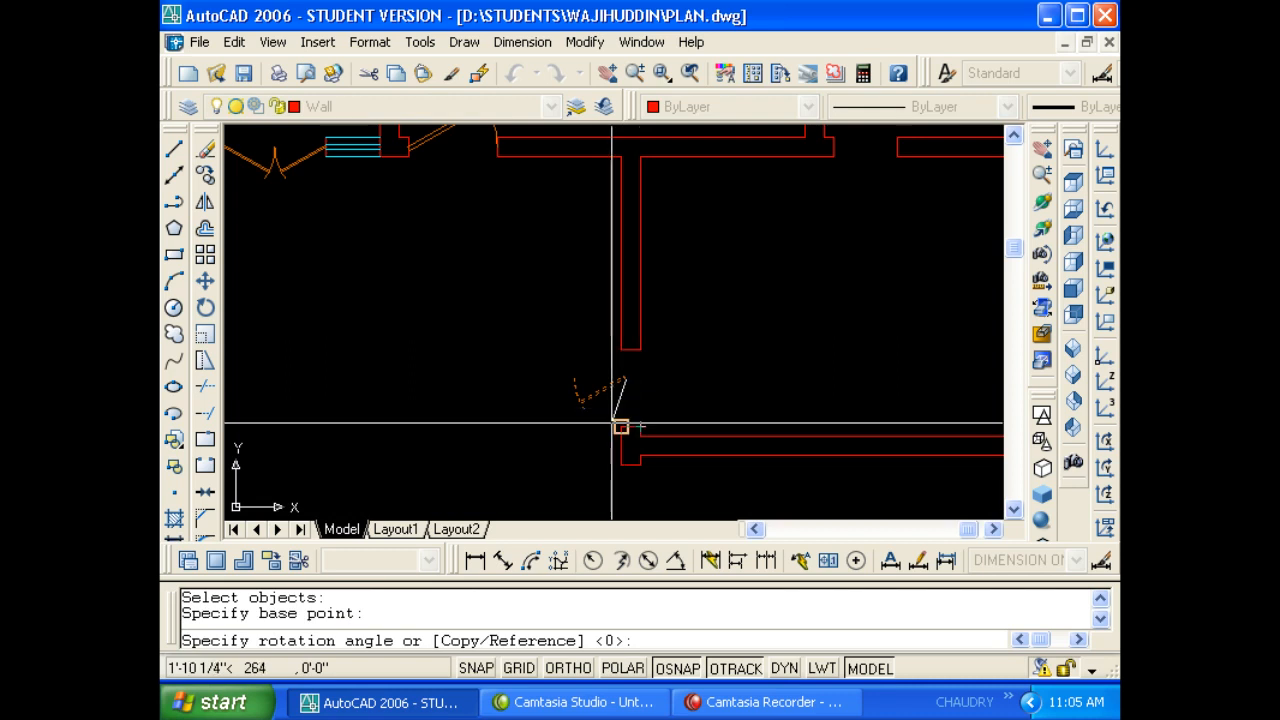
pyautogui.click(568, 668)
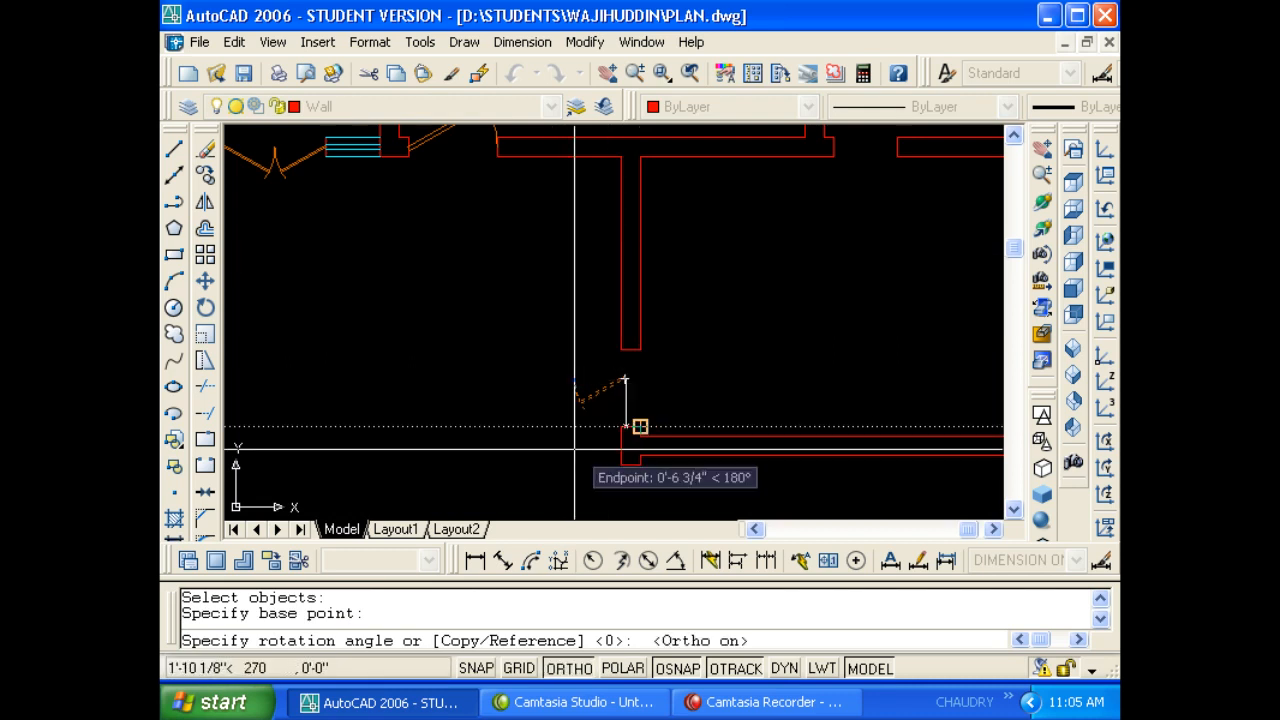
pyautogui.click(558, 288)
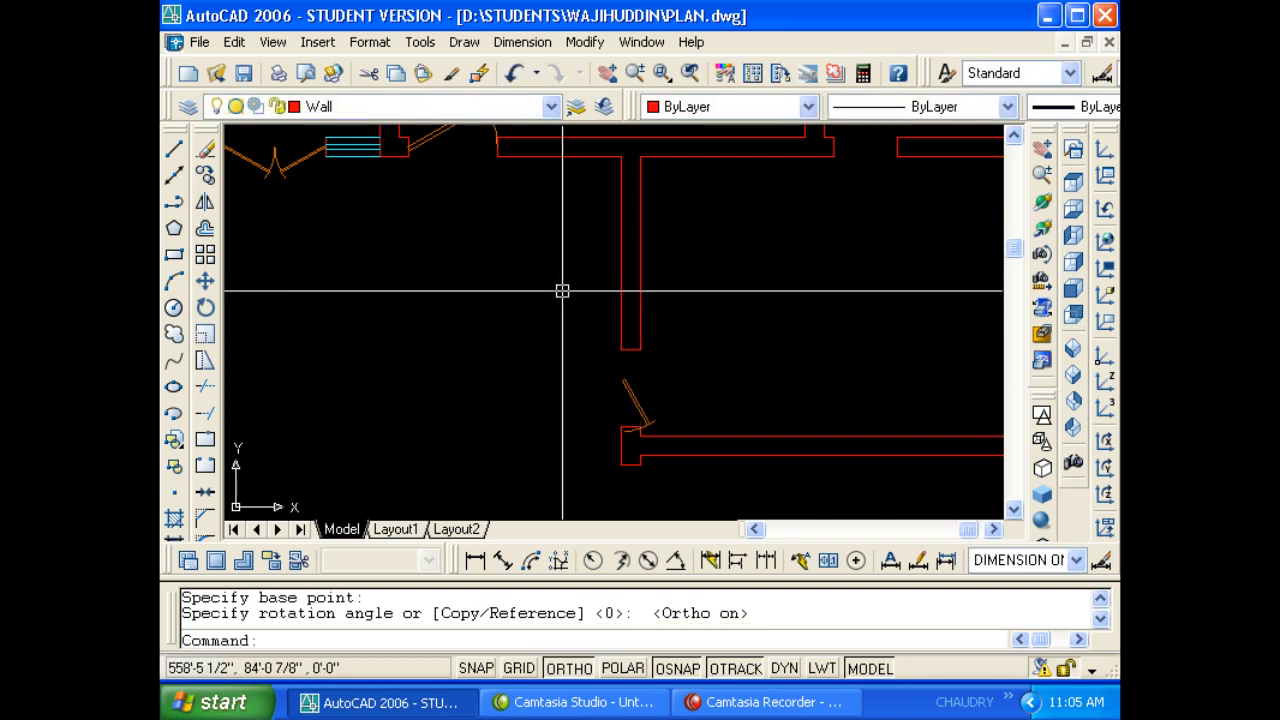
# Mirror the rotated door leaf about a horizontal line through its hinge end, keeping the source.
pyautogui.press('Escape')
pyautogui.press('Escape')
pyautogui.write('MI')
pyautogui.press('Return')
pyautogui.scroll(1, 592, 342)
pyautogui.click(645, 406)
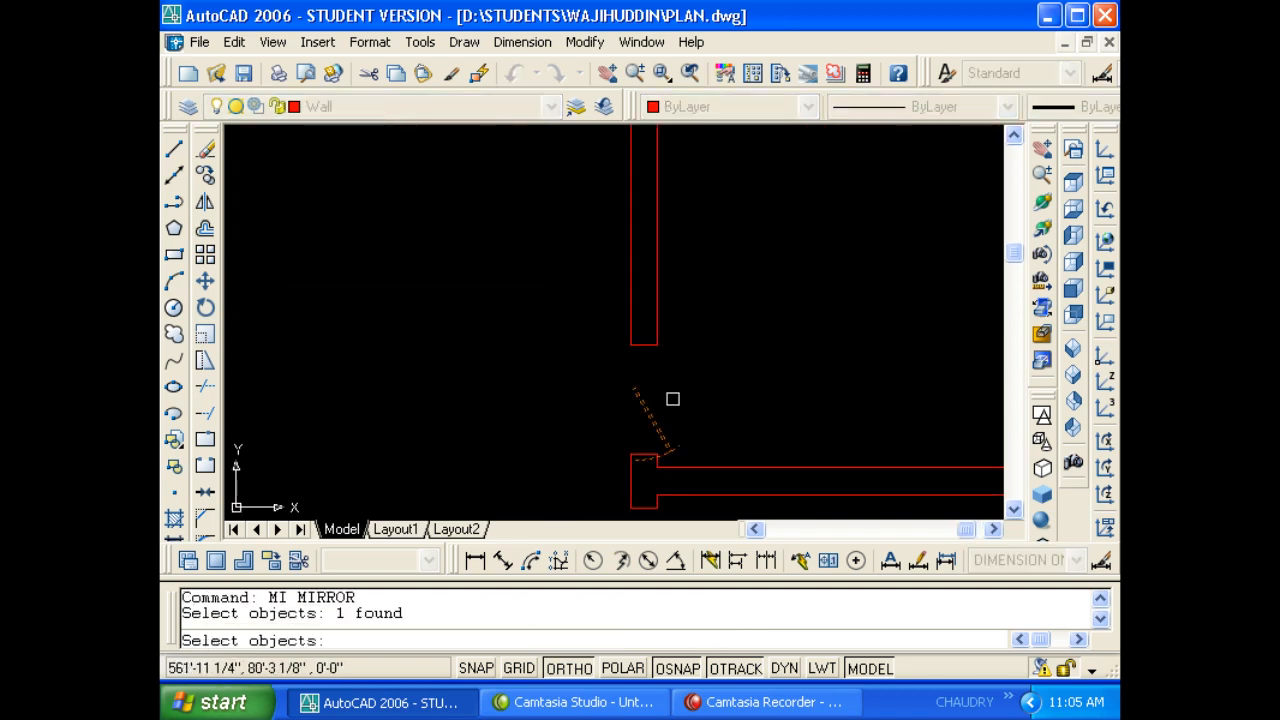
pyautogui.press('Return')
pyautogui.click(635, 388)
pyautogui.click(779, 393)
pyautogui.press('Return')
pyautogui.press('Escape')
# Erase the lower source leaf at the vertical wall's opening, leaving only its mirrored copy.
pyautogui.click(684, 425)
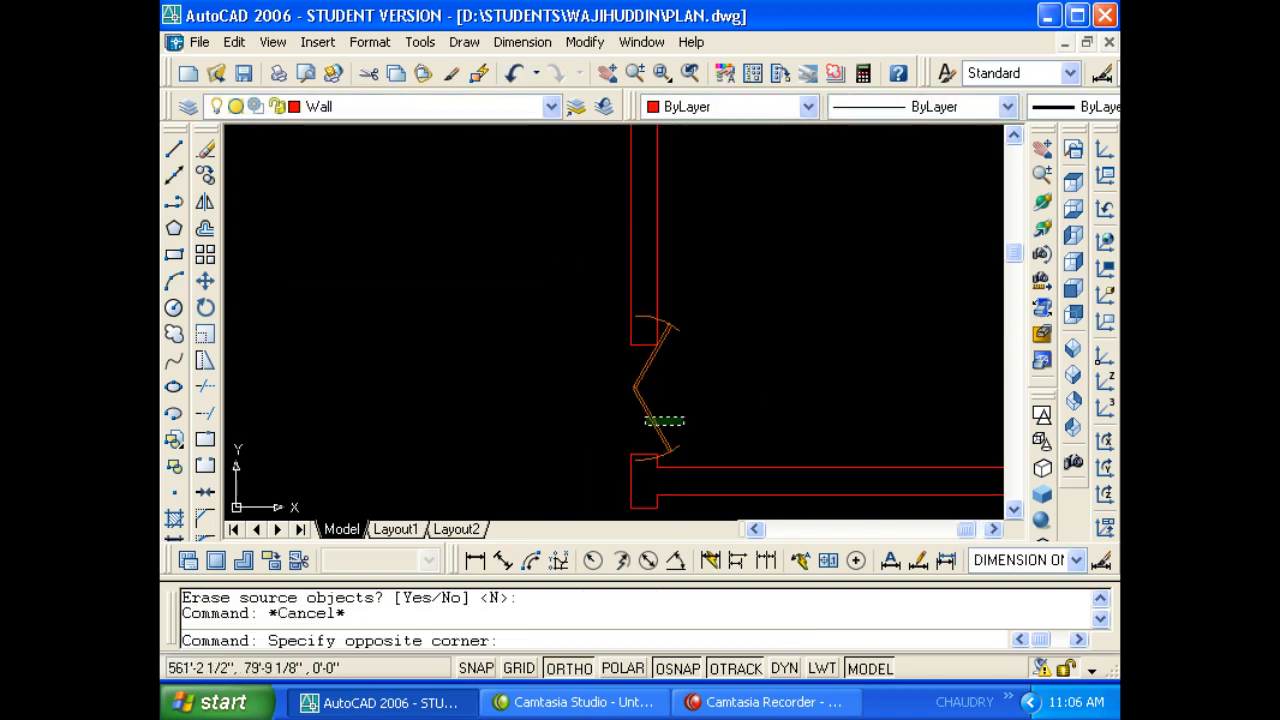
pyautogui.click(645, 417)
pyautogui.write('E')
pyautogui.press('Escape')
# Move the mirrored door leaf by its hinge corner onto the midpoint of the wall end at the opening's lower side.
pyautogui.moveTo(677, 417); pyautogui.dragTo(602, 373, button='middle')
pyautogui.press('Escape')
pyautogui.write('M')
pyautogui.scroll(3, 558, 336)
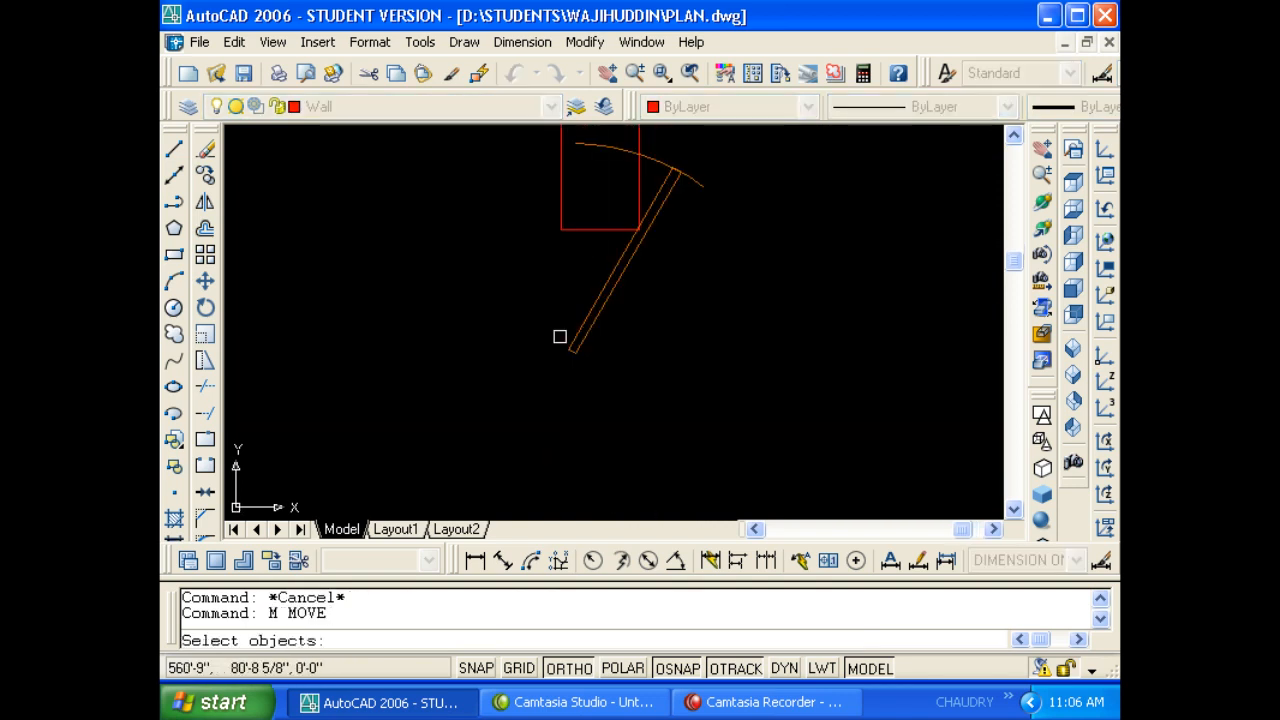
pyautogui.click(570, 349)
pyautogui.scroll(2, 568, 374)
pyautogui.press('Return')
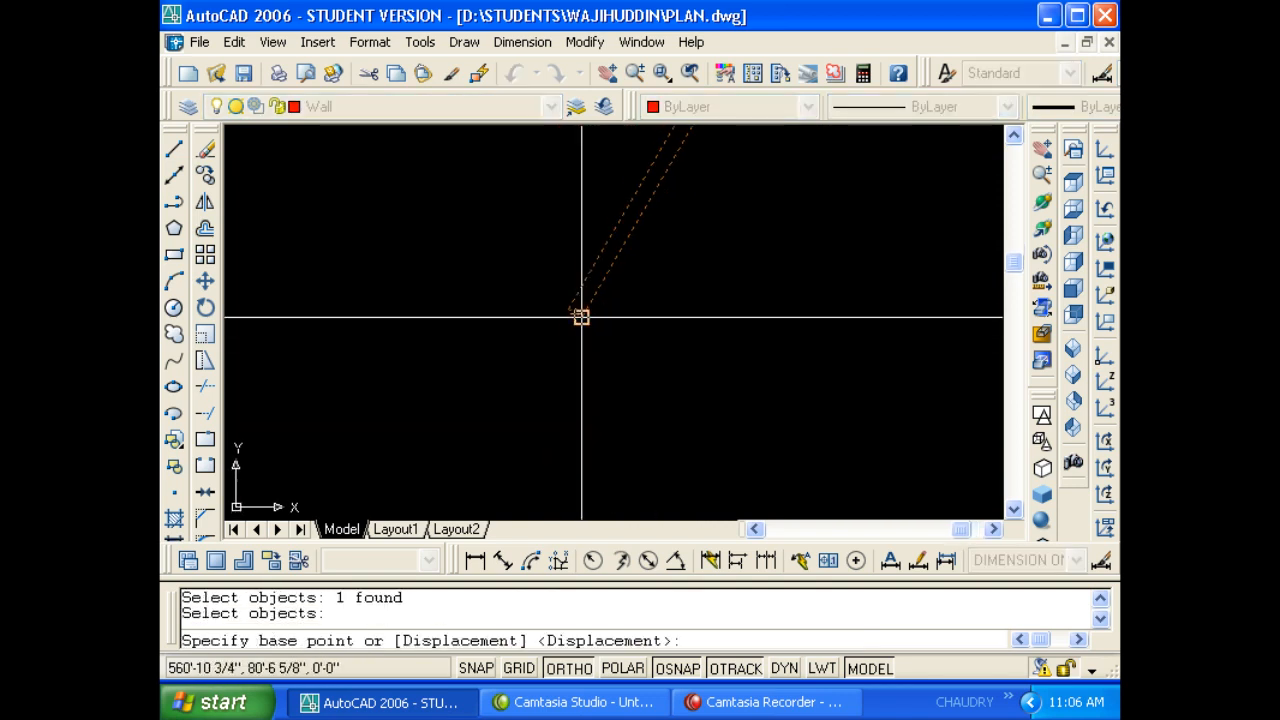
pyautogui.click(581, 316)
pyautogui.scroll(-3, 573, 295)
pyautogui.click(587, 383)
pyautogui.scroll(3, 581, 400)
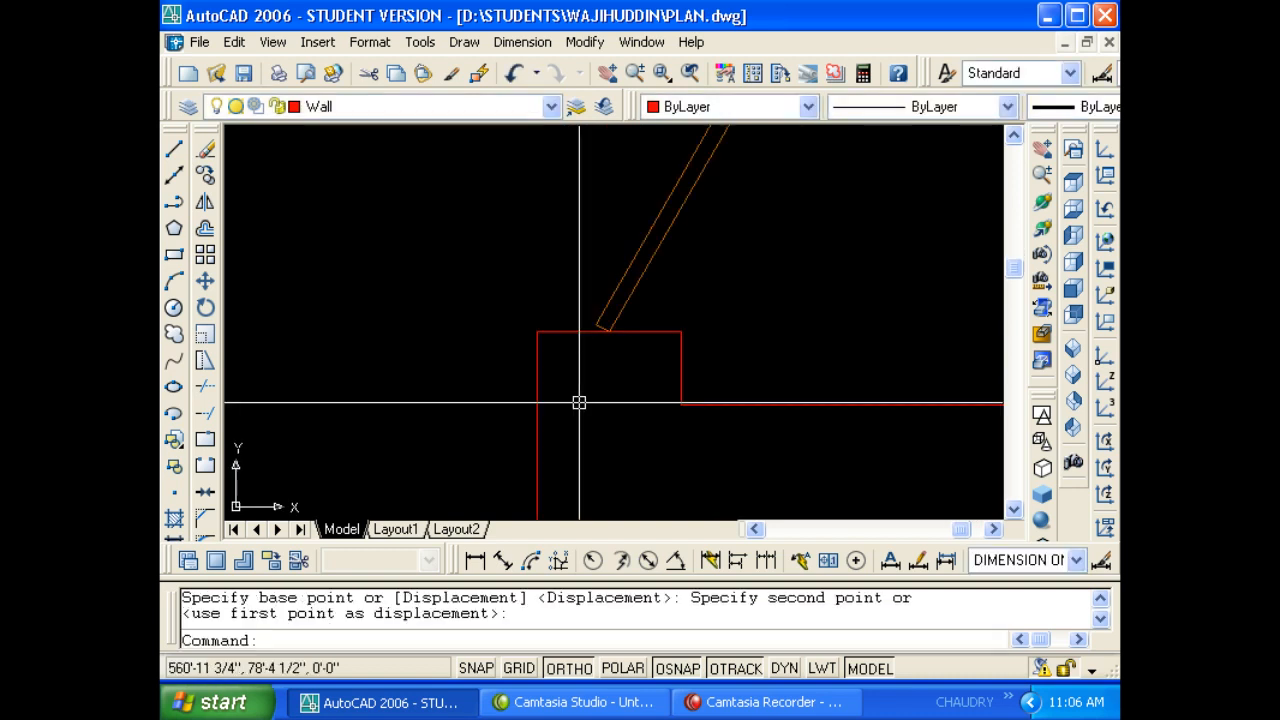
# Move the door leaf a short distance up and away from the lower wall end.
pyautogui.scroll(4, 595, 356)
pyautogui.moveTo(614, 289); pyautogui.dragTo(562, 429, button='middle')
pyautogui.press('Escape')
pyautogui.press('Escape')
pyautogui.scroll(-3, 569, 446)
pyautogui.write('M')
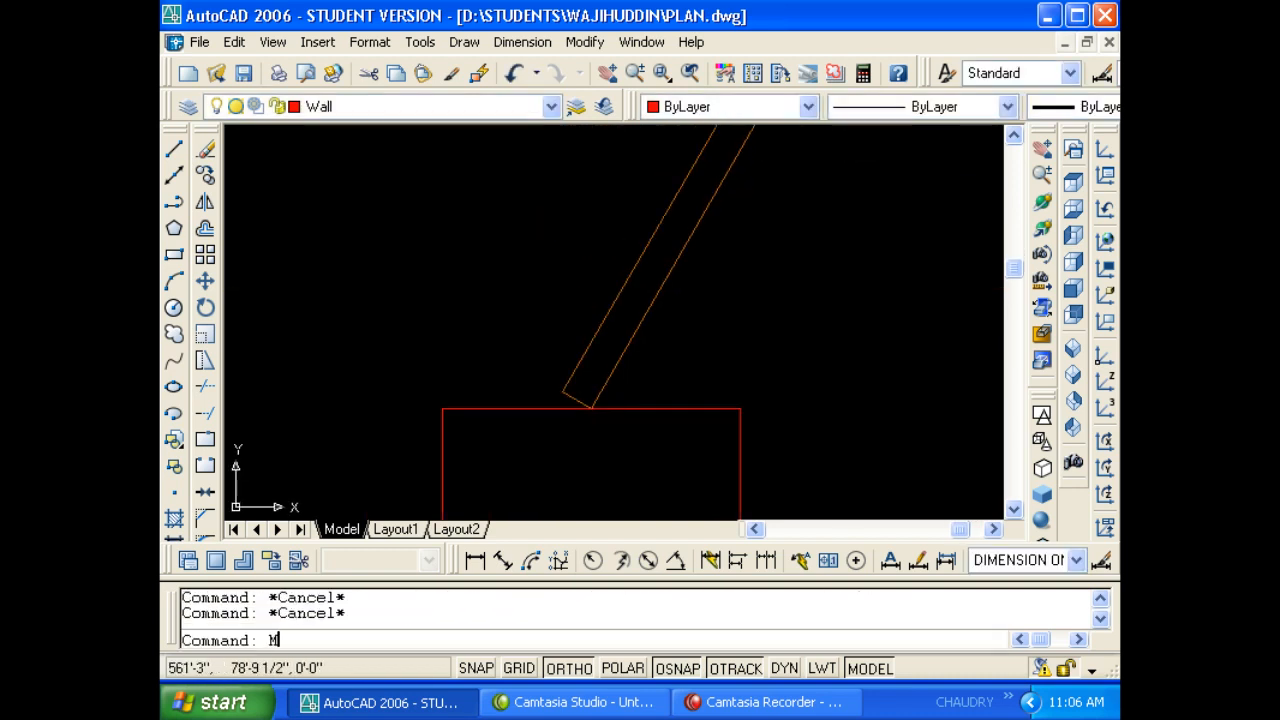
pyautogui.press('Return')
pyautogui.click(664, 352)
pyautogui.click(614, 320)
pyautogui.press('Return')
pyautogui.click(683, 334)
pyautogui.click(642, 282)
pyautogui.press('Escape')
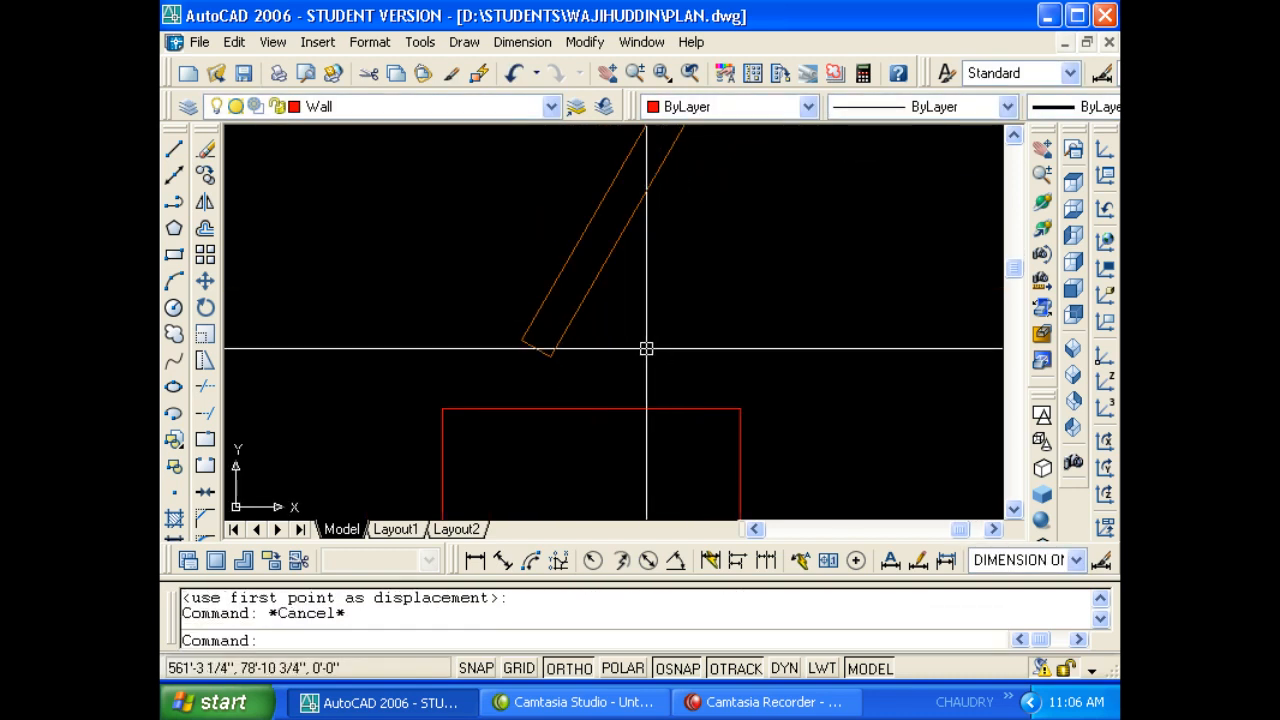
# Move the door leaf by its lower hinge corner back onto the midpoint of the lower wall end.
pyautogui.write('M')
pyautogui.press('Return')
pyautogui.click(646, 348)
pyautogui.click(546, 334)
pyautogui.press('Return')
pyautogui.click(551, 355)
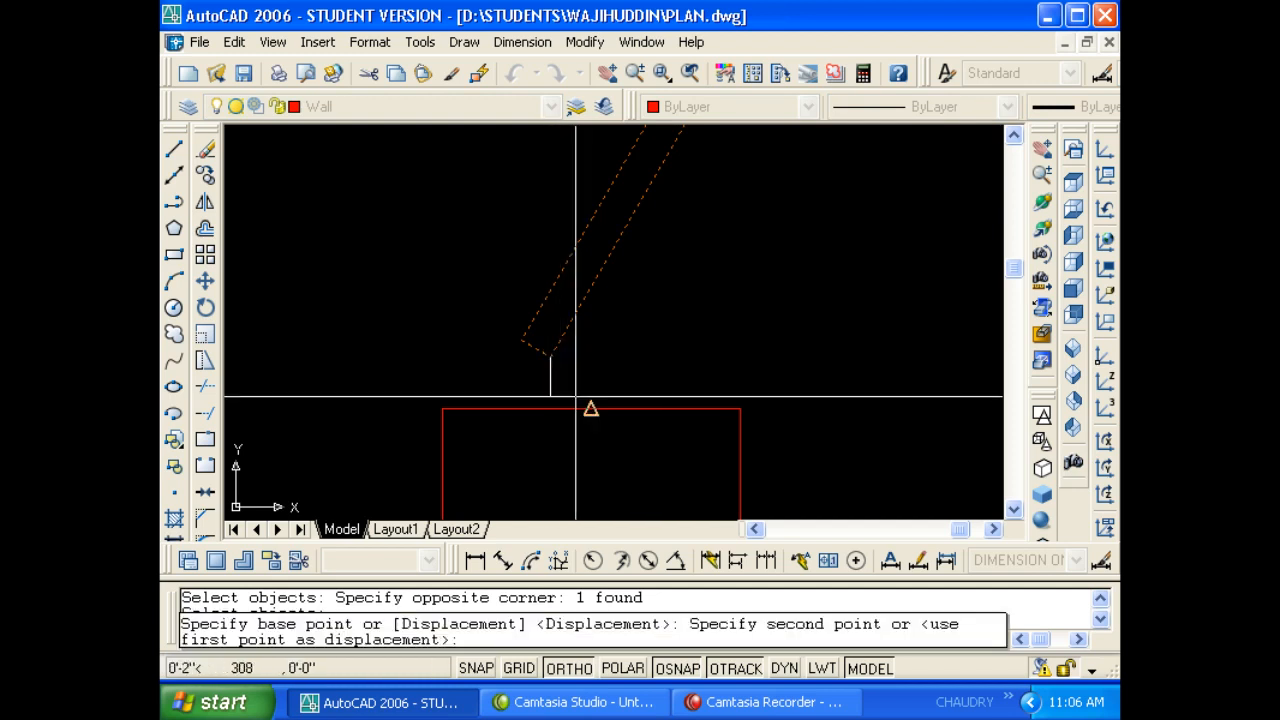
pyautogui.click(576, 396)
pyautogui.scroll(-5, 540, 406)
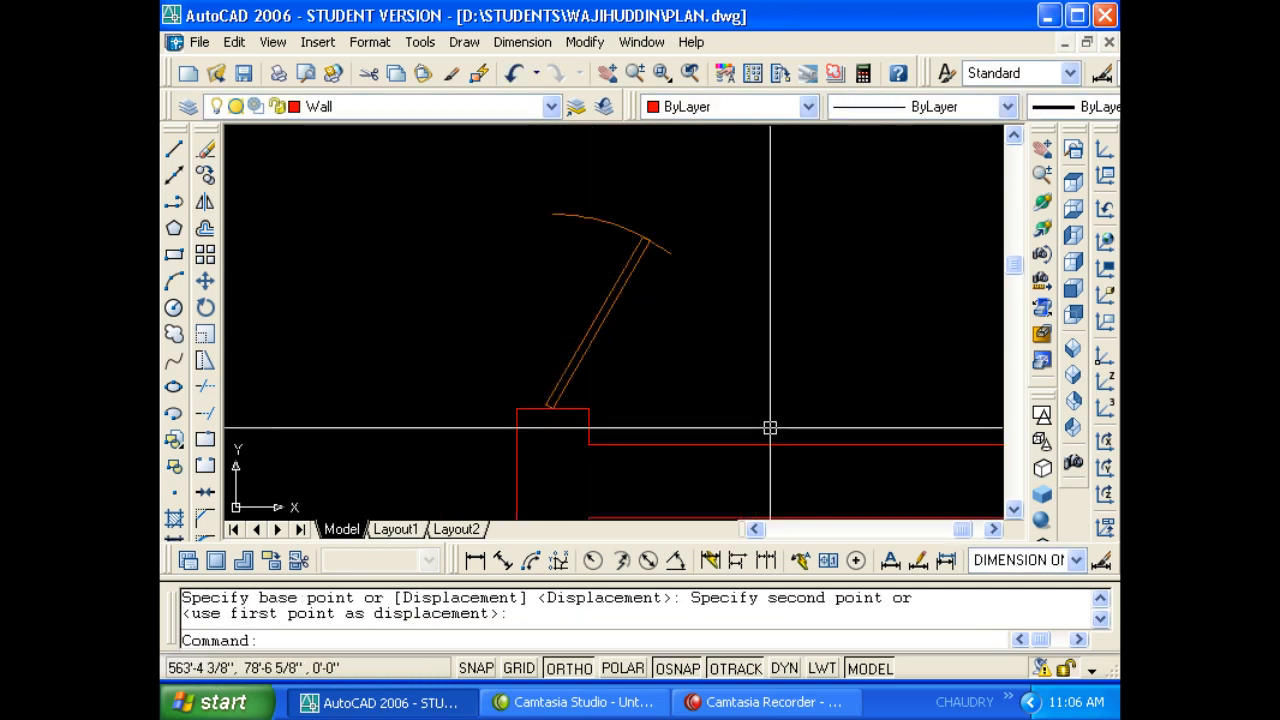
pyautogui.scroll(-3, 577, 409)
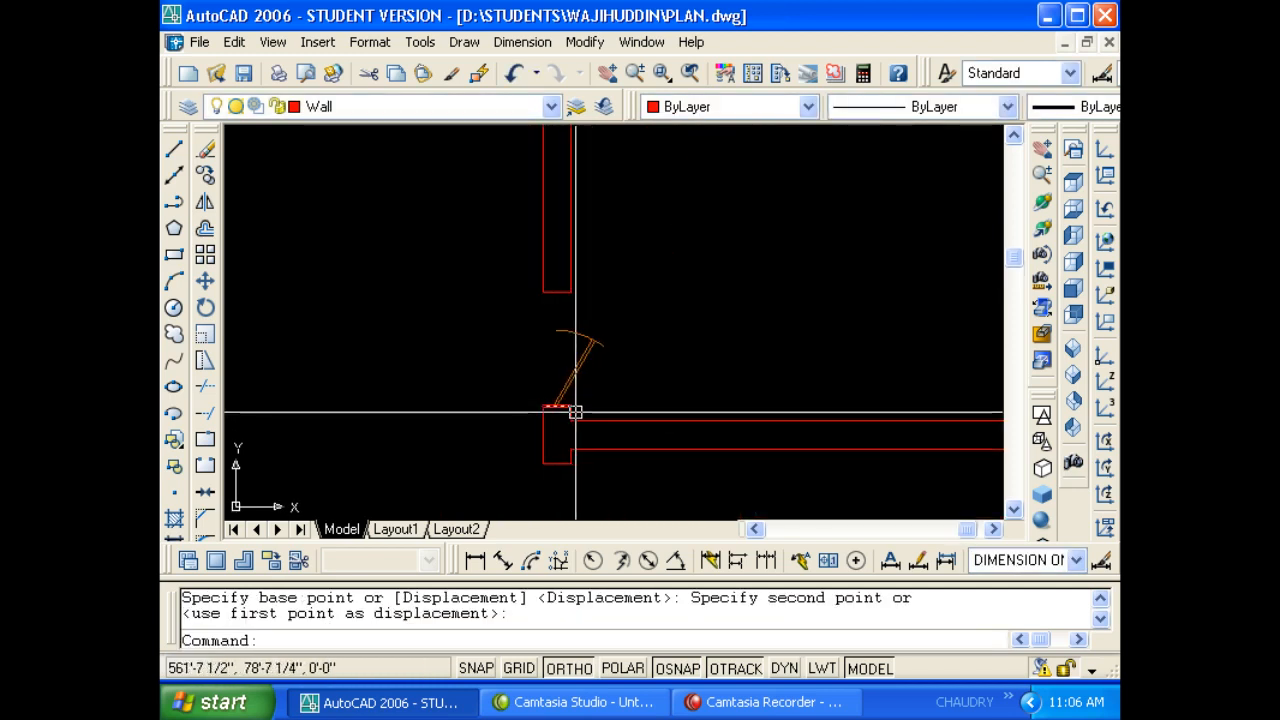
# Scale the door leaf by reference from its hinge corner so its swing arc reaches the opposite wall end.
pyautogui.press('Escape')
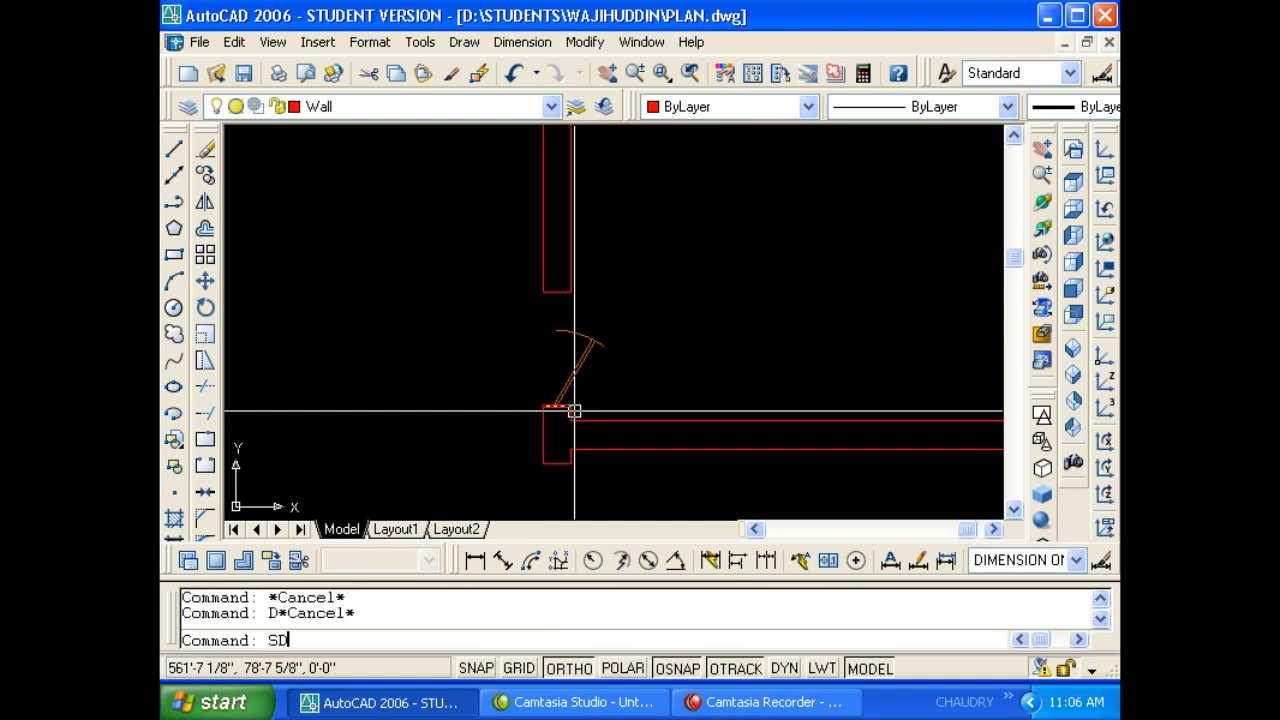
pyautogui.write('SC')
pyautogui.press('Return')
pyautogui.scroll(3, 566, 400)
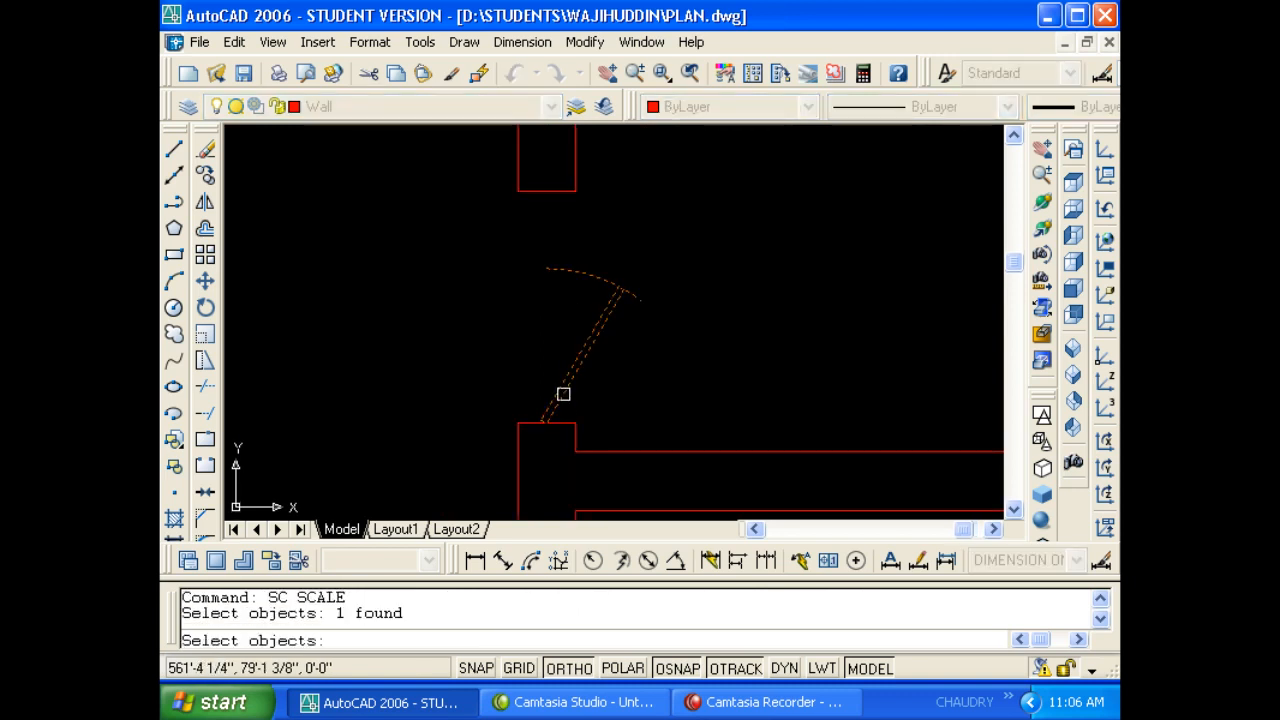
pyautogui.press('Return')
pyautogui.click(546, 422)
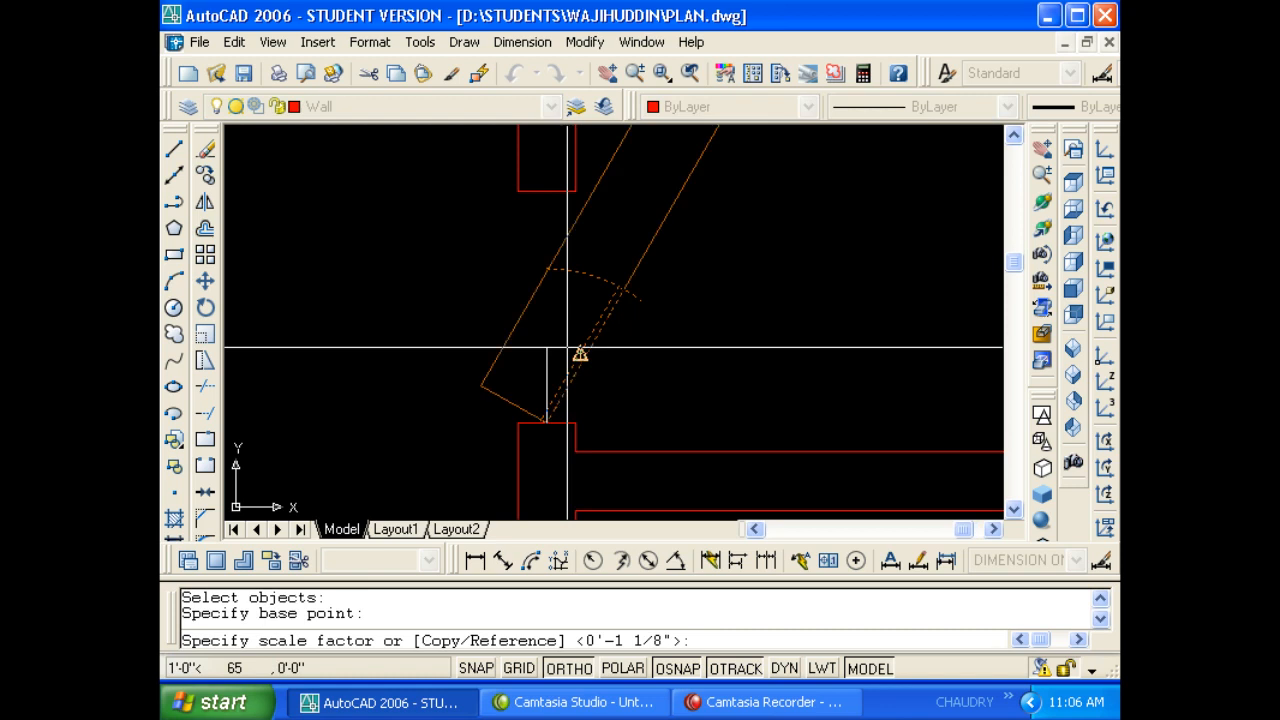
pyautogui.write('R')
pyautogui.press('Return')
pyautogui.click(546, 422)
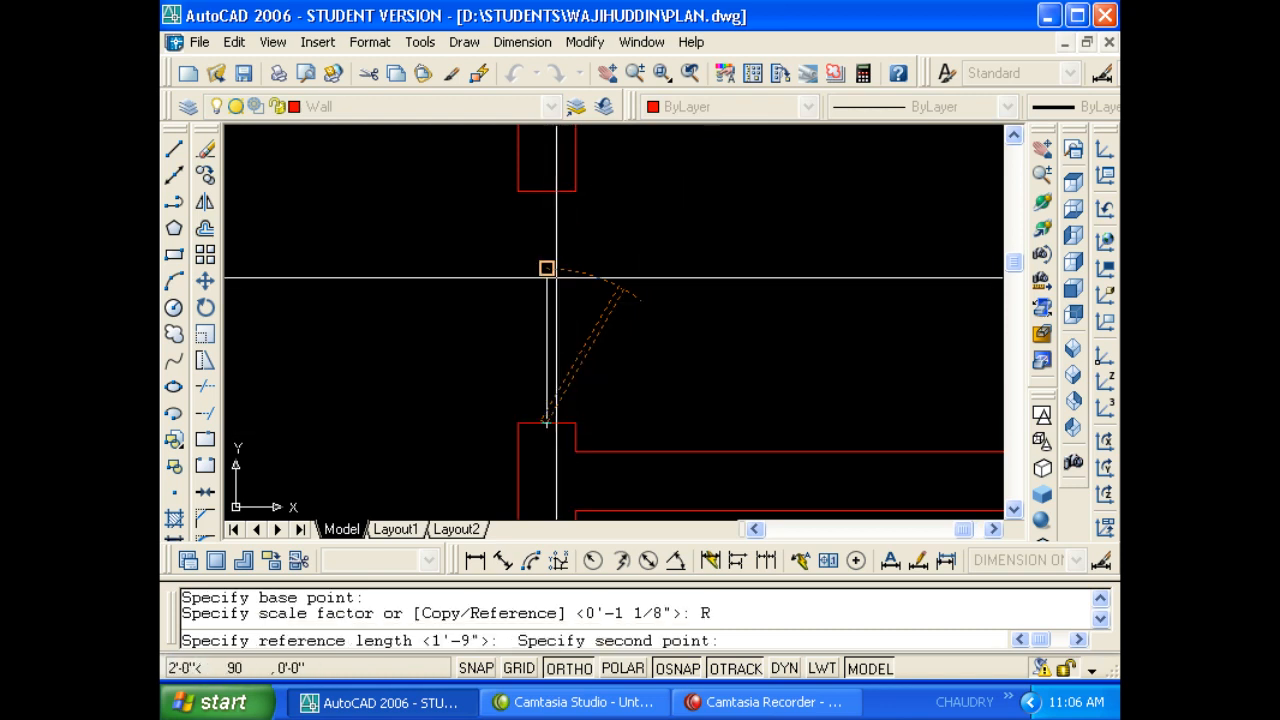
pyautogui.click(546, 268)
pyautogui.press('Escape')
pyautogui.press('Escape')
pyautogui.scroll(-2, 569, 303)
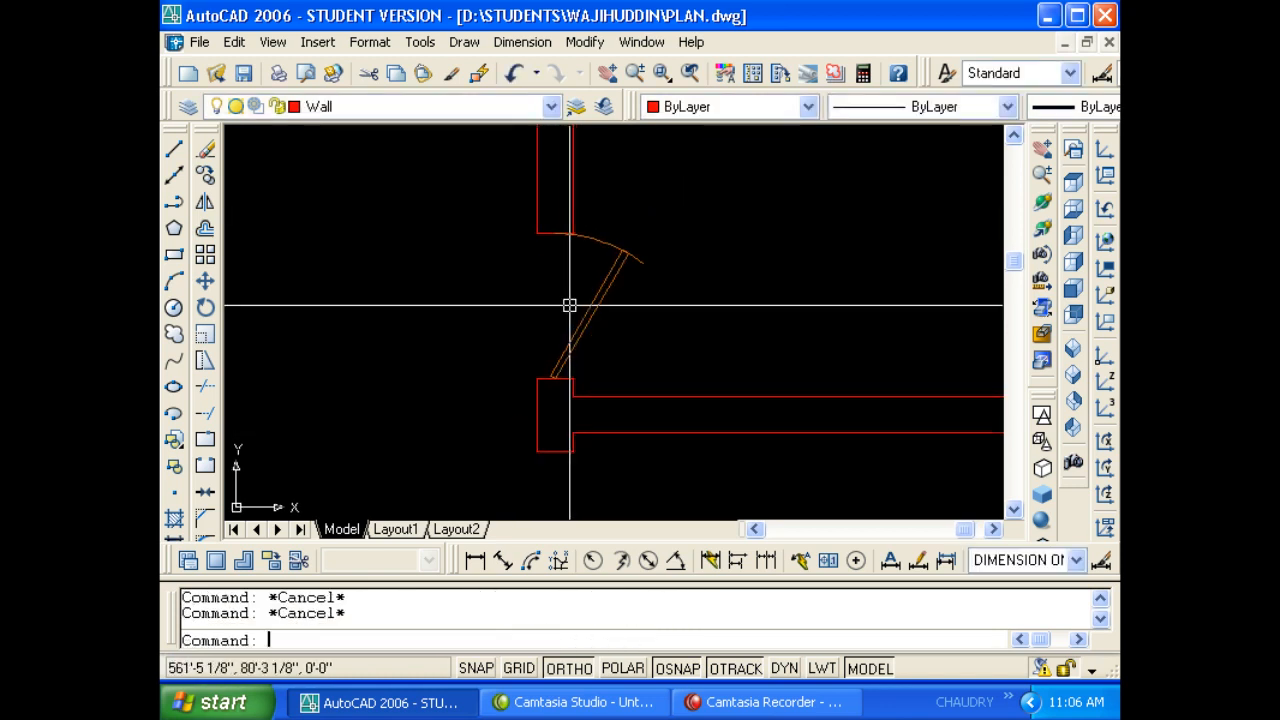
# Mirror the door leaf about a horizontal line through the middle of the short wall stub, keeping the source.
pyautogui.write('MI')
pyautogui.press('Return')
pyautogui.click(526, 312)
pyautogui.press('Return')
pyautogui.click(537, 414)
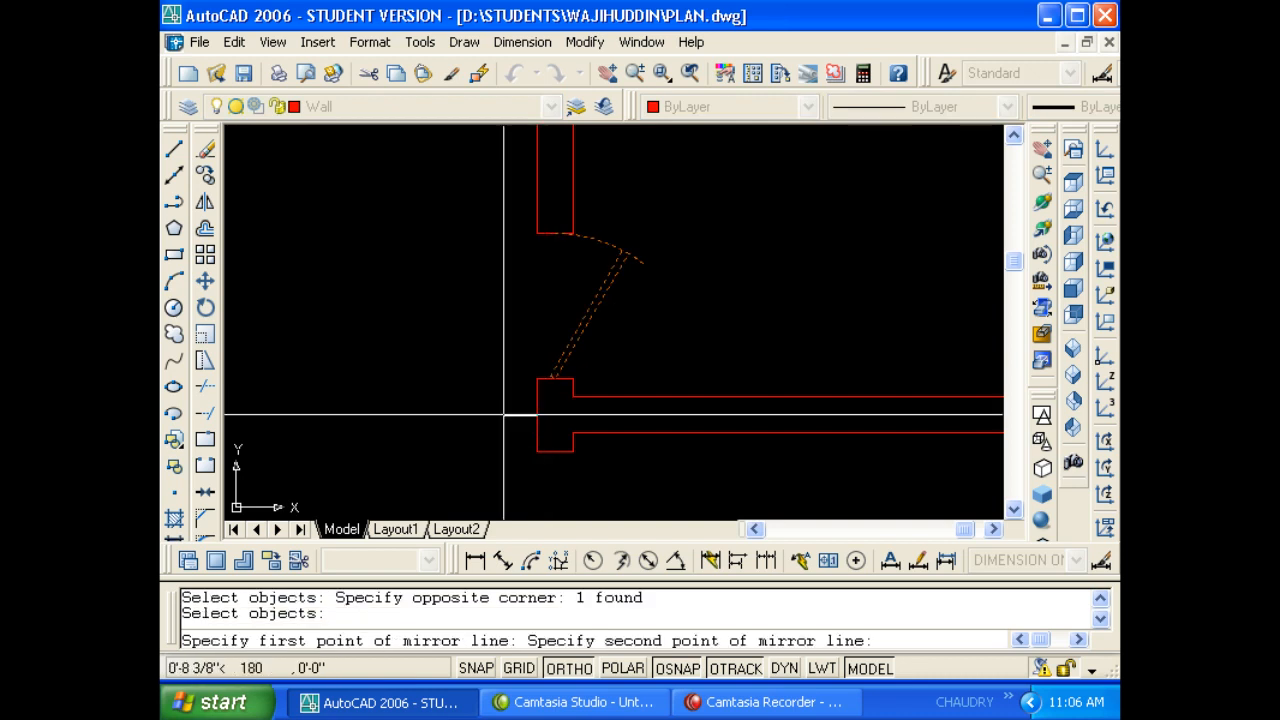
pyautogui.click(487, 414)
pyautogui.press('Return')
pyautogui.scroll(-4, 500, 370)
pyautogui.scroll(4, 508, 407)
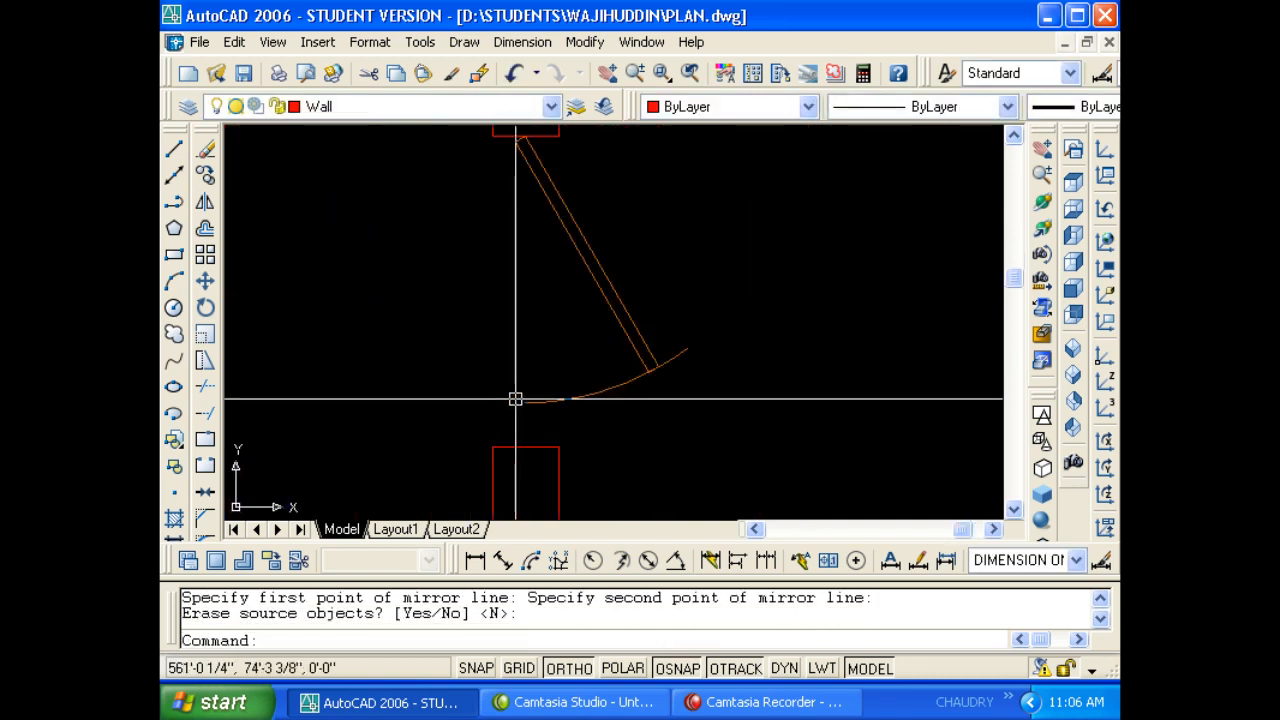
# Scale the mirrored lower door leaf by reference from its hinge corner so its arc meets the lower wall end.
pyautogui.press('Escape')
pyautogui.press('Escape')
pyautogui.write('SC')
pyautogui.press('Return')
pyautogui.scroll(2, 571, 268)
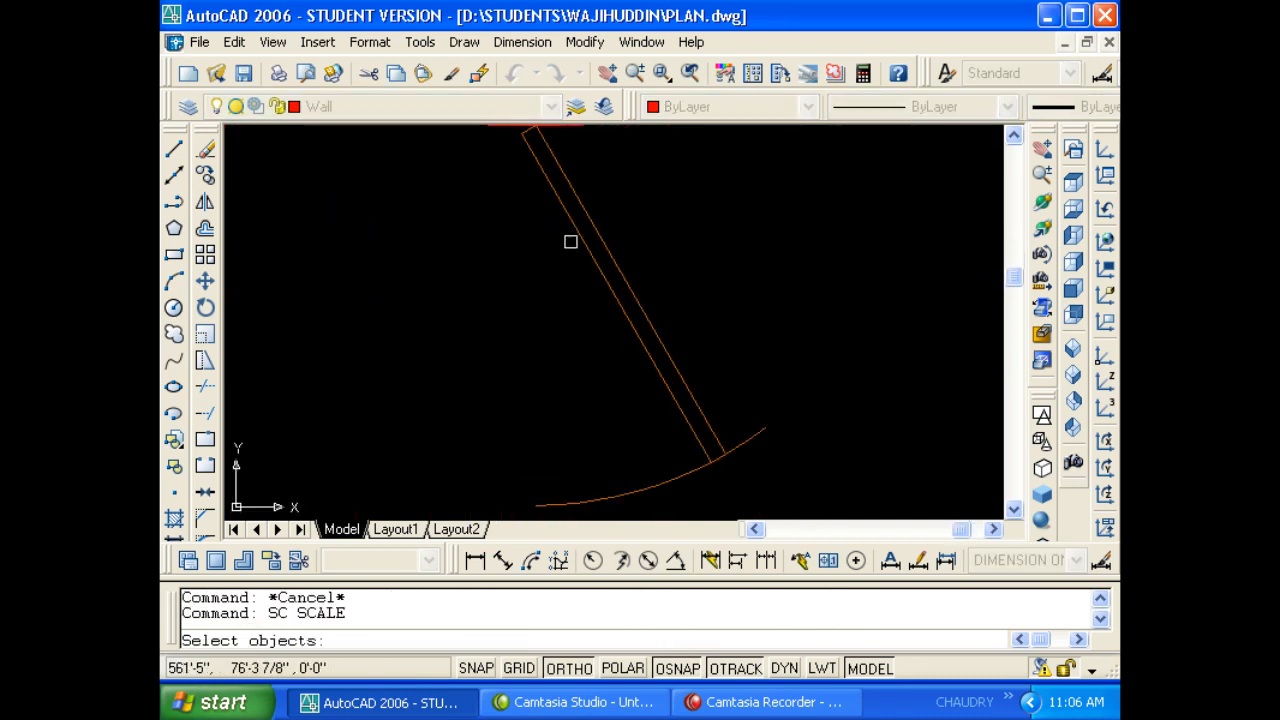
pyautogui.click(571, 242)
pyautogui.click(554, 203)
pyautogui.moveTo(554, 203); pyautogui.dragTo(566, 298, button='middle')
pyautogui.press('Return')
pyautogui.click(546, 229)
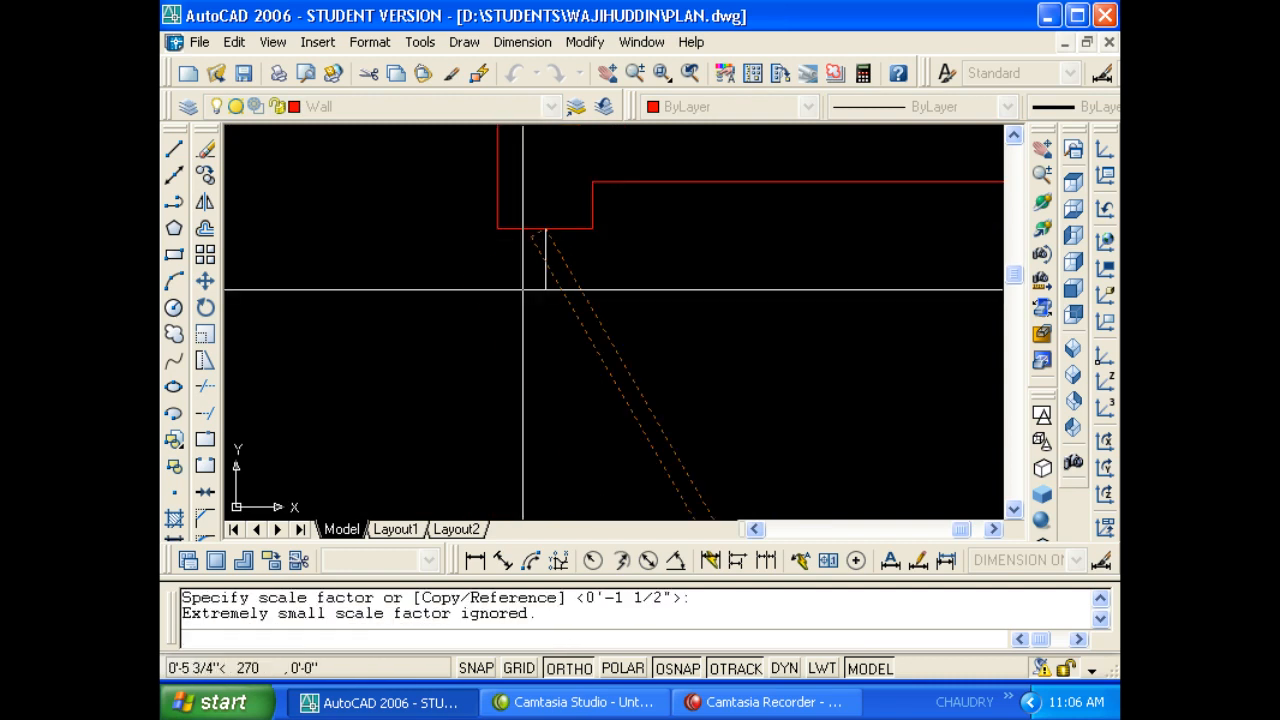
pyautogui.write('R')
pyautogui.press('Return')
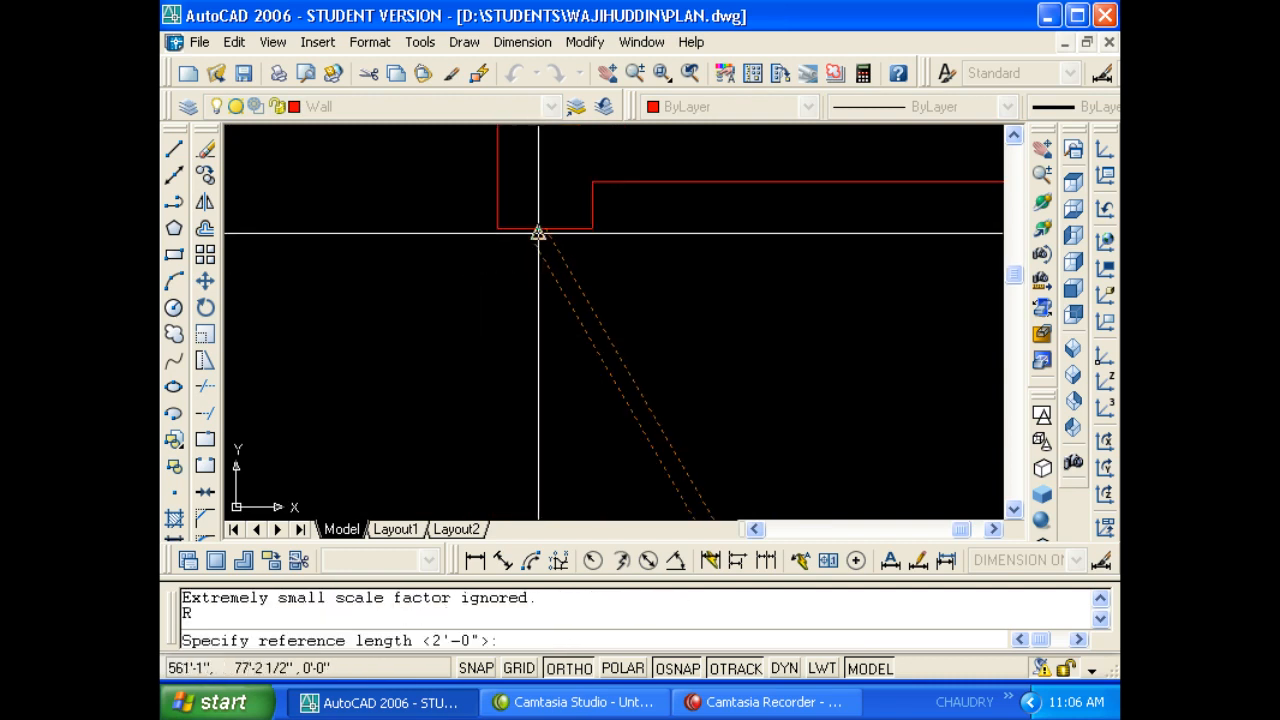
pyautogui.click(546, 229)
pyautogui.scroll(-4, 546, 229)
pyautogui.scroll(3, 558, 396)
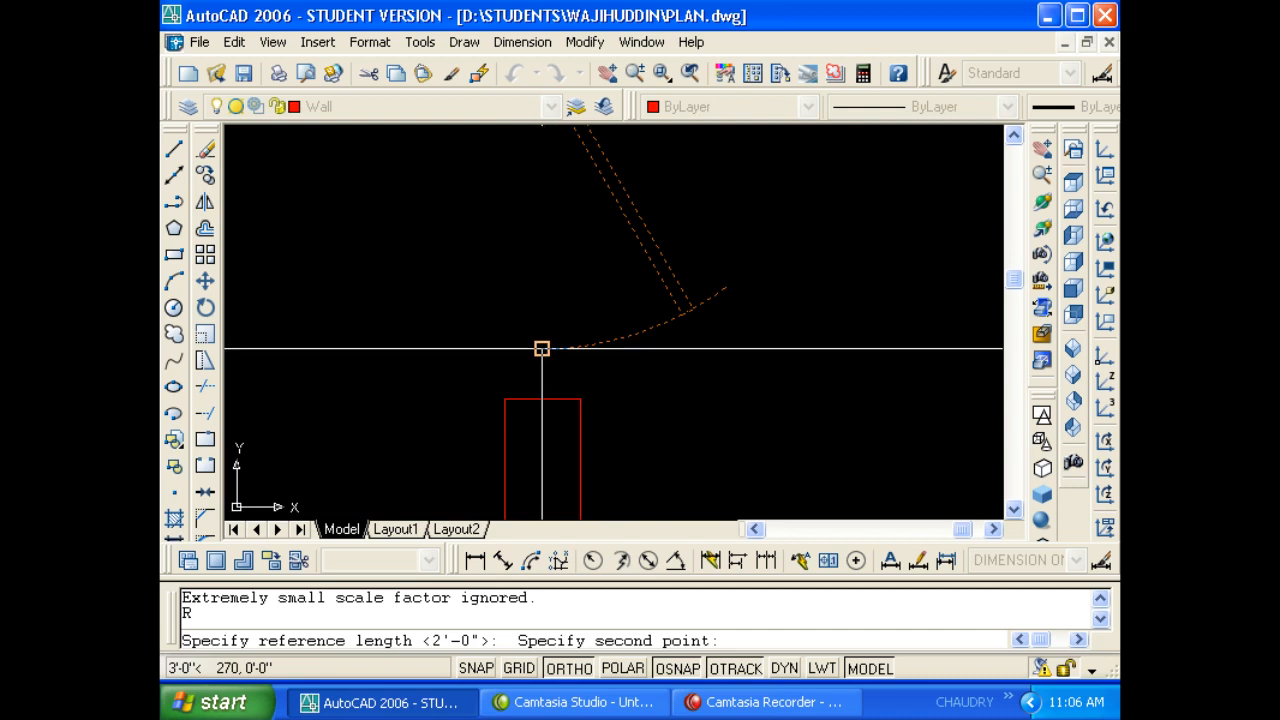
pyautogui.click(542, 349)
pyautogui.click(541, 396)
pyautogui.scroll(-6, 533, 412)
pyautogui.press('Escape')
pyautogui.scroll(-3, 533, 412)
pyautogui.press('Escape')
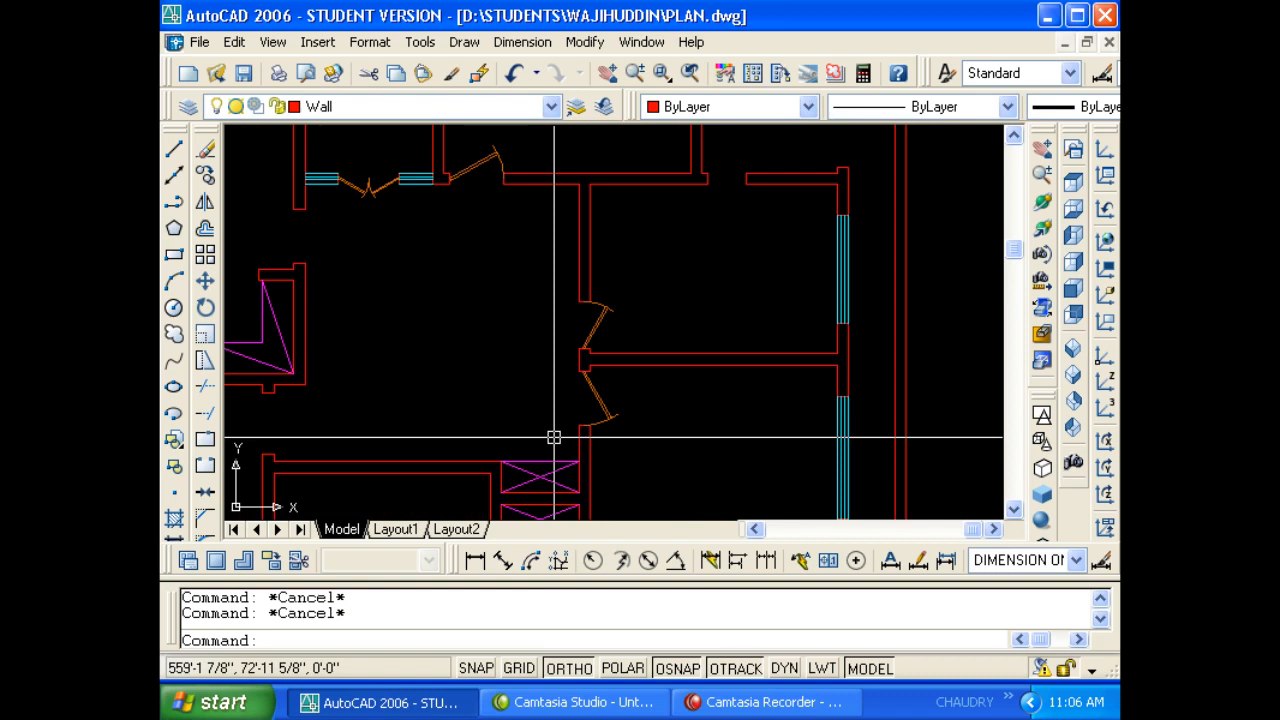
pyautogui.write('C')
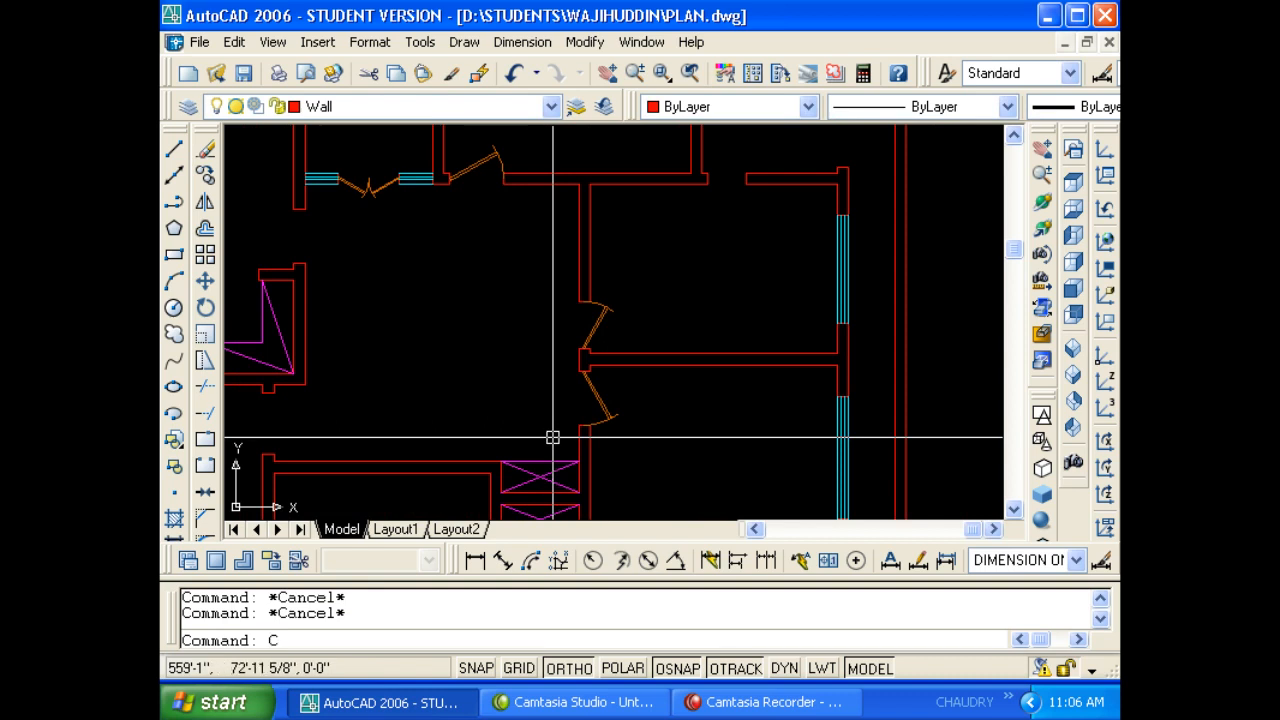
pyautogui.write('O')
pyautogui.press('Return')
pyautogui.click(582, 327)
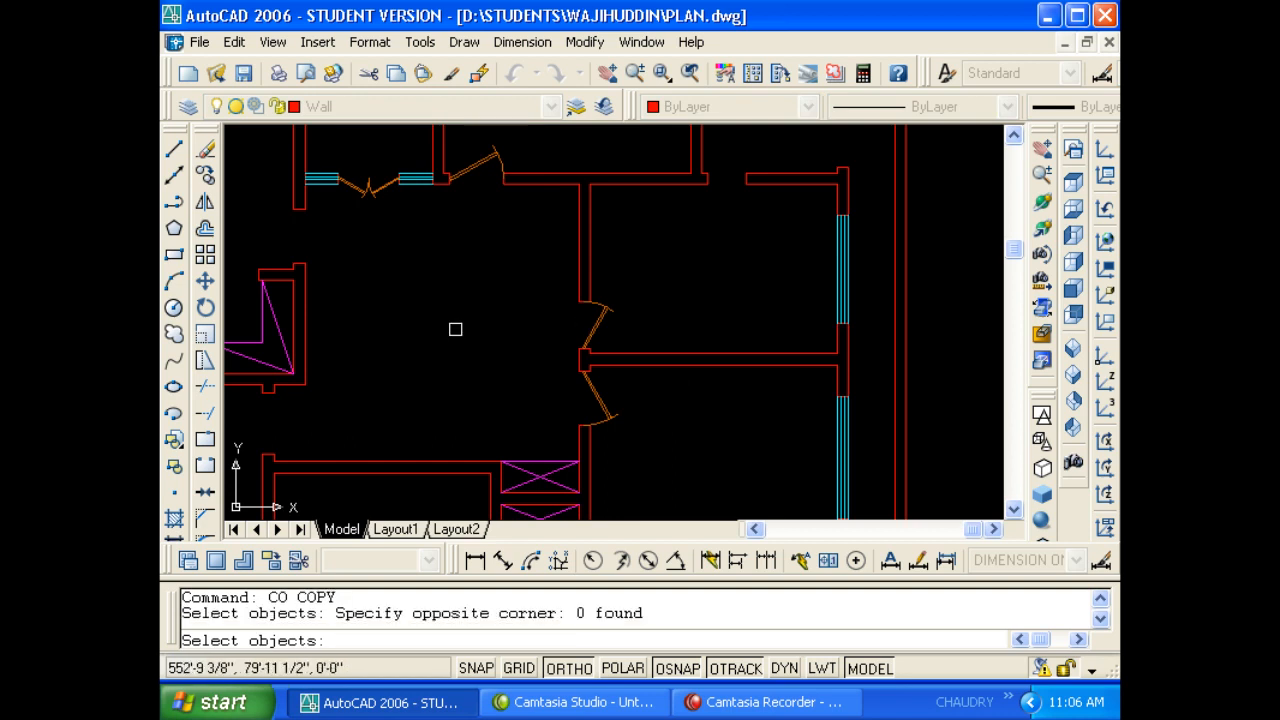
pyautogui.press('Escape')
# Copy the single door beside the double door horizontally to the narrower opening further right in the same wall.
pyautogui.press('Return')
pyautogui.moveTo(523, 346); pyautogui.dragTo(482, 428, button='middle')
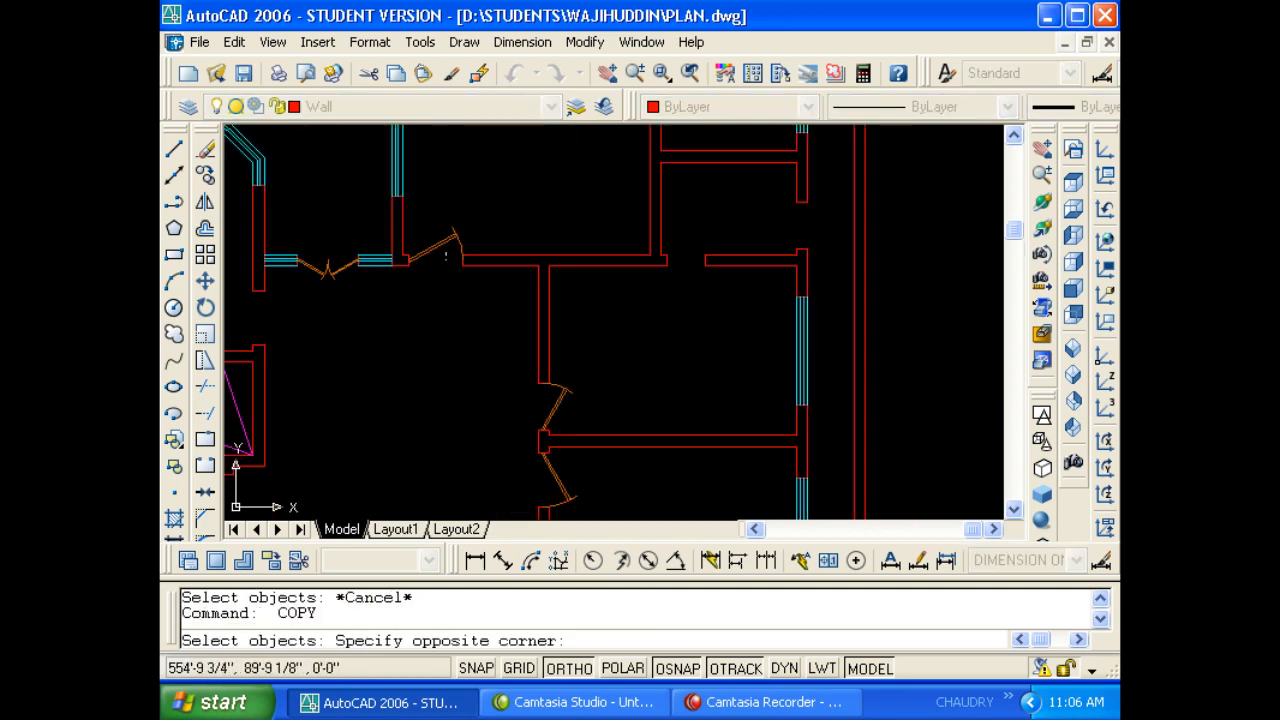
pyautogui.click(446, 256)
pyautogui.press('Return')
pyautogui.click(437, 309)
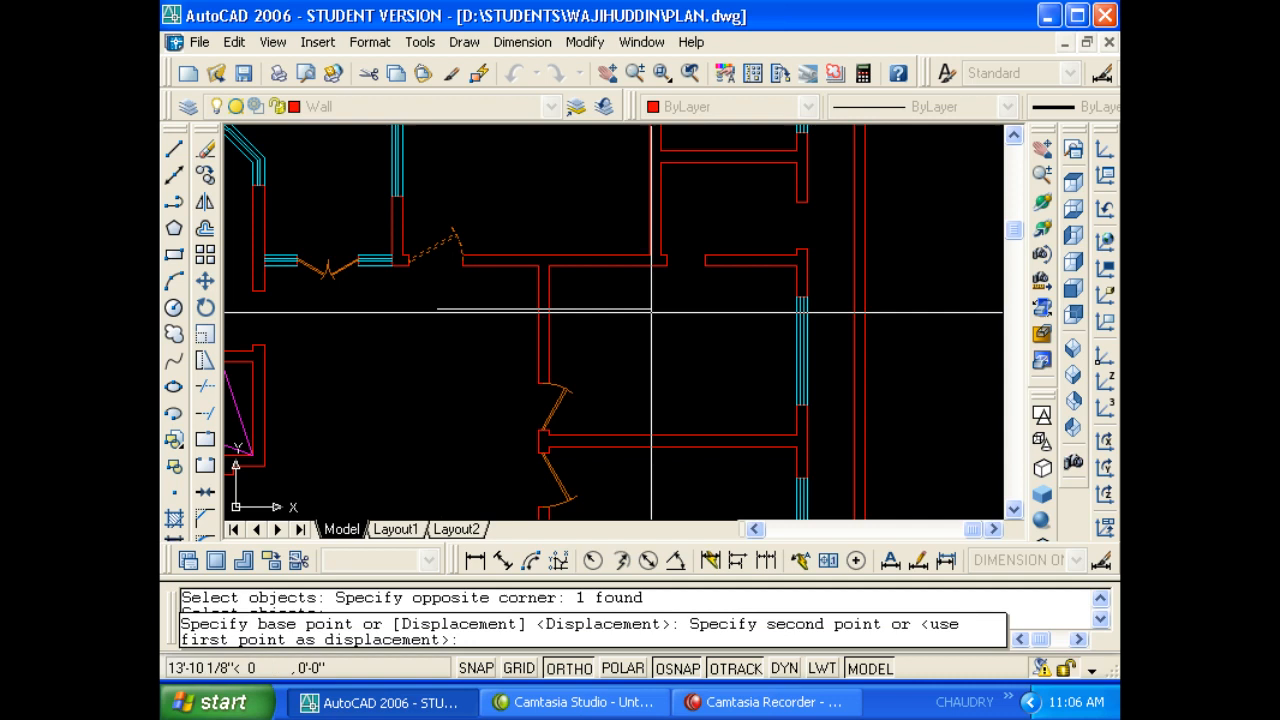
pyautogui.click(708, 310)
pyautogui.press('Escape')
pyautogui.write('MI')
pyautogui.press('Return')
pyautogui.scroll(2, 712, 256)
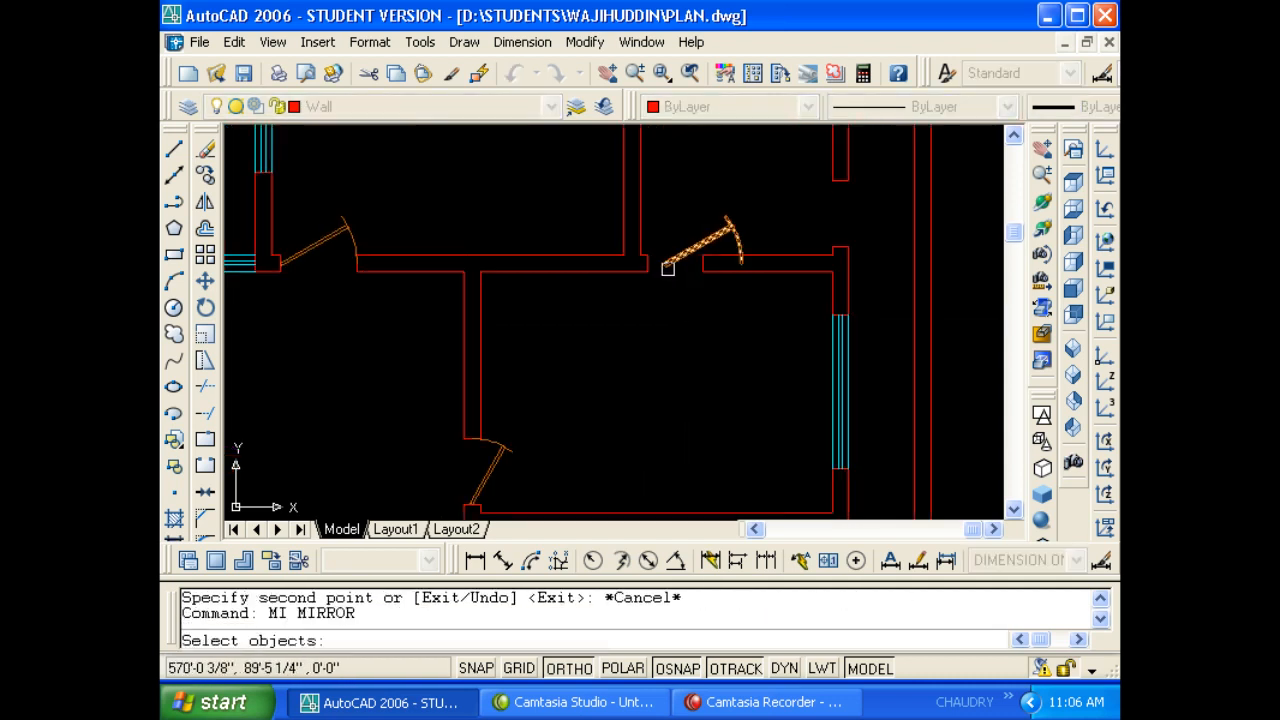
pyautogui.press('Escape')
# Move the copied door by its hinge end toward the midpoint of the narrow opening's left wall end.
pyautogui.scroll(2, 667, 267)
pyautogui.write('M')
pyautogui.press('Return')
pyautogui.scroll(3, 666, 334)
pyautogui.click(658, 360)
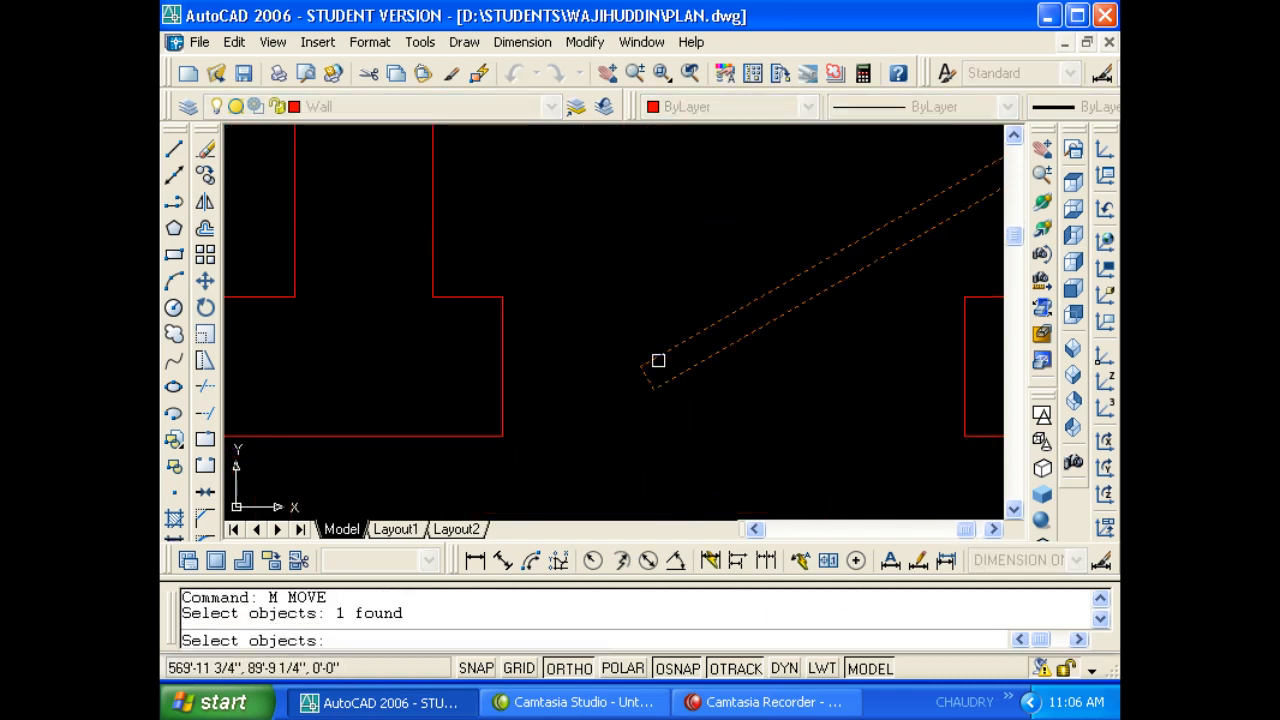
pyautogui.press('Return')
pyautogui.click(640, 363)
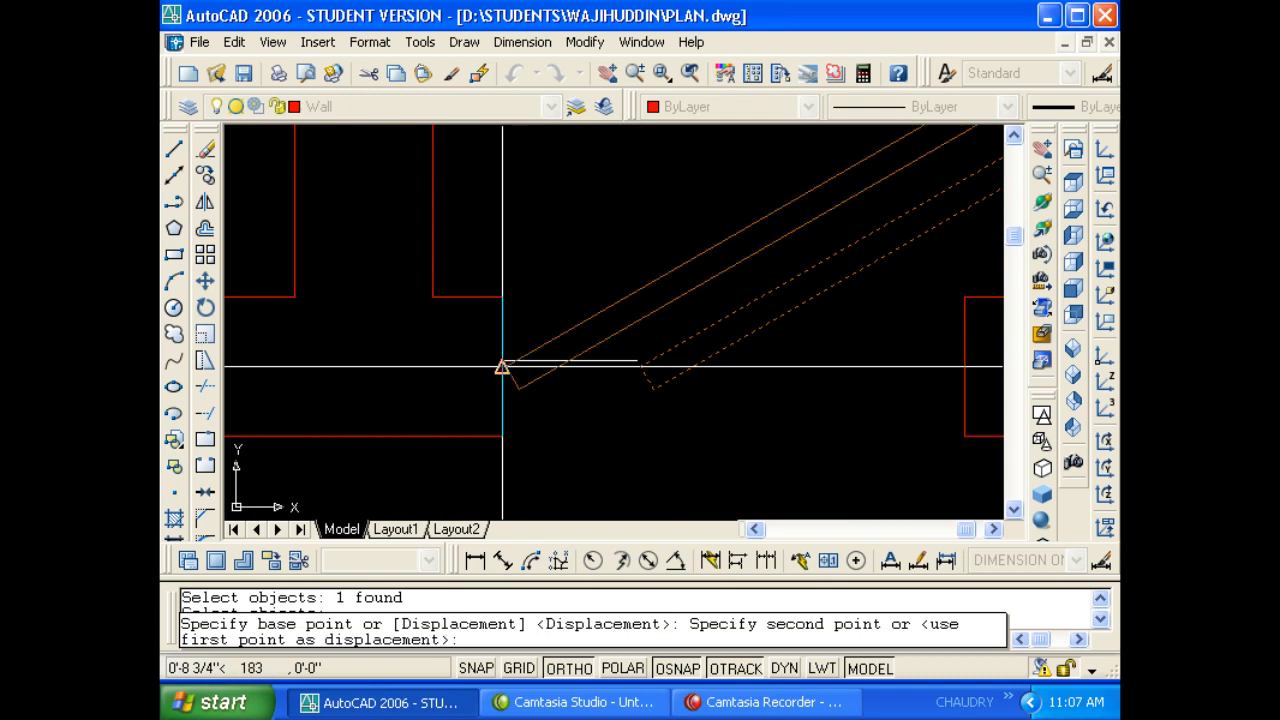
pyautogui.click(502, 367)
pyautogui.scroll(3, 491, 366)
pyautogui.press('Escape')
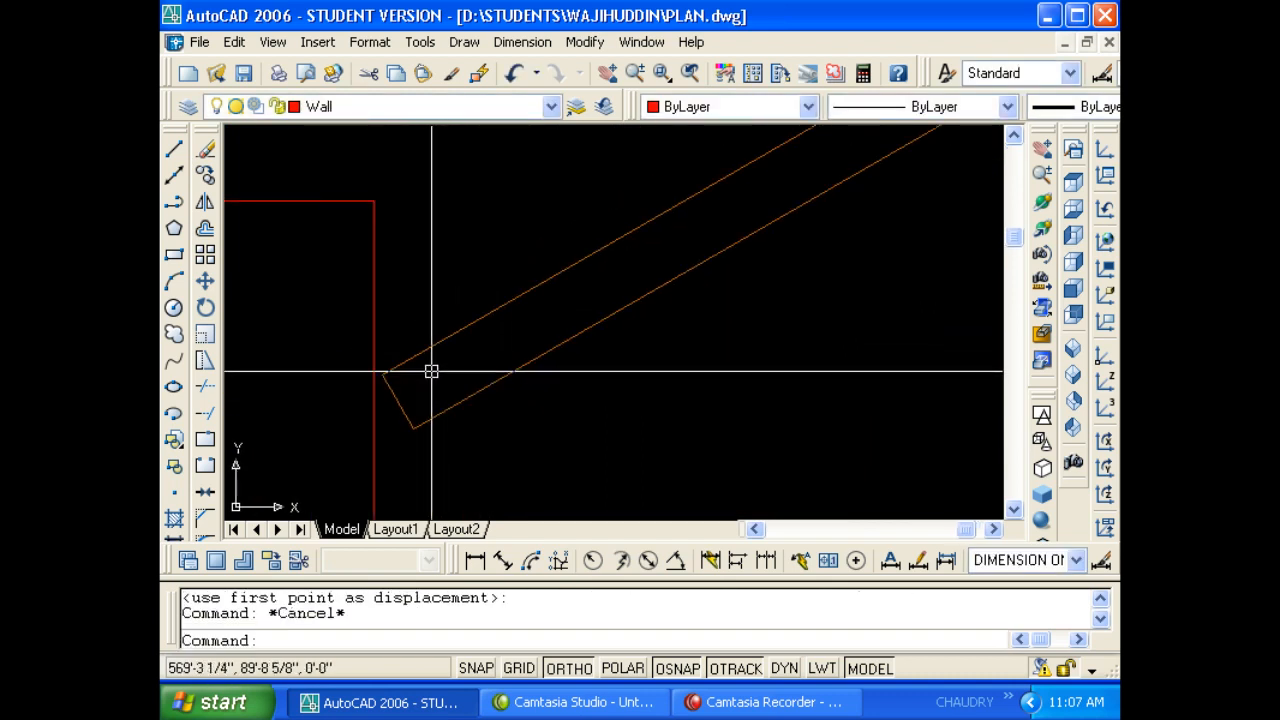
# Move the copied door by its upper hinge corner to sit exactly against the left wall end.
pyautogui.write('M')
pyautogui.press('Return')
pyautogui.scroll(2, 488, 346)
pyautogui.click(489, 344)
pyautogui.press('Return')
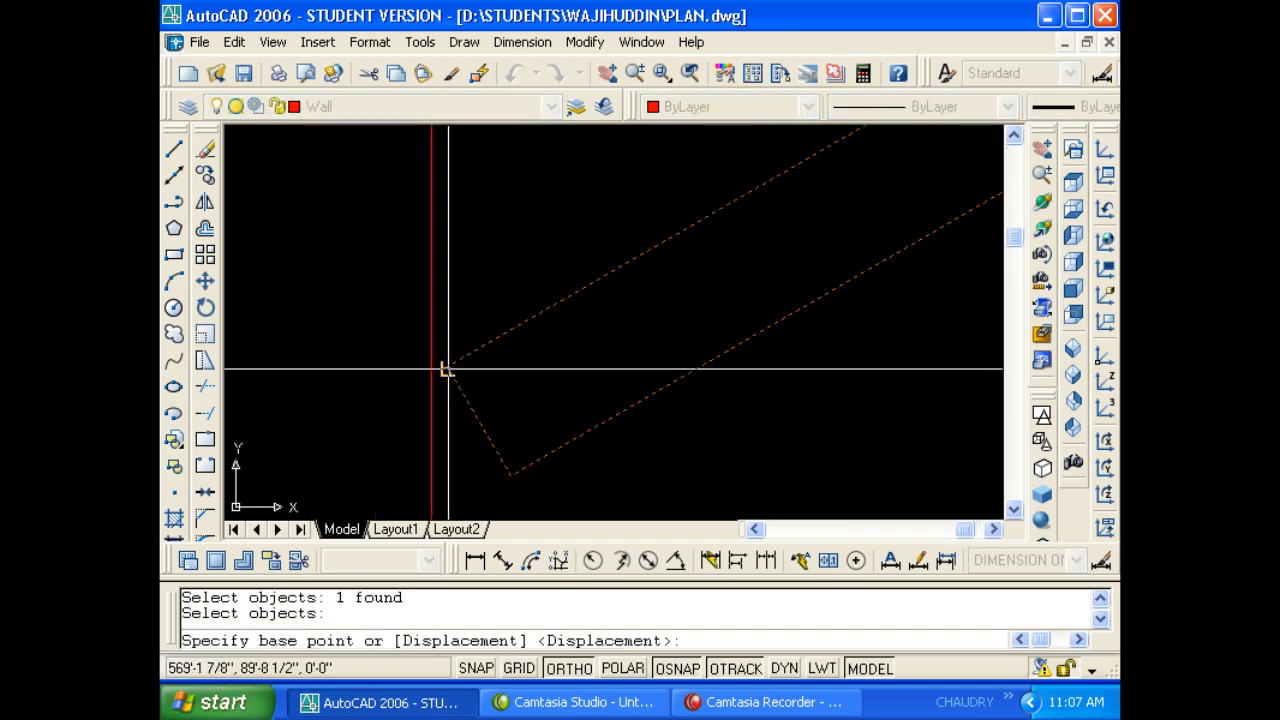
pyautogui.click(447, 369)
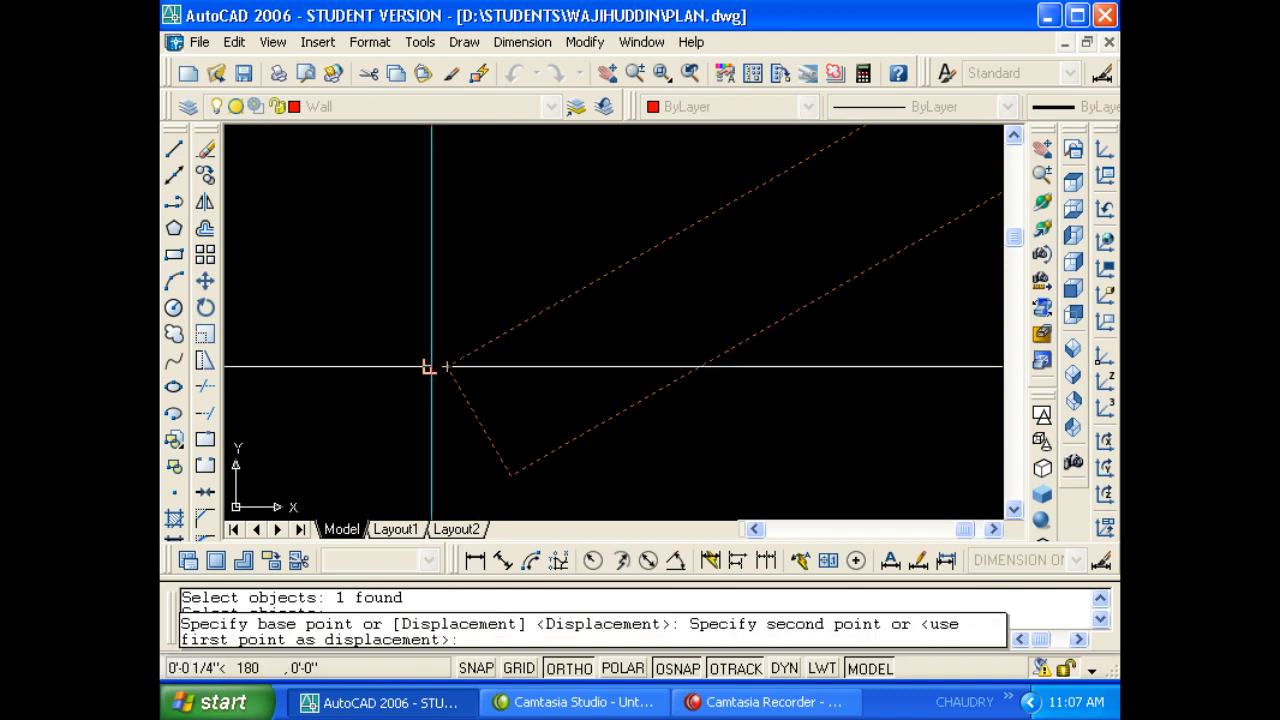
pyautogui.click(431, 340)
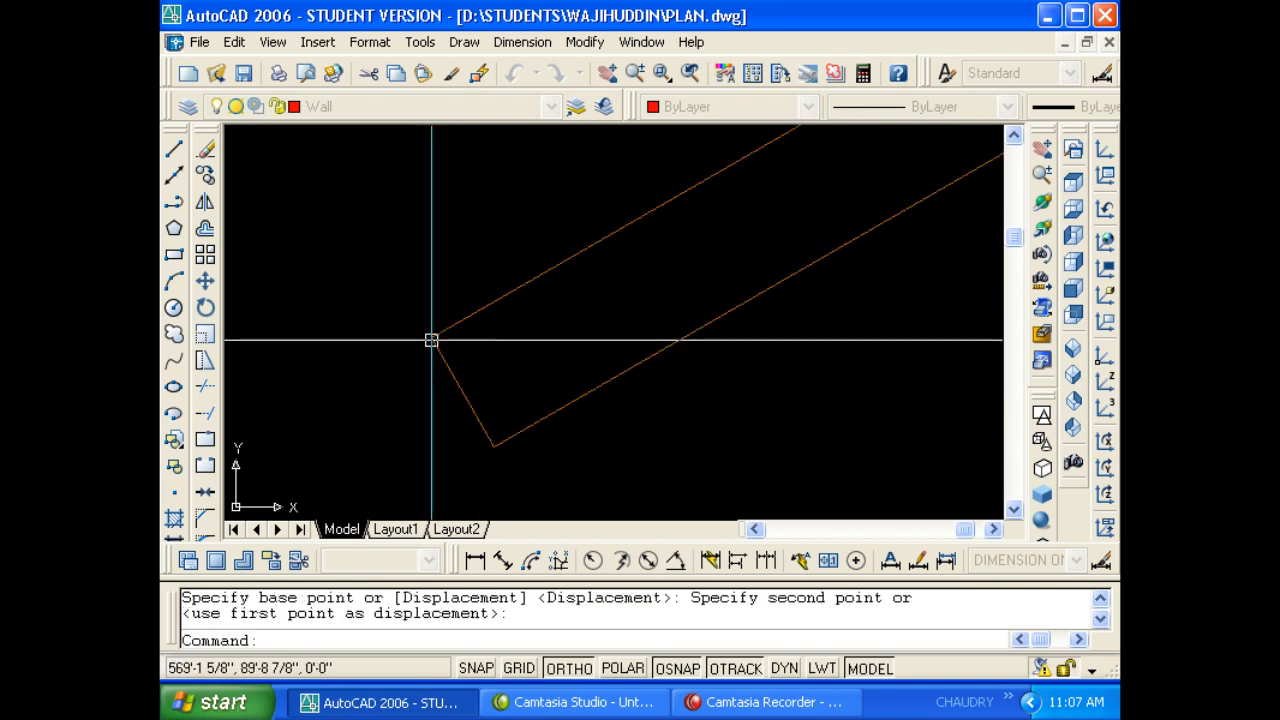
pyautogui.press('Escape')
pyautogui.press('Escape')
# Scale the copied door by reference from its upper hinge corner so its arc end meets the narrow opening's right wall end.
pyautogui.scroll(-3, 431, 340)
pyautogui.write('SCV')
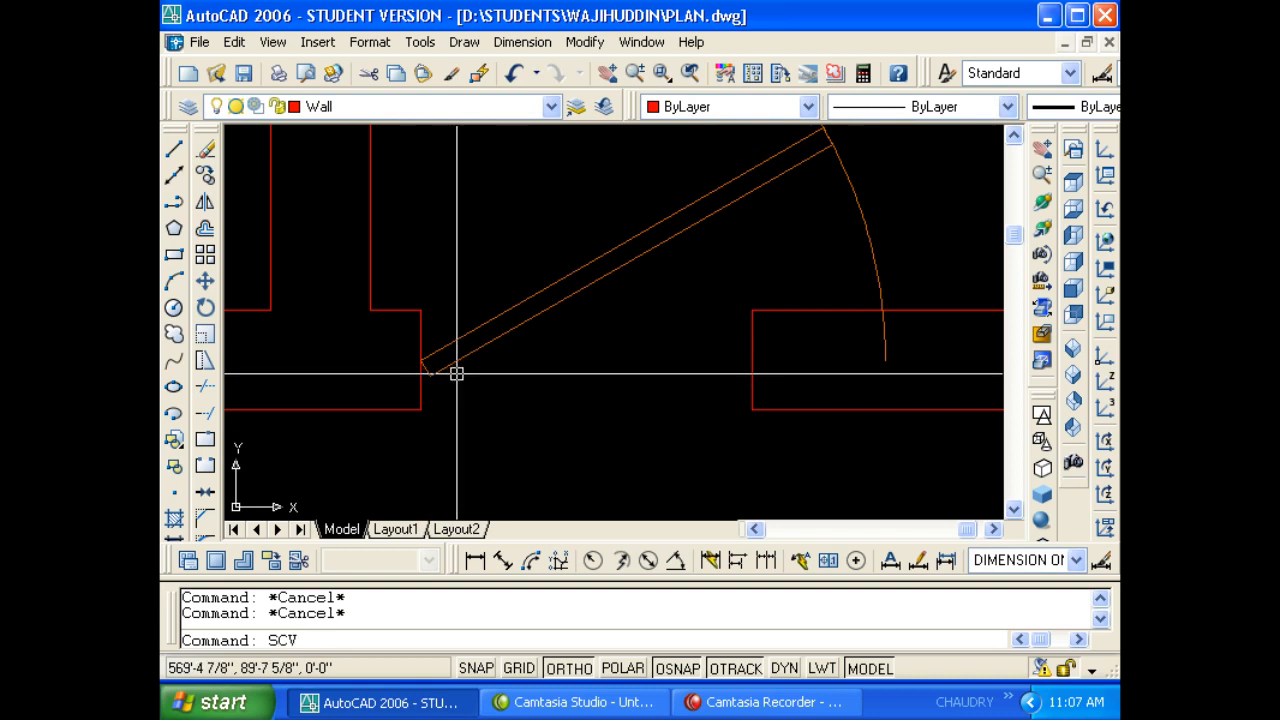
pyautogui.press('Escape')
pyautogui.write('SC')
pyautogui.press('Return')
pyautogui.click(442, 373)
pyautogui.press('Return')
pyautogui.scroll(4, 423, 362)
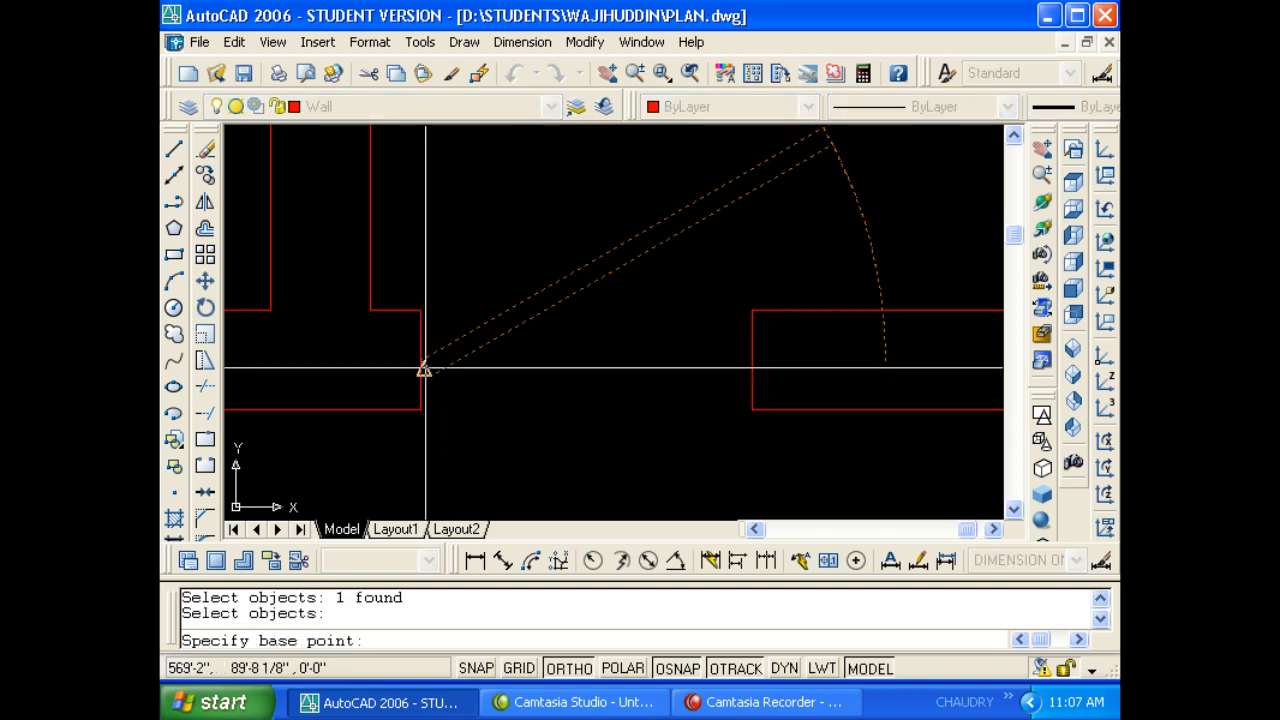
pyautogui.click(416, 353)
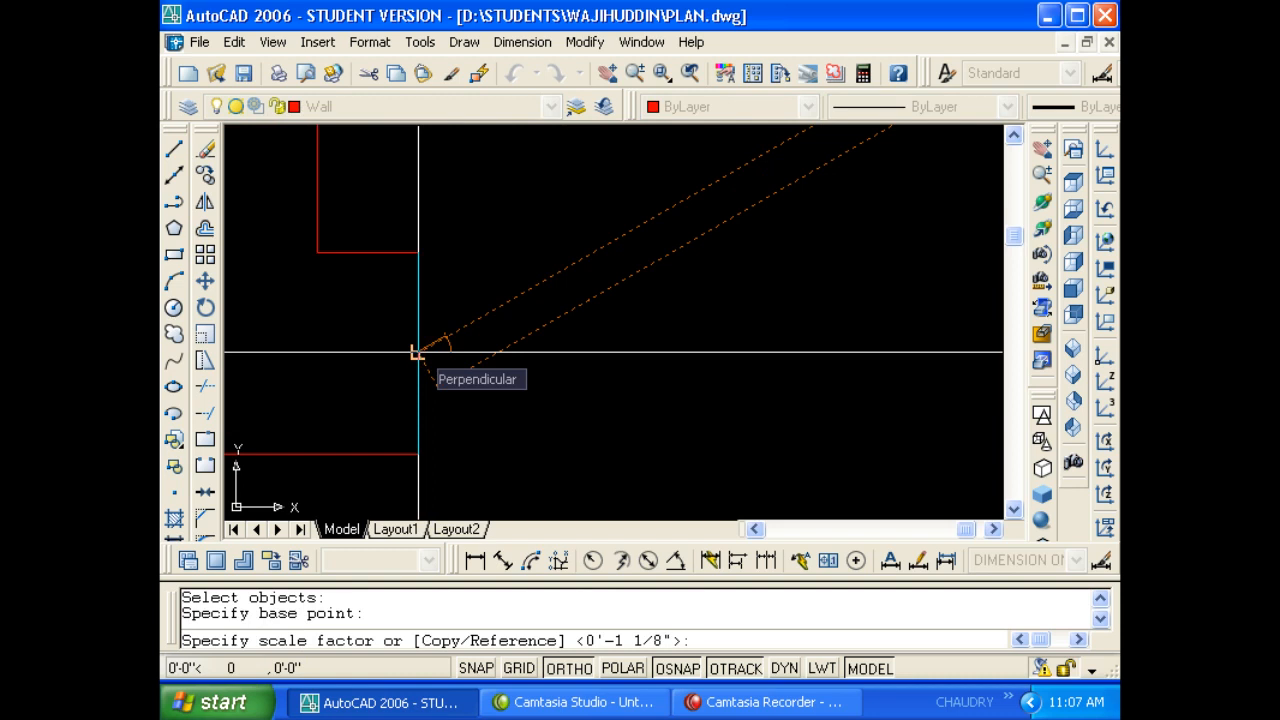
pyautogui.press('Return')
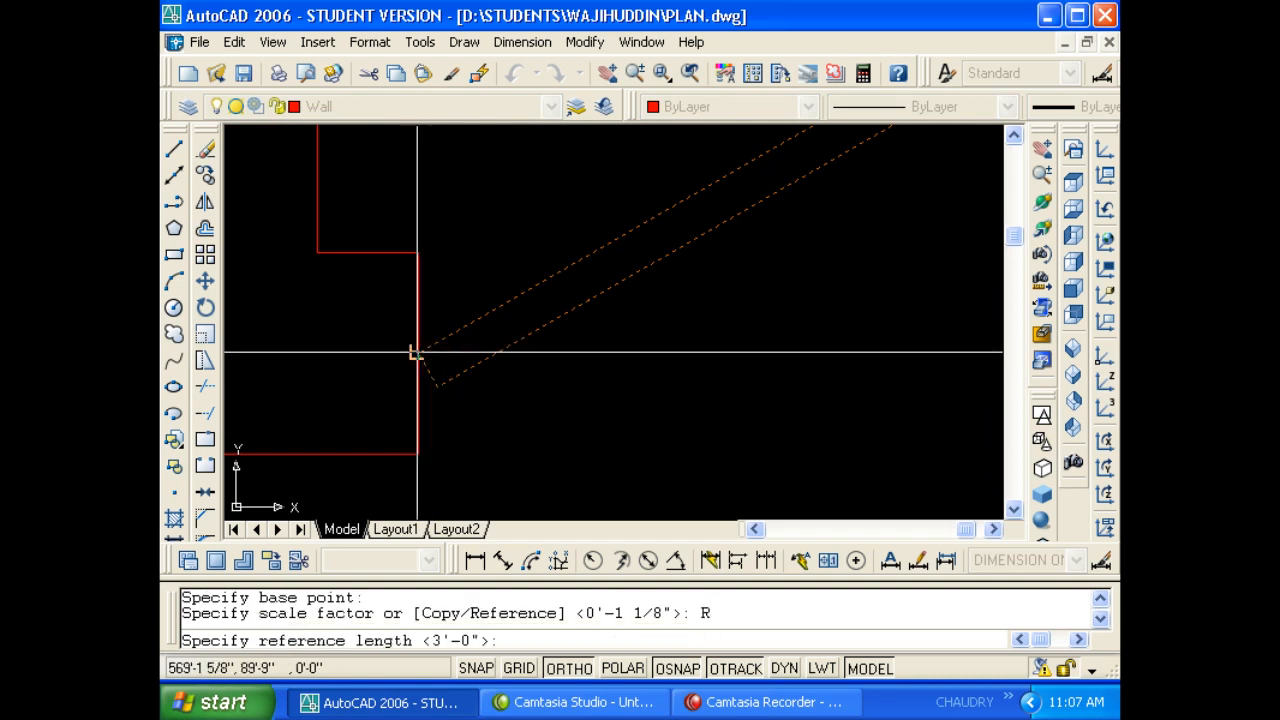
pyautogui.click(416, 353)
pyautogui.scroll(-4, 400, 358)
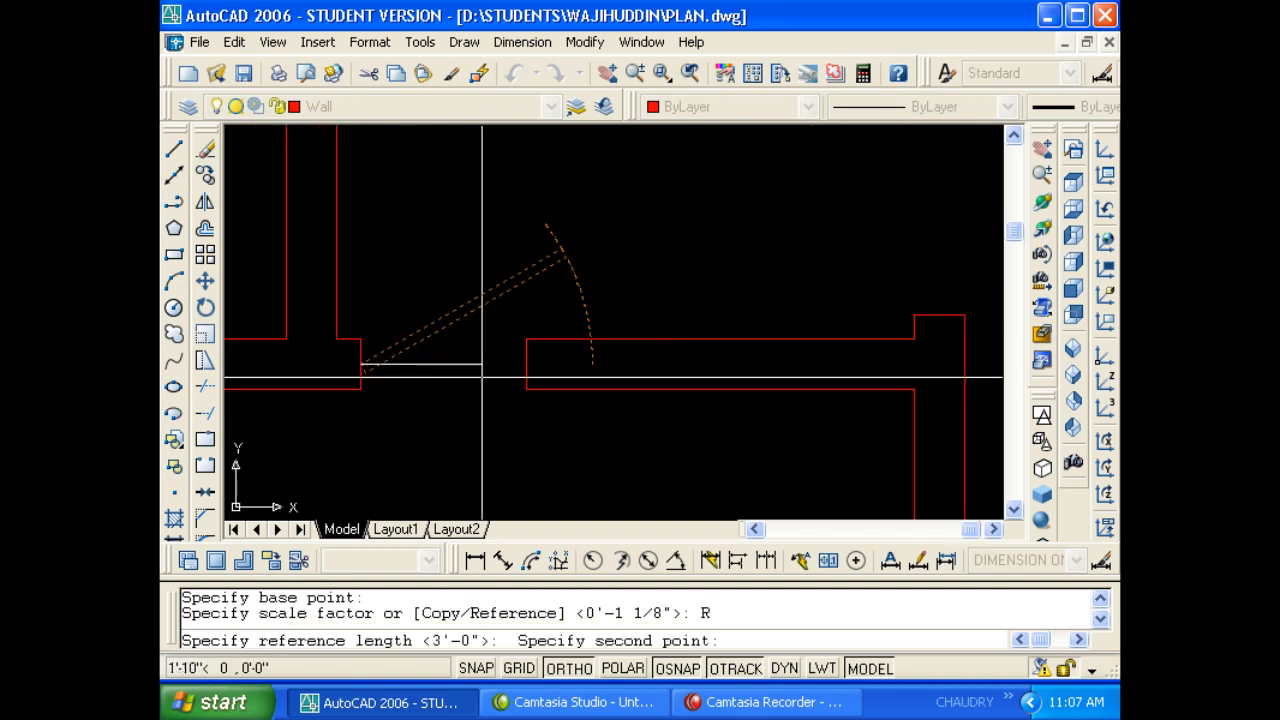
pyautogui.click(592, 364)
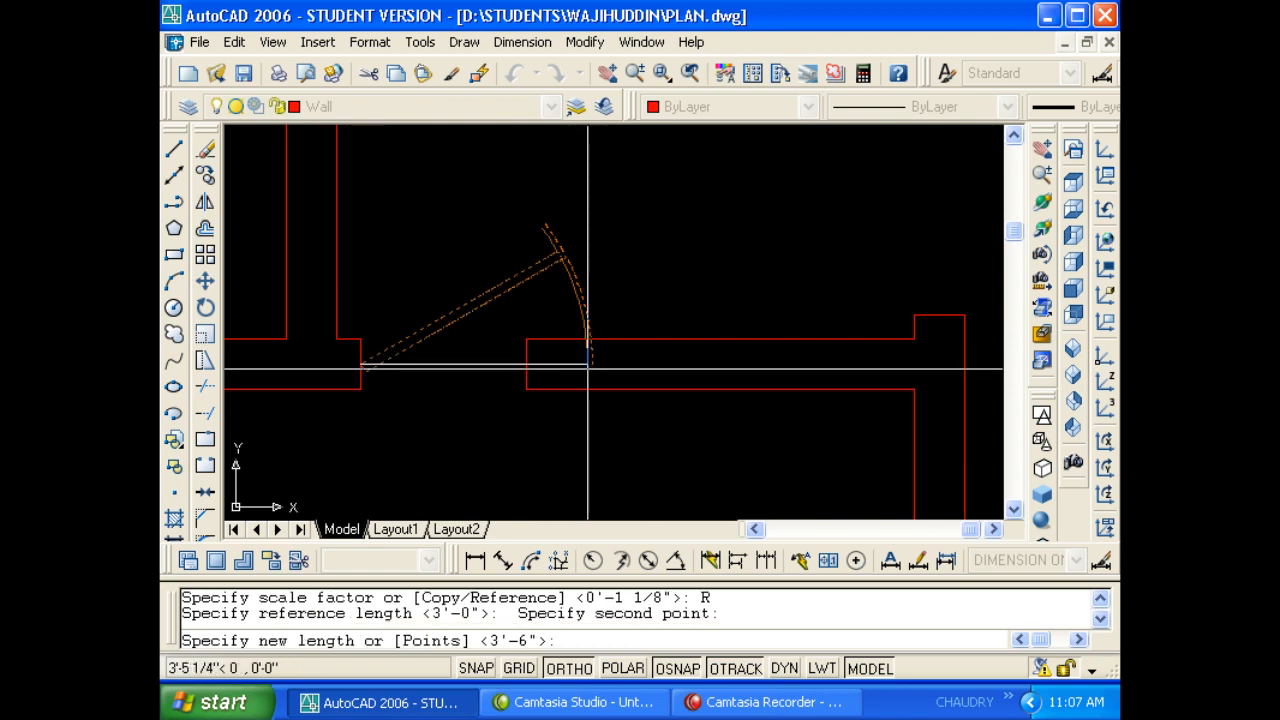
pyautogui.click(526, 364)
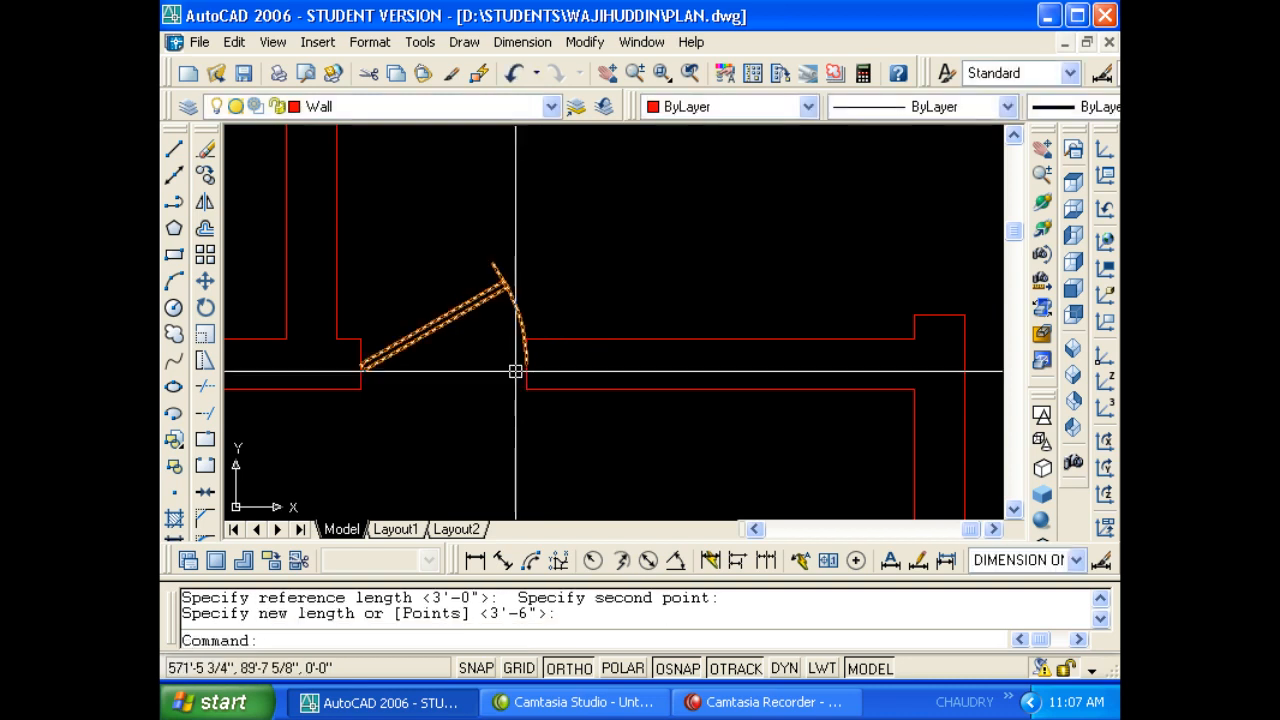
pyautogui.moveTo(486, 377); pyautogui.dragTo(512, 382, button='middle')
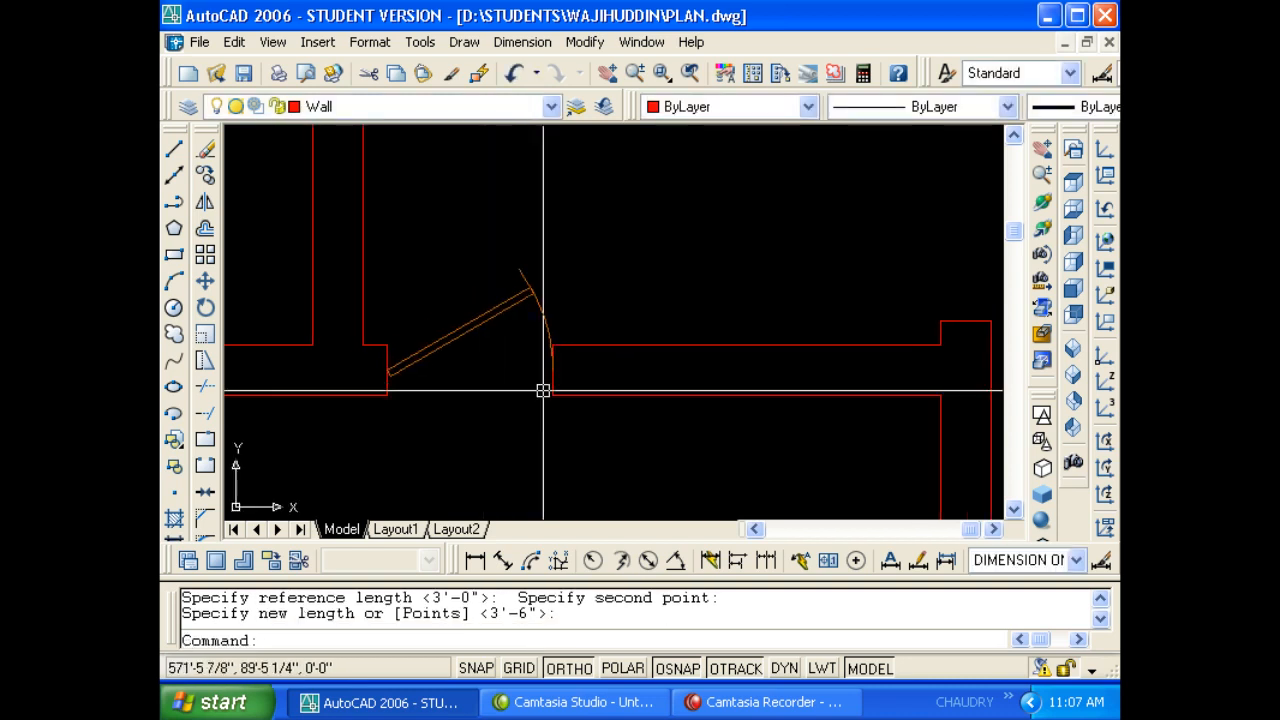
# Try mirroring the scaled door from the right wall end's midpoint, keeping the original, and erase the misplaced mirrored copy.
pyautogui.press('Escape')
pyautogui.press('Escape')
pyautogui.write('mi')
pyautogui.press('Return')
pyautogui.click(457, 344)
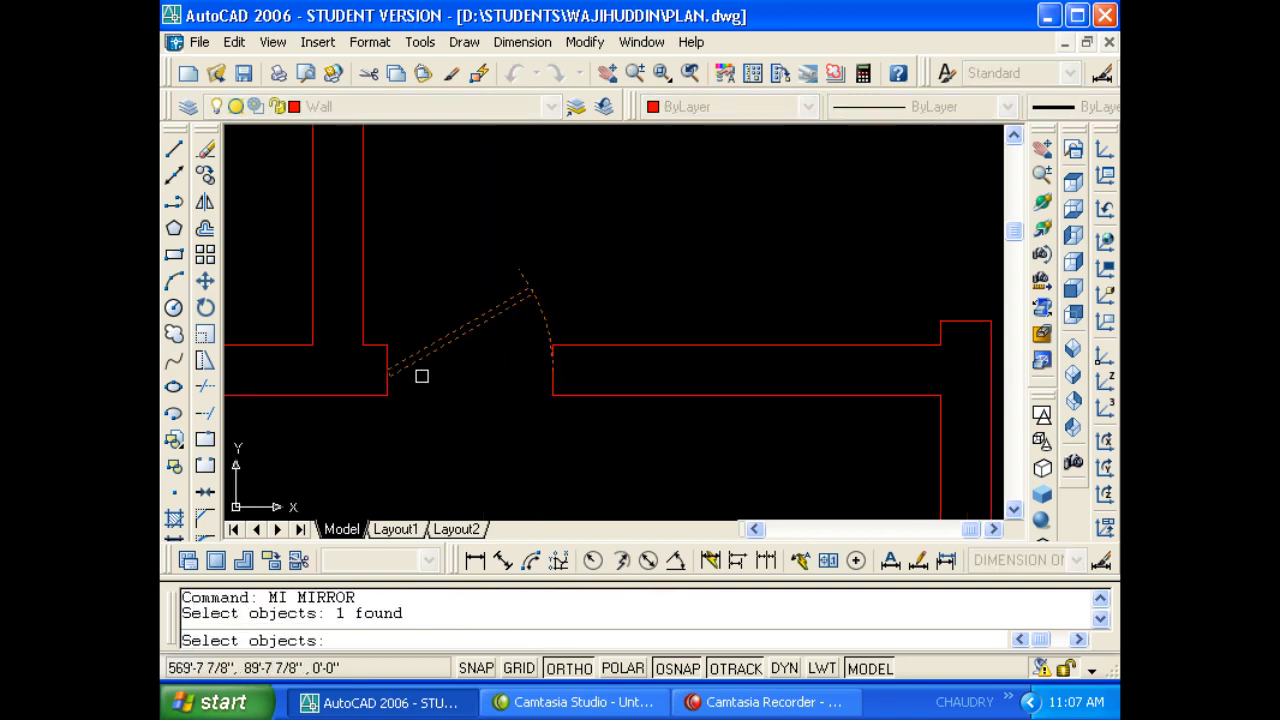
pyautogui.press('Return')
pyautogui.click(552, 371)
pyautogui.press('Return')
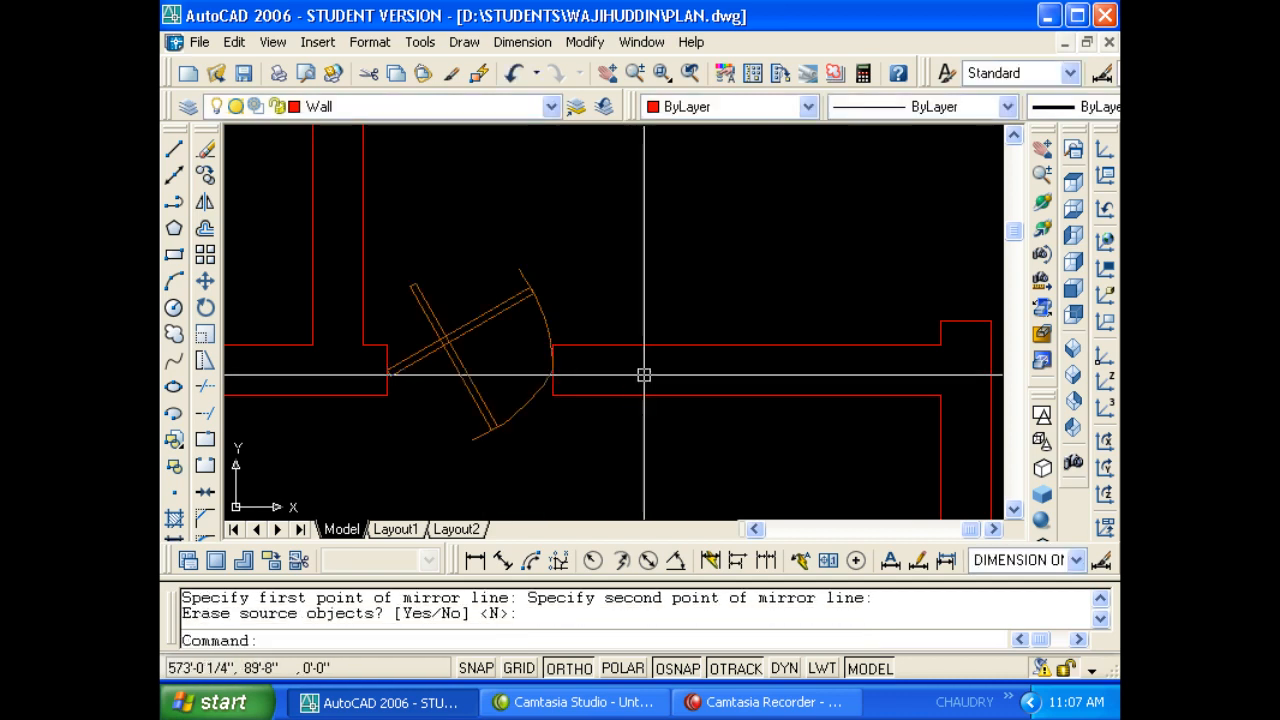
pyautogui.write('e')
pyautogui.press('Return')
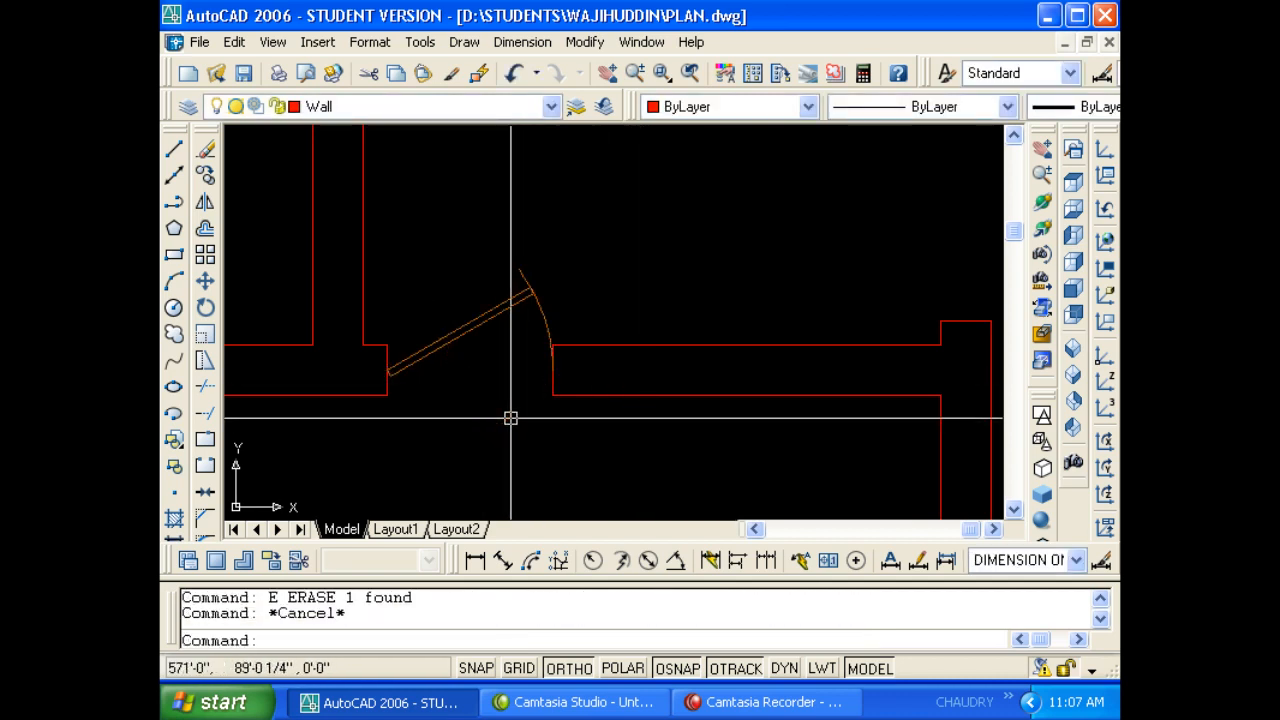
# Mirror the door across the wall's horizontal centre line from the right wall end's midpoint, keeping the original leaf.
pyautogui.write('mi')
pyautogui.press('Return')
pyautogui.click(543, 318)
pyautogui.press('Return')
pyautogui.click(552, 370)
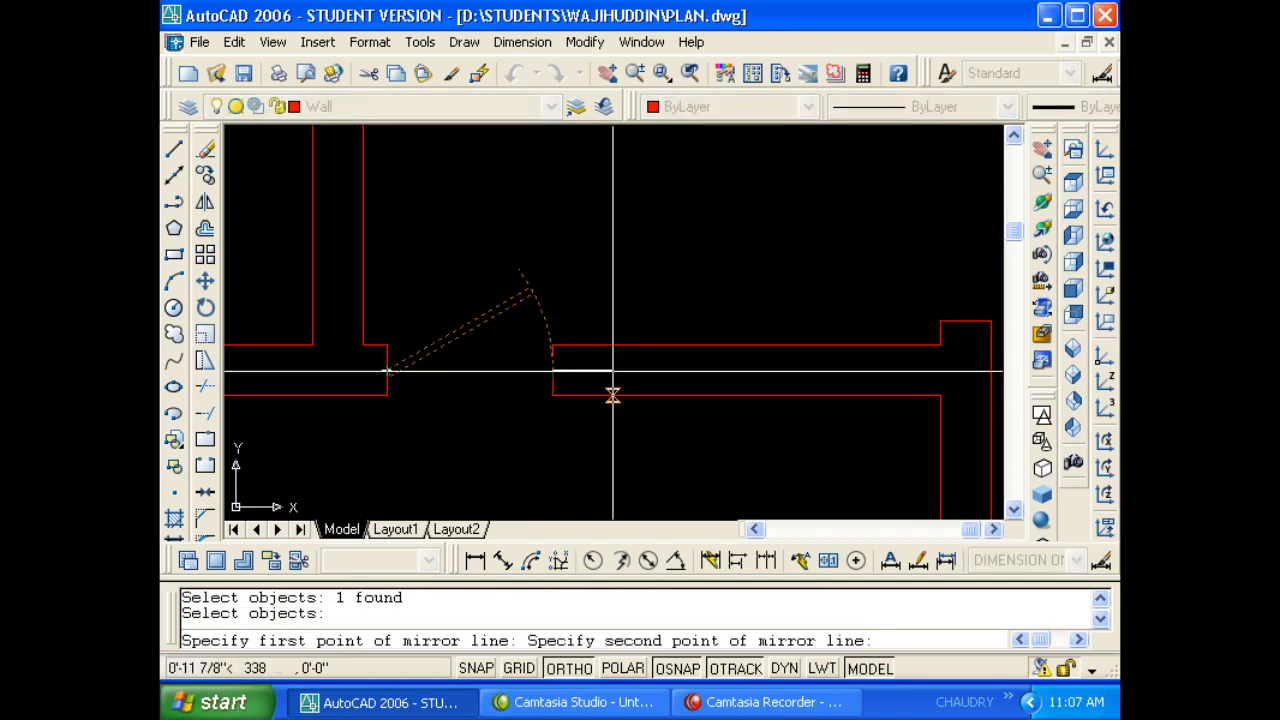
pyautogui.scroll(-1, 908, 385)
pyautogui.moveTo(870, 386); pyautogui.dragTo(703, 389, button='middle')
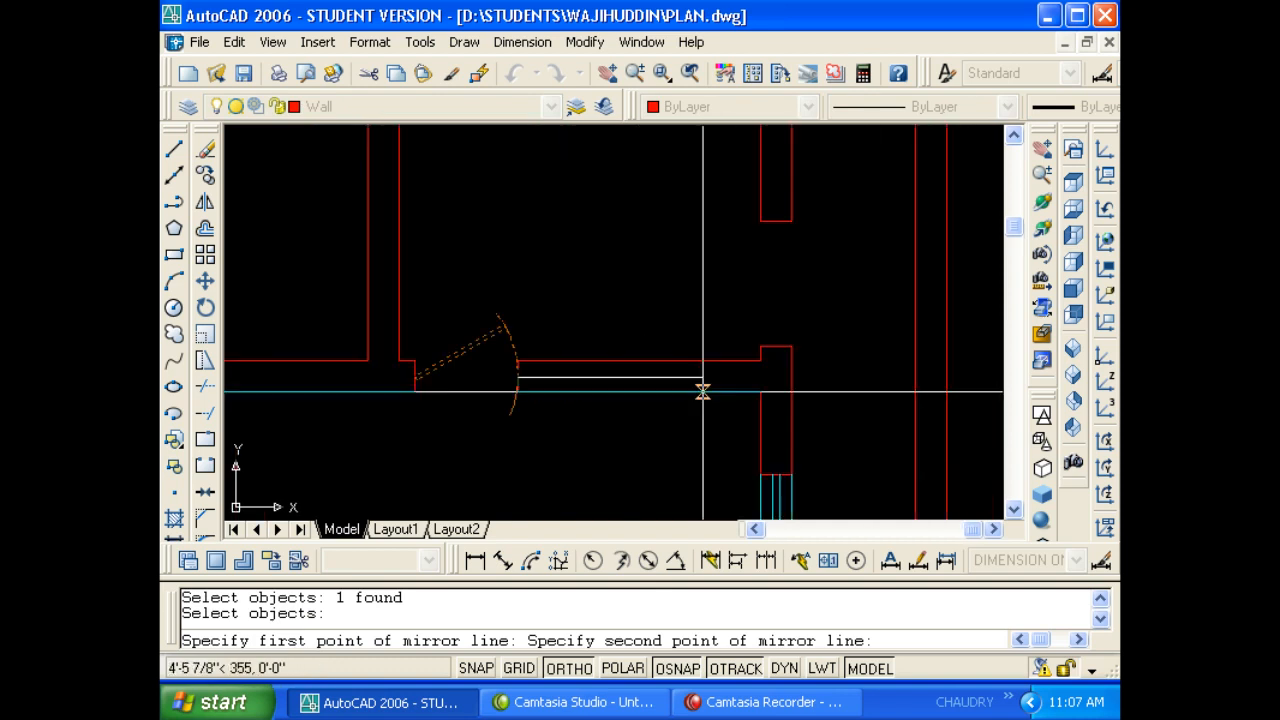
pyautogui.click(872, 399)
pyautogui.press('Return')
pyautogui.moveTo(604, 403); pyautogui.dragTo(672, 372, button='middle')
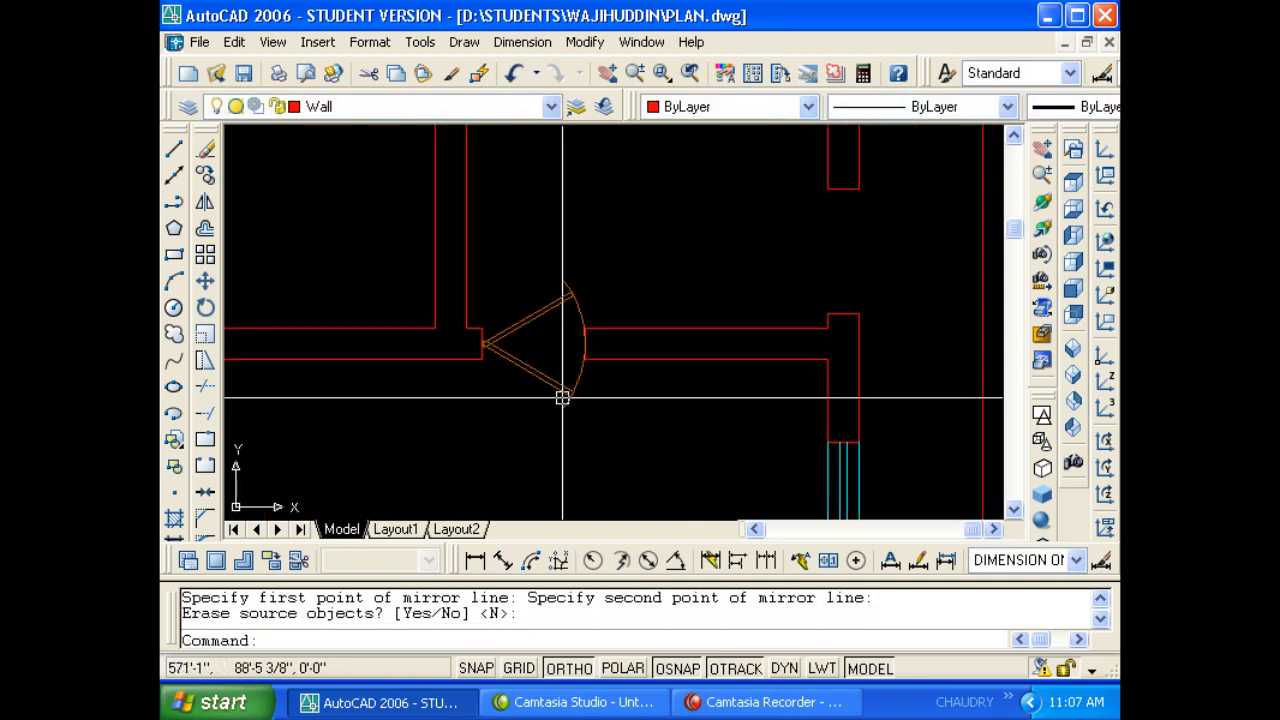
# Copy the upper leaf of the mirrored door pair horizontally to the opening in the right outer wall.
pyautogui.scroll(-2, 563, 397)
pyautogui.moveTo(451, 426); pyautogui.dragTo(589, 390, button='middle')
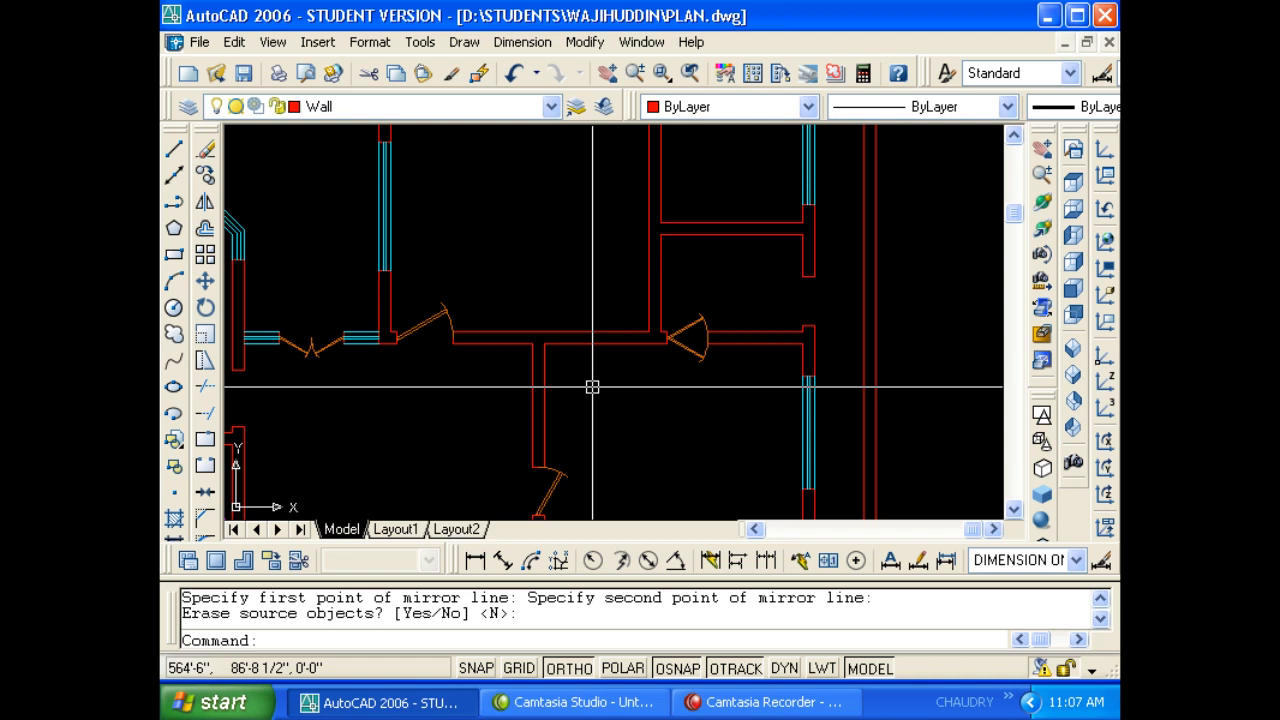
pyautogui.scroll(3, 690, 338)
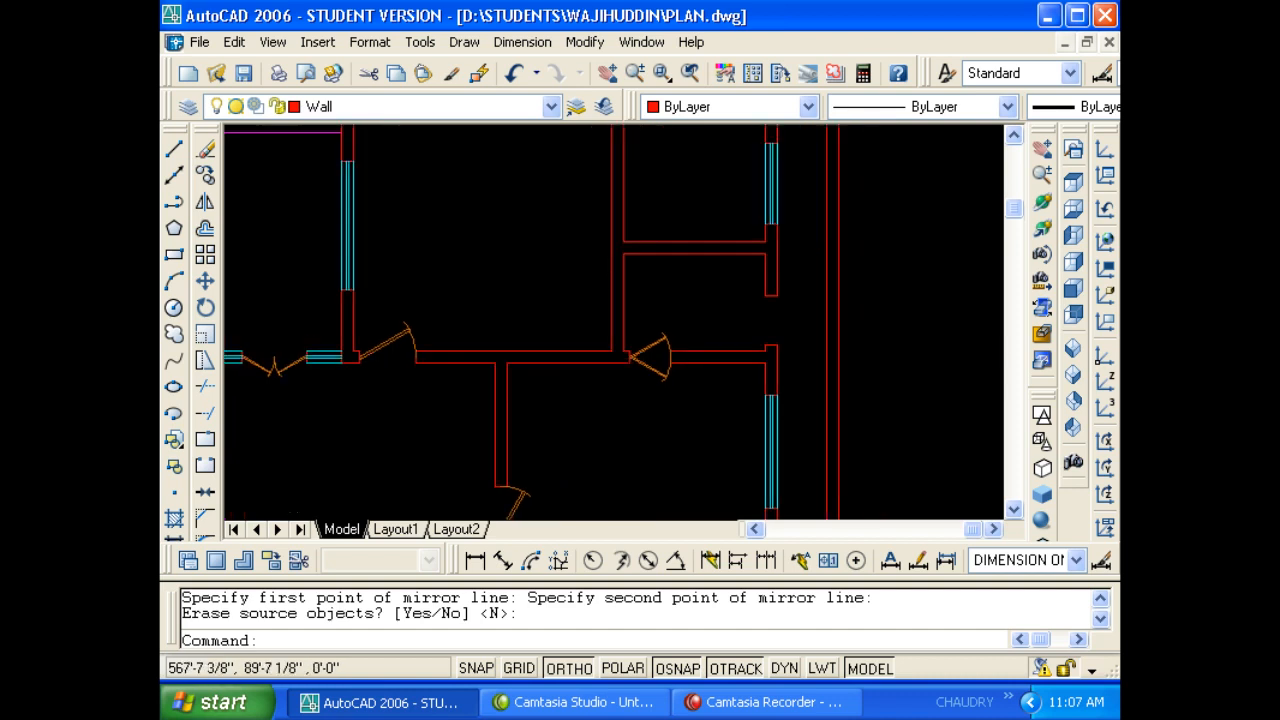
pyautogui.press('Escape')
pyautogui.press('Escape')
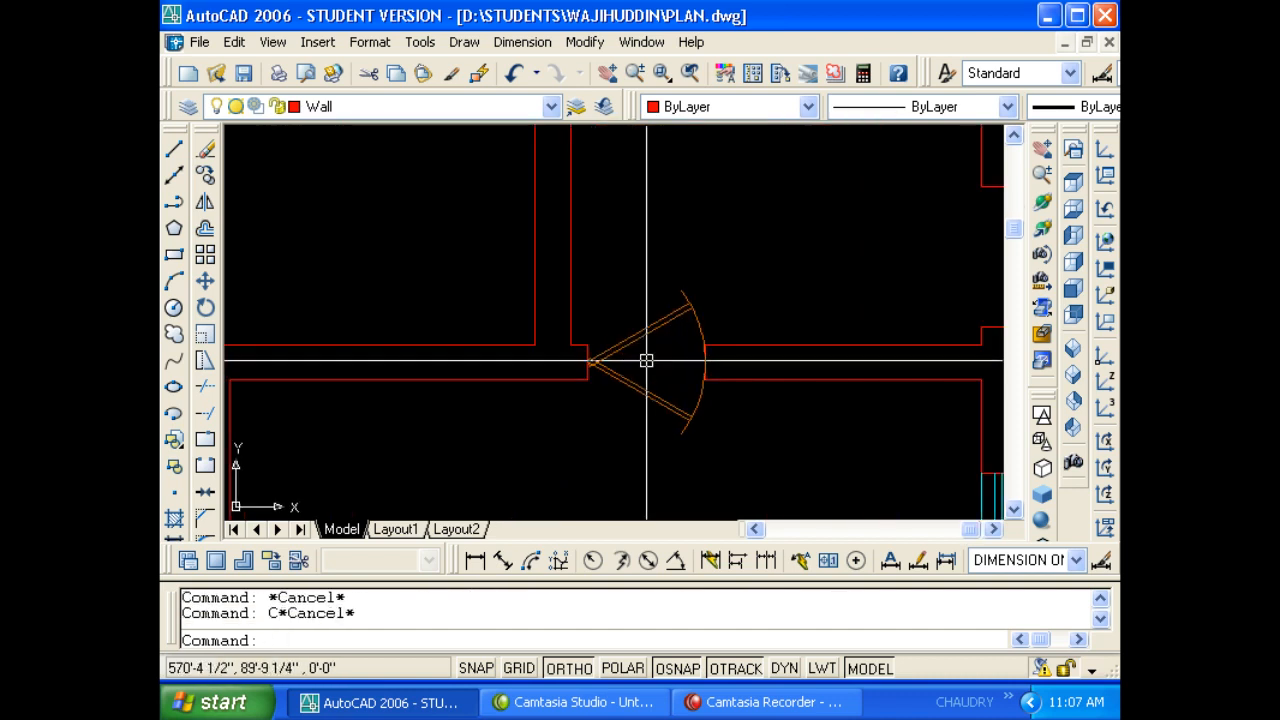
pyautogui.press('Return')
pyautogui.scroll(-6, 620, 361)
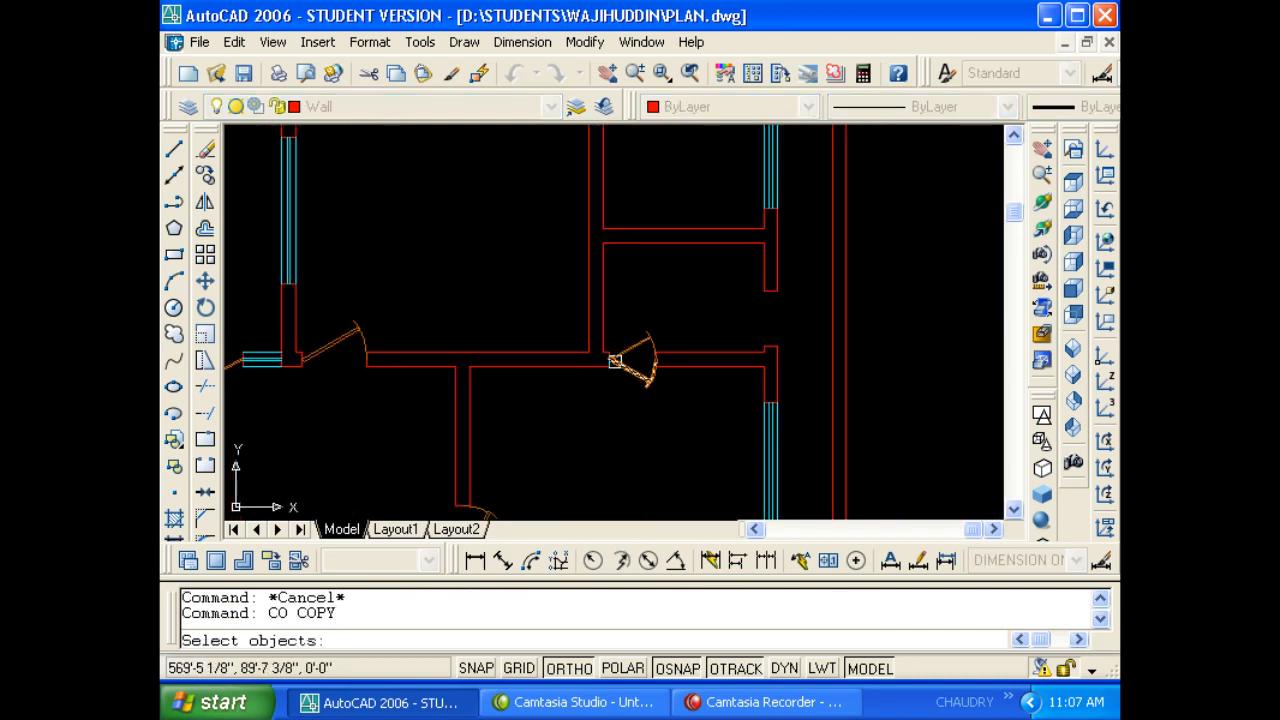
pyautogui.scroll(4, 509, 368)
pyautogui.moveTo(806, 352); pyautogui.dragTo(642, 352, button='middle')
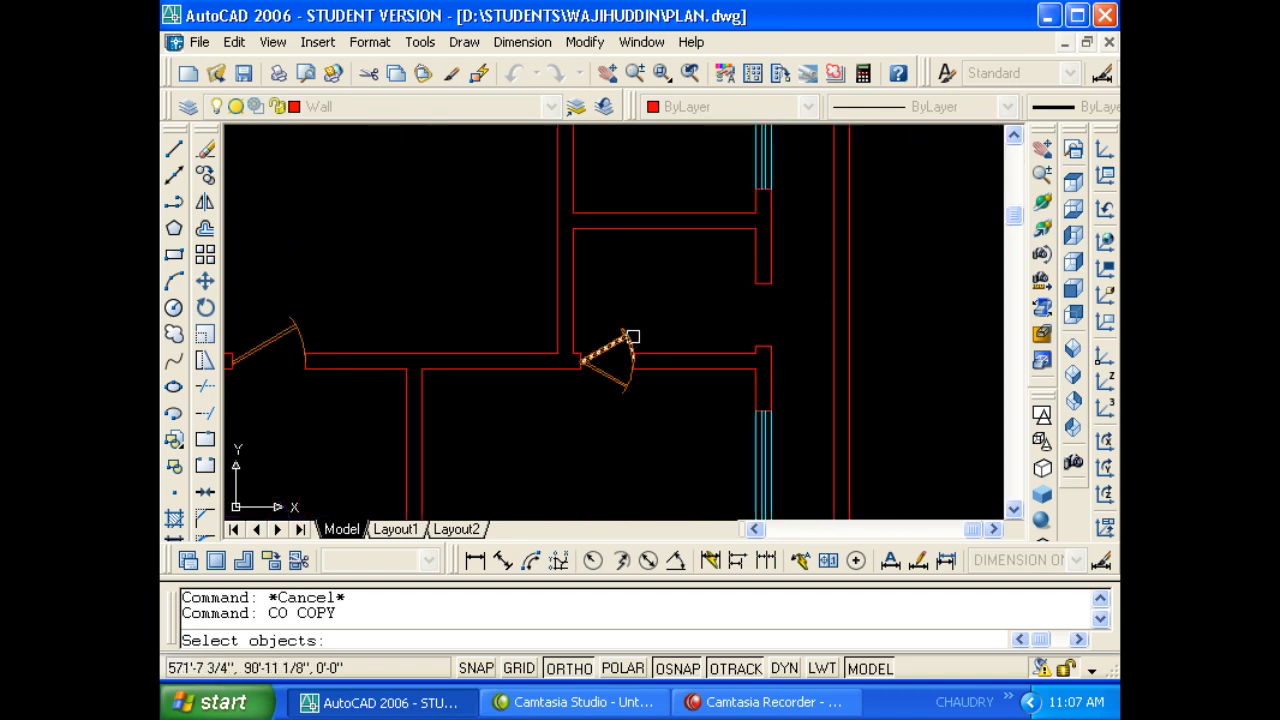
pyautogui.click(633, 337)
pyautogui.press('Return')
pyautogui.click(707, 320)
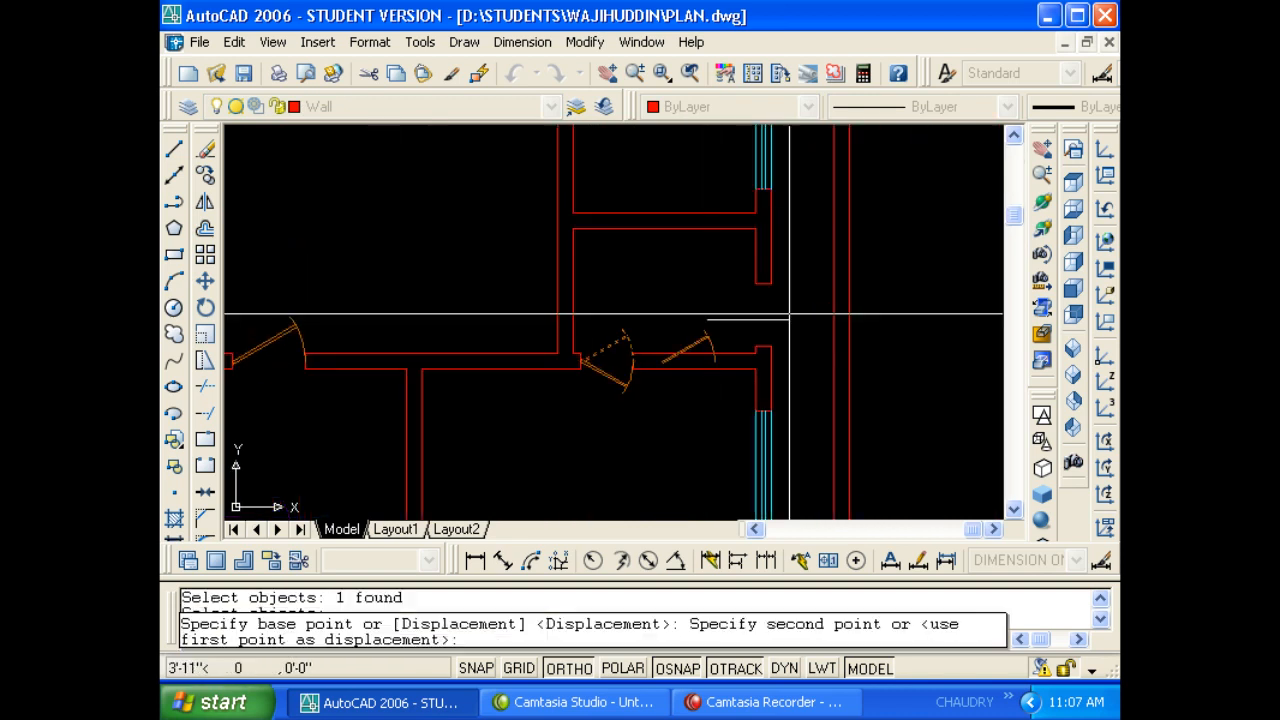
pyautogui.click(883, 322)
pyautogui.scroll(3, 800, 350)
pyautogui.moveTo(762, 374); pyautogui.dragTo(730, 403, button='middle')
pyautogui.press('Escape')
pyautogui.press('Escape')
pyautogui.press('Escape')
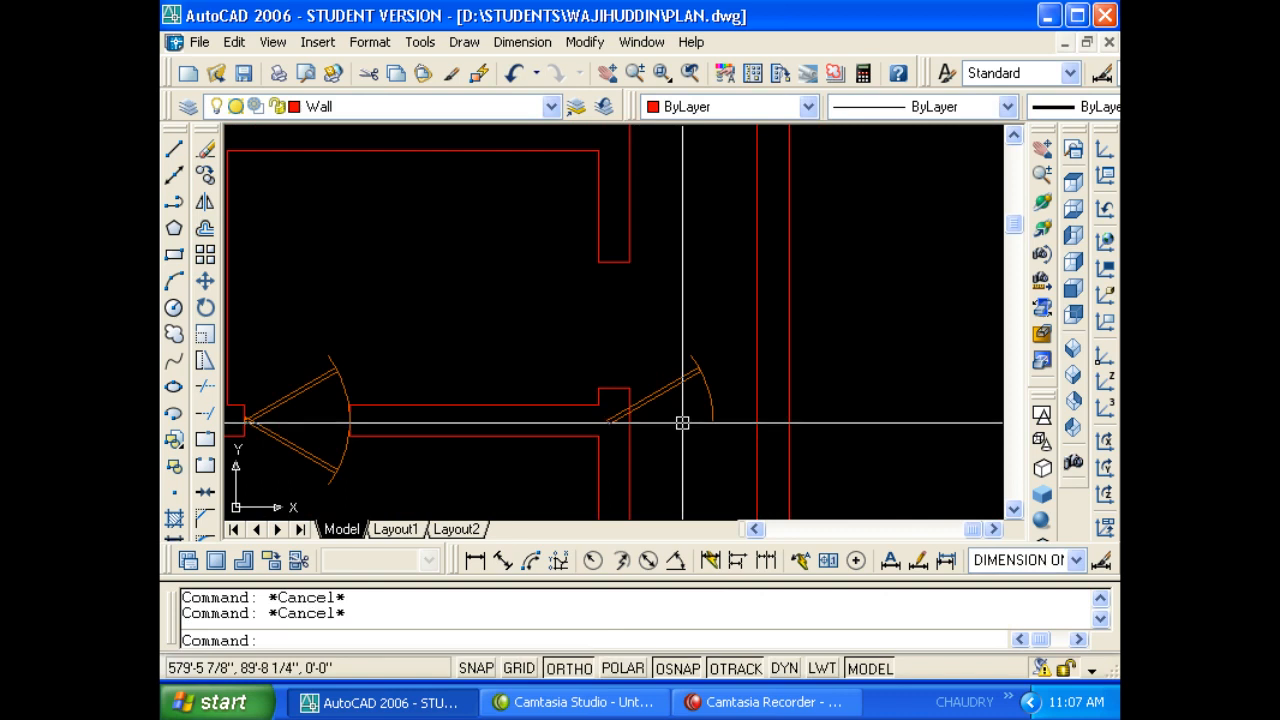
# Rotate the copied door 90 degrees counterclockwise about the midpoint of its leaf.
pyautogui.write('ro')
pyautogui.press('Return')
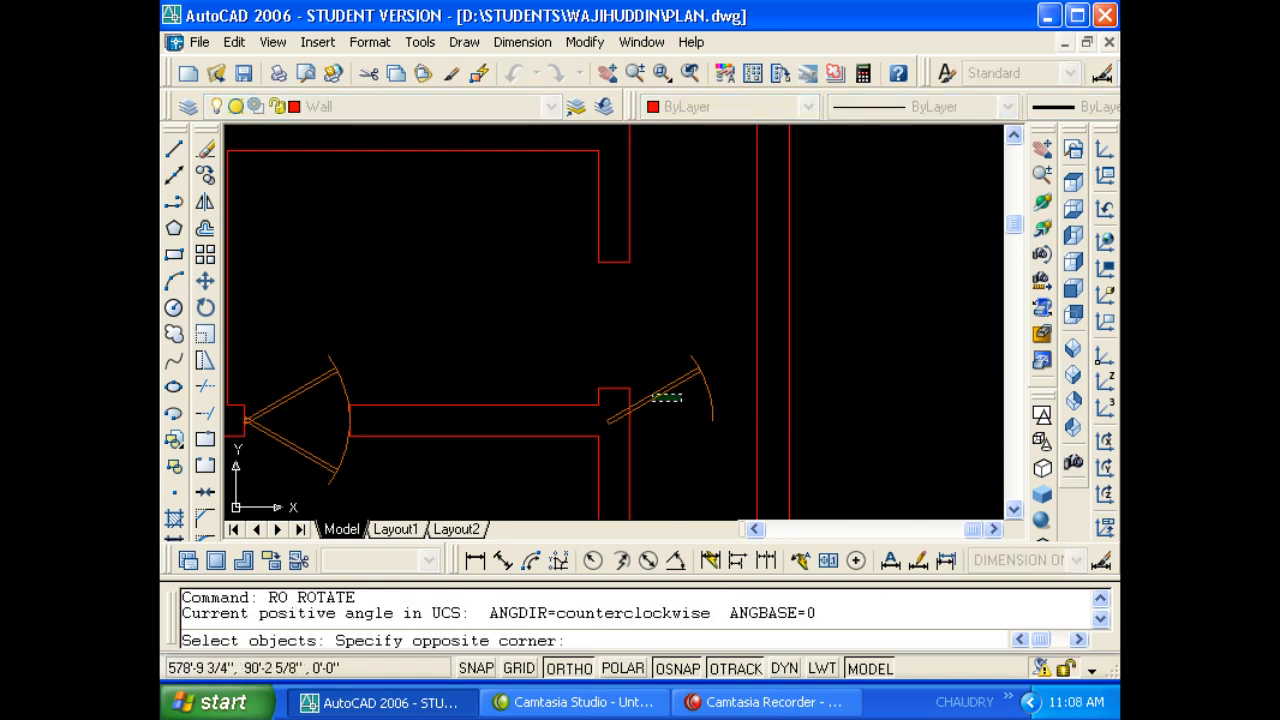
pyautogui.click(683, 398)
pyautogui.press('Return')
pyautogui.click(607, 420)
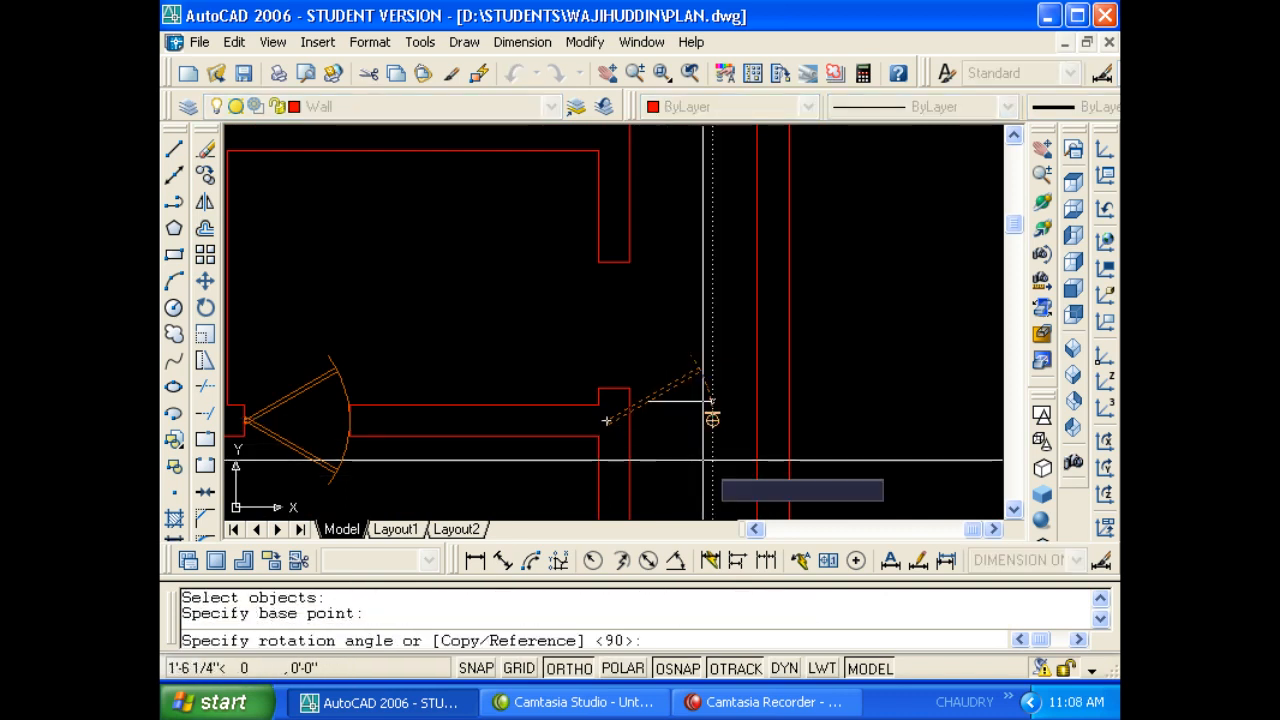
pyautogui.press('F8')
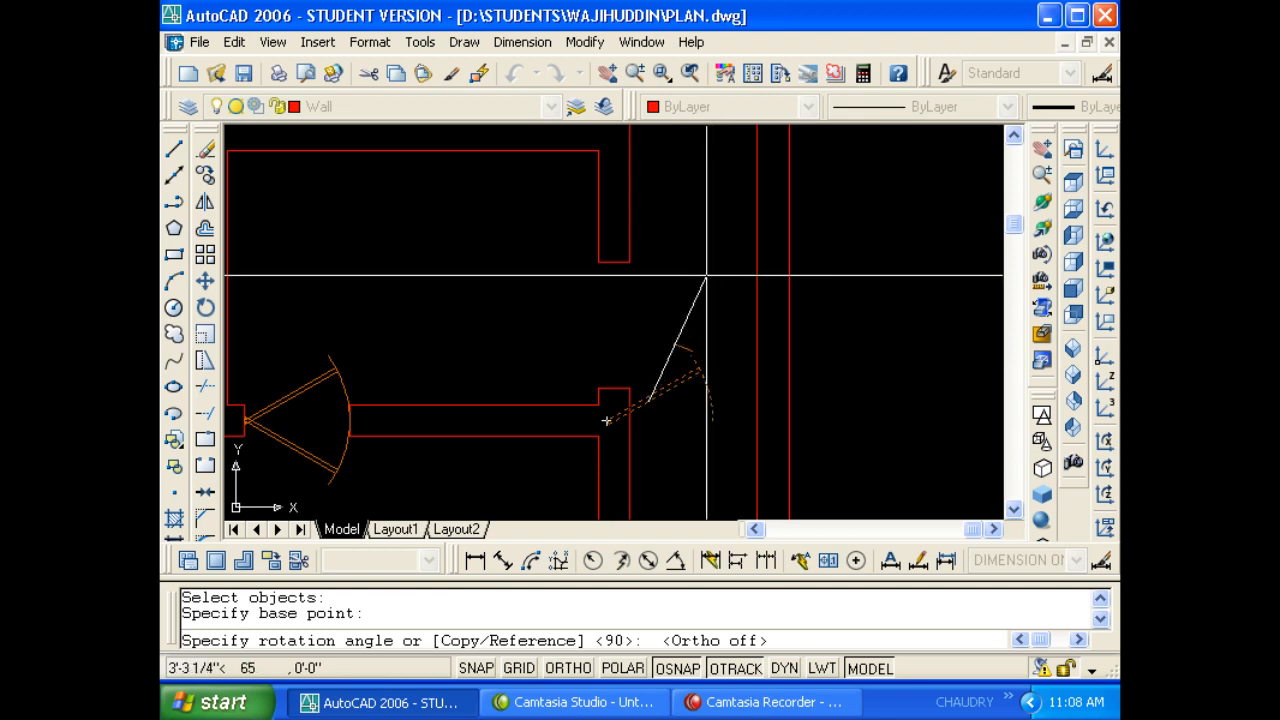
pyautogui.press('F8')
pyautogui.click(693, 233)
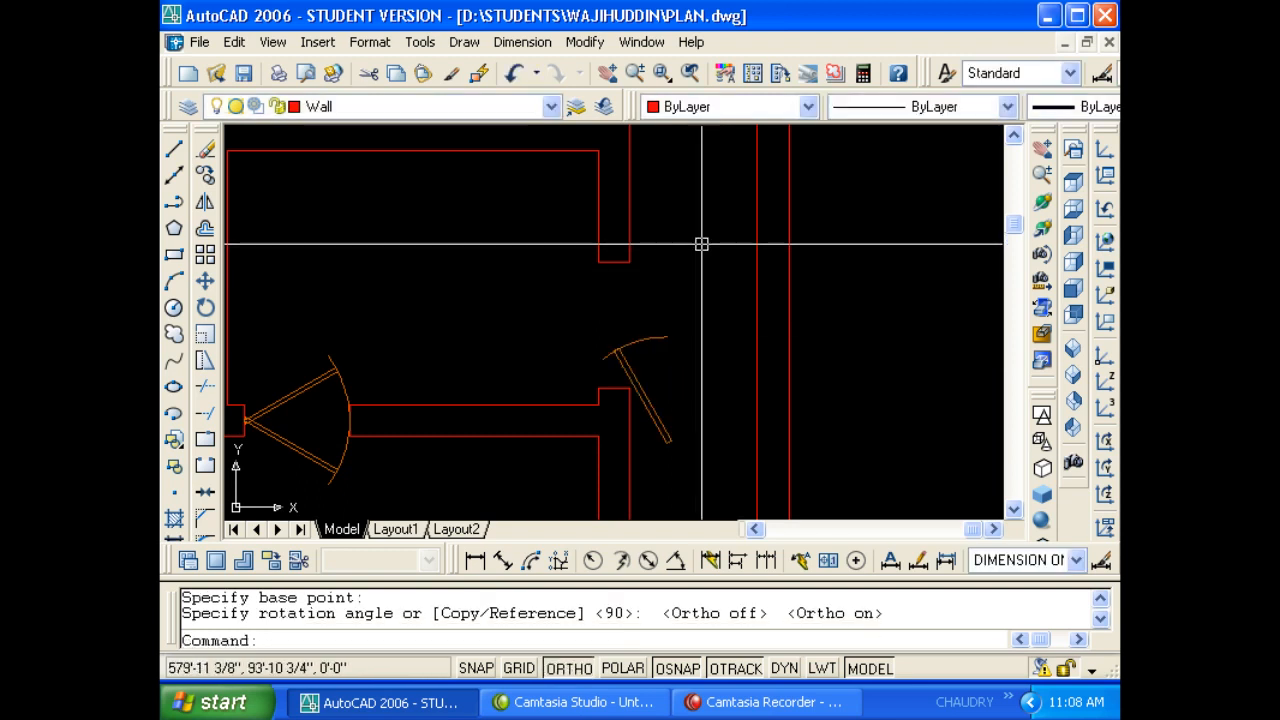
# Move the rotated door by its lower hinge corner to the midpoint of the outer-wall opening's lower wall end.
pyautogui.press('Escape')
pyautogui.press('Escape')
pyautogui.write('m')
pyautogui.press('Return')
pyautogui.scroll(5, 625, 362)
pyautogui.click(627, 363)
pyautogui.press('Return')
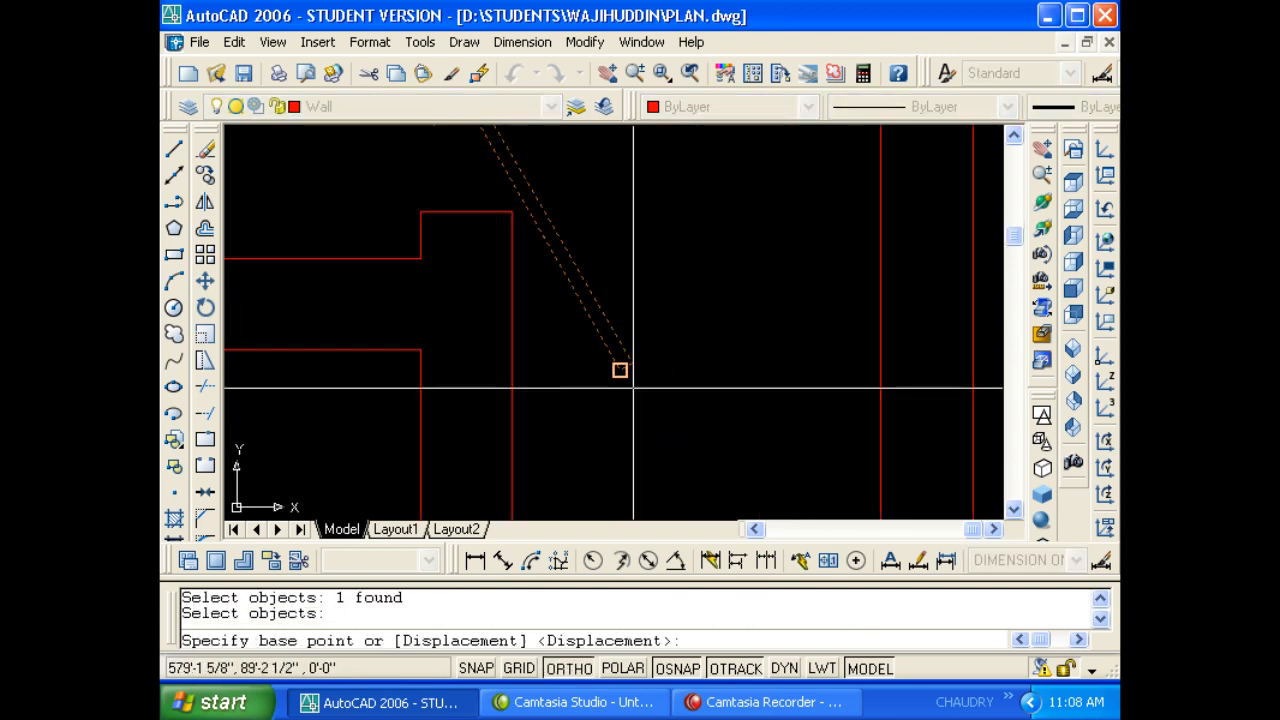
pyautogui.scroll(3, 627, 374)
pyautogui.click(600, 355)
pyautogui.scroll(-3, 670, 446)
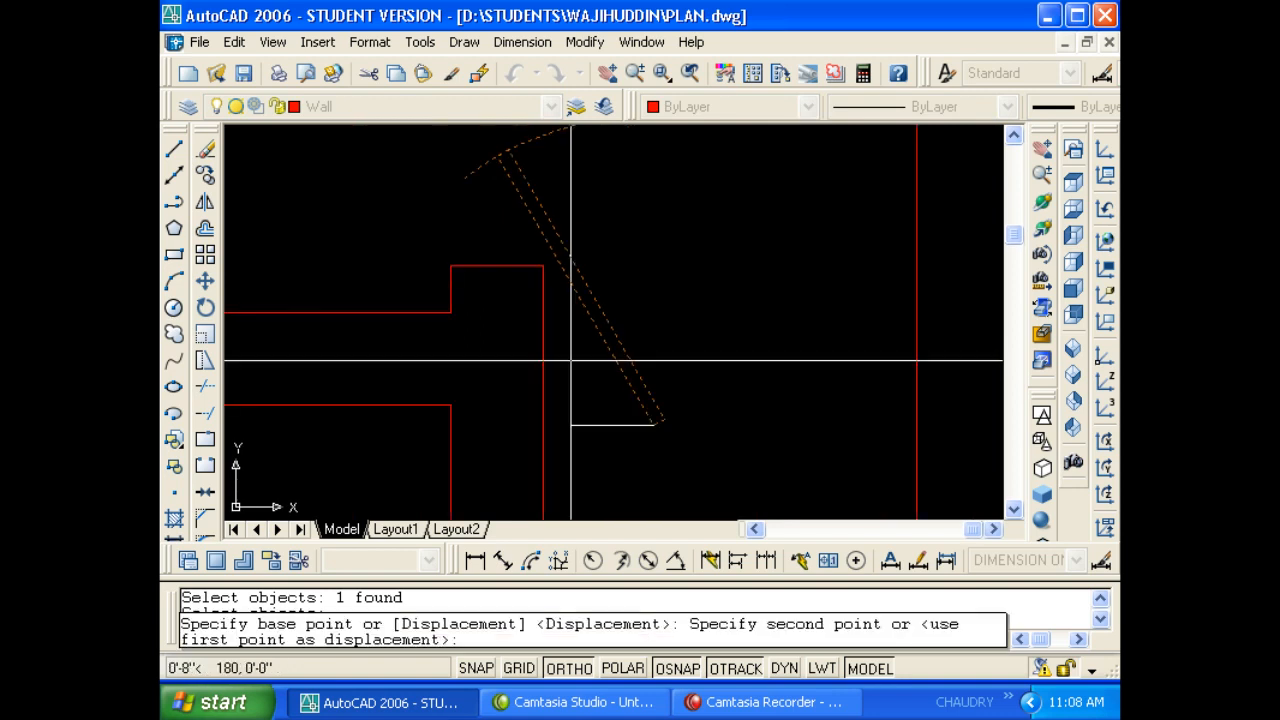
pyautogui.click(451, 266)
pyautogui.scroll(2, 503, 271)
pyautogui.scroll(-1, 569, 456)
pyautogui.press('Escape')
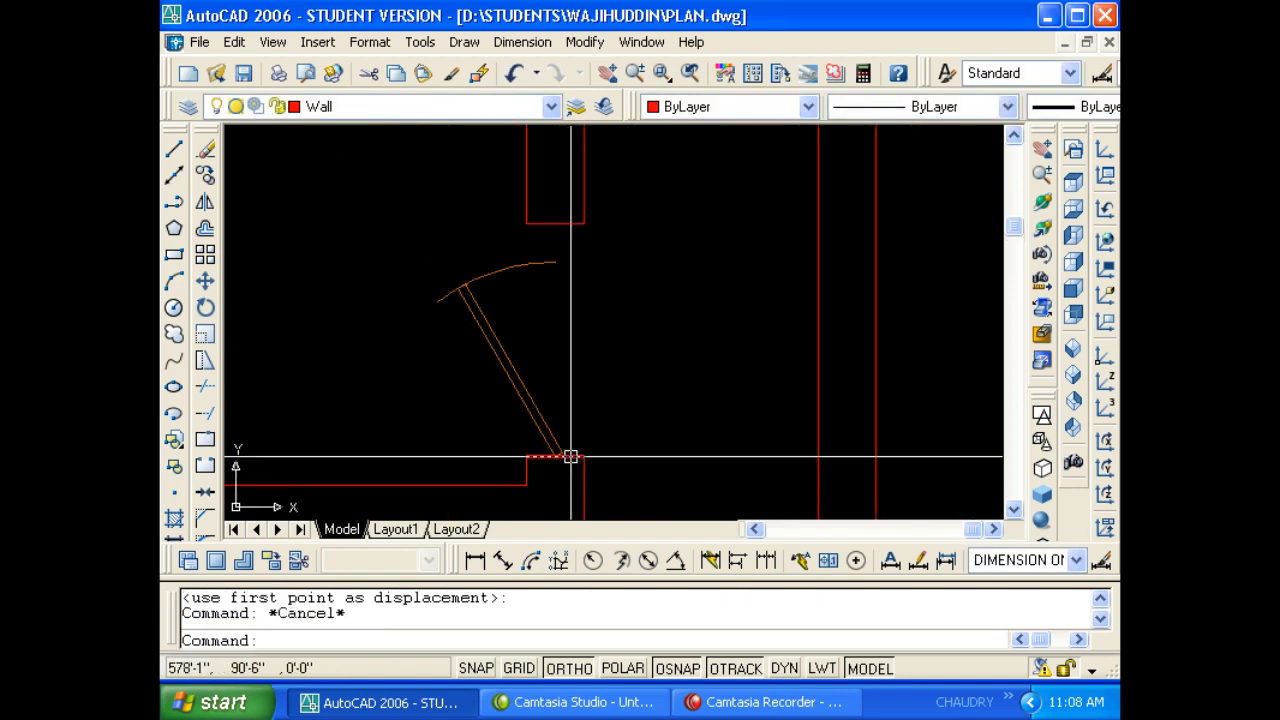
# Scale the outer-wall door by reference from its hinge corner so its arc end meets the opening's upper wall end.
pyautogui.write('sc')
pyautogui.press('Return')
pyautogui.scroll(2, 569, 437)
pyautogui.click(540, 432)
pyautogui.press('Return')
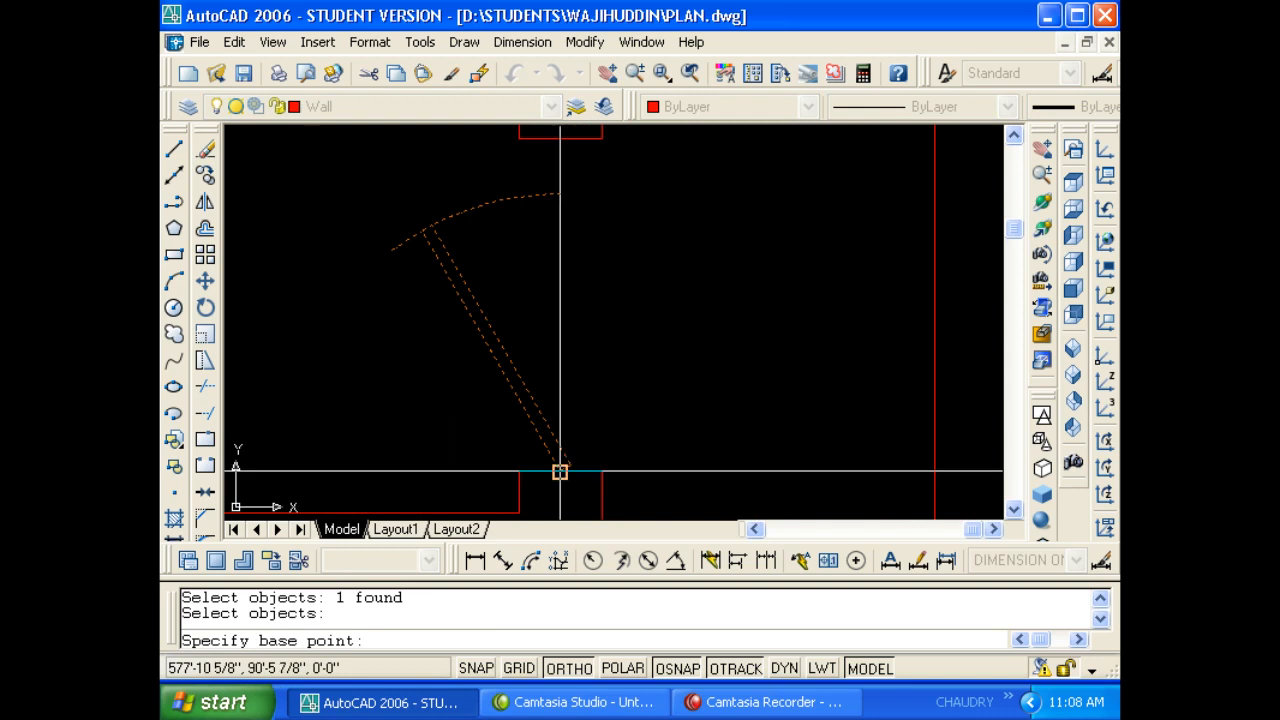
pyautogui.click(560, 471)
pyautogui.write('R')
pyautogui.press('Return')
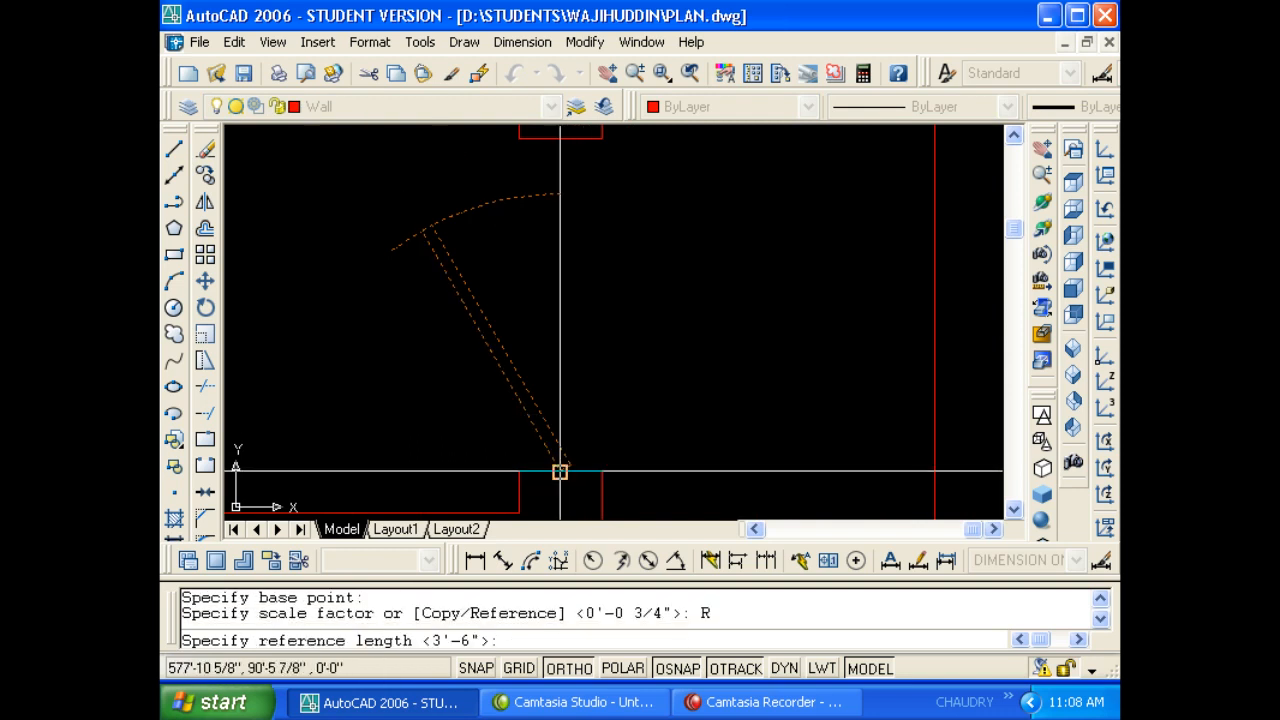
pyautogui.moveTo(562, 209); pyautogui.dragTo(568, 280, button='middle')
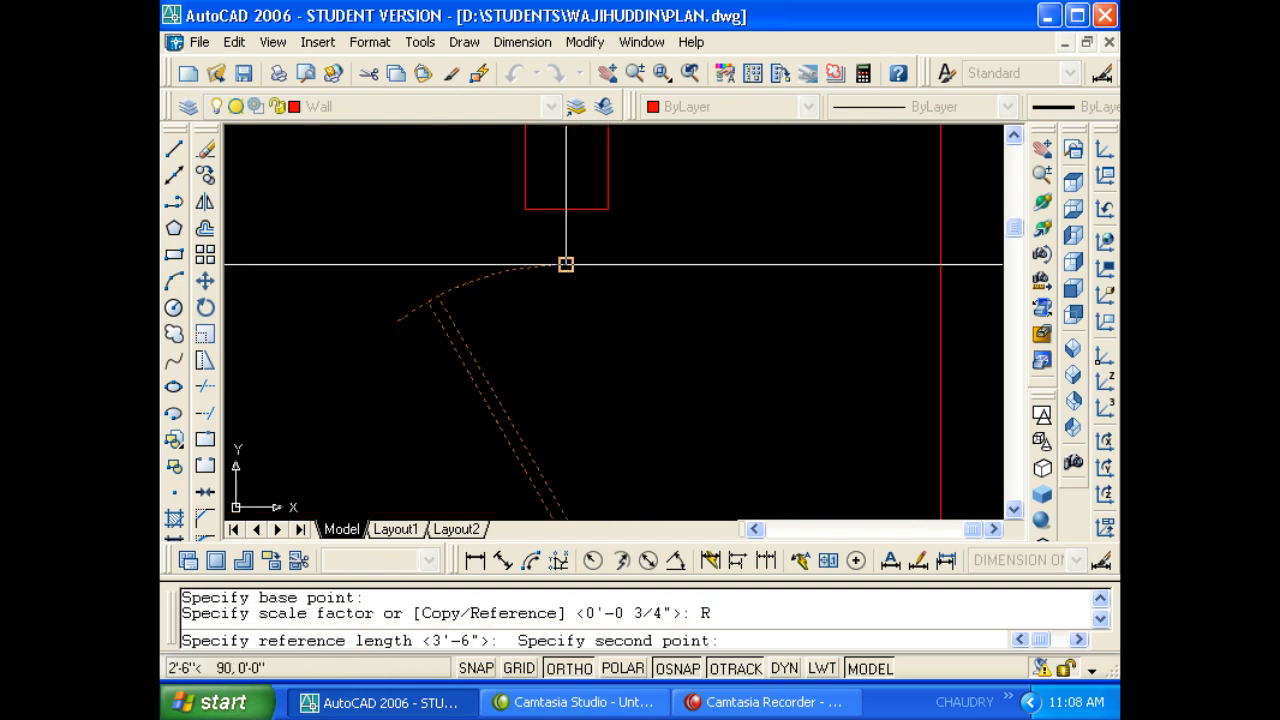
pyautogui.click(566, 264)
pyautogui.click(567, 208)
pyautogui.scroll(3, 568, 214)
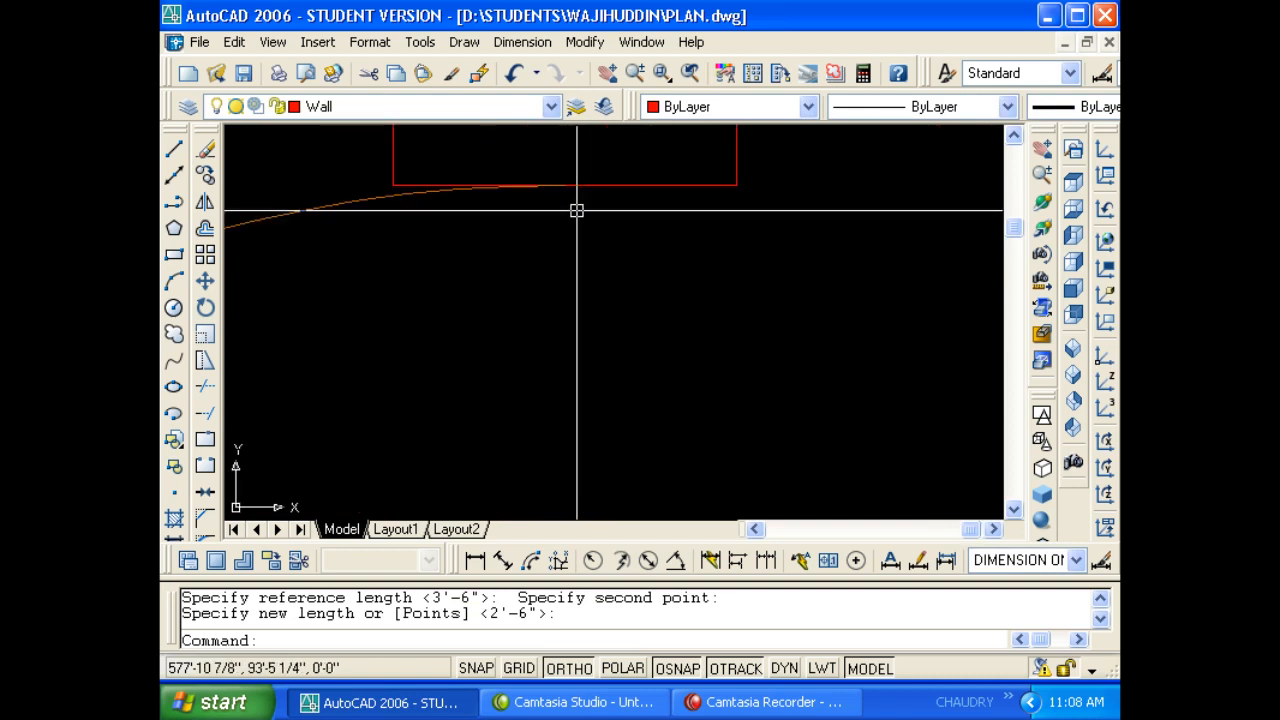
# Mirror the lower right outer-wall door across a horizontal line through the midpoint of the outer wall, keeping the original.
pyautogui.scroll(-4, 577, 253)
pyautogui.scroll(-1, 576, 297)
pyautogui.scroll(5, 586, 405)
pyautogui.moveTo(571, 366); pyautogui.dragTo(615, 392, button='middle')
pyautogui.scroll(-2, 615, 392)
pyautogui.scroll(-3, 610, 397)
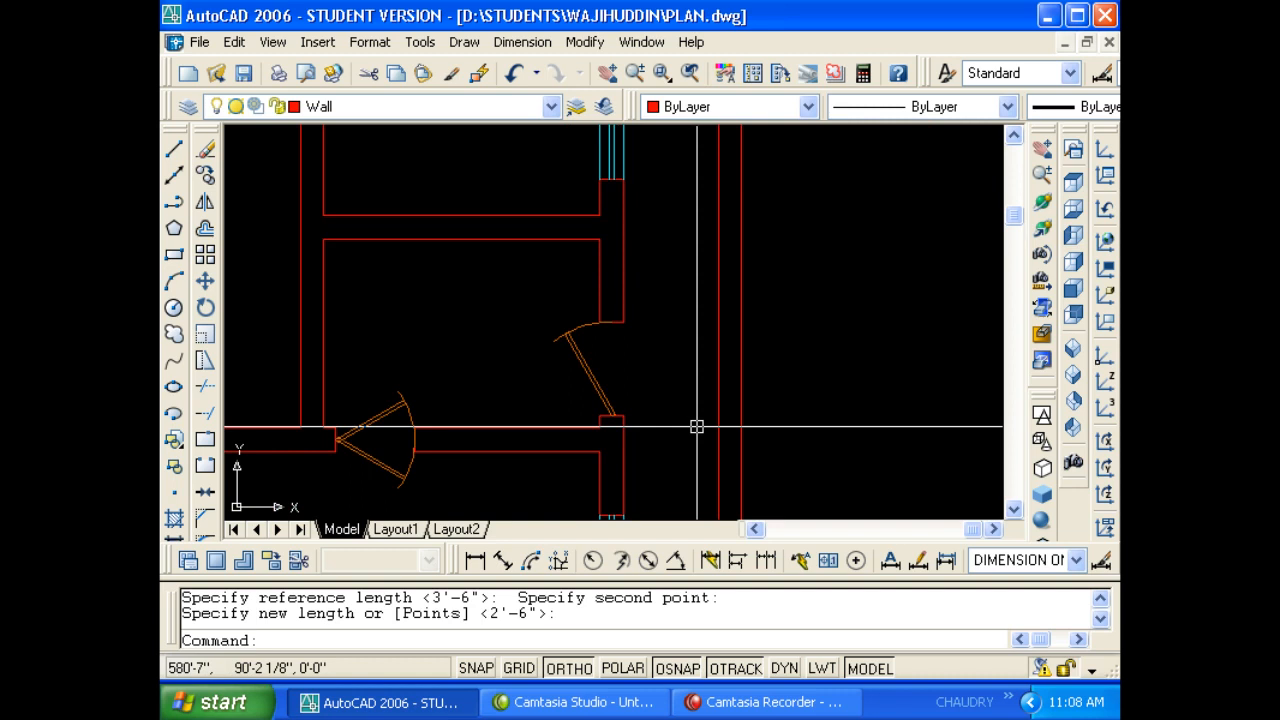
pyautogui.scroll(-4, 697, 426)
pyautogui.press('Escape')
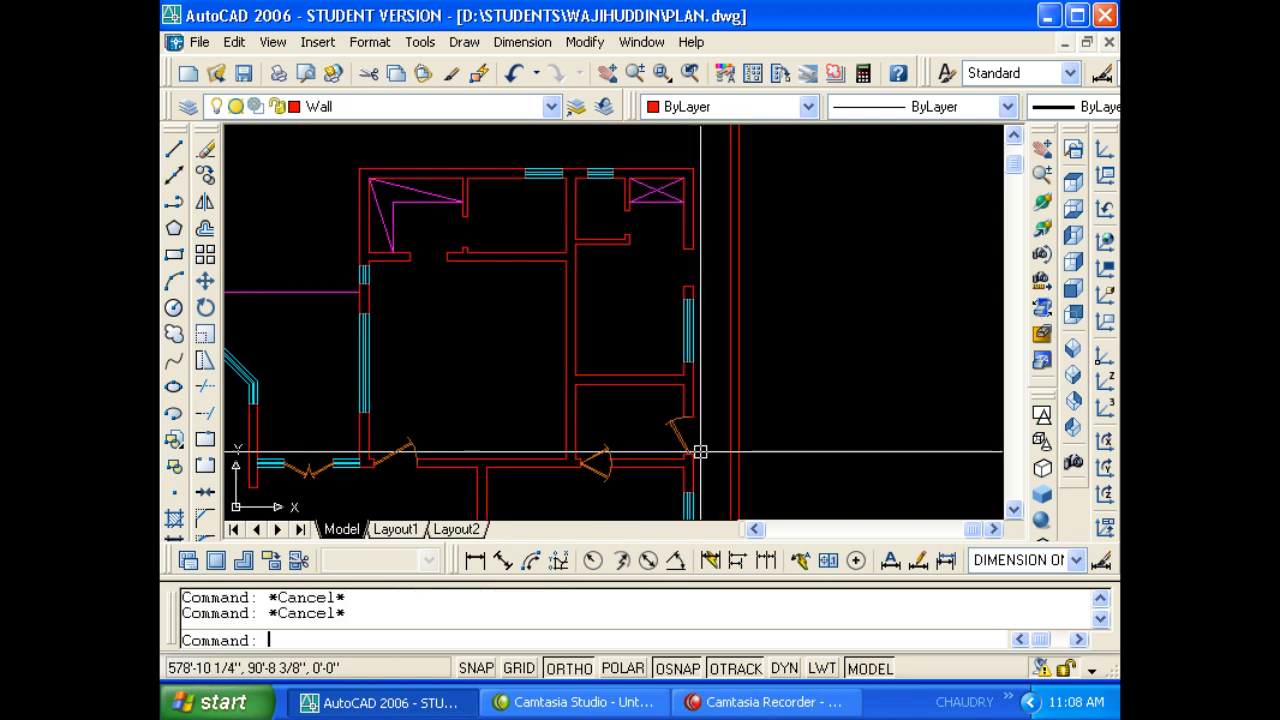
pyautogui.write('MI')
pyautogui.press('Return')
pyautogui.click(680, 437)
pyautogui.press('Return')
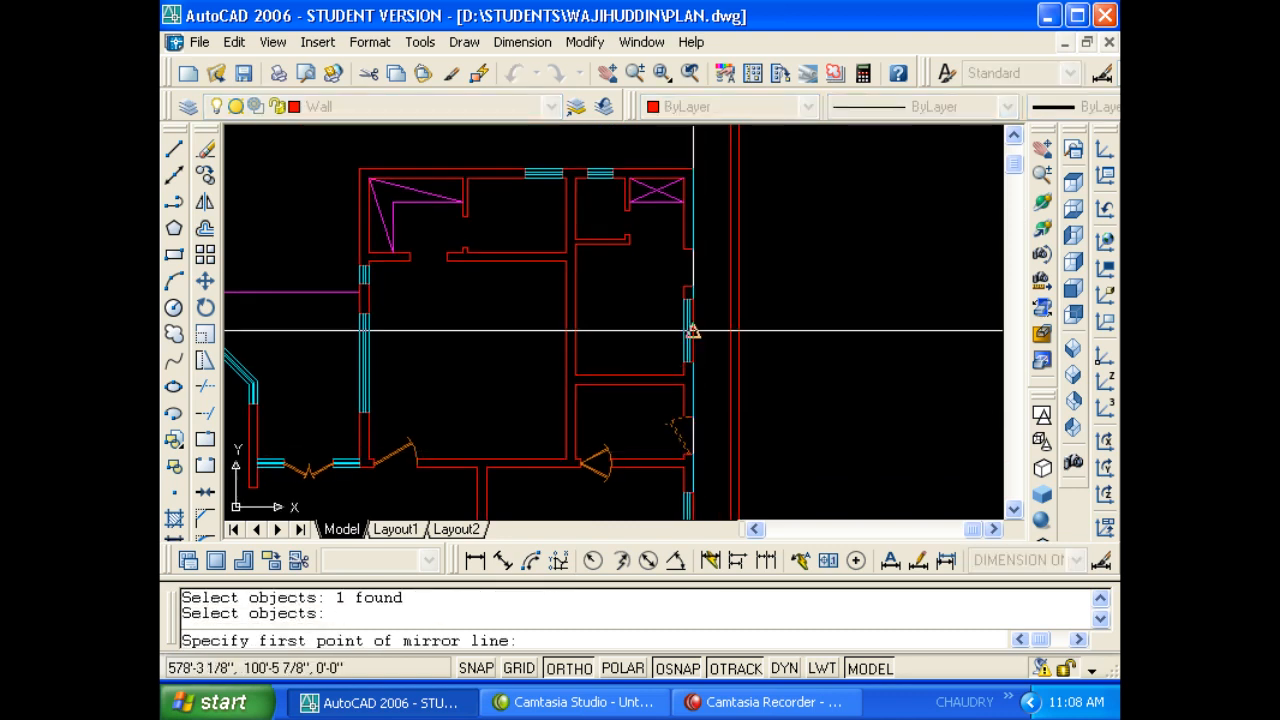
pyautogui.click(692, 330)
pyautogui.click(845, 349)
pyautogui.press('Return')
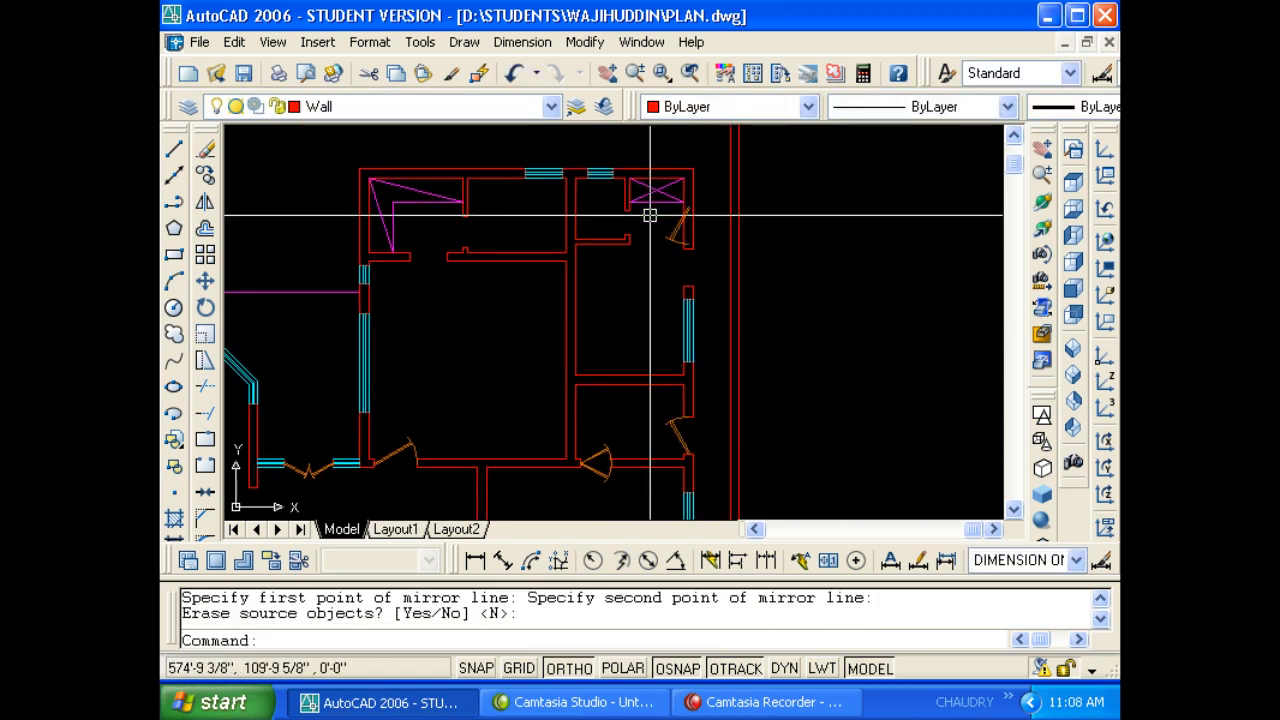
# Move the mirrored door by its hinge corner to the midpoint of the upper wall end of the upper outer-wall opening.
pyautogui.write('M')
pyautogui.press('Return')
pyautogui.scroll(3, 672, 212)
pyautogui.click(717, 169)
pyautogui.press('Return')
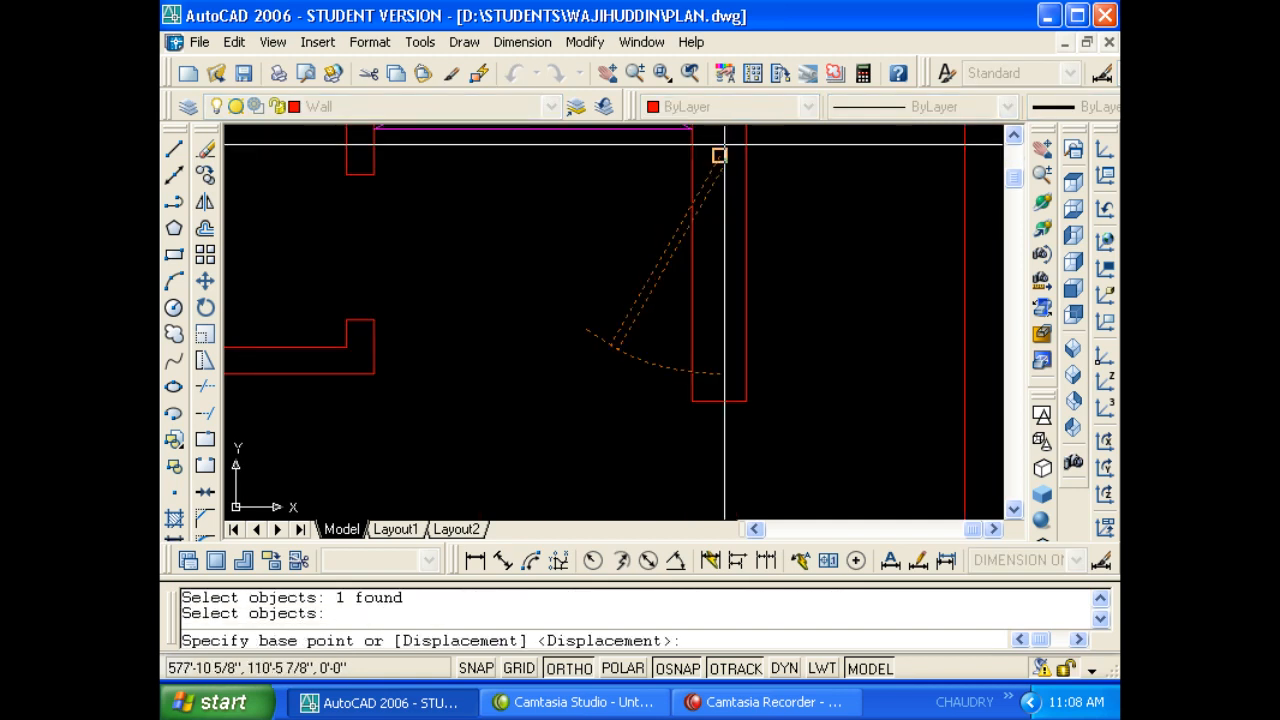
pyautogui.click(717, 160)
pyautogui.moveTo(688, 340); pyautogui.dragTo(685, 236, button='middle')
pyautogui.click(714, 297)
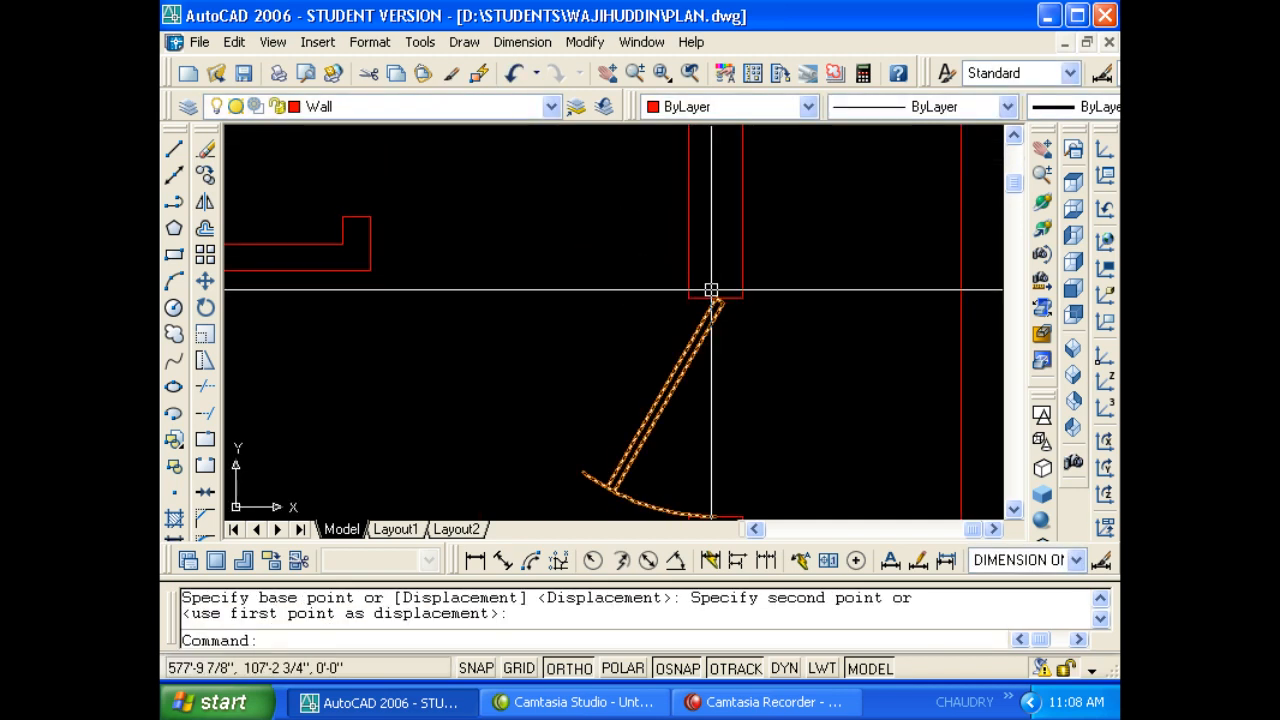
pyautogui.scroll(-2, 711, 289)
pyautogui.scroll(3, 722, 356)
pyautogui.scroll(-3, 720, 360)
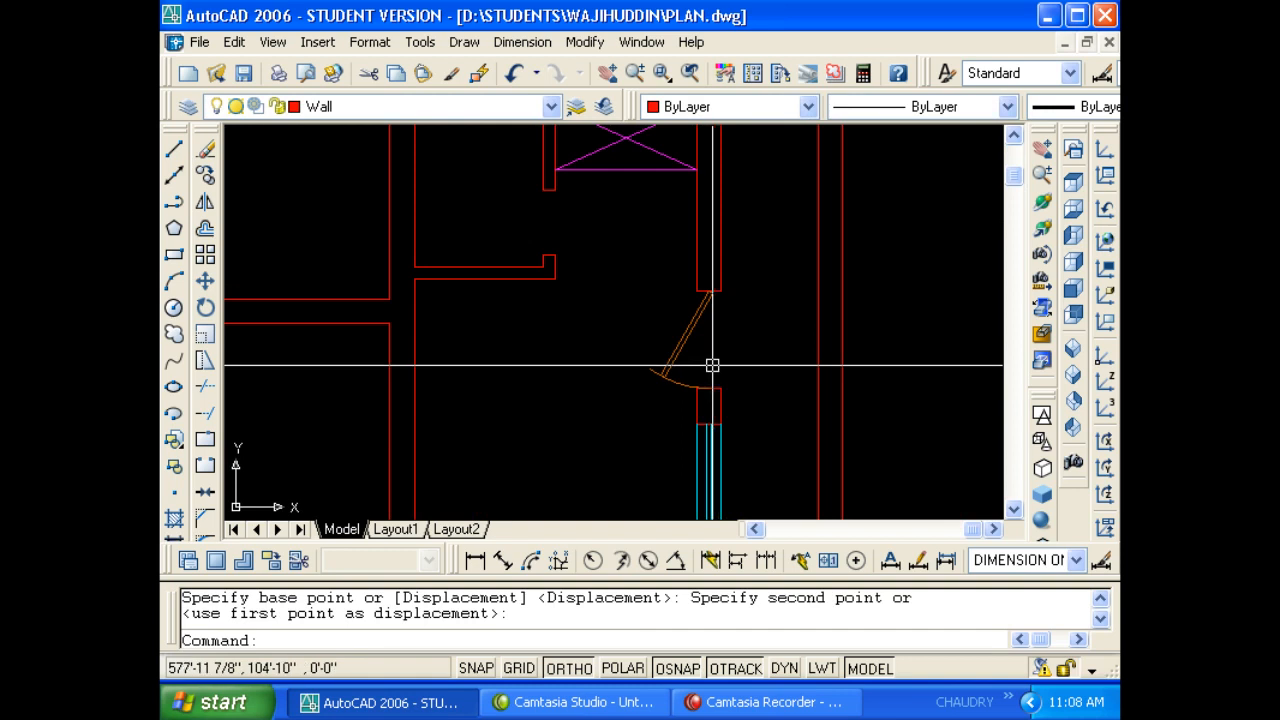
# Copy one leaf of the double door between the windows to the small bathroom opening beside the crossed rectangle, with Ortho off for placement.
pyautogui.scroll(-4, 711, 364)
pyautogui.write('co')
pyautogui.press('Return')
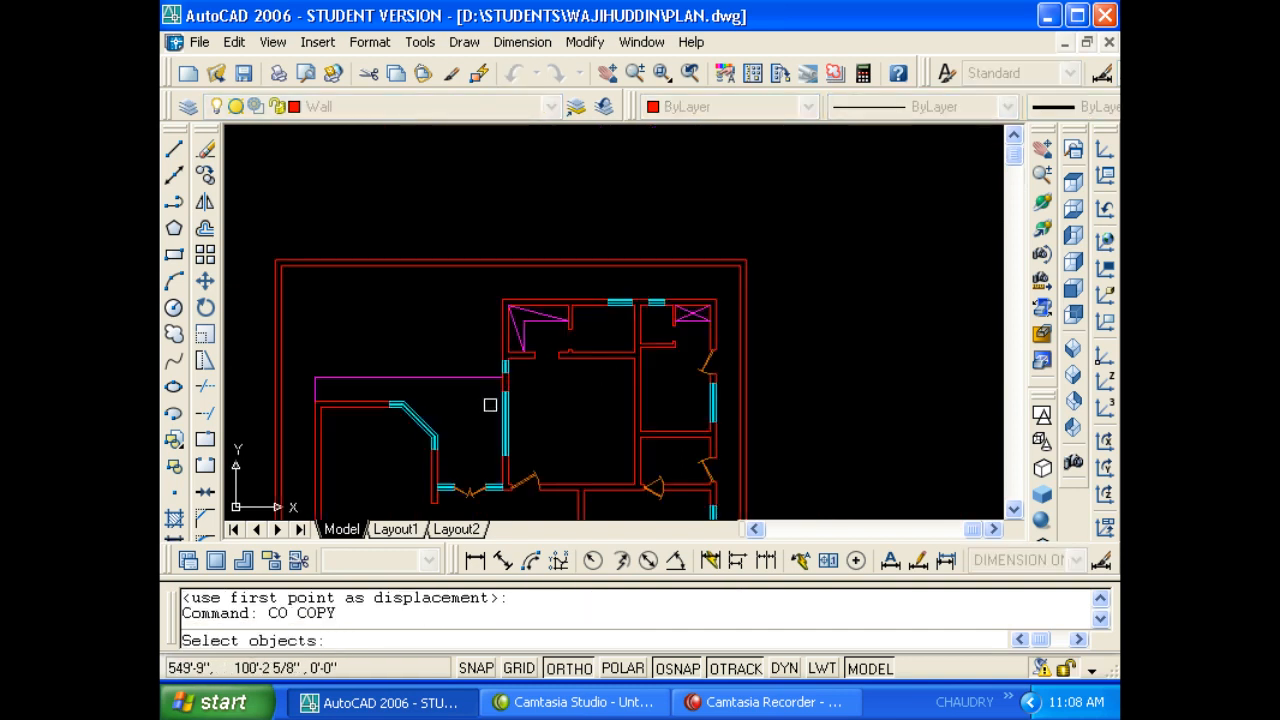
pyautogui.moveTo(488, 483); pyautogui.dragTo(506, 426, button='middle')
pyautogui.scroll(6, 506, 426)
pyautogui.click(471, 443)
pyautogui.press('Return')
pyautogui.click(467, 445)
pyautogui.scroll(-6, 433, 440)
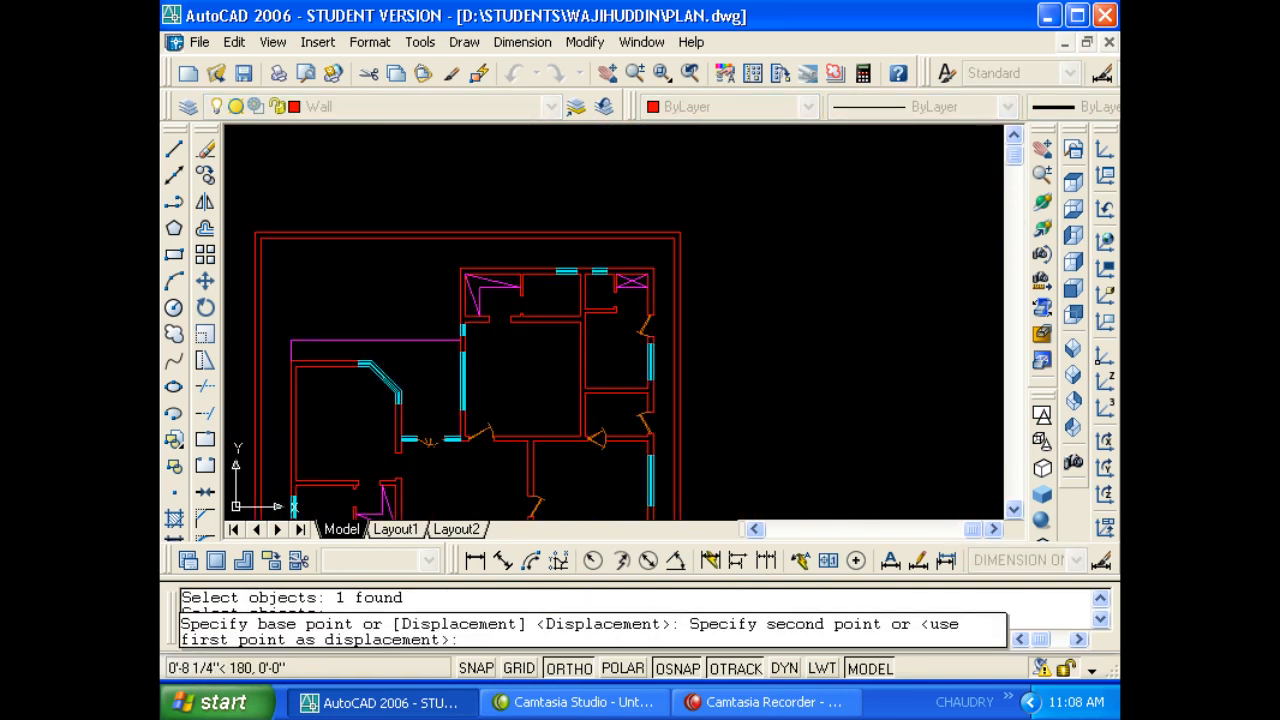
pyautogui.scroll(4, 686, 200)
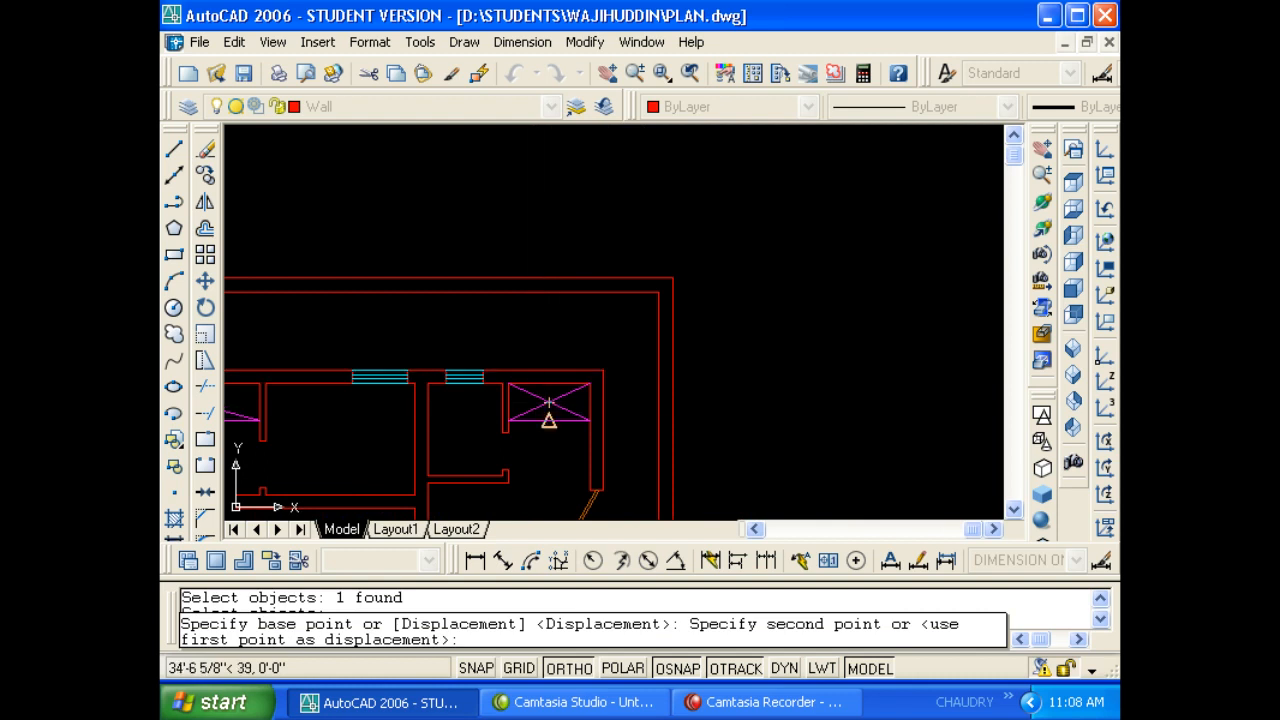
pyautogui.scroll(4, 534, 427)
pyautogui.press('F8')
pyautogui.click(472, 446)
pyautogui.press('F8')
pyautogui.press('Escape')
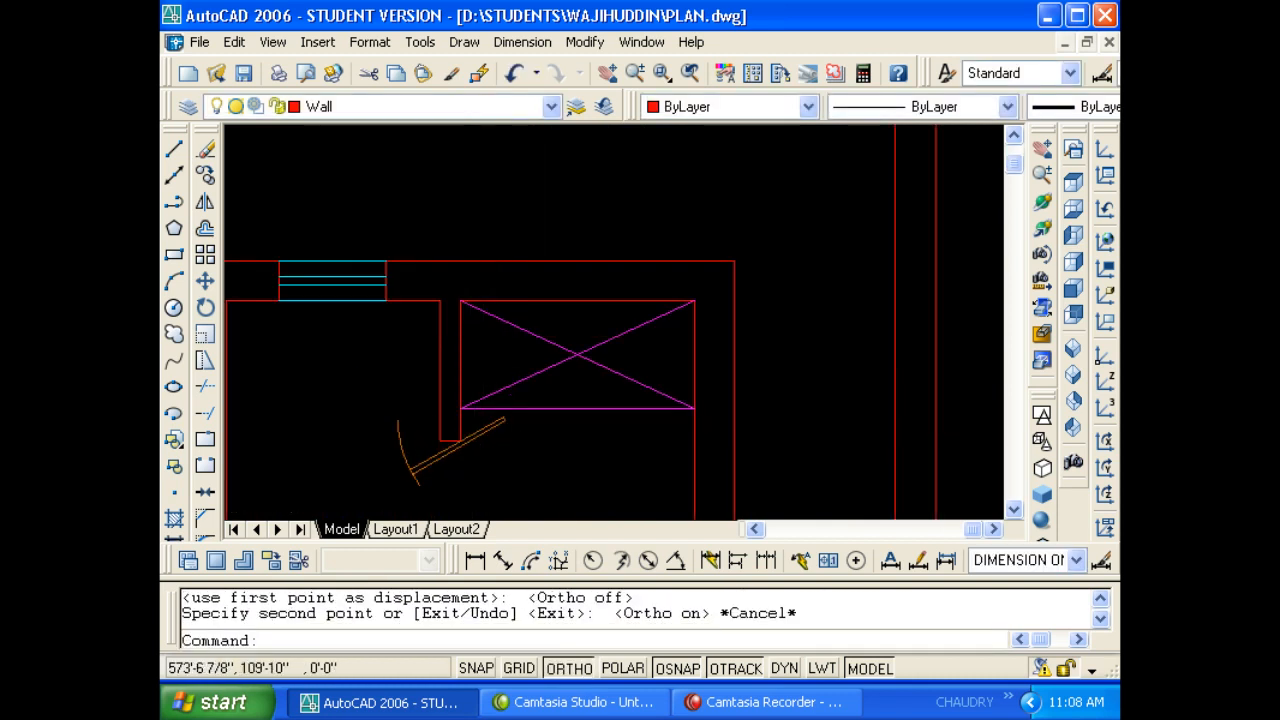
pyautogui.press('Escape')
# Rotate the copied bathroom door 90 degrees clockwise about a point on its leaf.
pyautogui.moveTo(481, 462); pyautogui.dragTo(523, 396, button='middle')
pyautogui.write('Y')
pyautogui.press('Escape')
pyautogui.write('R')
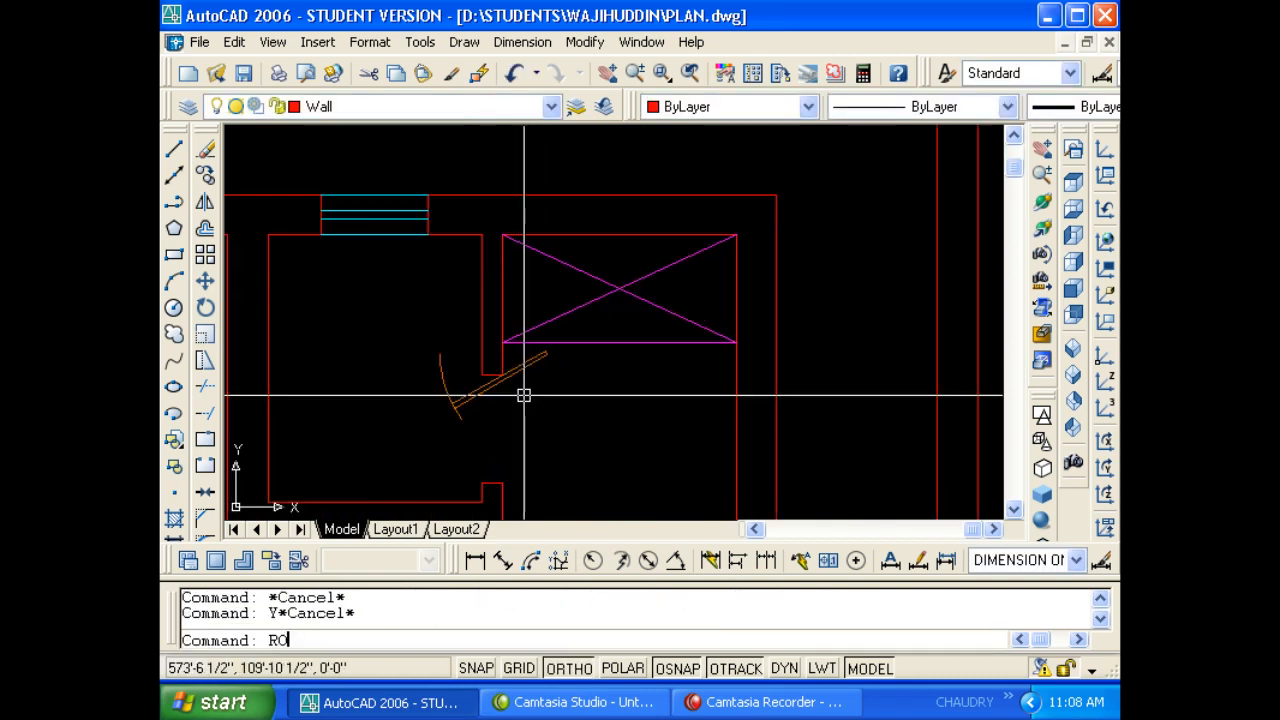
pyautogui.write('O')
pyautogui.press('Return')
pyautogui.click(505, 376)
pyautogui.press('Return')
pyautogui.click(523, 366)
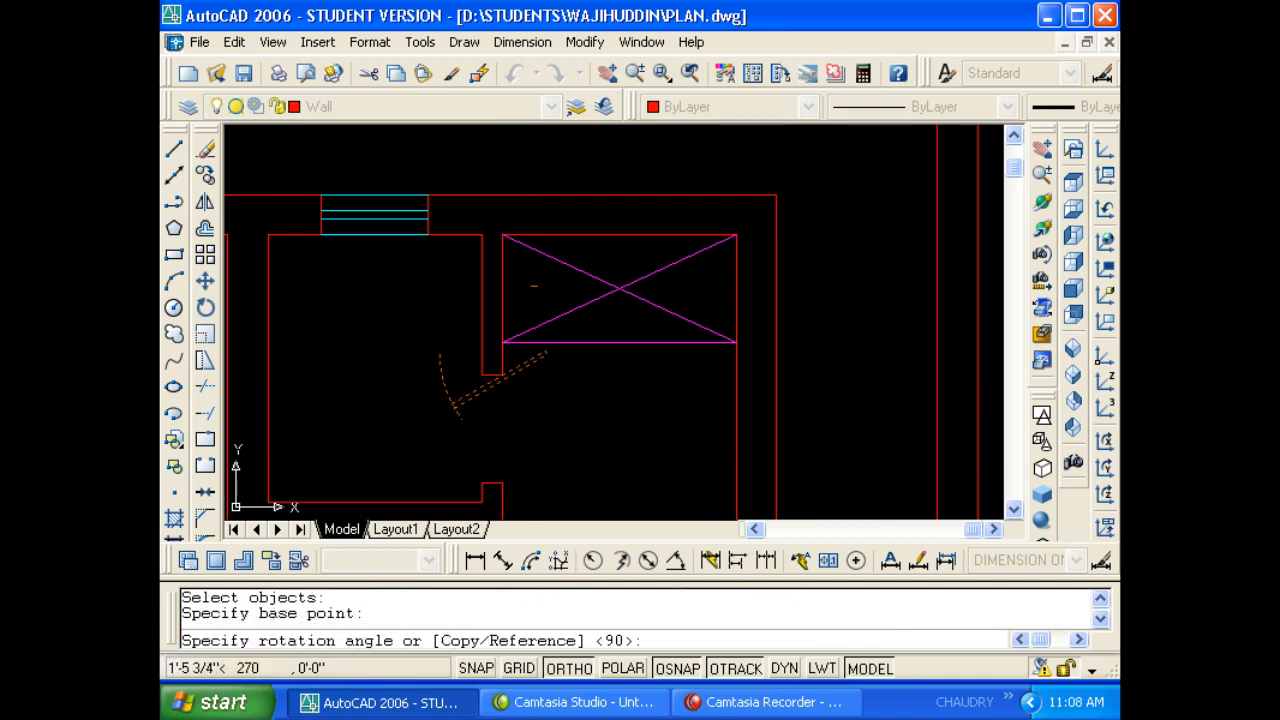
pyautogui.click(529, 448)
pyautogui.press('Escape')
pyautogui.press('Escape')
# Move the rotated bathroom door by its lower hinge corner to the midpoint of the opening's lower wall end.
pyautogui.scroll(3, 536, 402)
pyautogui.write('M')
pyautogui.press('Return')
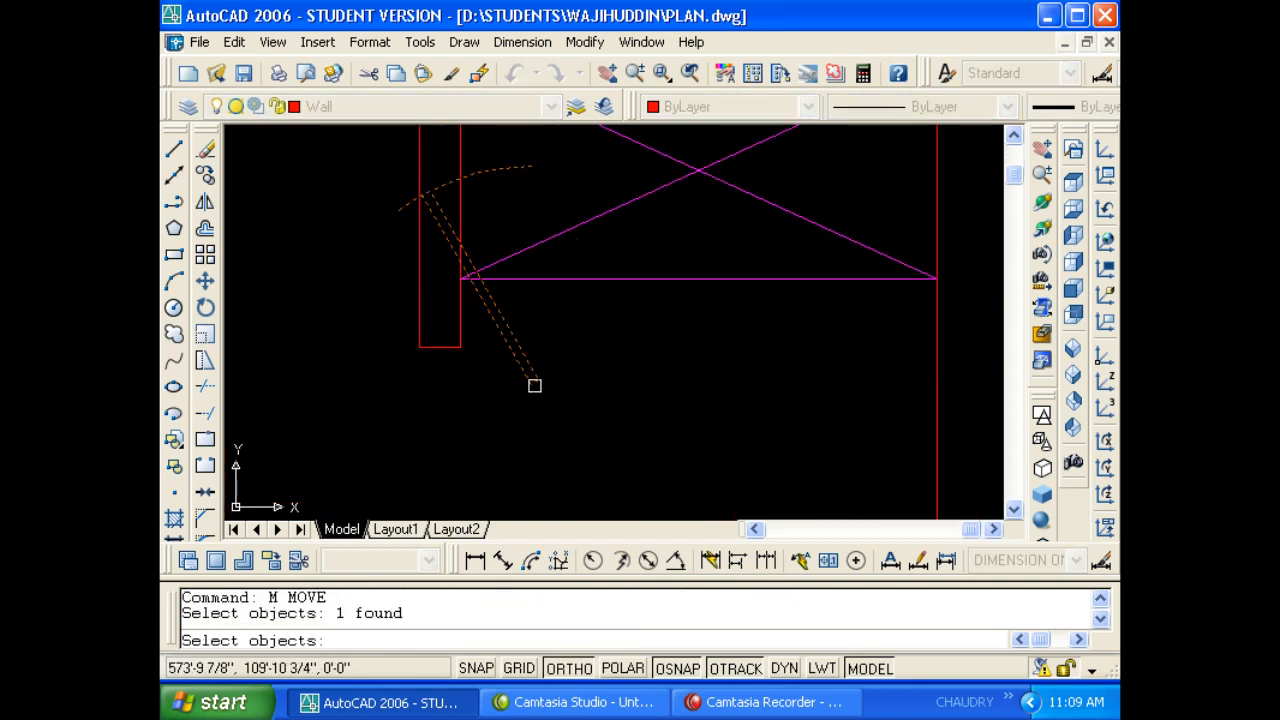
pyautogui.press('Return')
pyautogui.scroll(3, 534, 385)
pyautogui.click(526, 375)
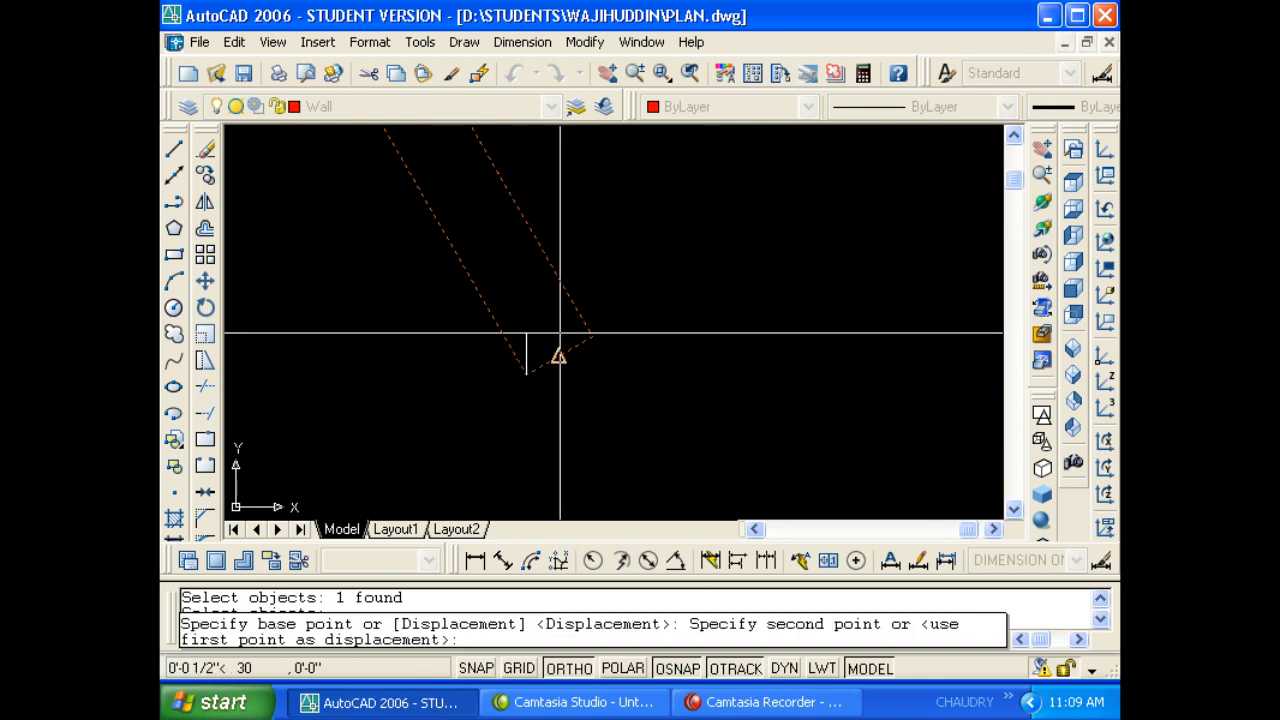
pyautogui.scroll(-5, 560, 330)
pyautogui.scroll(5, 545, 378)
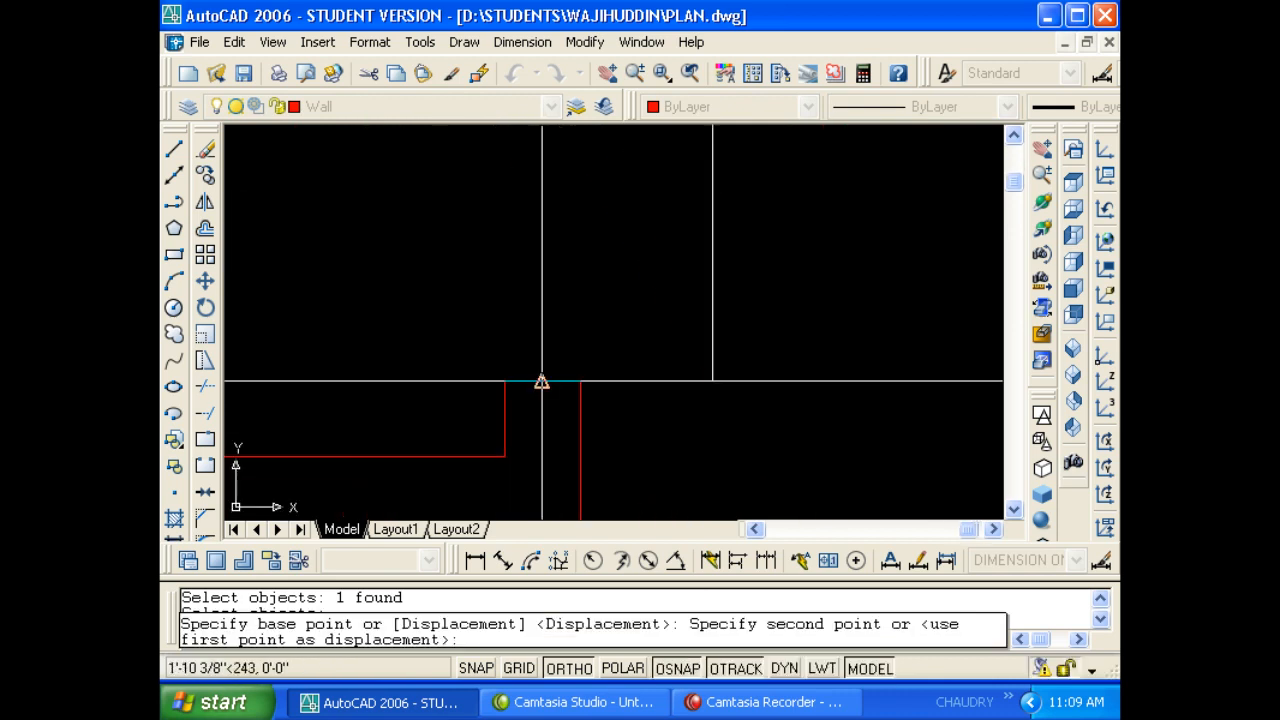
pyautogui.click(529, 391)
pyautogui.scroll(-4, 491, 409)
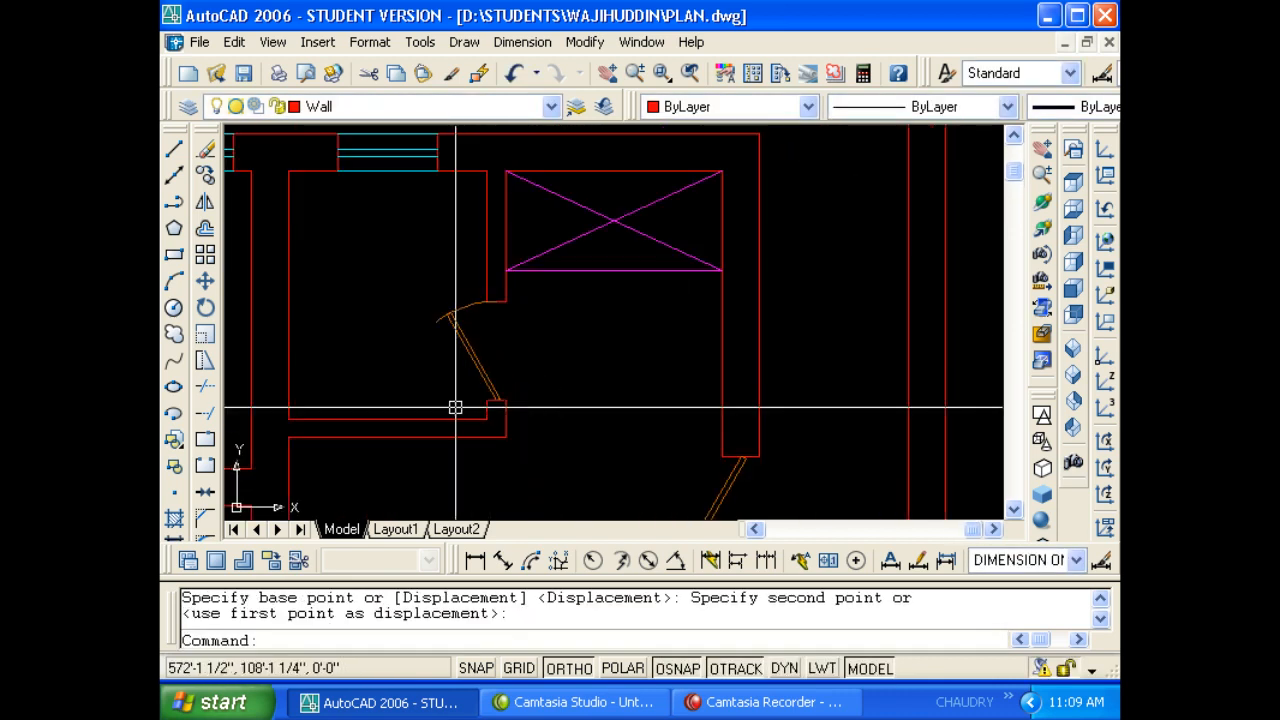
# Mirror the small bathroom door across a vertical line into the neighbouring room beside the L-shaped closet, keeping the original.
pyautogui.scroll(-4, 455, 404)
pyautogui.scroll(-2, 511, 334)
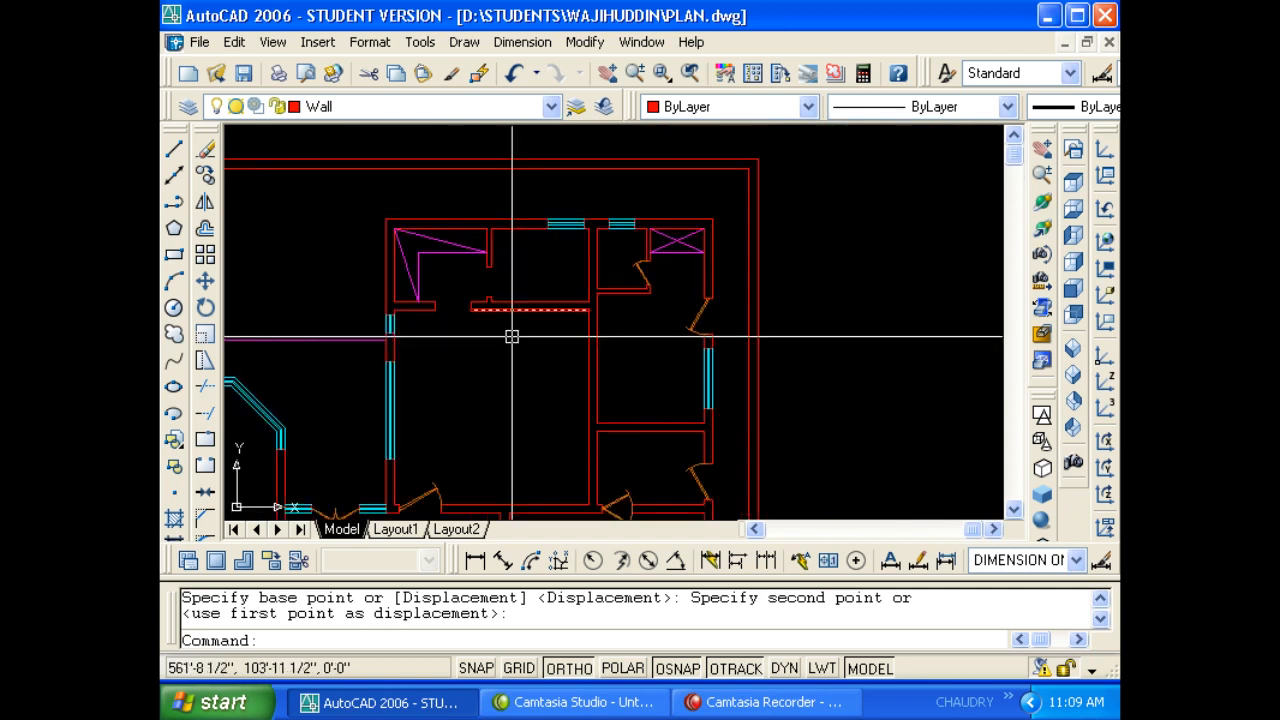
pyautogui.scroll(5, 531, 329)
pyautogui.press('Escape')
pyautogui.write('CO')
pyautogui.press('Escape')
pyautogui.moveTo(674, 323); pyautogui.dragTo(600, 377, button='middle')
pyautogui.press('Escape')
pyautogui.write('MI')
pyautogui.press('space')
pyautogui.moveTo(839, 286); pyautogui.dragTo(753, 341, button='middle')
pyautogui.click(801, 269)
pyautogui.press('space')
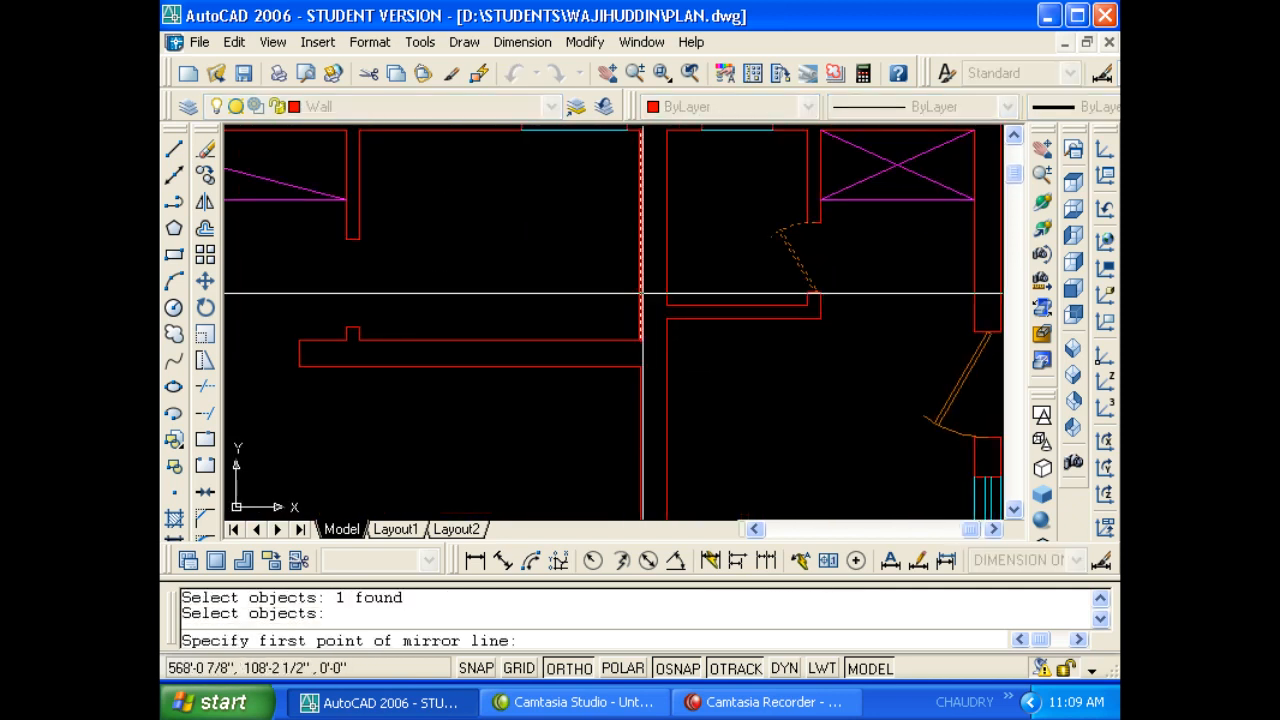
pyautogui.click(615, 247)
pyautogui.click(609, 307)
pyautogui.press('space')
pyautogui.moveTo(535, 309); pyautogui.dragTo(562, 342, button='middle')
pyautogui.press('Escape')
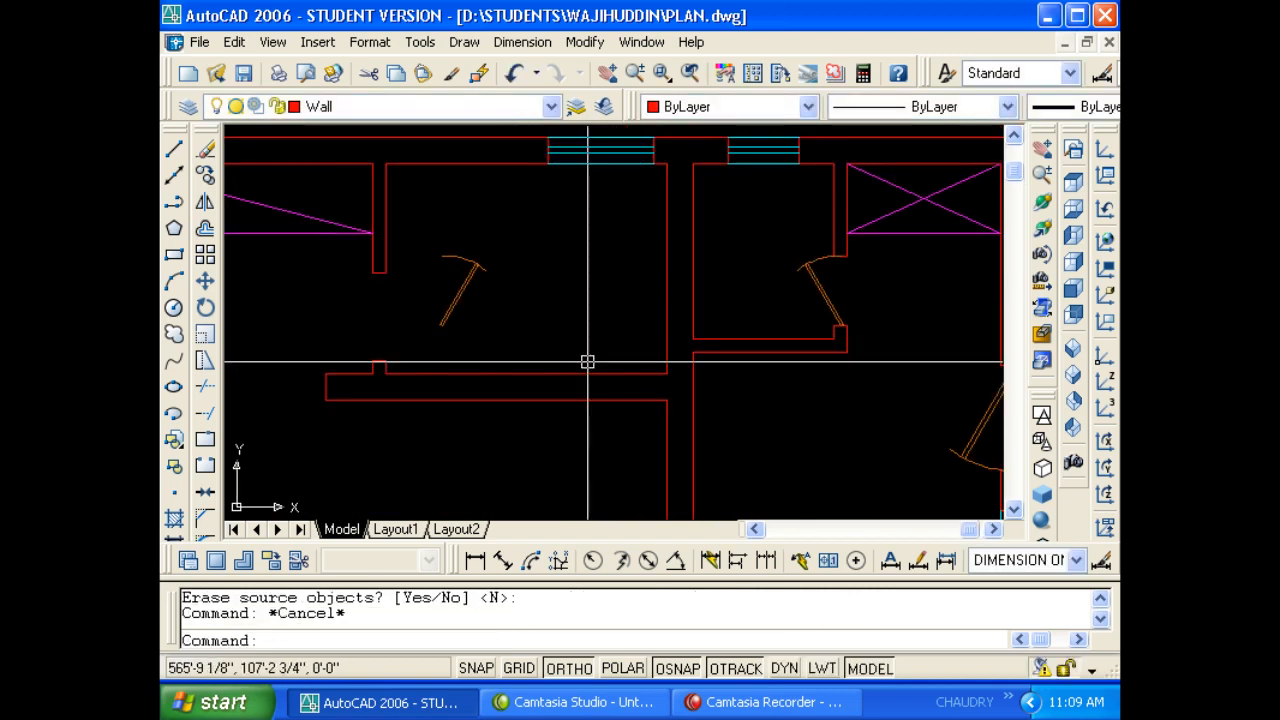
# Move the mirrored door by its hinge corner to the midpoint of the closet opening's lower wall end.
pyautogui.write('M')
pyautogui.press('space')
pyautogui.click(457, 288)
pyautogui.scroll(3, 451, 317)
pyautogui.scroll(3, 471, 325)
pyautogui.press('space')
pyautogui.scroll(4, 475, 328)
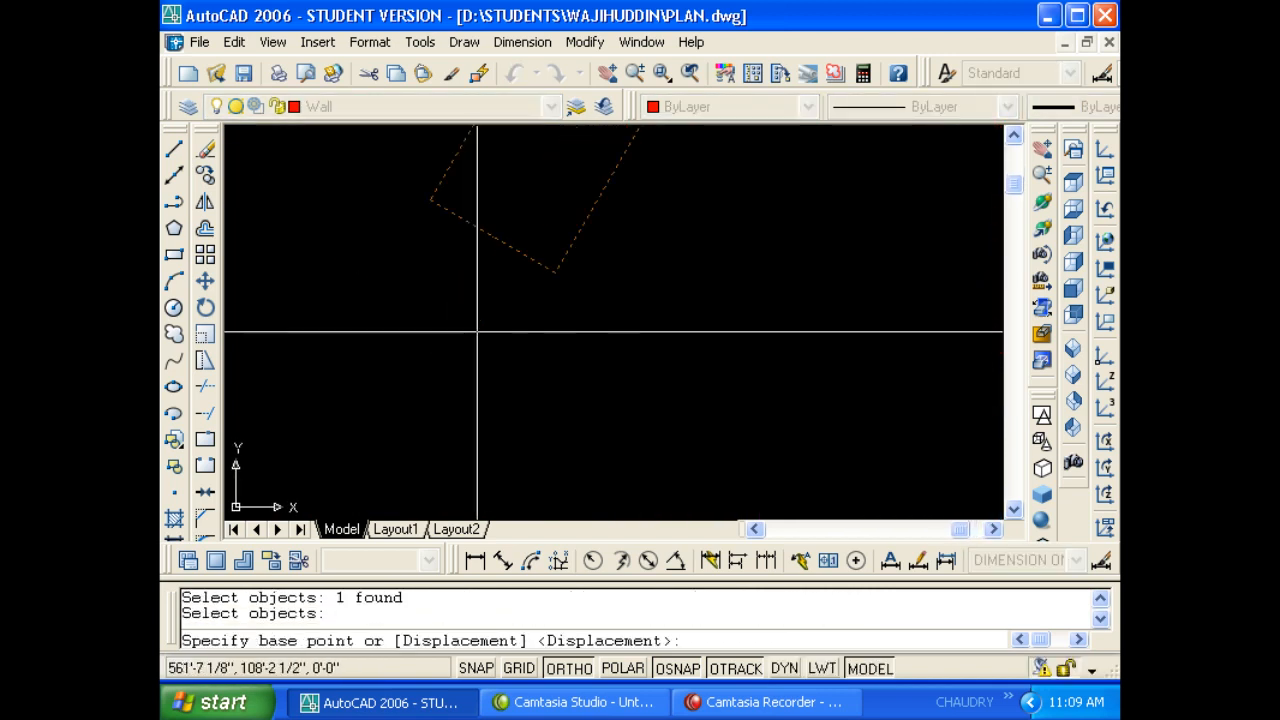
pyautogui.click(554, 274)
pyautogui.scroll(-3, 461, 370)
pyautogui.scroll(-6, 654, 314)
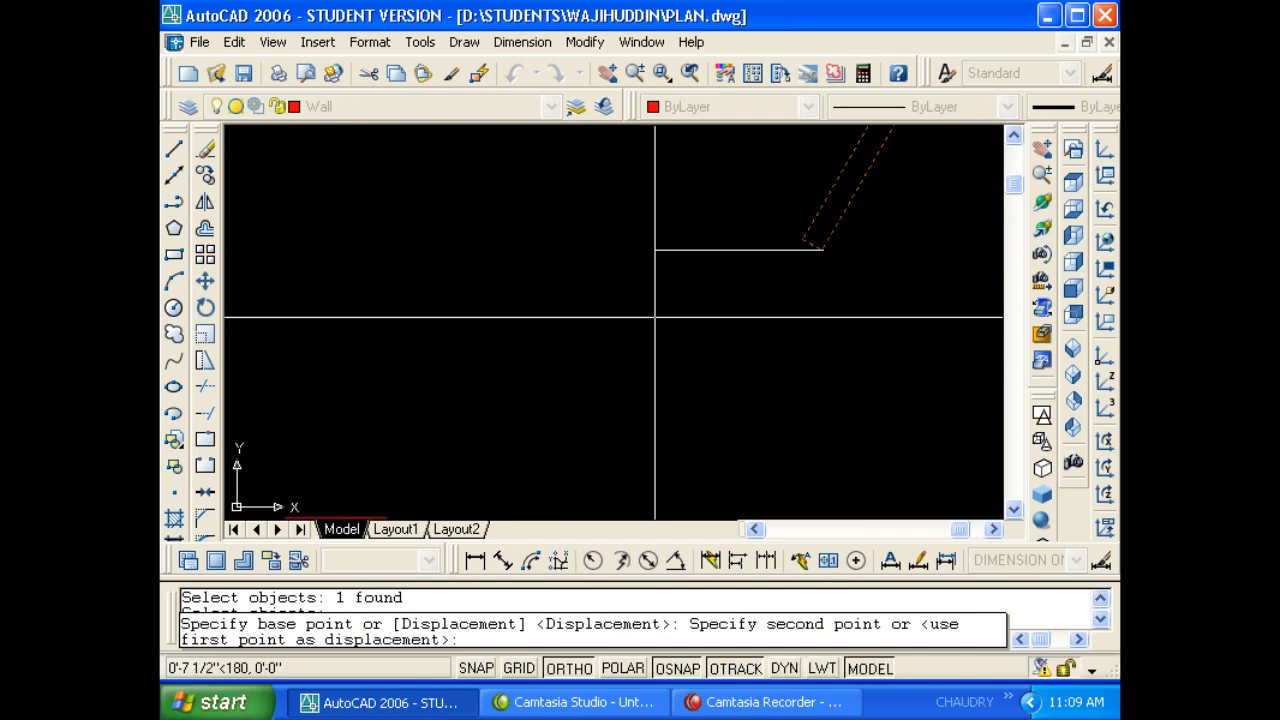
pyautogui.scroll(2, 583, 369)
pyautogui.click(563, 369)
pyautogui.moveTo(590, 321); pyautogui.dragTo(577, 369, button='middle')
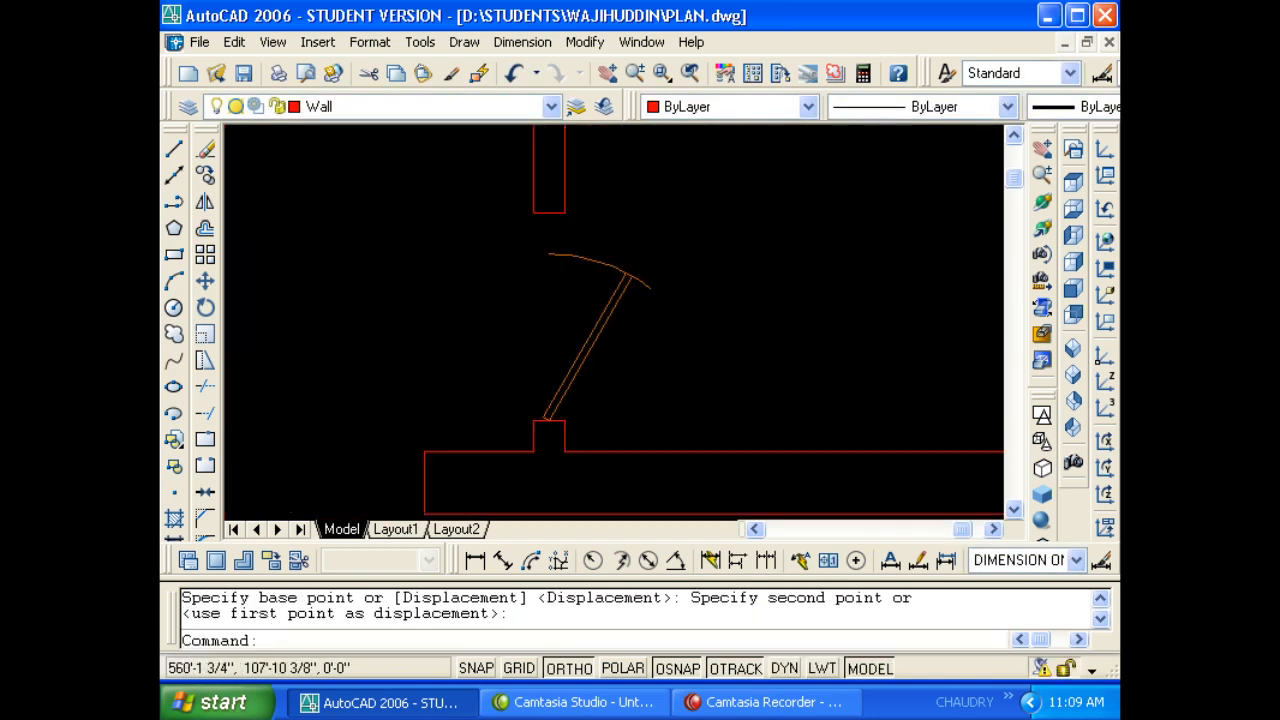
# Scale the closet door by reference from its hinge corner so its arc end meets the midpoint of the upper wall end.
pyautogui.press('Escape')
pyautogui.press('Escape')
pyautogui.write('SC')
pyautogui.press('Return')
pyautogui.click(577, 369)
pyautogui.scroll(3, 543, 450)
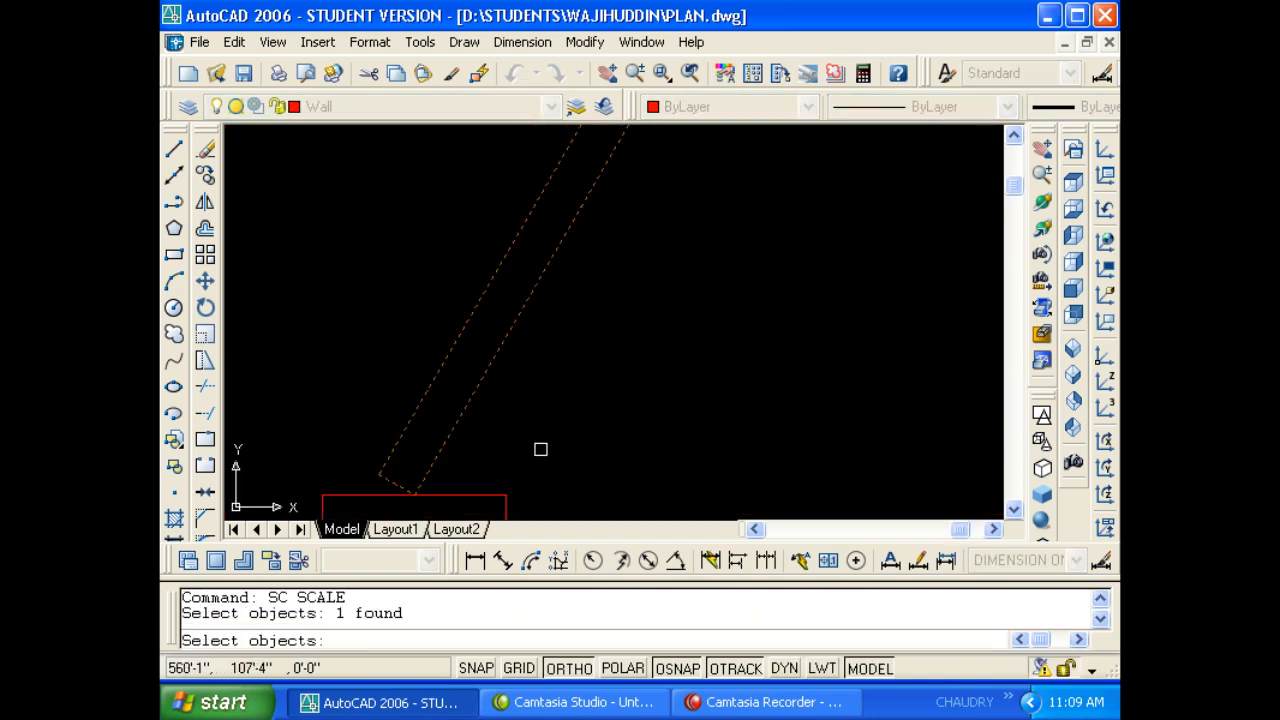
pyautogui.press('Return')
pyautogui.click(545, 453)
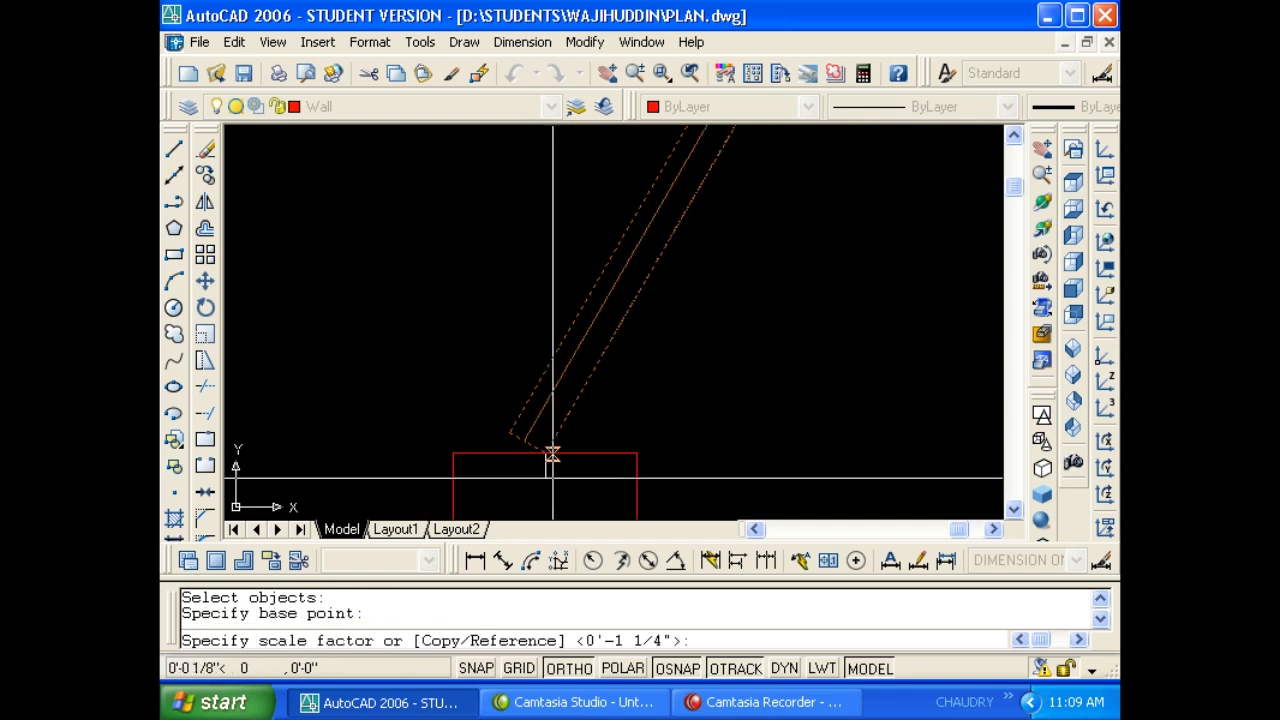
pyautogui.write('R')
pyautogui.press('Return')
pyautogui.click(545, 453)
pyautogui.scroll(-4, 545, 453)
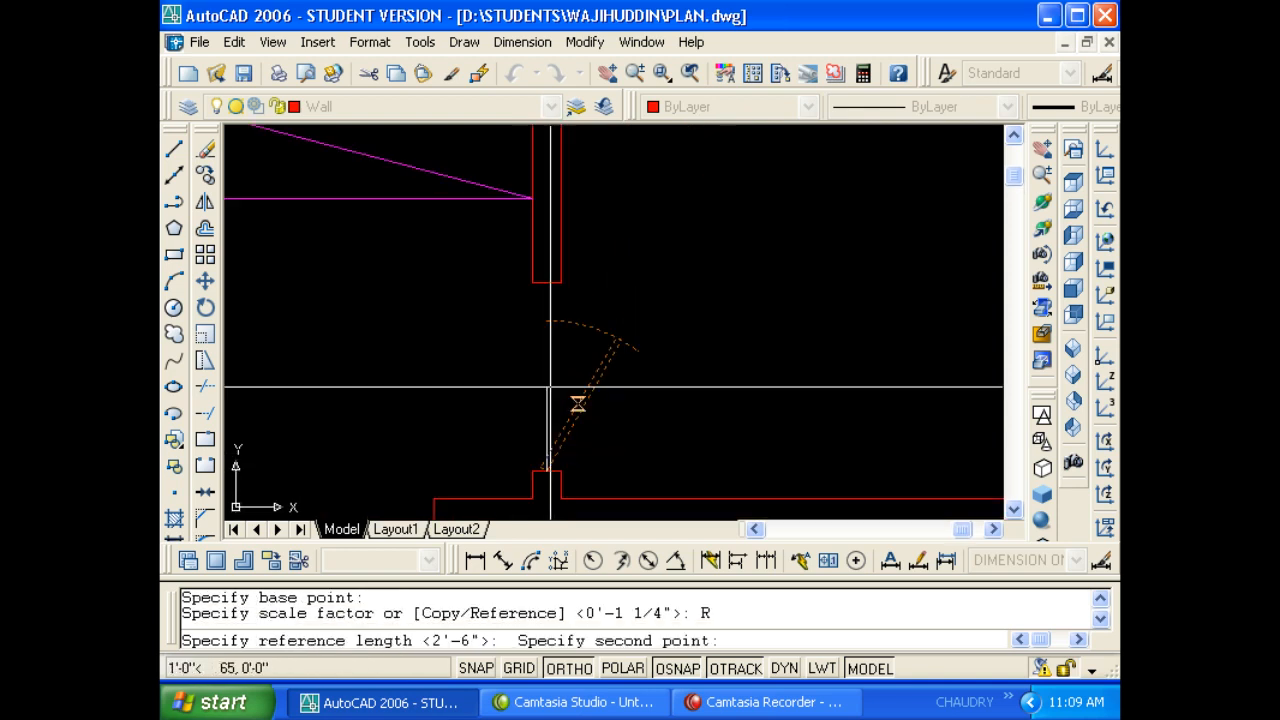
pyautogui.click(547, 320)
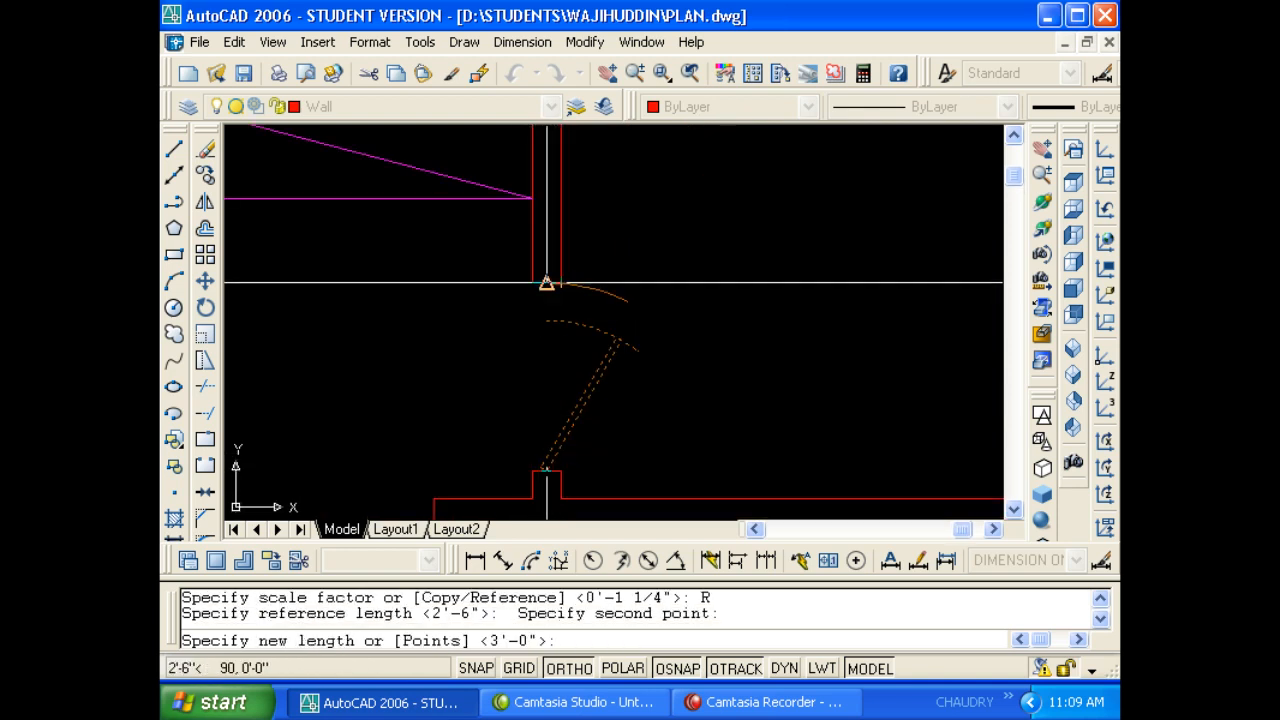
pyautogui.scroll(3, 546, 283)
pyautogui.click(545, 280)
pyautogui.scroll(-3, 543, 277)
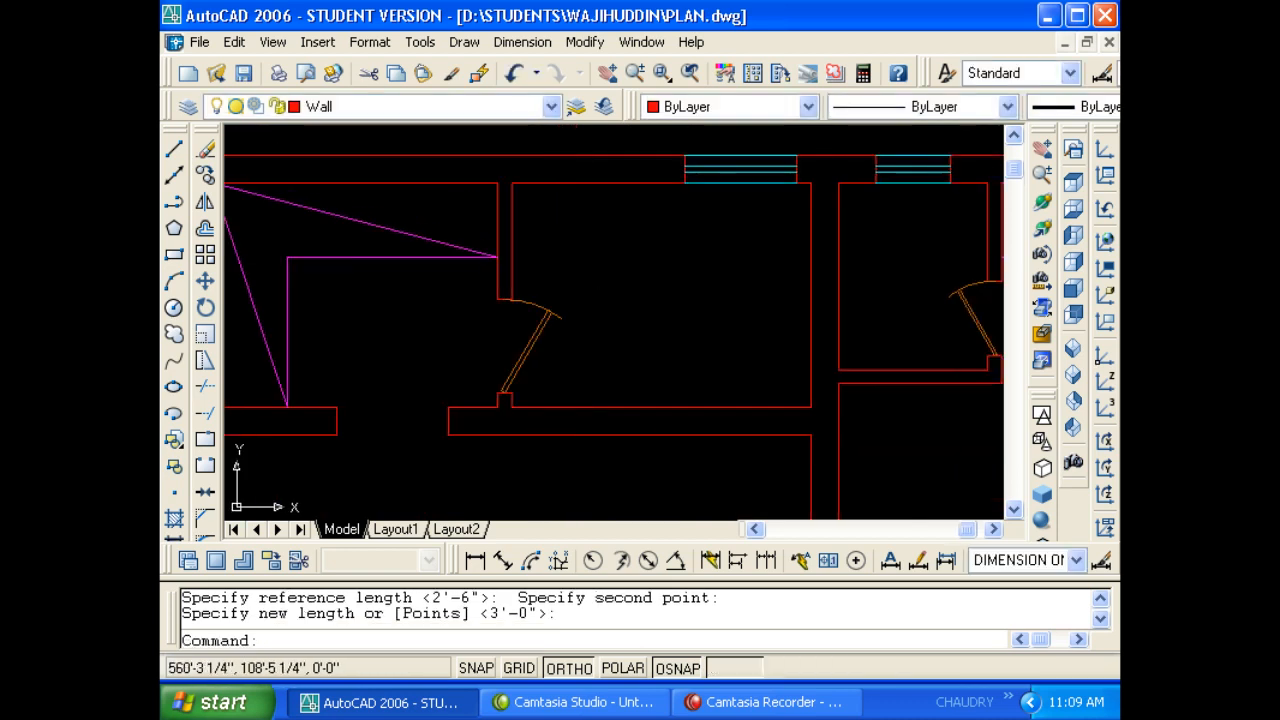
# Mirror the lower of the two facing hall doors across a vertical line into the hall, keeping the original.
pyautogui.scroll(-5, 519, 360)
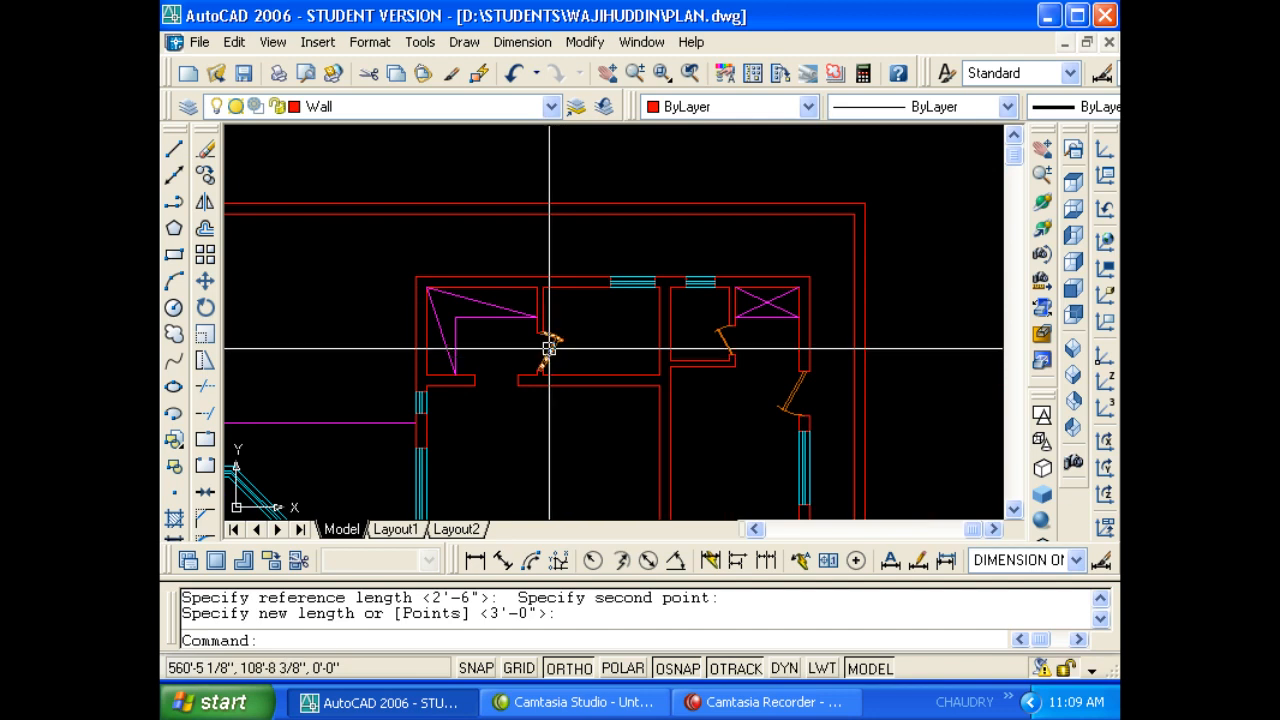
pyautogui.scroll(-3, 556, 346)
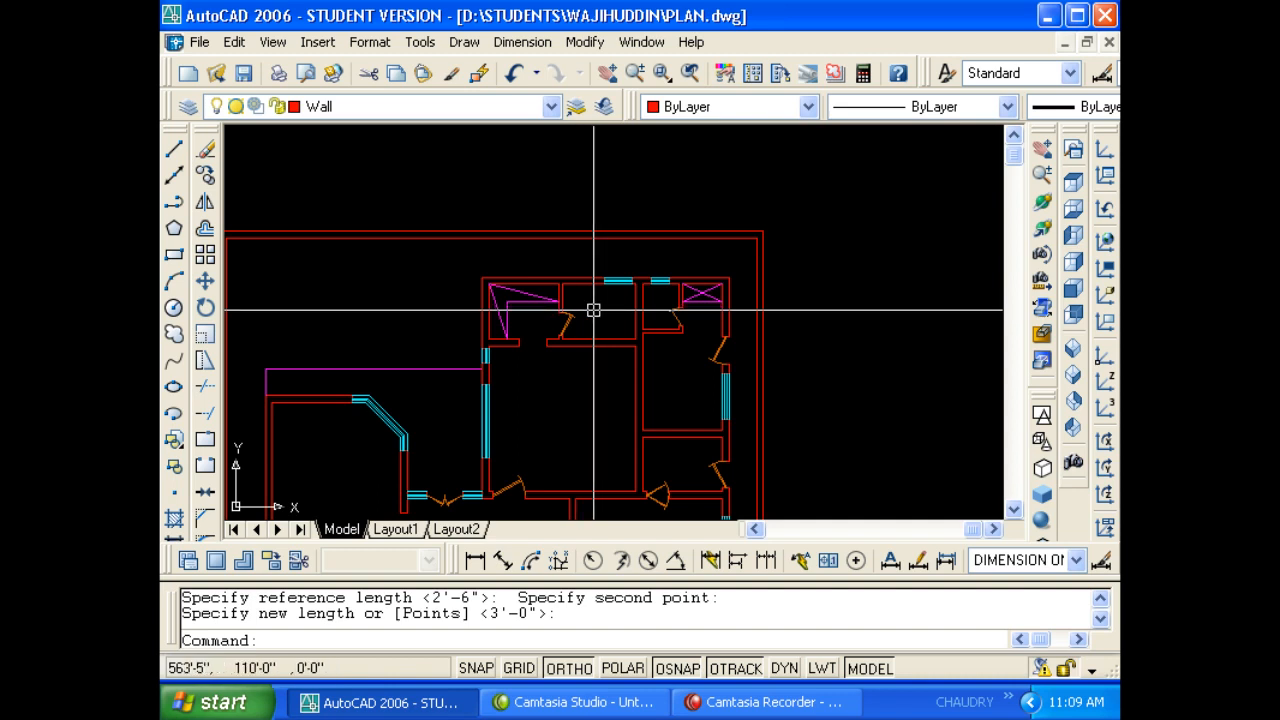
pyautogui.moveTo(619, 310); pyautogui.dragTo(620, 310, button='middle')
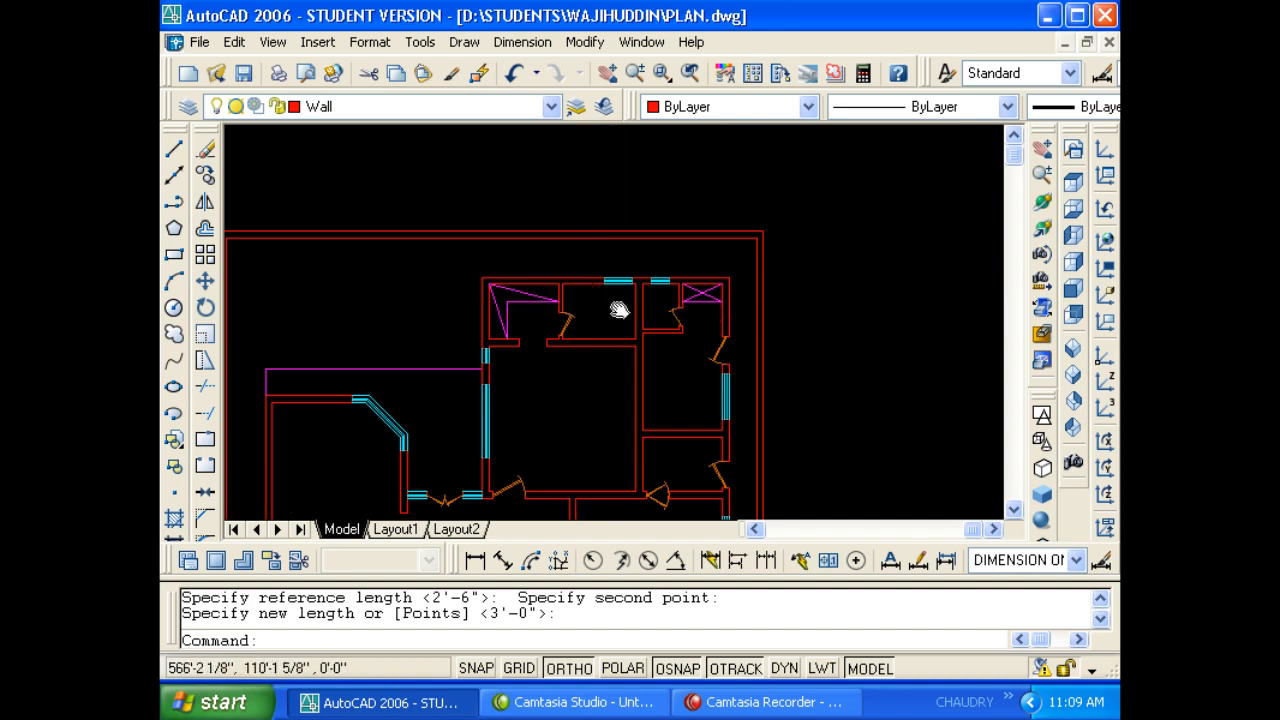
pyautogui.scroll(-5, 619, 281)
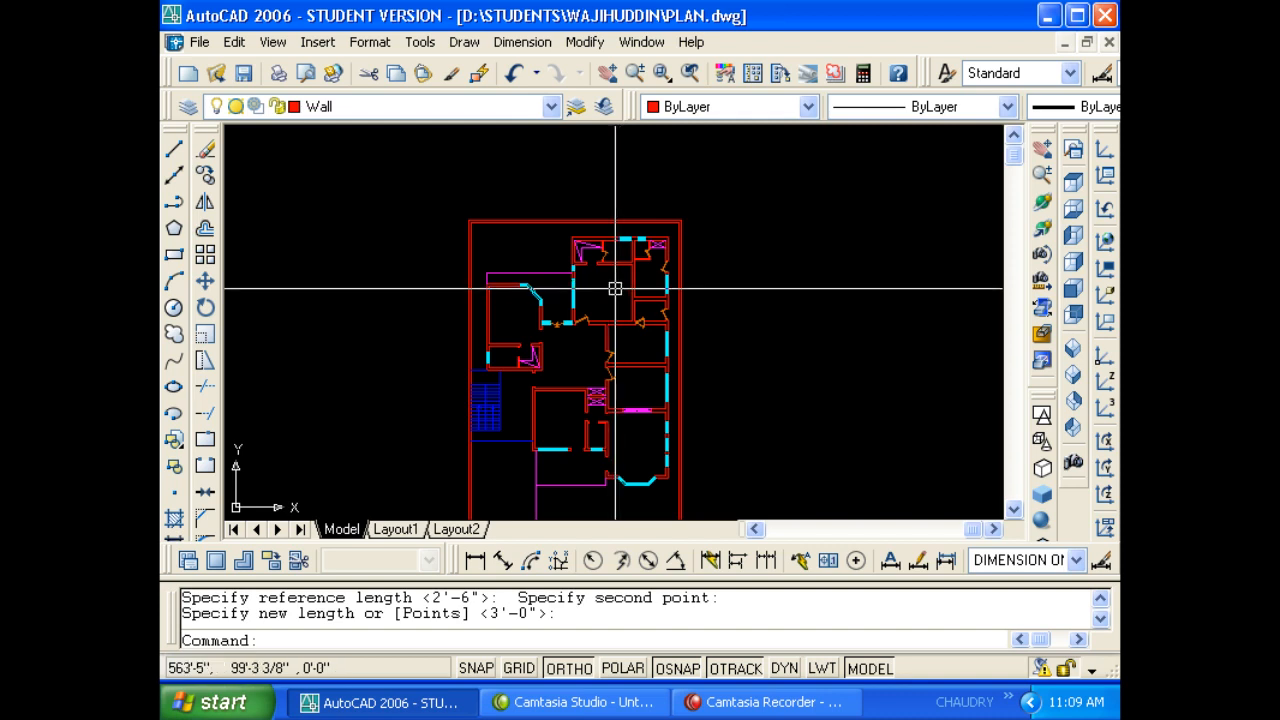
pyautogui.moveTo(593, 358); pyautogui.dragTo(641, 288, button='middle')
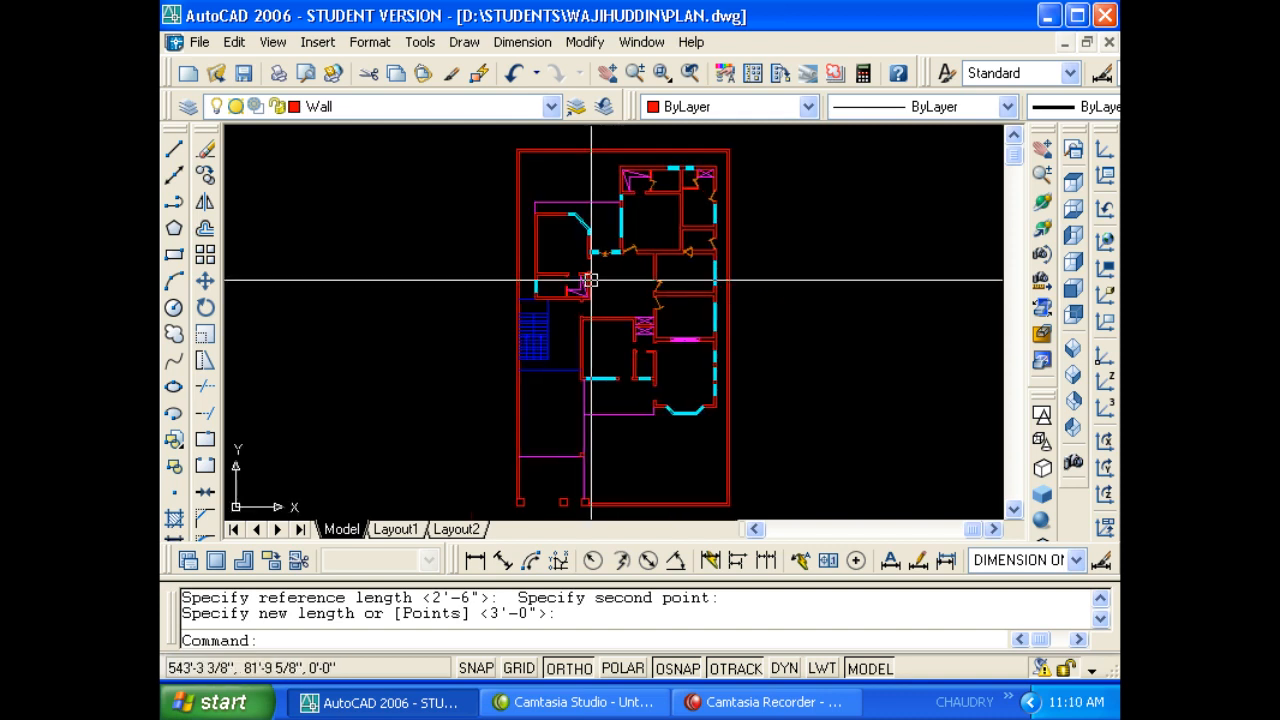
pyautogui.scroll(2, 591, 281)
pyautogui.press('Escape')
pyautogui.press('Escape')
pyautogui.write('CO')
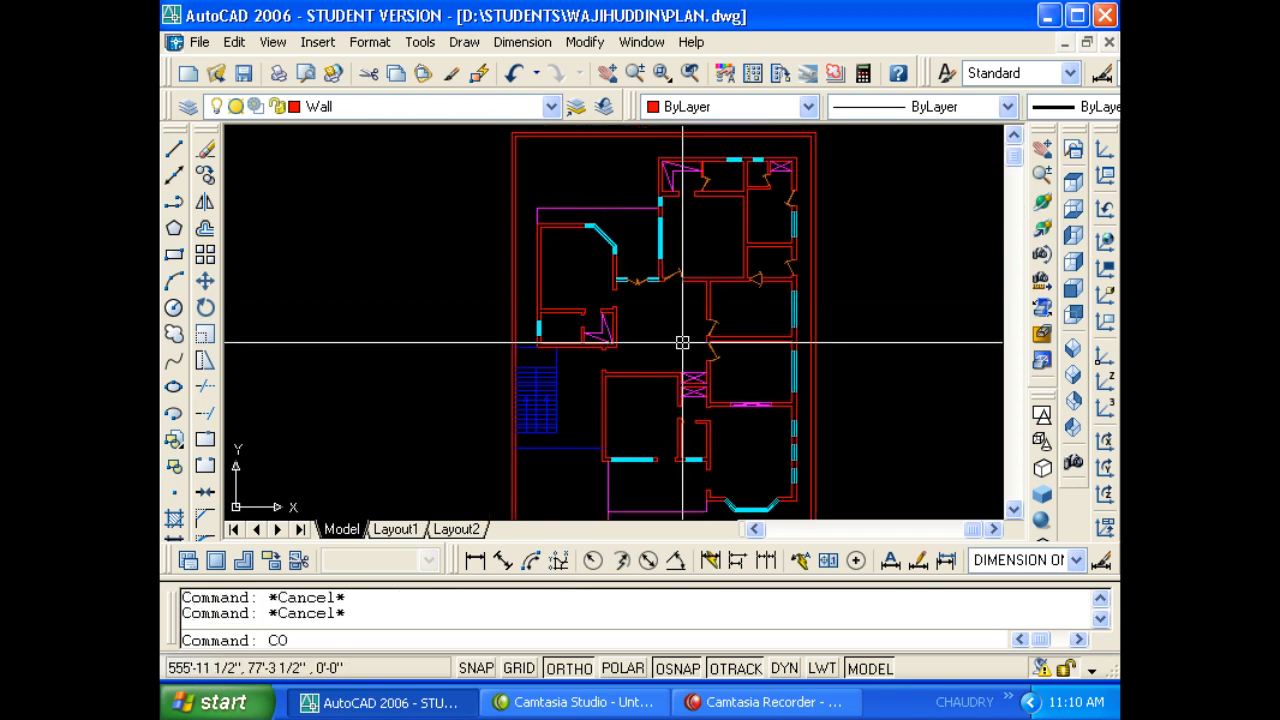
pyautogui.scroll(4, 682, 342)
pyautogui.press('BackSpace')
pyautogui.press('BackSpace')
pyautogui.write('MI')
pyautogui.press('Return')
pyautogui.click(786, 358)
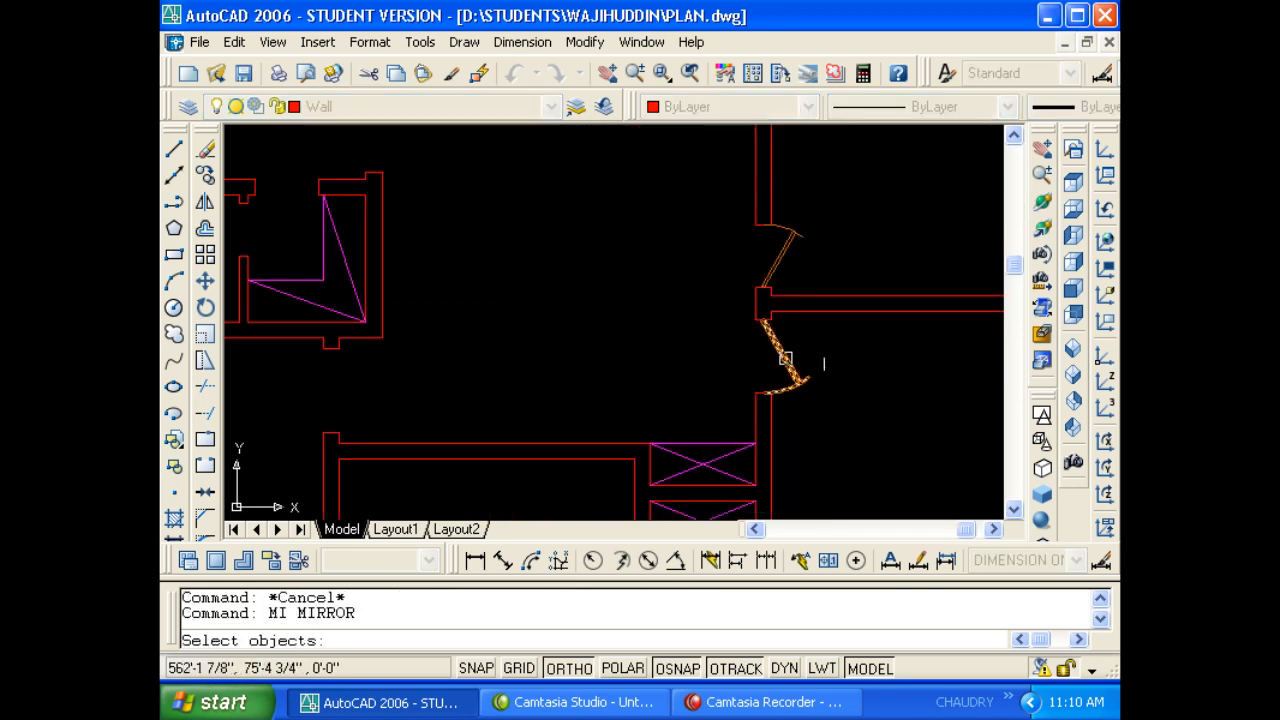
pyautogui.press('Return')
pyautogui.click(603, 243)
pyautogui.click(606, 338)
pyautogui.press('Return')
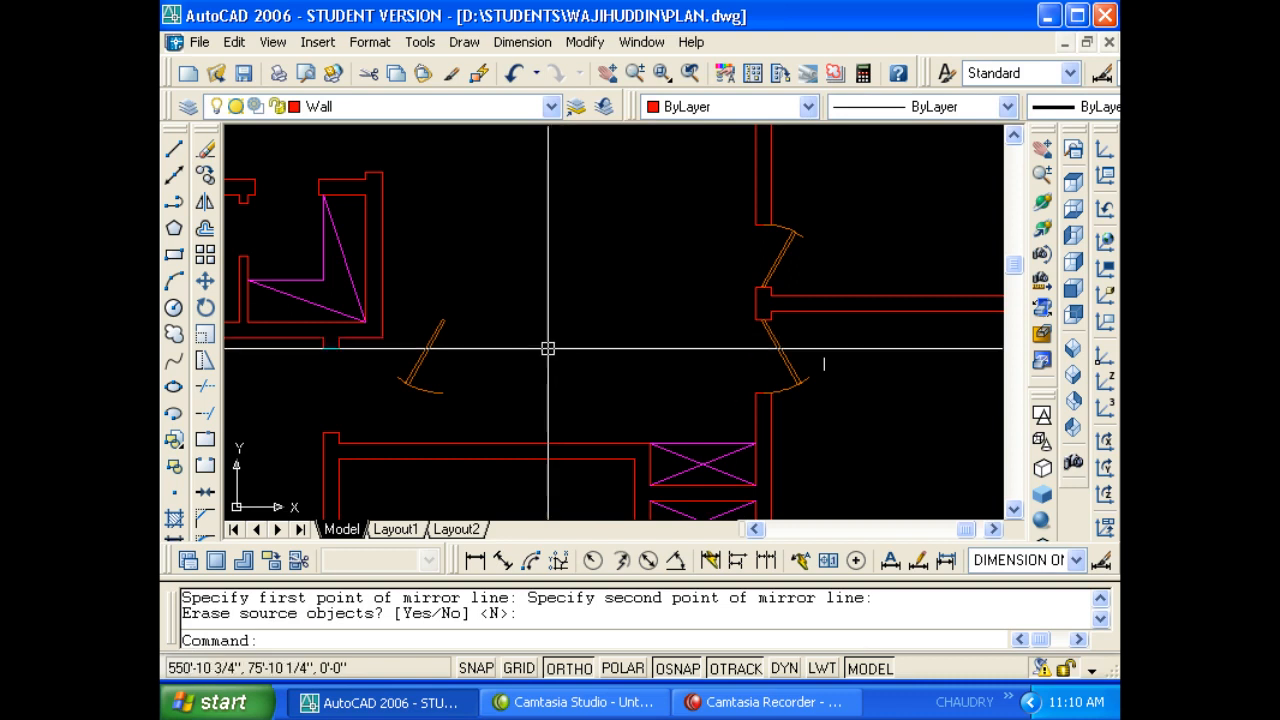
# Mirror the new hall door across a horizontal line above it, and erase the lower door it was mirrored from.
pyautogui.press('Escape')
pyautogui.press('Escape')
pyautogui.write('MI')
pyautogui.press('Return')
pyautogui.click(424, 326)
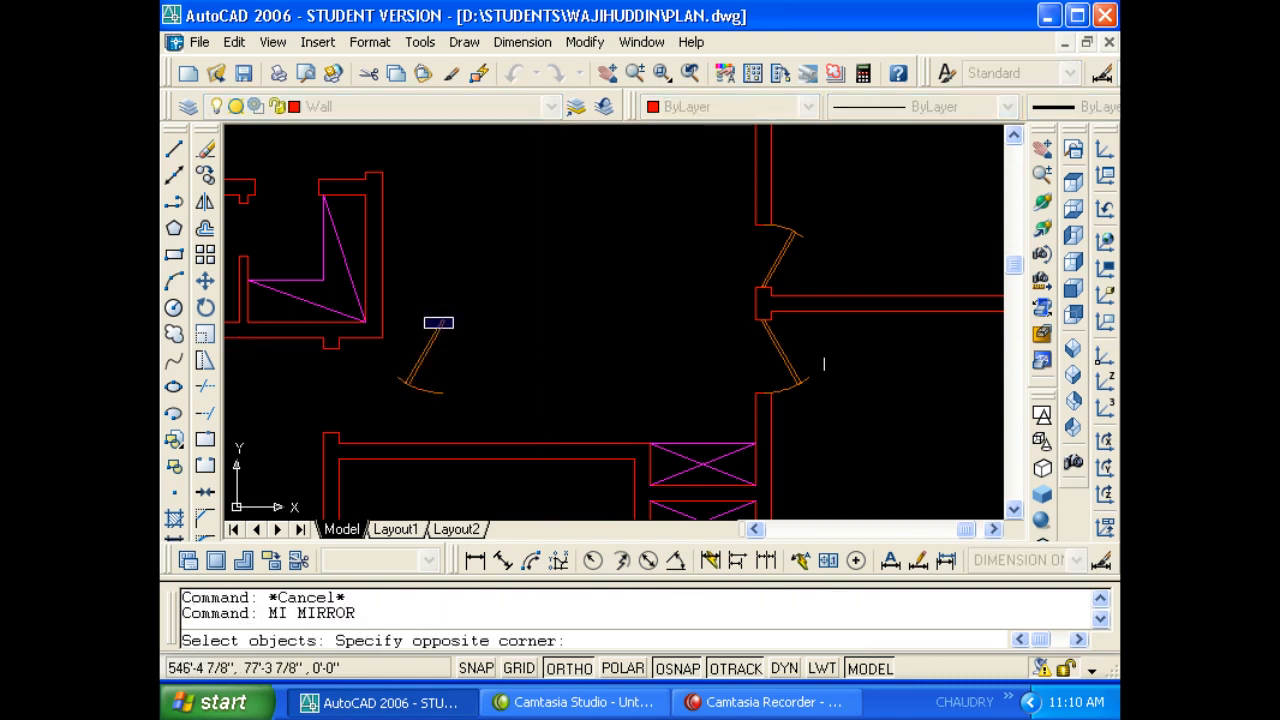
pyautogui.click(453, 317)
pyautogui.click(429, 340)
pyautogui.press('Return')
pyautogui.click(443, 287)
pyautogui.click(523, 296)
pyautogui.press('Return')
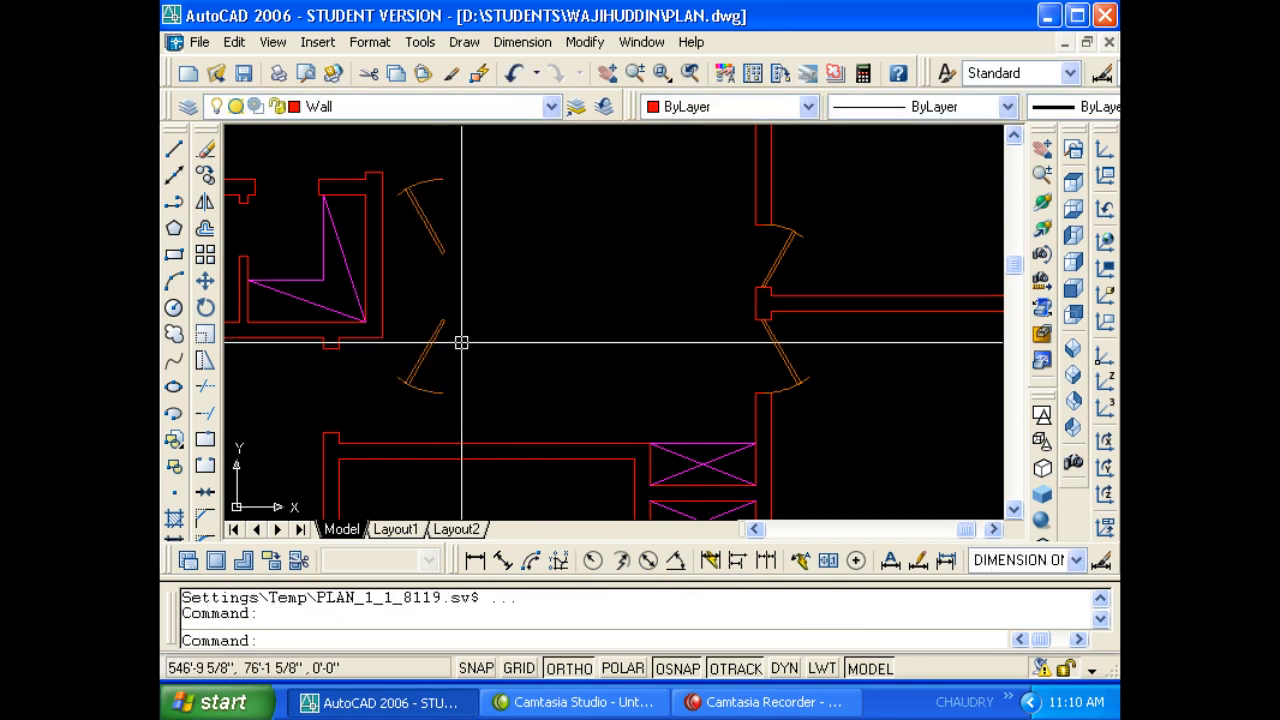
pyautogui.click(431, 340)
pyautogui.press('Delete')
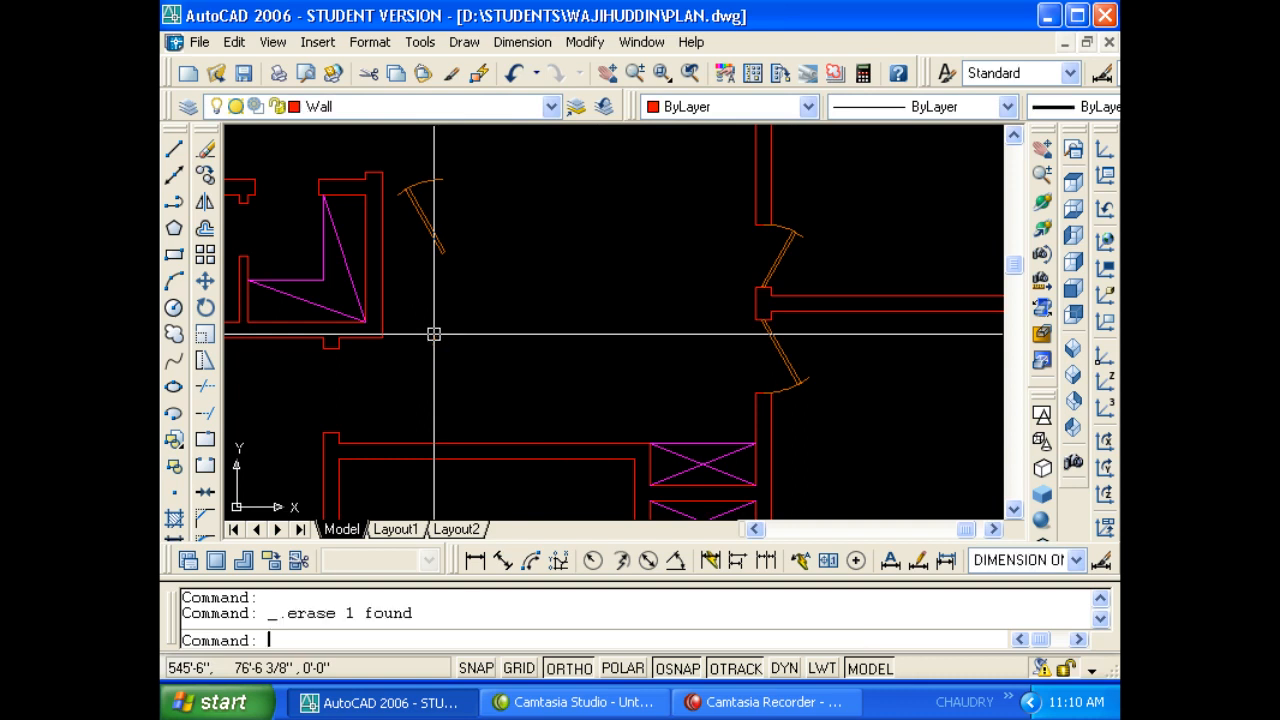
# Move the mirrored door by its lower hinge corner to the midpoint of the lower wall end at the opening above the L-shaped closet.
pyautogui.write('M')
pyautogui.press('Return')
pyautogui.scroll(3, 443, 252)
pyautogui.click(443, 252)
pyautogui.scroll(4, 443, 255)
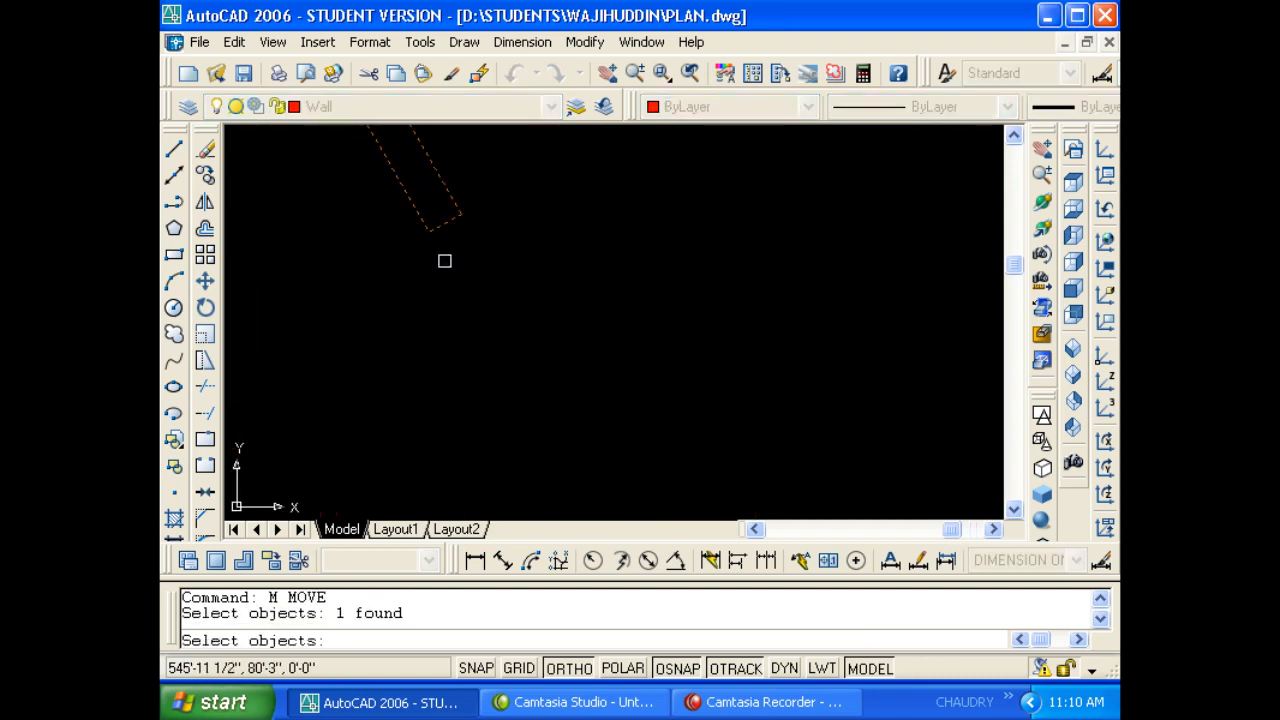
pyautogui.press('Return')
pyautogui.click(422, 218)
pyautogui.scroll(-2, 516, 327)
pyautogui.scroll(-2, 514, 327)
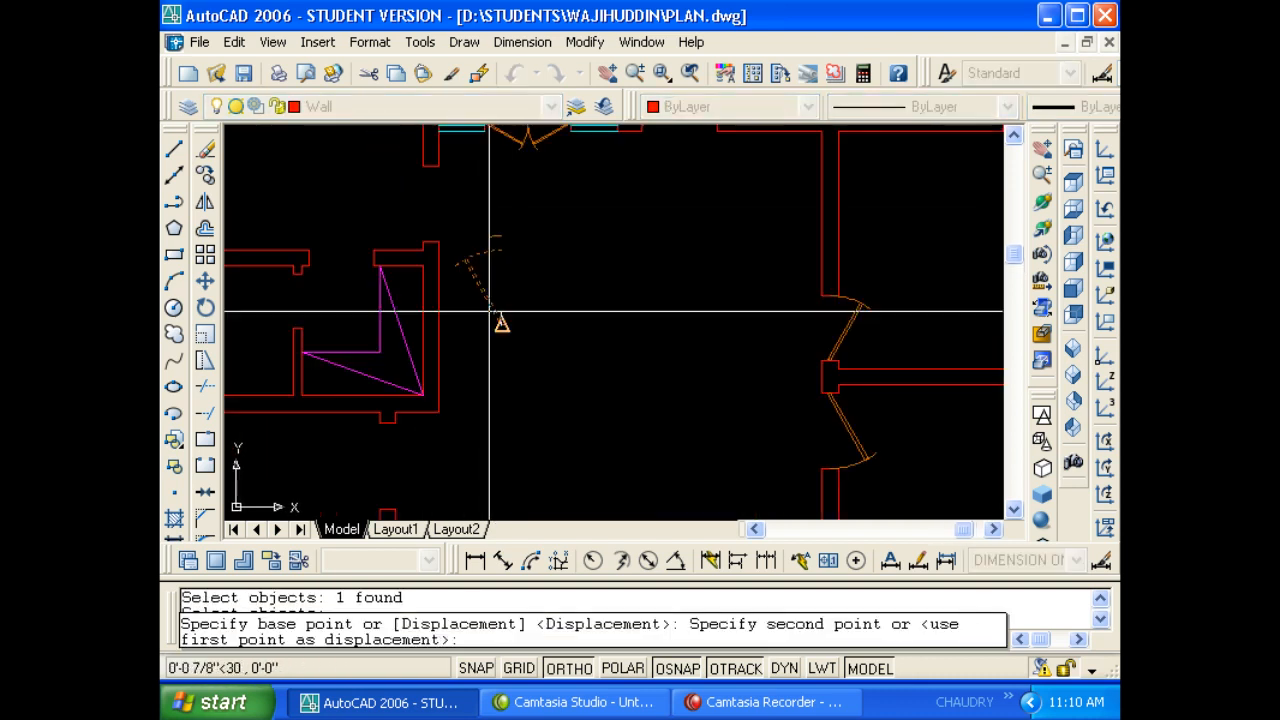
pyautogui.click(447, 265)
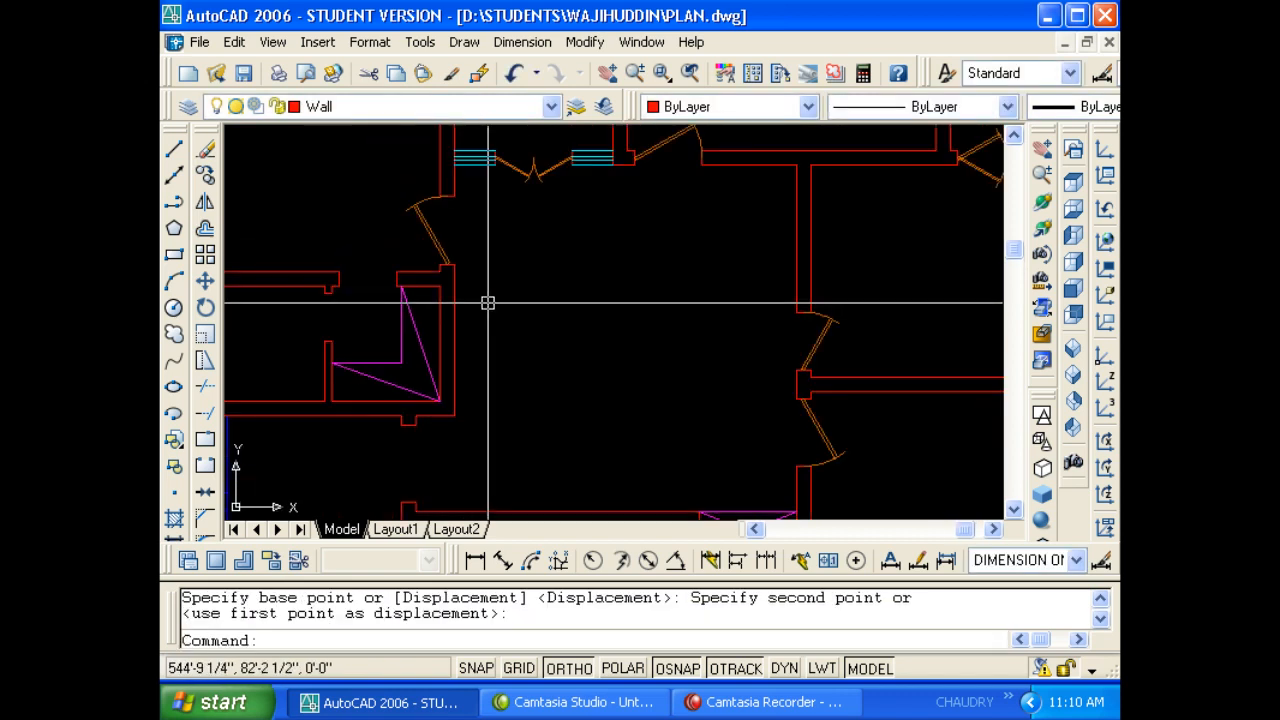
# Copy the door beside the upper L-shaped closet to the small room's opening beside the lower L-shaped closet.
pyautogui.moveTo(504, 301); pyautogui.dragTo(539, 390, button='middle')
pyautogui.scroll(-1, 539, 390)
pyautogui.moveTo(598, 261); pyautogui.dragTo(604, 376, button='middle')
pyautogui.press('Escape')
pyautogui.press('Escape')
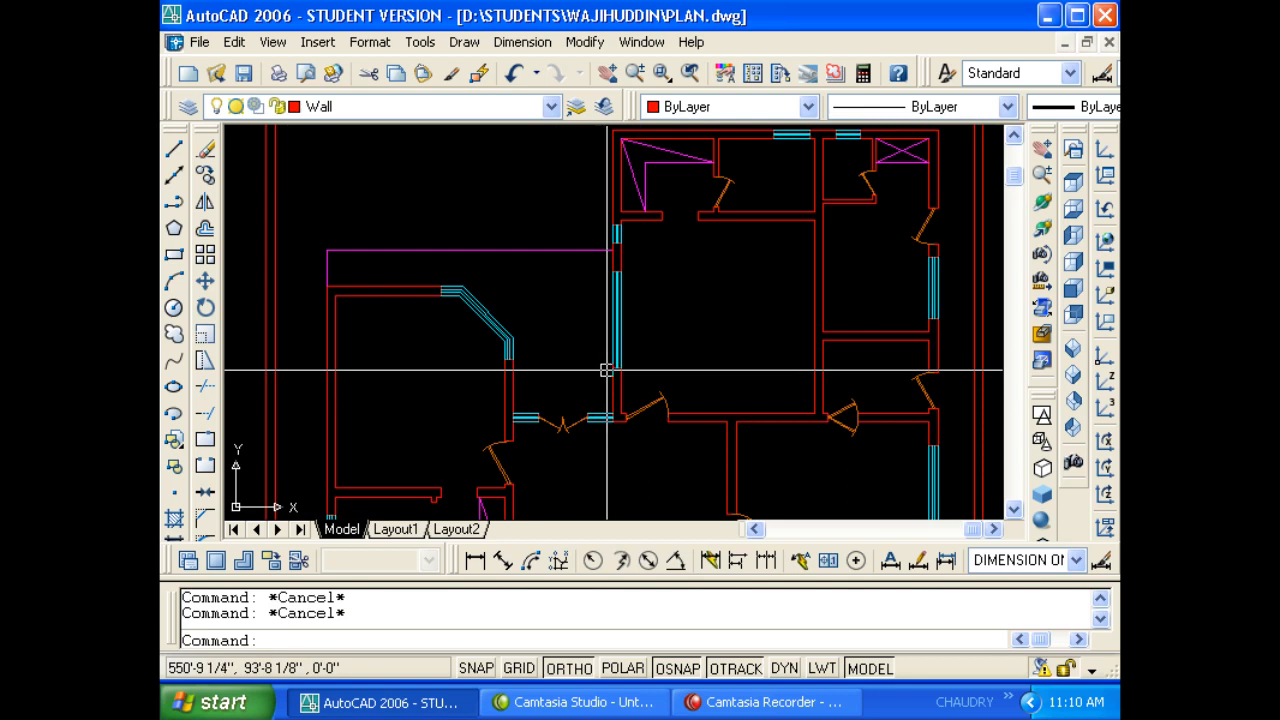
pyautogui.write('co')
pyautogui.press('Return')
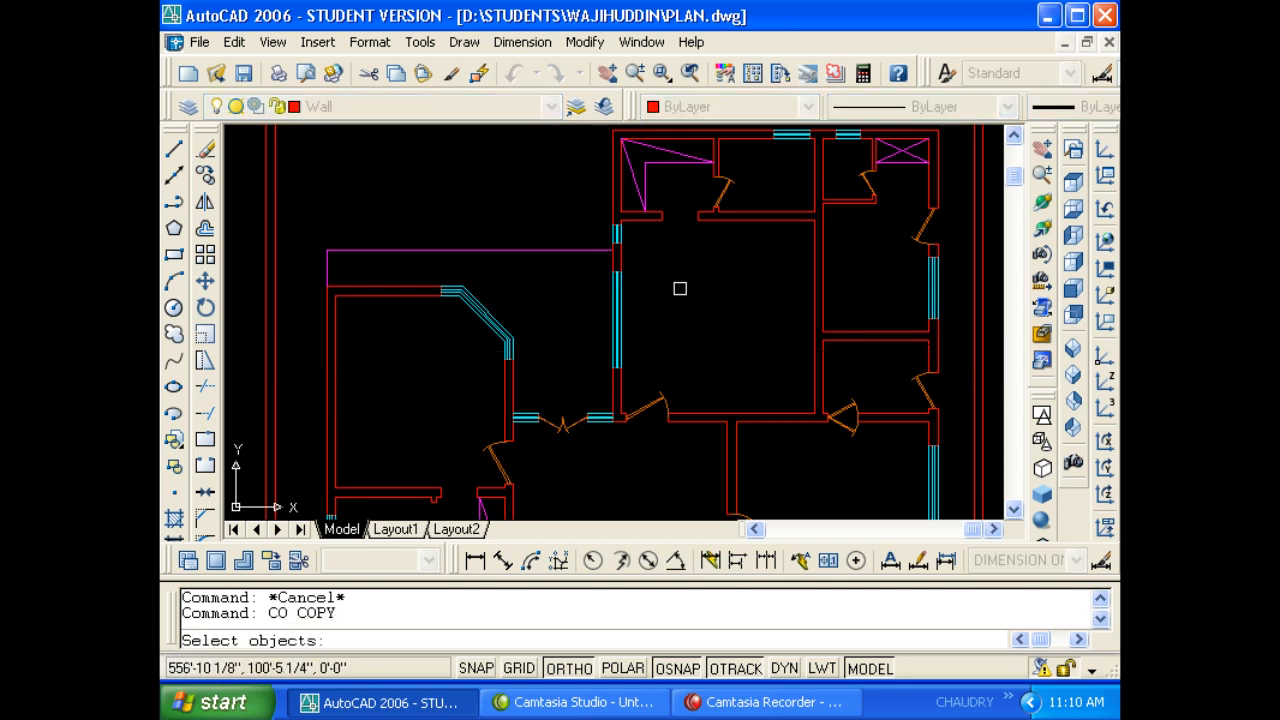
pyautogui.click(722, 193)
pyautogui.press('Return')
pyautogui.click(720, 200)
pyautogui.scroll(4, 580, 423)
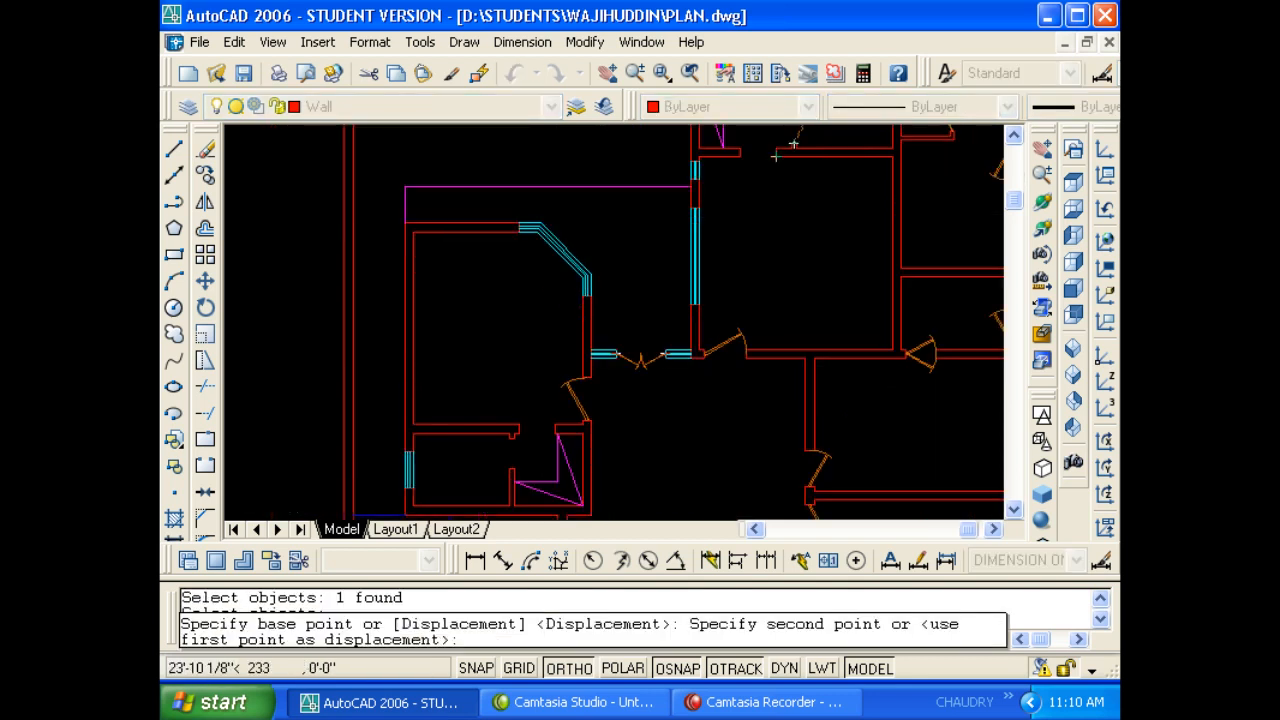
pyautogui.click(571, 420)
pyautogui.press('Escape')
pyautogui.press('Escape')
pyautogui.press('Escape')
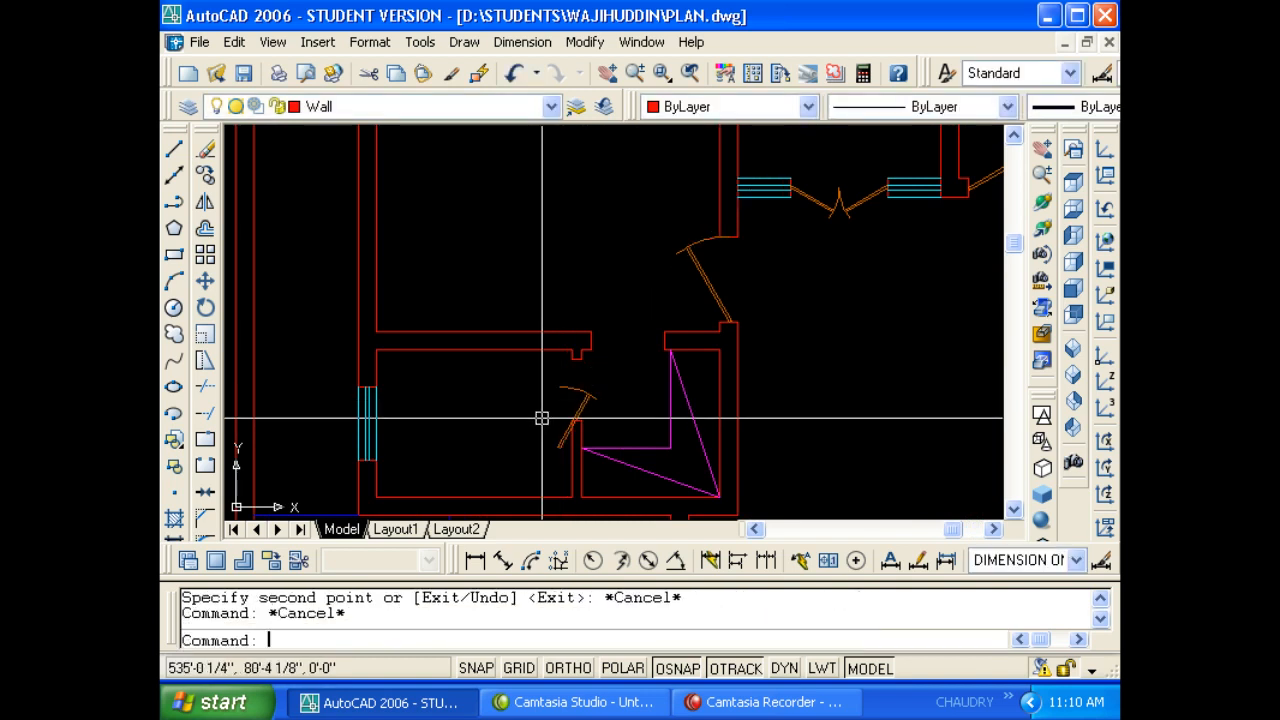
# Rotate the copied small-room door 180° about its lower end.
pyautogui.write('RO')
pyautogui.press('Return')
pyautogui.click(578, 405)
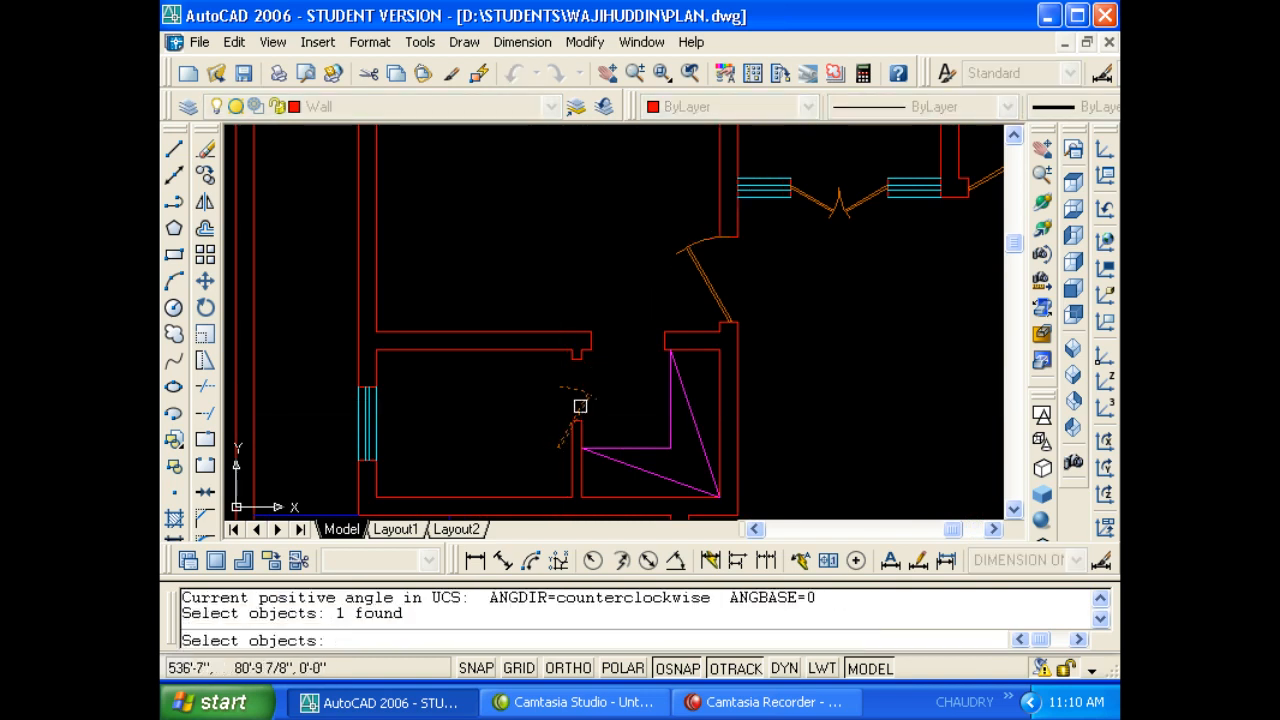
pyautogui.press('Return')
pyautogui.click(560, 448)
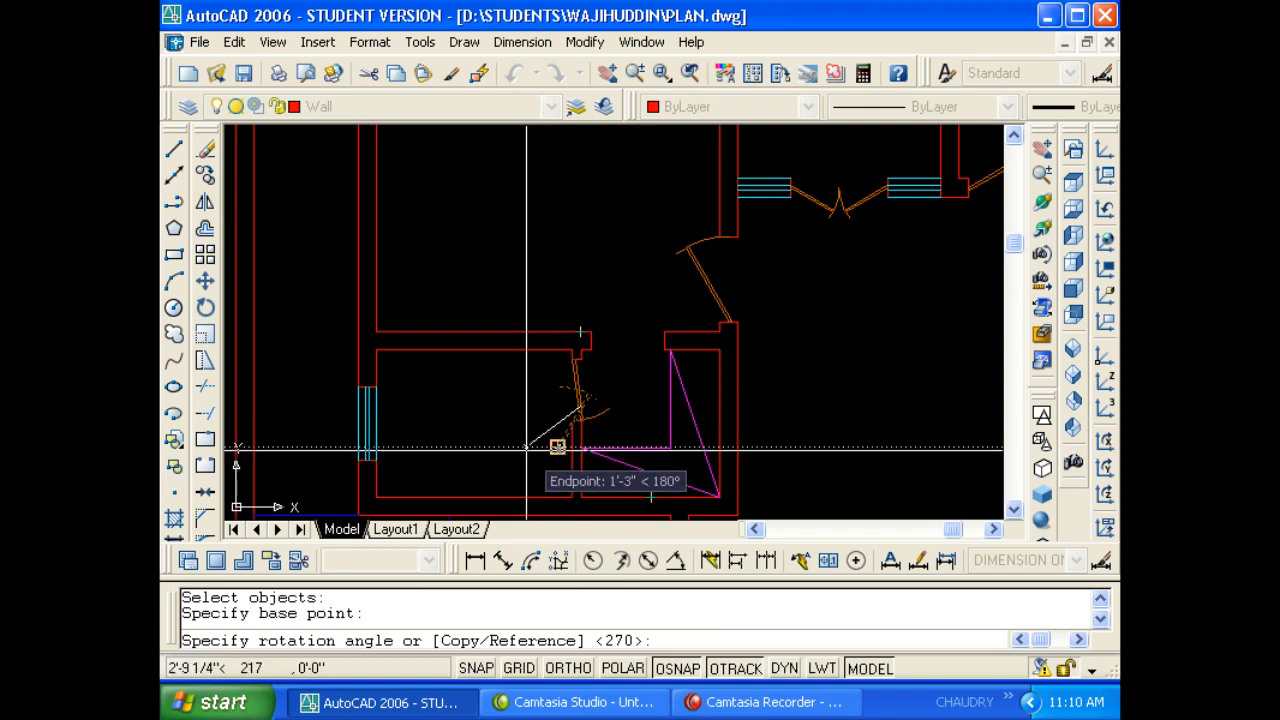
pyautogui.press('F8')
pyautogui.click(509, 457)
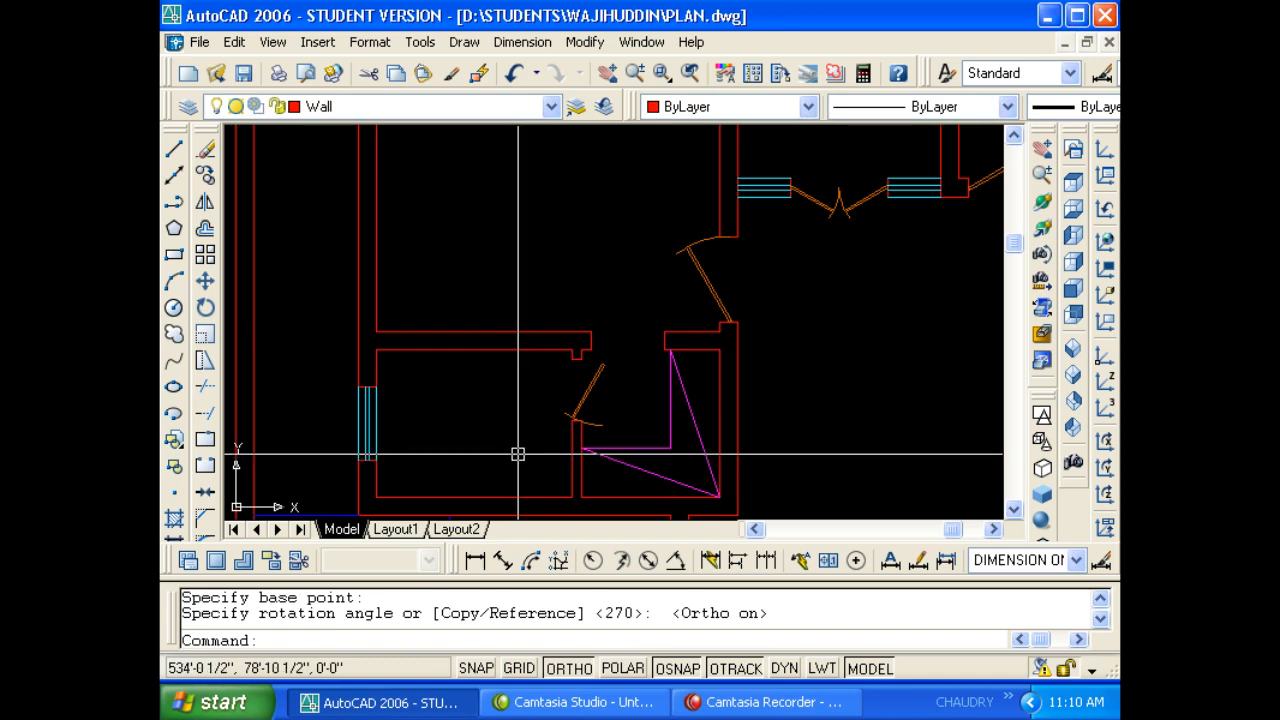
# Move the rotated door by its upper hinge corner to the midpoint of the upper wall end of the small room's opening.
pyautogui.write('1')
pyautogui.press('Escape')
pyautogui.write('M')
pyautogui.press('Return')
pyautogui.scroll(5, 594, 381)
pyautogui.click(594, 381)
pyautogui.scroll(3, 594, 381)
pyautogui.press('Return')
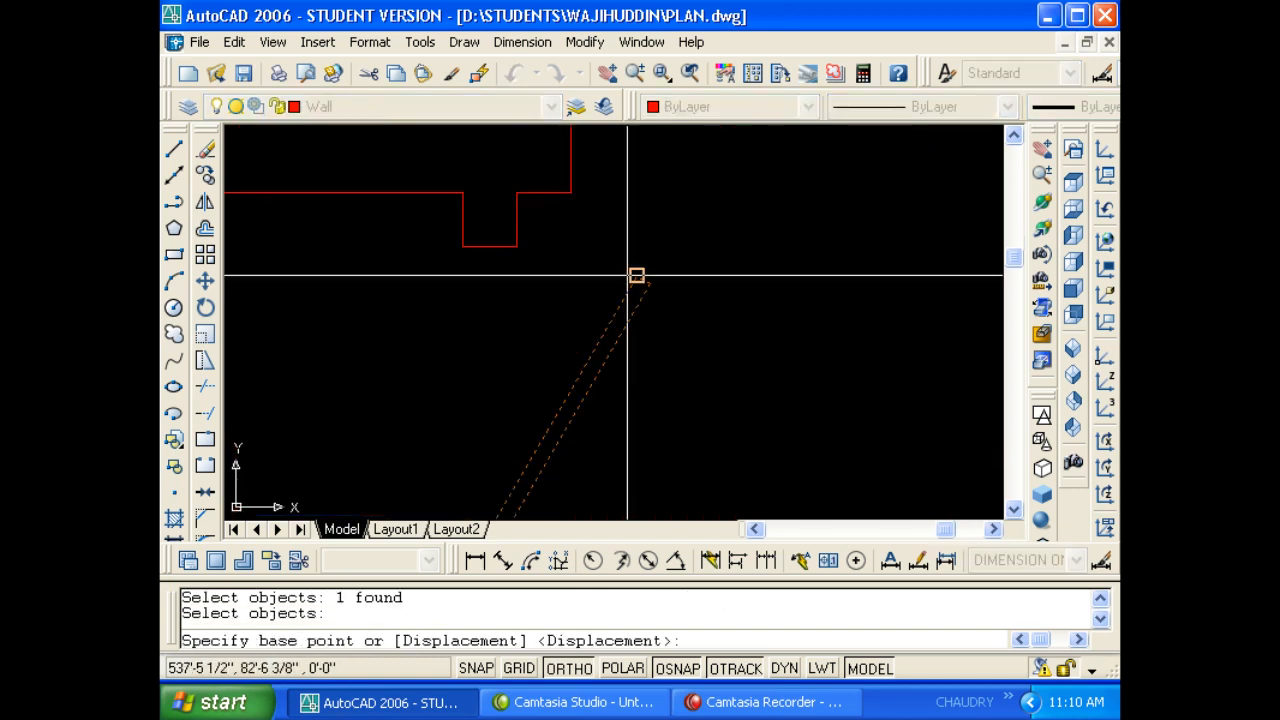
pyautogui.click(635, 277)
pyautogui.click(491, 238)
pyautogui.scroll(-4, 571, 223)
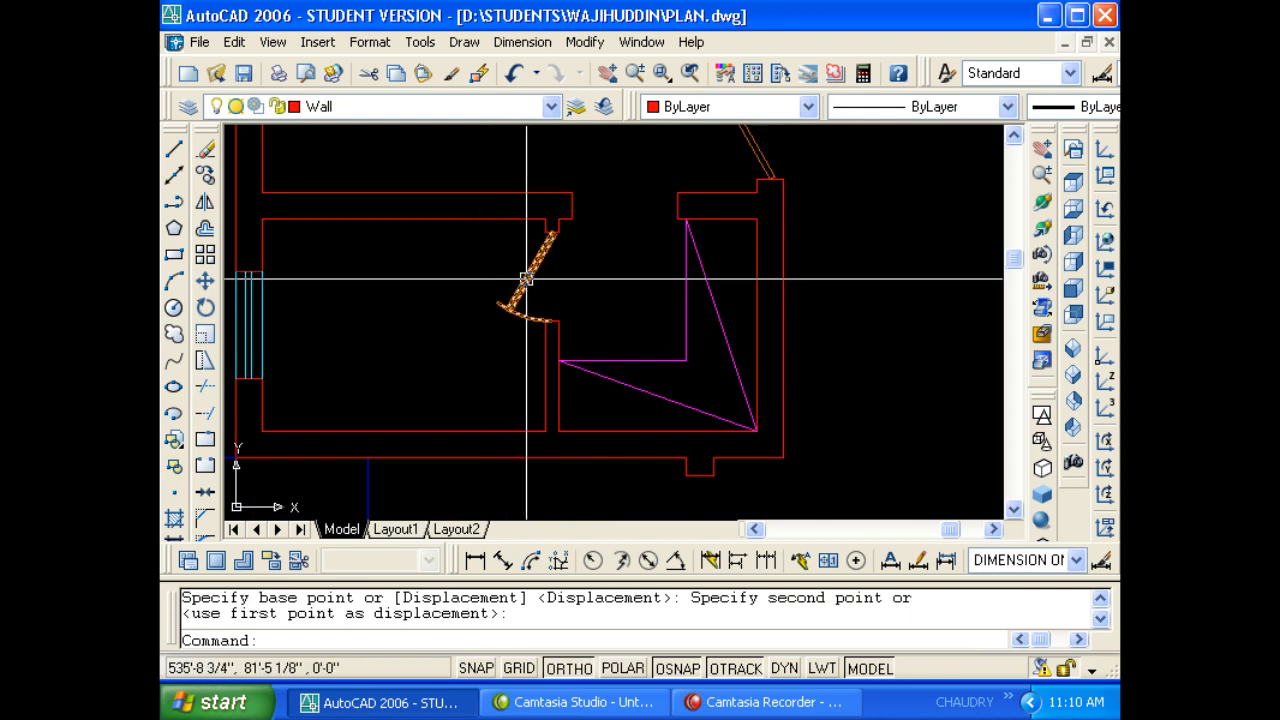
# Save the drawing.
pyautogui.scroll(-2, 500, 300)
pyautogui.moveTo(500, 300); pyautogui.dragTo(514, 313, button='middle')
pyautogui.hotkey('ctrl', 's')
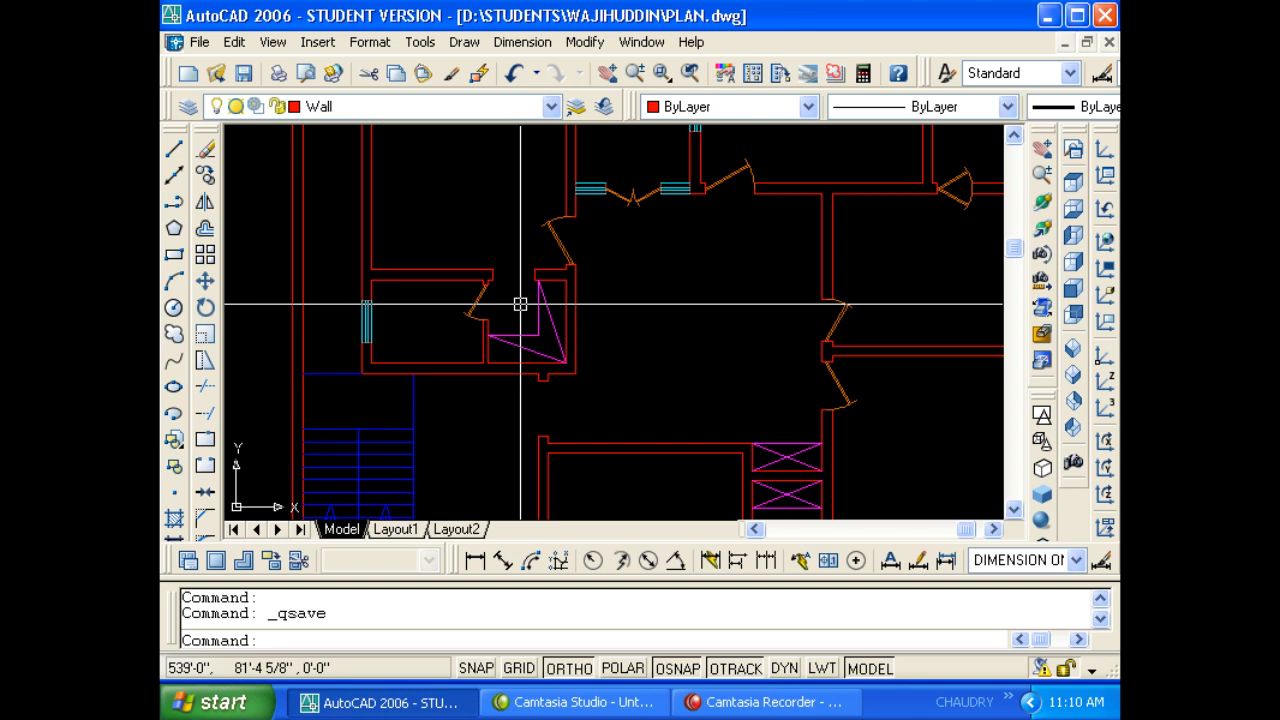
# Copy the small-room door freely to the narrow room's opening below the two crossed closets.
pyautogui.moveTo(617, 312); pyautogui.dragTo(579, 315, button='middle')
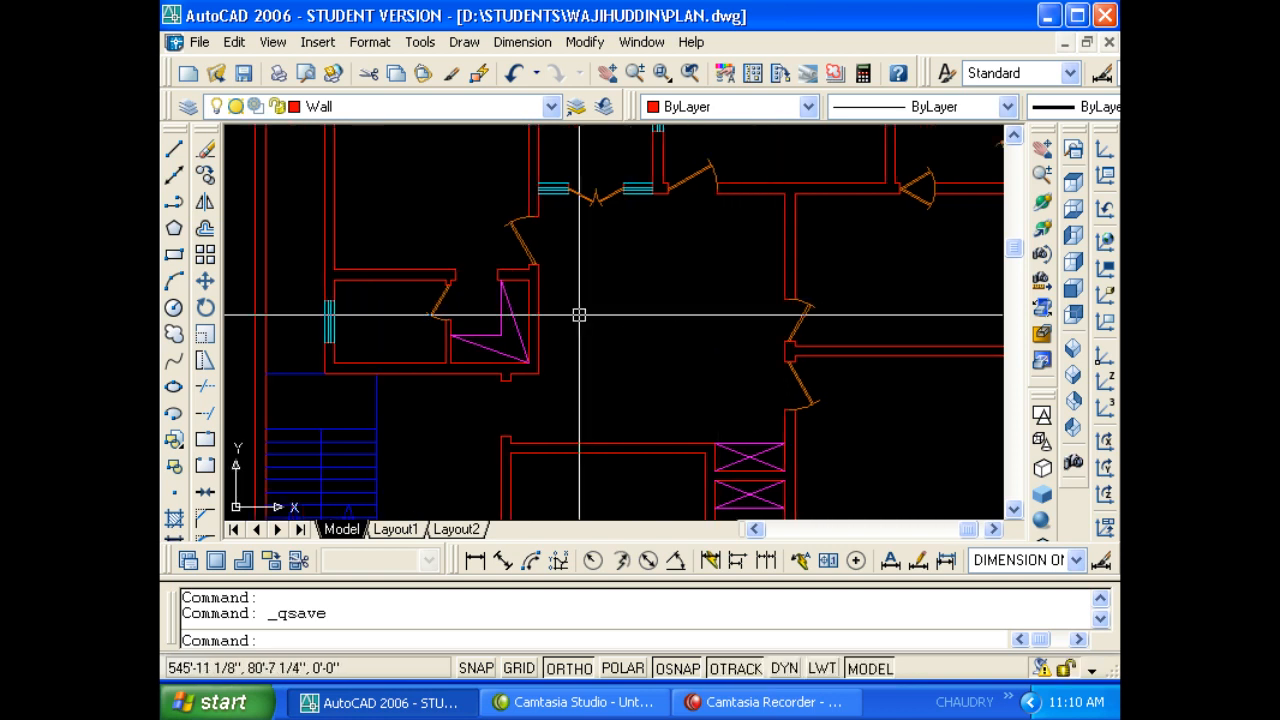
pyautogui.press('Escape')
pyautogui.press('Escape')
pyautogui.write('co')
pyautogui.press('Return')
pyautogui.click(442, 305)
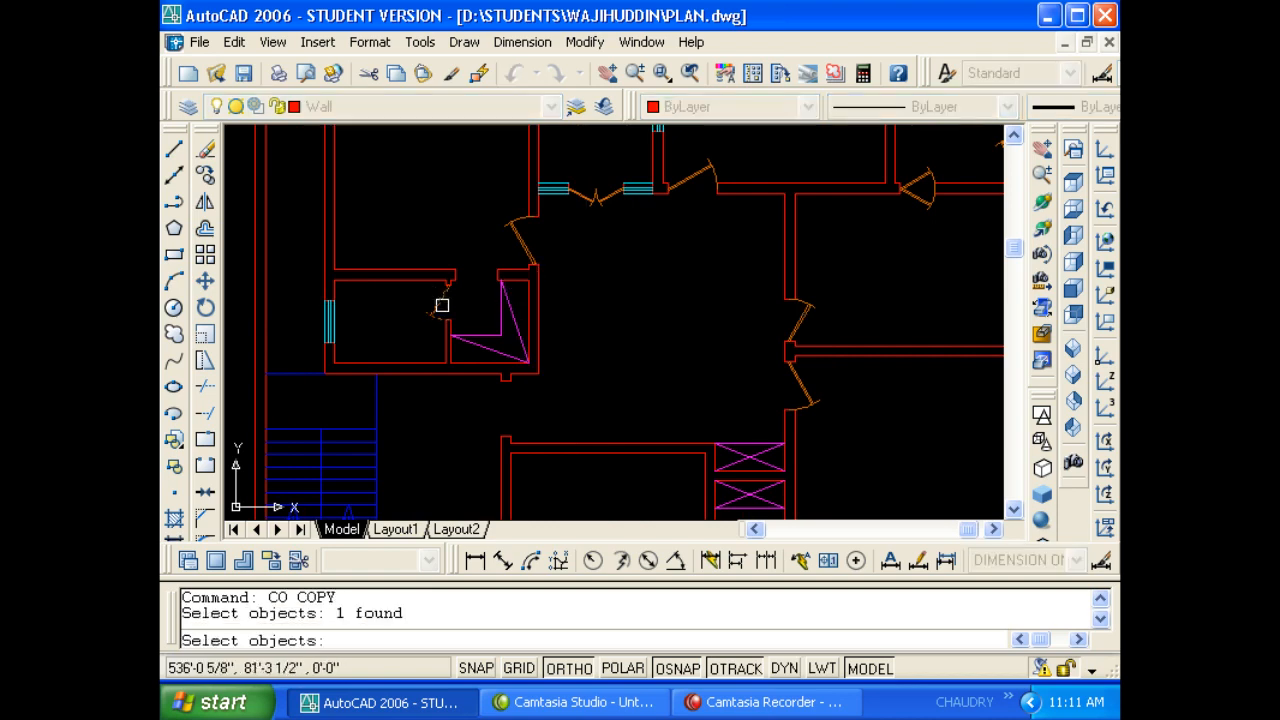
pyautogui.press('Return')
pyautogui.click(449, 320)
pyautogui.scroll(-4, 423, 251)
pyautogui.scroll(3, 506, 331)
pyautogui.press('F8')
pyautogui.scroll(2, 507, 318)
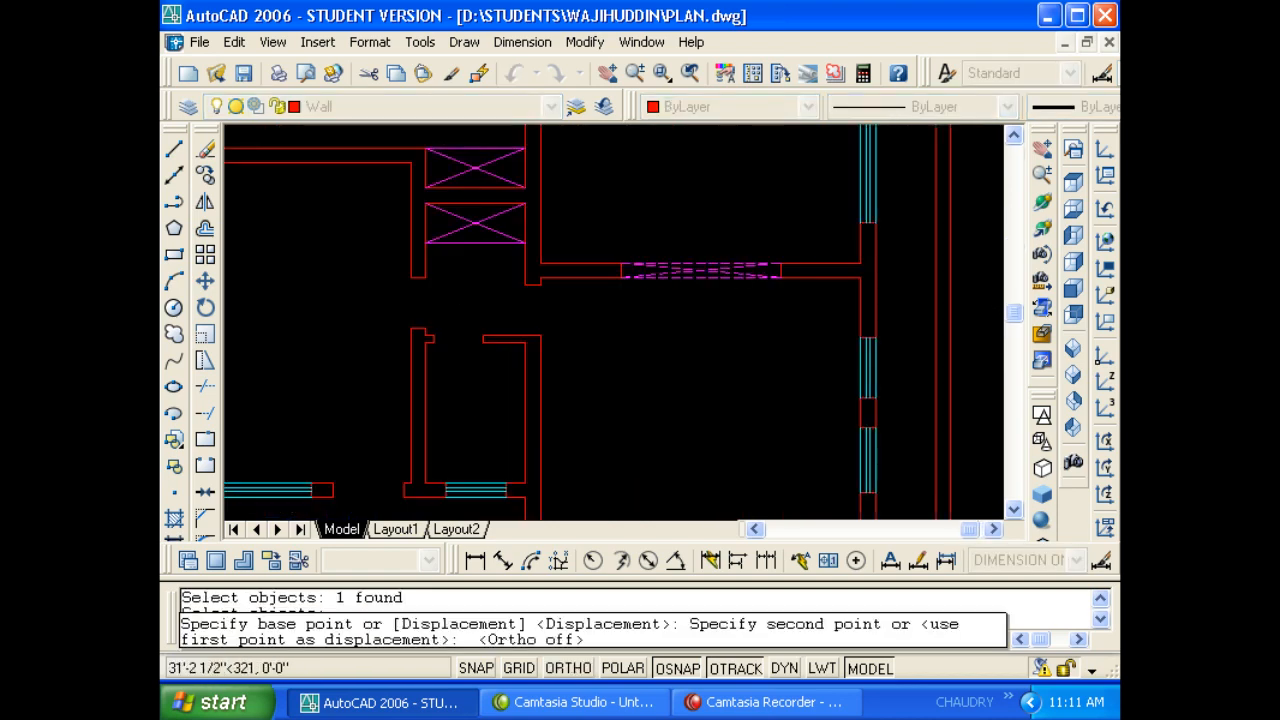
pyautogui.scroll(2, 420, 285)
pyautogui.click(426, 398)
pyautogui.press('Escape')
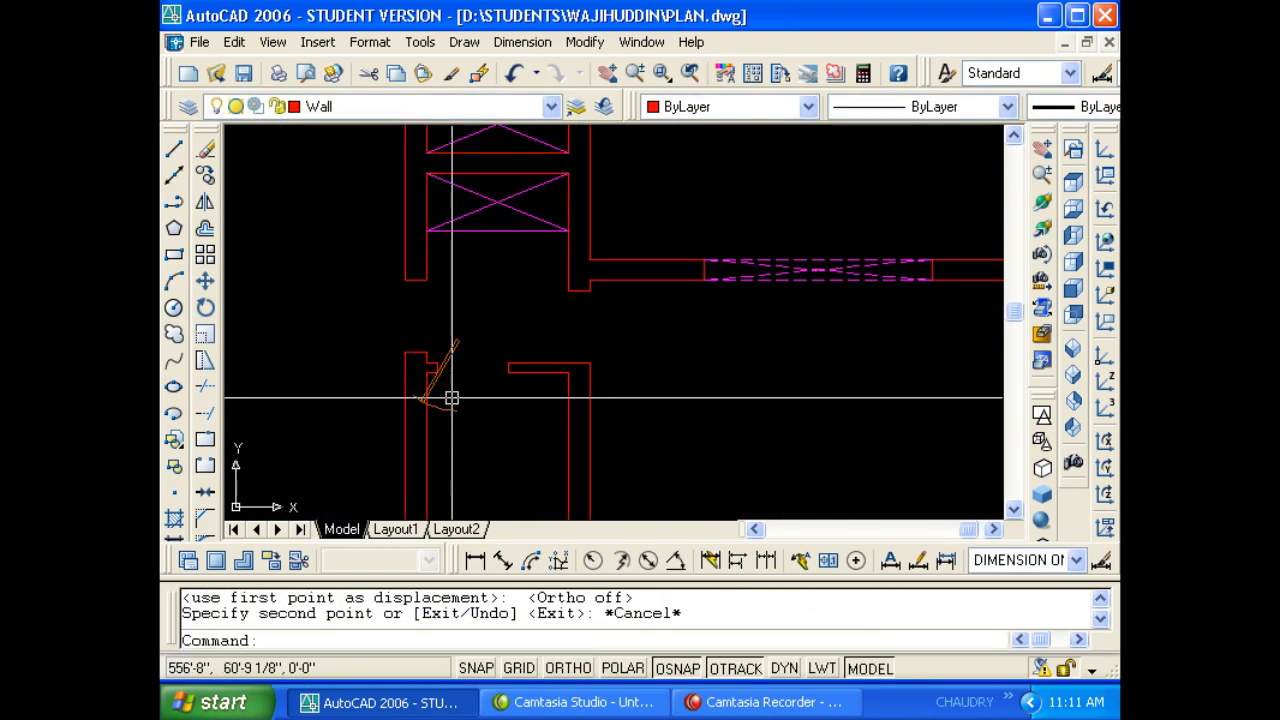
pyautogui.press('Escape')
pyautogui.write('ro')
pyautogui.press('Return')
pyautogui.scroll(3, 449, 380)
pyautogui.click(455, 370)
pyautogui.press('Escape')
pyautogui.press('Escape')
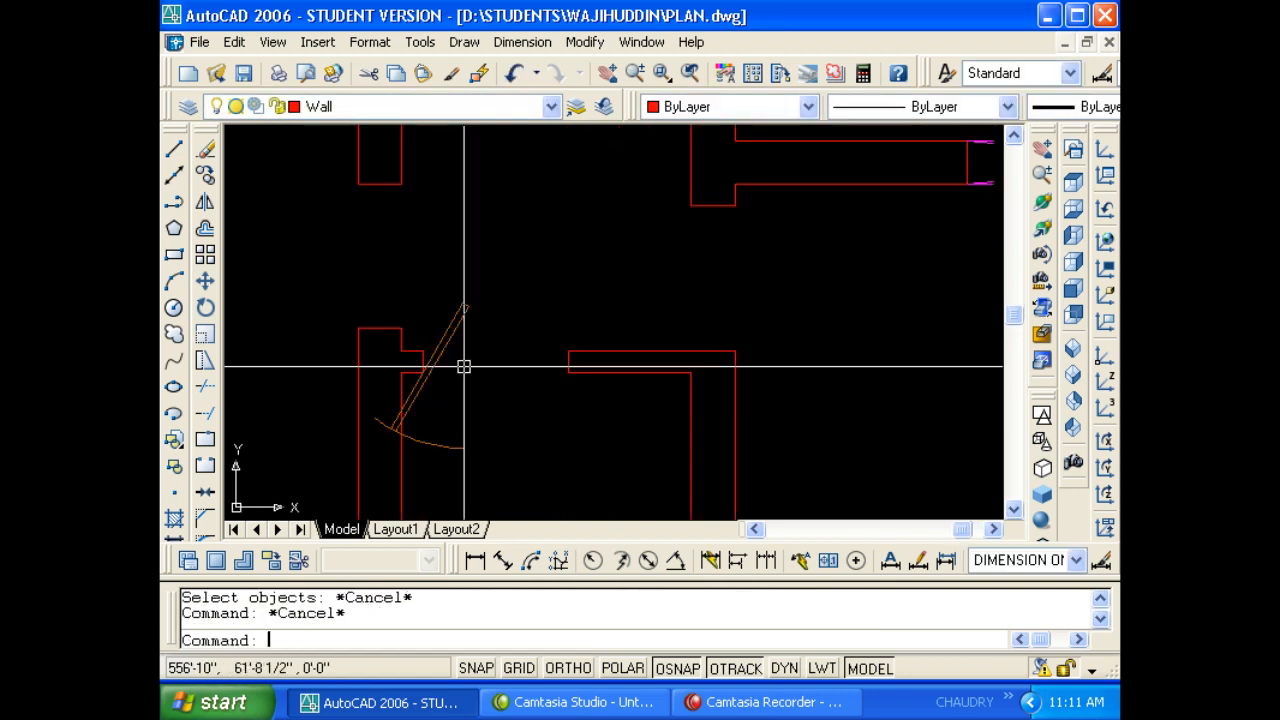
pyautogui.press('Escape')
# Rotate the copied door a quarter turn counterclockwise about a point on its leaf, with ortho on.
pyautogui.press('Return')
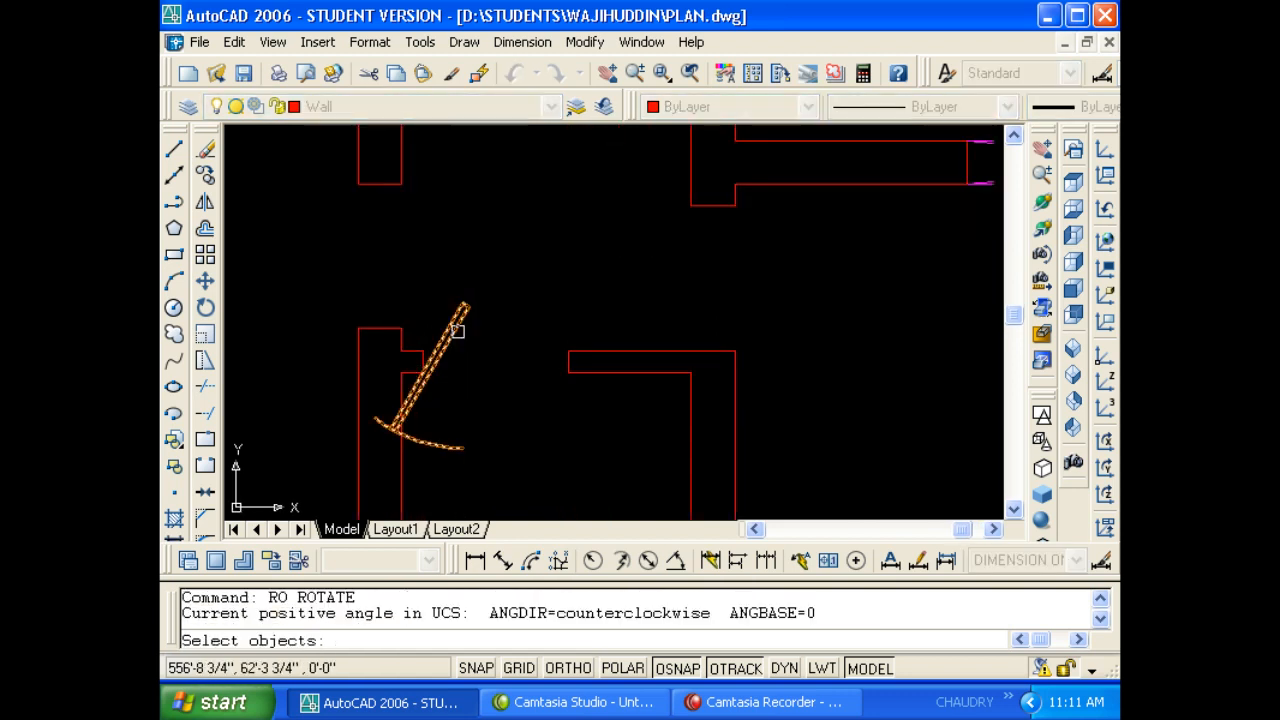
pyautogui.click(456, 331)
pyautogui.press('Return')
pyautogui.click(443, 351)
pyautogui.moveTo(479, 411); pyautogui.dragTo(533, 290, button='middle')
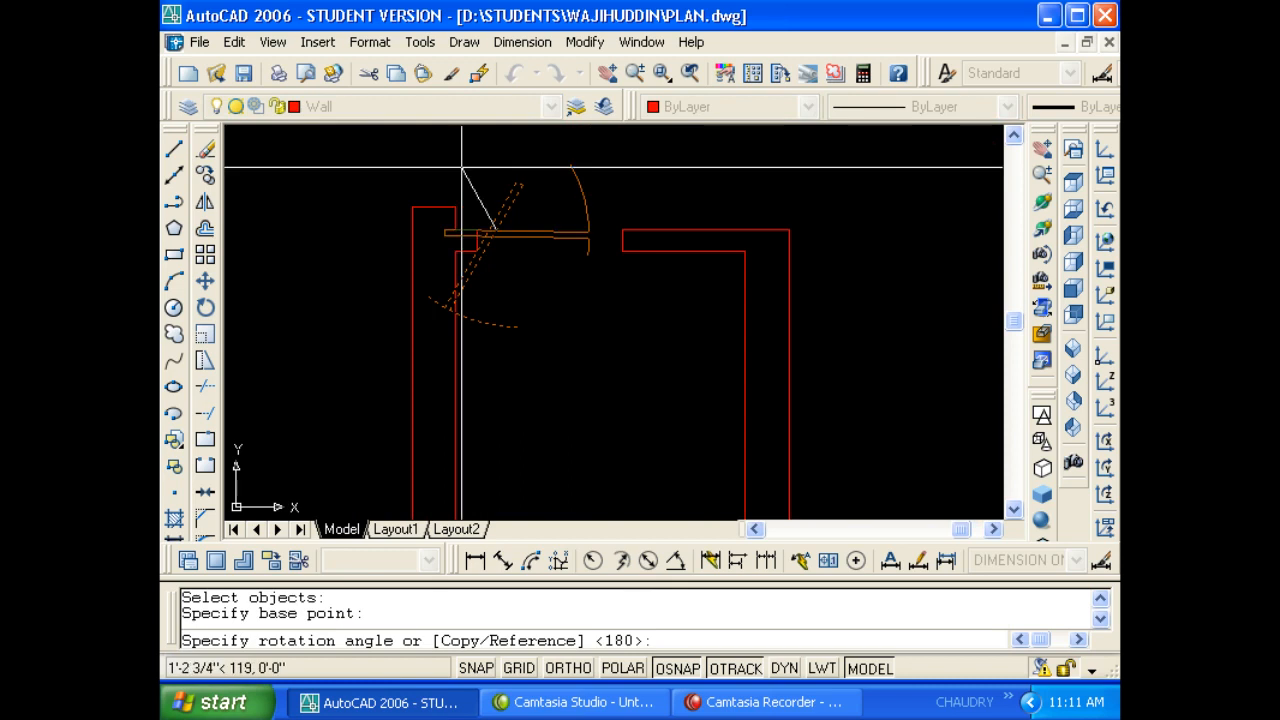
pyautogui.press('F8')
pyautogui.click(471, 157)
pyautogui.press('Escape')
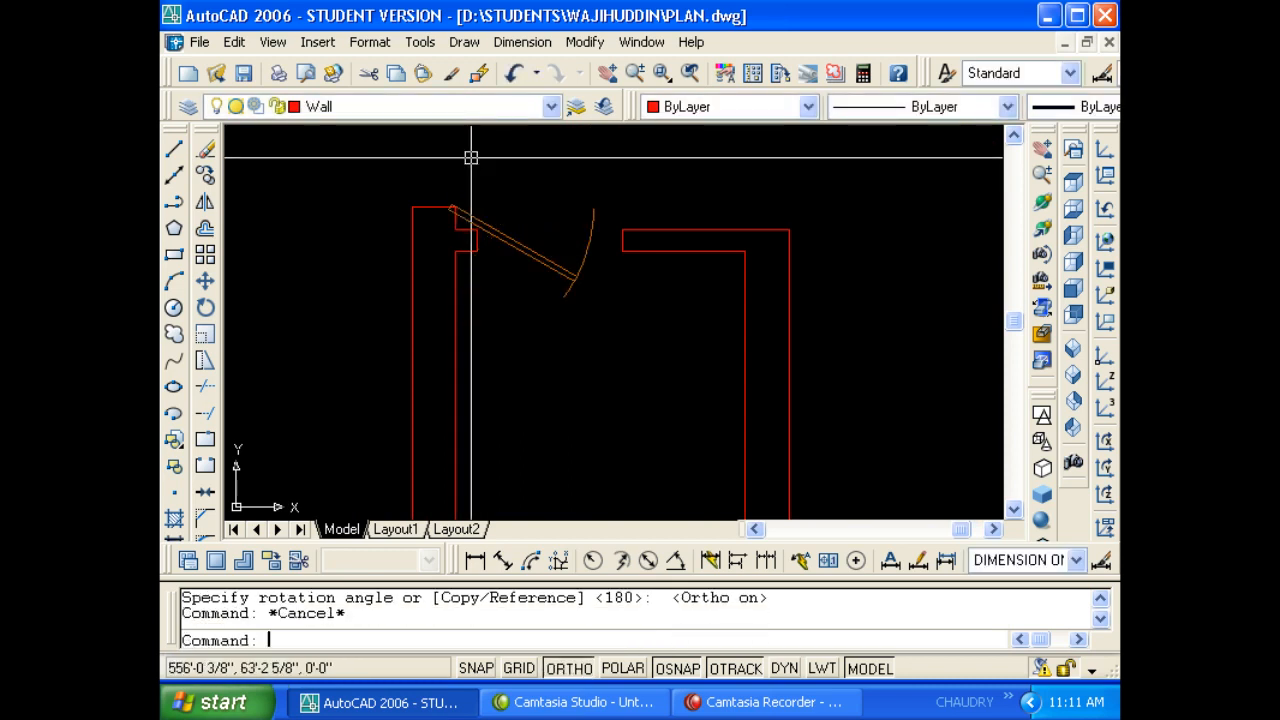
# Move the rotated door horizontally into the opening, clear of the short wall stub.
pyautogui.write('m')
pyautogui.press('Return')
pyautogui.scroll(3, 474, 217)
pyautogui.click(474, 220)
pyautogui.press('Return')
pyautogui.click(548, 218)
pyautogui.click(638, 216)
pyautogui.press('Escape')
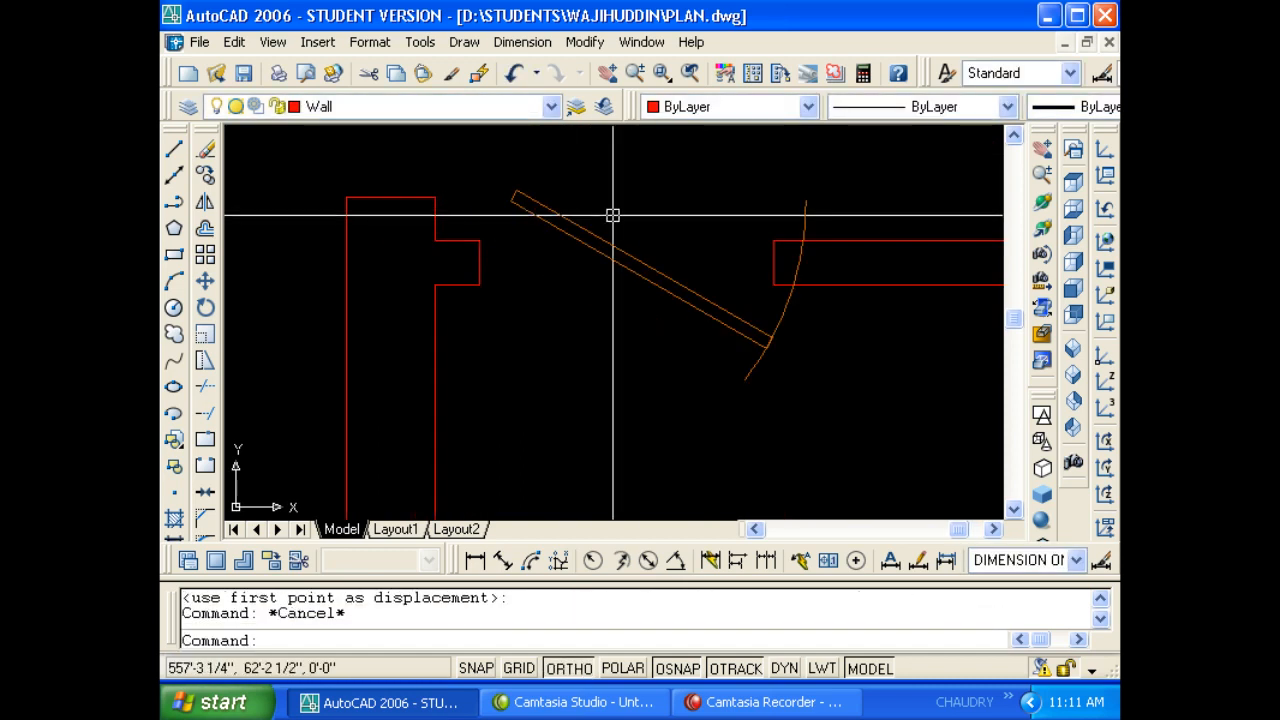
# Move the same door by its lower hinge corner to the midpoint of the short wall stub's end.
pyautogui.write('m')
pyautogui.press('Return')
pyautogui.write('p')
pyautogui.press('Return')
pyautogui.press('Return')
pyautogui.scroll(3, 517, 193)
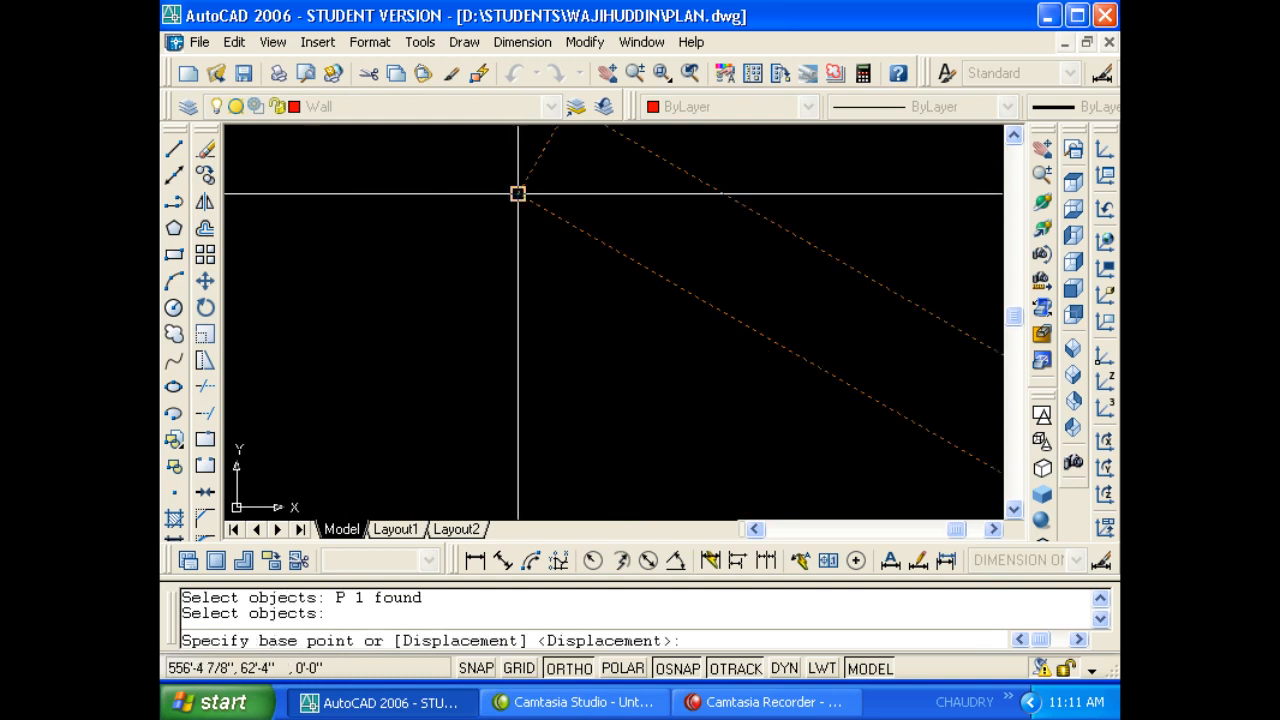
pyautogui.click(517, 193)
pyautogui.scroll(-3, 517, 193)
pyautogui.click(467, 337)
pyautogui.press('Escape')
pyautogui.press('Escape')
pyautogui.scroll(-4, 406, 341)
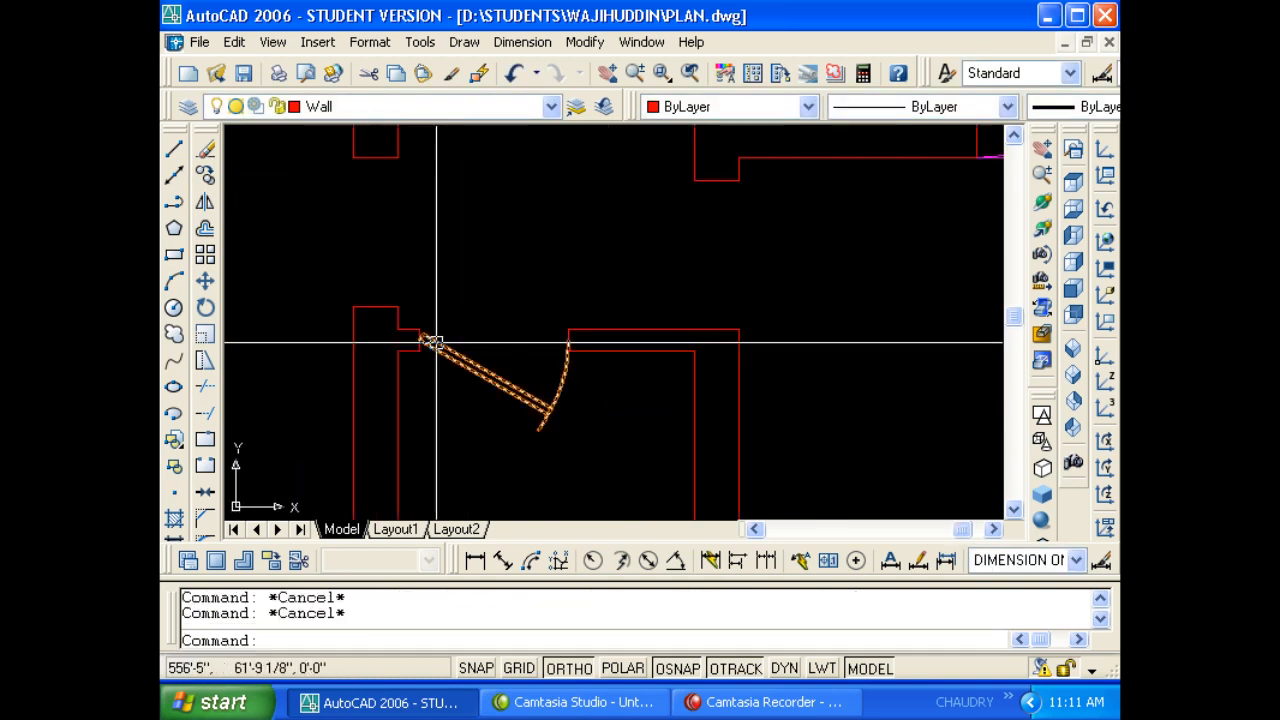
# Move the narrow room's door straight up, clear of its opening.
pyautogui.moveTo(438, 344); pyautogui.dragTo(463, 349, button='middle')
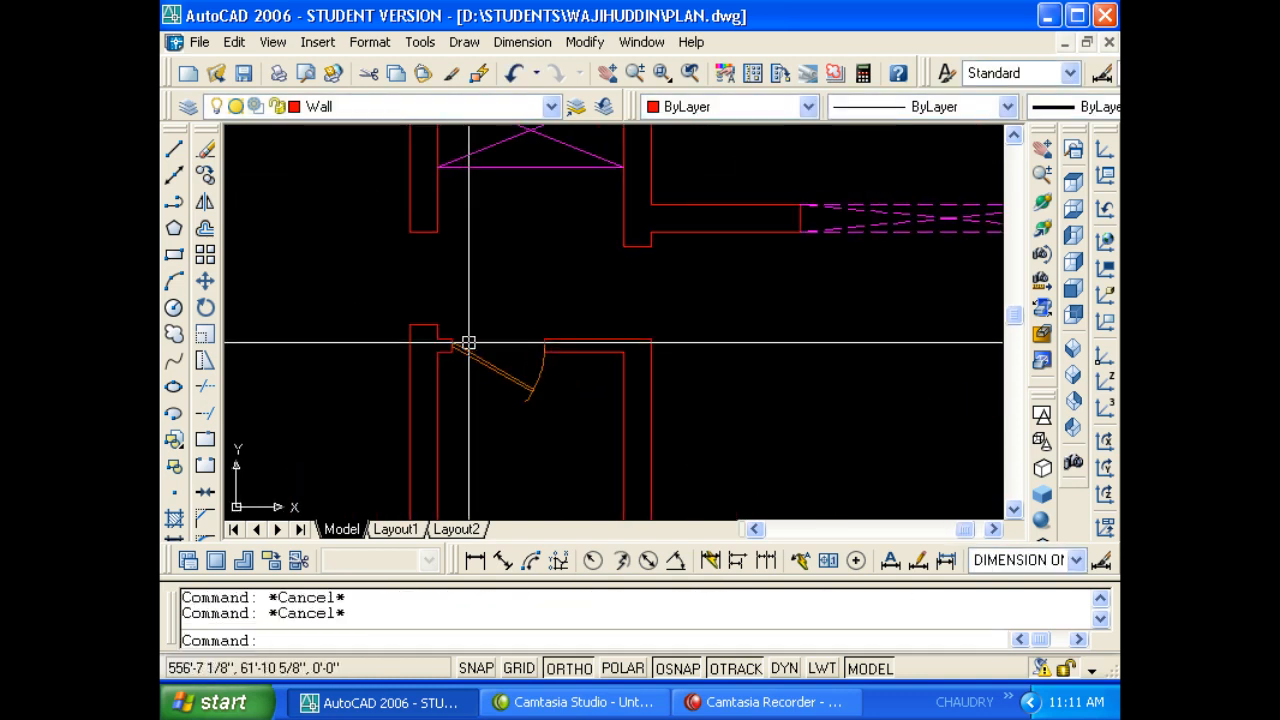
pyautogui.write('m')
pyautogui.press('Return')
pyautogui.click(483, 366)
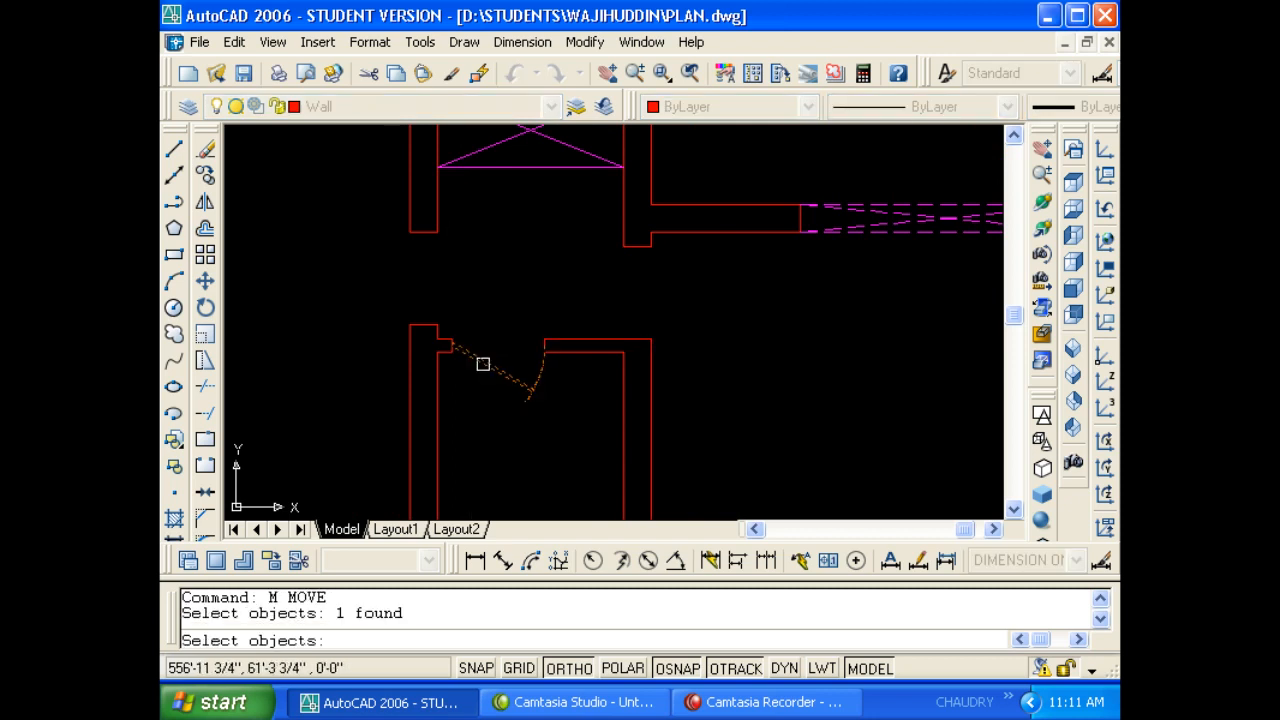
pyautogui.press('Return')
pyautogui.click(490, 326)
pyautogui.click(494, 267)
pyautogui.press('Escape')
pyautogui.press('Escape')
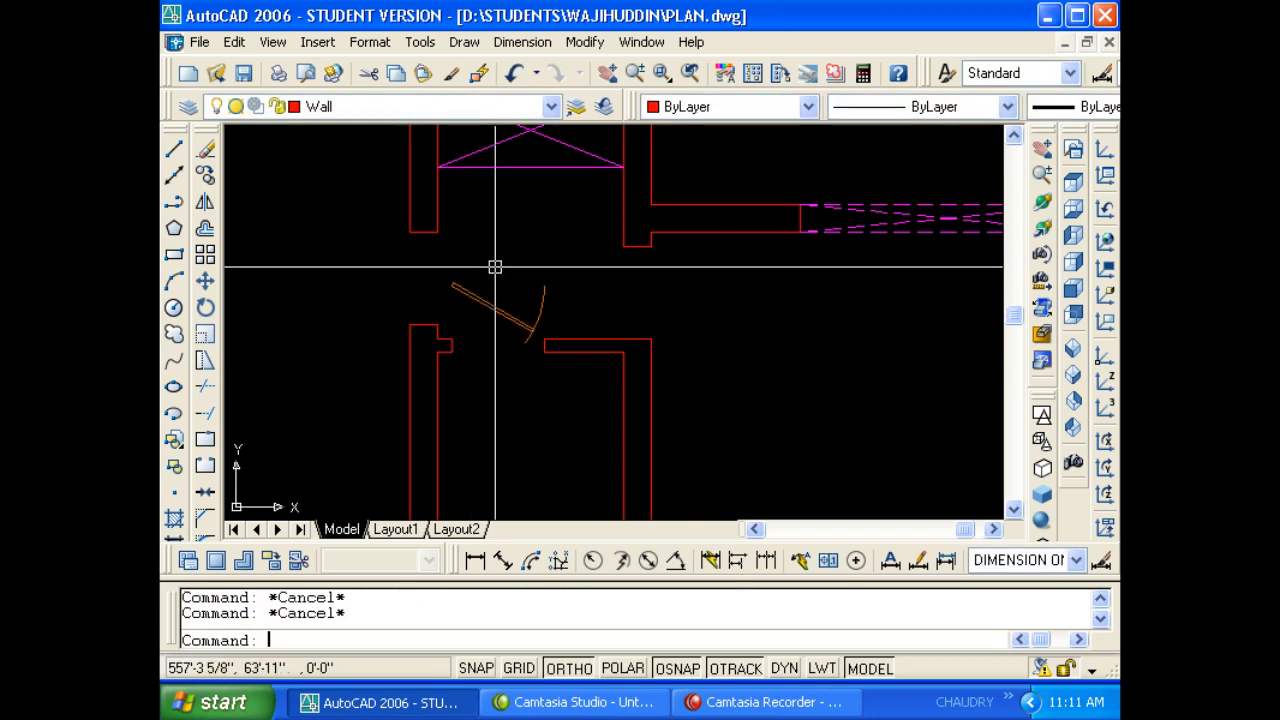
# Move the previously selected door back by its lower hinge corner to the midpoint of the short wall stub's end.
pyautogui.write('m')
pyautogui.press('Return')
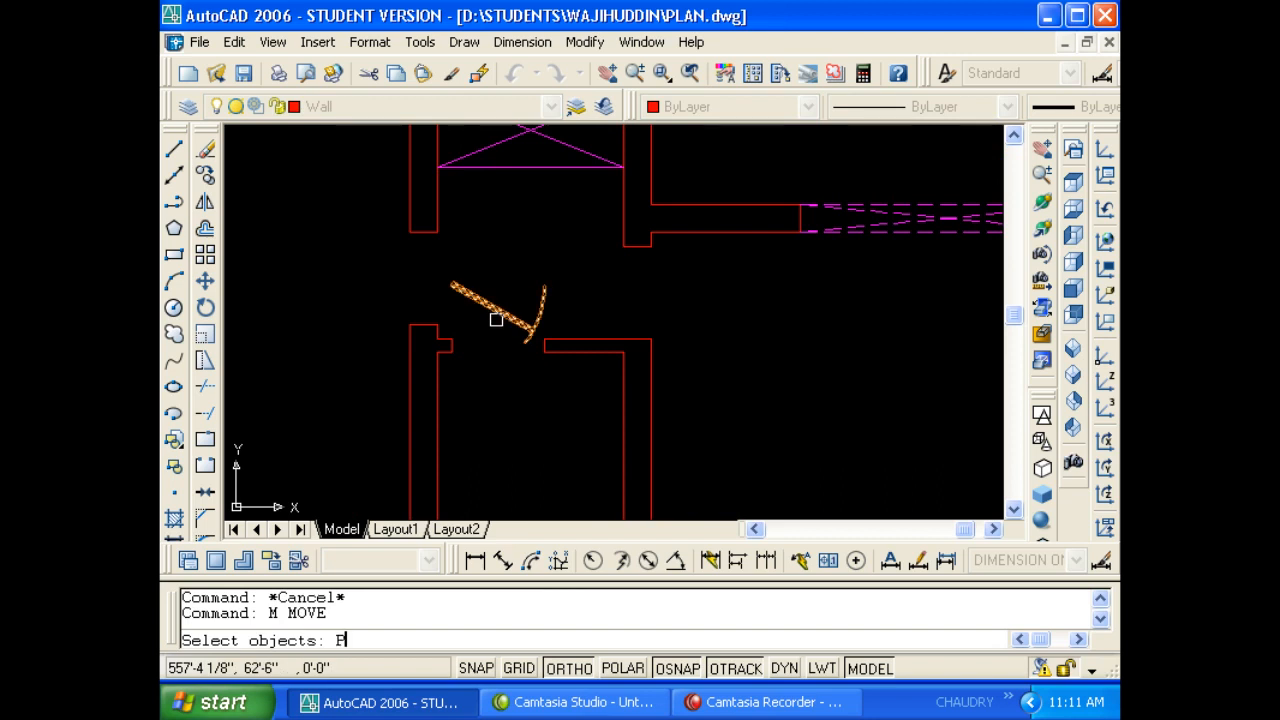
pyautogui.write('P')
pyautogui.press('Return')
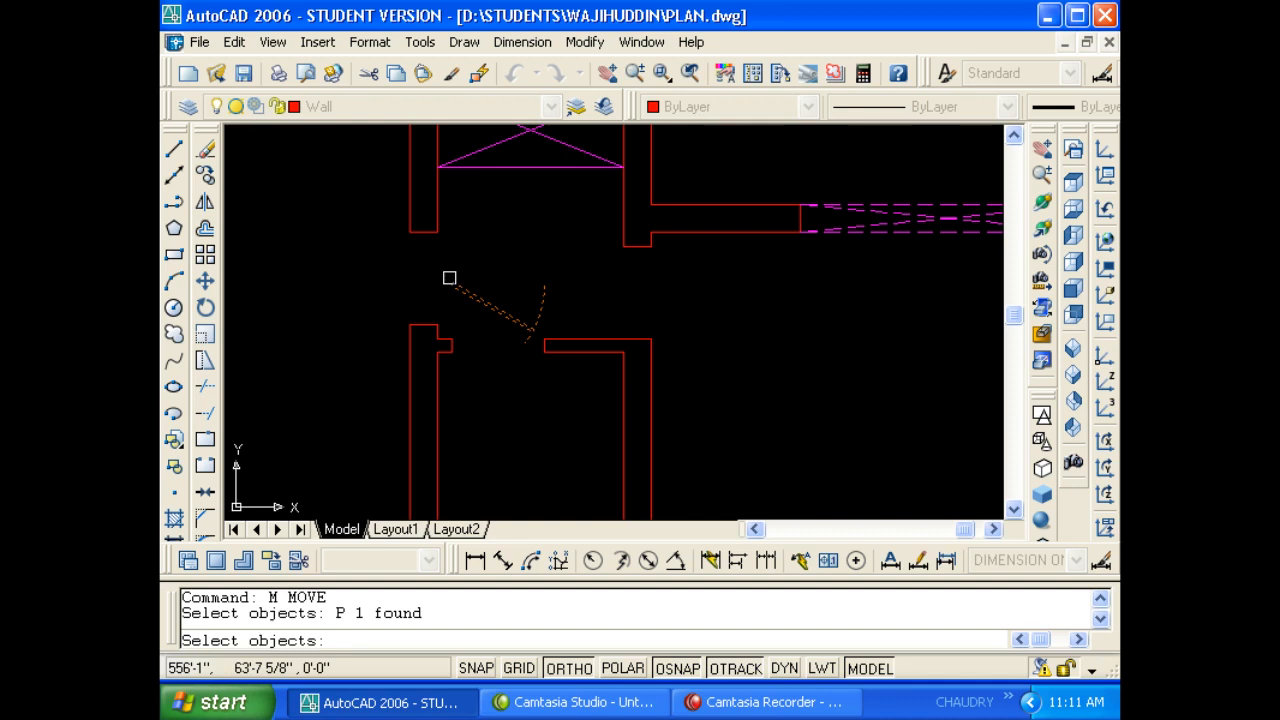
pyautogui.scroll(5, 390, 294)
pyautogui.press('Return')
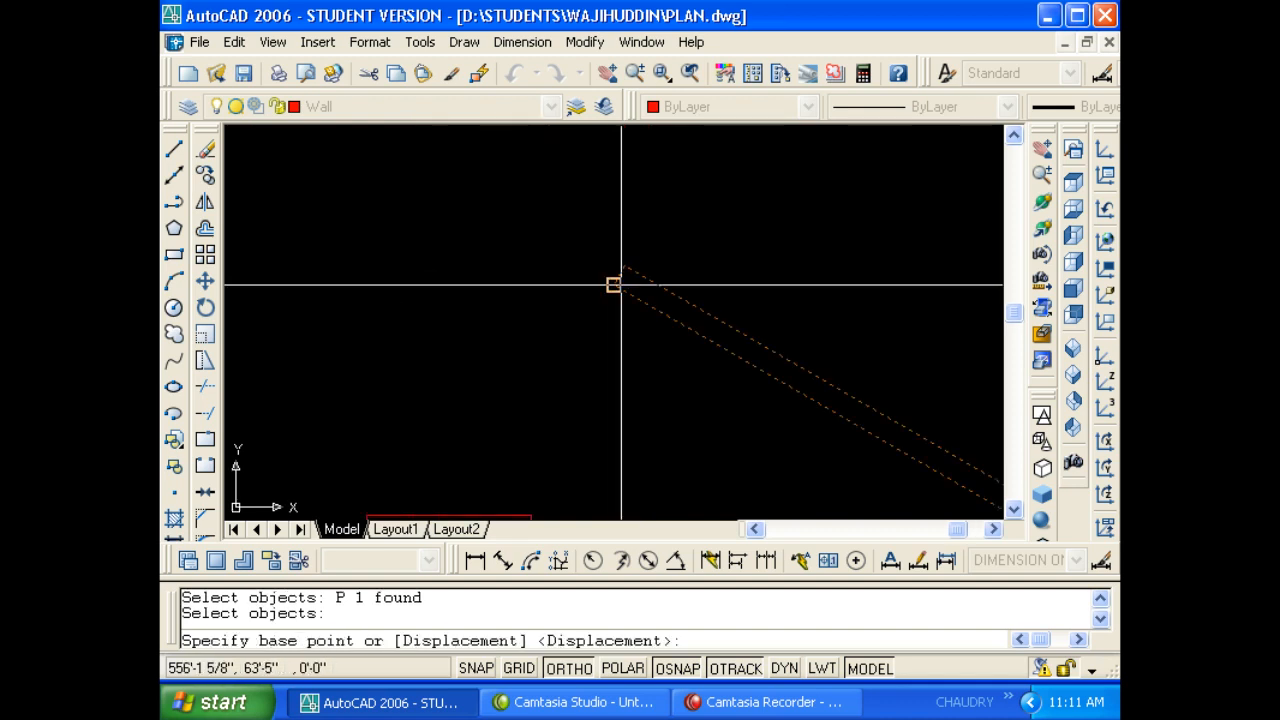
pyautogui.click(614, 283)
pyautogui.scroll(-5, 609, 271)
pyautogui.click(609, 457)
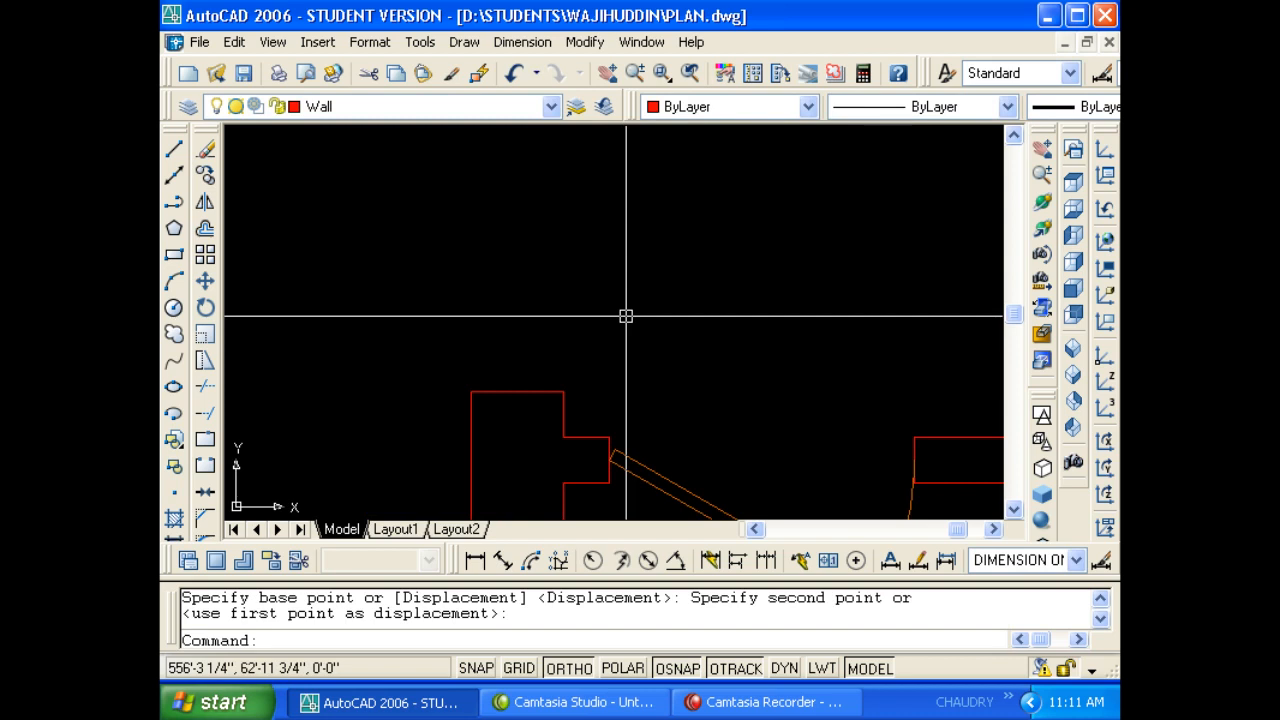
pyautogui.scroll(-4, 626, 316)
# Copy the complete reference plan onto the plan being drawn.
pyautogui.press('Escape')
pyautogui.write('C')
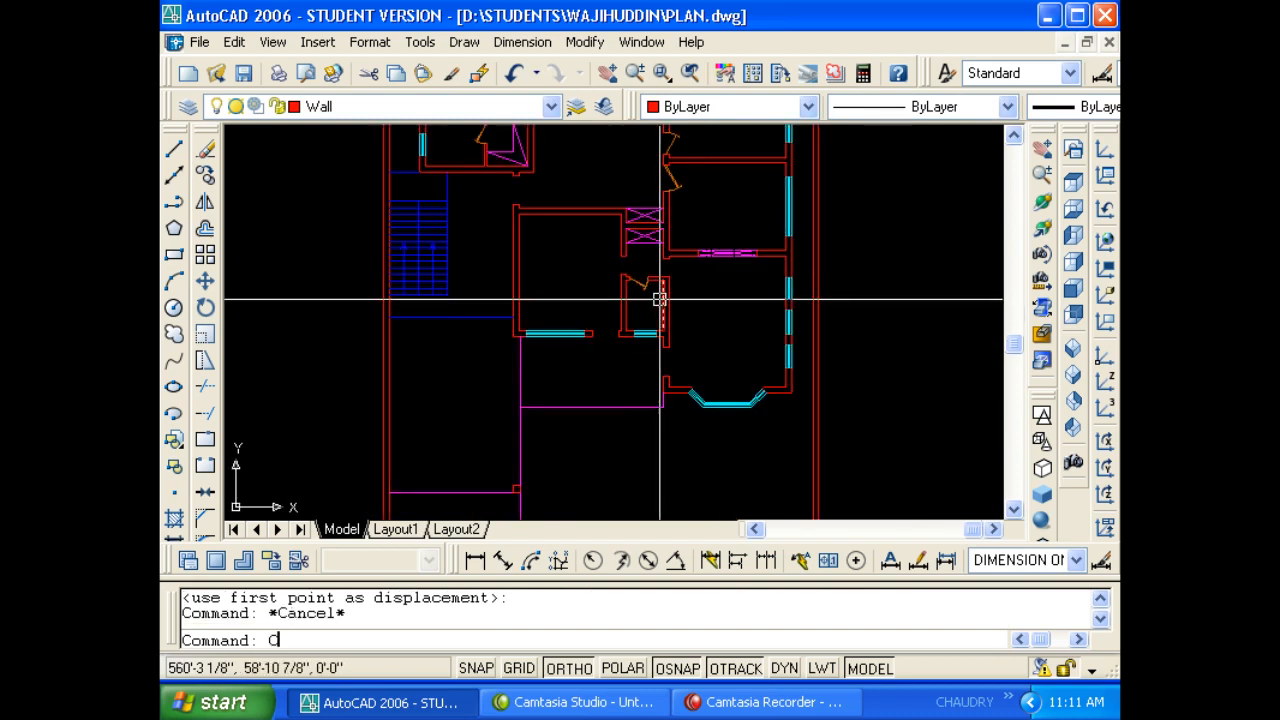
pyautogui.write('IO')
pyautogui.press('Escape')
pyautogui.press('Escape')
pyautogui.write('CO')
pyautogui.press('Return')
pyautogui.scroll(-6, 760, 295)
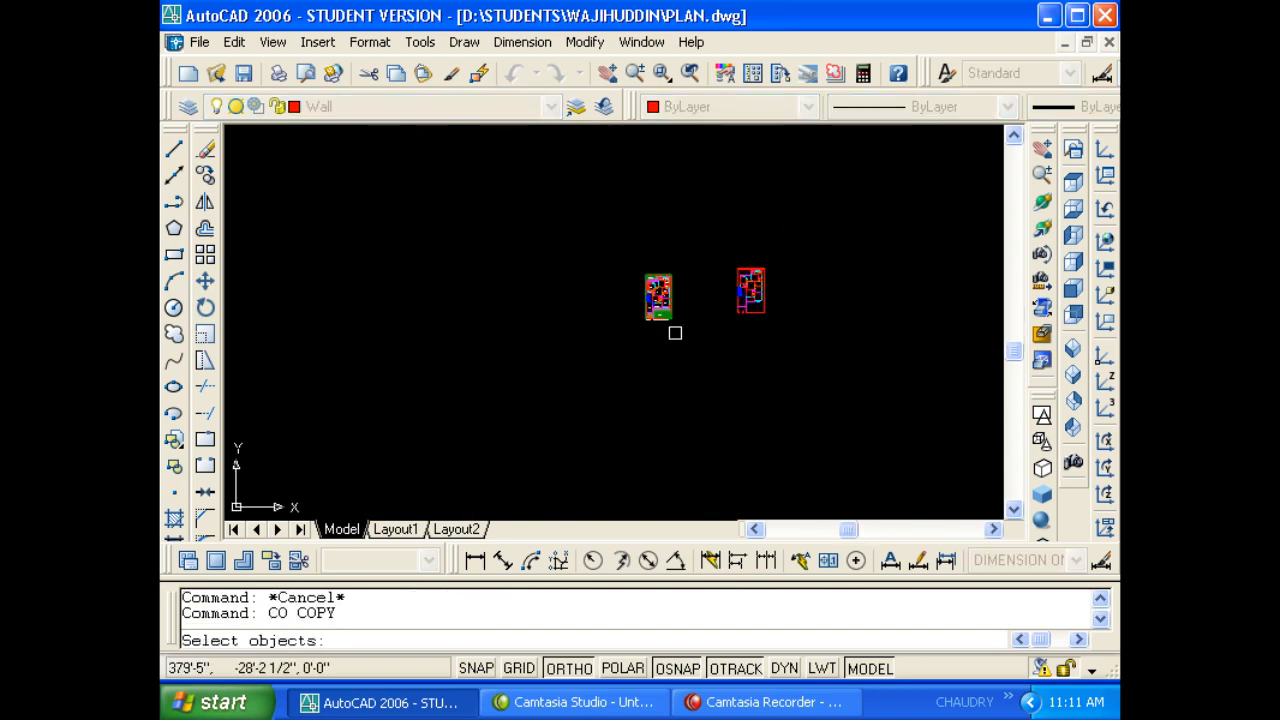
pyautogui.click(688, 346)
pyautogui.click(629, 258)
pyautogui.press('Return')
pyautogui.click(671, 360)
pyautogui.scroll(5, 746, 359)
pyautogui.moveTo(702, 416); pyautogui.dragTo(550, 529, button='middle')
pyautogui.click(614, 396)
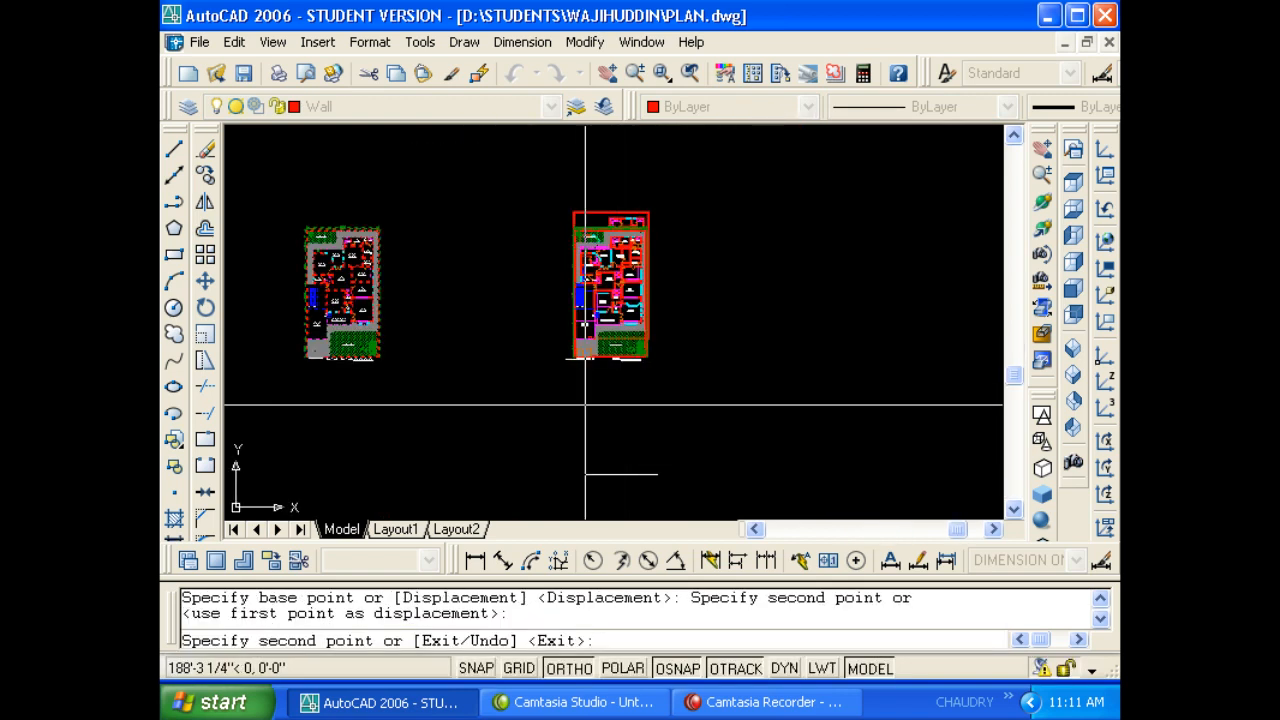
pyautogui.press('Escape')
pyautogui.press('Escape')
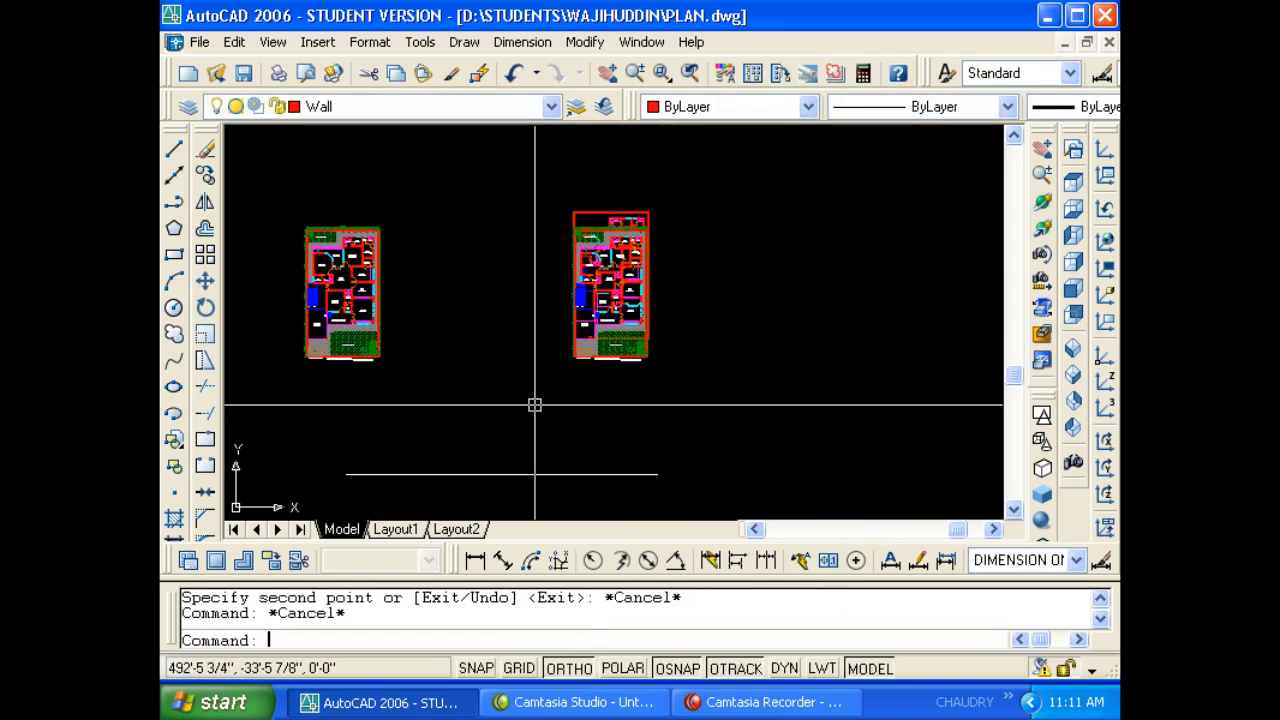
# Undo the copy of the reference plan.
pyautogui.press('Escape')
pyautogui.hotkey('ctrl', 'z')
pyautogui.scroll(-4, 568, 405)
pyautogui.press('Escape')
pyautogui.press('Escape')
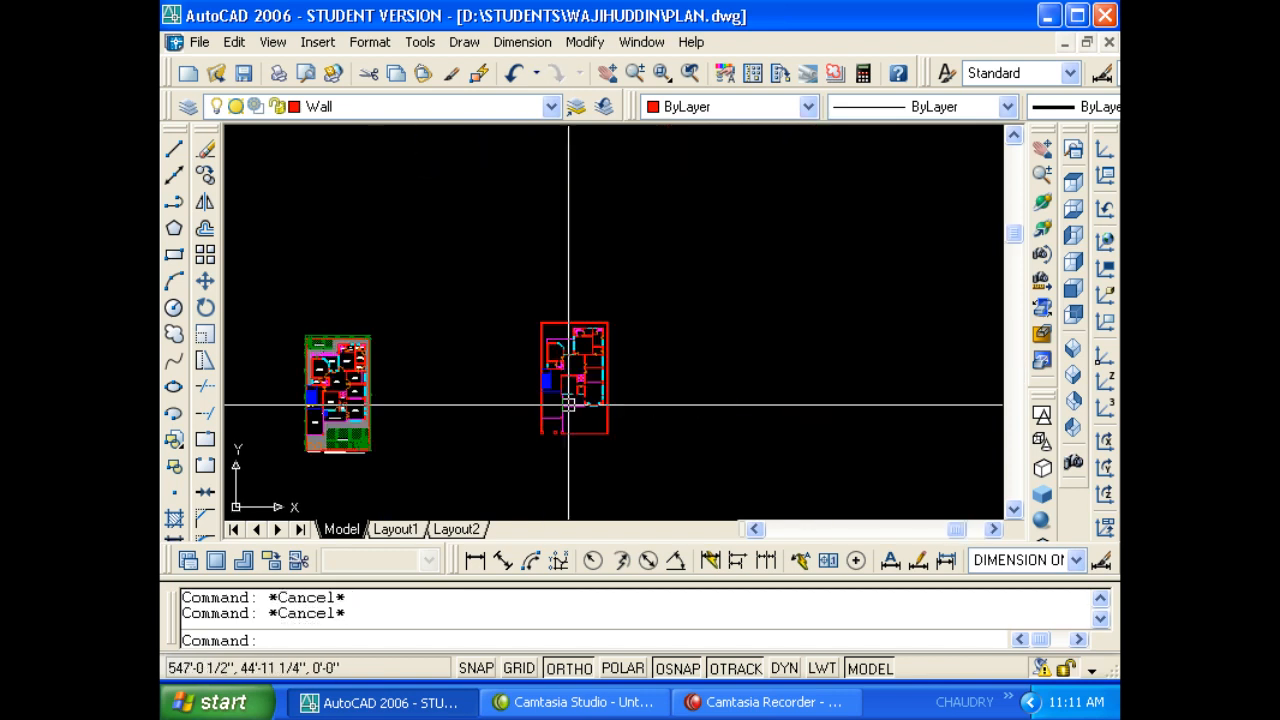
# Move the reference plan horizontally over the plan being drawn to compare their openings.
pyautogui.scroll(-4, 568, 405)
pyautogui.write('m')
pyautogui.press('Return')
pyautogui.click(444, 441)
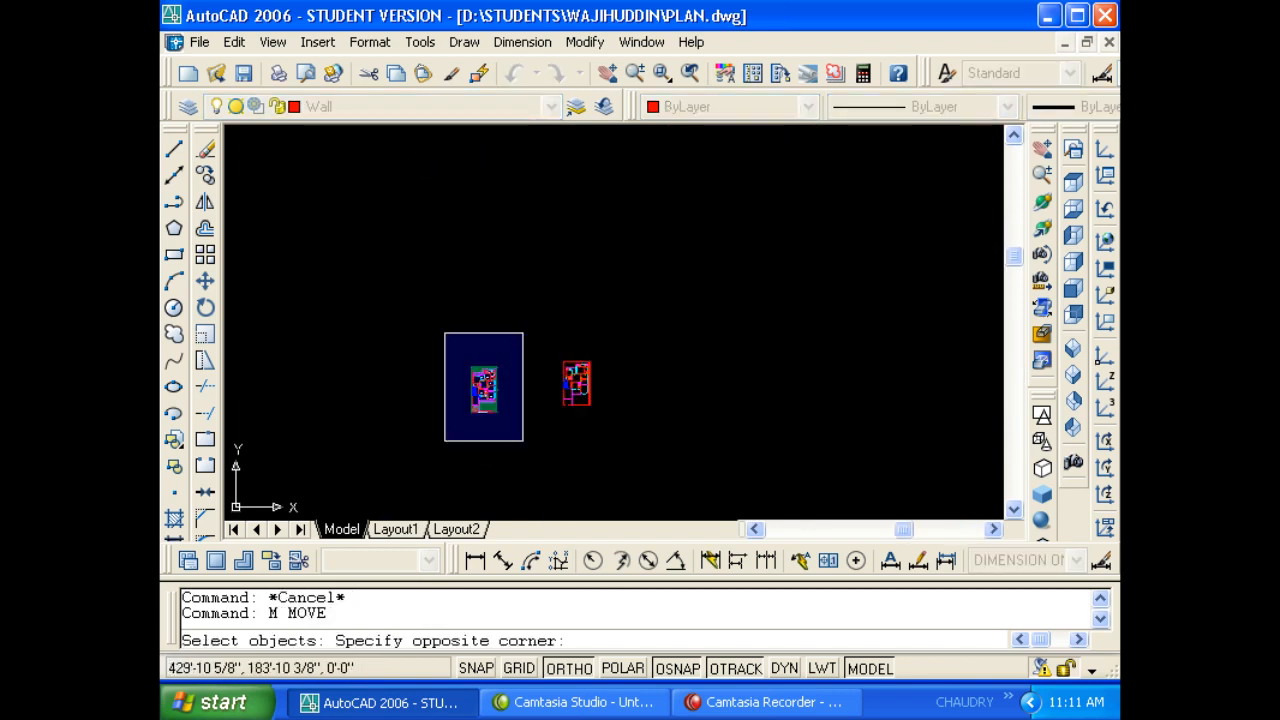
pyautogui.click(523, 333)
pyautogui.press('Return')
pyautogui.click(498, 447)
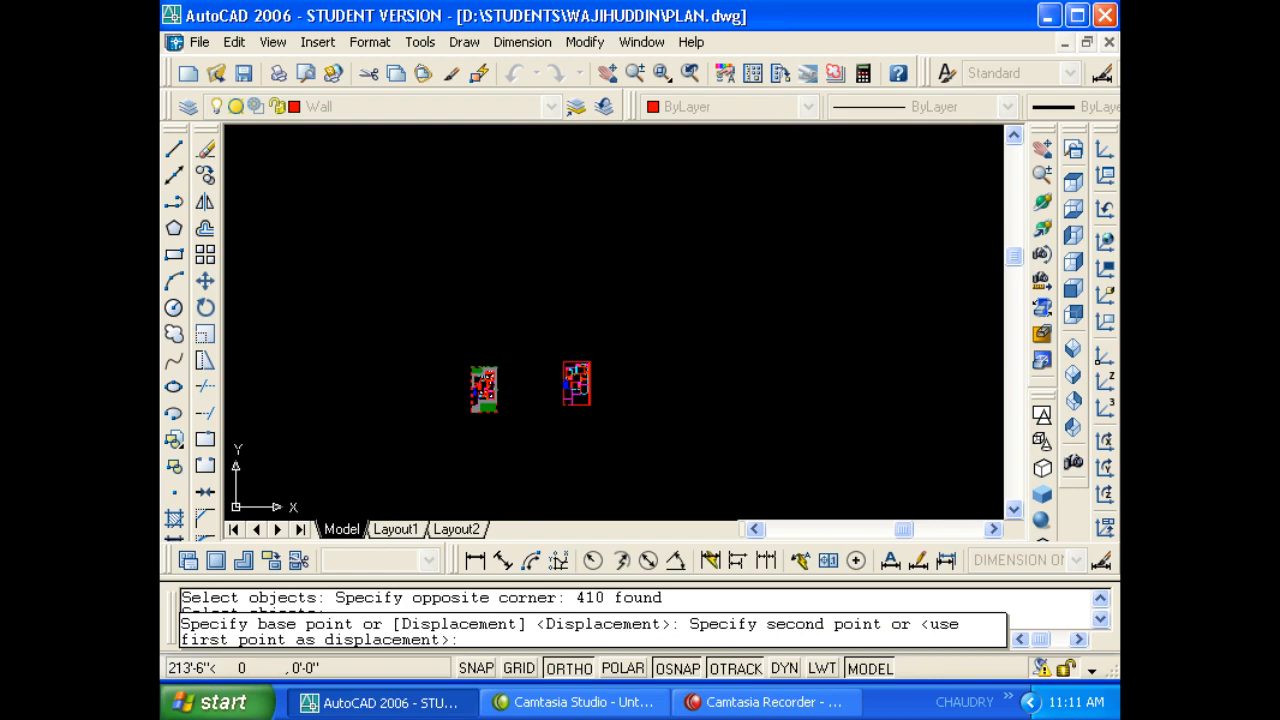
pyautogui.press('Escape')
pyautogui.scroll(9, 563, 398)
pyautogui.press('Escape')
pyautogui.scroll(-5, 563, 398)
pyautogui.scroll(5, 557, 306)
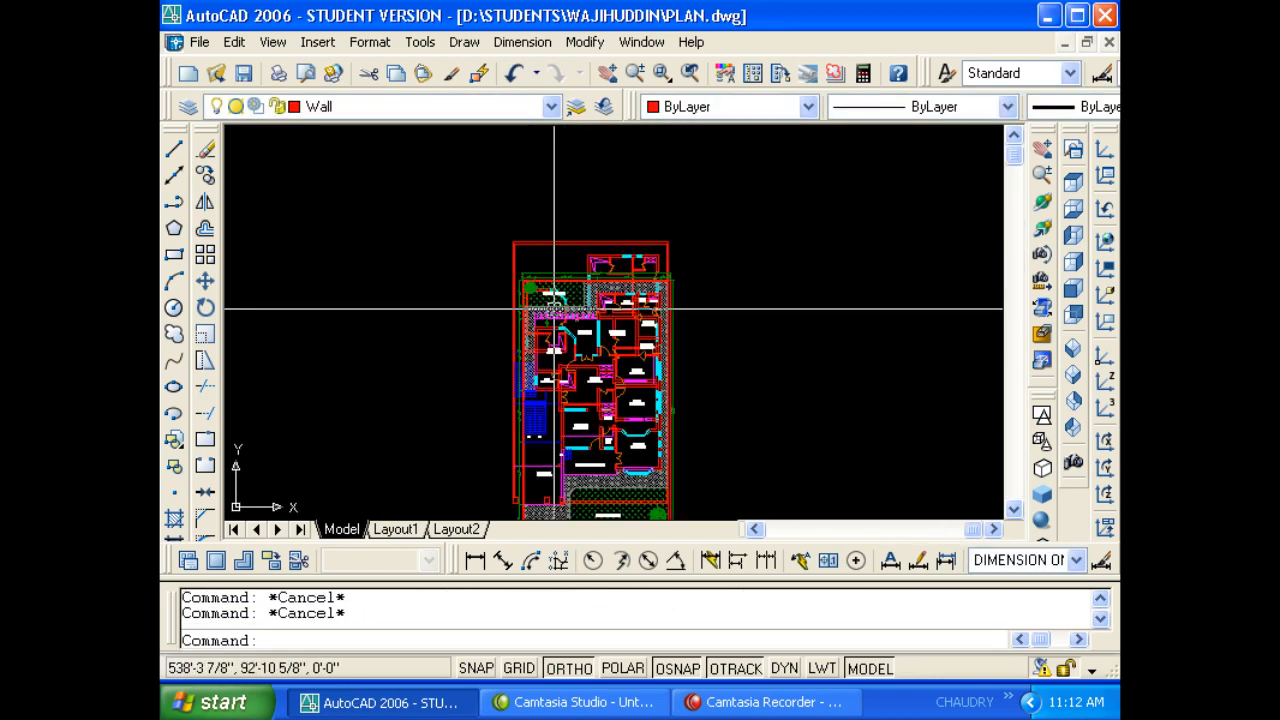
# Move the previous selection, the reference plan, back beside the plan being drawn.
pyautogui.write('M')
pyautogui.press('Return')
pyautogui.write('P')
pyautogui.press('Return')
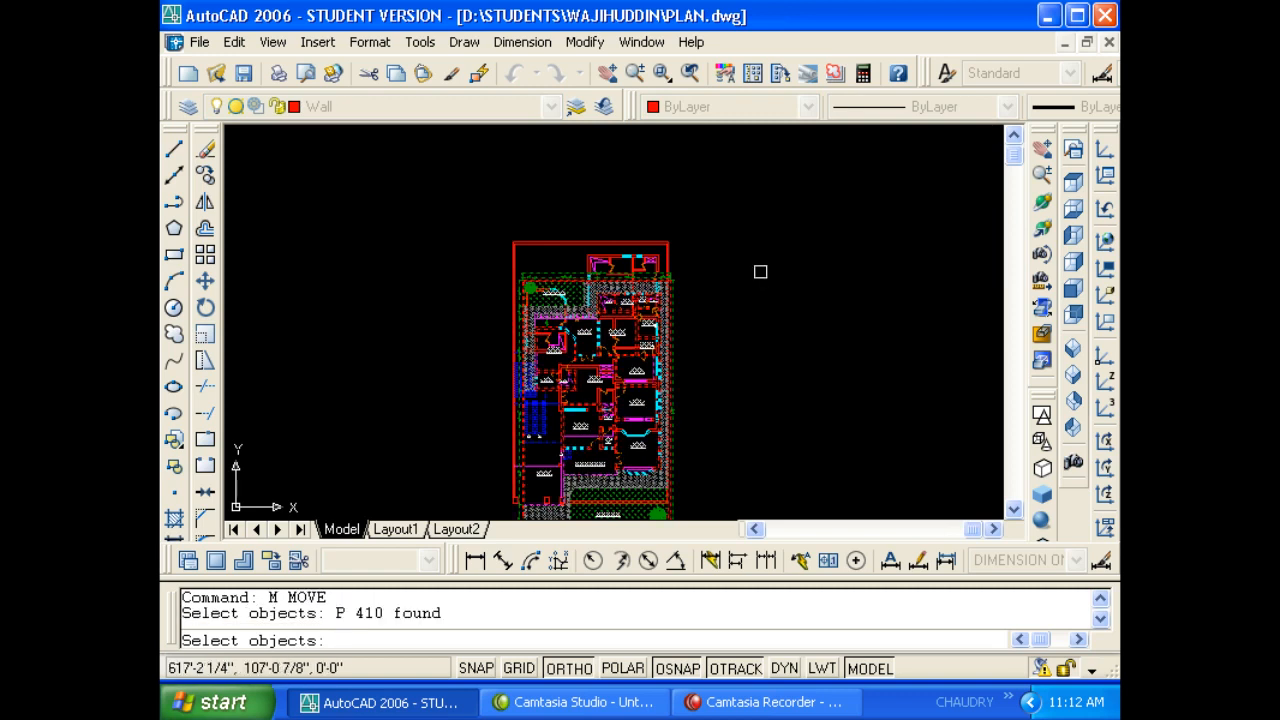
pyautogui.press('Return')
pyautogui.click(760, 271)
pyautogui.scroll(-3, 713, 274)
pyautogui.click(584, 285)
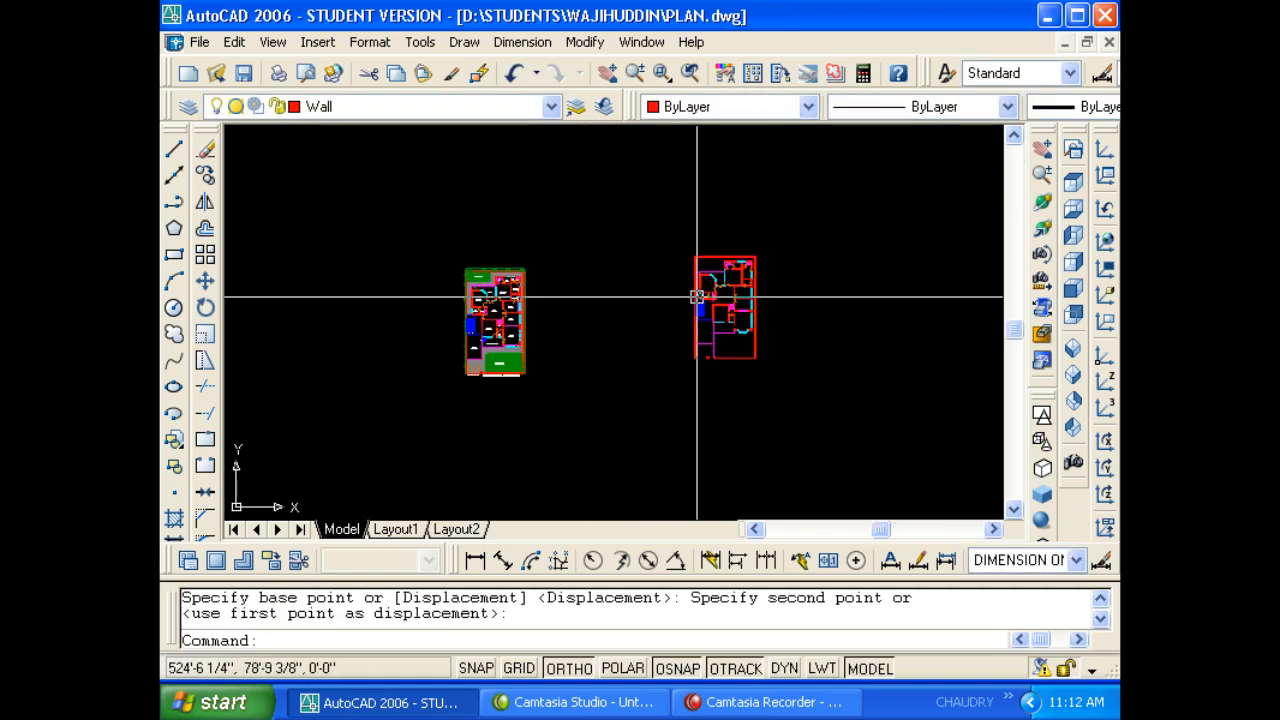
pyautogui.scroll(5, 700, 286)
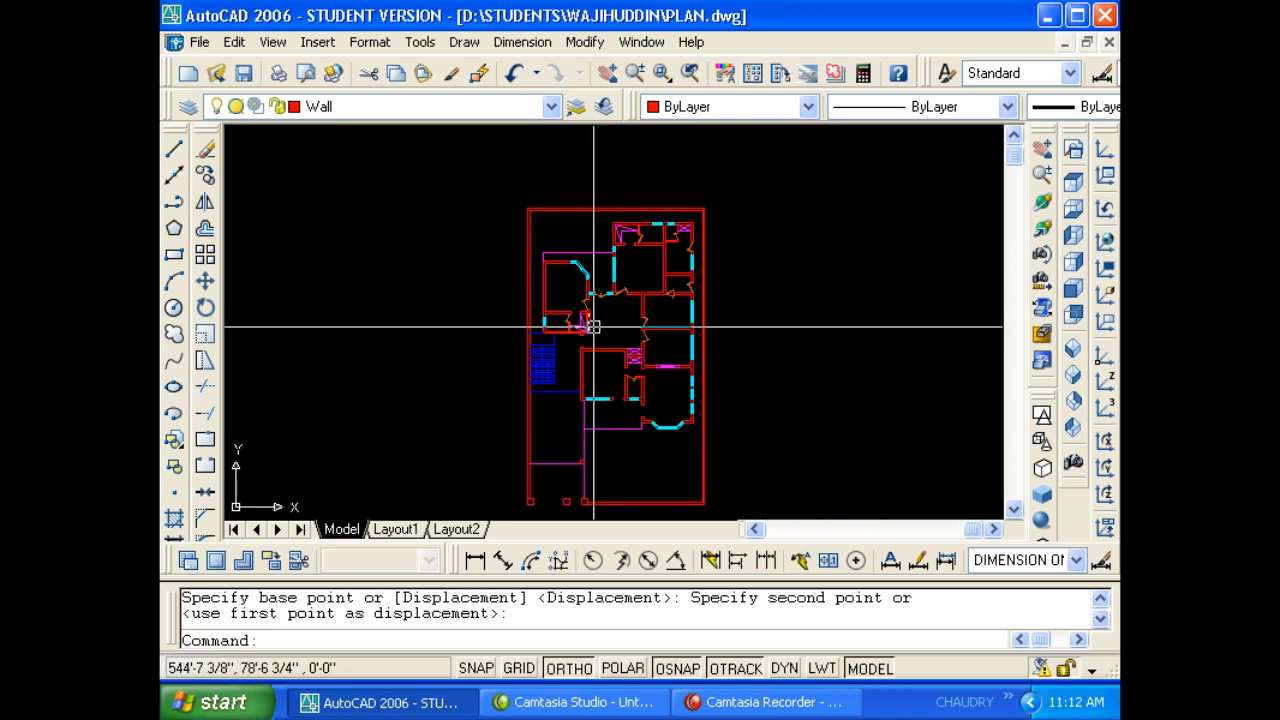
pyautogui.scroll(3, 629, 351)
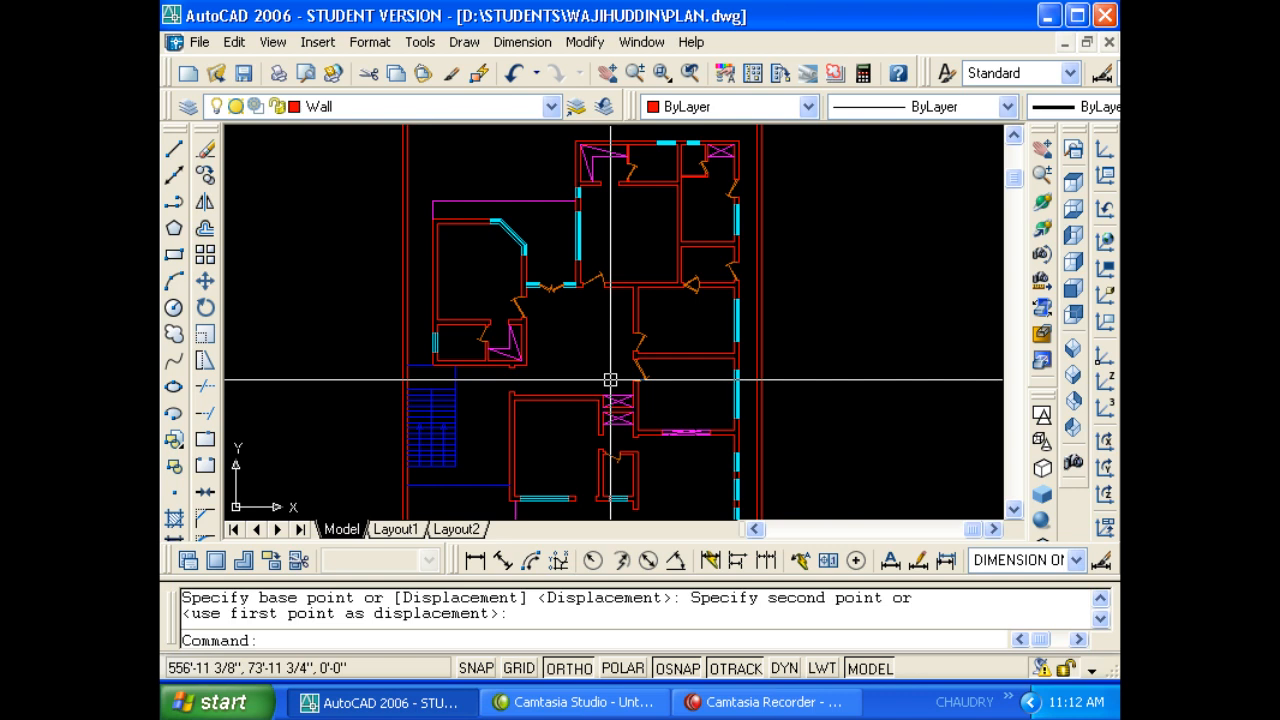
pyautogui.scroll(-3, 670, 348)
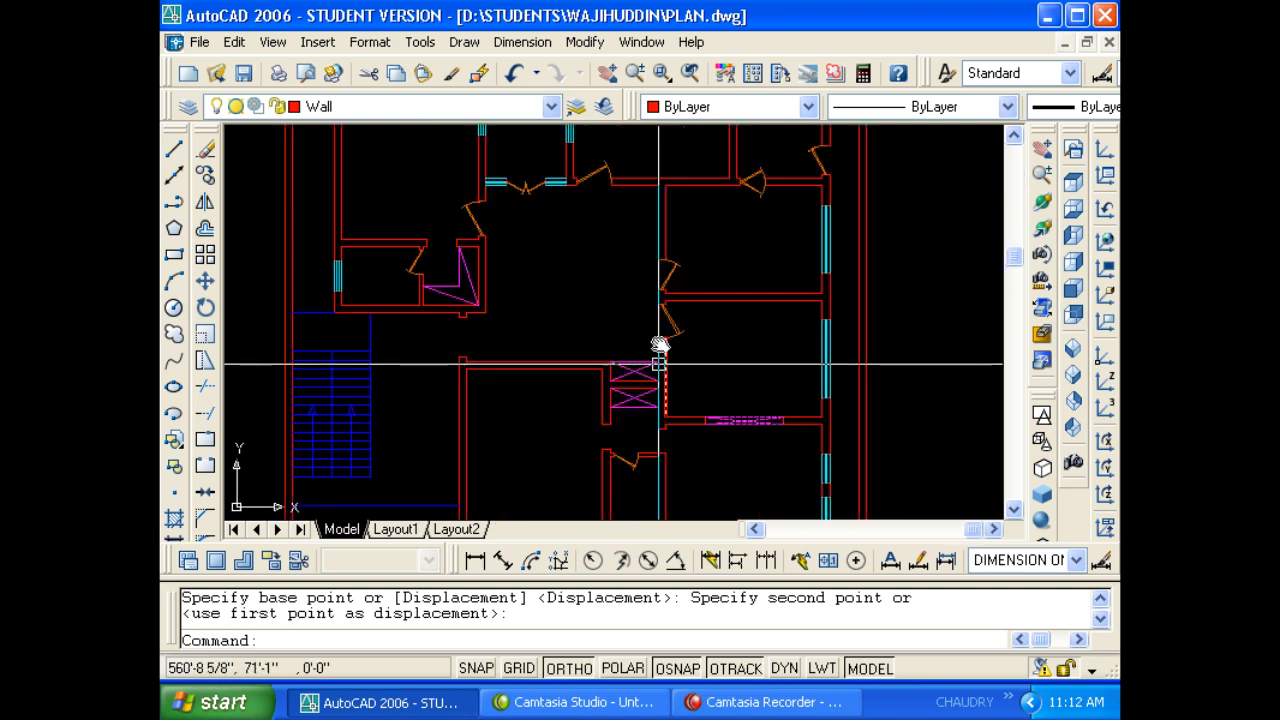
pyautogui.scroll(5, 657, 349)
pyautogui.scroll(-5, 651, 377)
pyautogui.scroll(1, 667, 357)
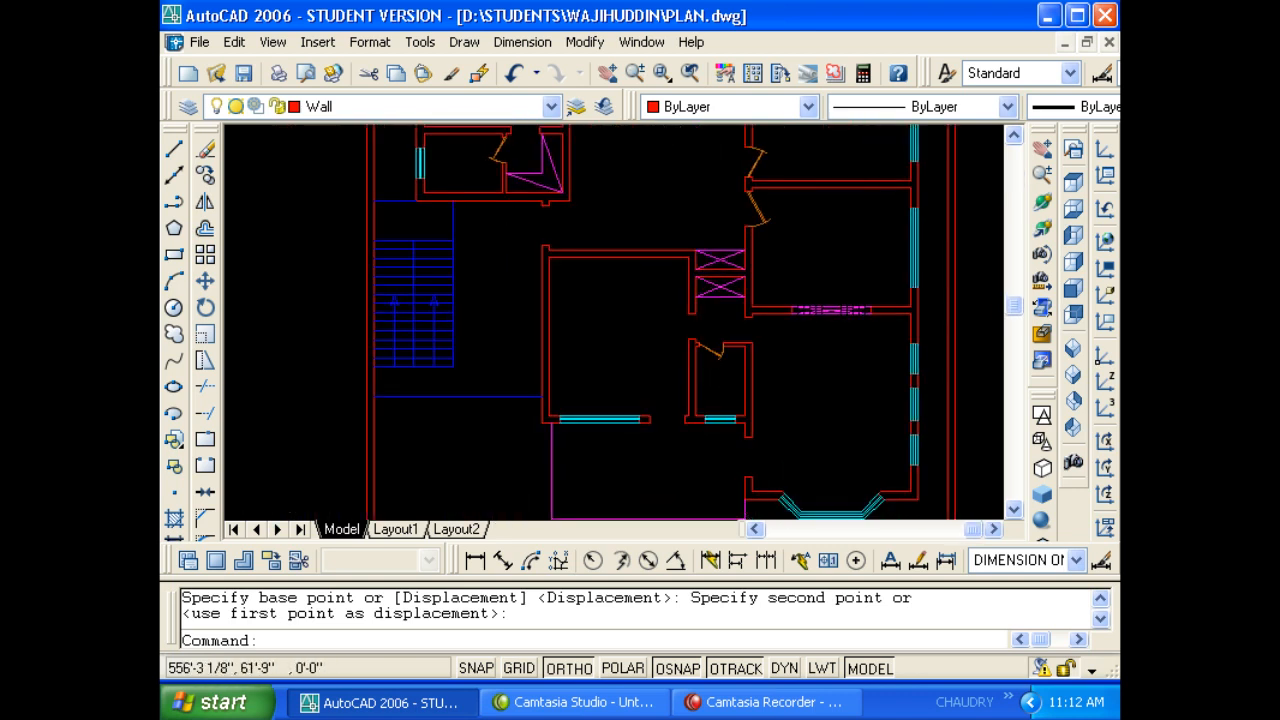
pyautogui.press('Escape')
pyautogui.press('Escape')
pyautogui.write('CO')
pyautogui.press('Return')
pyautogui.scroll(3, 705, 345)
pyautogui.click(711, 341)
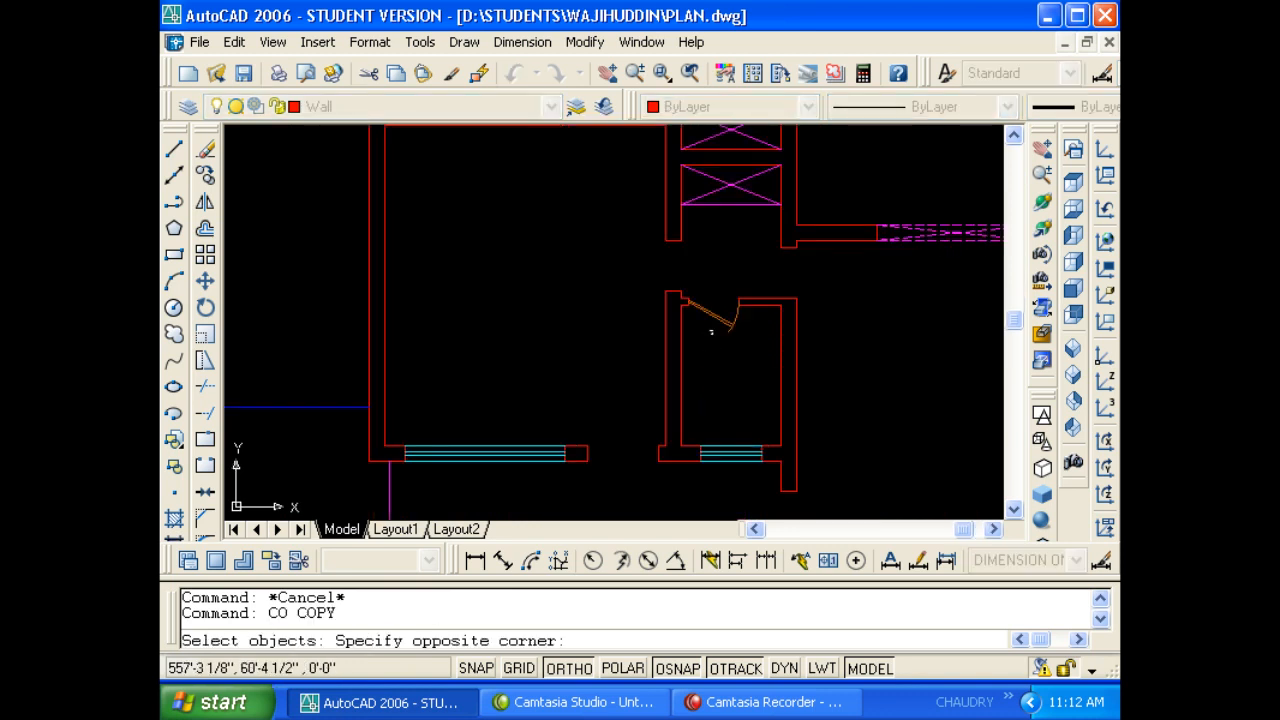
pyautogui.click(712, 324)
pyautogui.press('Return')
pyautogui.press('Escape')
pyautogui.press('Escape')
# Mirror the narrow room's door about a horizontal line across the middle of the room, keeping the original.
pyautogui.write('MI')
pyautogui.press('Return')
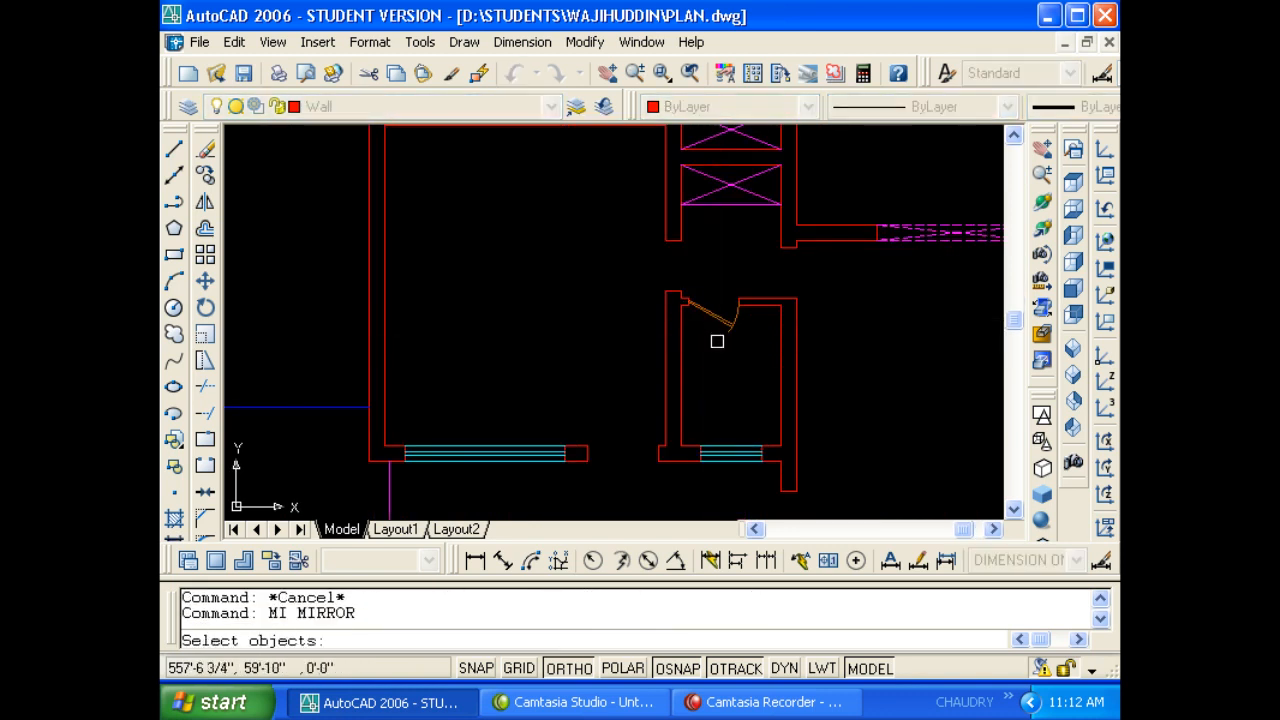
pyautogui.click(728, 330)
pyautogui.press('Return')
pyautogui.scroll(2, 737, 388)
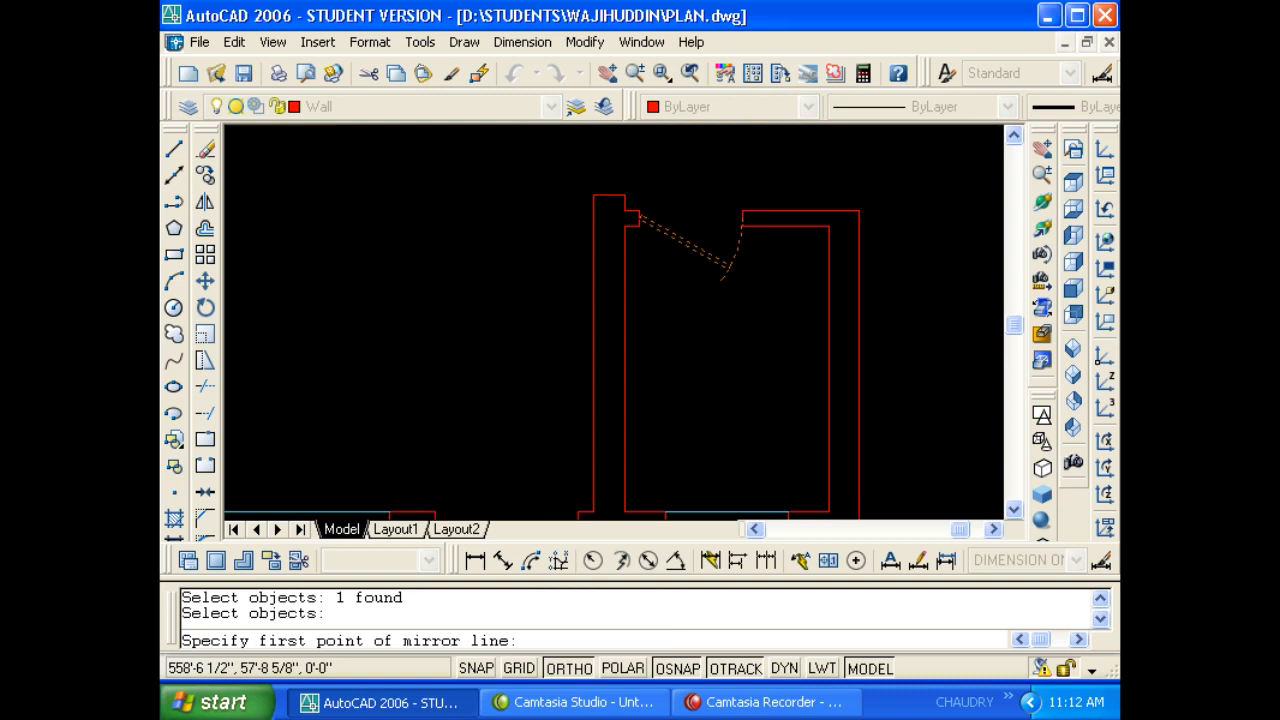
pyautogui.click(743, 367)
pyautogui.click(501, 355)
pyautogui.press('Return')
pyautogui.moveTo(576, 377); pyautogui.dragTo(670, 310, button='middle')
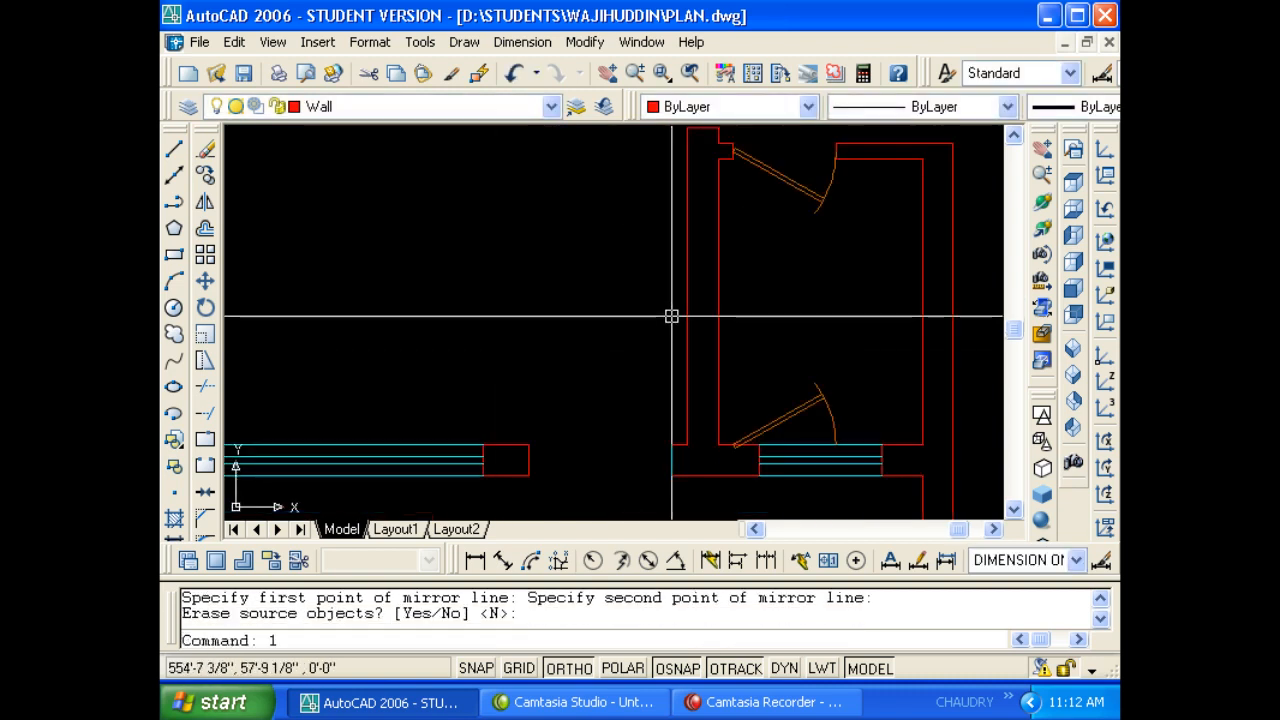
# Mirror the lower door about a vertical line through the narrow room's side wall to the adjoining opening, erasing the source.
pyautogui.press('Escape')
pyautogui.write('MI')
pyautogui.press('Return')
pyautogui.click(766, 410)
pyautogui.click(766, 419)
pyautogui.click(780, 418)
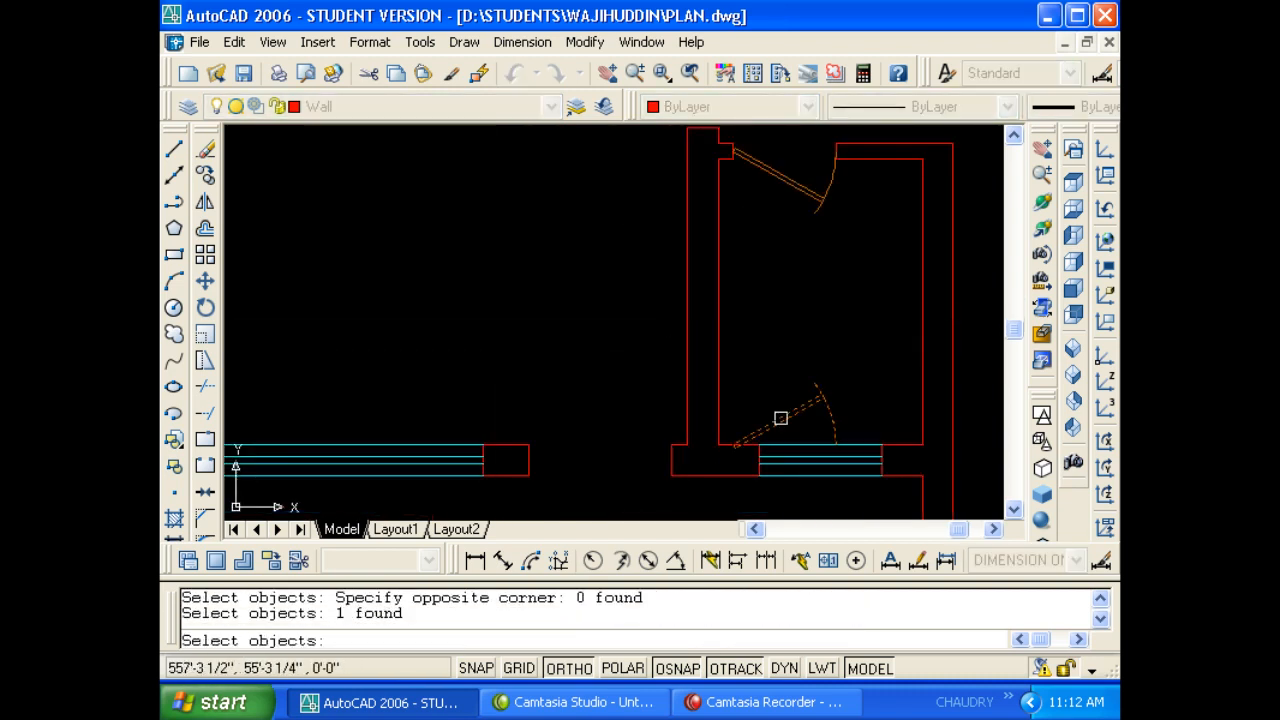
pyautogui.press('Return')
pyautogui.moveTo(780, 417); pyautogui.dragTo(769, 320, button='middle')
pyautogui.click(687, 415)
pyautogui.click(698, 460)
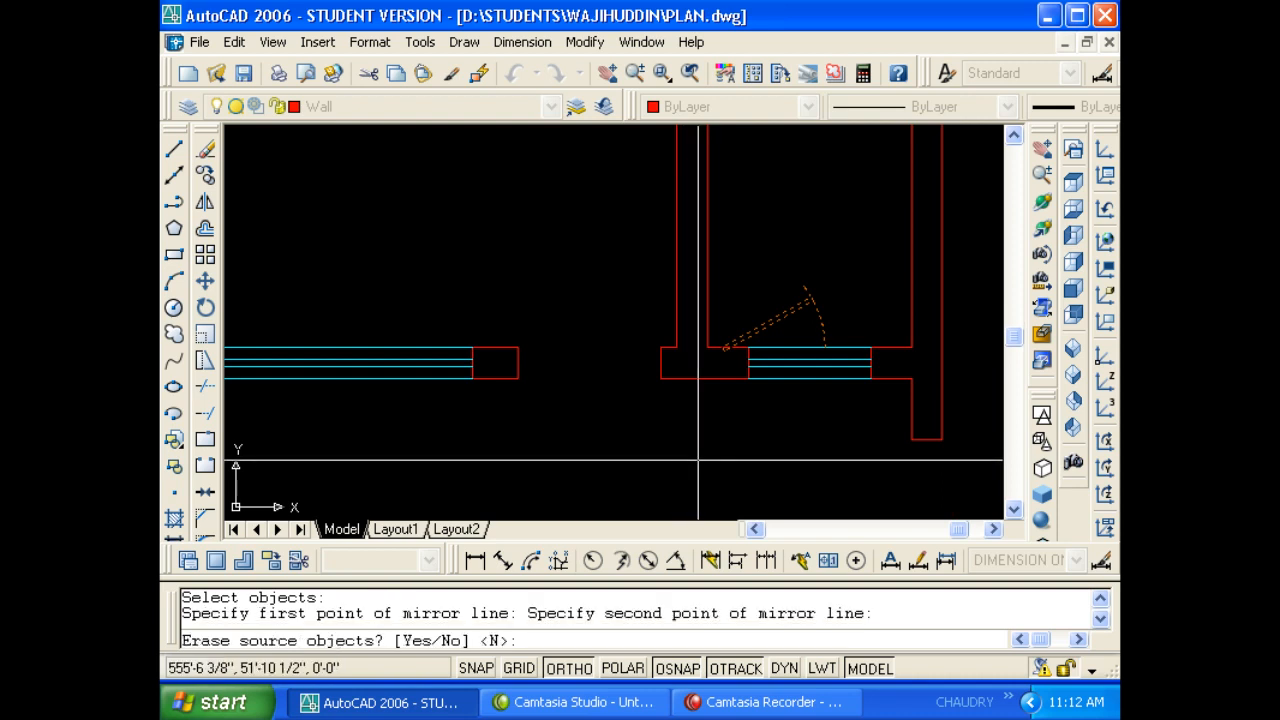
pyautogui.write('Y')
pyautogui.press('Return')
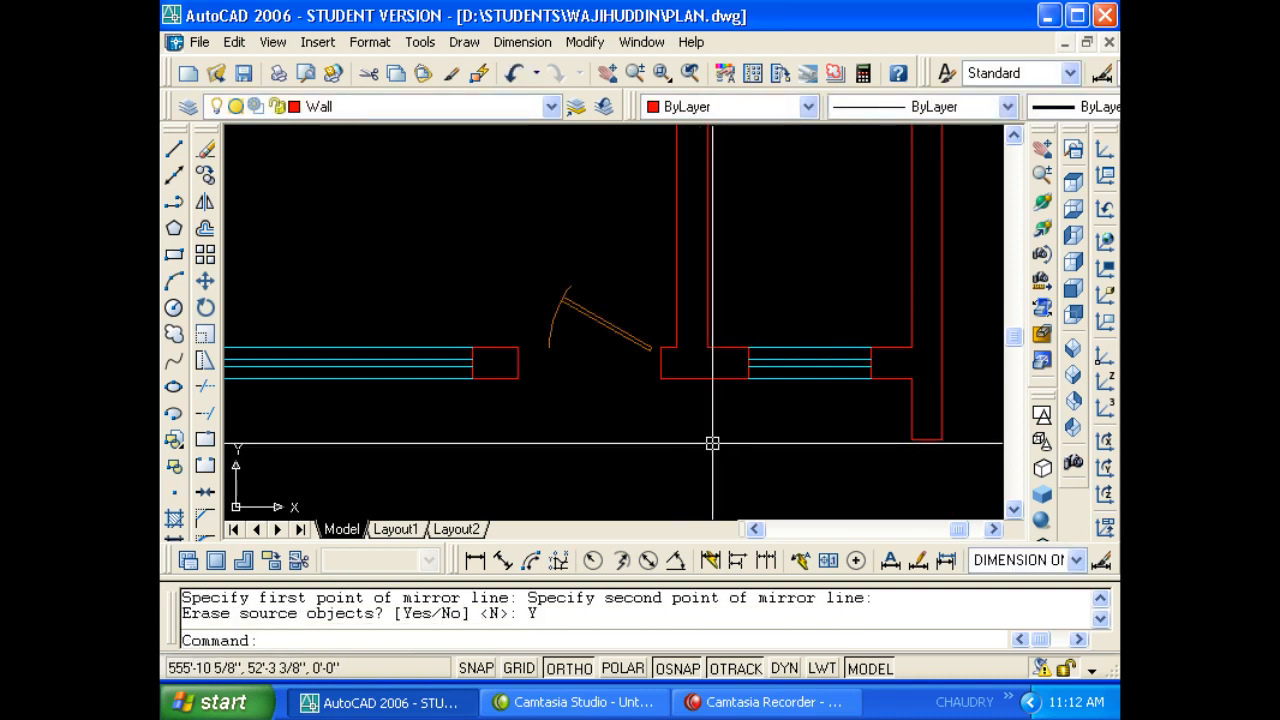
# Move the mirrored door by its upper hinge corner to the midpoint of the wall end beside the opening.
pyautogui.write('m')
pyautogui.press('Return')
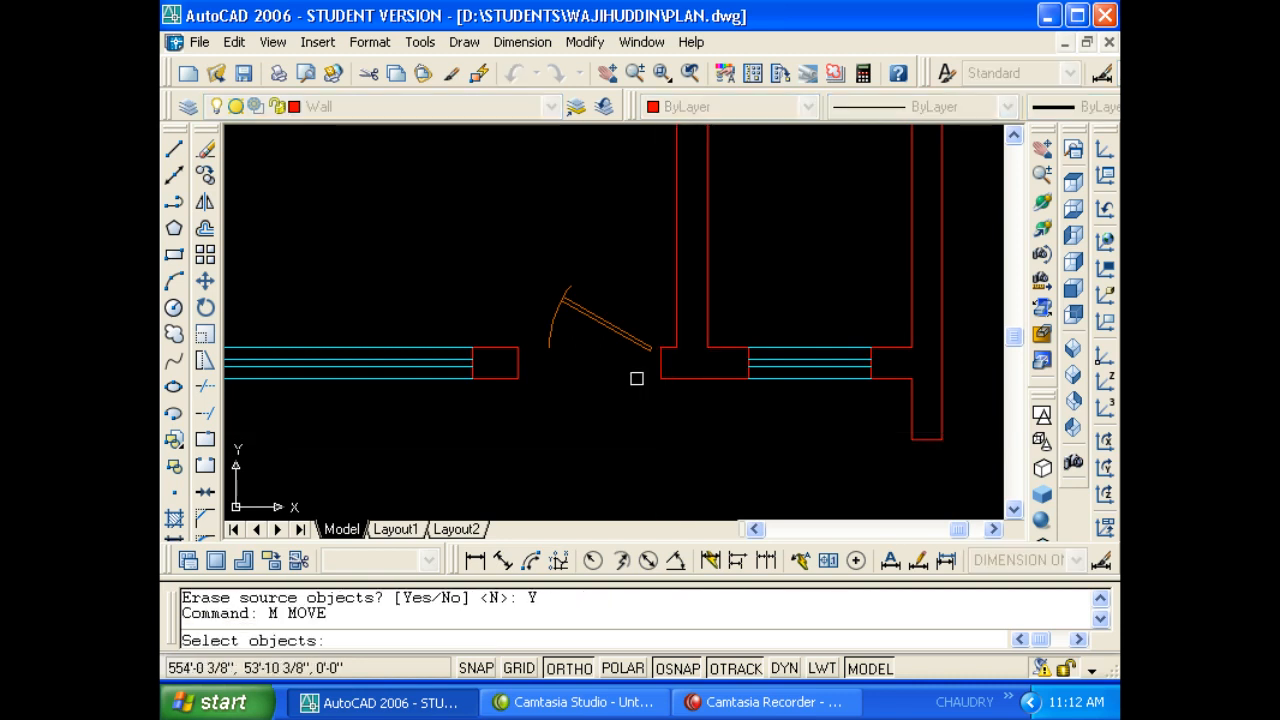
pyautogui.click(649, 343)
pyautogui.press('Return')
pyautogui.scroll(5, 666, 330)
pyautogui.click(679, 328)
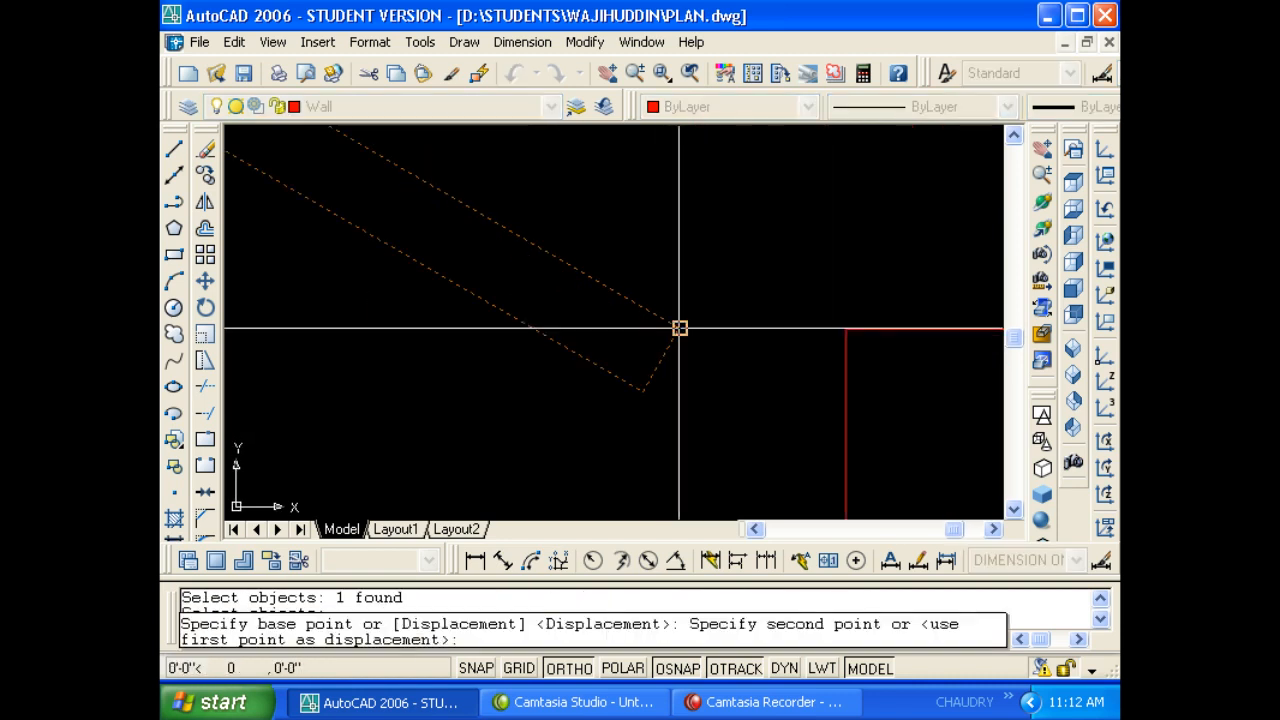
pyautogui.scroll(-2, 665, 326)
pyautogui.click(732, 433)
pyautogui.scroll(-3, 746, 400)
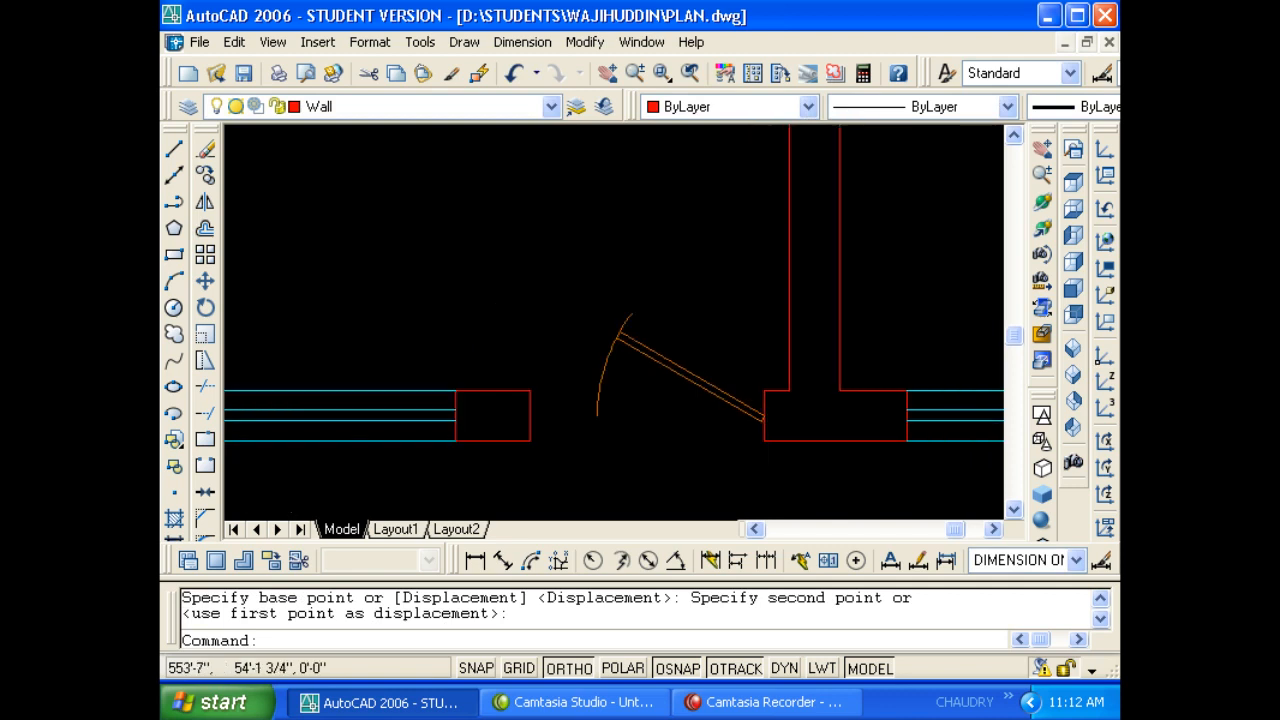
# Scale the door by reference about its hinge corner, from its current width to the full opening width at the opposite wall end.
pyautogui.press('Escape')
pyautogui.write('SC')
pyautogui.press('Escape')
pyautogui.press('Escape')
pyautogui.write('S')
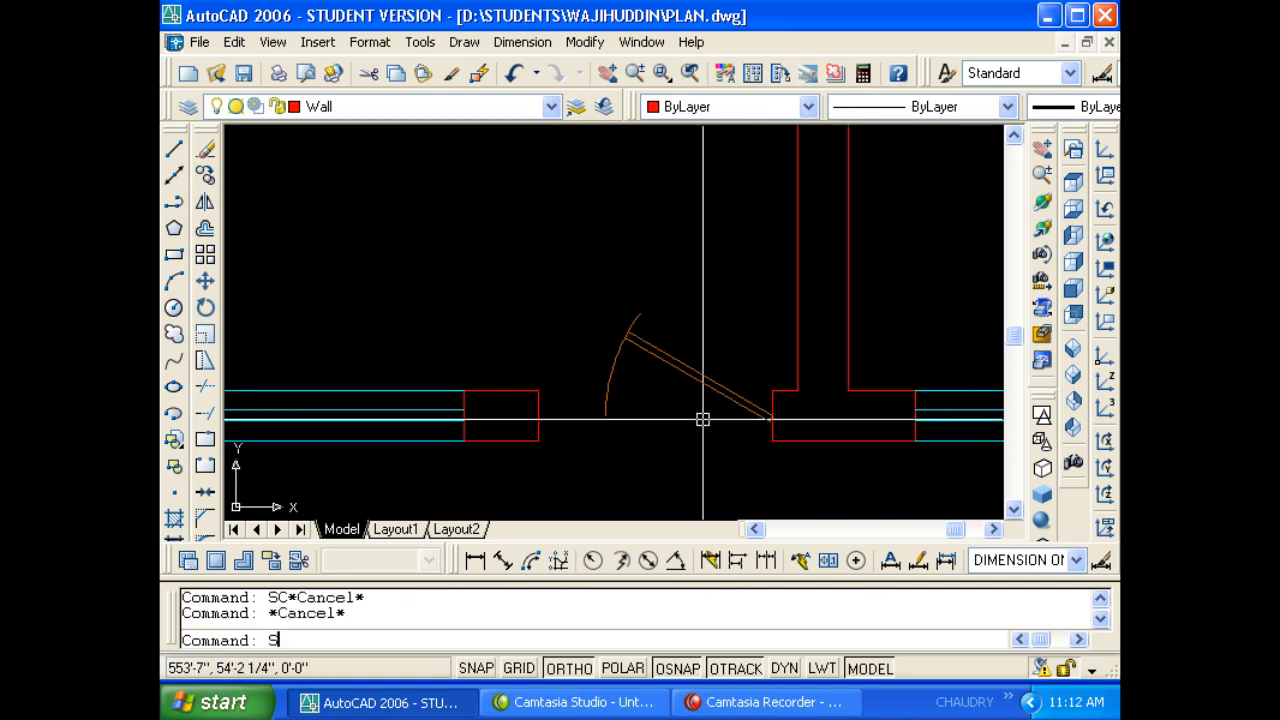
pyautogui.write('C')
pyautogui.press('Return')
pyautogui.click(717, 409)
pyautogui.scroll(3, 749, 406)
pyautogui.press('Return')
pyautogui.scroll(3, 803, 434)
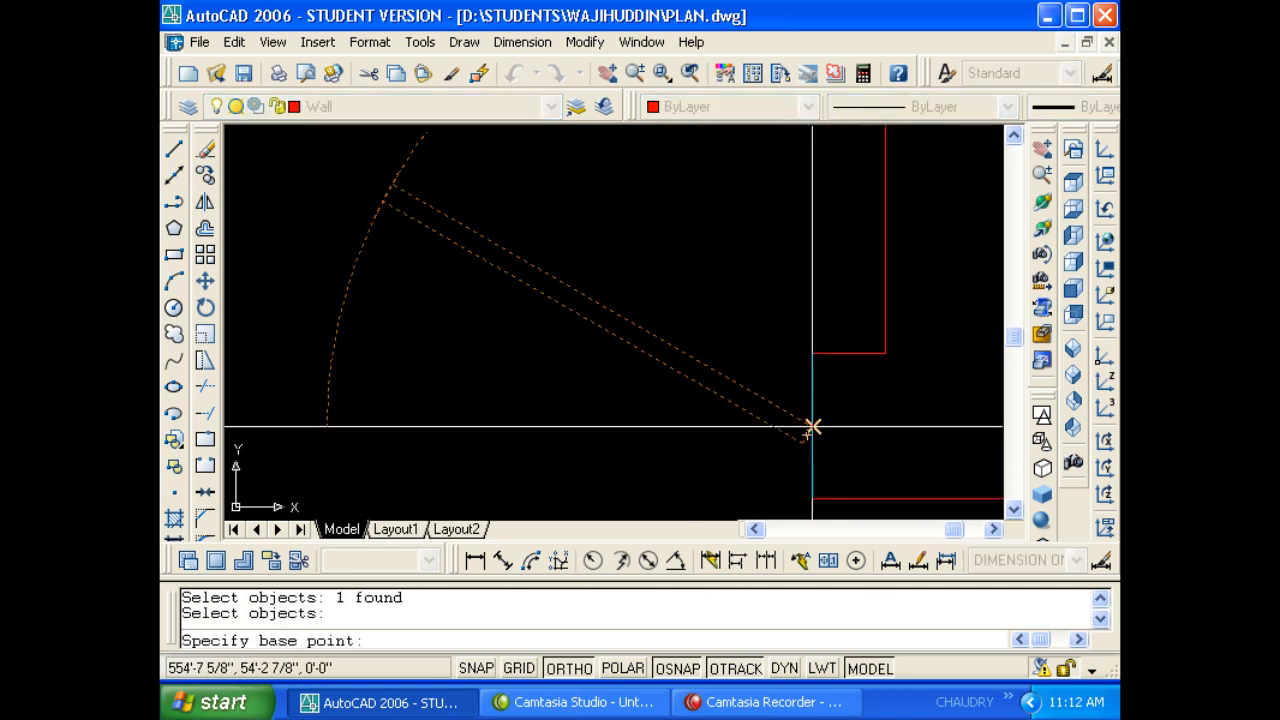
pyautogui.click(812, 428)
pyautogui.scroll(-2, 880, 424)
pyautogui.write('R')
pyautogui.press('Return')
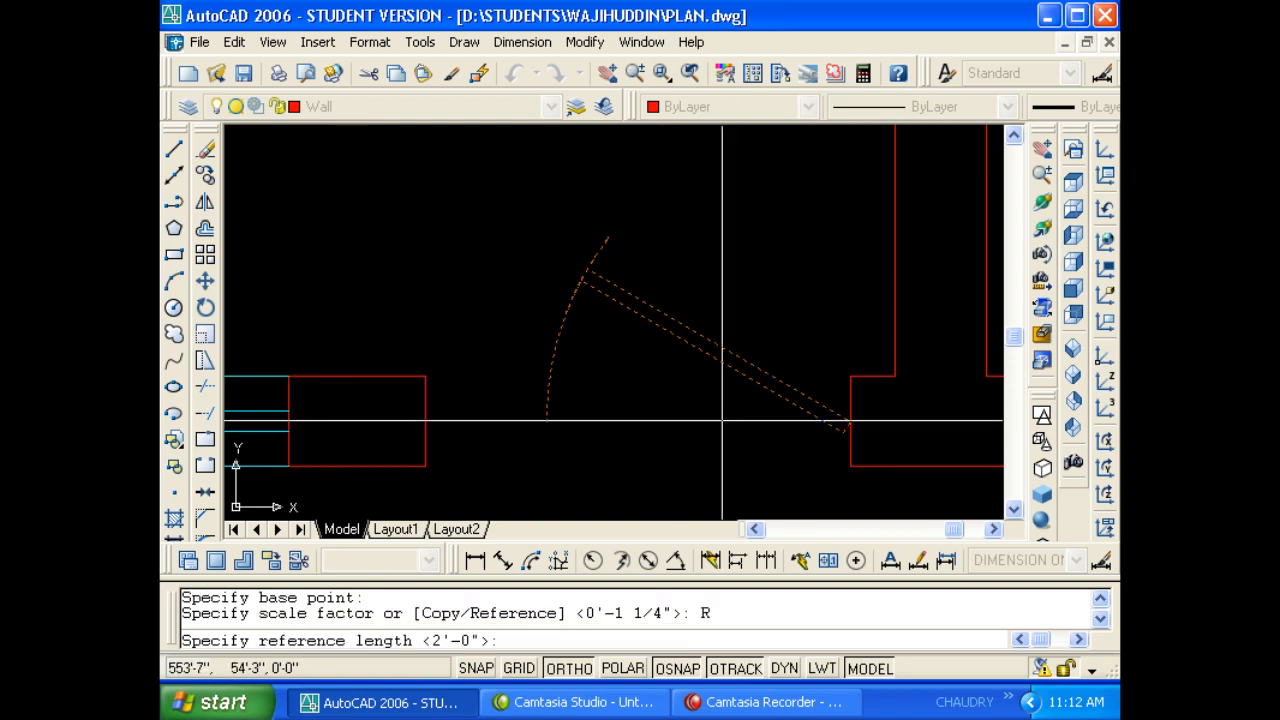
pyautogui.scroll(3, 722, 420)
pyautogui.click(943, 420)
pyautogui.scroll(-4, 900, 420)
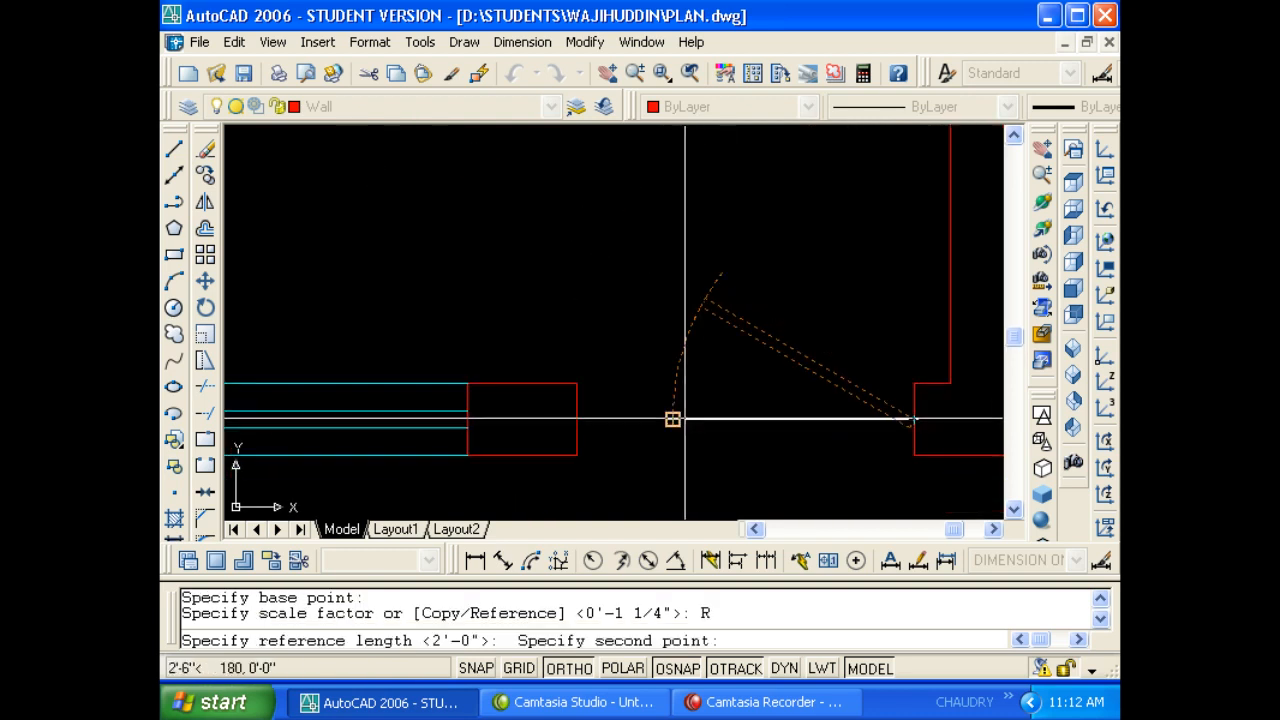
pyautogui.click(673, 419)
pyautogui.scroll(-3, 575, 423)
pyautogui.click(565, 431)
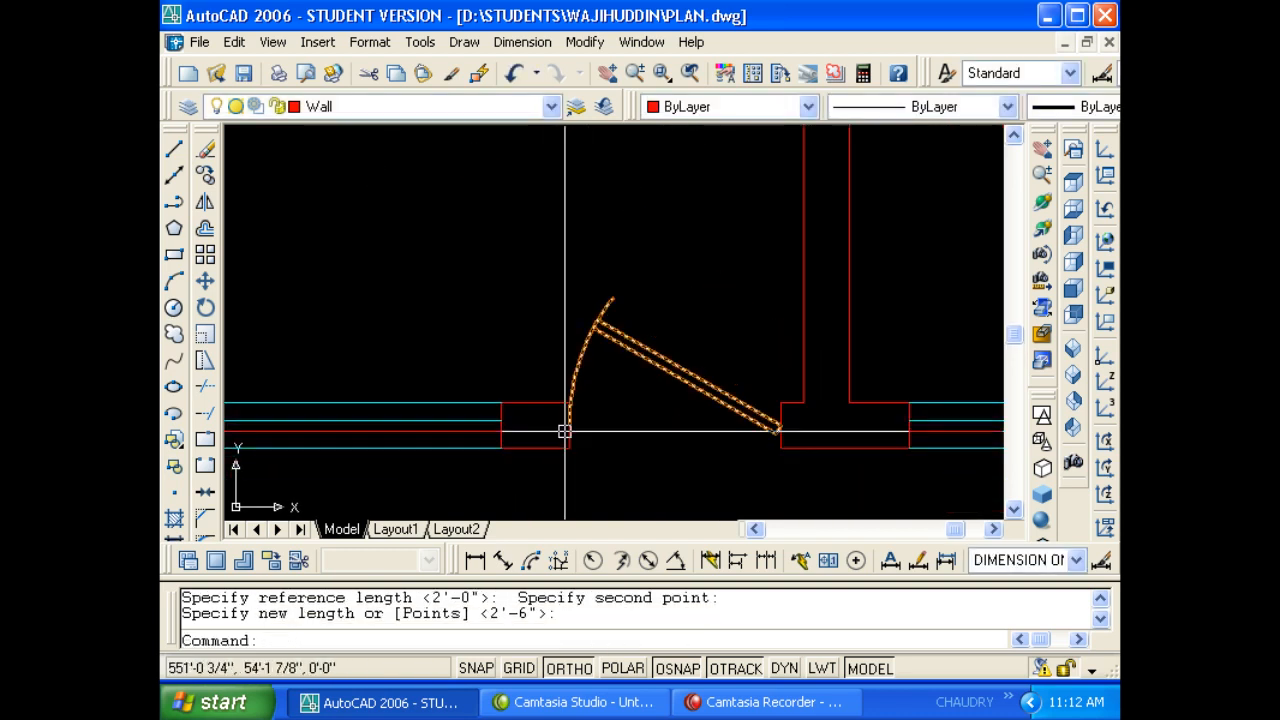
# Save the drawing.
pyautogui.press('Escape')
pyautogui.press('Escape')
pyautogui.hotkey('ctrl', 's')
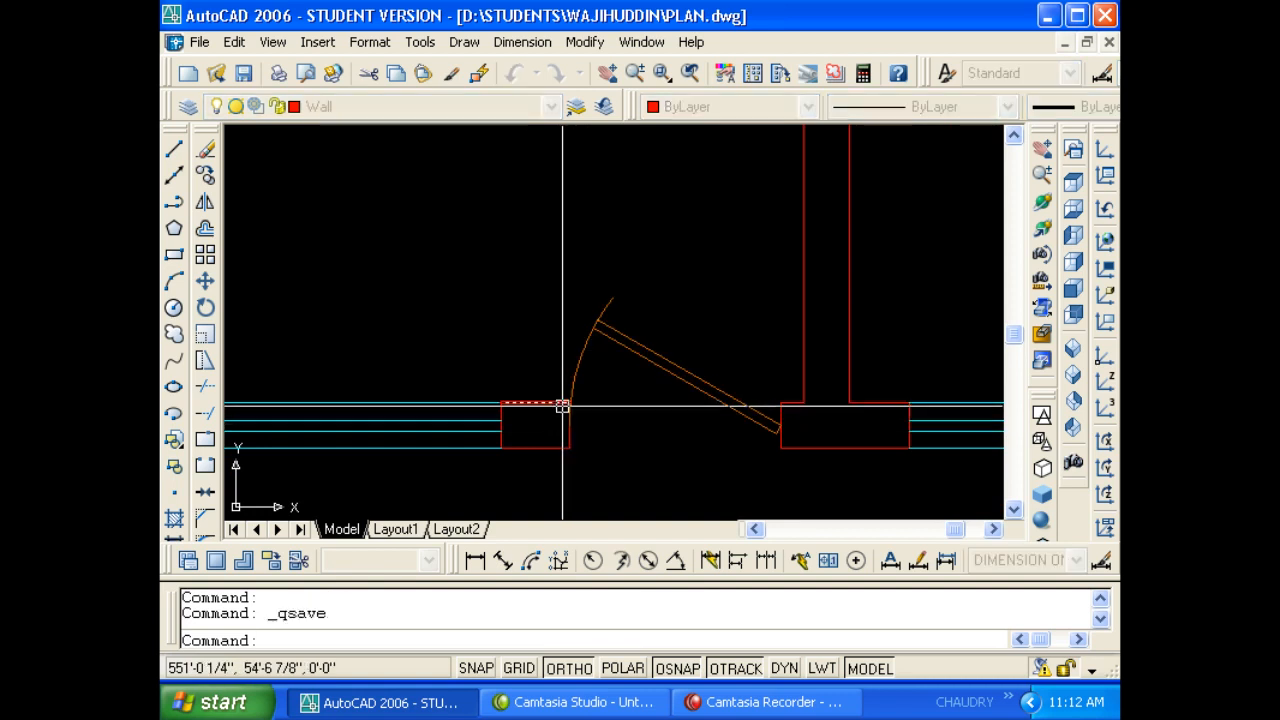
# Copy the double door from between the two short windows to the empty area outside the lower room's door.
pyautogui.scroll(-5, 562, 406)
pyautogui.press('Escape')
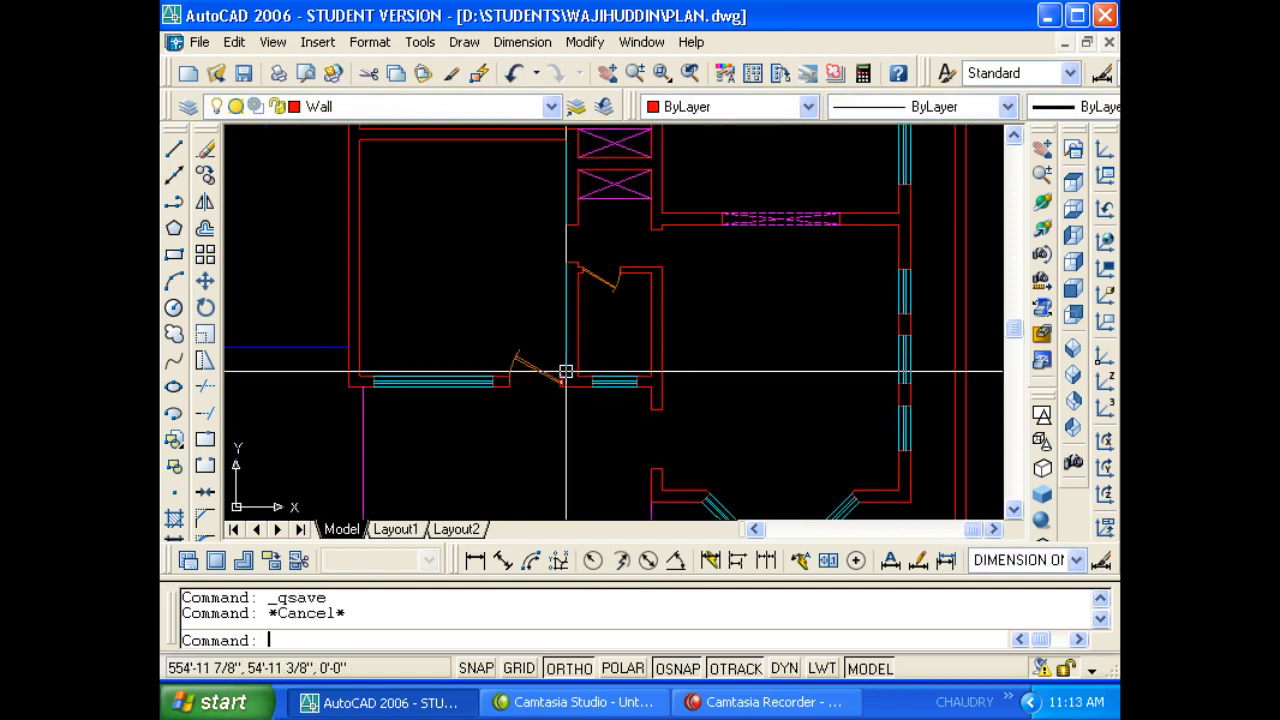
pyautogui.write('CP')
pyautogui.press('Escape')
pyautogui.press('Escape')
pyautogui.write('CO')
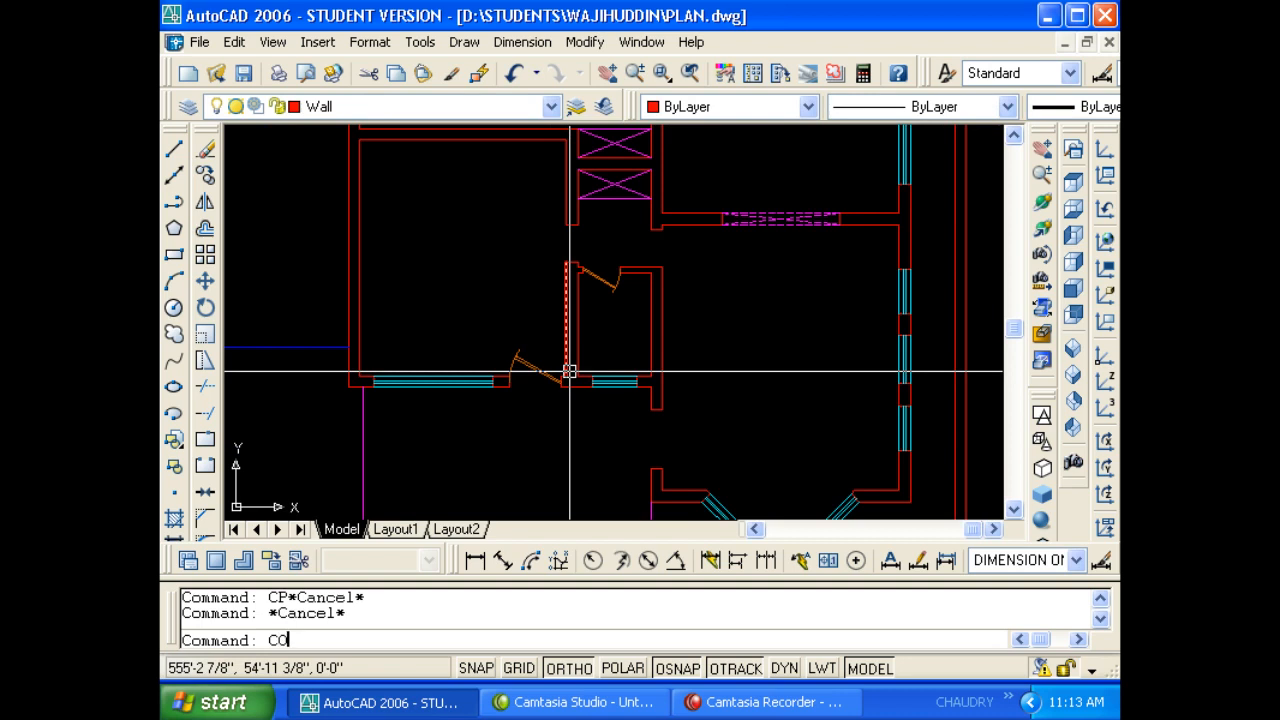
pyautogui.press('Return')
pyautogui.scroll(-6, 580, 405)
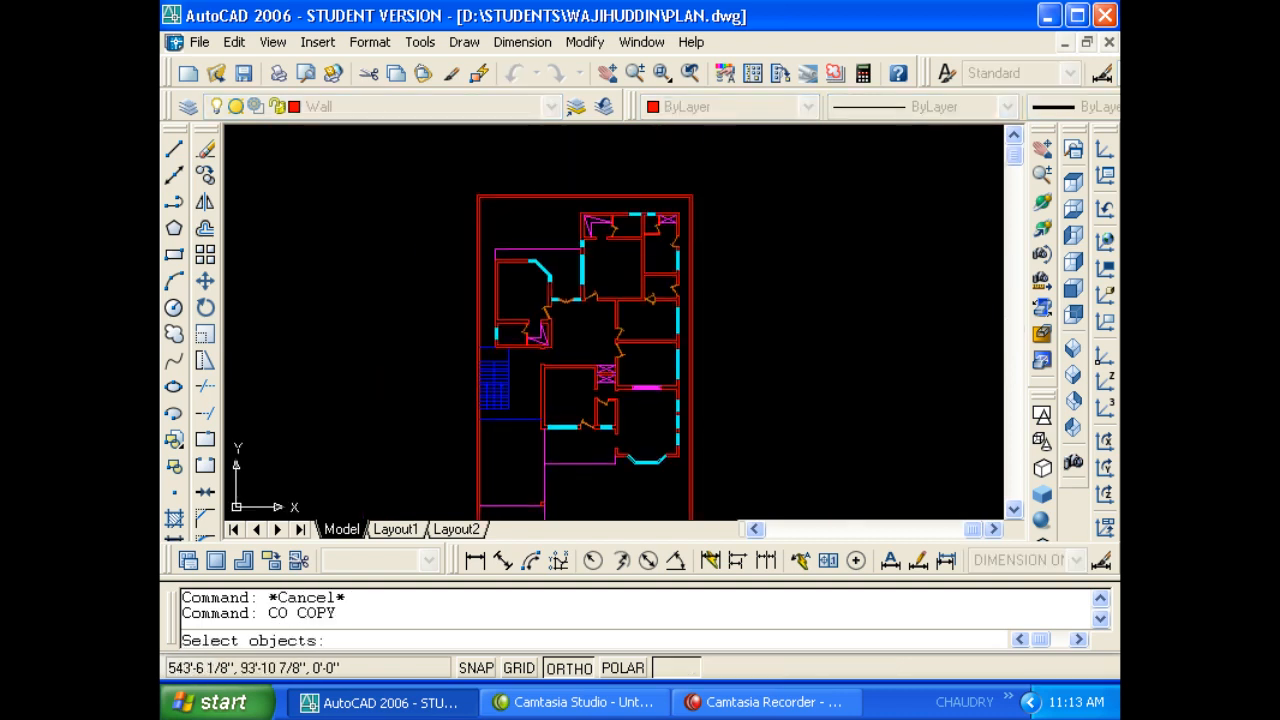
pyautogui.scroll(5, 571, 303)
pyautogui.click(539, 340)
pyautogui.click(515, 287)
pyautogui.press('Return')
pyautogui.click(537, 335)
pyautogui.scroll(-5, 548, 265)
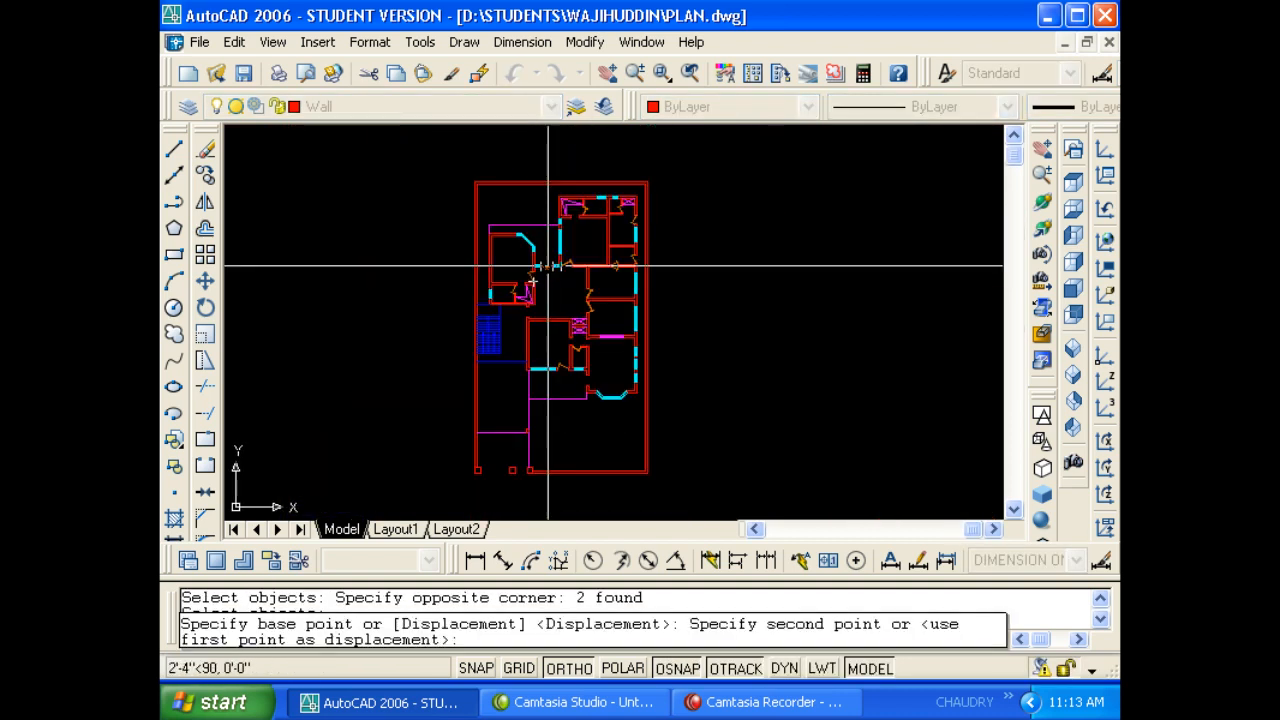
pyautogui.scroll(-4, 556, 212)
pyautogui.scroll(8, 568, 283)
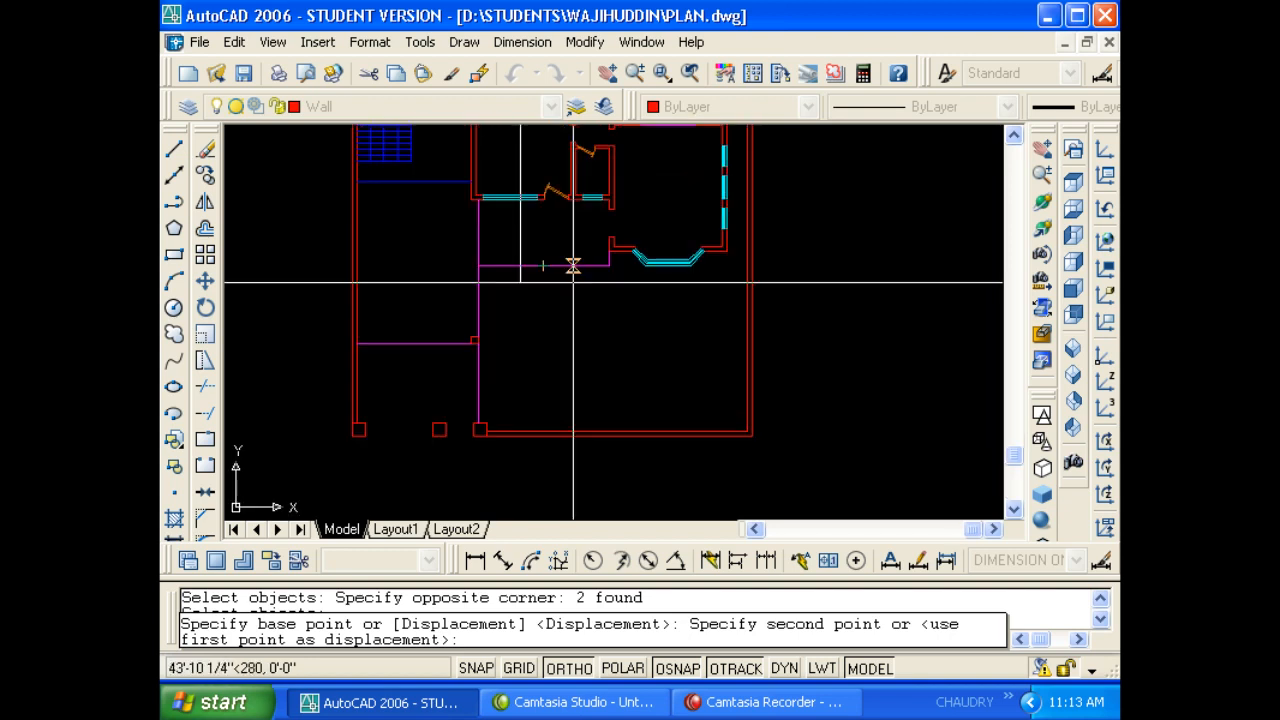
pyautogui.scroll(4, 575, 210)
pyautogui.click(414, 275)
pyautogui.press('Escape')
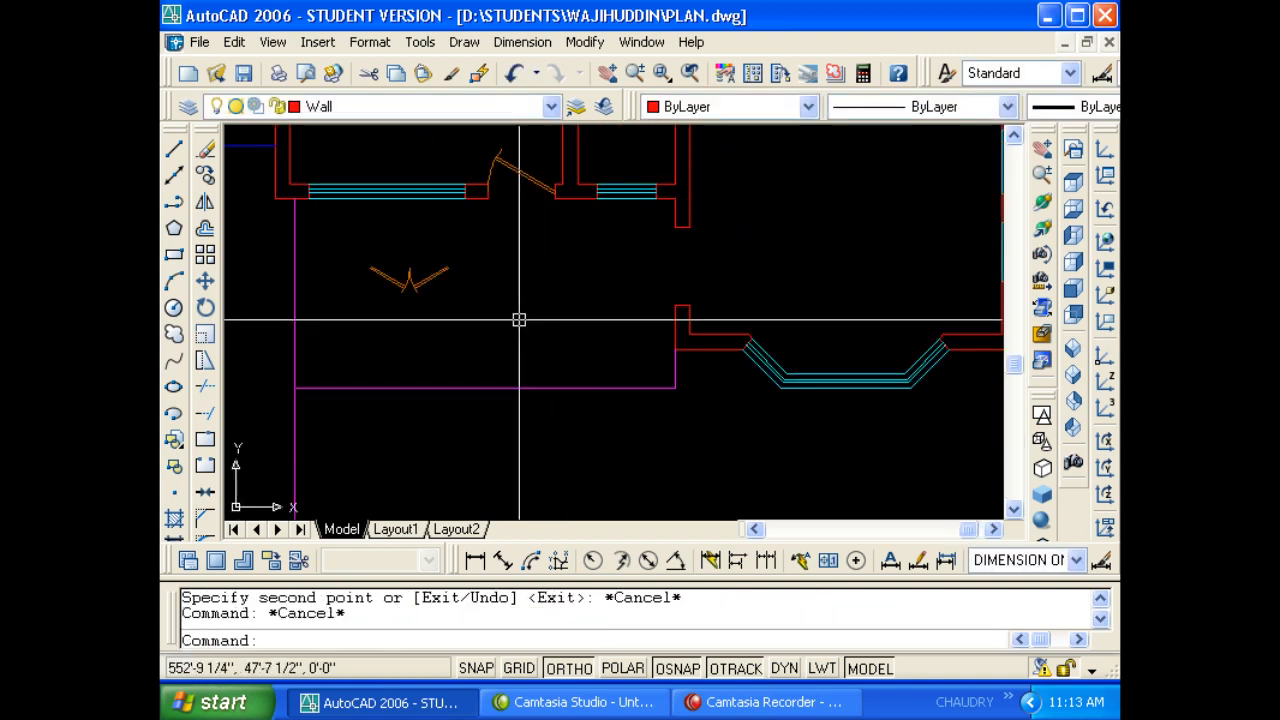
# Rotate the copied double door by 90 degrees so it suits the opening in the vertical wall.
pyautogui.write('ro')
pyautogui.press('Return')
pyautogui.click(486, 320)
pyautogui.click(371, 266)
pyautogui.press('Return')
pyautogui.click(409, 318)
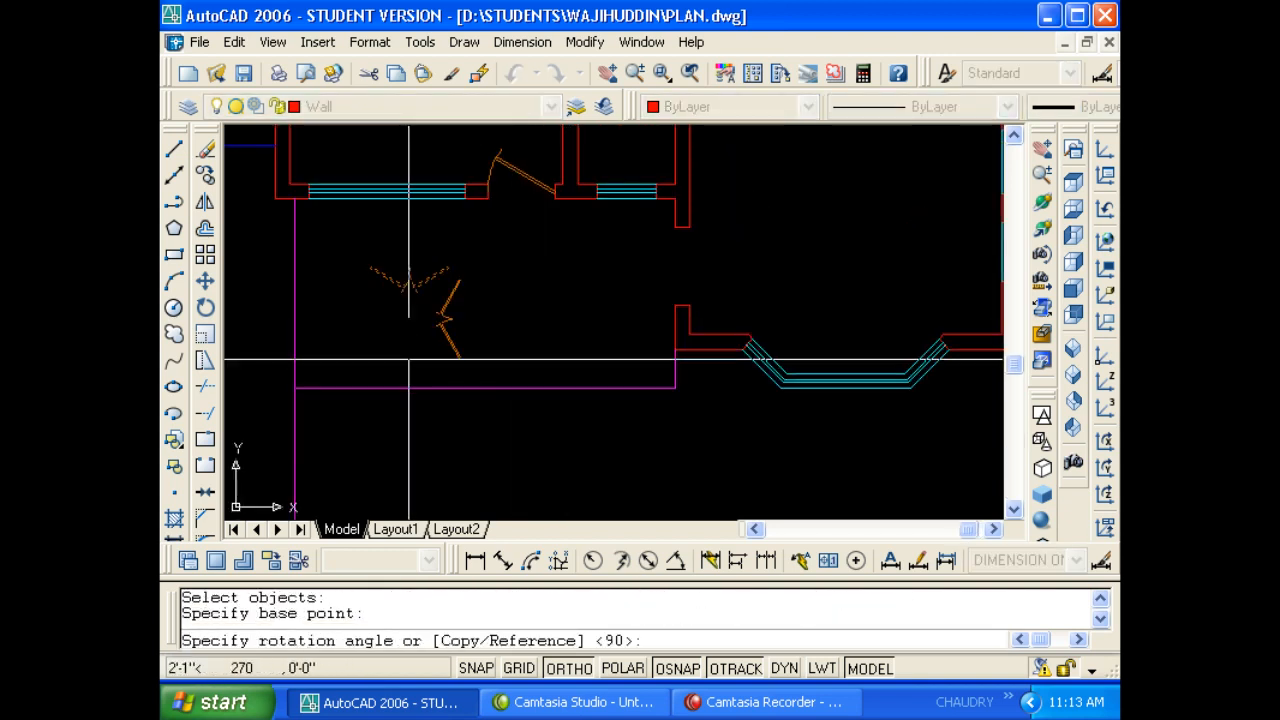
pyautogui.scroll(2, 434, 222)
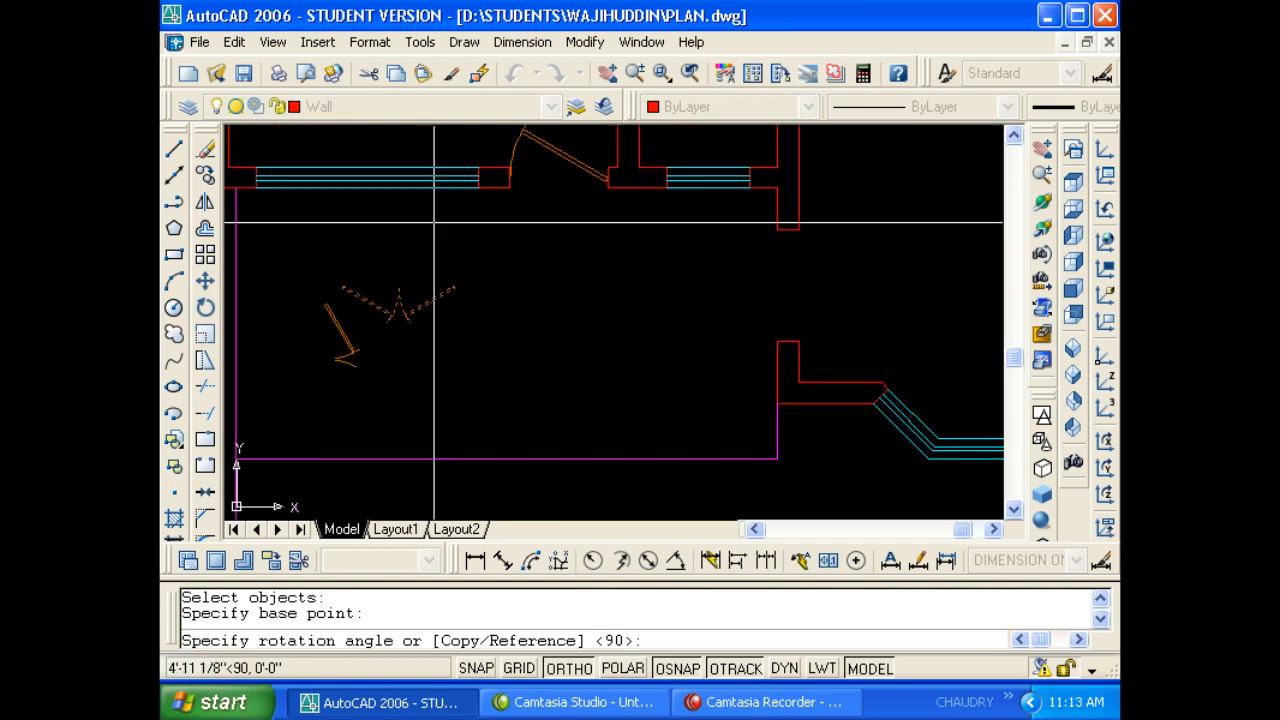
pyautogui.click(434, 222)
pyautogui.press('Escape')
pyautogui.press('Escape')
# Move the rotated double door by its lower hinge corner to the midpoint of the wall end below the opening near the bay window.
pyautogui.write('m')
pyautogui.press('Return')
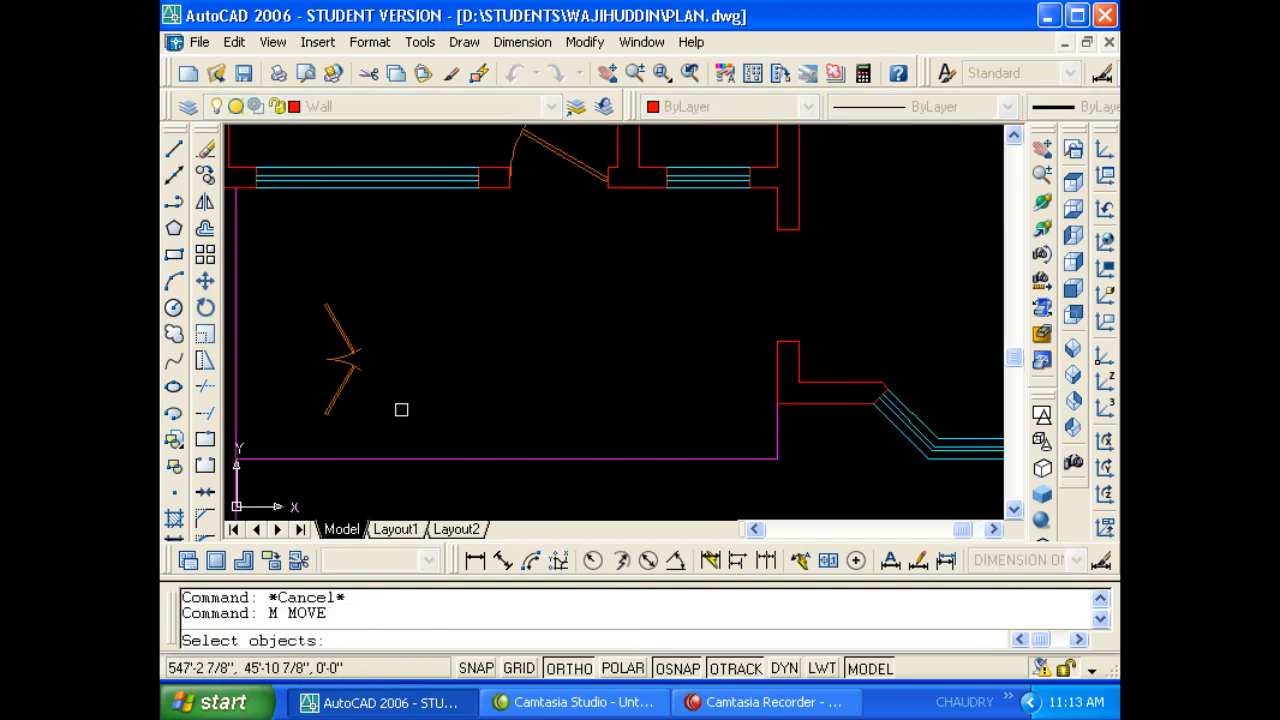
pyautogui.click(401, 409)
pyautogui.click(322, 325)
pyautogui.scroll(4, 342, 412)
pyautogui.moveTo(271, 403); pyautogui.dragTo(386, 342, button='middle')
pyautogui.scroll(3, 389, 423)
pyautogui.press('Return')
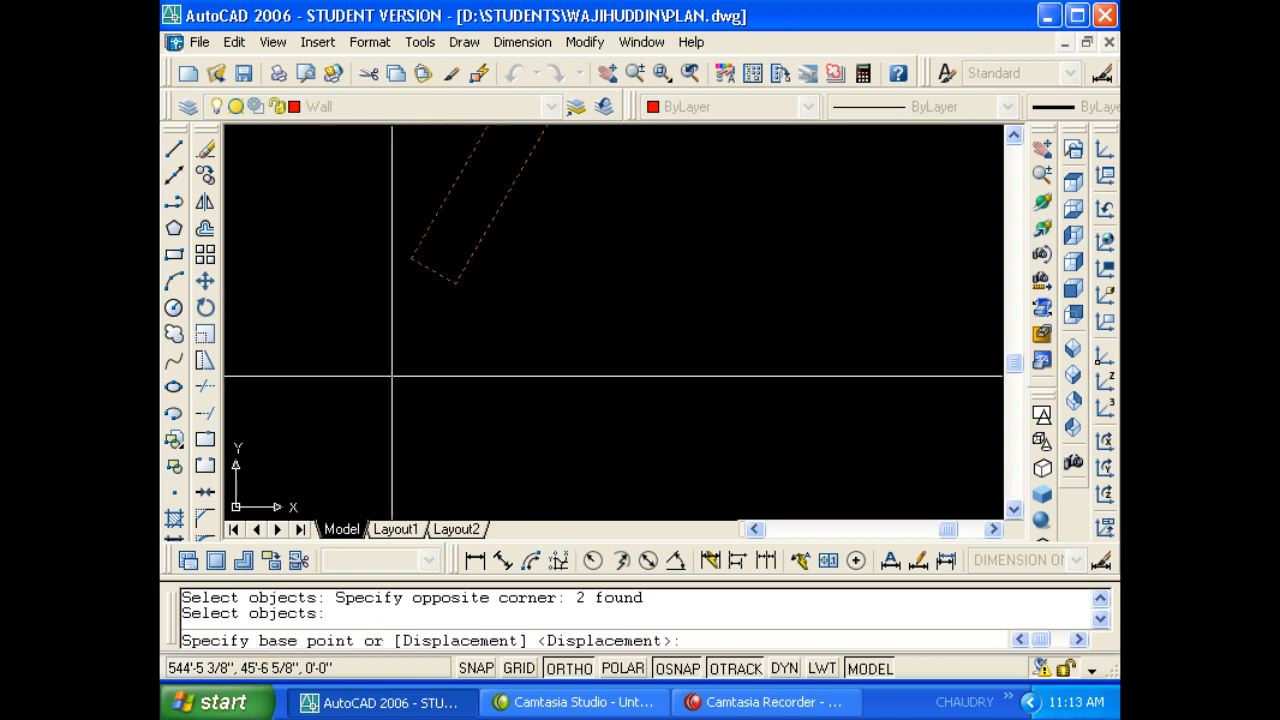
pyautogui.click(456, 284)
pyautogui.scroll(-7, 364, 335)
pyautogui.scroll(2, 583, 319)
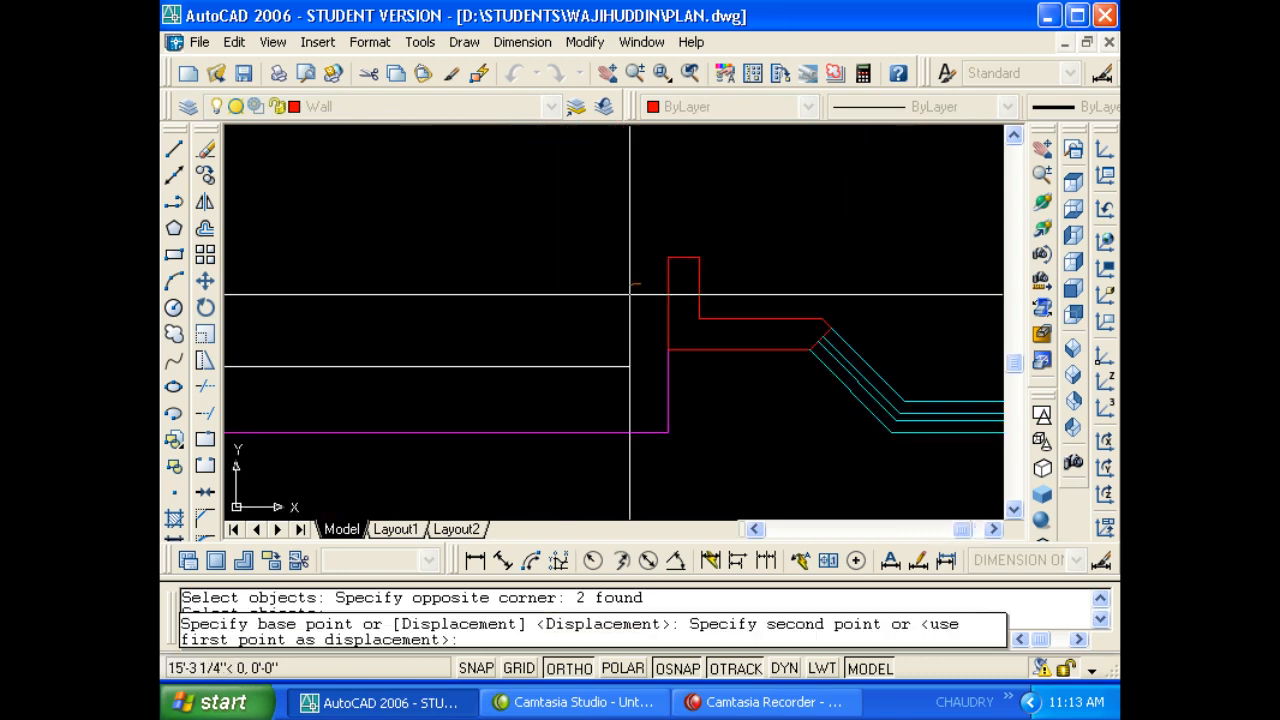
pyautogui.click(683, 257)
pyautogui.scroll(-5, 625, 306)
pyautogui.scroll(3, 631, 309)
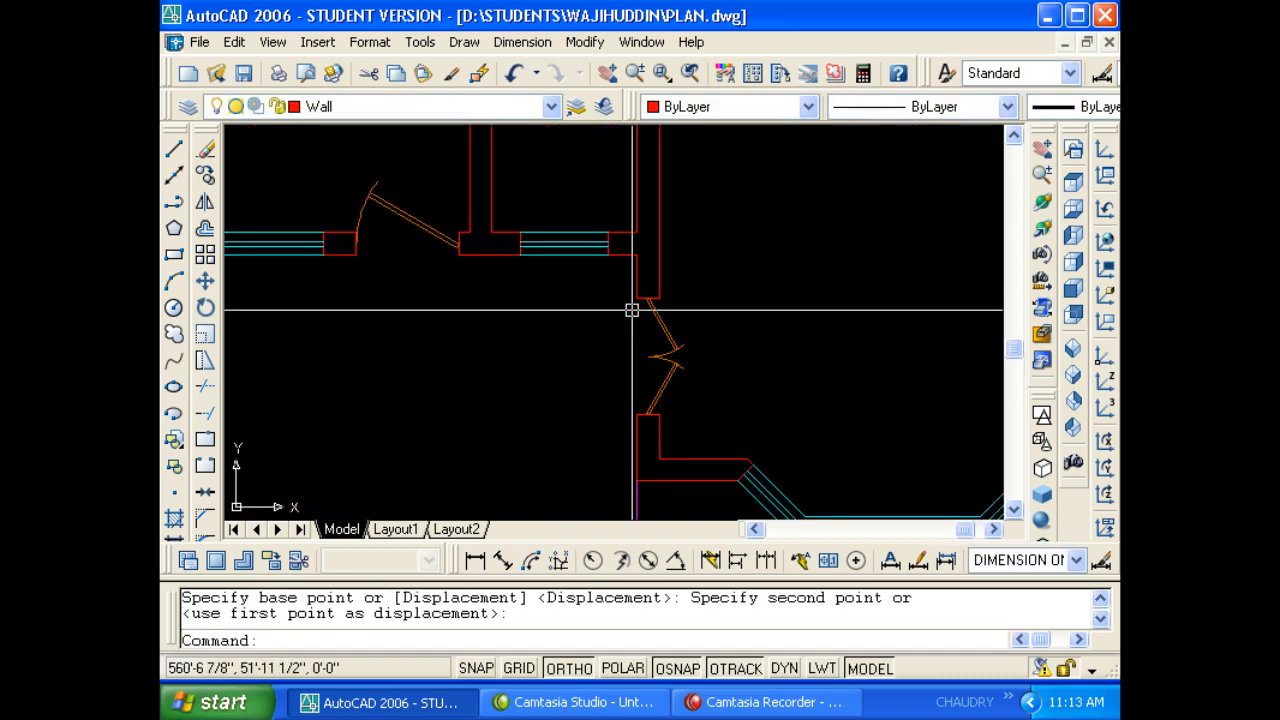
pyautogui.scroll(2, 631, 309)
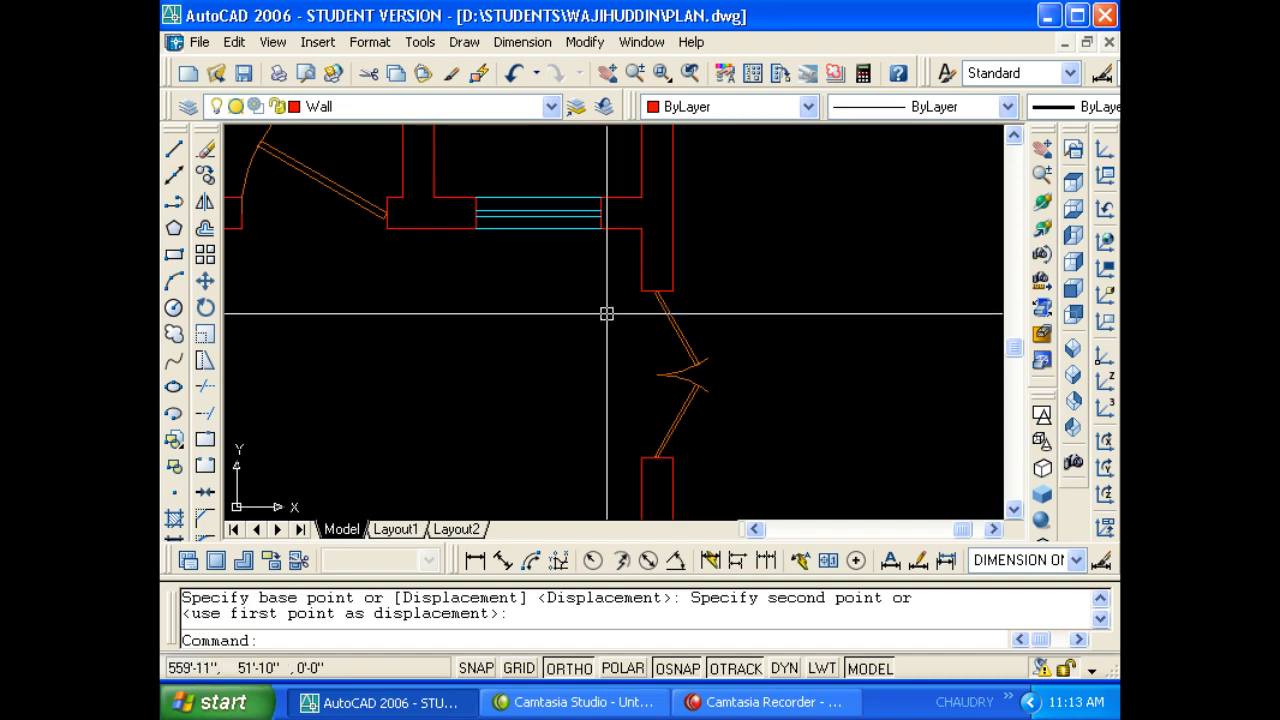
# Copy the double door near the bay window to the opening beside the staircase, using the lower wall end's outer corner as base point.
pyautogui.scroll(-4, 600, 392)
pyautogui.scroll(3, 559, 320)
pyautogui.scroll(-5, 586, 363)
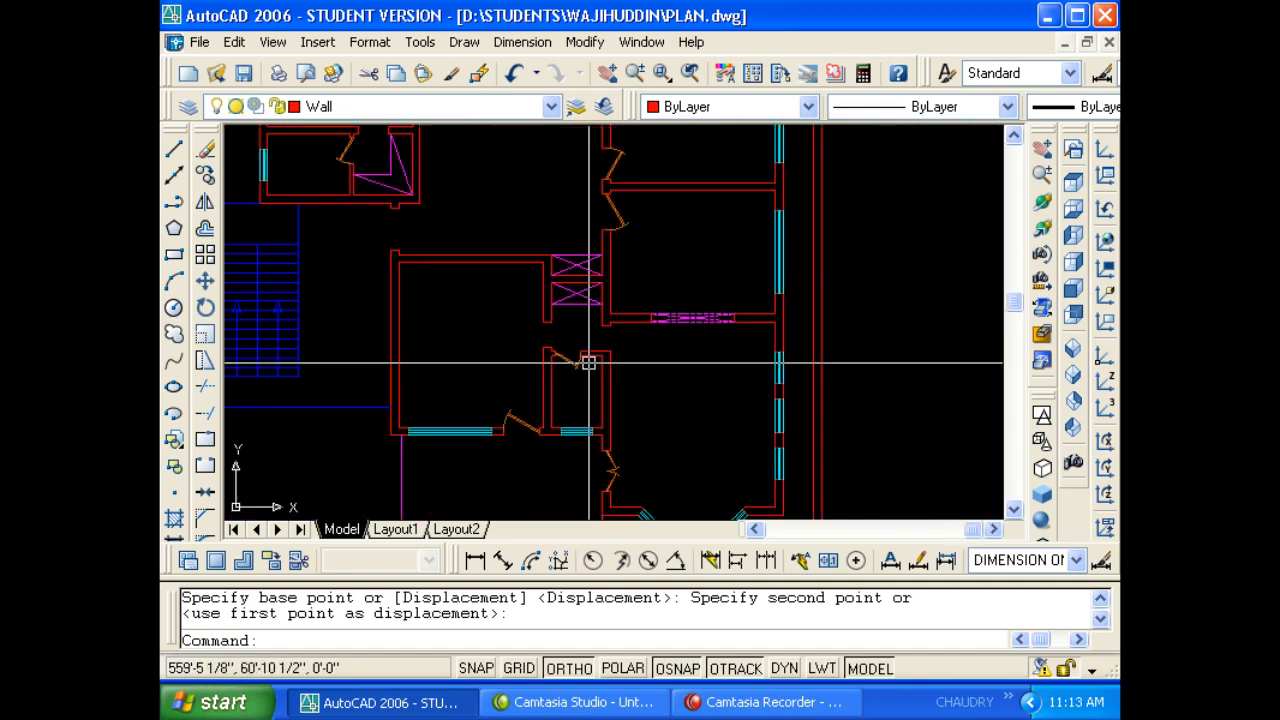
pyautogui.scroll(4, 551, 316)
pyautogui.press('Escape')
pyautogui.press('Escape')
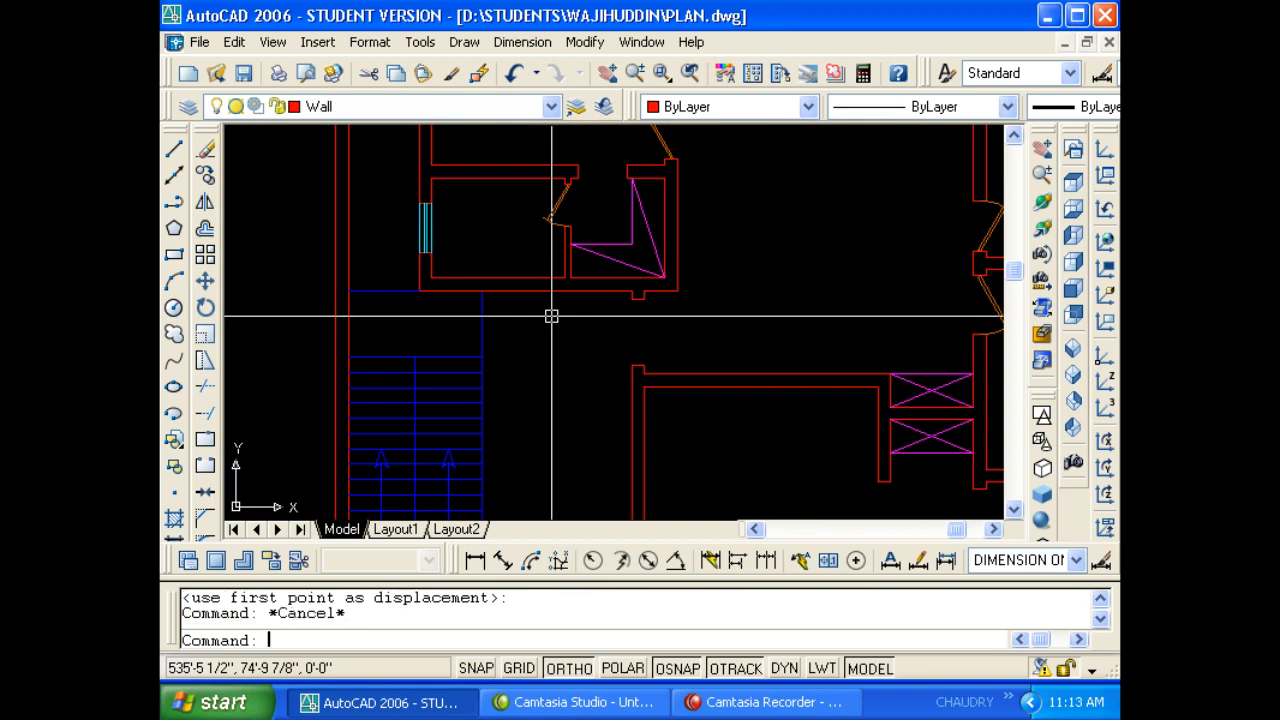
pyautogui.write('CO')
pyautogui.press('Return')
pyautogui.scroll(-5, 574, 291)
pyautogui.scroll(4, 645, 365)
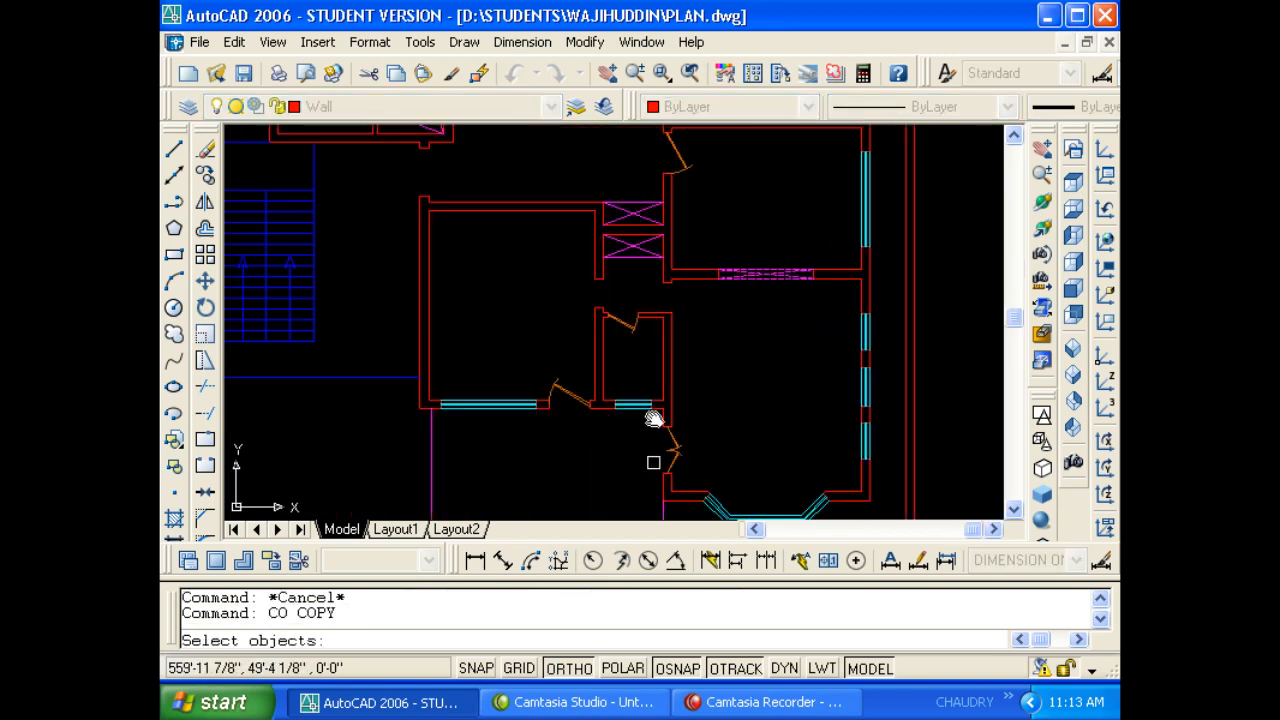
pyautogui.scroll(3, 675, 508)
pyautogui.click(703, 420)
pyautogui.click(670, 375)
pyautogui.press('Return')
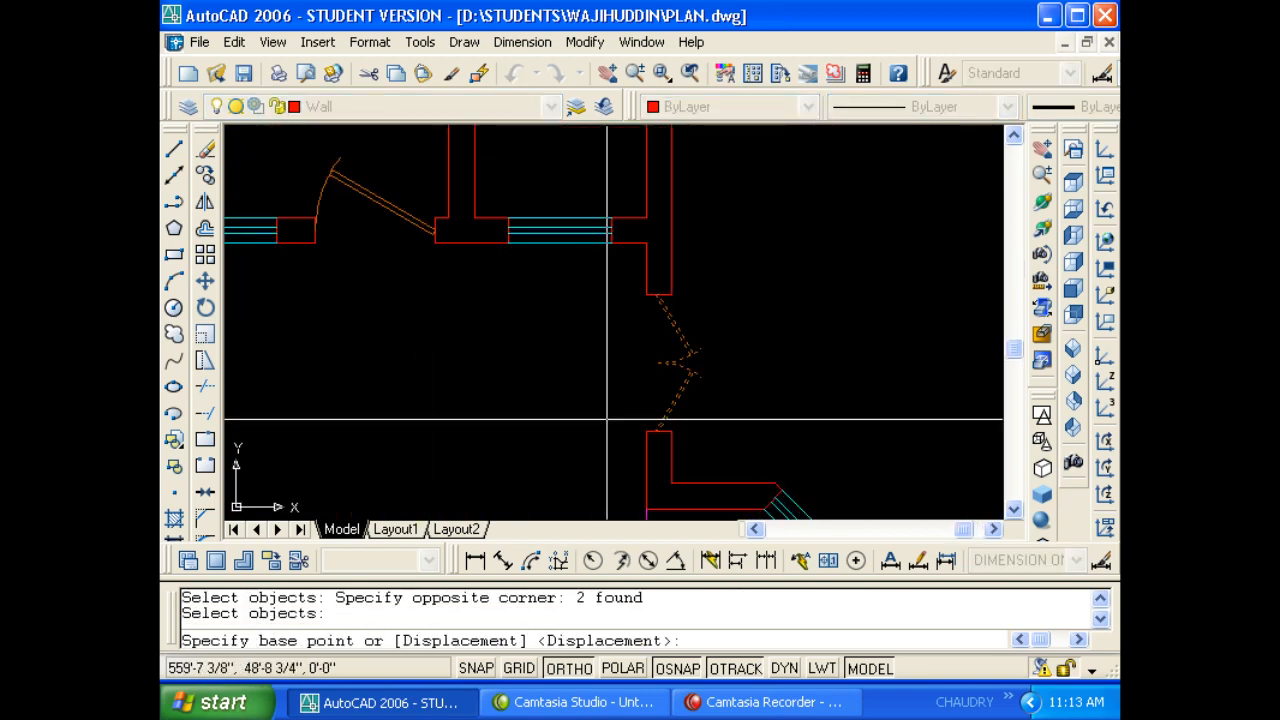
pyautogui.click(646, 429)
pyautogui.scroll(-4, 646, 429)
pyautogui.scroll(2, 646, 429)
pyautogui.scroll(5, 563, 323)
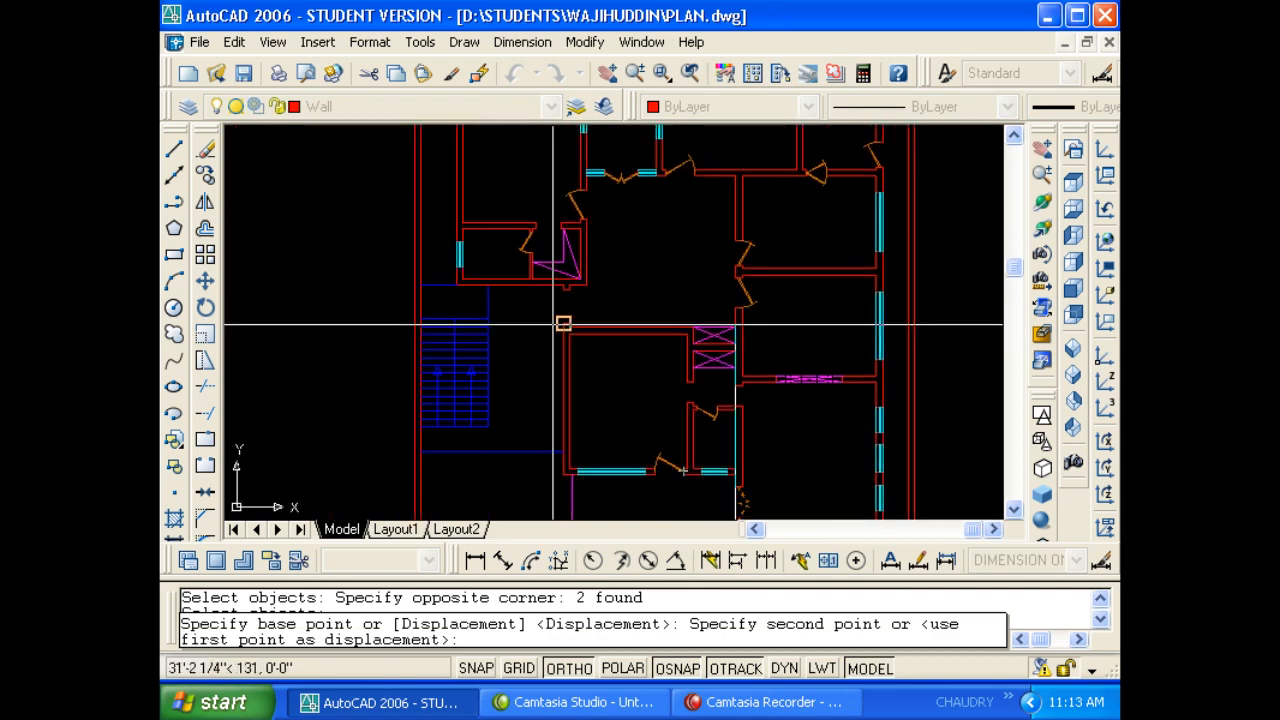
pyautogui.click(640, 374)
pyautogui.scroll(-3, 557, 404)
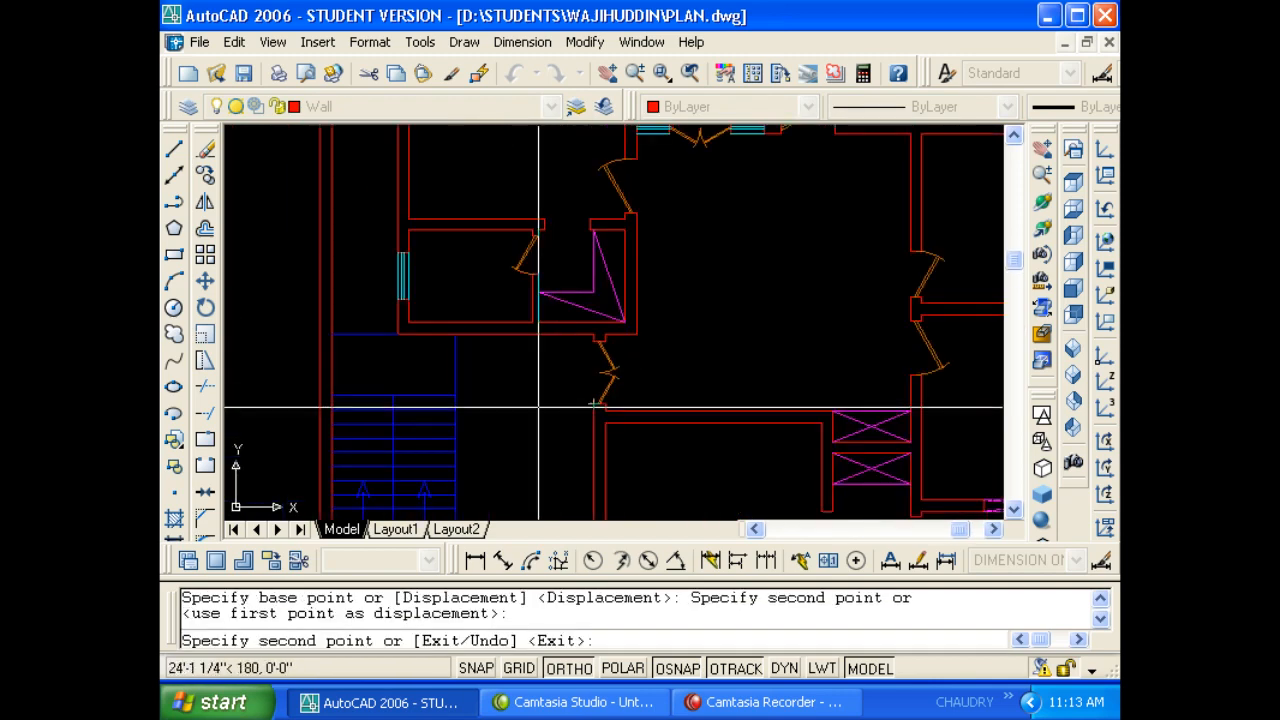
pyautogui.press('Escape')
pyautogui.press('Escape')
pyautogui.scroll(-4, 541, 380)
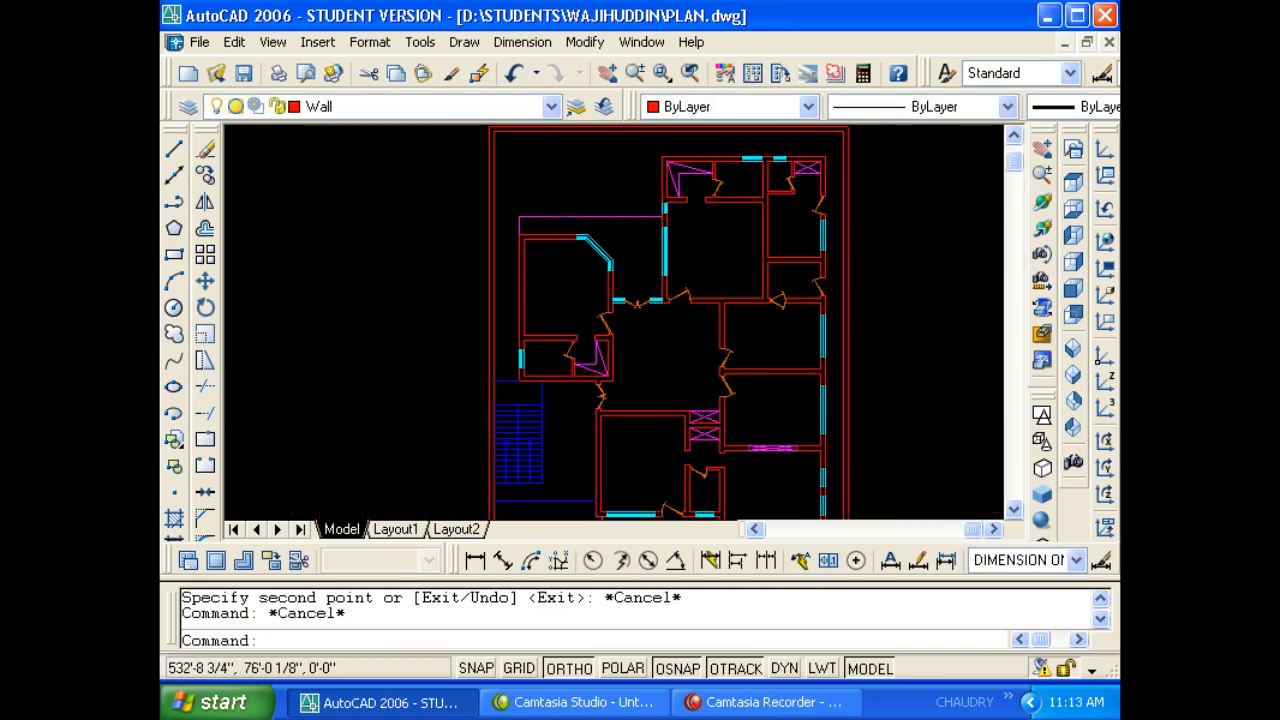
pyautogui.moveTo(551, 362)
pyautogui.mouseDown(button='middle')
pyautogui.moveTo(554, 383)
pyautogui.moveTo(563, 340)
pyautogui.moveTo(491, 334)
pyautogui.moveTo(534, 366)
pyautogui.moveTo(543, 345)
pyautogui.mouseUp(button='middle')
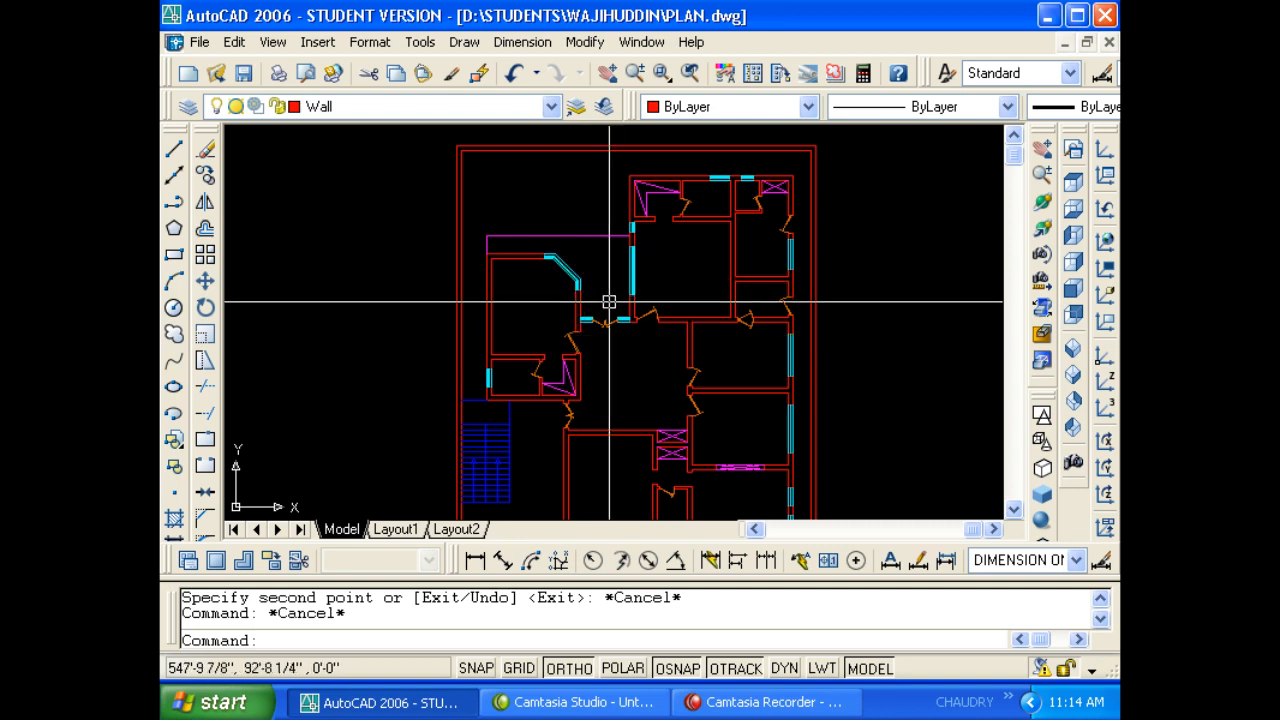
pyautogui.moveTo(606, 300); pyautogui.dragTo(588, 252, button='middle')
pyautogui.scroll(-4, 554, 314)
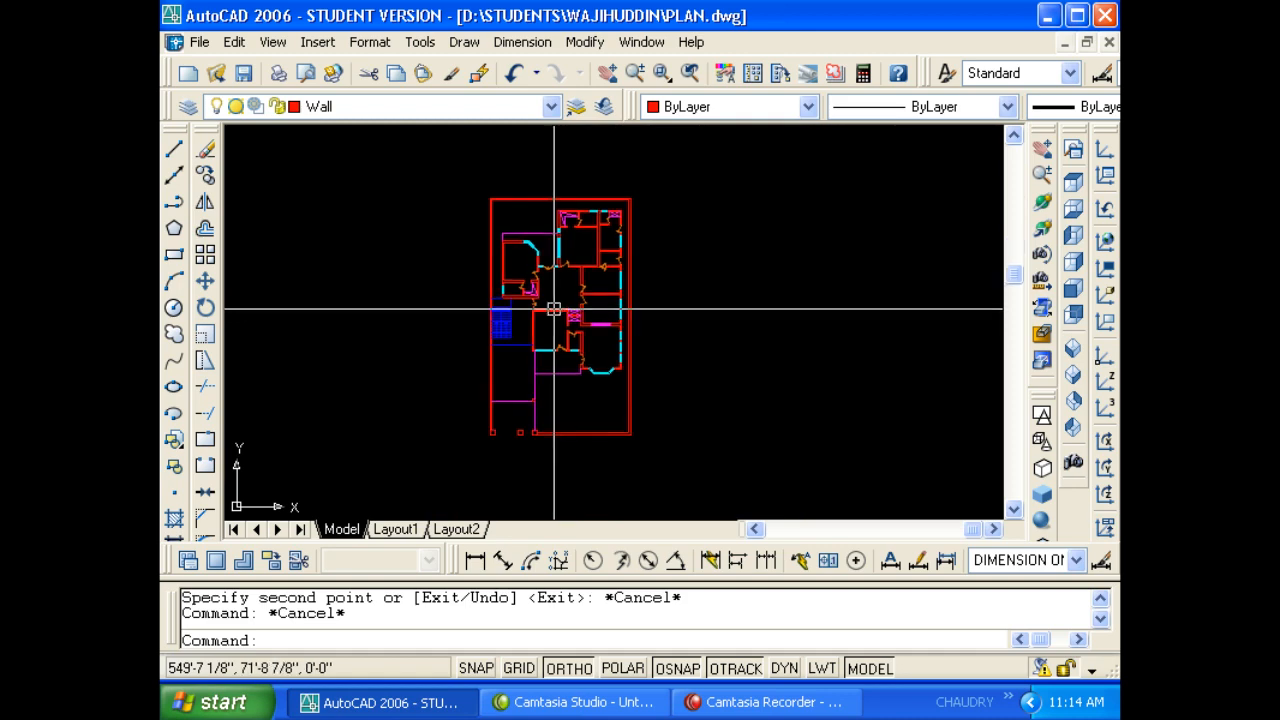
pyautogui.scroll(1, 576, 348)
pyautogui.click(722, 701)
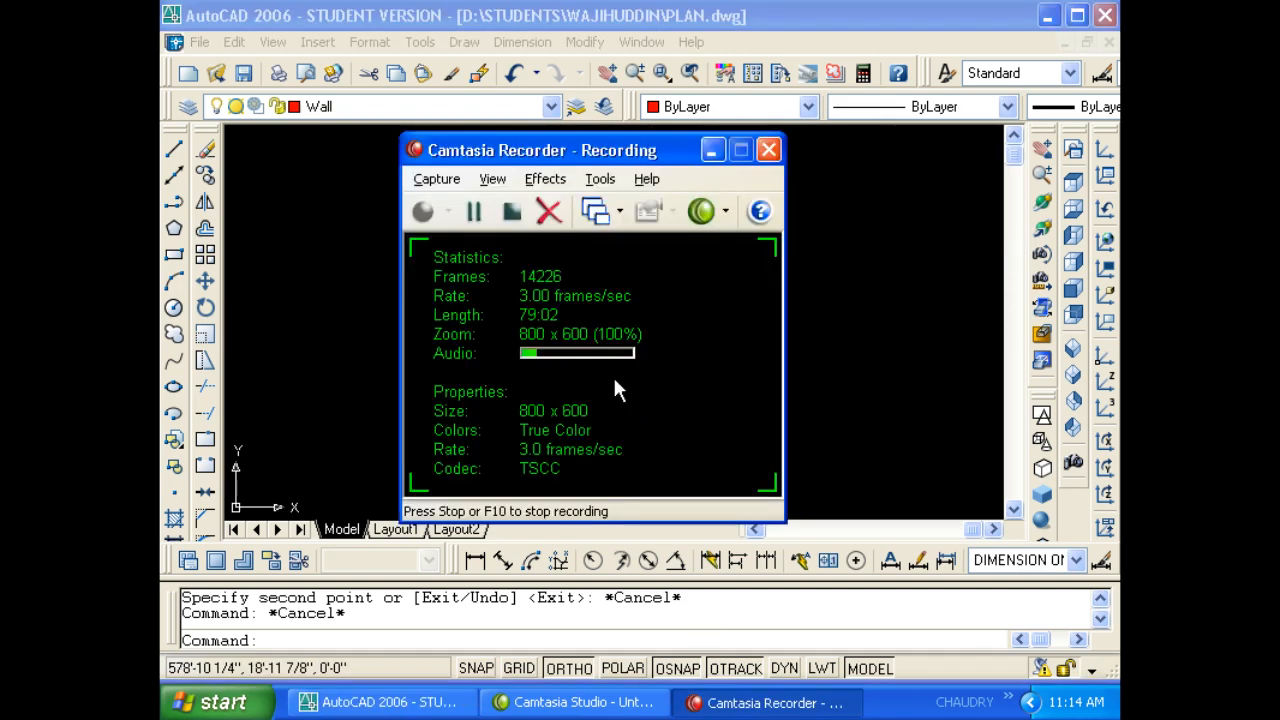